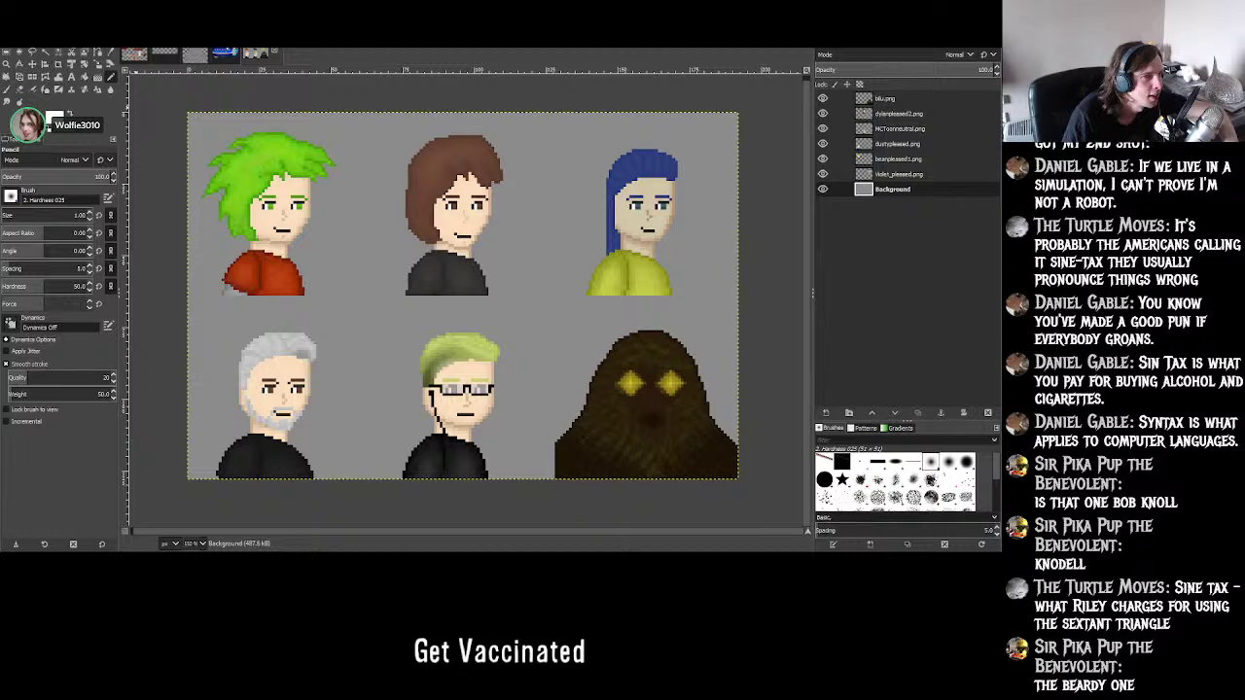
- Switch to the browser, resize its window beside the portraits, examine the Bob Knodel image results for comparison, and close it
key("alt+Tab")
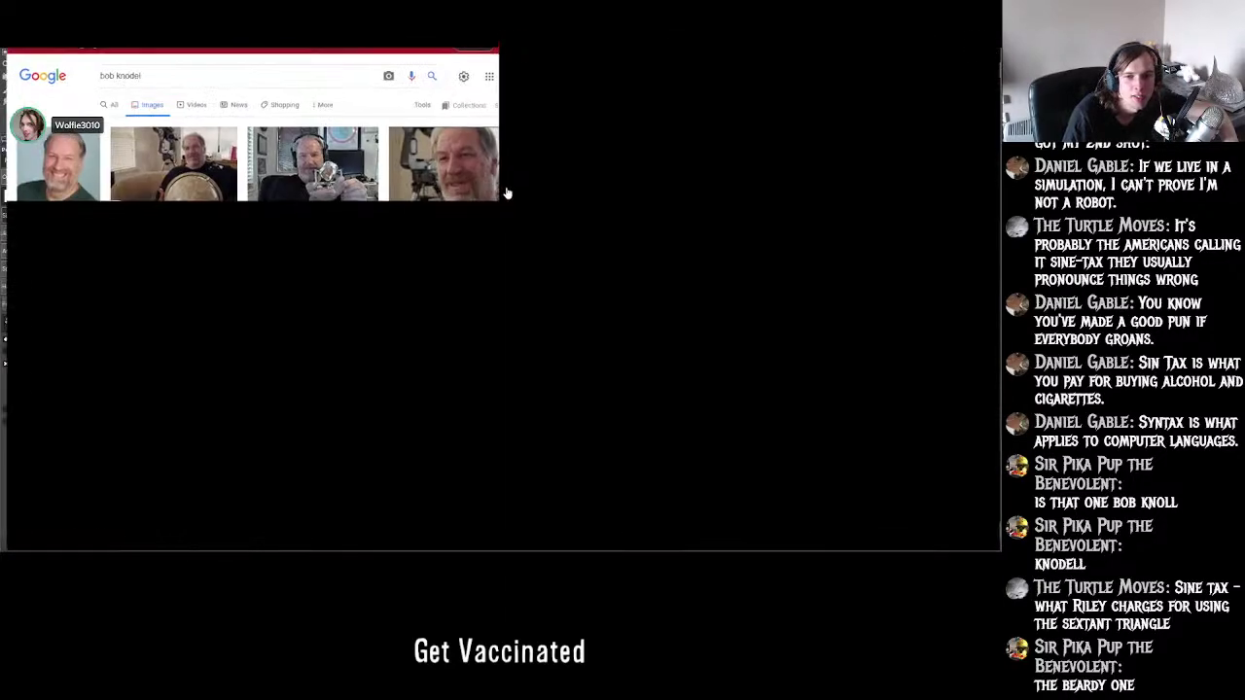
key("F11")
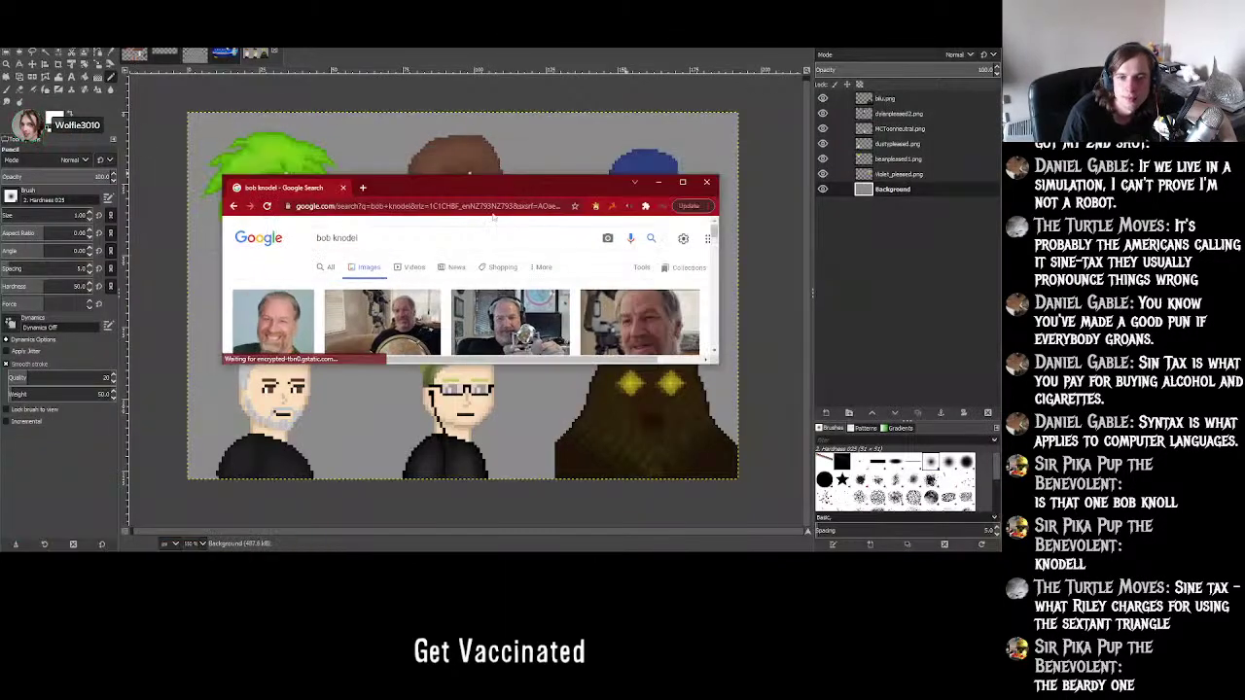
left_click_drag(445, 363, 446, 478)
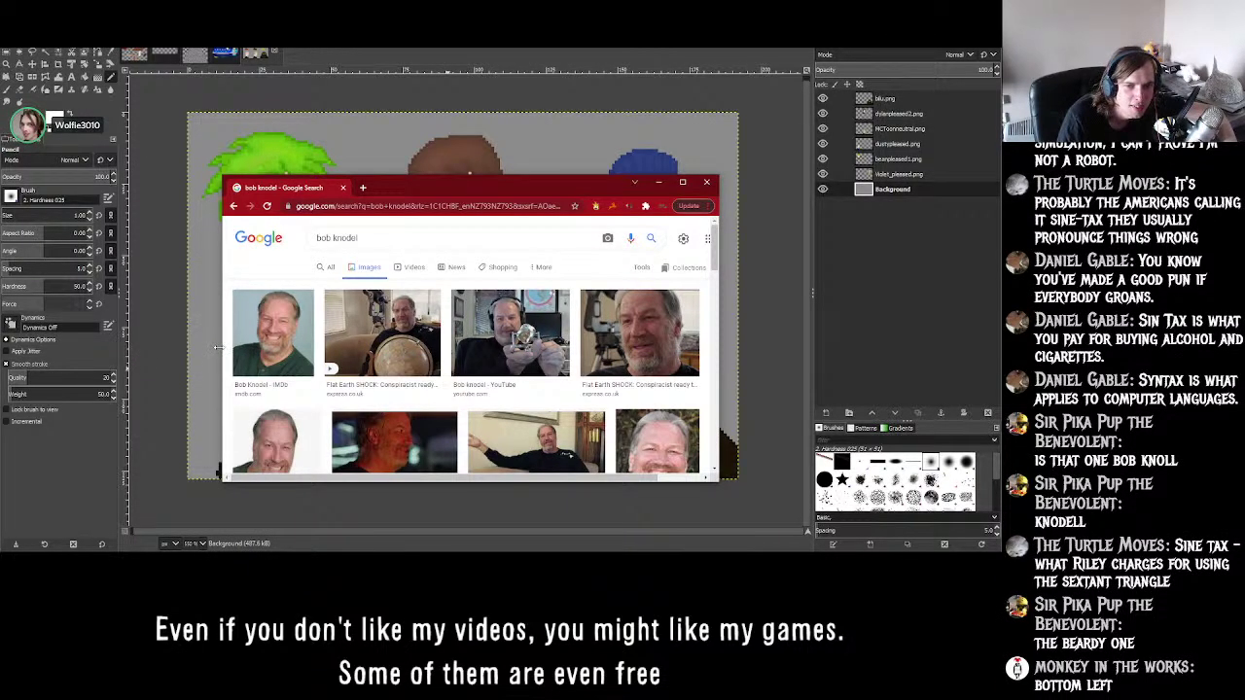
left_click_drag(218, 347, 387, 348)
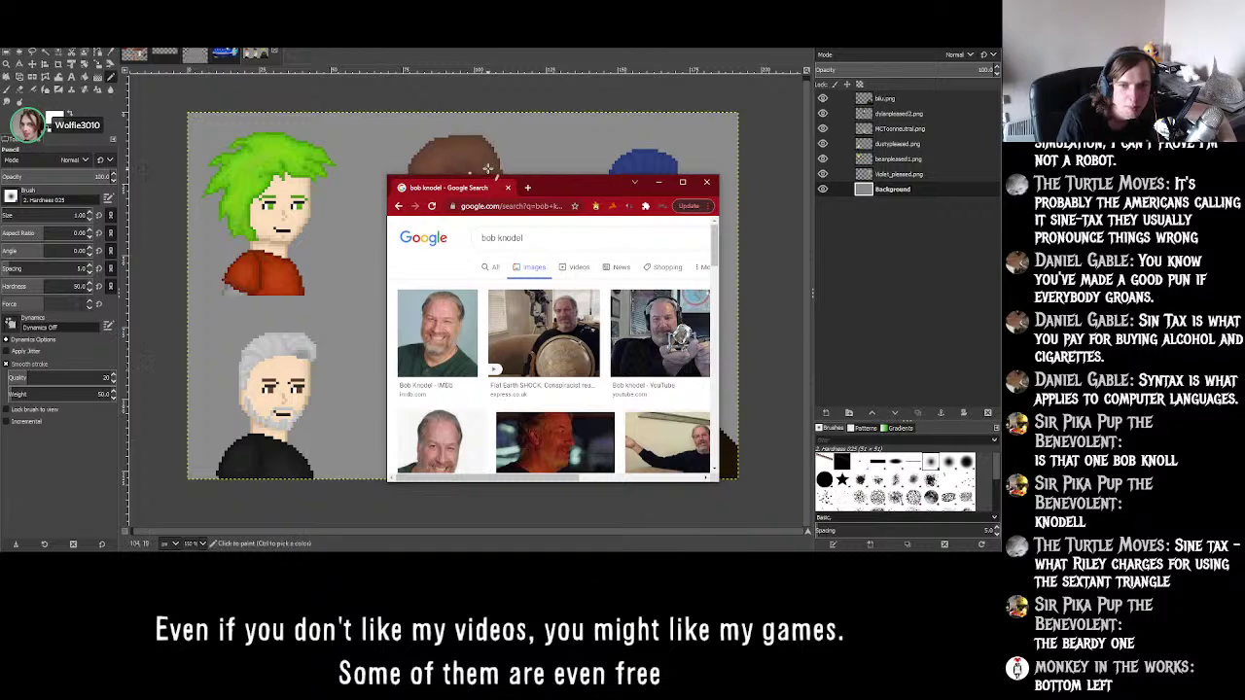
left_click_drag(569, 192, 544, 242)
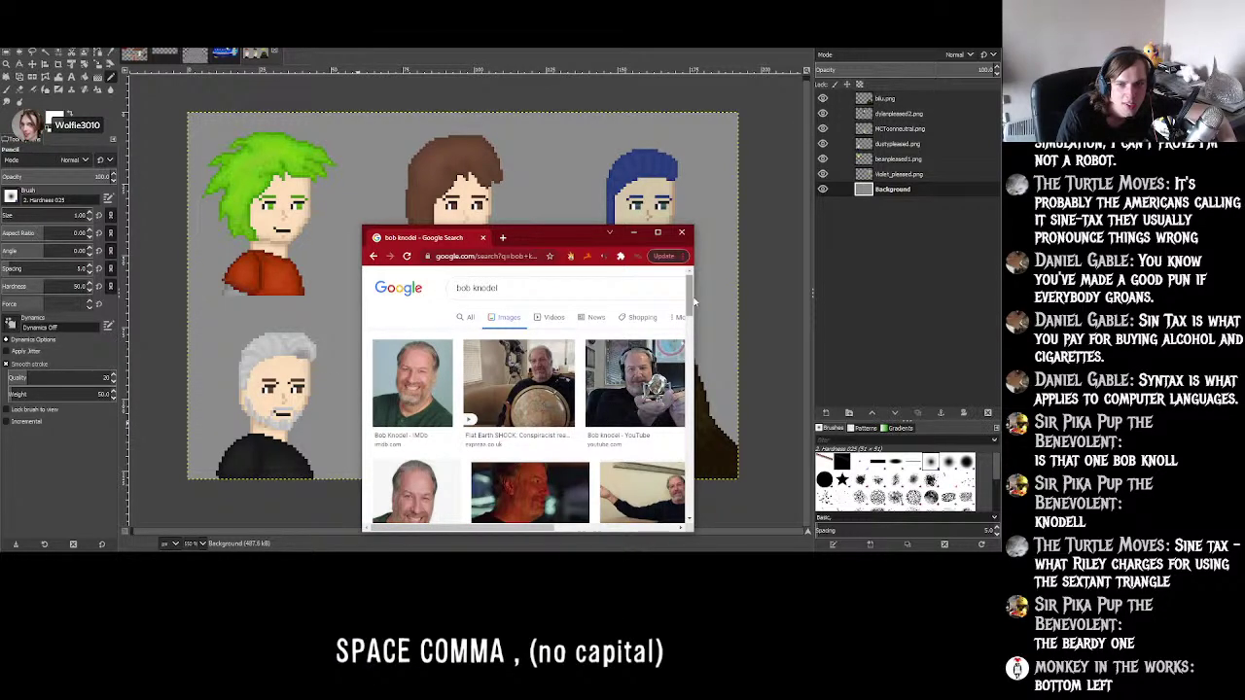
left_click_drag(695, 304, 694, 342)
scroll(622, 389, "down", 2)
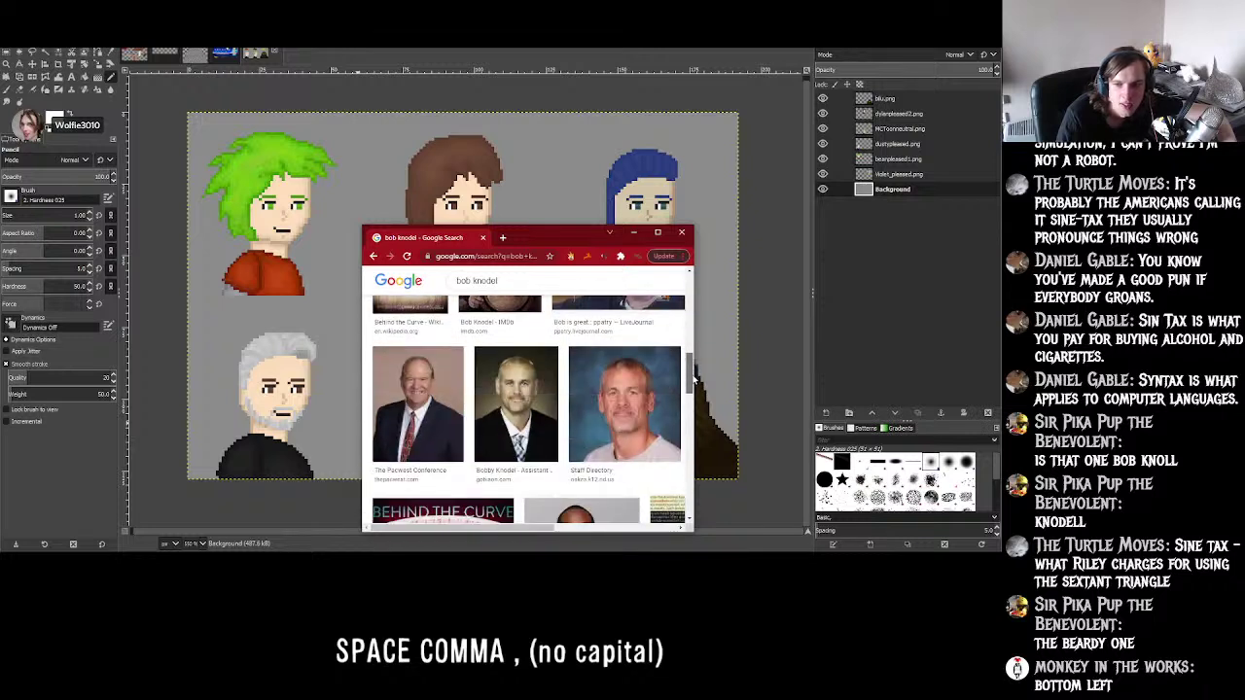
scroll(623, 389, "up", 2)
scroll(623, 389, "down", 1)
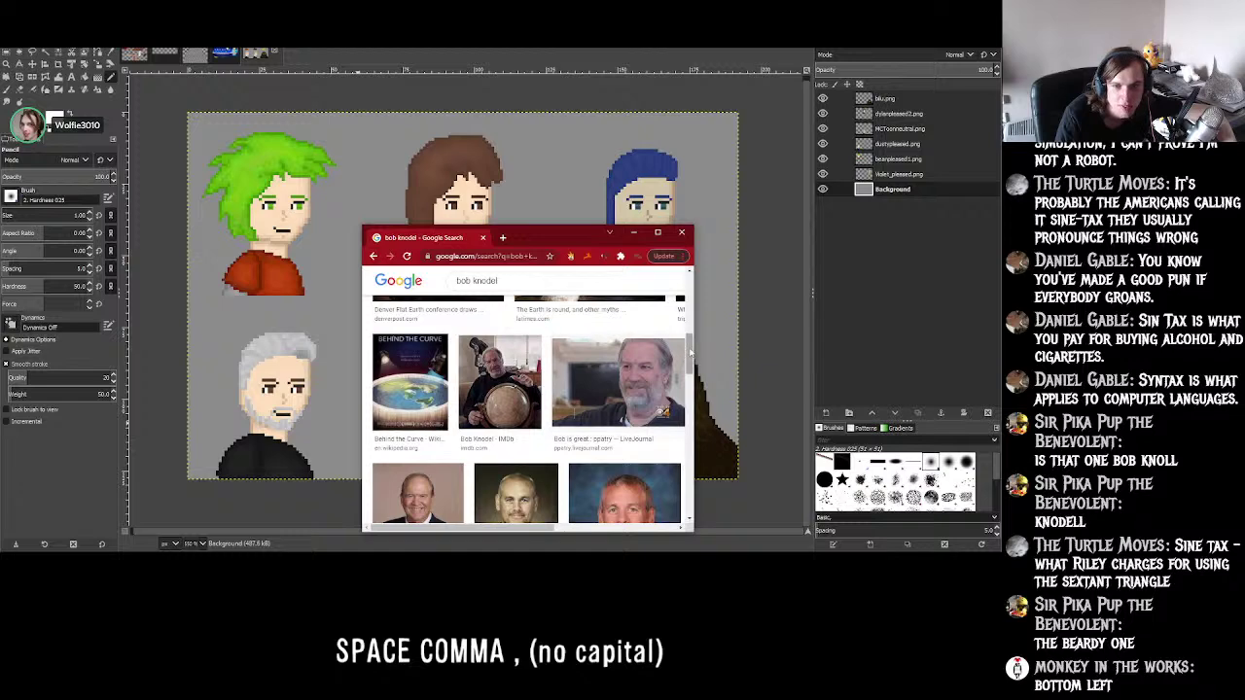
left_click_drag(686, 358, 679, 282)
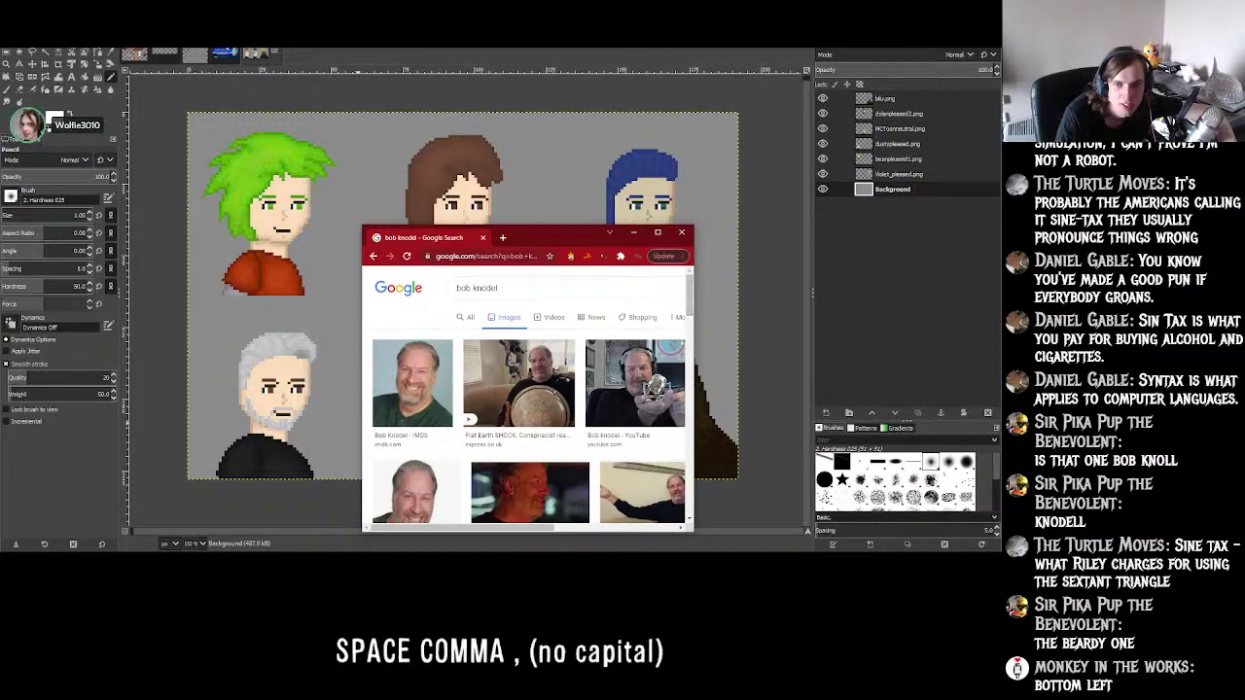
left_click(681, 232)
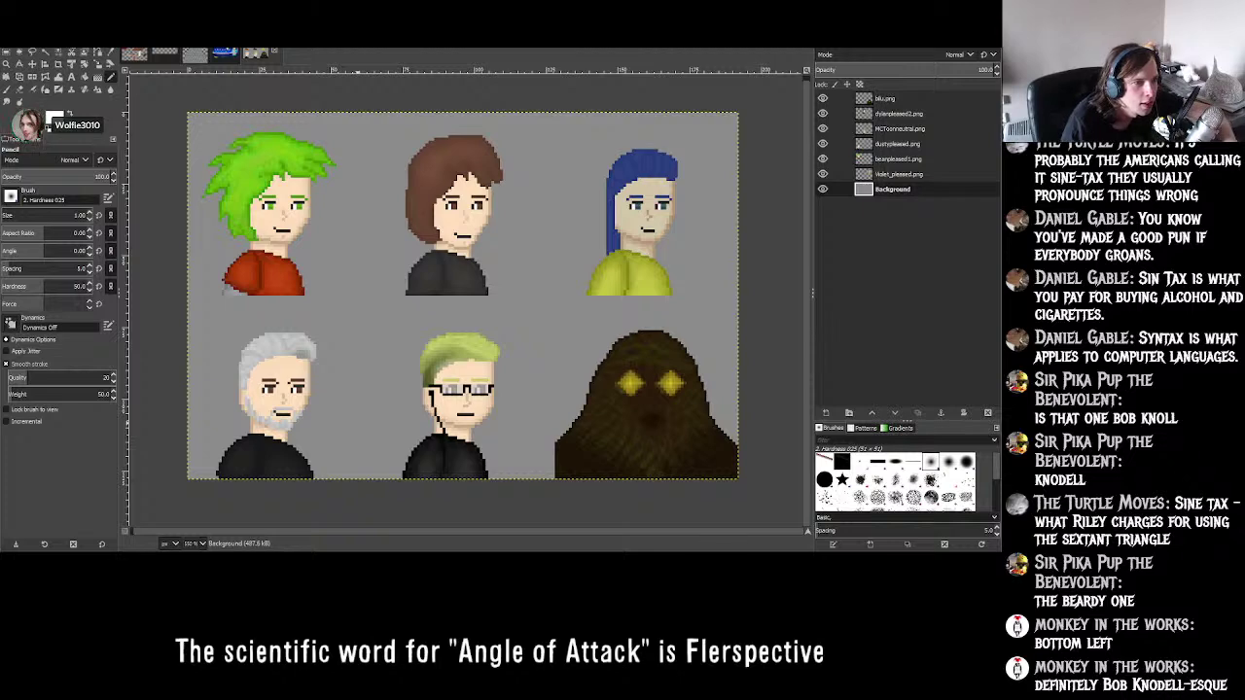
- Bring up the Dusty Smith image results, widen the window to examine the logo artwork beside the grey-haired portrait, and close it
key("alt+Tab")
left_click_drag(400, 252, 536, 189)
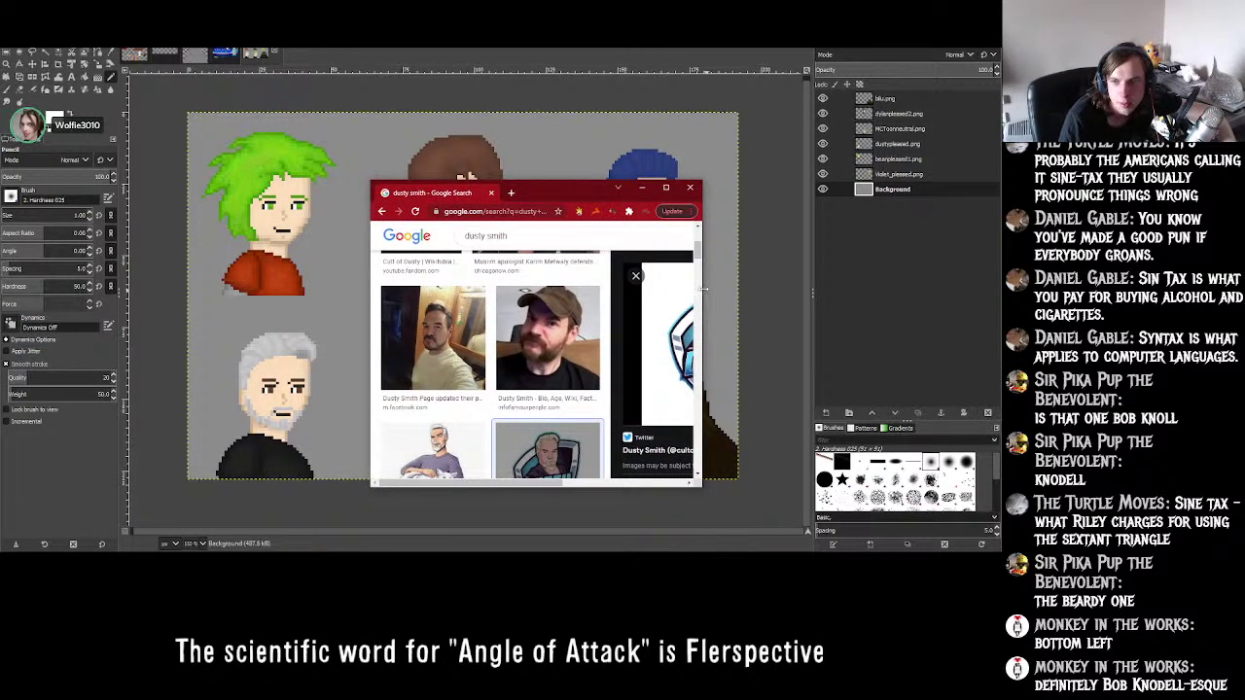
left_click_drag(701, 292, 857, 294)
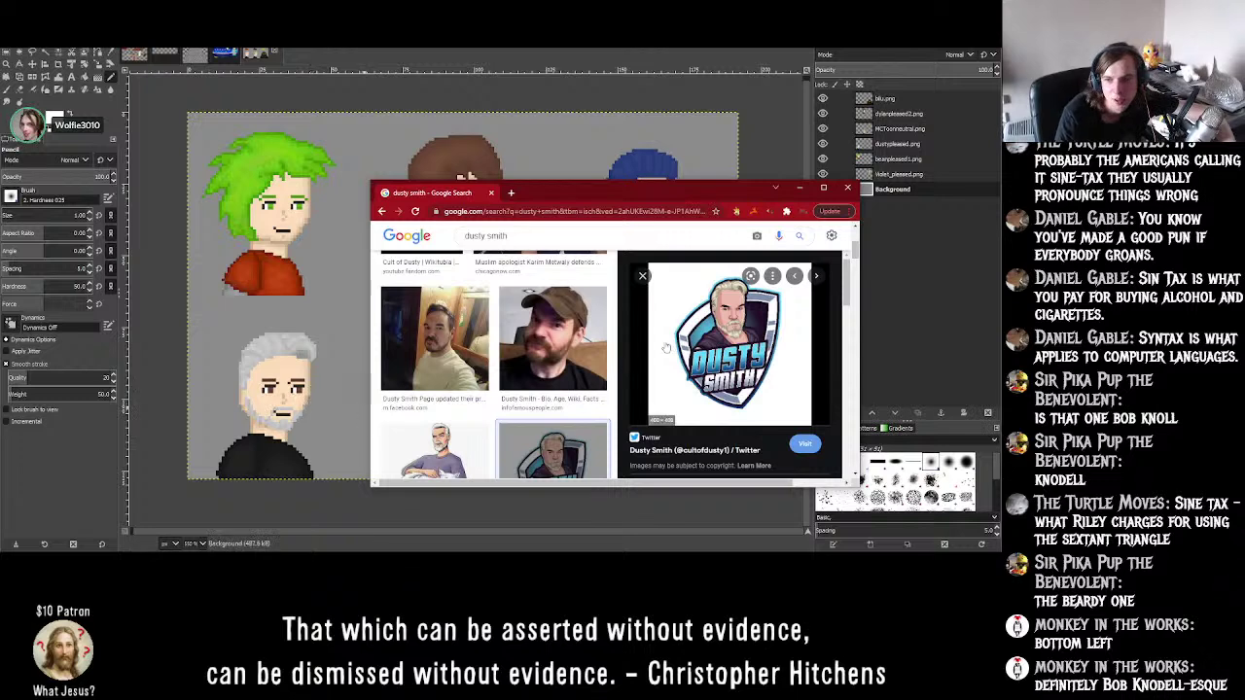
scroll(854, 243, "up", 3)
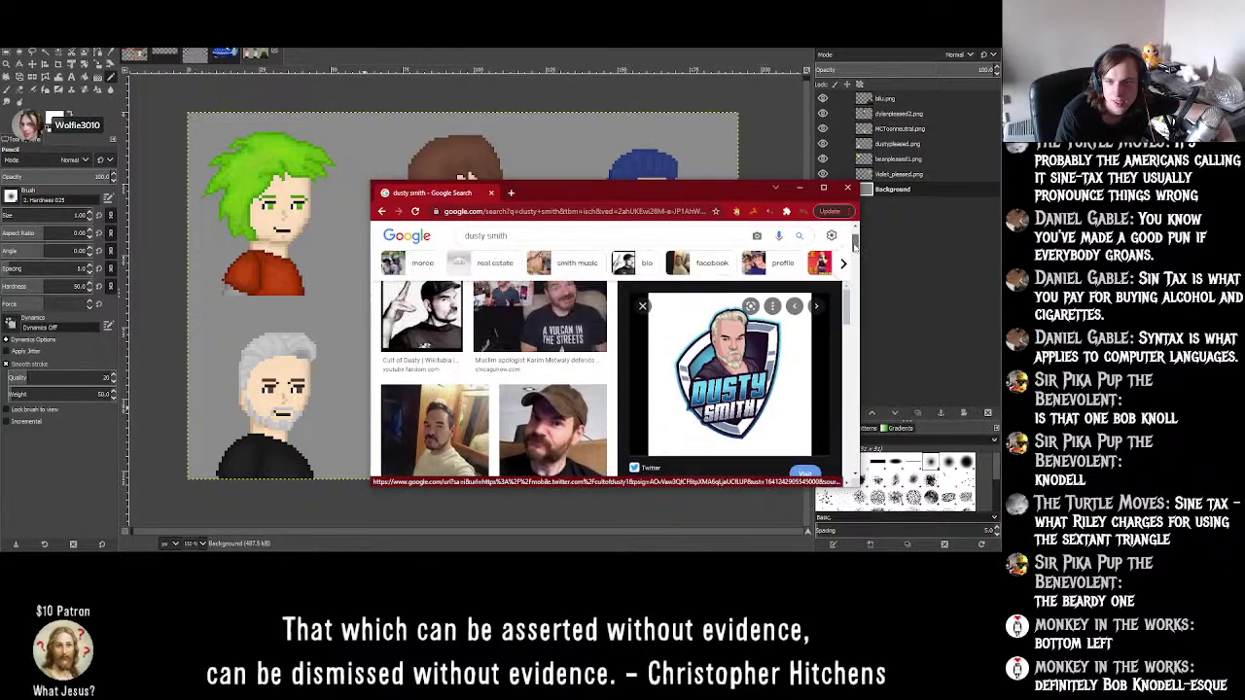
scroll(854, 246, "down", 3)
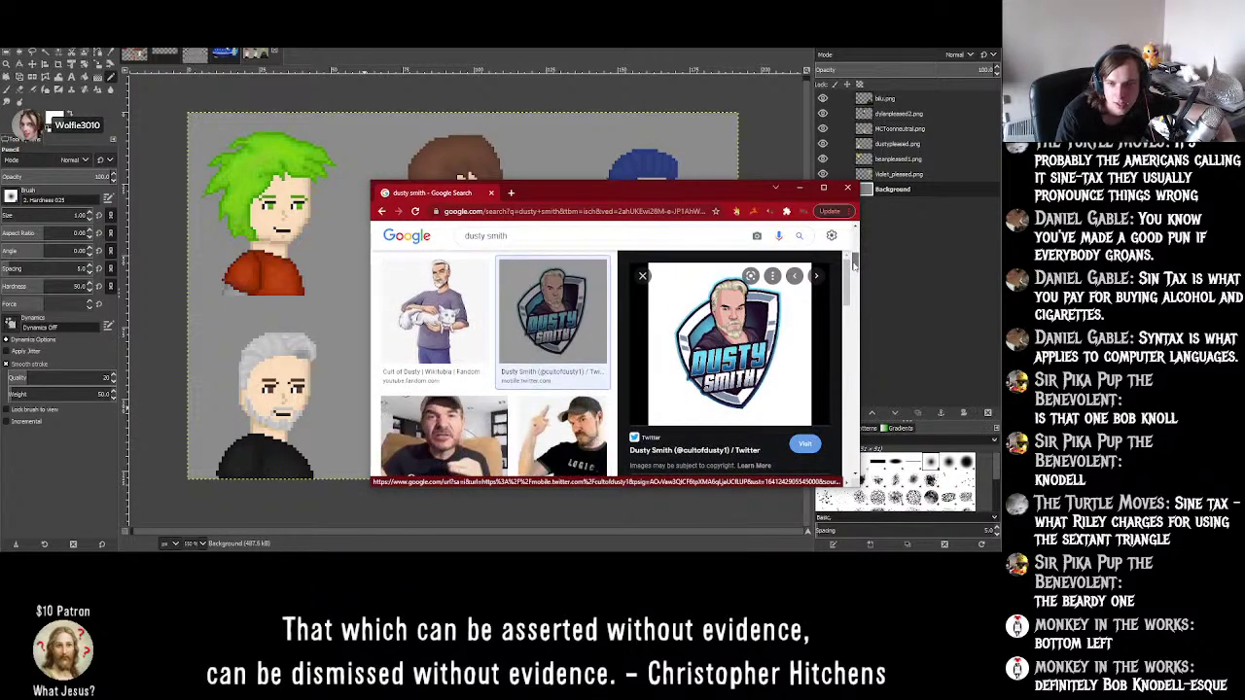
scroll(854, 264, "up", 1)
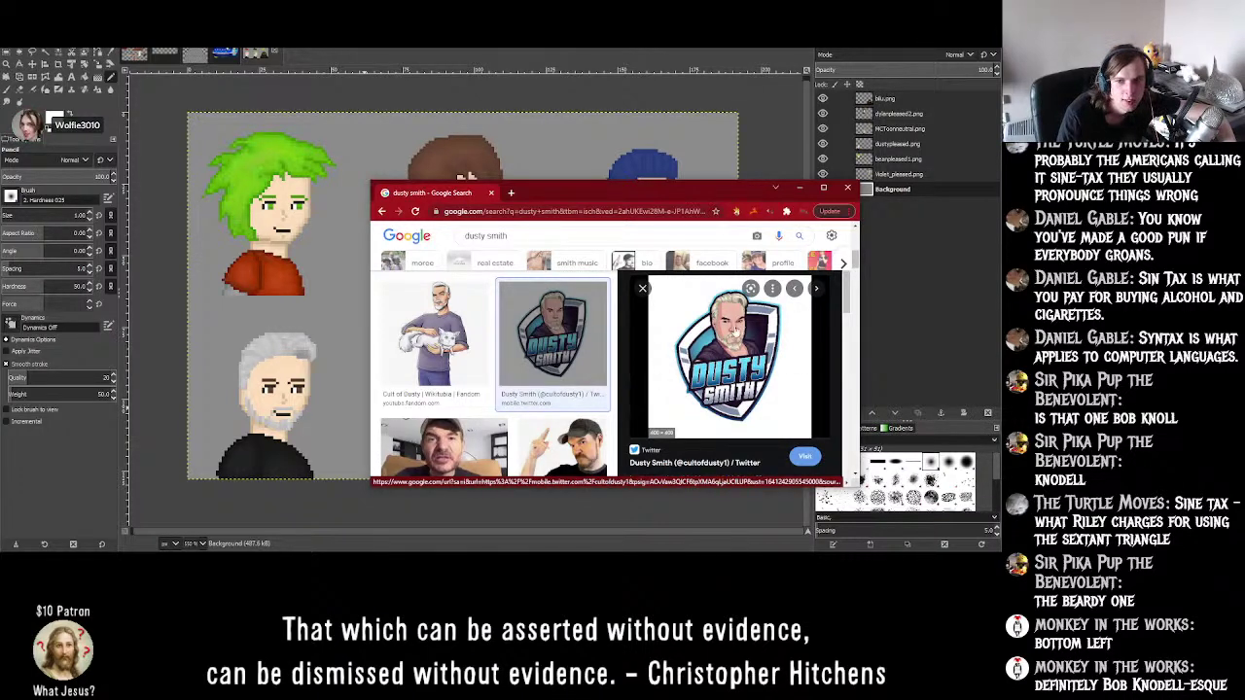
left_click(852, 189)
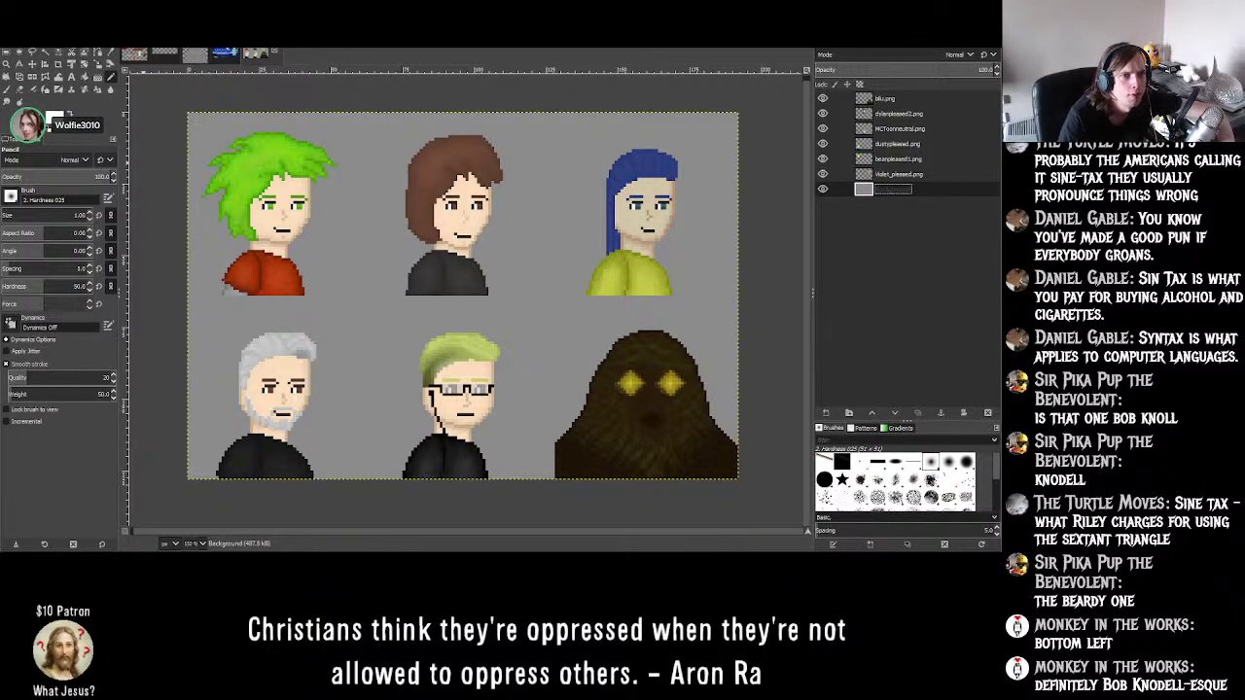
- Open Dusty_idle.png from the Images/Characters/Dusty folder as a new image
left_click(23, 43)
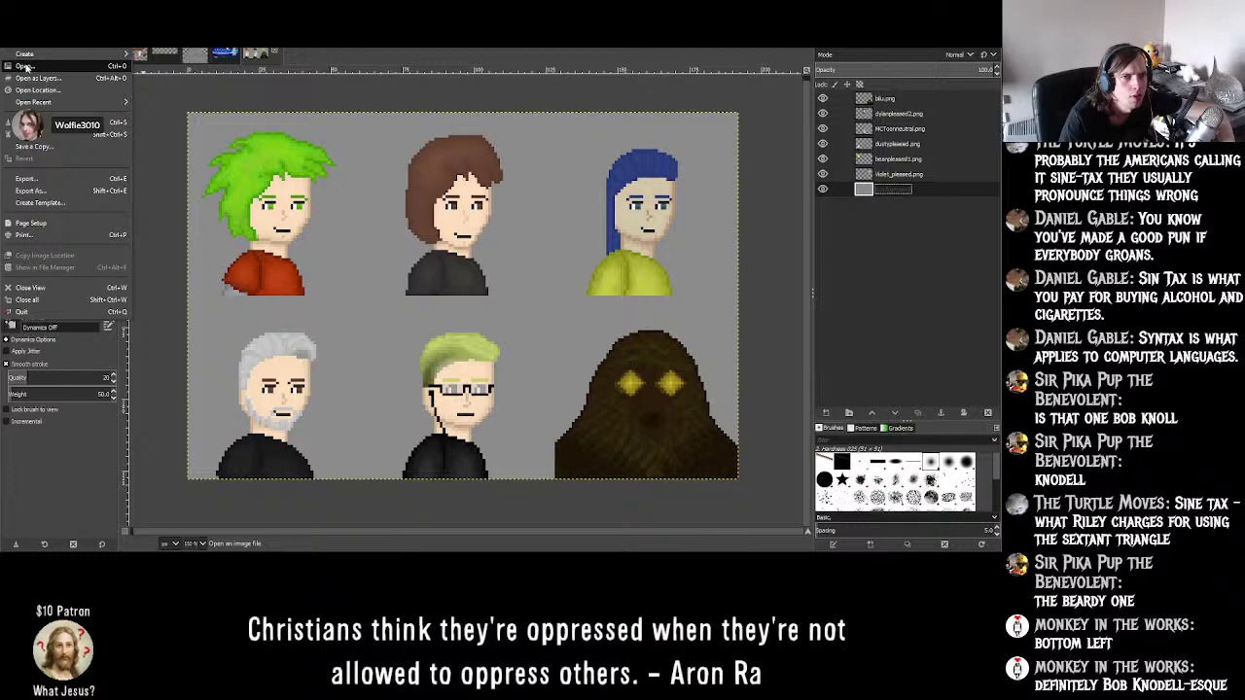
left_click(25, 66)
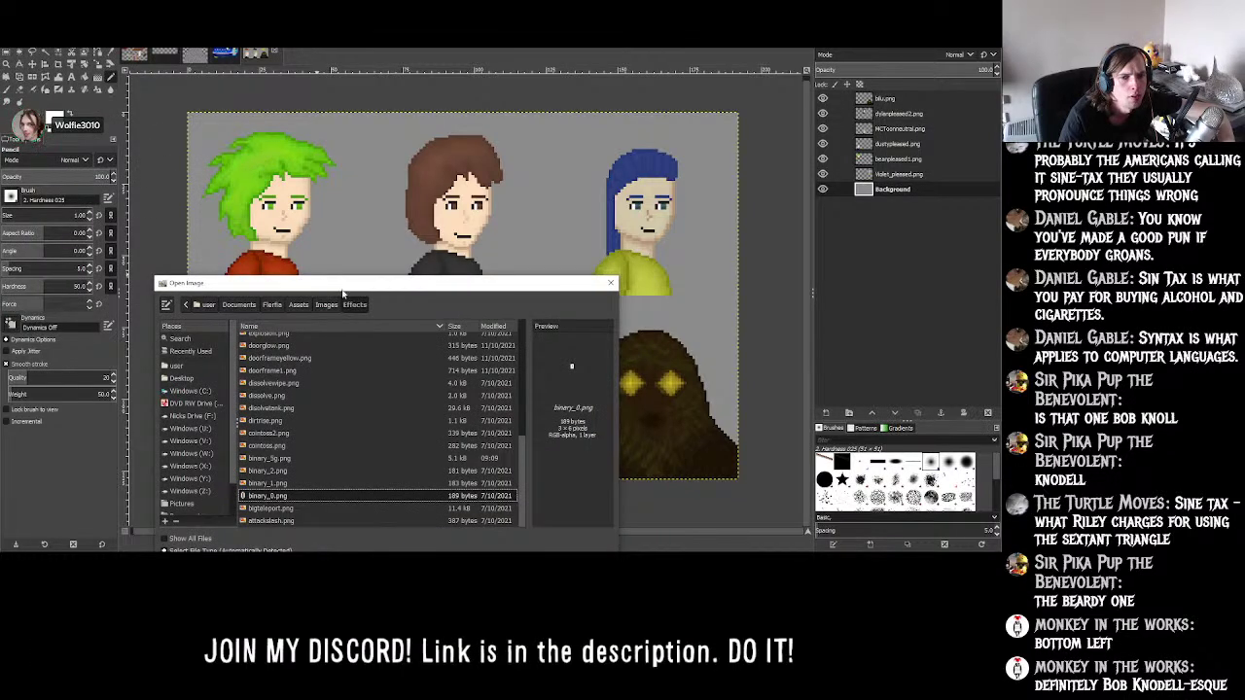
left_click(333, 209)
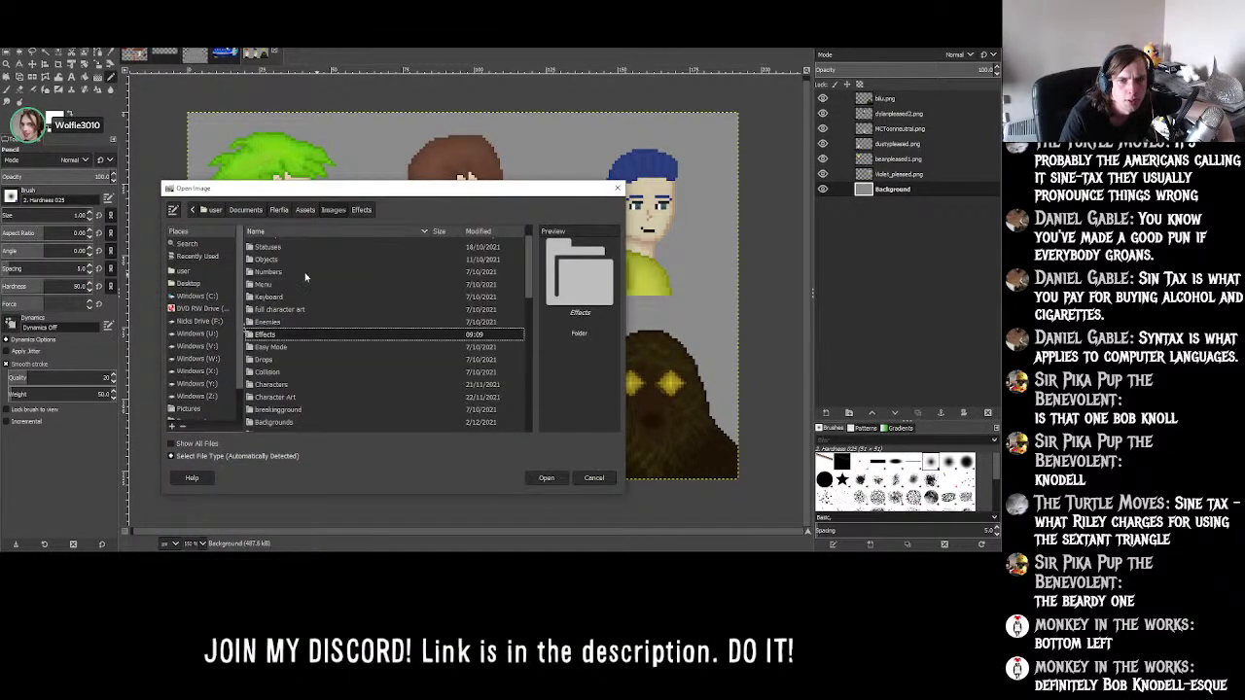
double_click(280, 386)
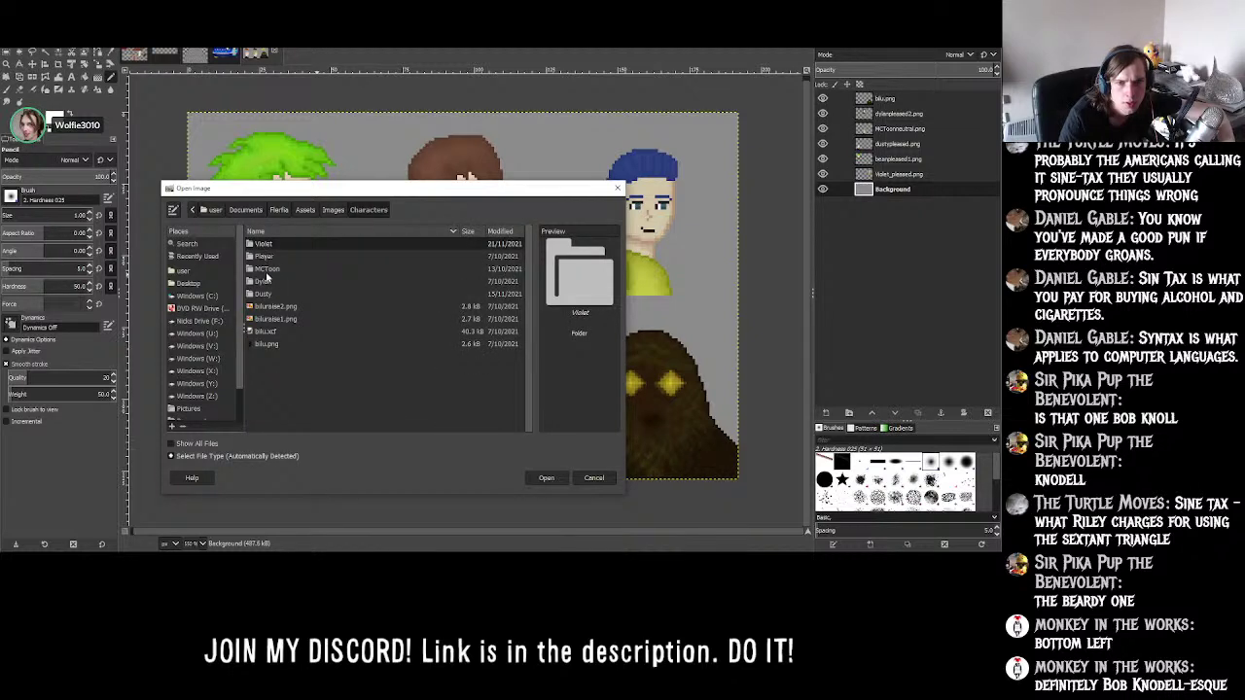
double_click(263, 293)
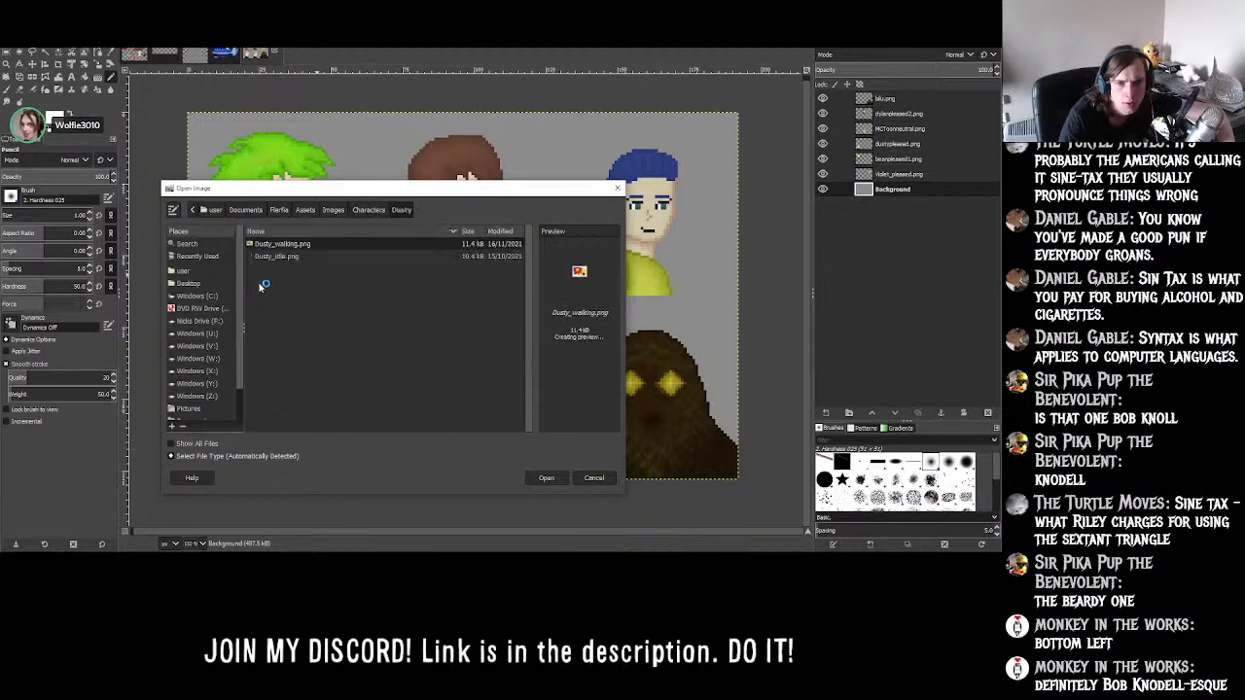
left_click(312, 257)
left_click(546, 477)
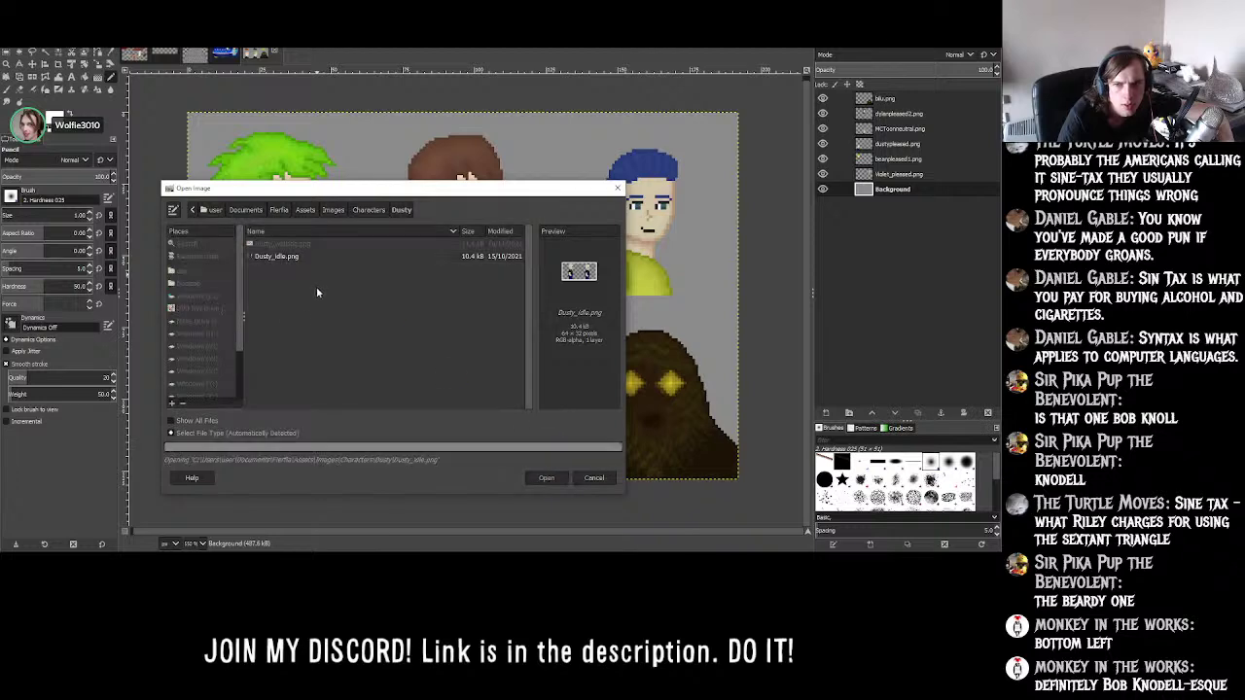
- Start opening another image and go to the Player folder inside Characters
left_click(15, 39)
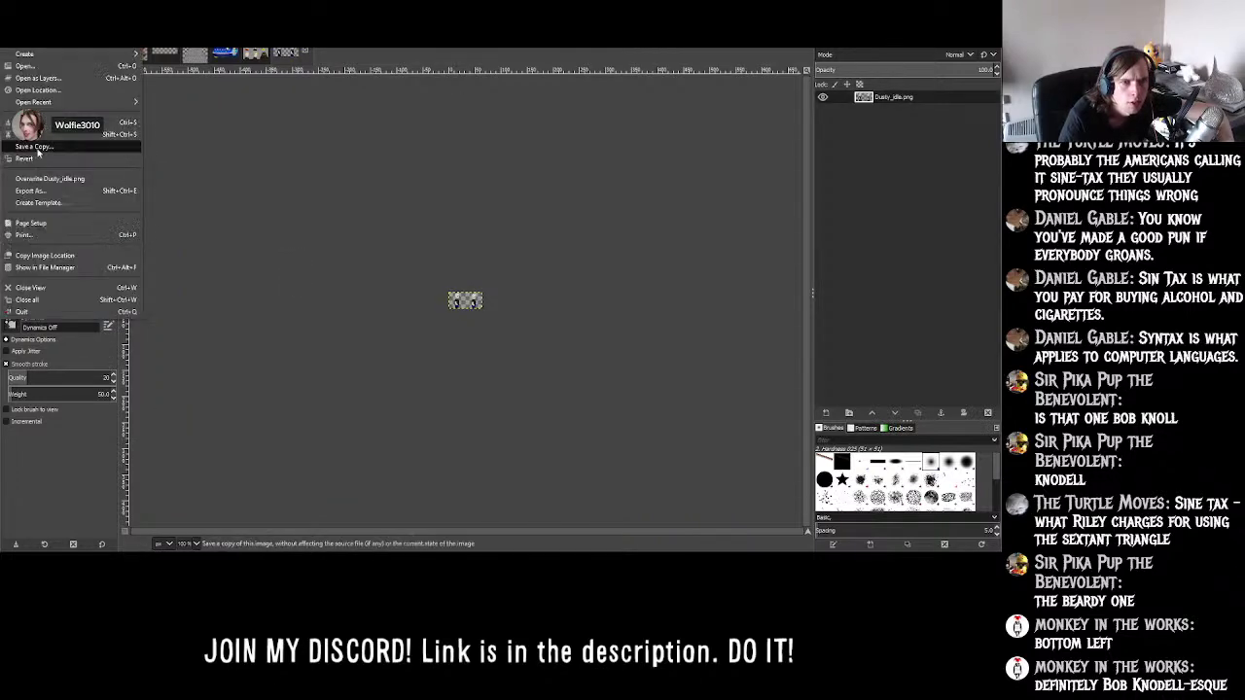
left_click(26, 66)
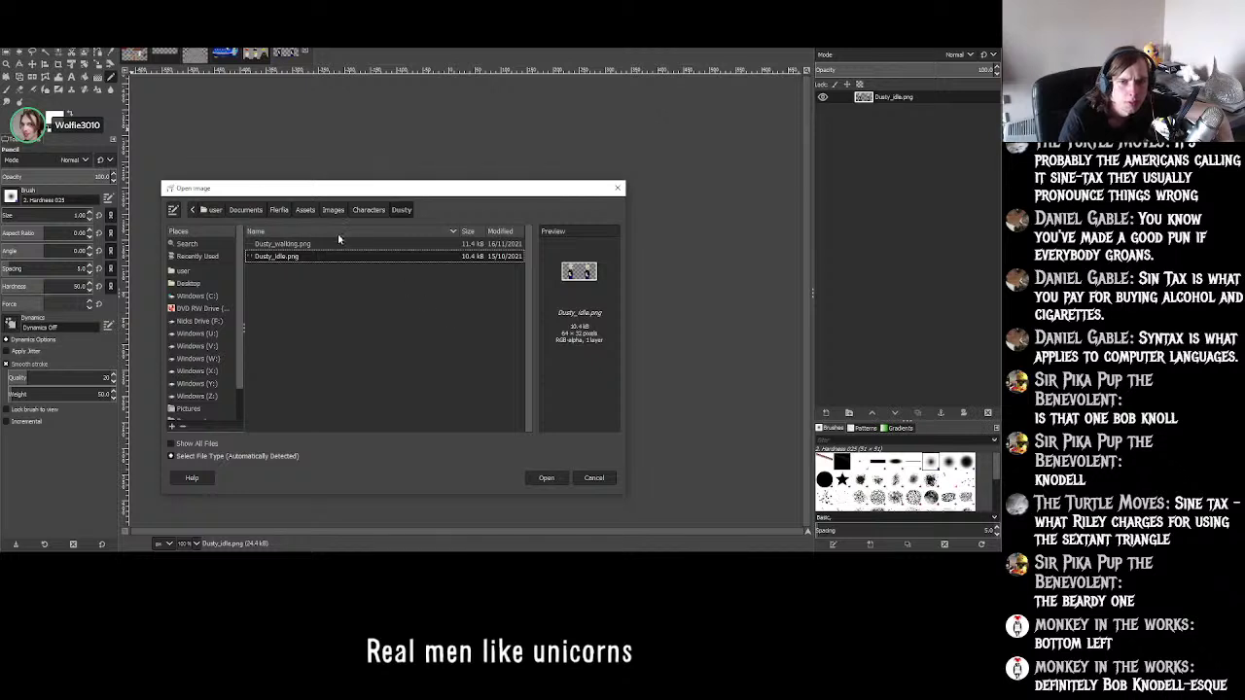
left_click(368, 211)
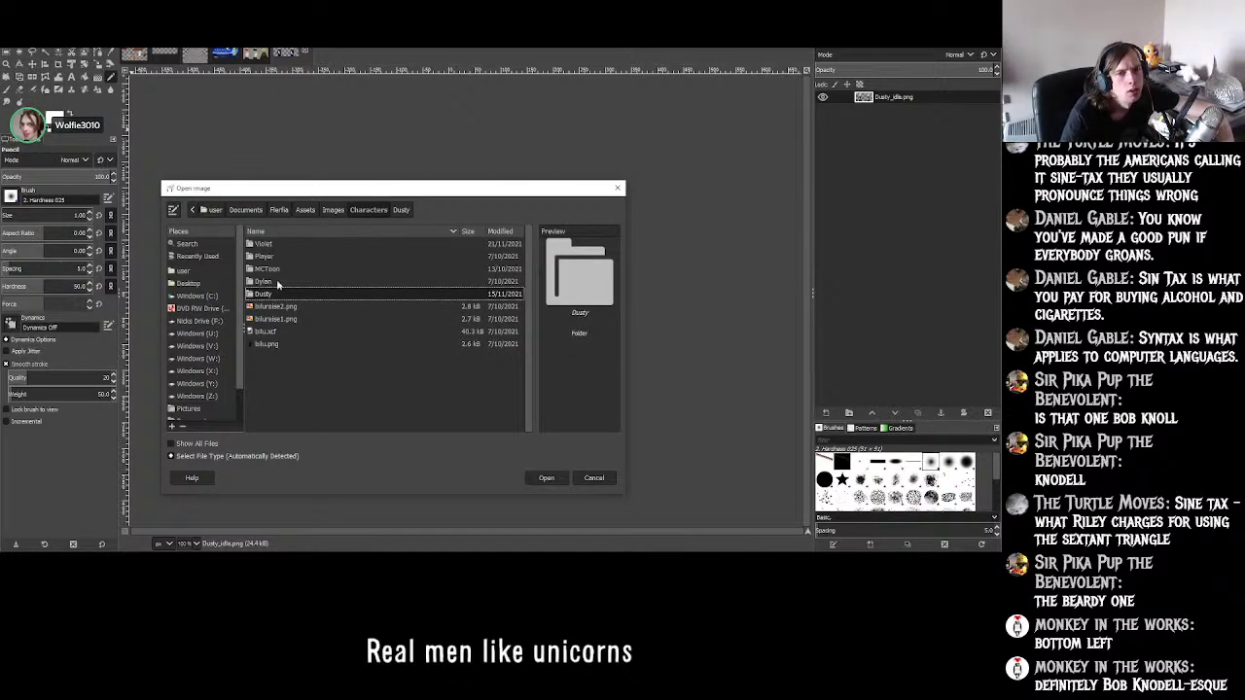
double_click(267, 257)
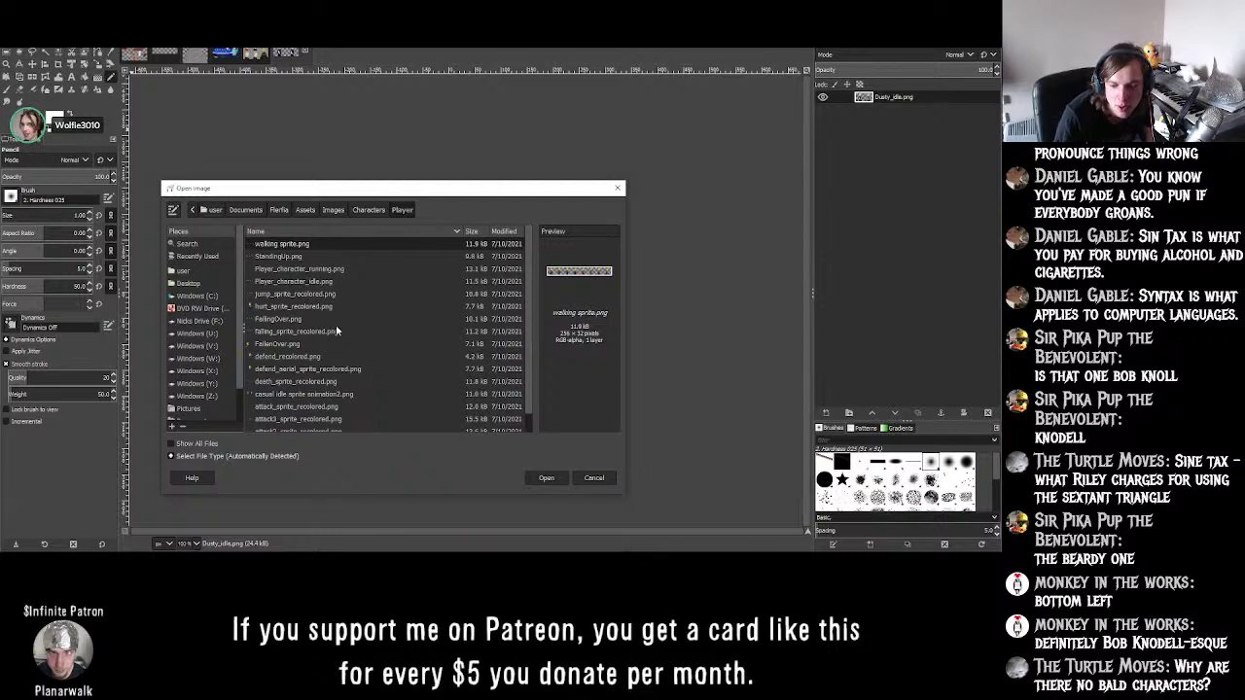
- Preview the player's death, standing-up, running, idle and walking sprite files to compare their poses
scroll(281, 363, "down", 1)
left_click(303, 364)
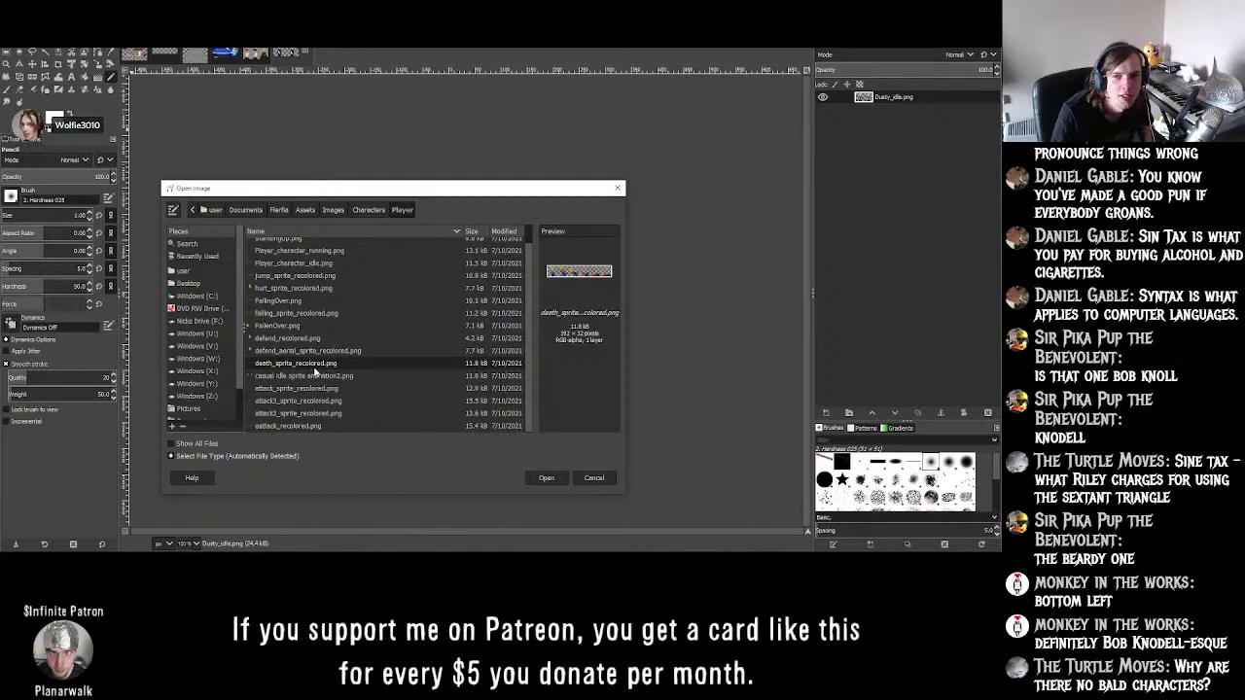
scroll(328, 353, "up", 1)
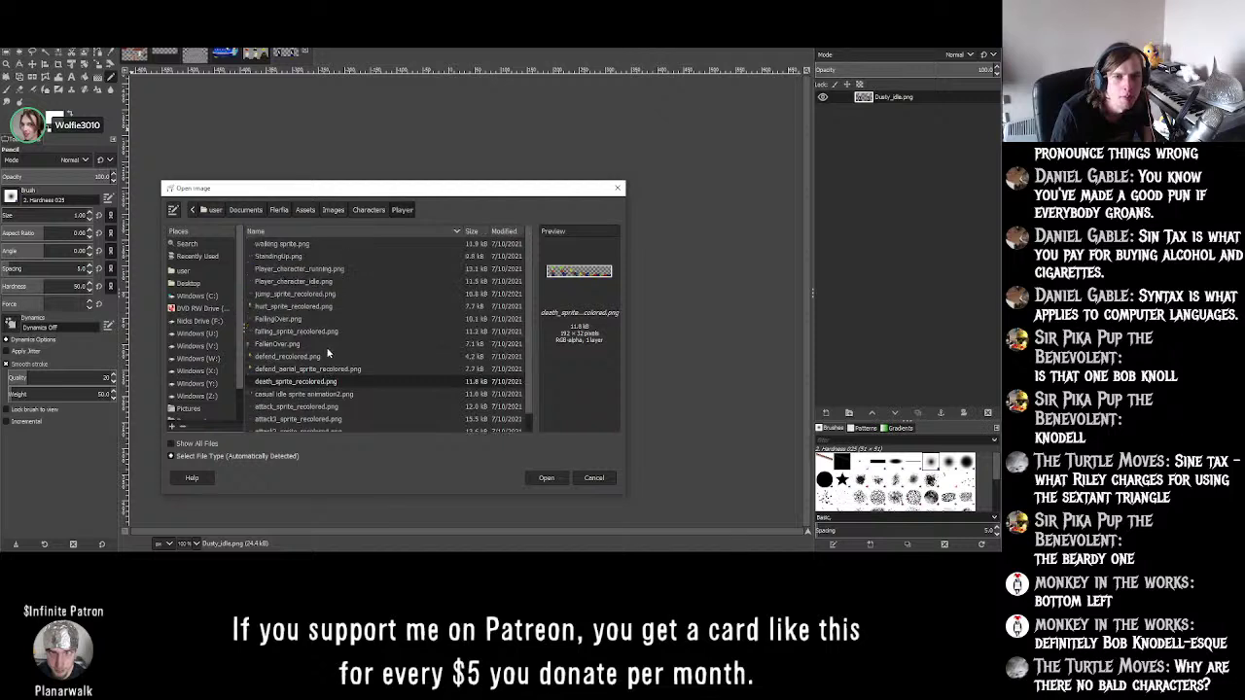
left_click(307, 256)
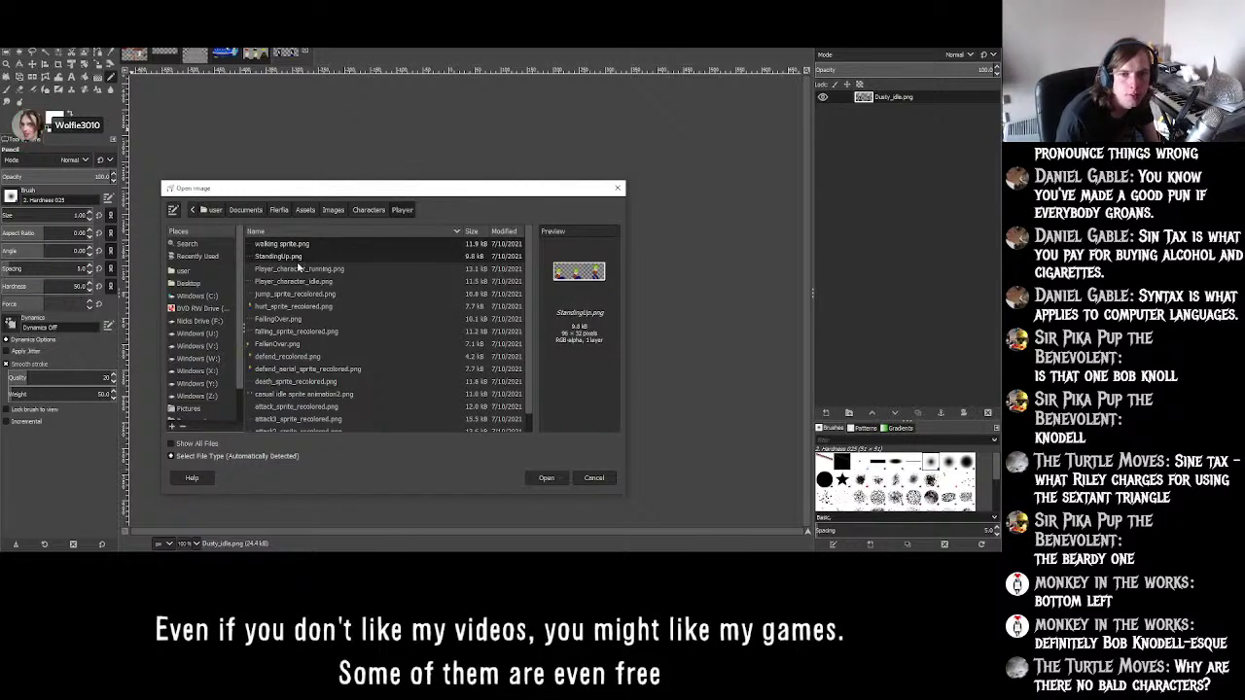
left_click(298, 269)
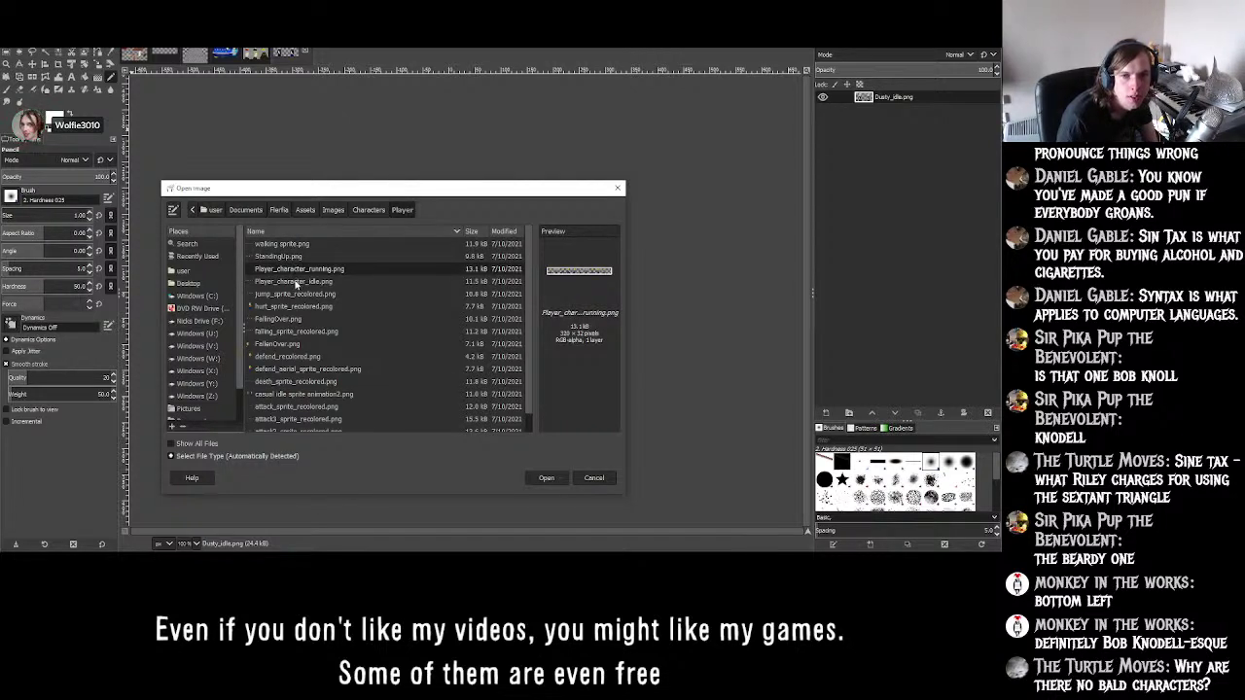
left_click(296, 282)
left_click(278, 244)
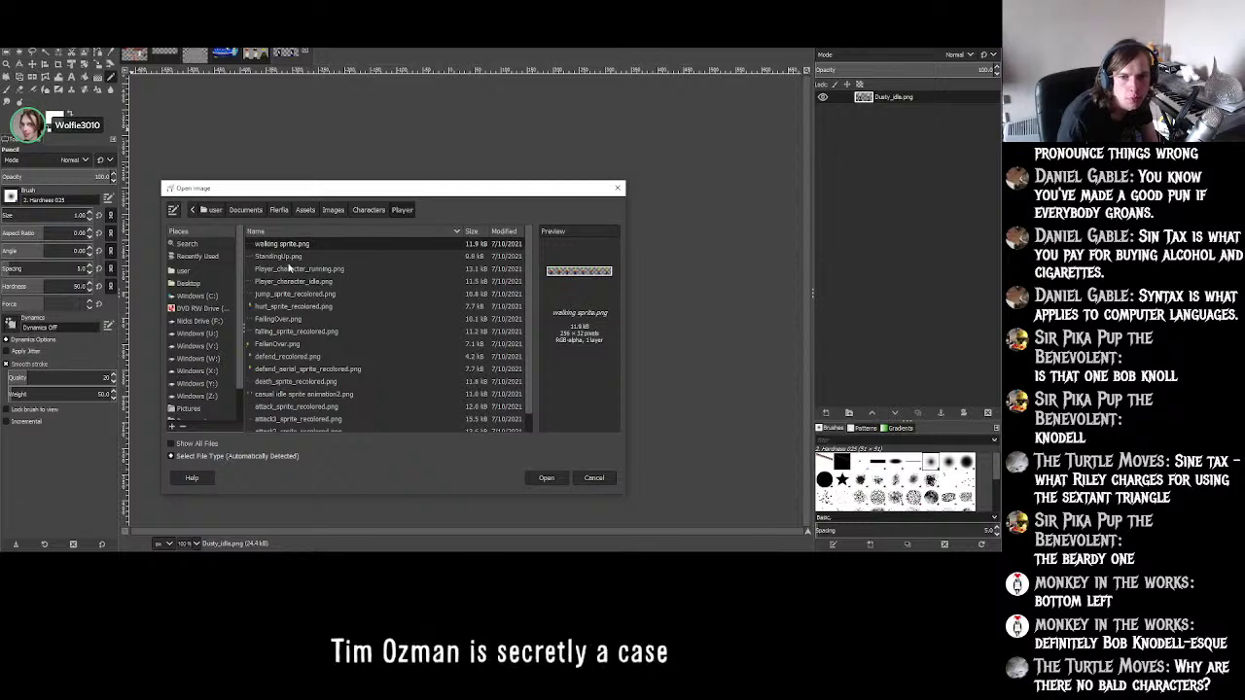
- Go through the remaining player sprite previews and open hurt_sprite_recolored.png
key("Down")
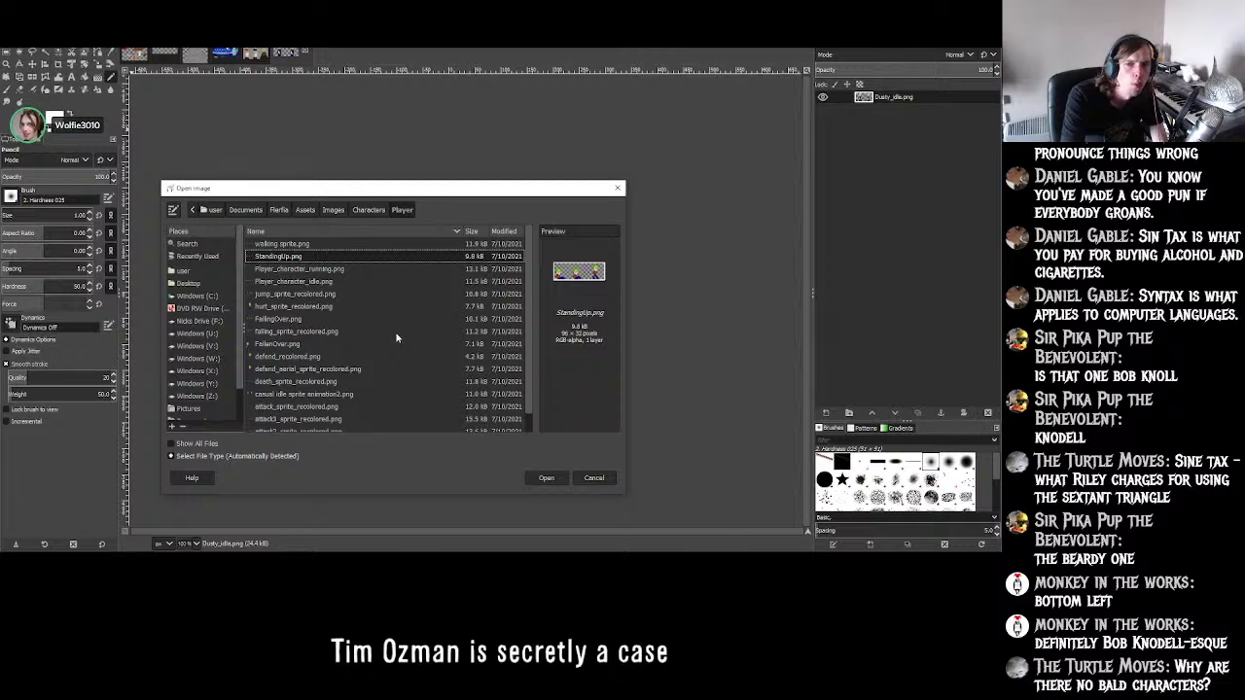
key("Down")
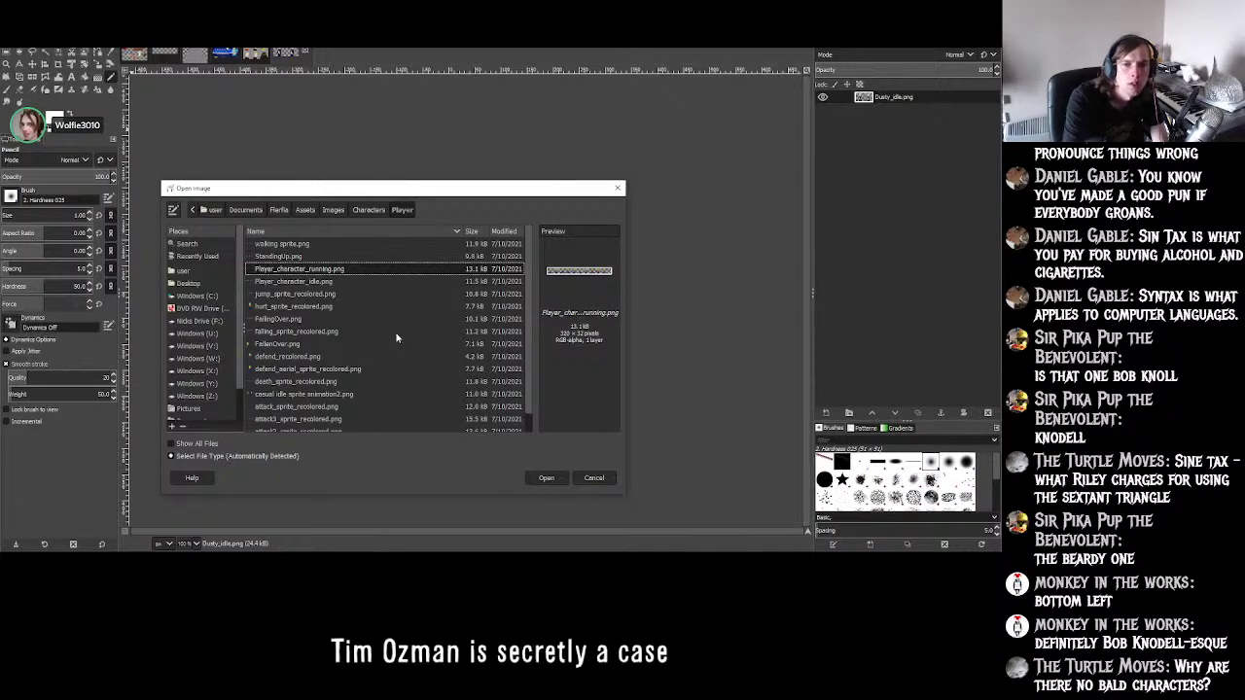
key("Down")
key("Down")
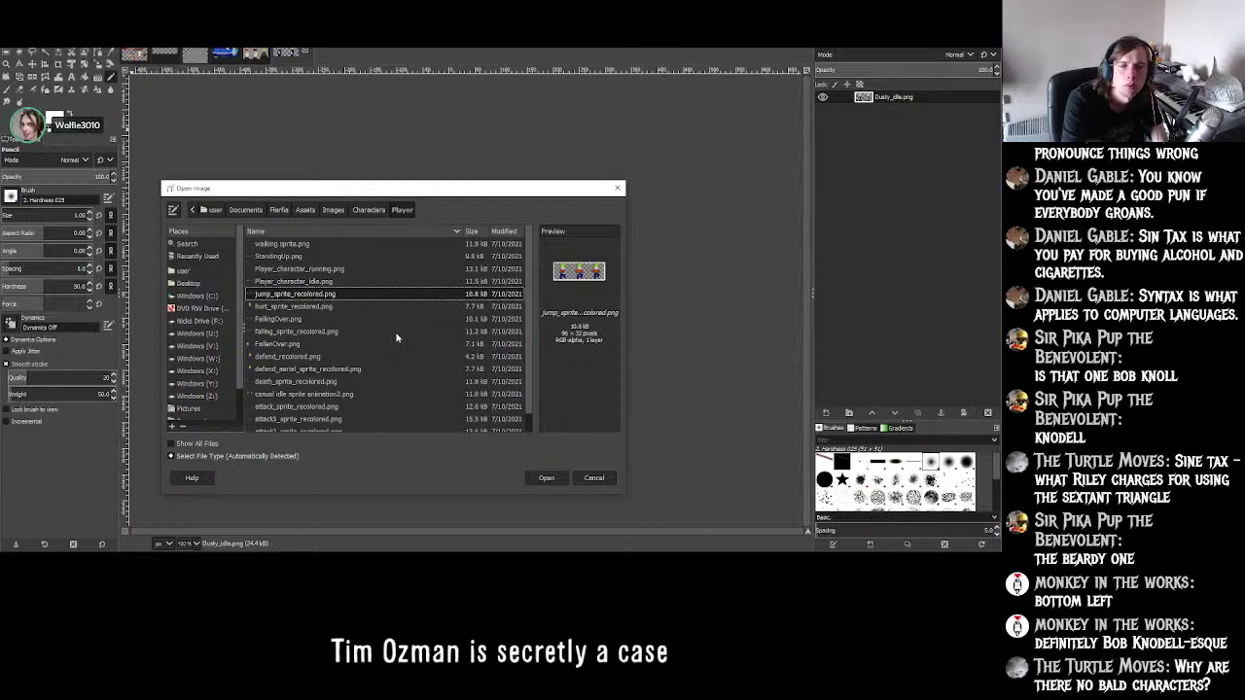
key("Down")
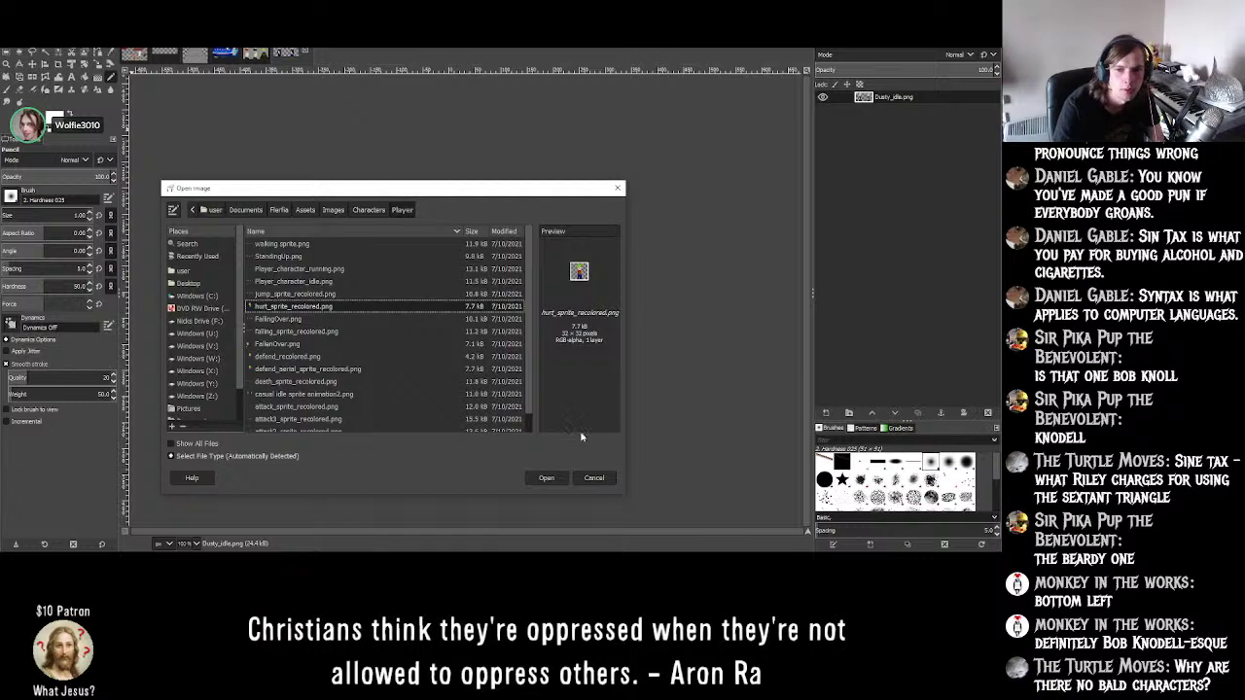
left_click(546, 477)
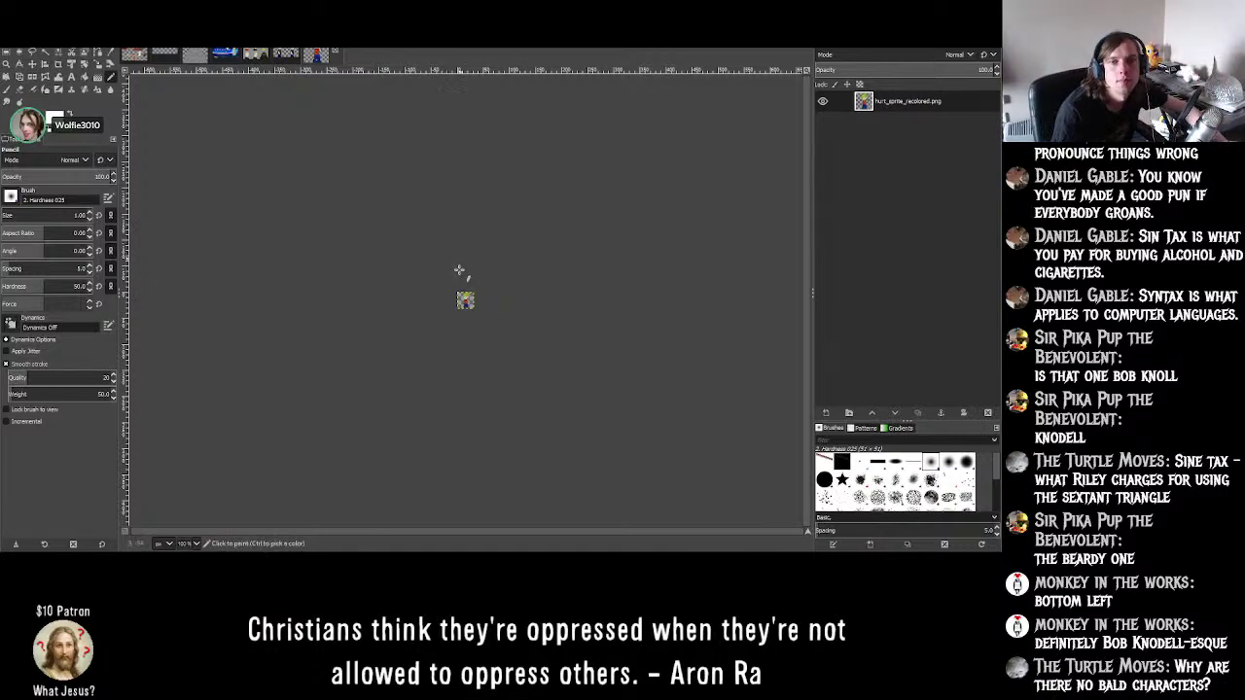
- In Dusty_idle.png, select the head of the first idle frame with a rectangular selection and copy it
scroll(459, 309, "up", 3, "ctrl")
scroll(459, 310, "up", 5, "ctrl")
scroll(482, 263, "down", 2, "ctrl")
scroll(496, 233, "up", 3, "ctrl")
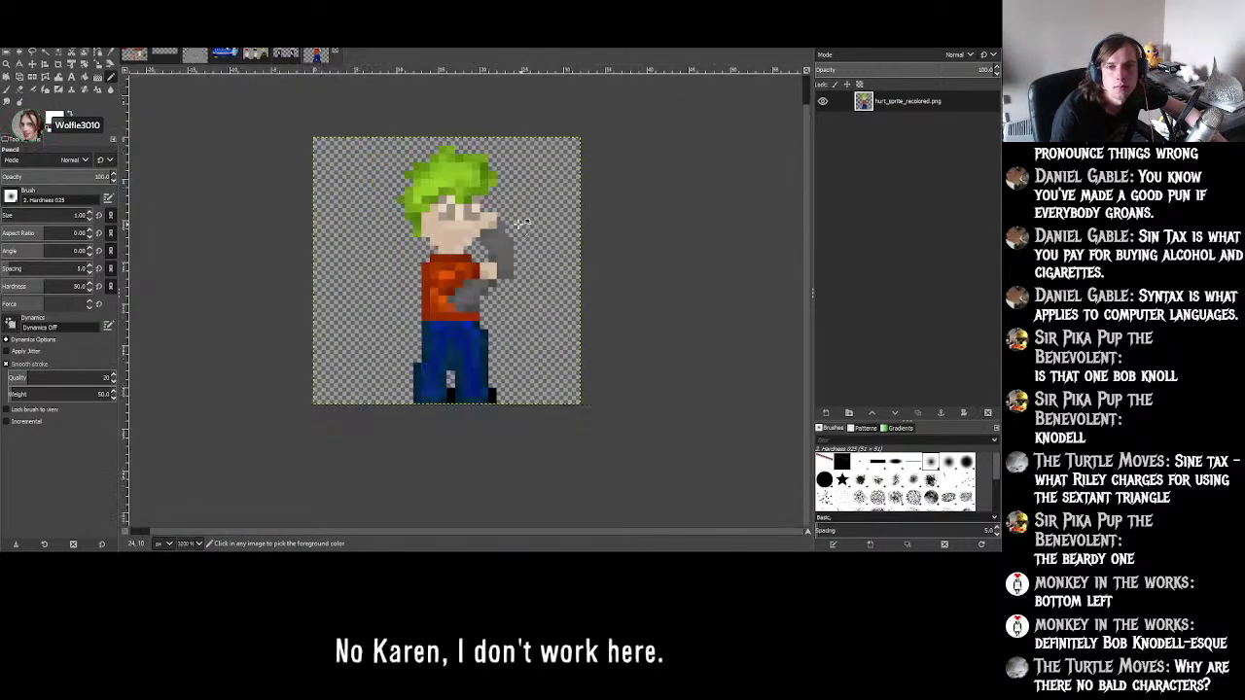
scroll(503, 223, "down", 1, "ctrl")
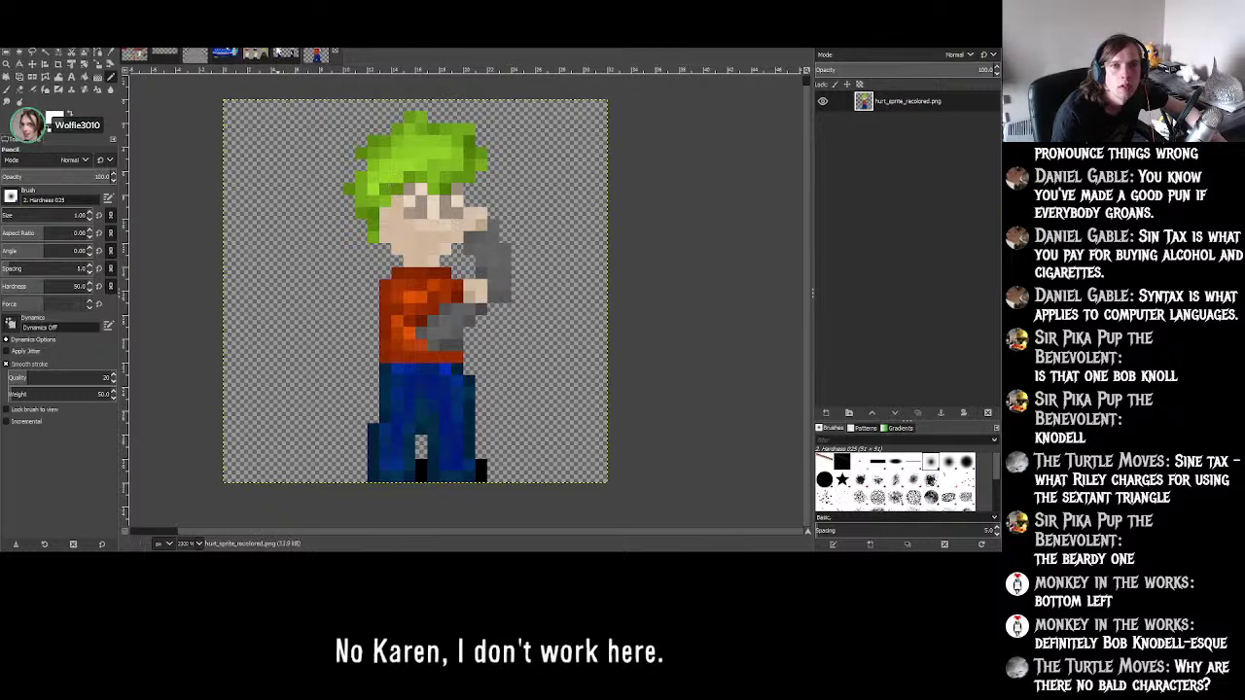
key("ctrl+w")
scroll(444, 145, "up", 4, "ctrl")
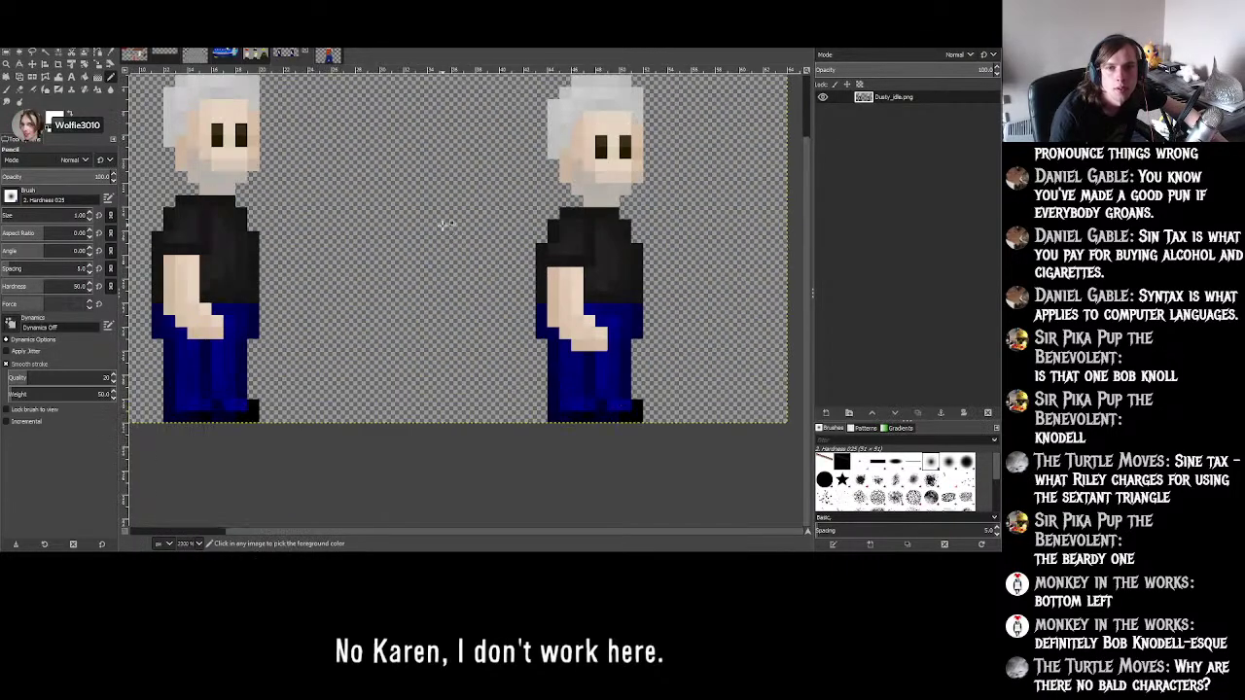
scroll(292, 141, "down", 3, "ctrl")
scroll(233, 136, "up", 2, "ctrl")
scroll(238, 138, "up", 2, "ctrl")
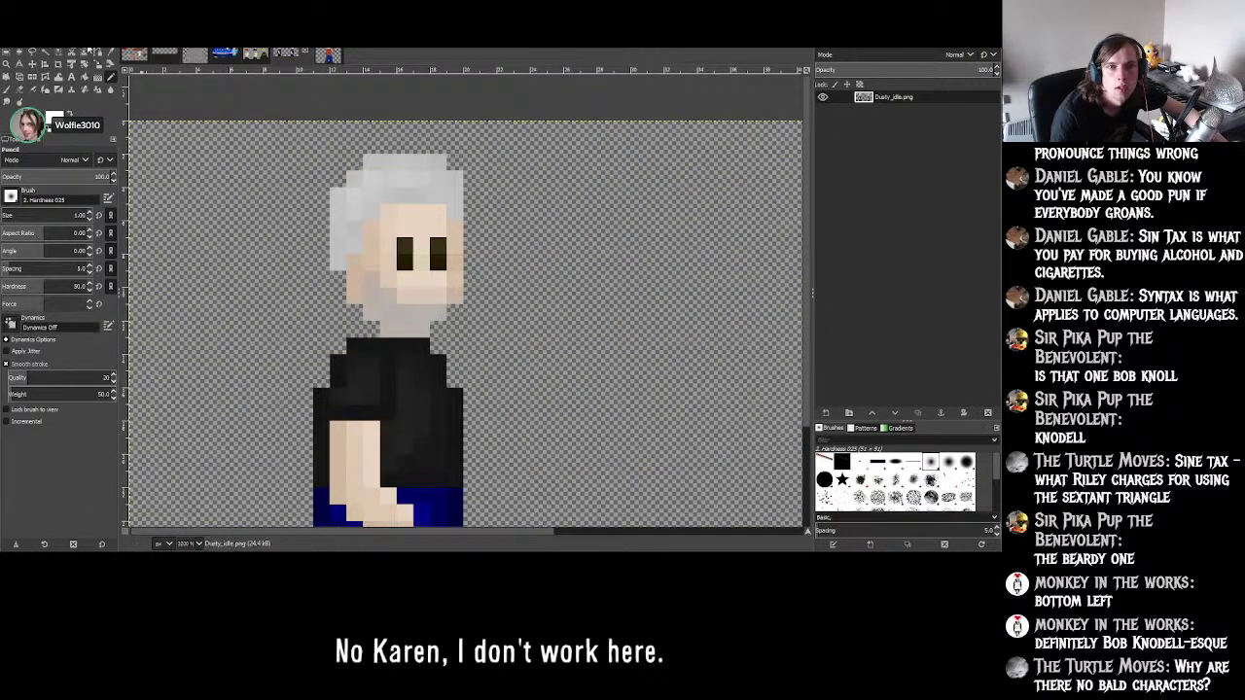
left_click(19, 51)
left_click_drag(463, 154, 346, 309)
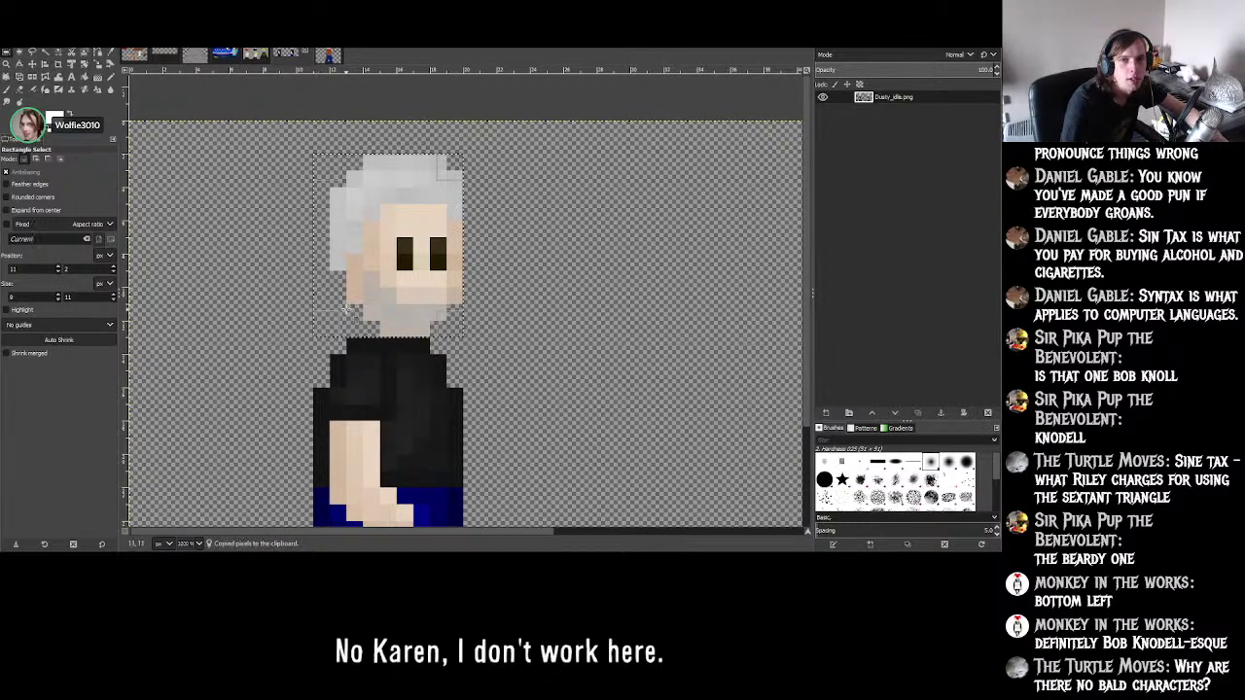
- Paste Dusty's head into hurt_sprite_recolored.png, position it over the player's head and turn it into a new layer
key("ctrl+Page_Down")
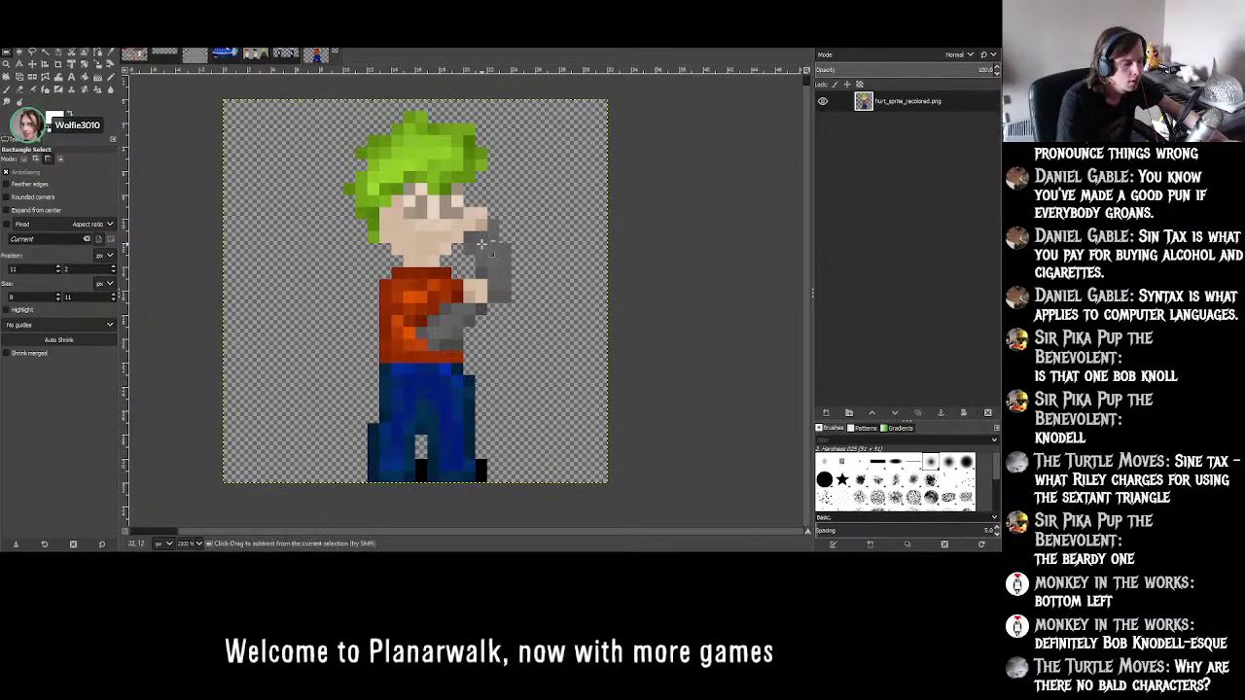
key("ctrl+v")
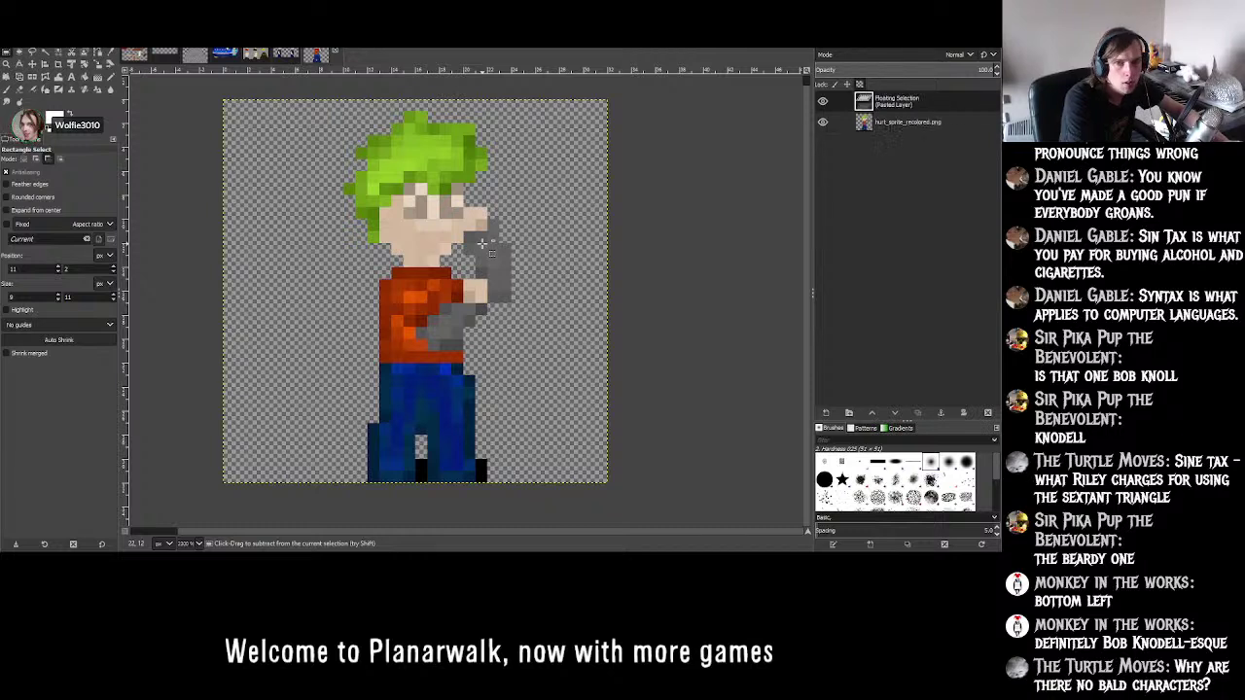
left_click_drag(419, 285, 420, 193)
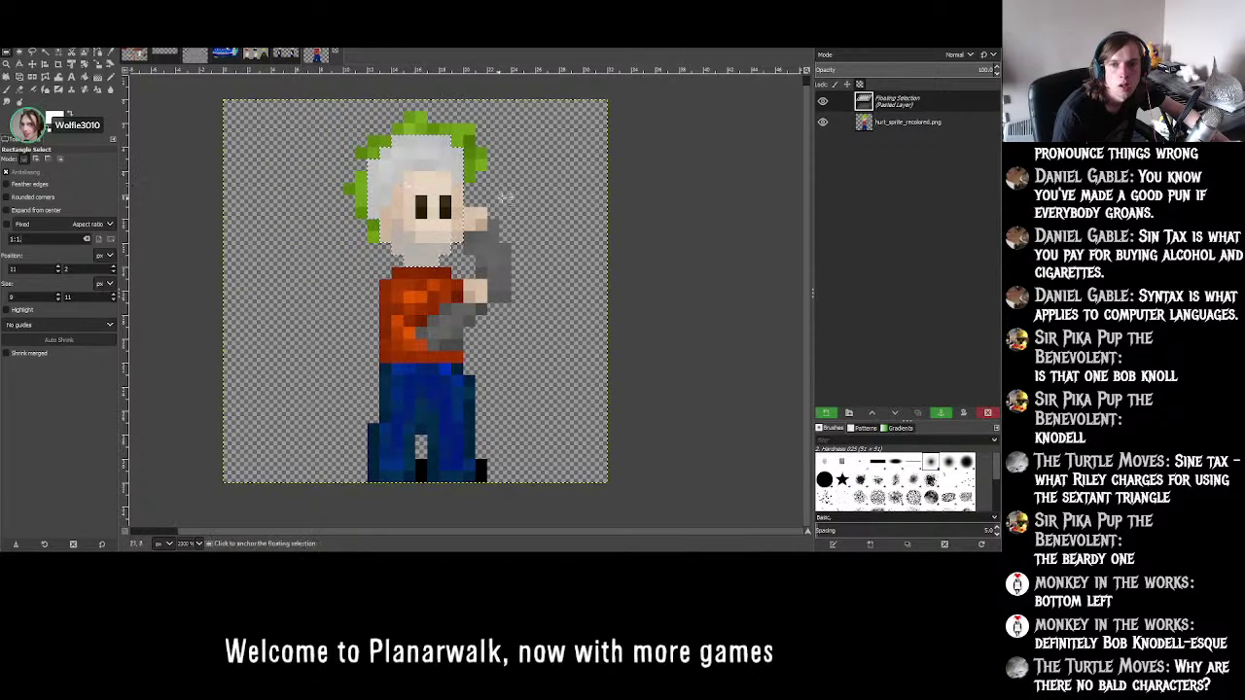
left_click(827, 415)
- Sample the grey-brown colour of the hurt sprite's closed eyes by temporarily hiding the pasted head layer
scroll(467, 194, "down", 2, "ctrl")
scroll(465, 196, "up", 4, "ctrl")
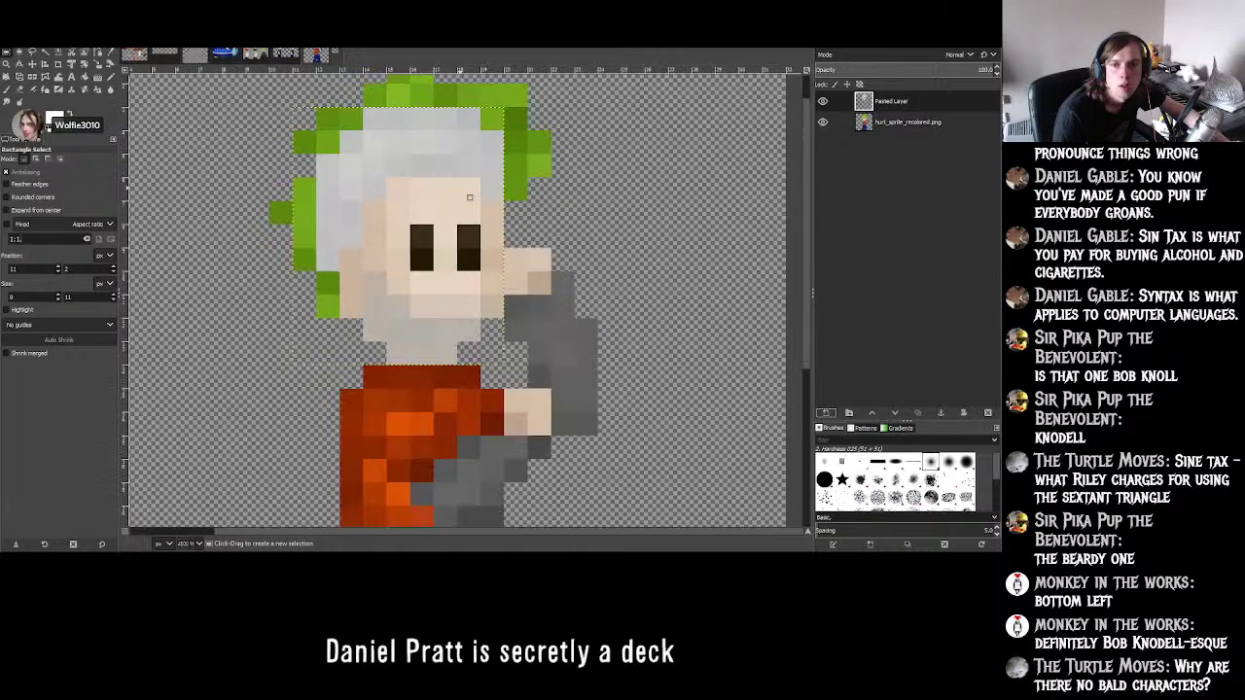
scroll(469, 198, "up", 2, "ctrl")
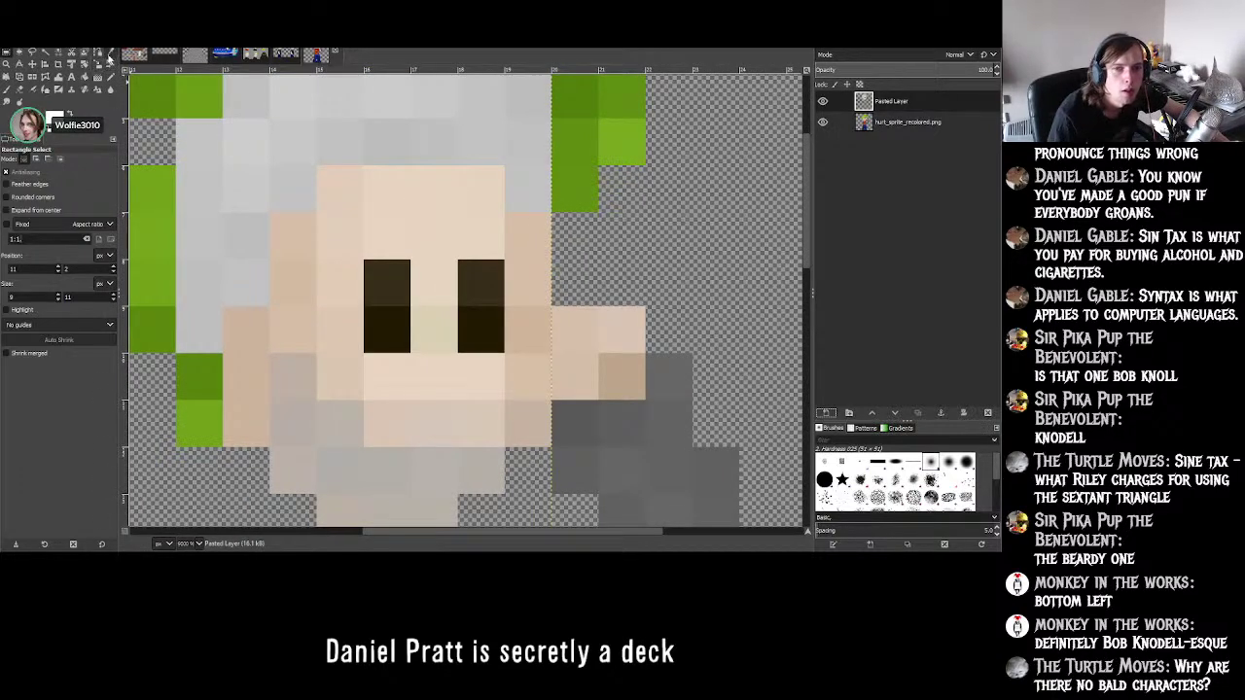
left_click(109, 56)
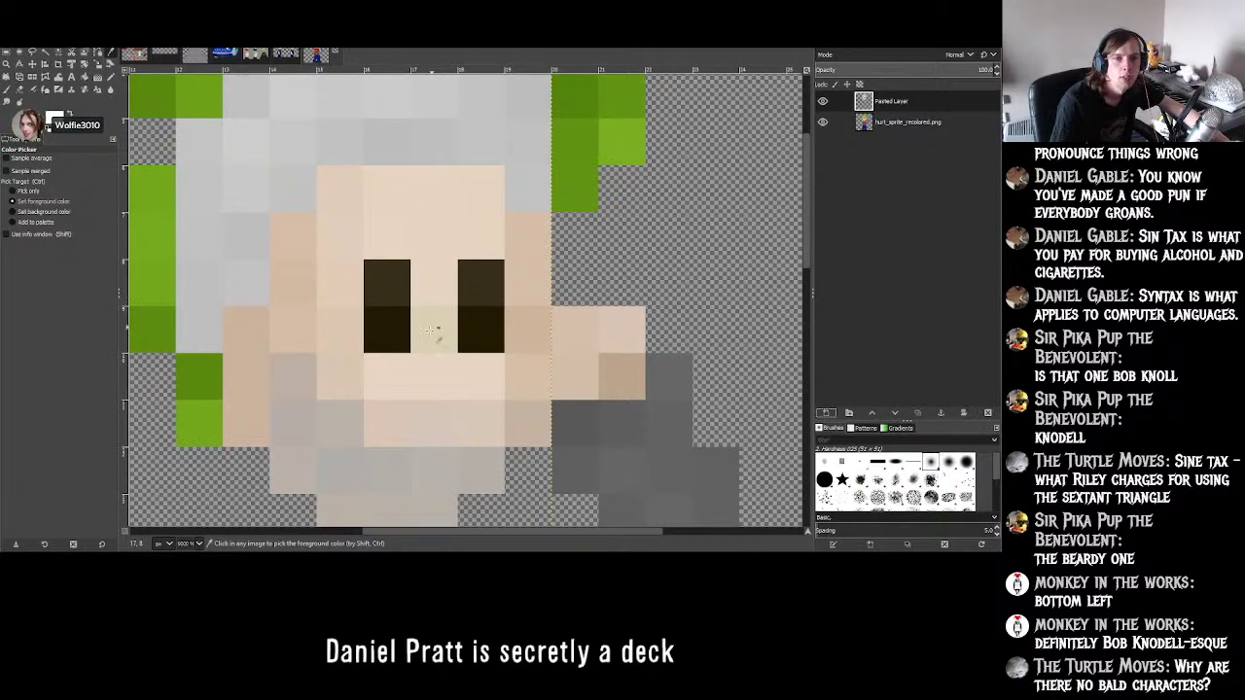
left_click(822, 101)
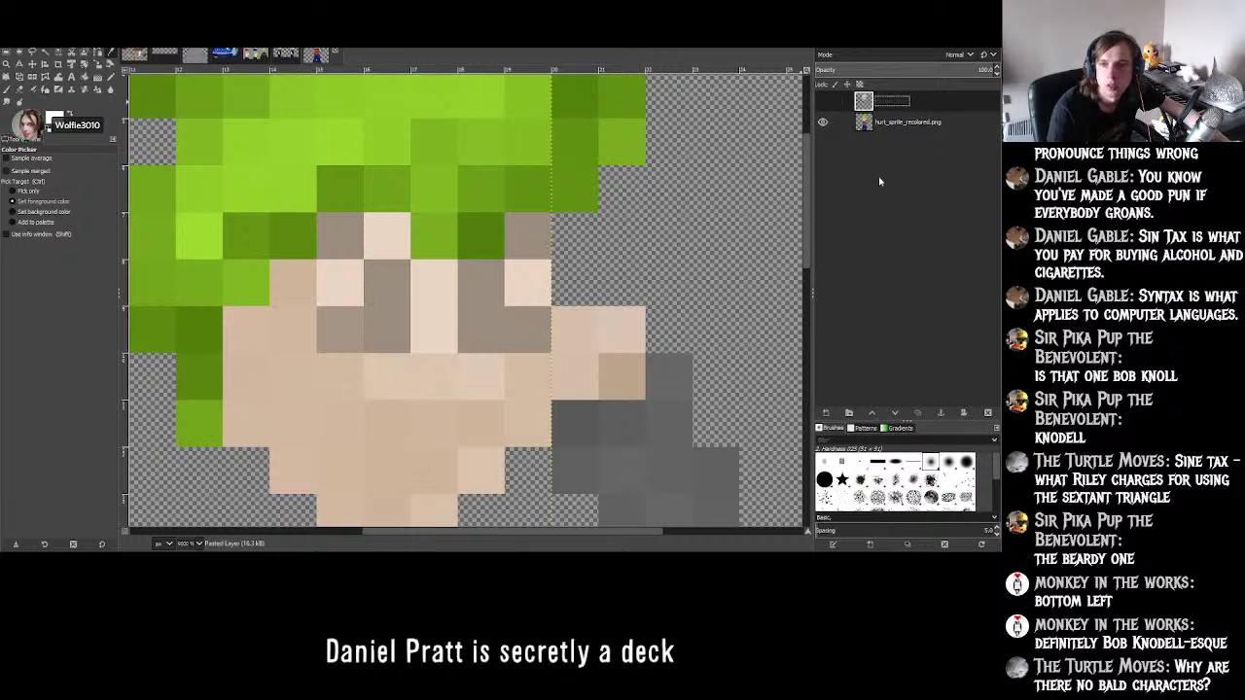
left_click(905, 122)
key("Escape")
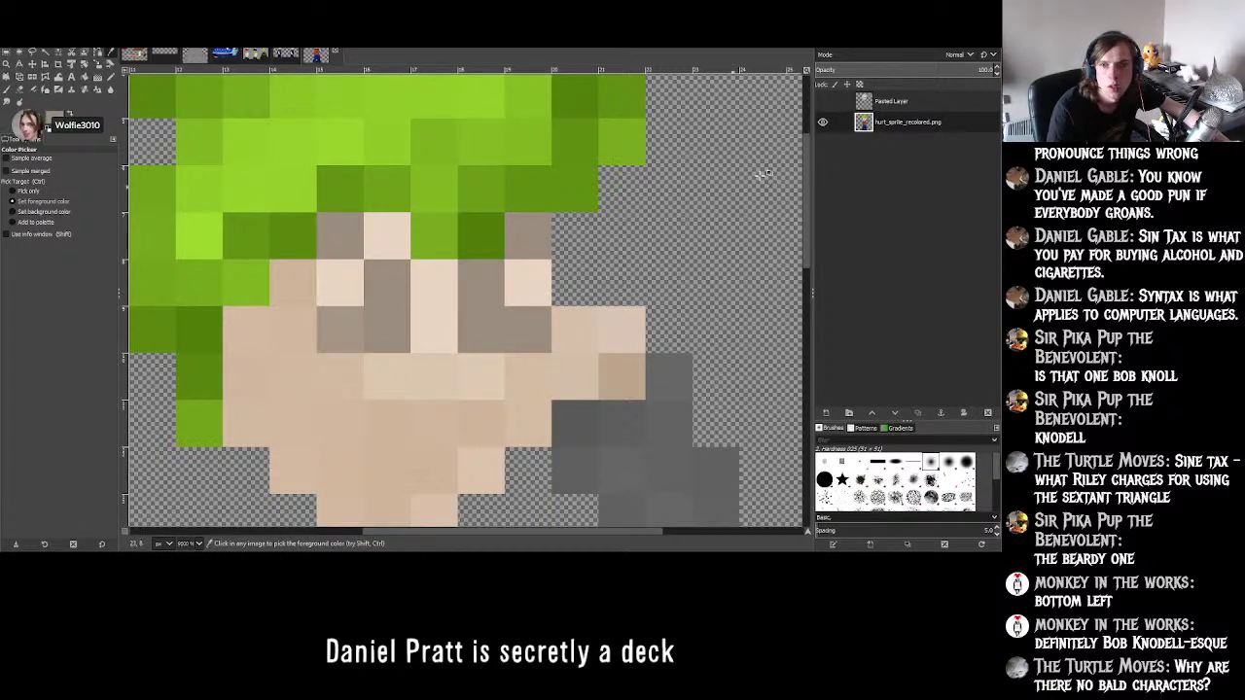
double_click(890, 101)
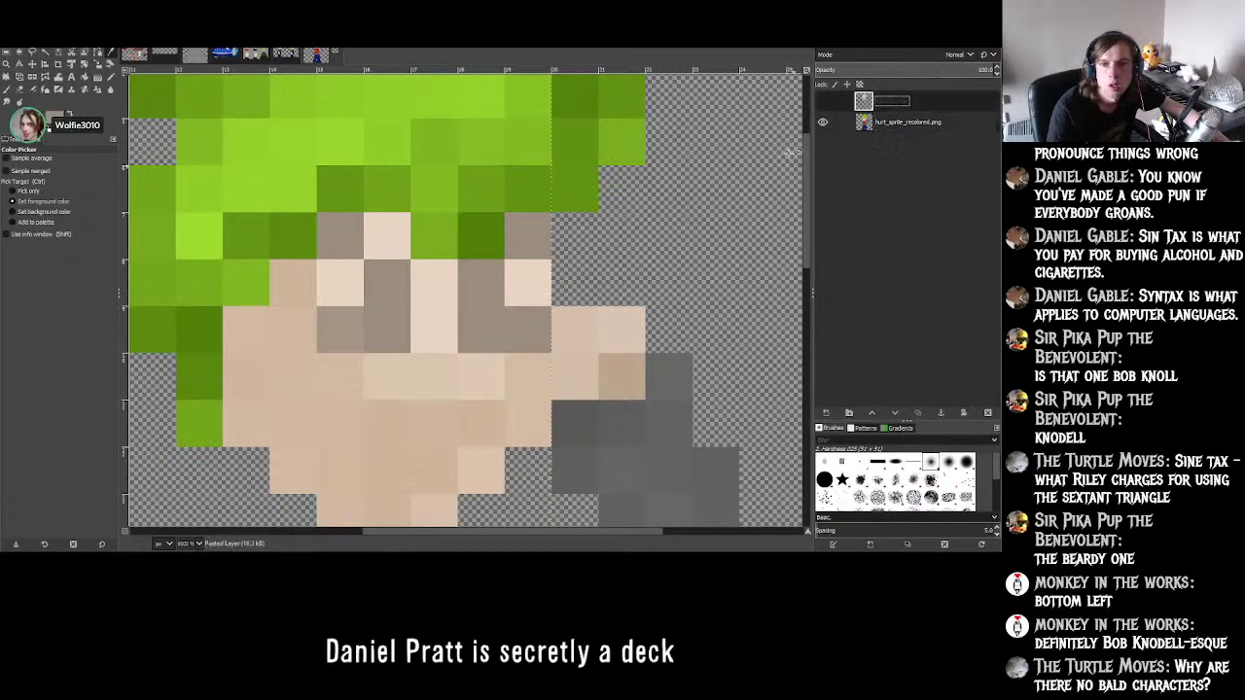
left_click(823, 101)
- Repaint both dark eyes on the pasted head in the sampled grey-brown with the Pencil, extending the rear eye by one outer pixel
scroll(506, 240, "down", 1, "ctrl")
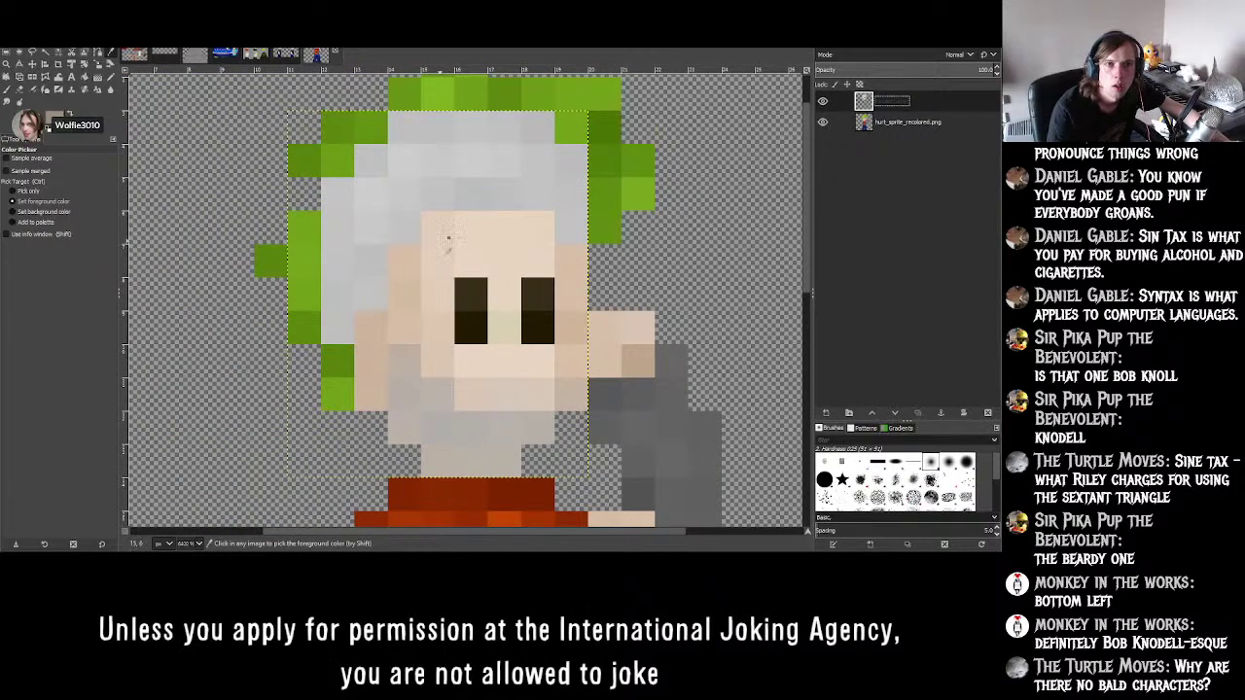
scroll(448, 236, "up", 2, "ctrl")
key("n")
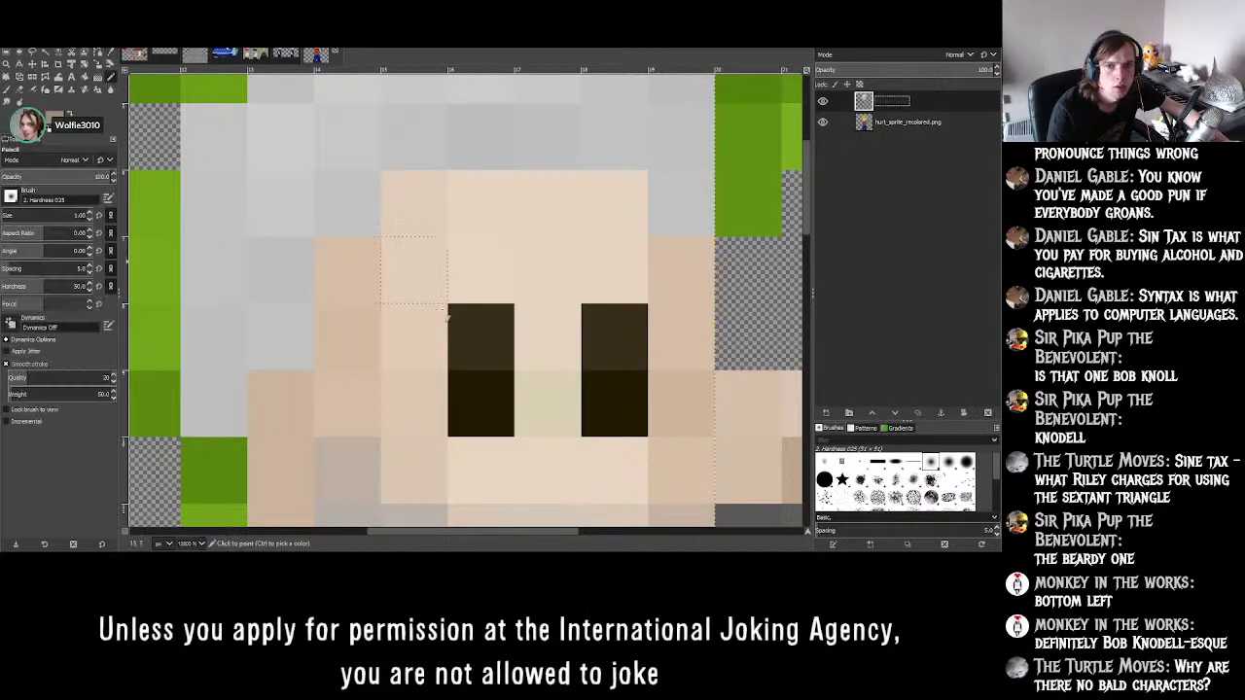
left_click(484, 338)
left_click(465, 399)
left_click(415, 403)
left_click(627, 327)
left_click(638, 399)
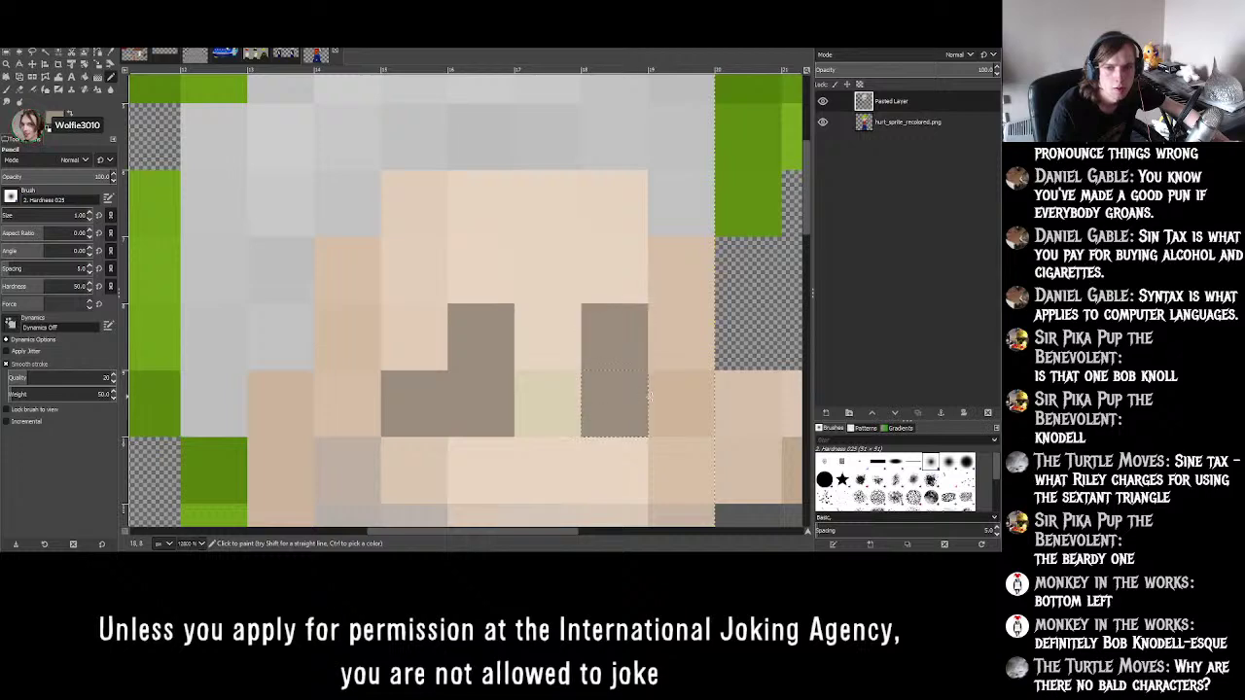
- Compare the pasted head with the original hurt face and add the missing grey-brown pixels at the eyes' outer corners and brows
scroll(647, 399, "down", 8, "ctrl")
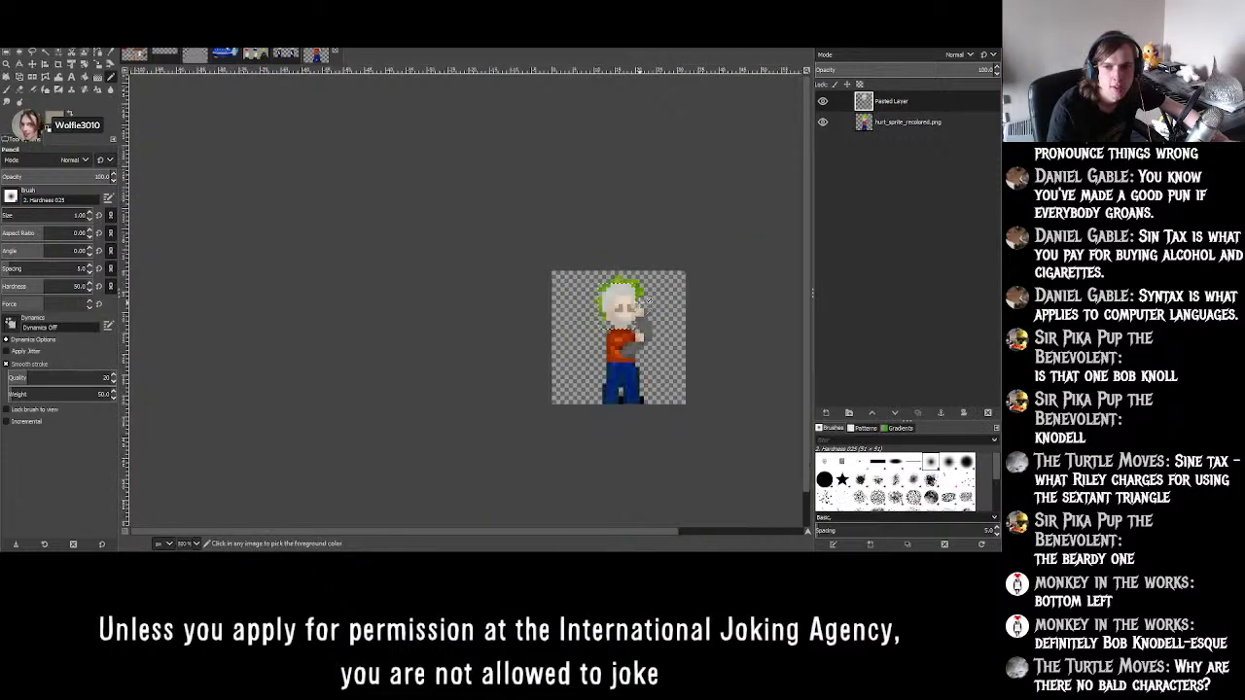
scroll(647, 302, "up", 4, "ctrl")
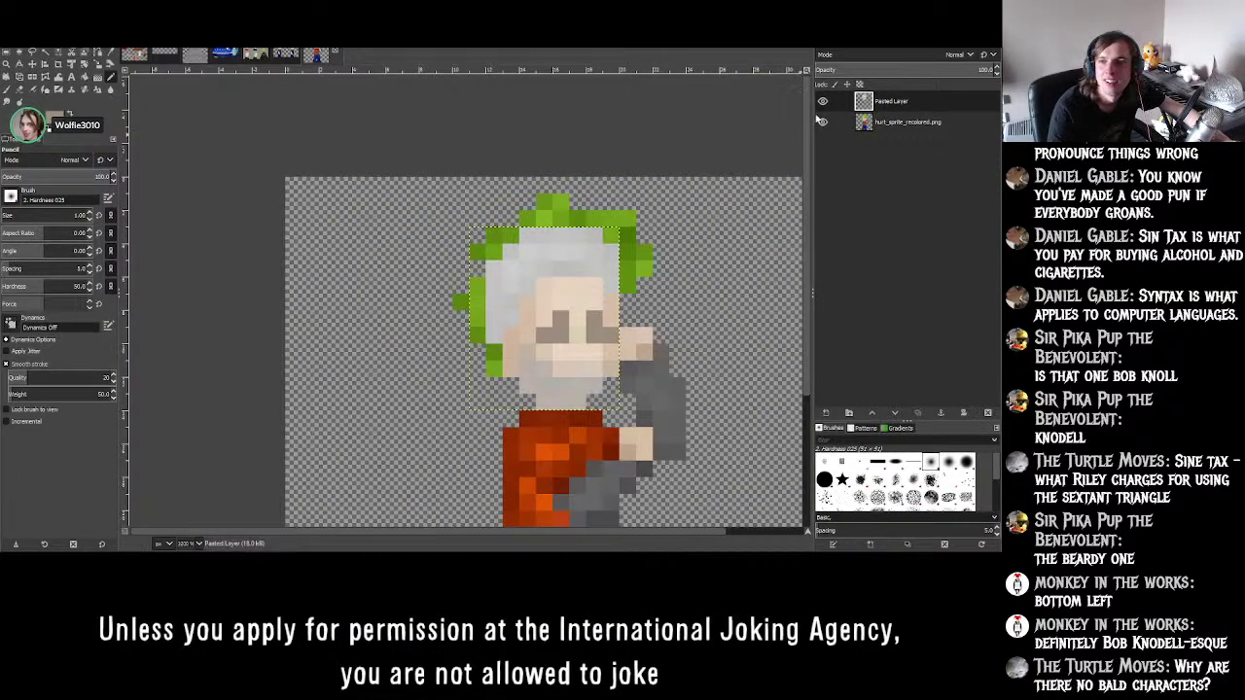
left_click(823, 101)
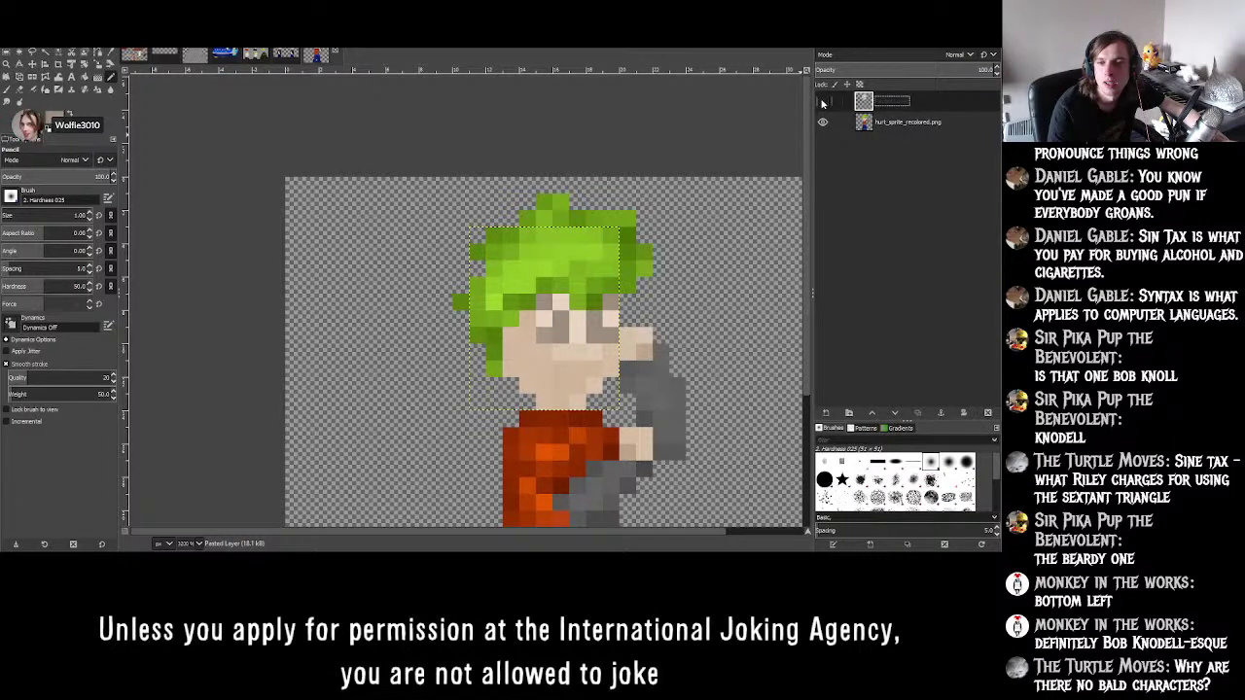
left_click(823, 102)
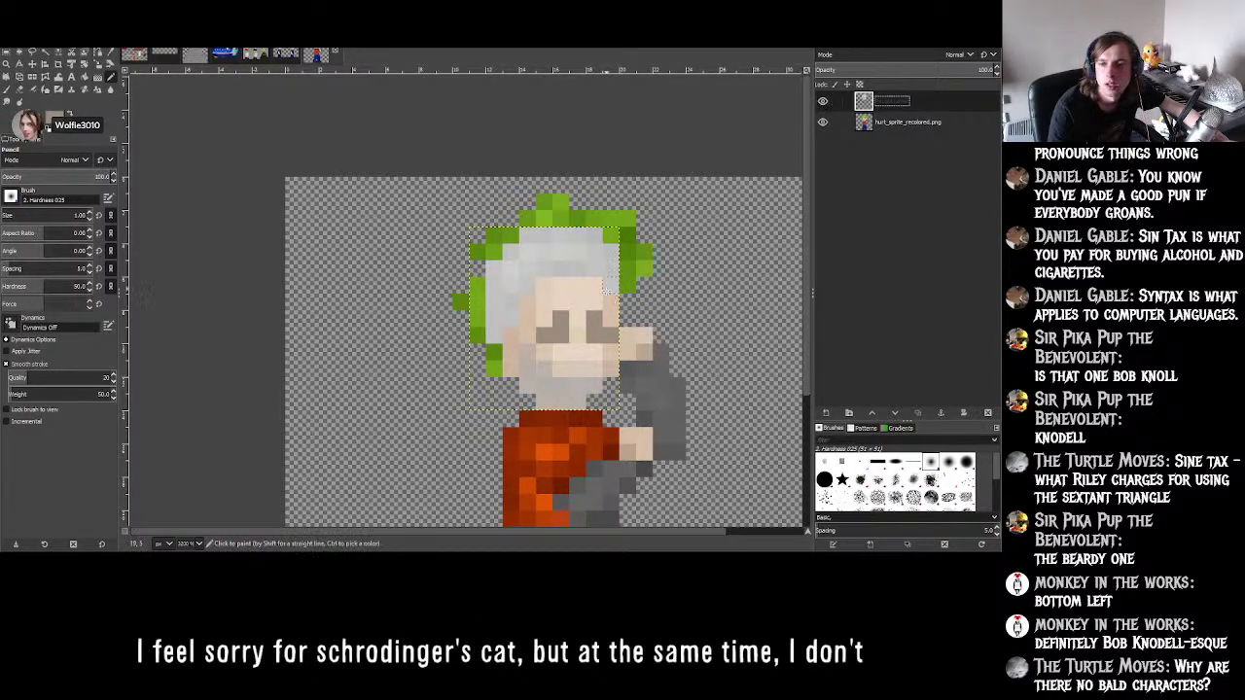
scroll(610, 303, "up", 2, "ctrl")
scroll(496, 312, "down", 4, "ctrl")
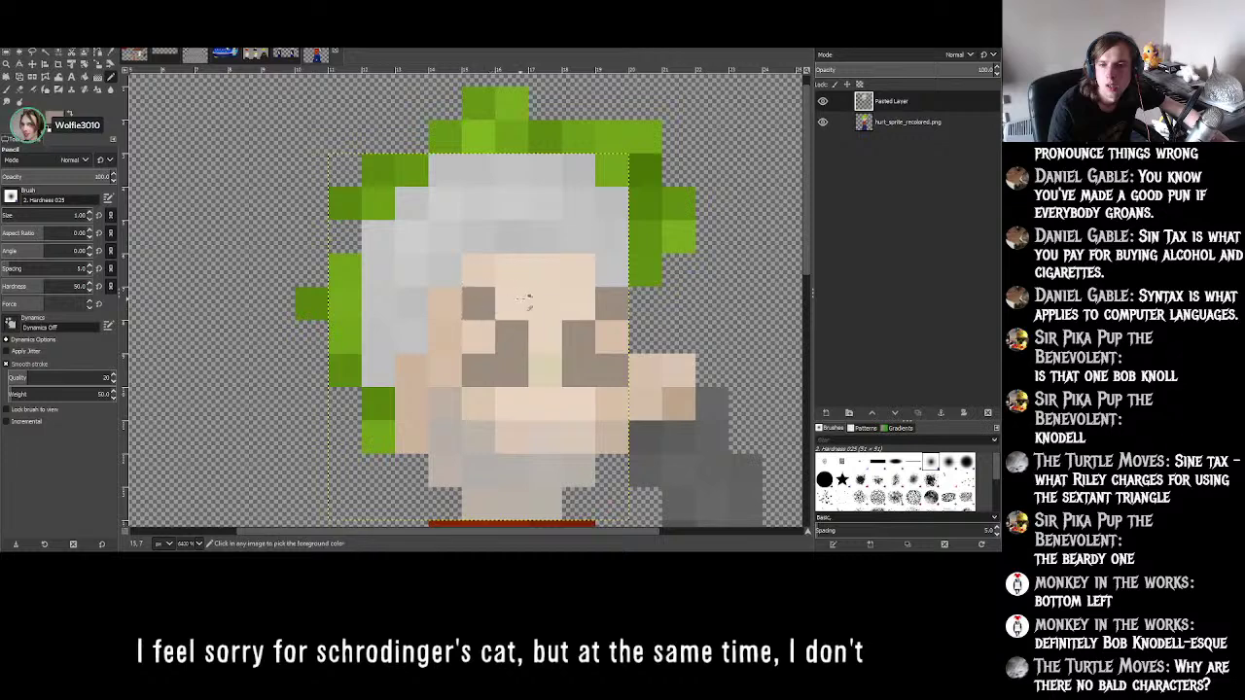
scroll(506, 311, "down", 1, "ctrl")
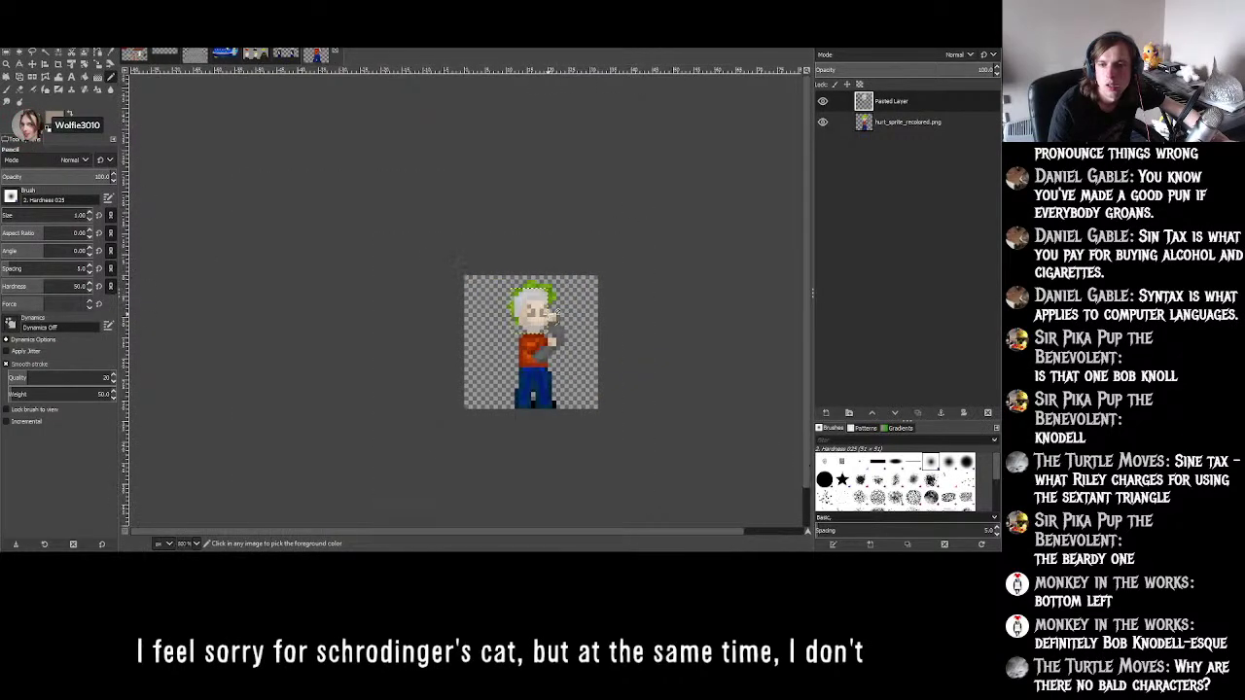
- Pick the face's skin tone and lighten both outer brow pixels with the Pencil at about 33 opacity
scroll(473, 328, "up", 4, "ctrl")
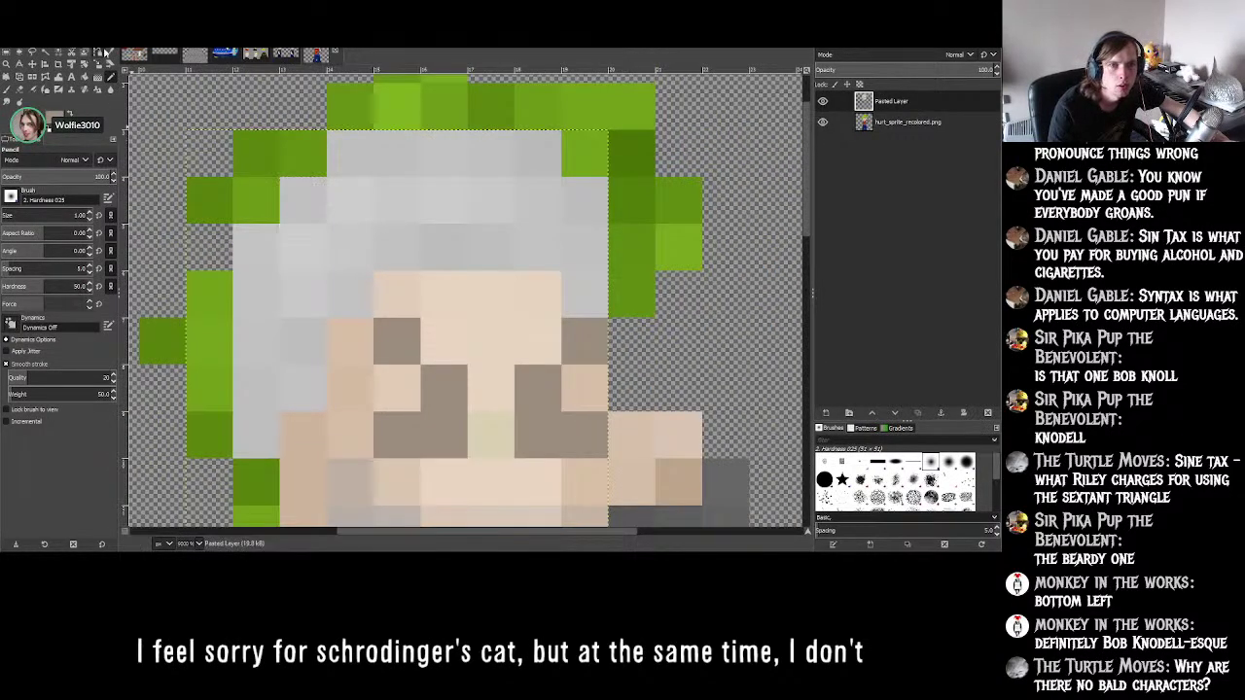
key("o")
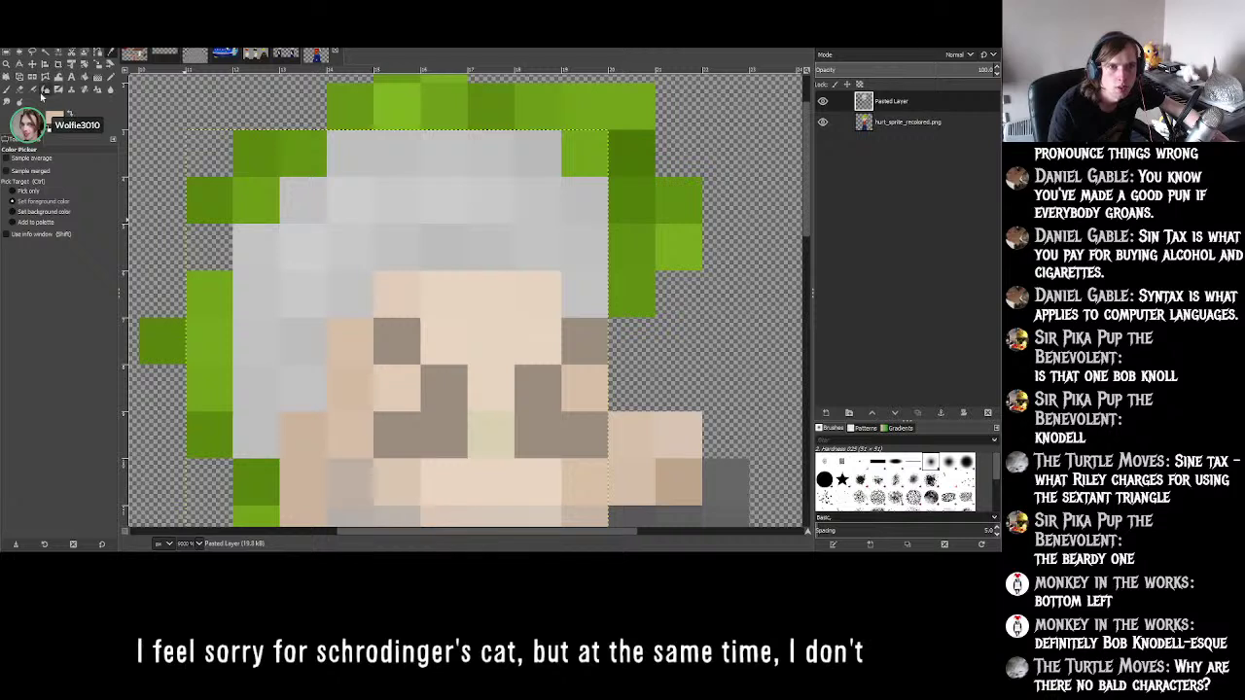
left_click(111, 77)
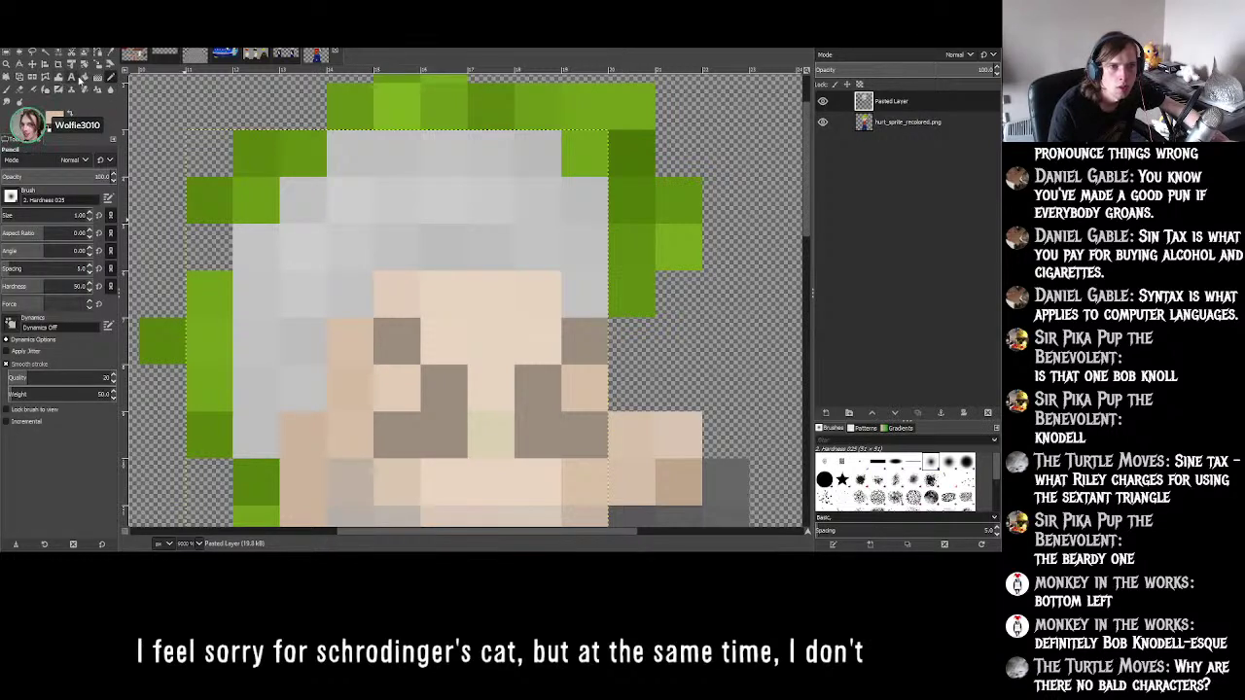
scroll(114, 182, "down", 10)
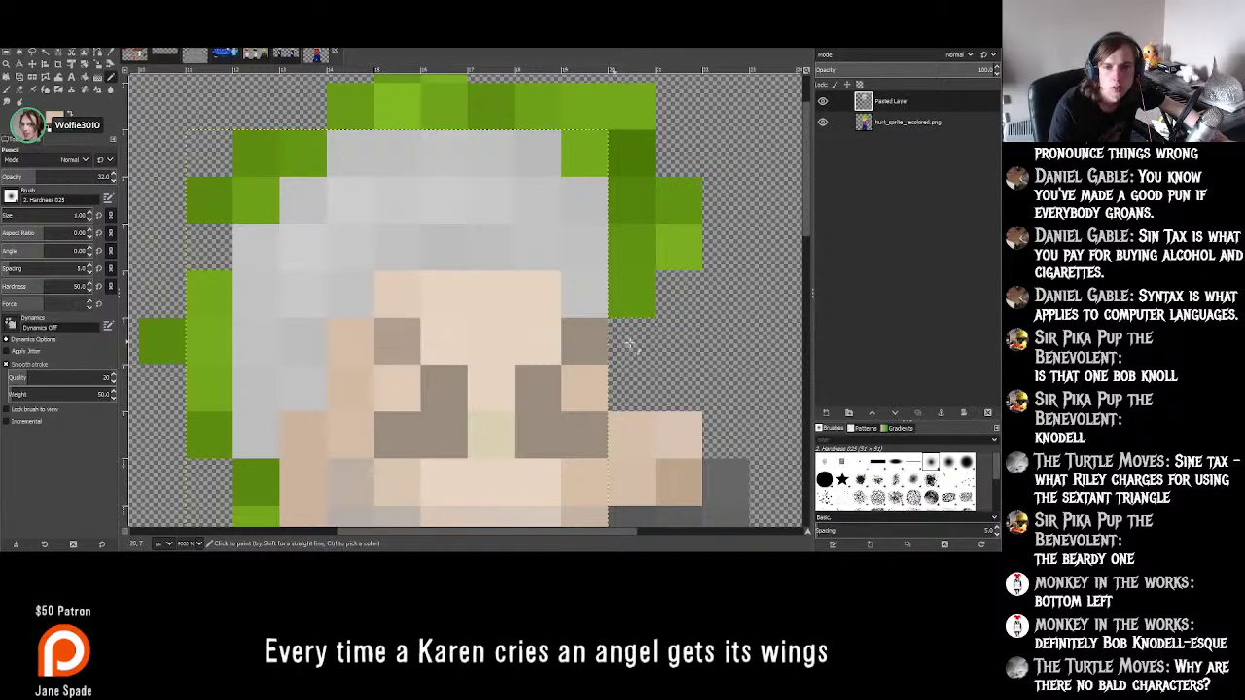
scroll(584, 341, "down", 4, "ctrl")
scroll(604, 348, "up", 4, "ctrl")
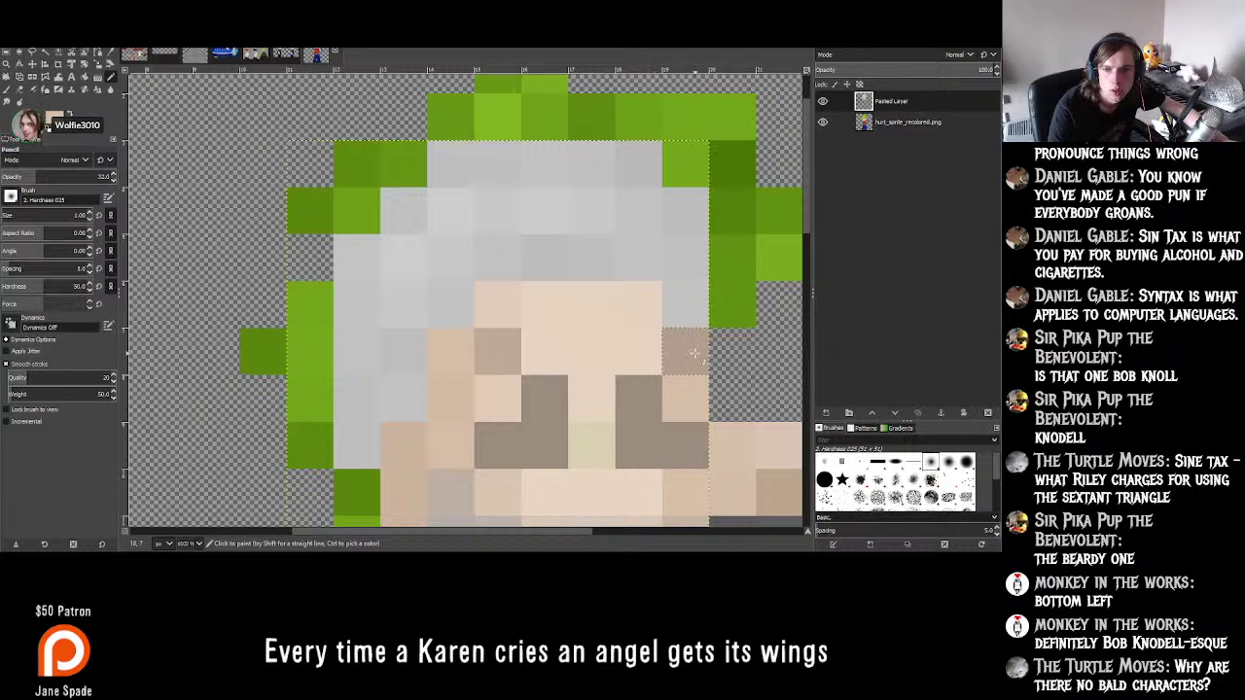
- Try softening the upper inner pixel of each eye with the skin tone at the same pencil opacity
scroll(463, 321, "down", 3, "ctrl")
scroll(575, 319, "down", 2, "ctrl")
scroll(520, 375, "up", 4, "ctrl")
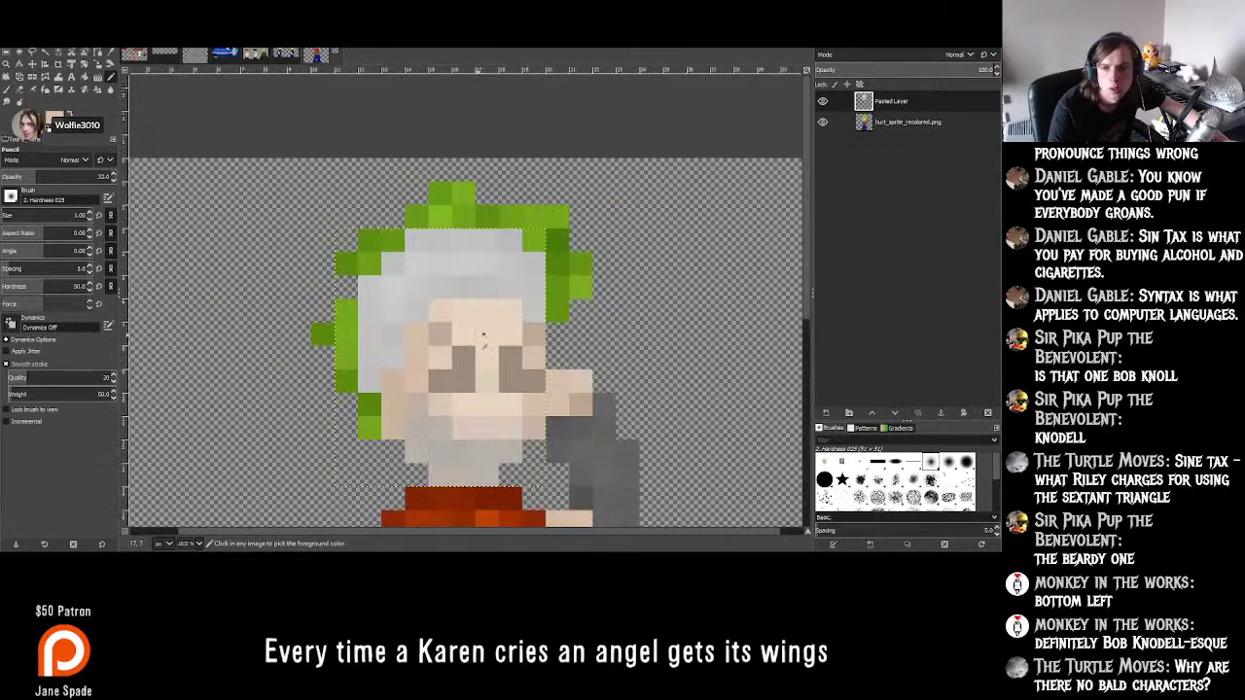
scroll(521, 374, "up", 1, "ctrl")
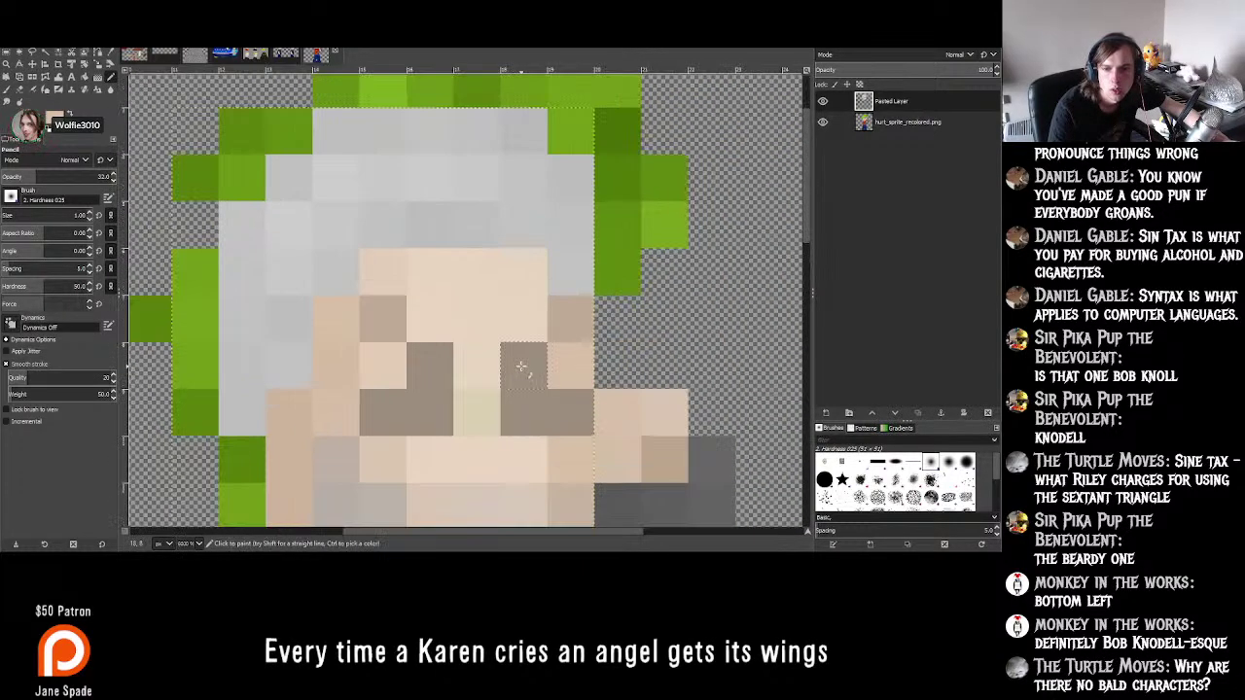
scroll(601, 309, "down", 3, "ctrl")
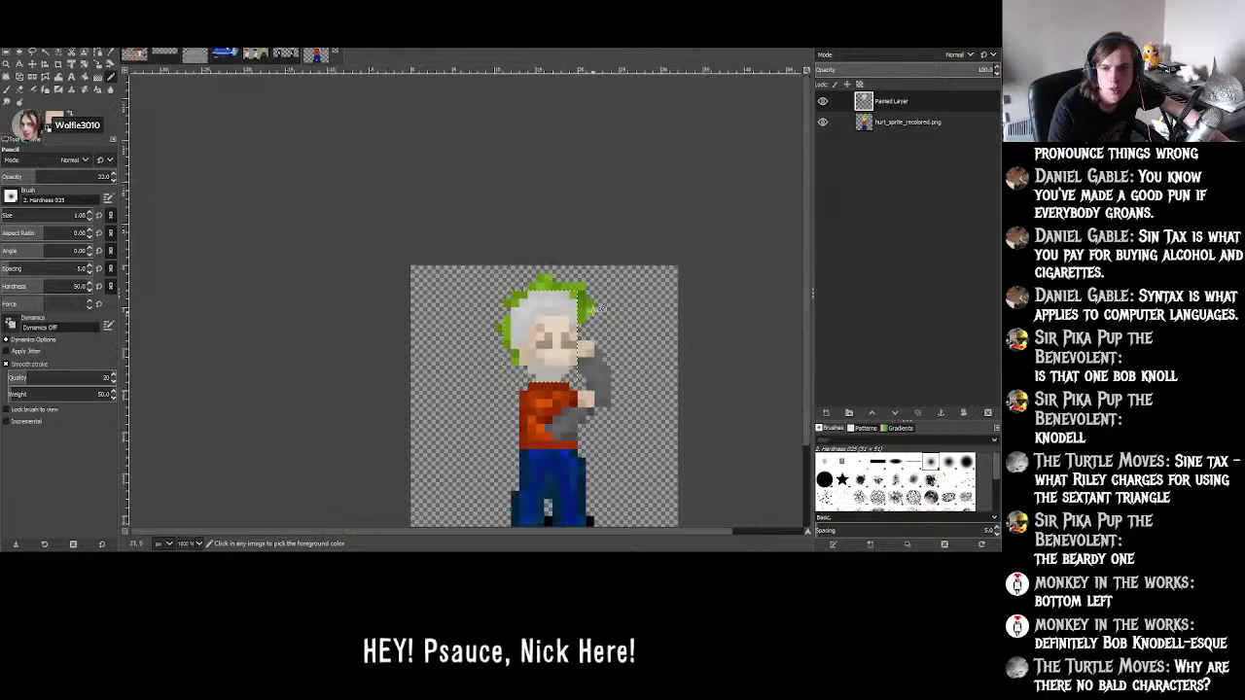
scroll(603, 303, "up", 6, "ctrl")
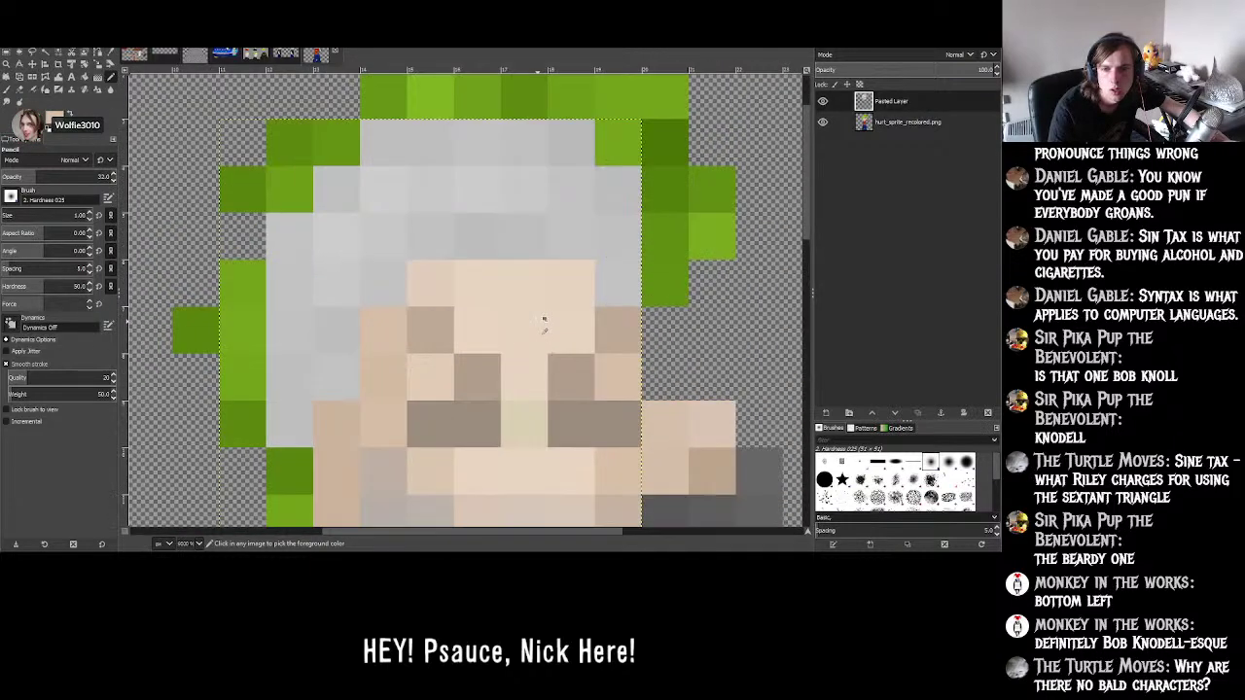
left_click(477, 377)
left_click(571, 378)
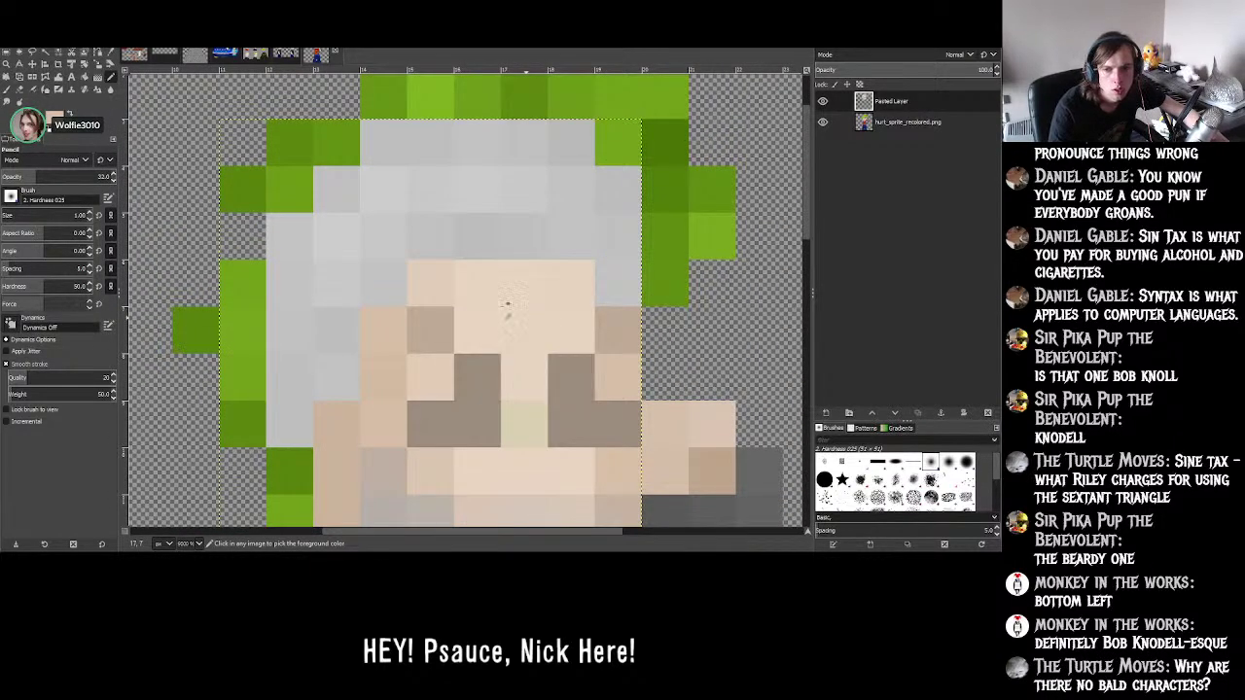
- Lower the pencil opacity to 15 and try a fainter skin-tone touch on the eyes' upper inner pixels
scroll(113, 181, "down", 5)
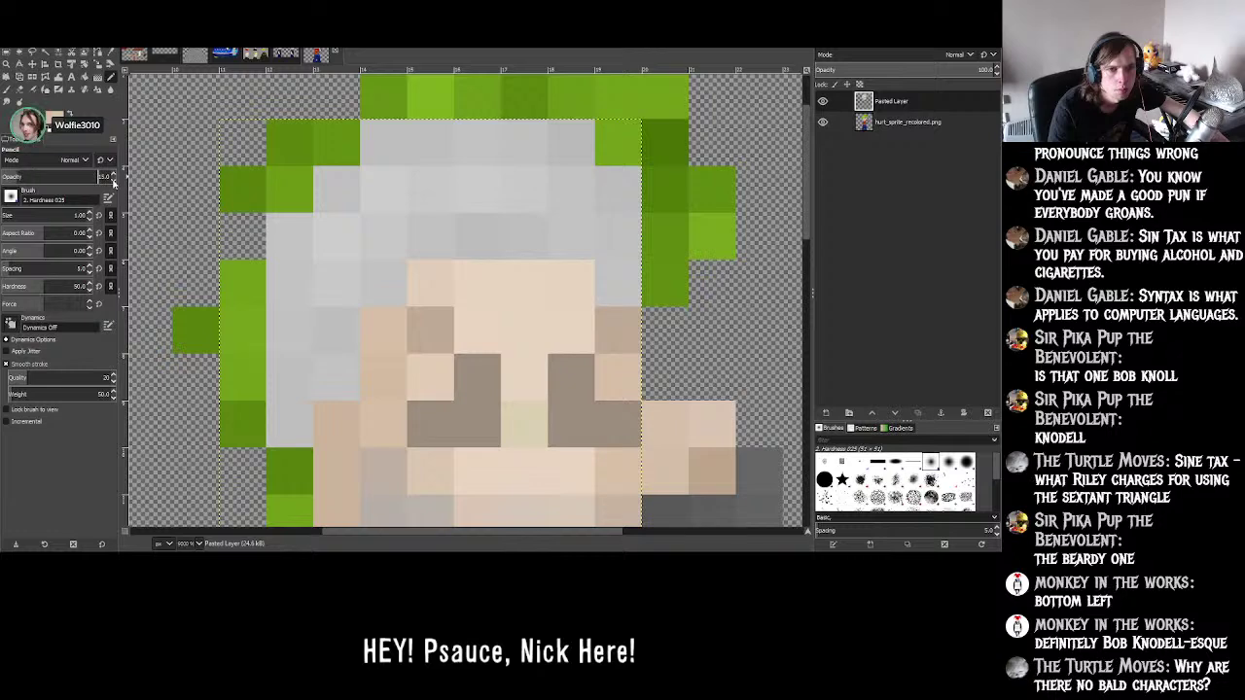
left_click(497, 378)
key("ctrl+z")
scroll(581, 376, "down", 4, "ctrl")
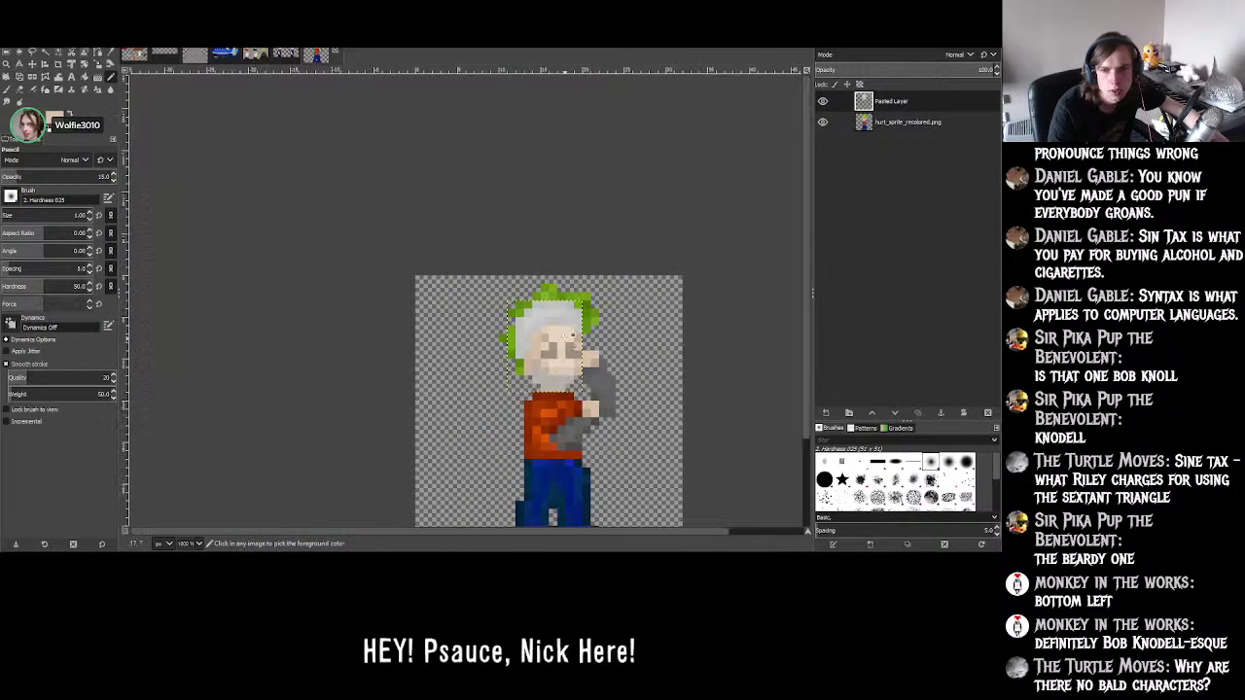
- Select the hurt_sprite_recolored.png layer and toggle the pasted head's visibility to compare it with the original head underneath
scroll(487, 342, "up", 3, "ctrl")
scroll(486, 342, "up", 2, "ctrl")
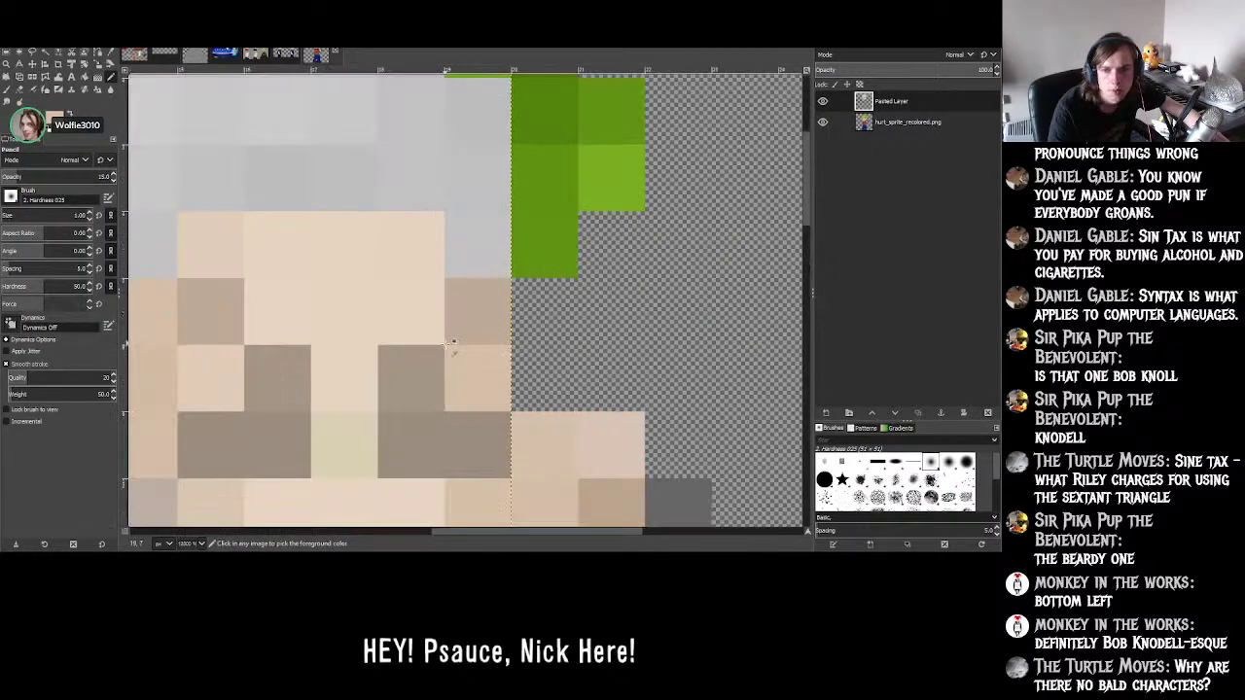
double_click(905, 122)
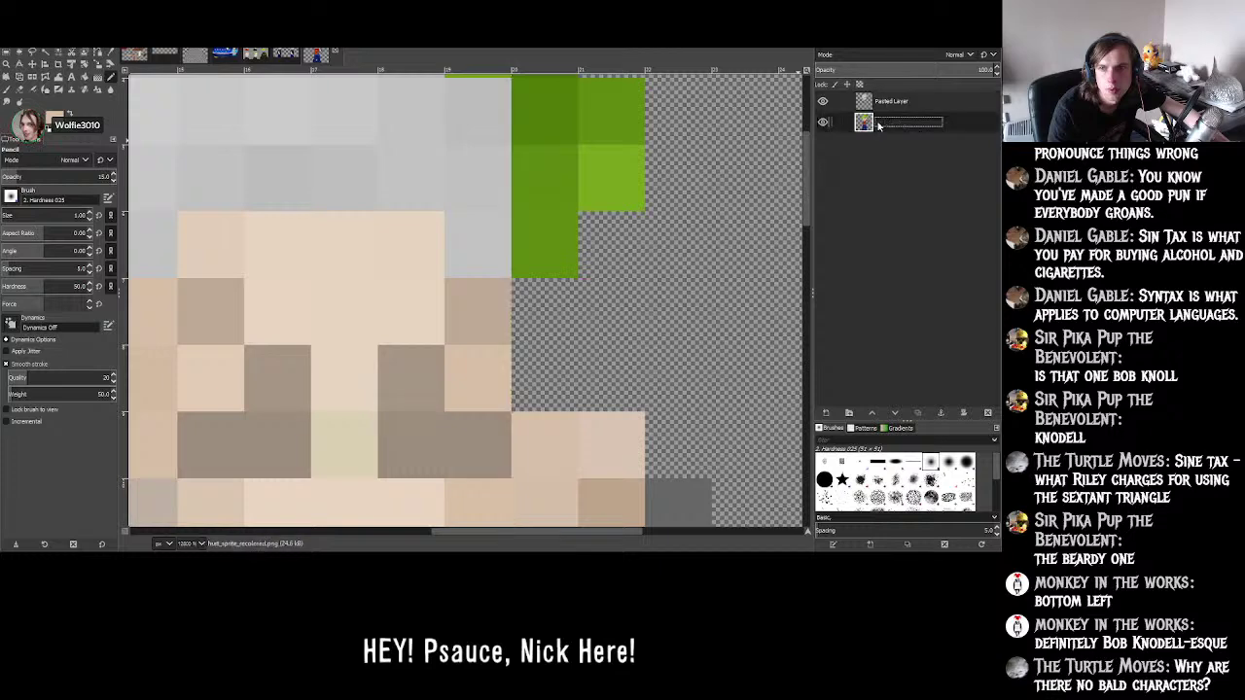
scroll(613, 245, "down", 4, "ctrl")
scroll(613, 245, "up", 2, "ctrl")
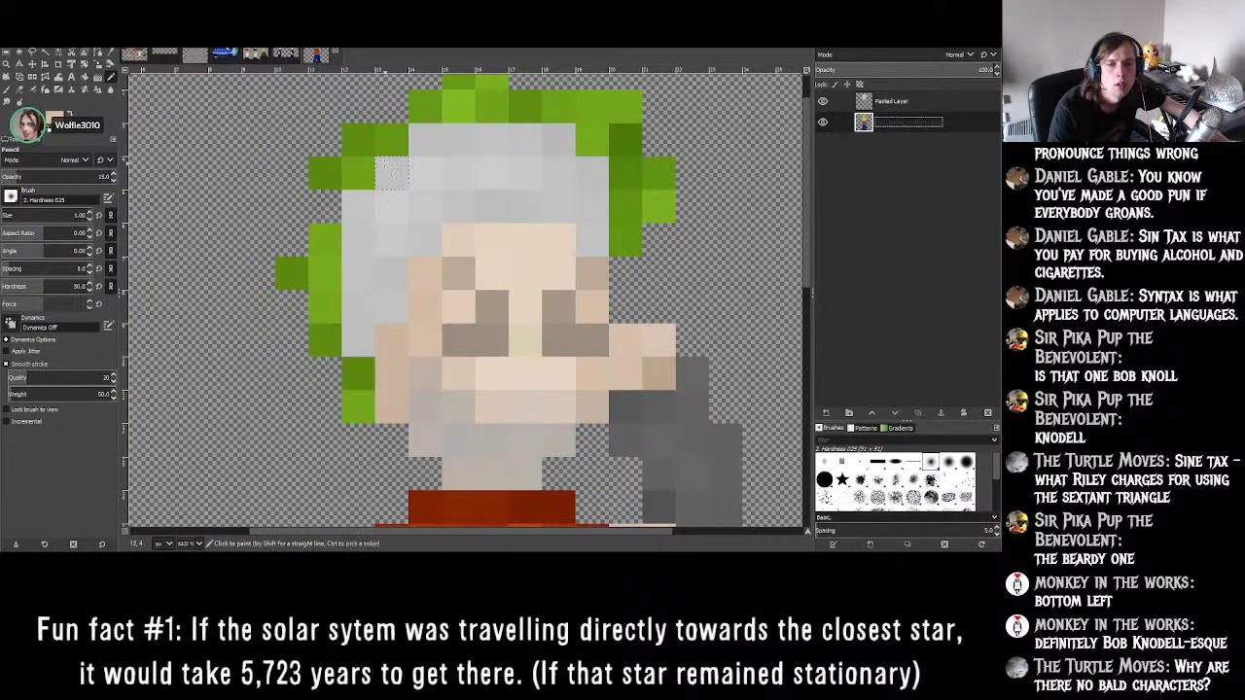
left_click(822, 102)
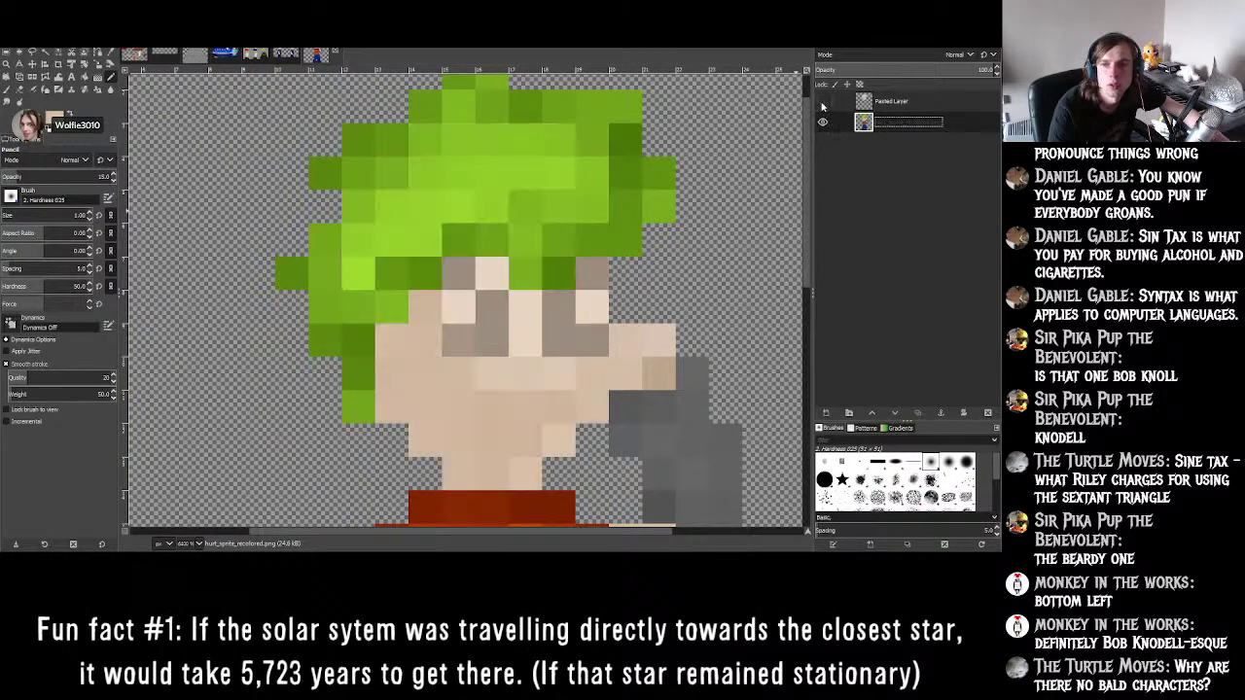
left_click(822, 104)
left_click(822, 103)
left_click(822, 103)
left_click(822, 104)
left_click(822, 104)
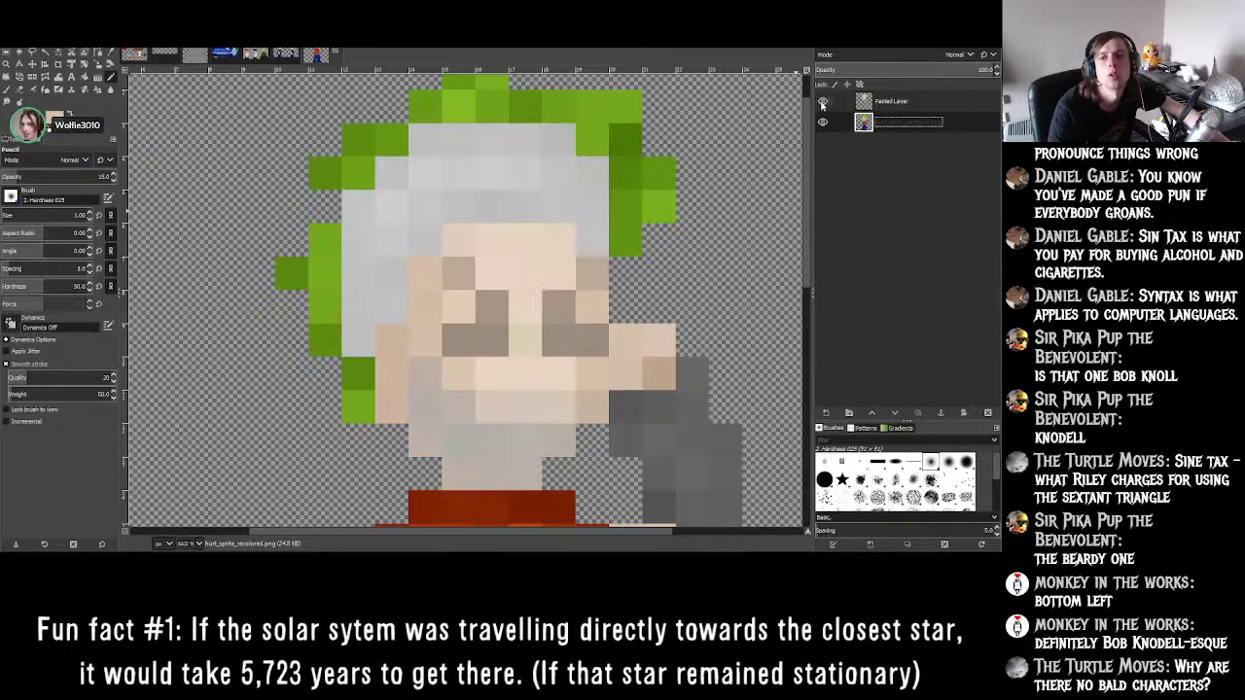
left_click(822, 105)
left_click(822, 103)
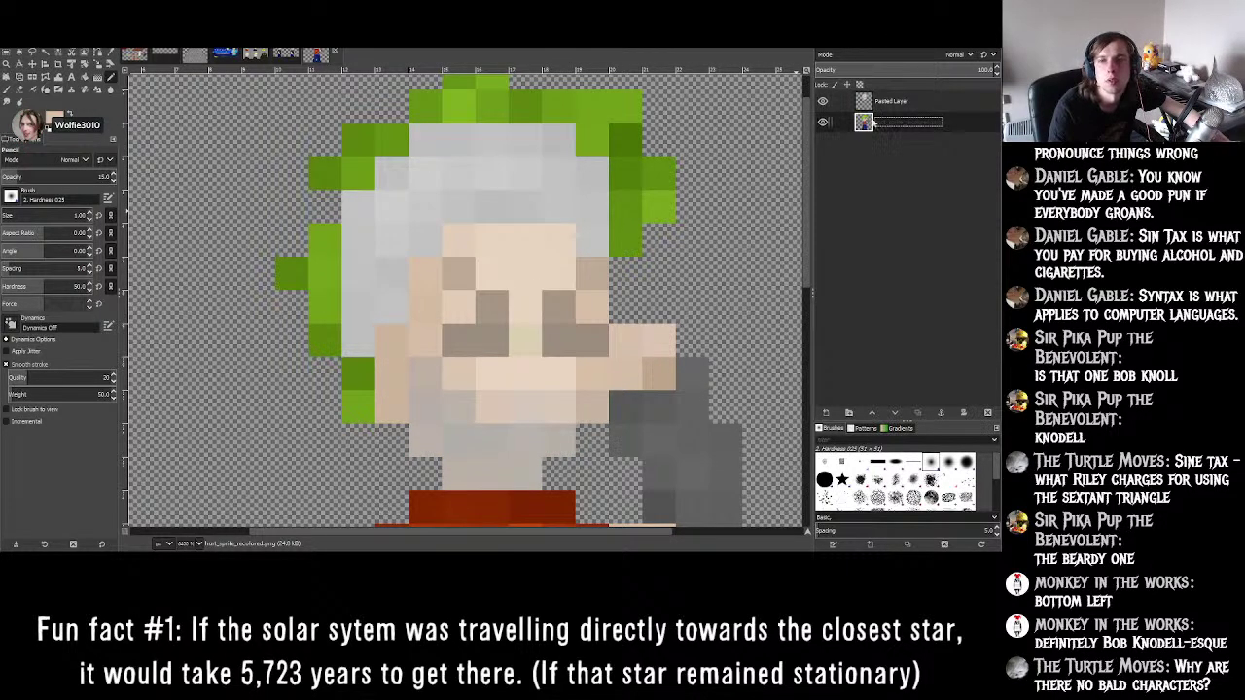
- Erase the green hair showing in front of and above Dusty's white hair on the base layer
left_click(20, 90)
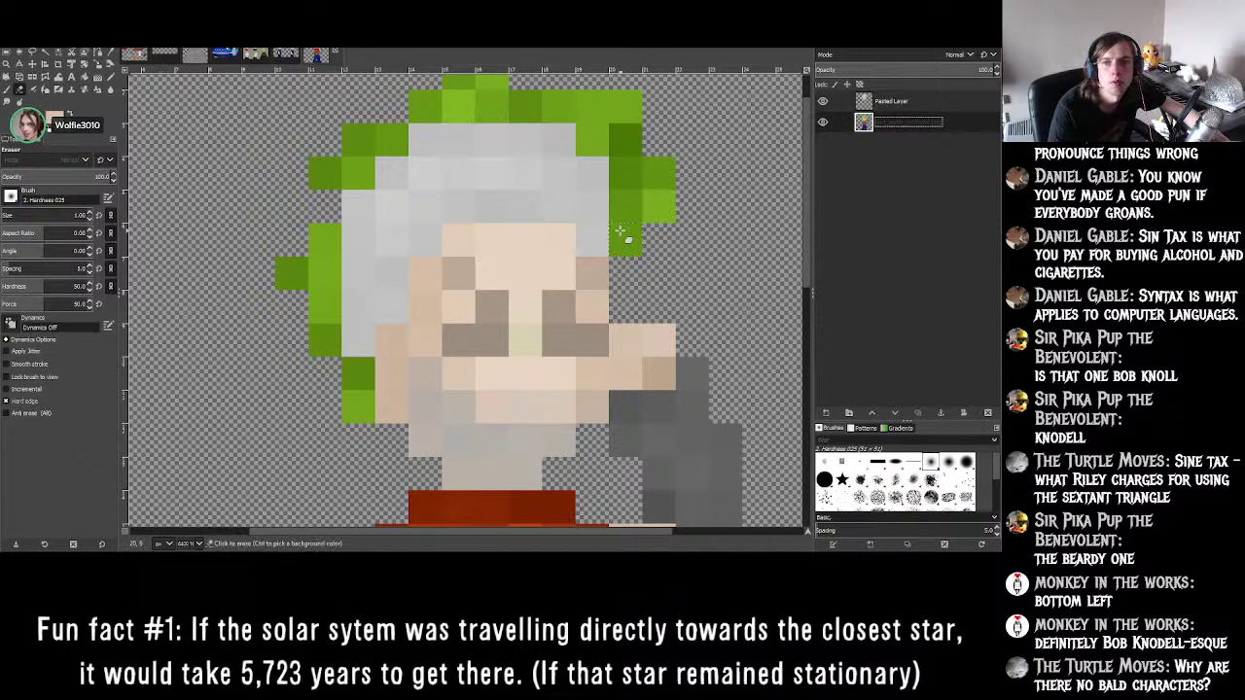
mouse_move(621, 234)
left_mouse_down()
mouse_move(624, 155)
mouse_move(591, 109)
mouse_move(591, 144)
left_mouse_up()
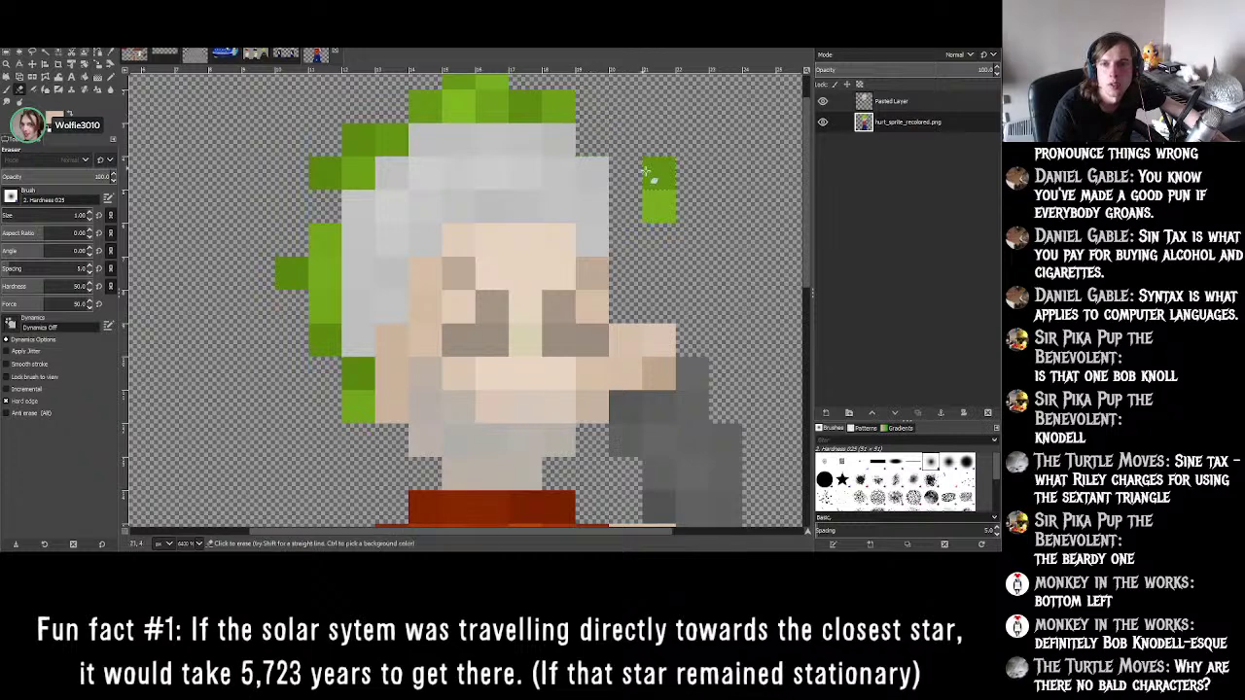
left_click_drag(659, 168, 659, 212)
left_click_drag(533, 109, 419, 107)
scroll(418, 112, "up", 2)
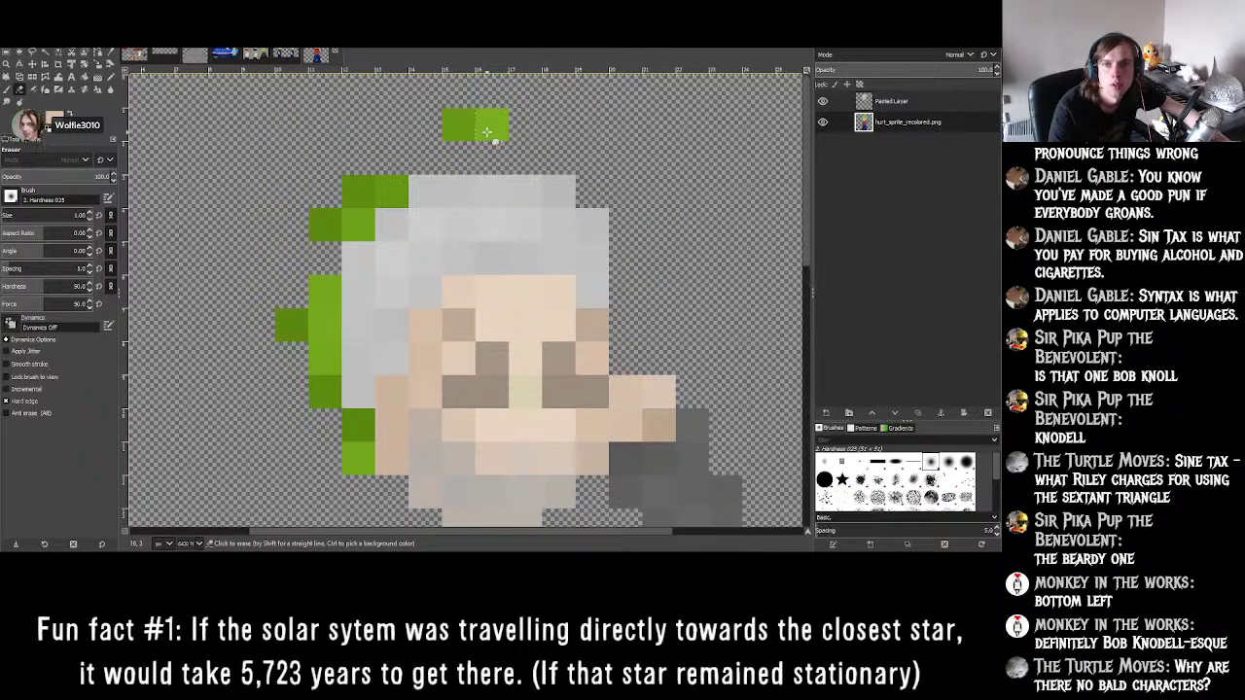
- Erase the remaining green hair pixels along the back of the head, down to beside the ear
mouse_move(380, 195)
left_mouse_down()
mouse_move(339, 193)
mouse_move(342, 226)
mouse_move(301, 291)
mouse_move(318, 288)
mouse_move(326, 399)
left_mouse_up()
left_click_drag(276, 320, 311, 353)
scroll(368, 204, "down", 5)
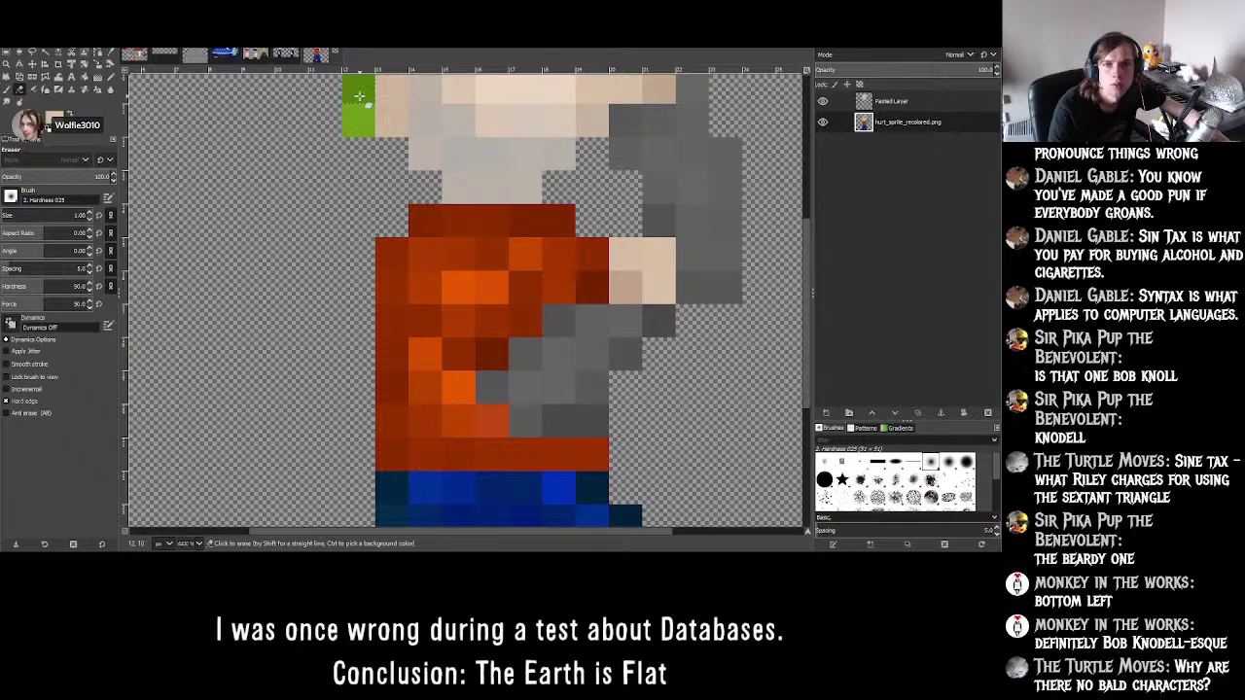
left_click_drag(359, 95, 359, 125)
- Examine the hurt sprite's head, raised arm and body up close and as a whole
scroll(475, 251, "down", 2, "ctrl")
scroll(519, 181, "up", 3, "ctrl")
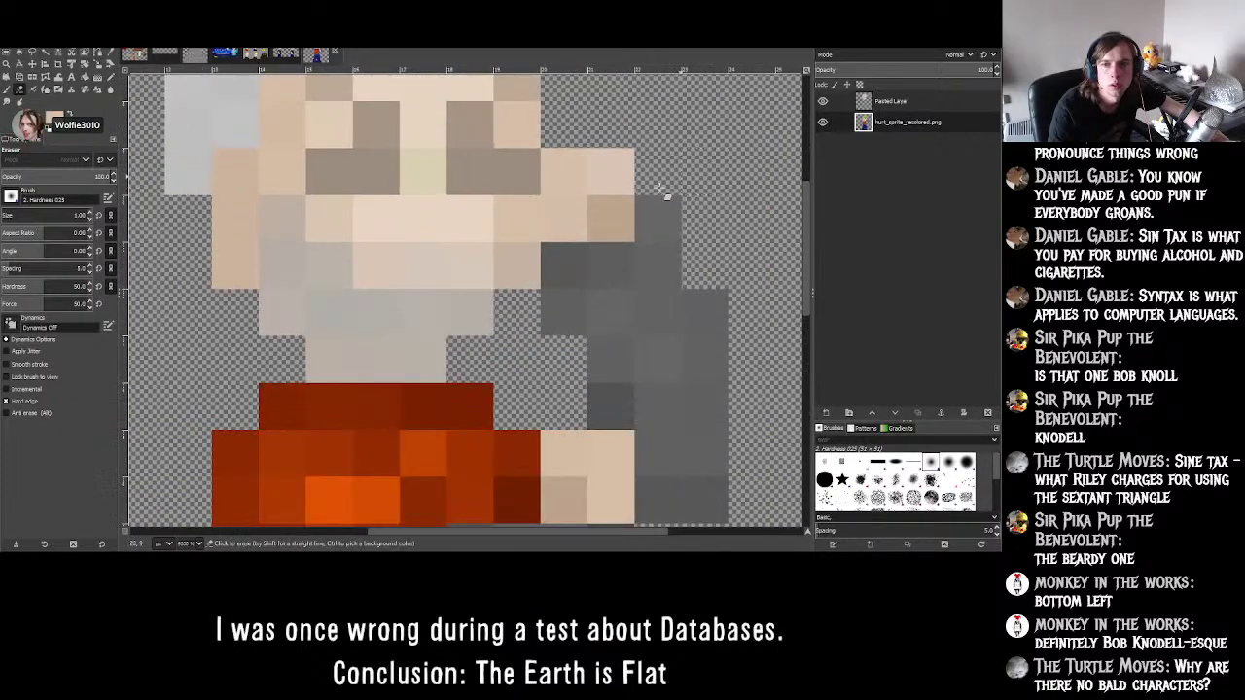
scroll(652, 194, "down", 5, "ctrl")
scroll(639, 185, "up", 3, "ctrl")
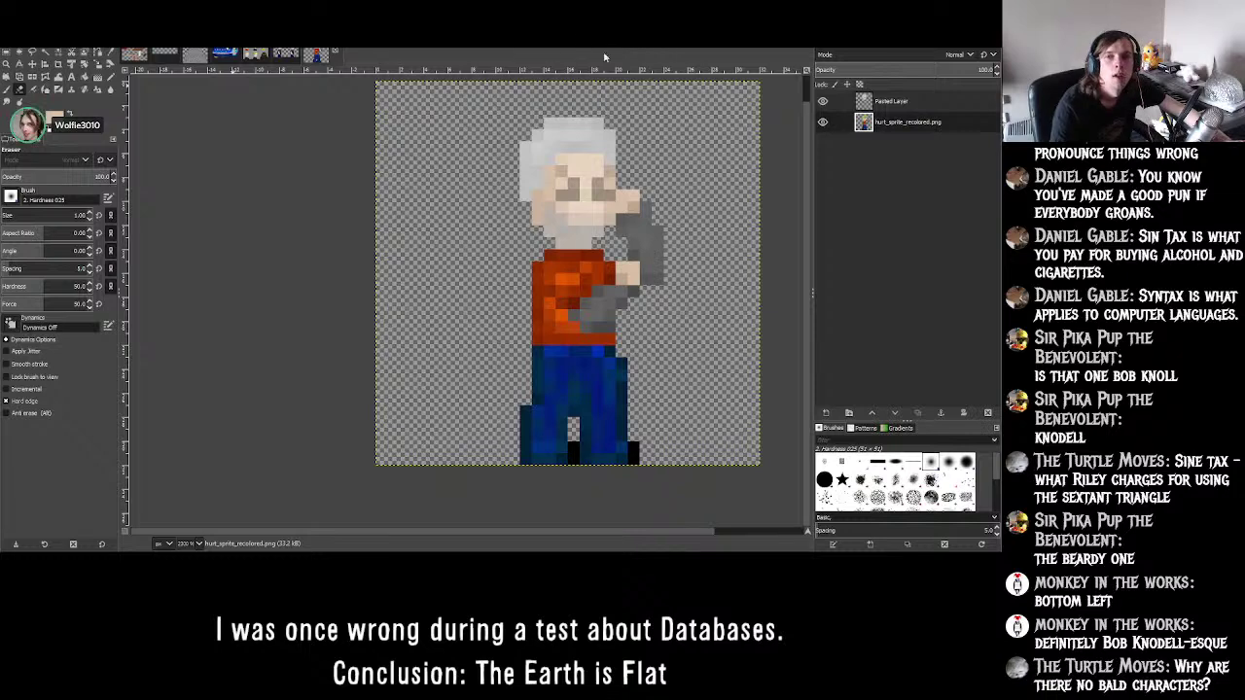
scroll(509, 184, "up", 3, "ctrl")
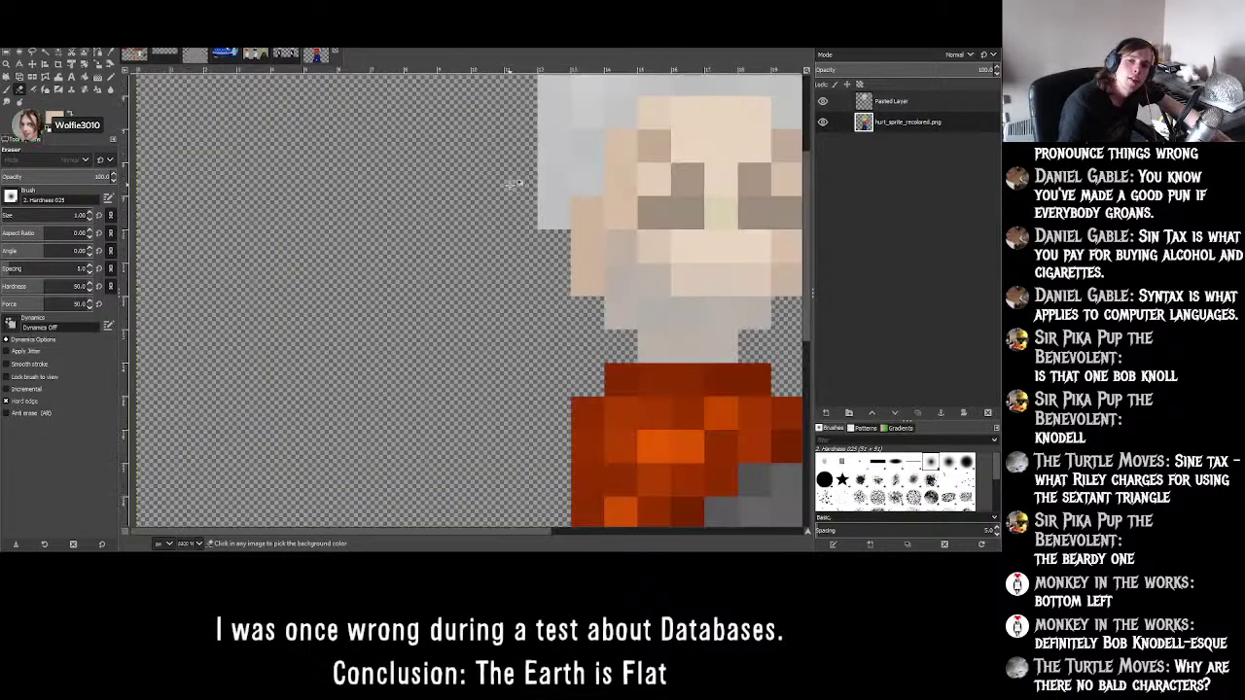
scroll(511, 191, "down", 4, "ctrl")
scroll(510, 192, "up", 2, "ctrl")
scroll(510, 191, "down", 3, "ctrl")
scroll(686, 241, "up", 4, "ctrl")
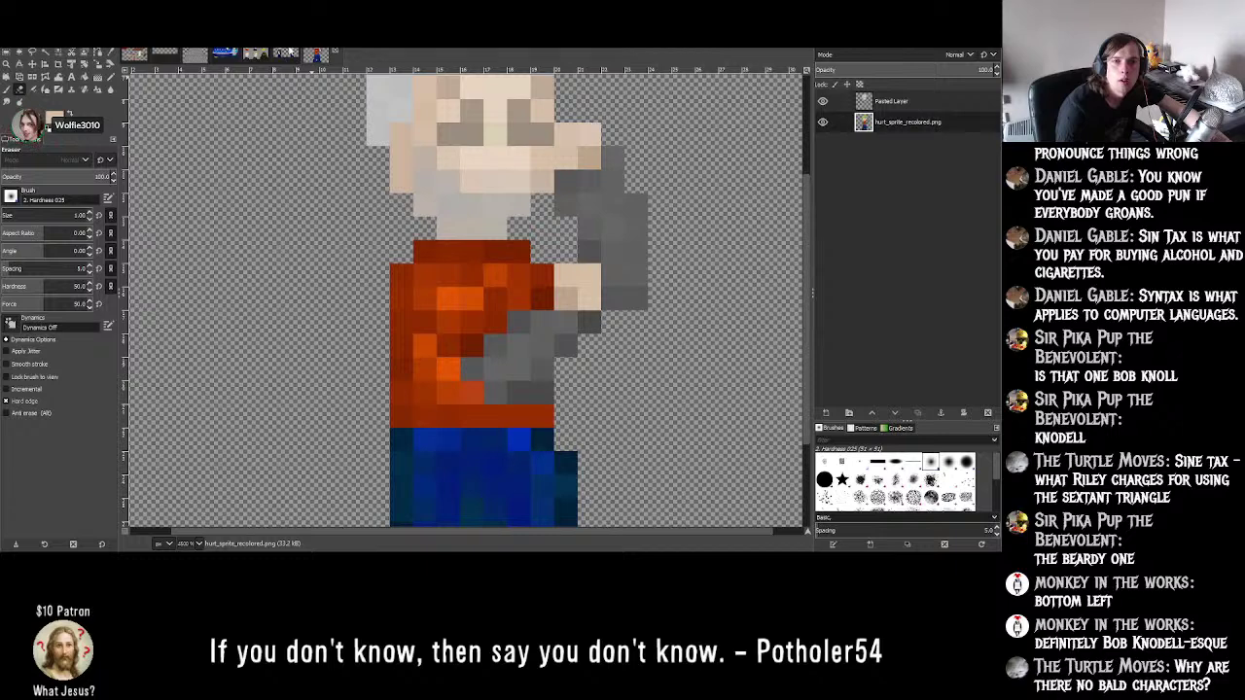
- Switch to the Dusty_idle.png image and pick the near-black colour of Dusty's shirt as the foreground colour
left_click(288, 52)
scroll(436, 311, "down", 2, "ctrl")
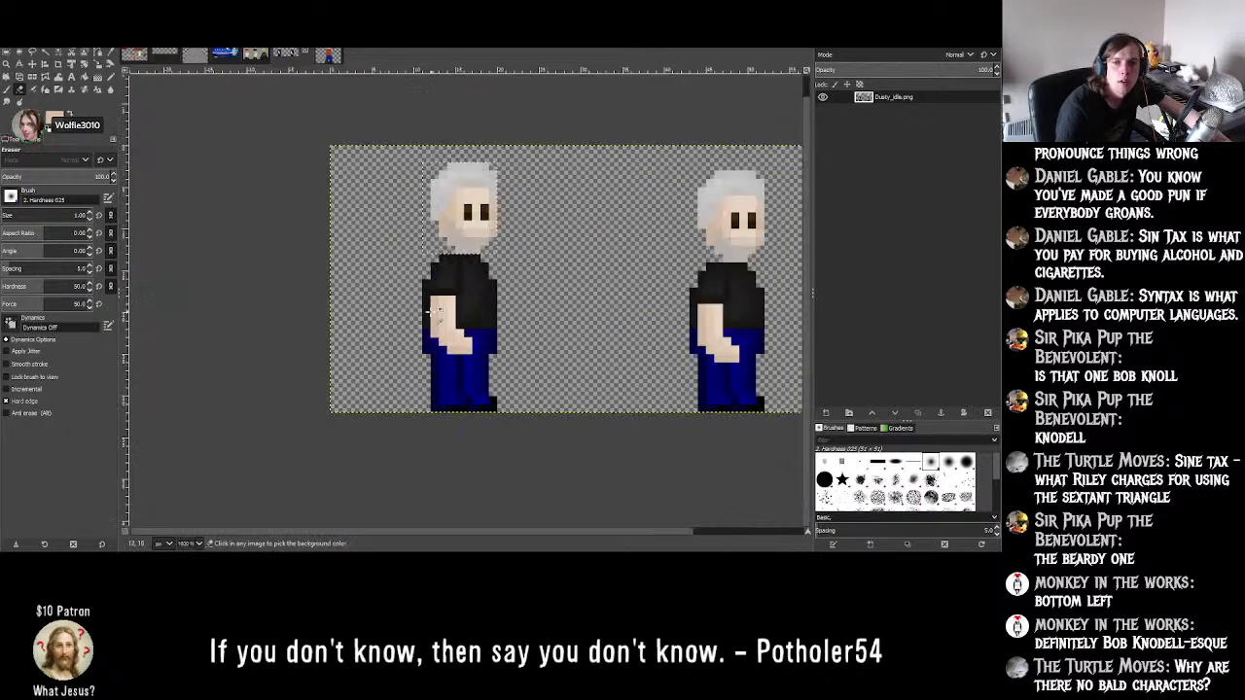
scroll(435, 310, "up", 3, "ctrl")
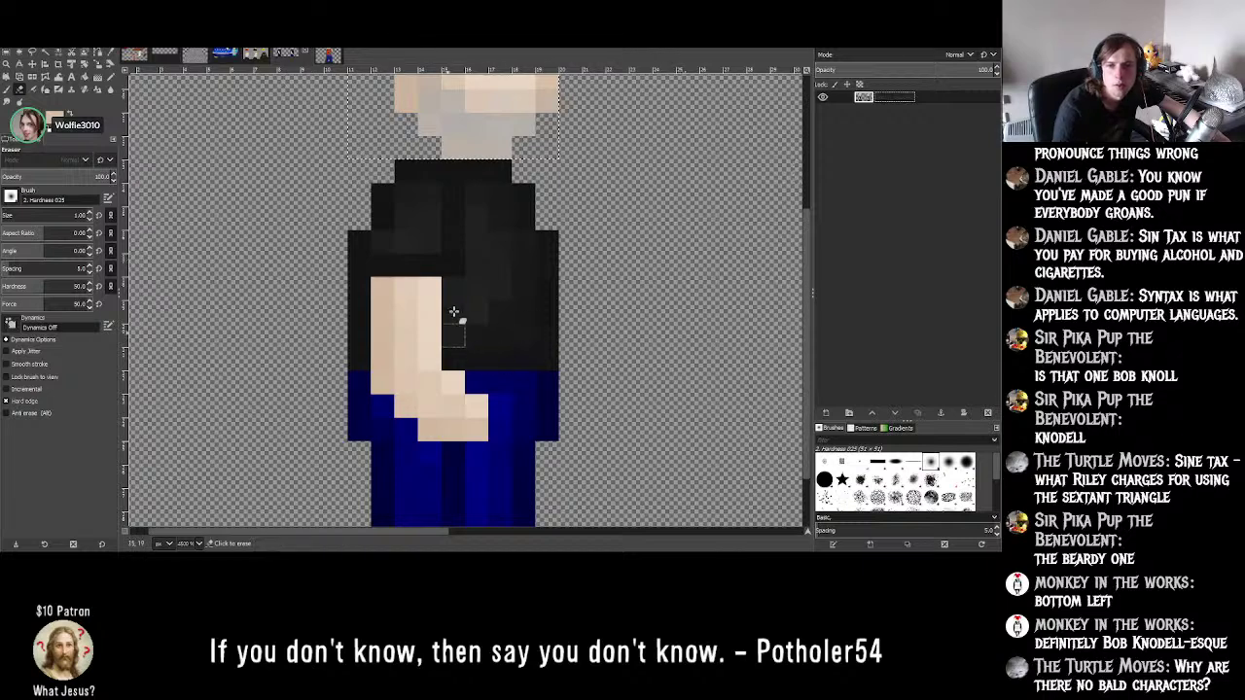
scroll(453, 312, "up", 2, "ctrl")
left_click(101, 51)
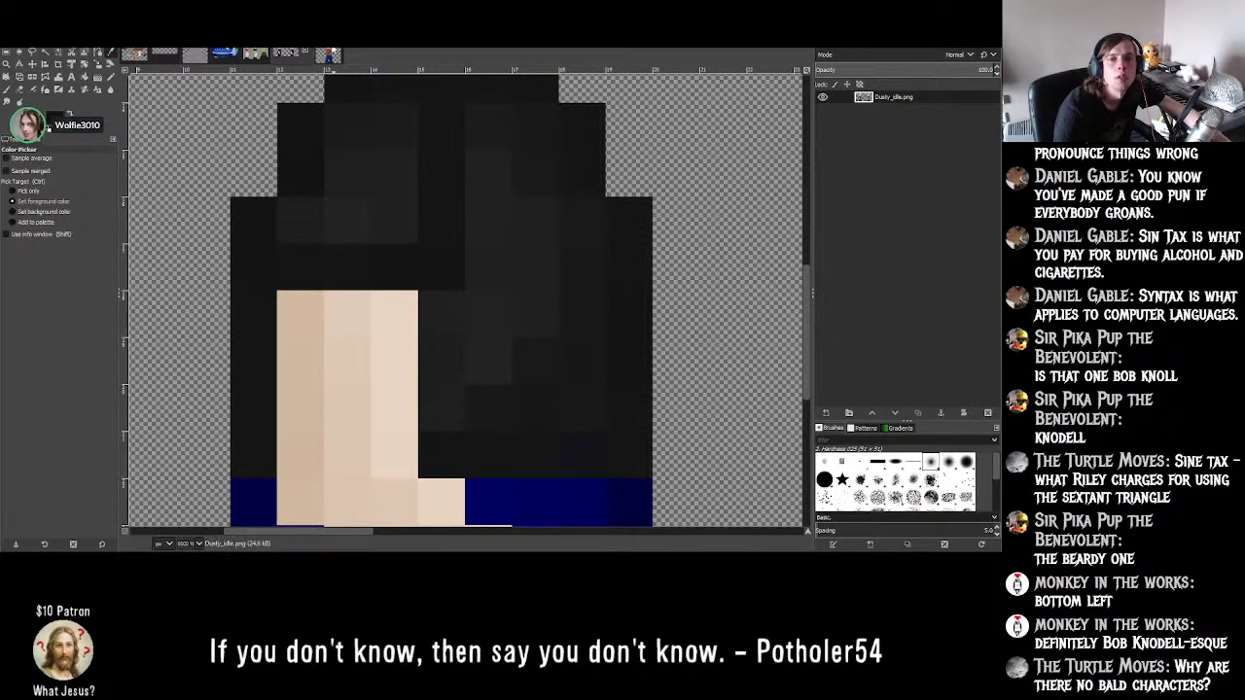
- Return to the hurt sprite and try the near-black shirt colour on the red collar with the Pencil at 15 opacity
left_click(335, 53)
scroll(525, 284, "down", 2, "ctrl")
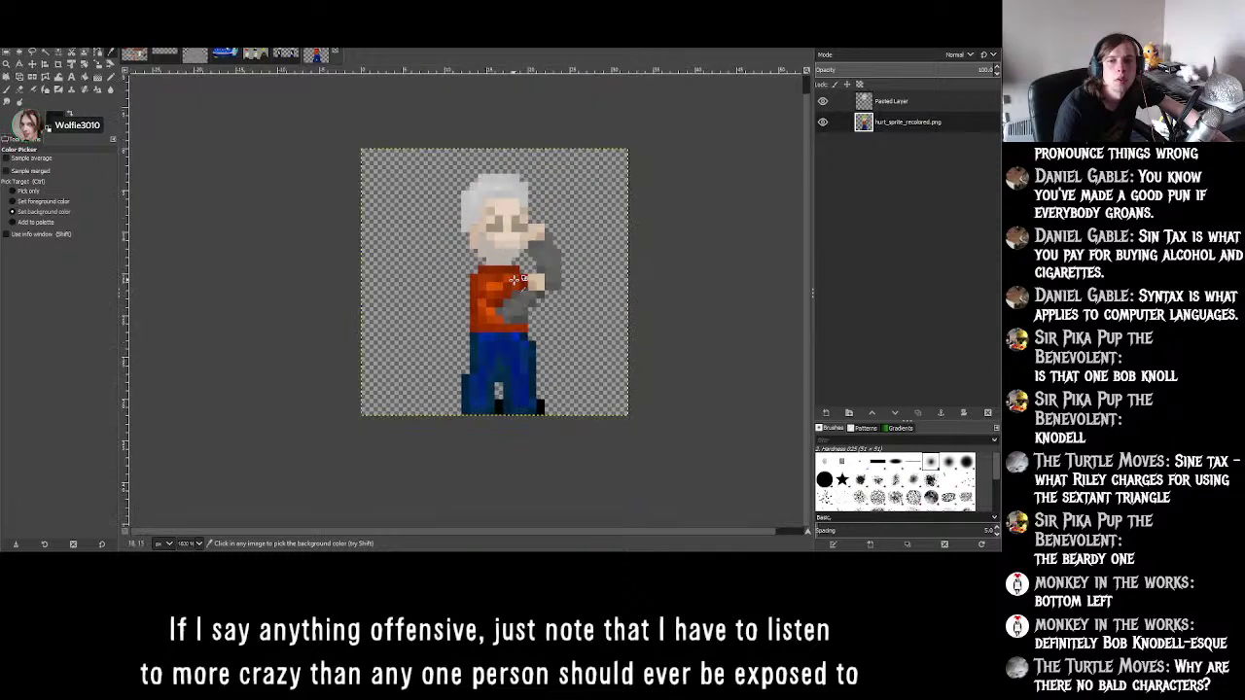
scroll(526, 284, "up", 3, "ctrl")
left_click(111, 78)
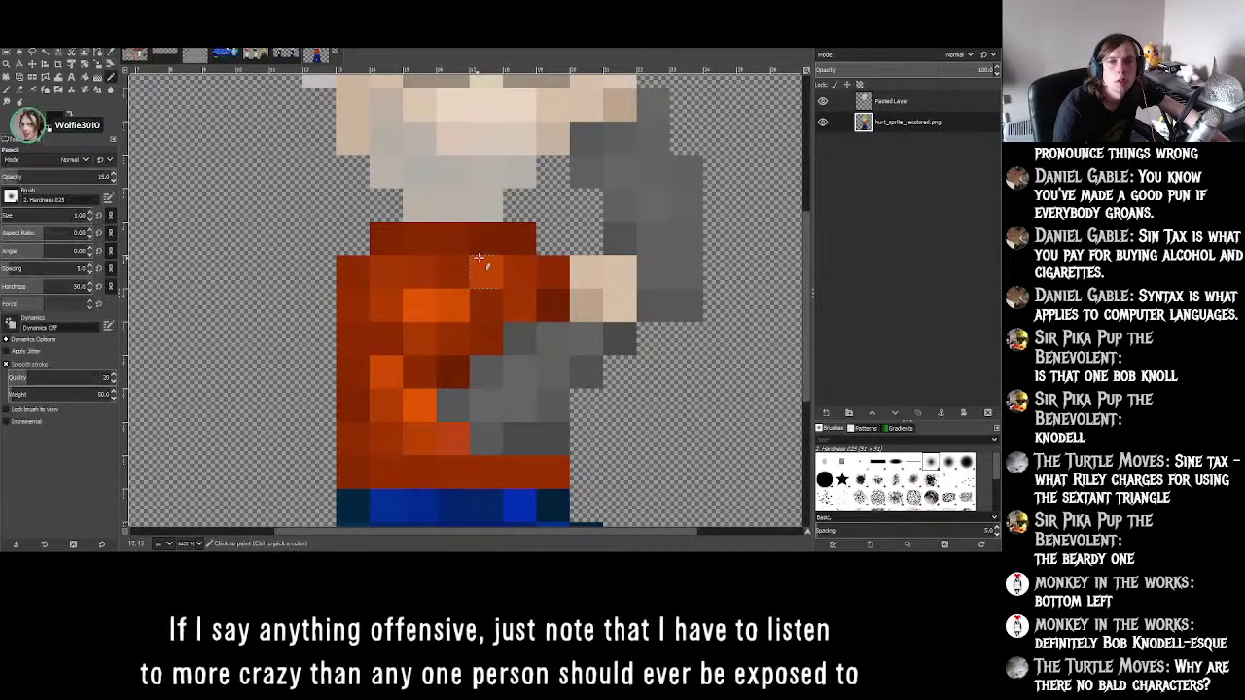
scroll(514, 274, "down", 2, "ctrl")
scroll(577, 254, "up", 3, "ctrl")
scroll(526, 255, "down", 2, "ctrl")
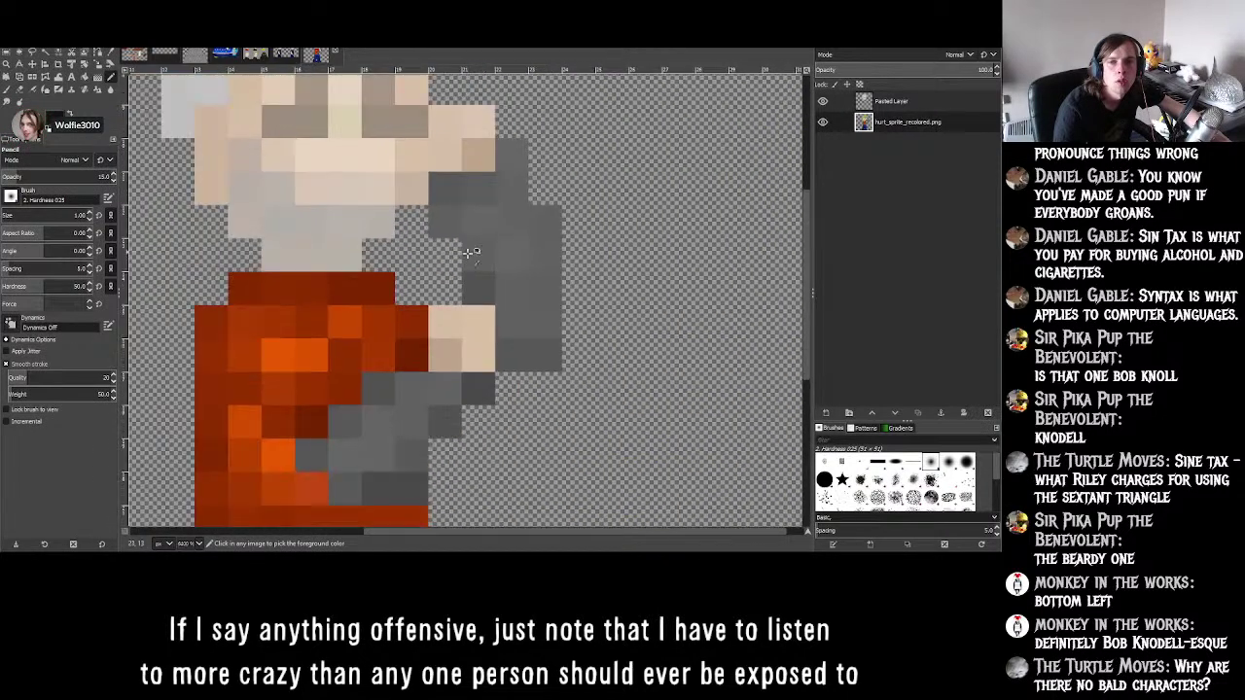
scroll(428, 268, "up", 5, "ctrl")
scroll(374, 282, "down", 5, "ctrl")
scroll(350, 288, "up", 1, "ctrl")
left_click(370, 291)
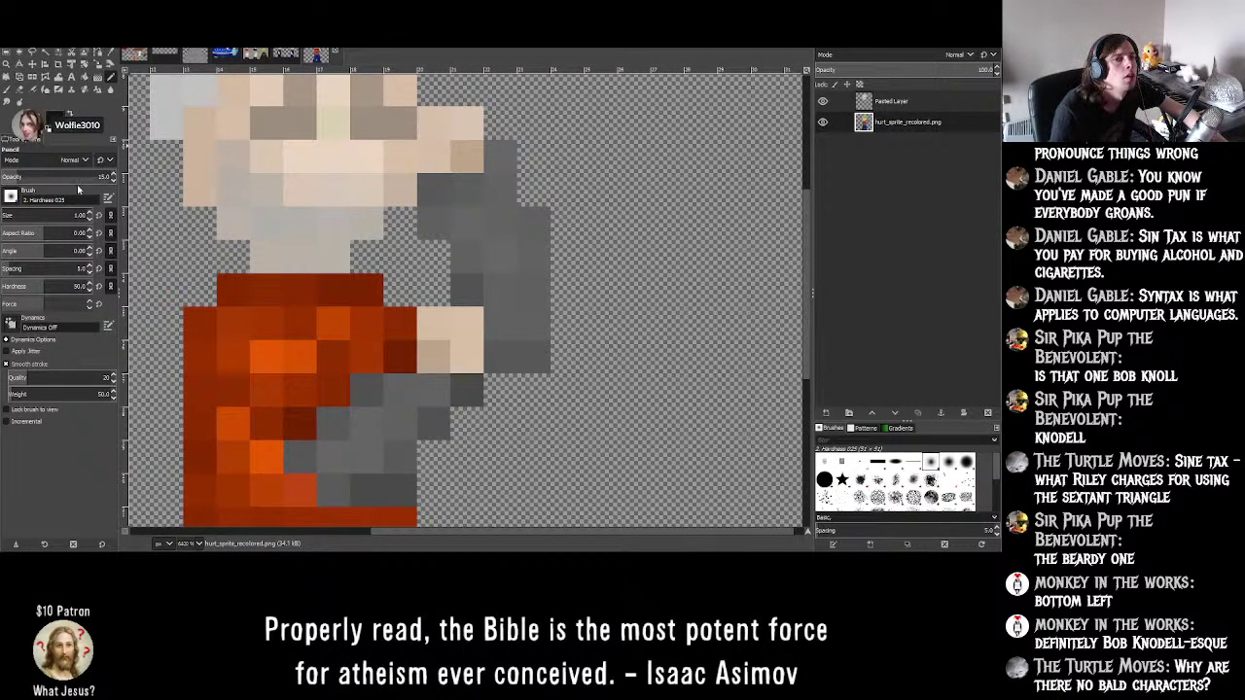
- Set the Pencil opacity to 100 and paint the shirt's collar, hem and outer side edges near-black
left_click_drag(14, 177, 109, 177)
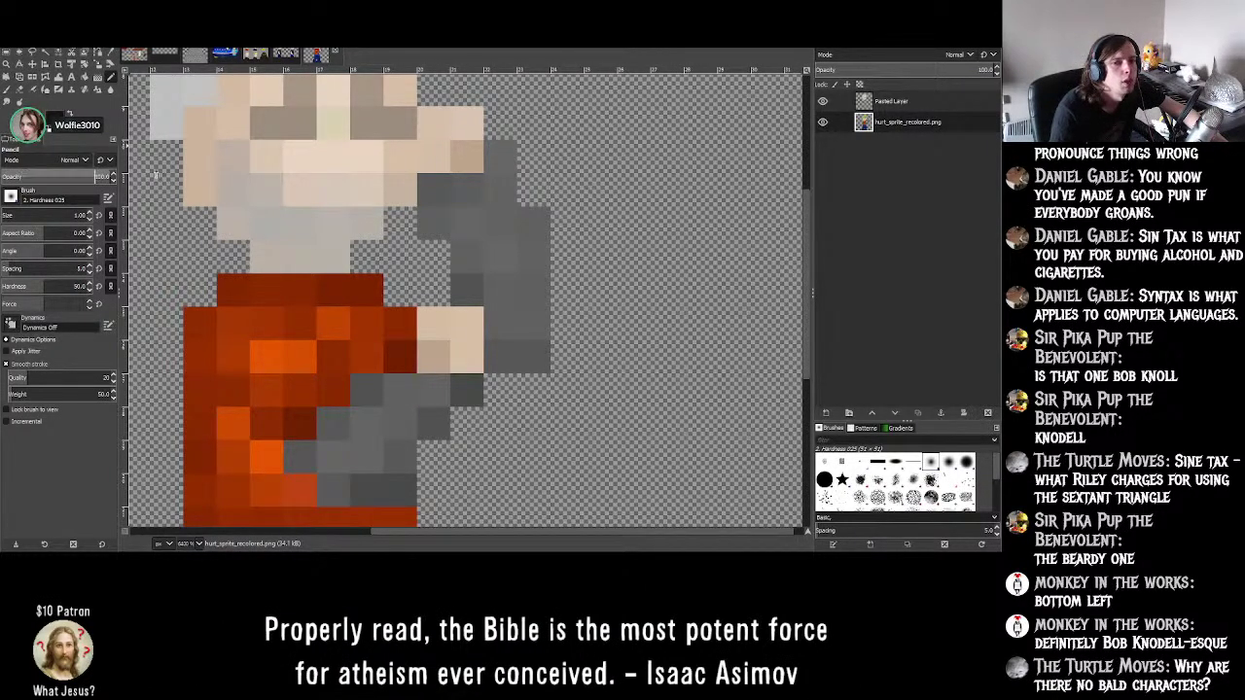
left_click_drag(380, 288, 216, 290)
scroll(384, 310, "down", 2, "ctrl")
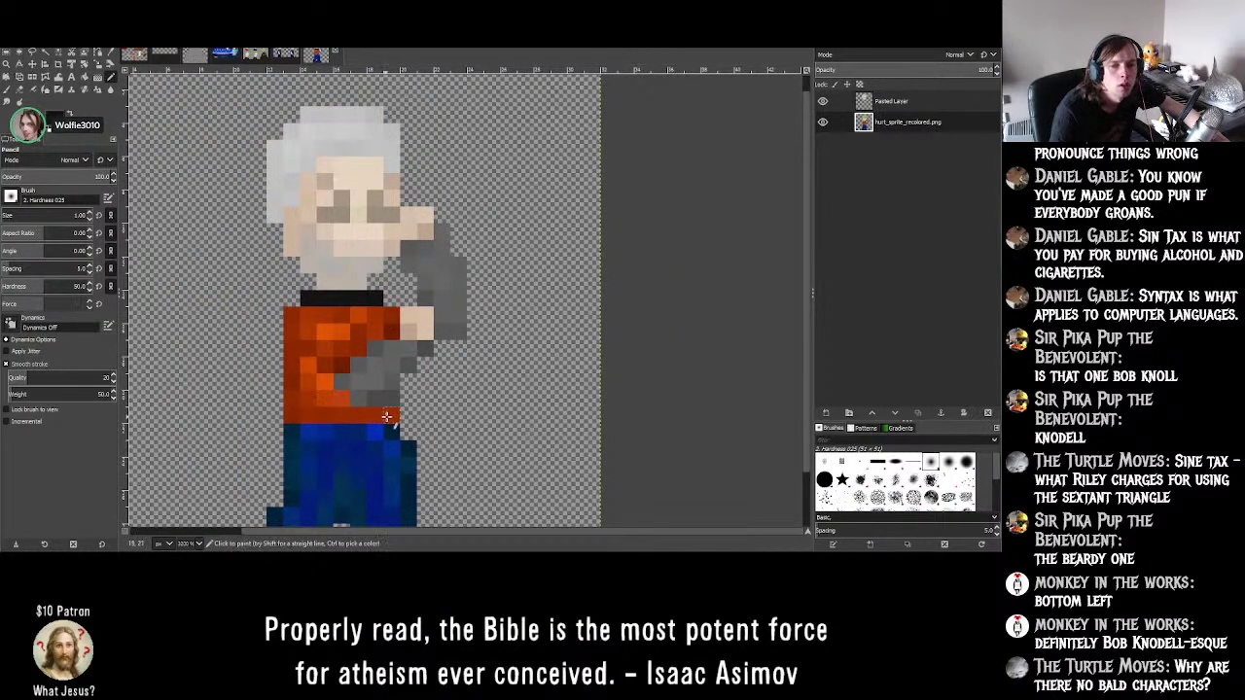
mouse_move(394, 415)
left_mouse_down()
mouse_move(295, 414)
mouse_move(292, 322)
left_mouse_up()
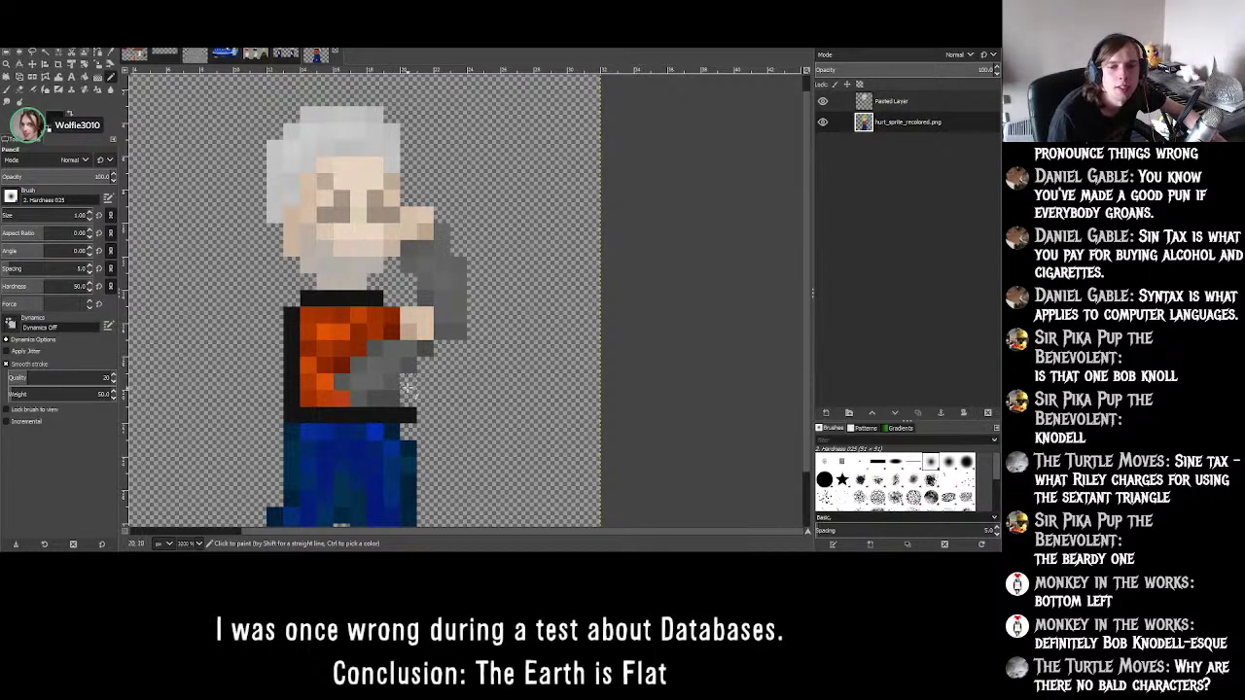
- Paint two near-black pixels in the shirt's top orange row, one beside the lower hand and one two pixels further in
scroll(407, 384, "down", 3, "ctrl")
scroll(405, 360, "up", 6, "ctrl")
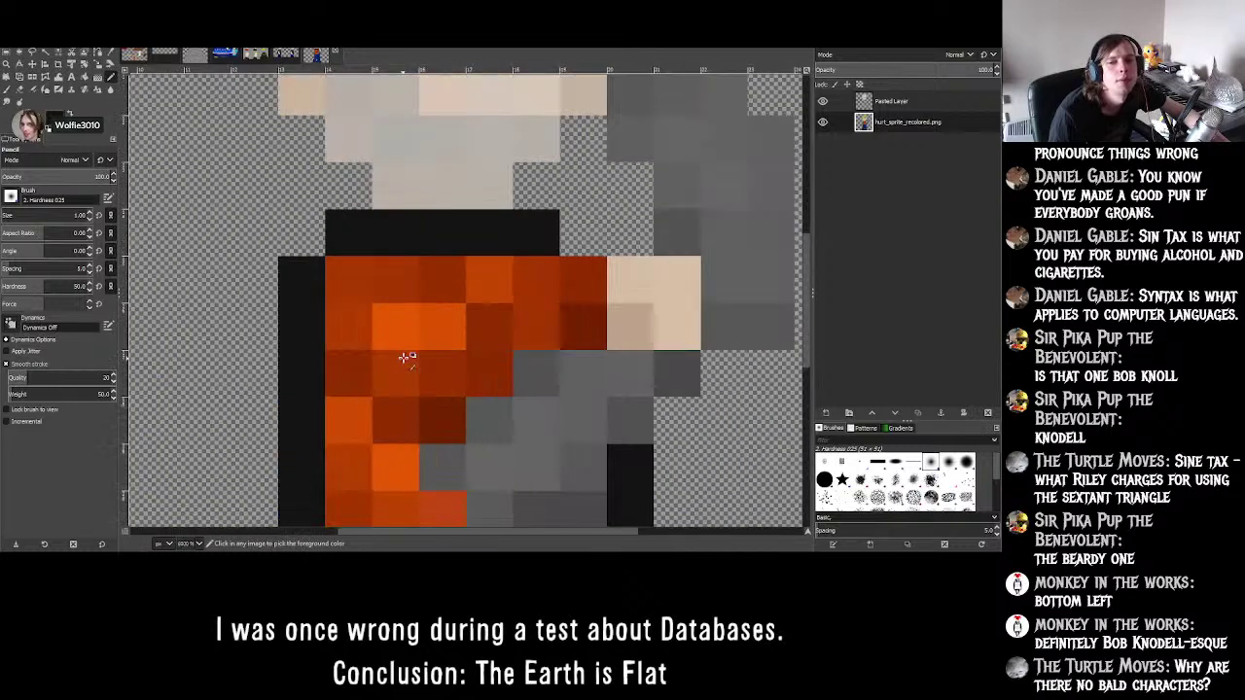
scroll(407, 358, "down", 3, "ctrl")
scroll(539, 281, "up", 3, "ctrl")
left_click(557, 279)
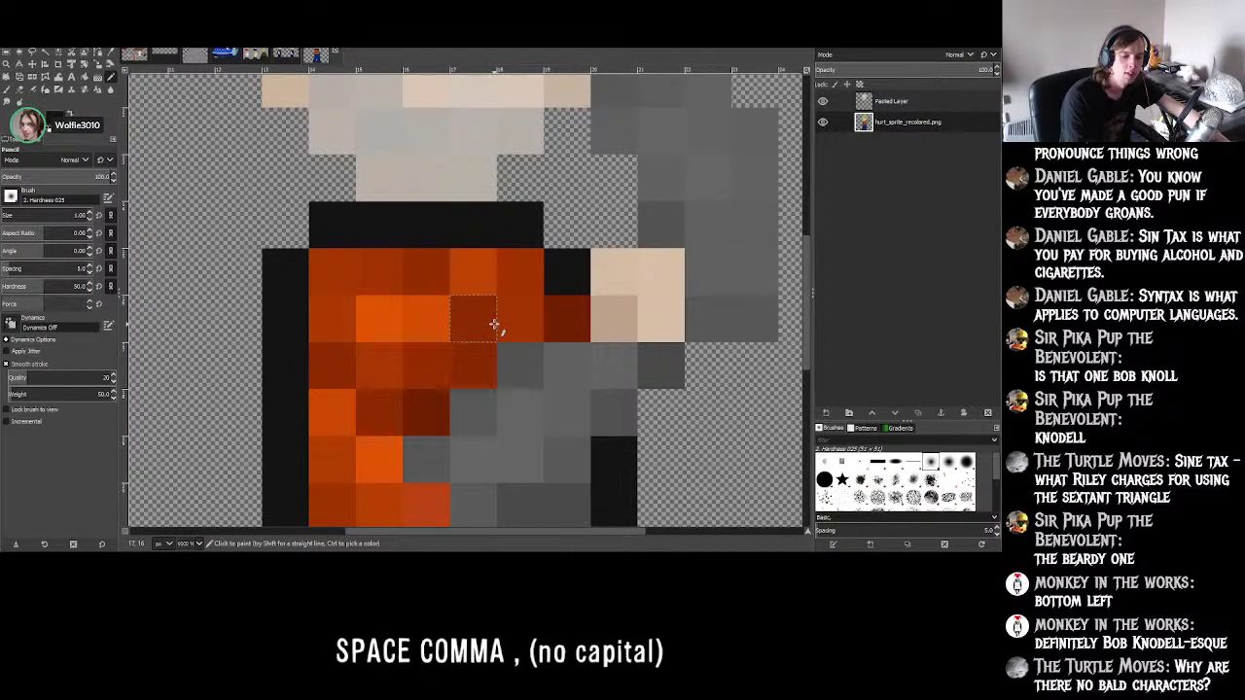
left_click(463, 285)
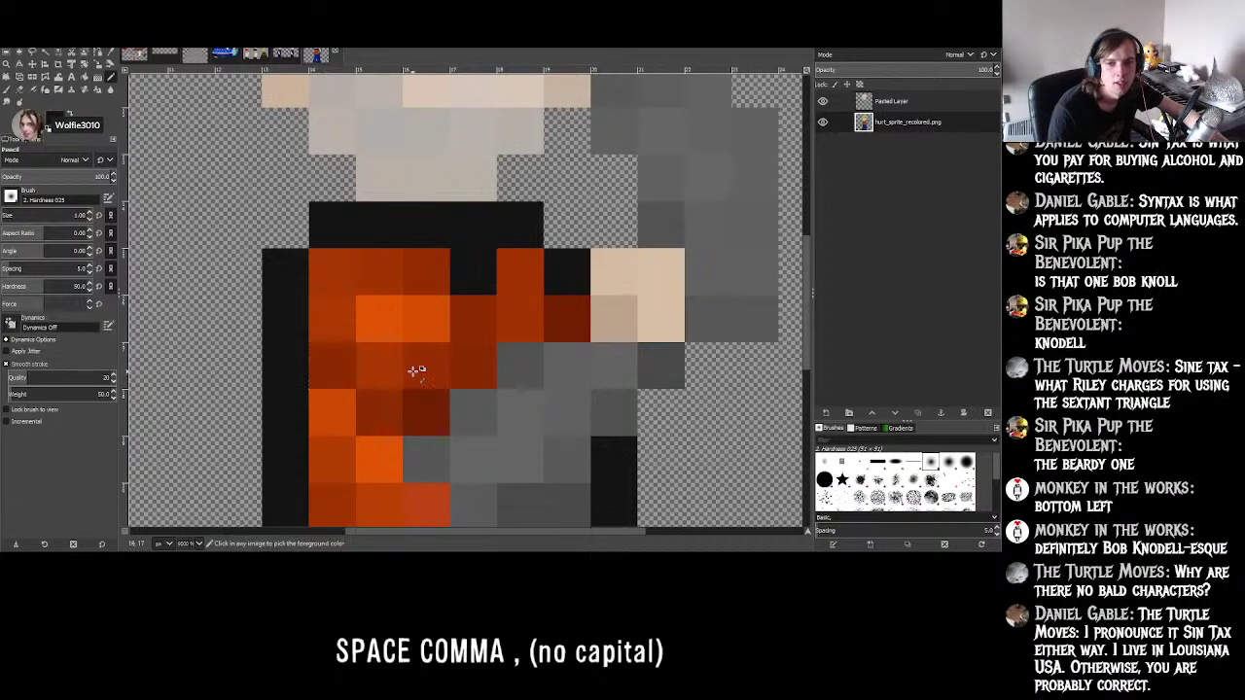
- Paint the darker red shading pixels across the middle of the torso near-black, following the shirt's folds above the forearm
scroll(416, 370, "down", 1, "ctrl")
scroll(328, 356, "up", 2, "ctrl")
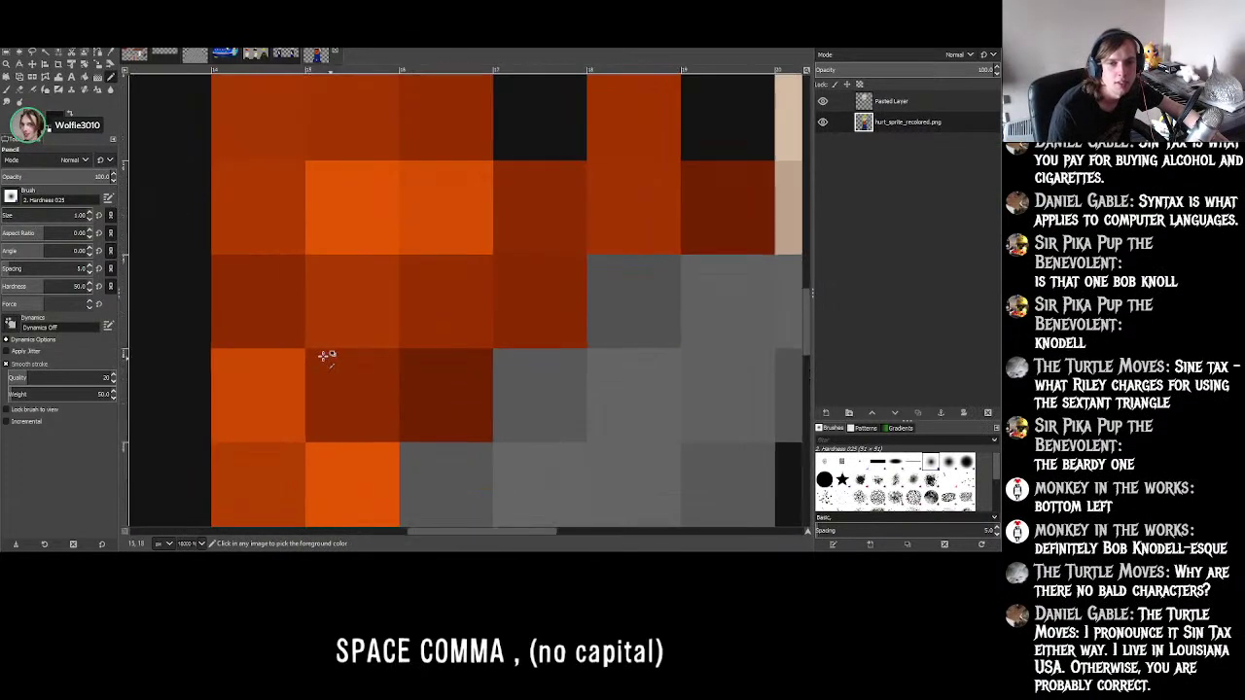
left_click(363, 386)
left_click(444, 386)
left_click(562, 298)
left_click(554, 217)
scroll(575, 263, "down", 4, "ctrl")
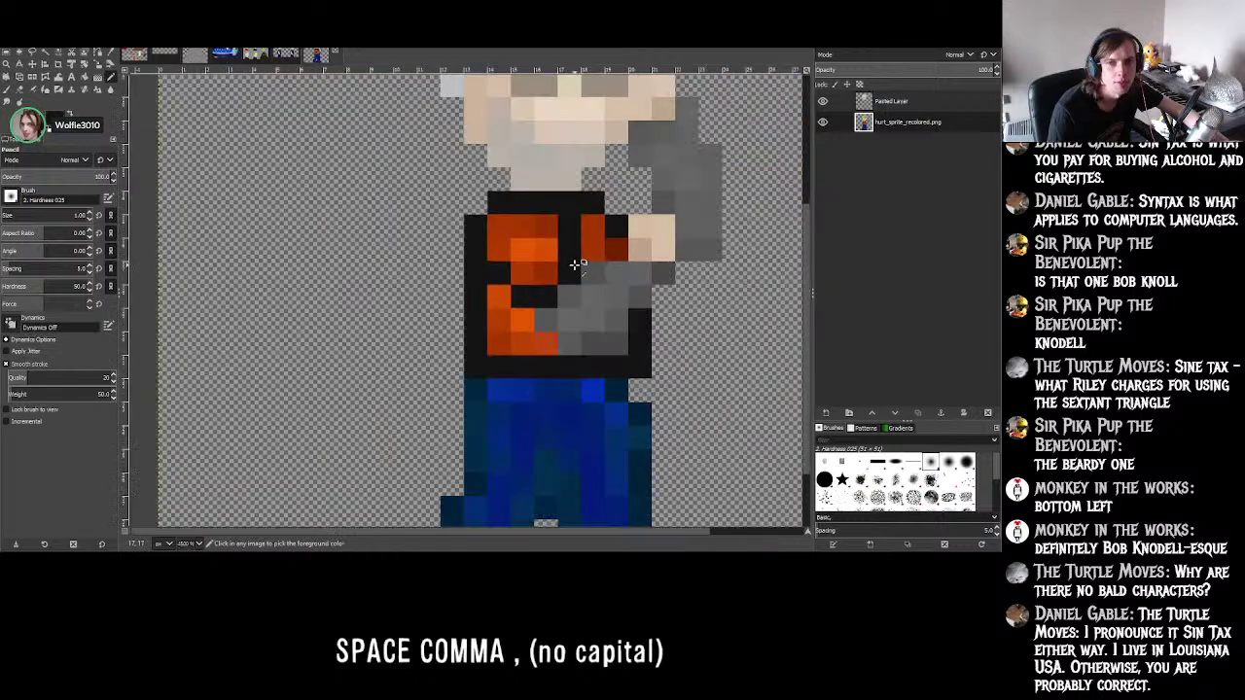
- Paint the orange pixel directly above the grey forearm, near the lower hand, near-black
scroll(575, 264, "down", 3, "ctrl")
scroll(584, 271, "up", 3, "ctrl")
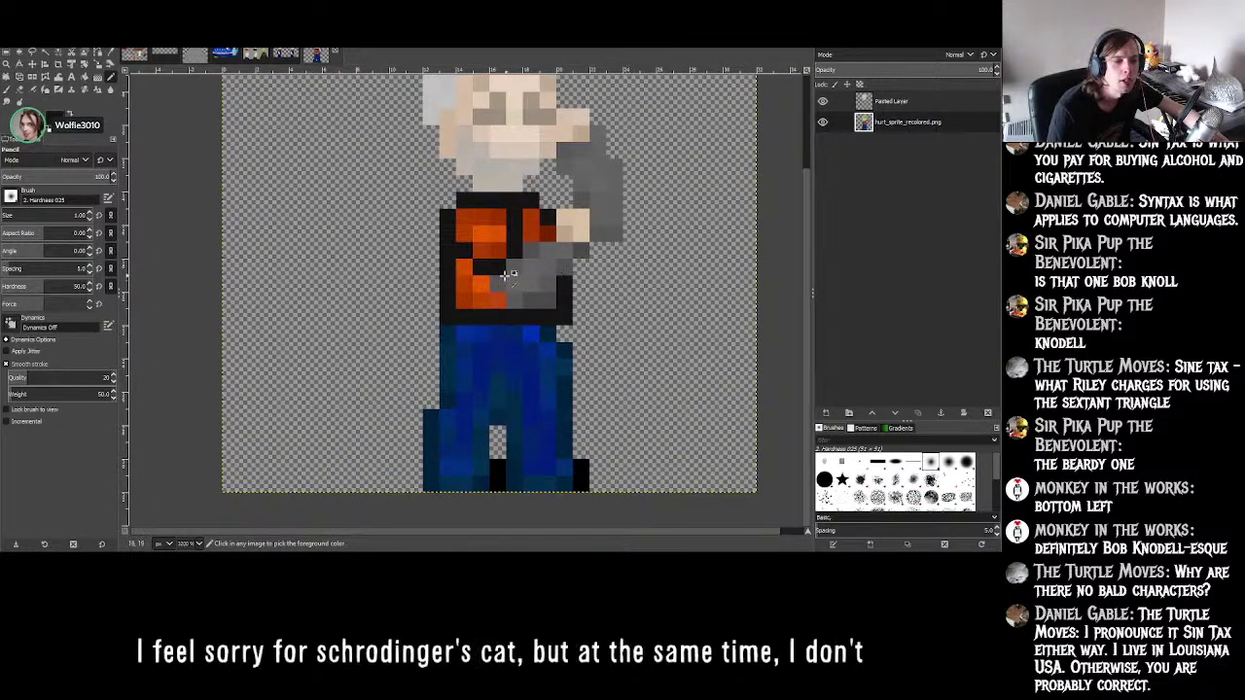
scroll(506, 276, "up", 1, "ctrl")
scroll(504, 276, "down", 3, "ctrl")
scroll(506, 272, "up", 4, "ctrl")
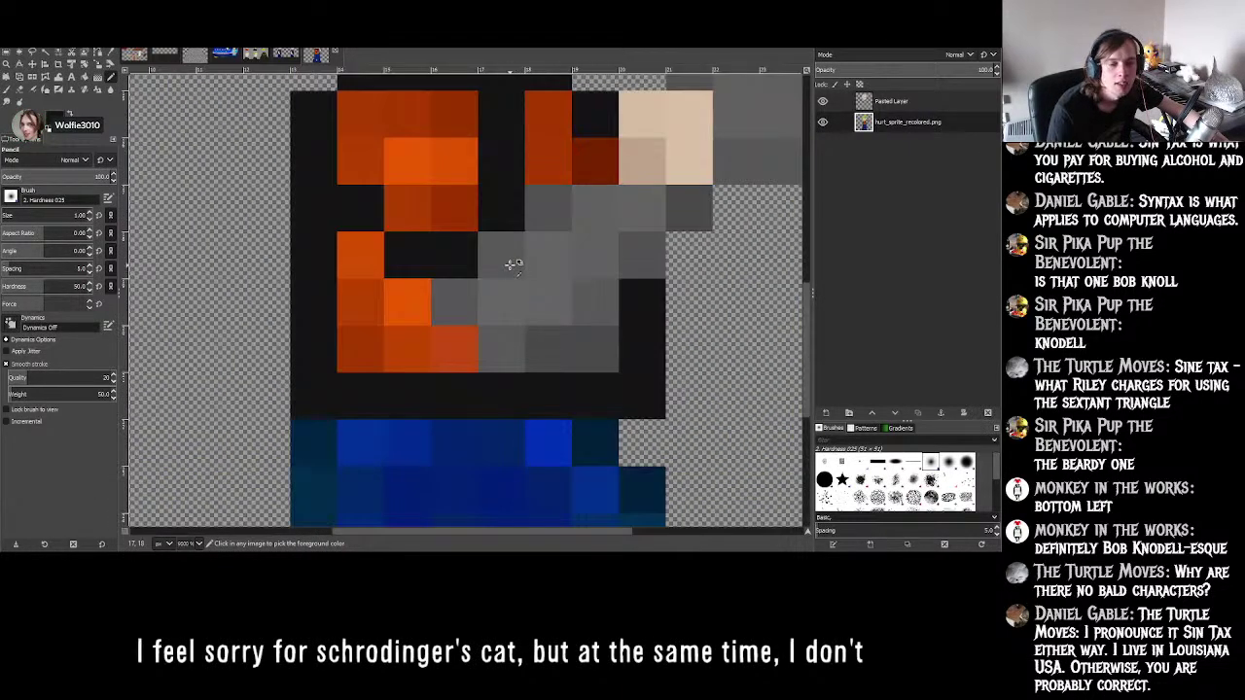
left_click(507, 265)
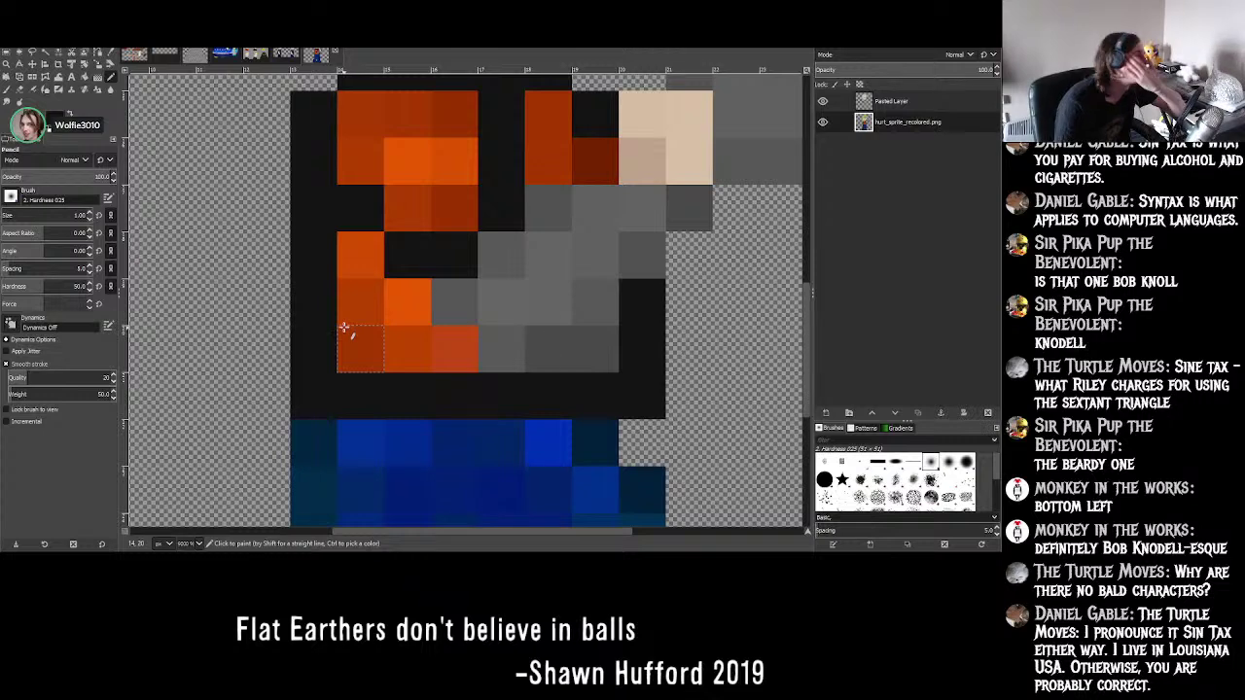
left_click(540, 161)
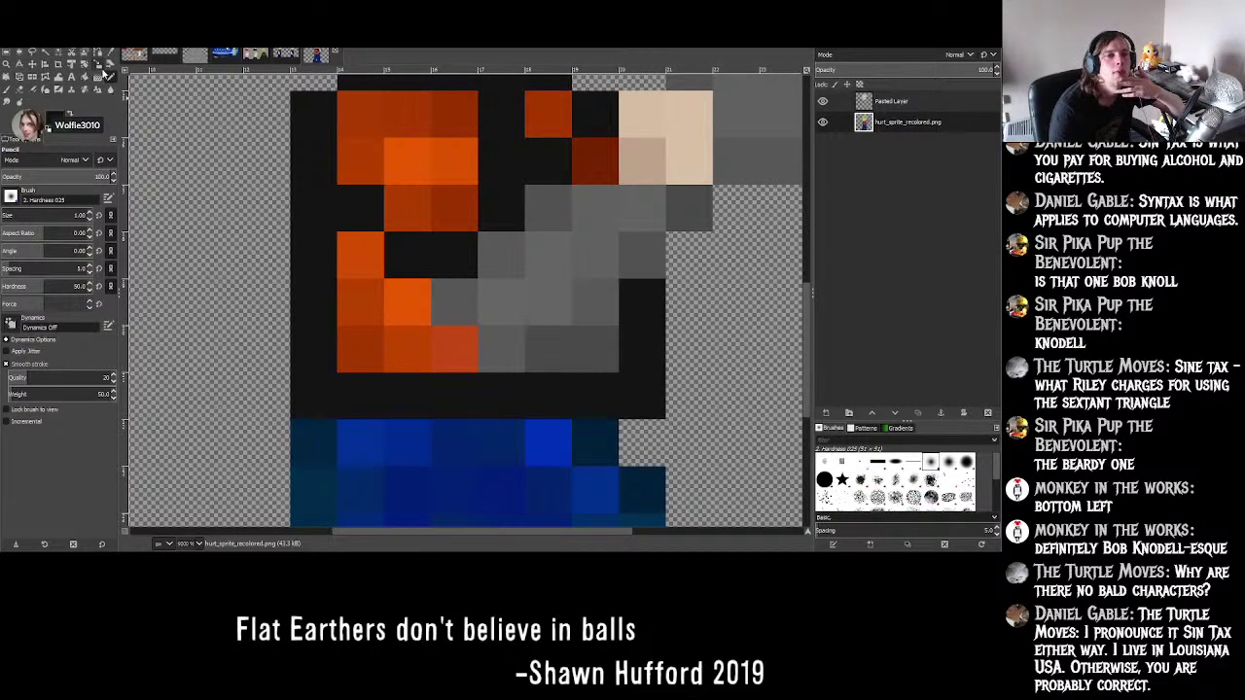
- Pick the shirt's bright orange highlight colour and paint the adjoining near-black chest pixel with the Pencil
left_click(109, 55)
left_click(437, 156)
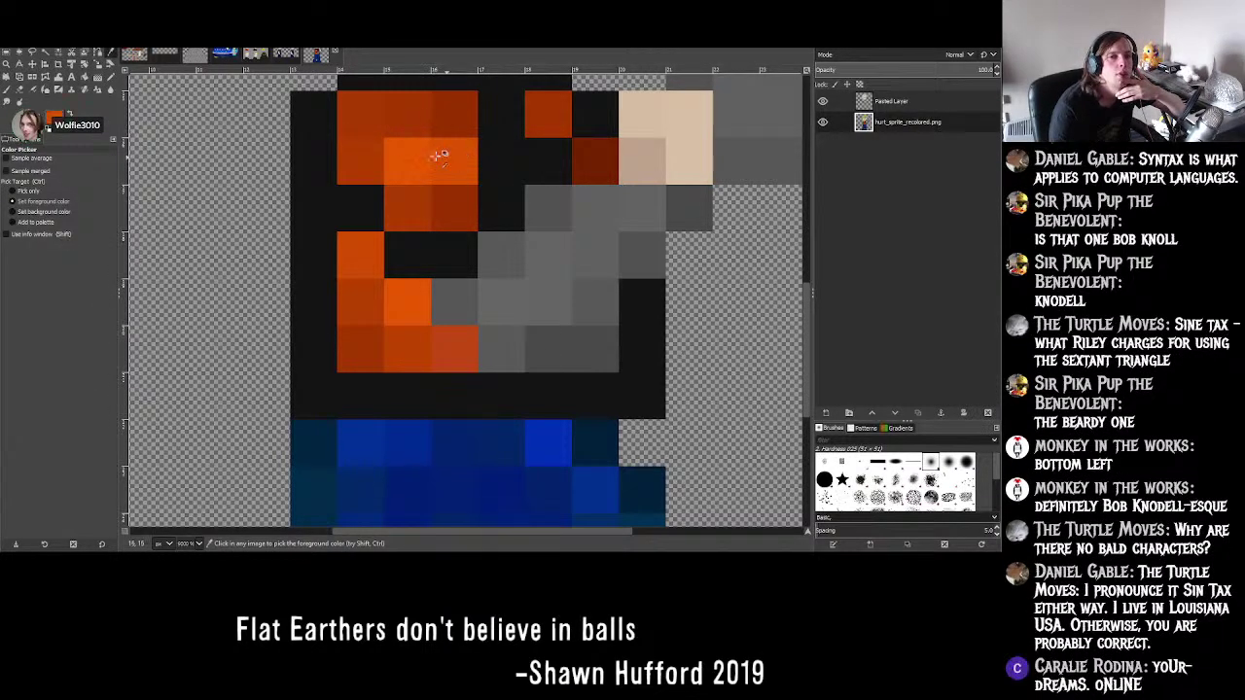
key("n")
left_click(499, 159)
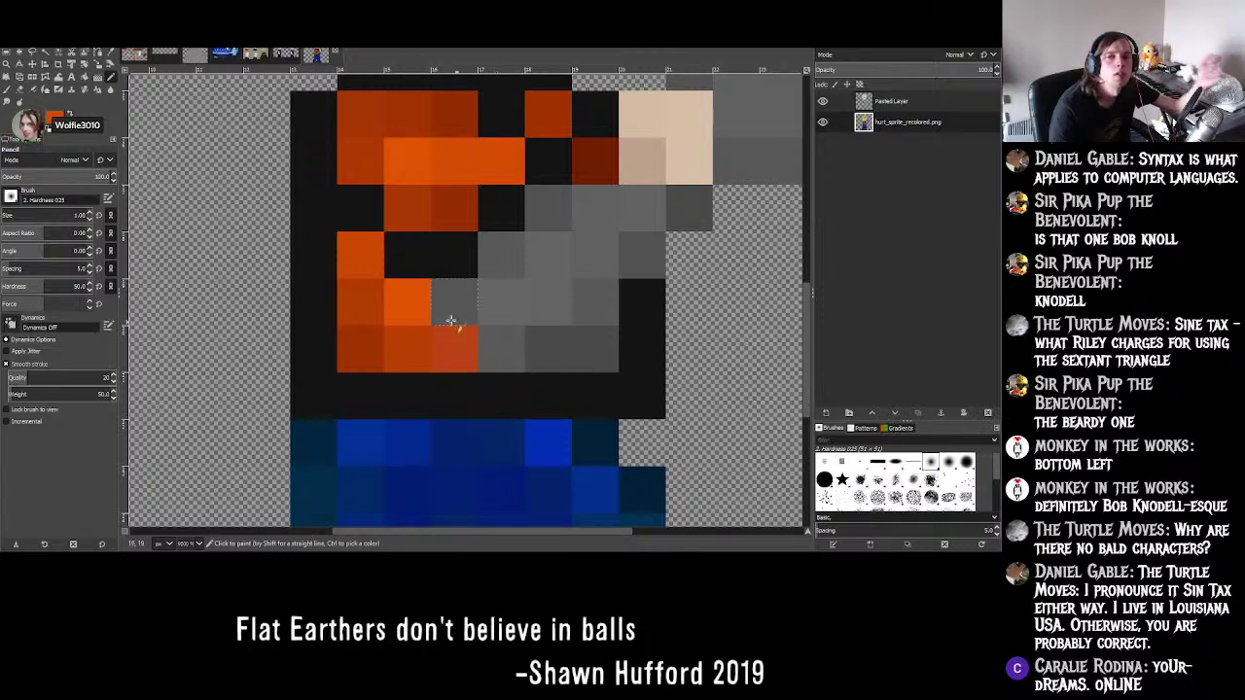
- Try painting one near-black shirt pixel above the grey forearm bright orange, and undo it
left_click(409, 268)
key("ctrl+z")
scroll(416, 269, "down", 4, "ctrl")
scroll(428, 265, "up", 1, "ctrl")
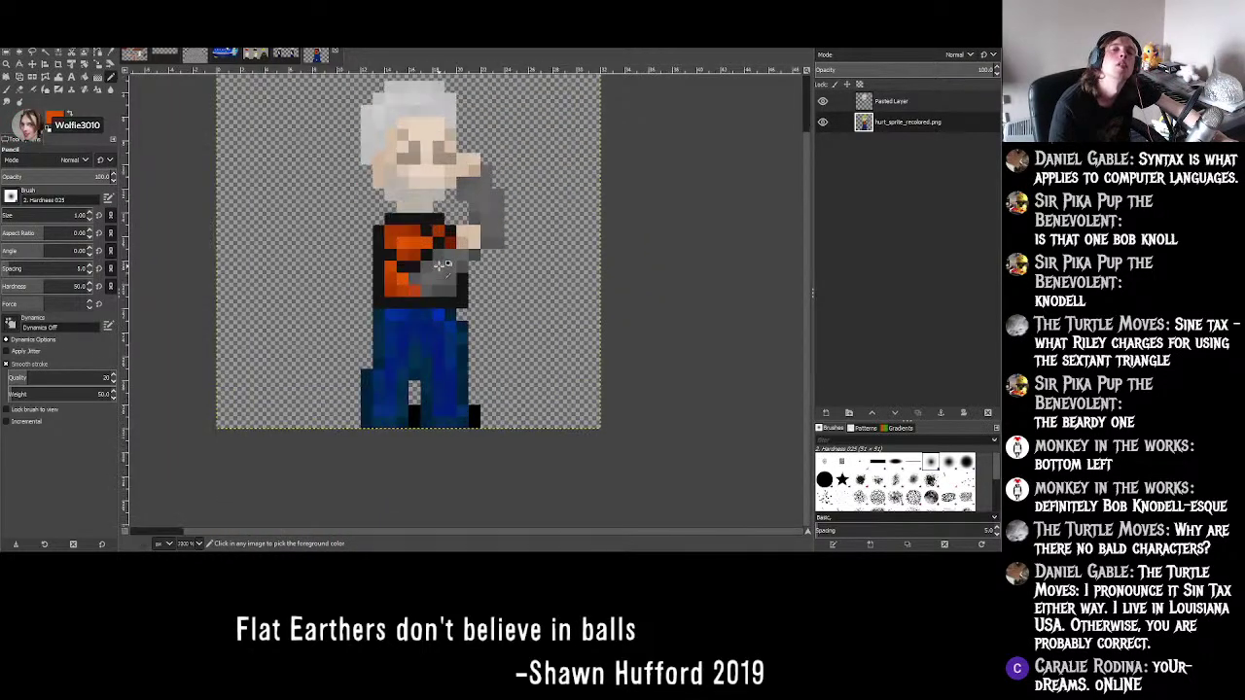
- Examine the partly recoloured shirt on the hurt sprite, both as a whole figure and up close
scroll(433, 263, "down", 2, "ctrl")
scroll(439, 263, "up", 2, "ctrl")
scroll(437, 261, "down", 3, "ctrl")
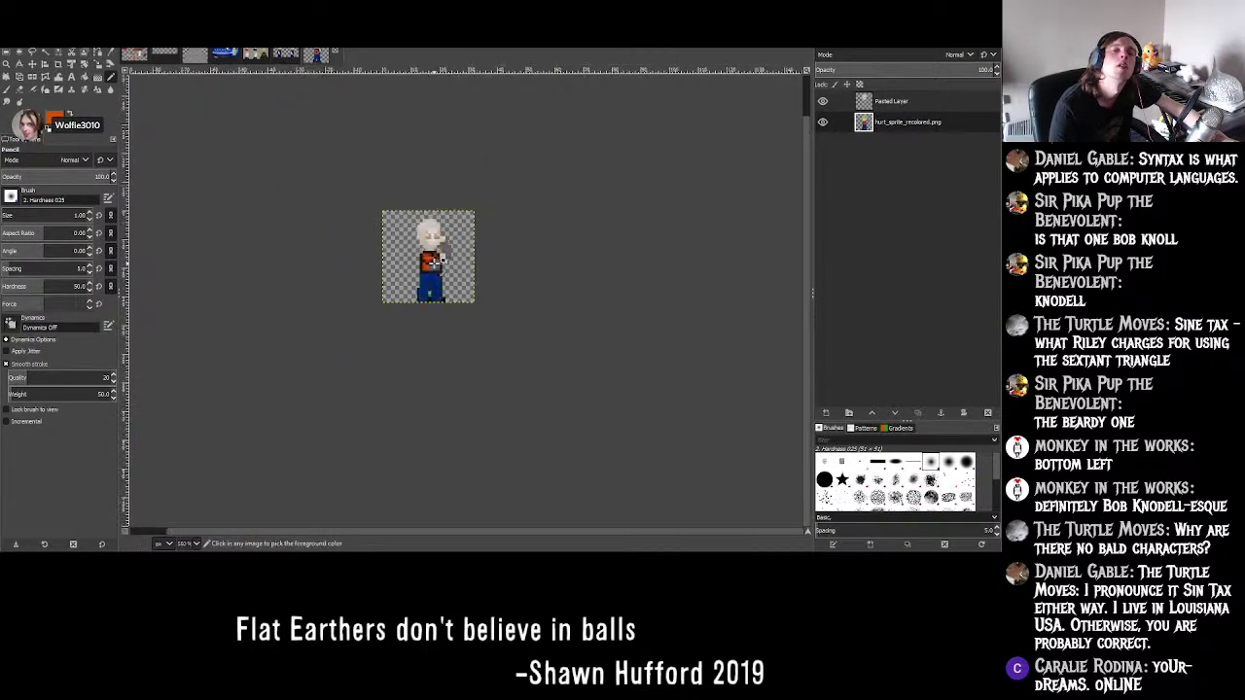
scroll(435, 260, "up", 5, "ctrl")
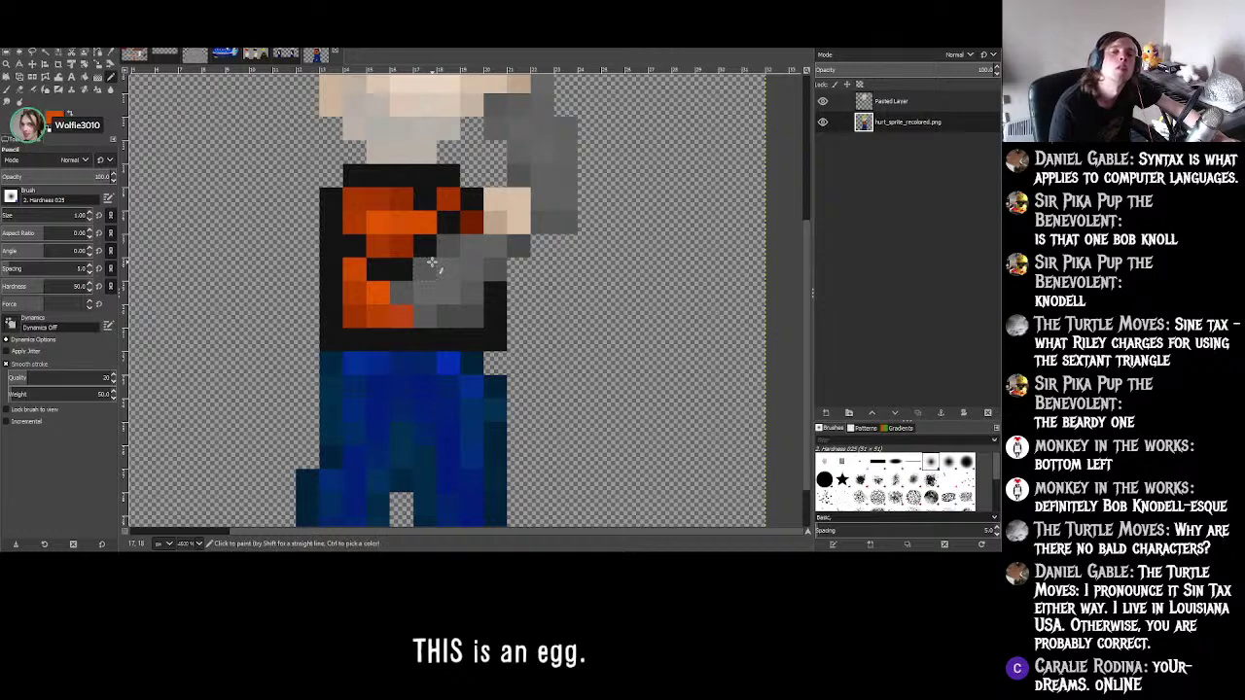
scroll(436, 263, "up", 2, "ctrl")
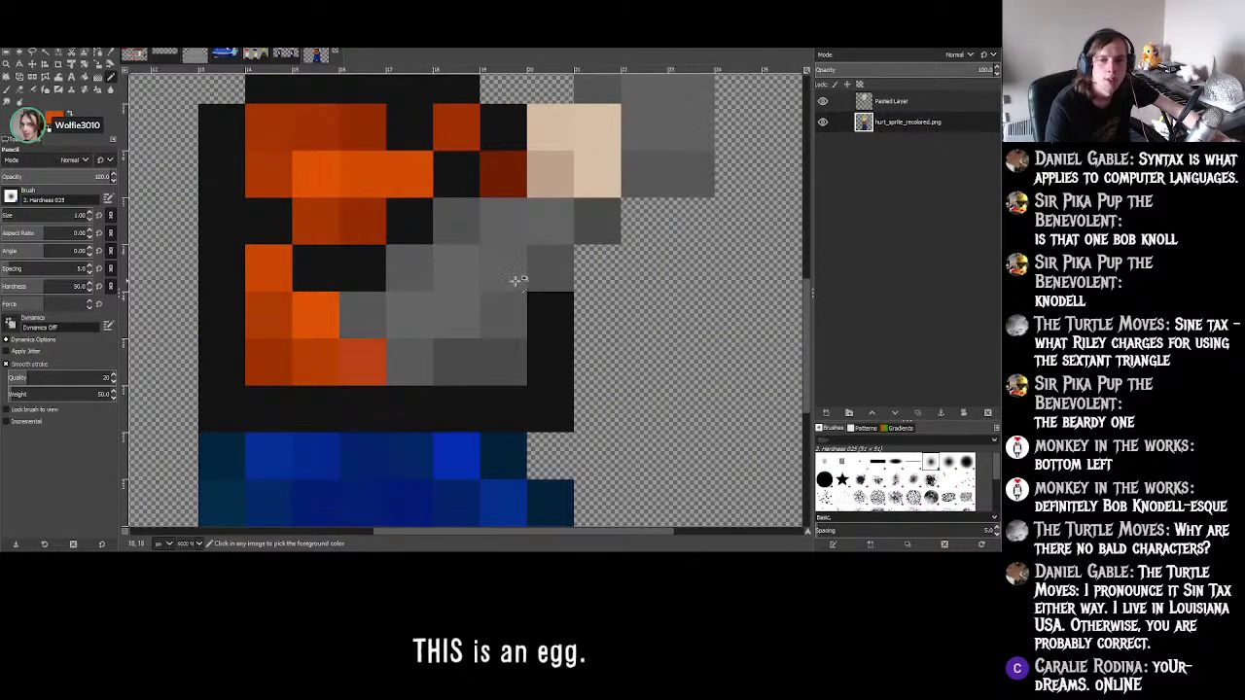
scroll(536, 283, "down", 3)
scroll(515, 277, "up", 3)
scroll(500, 272, "down", 1, "ctrl")
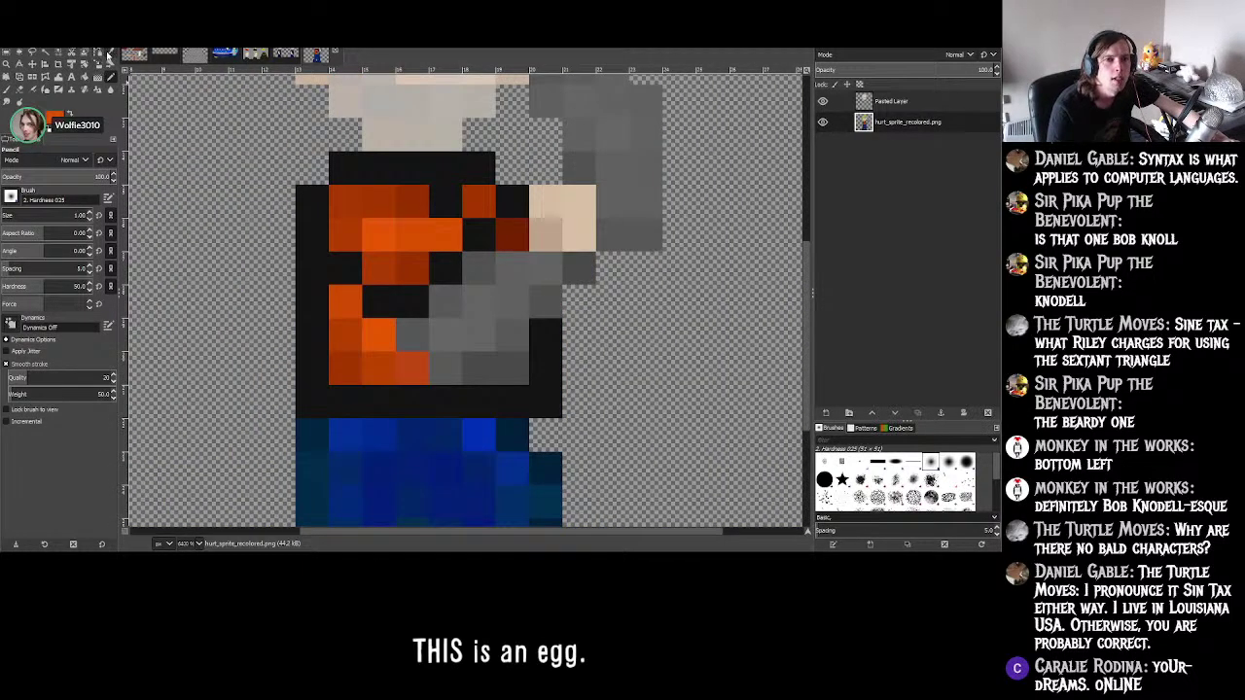
- Sample the dark navy shading colour from the trousers in Dusty_idle.png and return to the hurt sprite
left_click(290, 52)
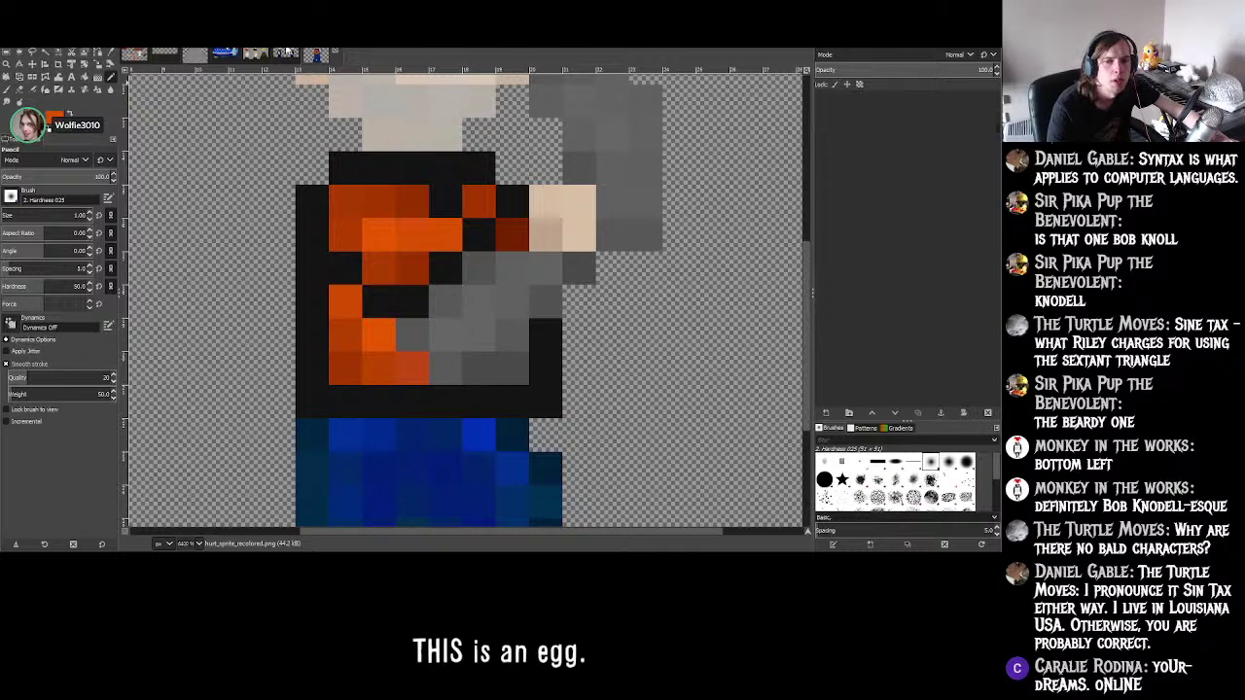
scroll(692, 411, "down", 3, "ctrl")
scroll(693, 411, "up", 3, "ctrl")
scroll(693, 411, "up", 1, "ctrl")
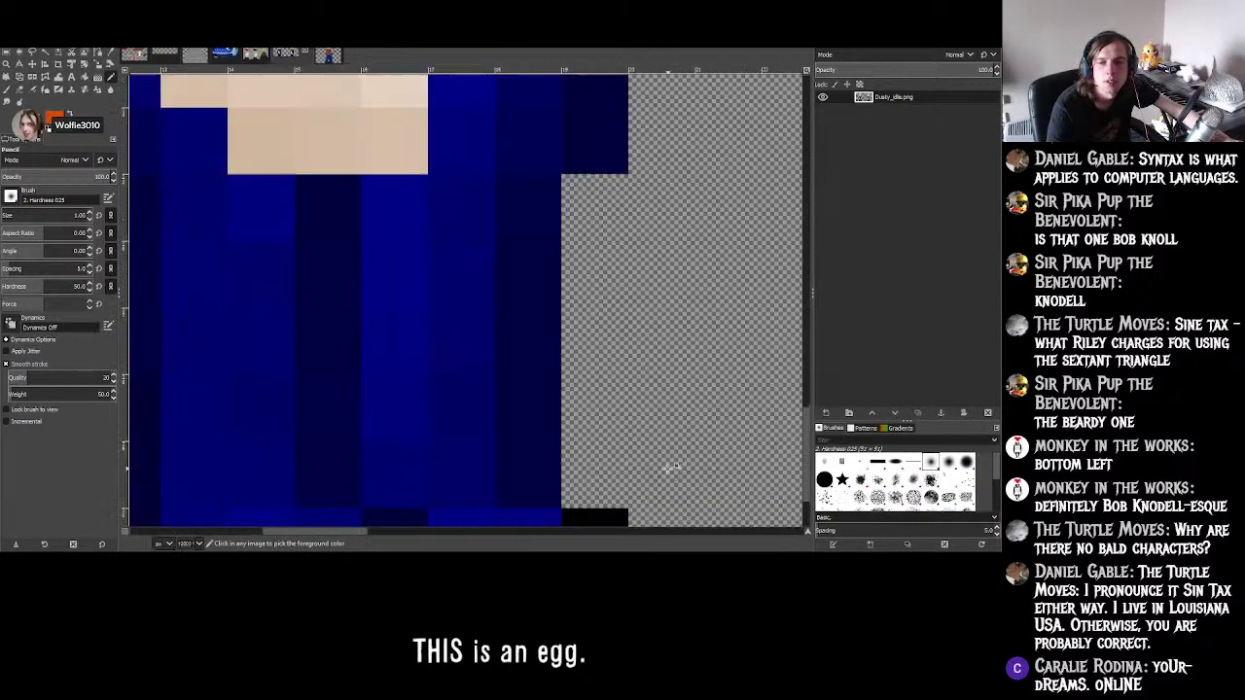
left_click(110, 55)
scroll(536, 270, "down", 1, "ctrl")
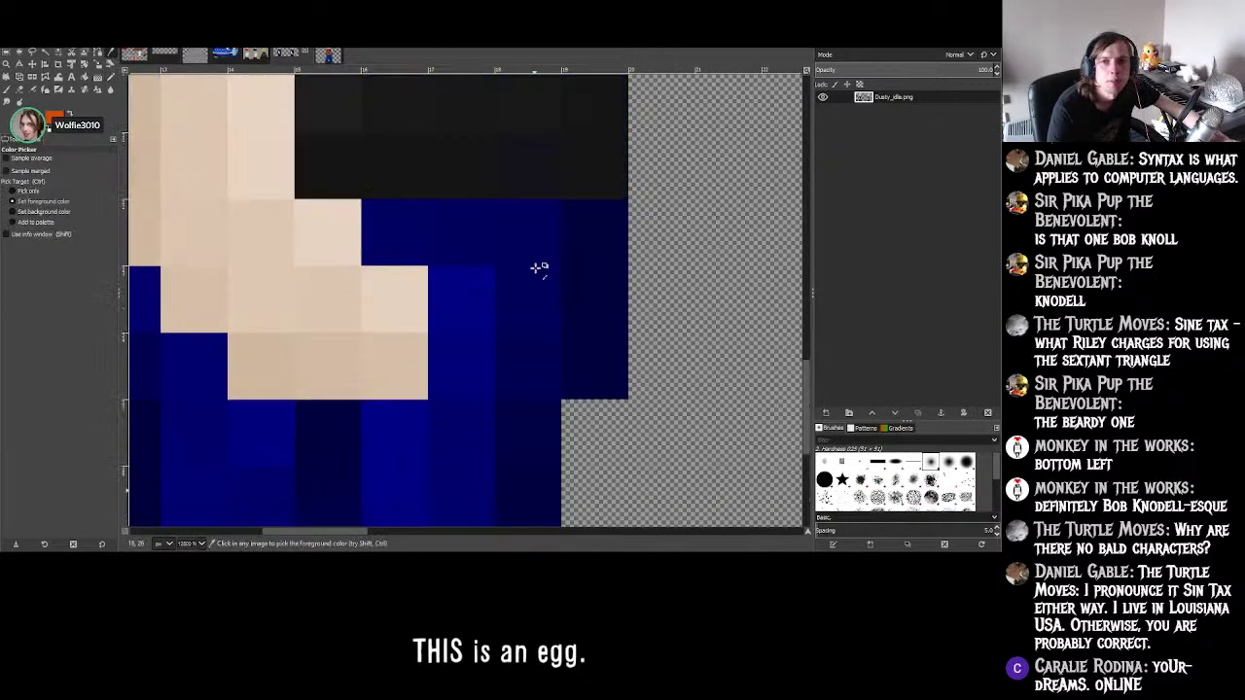
left_click(329, 54)
scroll(516, 440, "down", 2)
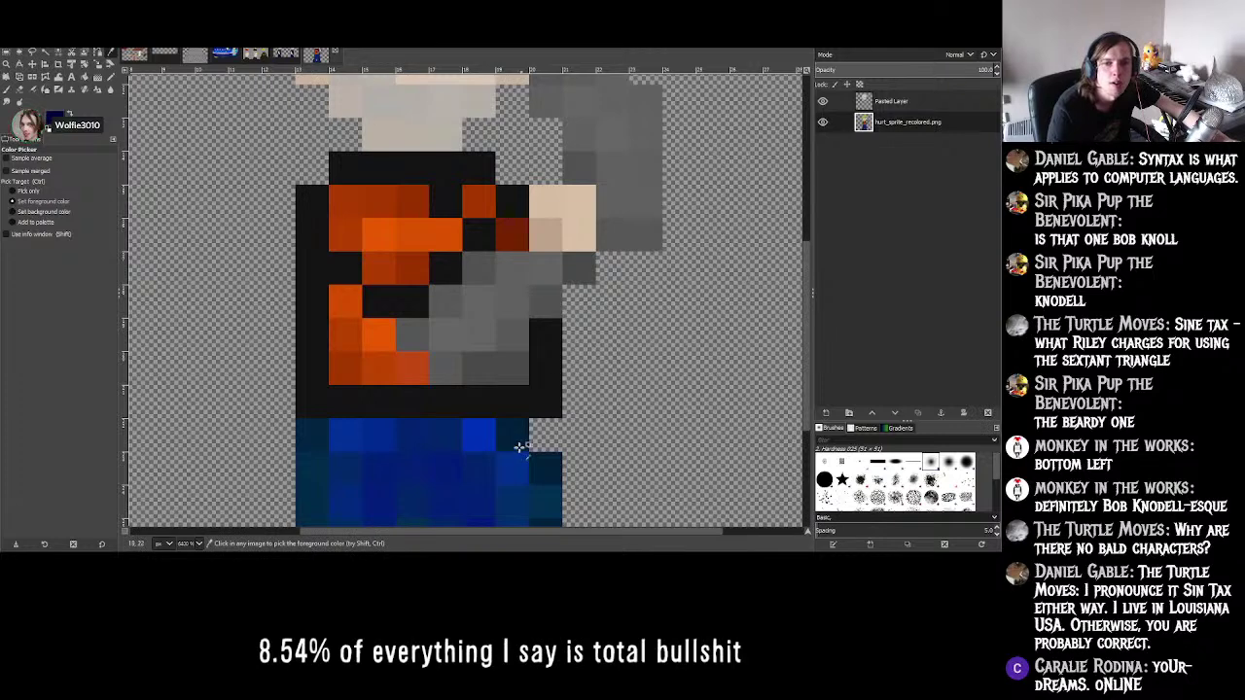
- Paint the outer edge pixels down both sides of the hurt sprite's trousers dark navy with the Pencil
scroll(515, 439, "down", 3, "ctrl")
scroll(321, 375, "up", 2, "ctrl")
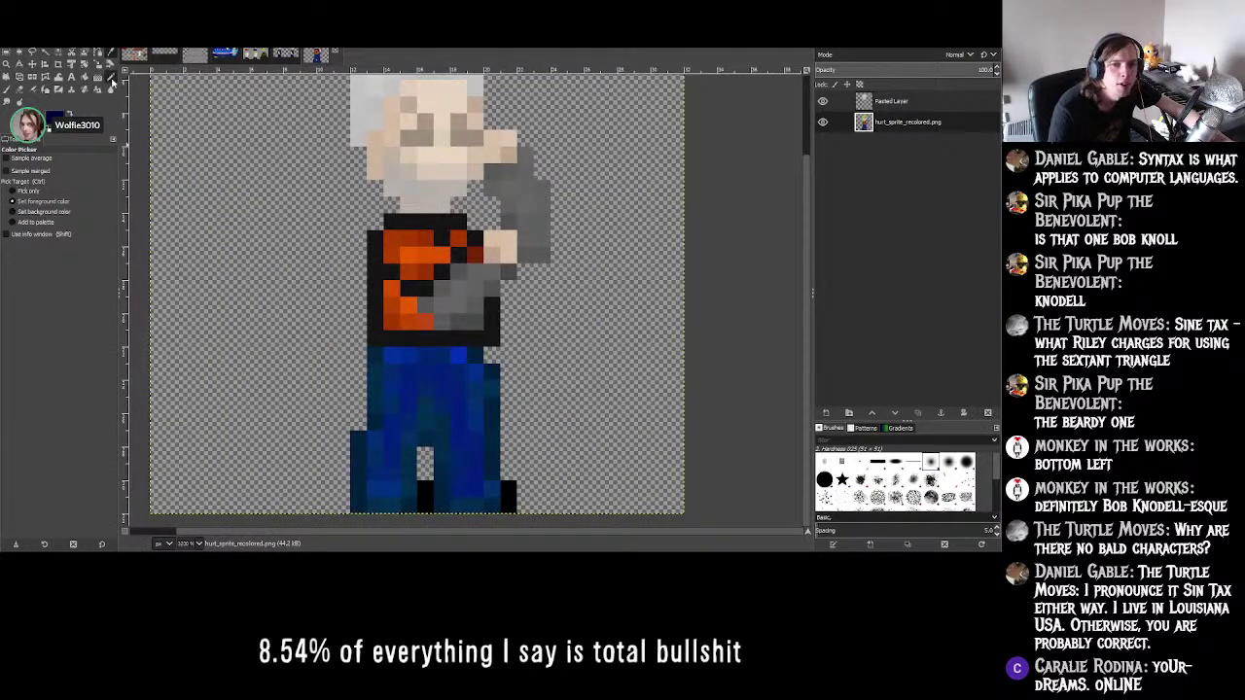
left_click(112, 83)
scroll(444, 411, "down", 2, "ctrl")
scroll(445, 412, "up", 2, "ctrl")
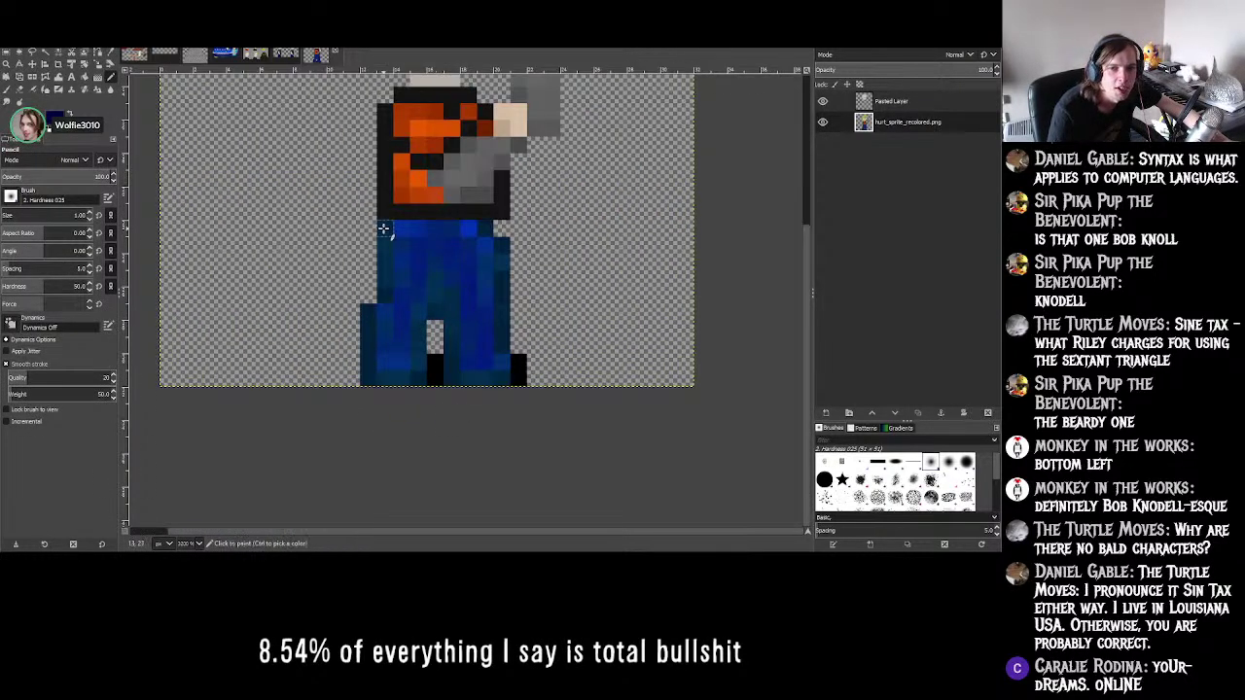
scroll(383, 228, "up", 2, "ctrl")
mouse_move(389, 250)
left_mouse_down()
mouse_move(380, 200)
mouse_move(387, 364)
mouse_move(348, 428)
left_mouse_up()
scroll(387, 365, "down", 2, "ctrl")
scroll(344, 361, "up", 1, "ctrl")
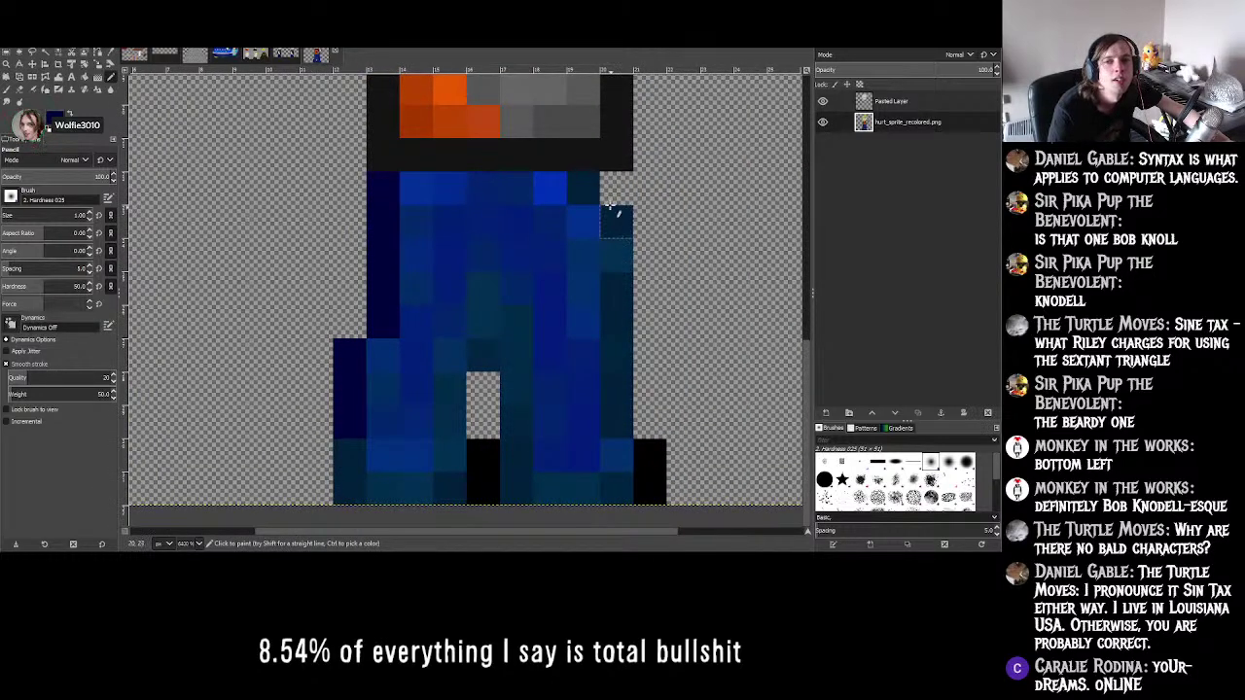
left_click_drag(610, 185, 613, 433)
scroll(613, 432, "down", 4, "ctrl")
scroll(588, 365, "up", 2, "ctrl")
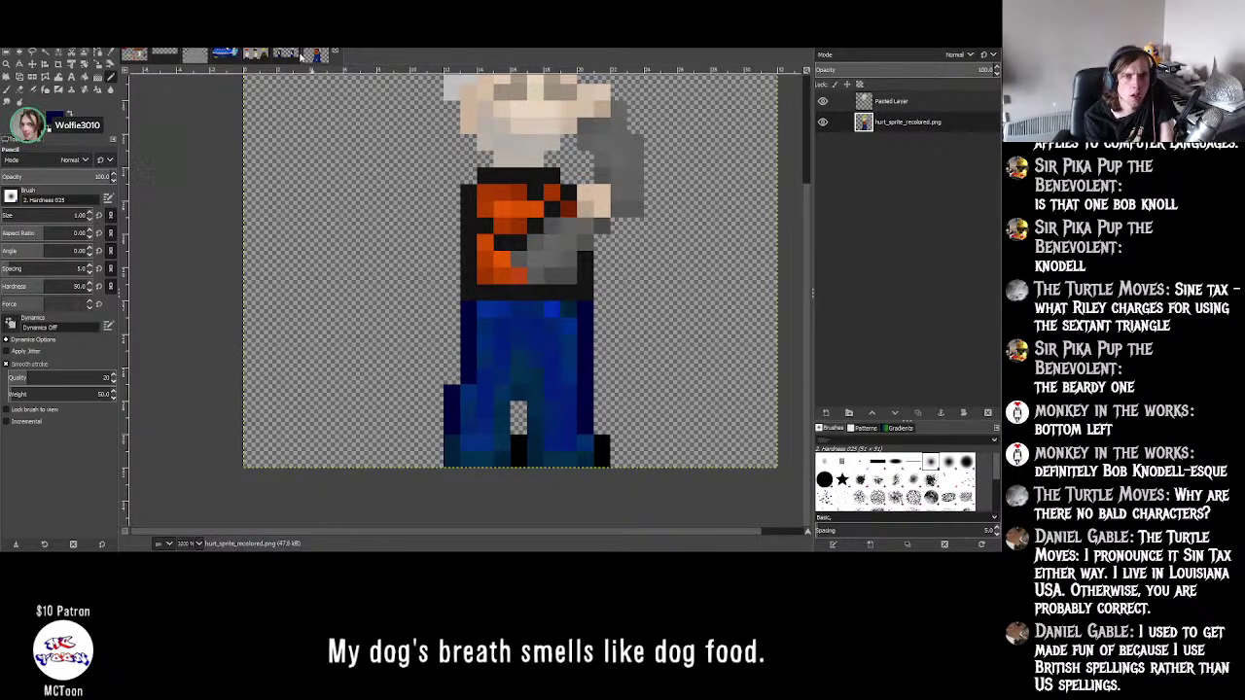
- Compare the hurt sprite's head, shirt and trousers with Dusty's idle sprite
key("ctrl+Page_Down")
scroll(478, 279, "up", 5)
scroll(551, 304, "up", 3)
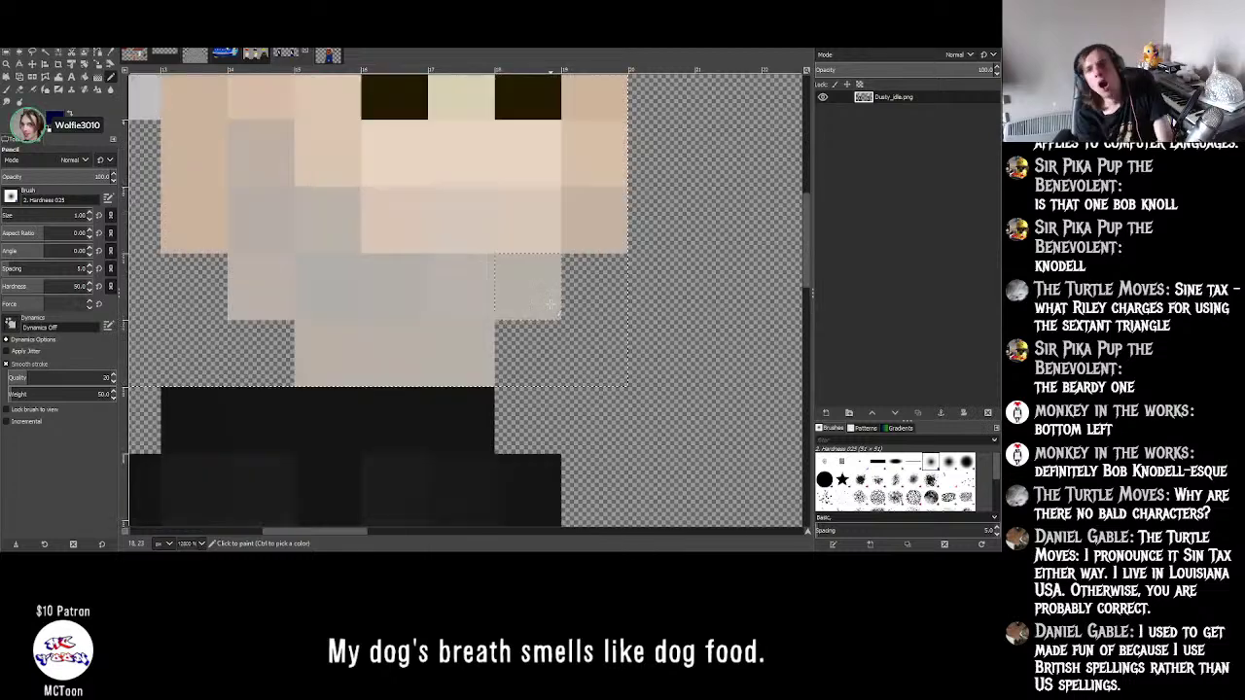
scroll(525, 262, "down", 1)
scroll(498, 227, "up", 1)
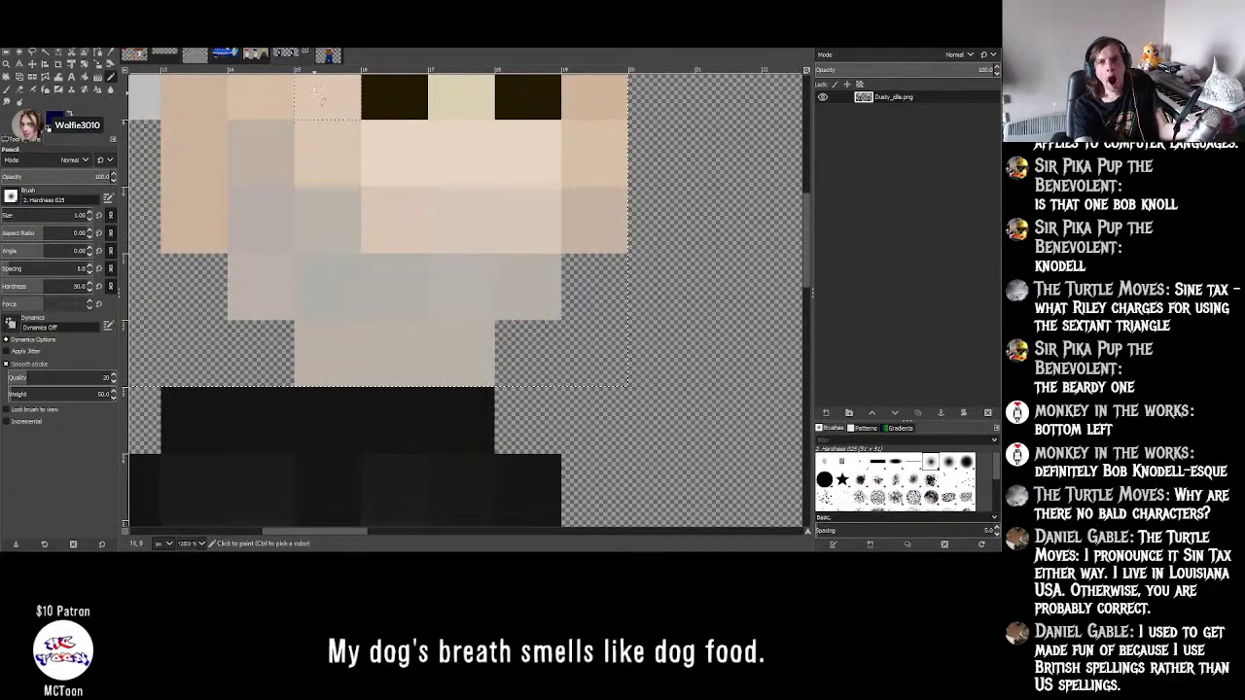
key("ctrl+Page_Up")
scroll(552, 224, "up", 2, "ctrl")
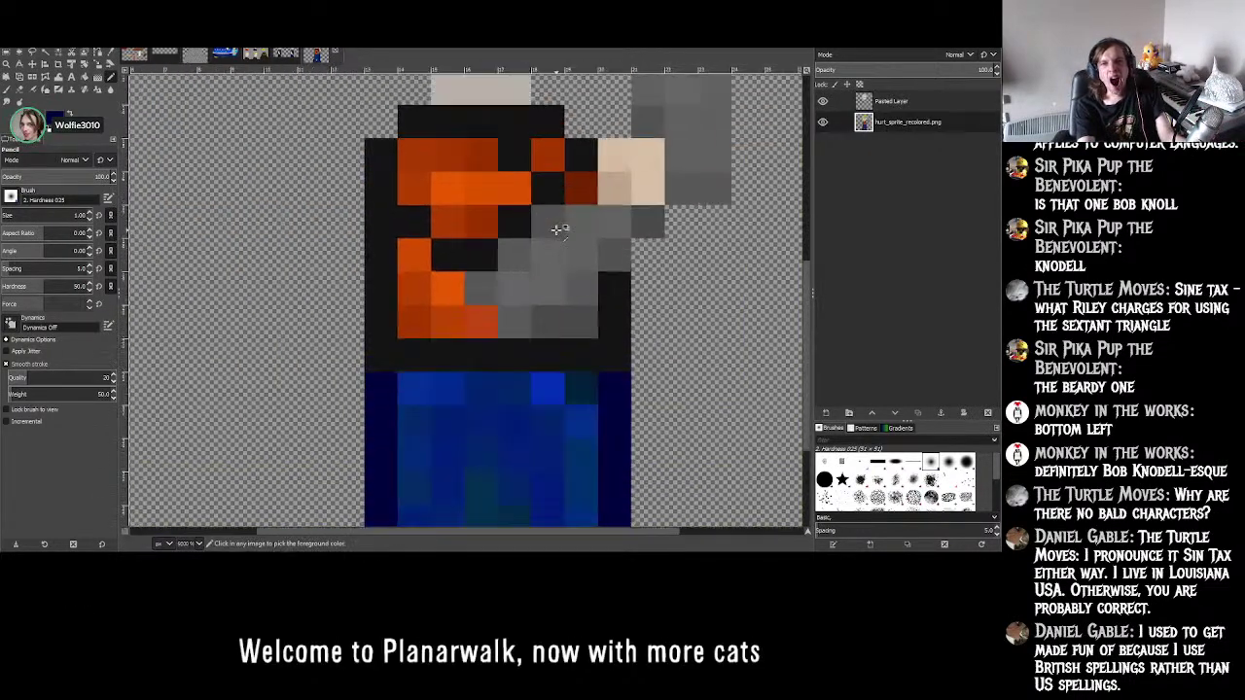
scroll(552, 224, "down", 4, "ctrl")
scroll(487, 175, "up", 4, "ctrl")
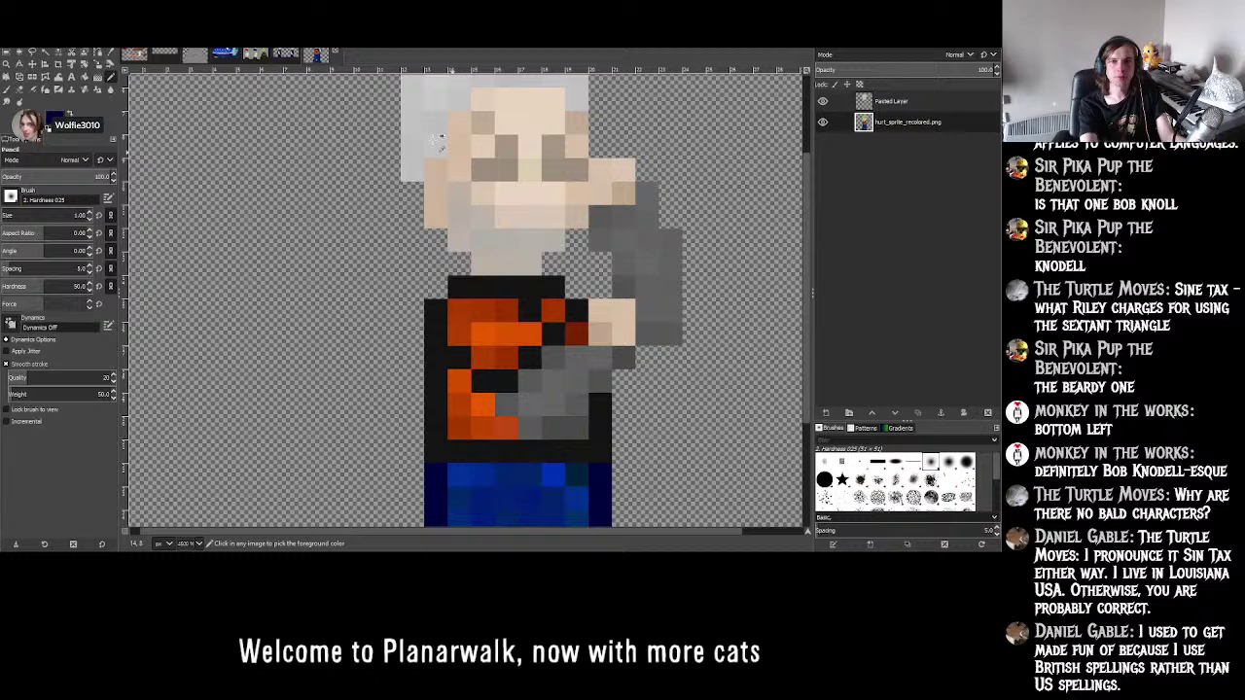
left_click(283, 55)
scroll(664, 279, "down", 2, "ctrl")
scroll(665, 279, "down", 2, "ctrl")
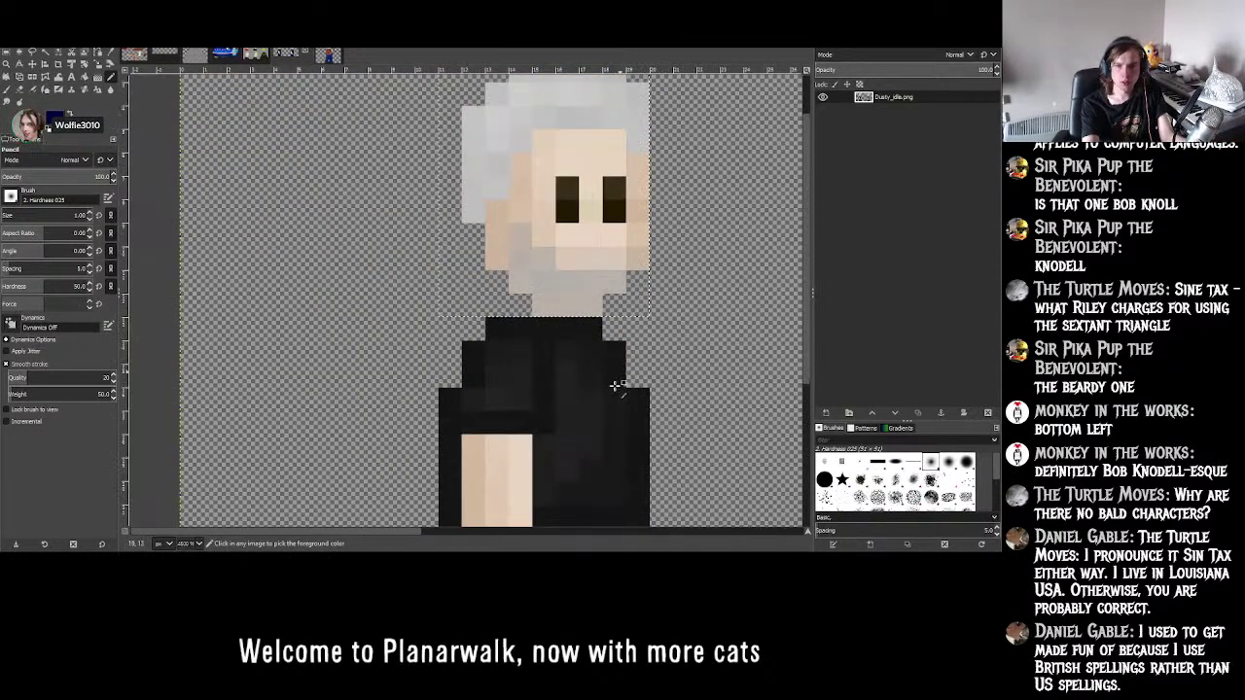
key("ctrl+Page_Up")
scroll(590, 322, "up", 3)
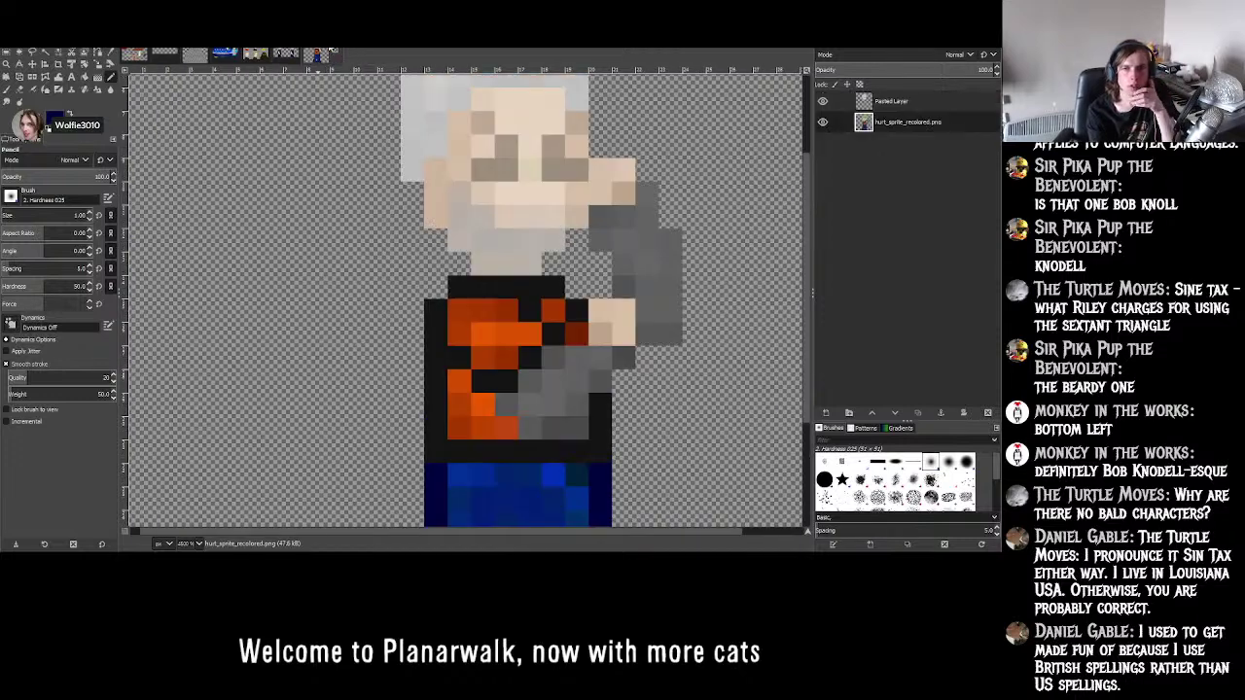
key("ctrl+Page_Up")
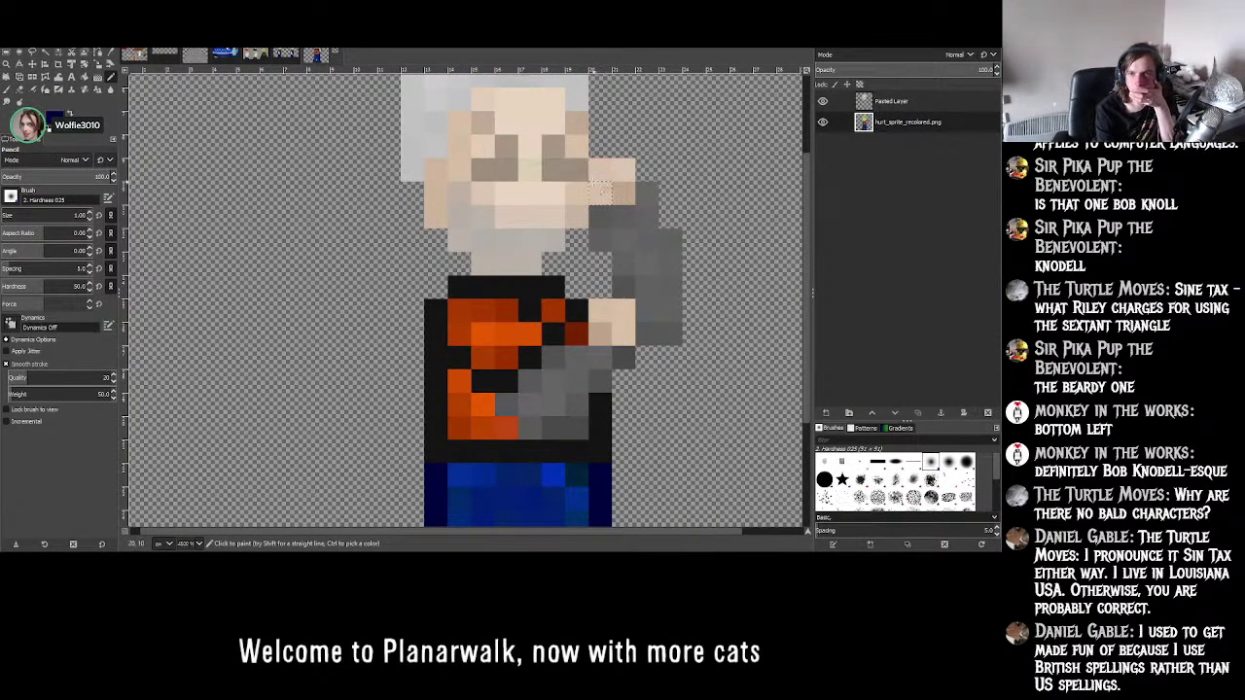
- Paint the inner leg edges around the gap, the bottom row of both legs and the black shoe pixels dark navy
scroll(604, 118, "down", 3)
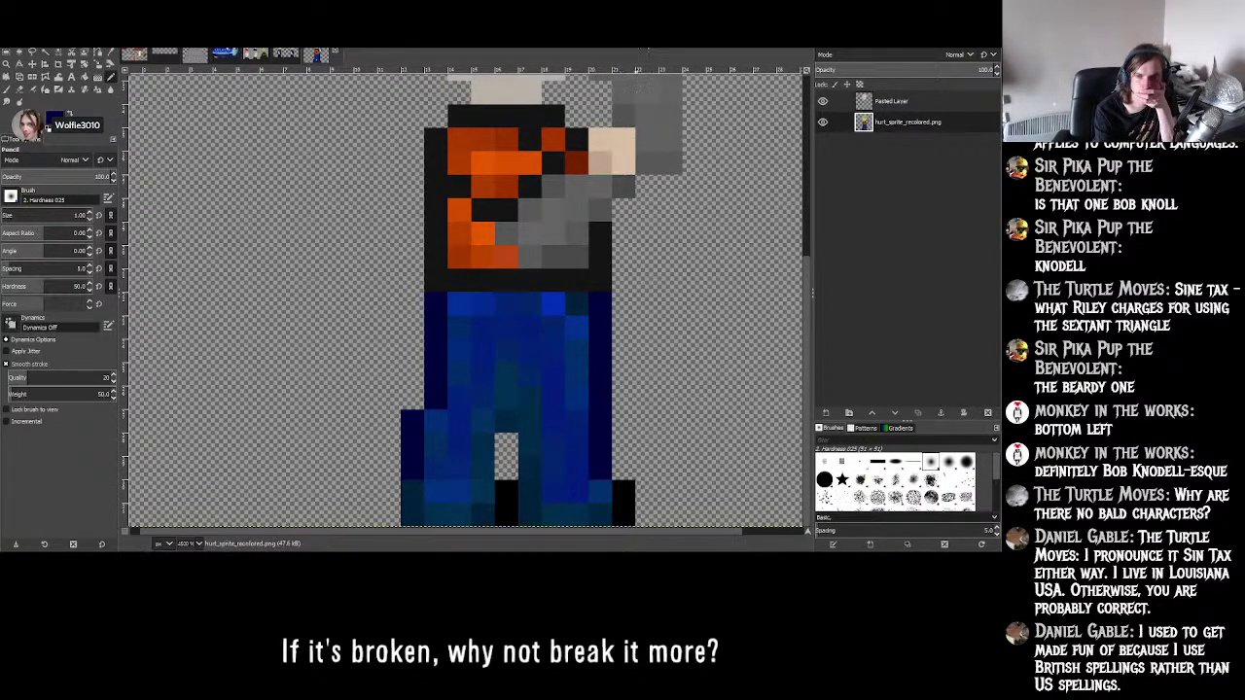
mouse_move(420, 498)
left_mouse_down()
mouse_move(491, 517)
mouse_move(532, 487)
mouse_move(495, 444)
mouse_move(484, 467)
mouse_move(506, 420)
left_mouse_up()
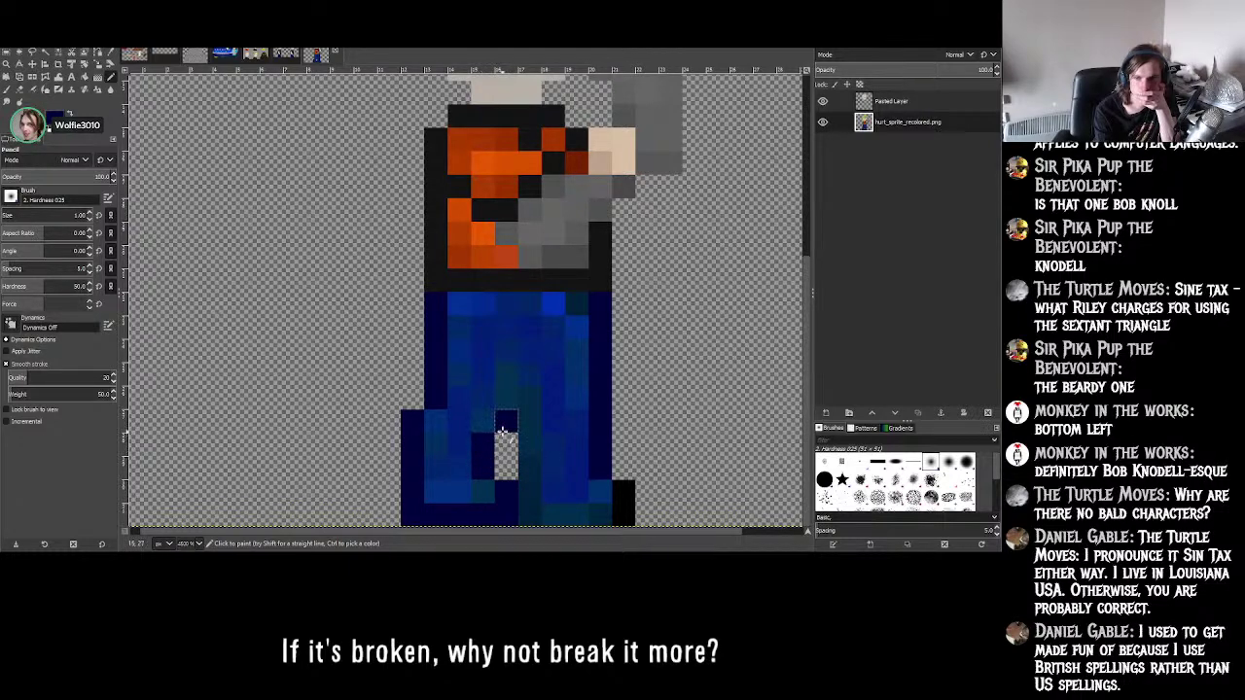
left_click(529, 468)
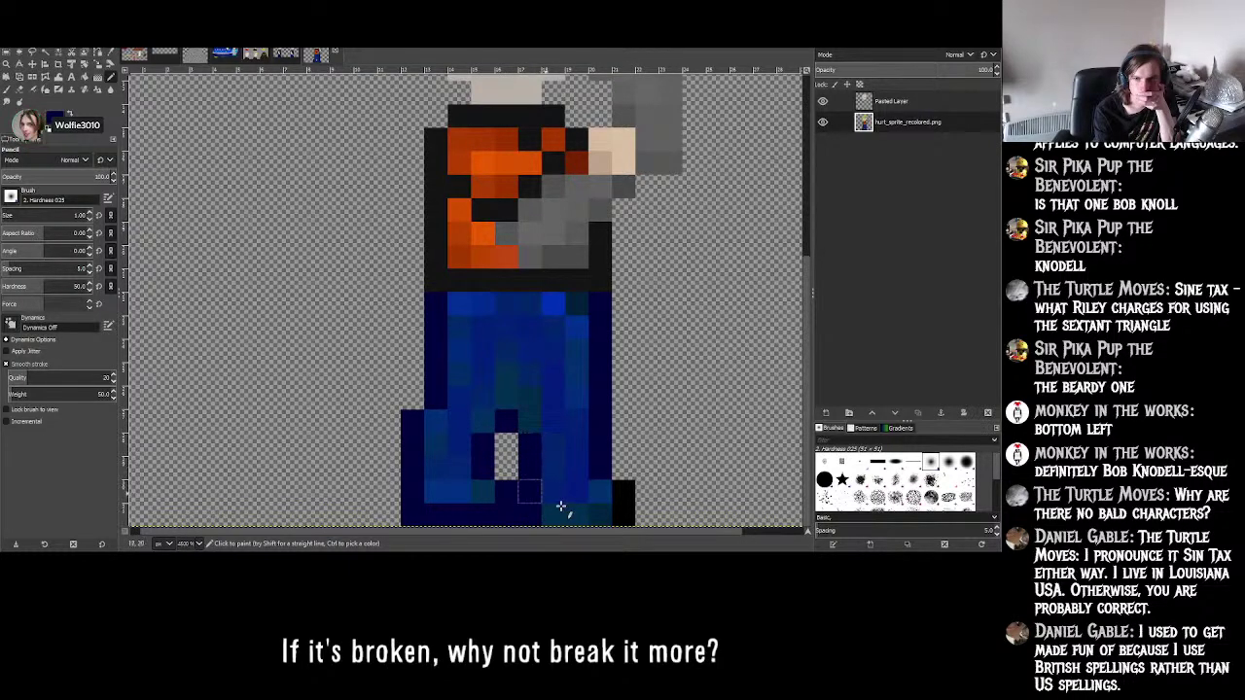
mouse_move(530, 504)
left_mouse_down()
mouse_move(560, 513)
mouse_move(618, 500)
left_mouse_up()
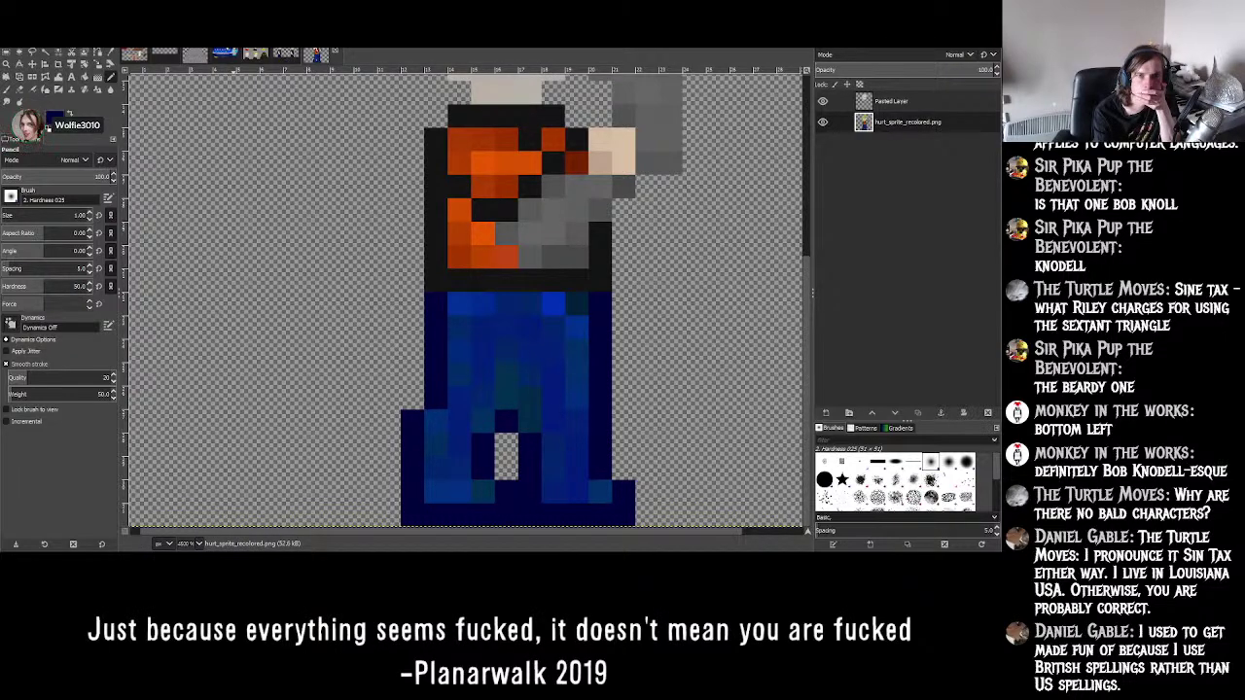
- Sample the brighter trouser blue from Dusty_idle.png and paint all remaining inner trouser pixels of the hurt sprite with it
left_click(282, 53)
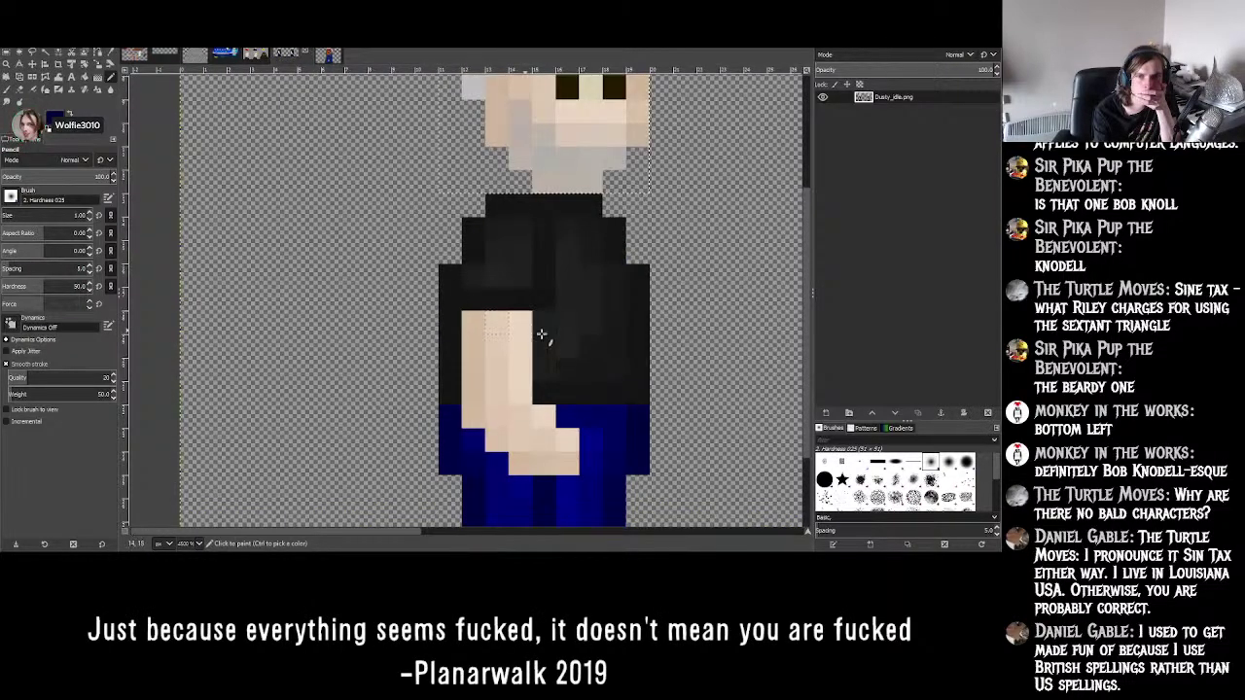
key("ctrl+Page_Down")
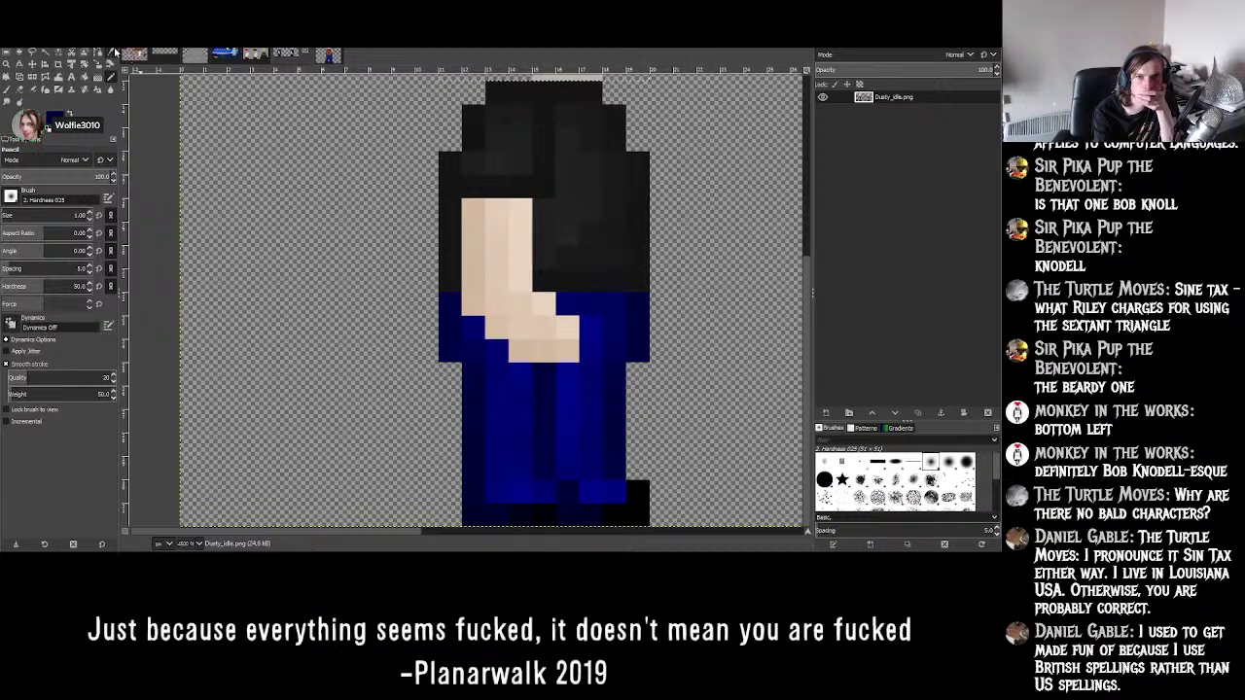
key("o")
key("ctrl+Page_Up")
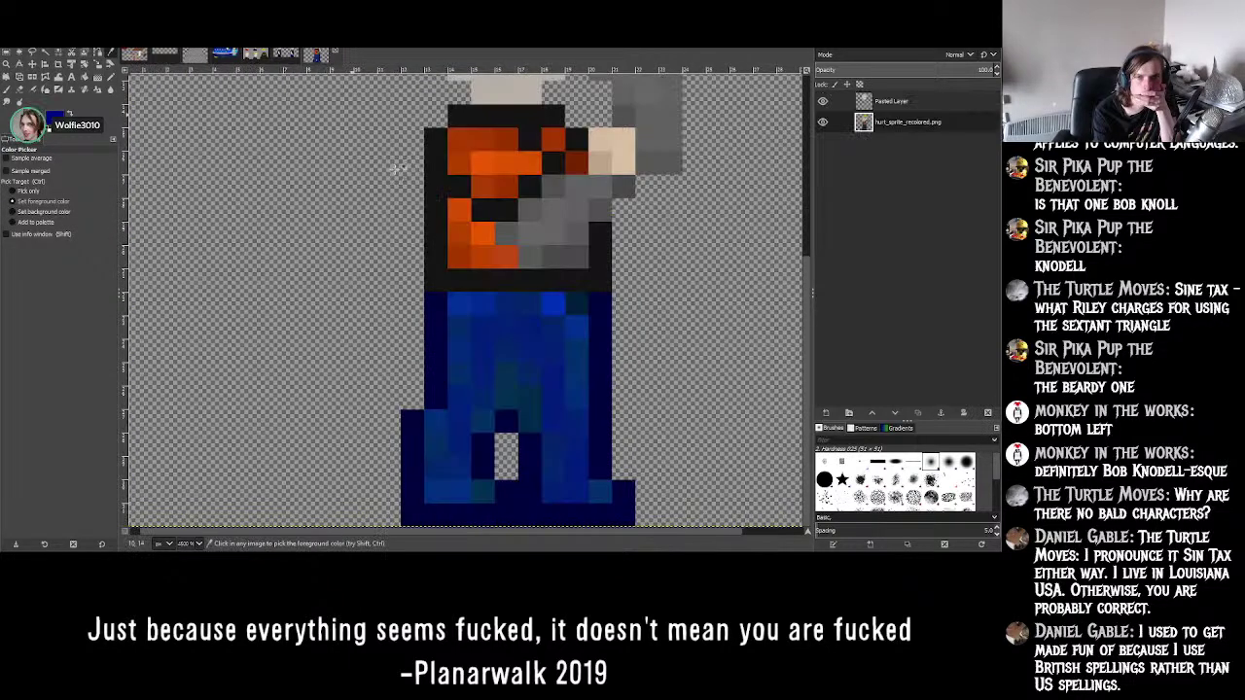
left_click(110, 75)
mouse_move(459, 305)
left_mouse_down()
mouse_move(576, 308)
mouse_move(572, 329)
mouse_move(470, 328)
mouse_move(452, 431)
mouse_move(440, 435)
mouse_move(448, 492)
mouse_move(474, 498)
mouse_move(457, 449)
mouse_move(456, 462)
mouse_move(479, 429)
mouse_move(479, 353)
mouse_move(507, 341)
mouse_move(576, 359)
mouse_move(570, 483)
mouse_move(591, 497)
mouse_move(562, 492)
mouse_move(550, 375)
mouse_move(514, 378)
mouse_move(525, 416)
left_mouse_up()
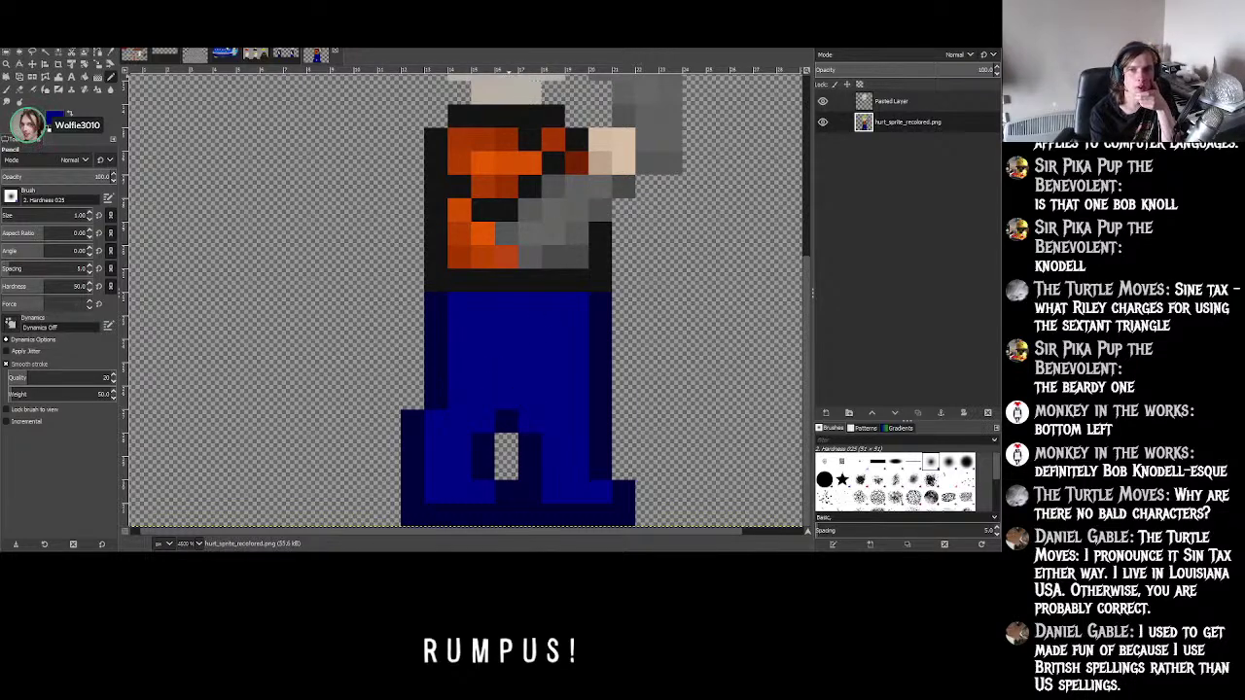
- Sample the dark grey shirt colour from Dusty_idle.png and paint over all the orange and red shirt pixels on the hurt sprite
left_click(317, 57)
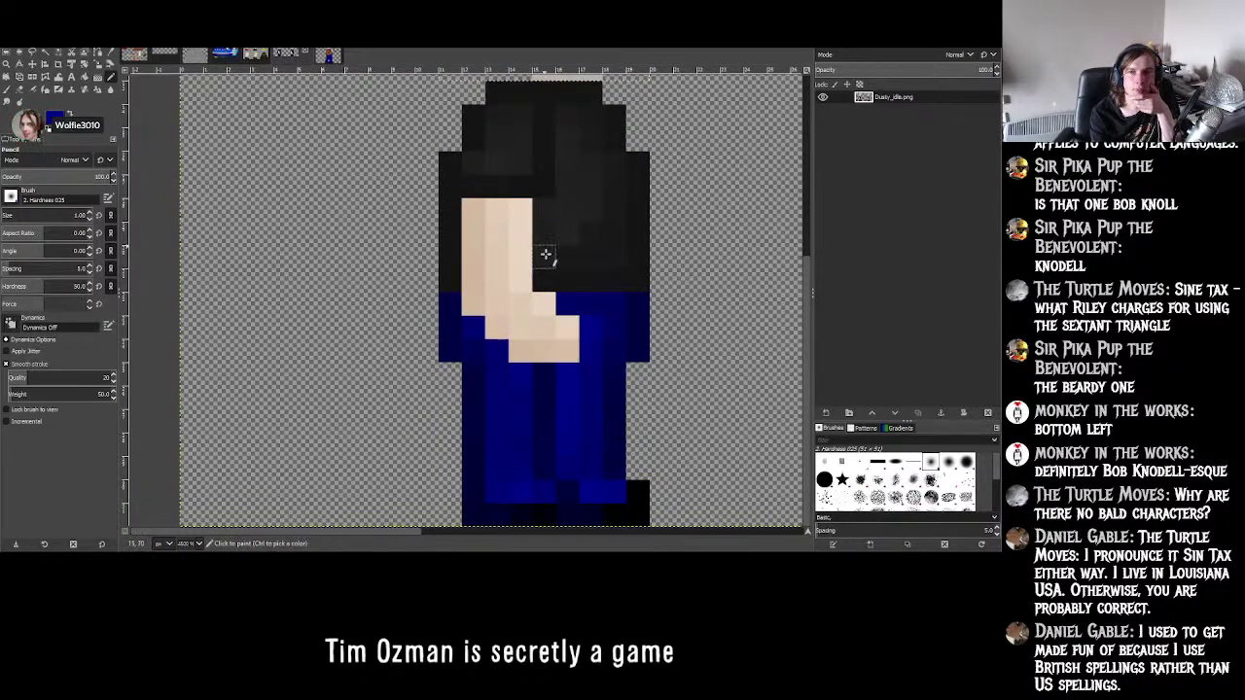
key("ctrl+Page_Down")
scroll(292, 234, "down", 5)
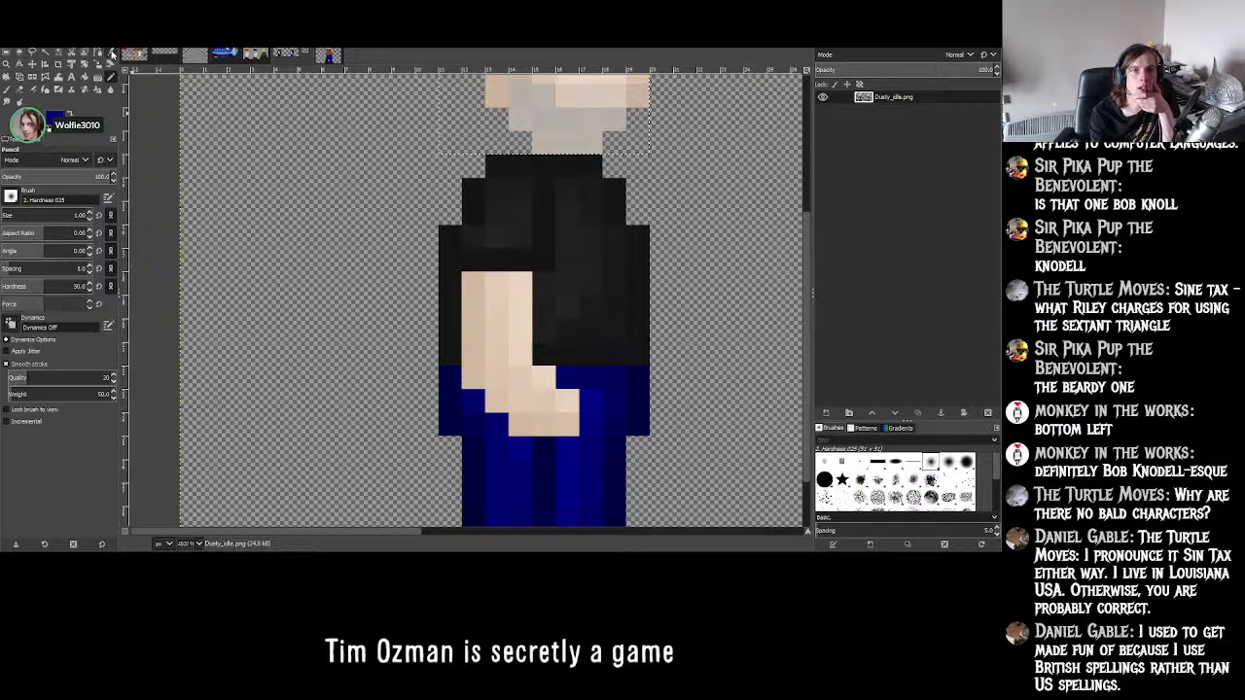
key("o")
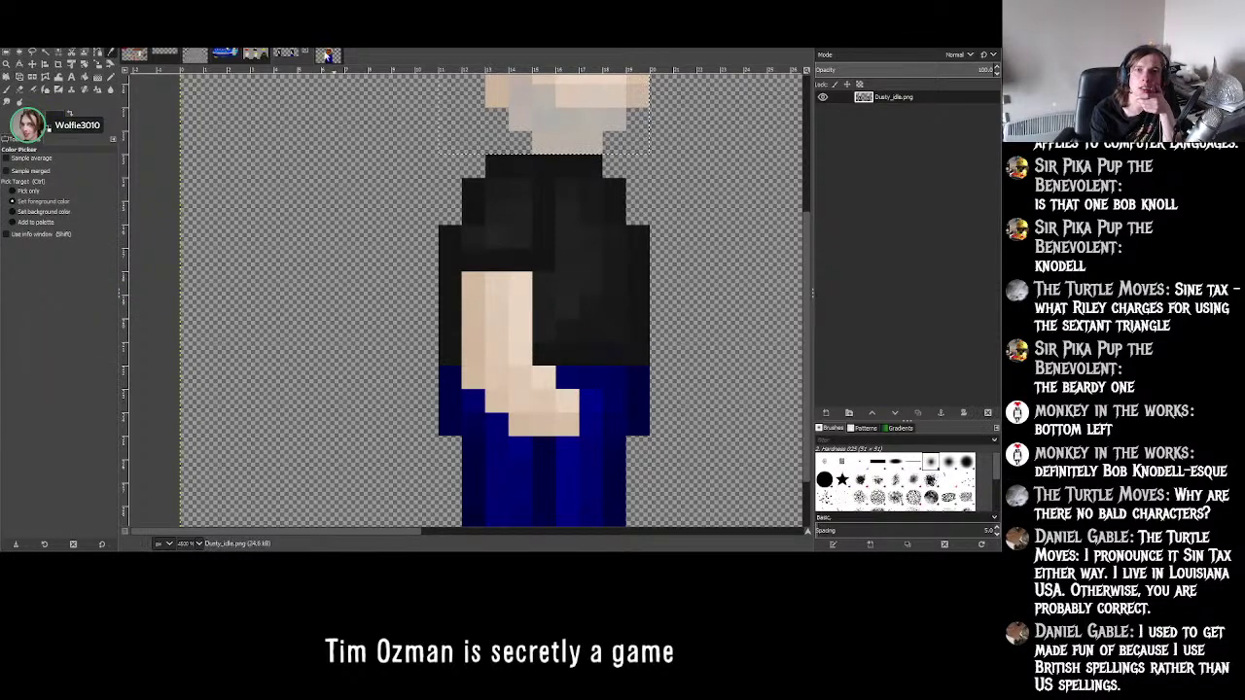
key("ctrl+Page_Up")
scroll(600, 346, "up", 5)
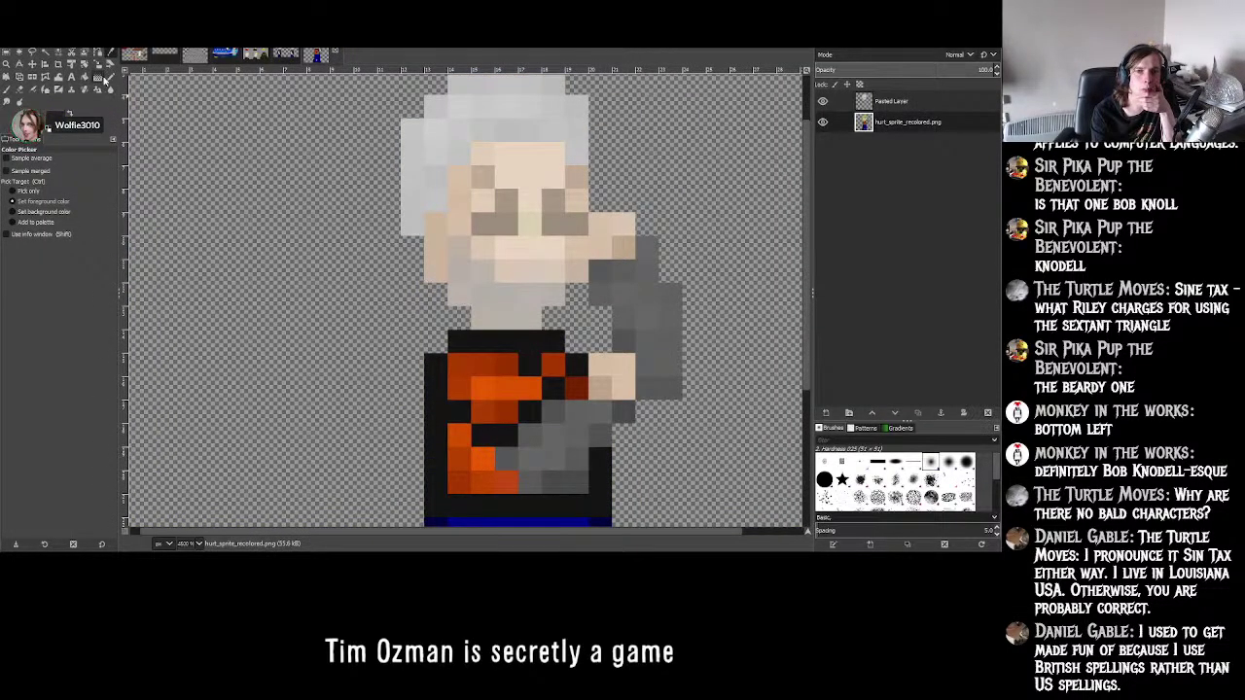
left_click(109, 75)
mouse_move(531, 365)
left_mouse_down()
mouse_move(465, 383)
mouse_move(531, 389)
mouse_move(520, 414)
mouse_move(482, 414)
mouse_move(457, 487)
mouse_move(511, 487)
mouse_move(481, 467)
mouse_move(553, 365)
mouse_move(576, 388)
left_mouse_up()
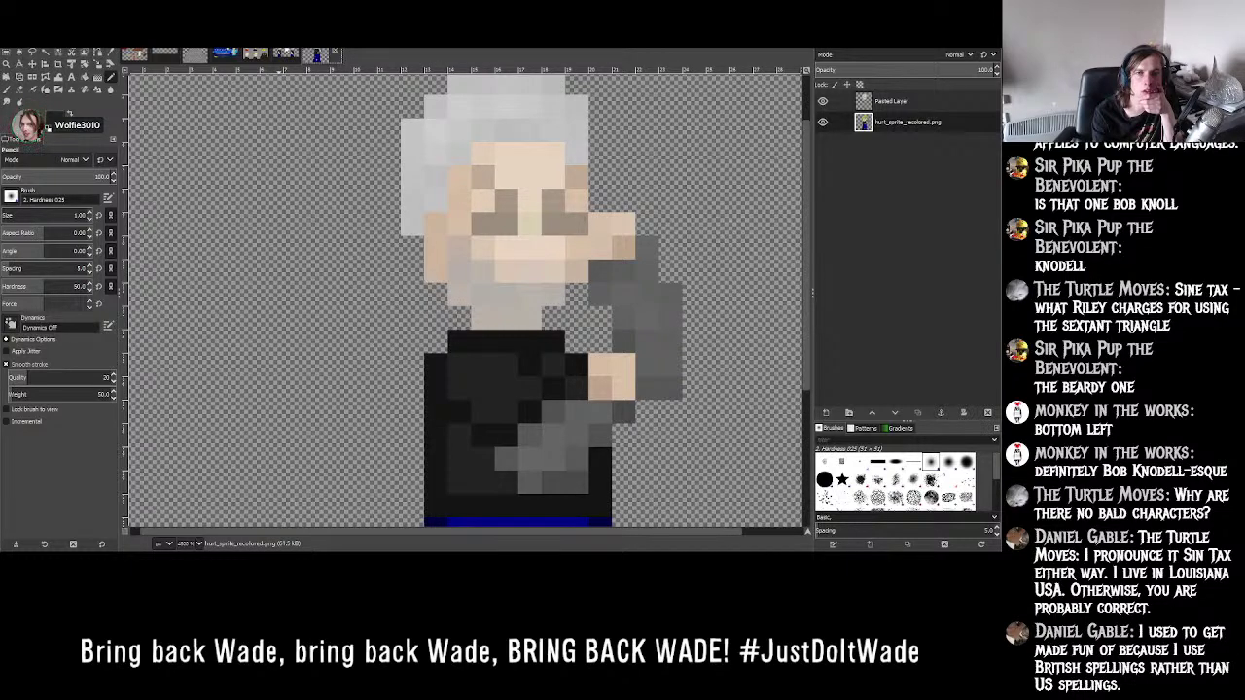
- Sample a light skin colour from the arm in Dusty_idle.png and paint the hurt sprite's front arm and hand pixels with it
left_click(315, 54)
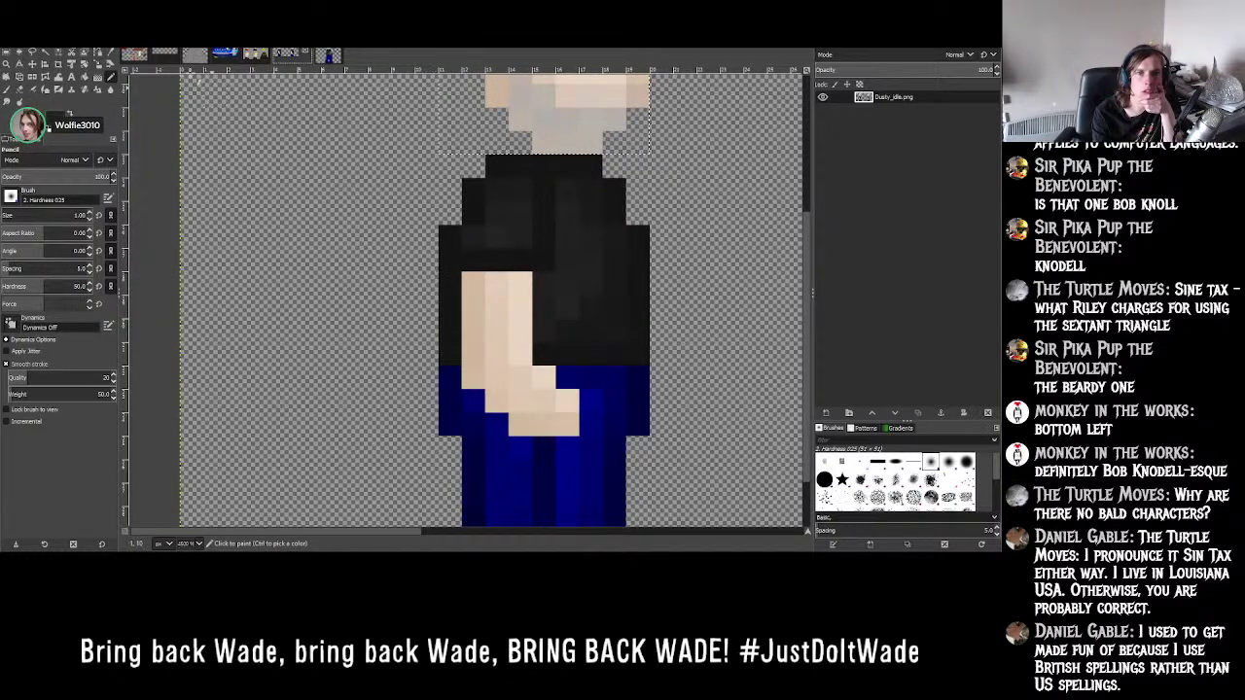
key("o")
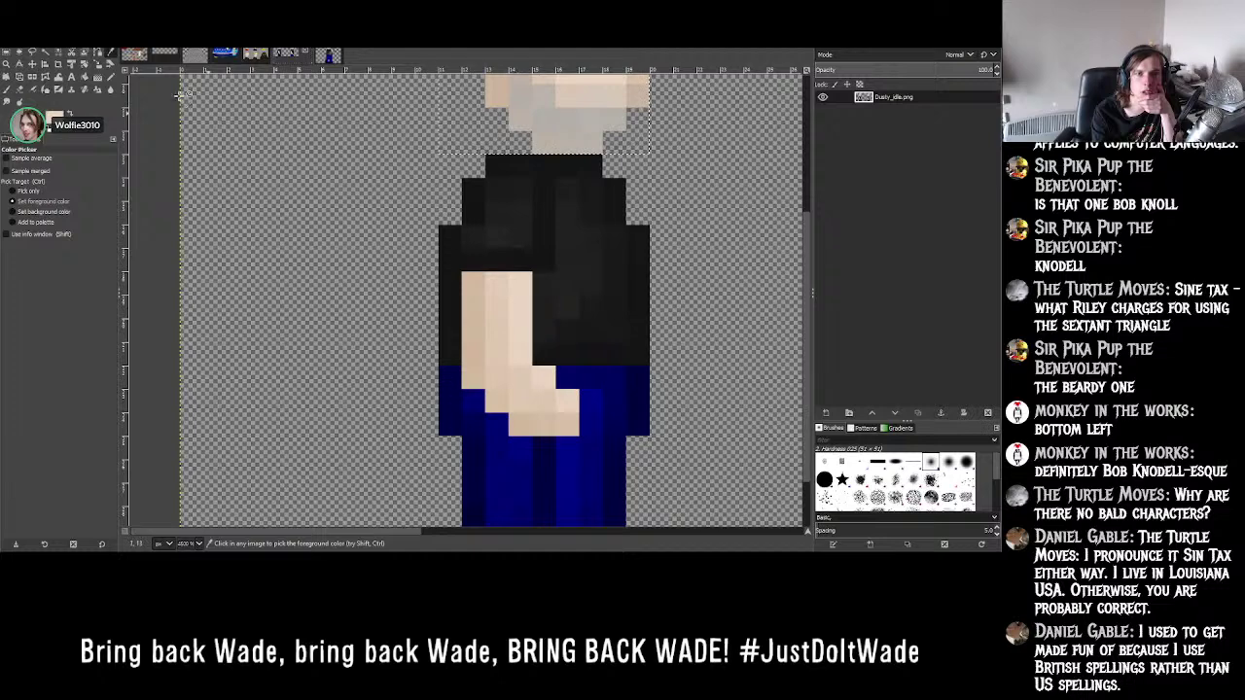
key("n")
key("alt+6")
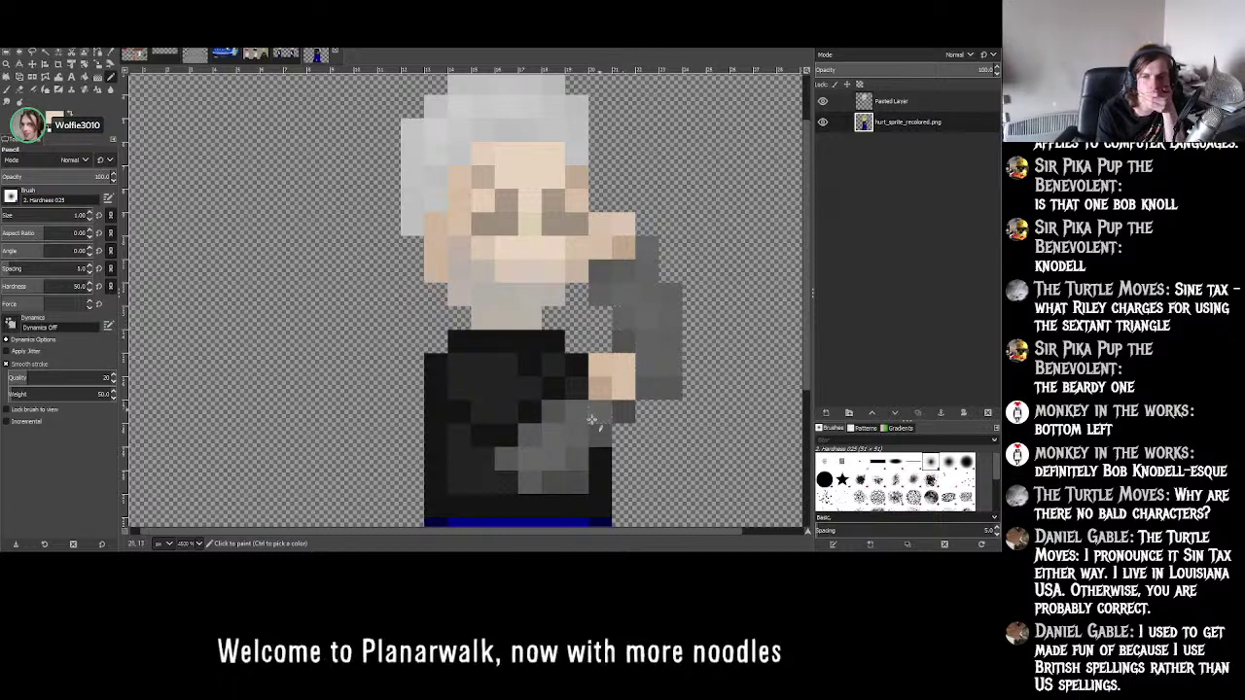
left_click(560, 420)
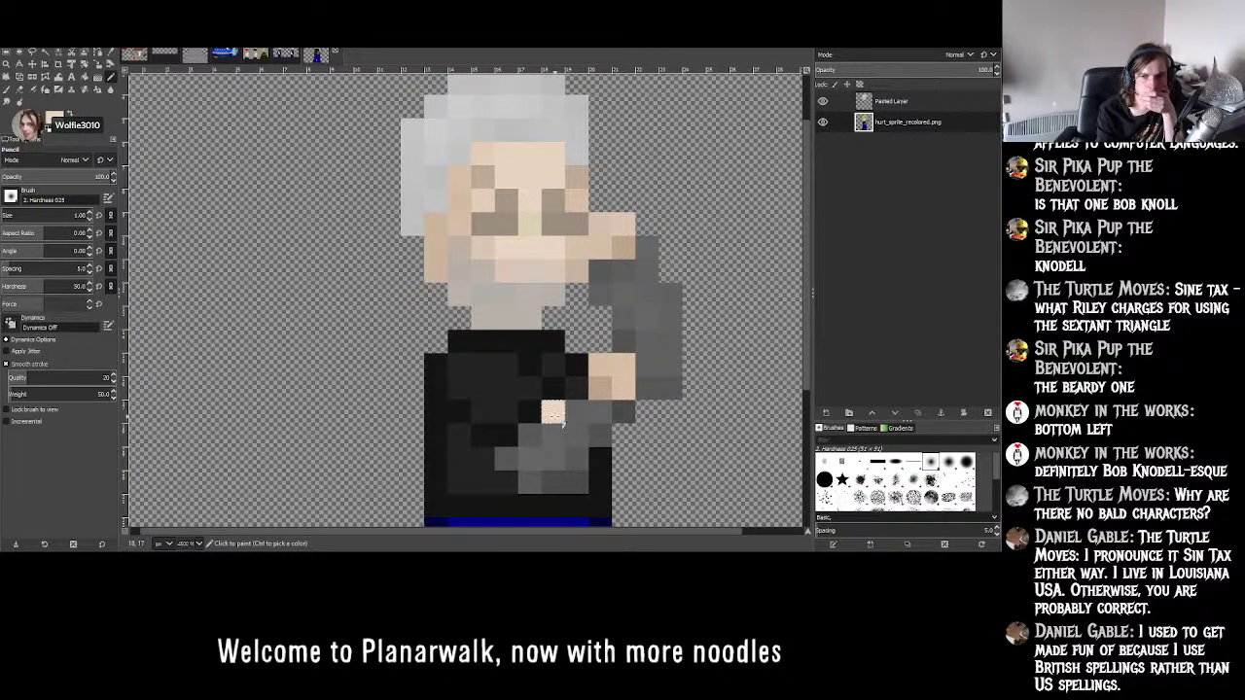
mouse_move(561, 421)
left_mouse_down()
mouse_move(599, 415)
mouse_move(602, 369)
mouse_move(623, 366)
mouse_move(623, 412)
mouse_move(609, 426)
mouse_move(540, 439)
mouse_move(540, 455)
mouse_move(582, 469)
left_mouse_up()
left_click(530, 483)
left_click(506, 459)
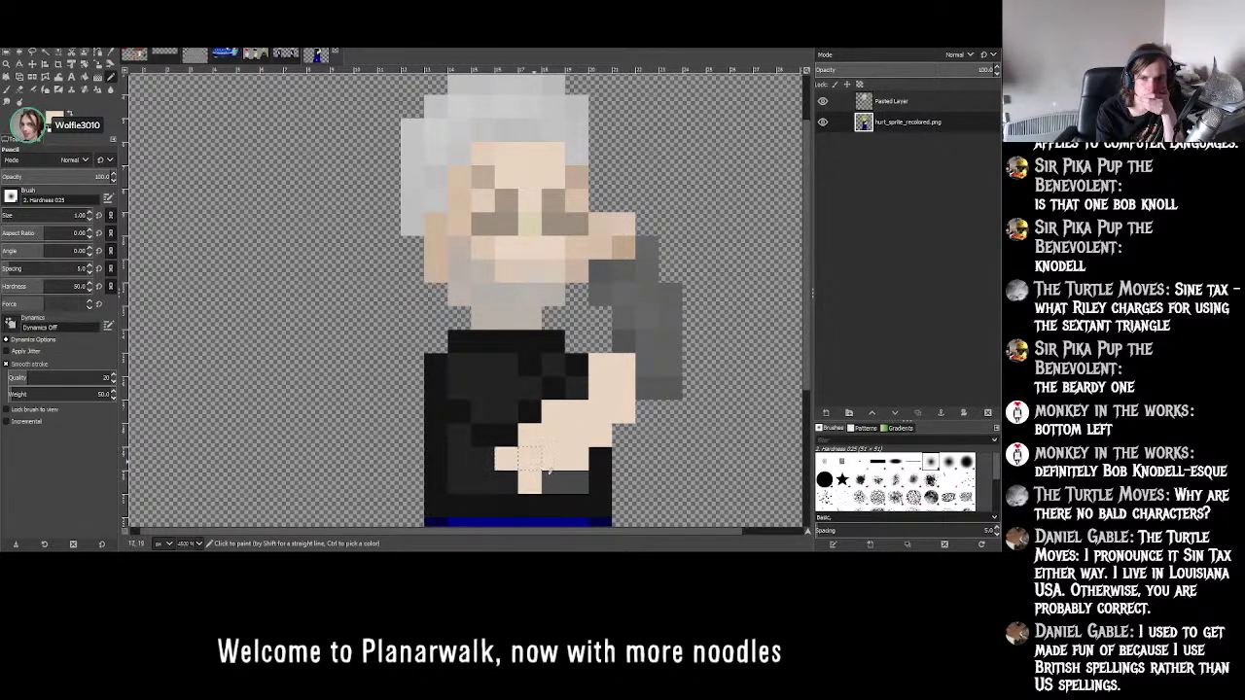
left_click(578, 388)
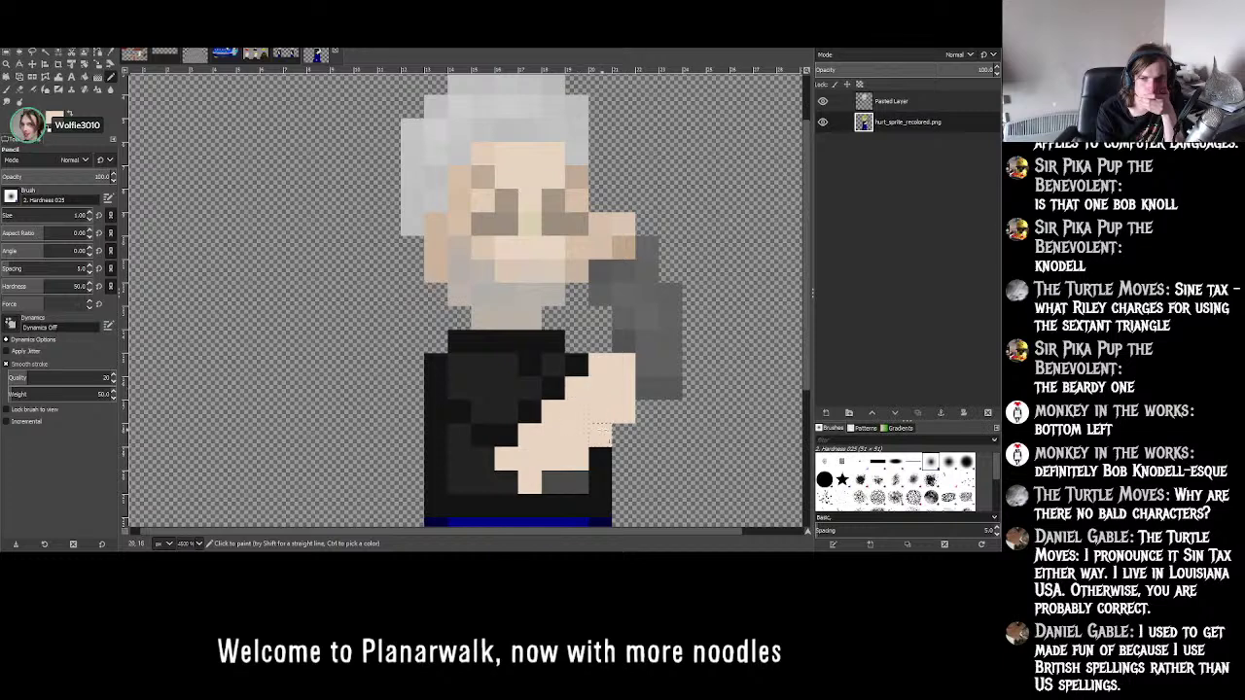
left_click(552, 483)
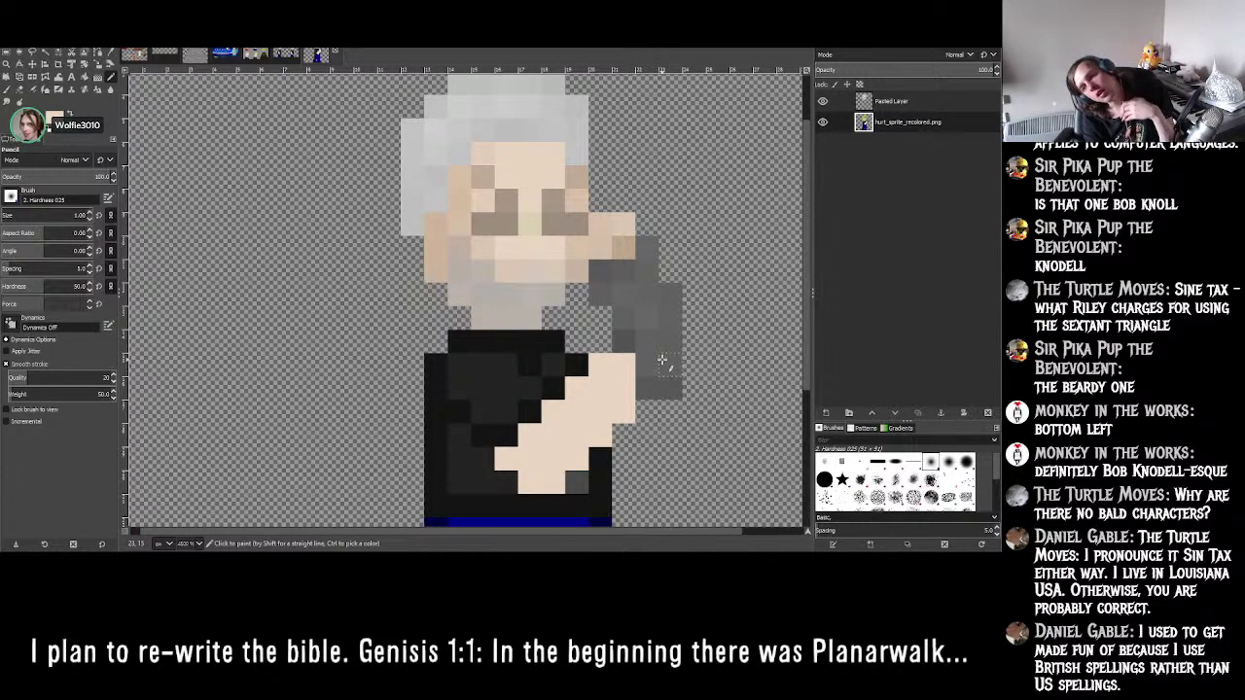
- Try to notch the trousers' right edge by erasing two outline pixels above the knee and painting the inner neighbours dark navy
scroll(661, 362, "down", 5)
scroll(658, 375, "up", 5)
scroll(657, 389, "down", 5)
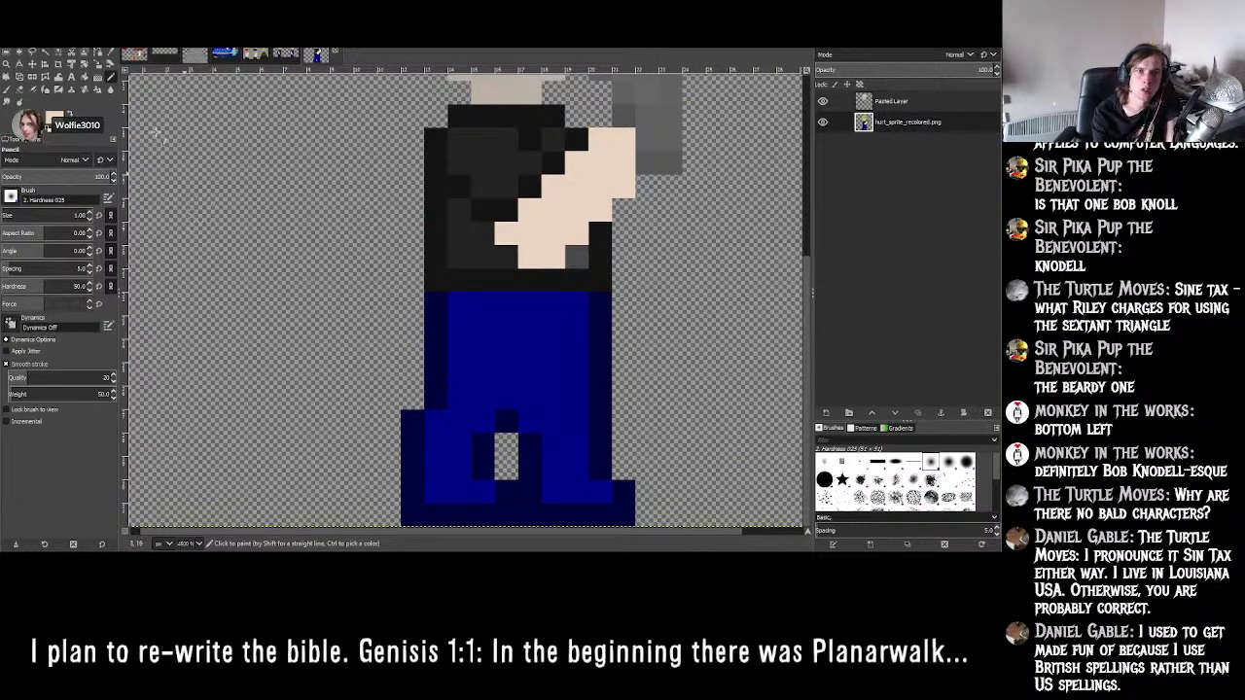
left_click(111, 62)
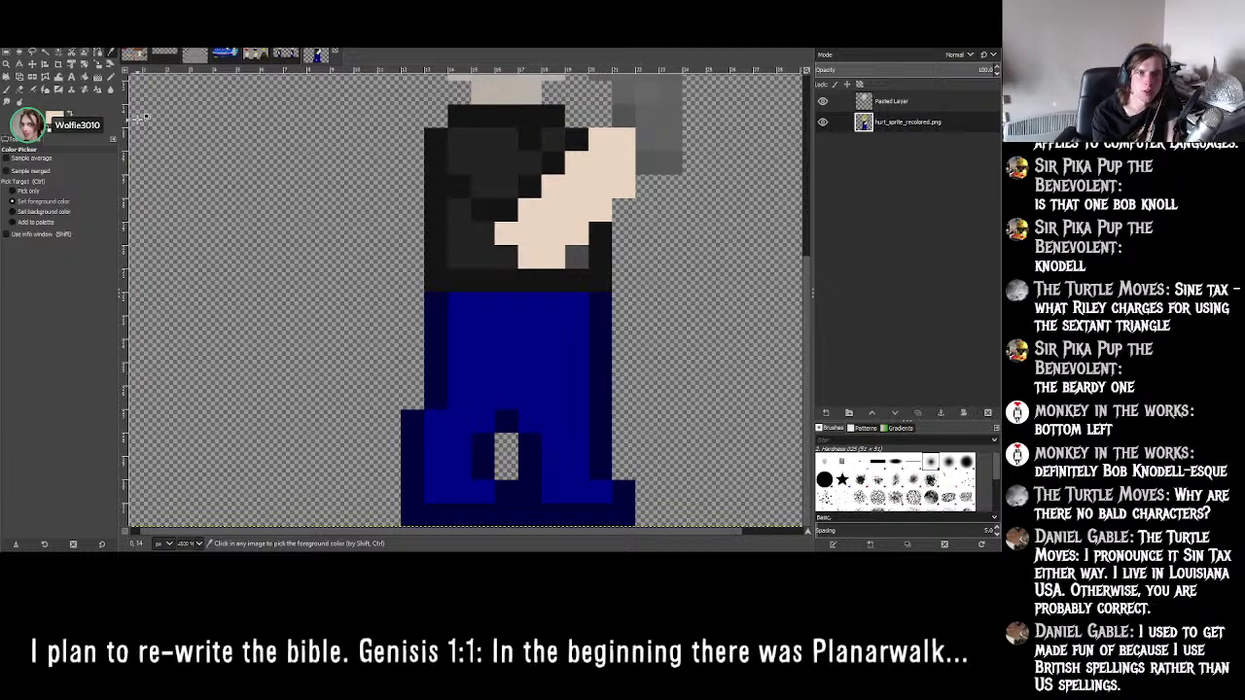
left_click(22, 90)
left_click_drag(594, 398, 600, 380)
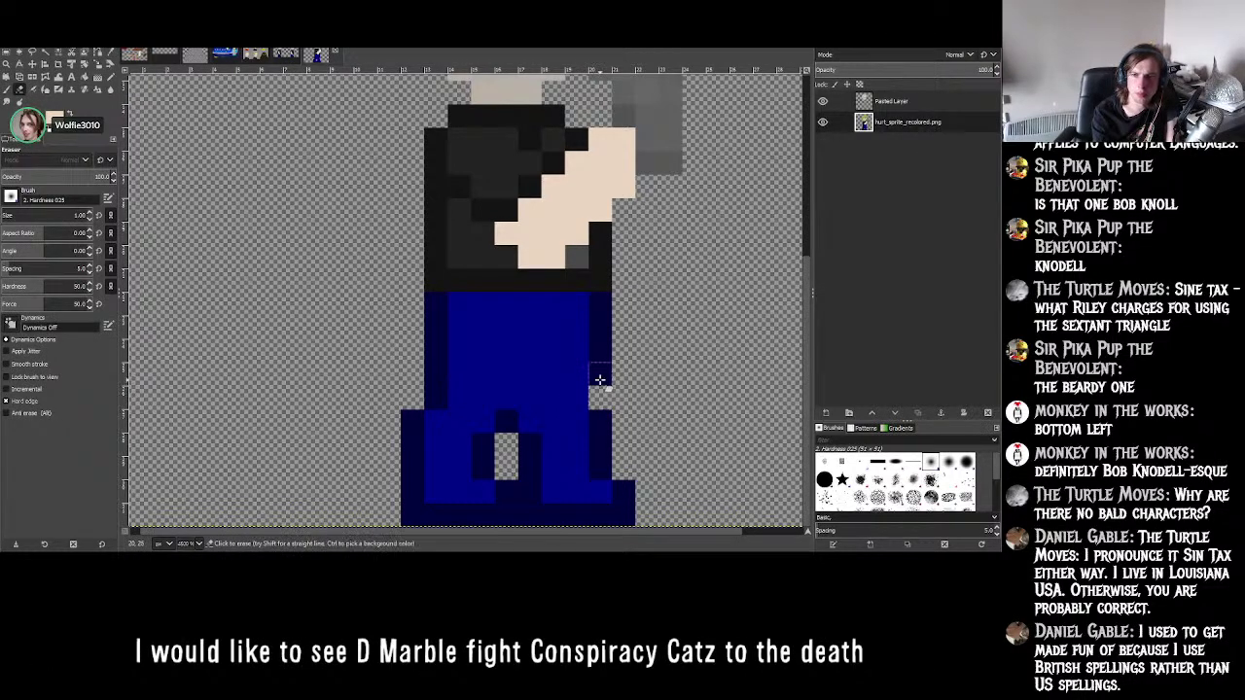
left_click(110, 62)
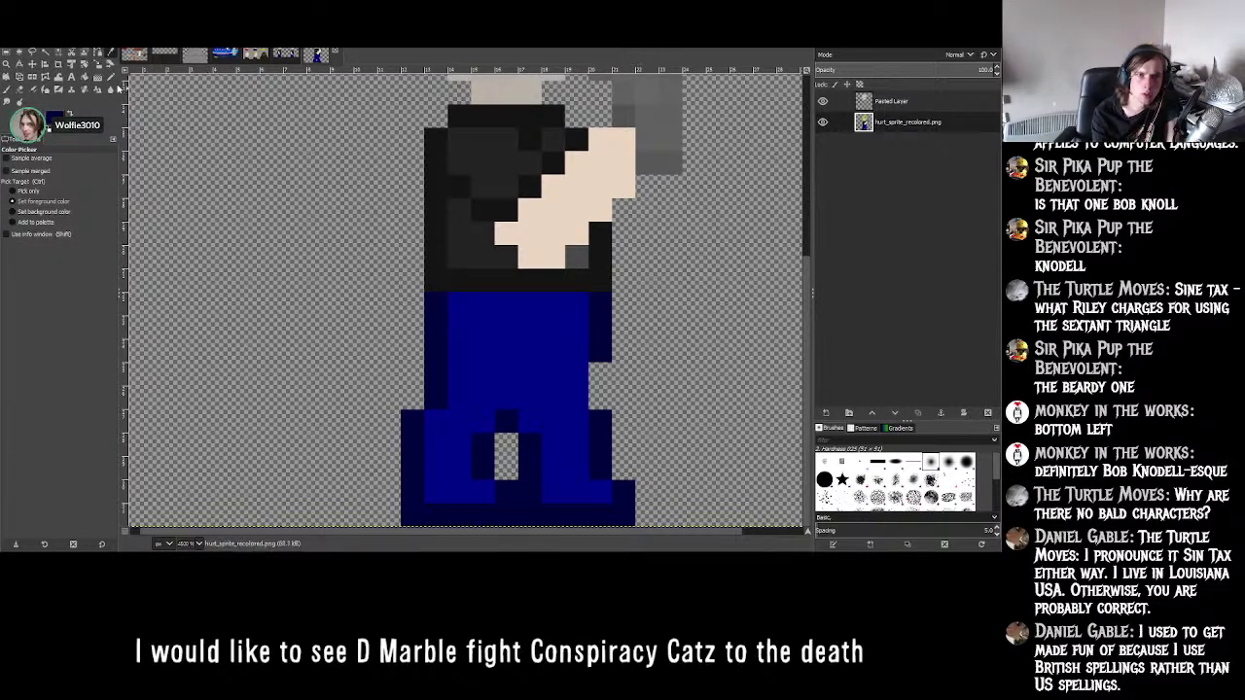
left_click(110, 76)
left_click(576, 386)
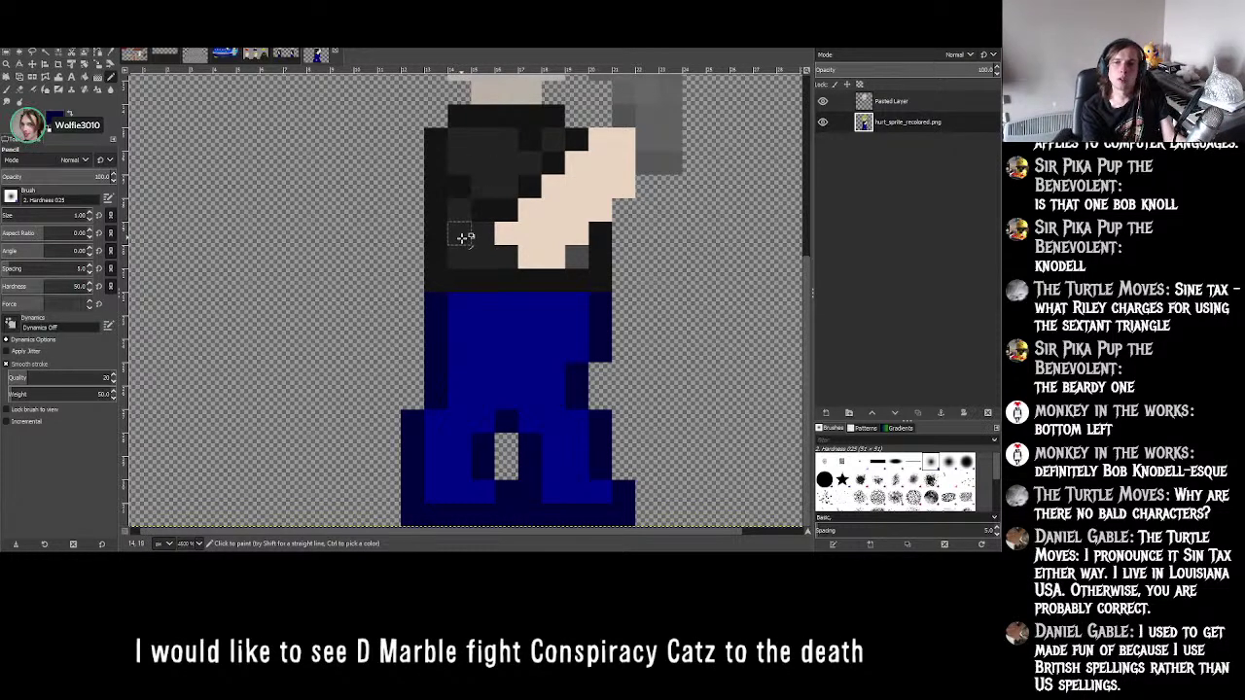
scroll(465, 240, "down", 3, "ctrl")
scroll(519, 253, "up", 2, "ctrl")
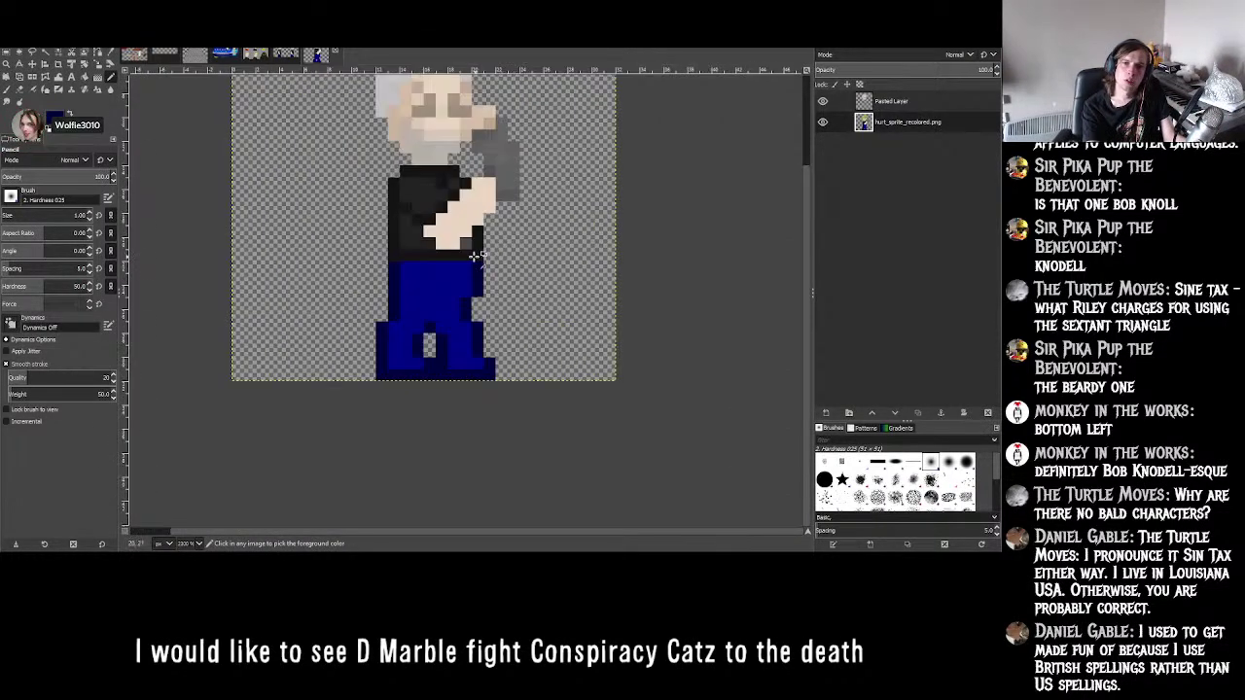
scroll(473, 256, "down", 1, "ctrl")
scroll(476, 264, "up", 3, "ctrl")
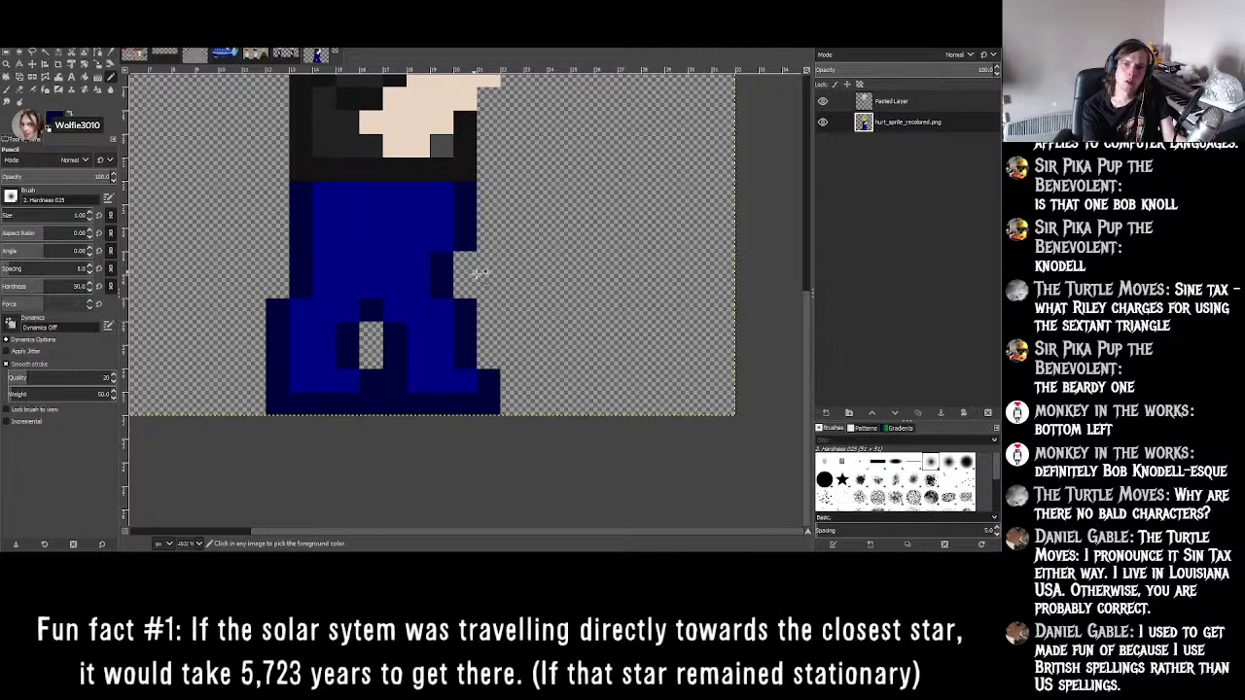
scroll(481, 274, "down", 1, "ctrl")
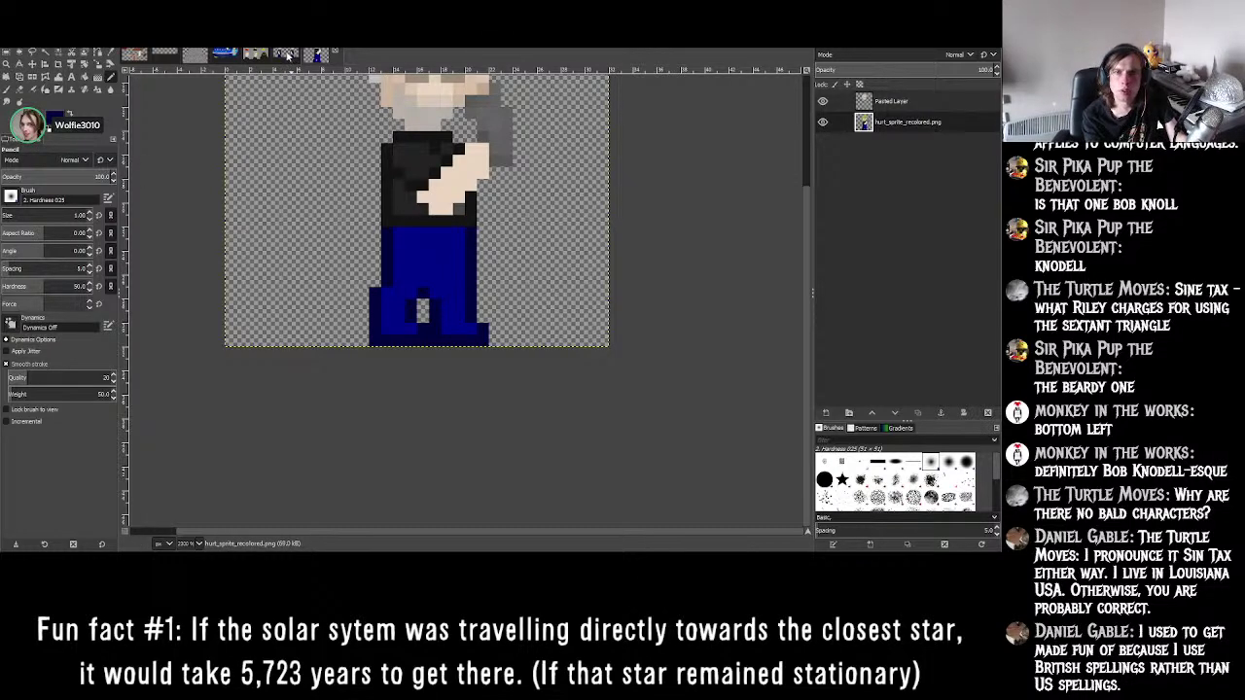
- Erase two outline pixels on the right trouser edge above the knee and redraw the outline one pixel inward in dark navy
scroll(467, 259, "up", 2, "ctrl")
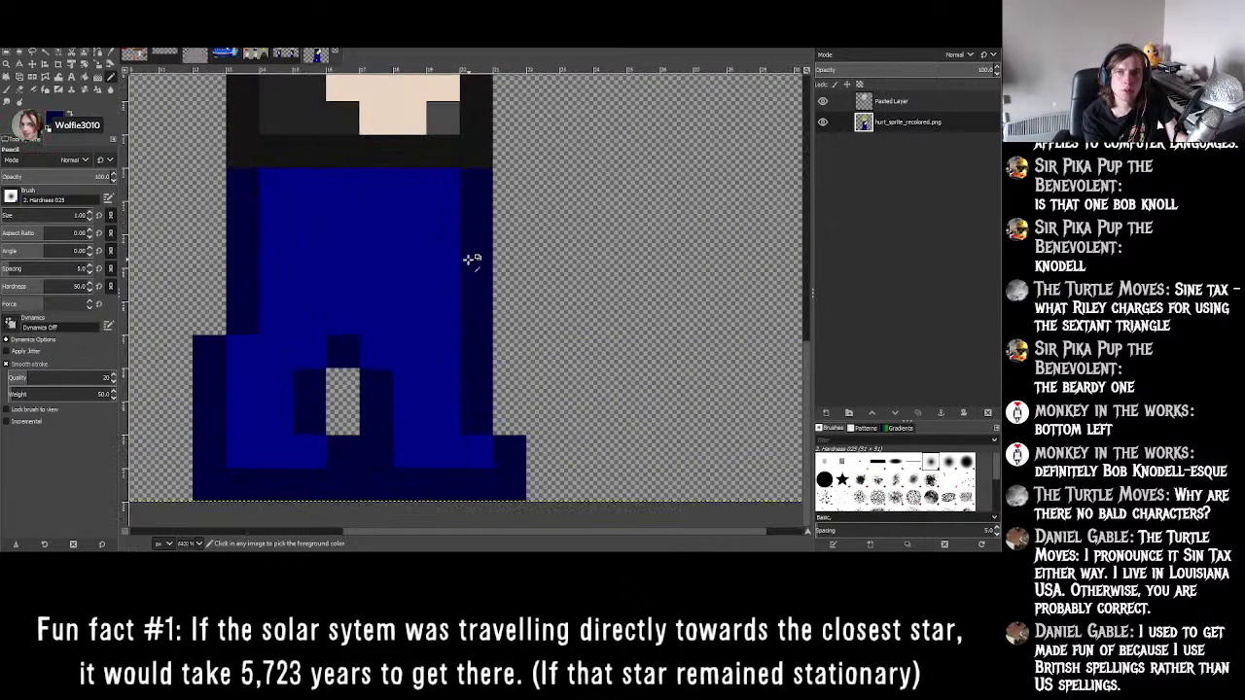
left_click(108, 62)
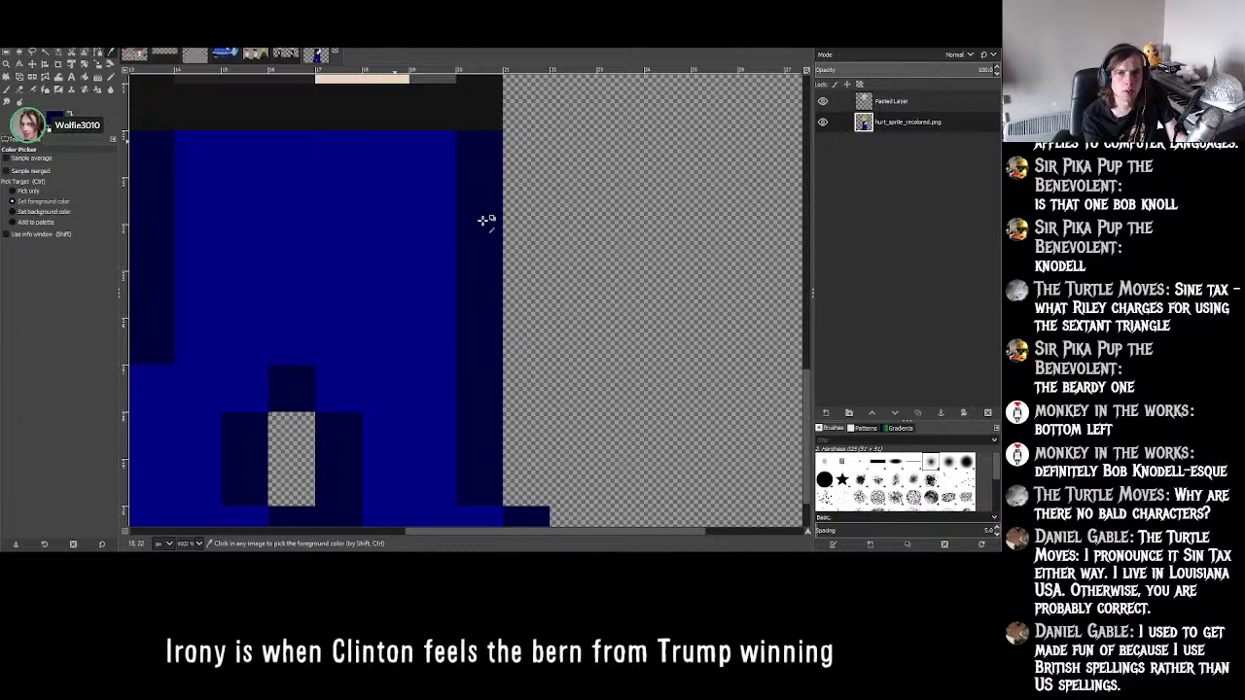
left_click(20, 90)
left_click(465, 247)
left_click(462, 276)
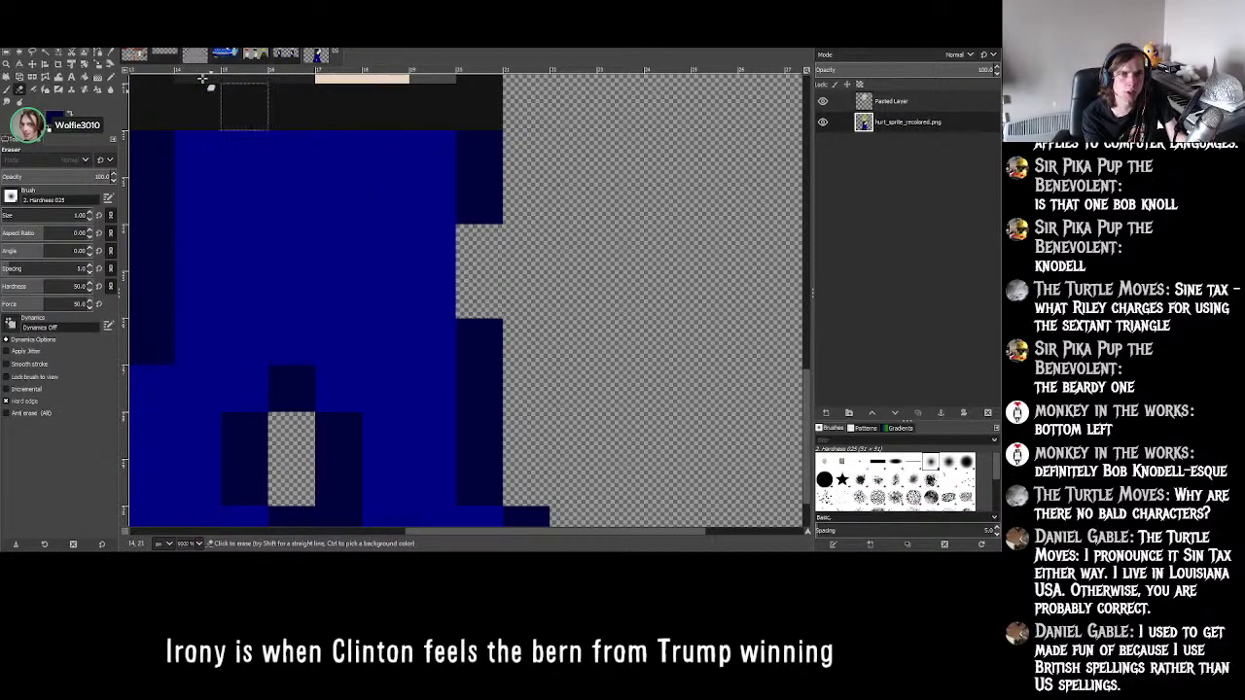
key("o")
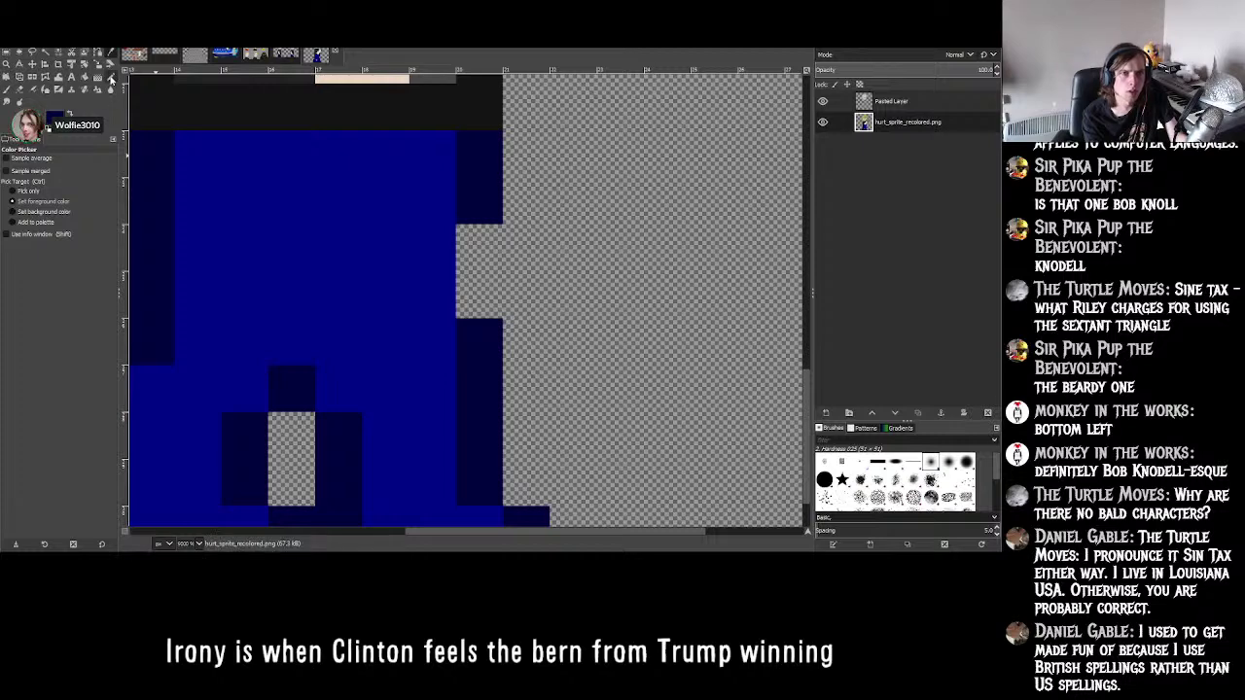
left_click(109, 76)
left_click(433, 249)
left_click(451, 293)
scroll(451, 292, "down", 5, "ctrl")
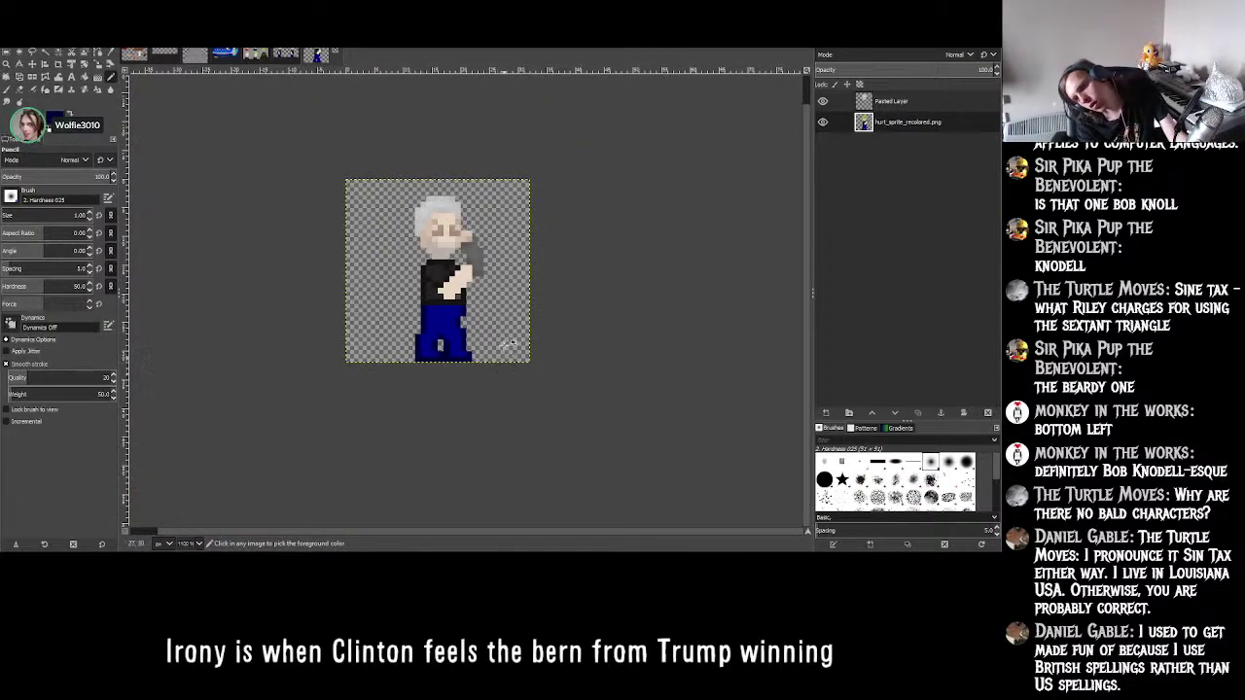
- Sample the dark grey shirt colour and paint over the leftover grey pixel below the front arm
scroll(543, 296, "down", 3, "ctrl")
scroll(528, 243, "up", 8, "ctrl")
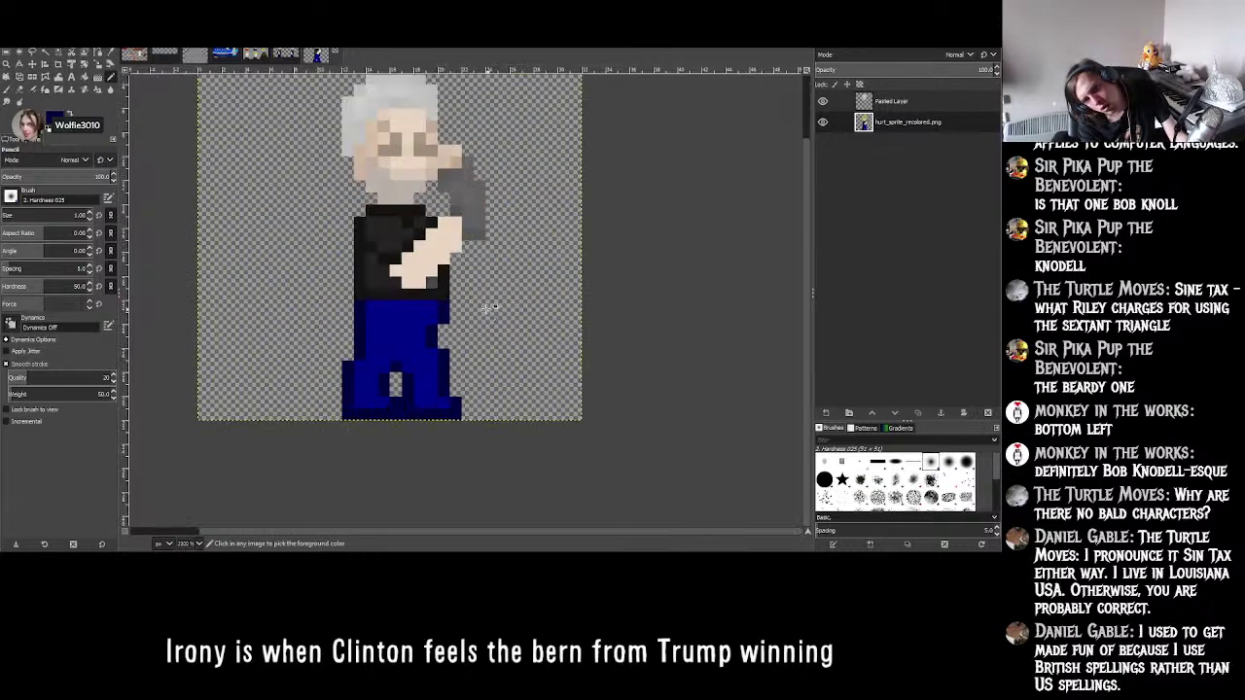
scroll(528, 243, "down", 4, "ctrl")
scroll(558, 351, "up", 4, "ctrl")
scroll(558, 360, "down", 3, "ctrl")
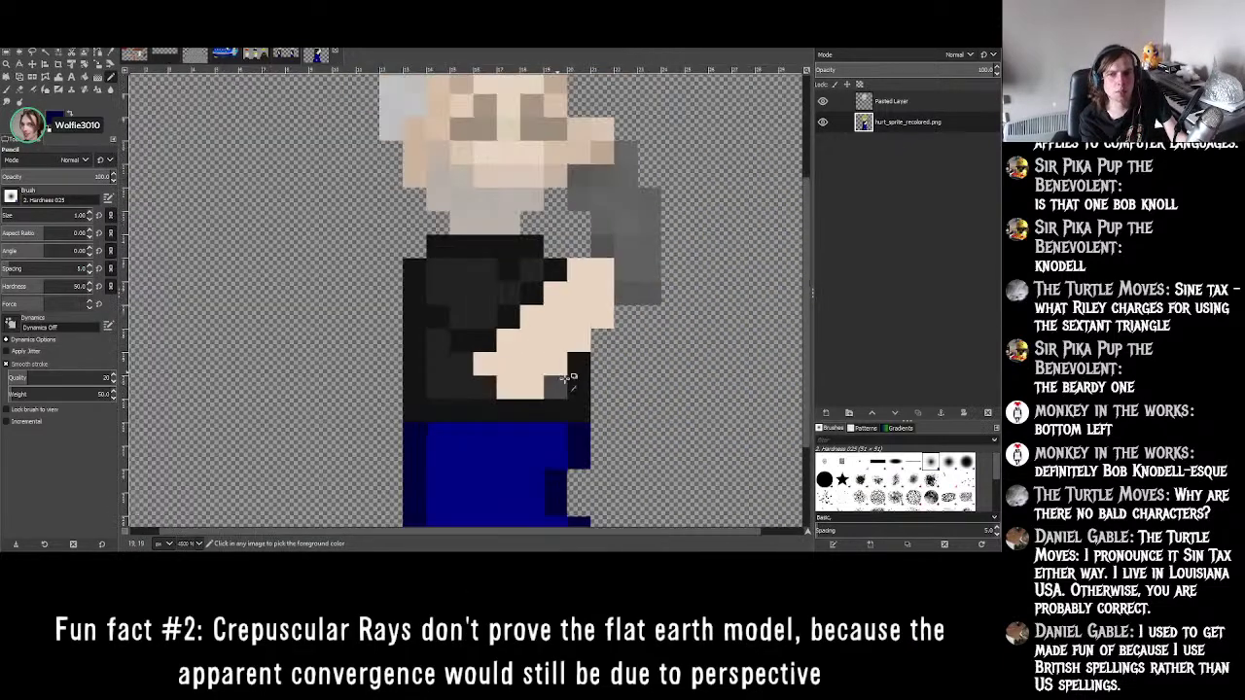
scroll(613, 397, "up", 2, "ctrl")
scroll(613, 397, "up", 2, "ctrl")
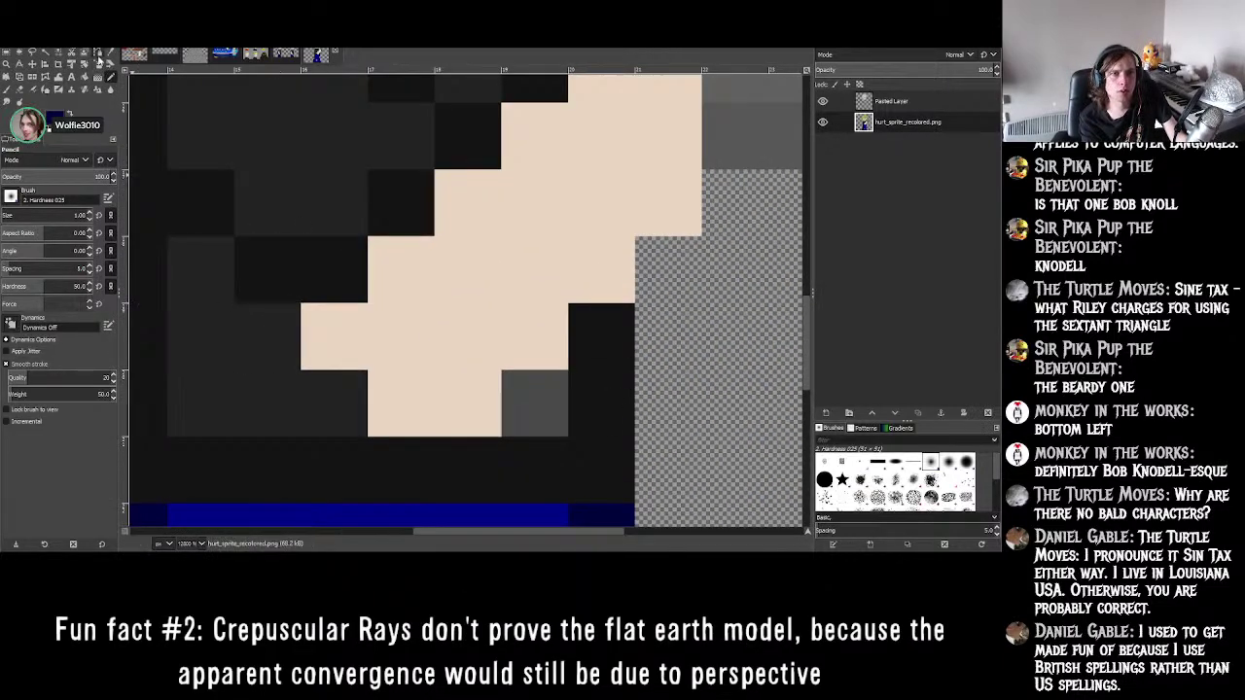
key("o")
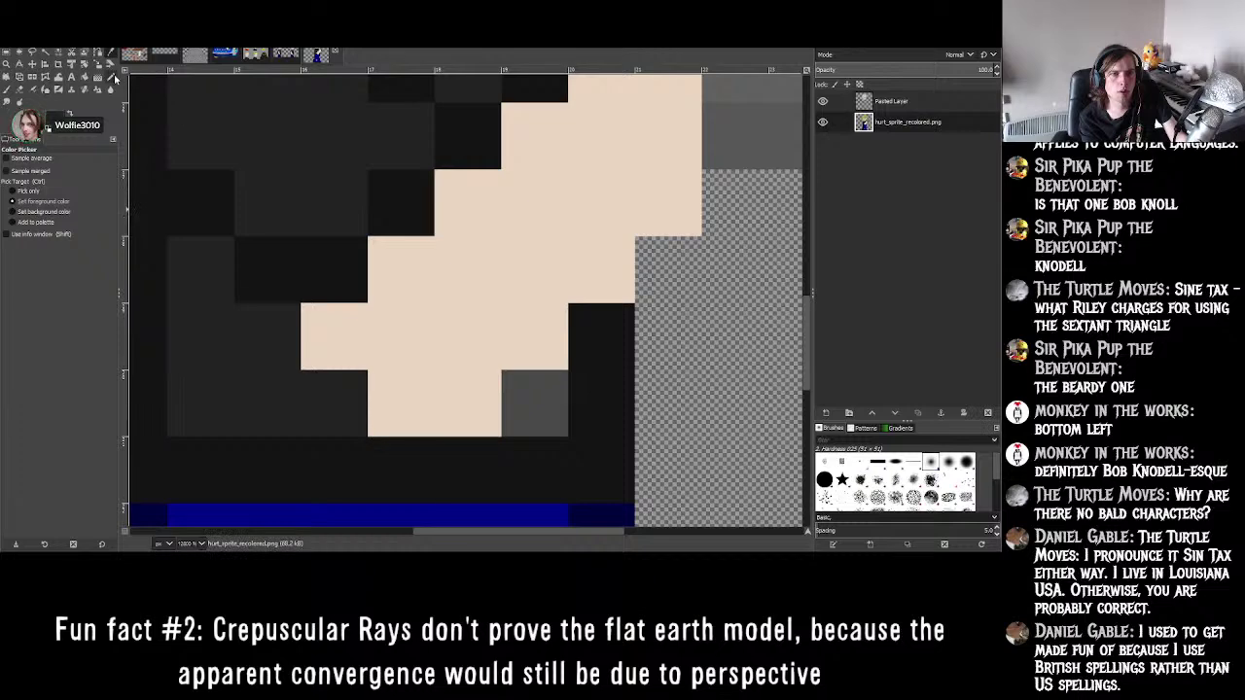
key("n")
left_click(536, 389)
- Examine the grey back arm beside the recoloured front arm and head on the hurt sprite
scroll(341, 352, "down", 5, "ctrl")
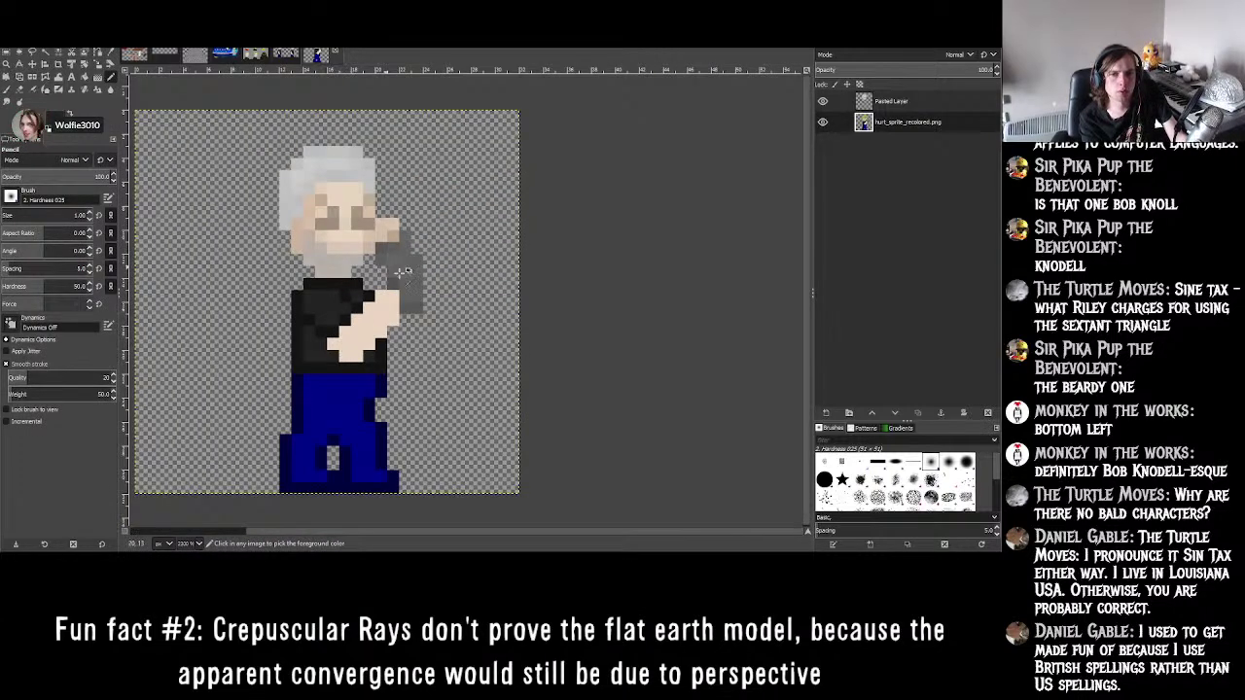
scroll(403, 272, "up", 3, "ctrl")
scroll(304, 229, "down", 1, "ctrl")
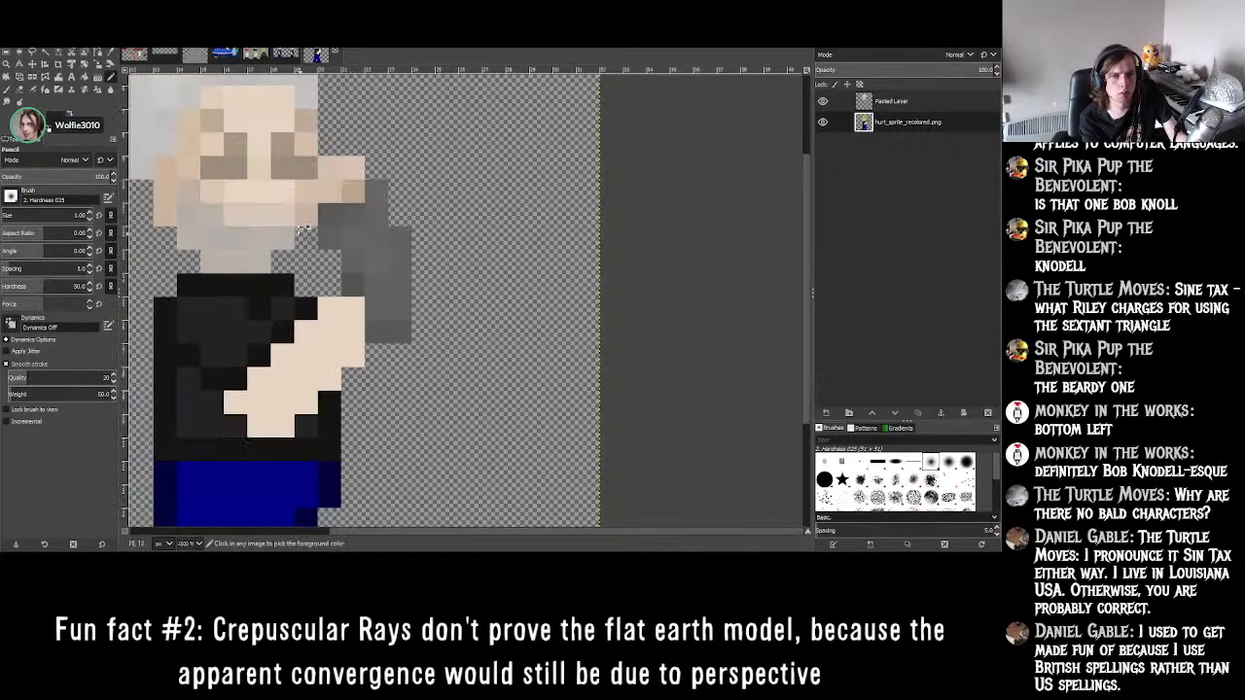
scroll(292, 213, "down", 4, "ctrl")
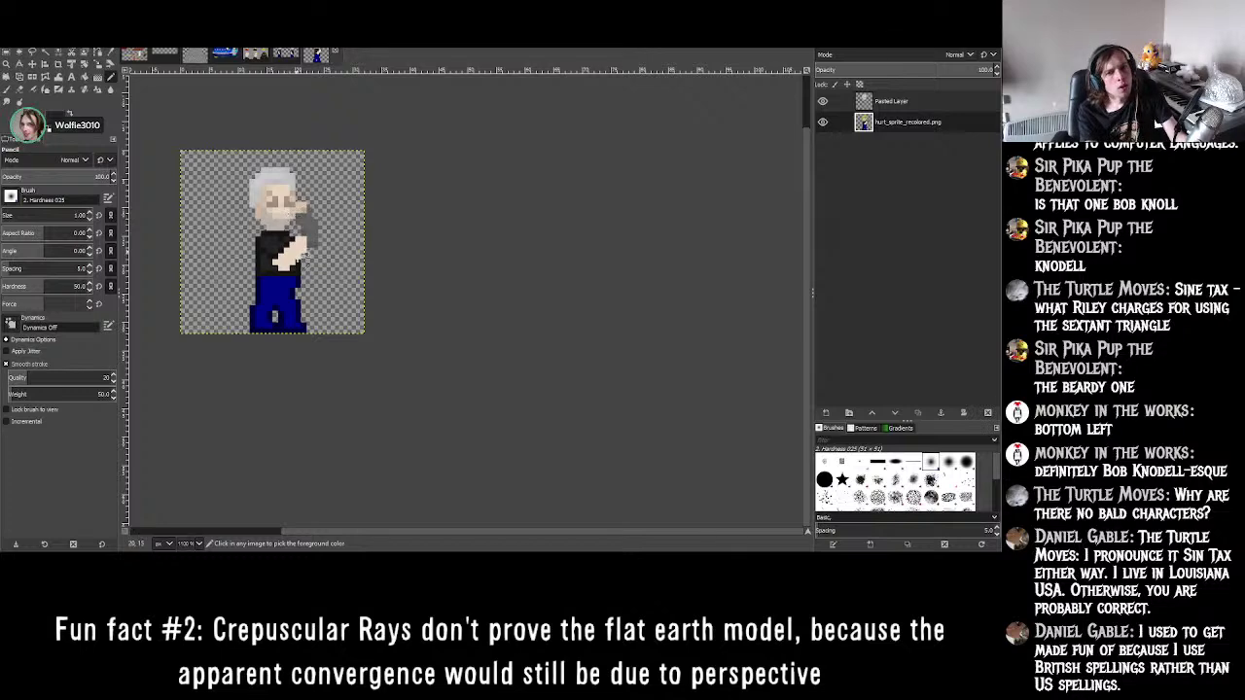
scroll(304, 253, "up", 3, "ctrl")
scroll(348, 214, "up", 1, "ctrl")
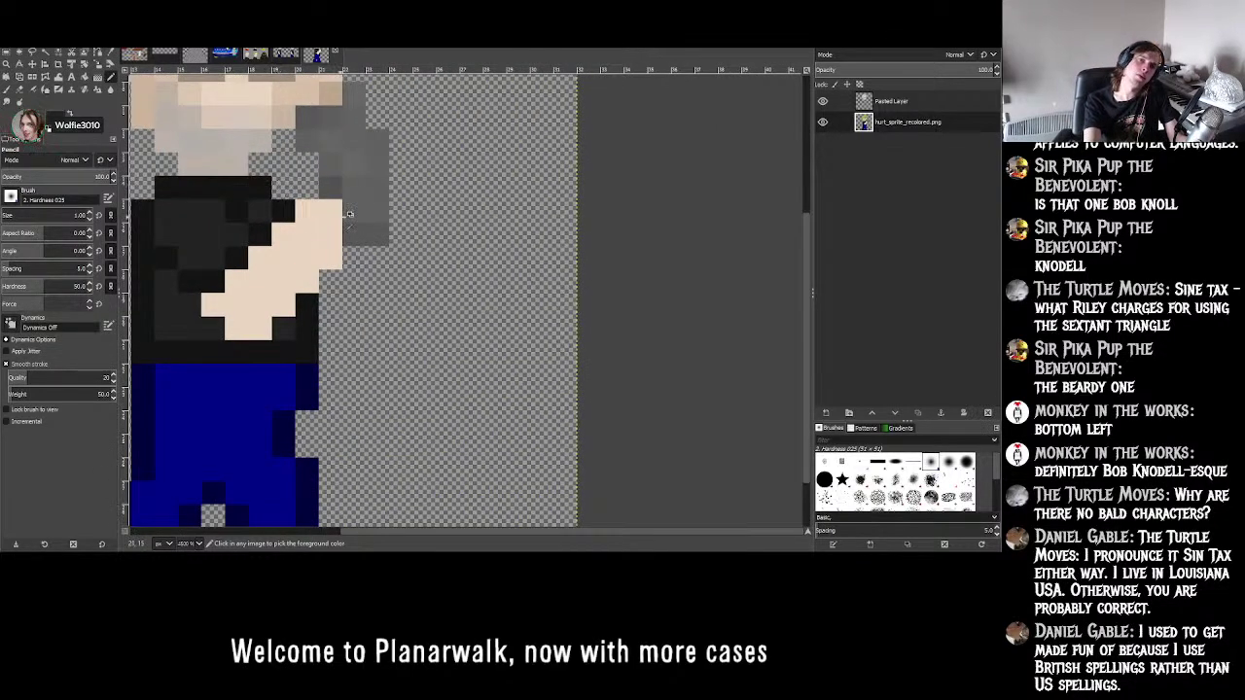
scroll(348, 209, "up", 3, "ctrl")
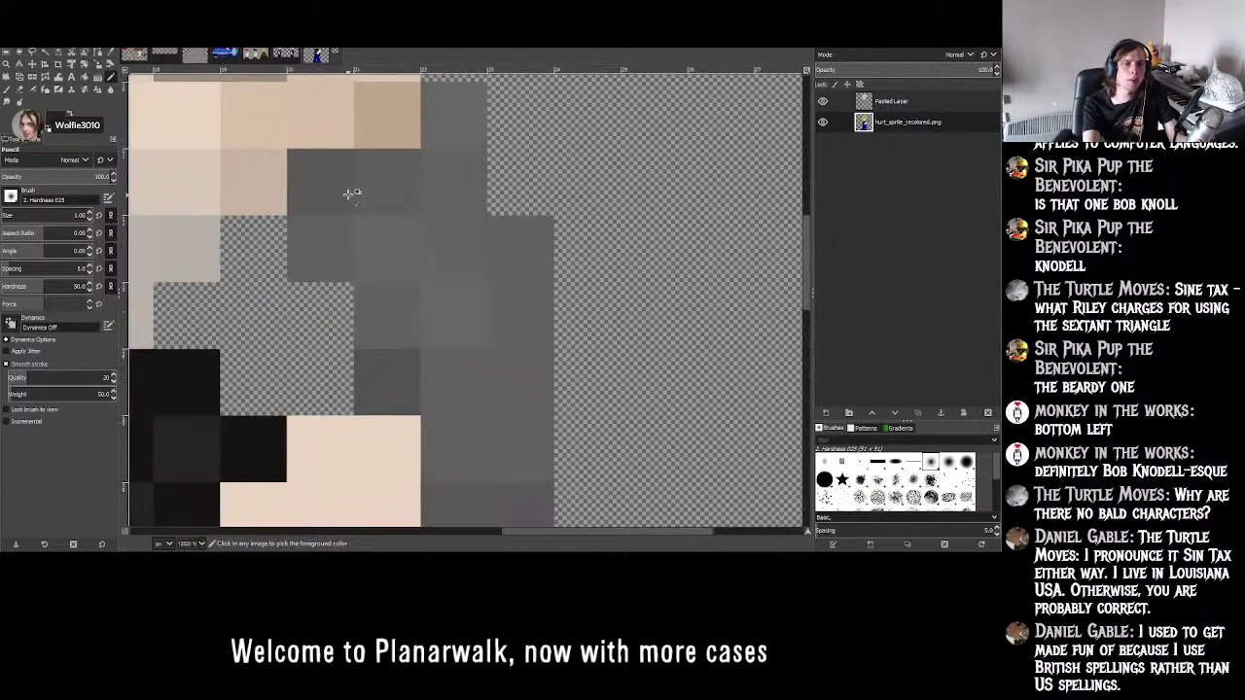
- Sample the shadow skin tone from the idle sprite's arm and darken it to a lightness of 73.9 (cbb197)
left_click(115, 60)
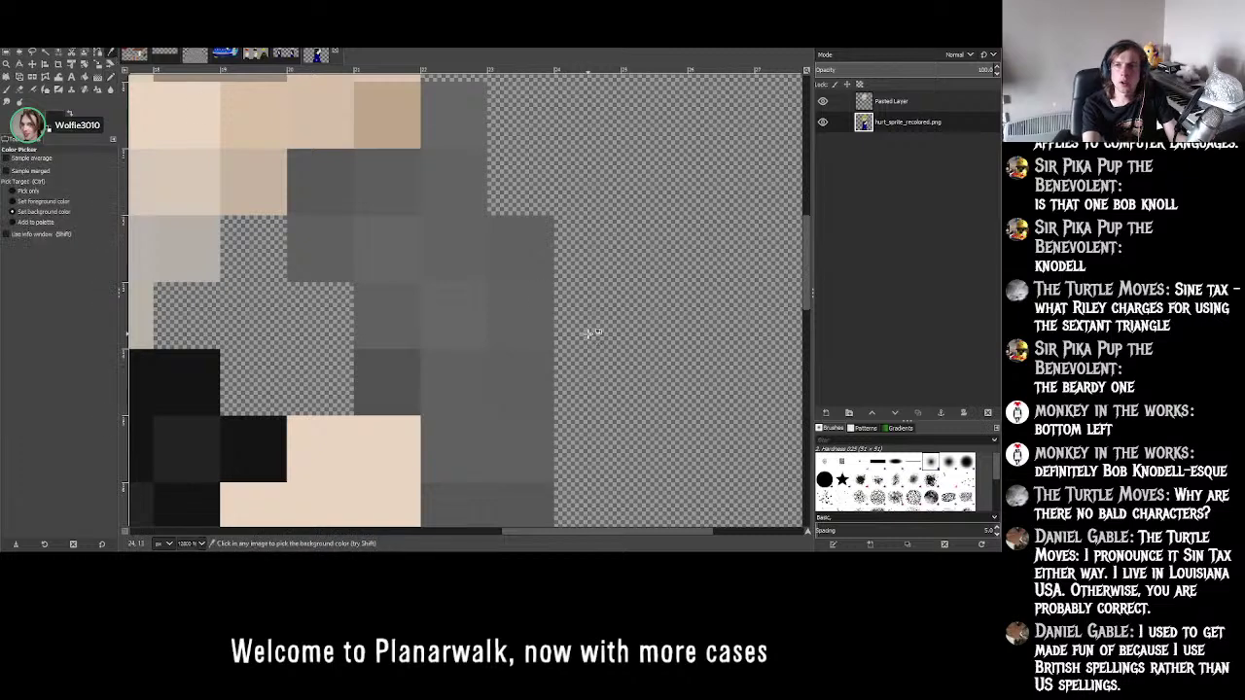
scroll(588, 331, "down", 5, "ctrl")
scroll(574, 332, "up", 5, "ctrl")
scroll(547, 389, "down", 3, "ctrl")
left_click(538, 359, "ctrl")
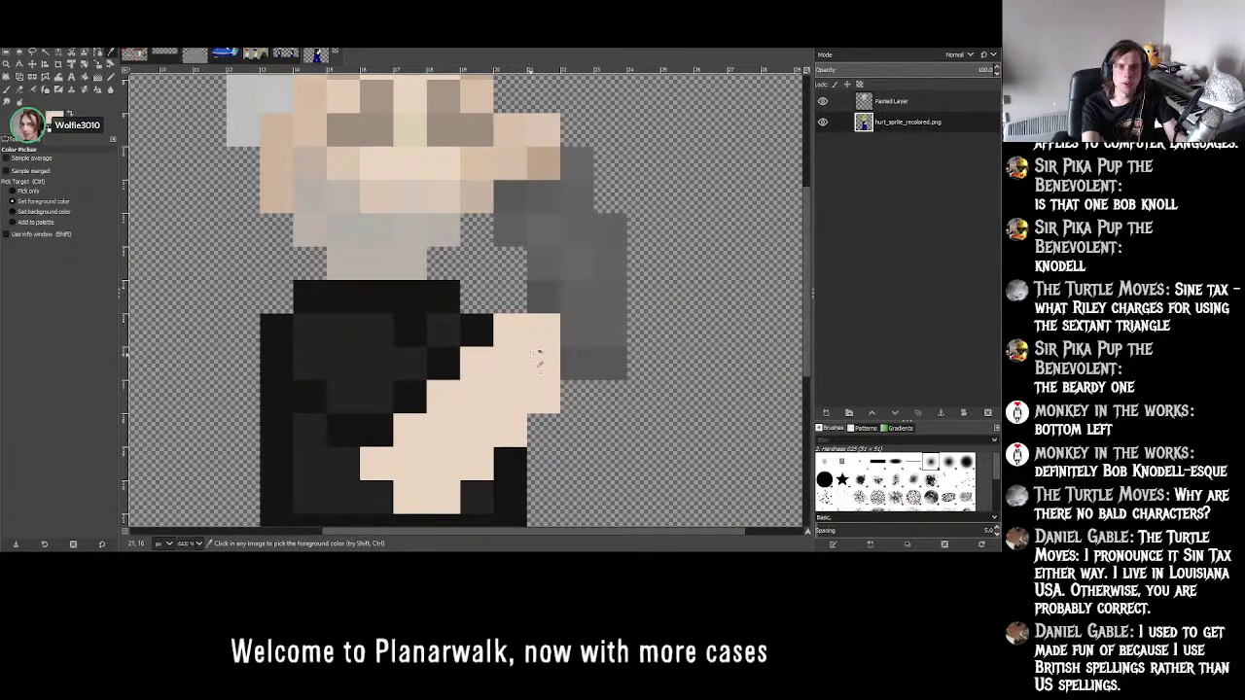
left_click(288, 53)
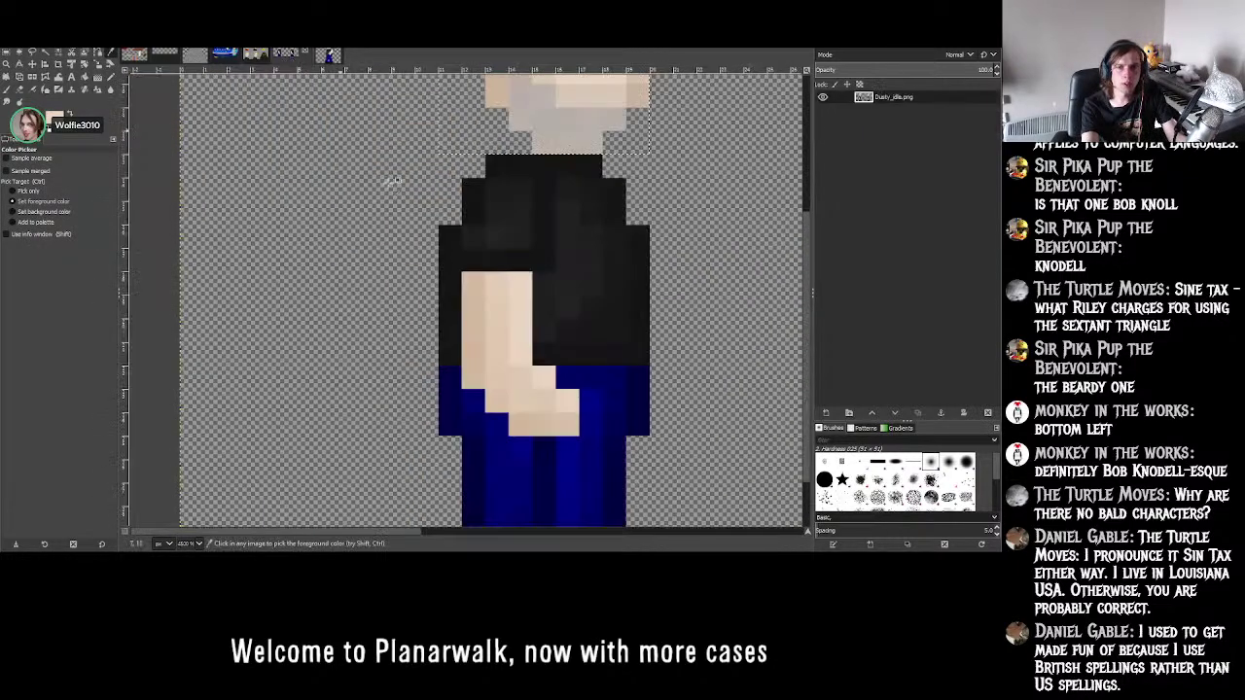
scroll(515, 359, "up", 1, "ctrl")
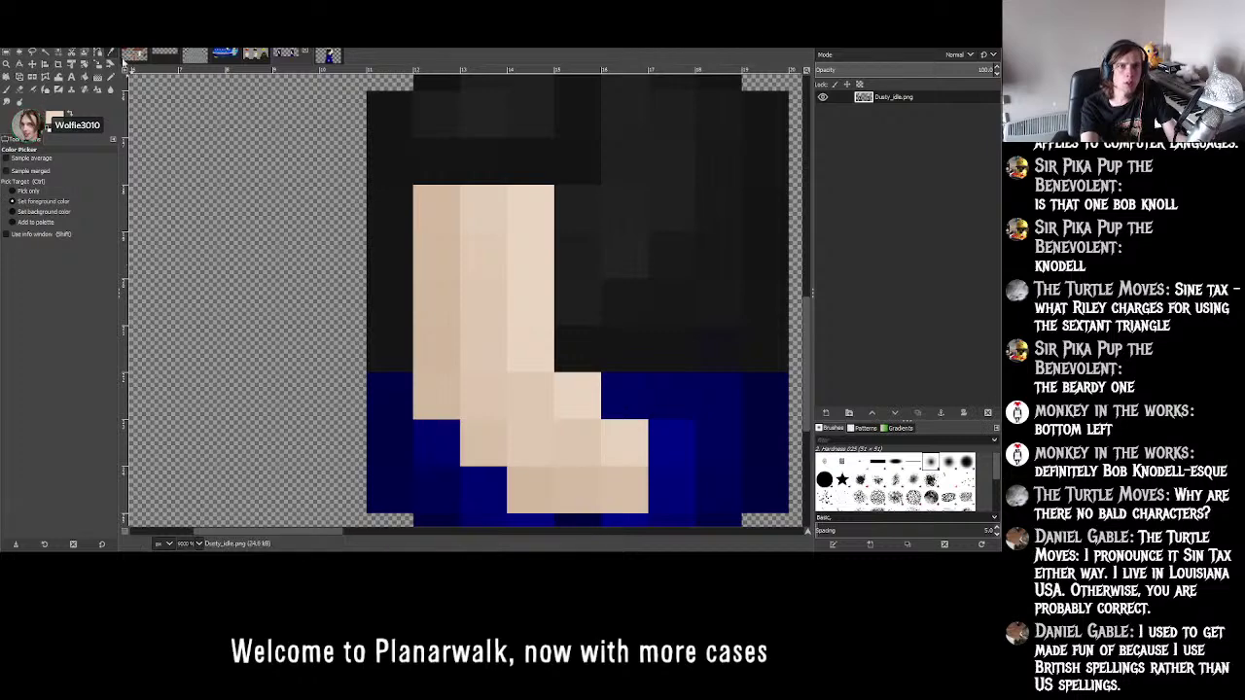
left_click(55, 116)
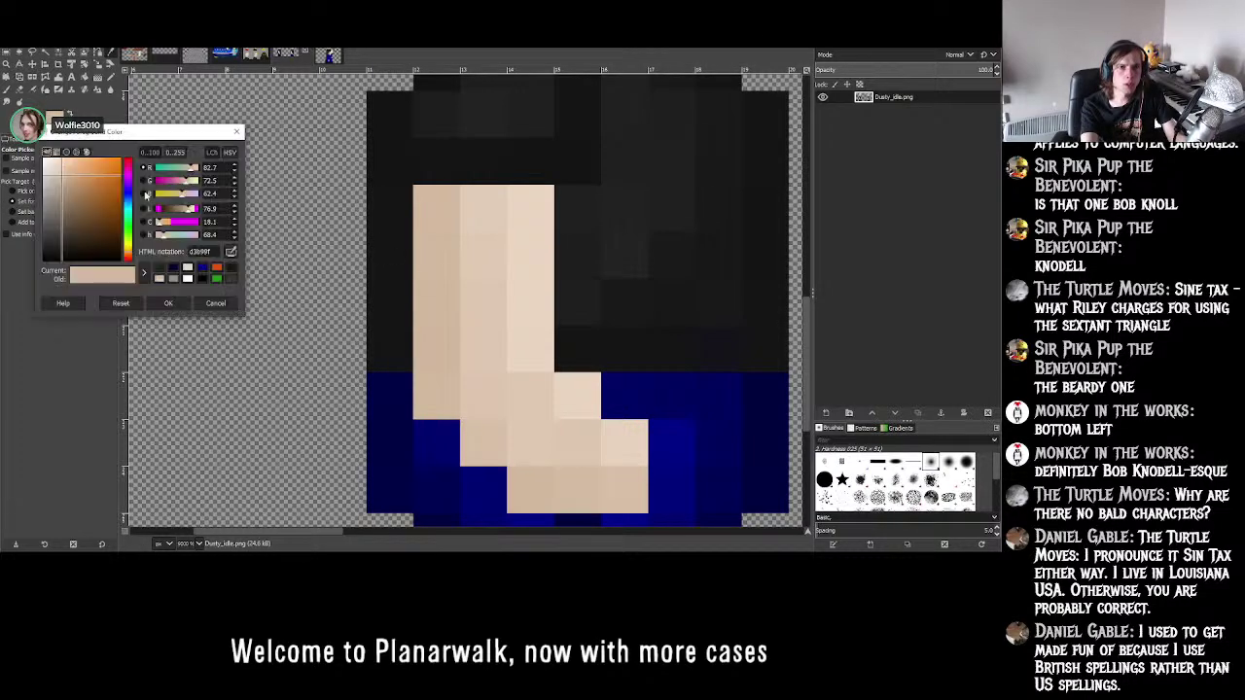
scroll(235, 214, "down", 4)
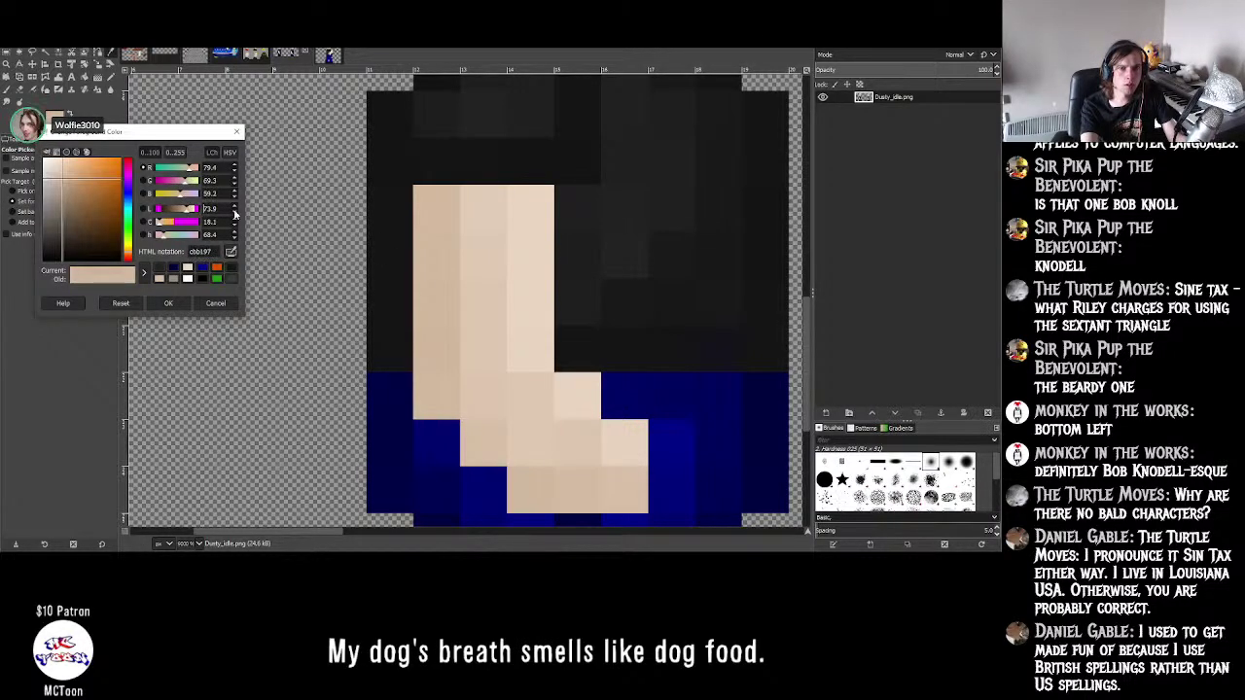
left_click(168, 303)
- Sample the light skin tone from the hurt sprite's front arm and add a transparent 32 x 32 px layer above hurt_sprite_recolored.png
left_click(299, 58)
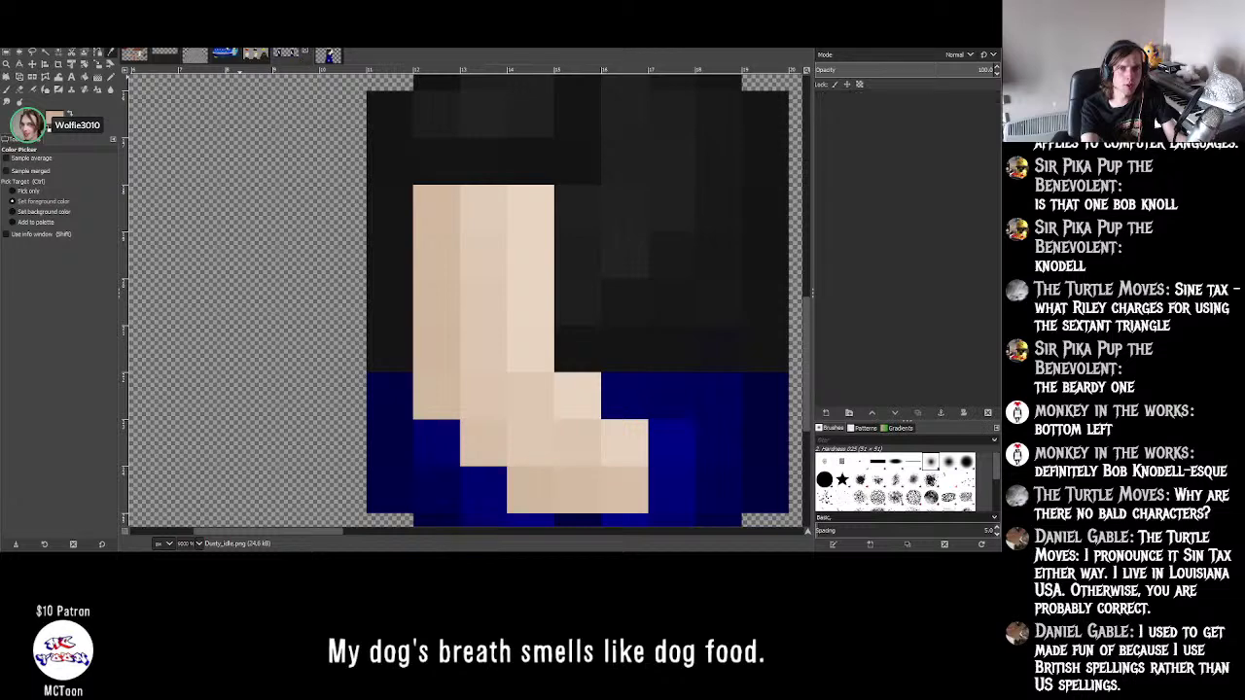
scroll(735, 243, "down", 5)
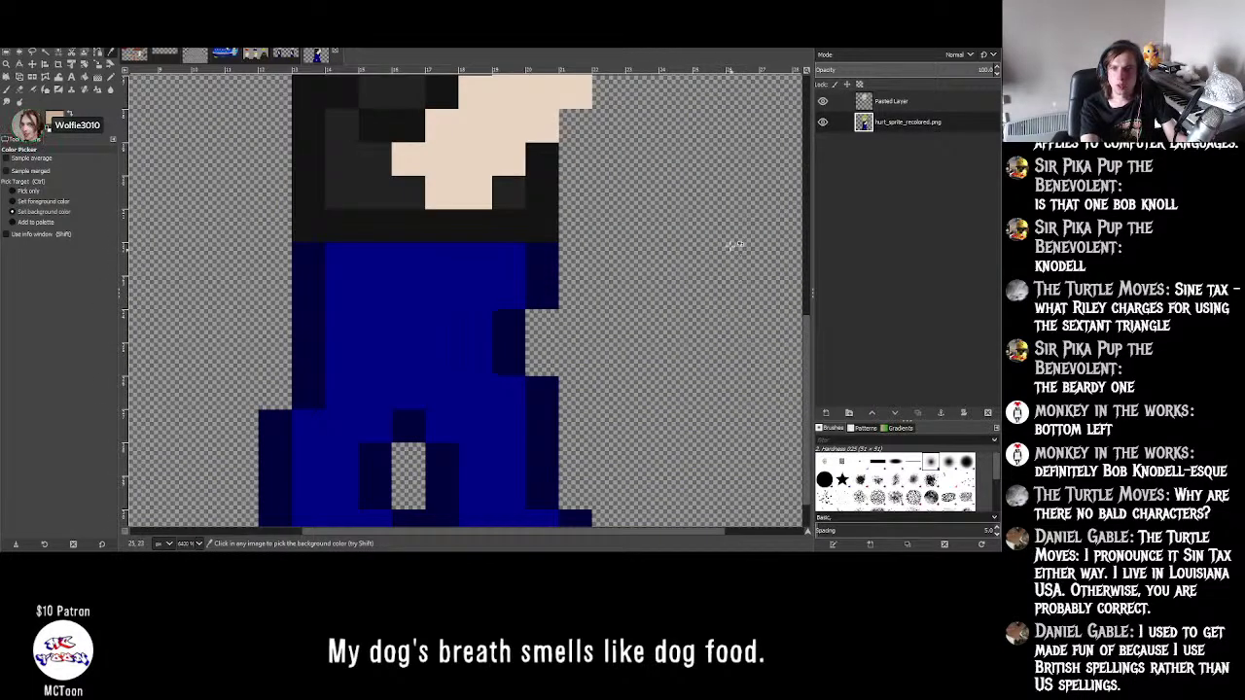
scroll(732, 233, "down", 4, "ctrl")
scroll(741, 185, "up", 1, "ctrl")
scroll(744, 176, "up", 2, "ctrl")
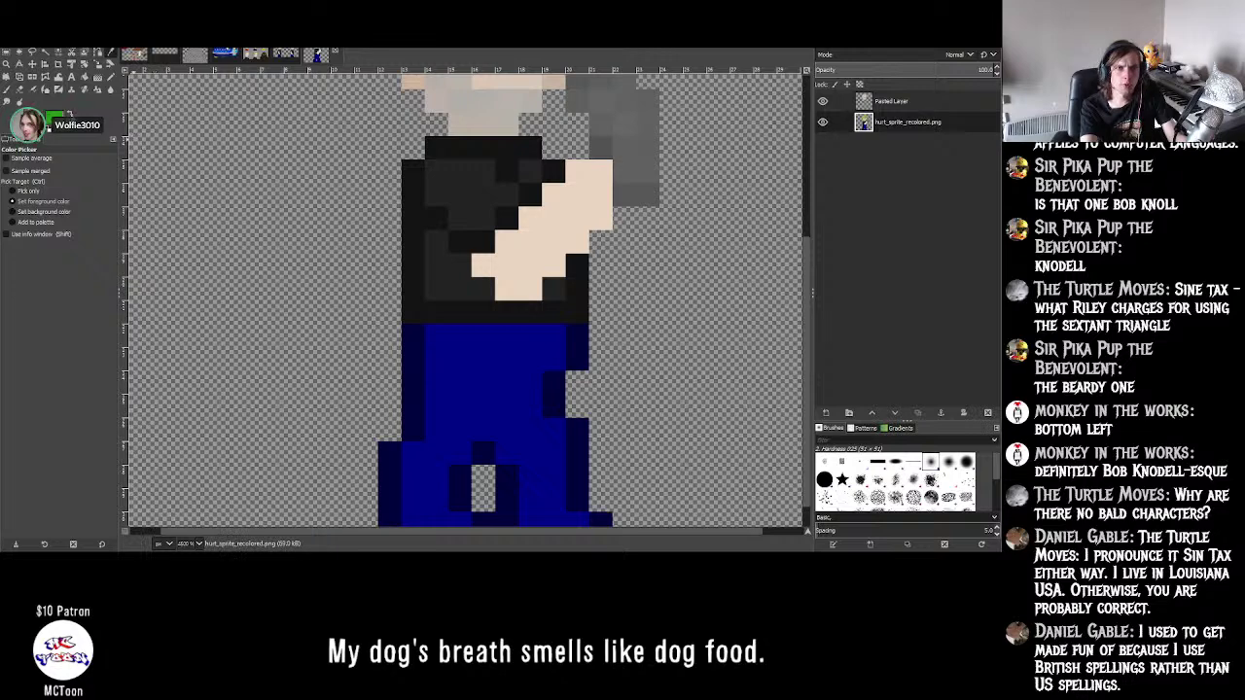
left_click(552, 217)
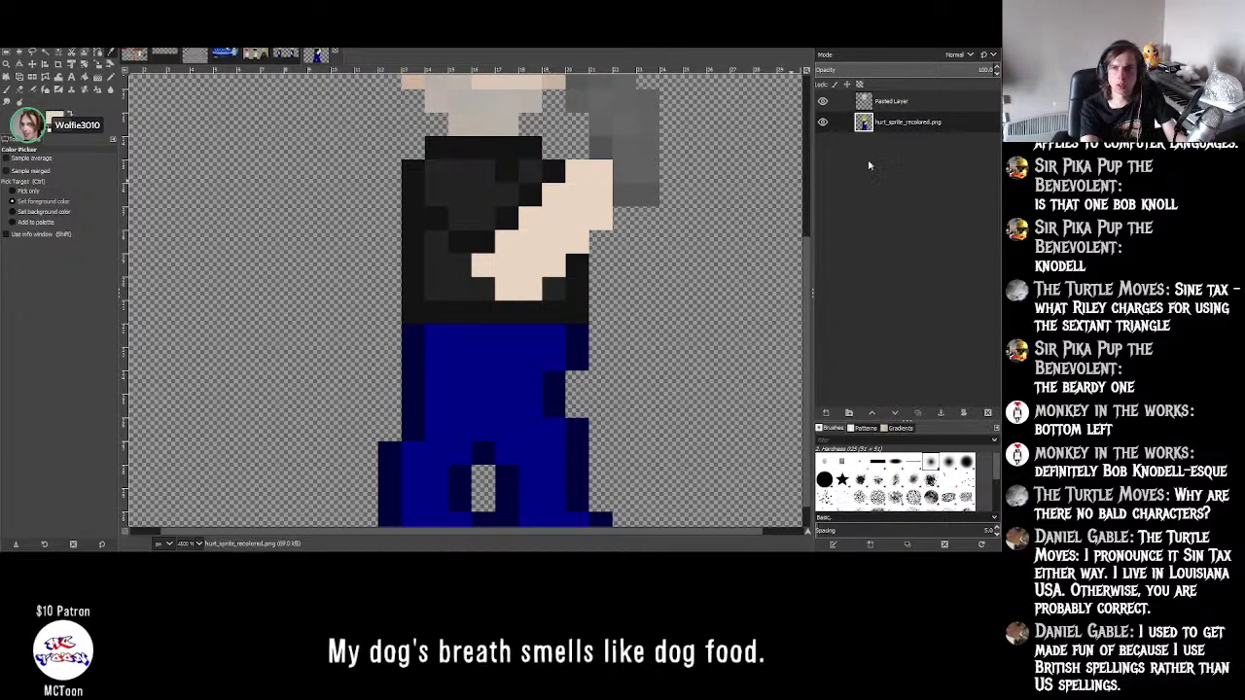
left_click(845, 412)
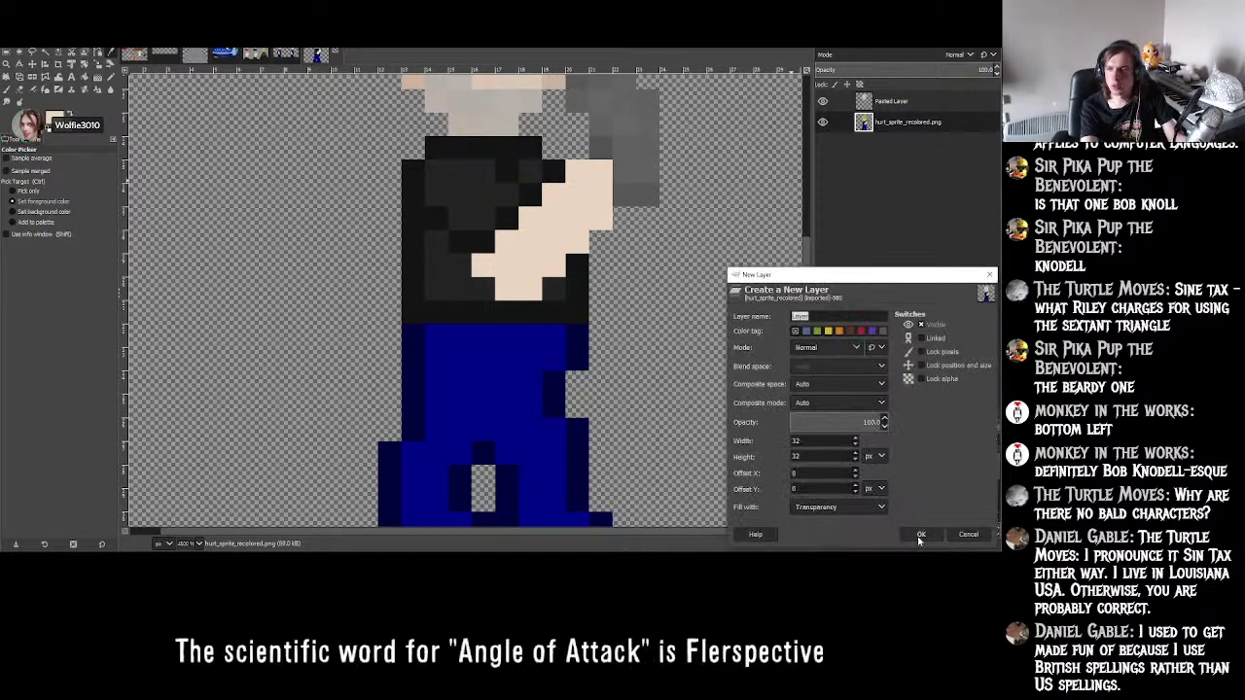
left_click(921, 538)
- Pencil the front arm's shape in light skin tone on the new layer, checking coverage by hiding and reshowing the base layer
scroll(661, 224, "up", 2, "ctrl")
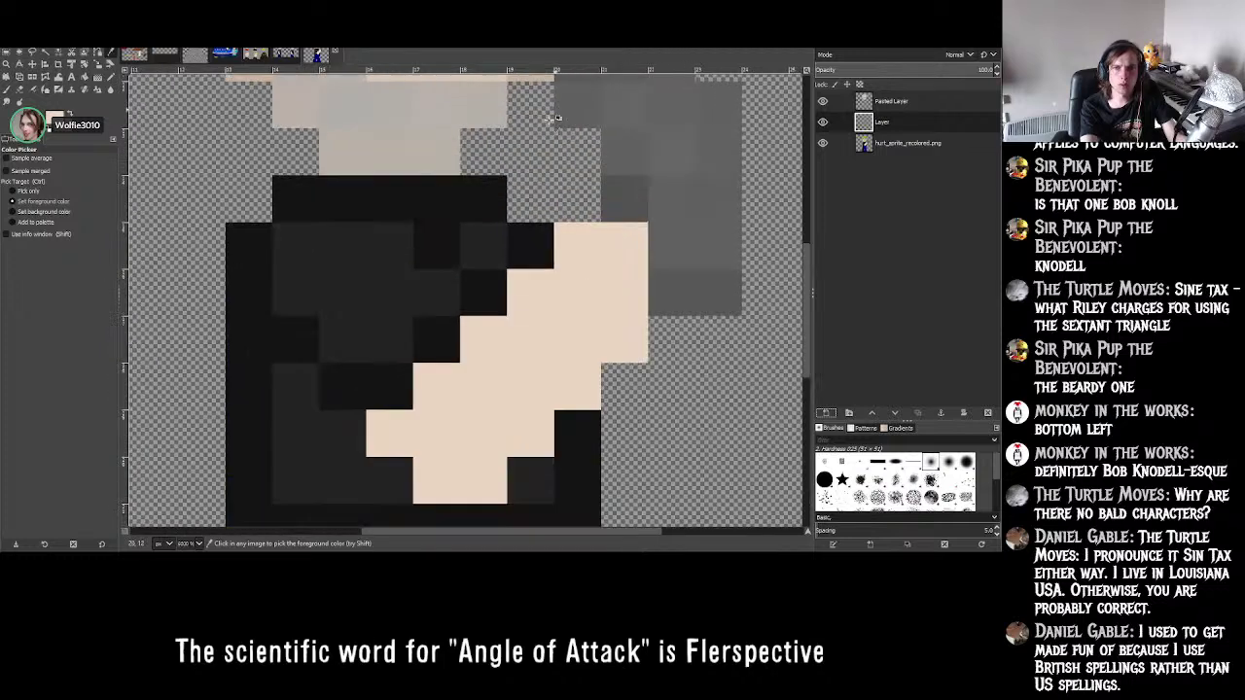
key("n")
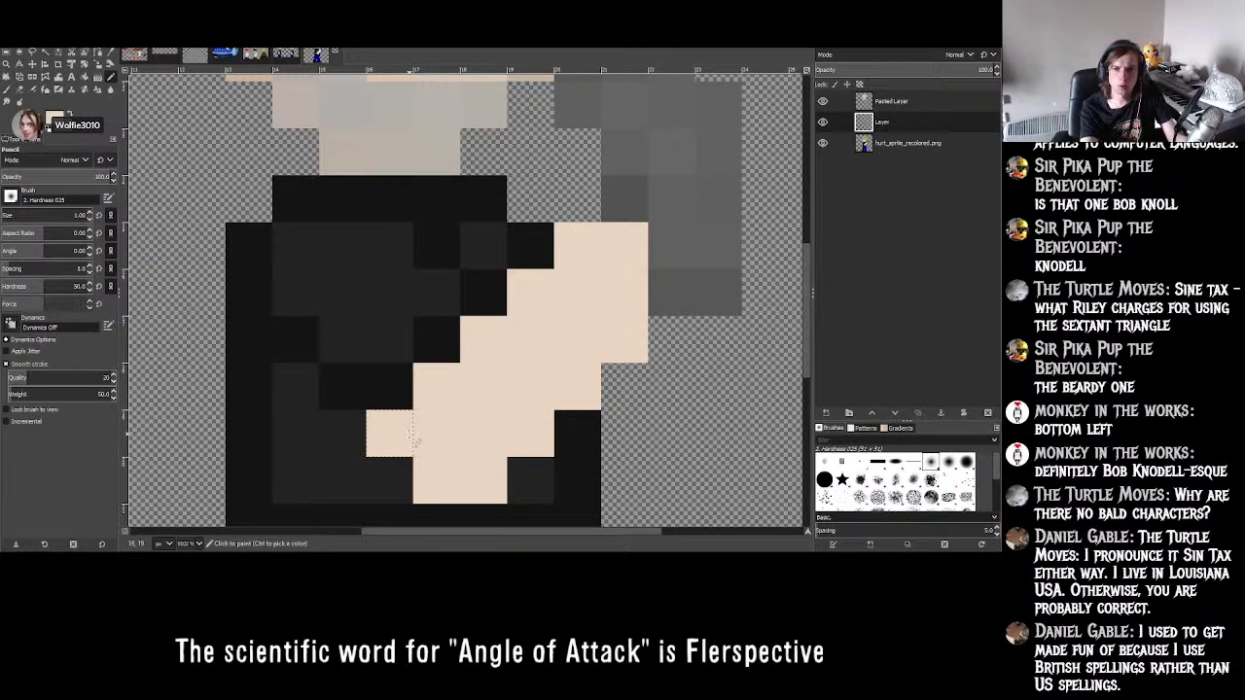
left_click(823, 143)
left_click(823, 143)
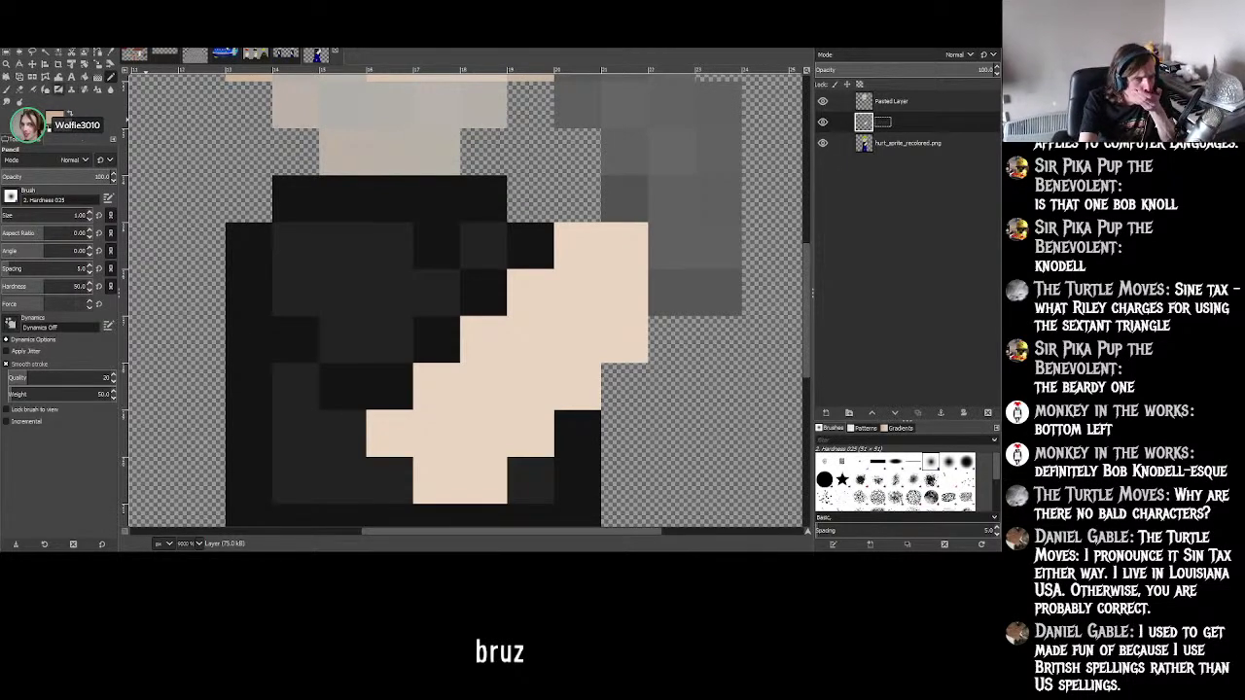
- Lock the new layer's alpha and shade the front arm's outer and lower edges in darker skin tones with the Paintbrush at 43 opacity
left_click(8, 89)
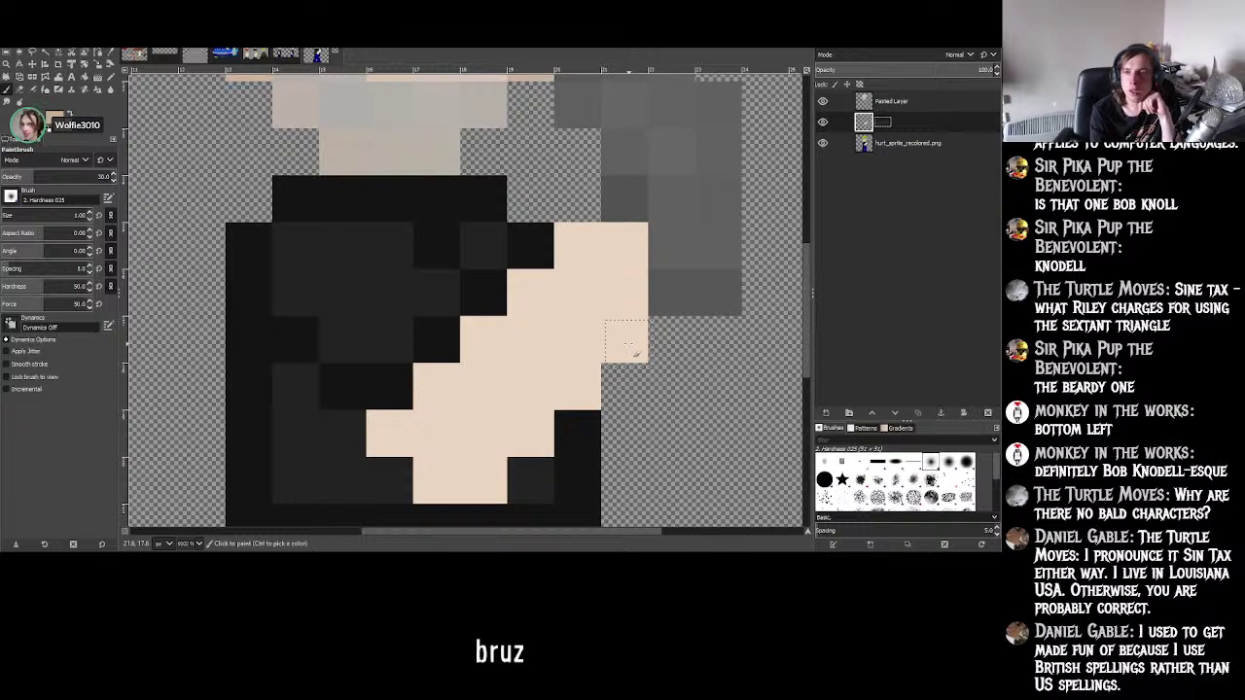
left_click(460, 475)
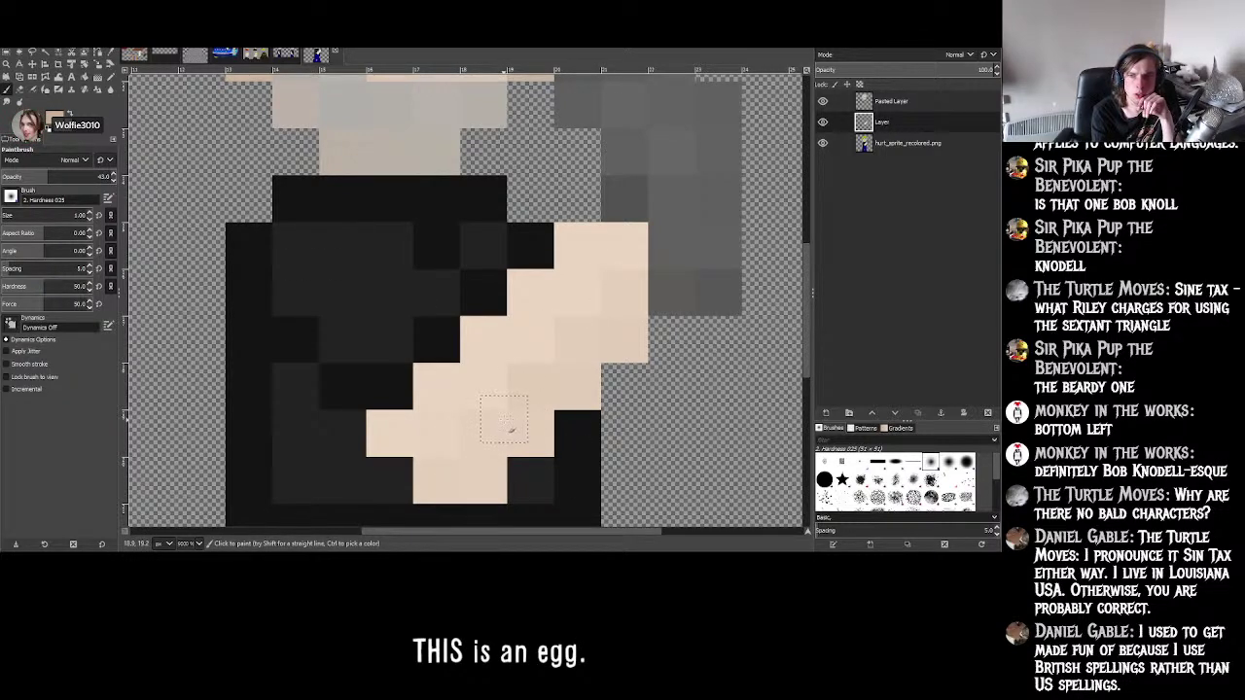
key("ctrl")
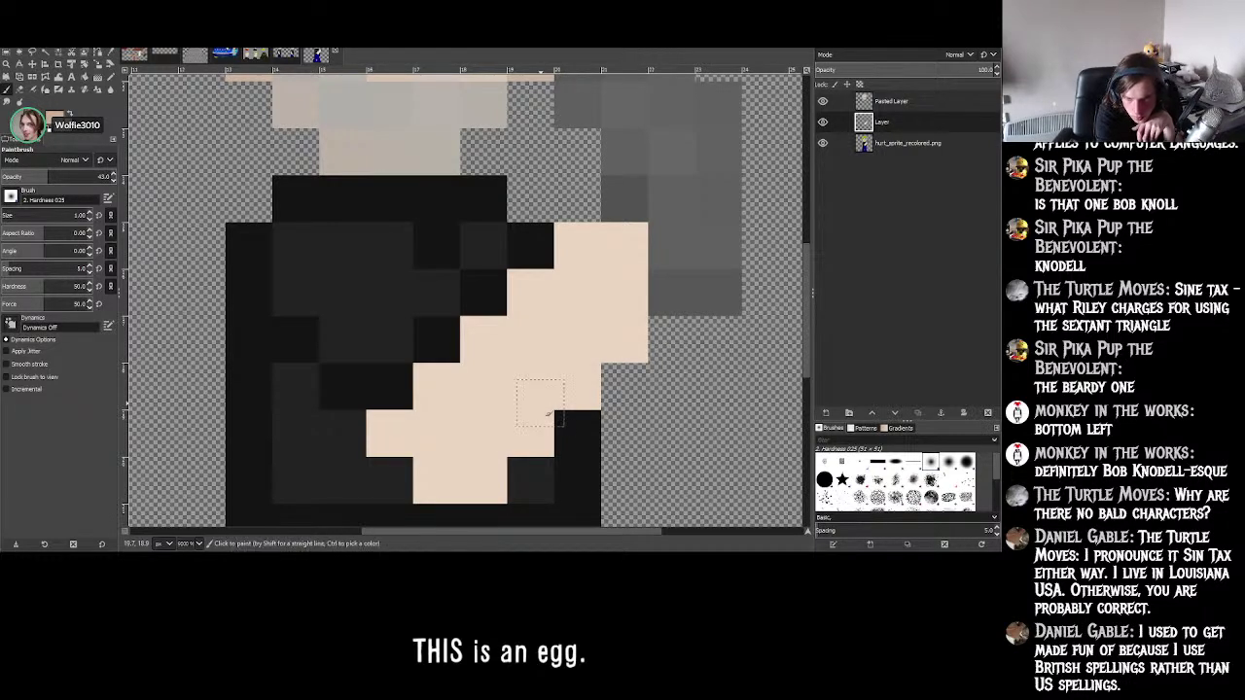
left_click(859, 85)
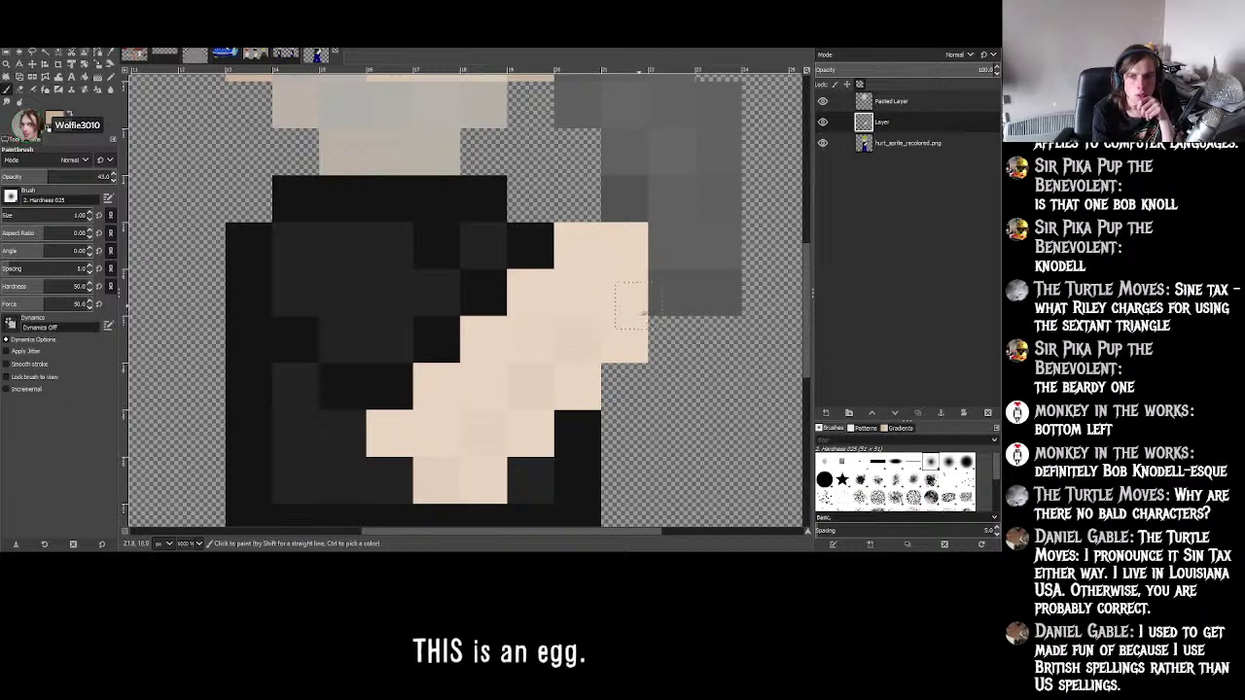
key("ctrl")
left_click(399, 433, "ctrl")
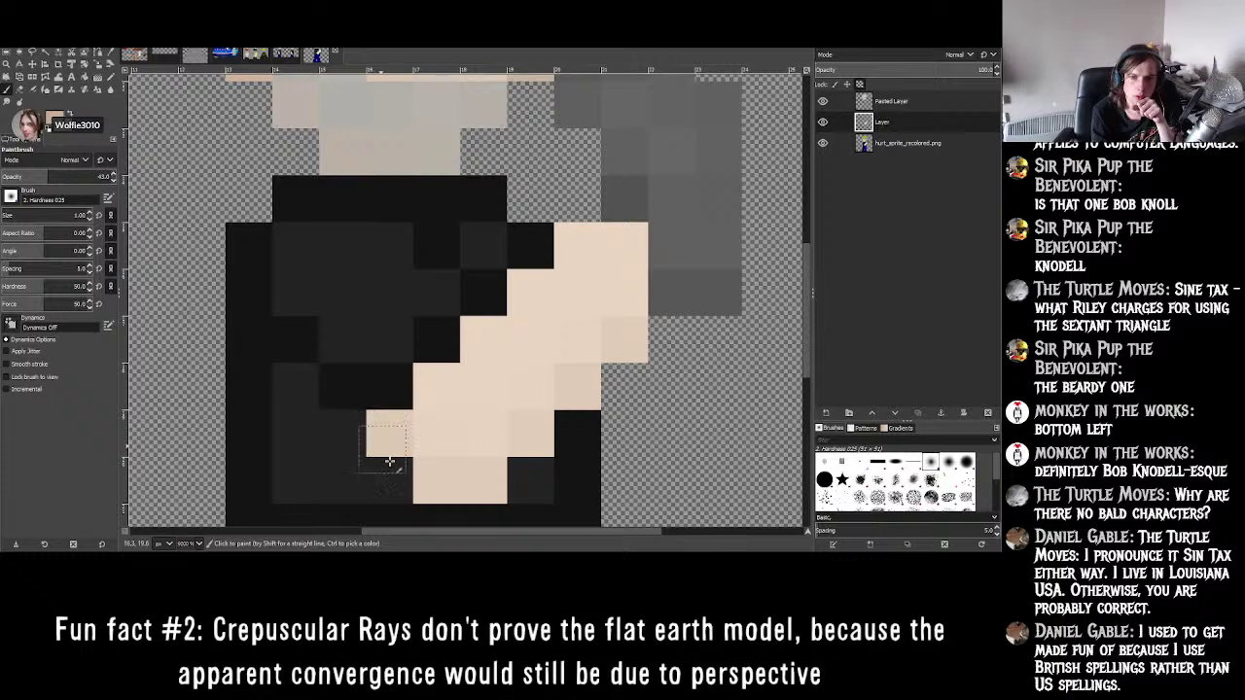
left_click(380, 434)
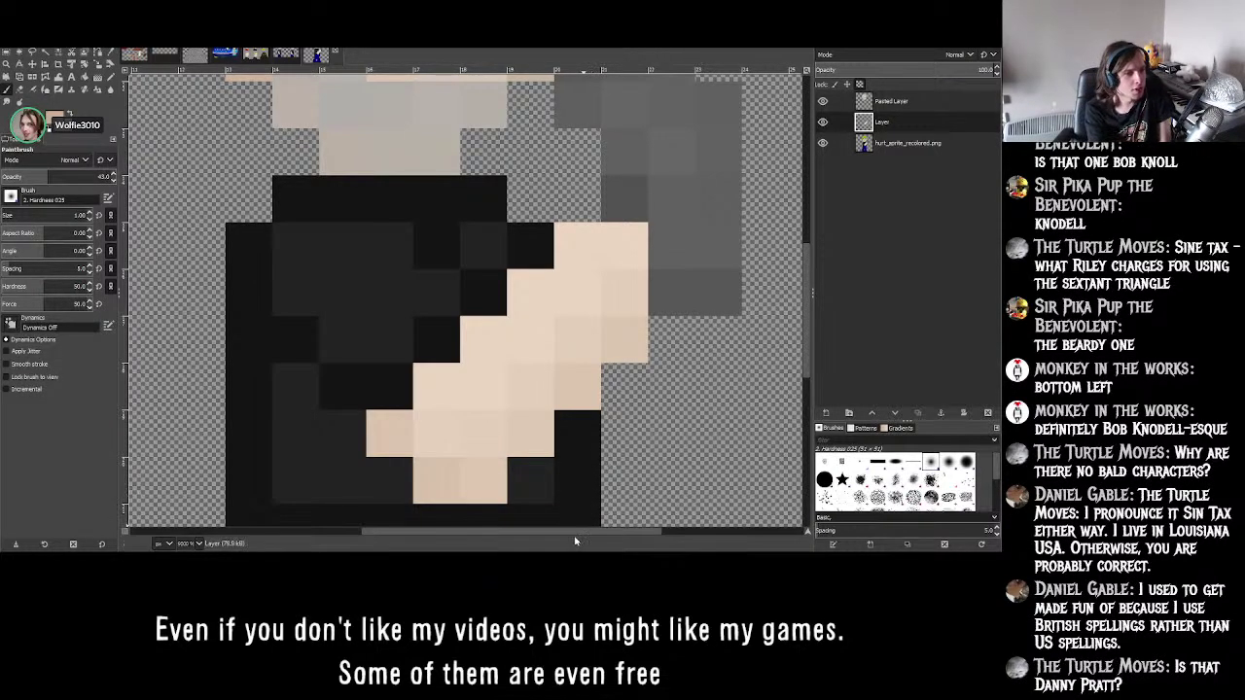
- Examine the hurt sprite's head and neck against Dusty's bearded portrait as a shading reference
scroll(611, 375, "up", 5)
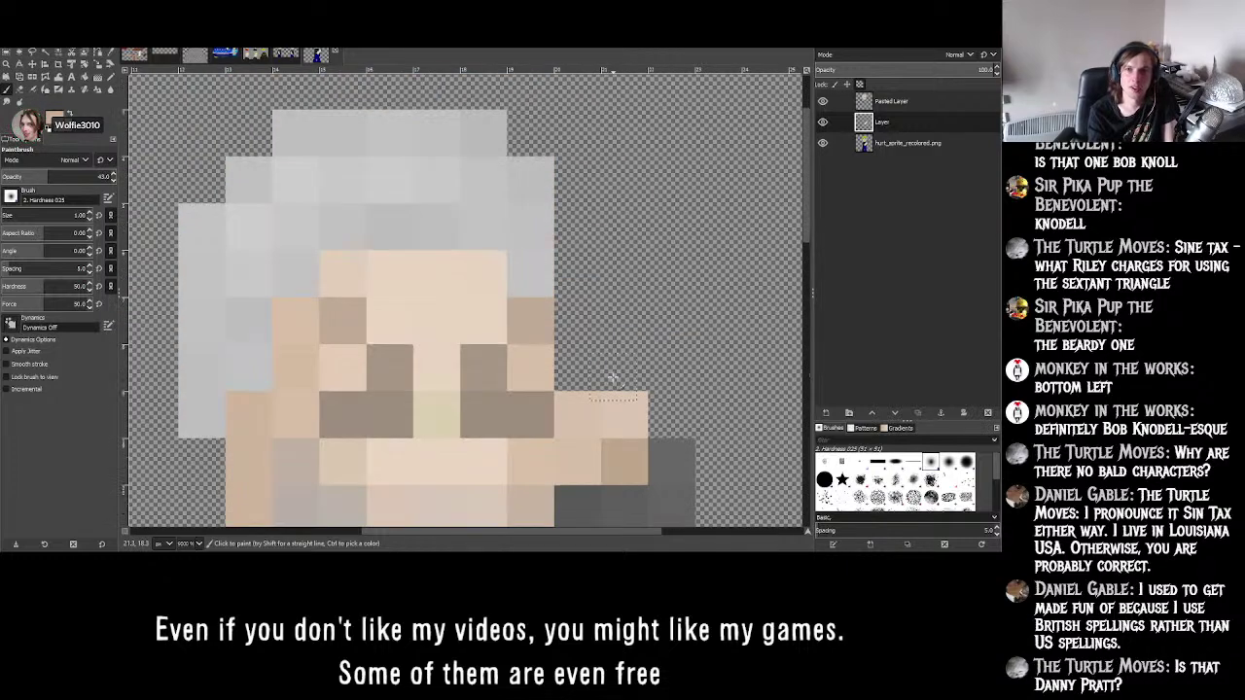
scroll(611, 390, "down", 2)
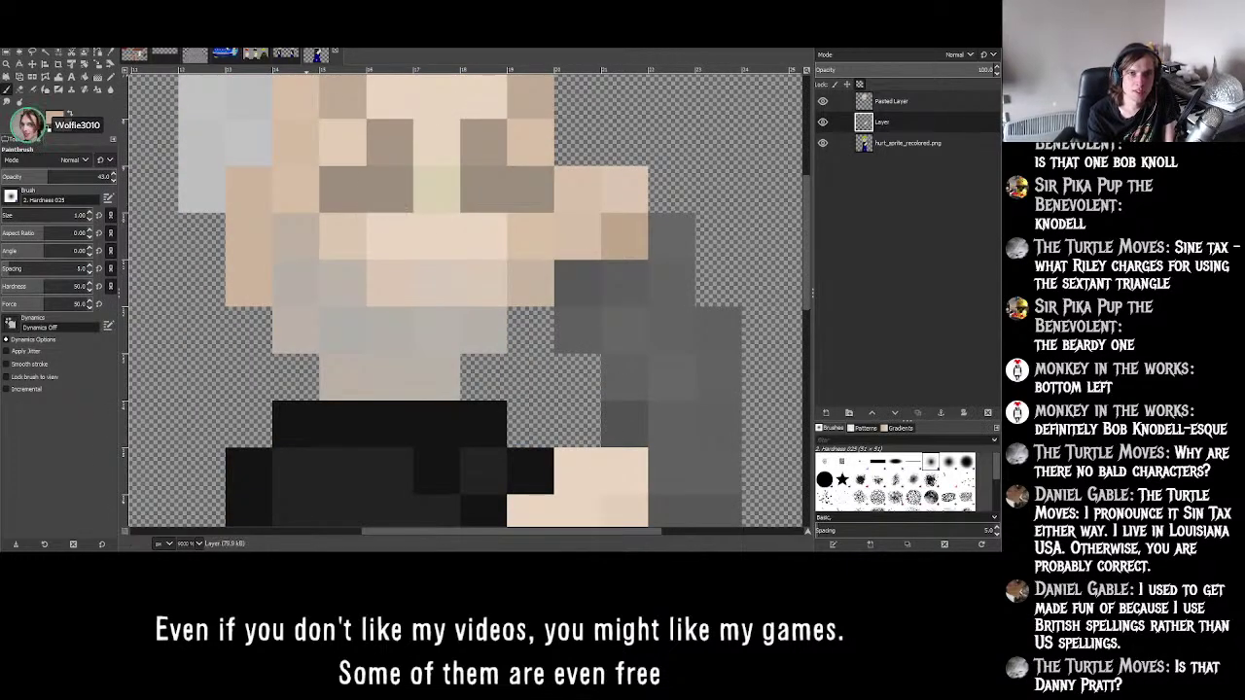
key("ctrl+Page_Up")
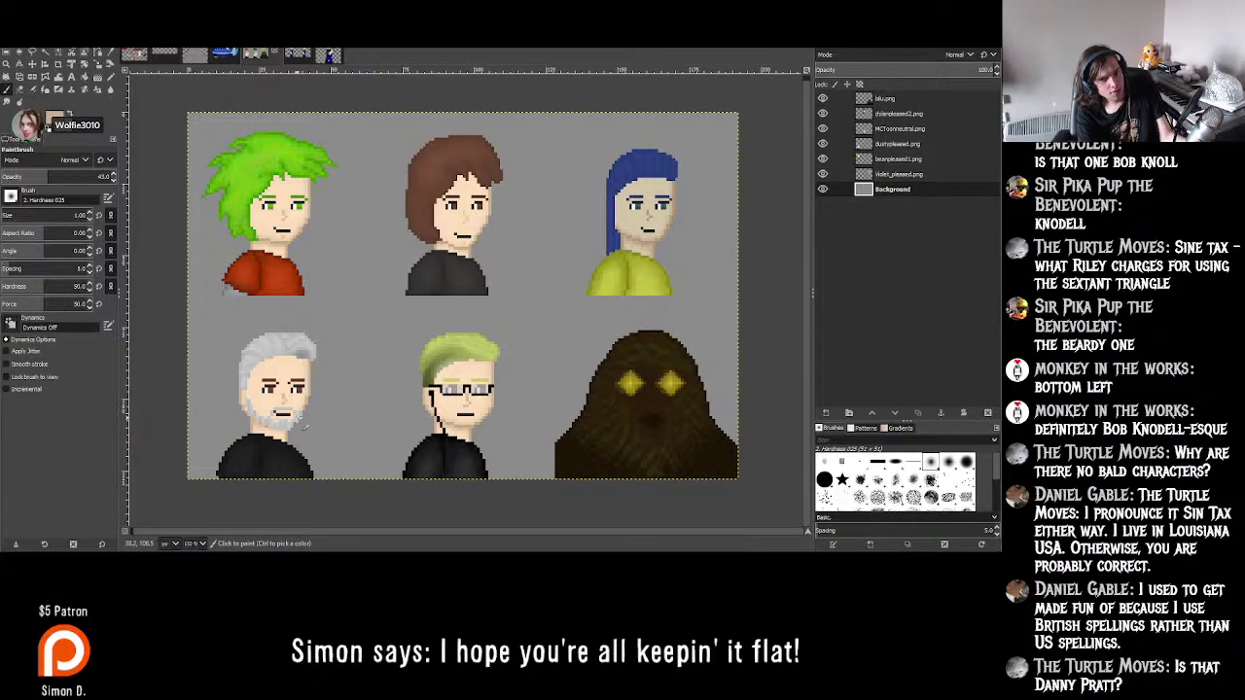
scroll(304, 425, "up", 4, "ctrl")
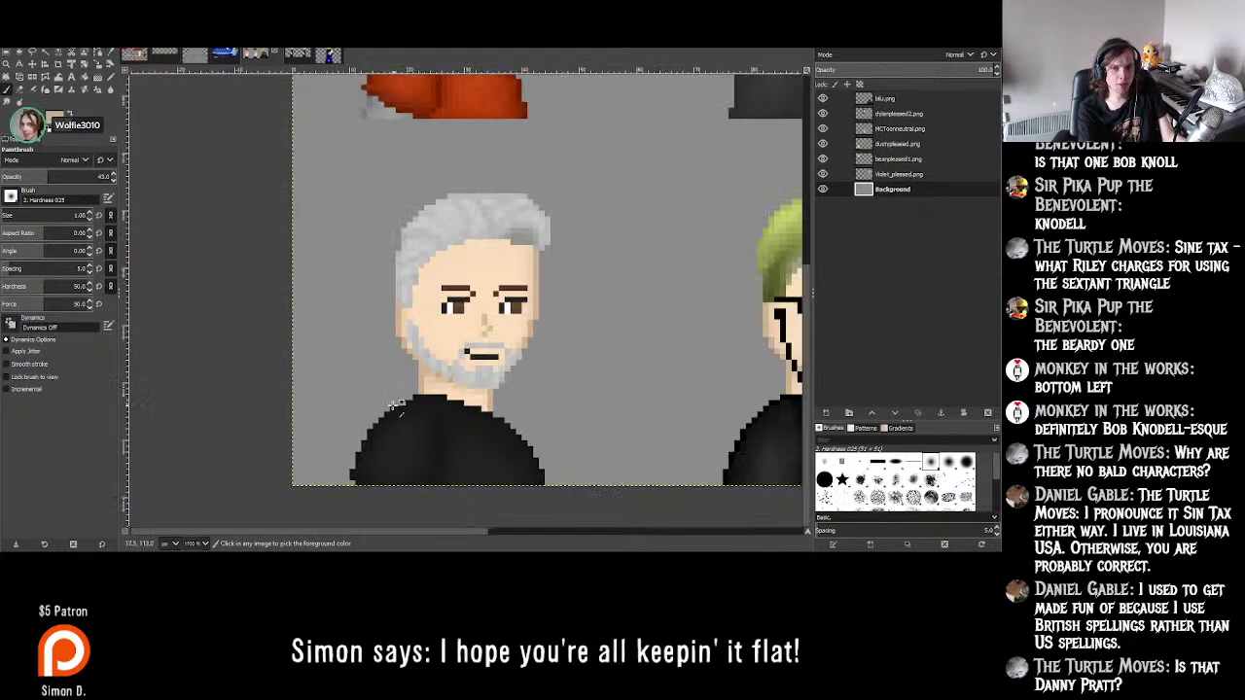
left_click(321, 55)
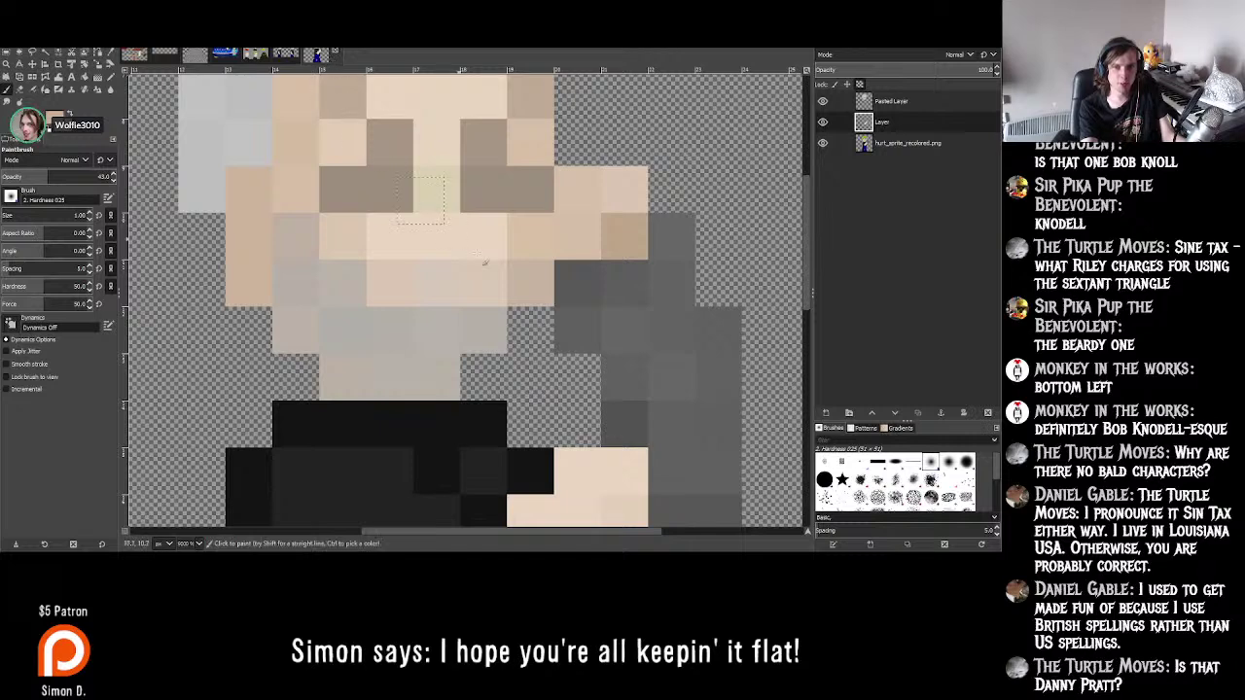
- Deepen the shading along the front arm's lower edge, elbow and hand, using the idle sprite's arm as reference
scroll(633, 334, "down", 4)
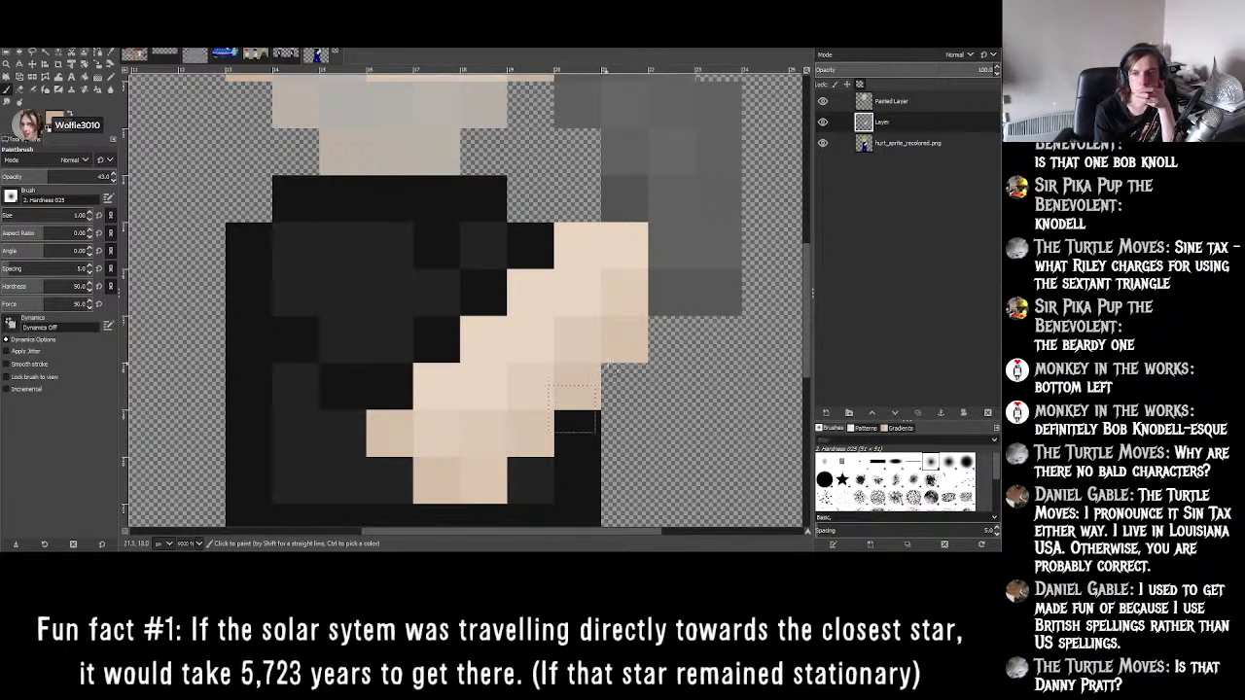
left_click(280, 54)
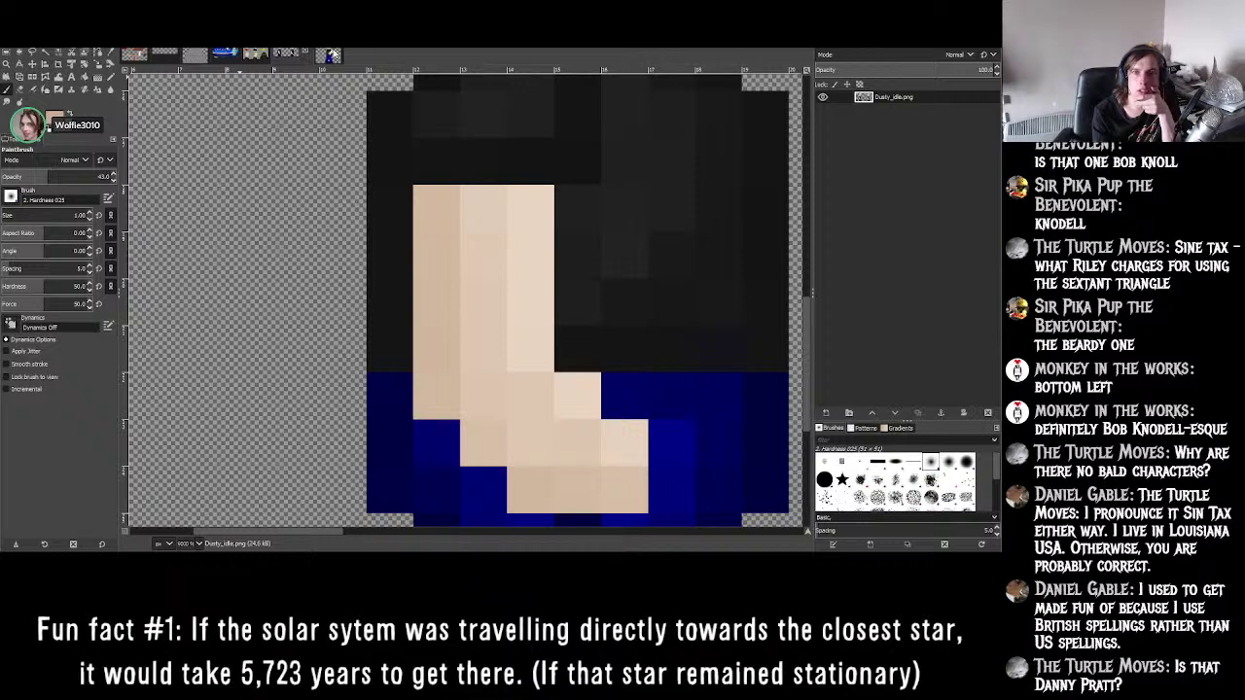
left_click(333, 55)
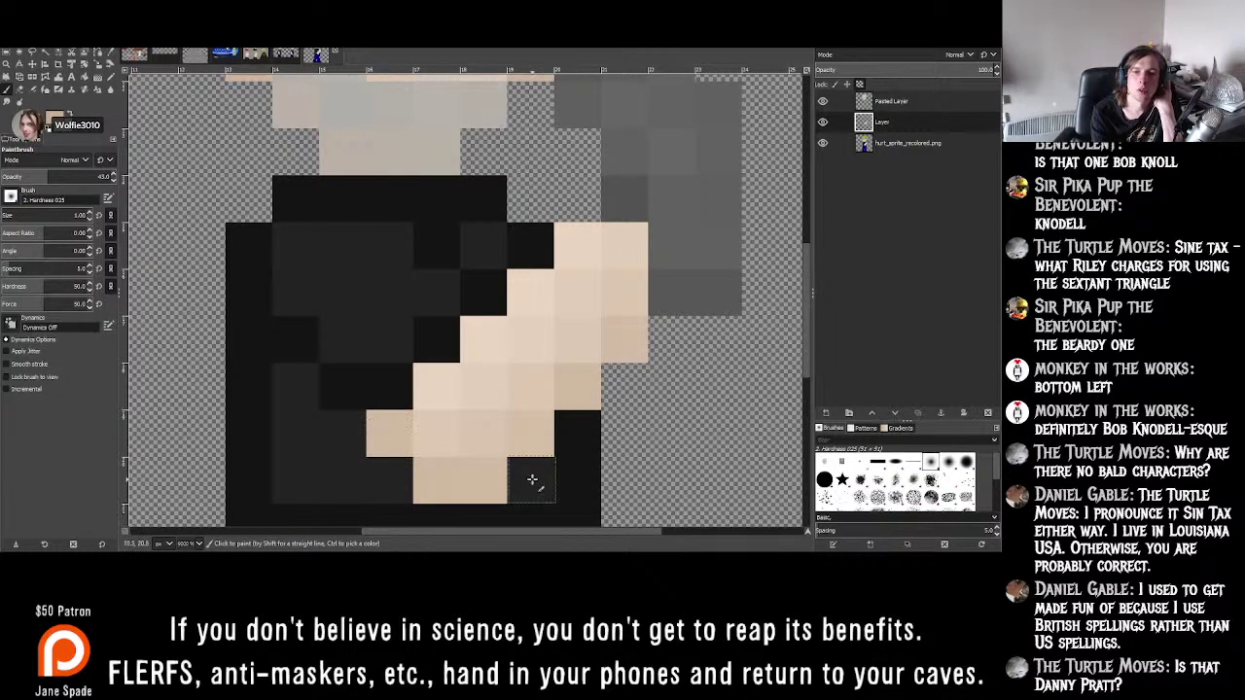
left_click(288, 52)
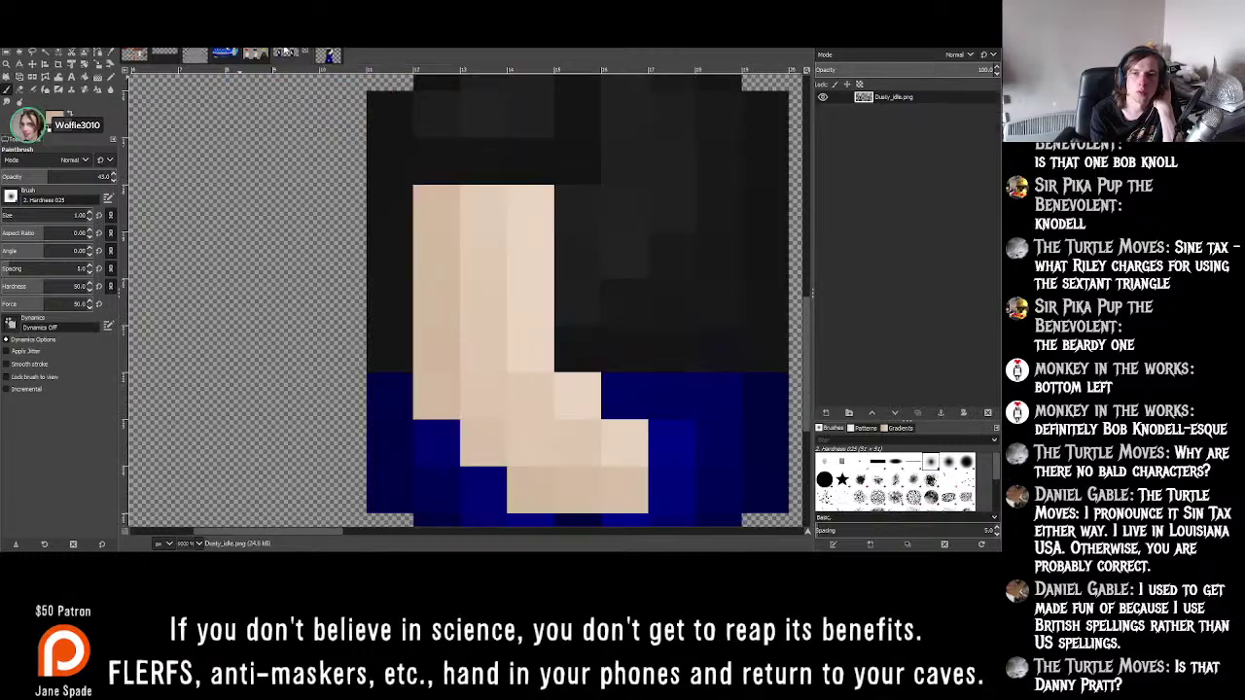
left_click(322, 54)
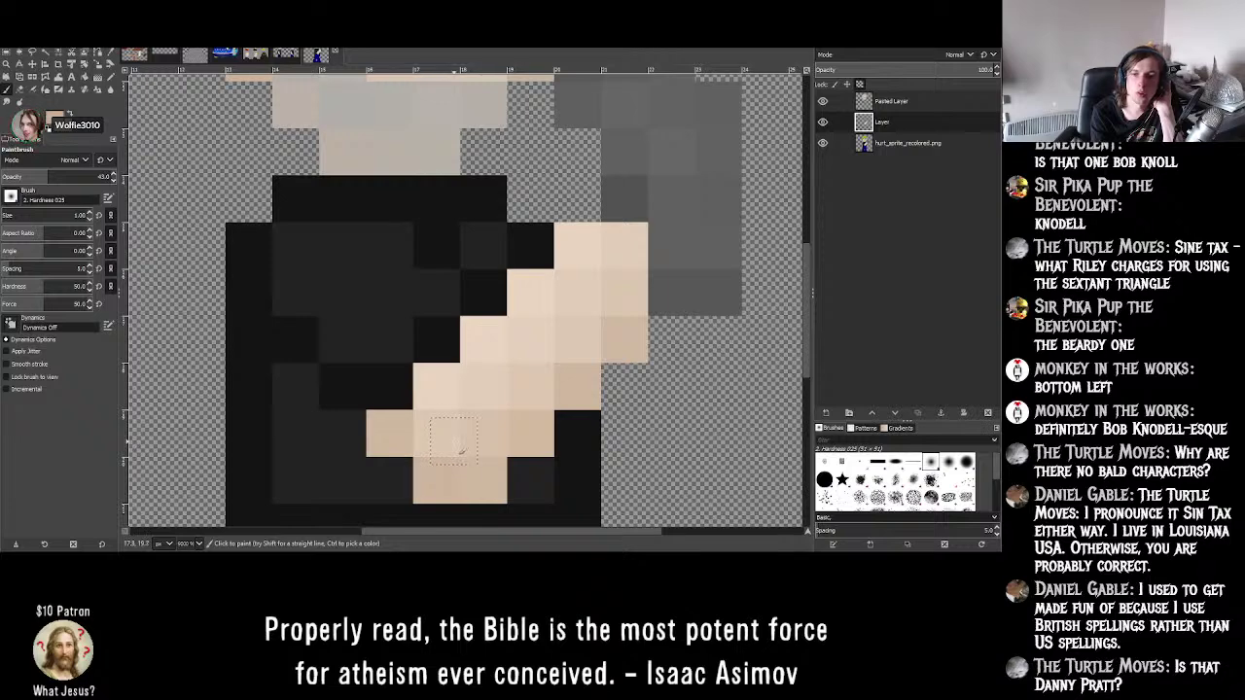
left_click(288, 51)
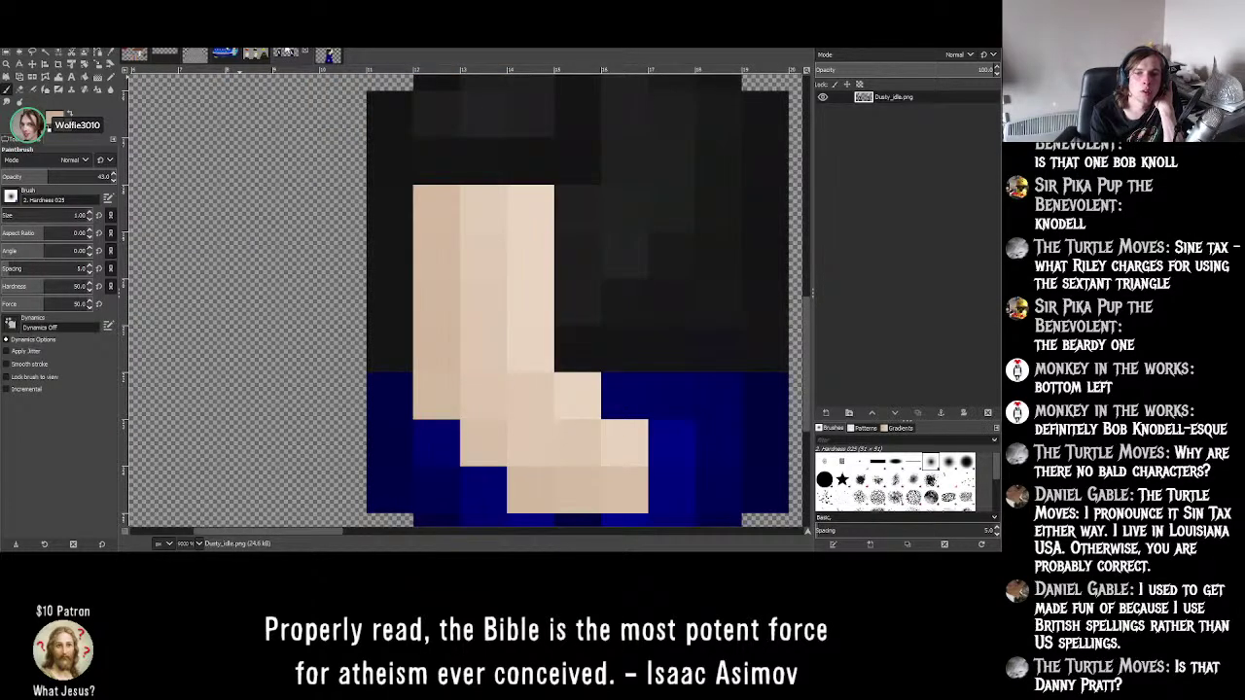
left_click(331, 53)
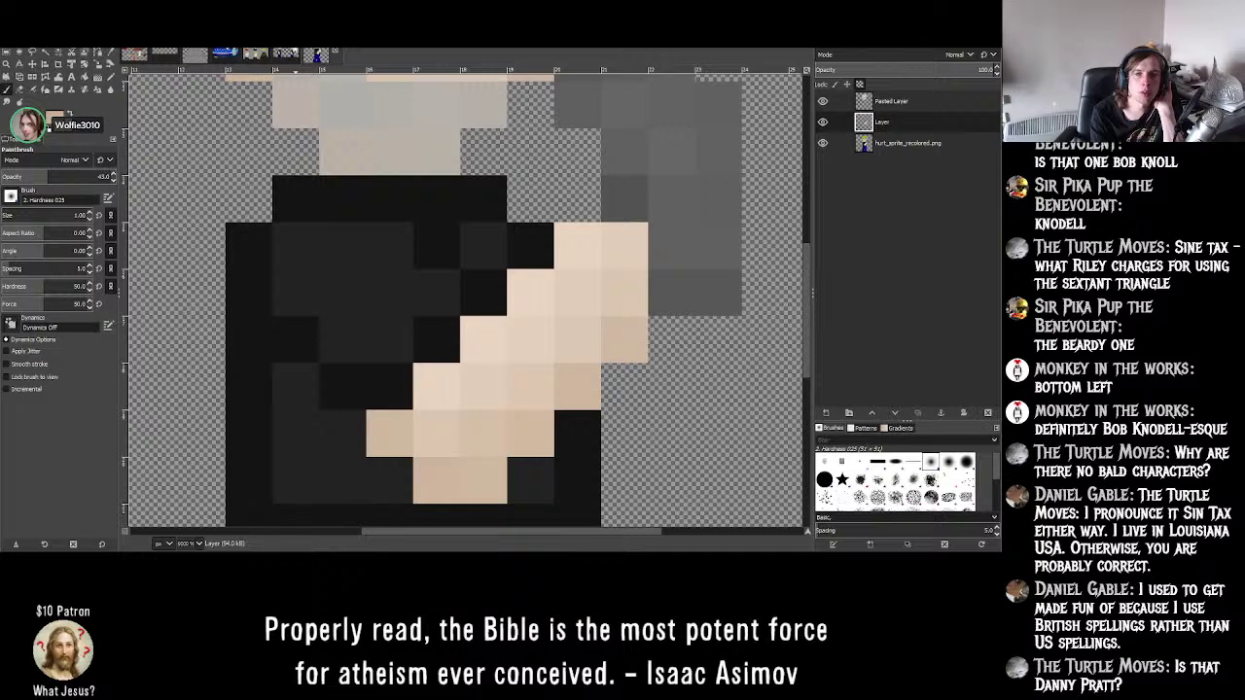
left_click(290, 52)
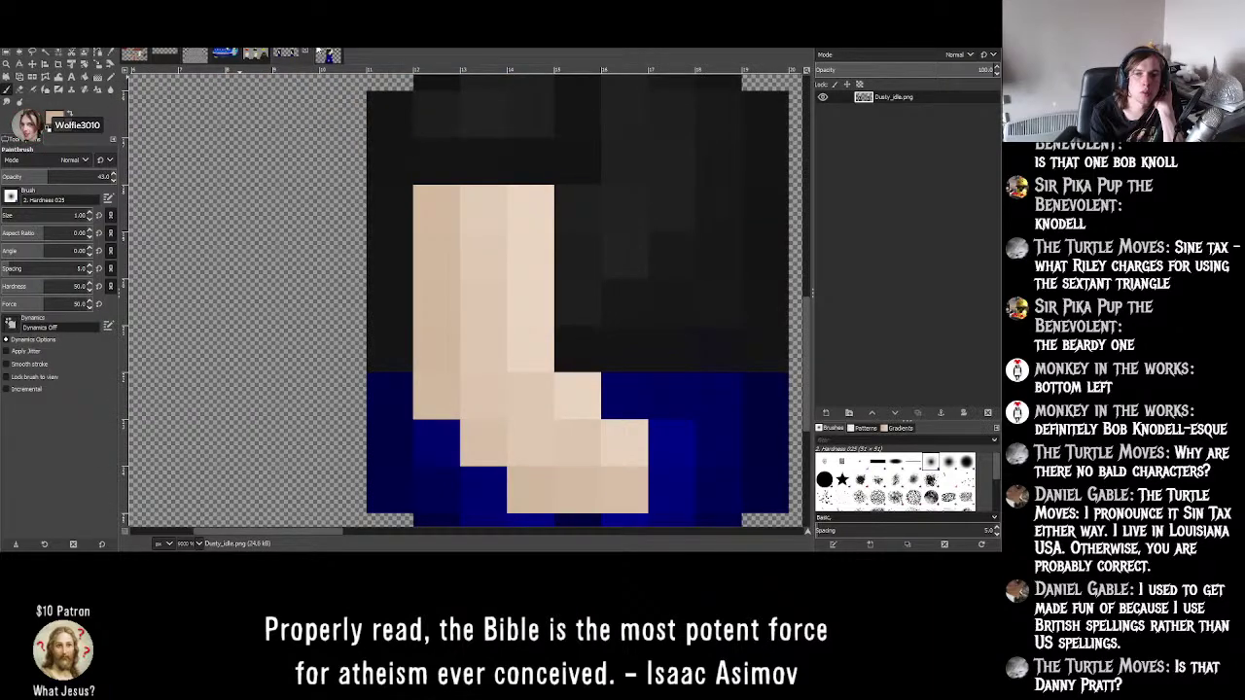
left_click(325, 52)
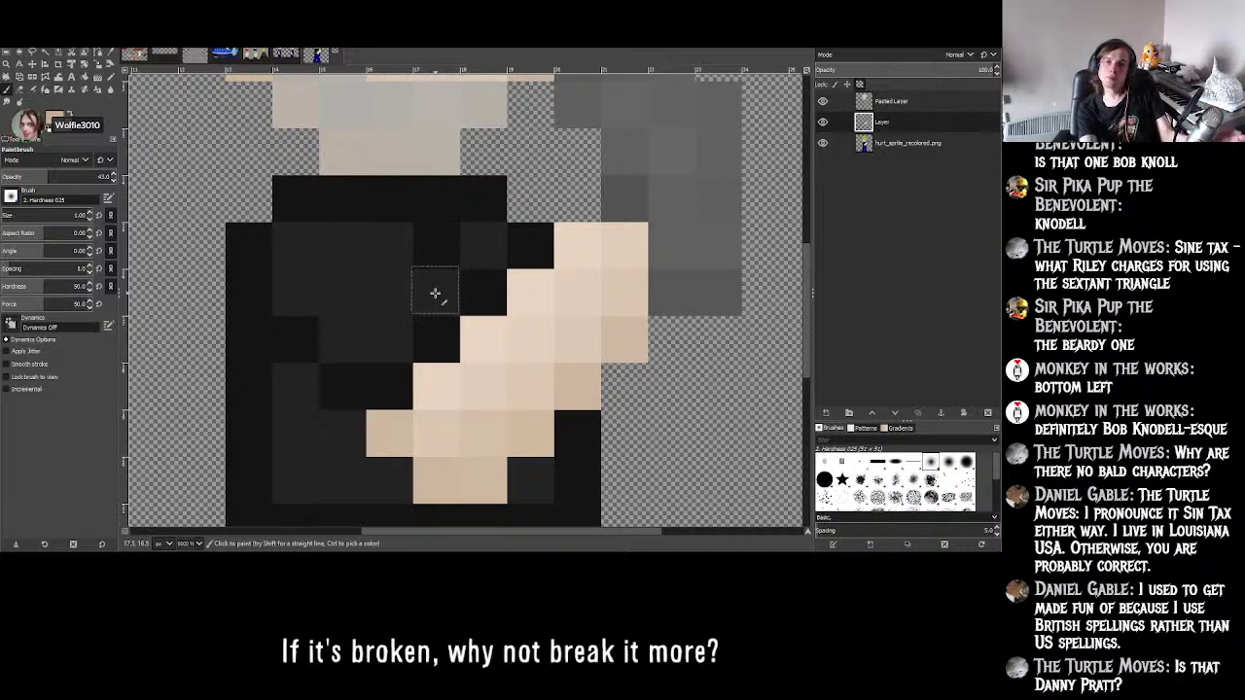
scroll(440, 297, "down", 5, "ctrl")
scroll(440, 296, "up", 5, "ctrl")
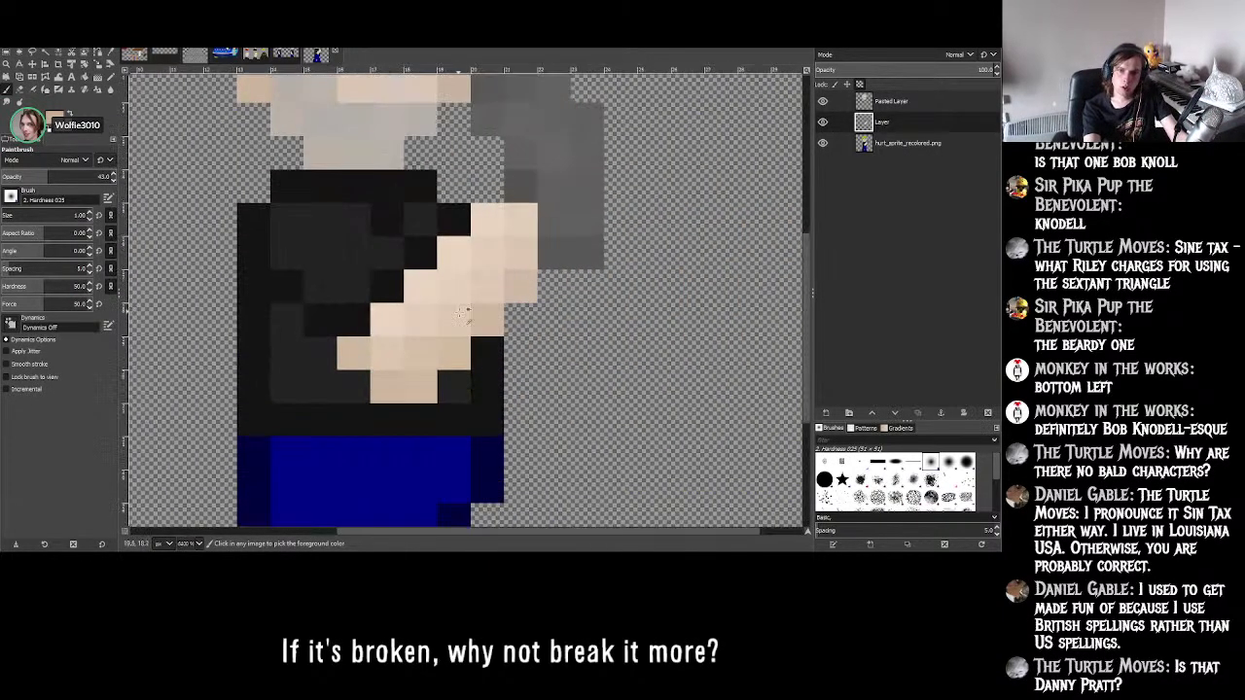
- Compare the front arm's shading on the hurt sprite with the arm on Dusty's idle sprite
left_click(284, 55)
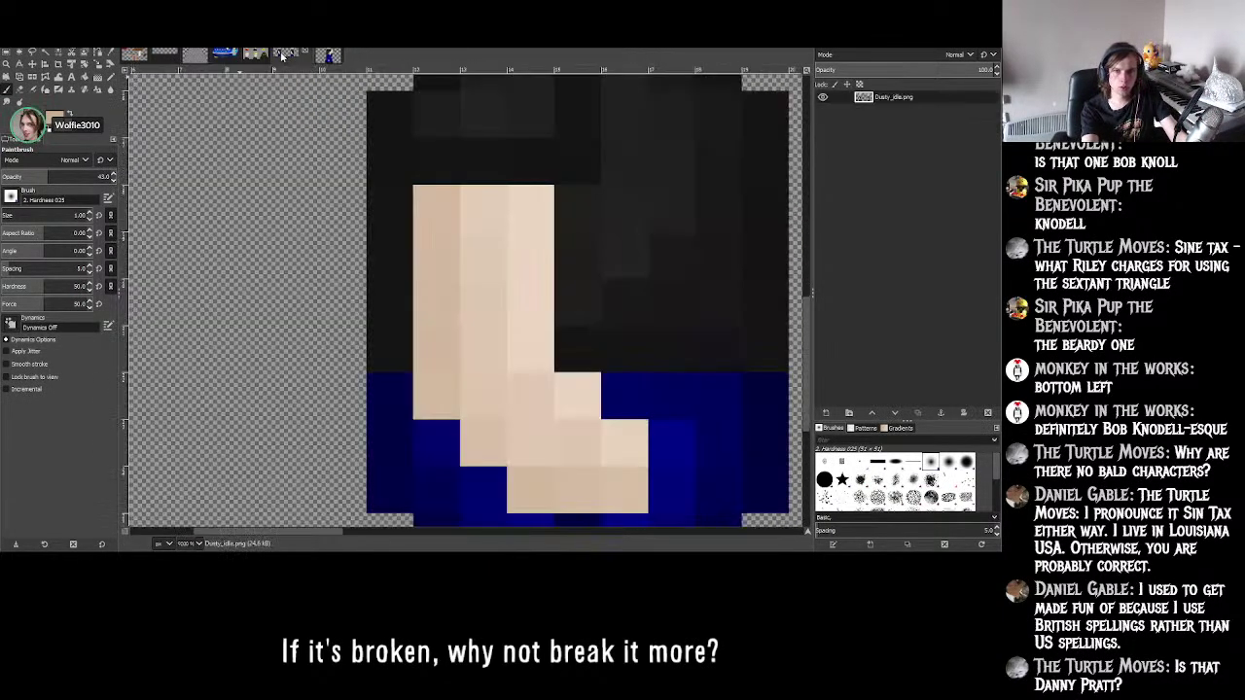
left_click(325, 54)
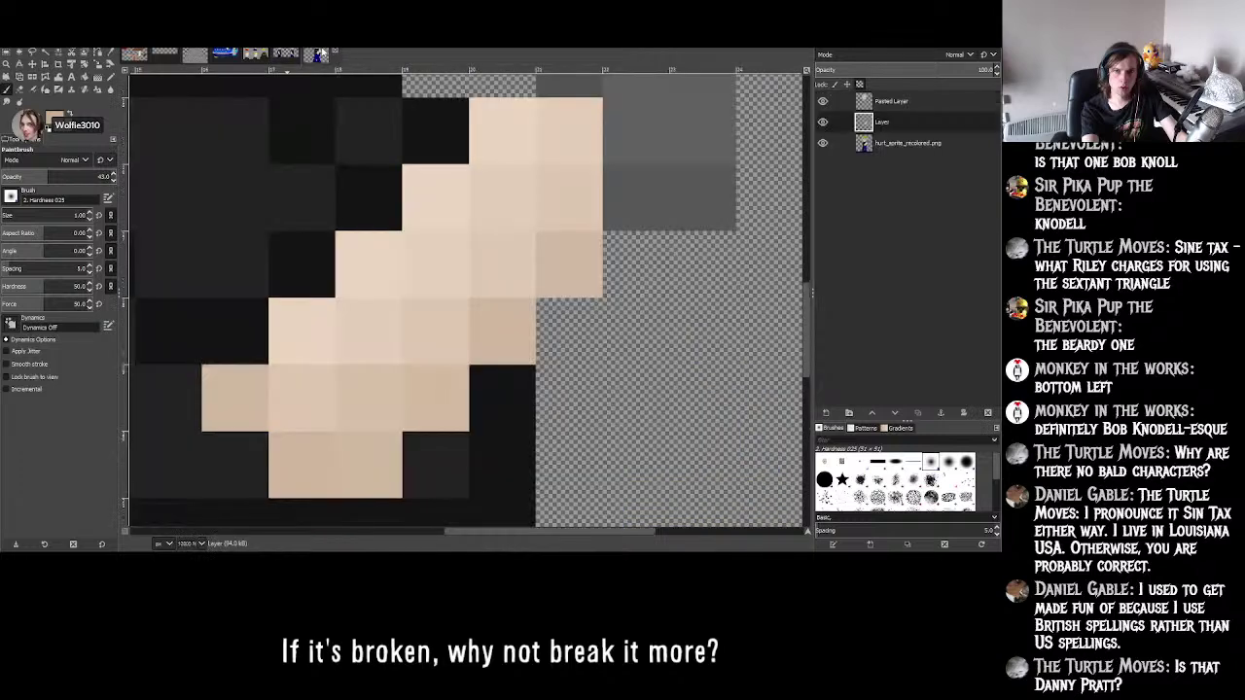
left_click(284, 54)
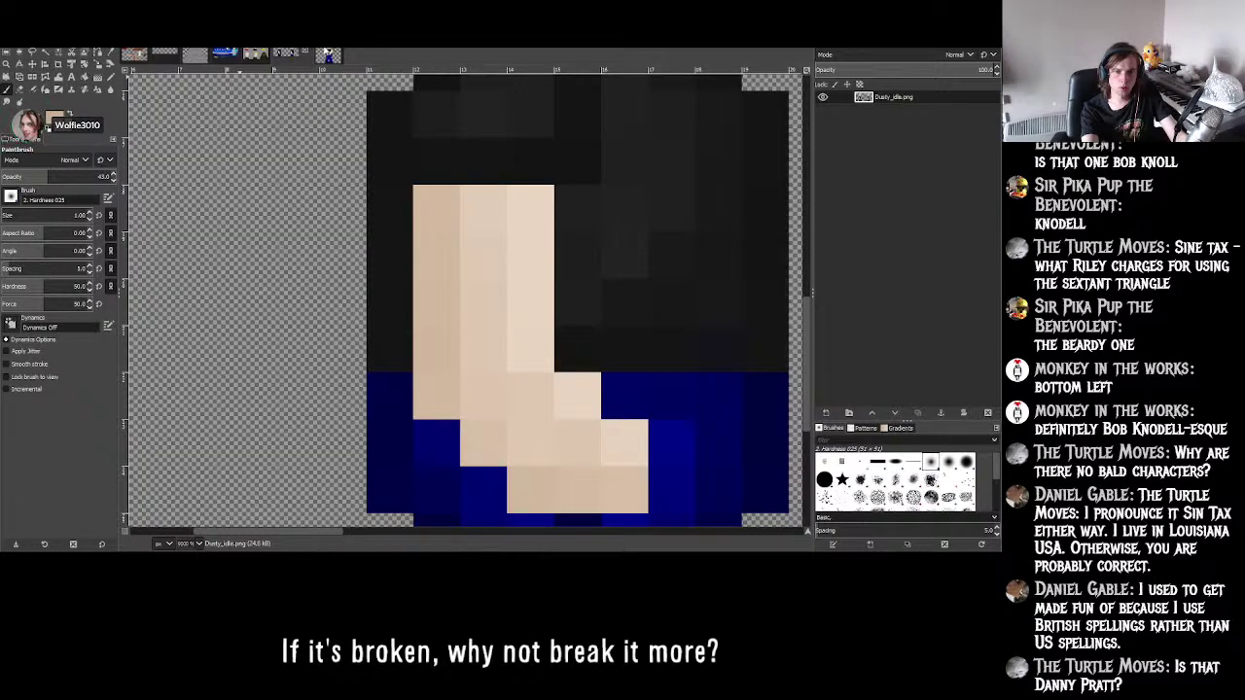
left_click(325, 54)
scroll(481, 233, "down", 3, "ctrl")
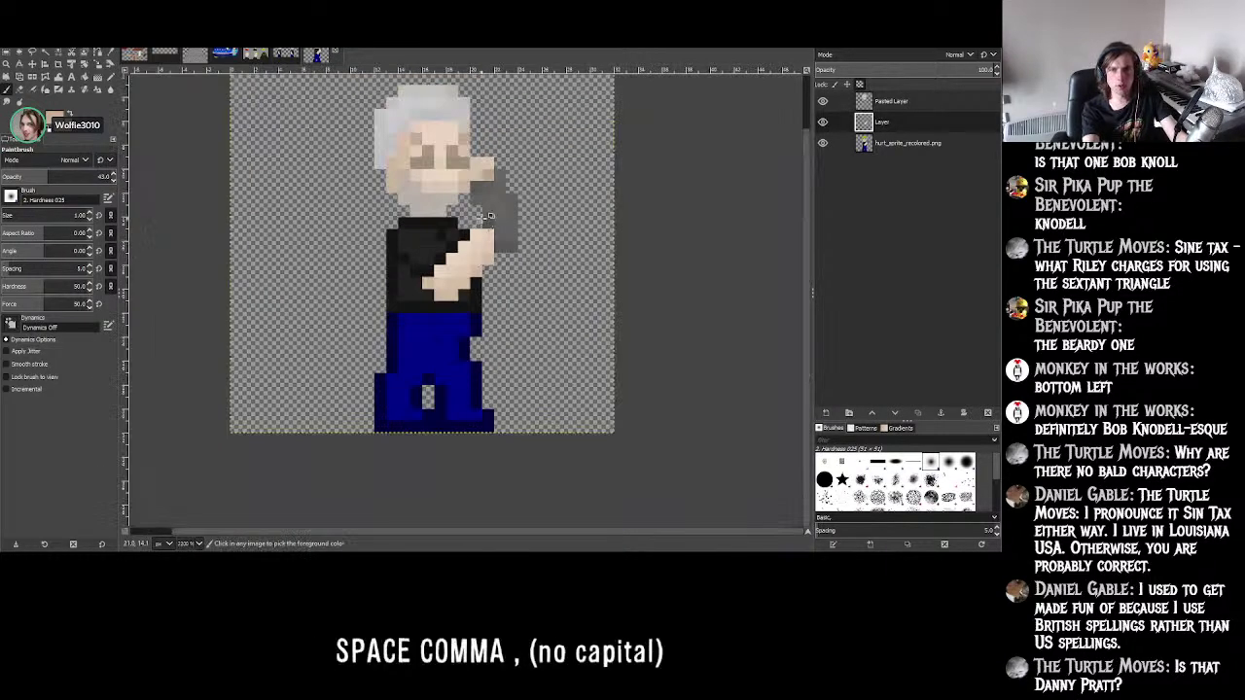
- Create a new transparent 32 × 32 px layer above the front arm's layer for the raised arm
scroll(489, 216, "up", 2, "ctrl")
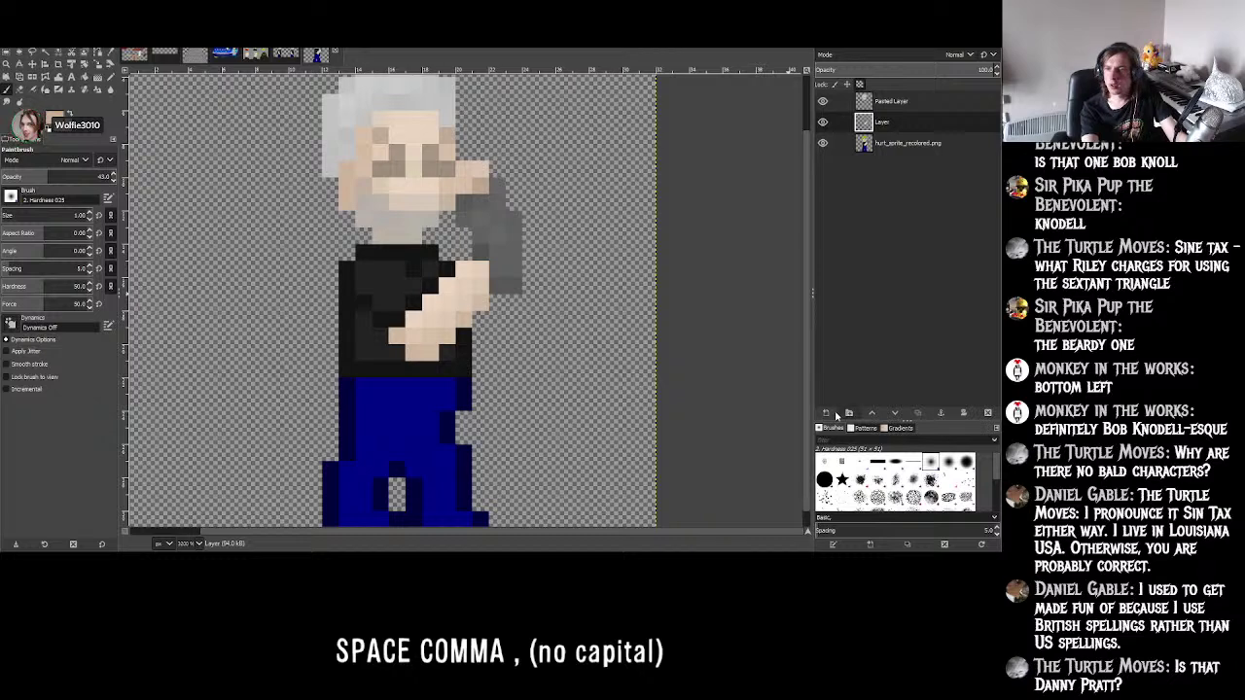
left_click(828, 413)
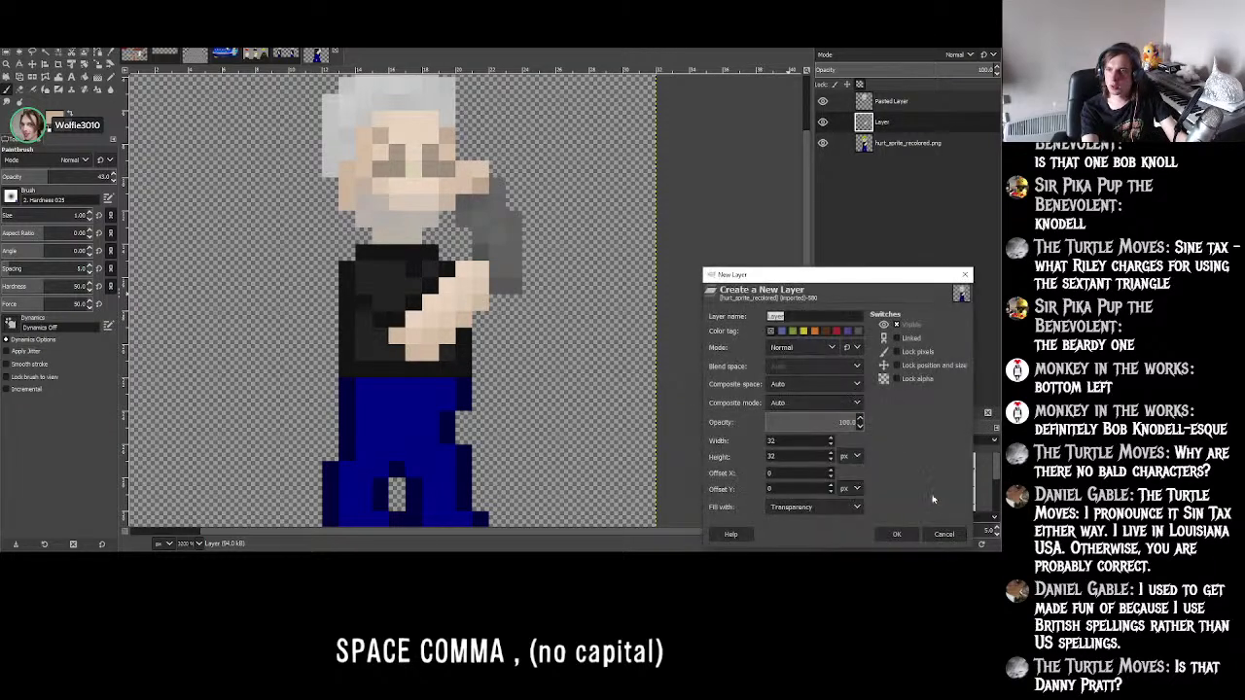
left_click(897, 535)
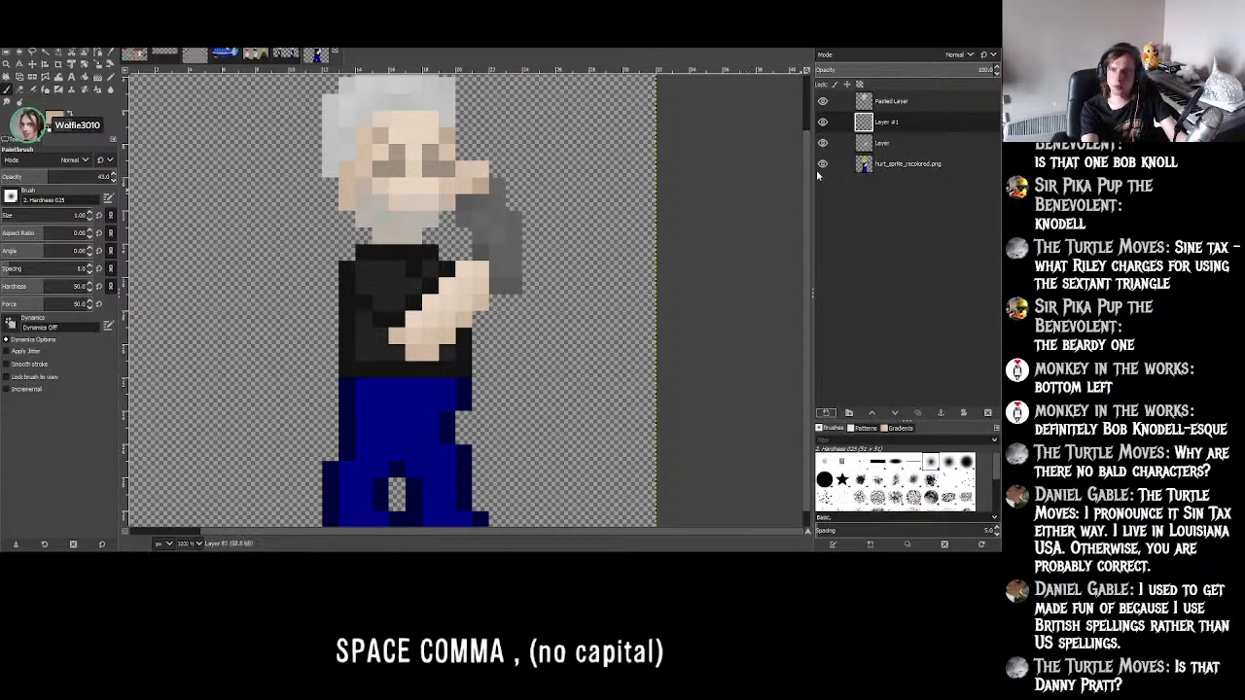
scroll(486, 204, "up", 3, "ctrl")
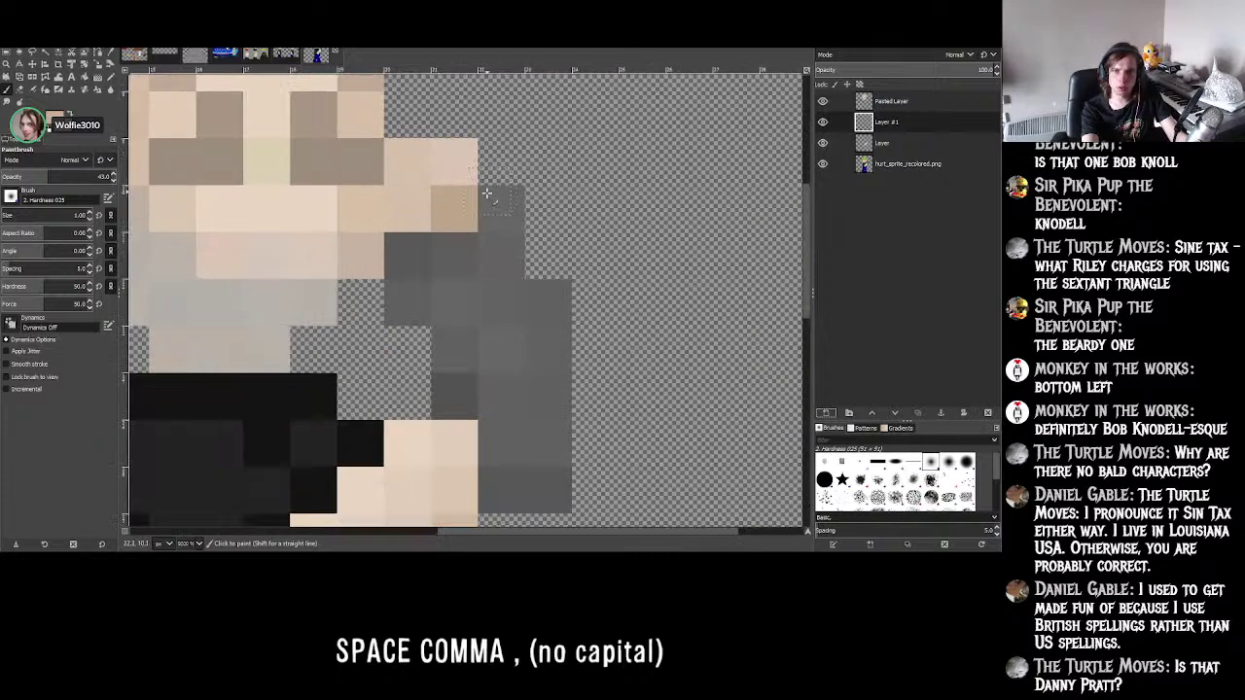
scroll(477, 212, "down", 1, "ctrl")
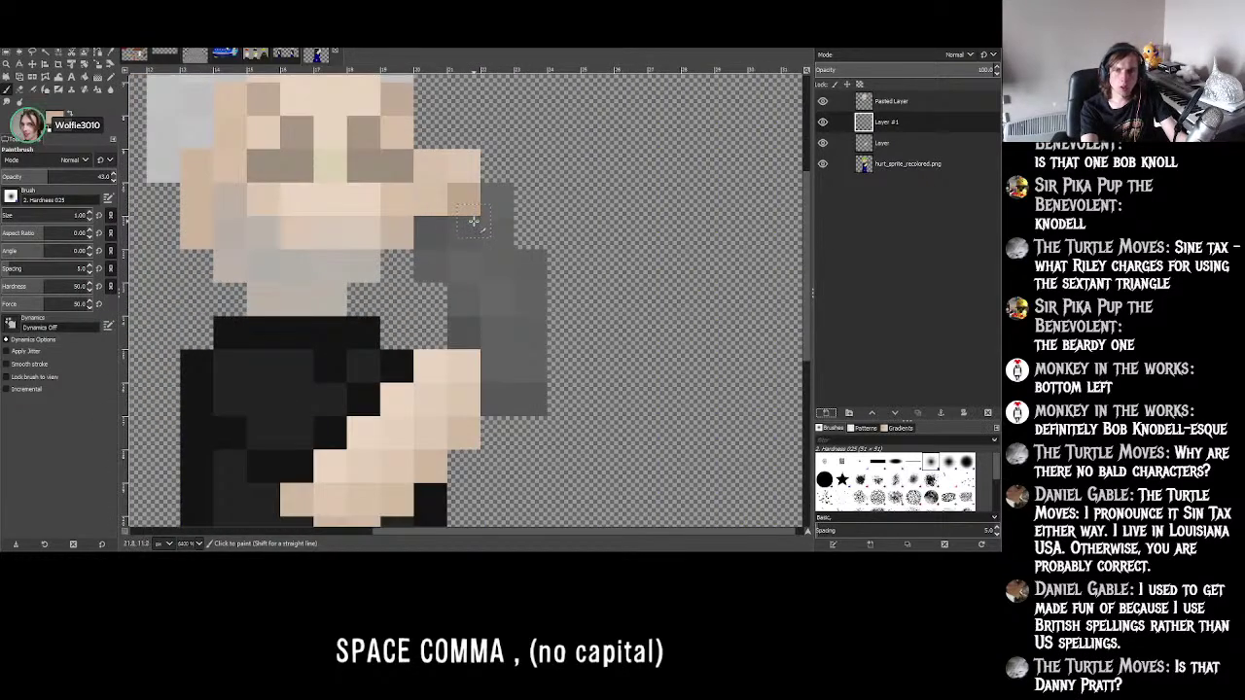
- Pencil the raised arm's hand and forearm in light skin tone over the grey sleeve on the new layer
double_click(887, 163)
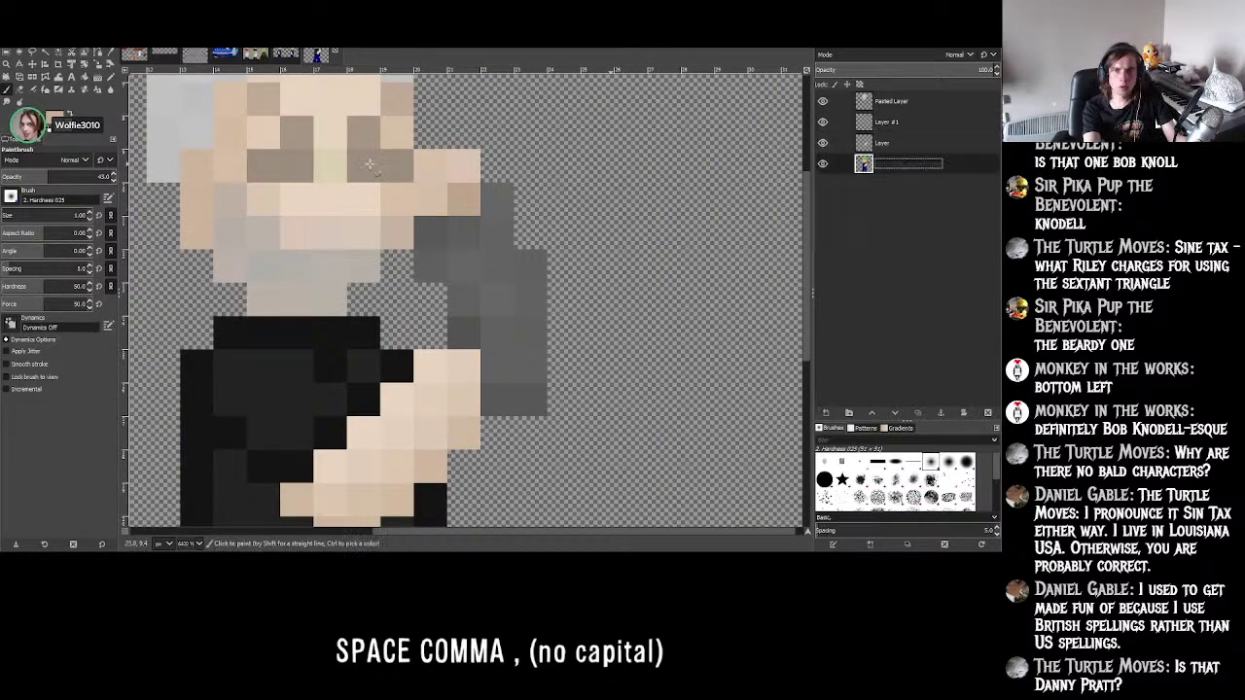
double_click(919, 141)
double_click(909, 122)
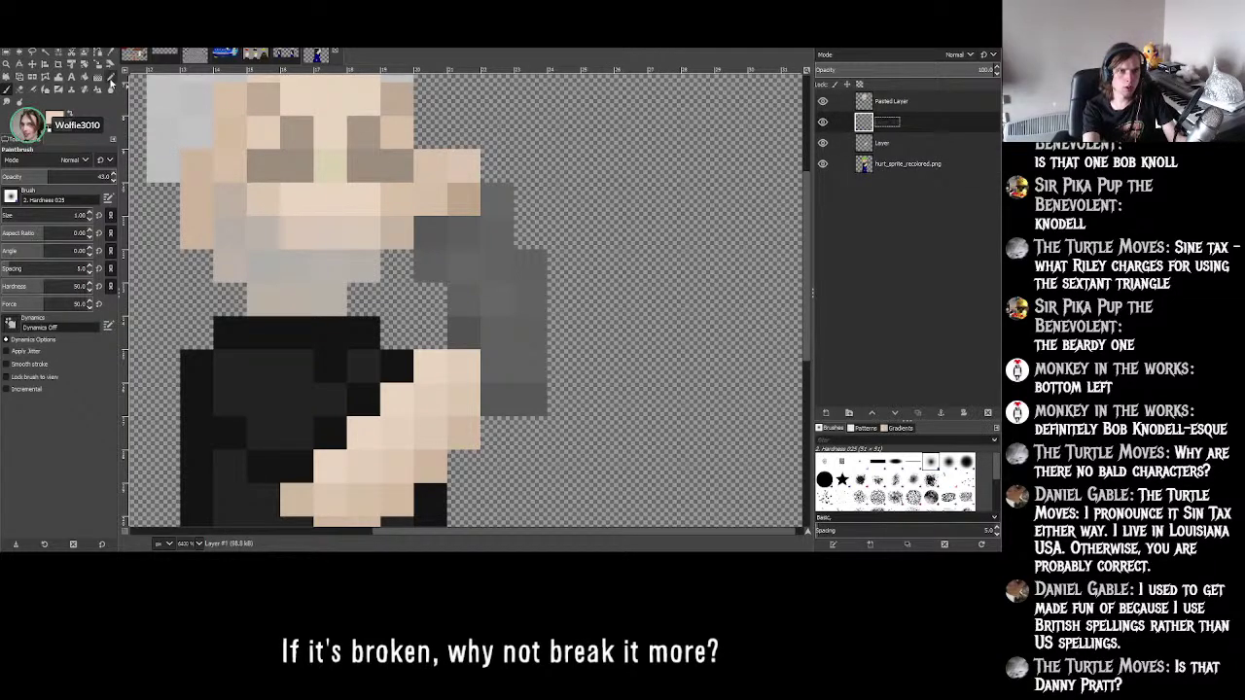
left_click(111, 77)
mouse_move(429, 175)
left_mouse_down()
mouse_move(436, 231)
mouse_move(460, 183)
mouse_move(463, 216)
mouse_move(485, 204)
mouse_move(496, 334)
left_mouse_up()
left_click_drag(464, 232, 464, 333)
mouse_move(431, 265)
left_mouse_down()
mouse_move(531, 268)
mouse_move(526, 338)
mouse_move(497, 366)
left_mouse_up()
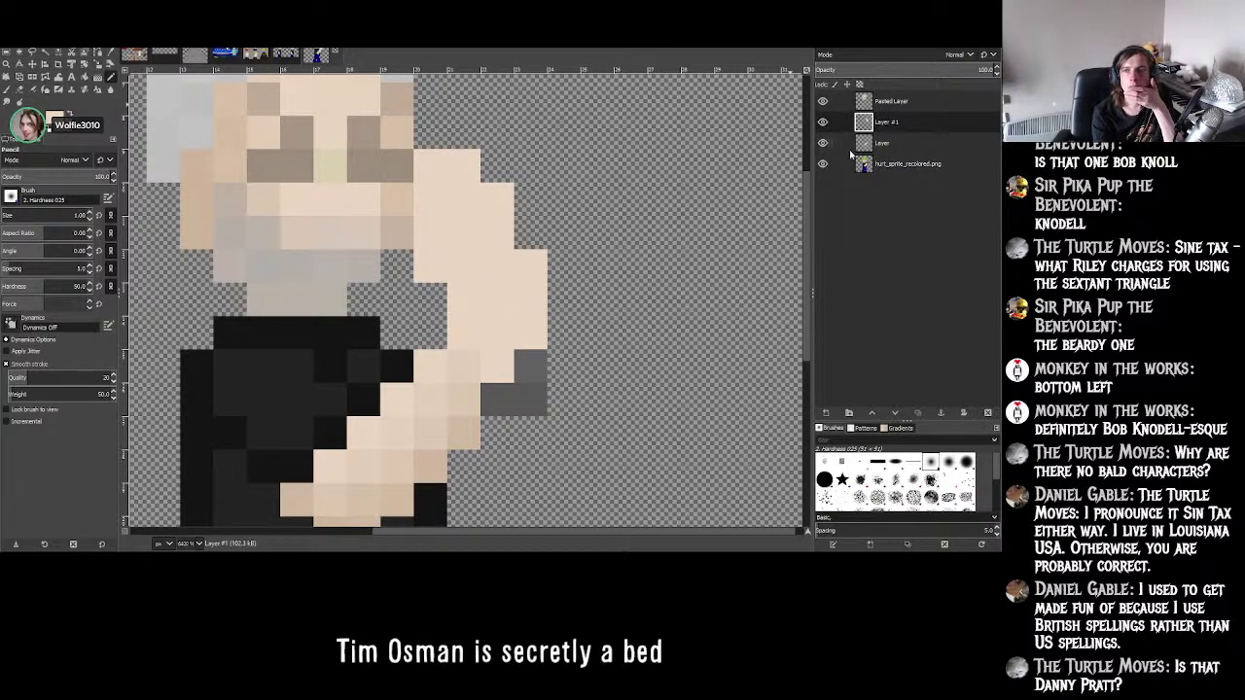
- Pencil the shirt's shoulder in black out to the raised arm on the base layer, and add a black pixel beside the front arm's elbow
double_click(908, 164)
left_click(103, 51)
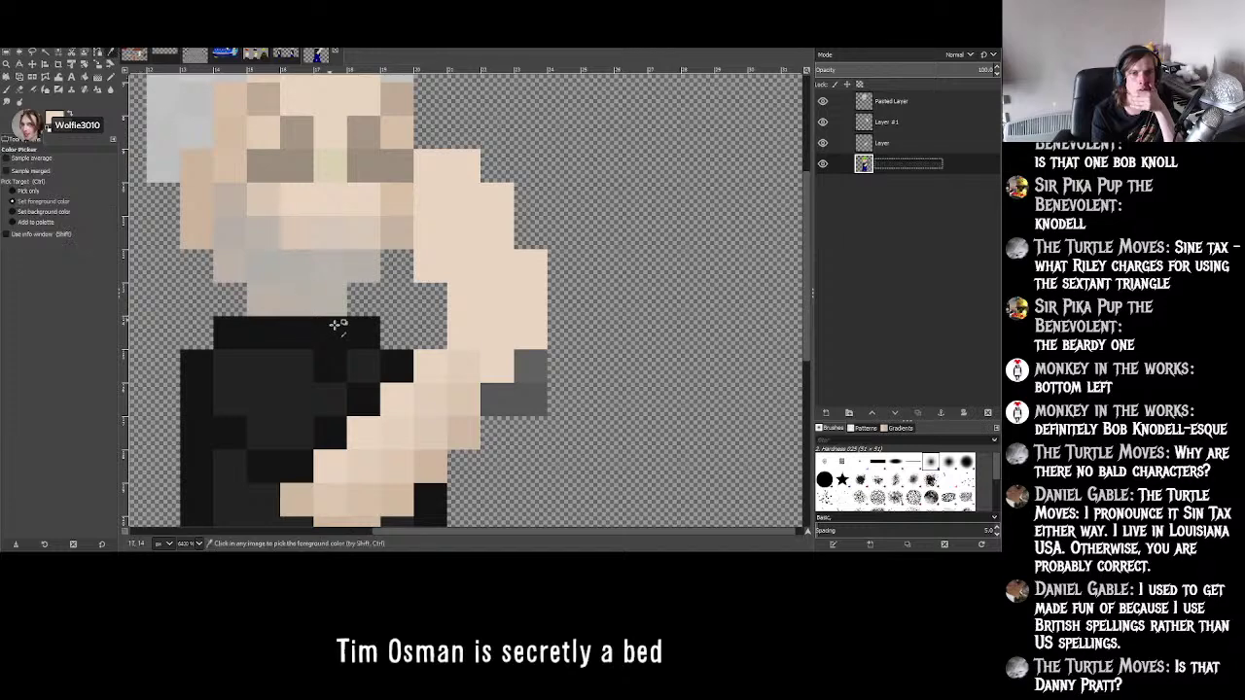
key("Escape")
key("n")
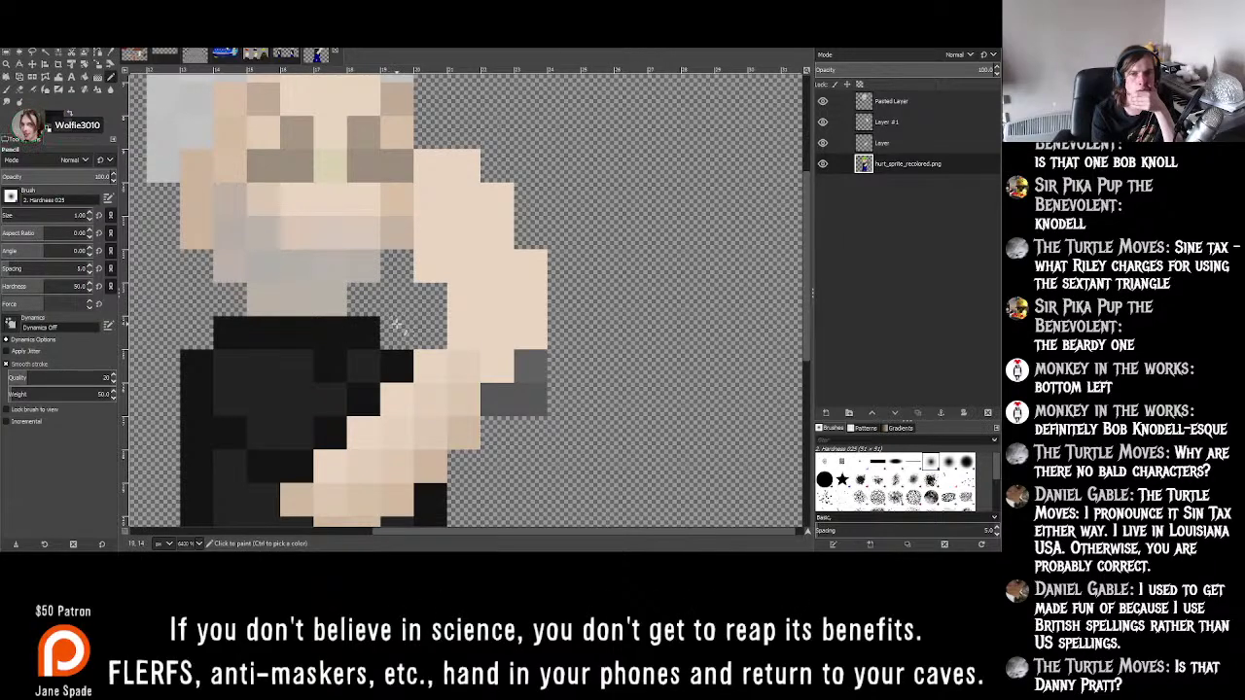
left_click_drag(403, 327, 426, 331)
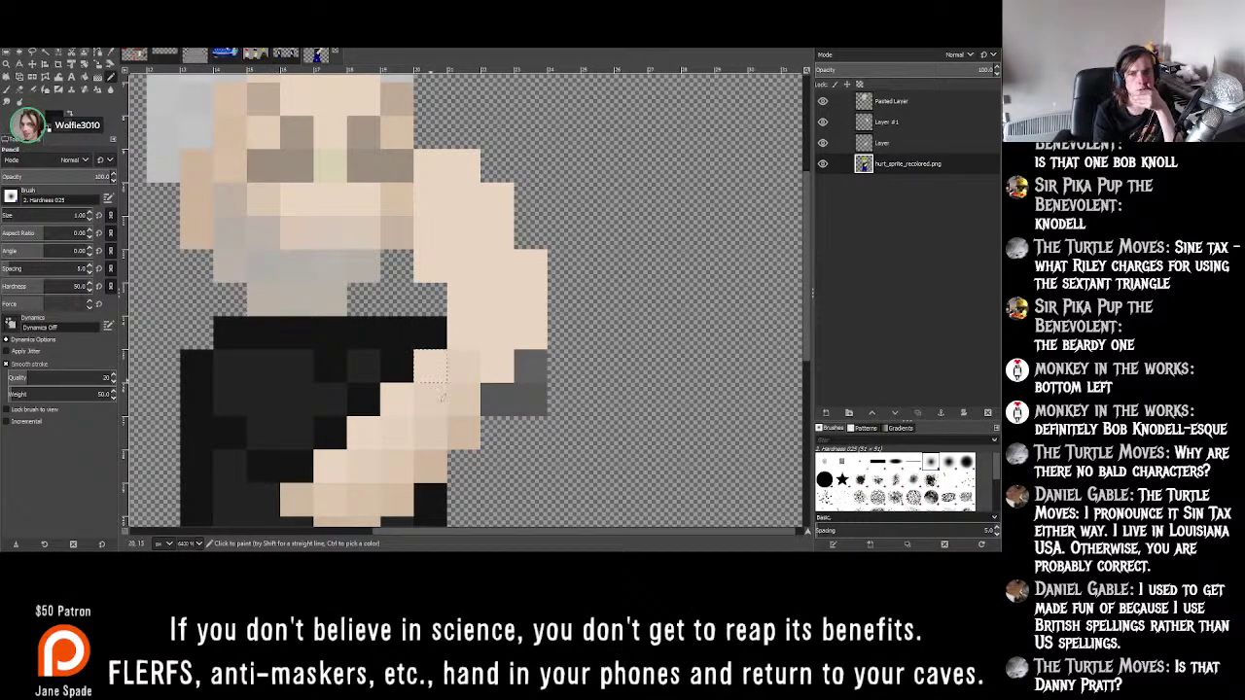
left_click(491, 447)
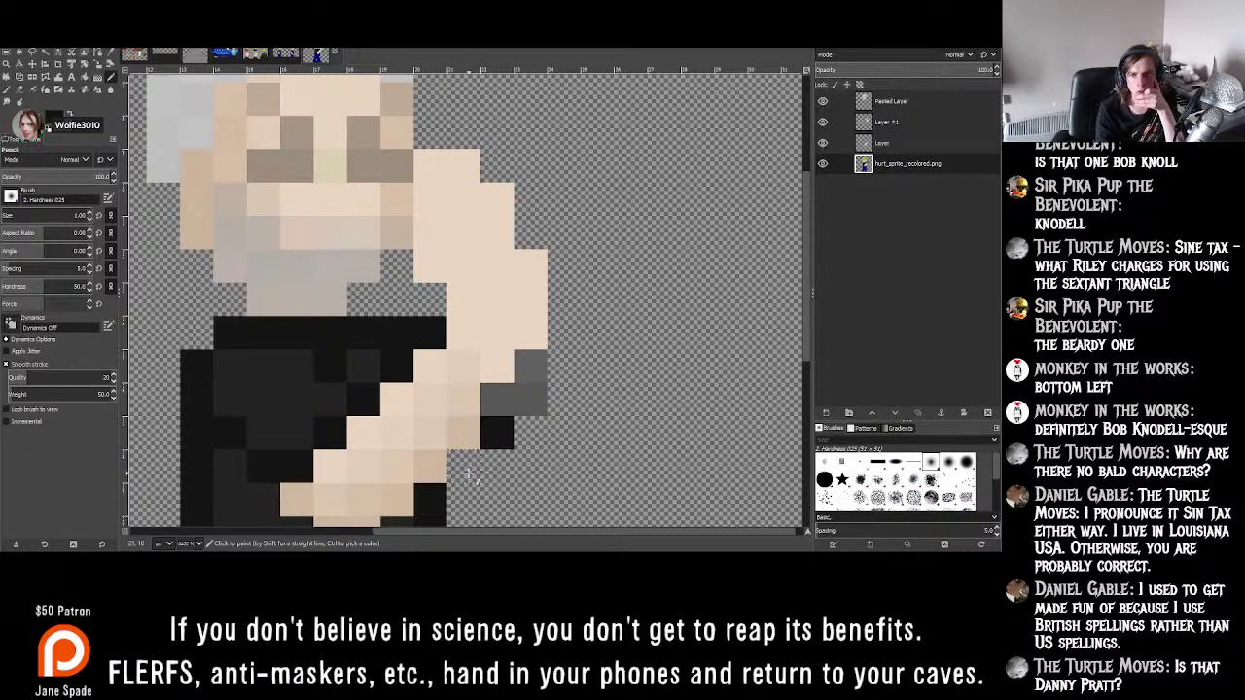
- Pencil another black sleeve pixel between the front and raised arms on the base layer, and check it by hiding and reshowing that layer
scroll(467, 474, "up", 2)
scroll(465, 473, "down", 5)
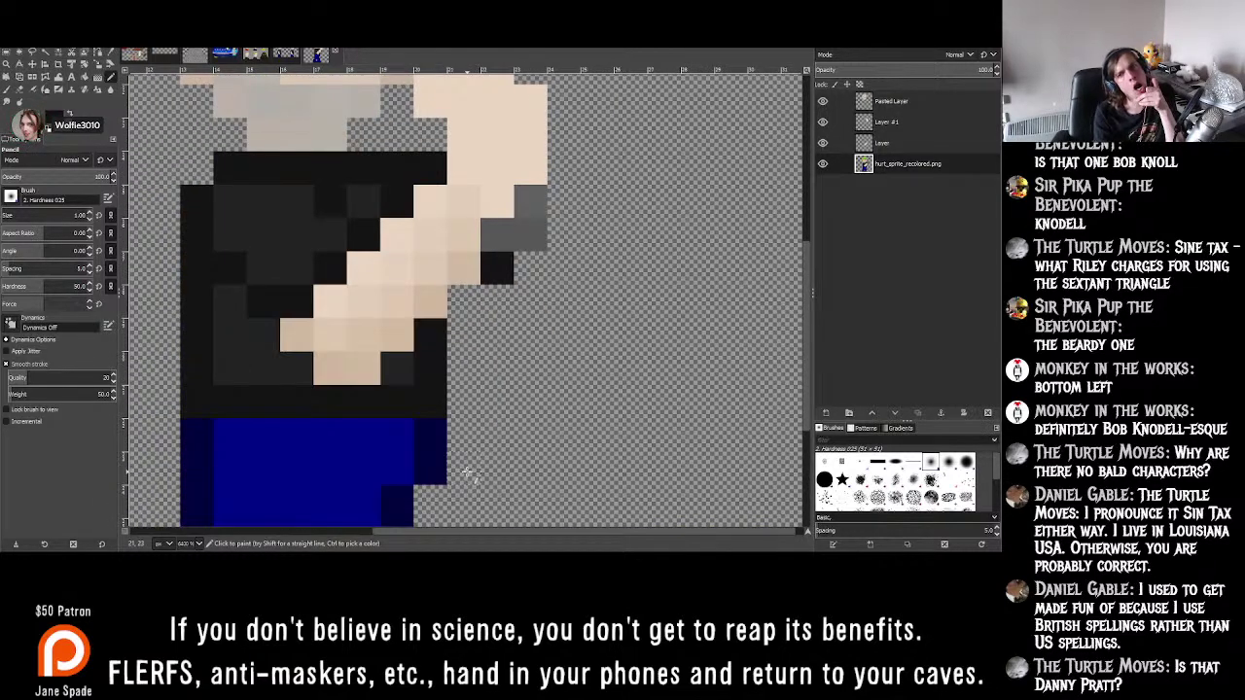
scroll(504, 355, "up", 7)
scroll(500, 347, "down", 5)
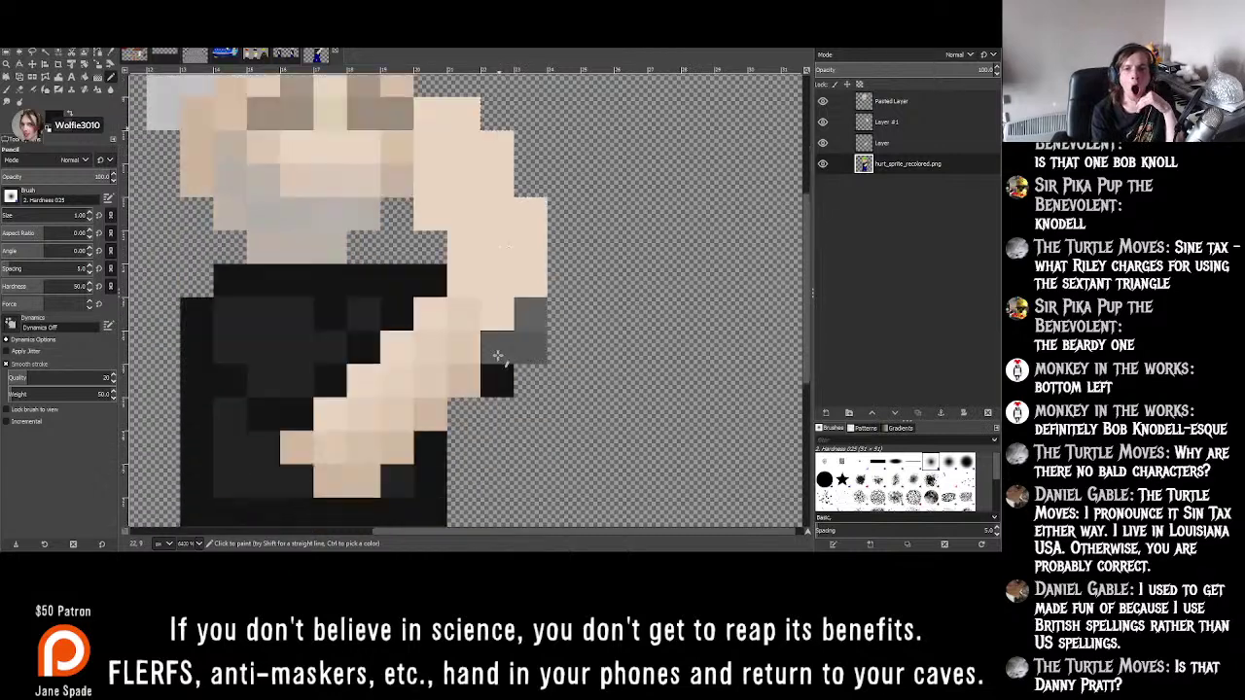
scroll(503, 368, "up", 3)
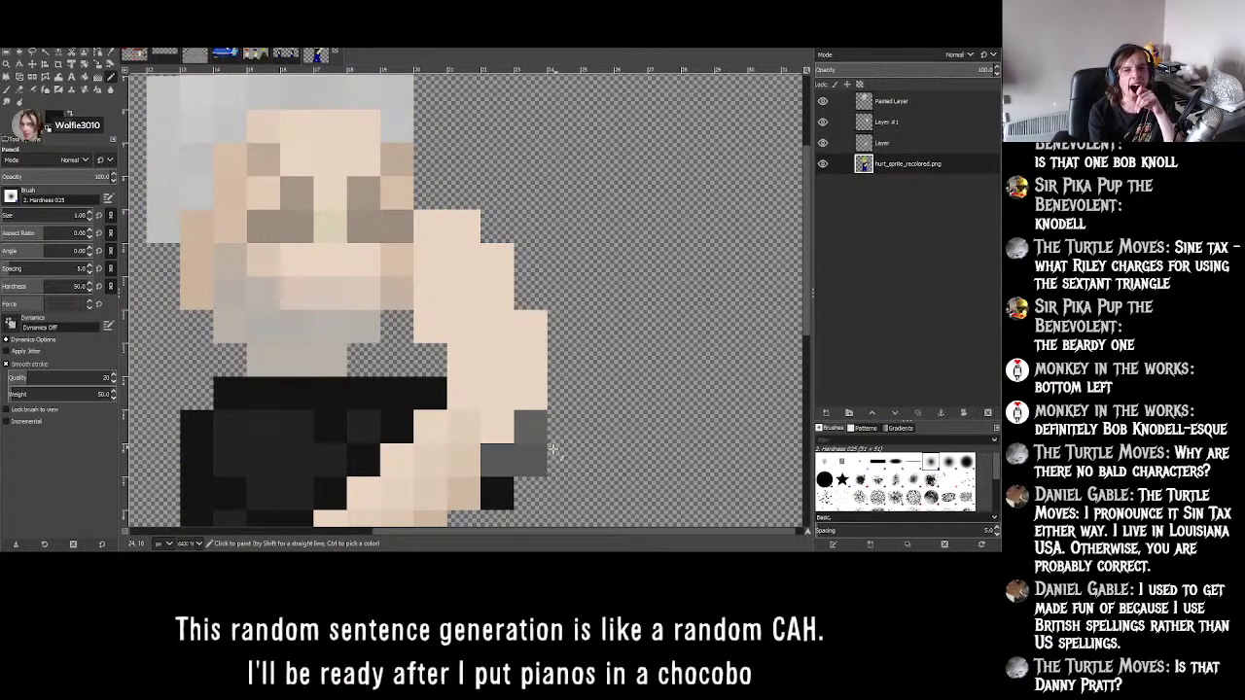
double_click(885, 140)
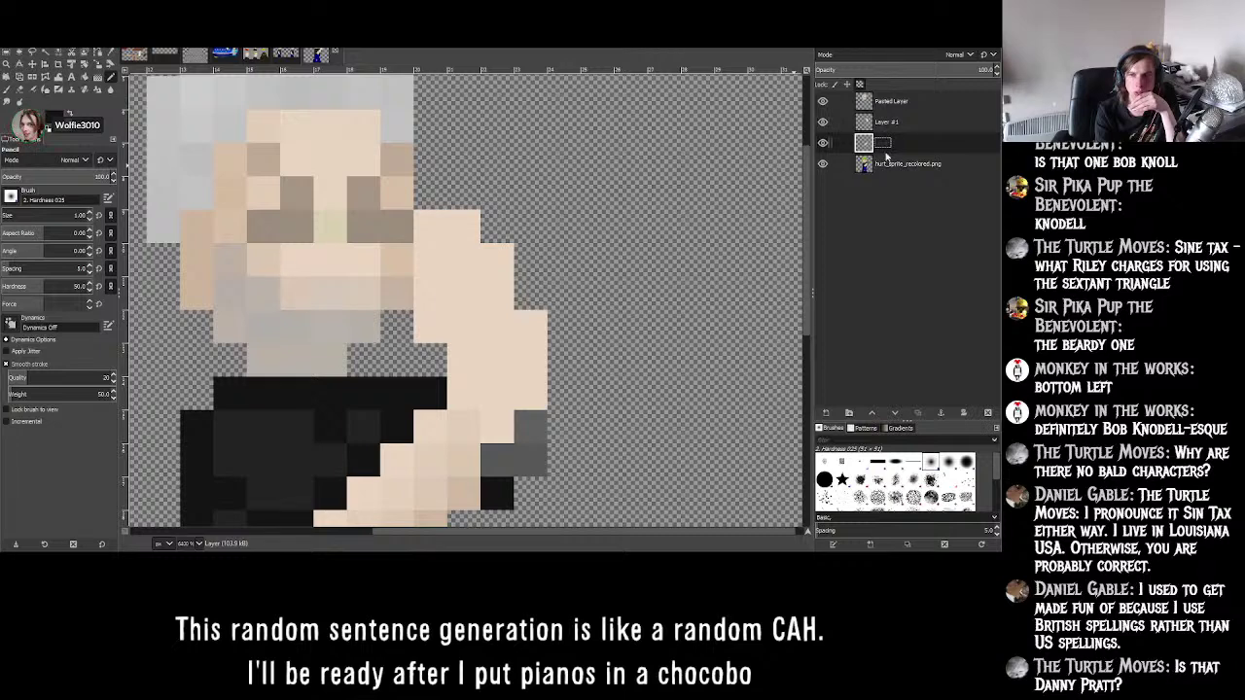
double_click(888, 163)
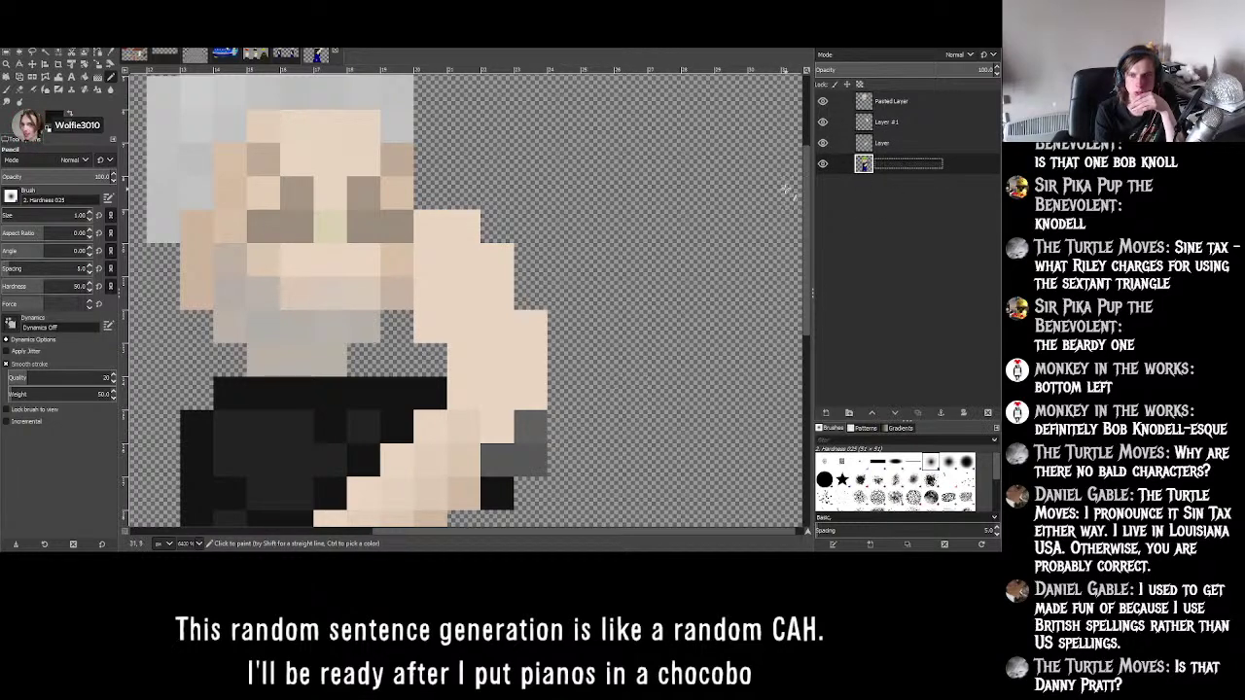
left_click(510, 453)
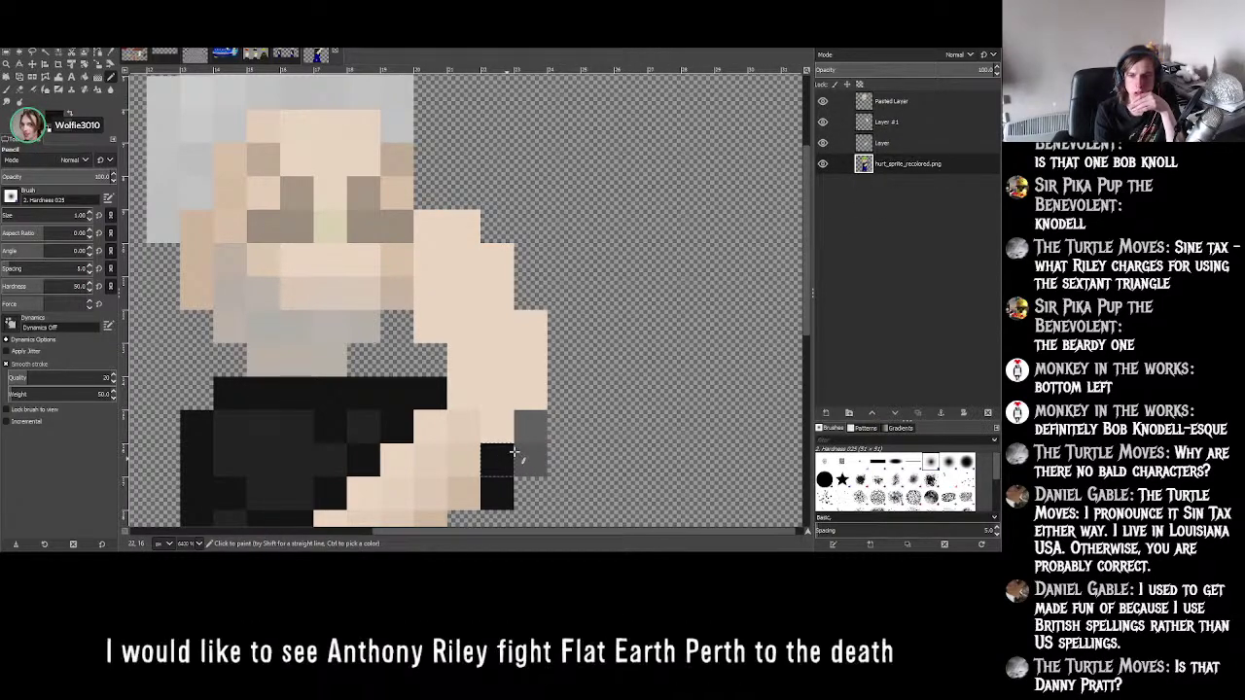
left_click(824, 163)
left_click(823, 163)
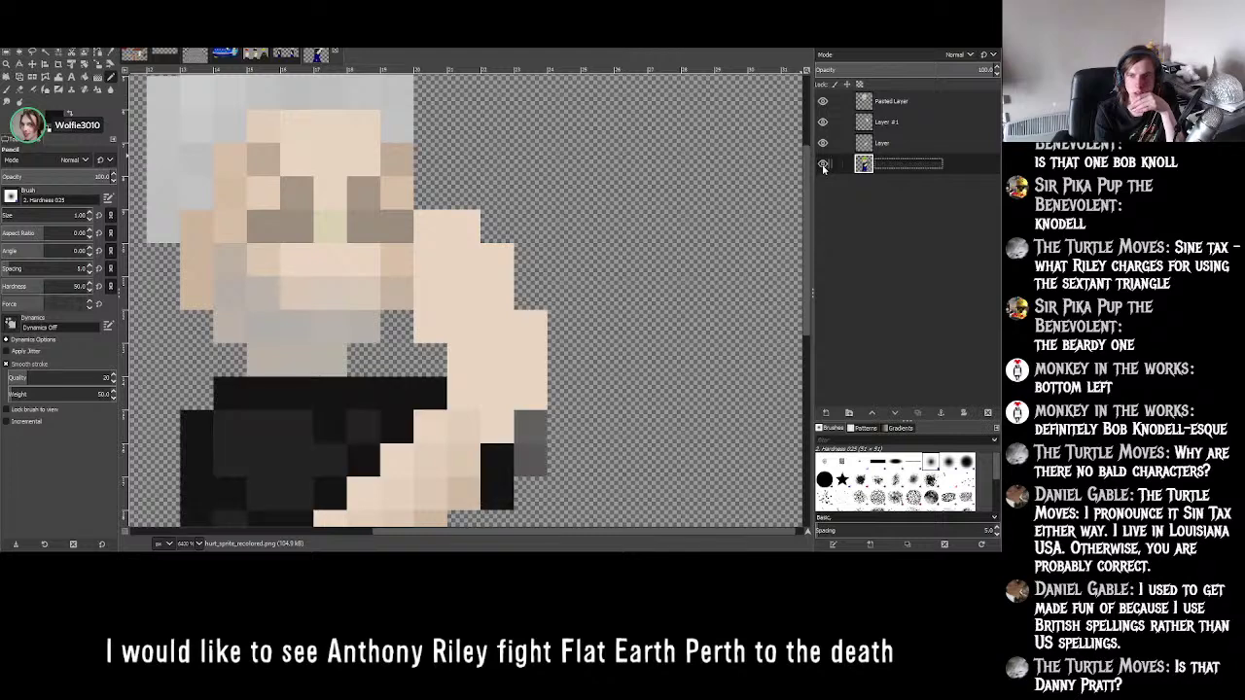
- Fill the raised arm's remaining grey elbow pixels with light skin tone on the raised arm's layer
double_click(881, 123)
left_click(823, 122)
left_click(823, 122)
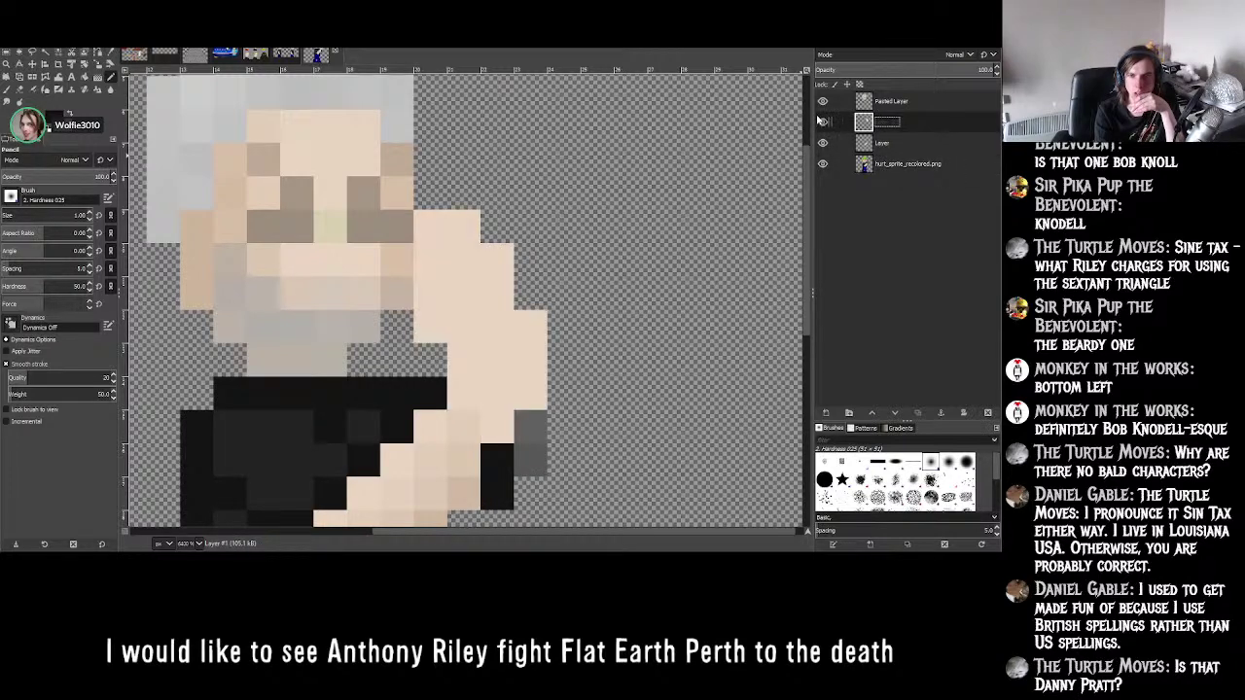
left_click(110, 64)
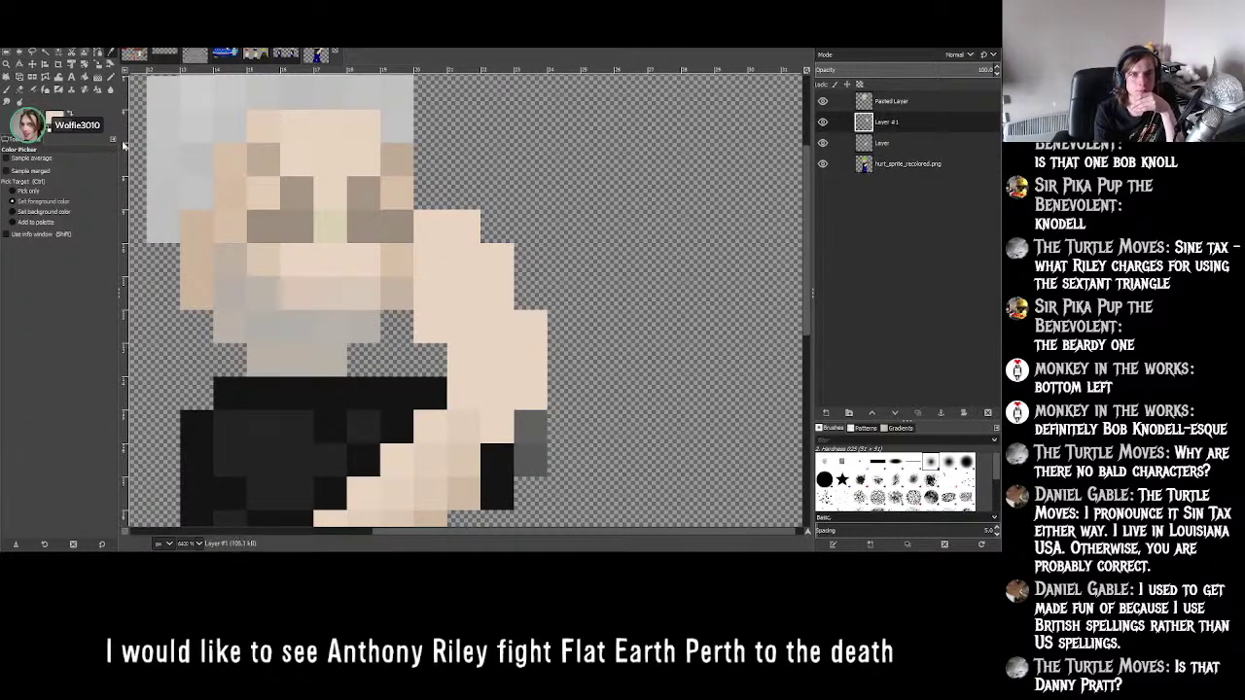
left_click(110, 76)
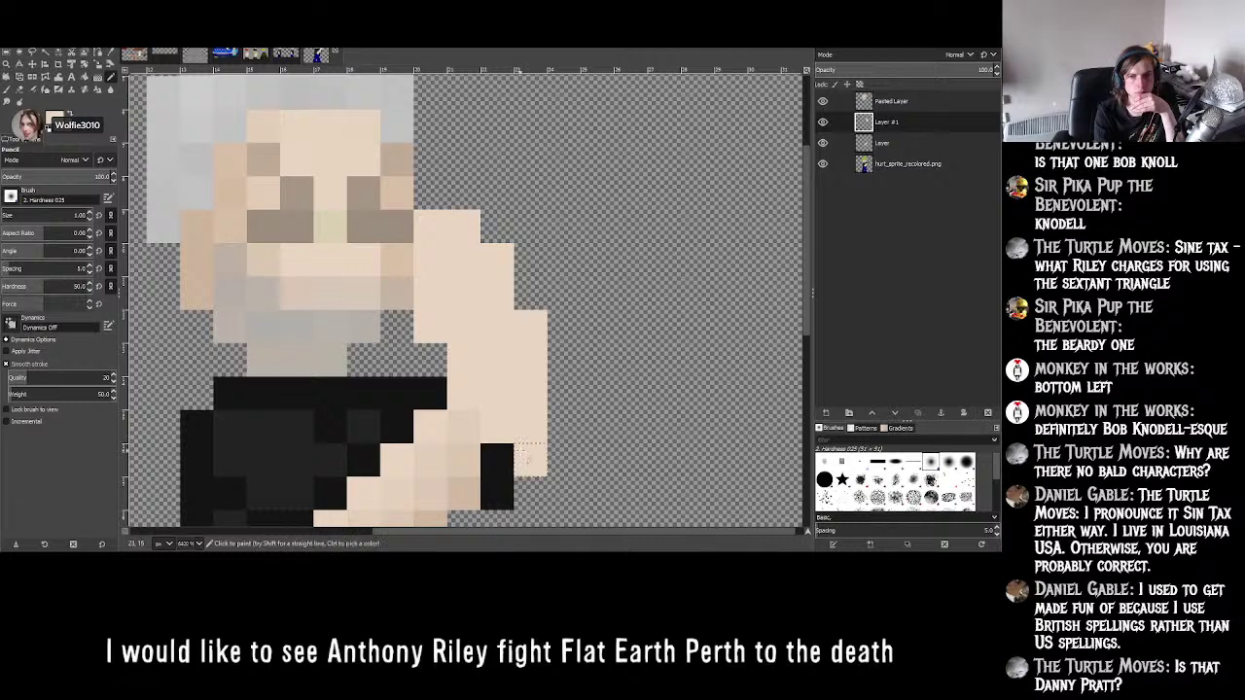
left_click(226, 384)
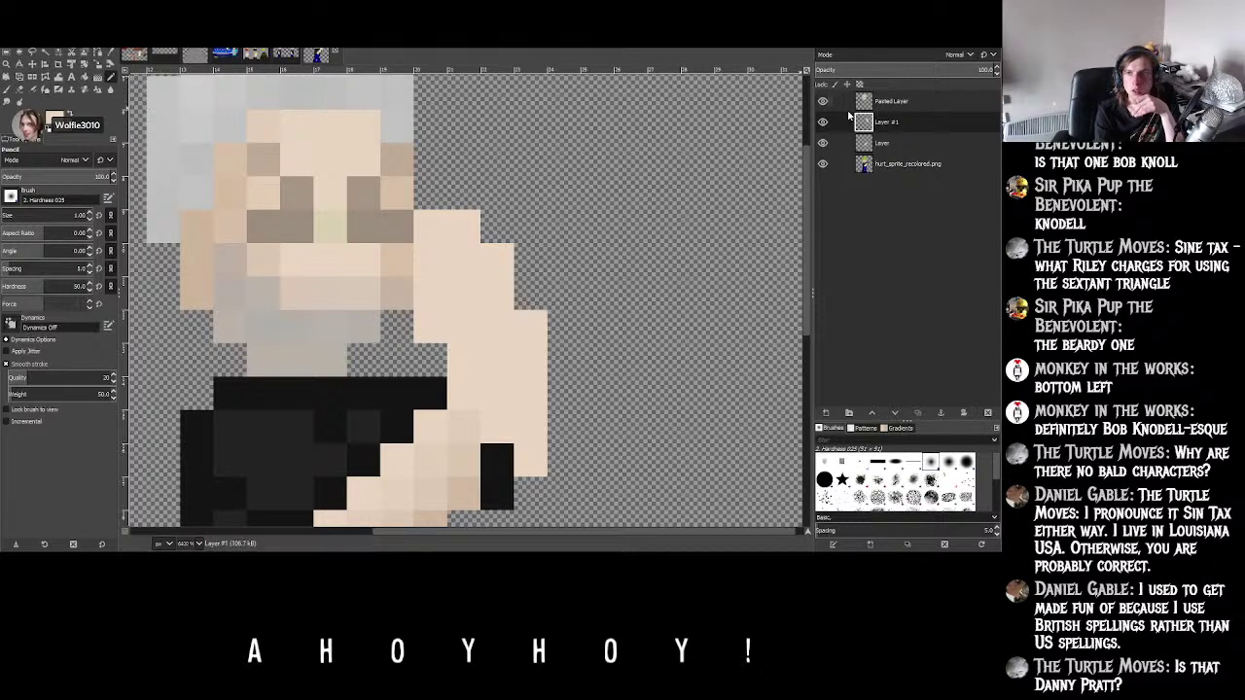
- Pick up the shirt's black and pencil the shoulder further under the raised arm on the base layer
double_click(881, 101)
double_click(881, 143)
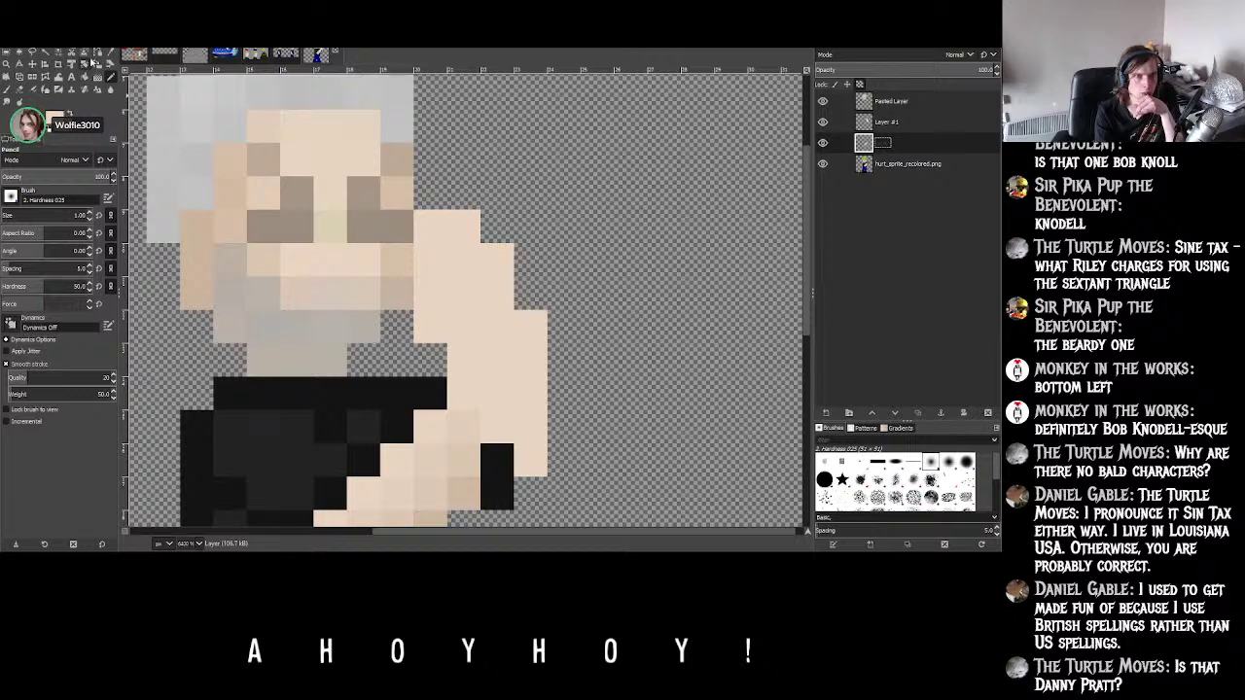
left_click(399, 389)
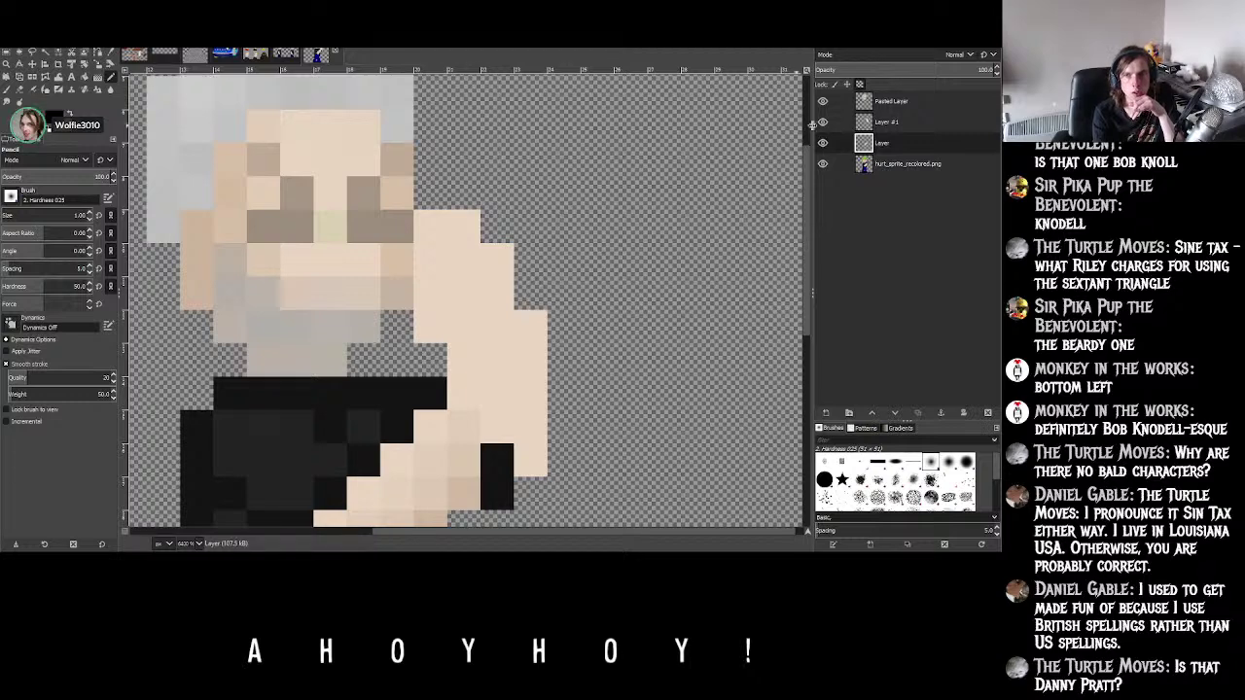
double_click(893, 165)
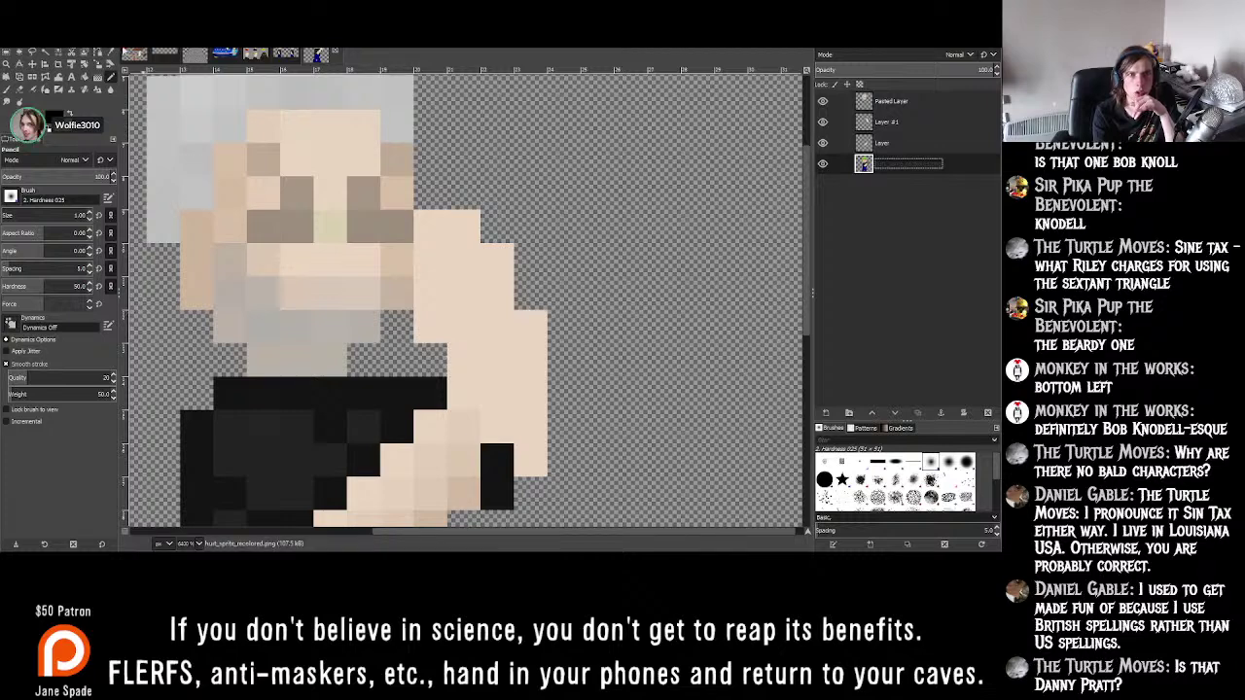
key("o")
left_click(311, 280)
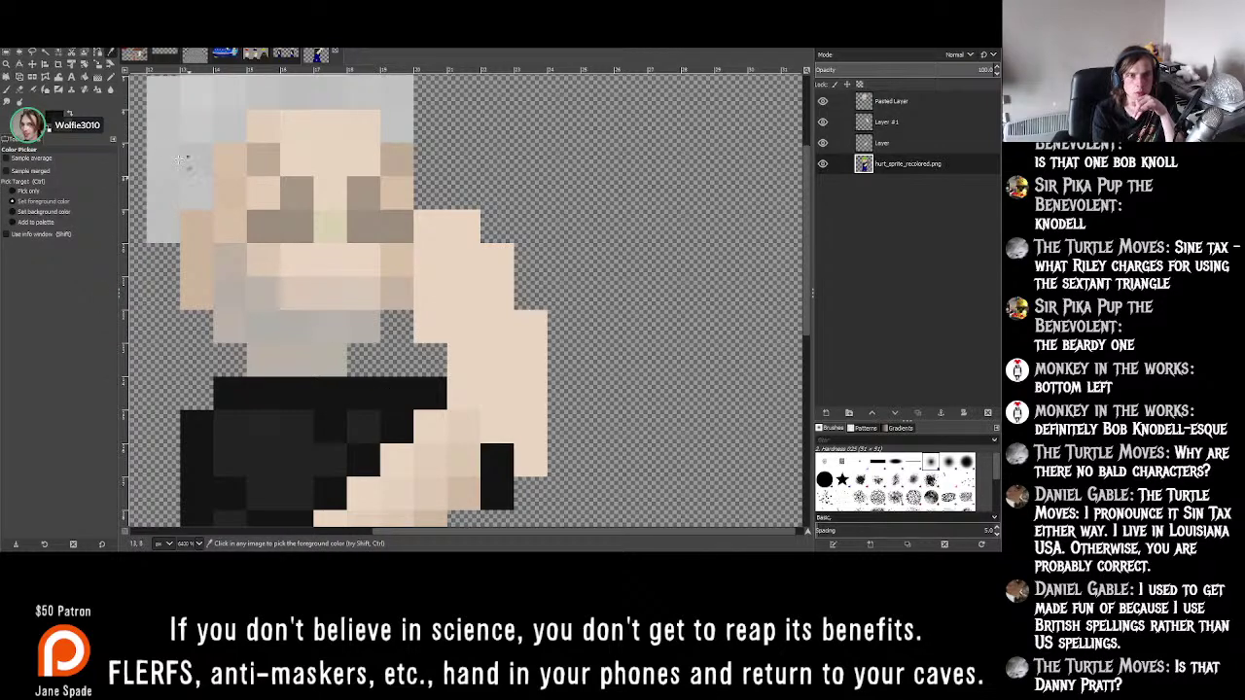
key("n")
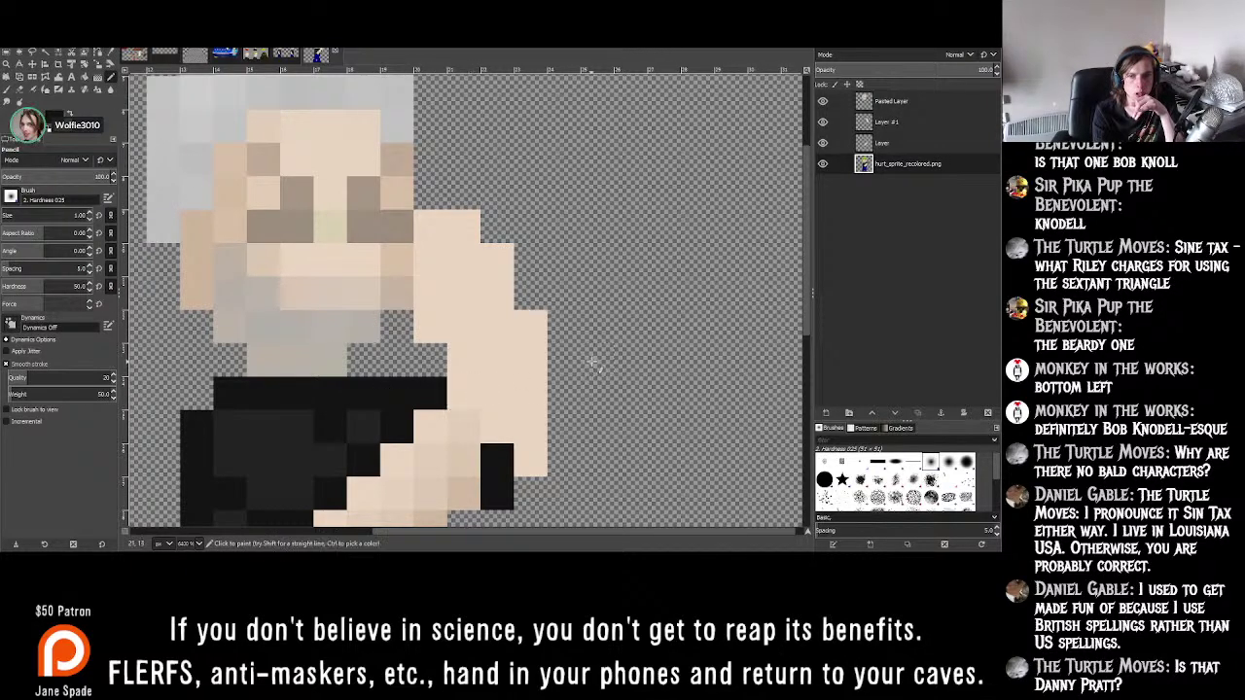
- Compare the sprite with the raised arm's layer hidden and shown, and erase that layer's inner pixel at the end of the black shoulder
double_click(880, 123)
left_click(823, 123)
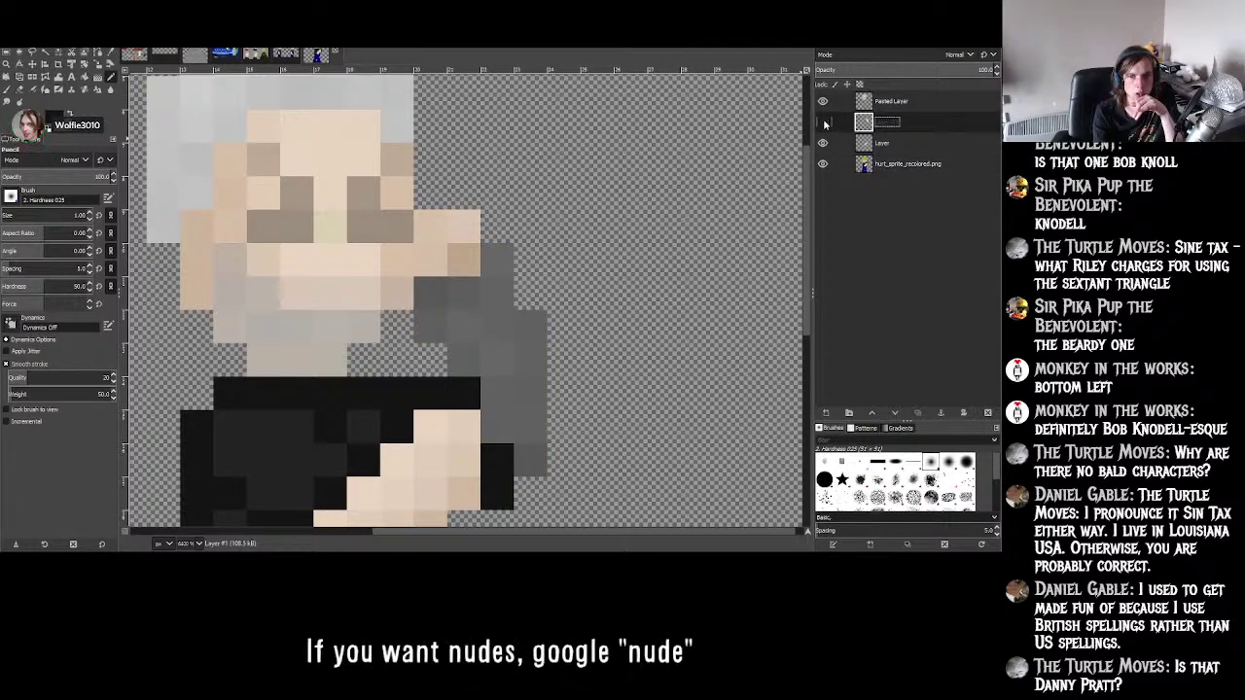
left_click(823, 122)
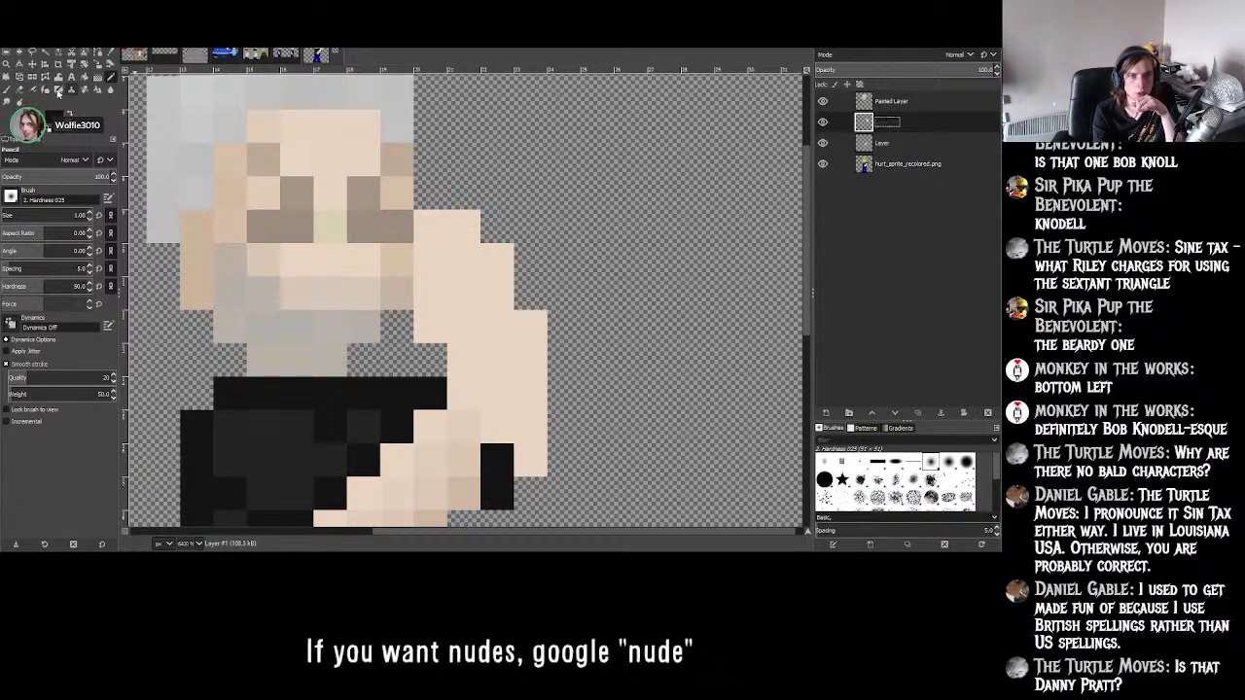
left_click(19, 89)
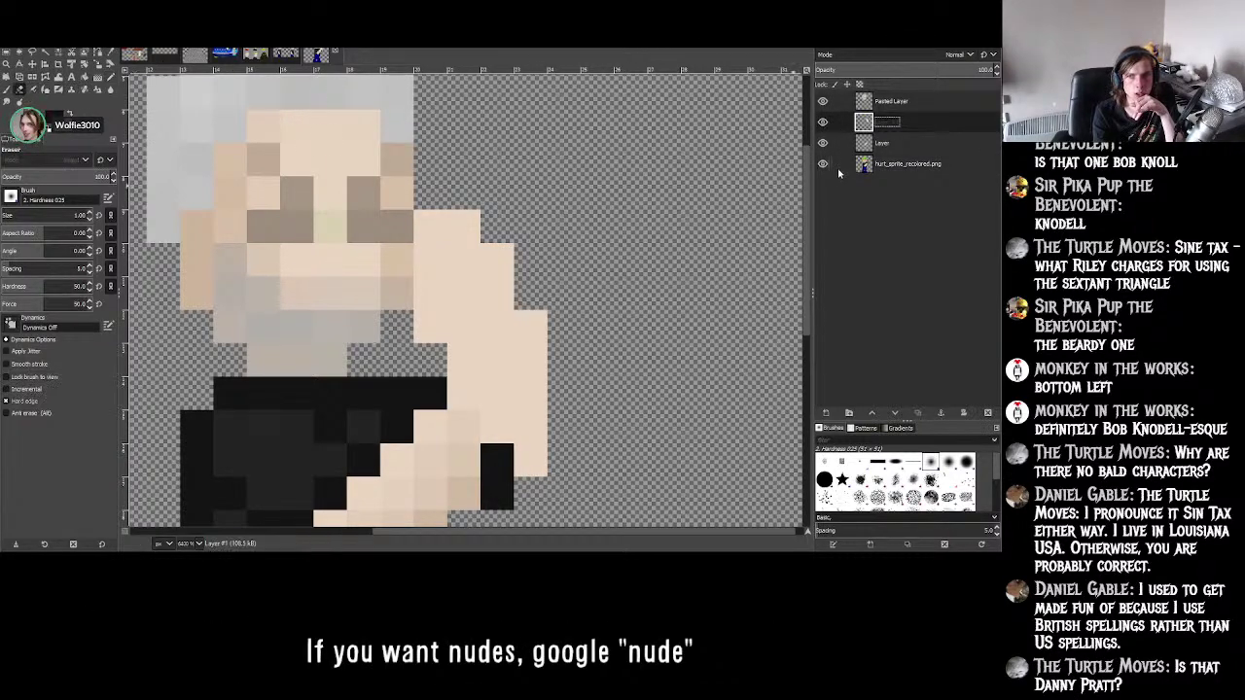
left_click(464, 393)
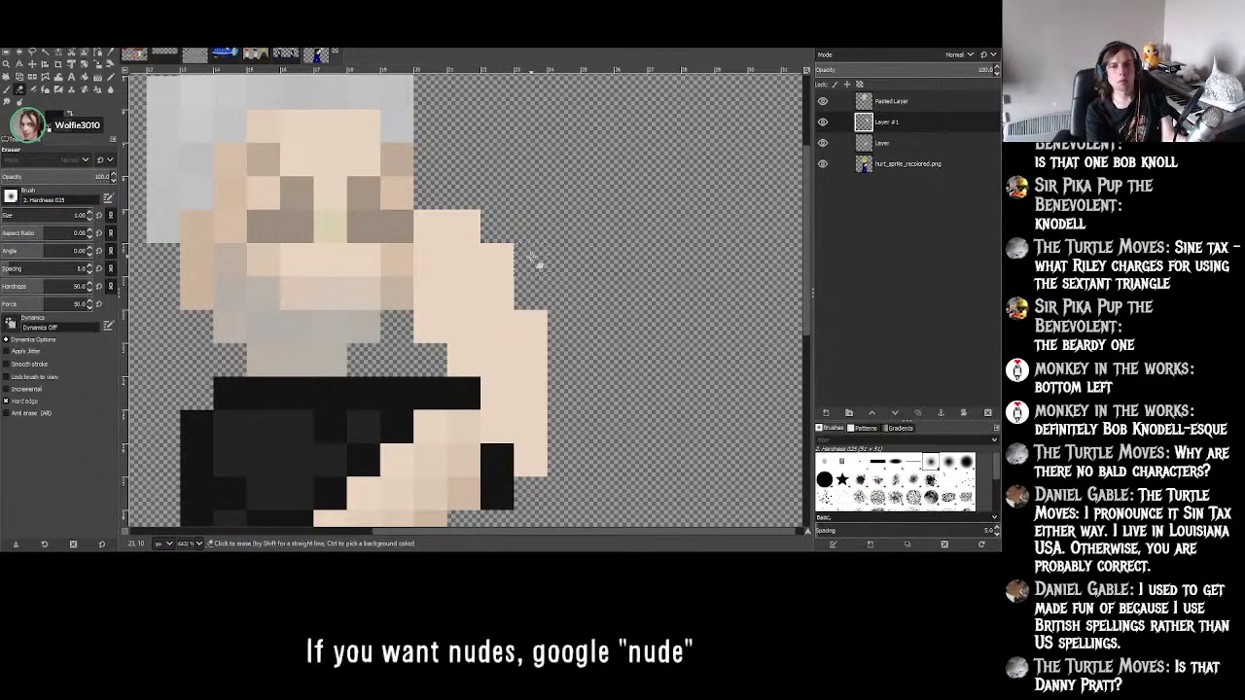
- Erase the black shoulder pixel between the front and raised arms on the base layer
scroll(535, 261, "down", 5, "ctrl")
scroll(541, 254, "up", 2, "ctrl")
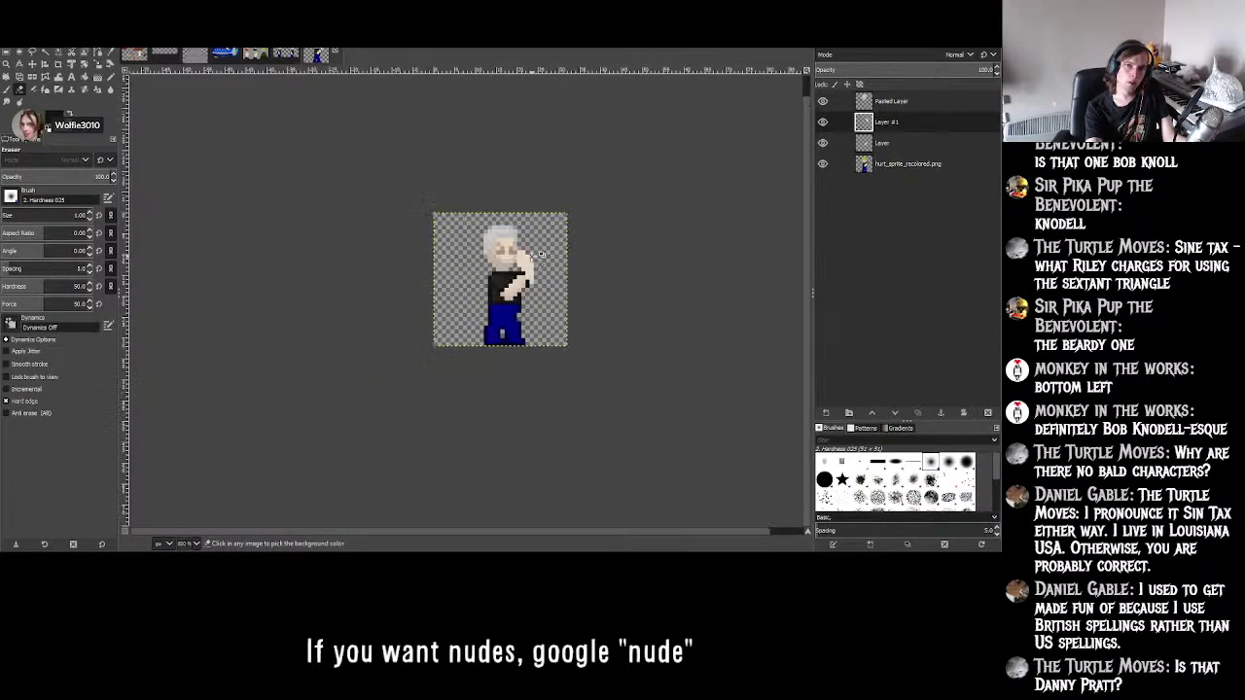
scroll(541, 254, "down", 2, "ctrl")
scroll(541, 254, "up", 1, "ctrl")
scroll(541, 255, "up", 2, "ctrl")
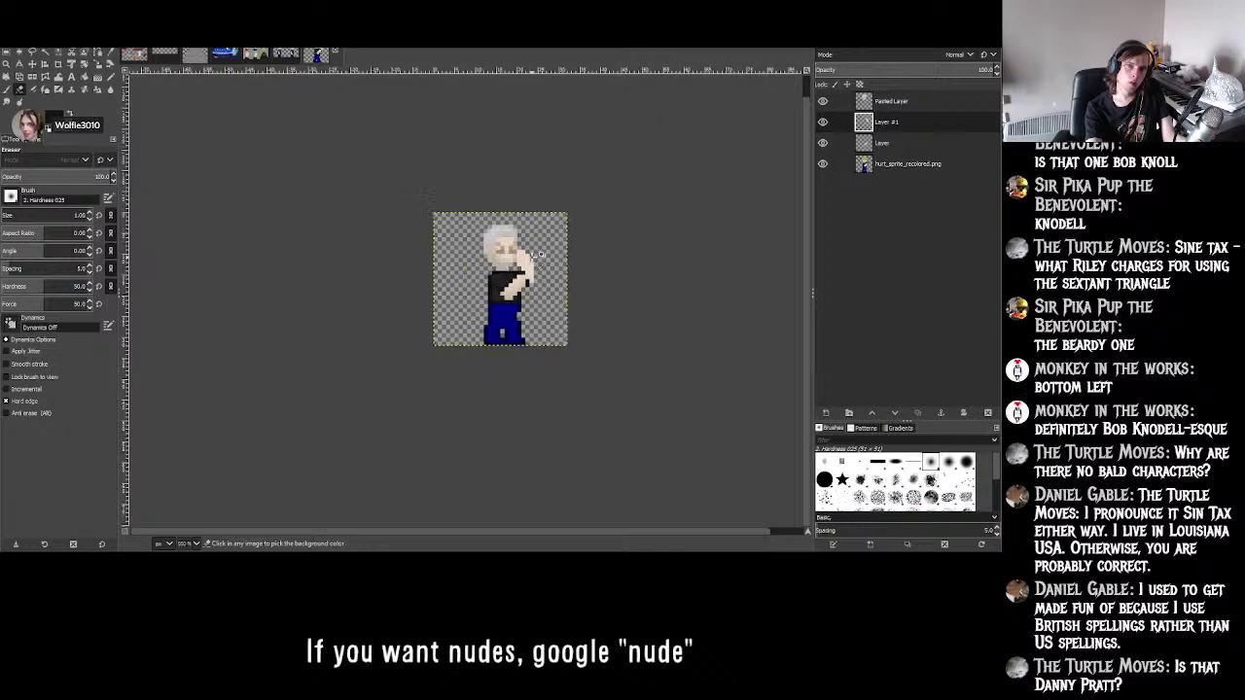
scroll(537, 258, "up", 2, "ctrl")
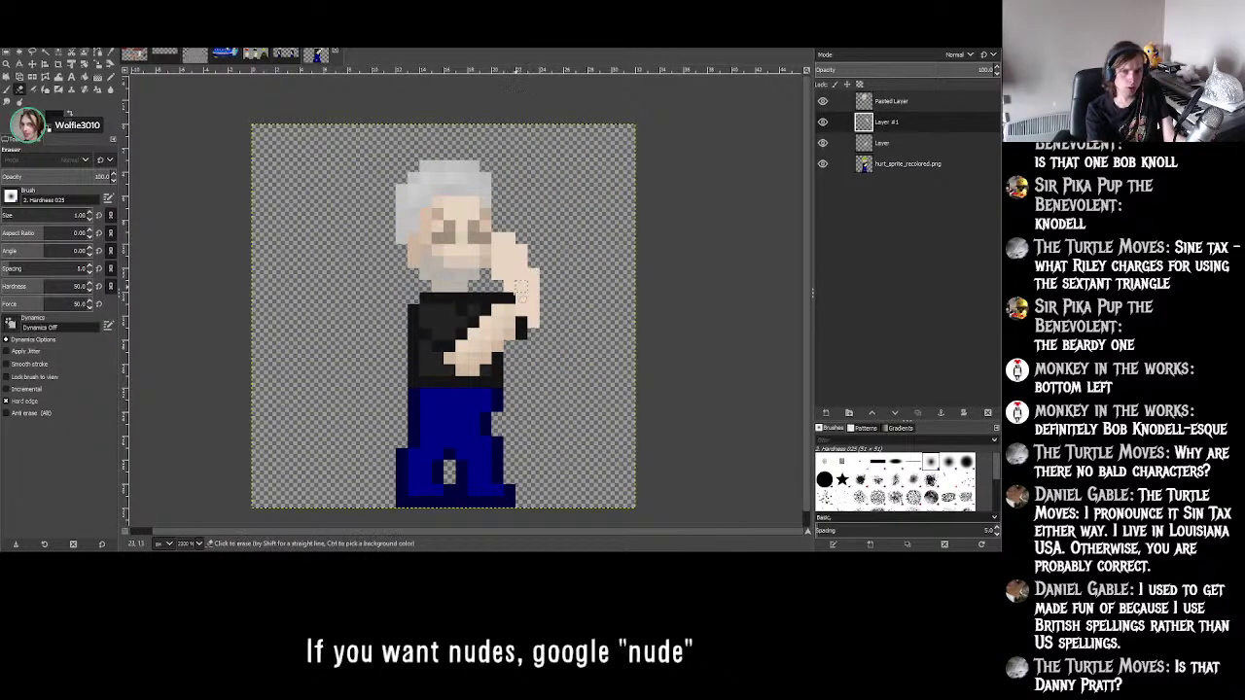
scroll(504, 312, "up", 1, "ctrl")
left_click(934, 164)
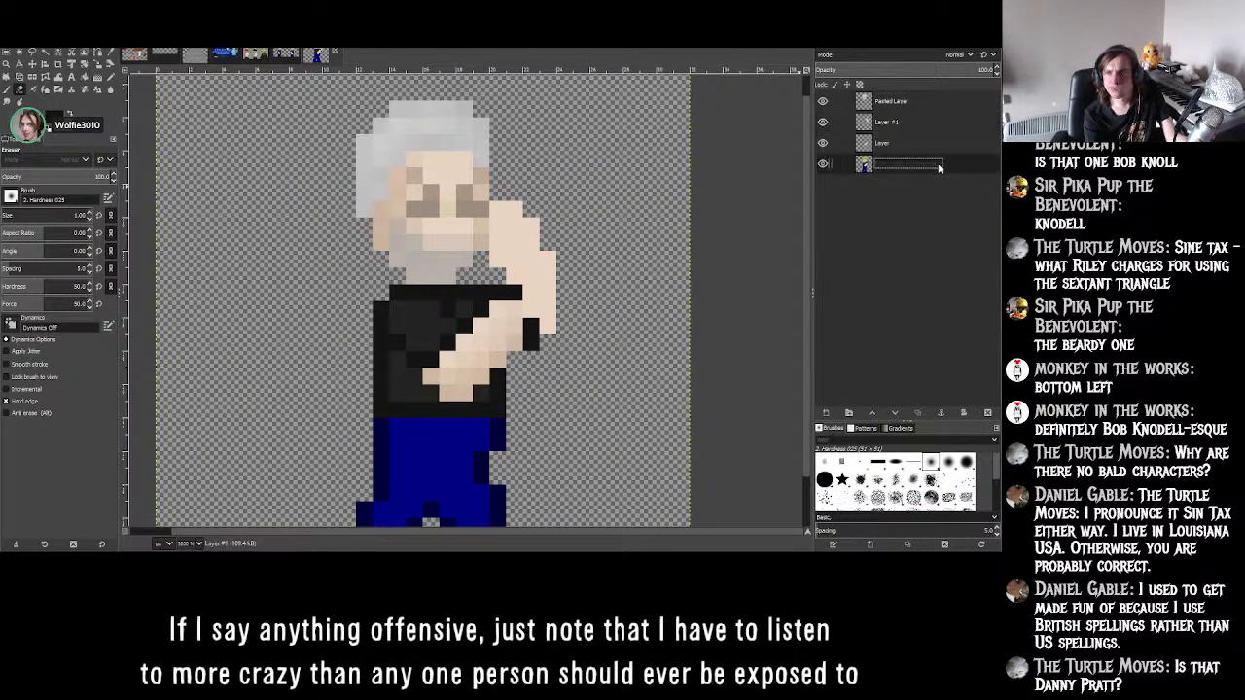
scroll(373, 224, "up", 2, "ctrl")
left_click(373, 223)
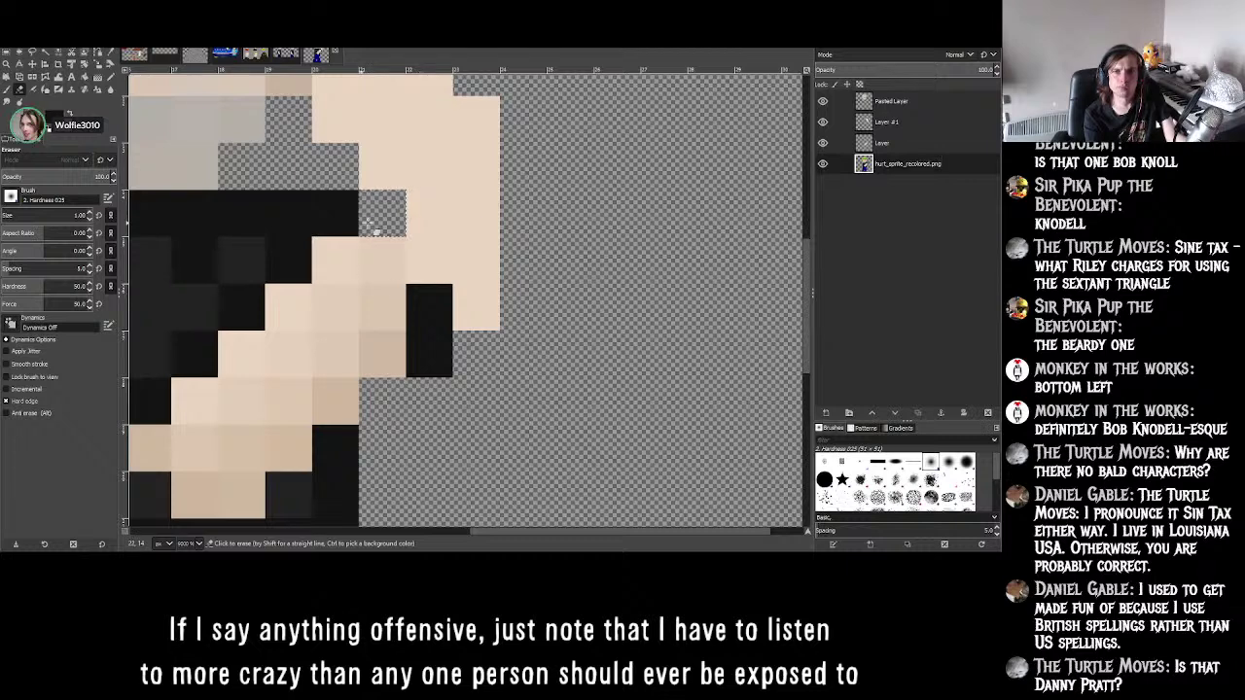
- Pick up the raised arm's light skin tone and pencil the gap pixel between the two arms on the raised arm's layer
double_click(888, 121)
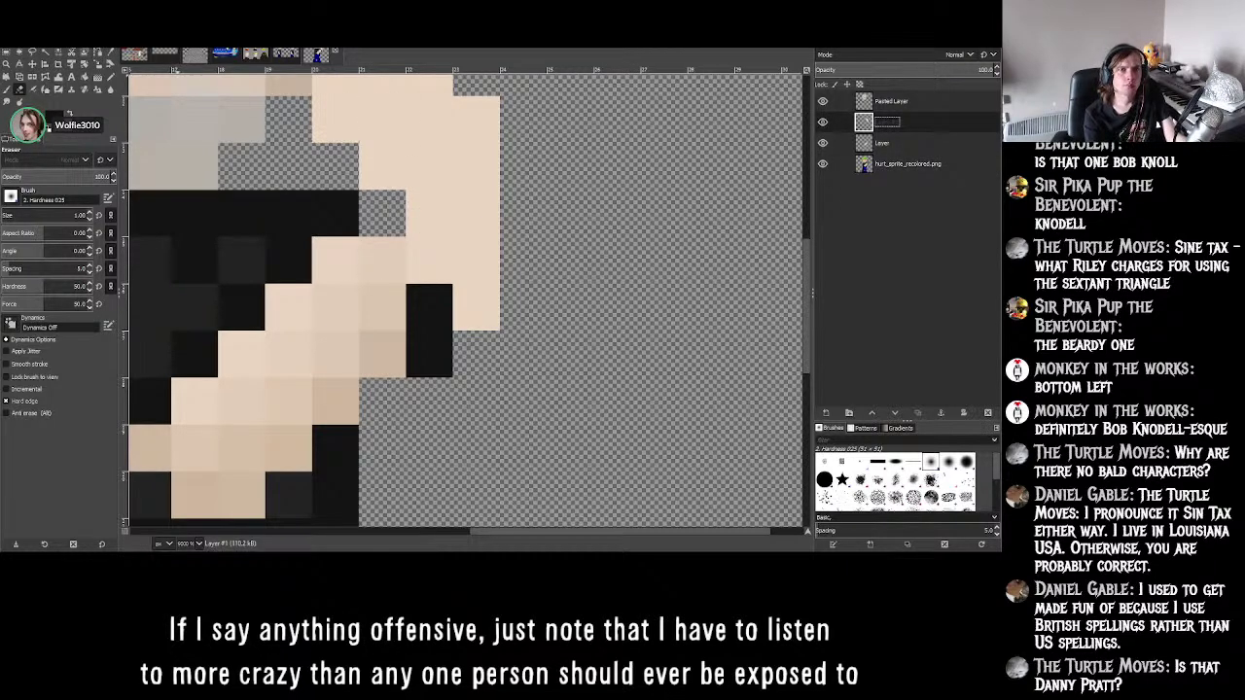
key("Return")
scroll(465, 302, "up", 5)
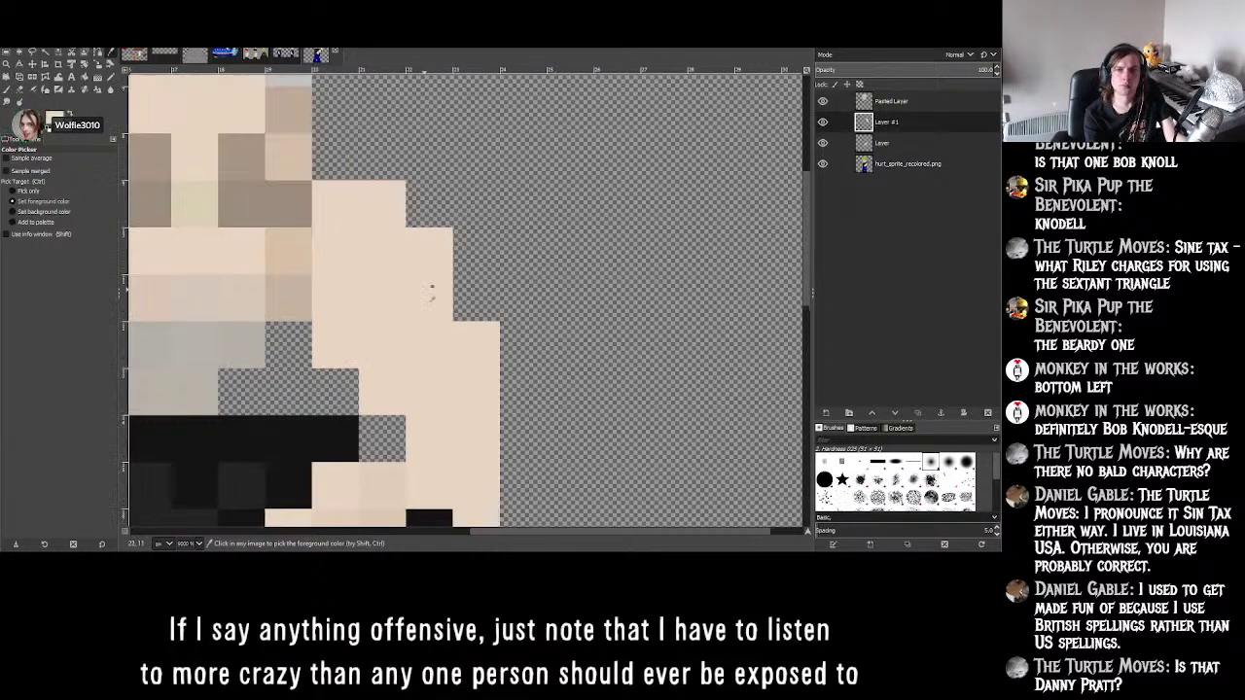
left_click(109, 77)
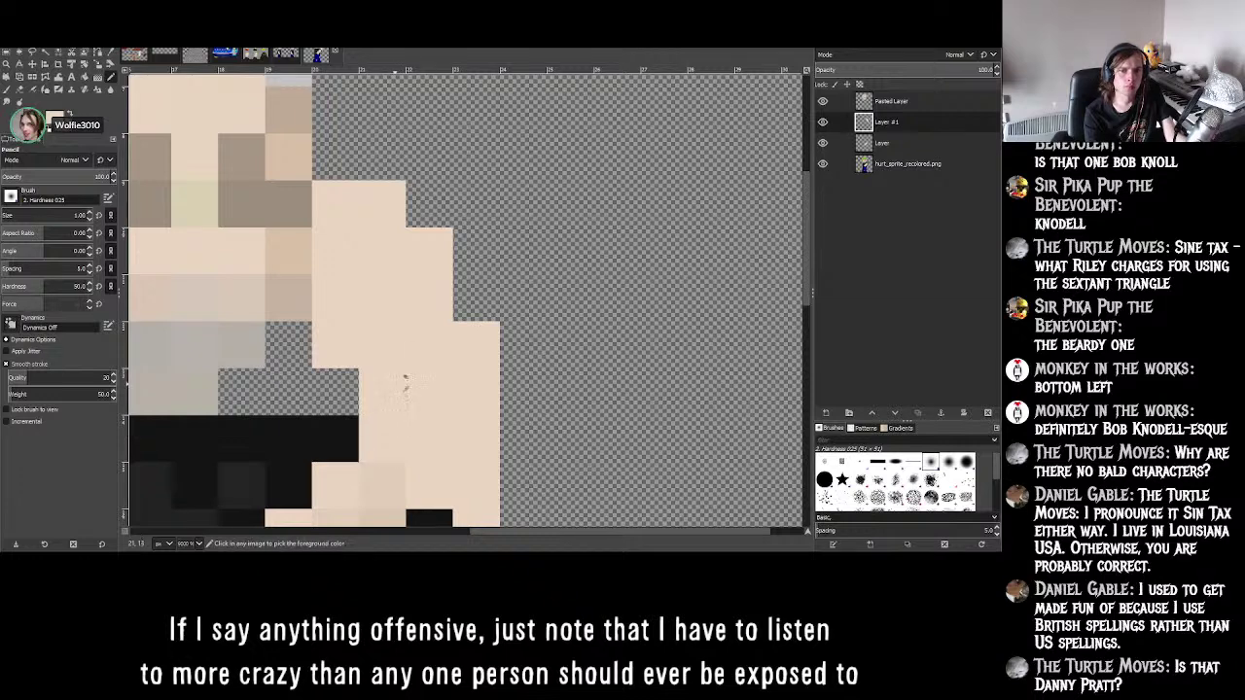
scroll(495, 312, "down", 3, "ctrl")
scroll(500, 315, "down", 2, "ctrl")
scroll(500, 317, "up", 7, "ctrl")
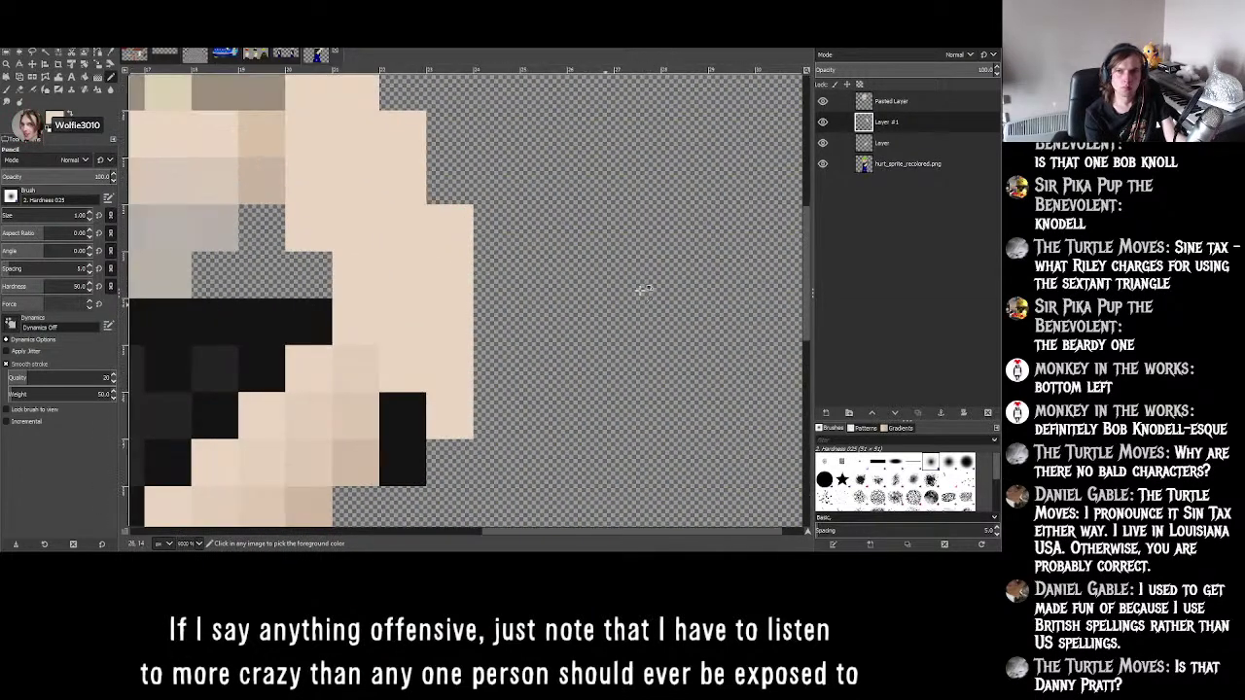
- Pencil over the upper black pixel beside the front arm's elbow in light skin tone on the base layer
left_click(905, 163)
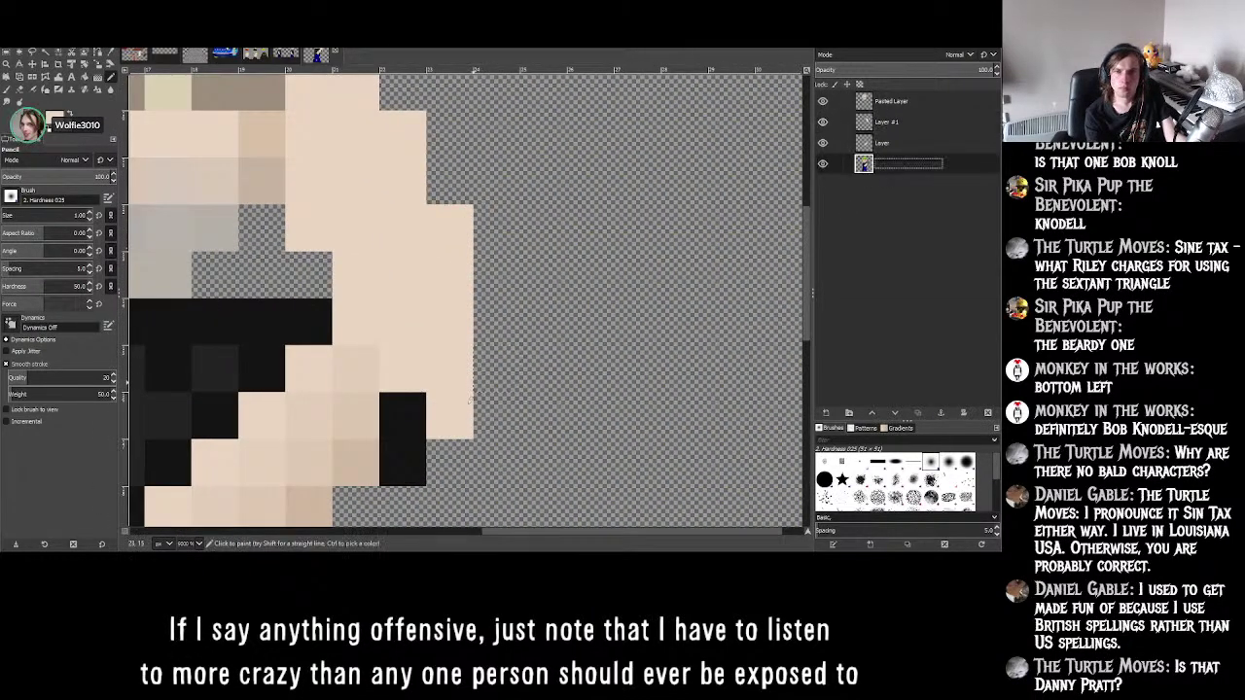
left_click(402, 417)
scroll(514, 317, "down", 4, "ctrl")
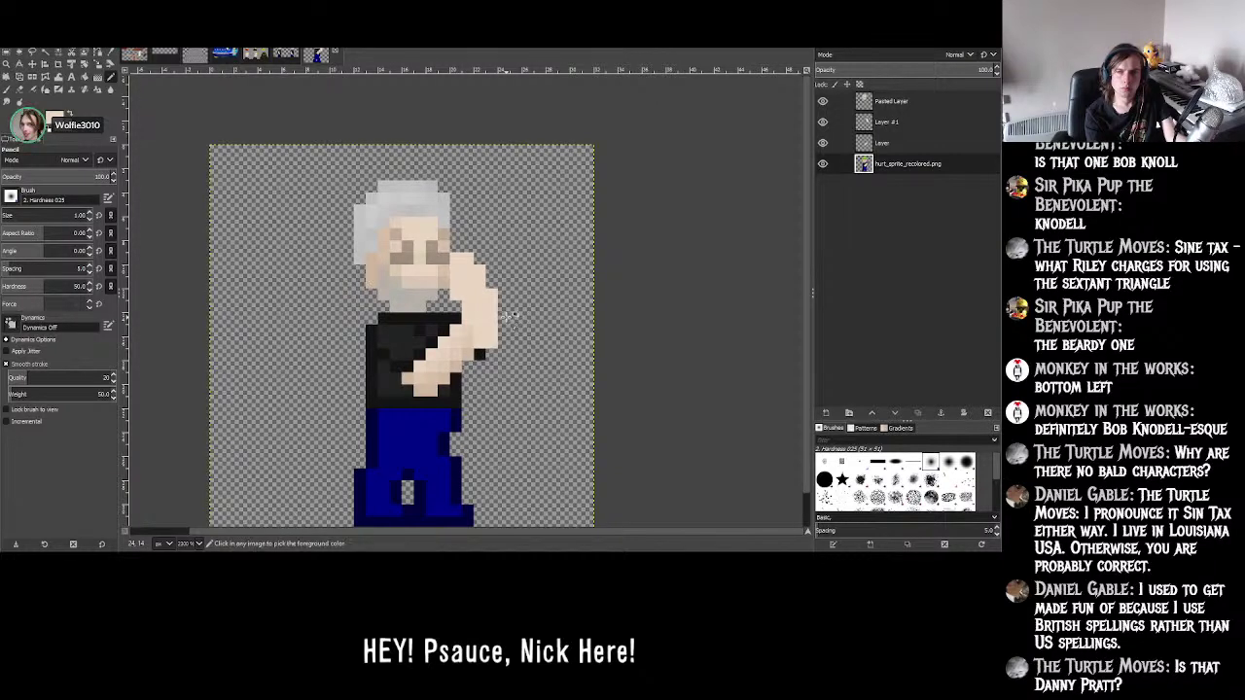
scroll(526, 292, "up", 3, "ctrl")
scroll(526, 291, "down", 3, "ctrl")
scroll(291, 215, "up", 3, "ctrl")
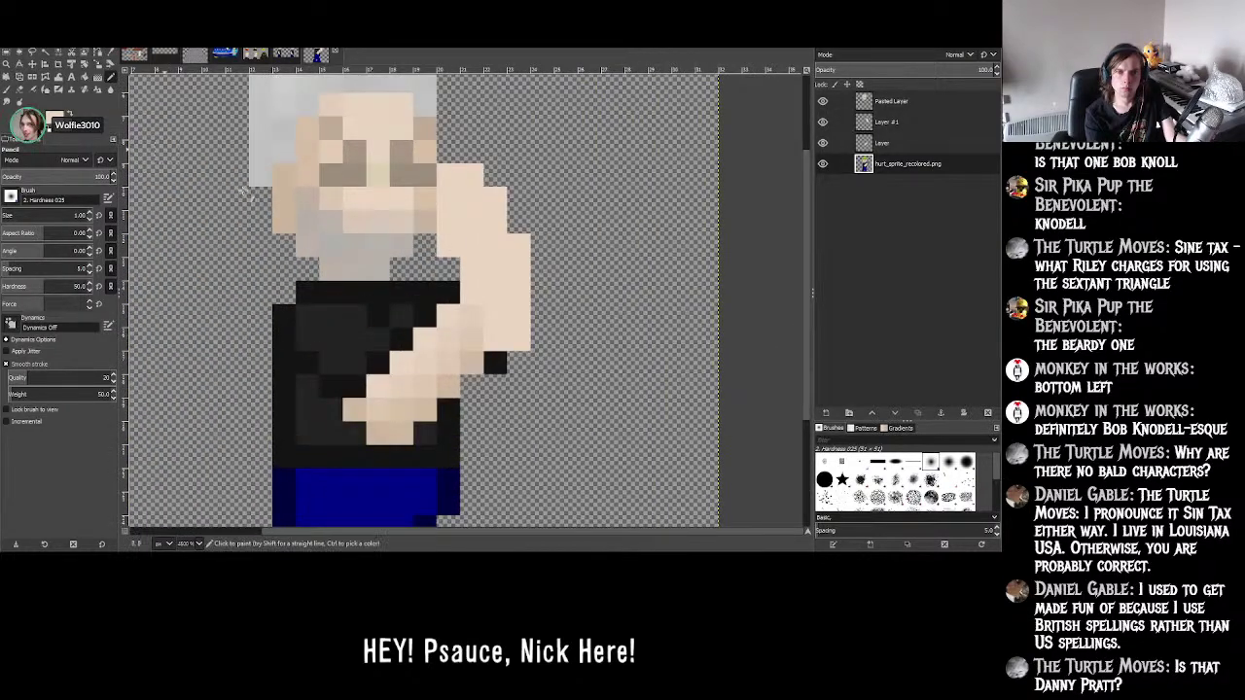
- Compare the base layer and the raised arm's layer by hiding and reshowing each one
left_click(822, 163)
left_click(822, 164)
left_click(822, 163)
left_click(822, 164)
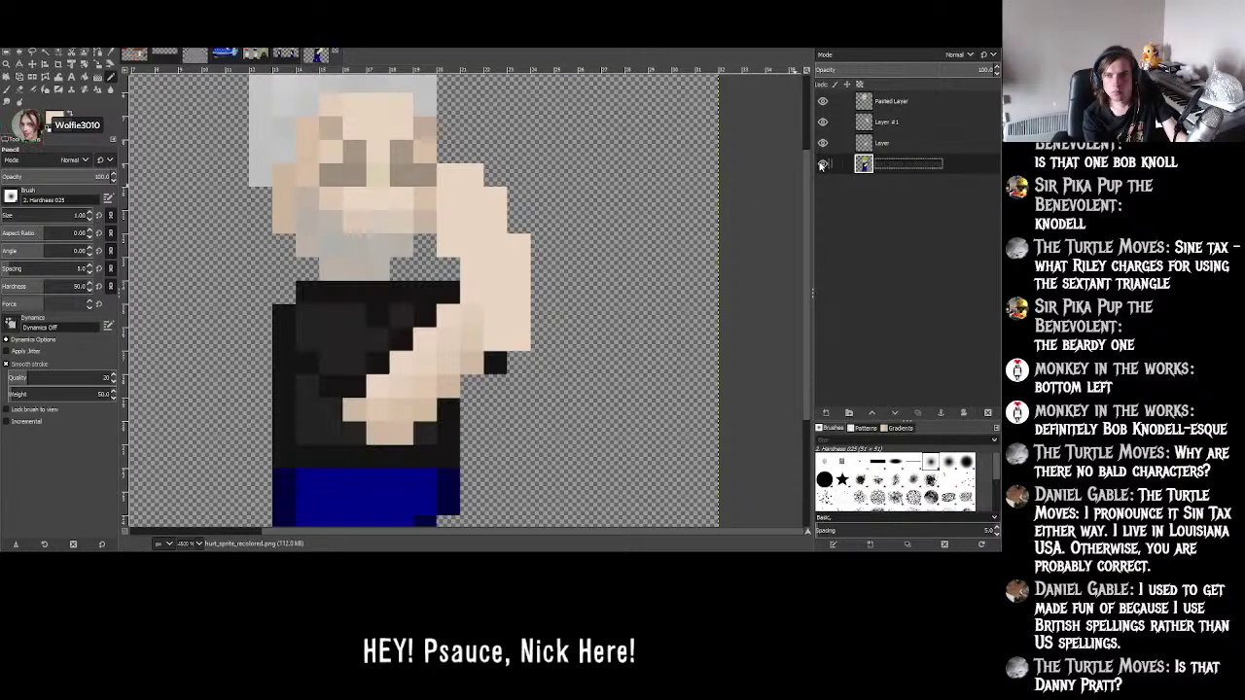
left_click(822, 123)
left_click(822, 123)
left_click(822, 122)
left_click(822, 122)
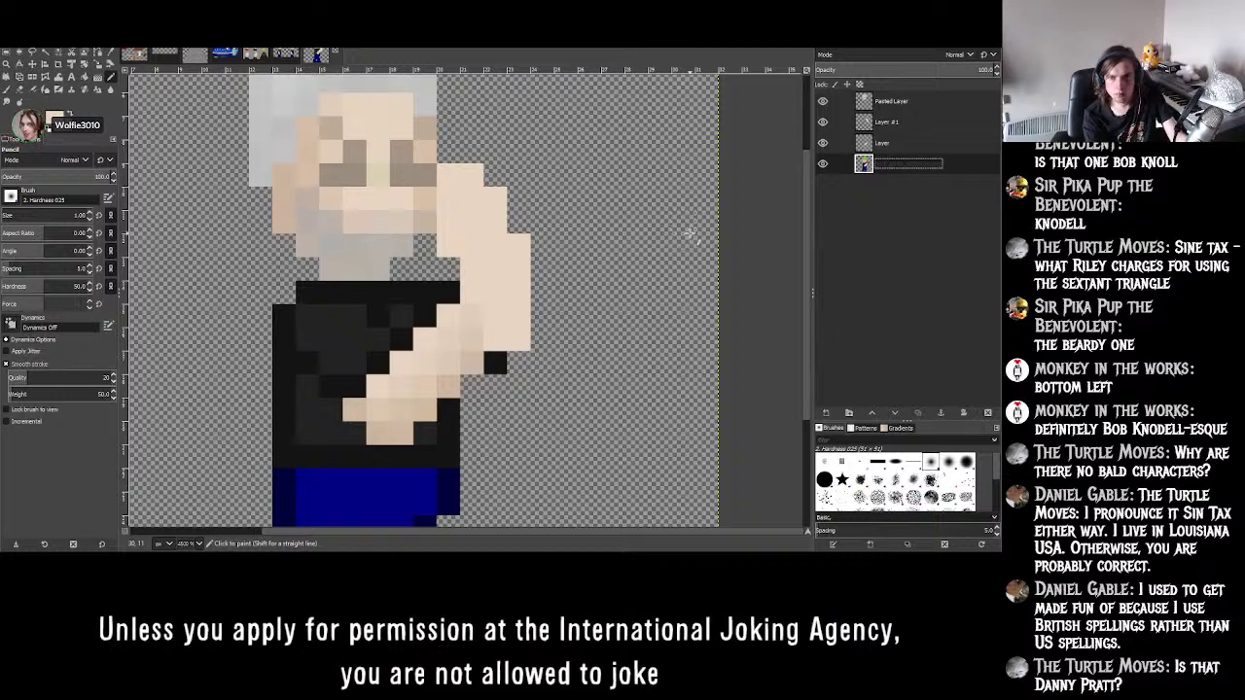
- Undo the last two skin-tone pixels and restore them between the arms and beside the elbow with the raised arm's layer active
key("ctrl+z")
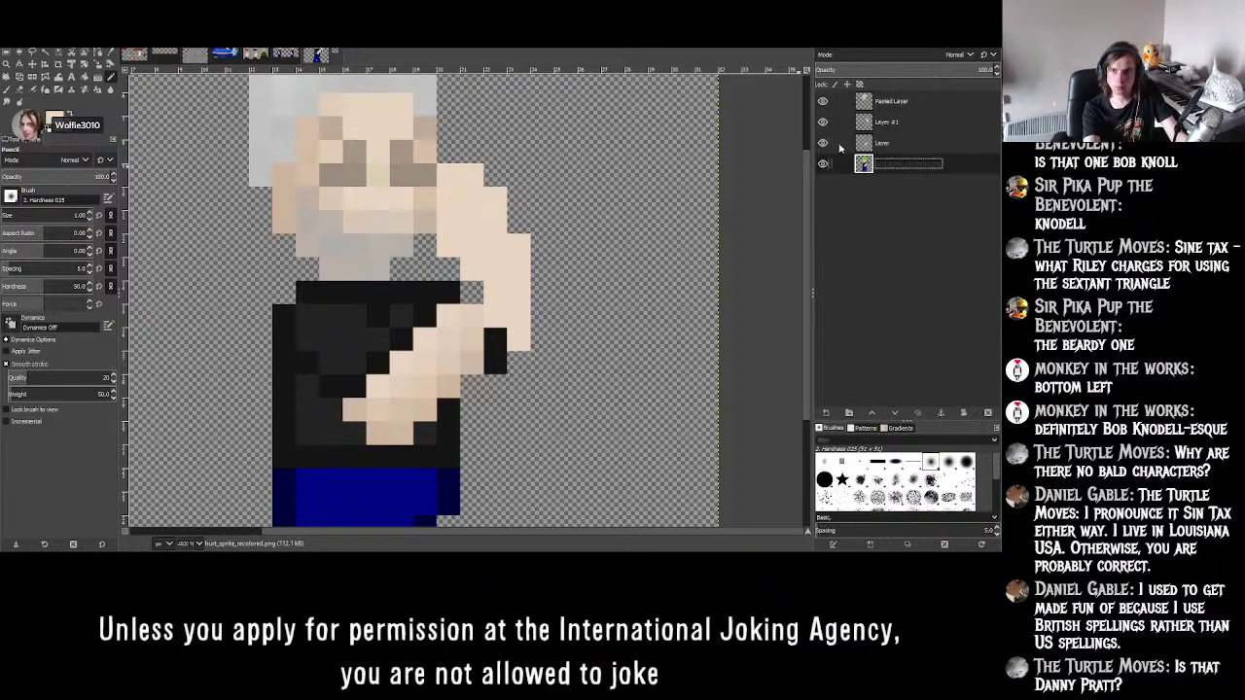
left_click(877, 124)
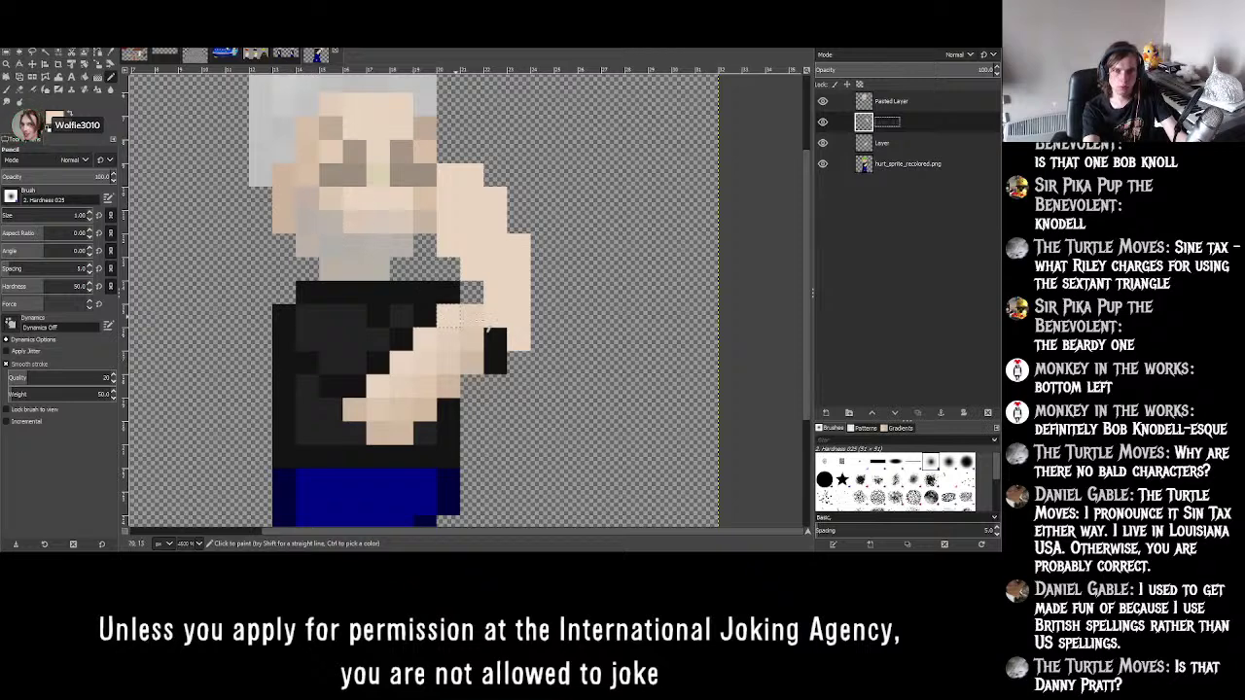
key("ctrl+z")
key("ctrl+z")
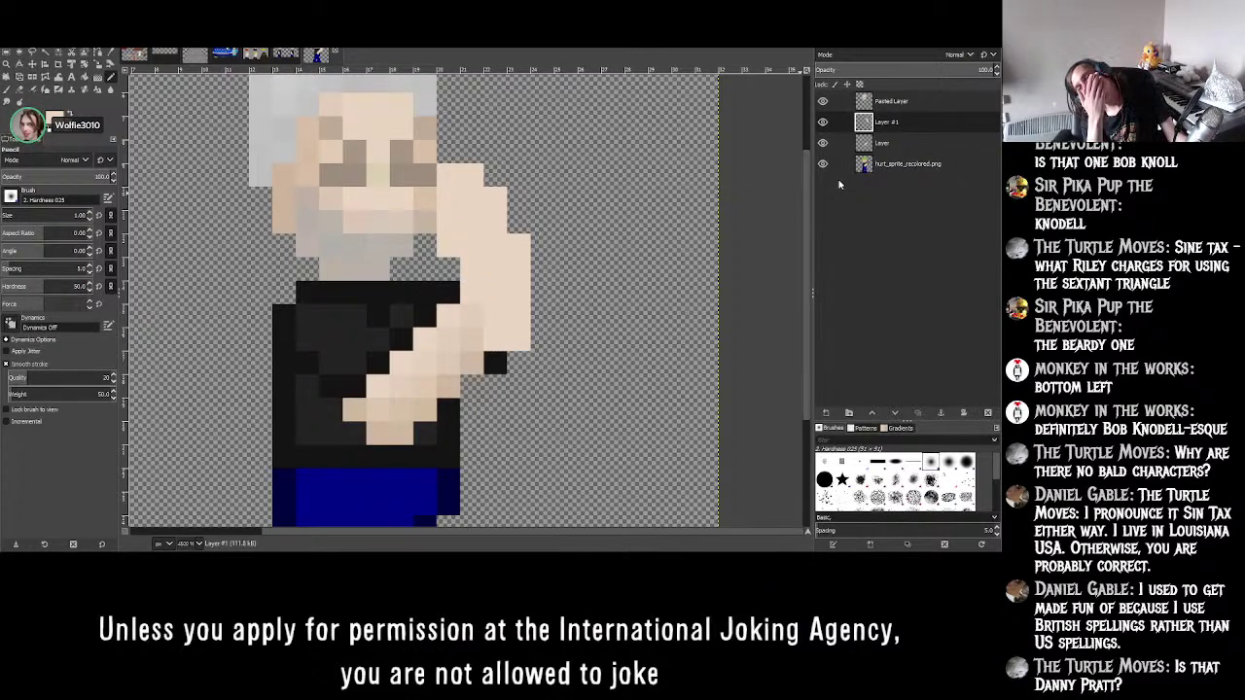
- Examine the whole sprite's arms, shirt and trousers both from afar and up close
scroll(689, 284, "down", 5, "ctrl")
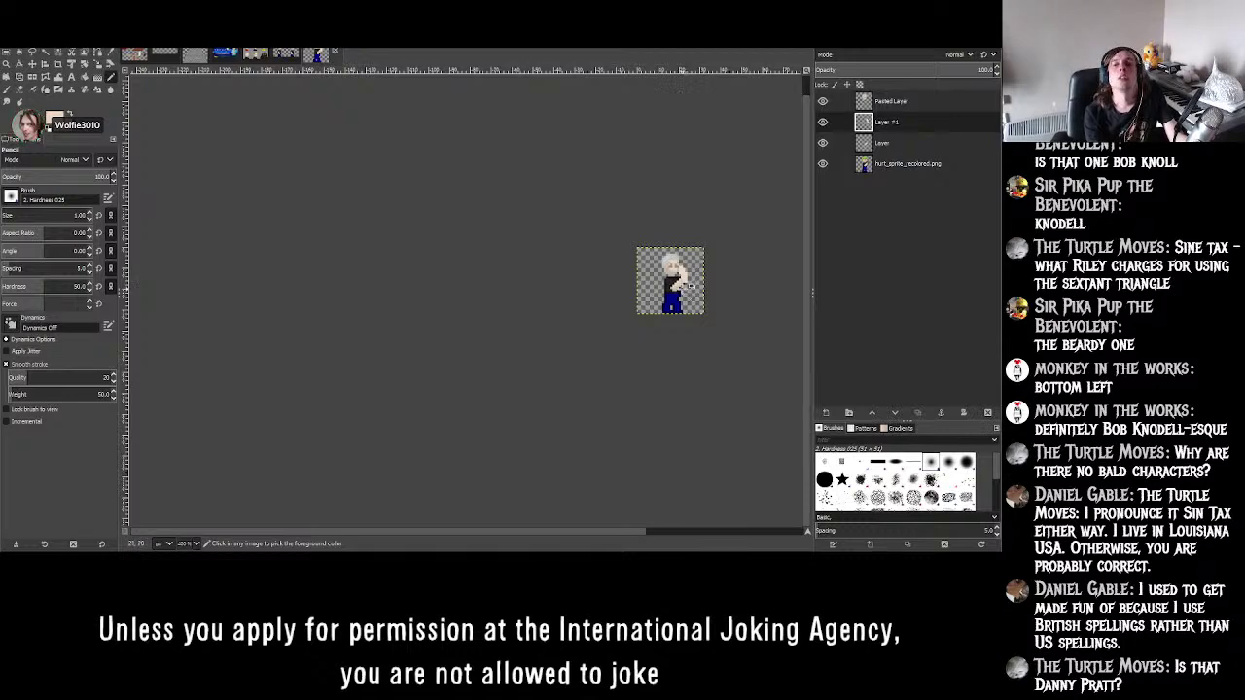
scroll(689, 284, "up", 5, "ctrl")
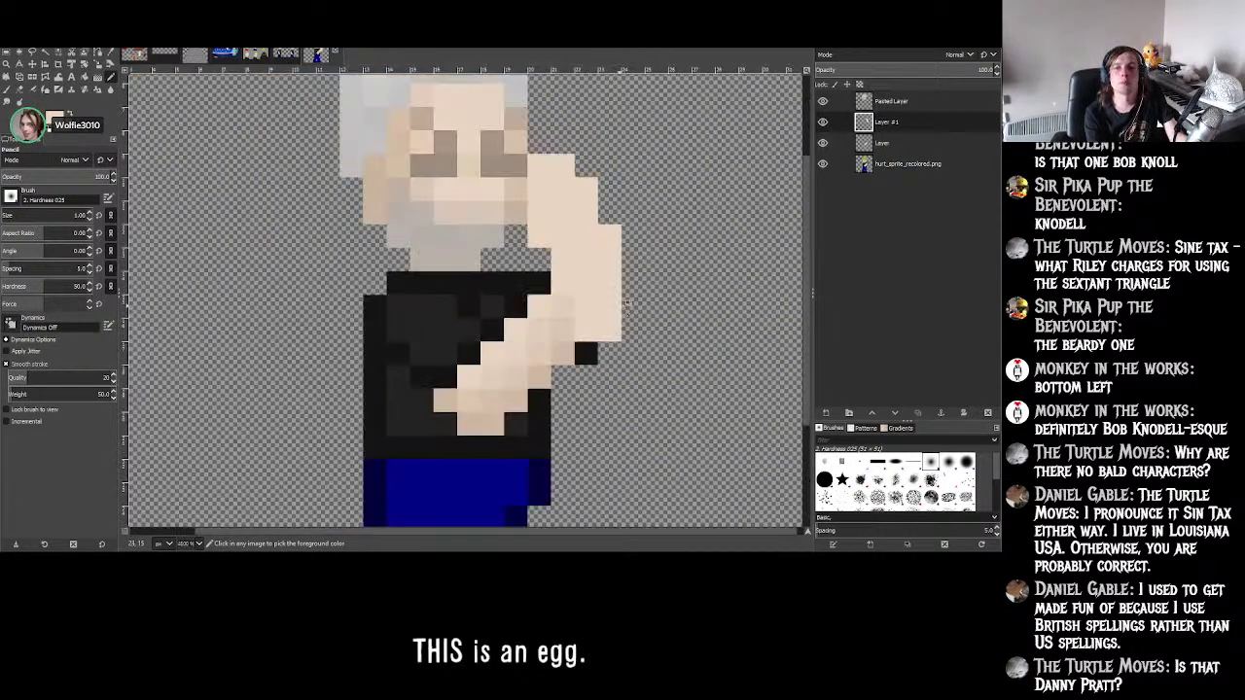
scroll(627, 303, "down", 5, "ctrl")
scroll(632, 301, "up", 2, "ctrl")
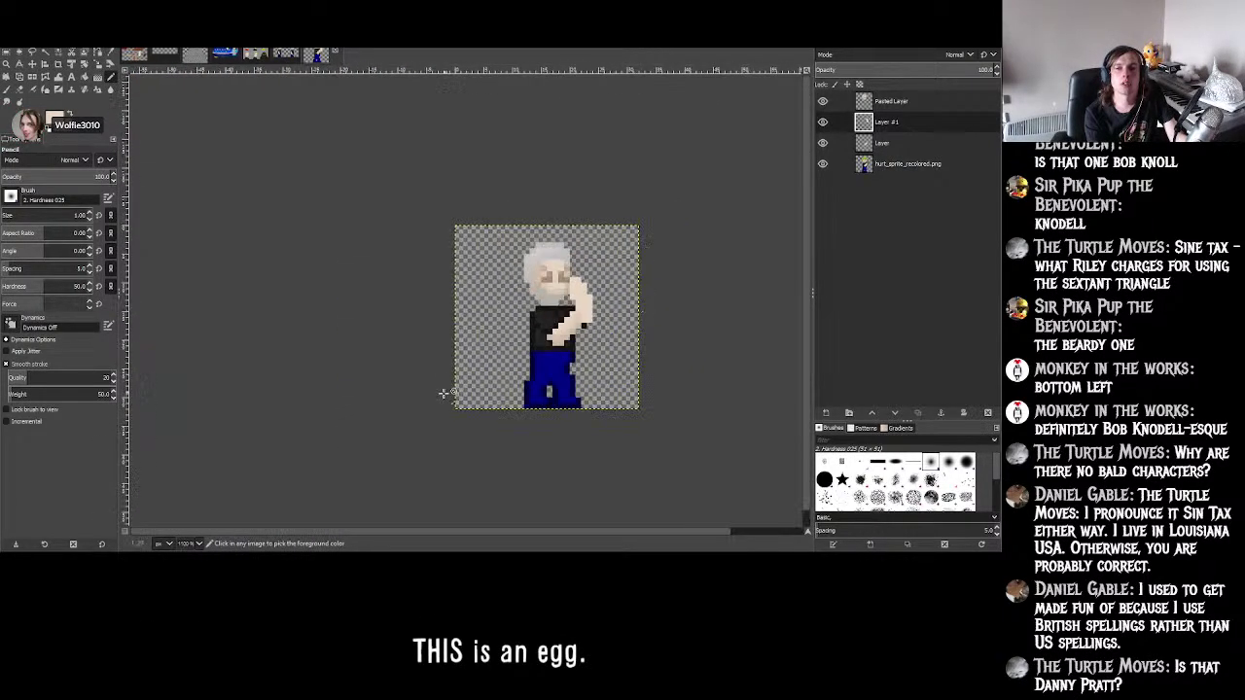
scroll(533, 340, "up", 4, "ctrl")
scroll(588, 288, "down", 2, "ctrl")
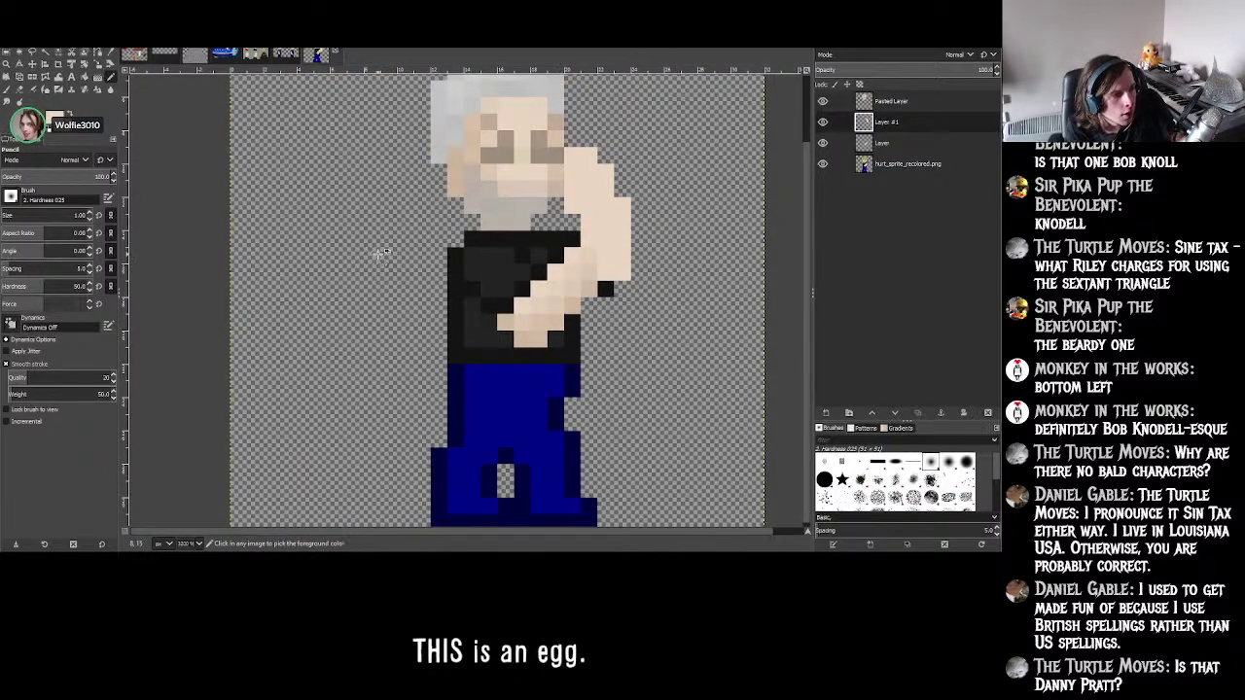
scroll(381, 254, "down", 3, "ctrl")
scroll(381, 255, "up", 5, "ctrl")
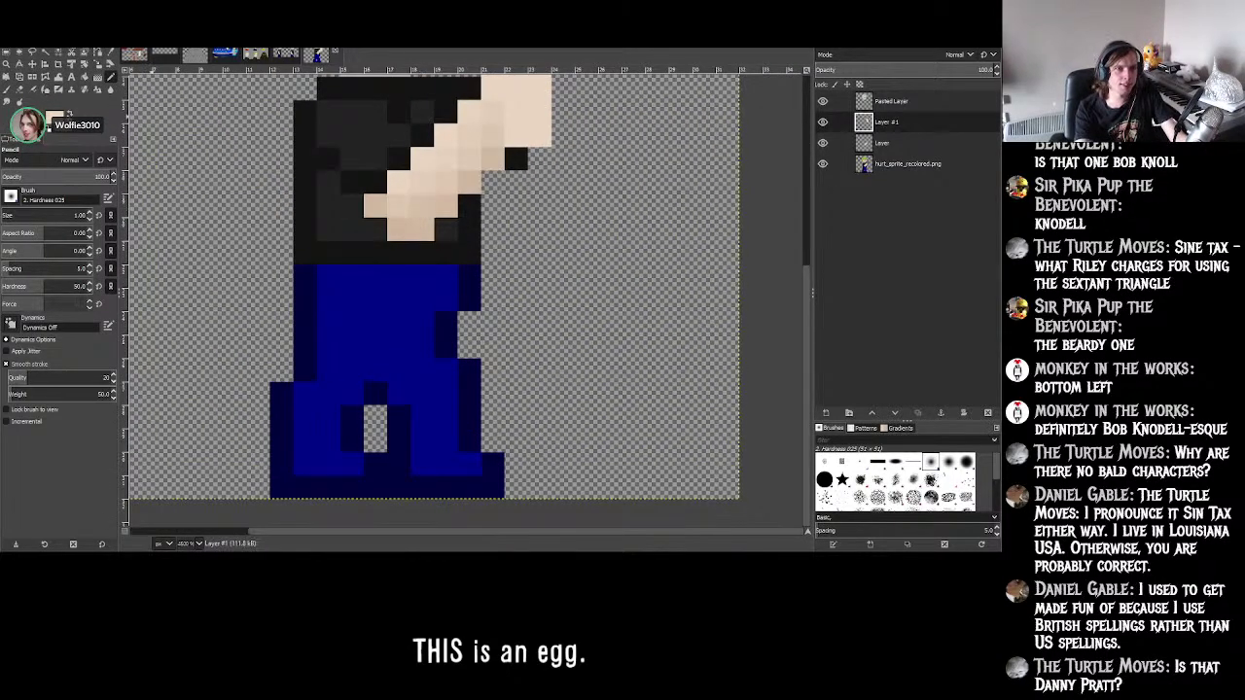
- Shade the raised arm's middle and outer edge with a semi-transparent darker skin tone using the Paintbrush, with that layer's alpha channel locked
scroll(582, 187, "up", 2, "ctrl")
scroll(582, 186, "down", 5, "ctrl")
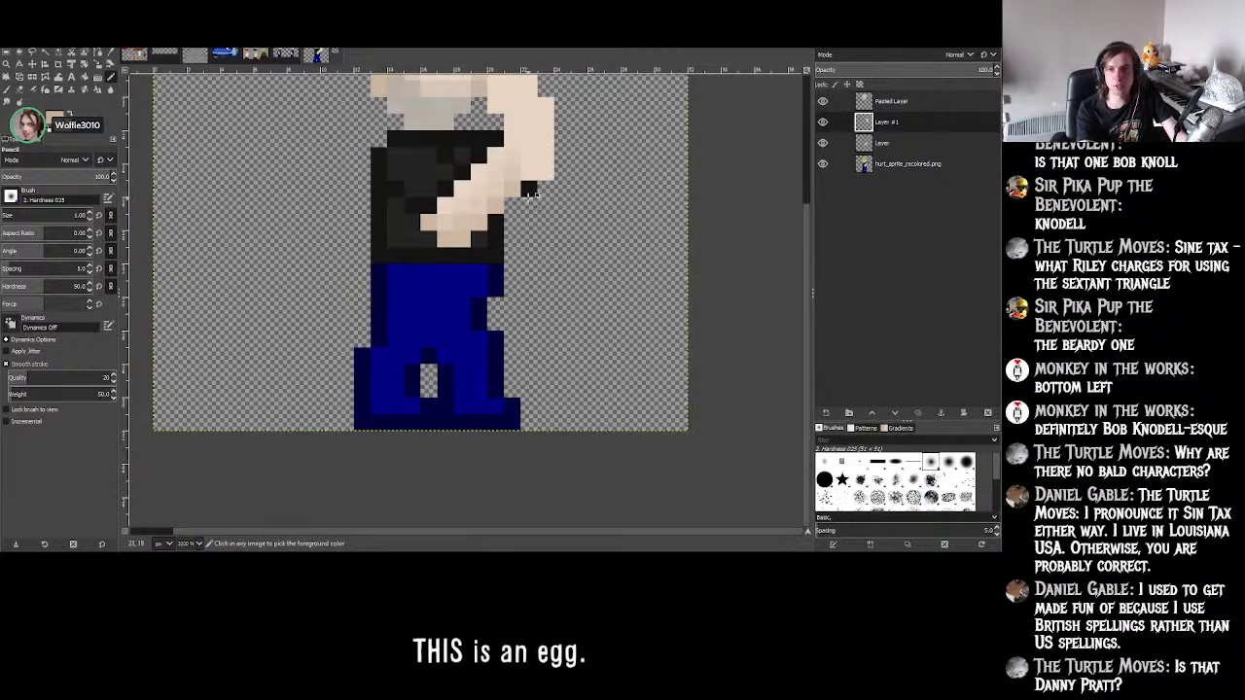
scroll(576, 189, "up", 3, "ctrl")
scroll(461, 213, "down", 4, "ctrl")
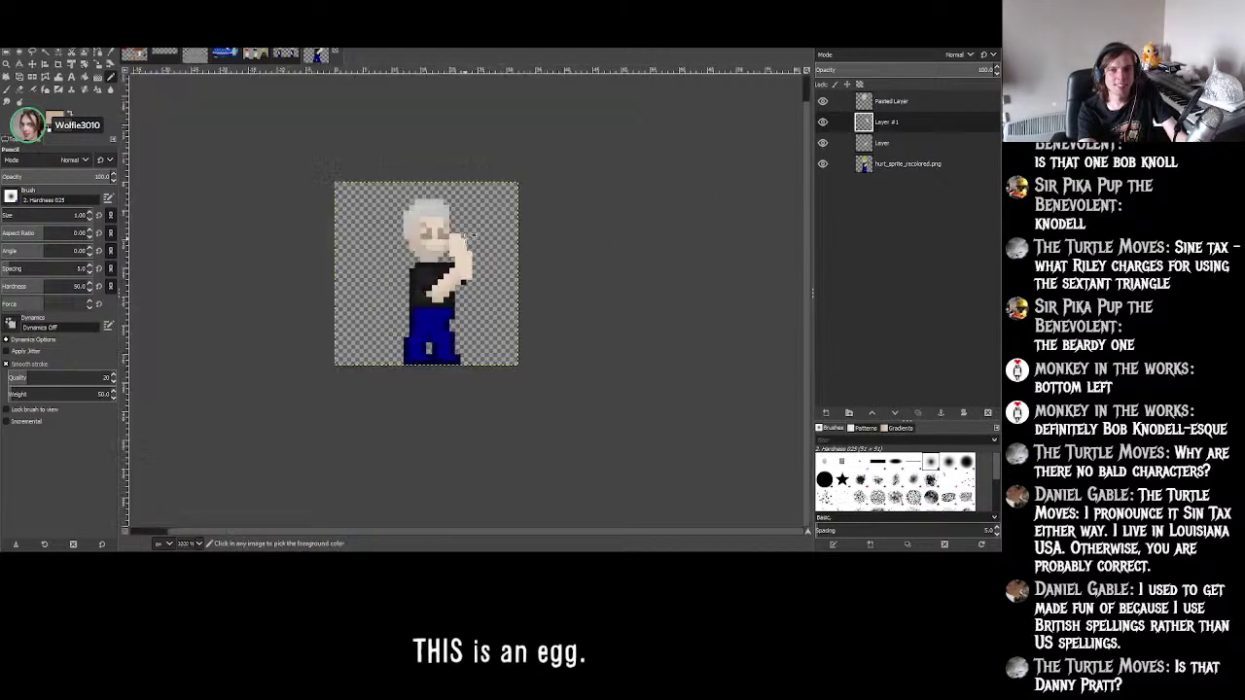
scroll(470, 239, "up", 3, "ctrl")
scroll(471, 239, "up", 3, "ctrl")
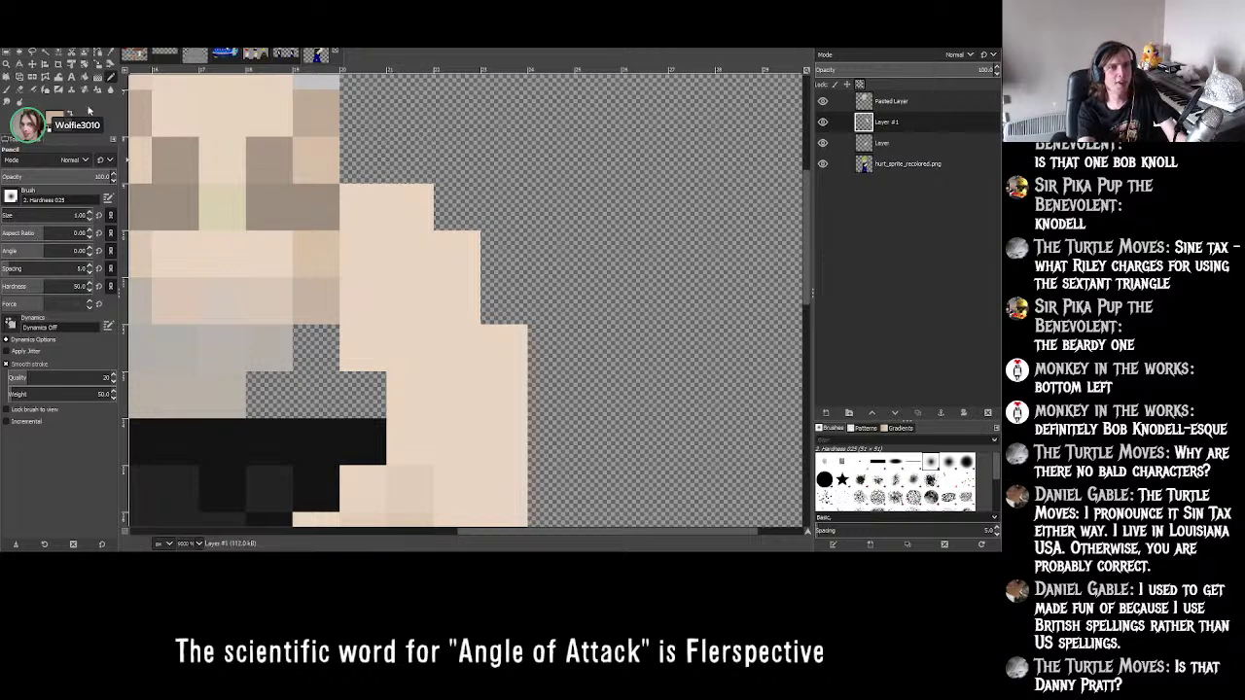
left_click(7, 88)
scroll(502, 206, "down", 5)
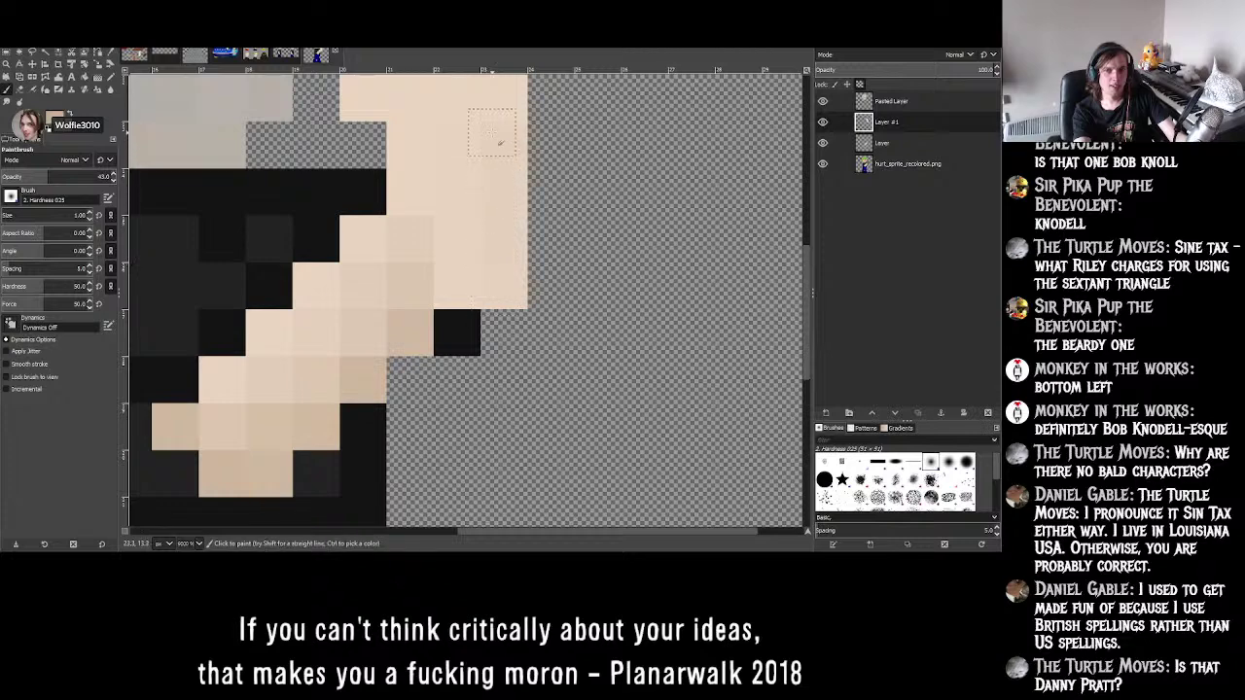
scroll(574, 242, "up", 4)
scroll(561, 249, "down", 2)
scroll(511, 180, "down", 3, "ctrl")
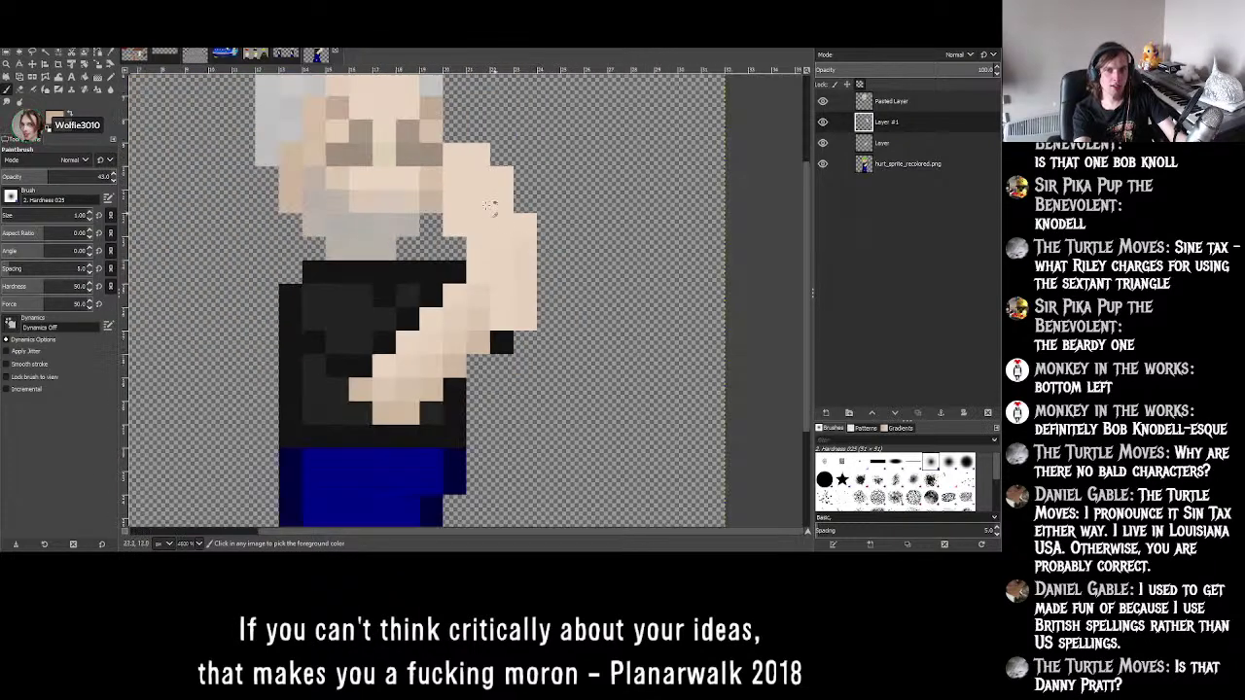
scroll(482, 125, "up", 3, "ctrl")
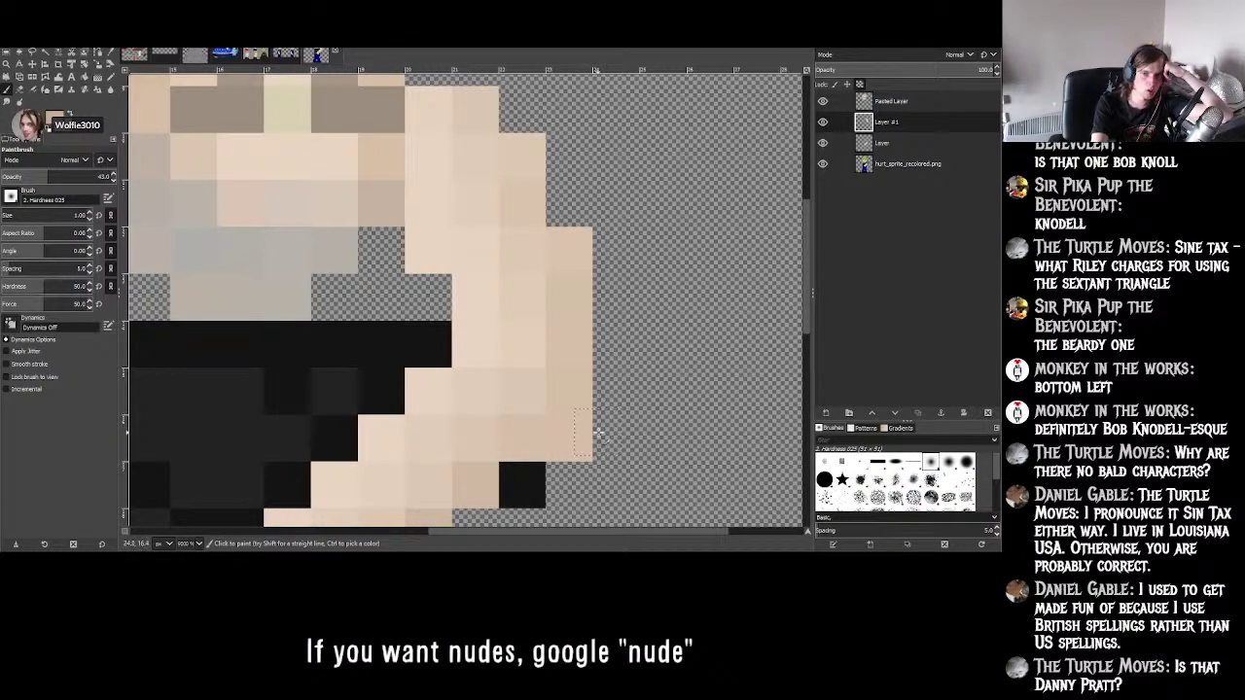
- Try to erase the raised elbow's outer corner pixel from Layer #1 and from hurt_sprite_recolored.png, and undo the erasing
left_click(21, 90)
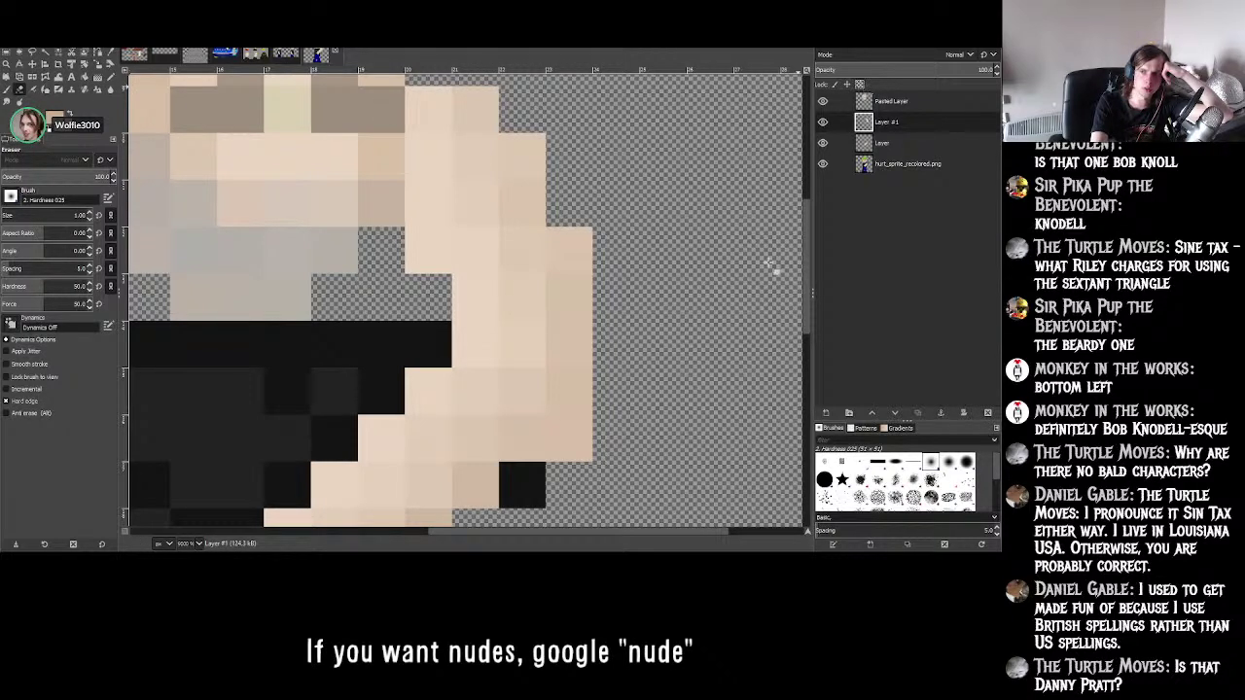
left_click(570, 437)
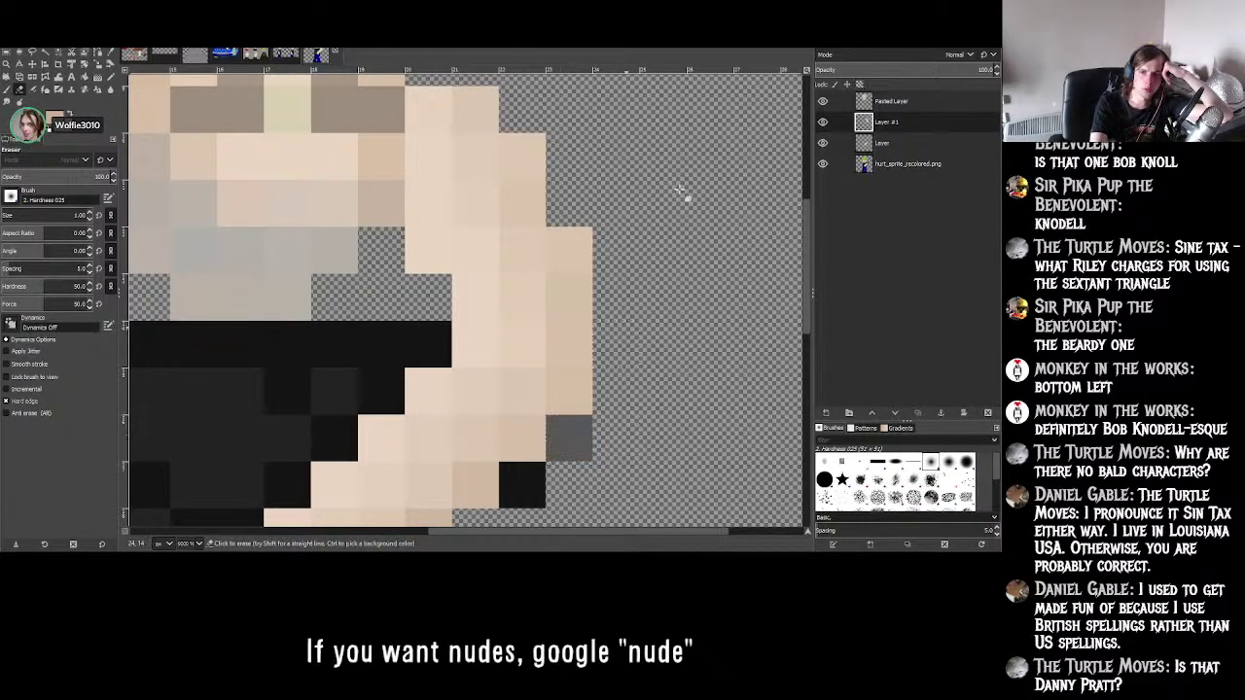
key("End")
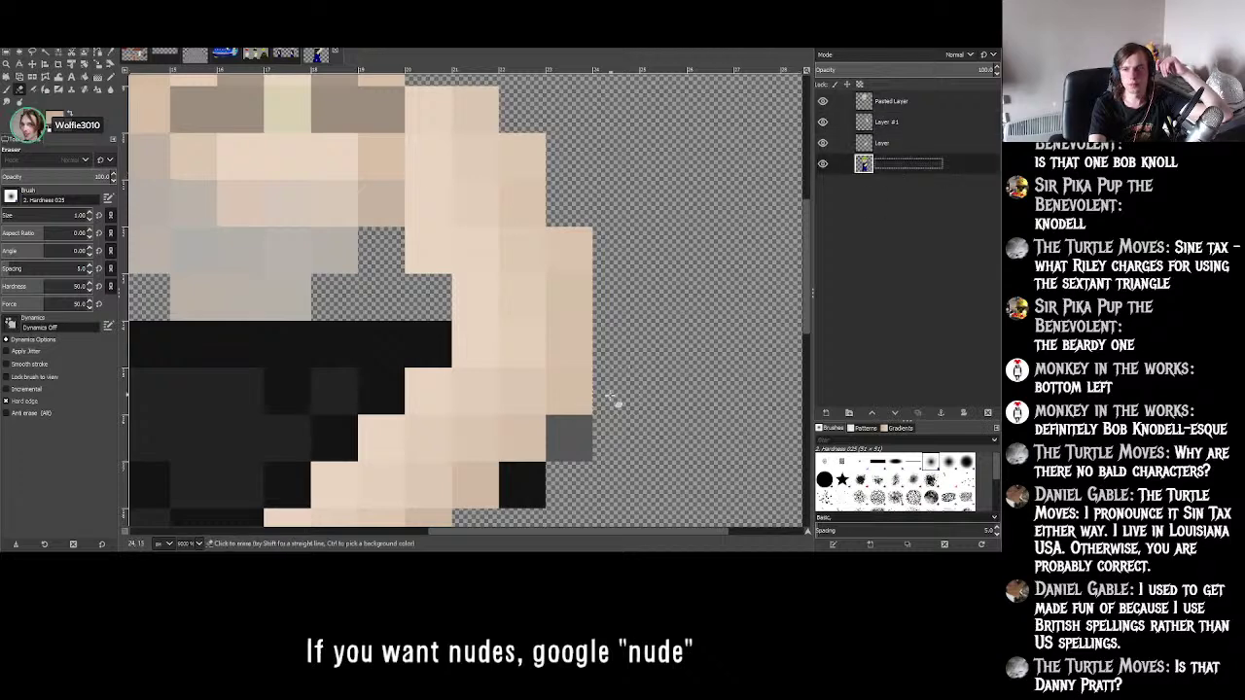
left_click(569, 437)
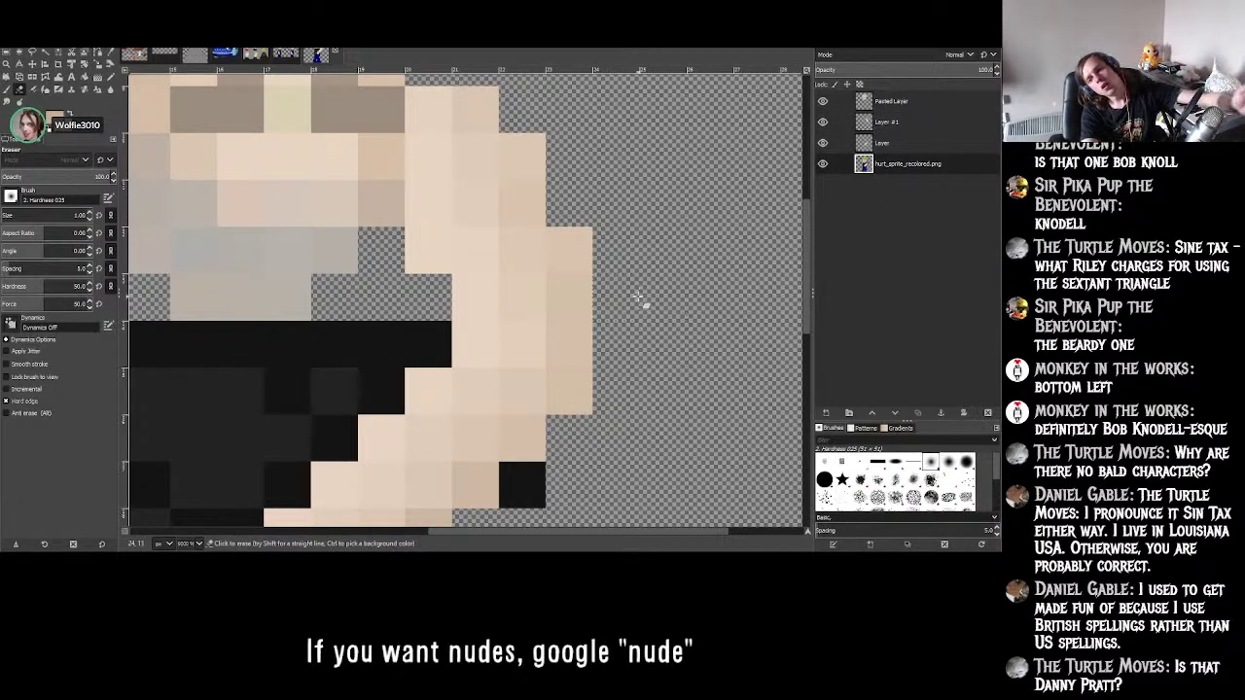
scroll(639, 294, "down", 1, "ctrl")
scroll(639, 294, "down", 4, "ctrl")
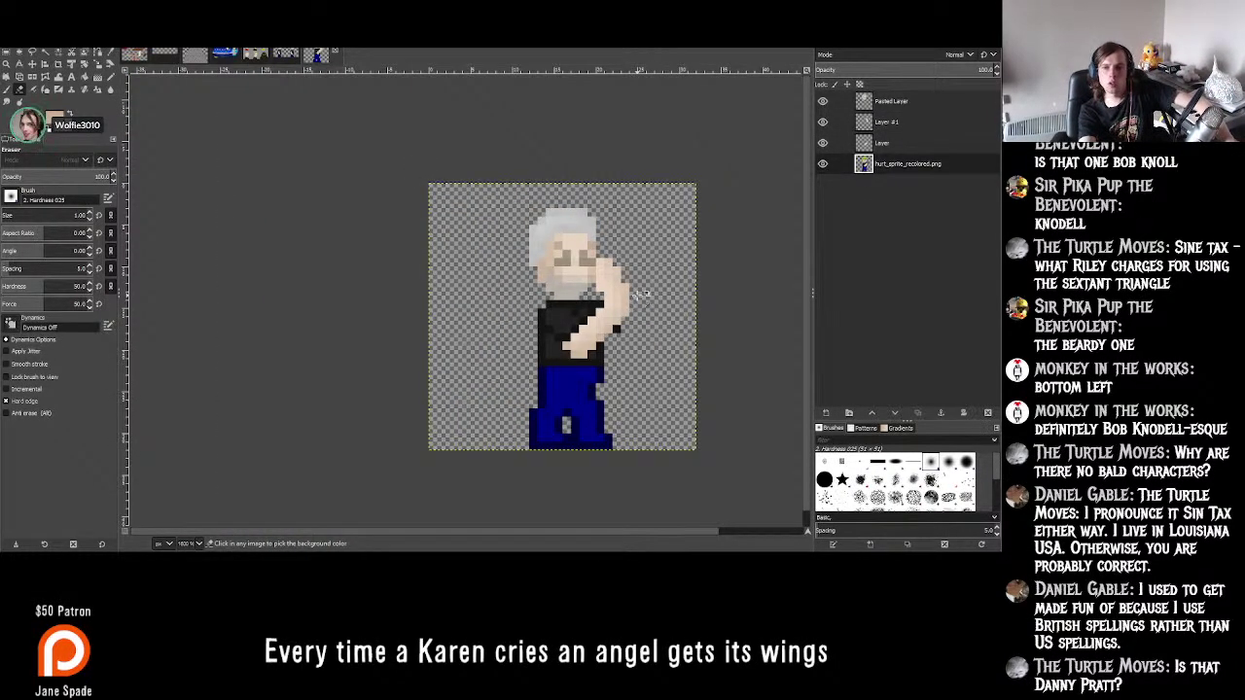
scroll(642, 293, "up", 5, "ctrl")
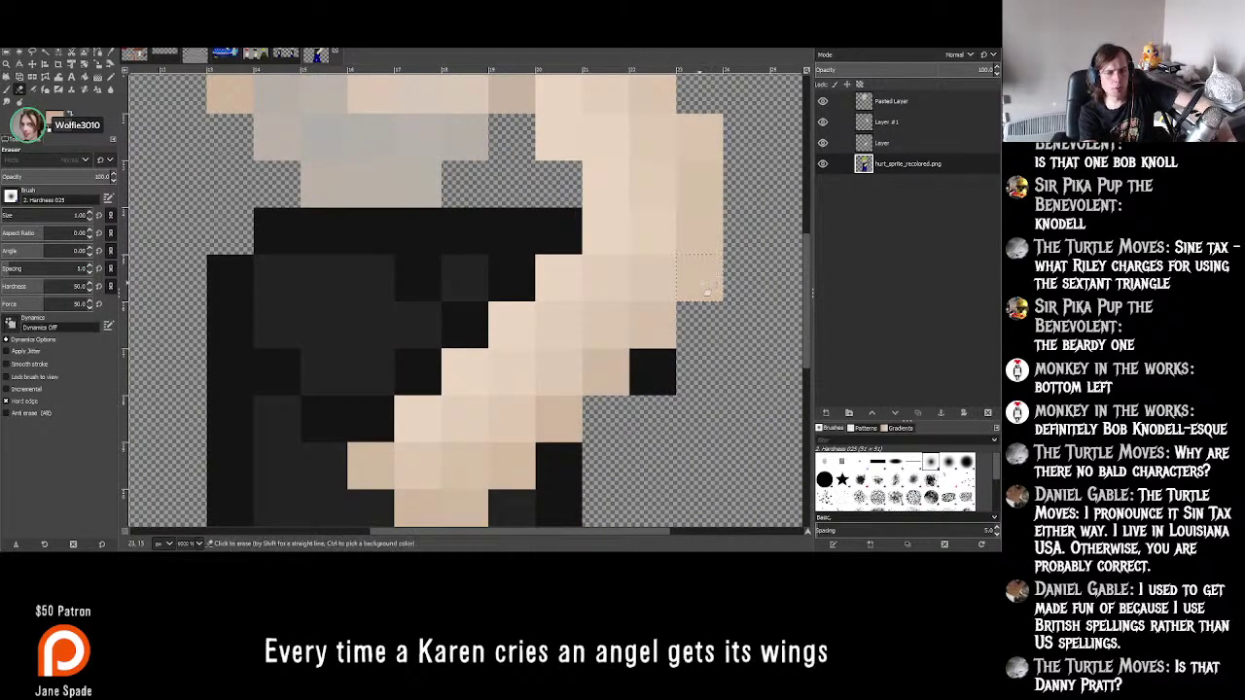
left_click(703, 303, "alt")
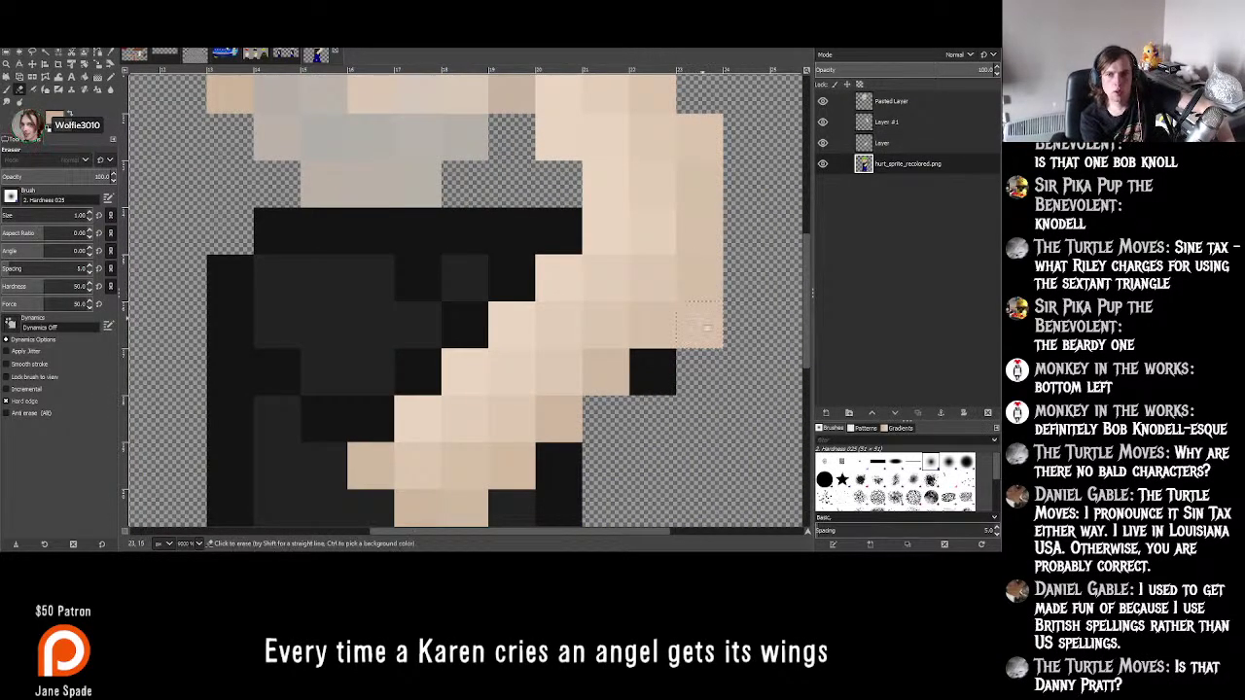
- Shade the lower arm's upper end and outer edge with a semi-transparent darker skin tone on its own layer, temporarily hiding Layer #1
scroll(701, 304, "down", 3, "ctrl")
scroll(744, 241, "up", 2, "ctrl")
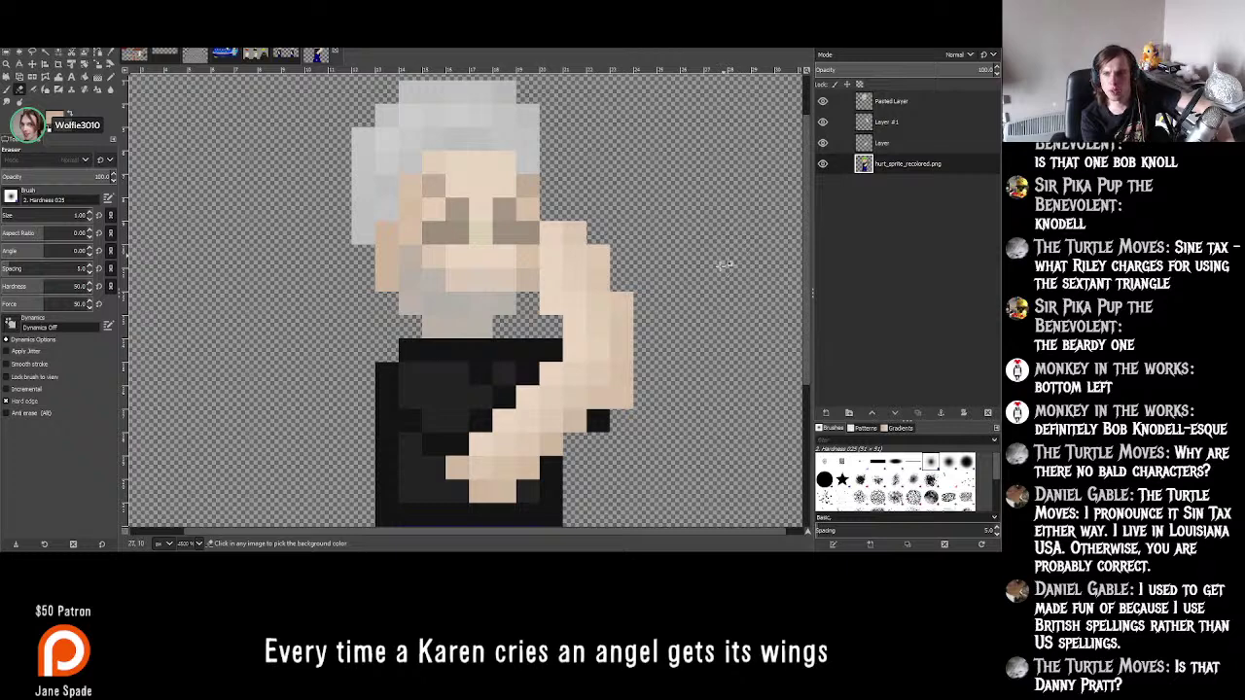
scroll(703, 329, "down", 1, "ctrl")
scroll(681, 377, "up", 2, "ctrl")
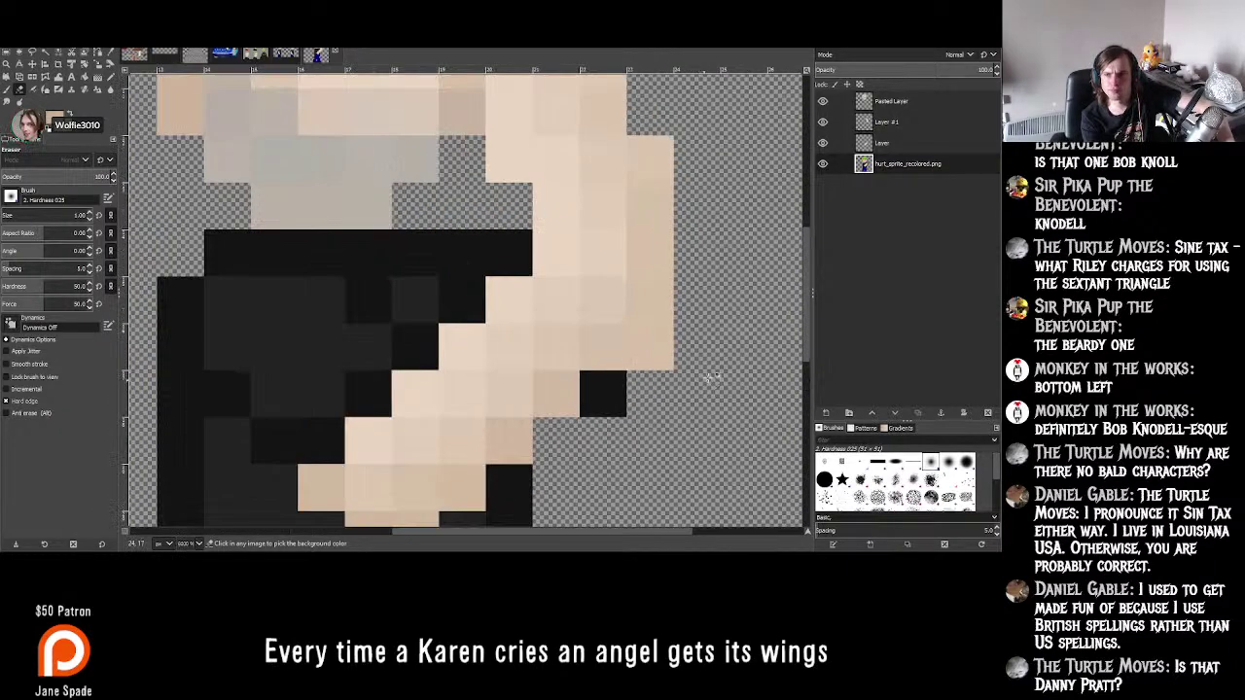
left_click(823, 122)
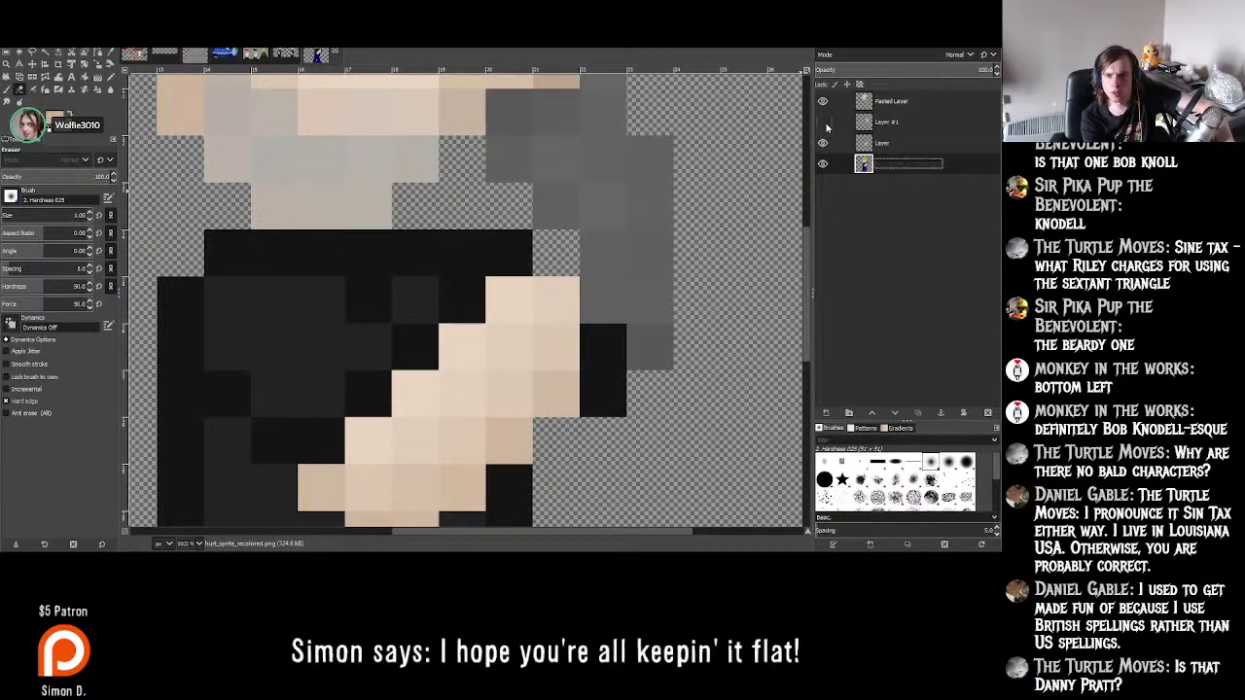
left_click(893, 142)
key("ctrl+z")
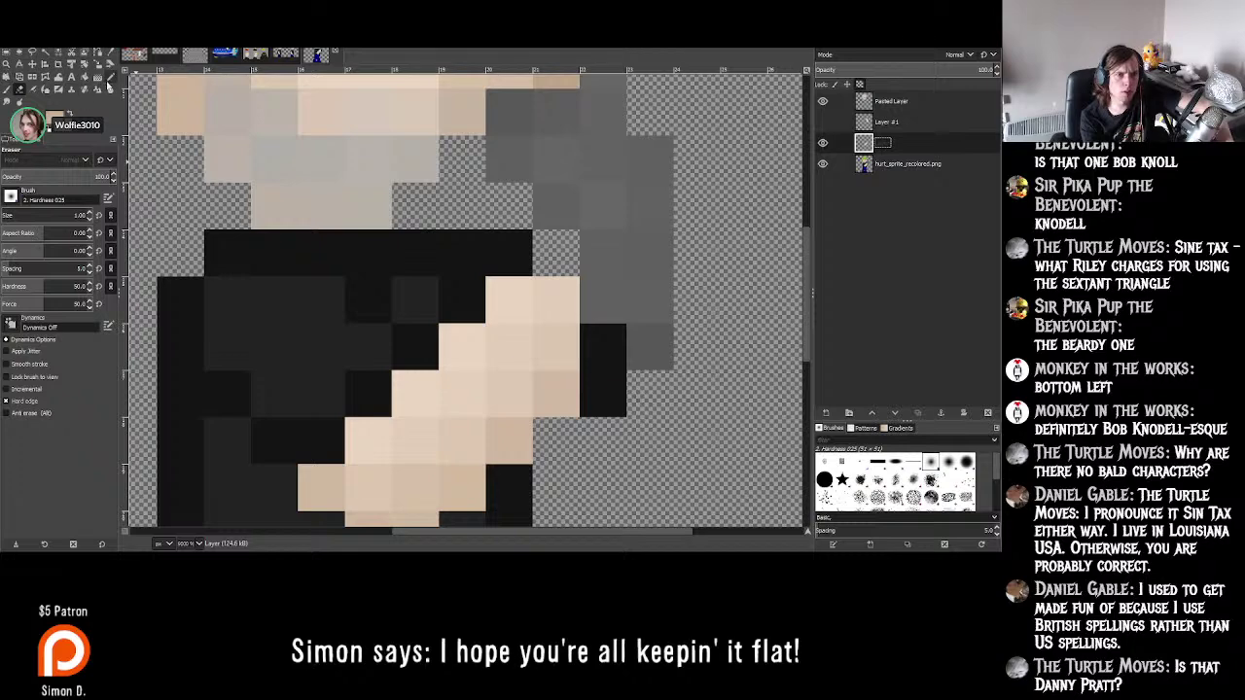
left_click(7, 89)
scroll(525, 286, "up", 2, "ctrl")
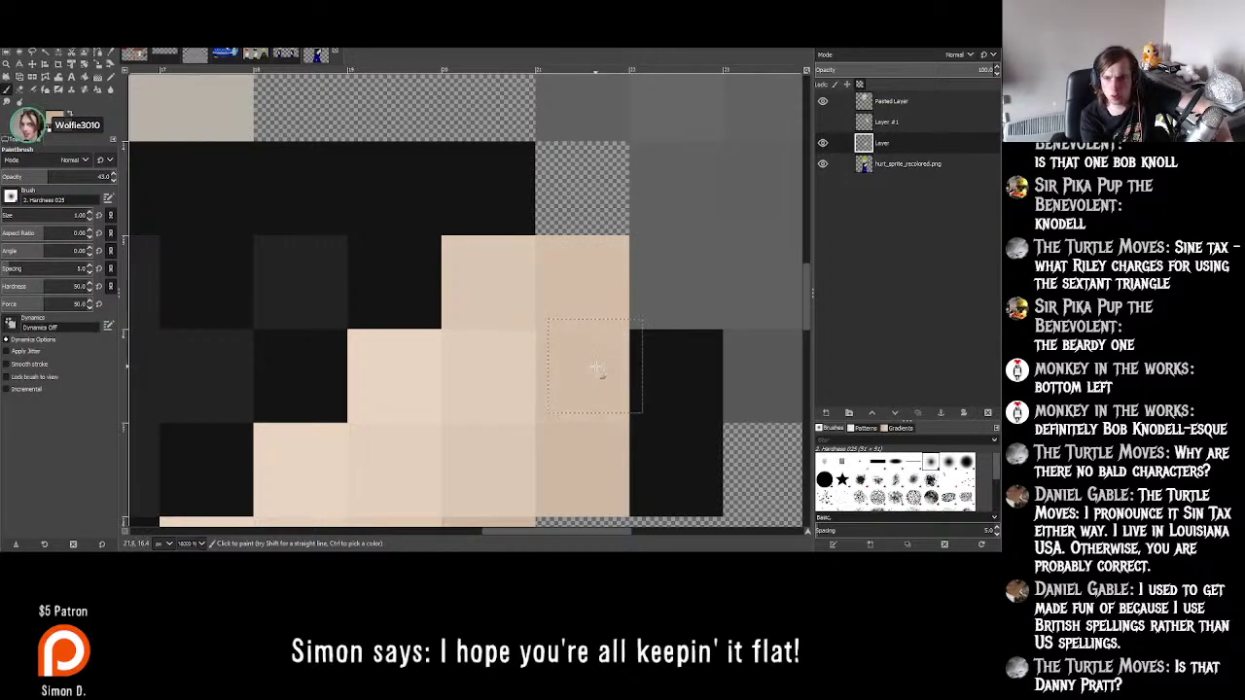
scroll(631, 302, "down", 4, "ctrl")
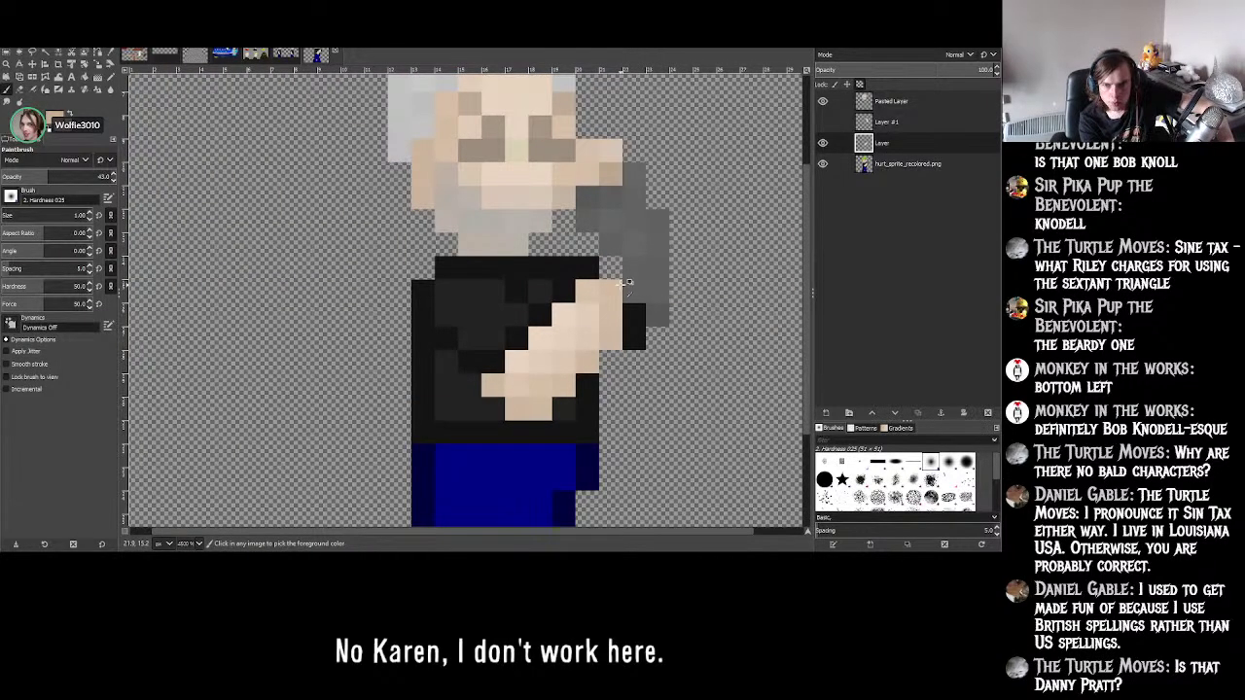
left_click(823, 121)
scroll(615, 276, "down", 4, "ctrl")
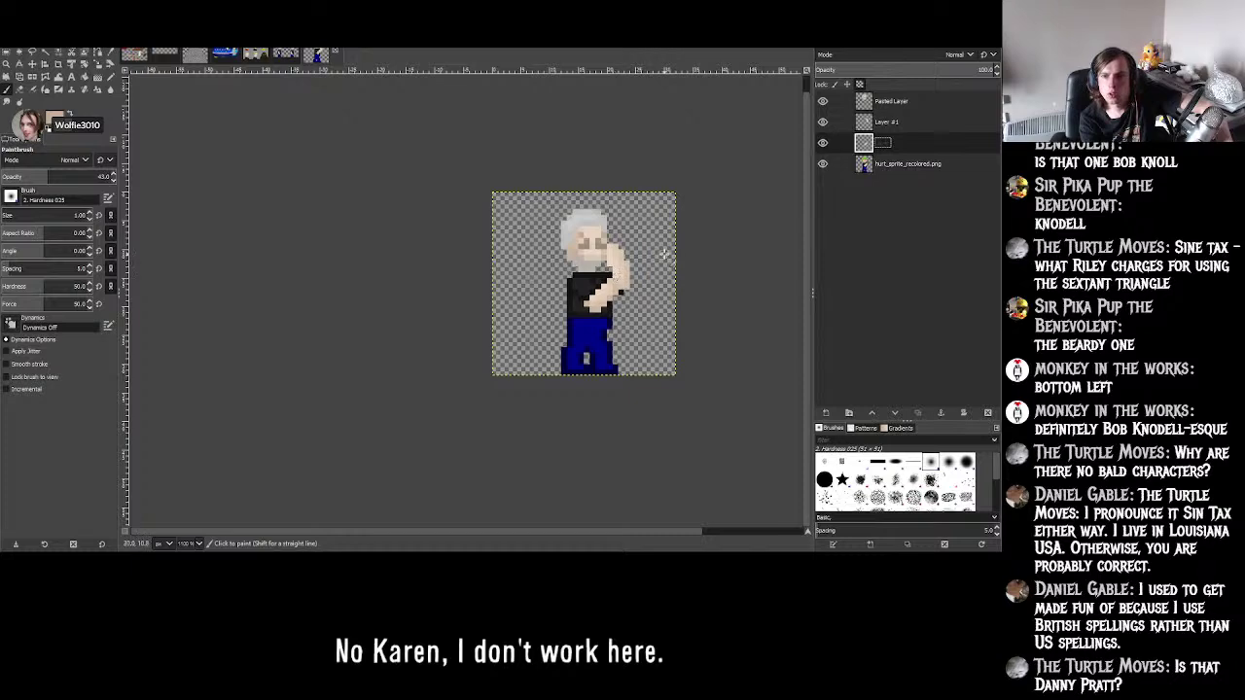
- Try again to remove the elbow's outer corner pixel with the Eraser on the raised arm's layer and the base layer
scroll(666, 255, "up", 6, "ctrl")
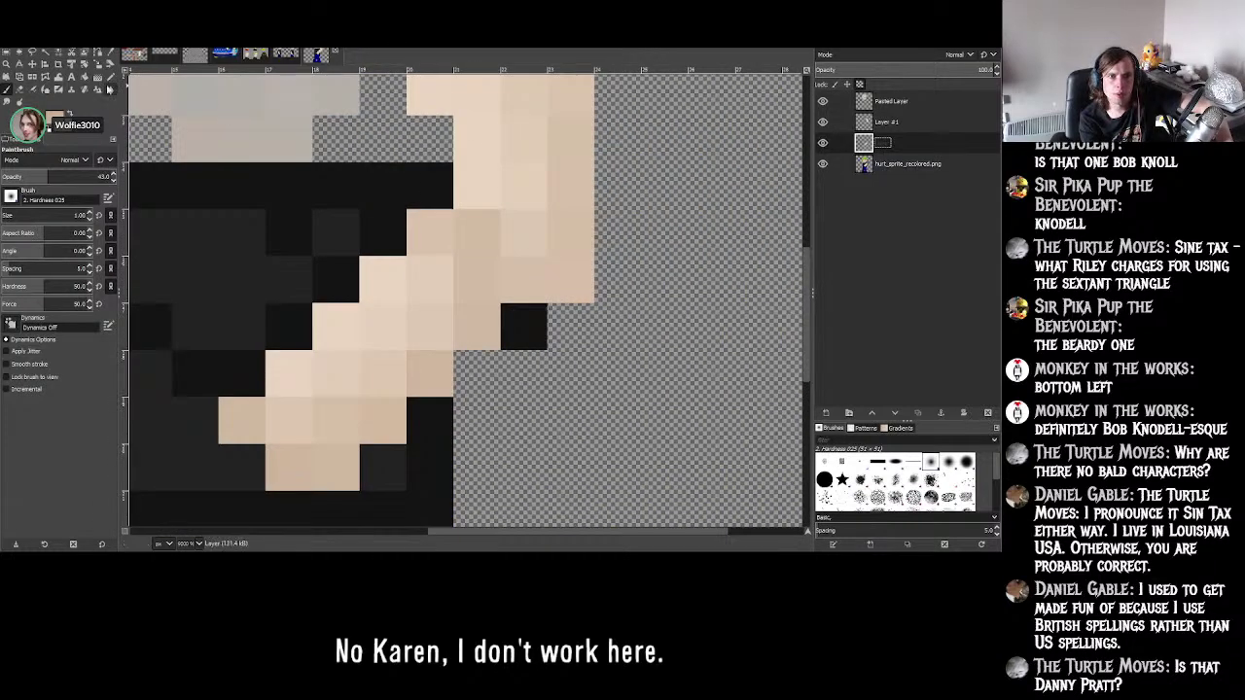
left_click(19, 88)
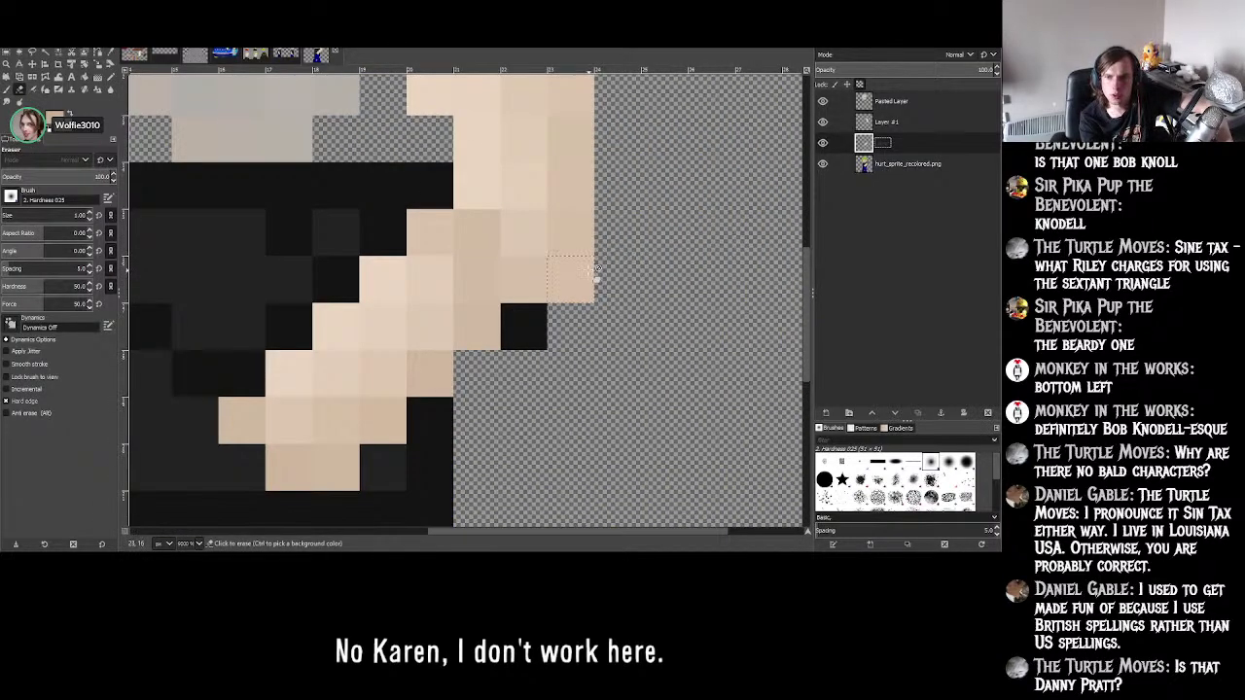
left_click(876, 123)
left_click(927, 166)
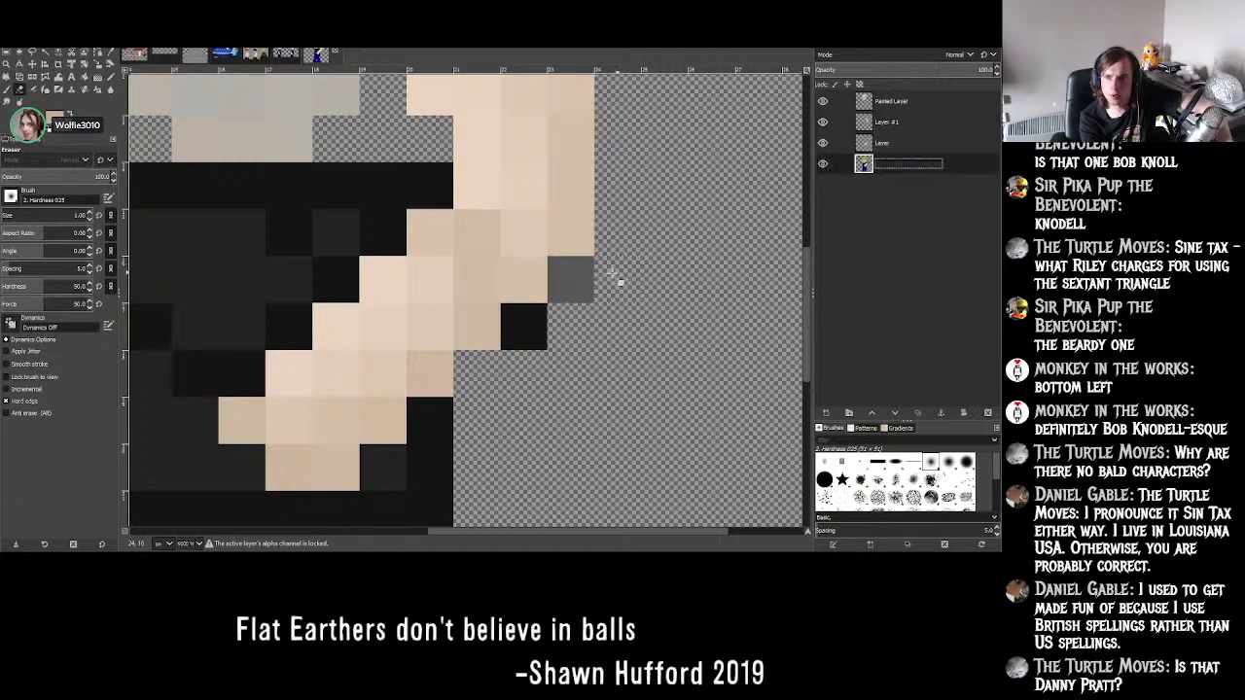
- Examine the whole sprite from afar and up close, checking the elbow's outline, the arms' shading and the trousers
scroll(605, 252, "down", 3, "ctrl")
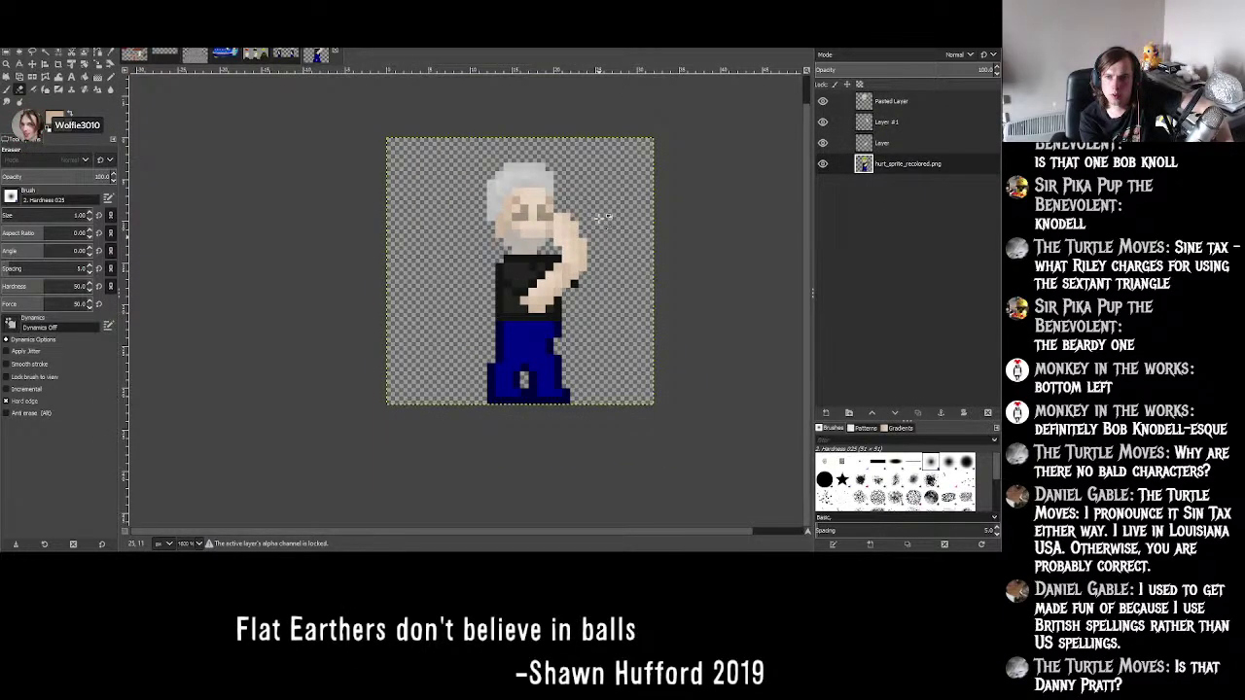
scroll(603, 216, "down", 3, "ctrl")
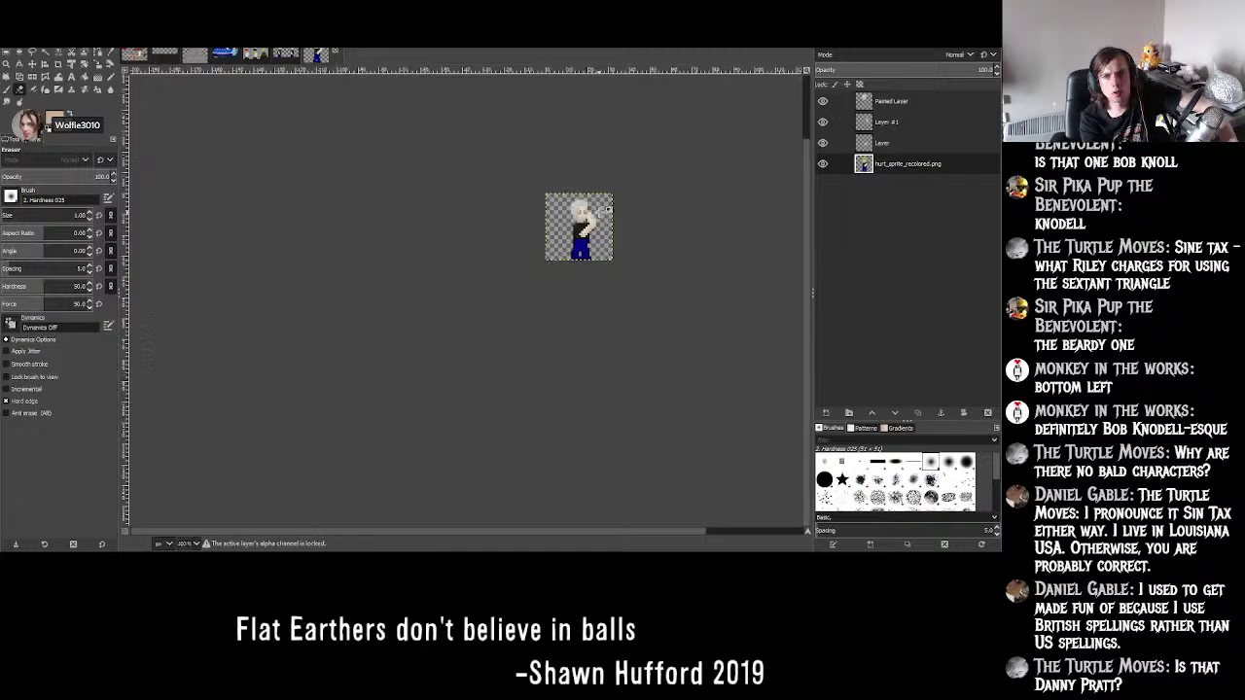
scroll(604, 213, "up", 3, "ctrl")
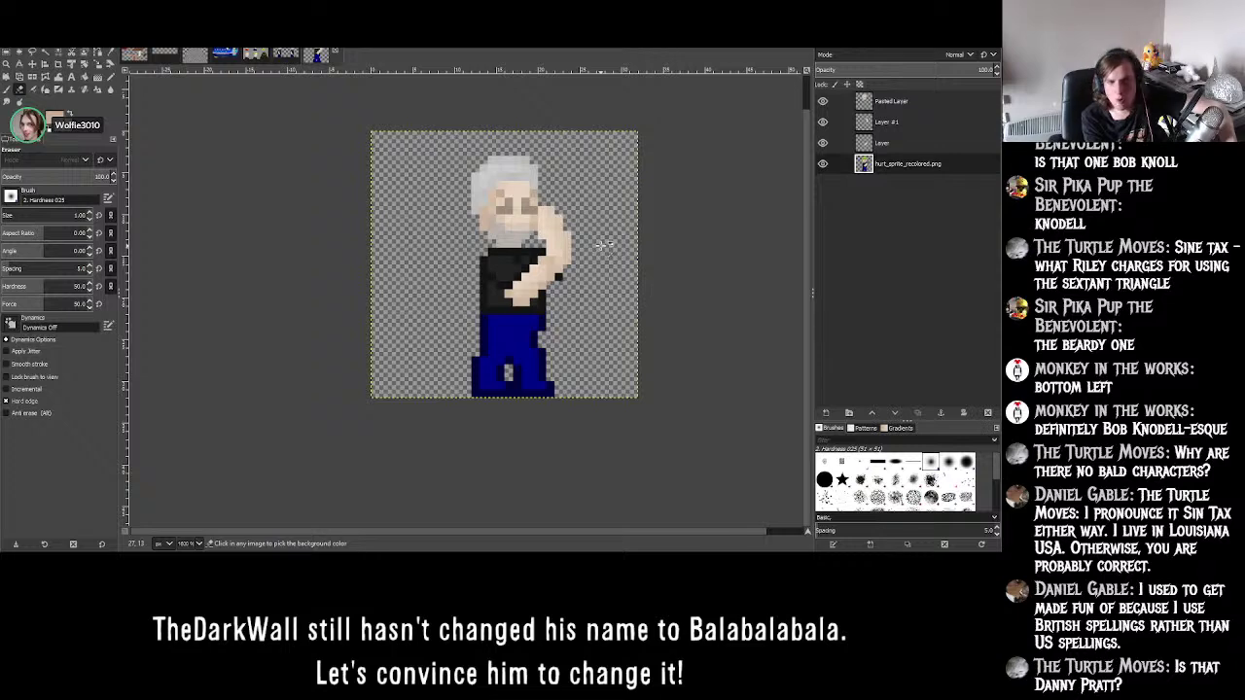
scroll(603, 246, "up", 2, "ctrl")
scroll(603, 246, "down", 3, "ctrl")
scroll(603, 246, "up", 1, "ctrl")
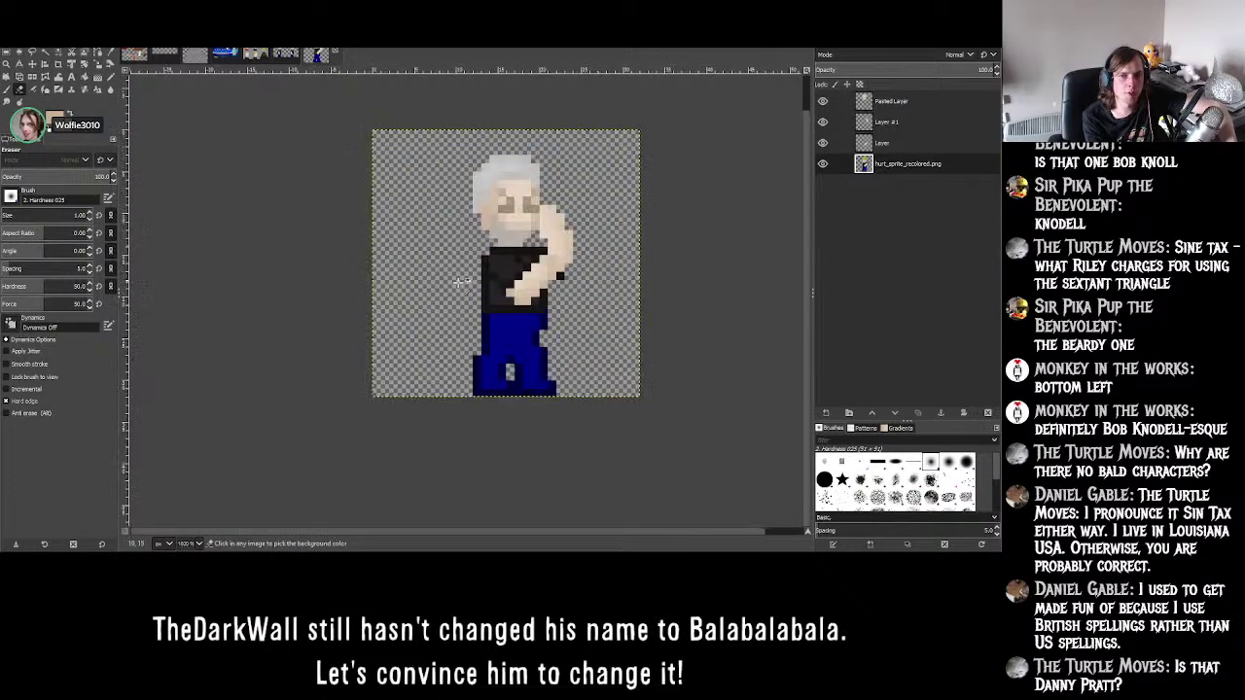
scroll(458, 282, "down", 4, "ctrl")
scroll(457, 282, "up", 2, "ctrl")
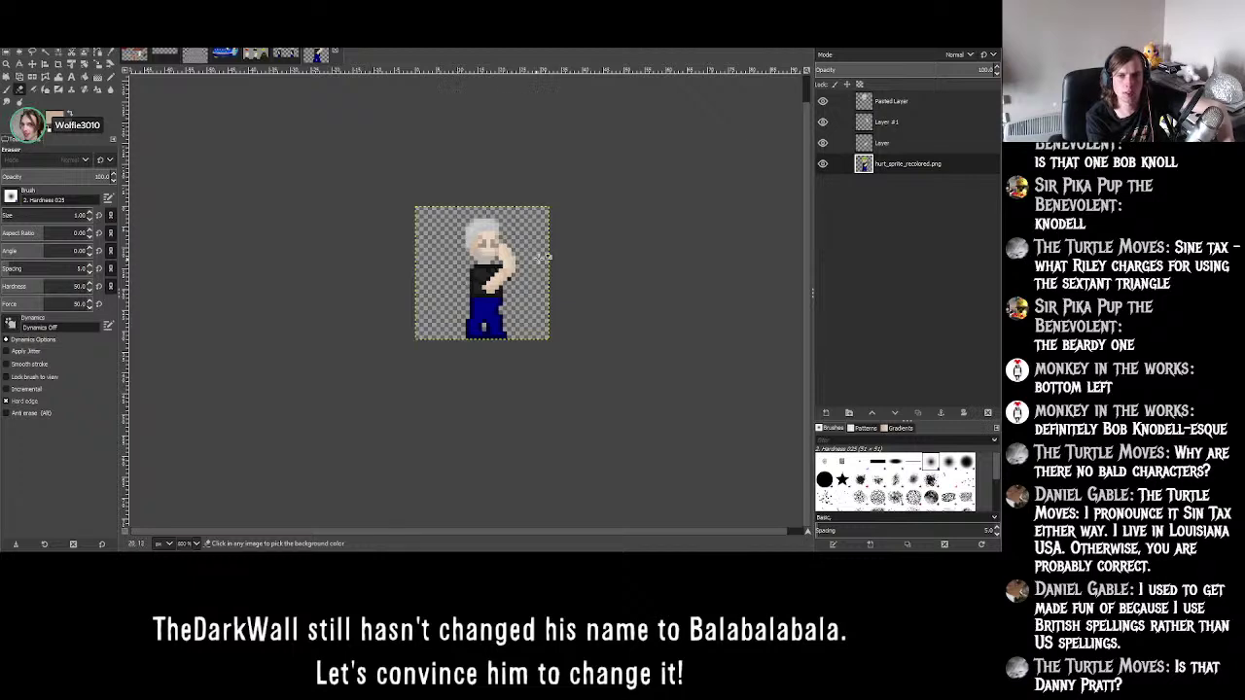
scroll(542, 259, "up", 3, "ctrl")
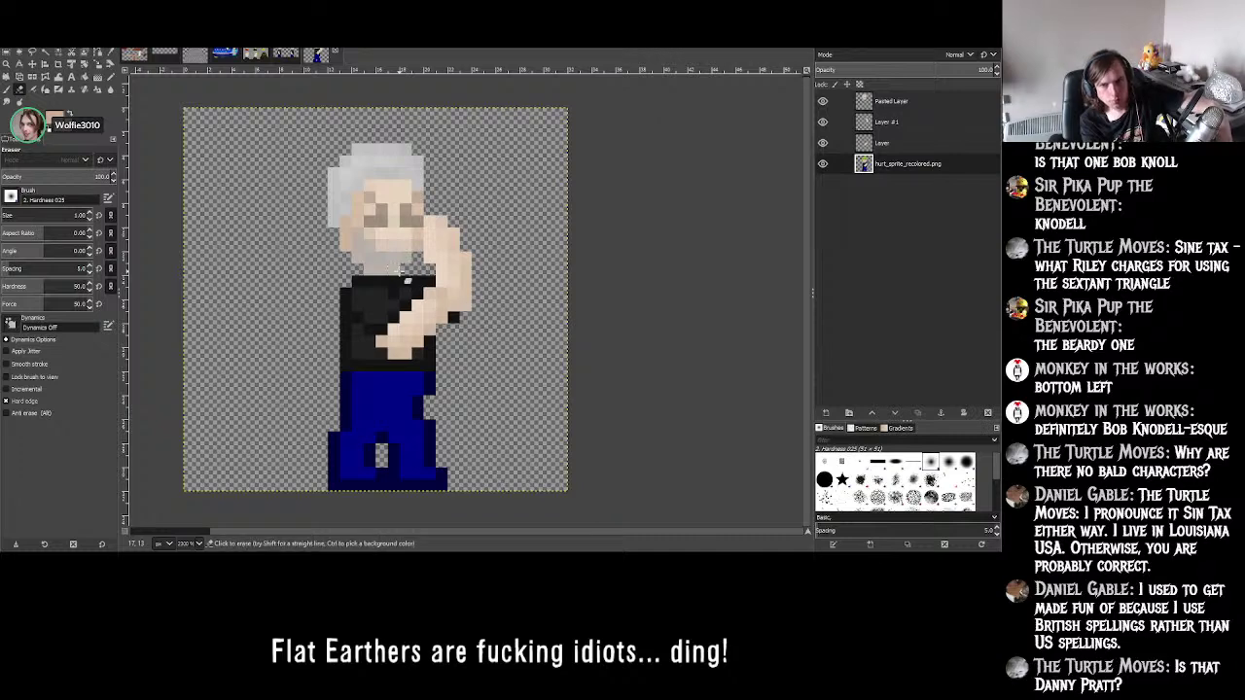
scroll(541, 291, "down", 4, "ctrl")
scroll(518, 299, "up", 4, "ctrl")
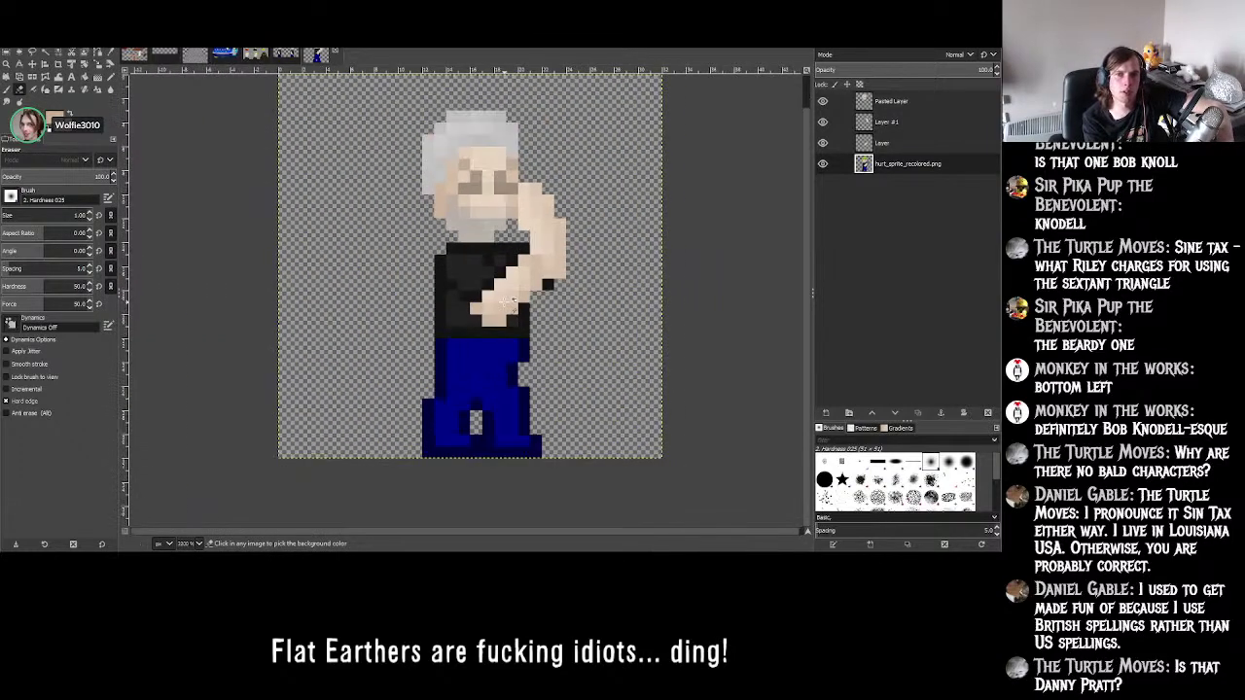
scroll(504, 303, "down", 1, "ctrl")
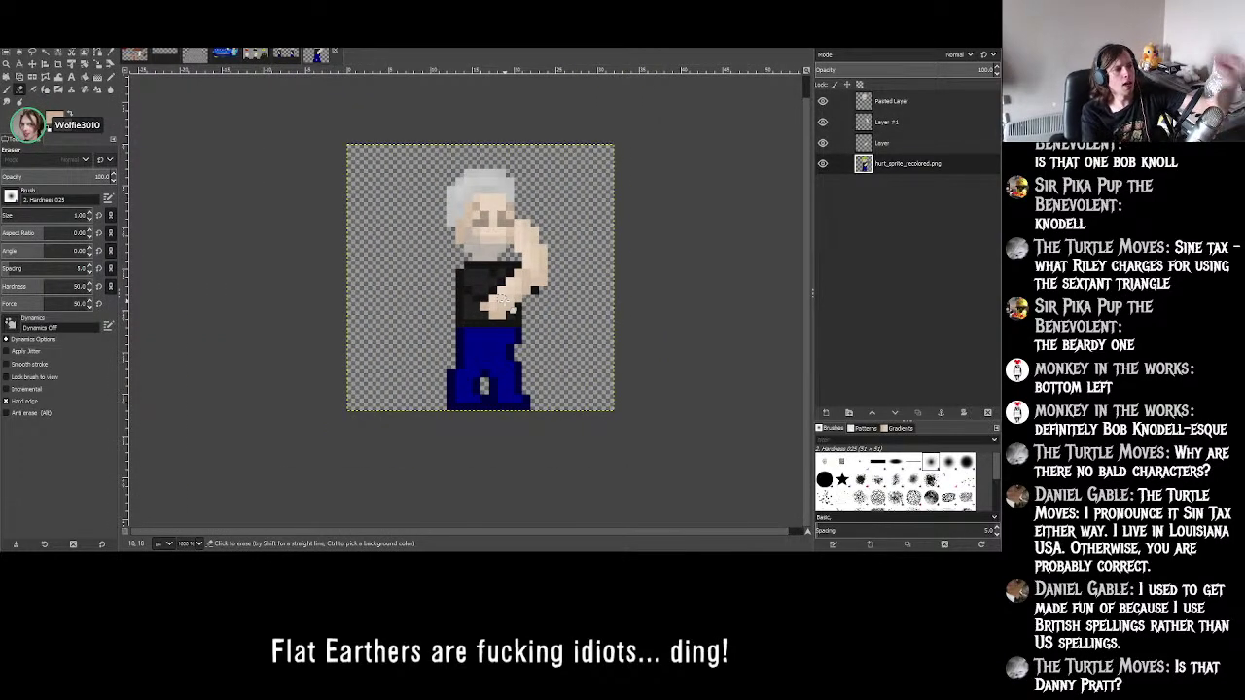
scroll(494, 298, "up", 1)
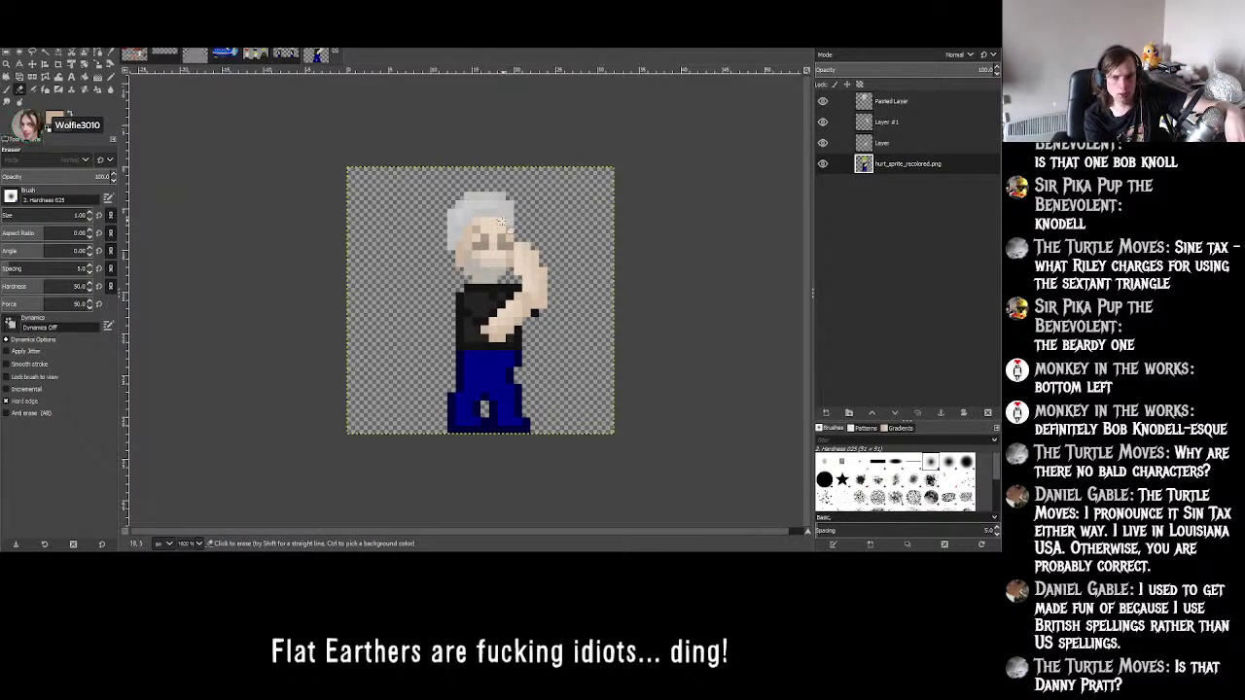
scroll(518, 272, "down", 2, "ctrl")
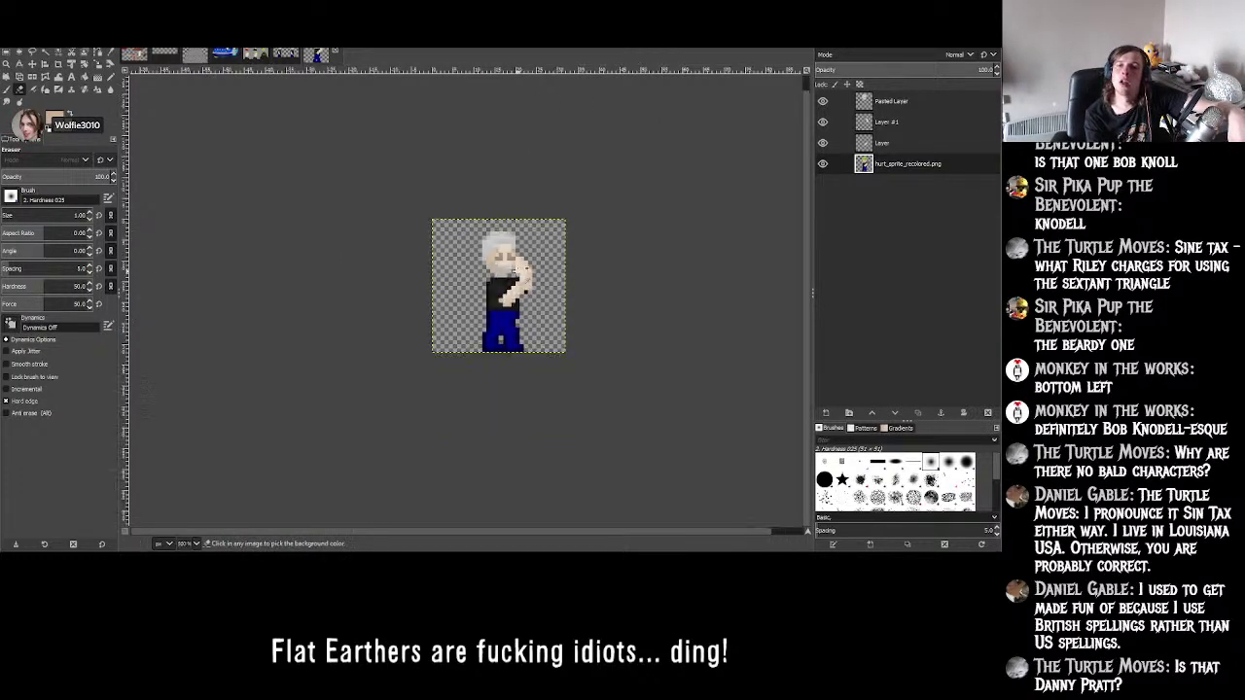
scroll(517, 276, "up", 5, "ctrl")
scroll(521, 319, "down", 3, "ctrl")
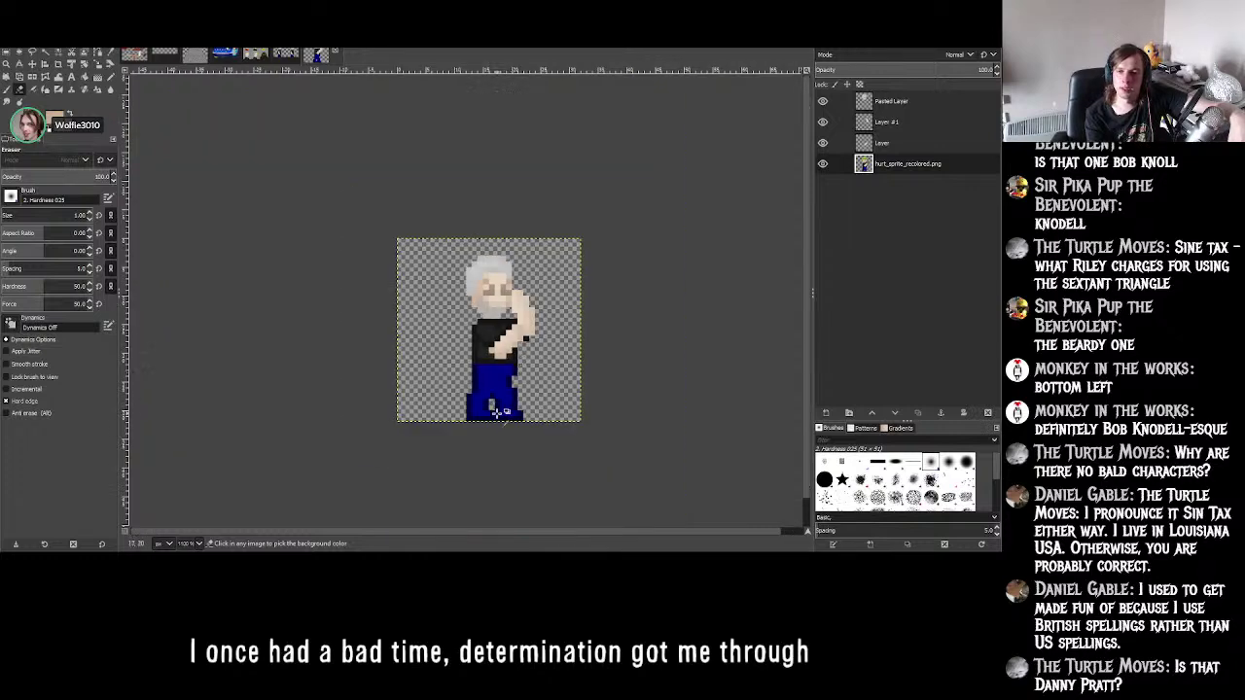
scroll(500, 412, "up", 4, "ctrl")
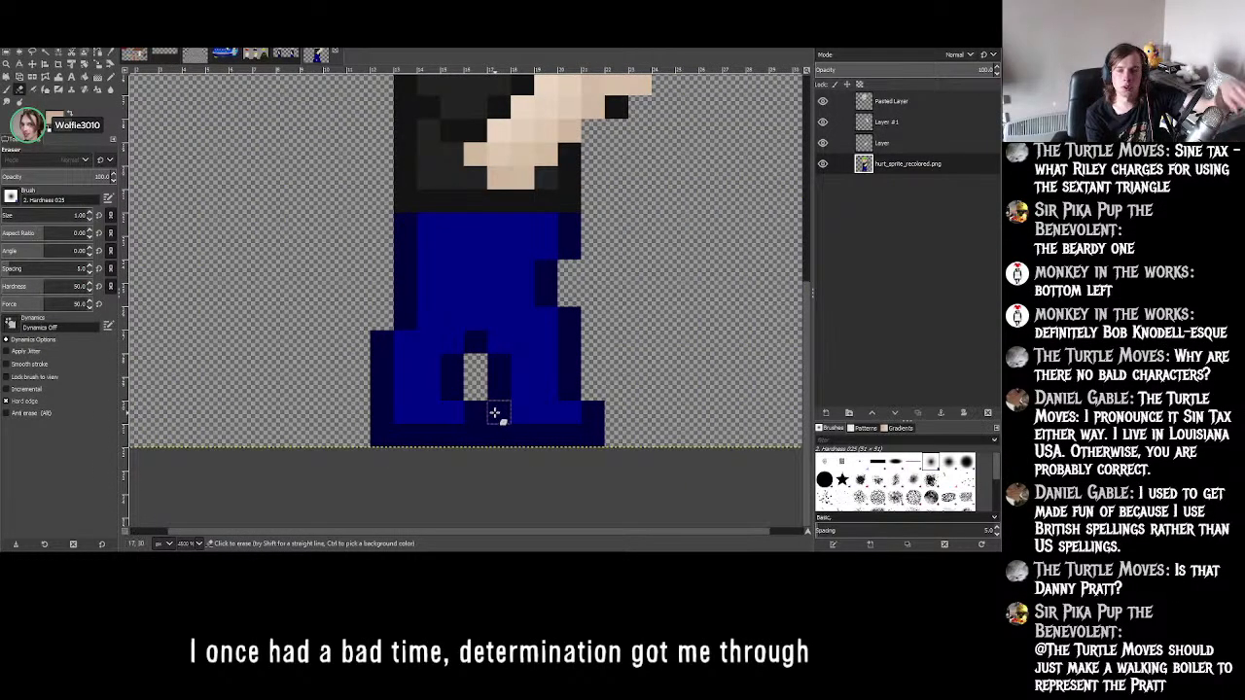
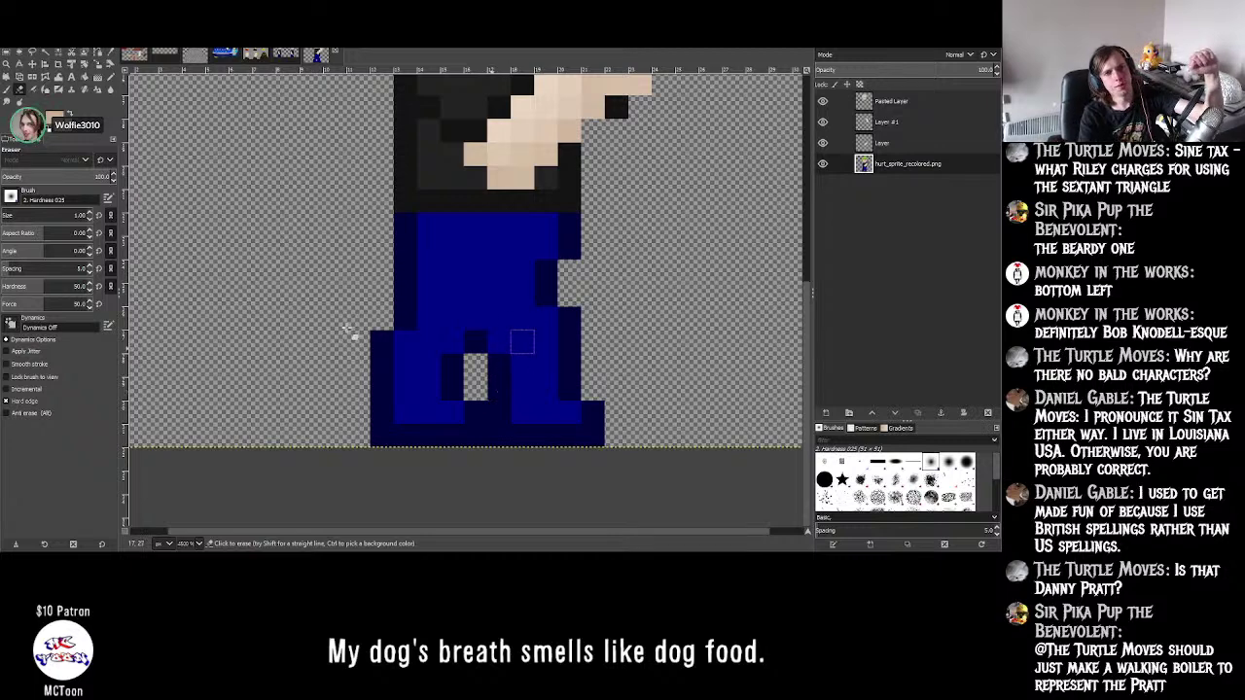
- Inspect the shading of both arms around the elbow and beside the face up close, with the Paintbrush active
left_click(8, 88)
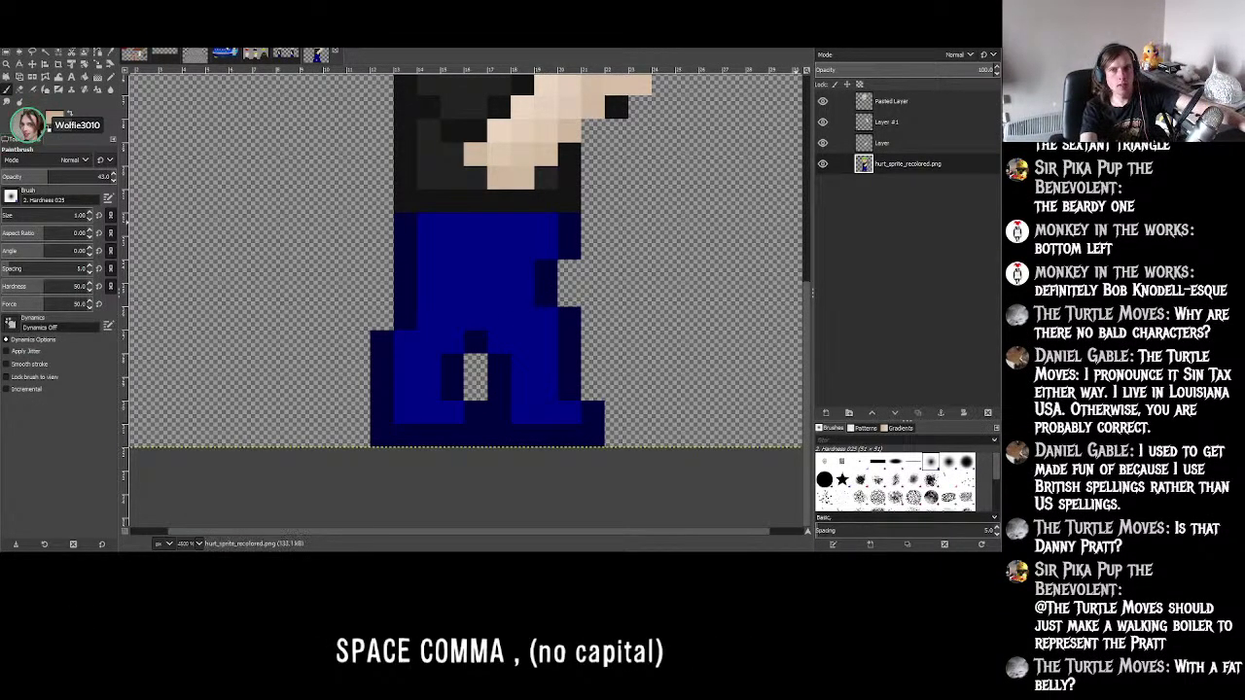
scroll(614, 190, "down", 1, "ctrl")
scroll(614, 190, "up", 3, "ctrl")
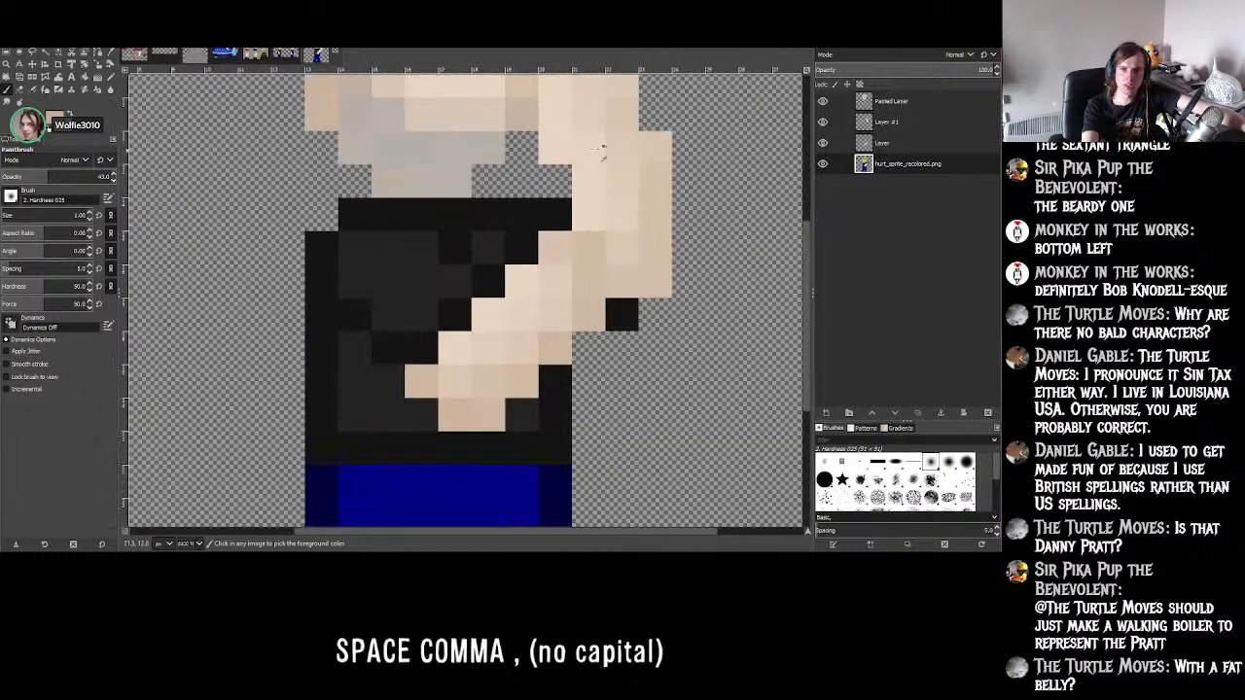
scroll(614, 191, "down", 1, "ctrl")
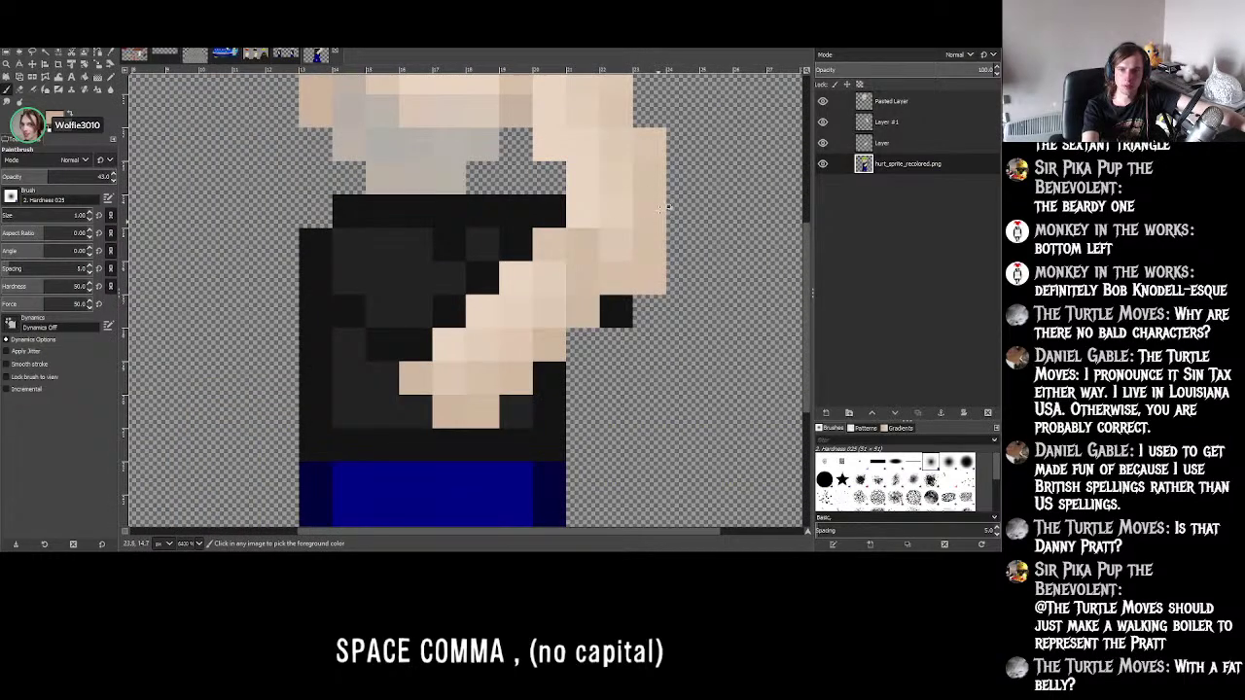
scroll(664, 219, "up", 2, "ctrl")
scroll(643, 261, "up", 1, "ctrl")
scroll(643, 260, "down", 3)
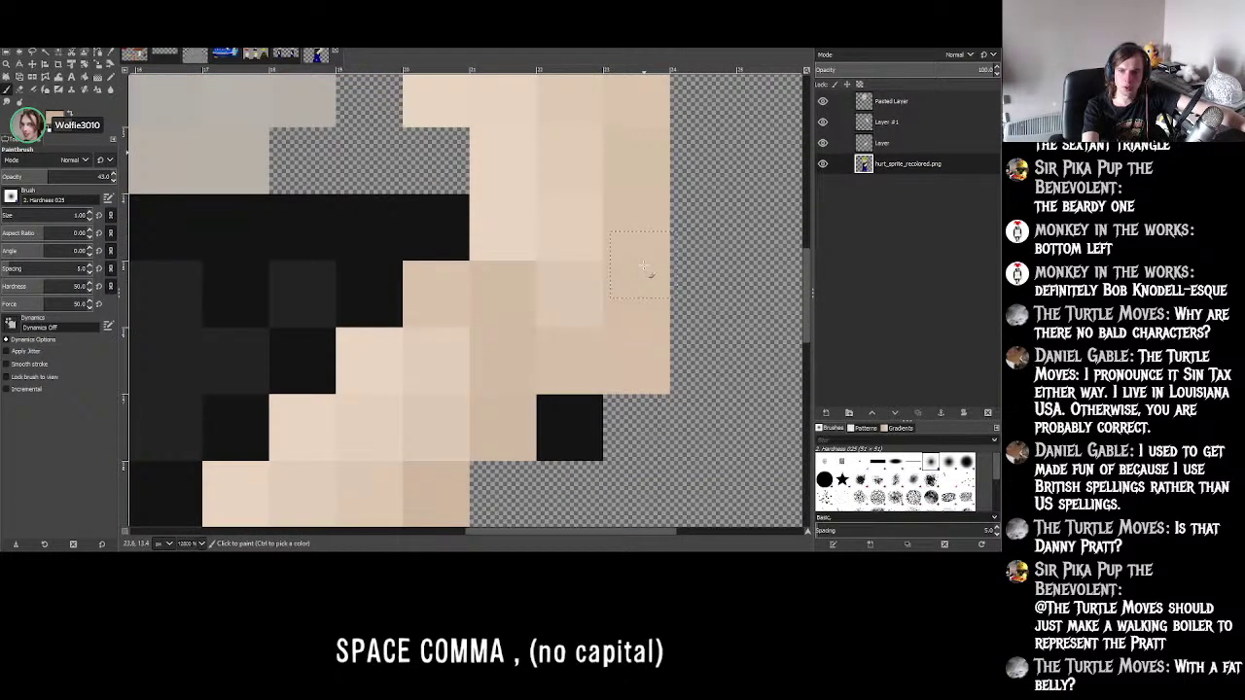
scroll(643, 267, "up", 3)
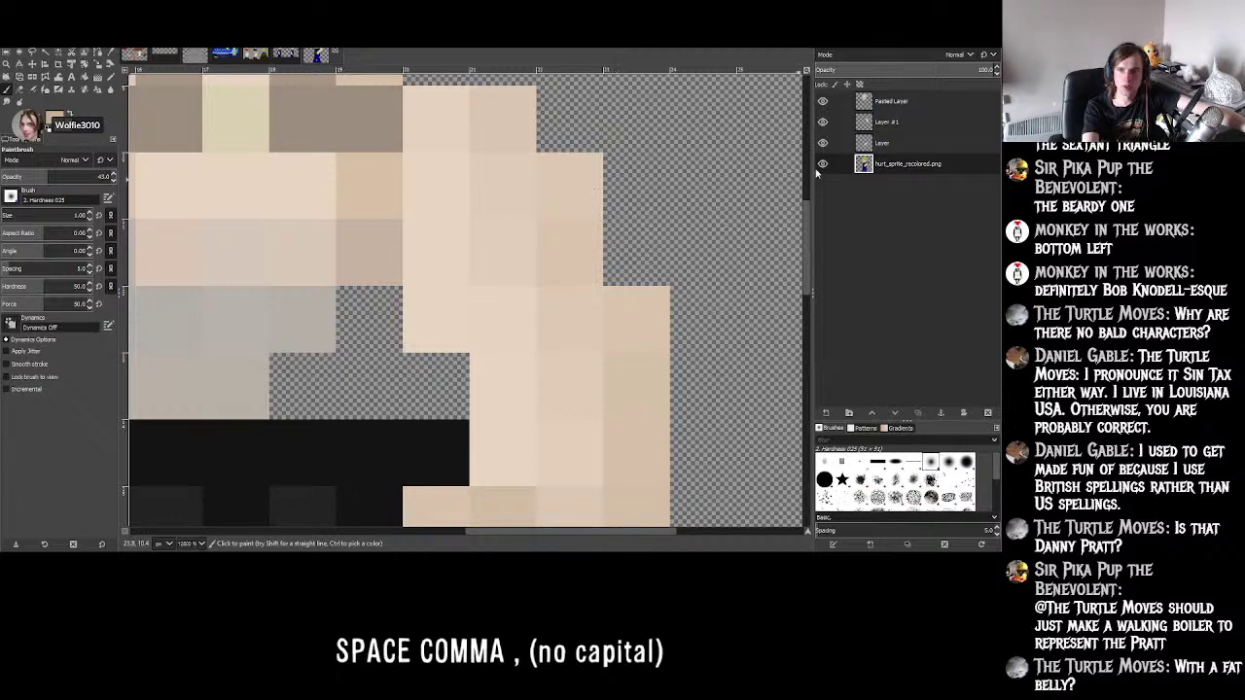
- Lock the alpha channel of Layer #1 so that painting affects only its existing pixels
left_click(880, 165)
double_click(885, 165)
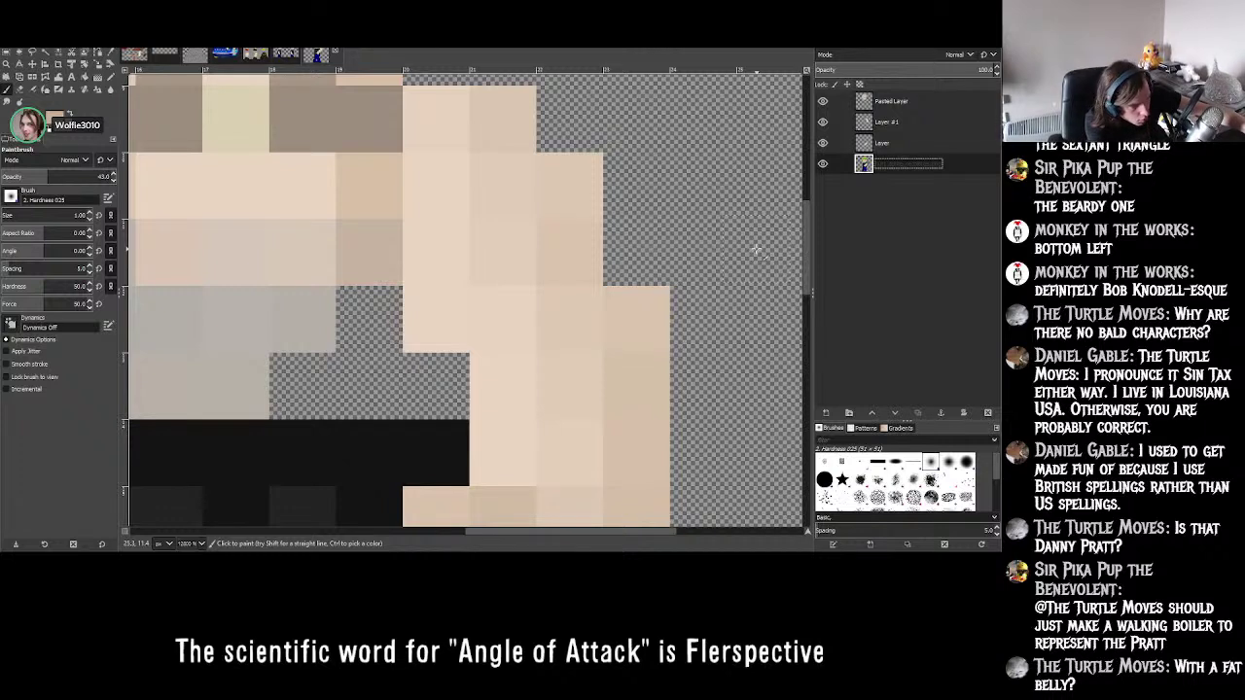
double_click(887, 122)
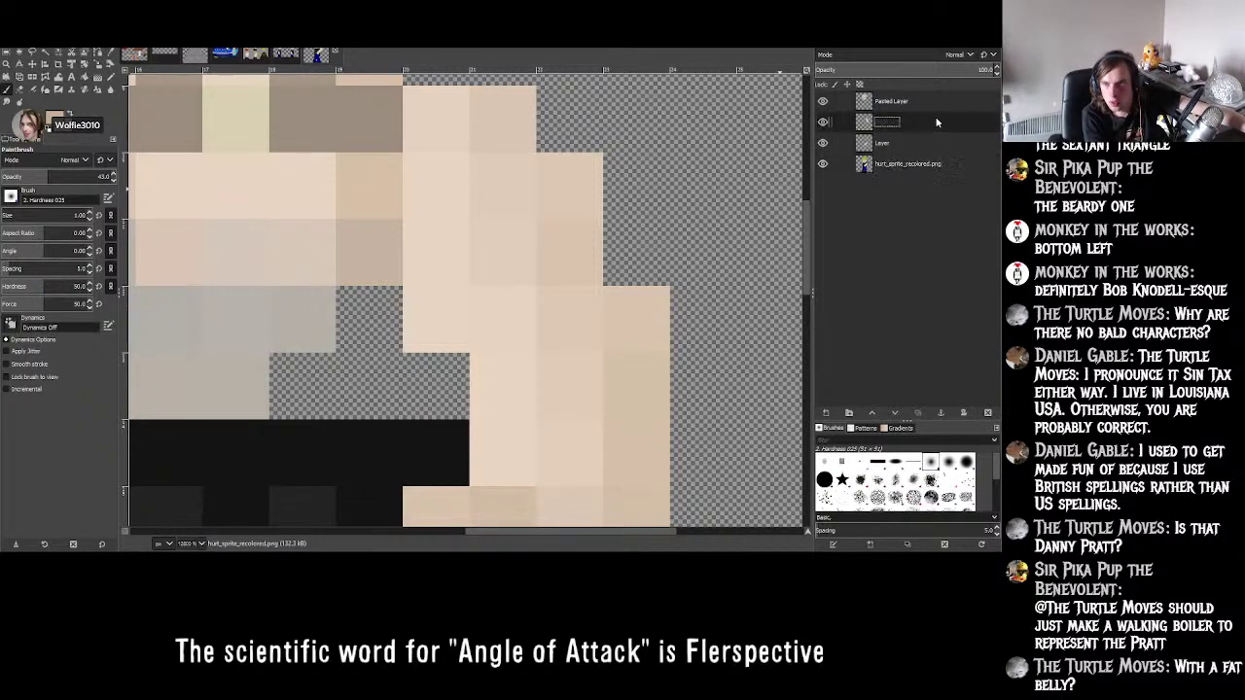
left_click(859, 84)
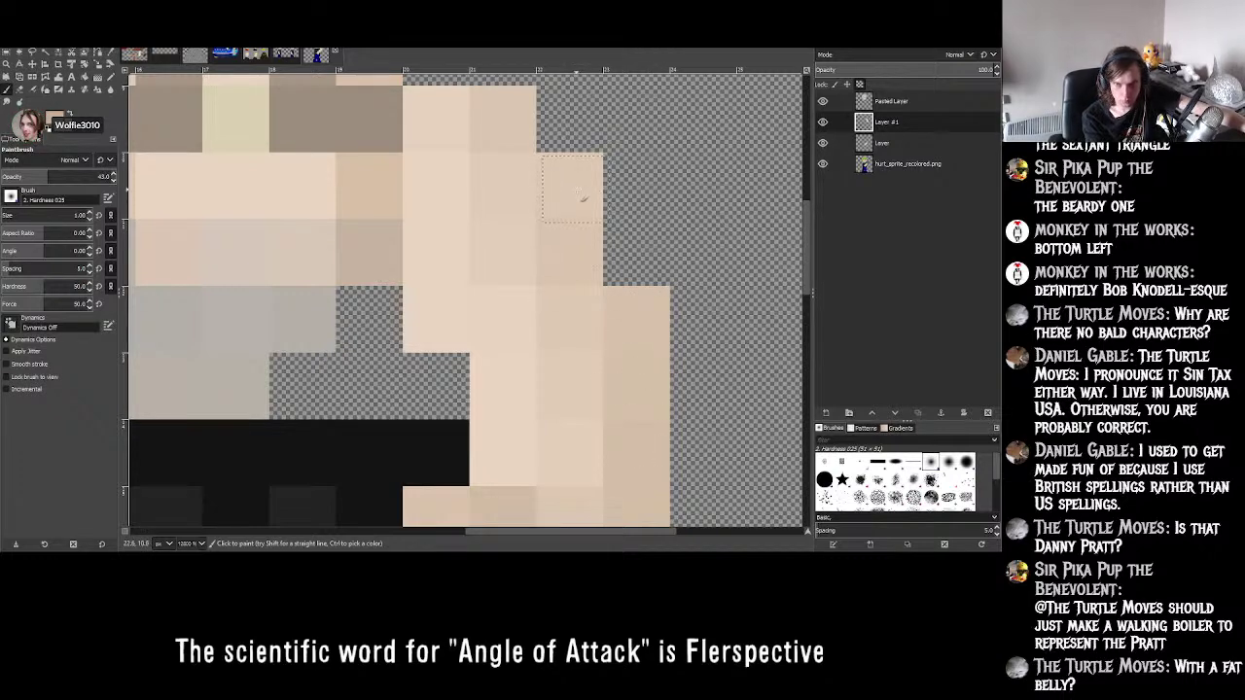
- Examine the raised arm's shading beside the face, both up close and with the whole upper body in view
scroll(535, 146, "down", 4, "ctrl")
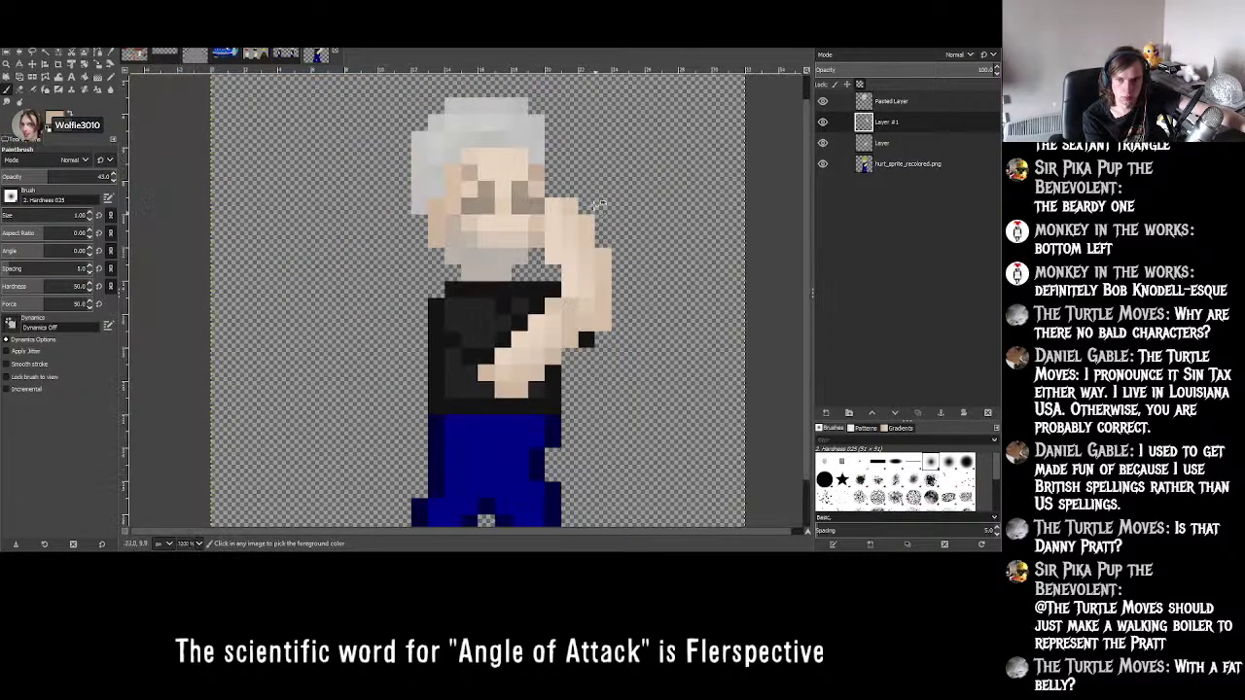
scroll(601, 197, "up", 3, "ctrl")
scroll(601, 199, "down", 3, "ctrl")
scroll(595, 202, "up", 6, "ctrl")
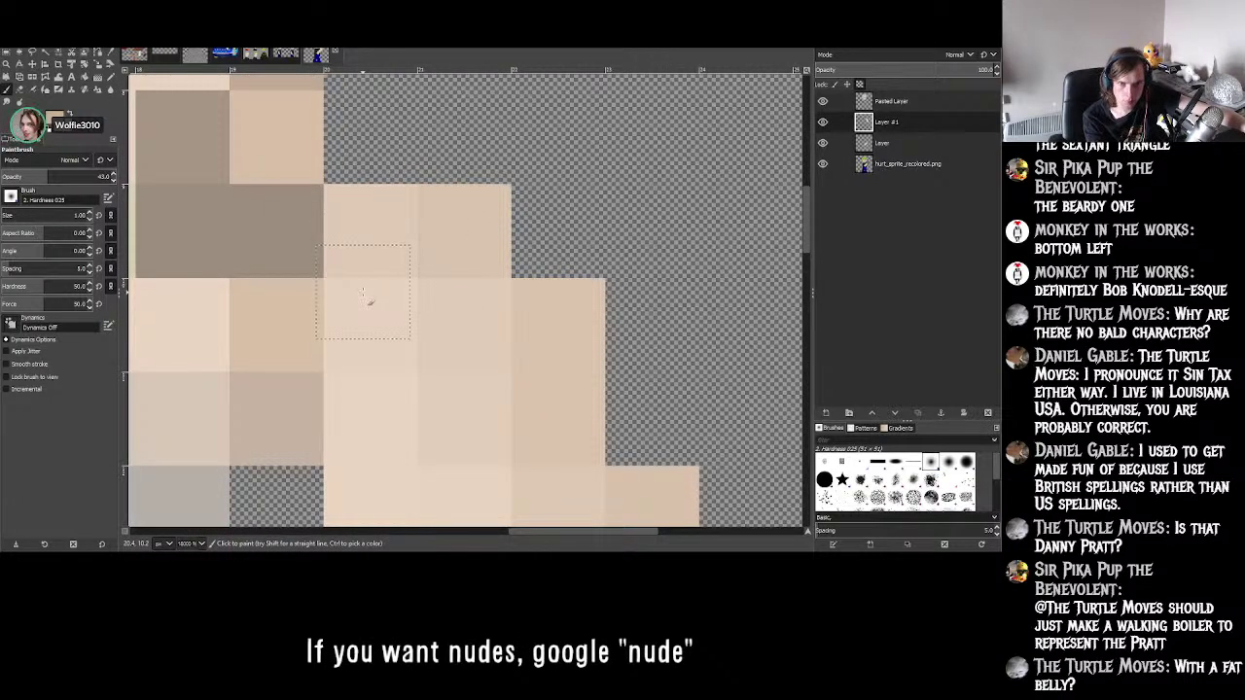
scroll(591, 260, "down", 4, "ctrl")
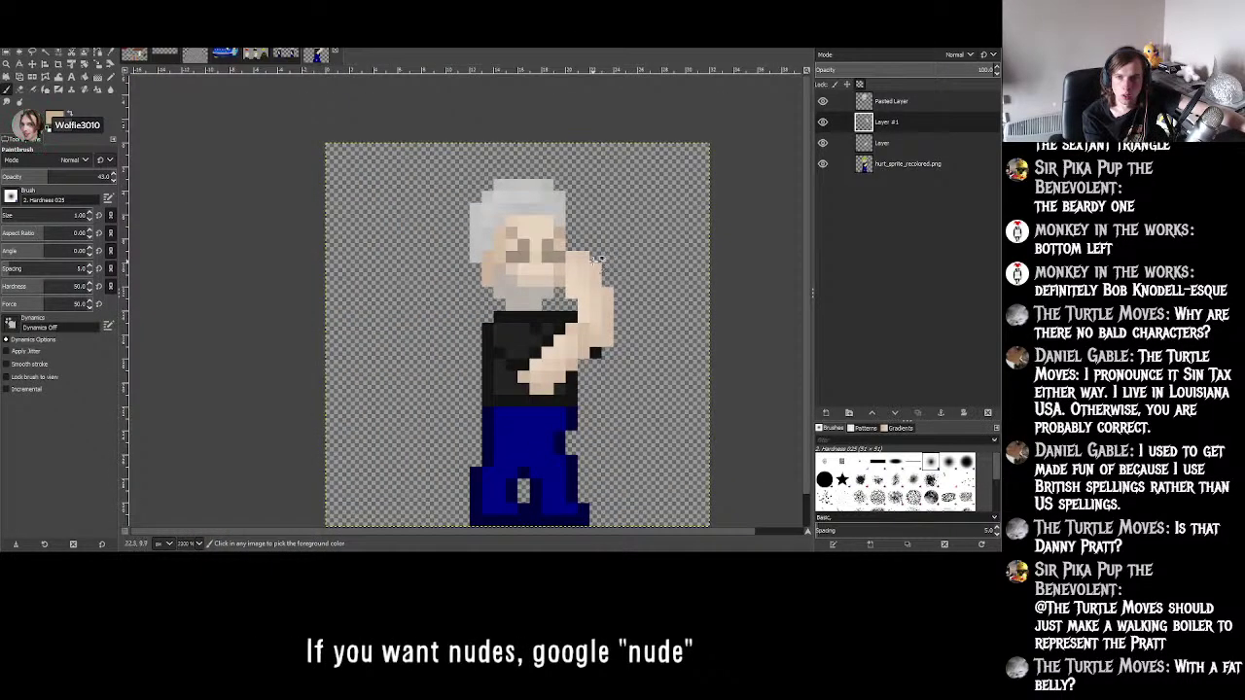
scroll(596, 260, "up", 3, "ctrl")
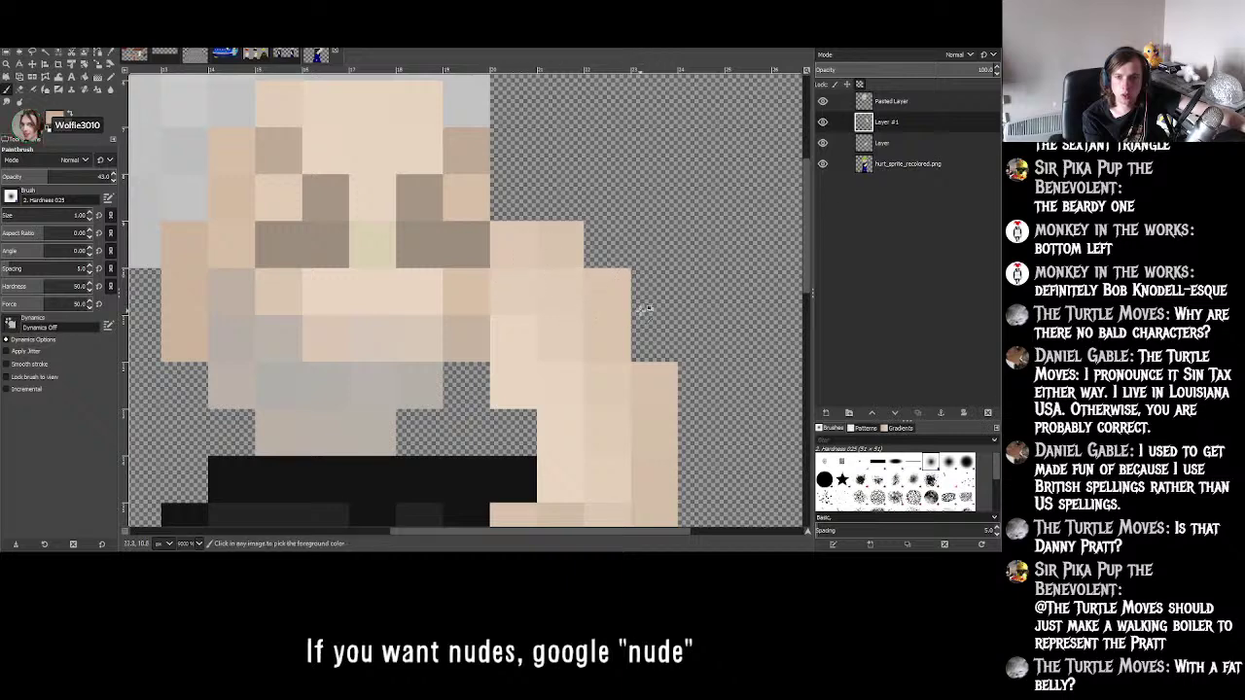
scroll(646, 309, "down", 4, "ctrl")
scroll(646, 309, "up", 3, "ctrl")
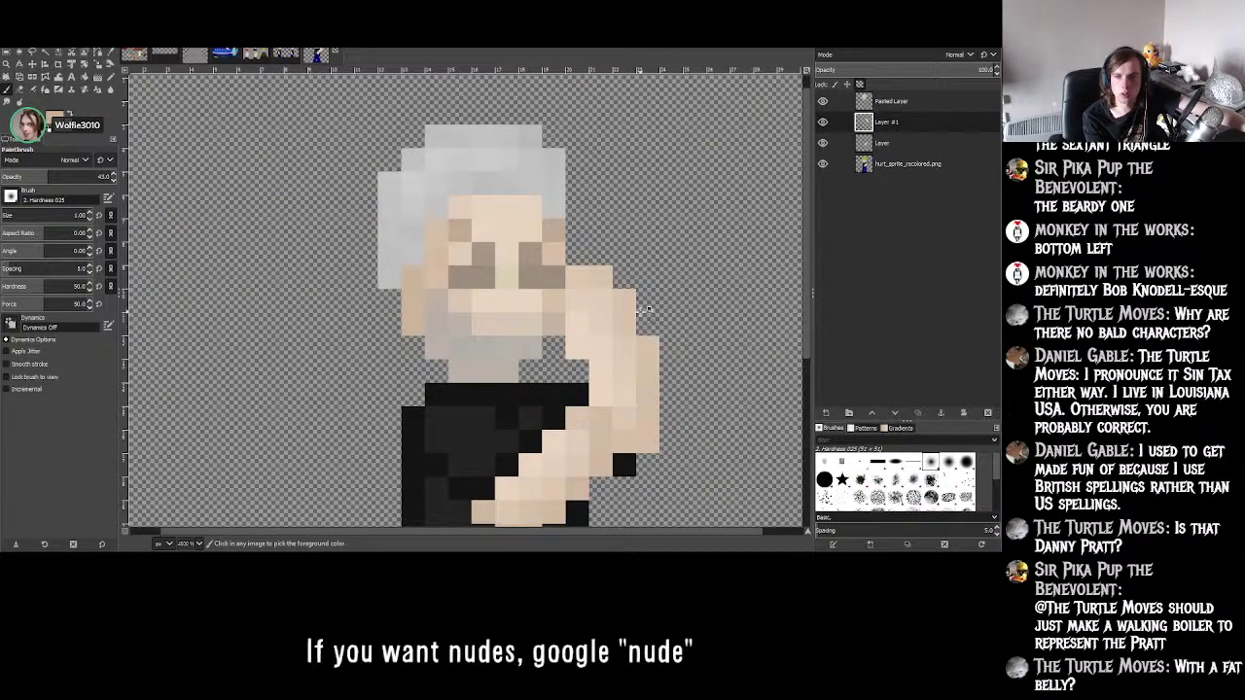
scroll(646, 310, "up", 2, "ctrl")
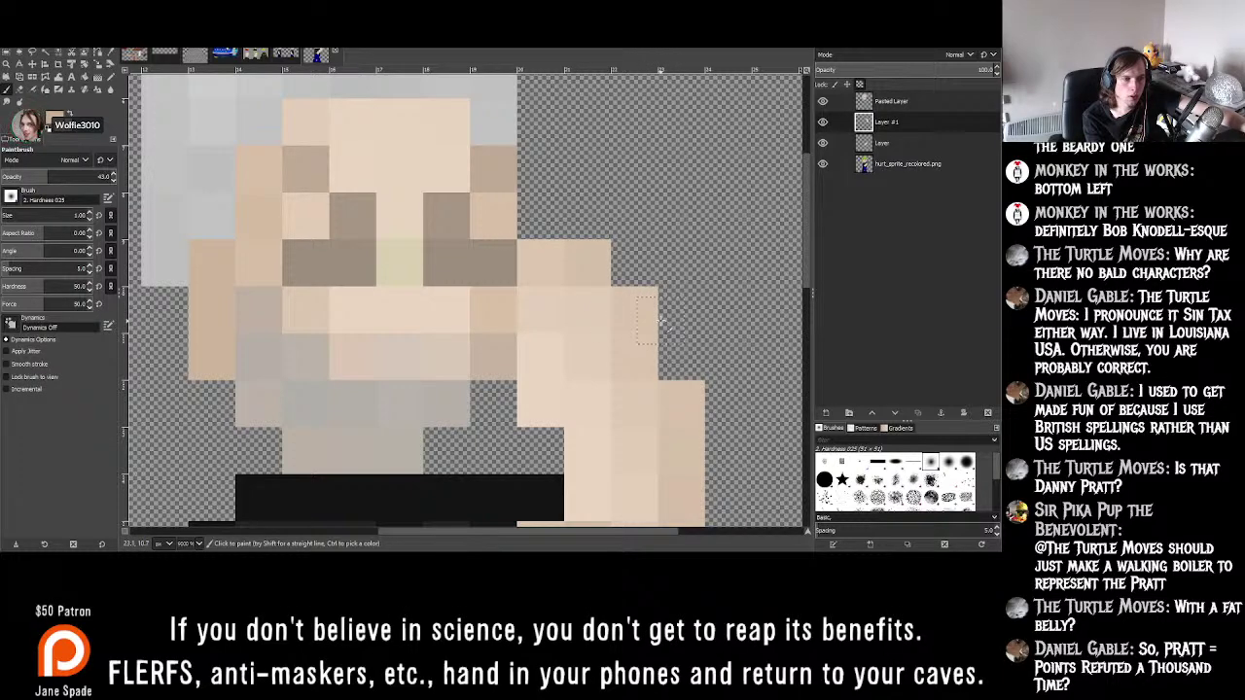
scroll(654, 321, "down", 4, "ctrl")
scroll(663, 309, "up", 3, "ctrl")
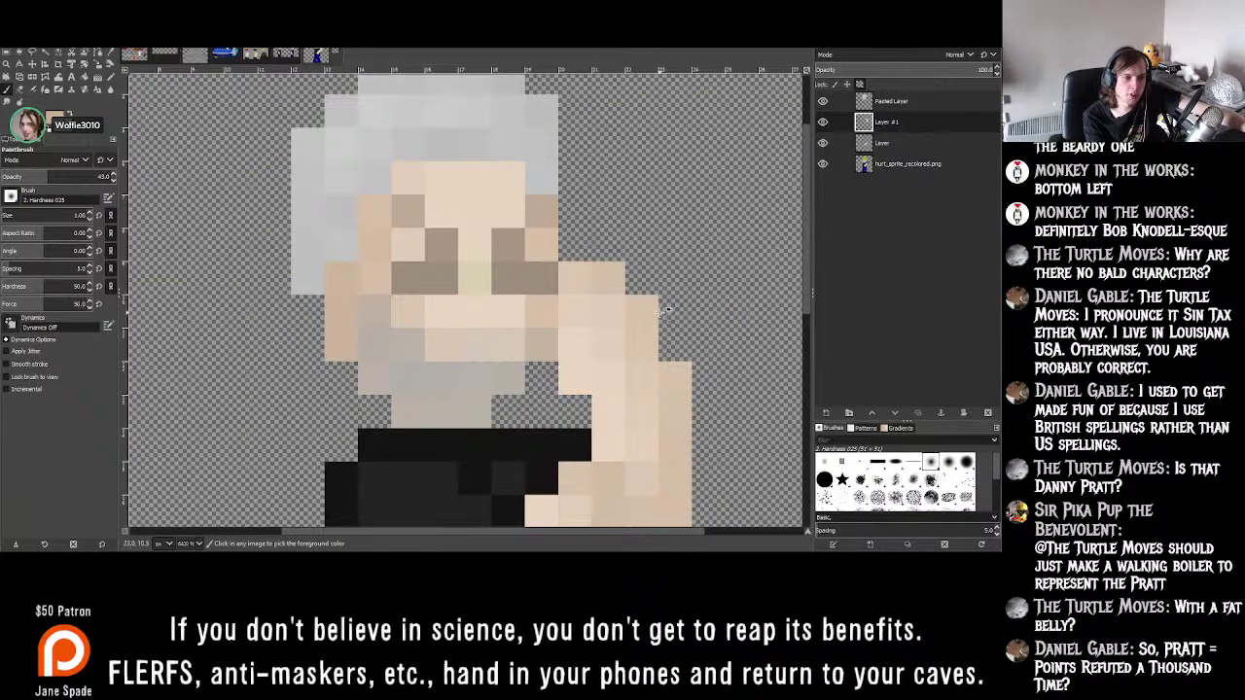
scroll(665, 310, "down", 4, "ctrl")
scroll(669, 312, "up", 2, "ctrl")
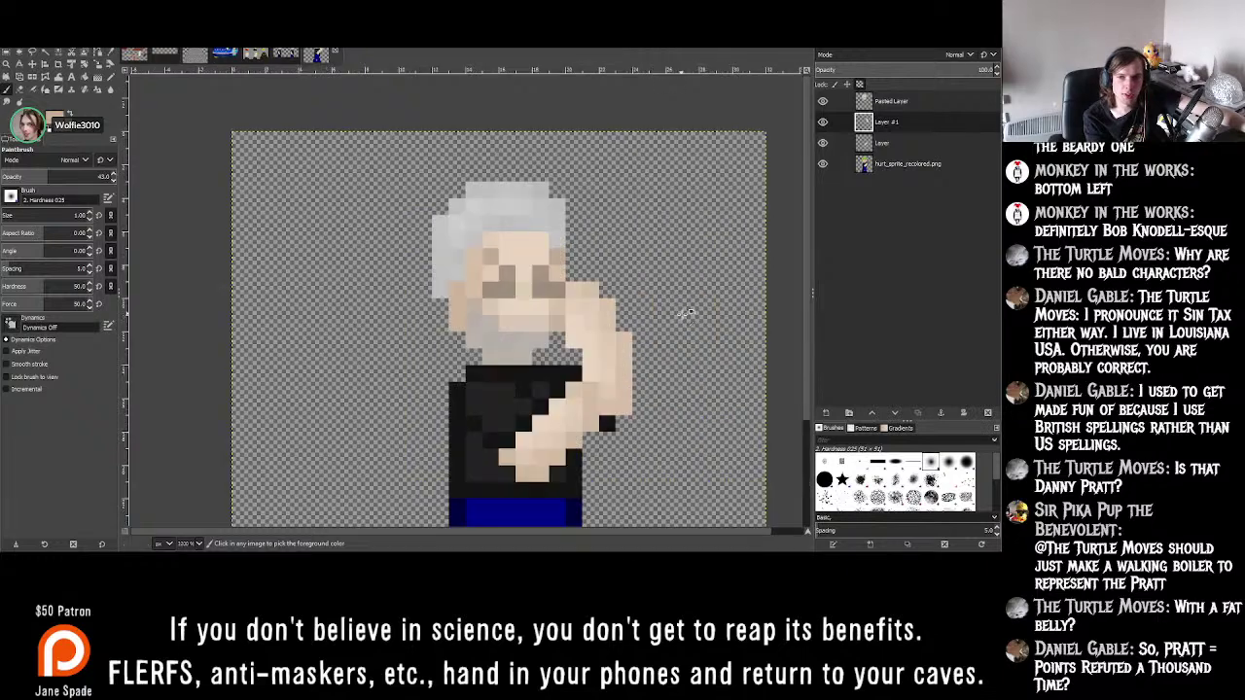
- Inspect the elbow, lower arm, shirt and trousers of the hurt sprite
scroll(675, 313, "down", 2, "ctrl")
scroll(674, 313, "up", 5, "ctrl")
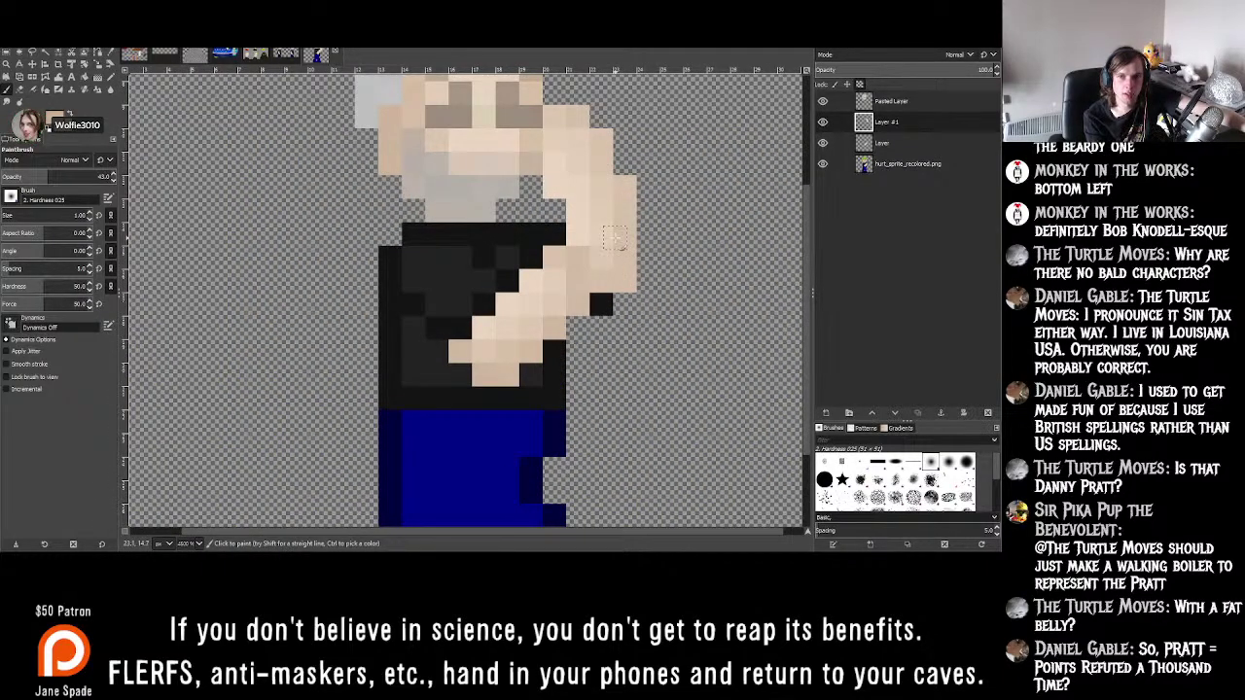
scroll(728, 315, "down", 3, "ctrl")
scroll(720, 292, "up", 3, "ctrl")
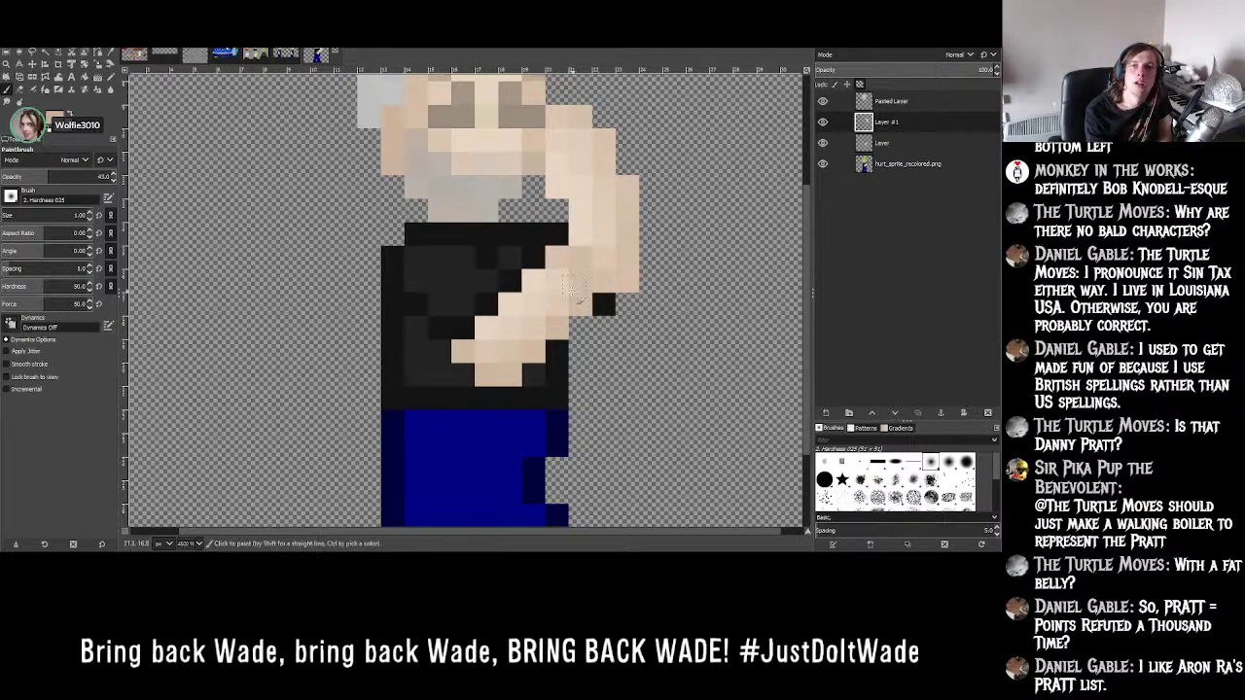
scroll(572, 295, "up", 3)
scroll(572, 294, "down", 5)
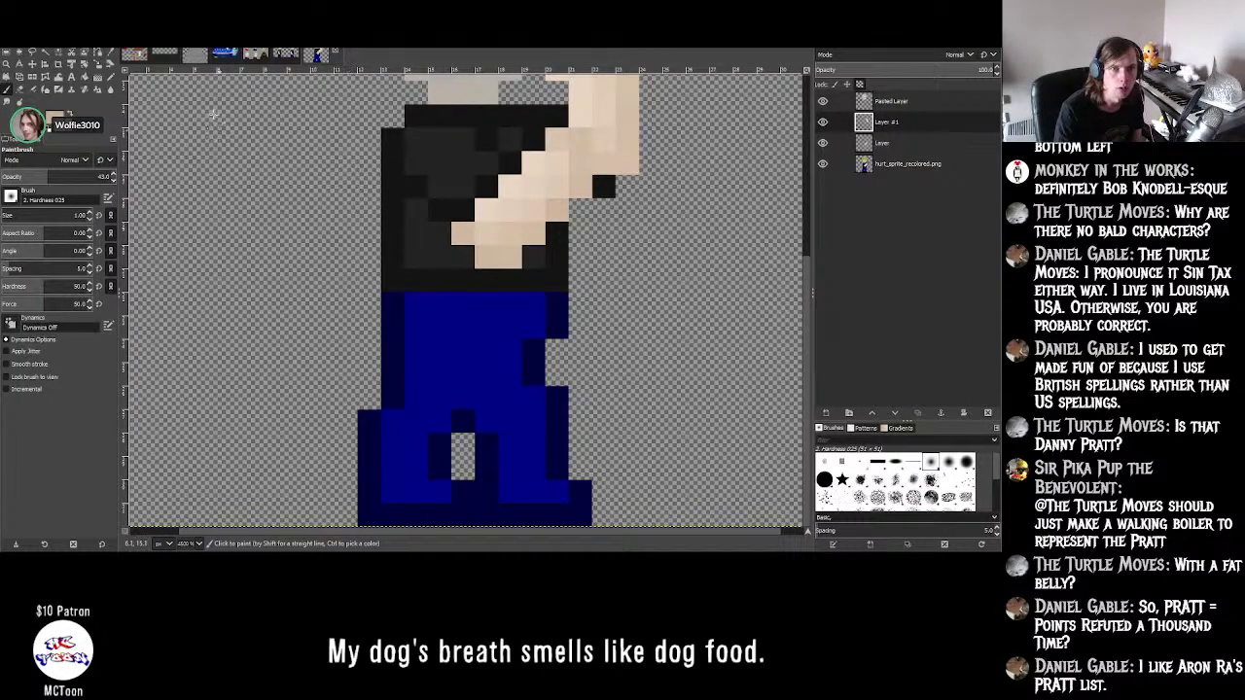
- Pick the very dark navy from the bottom edge of the trousers in Dusty_idle.png as the foreground colour
left_click(321, 54)
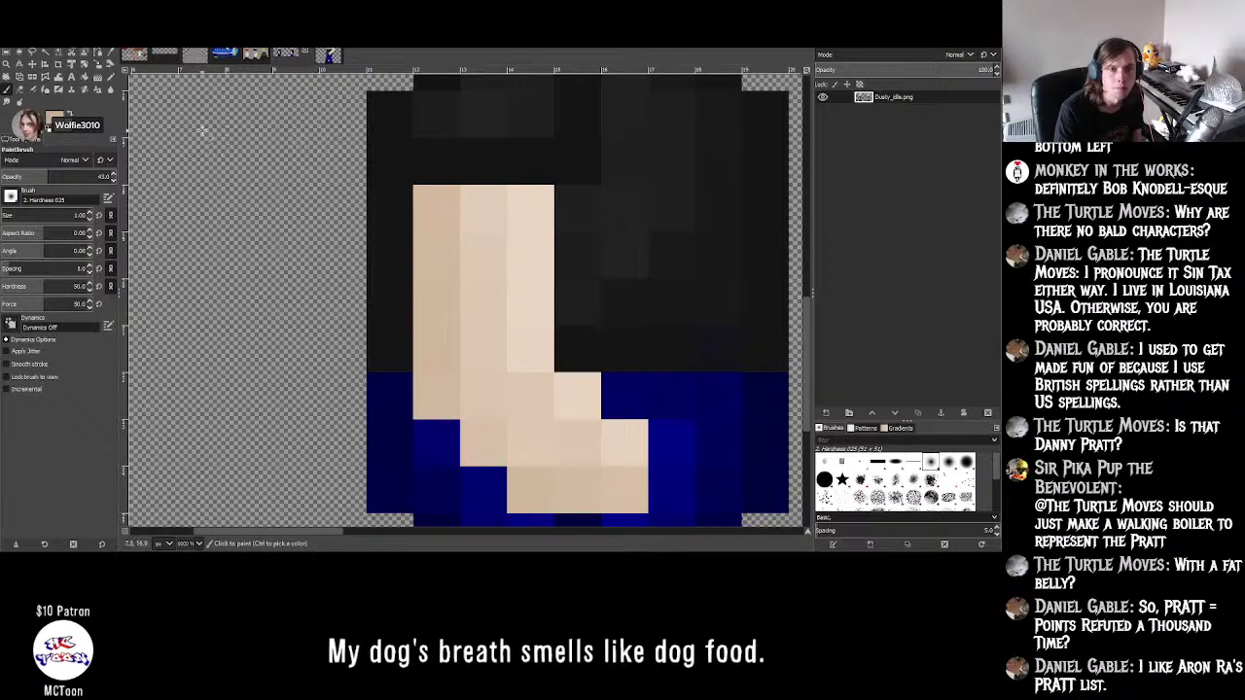
scroll(214, 146, "down", 3)
scroll(234, 156, "up", 3)
scroll(263, 168, "down", 3)
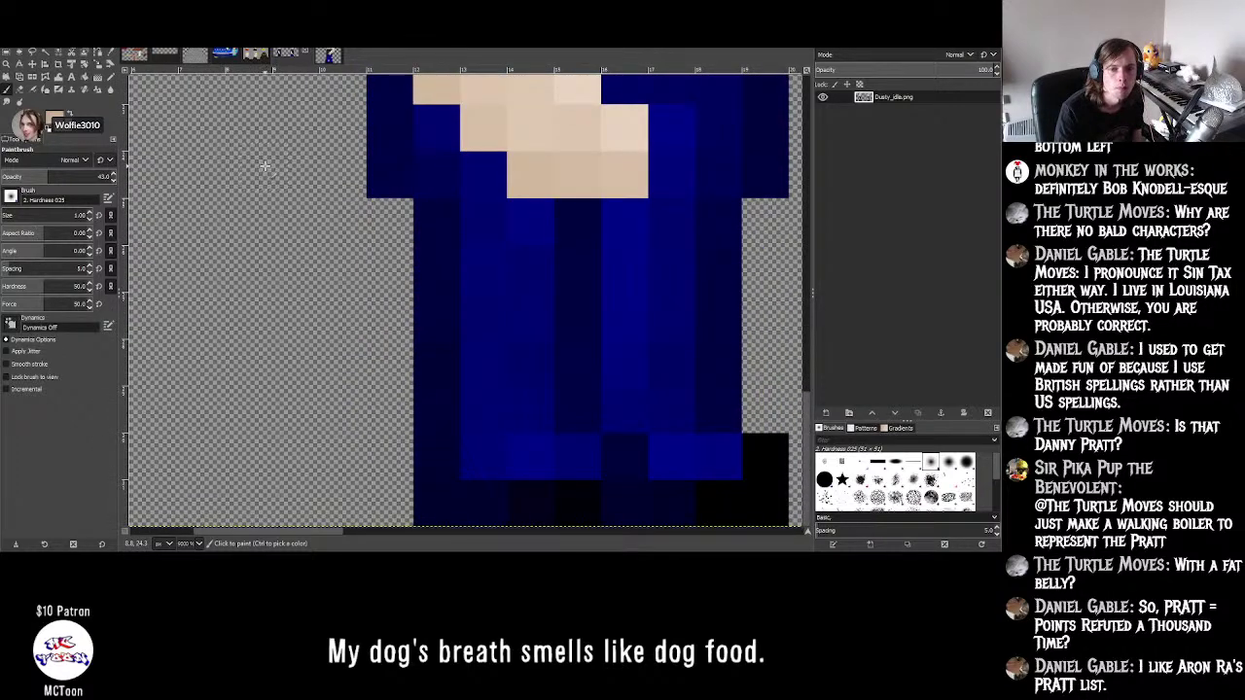
key("o")
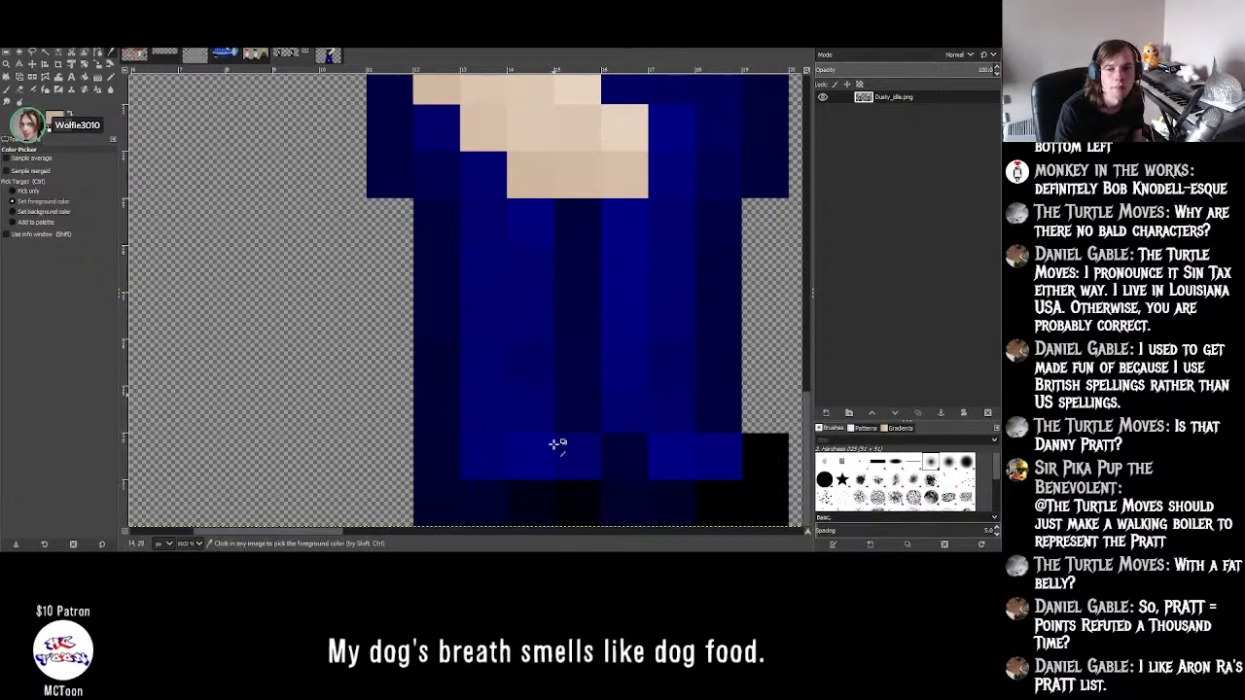
left_click(491, 498)
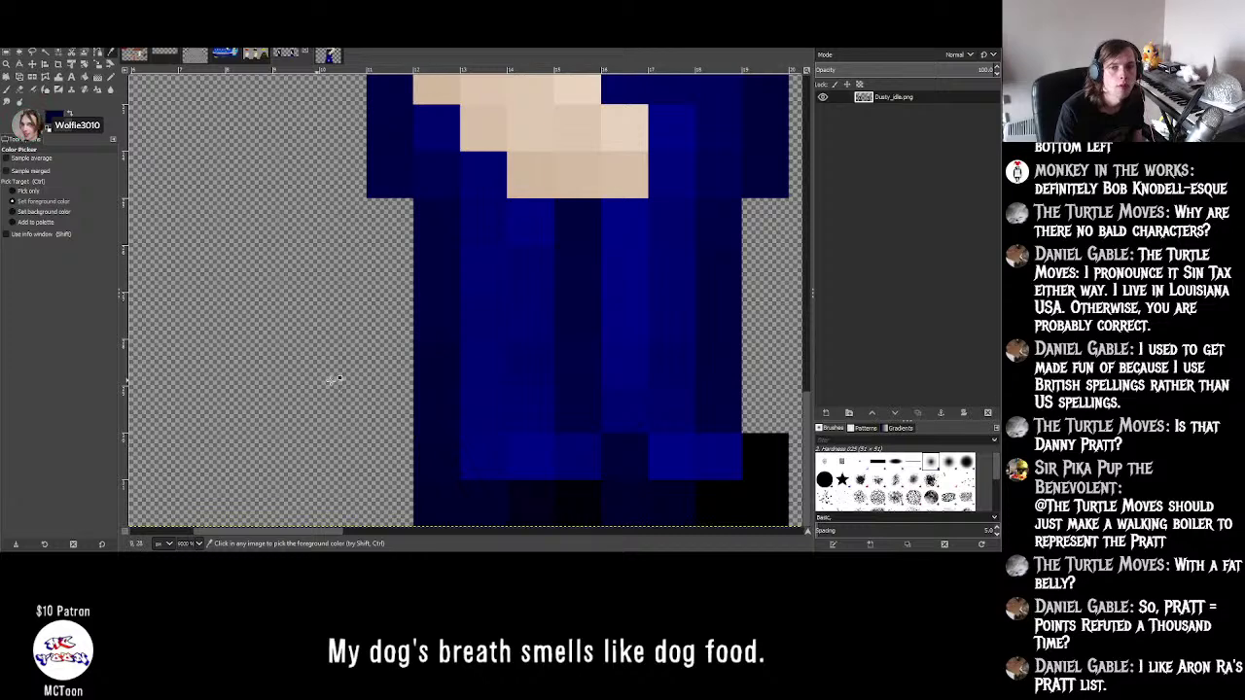
- Redraw the outline of the trousers on the hurt_sprite_recolored.png layer in the very dark navy with the Pencil
left_click(322, 55)
double_click(895, 164)
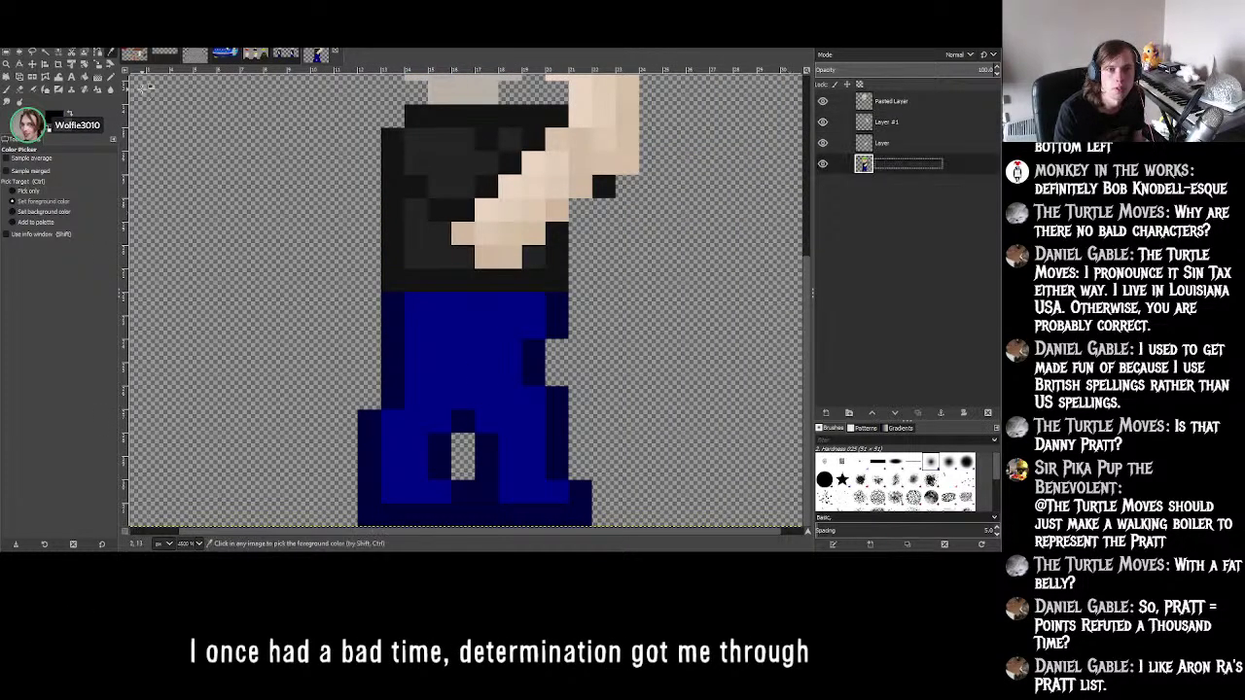
left_click(110, 77)
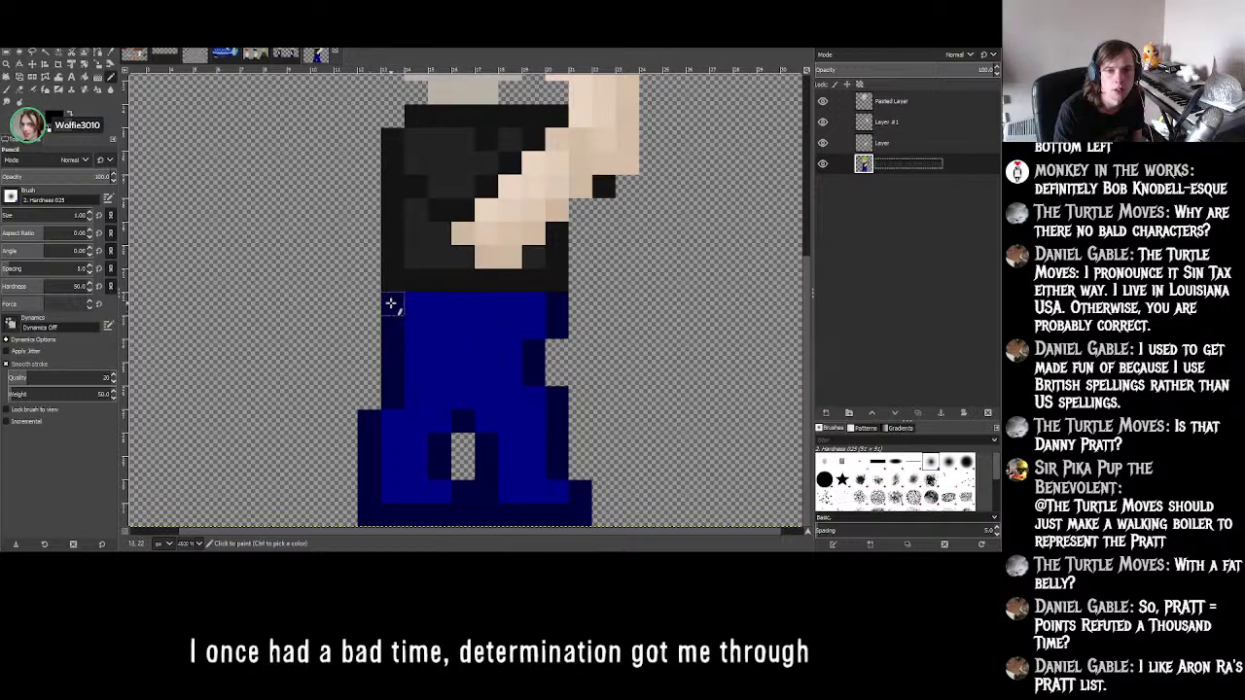
mouse_move(360, 445)
left_mouse_down()
mouse_move(366, 430)
mouse_move(365, 507)
mouse_move(464, 515)
mouse_move(445, 467)
mouse_move(459, 430)
mouse_move(482, 497)
mouse_move(564, 519)
mouse_move(575, 499)
mouse_move(559, 409)
mouse_move(532, 354)
mouse_move(555, 322)
mouse_move(536, 327)
left_mouse_up()
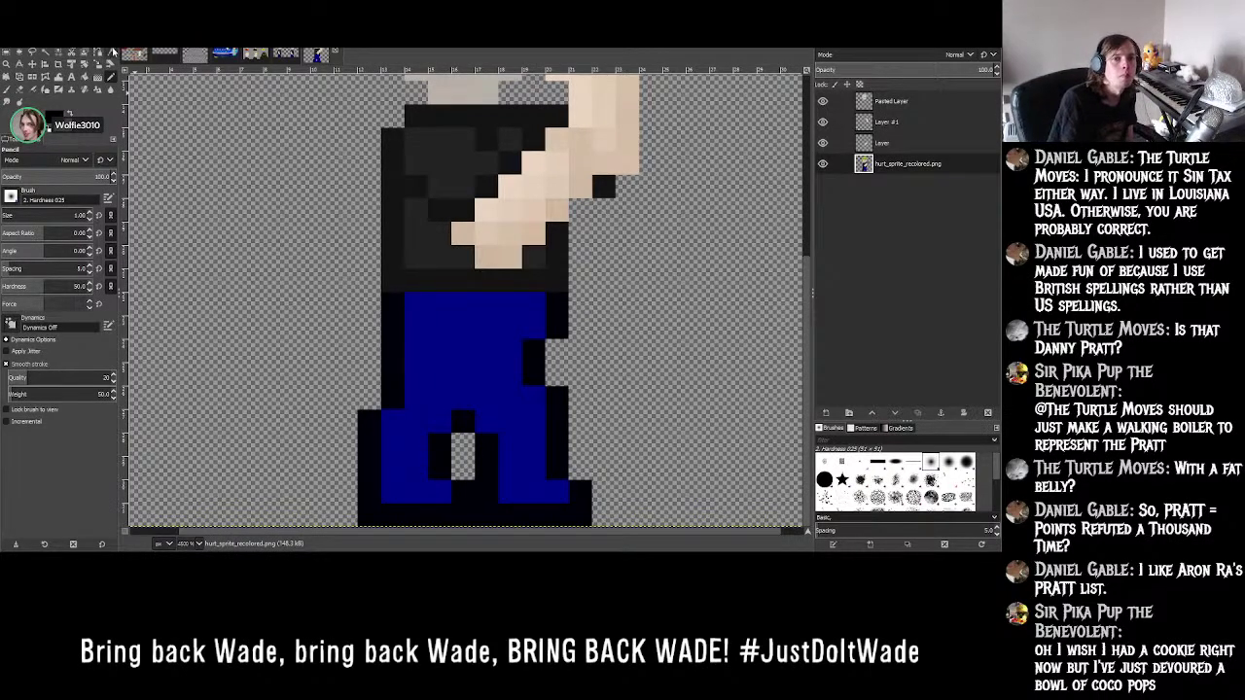
- Pick a dark blue from the trousers in Dusty_idle.png as the foreground colour and return to the hurt sprite
left_click(279, 53)
key("o")
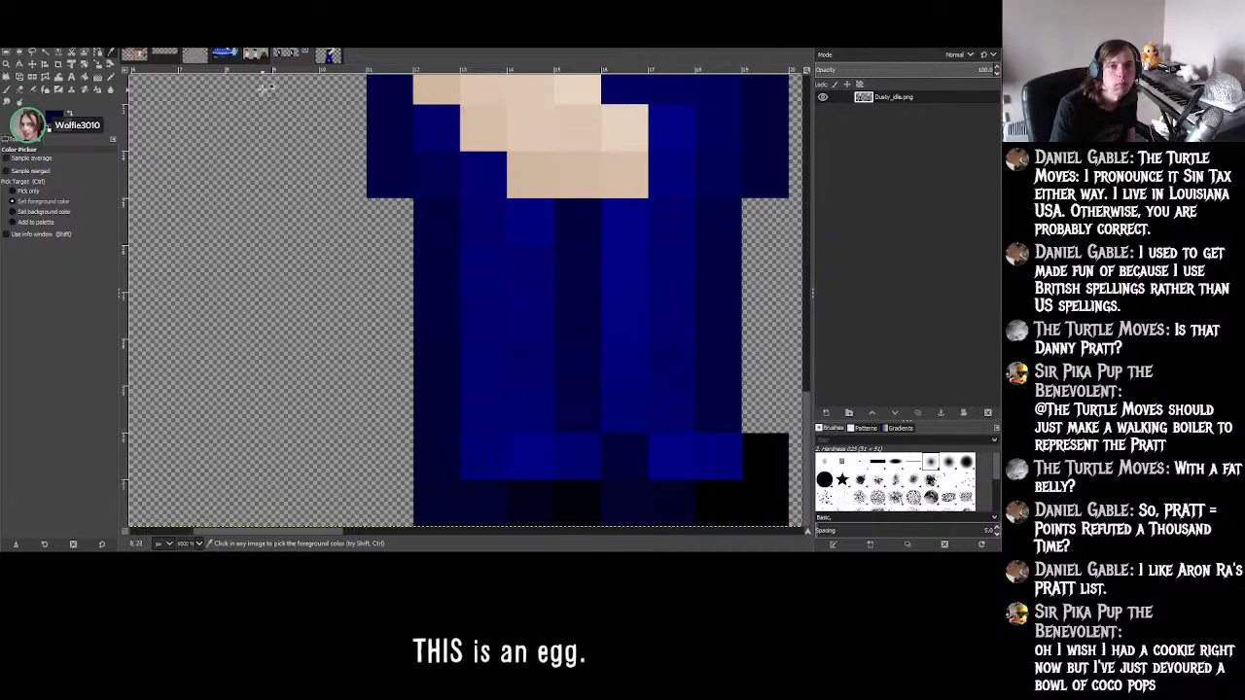
key("ctrl+Page_Down")
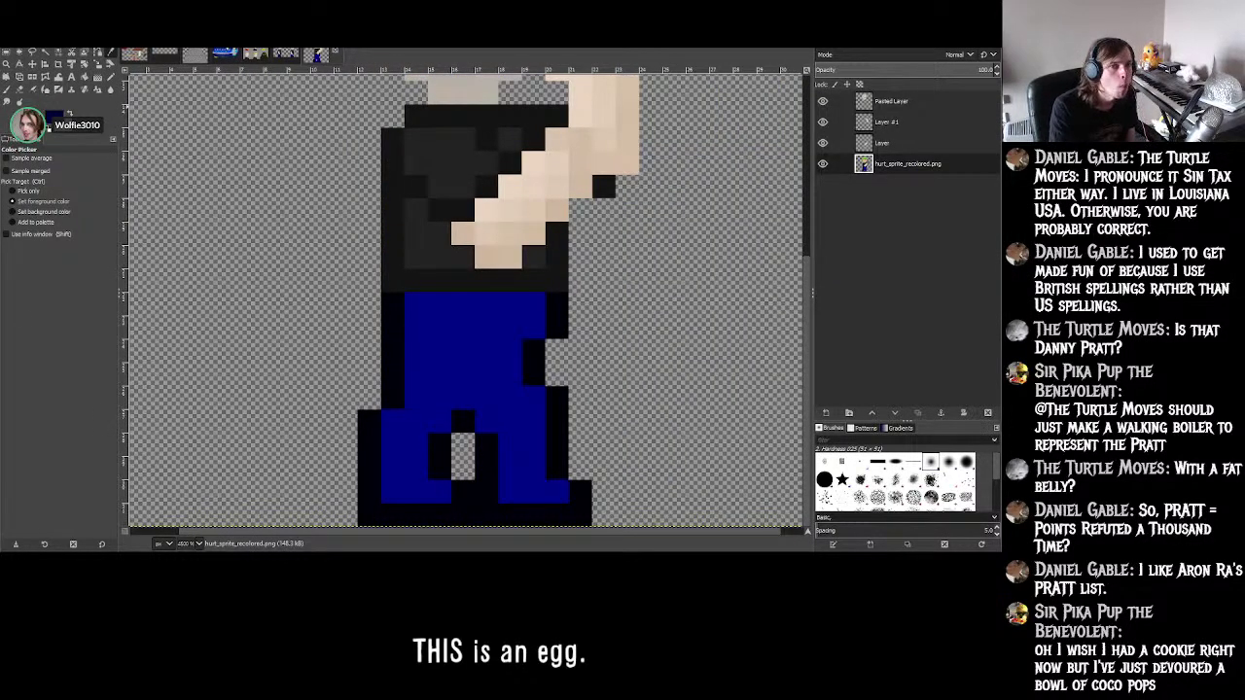
- Shade the trousers' outline and inner area on the alpha-locked base layer with the semi-transparent Paintbrush in dark blue
left_click(6, 89)
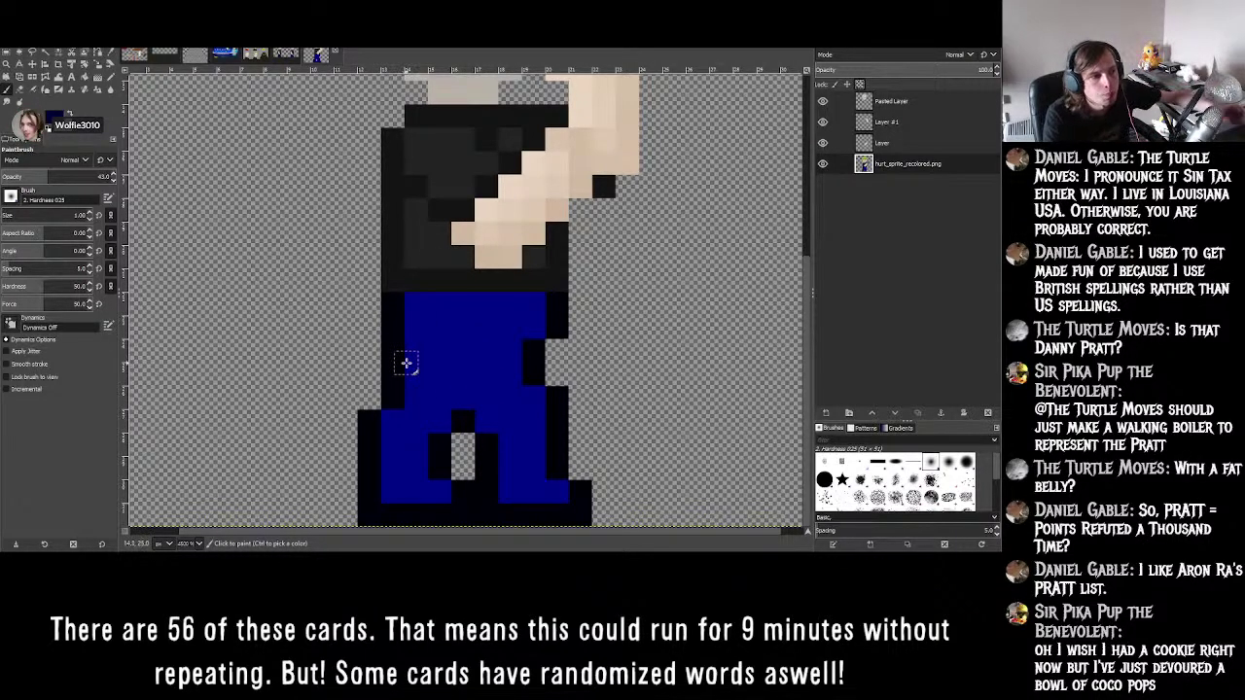
scroll(418, 389, "down", 3, "ctrl")
scroll(423, 416, "up", 3, "ctrl")
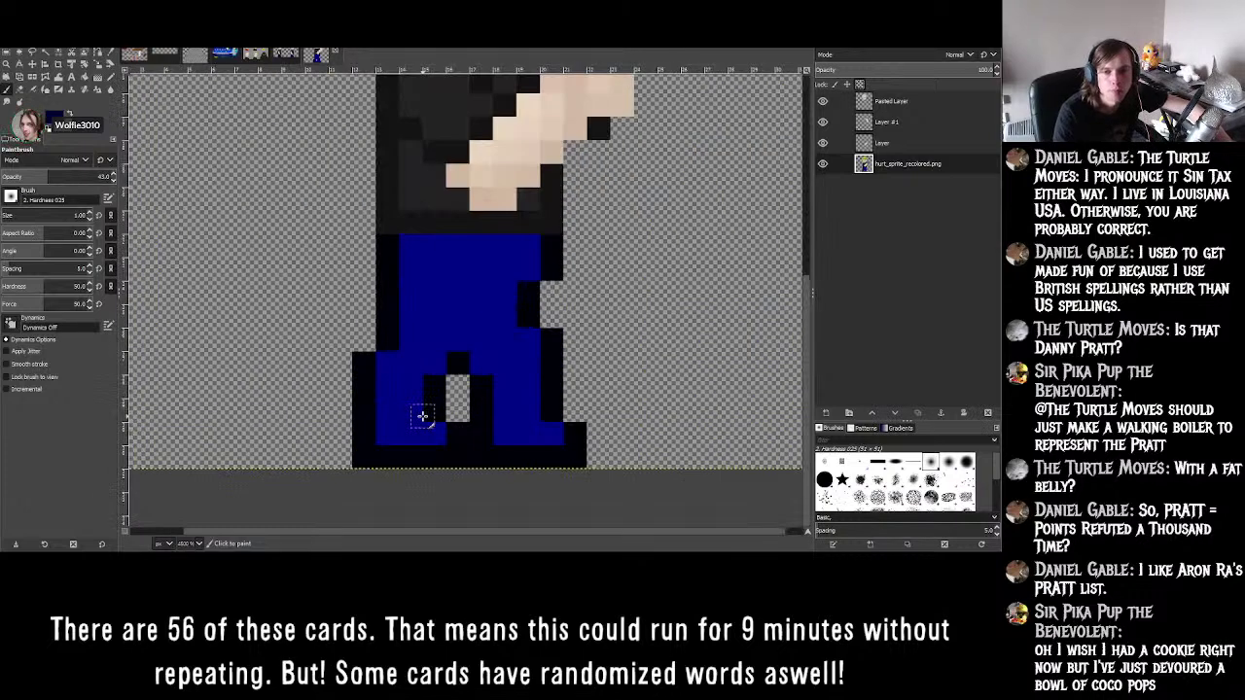
scroll(423, 417, "up", 2, "ctrl")
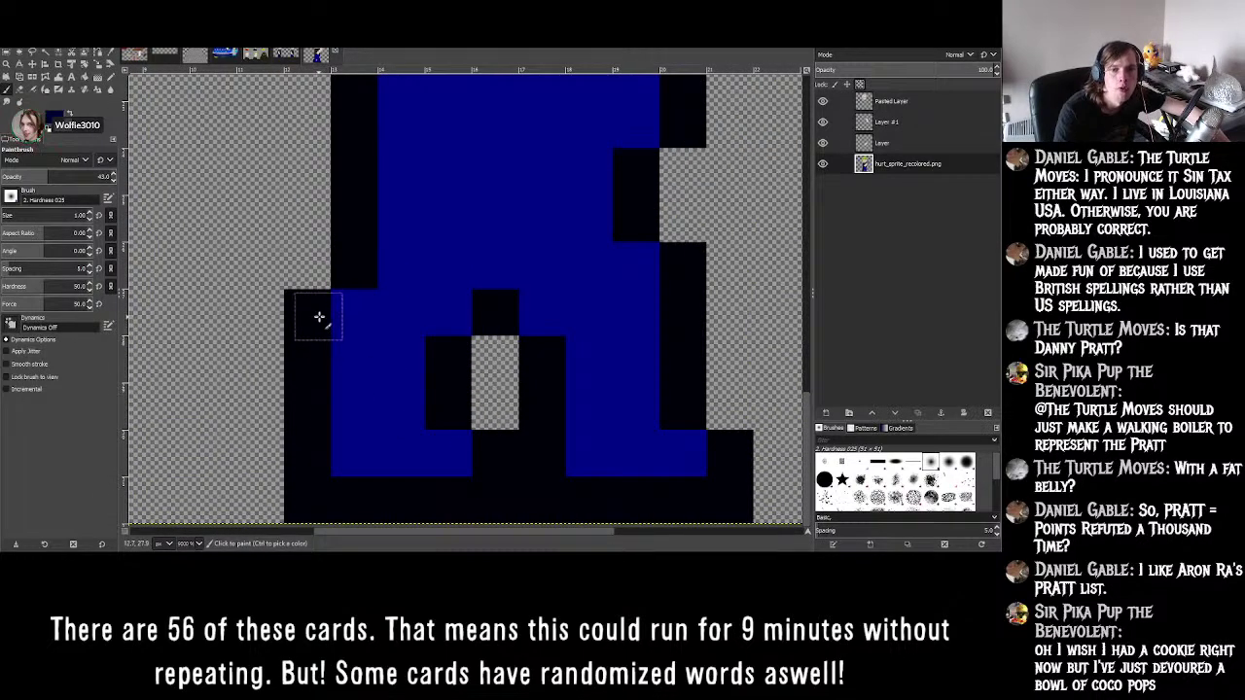
left_click(321, 477)
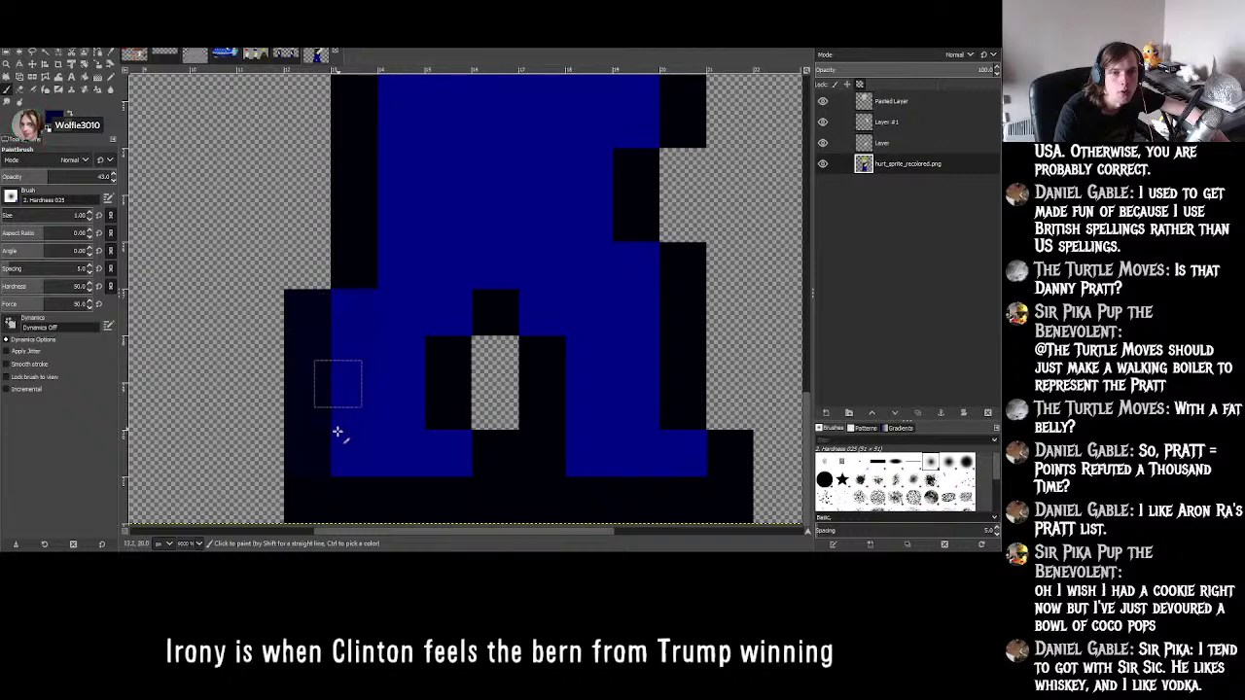
scroll(387, 378, "up", 3)
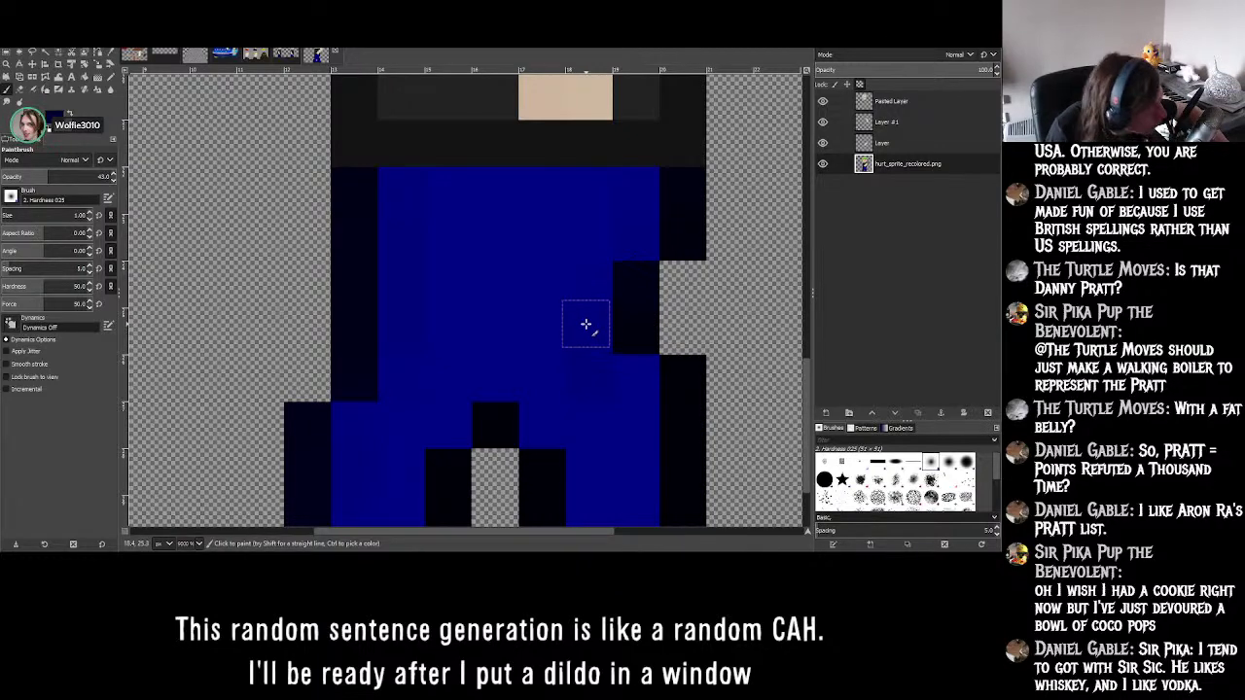
- Examine the shading of the trousers, shirt, arm and head in Dusty_idle.png as a reference for the hurt sprite
left_click(284, 55)
scroll(527, 279, "down", 3, "ctrl")
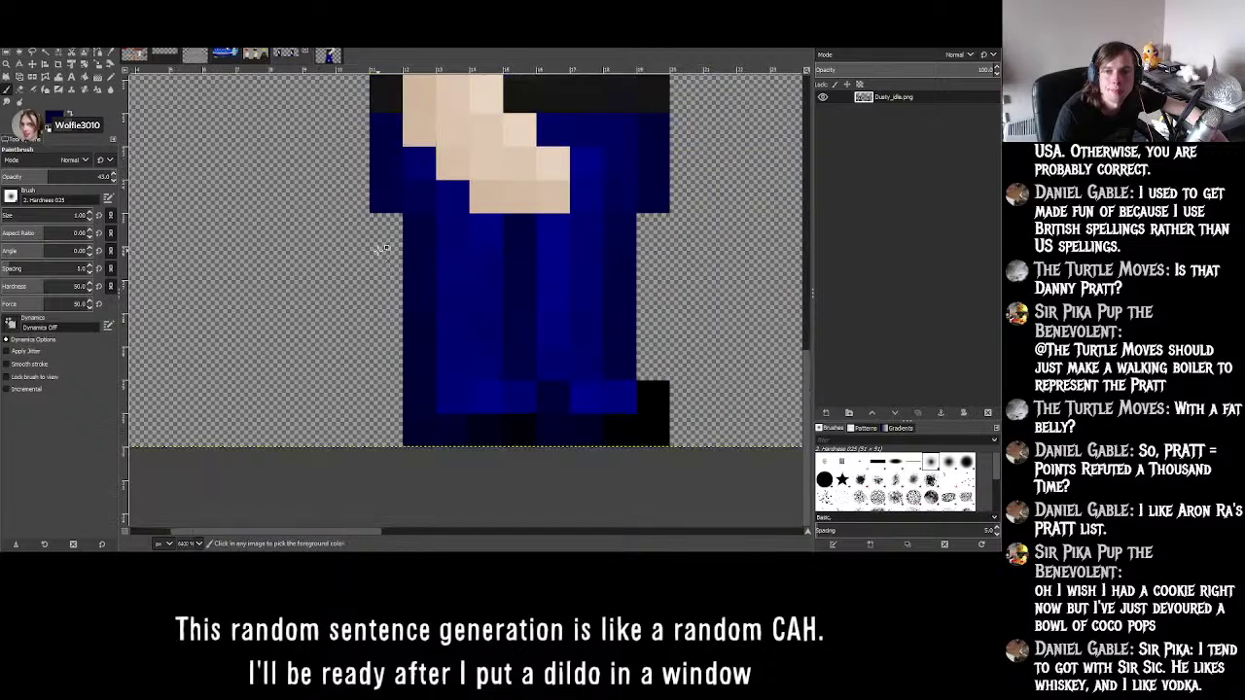
scroll(526, 280, "up", 1, "ctrl")
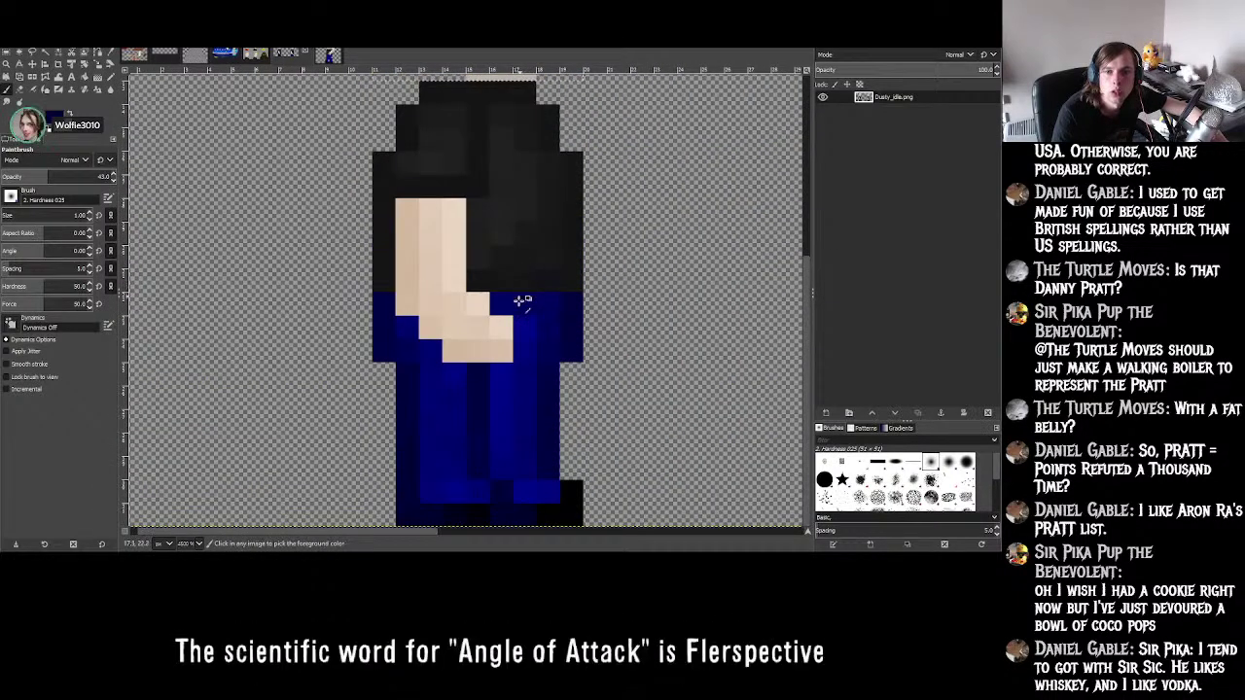
scroll(523, 286, "up", 1, "ctrl")
scroll(509, 334, "up", 3)
scroll(509, 333, "down", 4)
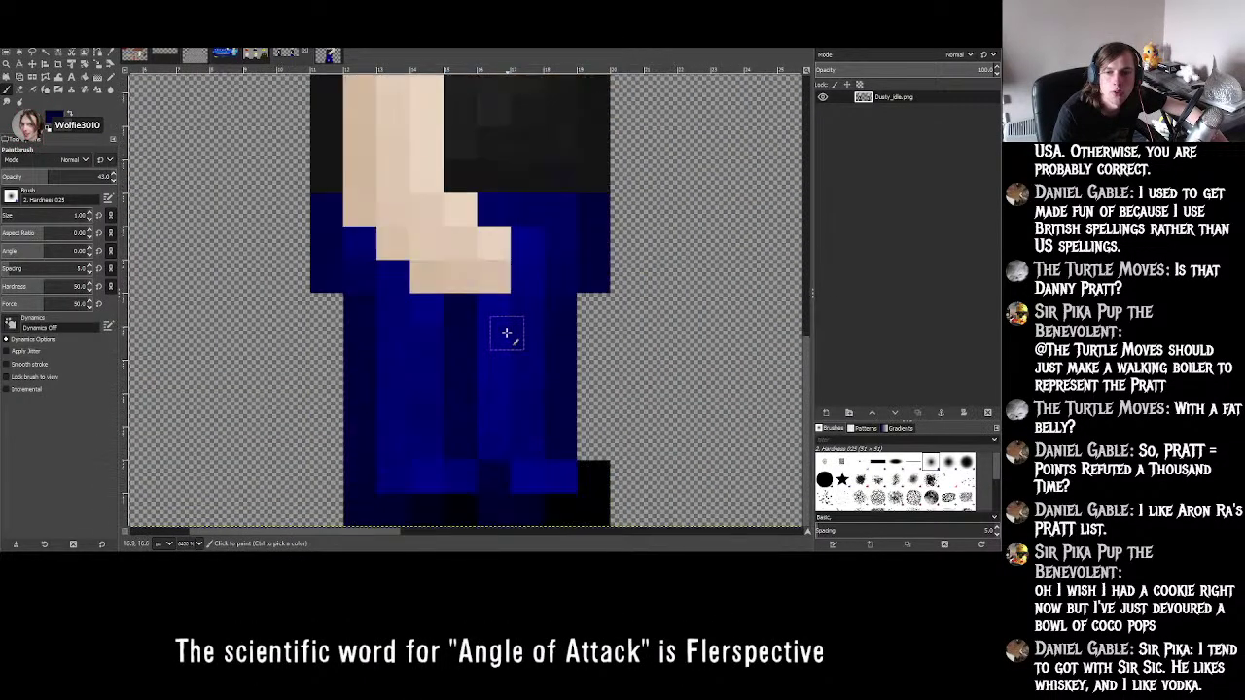
scroll(505, 324, "up", 3)
scroll(504, 324, "up", 3)
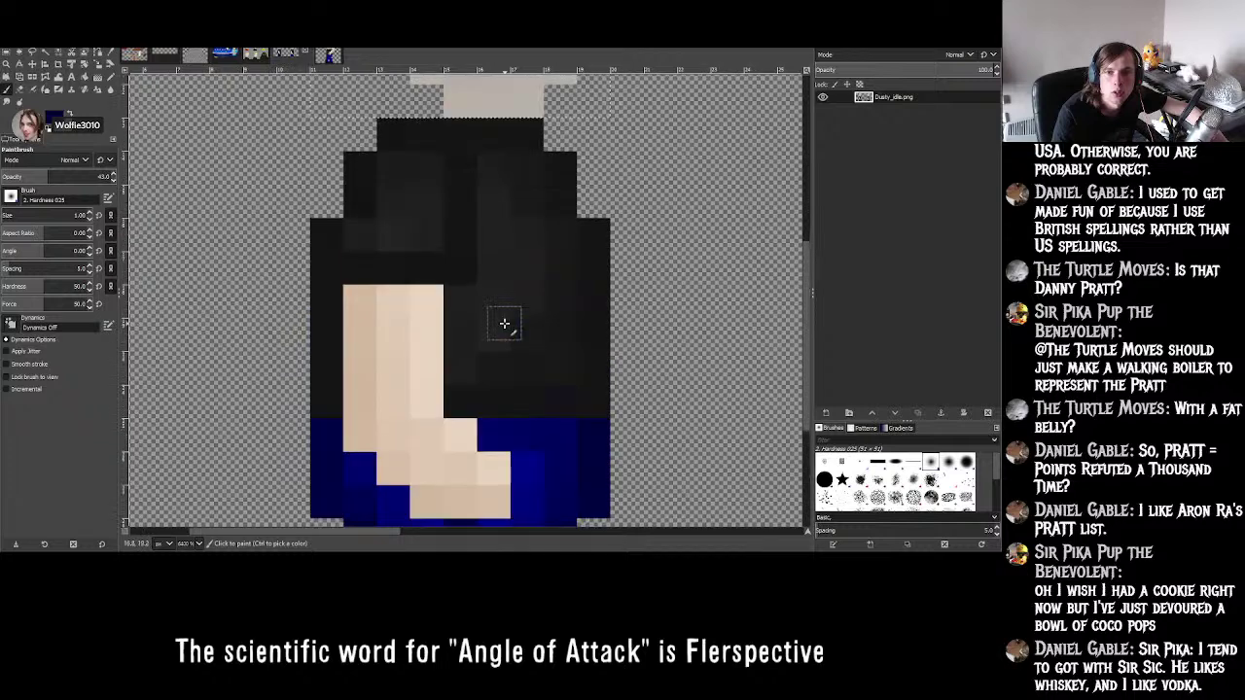
scroll(421, 194, "up", 6)
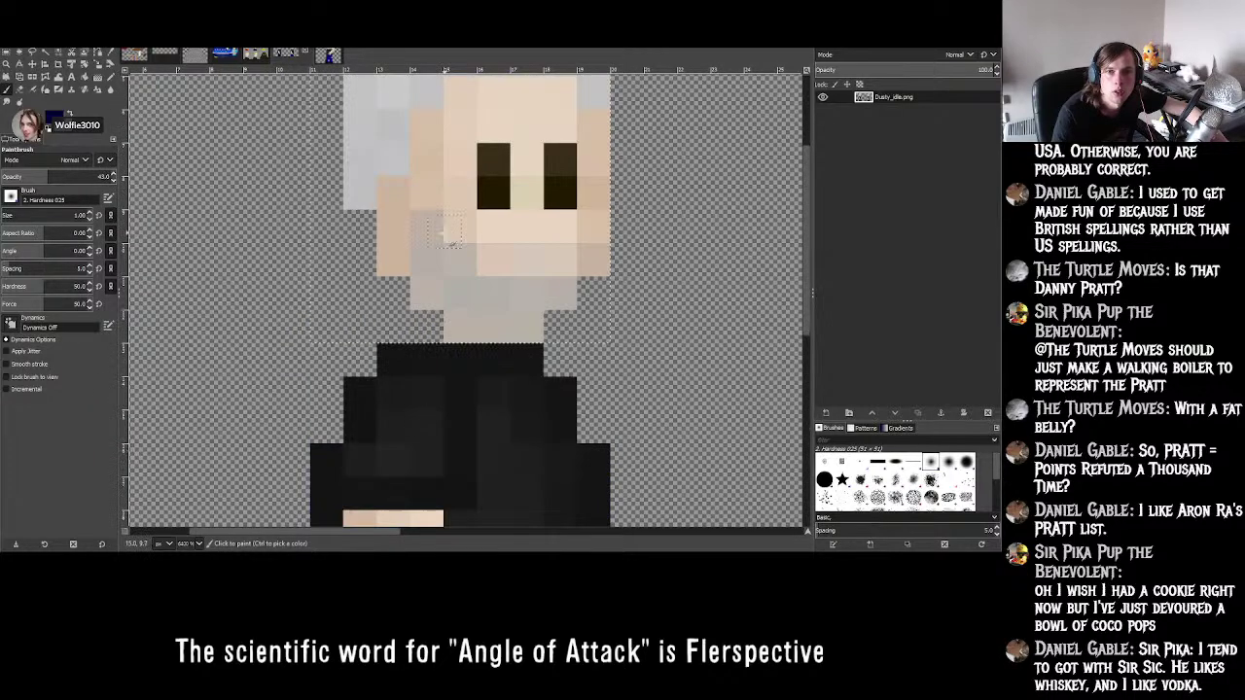
scroll(445, 231, "down", 6)
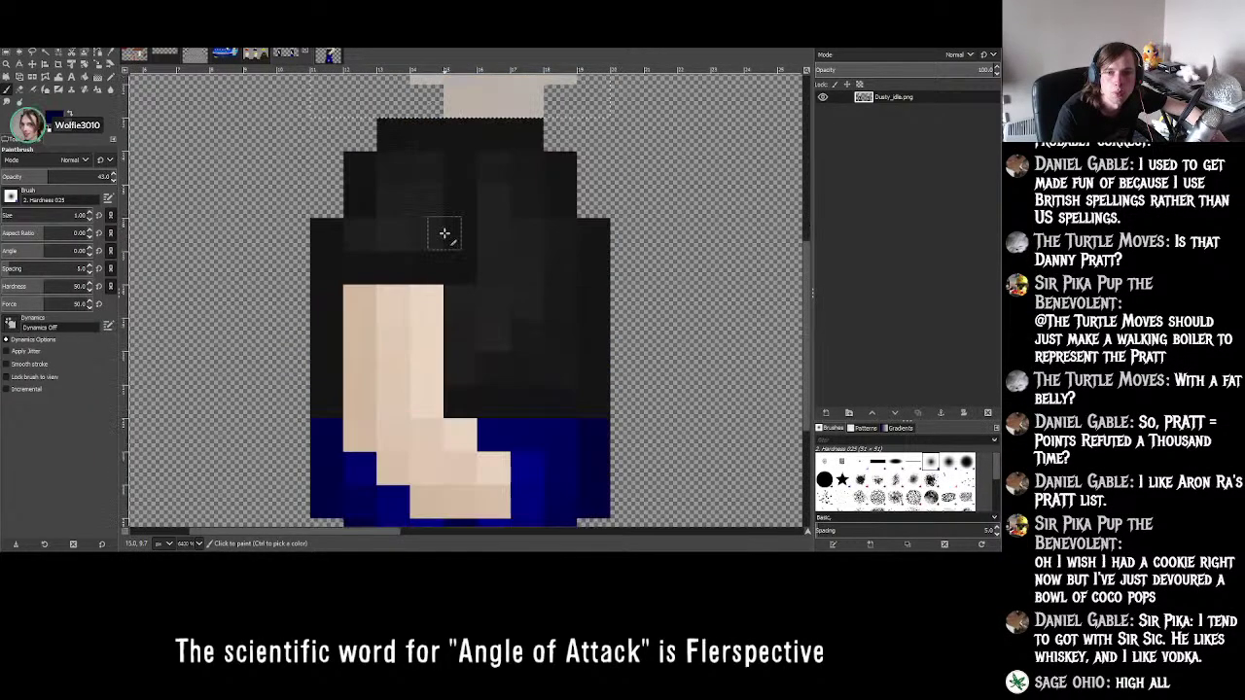
scroll(445, 234, "up", 3)
key("ctrl+Page_Down")
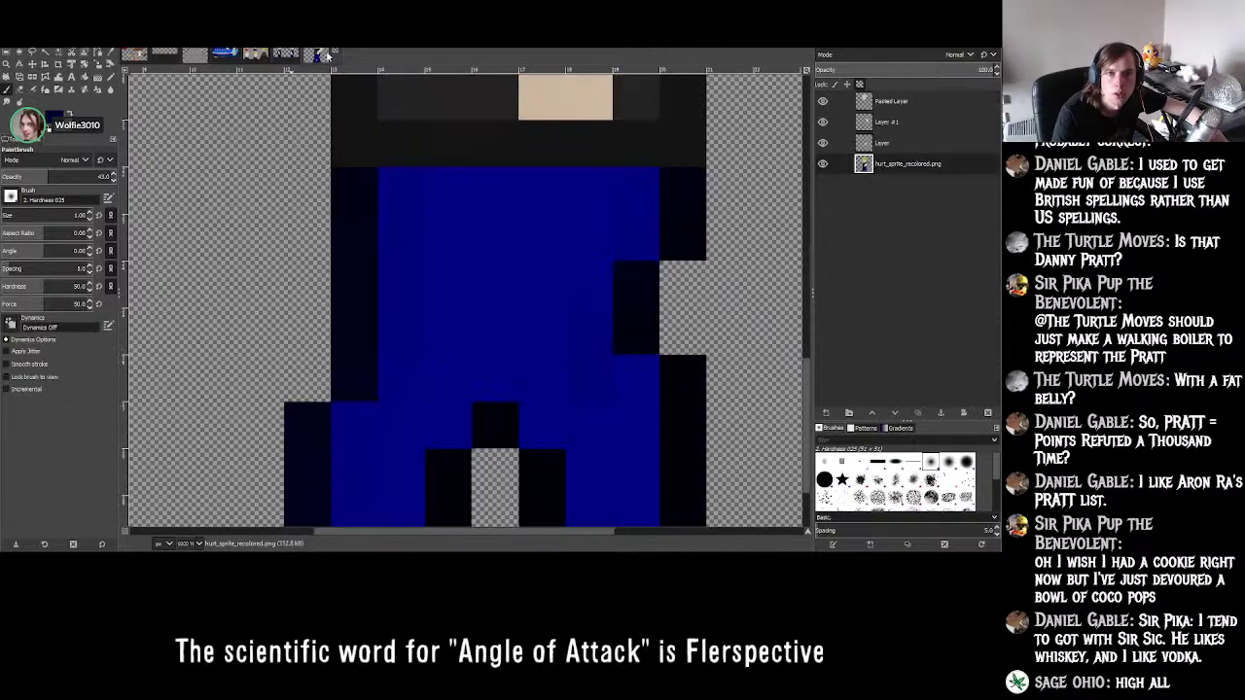
- Compare the shirt and arm shading of the hurt sprite with that of Dusty_idle.png
scroll(438, 259, "up", 9)
scroll(439, 261, "up", 3)
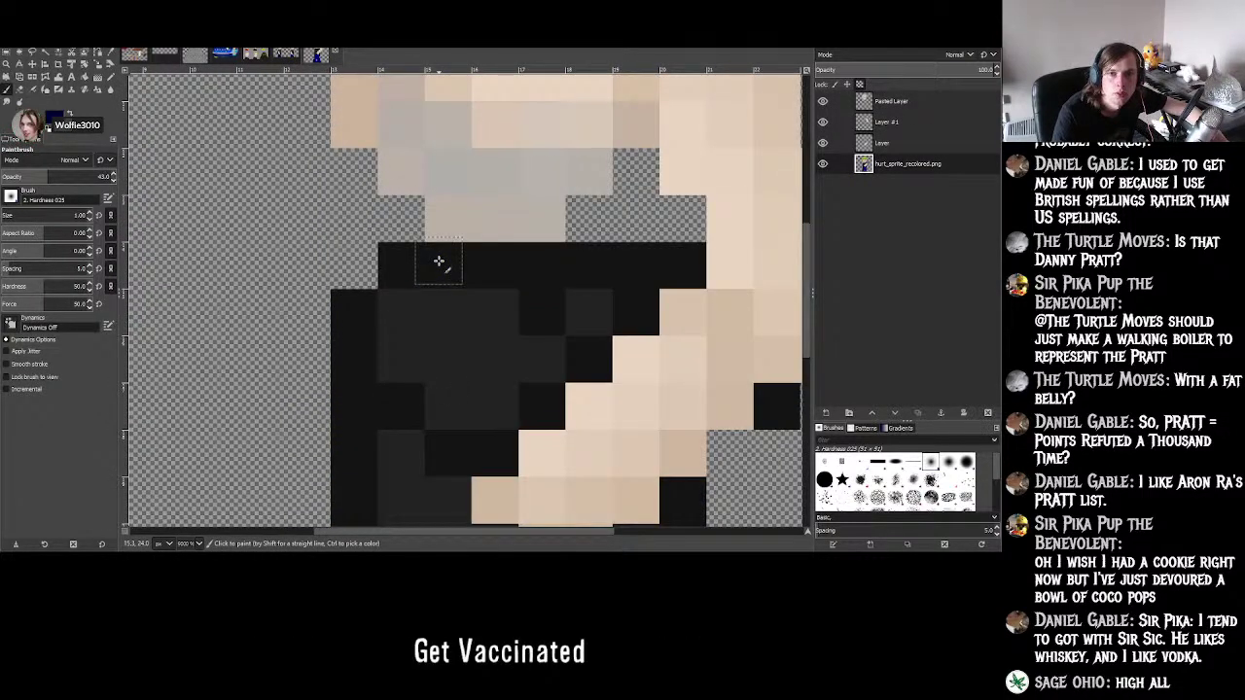
left_click(280, 52)
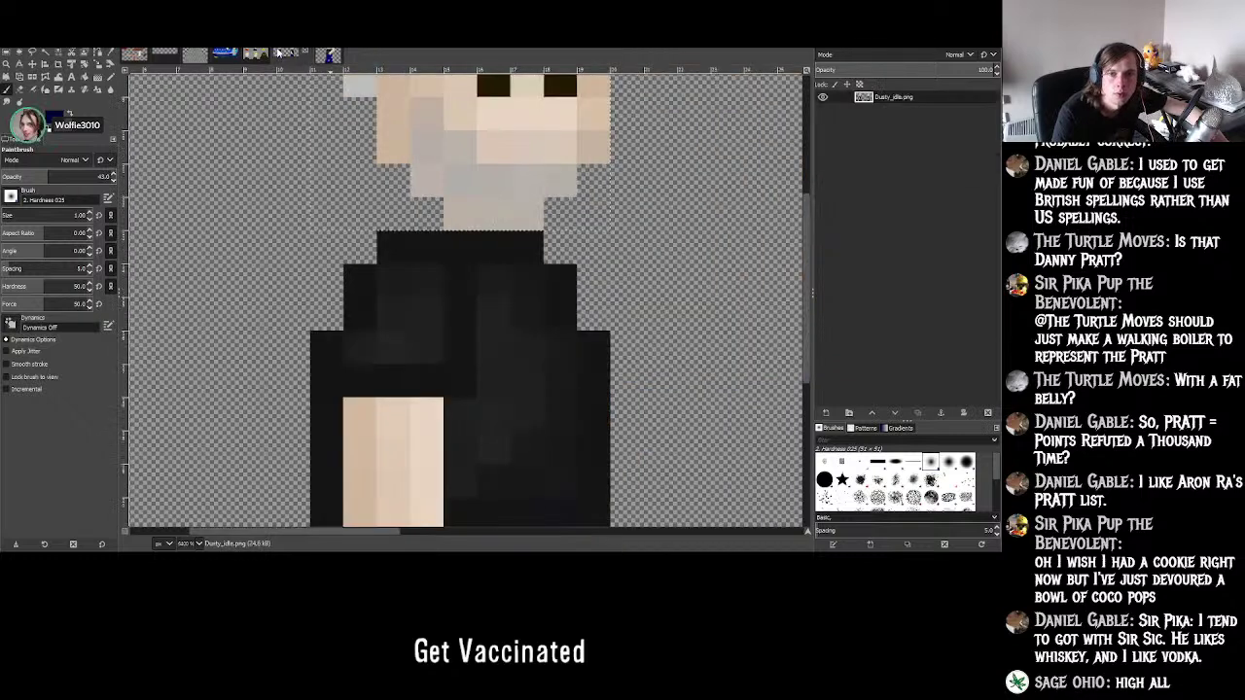
left_click(331, 53)
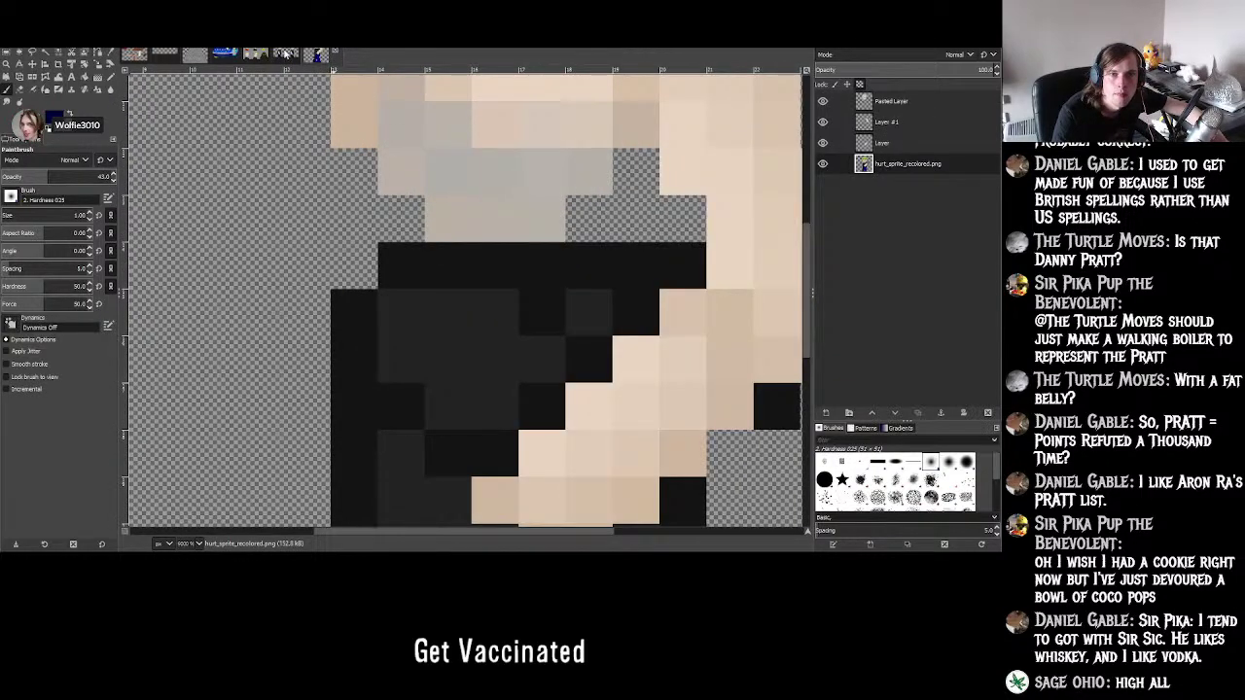
left_click(285, 53)
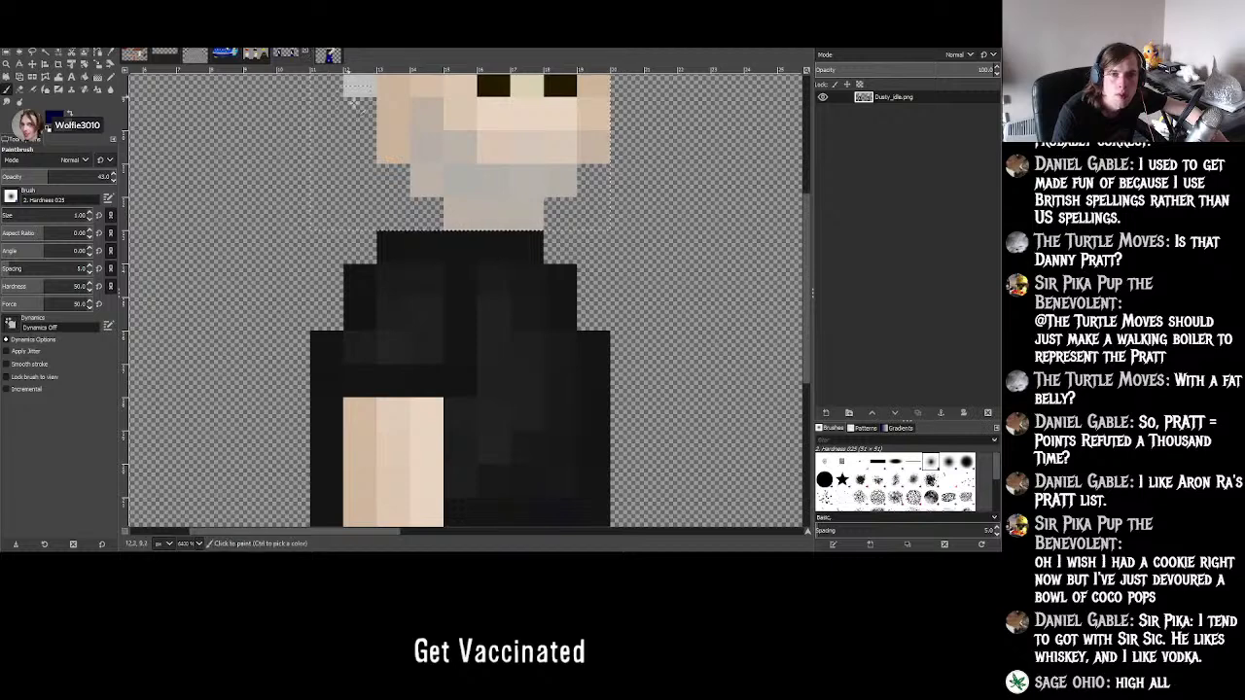
key("alt+Page_Down")
key("alt+Page_Down")
key("alt+Page_Down")
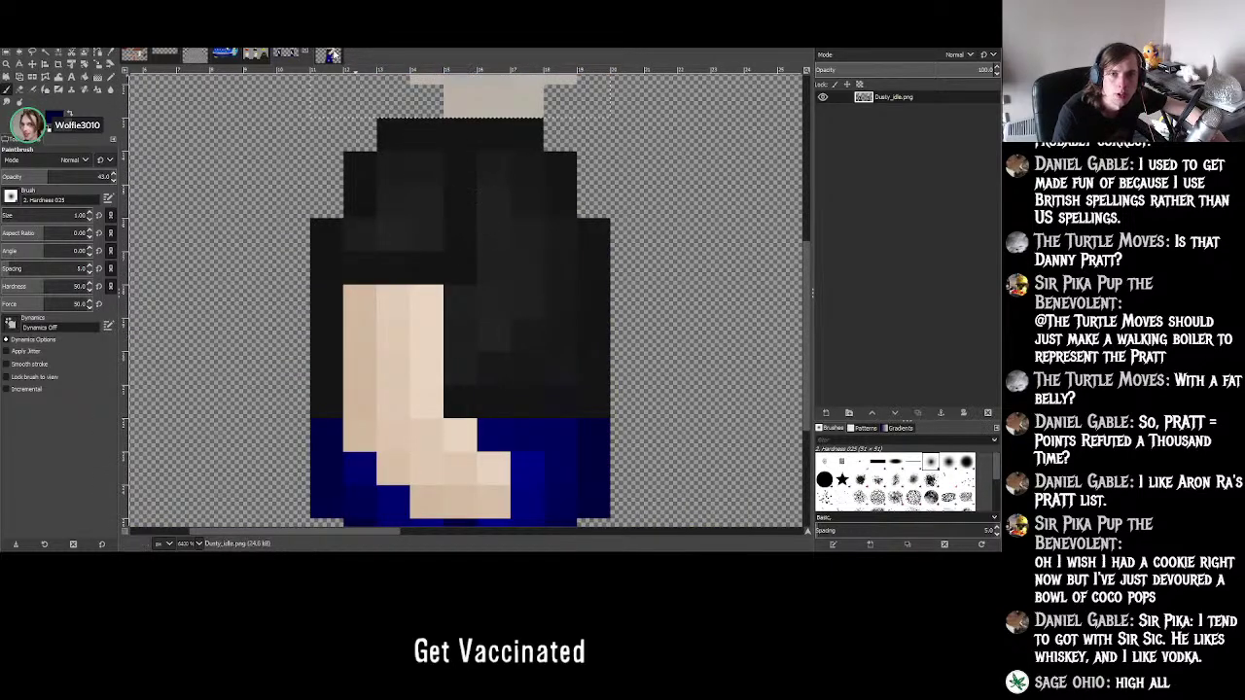
- Continue shading the hurt sprite's trouser legs in dark blue with the semi-transparent Paintbrush on the hurt_sprite_recolored.png layer
scroll(441, 167, "down", 3, "ctrl")
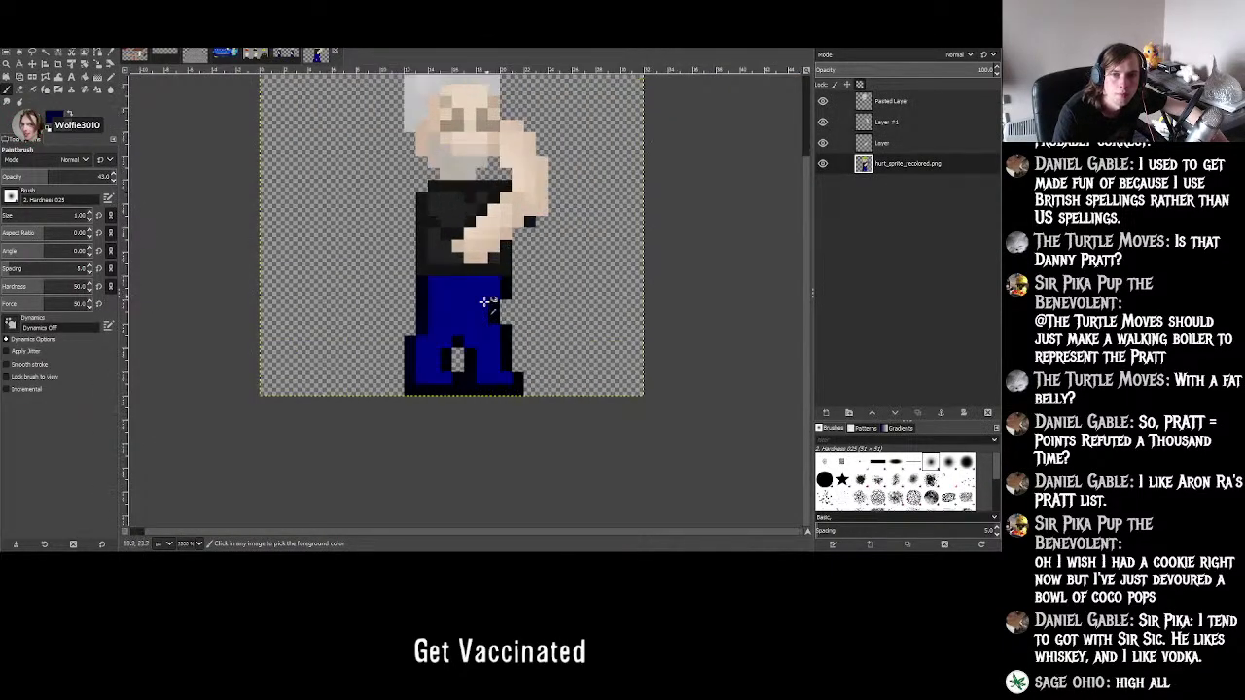
scroll(474, 337, "up", 4, "ctrl")
scroll(334, 297, "down", 2, "ctrl")
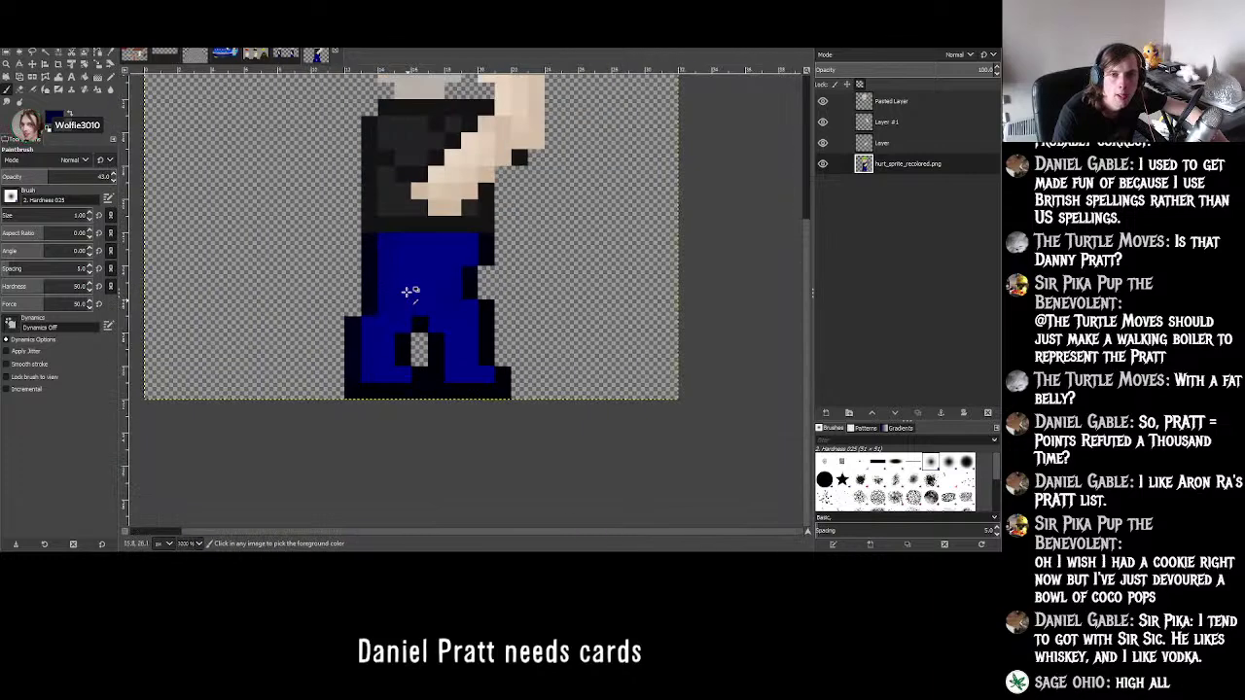
scroll(409, 298, "up", 1, "ctrl")
scroll(379, 256, "down", 2, "ctrl")
scroll(416, 364, "up", 1, "ctrl")
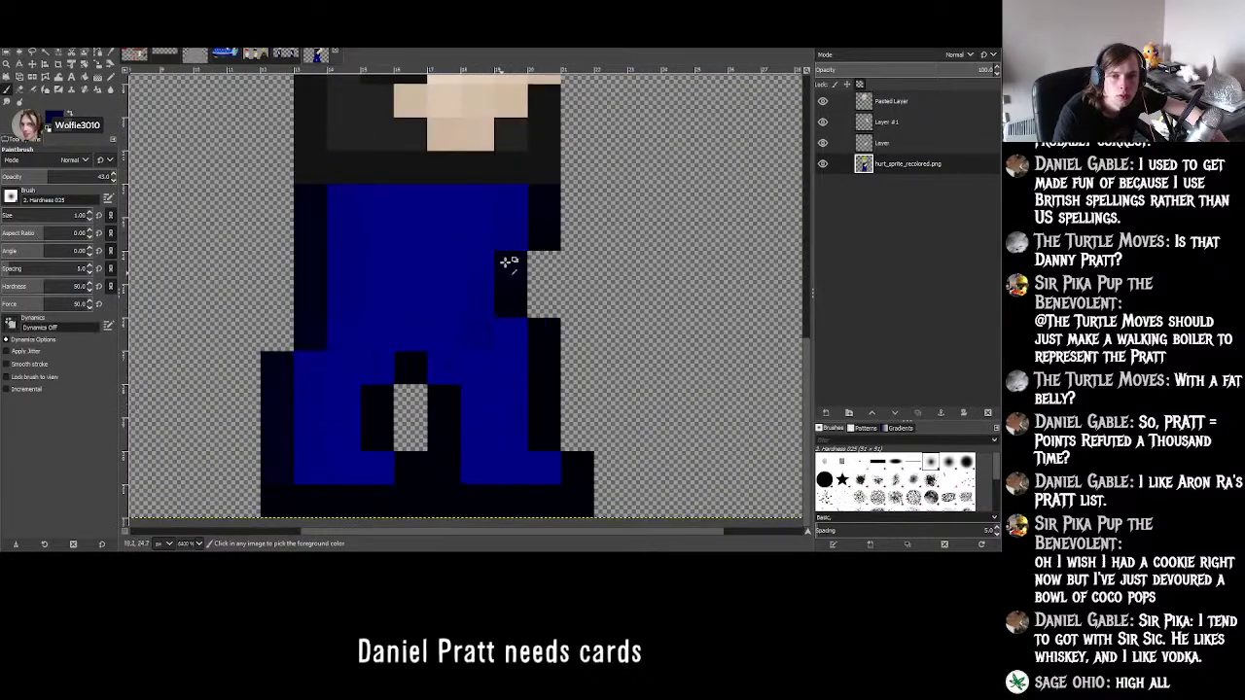
scroll(528, 217, "up", 1, "ctrl")
scroll(528, 217, "up", 1, "ctrl")
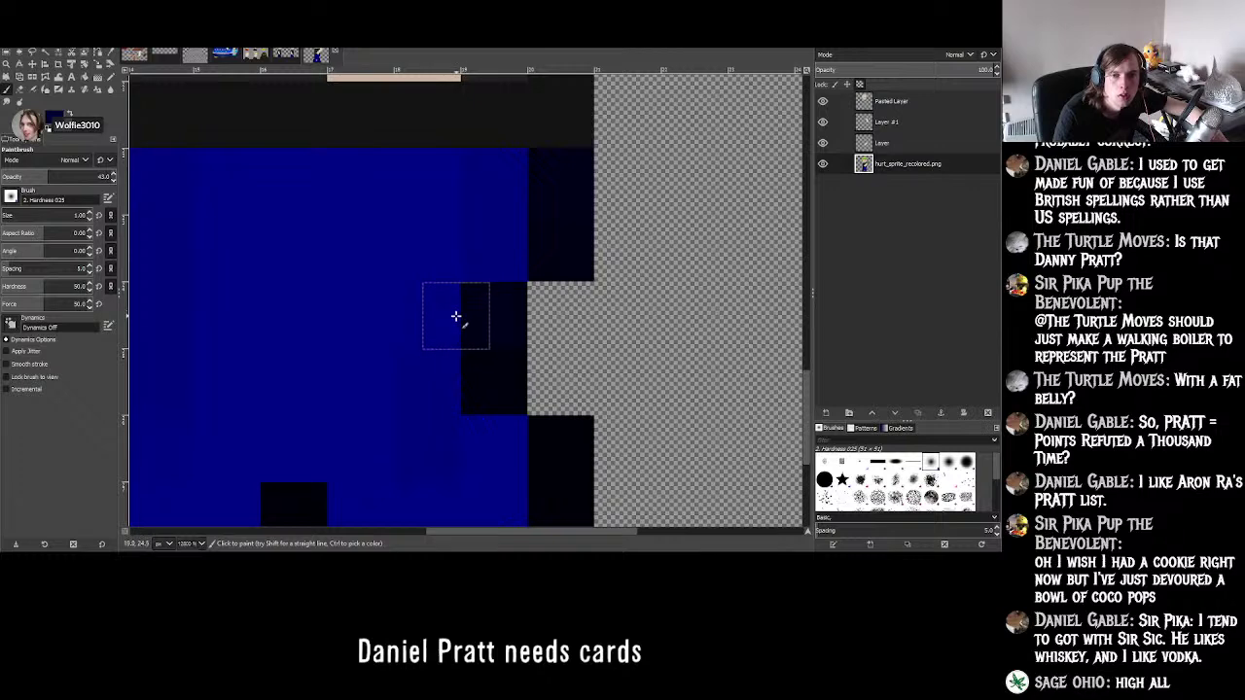
scroll(465, 360, "down", 2, "ctrl")
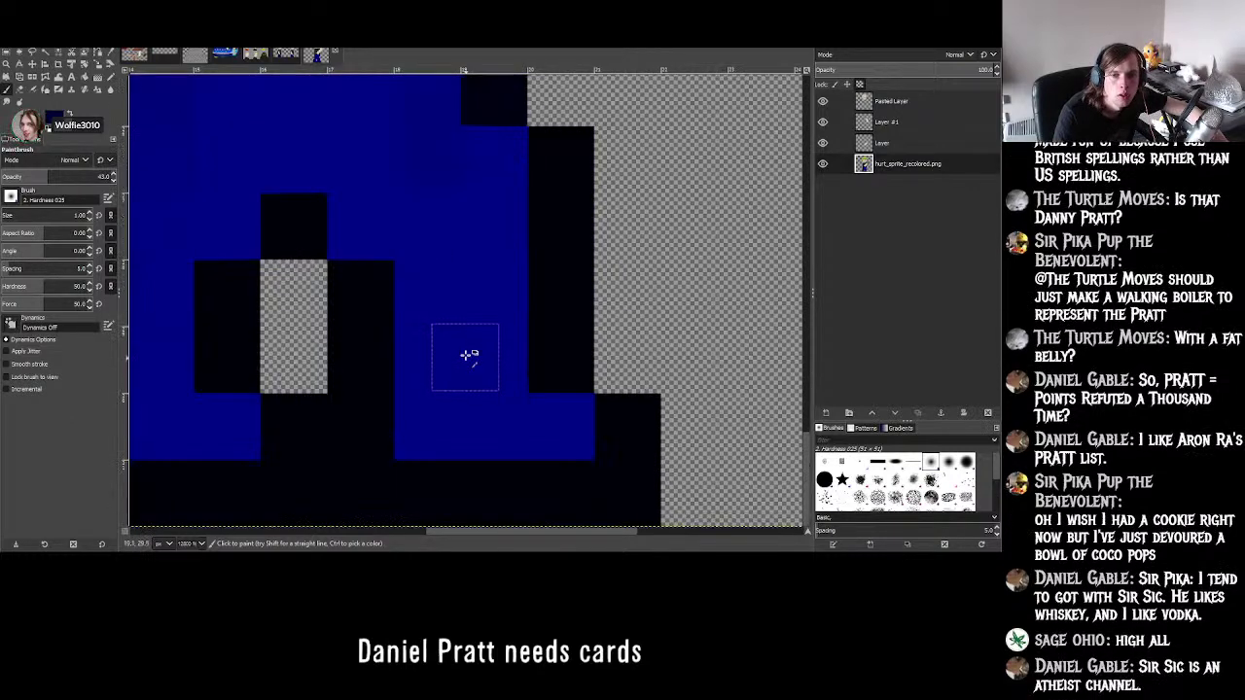
scroll(434, 340, "up", 2, "ctrl")
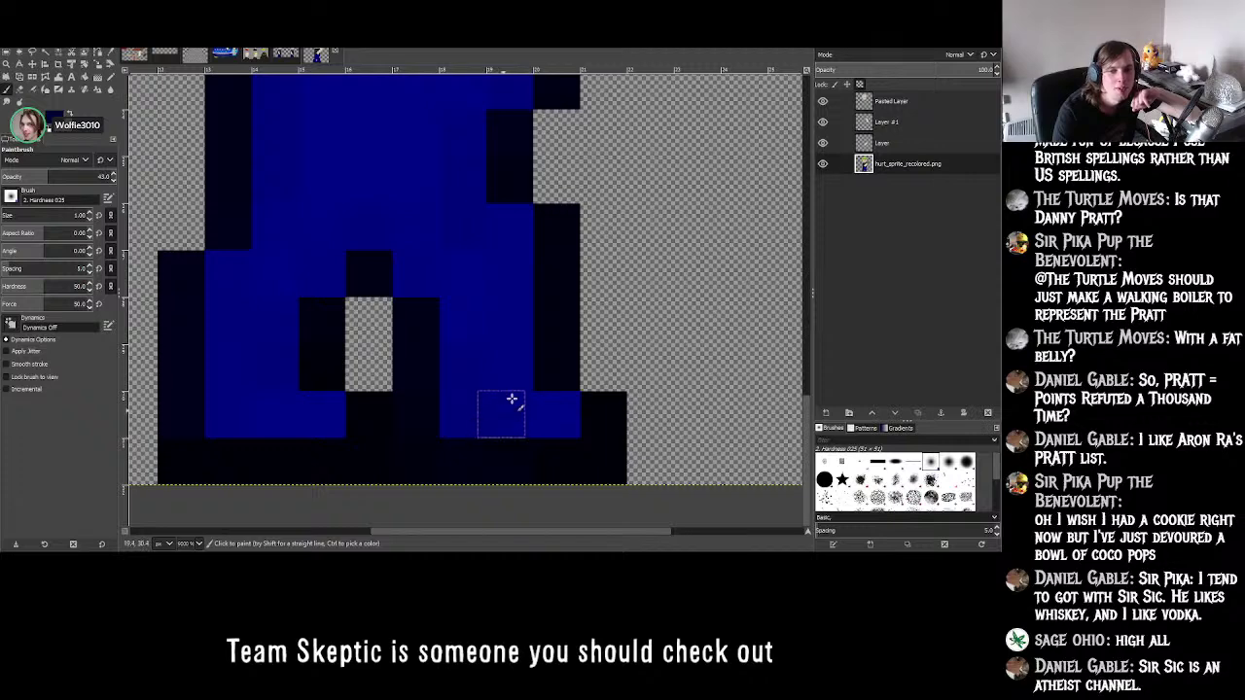
- Darken the trousers' inner area along the waist and side edges with the semi-transparent dark blue Paintbrush, leaving the centre lighter
scroll(536, 350, "up", 5)
scroll(312, 350, "down", 3)
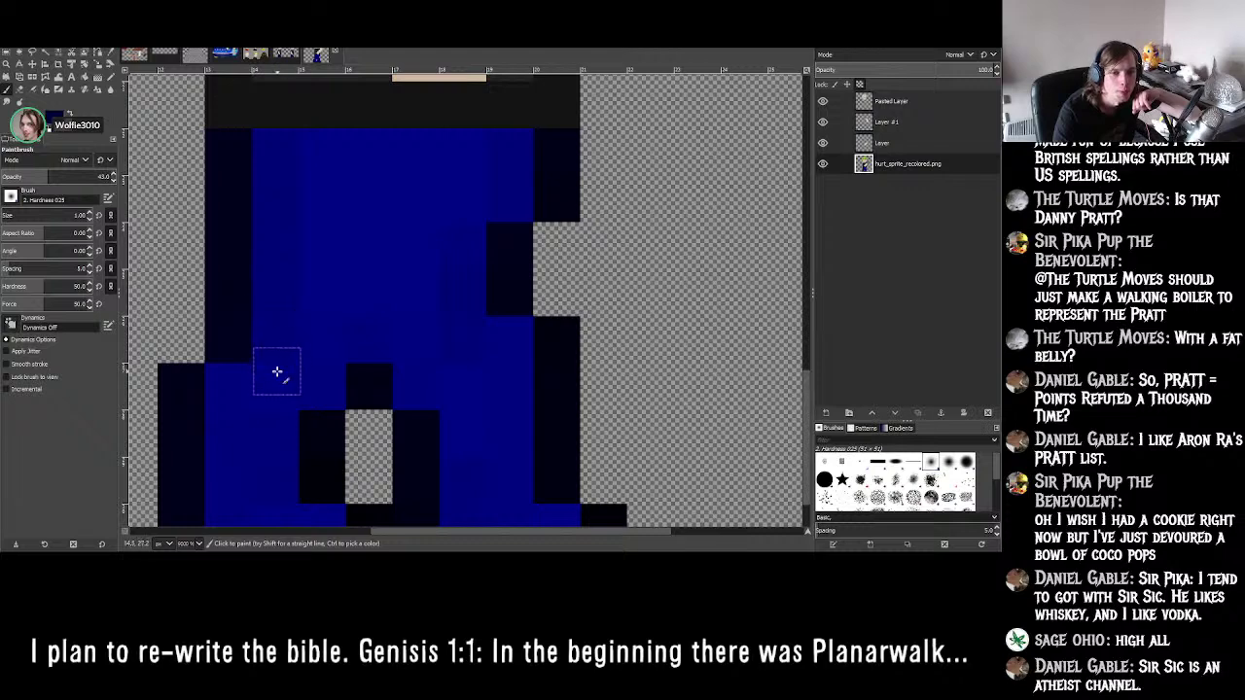
scroll(291, 375, "down", 1)
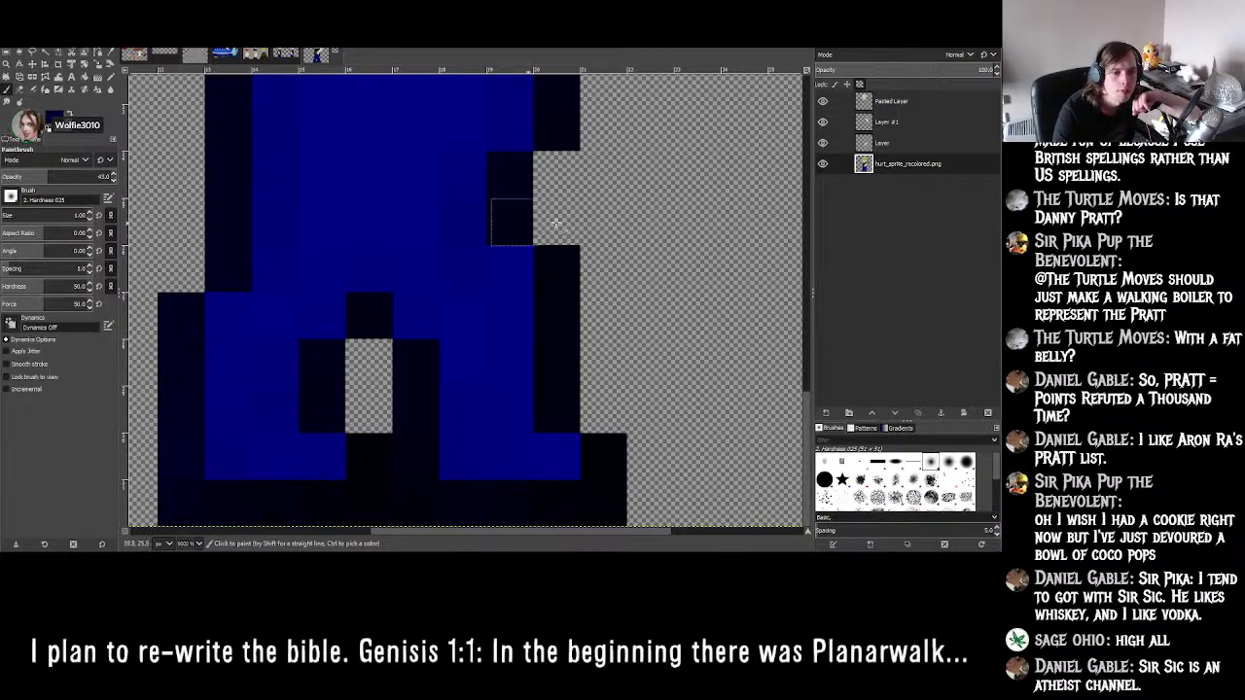
scroll(545, 222, "up", 3)
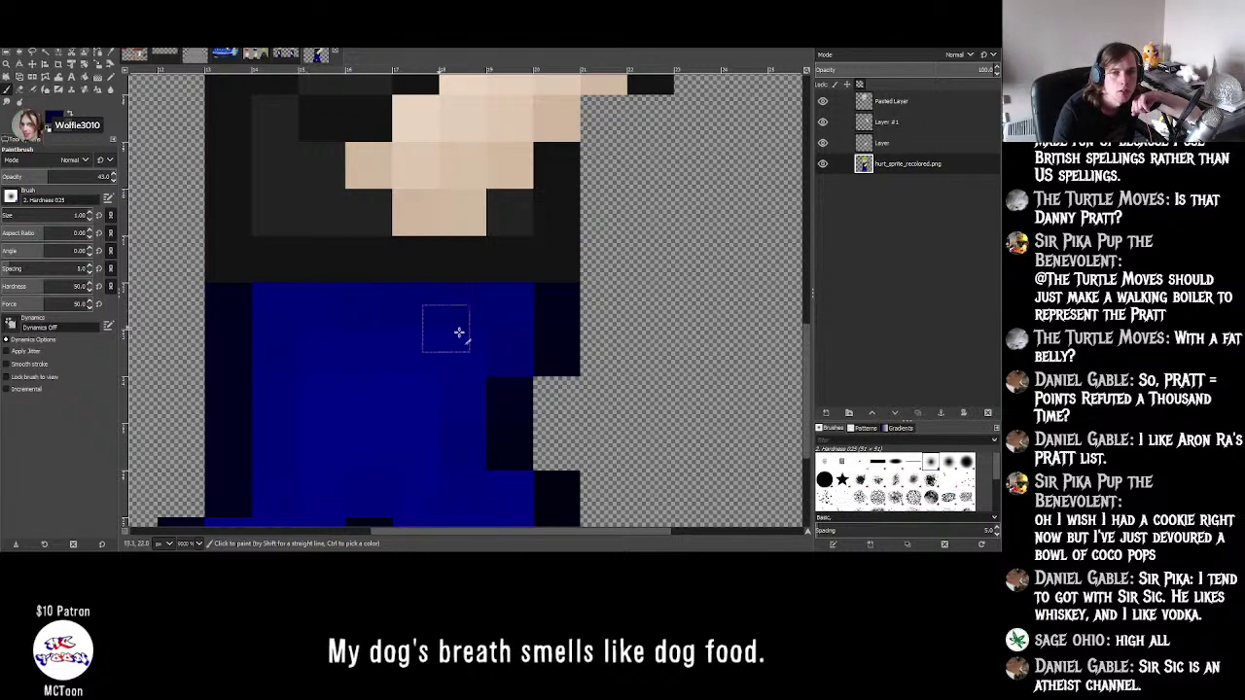
- Paint darker blue shading on the hurt sprite's trousers just above the gap between the legs, using Dusty_idle.png as reference
scroll(487, 340, "down", 3)
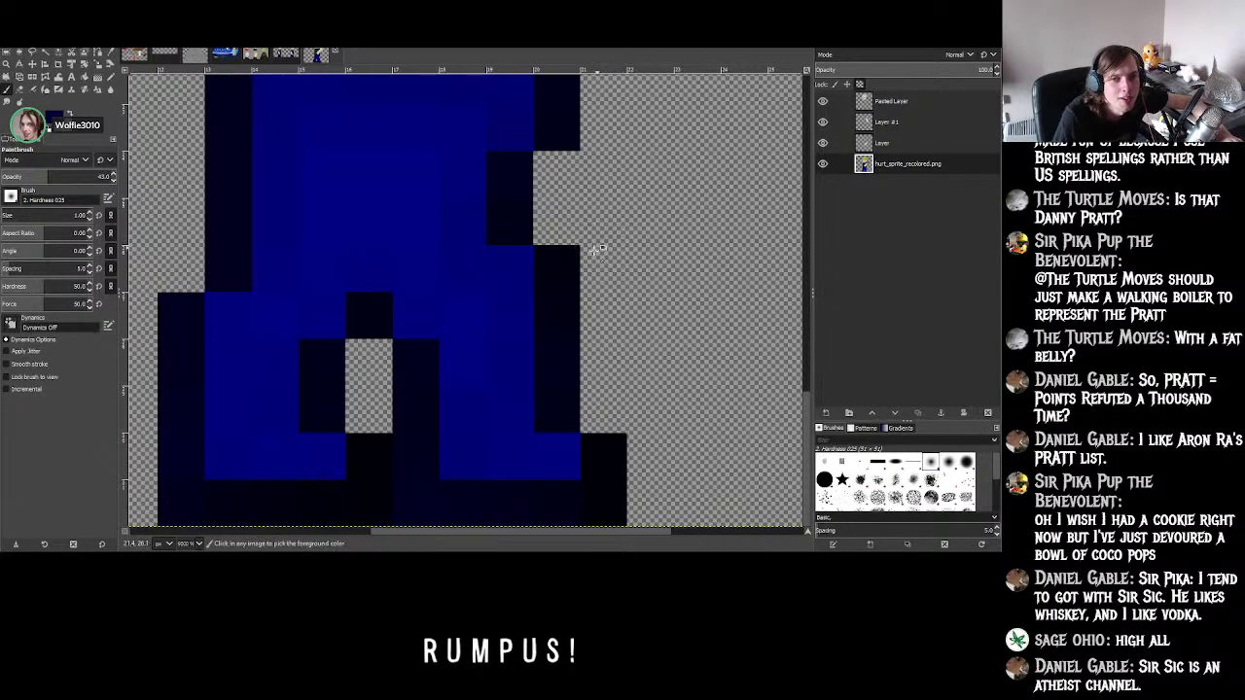
scroll(626, 246, "down", 3, "ctrl")
scroll(574, 237, "up", 3, "ctrl")
scroll(574, 238, "up", 1, "ctrl")
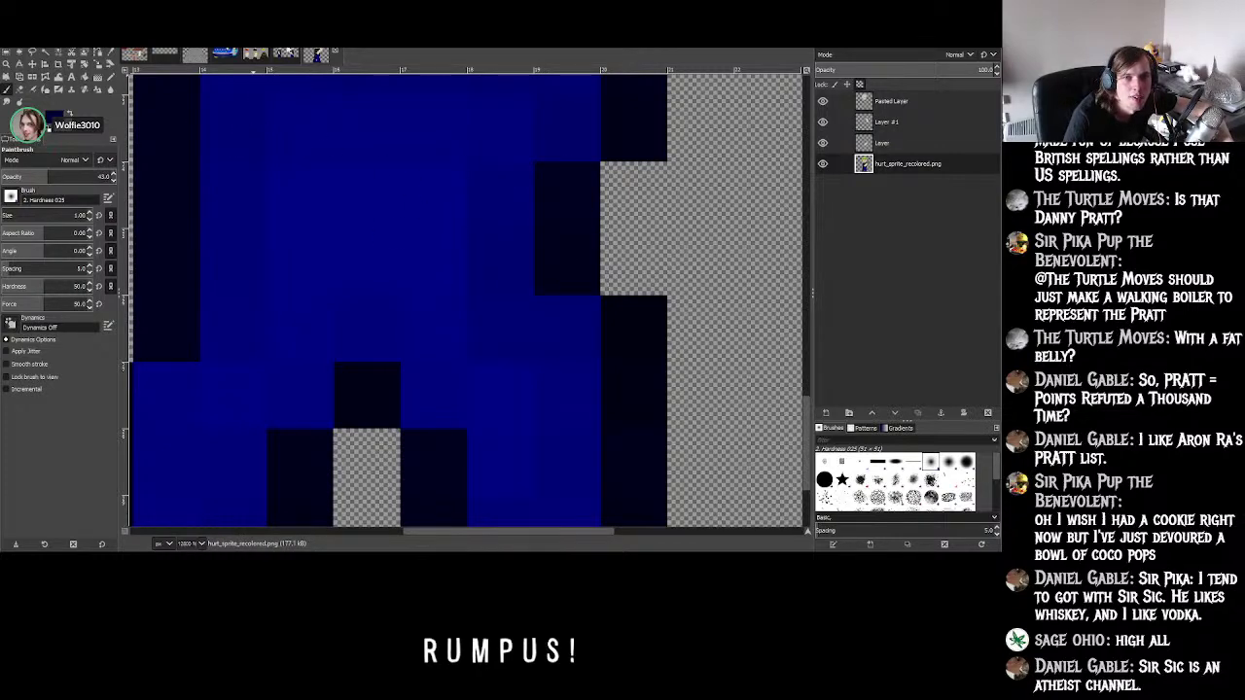
left_click(330, 53)
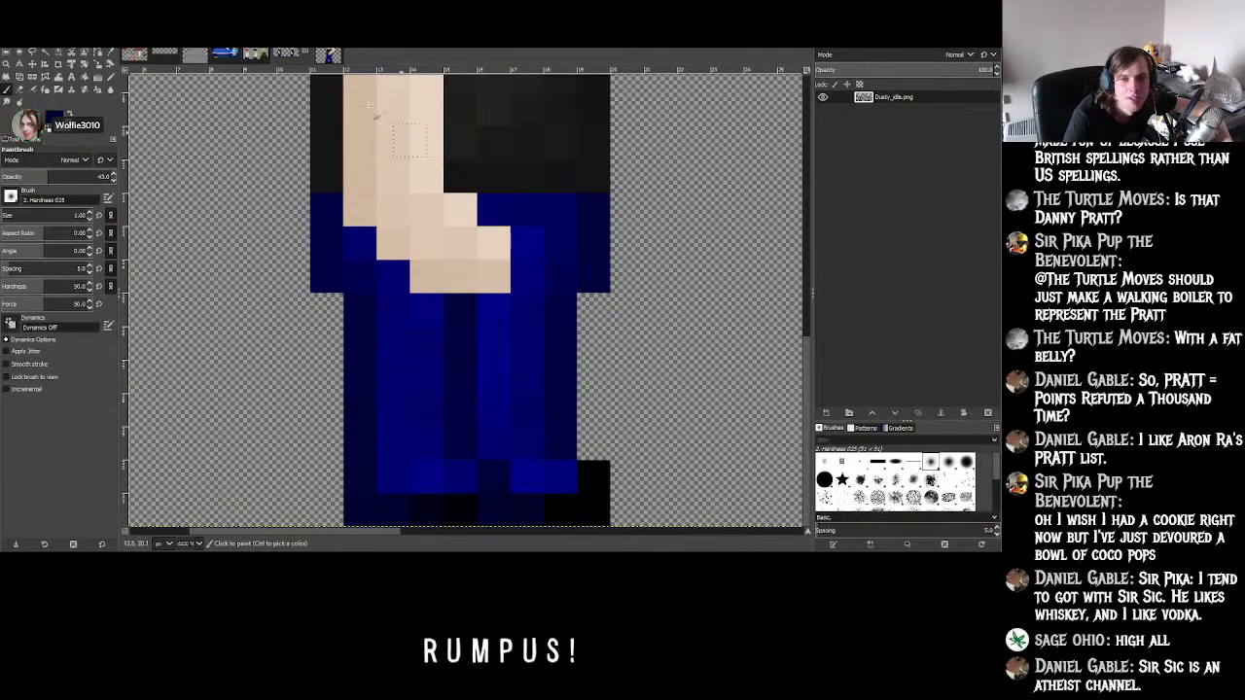
key("ctrl+Page_Up")
scroll(539, 301, "down", 2, "ctrl")
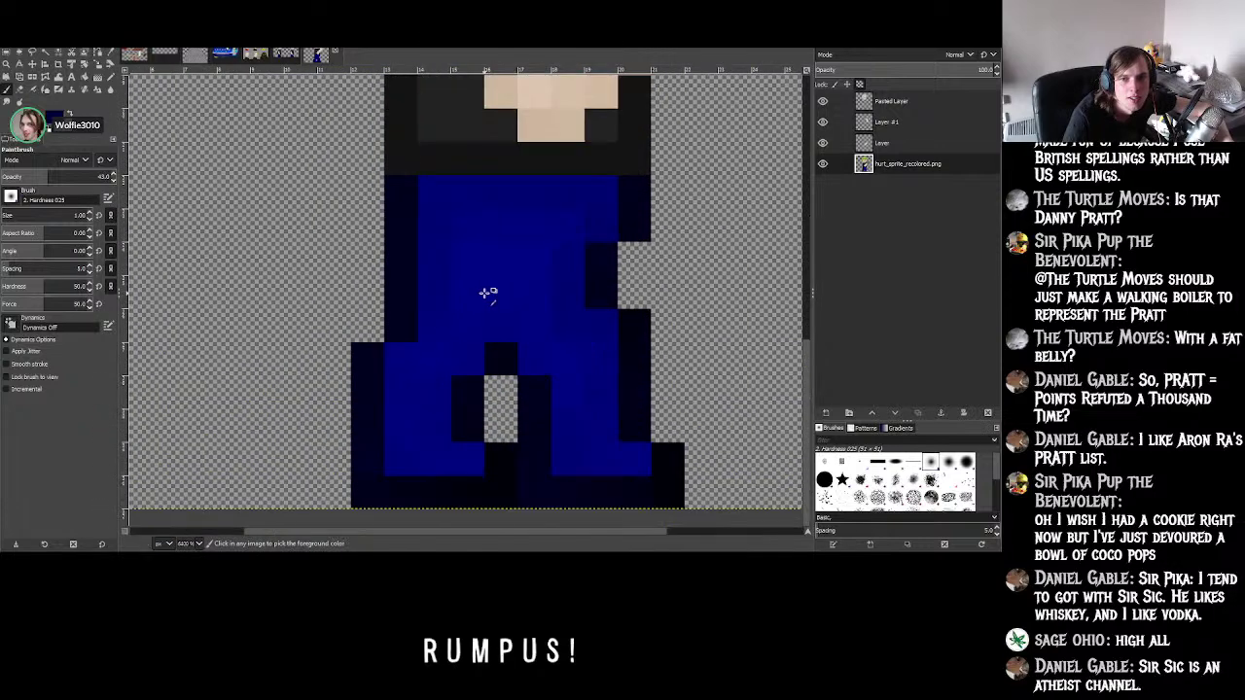
scroll(452, 300, "up", 1, "ctrl")
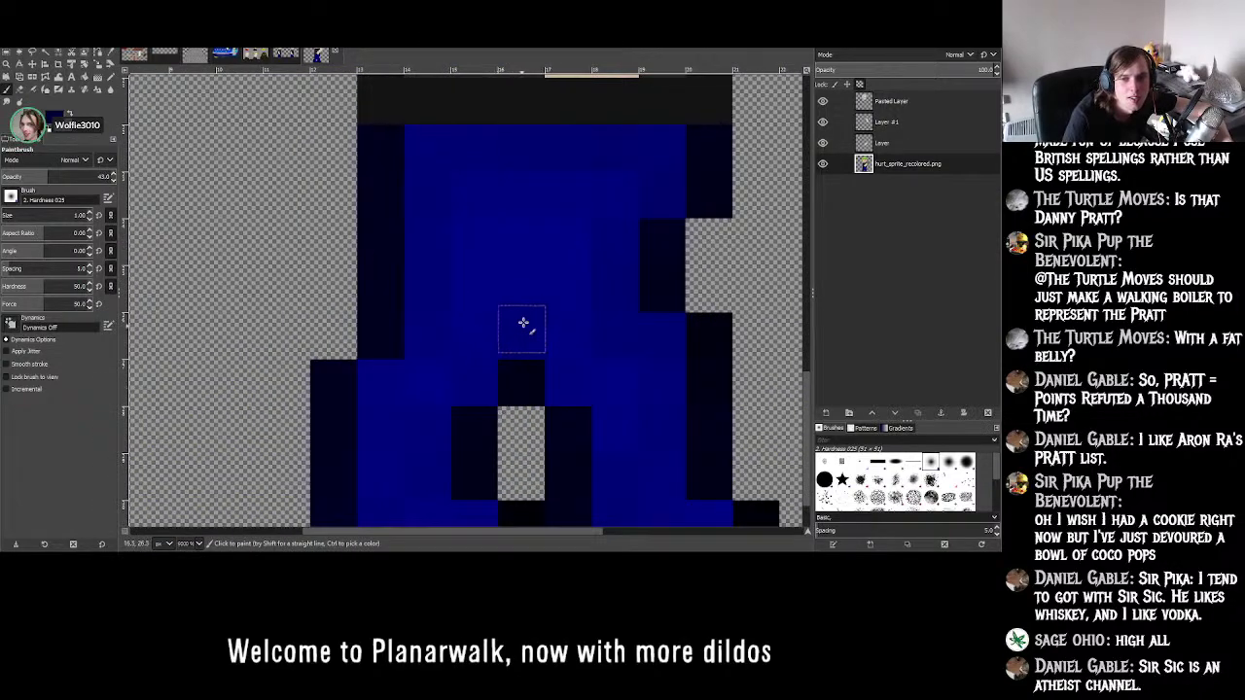
left_click_drag(526, 357, 484, 424)
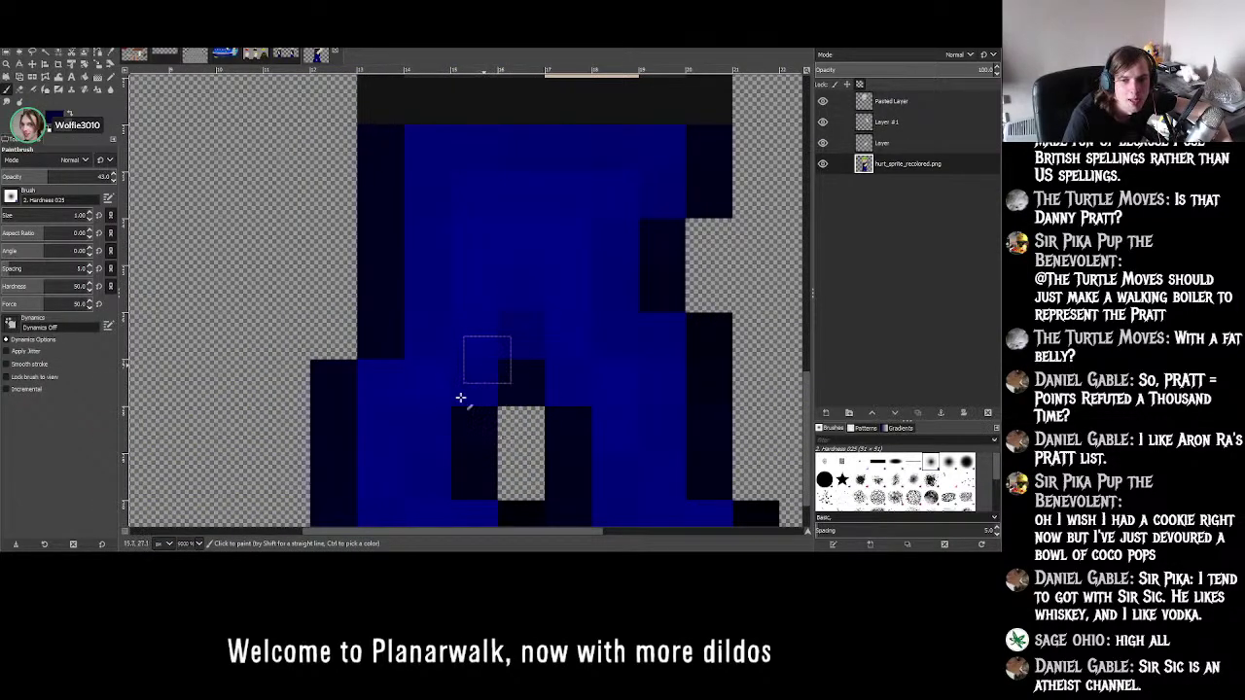
scroll(460, 455, "down", 1)
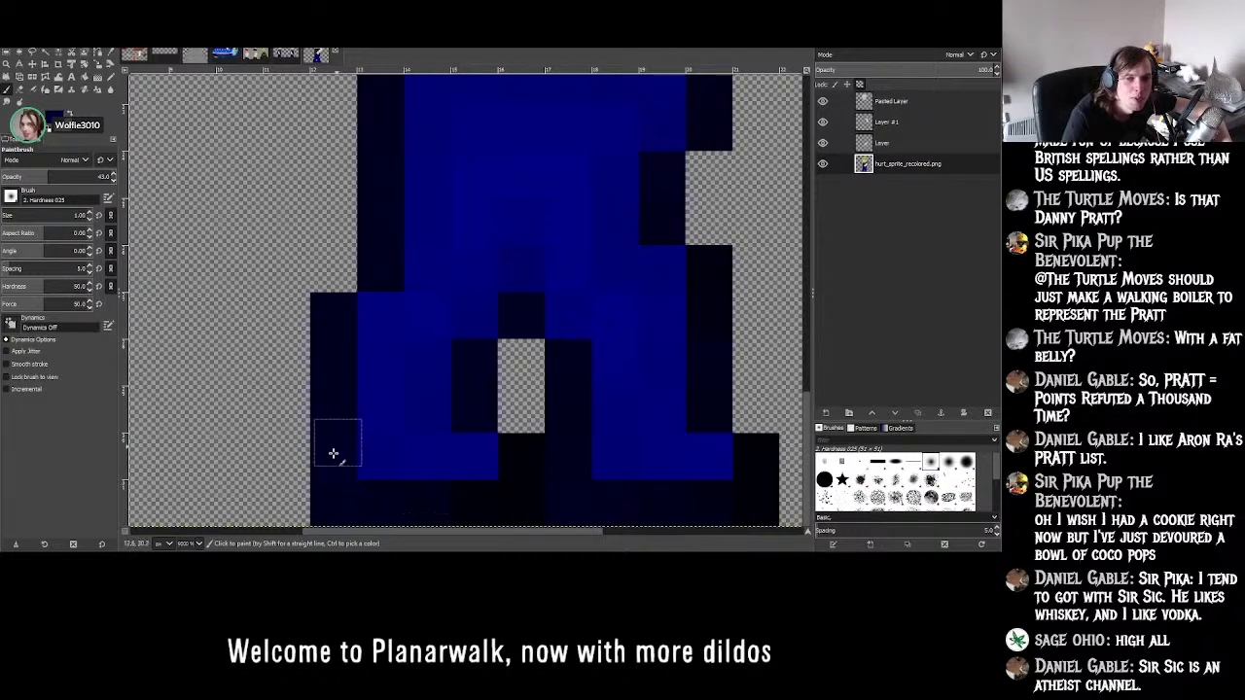
- Extend the dark blue crease upward from the gap between the hurt sprite's legs with the Paintbrush
scroll(384, 295, "up", 3)
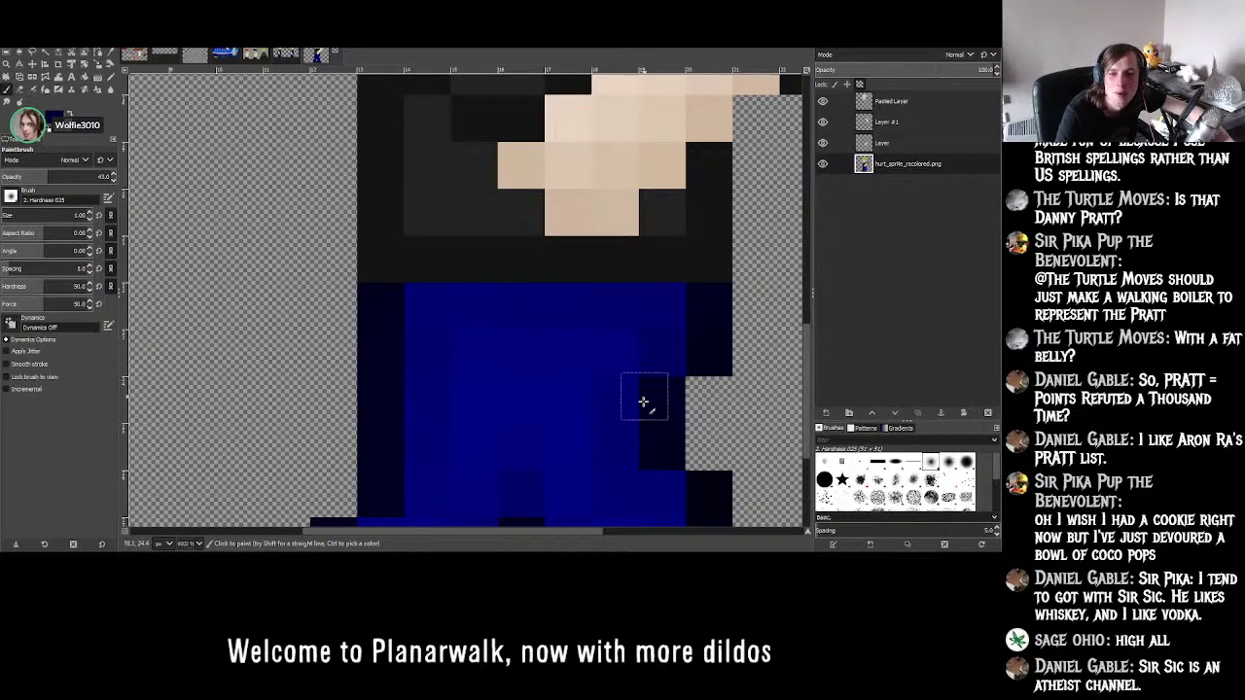
scroll(645, 450, "down", 3)
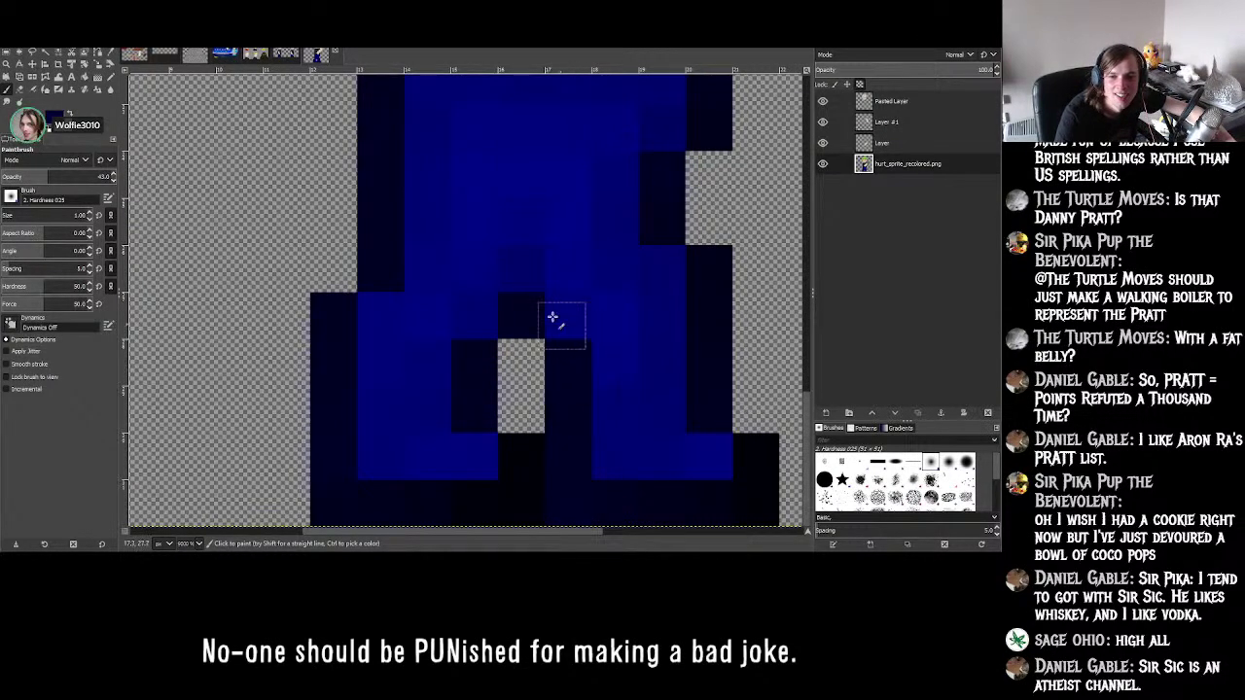
scroll(570, 308, "down", 3, "ctrl")
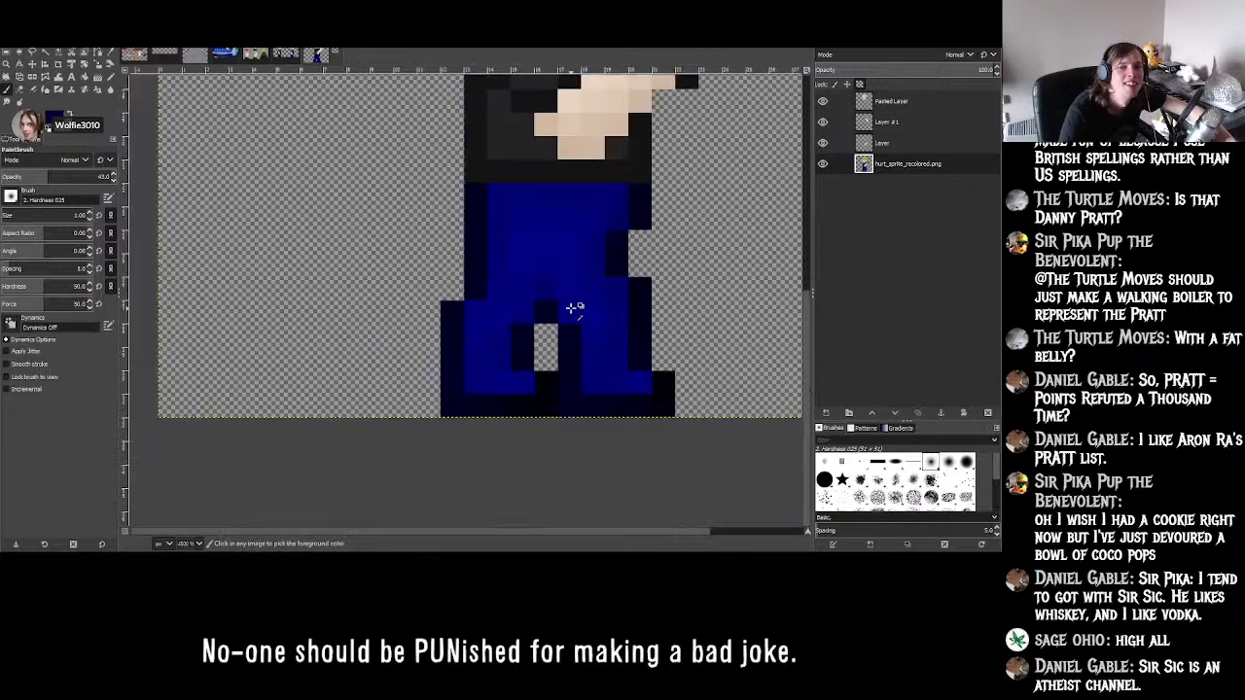
scroll(564, 303, "up", 2, "ctrl")
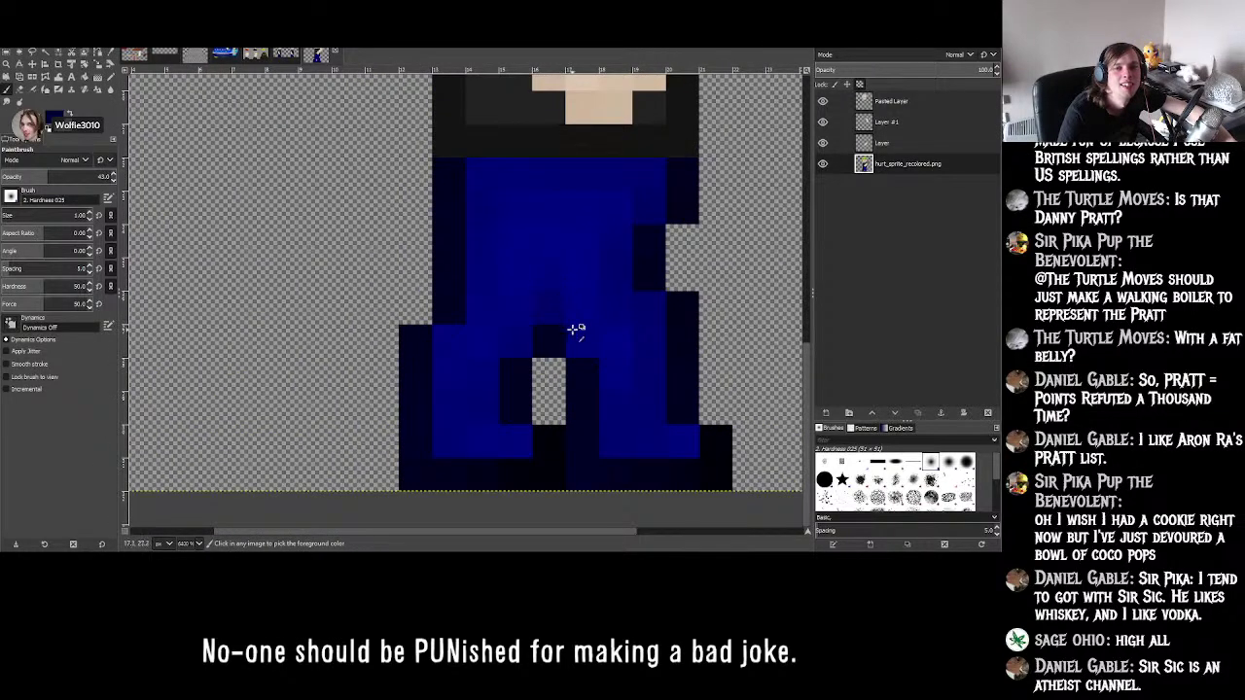
scroll(576, 329, "up", 2, "ctrl")
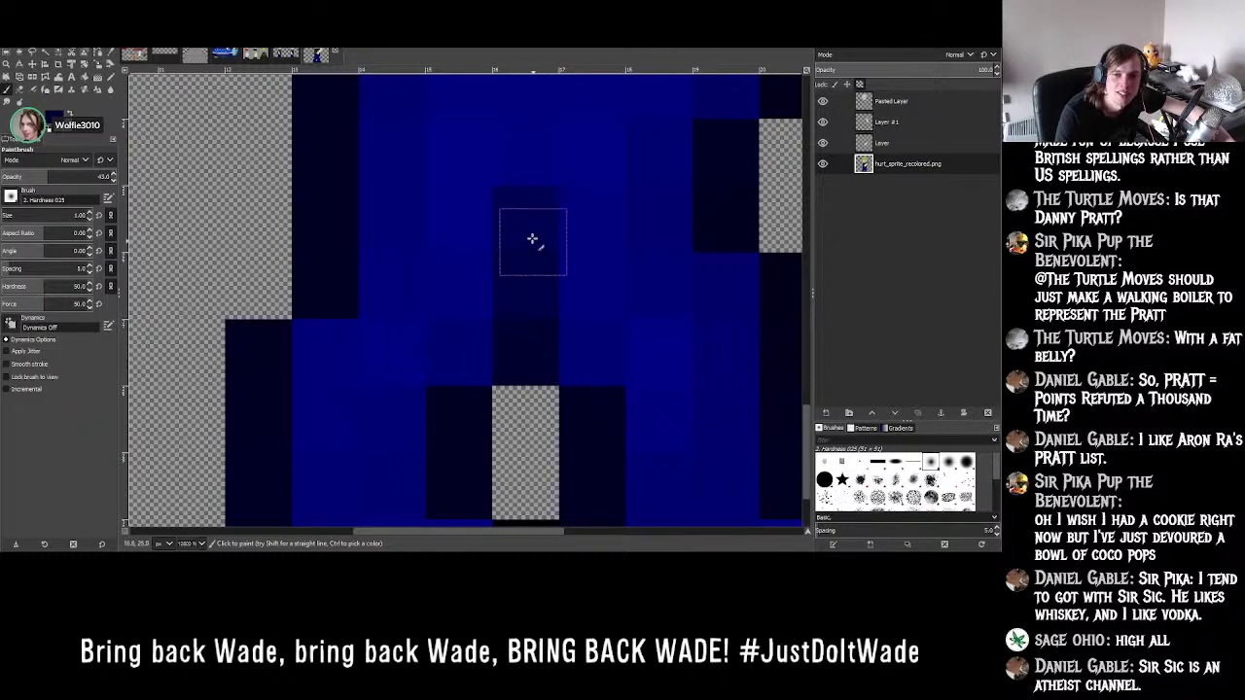
scroll(521, 378, "down", 3, "ctrl")
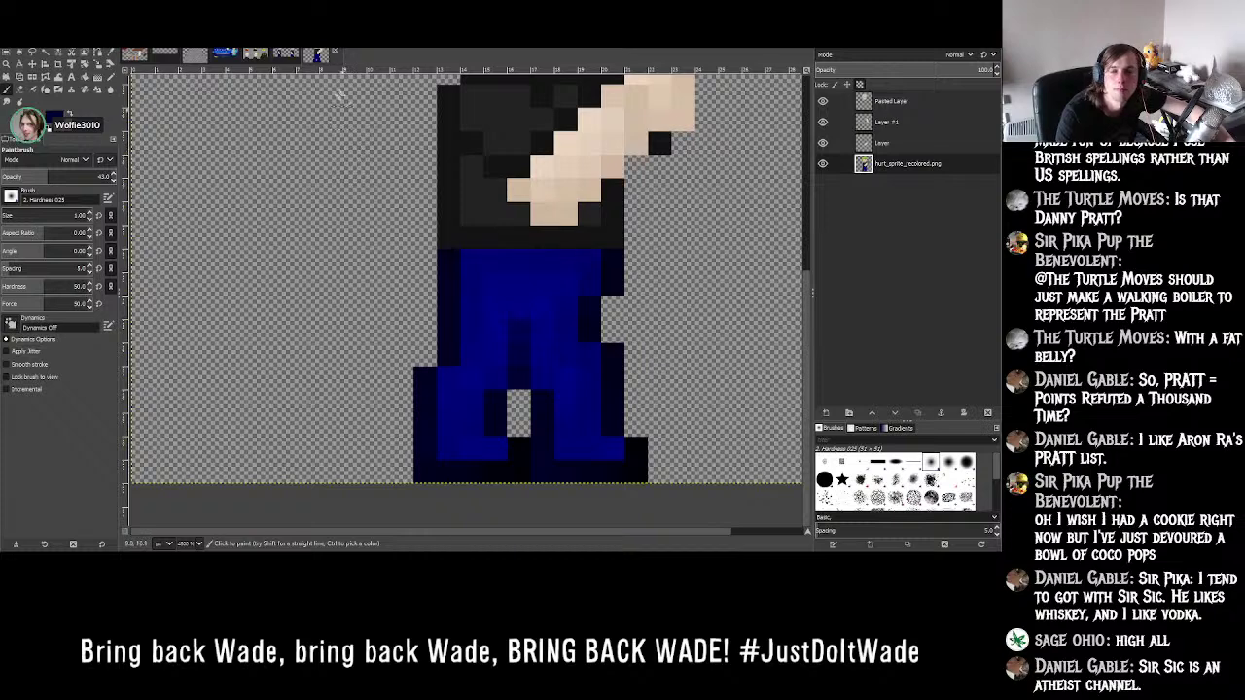
- Touch up the dark outline along the left side of the hurt sprite's trousers with blue
left_click(286, 54)
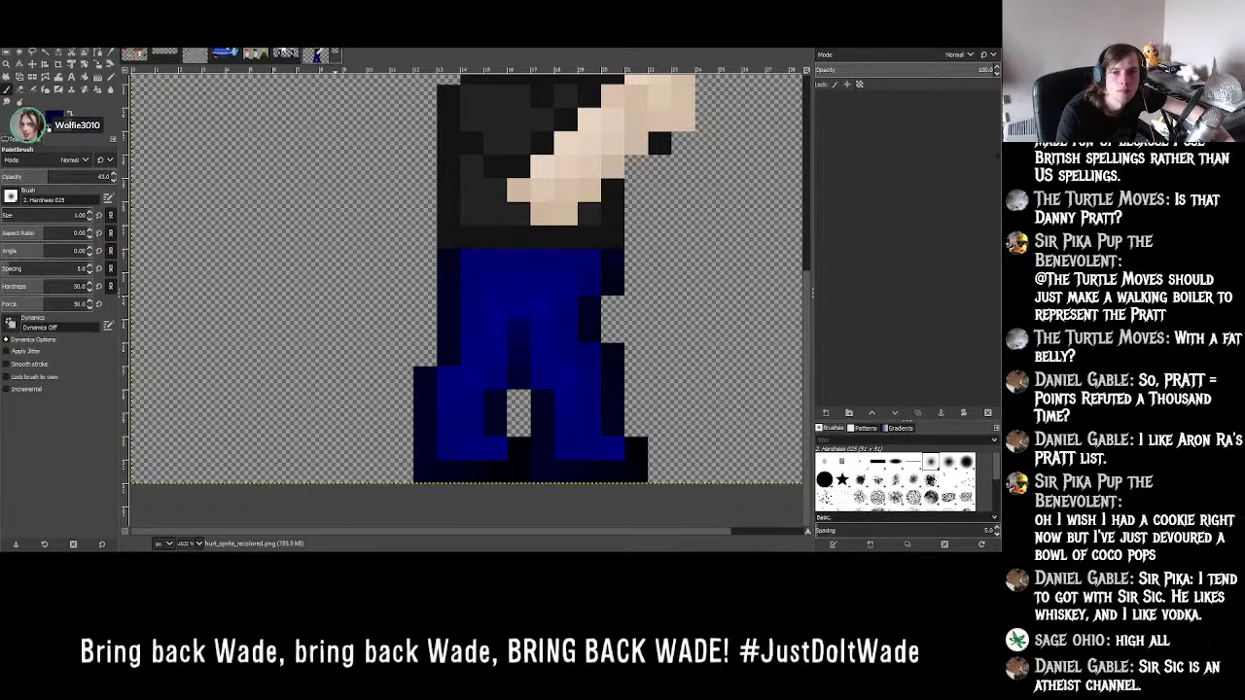
left_click(323, 55)
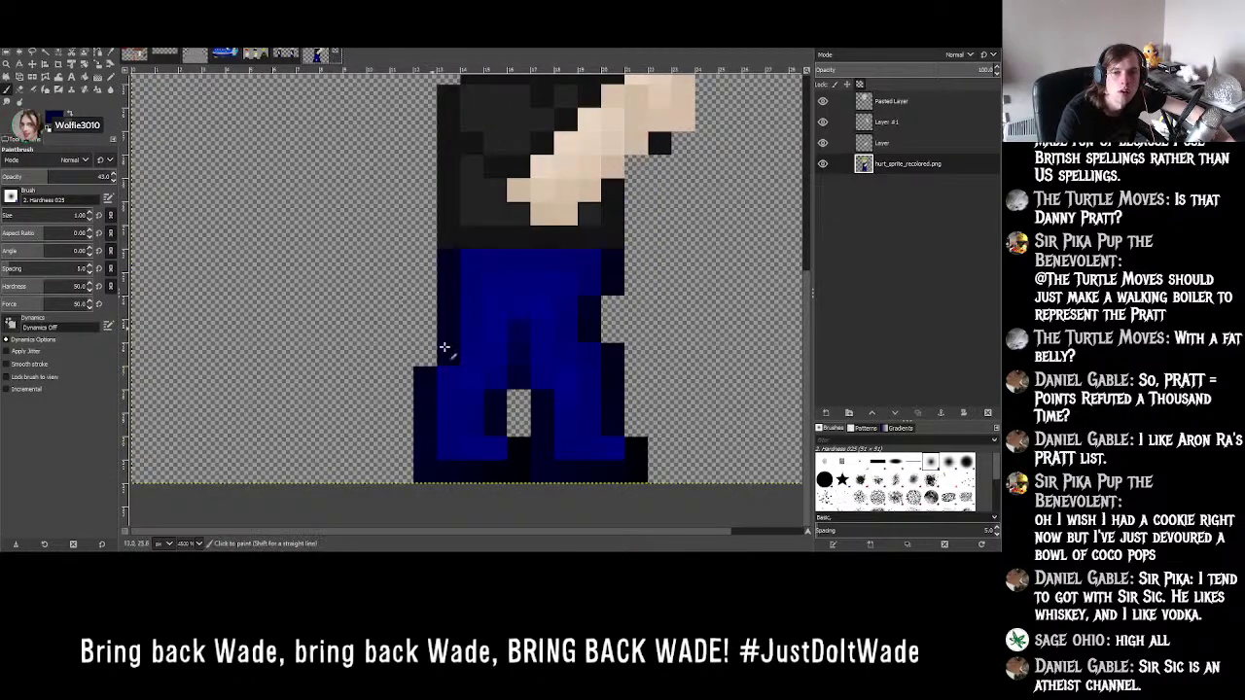
scroll(439, 348, "up", 2, "ctrl")
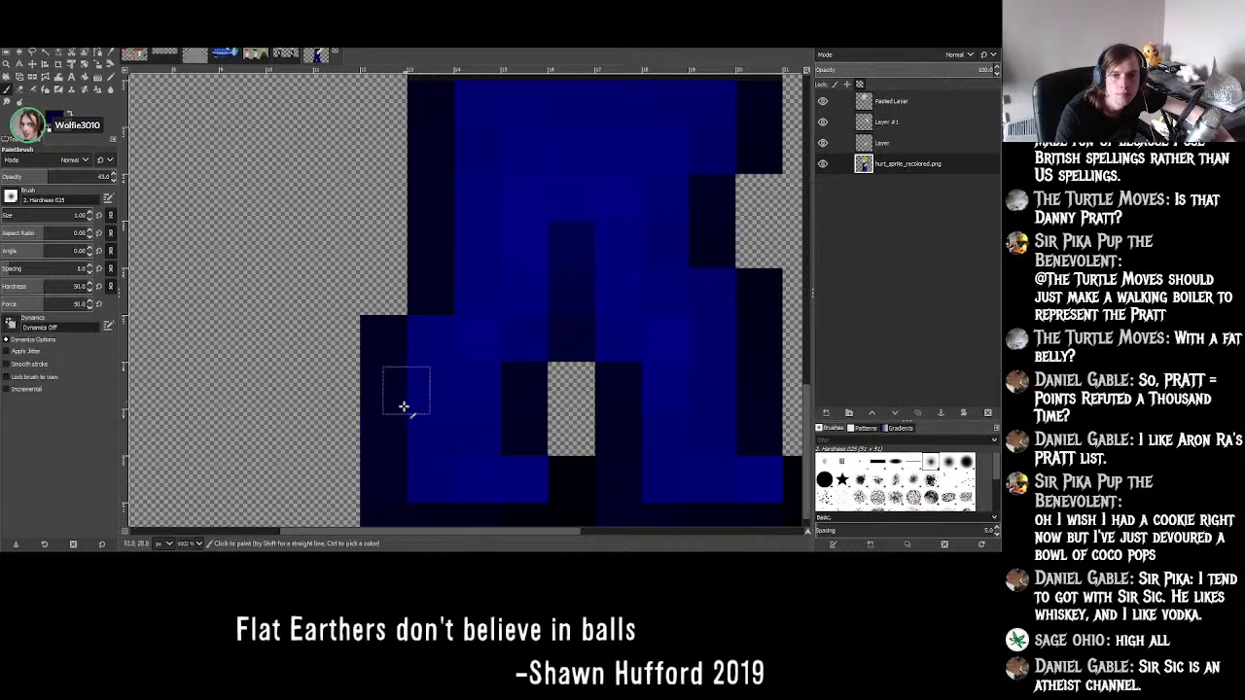
scroll(442, 308, "up", 3)
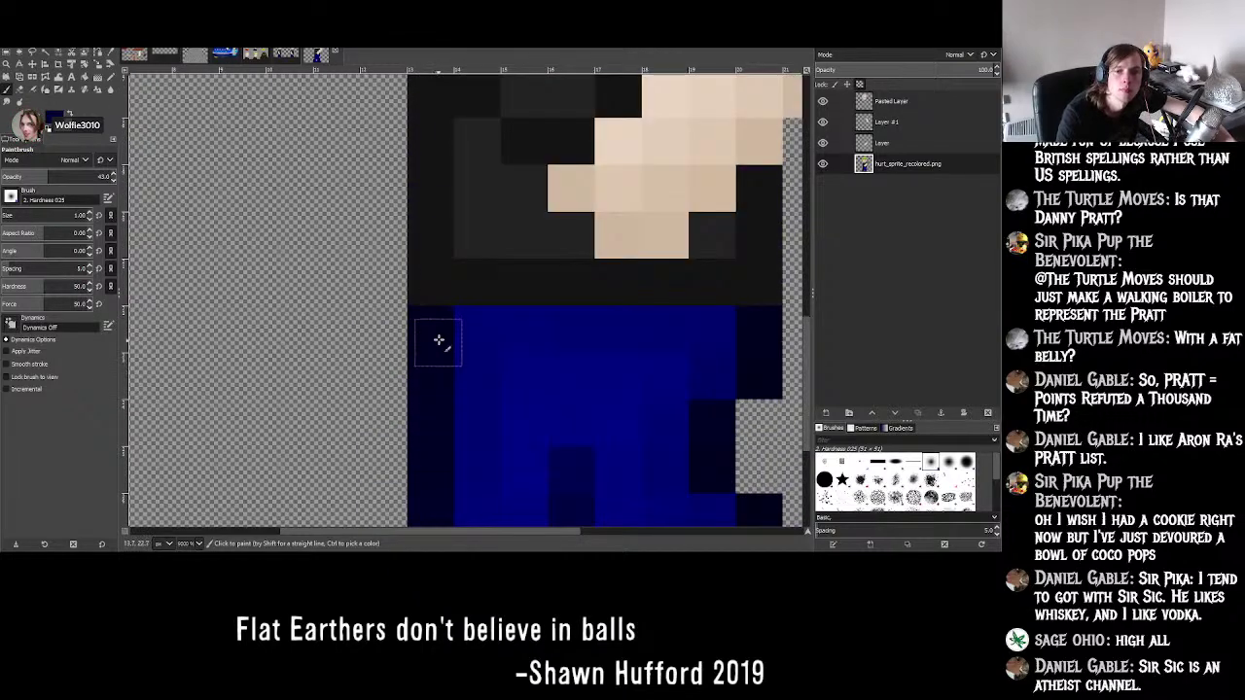
scroll(448, 404, "down", 3)
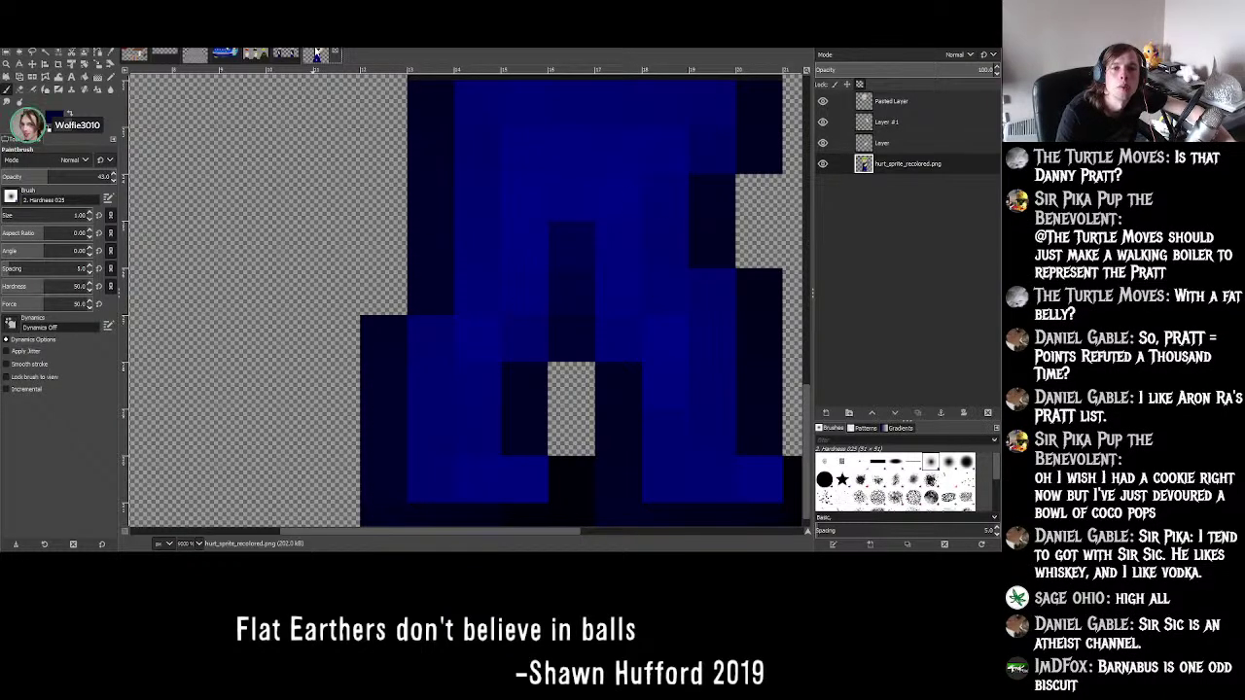
- Sample the dark trouser blue from the Dusty_idle.png sprite with the Color Picker as the foreground colour
key("ctrl+Page_Down")
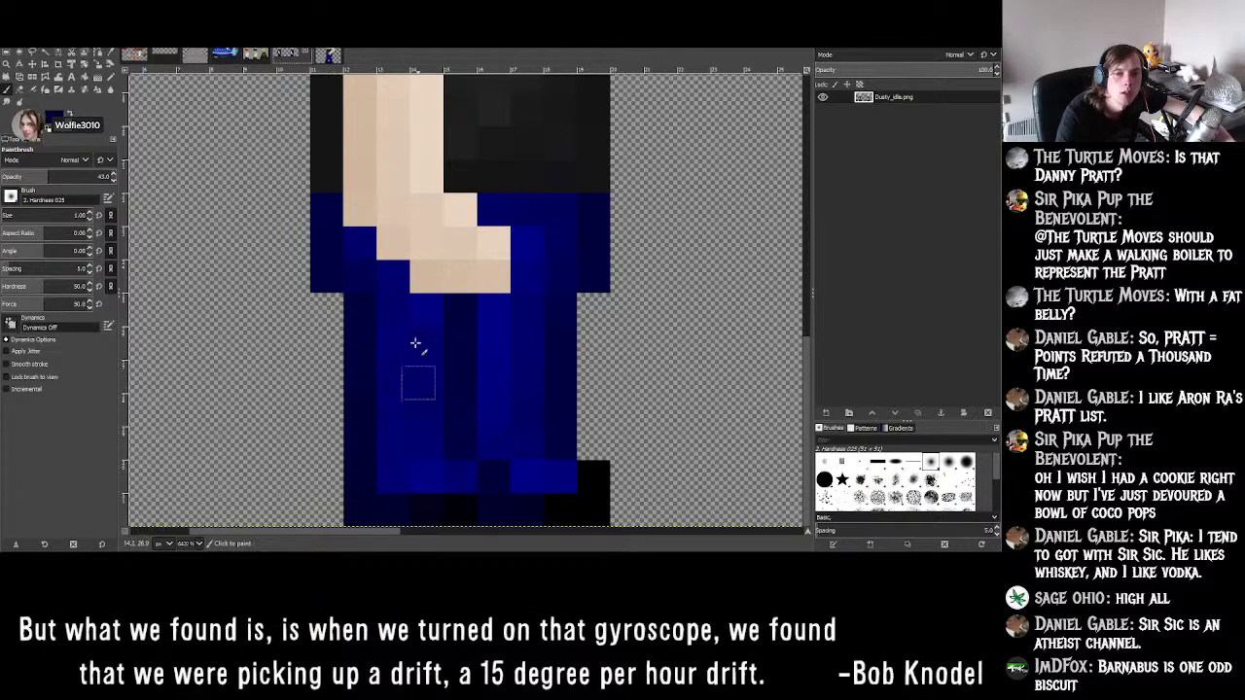
scroll(415, 344, "down", 5, "ctrl")
scroll(412, 369, "up", 6, "ctrl")
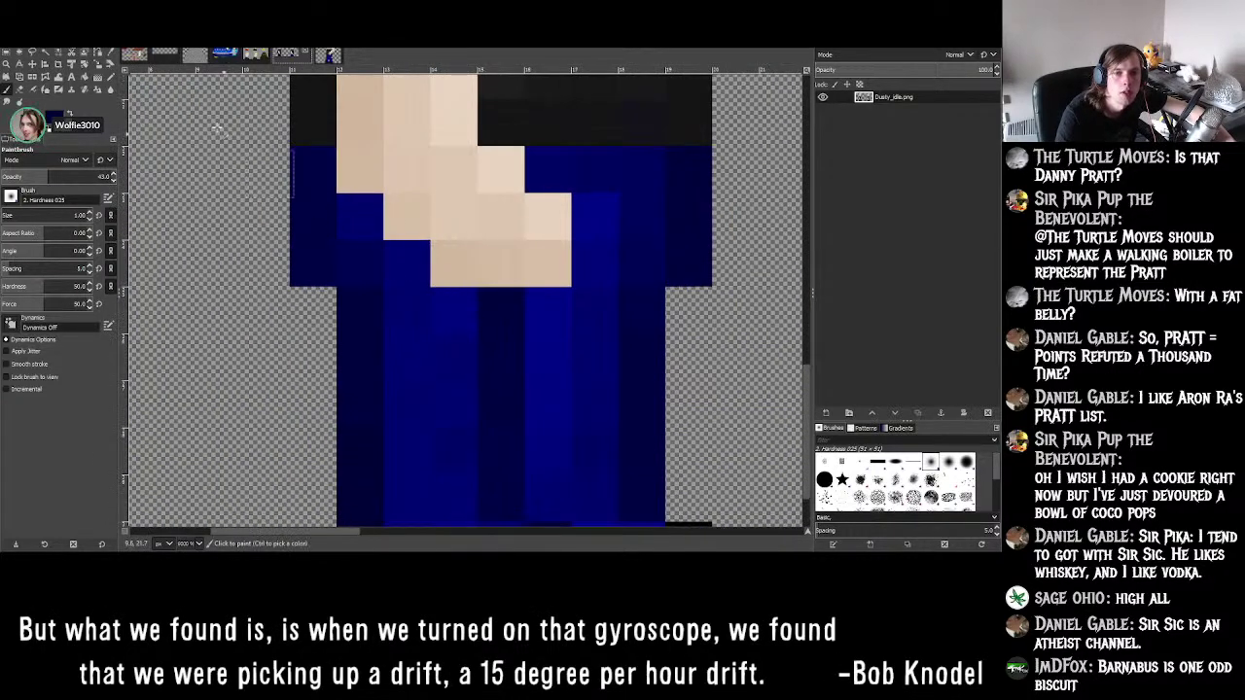
key("o")
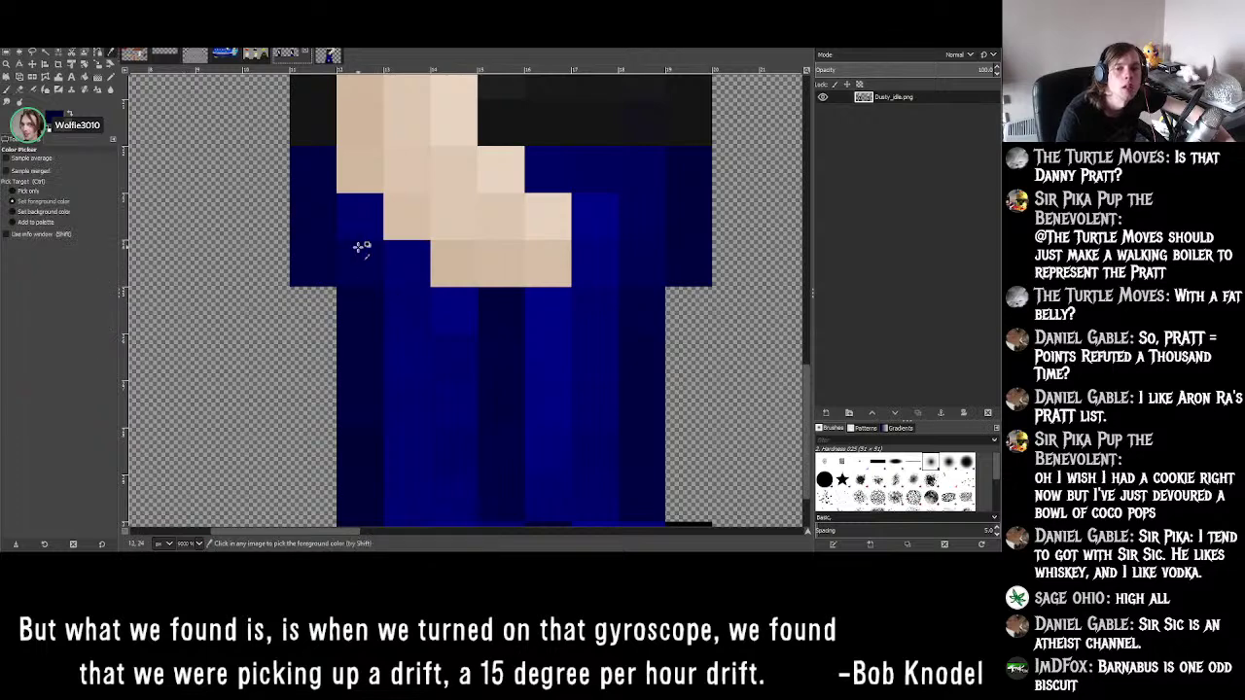
scroll(360, 258, "up", 2, "ctrl")
scroll(378, 288, "down", 3, "ctrl")
scroll(486, 224, "up", 3, "ctrl")
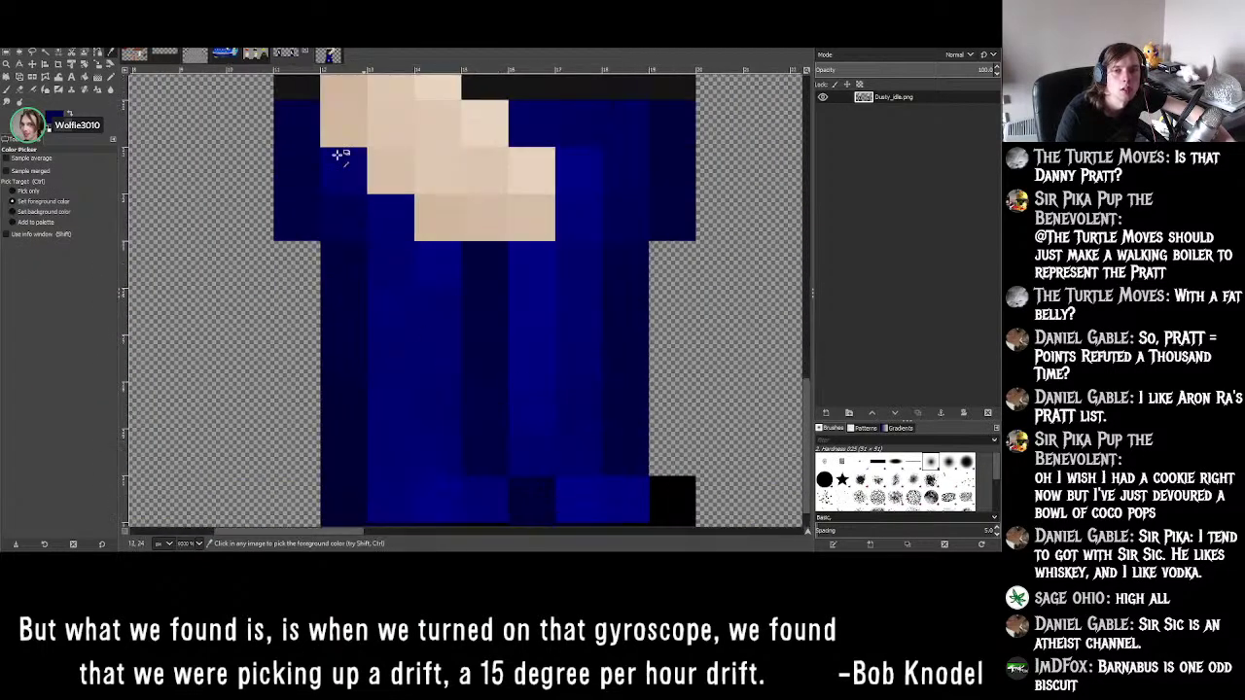
- Paint over the trouser outline in hurt_sprite_recolored.png with the Paintbrush and the dark blue
key("ctrl+Page_Up")
scroll(532, 337, "down", 2, "ctrl")
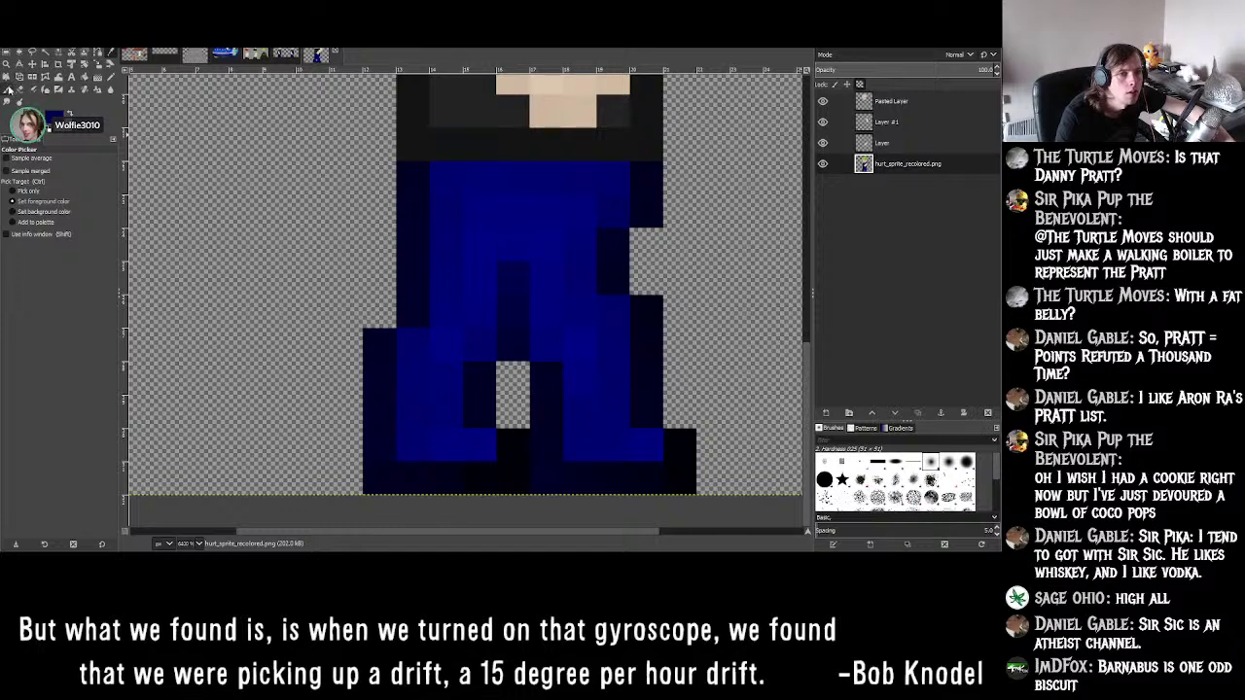
key("p")
left_click(604, 265)
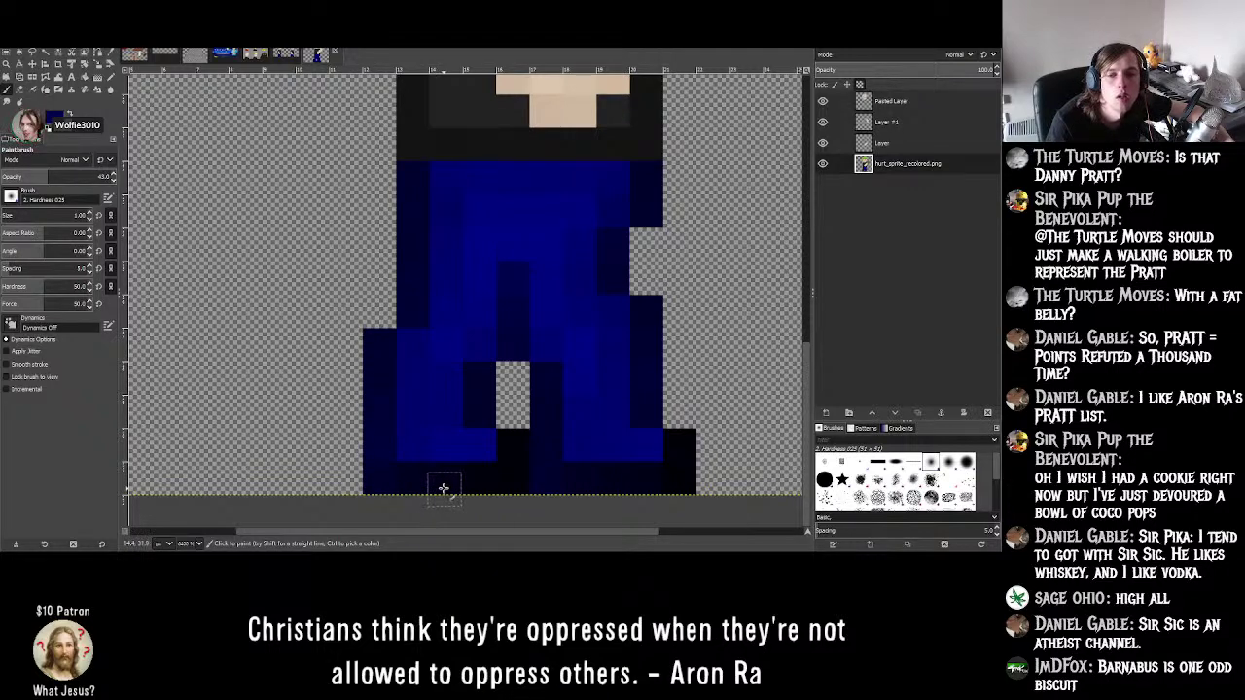
- Refine the blue shading on the hurt sprite's trouser legs beside the central crease
scroll(442, 488, "down", 3, "ctrl")
scroll(447, 428, "up", 4, "ctrl")
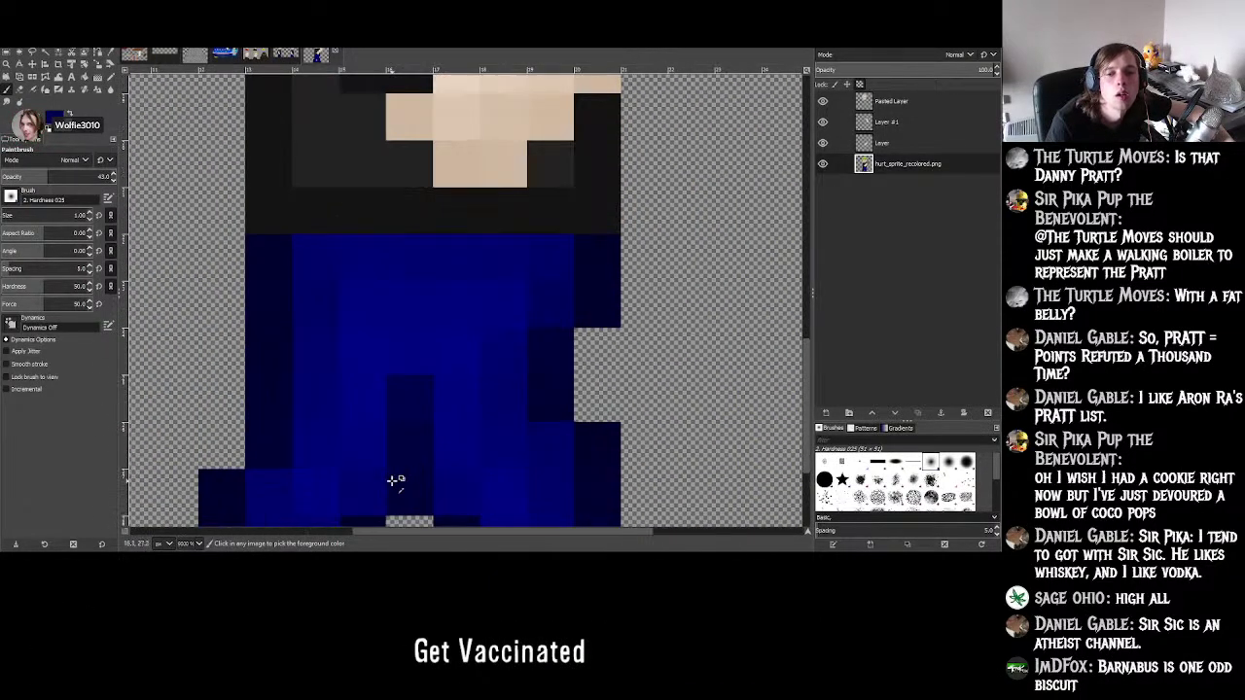
scroll(395, 481, "down", 3, "ctrl")
scroll(356, 509, "up", 3, "ctrl")
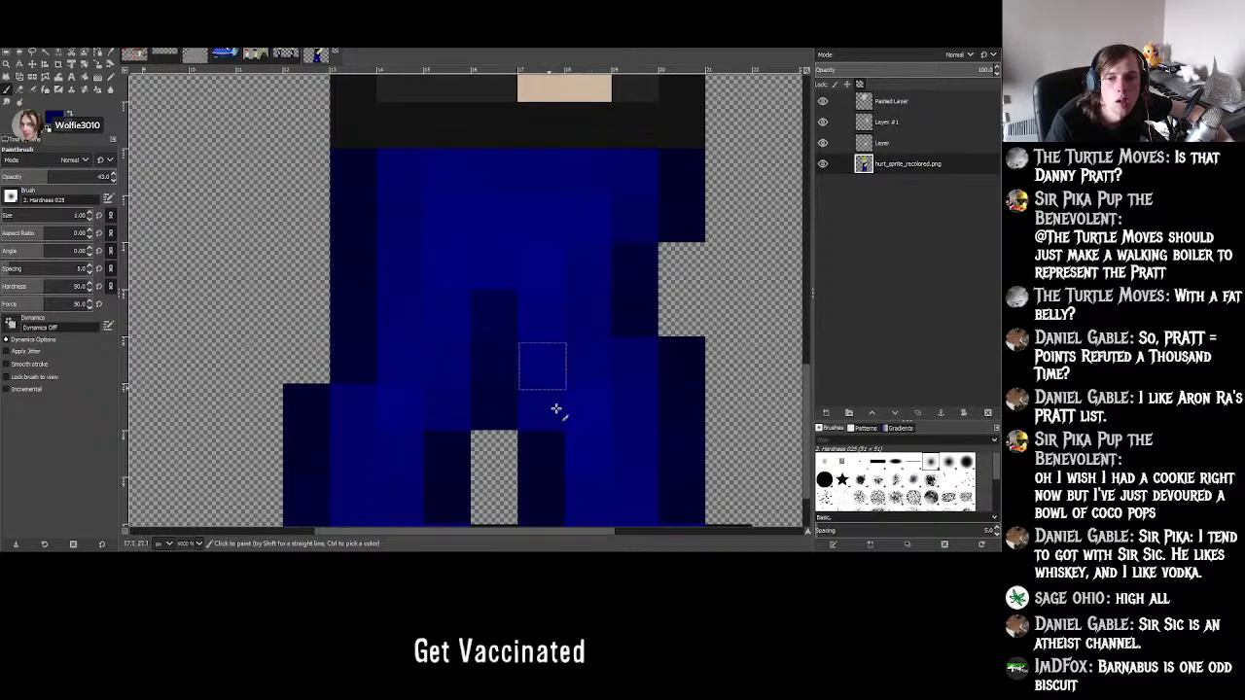
scroll(586, 464, "down", 3, "ctrl")
scroll(602, 446, "up", 3, "ctrl")
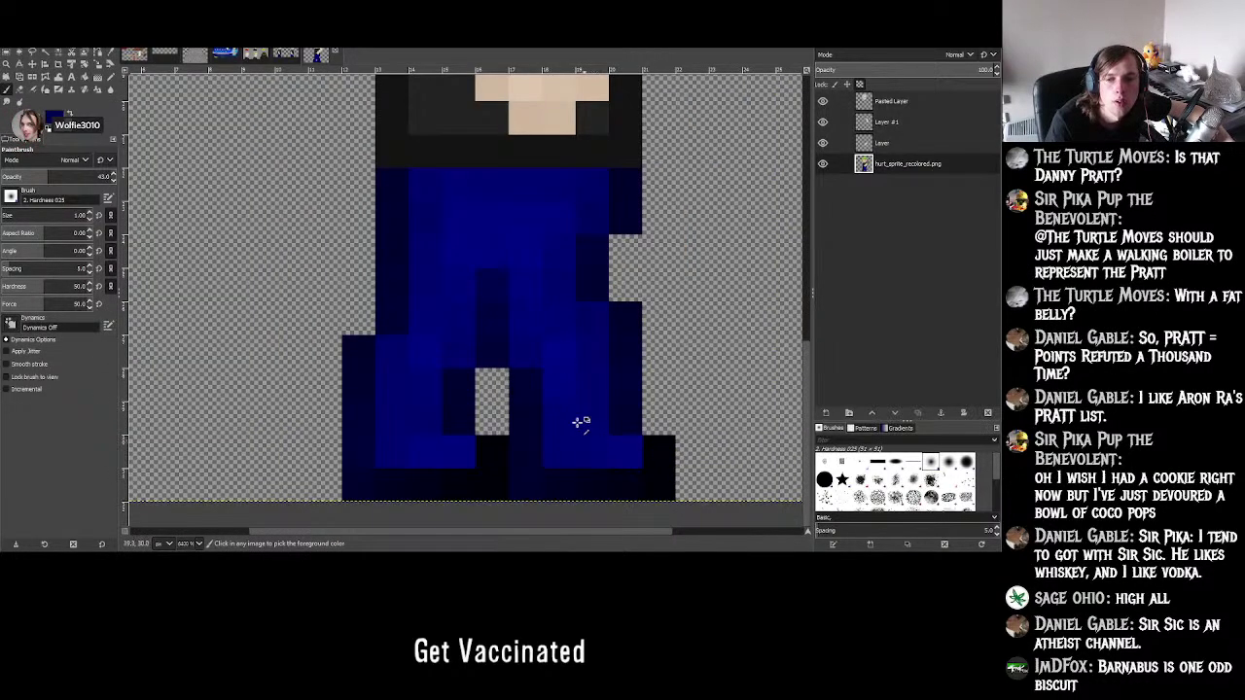
scroll(578, 422, "down", 3, "ctrl")
- Compare the full hurt sprite with the Dusty_idle.png sprite by alternating between the two images
left_click(284, 56)
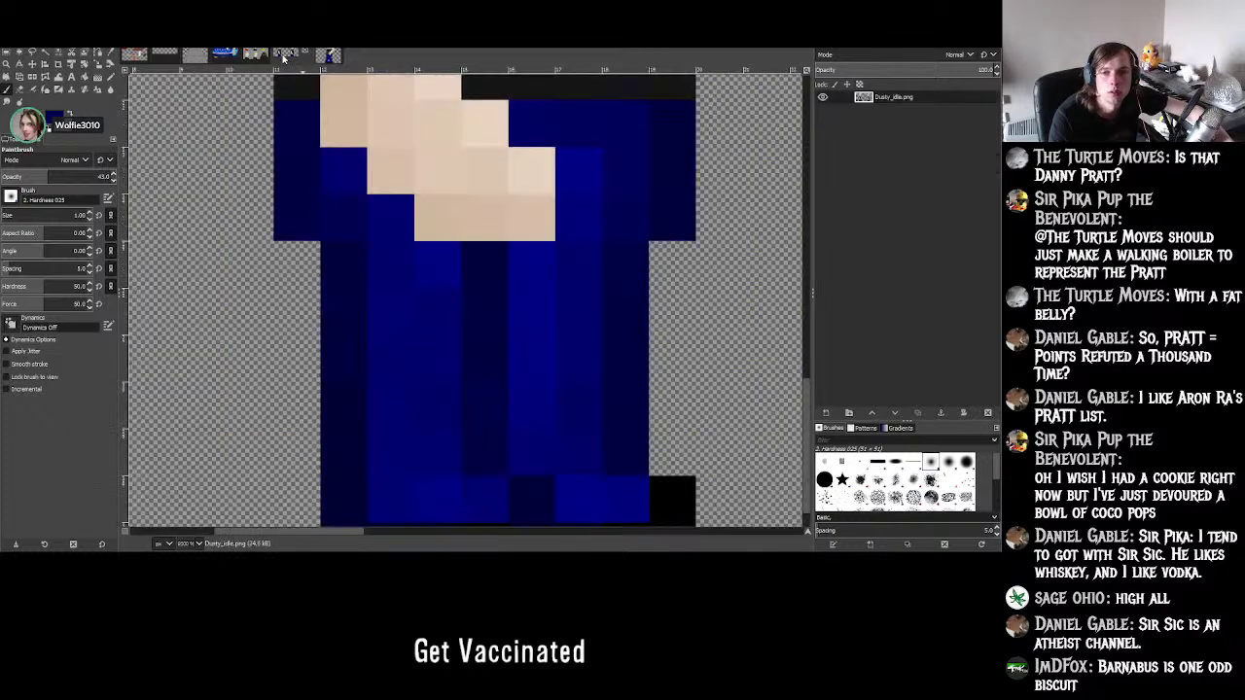
left_click(308, 55)
left_click(330, 54)
scroll(525, 272, "up", 2, "ctrl")
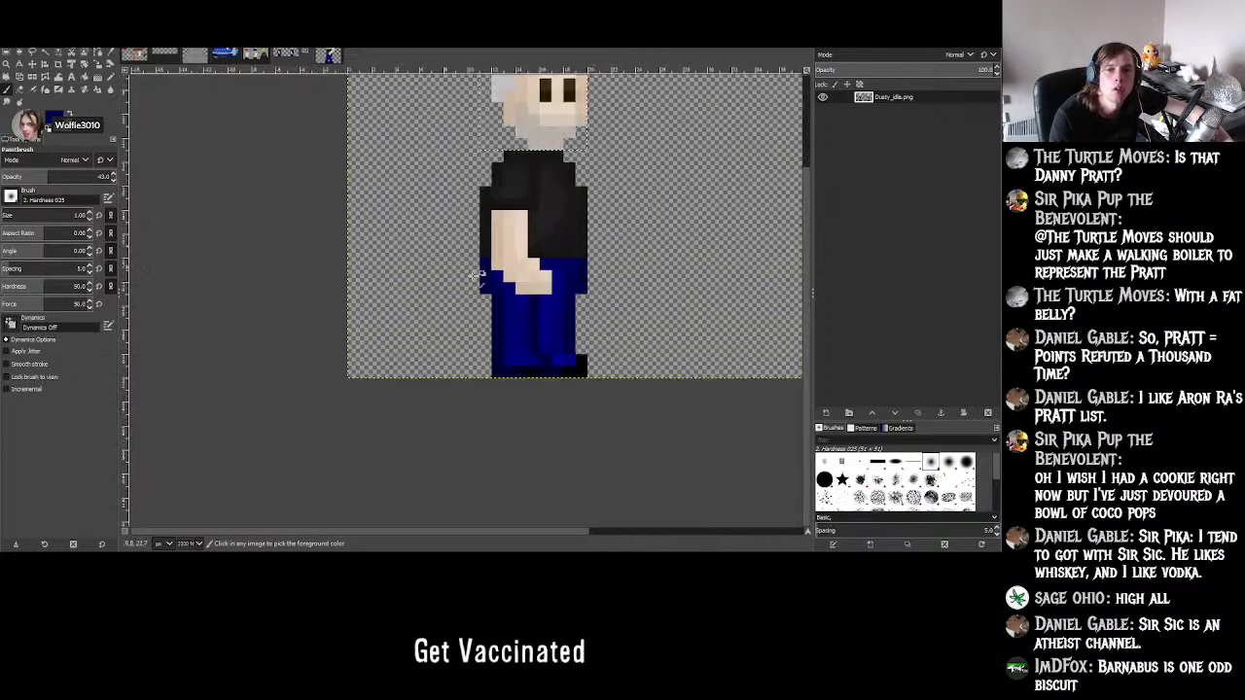
scroll(569, 281, "up", 3)
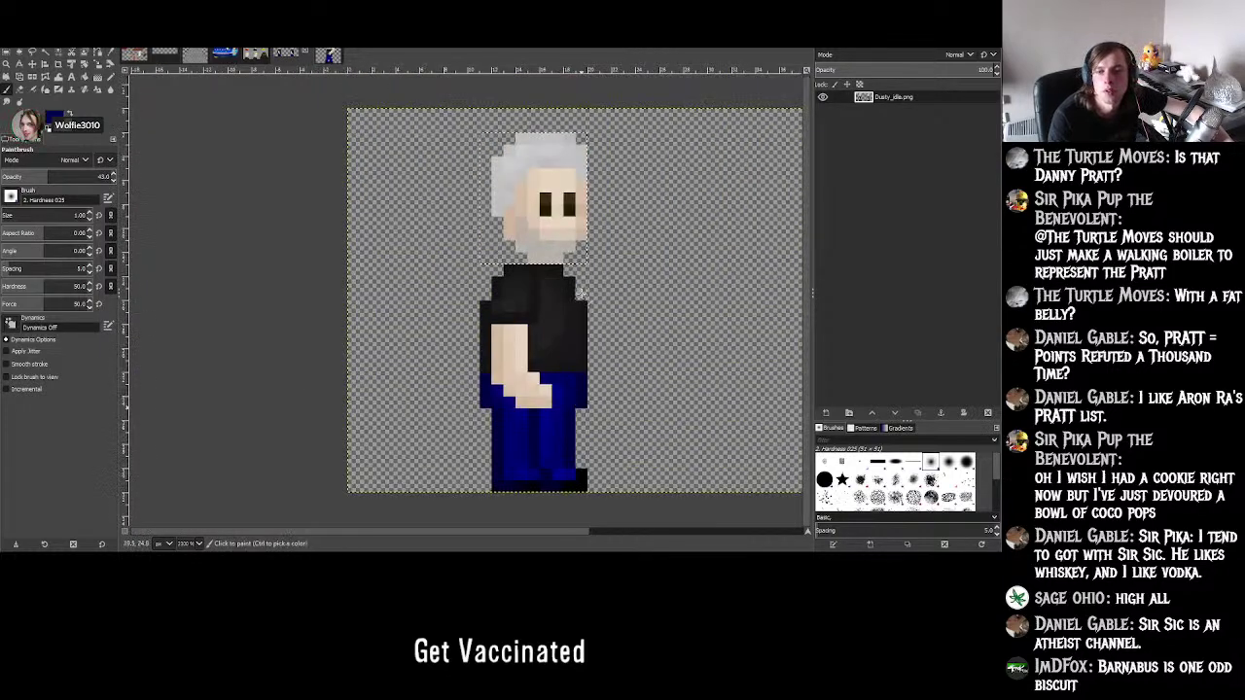
left_click(325, 53)
left_click(288, 51)
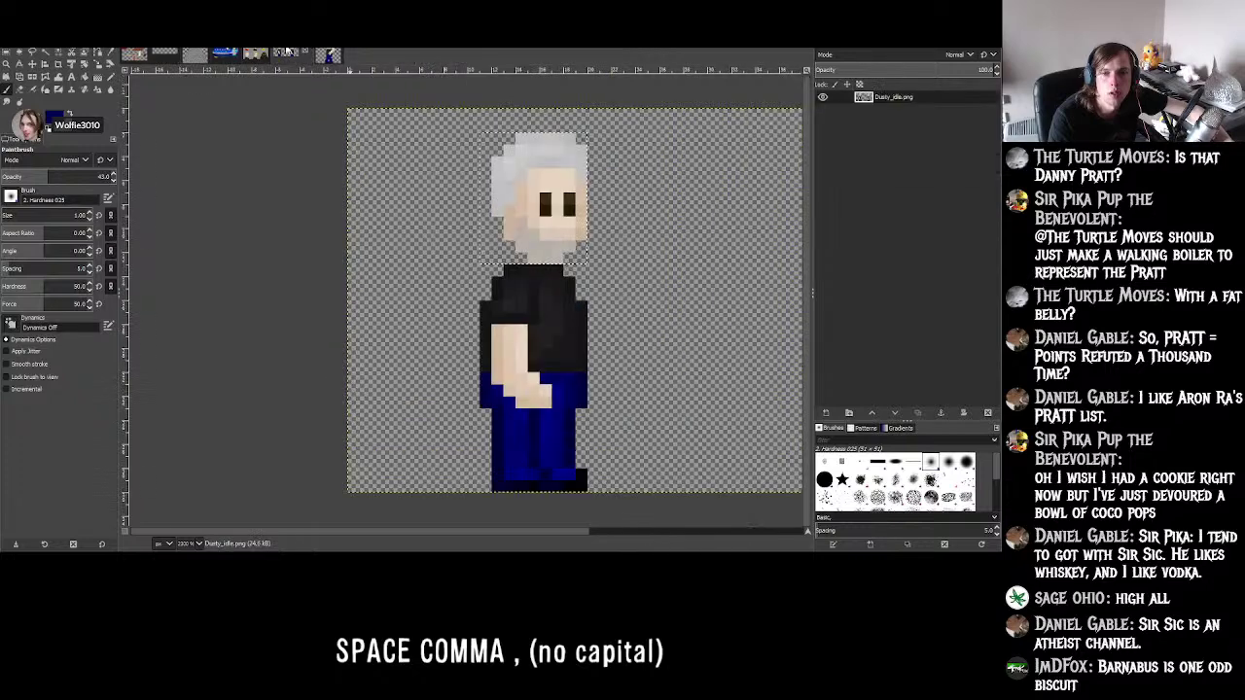
left_click(321, 53)
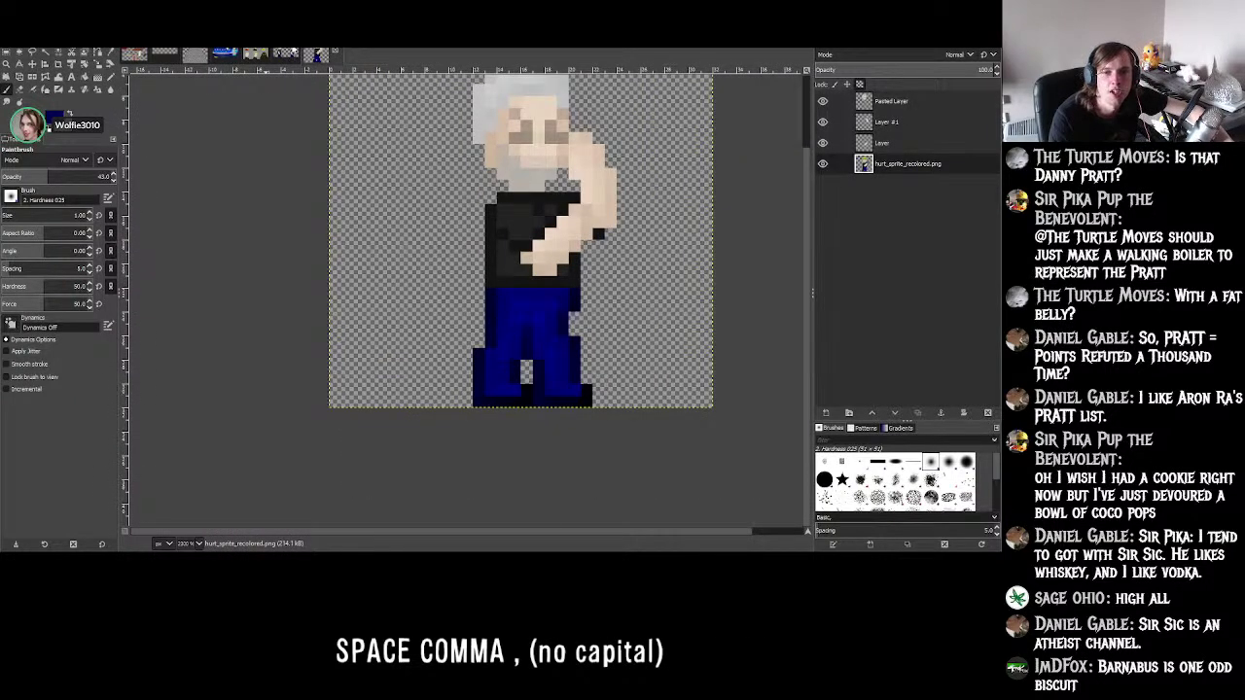
left_click(288, 52)
left_click(324, 52)
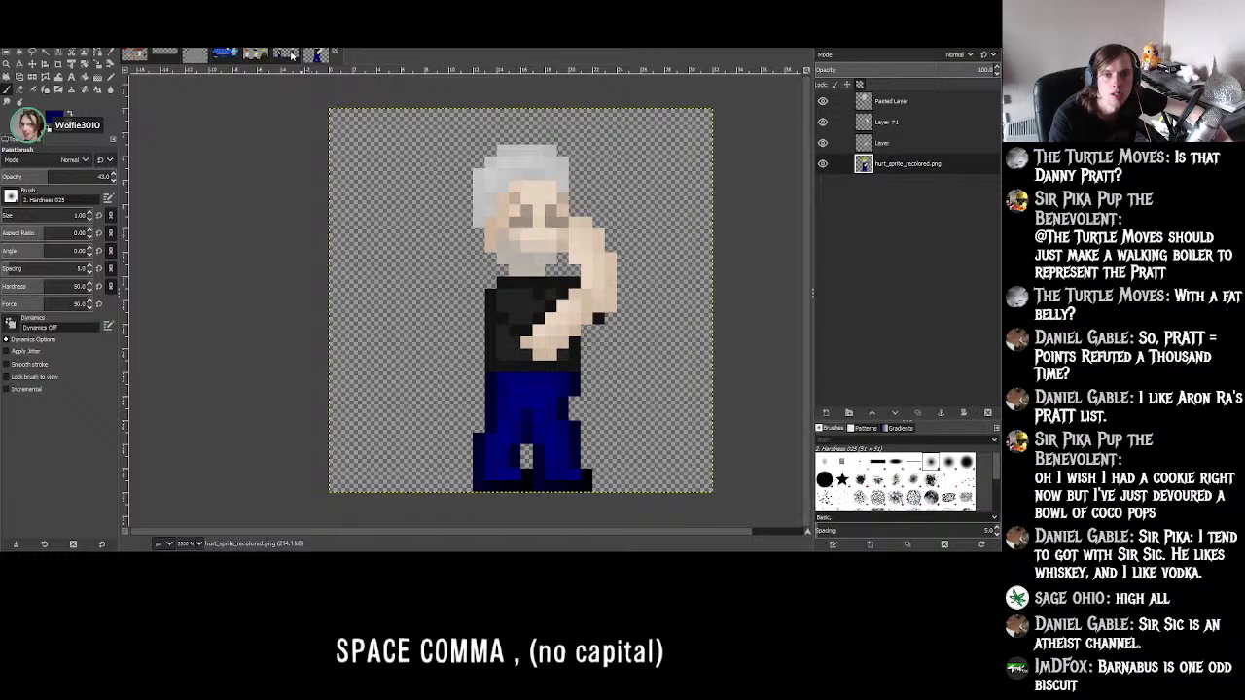
left_click(289, 52)
left_click(329, 54)
left_click(289, 53)
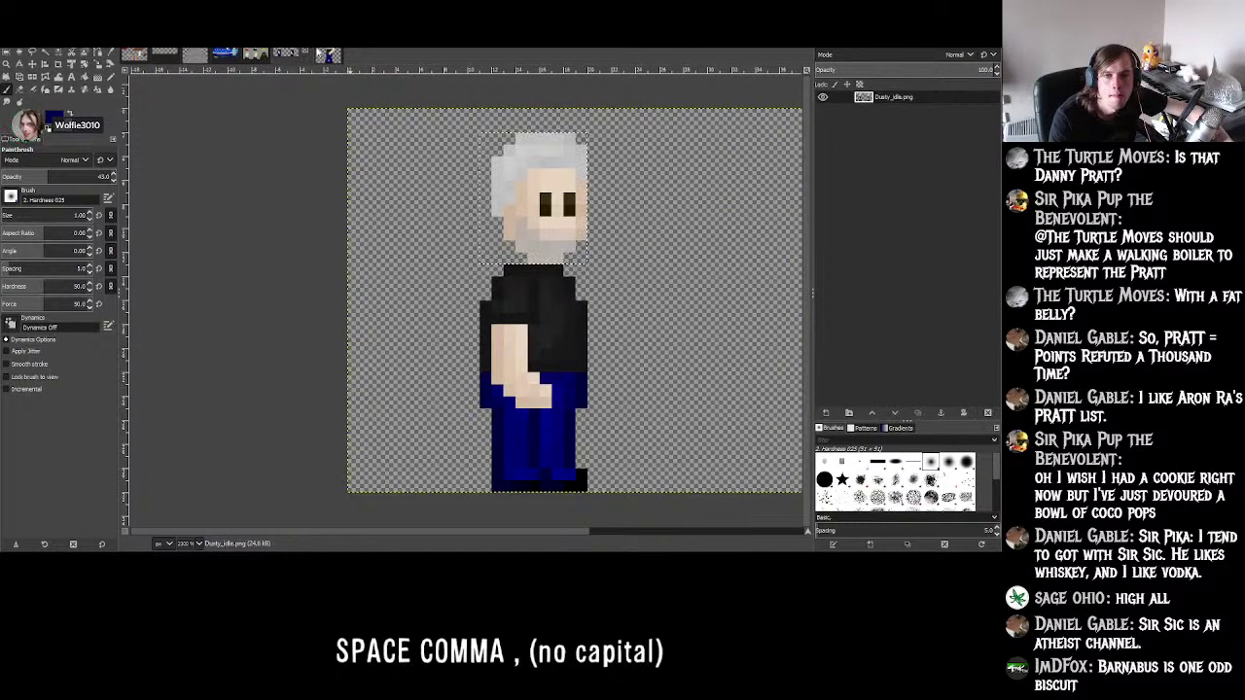
left_click(327, 54)
left_click(289, 53)
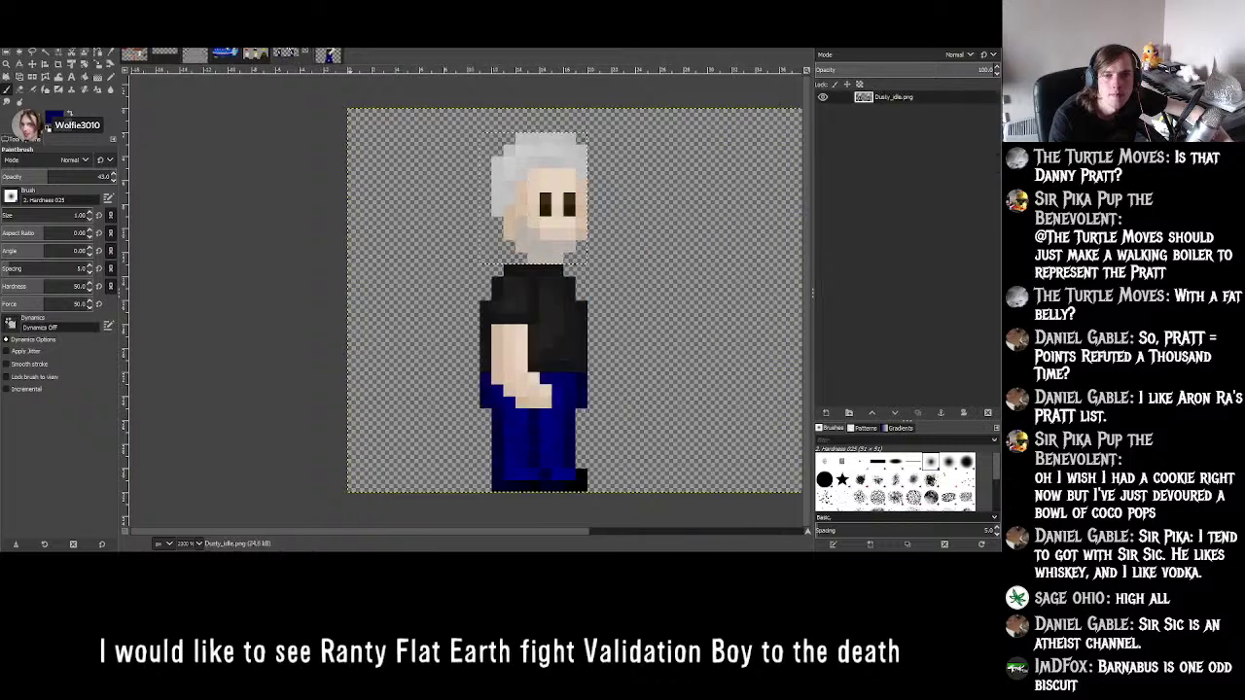
- Touch up the blue shading along the waist and outer leg edges of the trousers in hurt_sprite_recolored.png with the Paintbrush
left_click(329, 53)
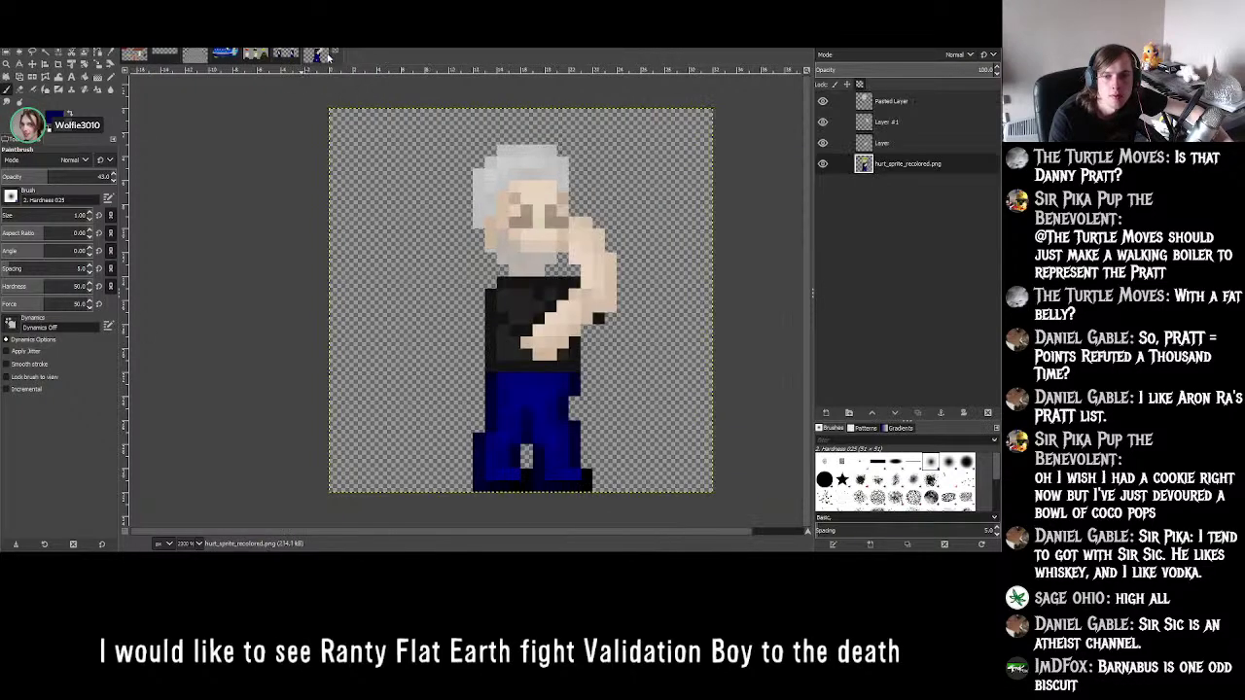
scroll(605, 241, "up", 5, "ctrl")
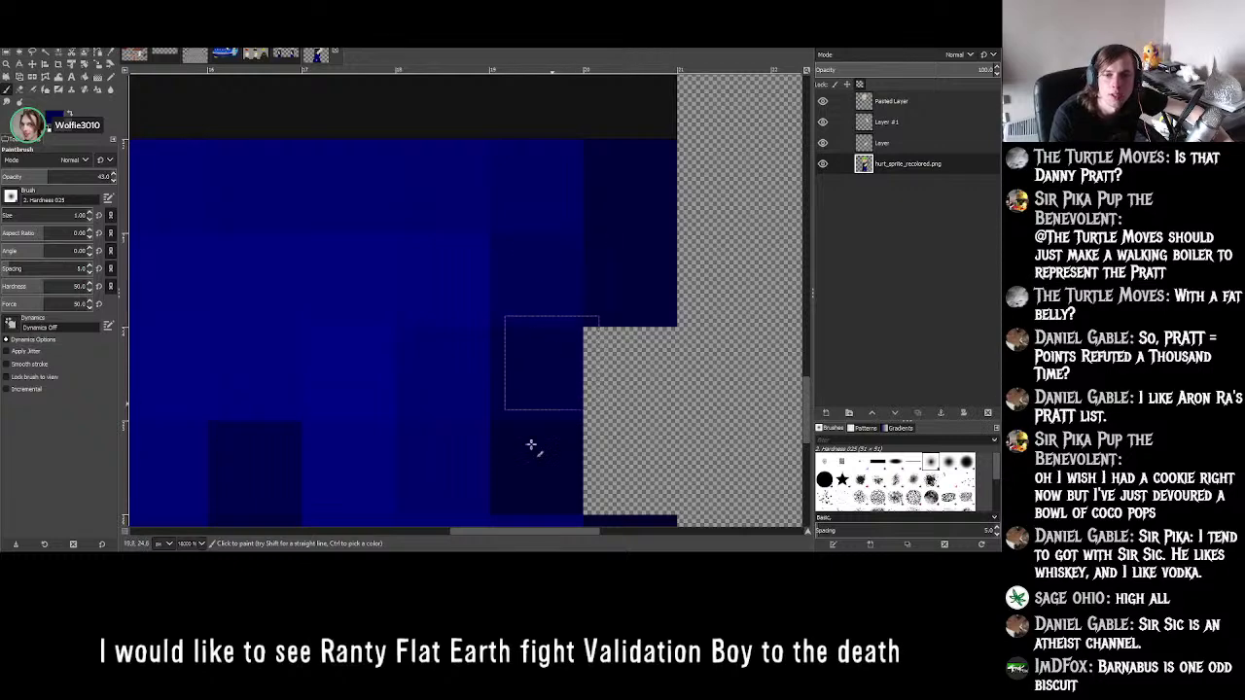
scroll(527, 405, "down", 4, "ctrl")
scroll(527, 405, "up", 3, "ctrl")
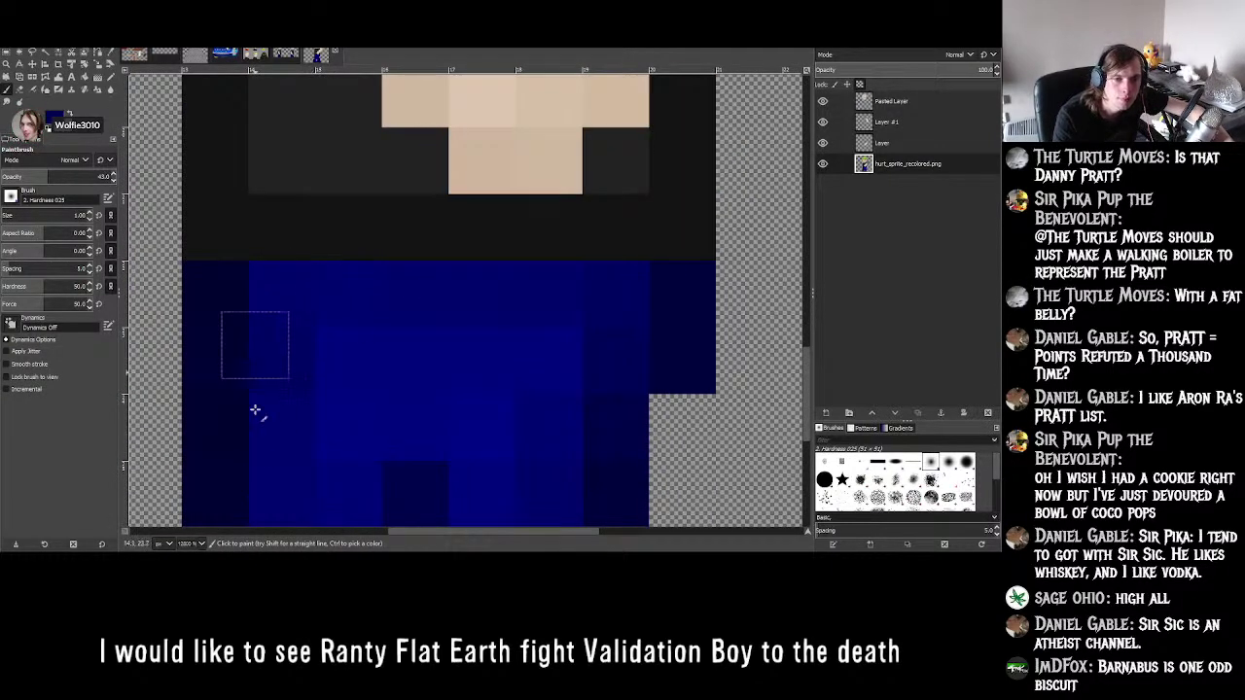
scroll(406, 482, "down", 3, "ctrl")
scroll(405, 482, "up", 4, "ctrl")
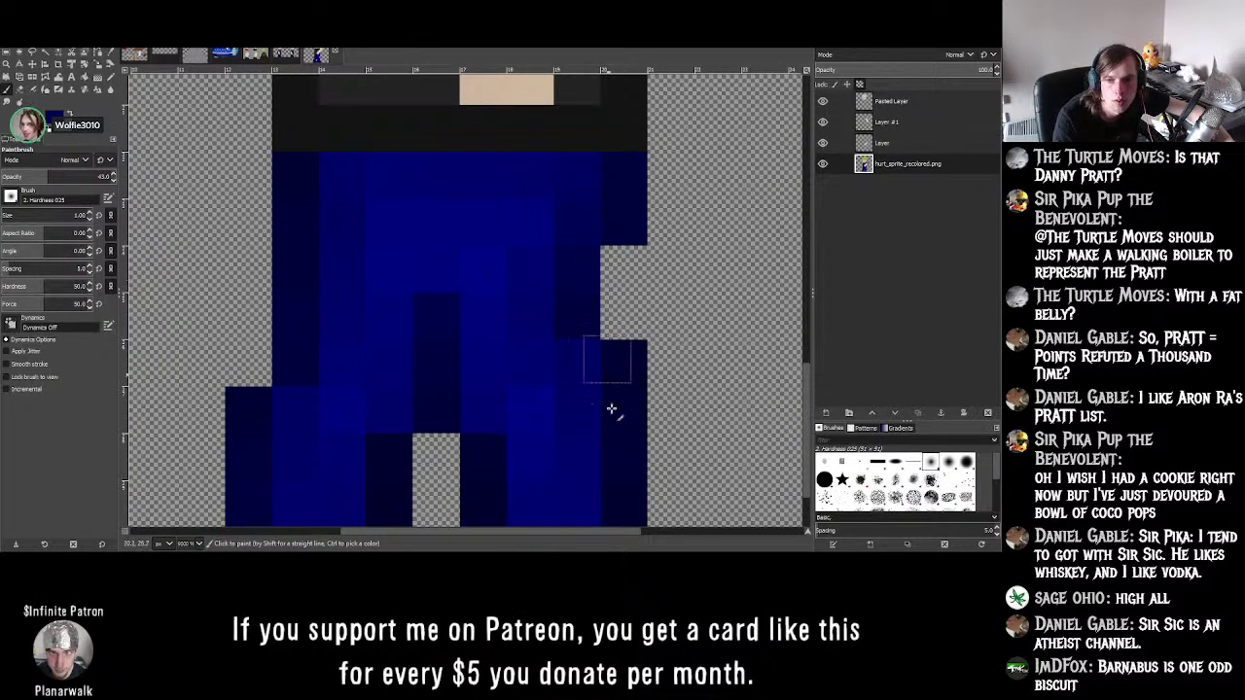
scroll(617, 408, "down", 2)
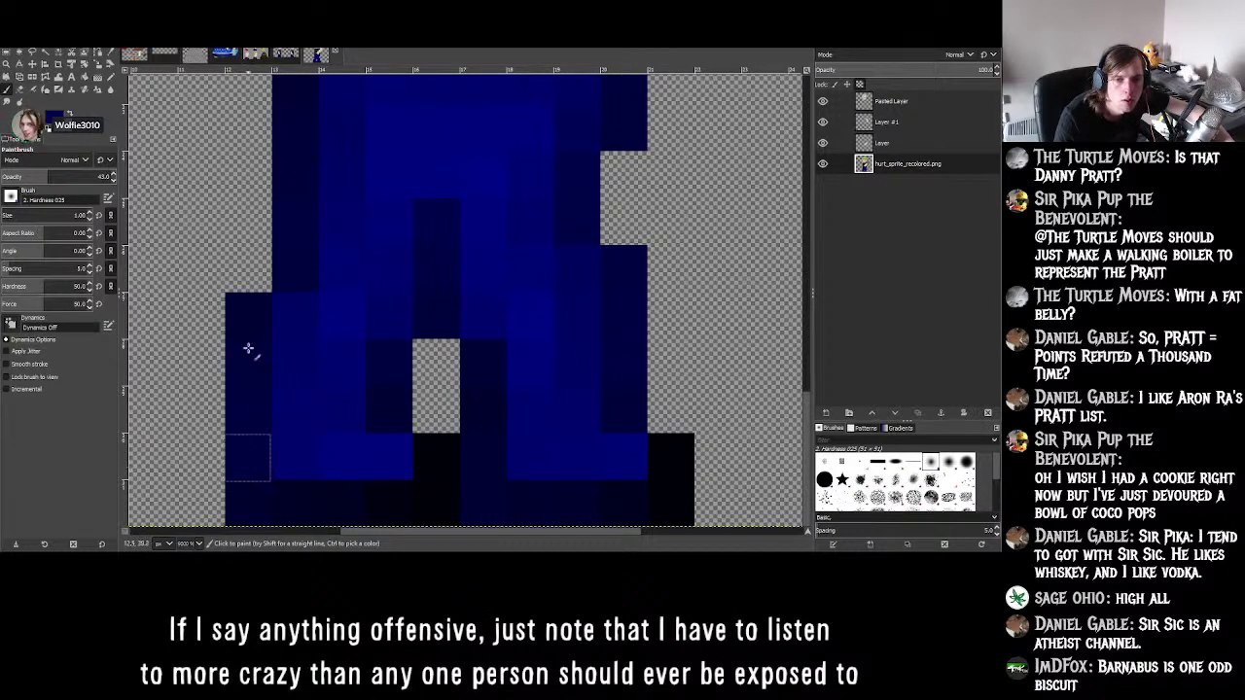
scroll(456, 286, "down", 3, "ctrl")
scroll(457, 286, "up", 4, "ctrl")
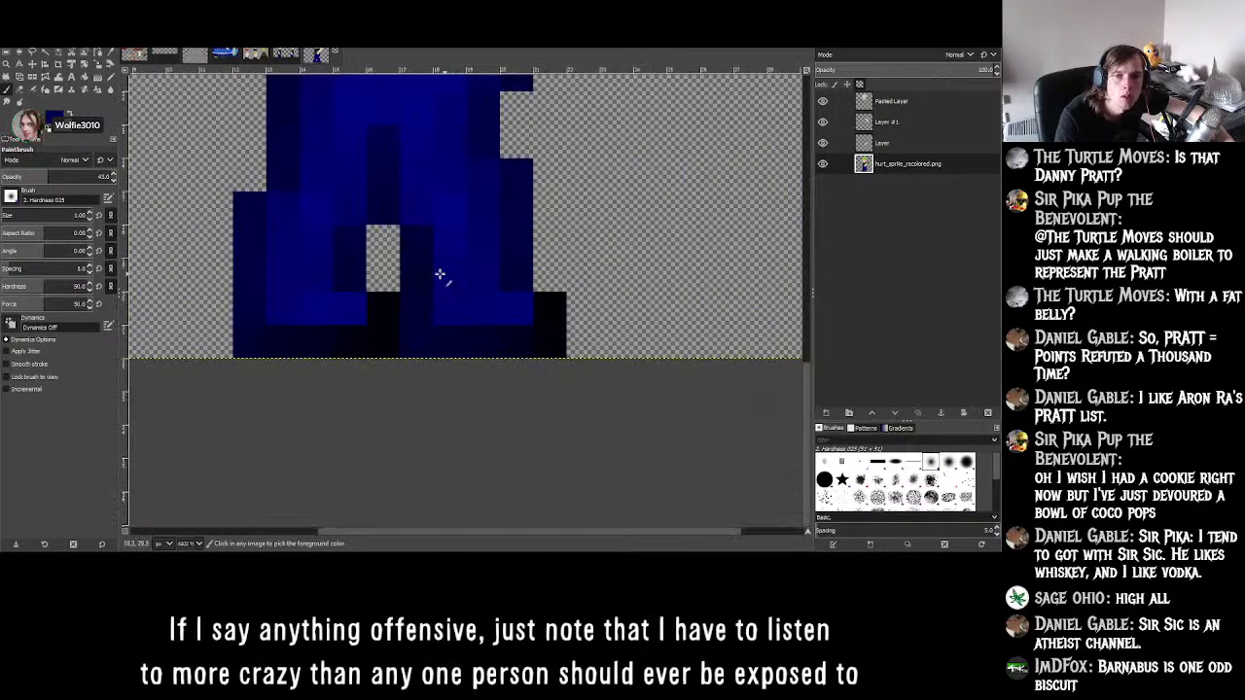
- Compare the hurt sprite's trouser shading with the Dusty_idle.png sprite by alternating between the two images at full-figure view
scroll(530, 321, "down", 4, "ctrl")
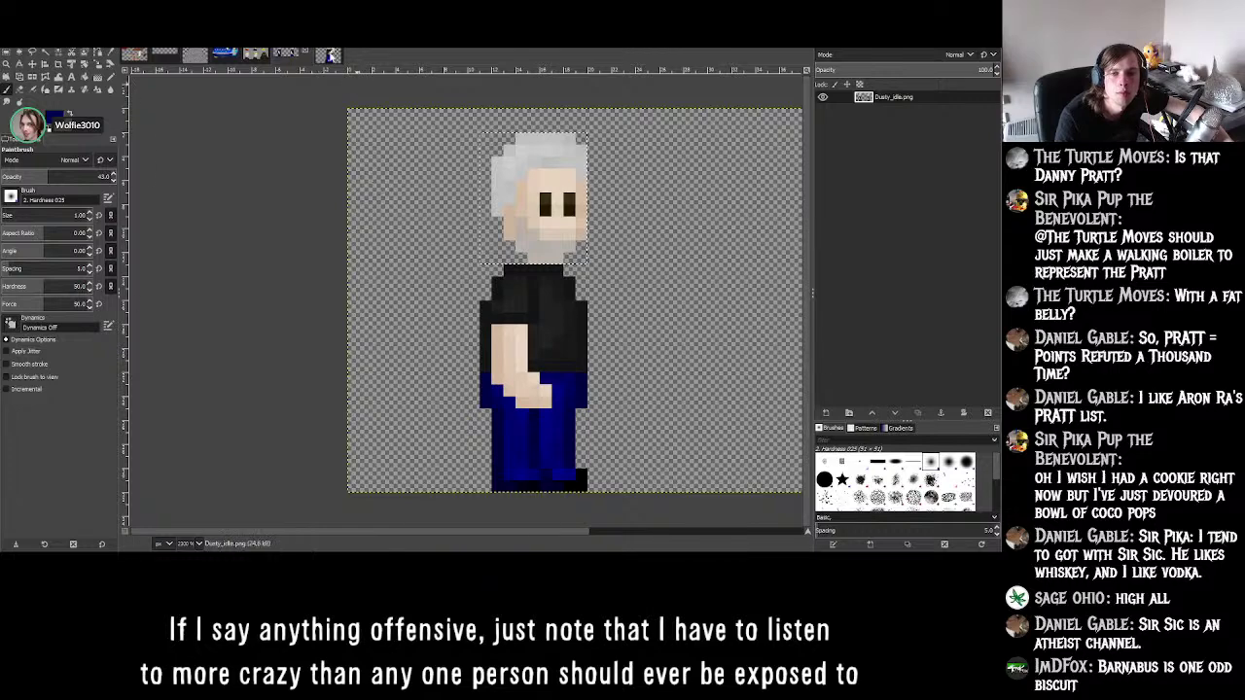
scroll(530, 321, "up", 4, "ctrl")
scroll(530, 321, "down", 4, "ctrl")
scroll(505, 228, "up", 3, "ctrl")
scroll(505, 228, "down", 4, "ctrl")
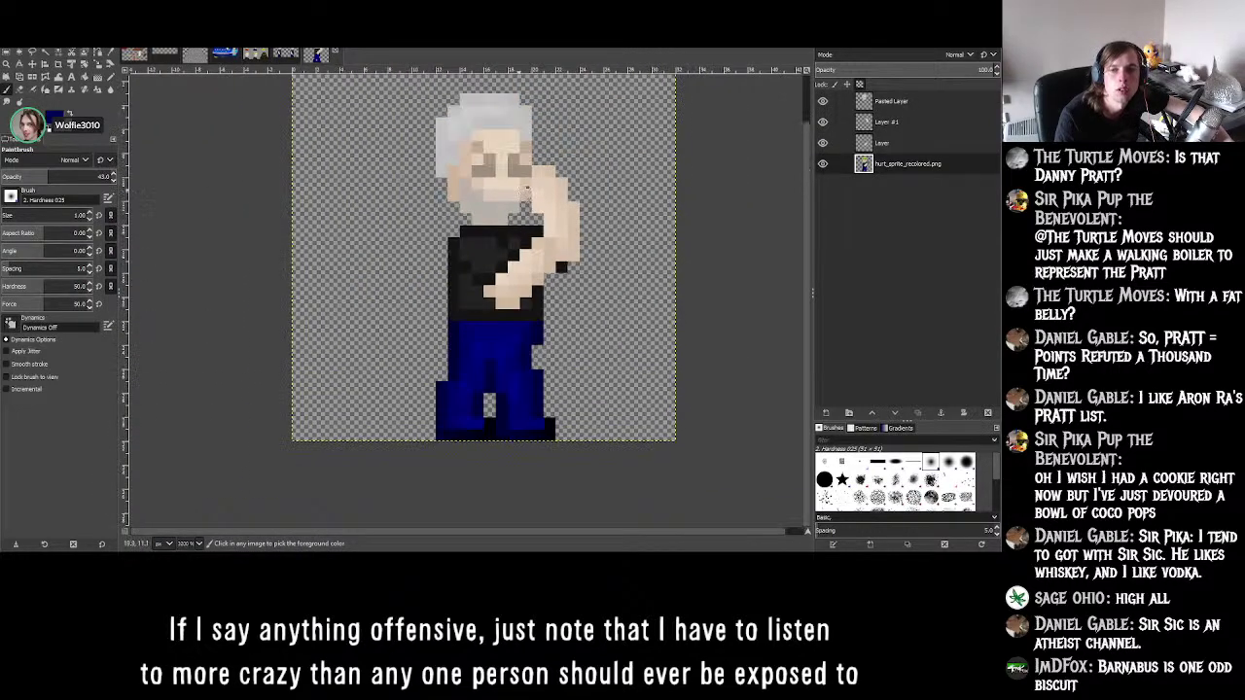
scroll(510, 227, "up", 1, "ctrl")
scroll(510, 227, "up", 1, "ctrl")
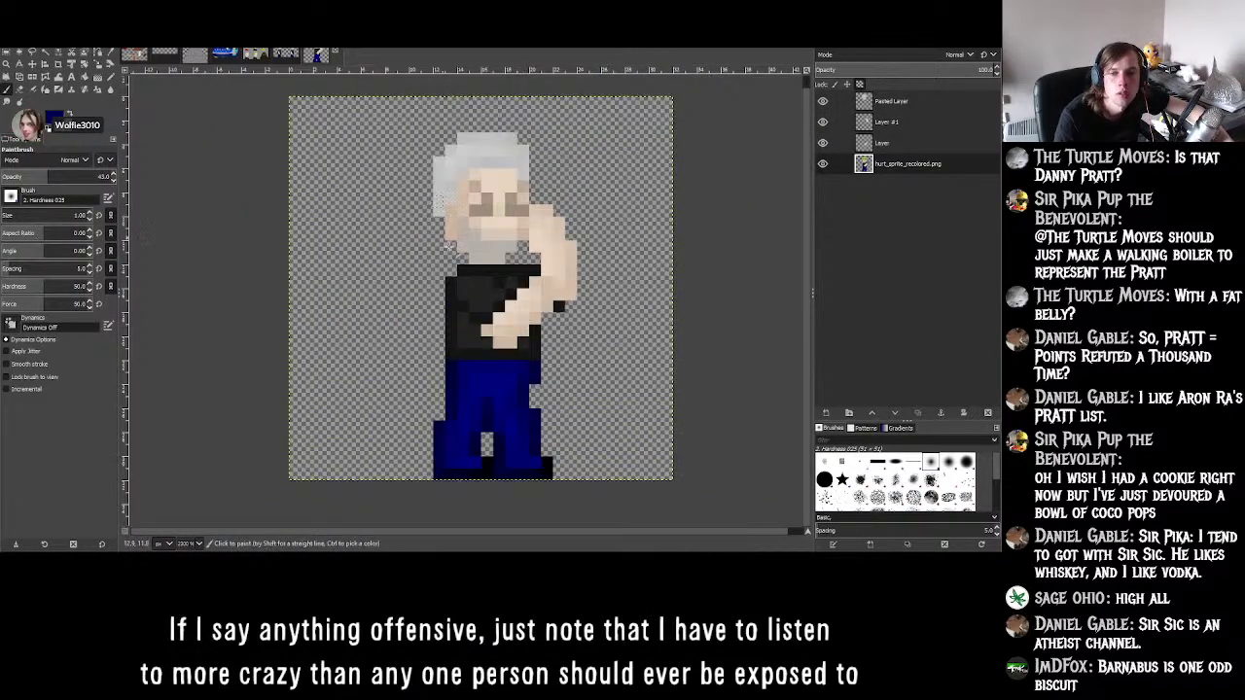
left_click(321, 54)
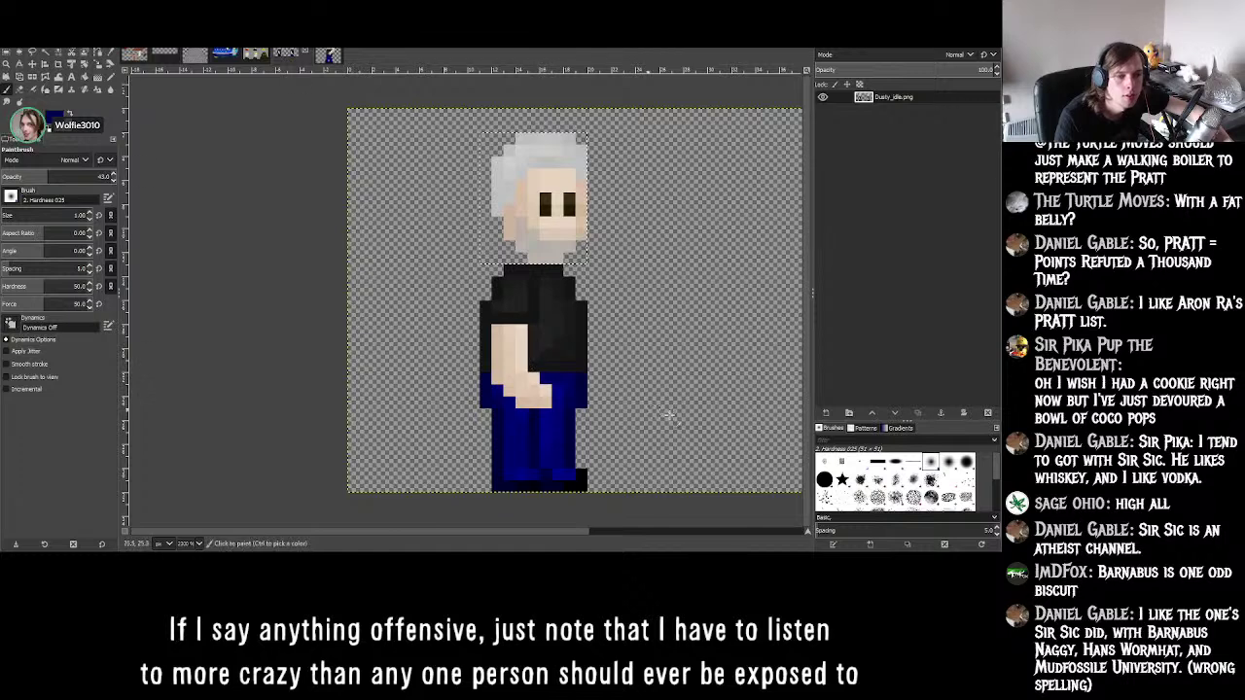
left_click(322, 54)
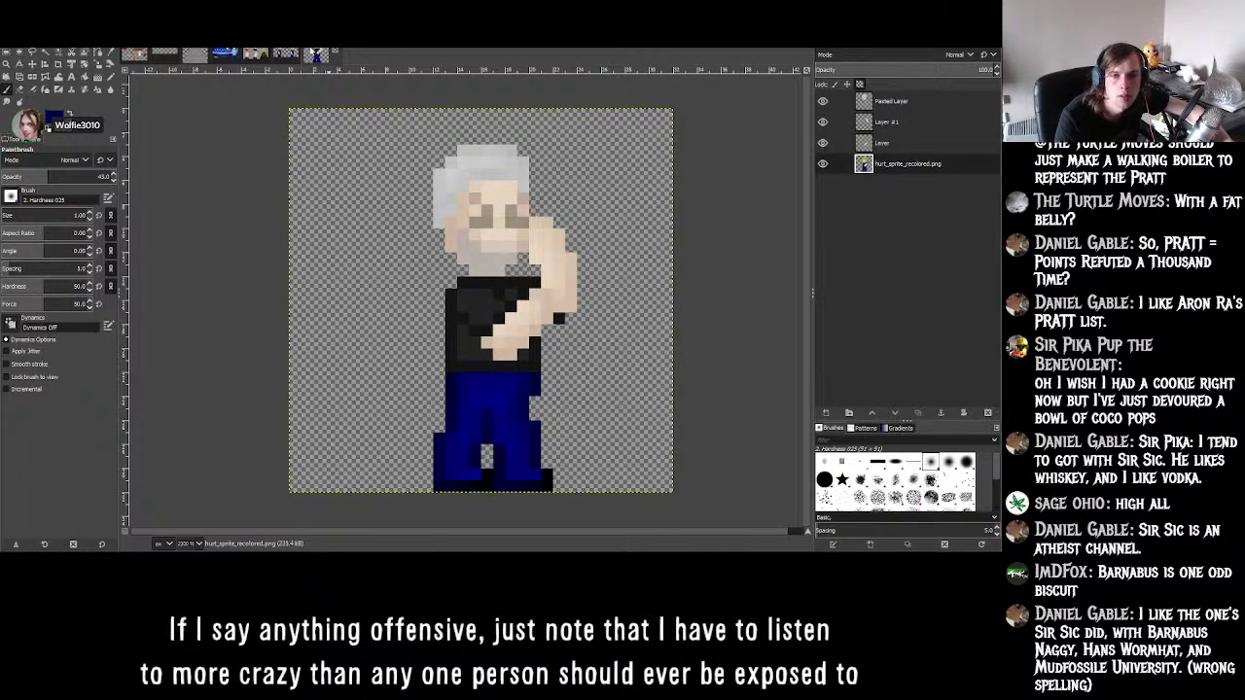
left_click(316, 55)
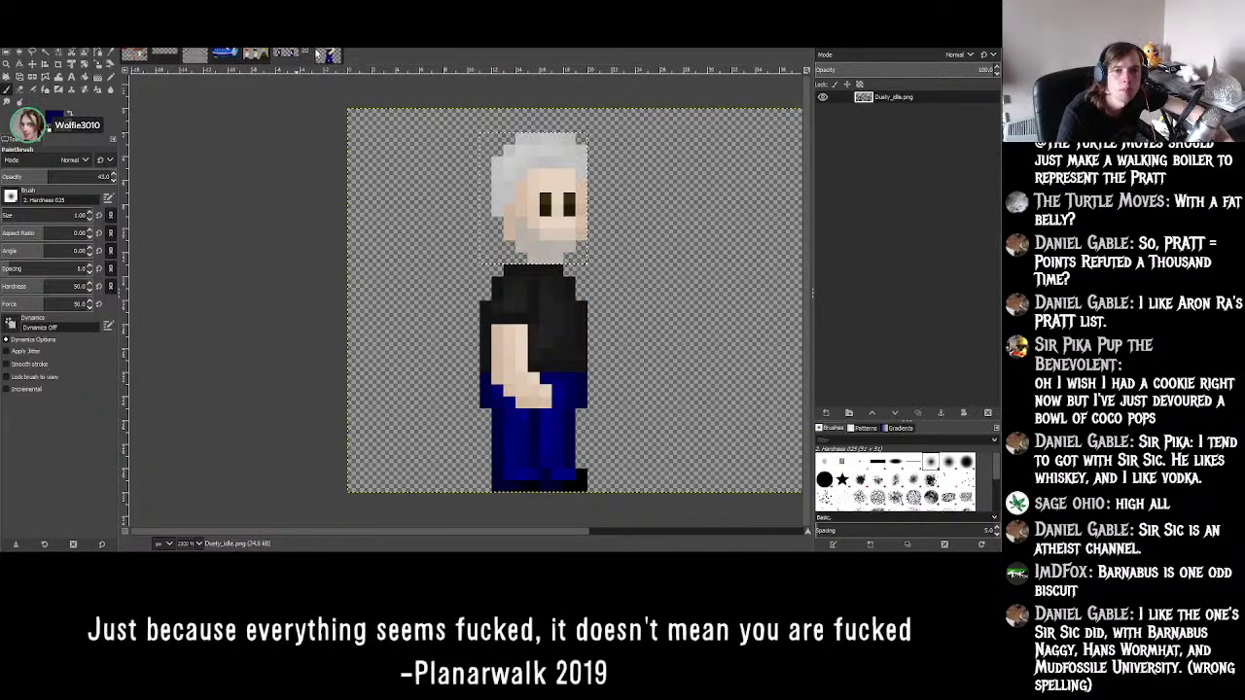
left_click(321, 53)
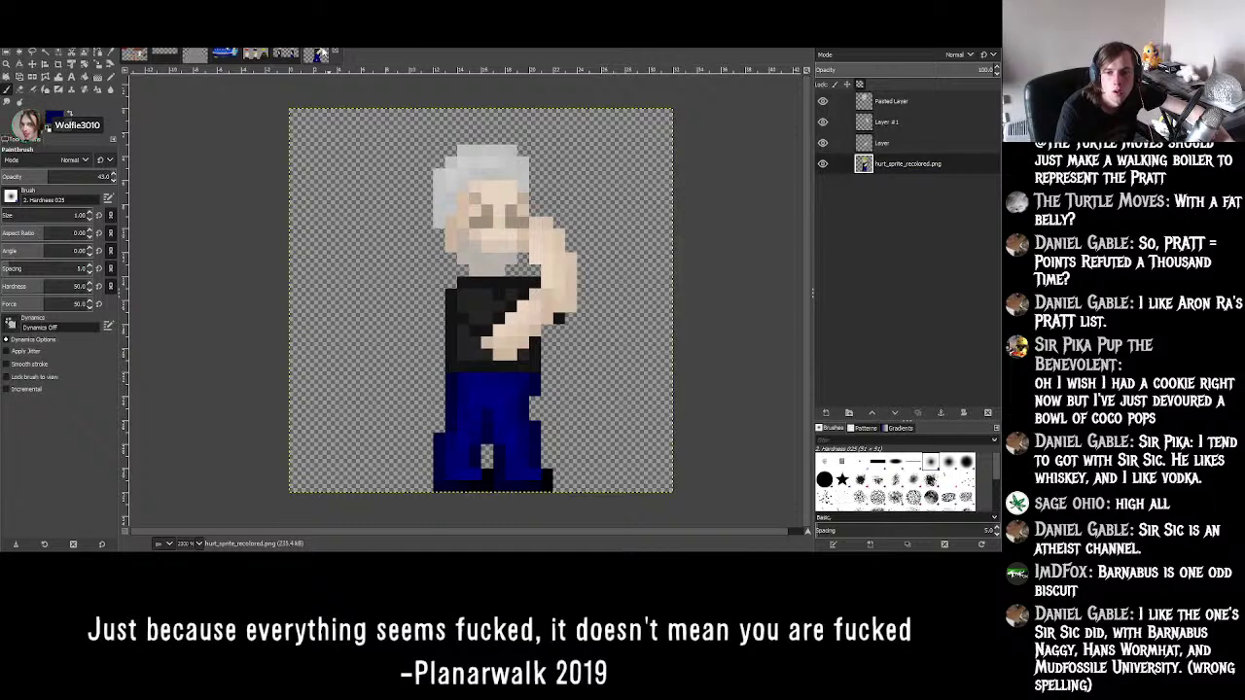
left_click(282, 52)
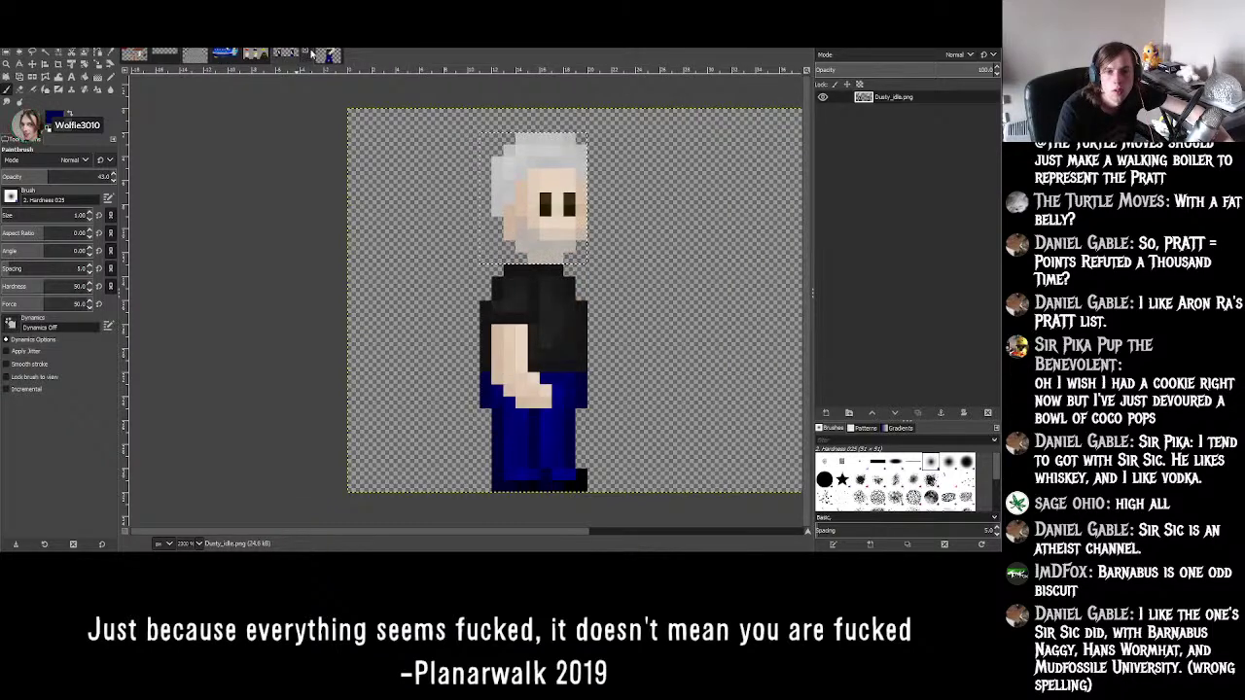
left_click(322, 54)
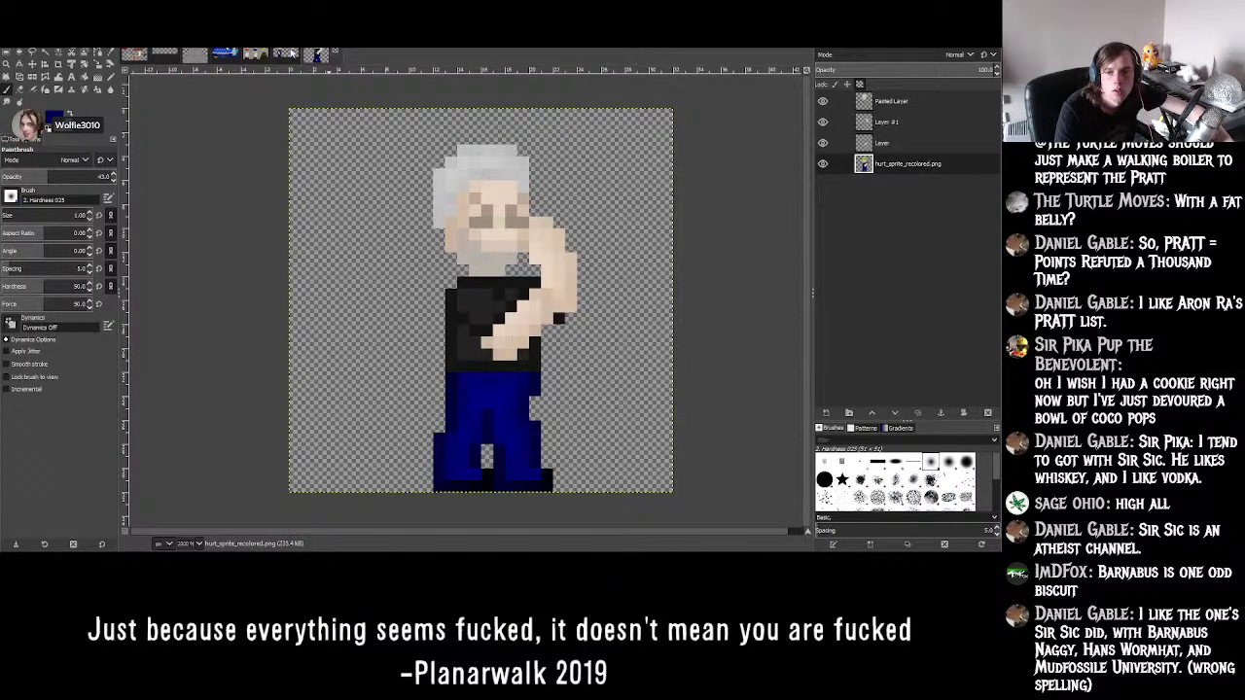
left_click(285, 53)
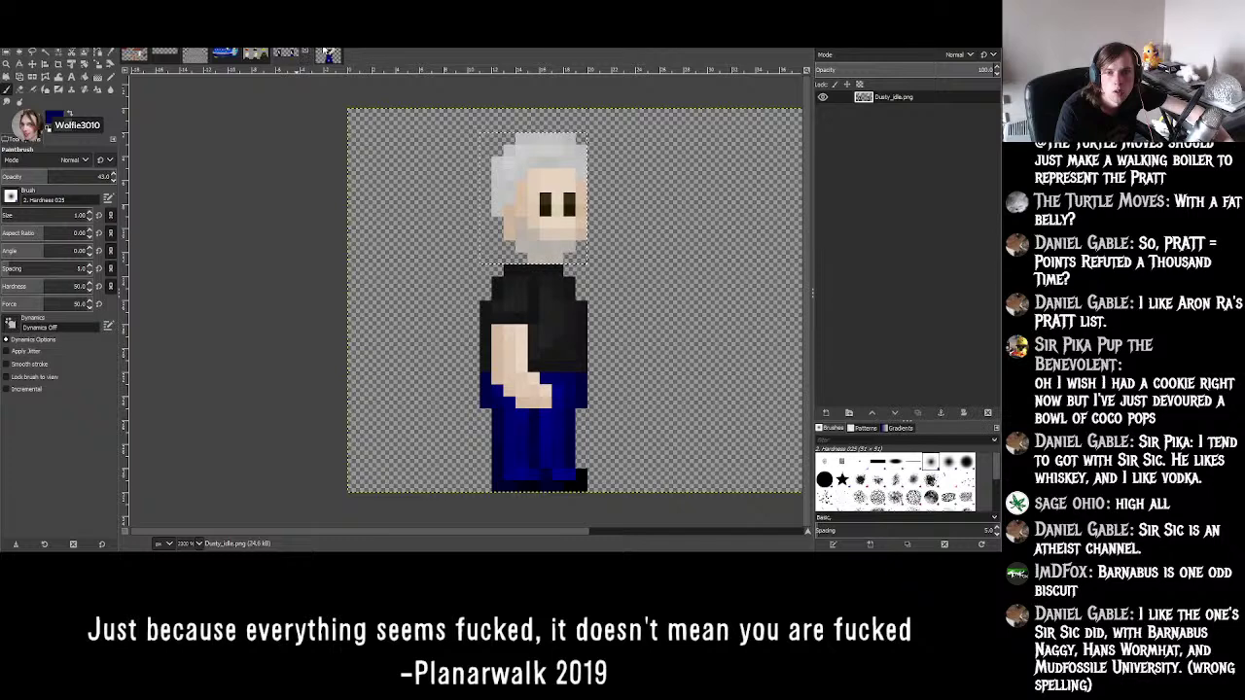
left_click(322, 54)
left_click(285, 53)
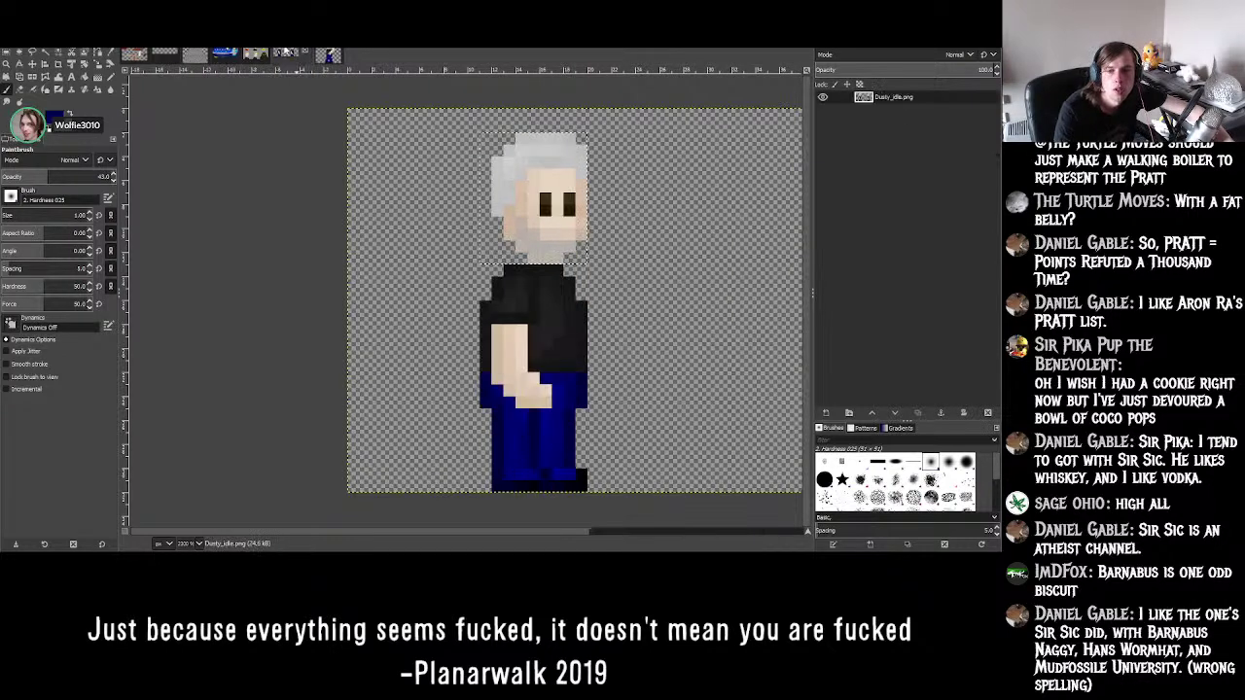
left_click(322, 53)
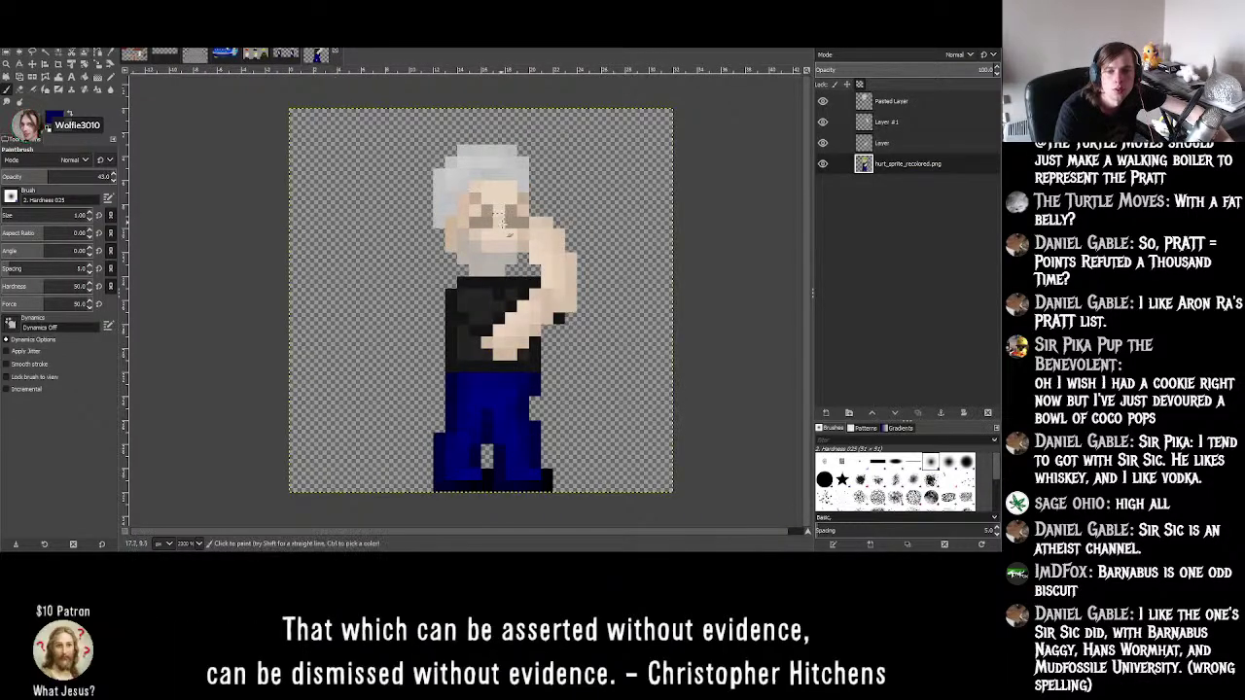
- Refine the dark blue shading on the hurt sprite's trousers below the waistband and down the sides with the Paintbrush
scroll(516, 382, "up", 4, "ctrl")
scroll(511, 282, "up", 2, "ctrl")
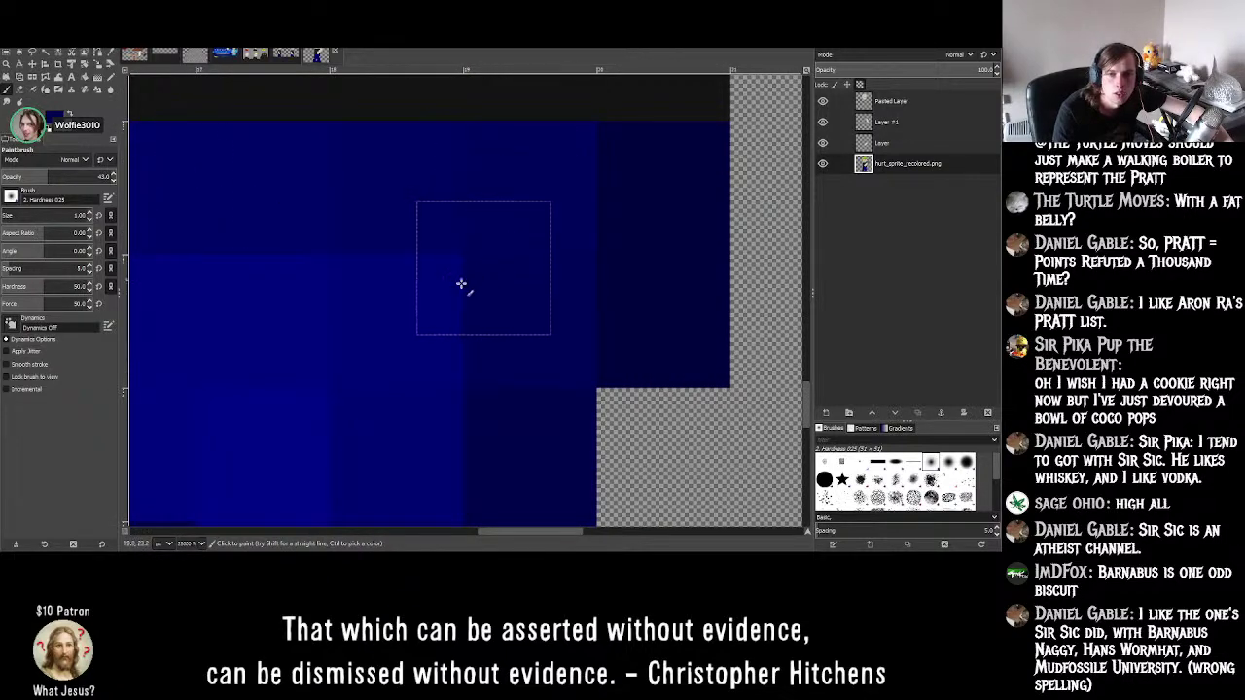
scroll(473, 278, "down", 3, "ctrl")
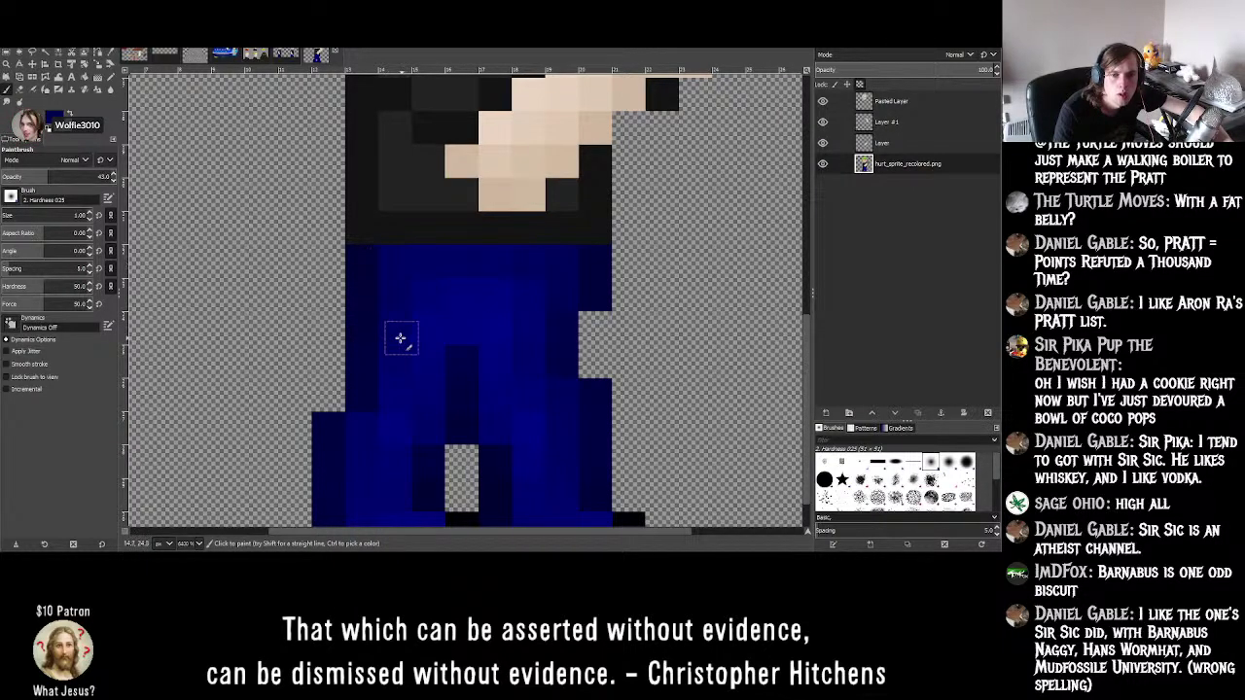
scroll(501, 412, "down", 3, "ctrl")
scroll(501, 413, "up", 3, "ctrl")
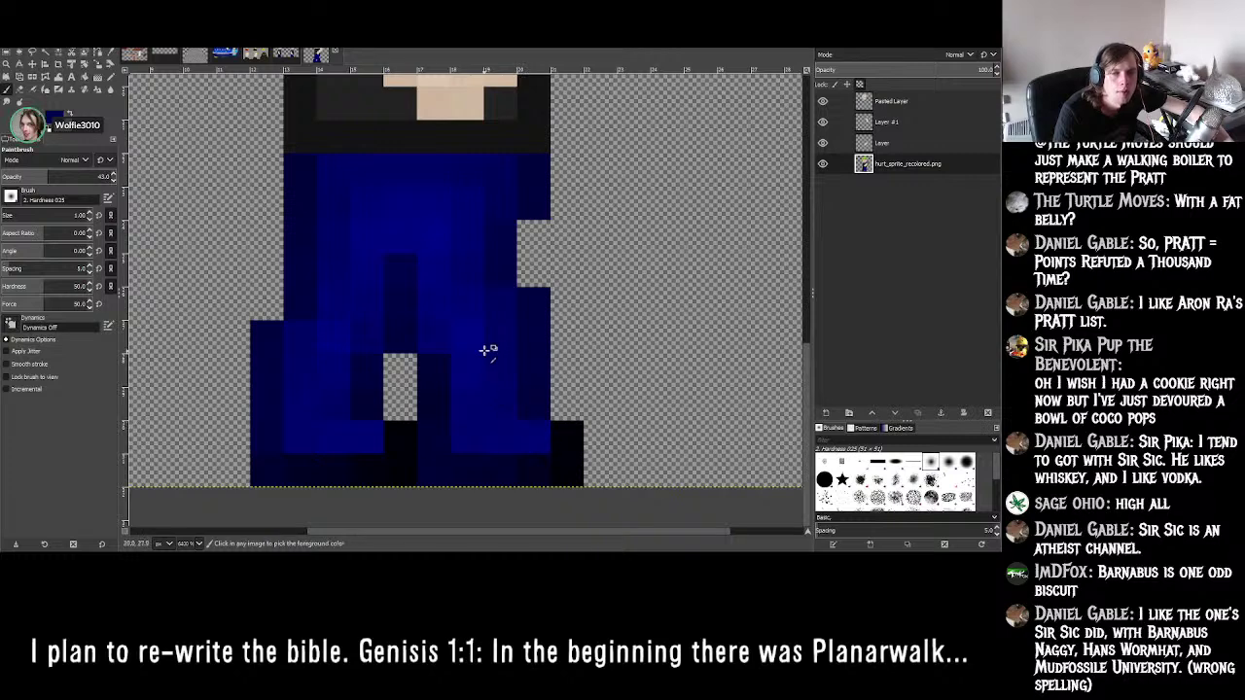
- Check the reworked hurt sprite against the idle poses in Dusty_idle.png, viewing both images at matching zoom
scroll(486, 351, "down", 3, "ctrl")
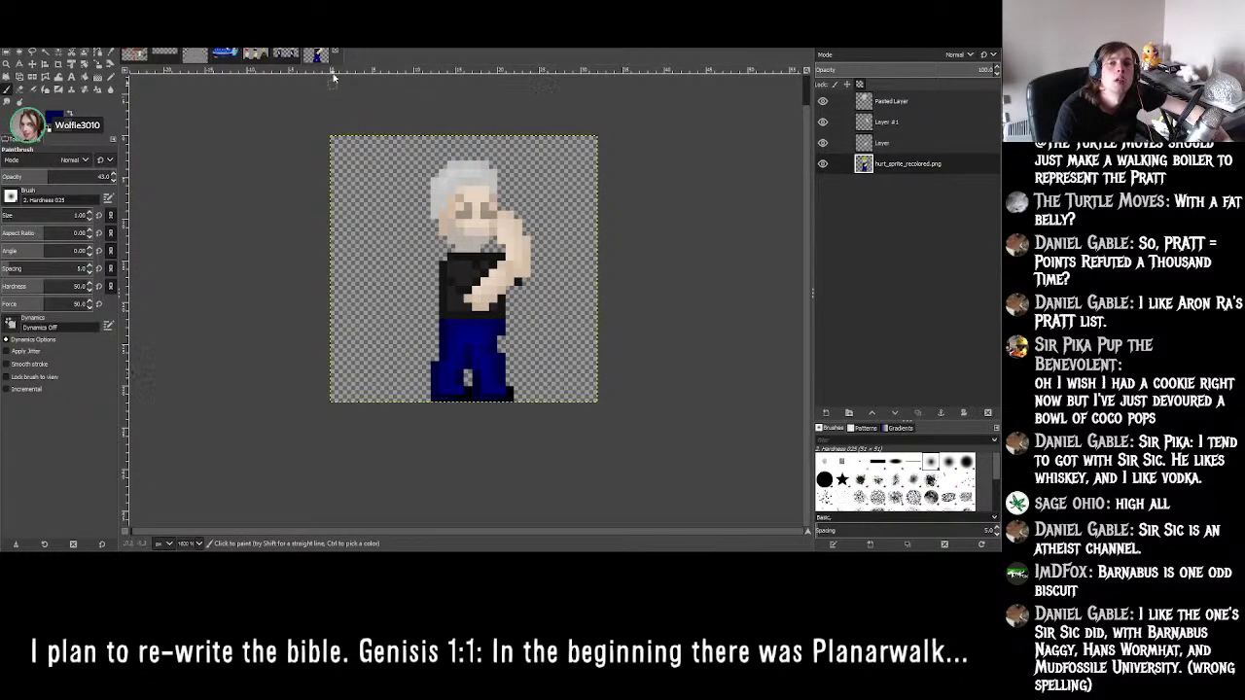
left_click(283, 54)
scroll(468, 260, "down", 2, "ctrl")
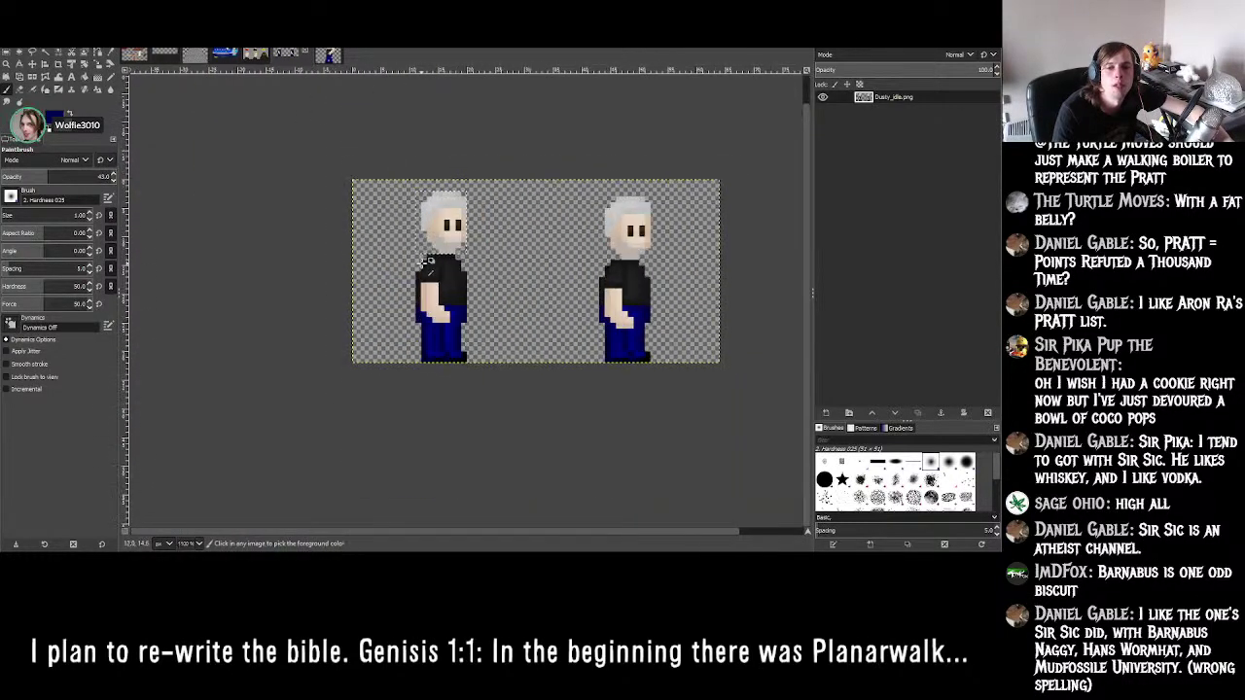
scroll(428, 262, "up", 1, "ctrl")
left_click(292, 54)
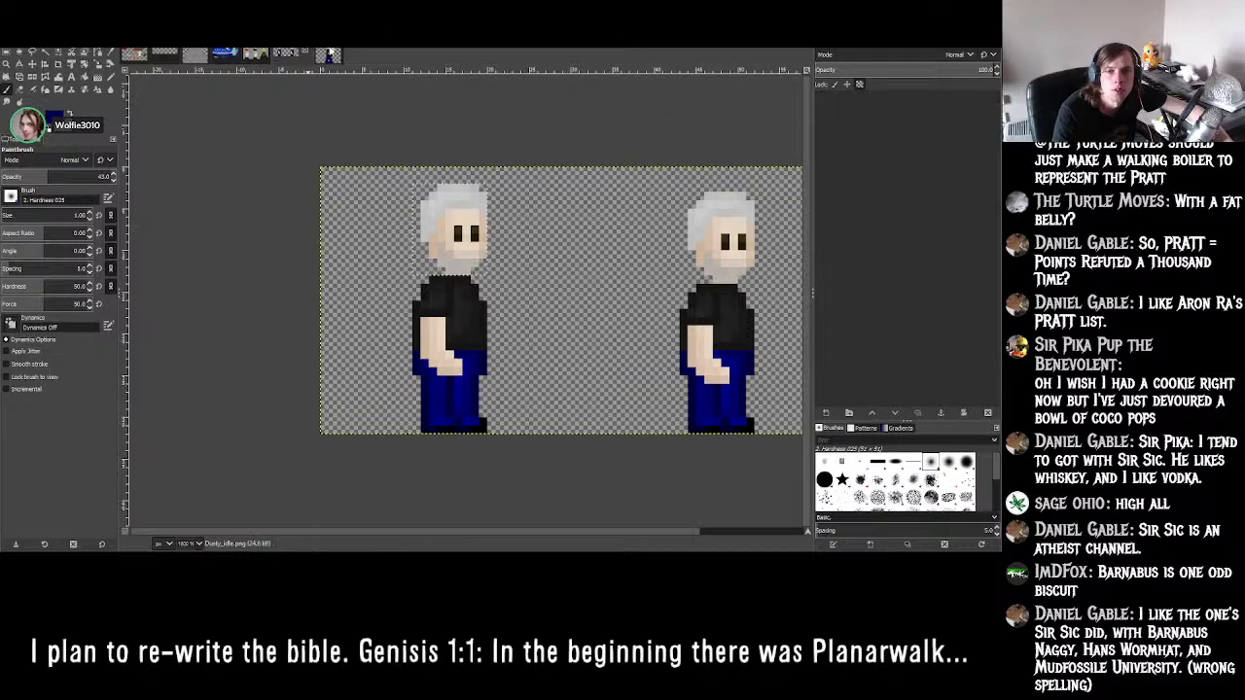
scroll(490, 277, "up", 2, "ctrl")
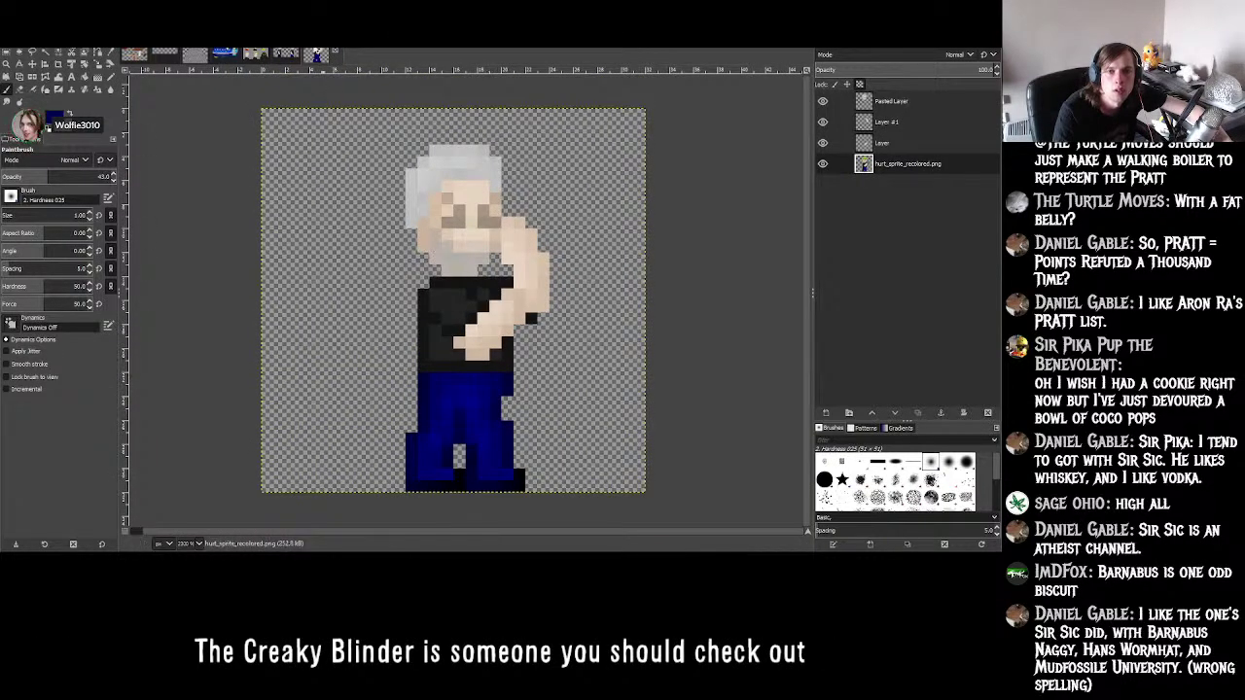
left_click(321, 55)
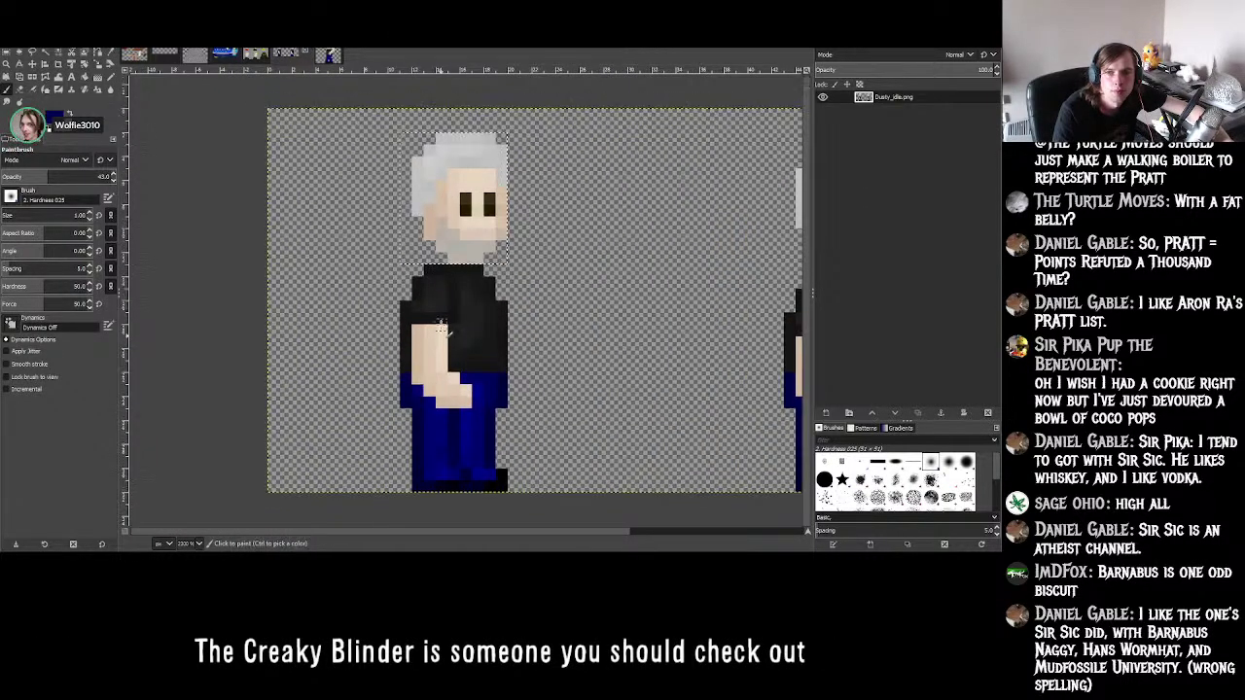
left_click(292, 55)
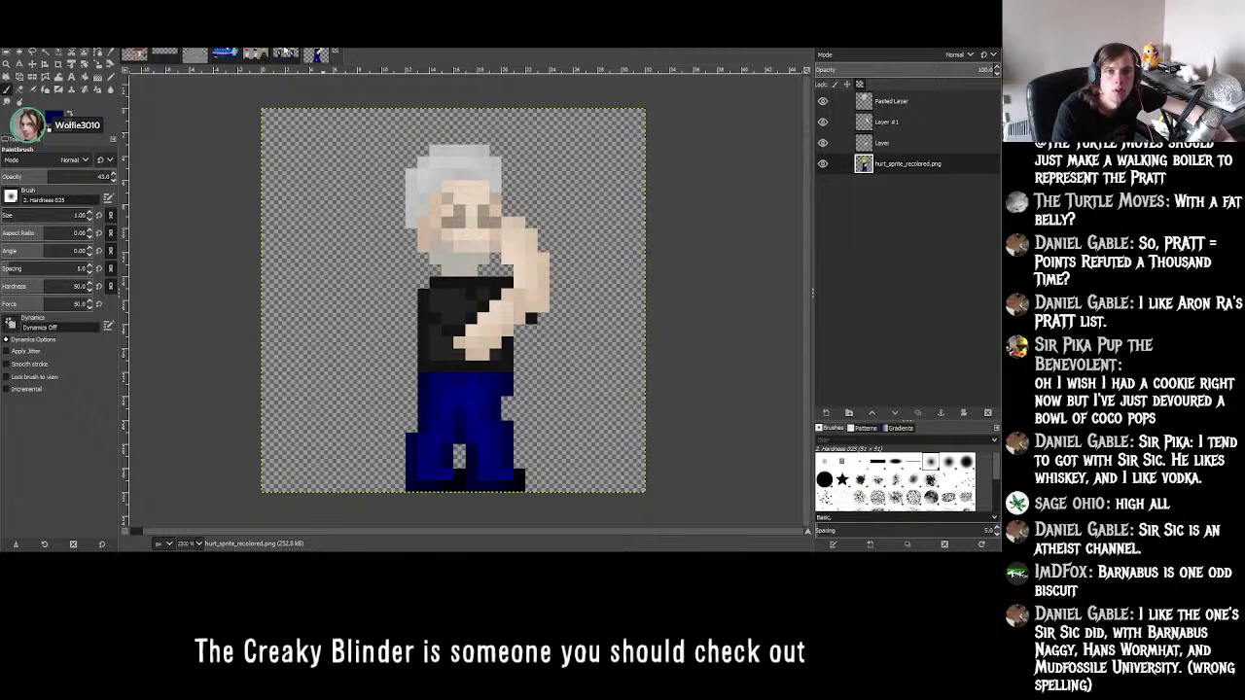
left_click(319, 54)
left_click(292, 55)
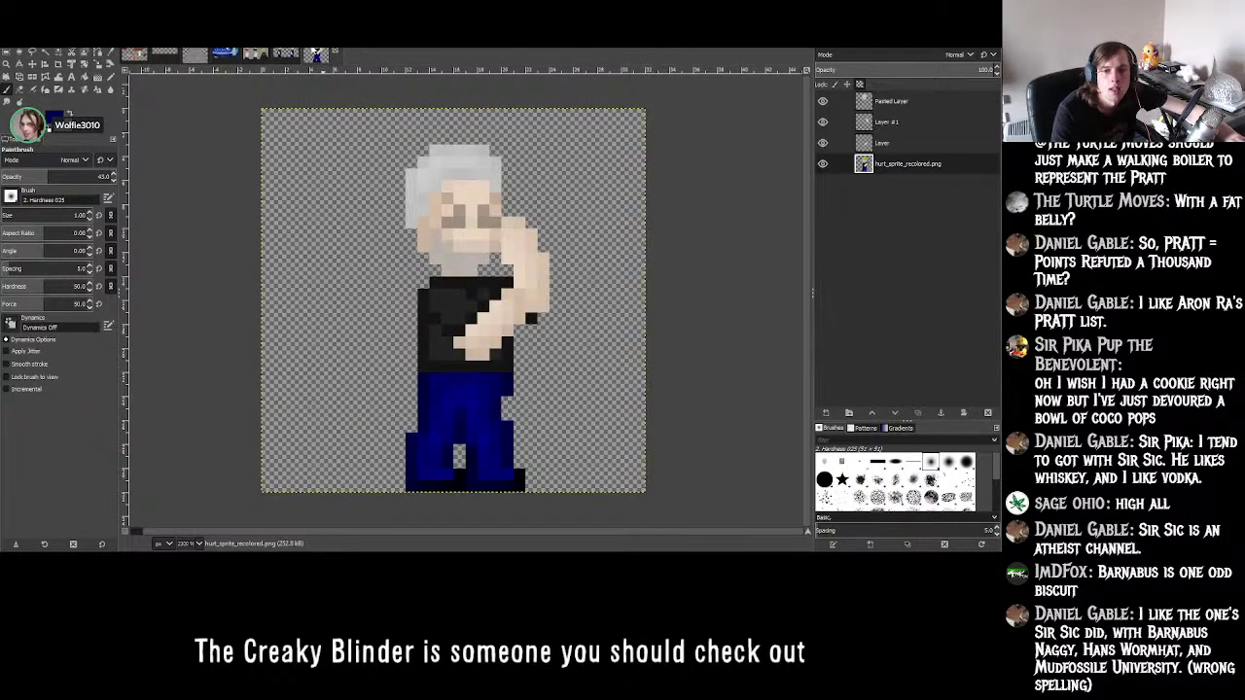
left_click(319, 54)
left_click(321, 54)
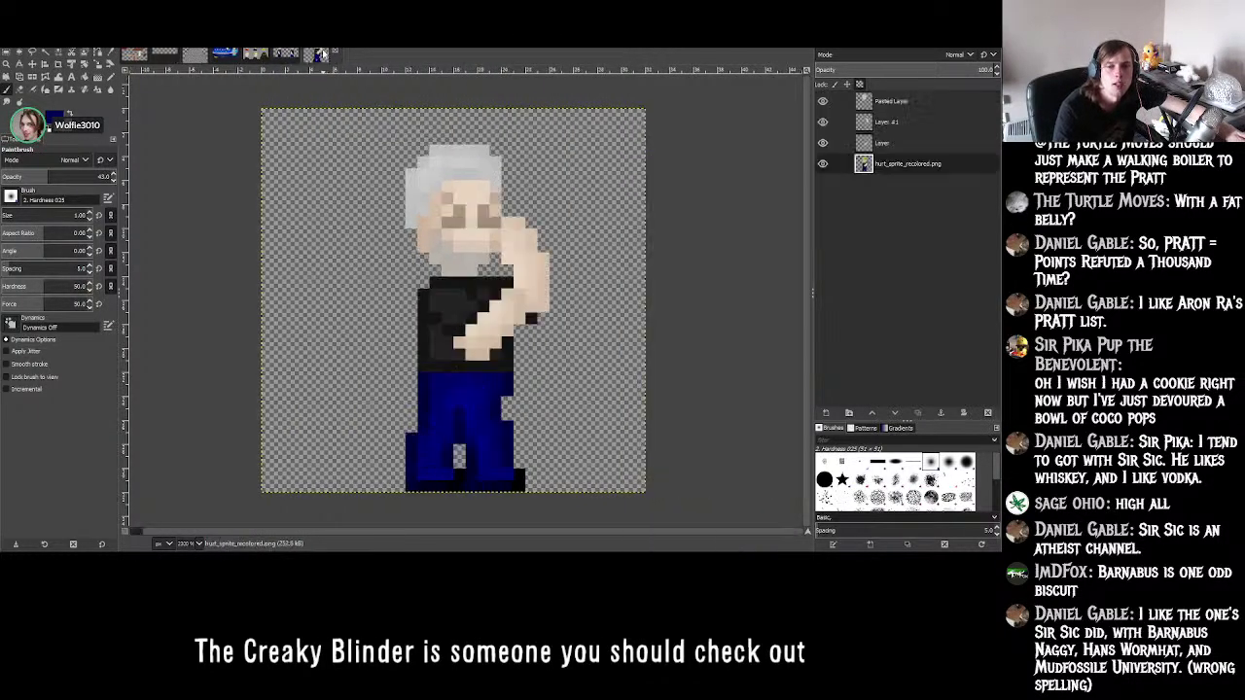
left_click(305, 54)
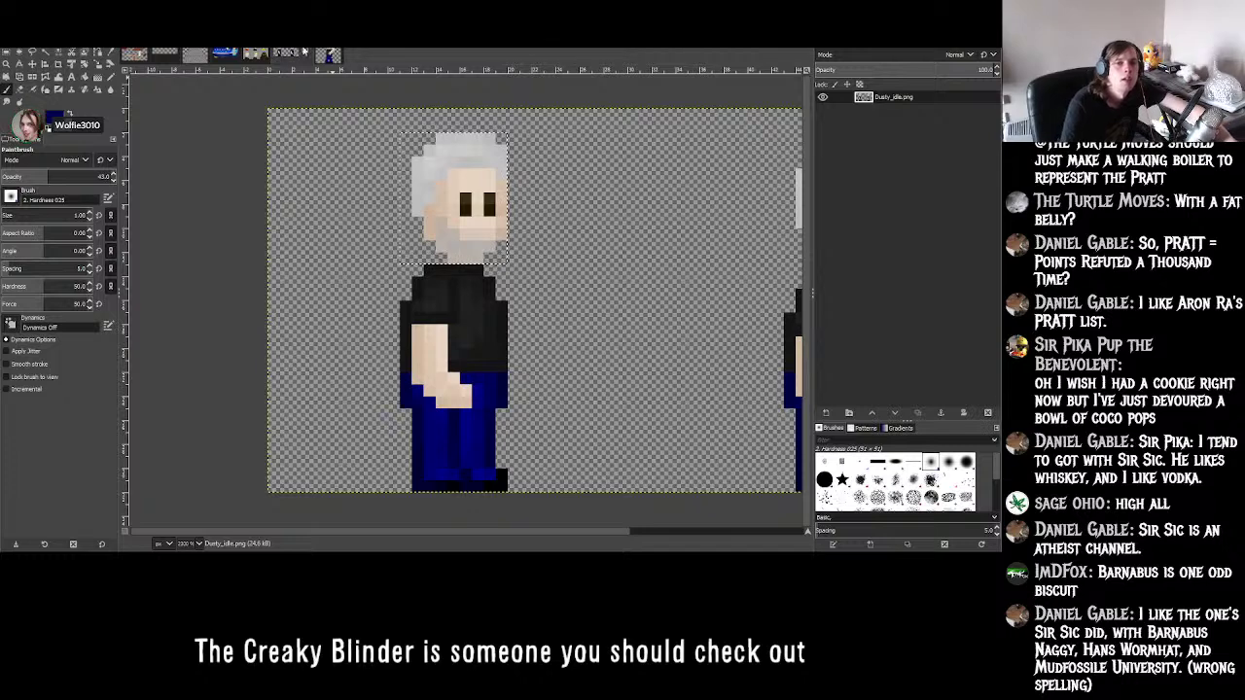
left_click(321, 54)
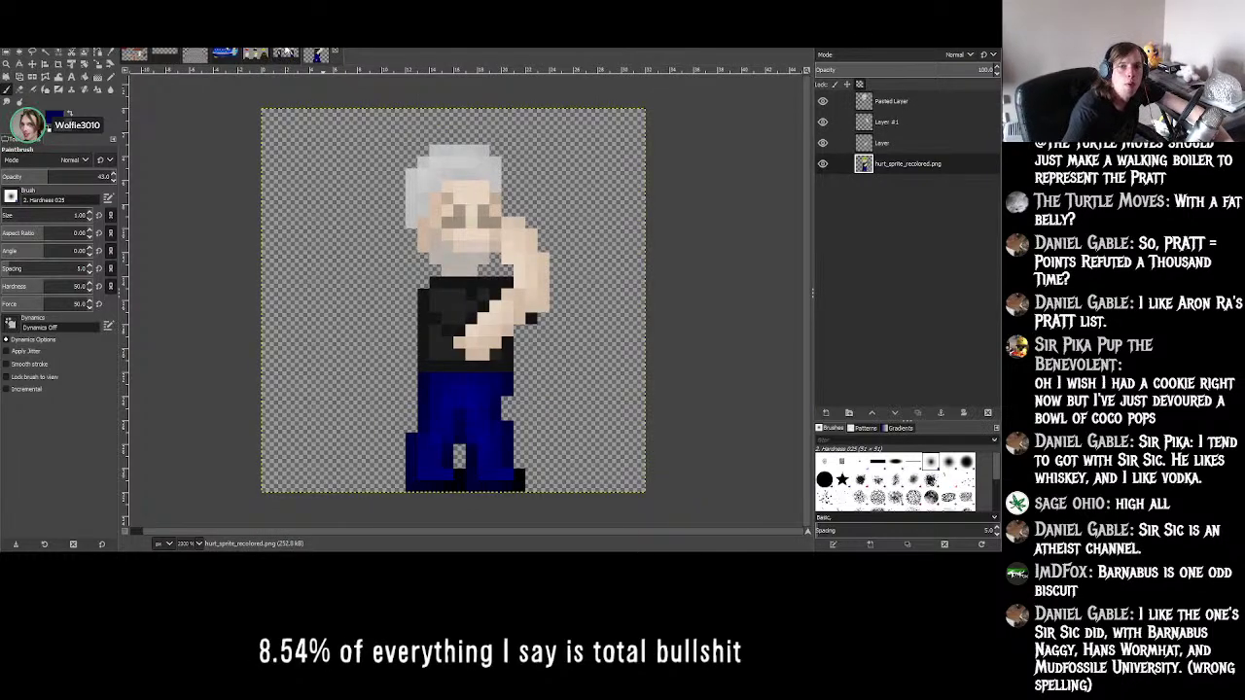
- Clear the selection around the head in Dusty_idle.png with the Rectangle Select tool and view the hurt sprite again for comparison
left_click(287, 52)
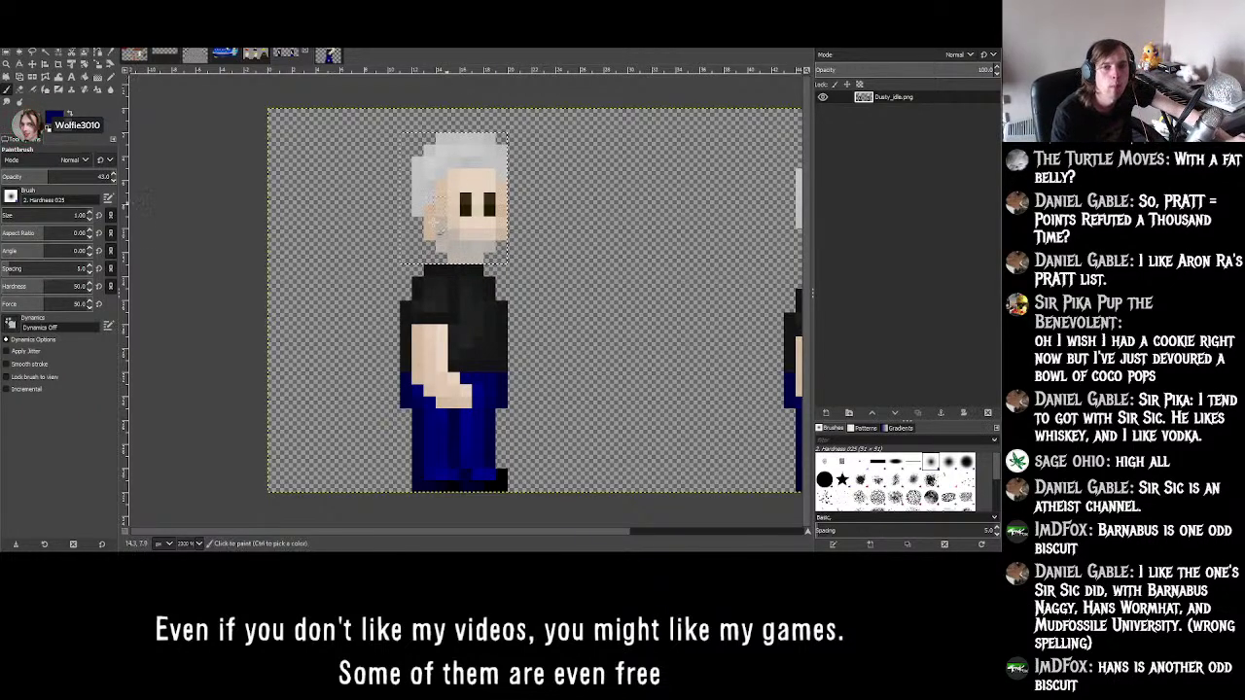
left_click(7, 54)
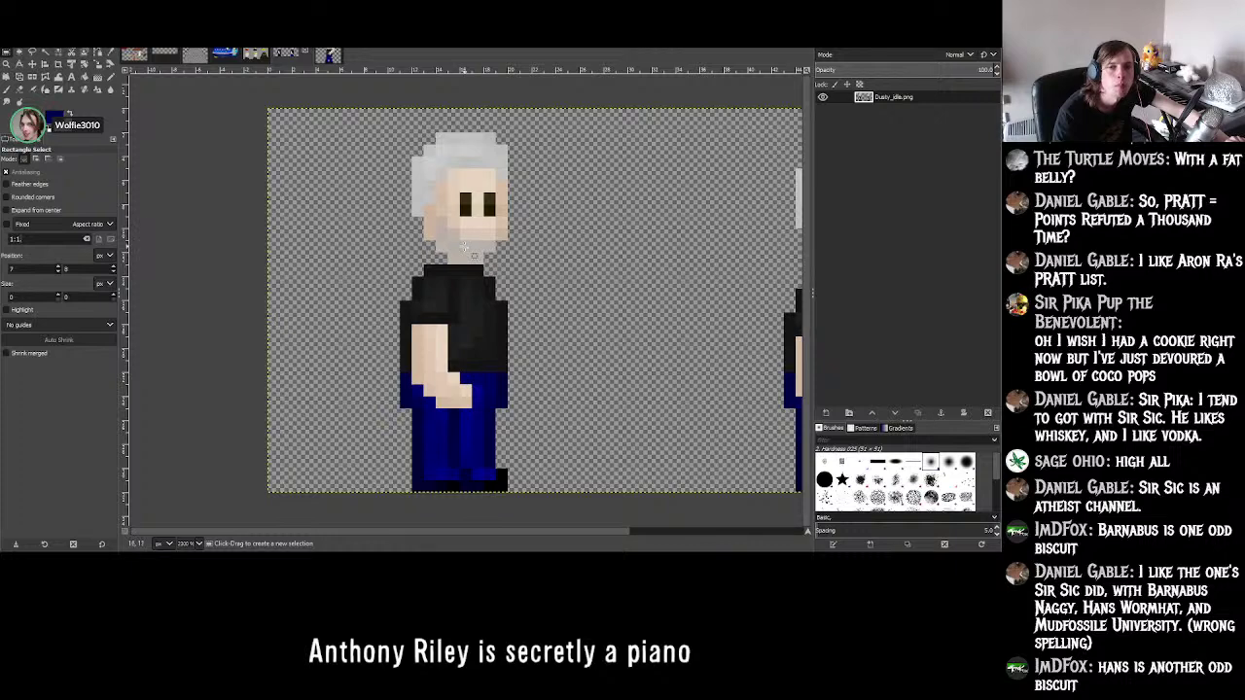
left_click(286, 56)
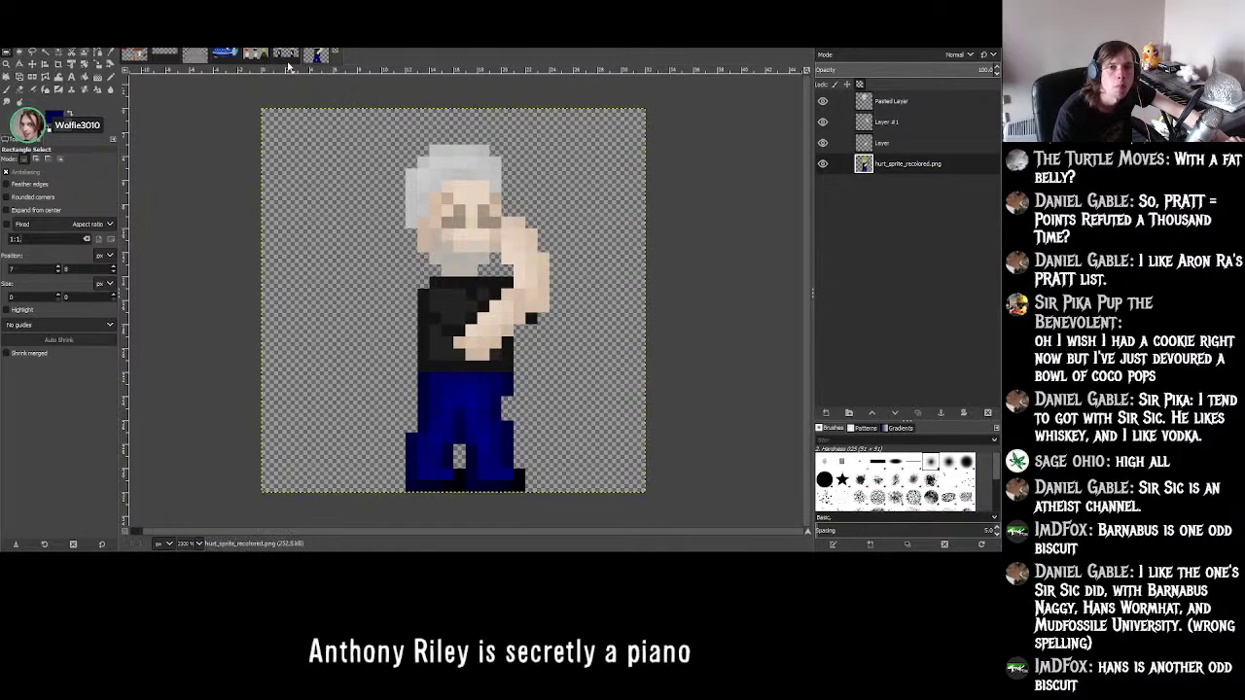
left_click(318, 56)
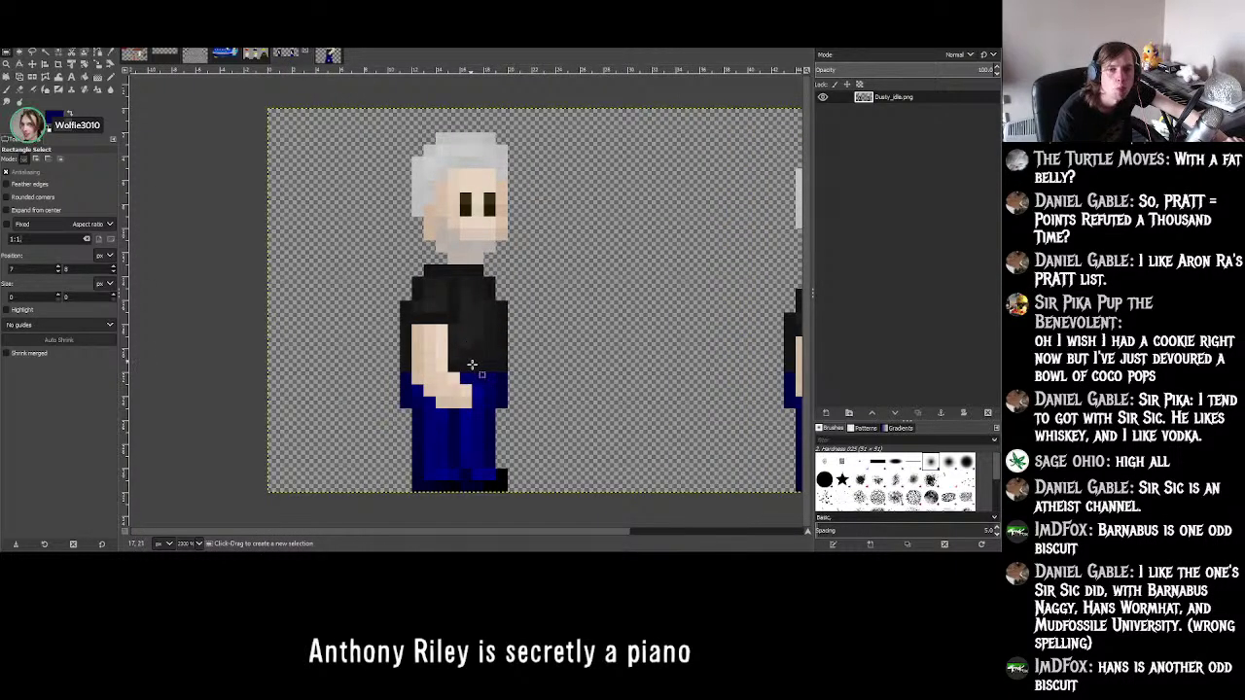
- Sample the dark shirt colour just above the trousers in Dusty_idle.png with the Color Picker as the foreground colour
scroll(477, 342, "up", 5, "ctrl")
scroll(478, 343, "up", 2, "ctrl")
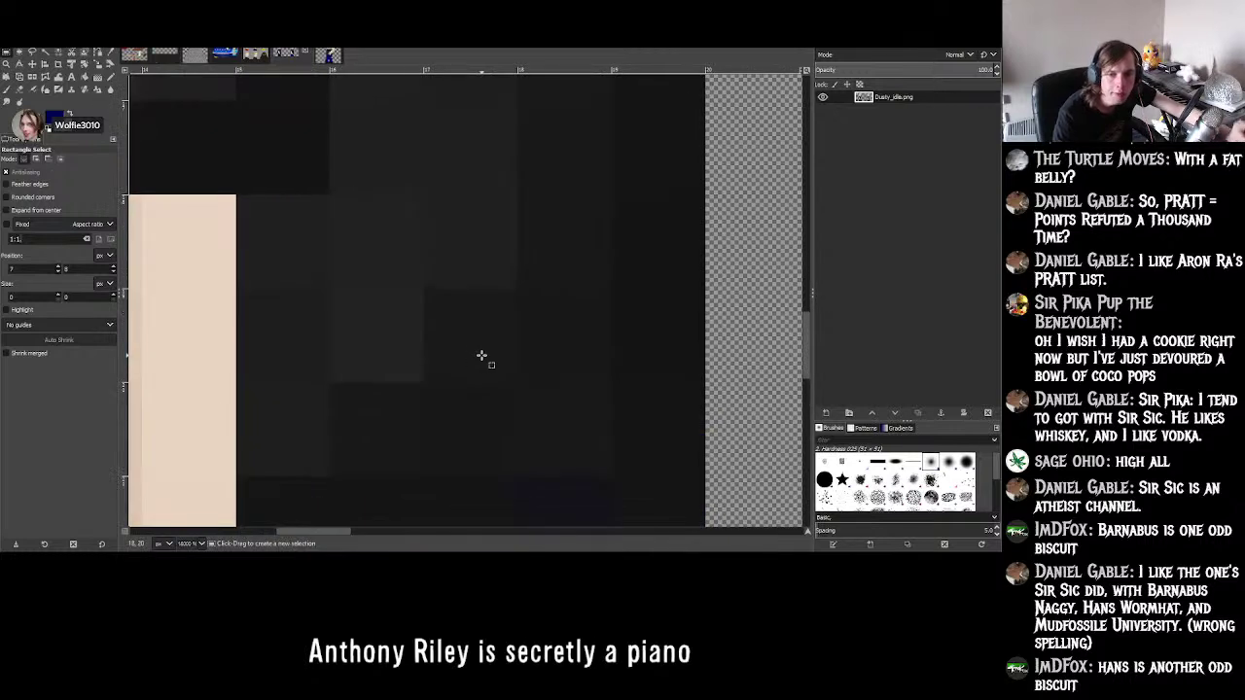
scroll(482, 356, "down", 3)
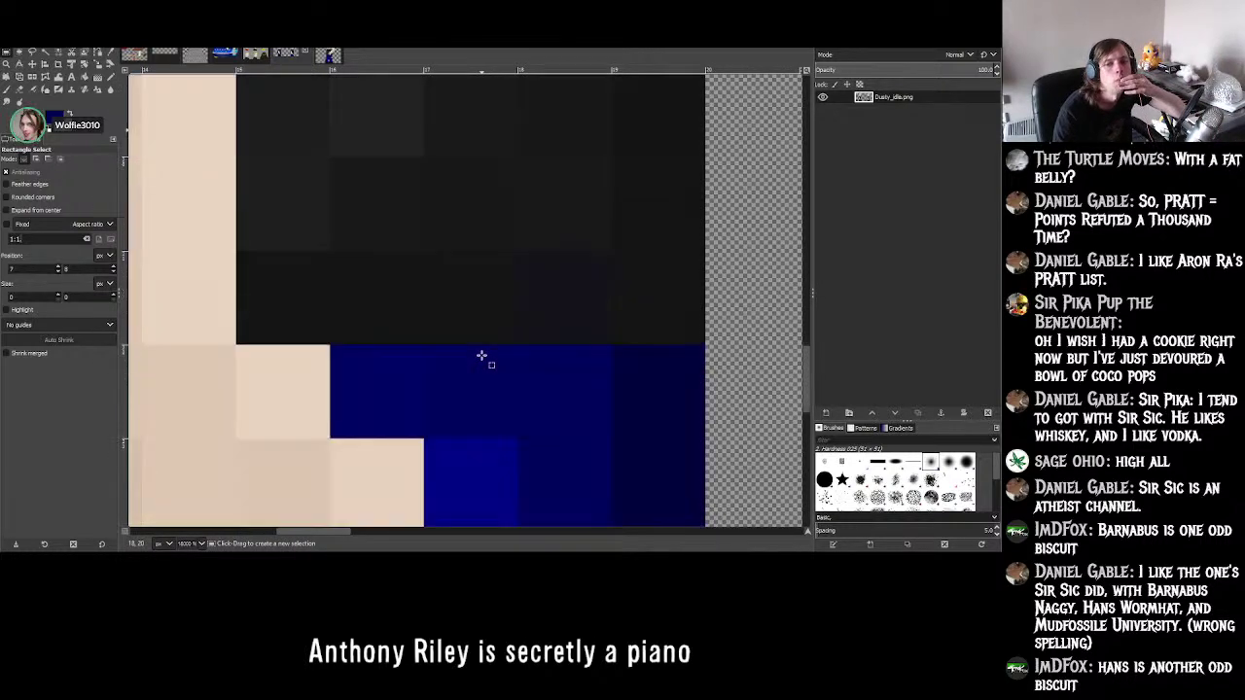
scroll(483, 356, "up", 1)
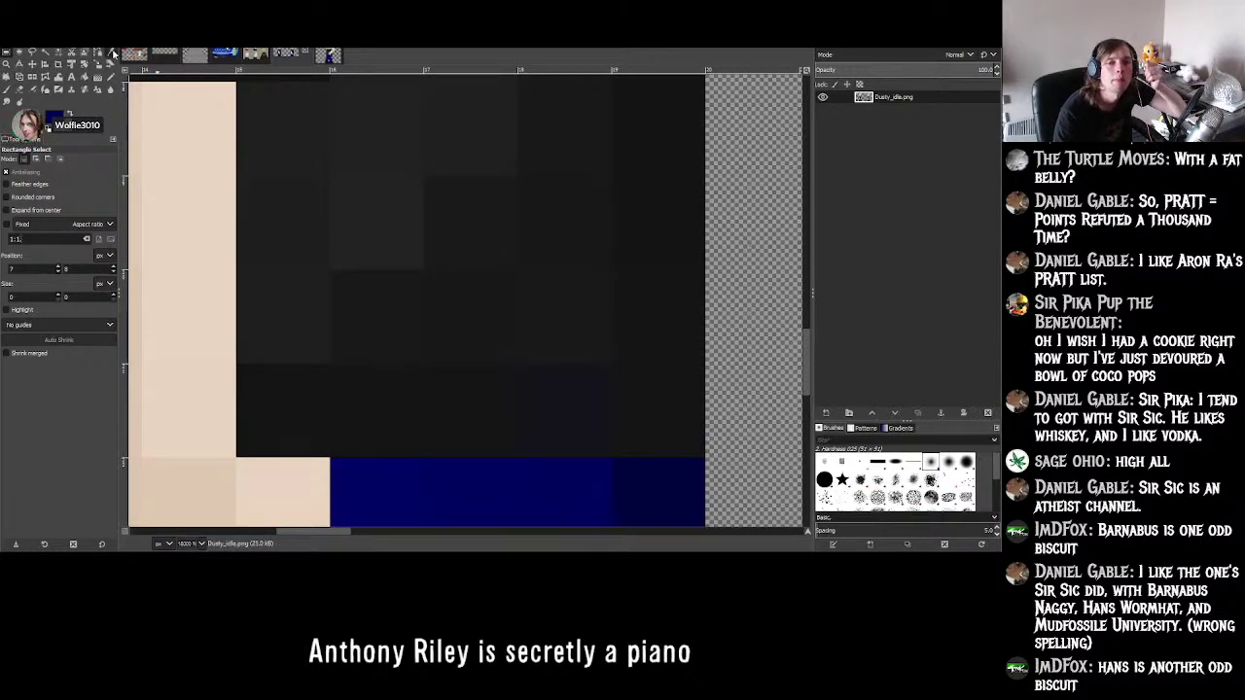
key("o")
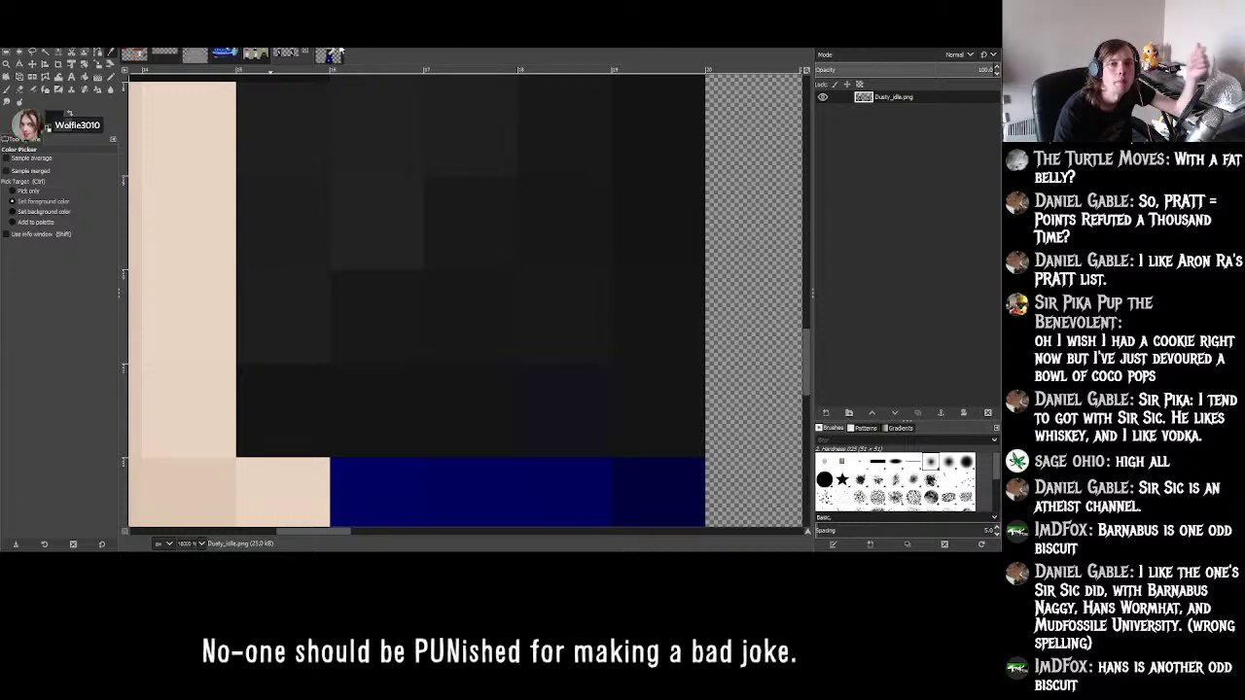
- Darken the grey shirt pixels beside the hand in hurt_sprite_recolored.png with the 1 px Paintbrush
left_click(334, 54)
scroll(488, 360, "up", 3, "ctrl")
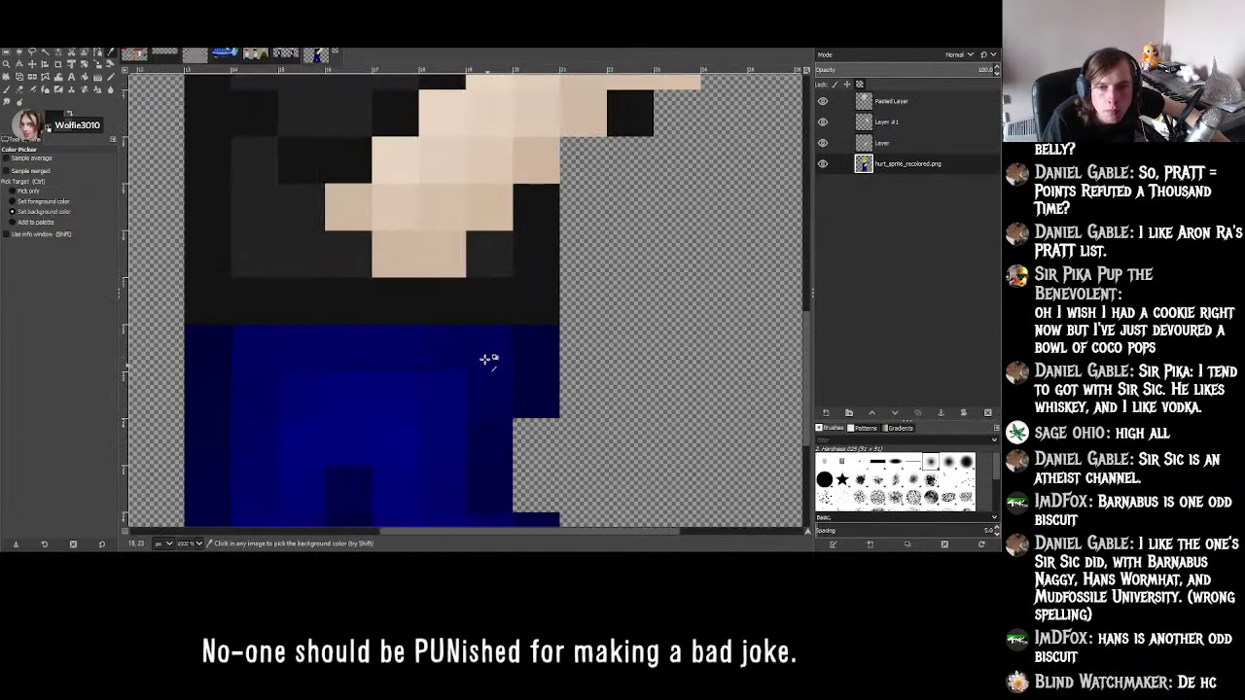
scroll(434, 276, "up", 1, "ctrl")
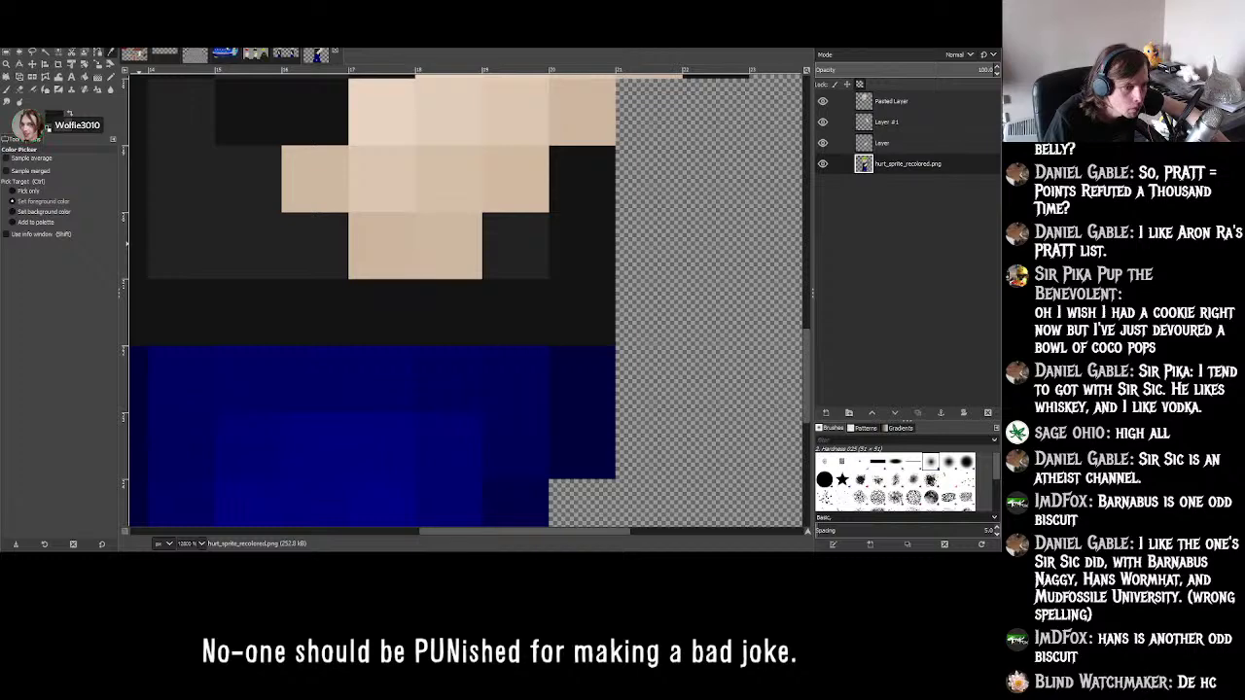
left_click(7, 88)
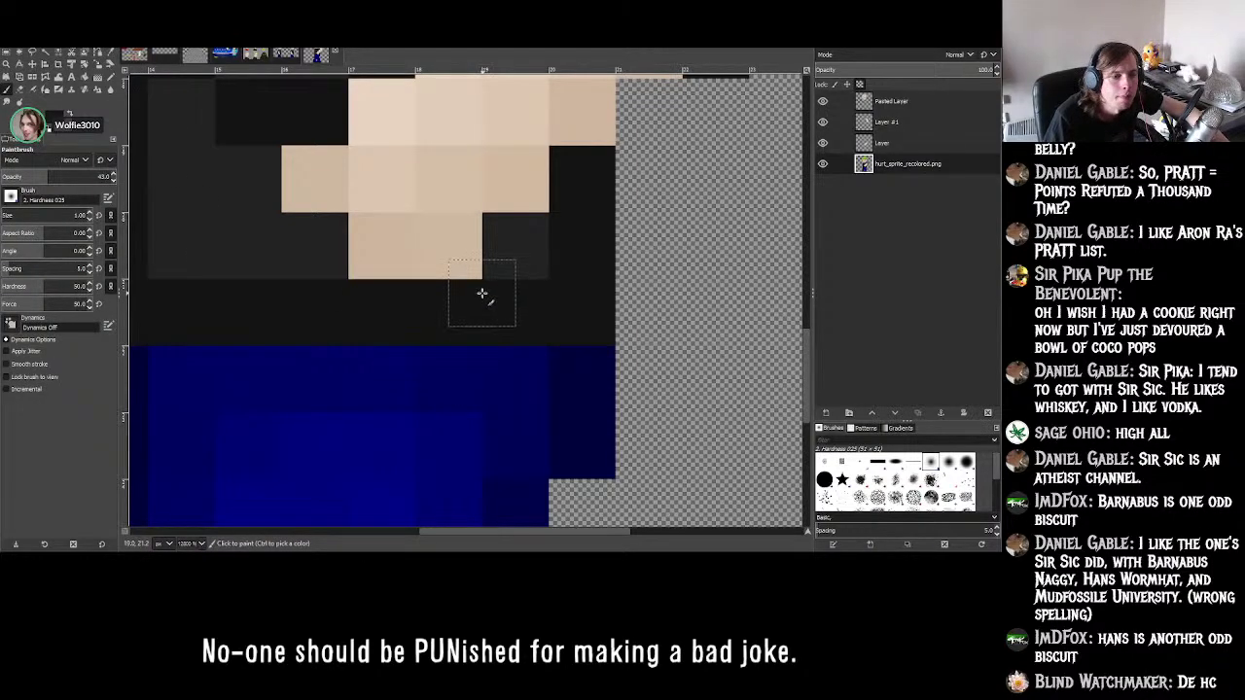
scroll(483, 292, "down", 3, "ctrl")
scroll(484, 292, "up", 2, "ctrl")
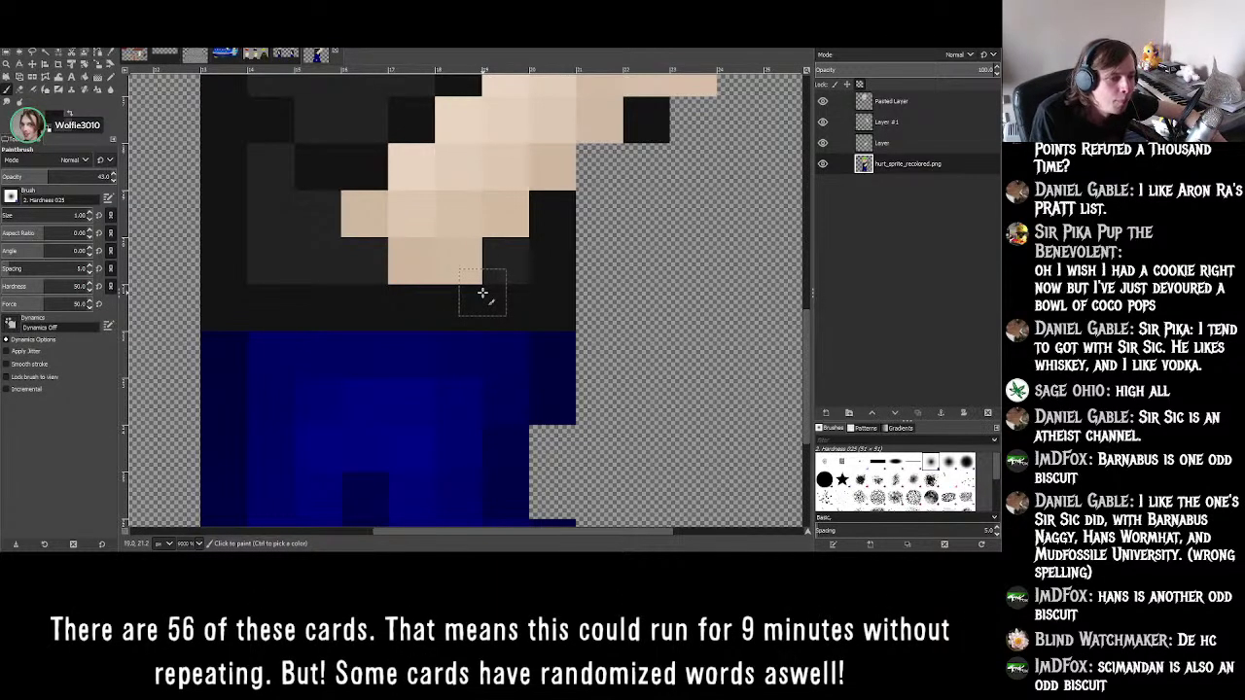
scroll(483, 291, "down", 3)
scroll(483, 292, "up", 3)
scroll(482, 292, "up", 2, "ctrl")
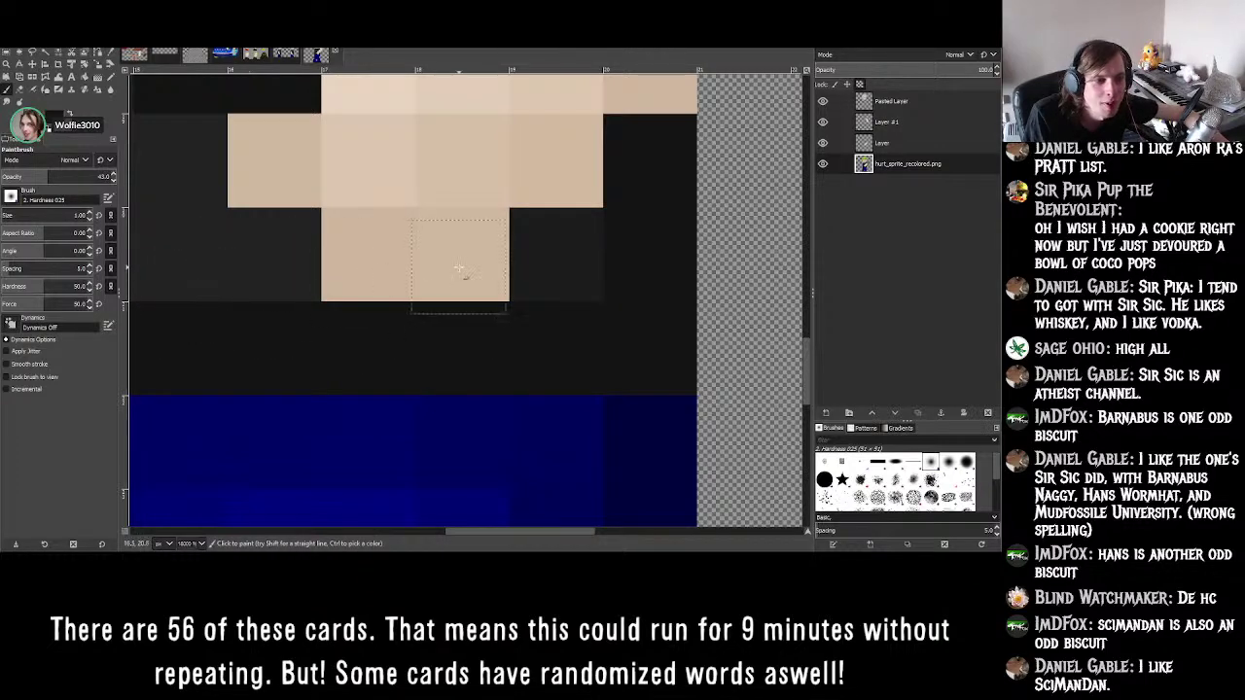
- Soften the grey shading on the hurt sprite's lower shirt between its back edge and the hand with the Paintbrush
scroll(458, 267, "down", 3, "ctrl")
scroll(315, 256, "up", 3, "ctrl")
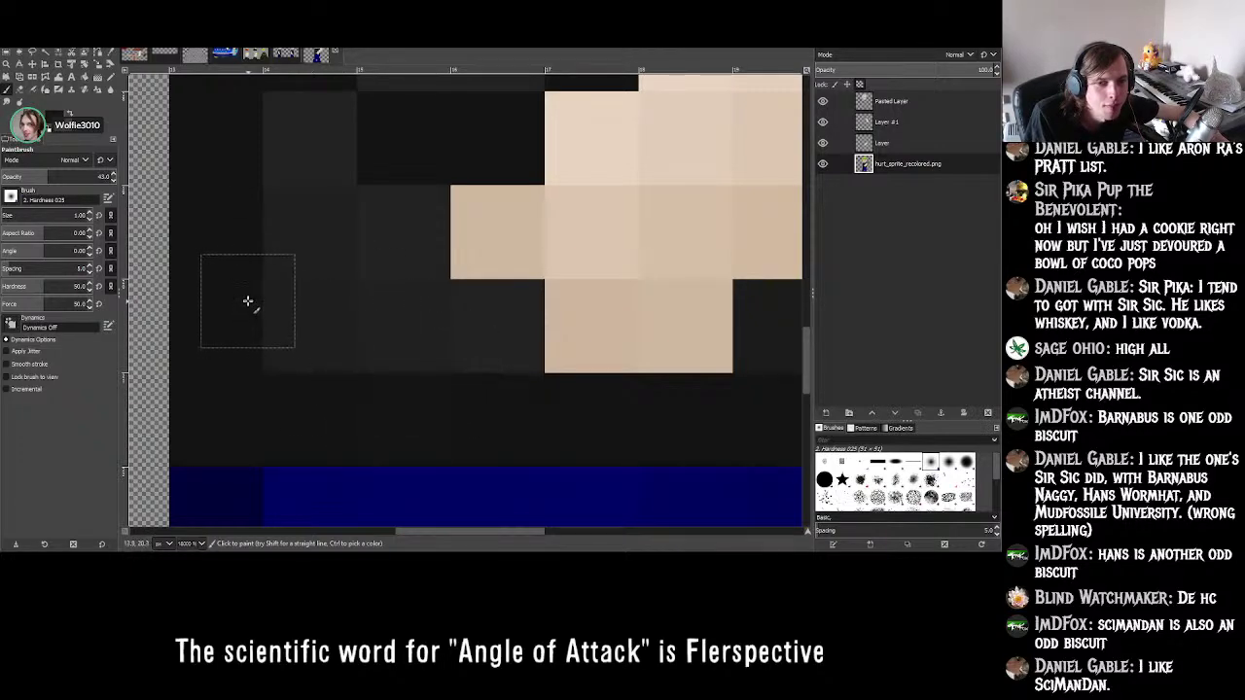
scroll(305, 347, "down", 3, "ctrl")
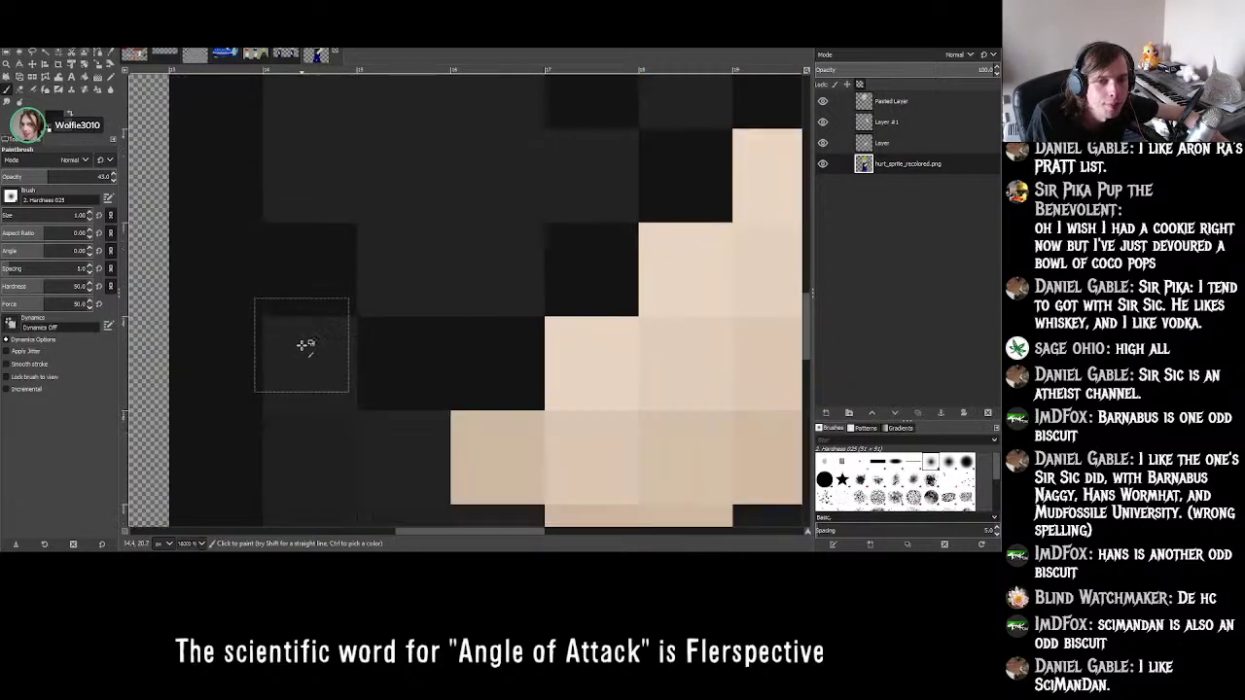
scroll(313, 345, "down", 2, "ctrl")
scroll(392, 364, "up", 5, "ctrl")
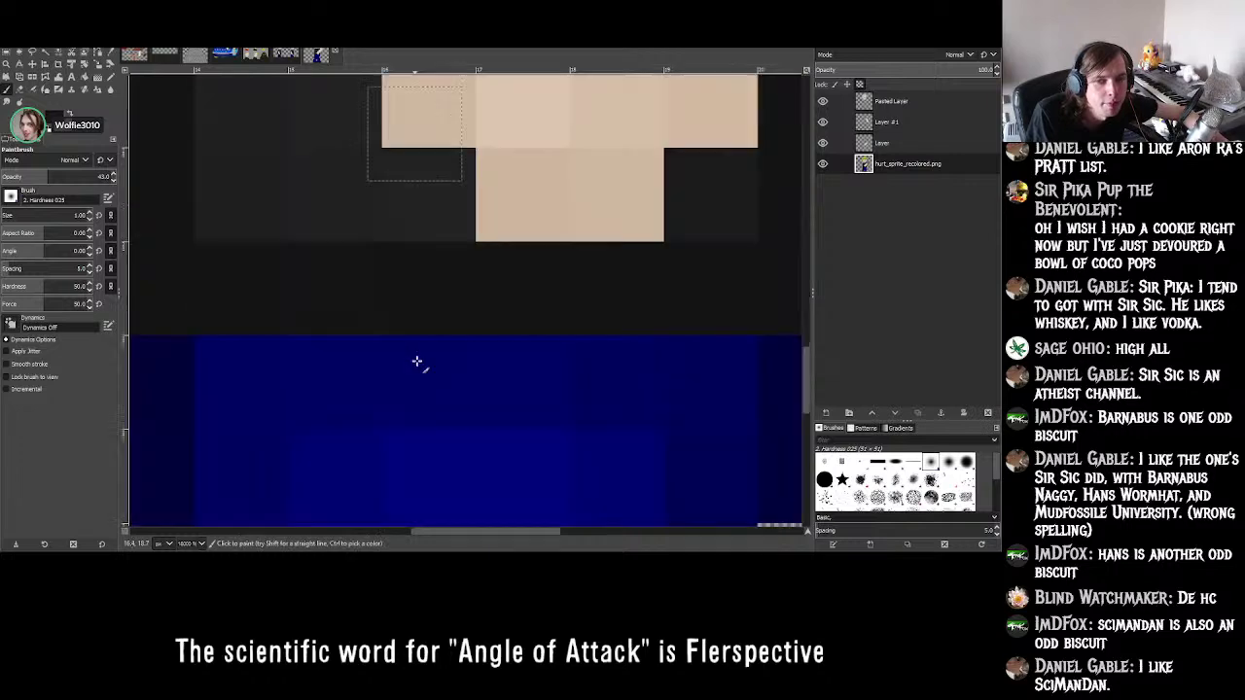
scroll(424, 363, "up", 2)
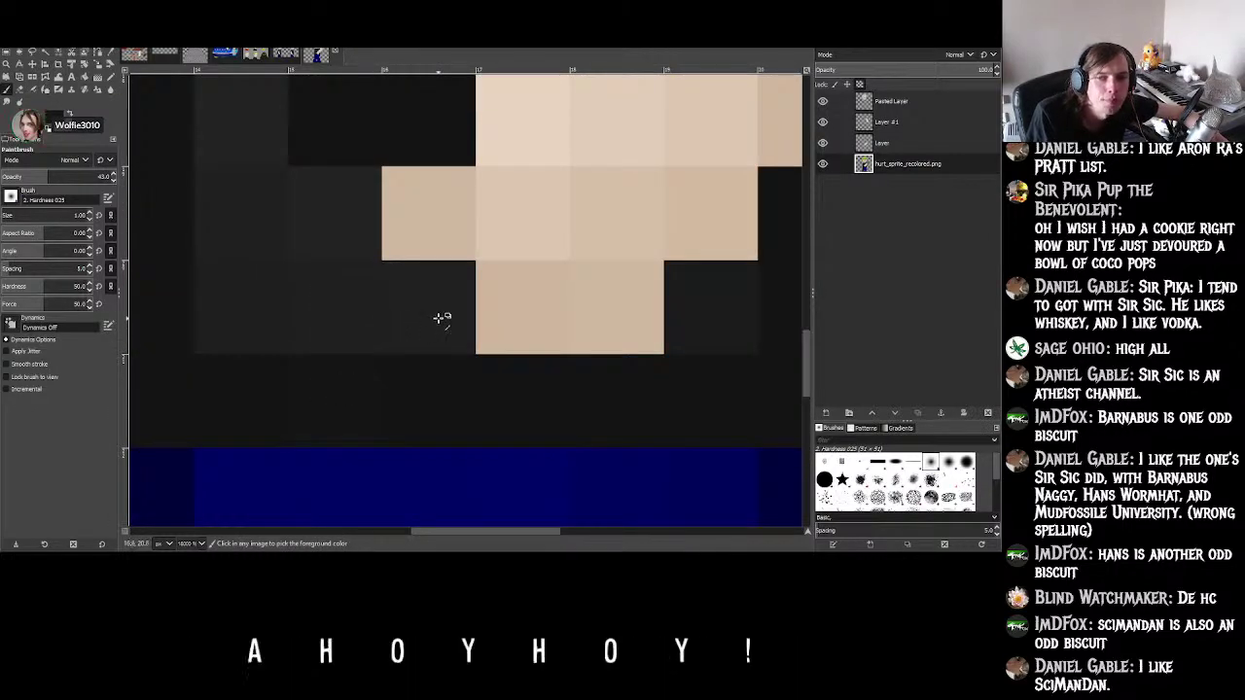
scroll(491, 307, "down", 3, "ctrl")
scroll(491, 307, "up", 4, "ctrl")
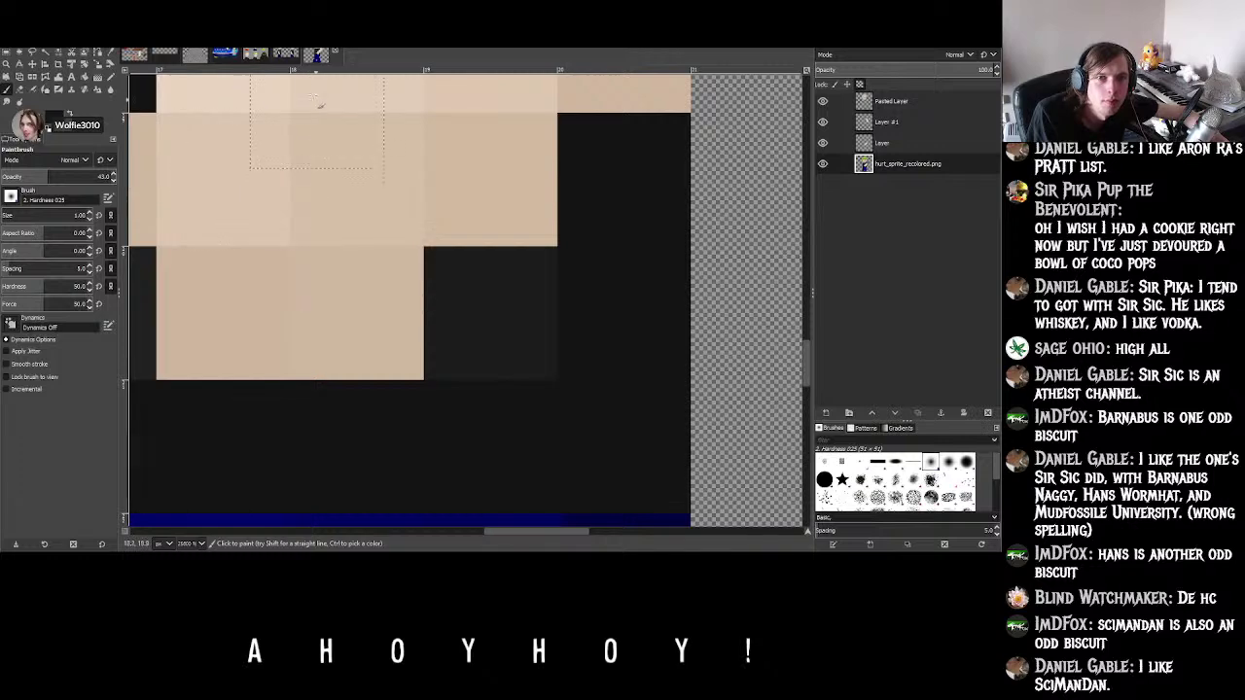
- Examine the shirt shading around the arm, collar and hem in Dusty_idle.png as a reference
left_click(328, 54)
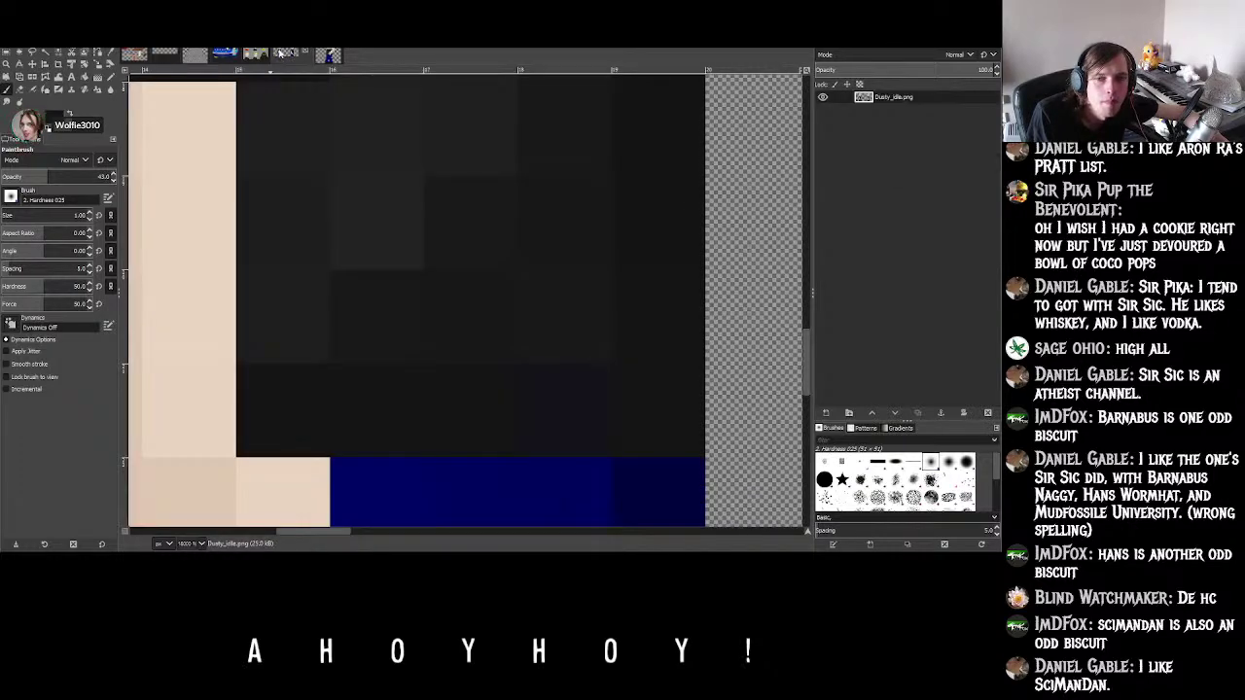
scroll(601, 266, "down", 3, "ctrl")
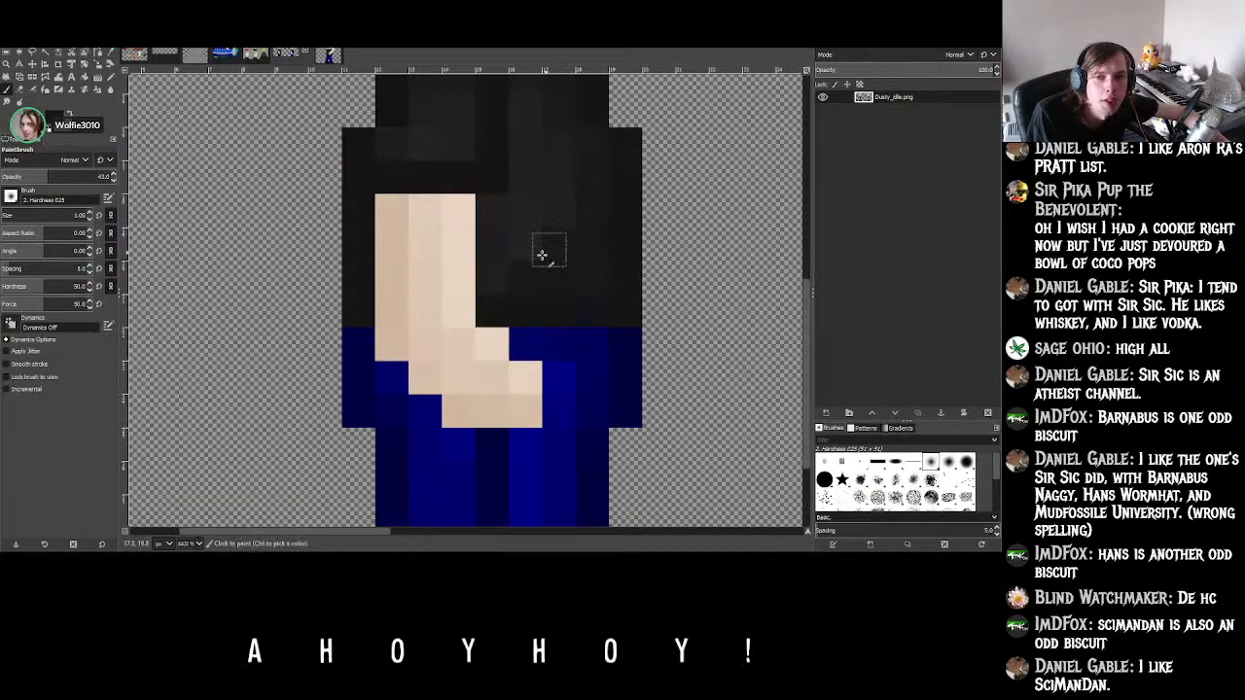
key("ctrl+Page_Up")
key("ctrl+Page_Down")
scroll(482, 270, "down", 2)
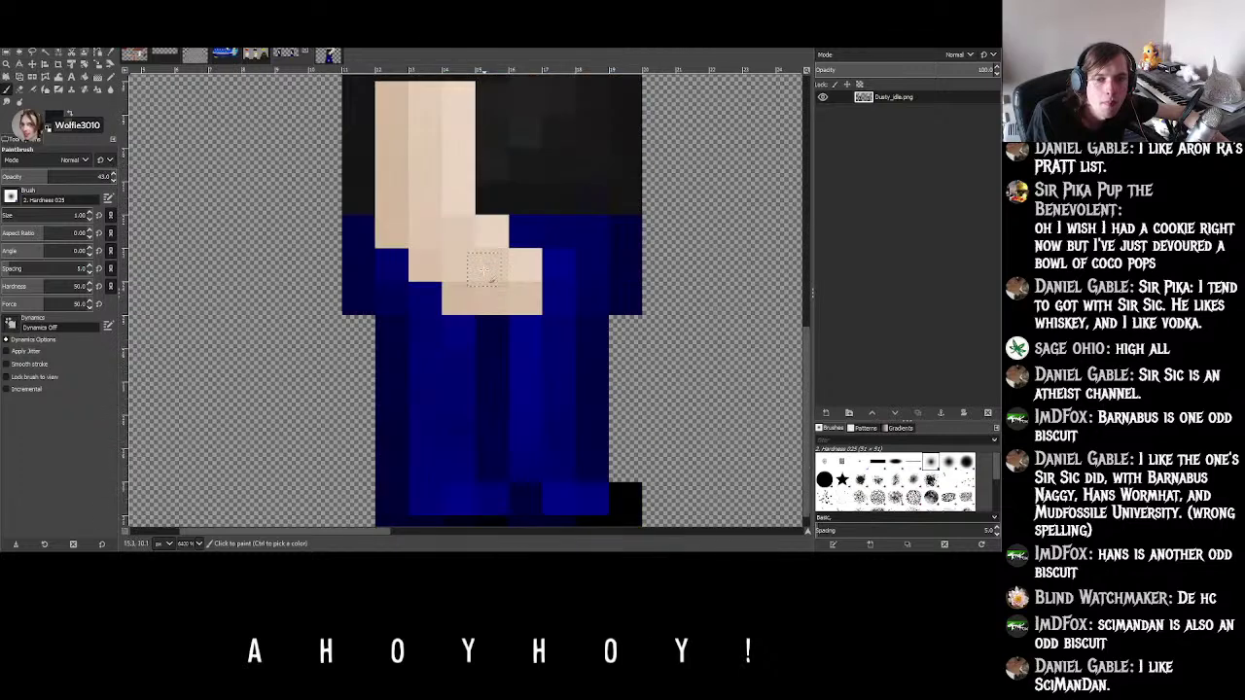
scroll(483, 269, "up", 6)
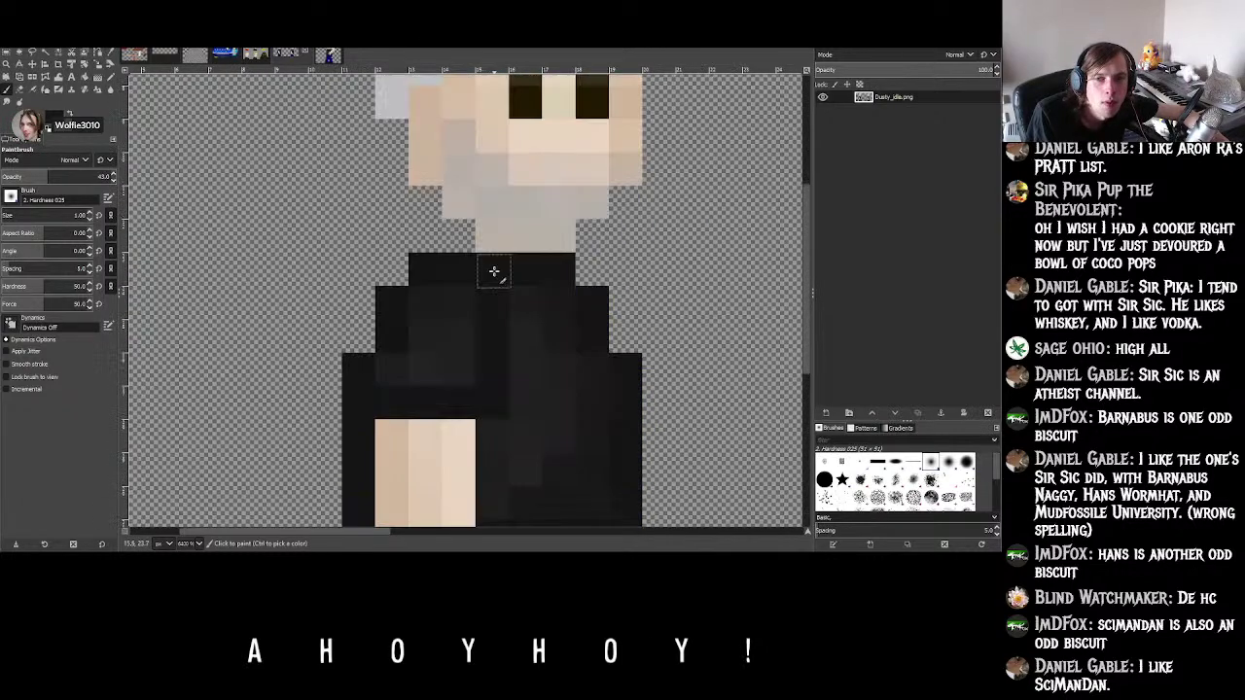
scroll(494, 271, "down", 4)
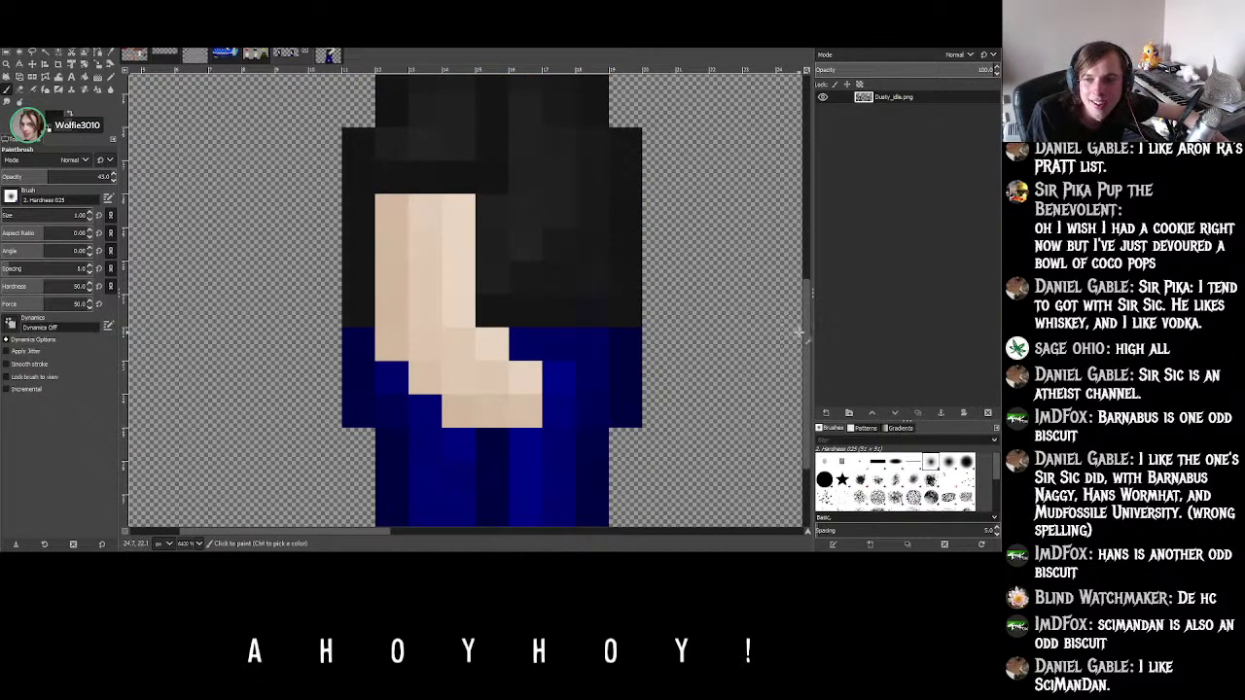
scroll(628, 306, "up", 1)
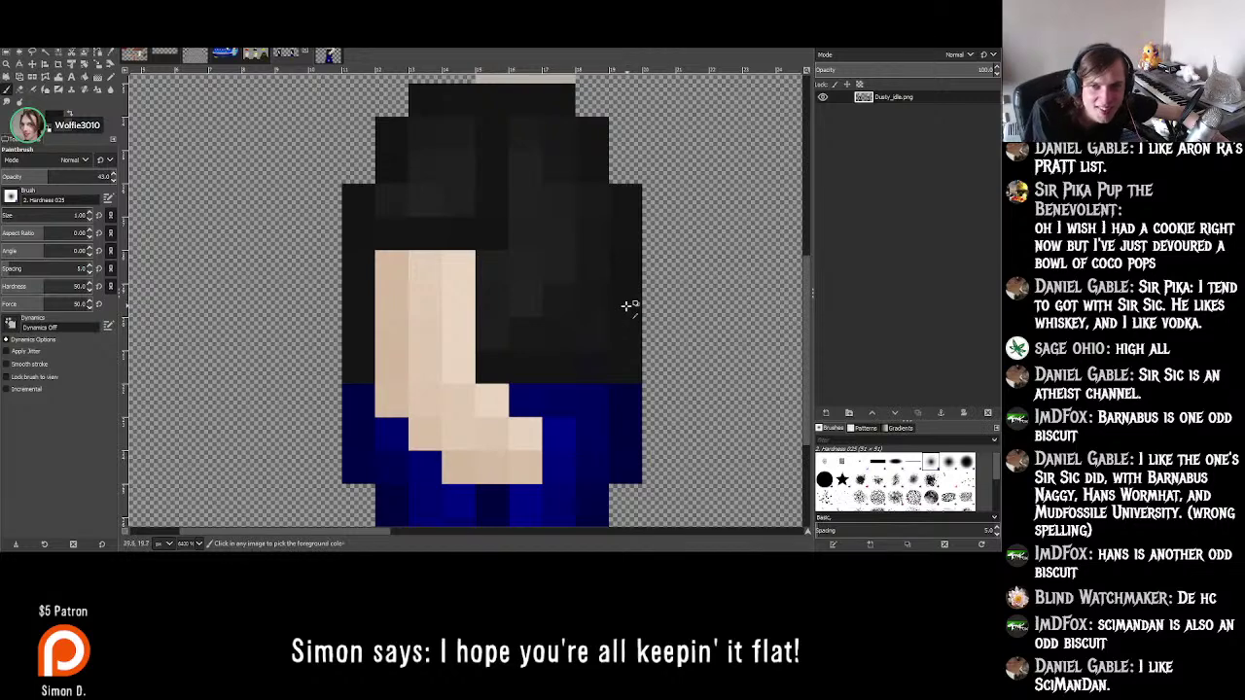
scroll(627, 307, "up", 2, "ctrl")
scroll(637, 311, "down", 1, "ctrl")
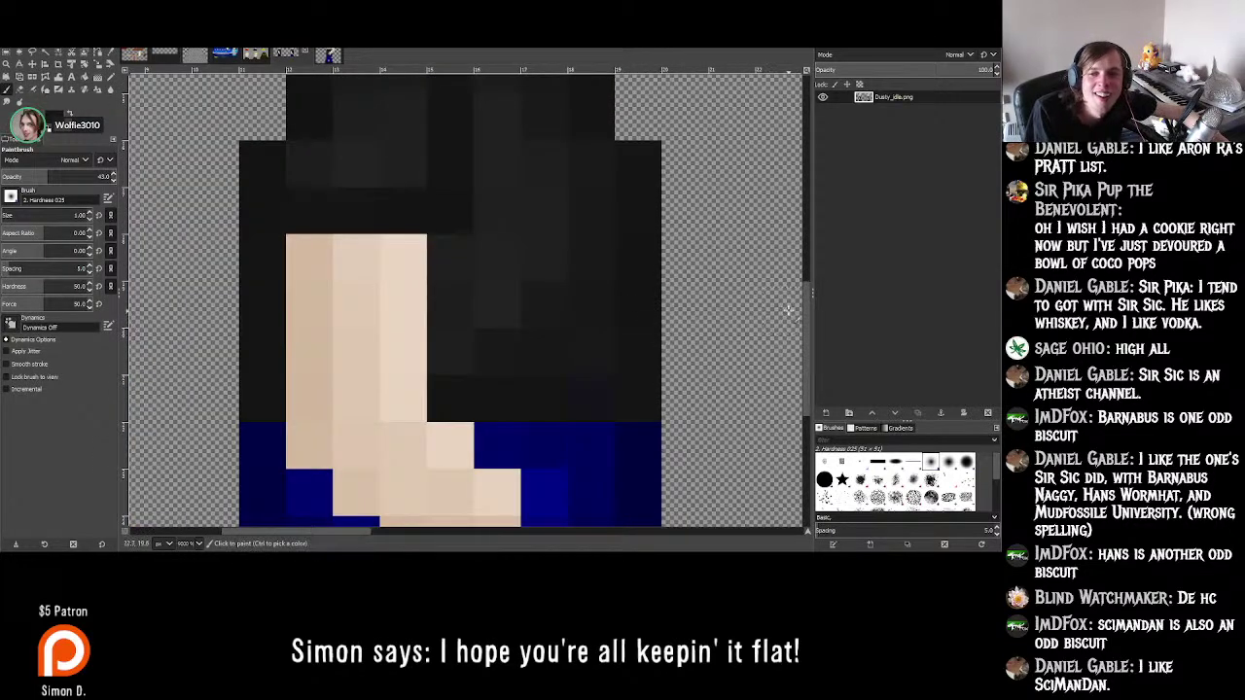
scroll(802, 307, "up", 1)
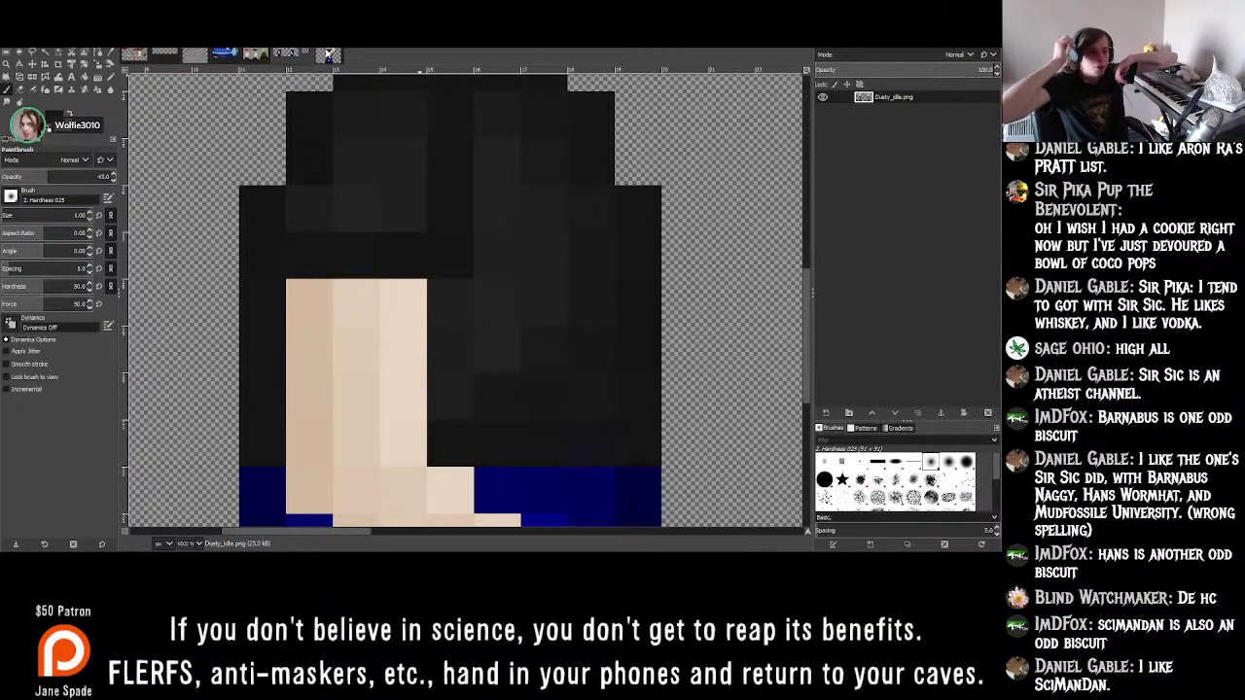
- Blend the shirt shading beneath and beside the hurt sprite's hand, checking it against the Dusty_idle.png shirt
left_click(329, 55)
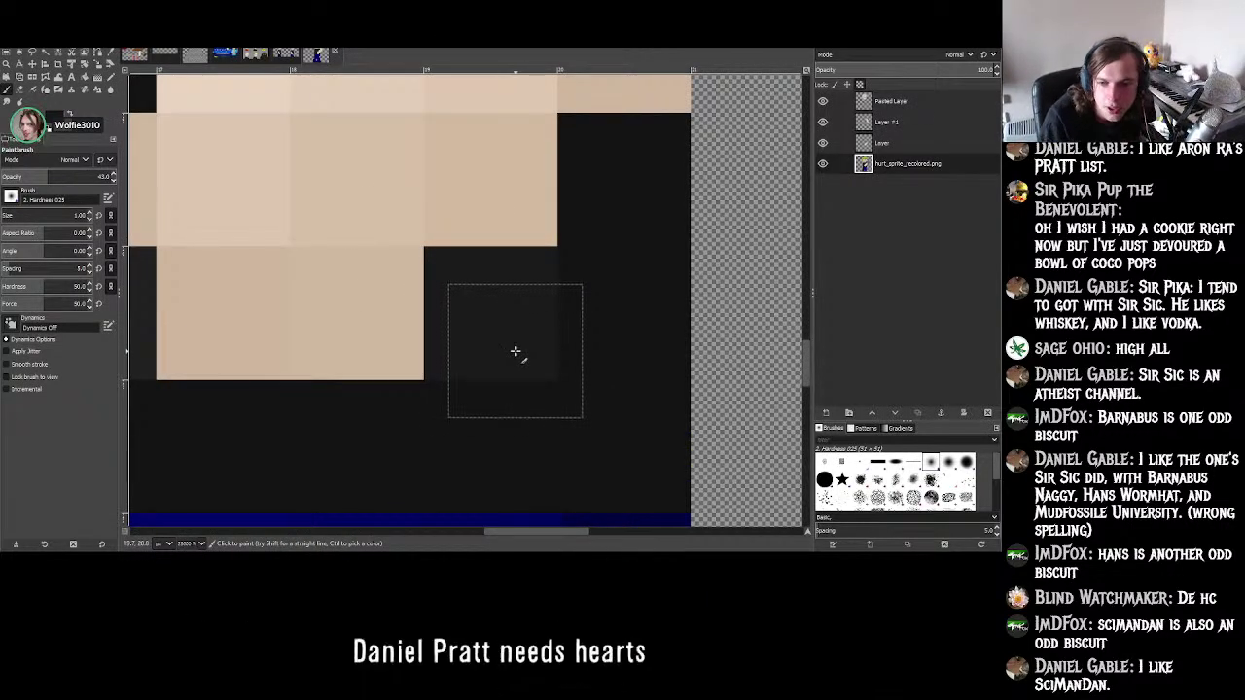
left_click(286, 54)
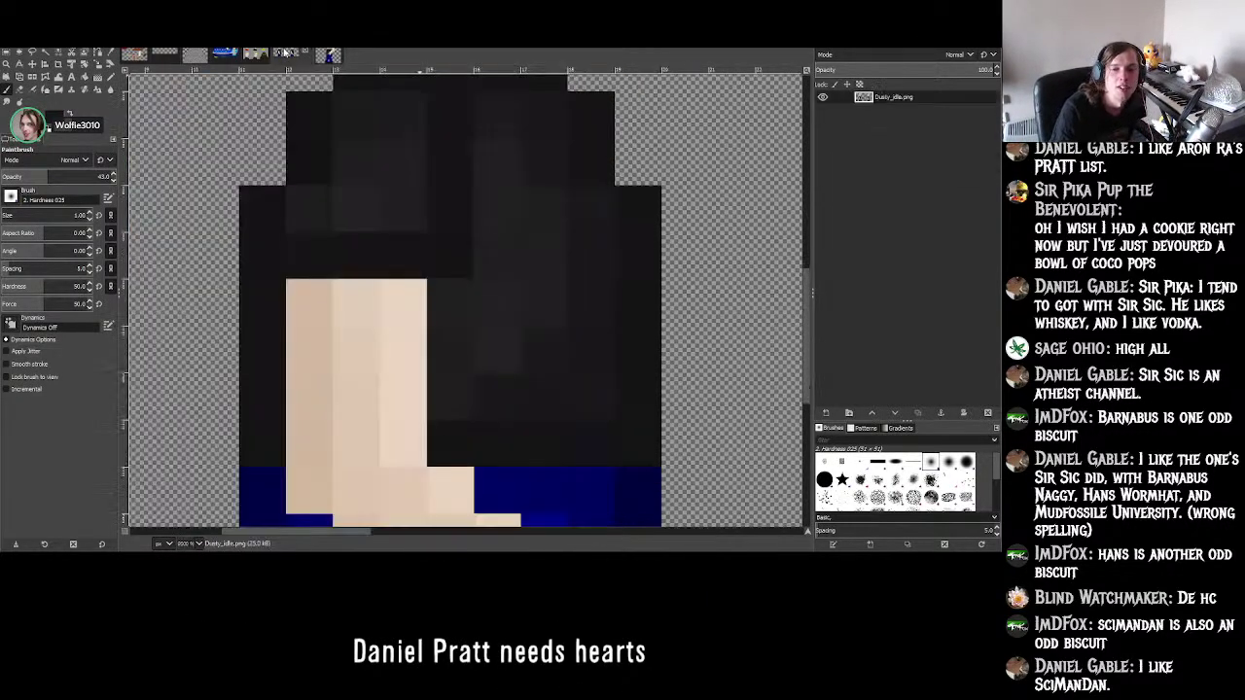
left_click(329, 56)
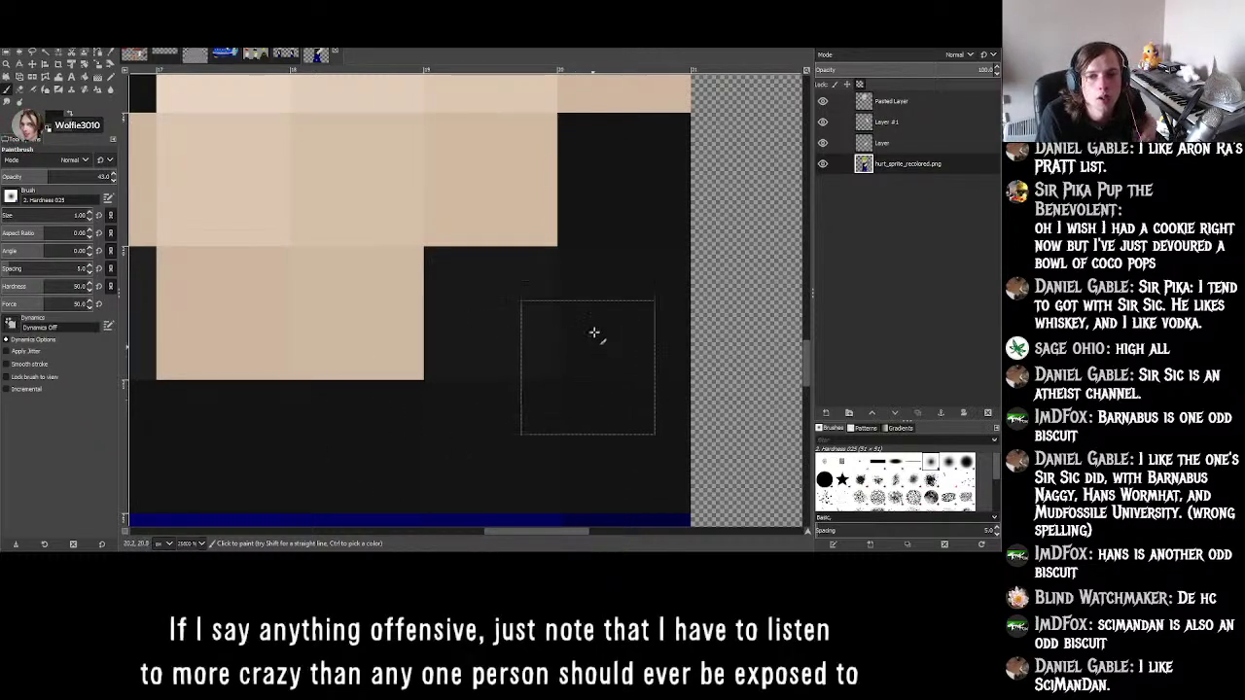
scroll(690, 296, "down", 4, "ctrl")
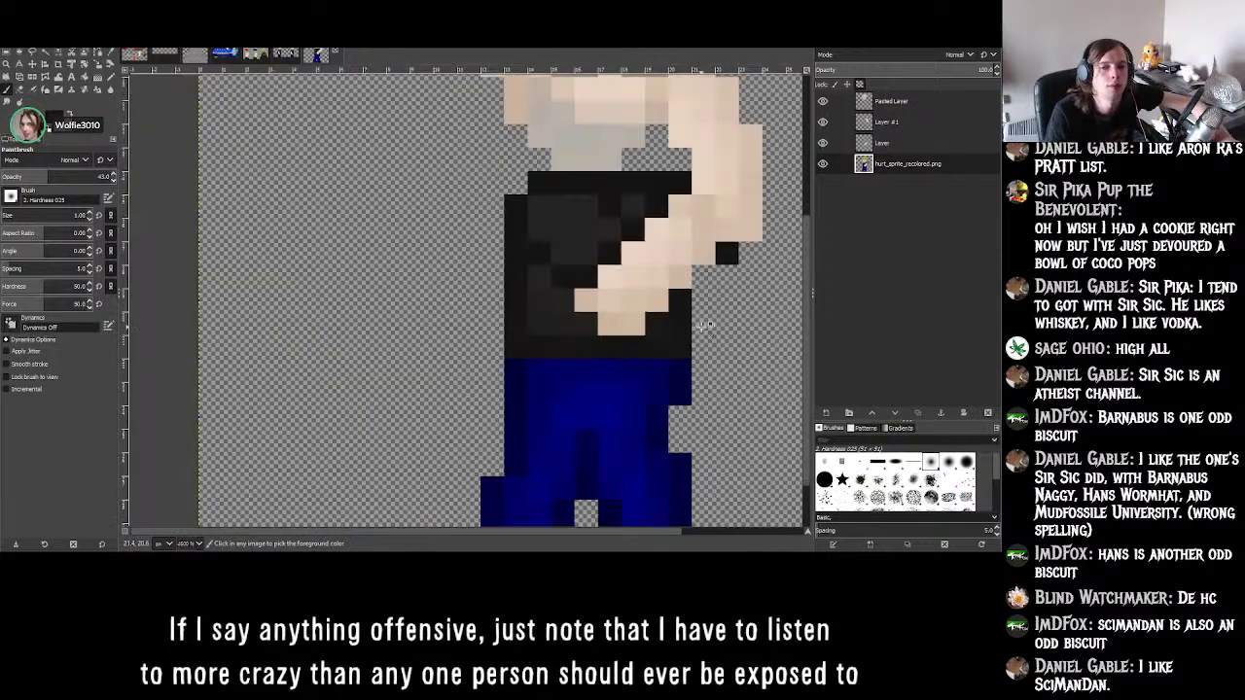
scroll(584, 282, "up", 3, "ctrl")
scroll(518, 277, "down", 3, "ctrl")
scroll(515, 278, "up", 1, "ctrl")
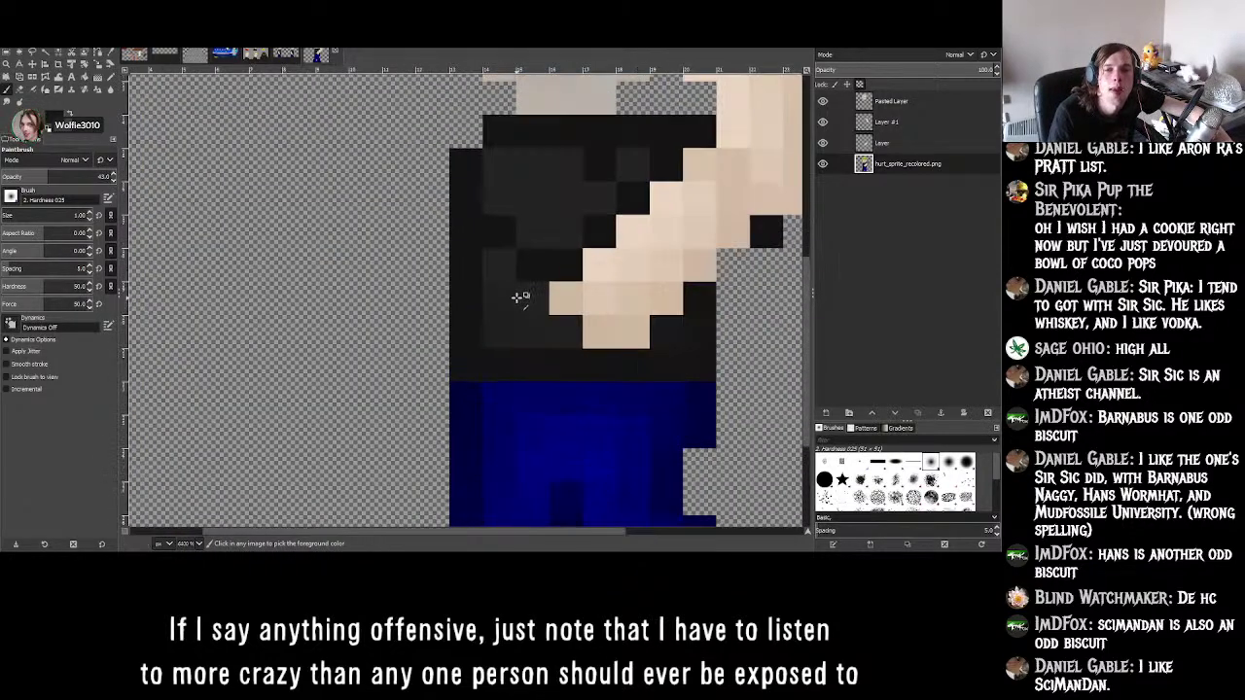
scroll(515, 277, "down", 3, "ctrl")
scroll(515, 283, "up", 2, "ctrl")
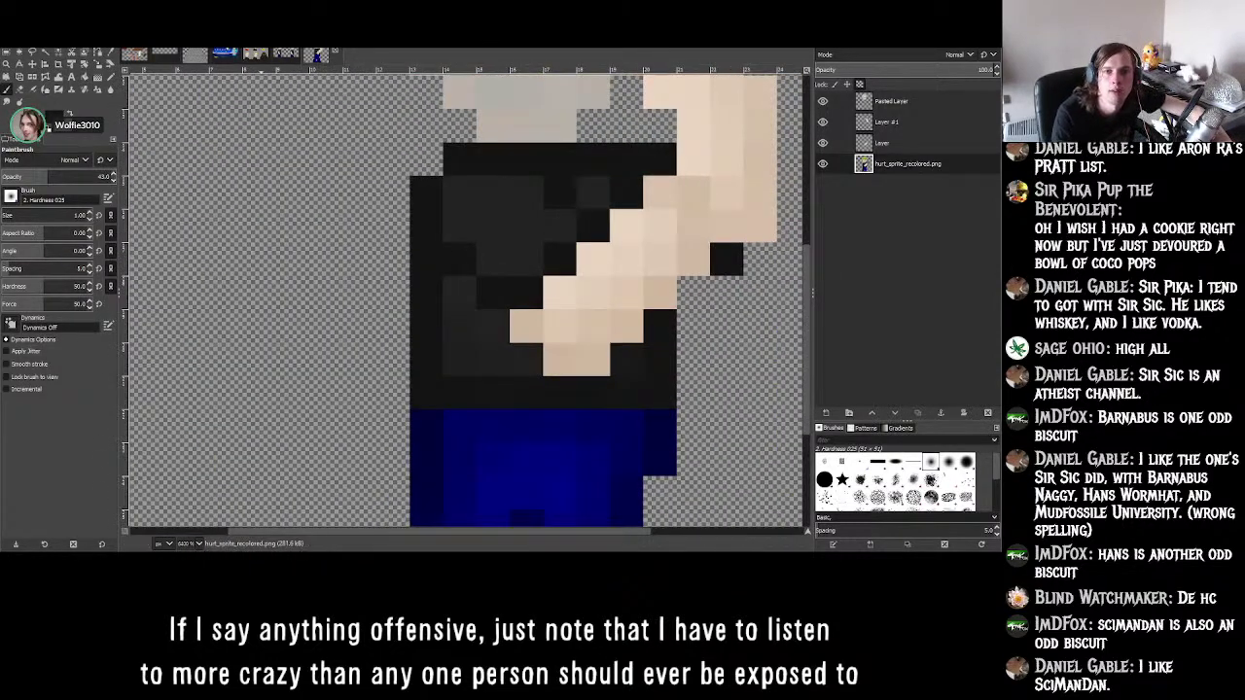
left_click(284, 54)
left_click(223, 55)
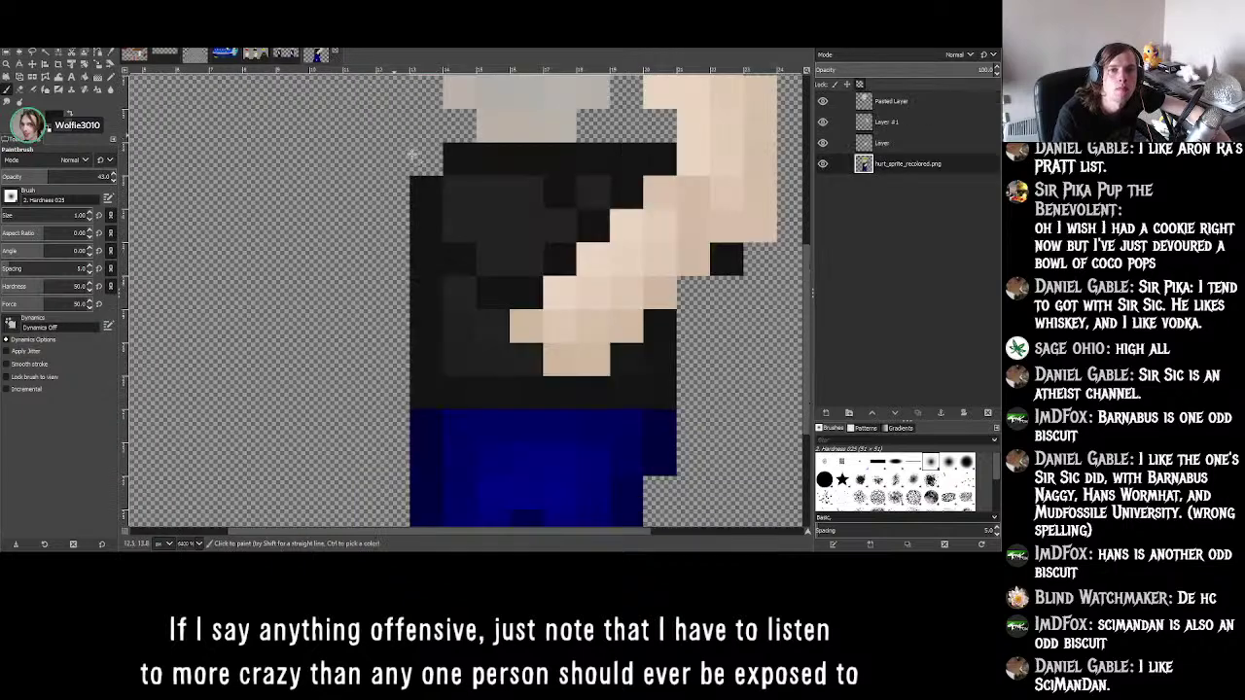
- Darken the edges of the grey highlight on the hurt sprite's upper shirt and check the full figure
scroll(390, 253, "up", 3, "ctrl")
scroll(376, 191, "up", 2)
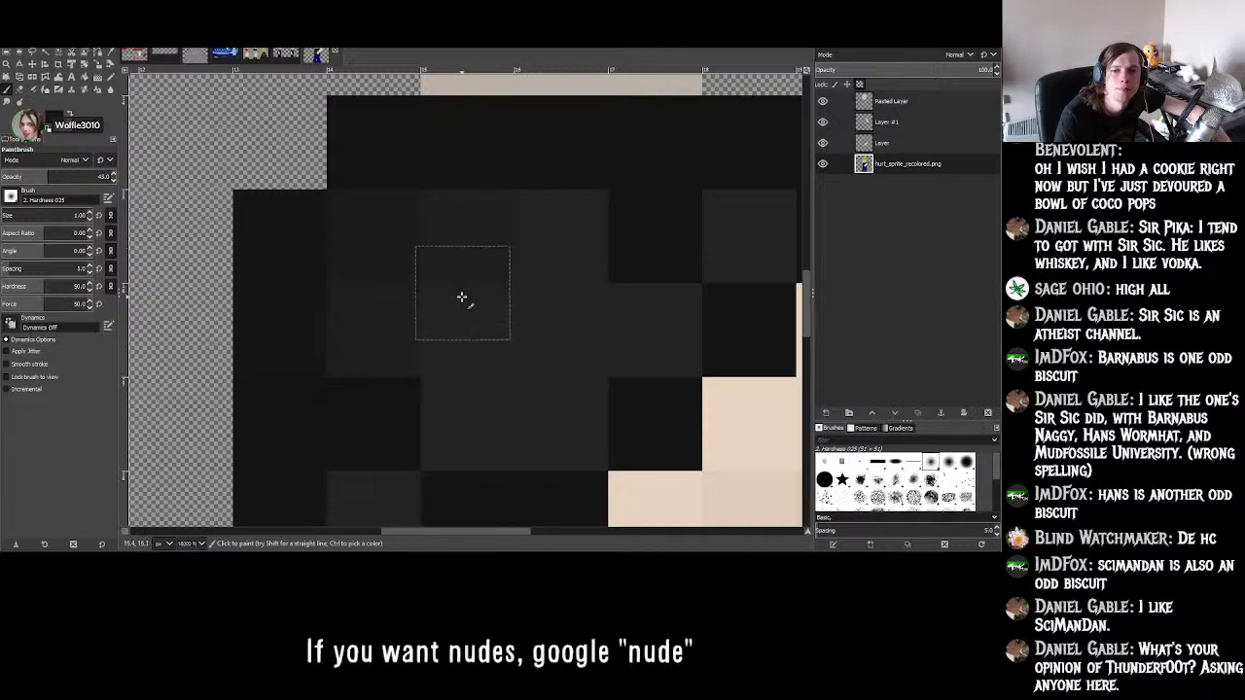
scroll(438, 367, "down", 5, "ctrl")
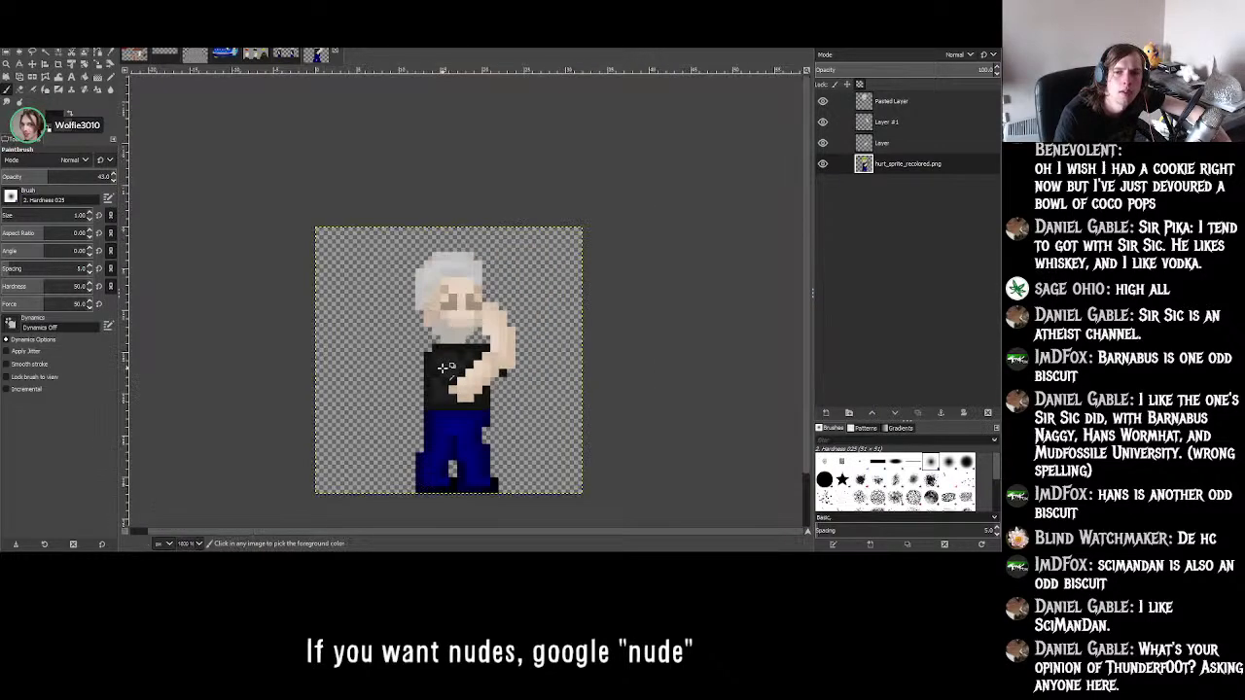
scroll(413, 358, "up", 4, "ctrl")
scroll(404, 355, "up", 2, "ctrl")
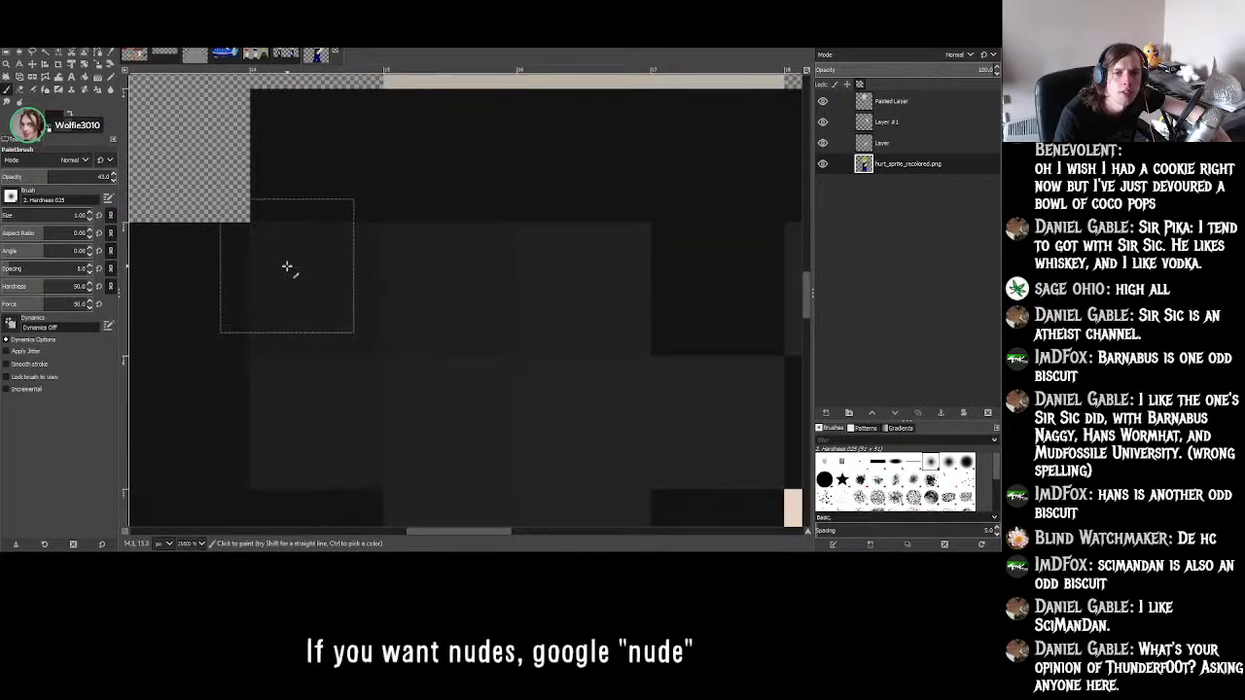
scroll(389, 292, "down", 4, "ctrl")
scroll(413, 326, "down", 2, "ctrl")
scroll(411, 358, "up", 4, "ctrl")
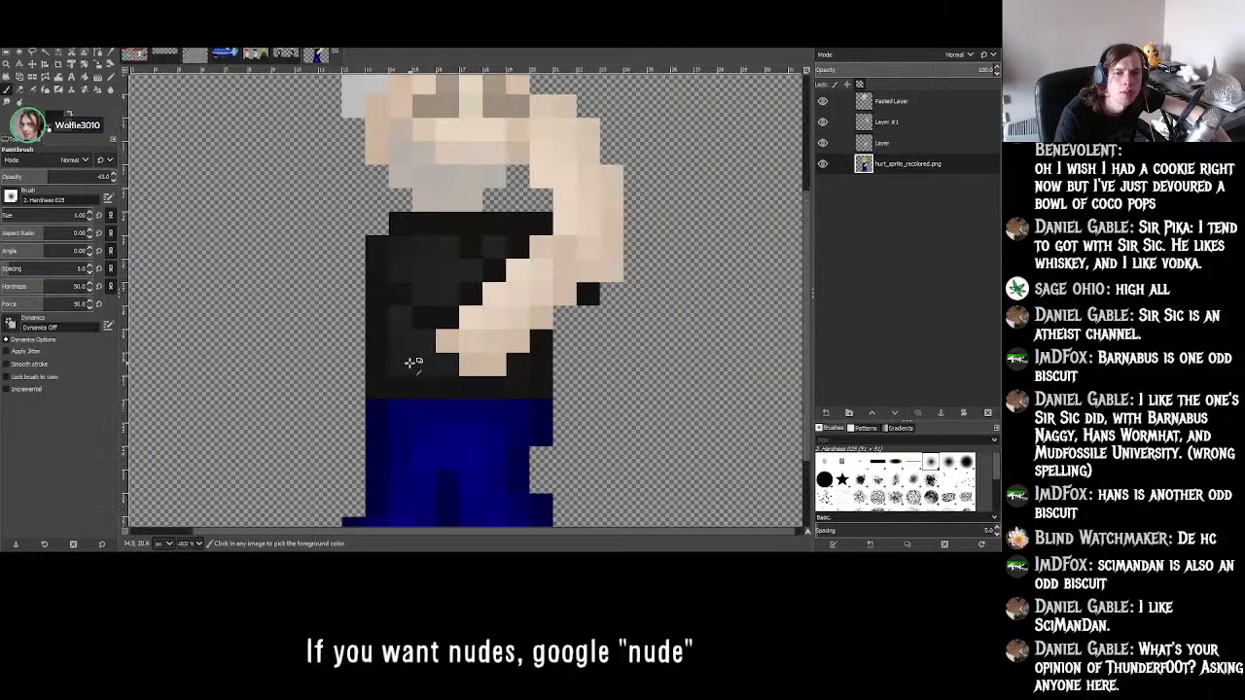
- Examine the sleeve and shoulder shading of the black shirt in Dusty_idle.png as a close-up reference
left_click(285, 53)
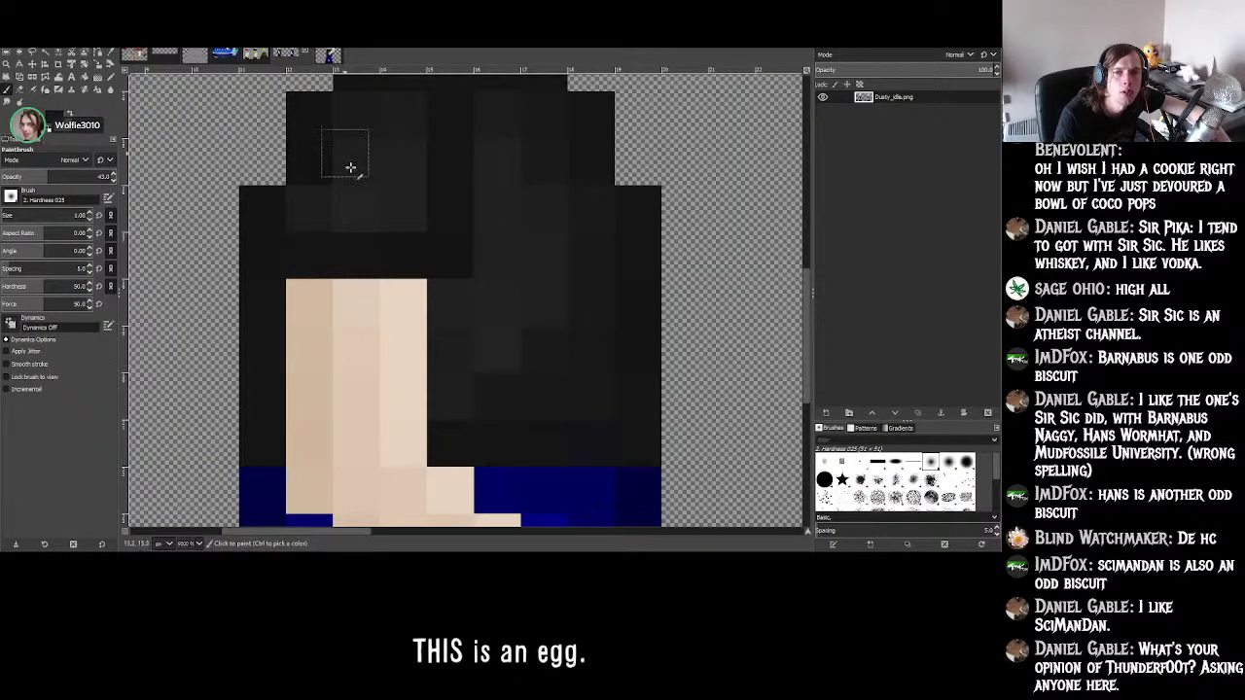
scroll(351, 273, "up", 3)
scroll(351, 281, "up", 2, "ctrl")
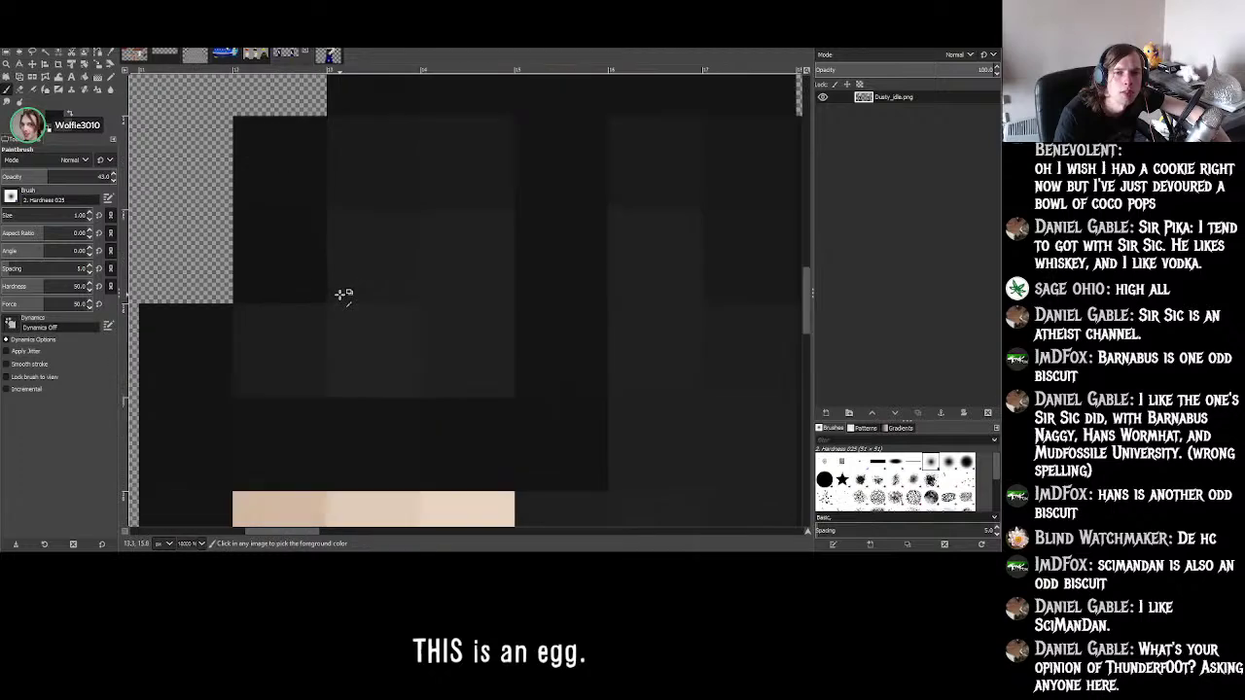
left_click(322, 53)
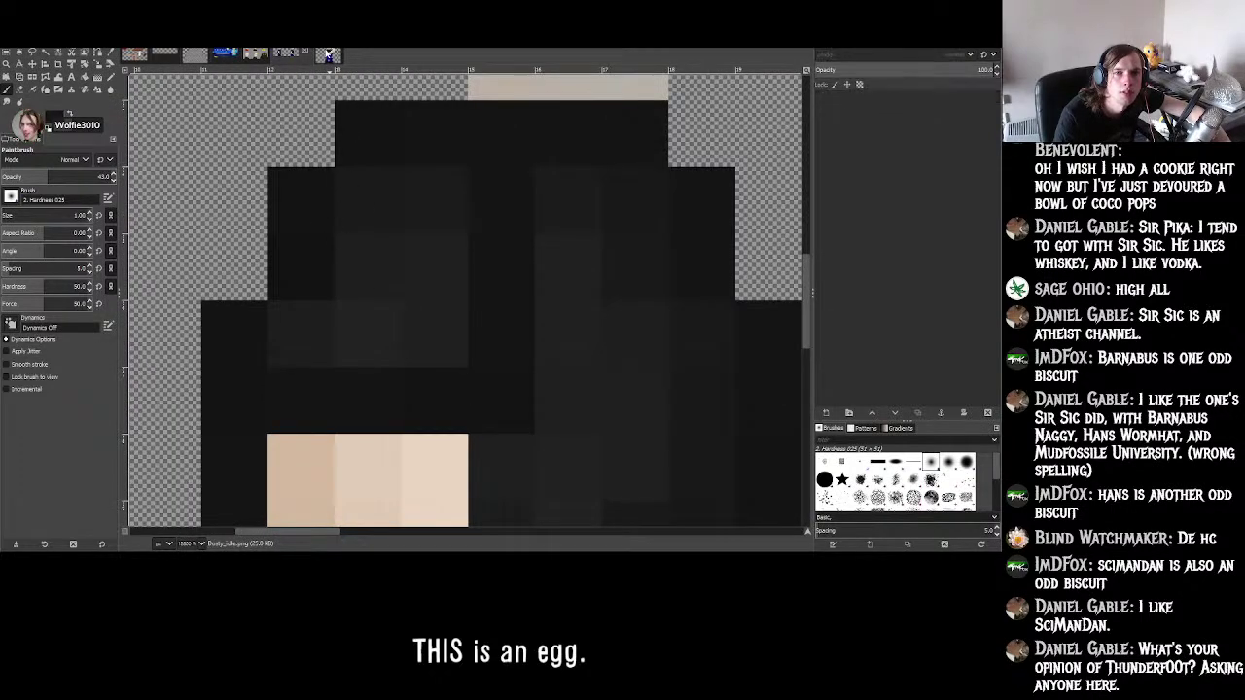
- Check the hurt sprite's shirt shading around the chest and hand, both in close-up and at full-figure size
scroll(540, 321, "up", 3)
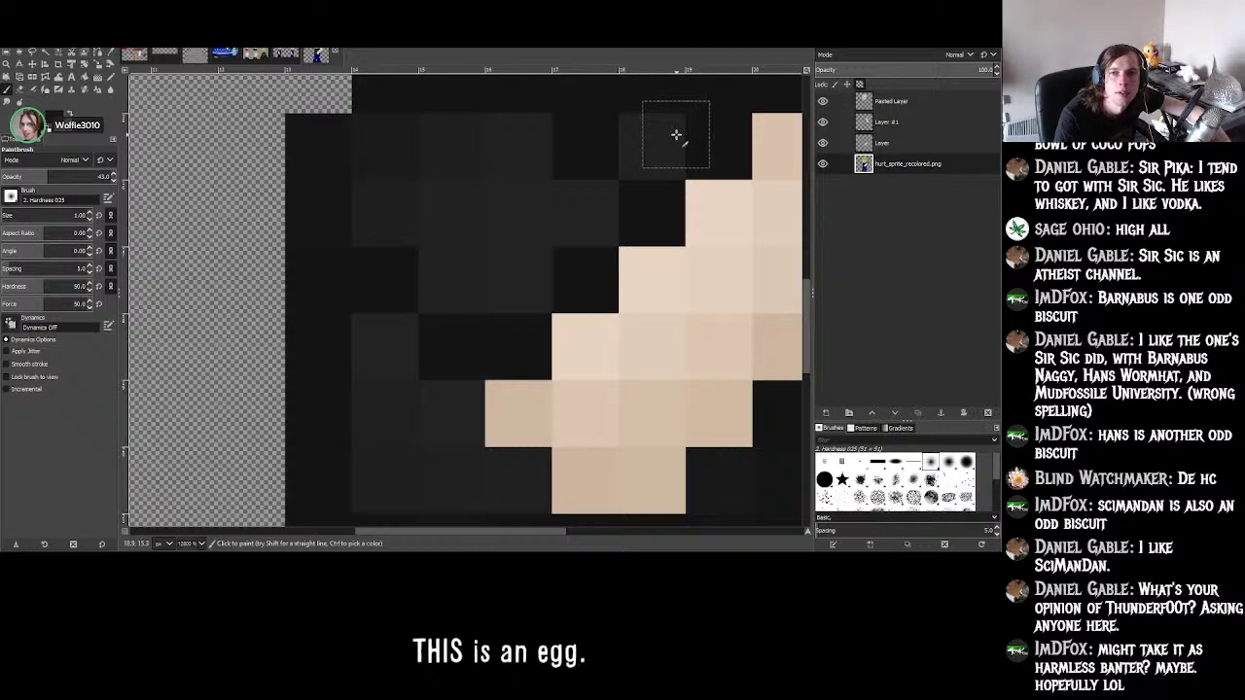
scroll(600, 239, "down", 3, "ctrl")
scroll(668, 194, "up", 3, "ctrl")
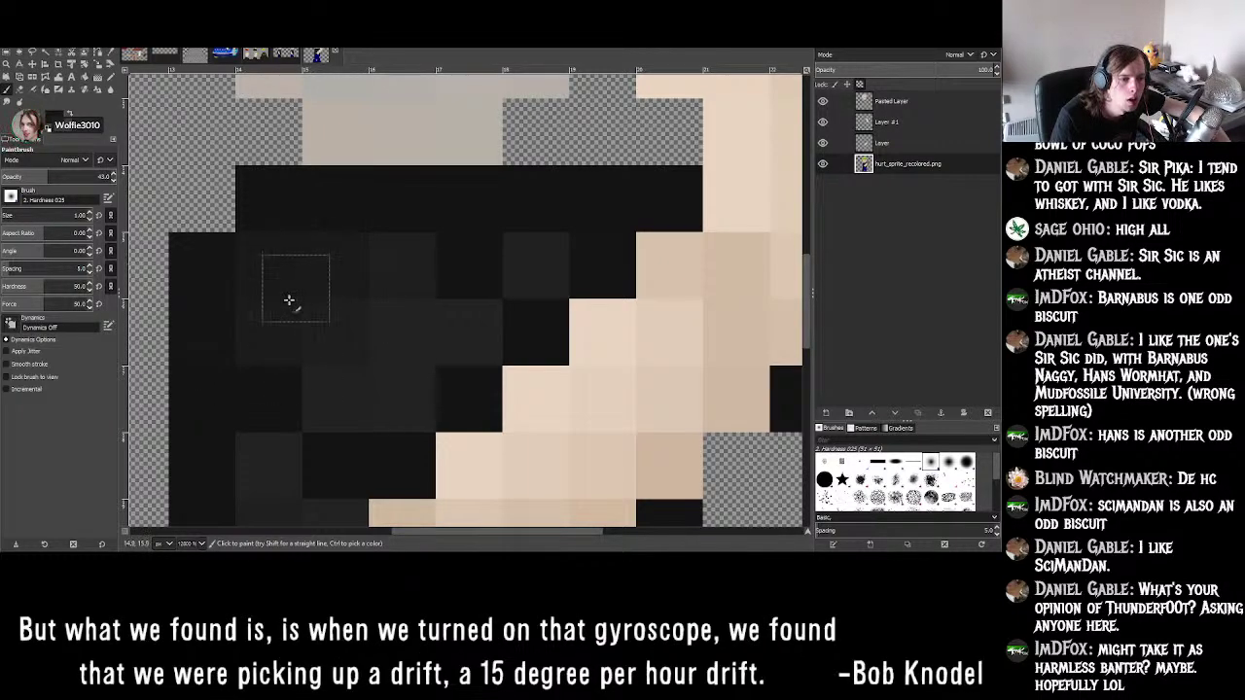
scroll(343, 328, "down", 5, "ctrl")
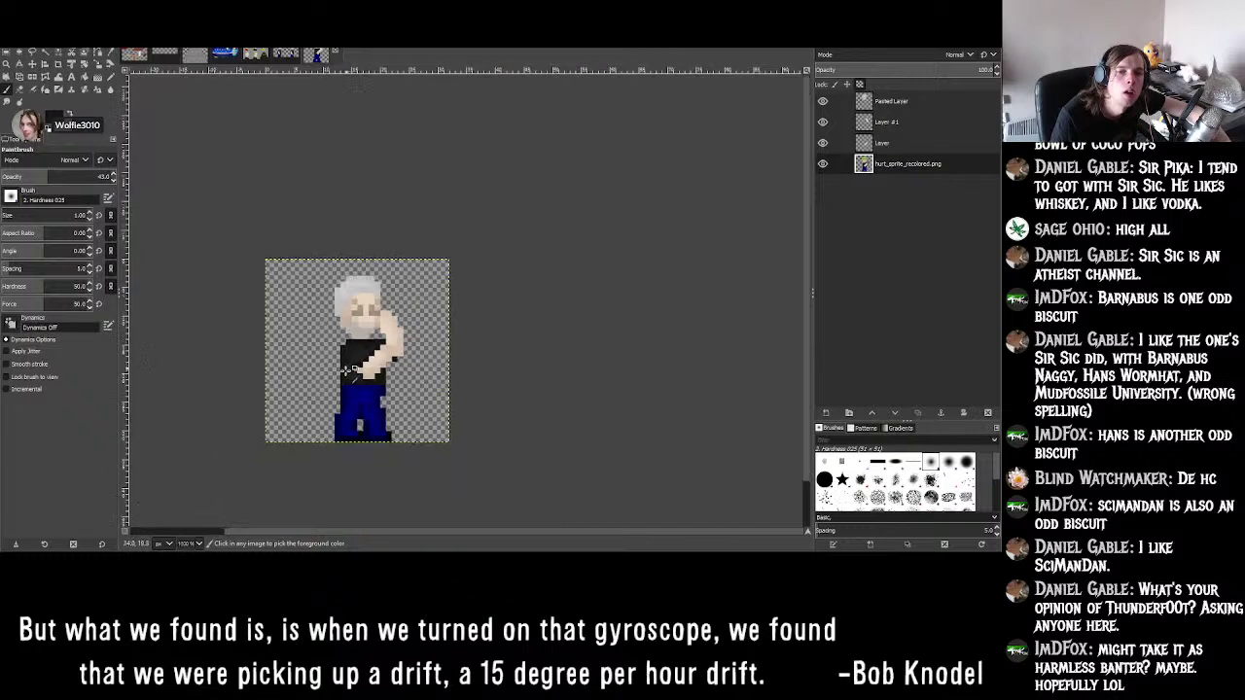
scroll(350, 369, "up", 5, "ctrl")
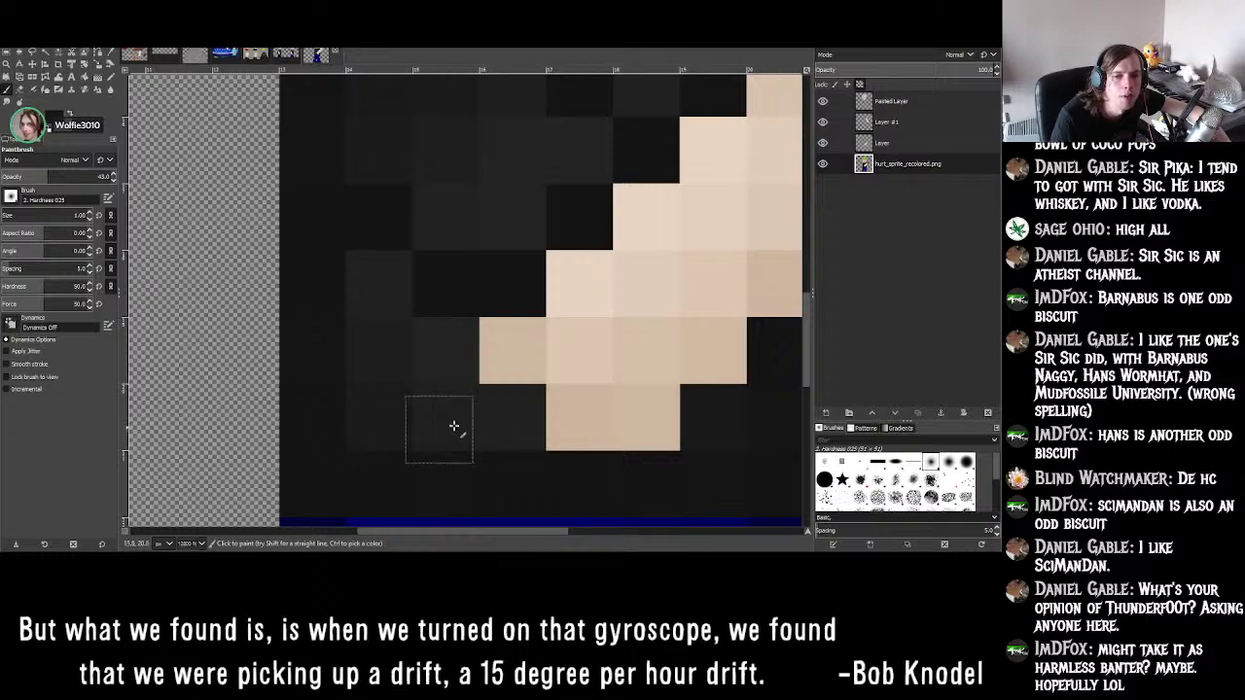
scroll(447, 409, "down", 5, "ctrl")
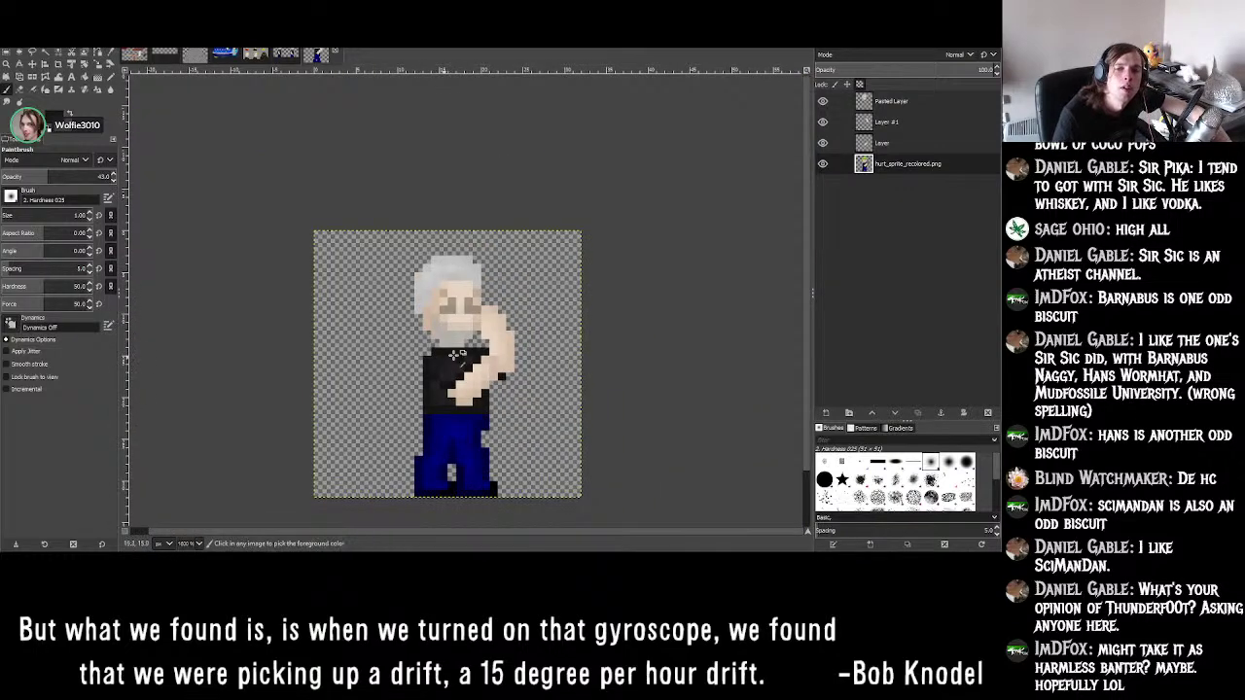
scroll(465, 407, "down", 2, "ctrl")
scroll(467, 382, "up", 6, "ctrl")
scroll(463, 360, "down", 3, "ctrl")
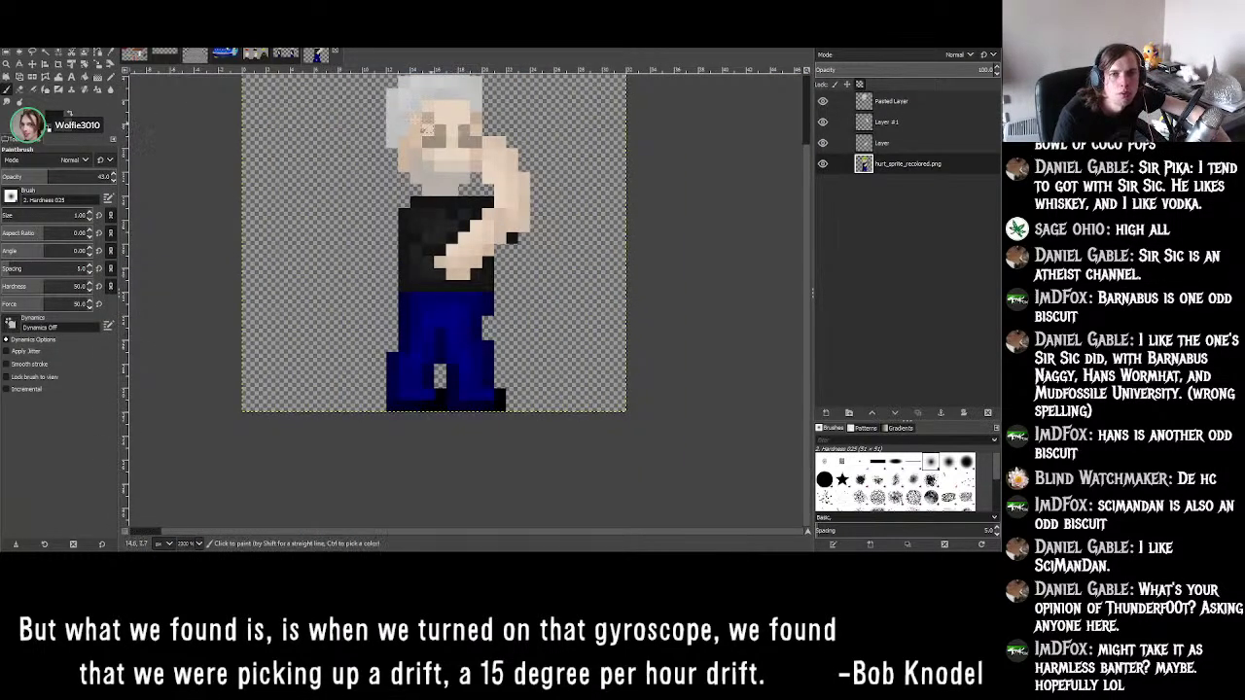
scroll(483, 273, "up", 2)
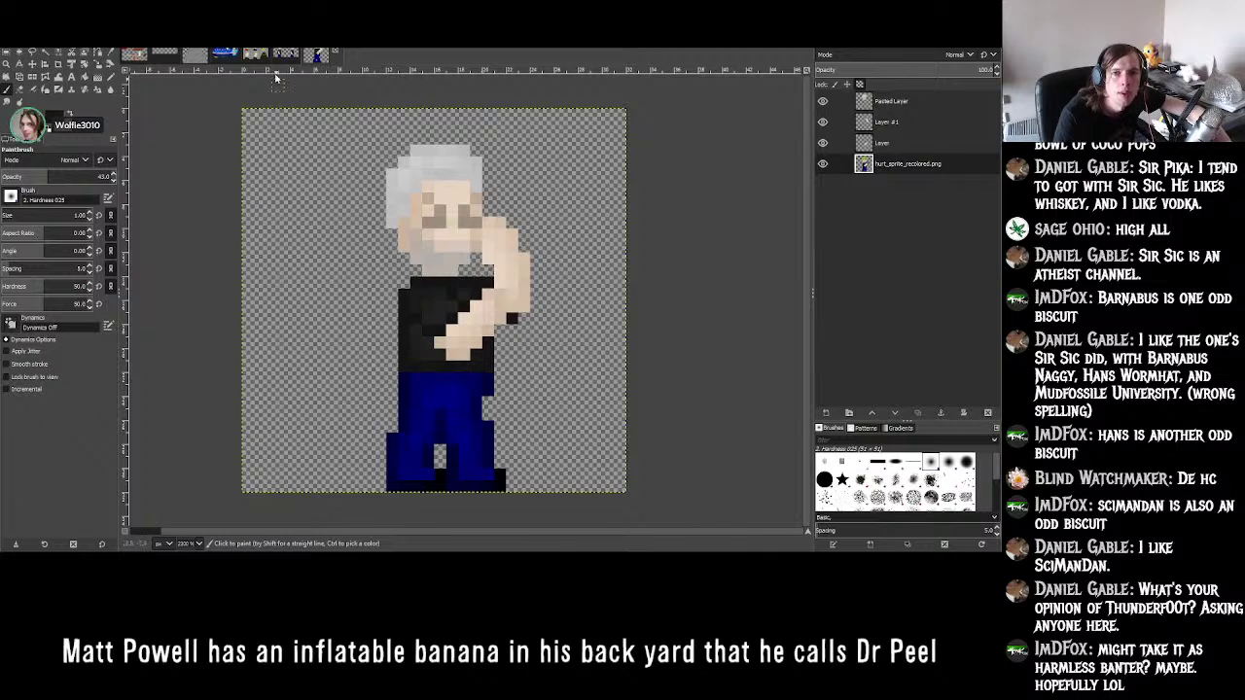
- Examine the left Dusty_idle.png figure, from its shirt details to the whole body, as a reference
key("ctrl+Page_Down")
key("ctrl+Page_Down")
key("ctrl+Page_Down")
key("ctrl+Page_Down")
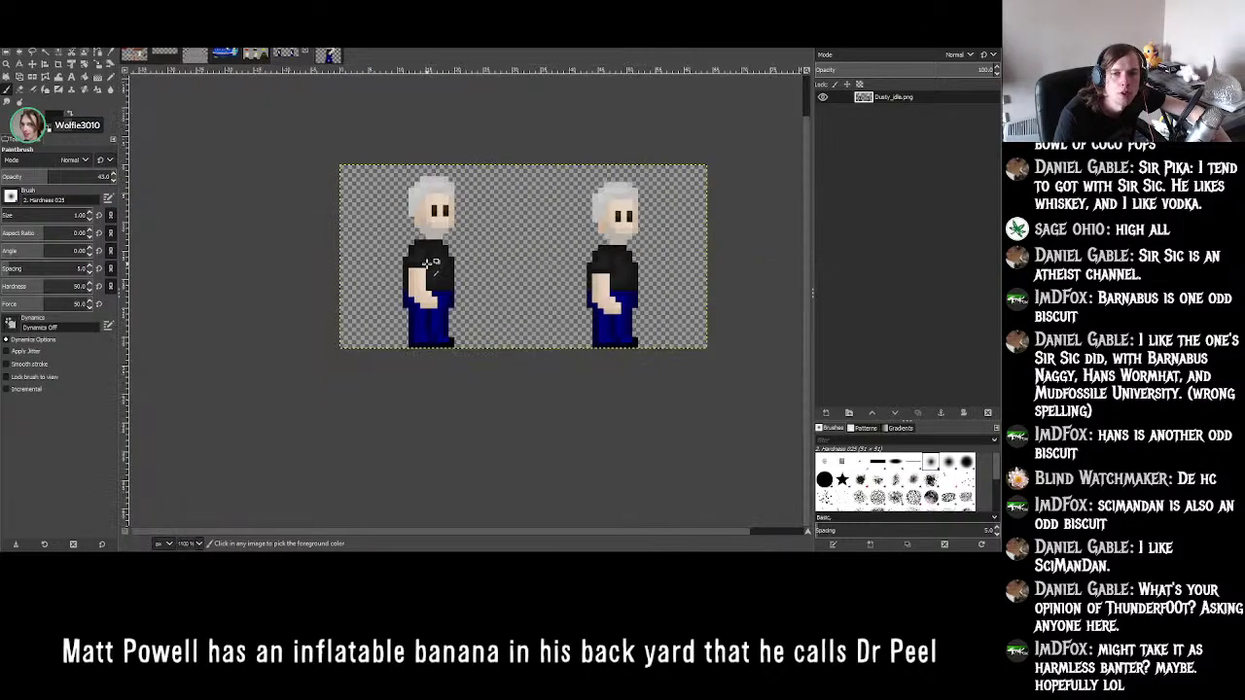
scroll(429, 265, "up", 5, "ctrl")
scroll(431, 264, "down", 4, "ctrl")
scroll(431, 263, "up", 3, "ctrl")
scroll(424, 263, "up", 2)
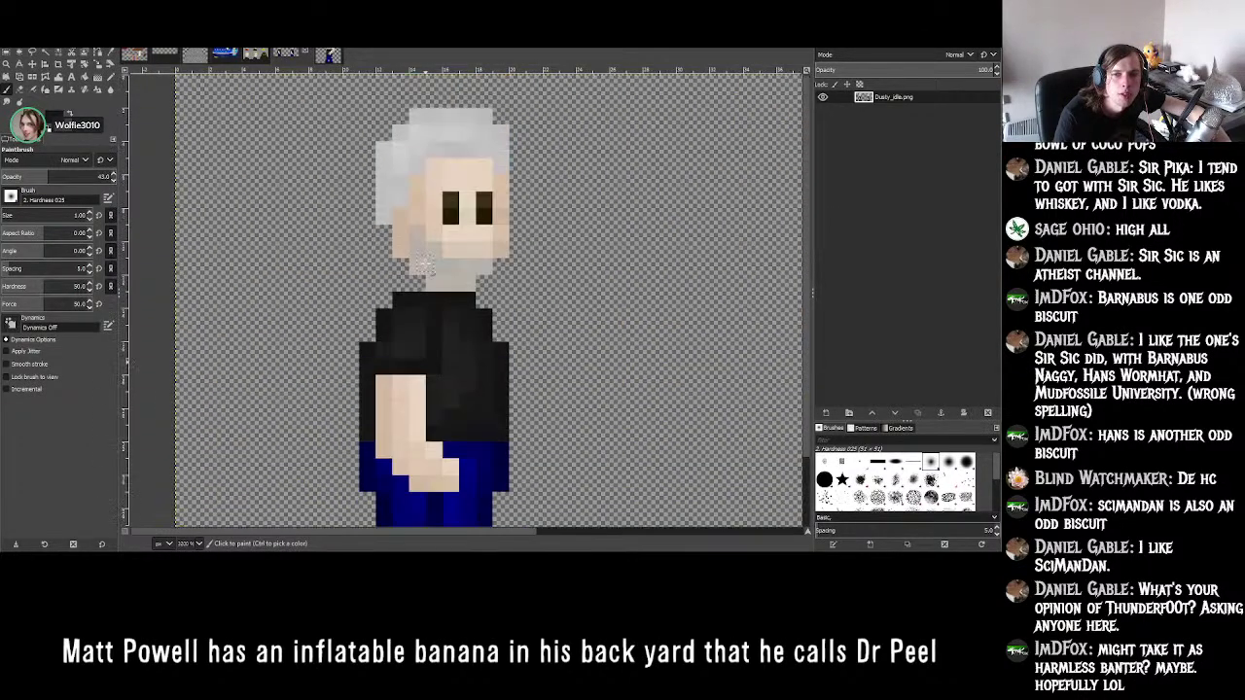
scroll(425, 262, "down", 1, "ctrl")
scroll(425, 263, "down", 1)
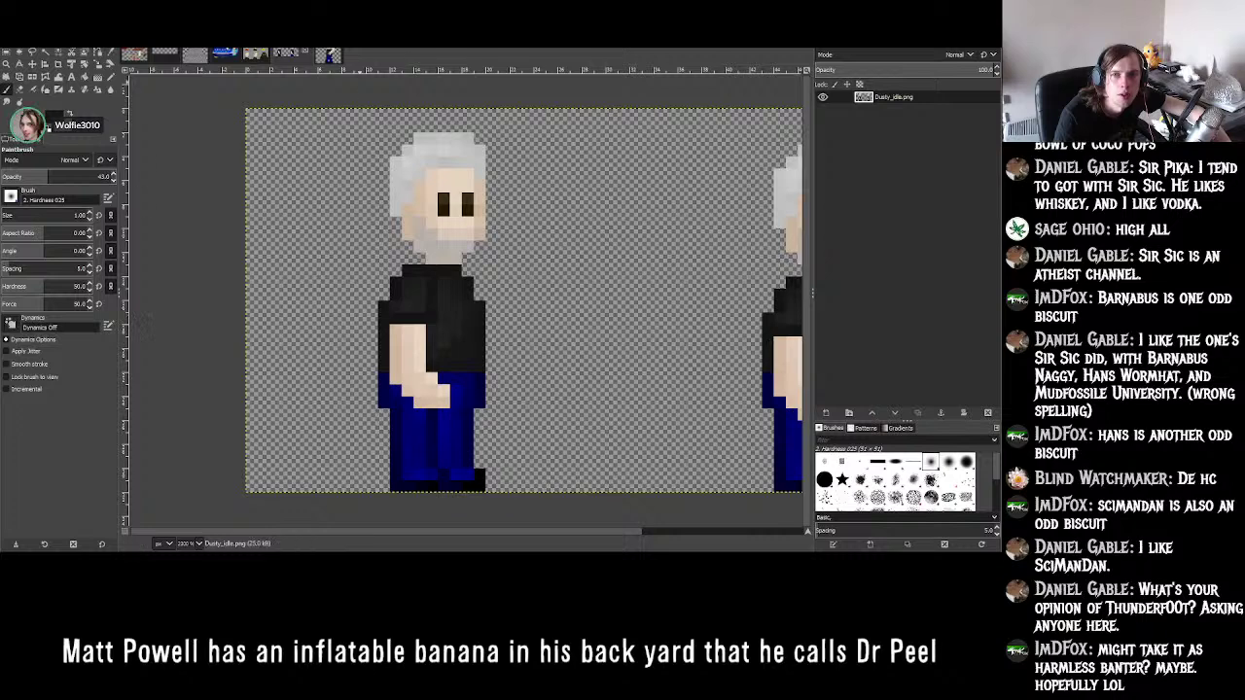
- Compare the full hurt sprite with the Dusty_idle.png figure by alternating between the two images
key("ctrl+Page_Up")
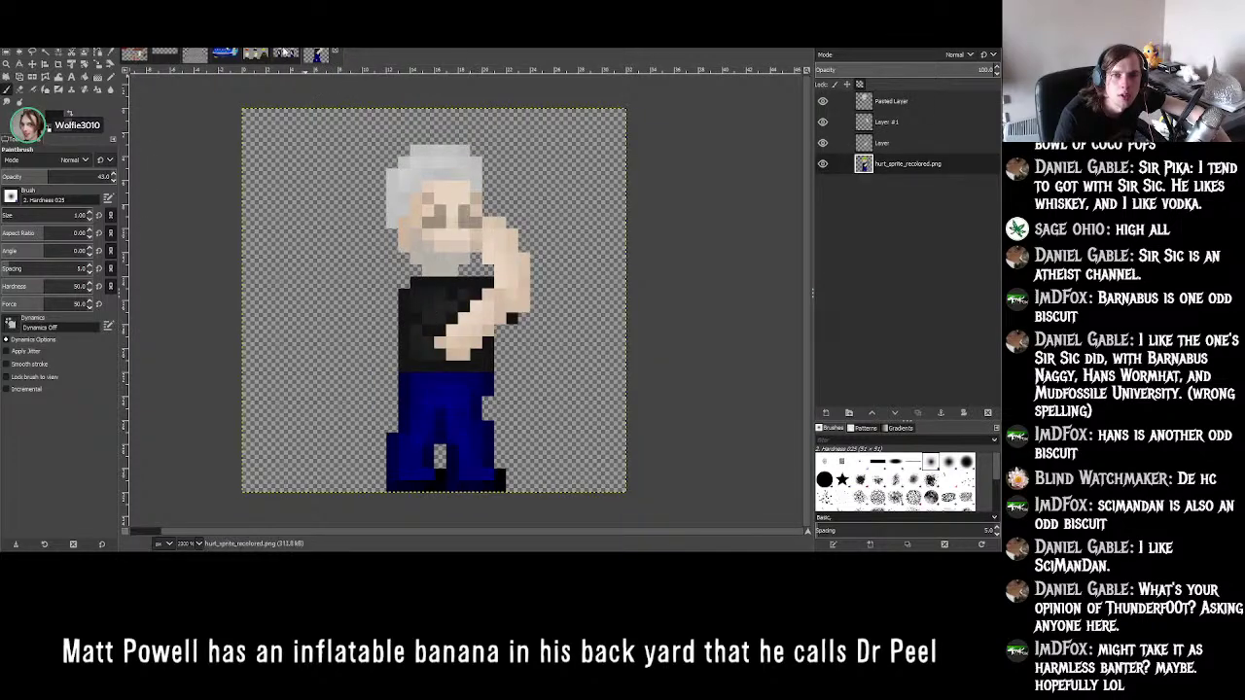
left_click(286, 52)
left_click(328, 56)
left_click(291, 54)
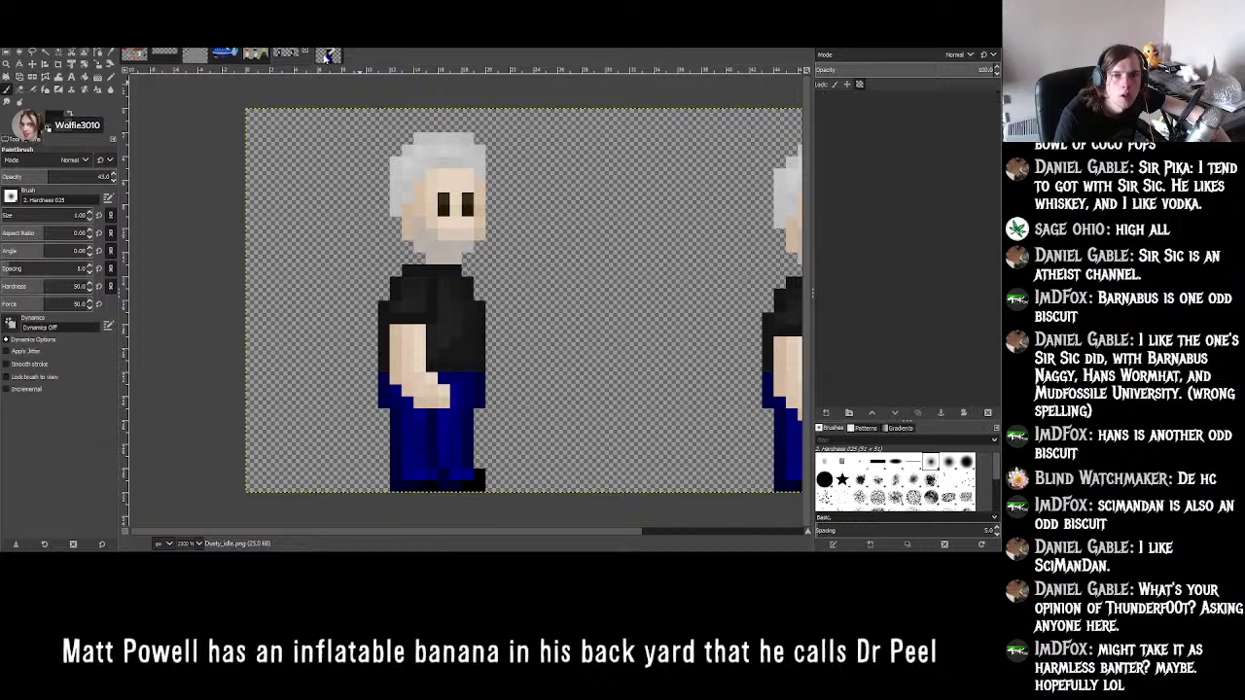
left_click(324, 56)
left_click(291, 53)
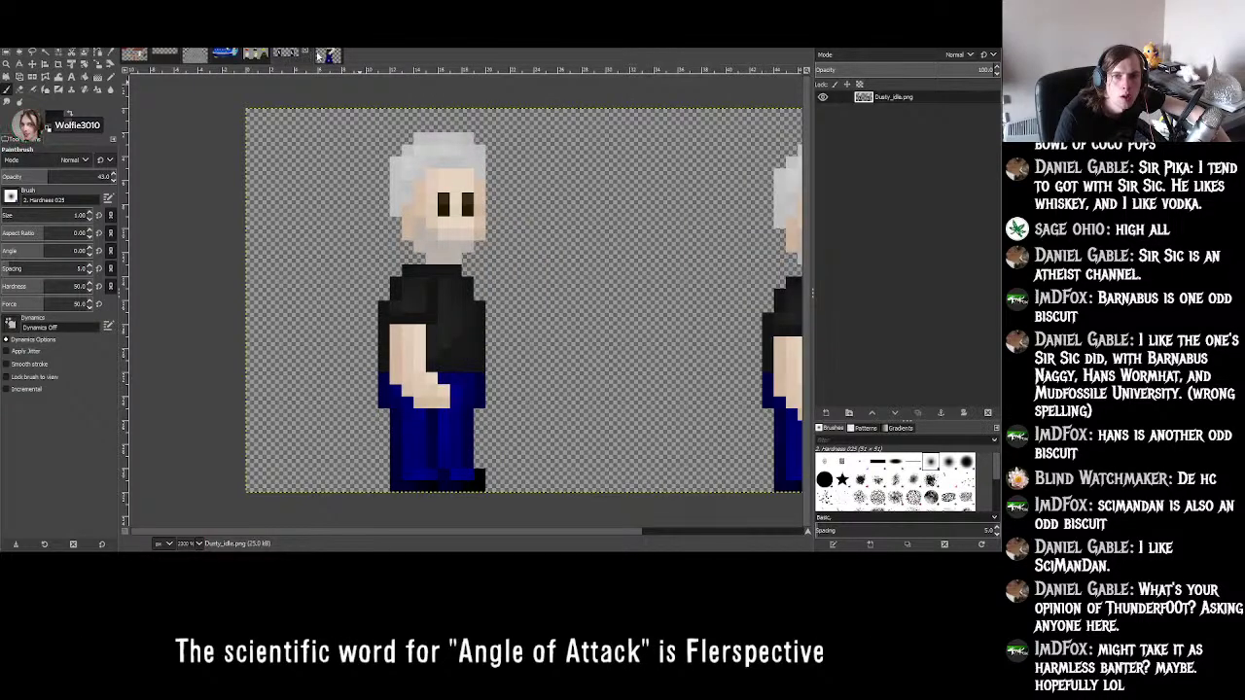
left_click(324, 56)
left_click(292, 53)
left_click(327, 56)
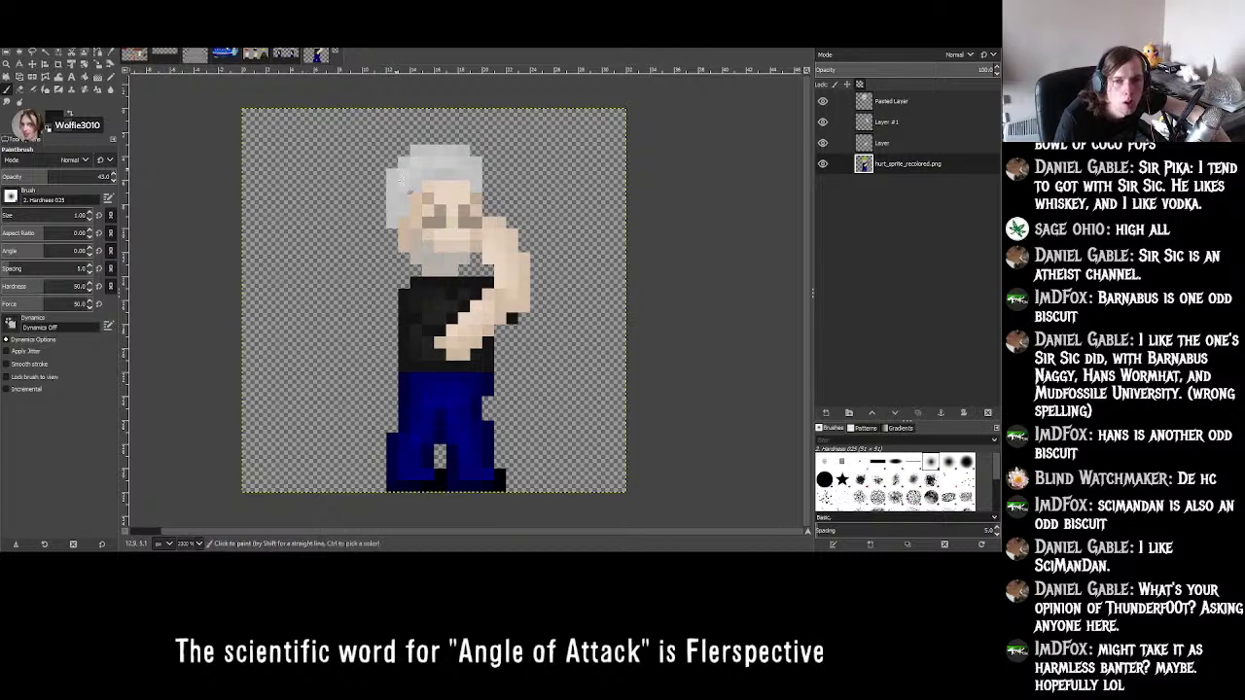
- Inspect the hurt sprite's shirt shading beside the forearm and hand and along the hem above the trousers
scroll(429, 315, "up", 4, "ctrl")
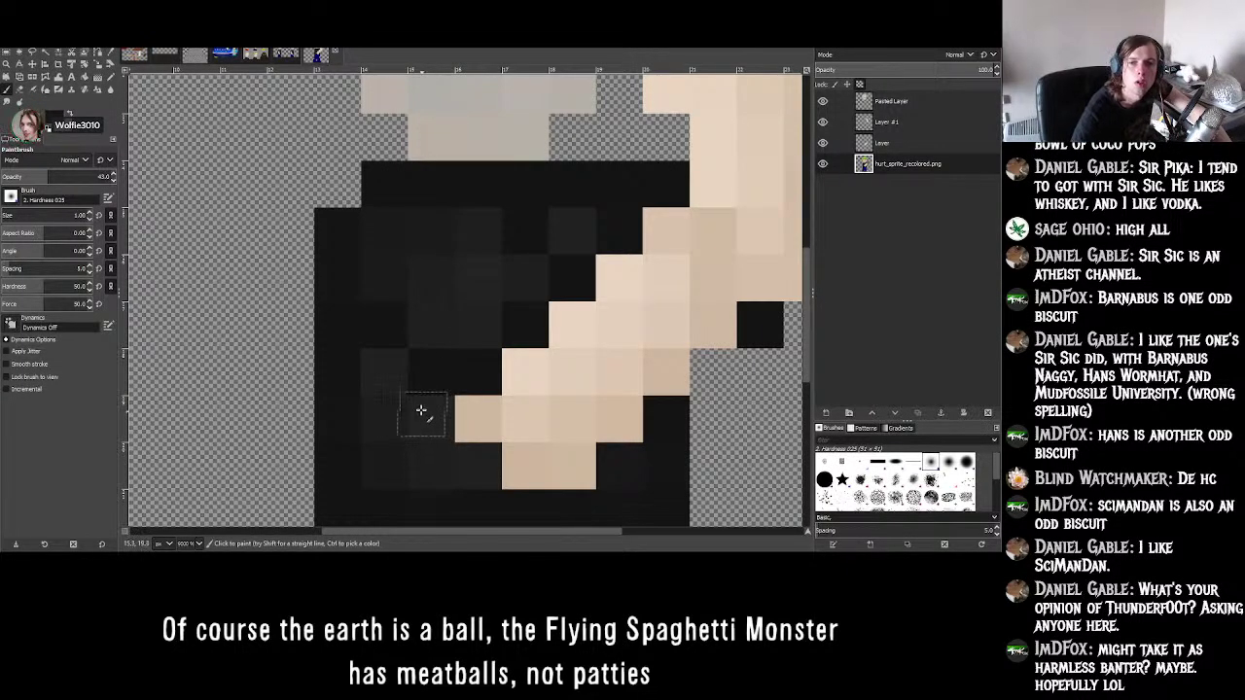
scroll(421, 397, "down", 3, "ctrl")
scroll(399, 472, "up", 2, "ctrl")
scroll(399, 472, "up", 1, "ctrl")
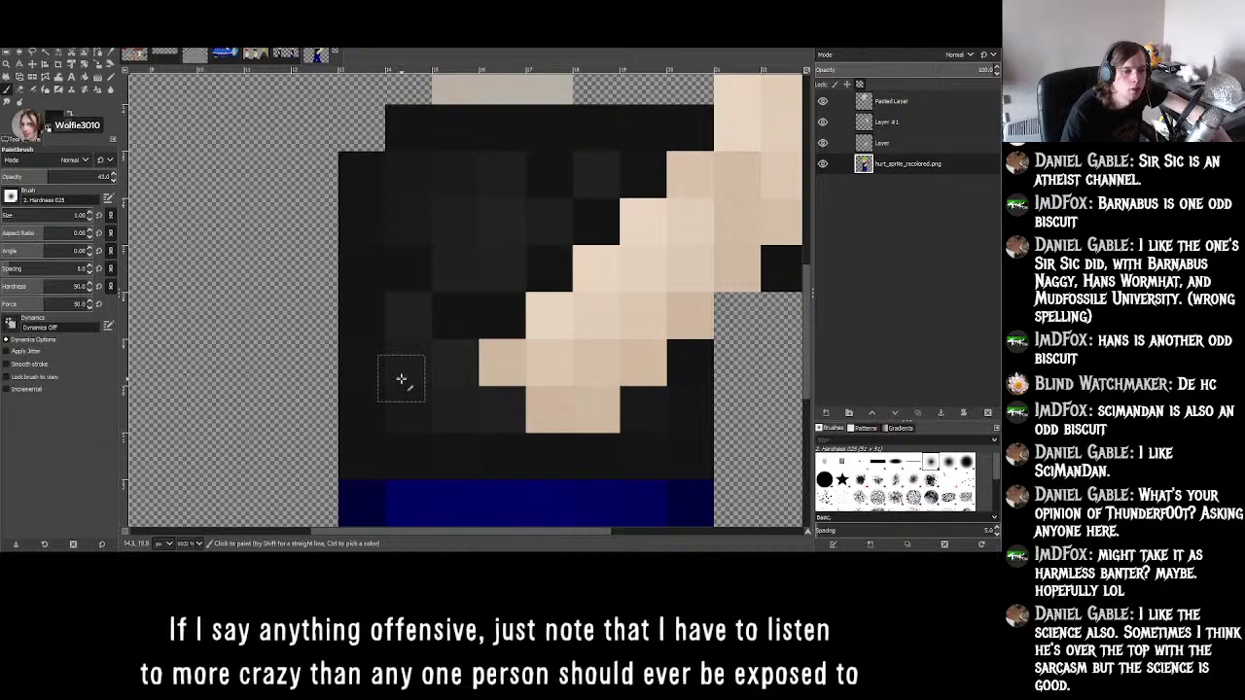
scroll(401, 379, "up", 2, "ctrl")
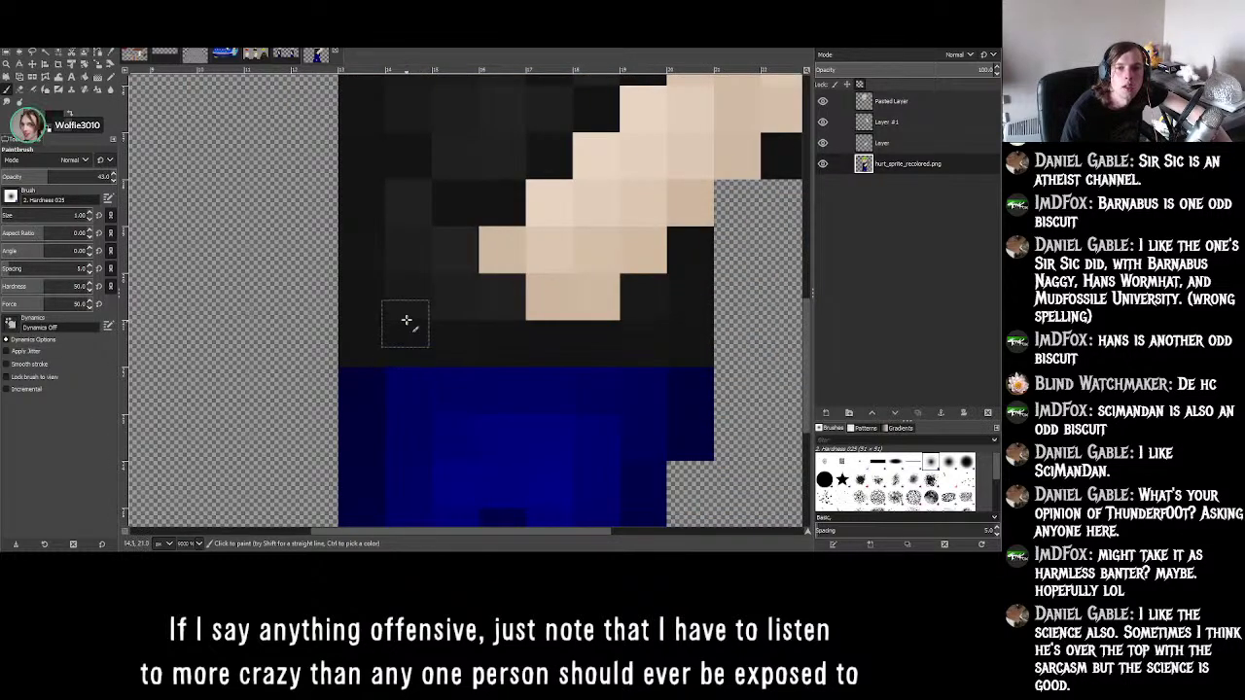
scroll(389, 312, "up", 2)
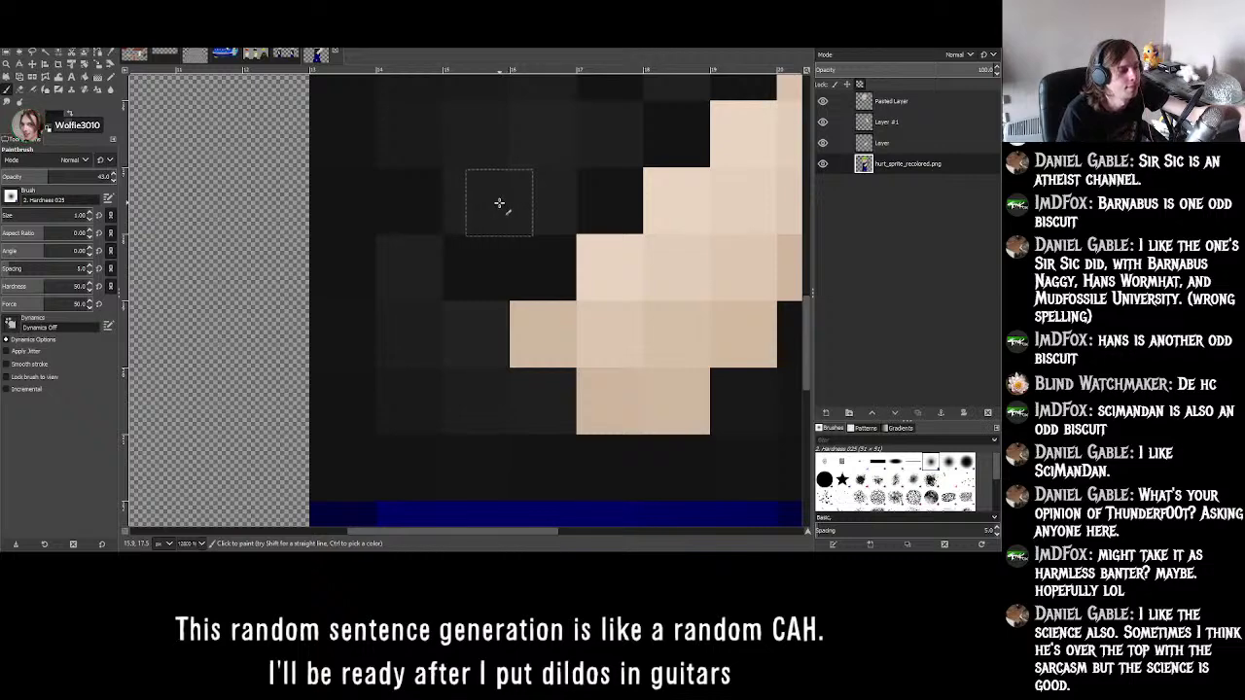
- Review the whole hurt sprite and compare its shirt and trousers with the Dusty_idle.png figure again
scroll(499, 202, "down", 4, "ctrl")
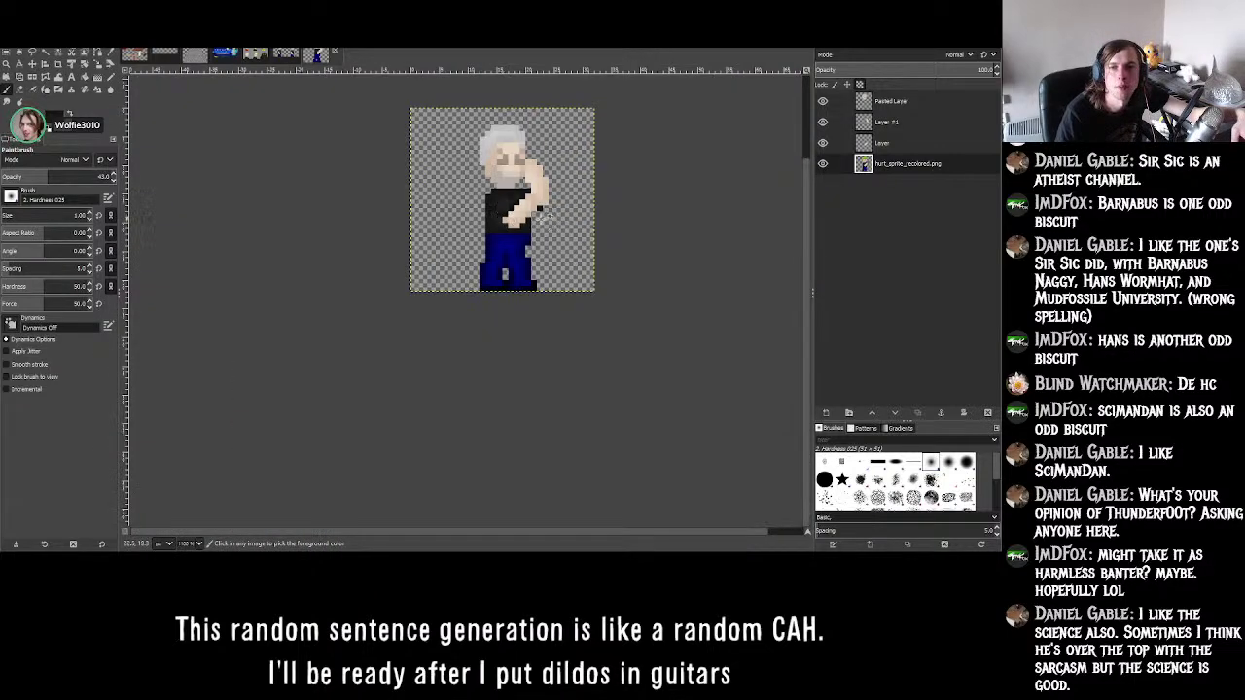
scroll(533, 219, "up", 3, "ctrl")
scroll(535, 221, "down", 3, "ctrl")
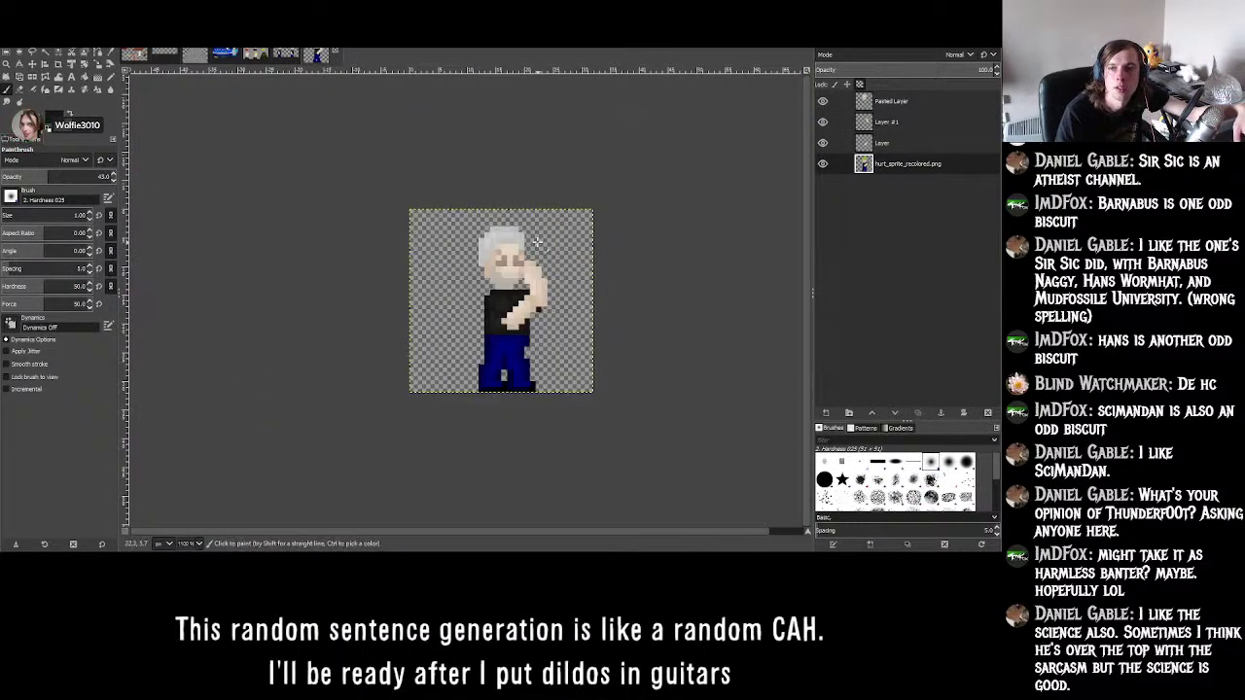
scroll(537, 229, "up", 2, "ctrl")
key("ctrl+Page_Down")
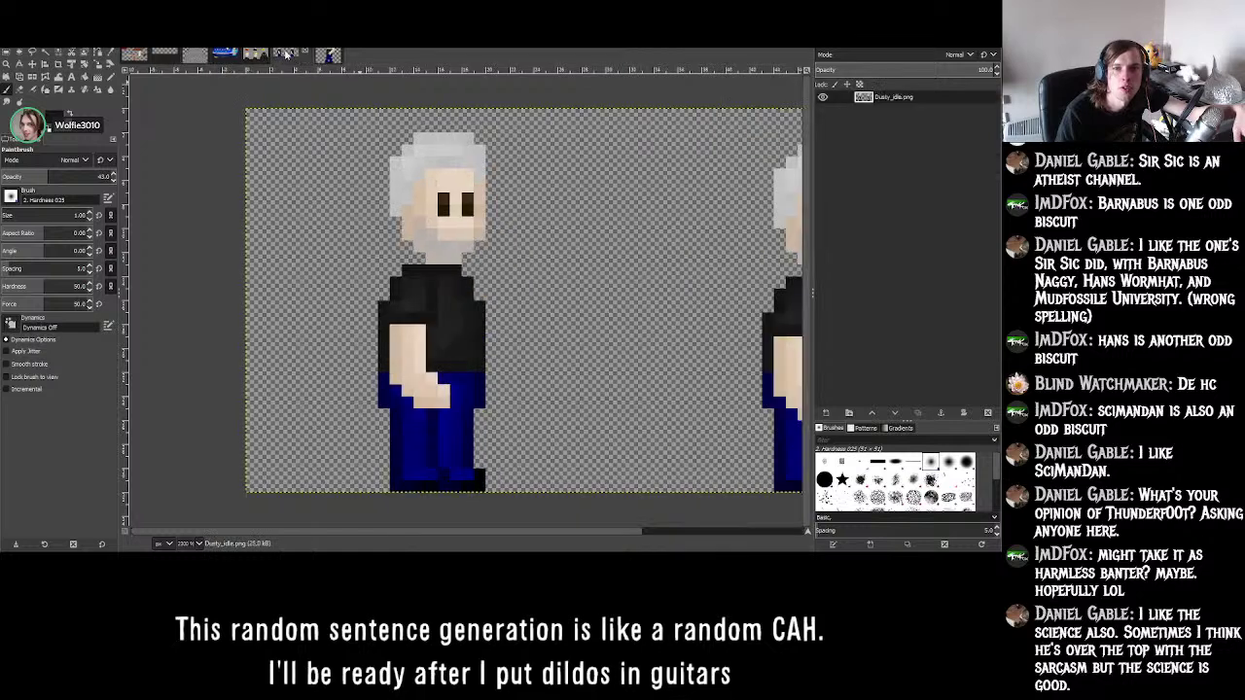
left_click(331, 54)
left_click(320, 55)
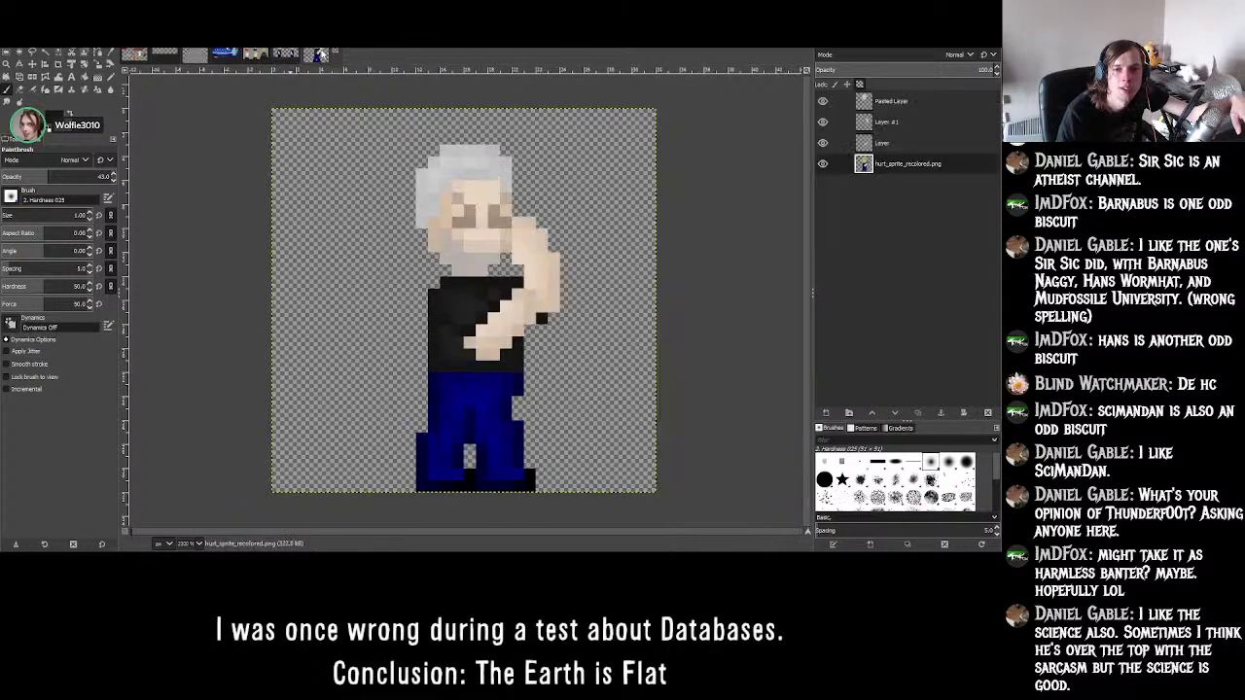
key("ctrl+Page_Down")
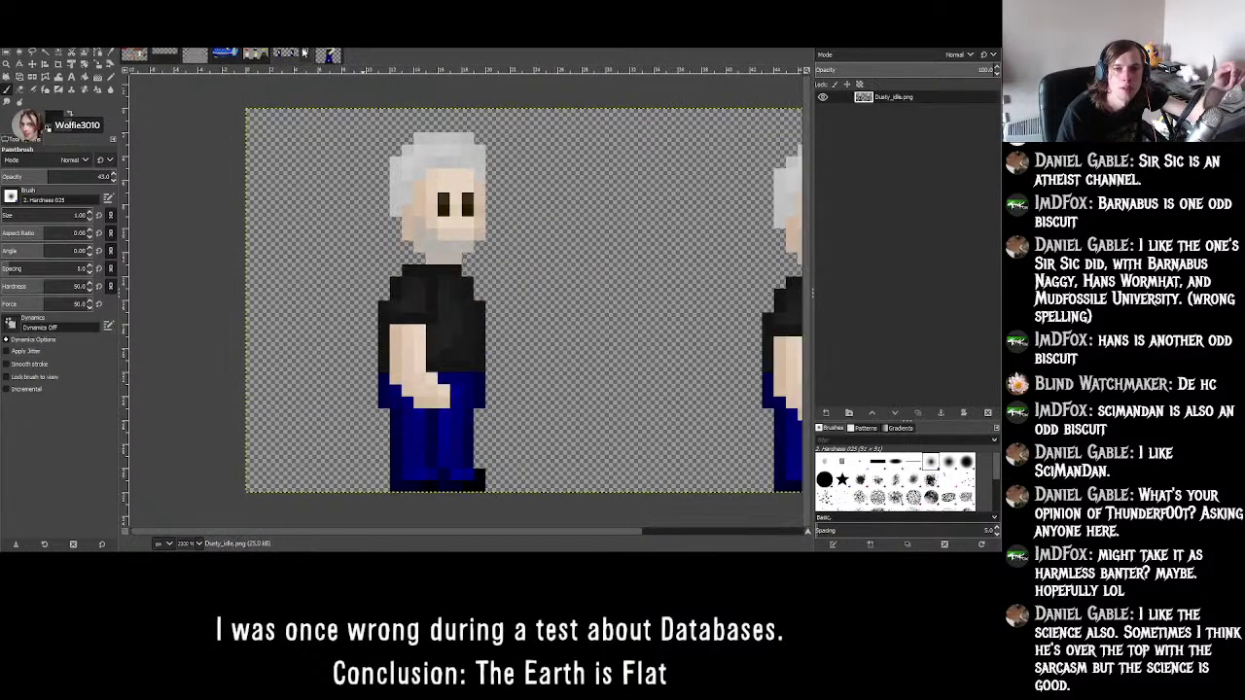
left_click(321, 55)
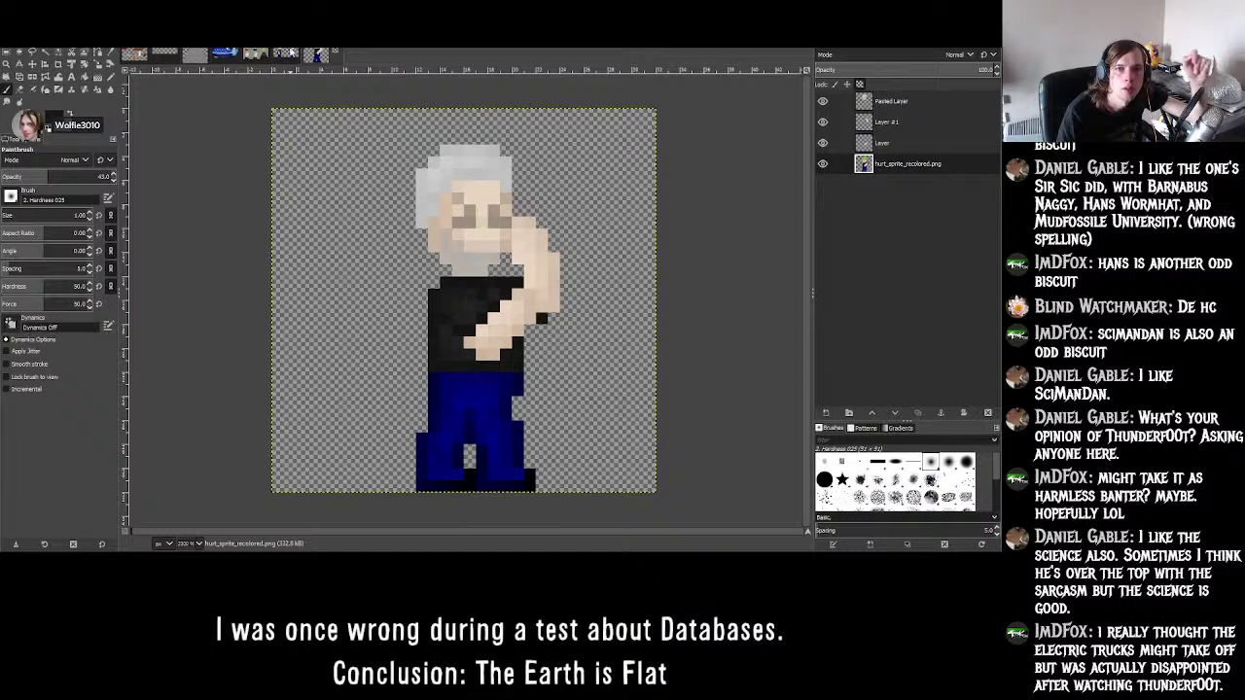
key("ctrl+Page_Down")
left_click(331, 56)
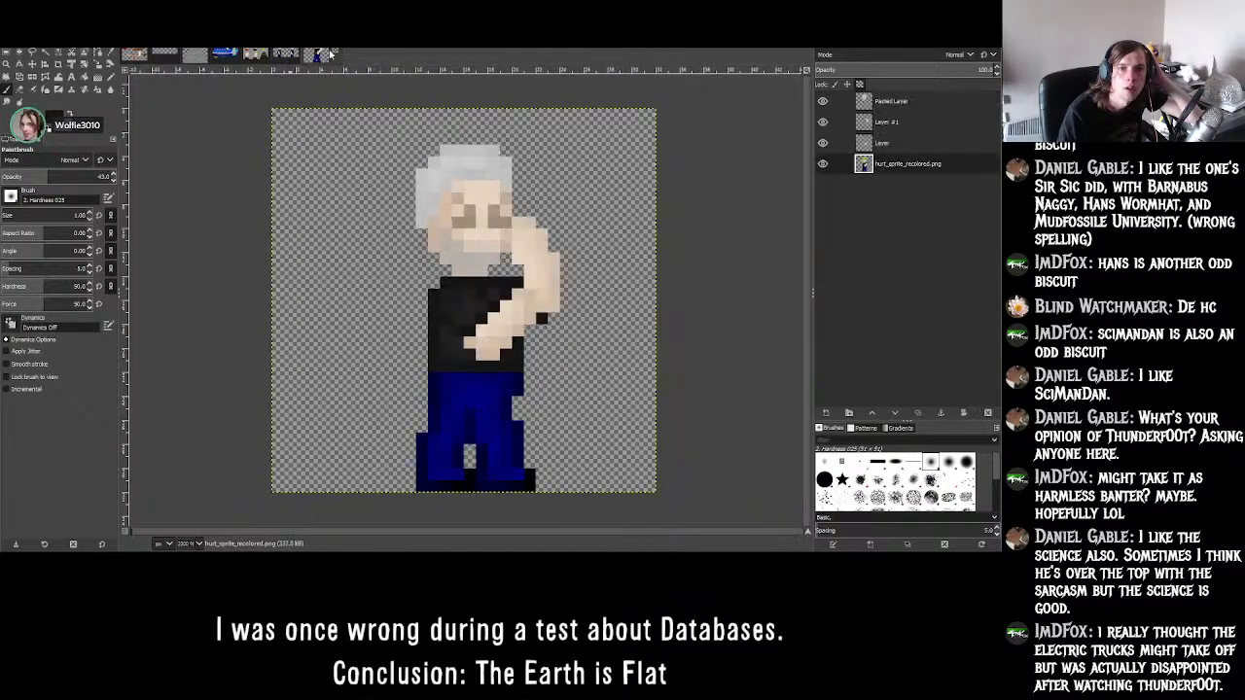
left_click(290, 53)
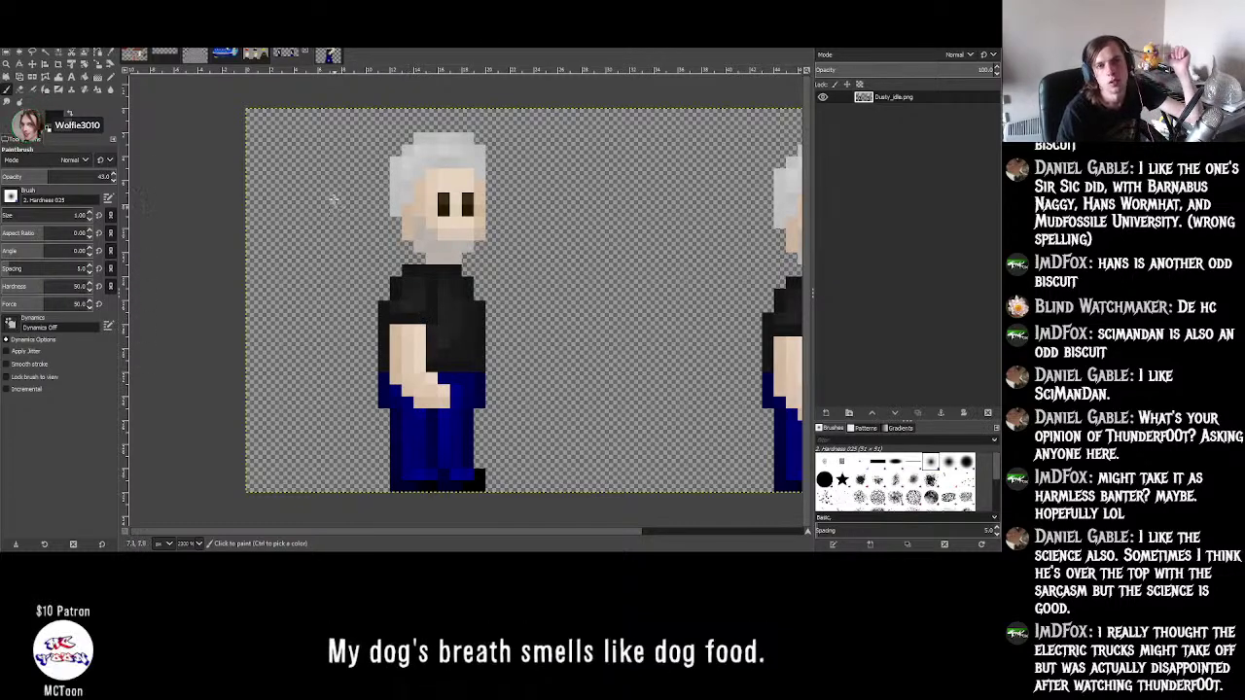
left_click(331, 54)
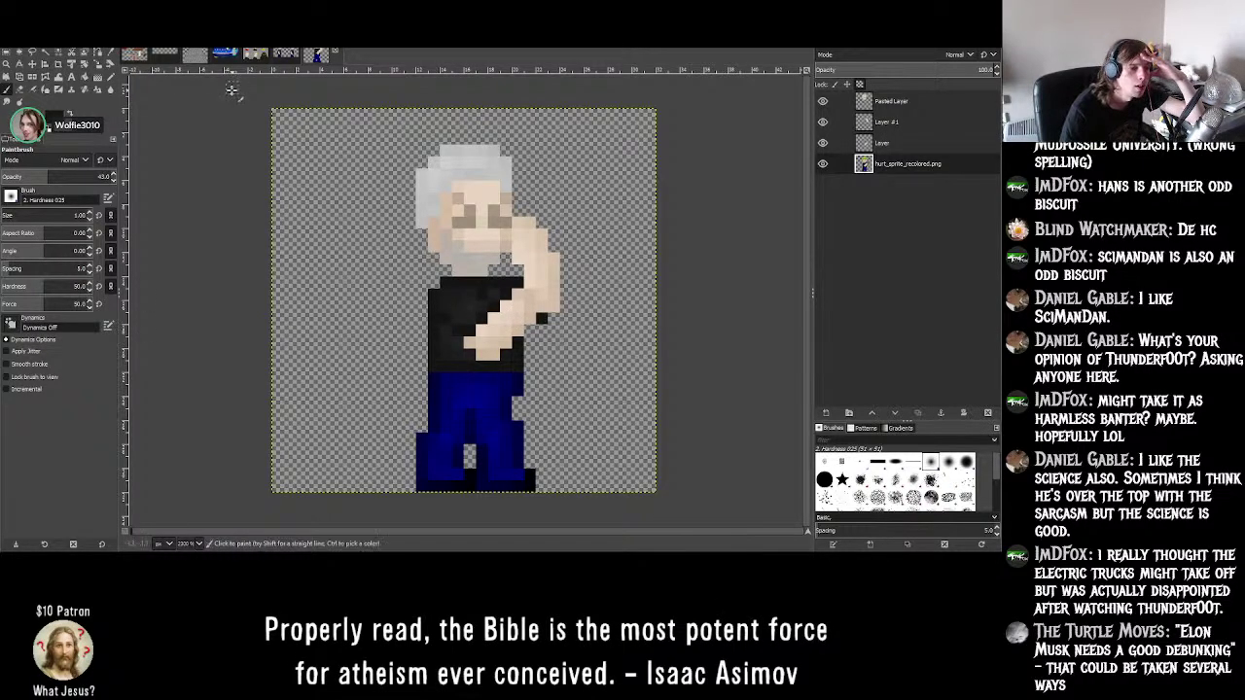
- Examine the shirt, arm and trousers in Dusty_idle.png at closer range and return to the hurt sprite
left_click(285, 55)
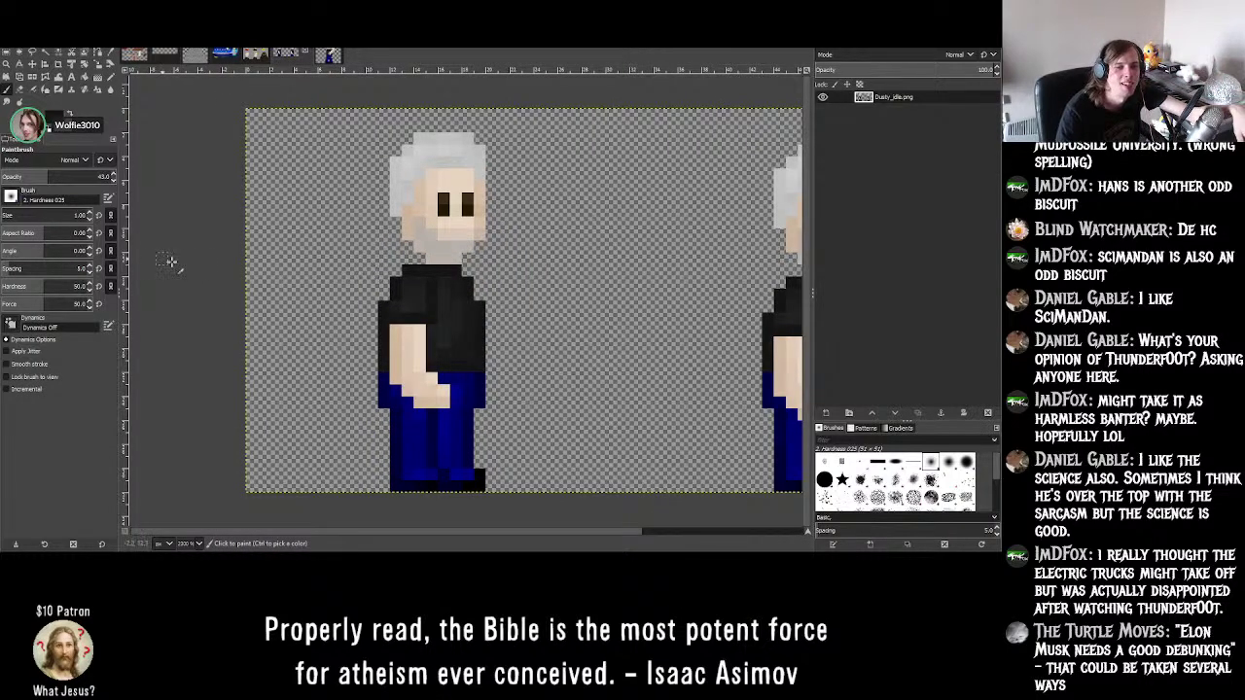
scroll(187, 271, "up", 2, "ctrl")
scroll(287, 276, "down", 3)
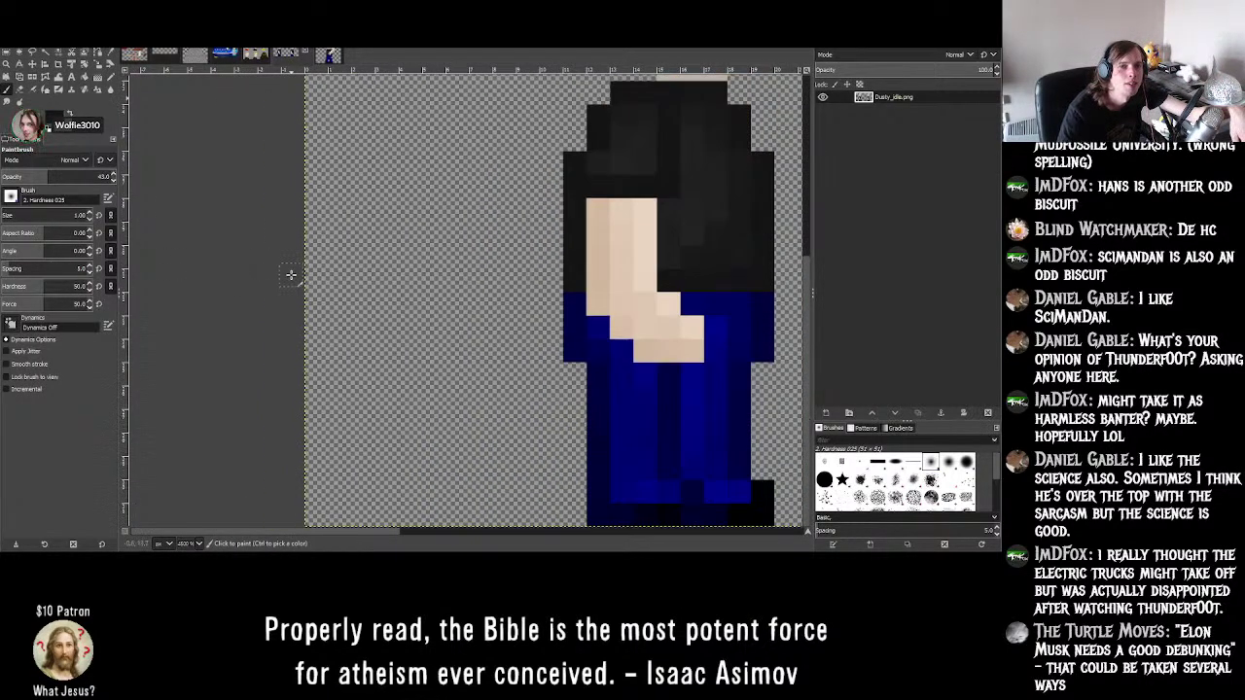
scroll(678, 274, "down", 1, "ctrl")
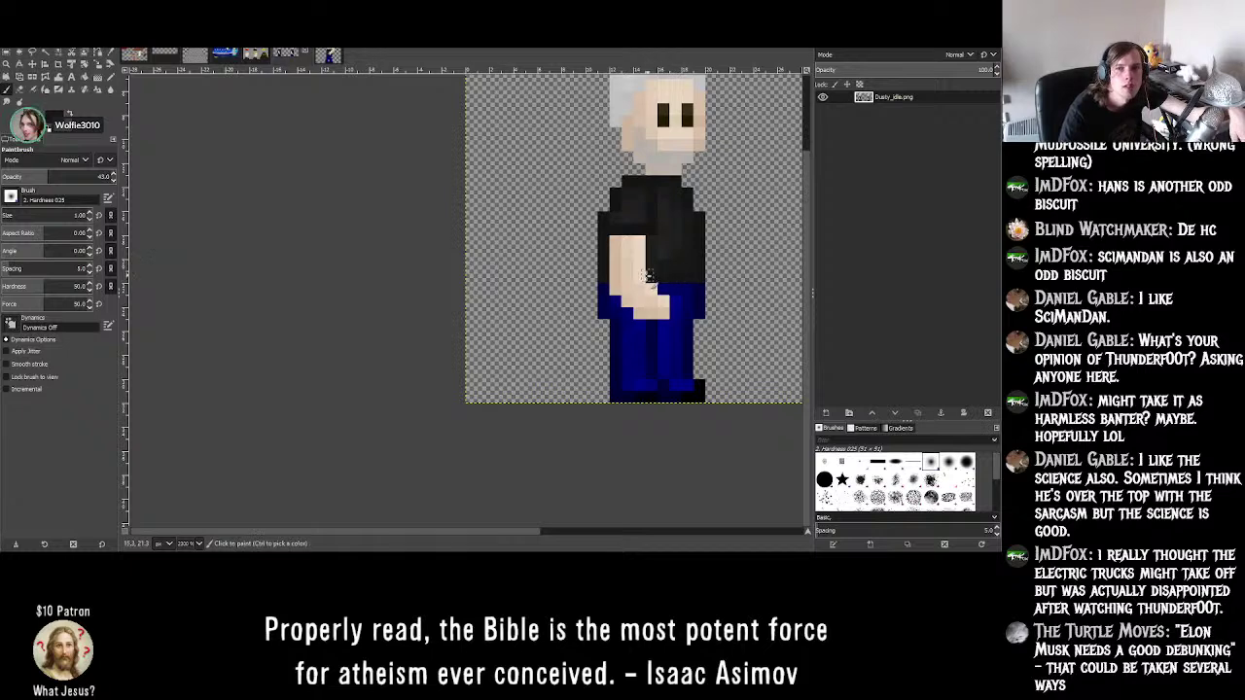
scroll(630, 280, "down", 1, "ctrl")
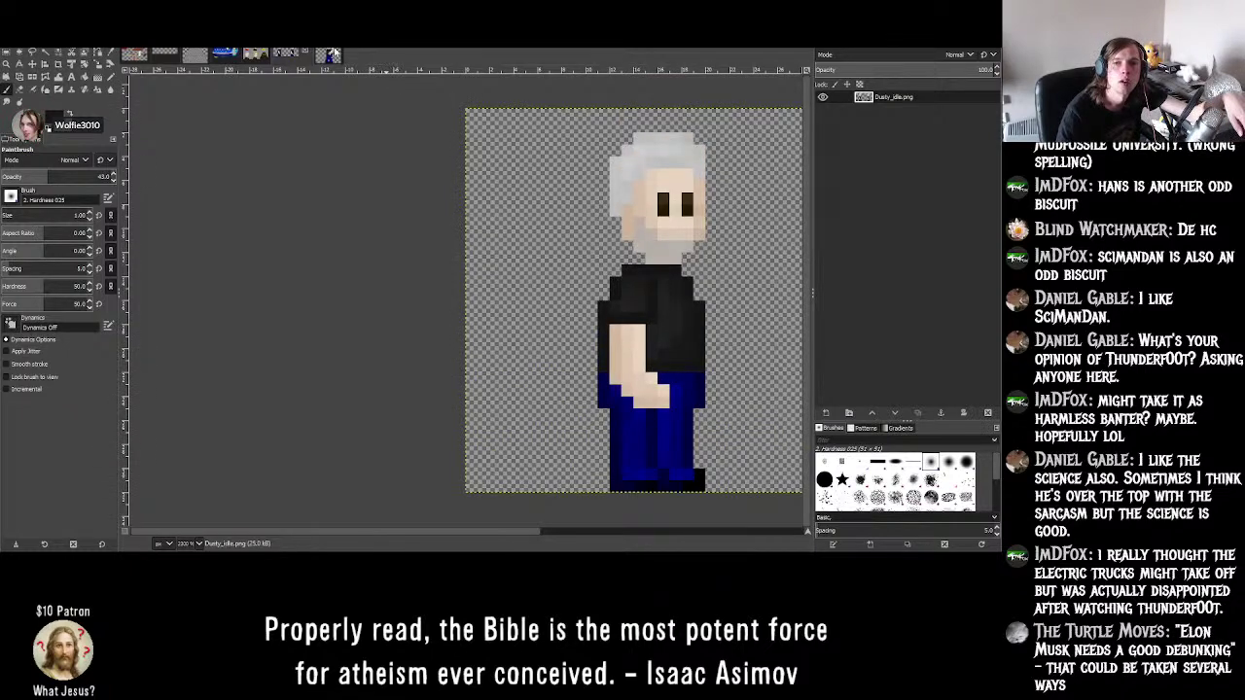
left_click(332, 53)
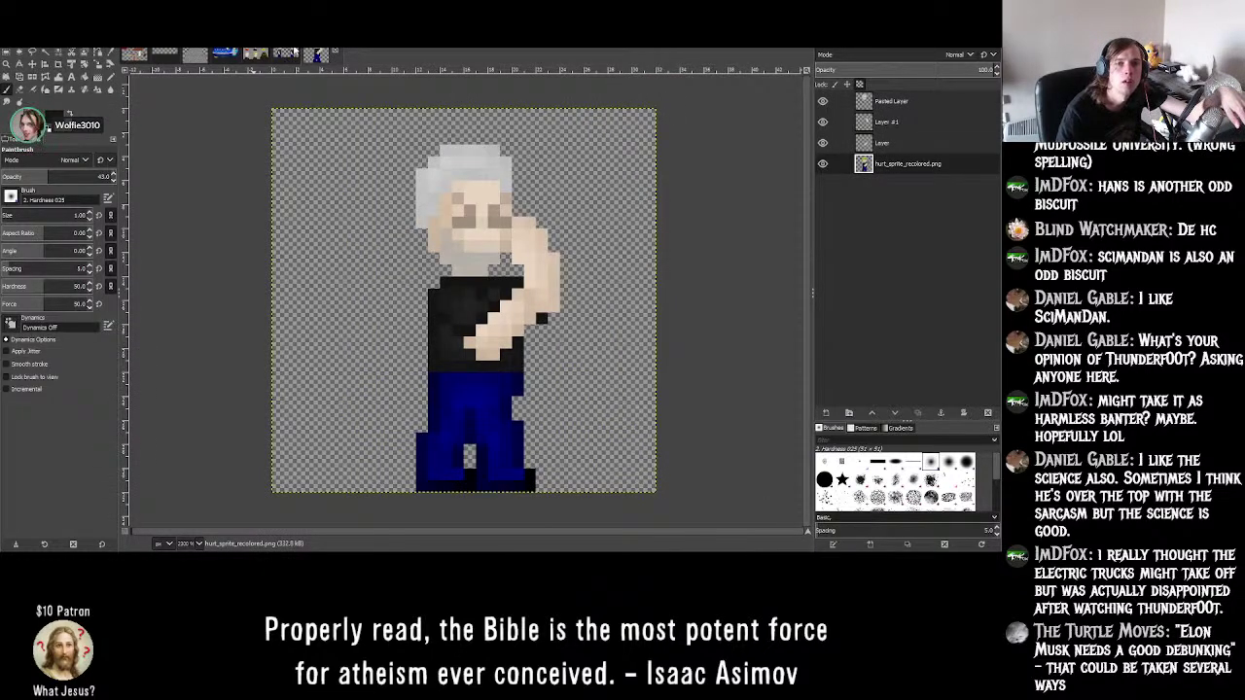
- Line up the Dusty_idle.png figure with the hurt sprite's canvas position so both images can be compared in place
left_click(294, 52)
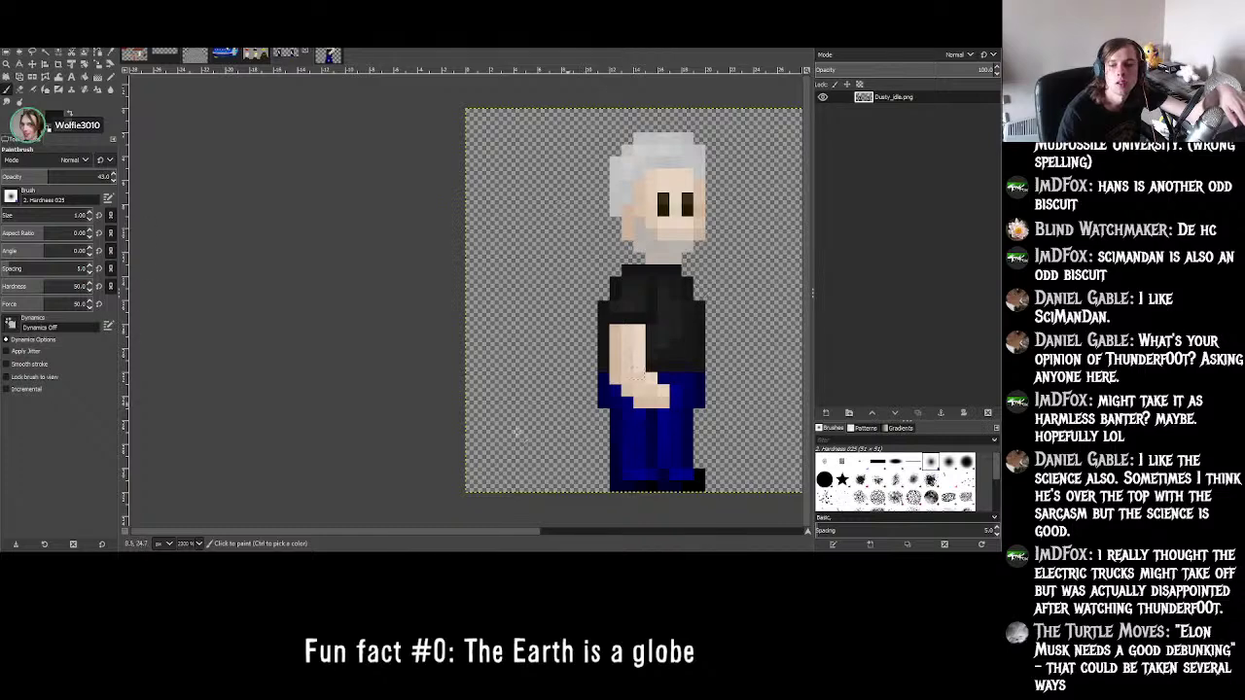
scroll(395, 533, "right", 3)
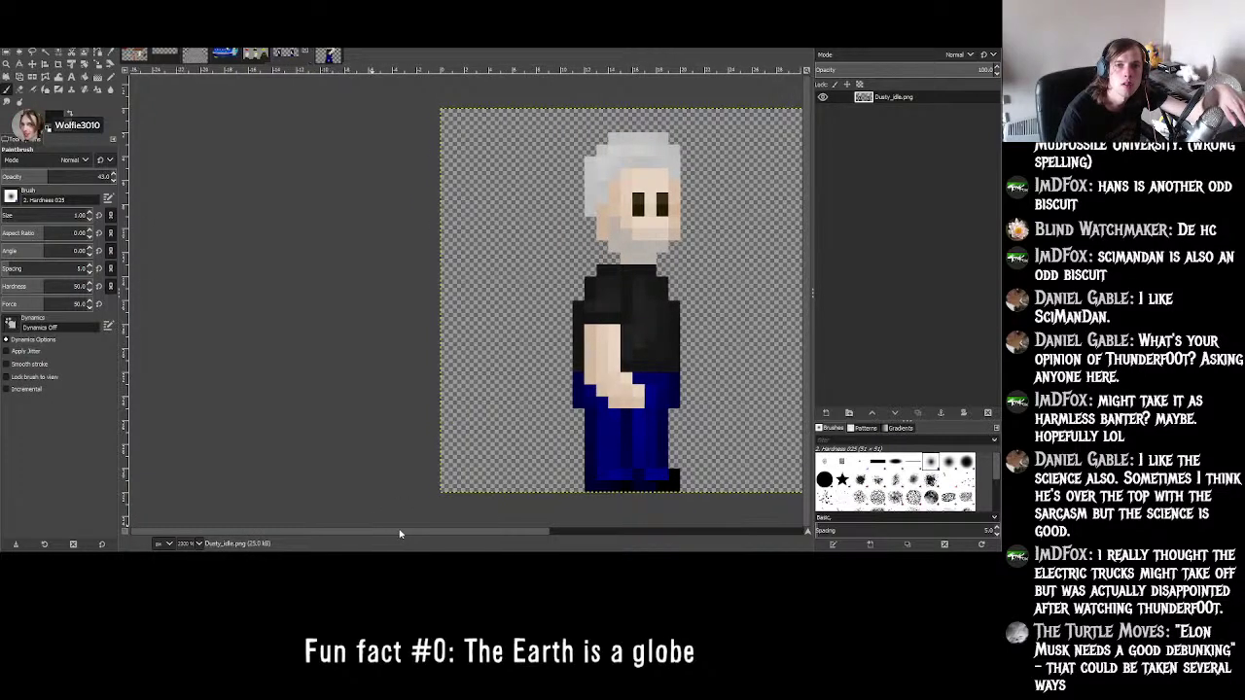
scroll(402, 534, "right", 1)
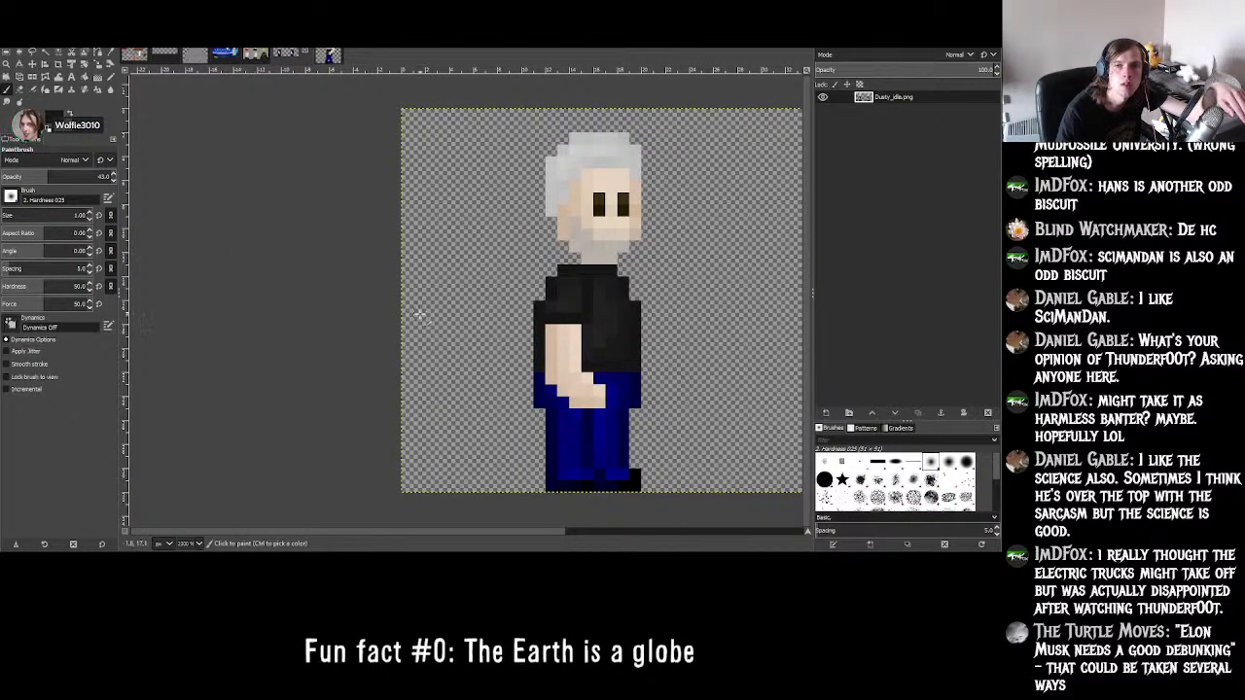
left_click(328, 52)
left_click(331, 54)
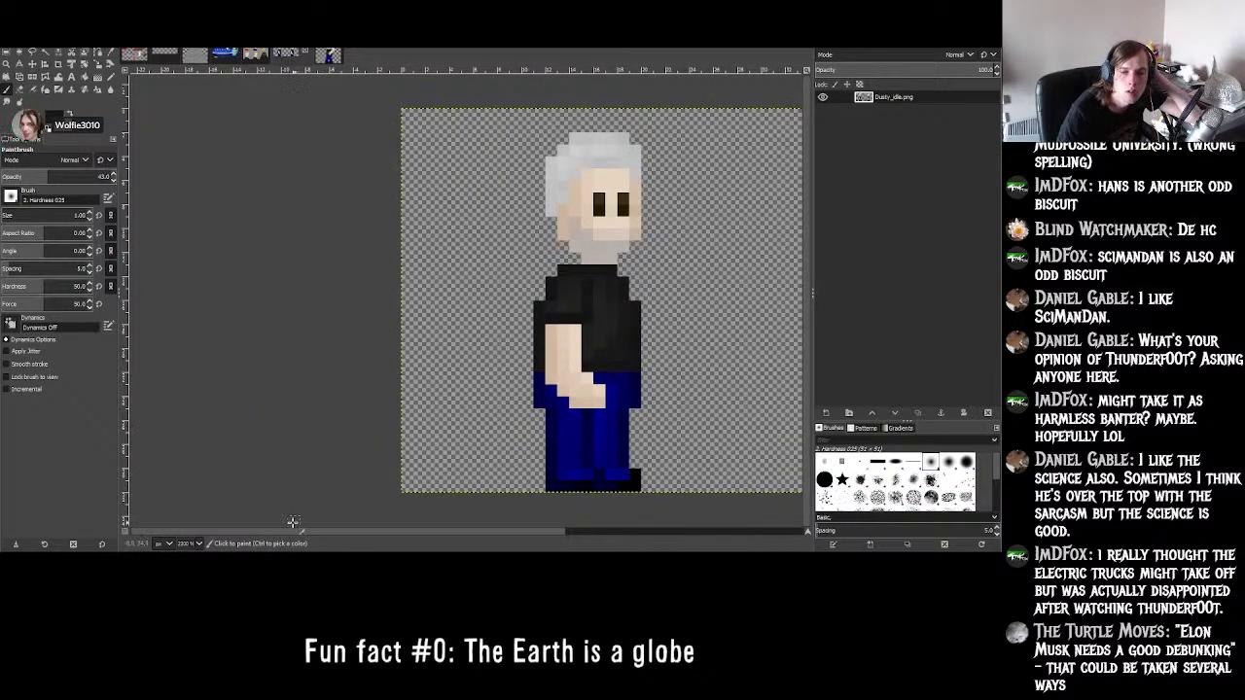
scroll(293, 533, "right", 3)
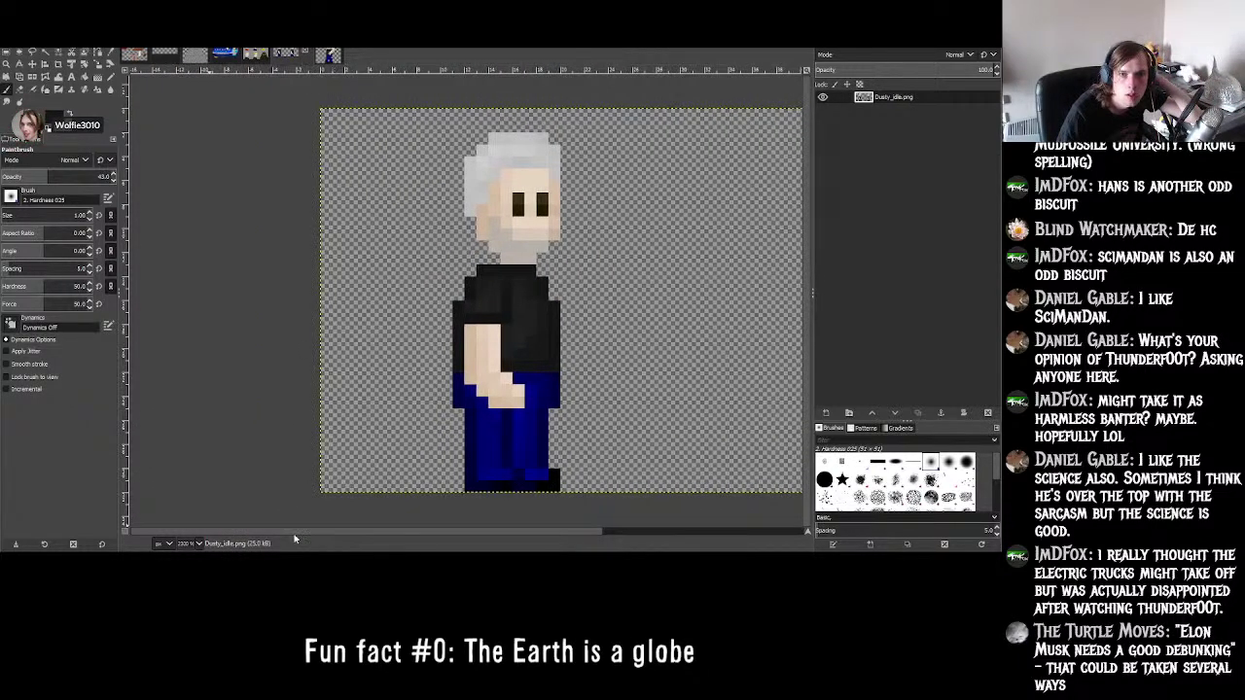
scroll(295, 539, "right", 1)
left_click(328, 55)
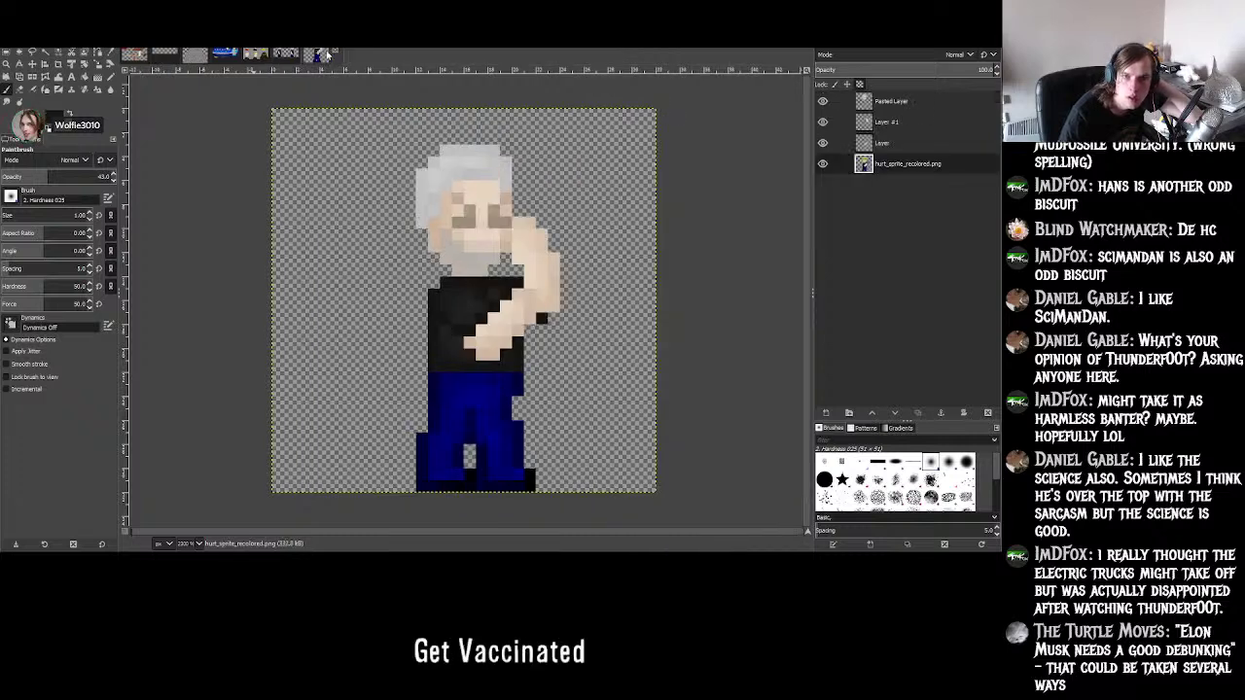
left_click(288, 54)
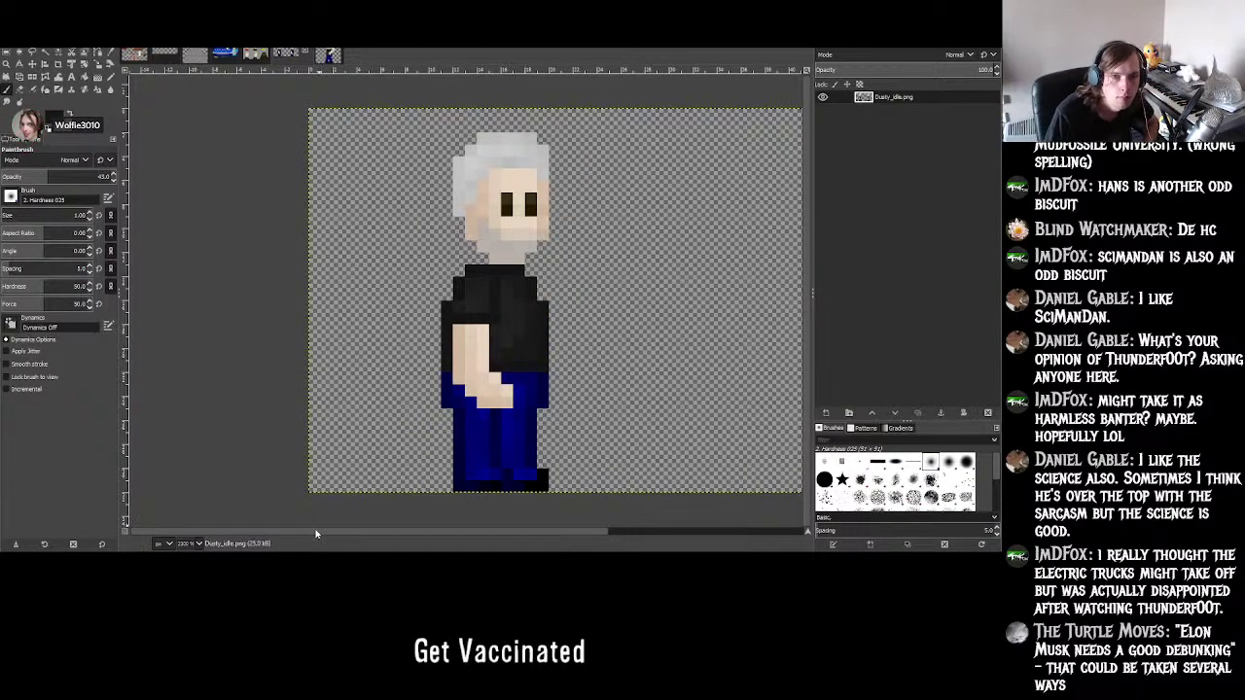
scroll(319, 516, "right", 3, "shift")
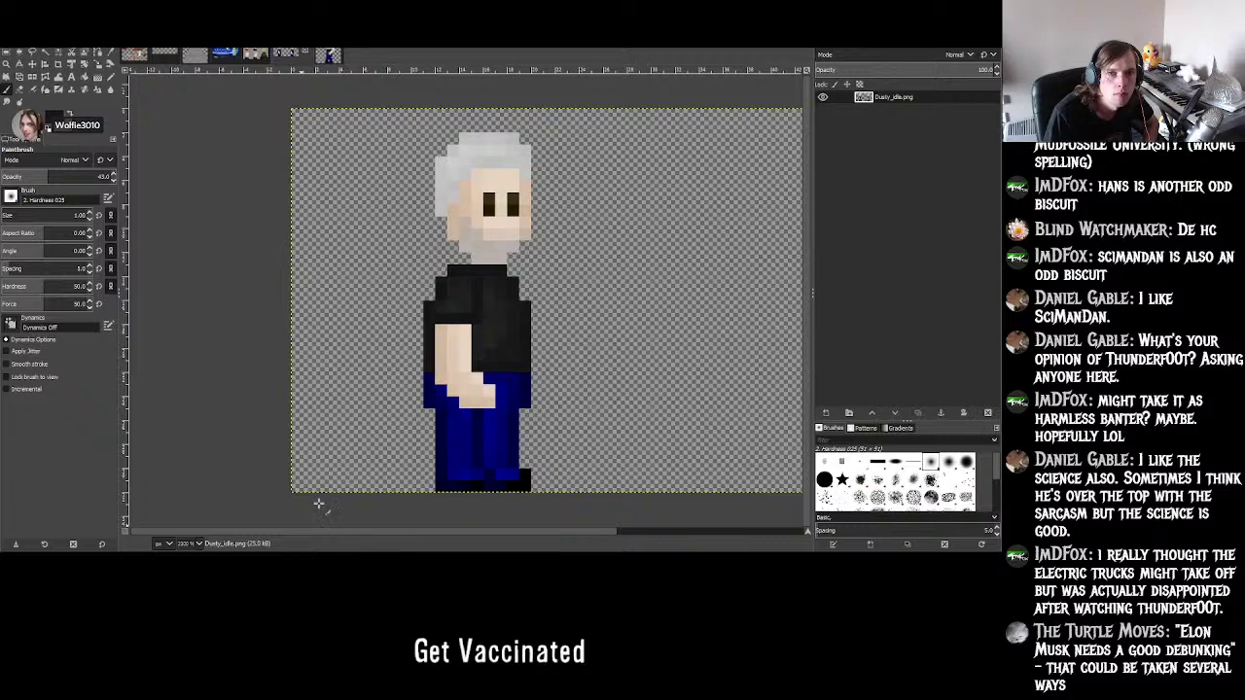
- Compare the torso and leg outlines of the hurt sprite and the Dusty_idle.png figure by alternating between the images
left_click(322, 54)
left_click(279, 54)
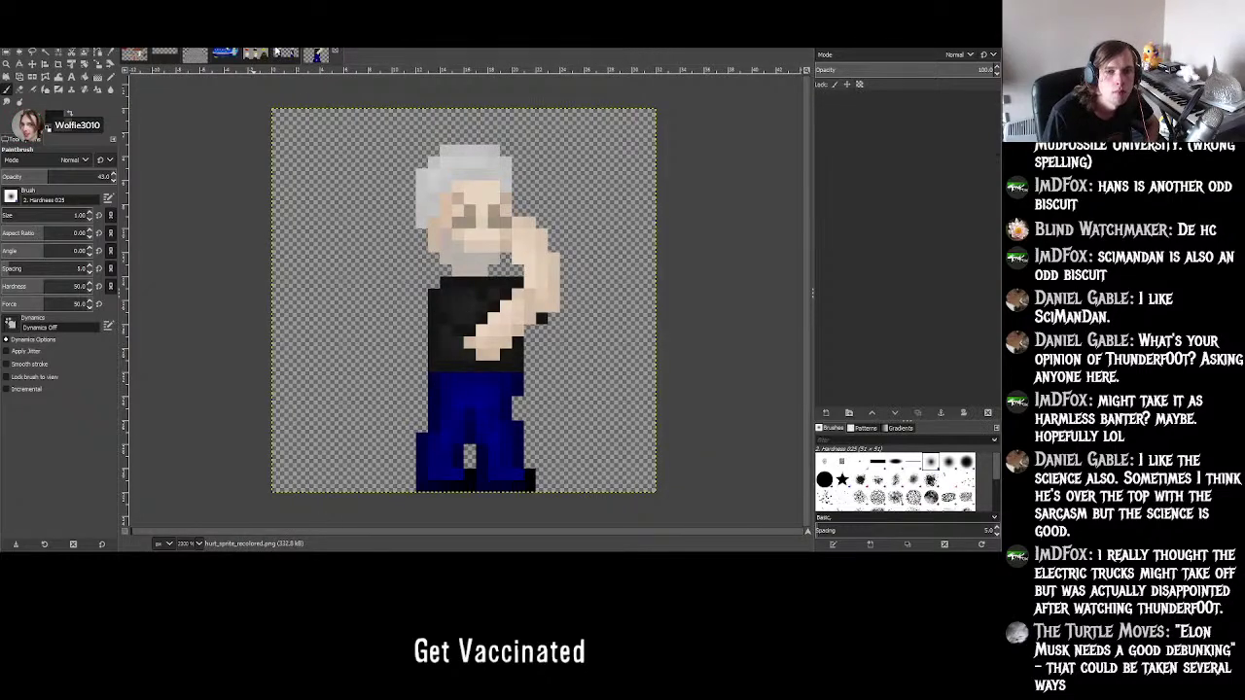
left_click(328, 61)
left_click(287, 53)
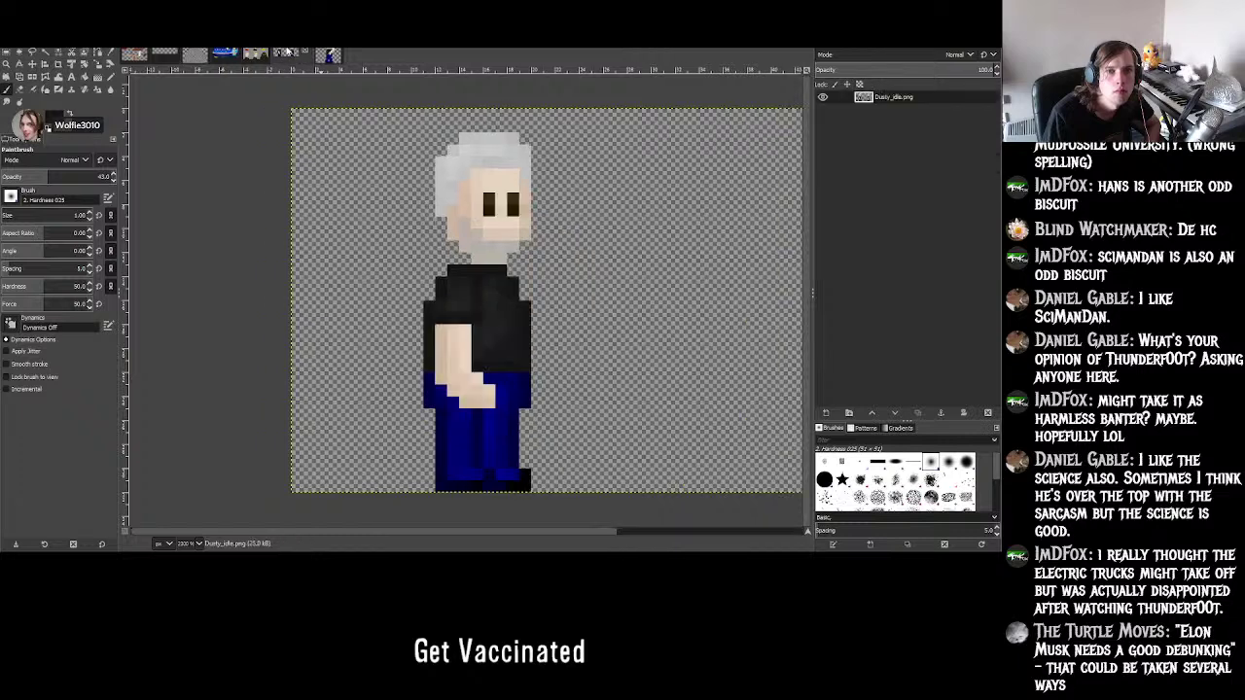
left_click(319, 53)
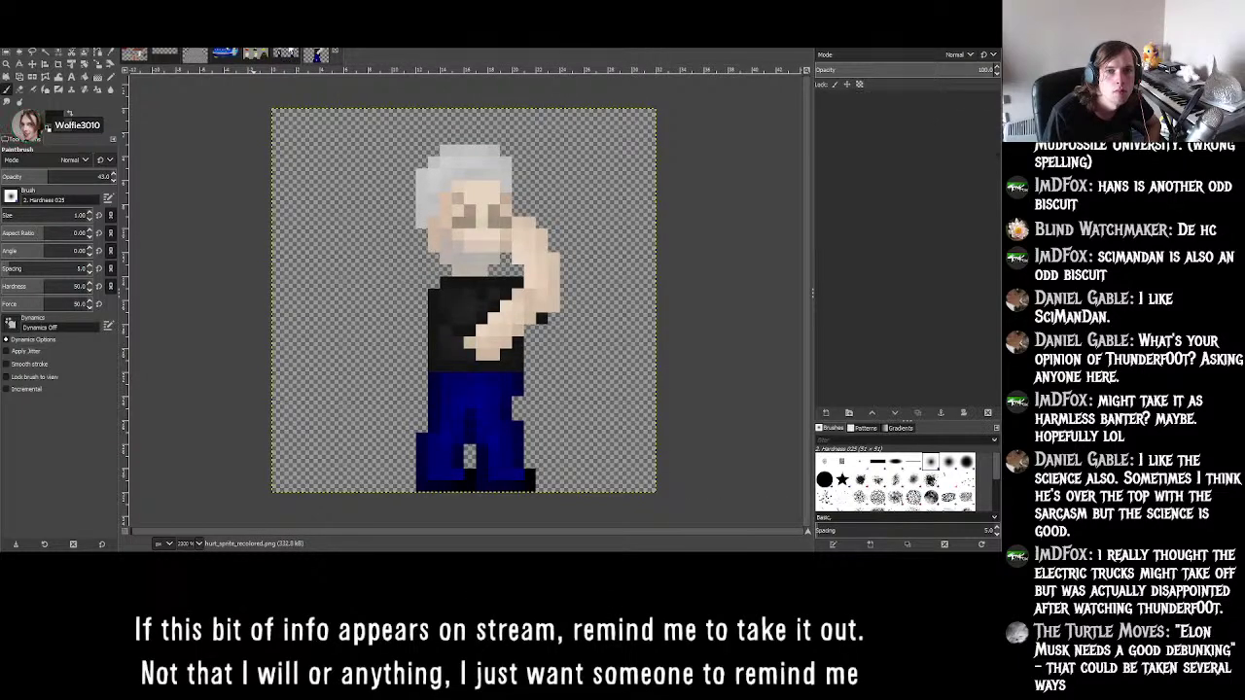
left_click(329, 54)
left_click(321, 53)
left_click(299, 52)
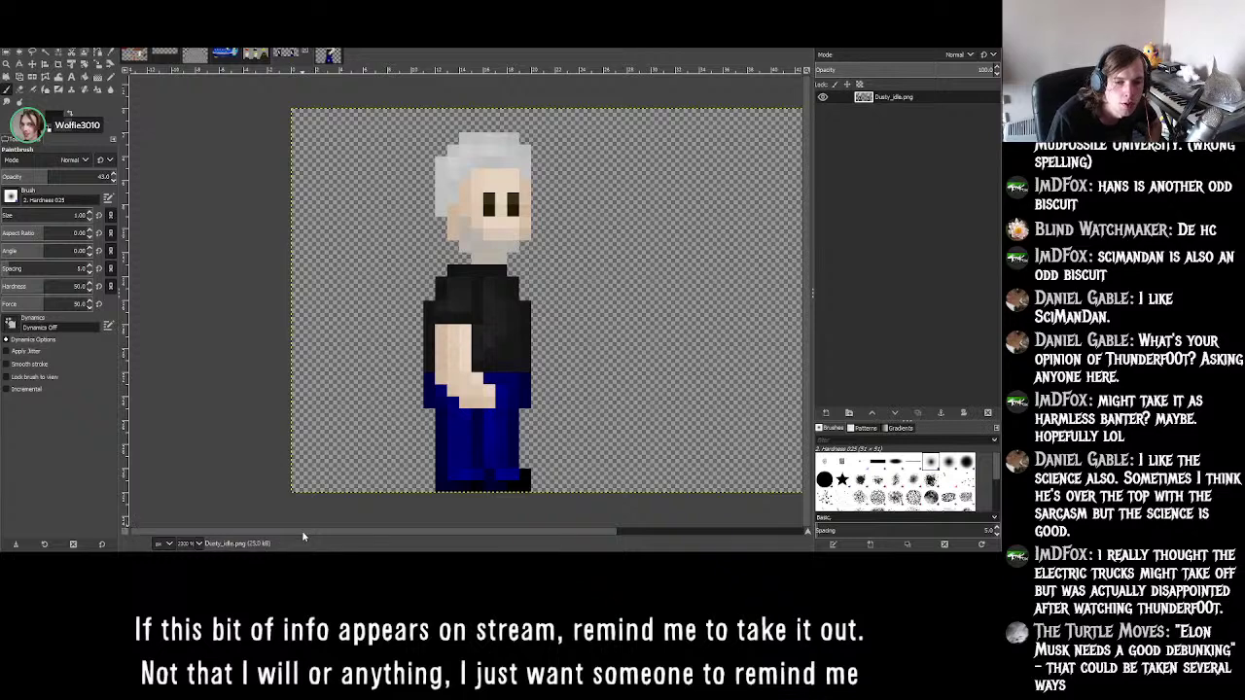
left_click(324, 54)
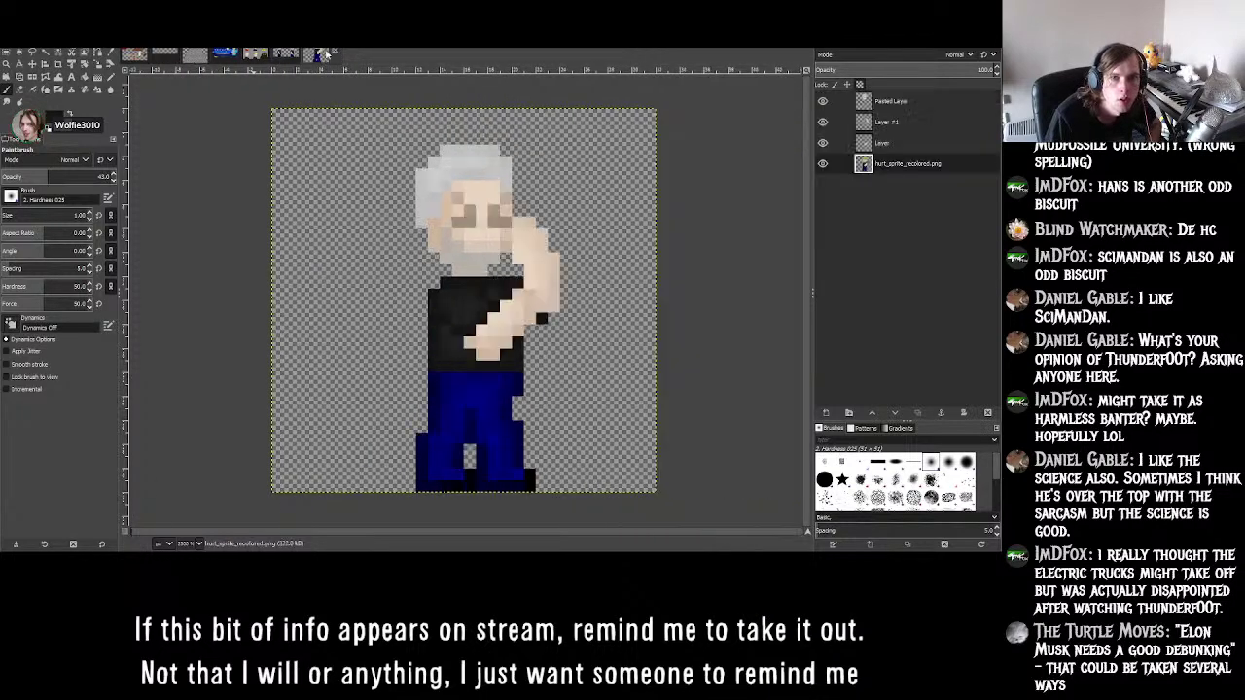
left_click(290, 51)
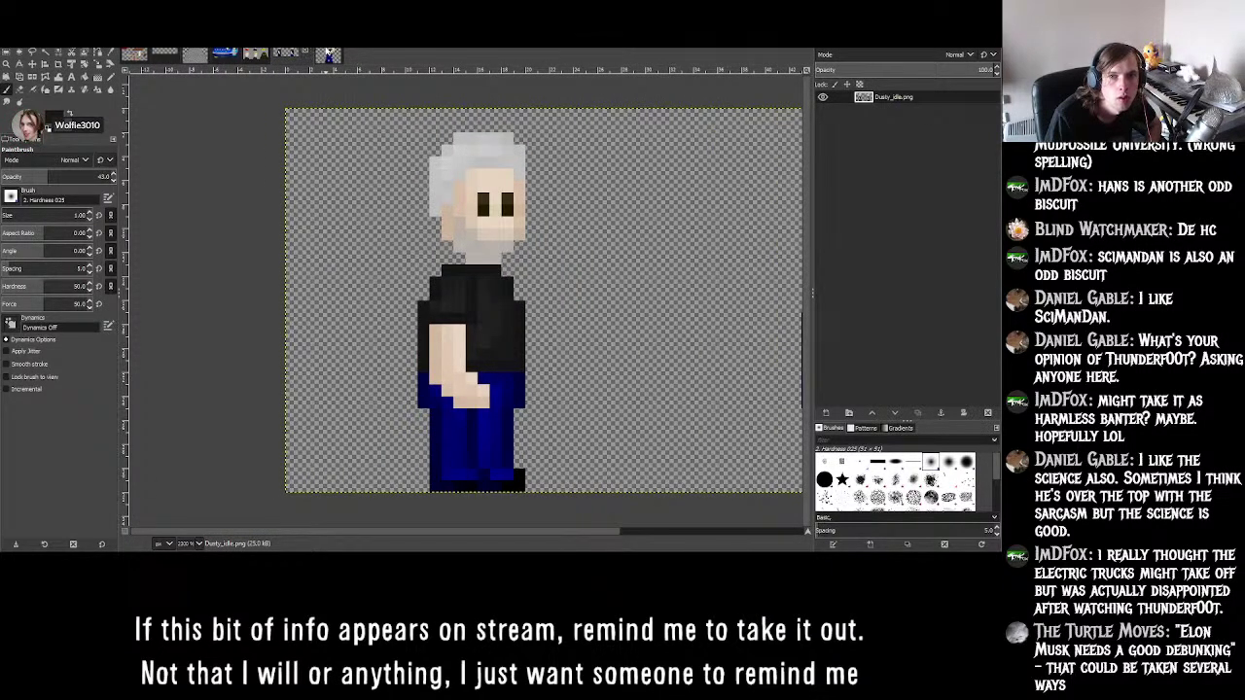
left_click(328, 53)
left_click(290, 51)
left_click(327, 54)
left_click(292, 51)
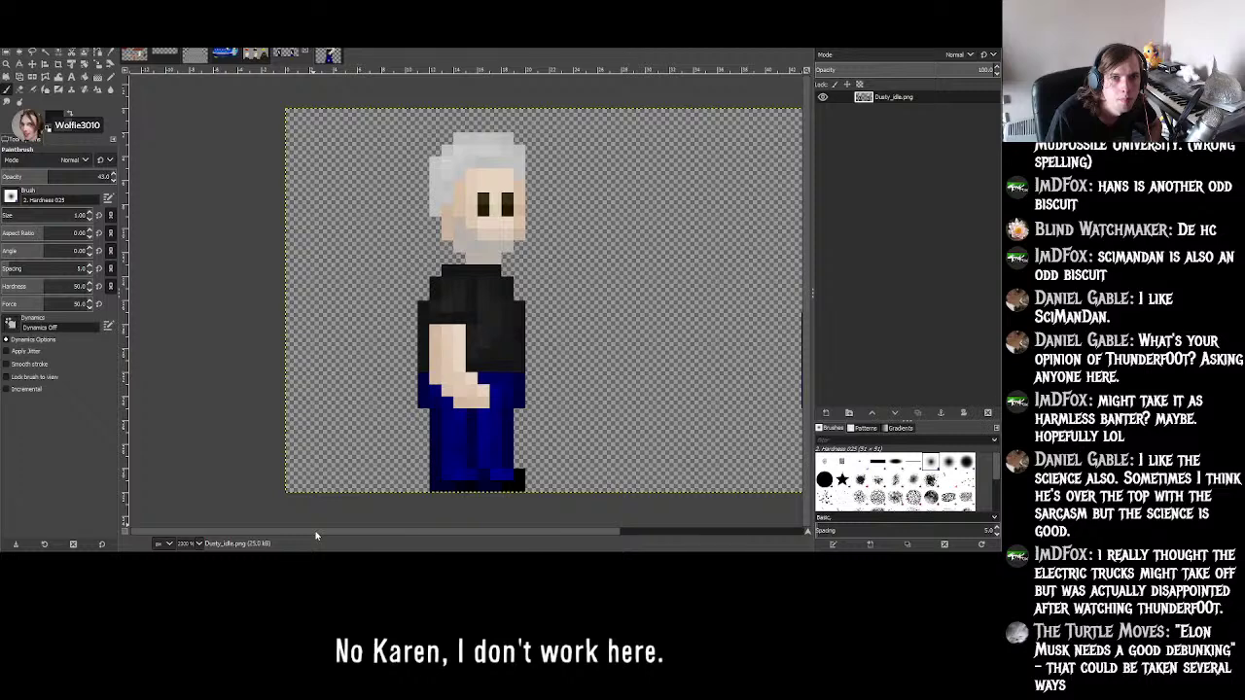
- Fine-tune the Dusty_idle.png figure's alignment so its body overlaps the hurt sprite's when switching between the images
left_click_drag(315, 531, 318, 531)
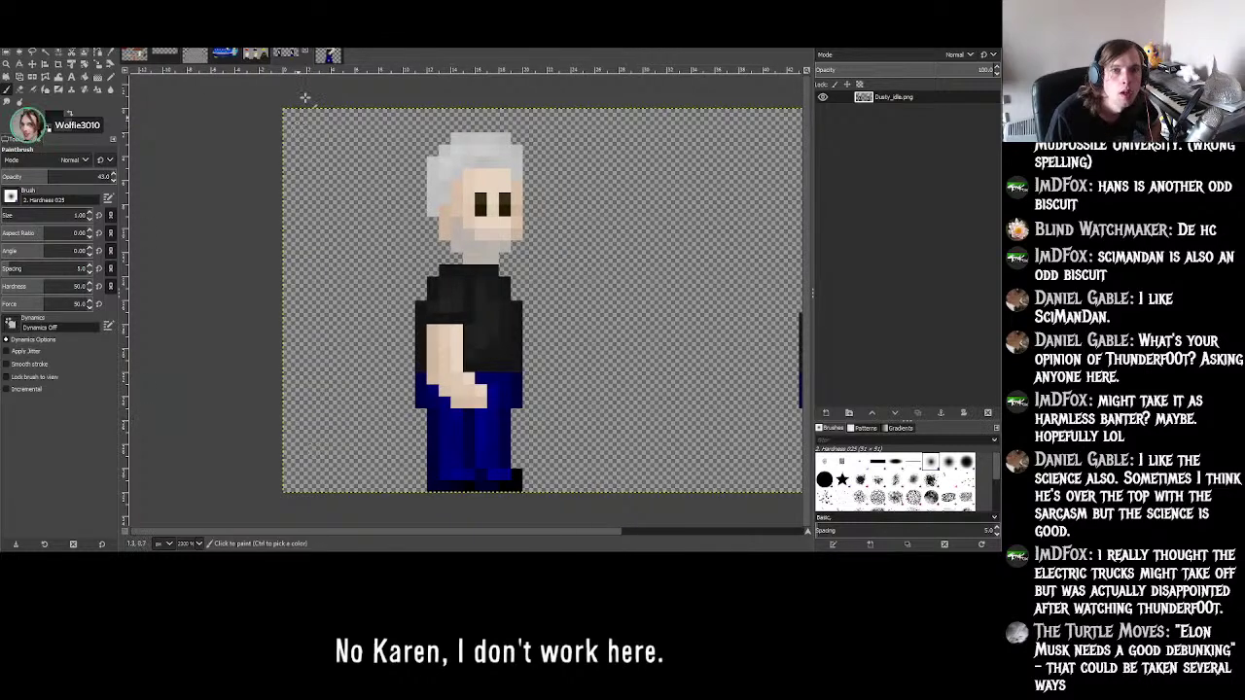
left_click(320, 51)
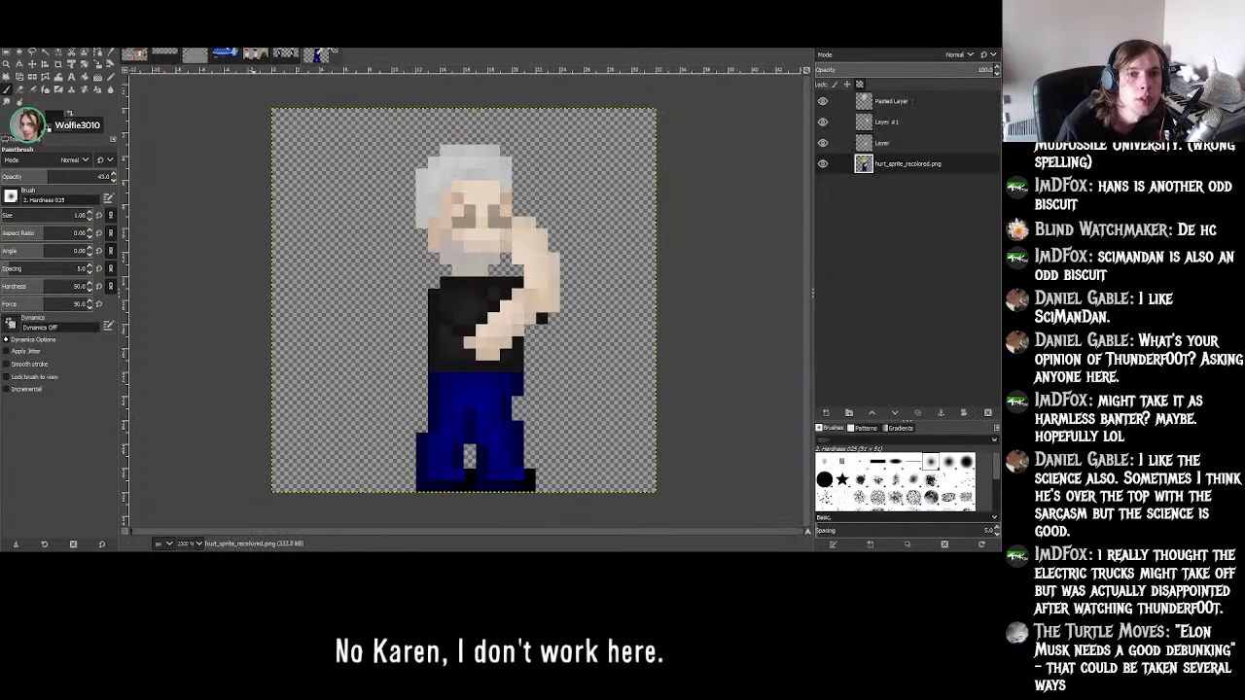
left_click(284, 52)
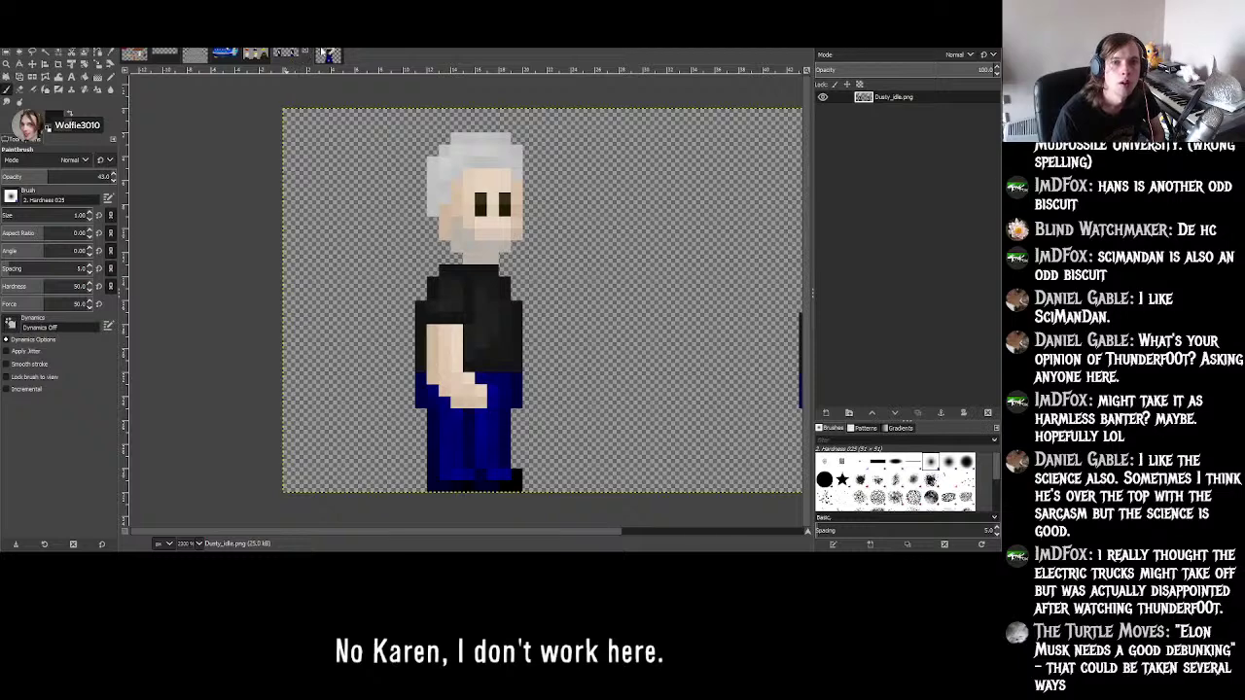
left_click(322, 52)
left_click(284, 53)
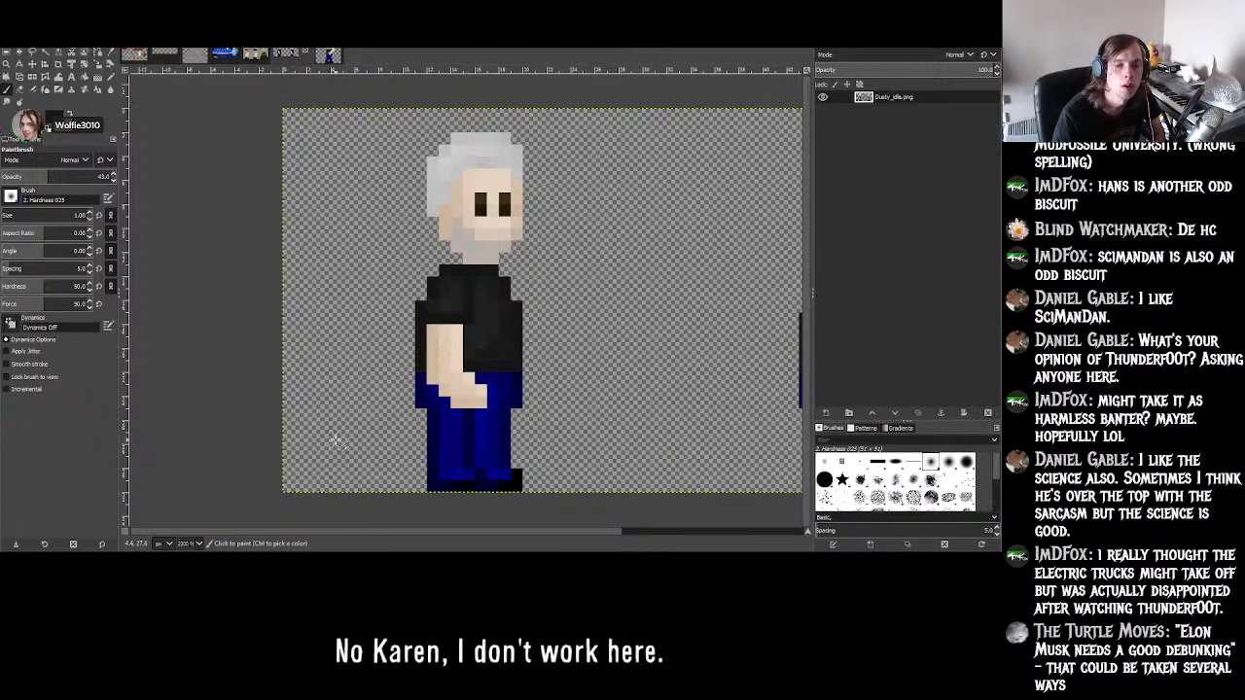
scroll(301, 533, "right", 2)
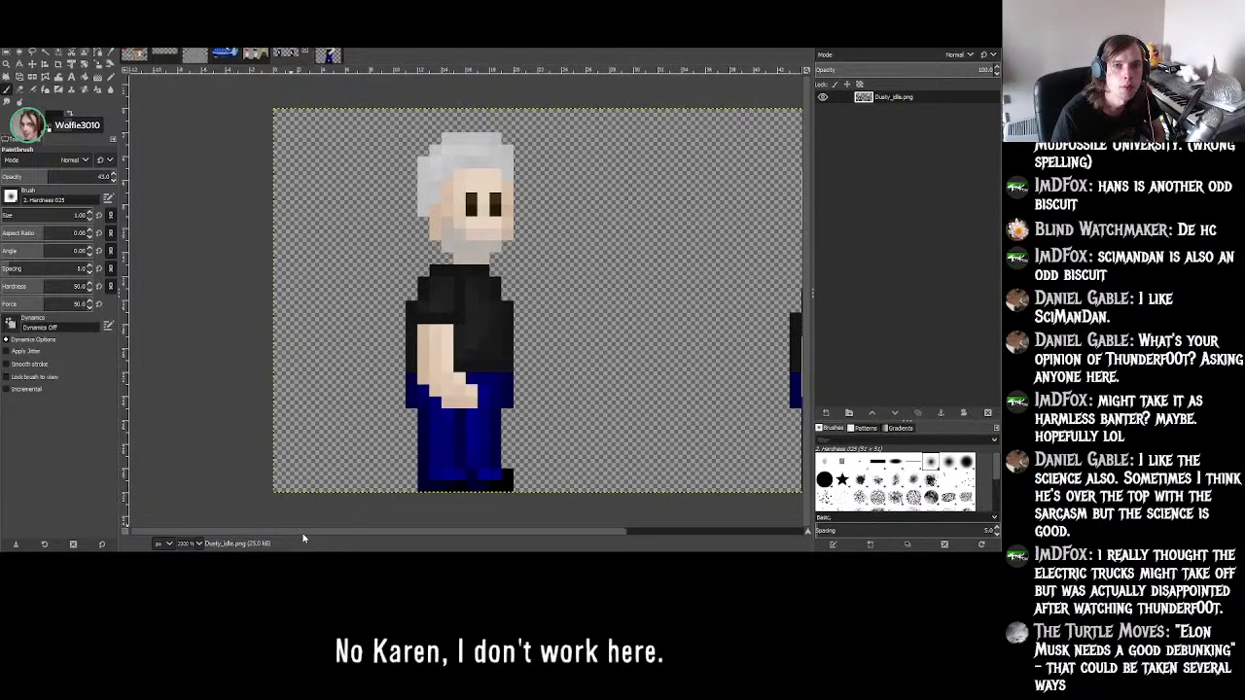
scroll(303, 535, "right", 2)
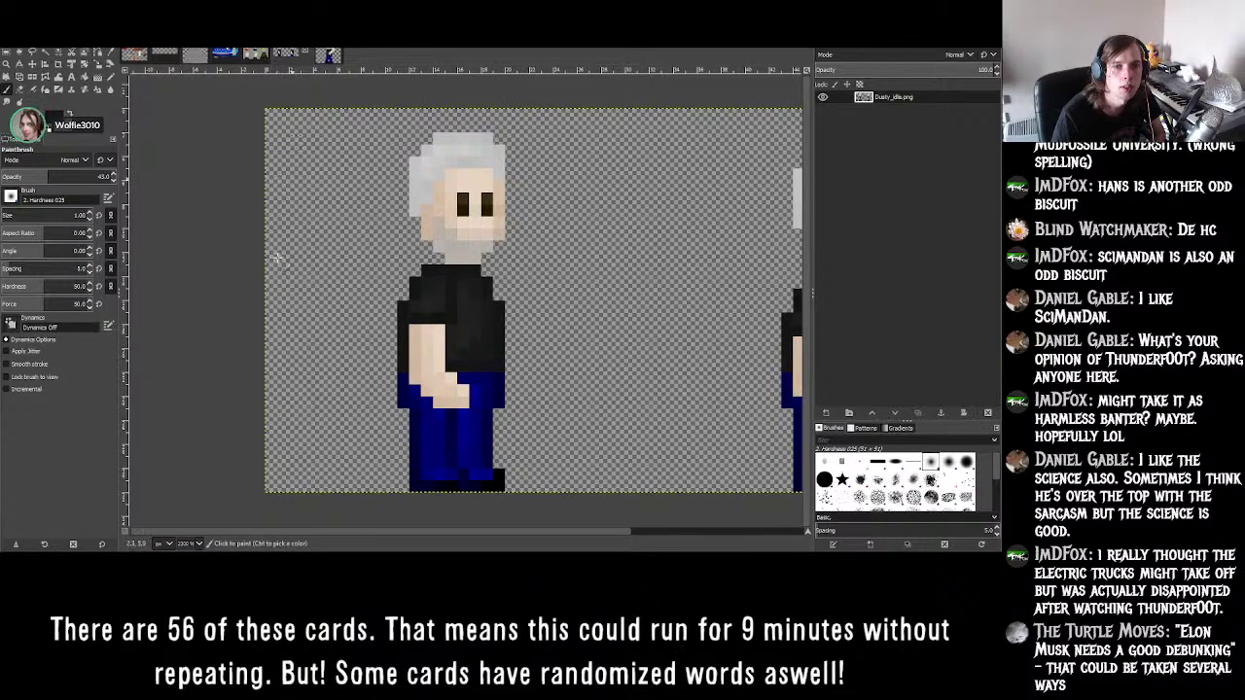
- Check the hurt sprite's shirt width and shoulder shape against the aligned Dusty_idle.png figure, ending on the hurt sprite
left_click(329, 54)
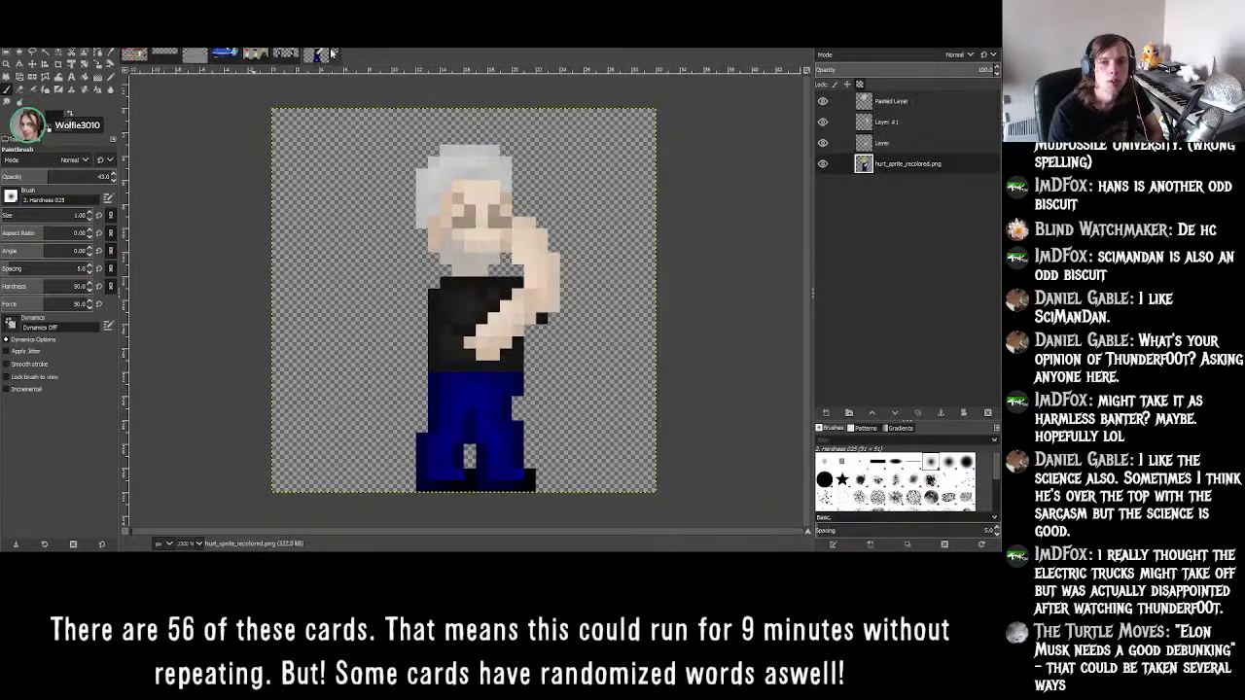
left_click(329, 55)
left_click(328, 54)
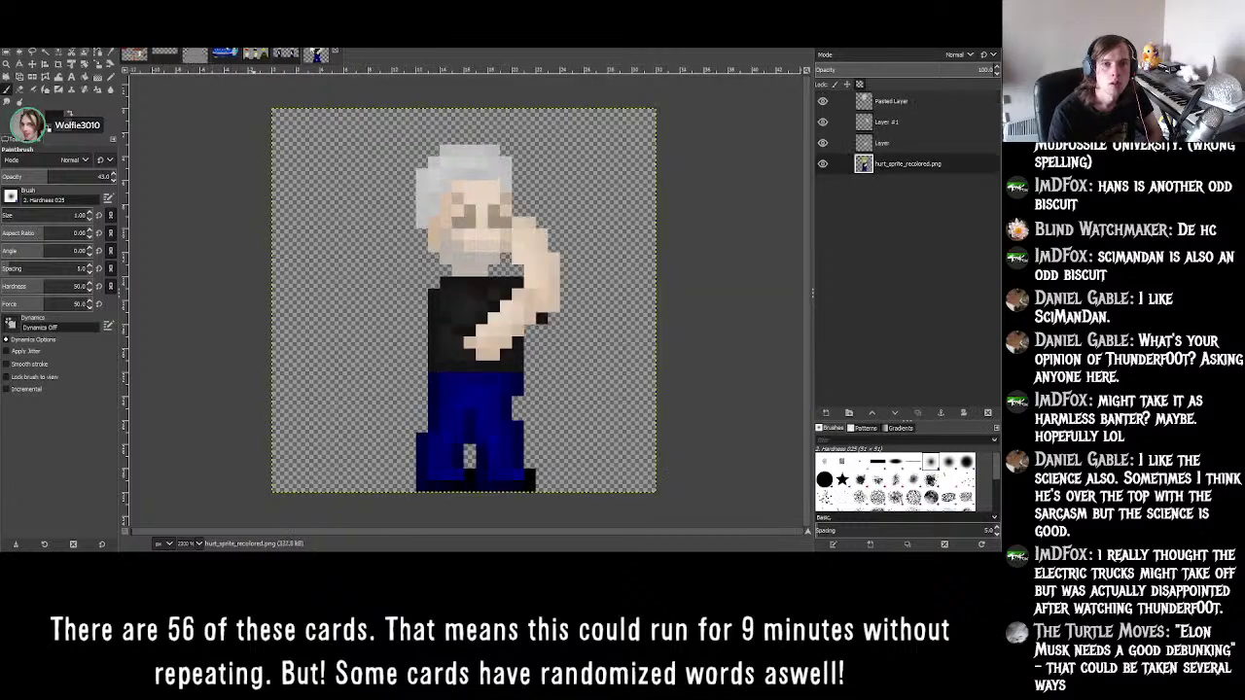
left_click(304, 54)
left_click(329, 54)
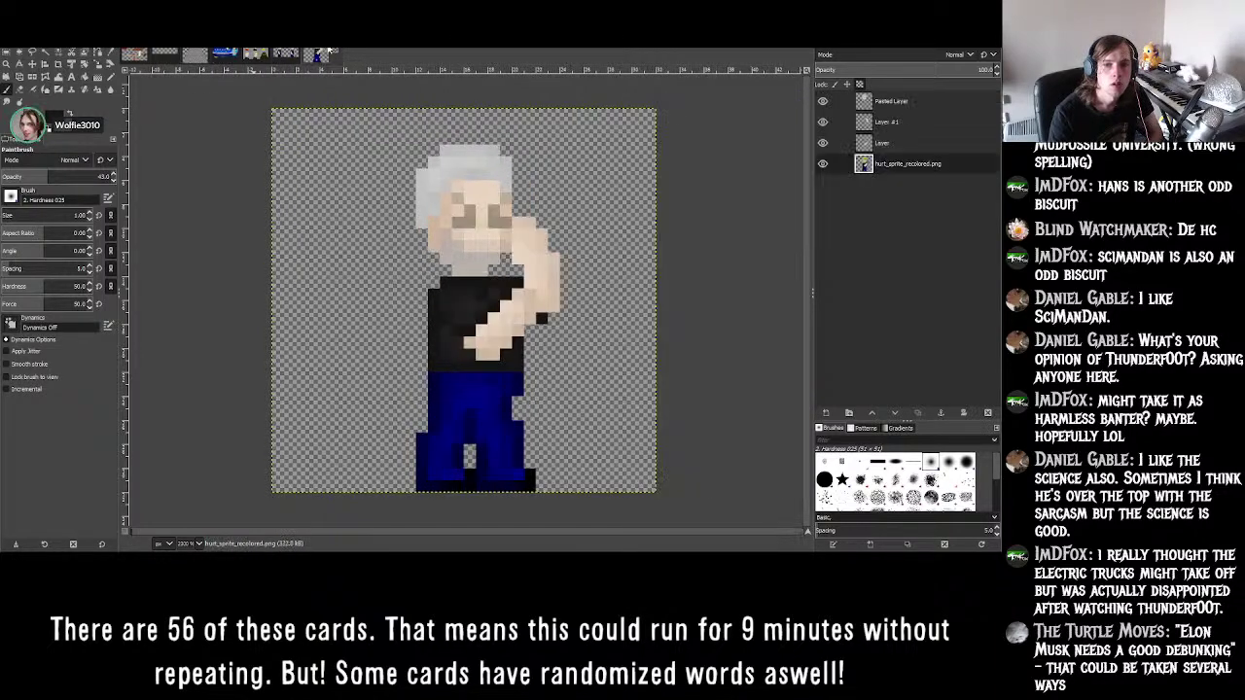
left_click(328, 54)
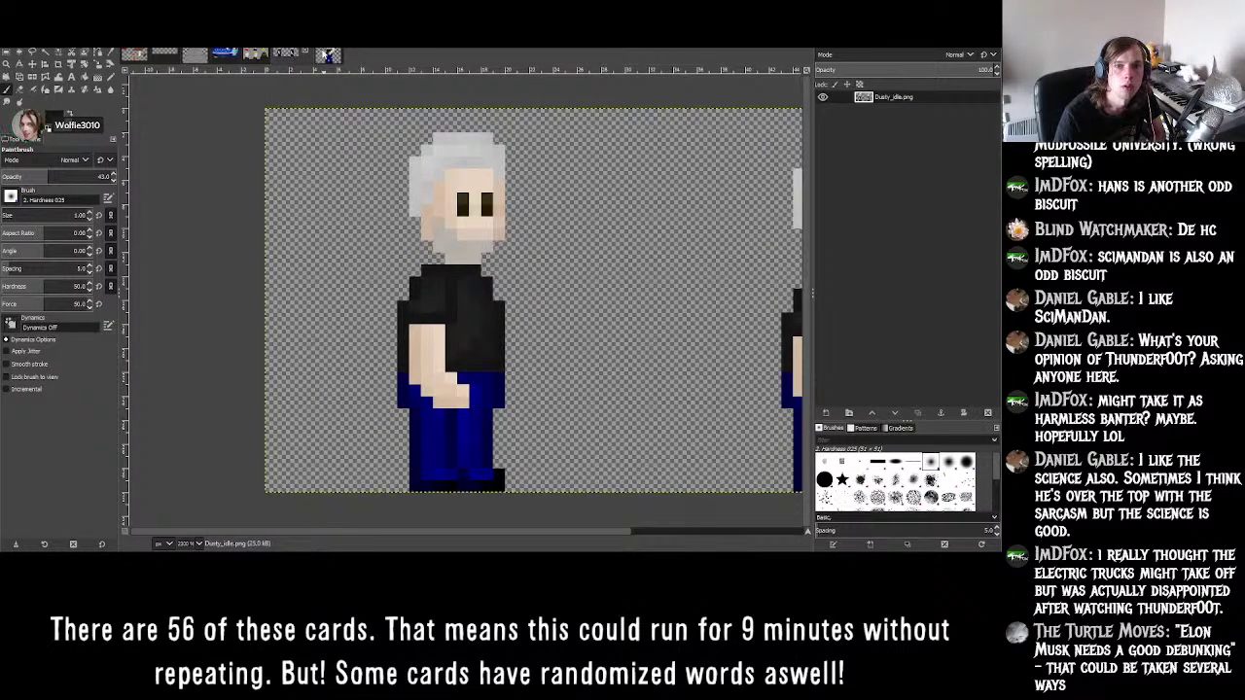
left_click(331, 55)
left_click(288, 52)
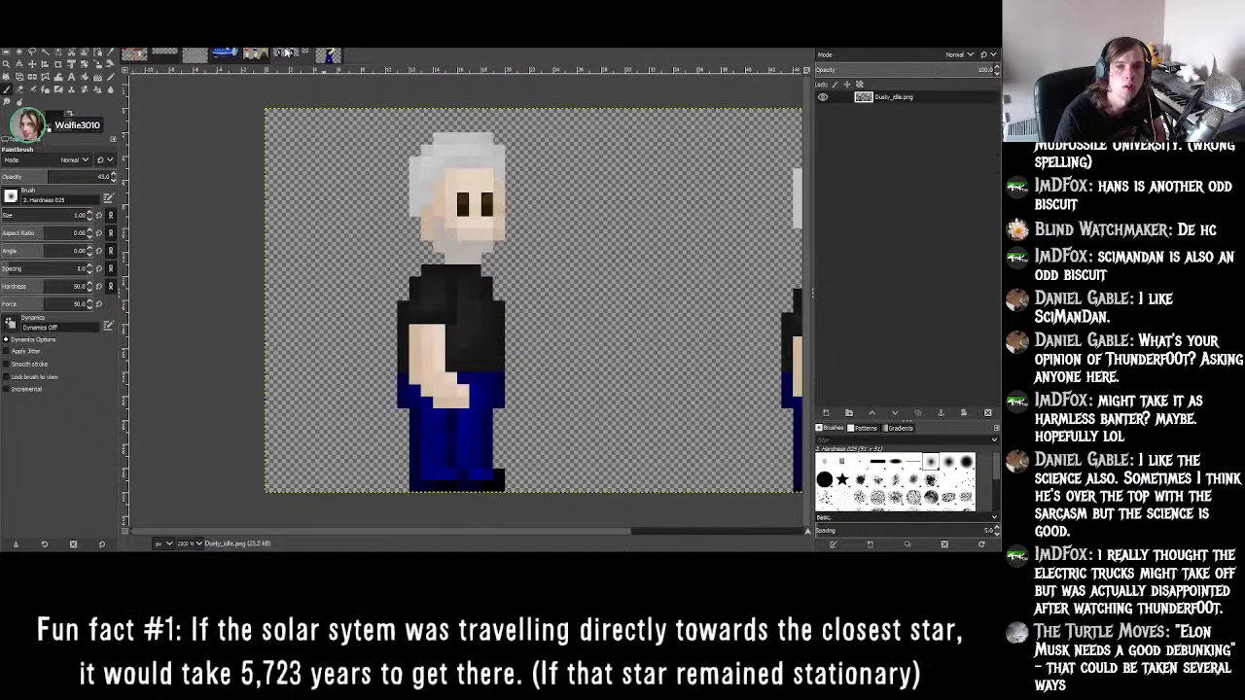
left_click(321, 54)
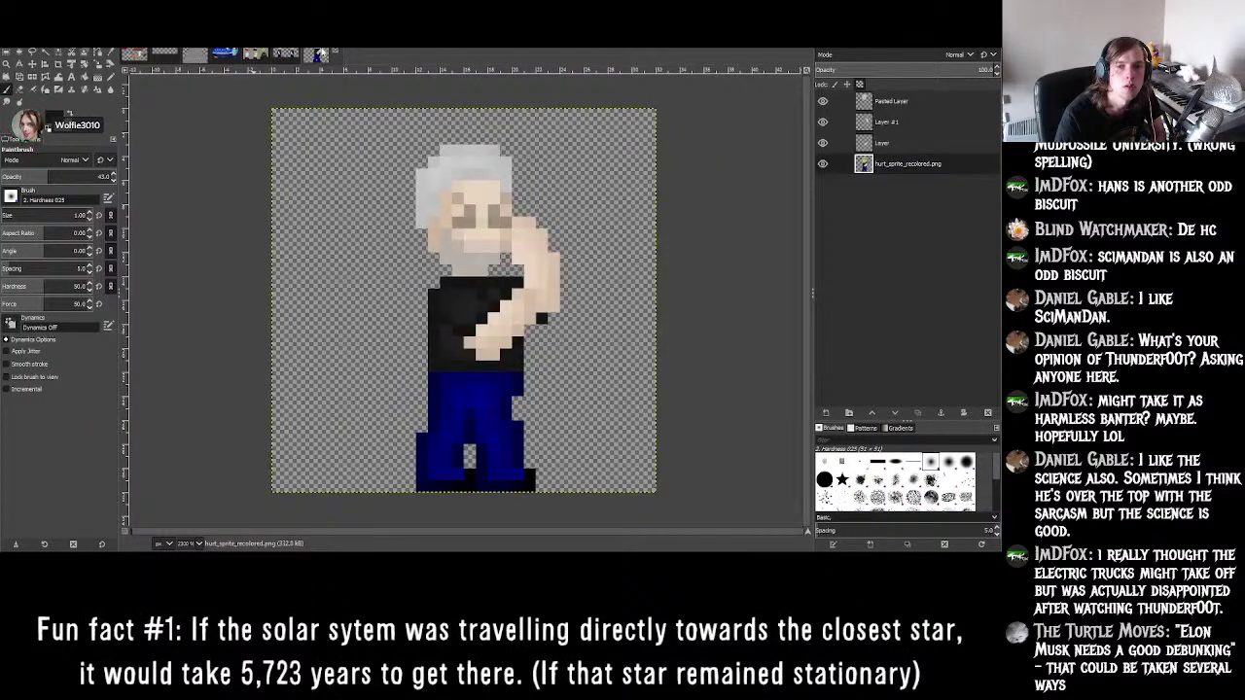
left_click(284, 54)
left_click(327, 53)
left_click(285, 53)
left_click(330, 54)
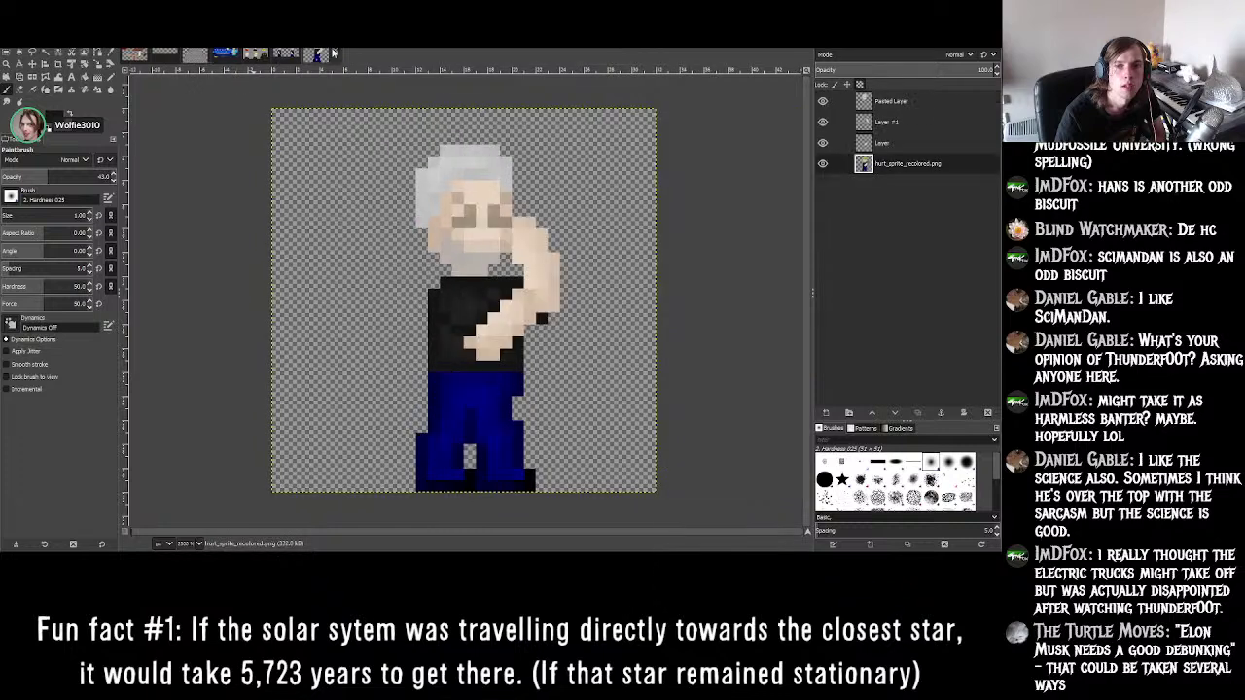
left_click(284, 54)
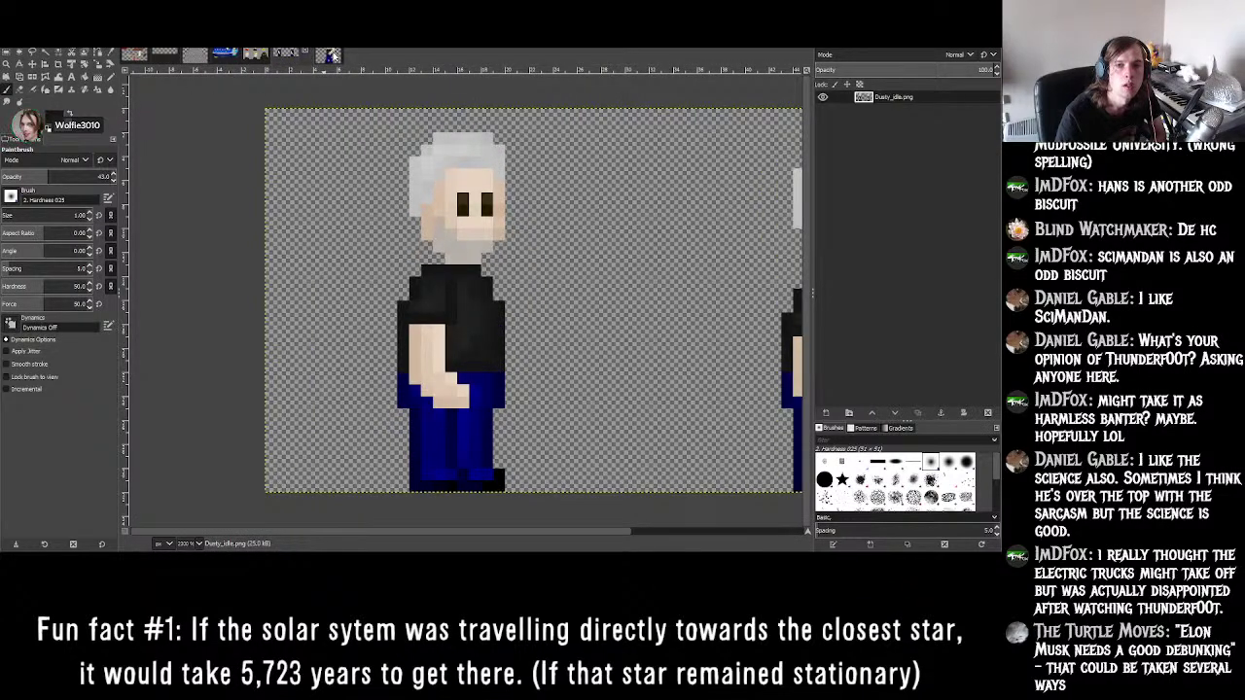
left_click(326, 55)
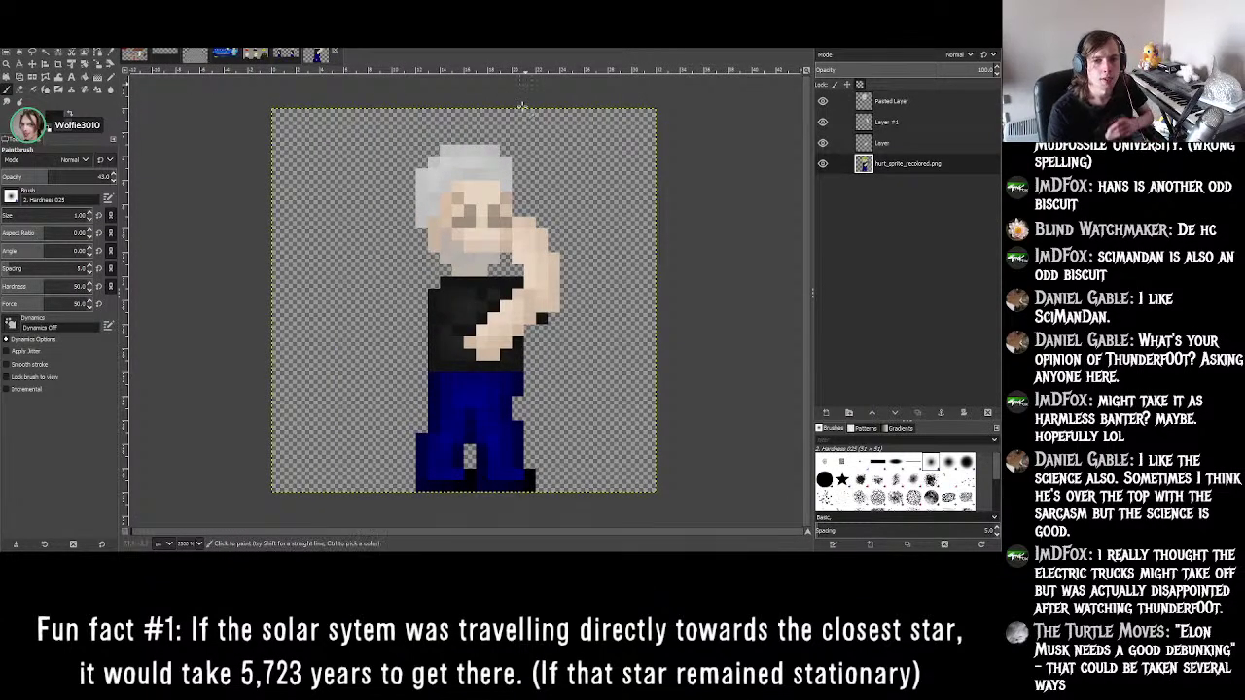
- Widen the back of the hurt sprite's shirt by a one-pixel near-black column down to the hem, using the Pencil at size 1 and 100% opacity
left_click(110, 61)
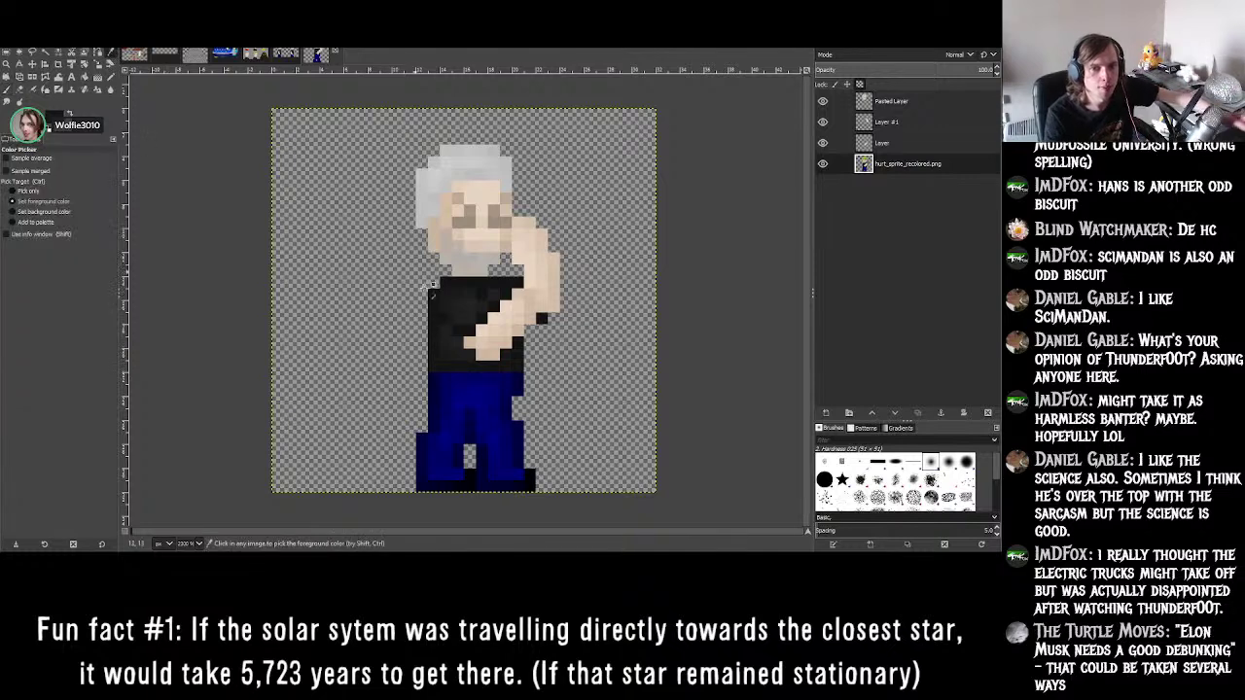
scroll(443, 355, "up", 4, "ctrl")
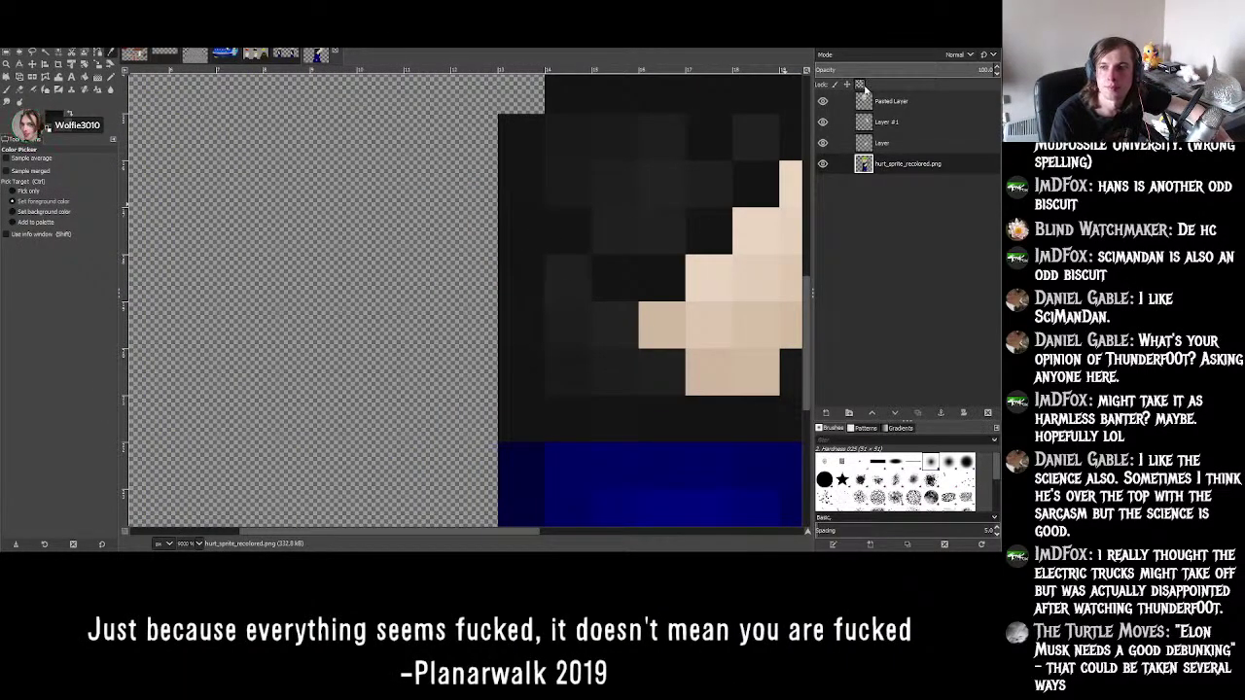
scroll(440, 298, "down", 4, "ctrl")
scroll(439, 299, "up", 2, "ctrl")
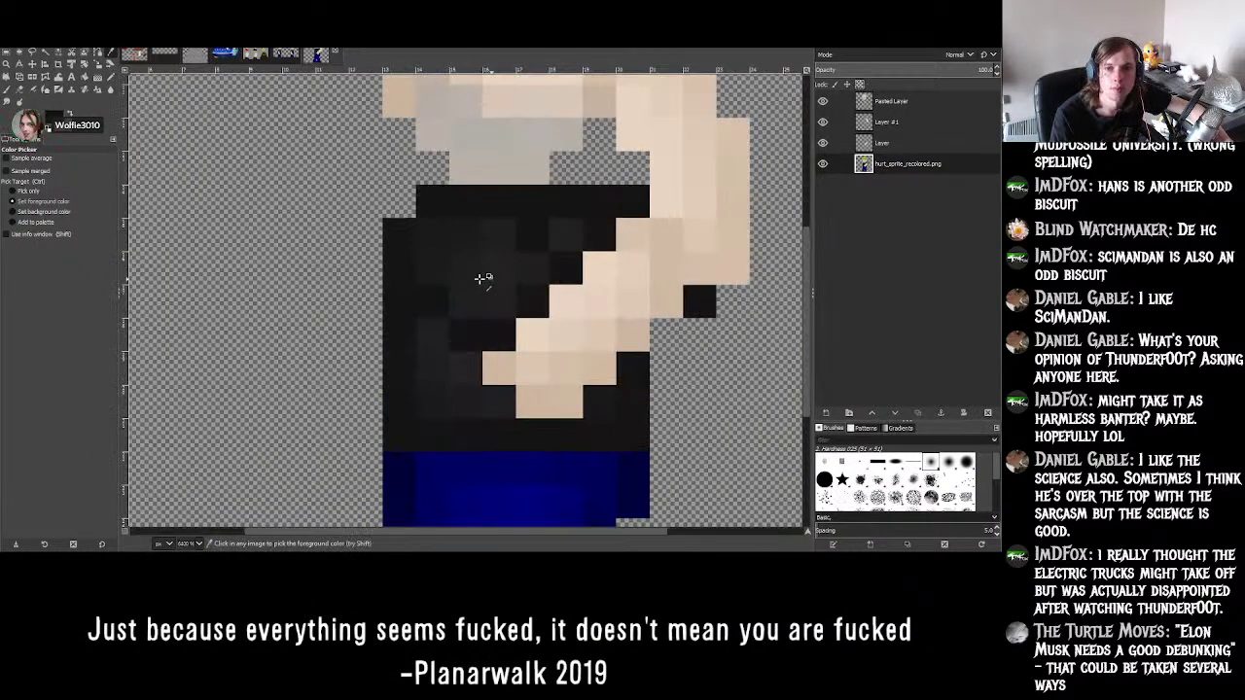
left_click(110, 77)
mouse_move(387, 260)
left_mouse_down()
mouse_move(365, 311)
mouse_move(364, 433)
left_mouse_up()
scroll(370, 420, "down", 4, "ctrl")
scroll(372, 414, "up", 3, "ctrl")
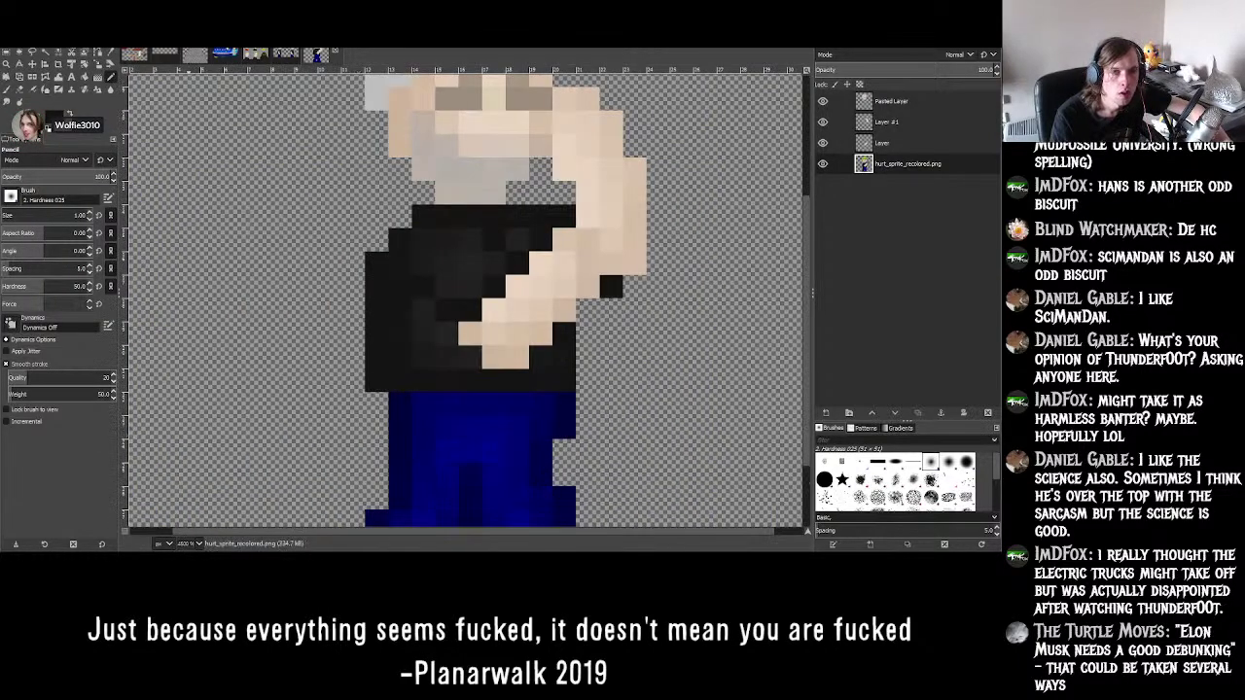
- Widen the back of the trousers by a one-pixel dark-blue column three pixels tall below the shirt, checking the shape against the Dusty_idle.png figure
left_click(112, 54)
scroll(389, 439, "up", 3, "ctrl")
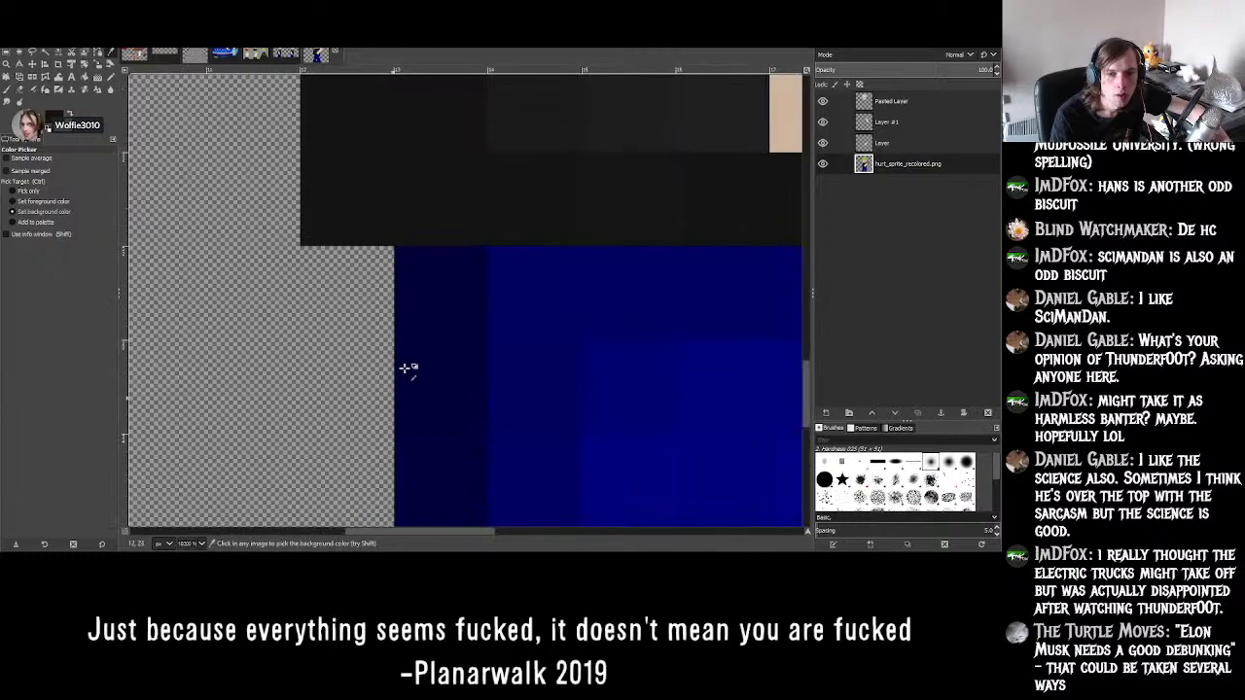
left_click(111, 77)
scroll(458, 362, "down", 4, "ctrl")
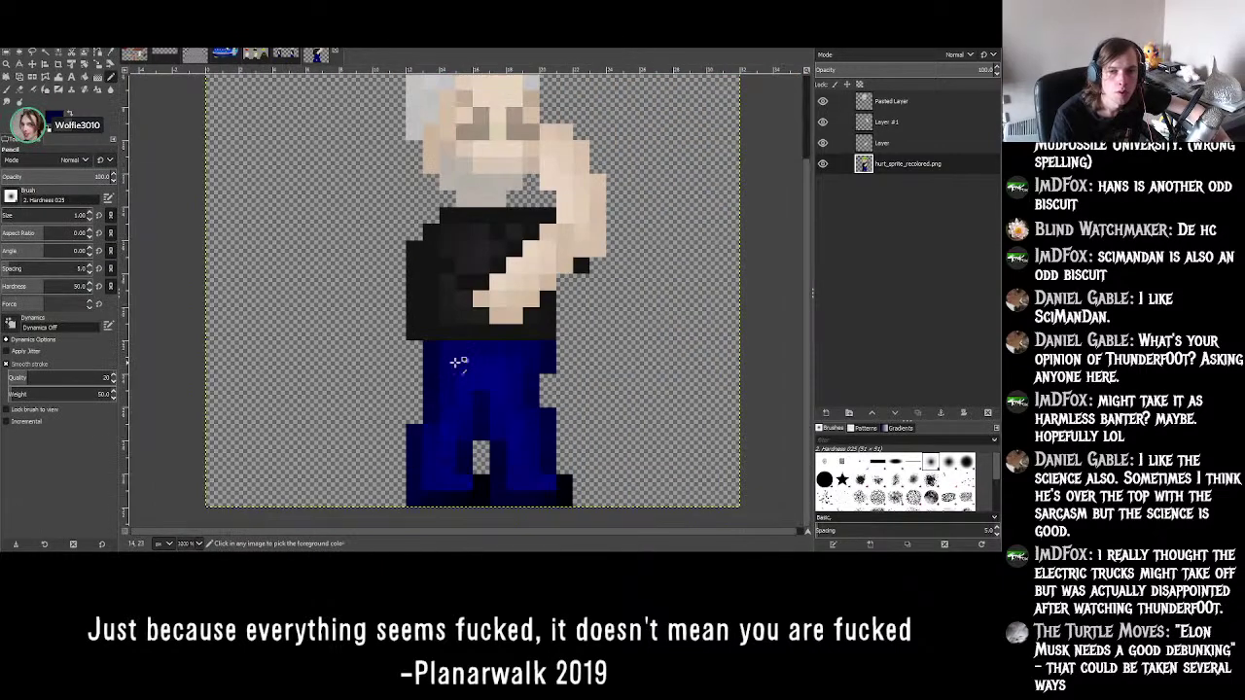
scroll(450, 358, "up", 3, "ctrl")
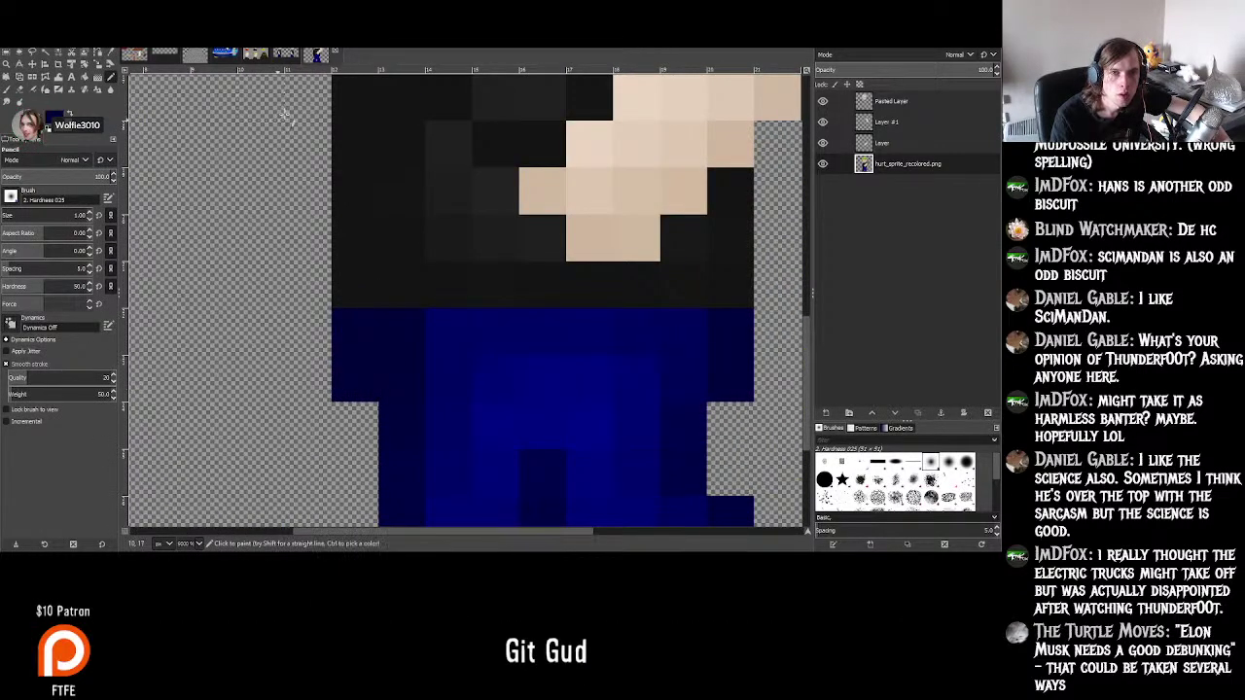
left_click(326, 55)
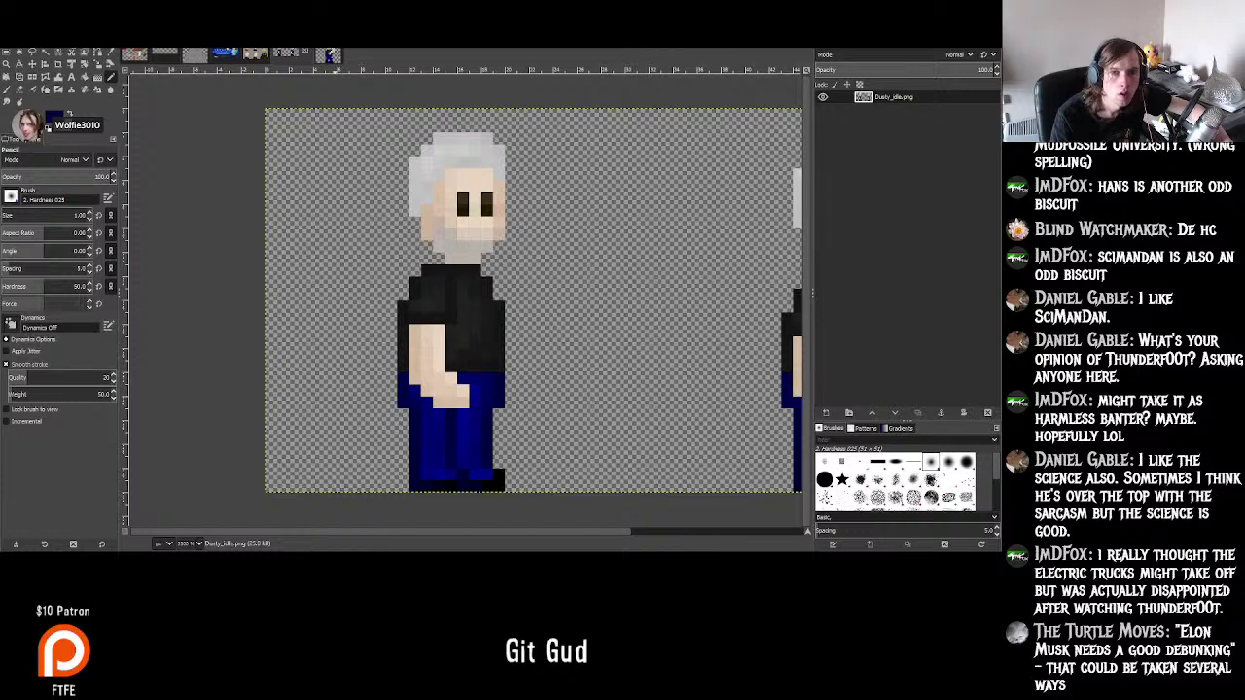
left_click(321, 55)
scroll(481, 344, "down", 1, "ctrl")
scroll(451, 369, "down", 1, "ctrl")
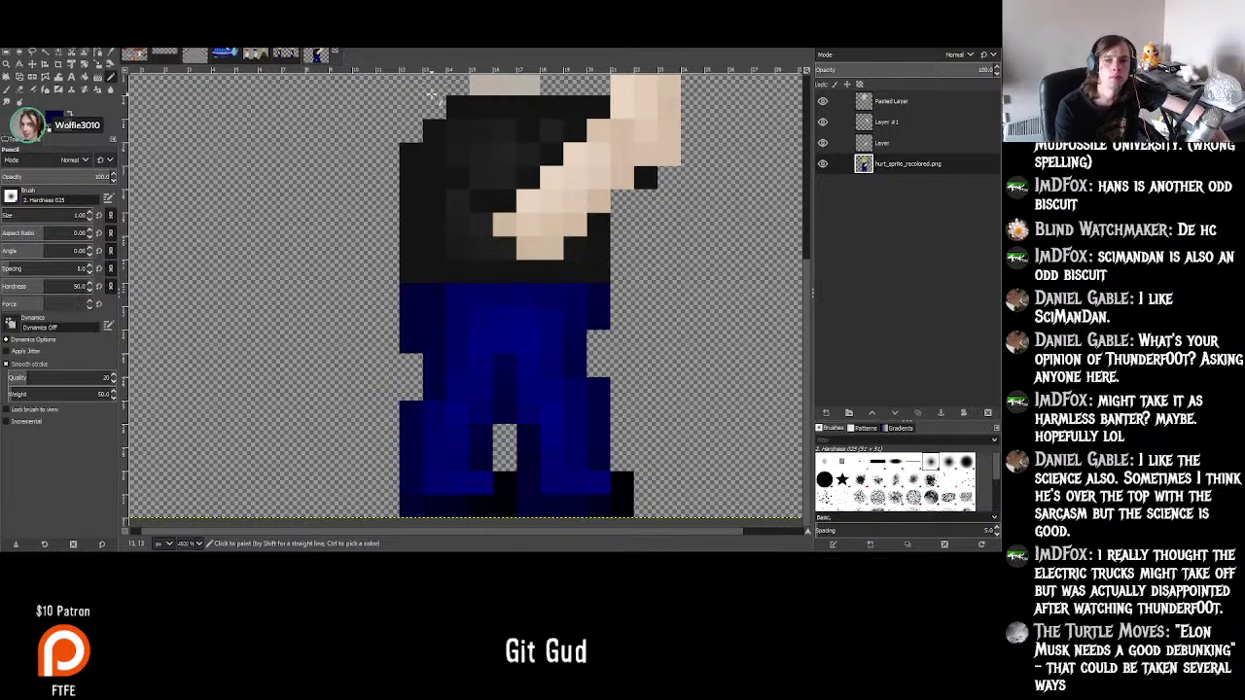
- Lighten the former edge column at the back of the hips with a sampled mid blue, using the semi-transparent Paintbrush at size 1
key("o")
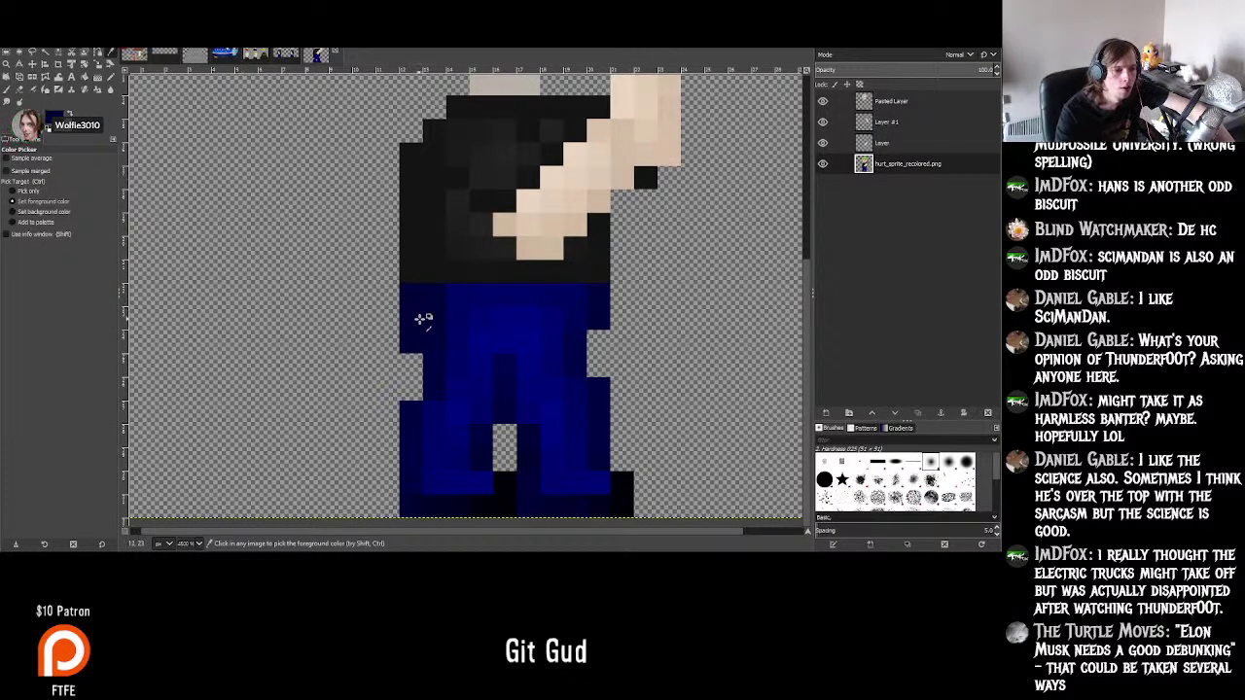
scroll(436, 328, "down", 1, "ctrl")
scroll(437, 328, "up", 4, "ctrl")
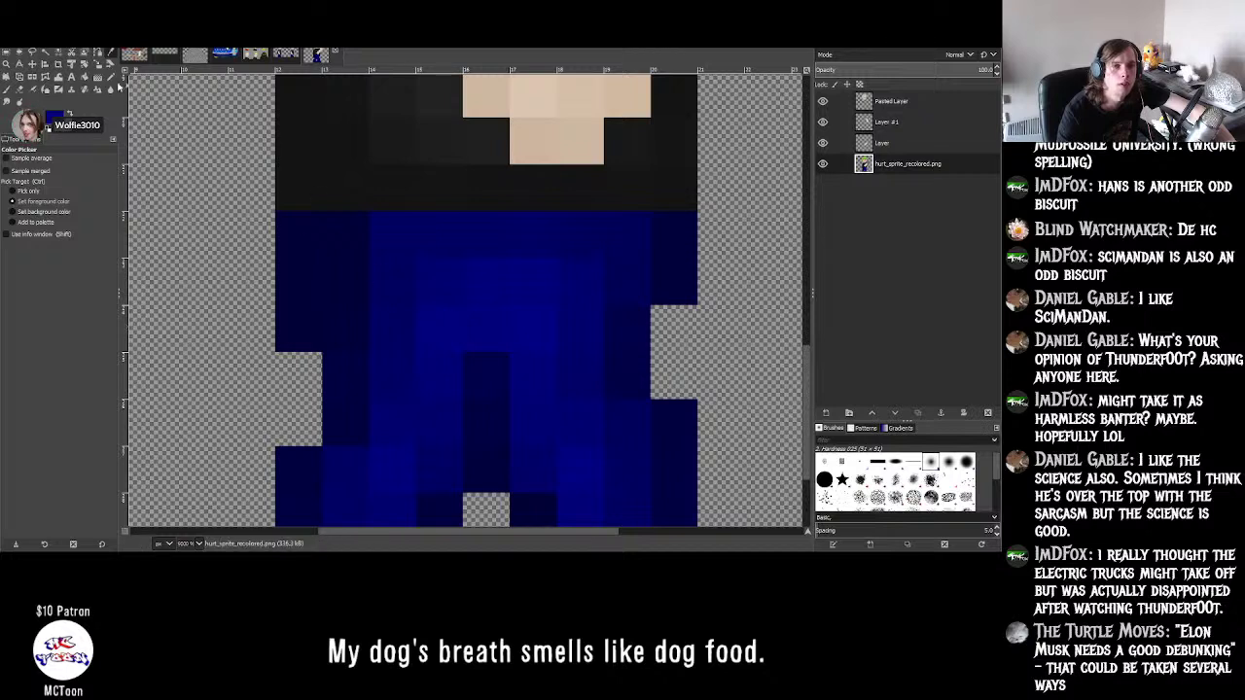
left_click(20, 91)
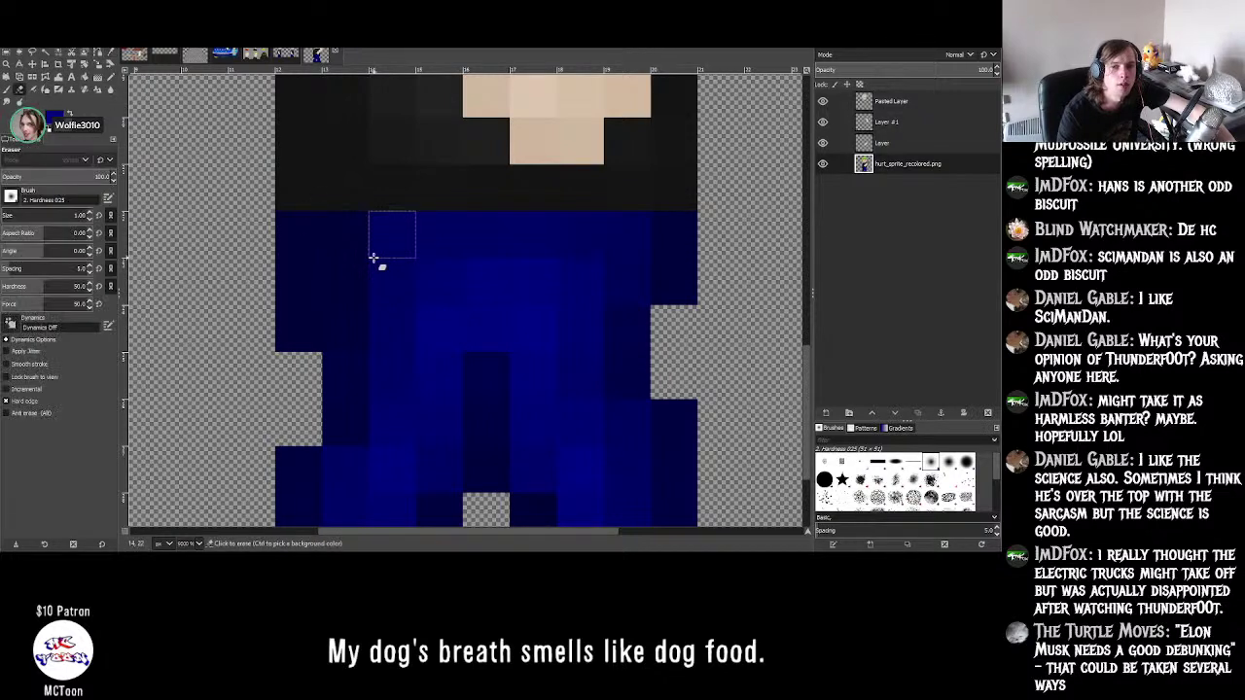
left_click(7, 90)
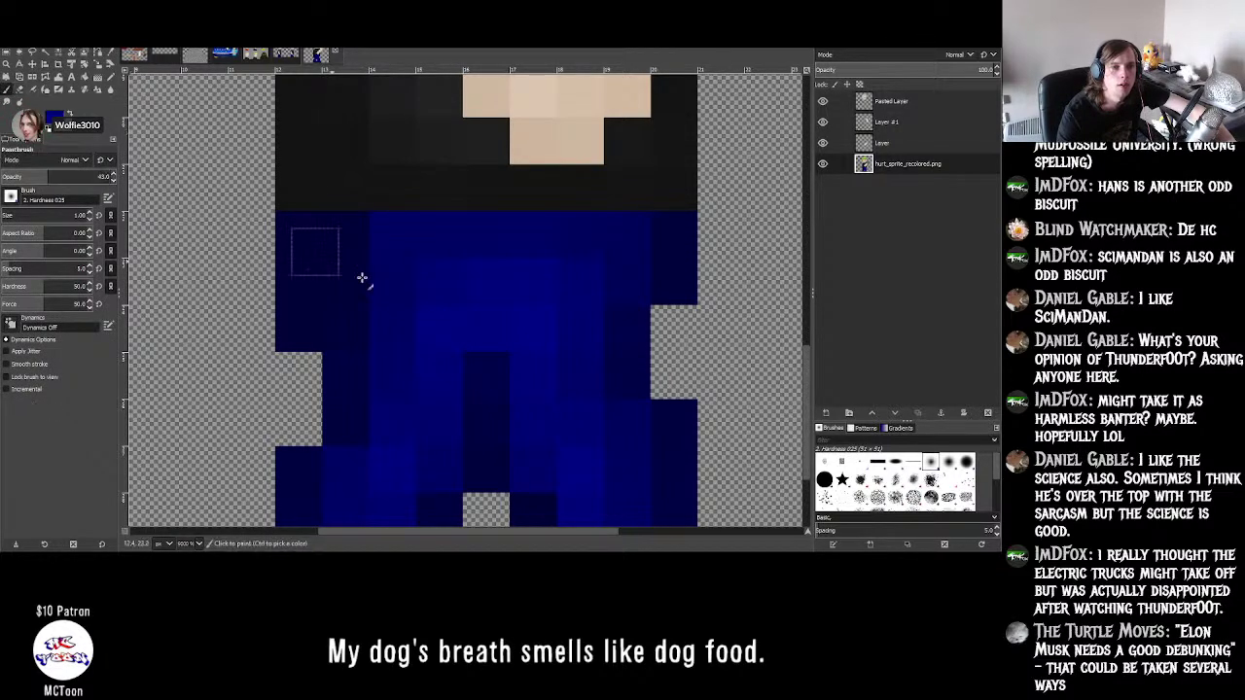
scroll(457, 325, "down", 3, "ctrl")
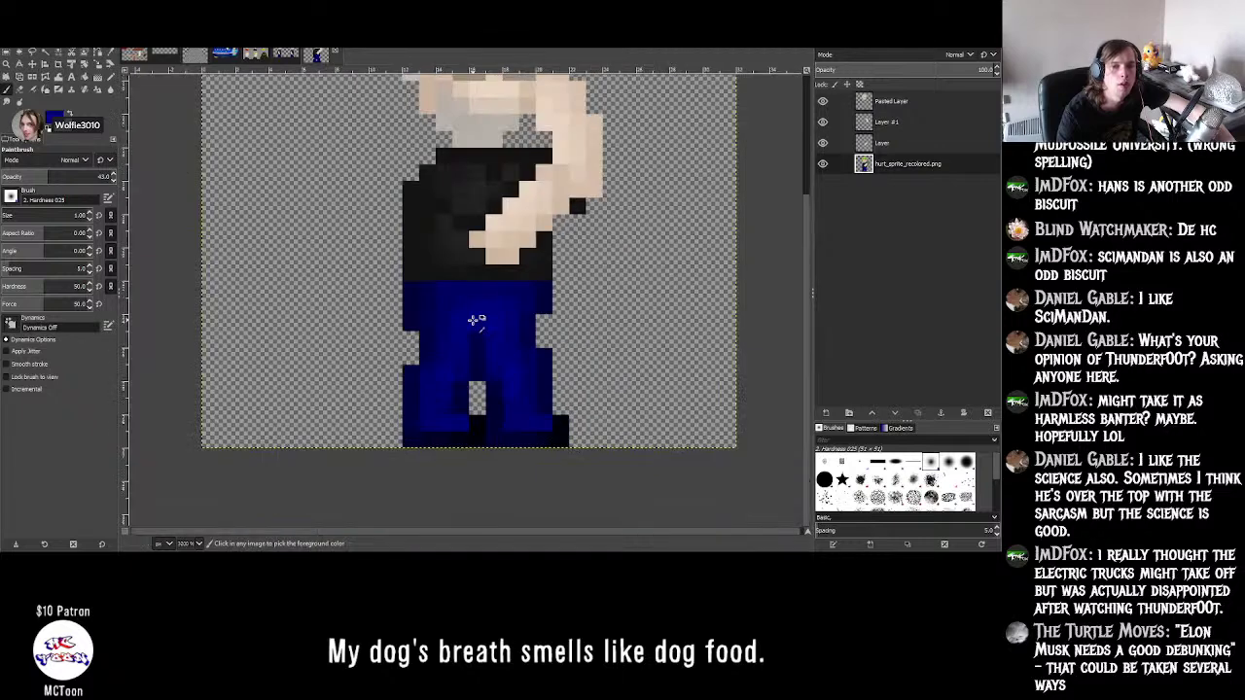
scroll(454, 312, "up", 3, "ctrl")
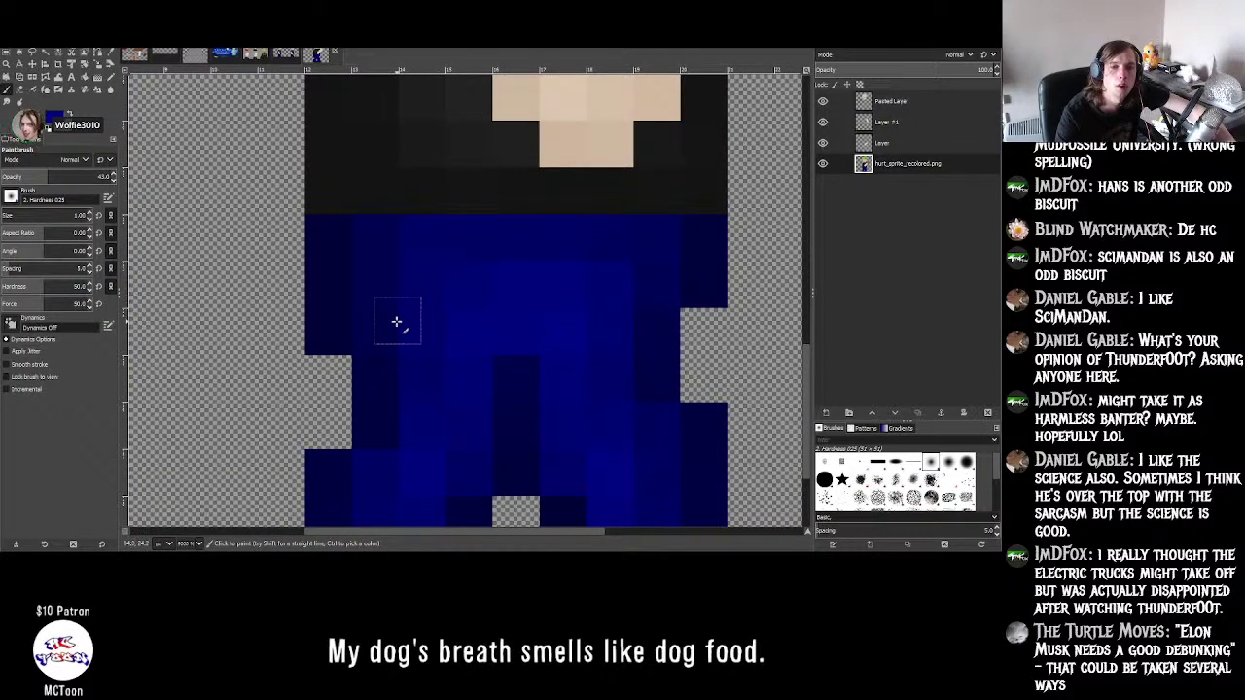
- Smooth the blue shading between the back hip edge and the middle of the trousers with the Paintbrush, checking the whole figure
scroll(442, 318, "down", 1, "ctrl")
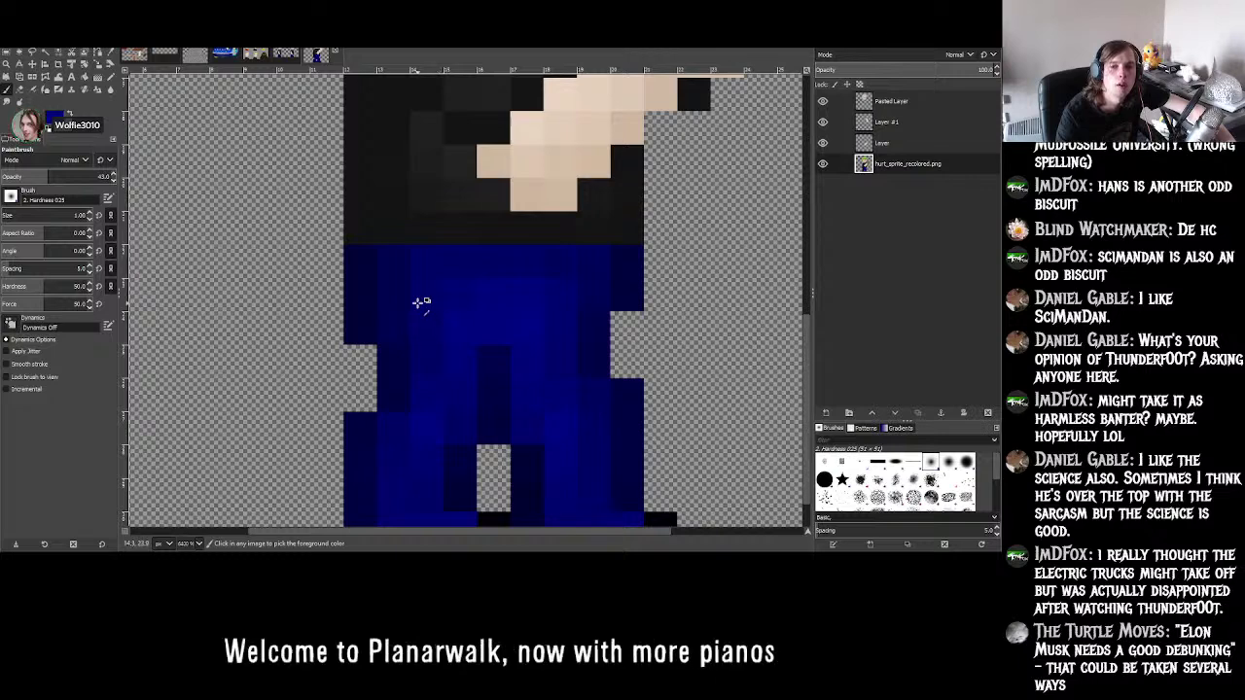
scroll(422, 301, "up", 1, "ctrl")
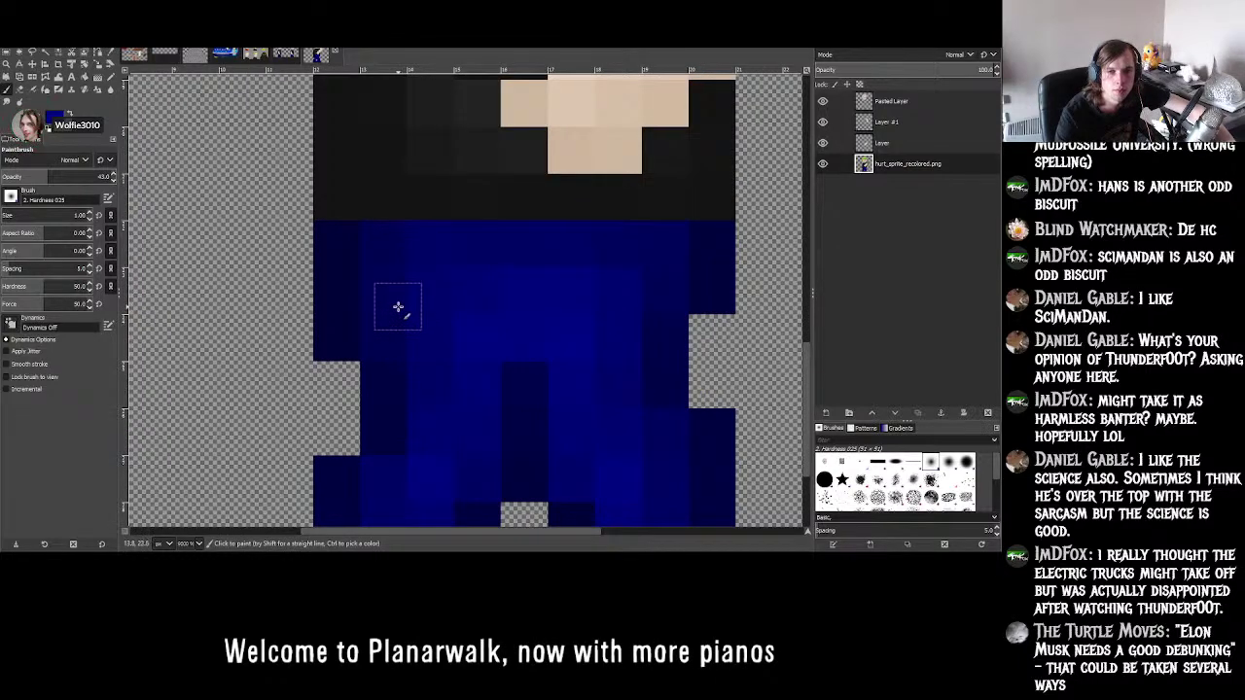
scroll(526, 321, "down", 1, "ctrl")
scroll(531, 321, "down", 1, "ctrl")
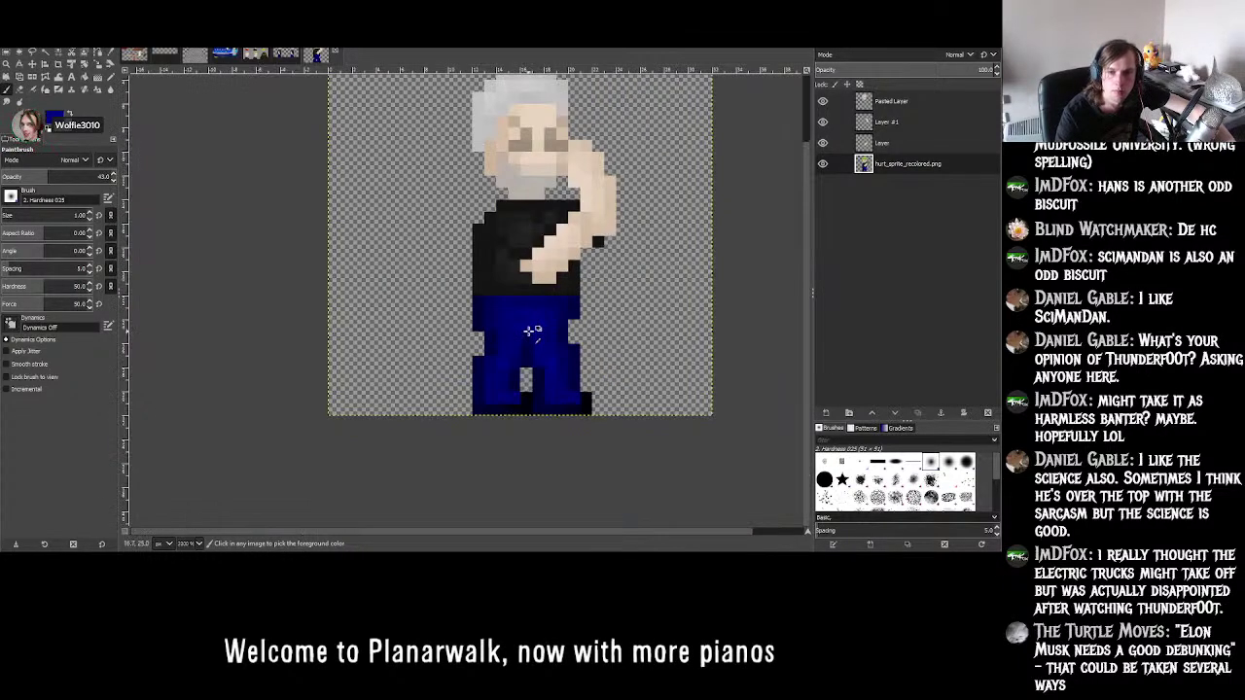
scroll(515, 328, "up", 2, "ctrl")
scroll(450, 265, "up", 1, "ctrl")
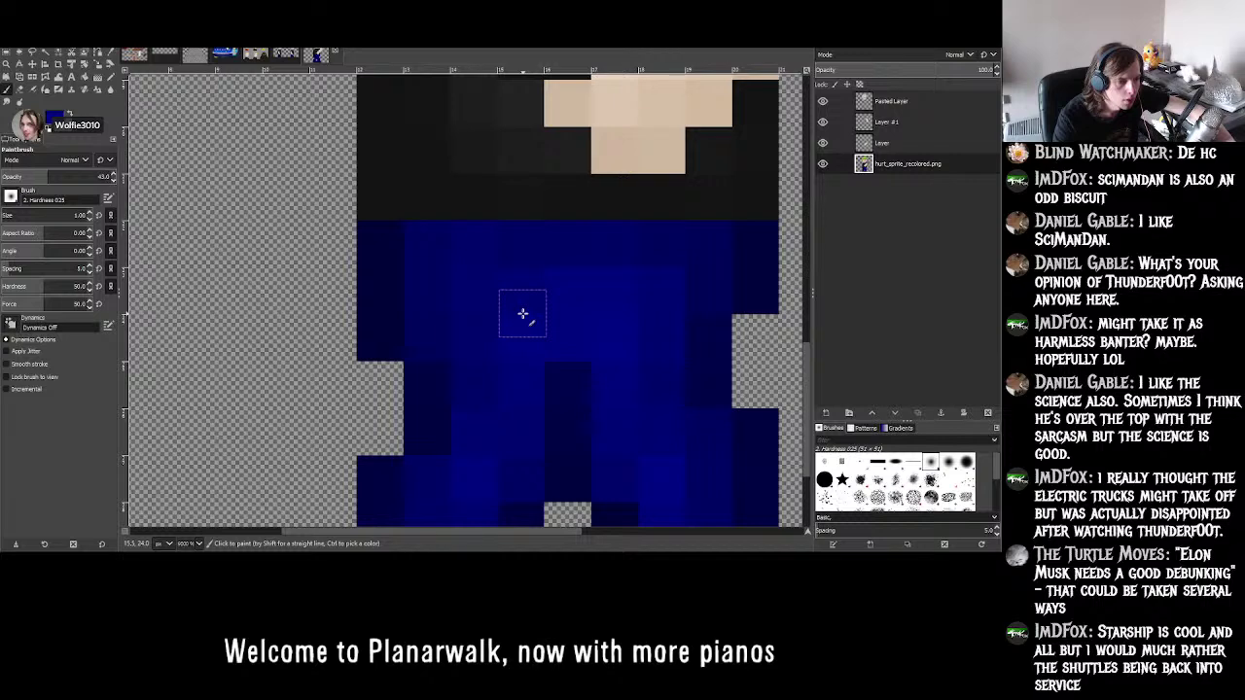
scroll(522, 314, "down", 4, "ctrl")
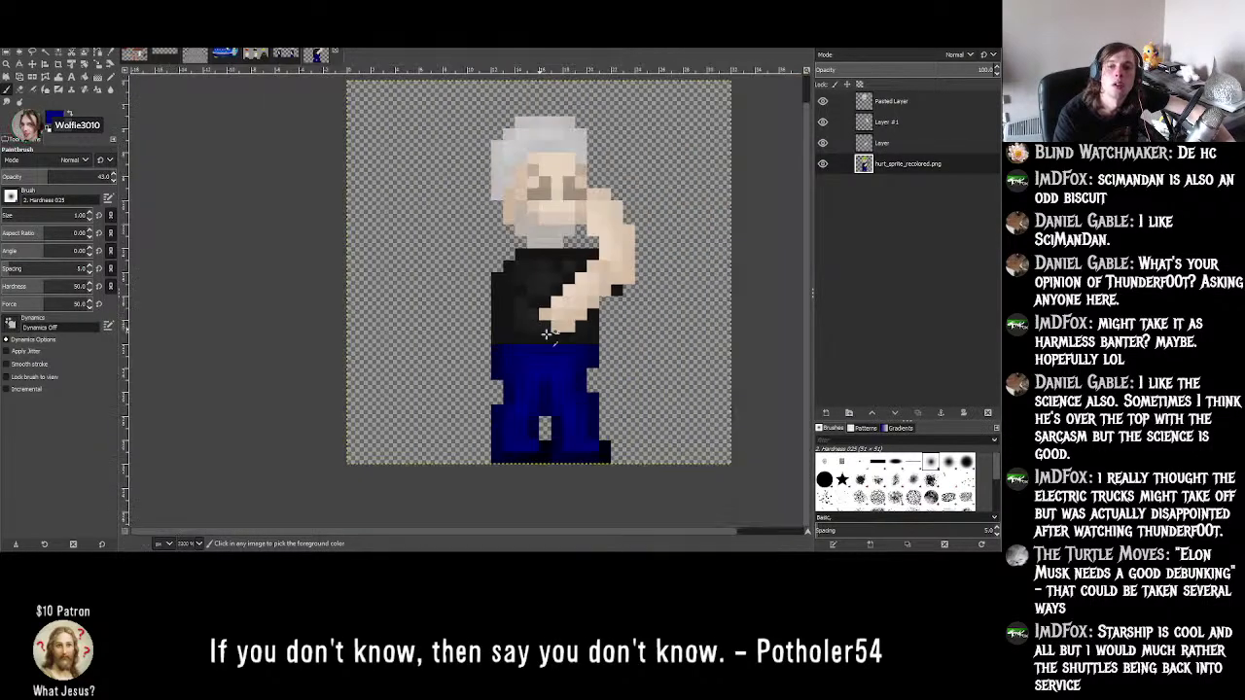
scroll(589, 352, "up", 3, "ctrl")
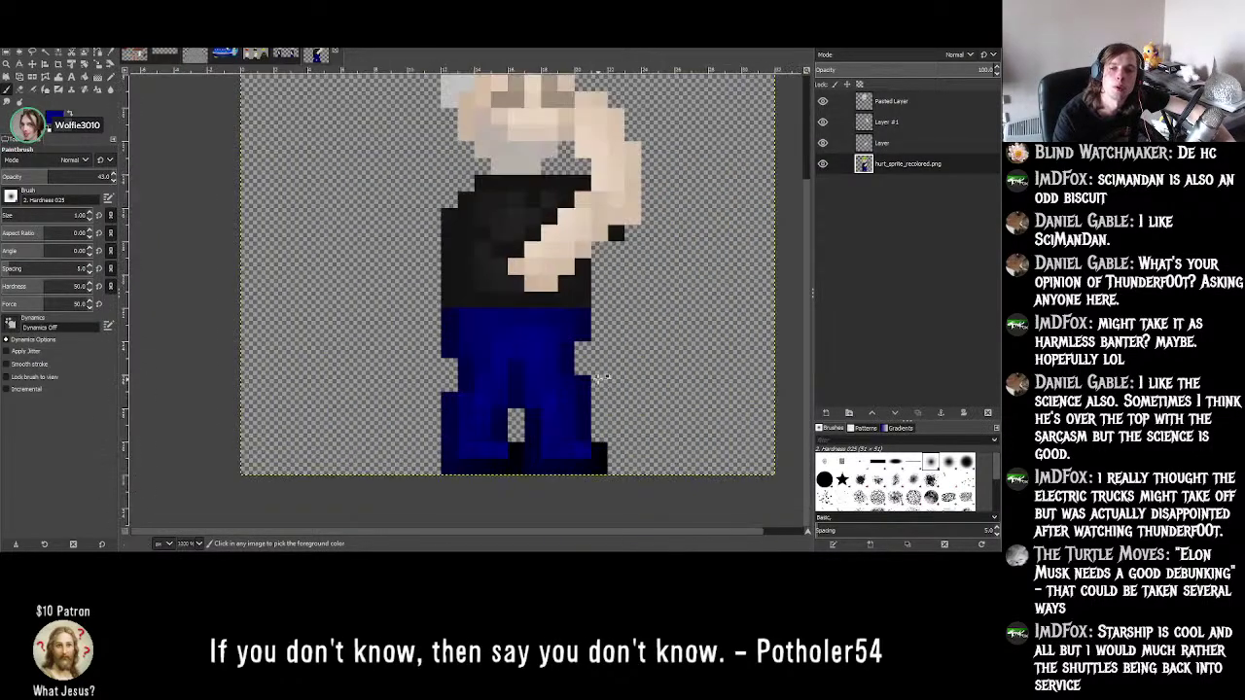
scroll(528, 362, "down", 2, "ctrl")
- Lighten the pixels just inside the shirt's back edge with sampled dark greys, using the semi-transparent Paintbrush at size 1
scroll(453, 286, "up", 3, "ctrl")
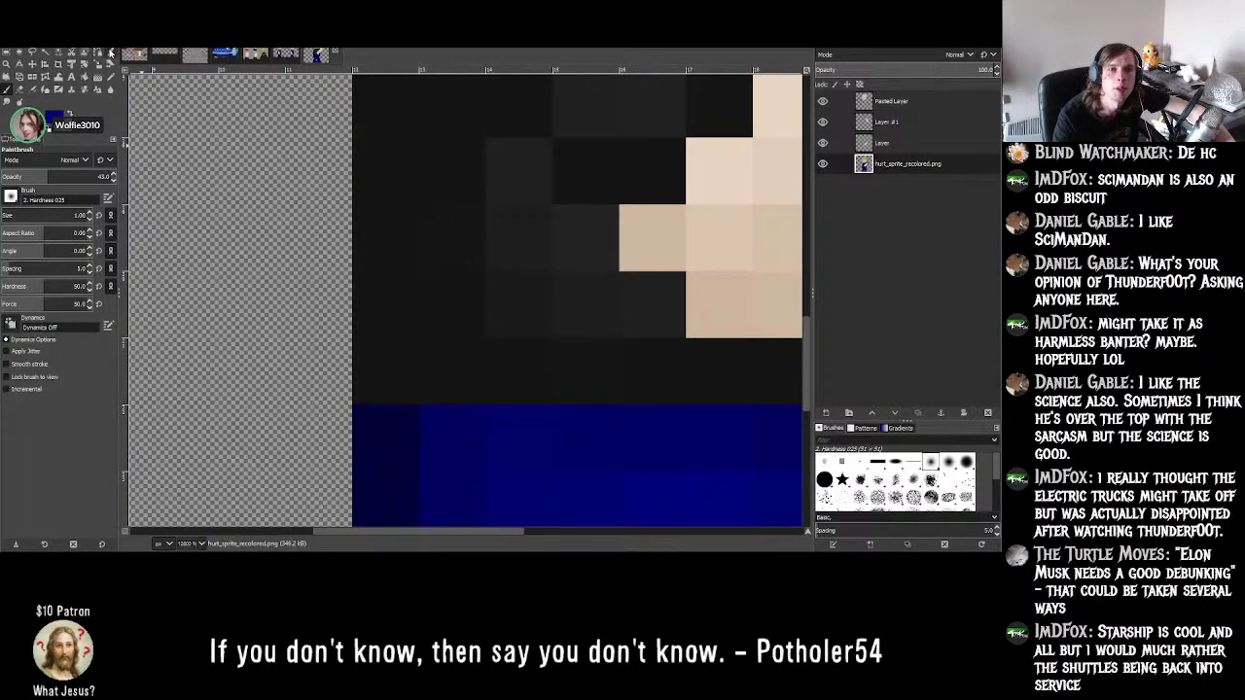
left_click(110, 54)
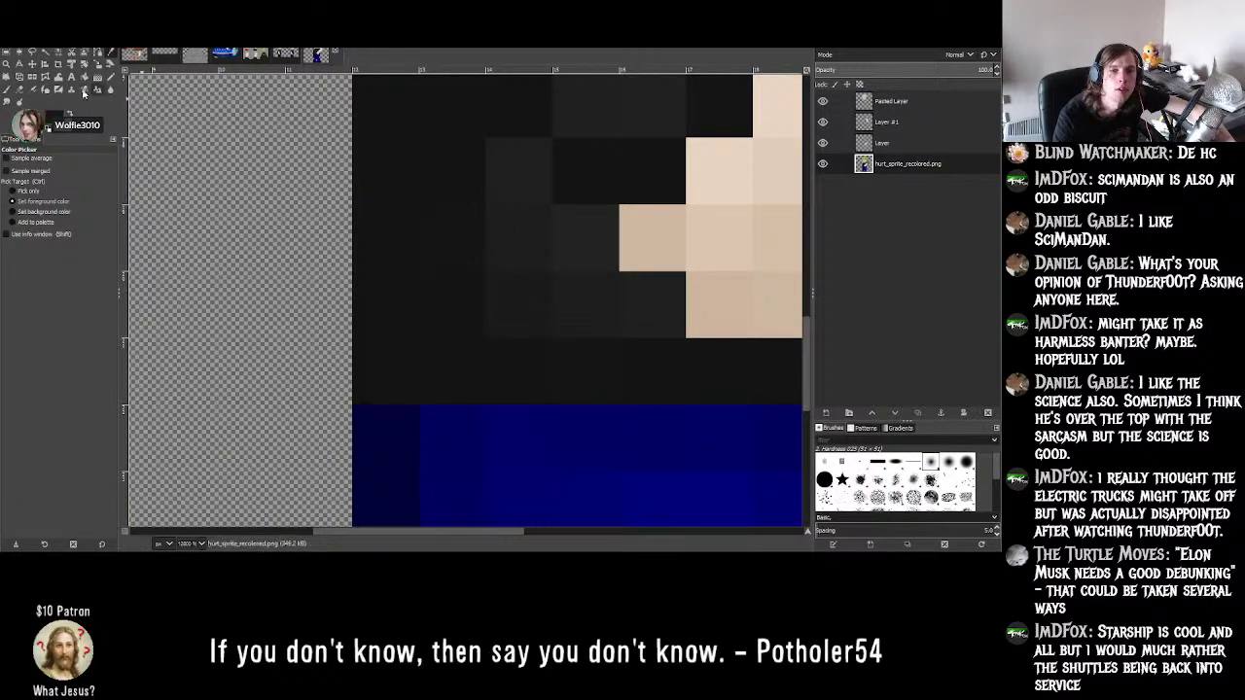
left_click(6, 92)
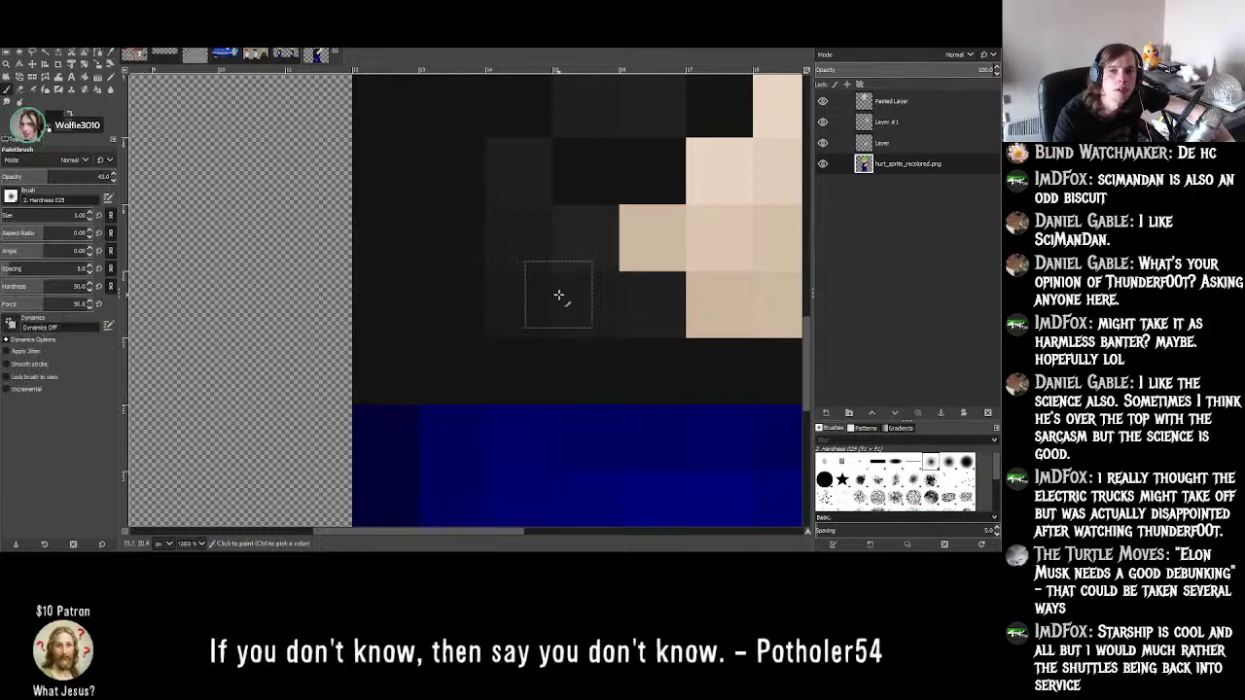
scroll(559, 295, "up", 2)
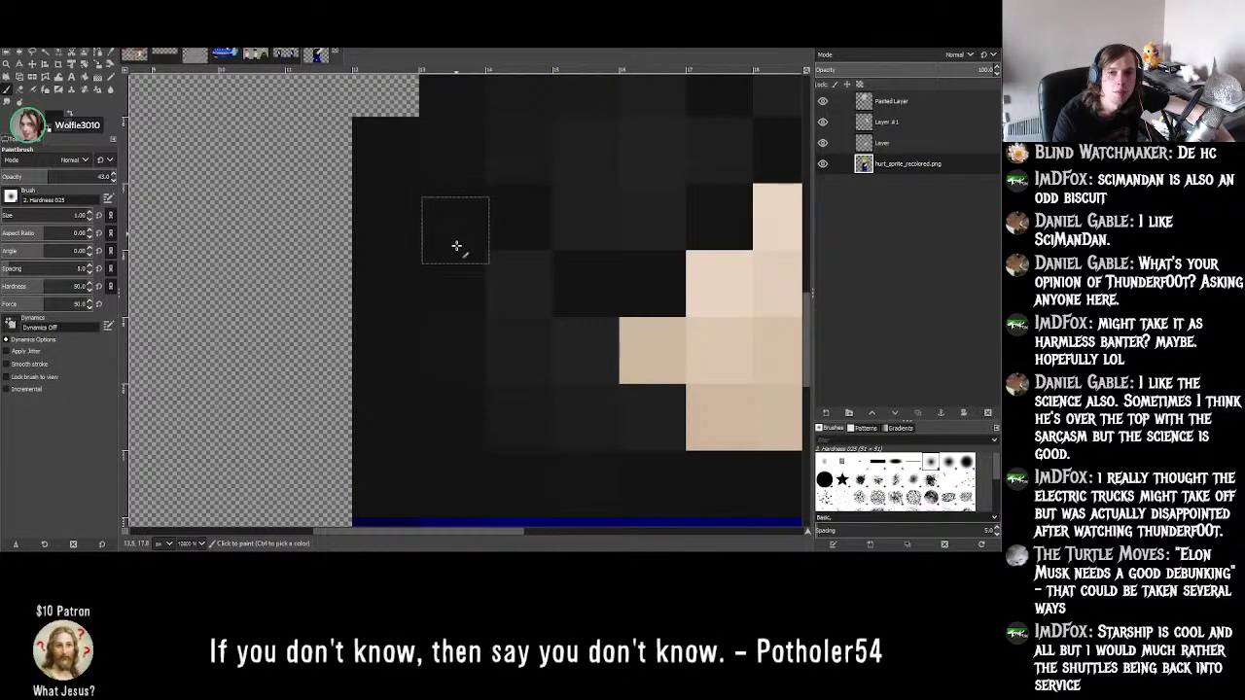
left_click(459, 336)
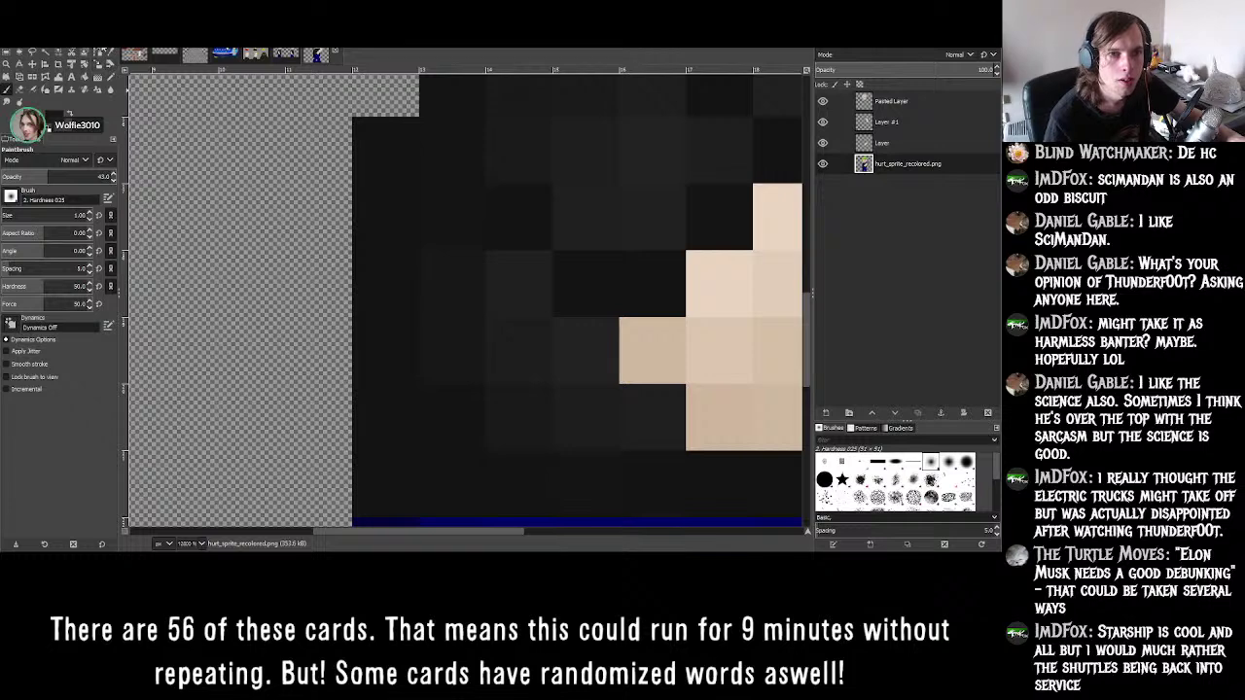
left_click(110, 55)
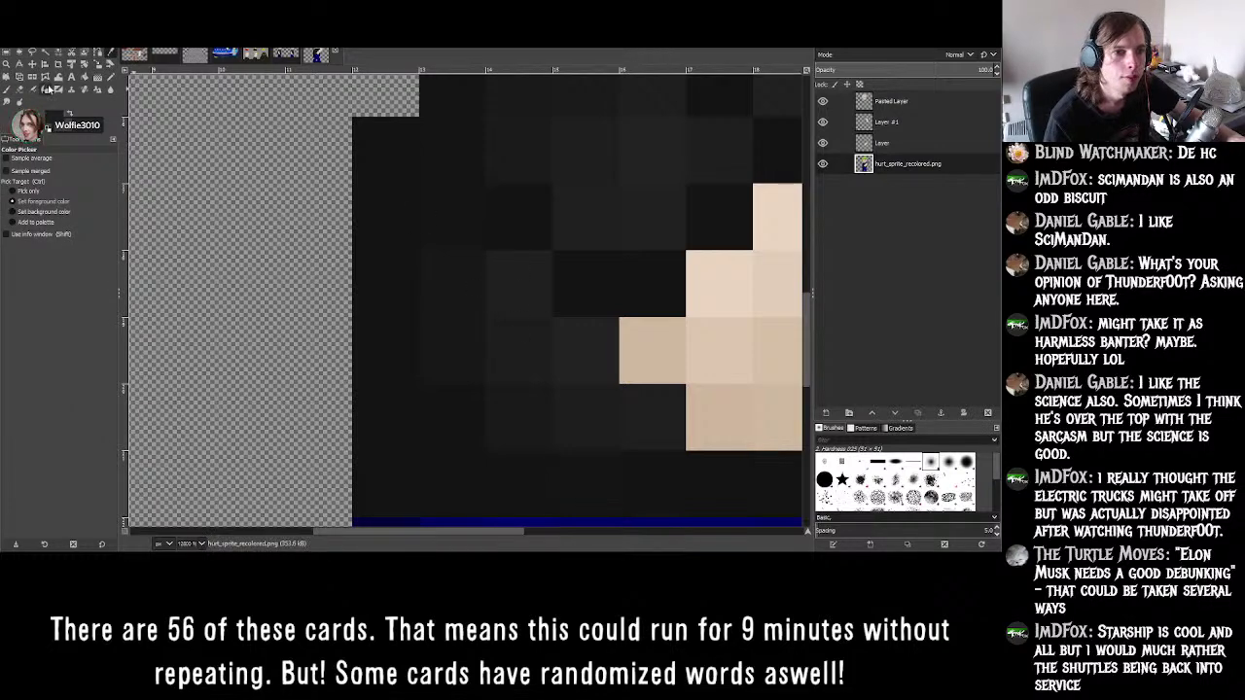
left_click(8, 88)
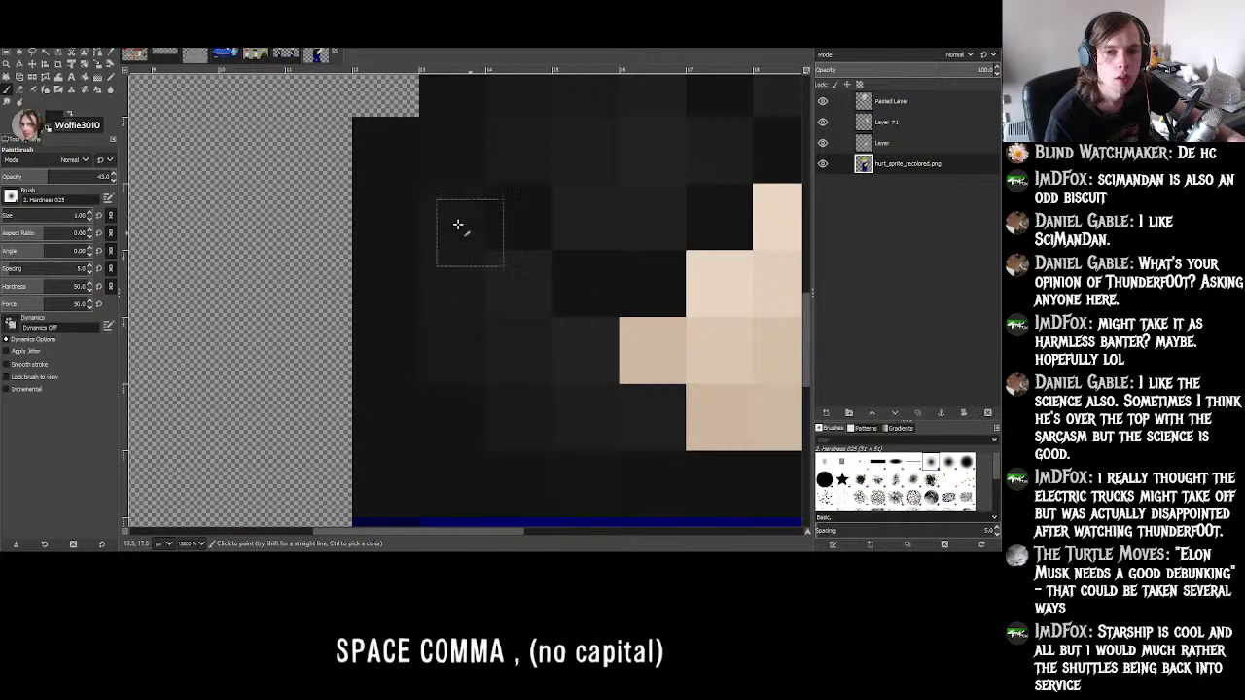
- Examine the blended shading on the back of the shirt and trousers in close-up and full-figure views
scroll(529, 253, "down", 2, "ctrl")
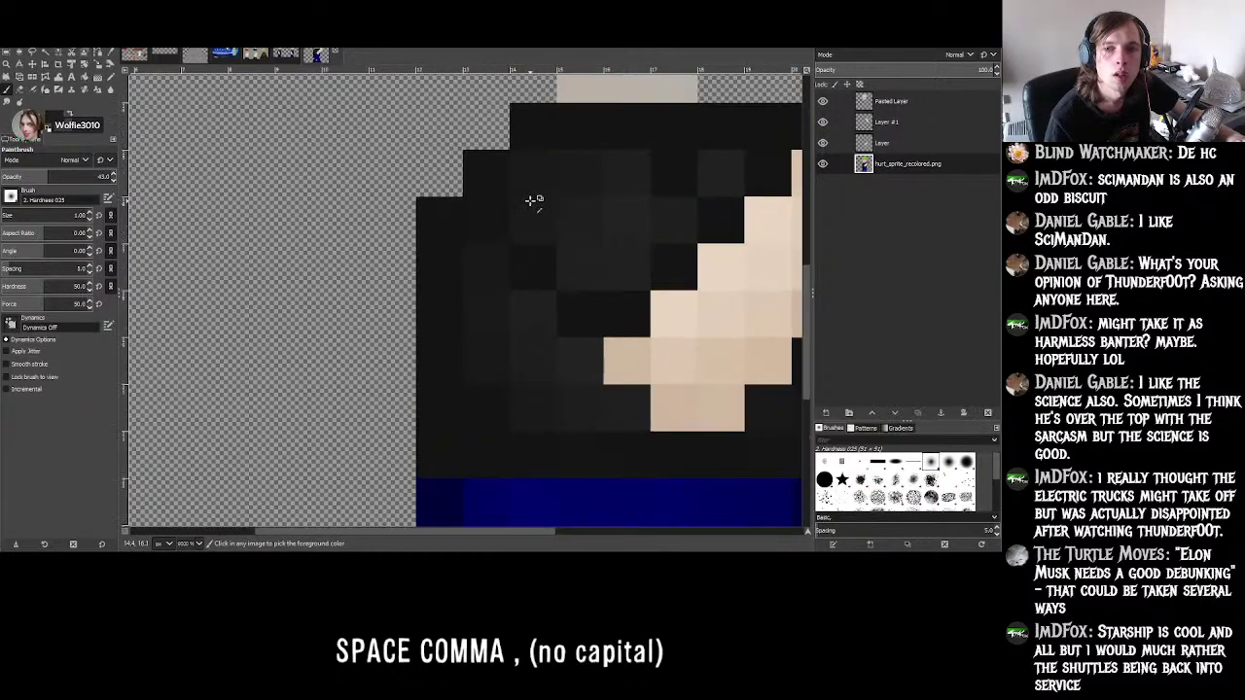
scroll(530, 204, "up", 2, "ctrl")
scroll(528, 201, "down", 3, "ctrl")
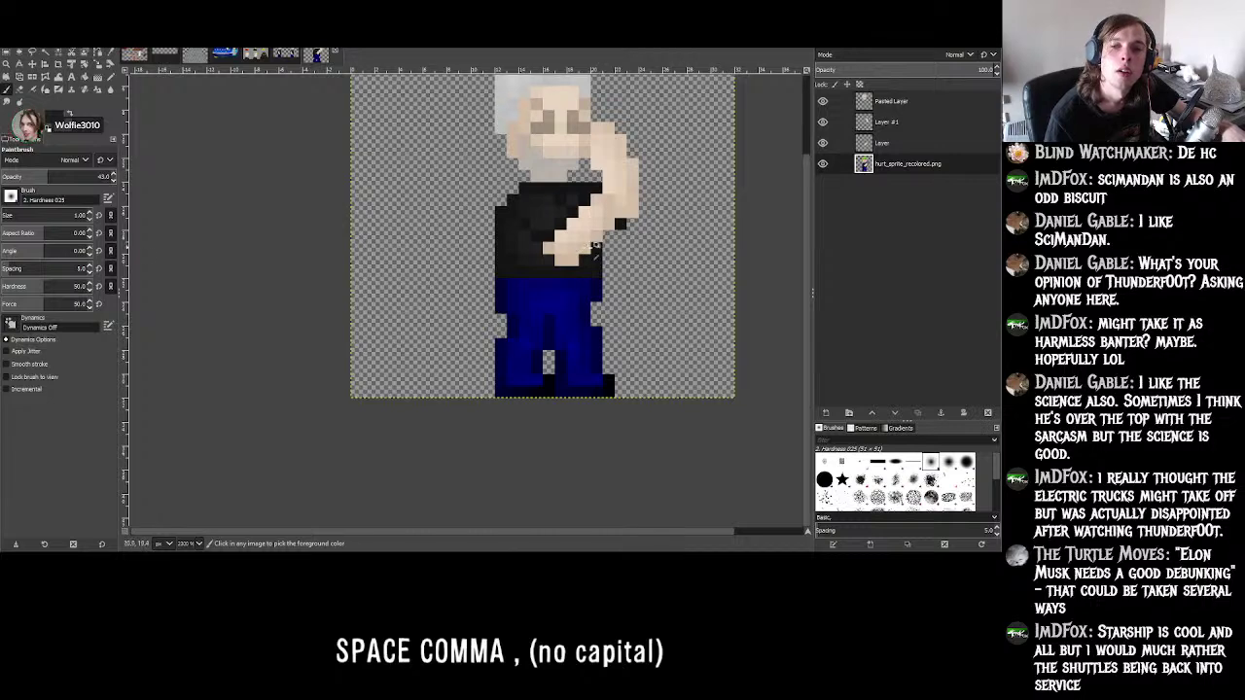
scroll(508, 261, "up", 2, "ctrl")
scroll(504, 251, "up", 2, "ctrl")
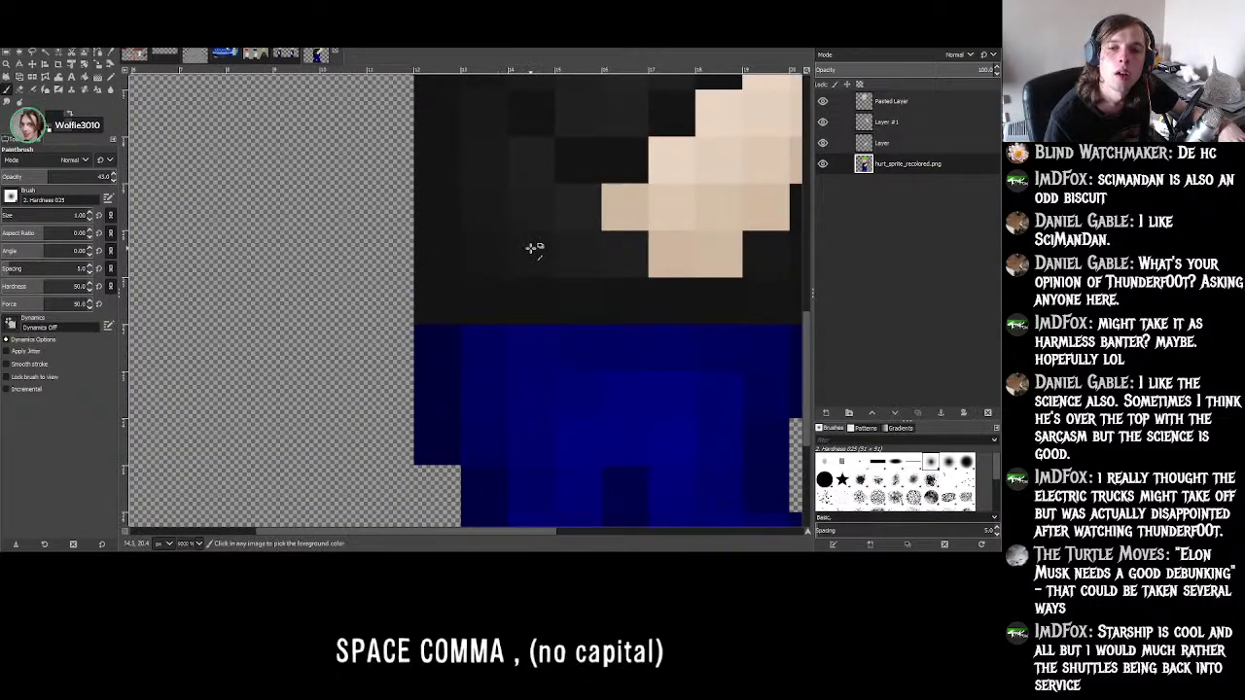
scroll(552, 259, "down", 3, "ctrl")
scroll(570, 267, "down", 2, "ctrl")
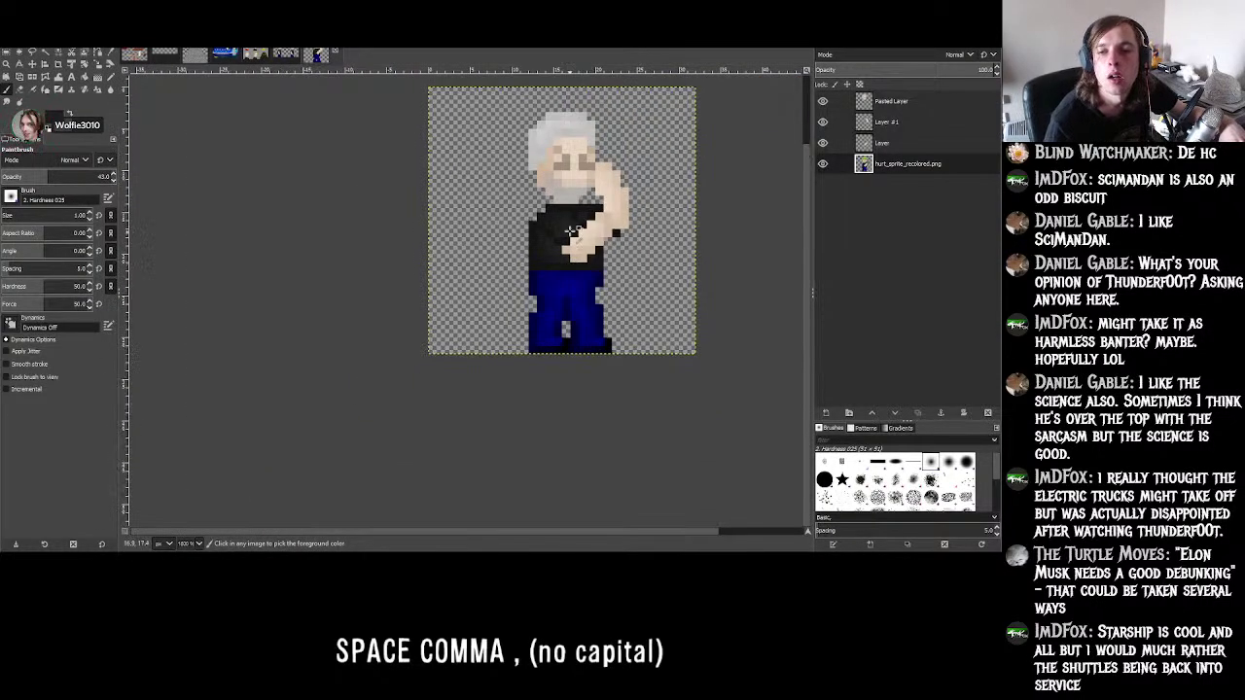
scroll(578, 195, "up", 1, "ctrl")
scroll(691, 237, "down", 1, "ctrl")
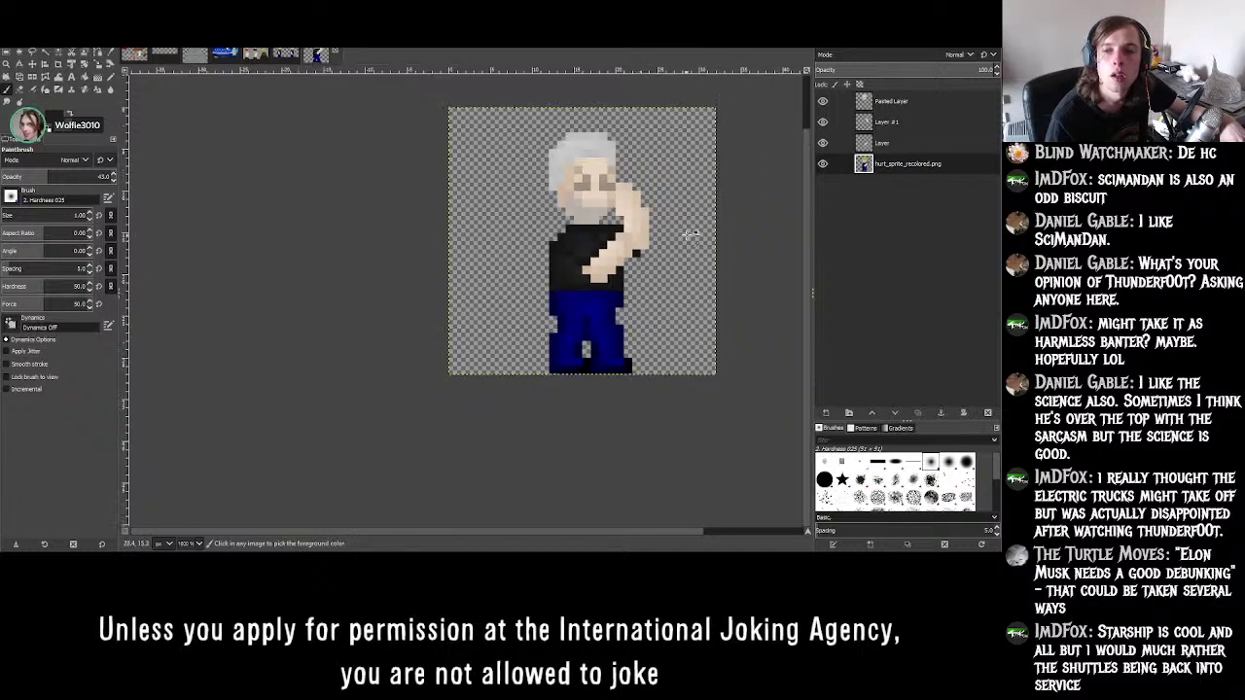
scroll(689, 281, "up", 3, "ctrl")
scroll(689, 284, "down", 3, "ctrl")
- Fill the two-pixel gap in the back outline of the trousers with sampled dark blue, using the Pencil at size 1 and 100% opacity
scroll(584, 298, "up", 5, "ctrl")
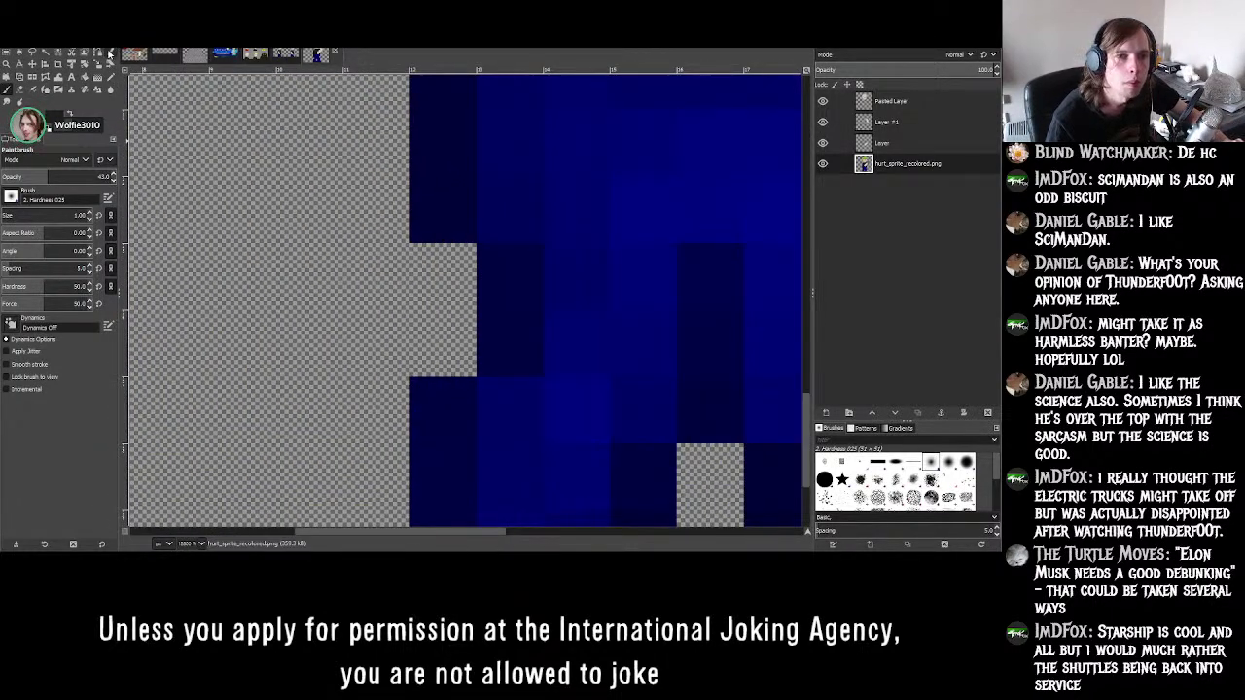
key("n")
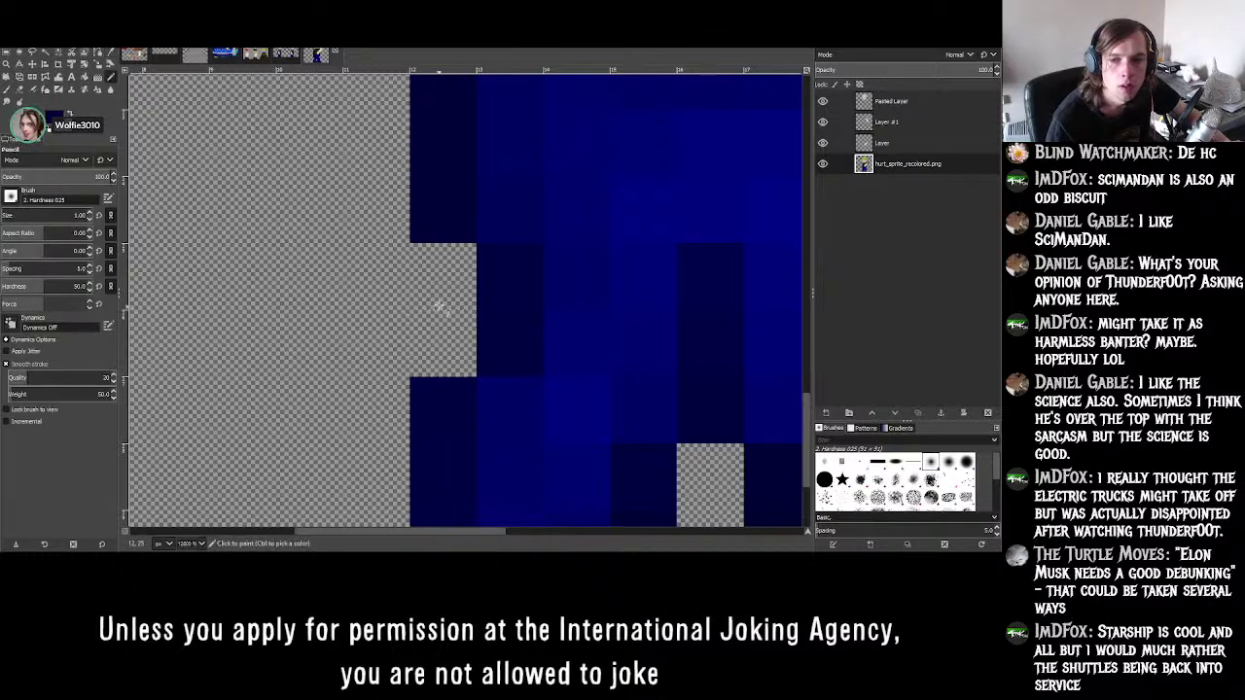
left_click_drag(439, 307, 450, 350)
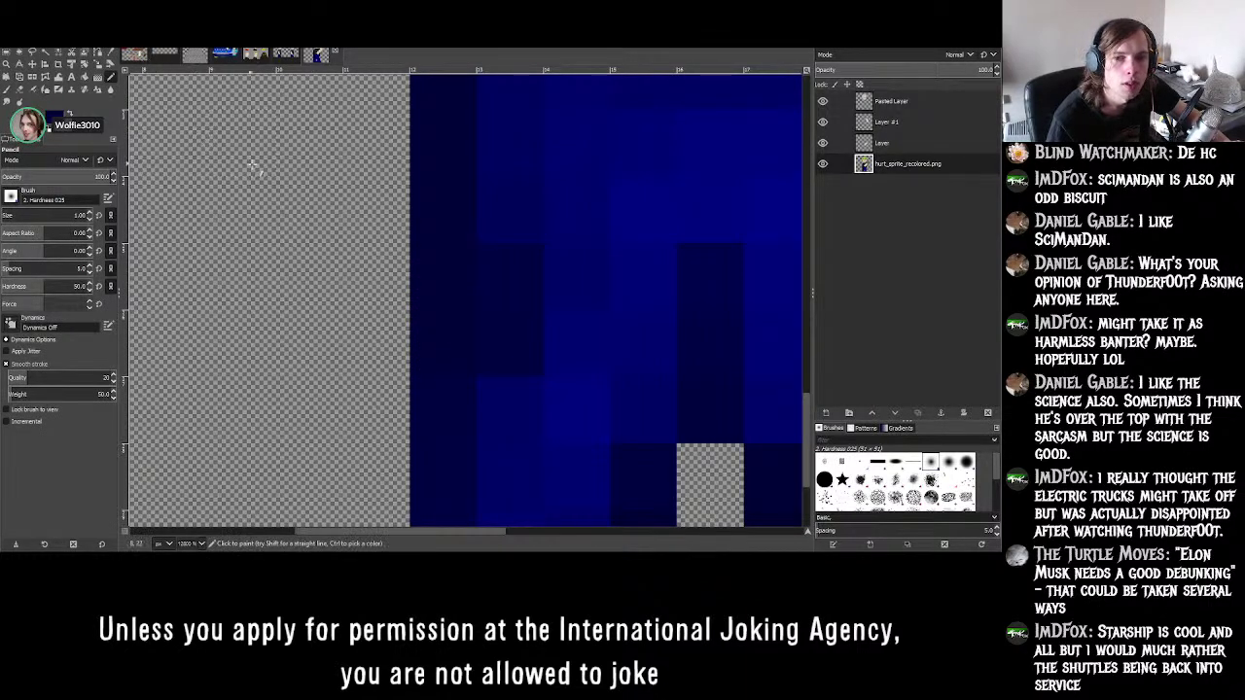
- Lighten the dark pixels inside the filled gap with a sampled brighter blue using the semi-transparent Paintbrush, then check the whole figure
left_click(111, 52)
left_click(639, 195)
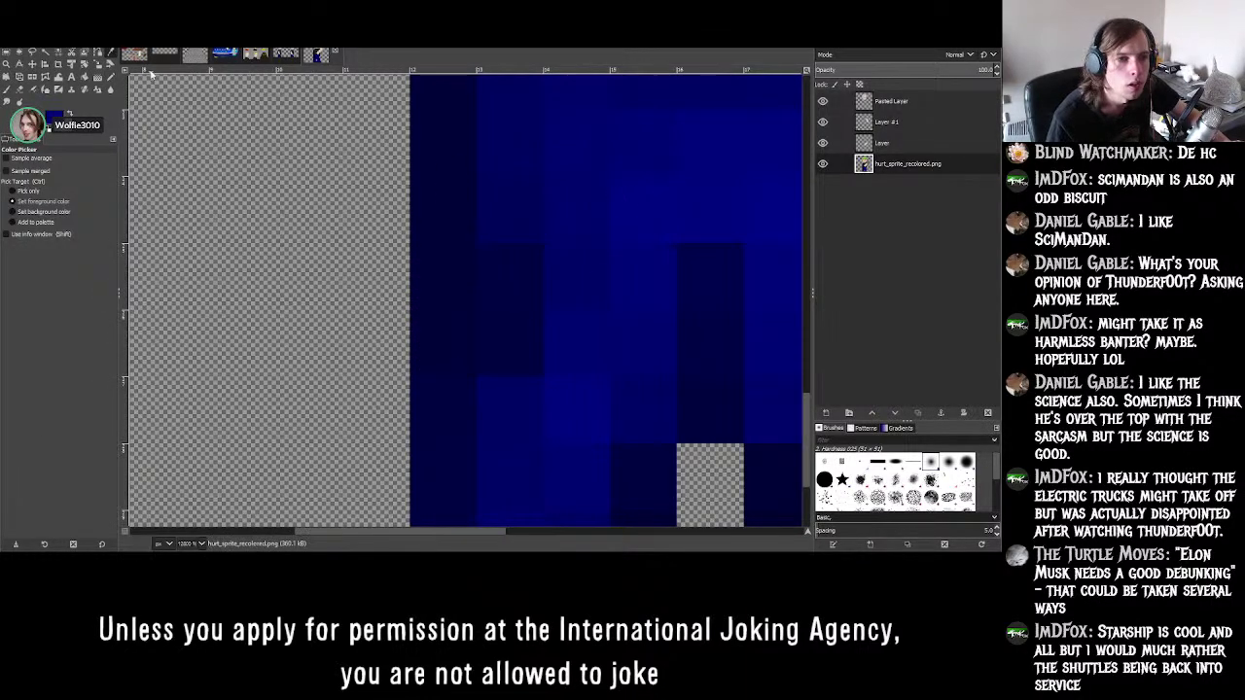
left_click(6, 89)
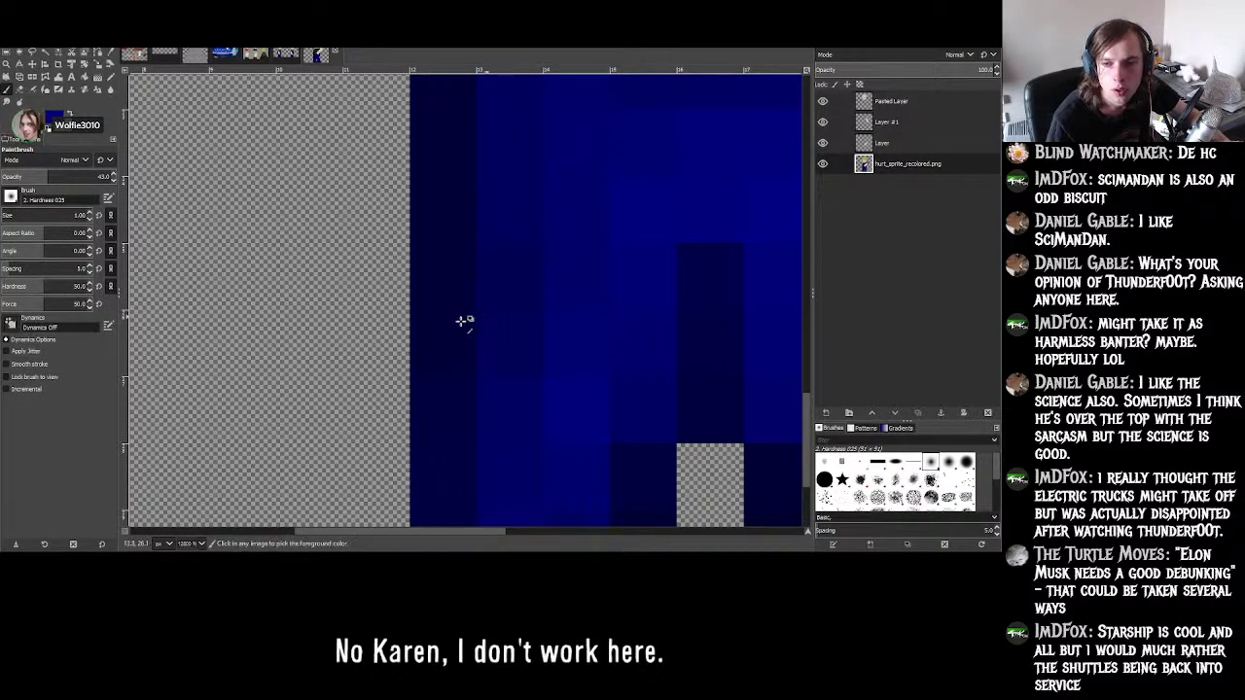
scroll(564, 340, "down", 3, "ctrl")
scroll(623, 319, "up", 2)
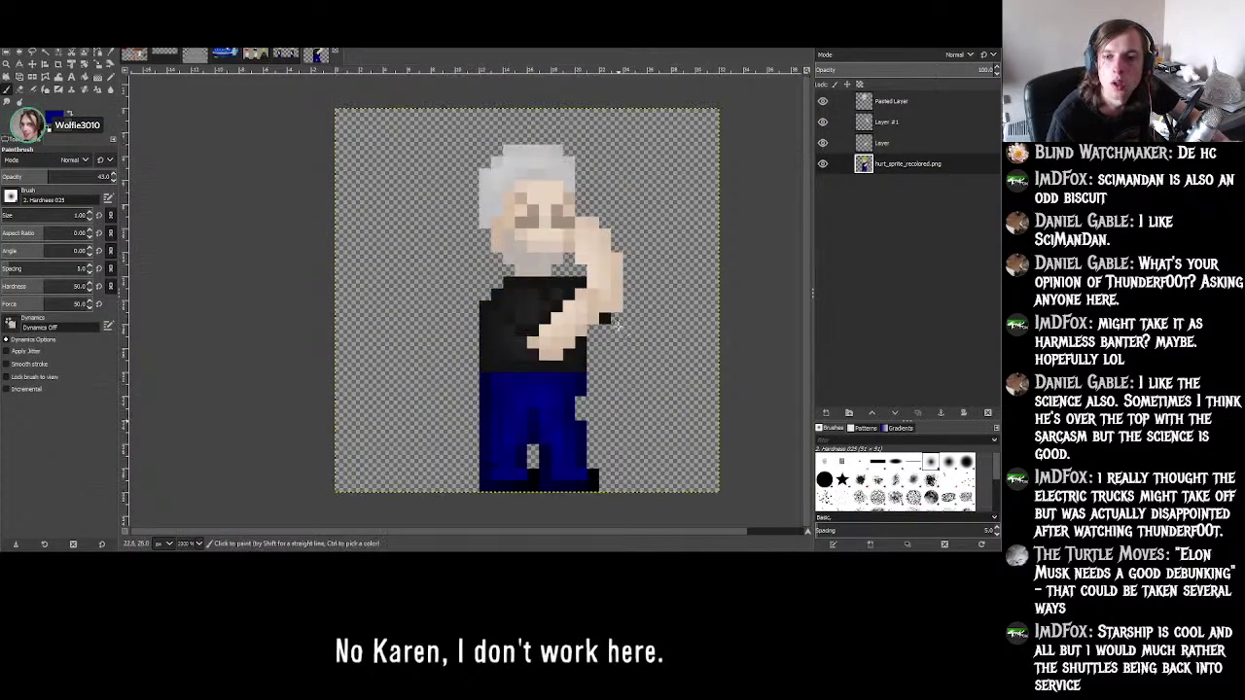
- Compare the hurt sprite with Dusty_idle.png, examining the idle sprite's shirt, arm and trousers in close-up
left_click(298, 55)
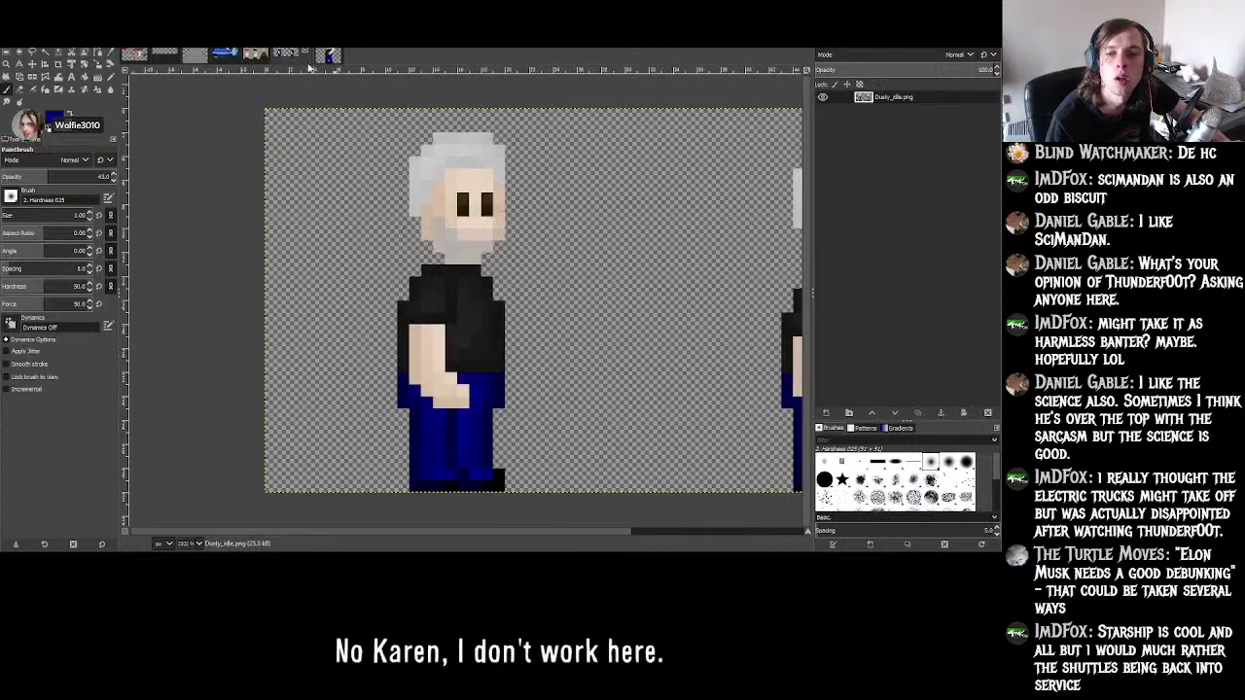
left_click(329, 55)
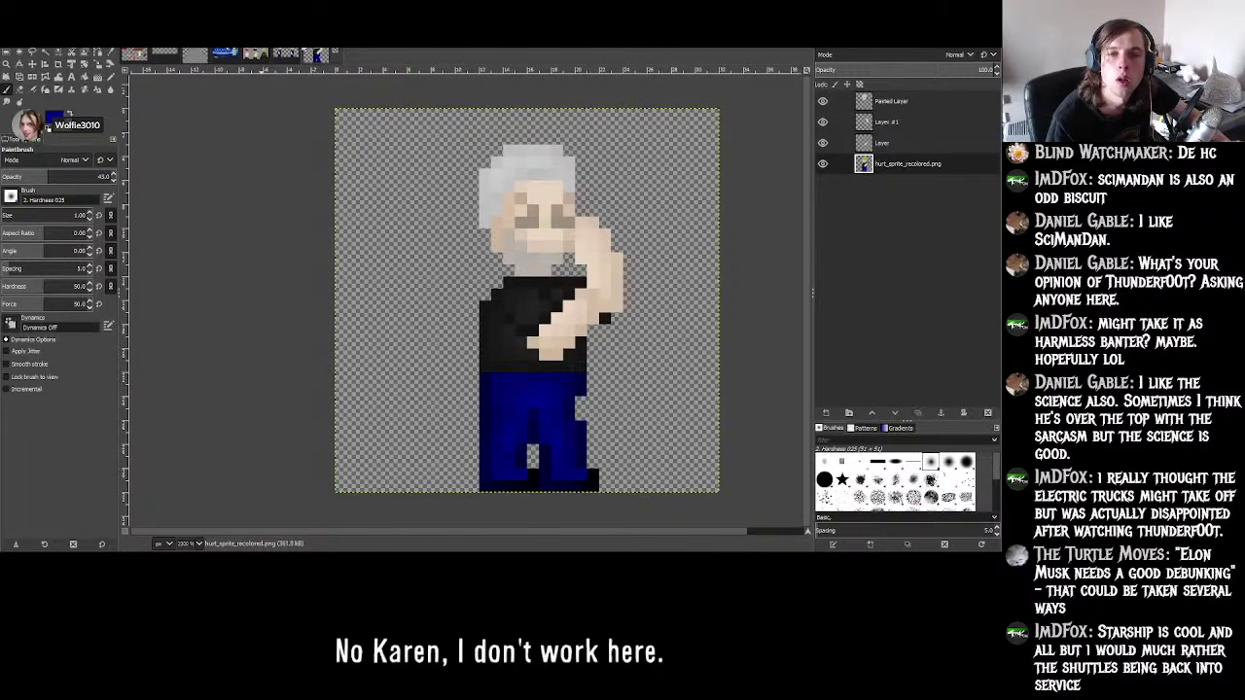
left_click(294, 54)
scroll(409, 365, "up", 1, "ctrl")
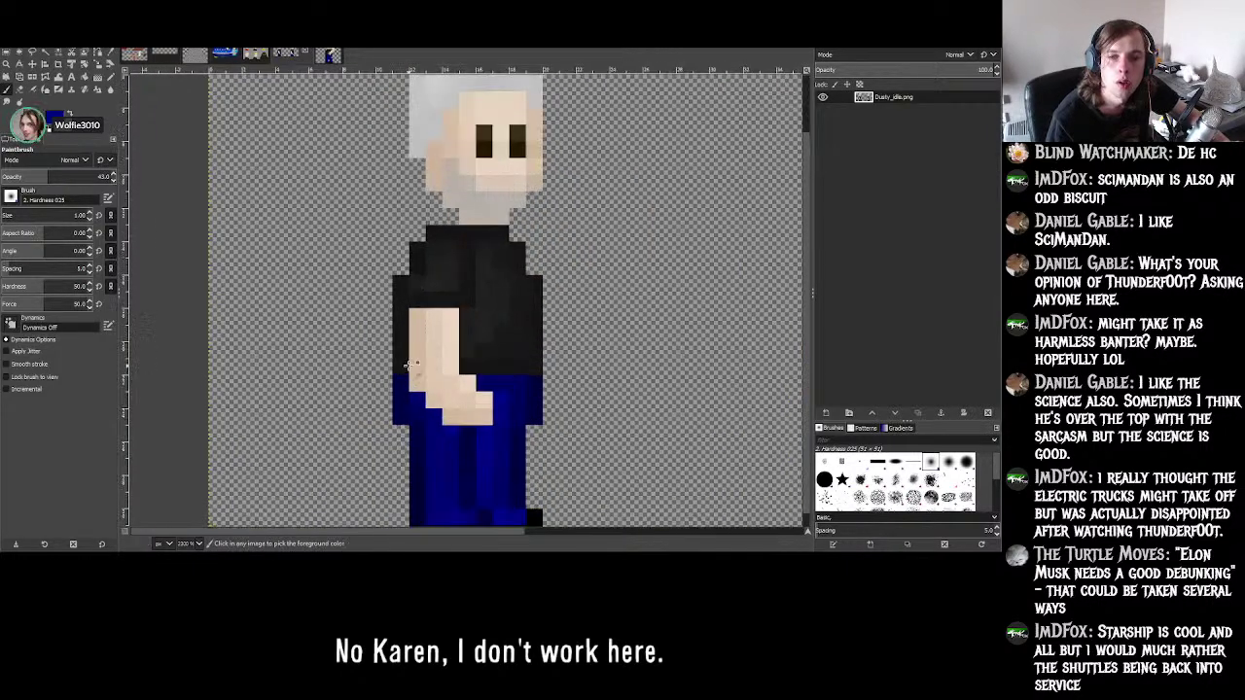
scroll(409, 365, "down", 1)
scroll(409, 365, "down", 2, "ctrl")
scroll(409, 362, "up", 1, "ctrl")
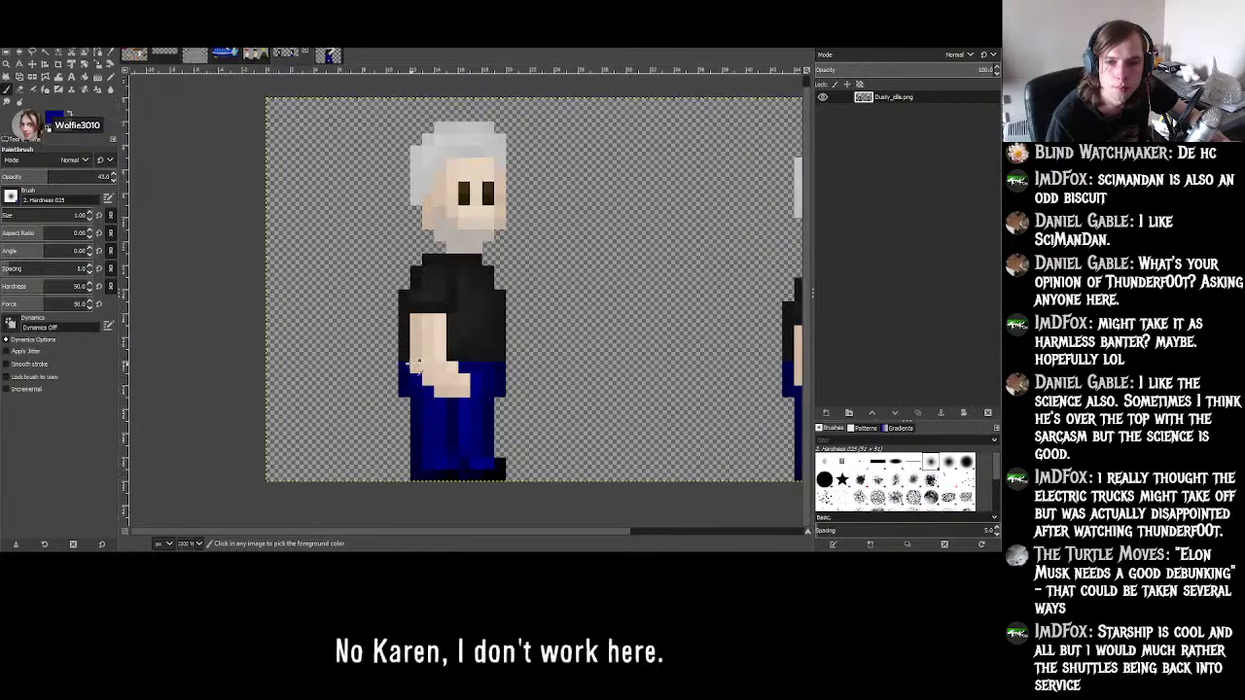
scroll(409, 360, "up", 1)
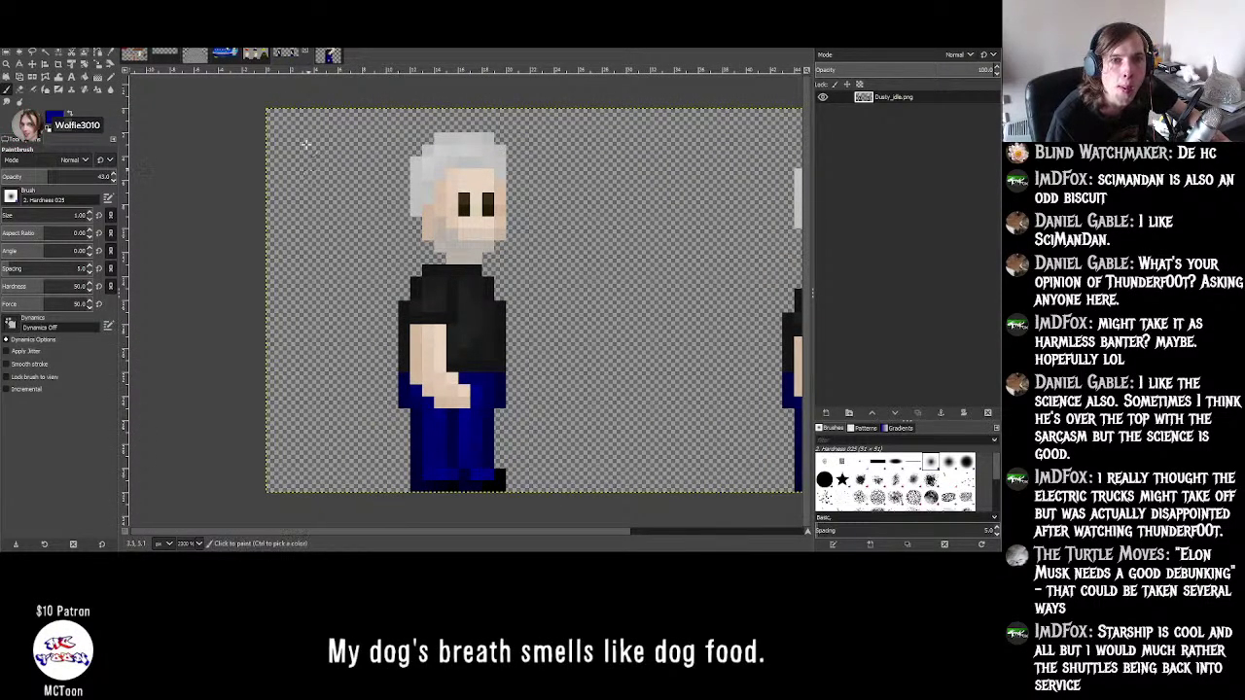
- Alternate between the hurt sprite and Dusty_idle.png to compare their full-figure proportions, colours and shading
left_click(332, 55)
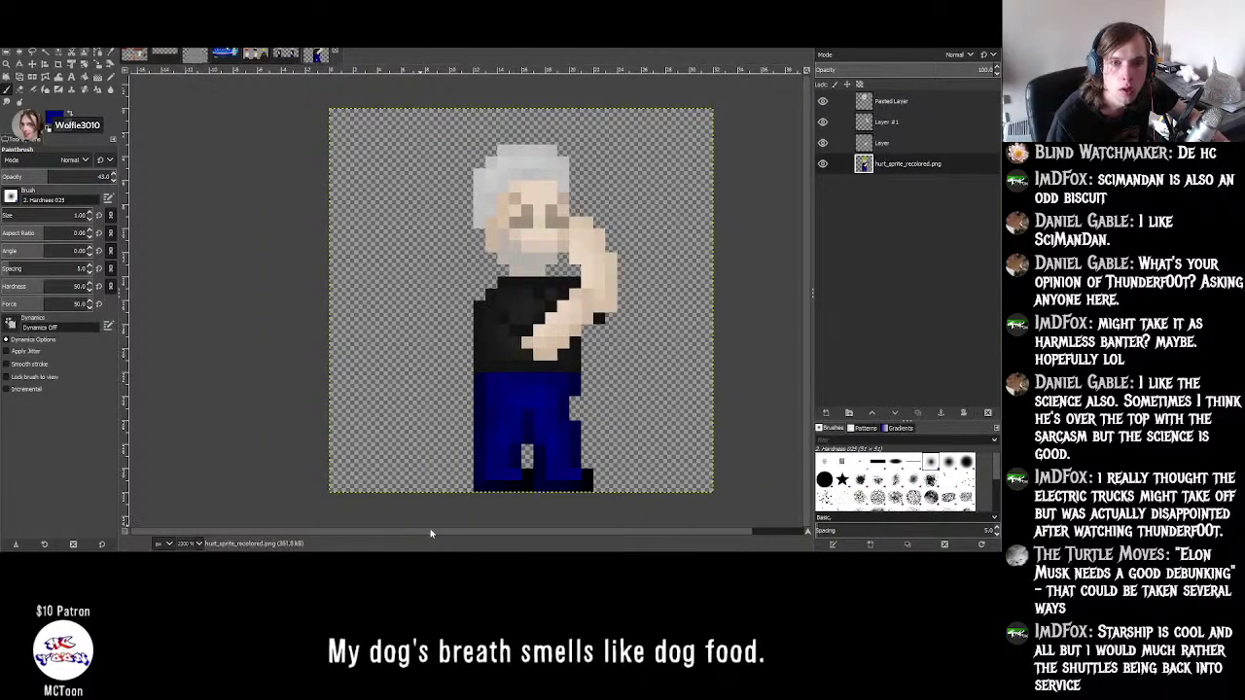
left_click(332, 54)
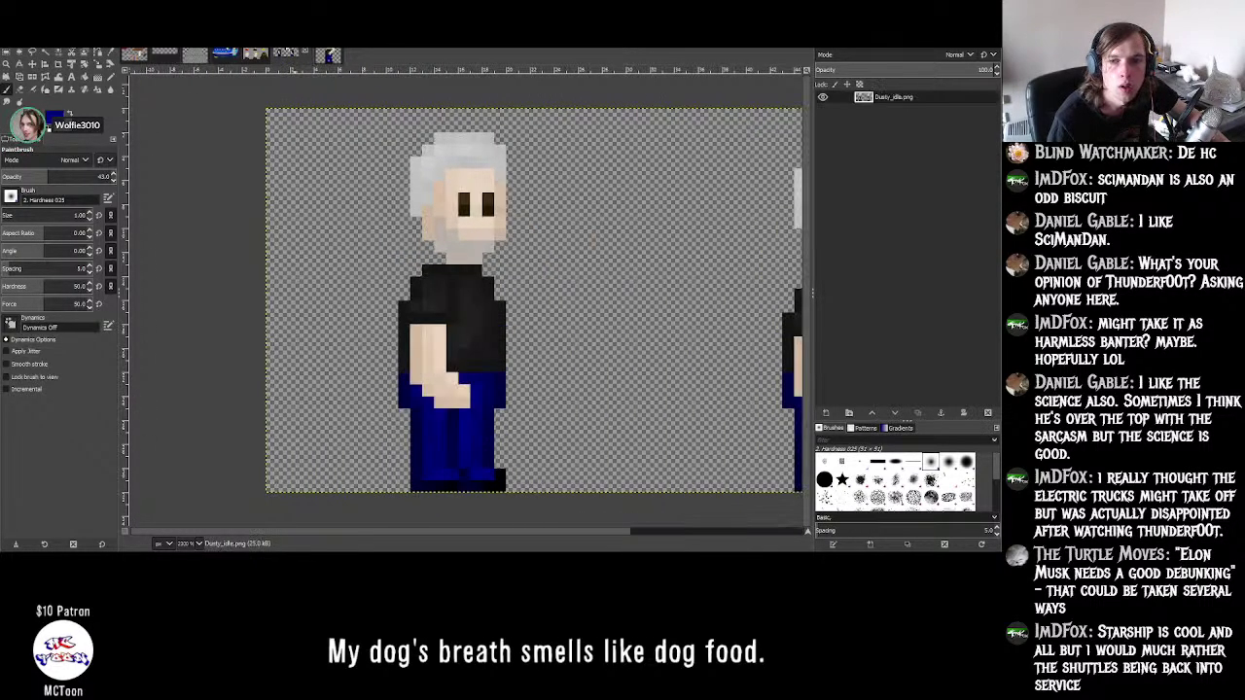
left_click(318, 55)
left_click(332, 54)
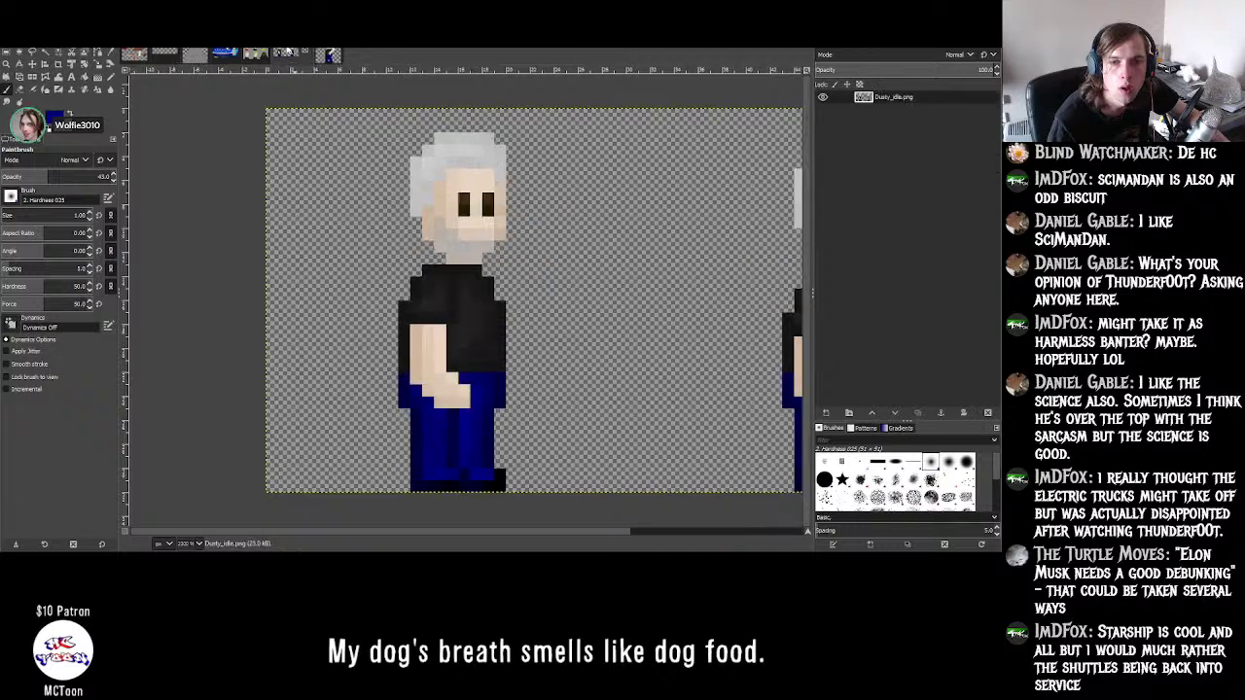
left_click(320, 55)
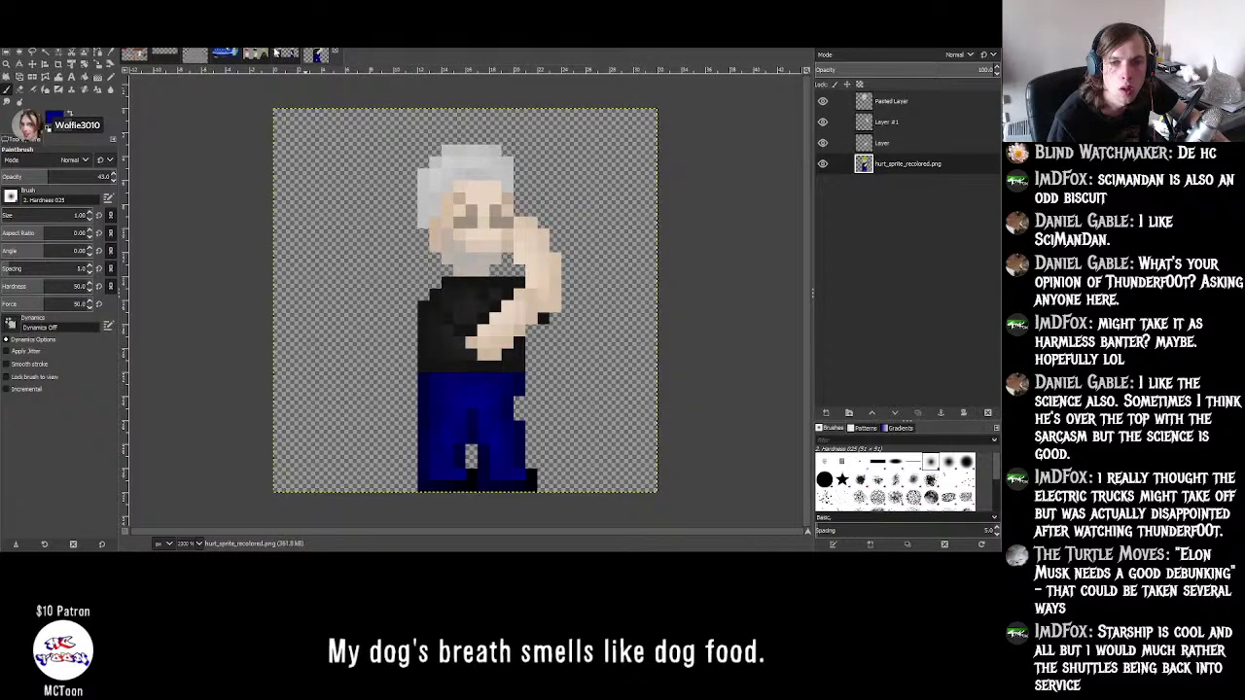
key("ctrl+Tab")
left_click(318, 55)
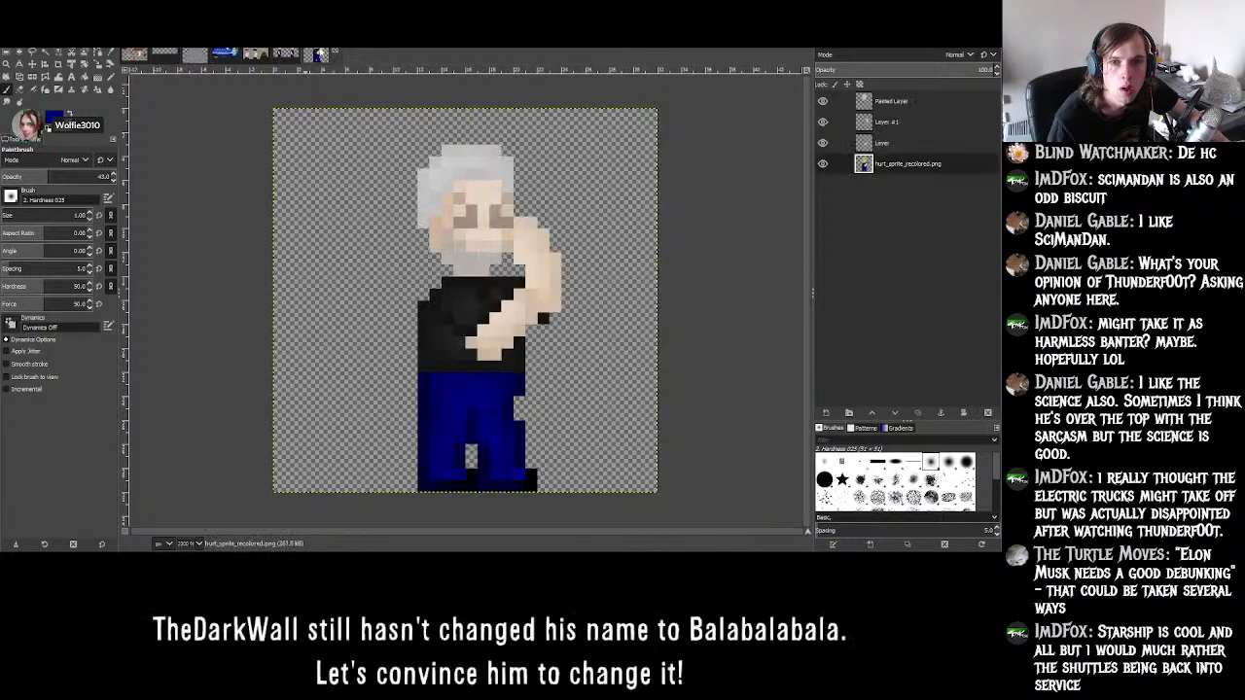
left_click(323, 55)
key("ctrl+Tab")
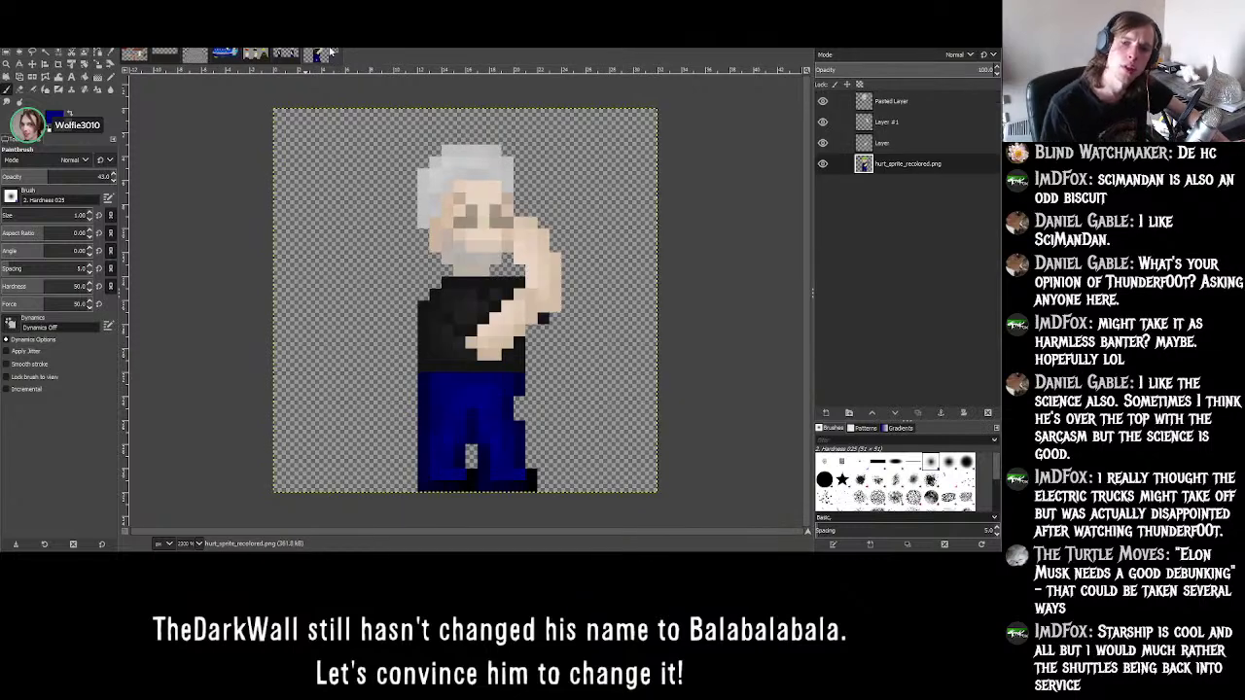
left_click(297, 53)
left_click(318, 54)
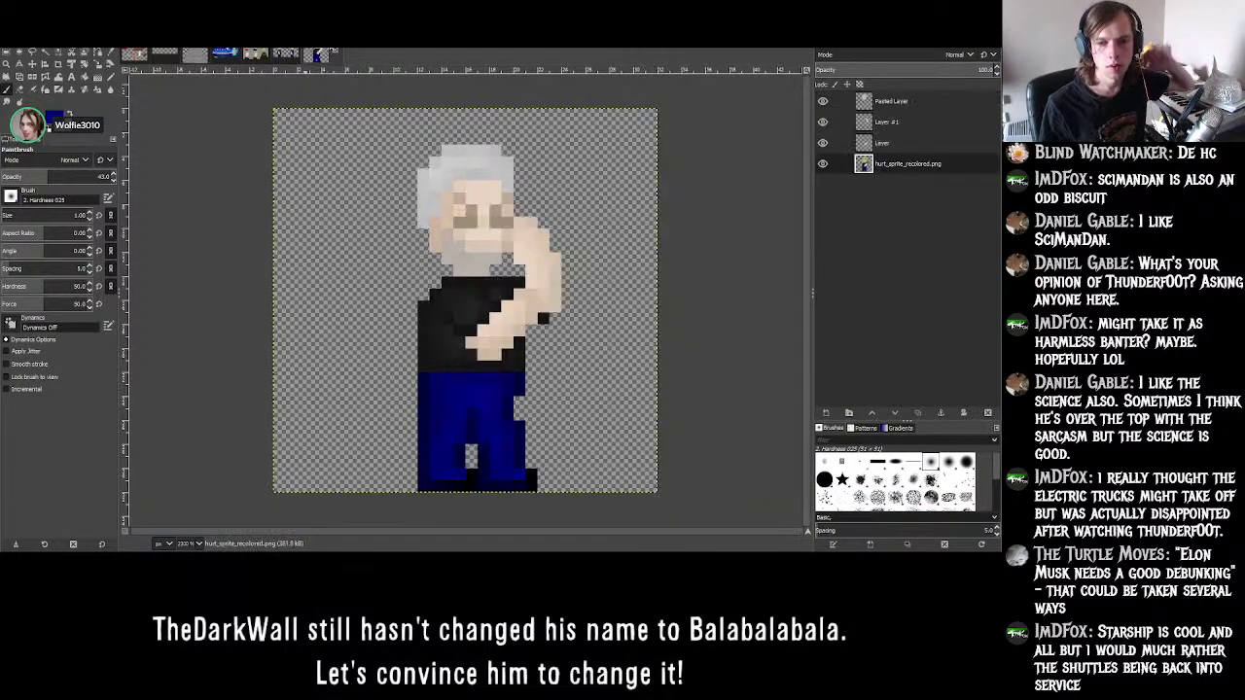
left_click(287, 53)
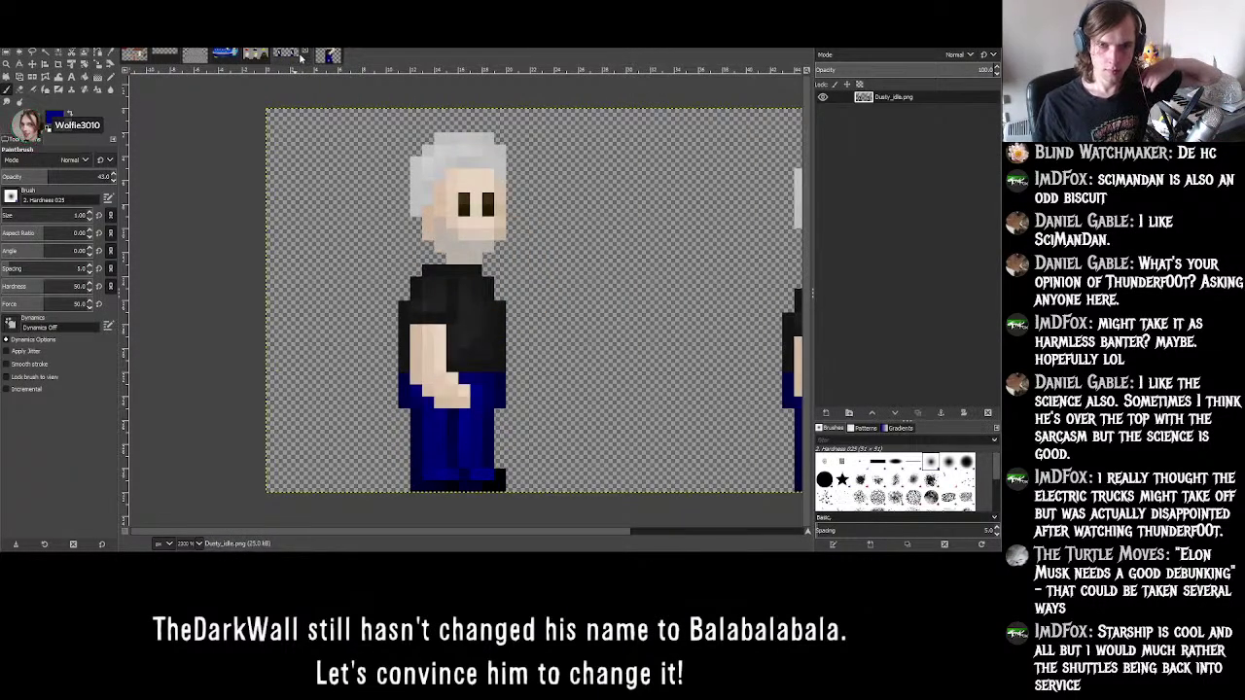
left_click(331, 54)
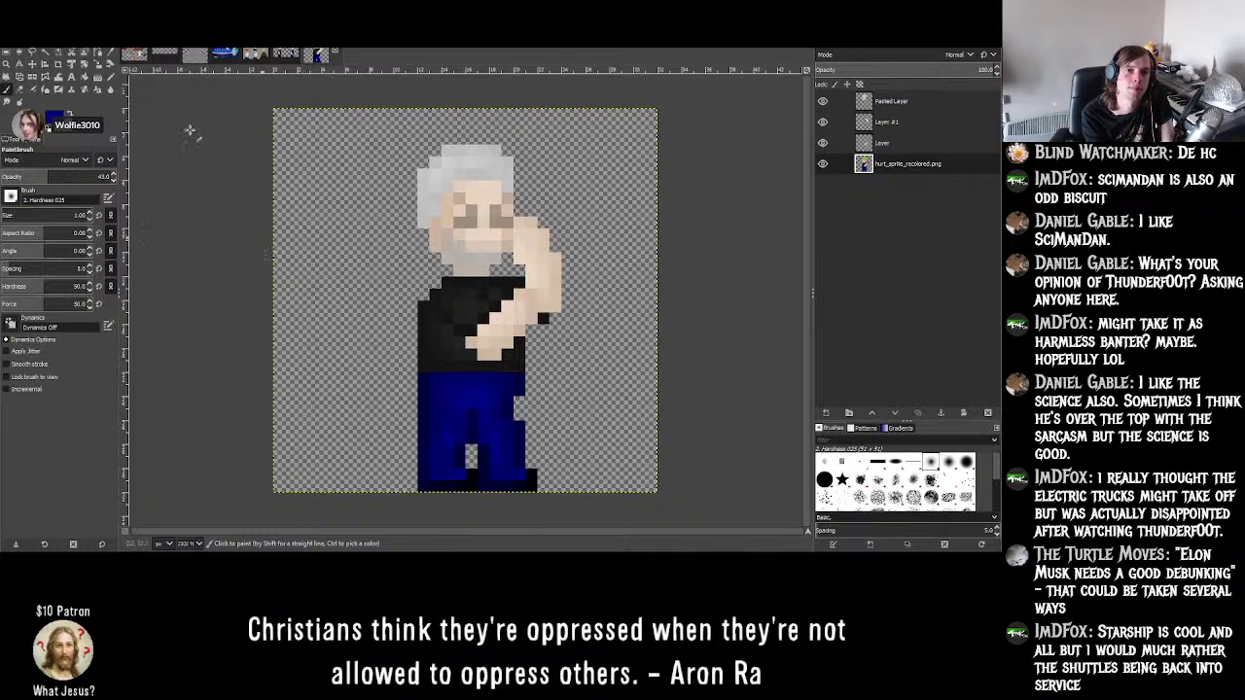
- Begin exporting the hurt sprite as a new file and choose the Characters/Dusty folder as its destination
left_click(22, 42)
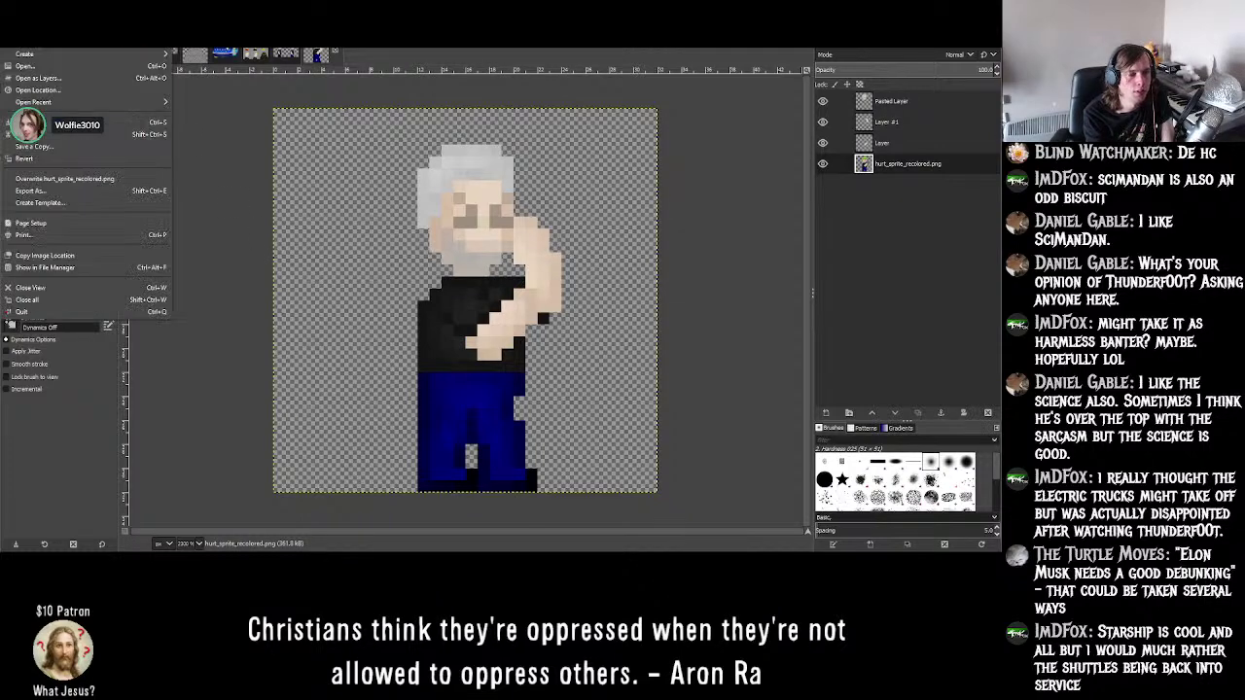
left_click(39, 191)
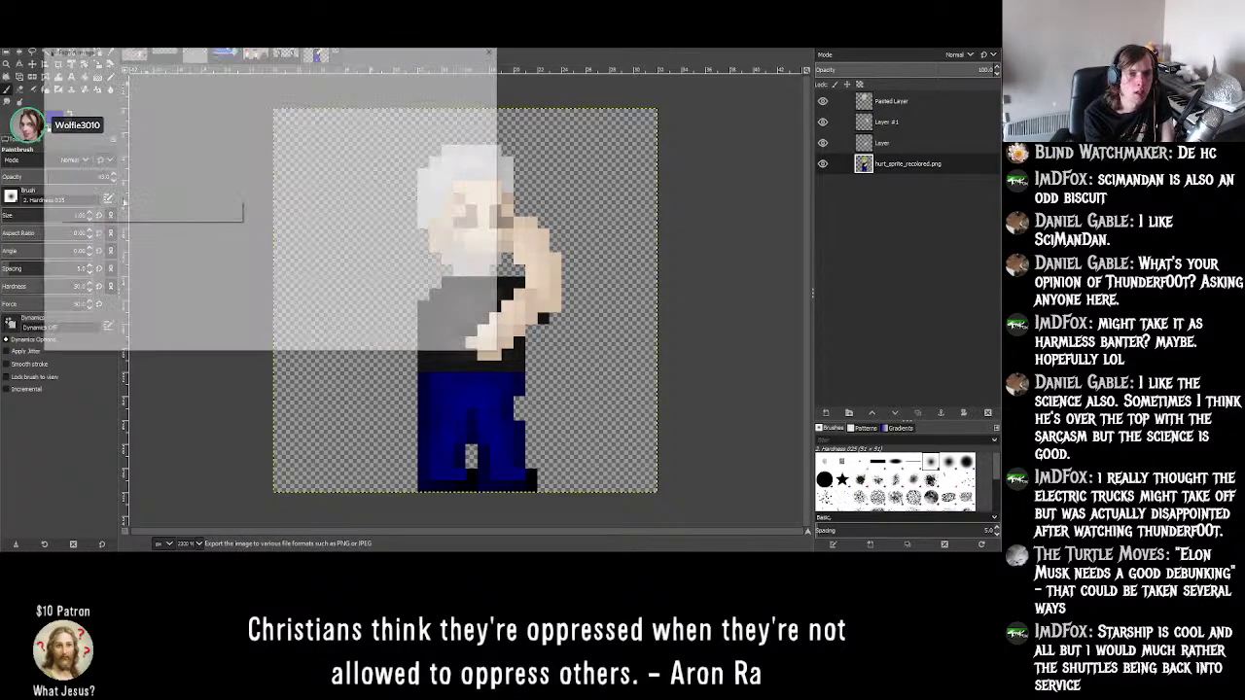
left_click(275, 89)
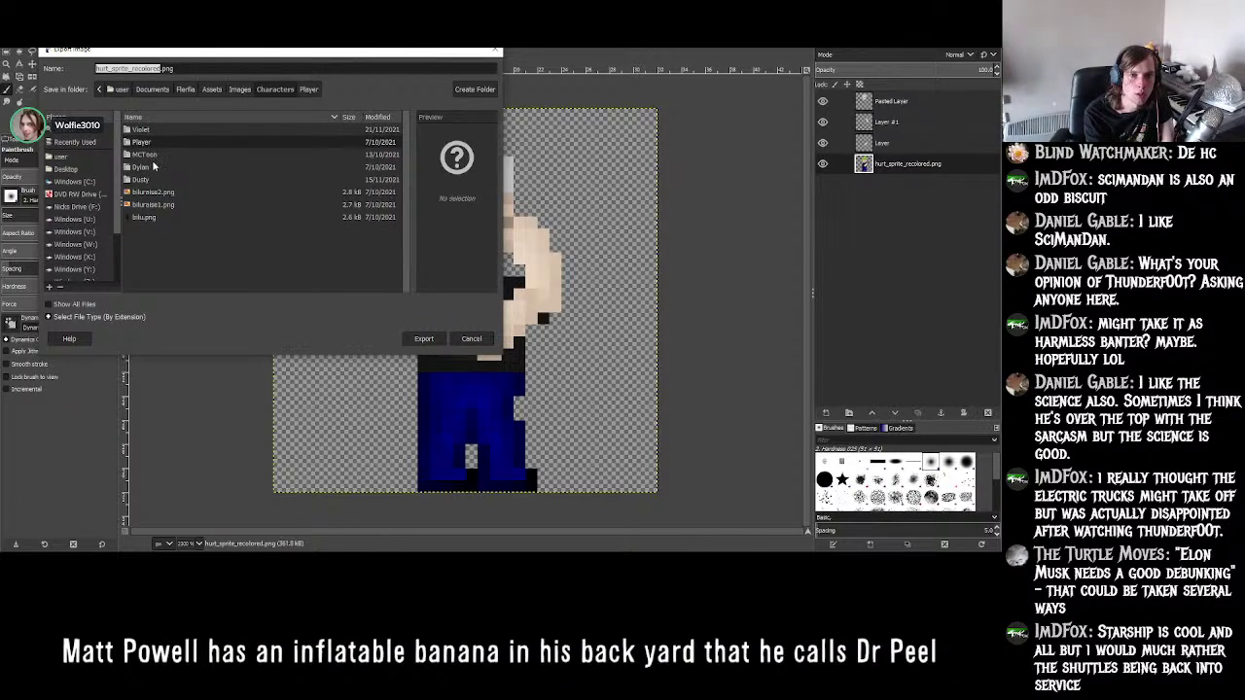
double_click(141, 180)
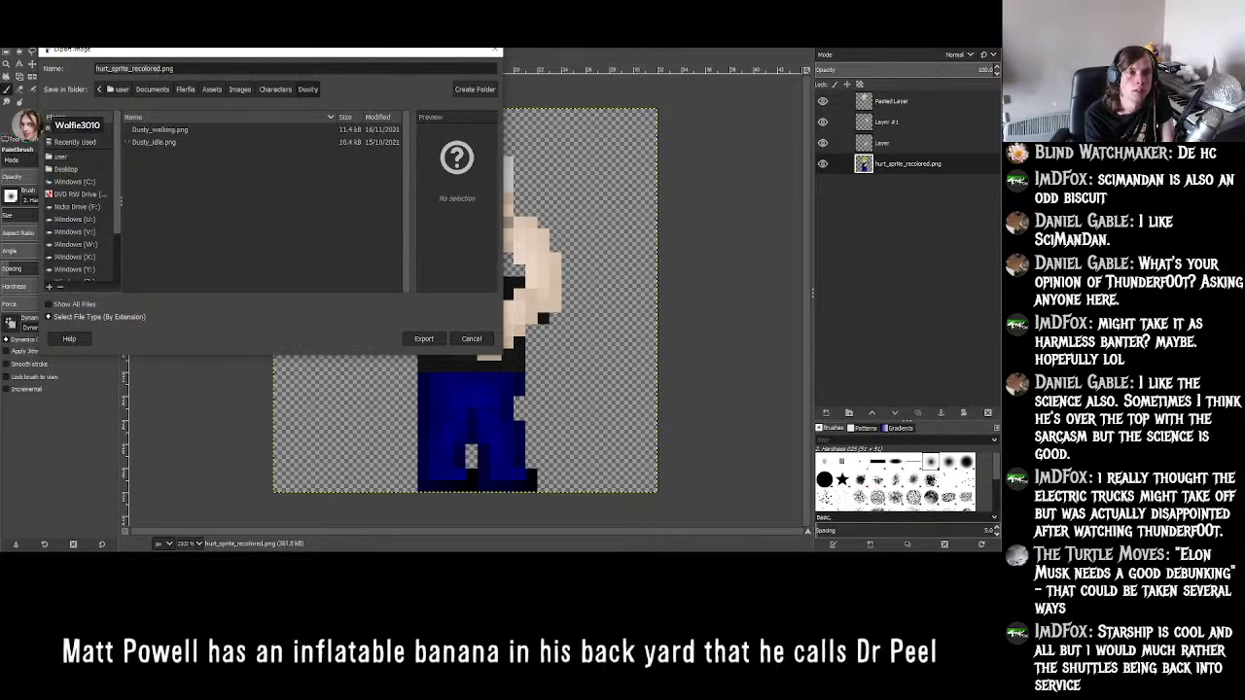
- Name the exported file Dusty_hurt.png and export it as a PNG at compression level 9
key("BackSpace")
key("BackSpace")
key("BackSpace")
key("BackSpace")
key("BackSpace")
key("BackSpace")
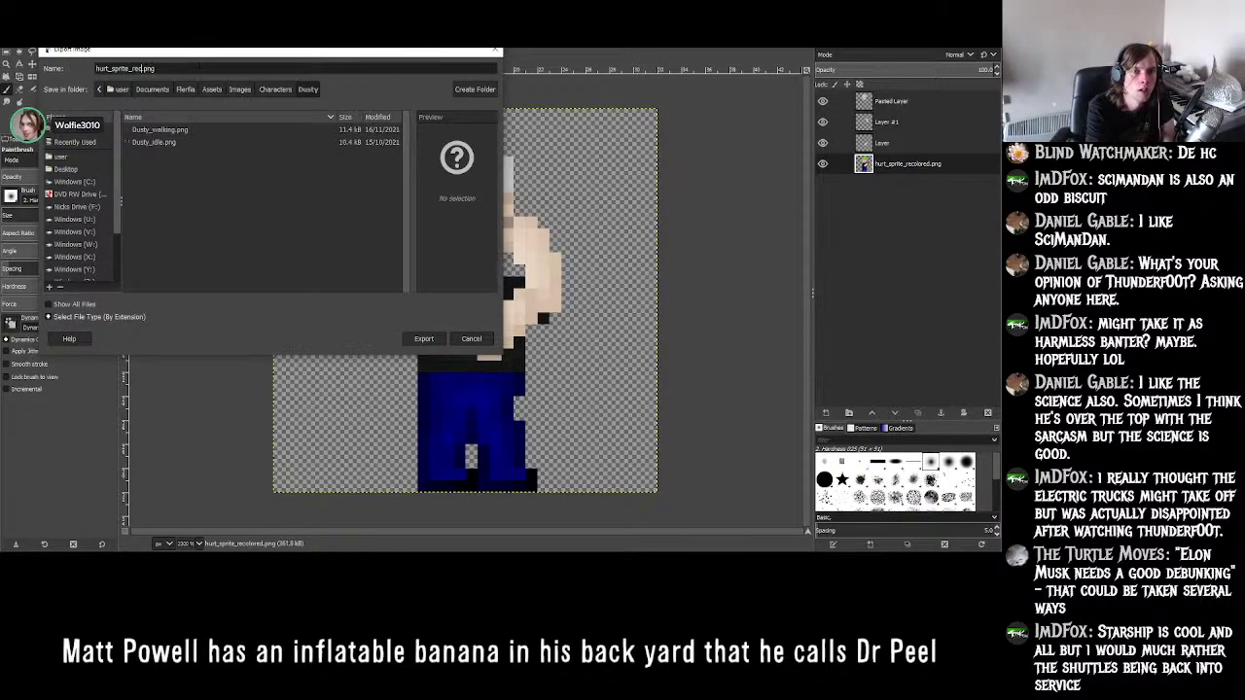
key("BackSpace")
key("BackSpace")
key("BackSpace")
key("BackSpace")
key("BackSpace")
key("BackSpace")
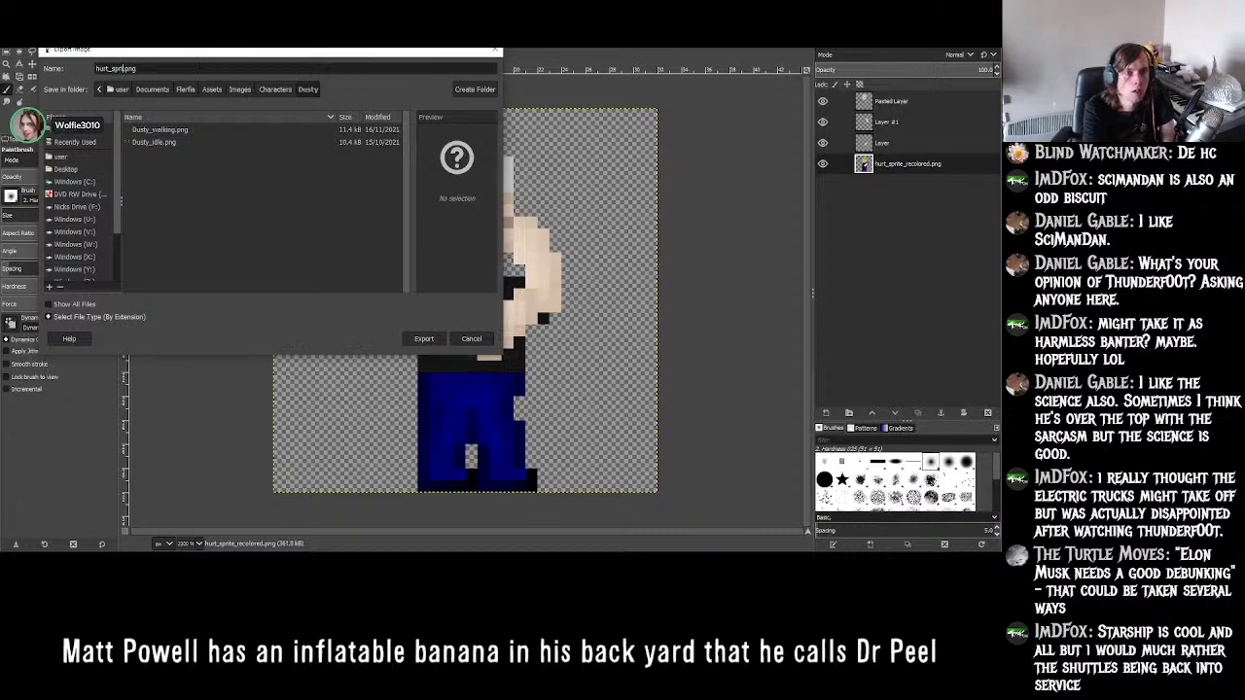
key("BackSpace")
key("BackSpace")
key("BackSpace")
key("BackSpace")
key("BackSpace")
key("BackSpace")
key("BackSpace")
key("BackSpace")
key("BackSpace")
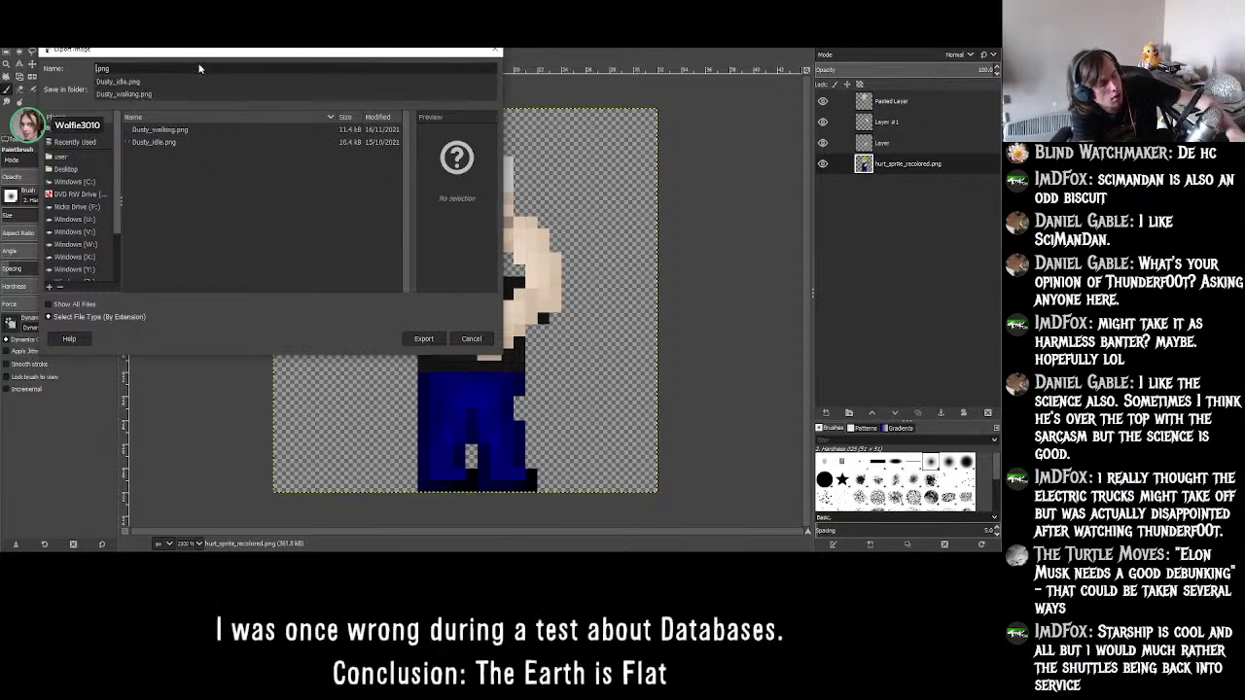
type("Dusty")
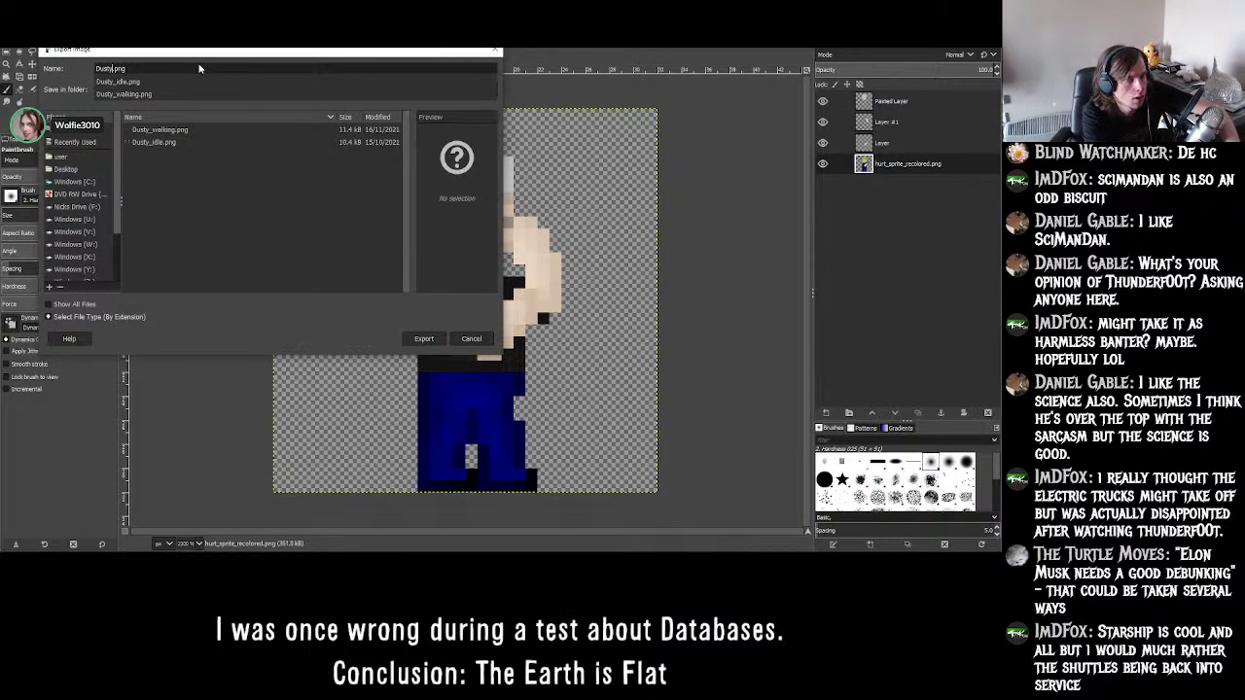
type("_hu")
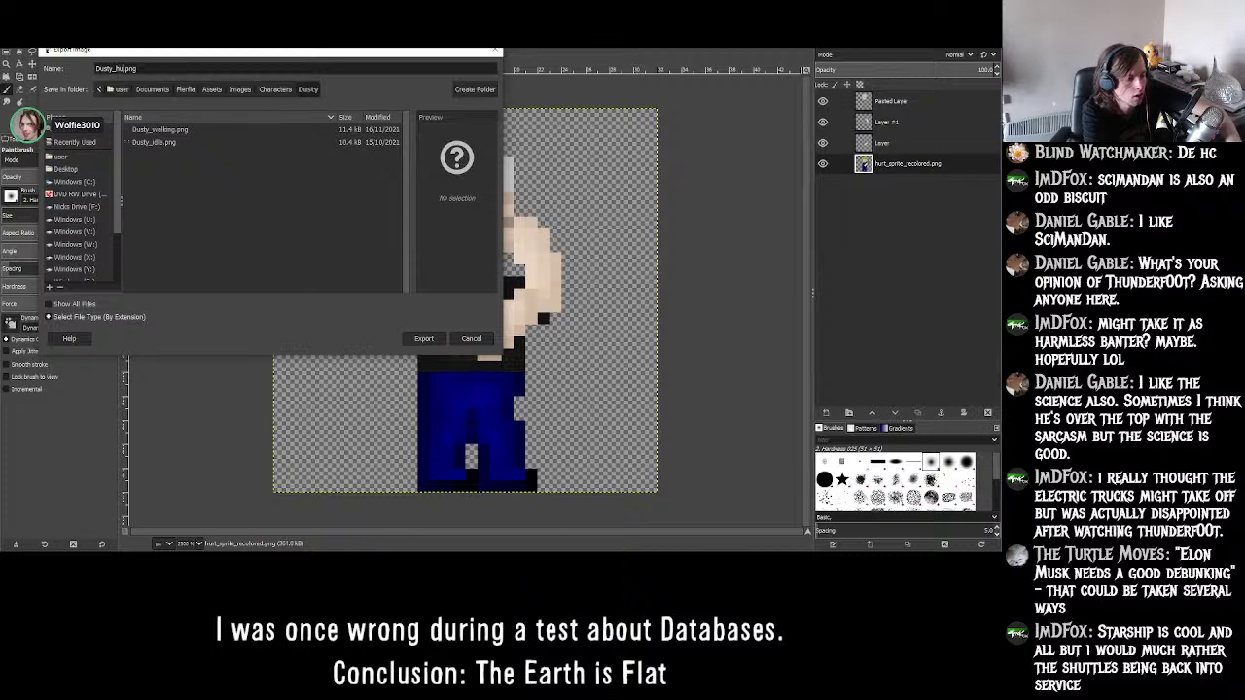
type("rt")
key("Return")
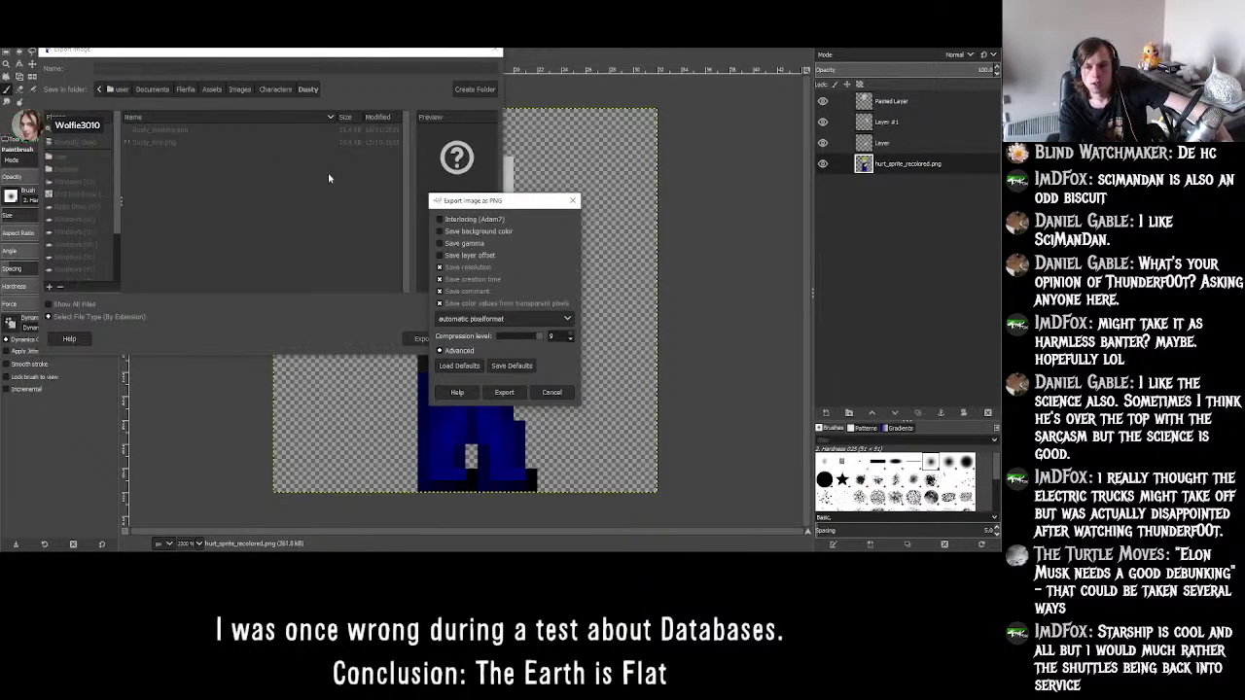
left_click(501, 392)
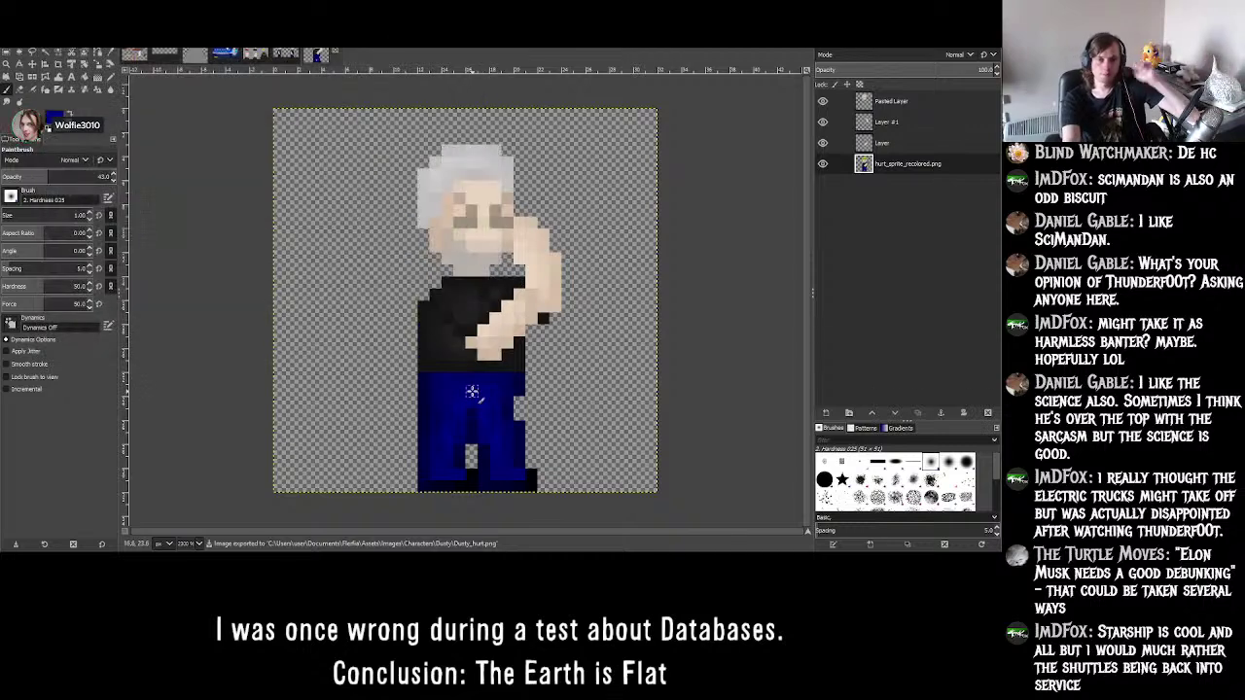
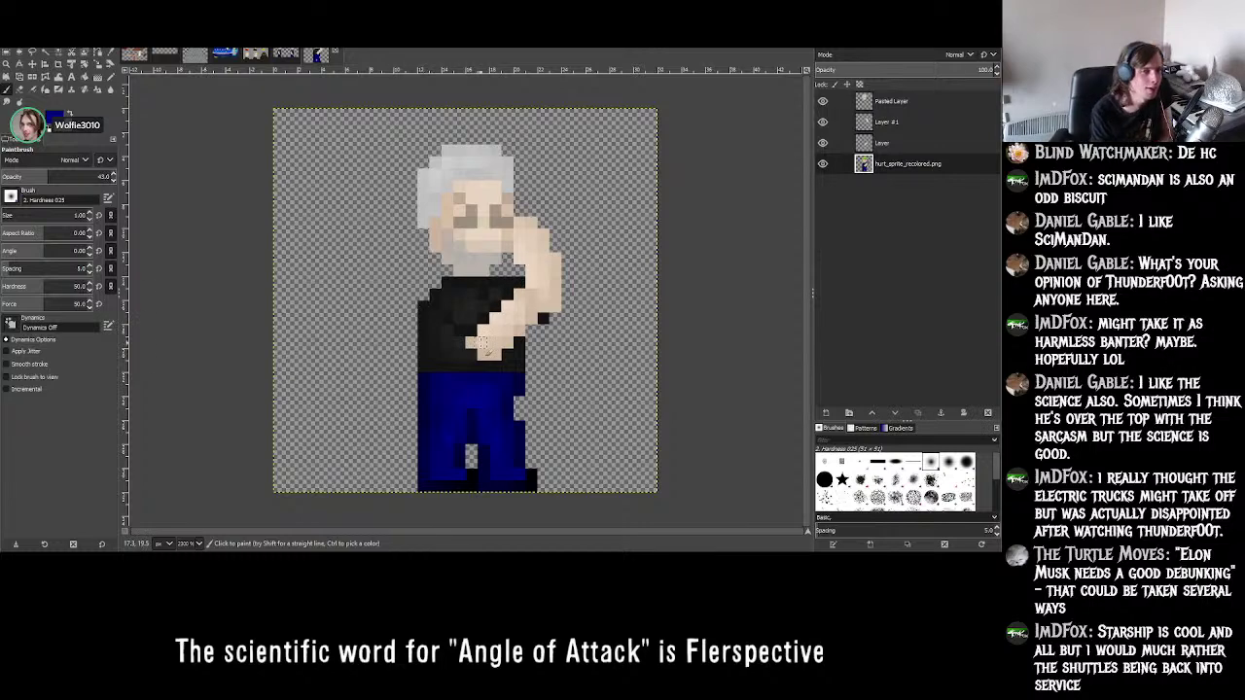
- Start opening another image and preview the Player folder's sprites from FallingOver.png through to aattack_recolored.png
key("alt+f")
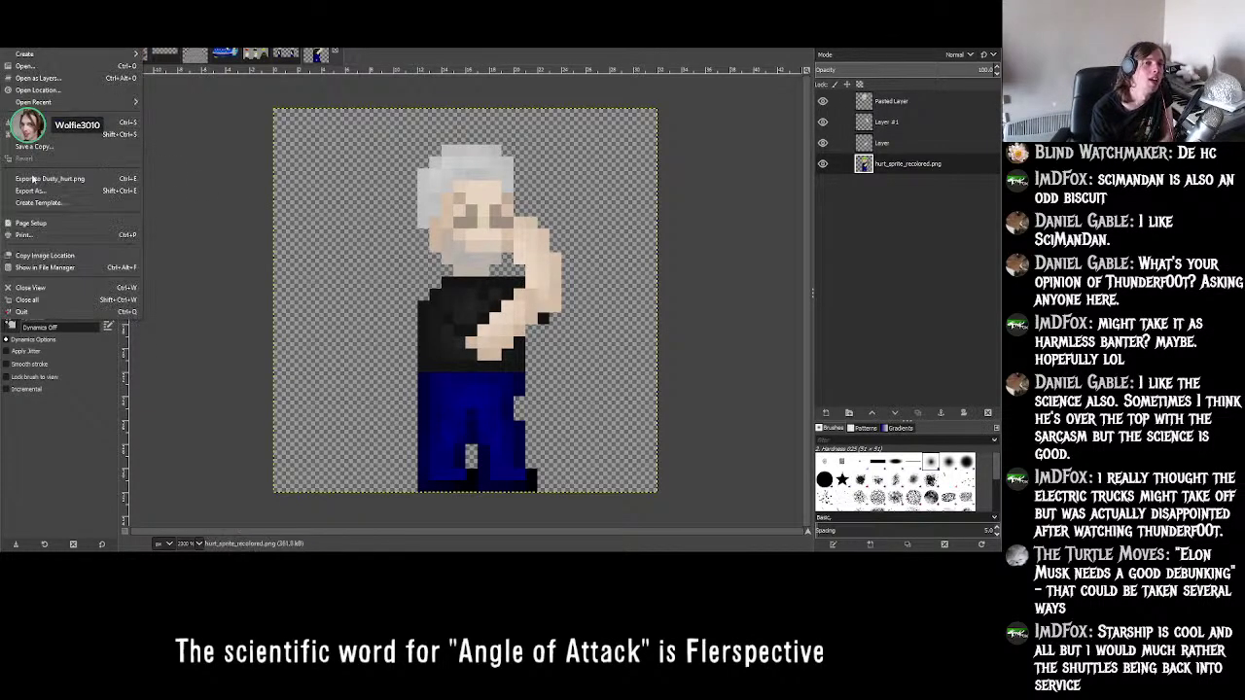
left_click(27, 68)
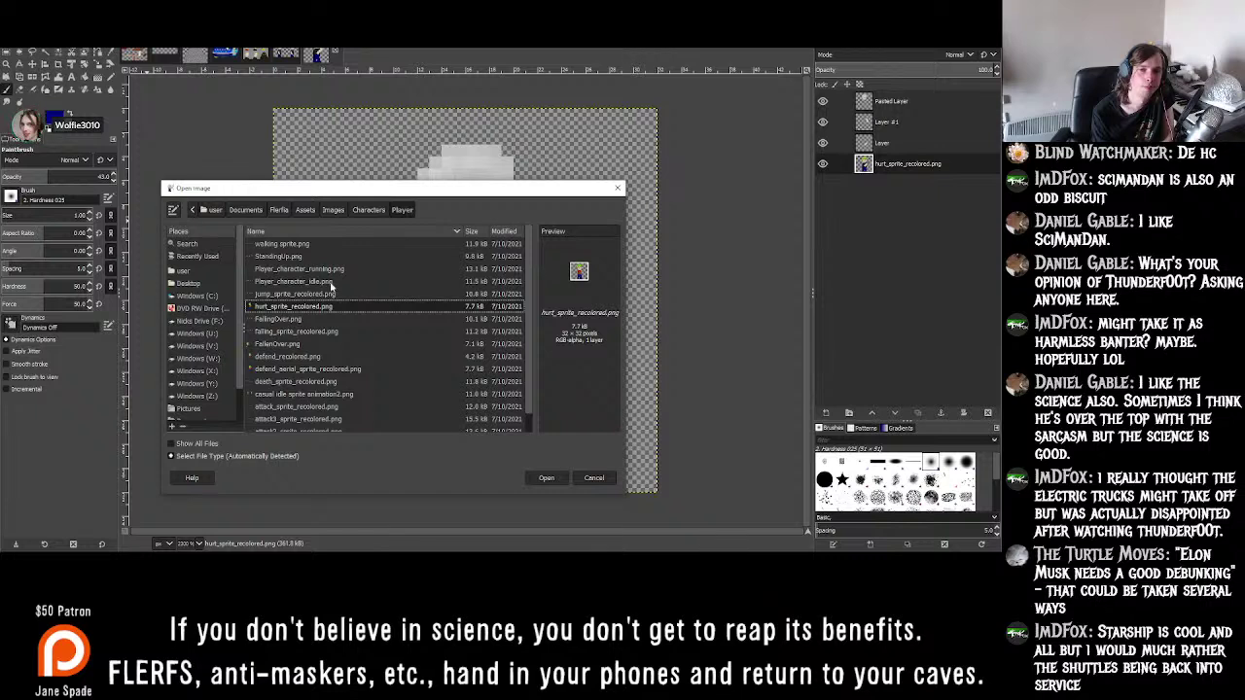
left_click(316, 320)
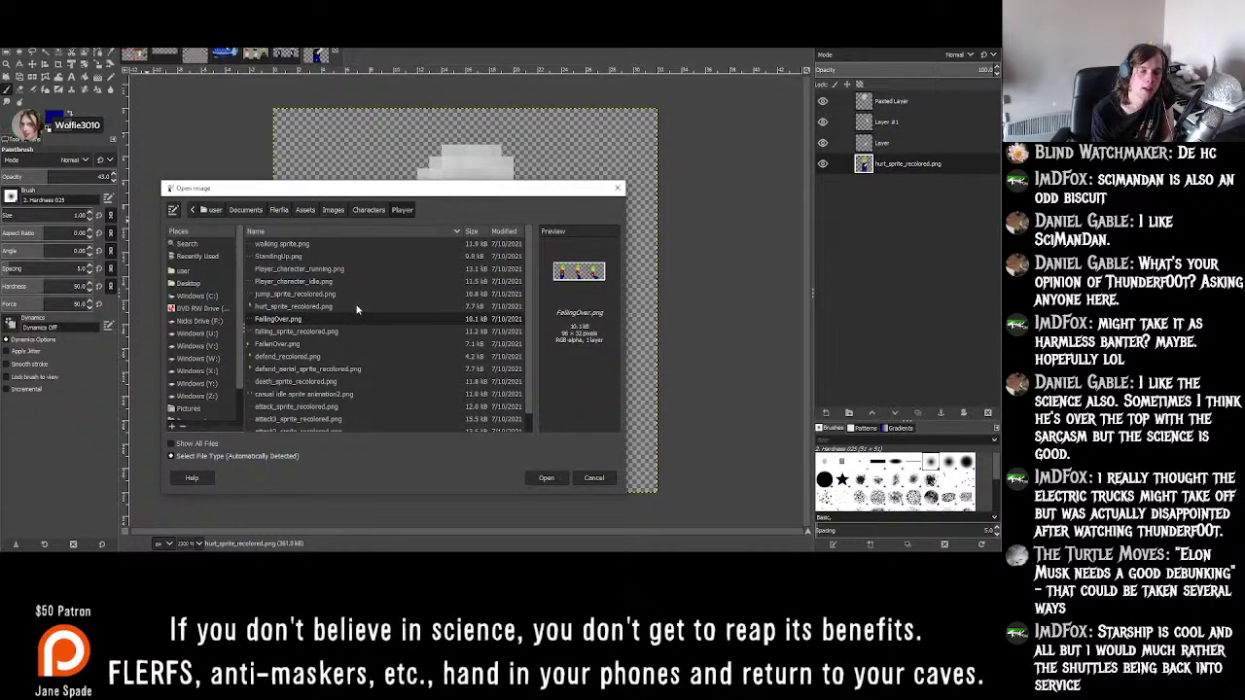
key("Down")
key("Down")
key("Down")
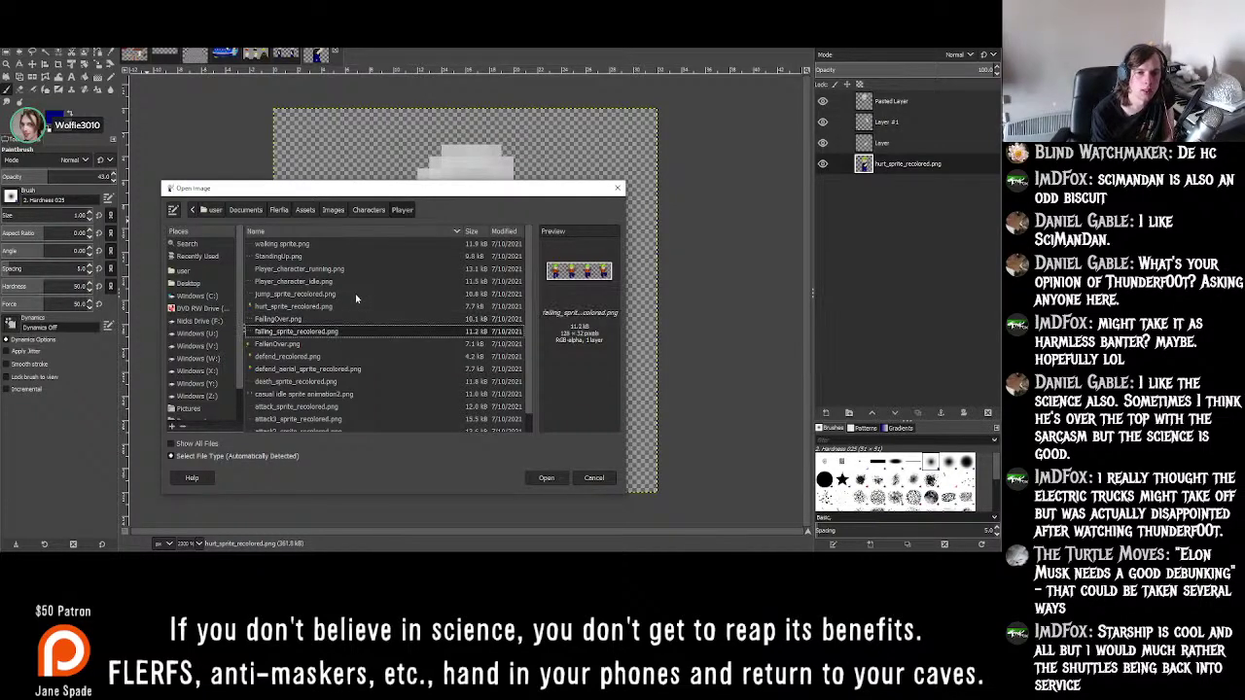
key("Down")
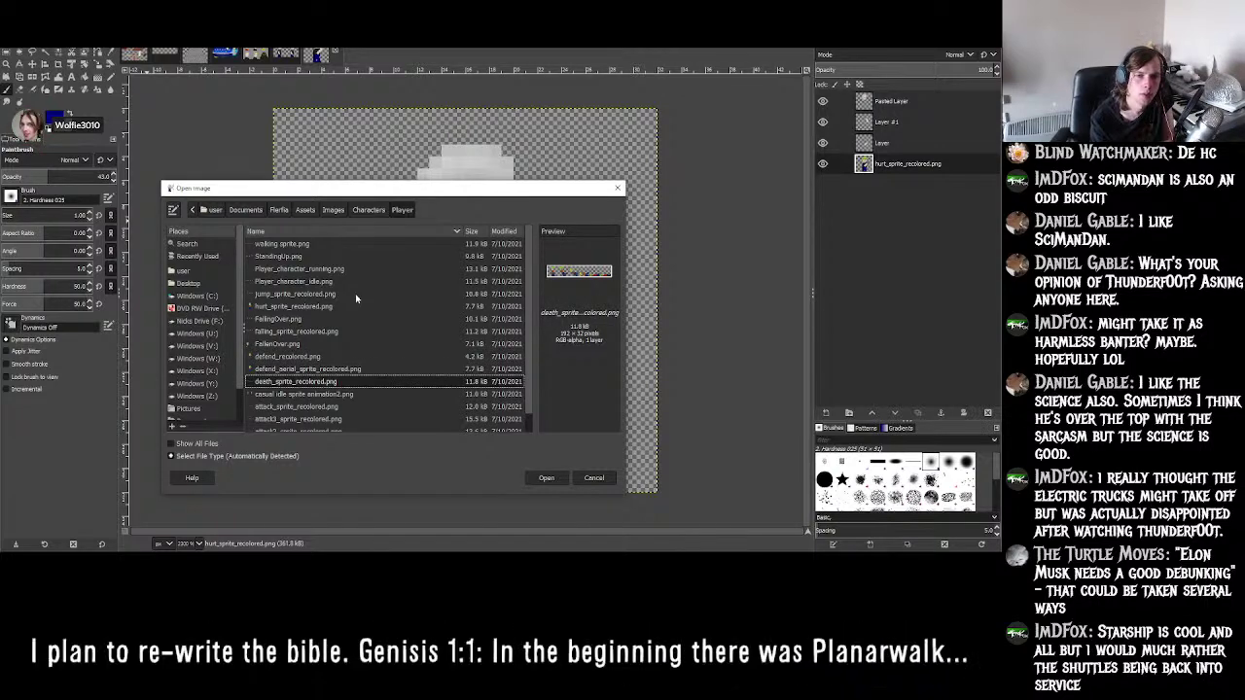
key("Down")
key("Down")
key("Down")
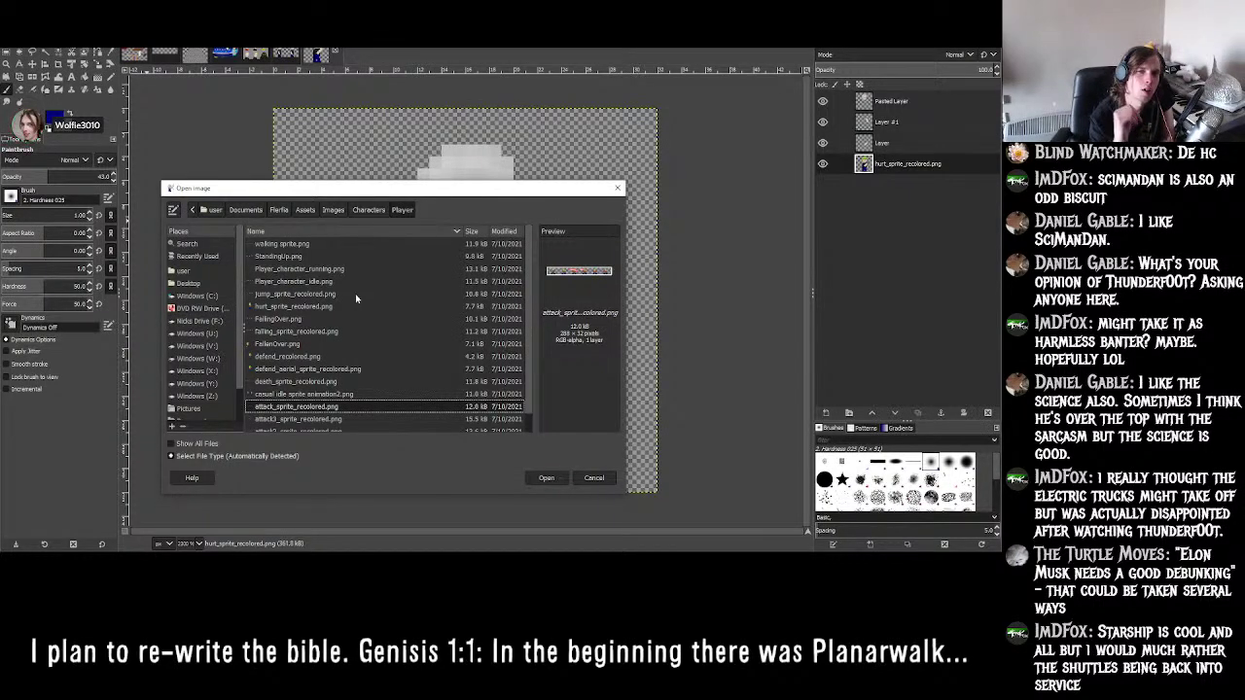
key("Down")
key("Down")
key("Down")
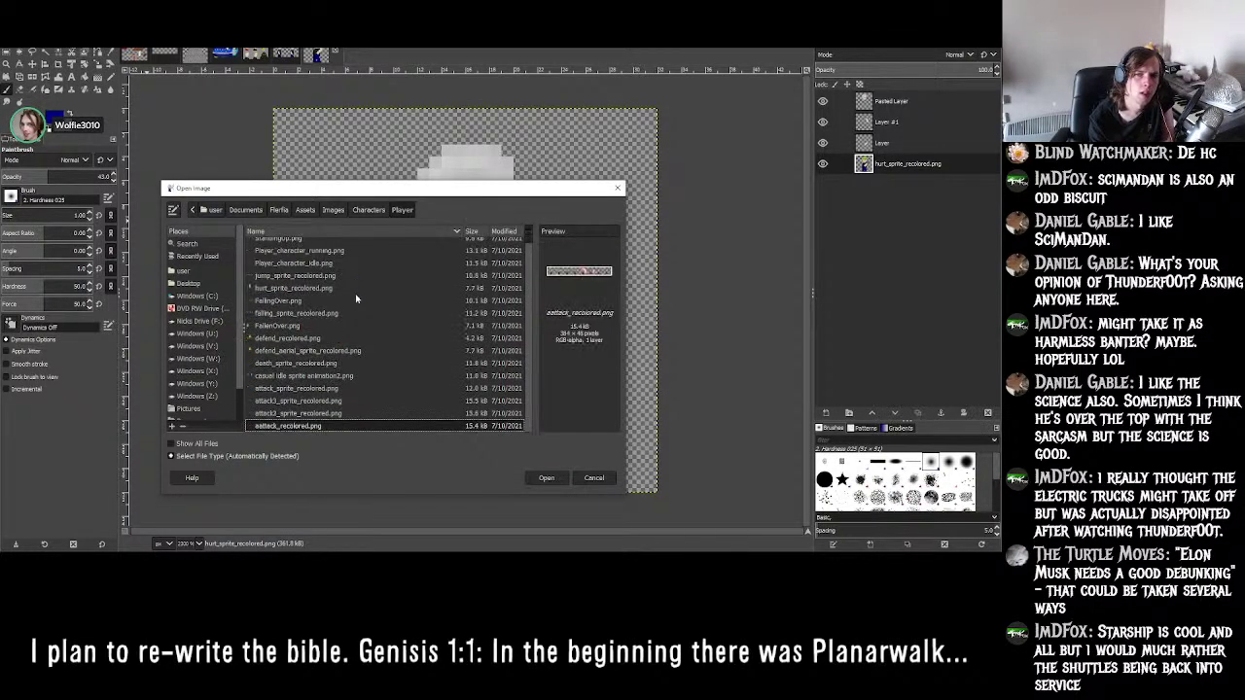
- Go back through the Player folder's previews, comparing the defend, defend_aerial and death sprites
key("Up")
key("Up")
key("Up")
key("Up")
key("Up")
key("Up")
key("Up")
key("Up")
key("Up")
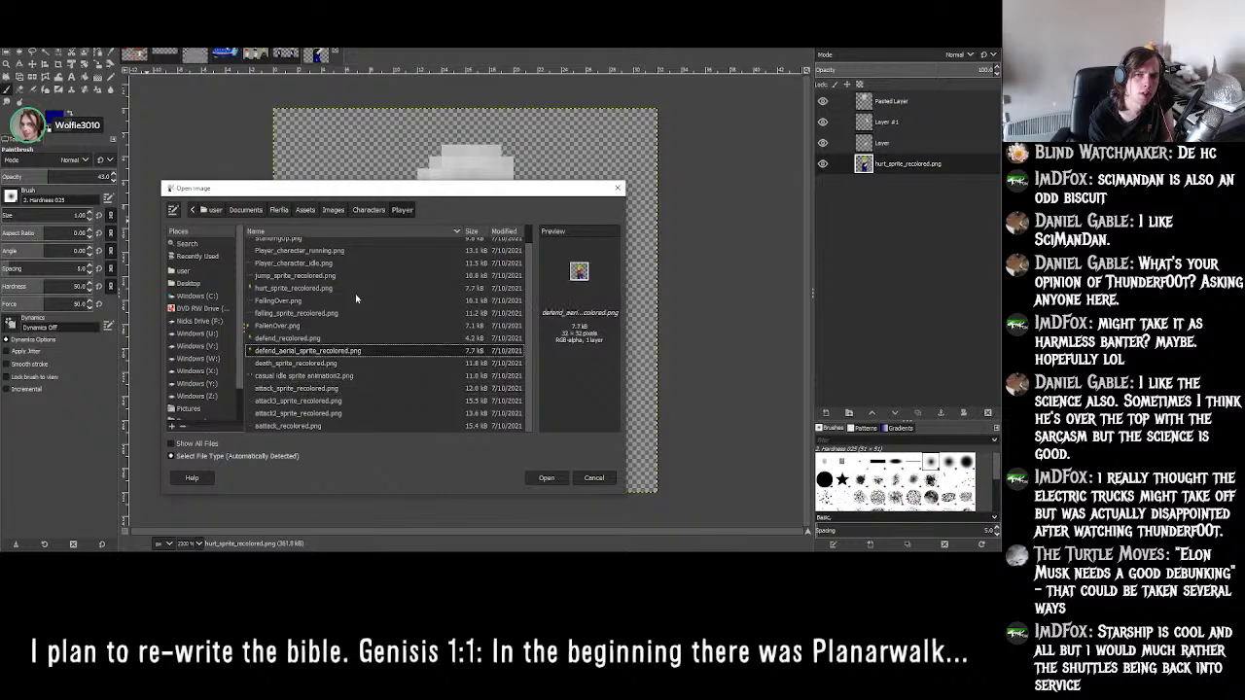
key("Up")
key("Up")
key("Down")
key("Down")
key("Down")
key("Down")
key("Down")
key("Down")
key("Down")
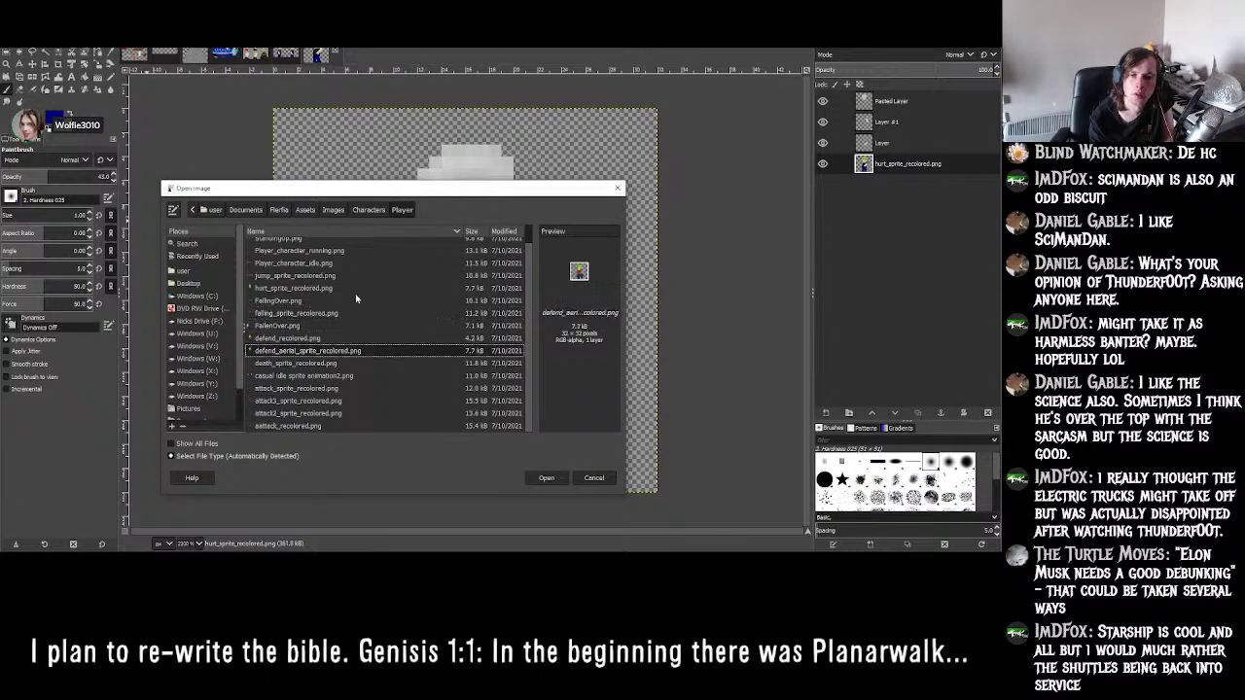
key("Up")
key("Up")
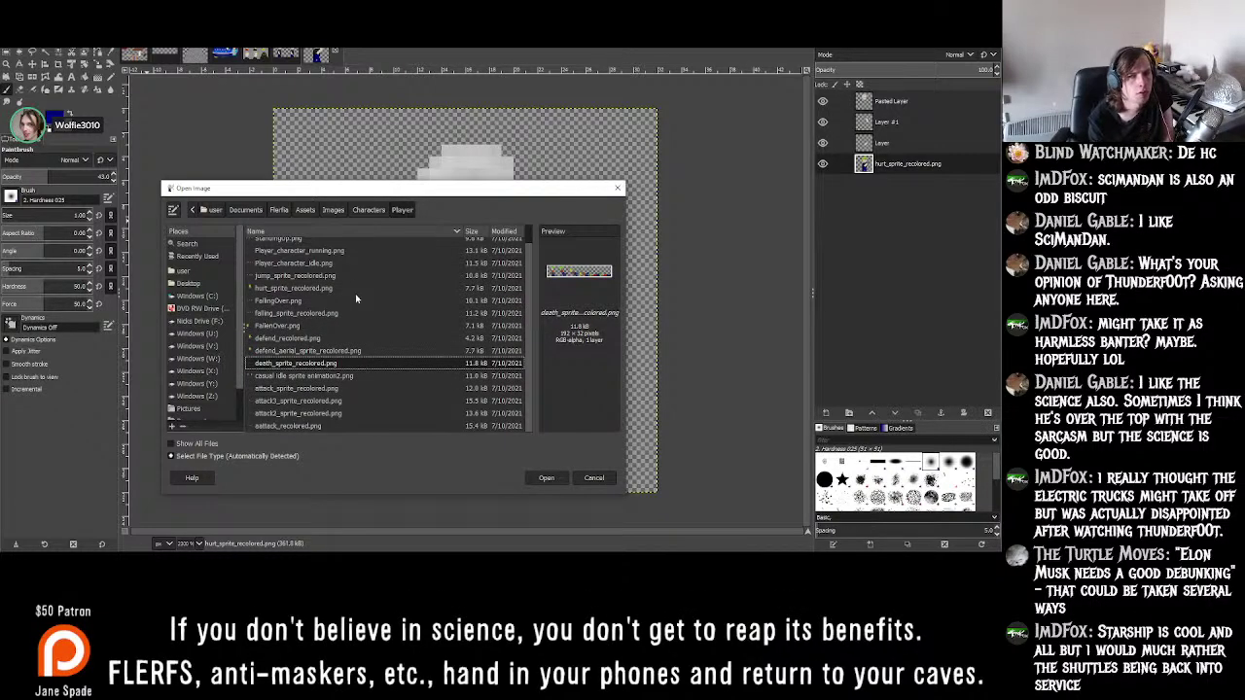
key("Down")
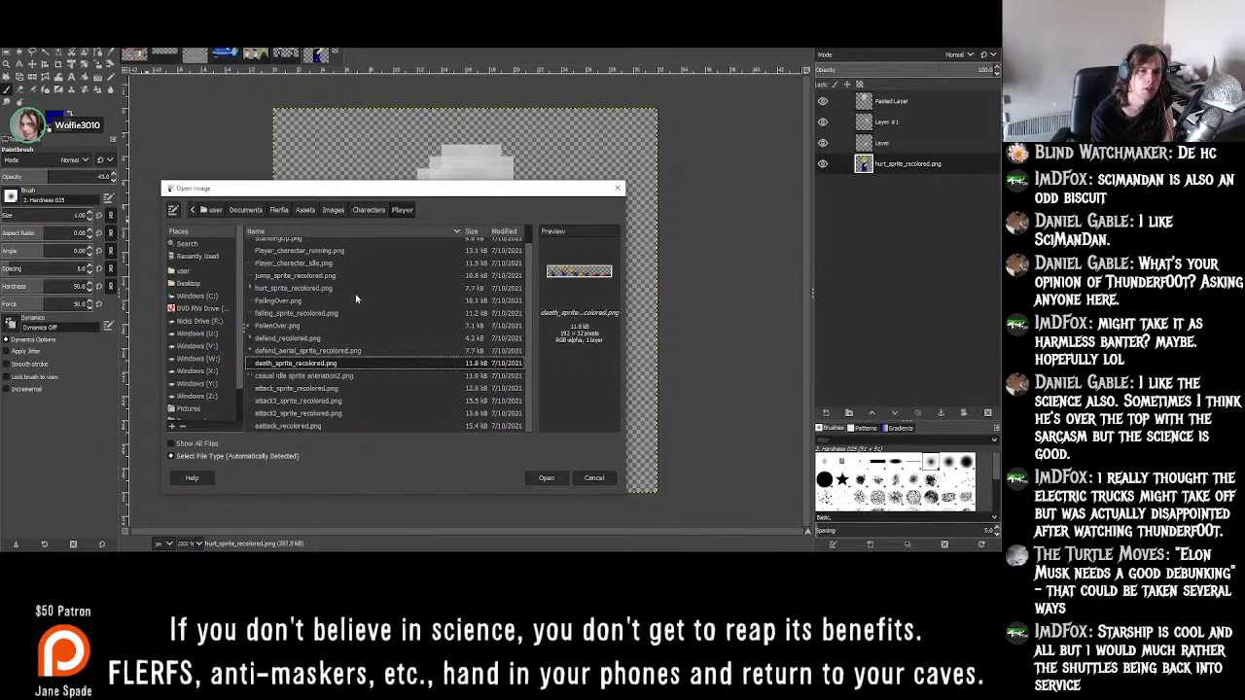
- Preview the casual idle animation and the attack sprite sheets alongside defend_aerial_sprite_recolored.png as candidates for recolouring
key("Up")
key("Up")
key("Down")
key("Down")
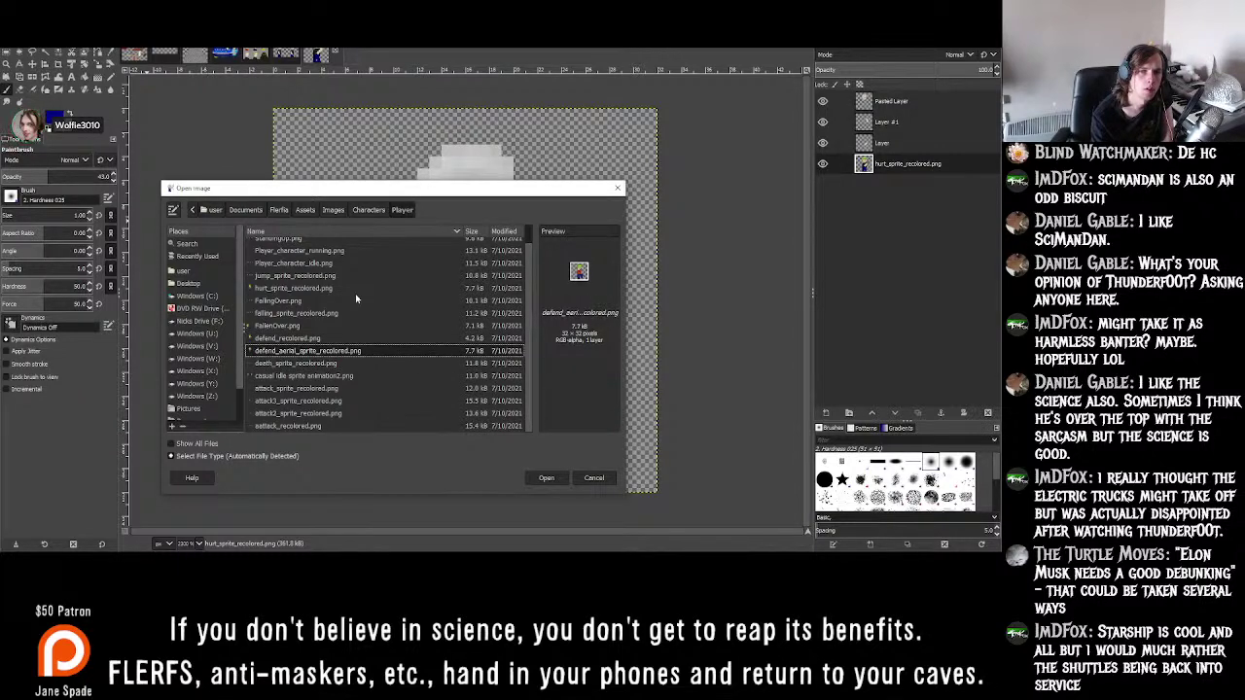
key("Up")
key("Down")
key("Down")
key("Down")
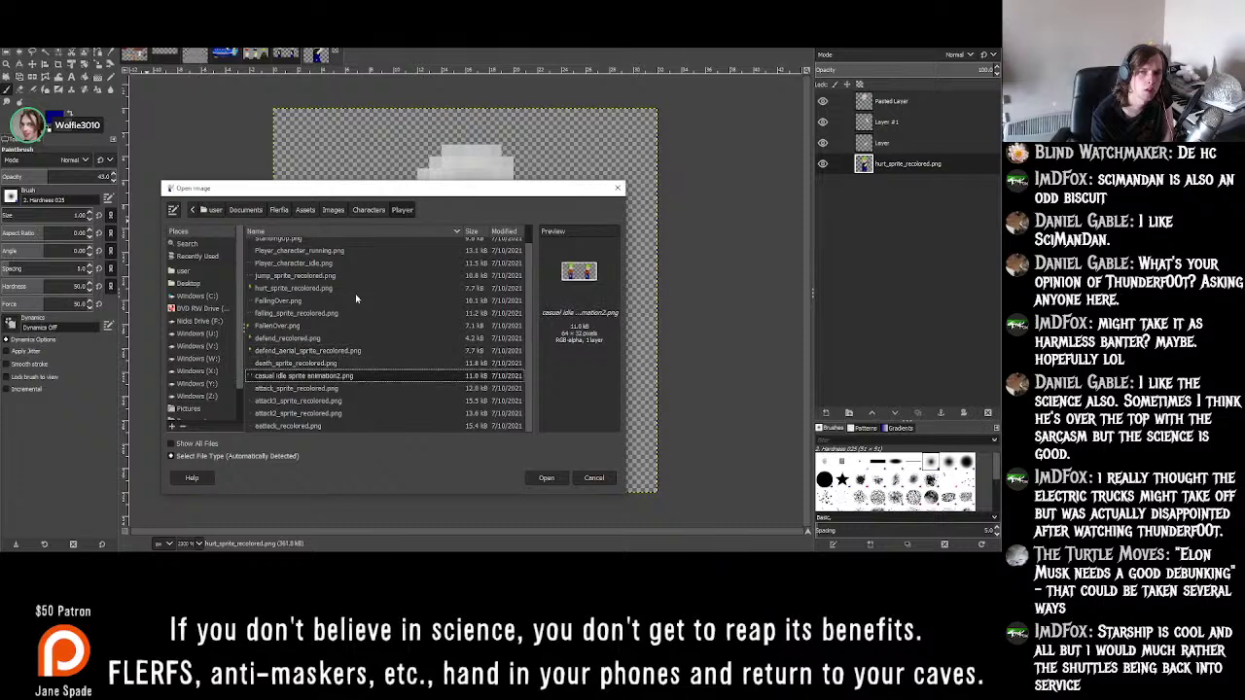
key("Down")
key("Down")
key("Down")
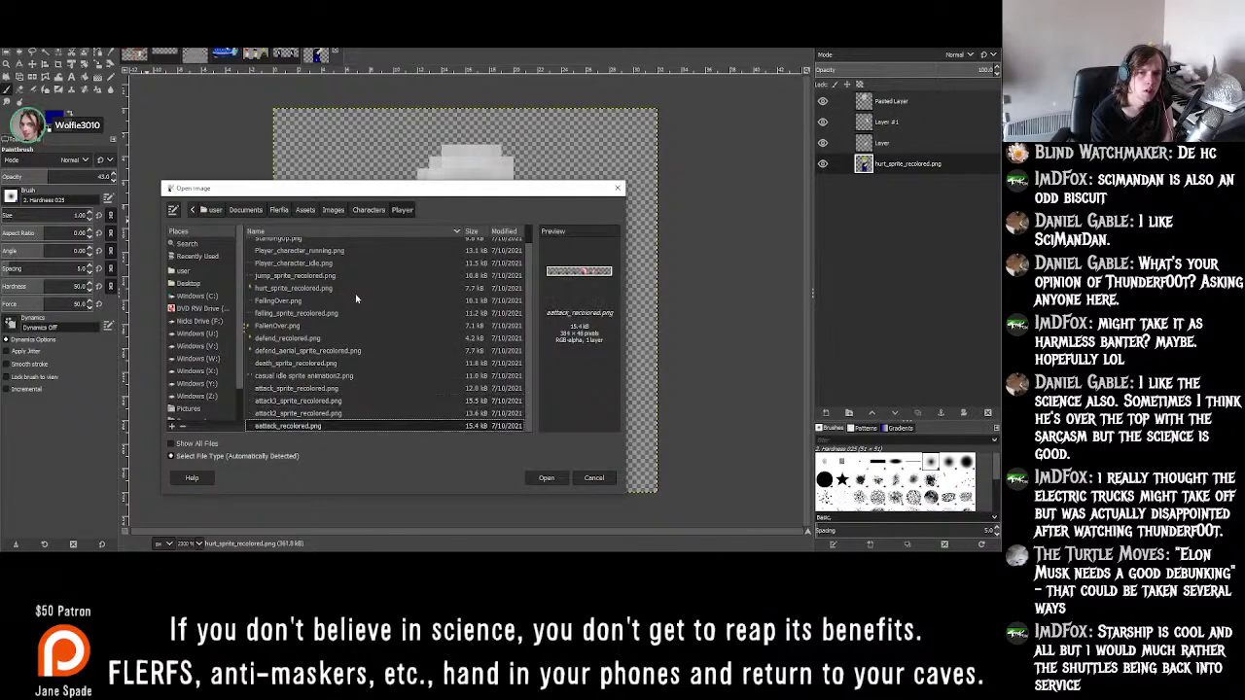
key("Up")
key("Up")
key("Up")
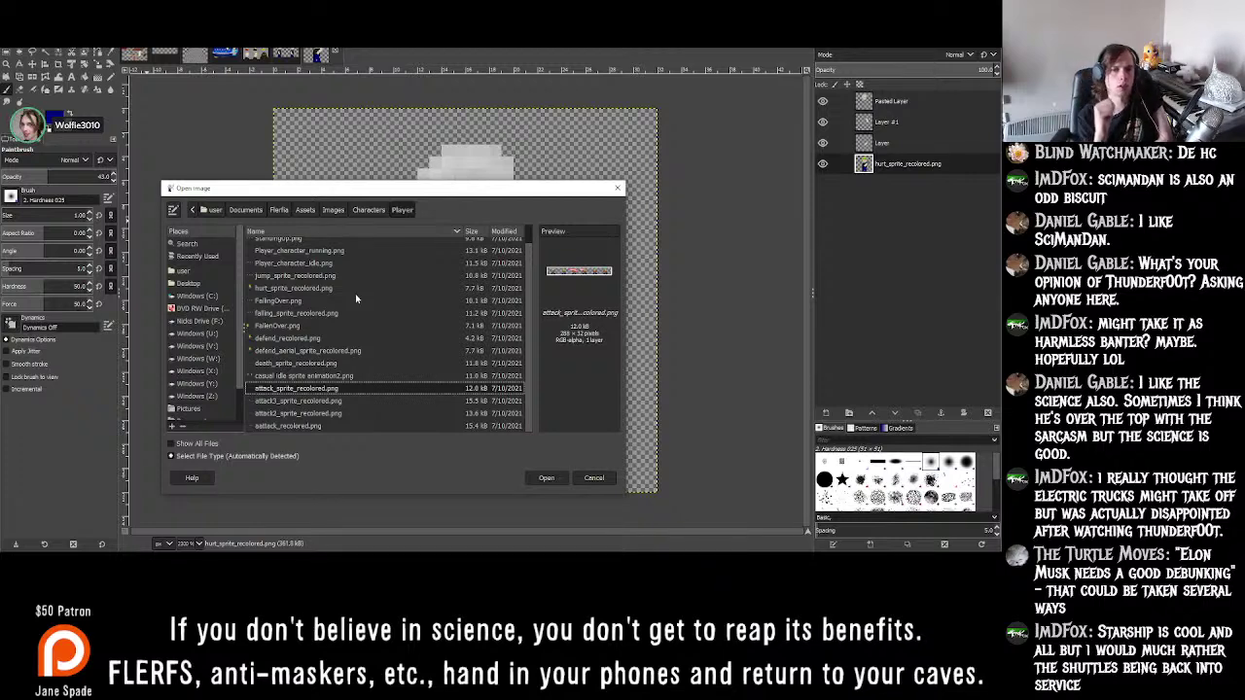
- Review the Player folder's sprites again from walking sprite.png to attack_sprite_recolored.png, ending on the walking sprite
key("Up")
key("Up")
key("Up")
key("Up")
key("Up")
key("Up")
key("Up")
key("Up")
key("Up")
key("Up")
key("Up")
key("Up")
key("Up")
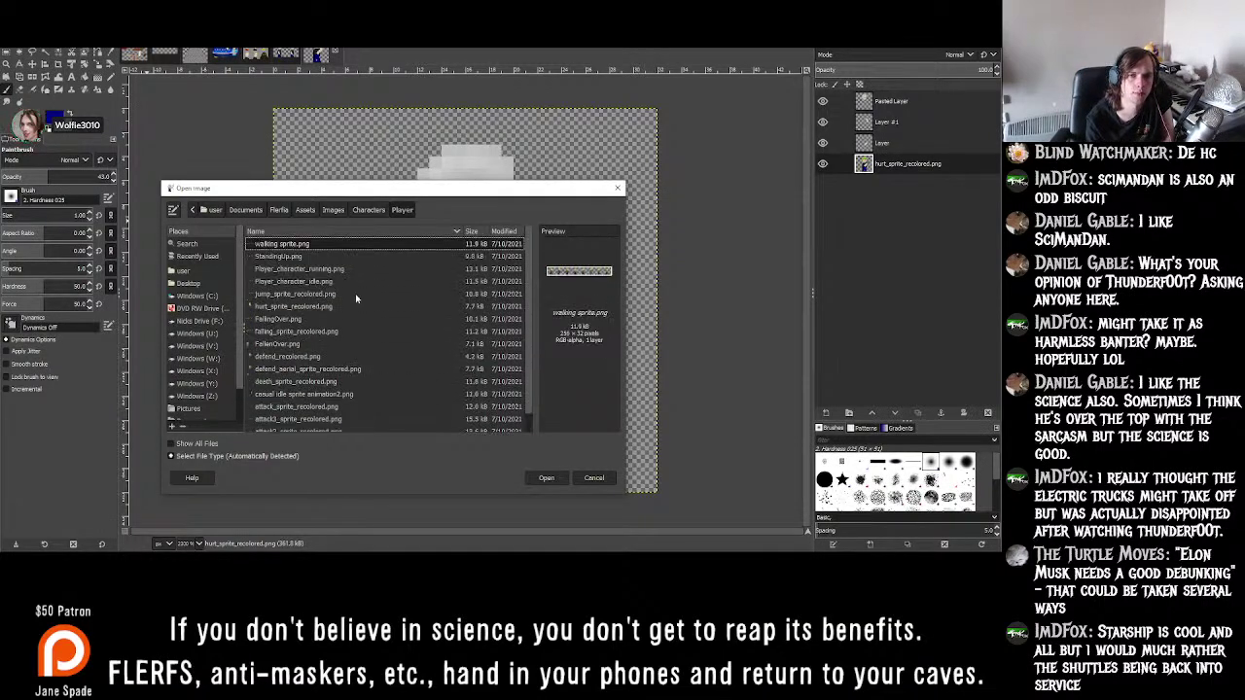
key("Down")
key("Down")
key("Down")
key("Down")
key("Down")
key("Down")
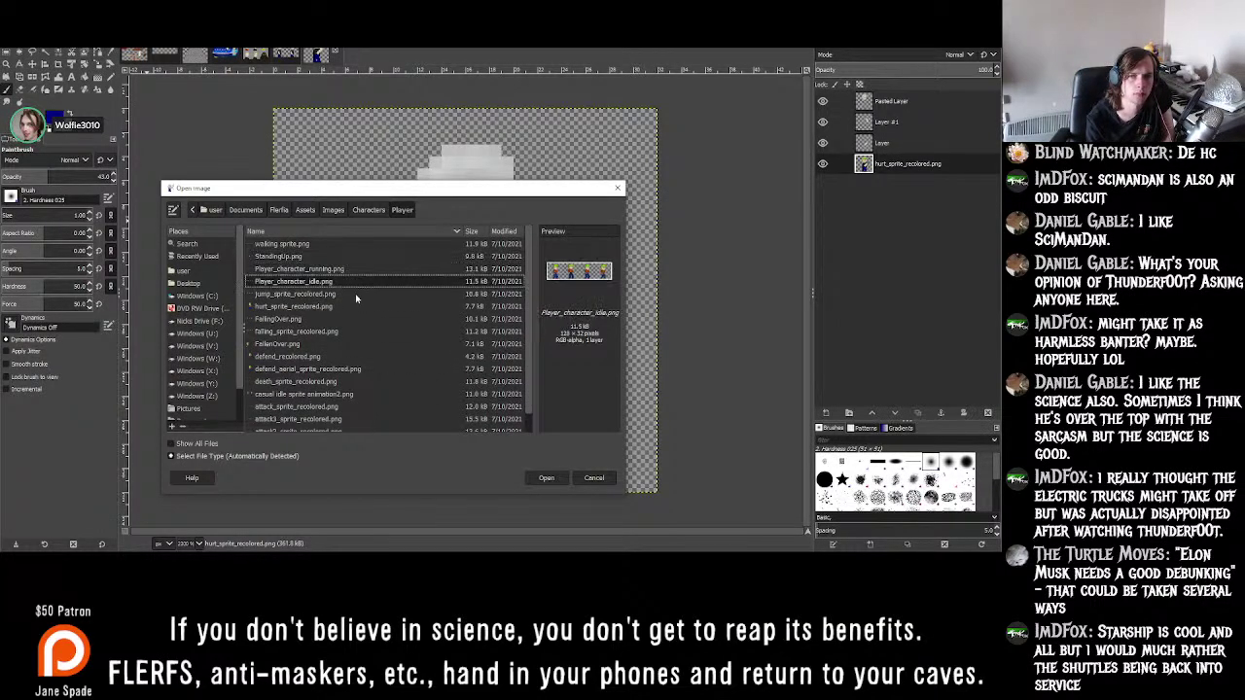
key("Down")
key("Down")
key("Down")
key("Down")
key("Down")
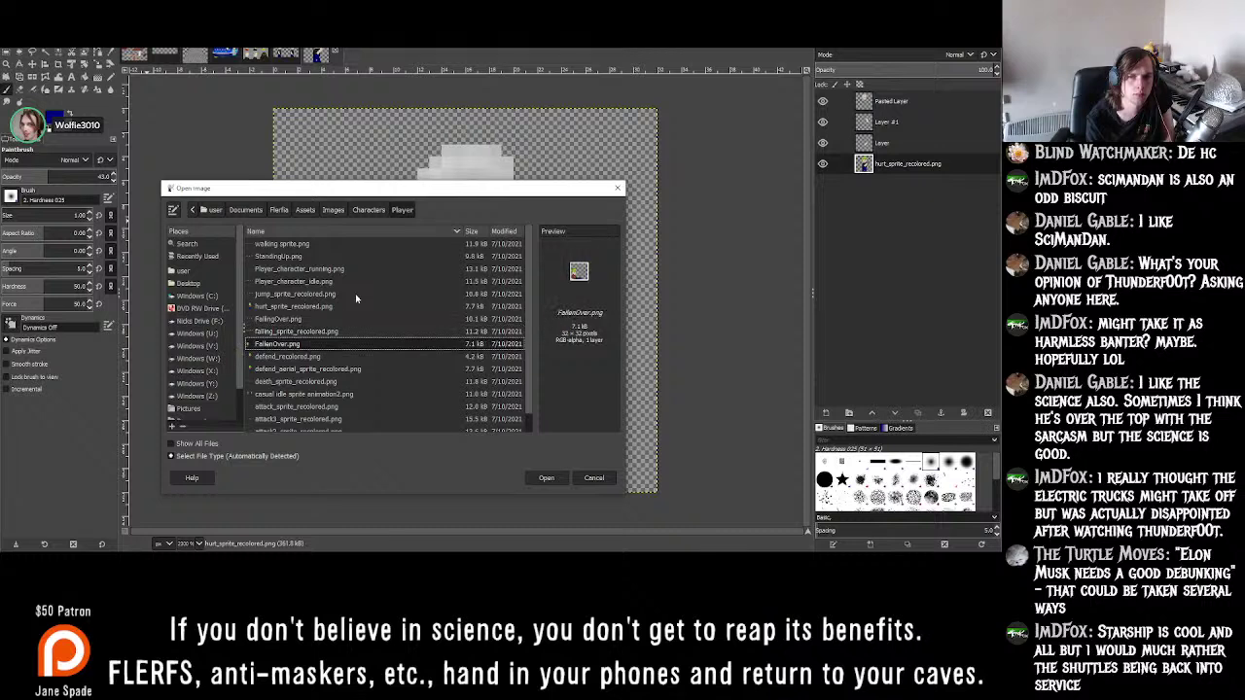
key("Down")
key("Down")
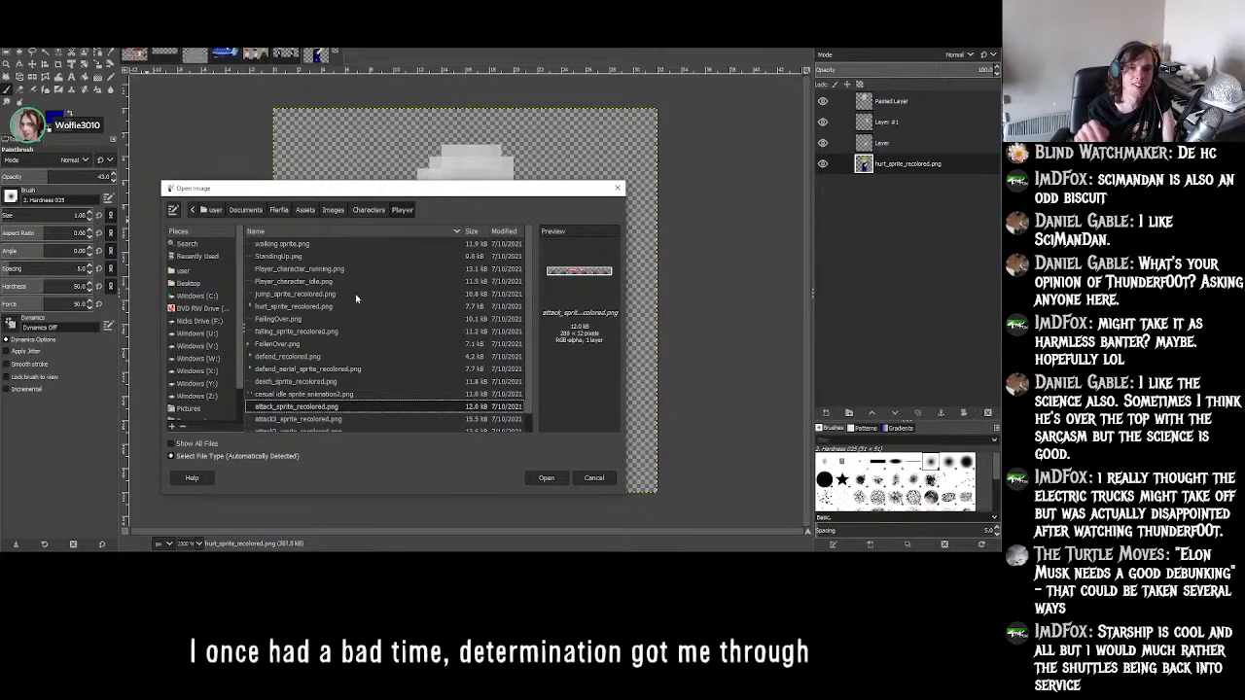
left_click(309, 257)
left_click(306, 246)
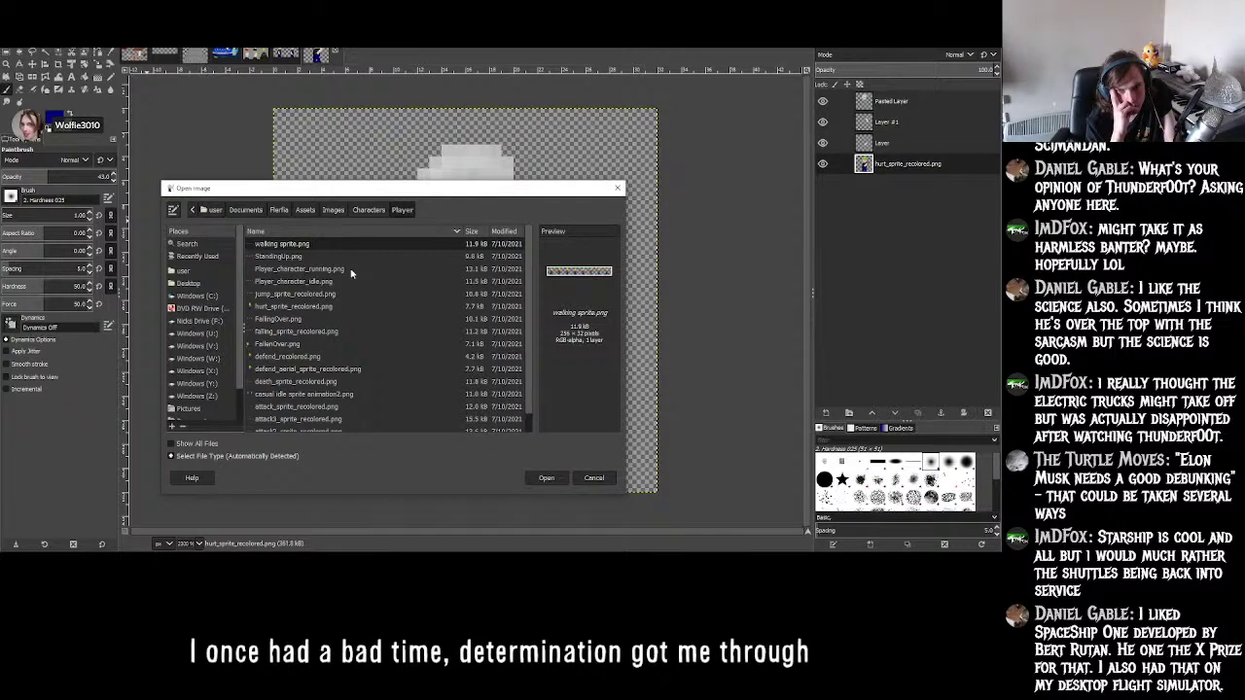
- Check the Characters folder's other character subfolders, looking inside Violet and MCToon
left_click(375, 211)
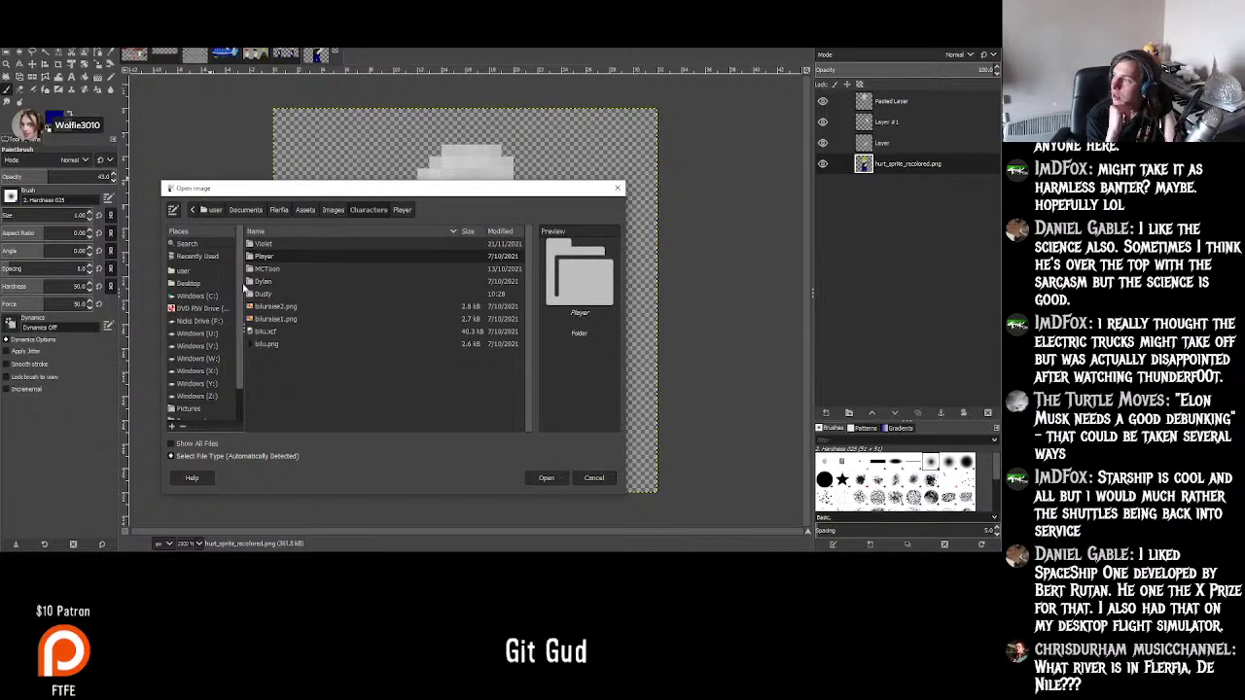
double_click(282, 244)
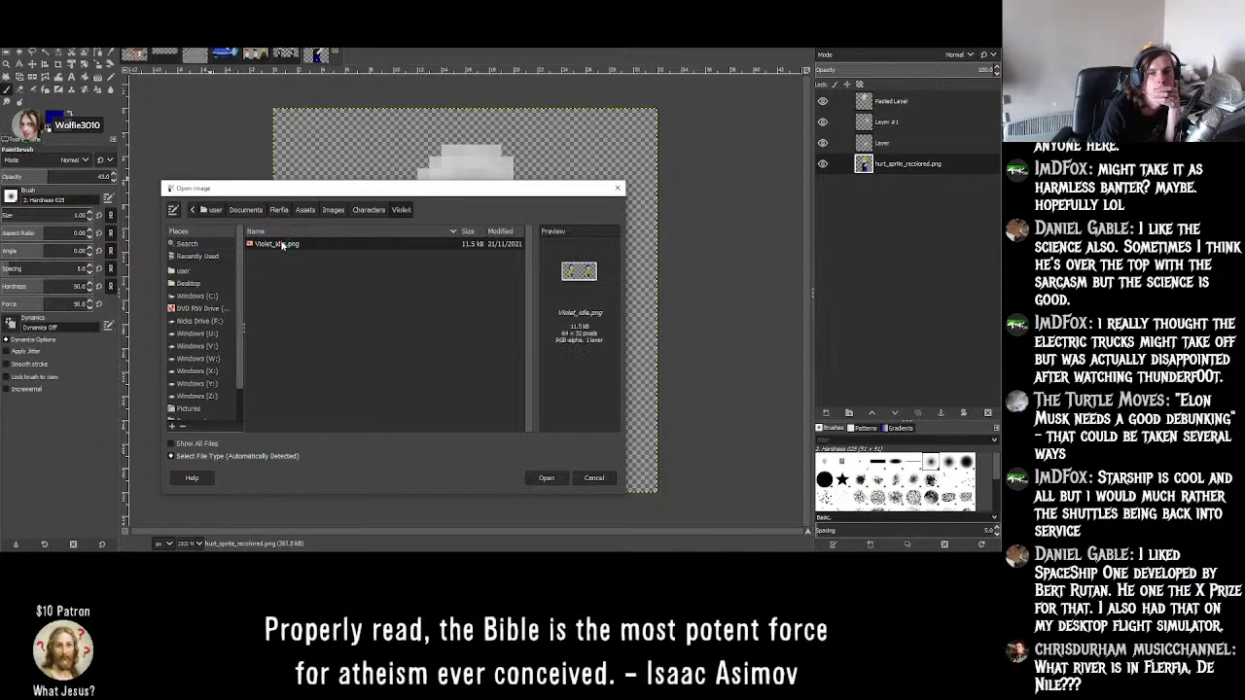
key("BackSpace")
double_click(282, 268)
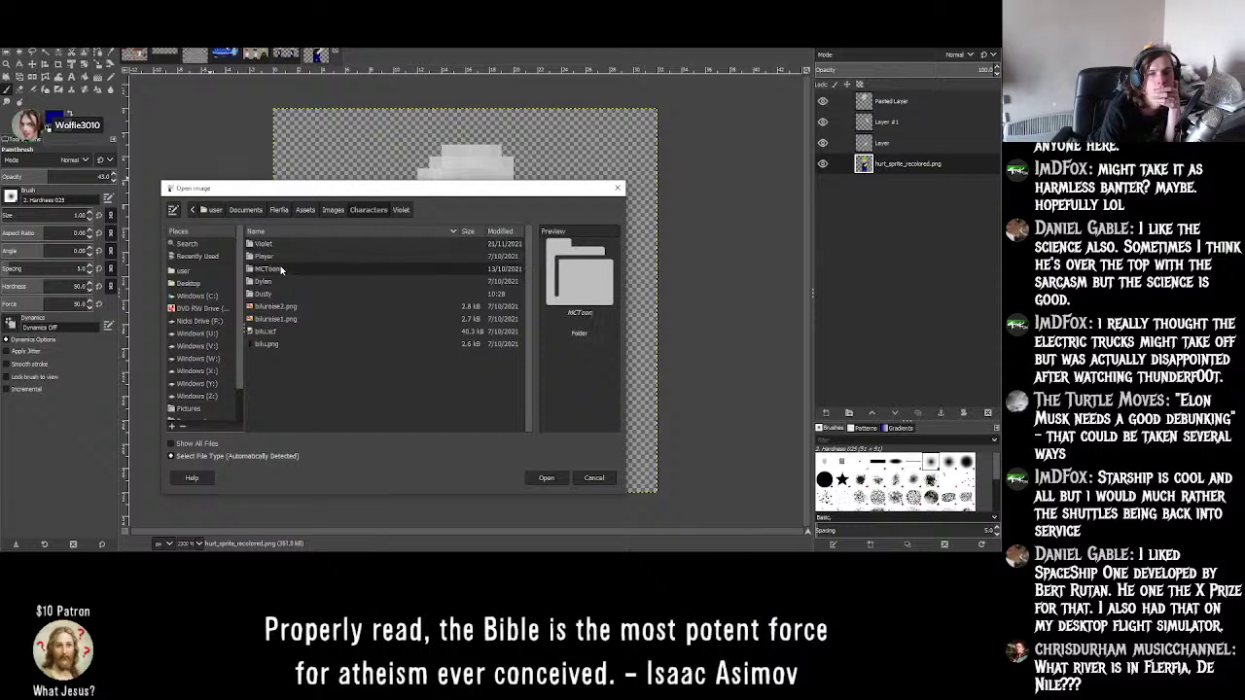
key("BackSpace")
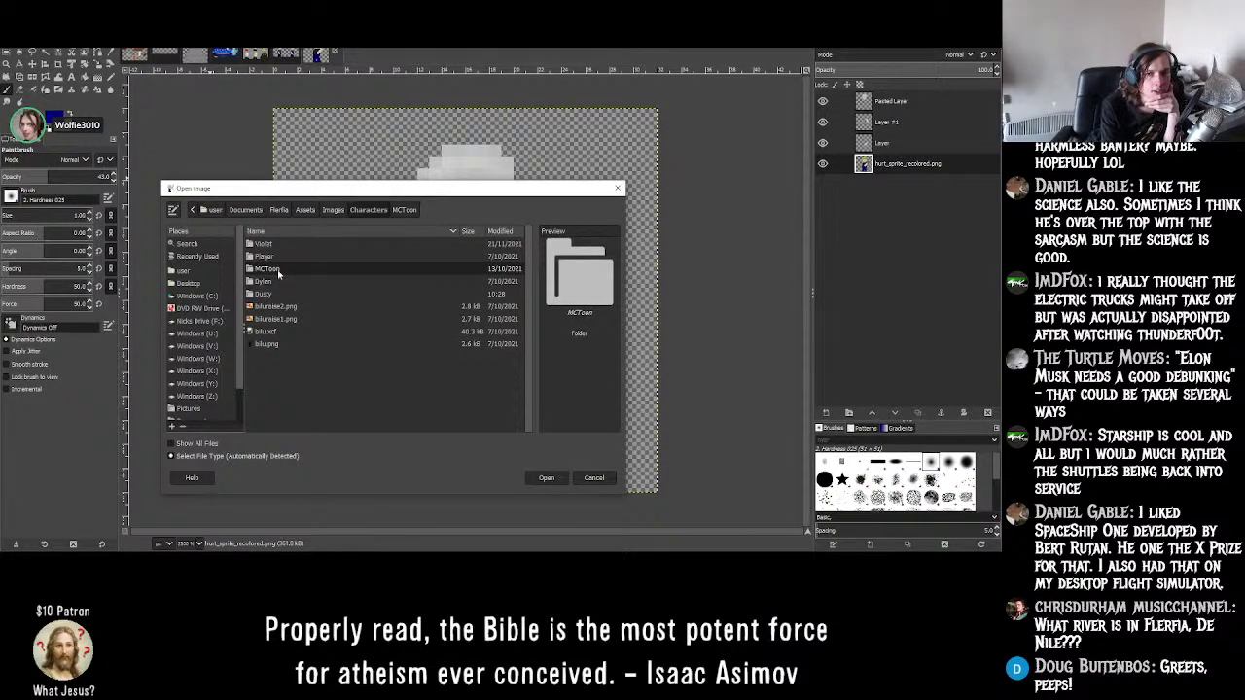
left_click(274, 281)
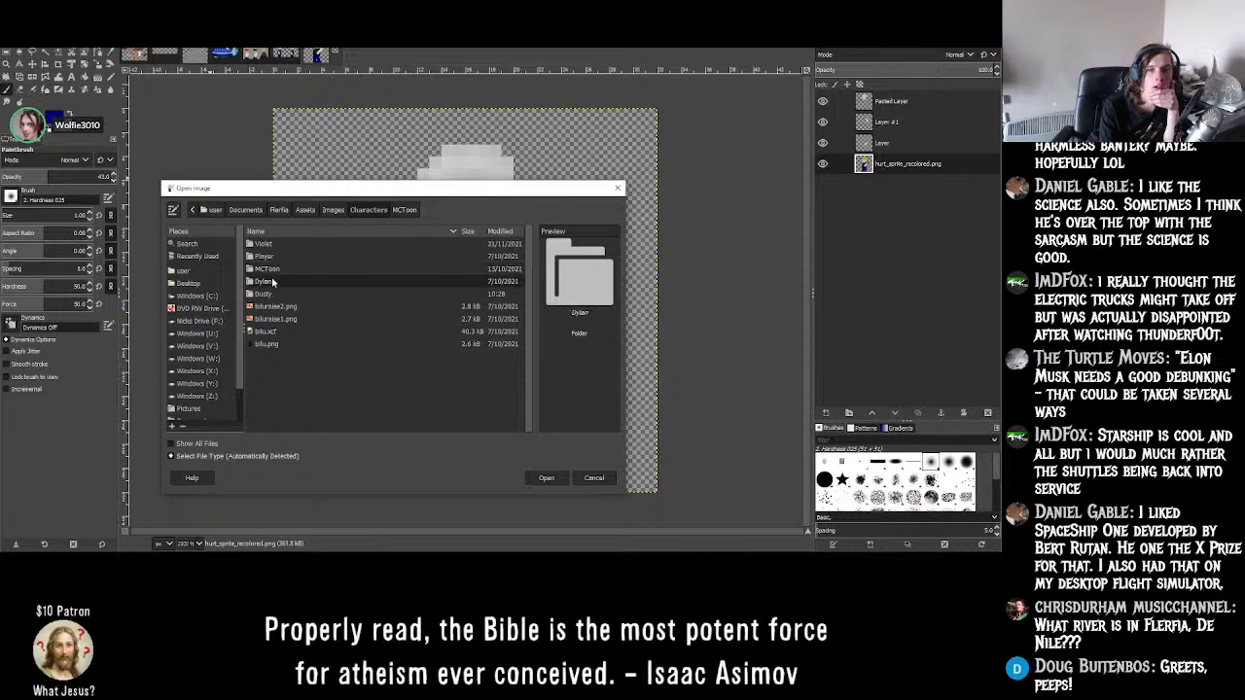
- Open Dusty_idle.png from the Characters/Dusty folder
double_click(279, 294)
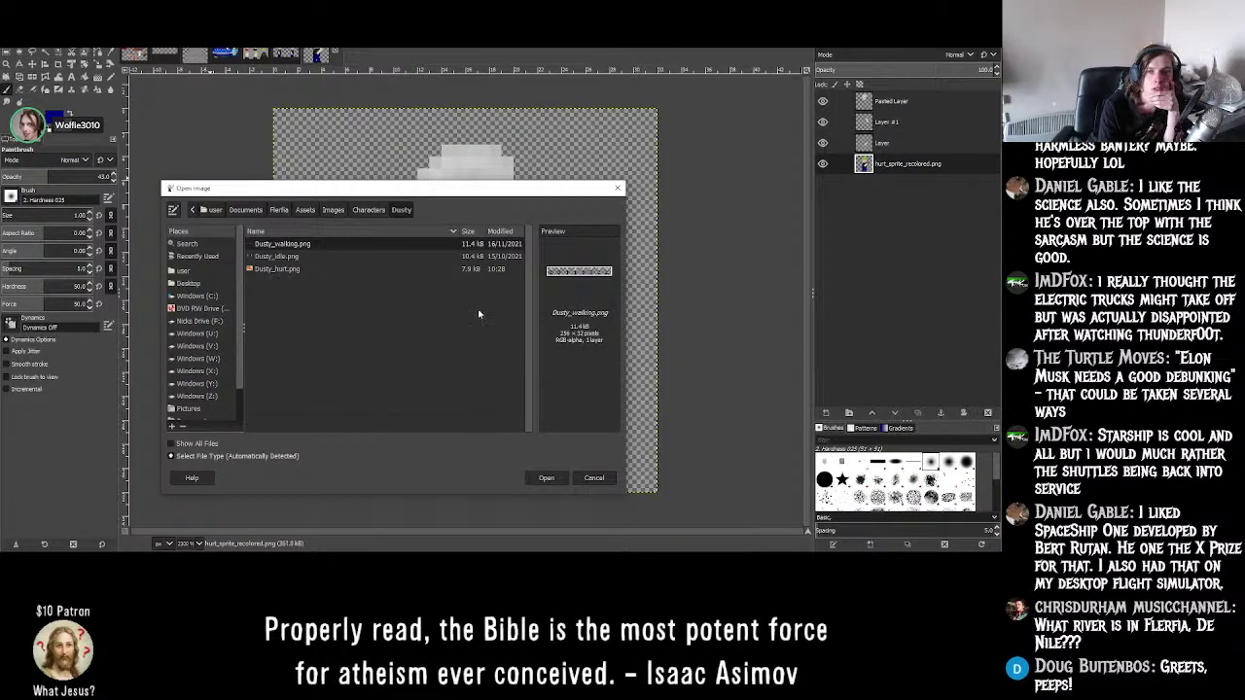
left_click(297, 259)
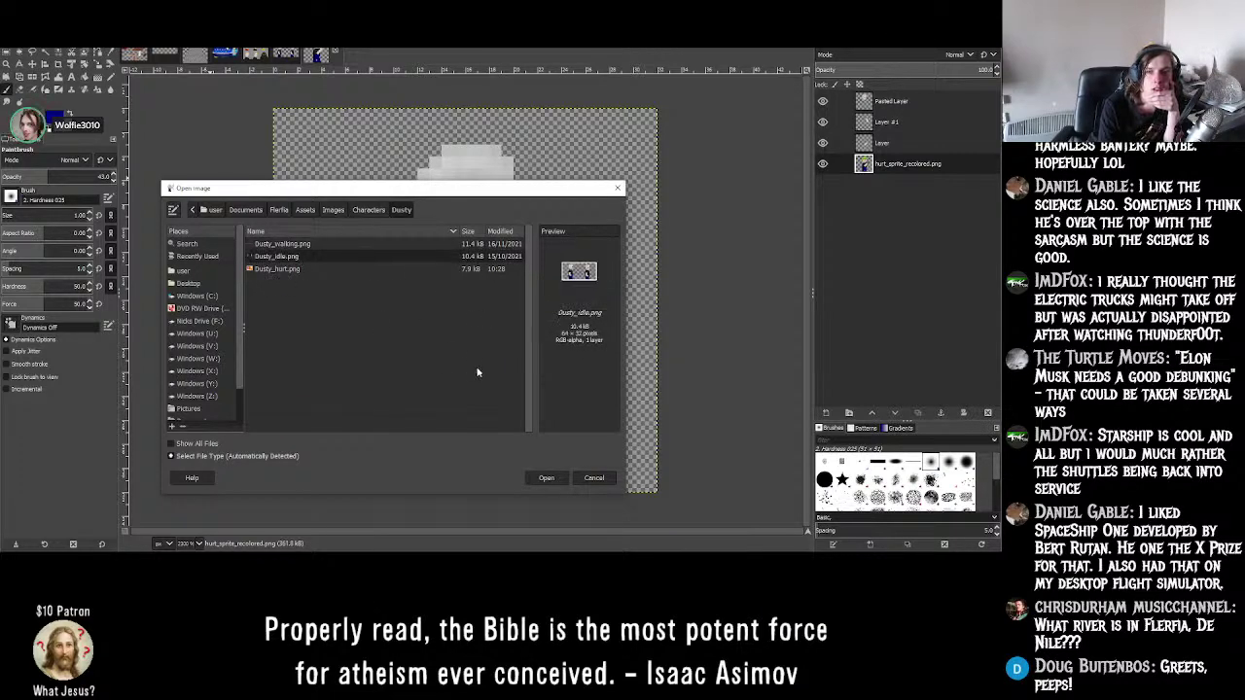
left_click(551, 478)
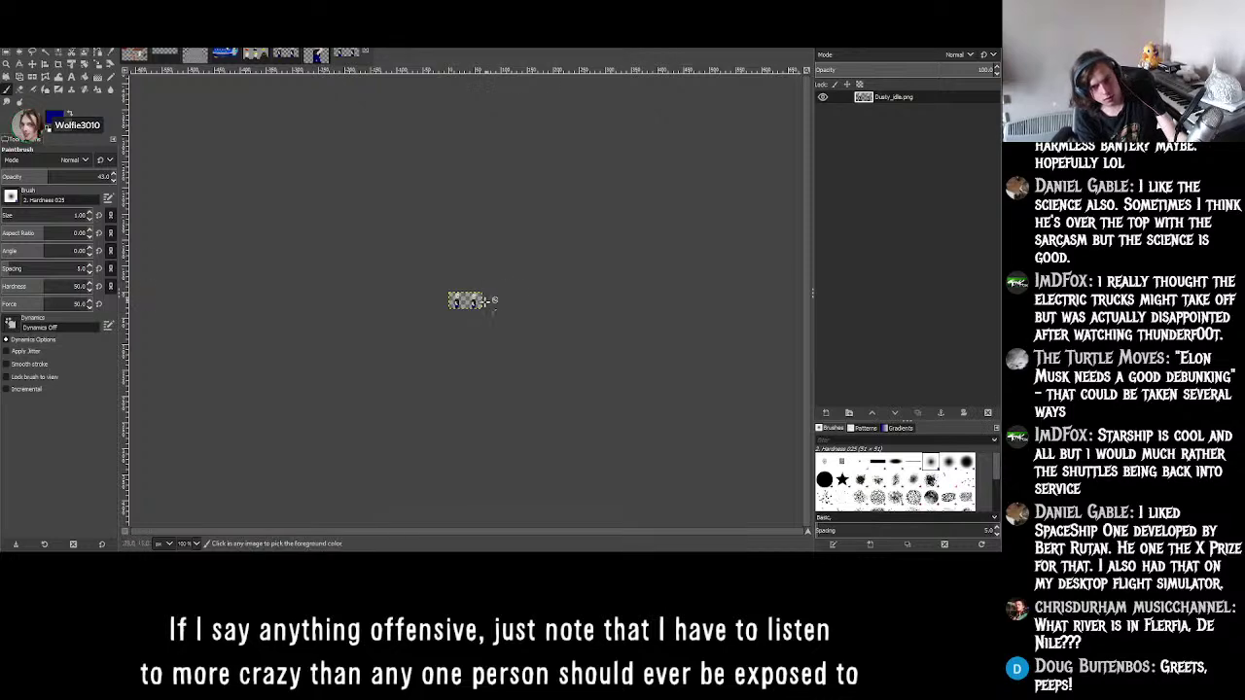
- Examine the two idle figures in Dusty_idle.png, both side by side and in close-up
scroll(458, 292, "up", 3, "ctrl")
scroll(392, 299, "up", 4, "ctrl")
scroll(486, 282, "down", 2, "ctrl")
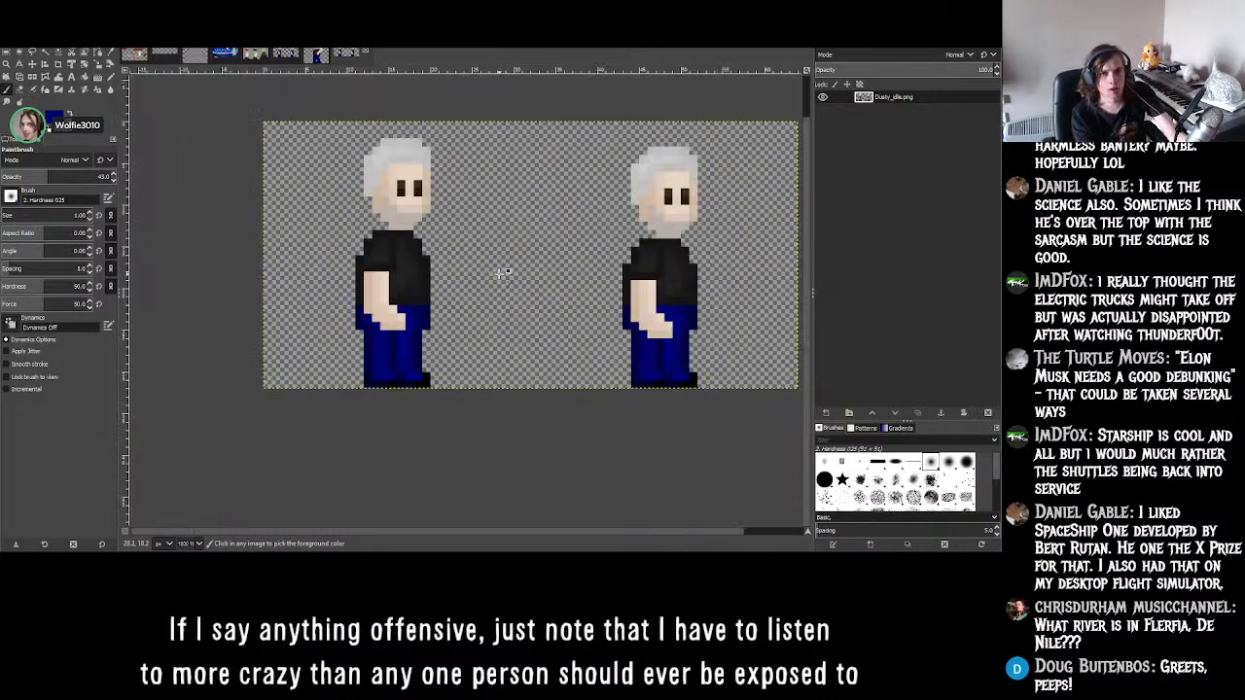
scroll(502, 271, "up", 2, "ctrl")
scroll(502, 271, "down", 4, "ctrl")
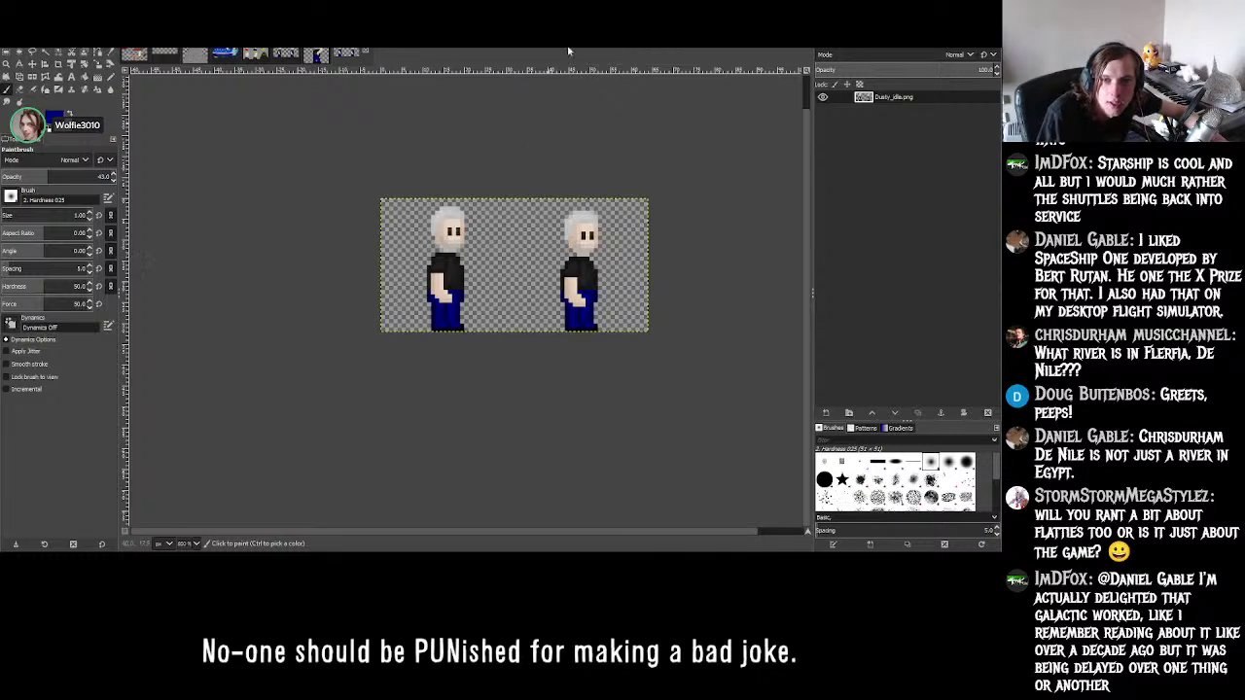
scroll(410, 289, "down", 1, "ctrl")
scroll(410, 289, "up", 2, "ctrl")
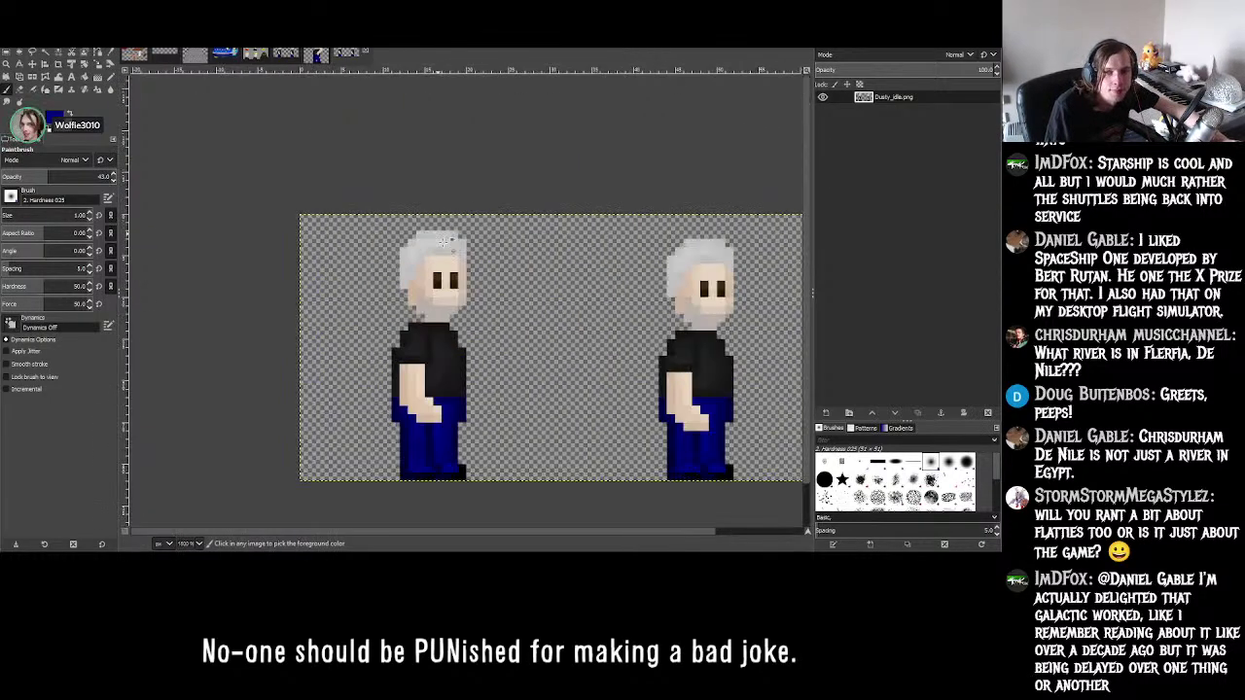
scroll(458, 269, "up", 1, "ctrl")
scroll(482, 334, "down", 2, "ctrl")
scroll(483, 335, "up", 2, "ctrl")
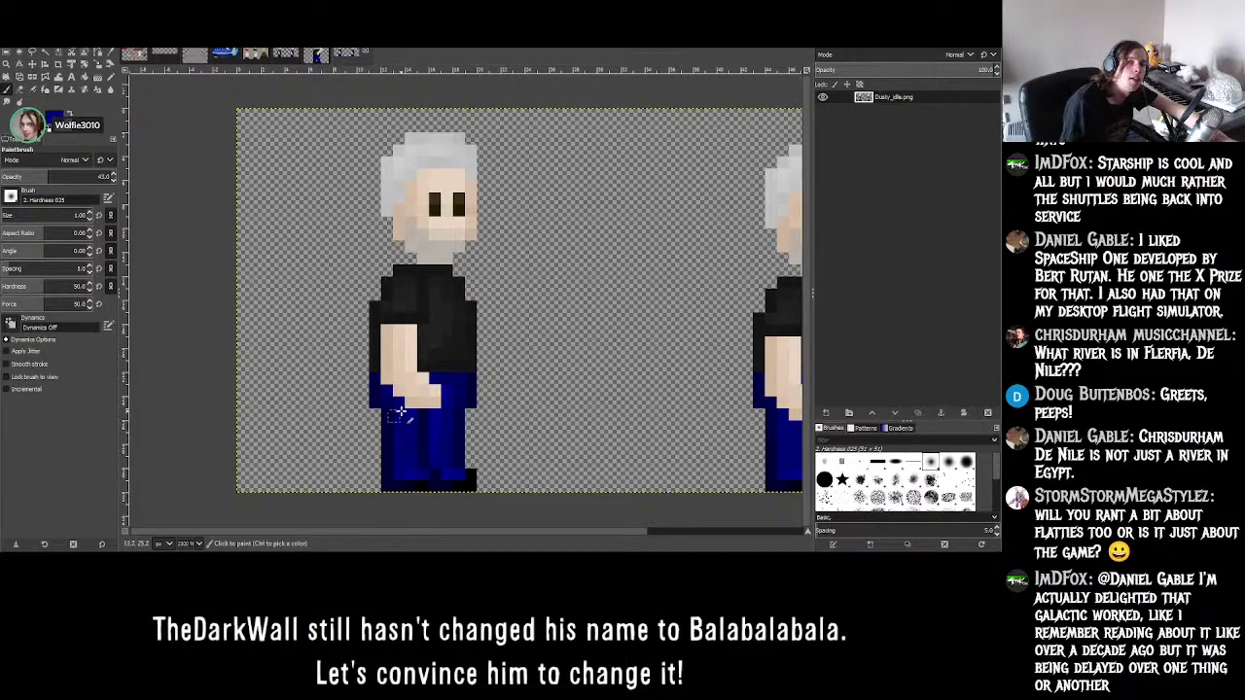
- Select the first idle figure in Dusty_idle.png with a rectangular selection and copy it
scroll(392, 418, "down", 6, "ctrl")
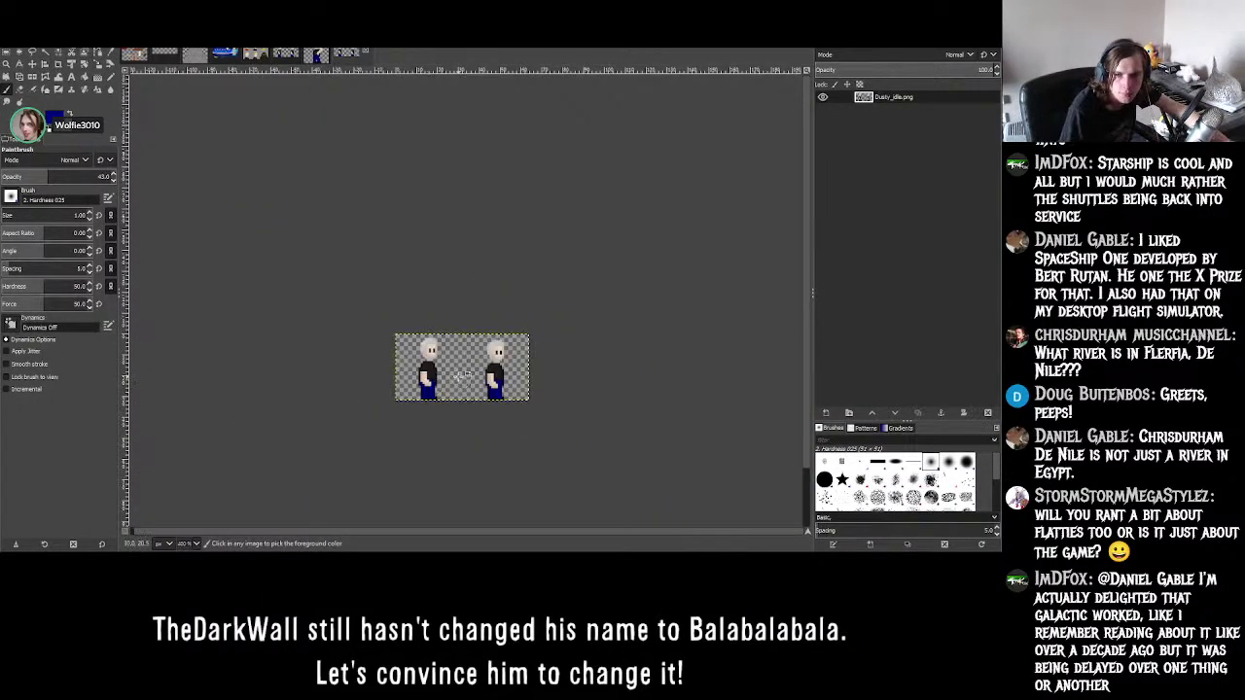
scroll(448, 375, "up", 4, "ctrl")
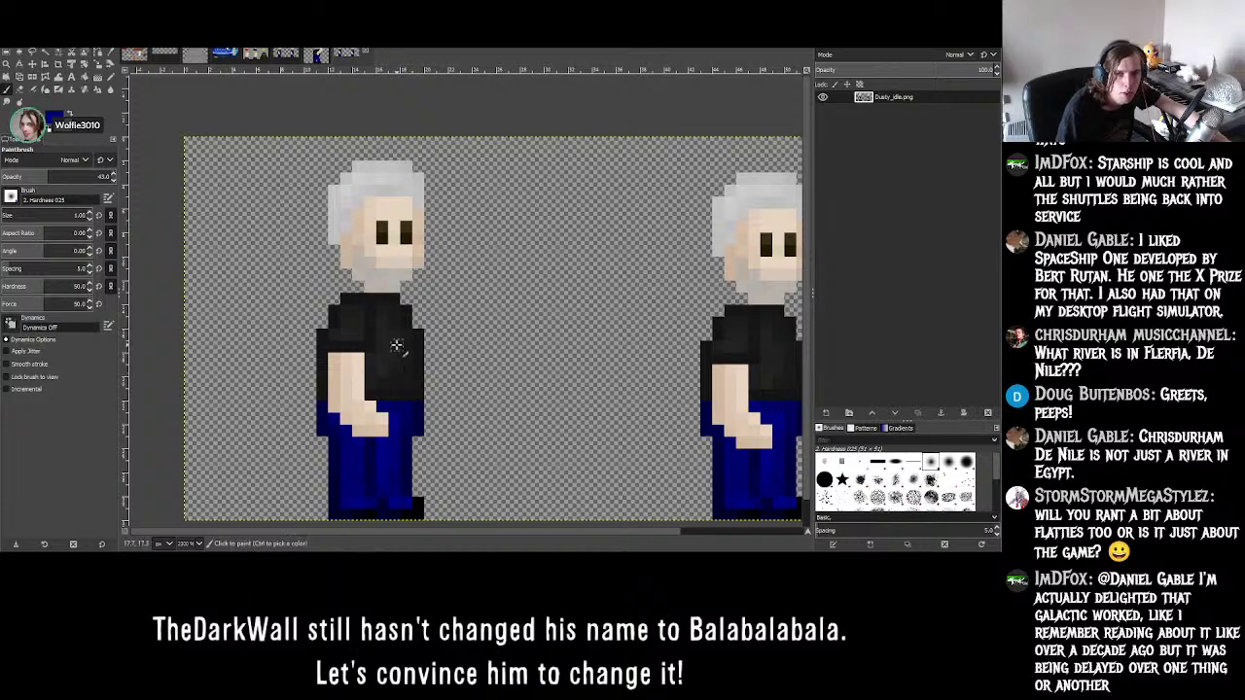
scroll(412, 374, "down", 1)
left_click(9, 52)
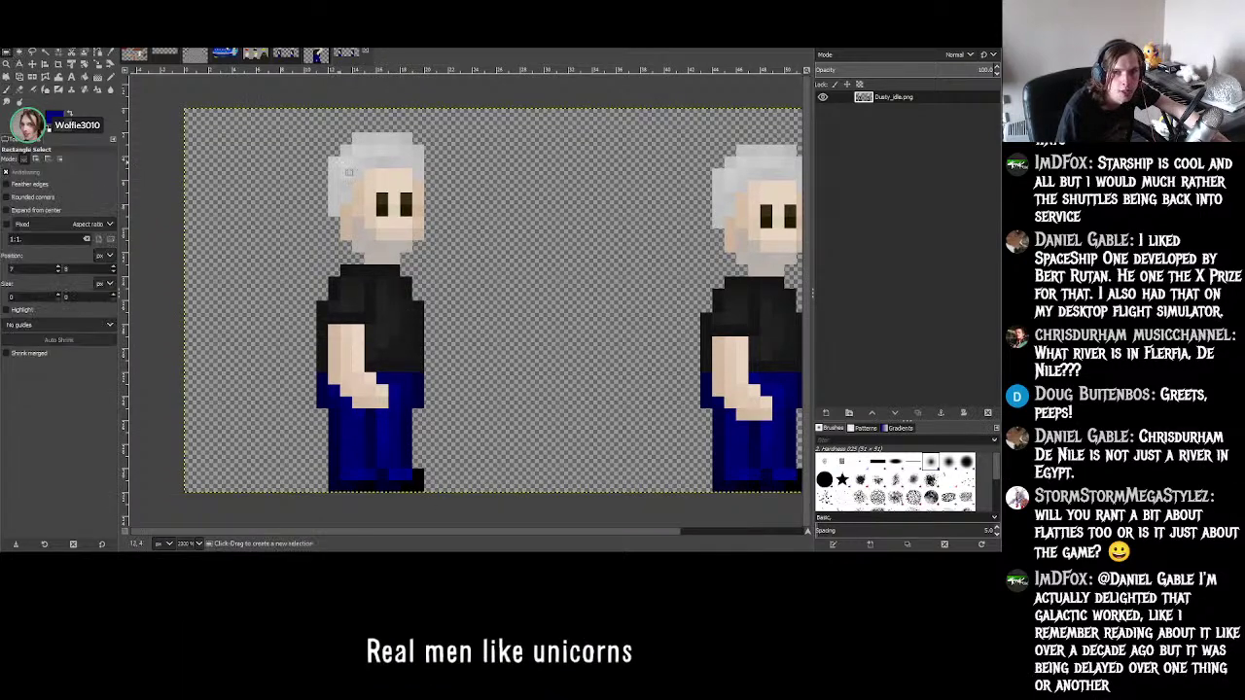
left_click_drag(431, 130, 332, 477)
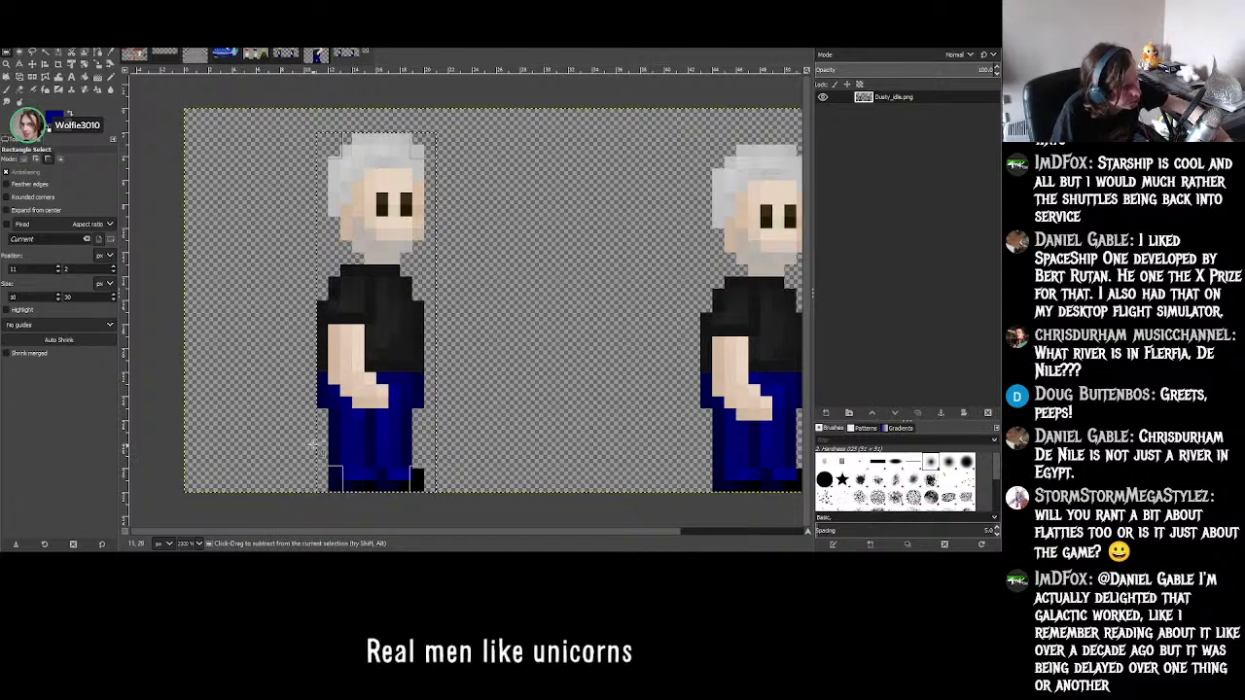
key("ctrl+c")
- Try to paste the copied figure and anchor it over the second idle figure
key("ctrl+v")
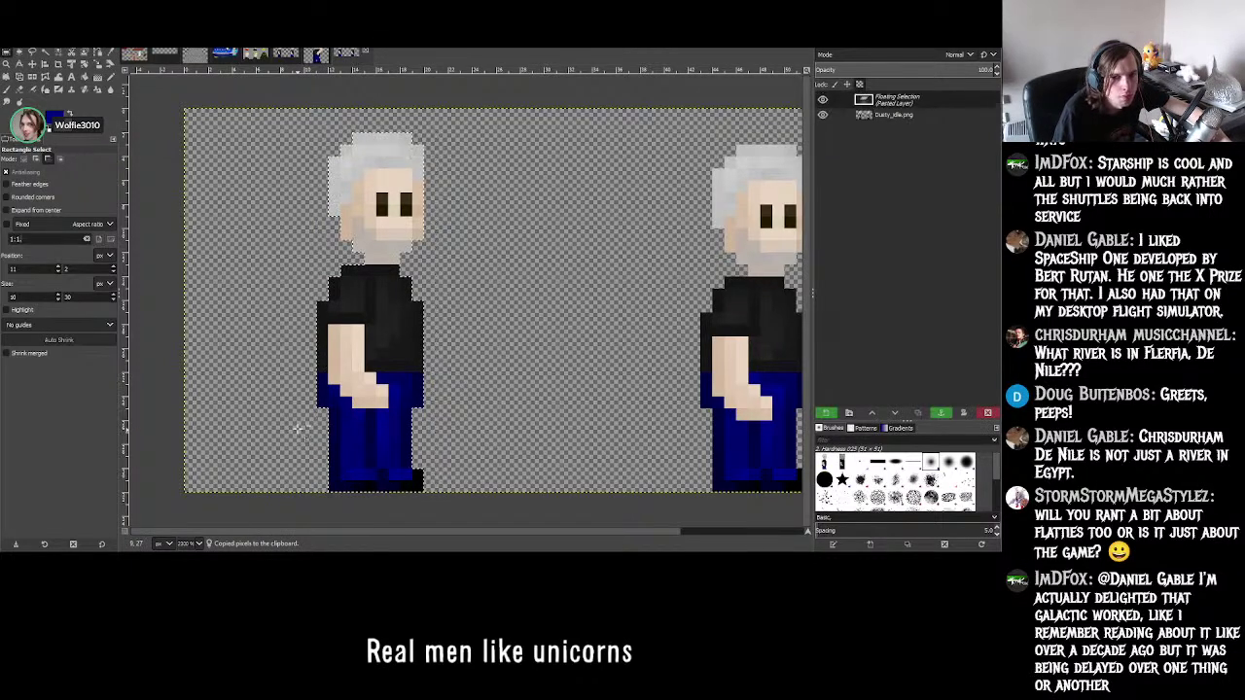
left_click_drag(547, 375, 615, 326)
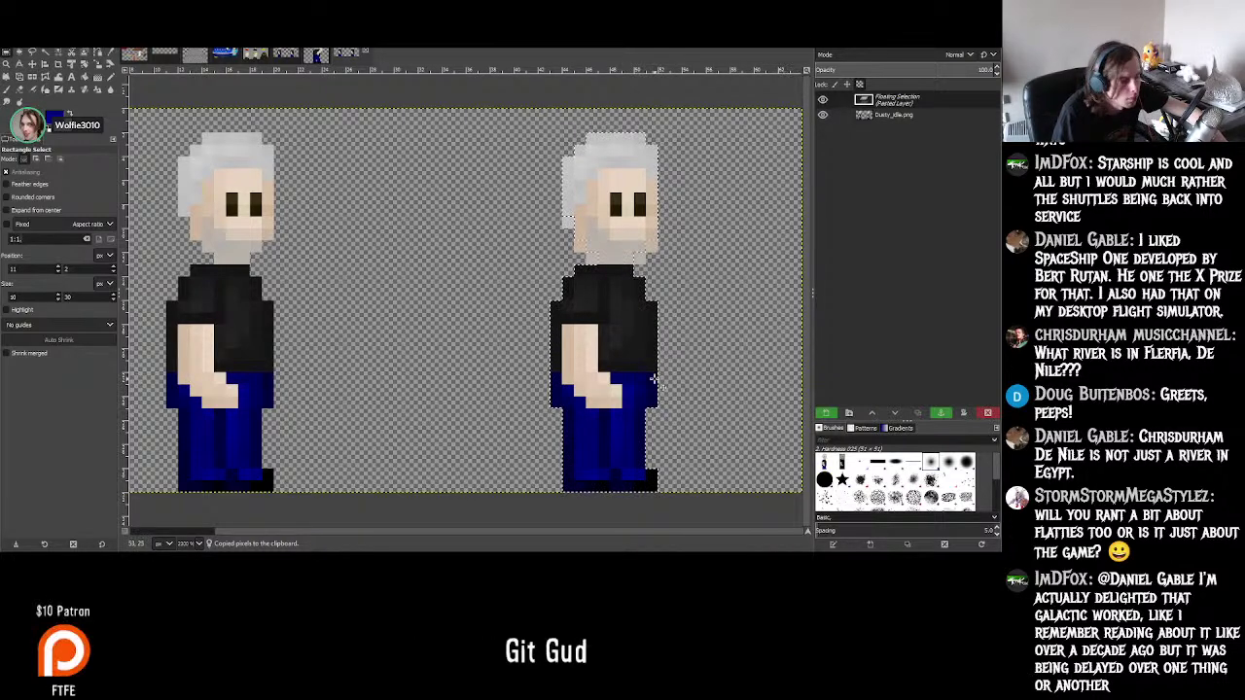
left_click_drag(635, 372, 642, 385)
key("ctrl+h")
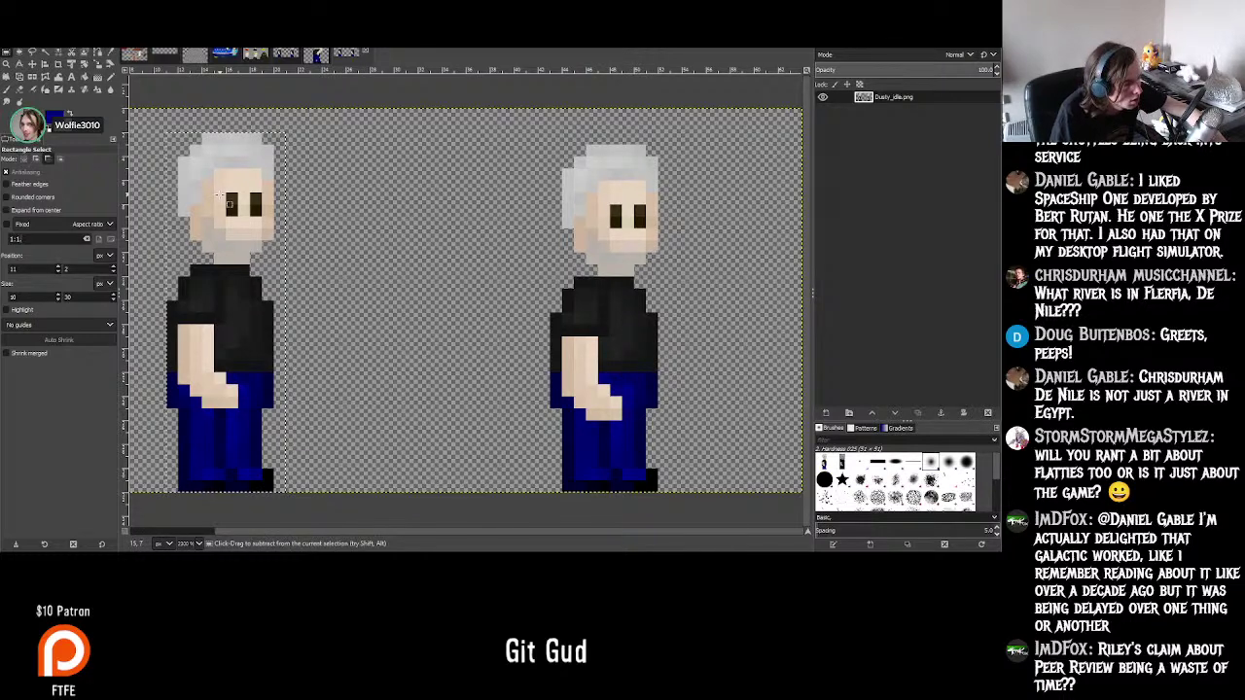
- Paste the copied figure over the second idle figure, level with the first one, and anchor it
key("ctrl+v")
left_click_drag(228, 290, 610, 291)
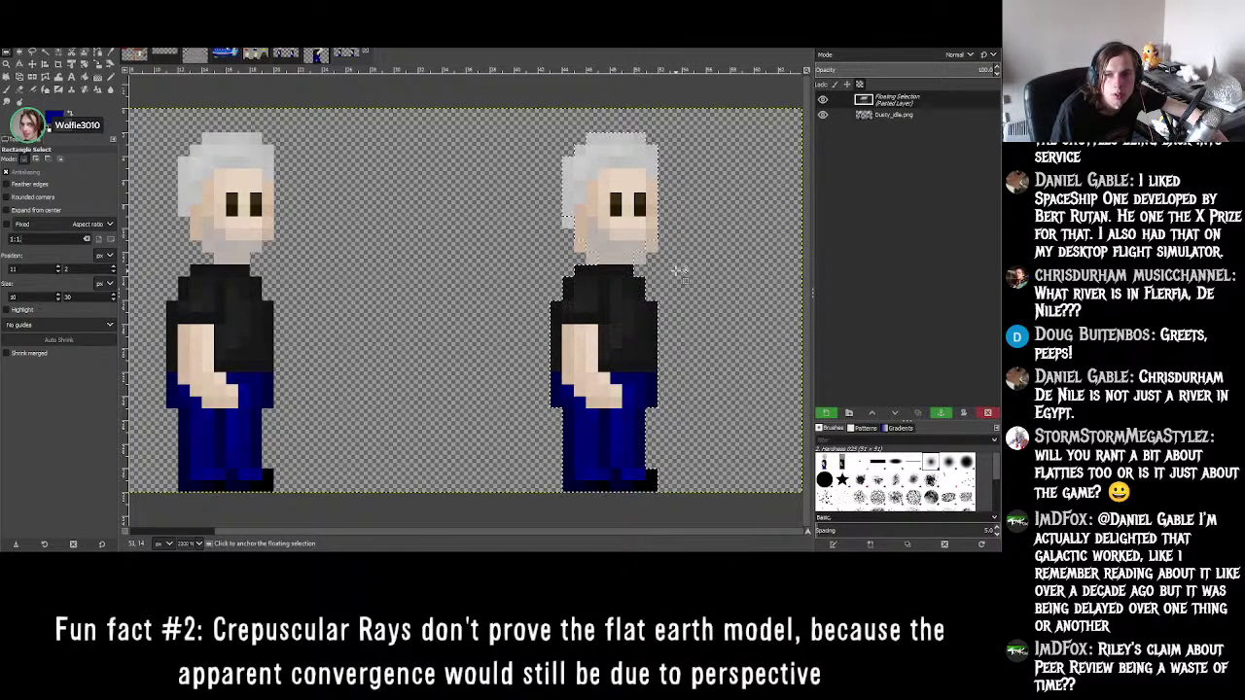
left_click(503, 249)
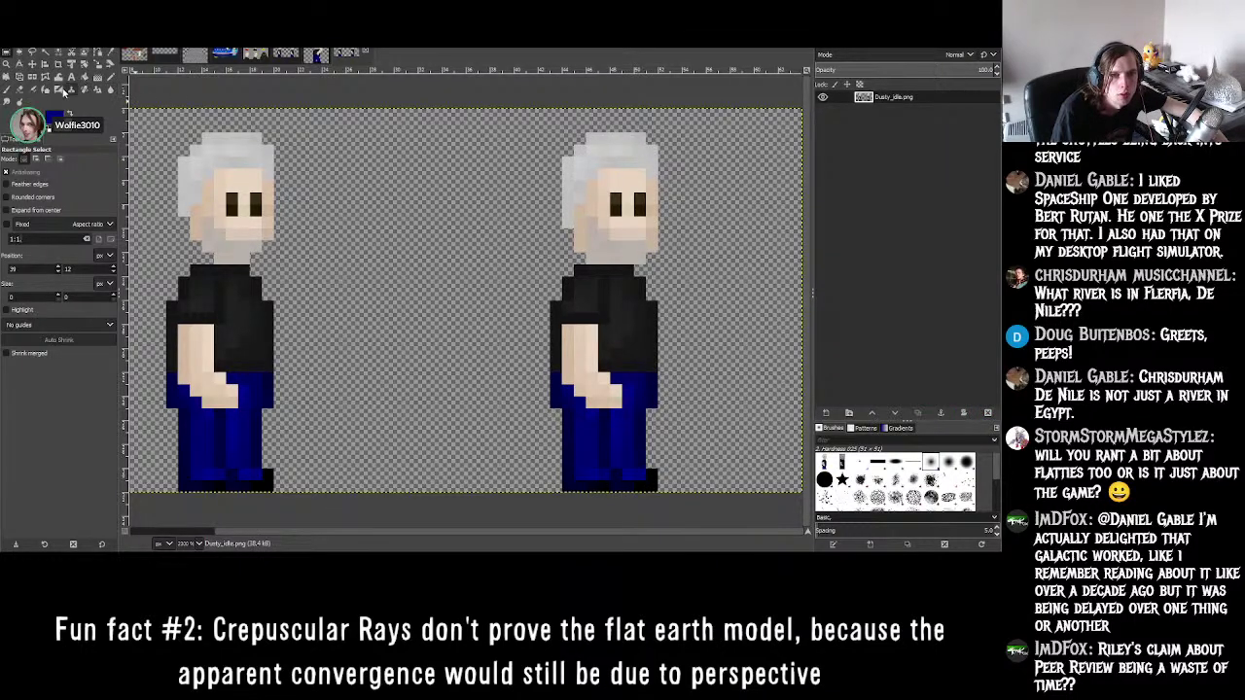
- Erase the leftover beard pixels on both sides of the second figure's neck
left_click(20, 89)
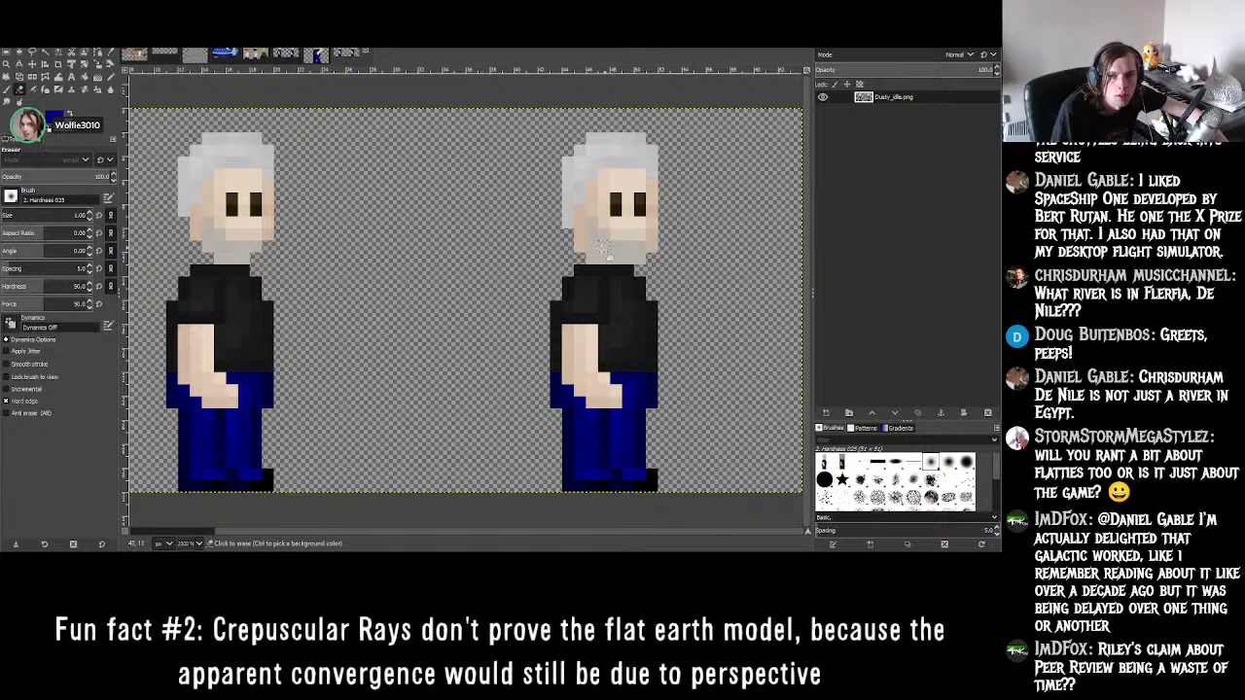
left_click(591, 258)
left_click_drag(592, 258, 639, 256)
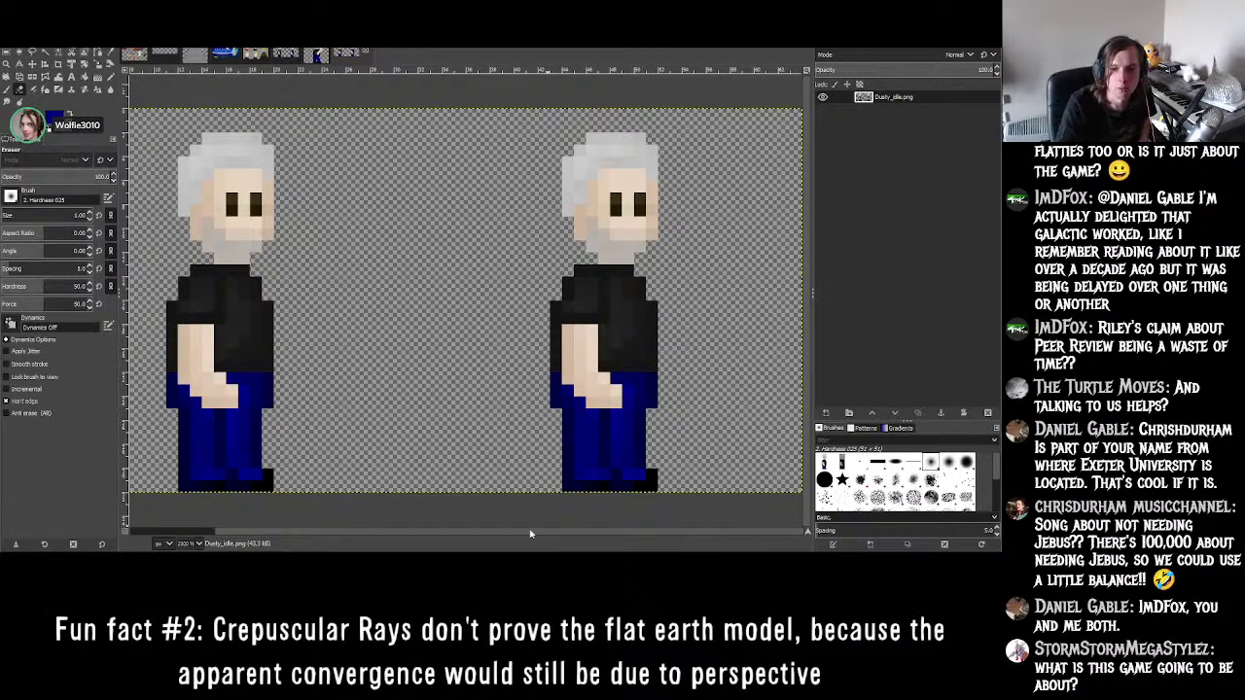
scroll(292, 516, "left", 2)
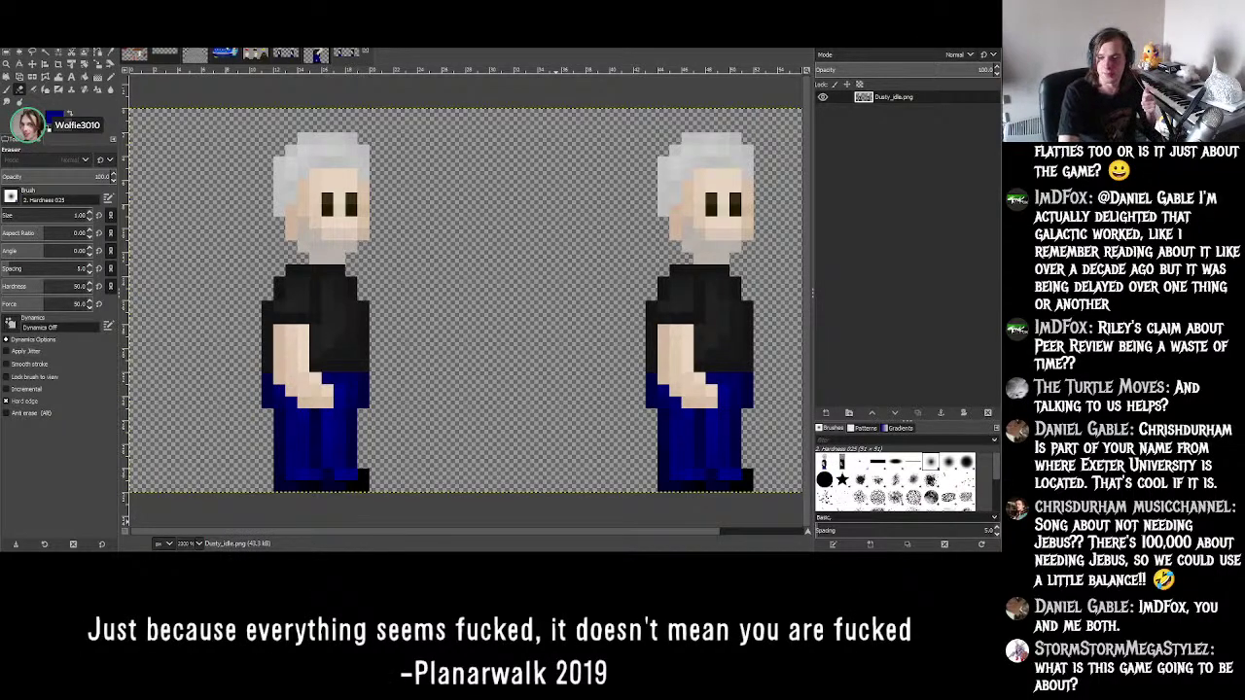
- Switch to GameMaker, run the game and load a saved game from the main menu
key("alt+Tab")
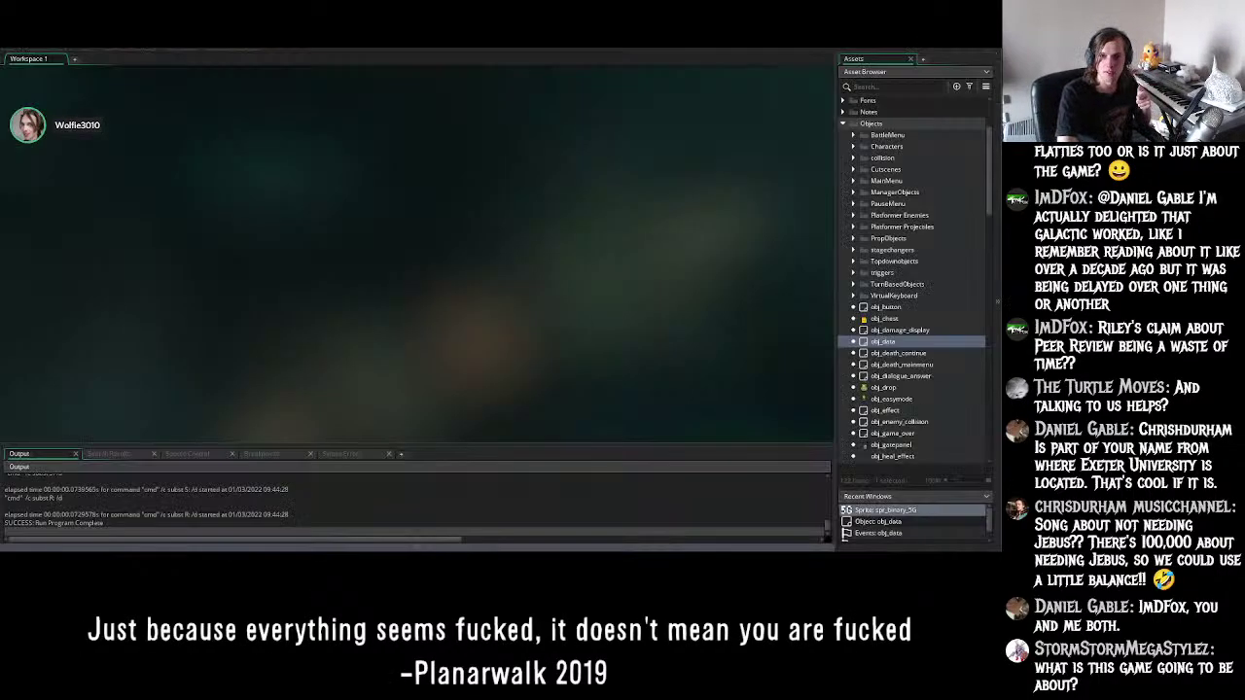
left_click(123, 51)
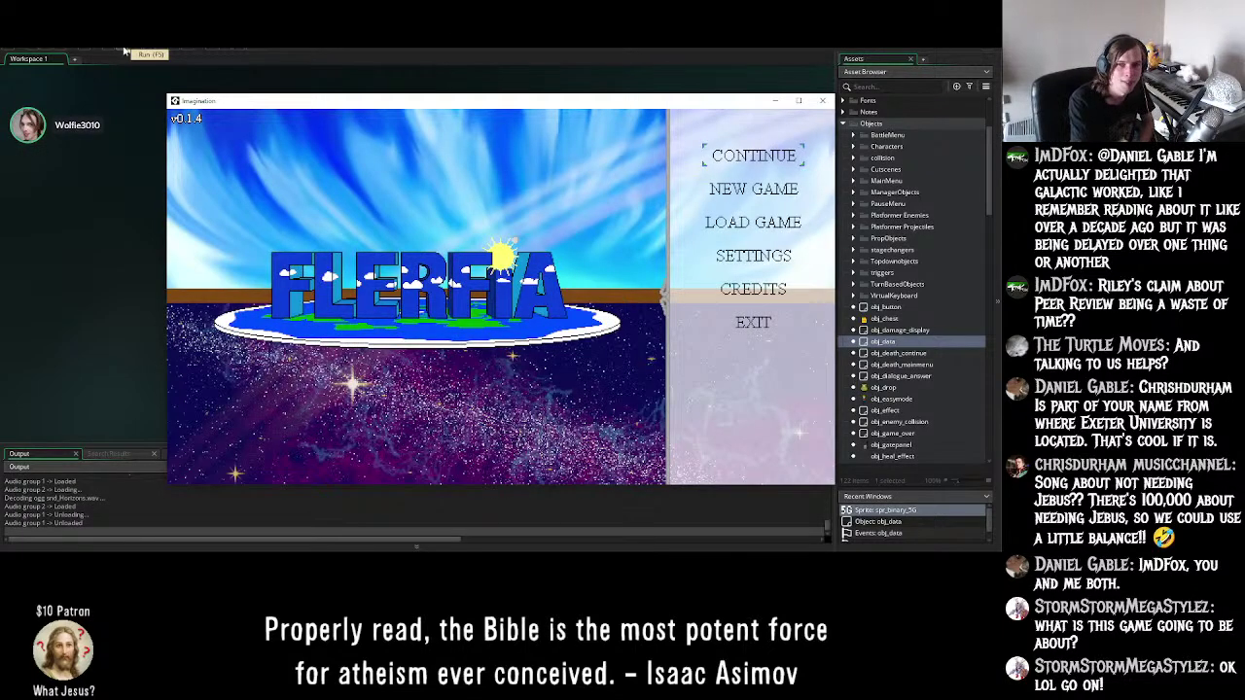
key("Down")
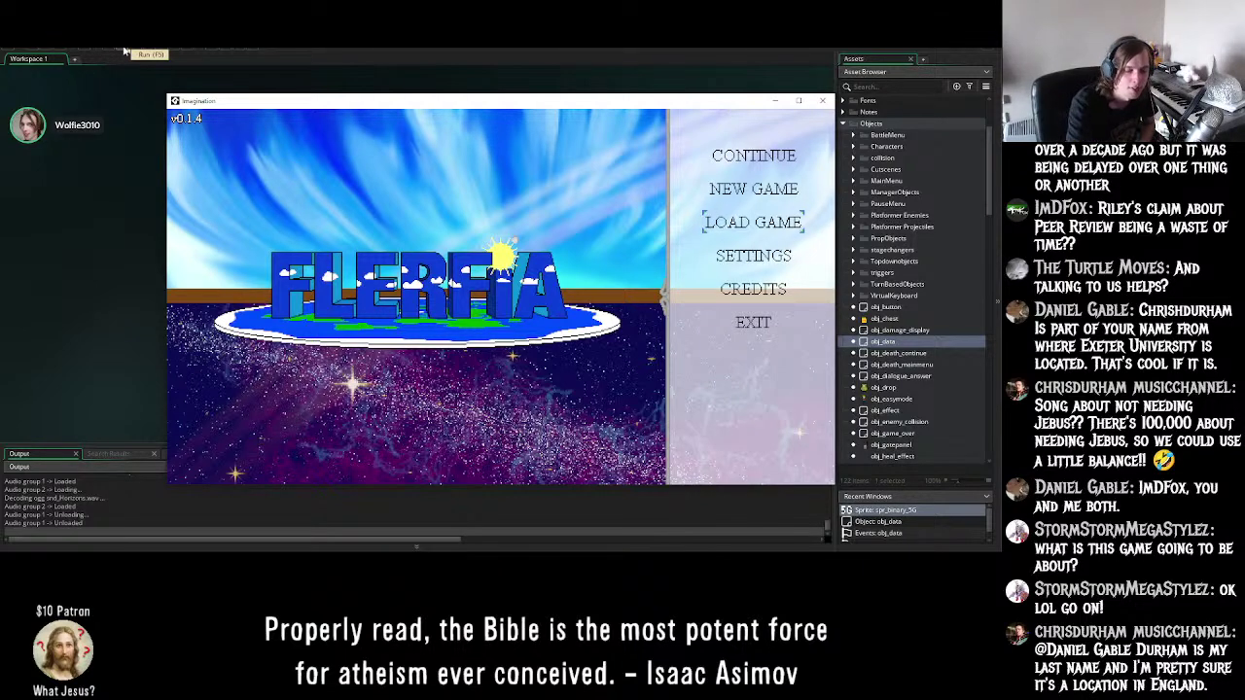
key("Return")
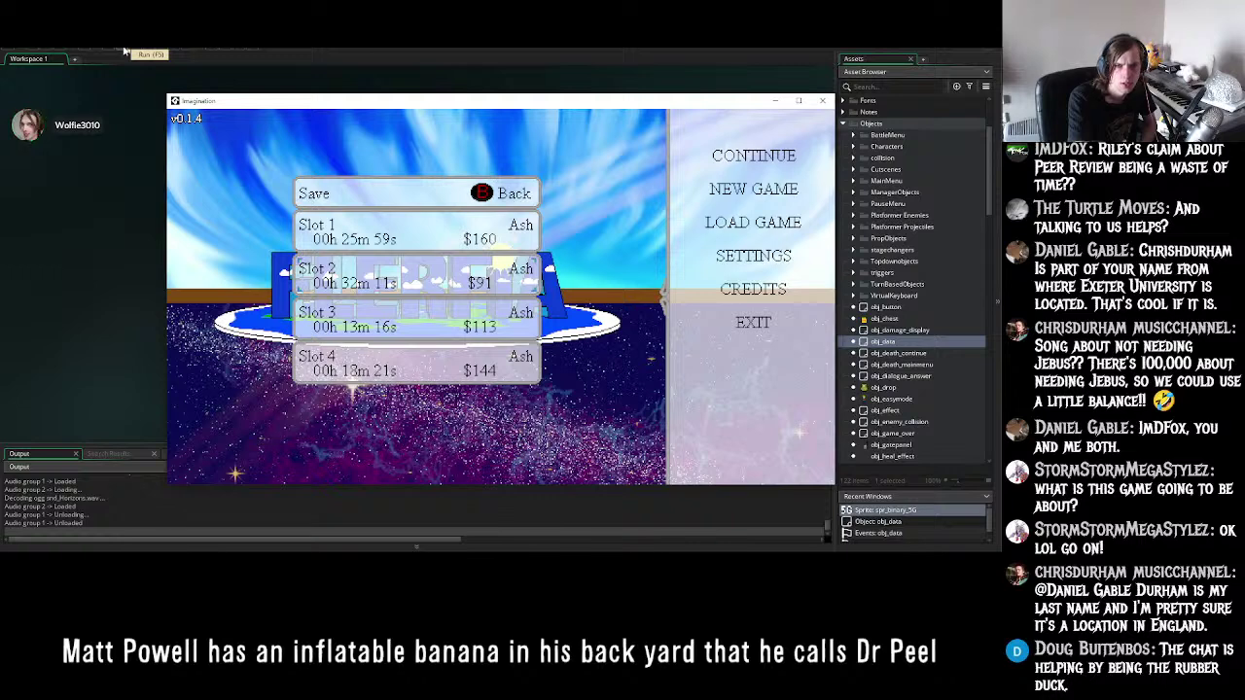
key("Return")
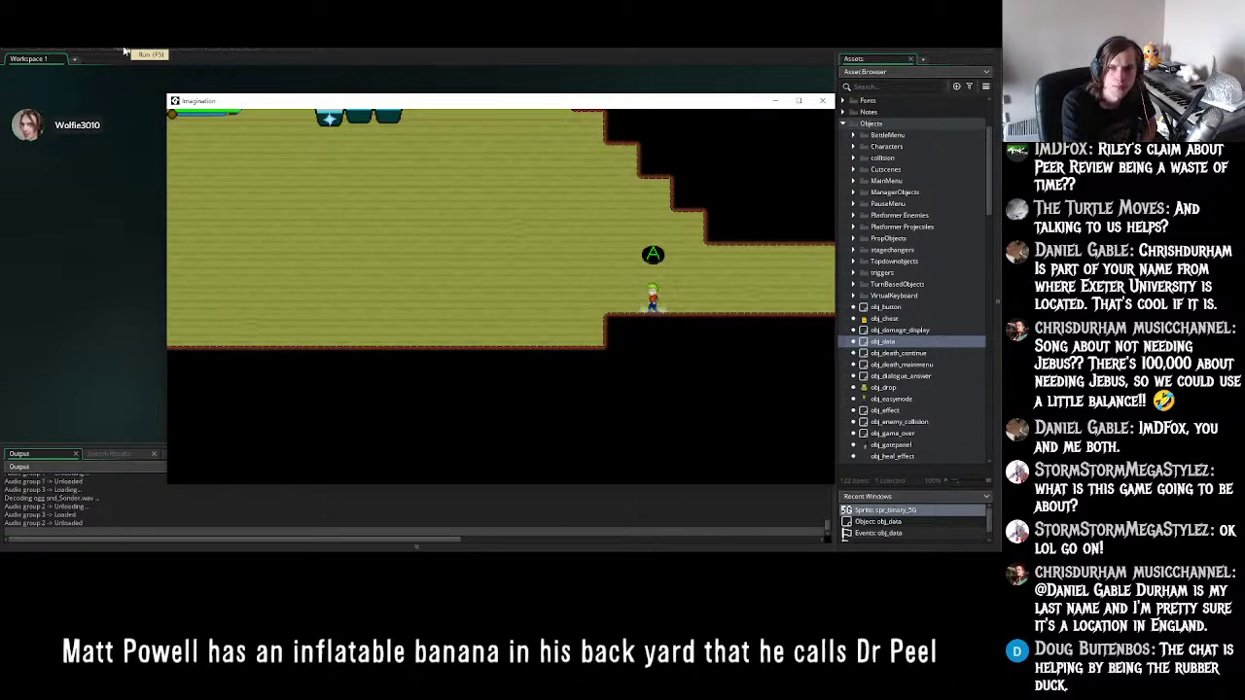
- Play the overlook level down the cliff to the seaside ledge, view the horizon scene, and close the game
key("Right")
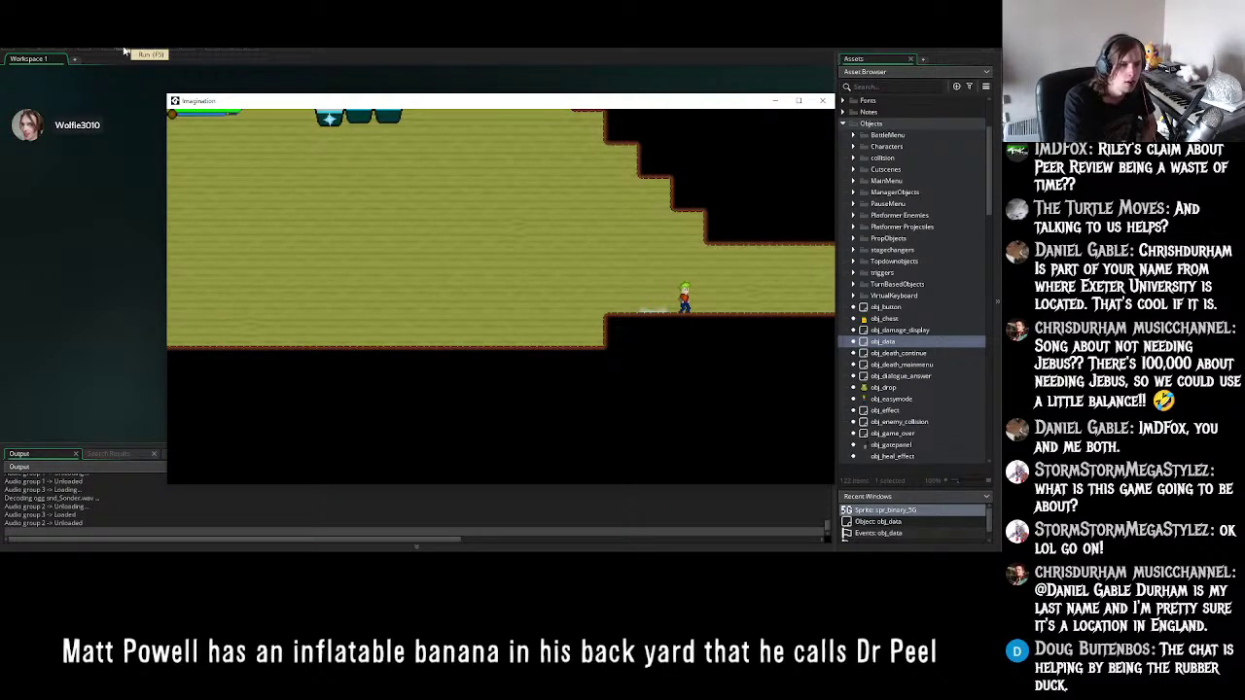
key("Right")
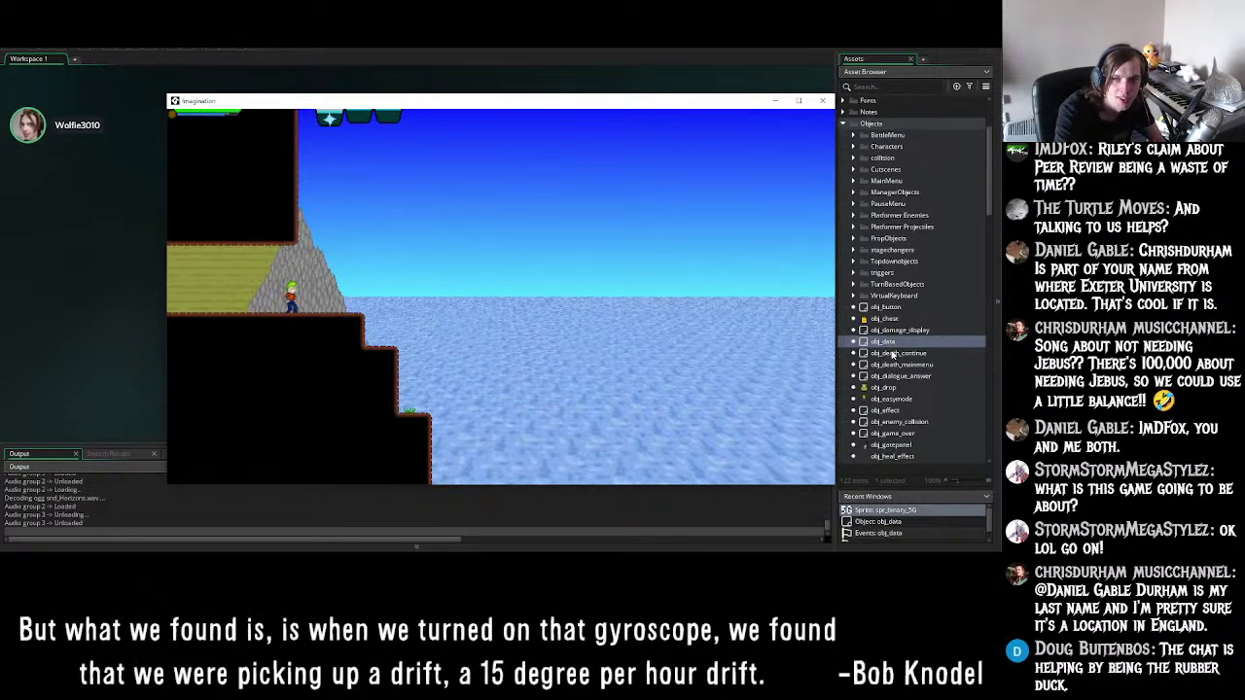
key("Right")
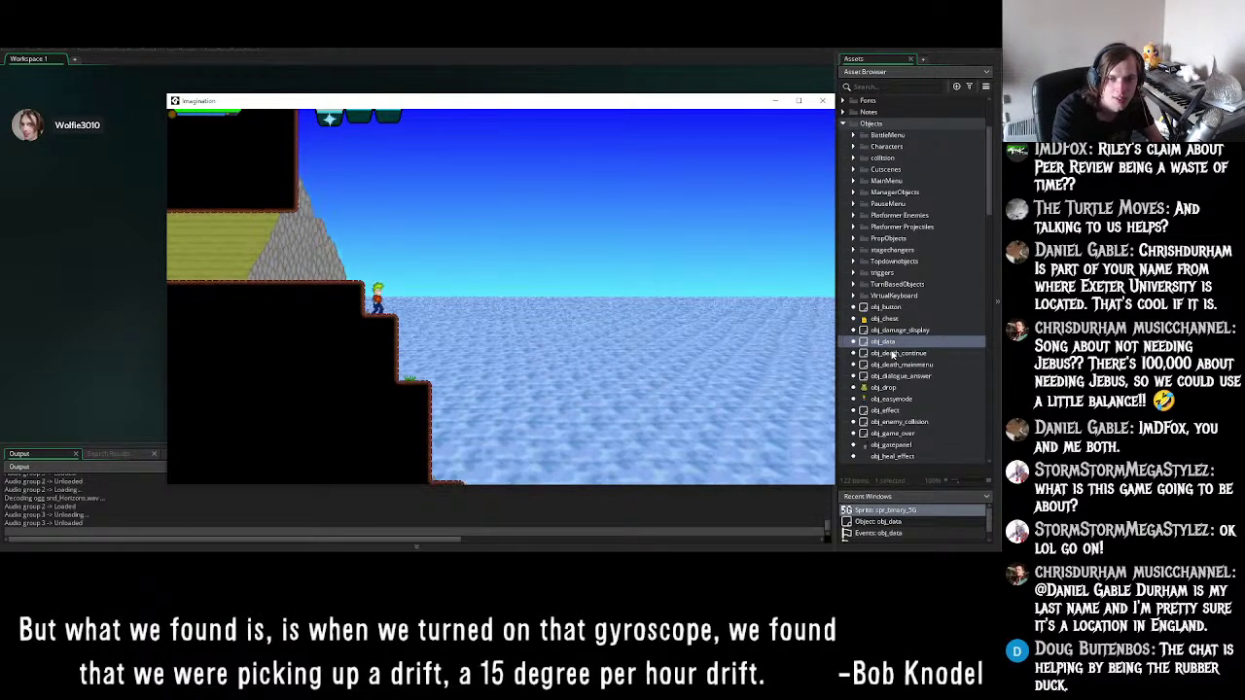
key("Right")
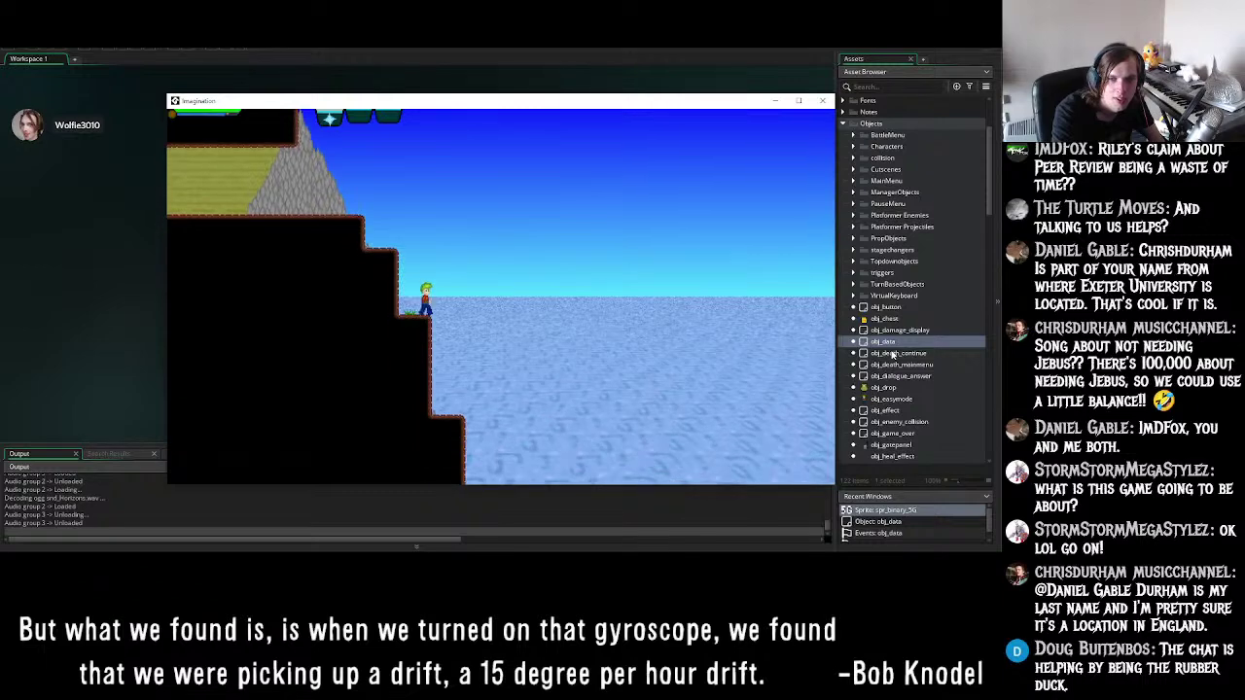
key("Right")
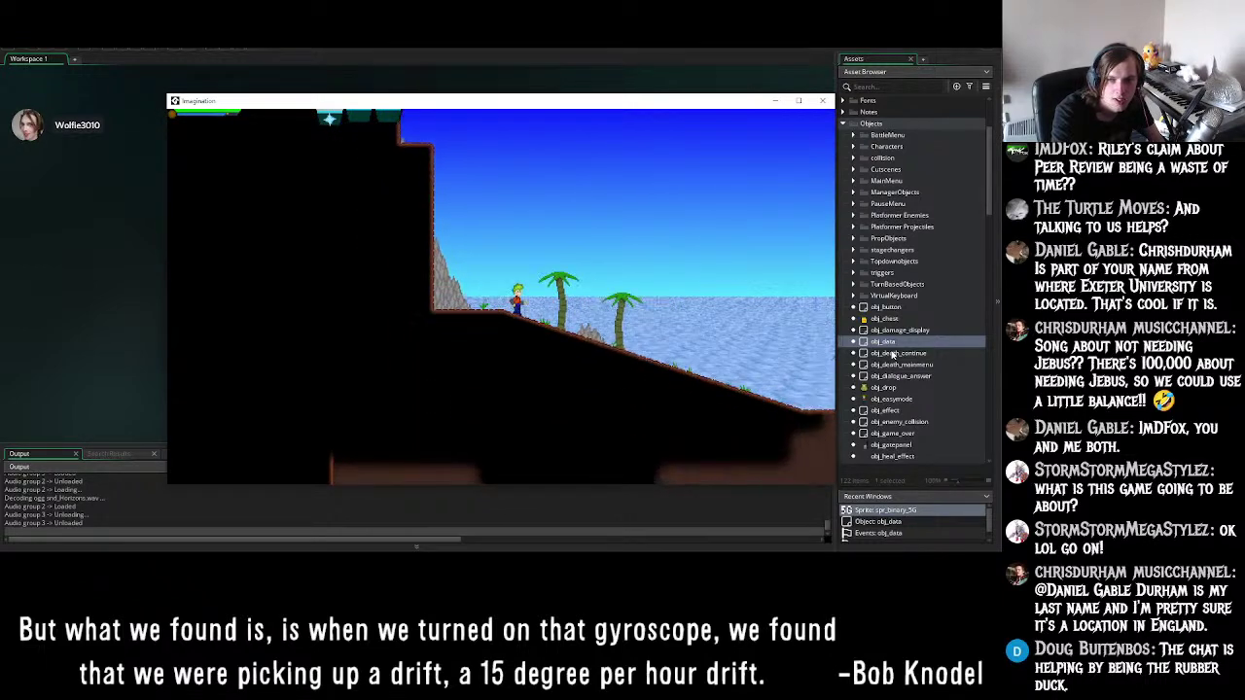
key("Right")
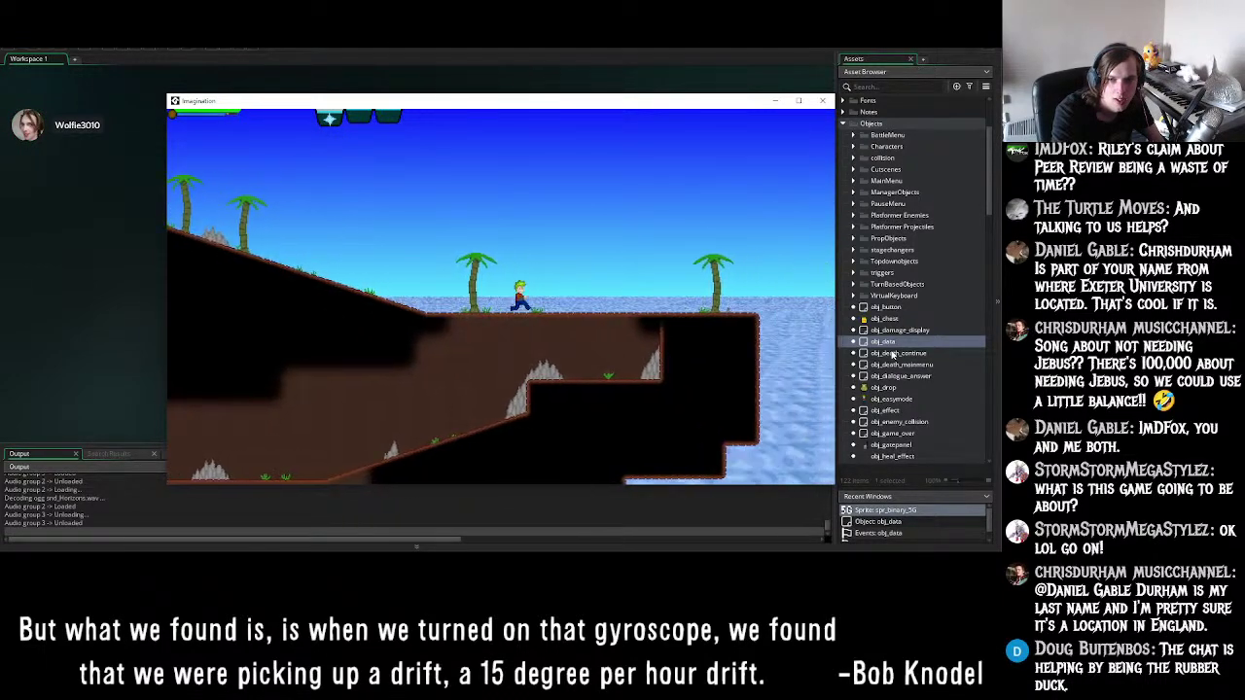
key("Right")
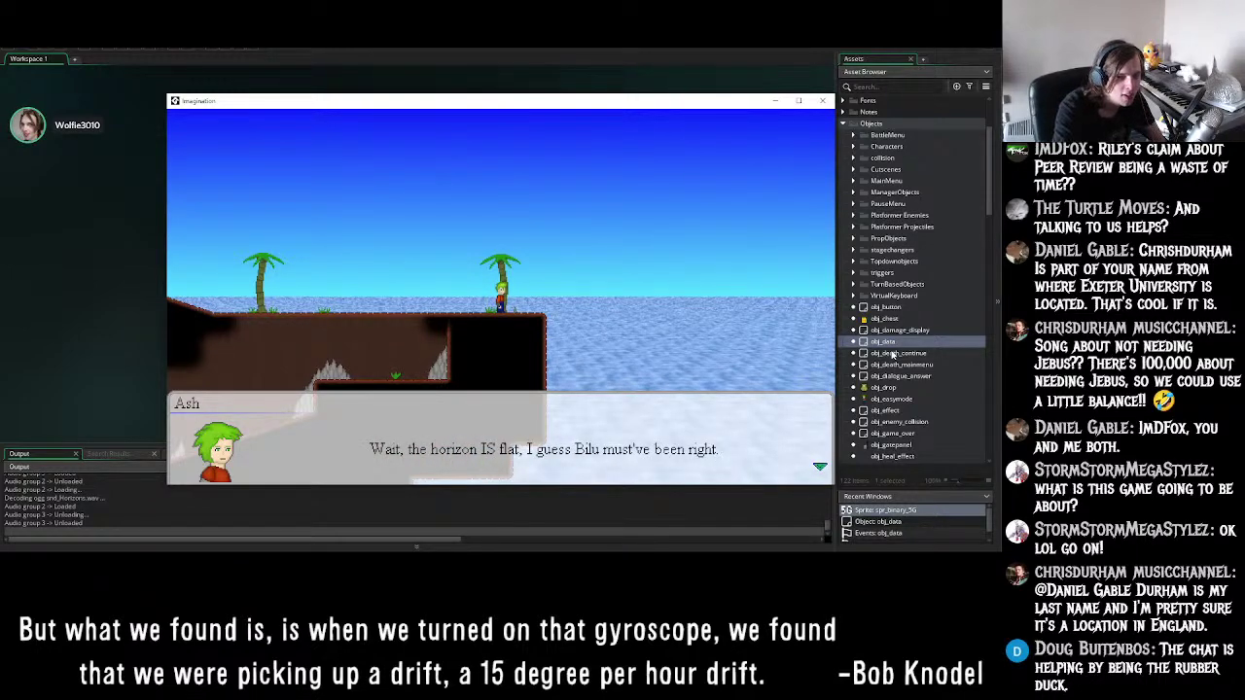
key("Return")
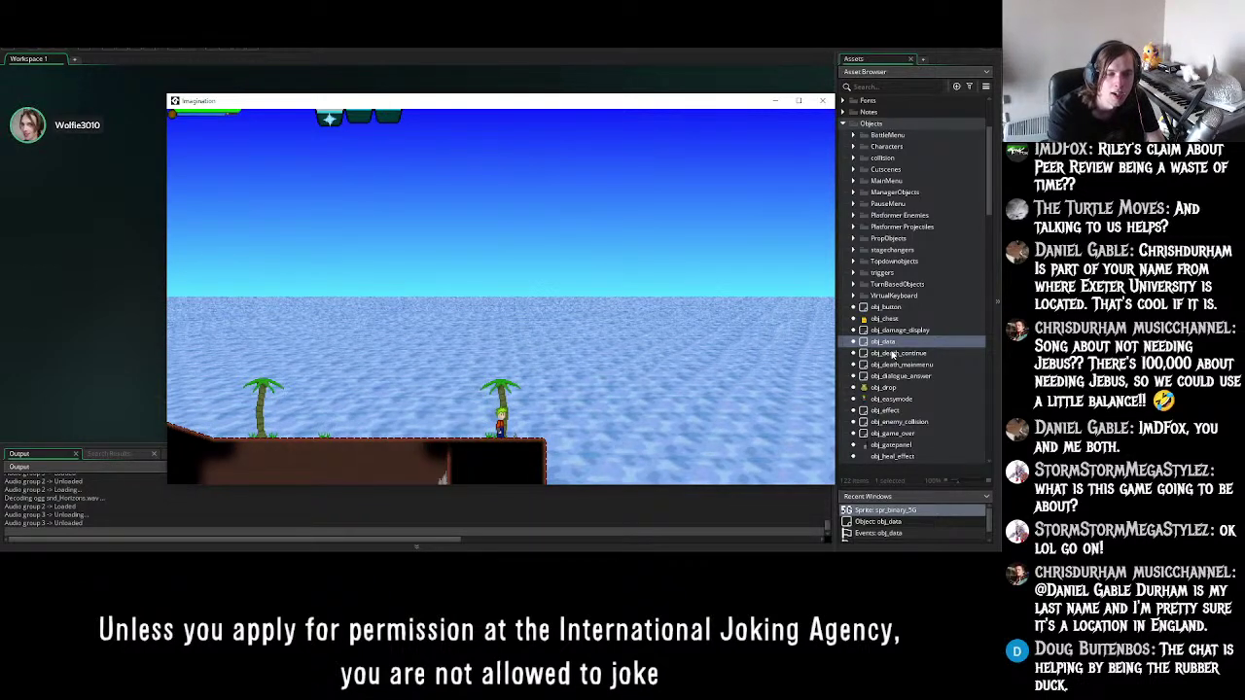
key("Down")
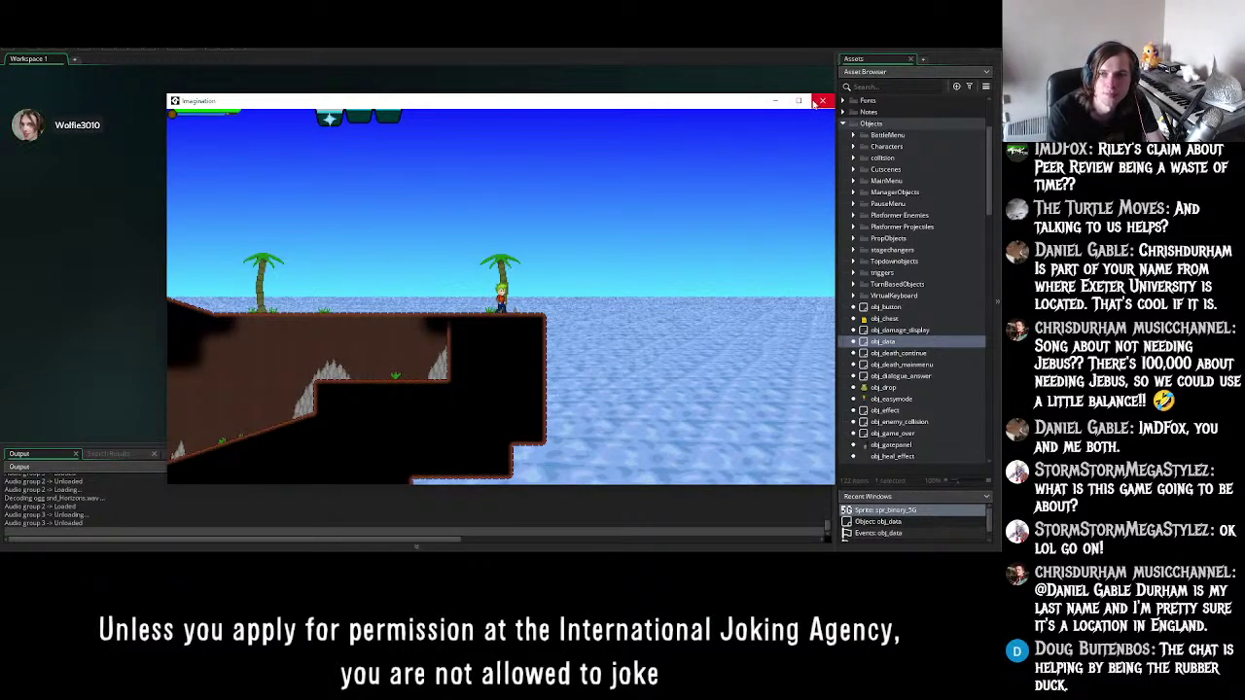
left_click(822, 101)
- Find the rm_overlook room among the project's rooms and open it in the room editor
scroll(966, 411, "down", 10)
scroll(965, 411, "down", 4)
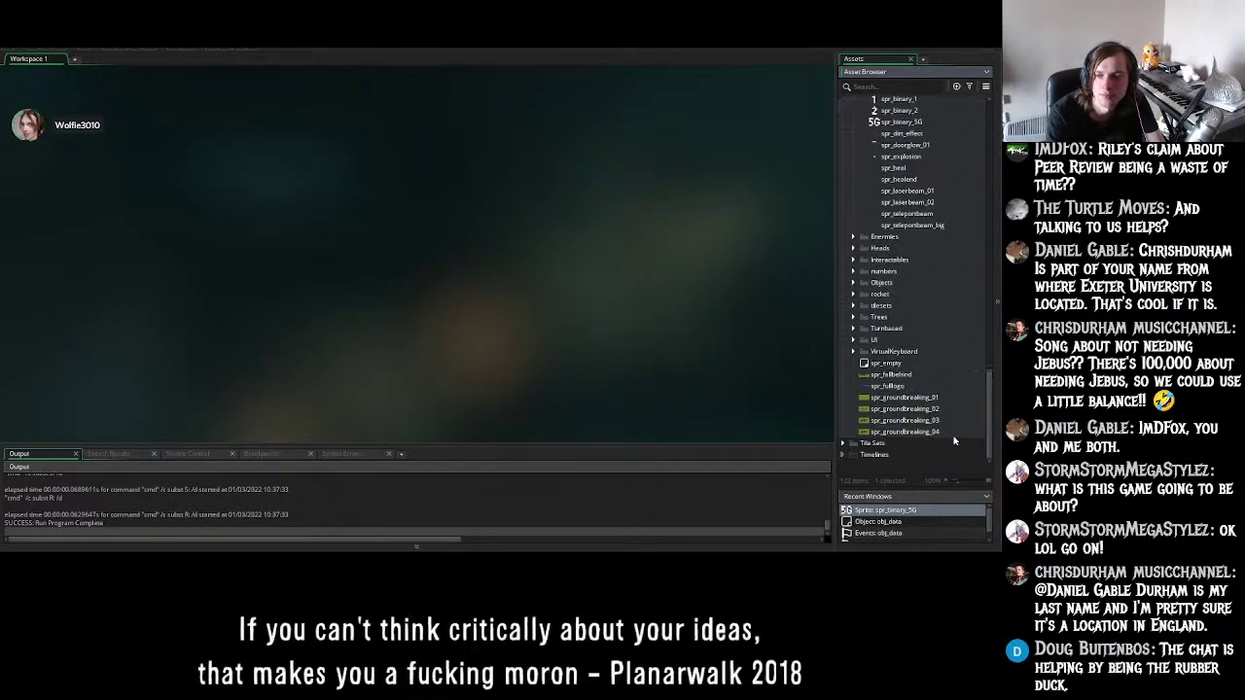
scroll(842, 449, "up", 6)
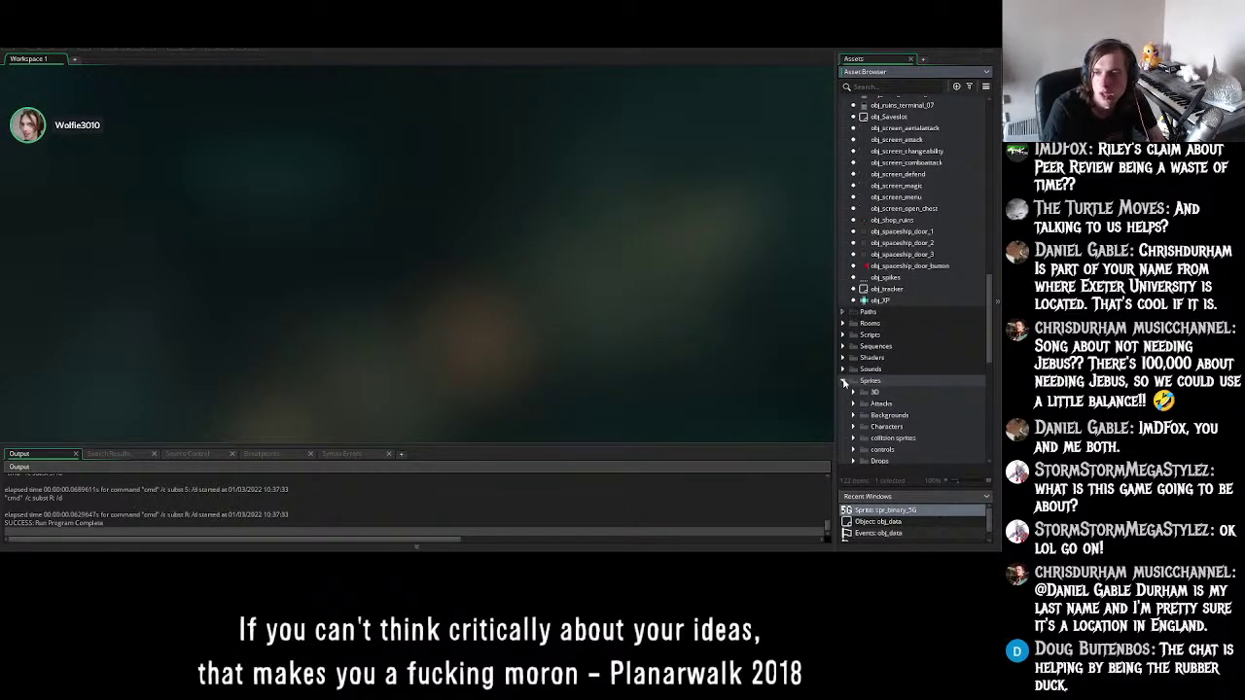
scroll(848, 380, "up", 3)
scroll(849, 380, "up", 5)
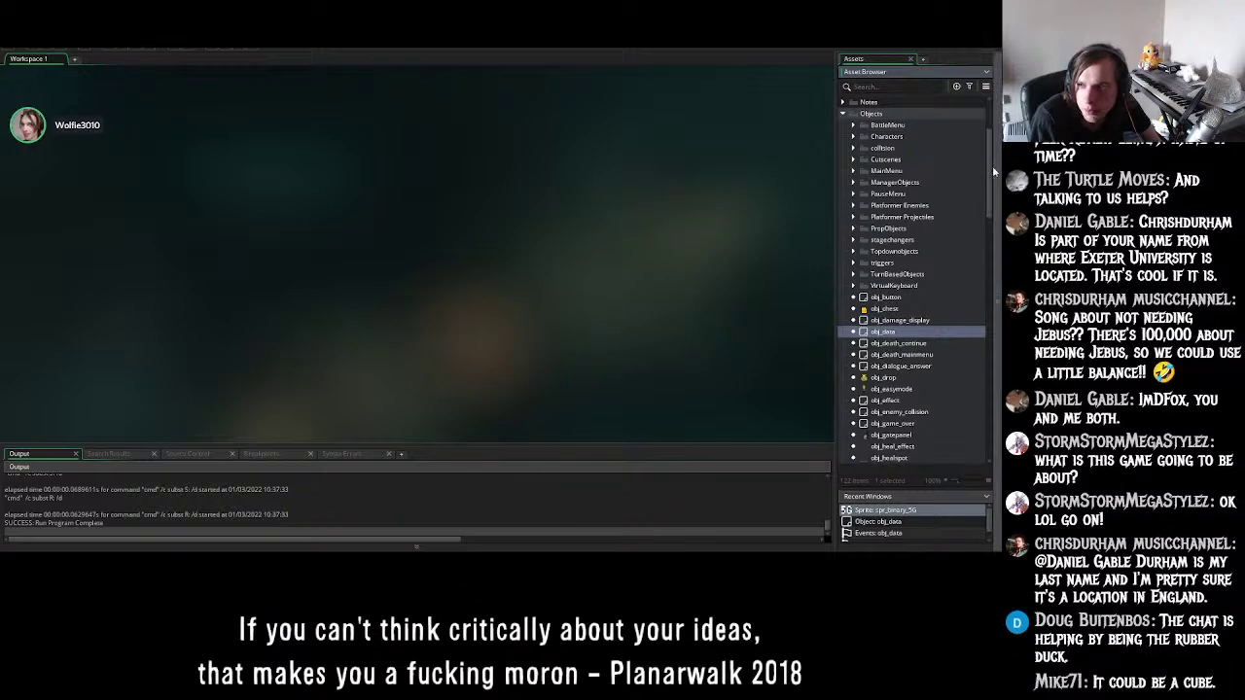
scroll(970, 340, "down", 10)
scroll(970, 341, "up", 5)
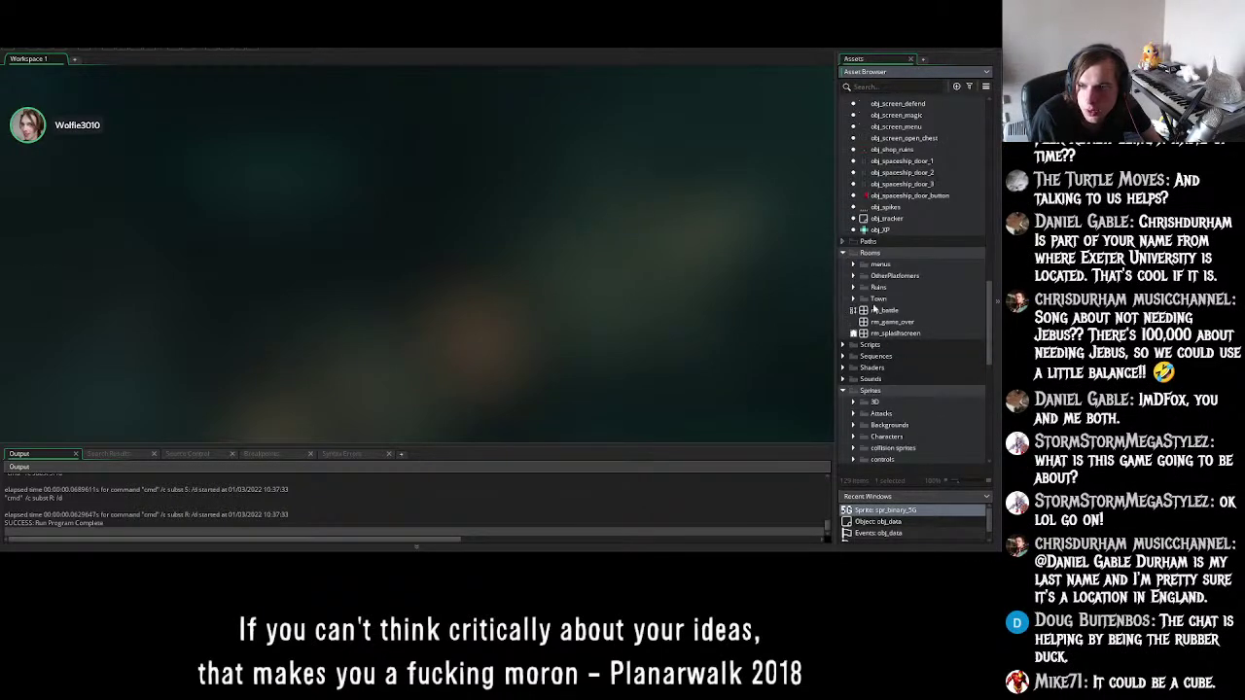
left_click(853, 275)
left_click(899, 288)
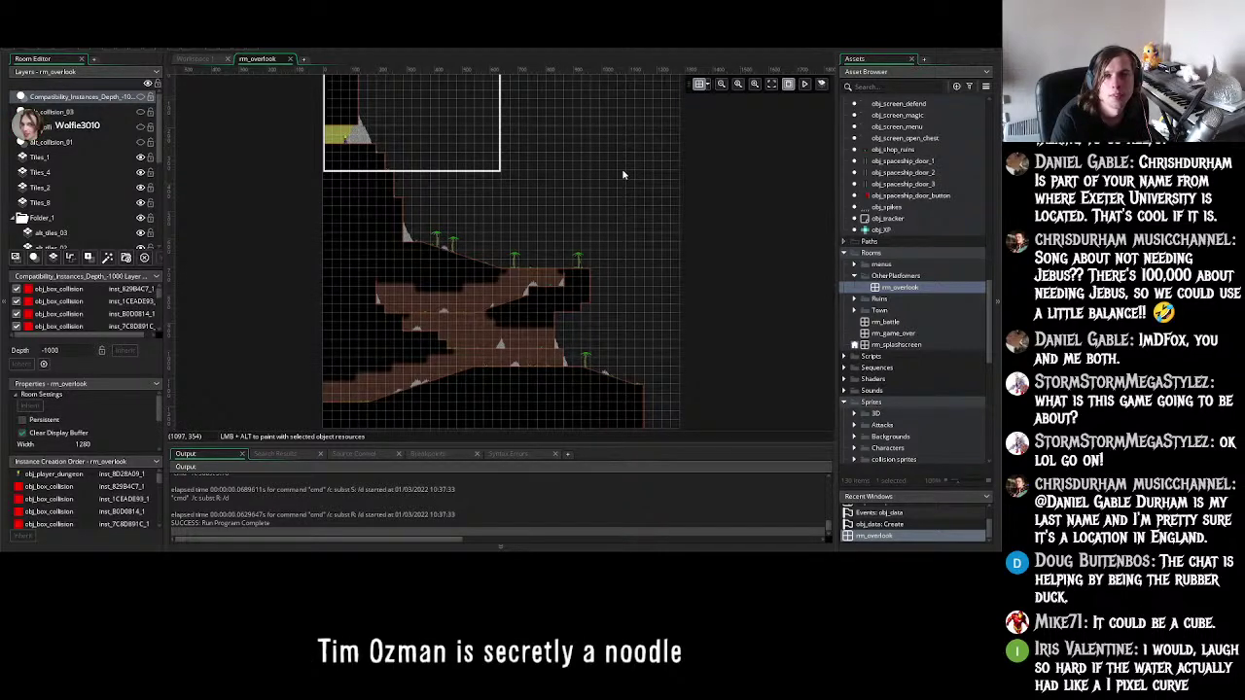
- Show the Compatibility_Instances_Depth layer of rm_overlook to view its collision objects, and close the room
left_click(142, 97)
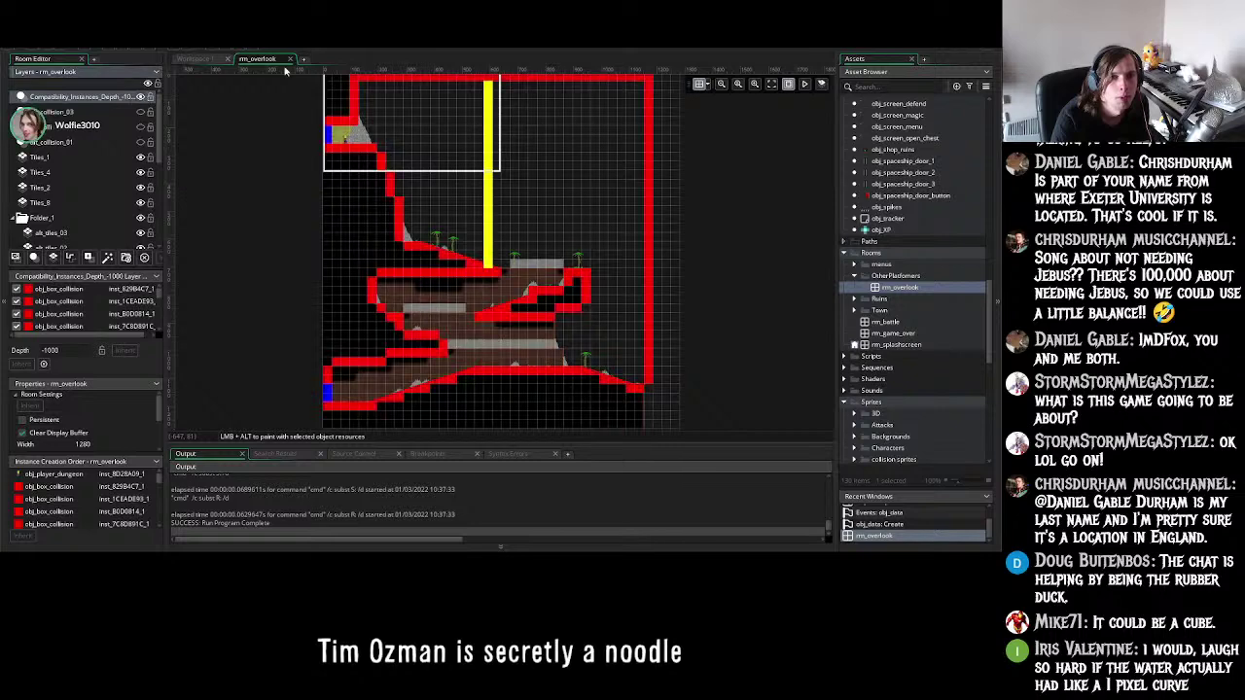
left_click(289, 59)
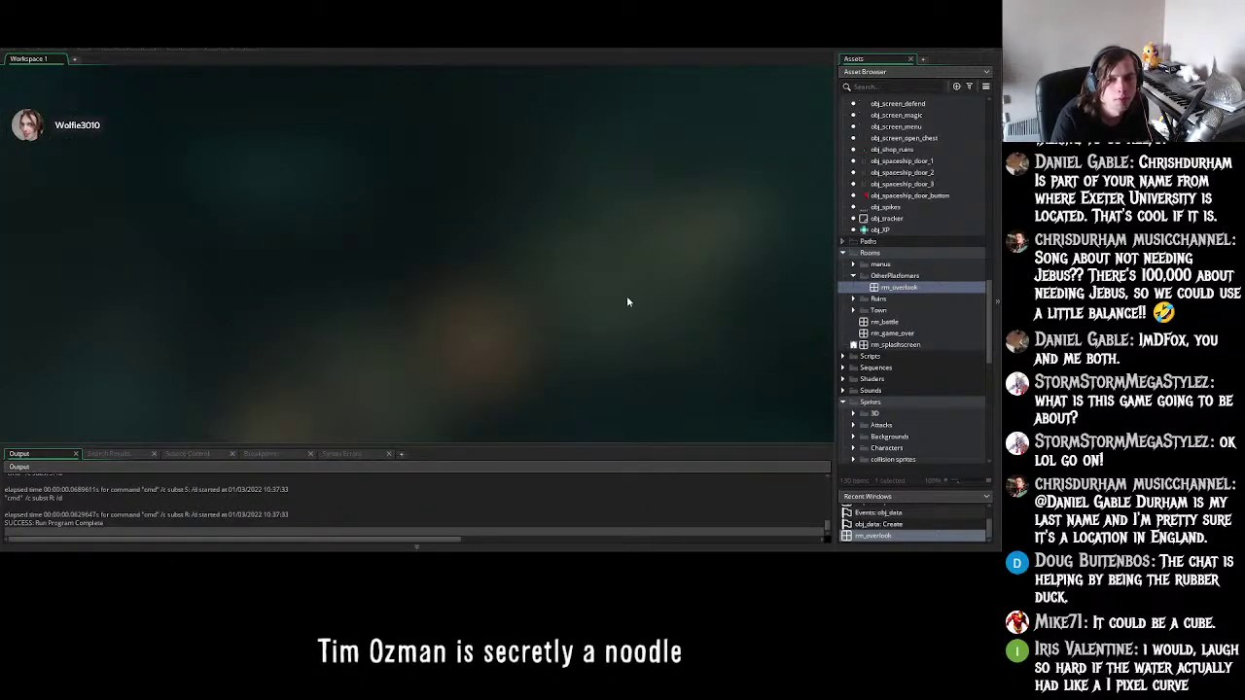
scroll(914, 282, "down", 5)
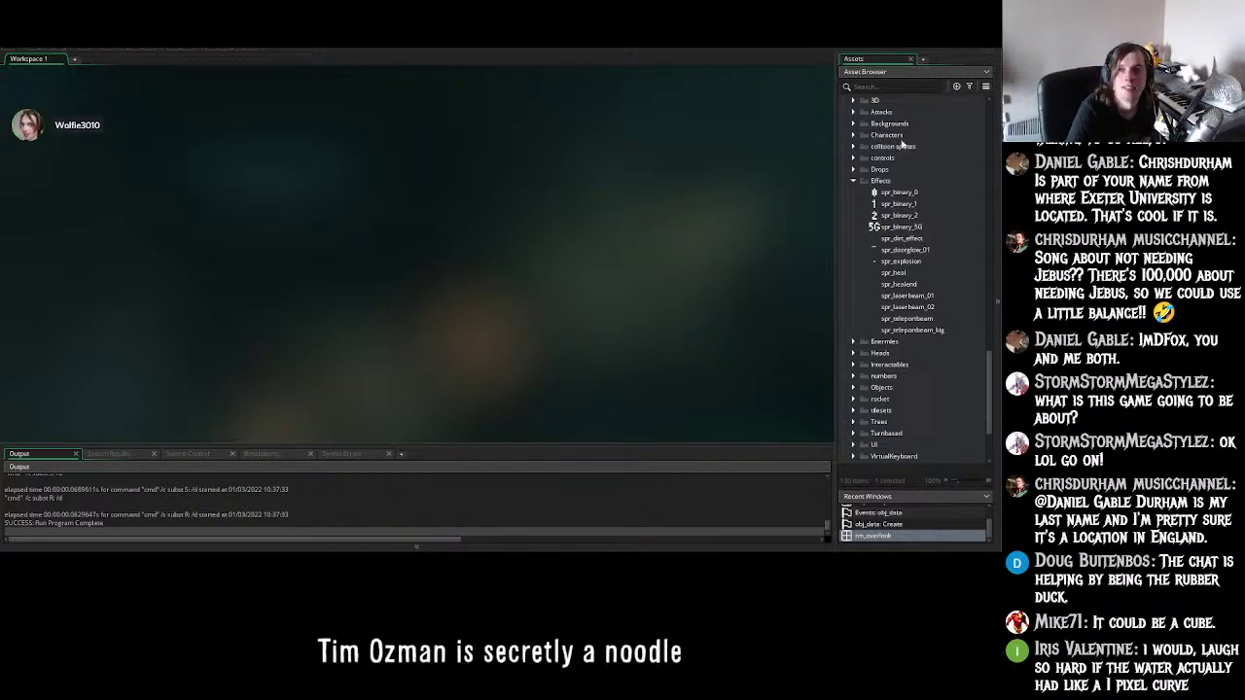
- Switch to the browser and view the C5 chord on the Oolimo guitar chord chart
key("alt+Tab")
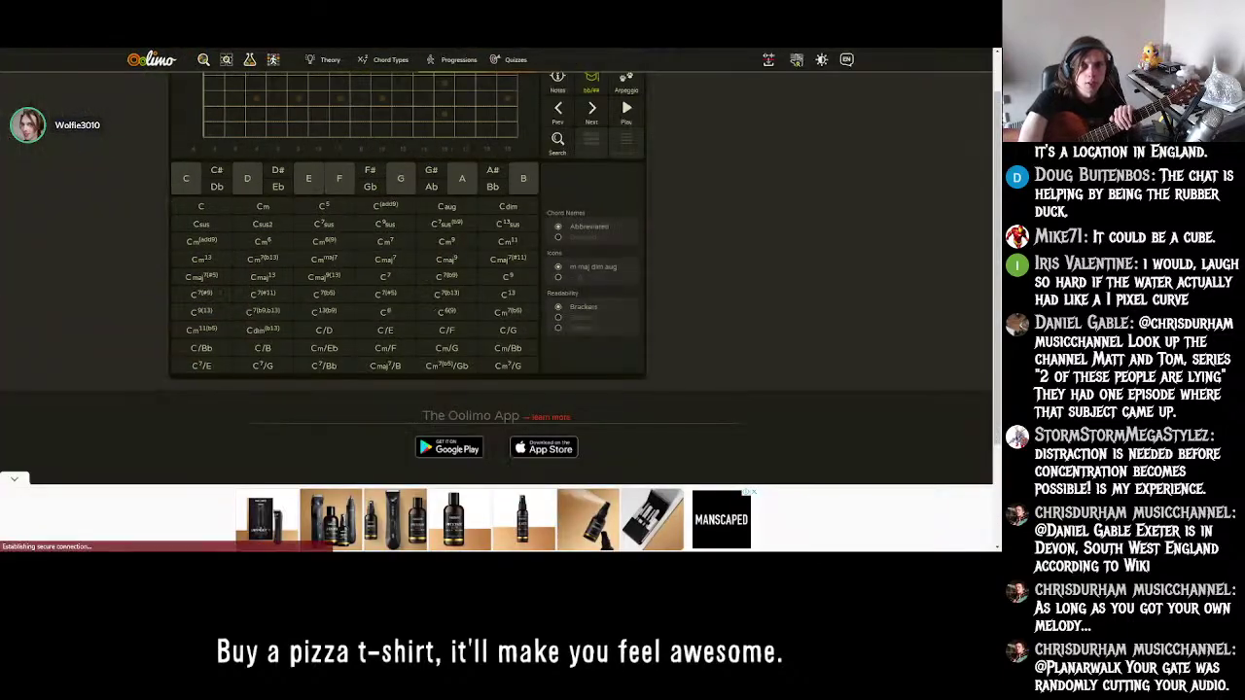
scroll(707, 233, "up", 1)
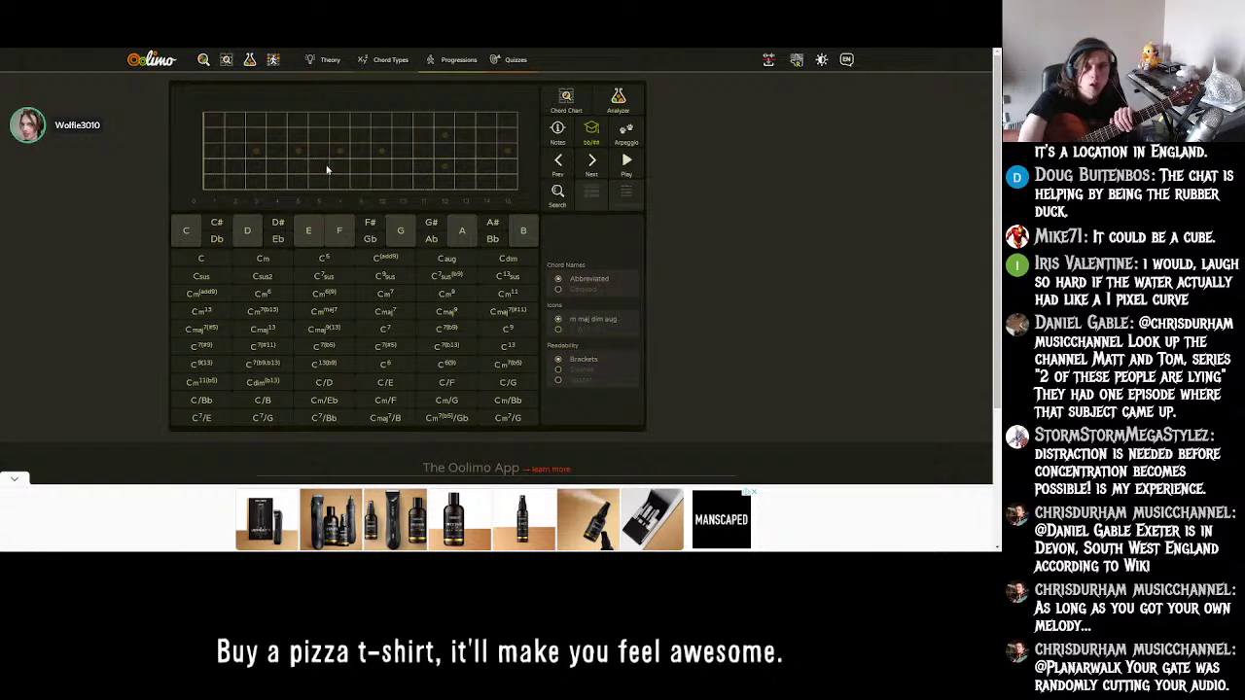
left_click(326, 258)
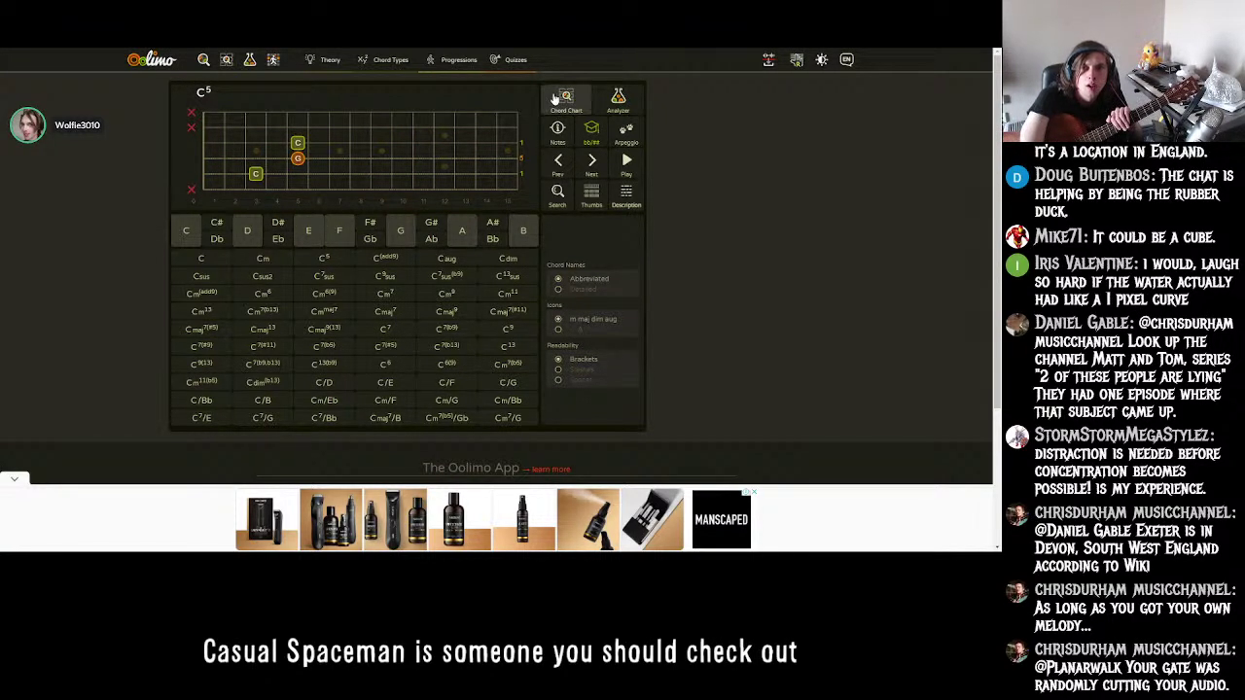
left_click(256, 176)
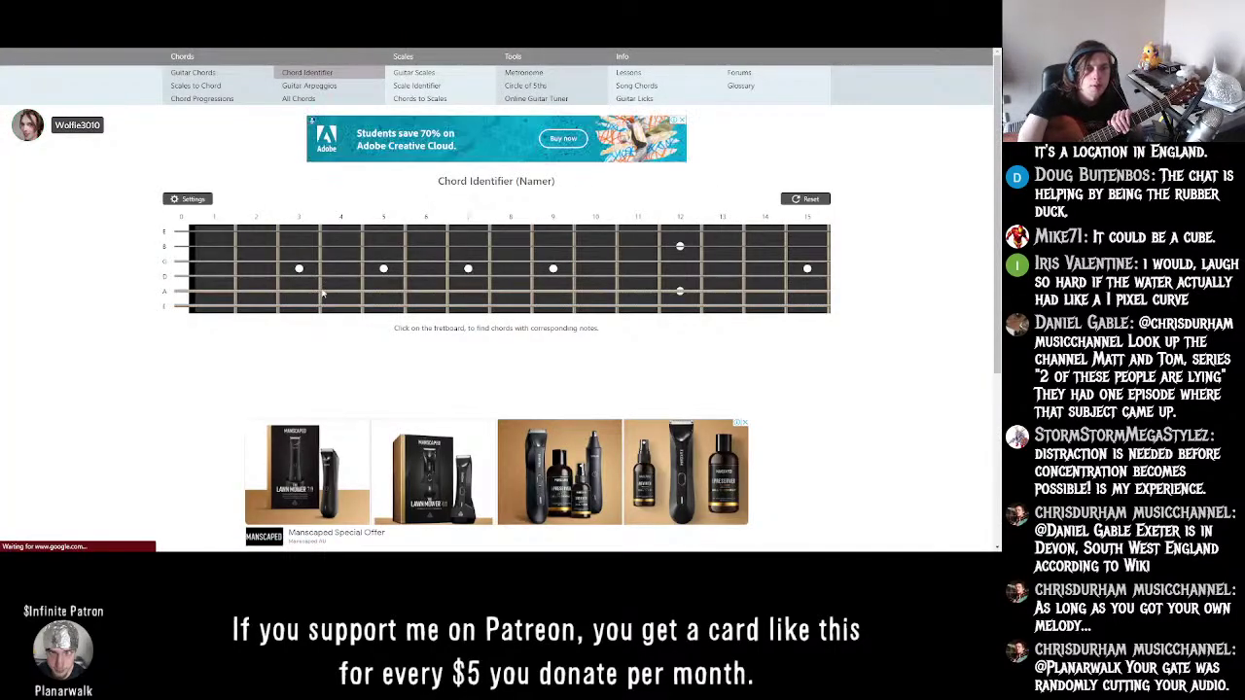
- Mark fret 4 on the low E and A strings and fret 6 on the D and G strings in the Chord Identifier
left_click(339, 308)
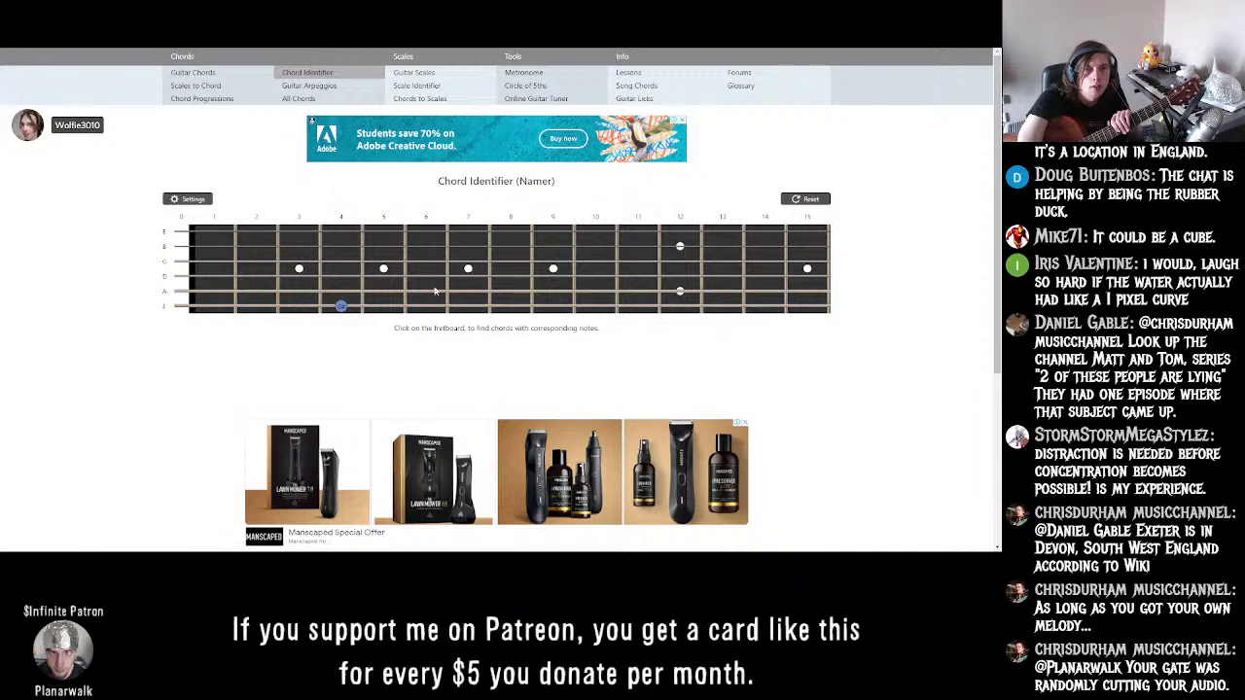
left_click(339, 292)
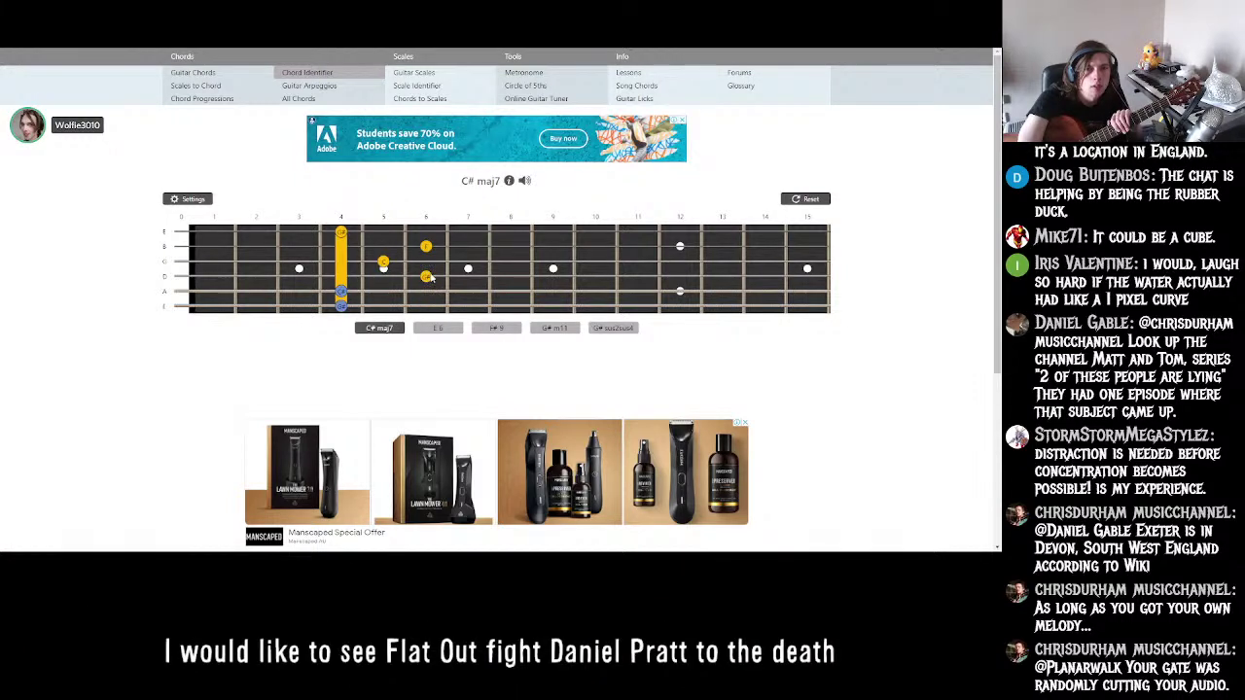
left_click(425, 276)
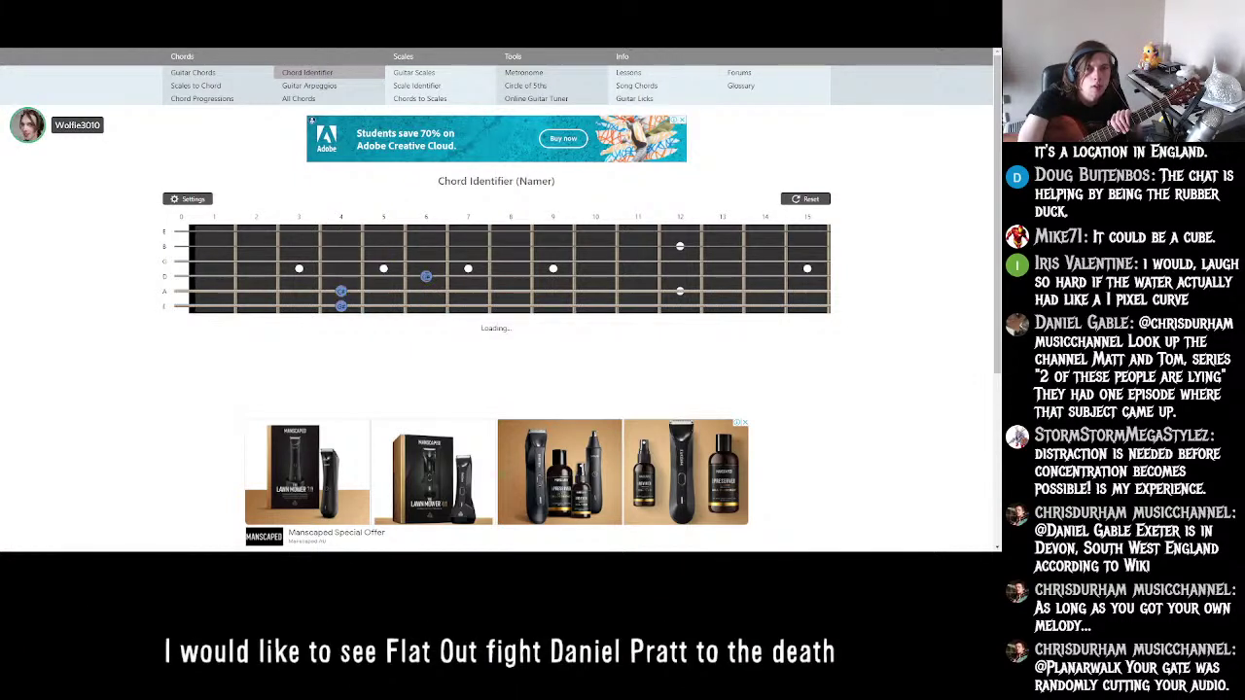
left_click(425, 260)
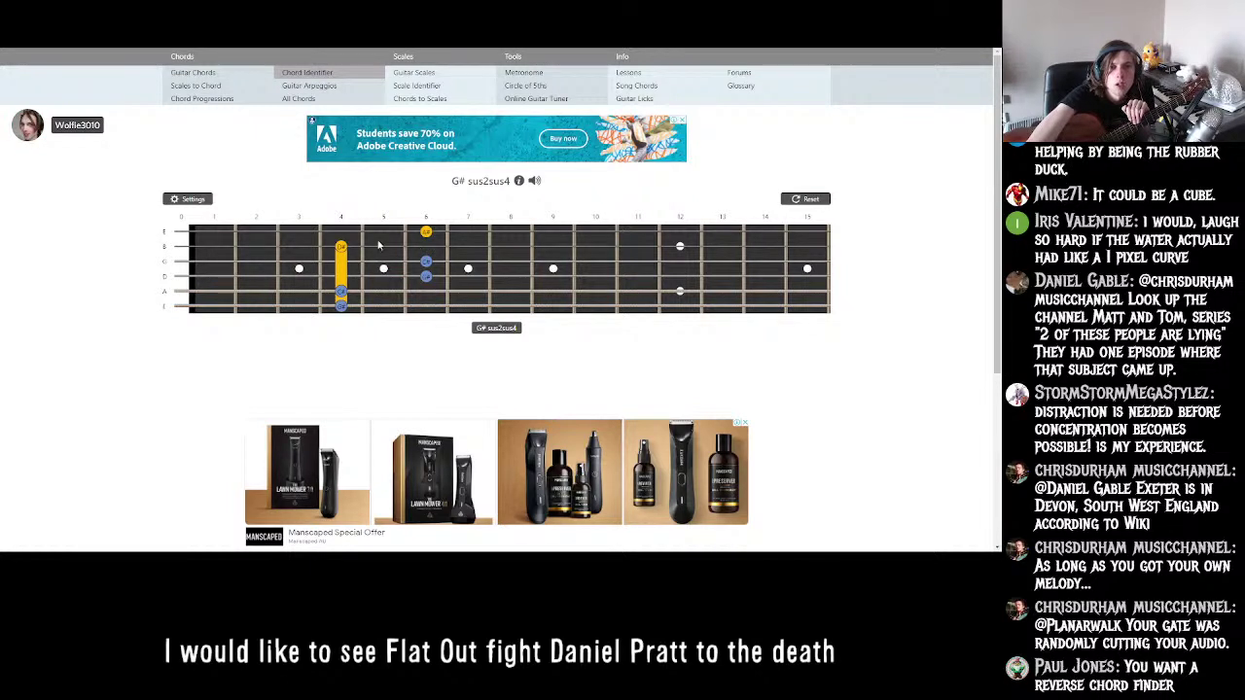
- Try the open G string in the chord, put its note back at fret 6, and check the fretboard settings
left_click(181, 261)
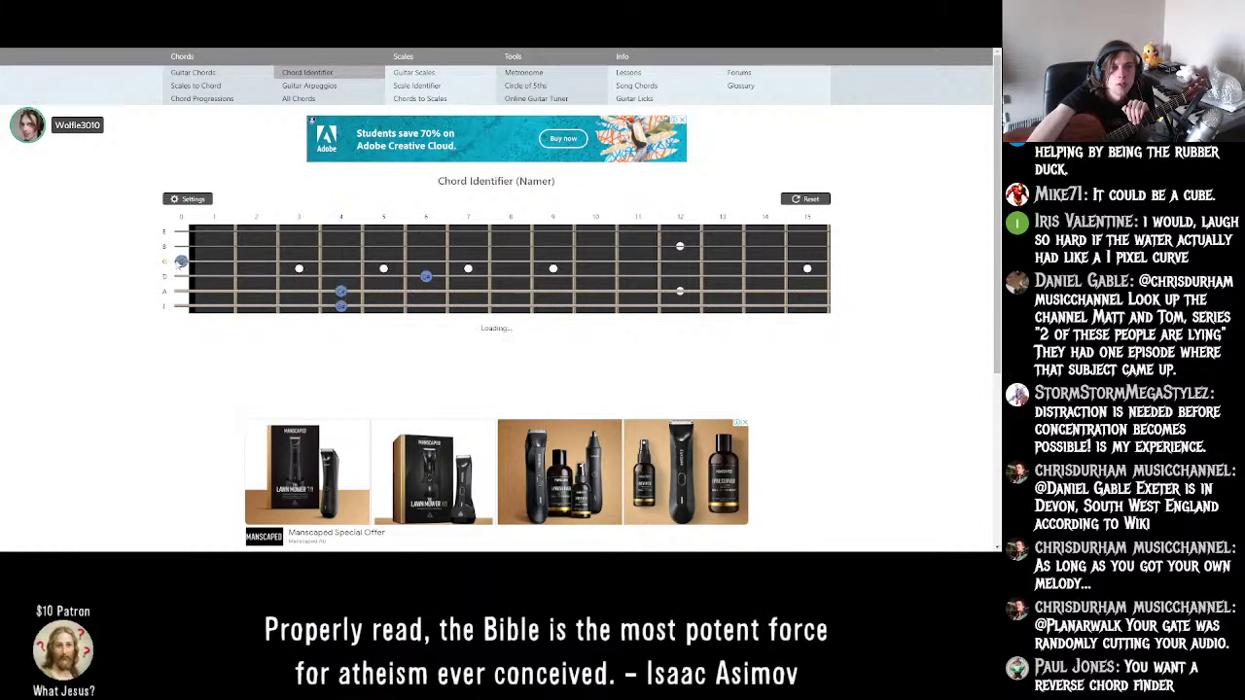
left_click(426, 262)
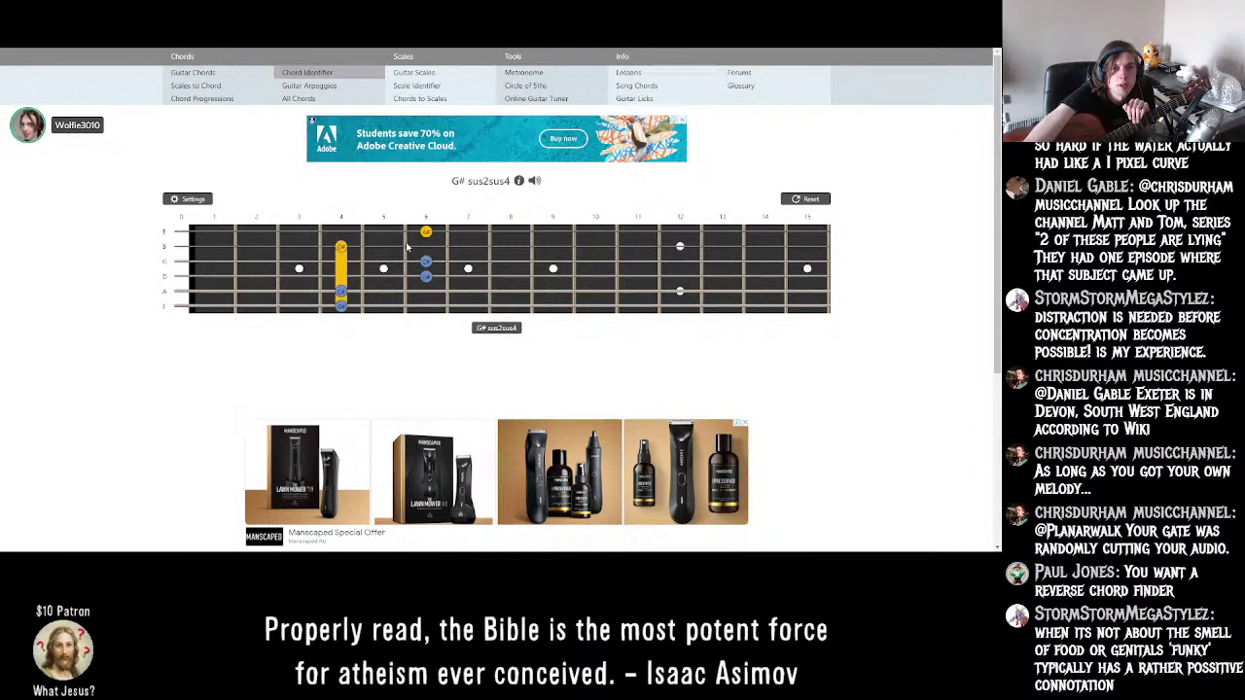
left_click(184, 201)
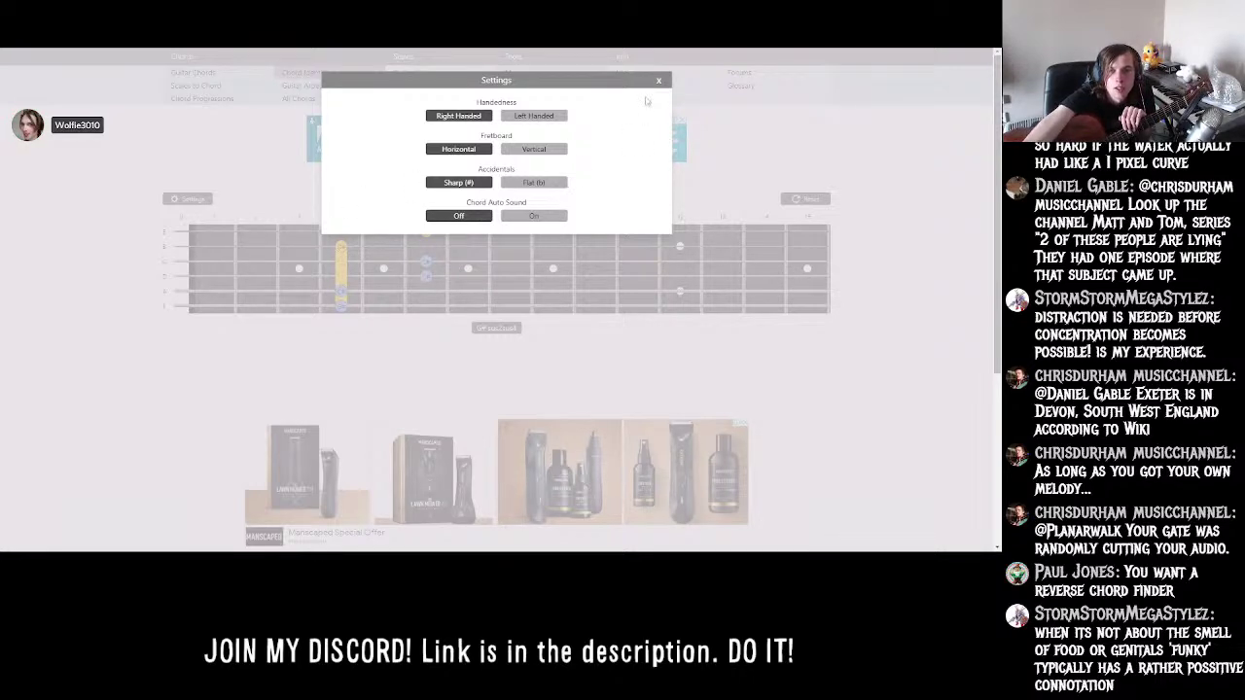
left_click(661, 81)
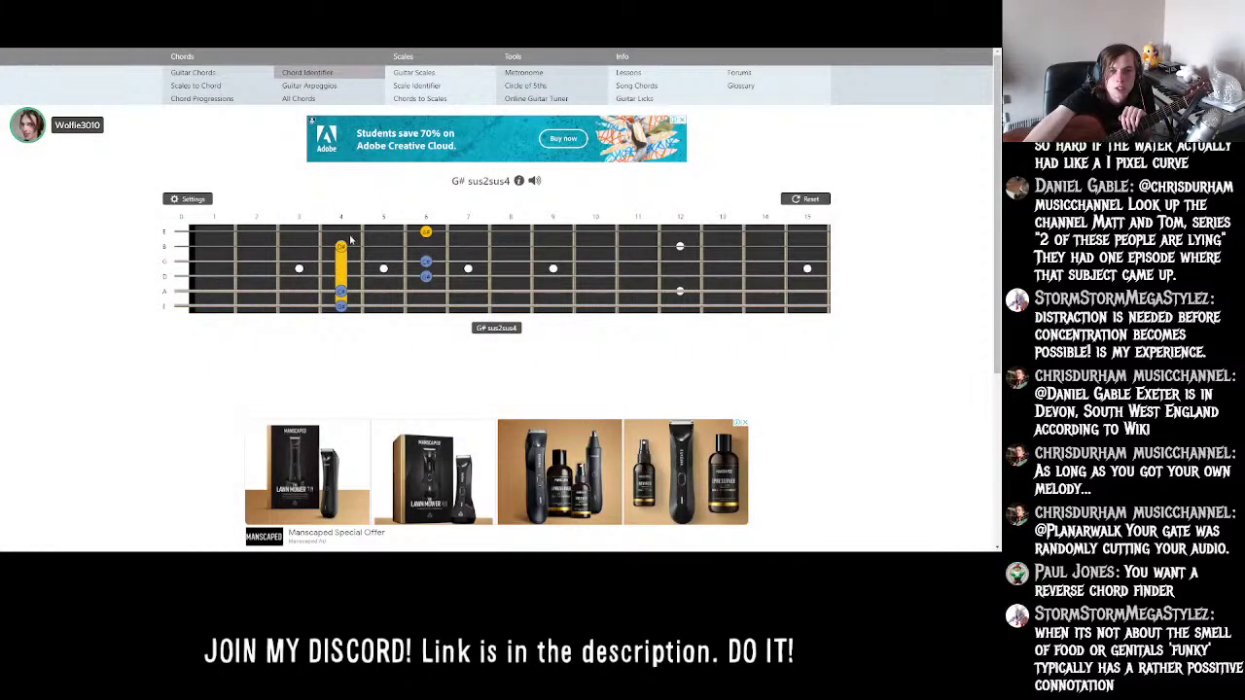
- Try adding the open B and open high E strings to the chord, and take them out again
left_click(180, 246)
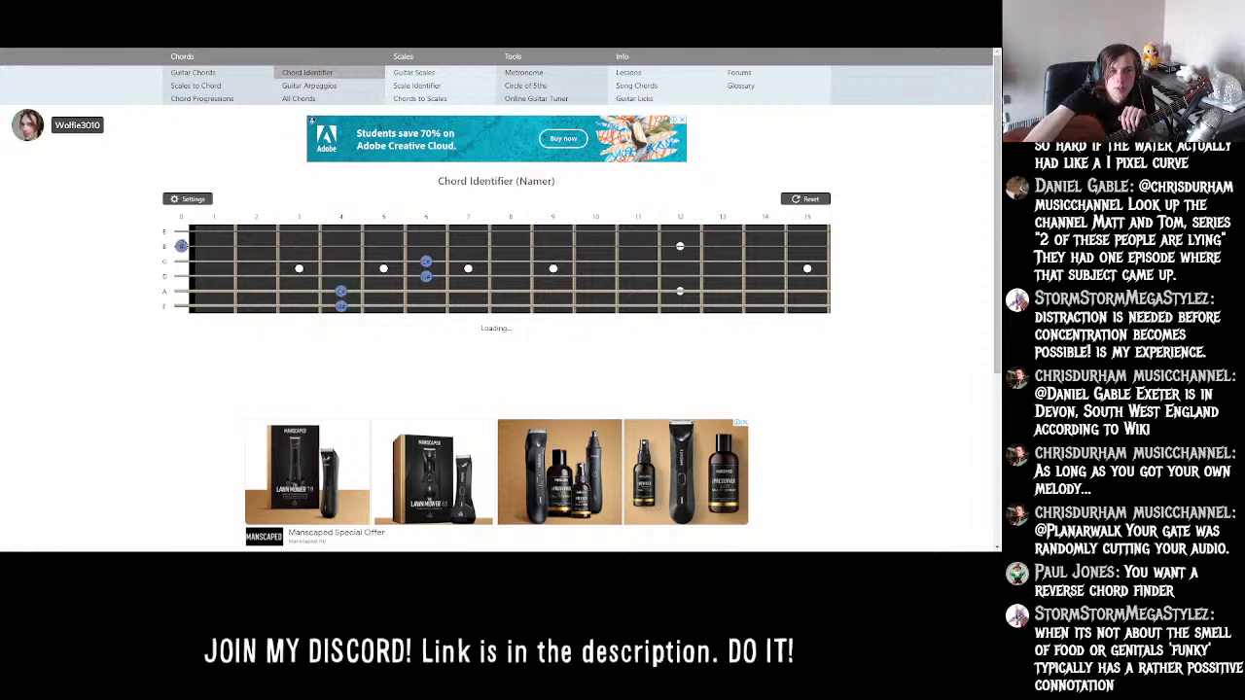
left_click(181, 232)
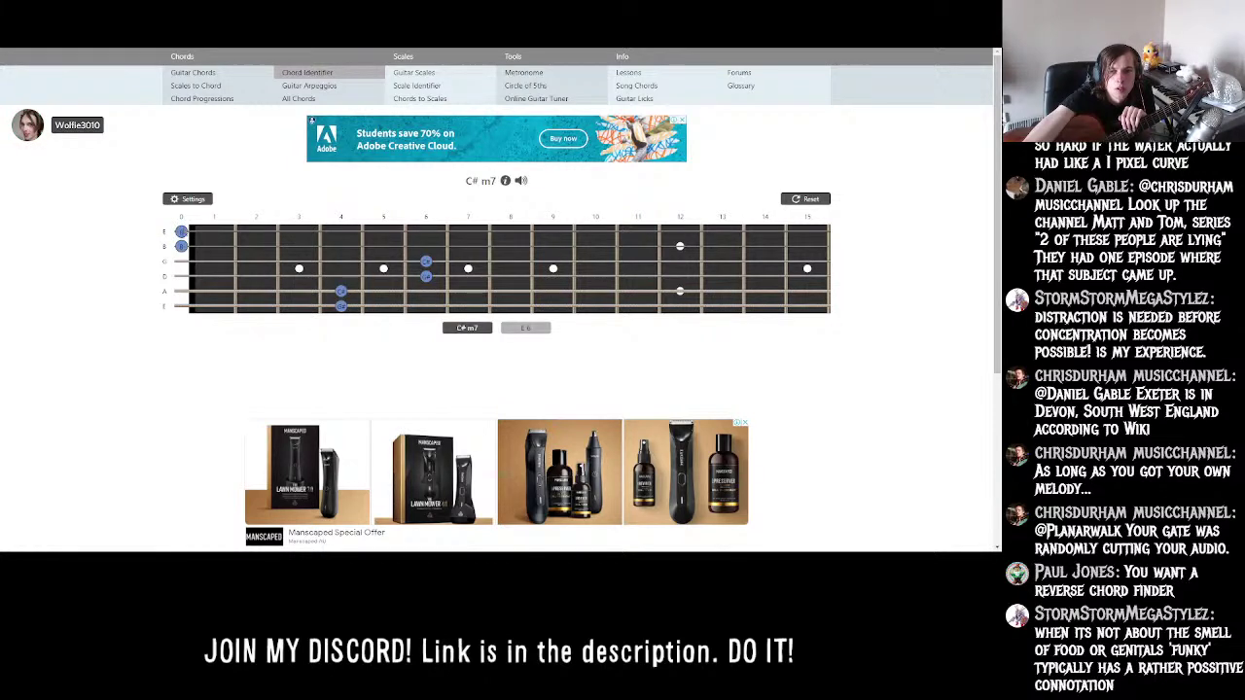
left_click(181, 231)
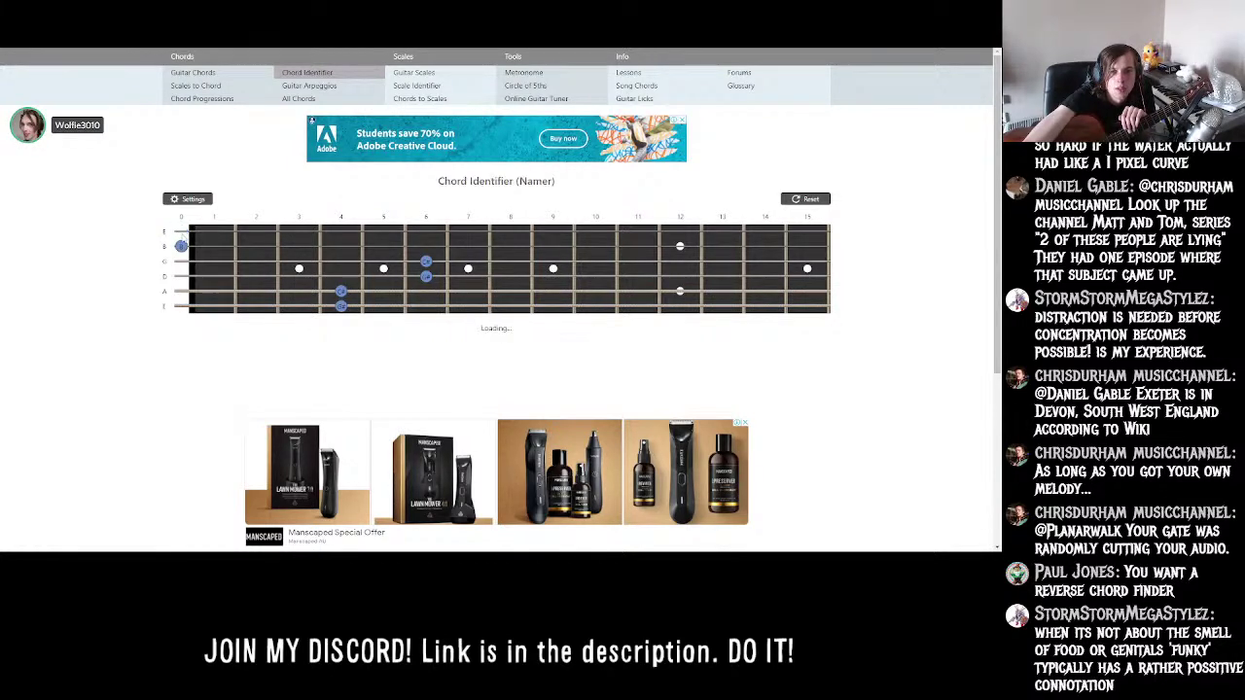
left_click(426, 231)
left_click(340, 246)
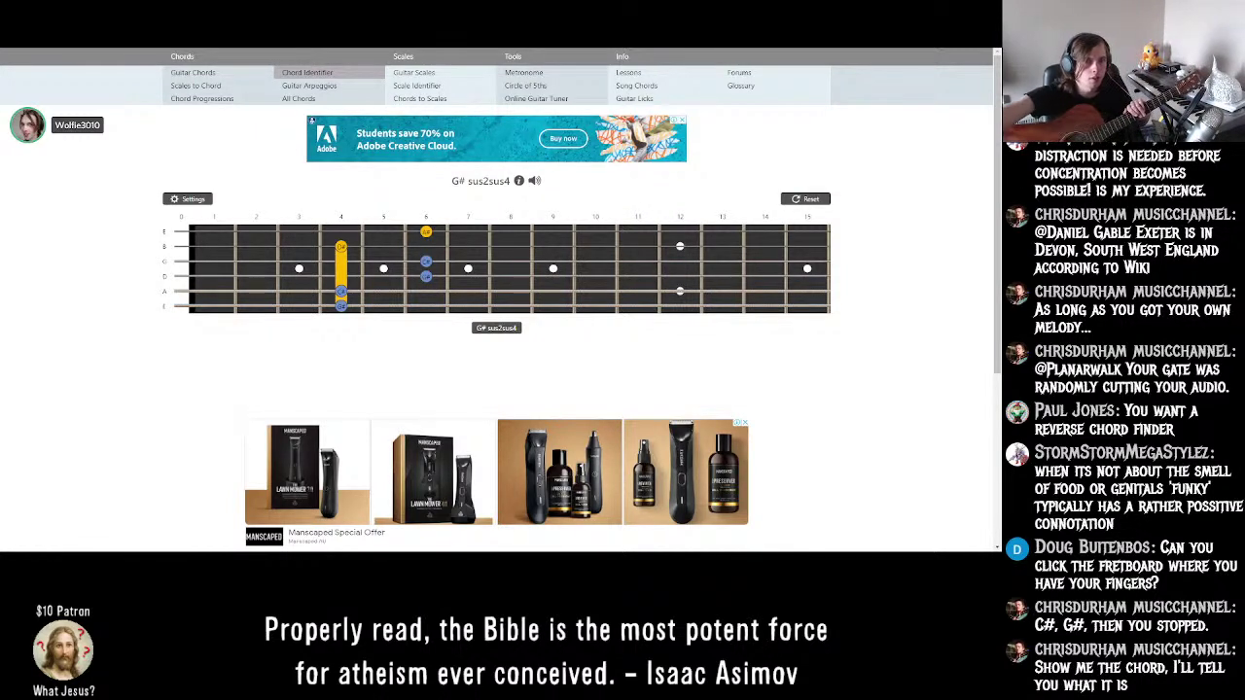
- Toggle the low E string's note at fret 4 off and on to compare the identified chords
left_click(827, 235)
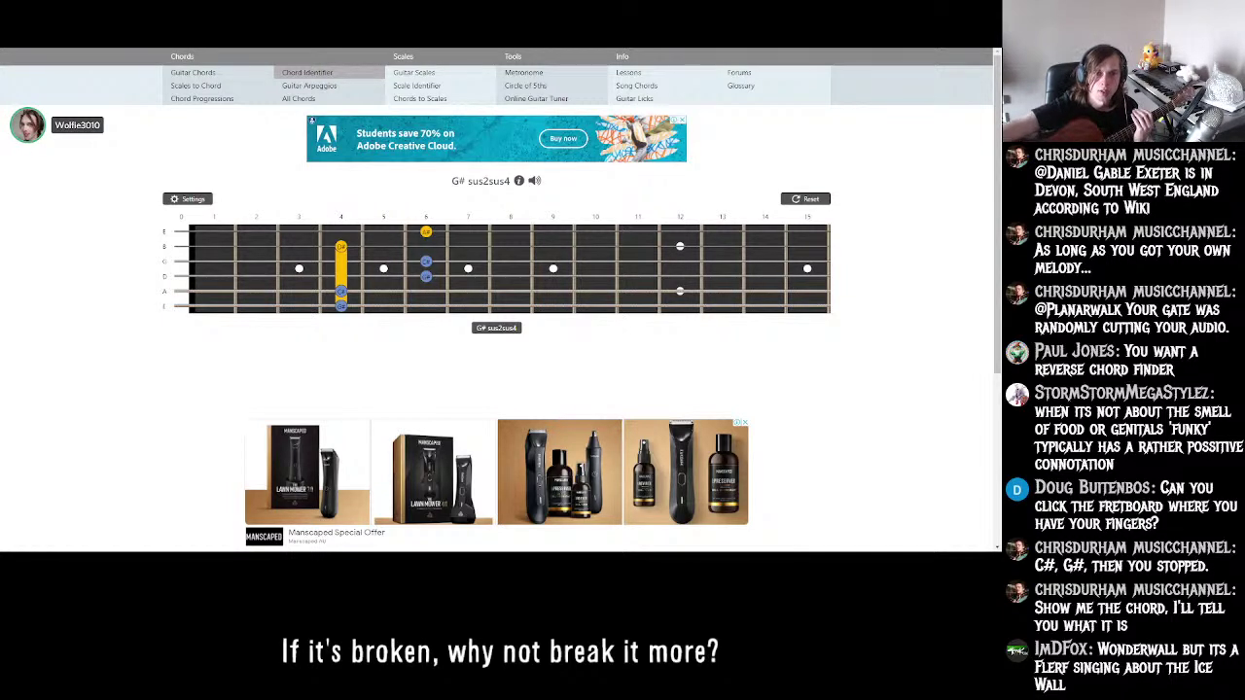
left_click(341, 306)
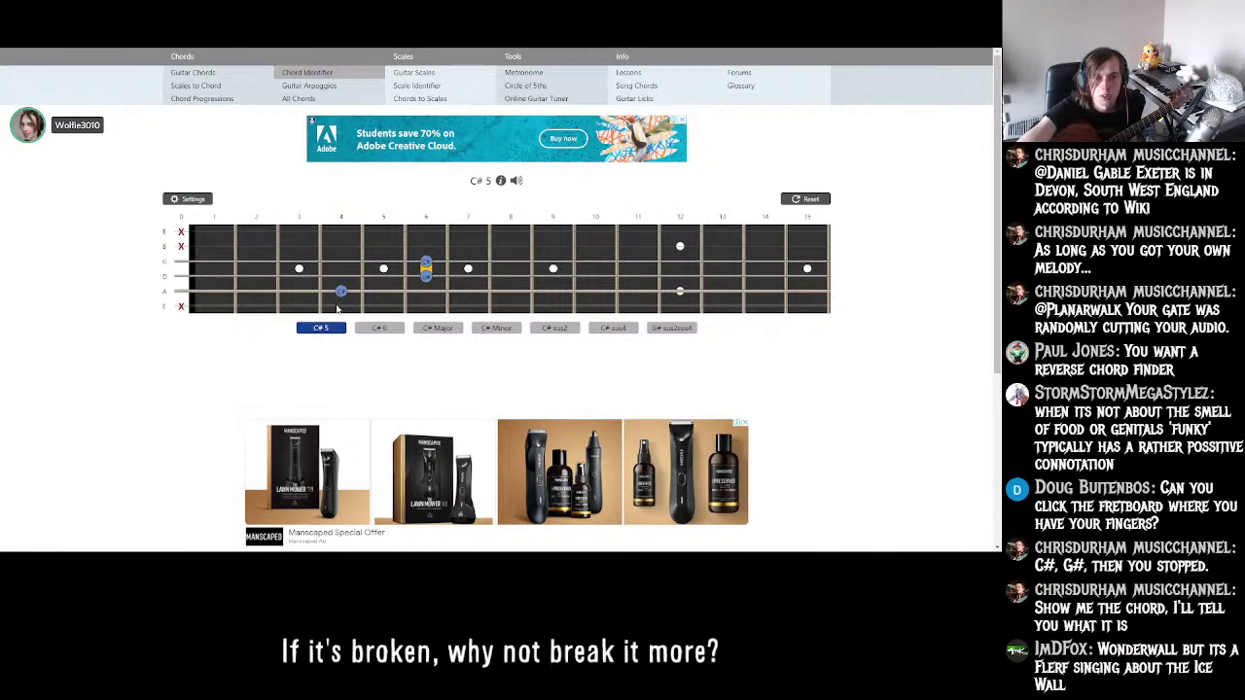
left_click(339, 307)
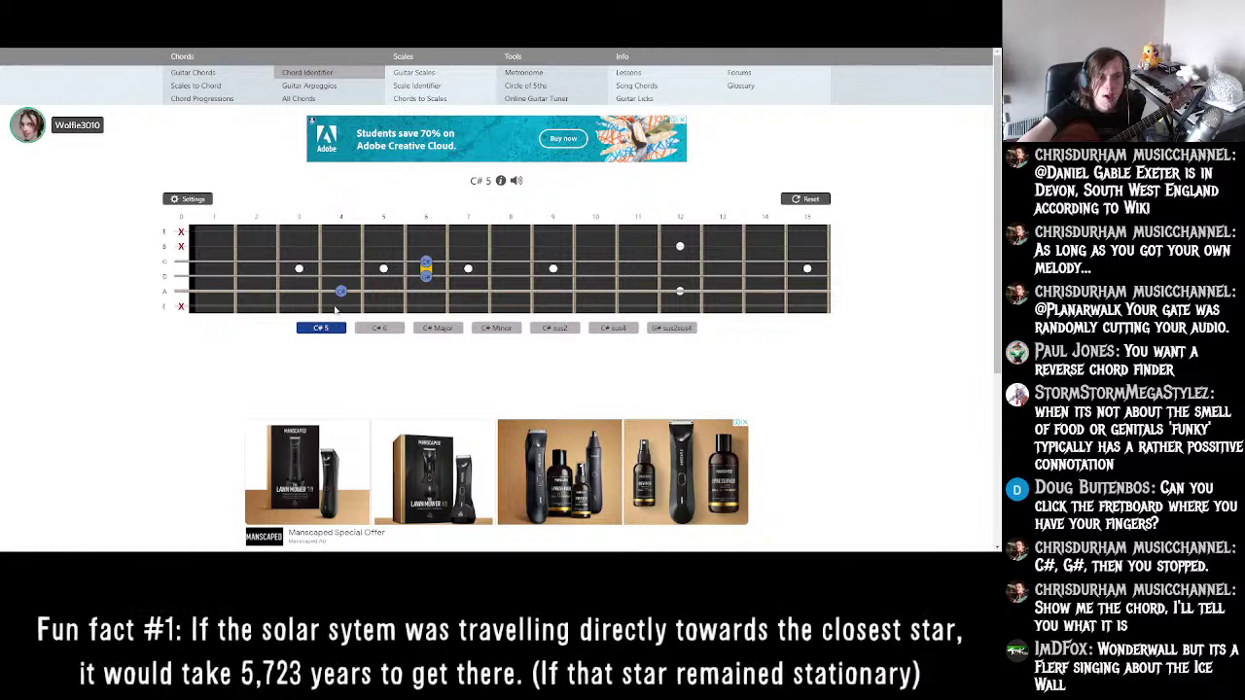
left_click(339, 306)
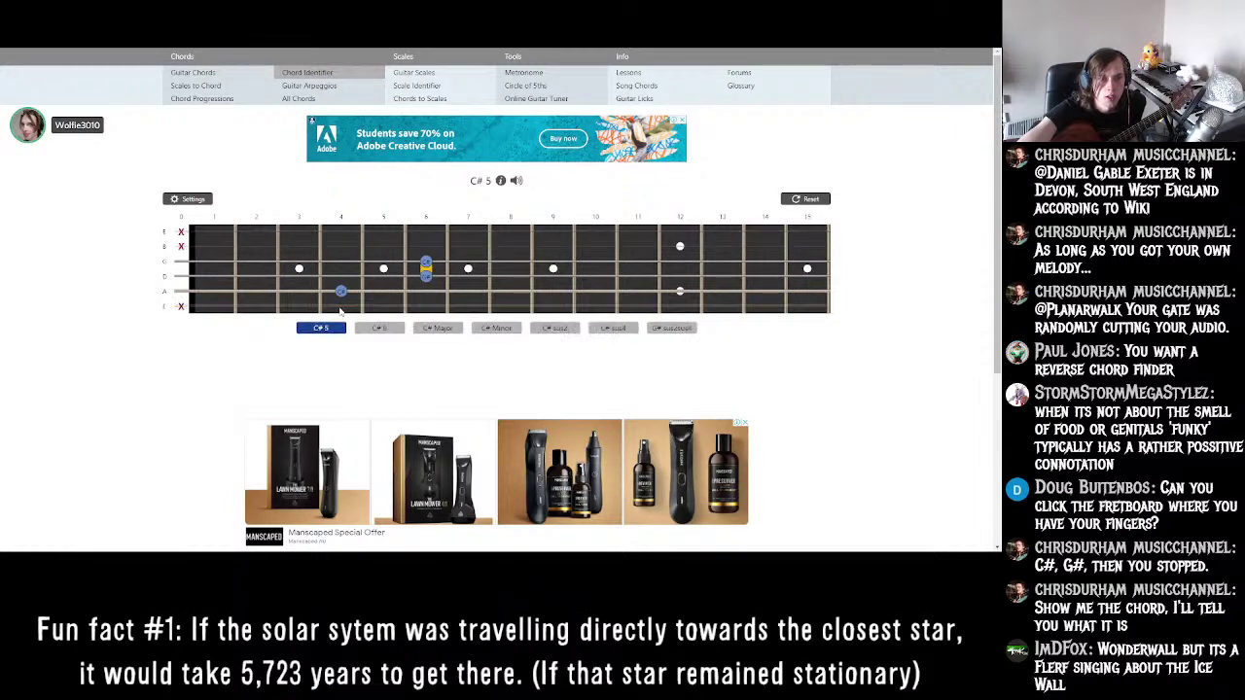
left_click(340, 308)
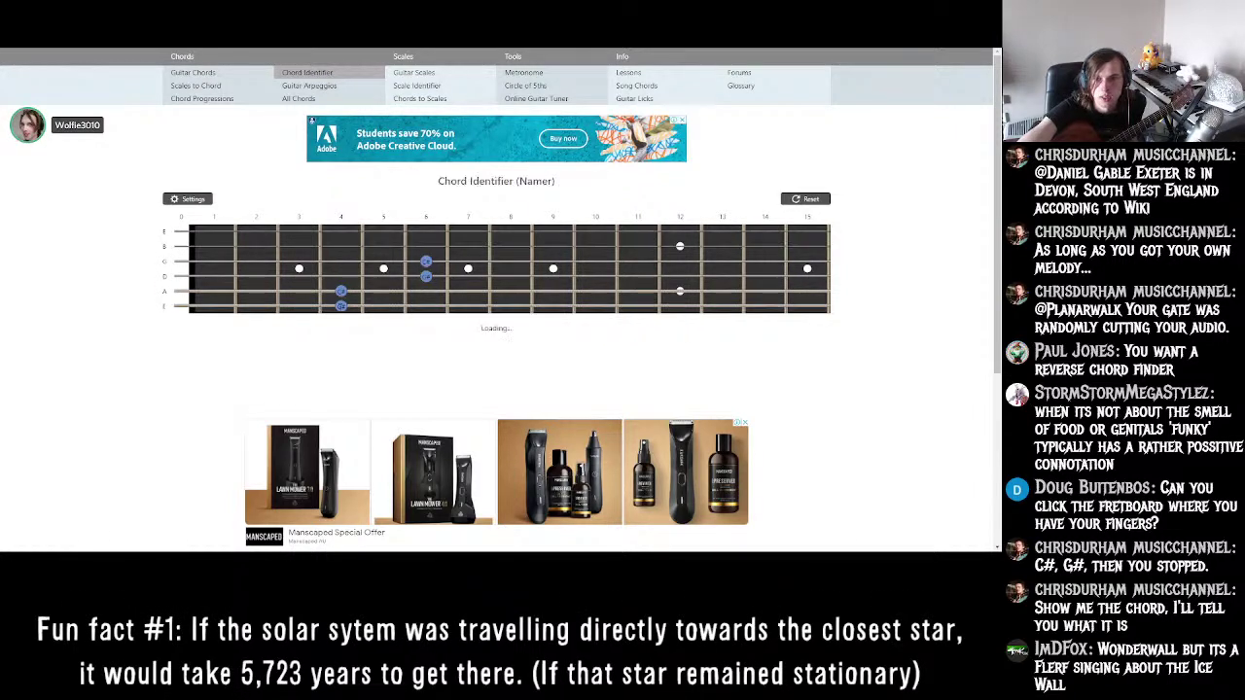
left_click(339, 307)
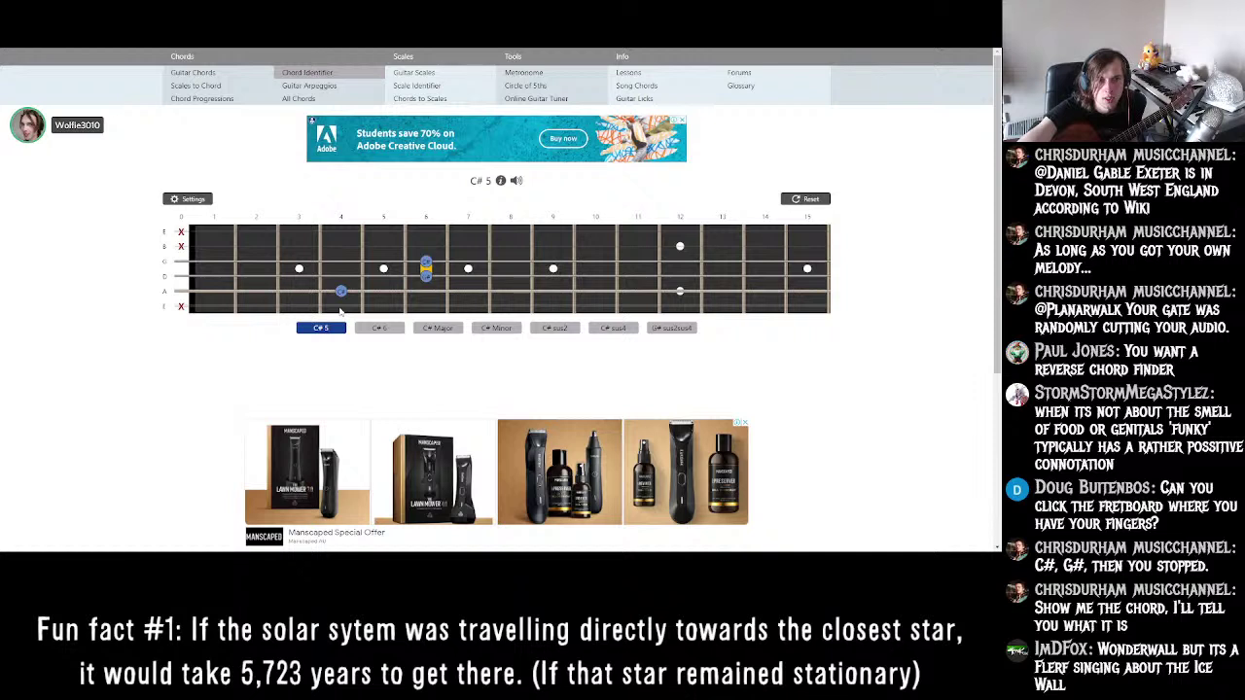
left_click(339, 307)
left_click(340, 307)
left_click(339, 307)
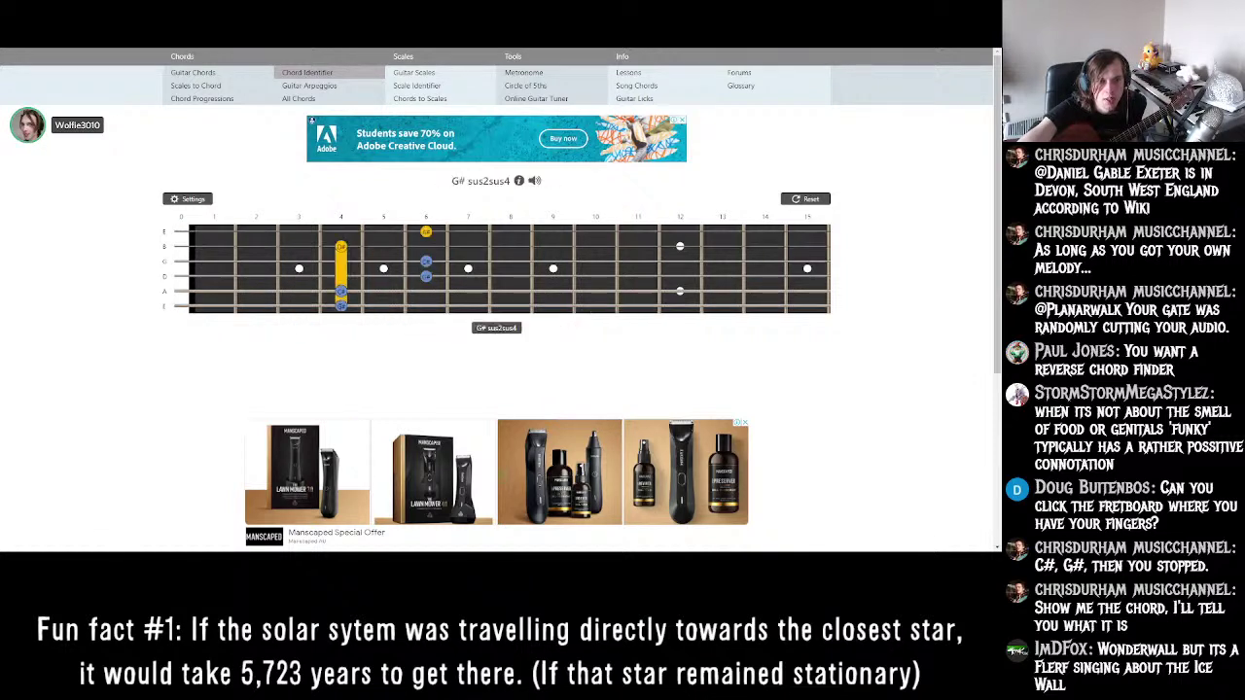
left_click(339, 307)
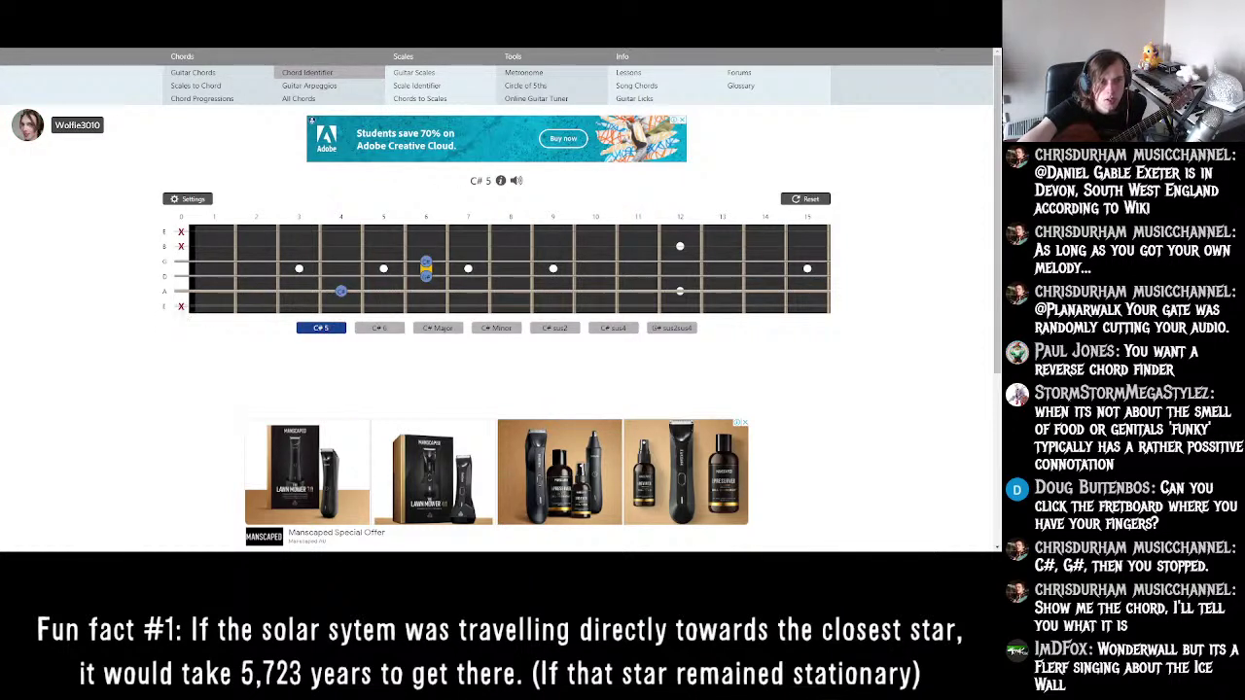
- Try the open low E string in the chord, clear it, and restore the string's note at fret 4
left_click(181, 307)
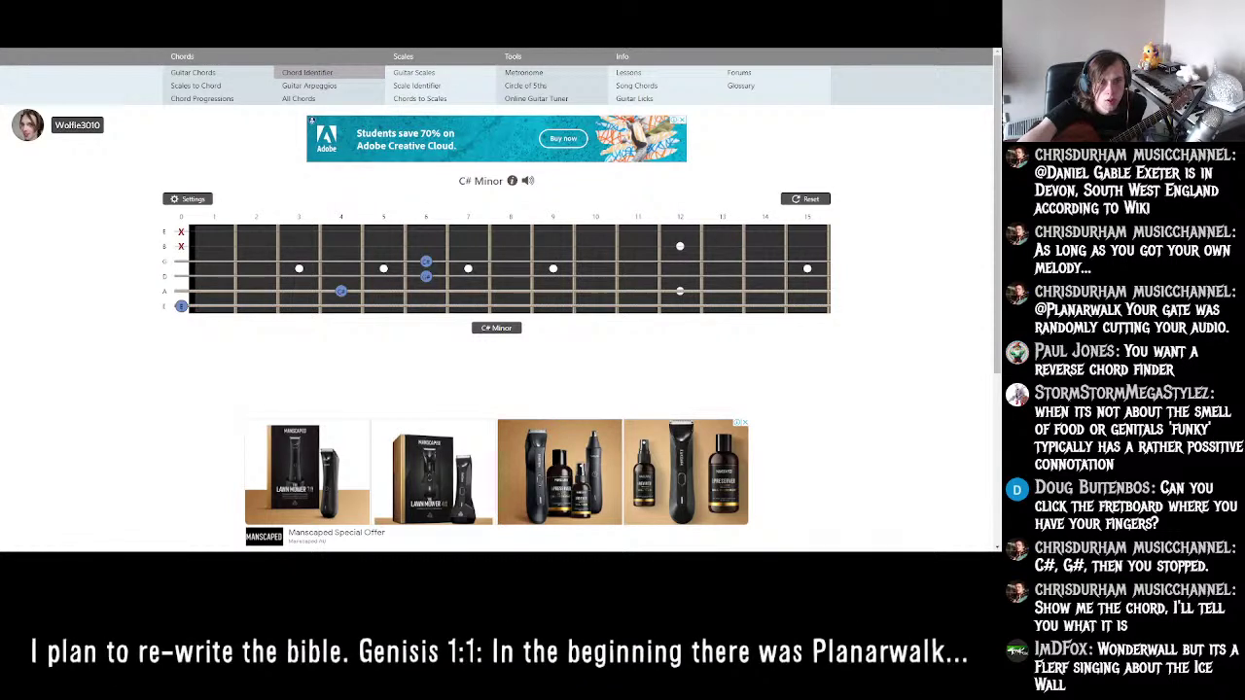
left_click(181, 306)
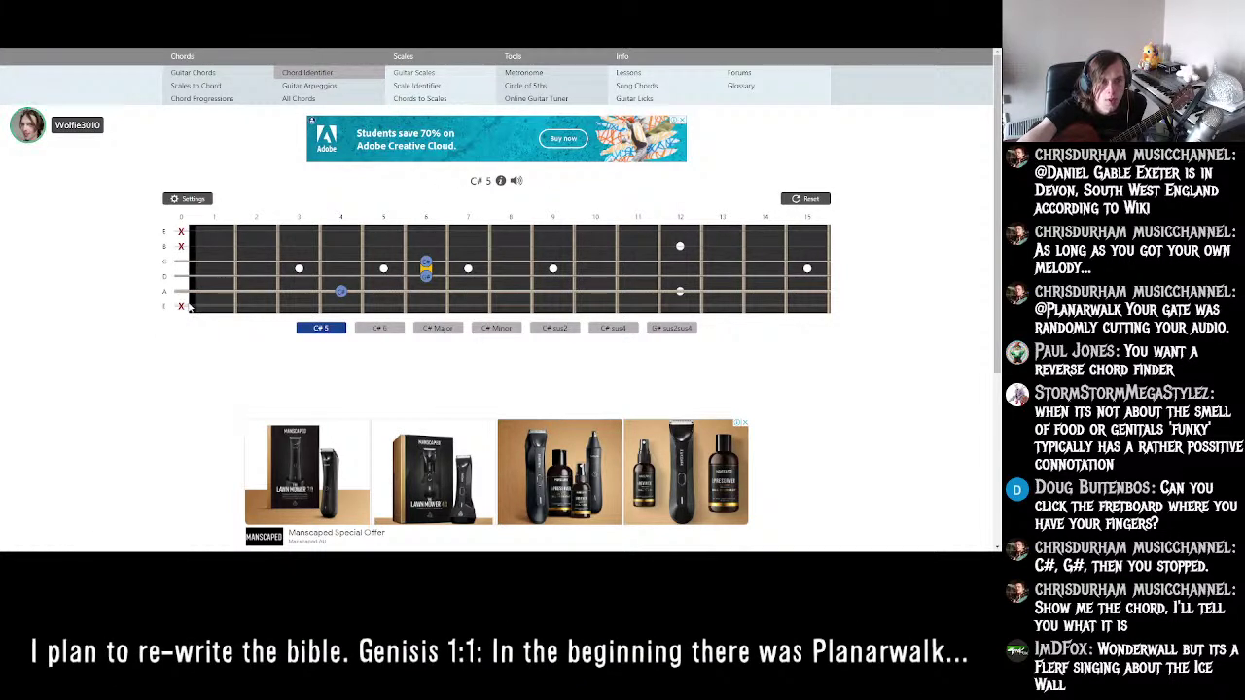
right_click(178, 307)
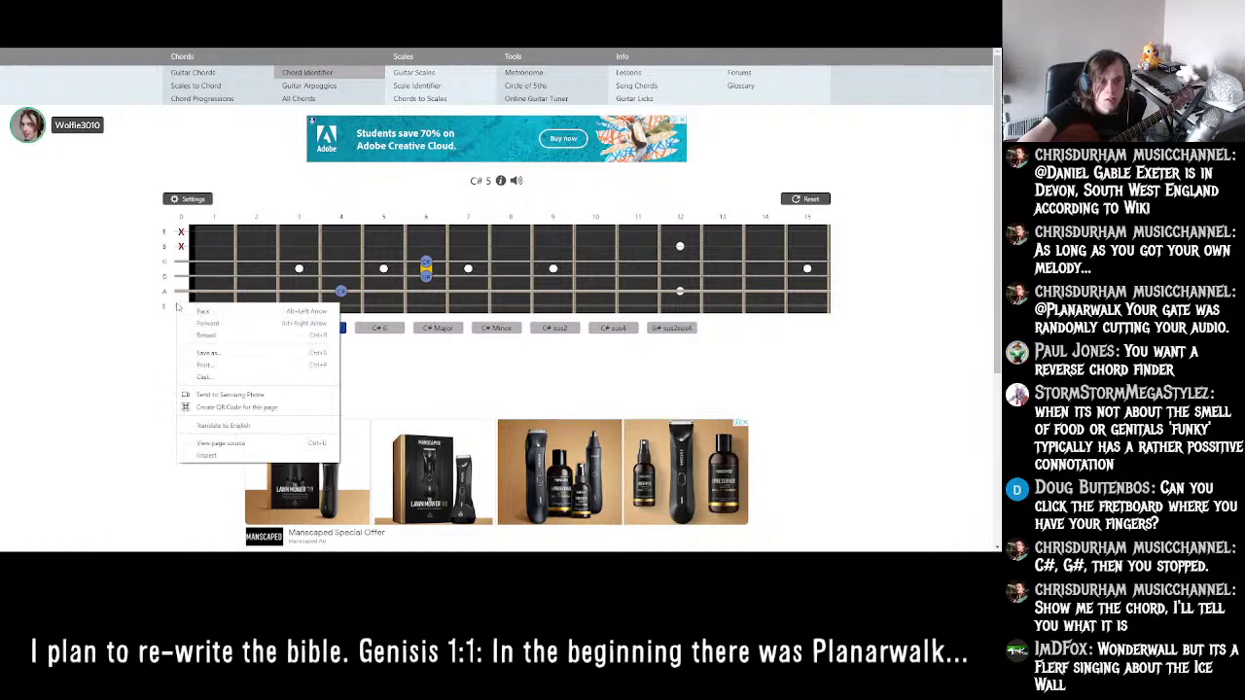
left_click(156, 332)
right_click(184, 307)
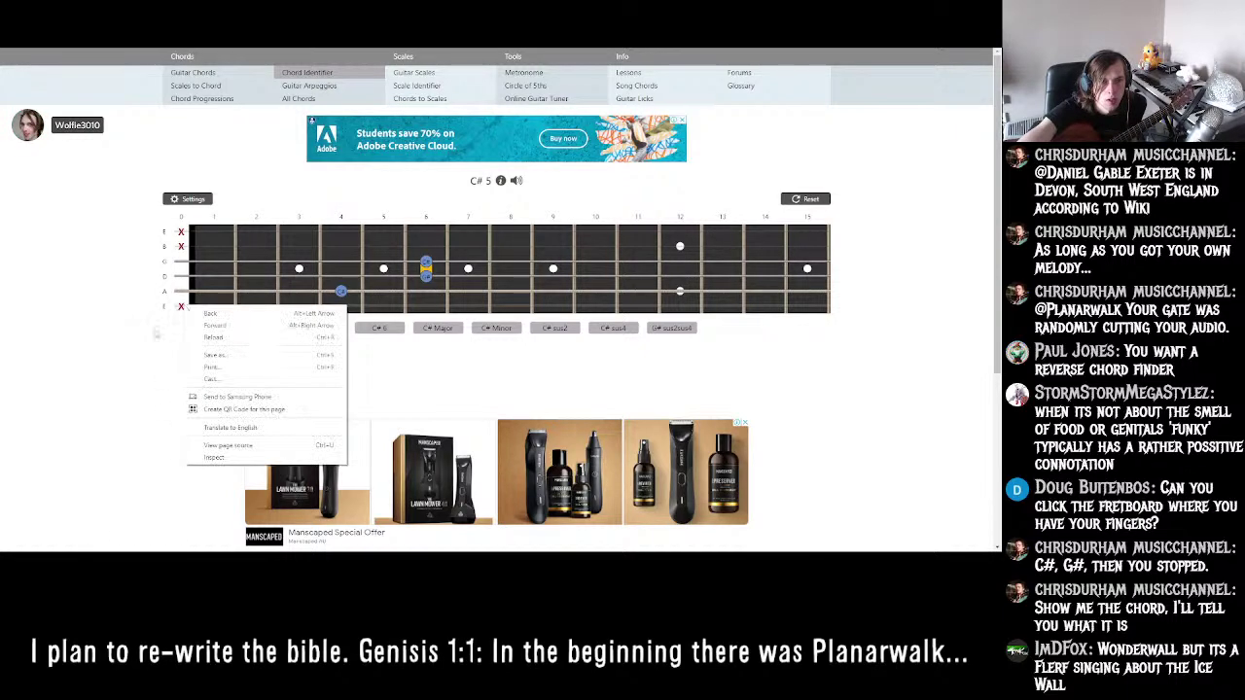
left_click(156, 334)
left_click(352, 305)
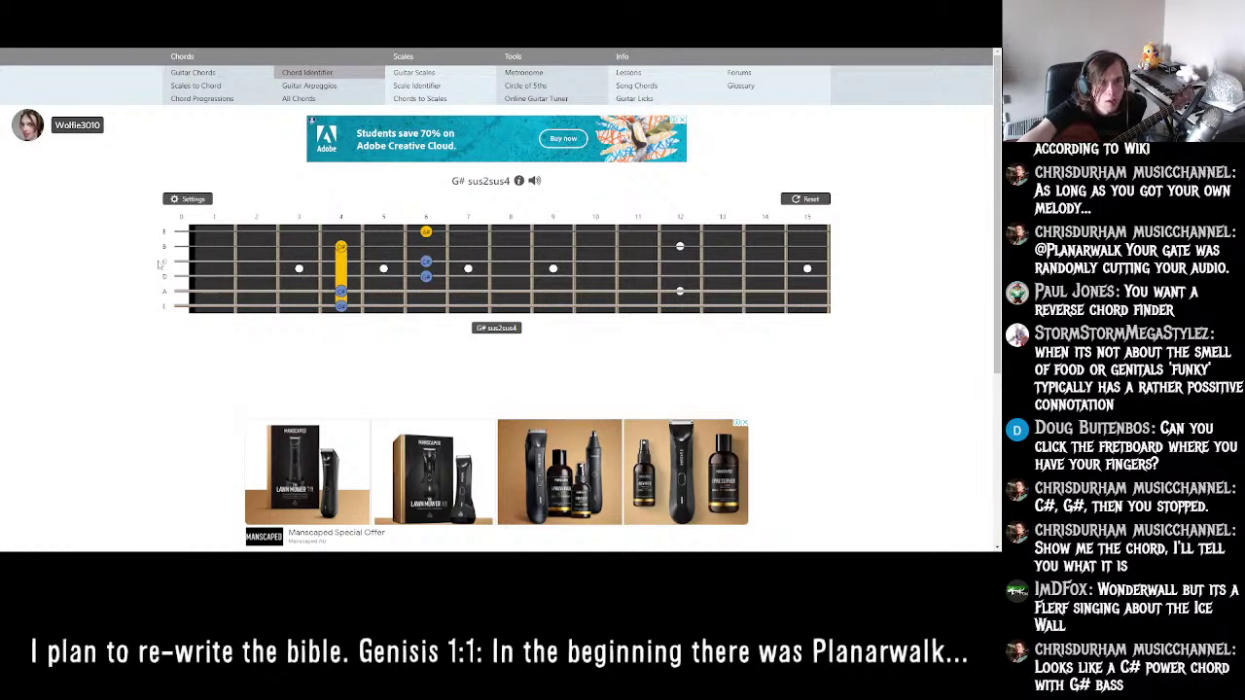
- Try the open high E and open G strings in the chord, and restore the G string's note at fret 6
left_click(183, 234)
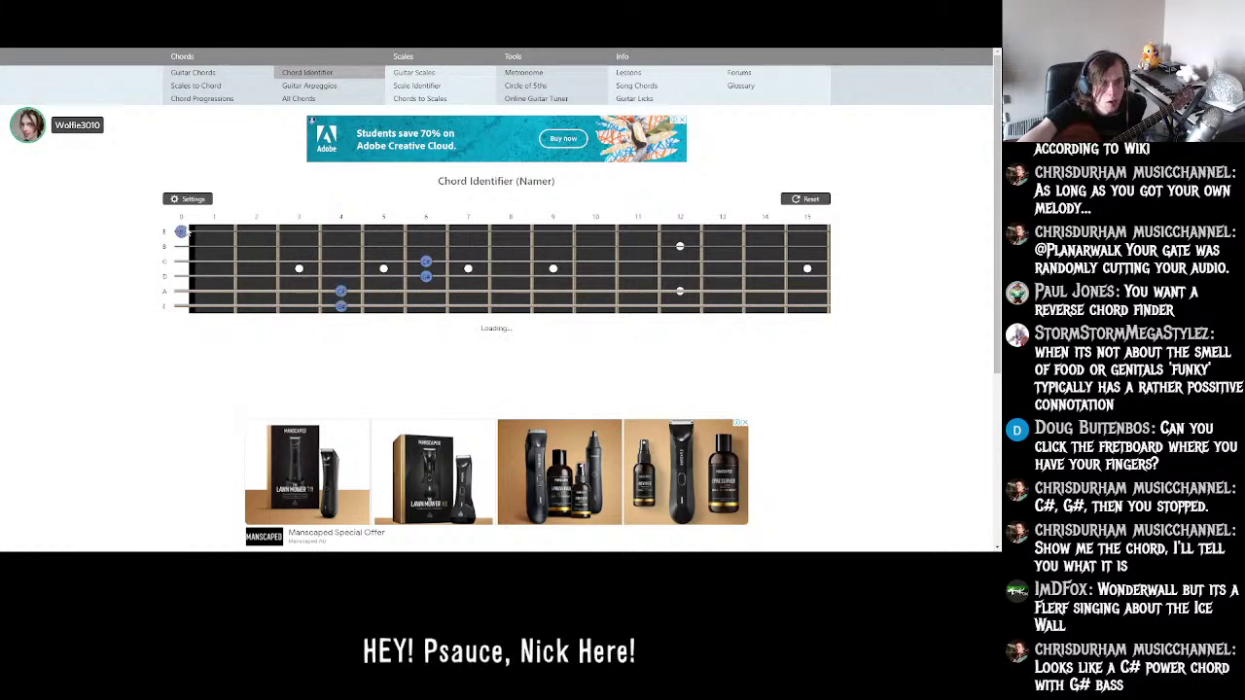
left_click(183, 232)
left_click(183, 232)
left_click(181, 231)
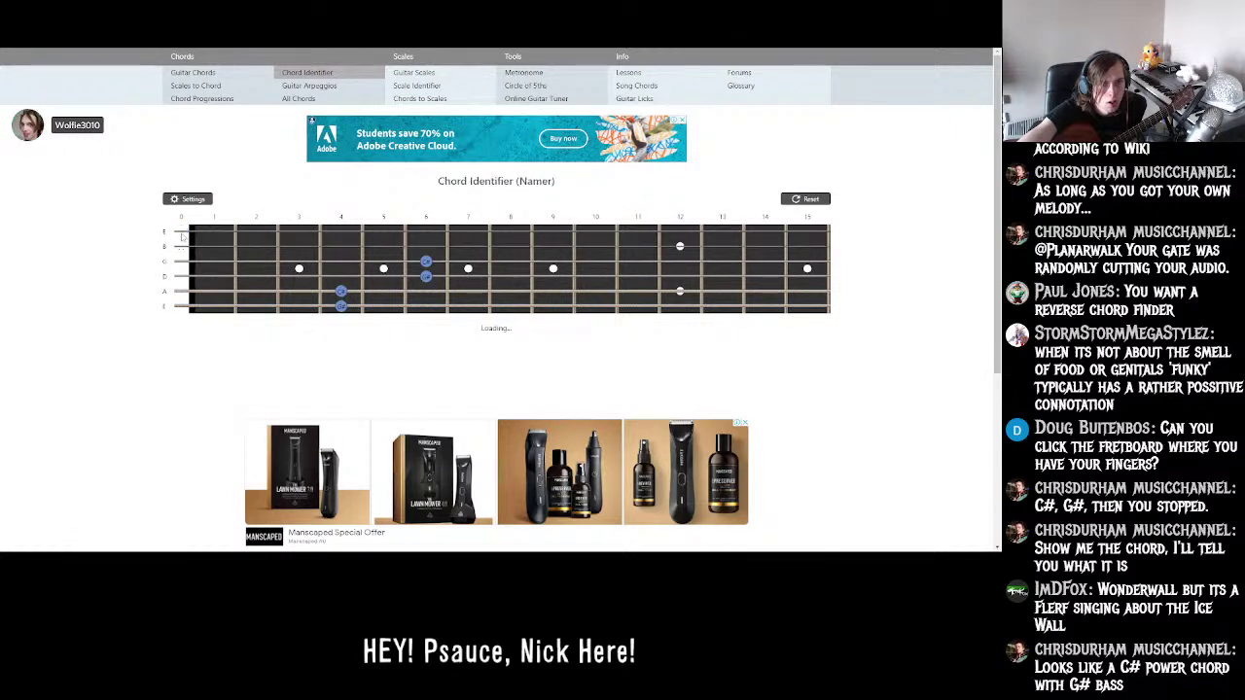
left_click(181, 231)
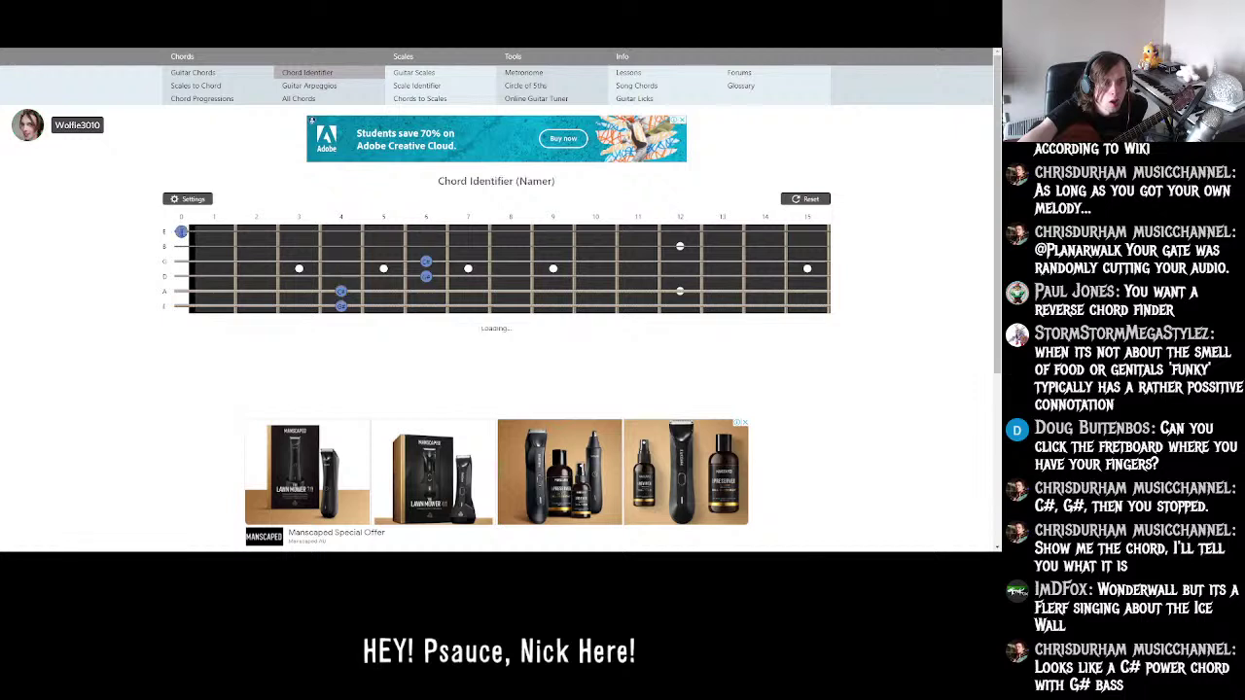
left_click(181, 262)
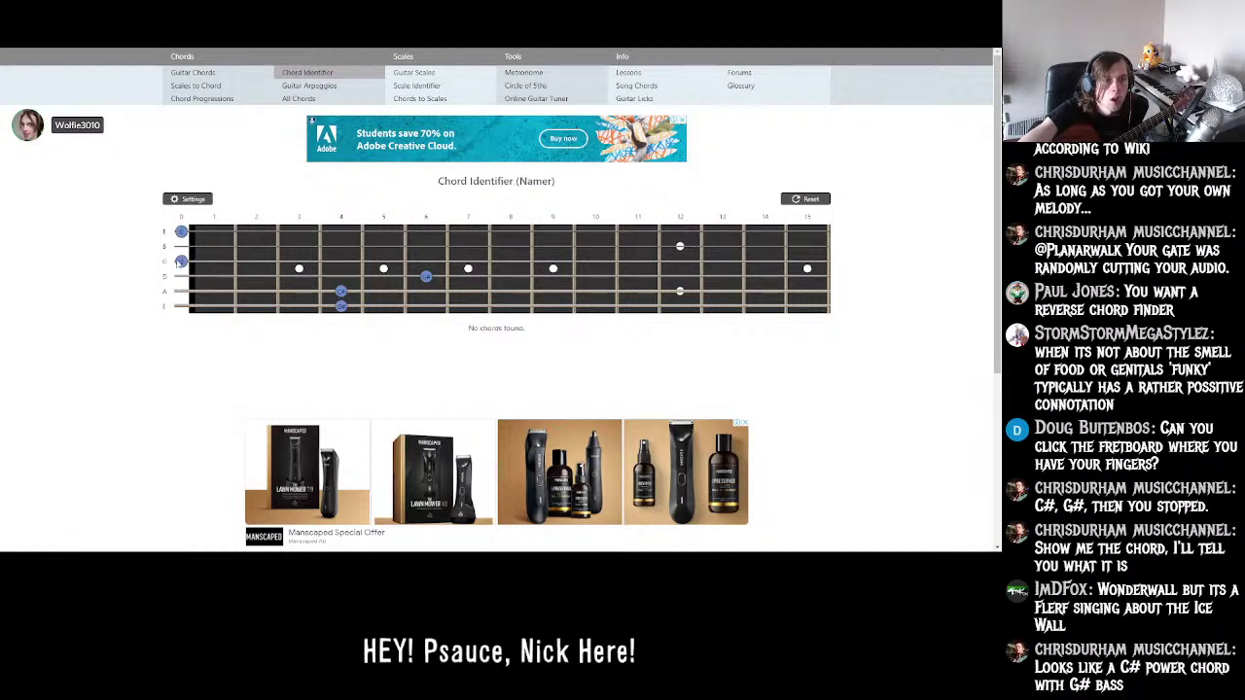
left_click(181, 262)
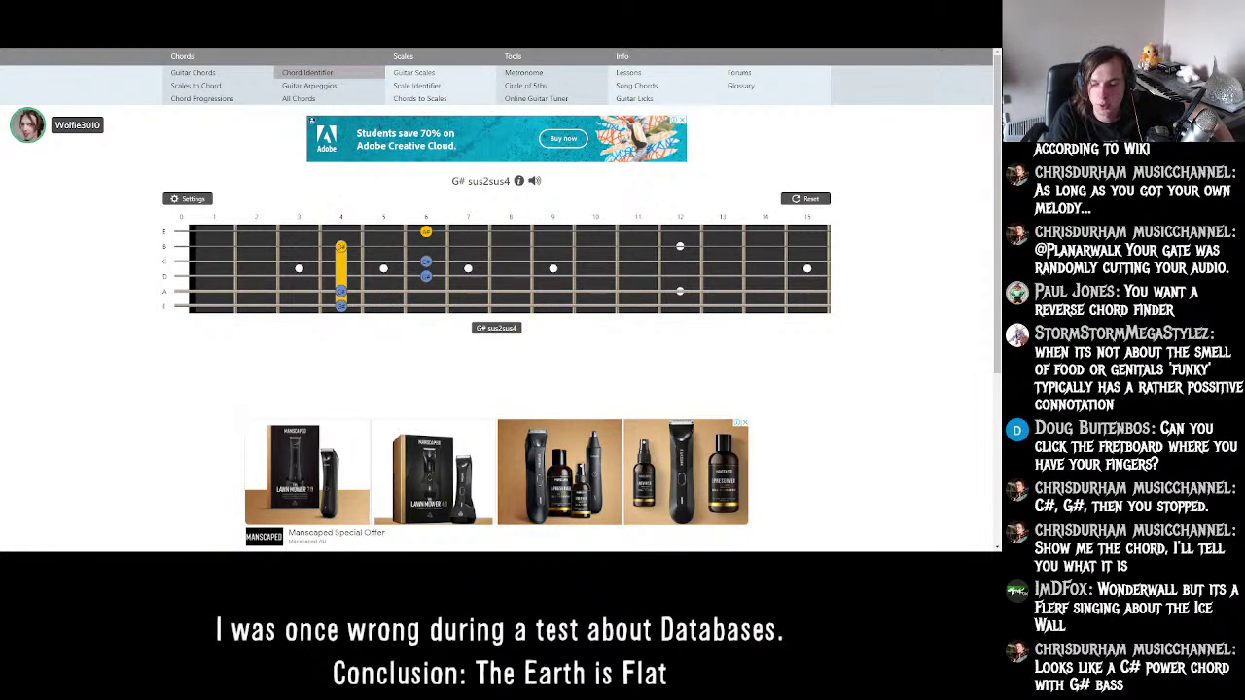
- Switch back to GIMP with the Dusty_idle.png sprite image open
left_click_drag(740, 487, 498, 552)
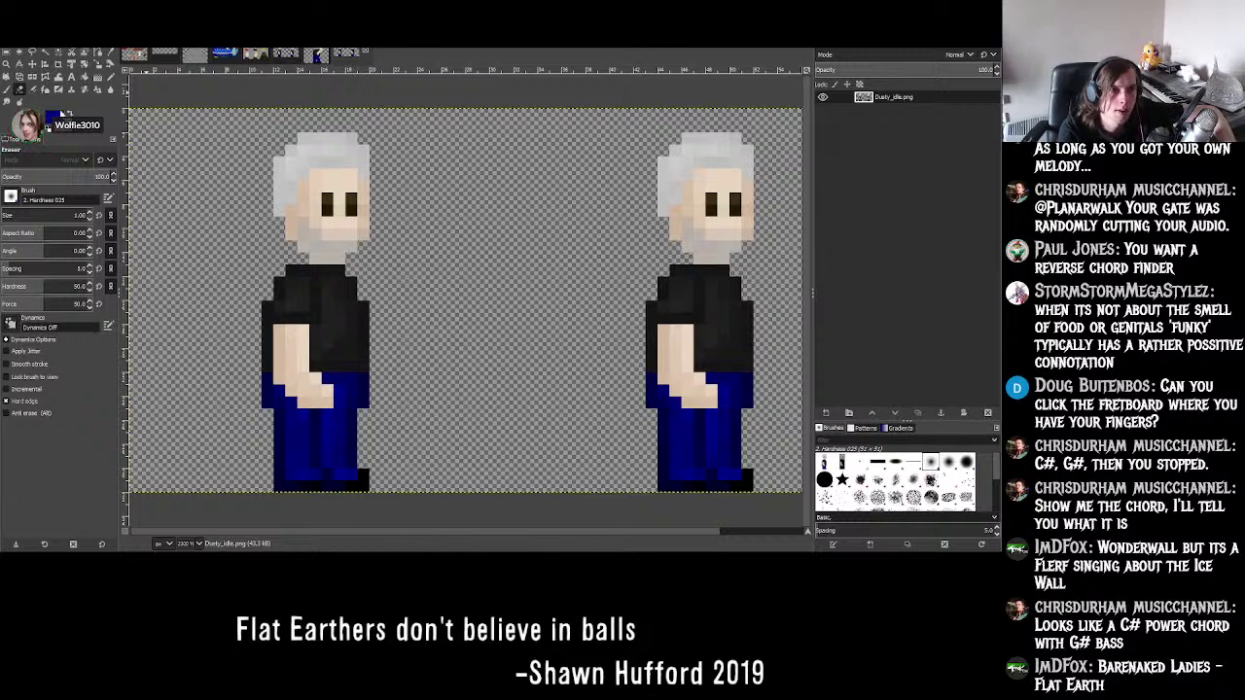
- Set the foreground colour to a very dark green, 001a00, and activate the Pencil tool
left_click(48, 118)
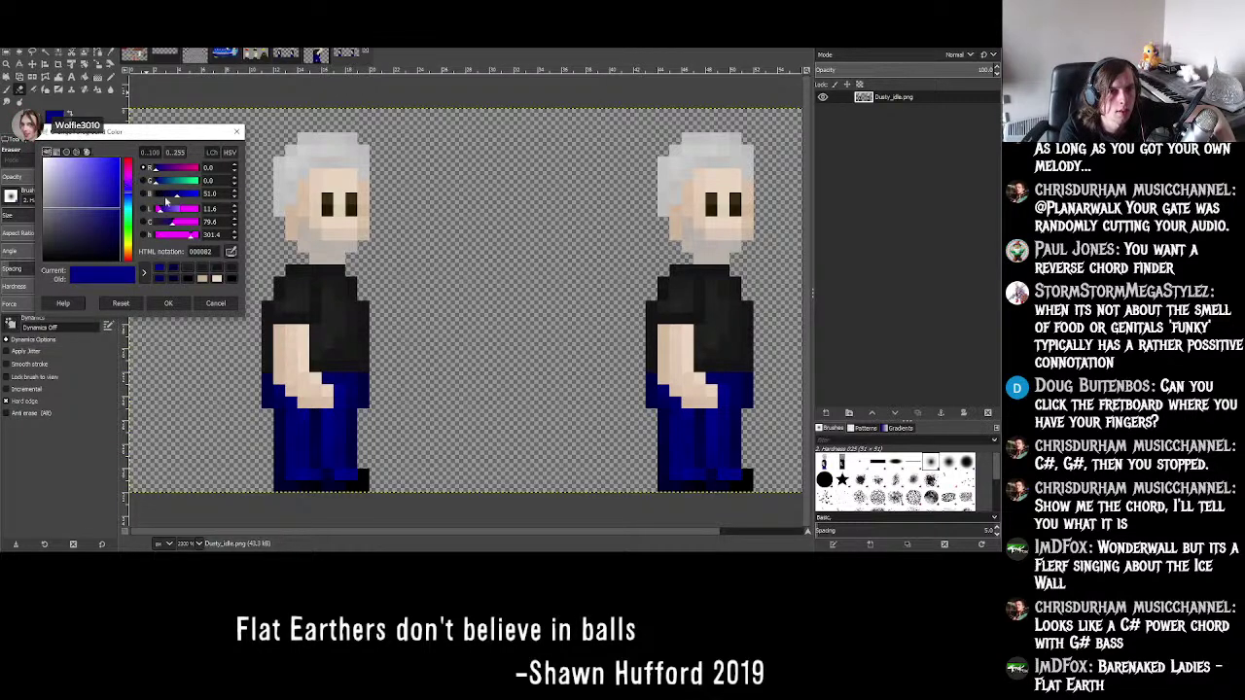
left_click_drag(165, 199, 142, 202)
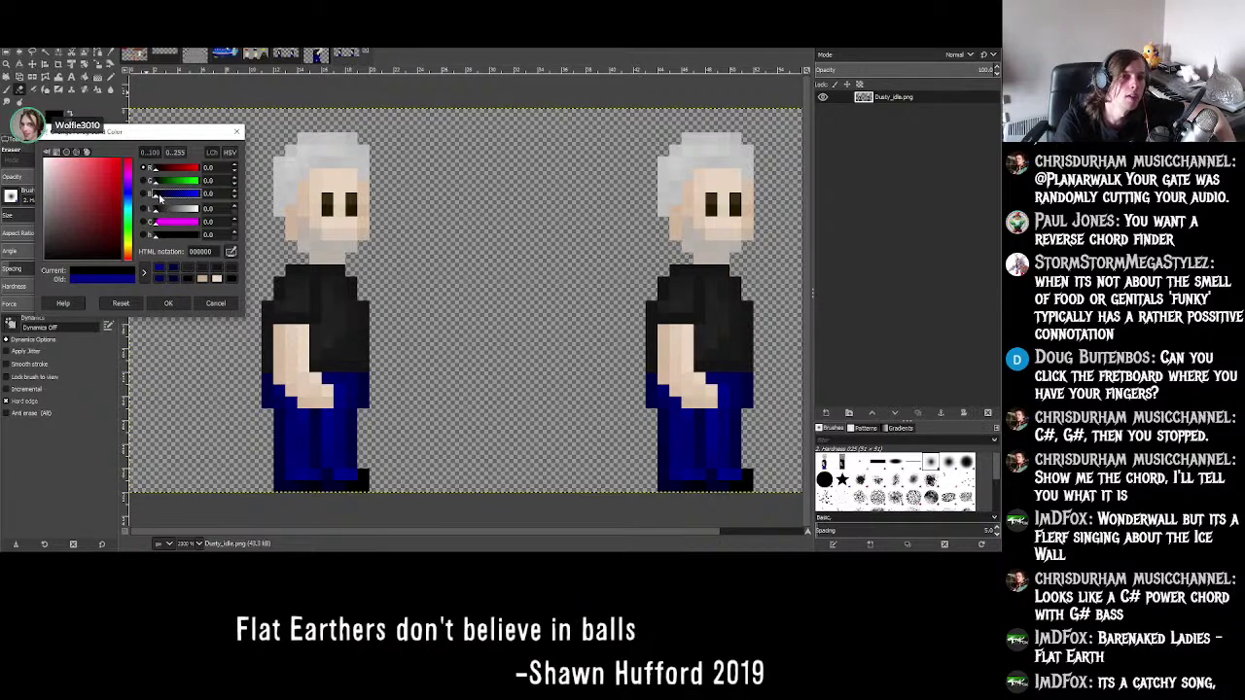
left_click(234, 179)
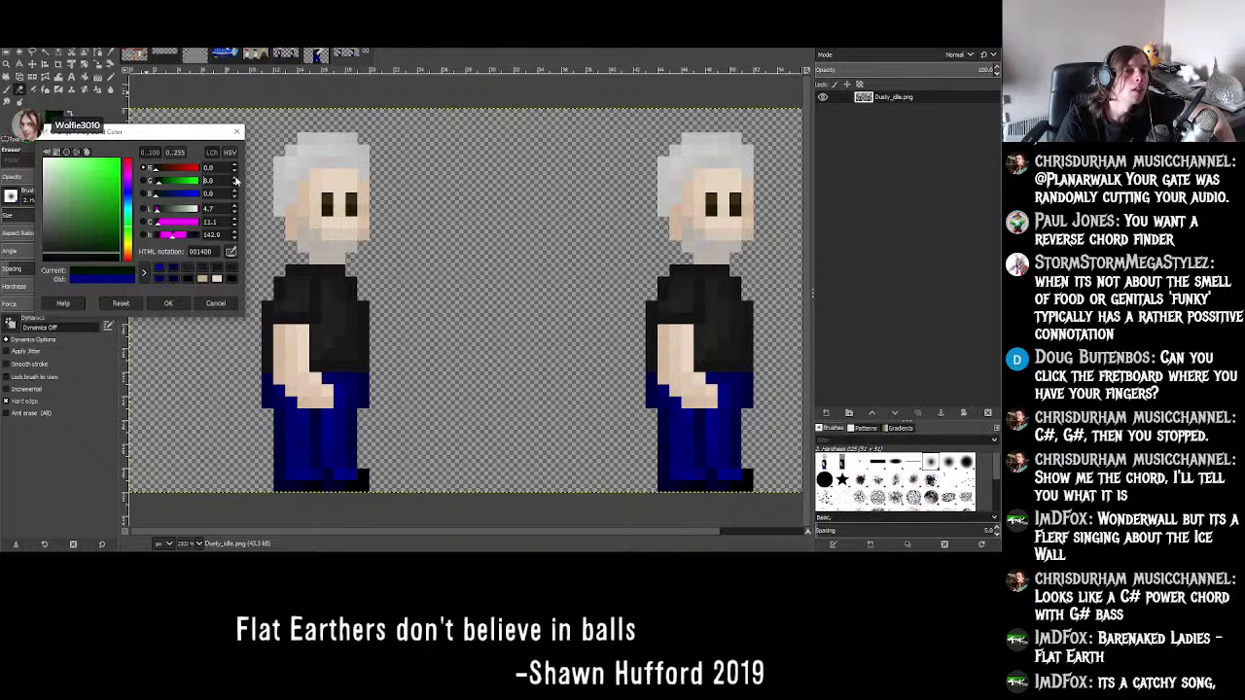
left_click(234, 179)
left_click(235, 179)
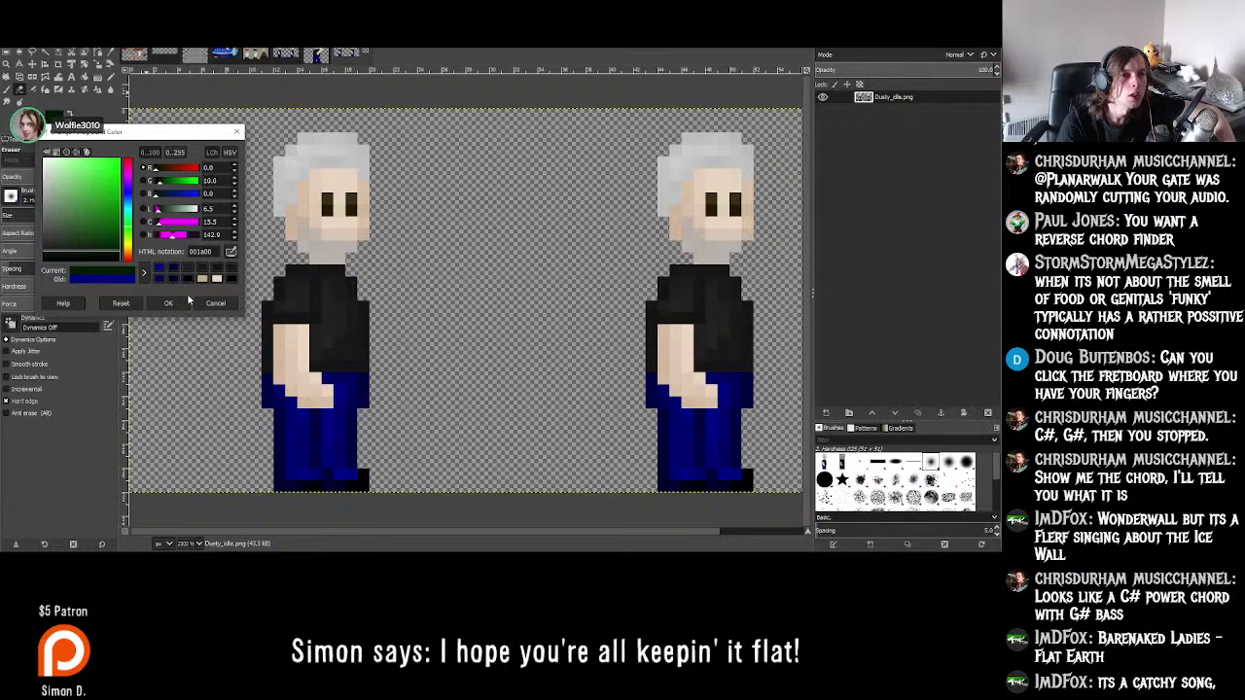
left_click(168, 303)
left_click(115, 90)
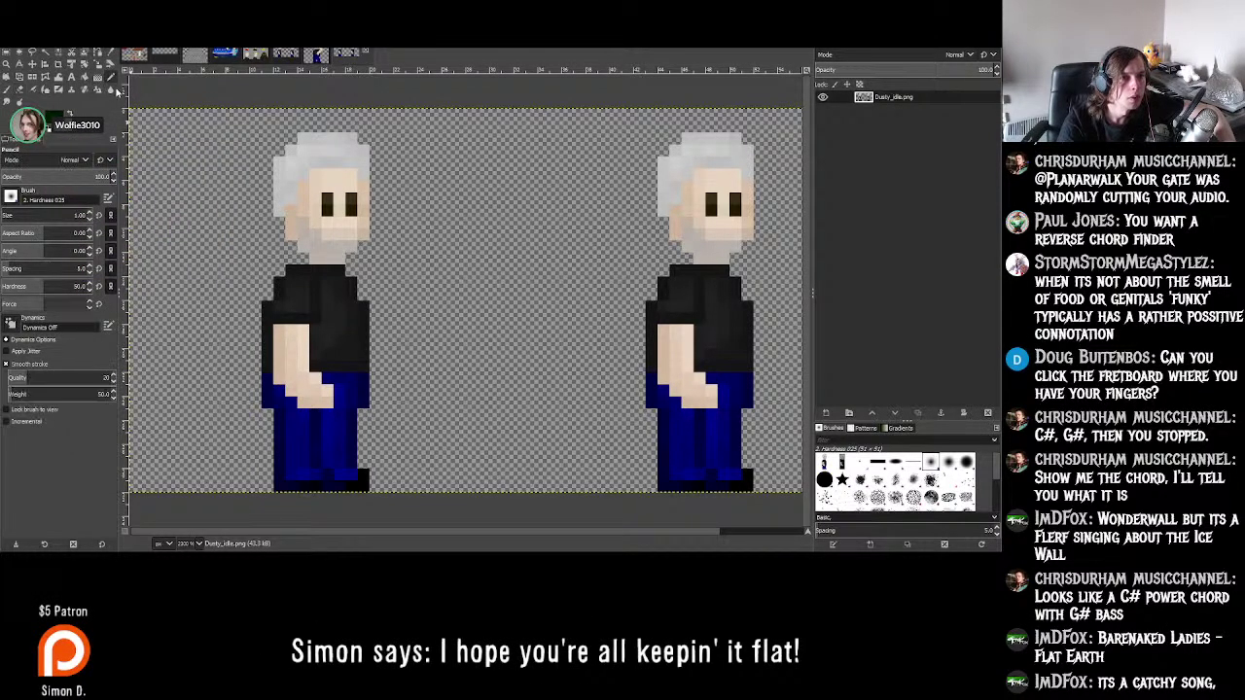
- Examine the first Dusty idle sprite up close from the head down to the legs
scroll(387, 327, "up", 3, "ctrl")
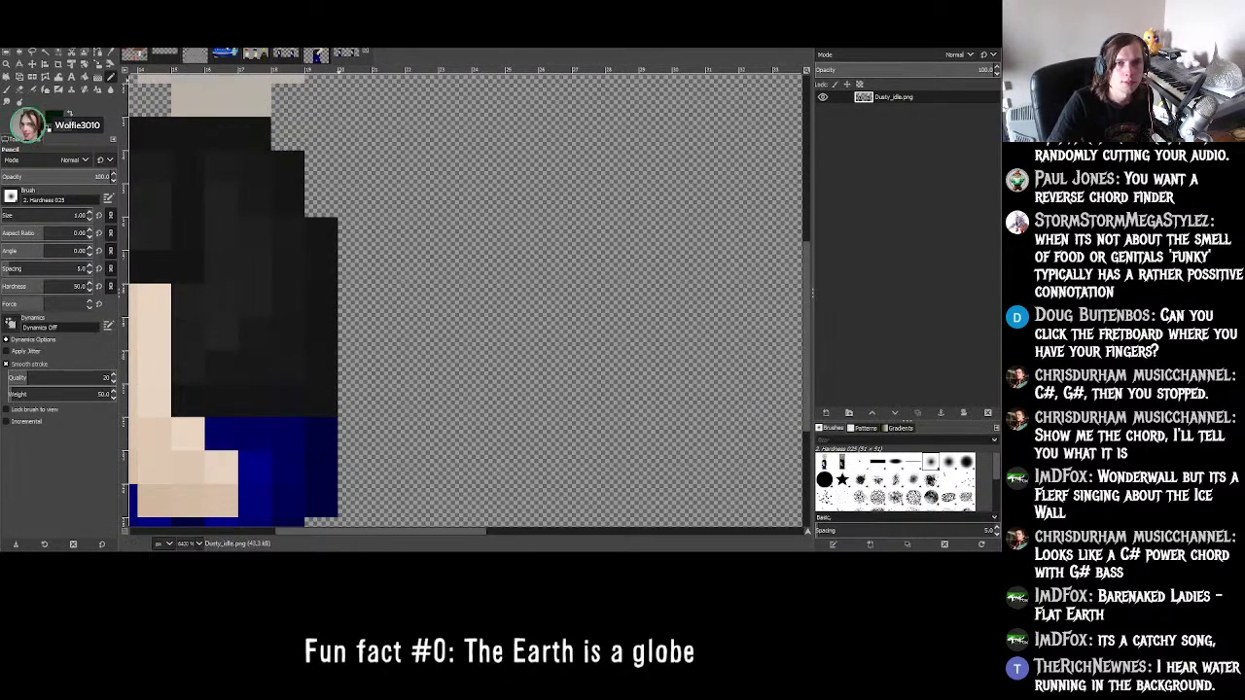
left_click_drag(391, 530, 322, 478)
scroll(412, 234, "up", 5)
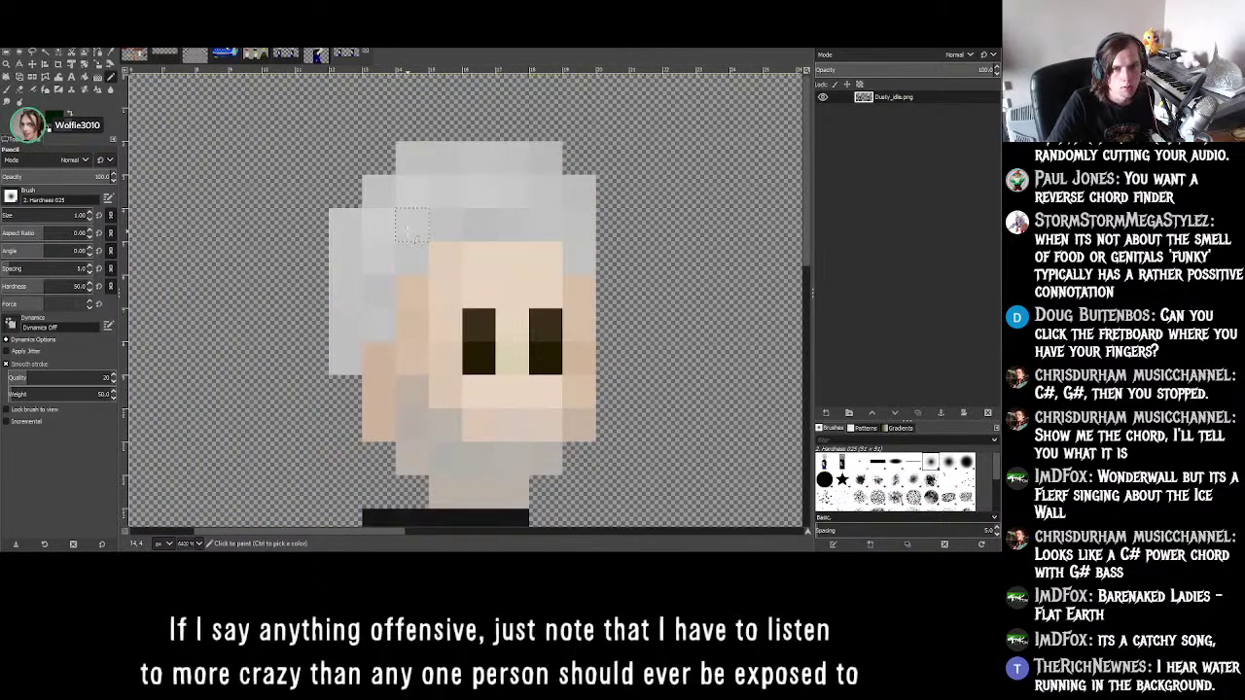
scroll(412, 233, "down", 3)
scroll(409, 258, "up", 3)
scroll(408, 287, "down", 3)
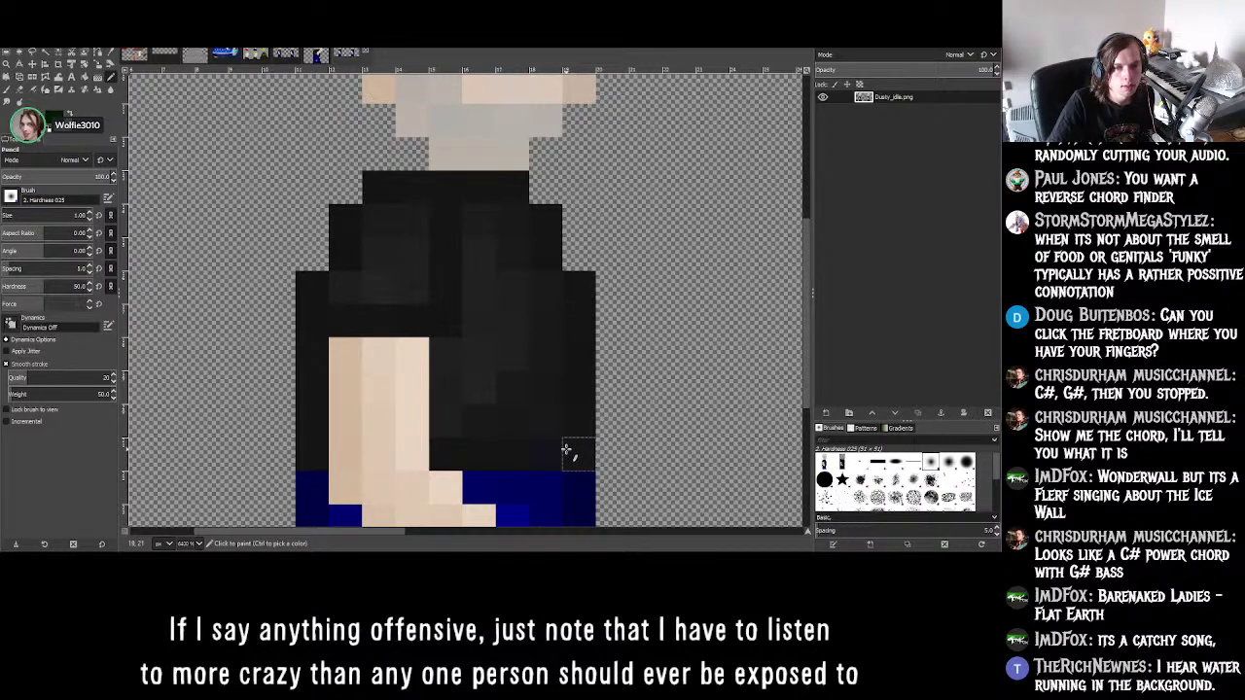
scroll(564, 384, "up", 3)
scroll(565, 379, "down", 5)
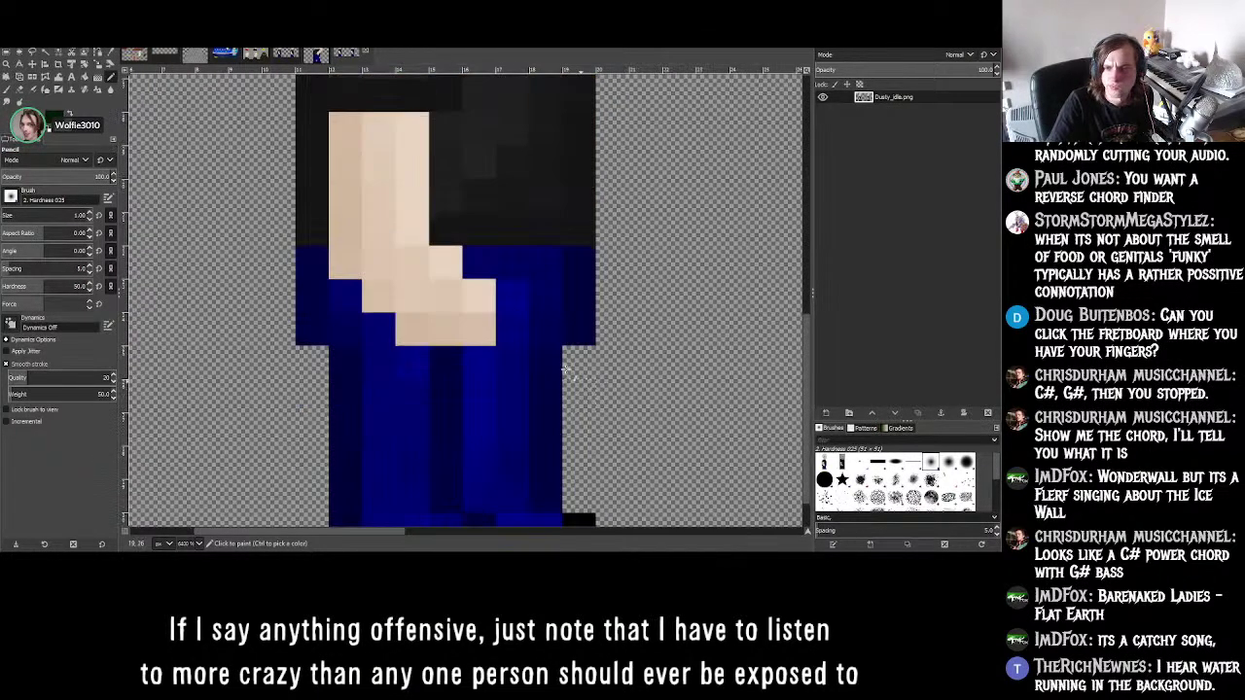
- Duplicate the Dusty_idle.png layer and hide the original
key("o")
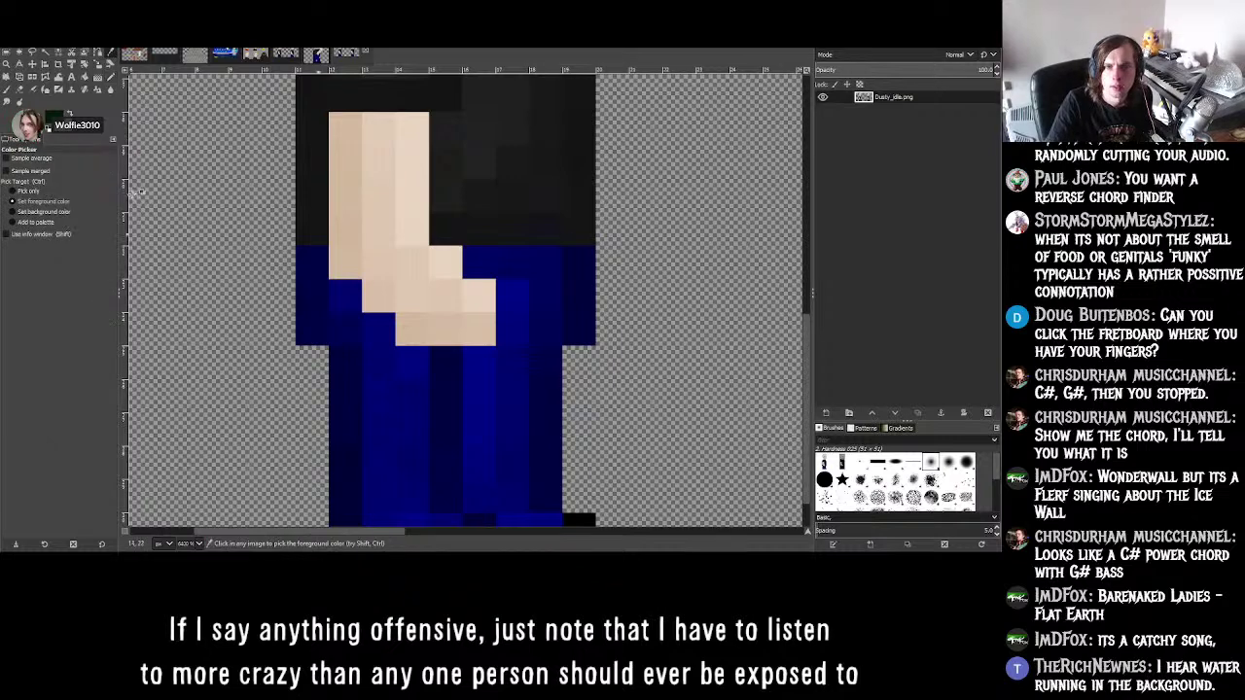
left_click(826, 413)
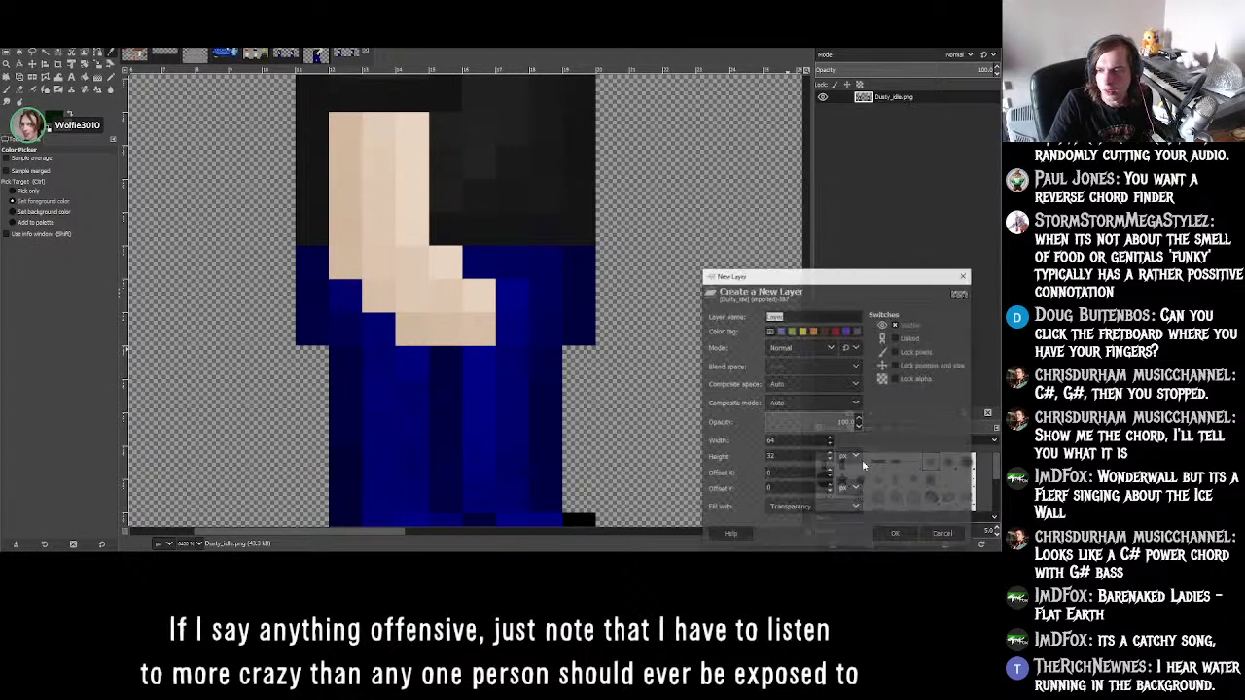
left_click(942, 534)
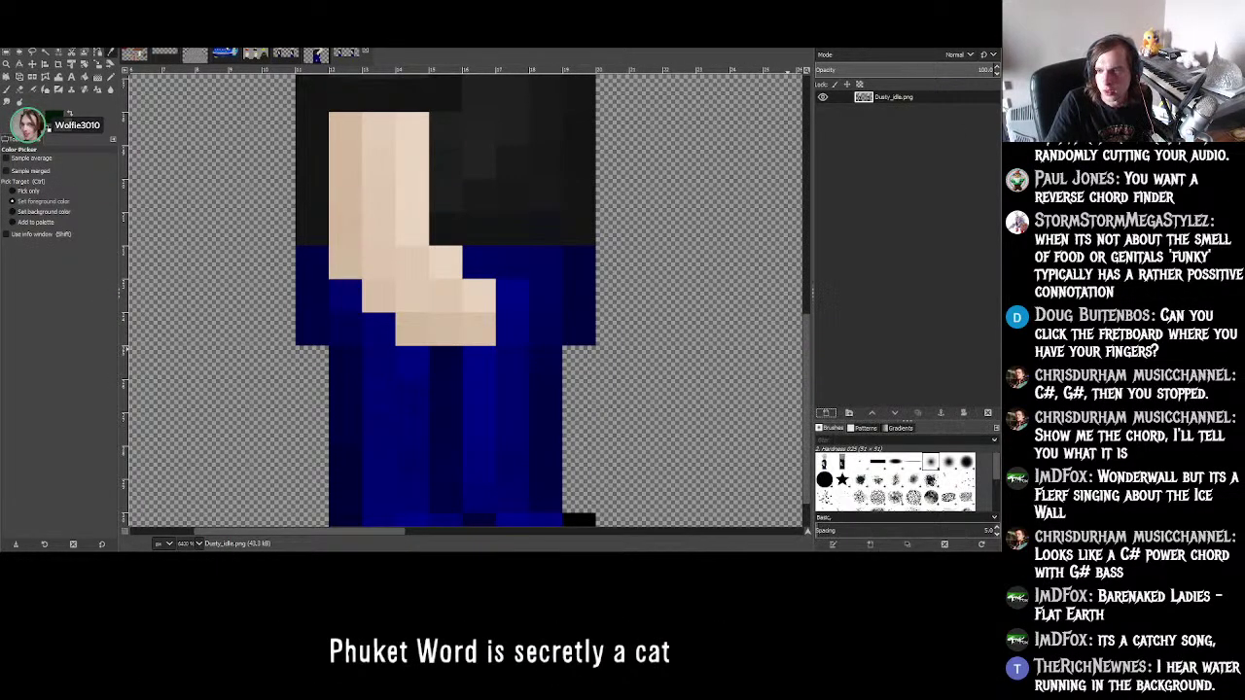
left_click(918, 413)
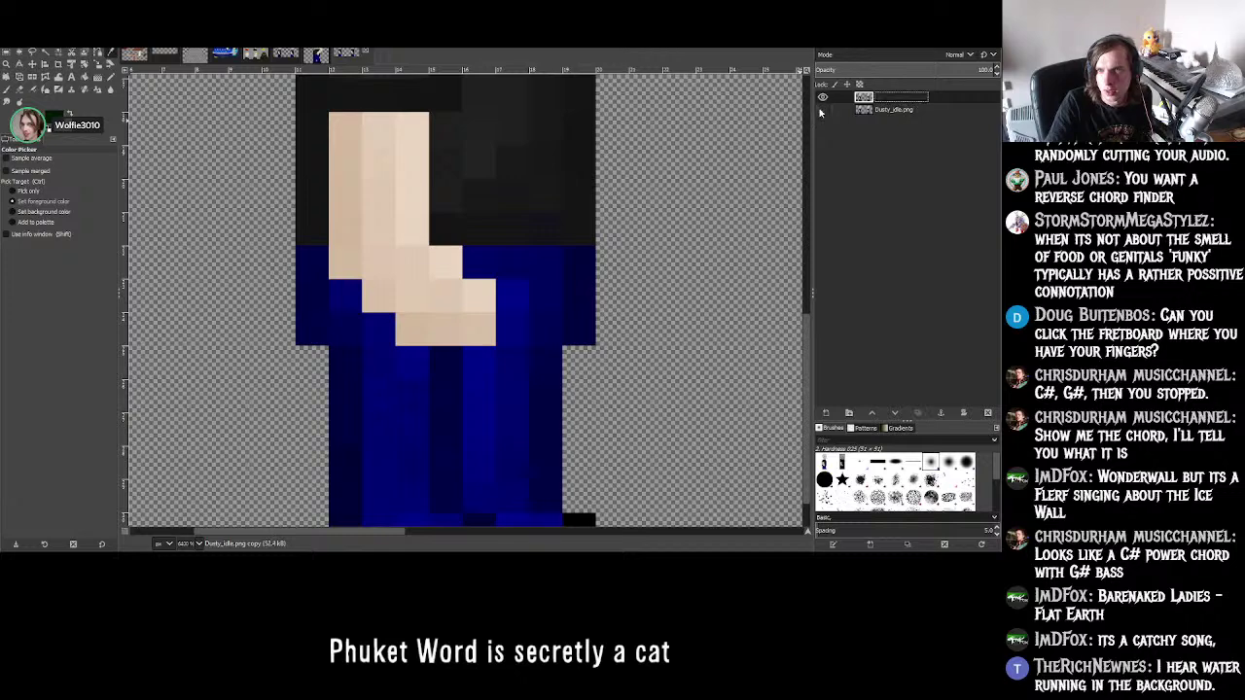
- Sample the light skin tone from the first sprite's arm as the foreground colour
scroll(550, 284, "down", 10)
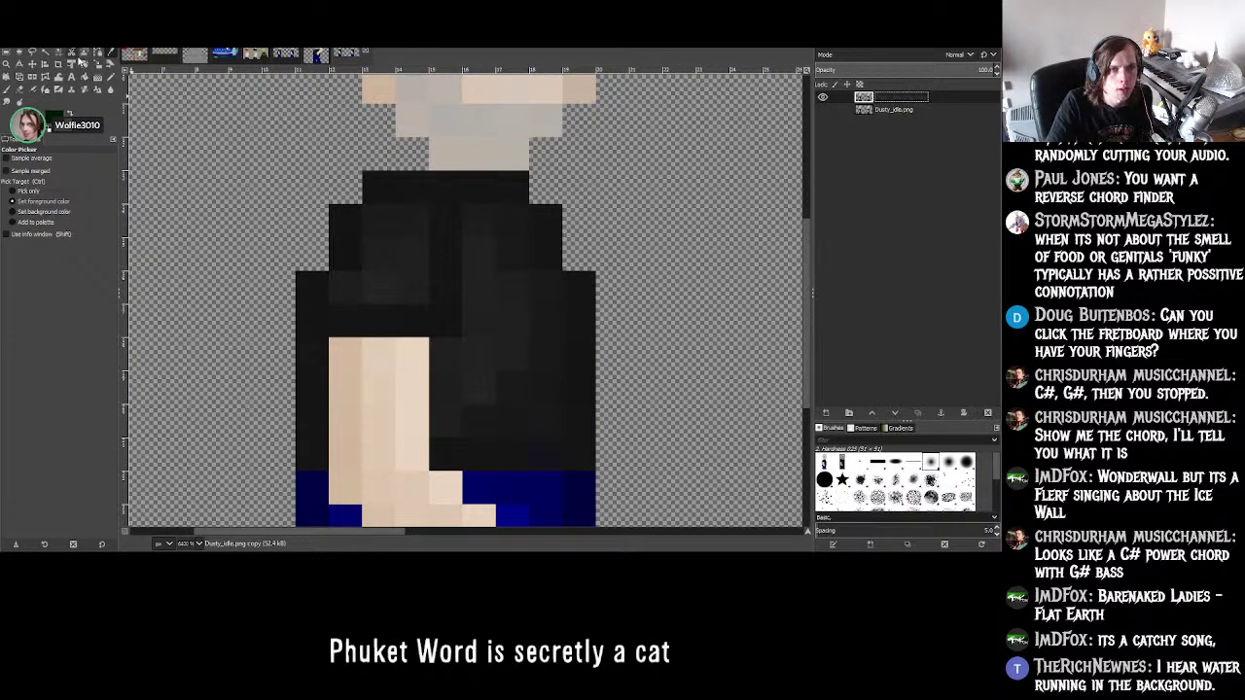
left_click(110, 76)
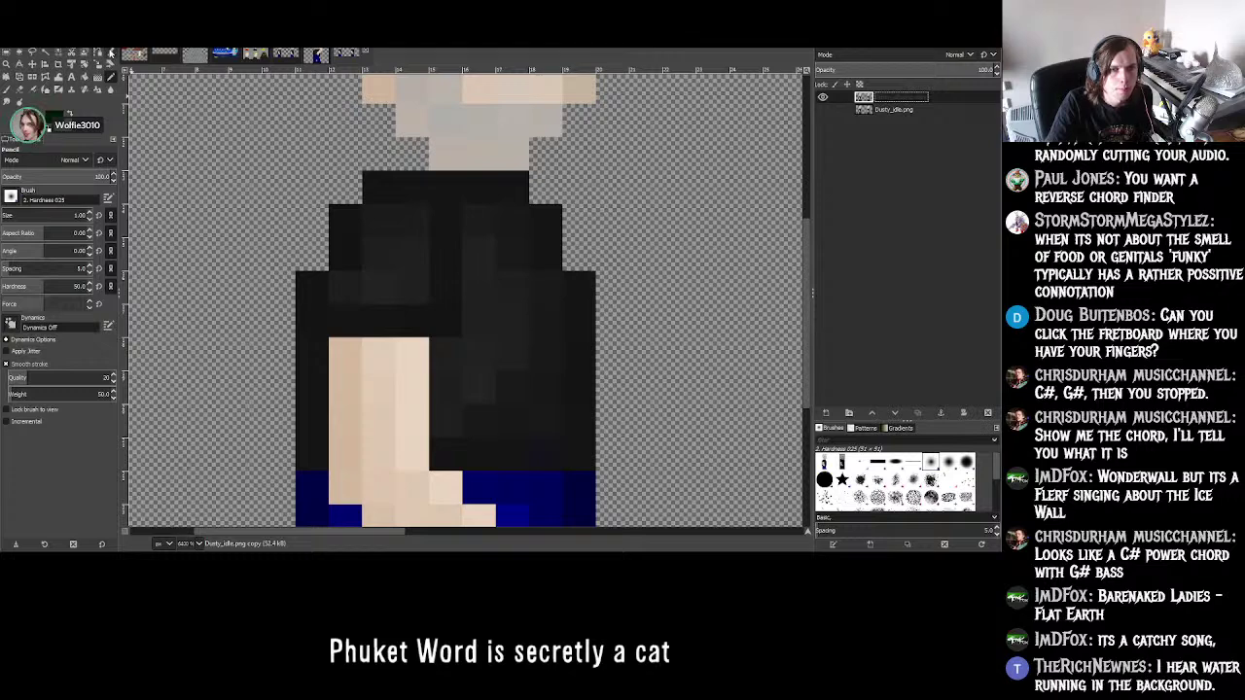
key("o")
scroll(388, 261, "down", 3)
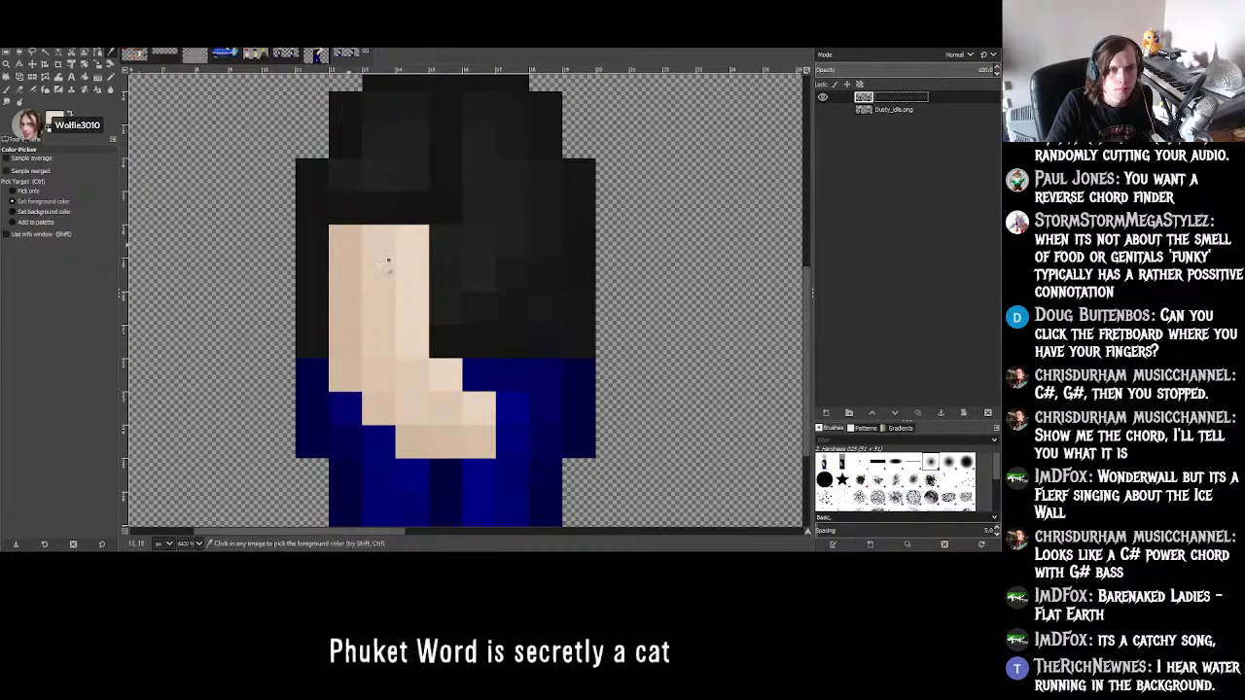
key("Return")
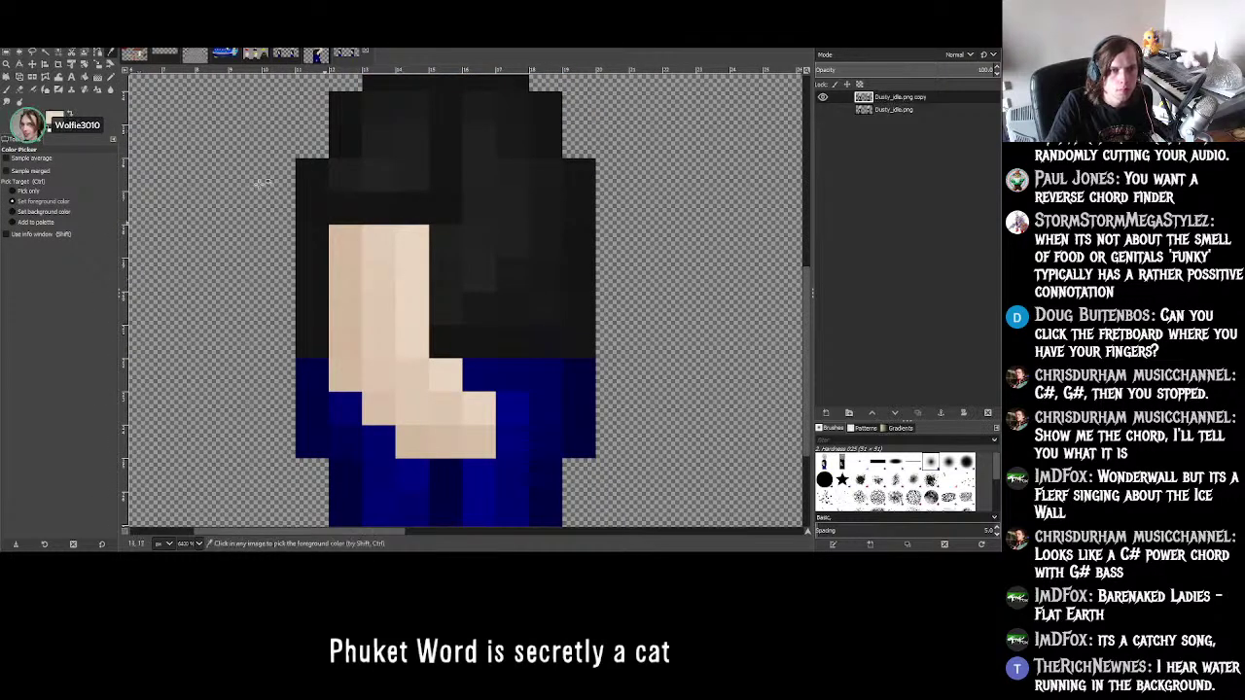
- Paint a skin-coloured block two pixels wide and three pixels high beside the front edge of the torso as the second hand
left_click(112, 77)
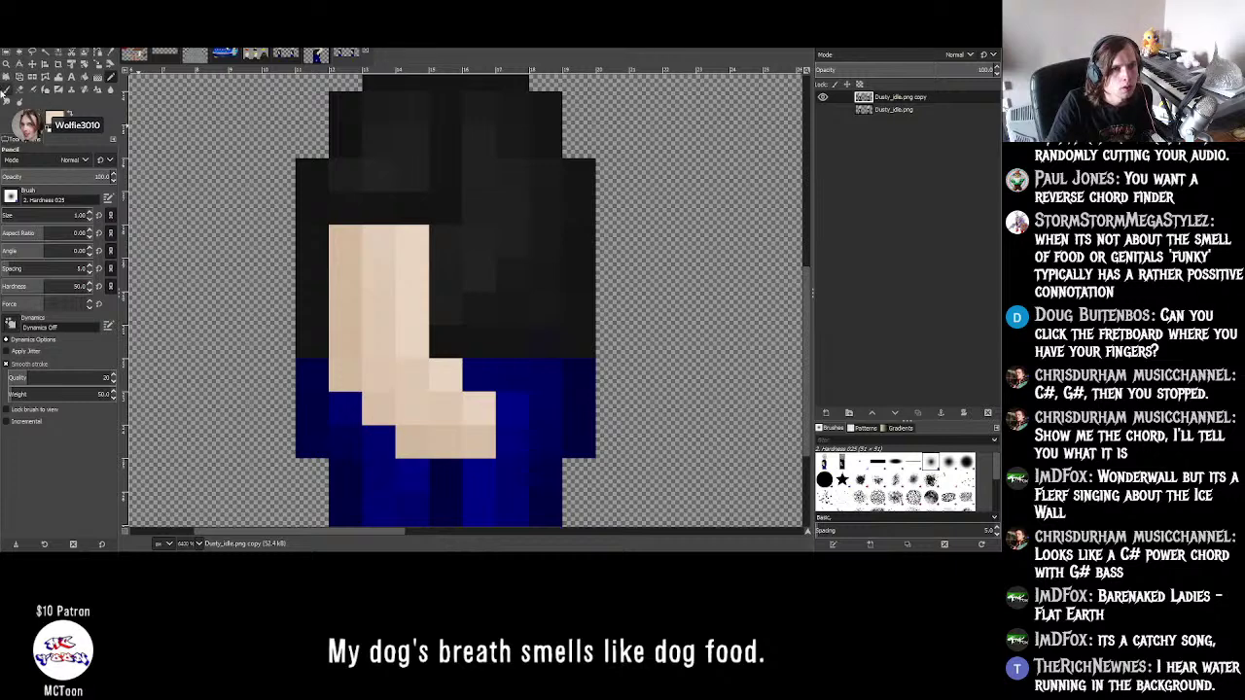
scroll(529, 259, "up", 3)
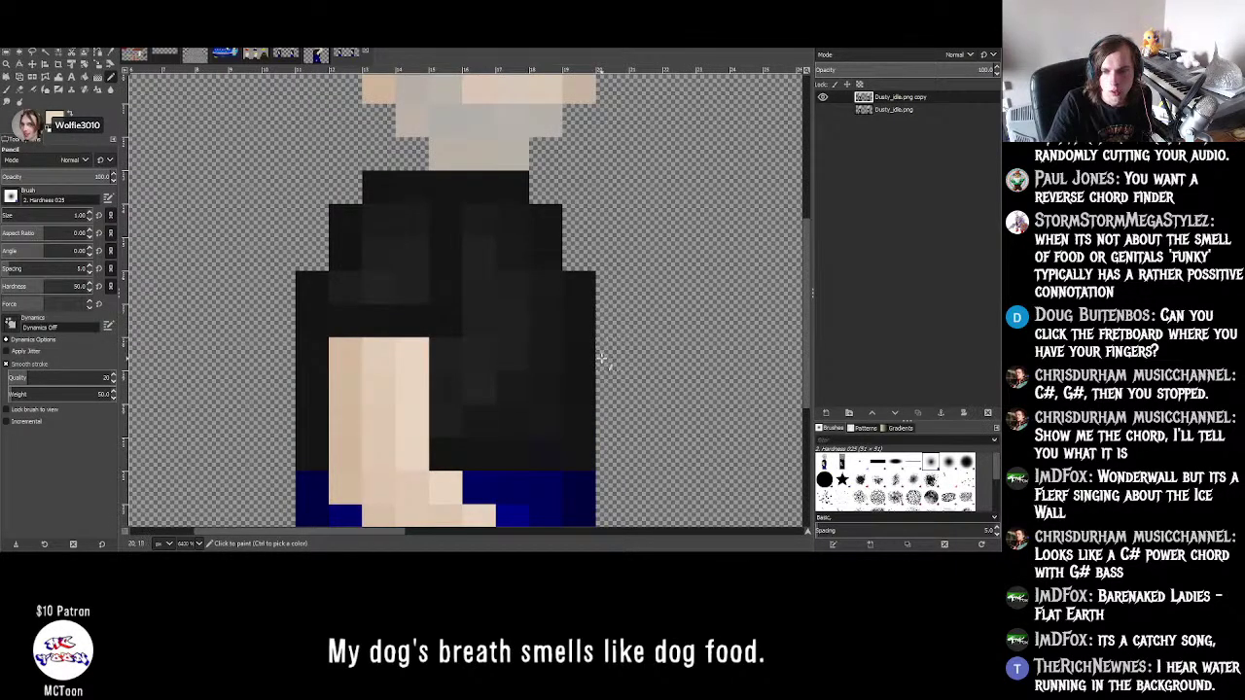
left_click_drag(605, 392, 646, 354)
left_click_drag(610, 413, 647, 389)
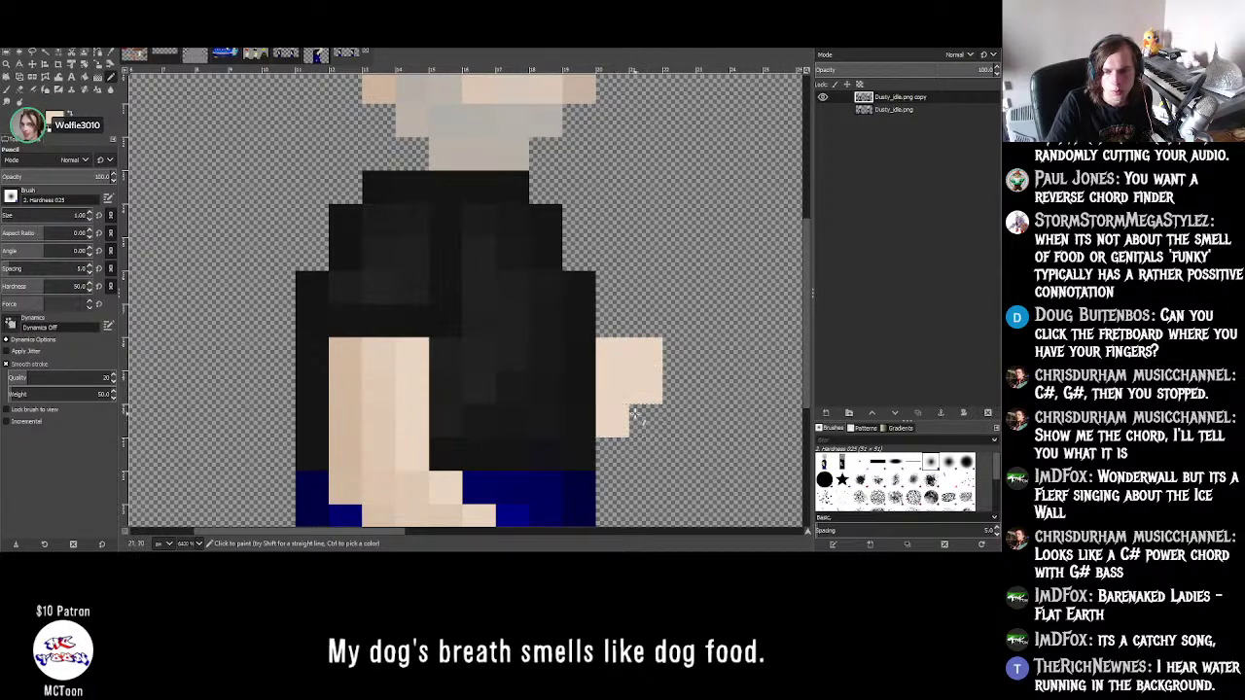
left_click(650, 422)
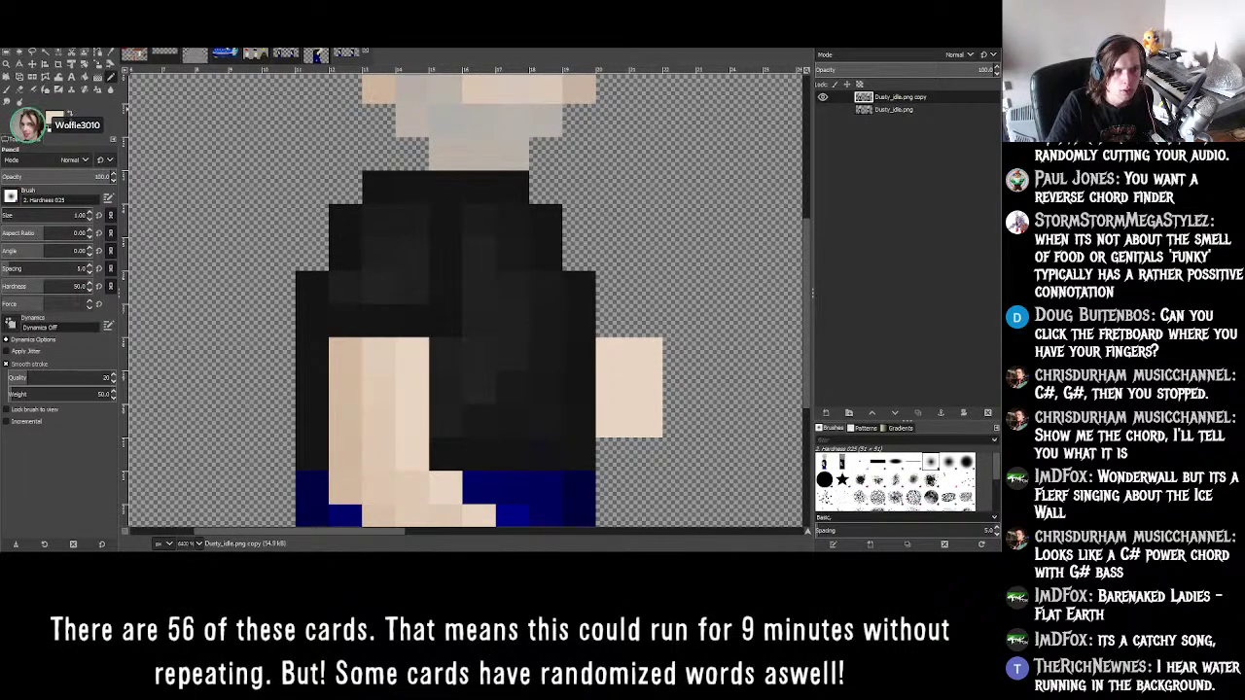
scroll(697, 338, "down", 4)
scroll(662, 413, "up", 5)
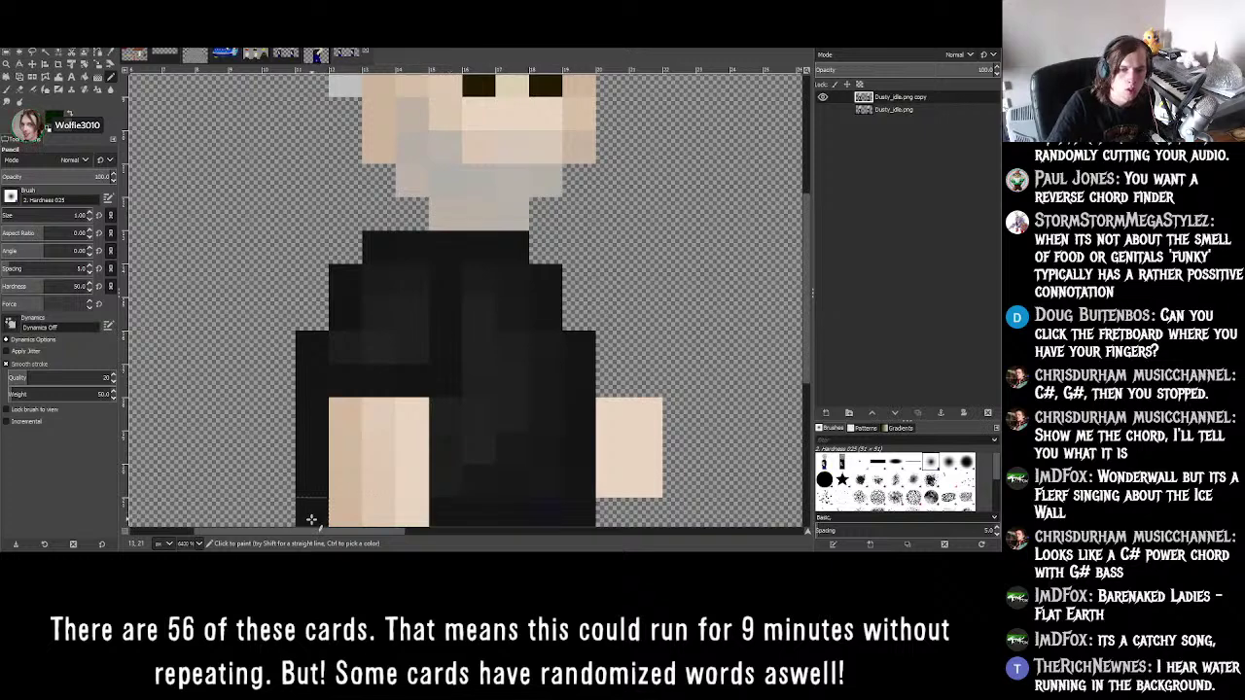
left_click_drag(315, 535, 363, 535)
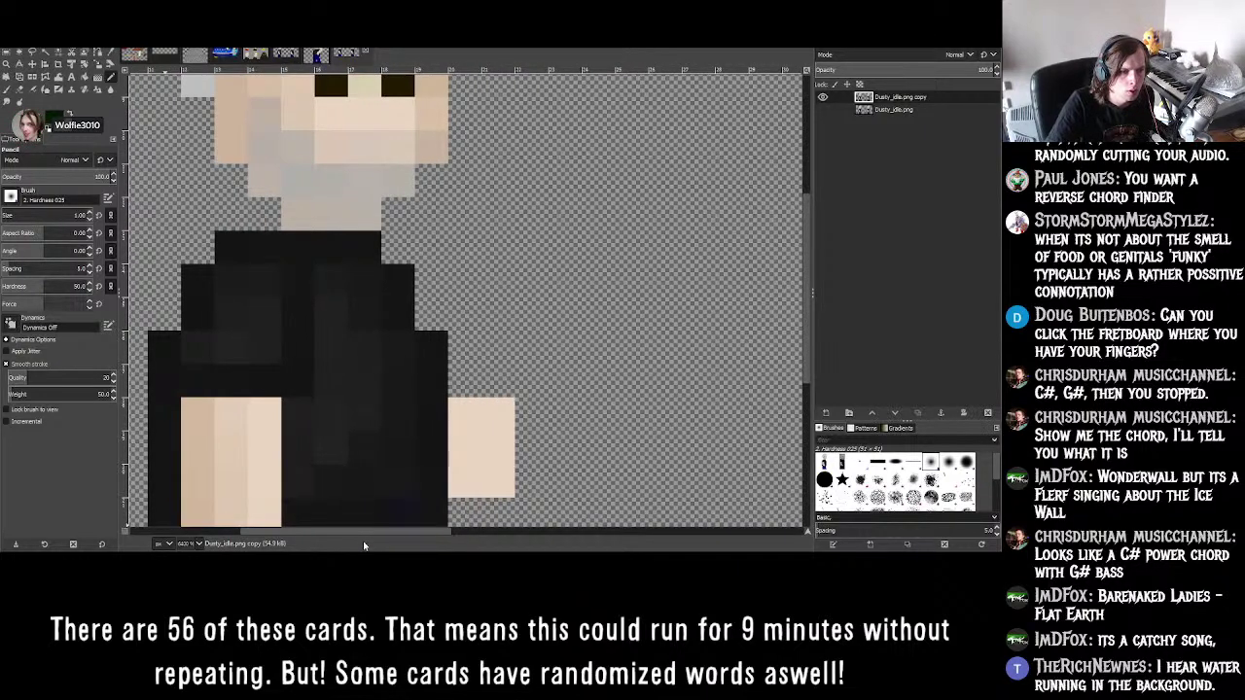
scroll(472, 390, "down", 3)
scroll(522, 298, "up", 2)
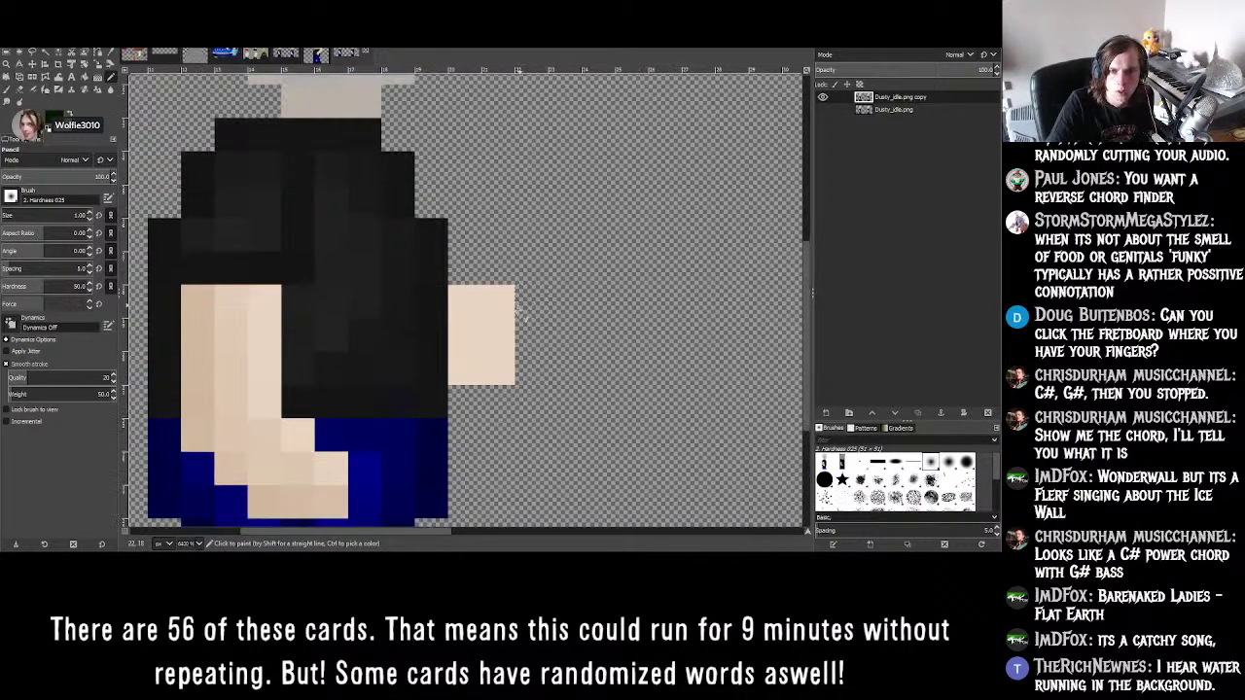
left_click_drag(498, 396, 498, 226)
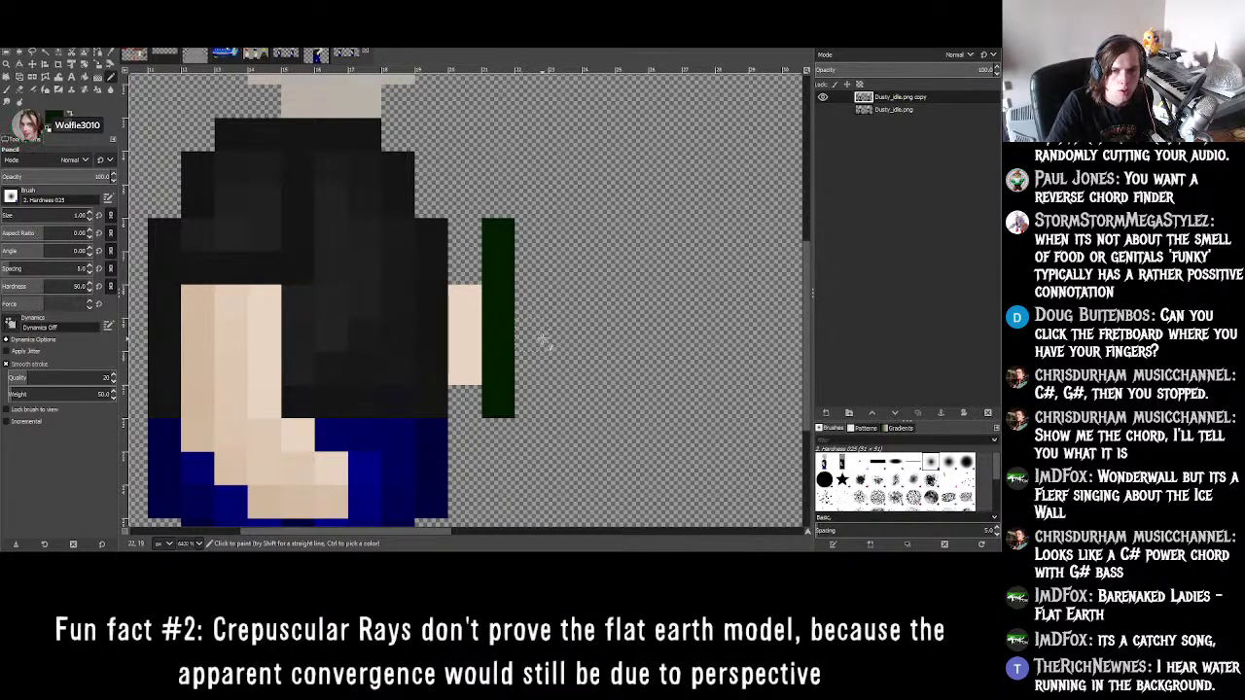
scroll(543, 339, "up", 4)
scroll(543, 339, "down", 8)
scroll(543, 338, "up", 5)
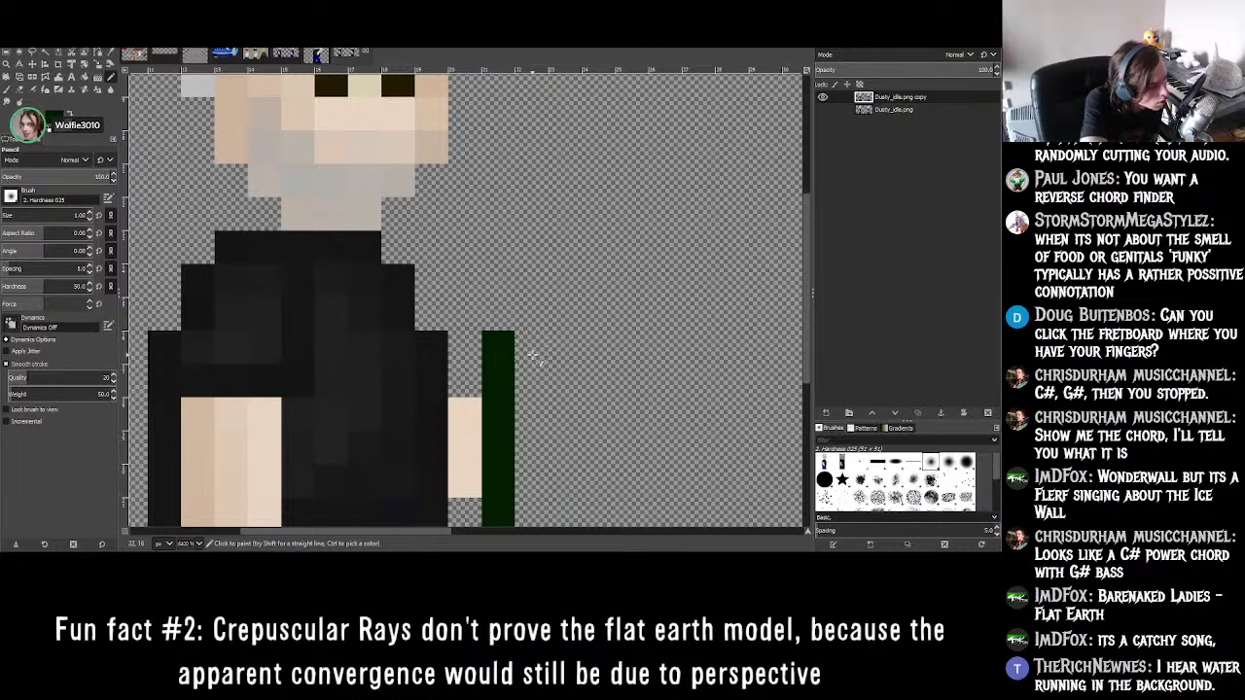
key("ctrl+z")
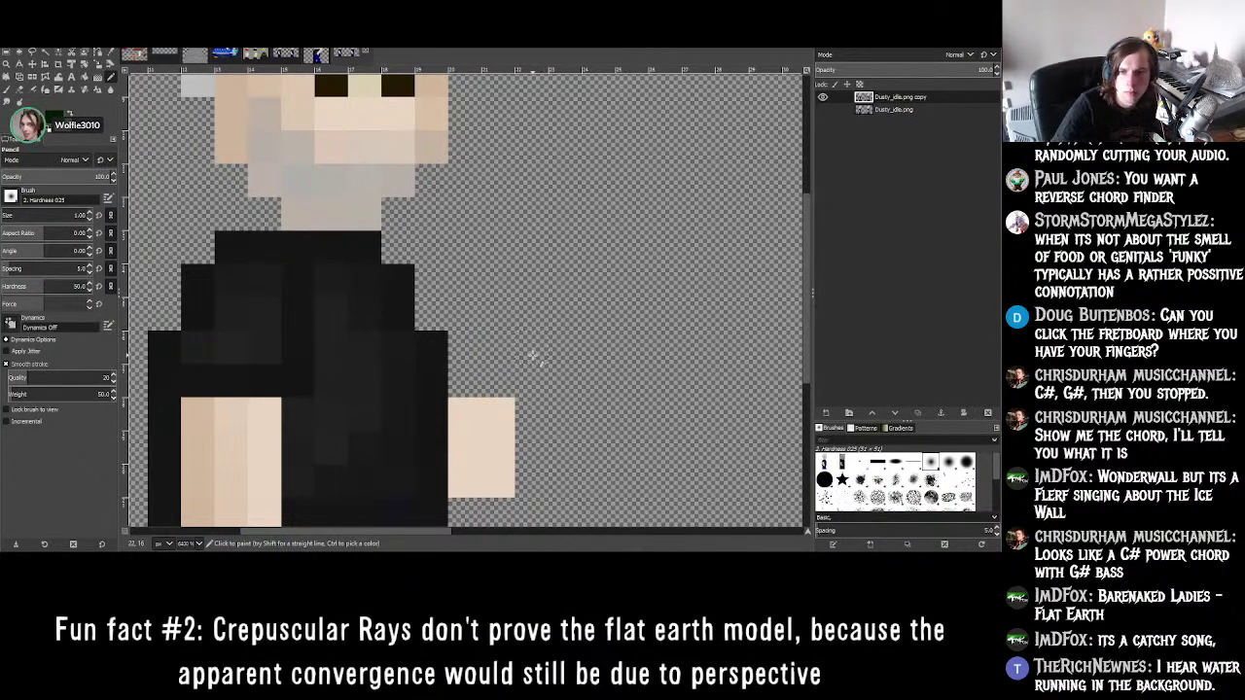
- Pencil a dark green stepped diagonal band across the new hand's lower edge, rising outward away from the torso
left_click(565, 380)
left_click(533, 415)
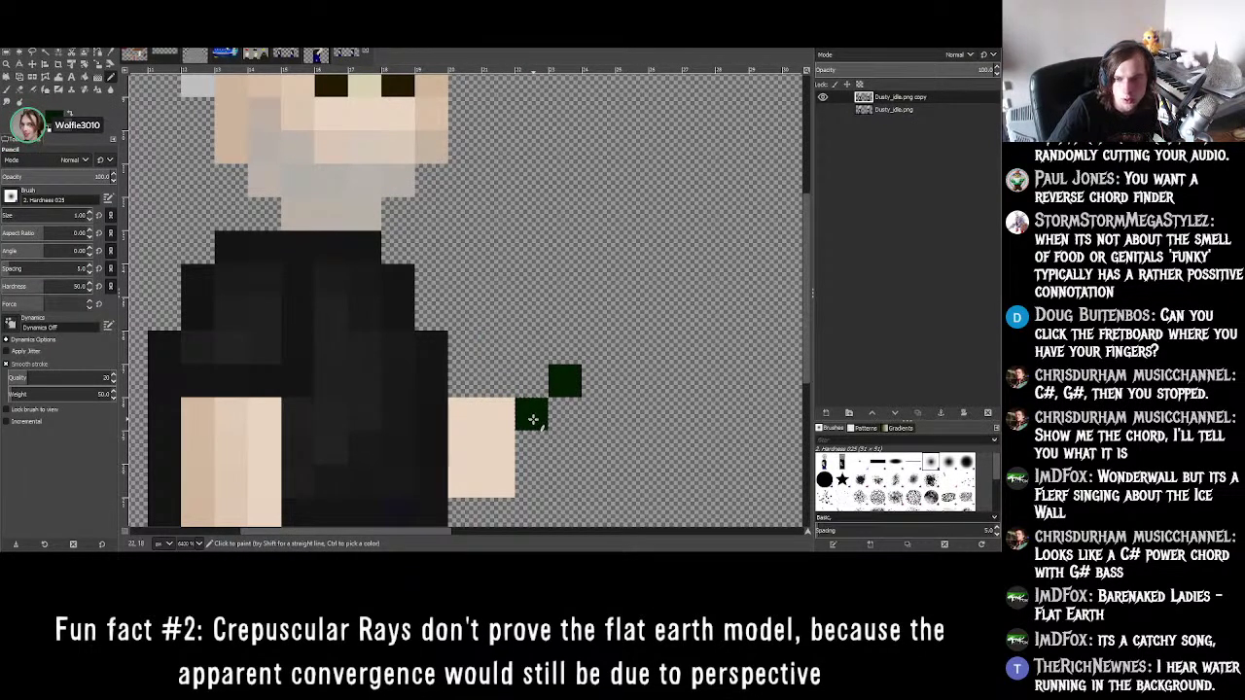
left_click(498, 449)
left_click(498, 482)
left_click(465, 481)
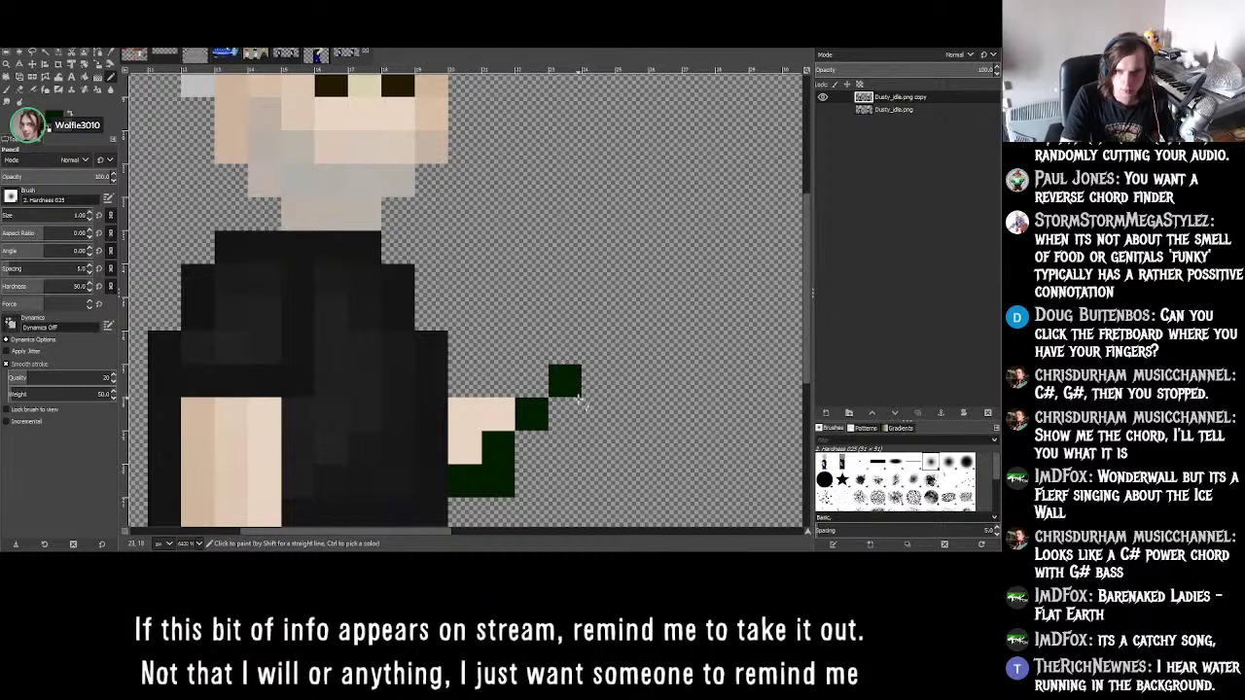
left_click_drag(572, 406, 550, 442)
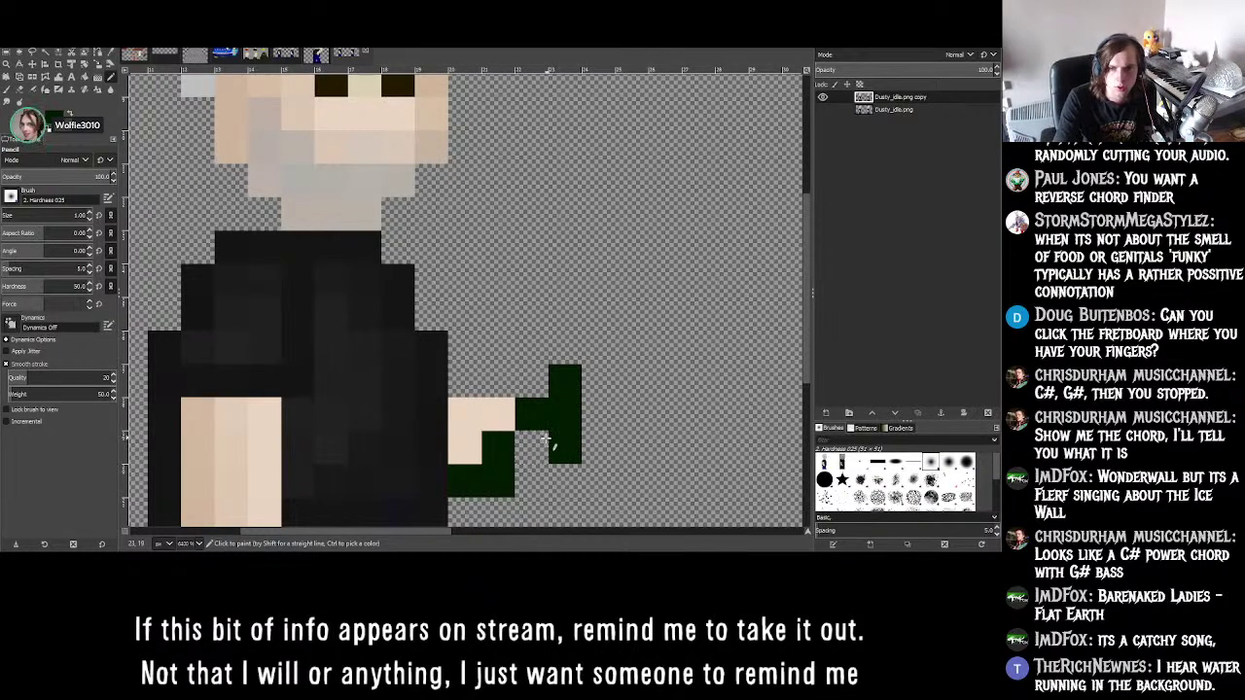
key("ctrl+z")
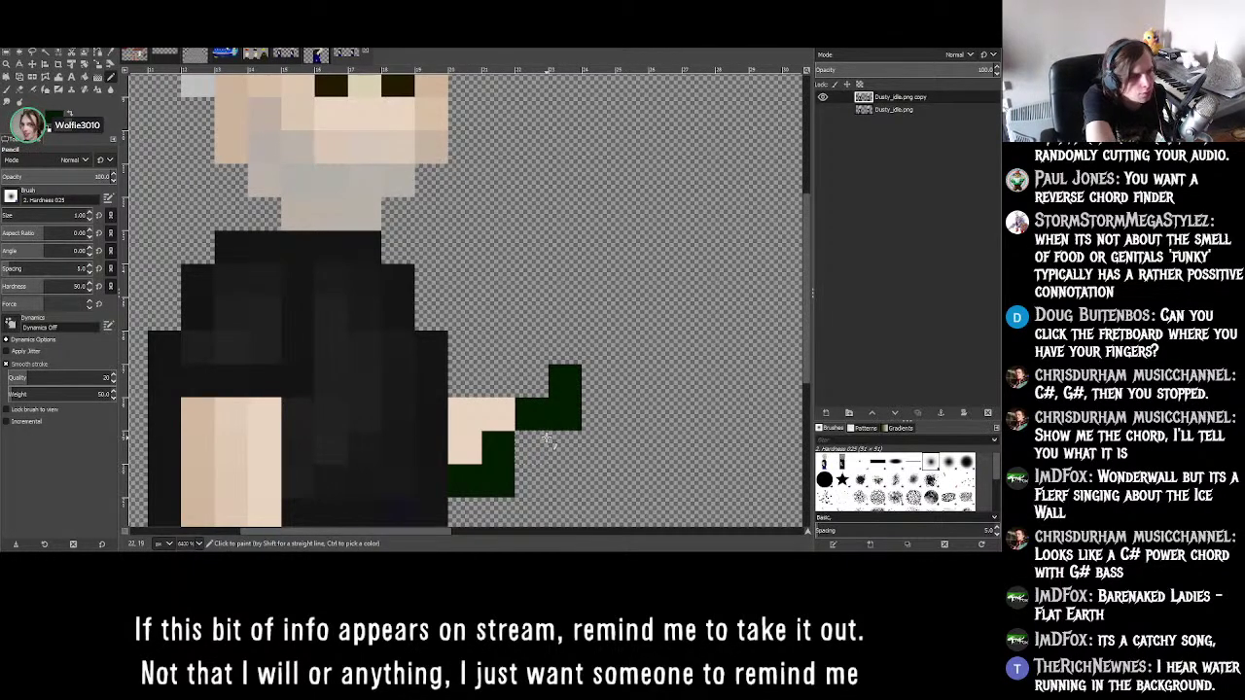
left_click(531, 448)
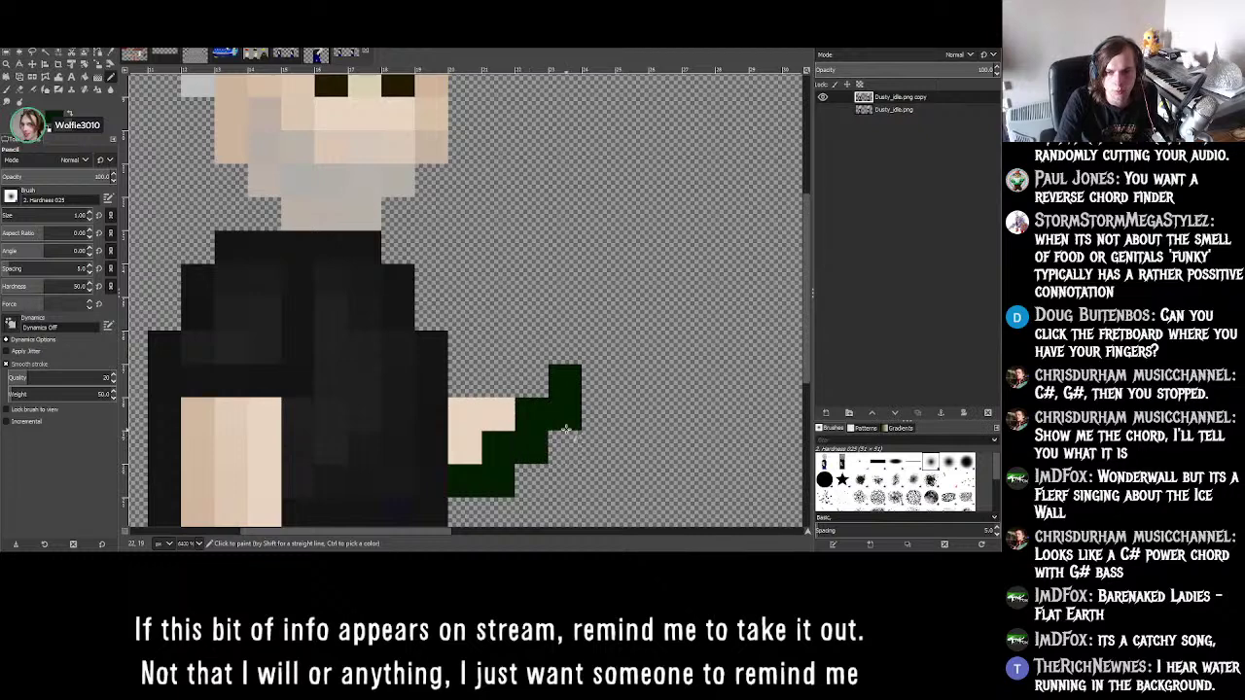
- Extend the dark green shape down to the waist and add a stepped prong pointing outward at its lower end
scroll(522, 413, "down", 5)
scroll(522, 412, "up", 3)
left_click(464, 401)
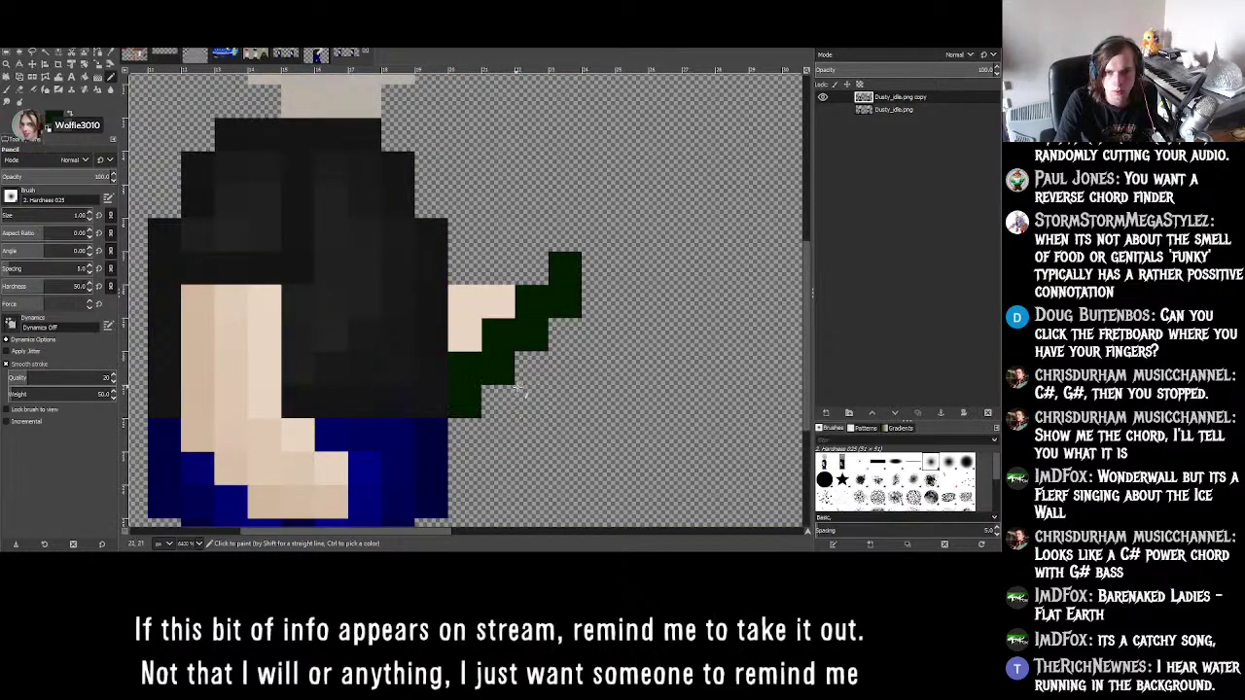
left_click(498, 401)
left_click(532, 434)
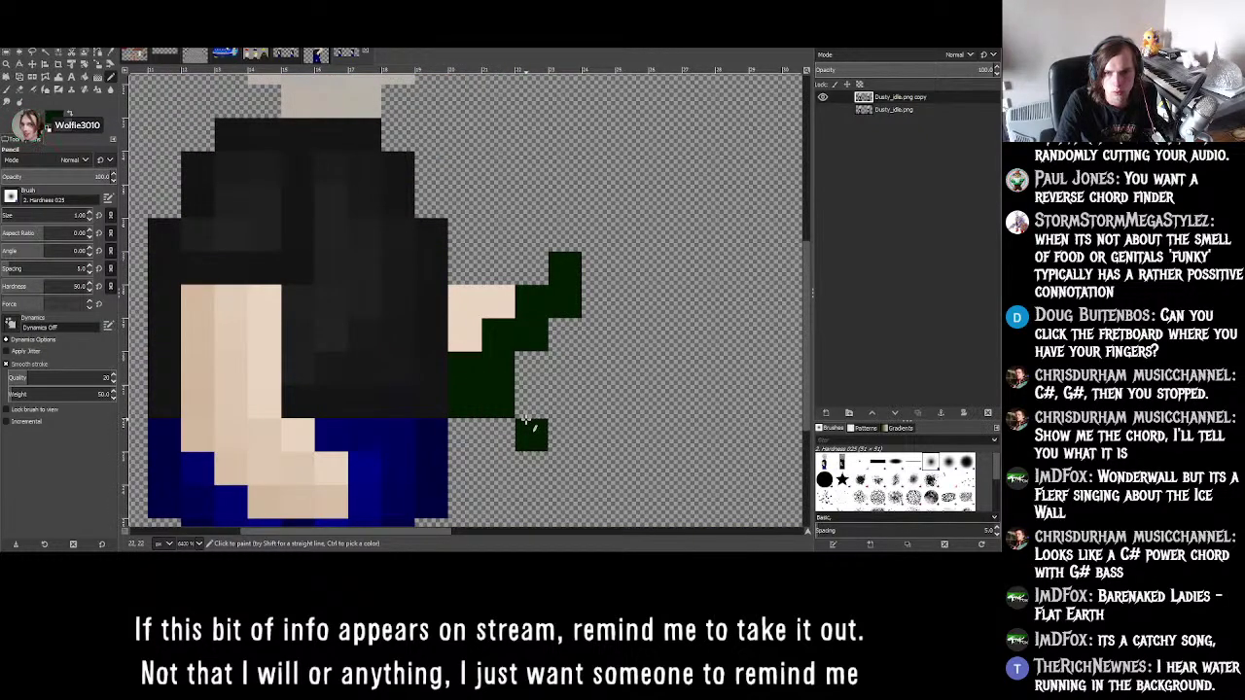
left_click(532, 401)
left_click(565, 435)
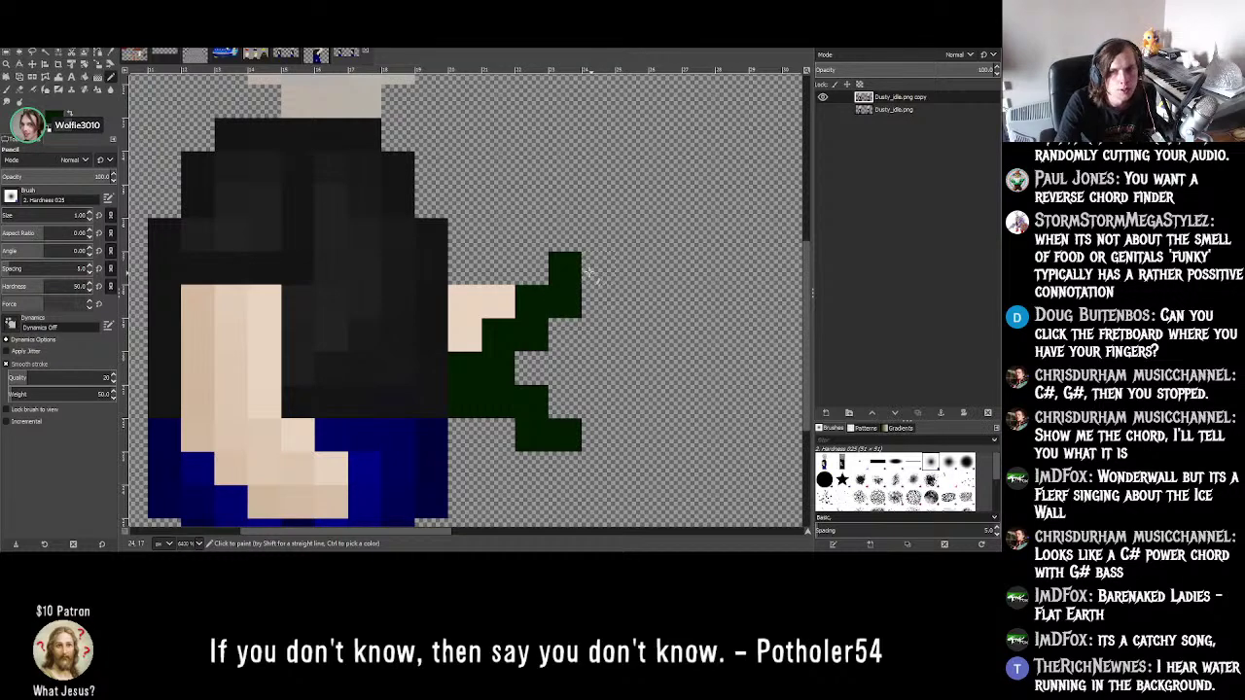
- Thicken the dark green shape's outer side, add an outward pixel near its tip, and extend its lower ends downward
left_click(595, 290)
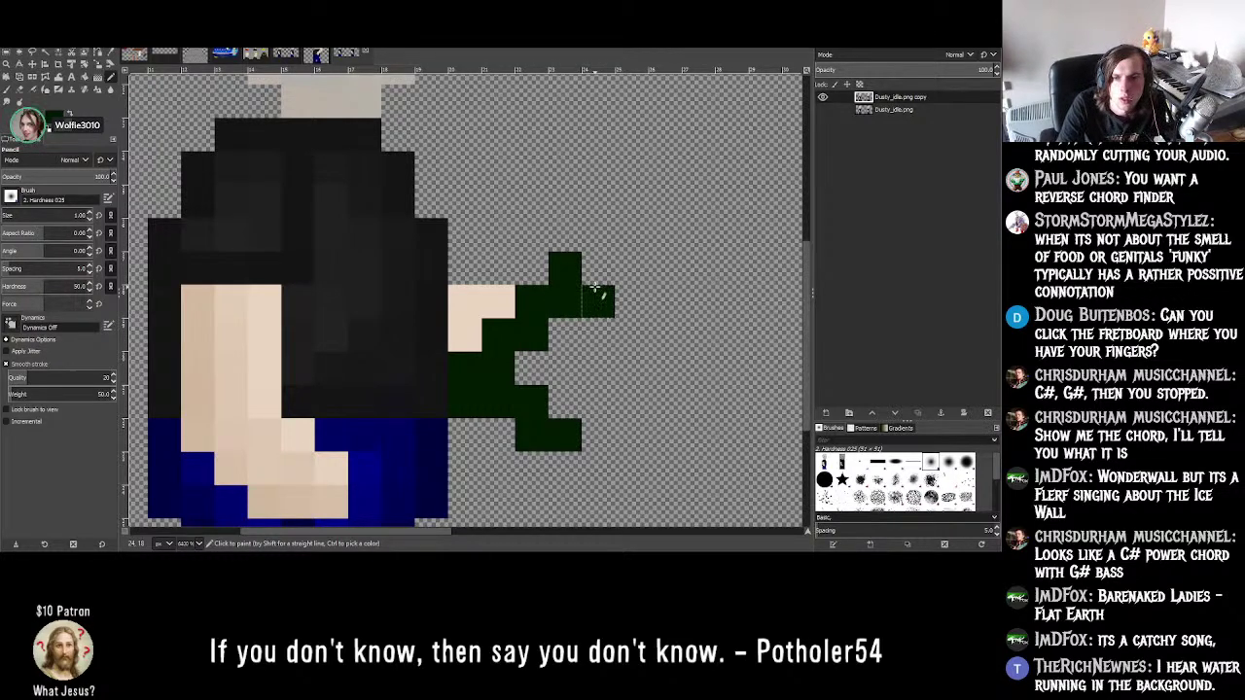
left_click(566, 333)
left_click(532, 368)
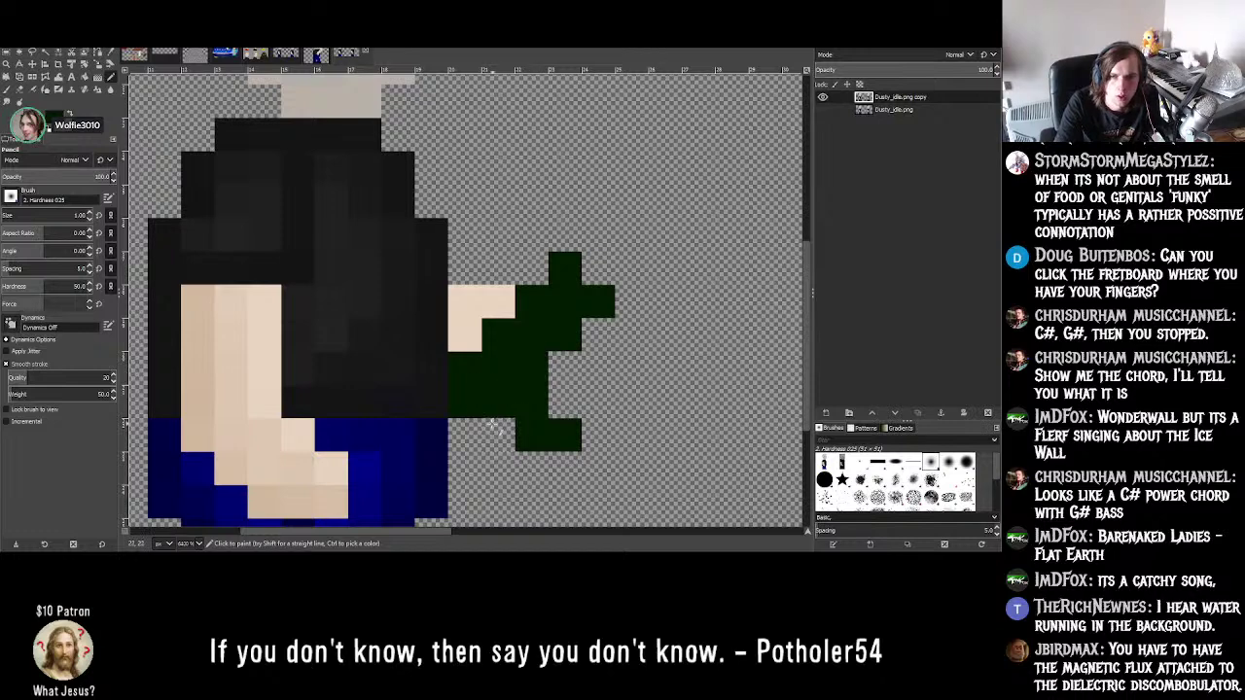
left_click(566, 468)
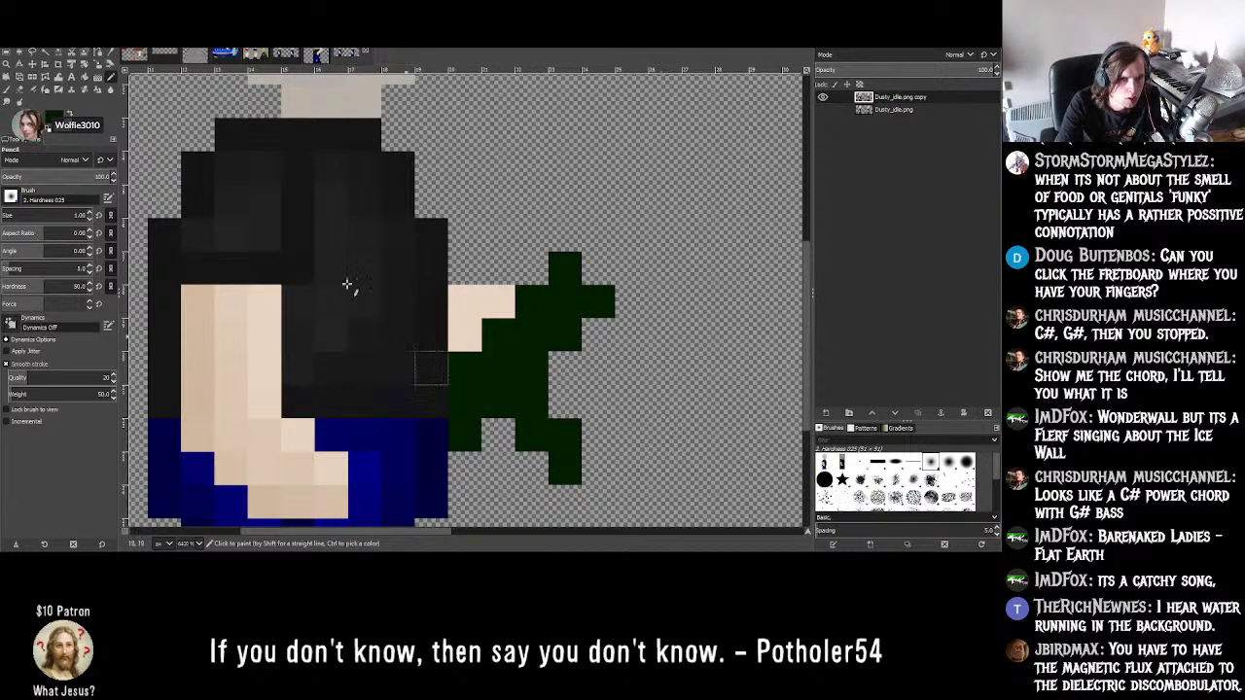
- Erase the outermost pixels of the lower prong and repaint only its upper one in dark green
key("shift+e")
left_click_drag(565, 434, 570, 458)
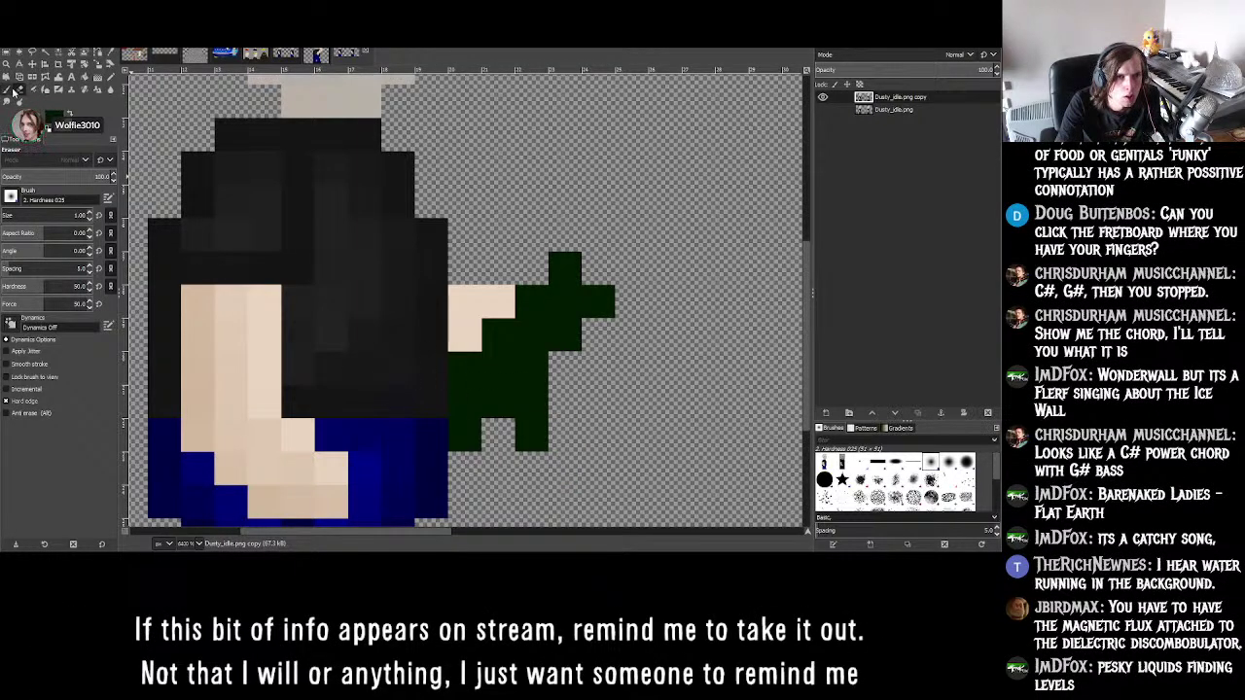
left_click(110, 77)
left_click(562, 434)
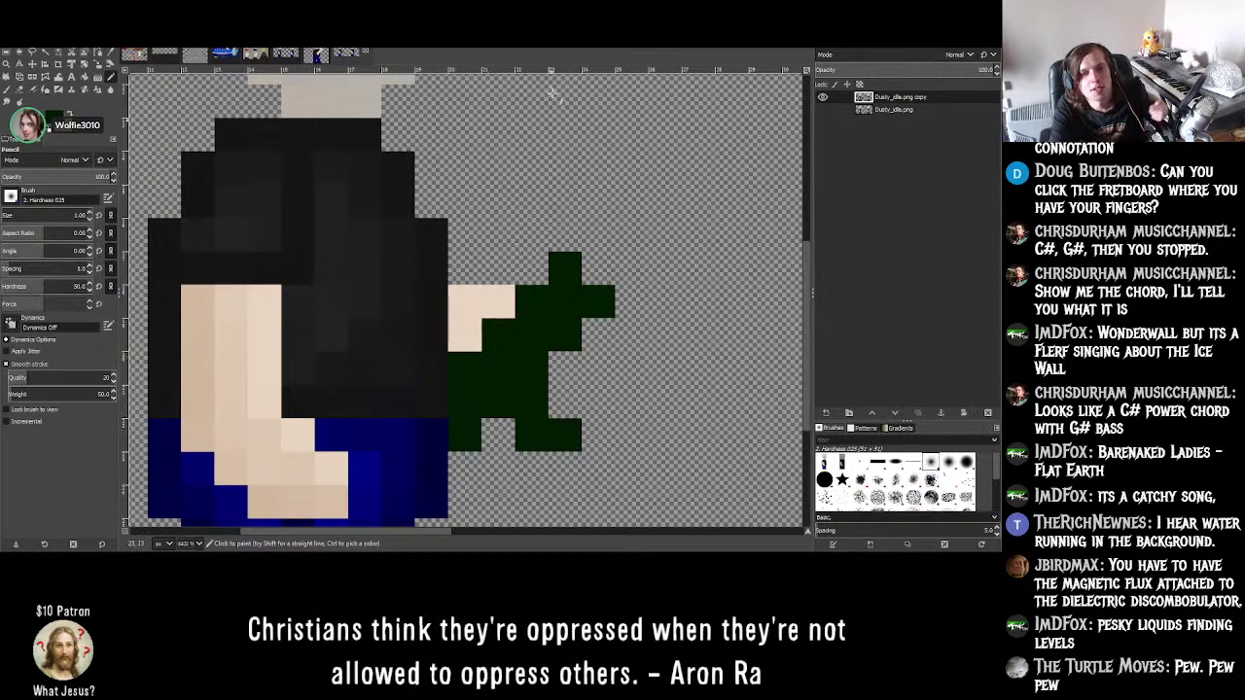
- Examine how the dark green object in the figure's hand reads at whole-sprite scale and up close
key("ctrl")
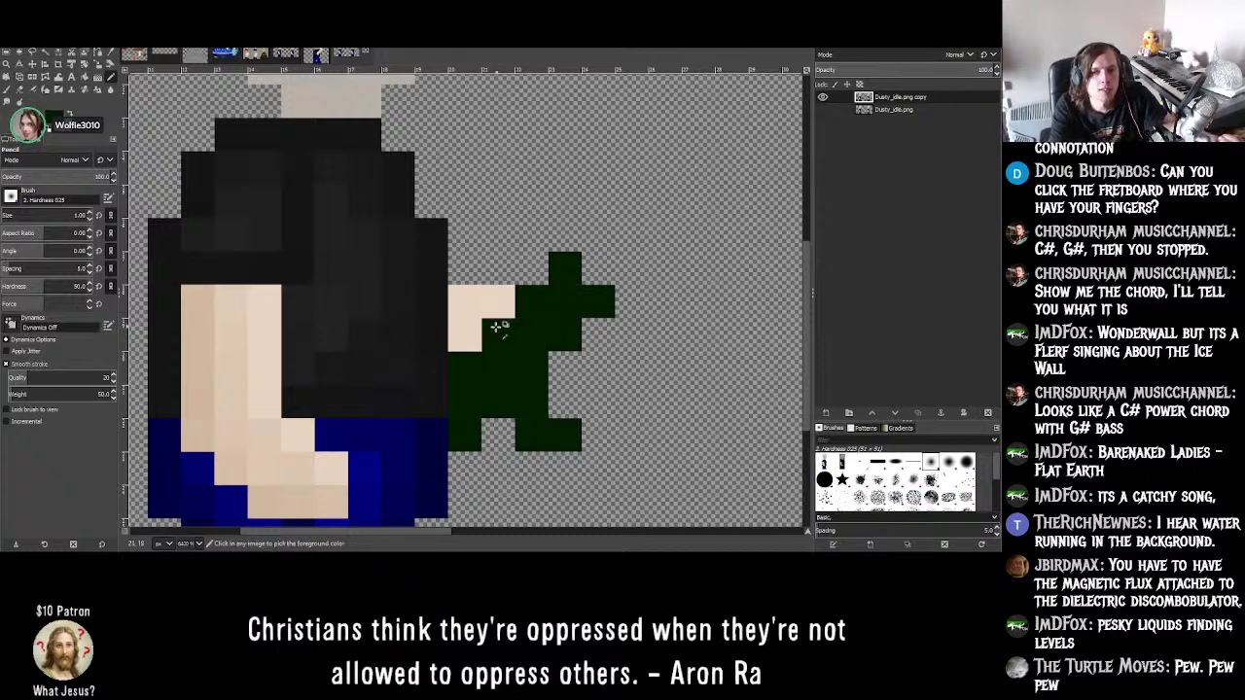
scroll(498, 327, "down", 4, "ctrl")
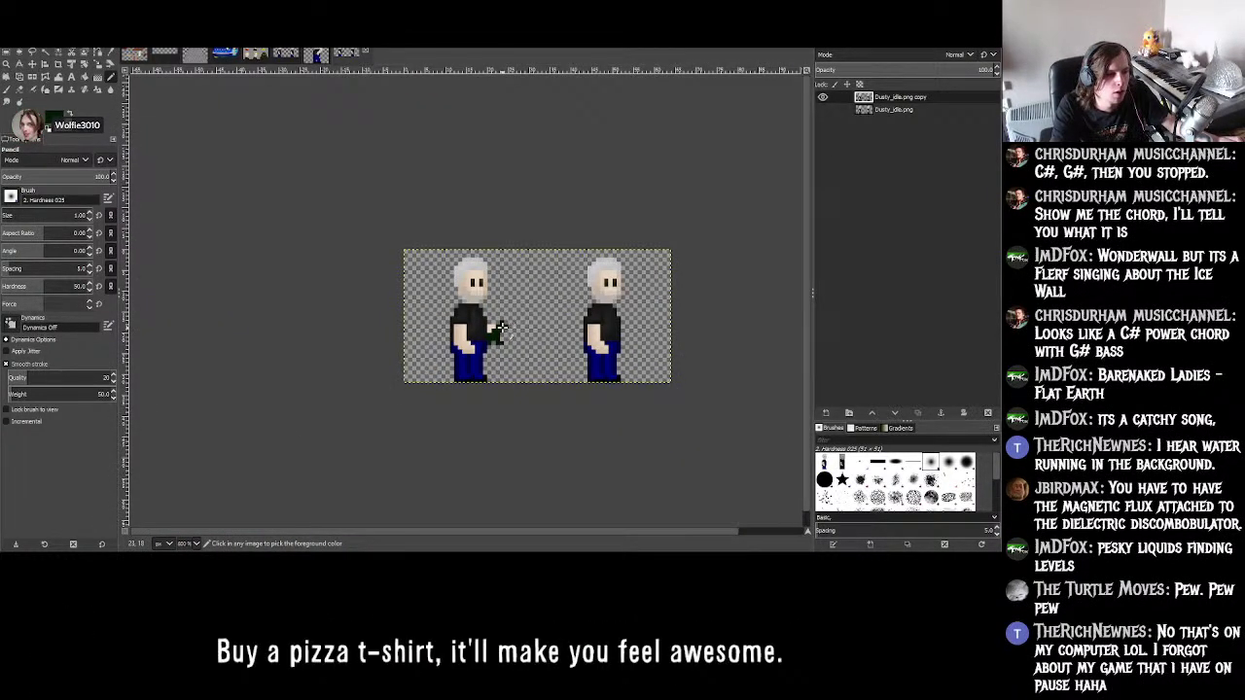
scroll(457, 329, "up", 3, "ctrl")
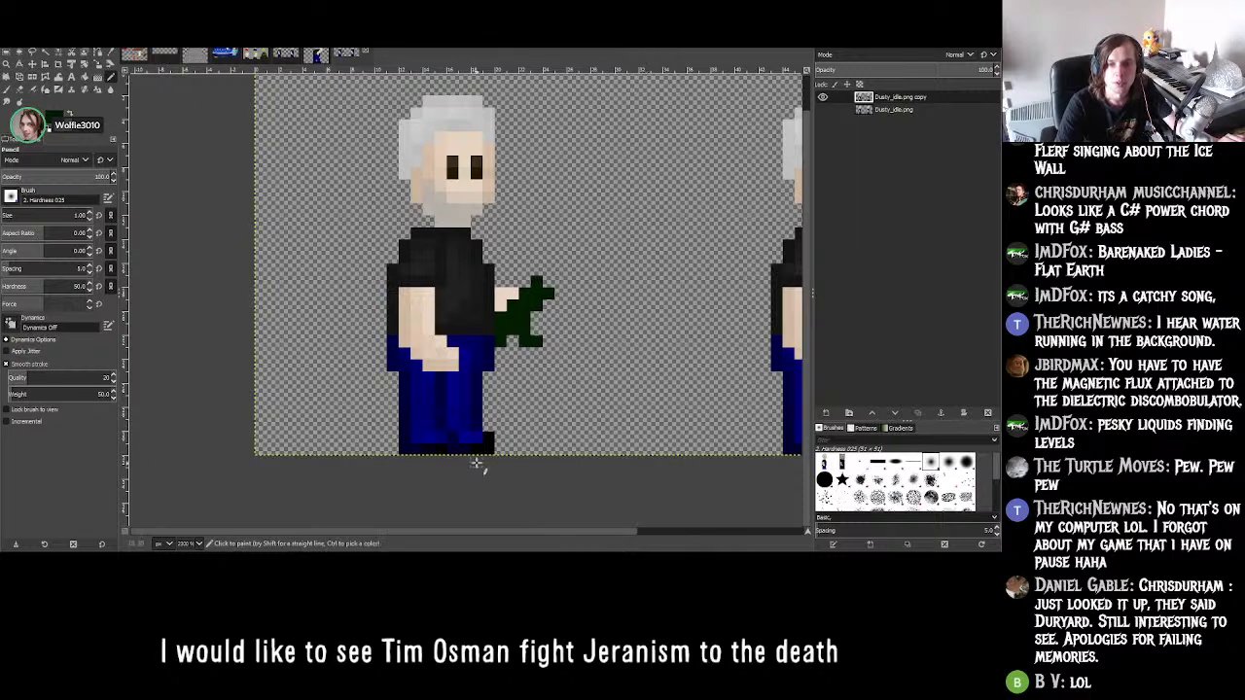
scroll(487, 416, "down", 2, "ctrl")
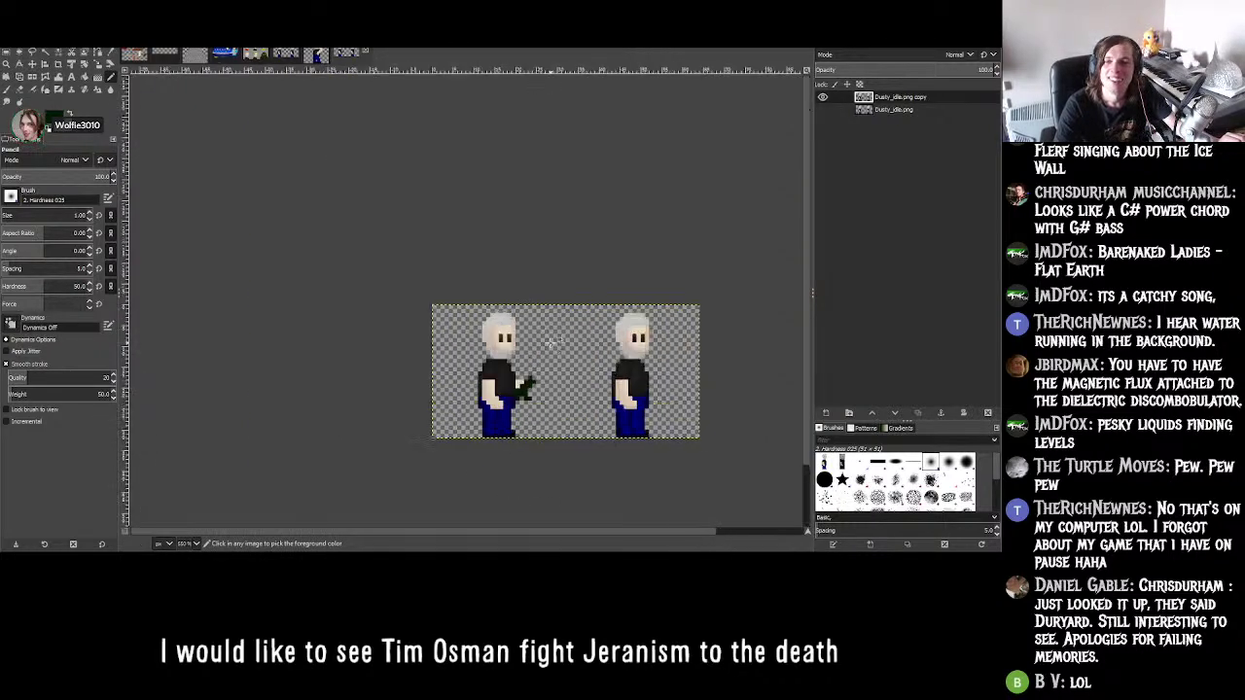
scroll(474, 423, "up", 1, "ctrl")
scroll(474, 423, "down", 3, "ctrl")
scroll(433, 335, "up", 8, "ctrl")
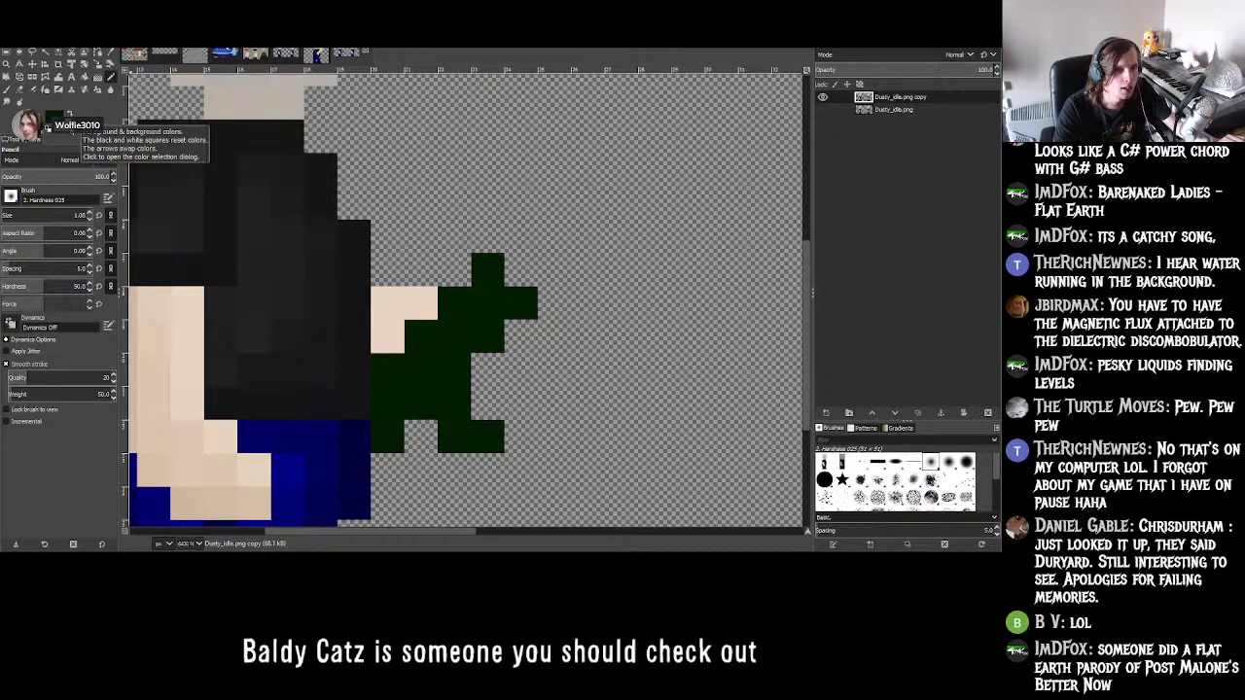
- Lighten the foreground green to a lightness of 9.5 (0a1f0b) and shade the inner pixels of the held object with it
left_click(46, 127)
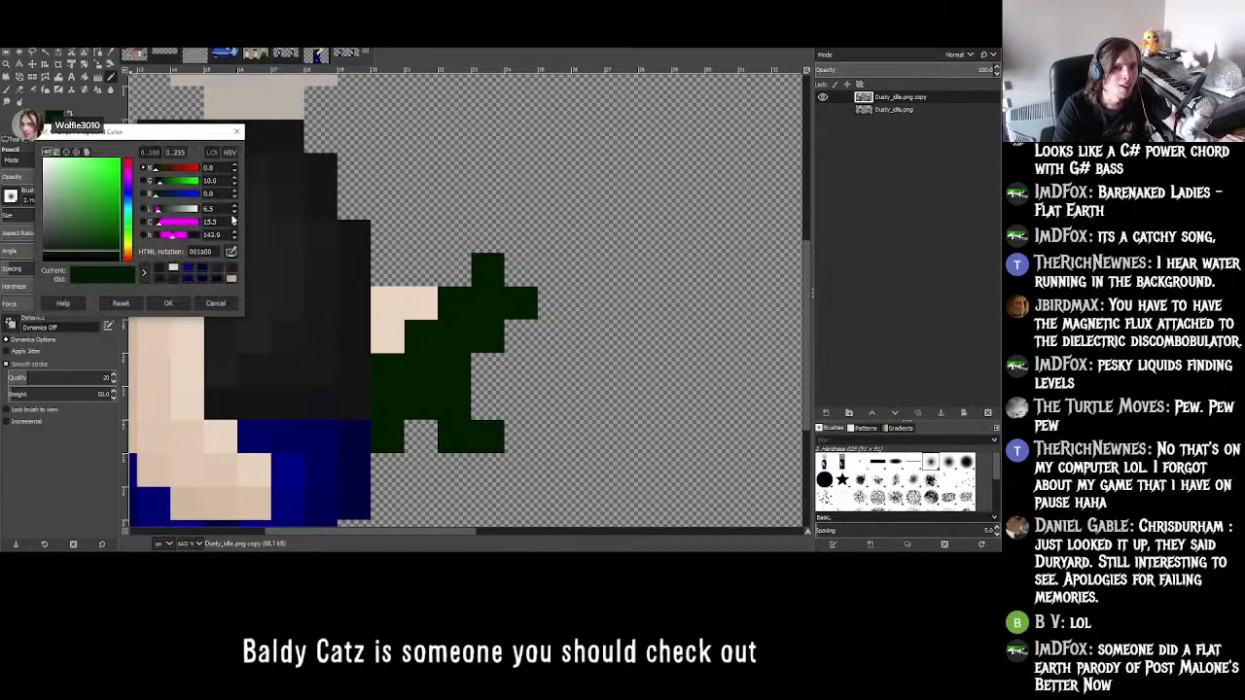
left_click(234, 206)
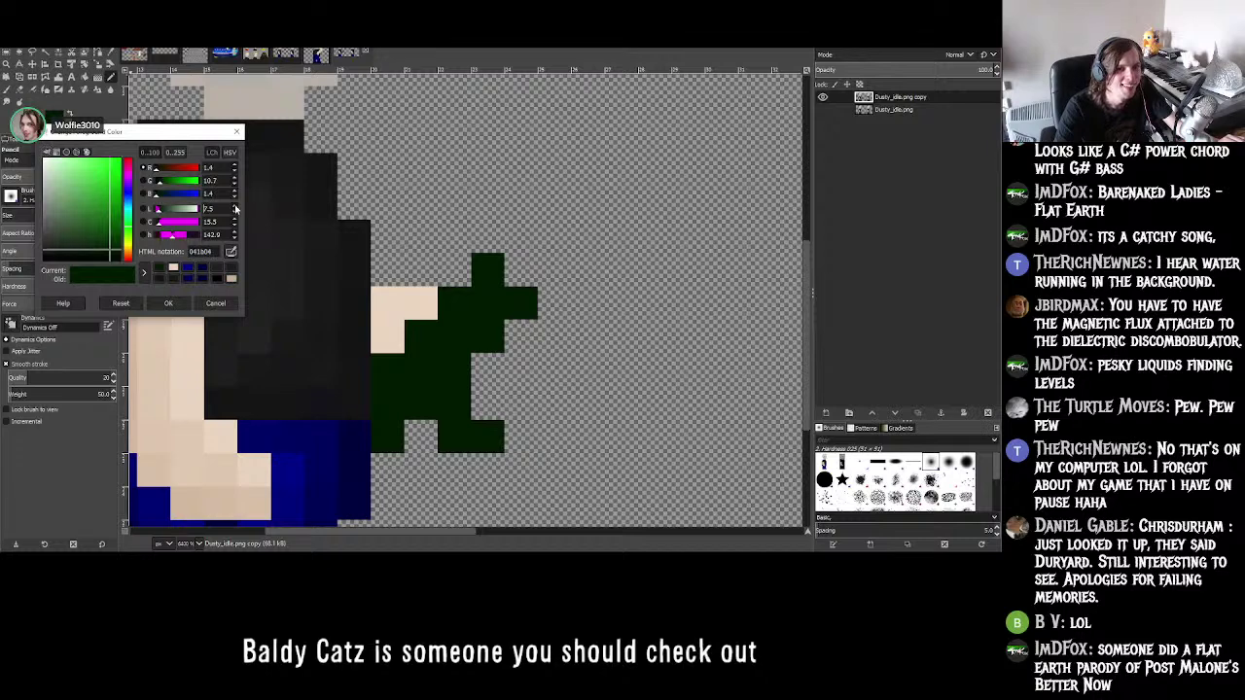
left_click(234, 206)
left_click(234, 207)
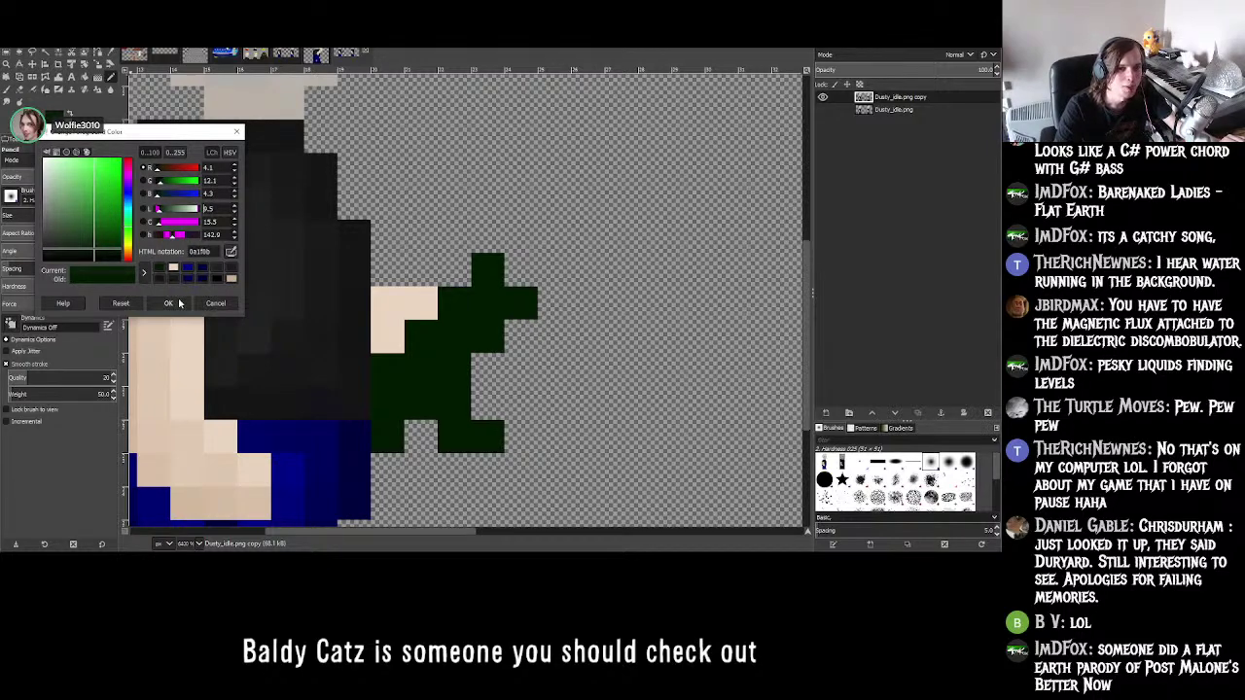
left_click(169, 304)
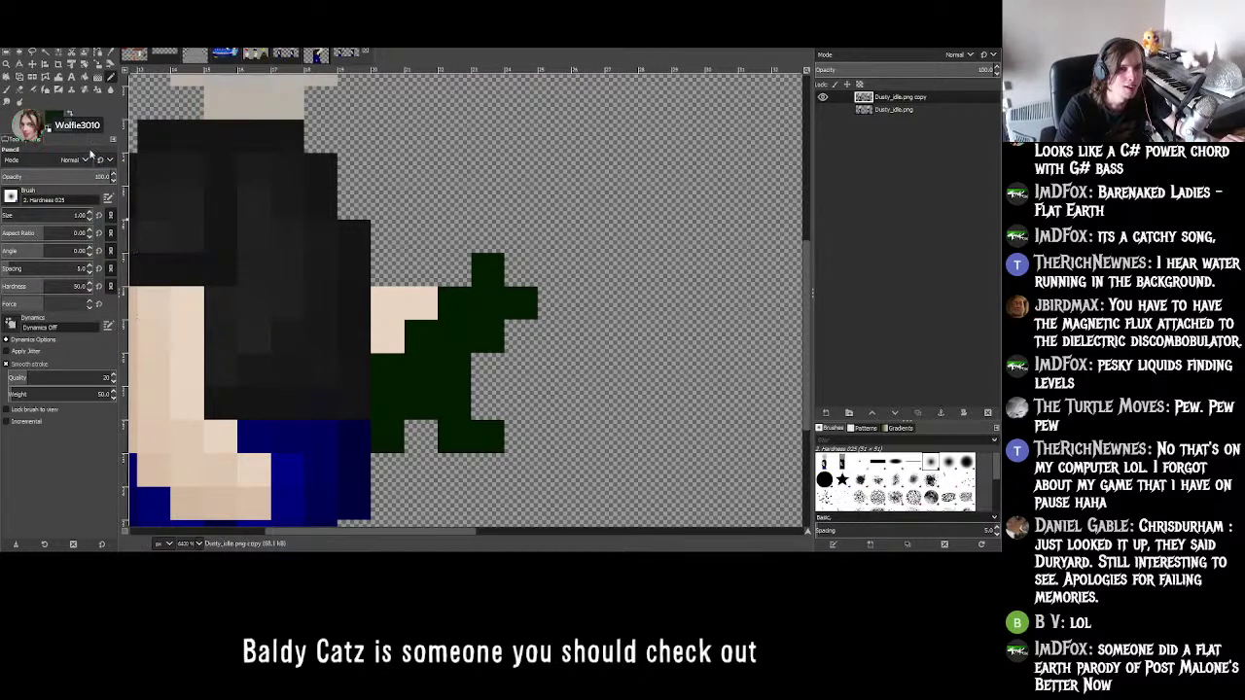
left_click(38, 126)
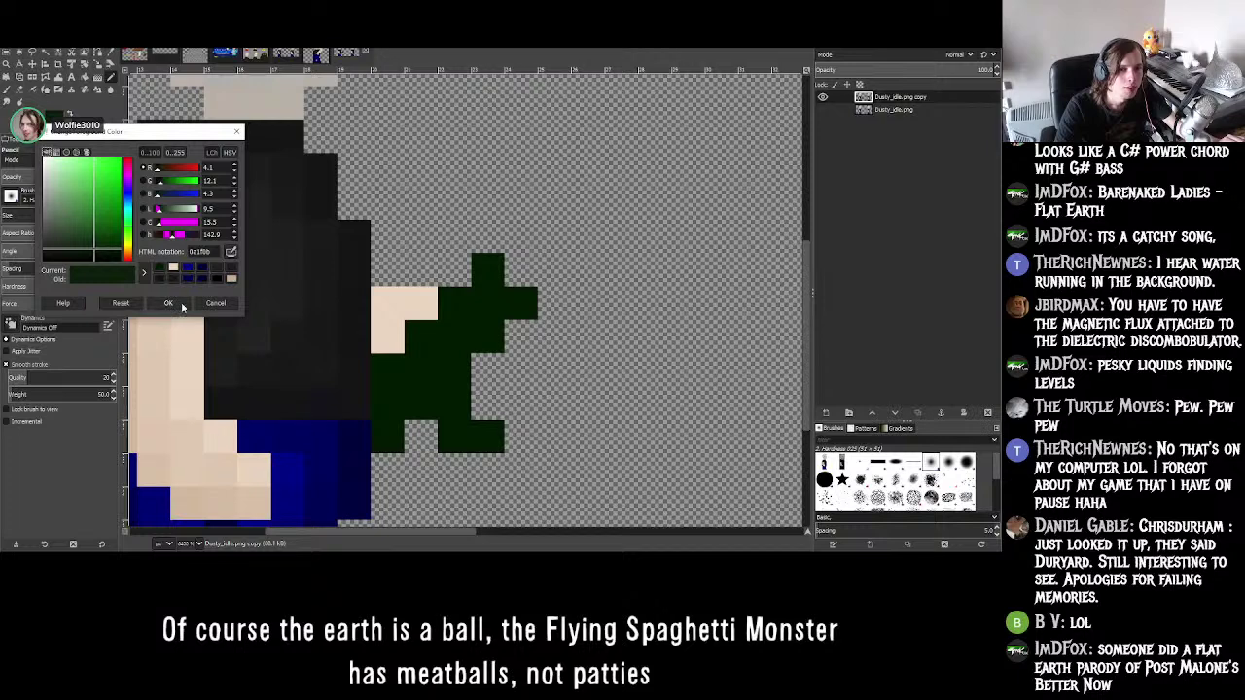
left_click(170, 304)
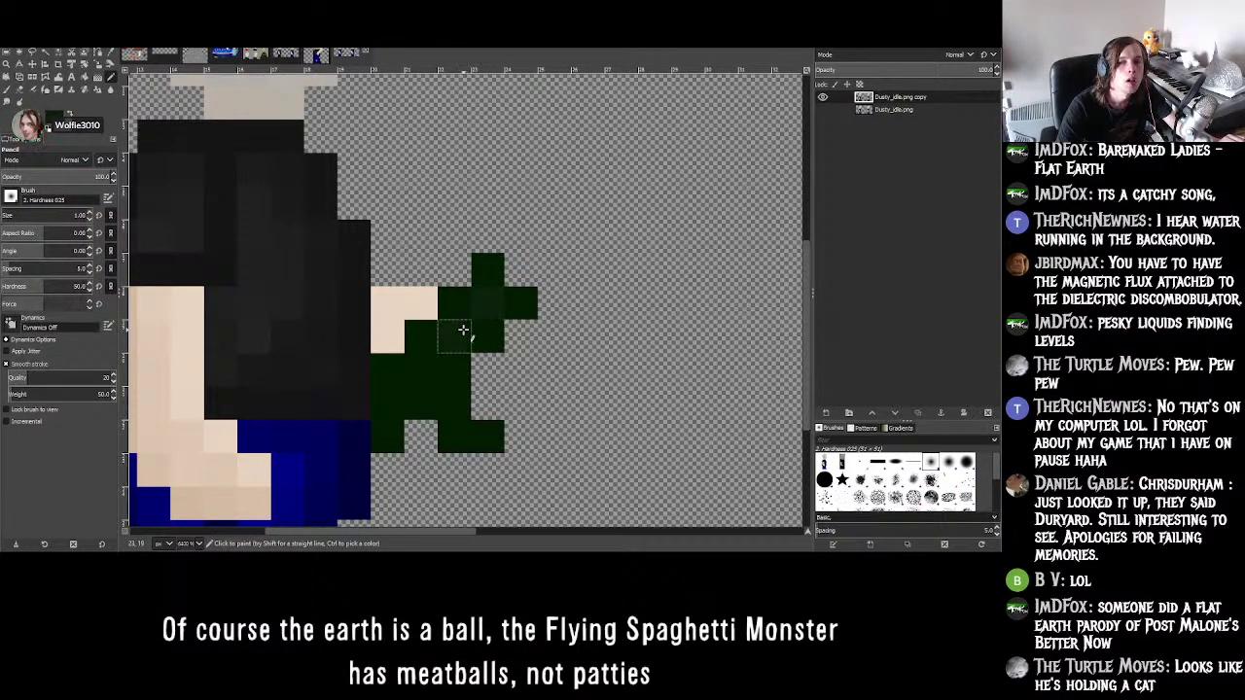
scroll(616, 364, "down", 3, "ctrl")
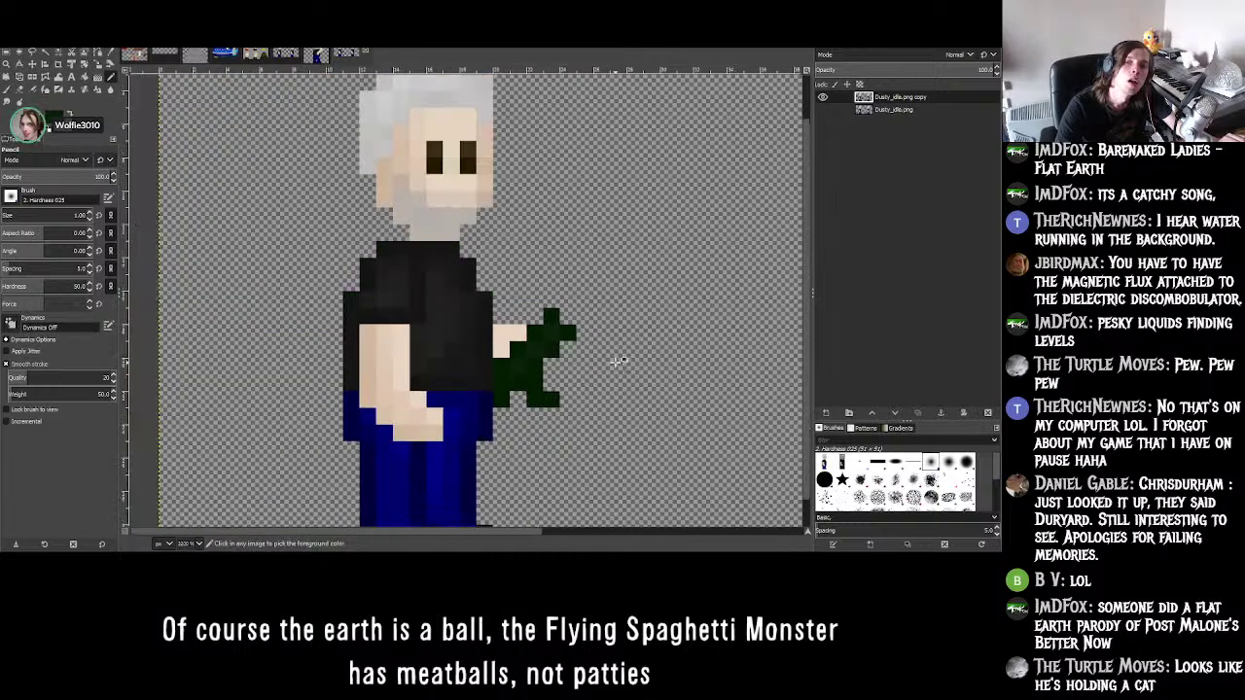
- Examine the shaded green object in the first figure's hand, both up close and against the whole sprite
scroll(613, 362, "up", 3, "ctrl")
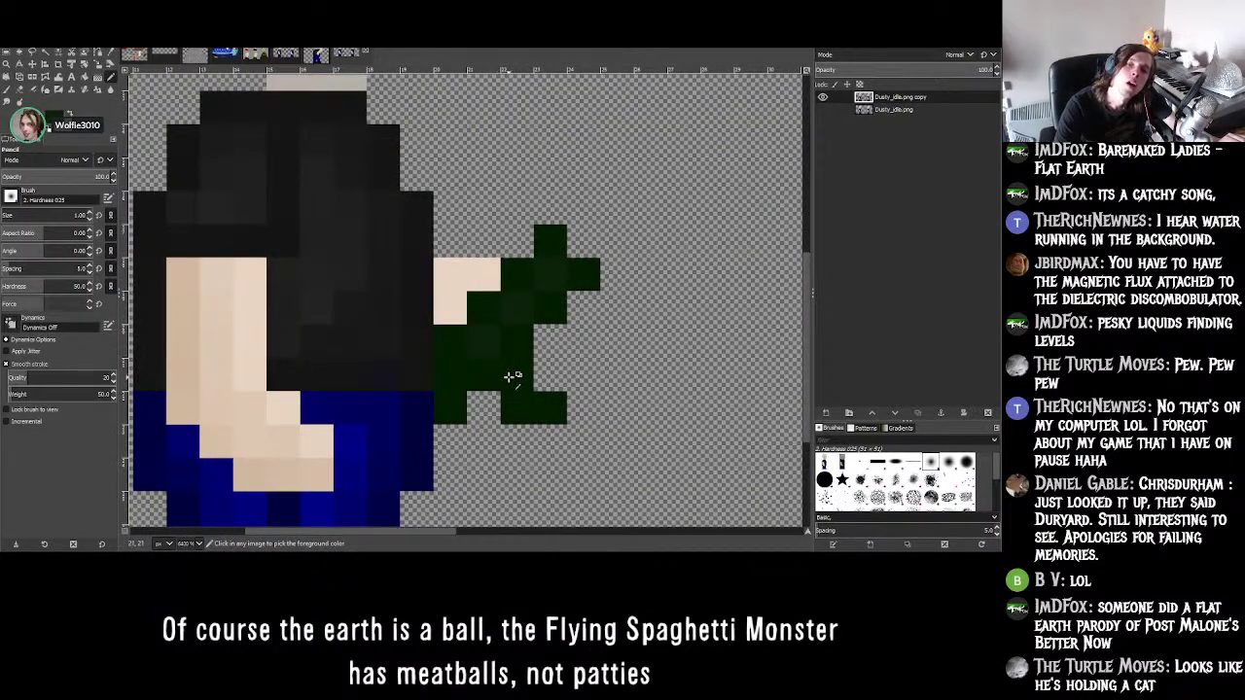
scroll(511, 376, "down", 3, "ctrl")
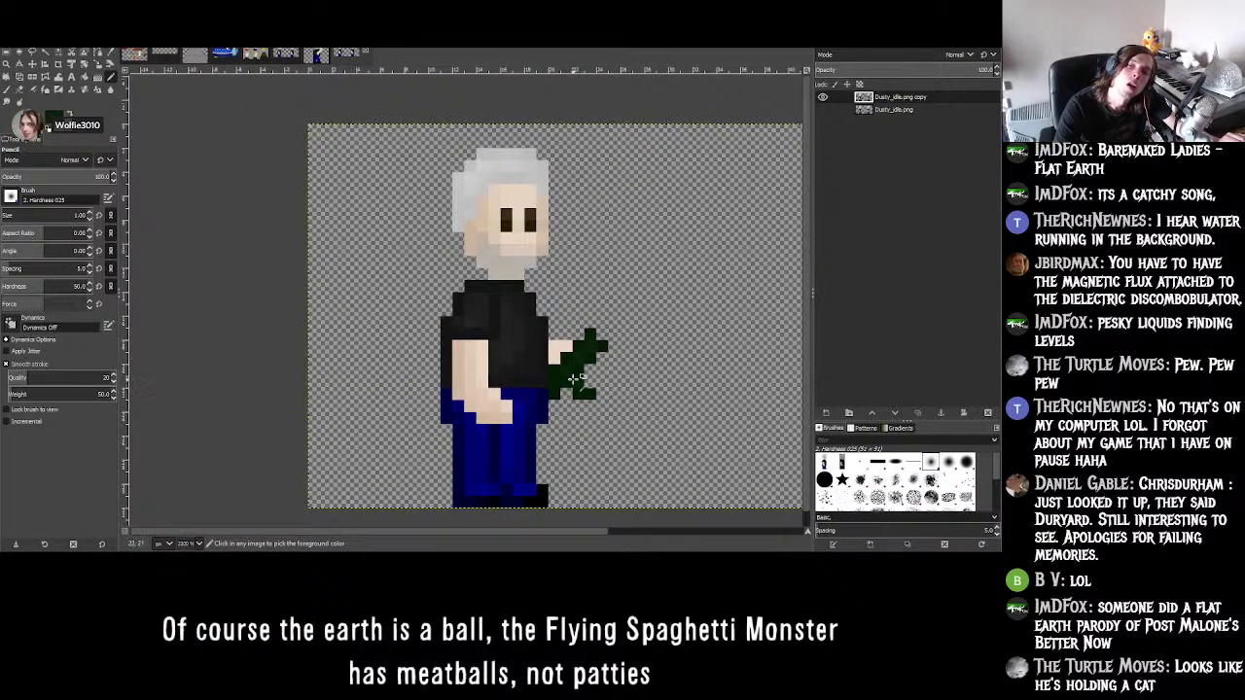
scroll(575, 378, "up", 3, "ctrl")
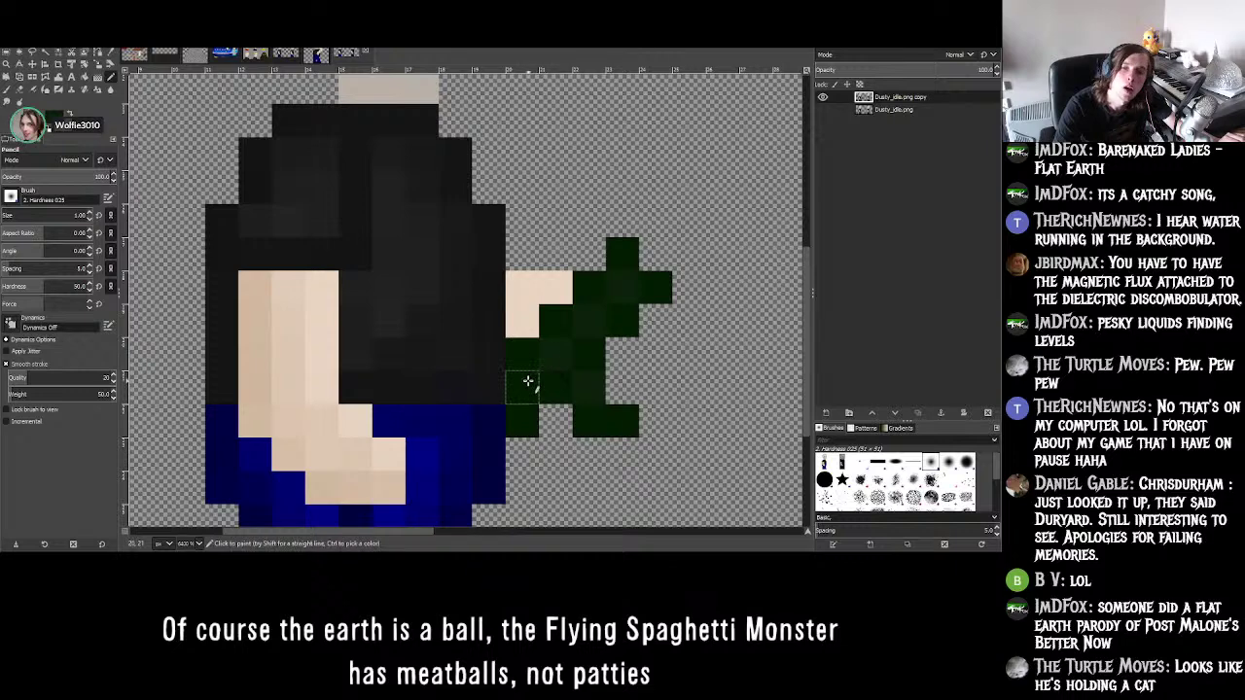
scroll(671, 360, "down", 3, "ctrl")
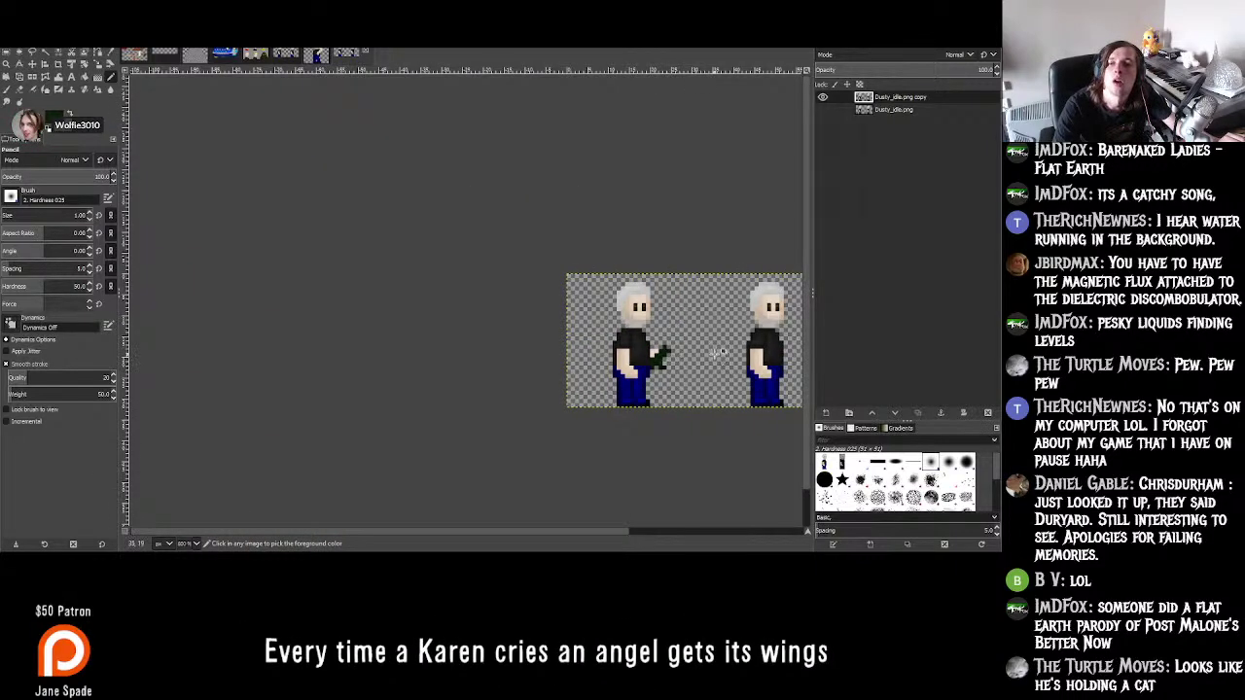
scroll(715, 355, "up", 1, "ctrl")
scroll(642, 362, "up", 5, "ctrl")
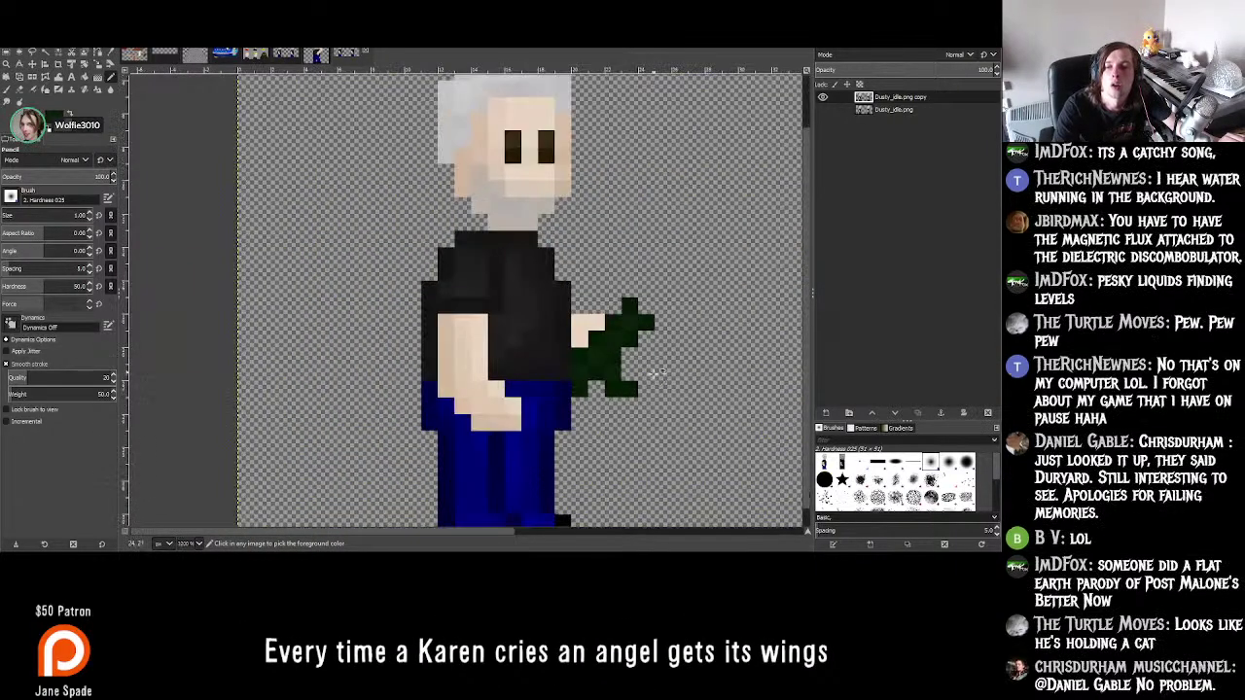
- Sample the dark green from the held object and extend its inner lower prong downward by one pixel
left_click(472, 286)
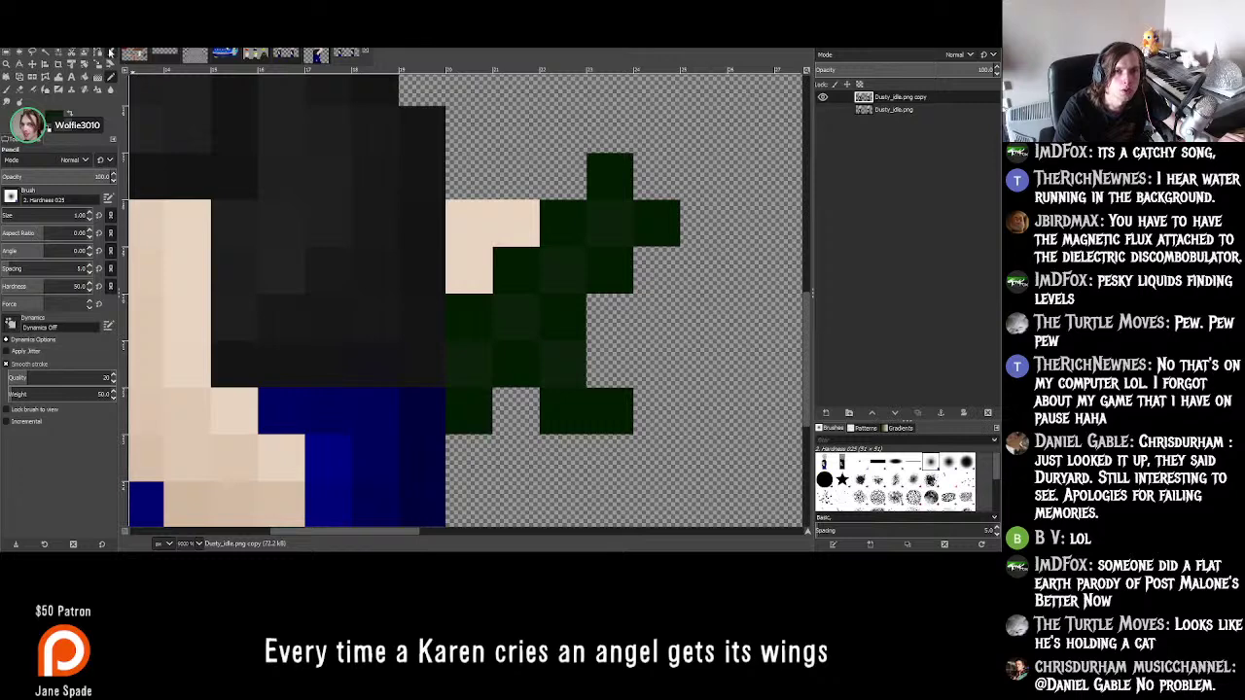
left_click(110, 52)
left_click(506, 367)
left_click(110, 83)
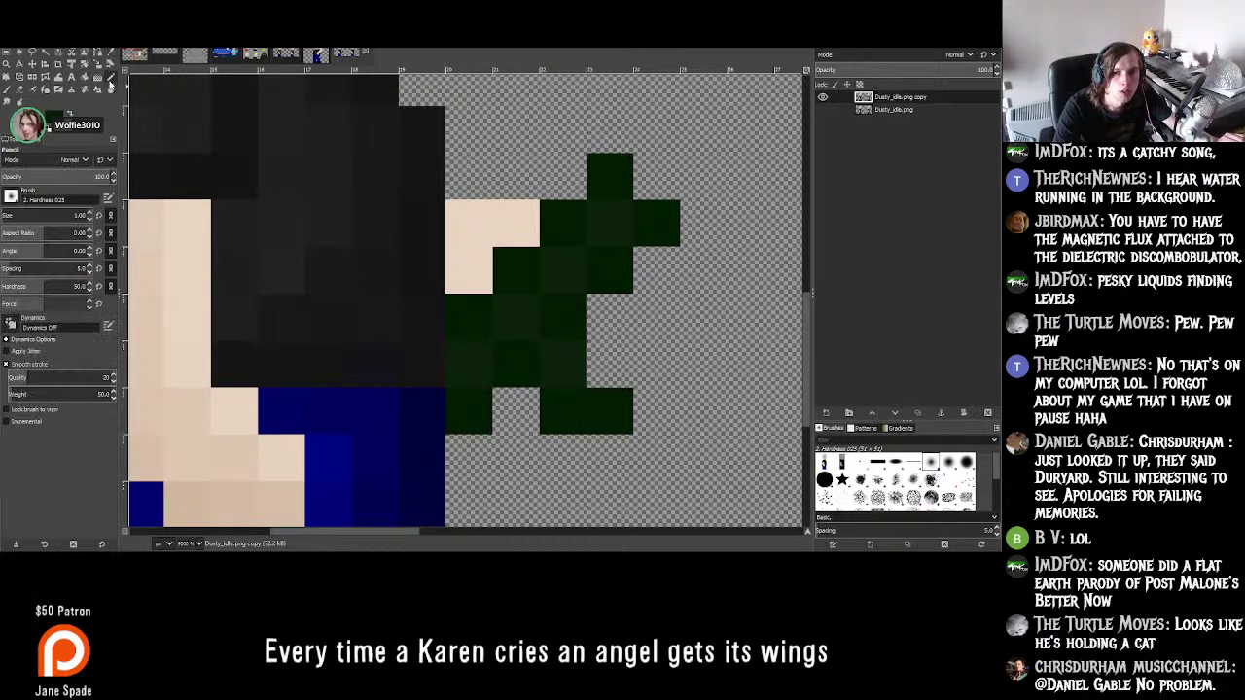
scroll(529, 322, "down", 4, "ctrl")
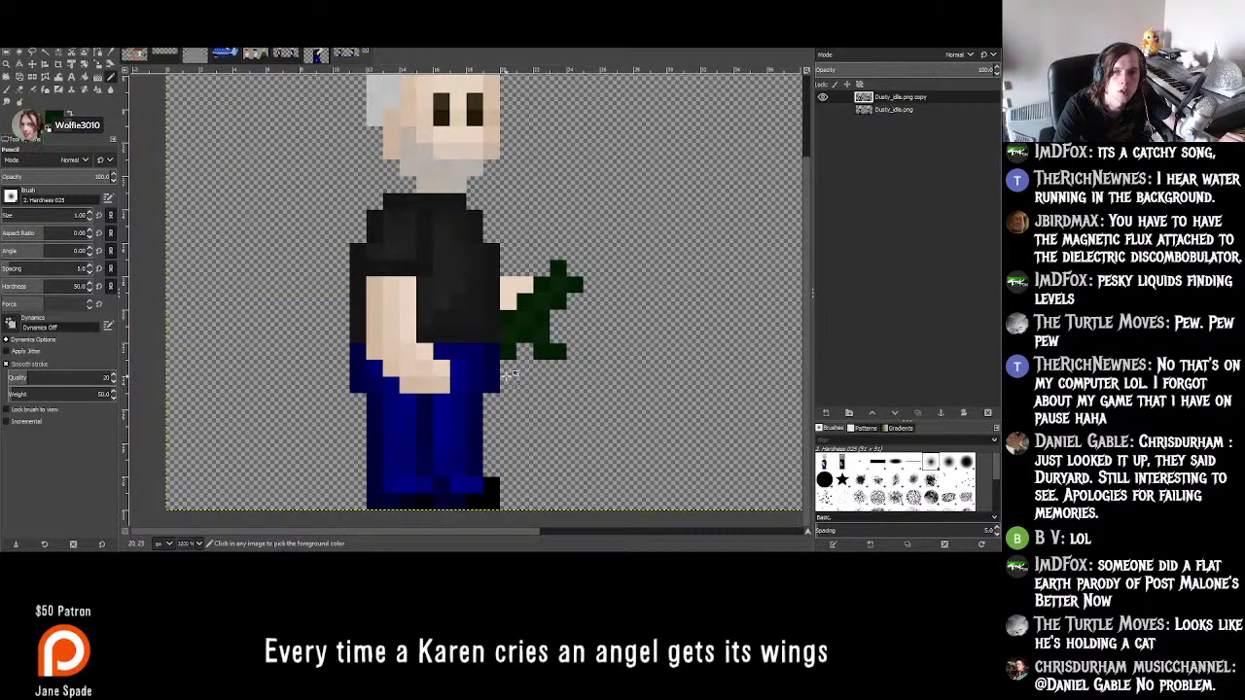
scroll(508, 372, "up", 1, "ctrl")
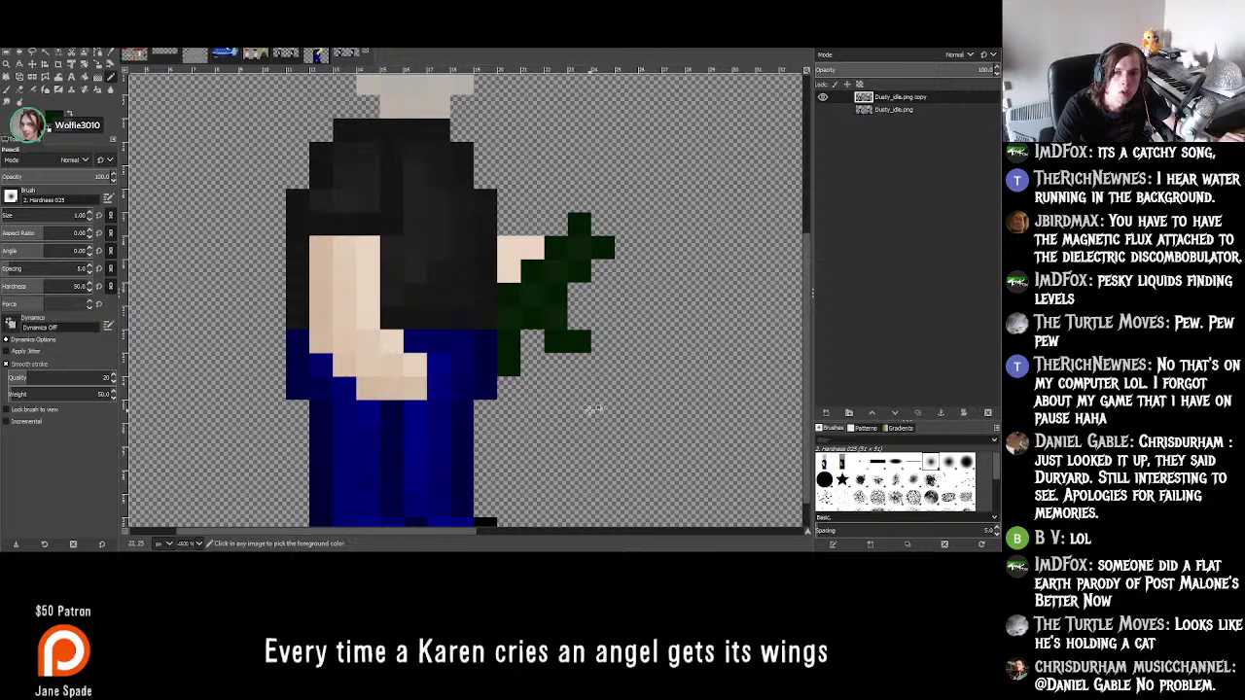
scroll(594, 410, "down", 3, "ctrl")
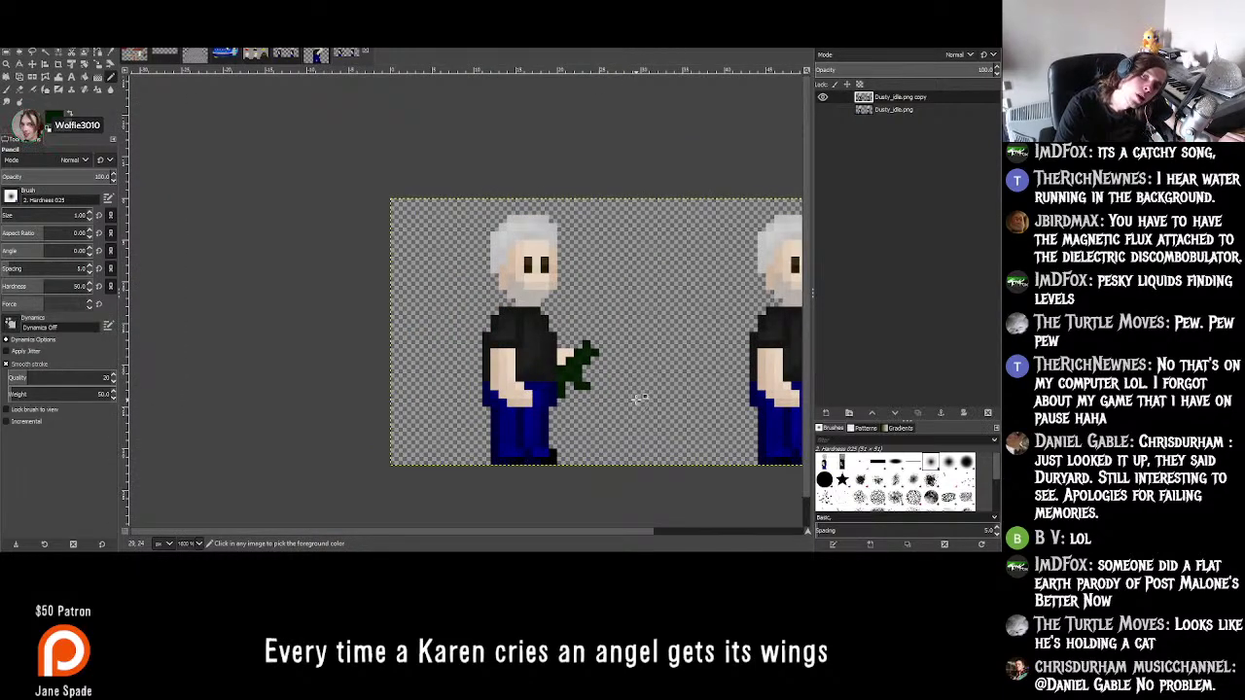
scroll(638, 398, "down", 3, "ctrl")
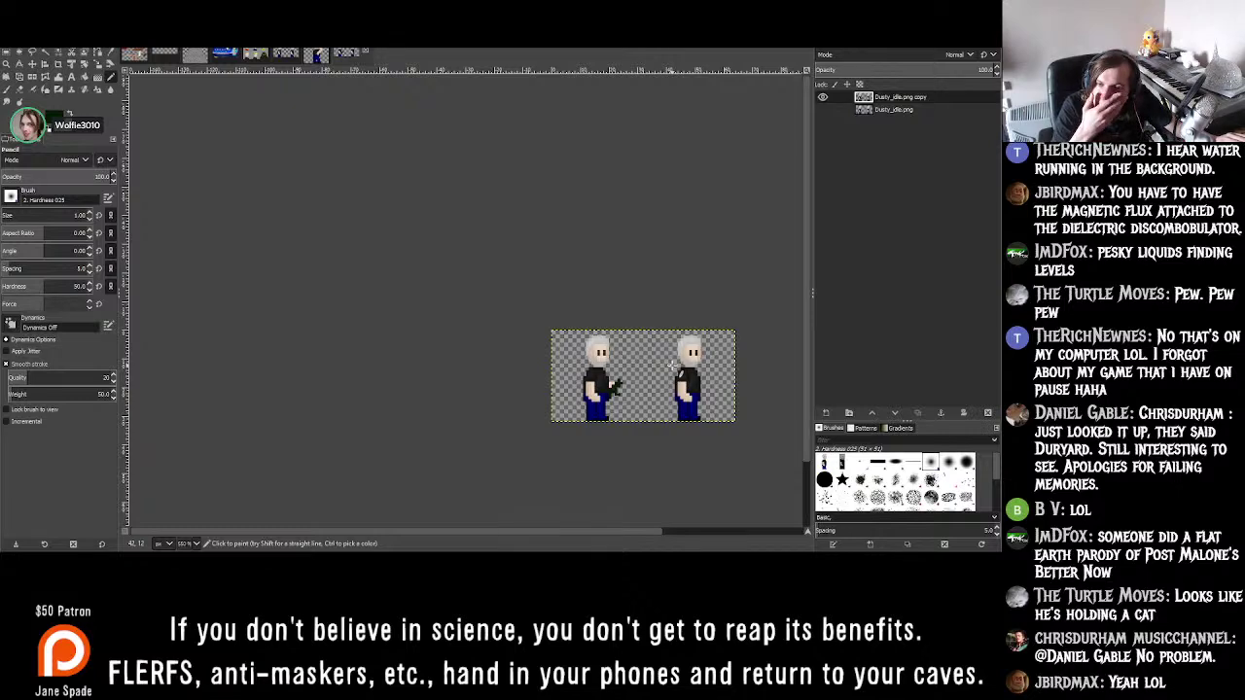
- Add a new layer above Dusty_idle.png copy and pick the figure's light skin tone as the Pencil's foreground colour
scroll(673, 365, "up", 4, "ctrl")
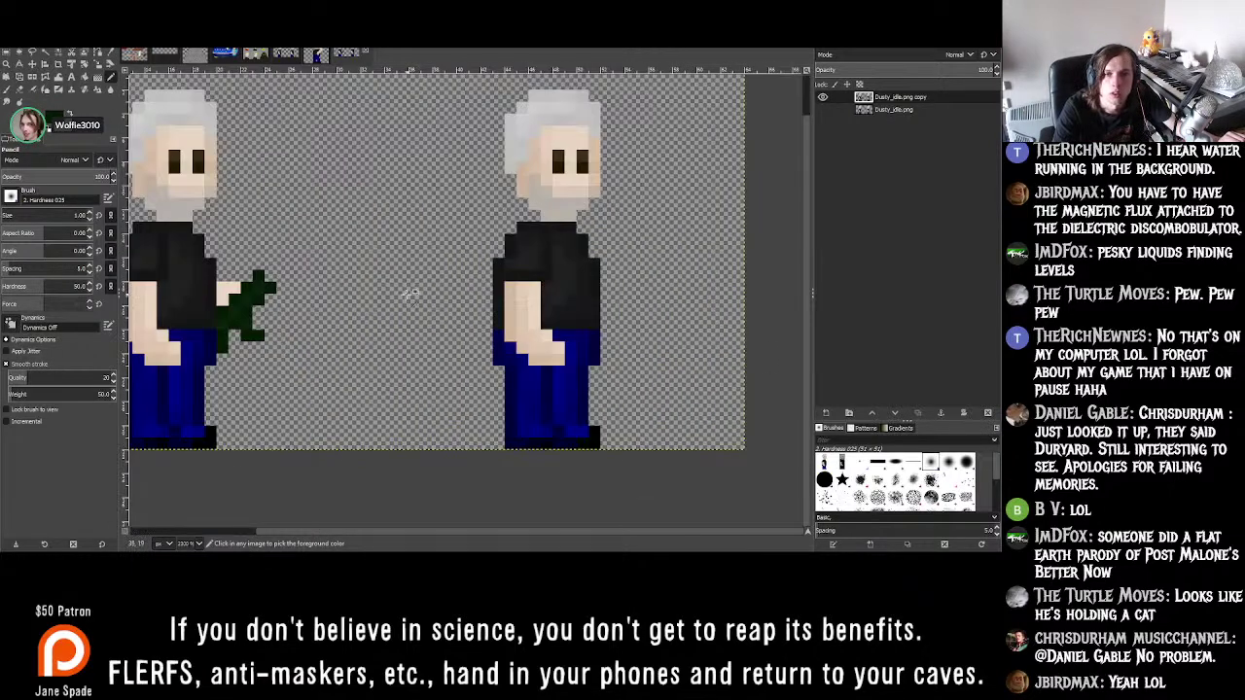
left_click(111, 52)
scroll(217, 334, "up", 4, "ctrl")
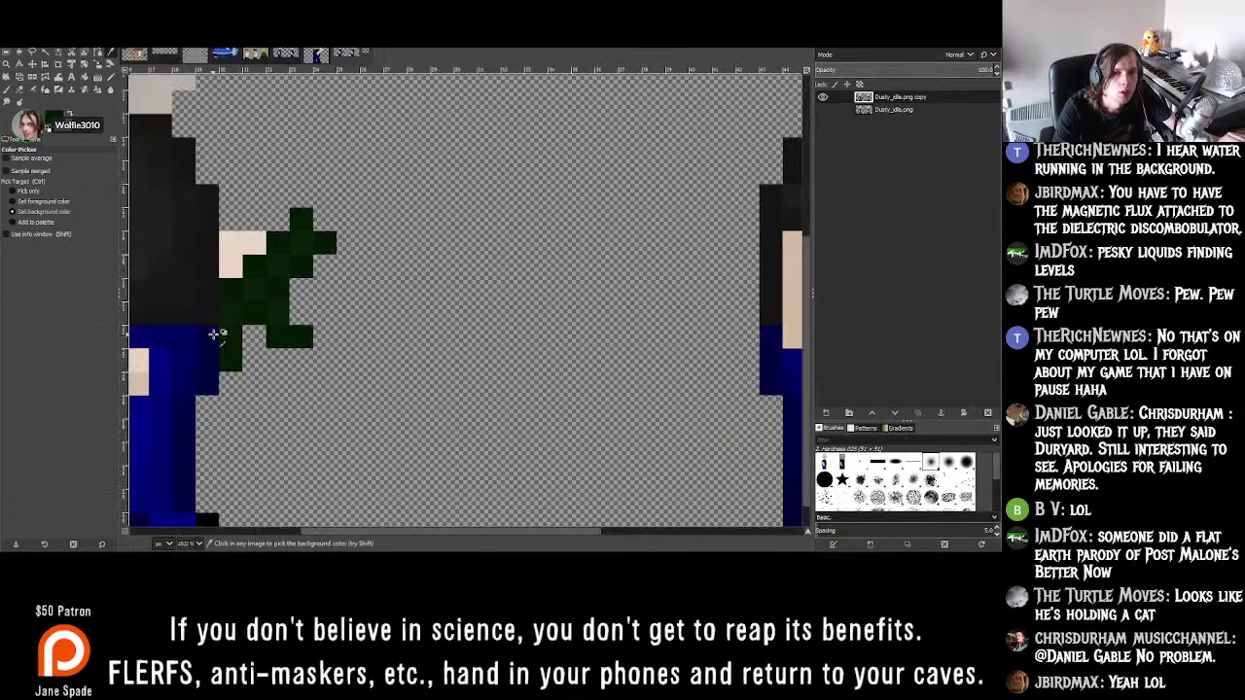
left_click(824, 413)
left_click(920, 530)
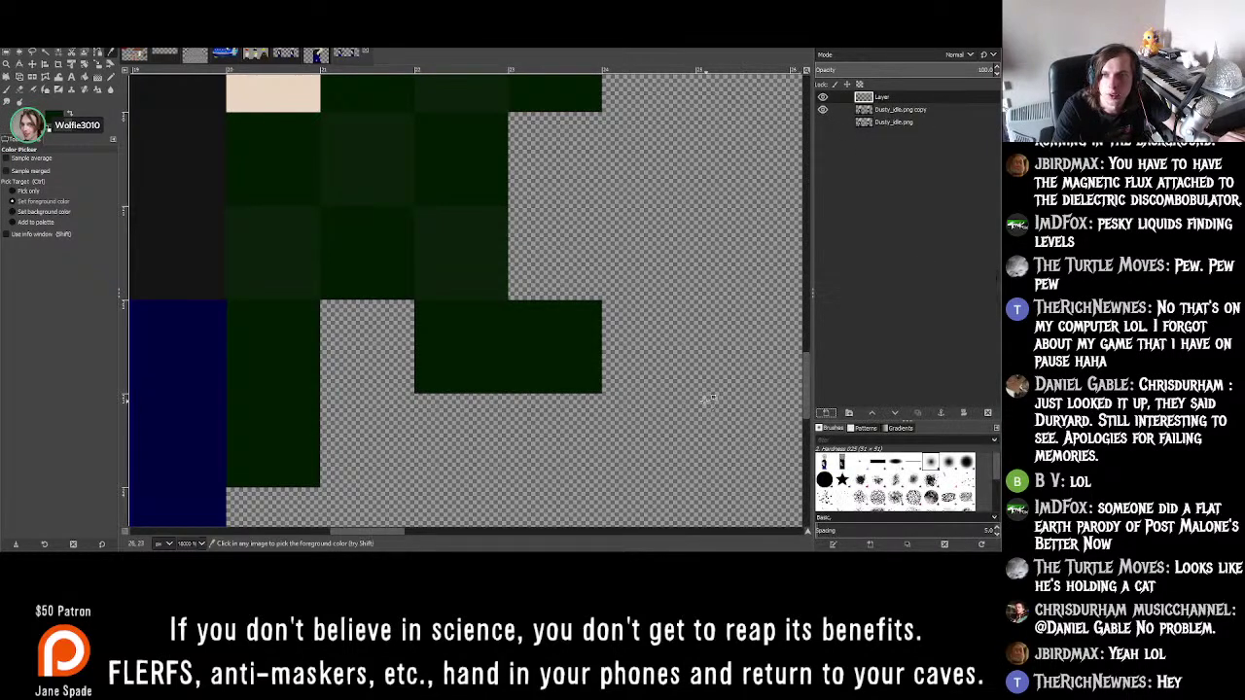
scroll(681, 341, "down", 5, "ctrl")
scroll(678, 341, "up", 4, "ctrl")
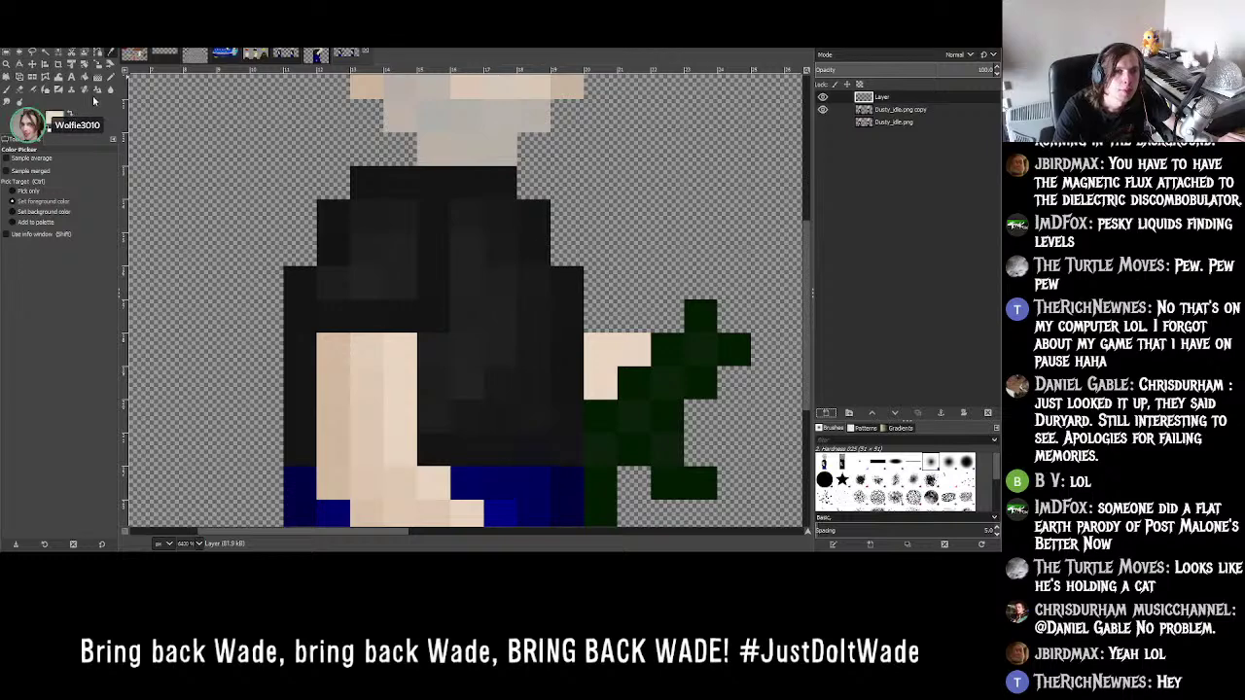
left_click(110, 83)
- Paint a skin-toned hand two pixels wide and three high against the front of the second figure's shirt
scroll(467, 292, "down", 4, "ctrl")
scroll(389, 291, "up", 1, "ctrl")
scroll(524, 244, "down", 2, "ctrl")
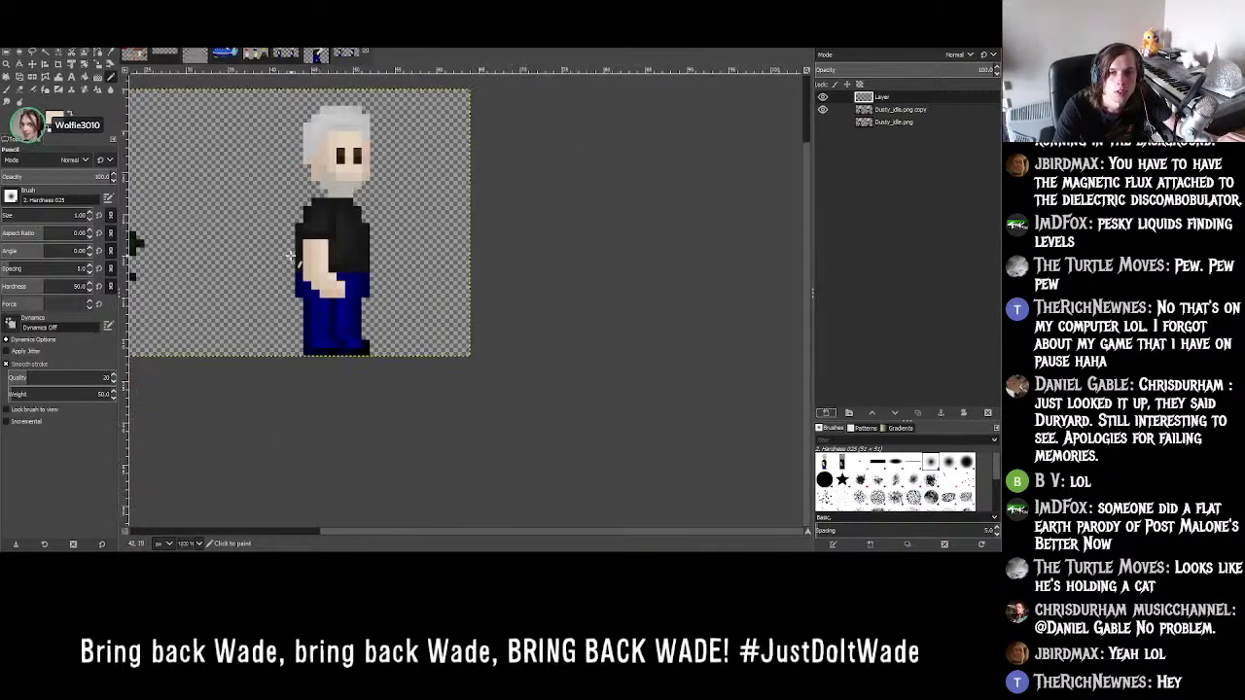
scroll(419, 238, "up", 2, "ctrl")
scroll(419, 238, "up", 1, "ctrl")
scroll(419, 238, "down", 1, "ctrl")
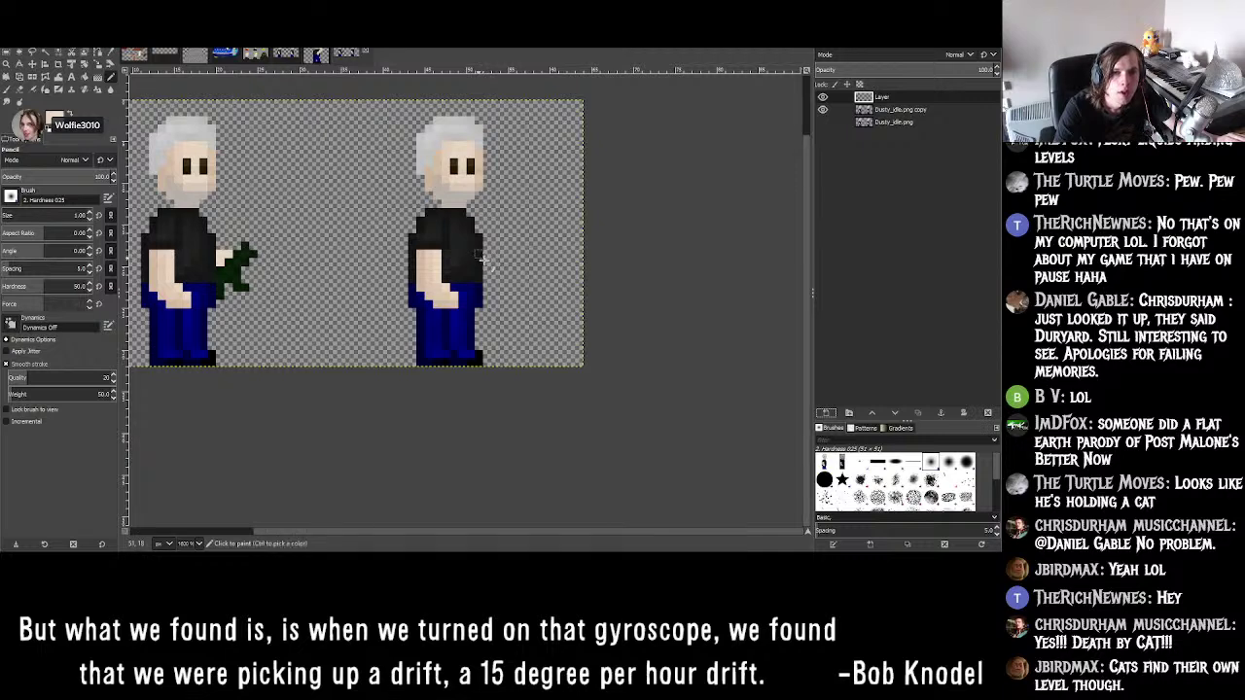
left_click(486, 255)
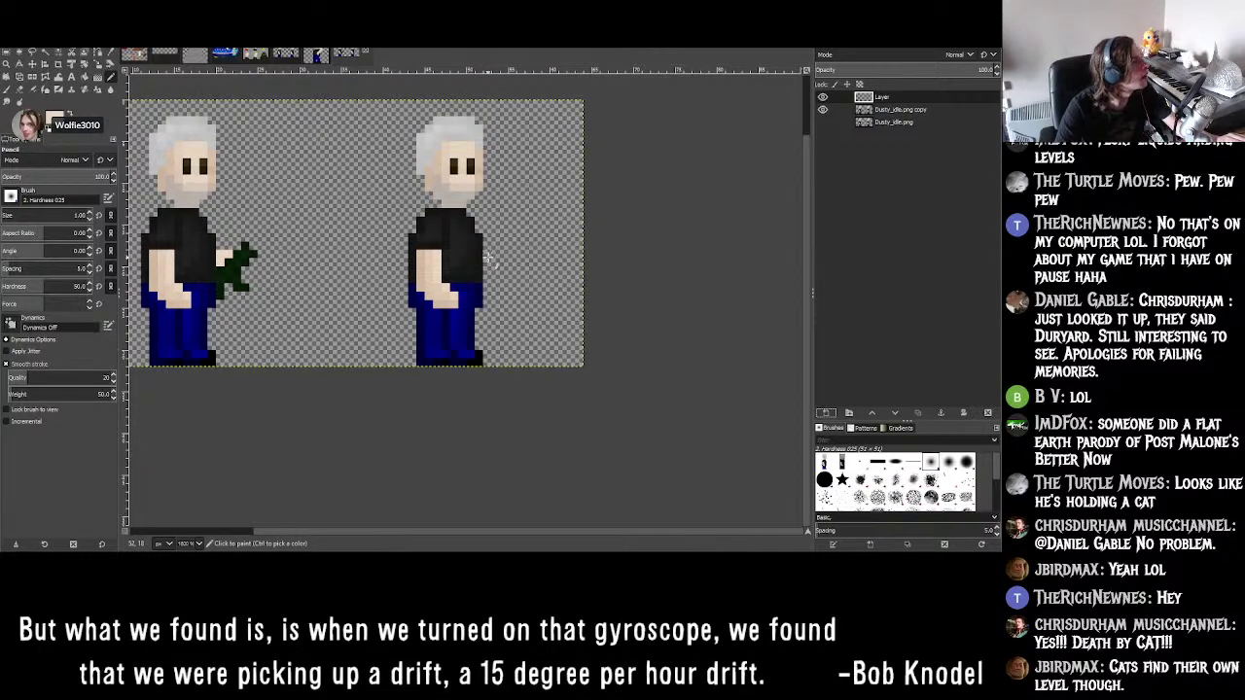
scroll(505, 263, "up", 5, "ctrl")
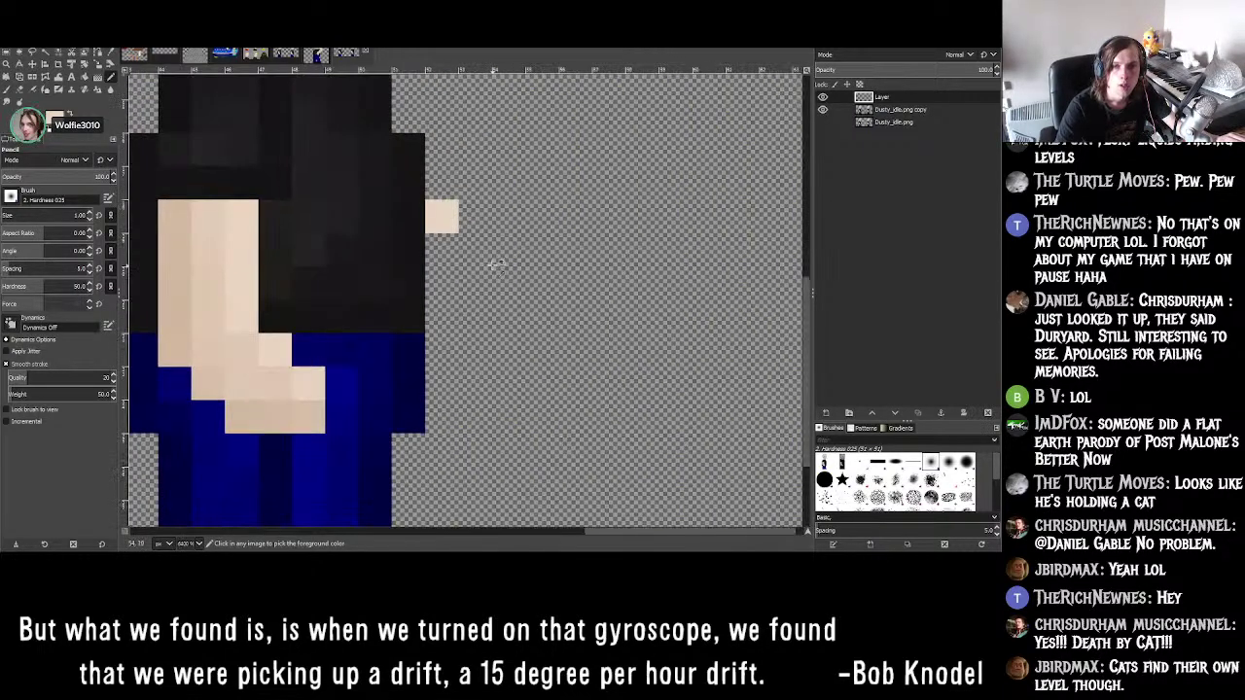
mouse_move(474, 216)
left_mouse_down()
mouse_move(487, 275)
mouse_move(442, 250)
mouse_move(440, 291)
left_mouse_up()
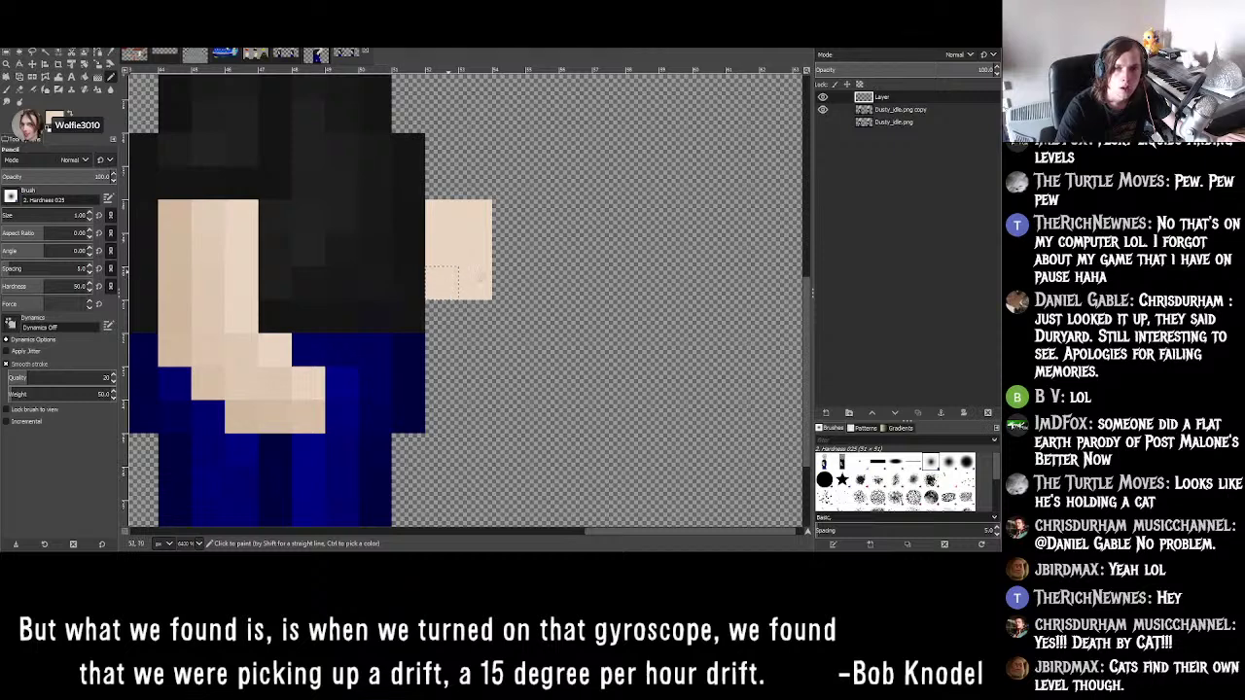
- Widen the upper two rows of the second figure's new hand outward by one pixel
scroll(439, 292, "down", 5, "ctrl")
scroll(267, 257, "up", 3, "ctrl")
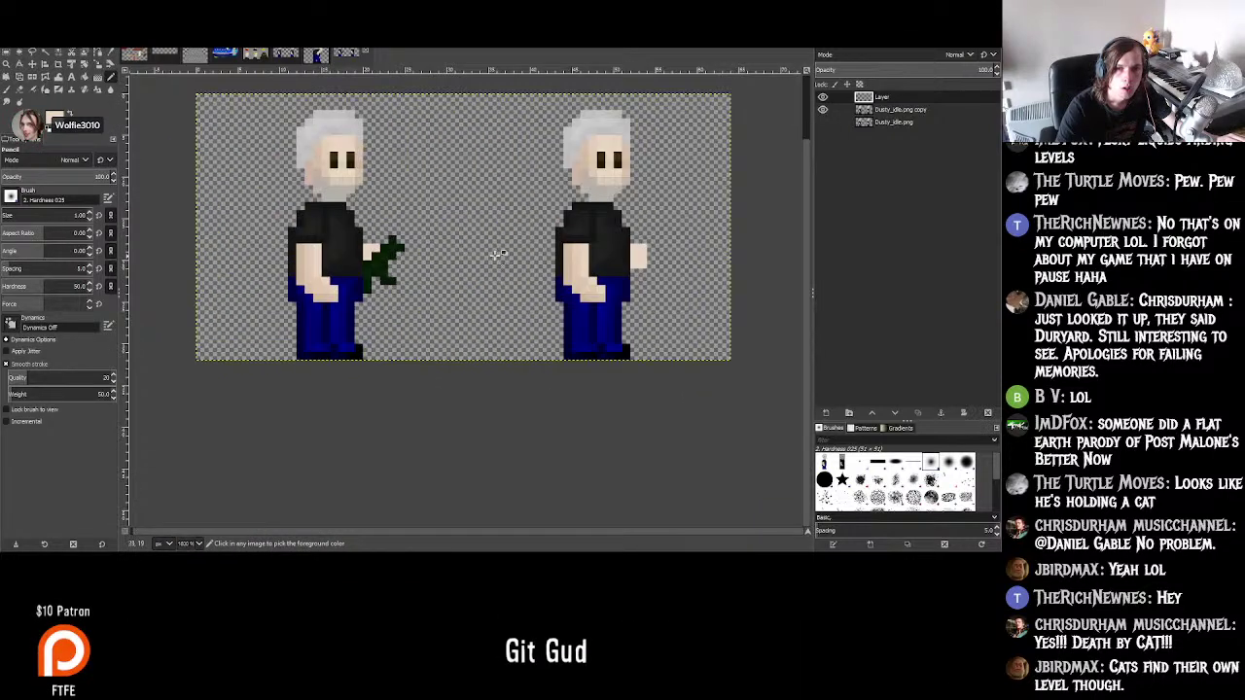
scroll(671, 247, "up", 3, "ctrl")
scroll(674, 249, "down", 3, "ctrl")
scroll(604, 253, "up", 2, "ctrl")
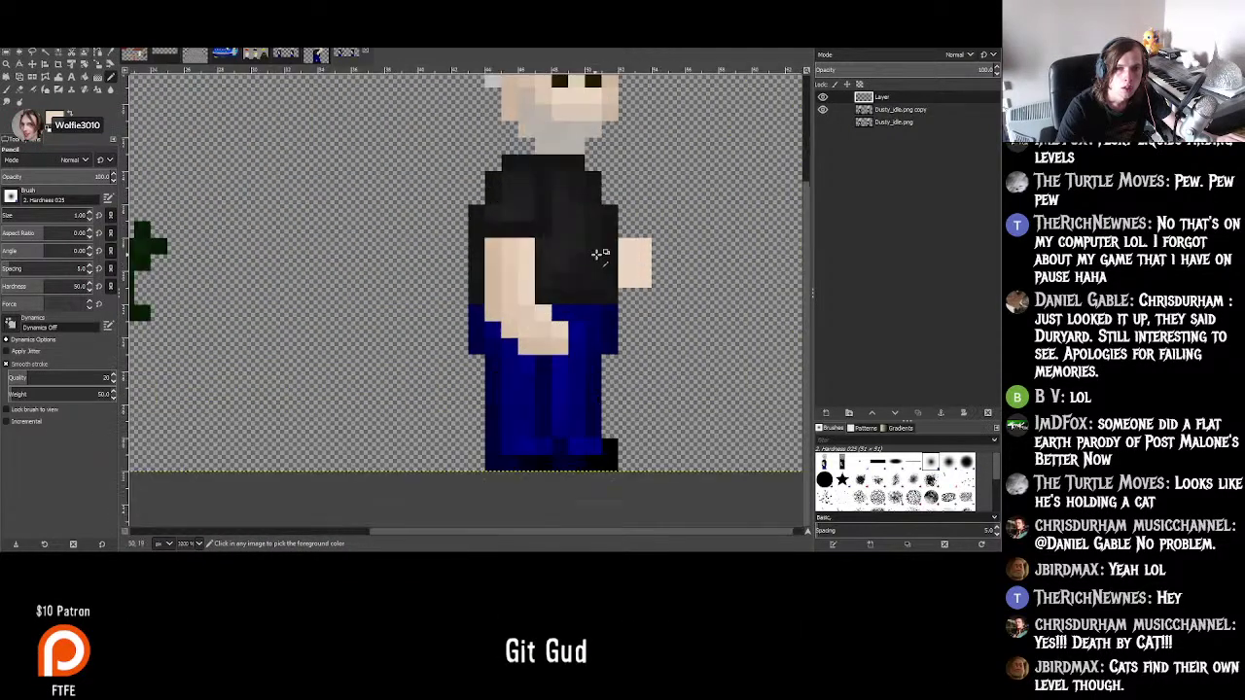
scroll(658, 260, "down", 3, "ctrl")
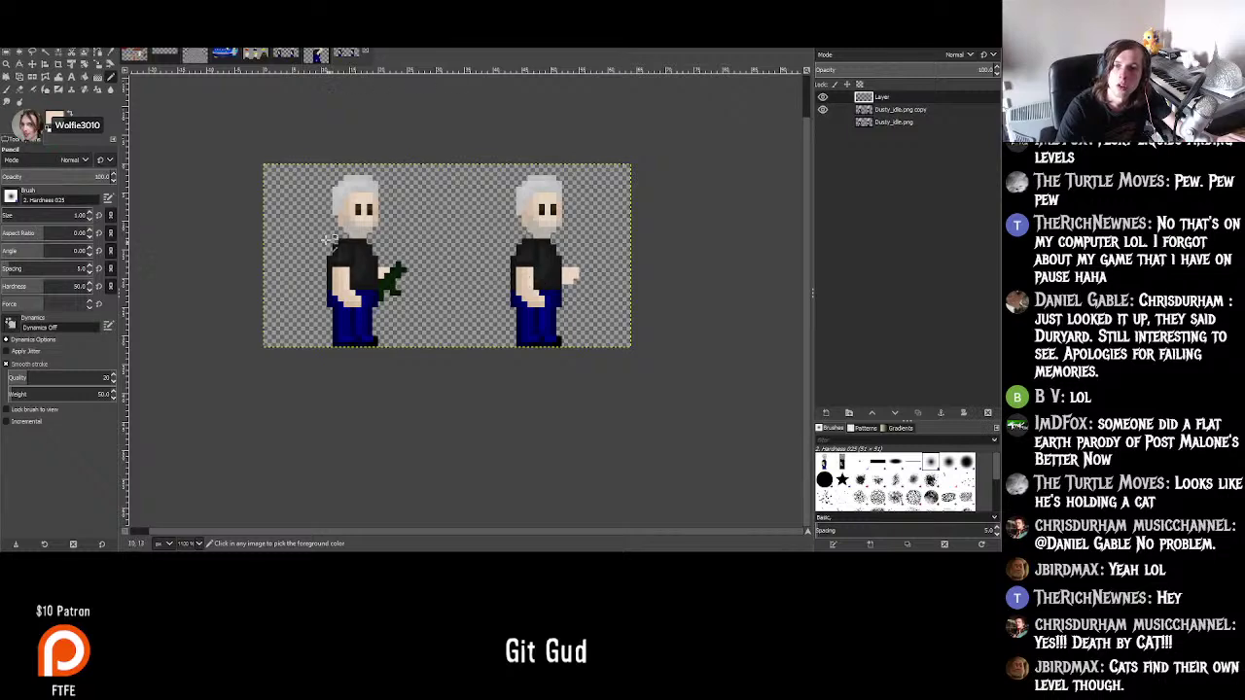
- Pick the dark green of the first figure's held object as the Pencil's foreground colour
left_click(111, 51)
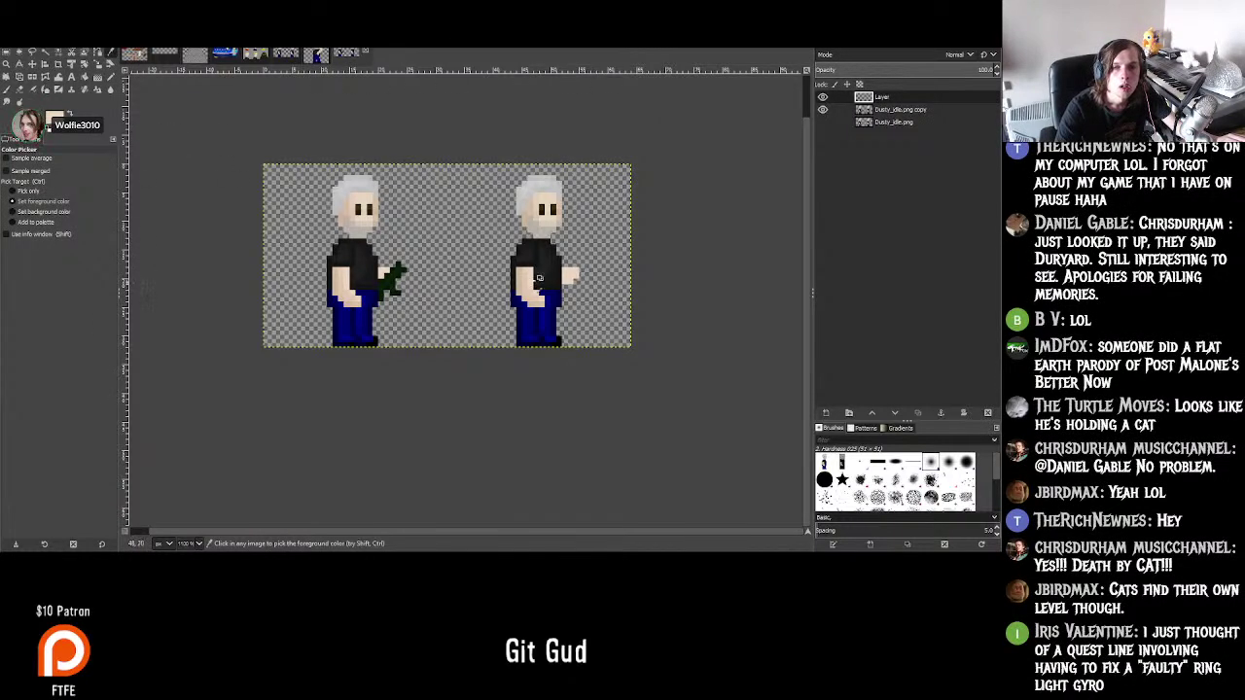
left_click(110, 75)
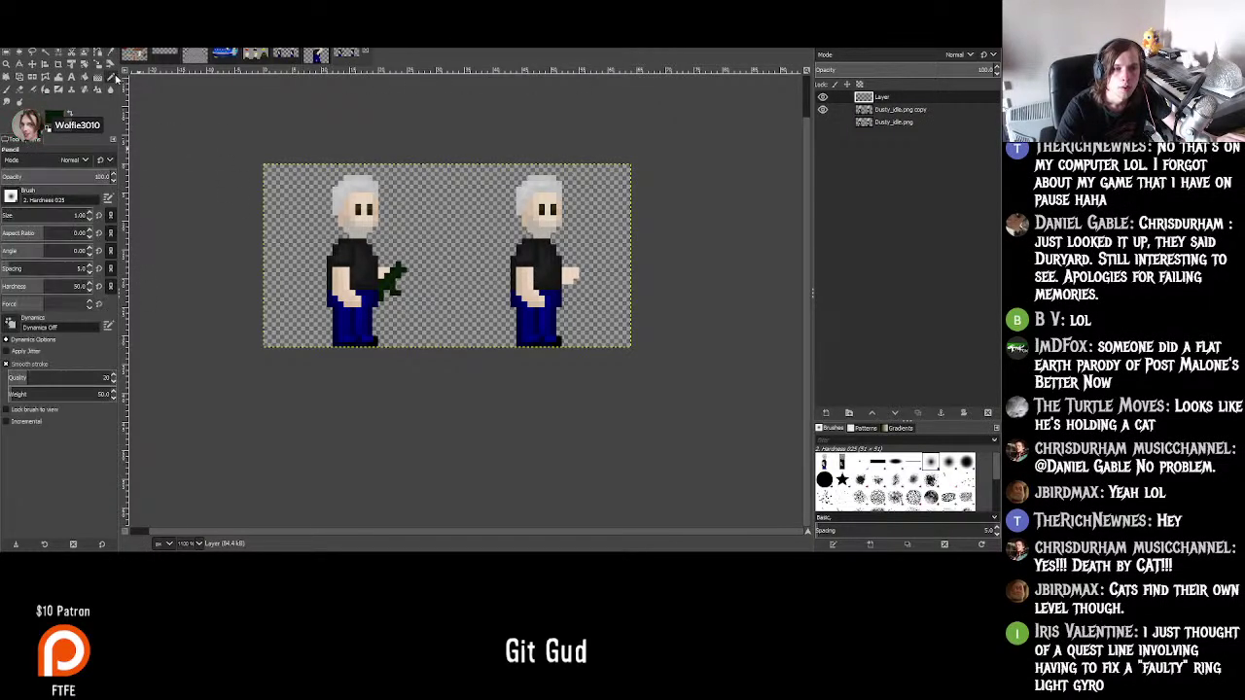
left_click(531, 327, "ctrl")
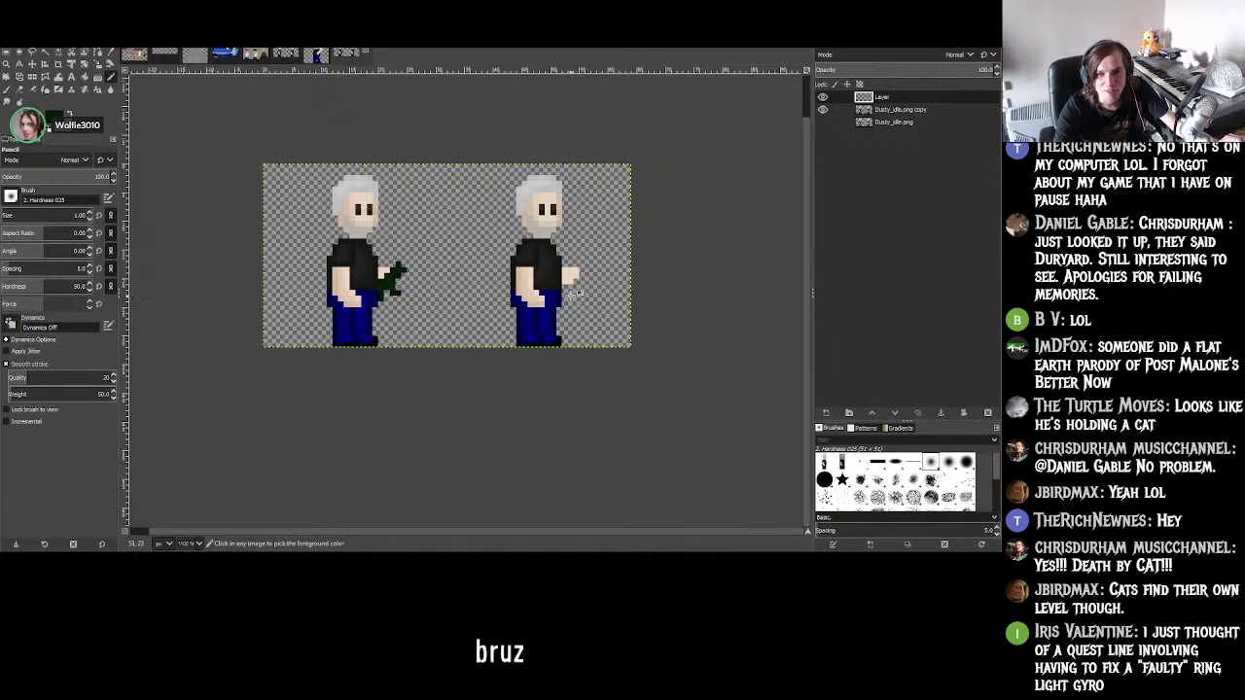
- Examine the second figure's new hand and shirt up close and compare them with the first figure
scroll(590, 305, "up", 4, "ctrl")
scroll(592, 307, "down", 3, "ctrl")
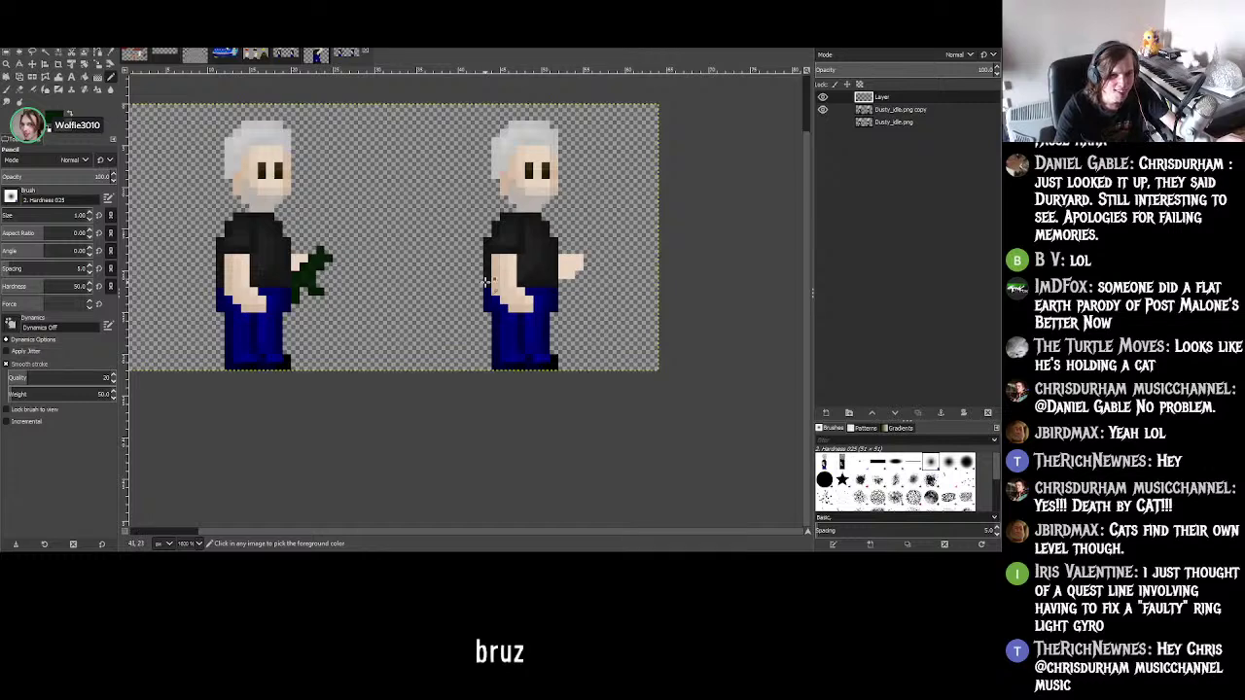
scroll(485, 283, "up", 4, "ctrl")
scroll(561, 226, "down", 2, "ctrl")
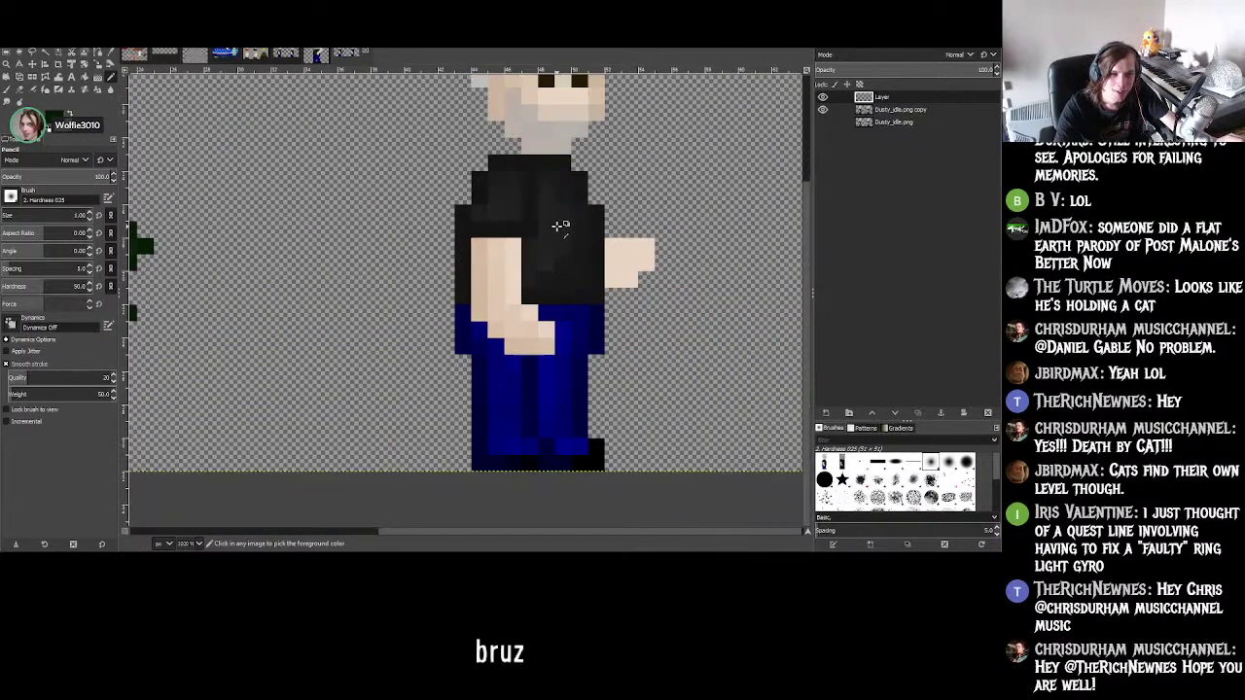
scroll(584, 256, "down", 2, "ctrl")
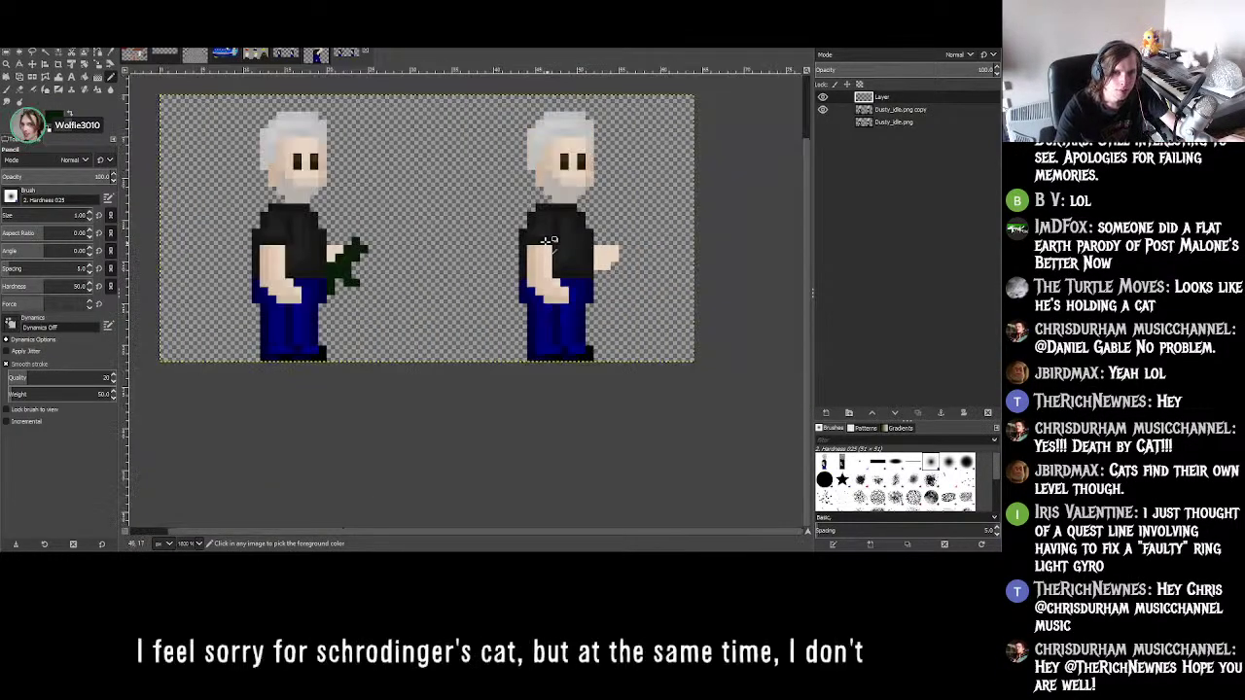
scroll(550, 242, "up", 2, "ctrl")
scroll(548, 239, "down", 1, "ctrl")
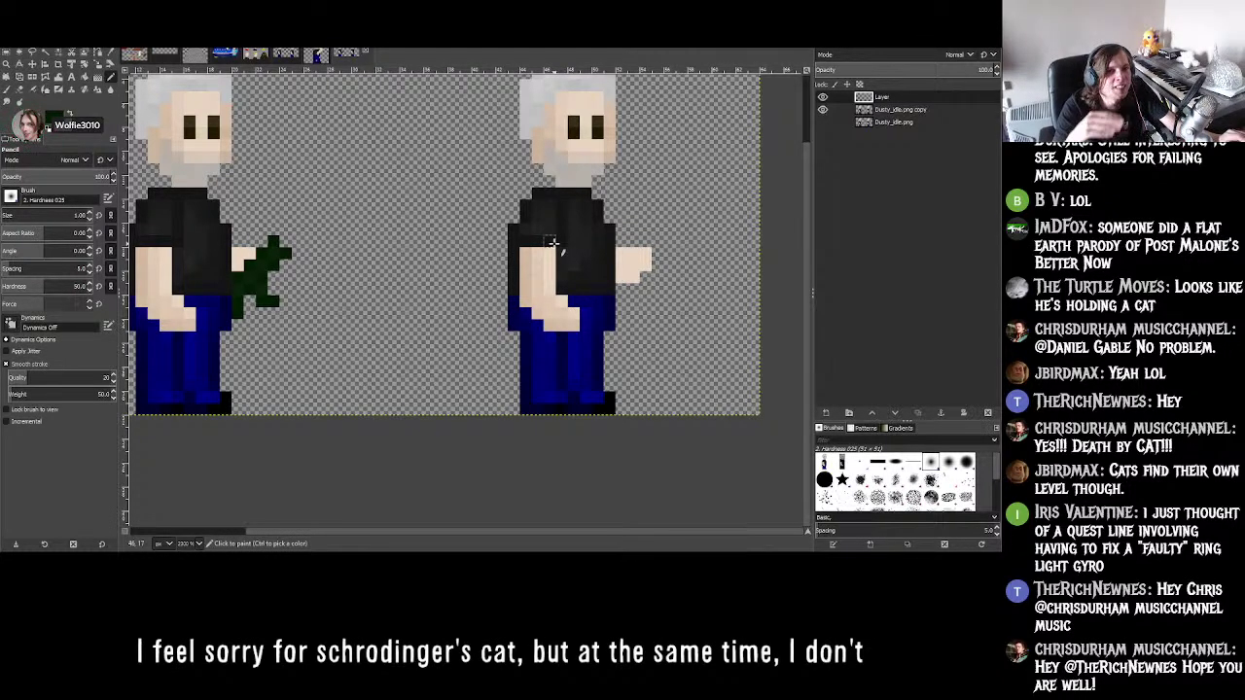
key("shift+ctrl+j")
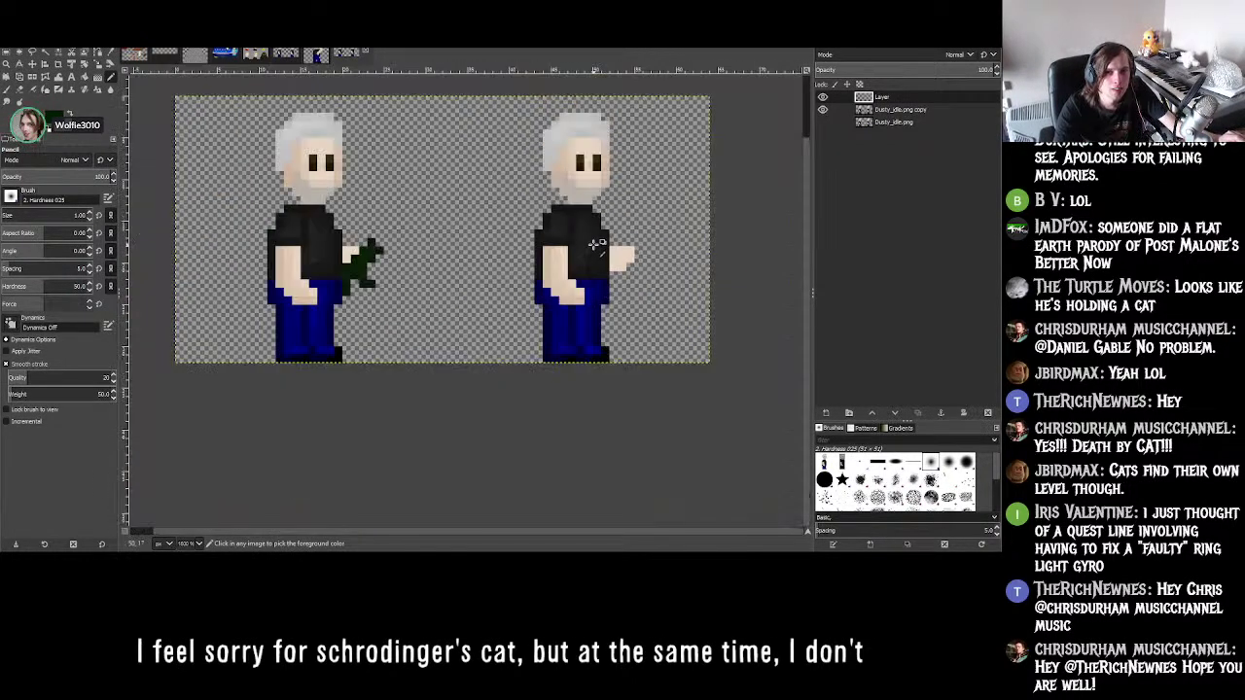
scroll(556, 244, "up", 4, "ctrl")
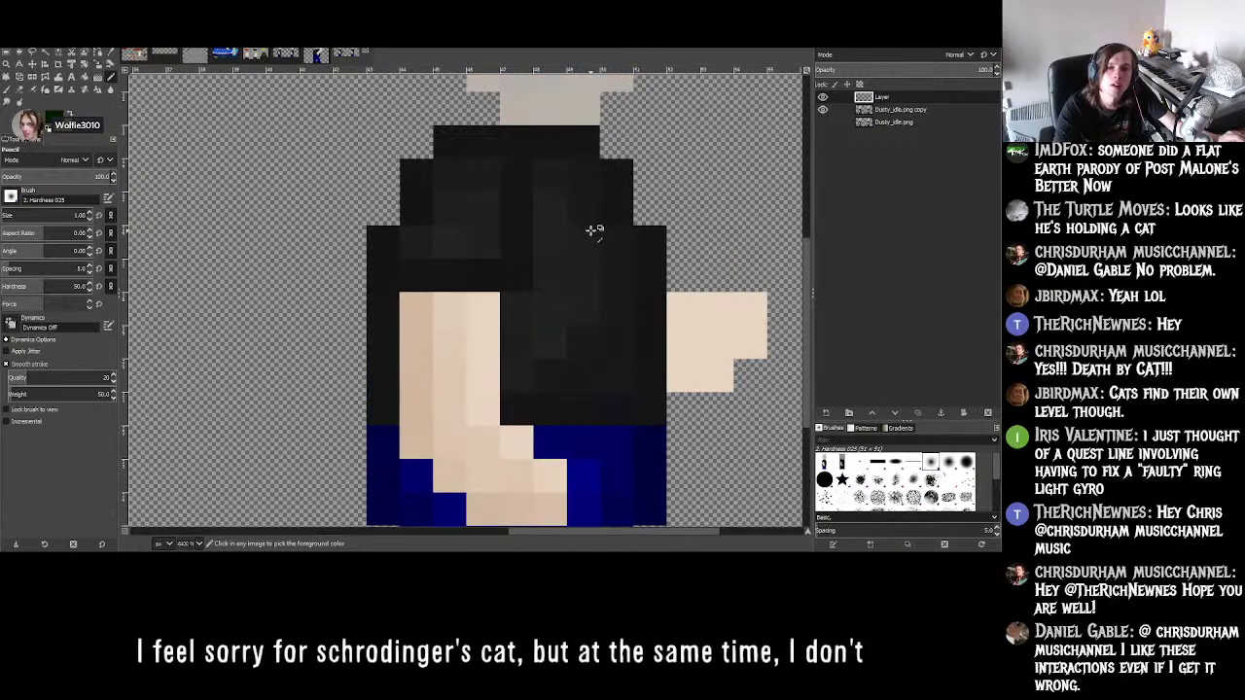
scroll(592, 230, "down", 2, "ctrl")
scroll(603, 204, "up", 3, "ctrl")
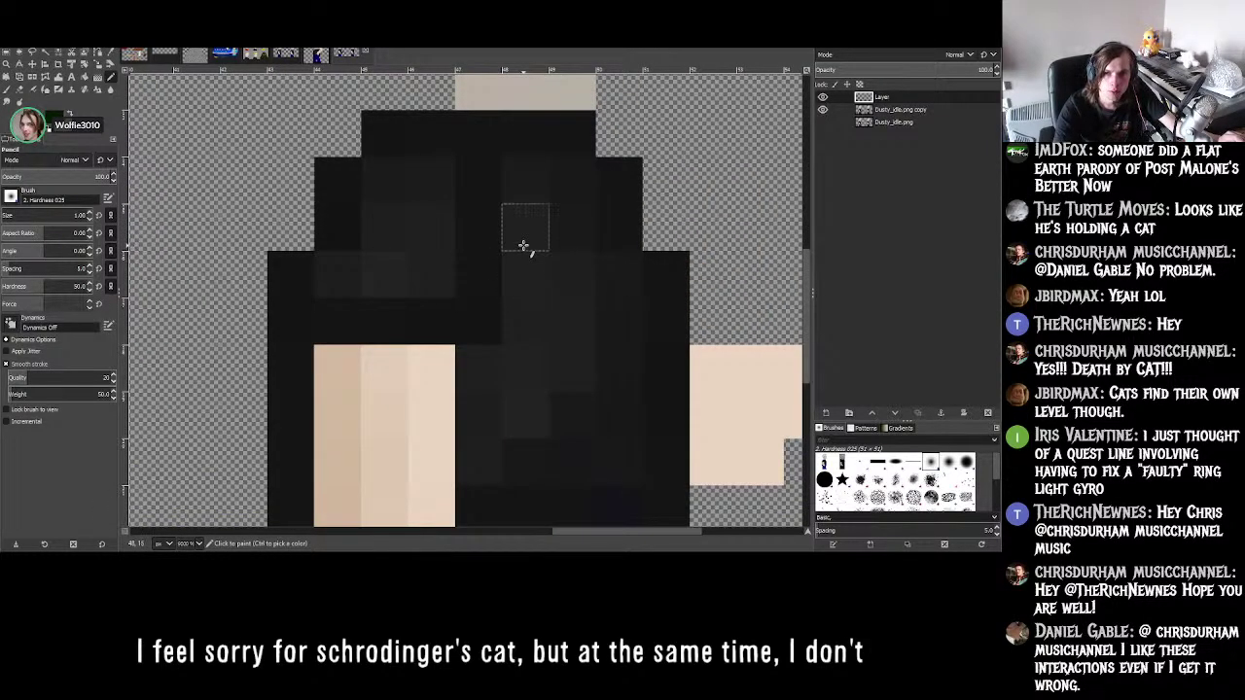
- Paint a three-pixel vertical dark green strip on the second figure's shirt and one pixel diagonally below it beside the arm
left_click_drag(522, 245, 519, 308)
left_click(479, 368)
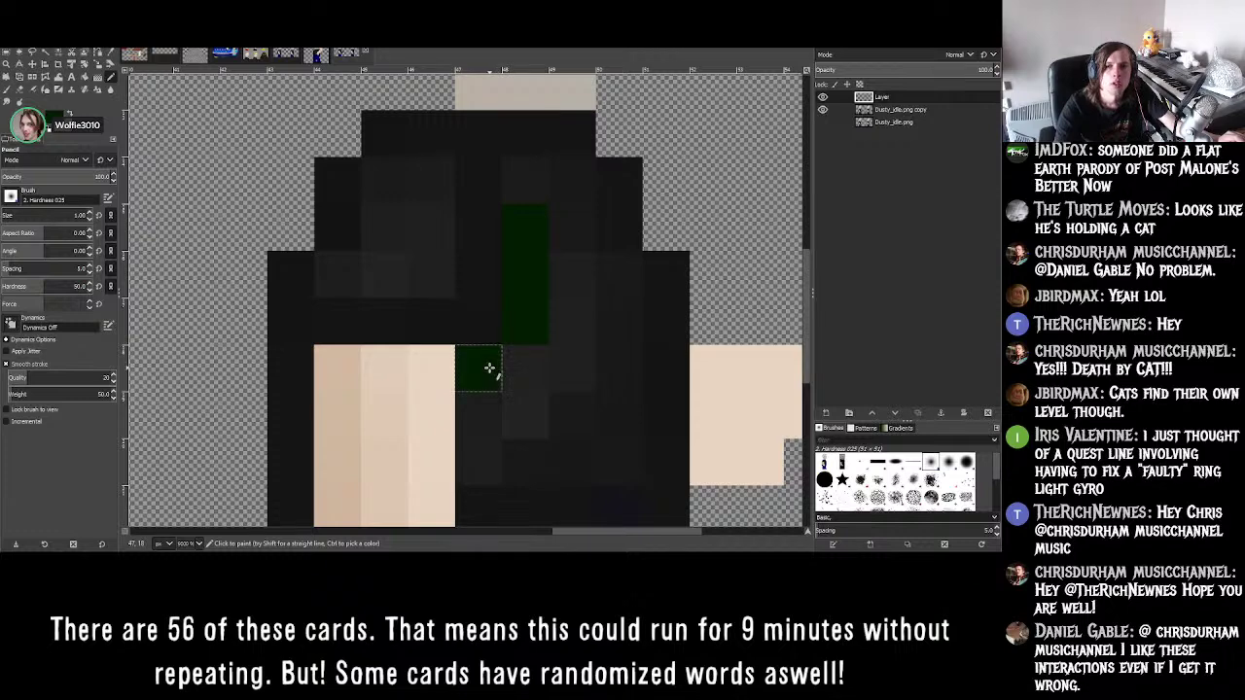
scroll(493, 364, "down", 4, "ctrl")
scroll(502, 352, "up", 3, "ctrl")
scroll(505, 347, "down", 1, "ctrl")
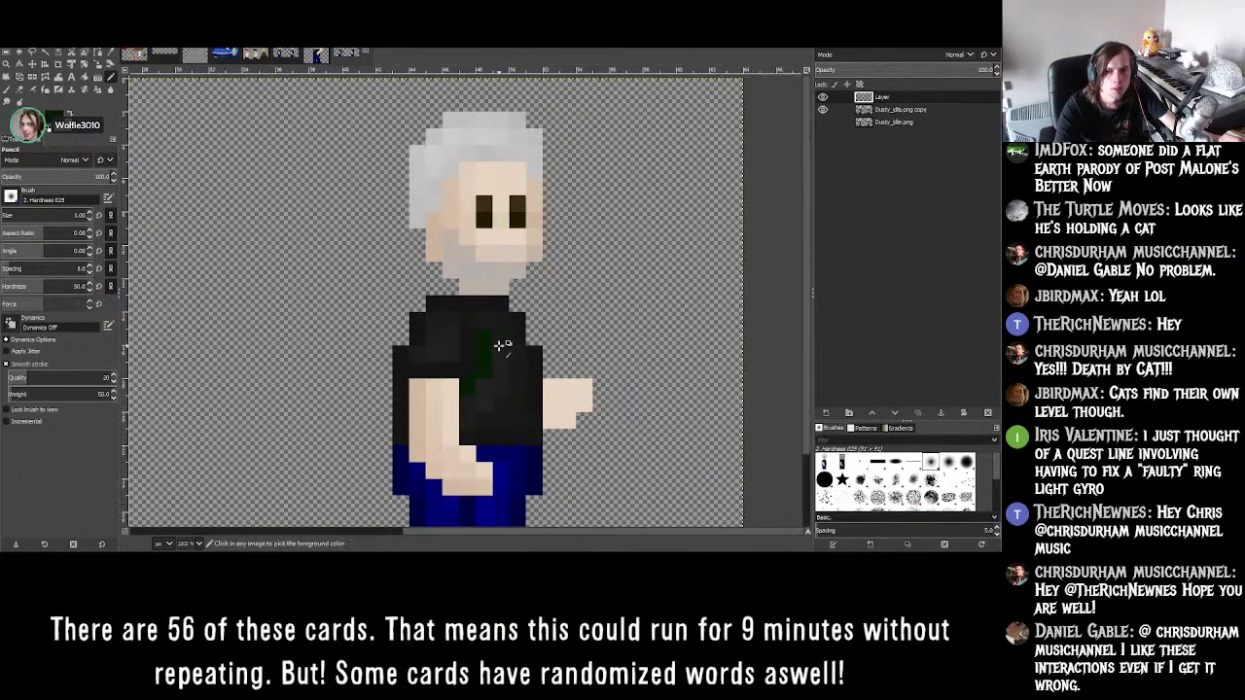
- Paint a dark green block three pixels wide and two high from the vertical strip to the front edge of the second figure's shirt
scroll(389, 331, "down", 2, "ctrl")
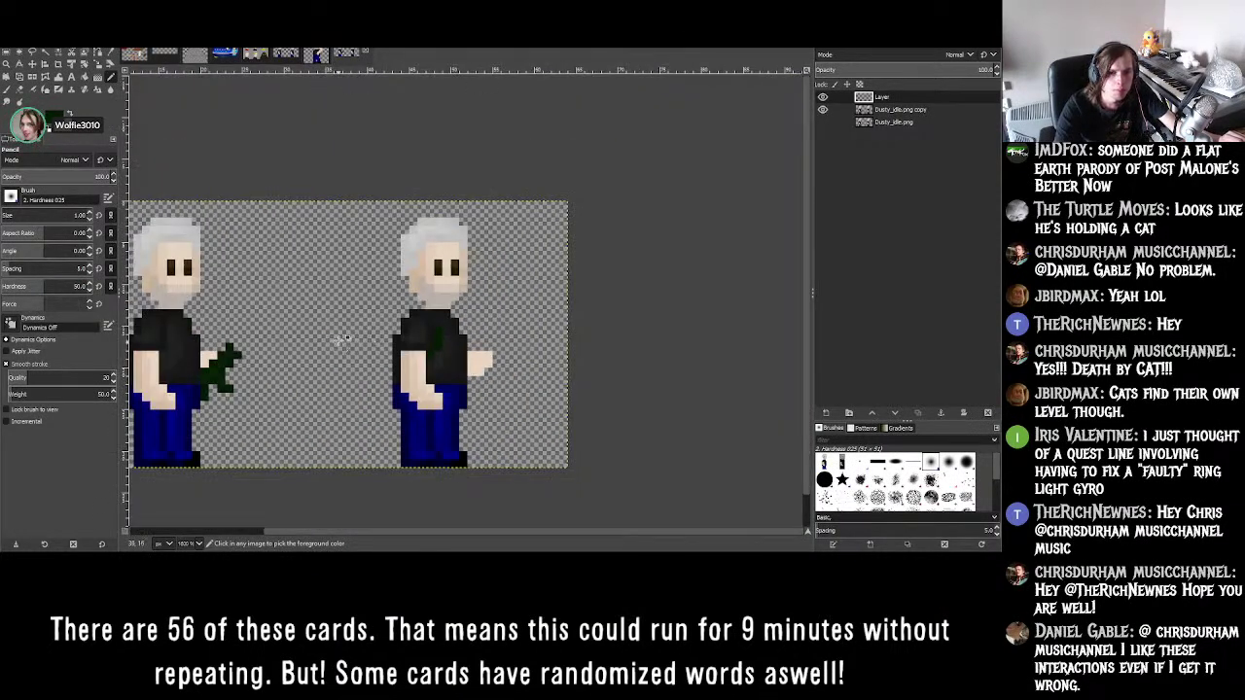
scroll(450, 339, "up", 4, "ctrl")
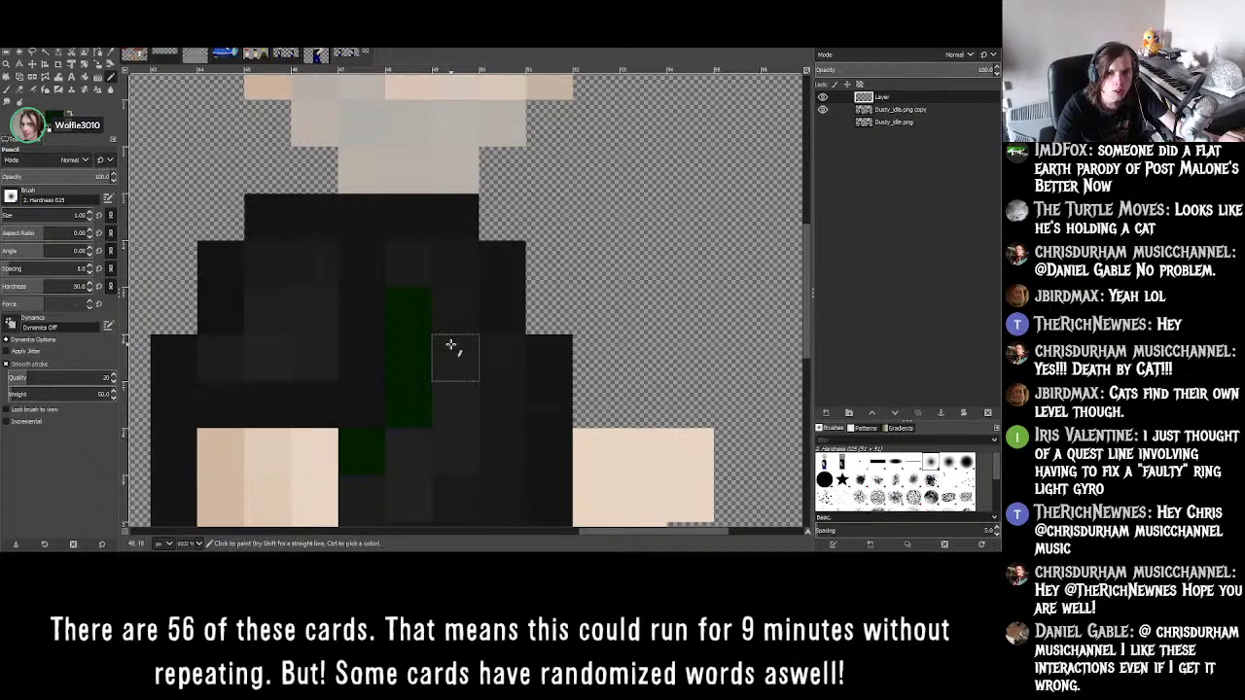
mouse_move(453, 345)
left_mouse_down()
mouse_move(515, 363)
mouse_move(460, 386)
mouse_move(528, 386)
left_mouse_up()
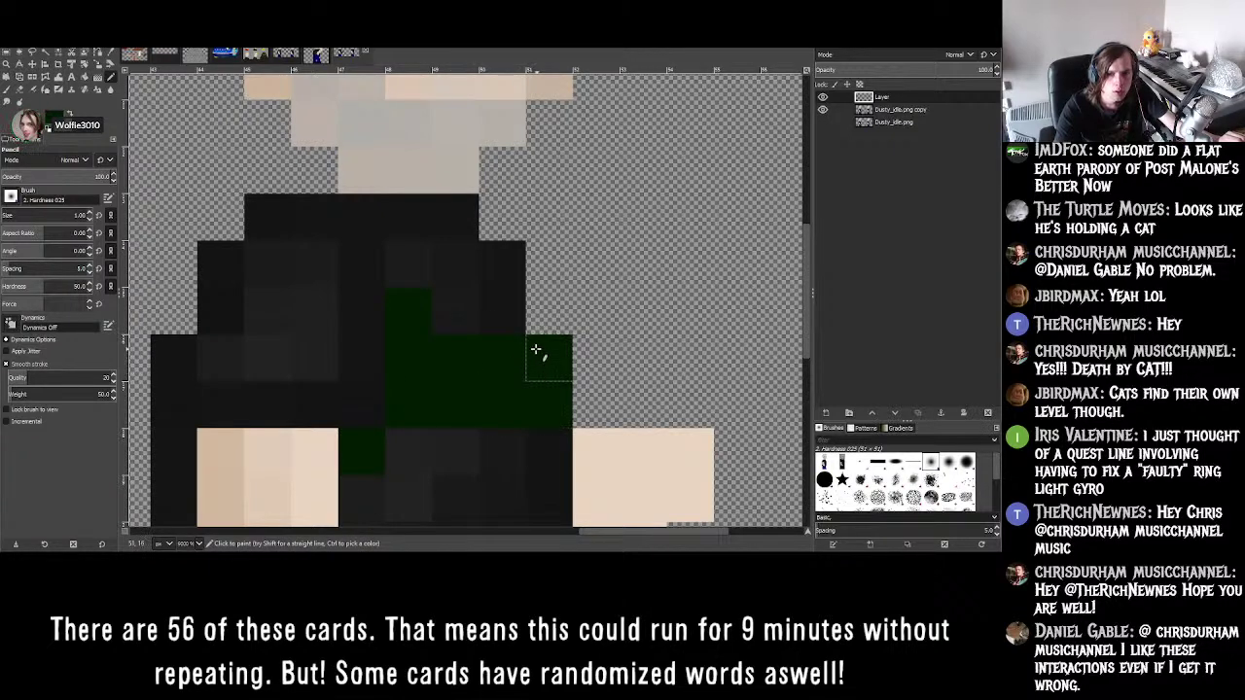
scroll(512, 394, "down", 5, "ctrl")
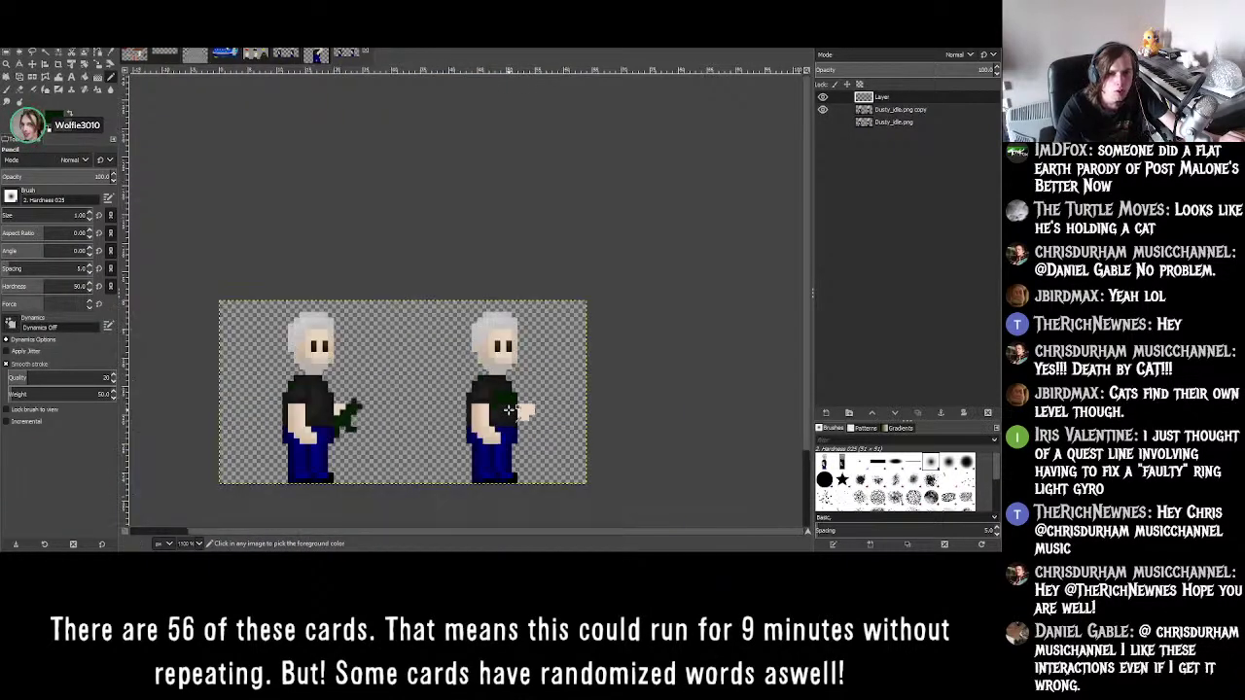
- Add a dark green pixel below the block at the shirt's front edge and a four-pixel row reaching outward above the hand
scroll(498, 394, "up", 6, "ctrl")
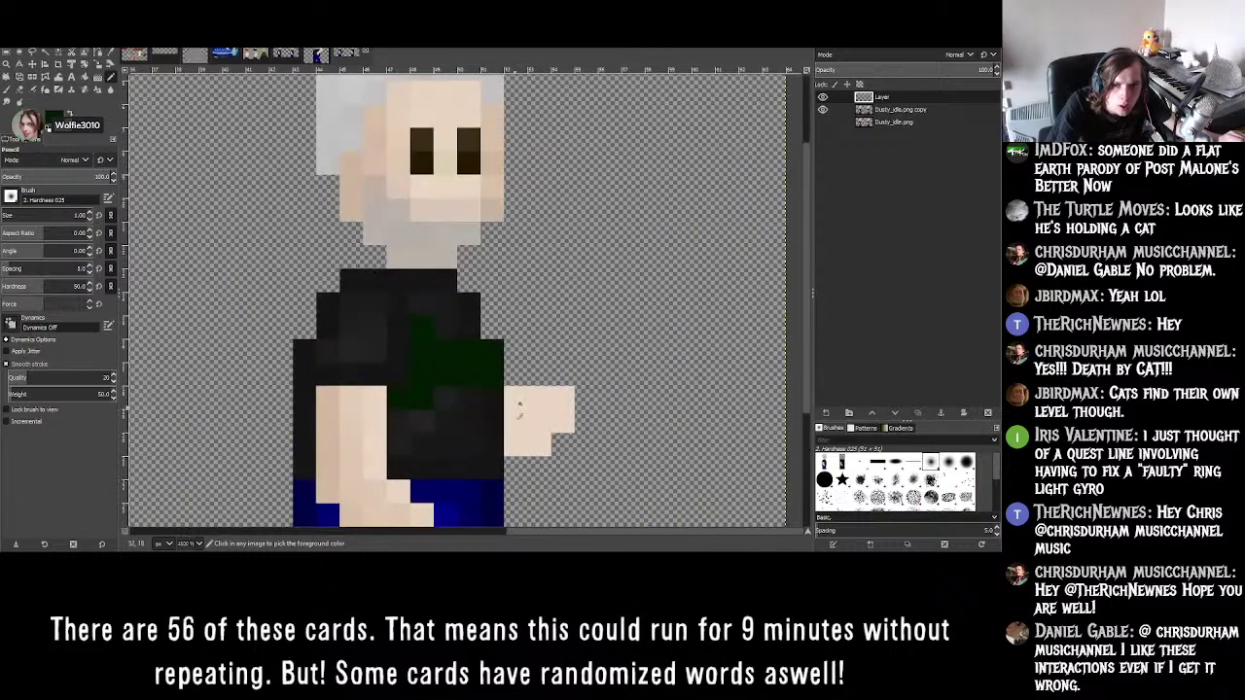
mouse_move(492, 385)
left_mouse_down()
mouse_move(494, 296)
mouse_move(523, 271)
mouse_move(654, 275)
left_mouse_up()
scroll(611, 311, "down", 3, "ctrl")
scroll(622, 309, "up", 3, "ctrl")
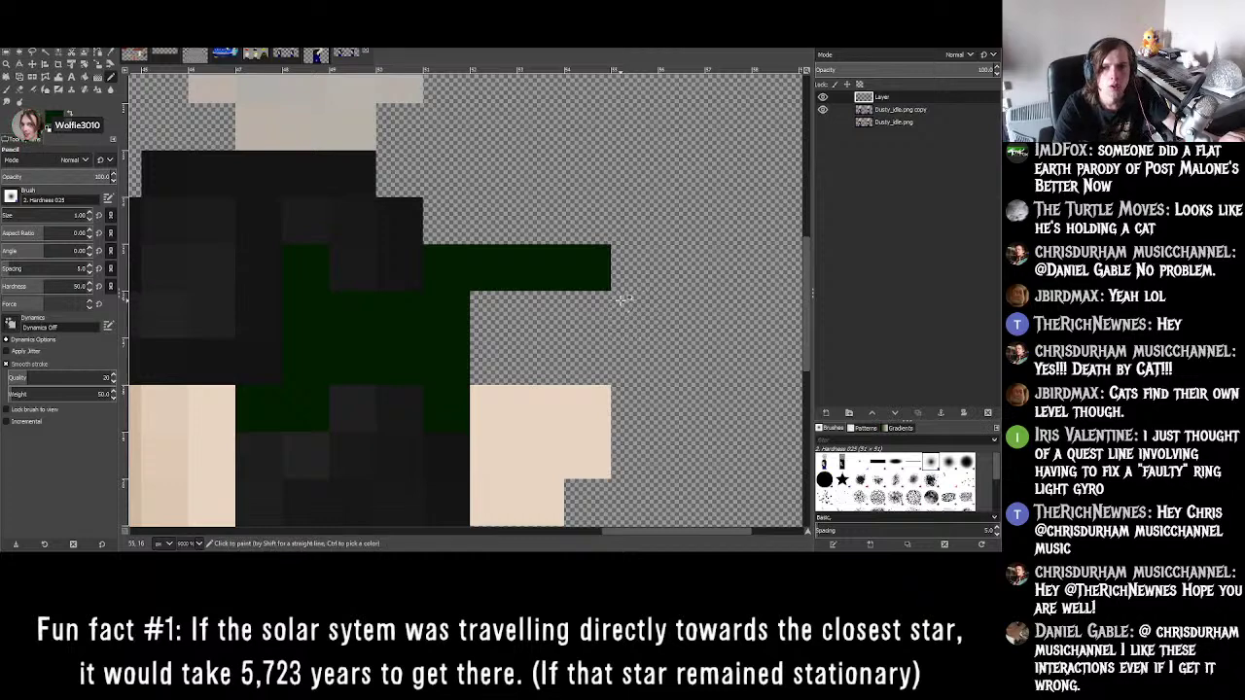
scroll(634, 300, "down", 3, "ctrl")
scroll(636, 296, "up", 2, "ctrl")
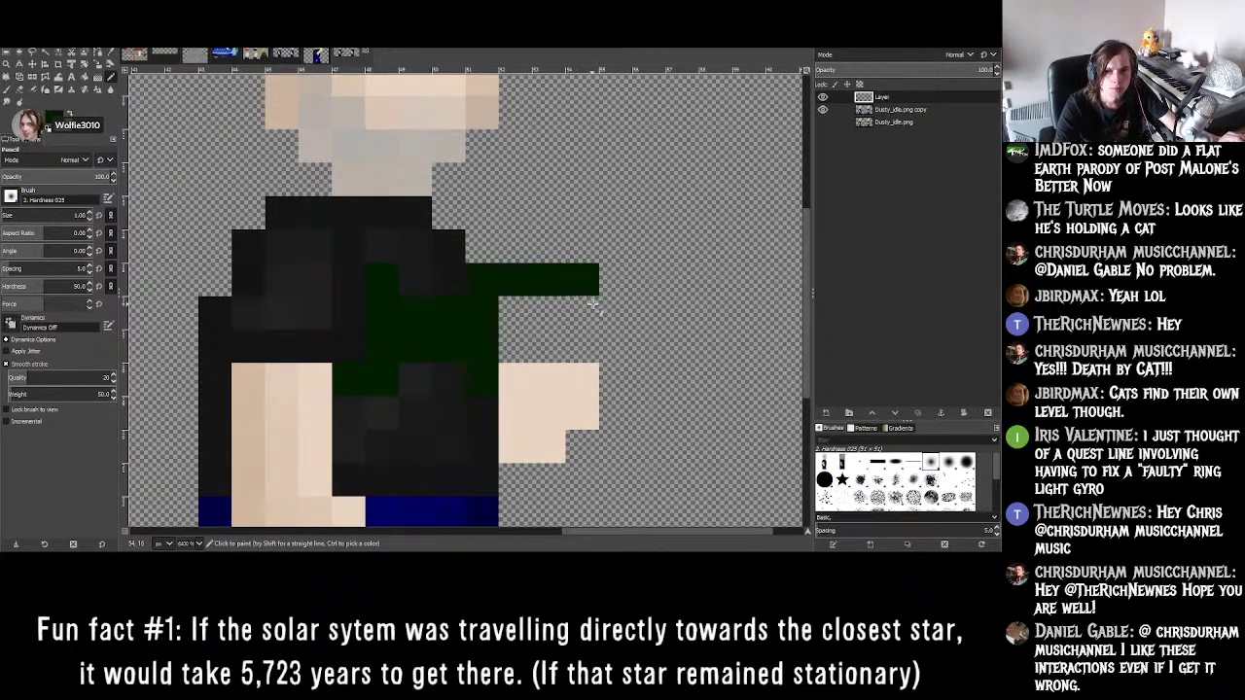
- Lengthen the dark green row above the second figure's hand outward by five pixels to form a barrel
left_click_drag(615, 288, 691, 284)
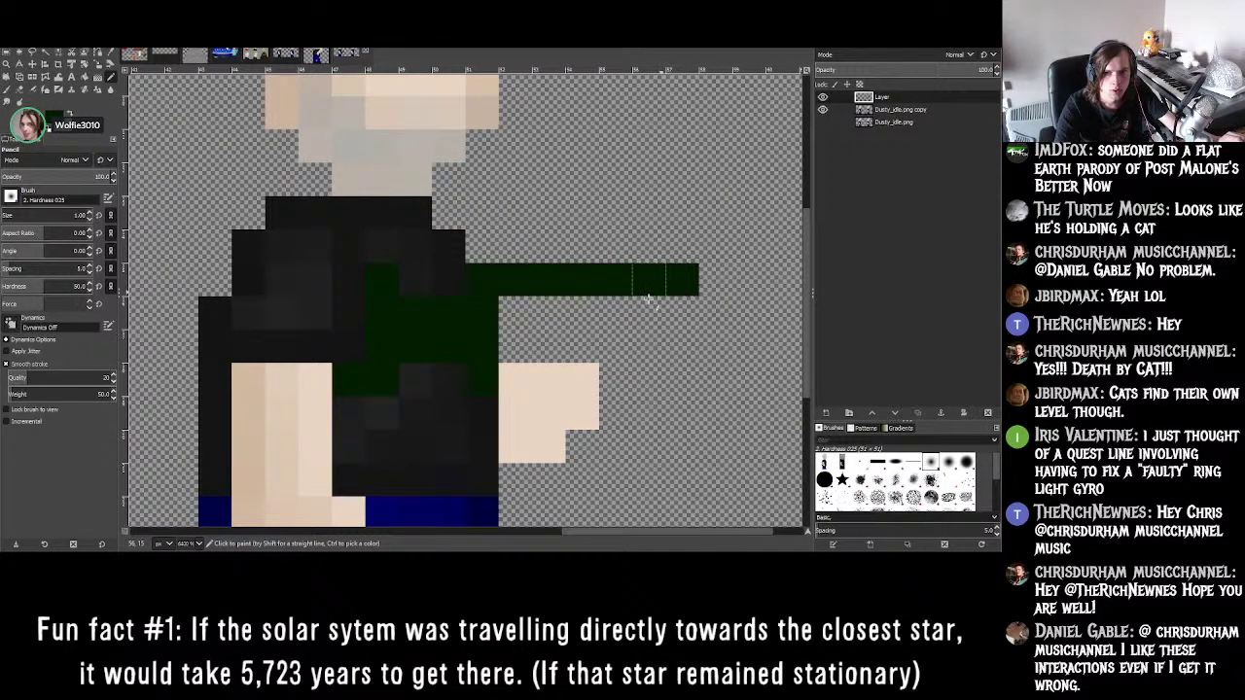
scroll(661, 297, "down", 3, "ctrl")
scroll(661, 306, "up", 2, "ctrl")
scroll(642, 301, "up", 1, "ctrl")
left_click_drag(601, 294, 648, 292)
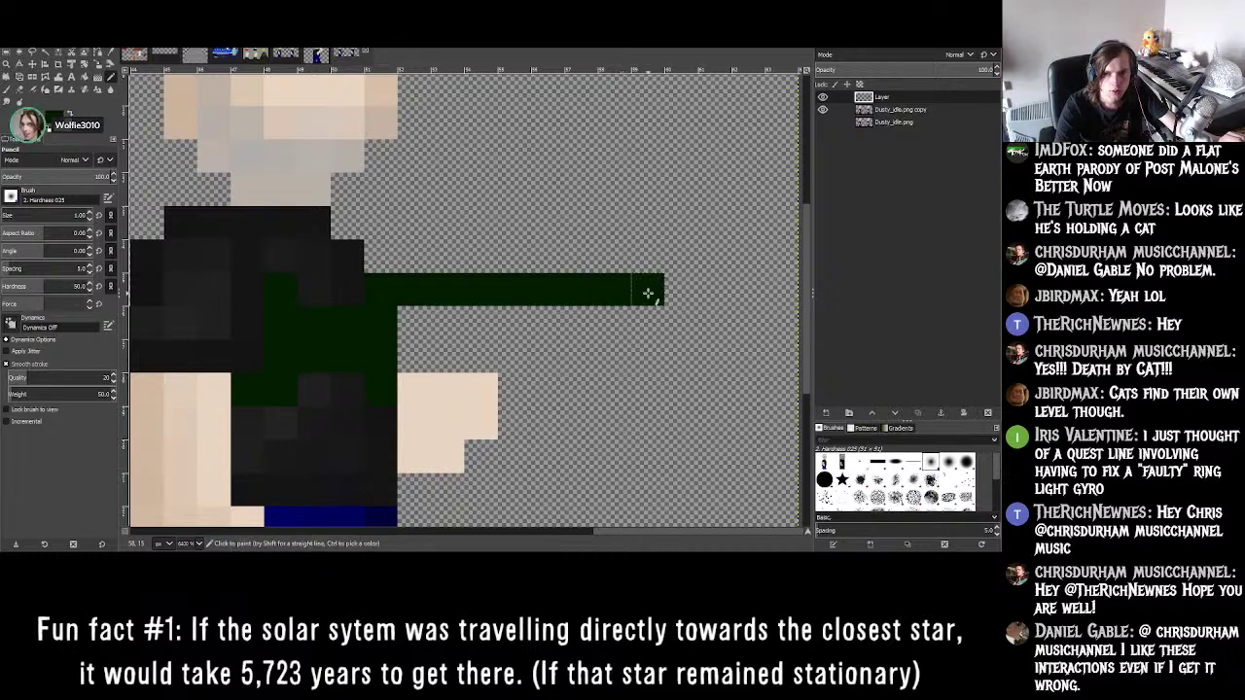
scroll(576, 317, "down", 2, "ctrl")
scroll(541, 333, "up", 2, "ctrl")
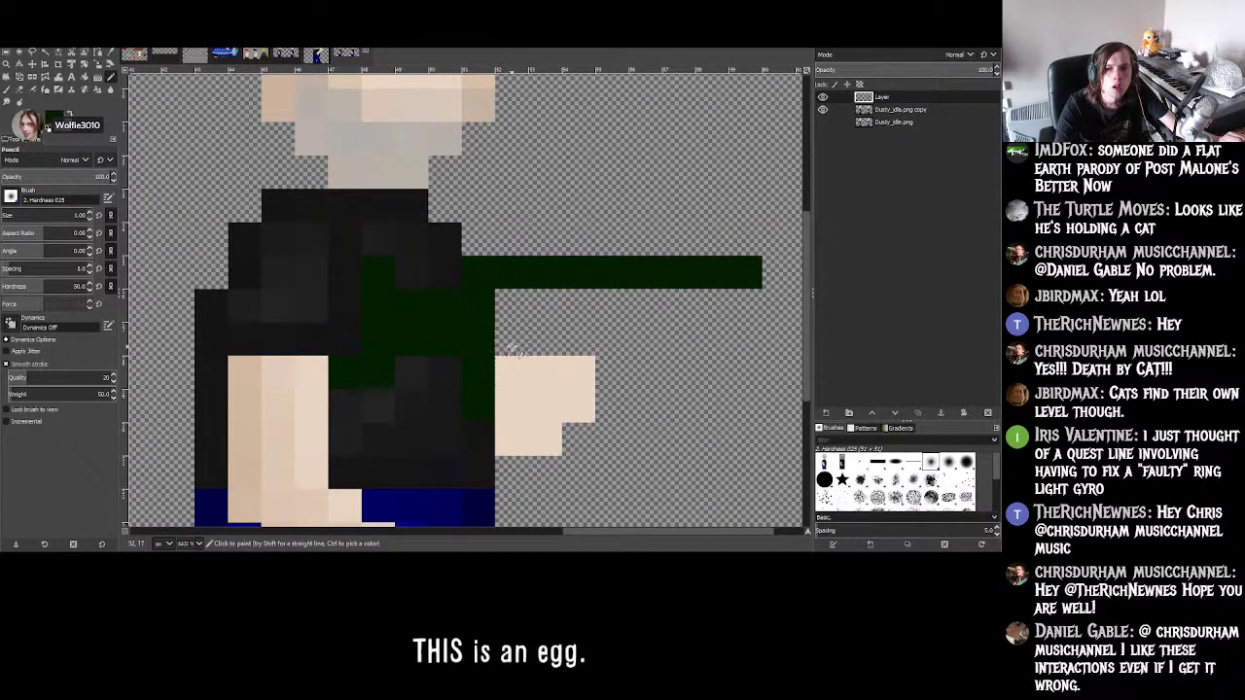
- Thicken the barrel with a second green row beneath it and fill the column over the hand's inner edge, plus one pixel beside it
mouse_move(513, 352)
left_mouse_down()
mouse_move(508, 392)
mouse_move(536, 330)
mouse_move(522, 306)
mouse_move(746, 308)
left_mouse_up()
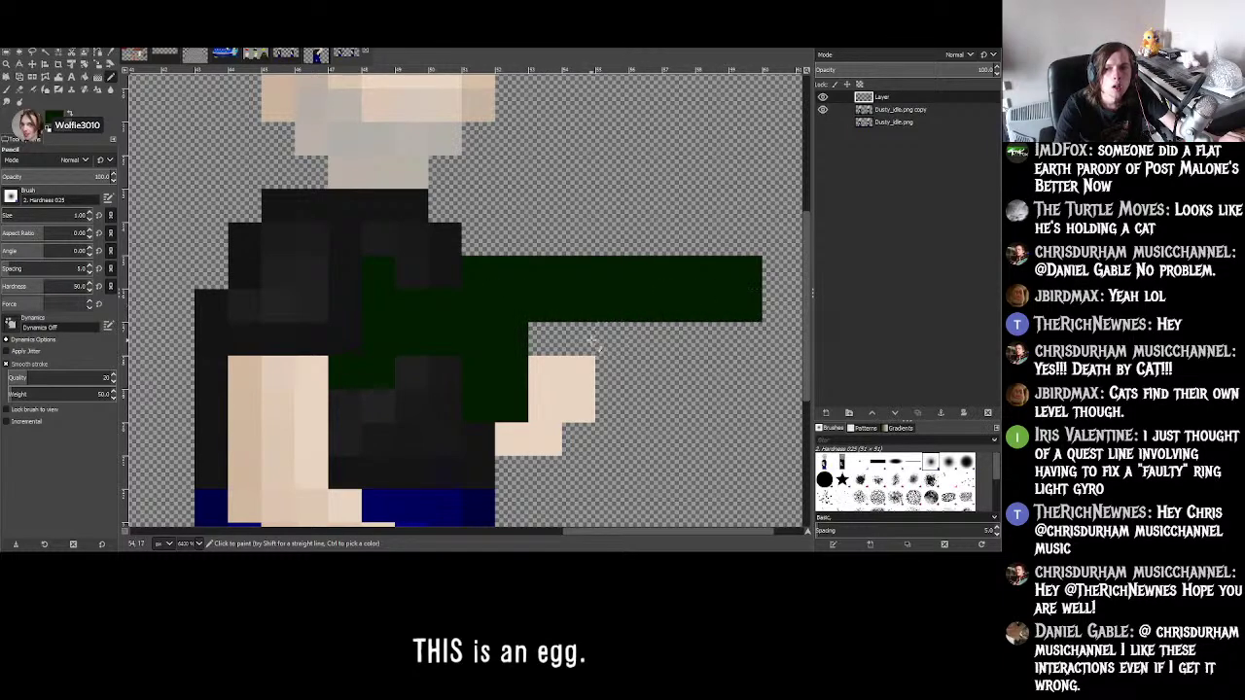
left_click(545, 338)
scroll(584, 342, "down", 2, "ctrl")
scroll(624, 348, "up", 2, "ctrl")
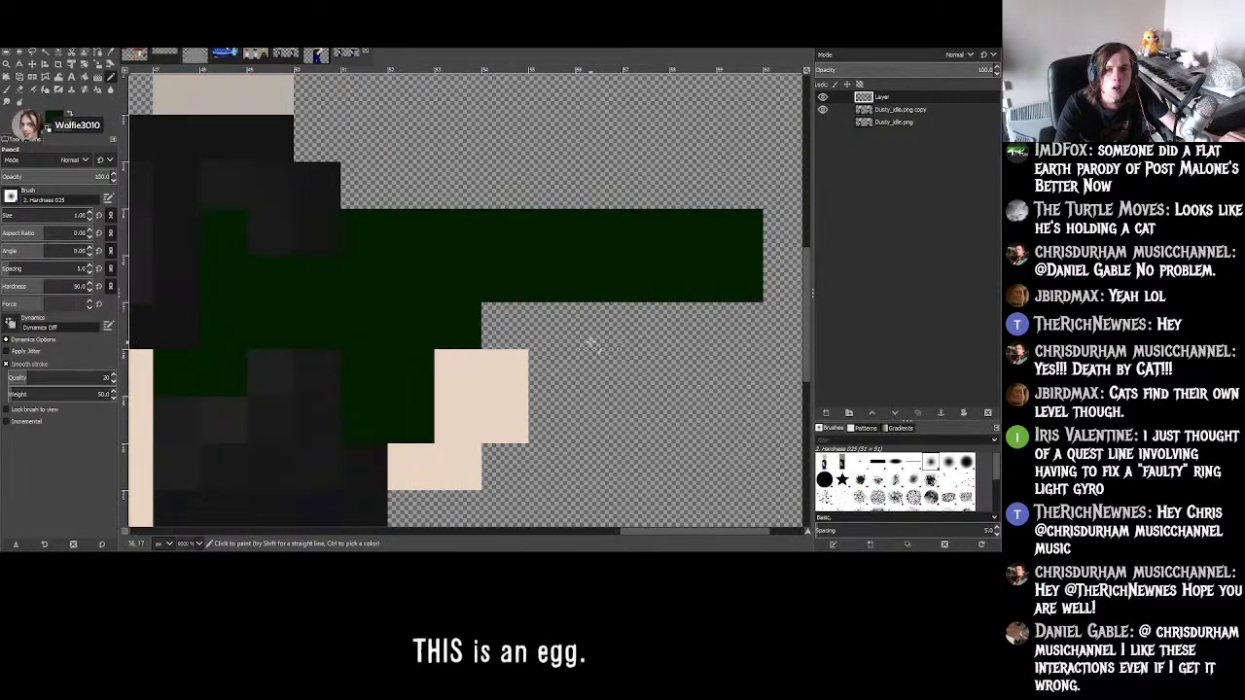
- Paint a two-pixel green grip under the barrel with one pixel diagonally below it, and extend the barrel's upper row by two pixels
left_click(587, 334)
left_click(599, 375)
left_click(645, 418)
scroll(647, 413, "down", 2, "ctrl")
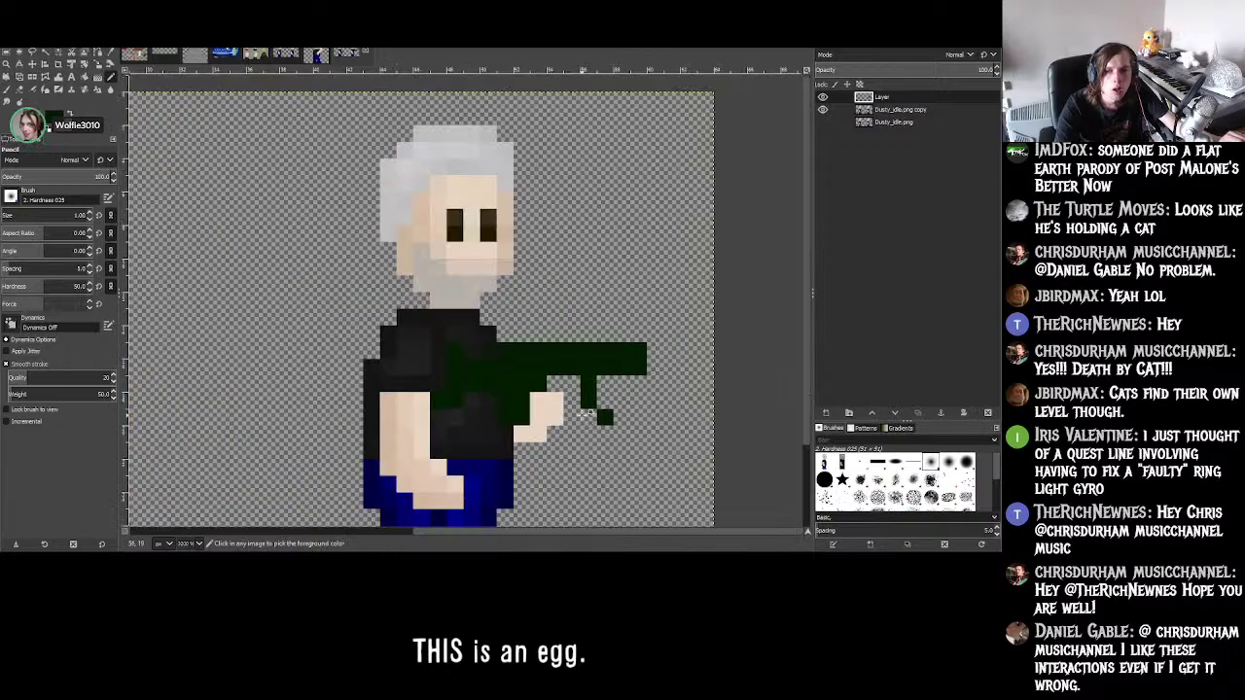
scroll(650, 396, "up", 2, "ctrl")
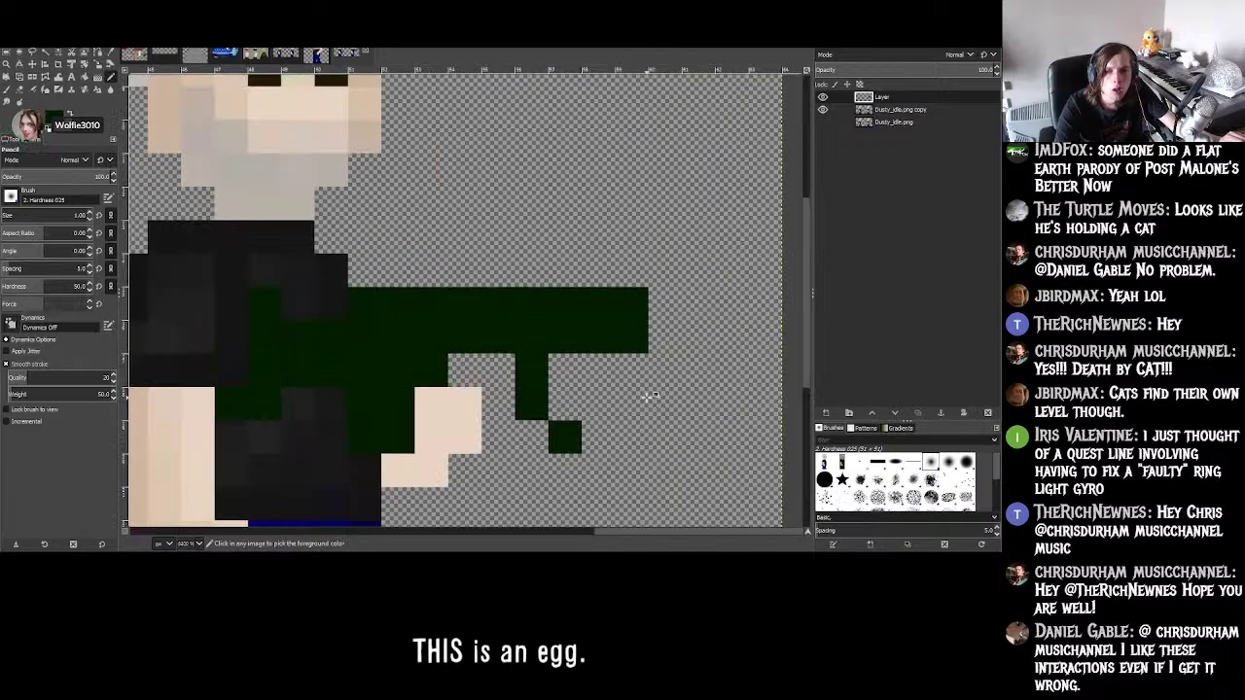
left_click(664, 310)
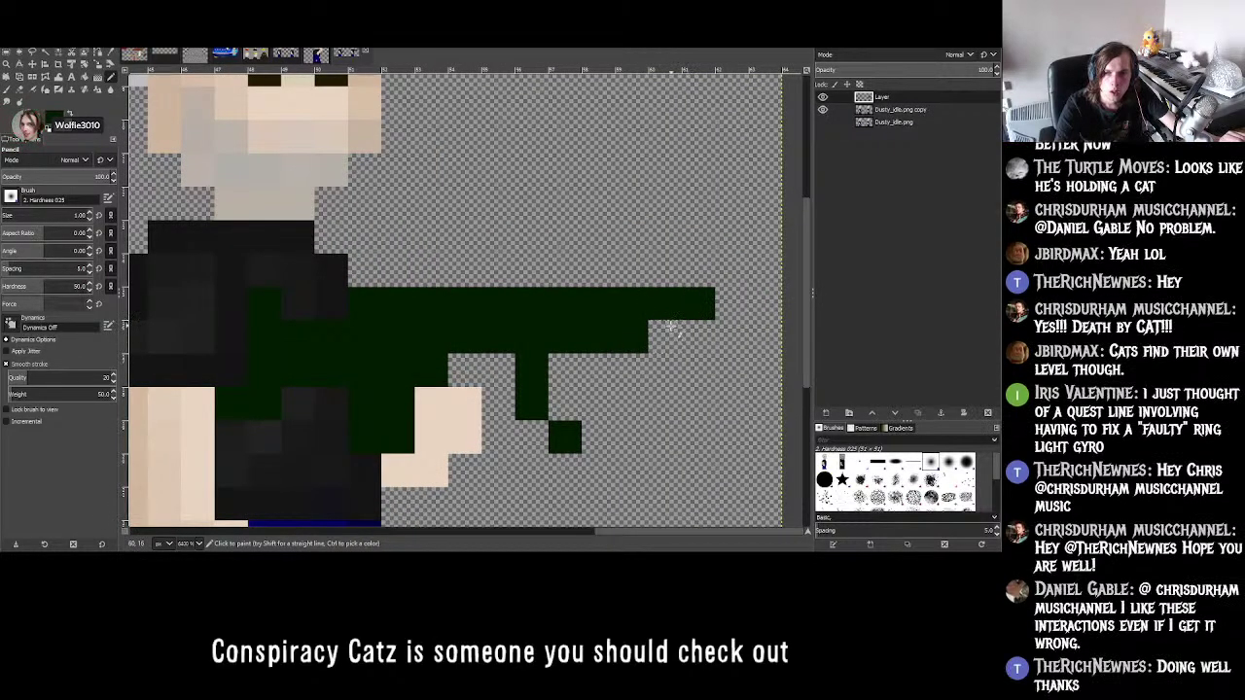
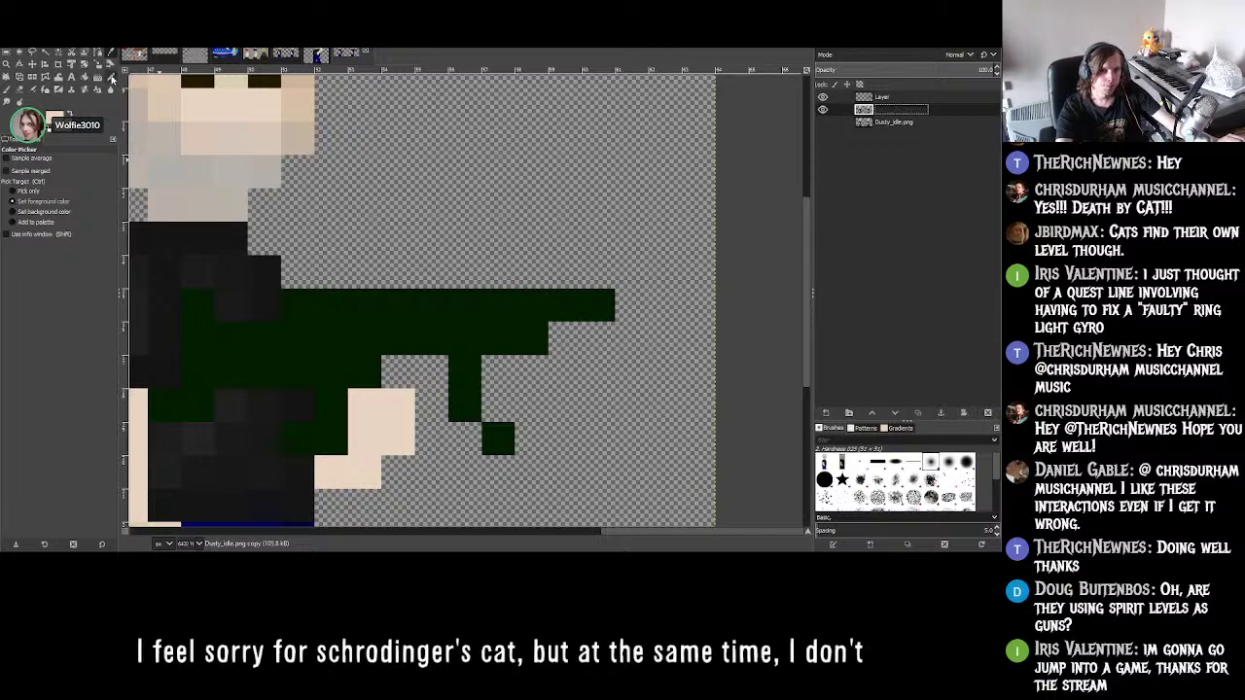
- Create a new layer and move it directly below the layer that holds the green gun
left_click(111, 75)
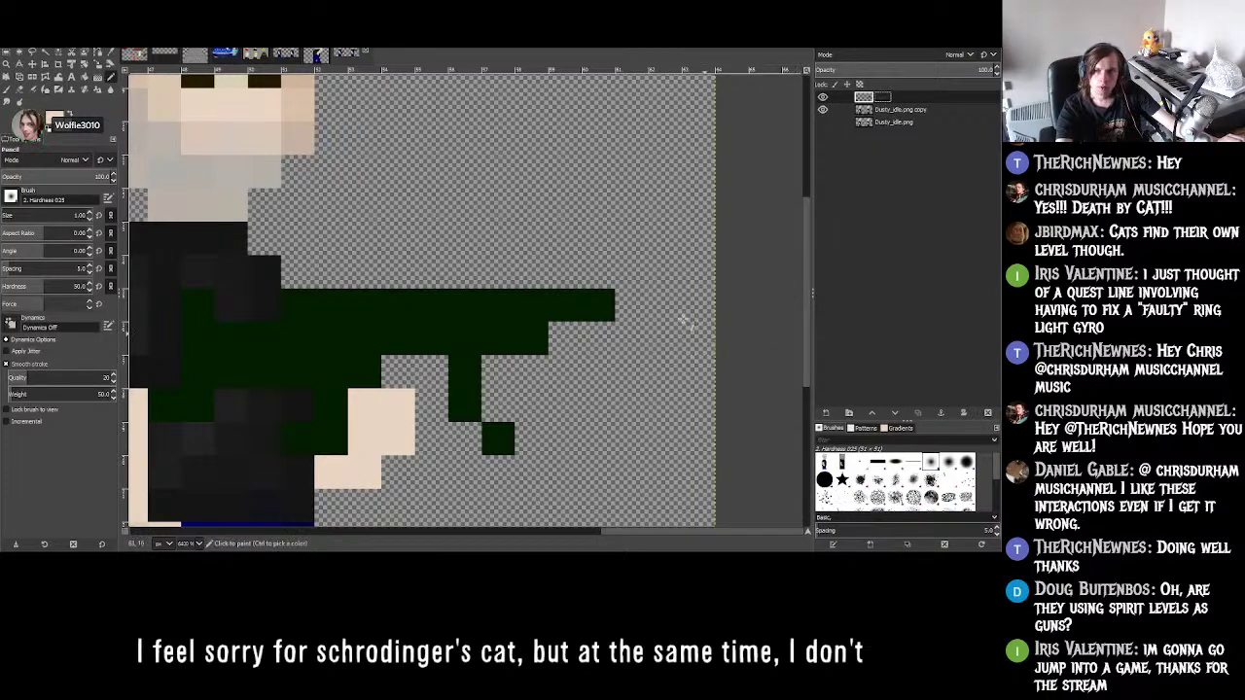
left_click(822, 412)
left_click(924, 536)
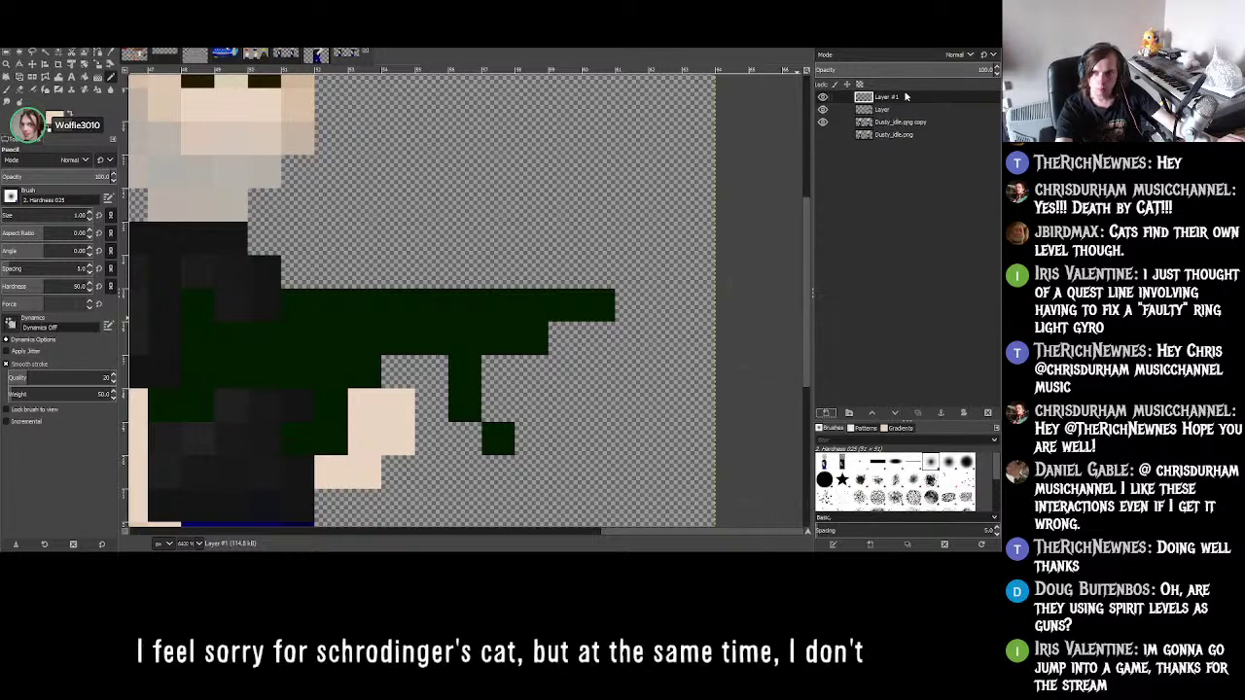
left_click_drag(904, 96, 895, 115)
scroll(764, 285, "down", 5, "ctrl")
scroll(763, 285, "up", 5, "ctrl")
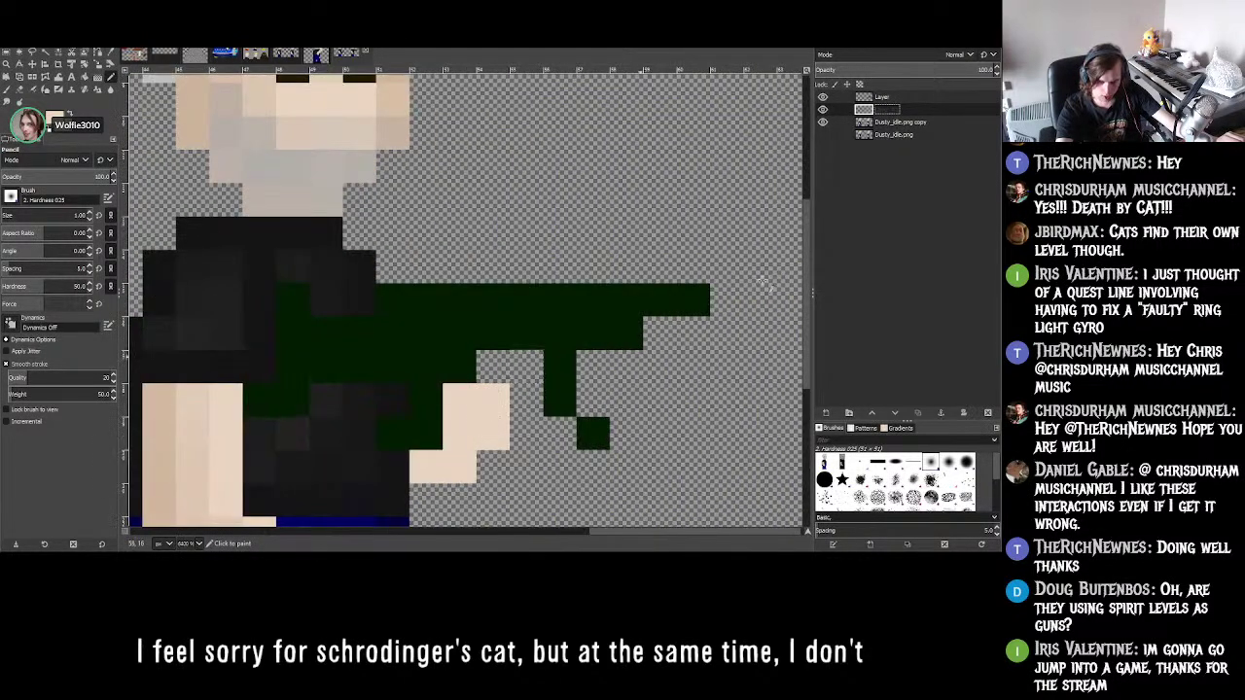
- Erase the second figure's outstretched hand from the layer that holds the green gun
left_click(873, 97)
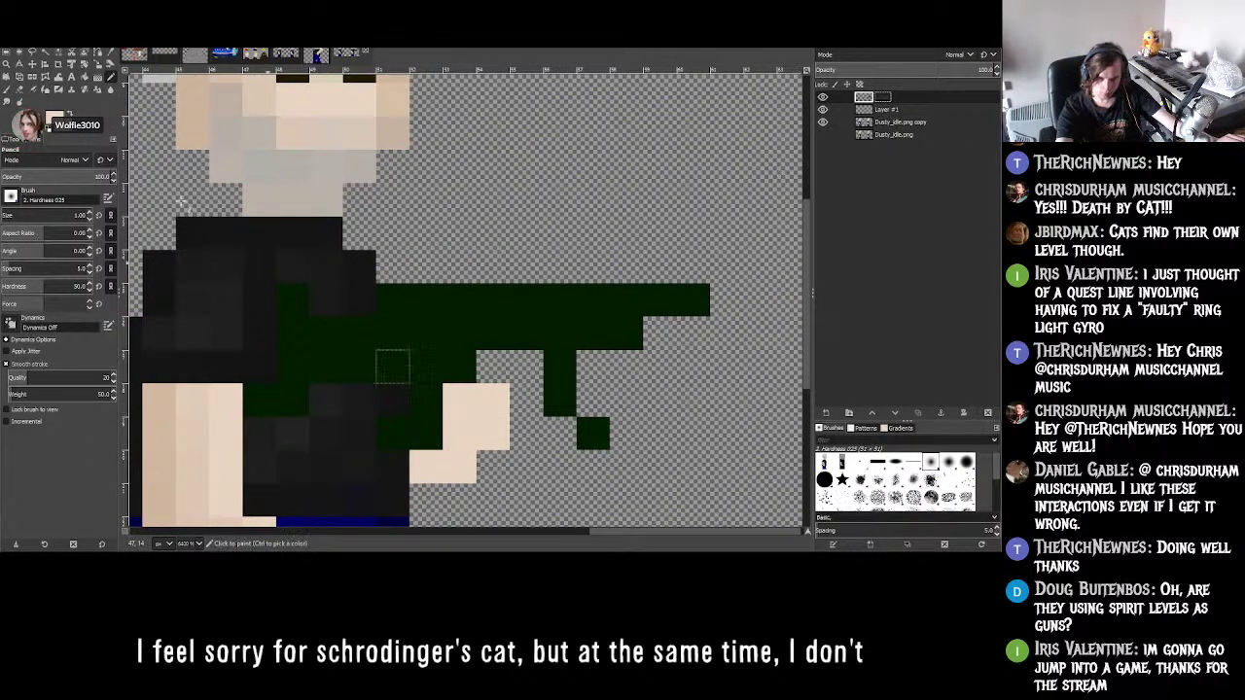
left_click(32, 88)
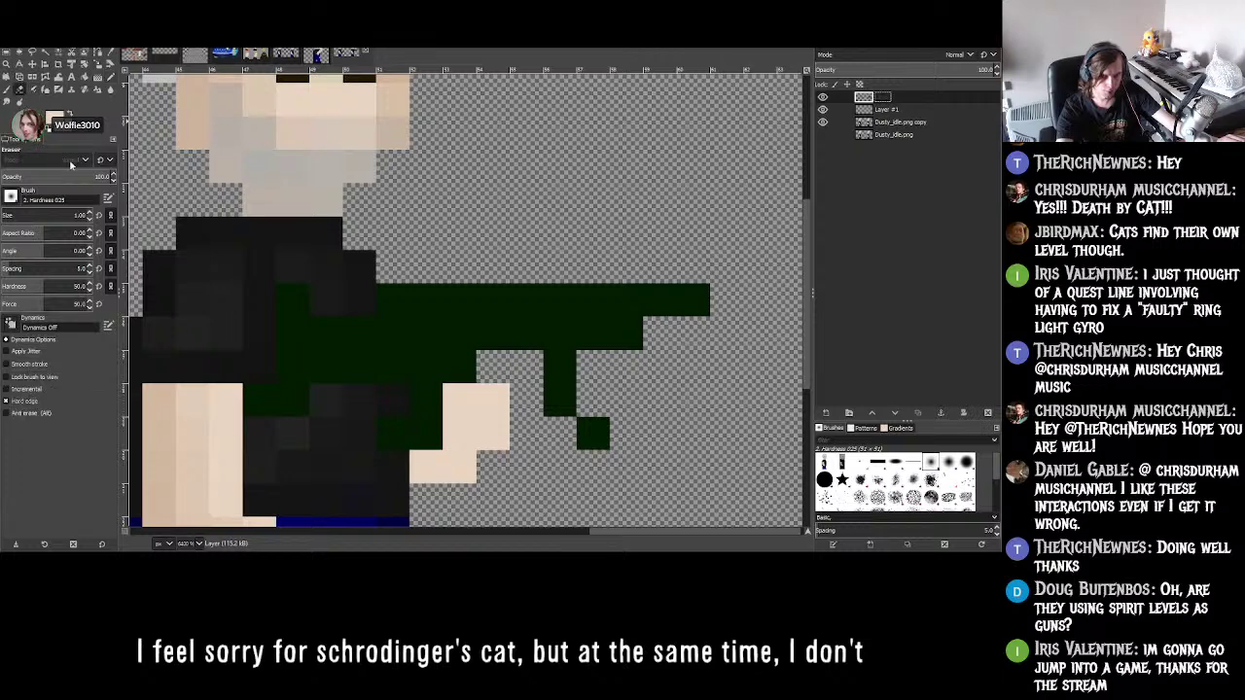
mouse_move(498, 416)
left_mouse_down()
mouse_move(472, 408)
mouse_move(472, 454)
mouse_move(443, 465)
left_mouse_up()
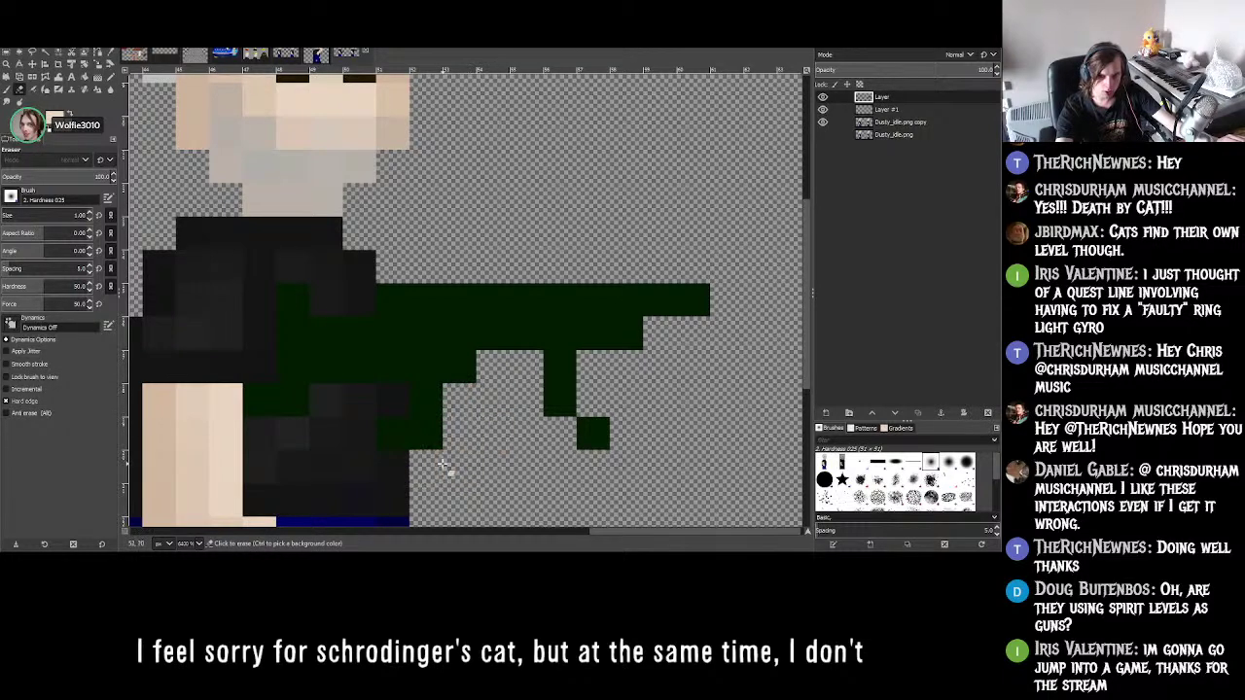
- On Layer #1, paint a skin-coloured hand of two rows behind the front grip and a two-pixel finger strip on the grip's far side
key("o")
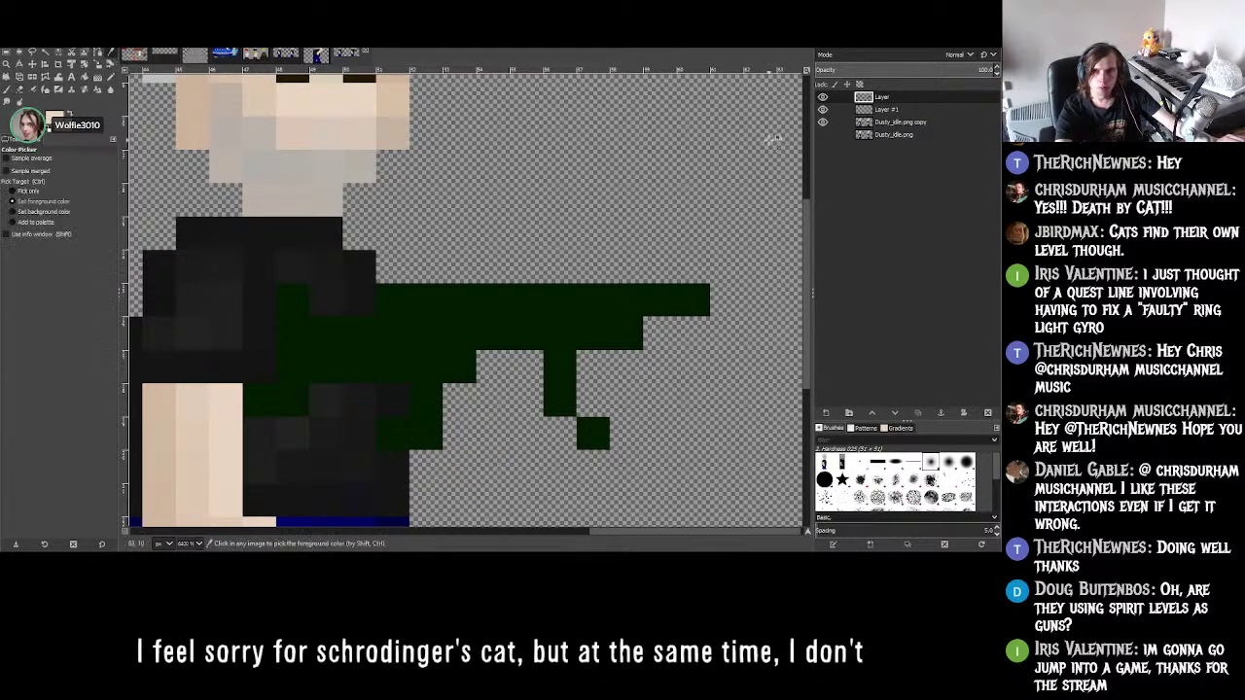
left_click(883, 109)
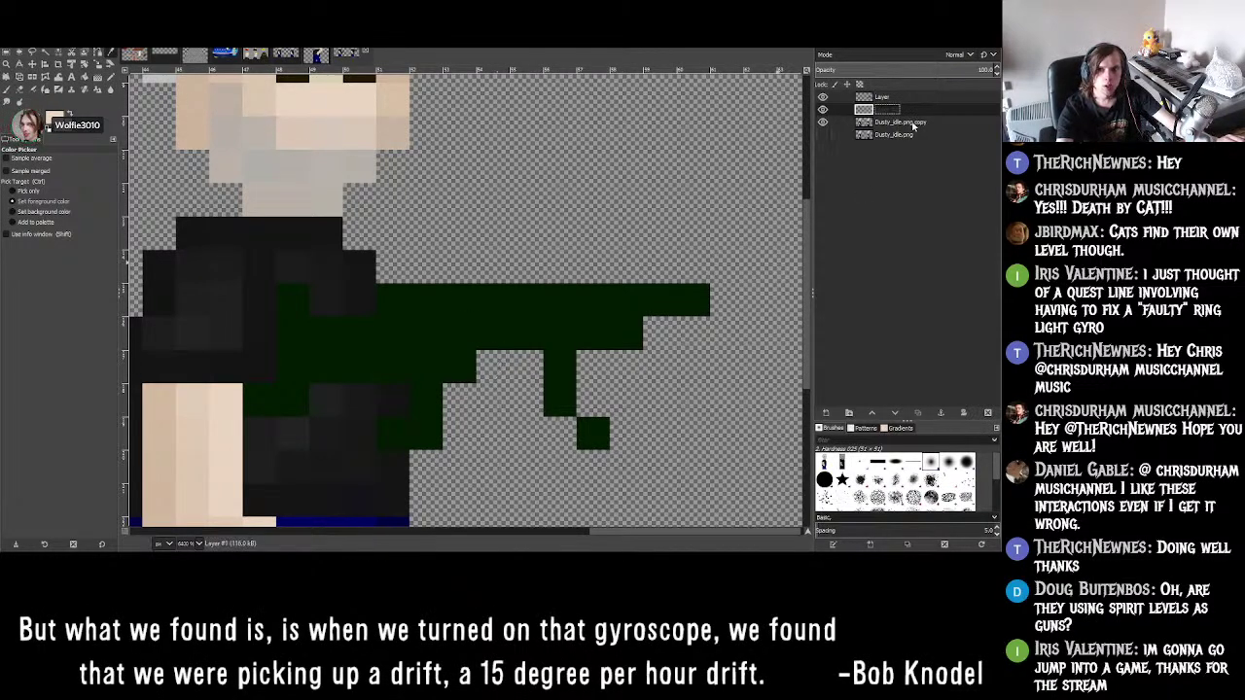
key("n")
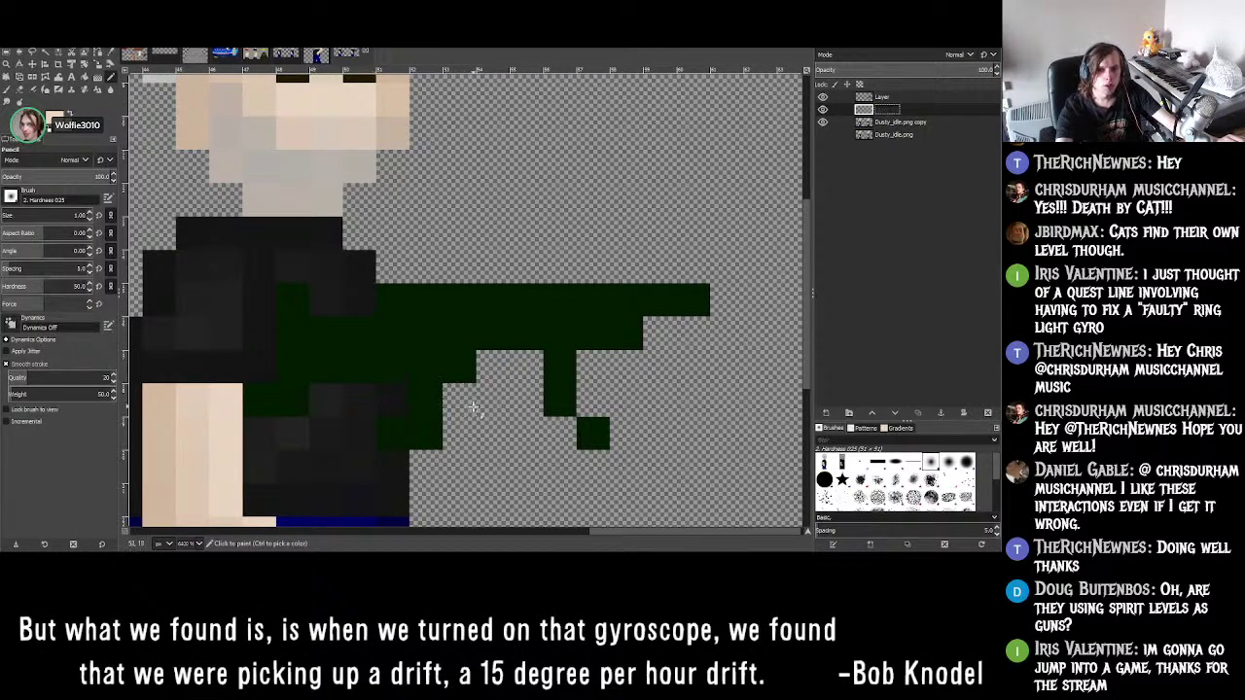
left_click_drag(481, 373, 530, 369)
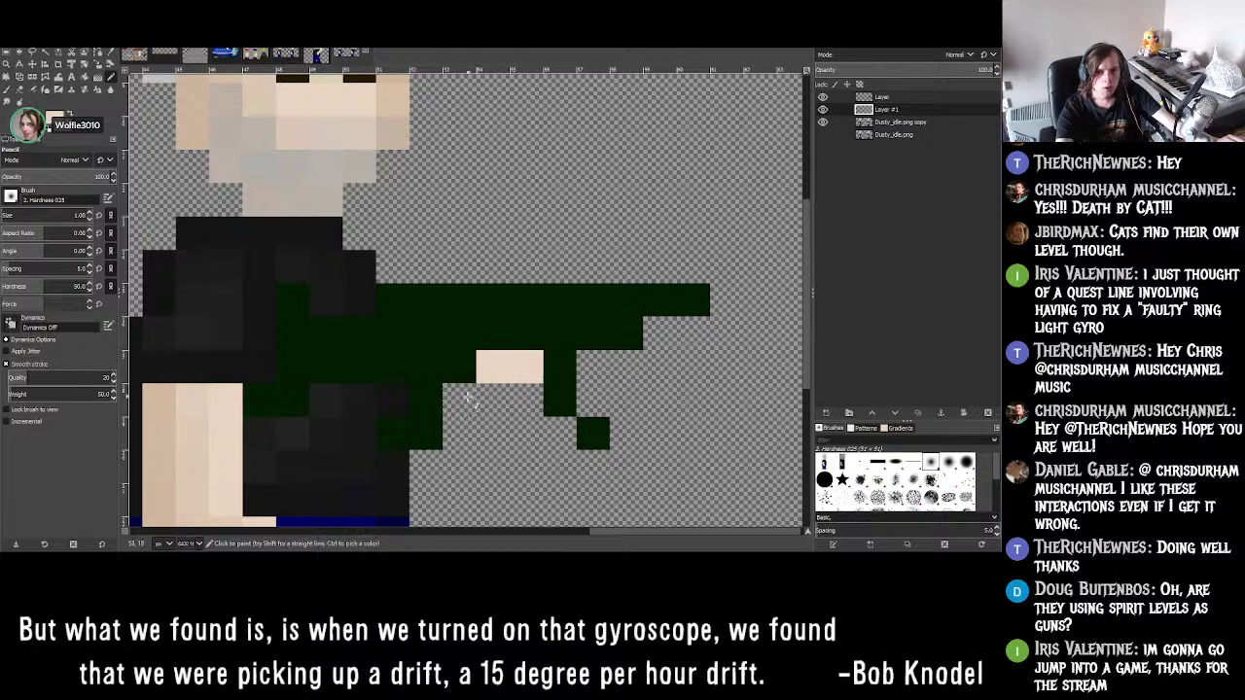
left_click_drag(459, 400, 525, 408)
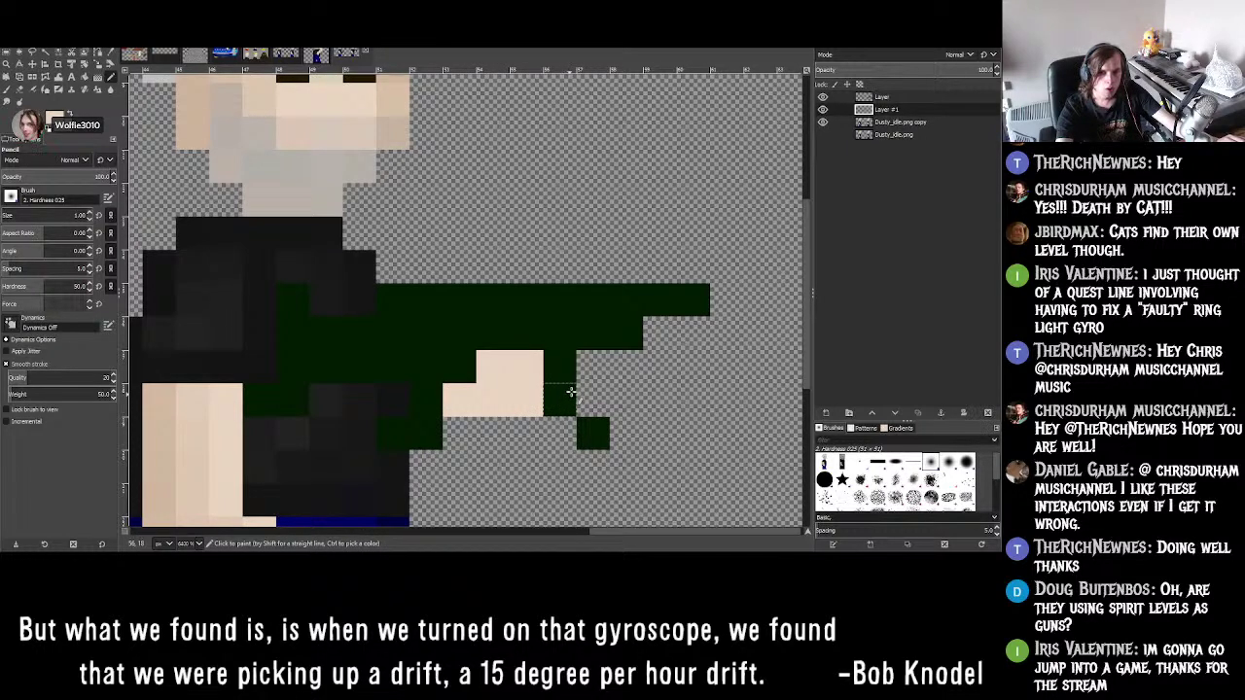
left_click_drag(593, 367, 594, 394)
scroll(627, 397, "down", 3, "ctrl")
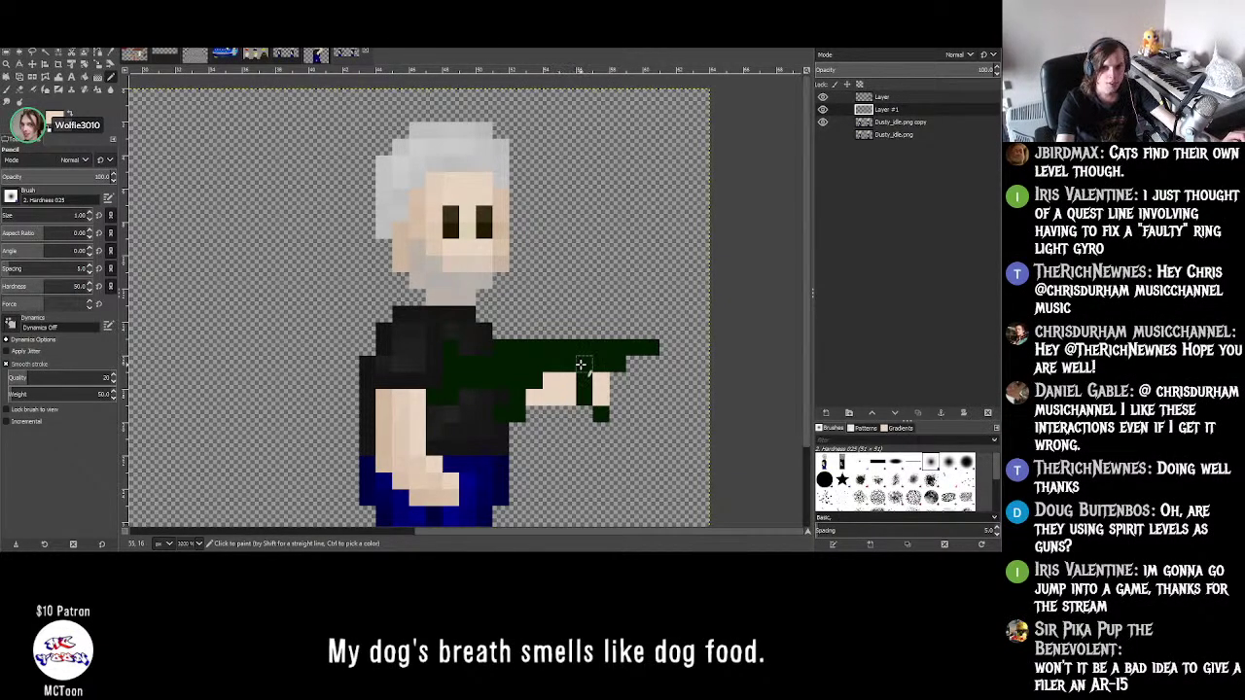
- Create another new layer and place it at the top of the layer stack
scroll(520, 382, "down", 4, "ctrl")
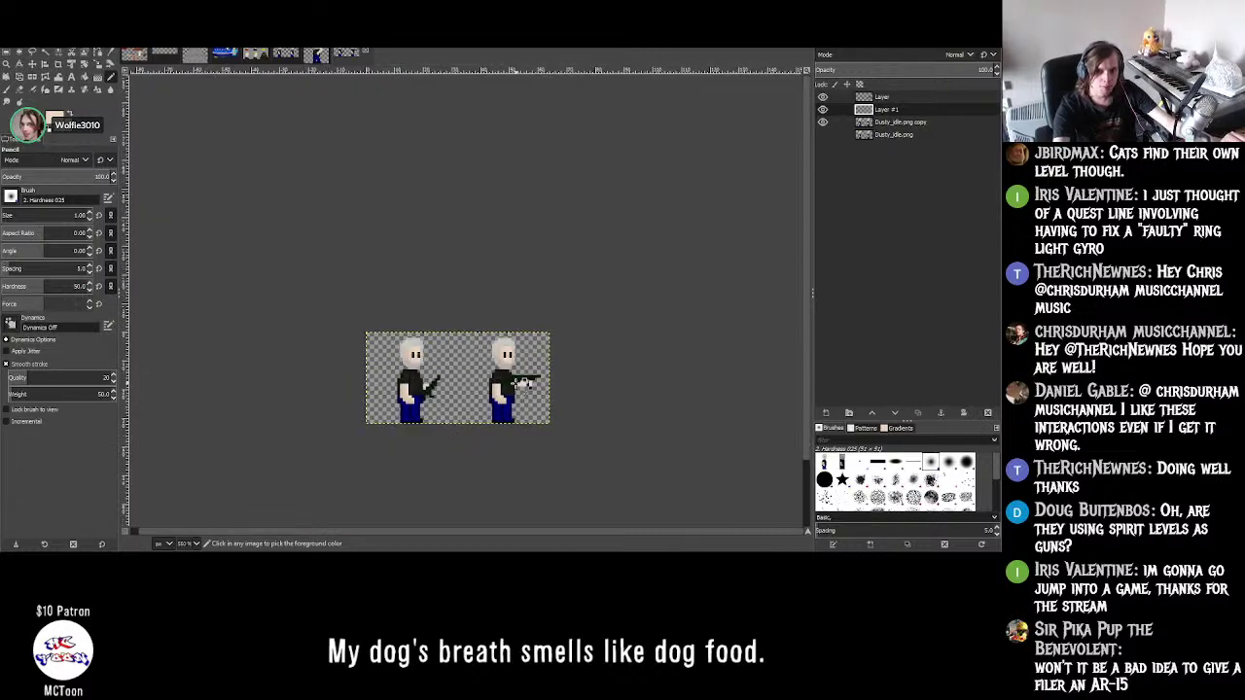
scroll(521, 382, "up", 5, "ctrl")
scroll(521, 382, "down", 4, "ctrl")
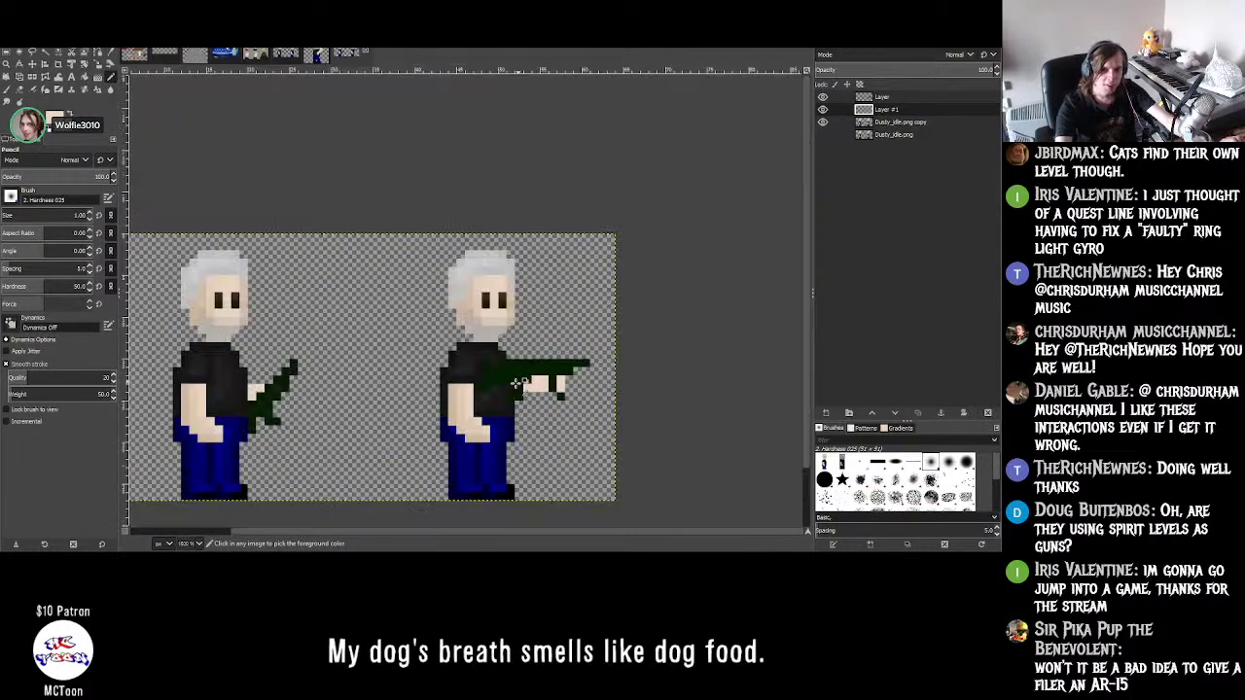
scroll(520, 383, "up", 3, "ctrl")
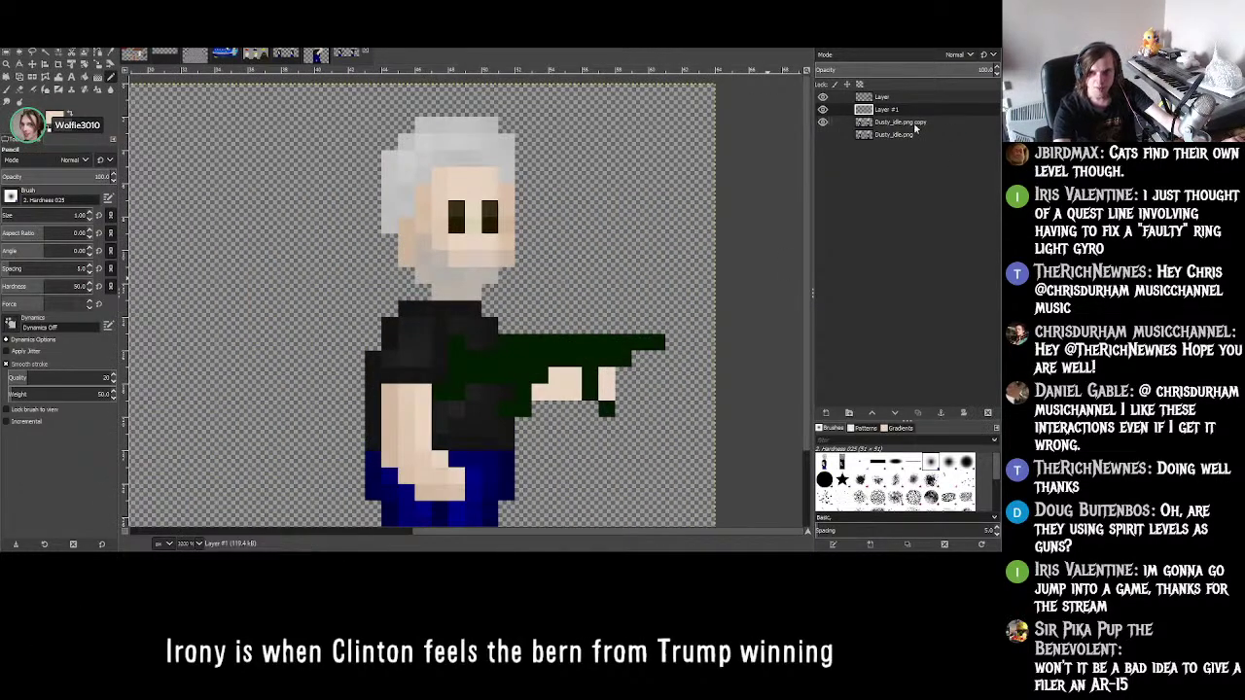
left_click(829, 415)
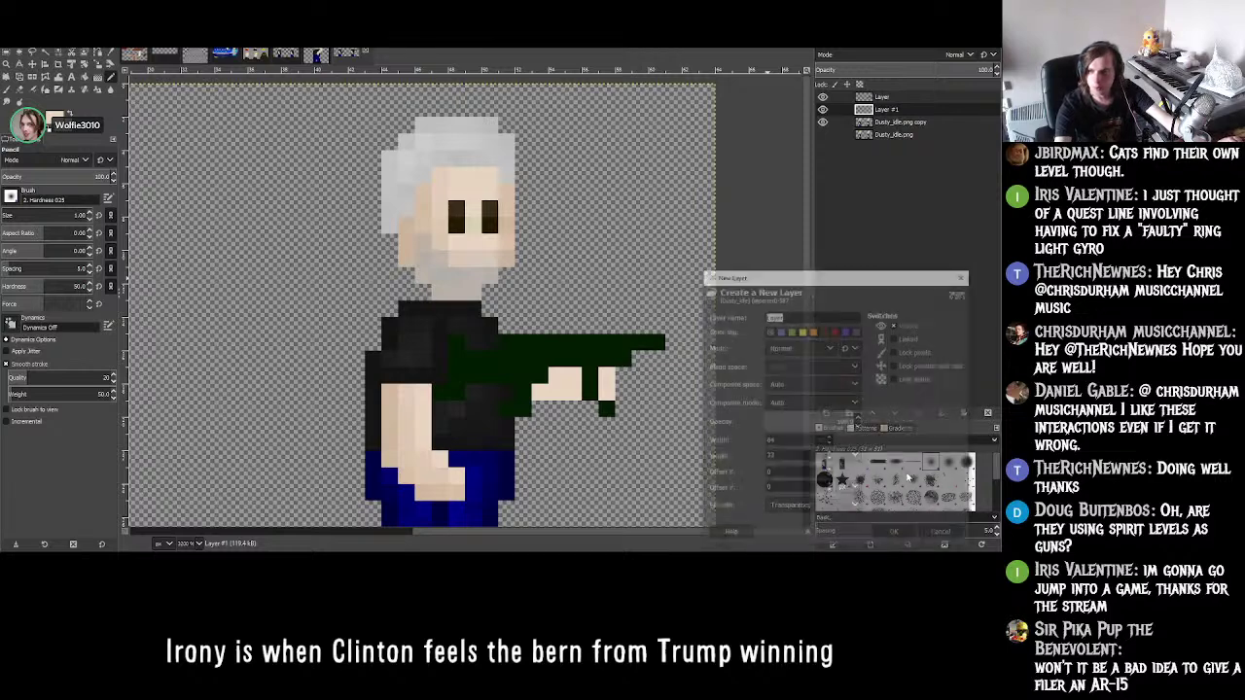
left_click(897, 535)
left_click_drag(909, 110, 910, 92)
- On Layer #2, paint a skin-coloured forearm from the second figure's near arm across the shirt, with a two-pixel hand one row higher
middle_click_drag(454, 476, 561, 441)
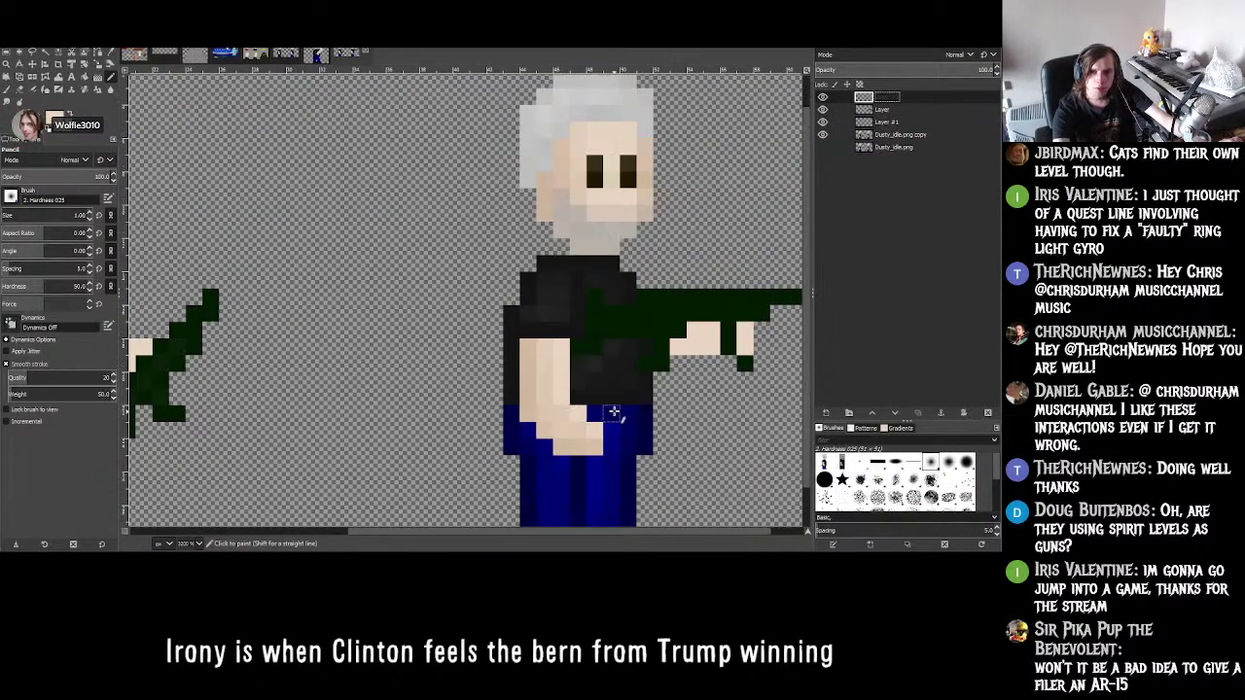
scroll(681, 340, "up", 2, "ctrl")
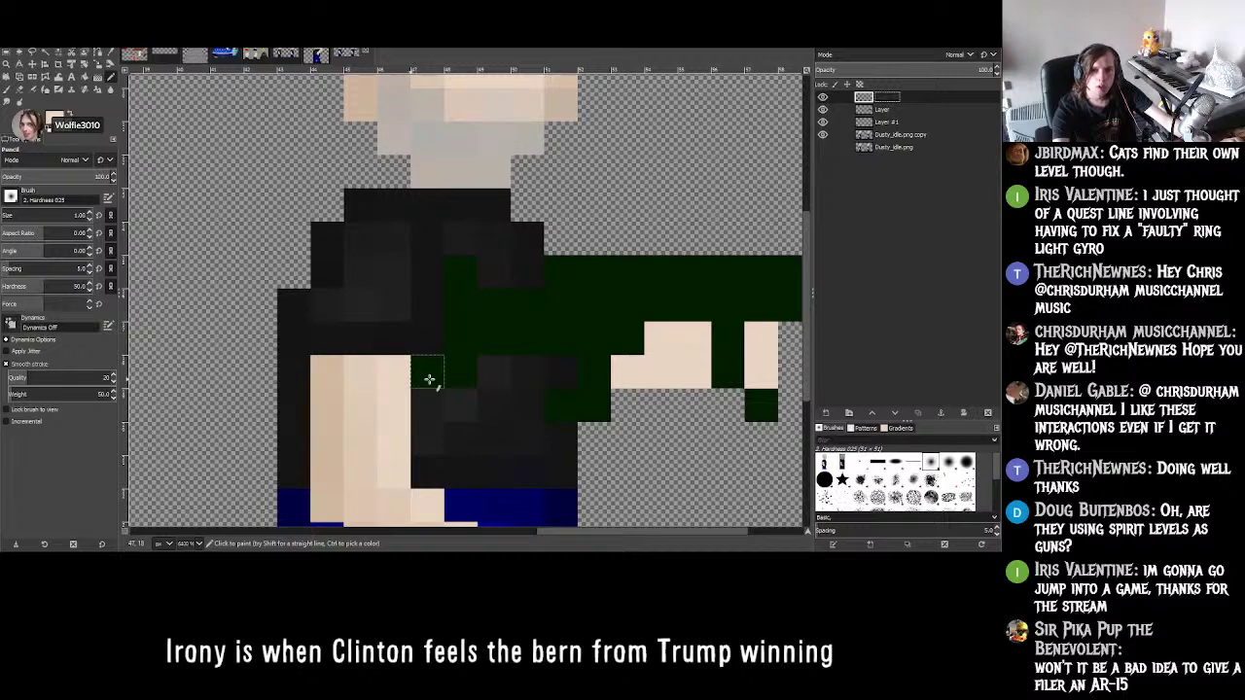
mouse_move(445, 381)
left_mouse_down()
mouse_move(428, 379)
mouse_move(433, 404)
mouse_move(496, 404)
mouse_move(530, 380)
left_mouse_up()
left_click(404, 403, "ctrl")
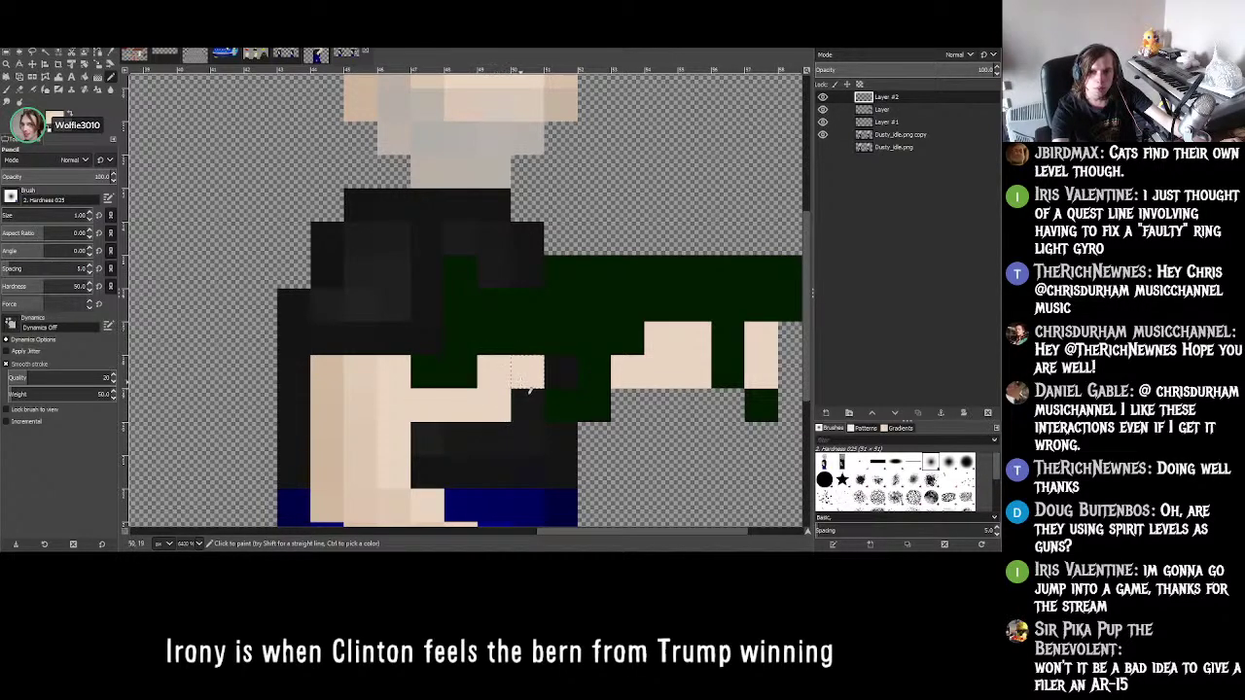
- On Layer #2, extend the hand two pixels across the rear grip to meet the front hand, and add a two-pixel row above
left_click(562, 374)
scroll(547, 365, "down", 4, "ctrl")
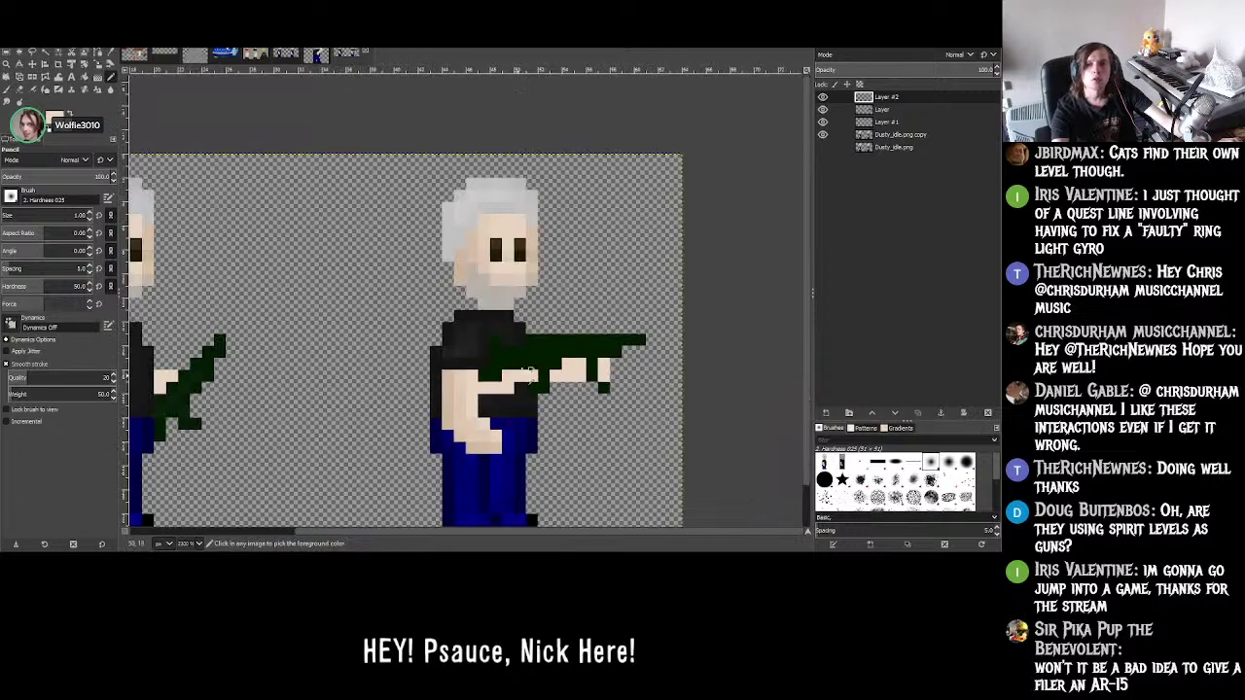
scroll(547, 363, "up", 4, "ctrl")
scroll(520, 389, "up", 1, "ctrl")
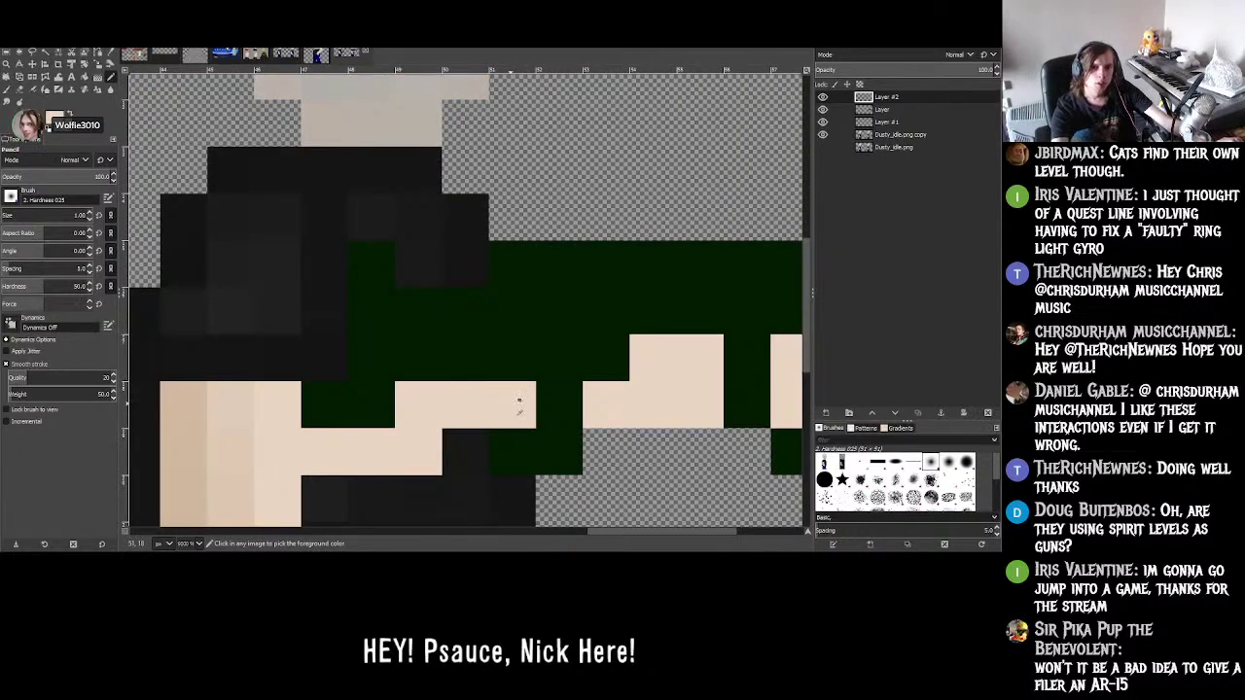
scroll(526, 399, "up", 1, "ctrl")
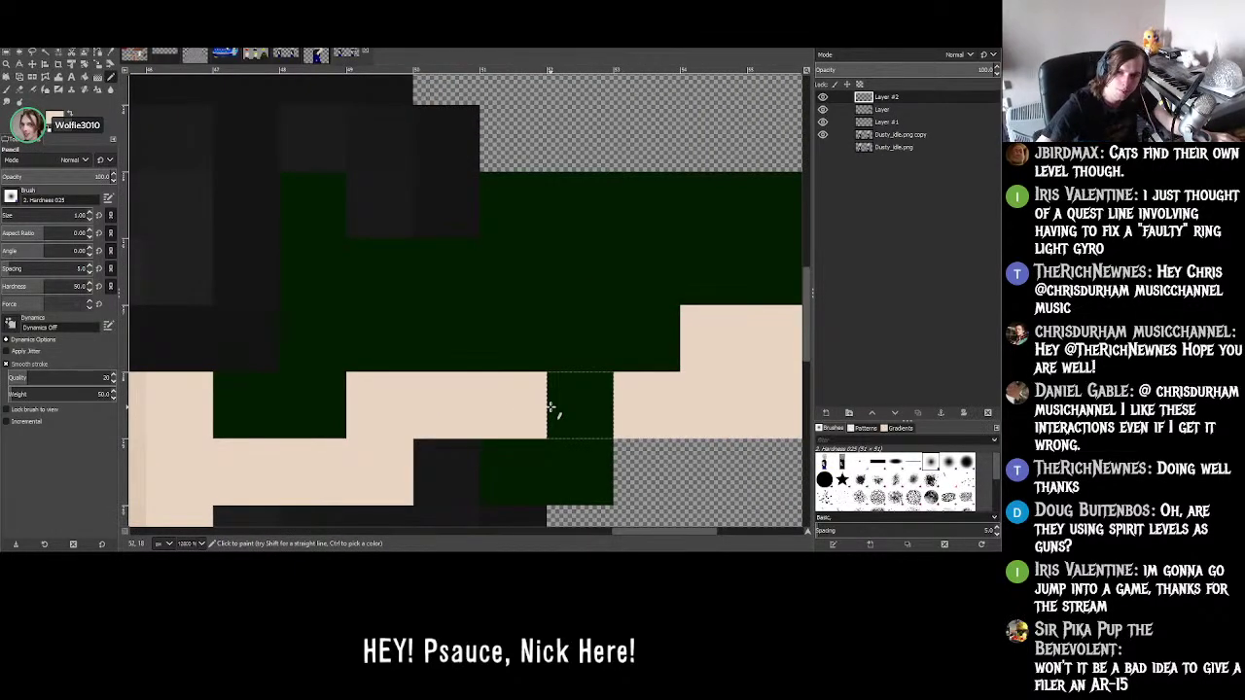
left_click(587, 331)
left_click(584, 394)
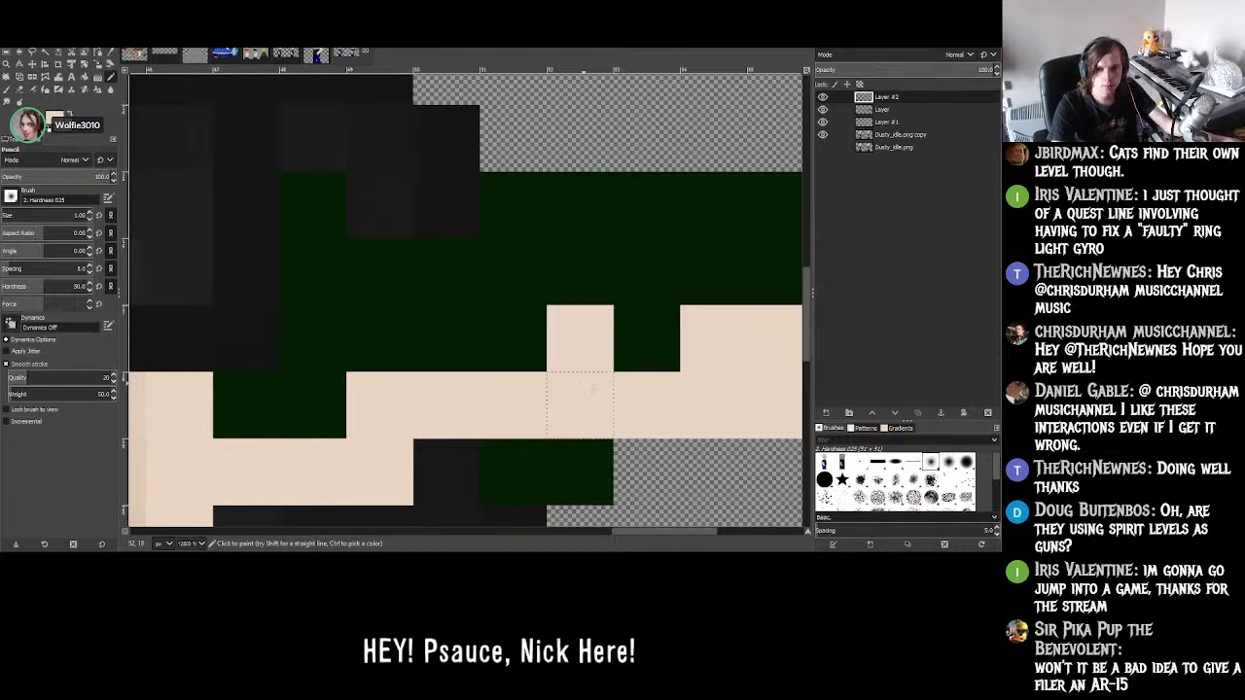
left_click(511, 336)
- Examine the second figure's arms and grip on the gun, both close up and at full-sprite size
scroll(545, 387, "down", 3, "ctrl")
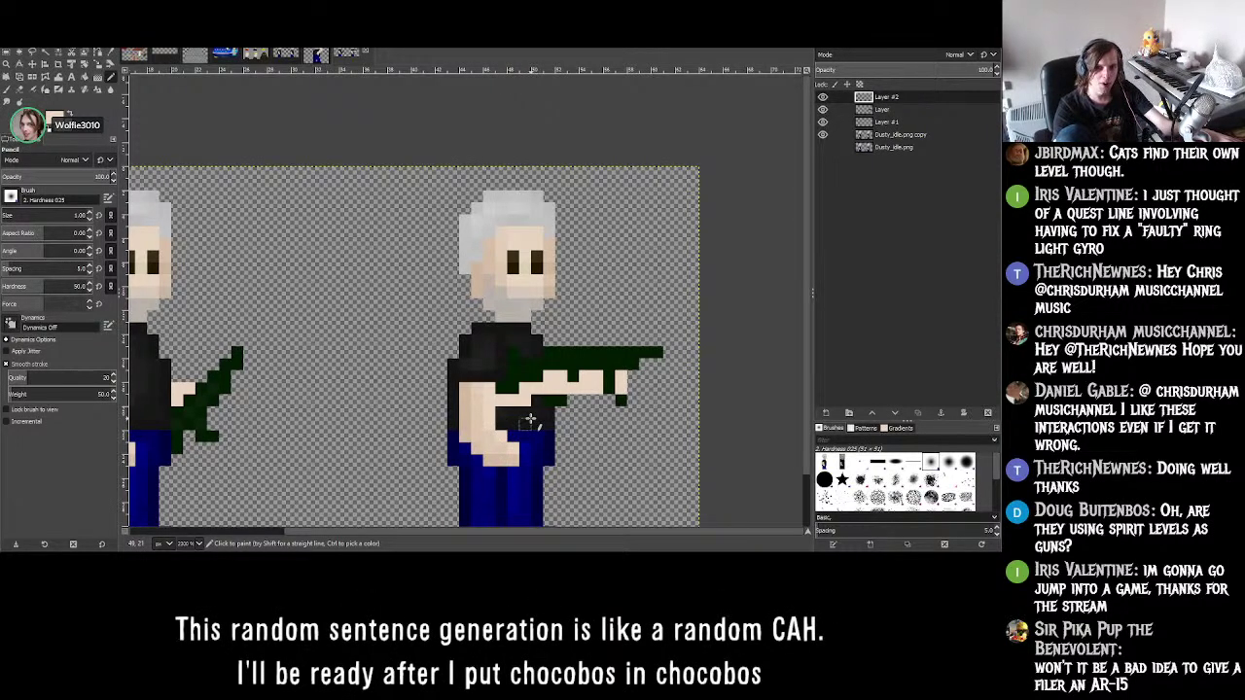
scroll(531, 421, "down", 4, "ctrl")
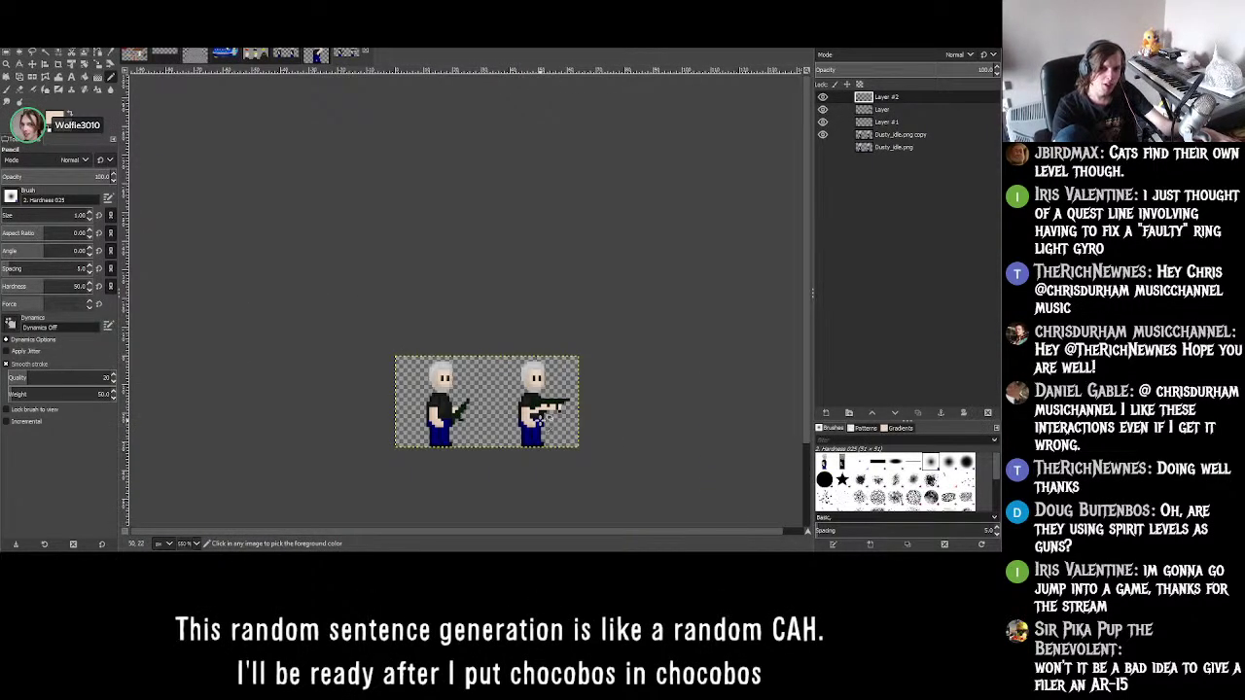
scroll(541, 418, "up", 4, "ctrl")
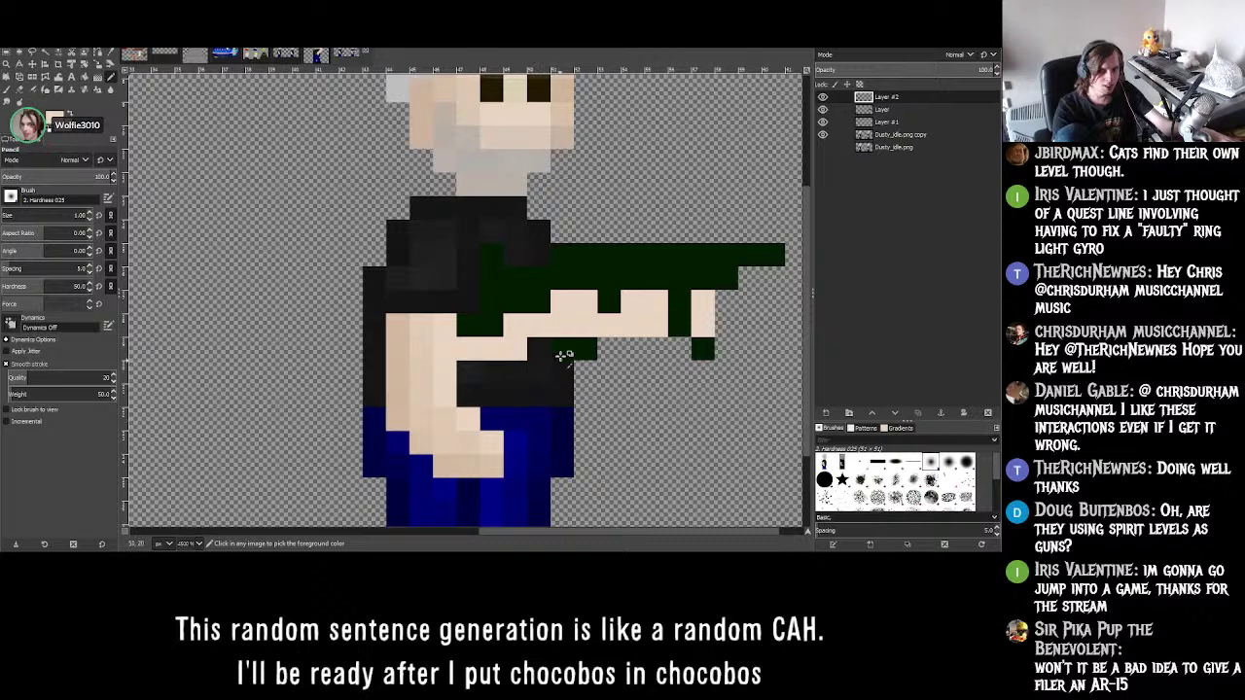
scroll(581, 349, "up", 1, "ctrl")
scroll(571, 363, "down", 1, "ctrl")
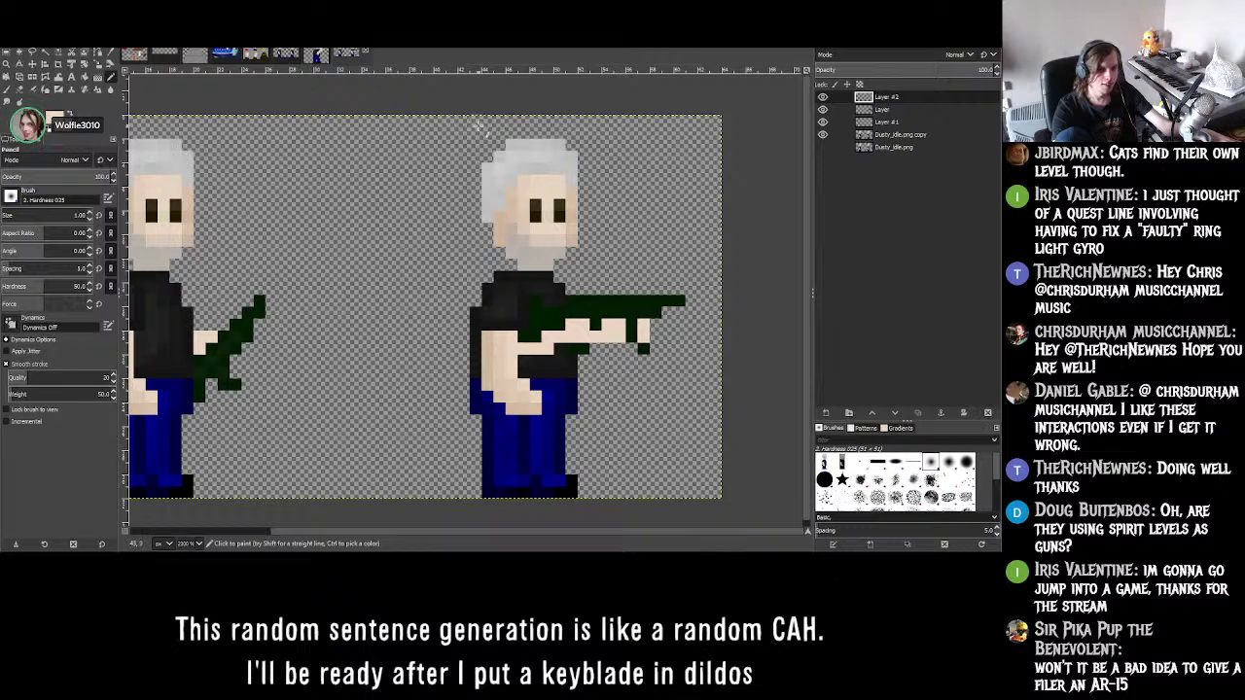
scroll(562, 351, "up", 3, "ctrl")
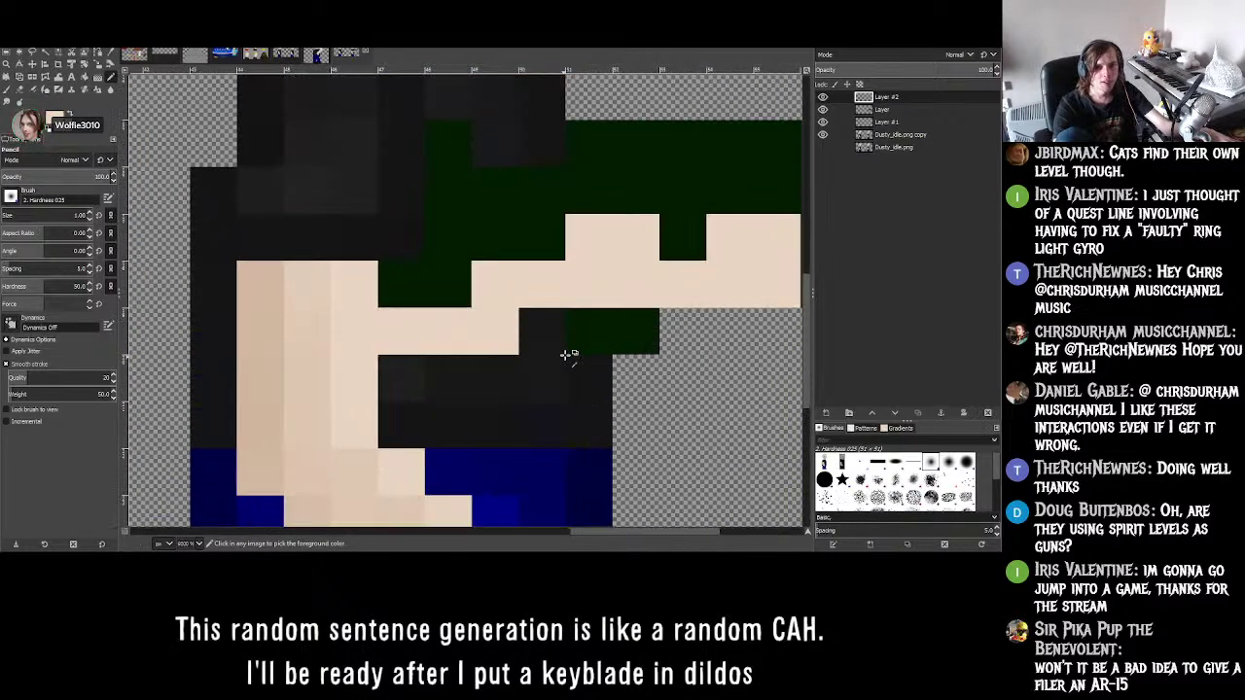
scroll(562, 351, "down", 2, "ctrl")
scroll(560, 348, "up", 2, "ctrl")
scroll(596, 340, "down", 2, "ctrl")
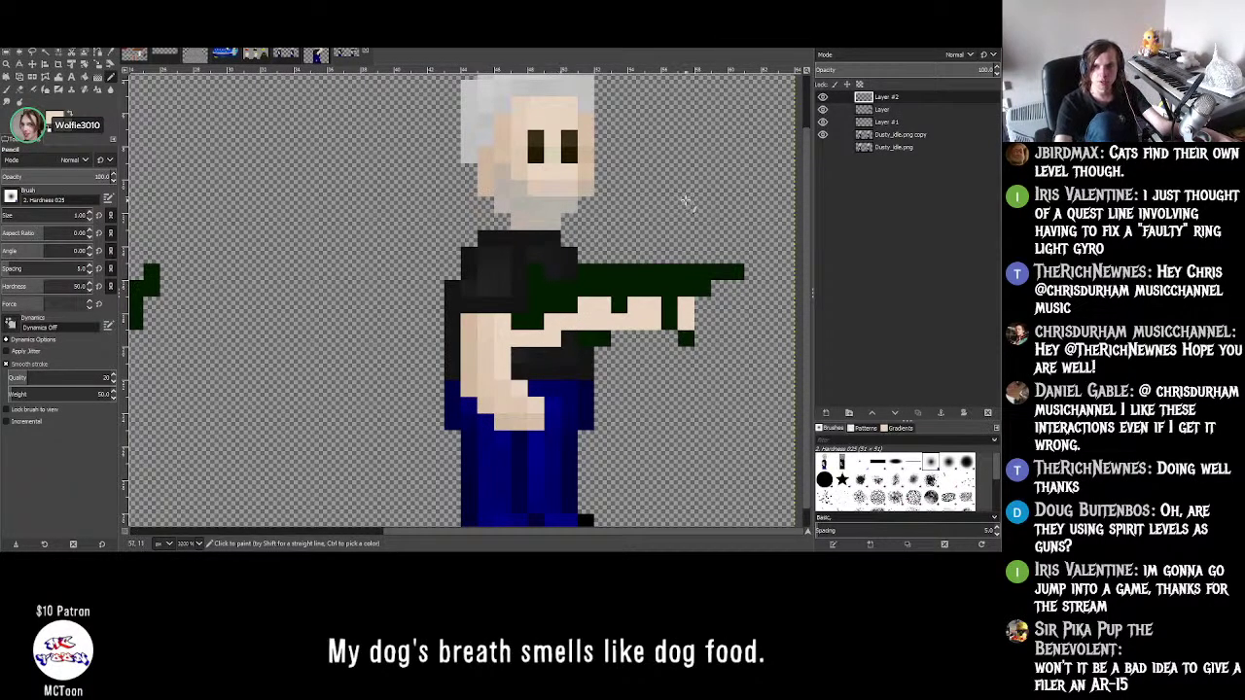
- Compare the second figure's pose with Layer #2 hidden and shown, leaving the layer visible
left_click(823, 98)
left_click(824, 98)
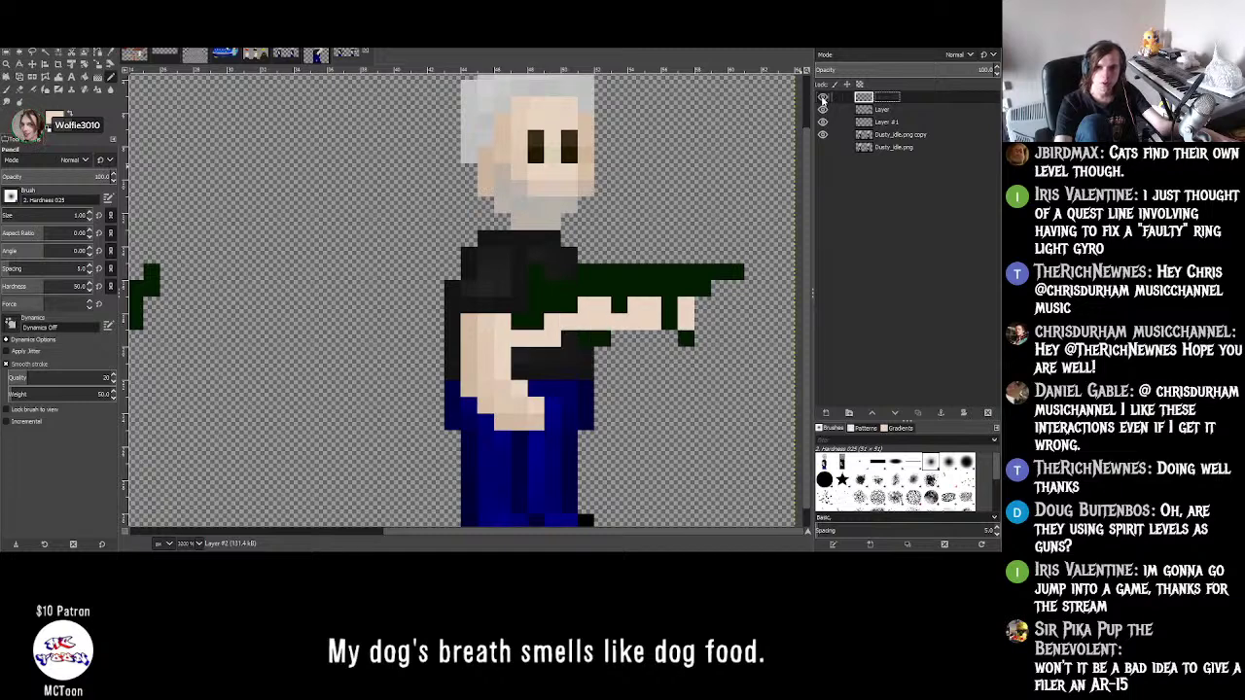
left_click(823, 98)
left_click(823, 98)
left_click(823, 98)
left_click(823, 98)
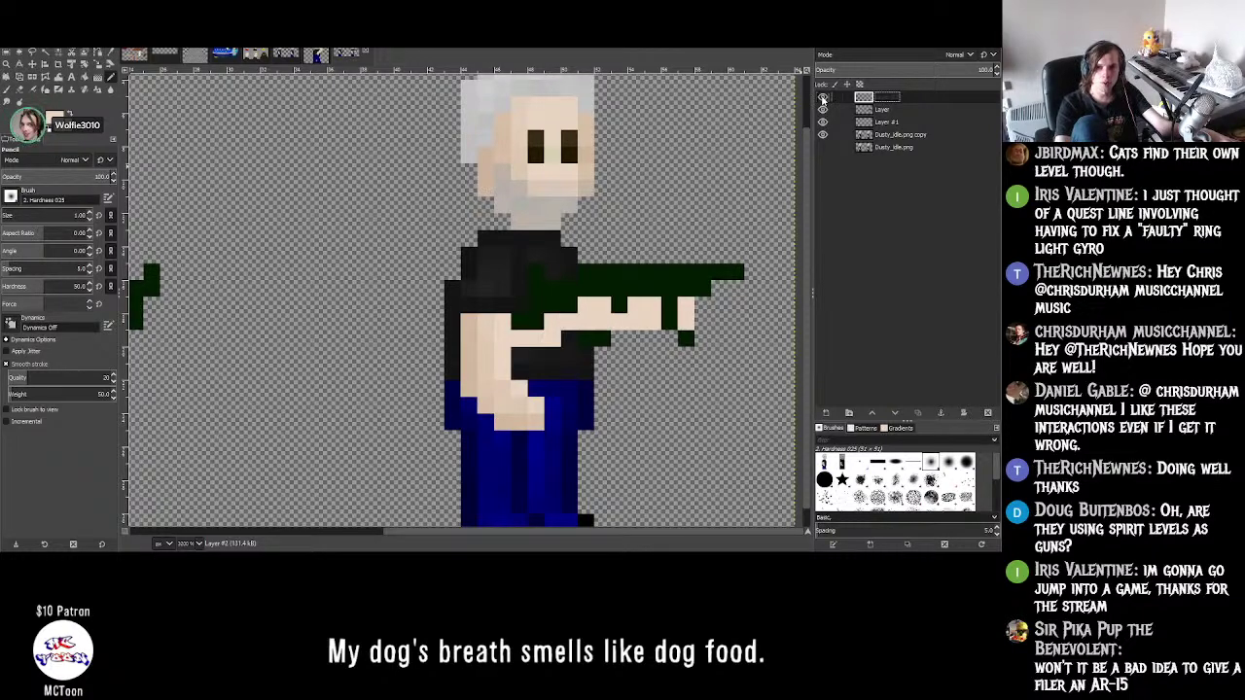
left_click(823, 98)
left_click(823, 98)
left_click(823, 98)
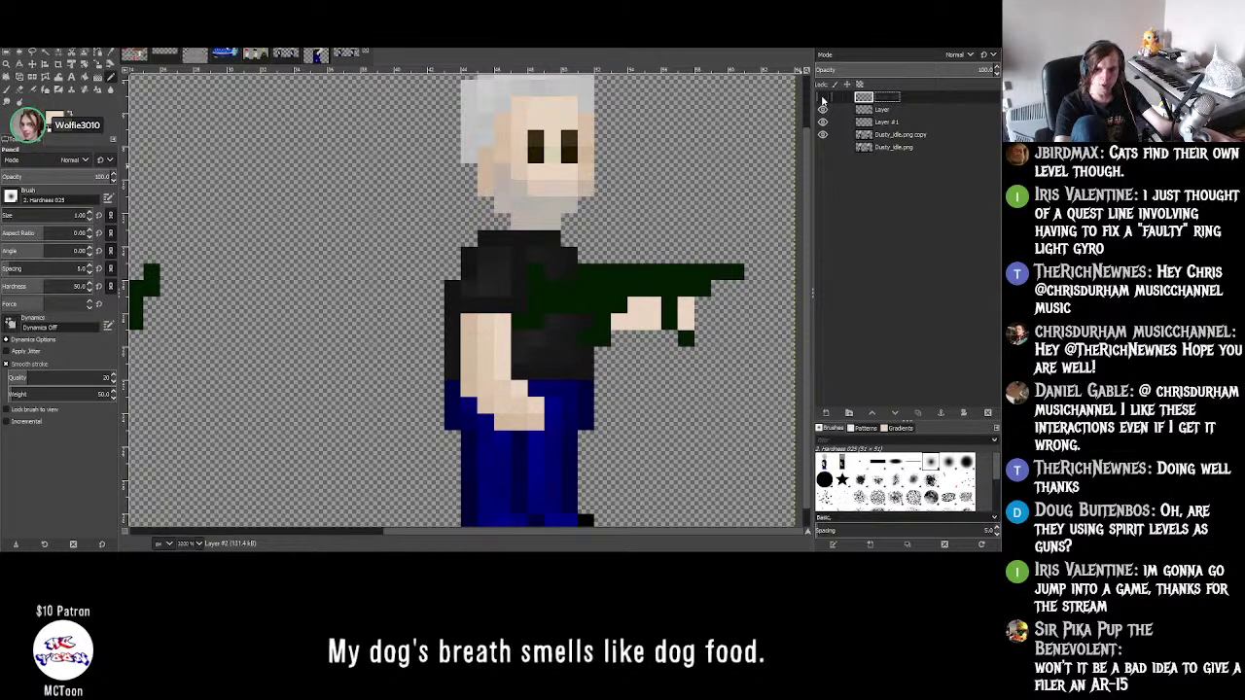
left_click(823, 98)
left_click(823, 98)
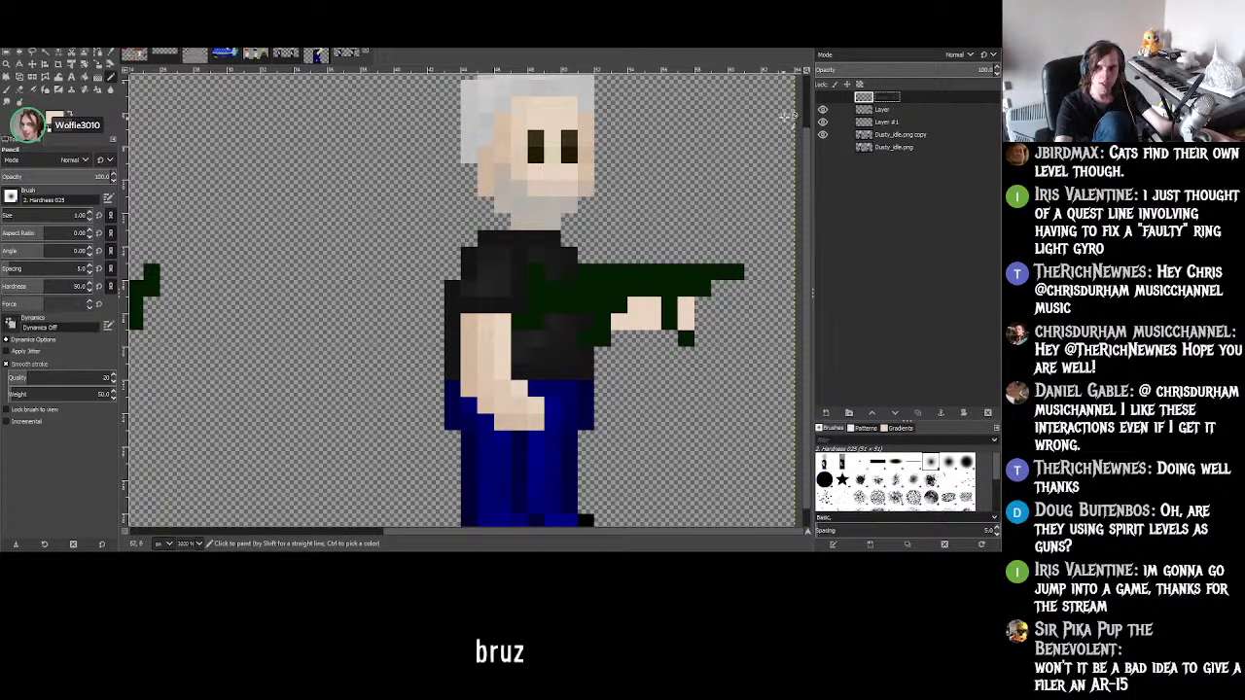
left_click(823, 98)
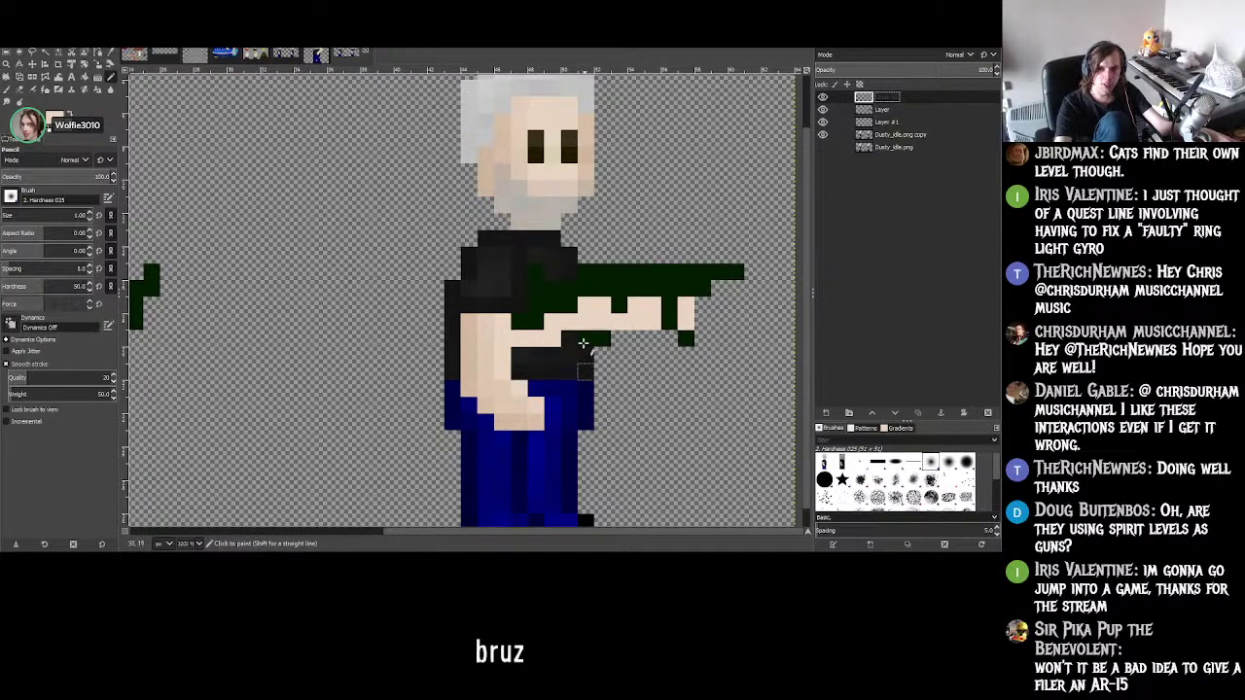
- On Layer #2, thicken the forearm's underside with stepped skin-coloured pixels, including one beside the near arm in the shirt's bottom row
scroll(526, 345, "up", 3, "ctrl")
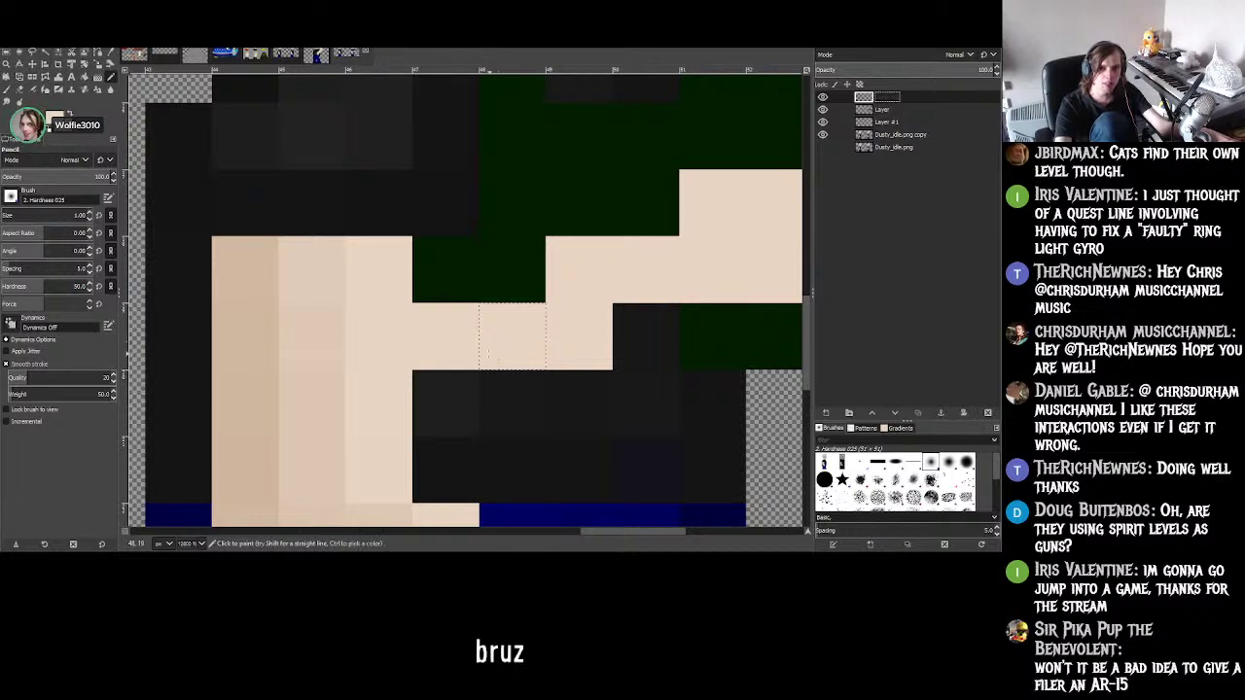
scroll(412, 364, "down", 3, "ctrl")
scroll(422, 378, "up", 2, "ctrl")
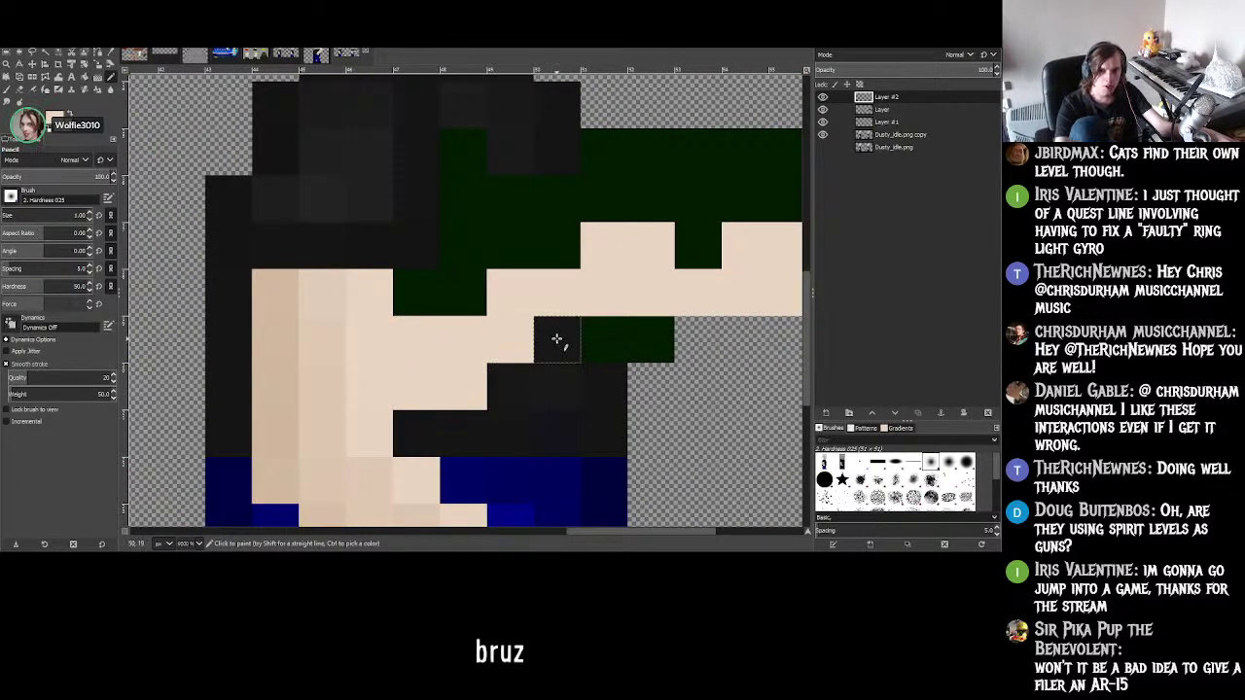
left_click(559, 339)
left_click(596, 340)
scroll(609, 361, "down", 3, "ctrl")
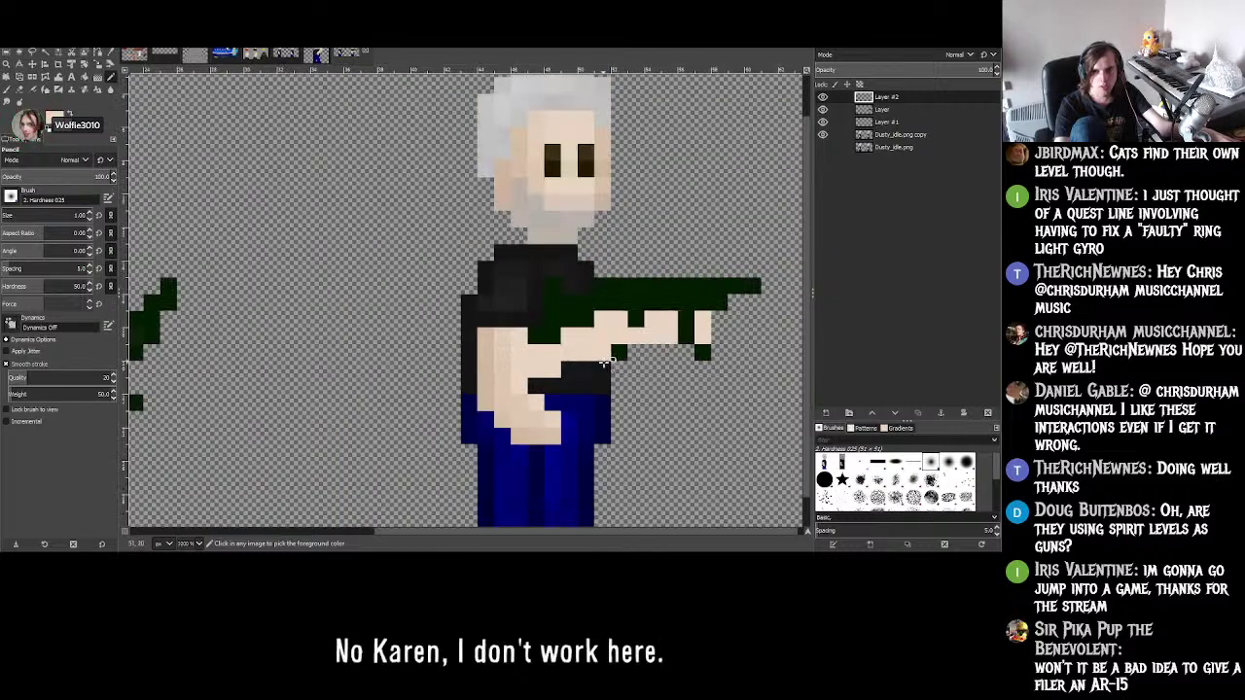
scroll(615, 363, "up", 2, "ctrl")
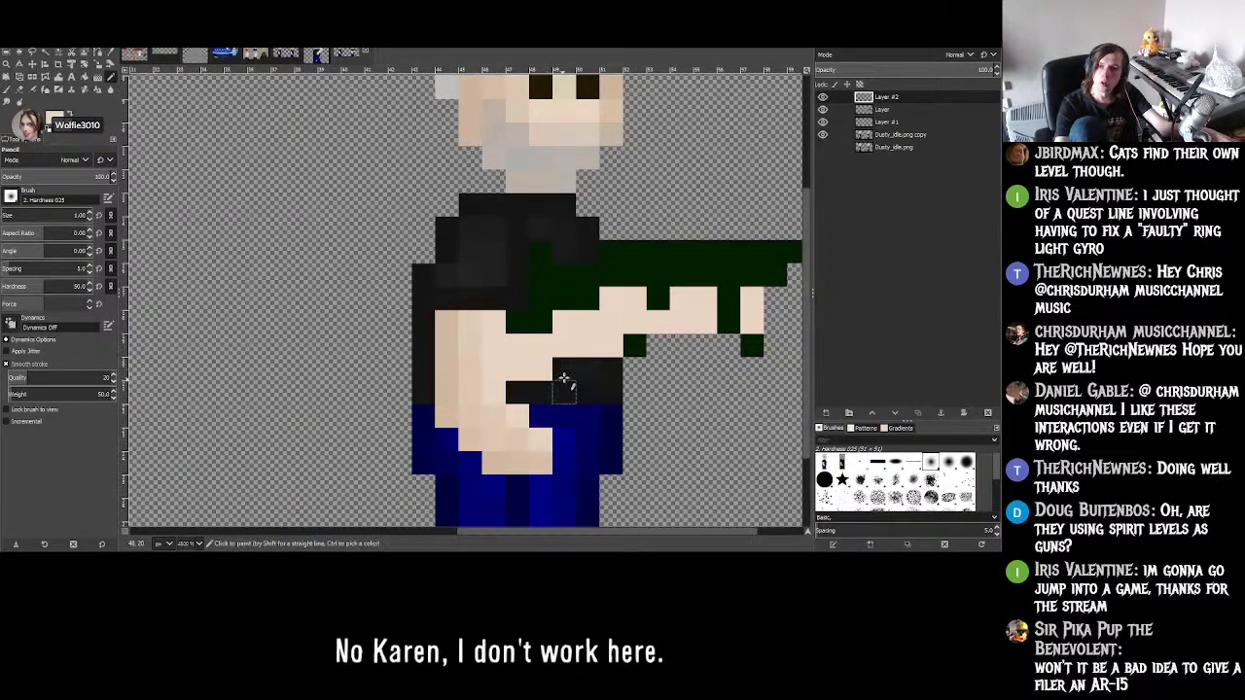
left_click(569, 365)
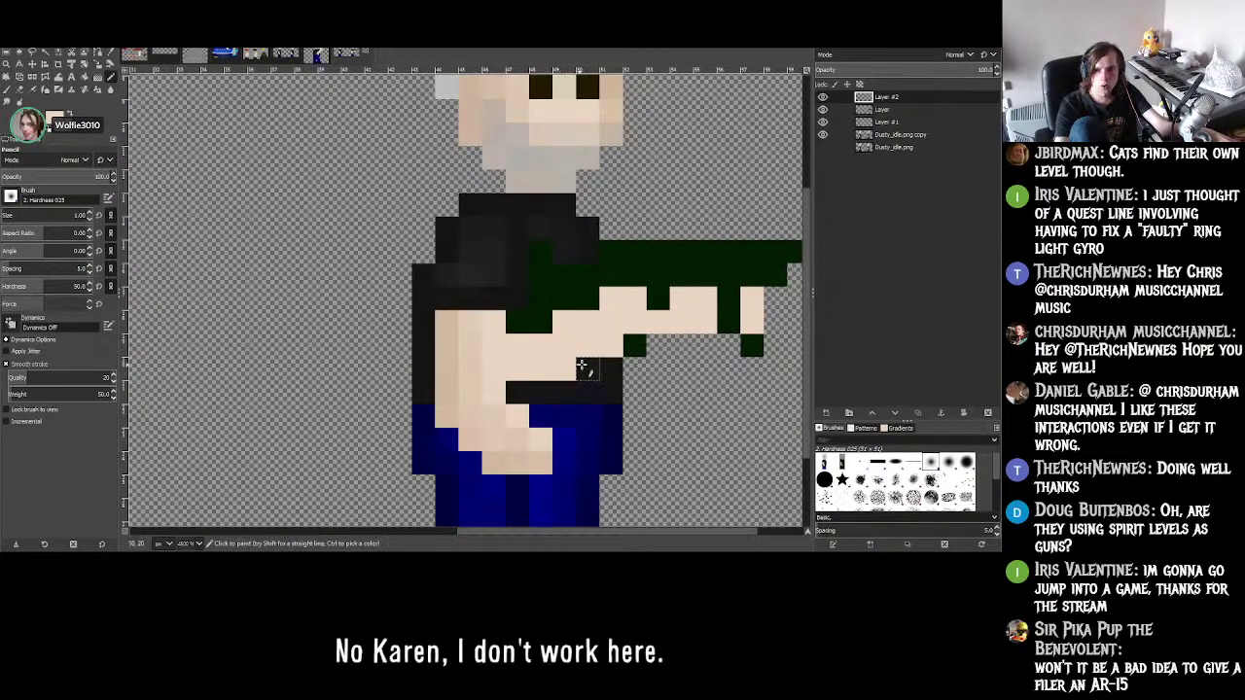
left_click(516, 392)
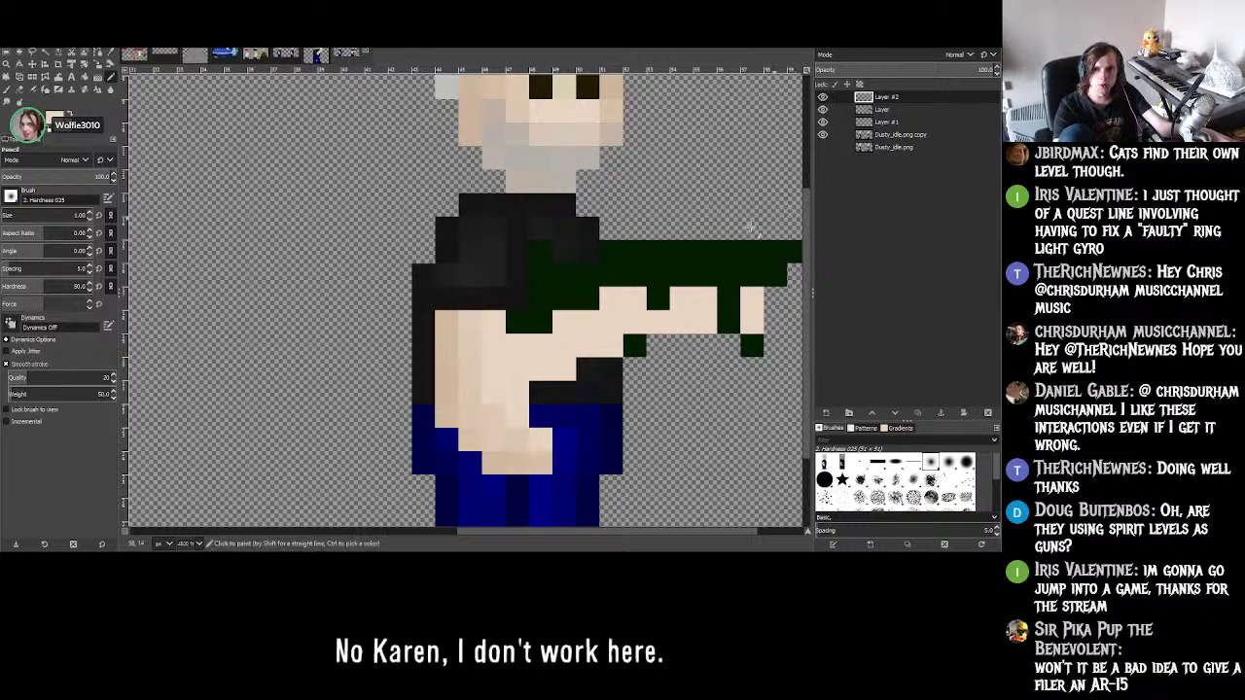
scroll(567, 286, "down", 3, "ctrl")
scroll(594, 283, "up", 4, "ctrl")
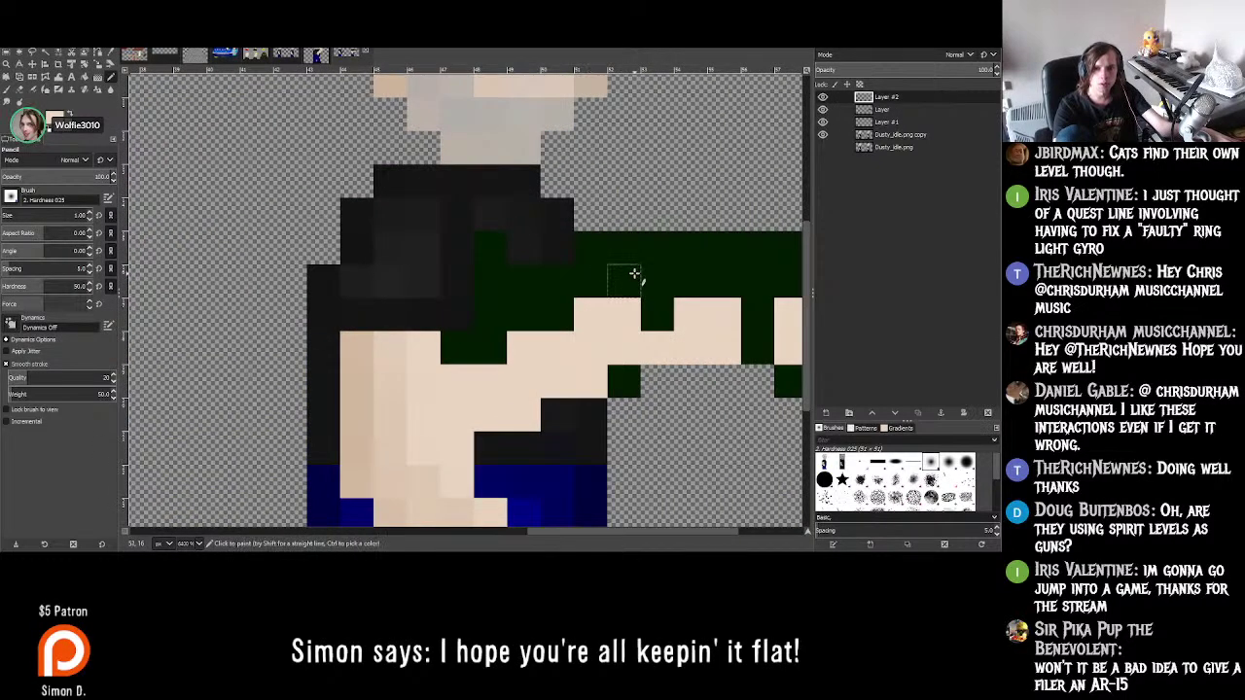
- Select the Dusty_idle.png copy layer and compare the arm with that layer hidden and shown, leaving it visible
left_click(904, 135)
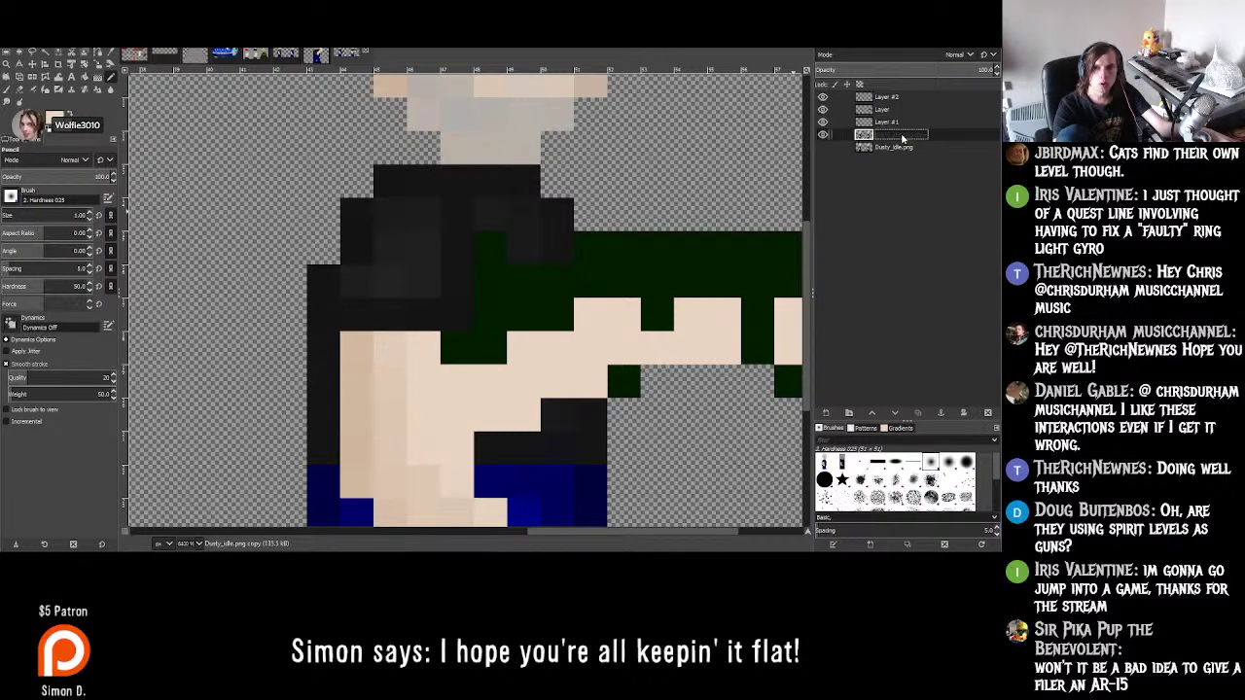
left_click(822, 136)
left_click(822, 135)
left_click(822, 135)
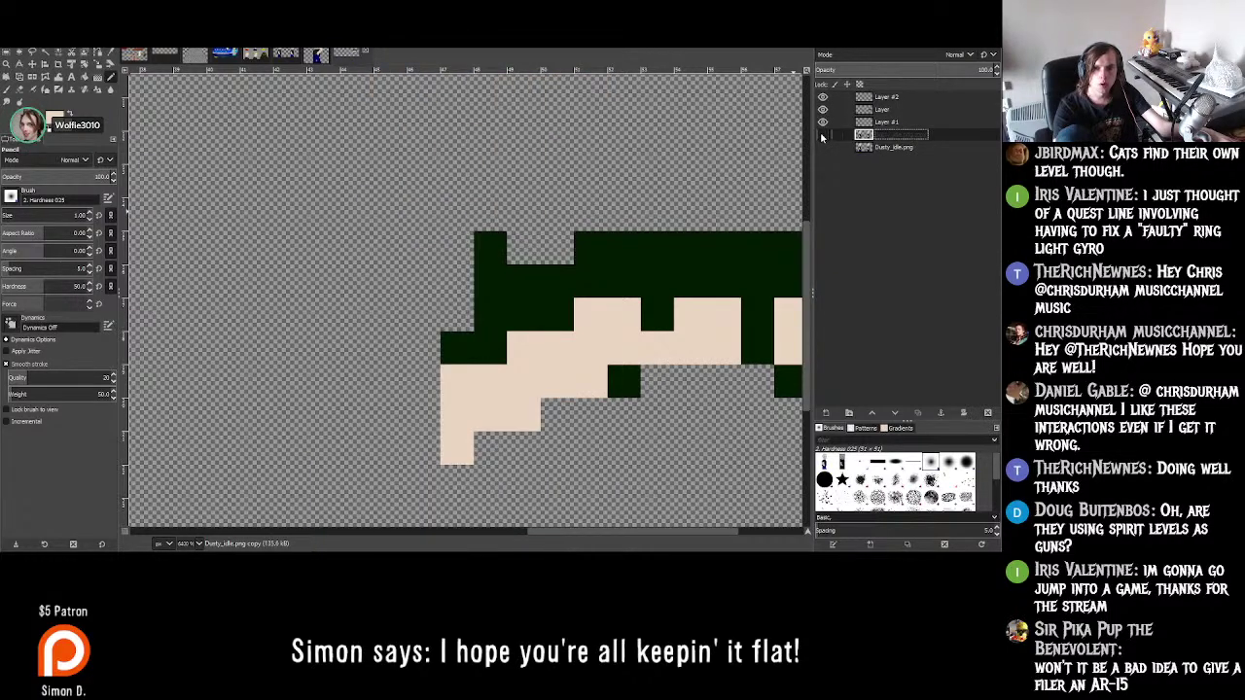
left_click(822, 135)
left_click(822, 135)
left_click(822, 135)
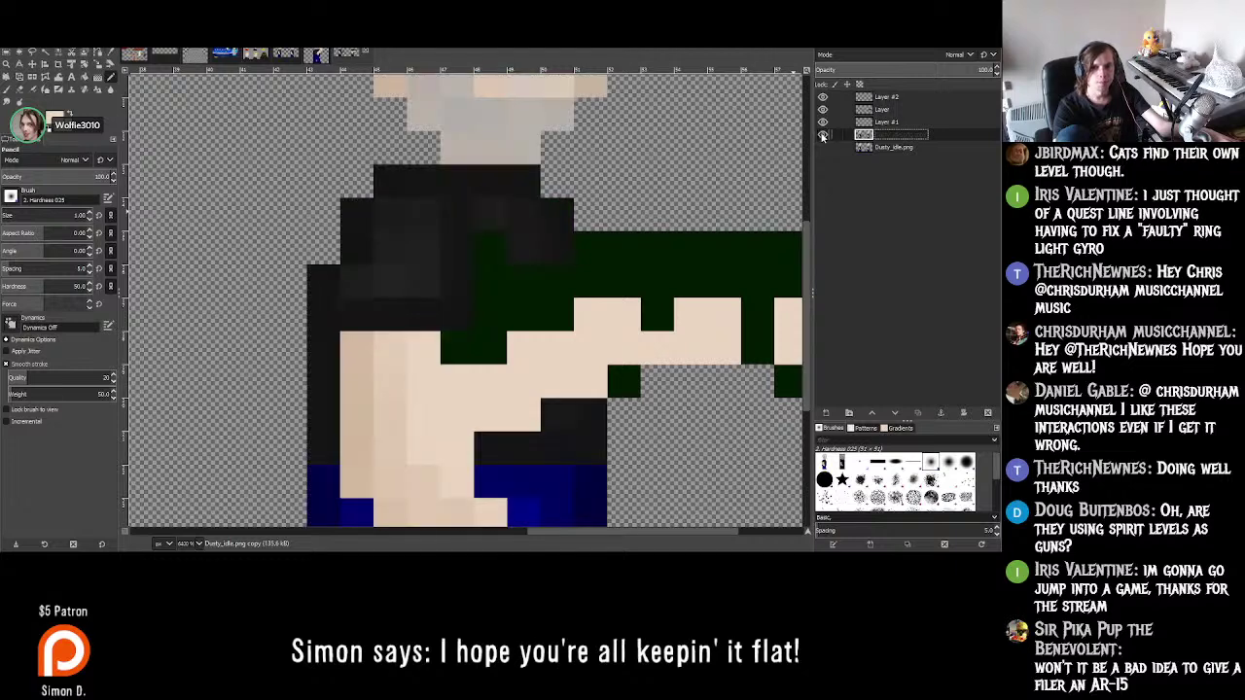
left_click(822, 135)
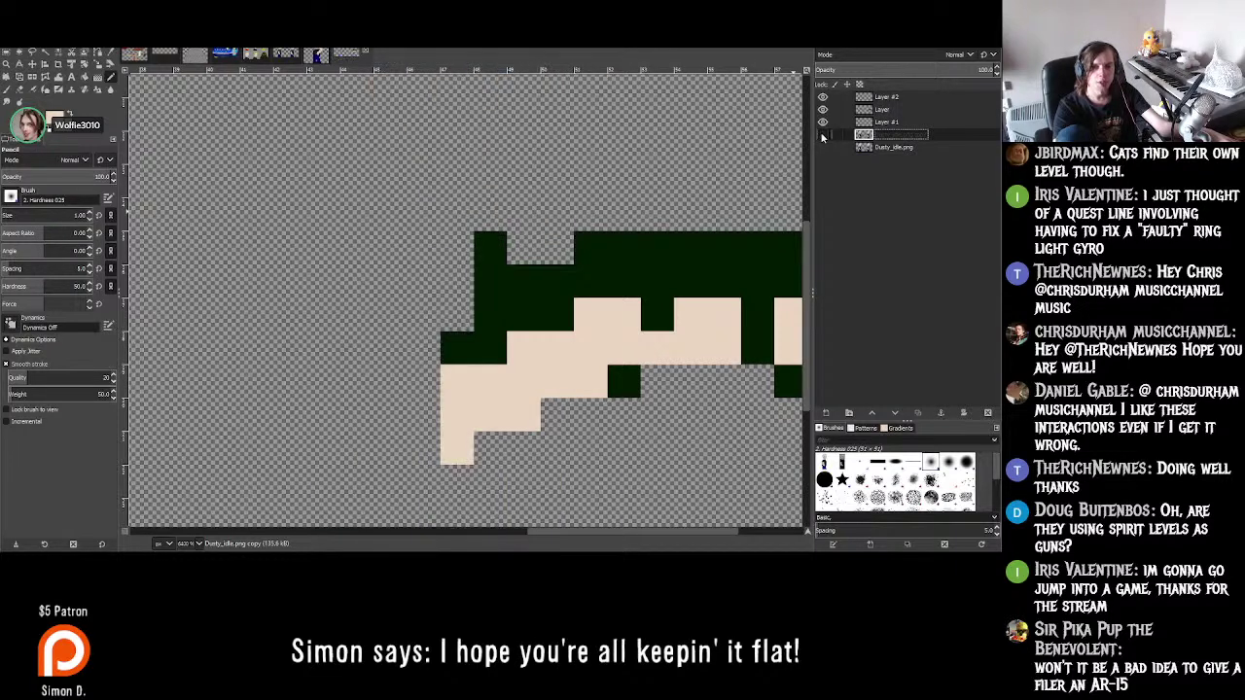
left_click(822, 136)
left_click(822, 135)
left_click(823, 135)
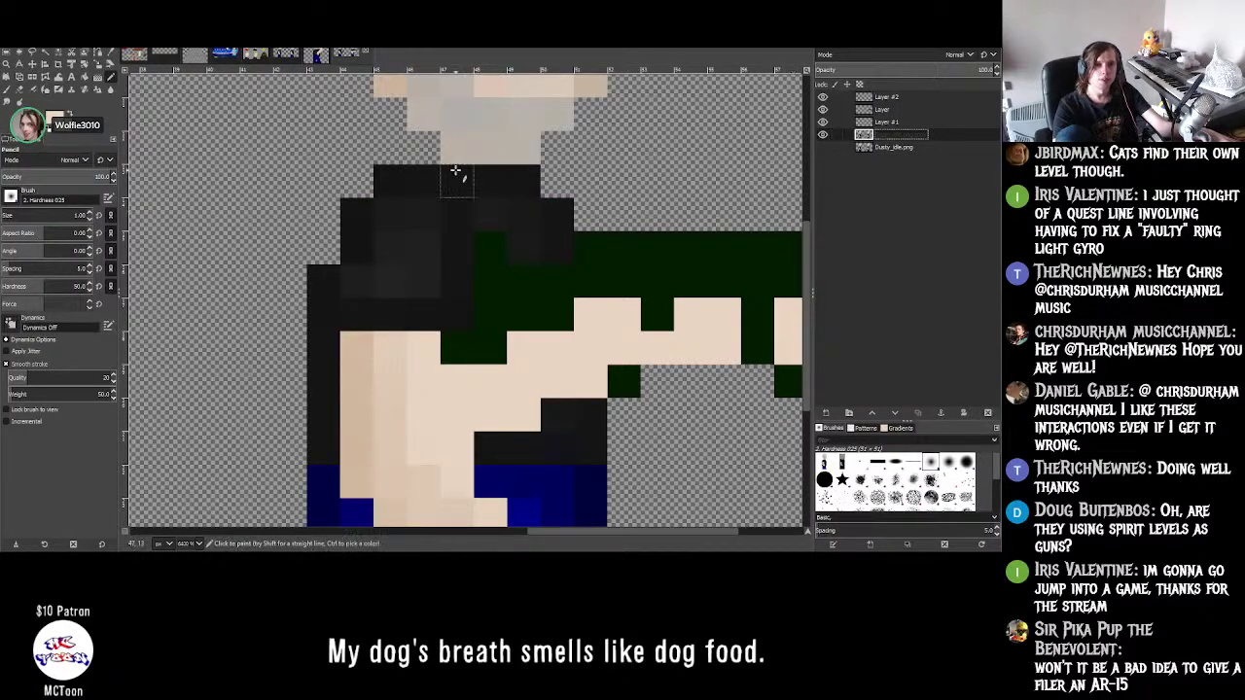
- Sample the dark shirt colour and paint a three-pixel row over the old hanging arm at the shirt's bottom edge
left_click(108, 61)
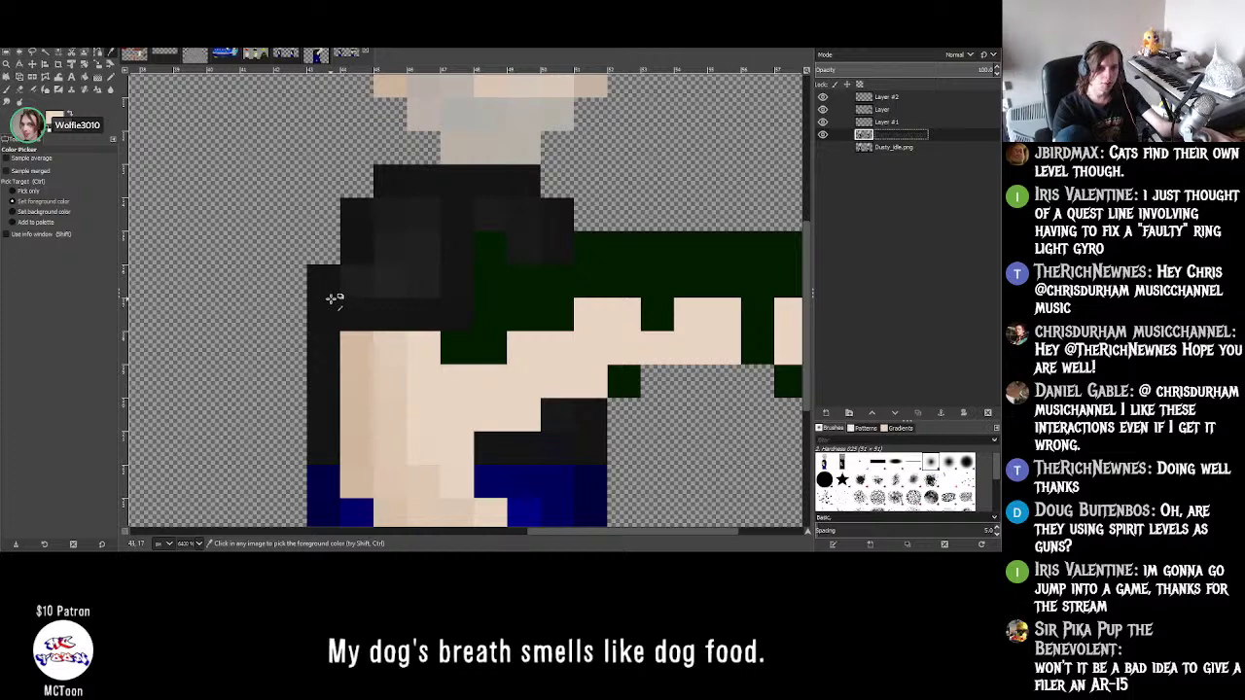
left_click(110, 83)
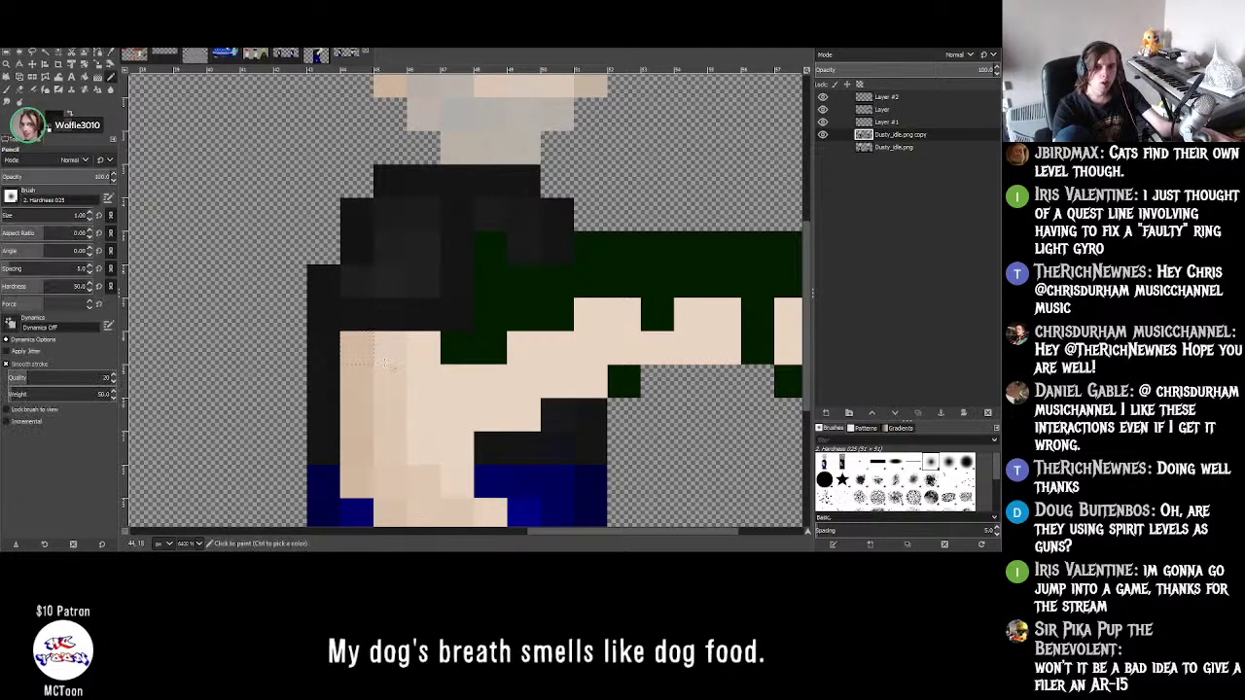
left_click_drag(433, 449, 357, 448)
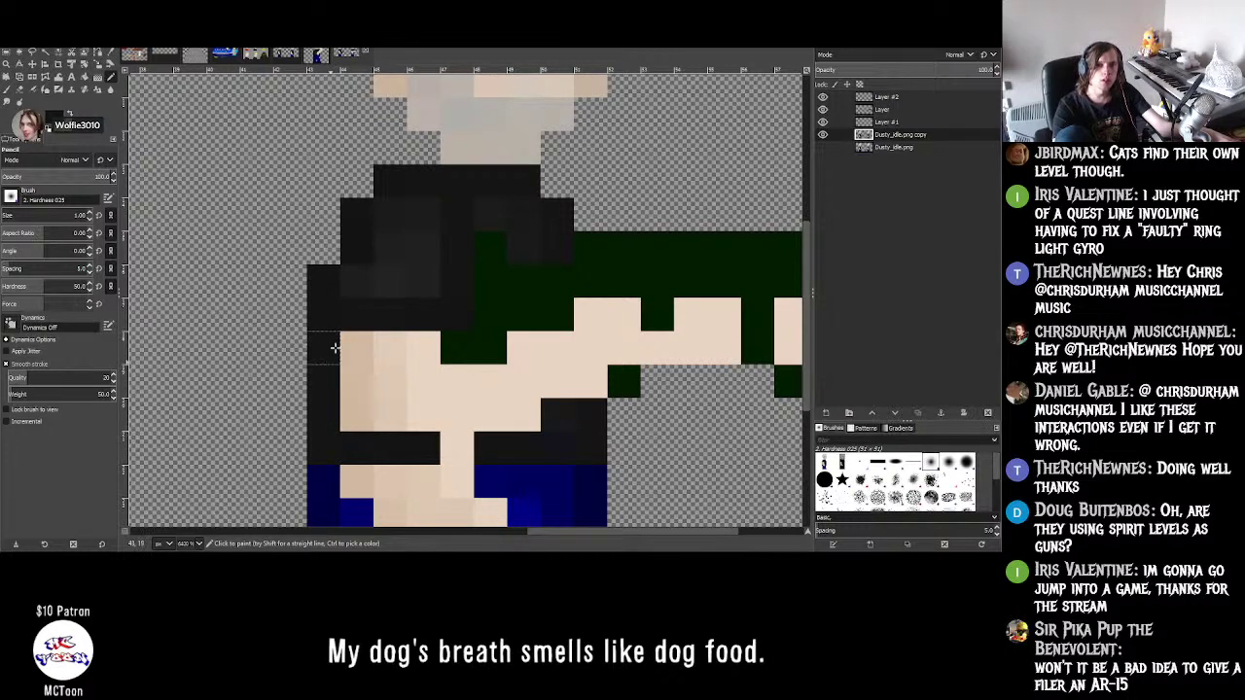
- Sample the lighter shirt colour and cover the old arm above that row with a three-by-three-pixel block
left_click(115, 54)
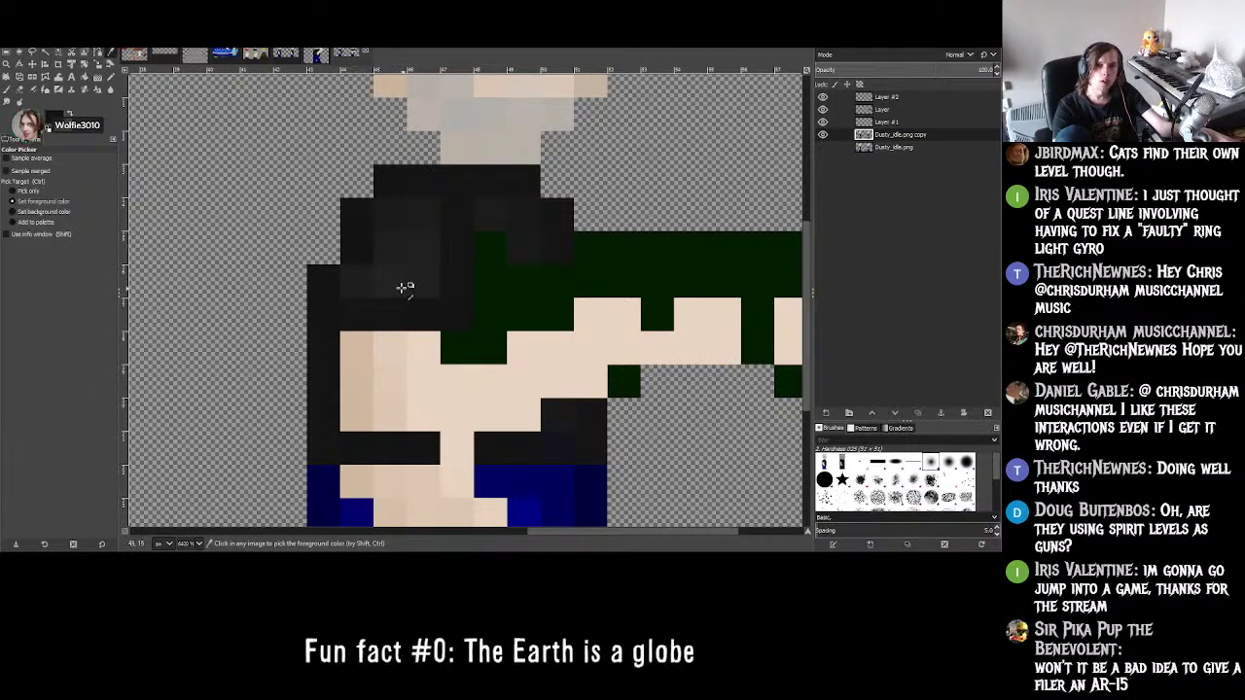
left_click(109, 76)
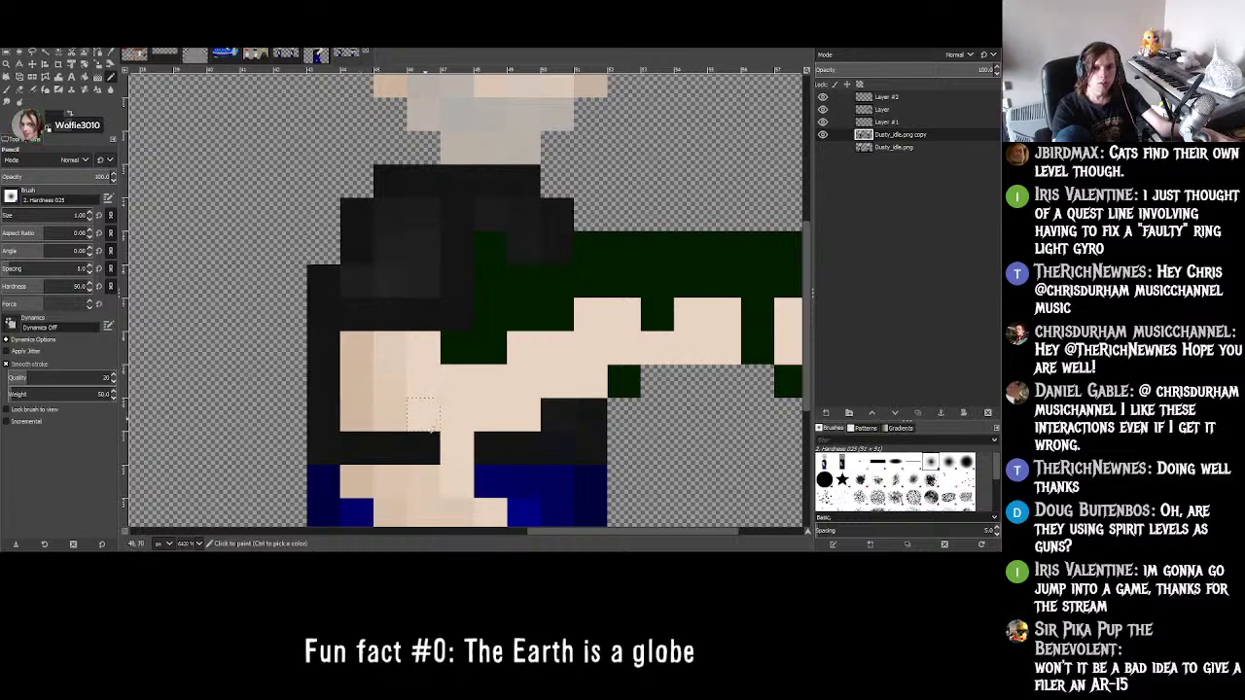
mouse_move(422, 425)
left_mouse_down()
mouse_move(360, 413)
mouse_move(363, 359)
mouse_move(382, 357)
mouse_move(389, 388)
mouse_move(411, 361)
left_mouse_up()
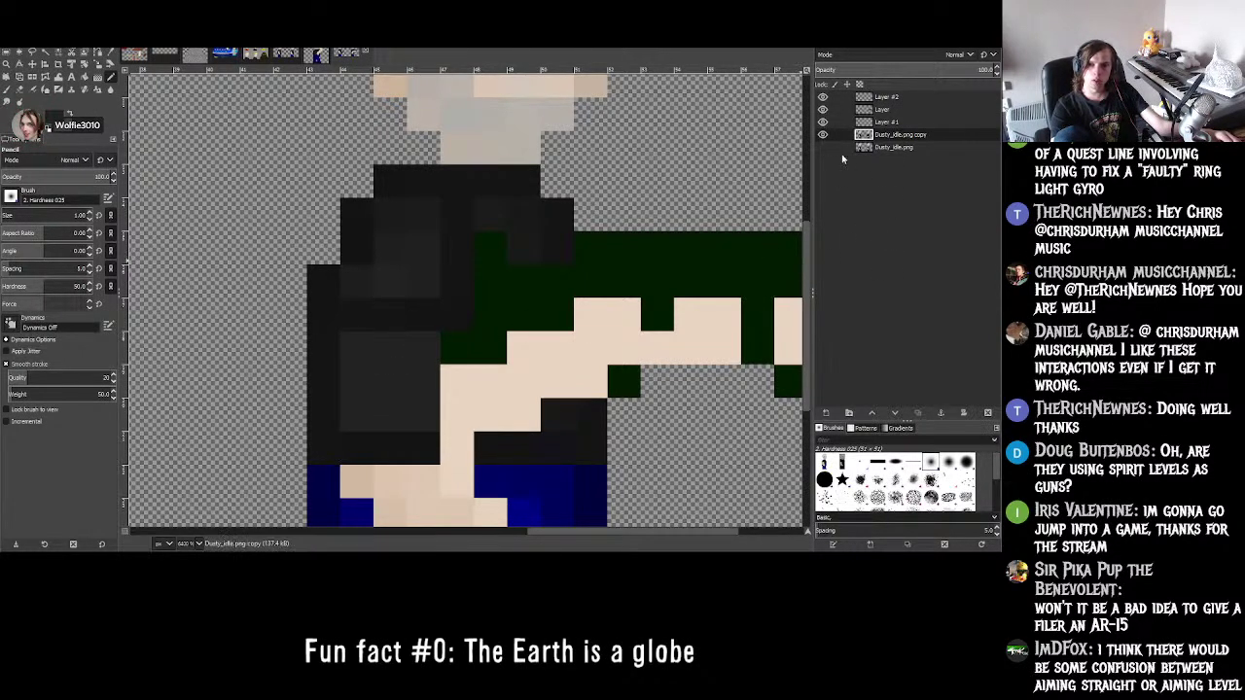
- Sample the dark trouser blue and paint it down the second figure's hip along the back edge
key("o")
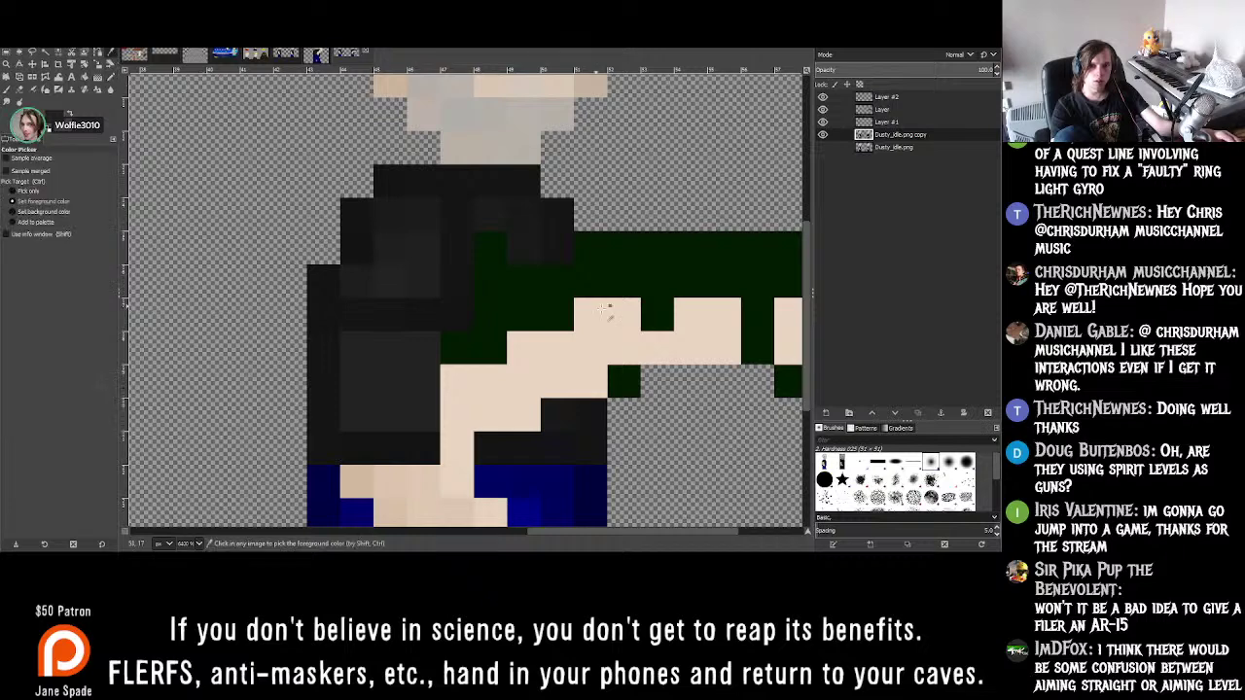
scroll(597, 317, "down", 5)
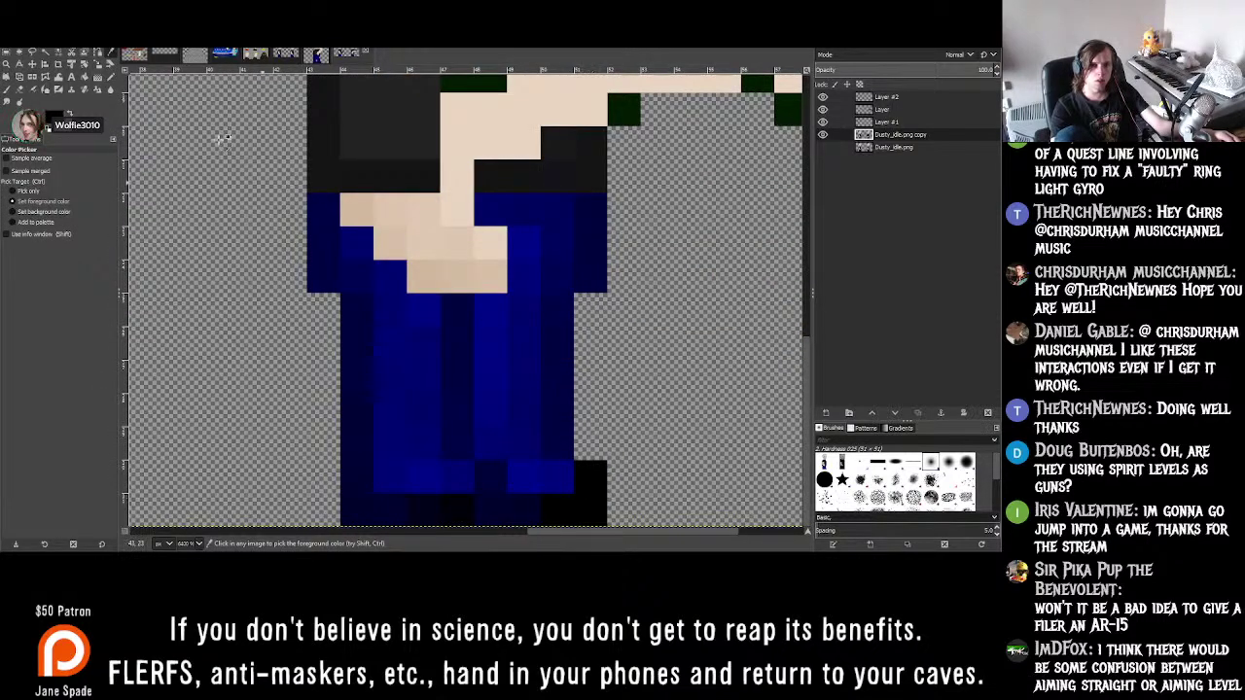
left_click(109, 78)
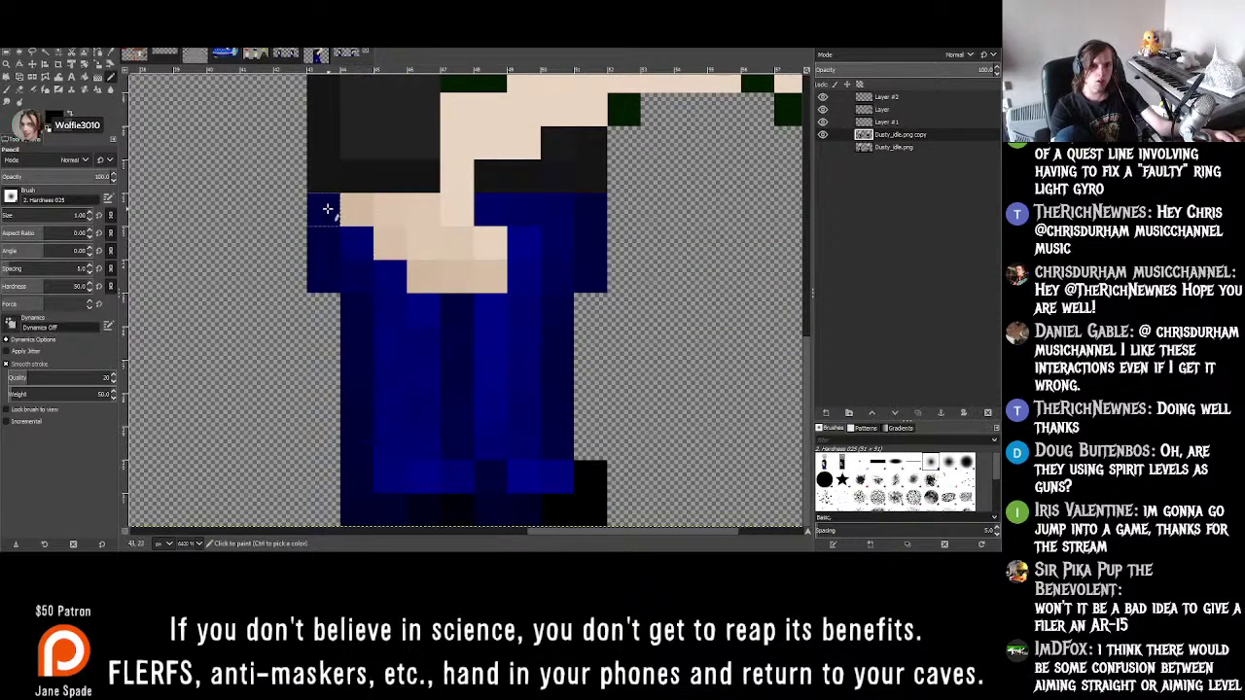
left_click_drag(325, 203, 329, 276)
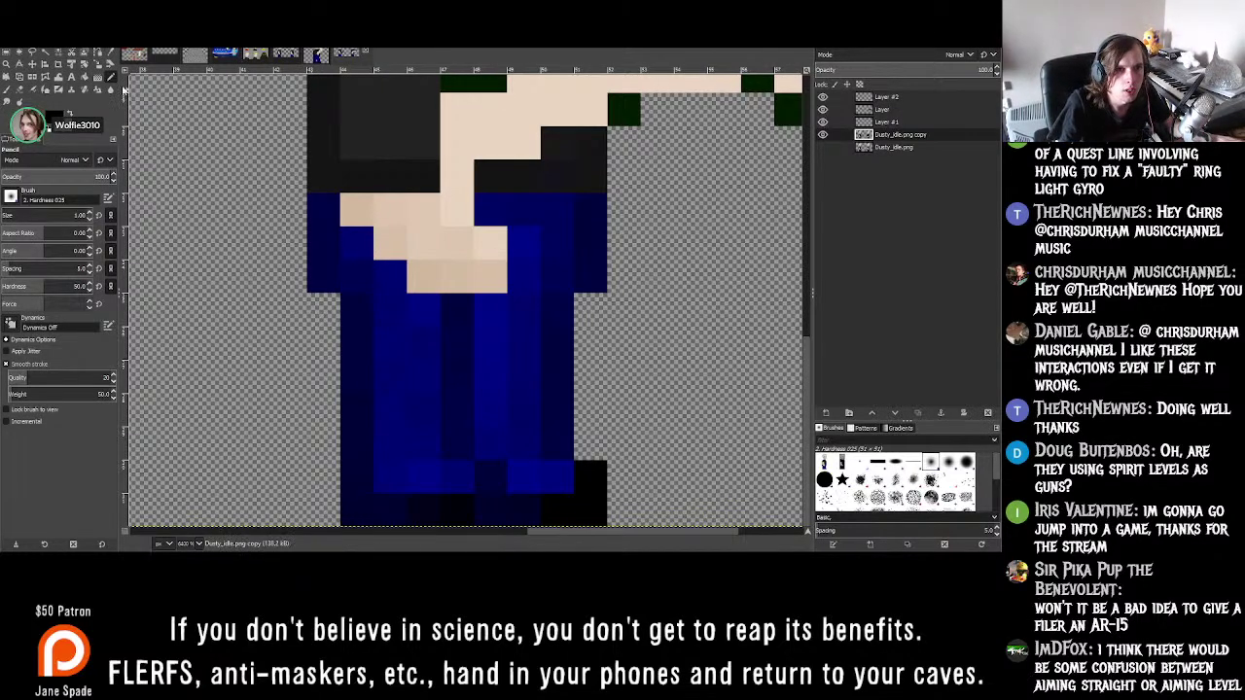
- Sample the brighter trouser blue and paint over the old hanging hand on the second figure's trousers
left_click(109, 58)
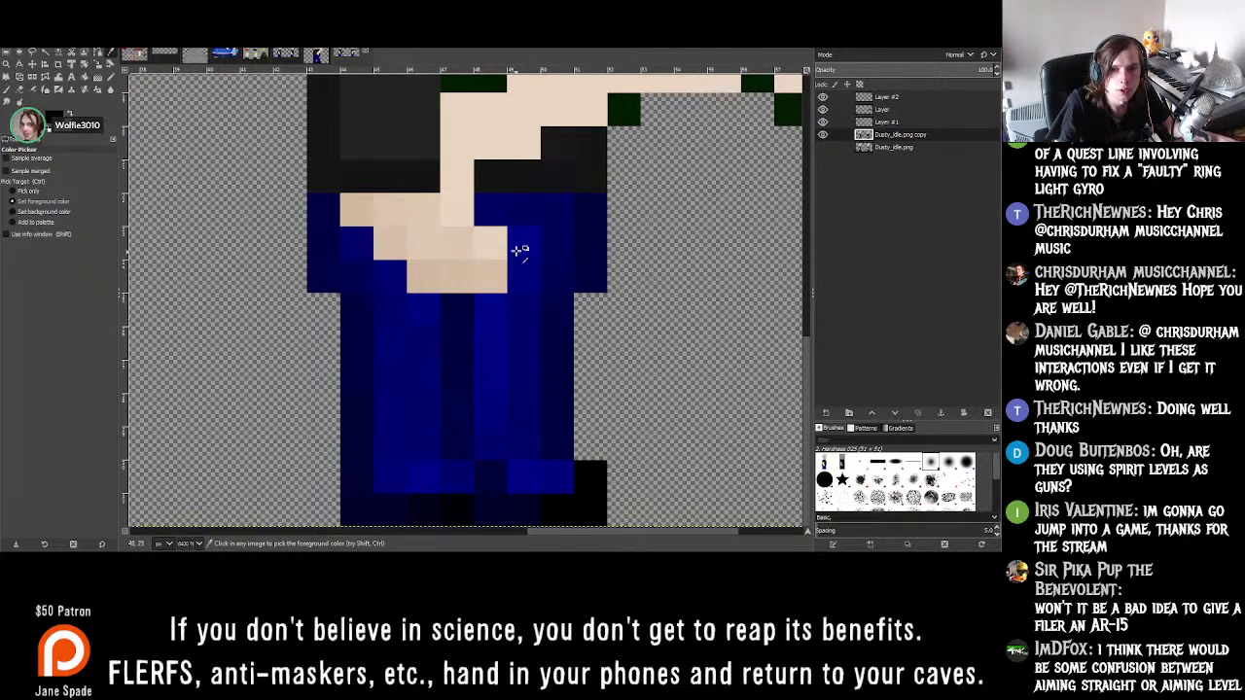
left_click(110, 76)
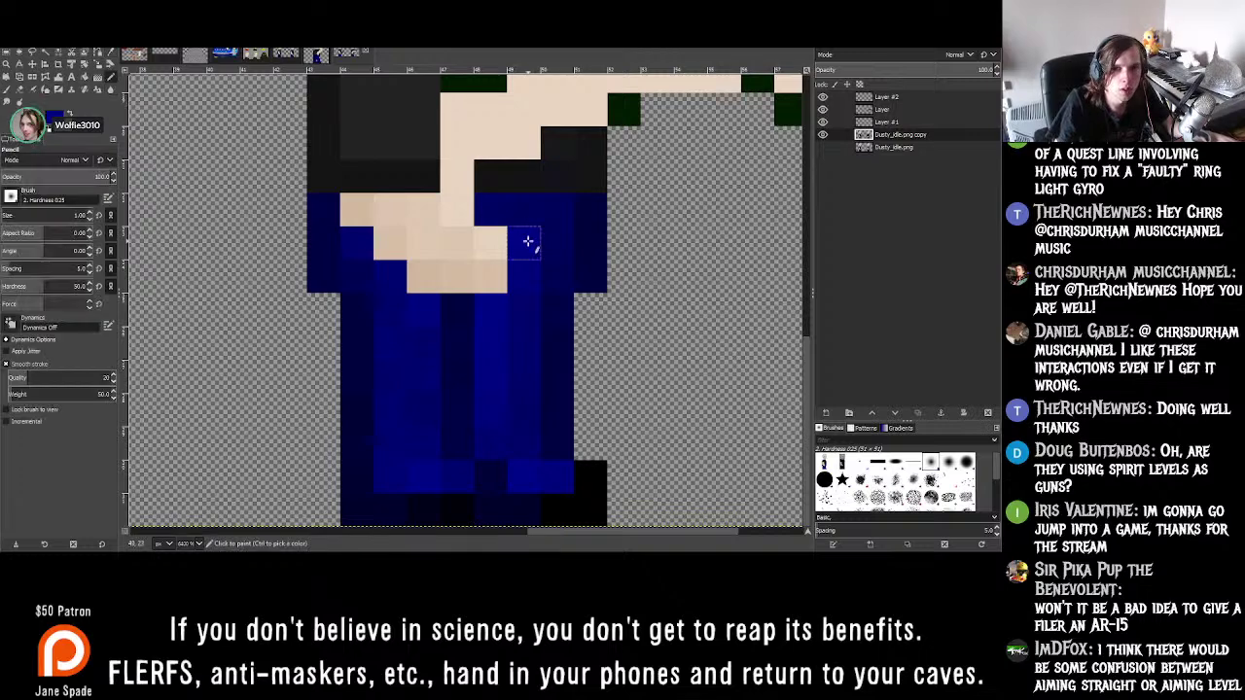
mouse_move(457, 212)
left_mouse_down()
mouse_move(366, 217)
mouse_move(408, 242)
mouse_move(483, 253)
mouse_move(489, 273)
mouse_move(436, 271)
mouse_move(509, 301)
left_mouse_up()
scroll(457, 265, "down", 3, "ctrl")
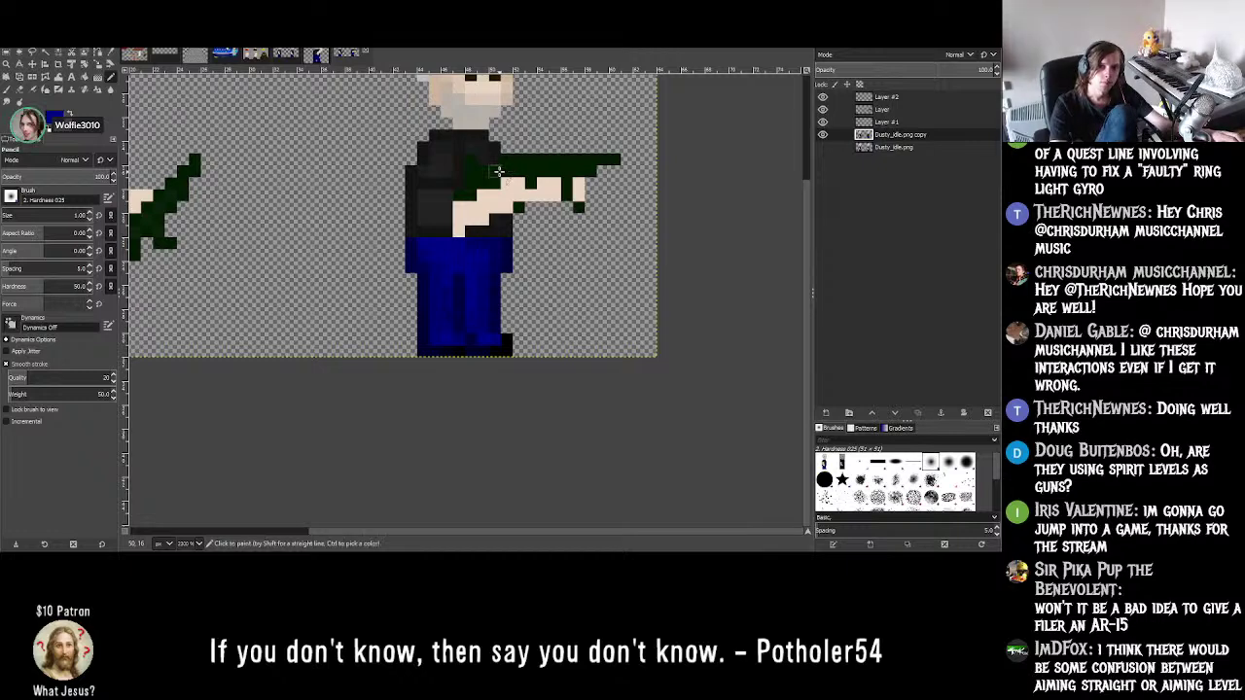
- On Layer #2, sample the arm's skin colour and paint a three-pixel row directly beneath the near sleeve
scroll(491, 172, "up", 1, "ctrl")
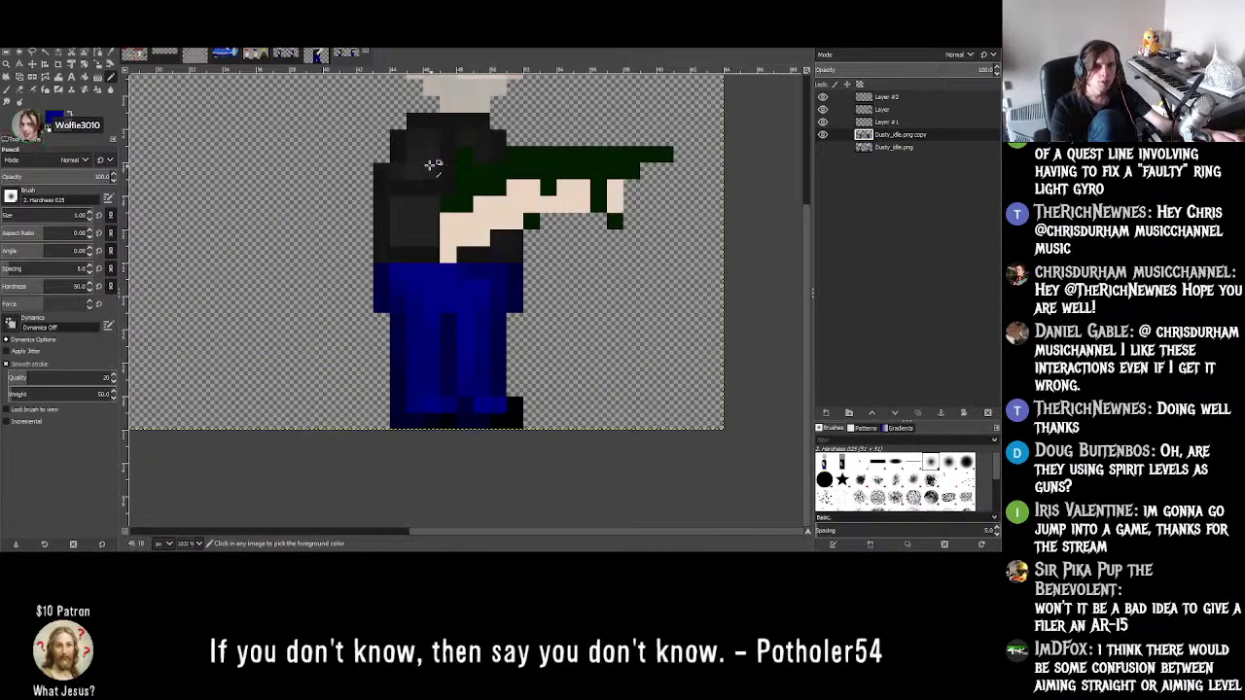
scroll(431, 167, "up", 2, "ctrl")
key("o")
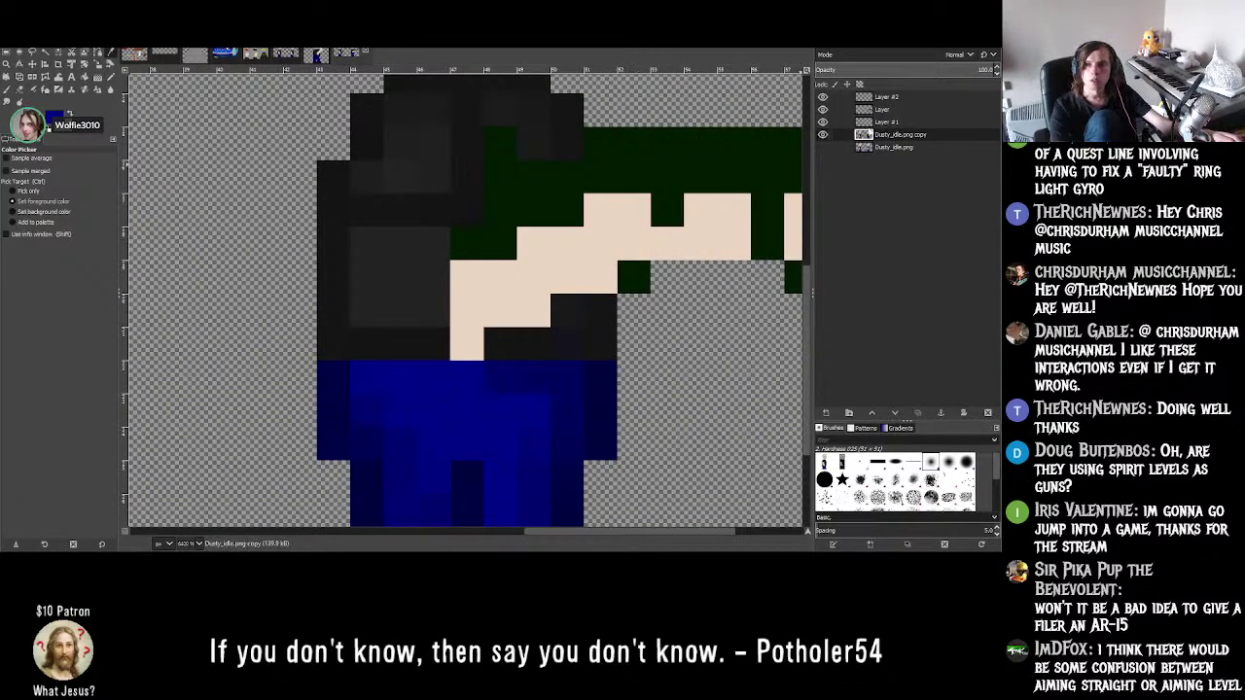
key("Home")
left_click(508, 288)
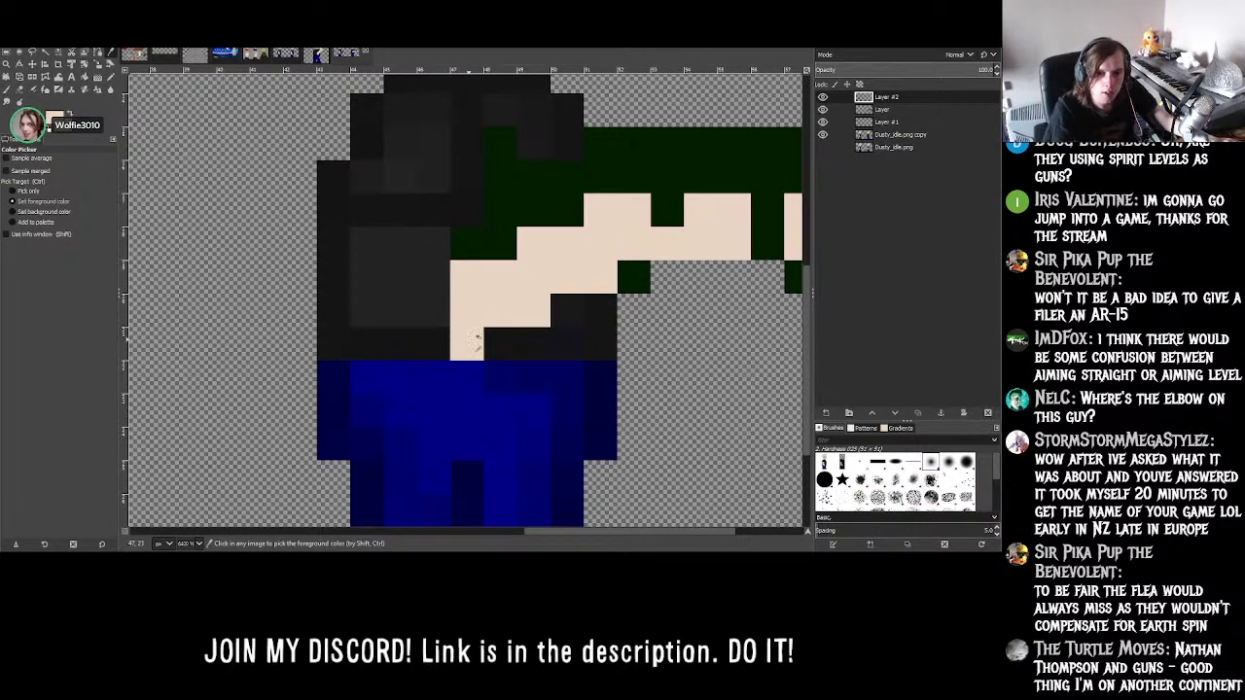
left_click(108, 87)
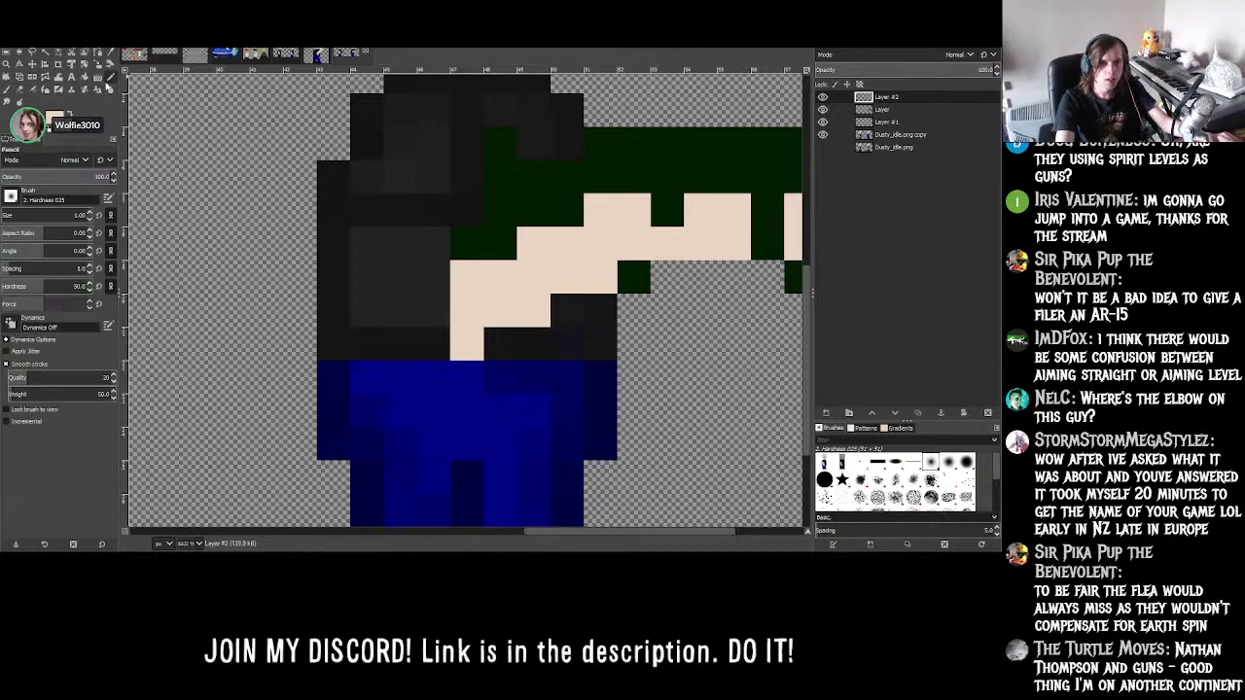
left_click_drag(365, 244, 442, 251)
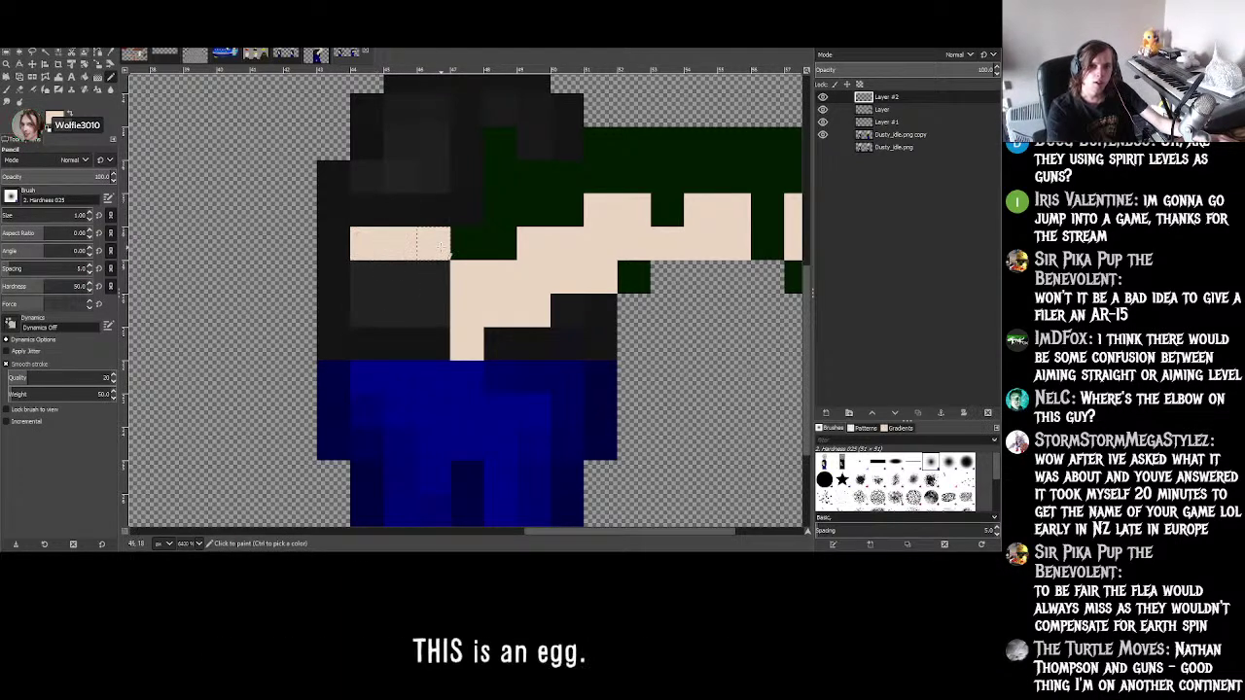
- Fill in the near arm's bent elbow with stepped skin-coloured pixels below that row, joining it to the forearm
scroll(487, 334, "down", 2, "ctrl")
scroll(567, 326, "up", 1, "ctrl")
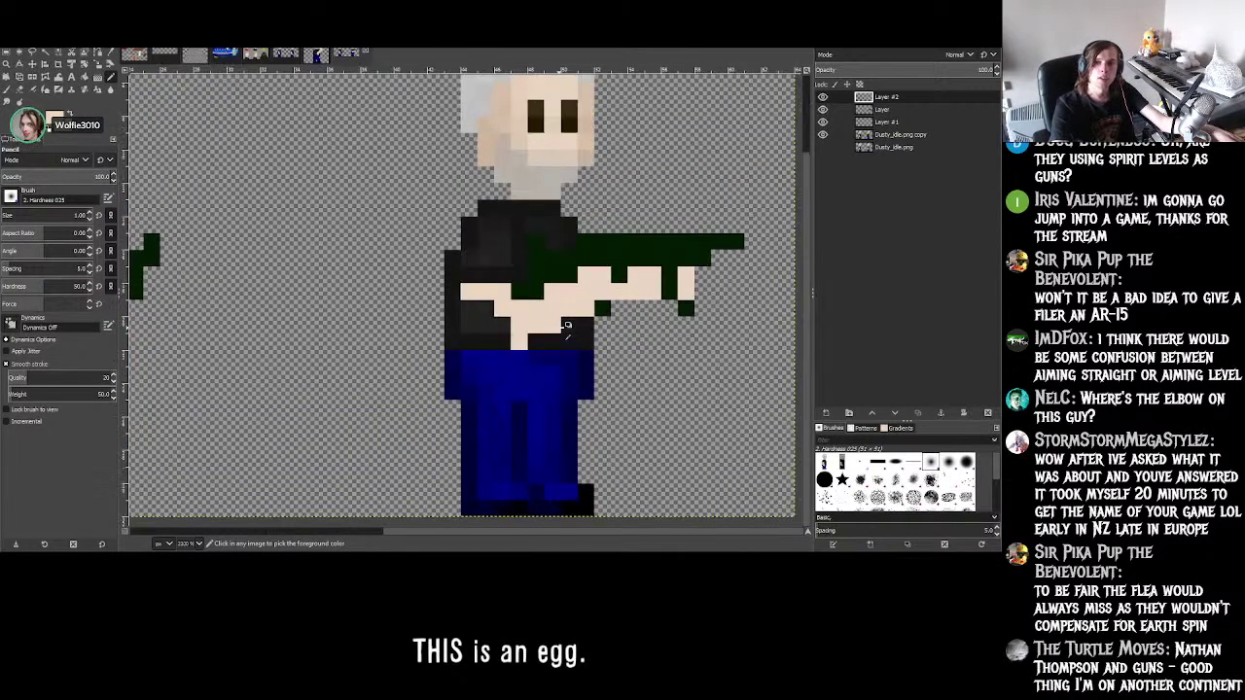
scroll(567, 326, "down", 2, "ctrl")
scroll(555, 312, "up", 2, "ctrl")
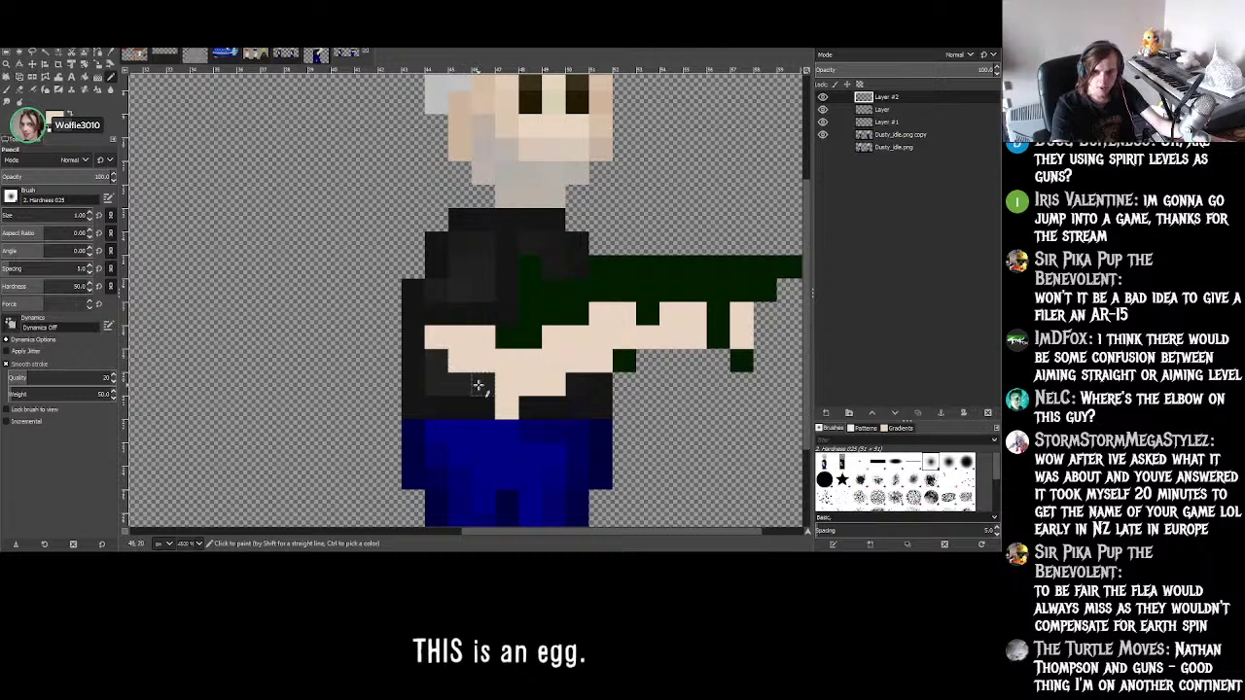
scroll(600, 394, "down", 1, "ctrl")
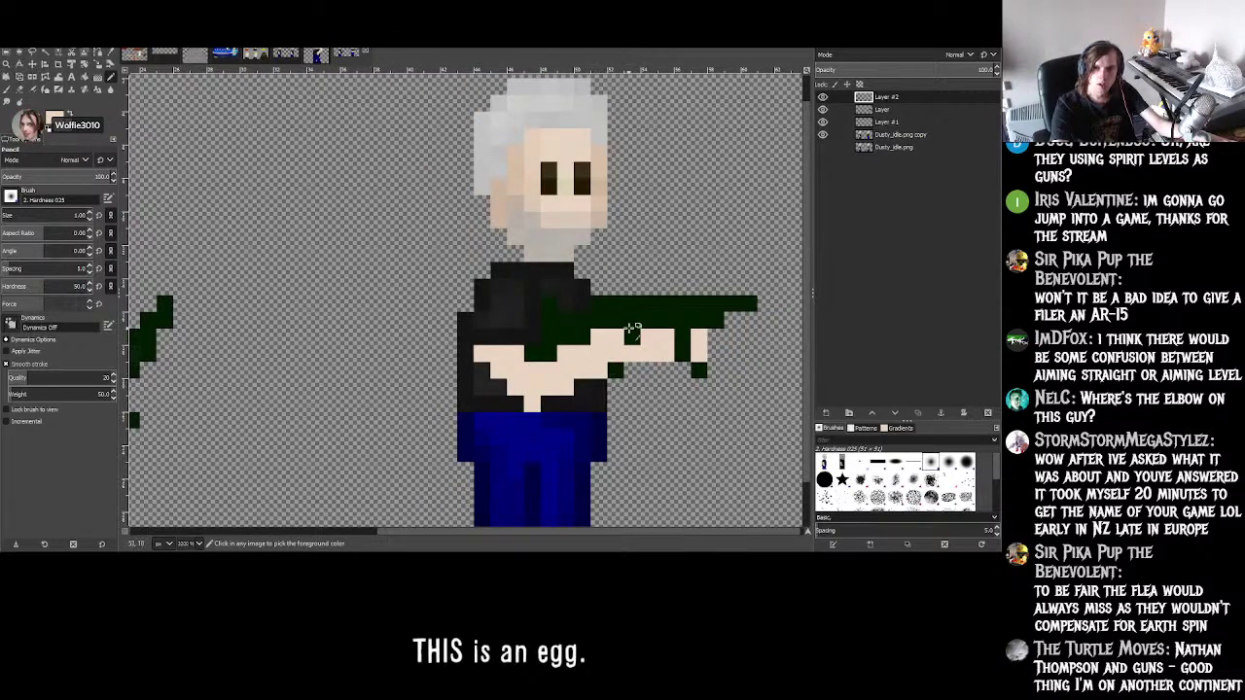
scroll(506, 383, "up", 3, "ctrl")
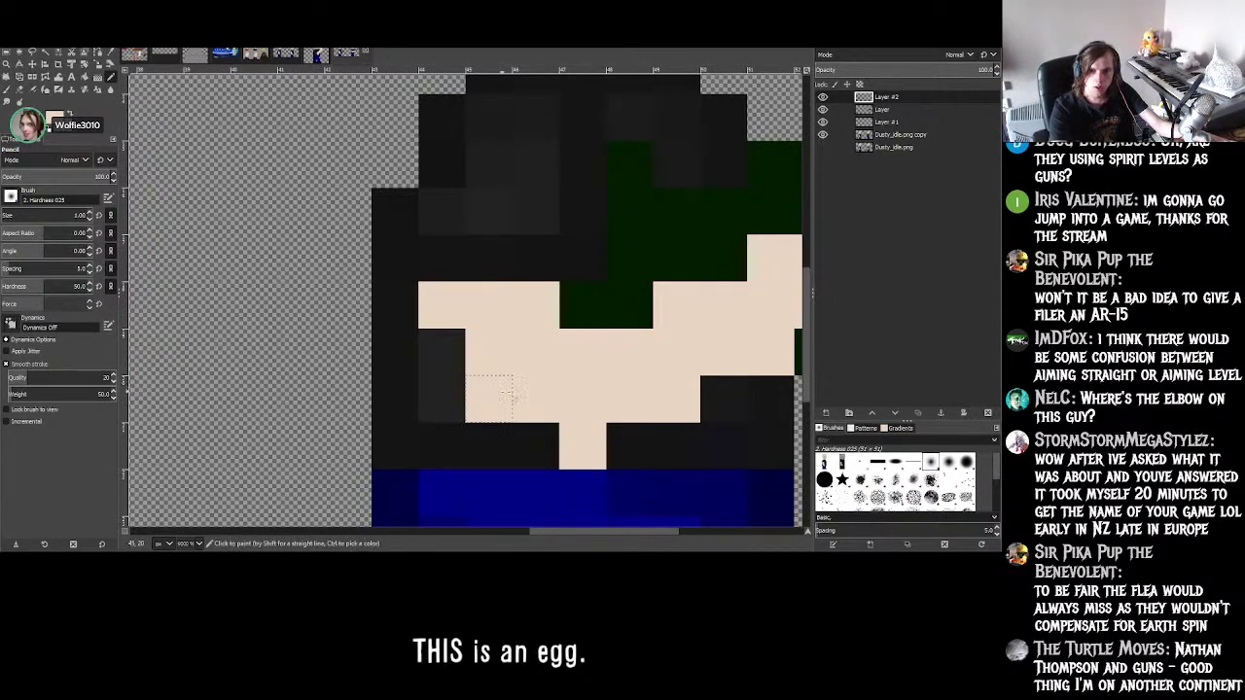
scroll(564, 425, "down", 3, "ctrl")
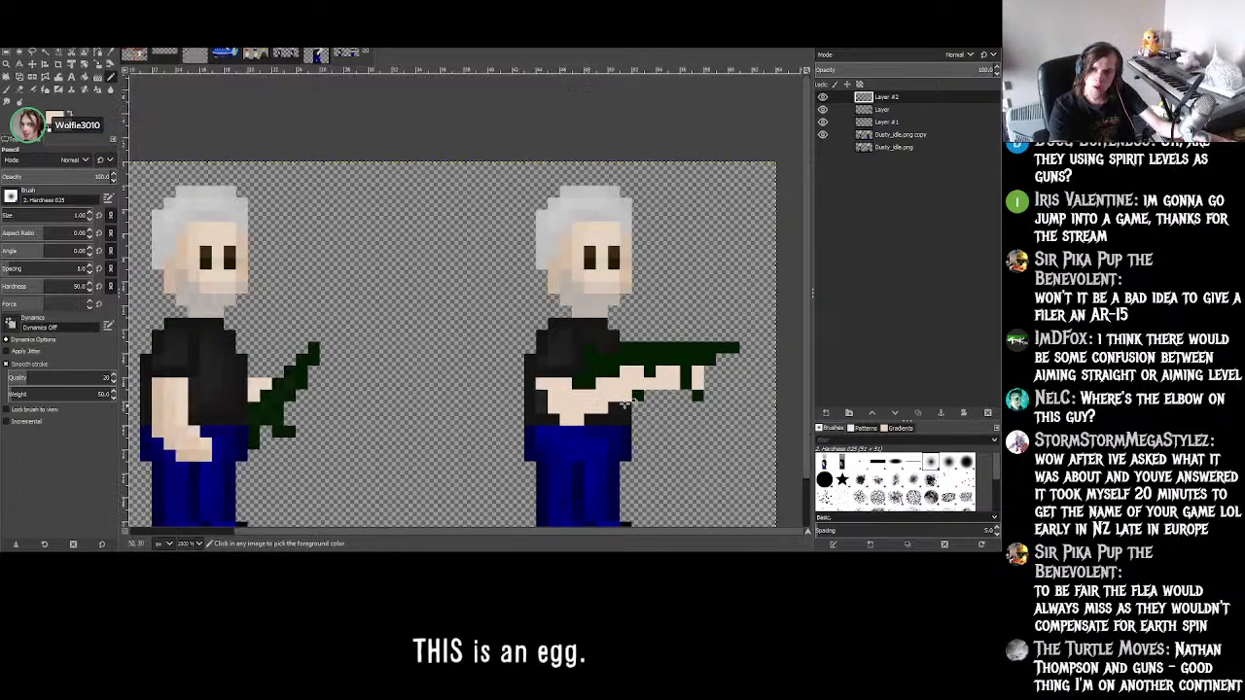
- Compare the aiming pose with Layer #1 hidden and shown, leaving the layer visible
left_click(823, 122)
scroll(615, 302, "down", 2, "ctrl")
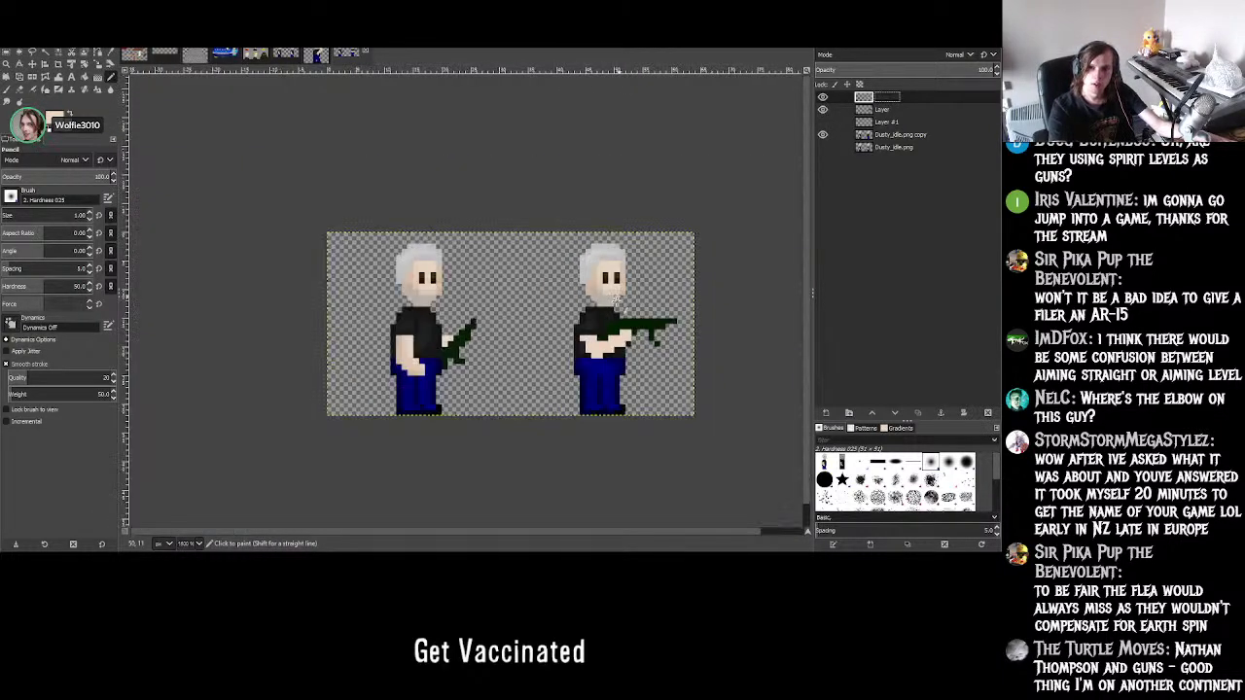
scroll(615, 304, "down", 2, "ctrl")
scroll(615, 303, "up", 2, "ctrl")
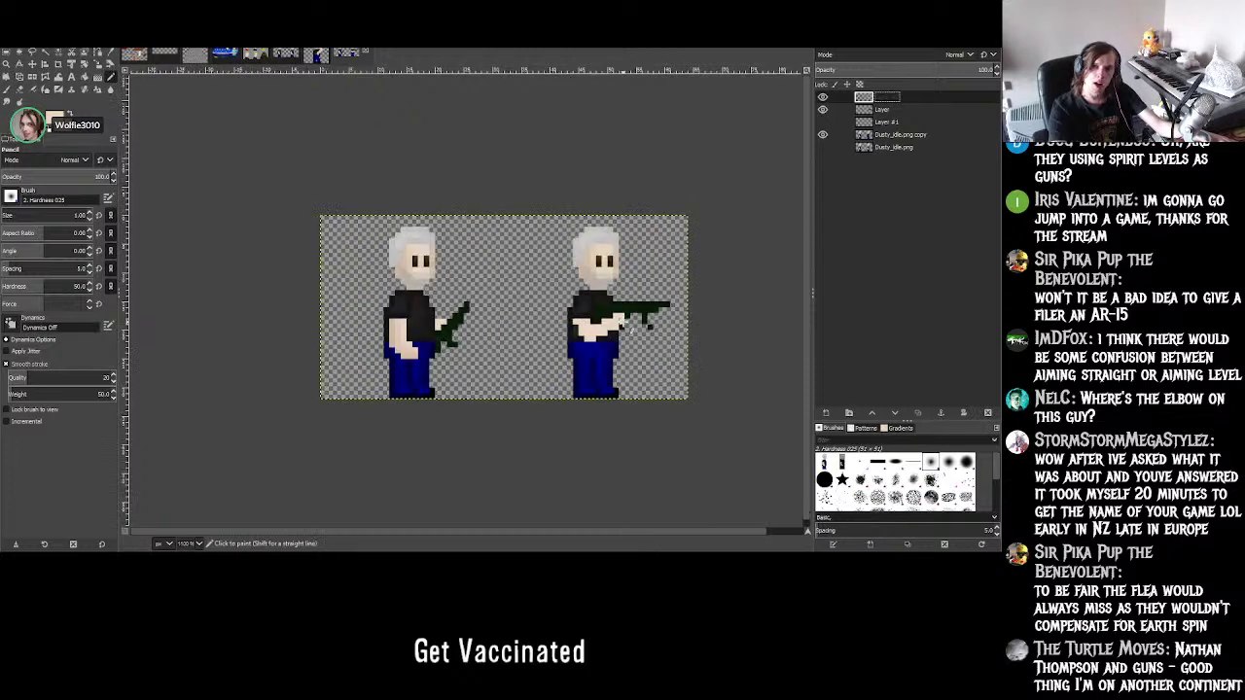
scroll(584, 329, "up", 2, "ctrl")
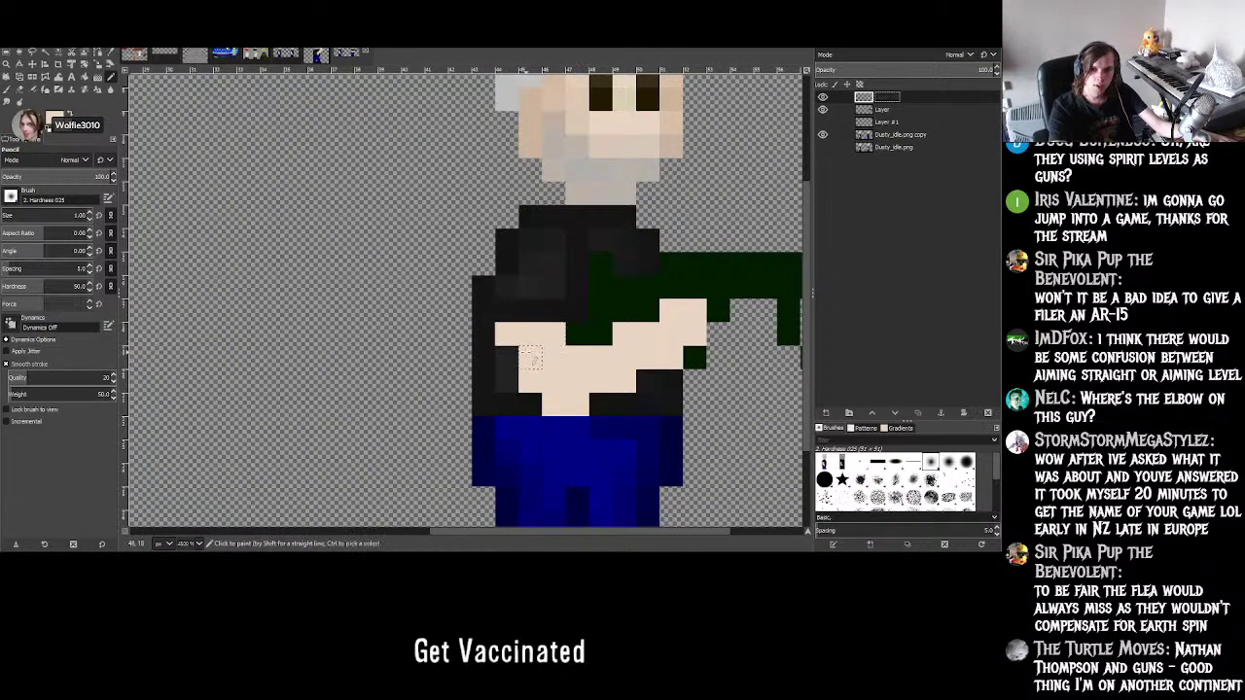
scroll(506, 352, "down", 3, "ctrl")
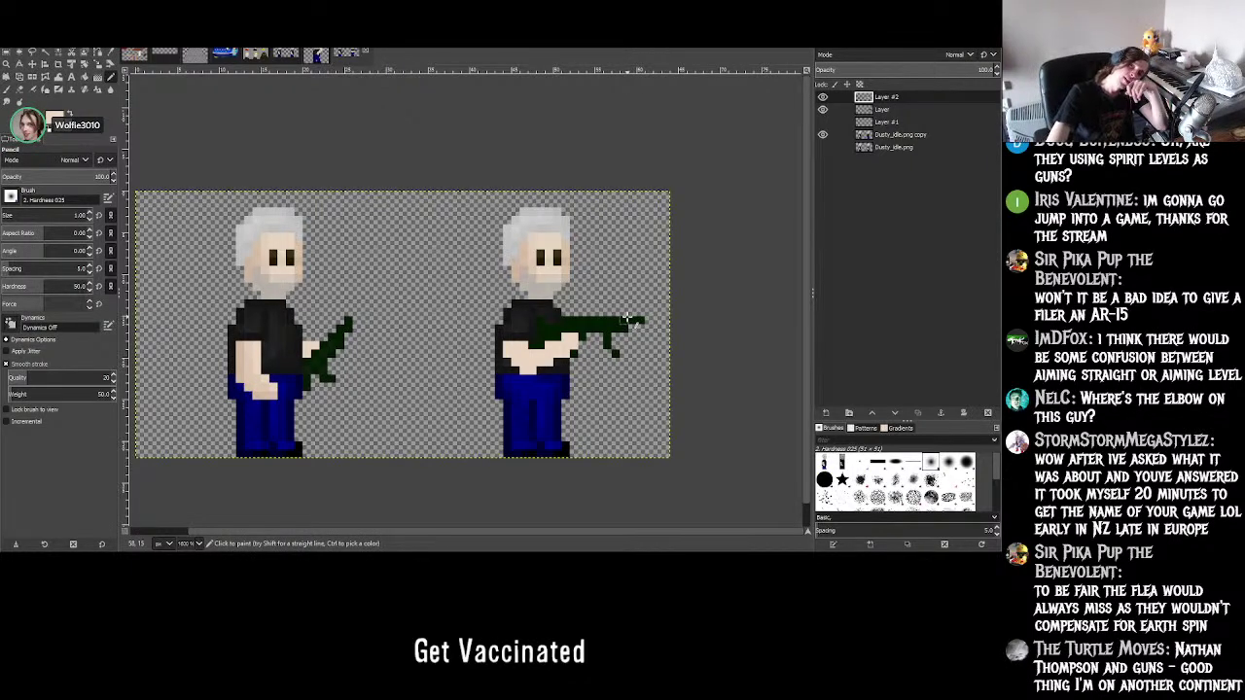
left_click(823, 122)
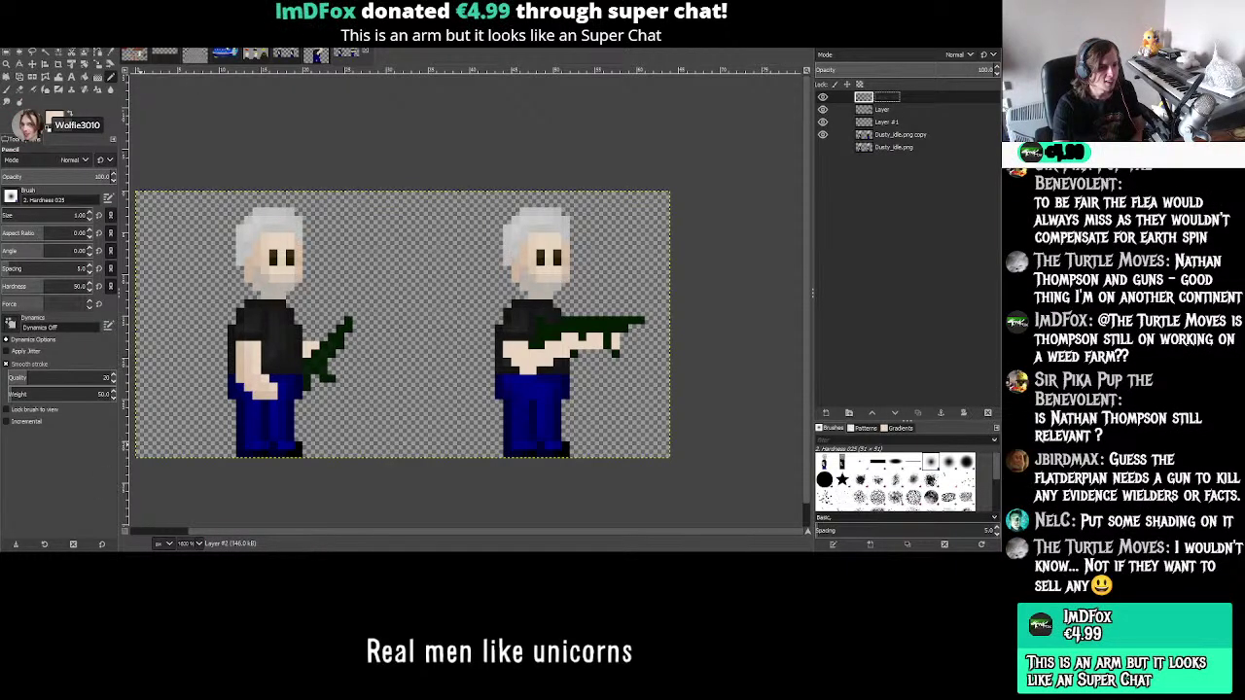
key("Return")
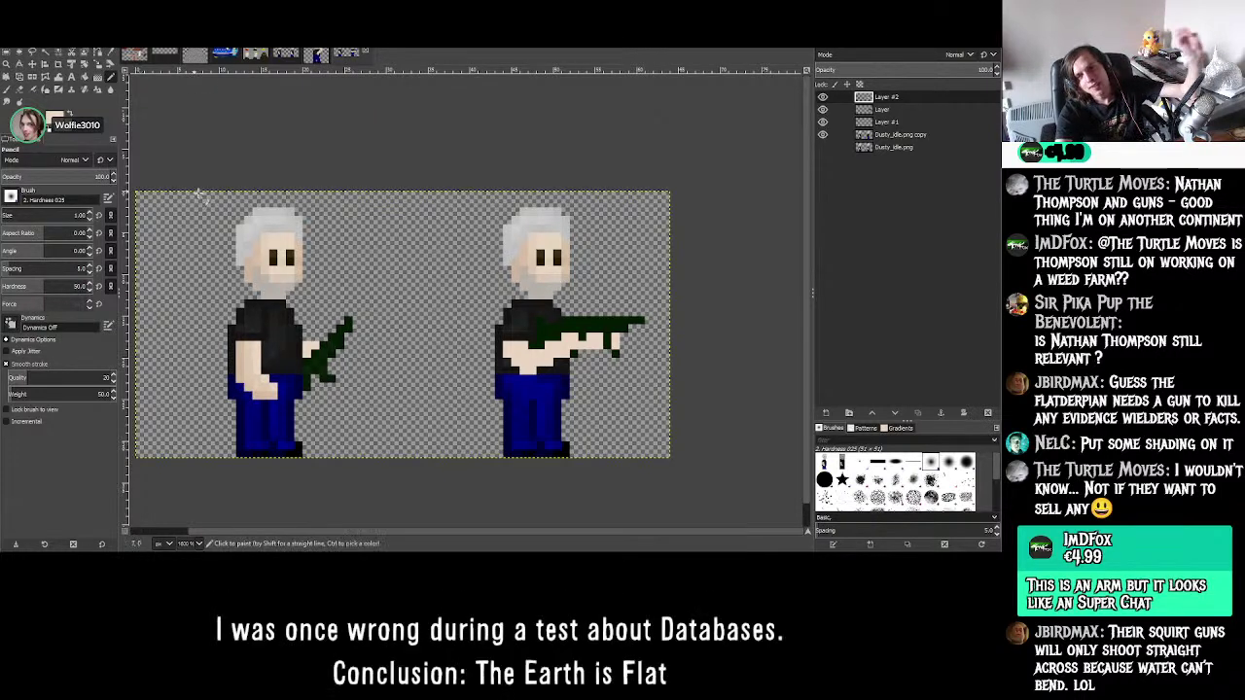
- Resize the image canvas to 128 px wide by 32 px high with zero offset, resizing the image-sized layers and filling with transparency
double_click(886, 97)
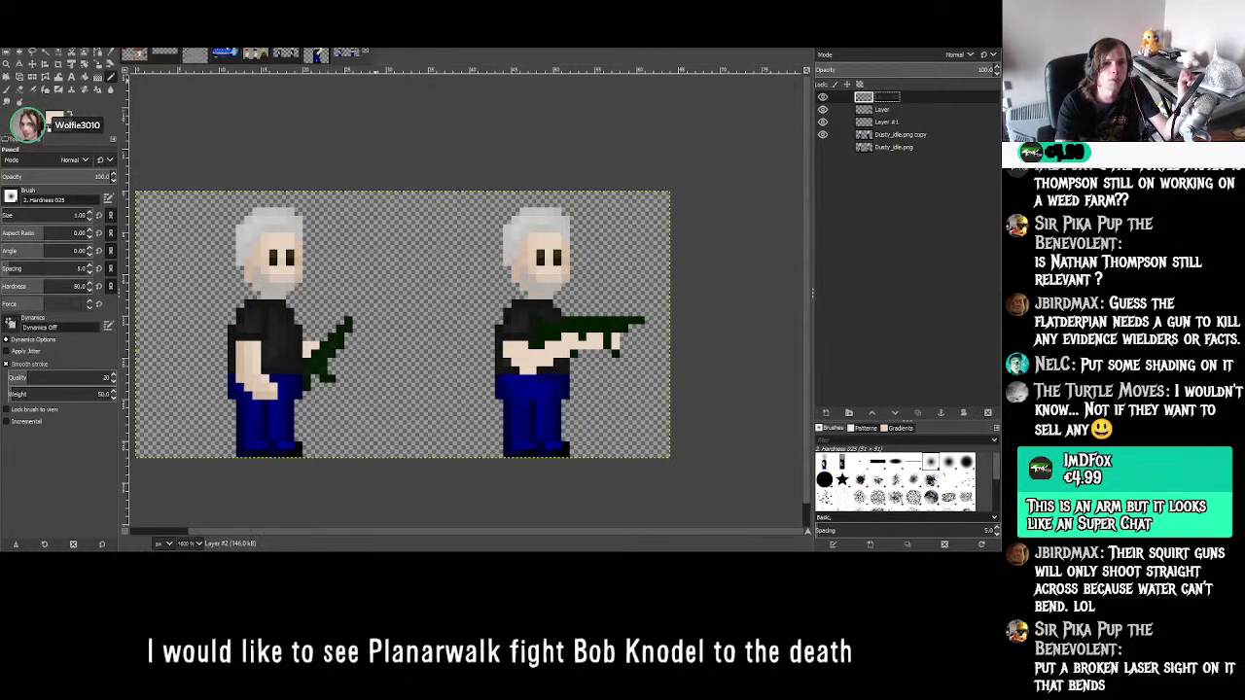
key("alt+l")
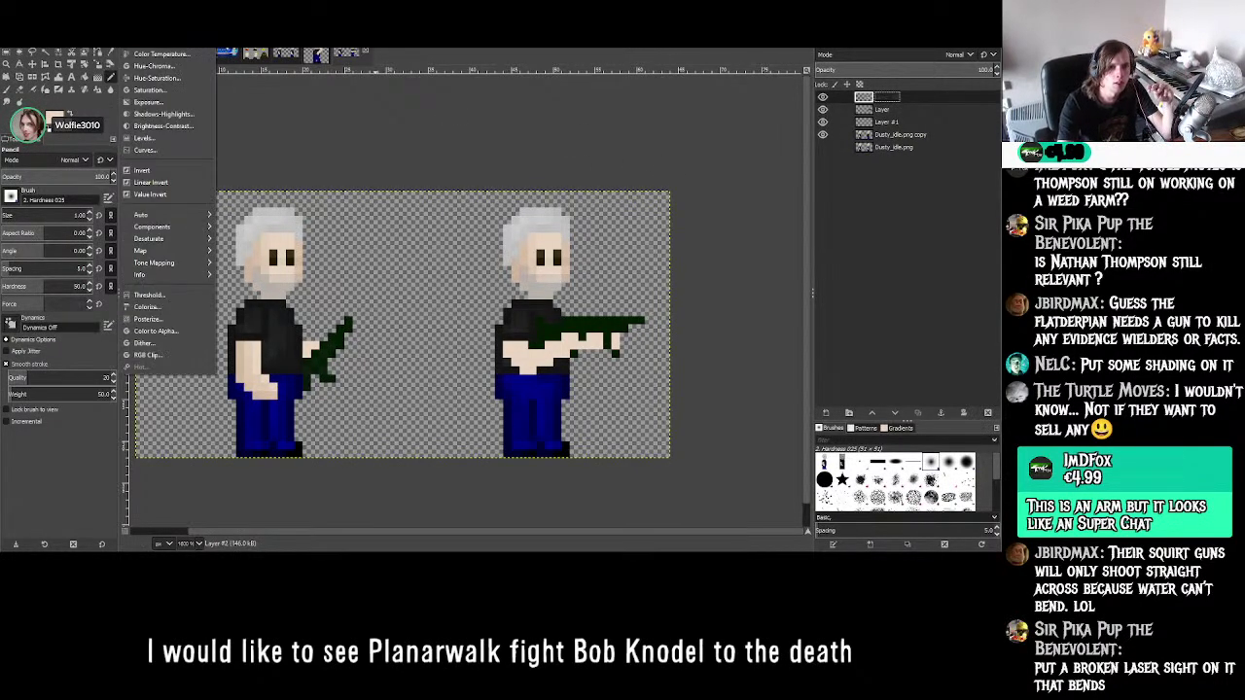
key("Left")
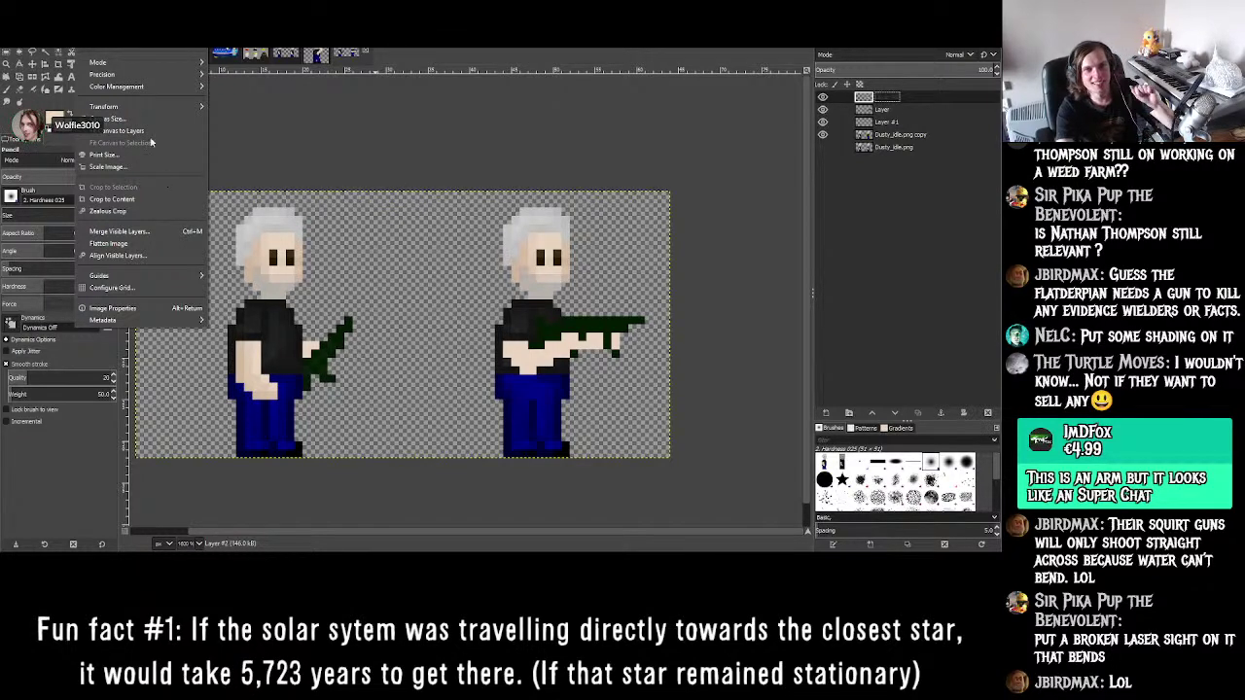
left_click(112, 118)
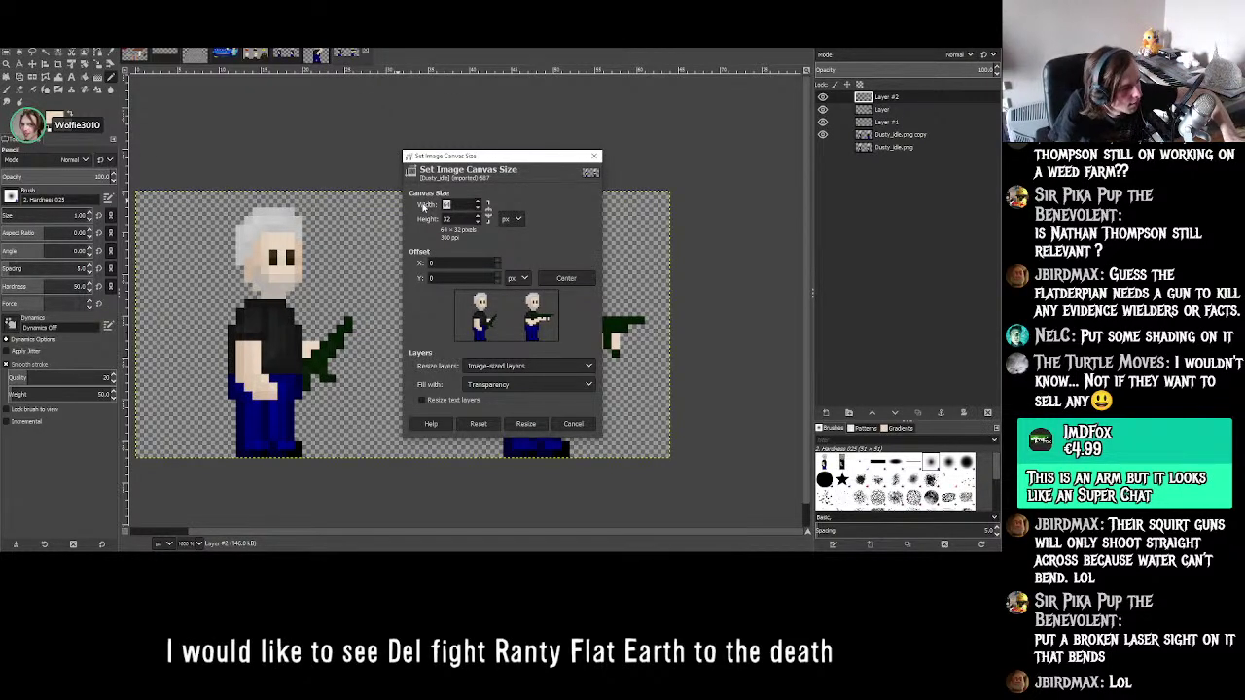
type("12")
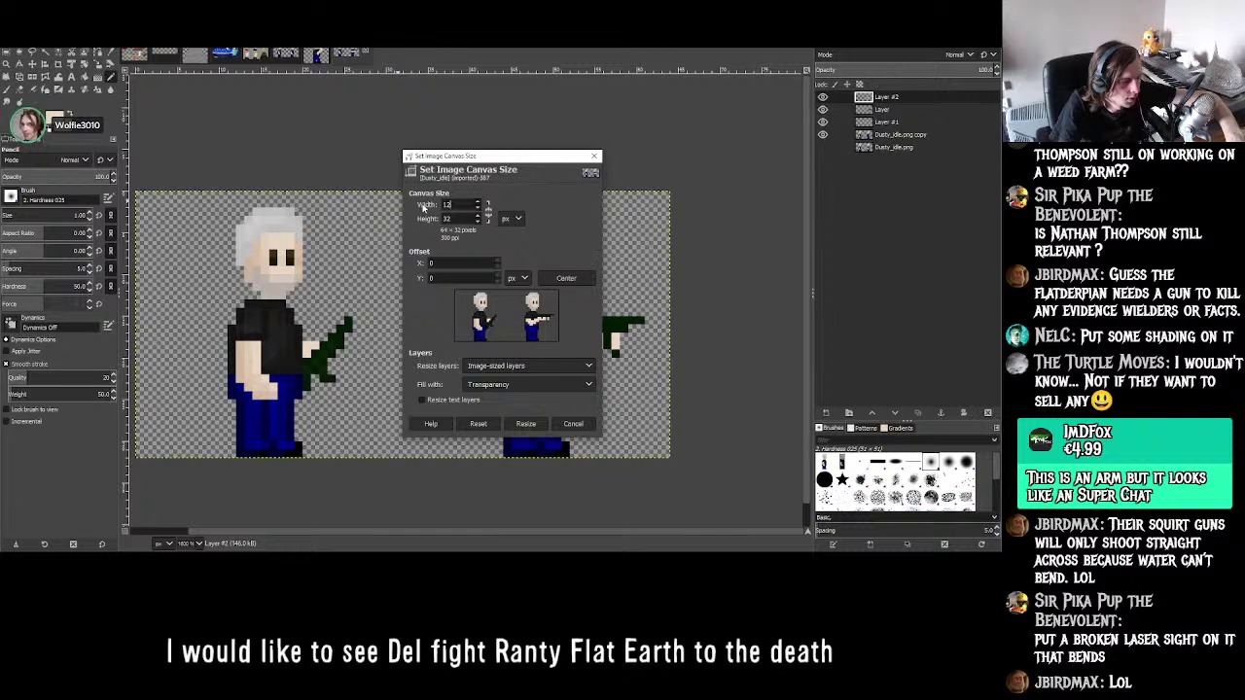
type("8")
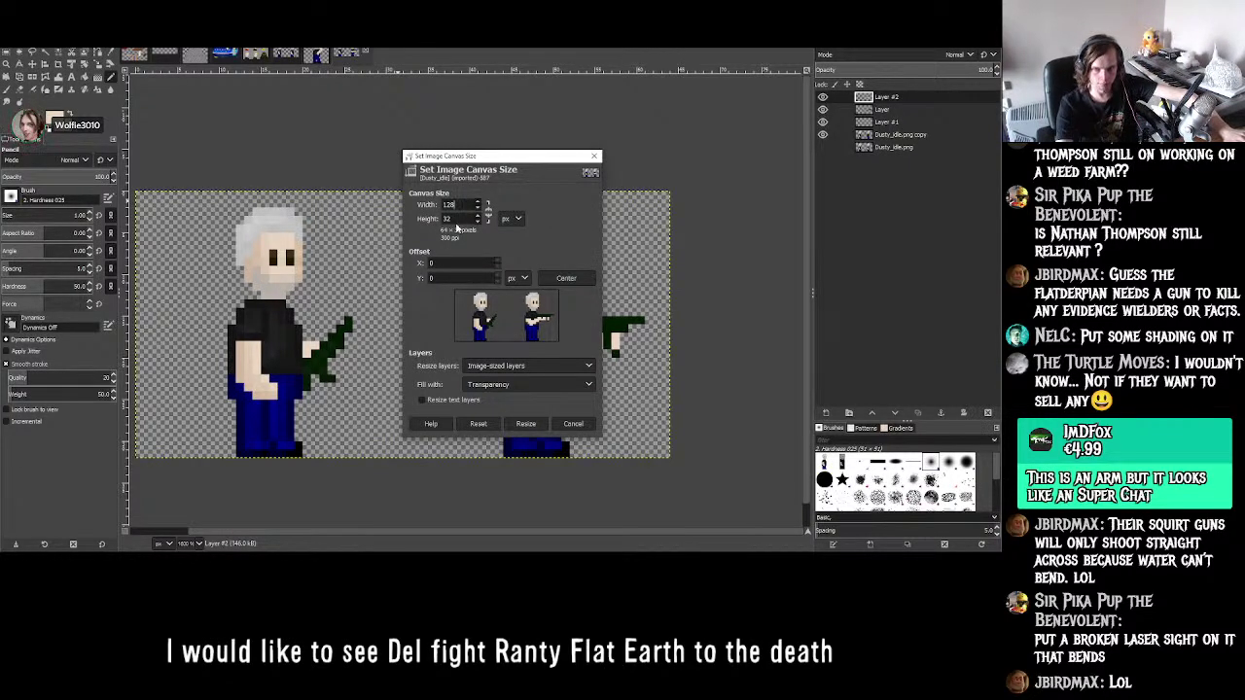
key("Tab")
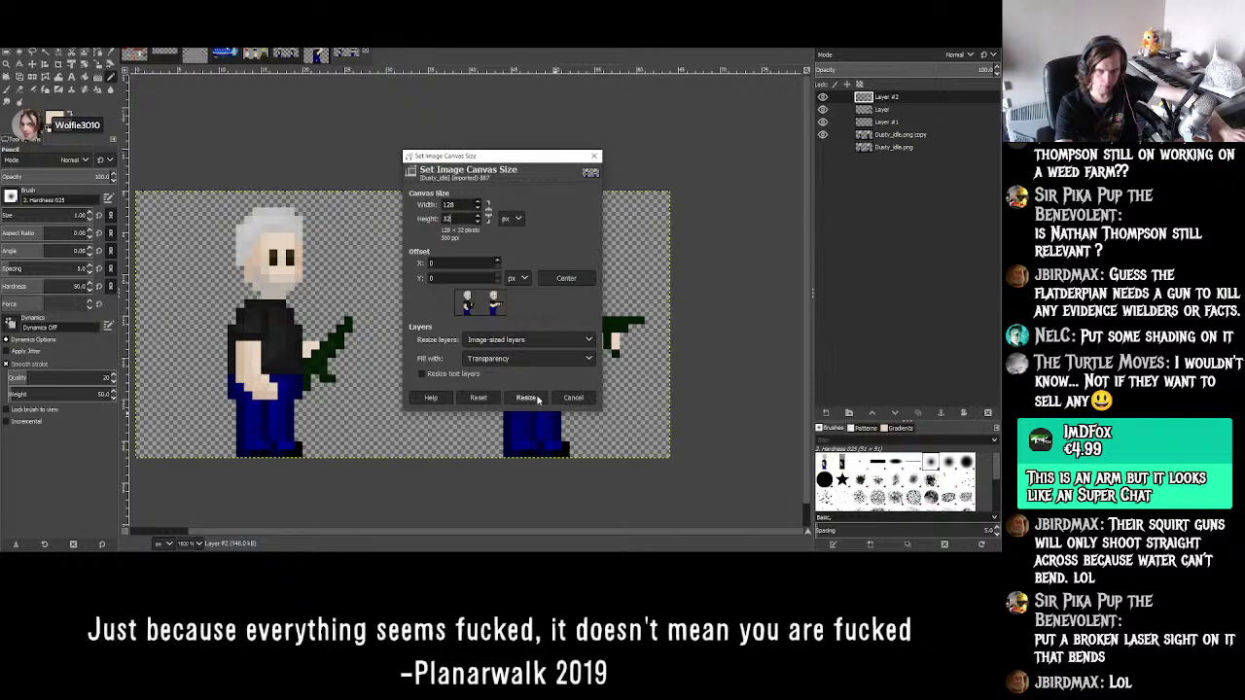
left_click(527, 398)
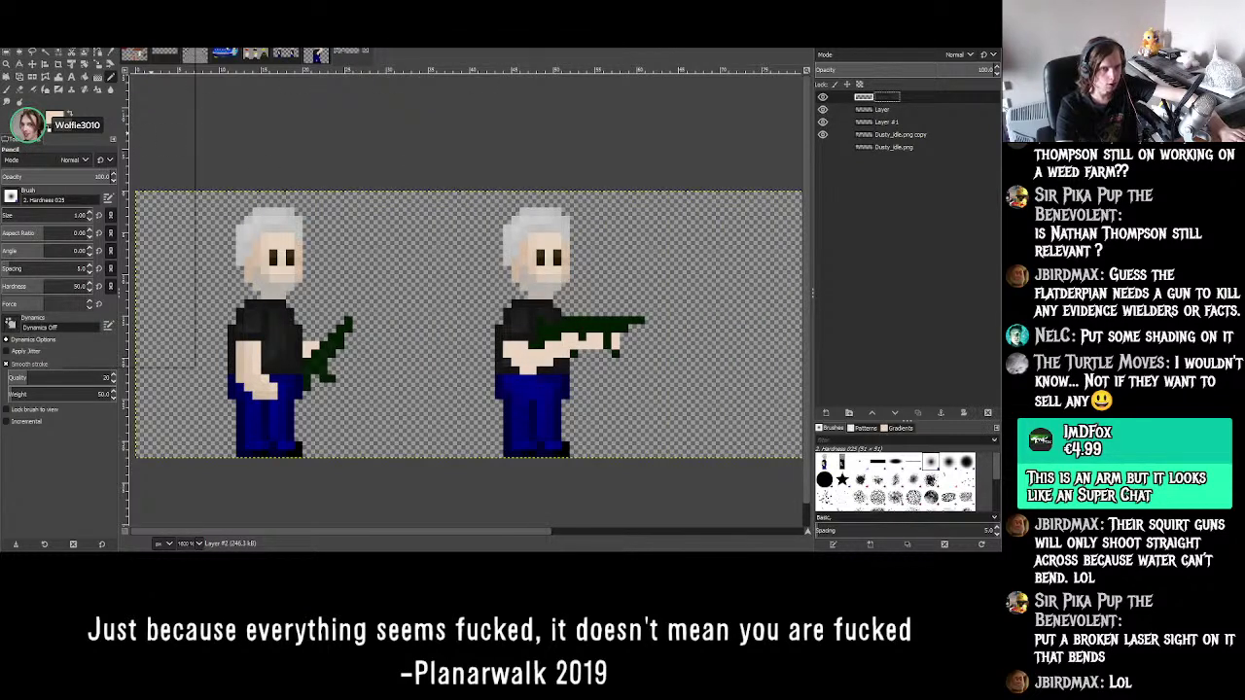
- Show the grid over the widened canvas so that it divides the sheet into sprite frames
left_click(70, 41)
left_click(98, 224)
scroll(370, 242, "down", 5, "ctrl")
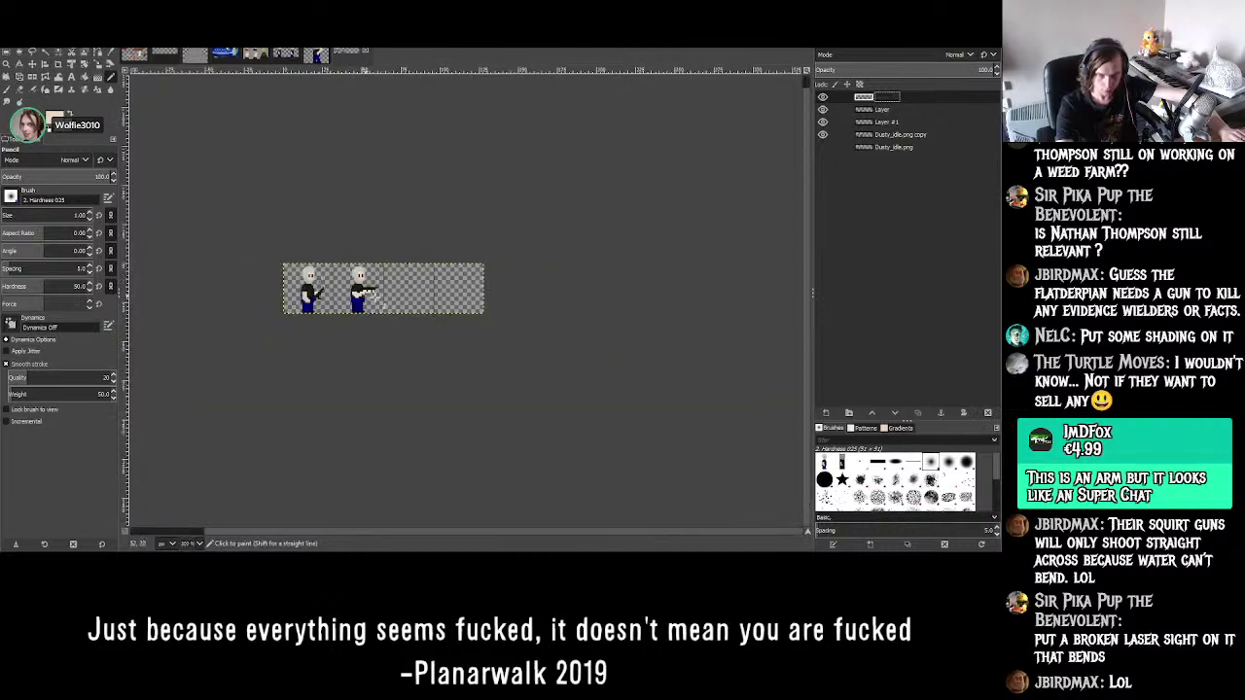
scroll(369, 242, "up", 3, "ctrl")
scroll(370, 242, "down", 1, "ctrl")
scroll(368, 242, "up", 1, "ctrl")
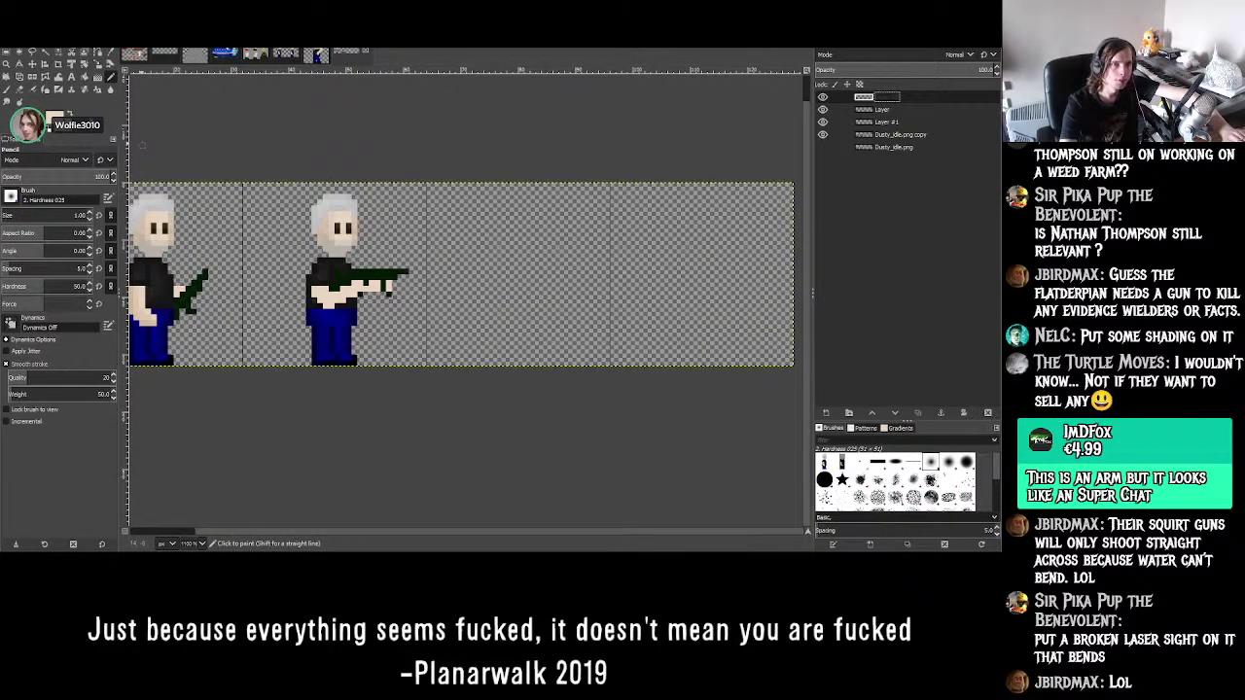
- Make a rectangular selection 32 px wide and 34 px high around the second sprite frame
left_click(7, 51)
scroll(302, 282, "down", 1, "ctrl")
scroll(506, 376, "up", 3, "ctrl")
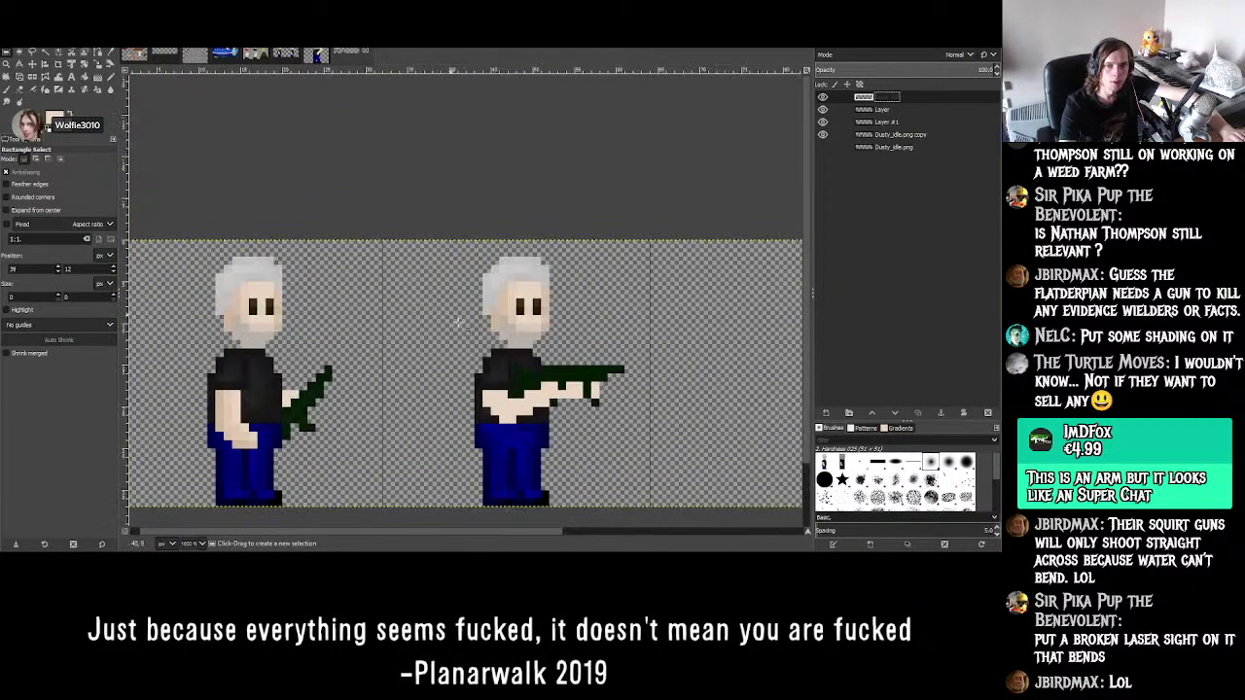
scroll(341, 233, "down", 3, "ctrl")
scroll(338, 230, "up", 3, "ctrl")
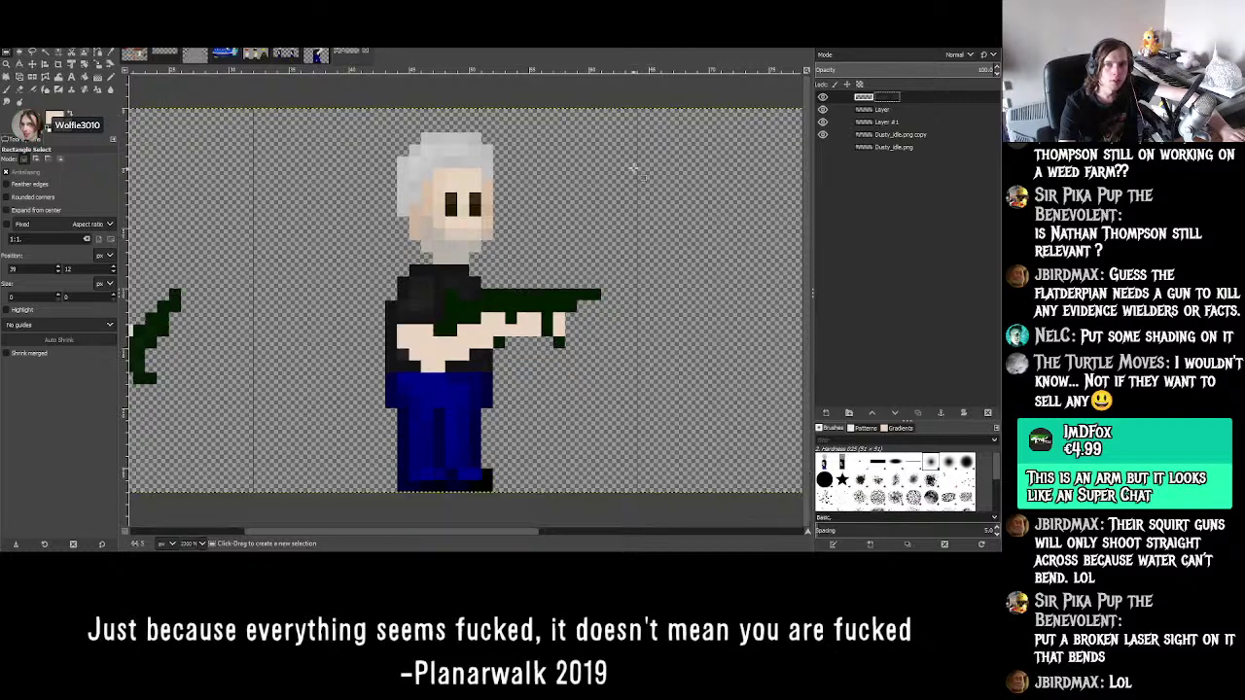
scroll(571, 185, "down", 1)
left_click(634, 117)
left_click_drag(633, 117, 248, 509)
key("ctrl+c")
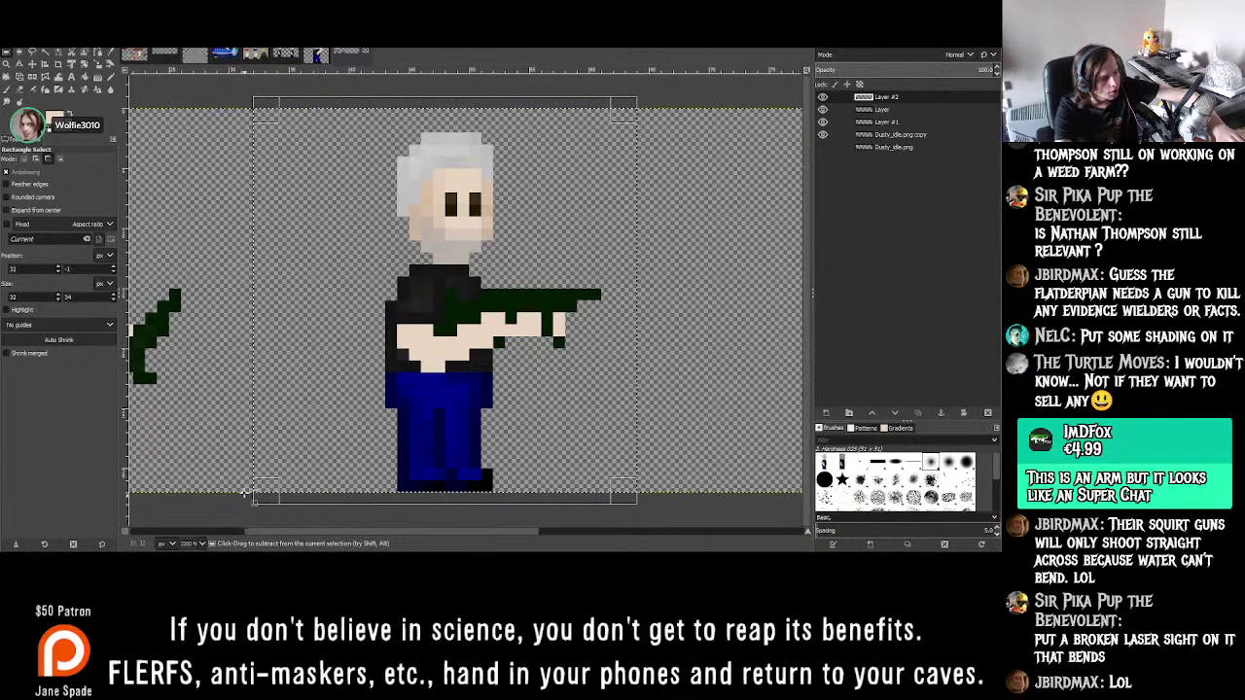
key("ctrl+v")
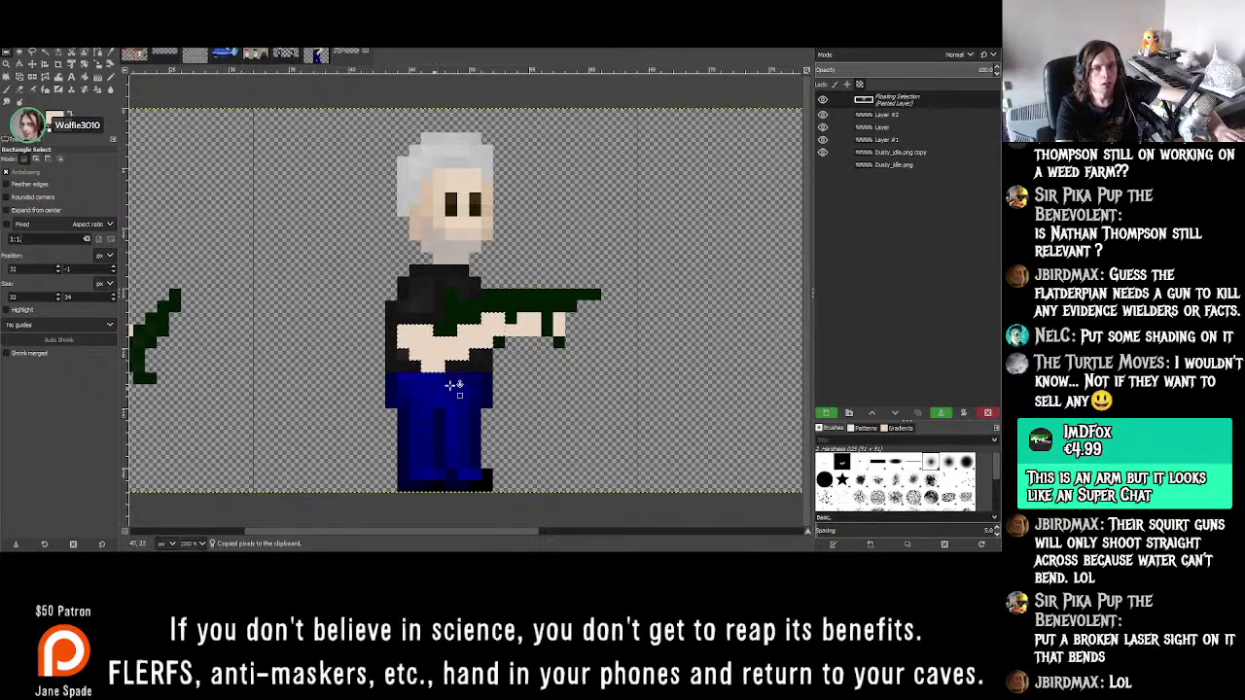
scroll(463, 382, "down", 3, "ctrl")
scroll(463, 383, "up", 2, "ctrl")
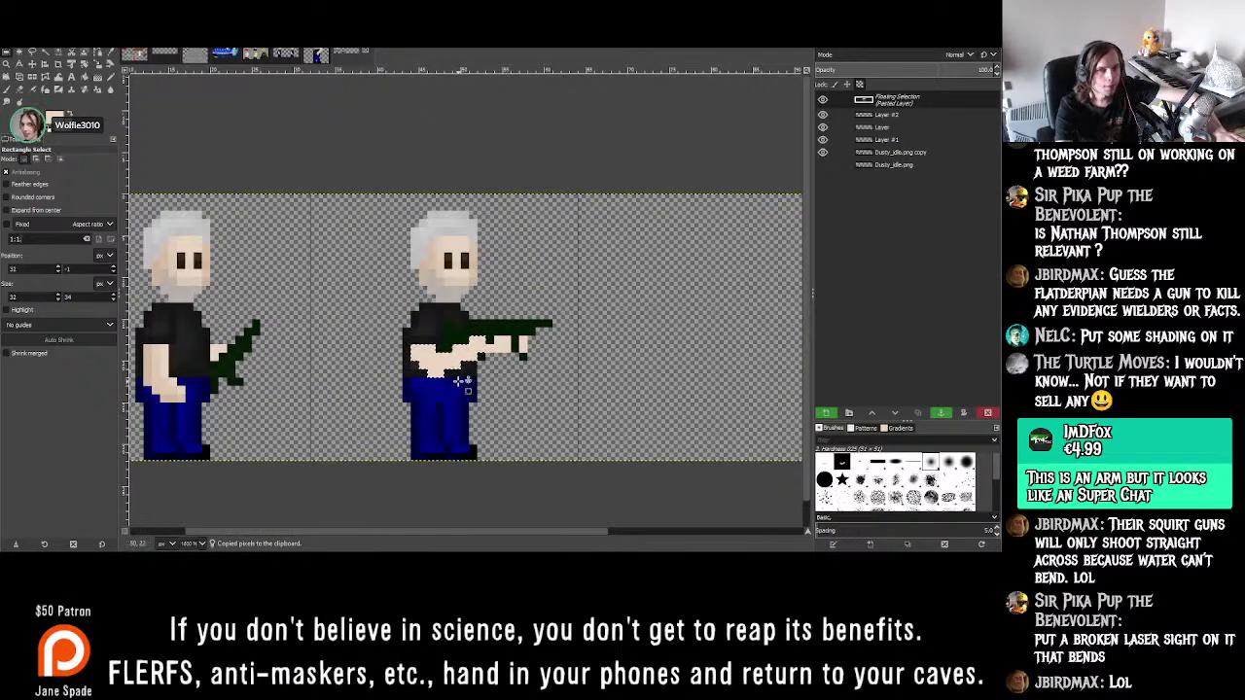
key("ctrl+h")
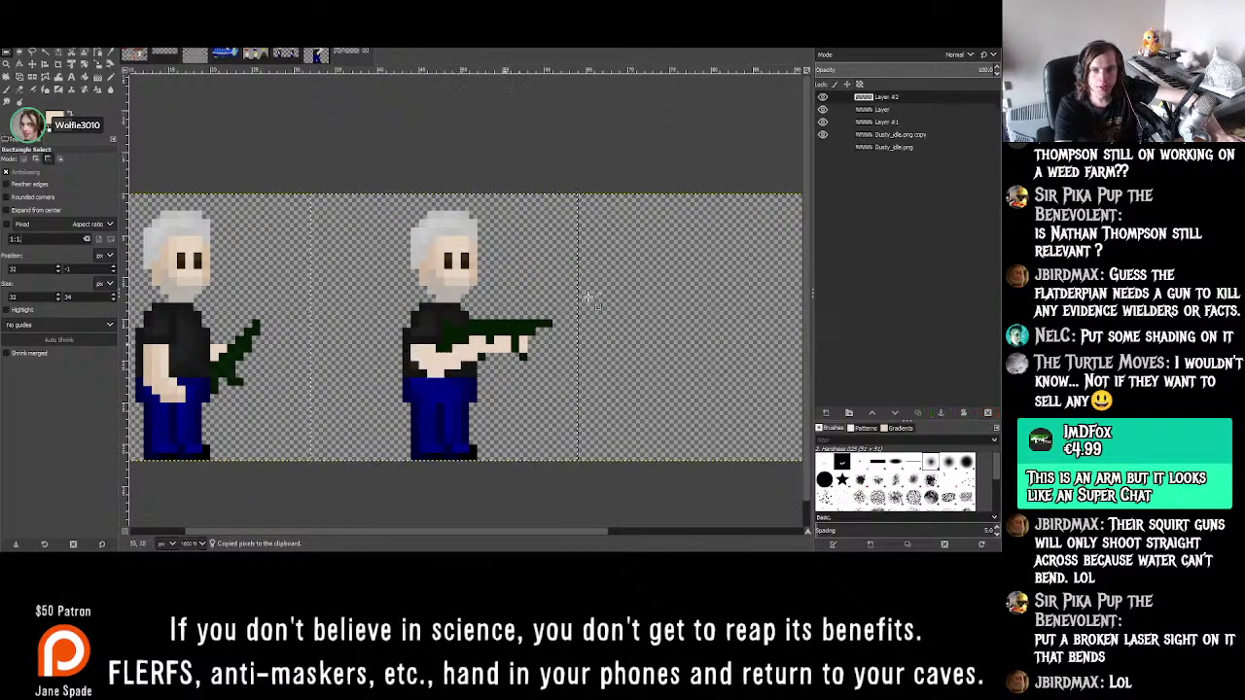
- Copy the second frame's armless figure from the Dusty_idle.png copy layer, paste it and move it into the empty third frame
double_click(892, 148)
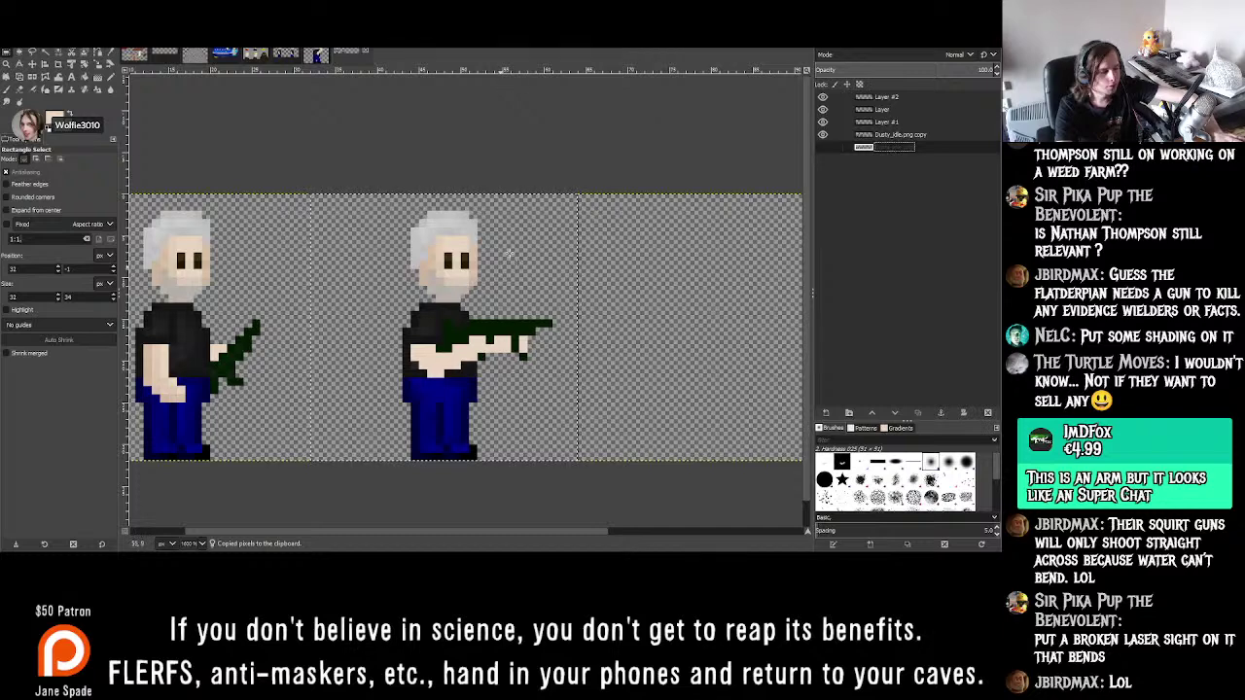
key("Escape")
key("ctrl+c")
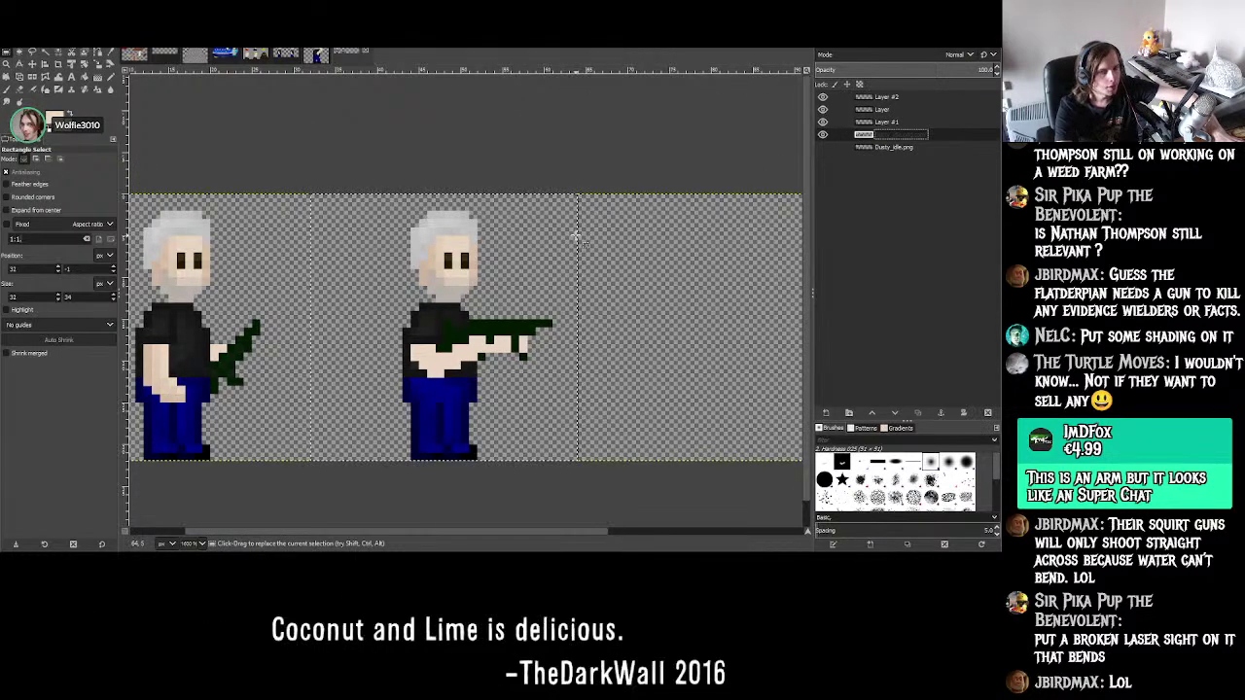
key("ctrl+v")
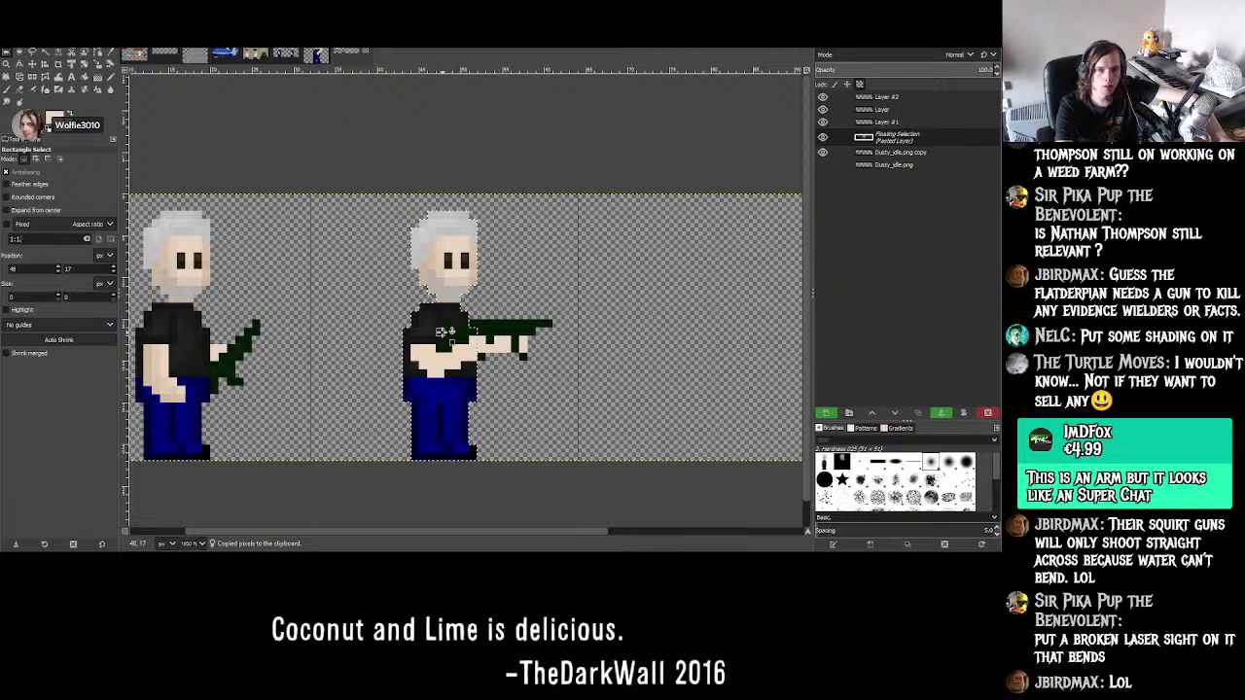
key("ctrl+h")
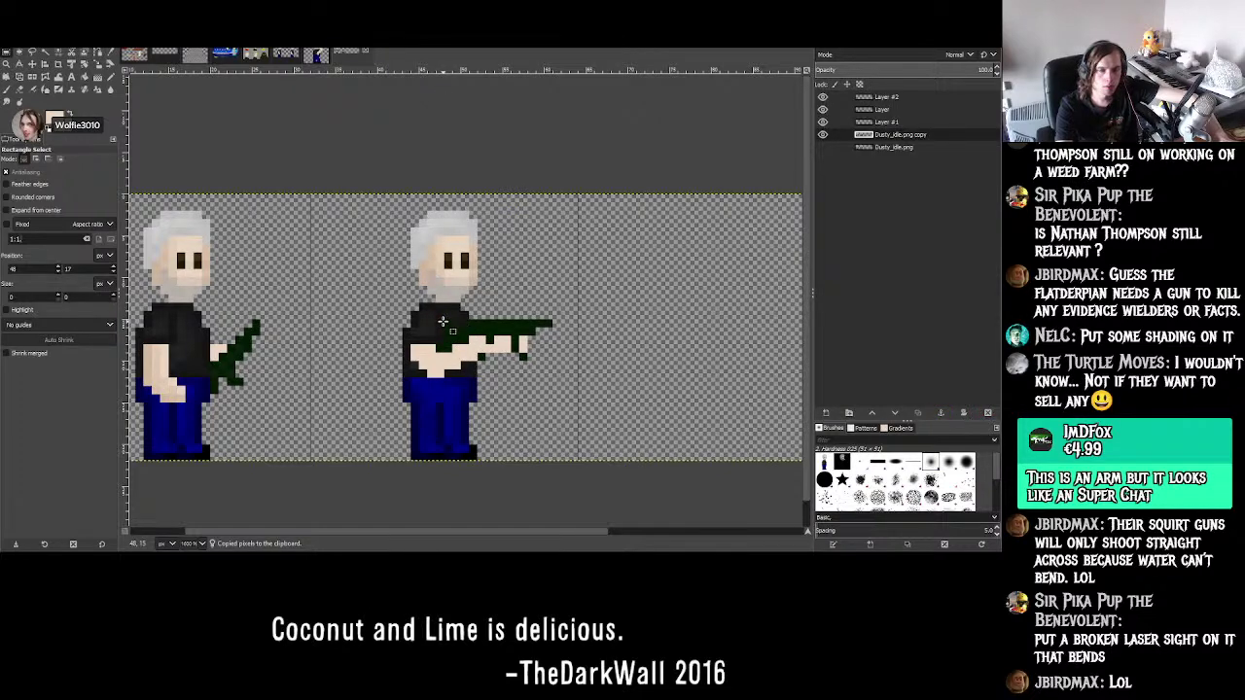
key("ctrl+v")
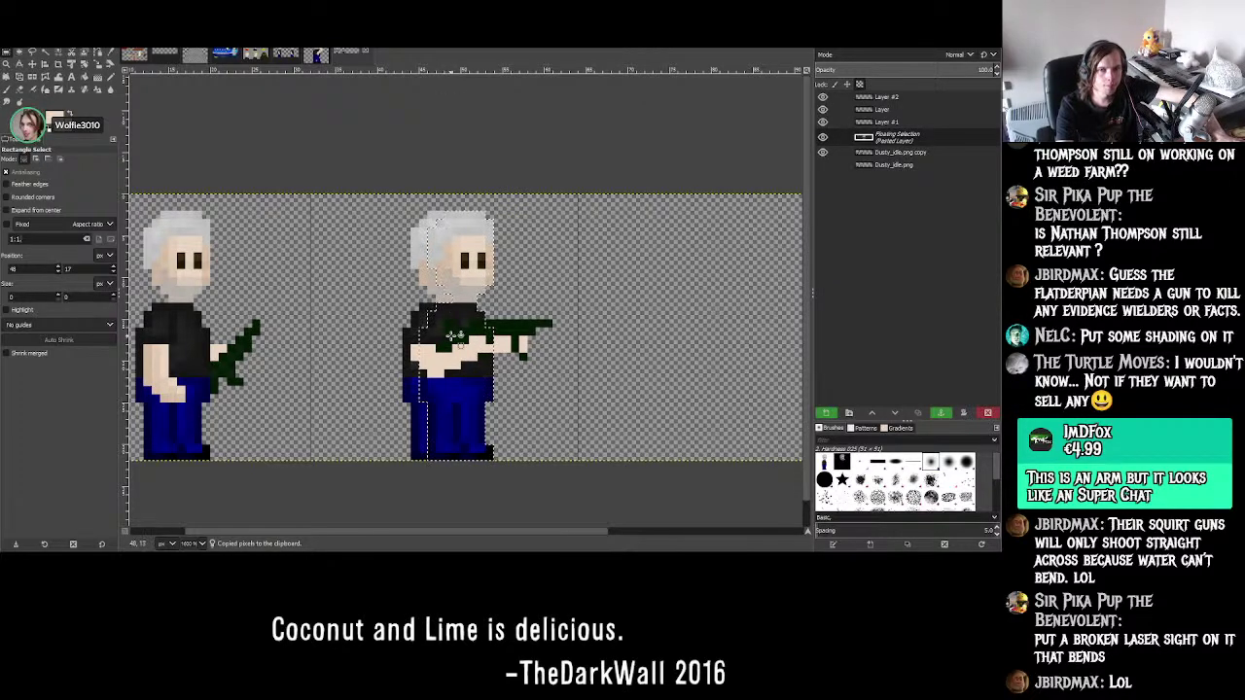
key("m")
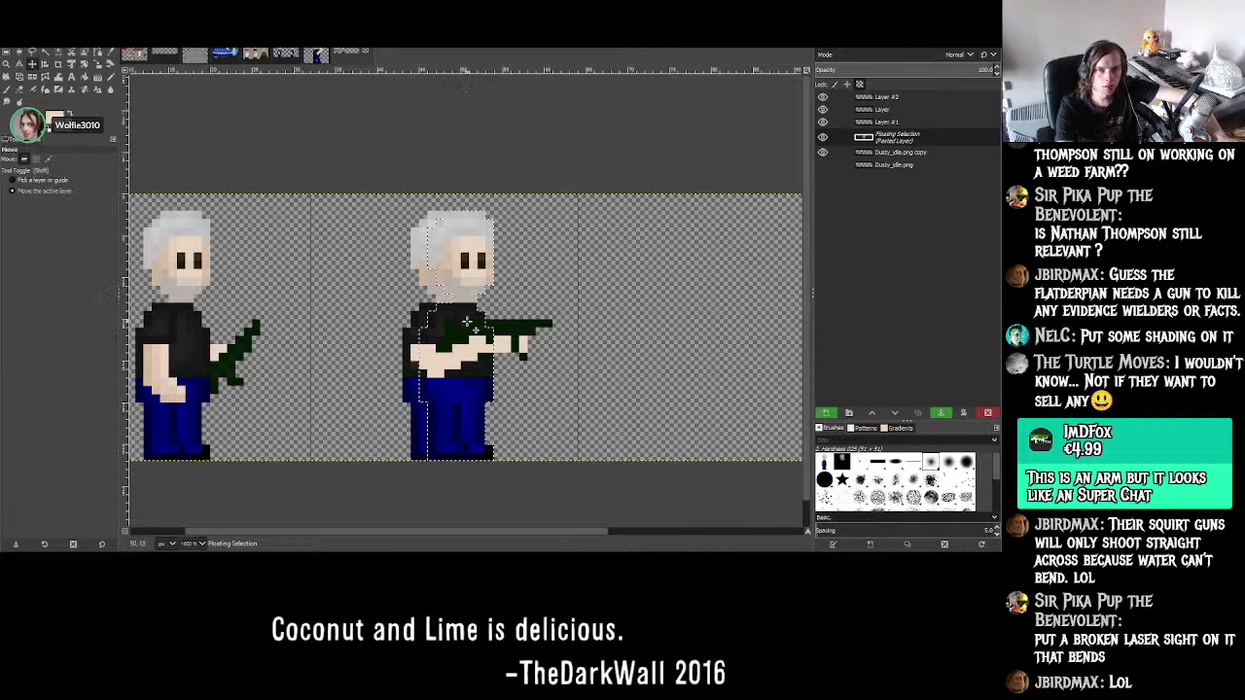
left_click_drag(495, 343, 601, 335)
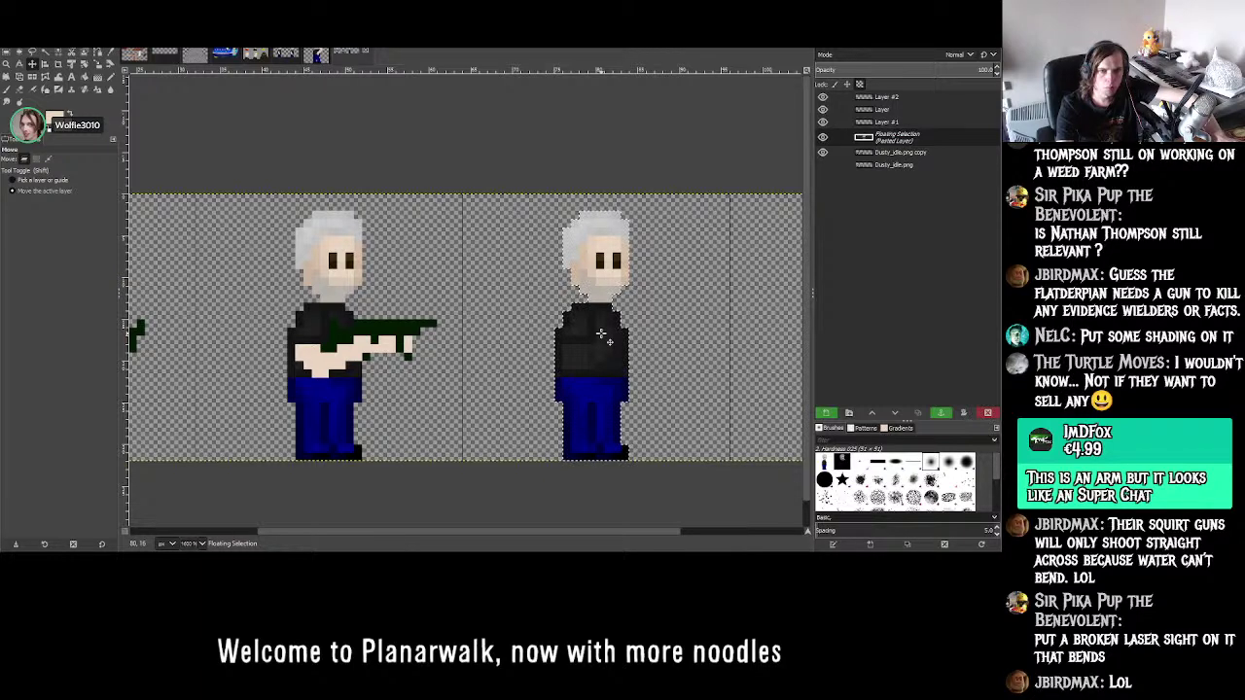
left_click(601, 335)
left_click_drag(601, 334, 611, 334)
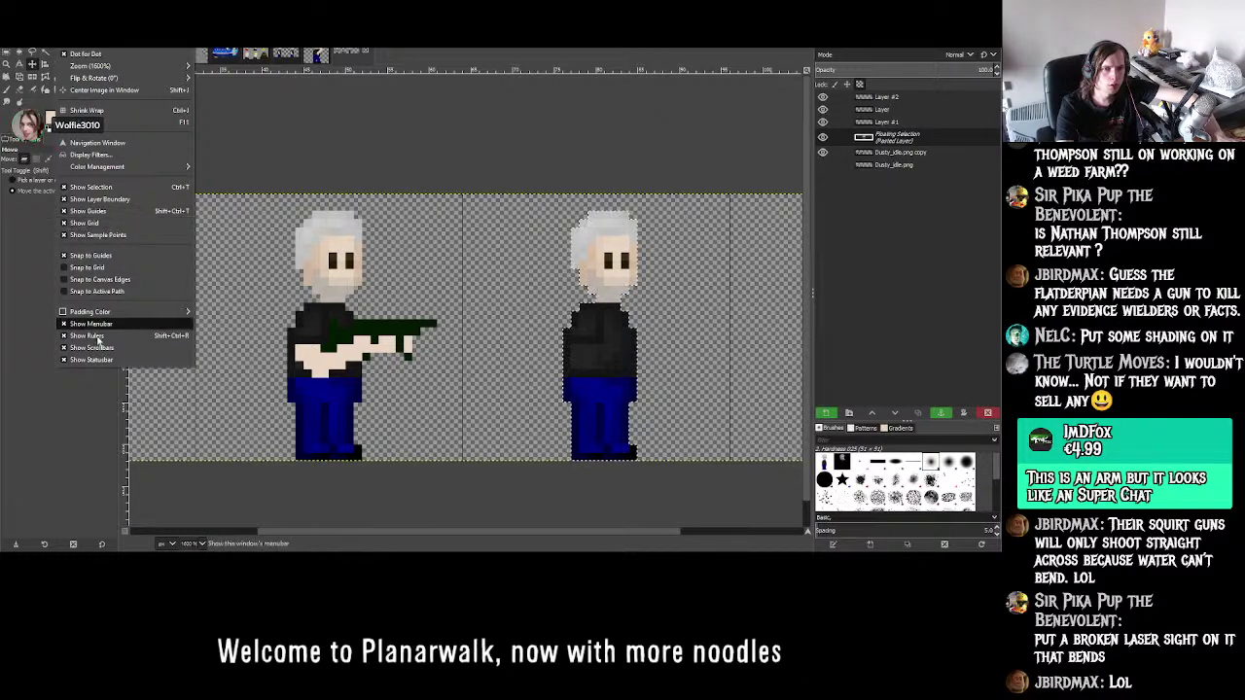
- Set the grid spacing to 16 px both ways and shift the pasted figure one pixel left to line it up within its frame
key("Right")
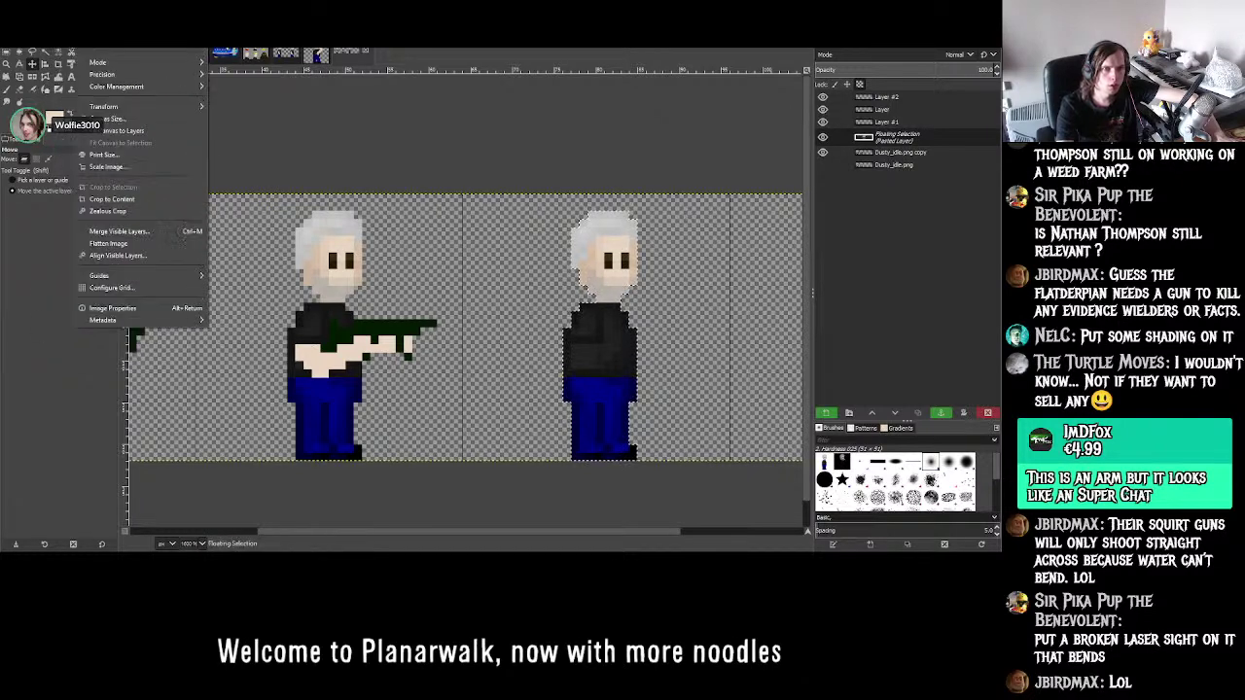
left_click(105, 287)
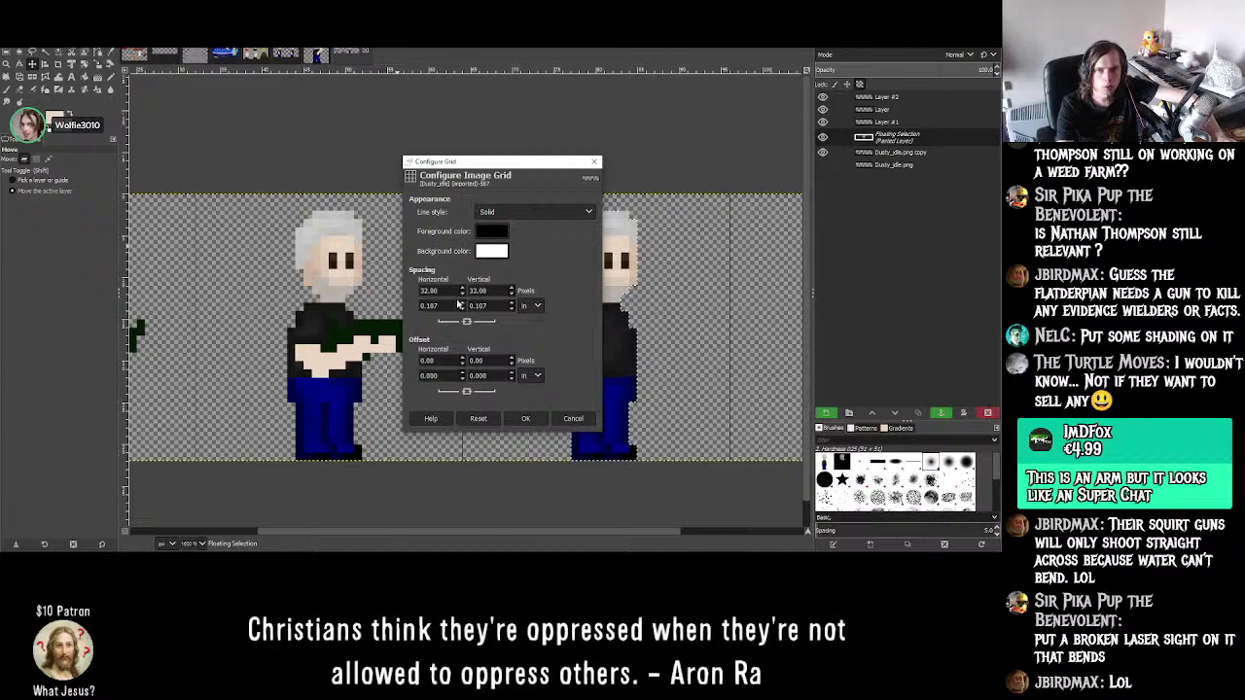
left_click_drag(453, 291, 397, 283)
type("16")
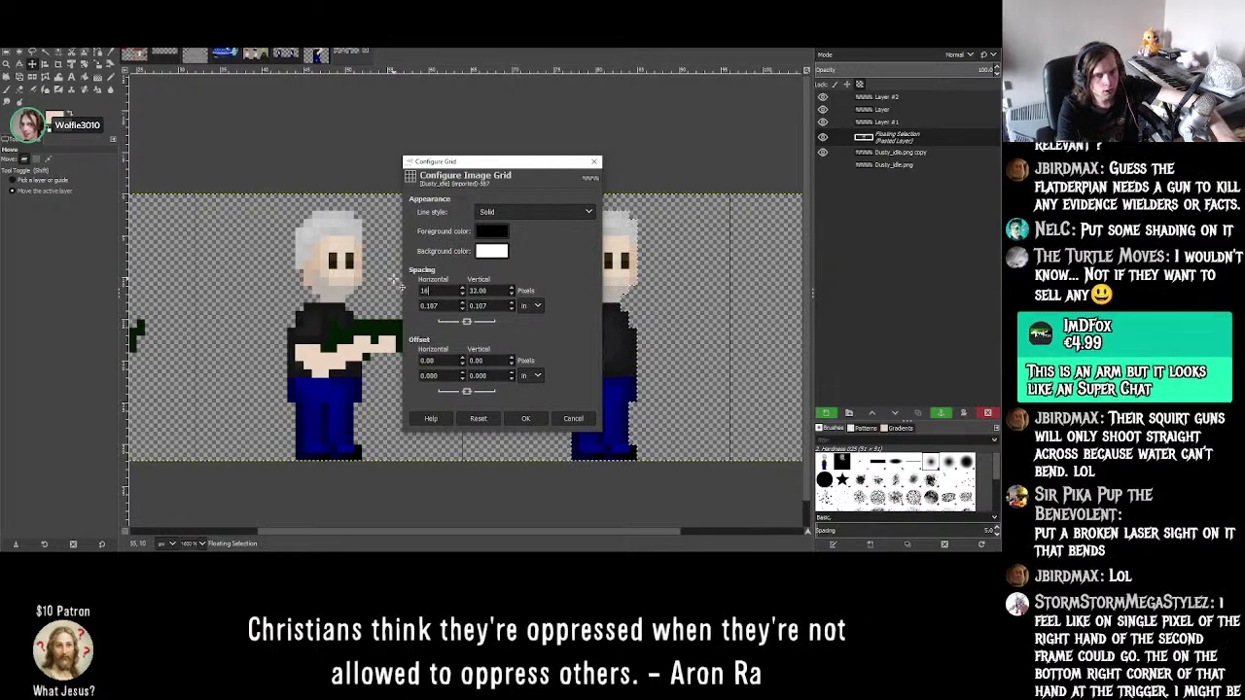
key("Tab")
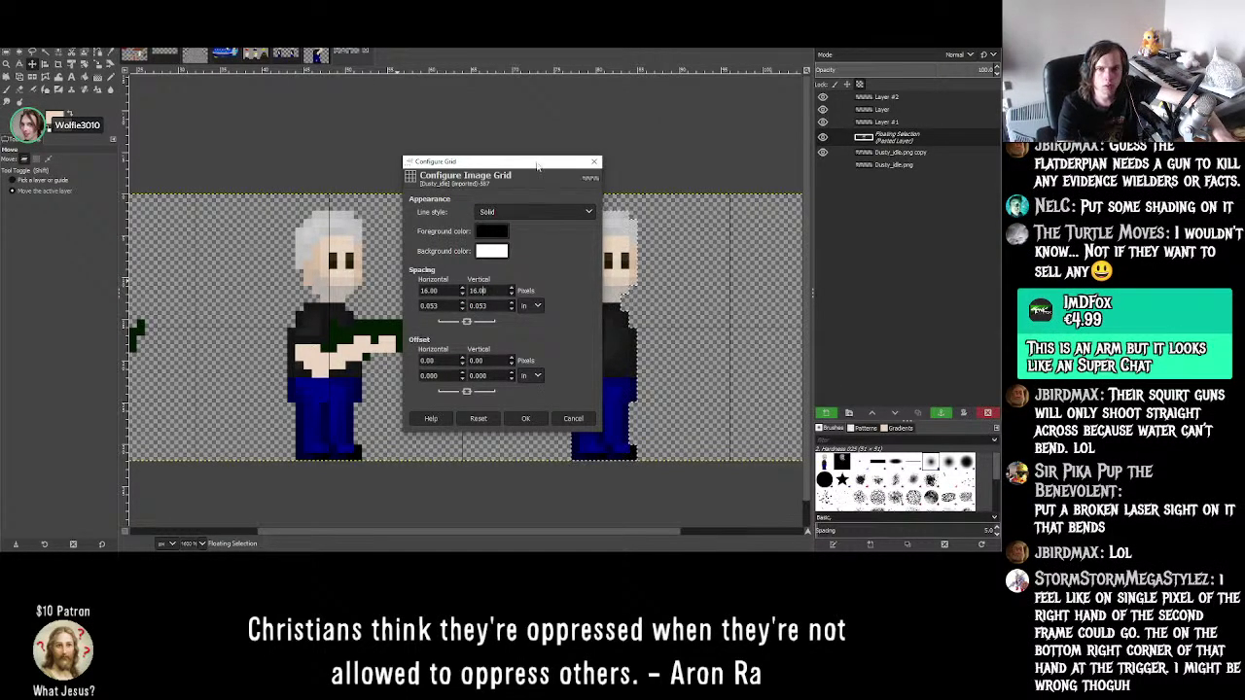
left_click_drag(537, 165, 218, 294)
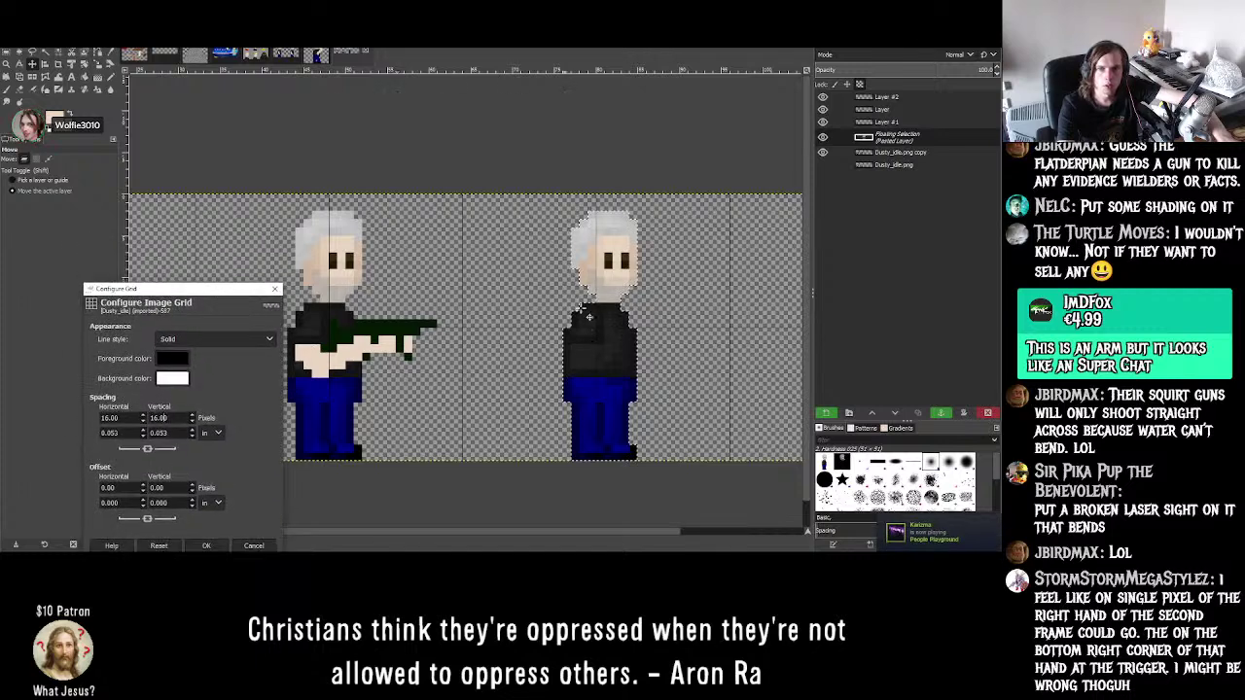
left_click_drag(598, 345, 593, 345)
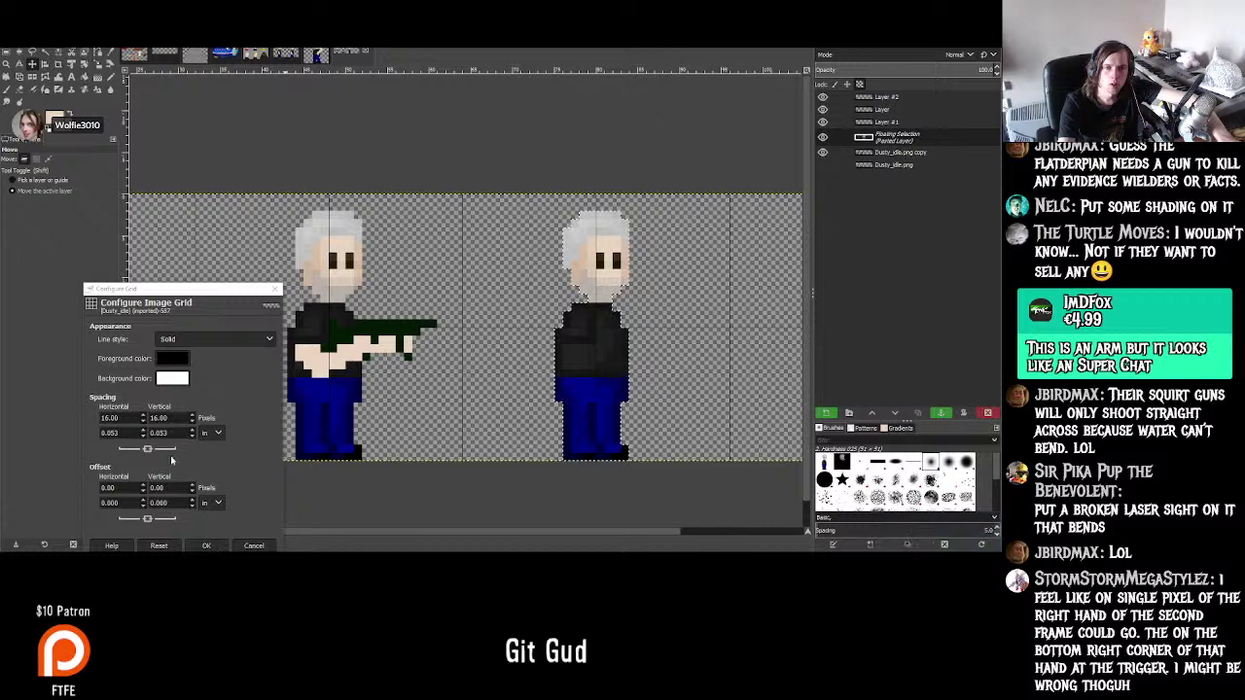
- Set the grid spacing to 32 px both ways and anchor the pasted figure onto the Dusty_idle.png copy layer
left_click(110, 418)
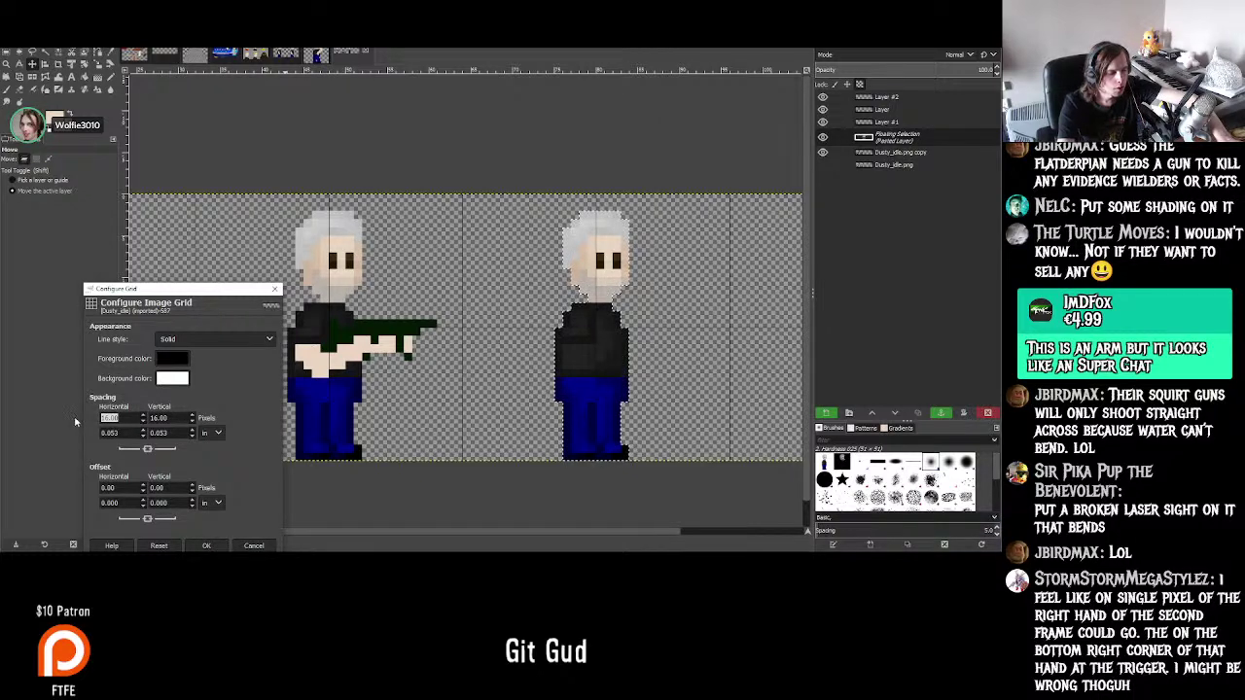
type("32")
key("Tab")
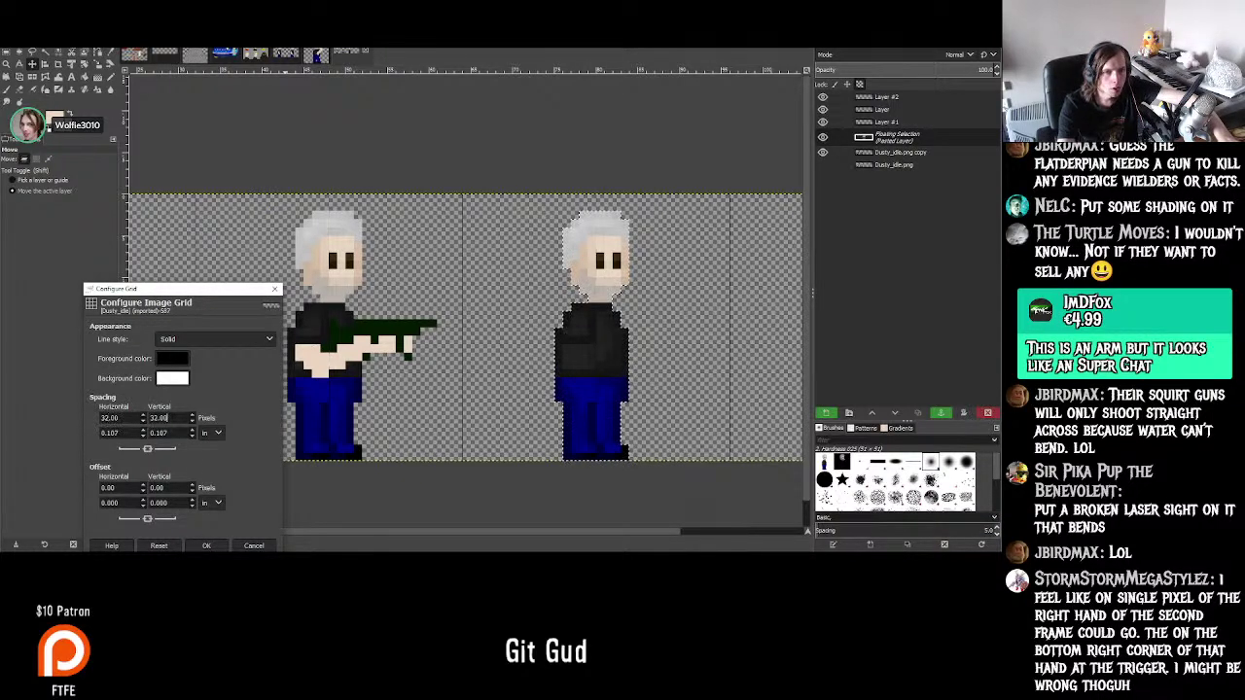
left_click(208, 545)
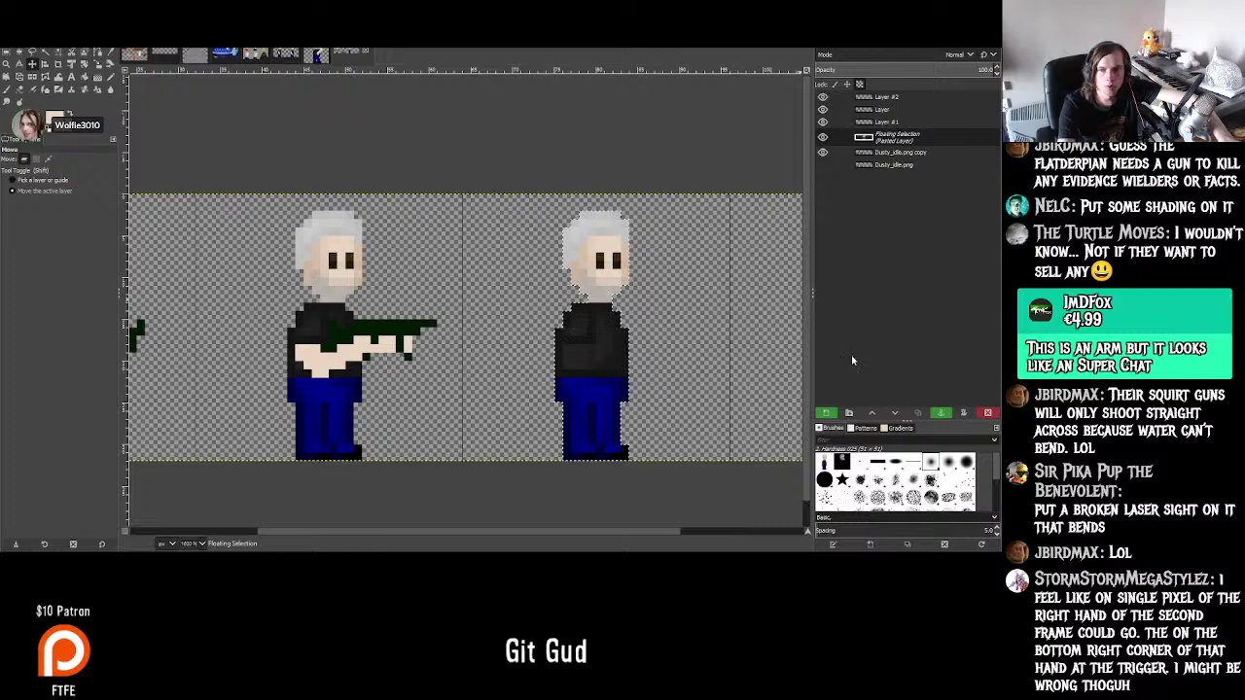
left_click(6, 53)
left_click(638, 284)
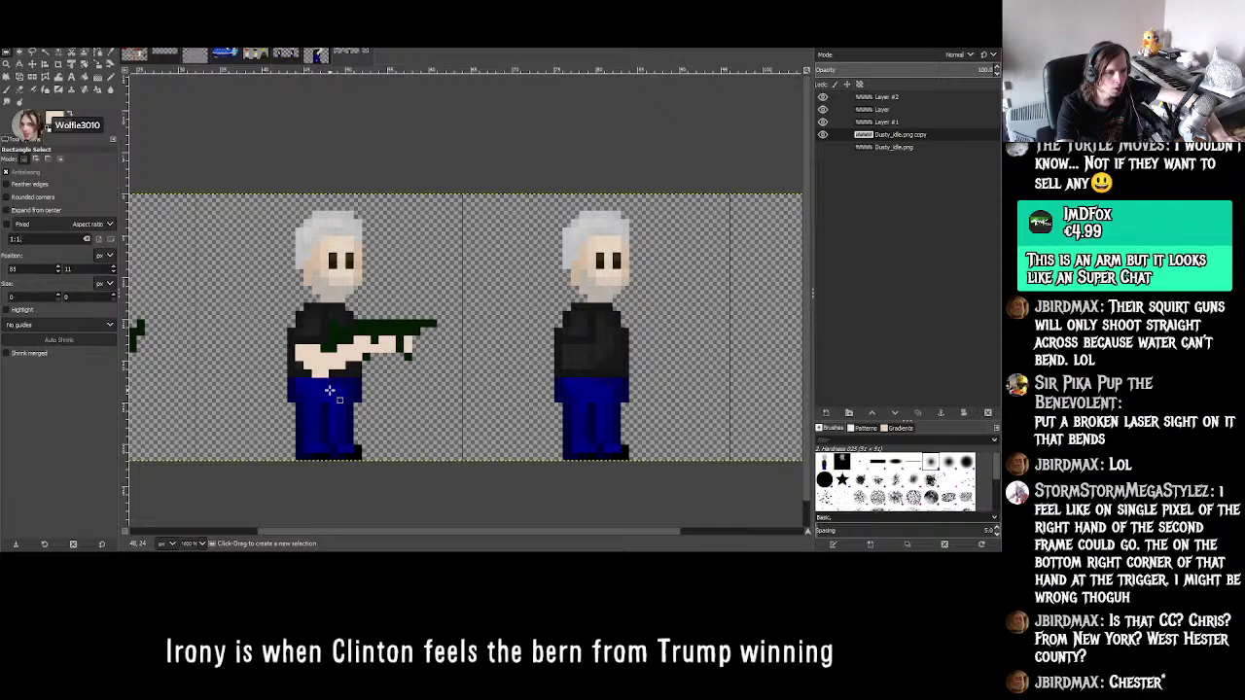
- Erase the bottom corner skin pixel of the second figure's trigger hand, just above the gun's grip, on Layer #2
scroll(377, 352, "up", 5, "ctrl")
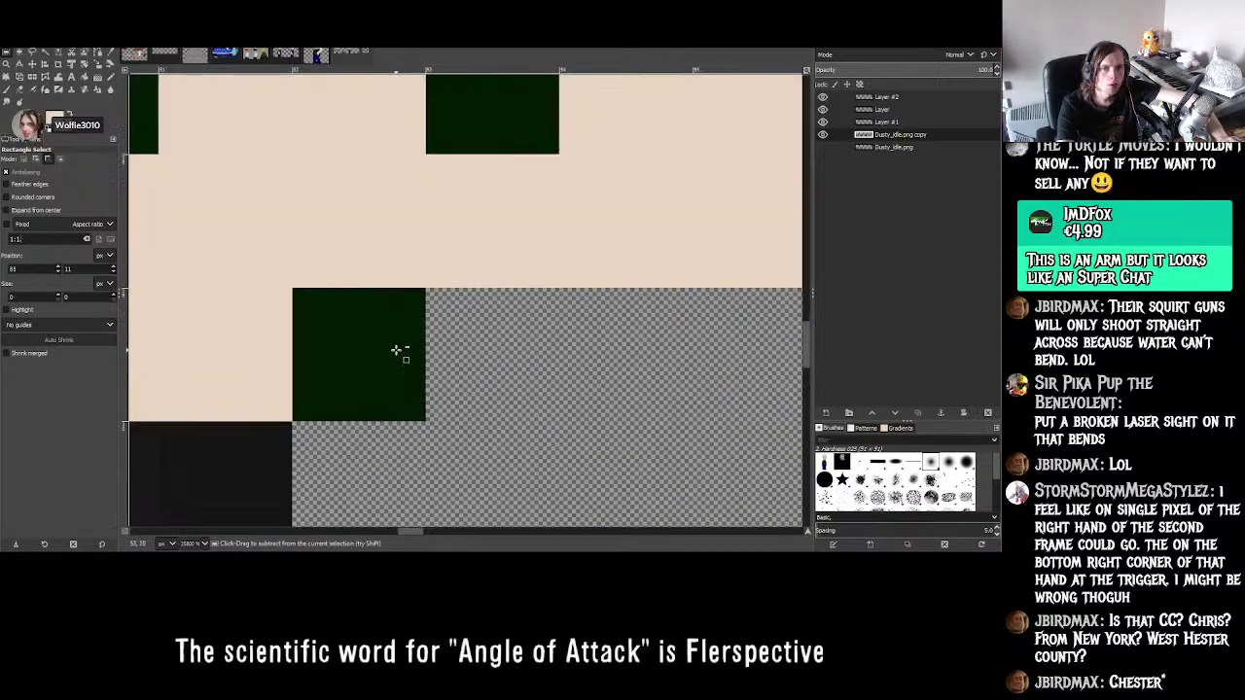
scroll(392, 348, "down", 4, "ctrl")
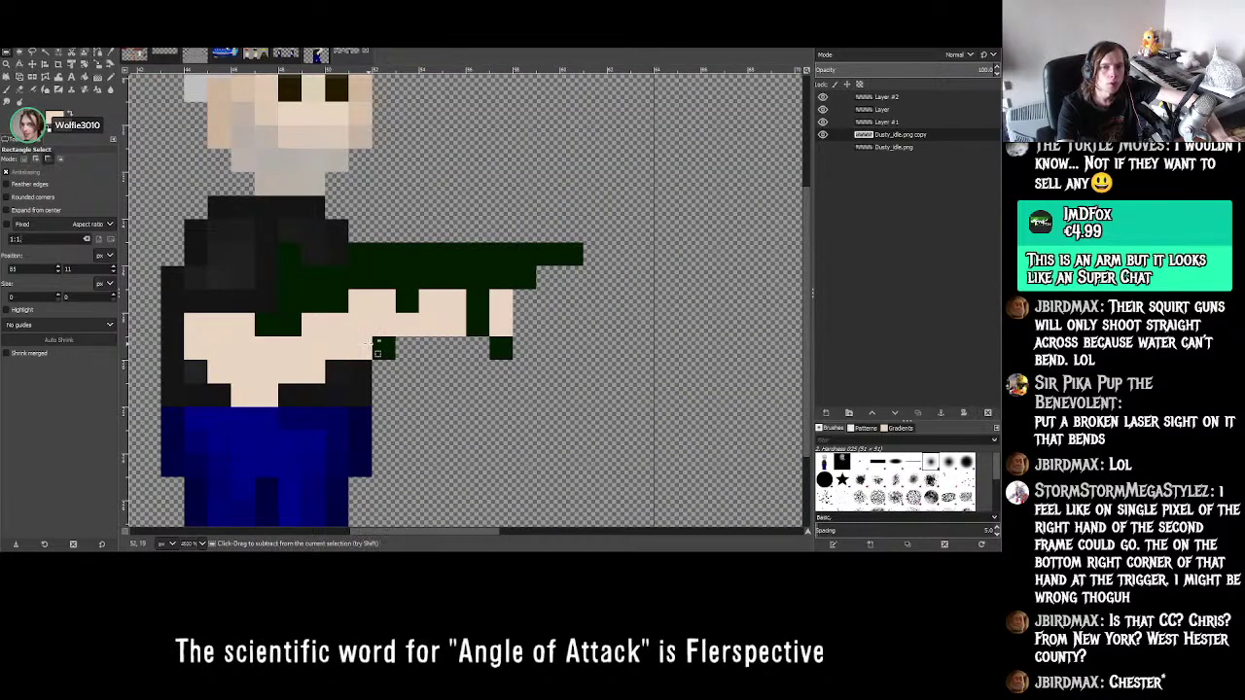
scroll(377, 352, "up", 3, "ctrl")
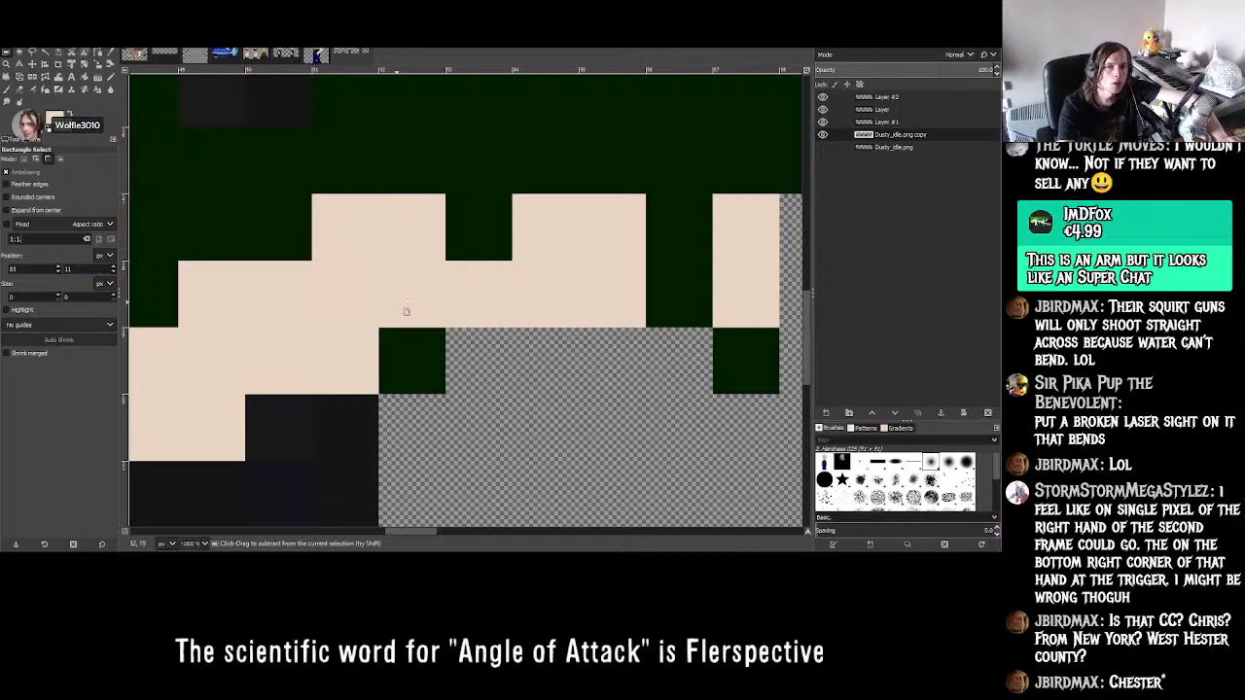
scroll(419, 295, "down", 2, "ctrl")
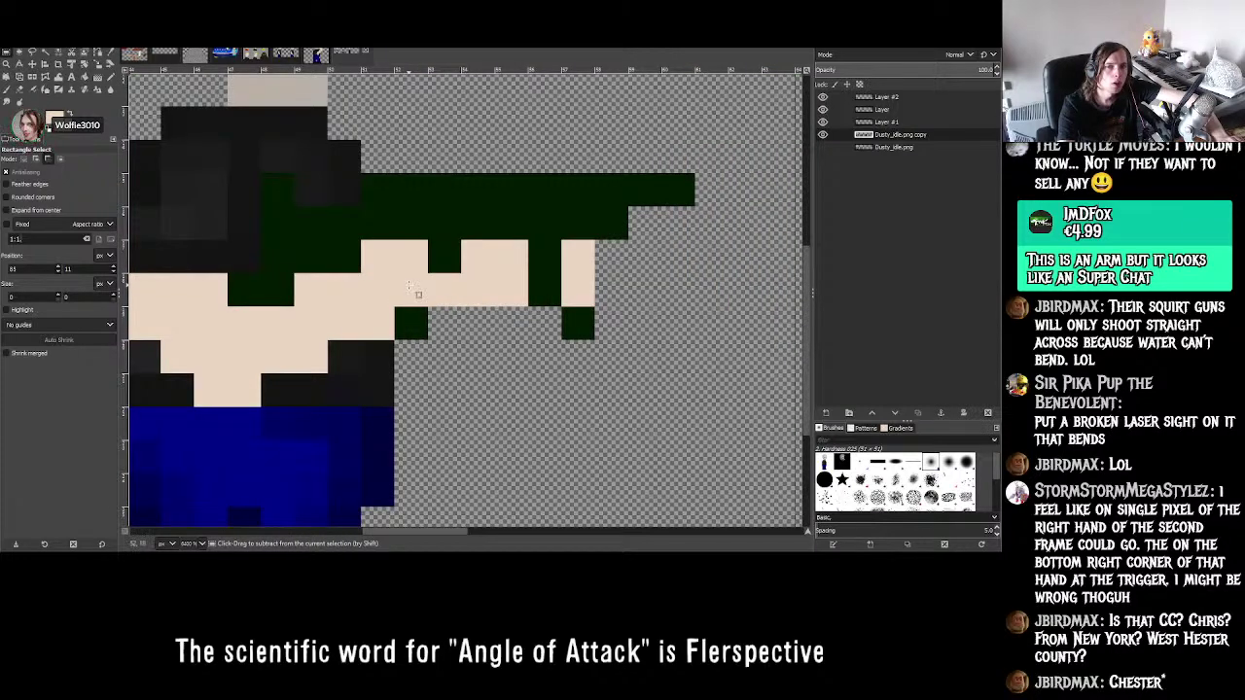
scroll(417, 293, "up", 3, "ctrl")
scroll(417, 292, "down", 3, "ctrl")
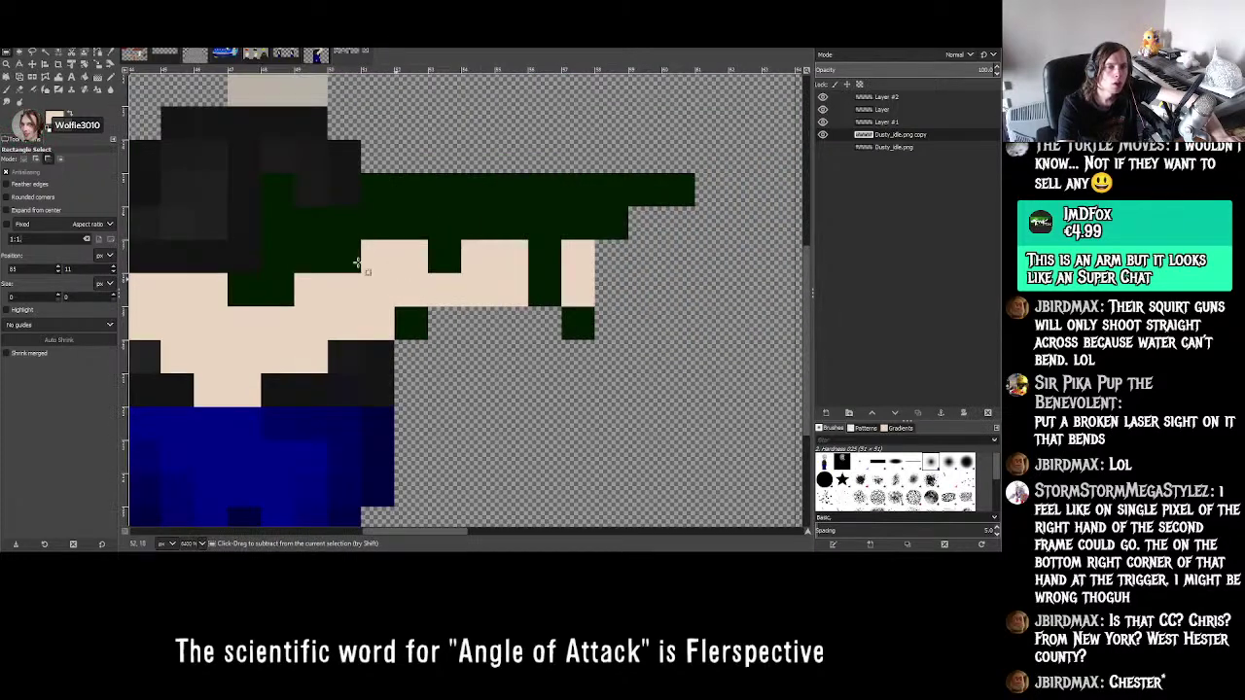
left_click(111, 77)
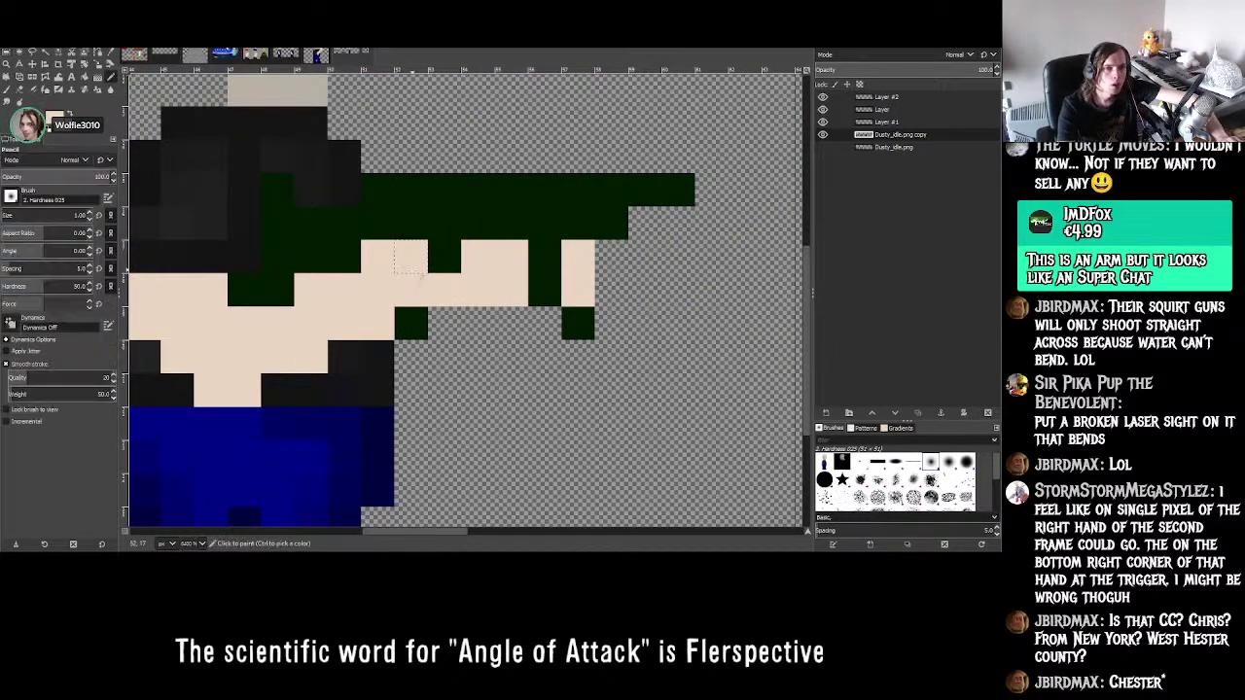
left_click(22, 88)
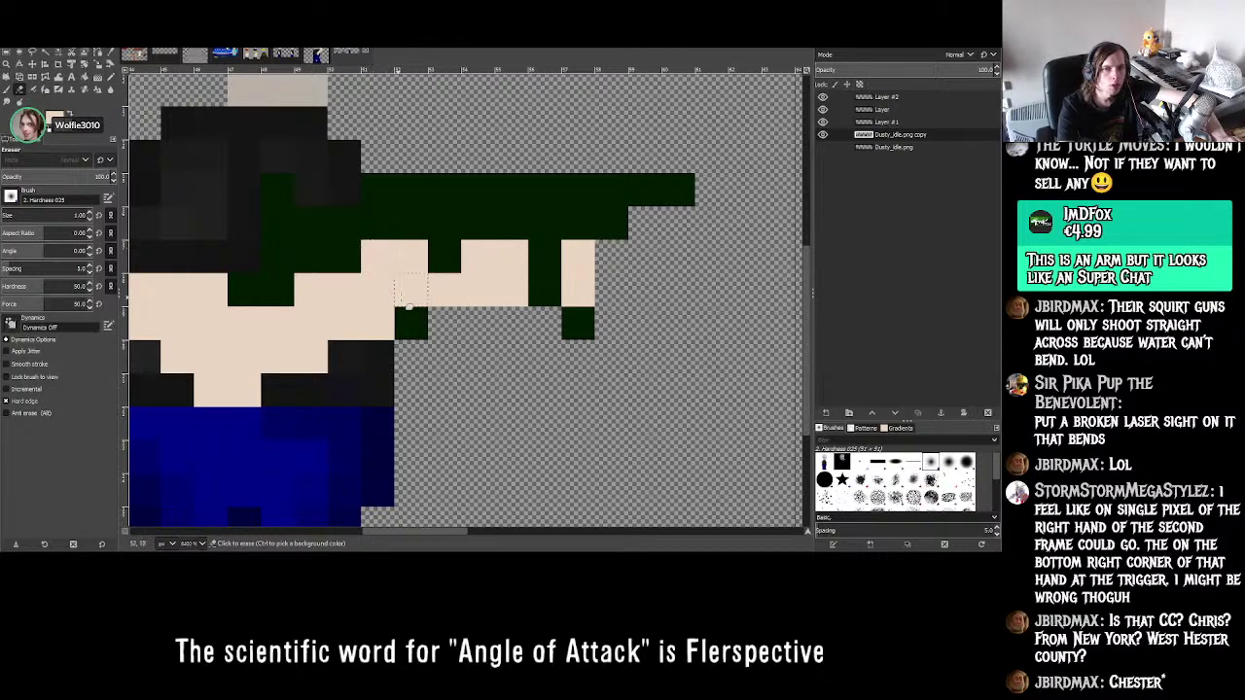
left_click(410, 307)
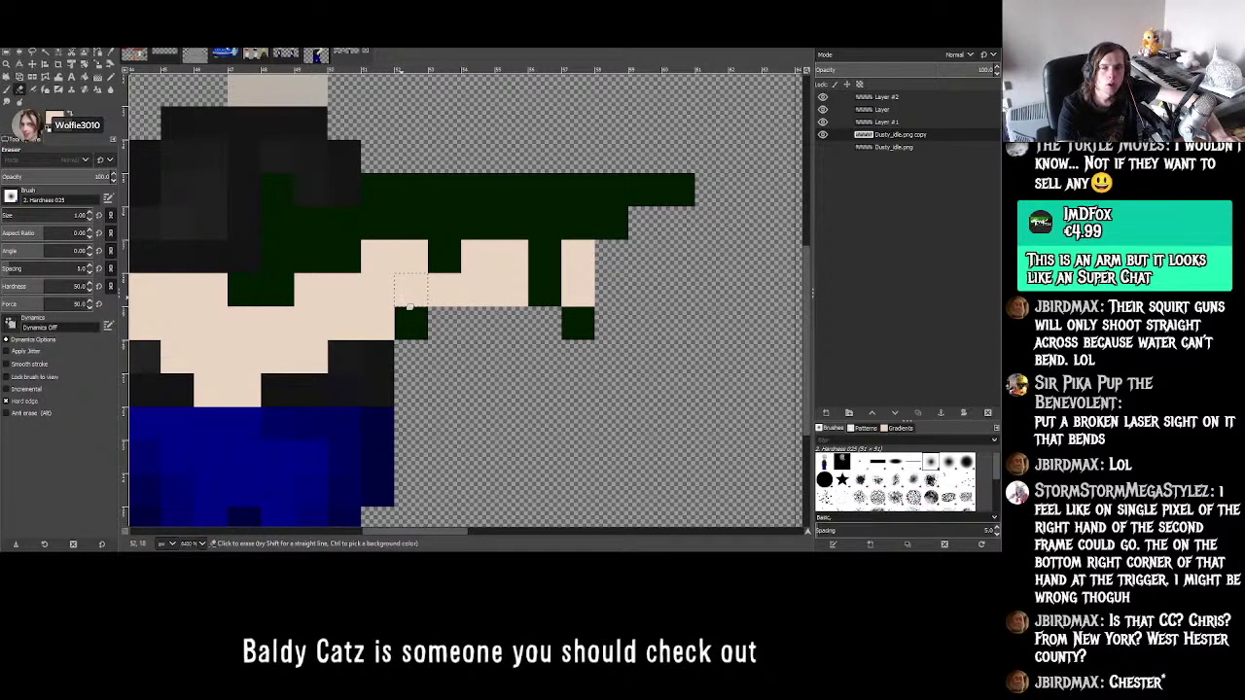
key("ctrl+z")
key("Page_Up")
key("Page_Up")
key("Page_Up")
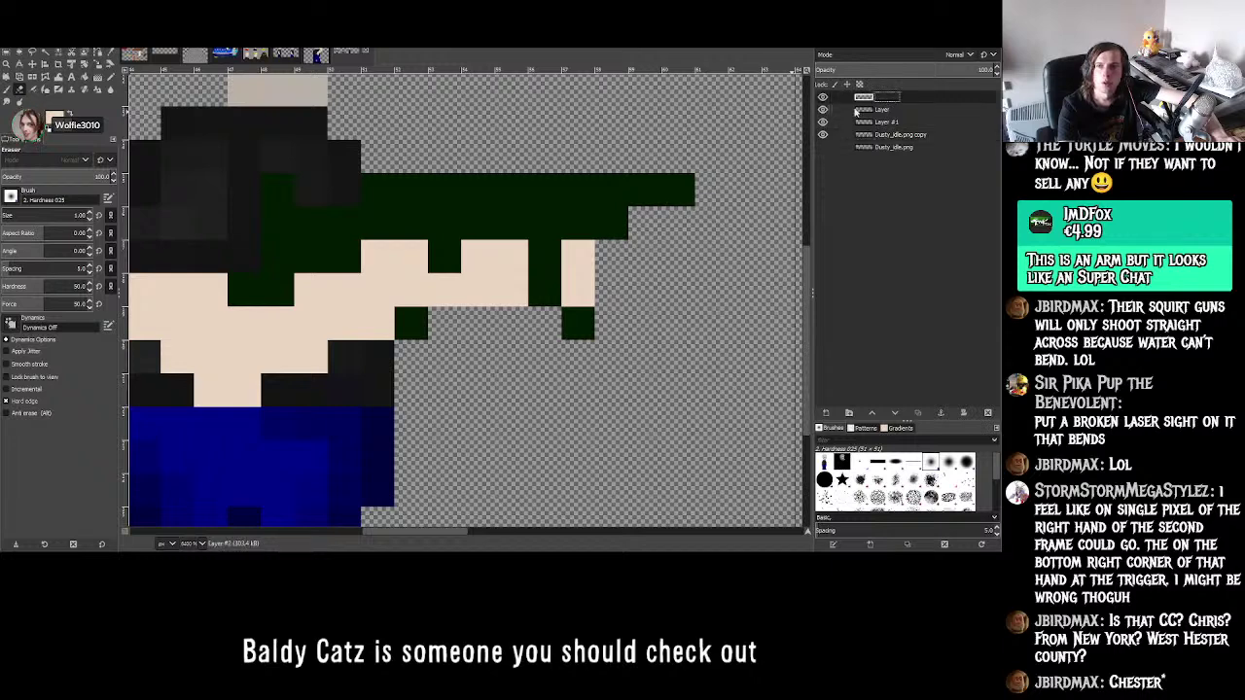
key("ctrl+z")
scroll(568, 310, "down", 5, "ctrl")
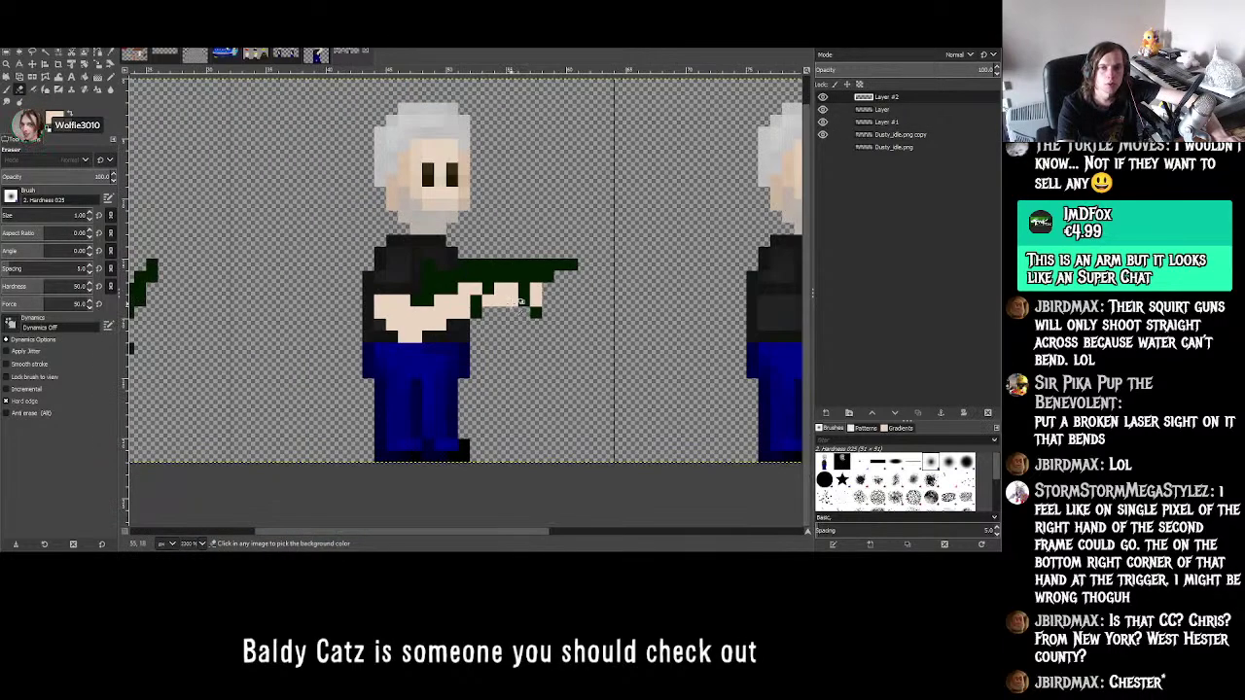
scroll(588, 299, "down", 2, "ctrl")
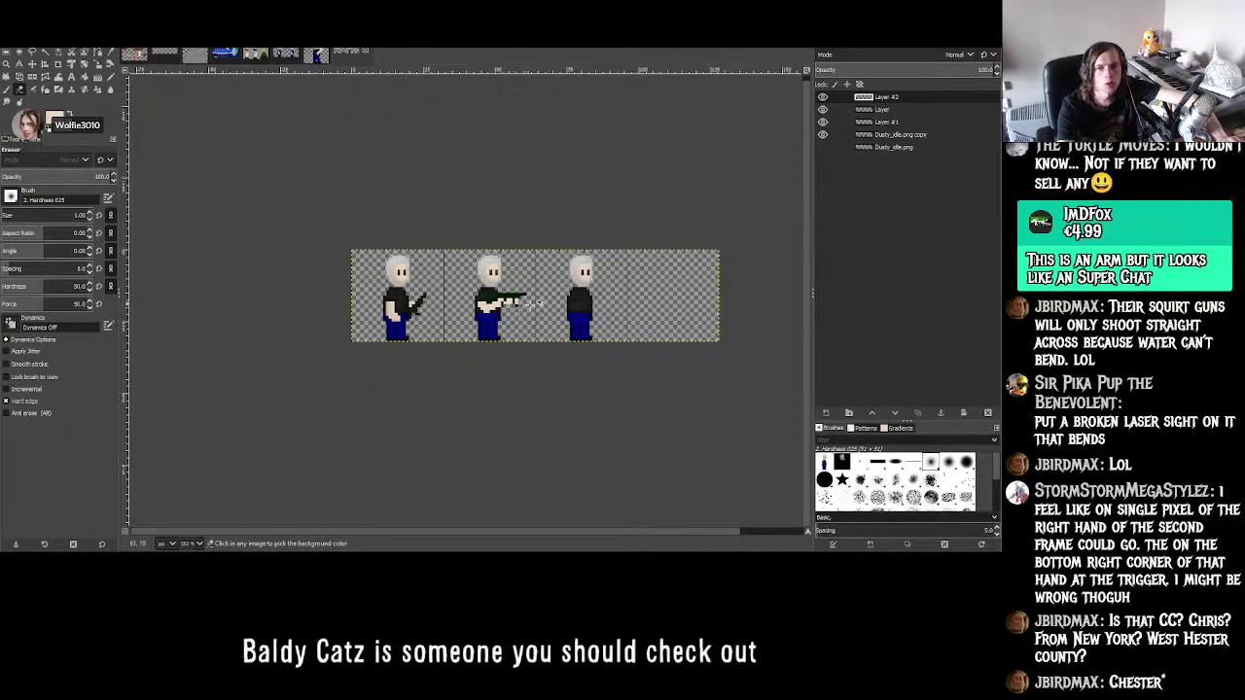
- Examine the second figure's trigger hand and gun up close and at sheet size, along with the armless third figure
scroll(530, 305, "up", 3, "ctrl")
scroll(526, 302, "down", 2, "ctrl")
scroll(524, 300, "up", 3, "ctrl")
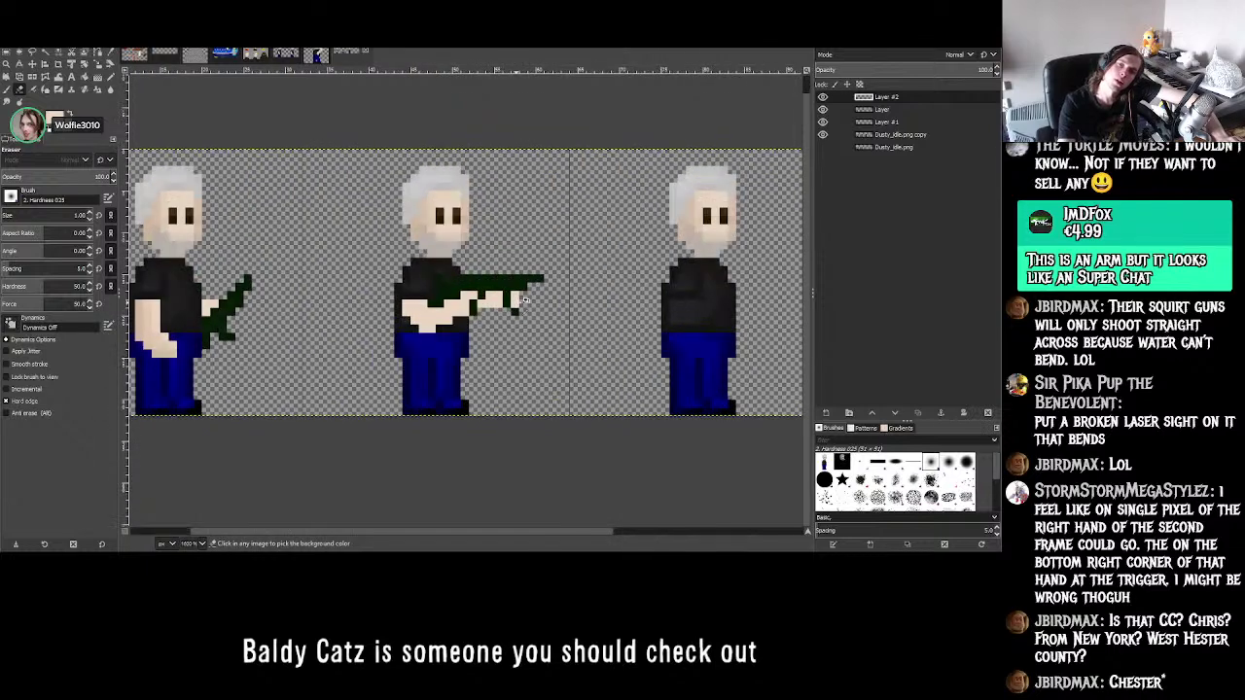
scroll(523, 301, "down", 3, "ctrl")
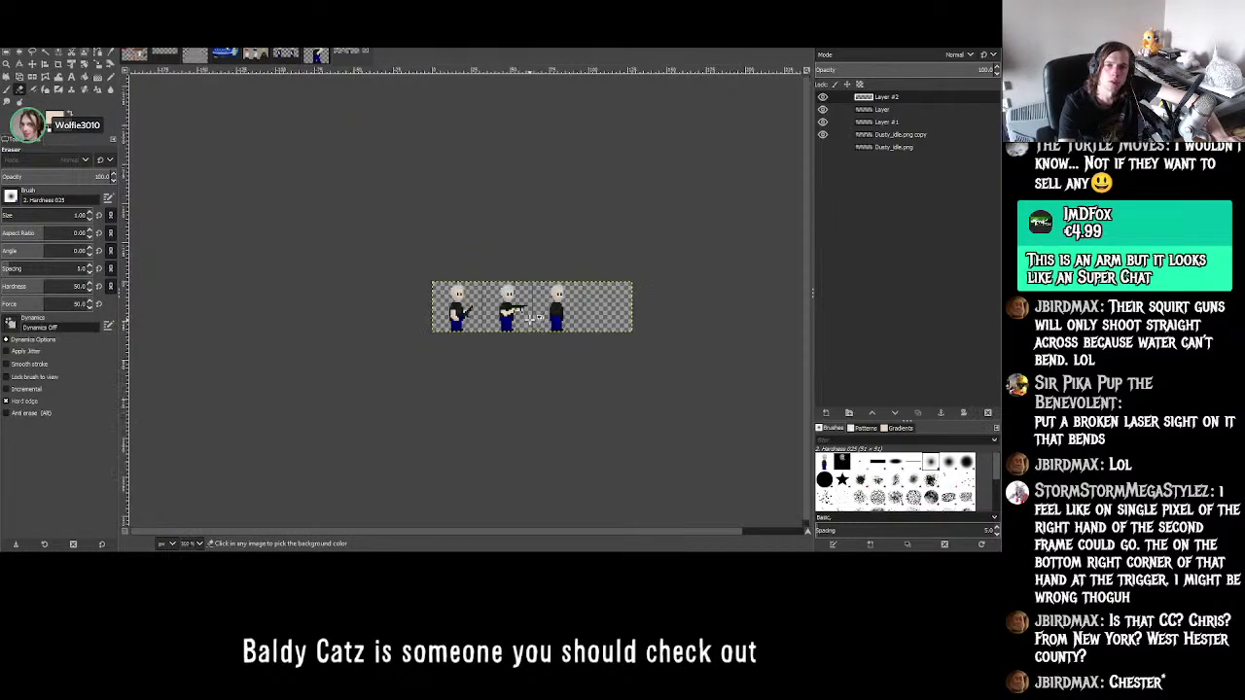
scroll(531, 318, "up", 1, "ctrl")
scroll(502, 300, "up", 6, "ctrl")
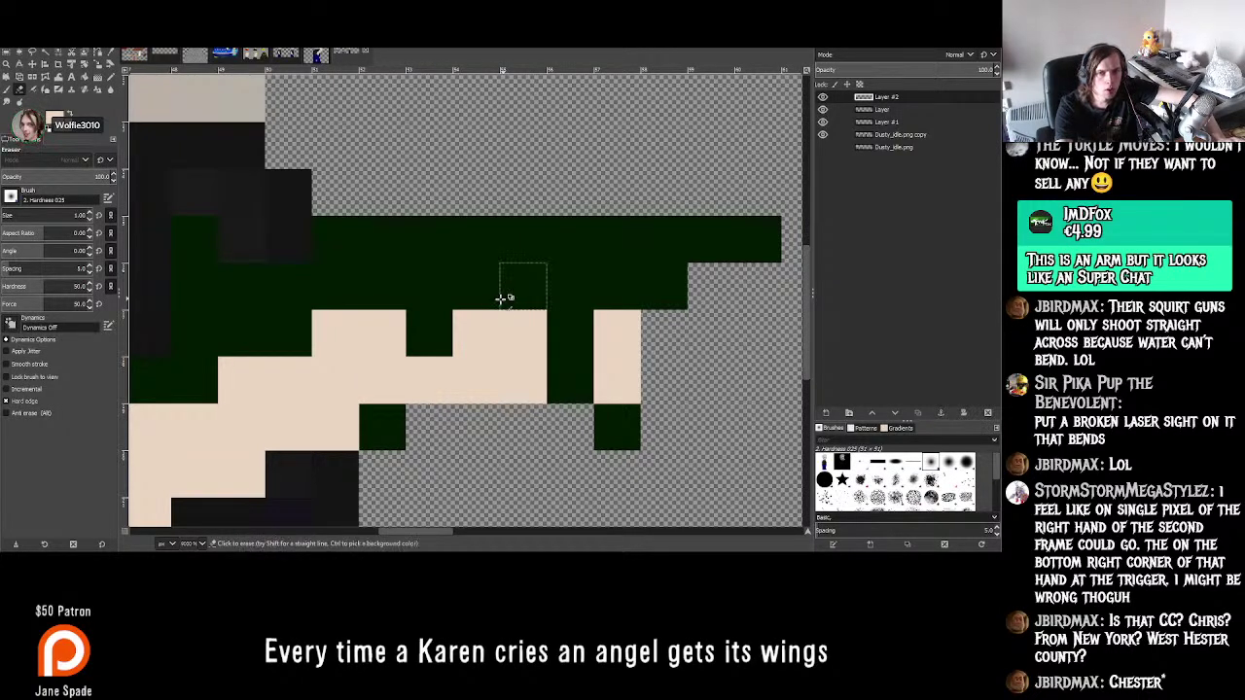
scroll(500, 300, "down", 4, "ctrl")
scroll(492, 308, "down", 2, "ctrl")
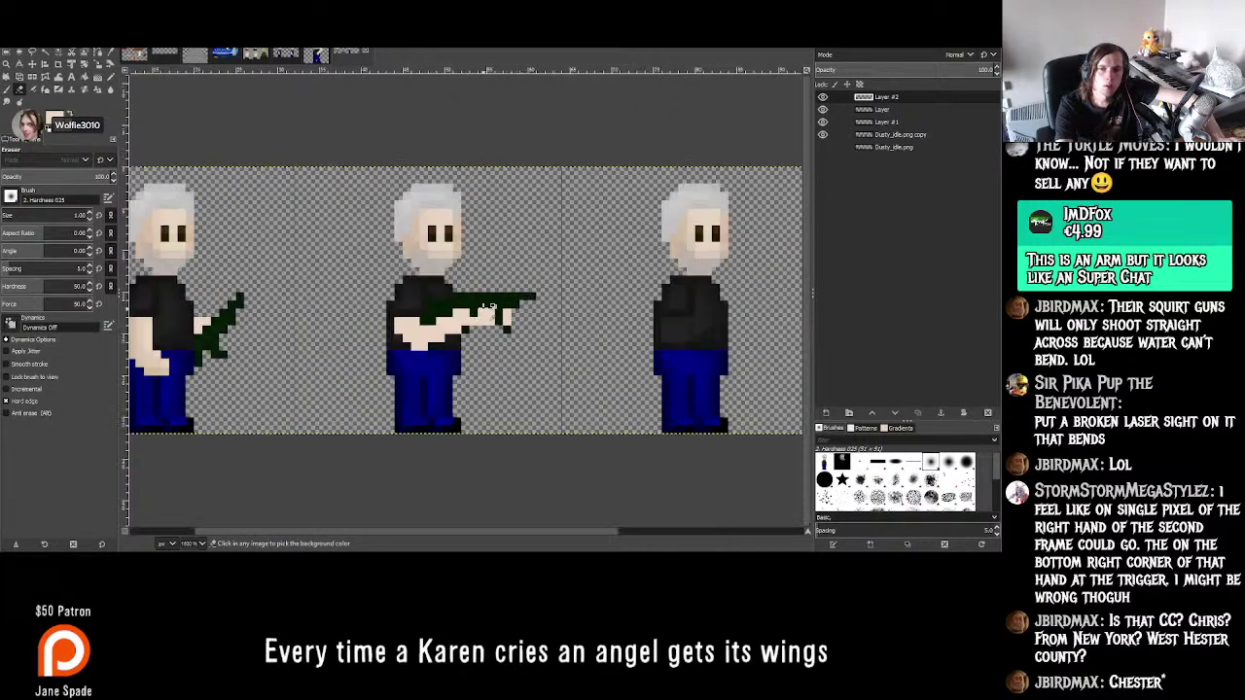
scroll(465, 321, "up", 3, "ctrl")
scroll(465, 321, "down", 5, "ctrl")
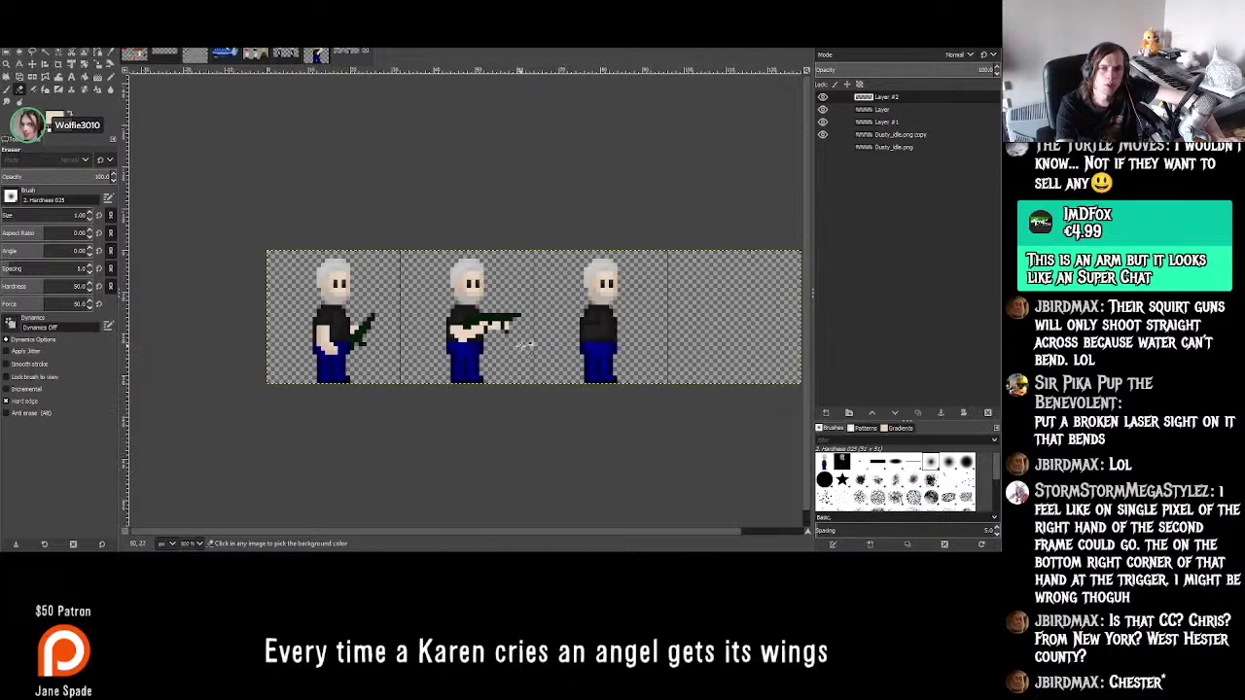
scroll(522, 339, "up", 1, "ctrl")
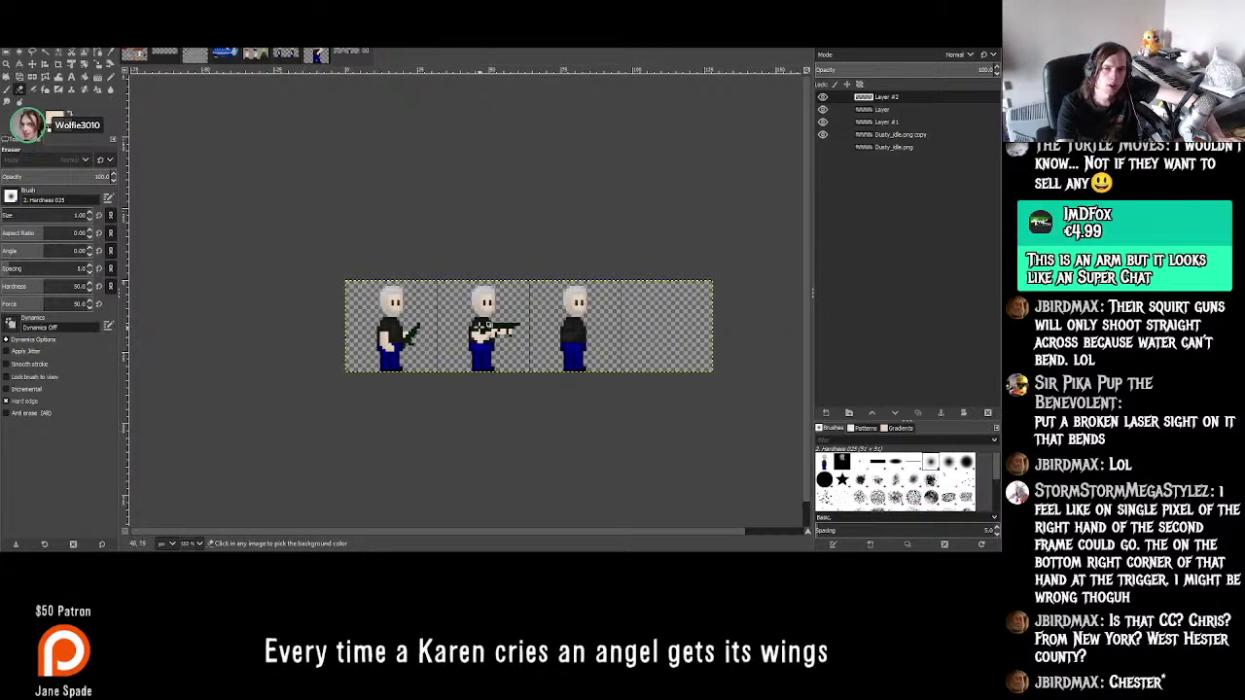
scroll(489, 327, "up", 5, "ctrl")
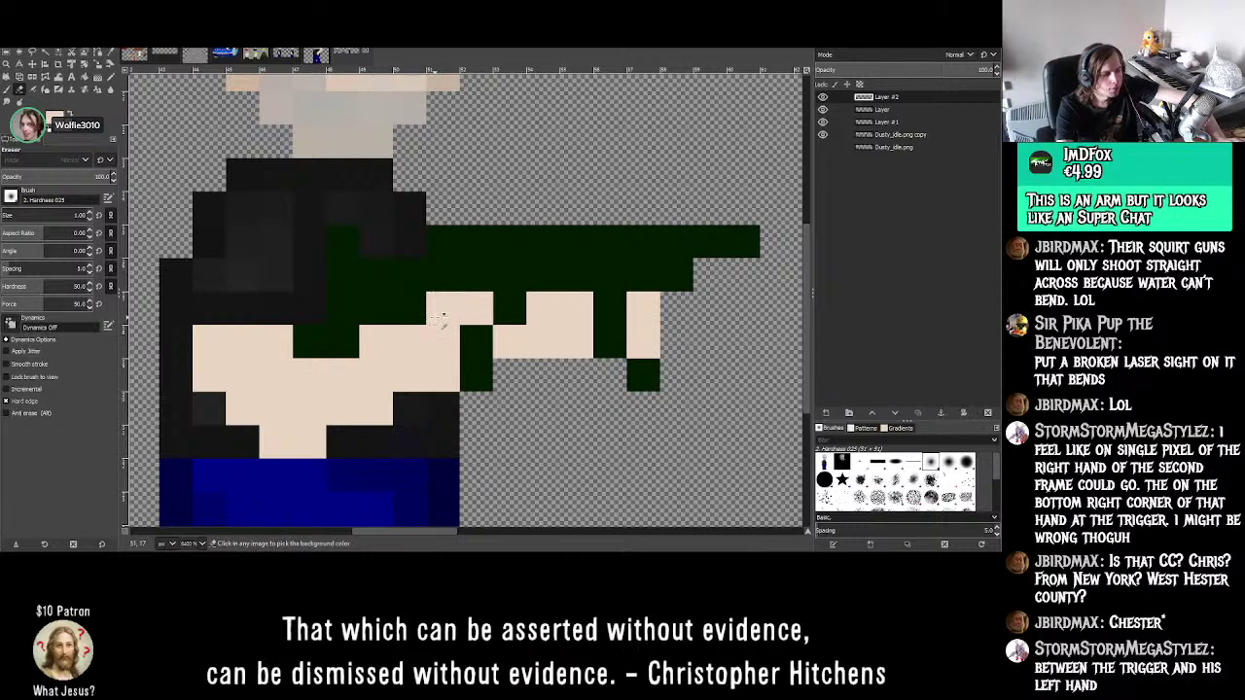
scroll(528, 283, "down", 7, "ctrl")
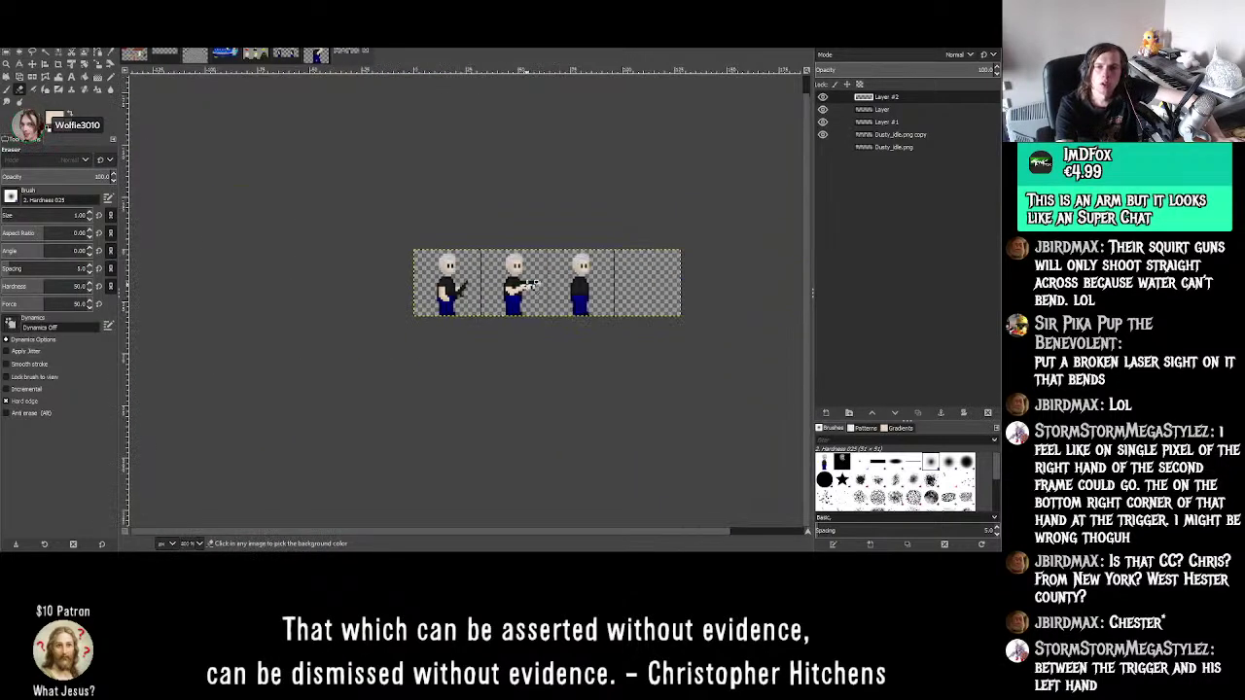
scroll(678, 289, "up", 1, "ctrl")
scroll(678, 289, "up", 2, "ctrl")
scroll(532, 274, "up", 2, "ctrl")
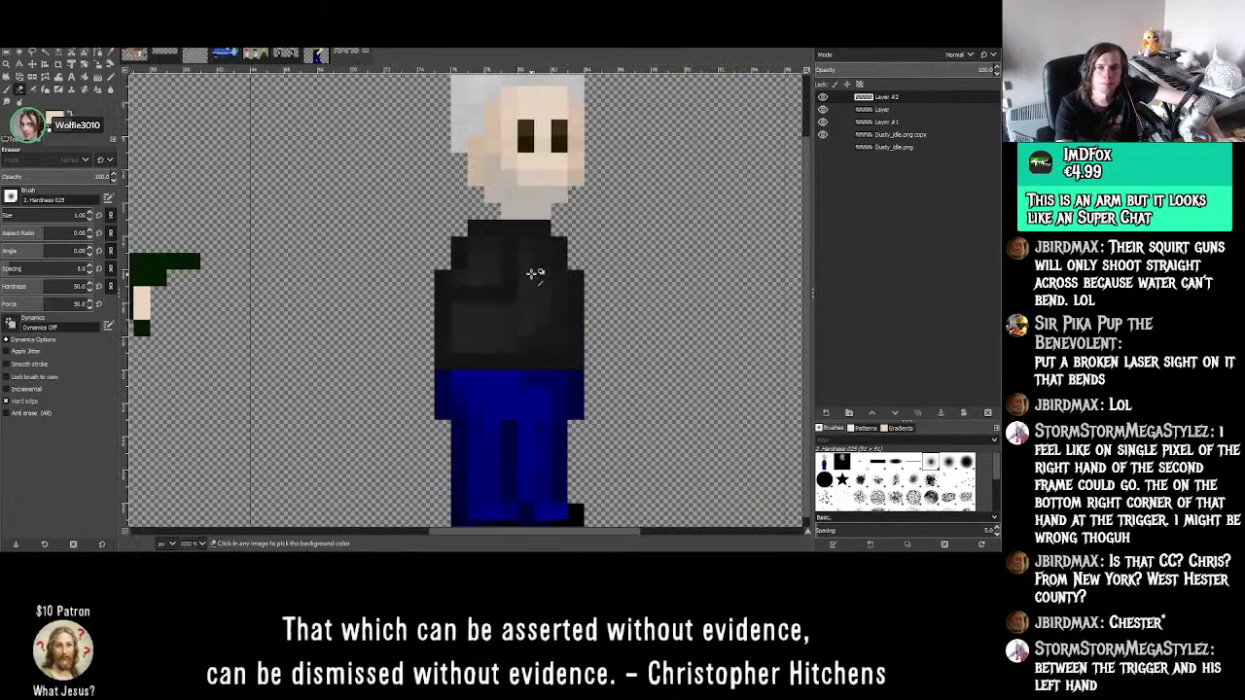
scroll(514, 279, "down", 4, "ctrl")
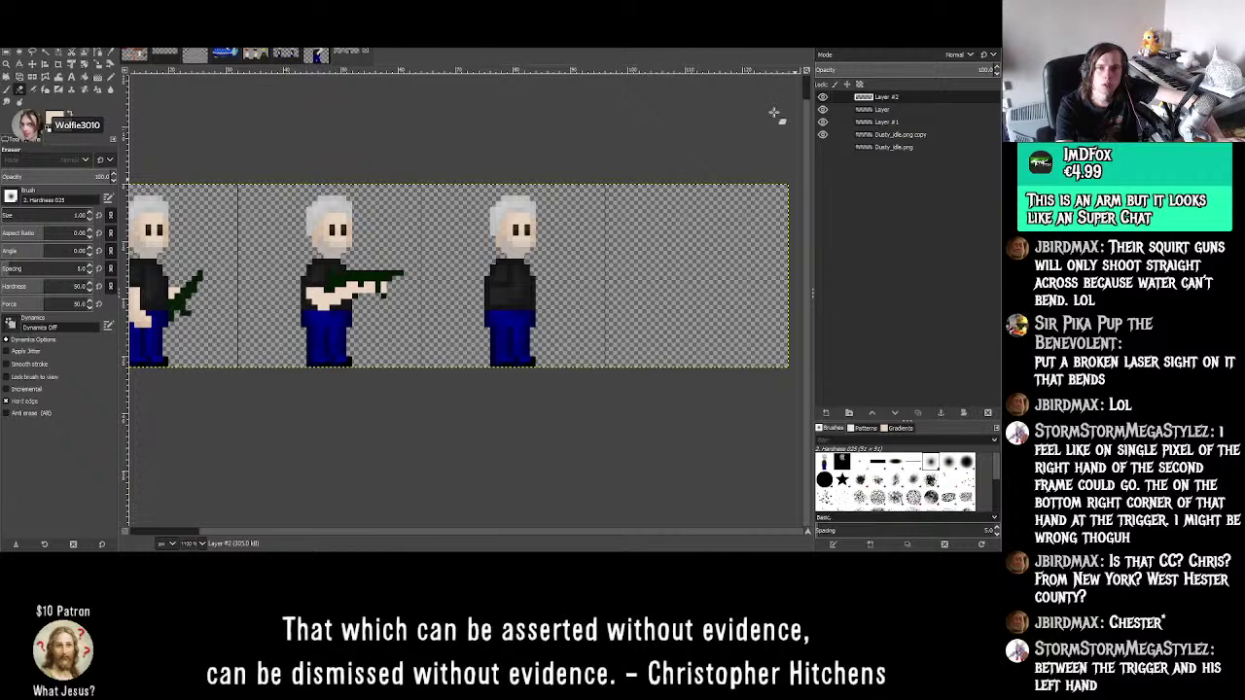
- Copy the second figure's near arm from Layer #2, paste it over the third figure's torso in the matching position and anchor it
left_click(5, 56)
scroll(268, 297, "up", 3, "ctrl")
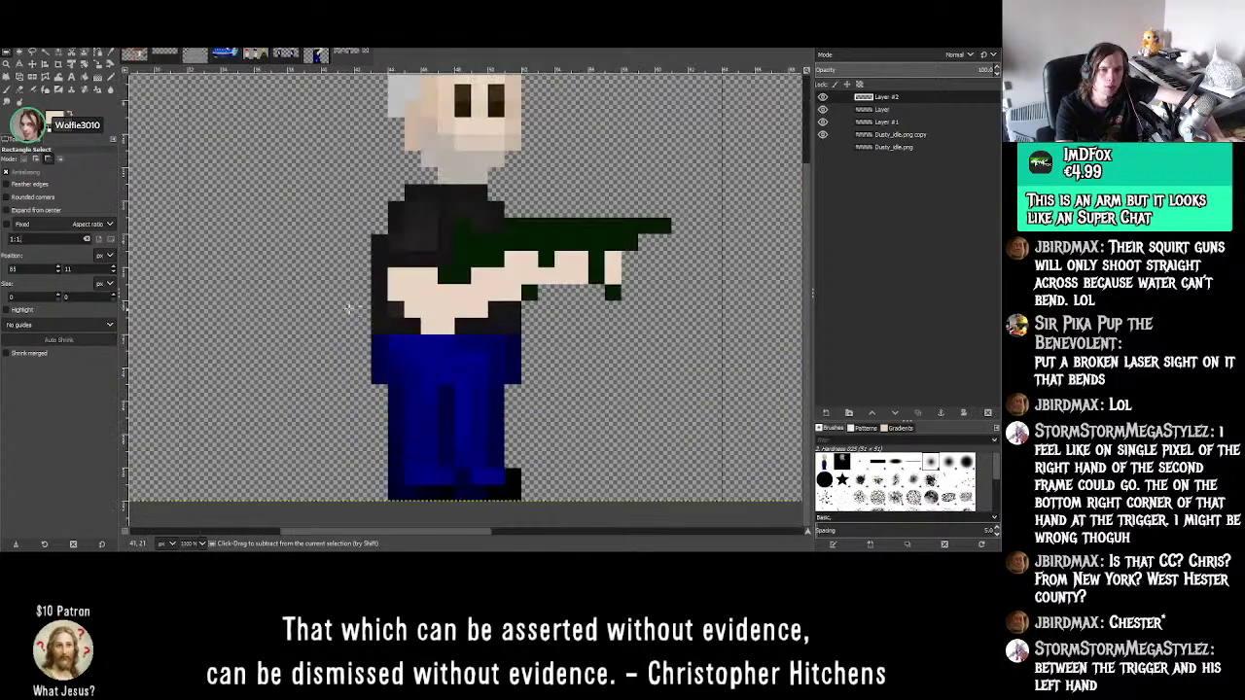
mouse_move(389, 219)
left_mouse_down()
mouse_move(453, 316)
mouse_move(526, 331)
mouse_move(494, 309)
mouse_move(798, 291)
mouse_move(466, 292)
left_mouse_up()
key("ctrl+c")
key("ctrl+v")
scroll(653, 316, "down", 2, "ctrl")
scroll(522, 297, "up", 1, "ctrl")
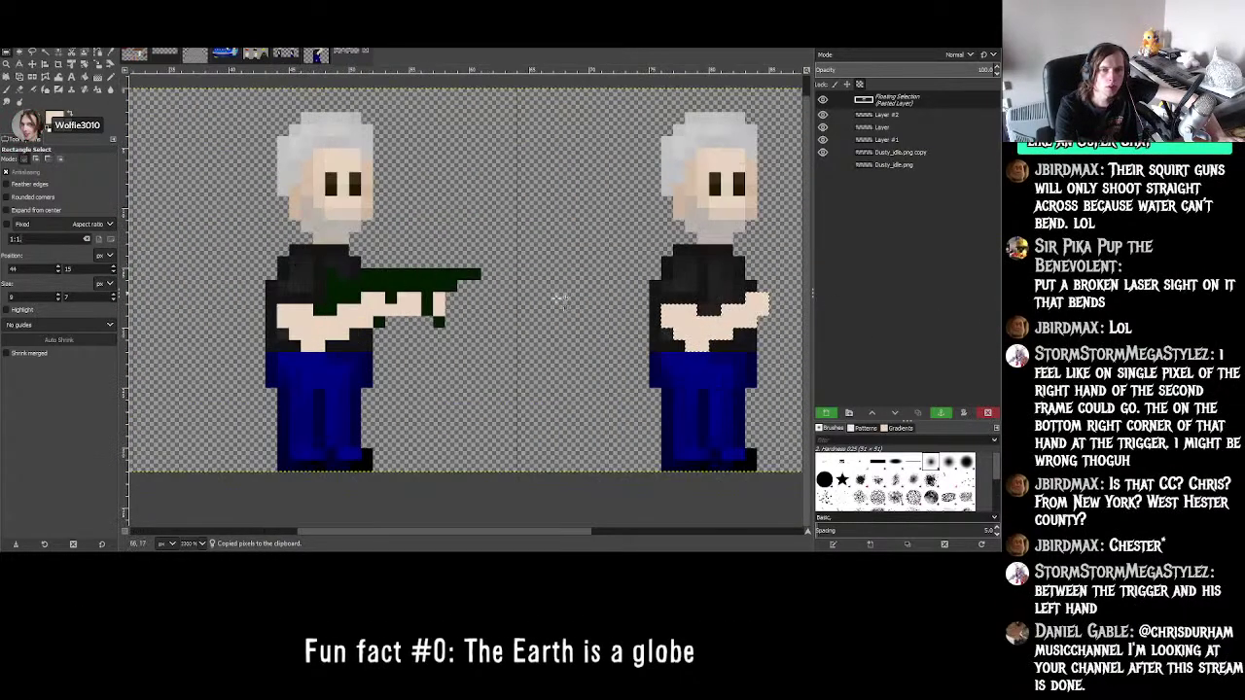
left_click(596, 307)
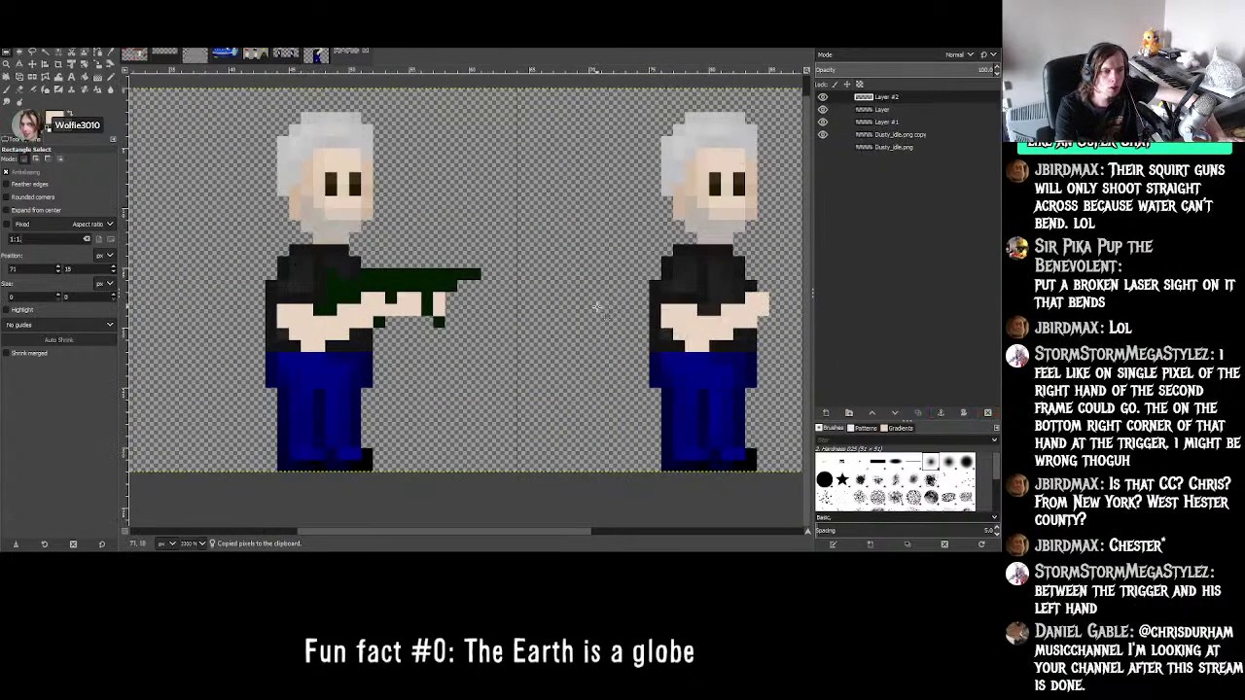
- Copy the second figure's gun from the layer named Layer, paste it into the third figure's matching aiming position and anchor it
left_click(869, 110)
left_click_drag(301, 339, 277, 363)
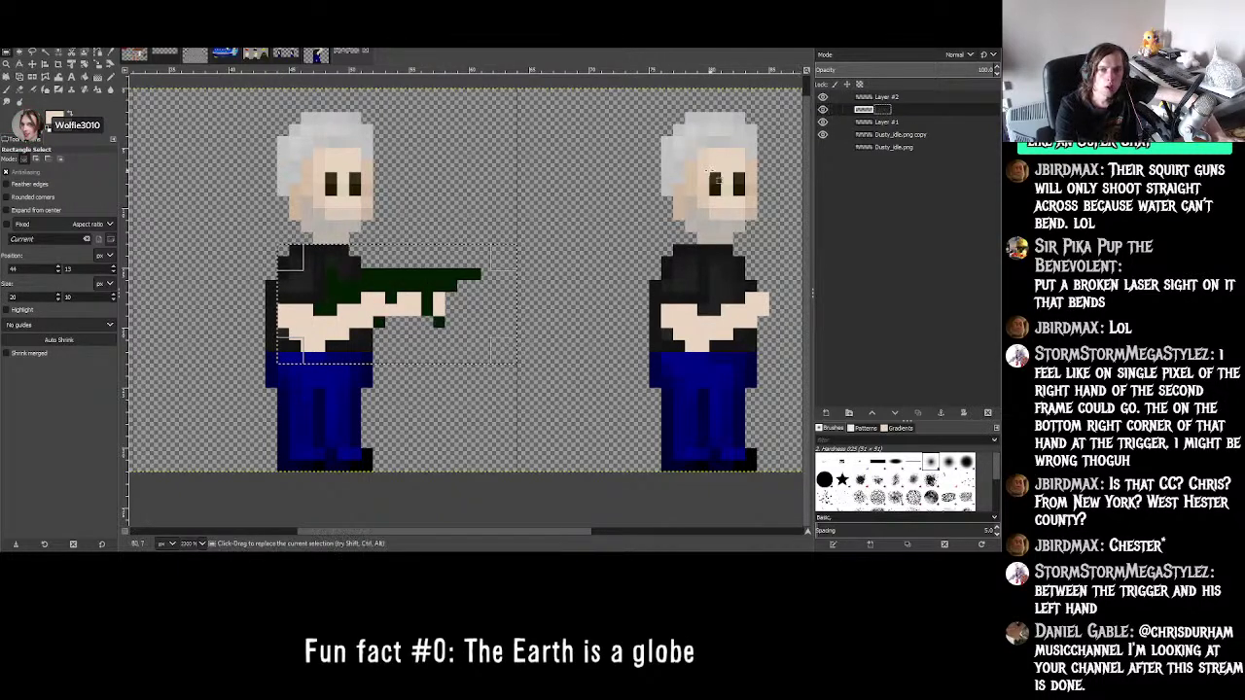
key("ctrl+c")
key("ctrl+v")
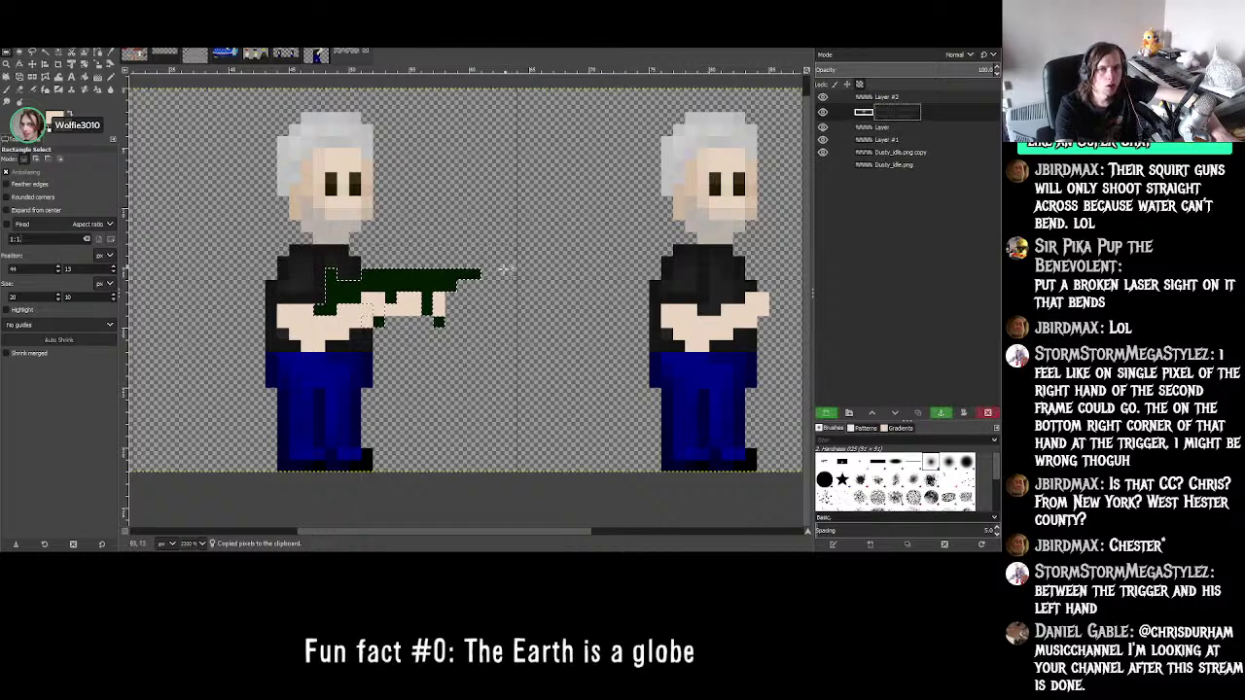
left_click_drag(415, 282, 786, 275)
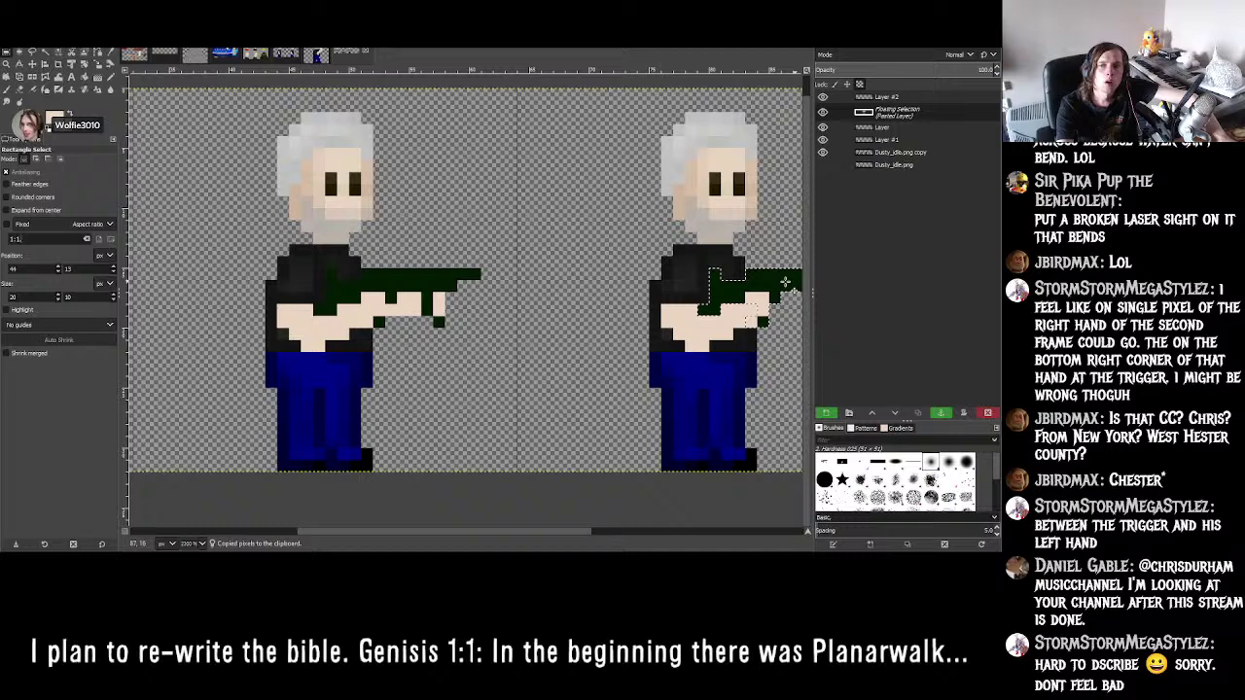
left_click(590, 239)
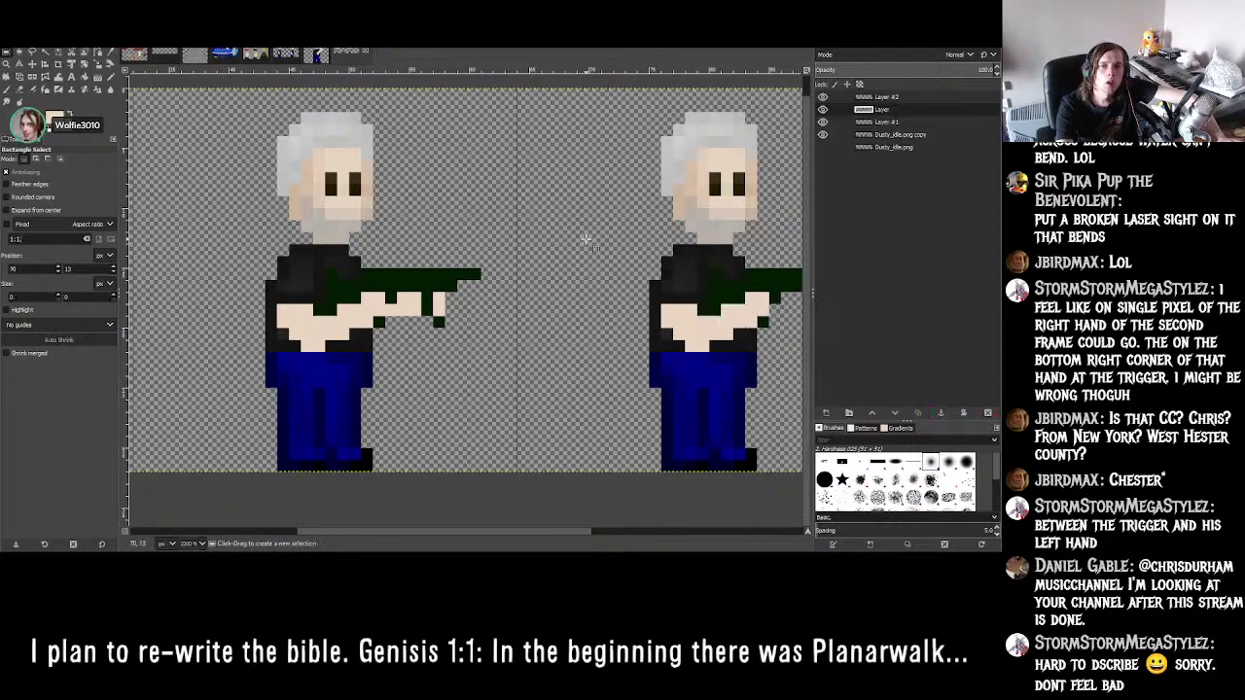
scroll(590, 240, "down", 2, "ctrl")
scroll(678, 251, "up", 2, "ctrl")
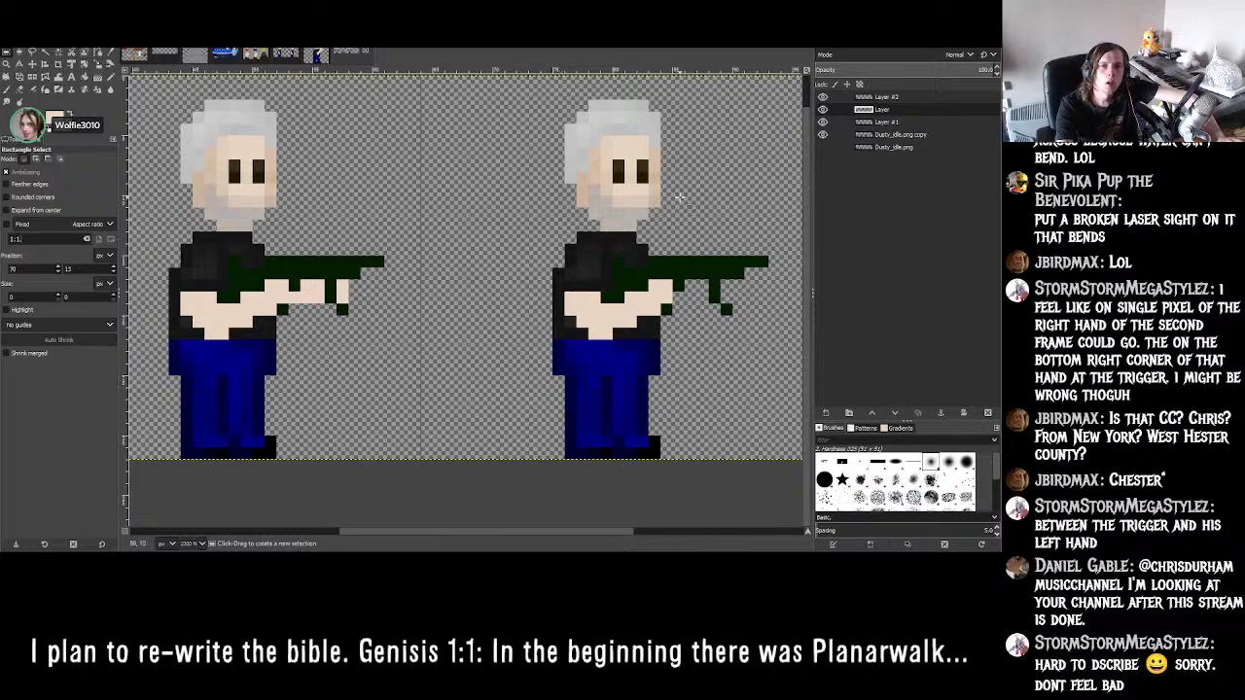
- With Layer #1 active, select a 14 × 9 px area around the second figure's gun and supporting hand
double_click(887, 122)
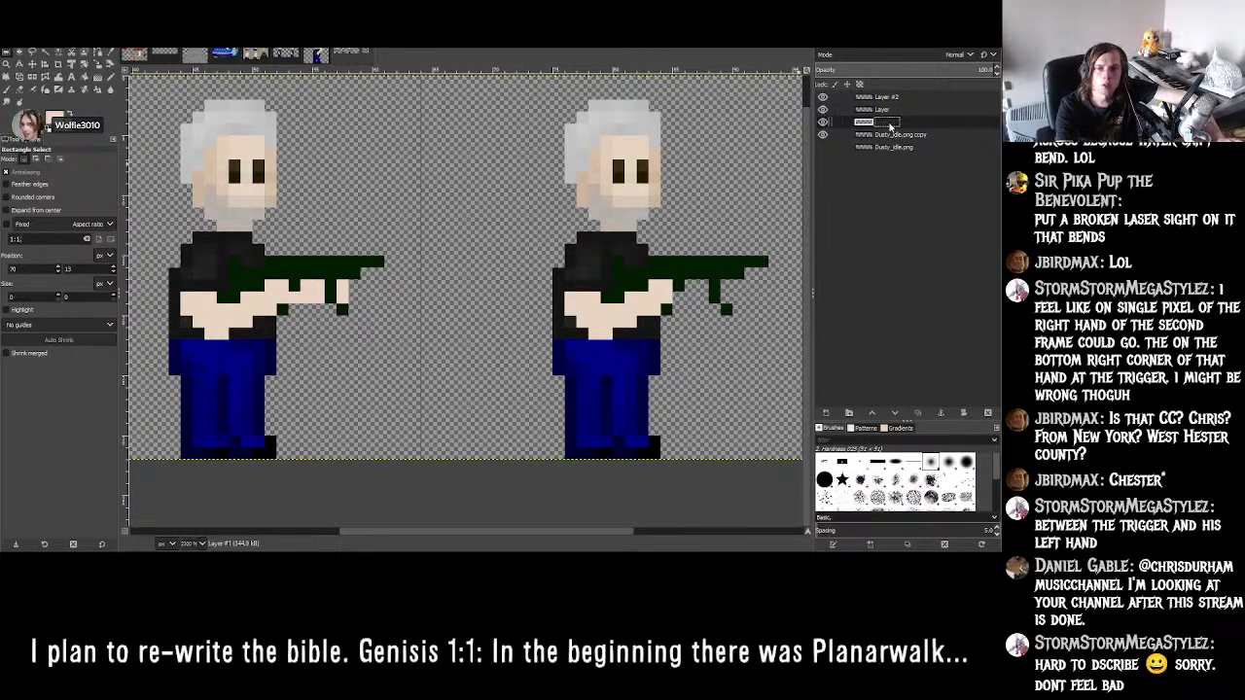
double_click(822, 121)
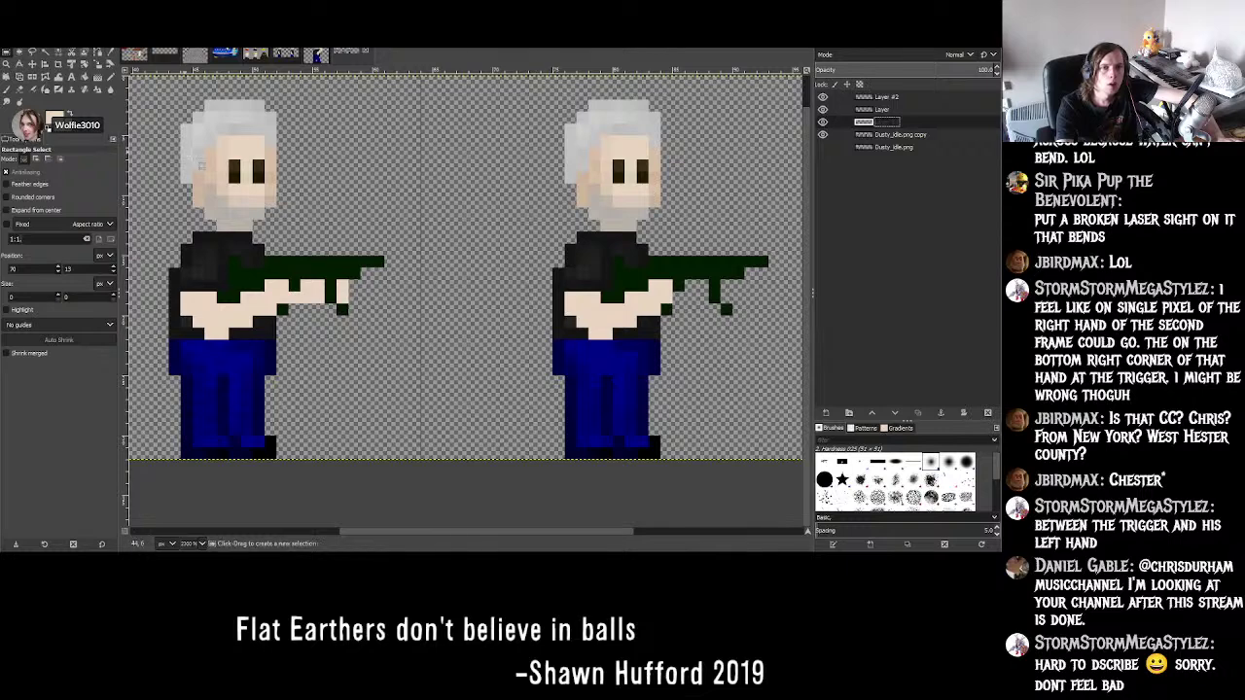
key("Return")
left_click_drag(385, 256, 216, 363)
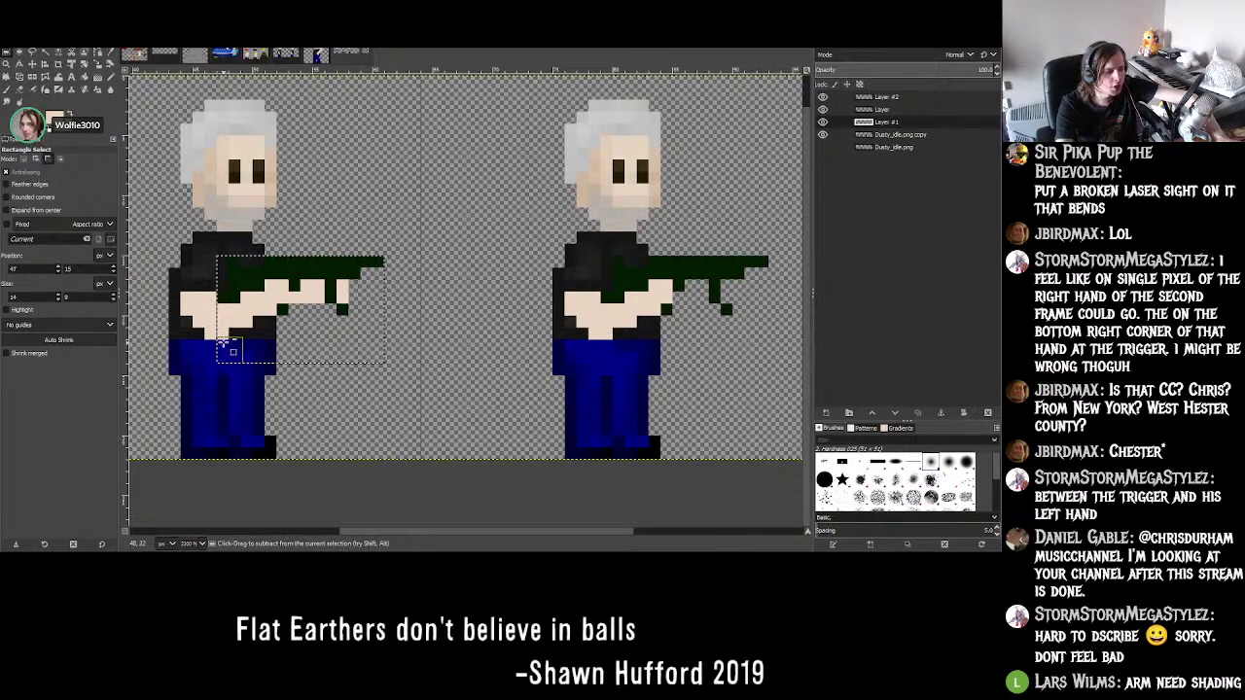
key("ctrl+c")
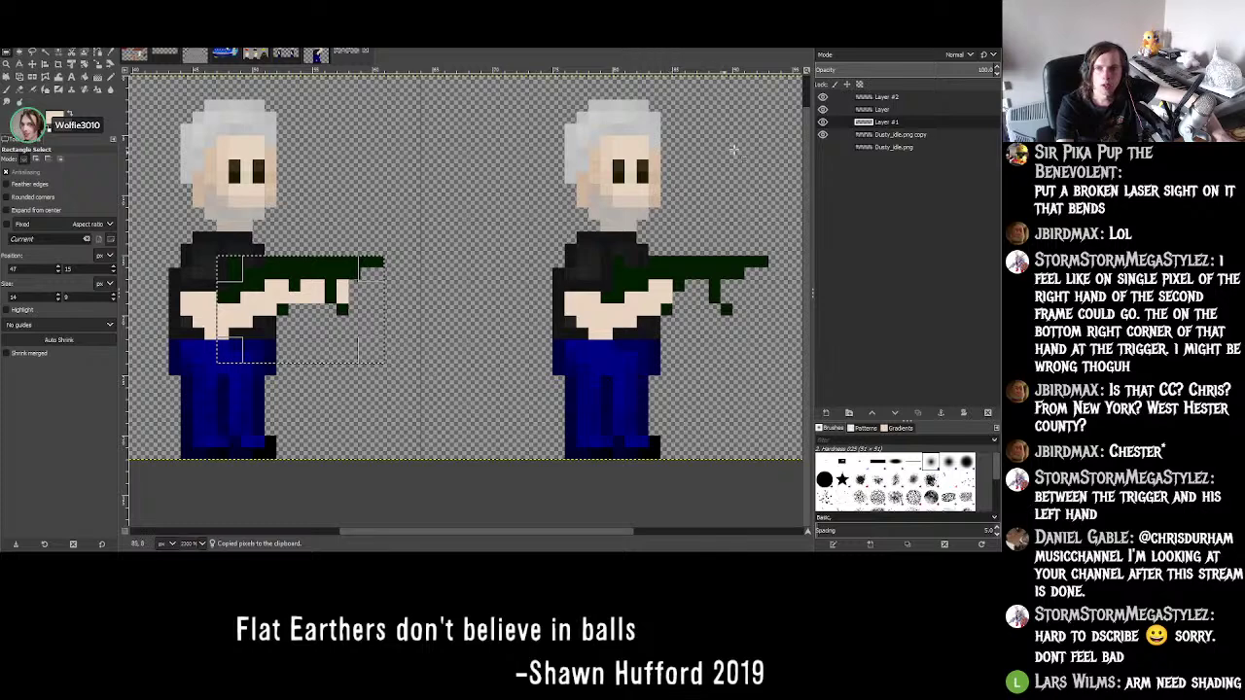
- Check which layer holds the second figure's supporting hand by toggling Layer #2 and Layer #1, ending with Layer #1 active
double_click(886, 136)
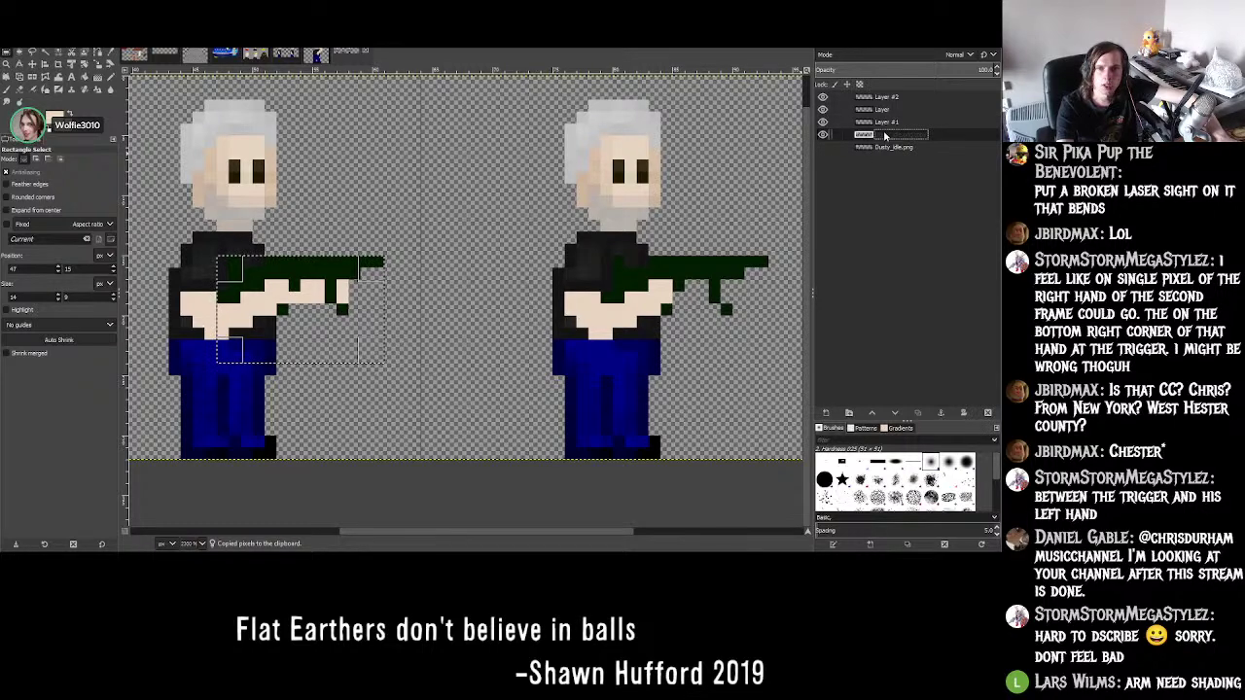
key("Return")
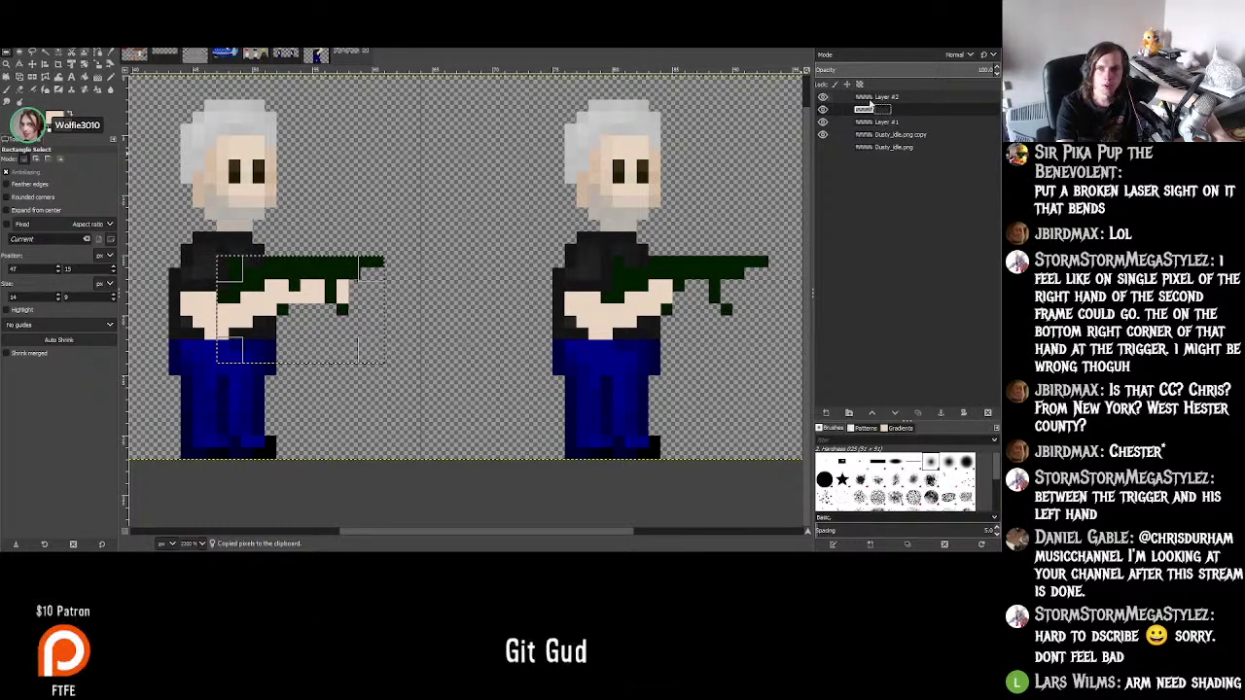
left_click(876, 97)
left_click(823, 98)
left_click(823, 98)
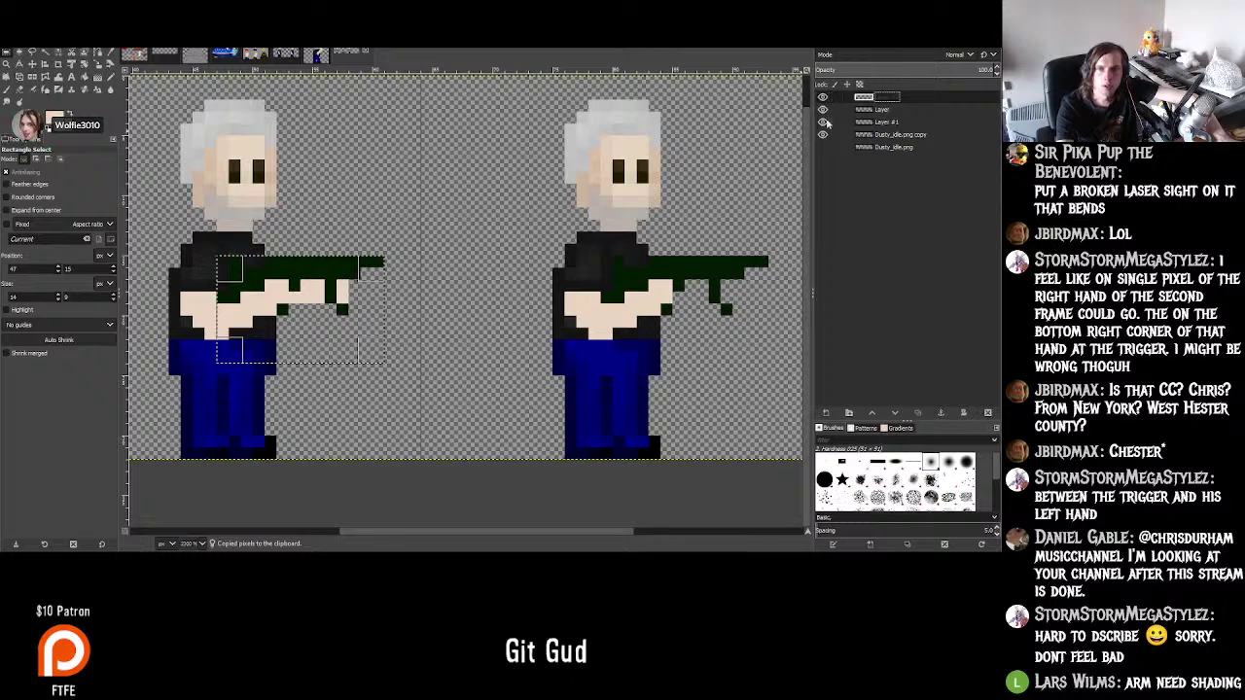
left_click(880, 121)
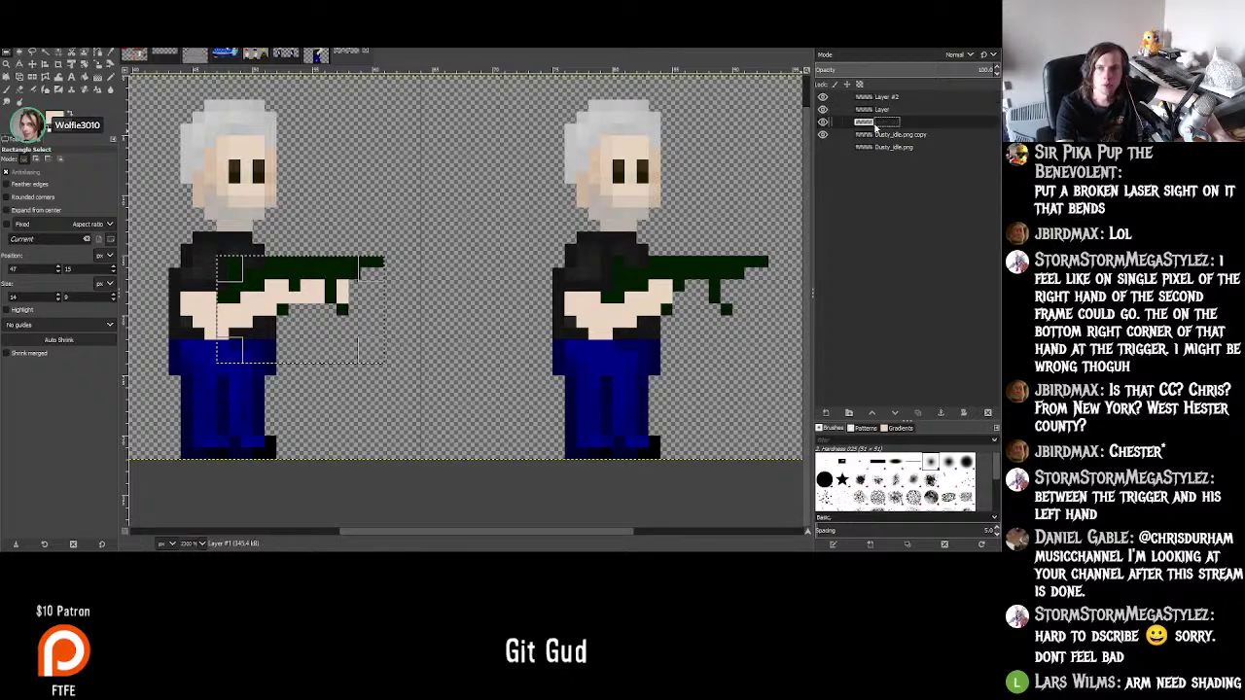
left_click(822, 123)
left_click(822, 123)
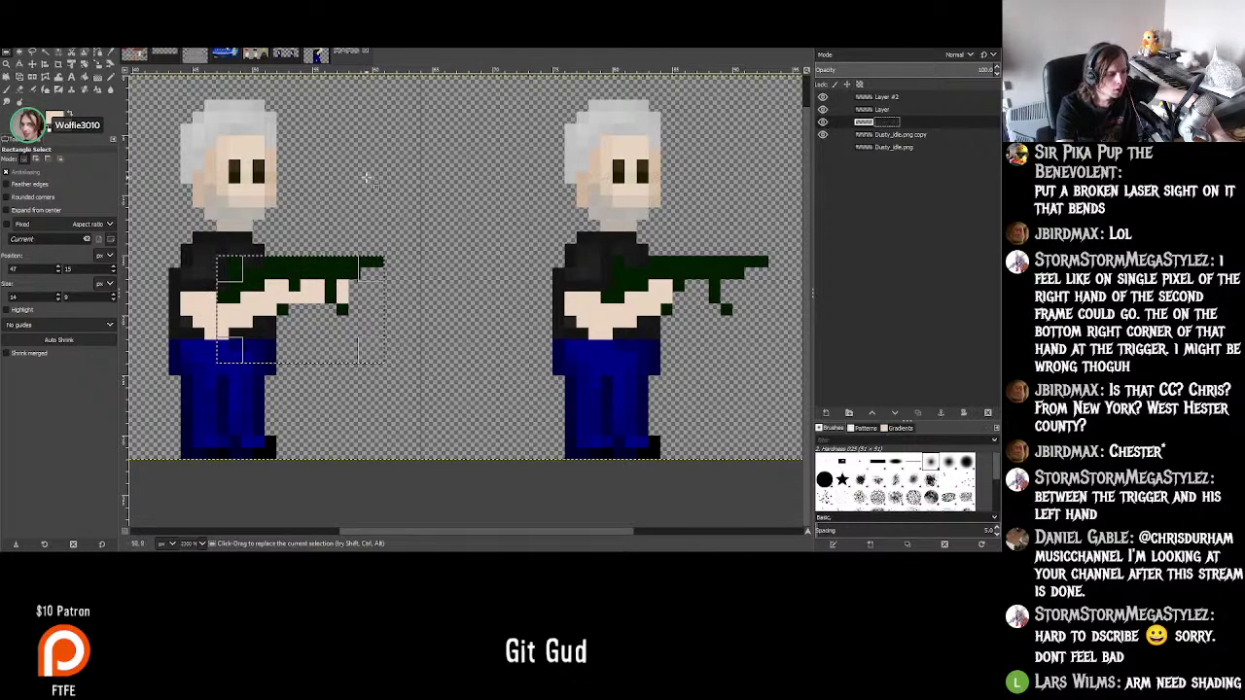
- Copy the selected supporting hand from Layer #1, paste it, align it under the third figure's gun barrel and anchor it
key("ctrl+c")
key("ctrl+v")
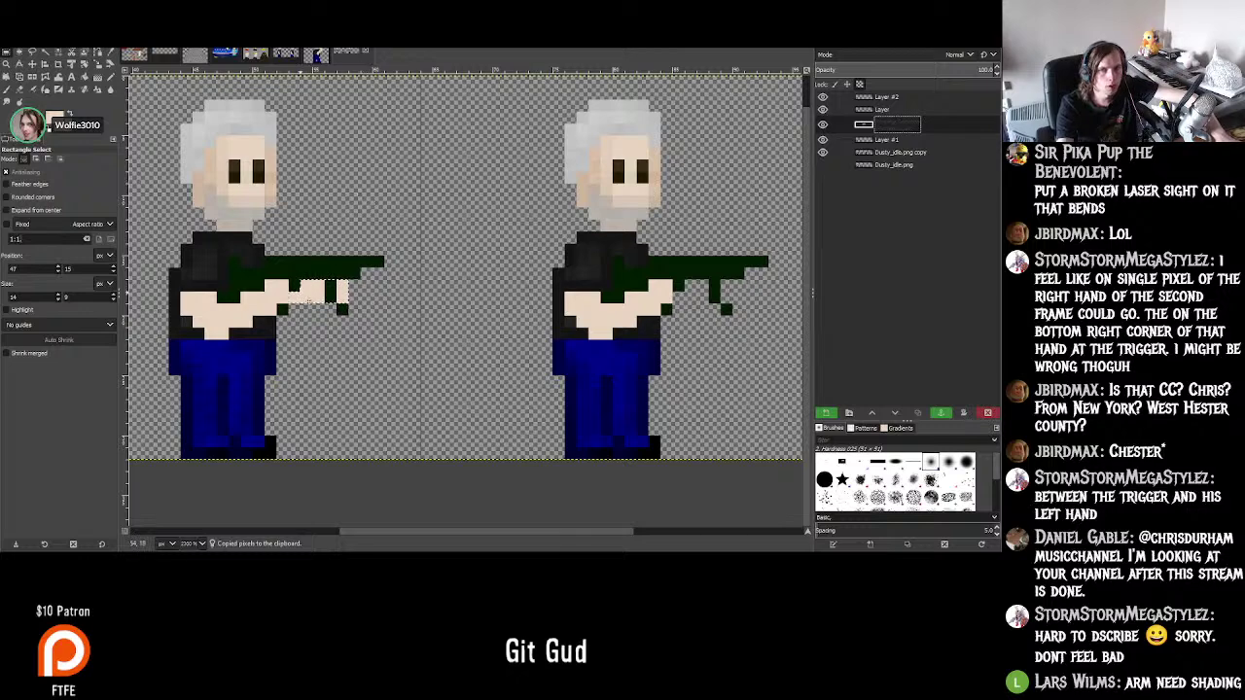
left_click_drag(307, 301, 686, 304)
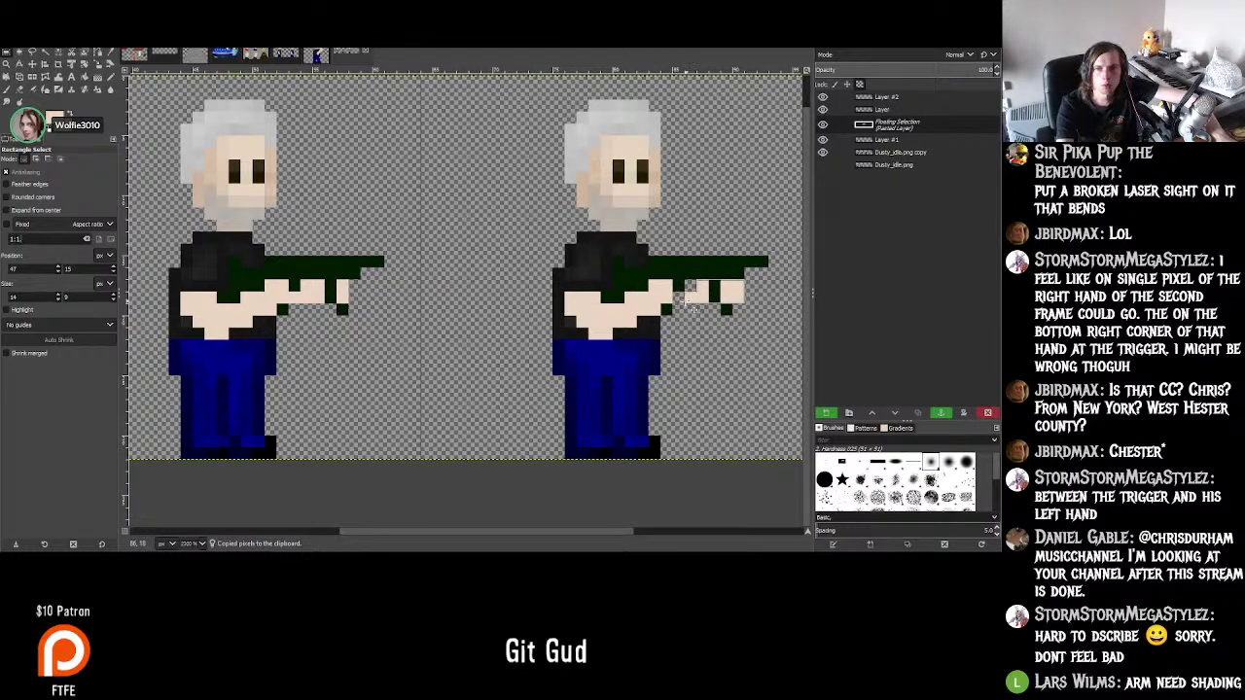
key("Left")
left_click(688, 310)
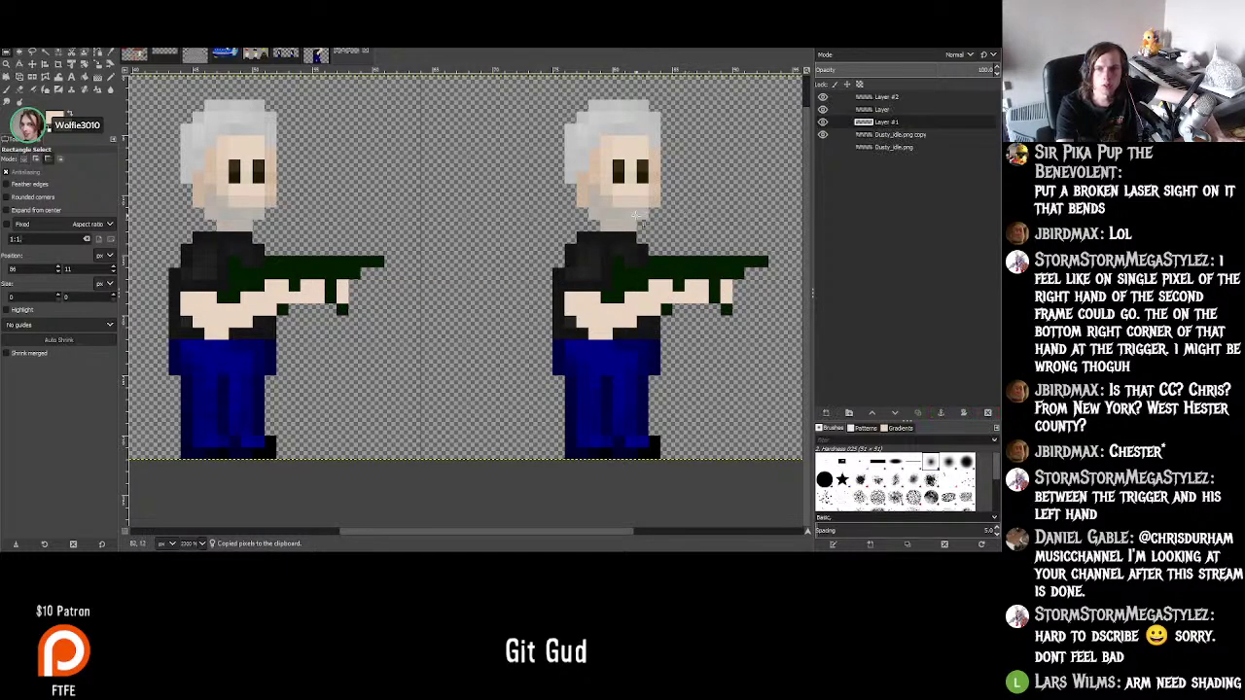
- Examine the three gun-holding figures across the sheet, comparing the third figure's completed pose with the others
scroll(665, 222, "down", 5, "ctrl")
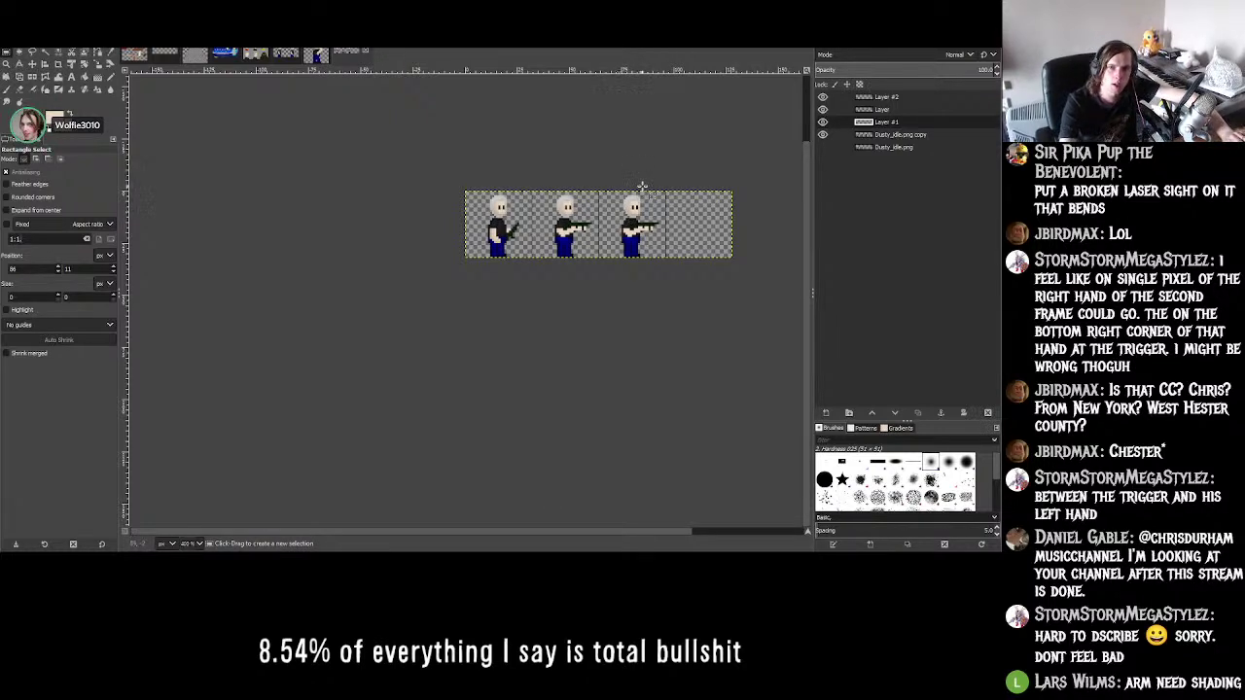
left_click(101, 63)
scroll(592, 264, "up", 3, "ctrl")
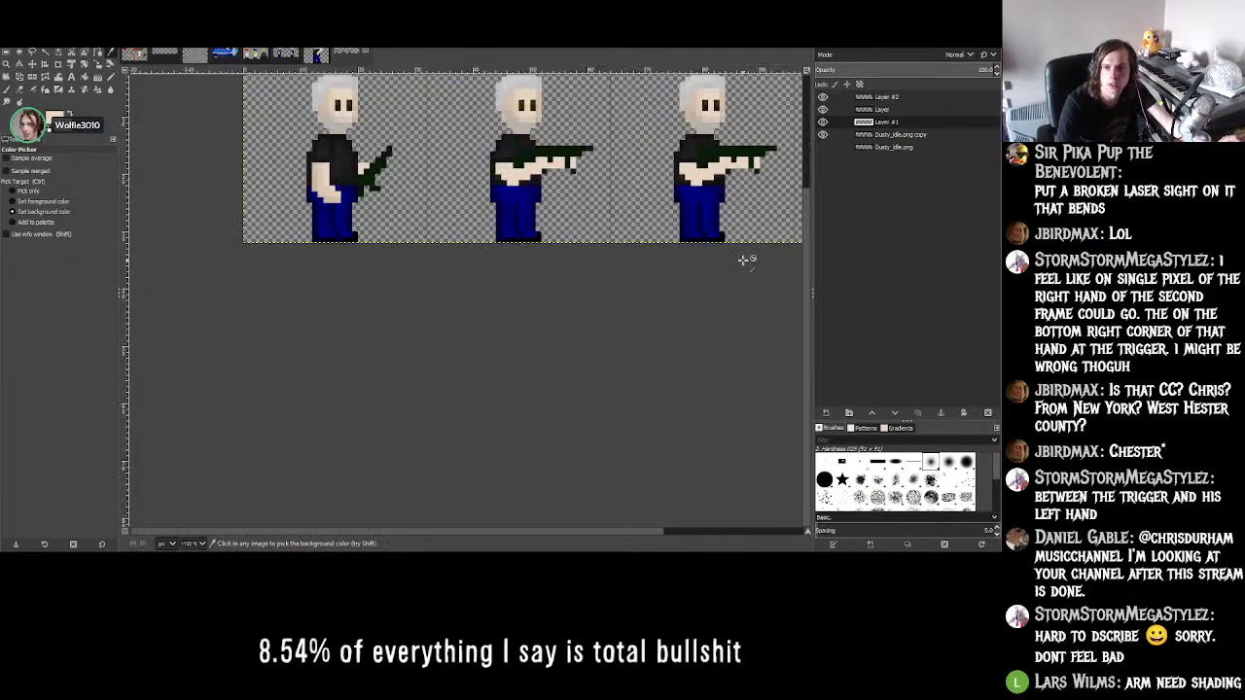
scroll(745, 258, "down", 2, "ctrl")
scroll(728, 222, "up", 1, "ctrl")
scroll(627, 236, "down", 1, "ctrl")
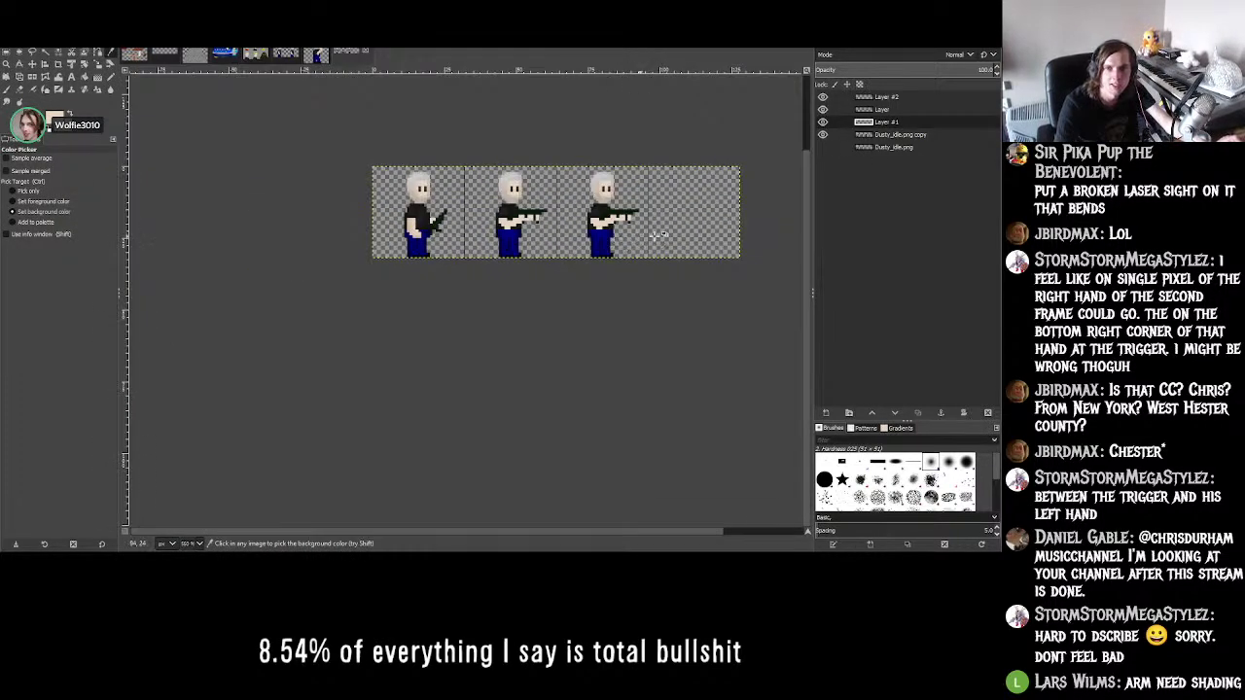
scroll(658, 235, "up", 5, "ctrl")
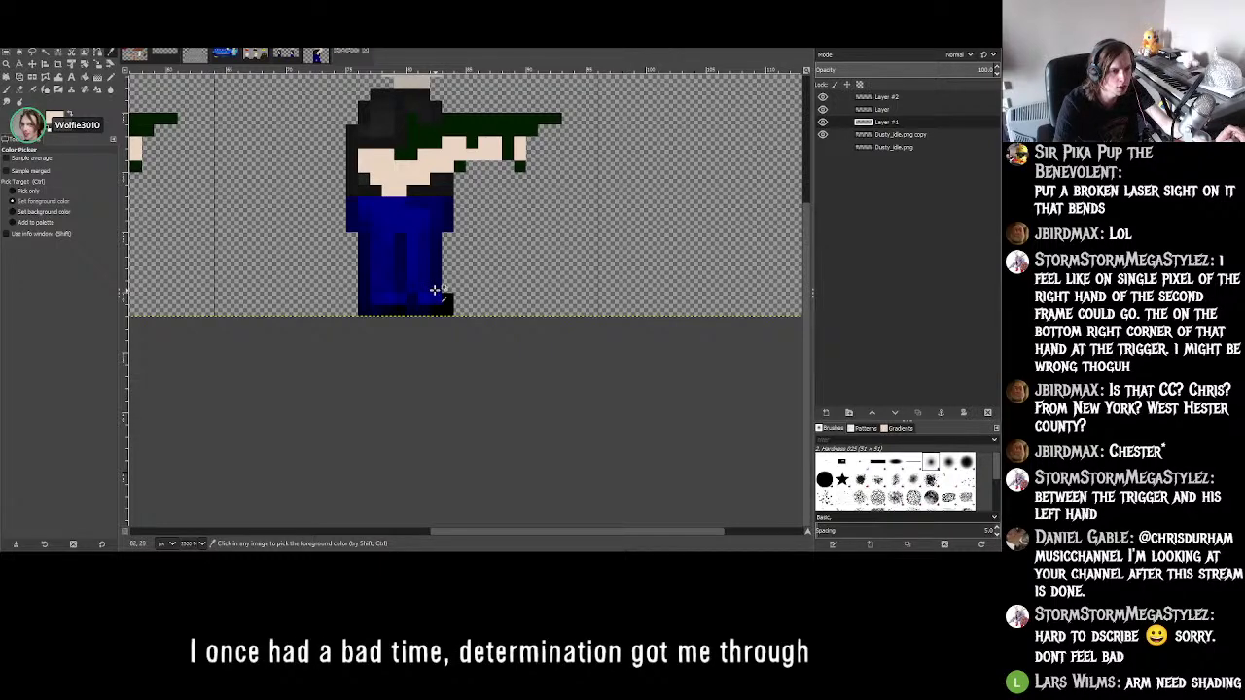
scroll(493, 270, "down", 5, "ctrl")
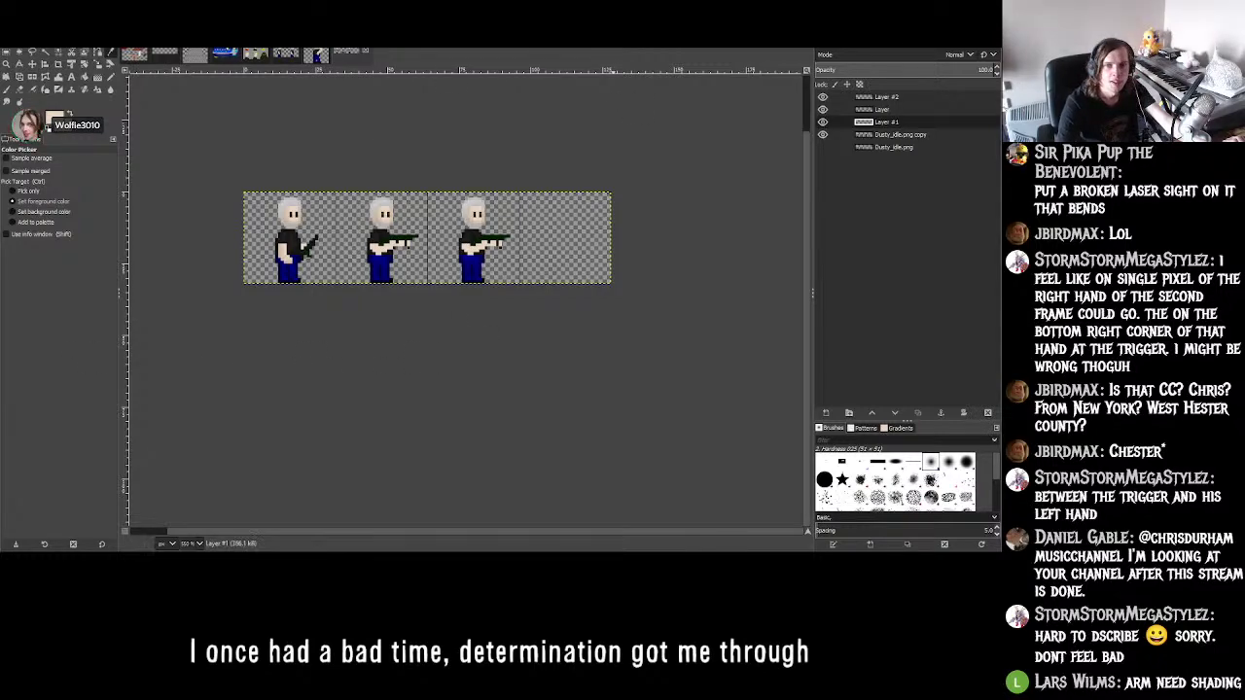
- Pick black from the third figure's shoe as the foreground colour and ready the Pencil on the Dusty_idle.png copy layer
scroll(471, 272, "up", 6, "ctrl")
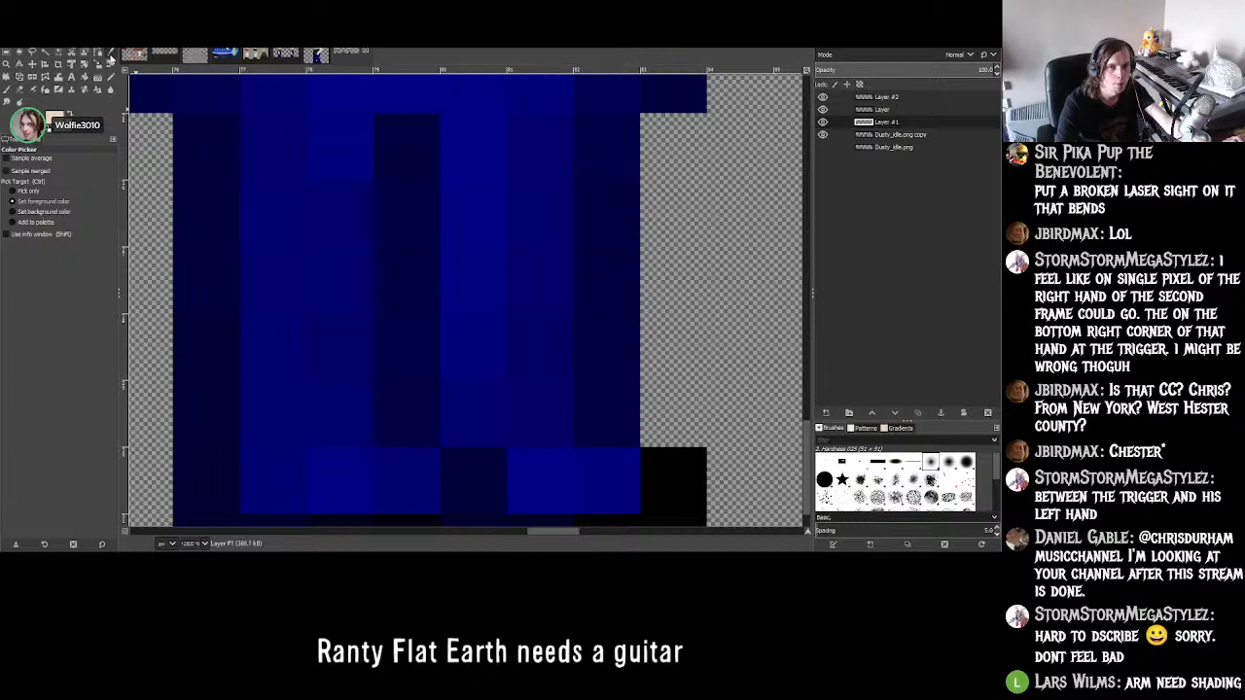
left_click(690, 462)
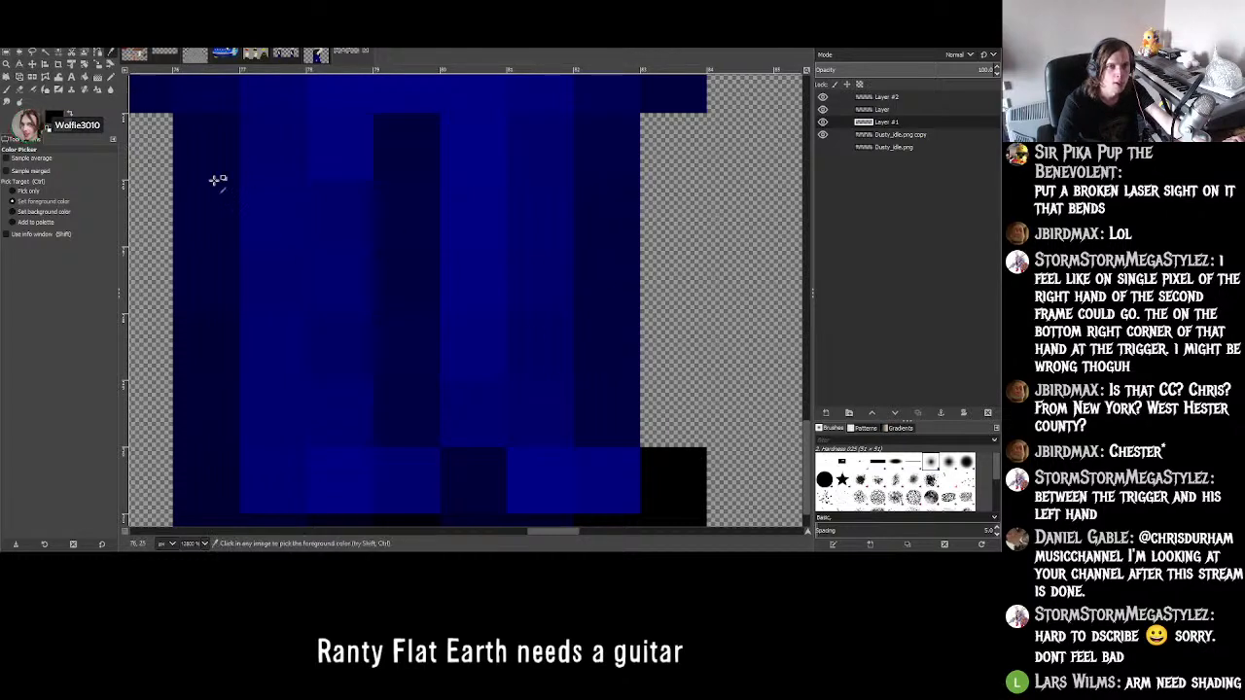
scroll(478, 281, "down", 1)
left_click(47, 127)
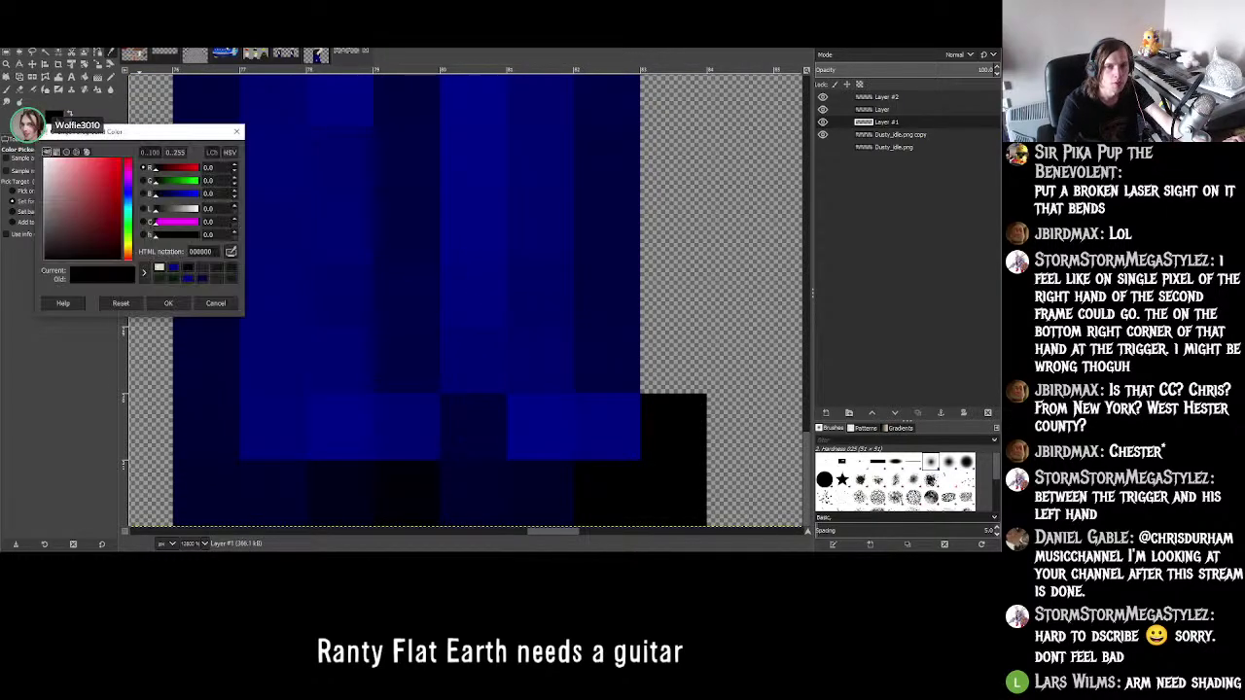
left_click(215, 303)
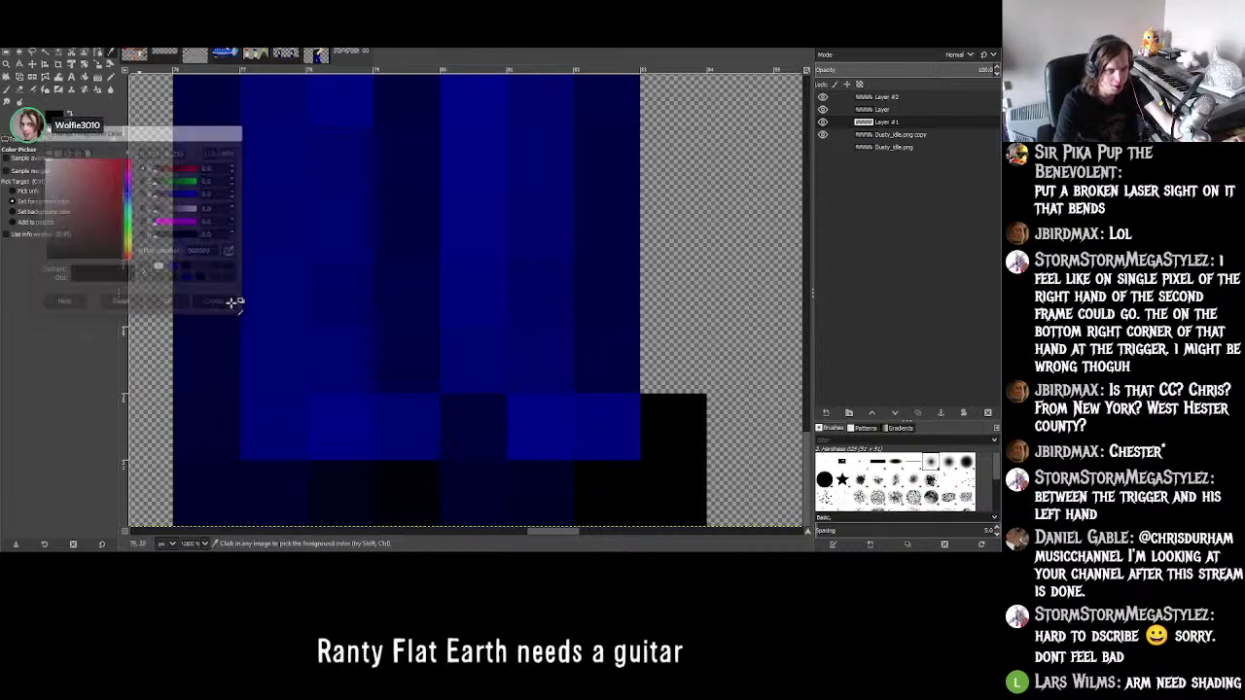
left_click(900, 137)
left_click(110, 76)
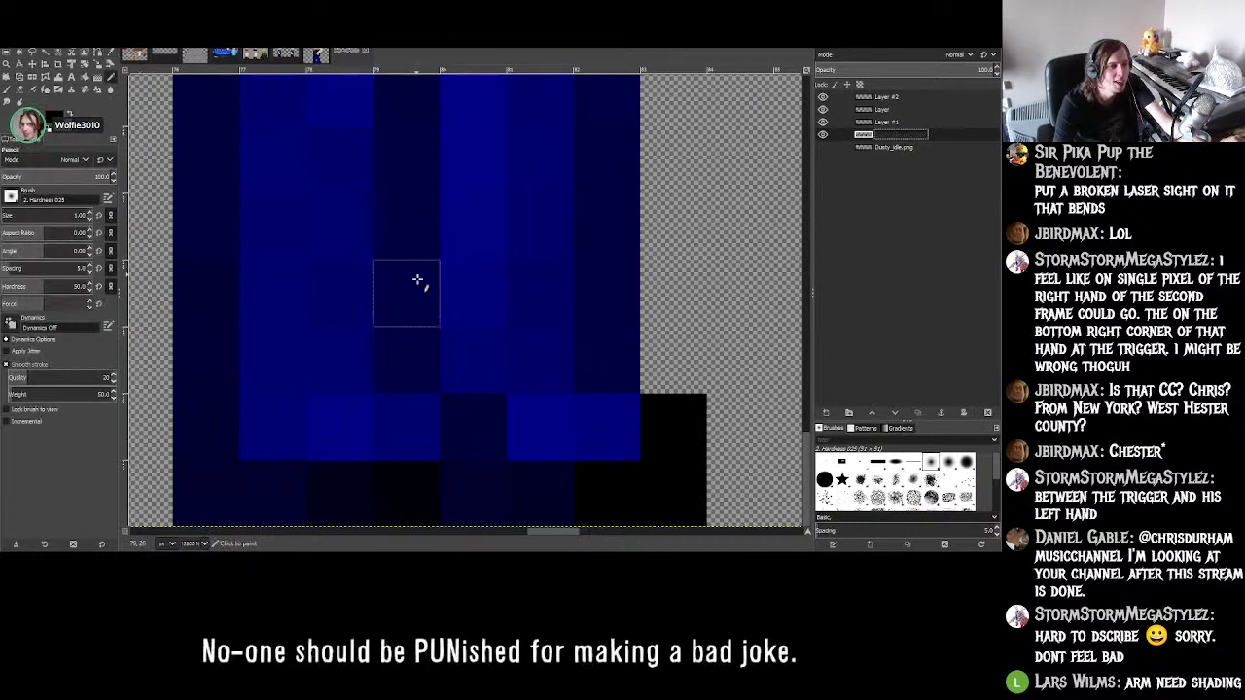
- Examine the third figure's legs and shoes, comparing them with the other figures across the sheet
scroll(536, 334, "down", 5, "ctrl")
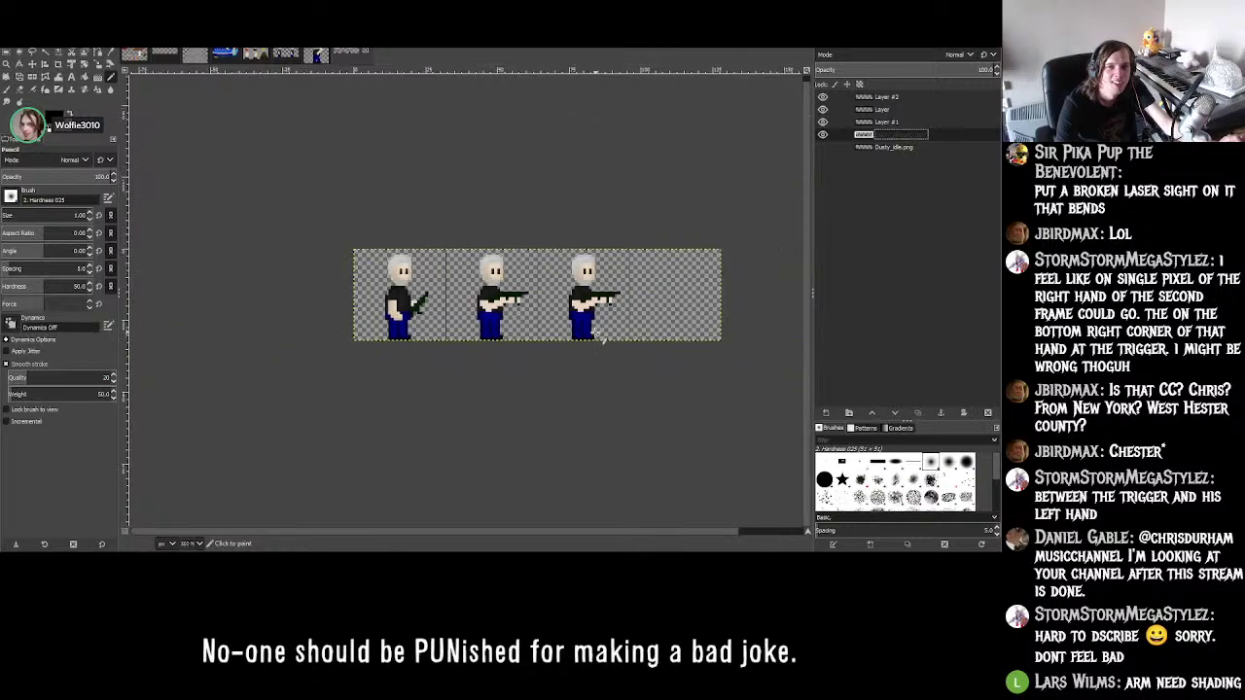
scroll(601, 336, "up", 3, "ctrl")
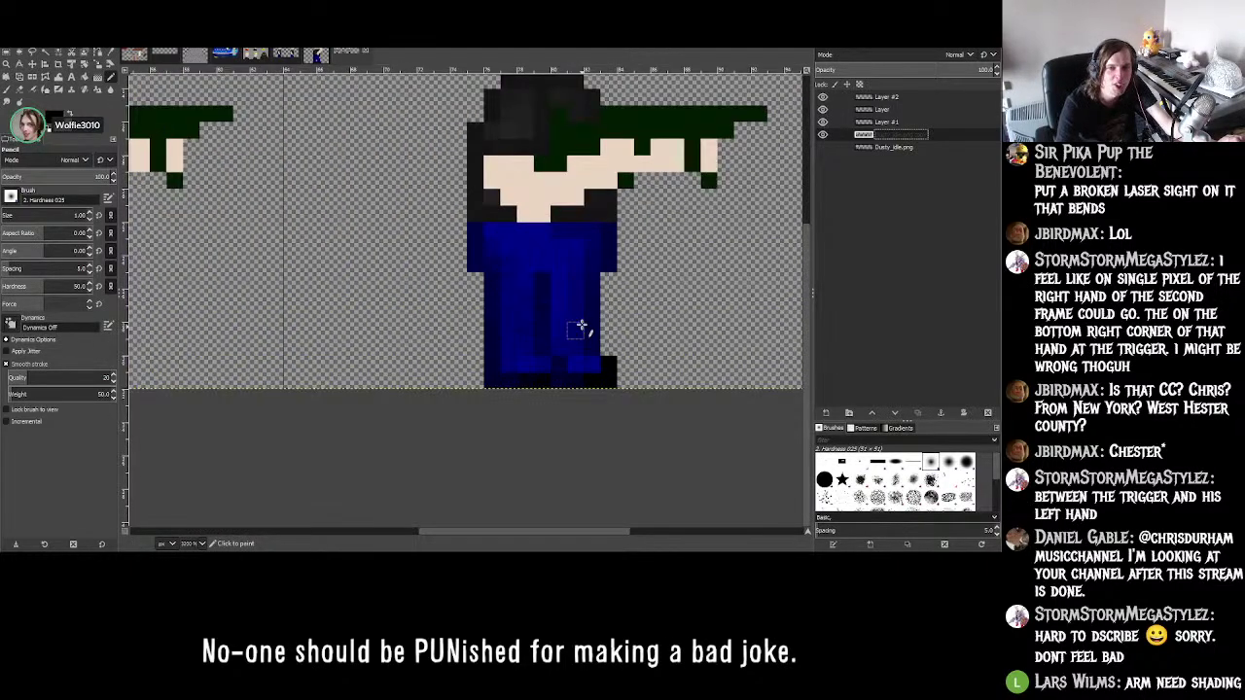
scroll(581, 325, "down", 2, "ctrl")
scroll(581, 325, "up", 2, "ctrl")
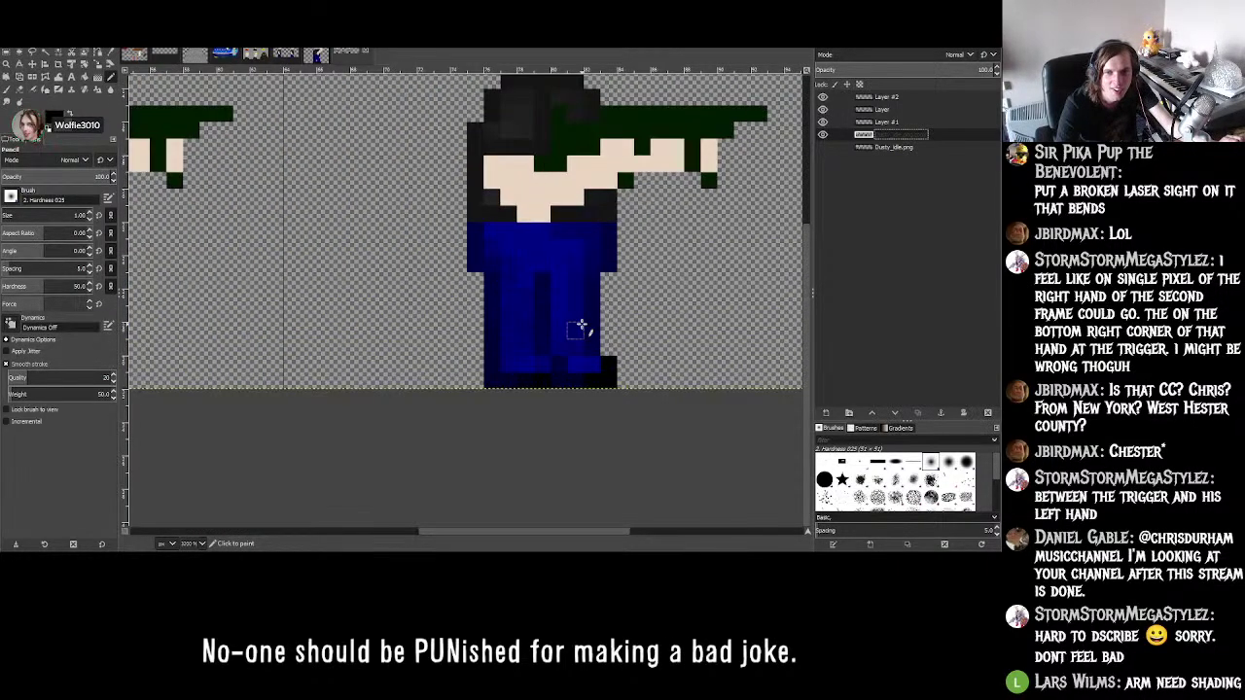
scroll(581, 325, "down", 3, "ctrl")
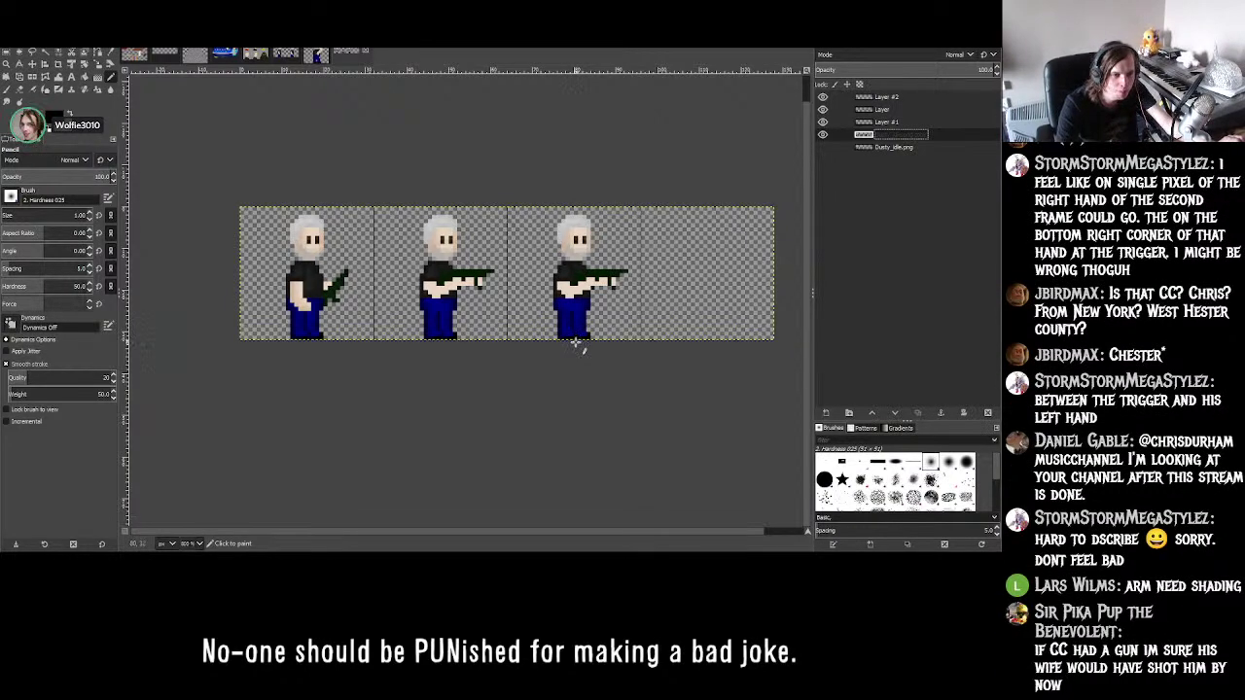
scroll(577, 336, "down", 1, "ctrl")
scroll(577, 335, "up", 2, "ctrl")
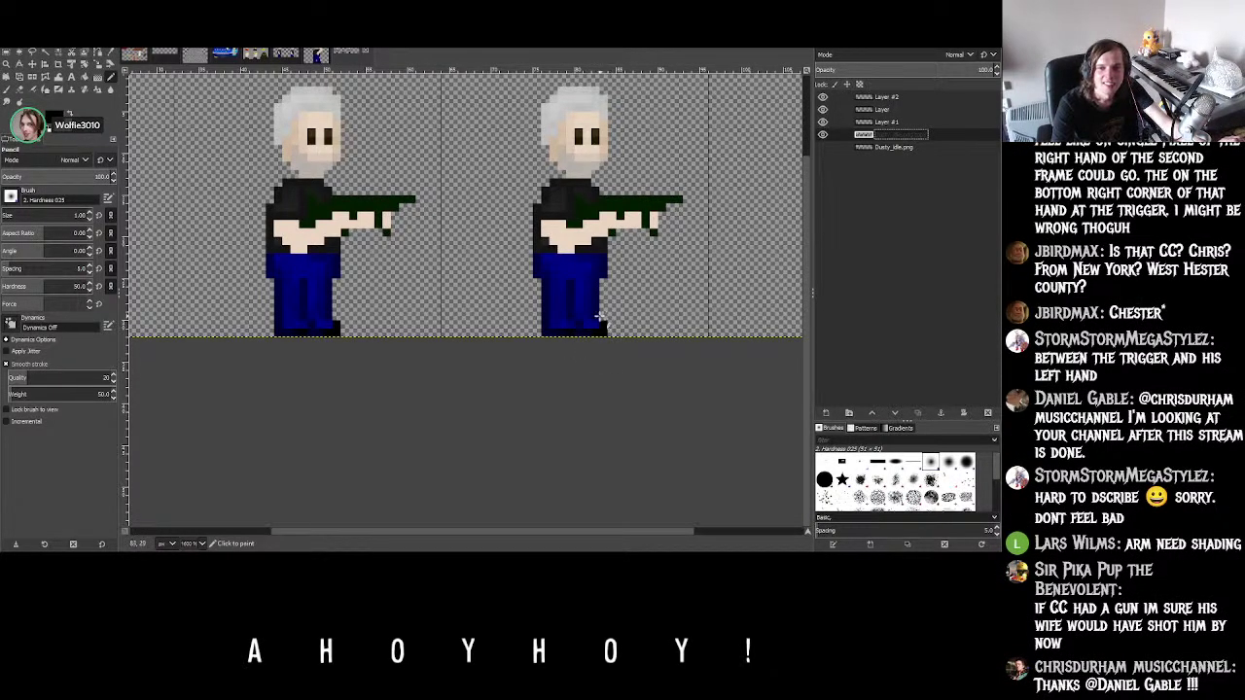
scroll(560, 336, "up", 1, "ctrl")
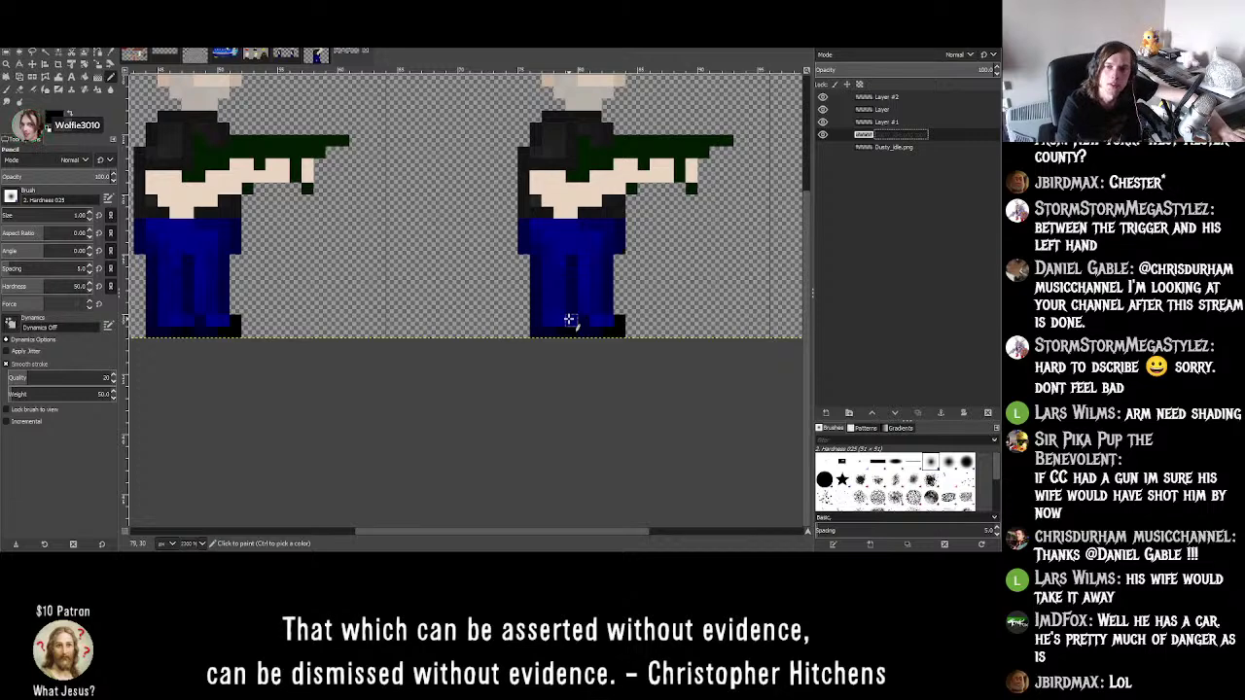
scroll(584, 222, "down", 2, "ctrl")
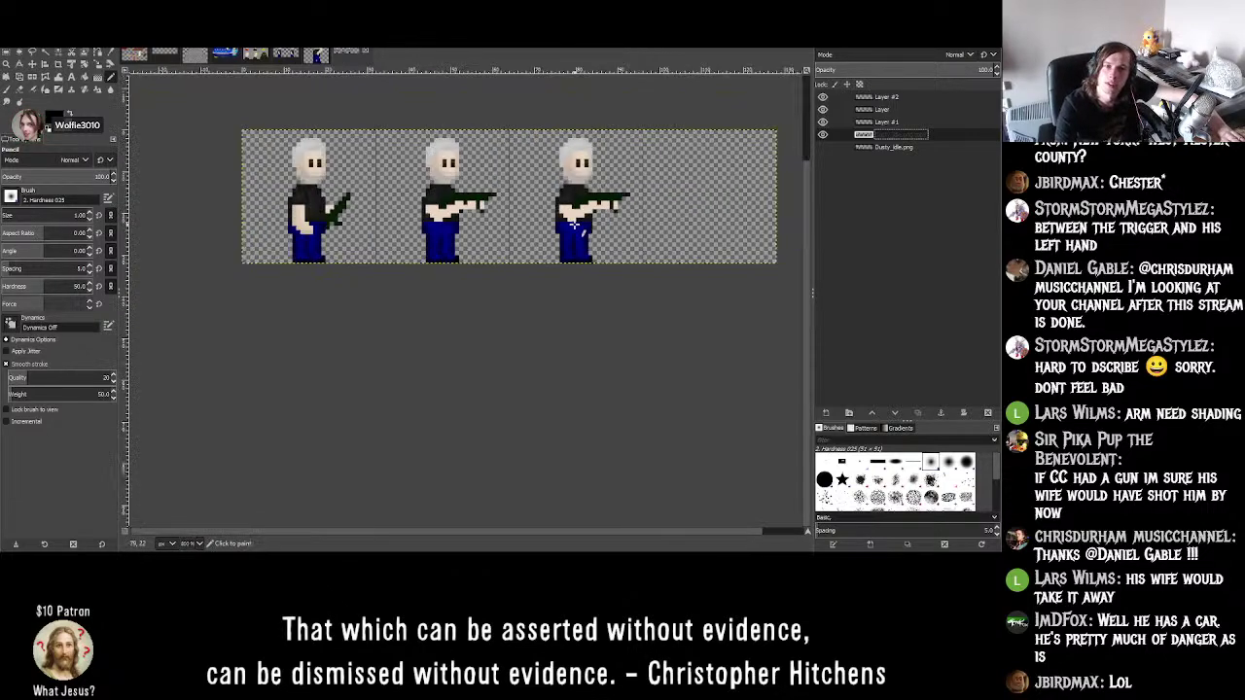
scroll(602, 200, "up", 3, "ctrl")
scroll(602, 200, "down", 2, "ctrl")
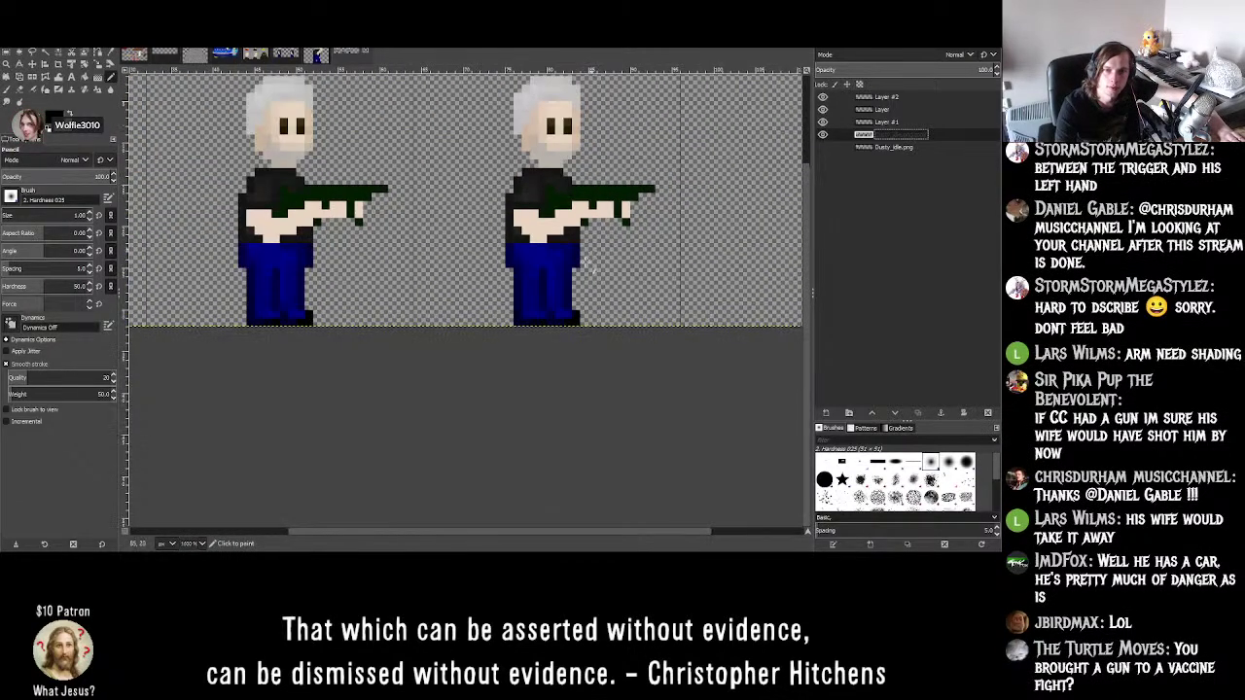
scroll(603, 199, "up", 4, "ctrl")
scroll(443, 285, "down", 4, "ctrl")
scroll(443, 285, "up", 3, "ctrl")
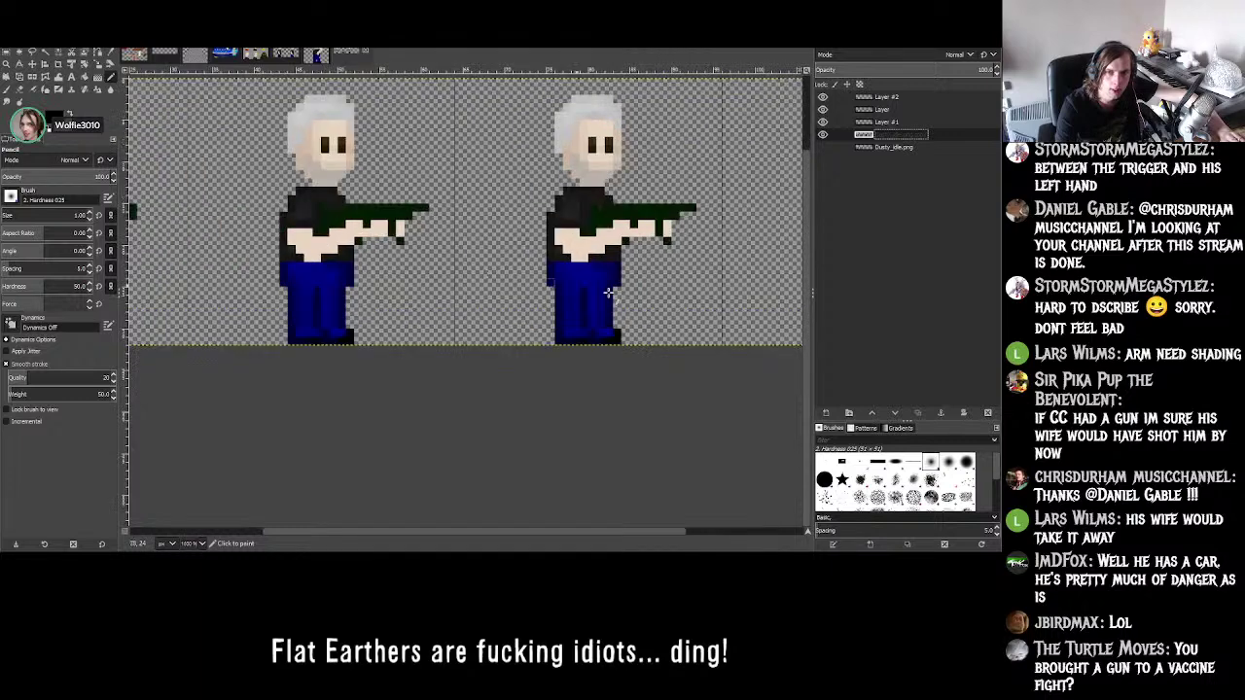
- Pencil a stepped black outline for the third figure's rear leg, with a 3 px heel, a 2 px calf segment, a sole and an inner edge
scroll(458, 379, "up", 1, "ctrl")
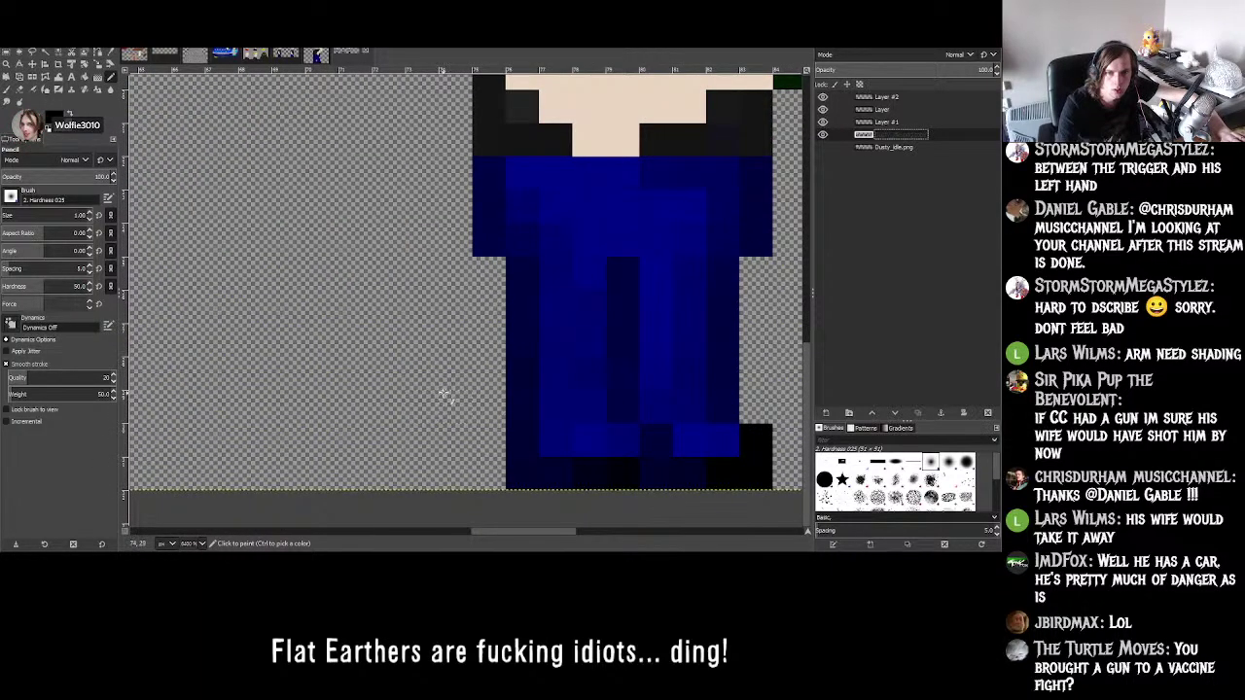
left_click_drag(446, 395, 454, 467)
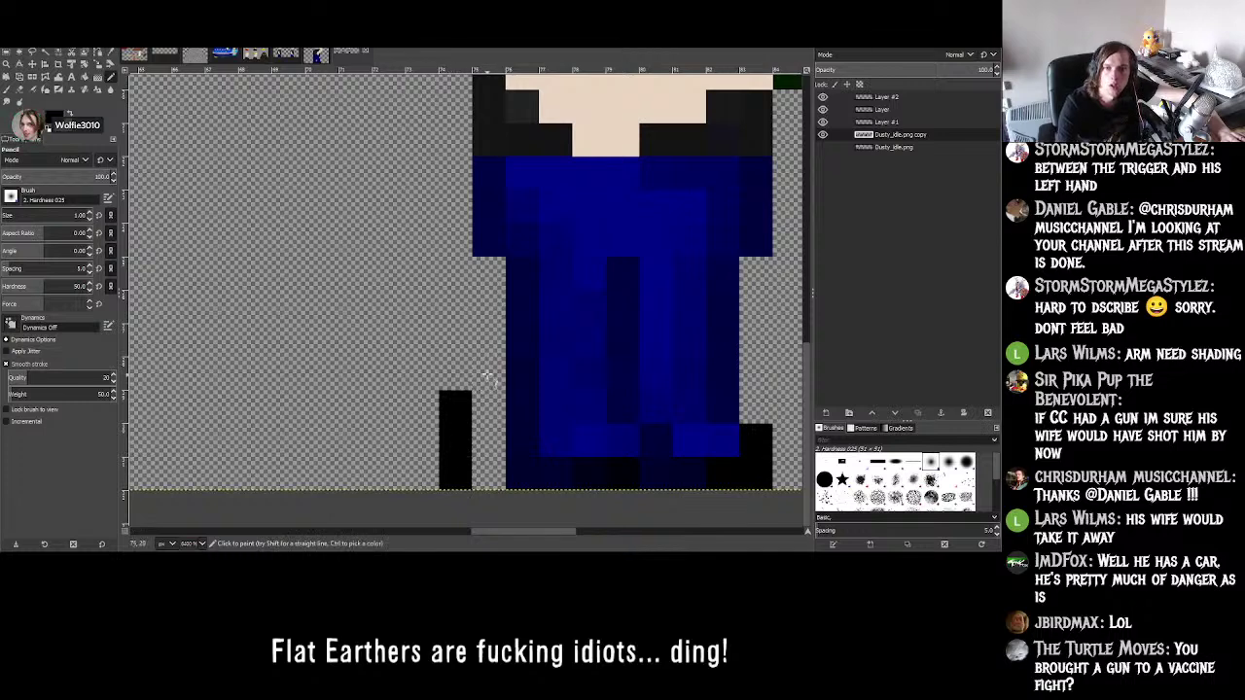
left_click_drag(489, 378, 490, 351)
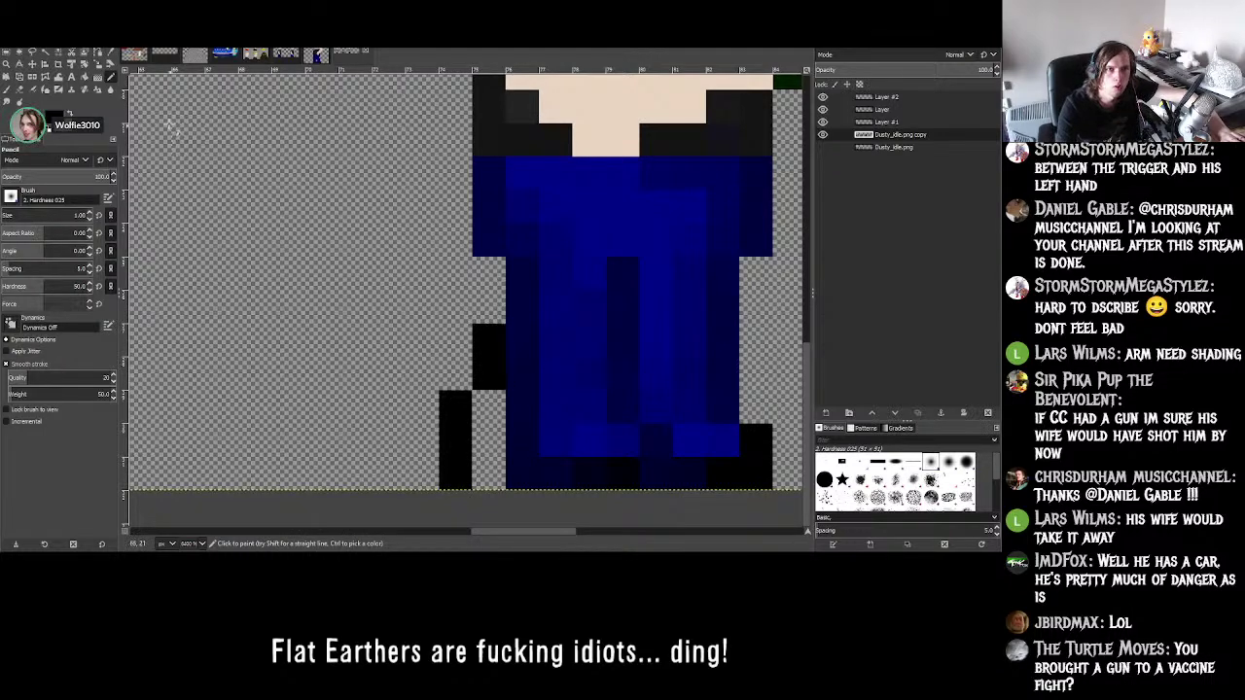
key("o")
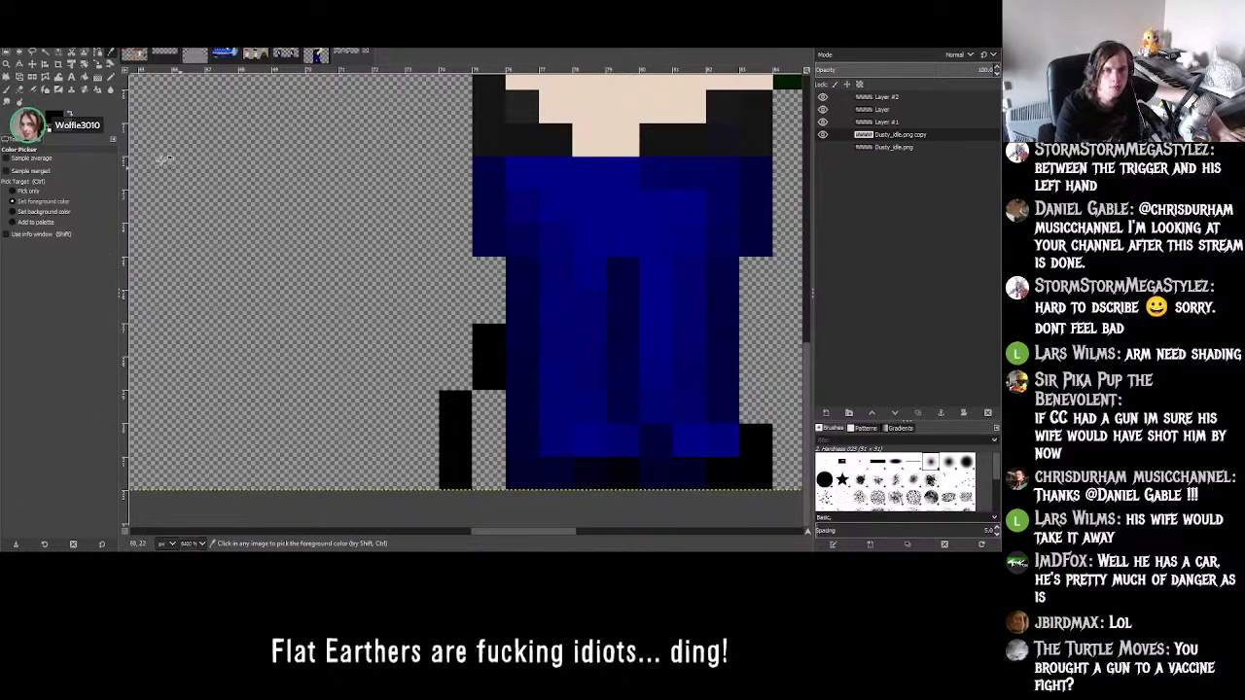
key("n")
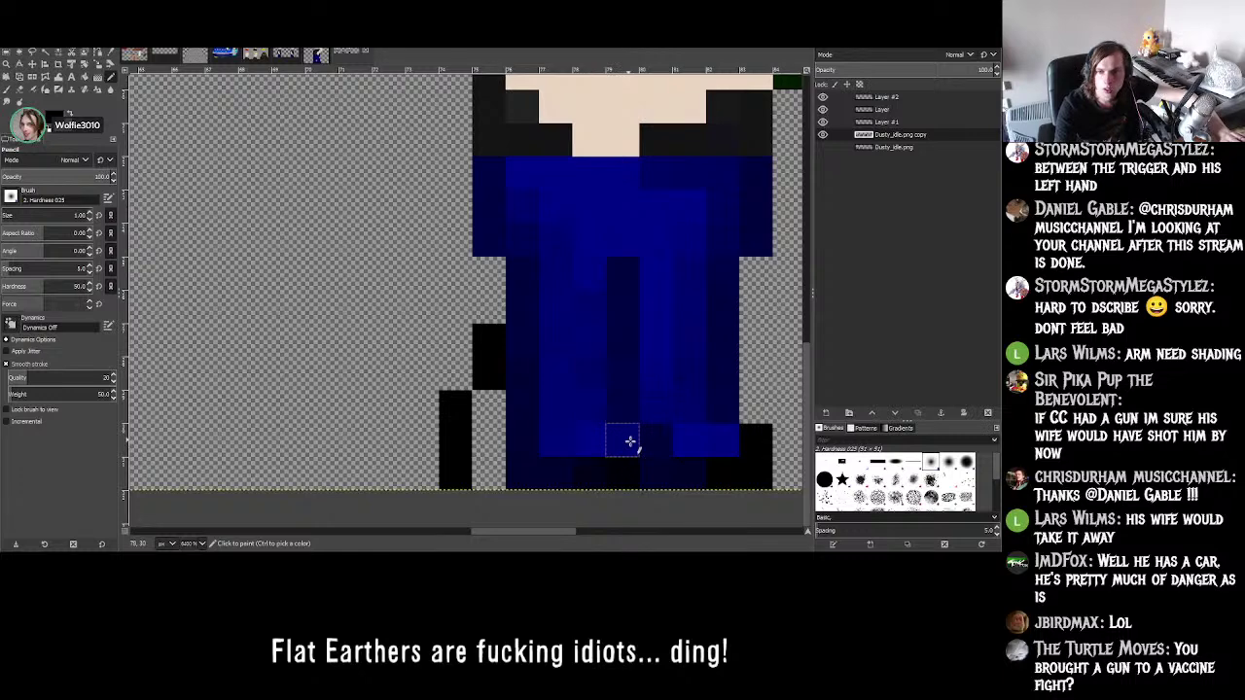
left_click(591, 472)
left_click(482, 469)
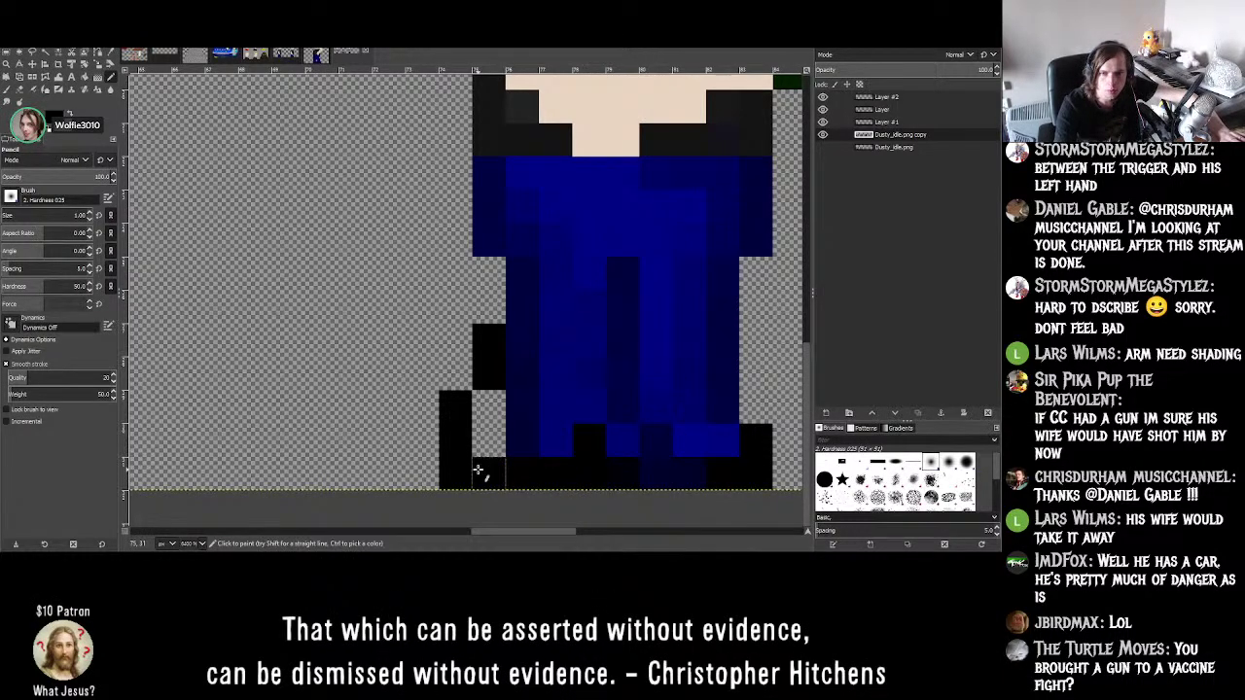
left_click(591, 410)
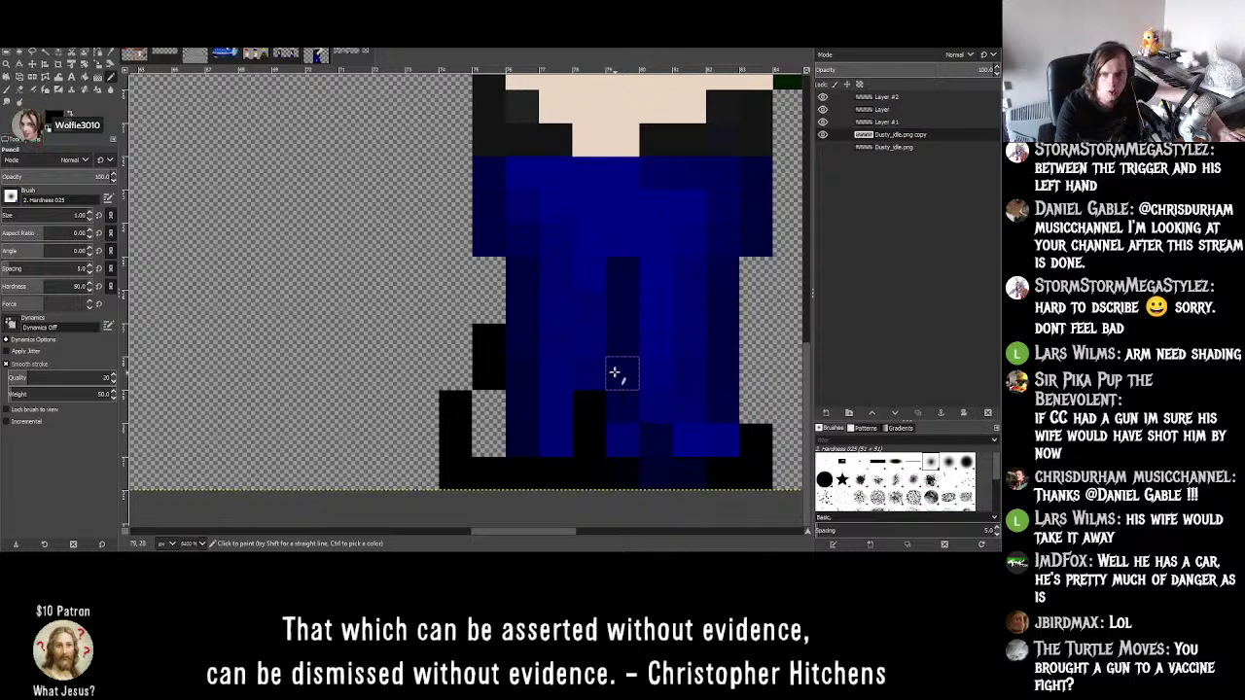
scroll(617, 412, "up", 3)
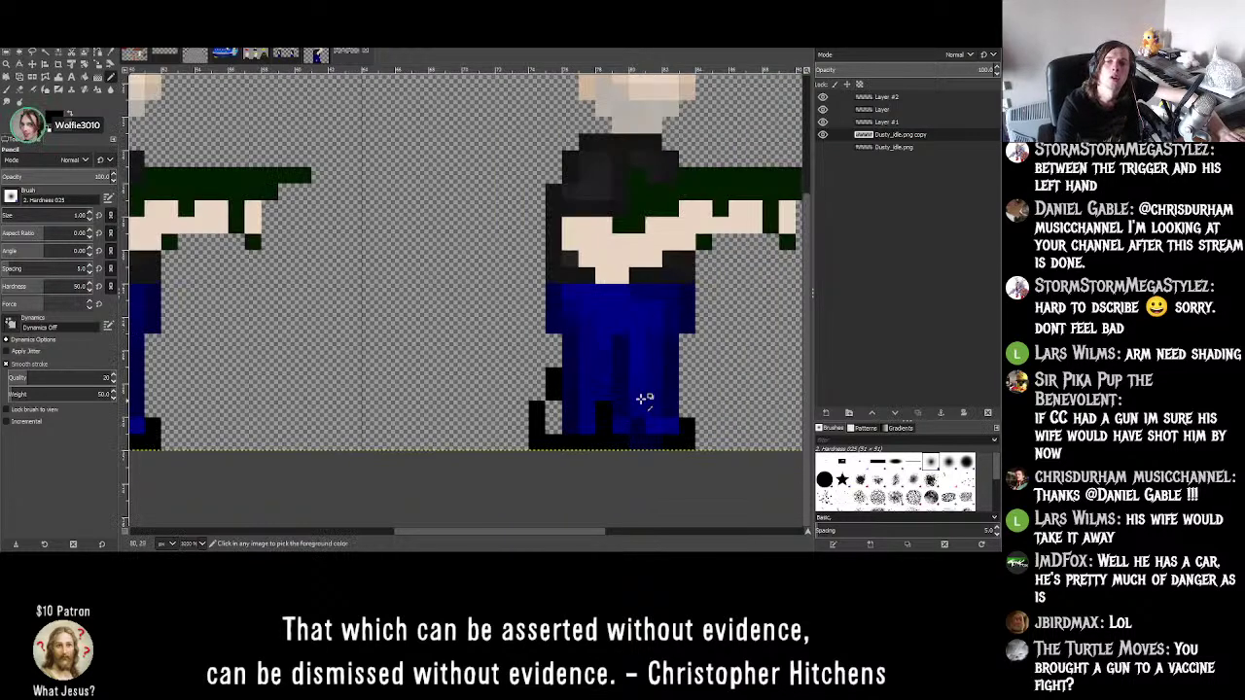
scroll(645, 406, "down", 3)
scroll(671, 394, "right", 2, "shift")
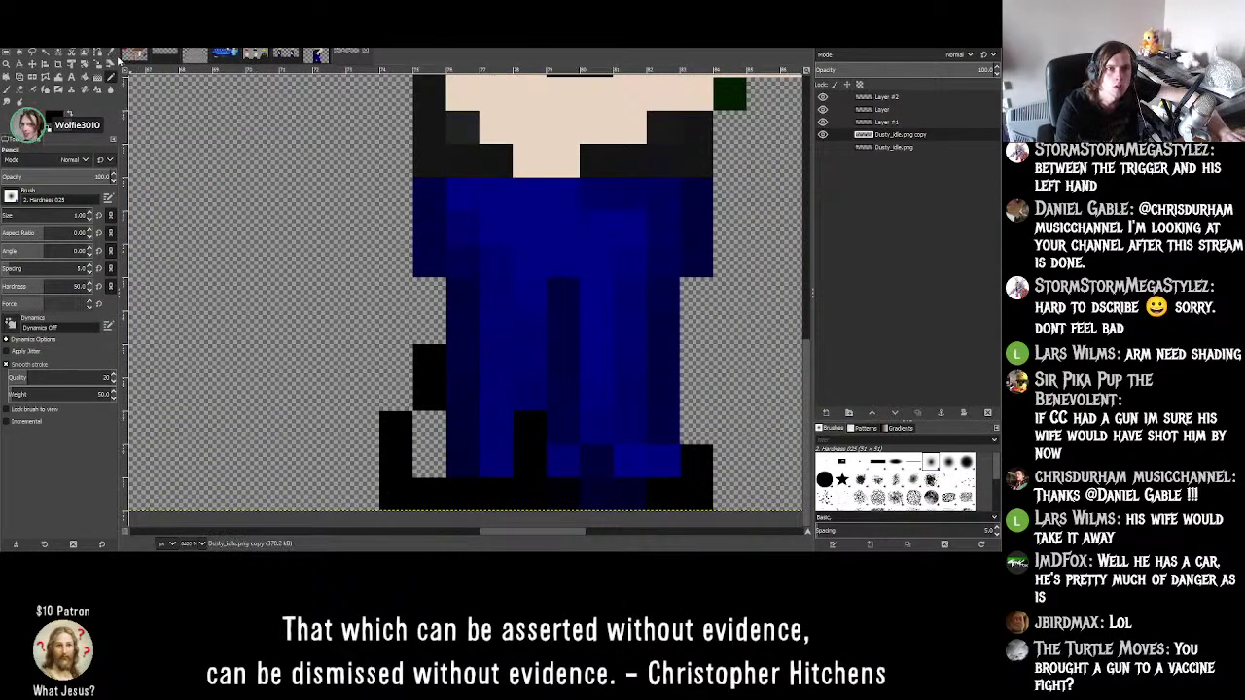
key("o")
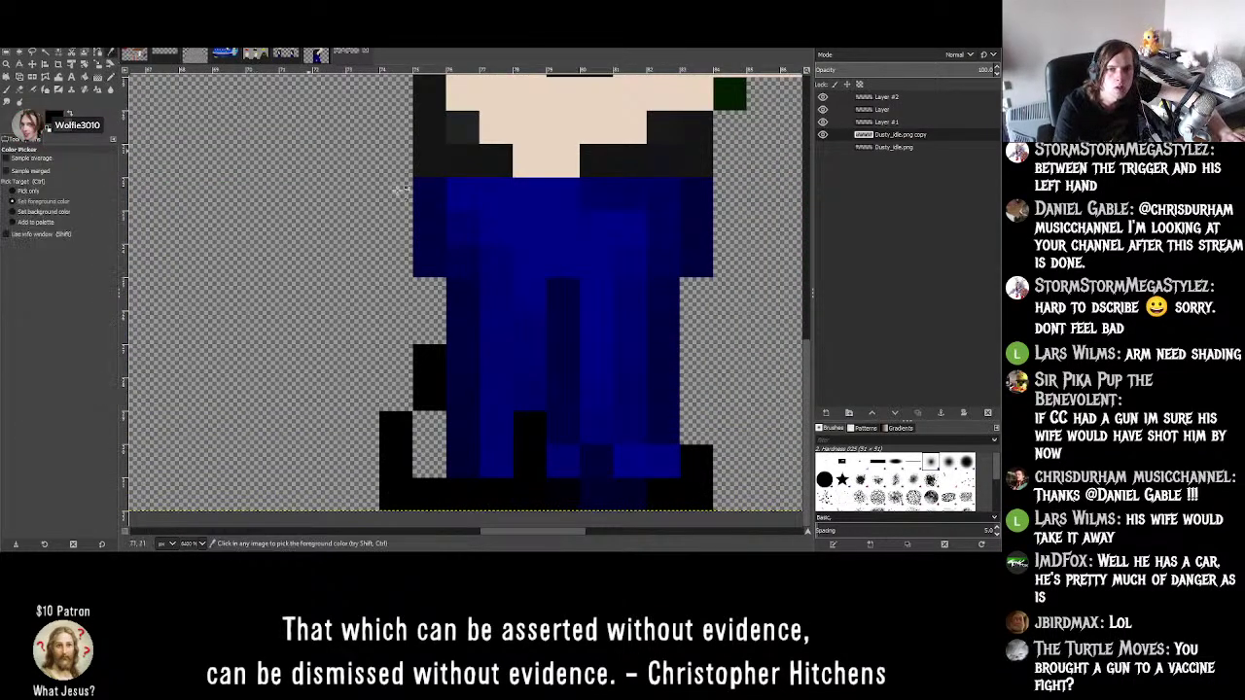
left_click(113, 74)
scroll(538, 367, "down", 3, "ctrl")
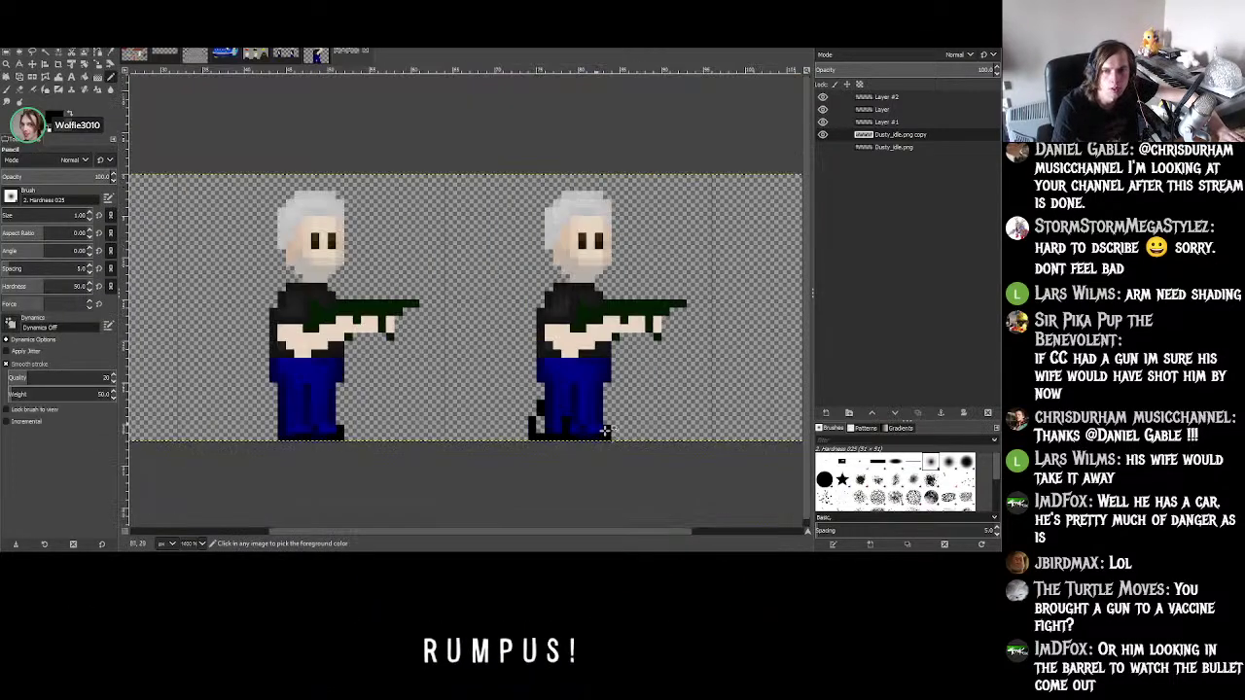
- Pencil the third figure's front leg outline in black, extending the shoe forward and stepping up to the trousers with 3 px and 2 px segments
scroll(539, 367, "up", 3, "ctrl")
scroll(578, 365, "up", 2, "ctrl")
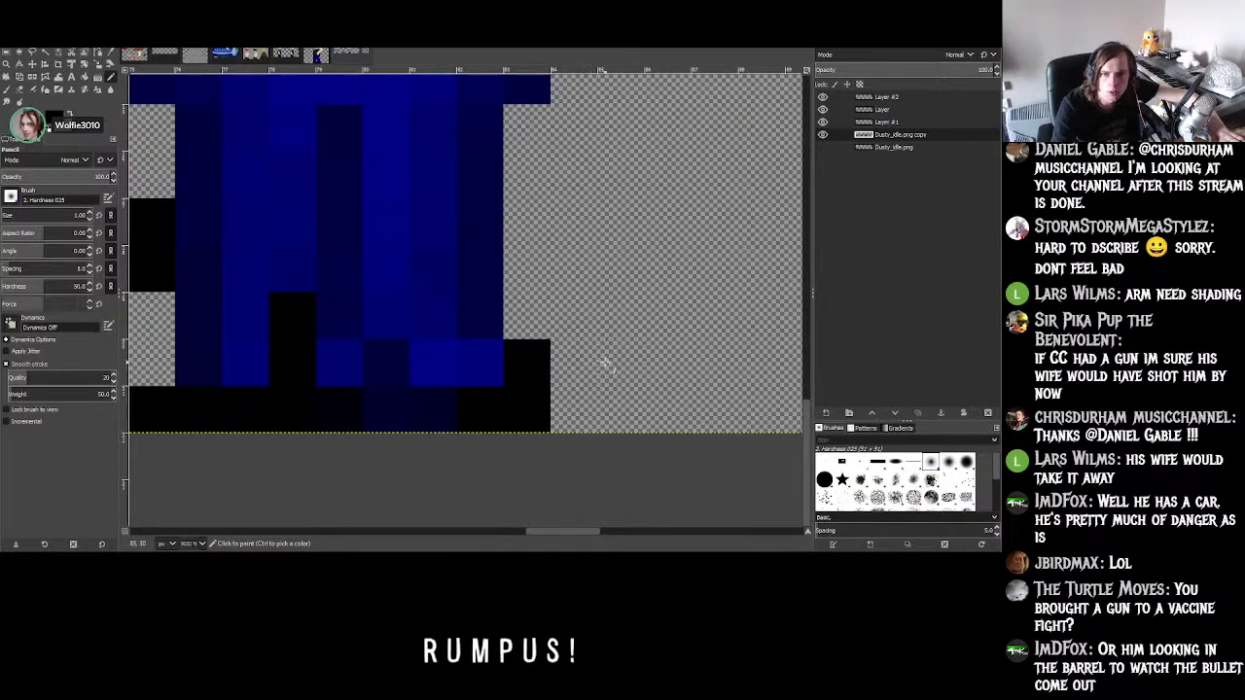
left_click_drag(599, 366, 588, 411)
scroll(588, 411, "up", 4)
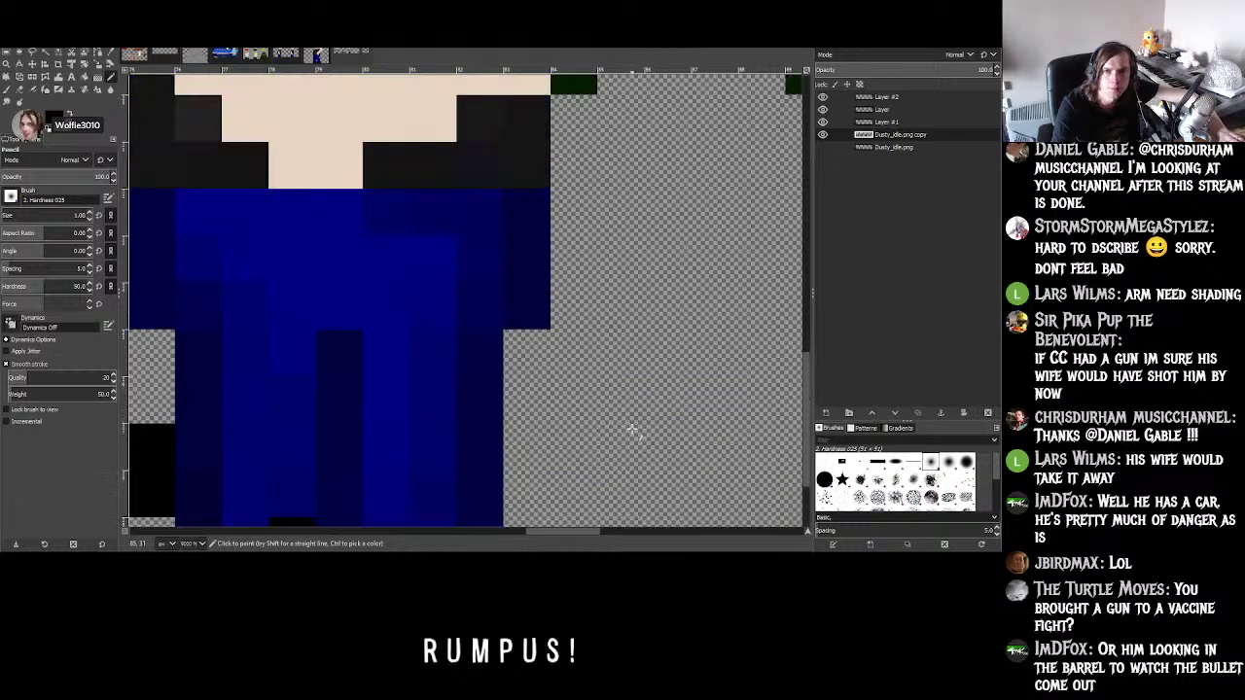
scroll(588, 408, "down", 2)
left_click(585, 406)
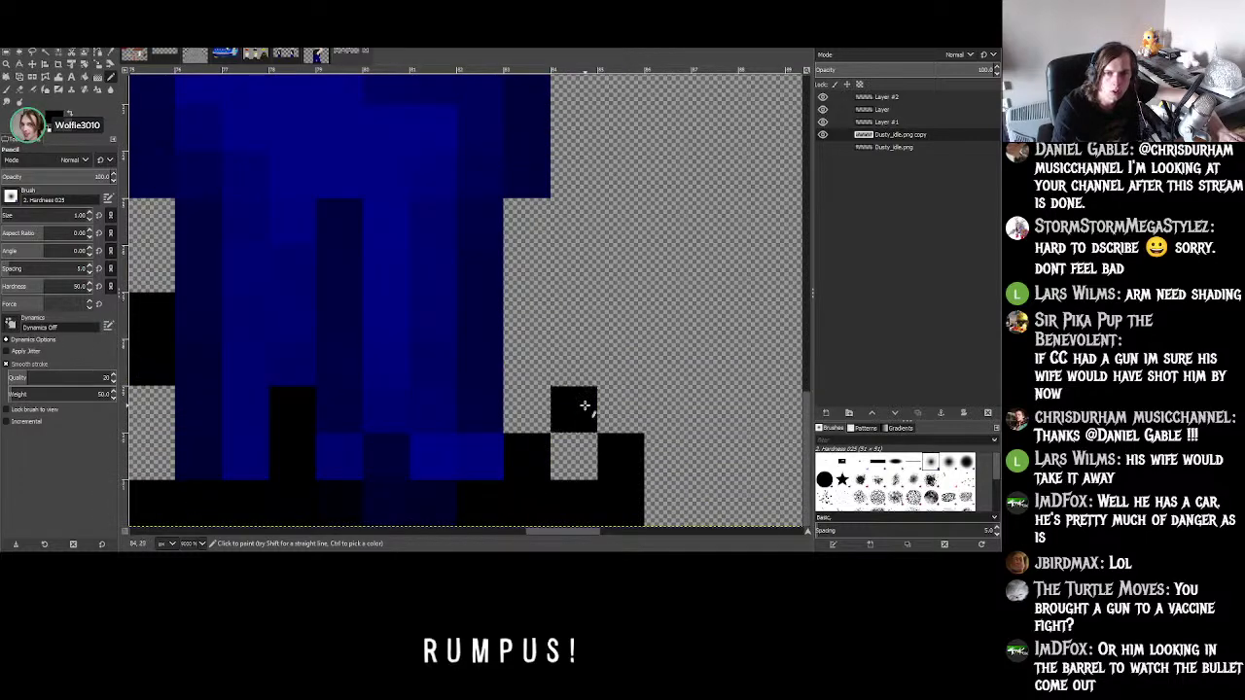
left_click_drag(584, 406, 581, 331)
left_click_drag(534, 236, 536, 267)
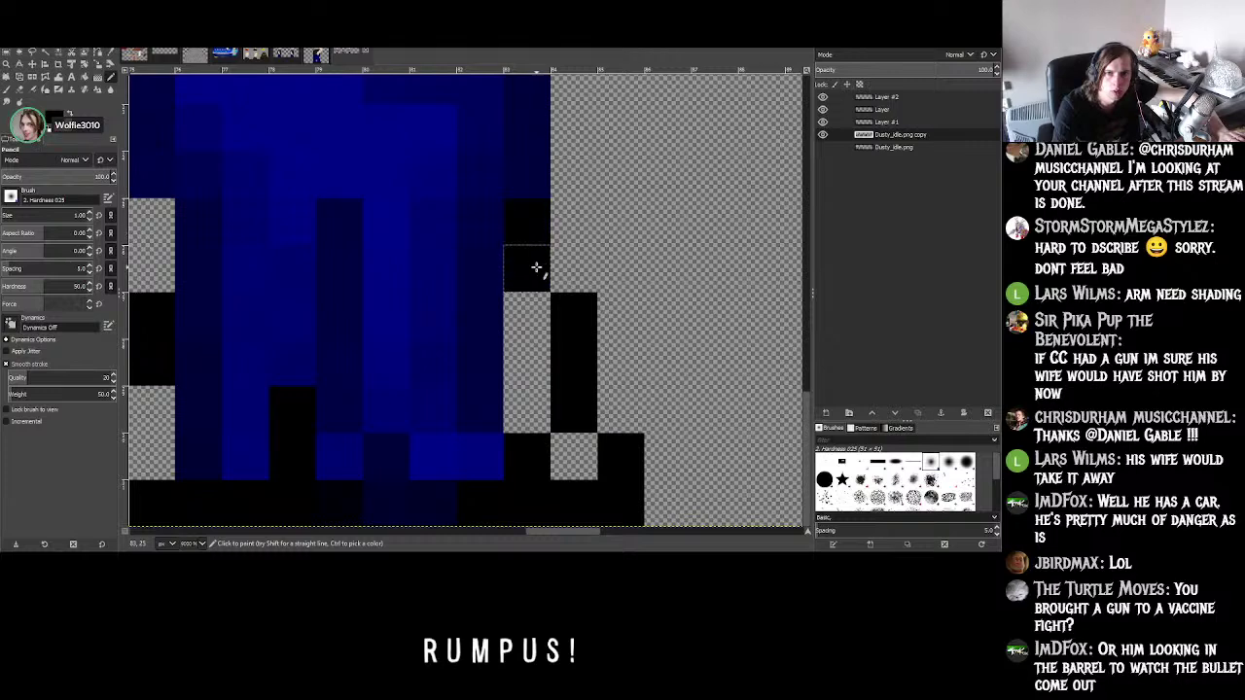
- Pencil the third figure's front leg inner outline in black: extend the sole backward, add a pixel above it and a 3 px edge
scroll(643, 312, "down", 4, "ctrl")
scroll(686, 326, "up", 3, "ctrl")
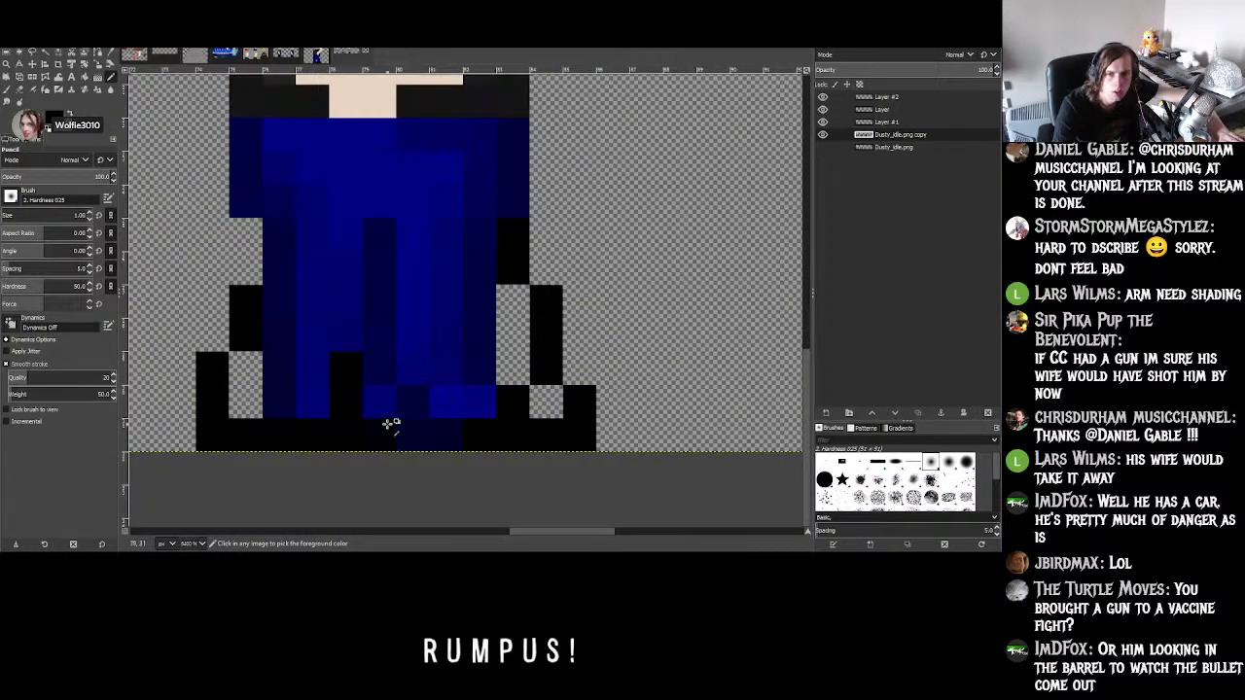
scroll(428, 390, "up", 2, "ctrl")
scroll(428, 393, "down", 2, "ctrl")
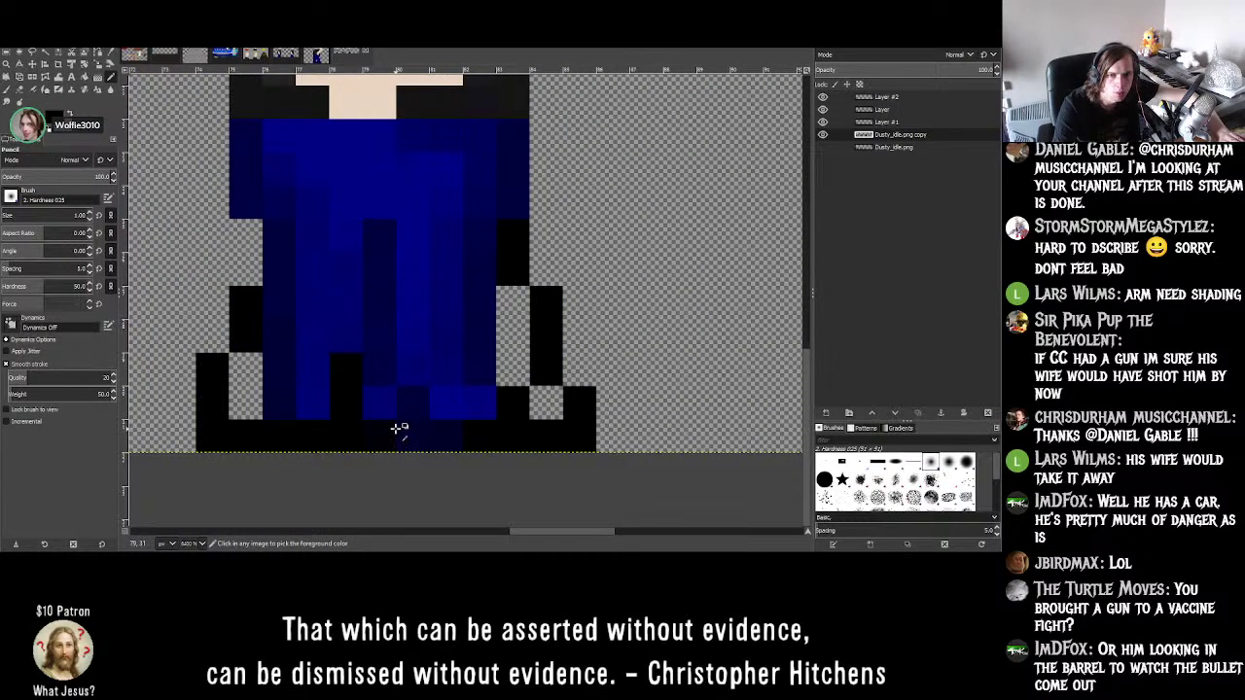
scroll(399, 428, "up", 2, "ctrl")
scroll(428, 408, "down", 1, "ctrl")
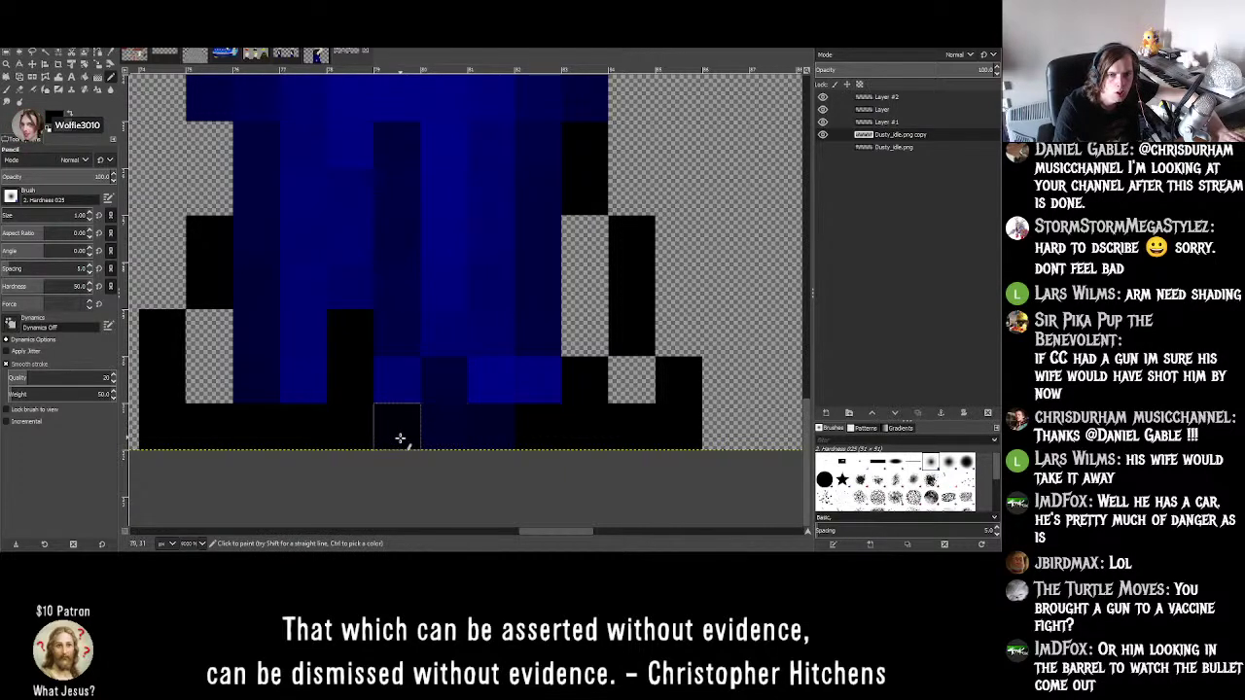
left_click(441, 397)
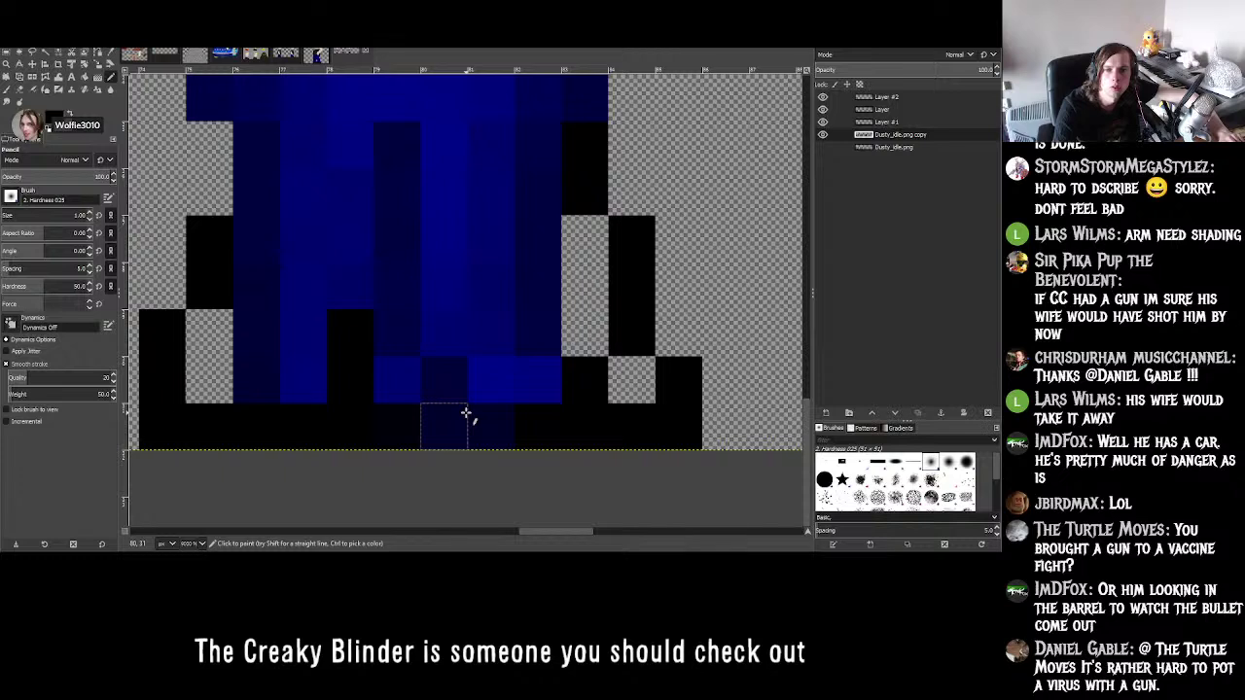
left_click(494, 399)
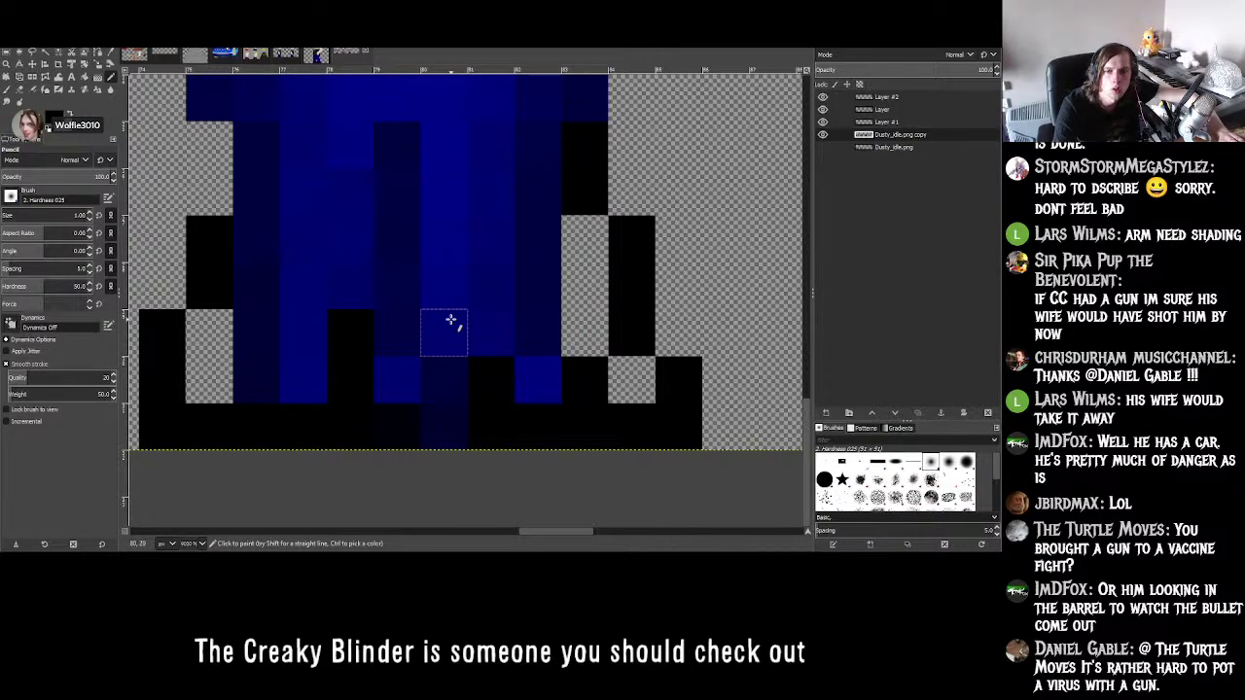
left_click_drag(442, 328, 443, 303)
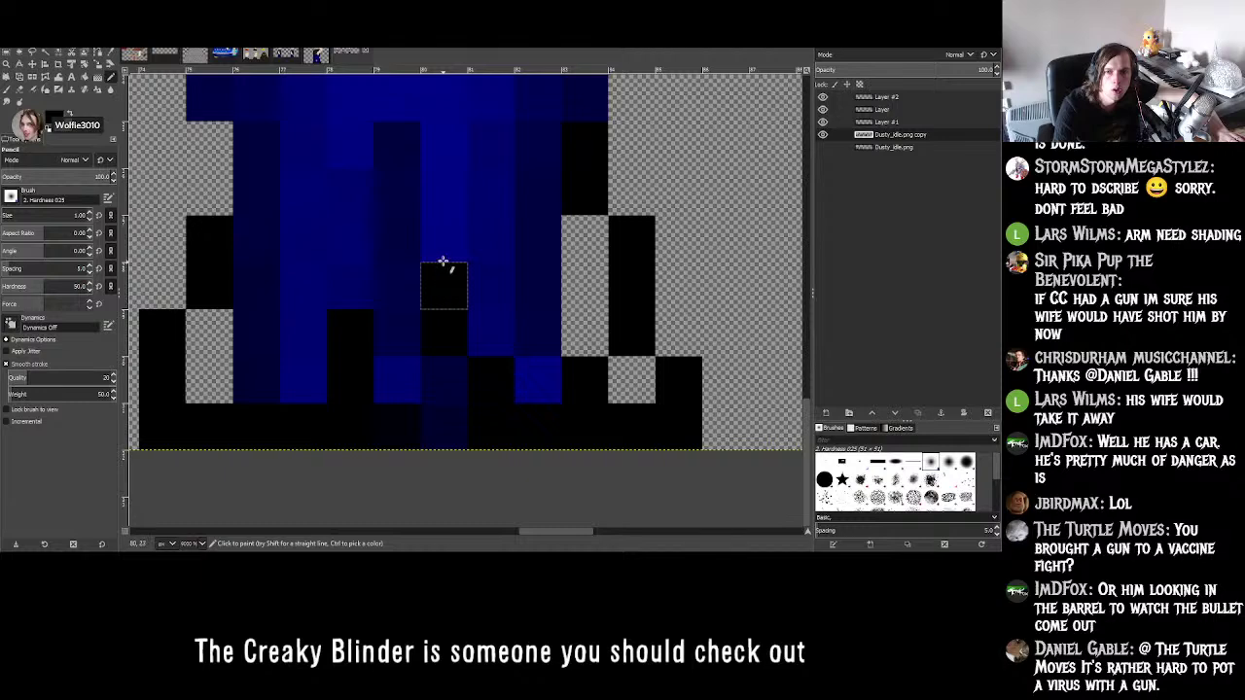
left_click(444, 245)
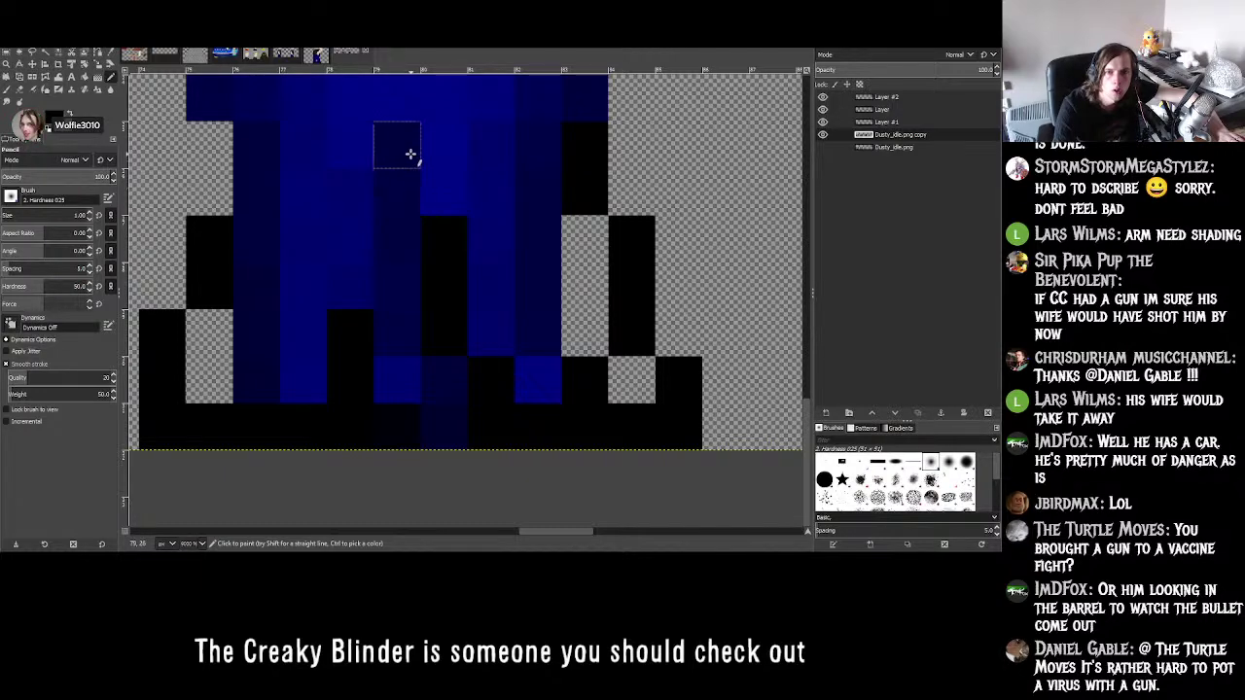
left_click(407, 239)
scroll(413, 238, "down", 3, "ctrl")
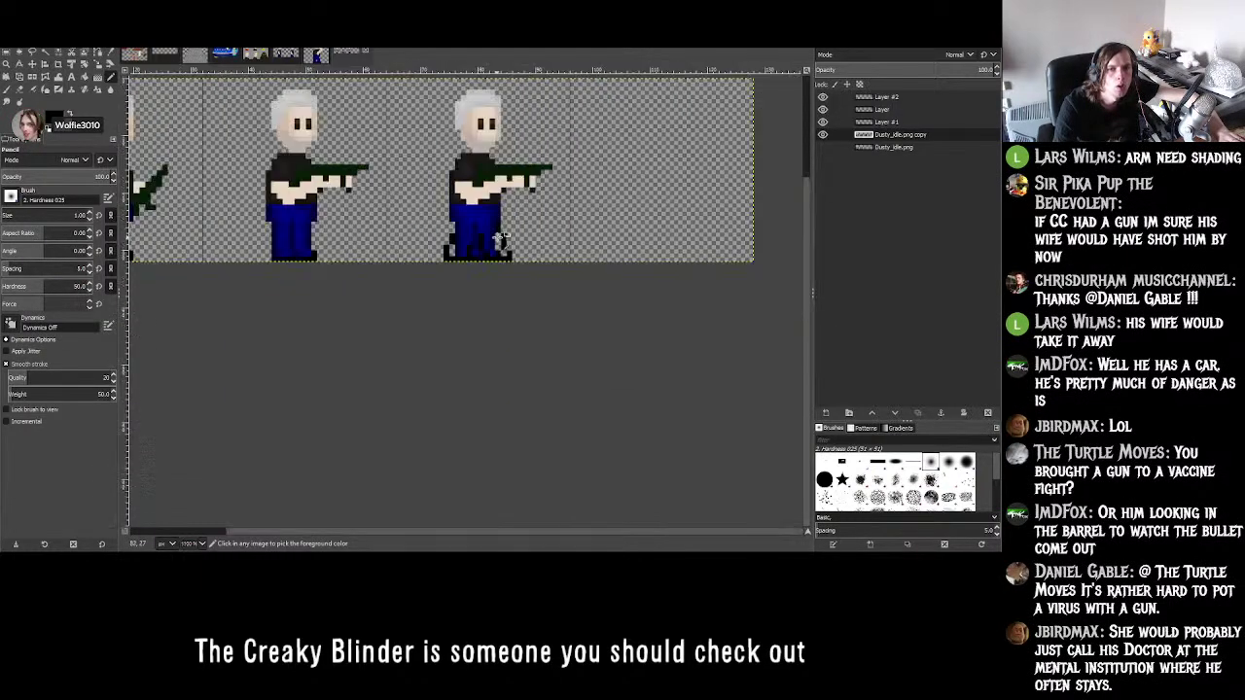
- Erase the leftover trouser and shoe pixels in the gap between the third figure's two shoes
scroll(501, 239, "up", 3, "ctrl")
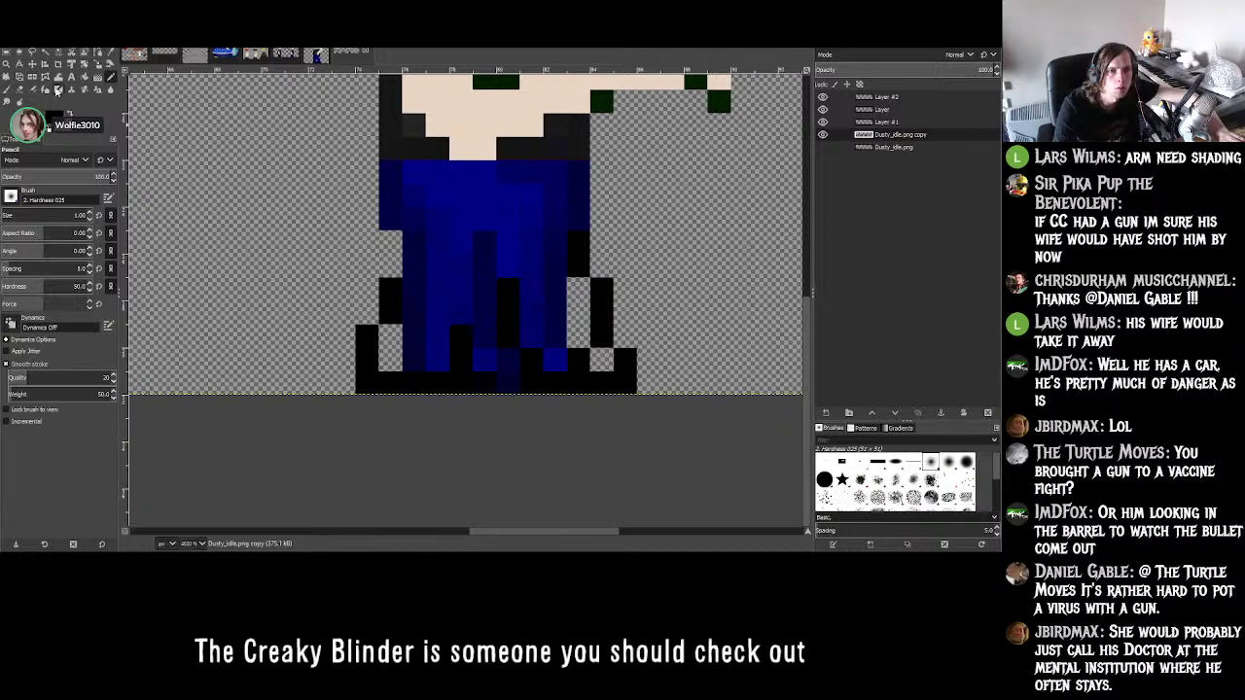
left_click(20, 89)
mouse_move(484, 380)
left_mouse_down()
mouse_move(487, 364)
mouse_move(503, 380)
mouse_move(506, 362)
mouse_move(476, 337)
mouse_move(458, 361)
mouse_move(482, 358)
left_mouse_up()
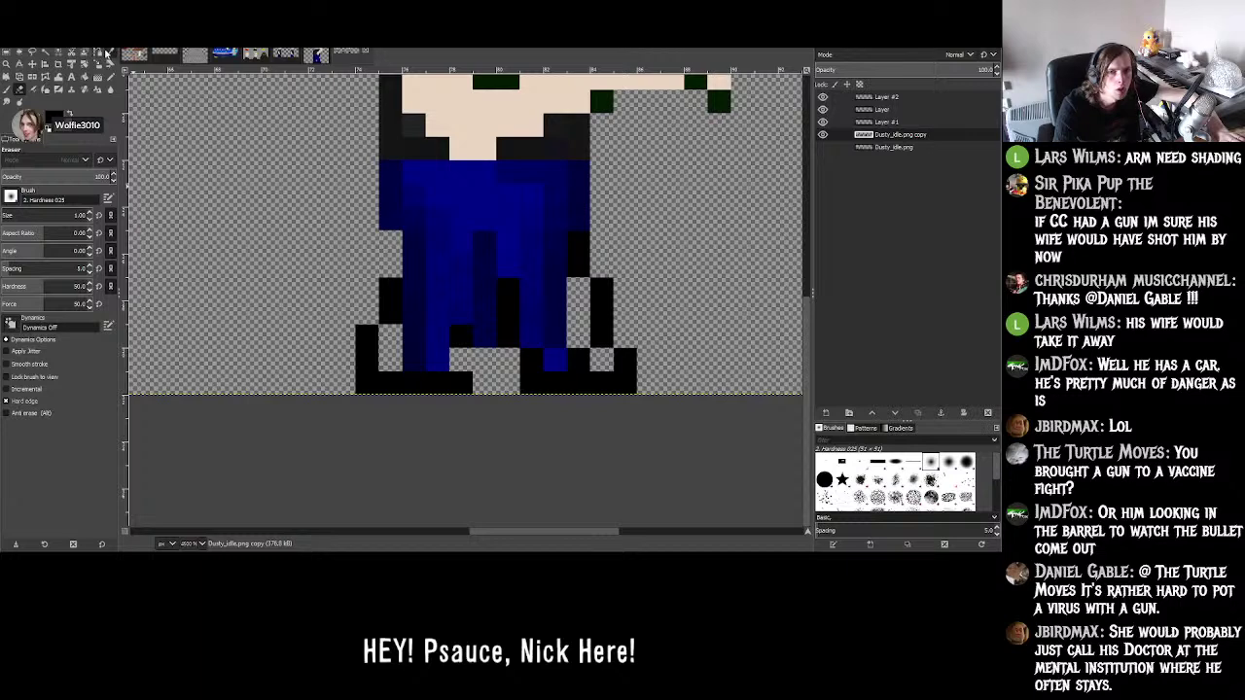
- Pencil the third figure's rear leg inner outline in black, with one pixel above the shoe and the inner edge raised to 2 px
left_click(108, 53)
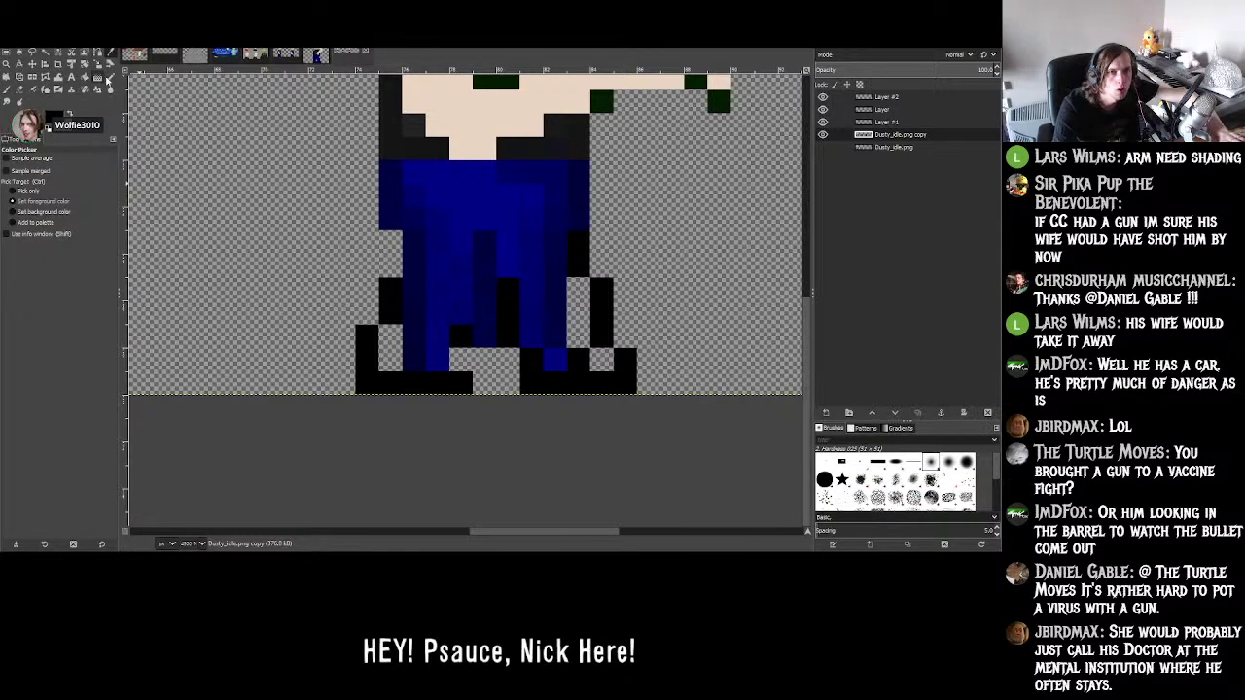
left_click(110, 76)
left_click(437, 359)
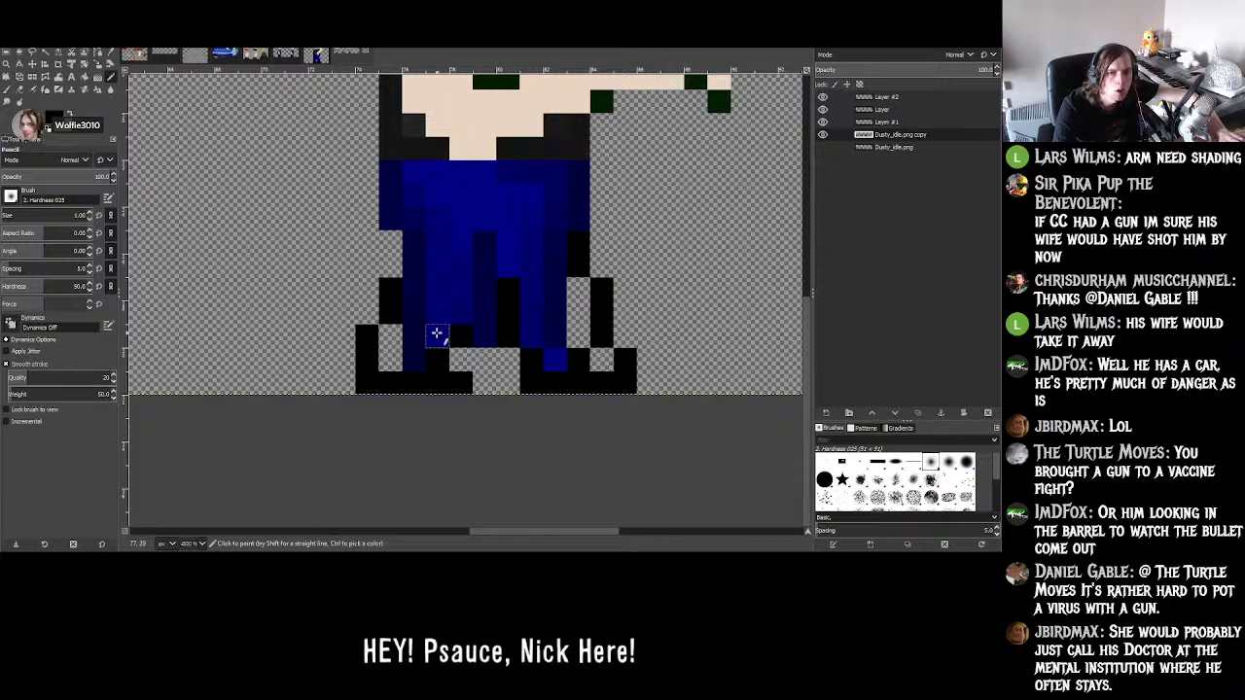
scroll(477, 334, "down", 4, "ctrl")
scroll(476, 331, "up", 5, "ctrl")
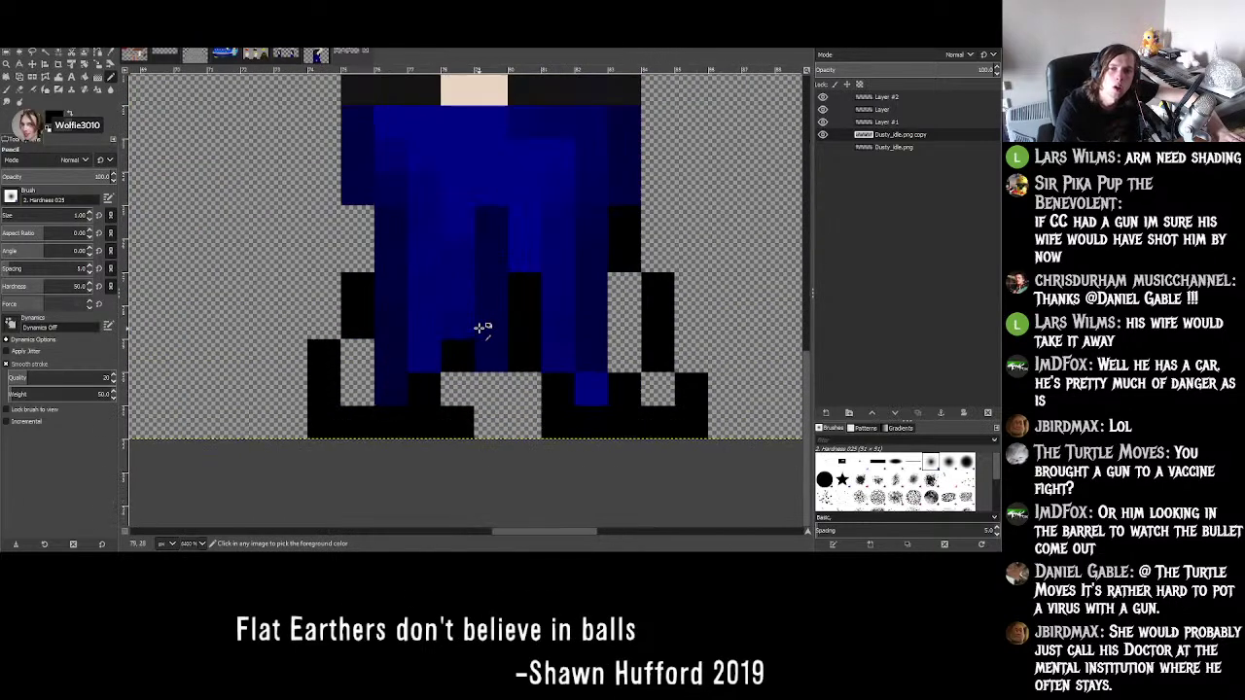
left_click(460, 324)
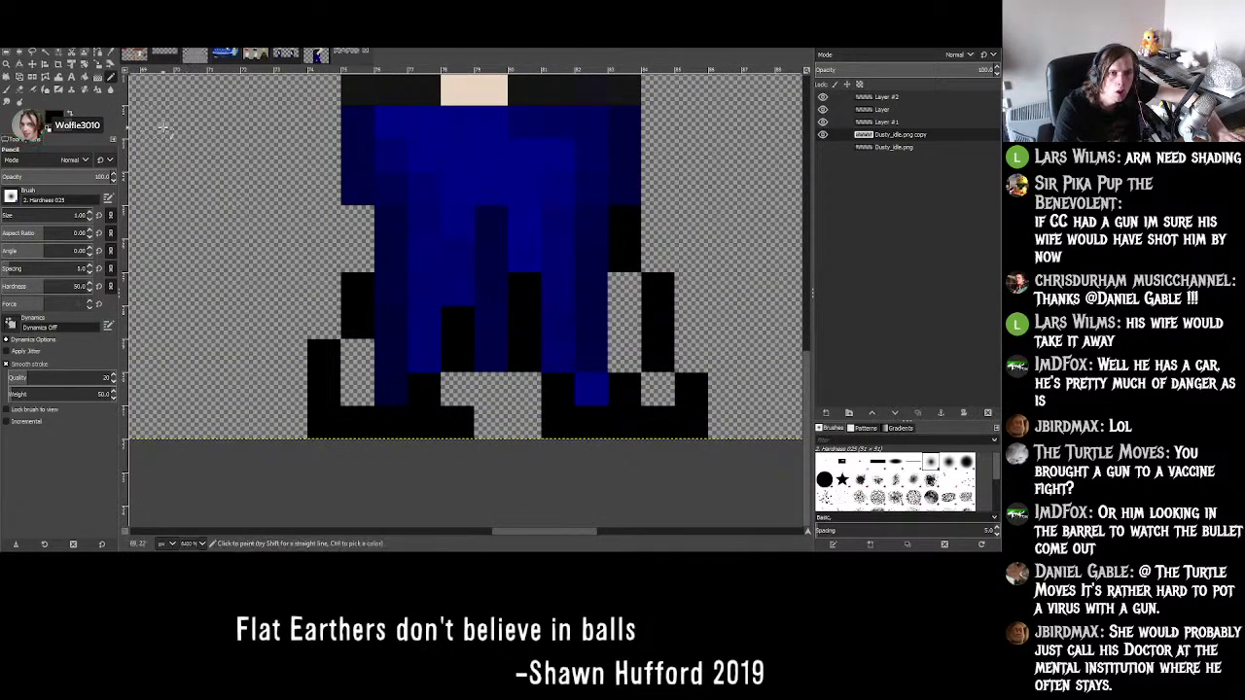
- Erase the 2 px column of dark blue trousers between the third figure's black inner leg edges
left_click(19, 90)
left_click_drag(503, 344, 491, 321)
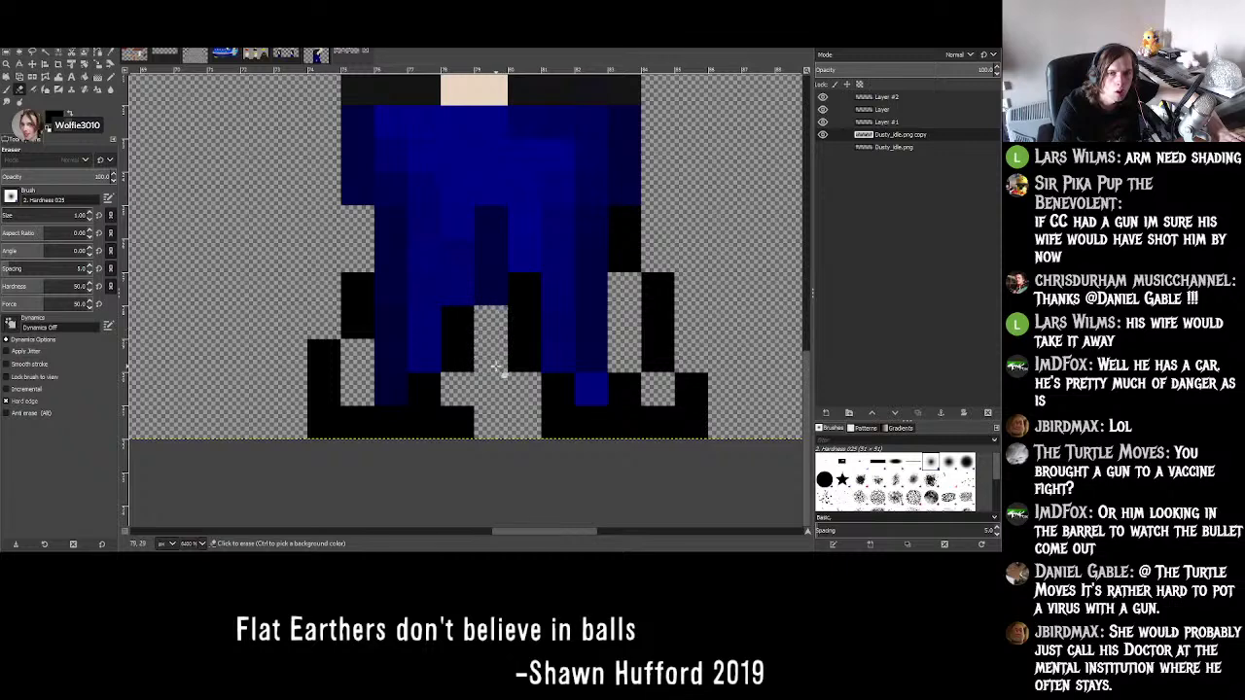
scroll(601, 368, "down", 4, "ctrl")
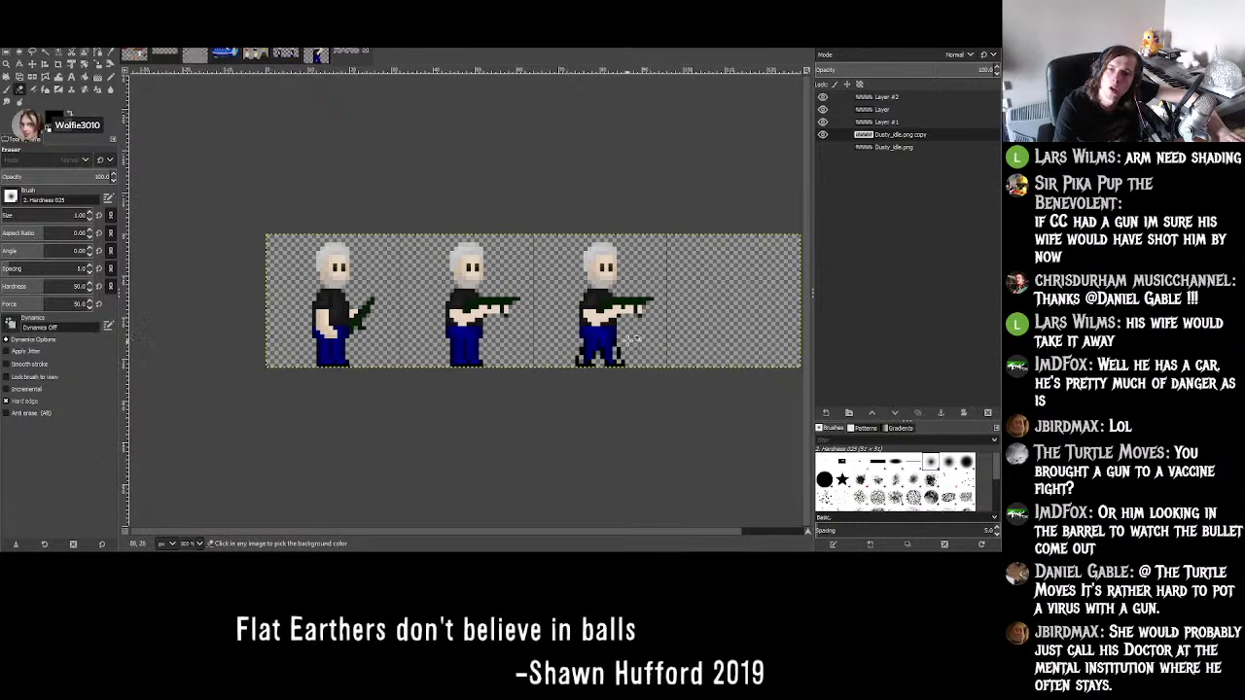
scroll(626, 337, "up", 2, "ctrl")
scroll(580, 340, "up", 2, "ctrl")
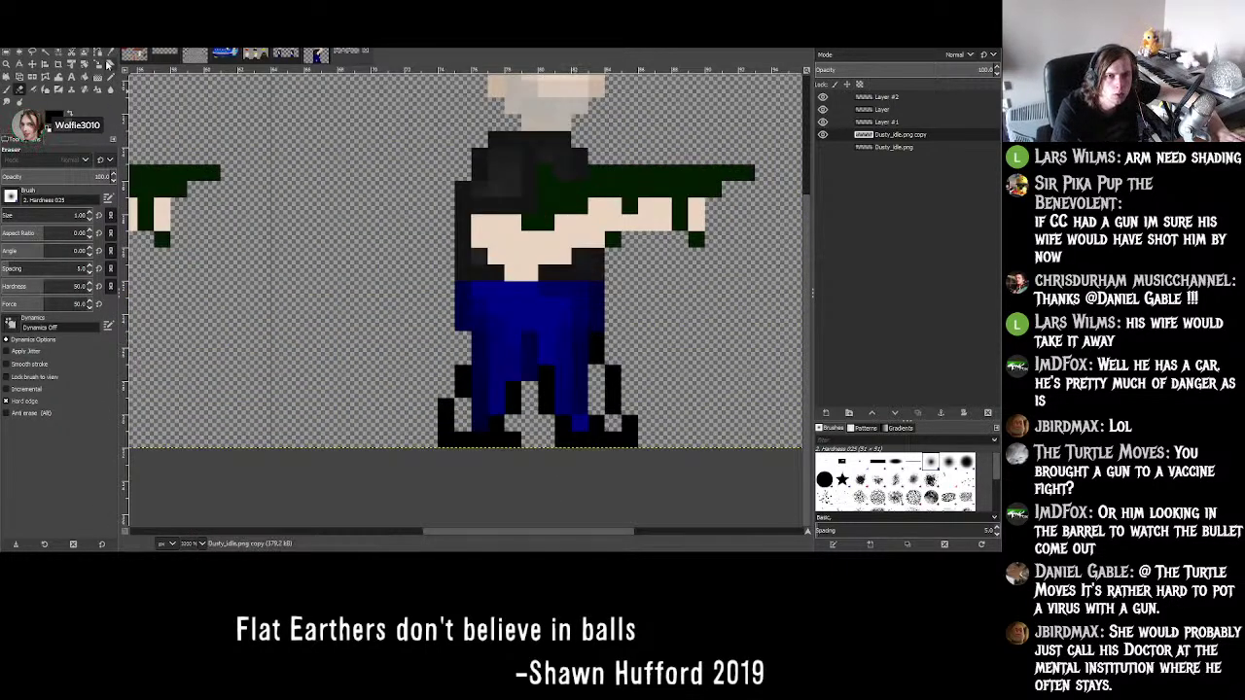
- Pick a blue from the third figure's trousers and pencil it over the rear leg, covering a 2 × 2 px block and 2 px above
left_click(108, 65)
scroll(572, 354, "up", 3, "ctrl")
left_click(489, 309)
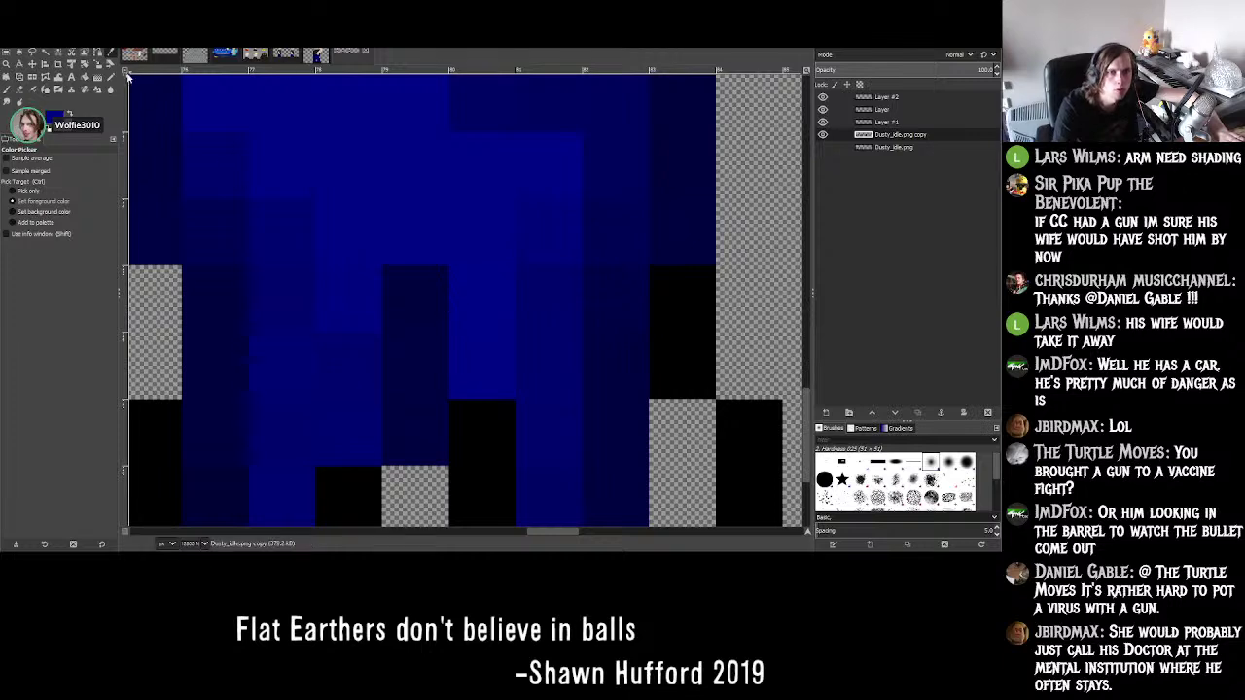
left_click(109, 77)
scroll(403, 264, "down", 3, "ctrl")
scroll(332, 358, "up", 3, "ctrl")
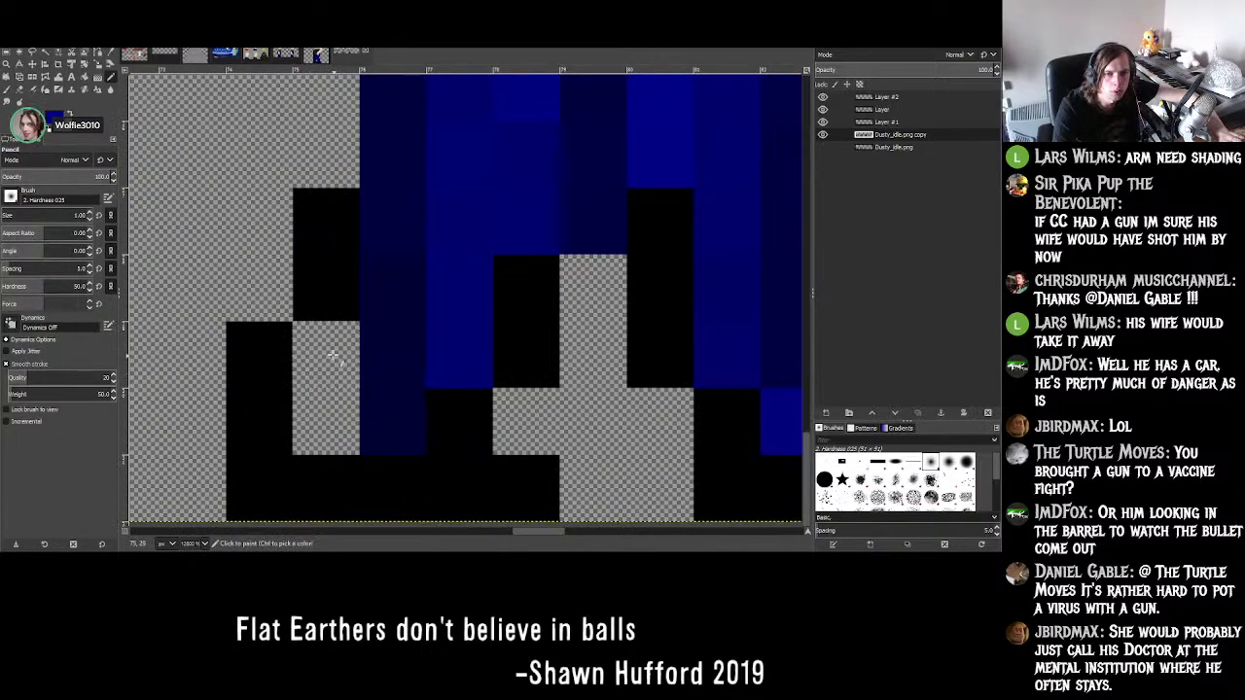
mouse_move(332, 358)
left_mouse_down()
mouse_move(400, 426)
mouse_move(397, 347)
left_mouse_up()
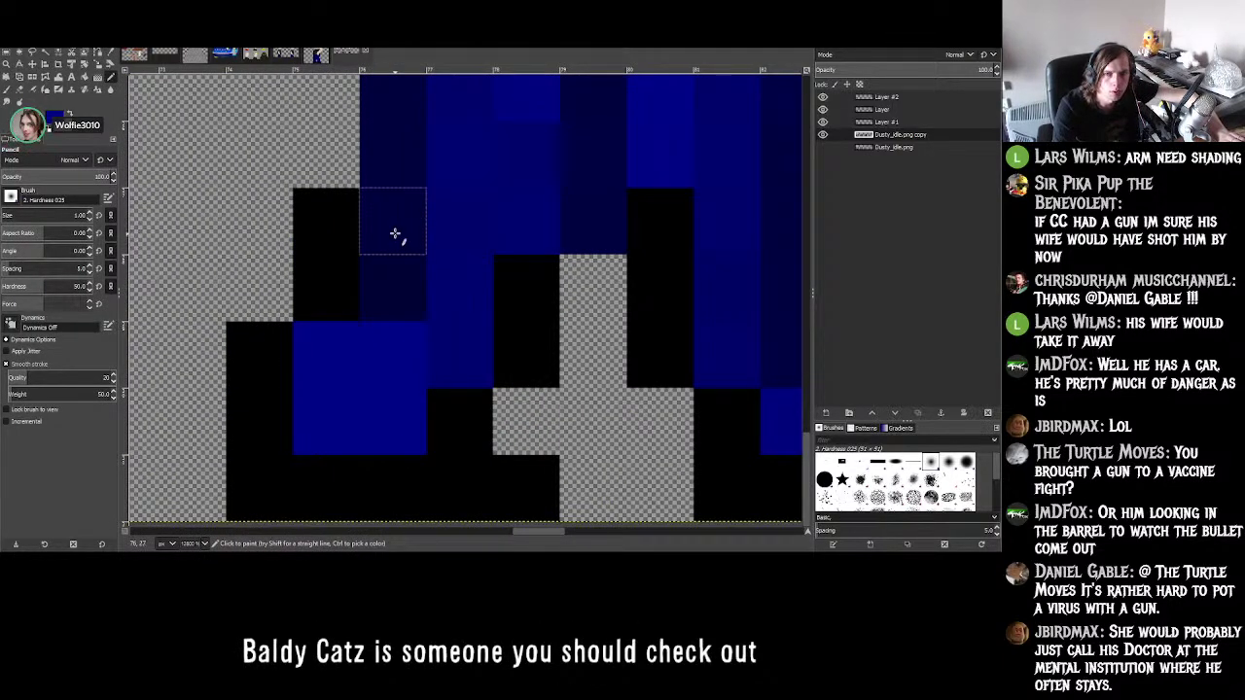
left_click_drag(394, 233, 402, 289)
scroll(798, 347, "up", 3)
scroll(485, 357, "down", 3)
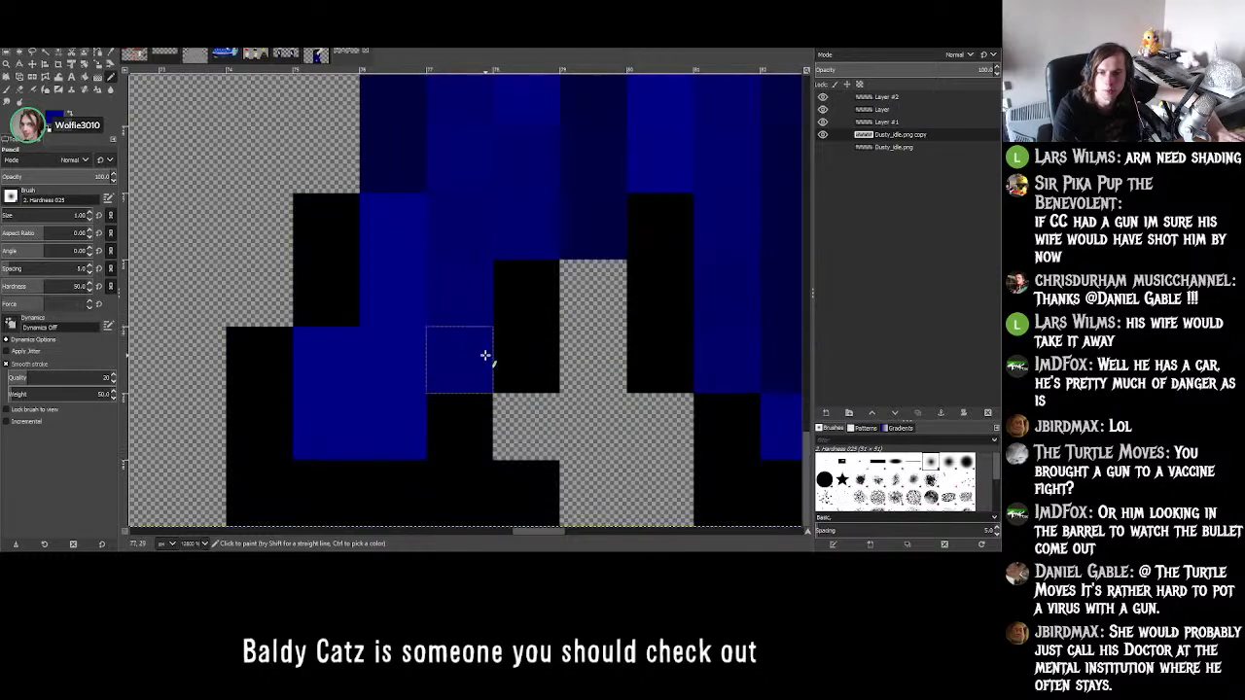
- Fill the third figure's front leg with the same blue, covering a 2 × 3 px block and the 3 px row beneath it
scroll(515, 347, "down", 3, "ctrl")
scroll(617, 340, "up", 3, "ctrl")
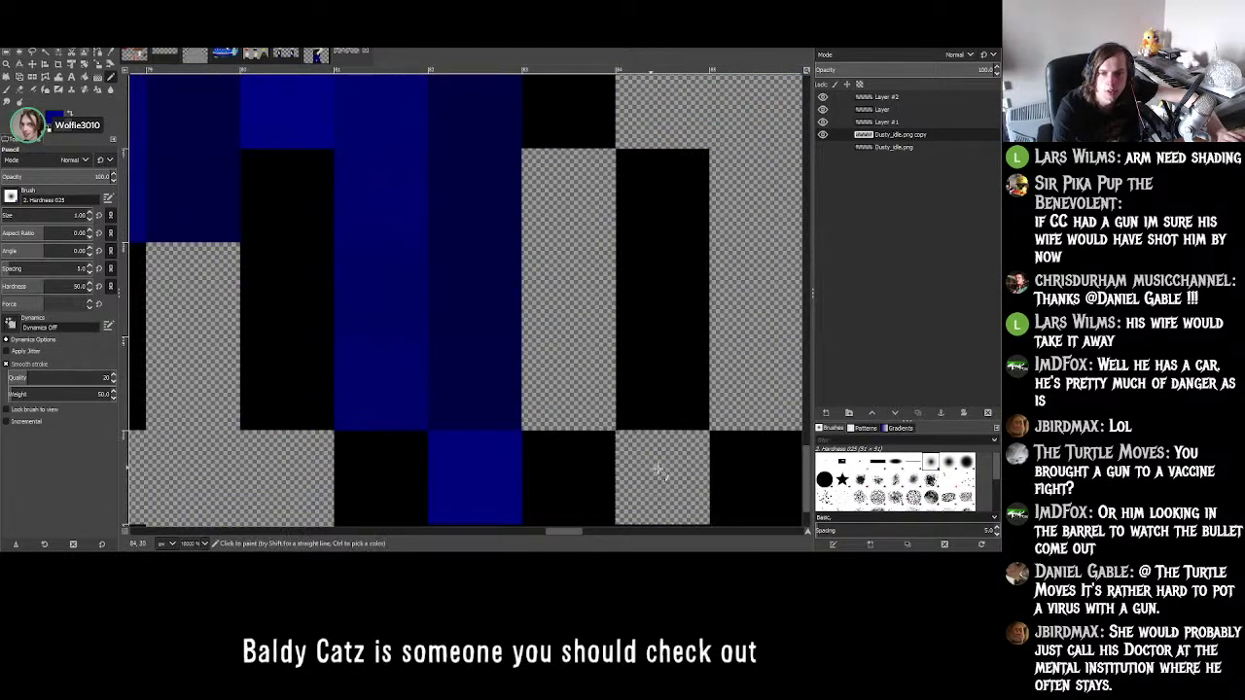
mouse_move(658, 471)
left_mouse_down()
mouse_move(527, 459)
mouse_move(507, 320)
mouse_move(513, 211)
mouse_move(498, 183)
mouse_move(576, 184)
mouse_move(588, 363)
left_mouse_up()
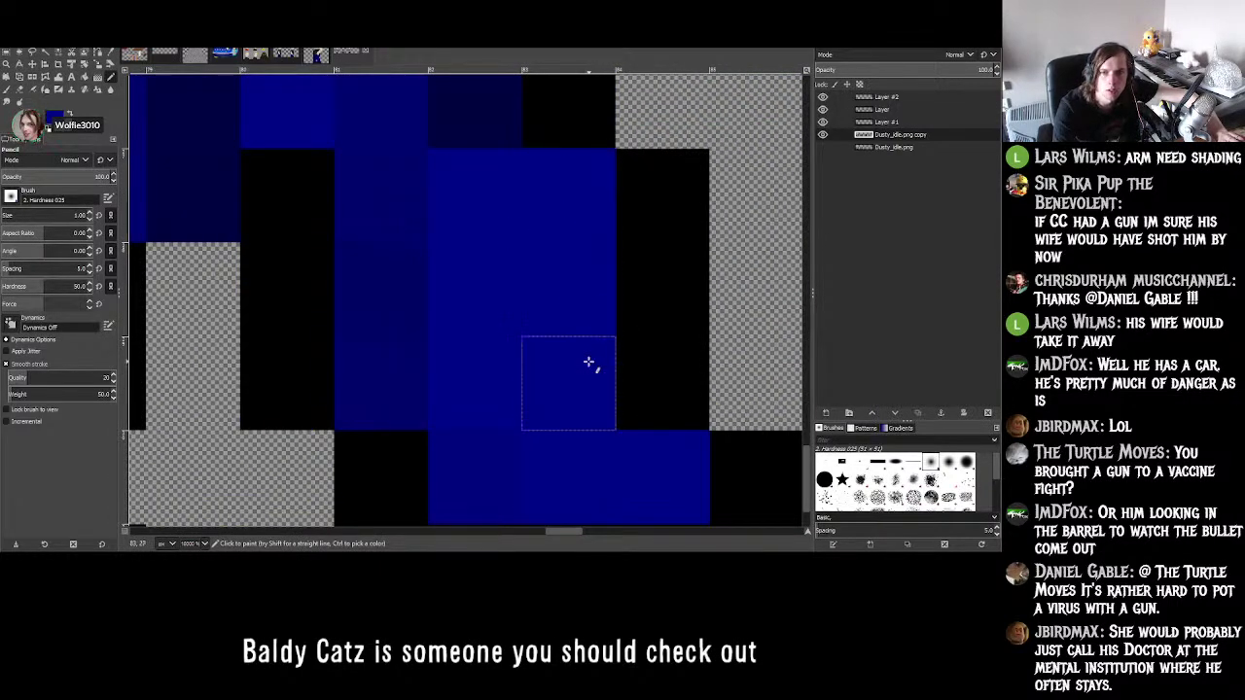
scroll(588, 363, "down", 3, "ctrl")
scroll(556, 333, "down", 4, "ctrl")
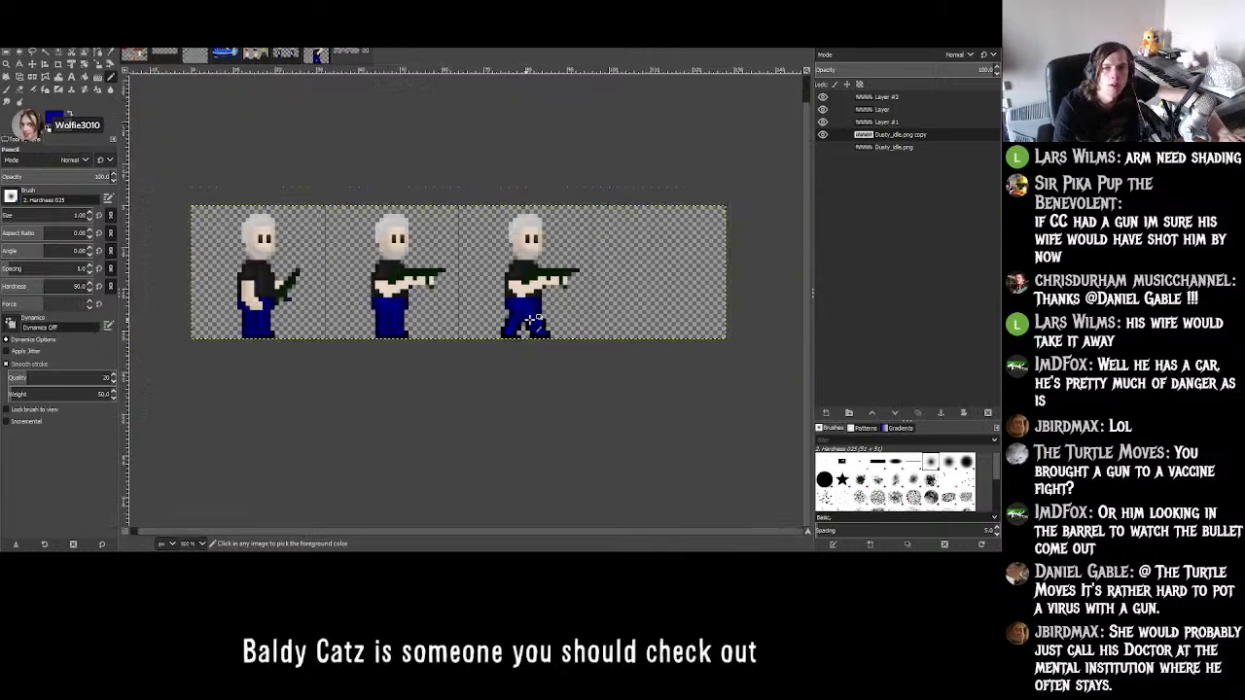
- Examine the third figure's striding legs, close up and alongside the other figures on the sheet
scroll(562, 319, "up", 2, "ctrl")
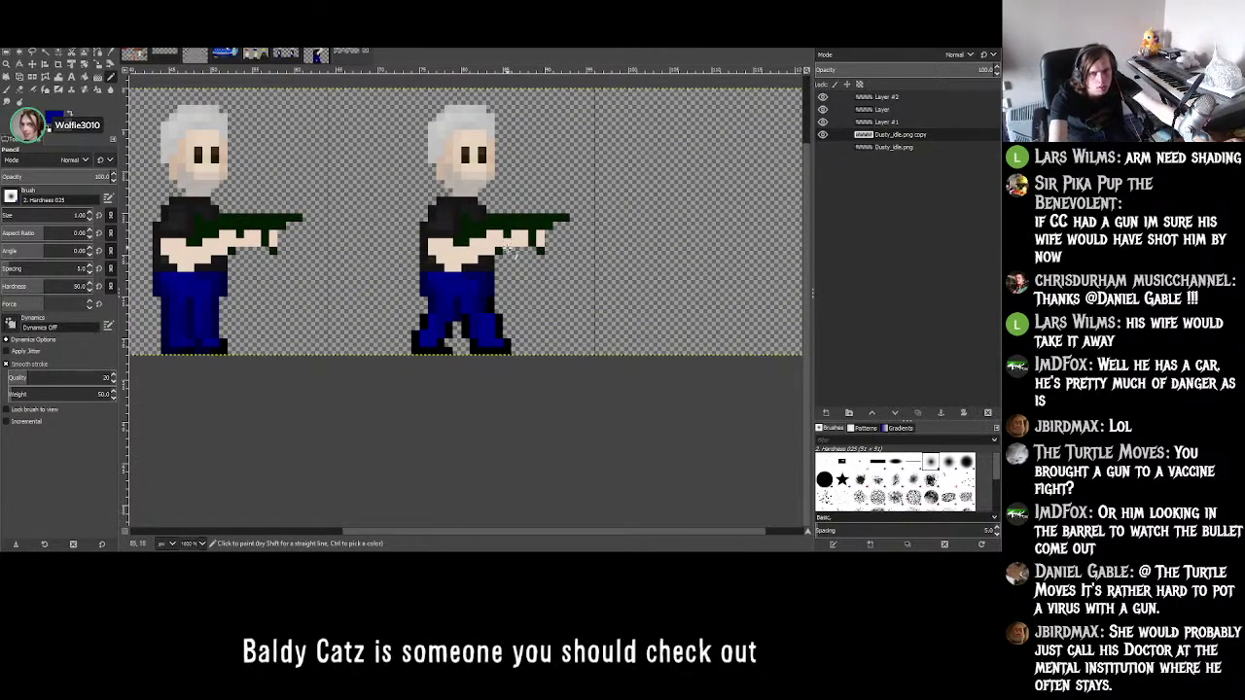
scroll(472, 292, "up", 2, "ctrl")
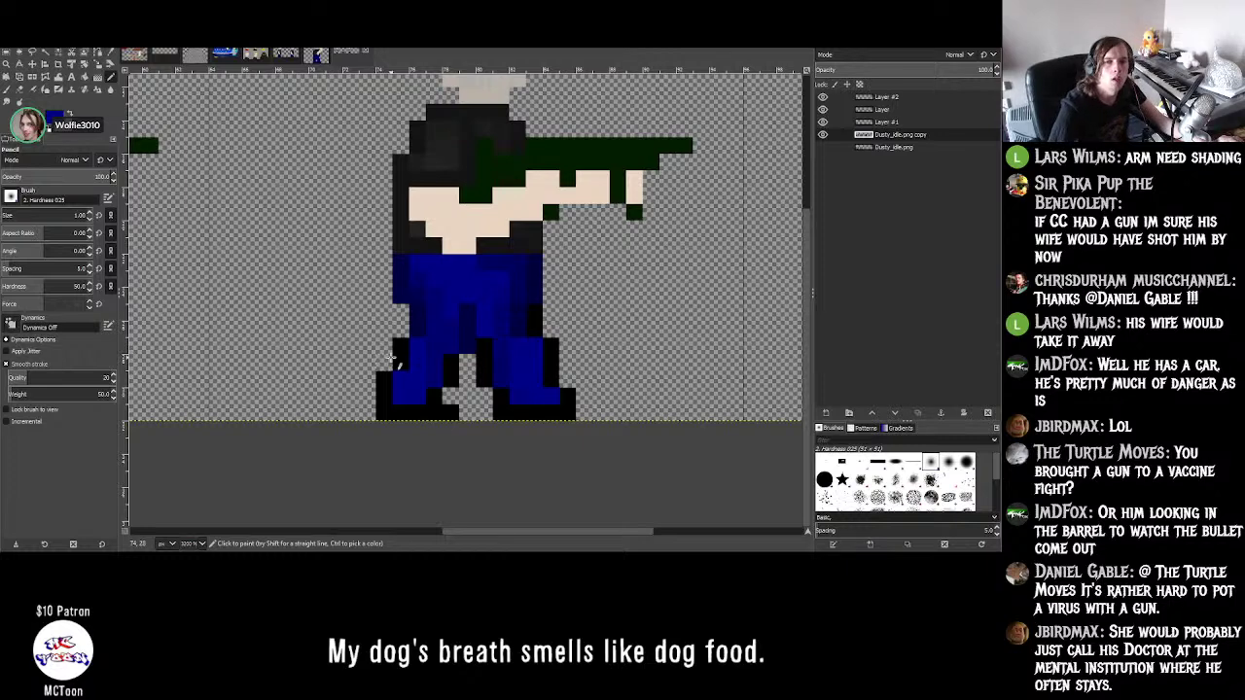
scroll(412, 353, "down", 2, "ctrl")
scroll(431, 345, "up", 2, "ctrl")
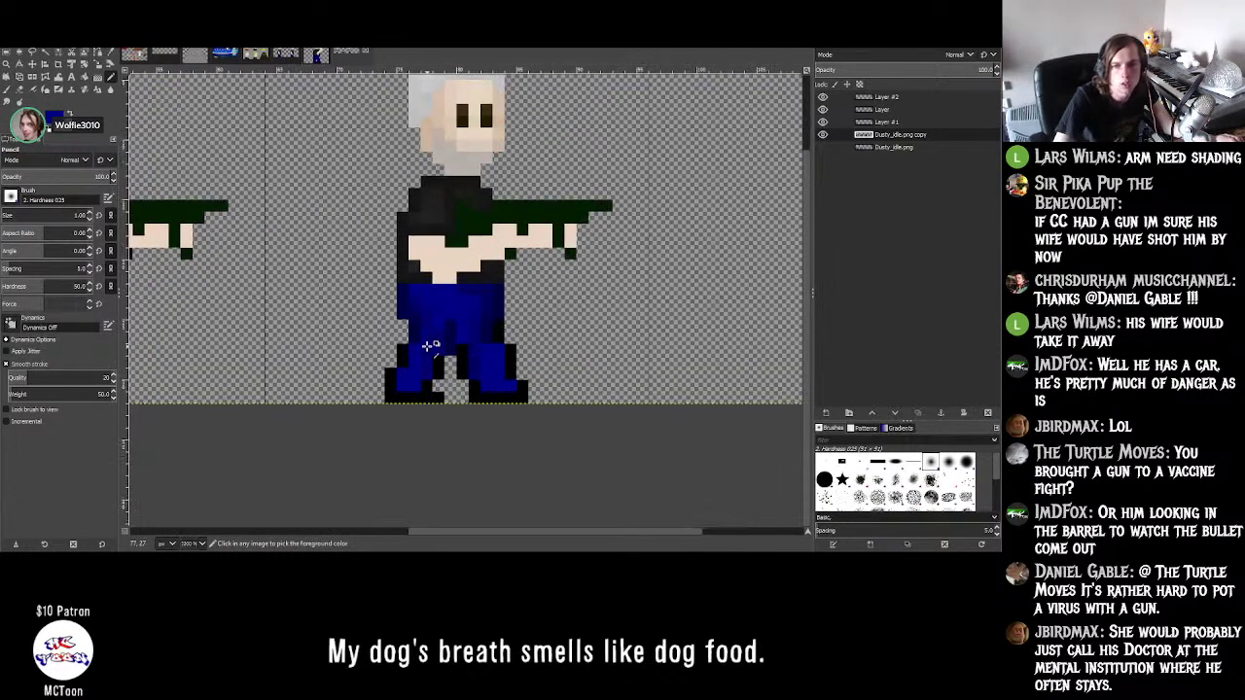
scroll(431, 346, "up", 1, "ctrl")
scroll(453, 294, "down", 1, "ctrl")
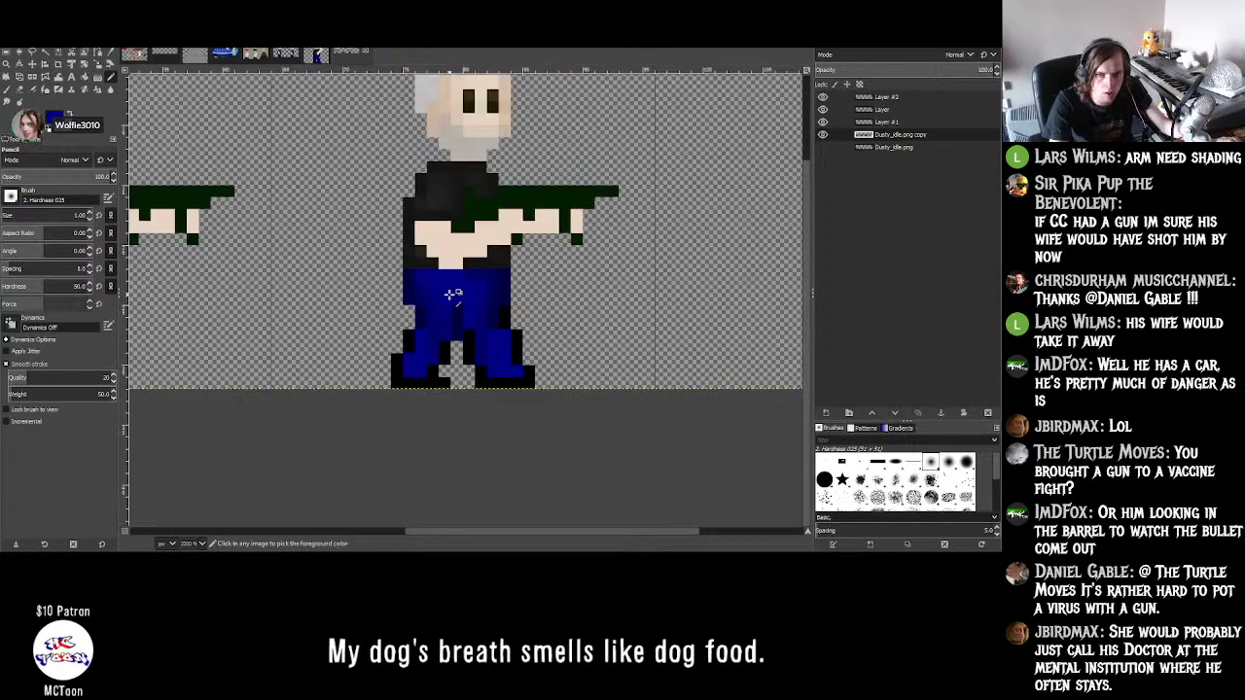
scroll(453, 294, "down", 2, "ctrl")
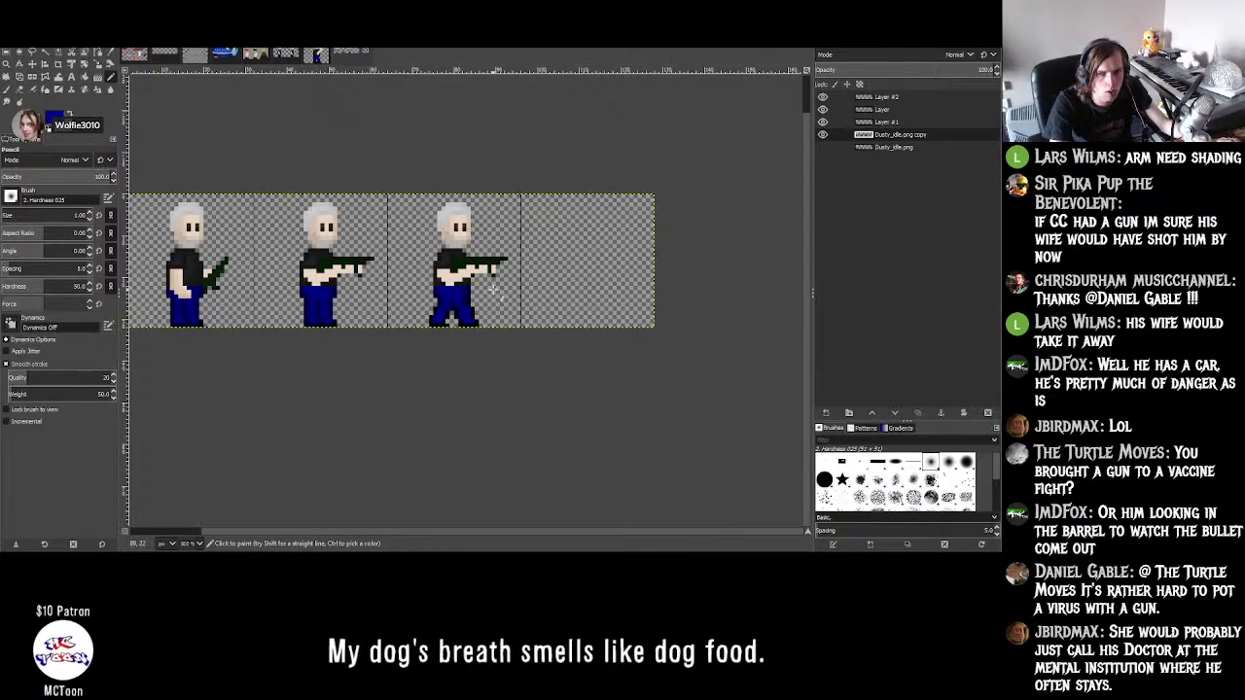
scroll(492, 290, "up", 4, "ctrl")
scroll(445, 297, "down", 2, "ctrl")
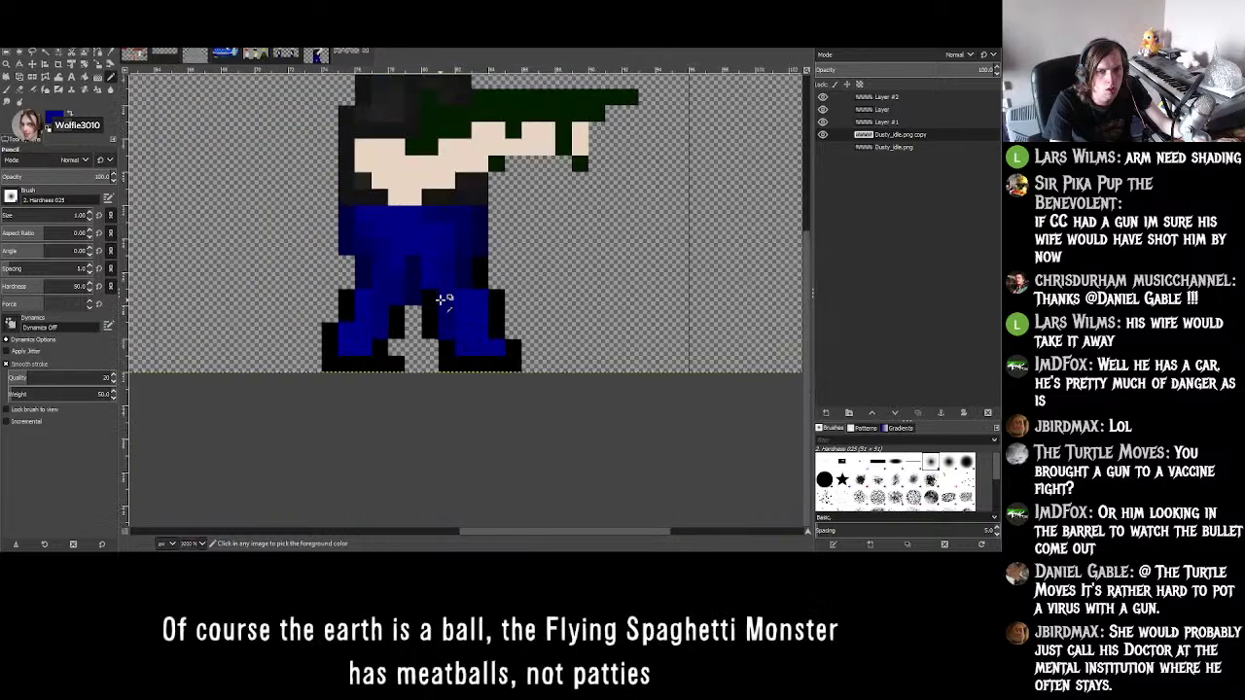
scroll(399, 294, "up", 2, "ctrl")
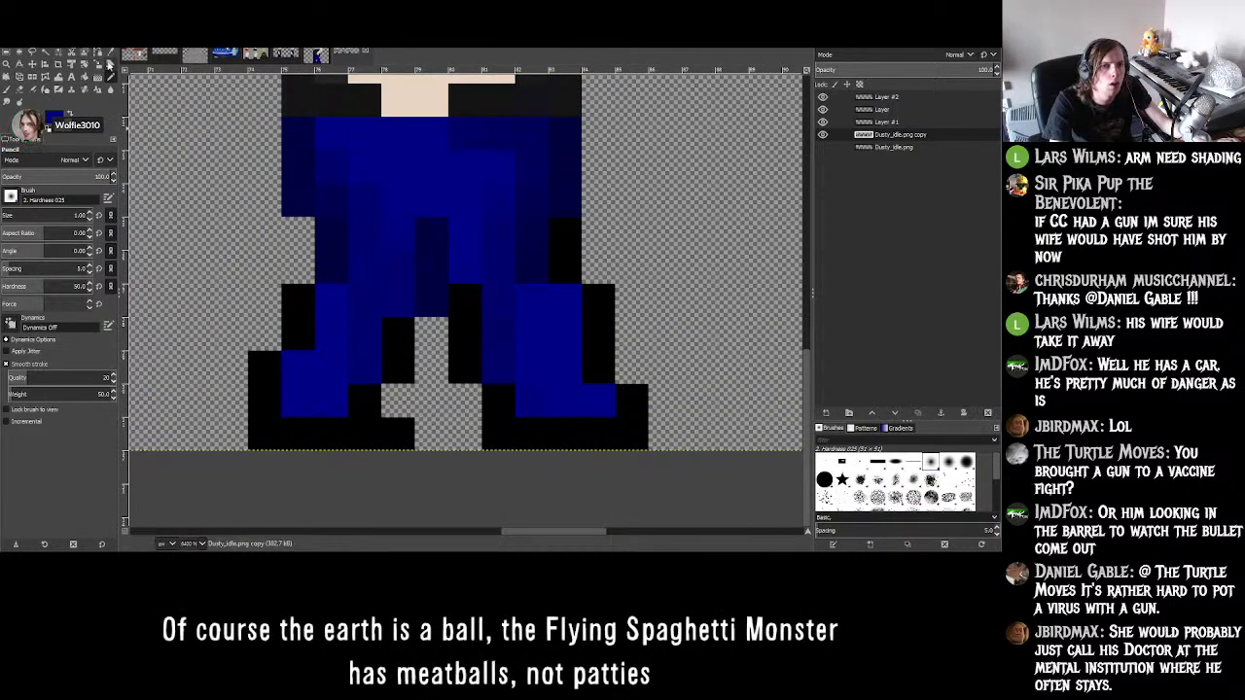
- Pick black from the third figure's rear shoe and pencil a stepped outline 1 px further back, from the sole up to the trousers
key("o")
left_click(263, 372)
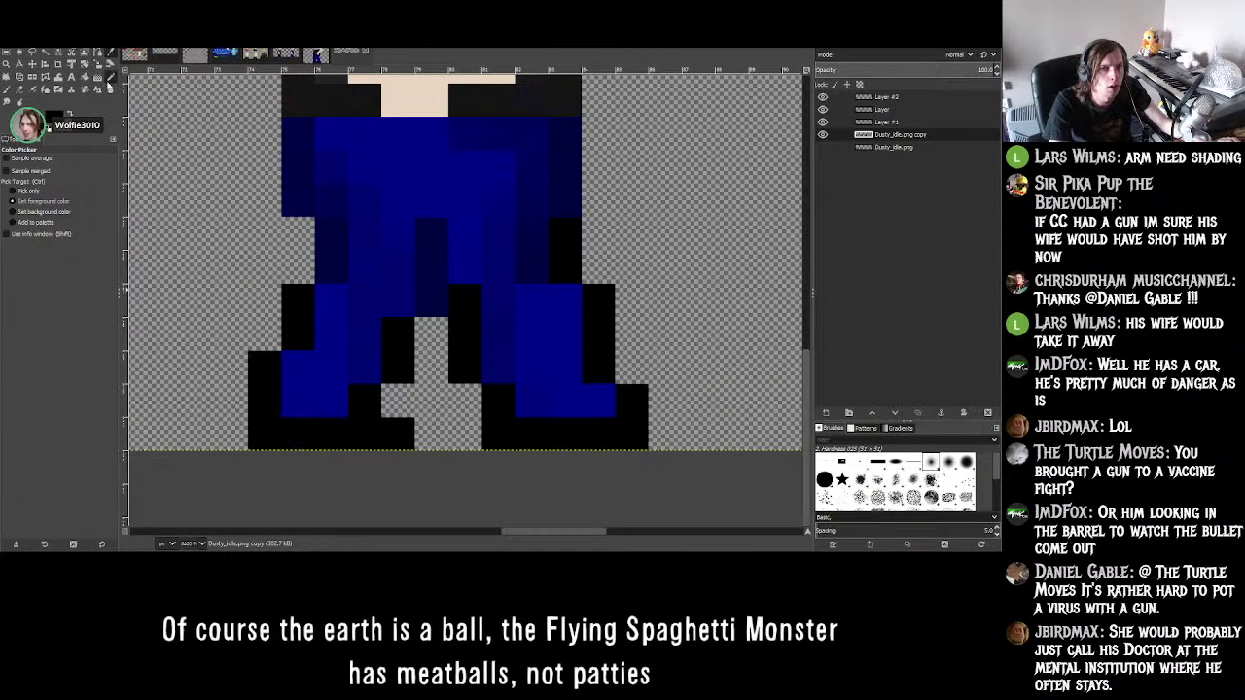
key("n")
mouse_move(232, 433)
left_mouse_down()
mouse_move(233, 368)
mouse_move(297, 228)
mouse_move(298, 263)
left_mouse_up()
- Pick blue from the third figure's trousers and pencil it inside the widened outline of the rear leg
left_click(110, 62)
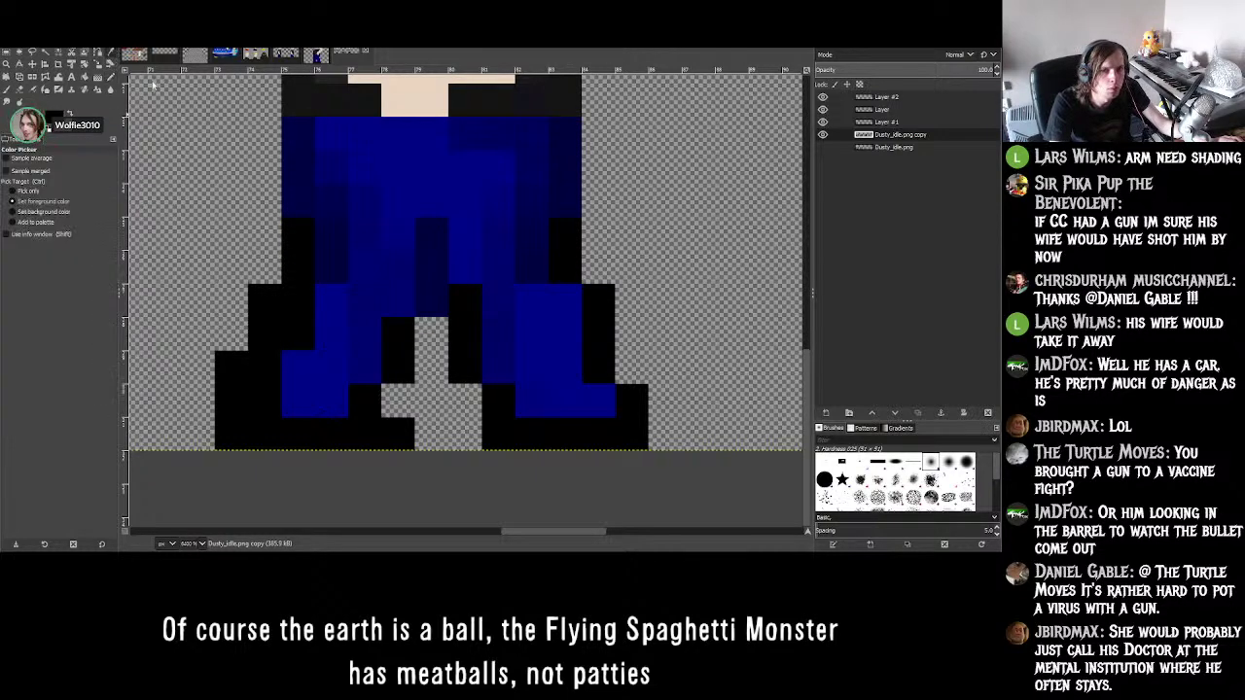
left_click(110, 76)
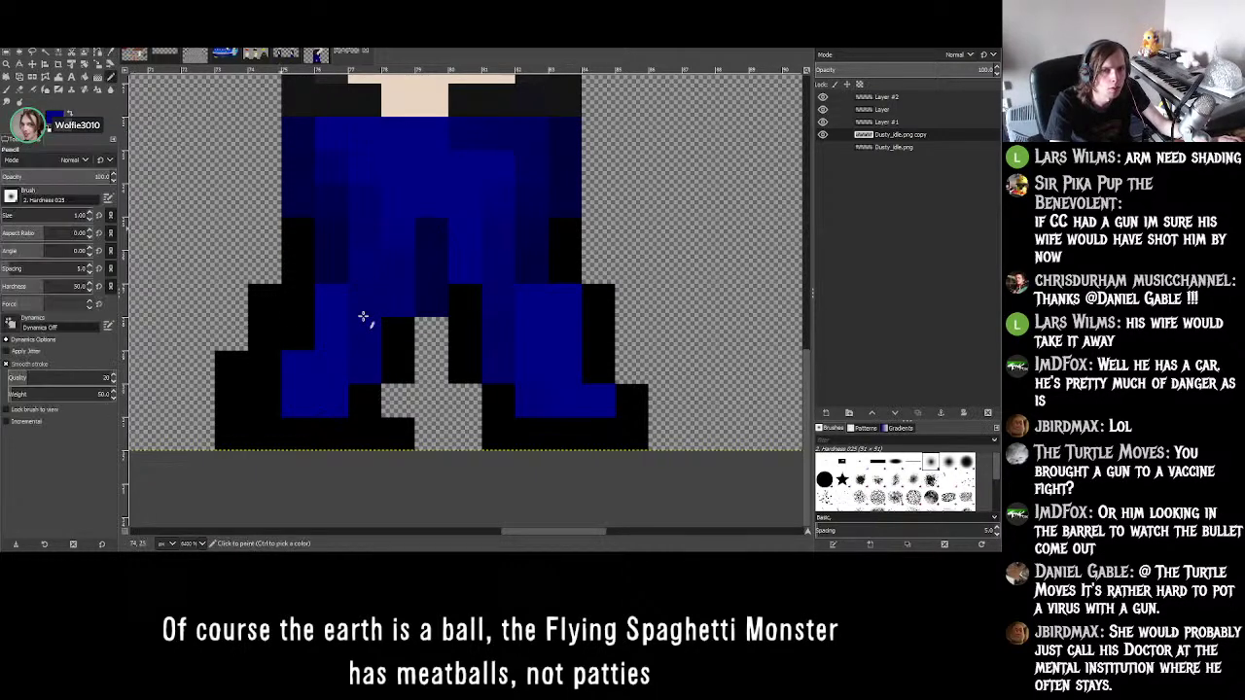
scroll(273, 365, "down", 5, "ctrl")
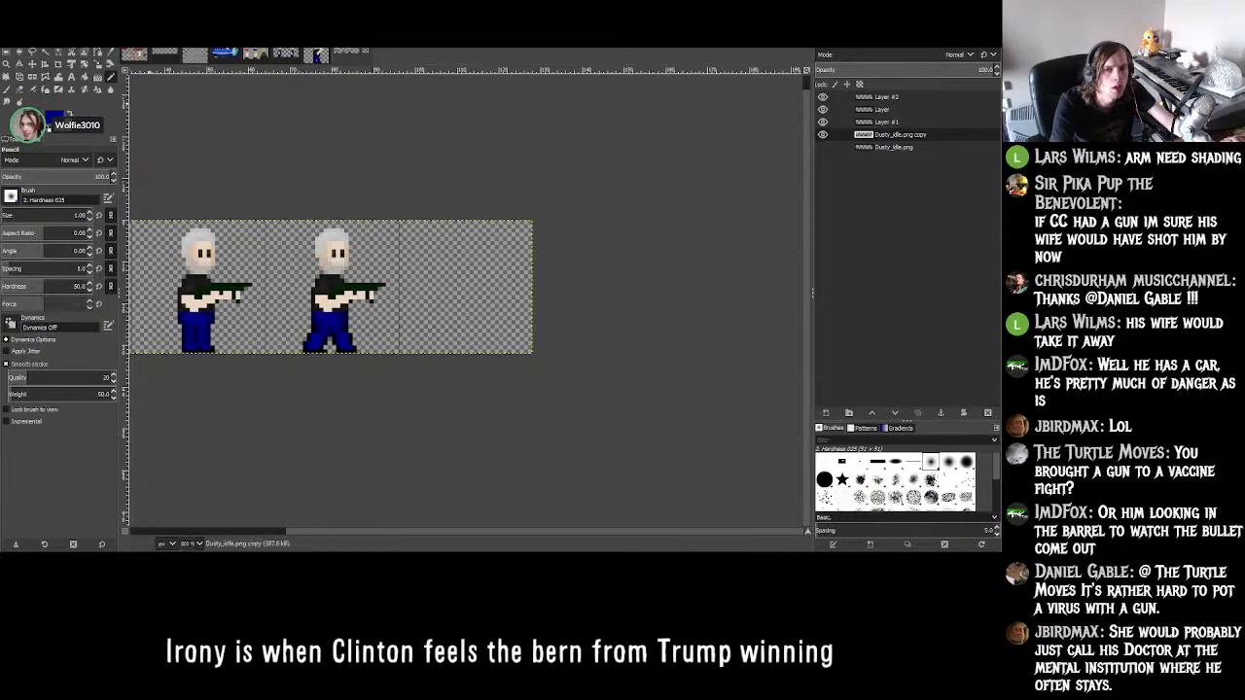
left_click(6, 53)
scroll(457, 222, "up", 3, "ctrl")
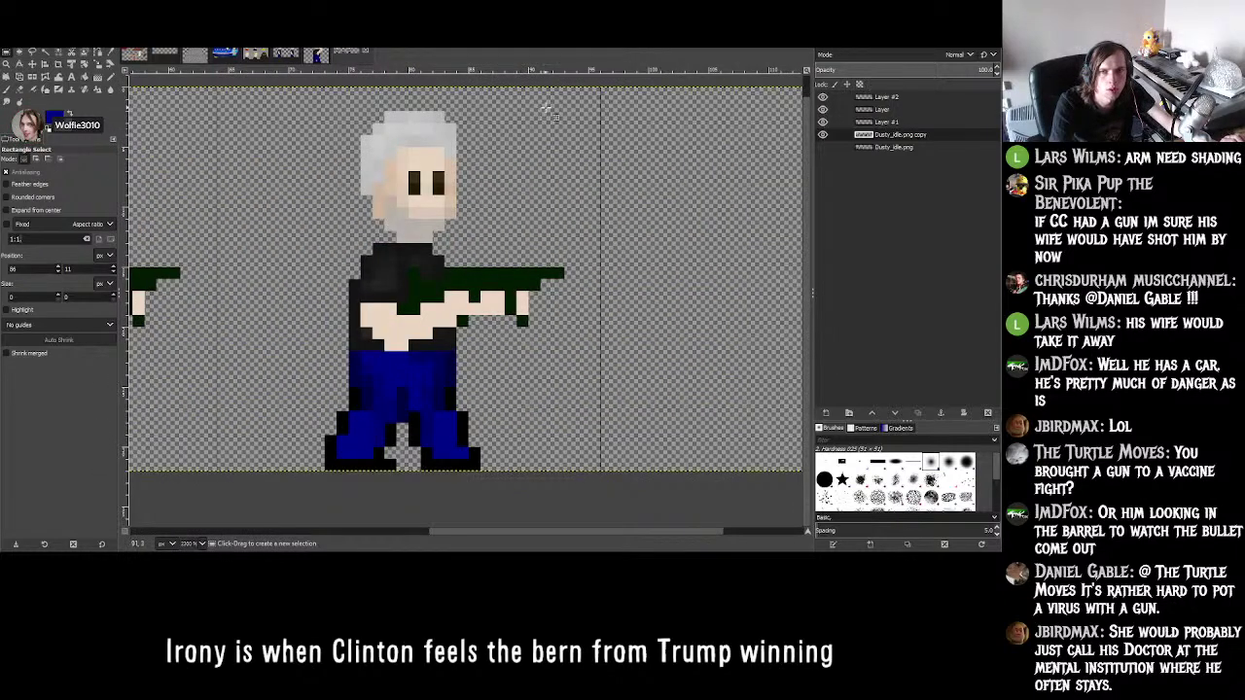
left_click_drag(551, 111, 305, 362)
left_click_drag(302, 357, 302, 352)
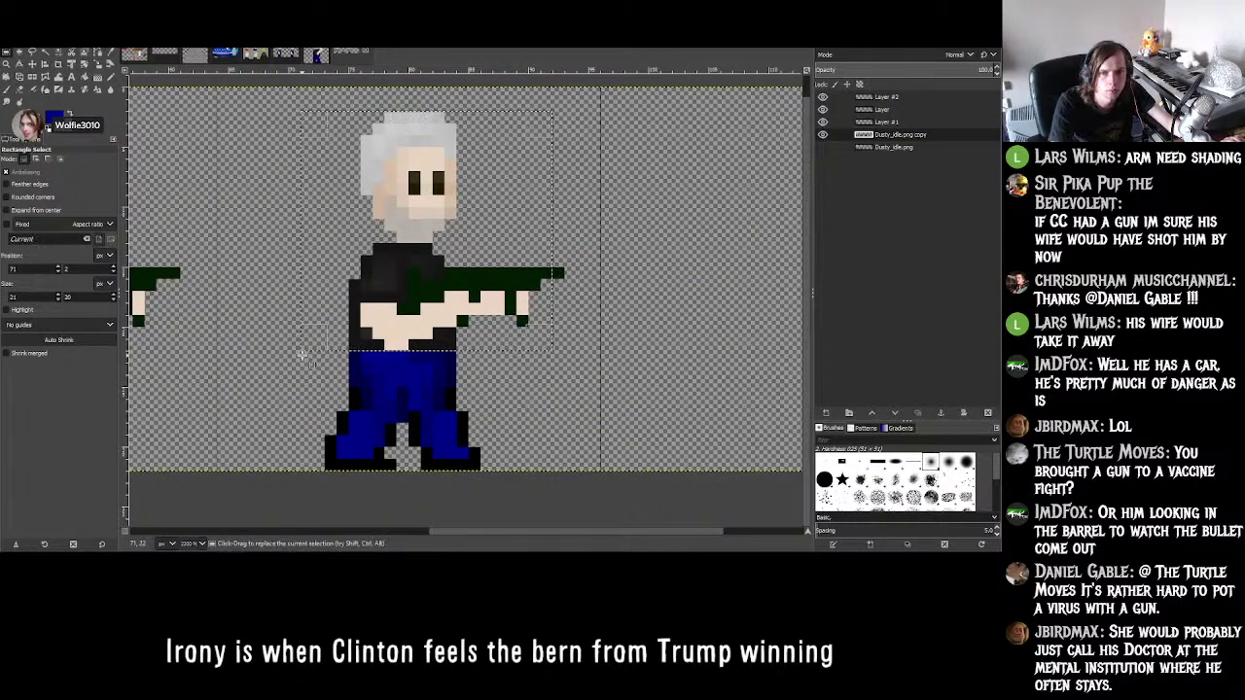
key("ctrl+c")
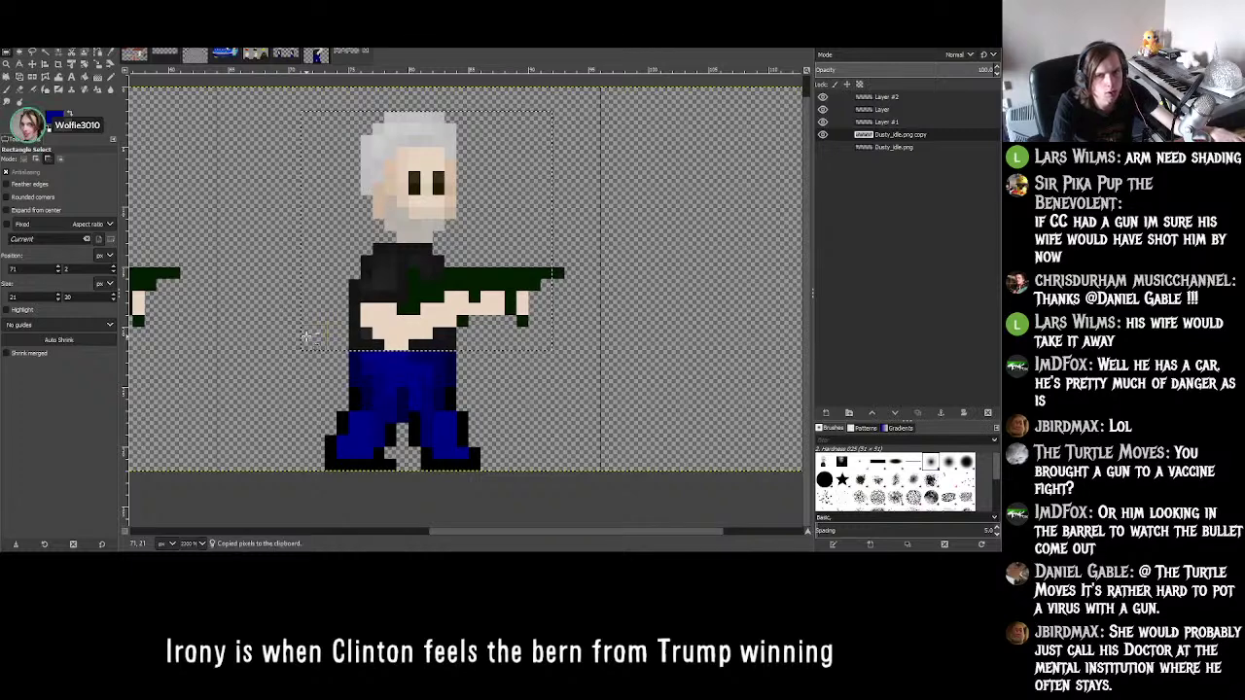
key("ctrl+v")
mouse_move(406, 289)
left_mouse_down()
mouse_move(407, 302)
mouse_move(408, 289)
left_mouse_up()
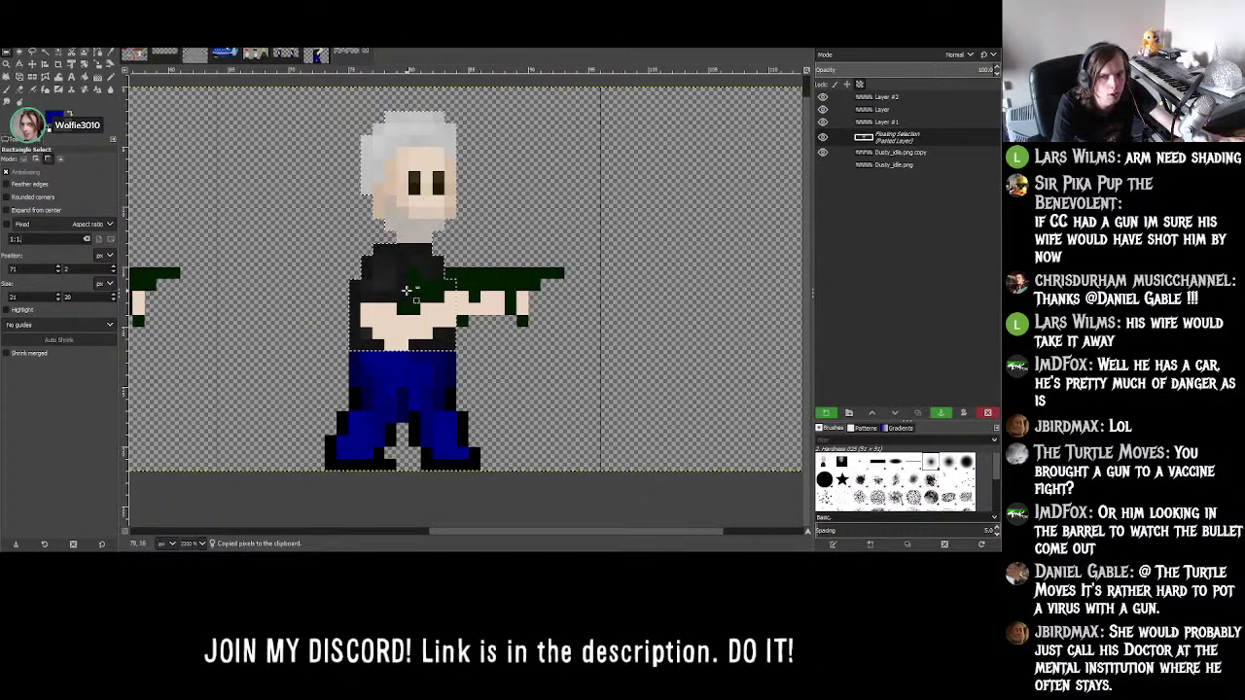
key("ctrl+h")
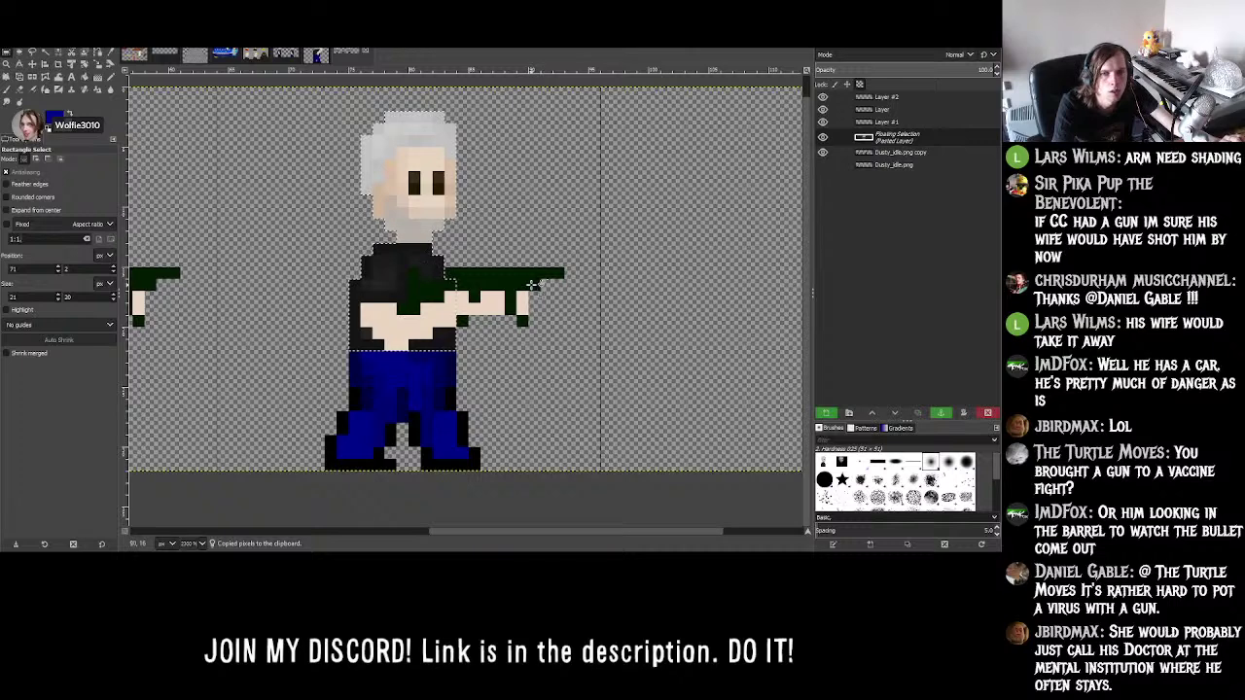
- Copy a 15 × 21 px area around the third figure's head and torso and paste it 1 px lower on the same layer
left_click_drag(315, 98, 493, 350)
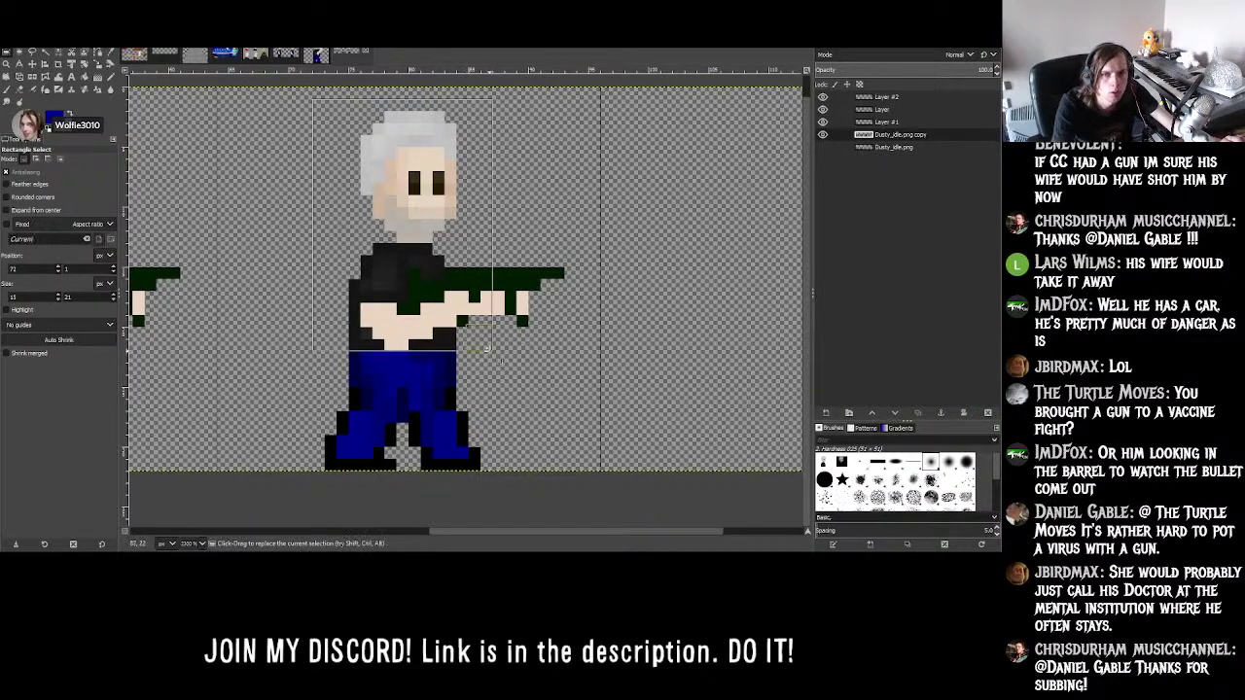
key("ctrl+c")
key("ctrl+v")
left_click_drag(401, 258, 401, 270)
key("ctrl+h")
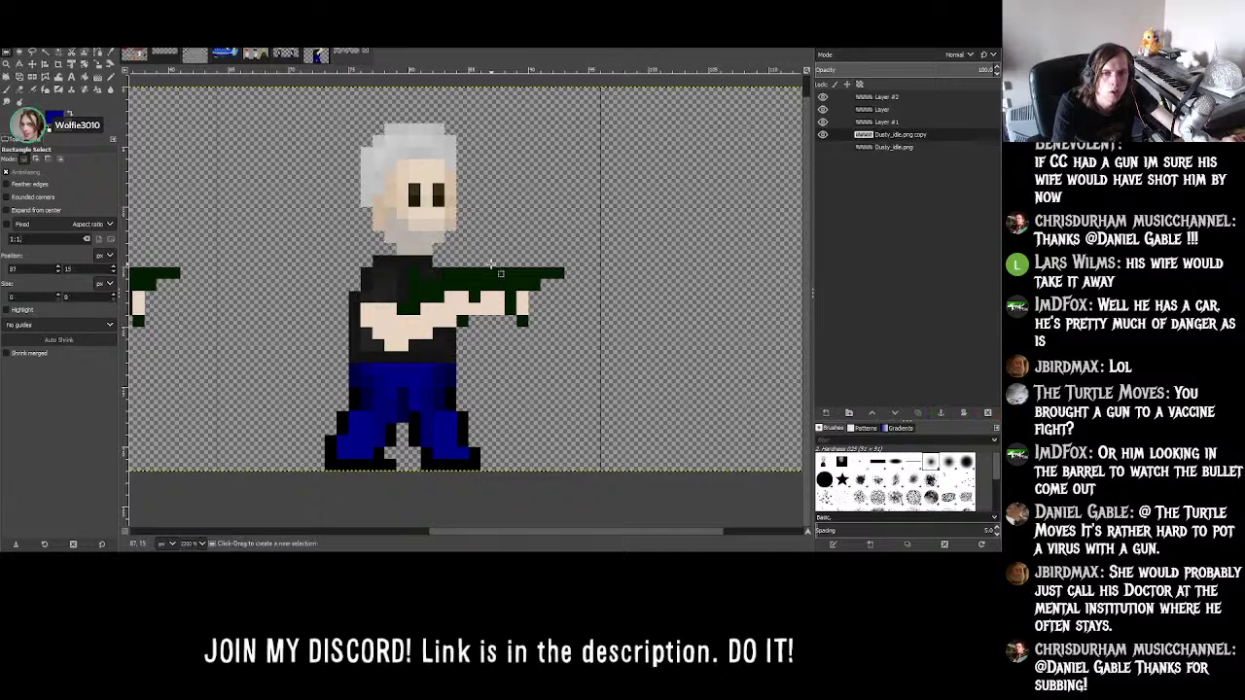
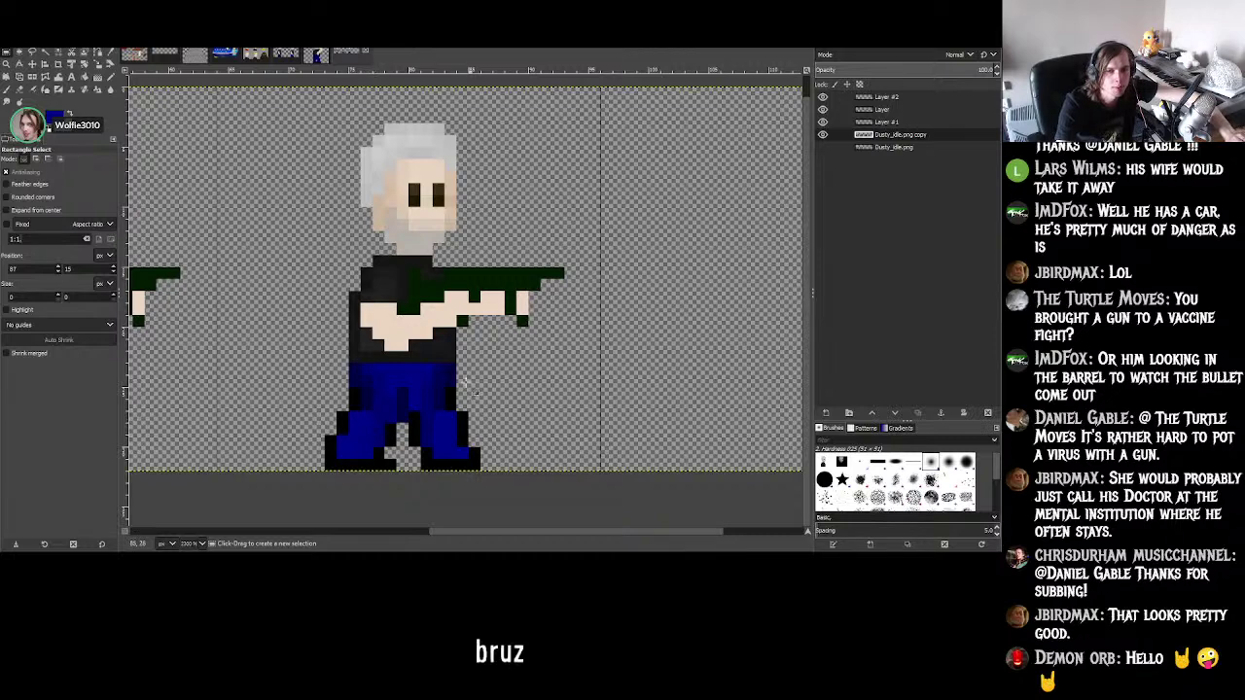
- Examine the third figure's lowered upper body beside the second figure, and check which upper layers hold its gun and arms
scroll(428, 350, "down", 2, "ctrl")
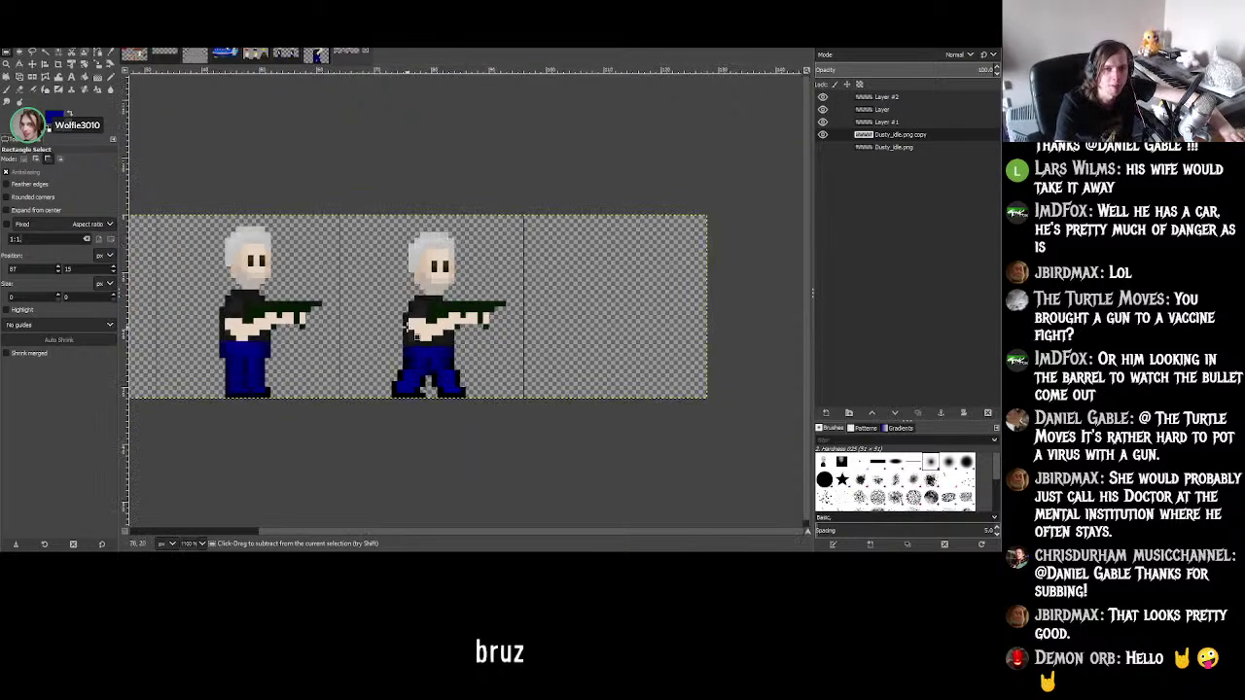
scroll(408, 331, "up", 4, "ctrl")
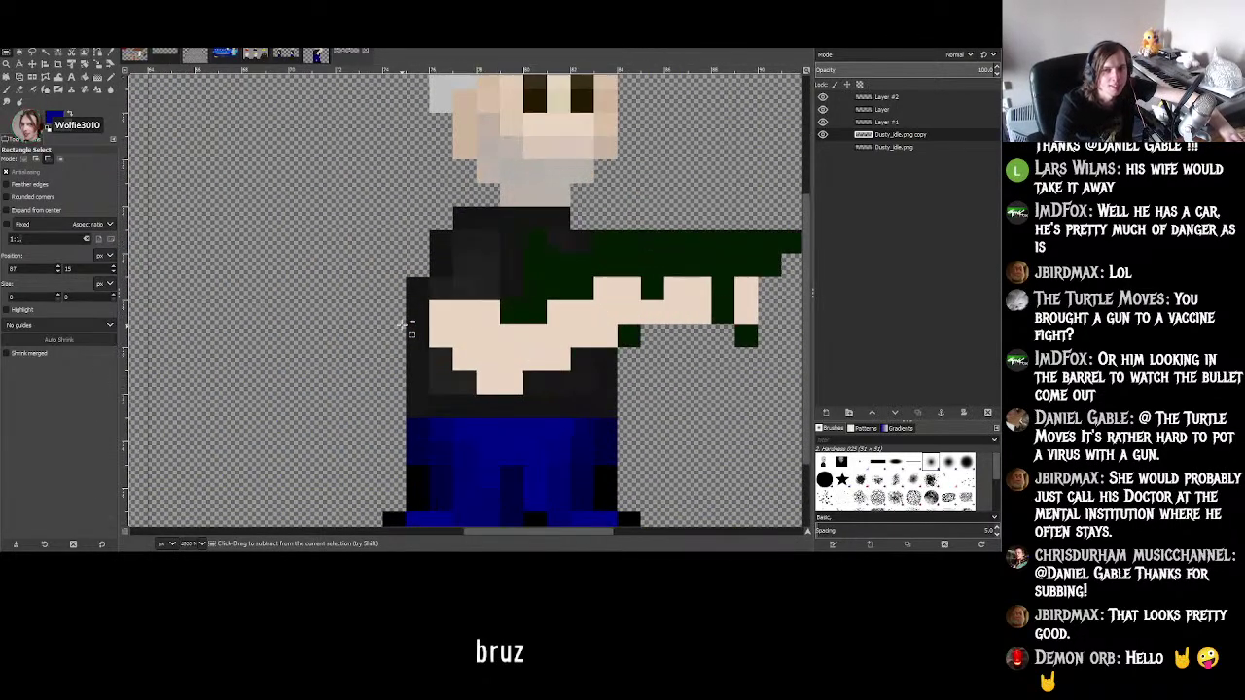
scroll(403, 326, "down", 4, "ctrl")
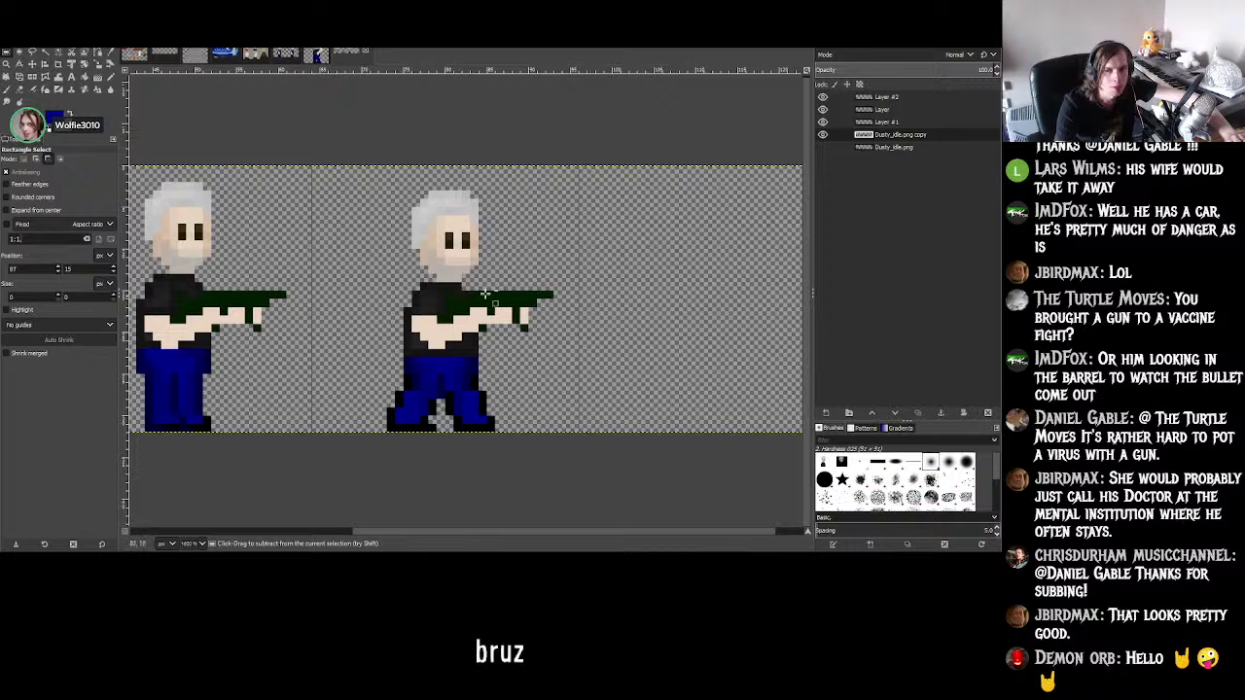
double_click(889, 122)
double_click(882, 110)
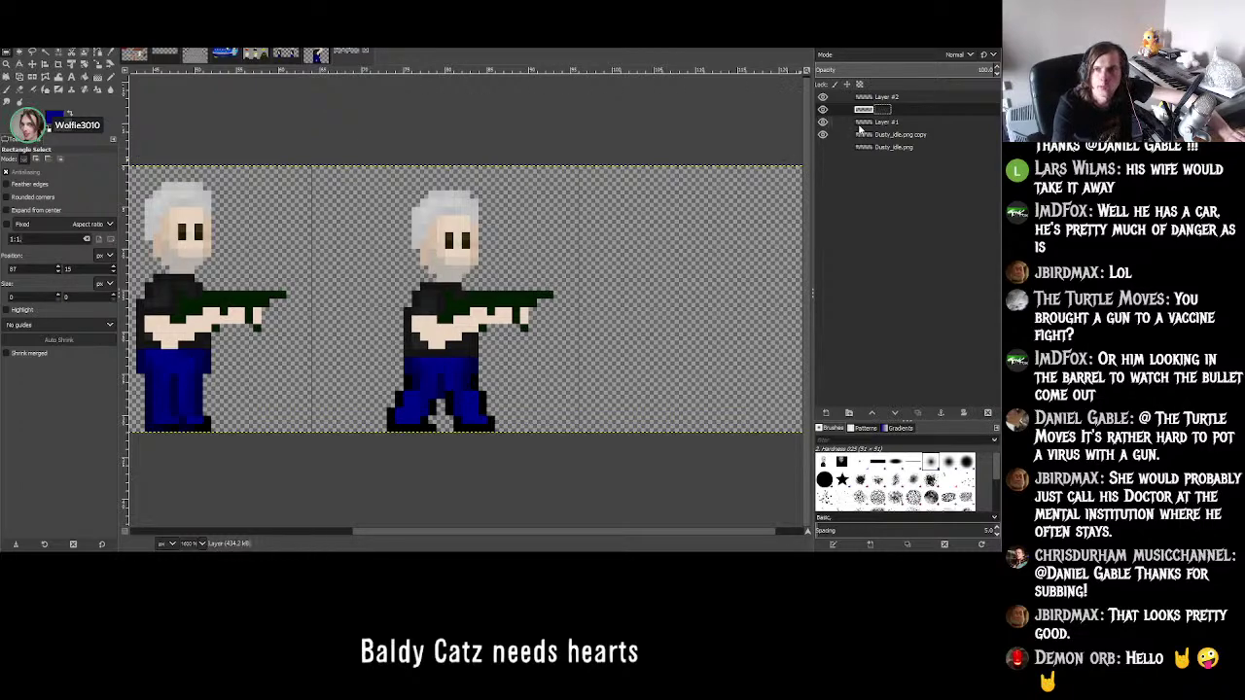
key("Tab")
key("shift+Tab")
key("shift+Tab")
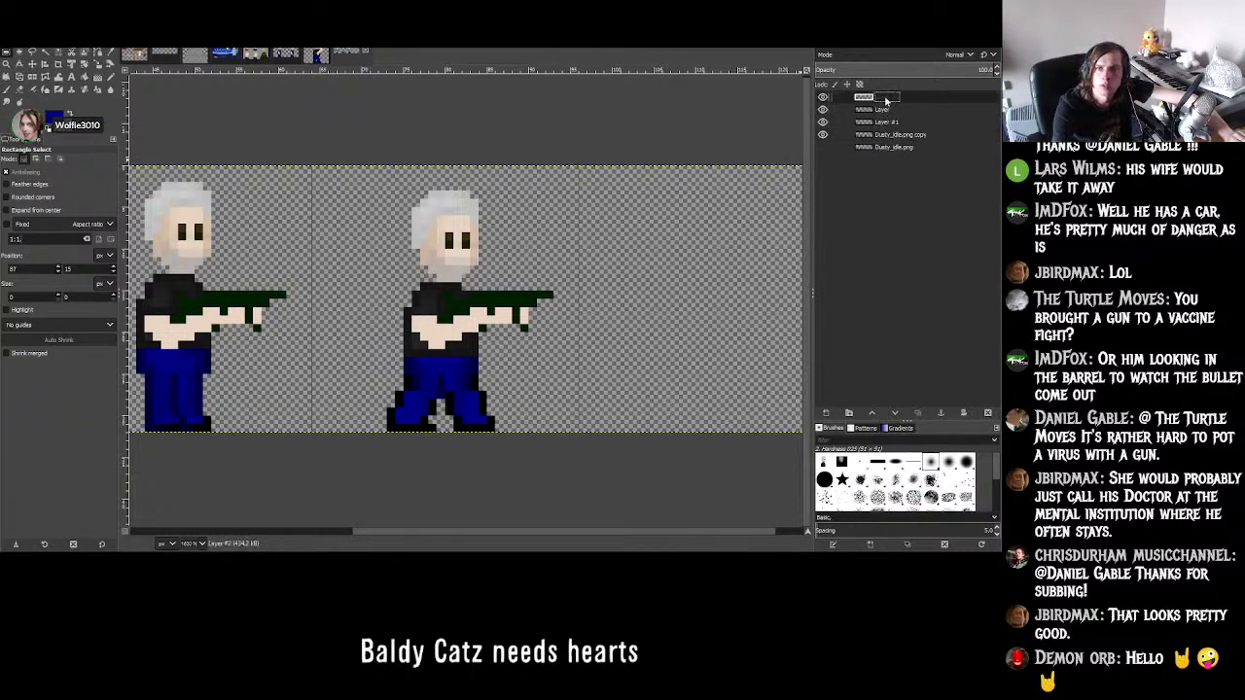
double_click(823, 110)
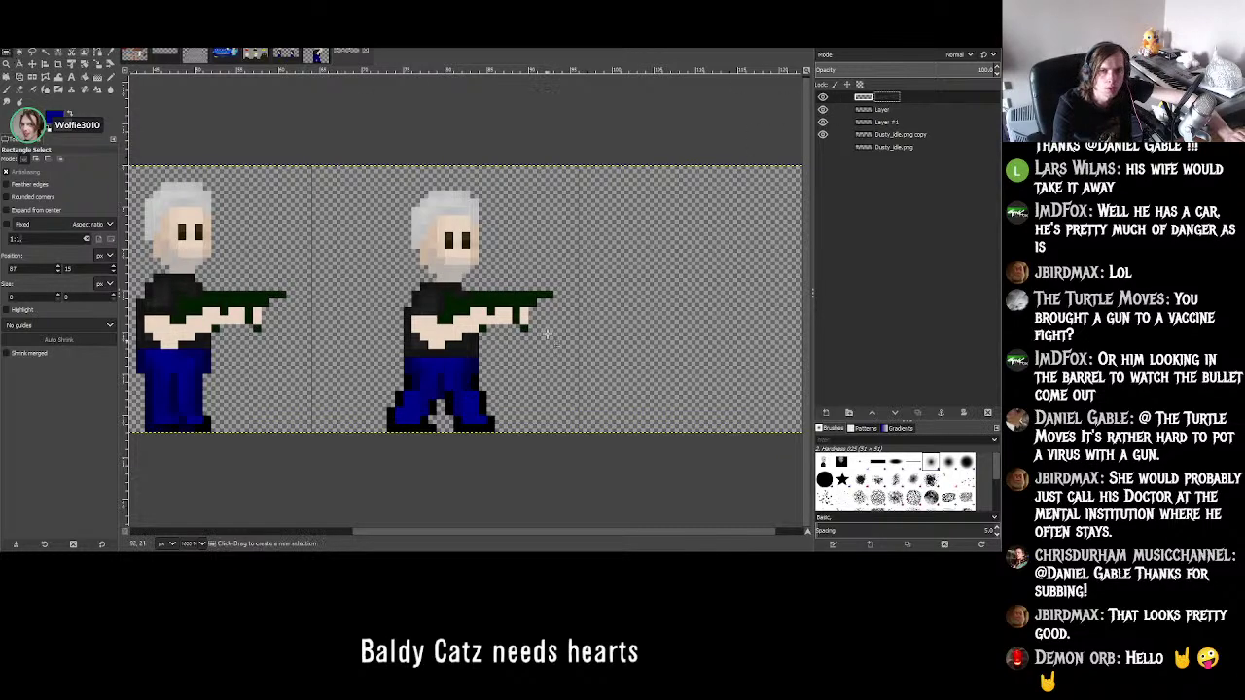
- Select a 15 × 7 px area around the third figure's gun and arms, and try to move the arms on Layer #2
scroll(515, 305, "up", 3, "ctrl")
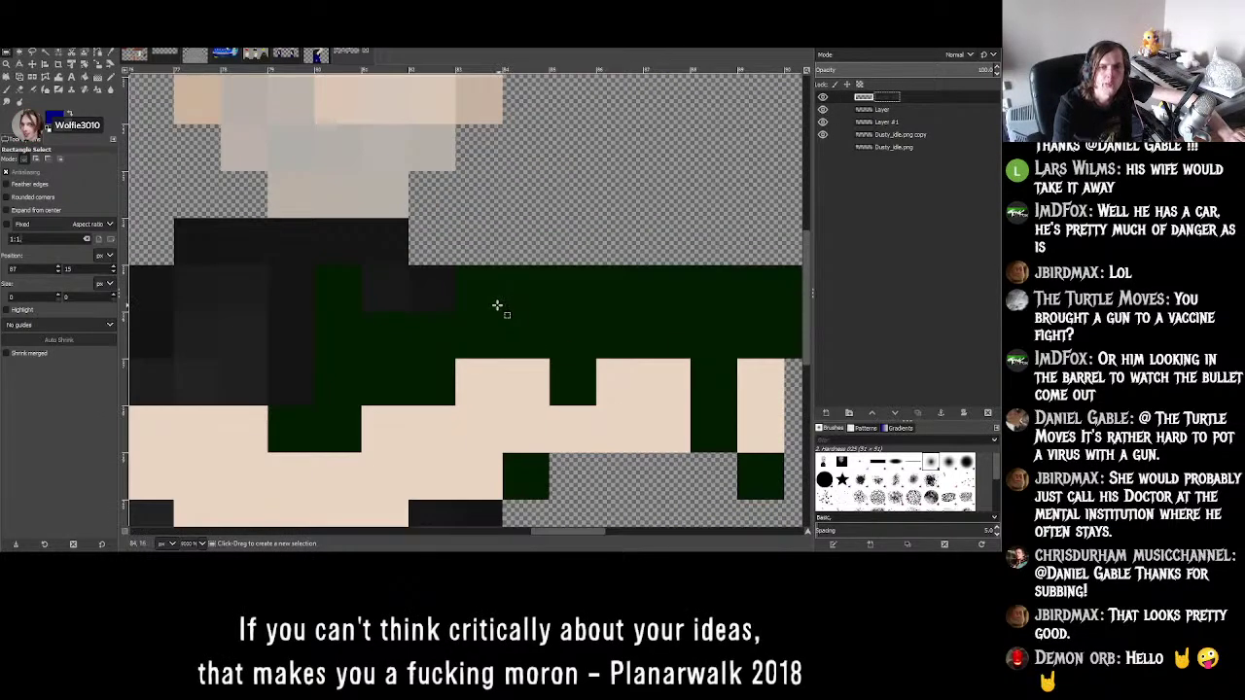
scroll(498, 305, "down", 3, "ctrl")
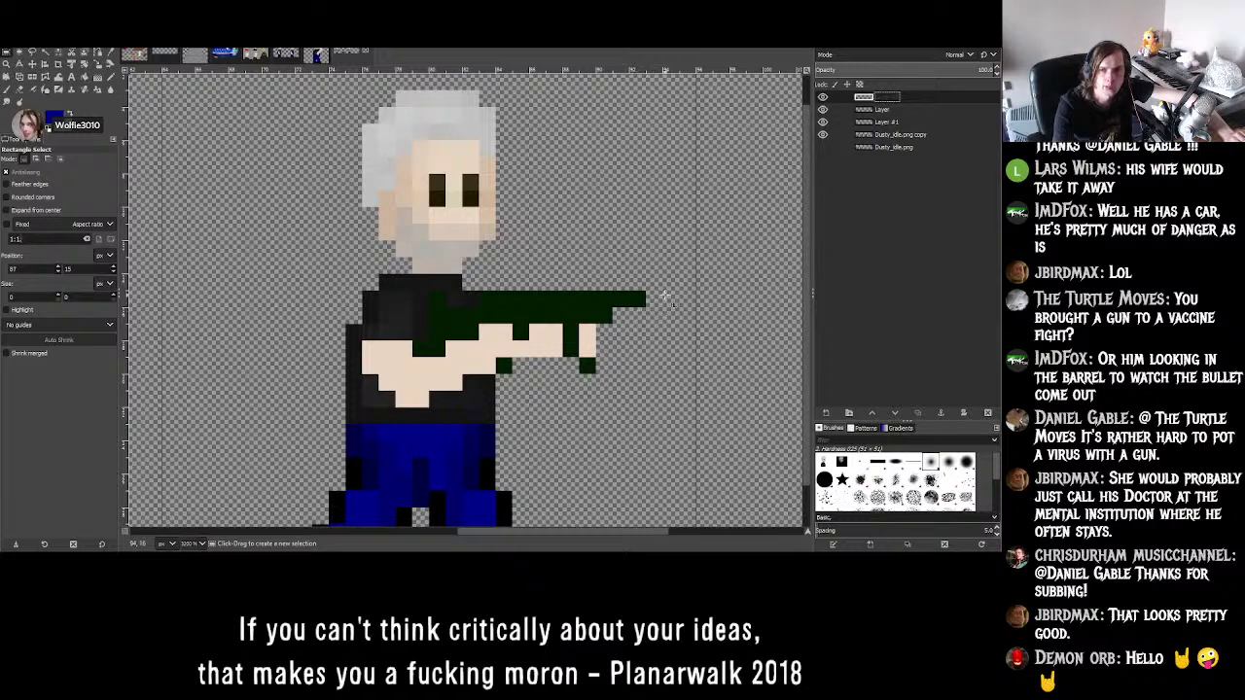
left_click_drag(663, 293, 413, 408)
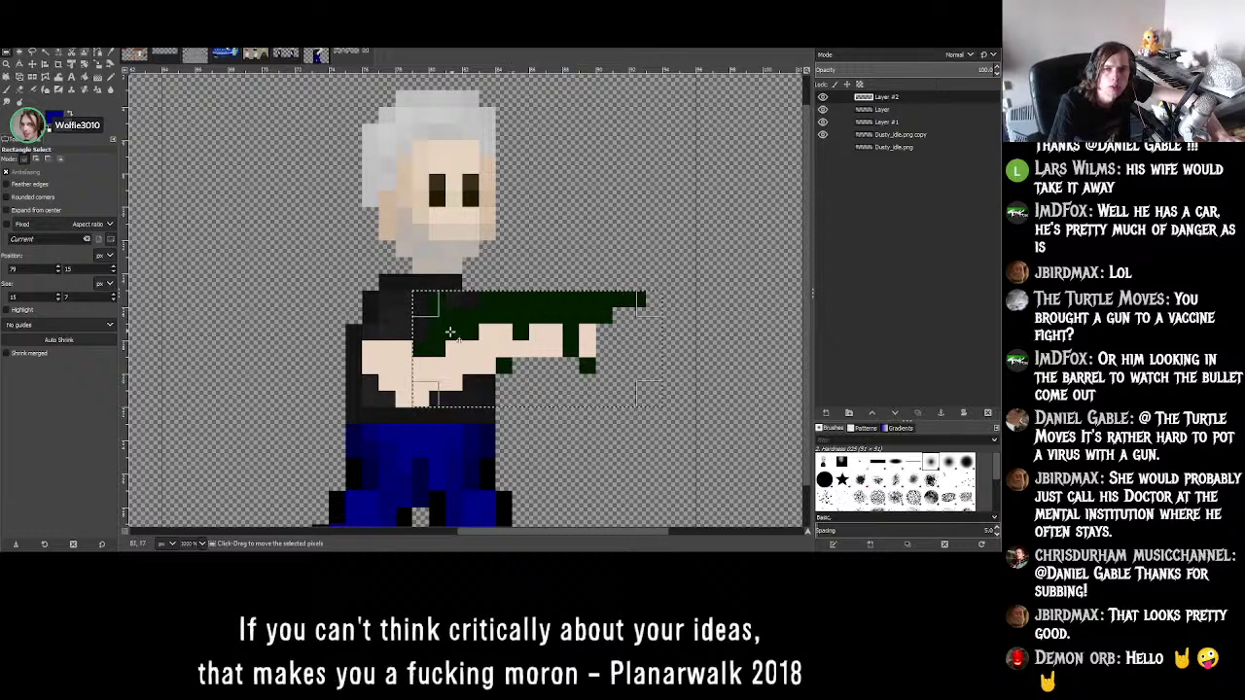
mouse_move(515, 342)
left_mouse_down("ctrl+alt")
mouse_move(520, 382)
mouse_move(509, 352)
left_mouse_up("ctrl+alt")
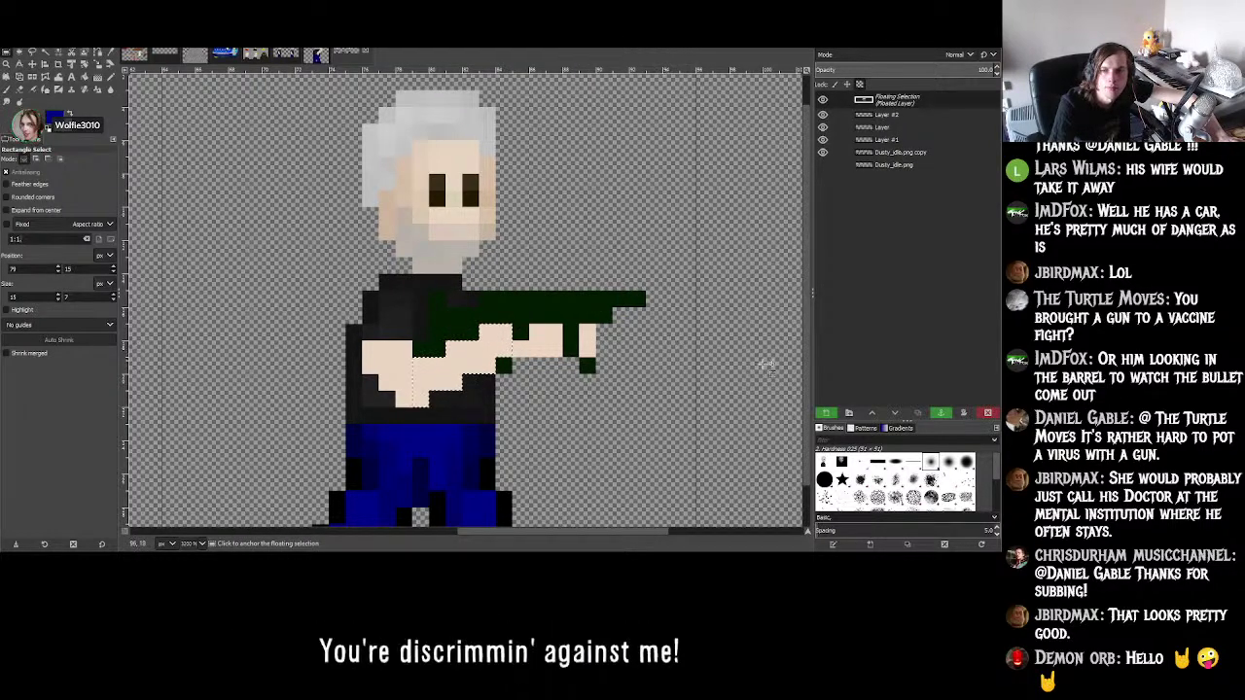
left_click(681, 358)
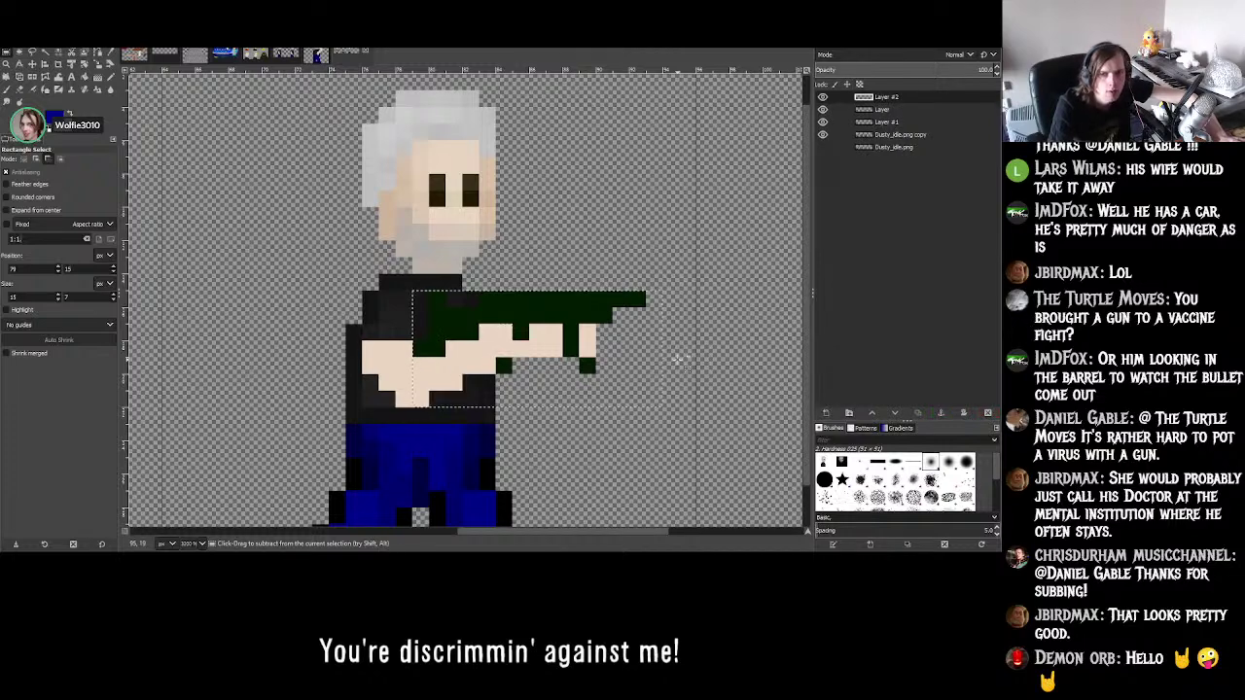
- Raise the third figure's gun 2 px on the layer named Layer and anchor it
left_click(881, 110)
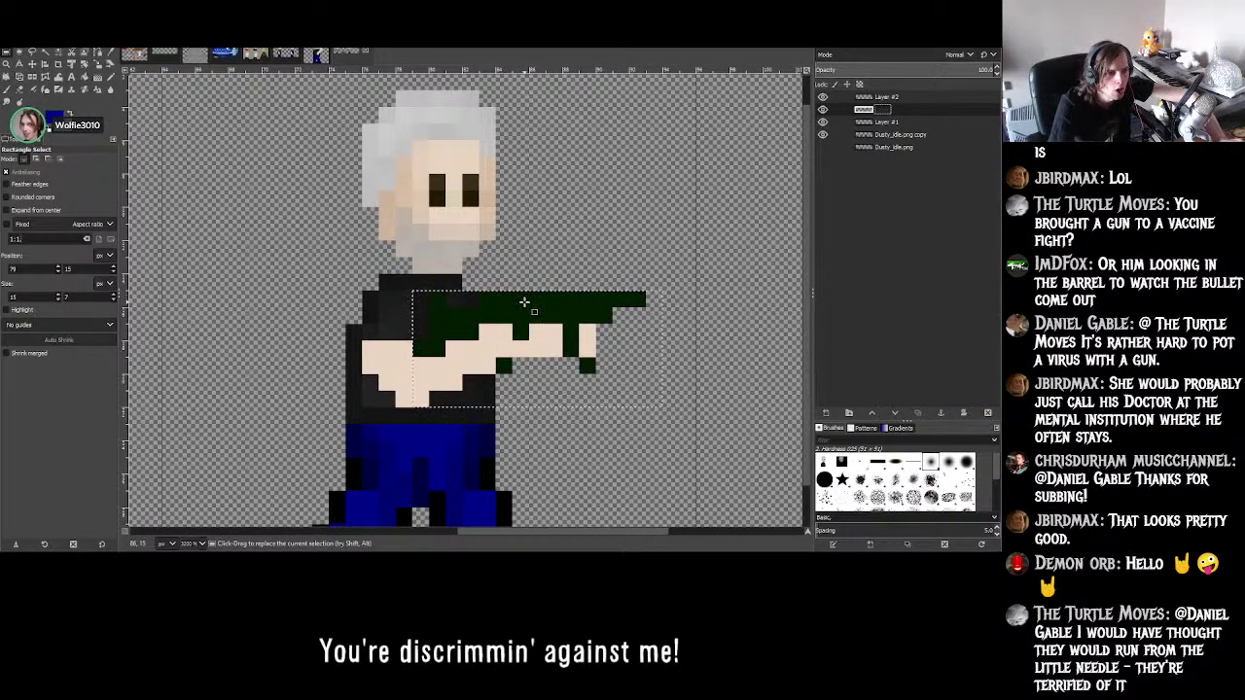
mouse_move(524, 303)
left_mouse_down("ctrl+alt")
mouse_move(630, 304)
mouse_move(545, 303)
mouse_move(526, 284)
left_mouse_up("ctrl+alt")
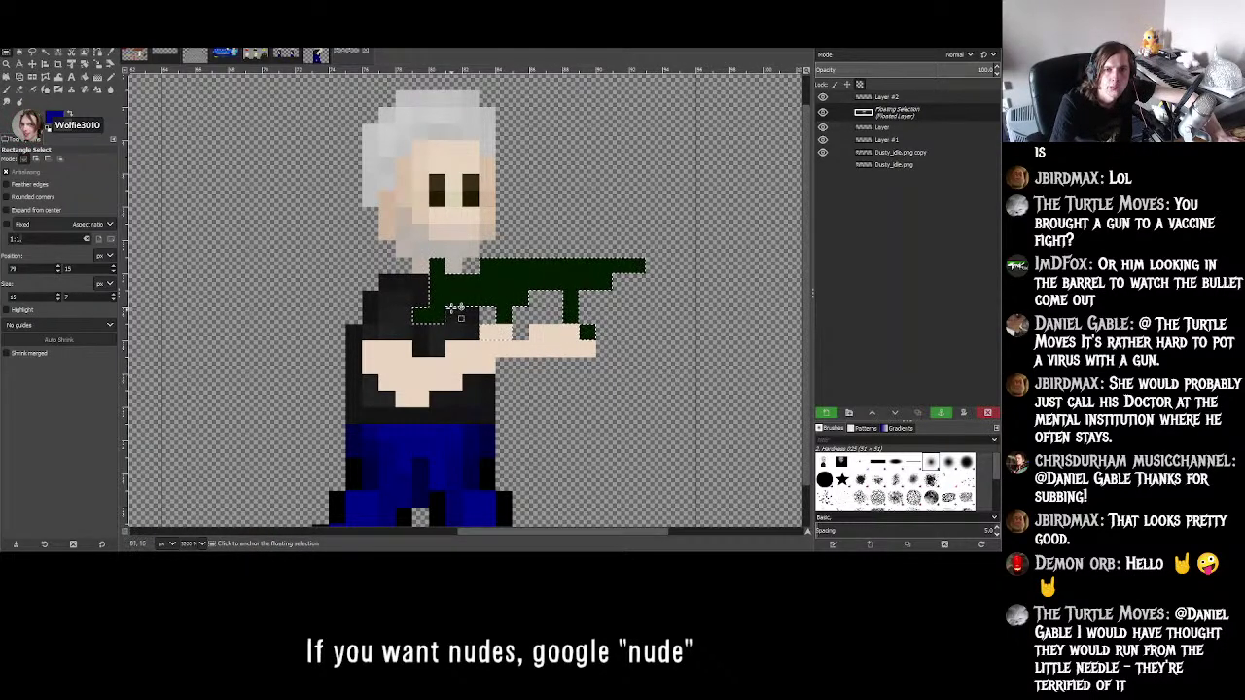
left_click(728, 365)
- Examine the raised gun against the third figure's body, going through the layer stack to find where each part lies
scroll(632, 306, "down", 3, "ctrl")
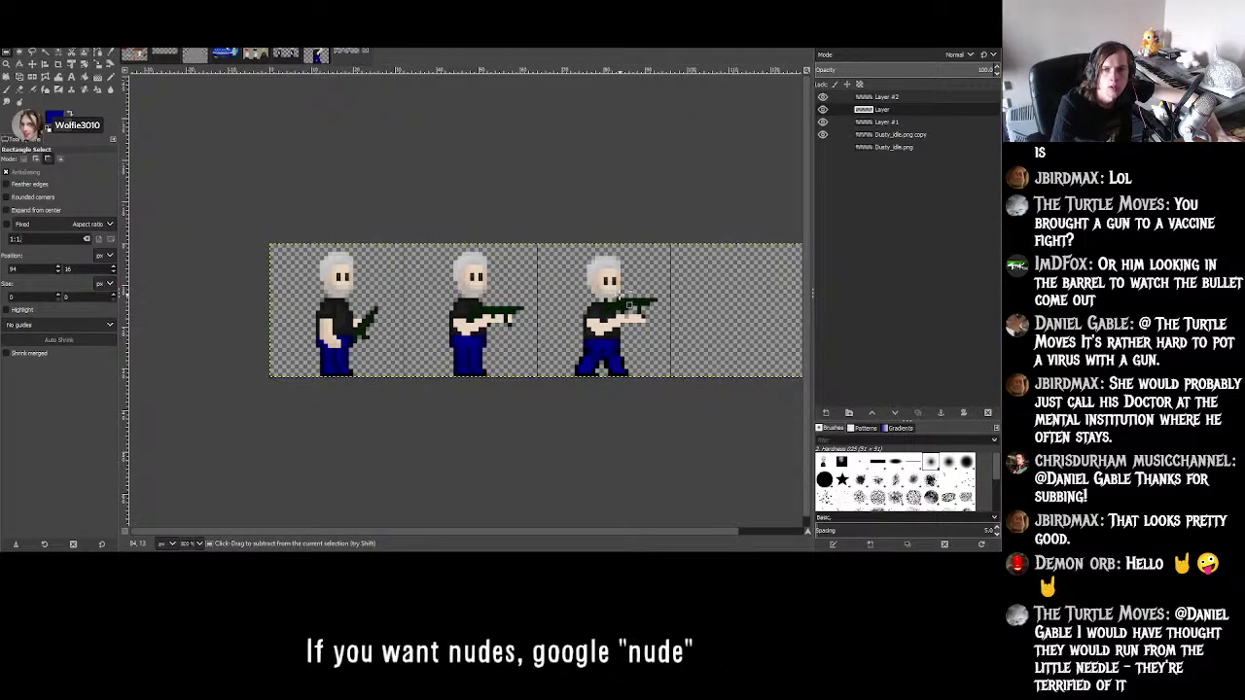
scroll(629, 306, "up", 5, "ctrl")
key("o")
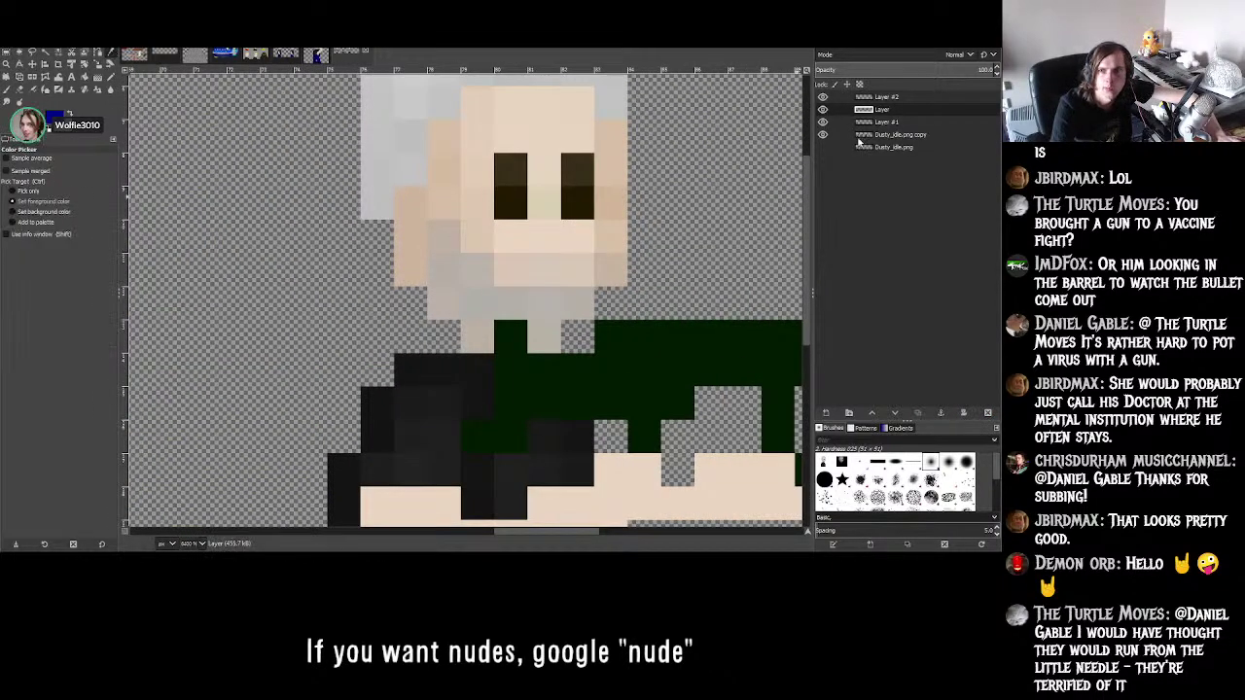
left_click(885, 123)
double_click(887, 148)
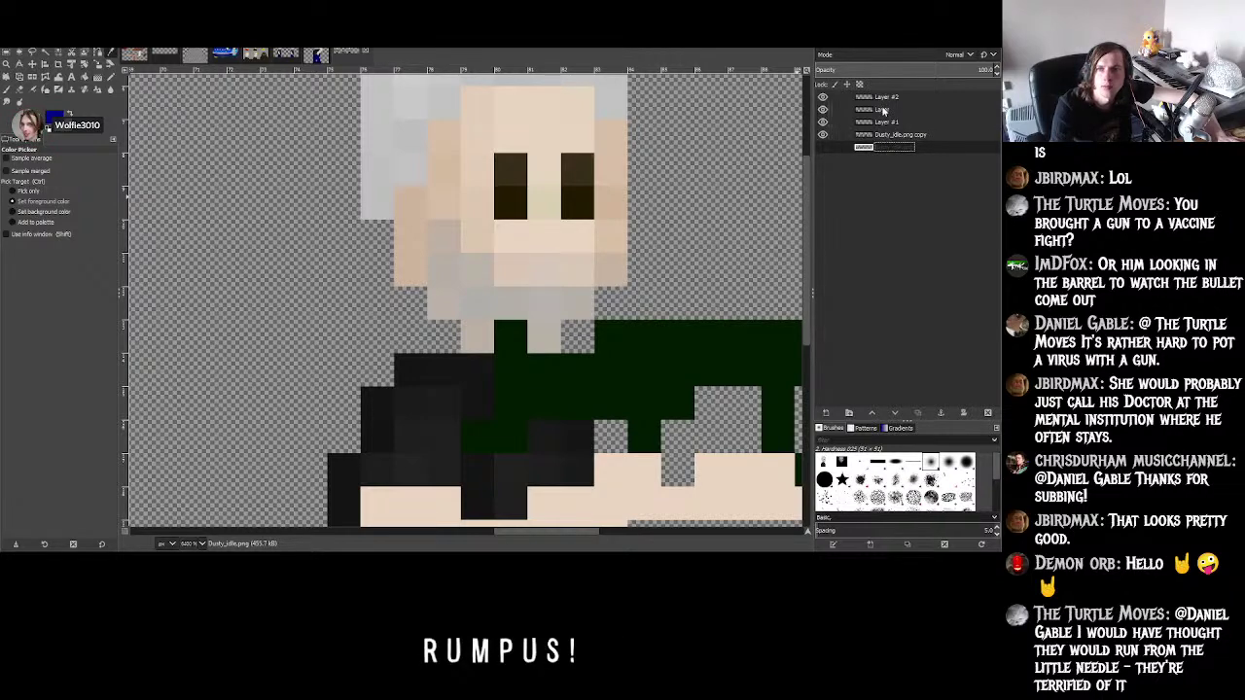
double_click(884, 111)
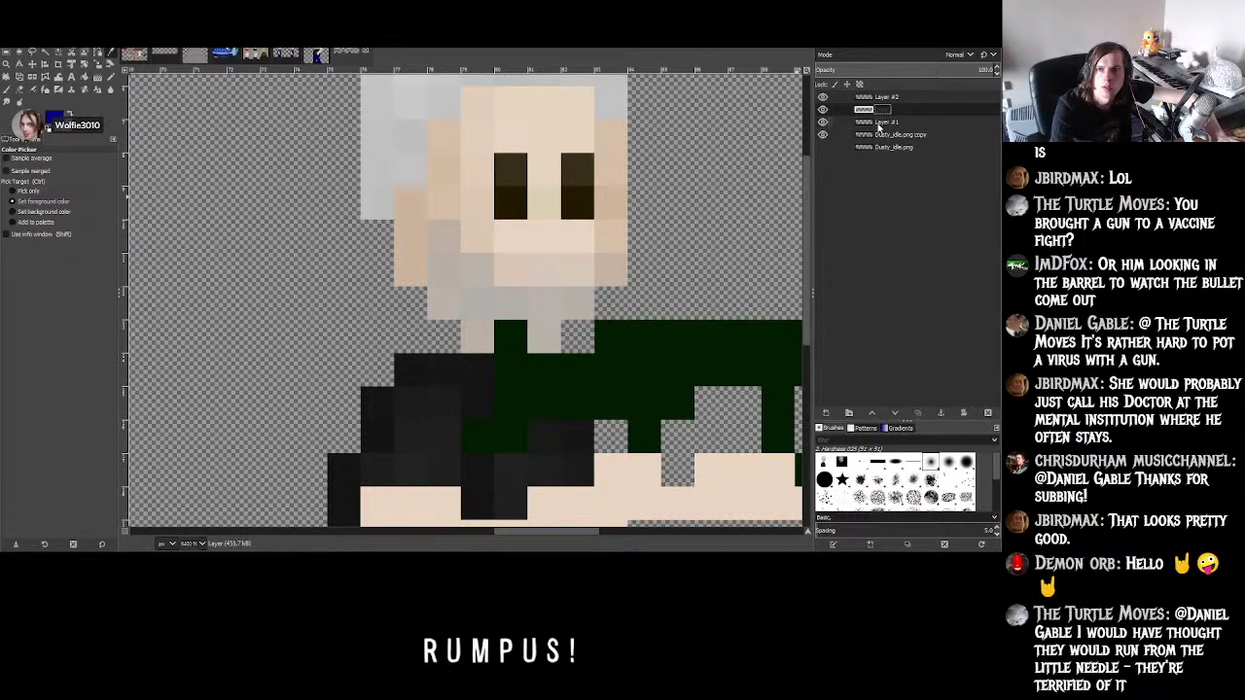
double_click(879, 123)
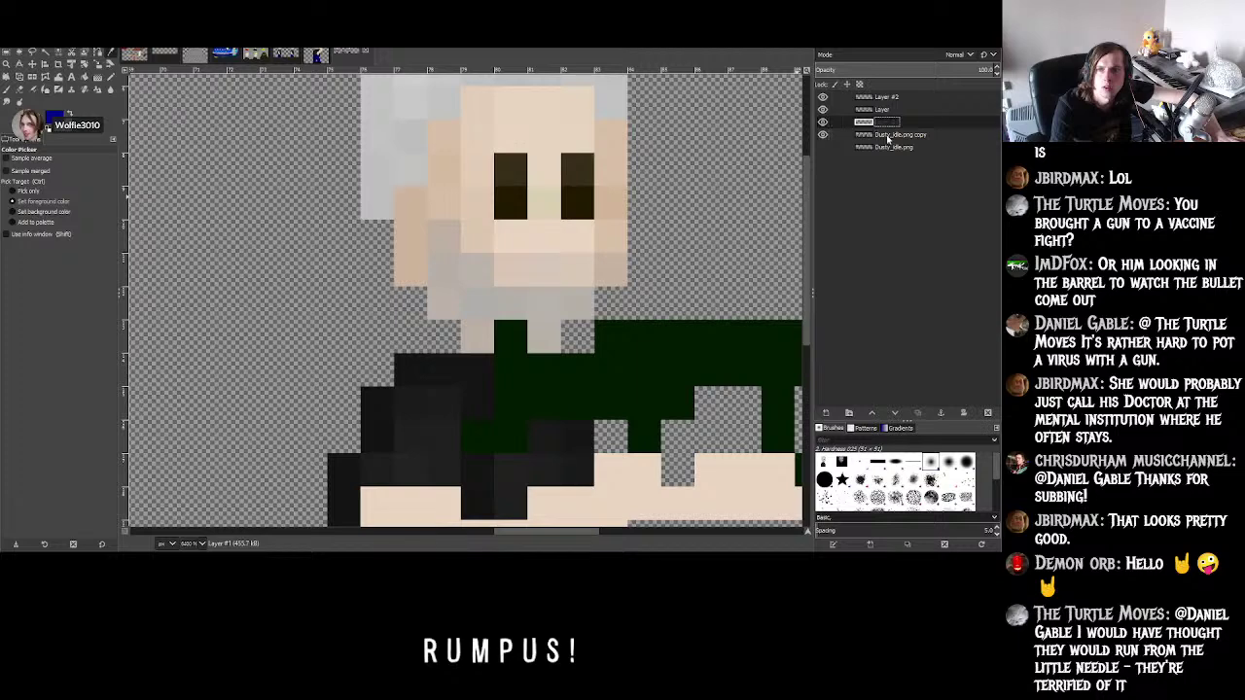
scroll(642, 205, "down", 3, "ctrl")
scroll(681, 233, "up", 3, "ctrl")
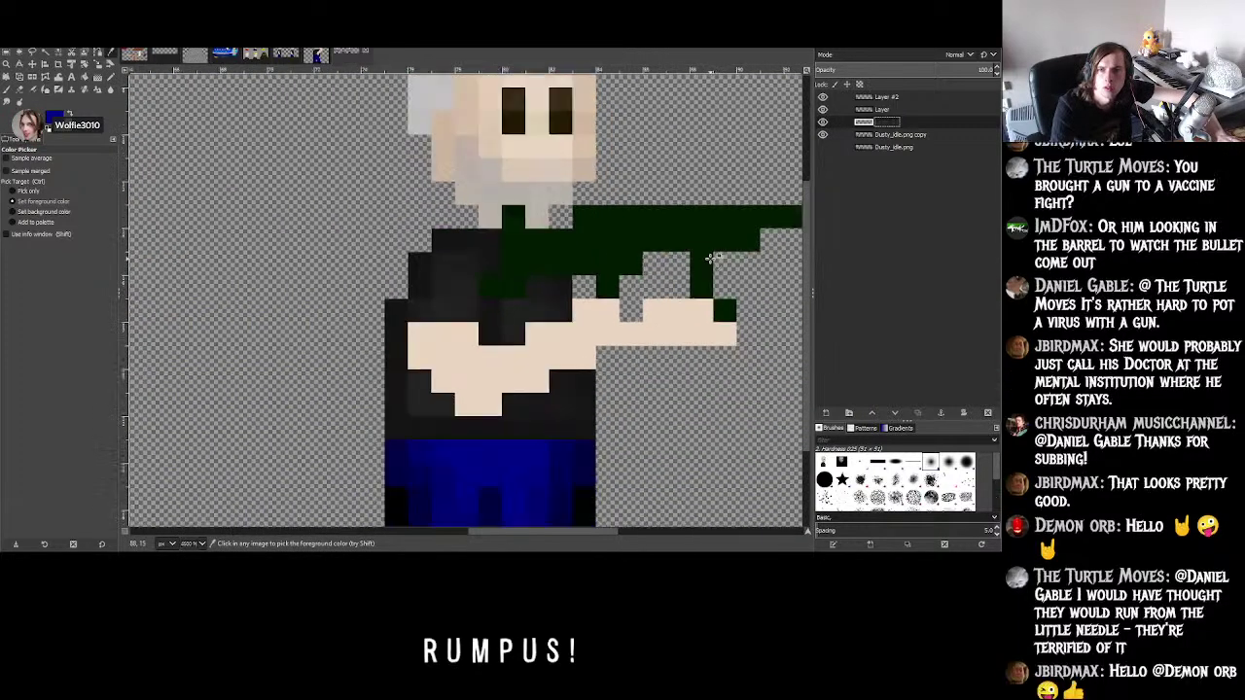
double_click(881, 98)
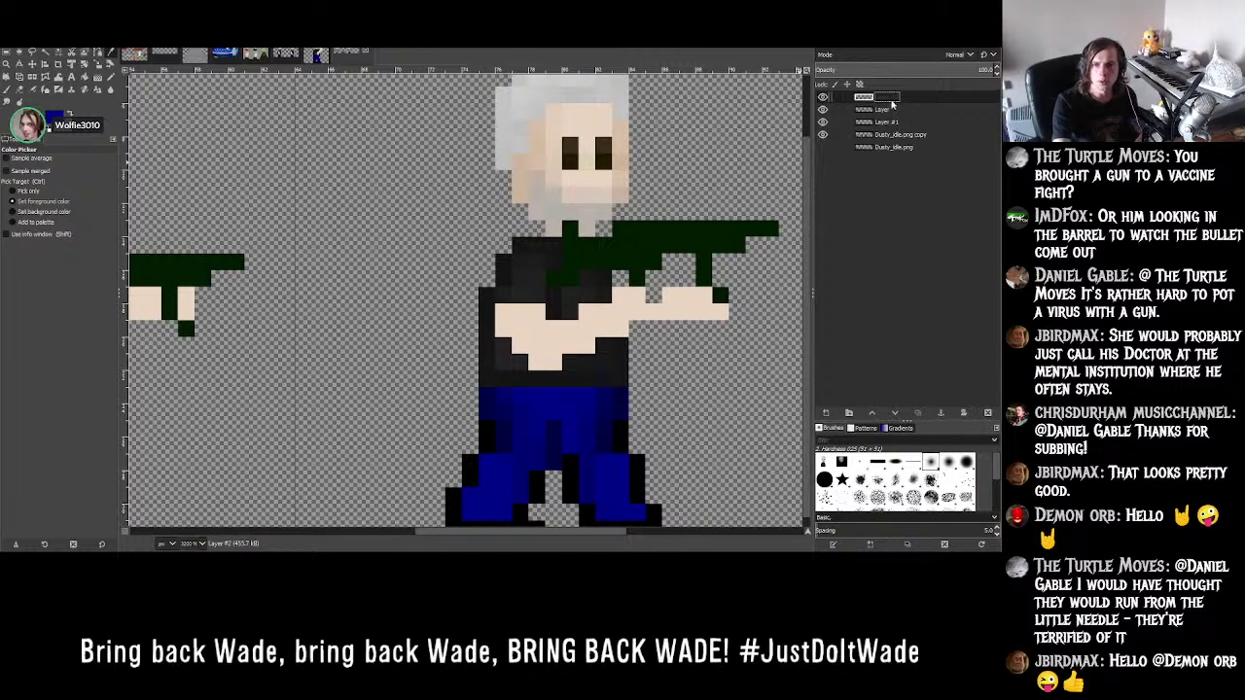
double_click(886, 135)
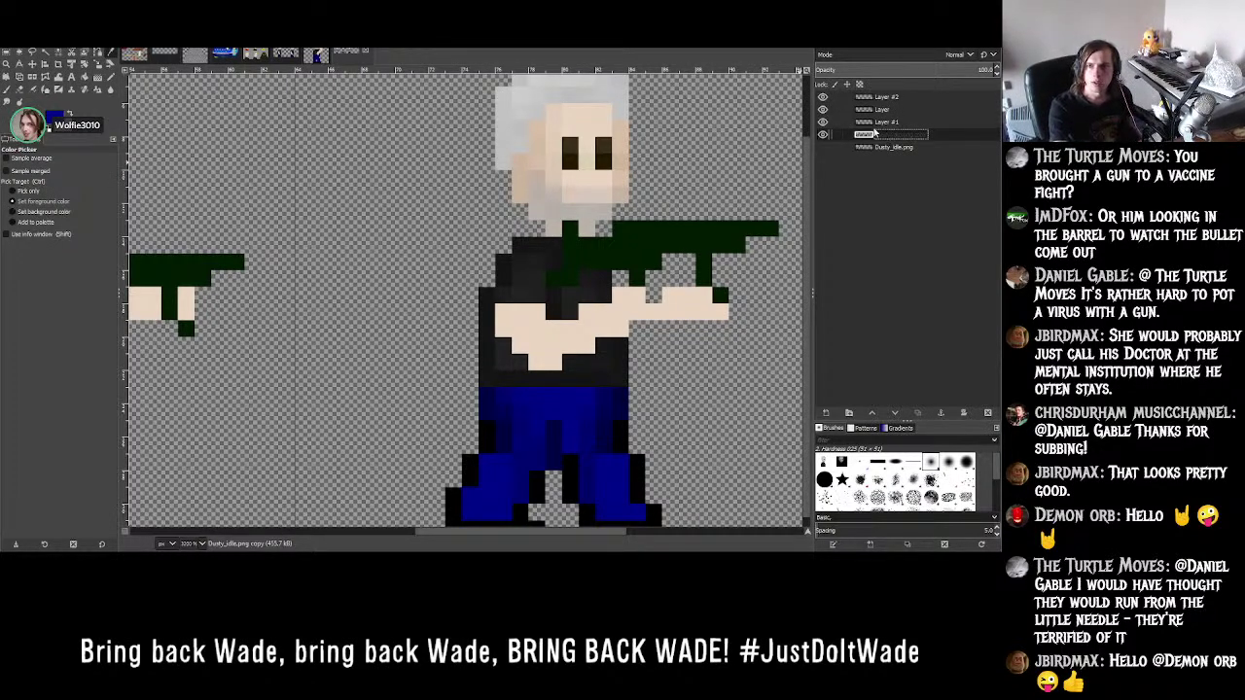
- Switch the visibility of Layer #1, Layer and Layer #2 off and on in turn to check which parts each one holds
double_click(872, 122)
left_click(825, 124)
left_click(824, 124)
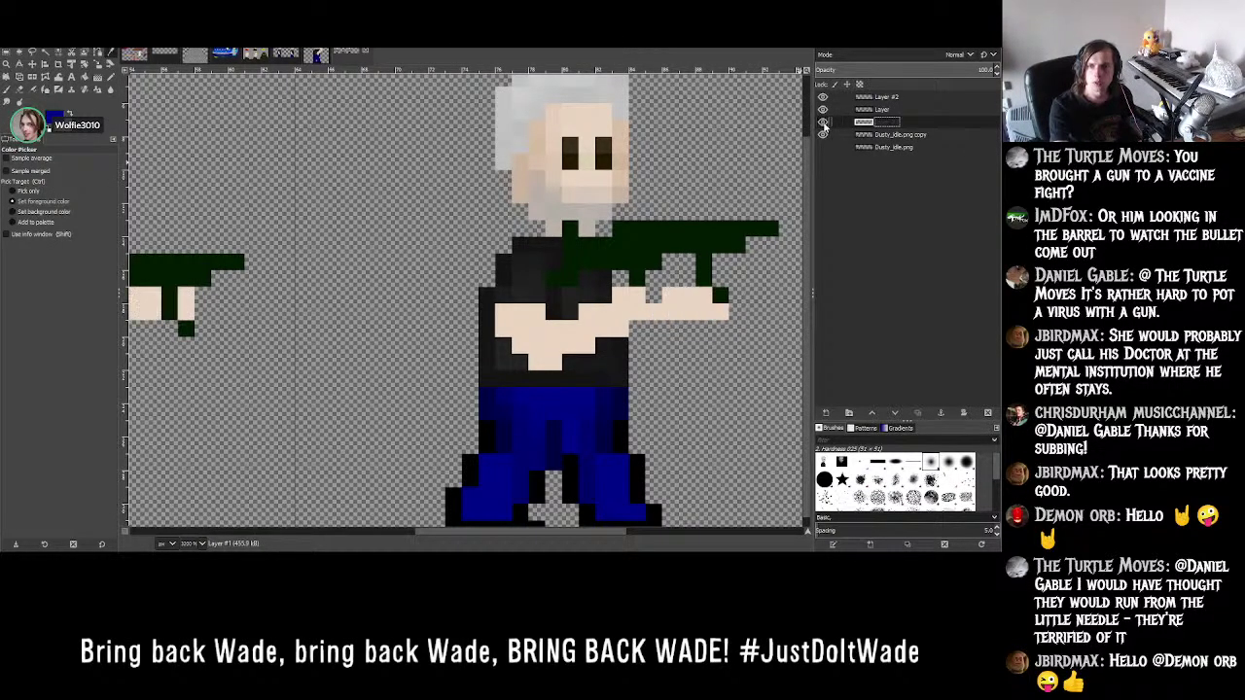
left_click(823, 110)
left_click(823, 110)
double_click(825, 100)
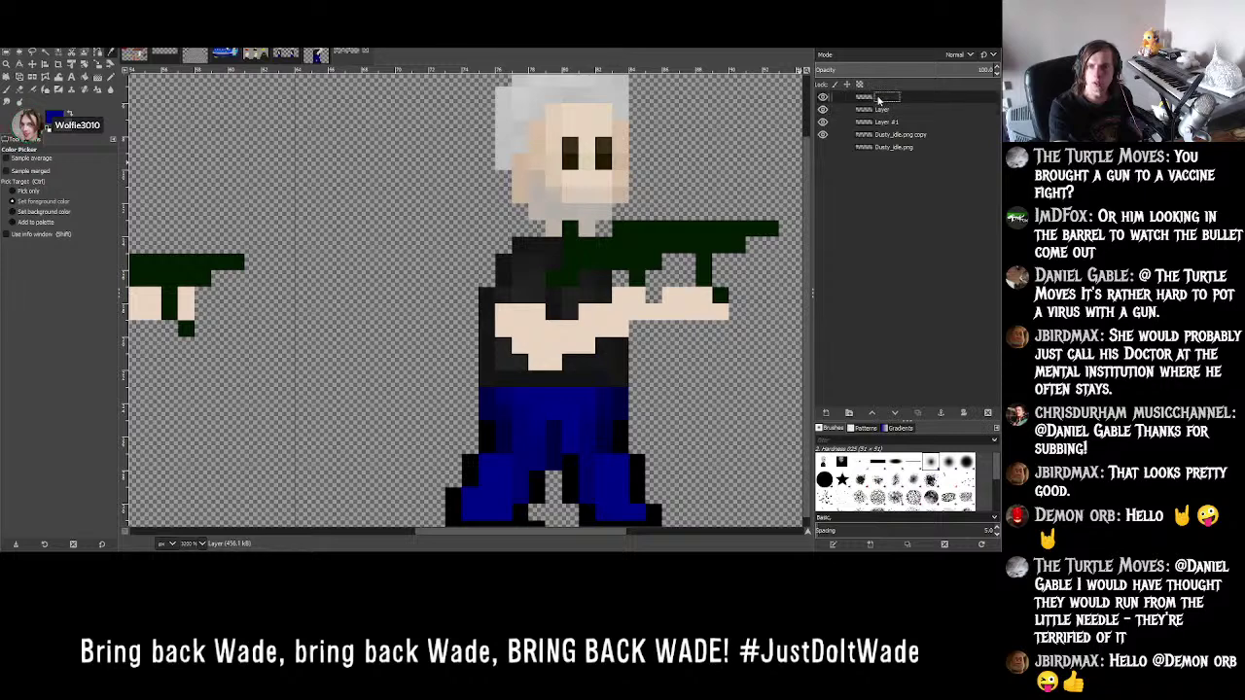
left_click(824, 98)
left_click(823, 98)
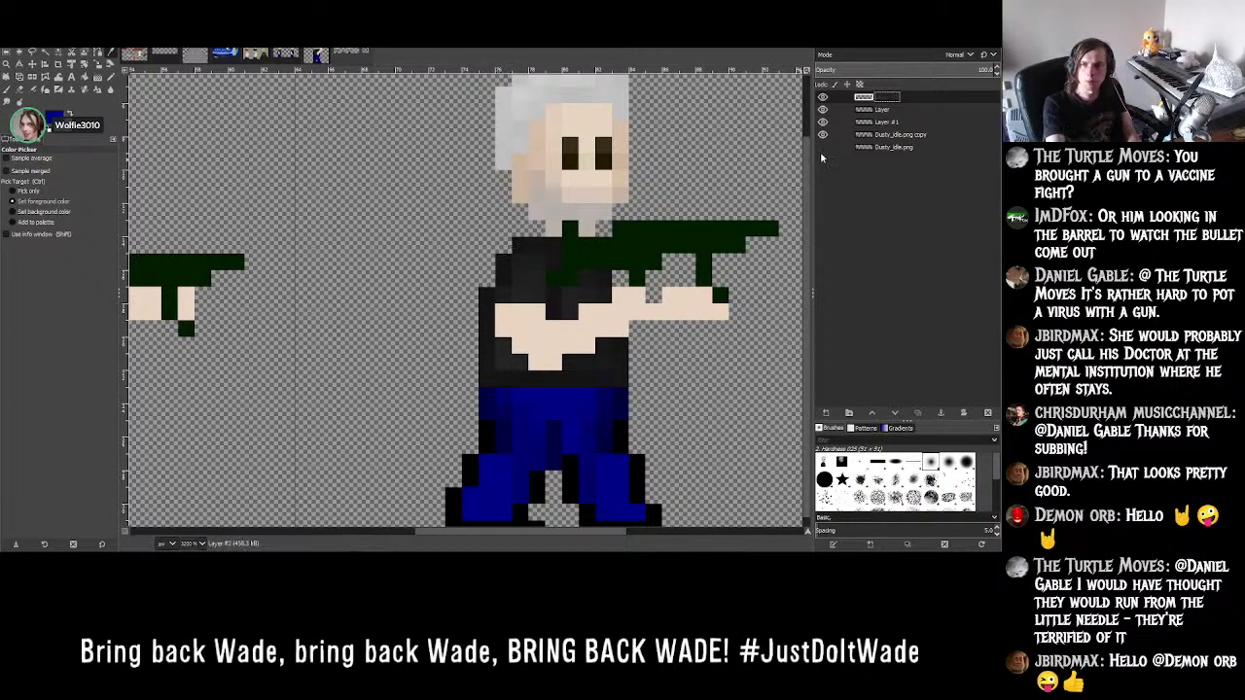
- On Dusty_idle.png copy, pick the shirt's near-black and pencil a 1 px higher shoulder line onto the third figure, covering the beard pixel beside the gun
double_click(883, 134)
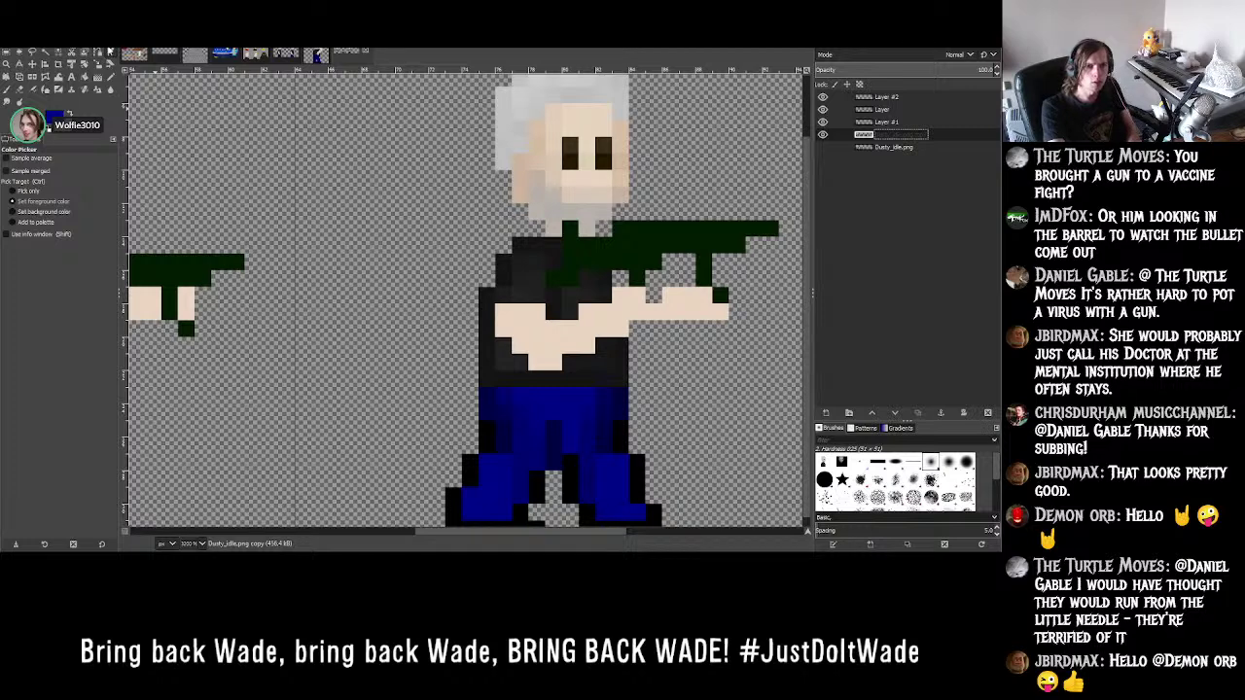
scroll(514, 356, "down", 7, "ctrl")
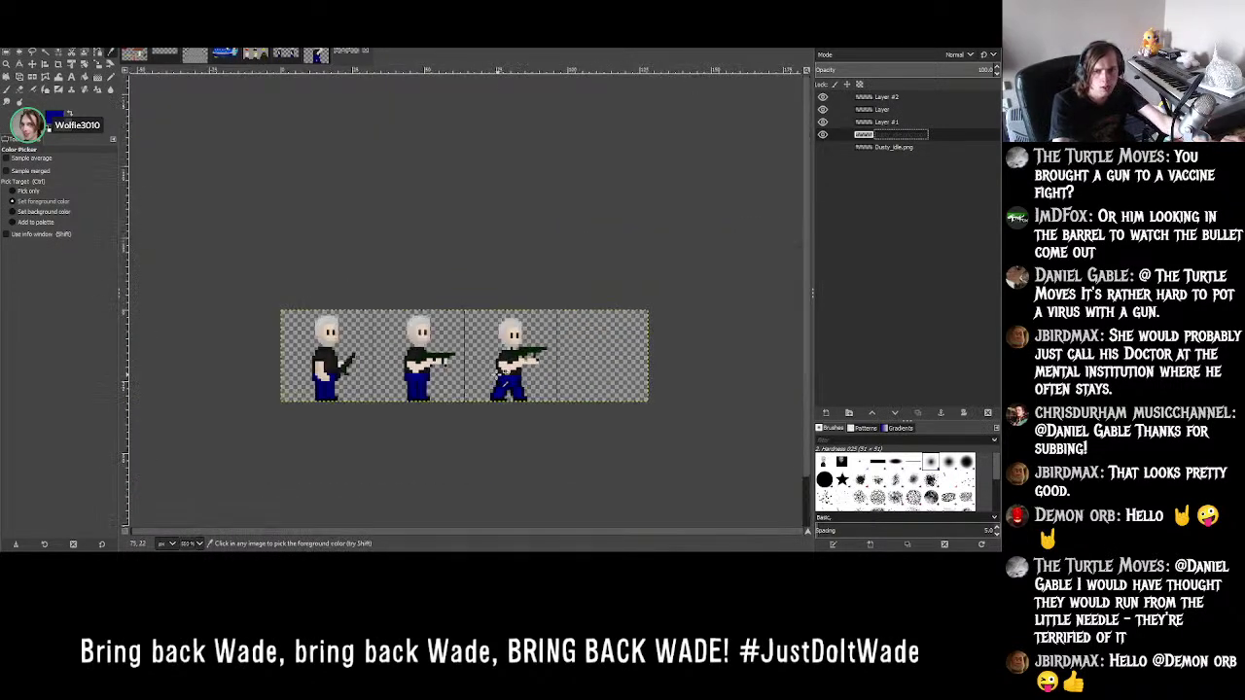
scroll(559, 376, "up", 12, "ctrl")
key("Return")
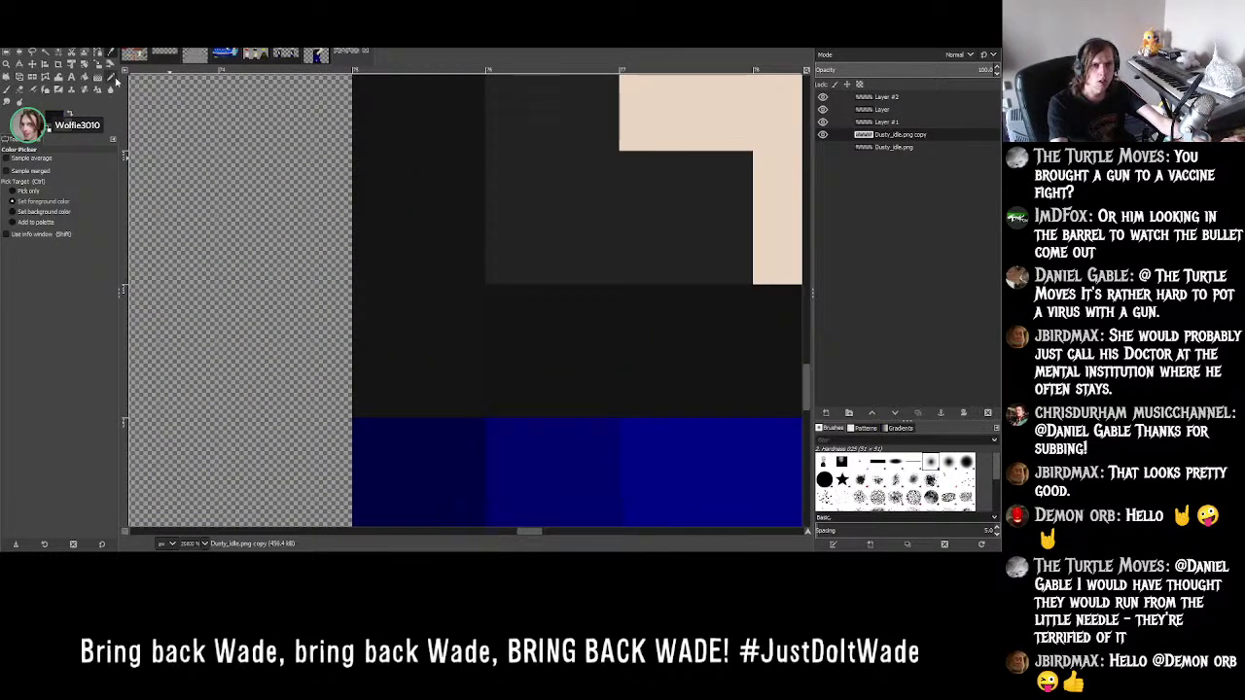
key("n")
scroll(444, 262, "down", 4, "ctrl")
scroll(445, 262, "down", 5, "ctrl")
scroll(520, 203, "up", 9, "ctrl")
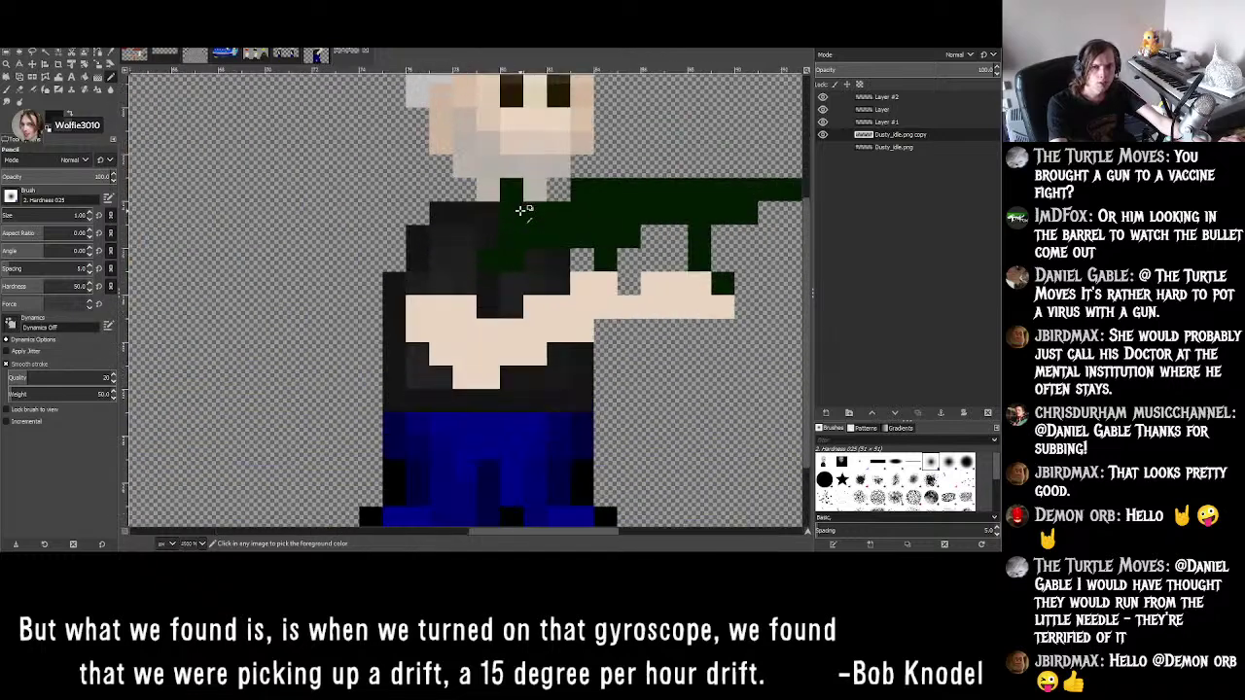
scroll(484, 276, "up", 3)
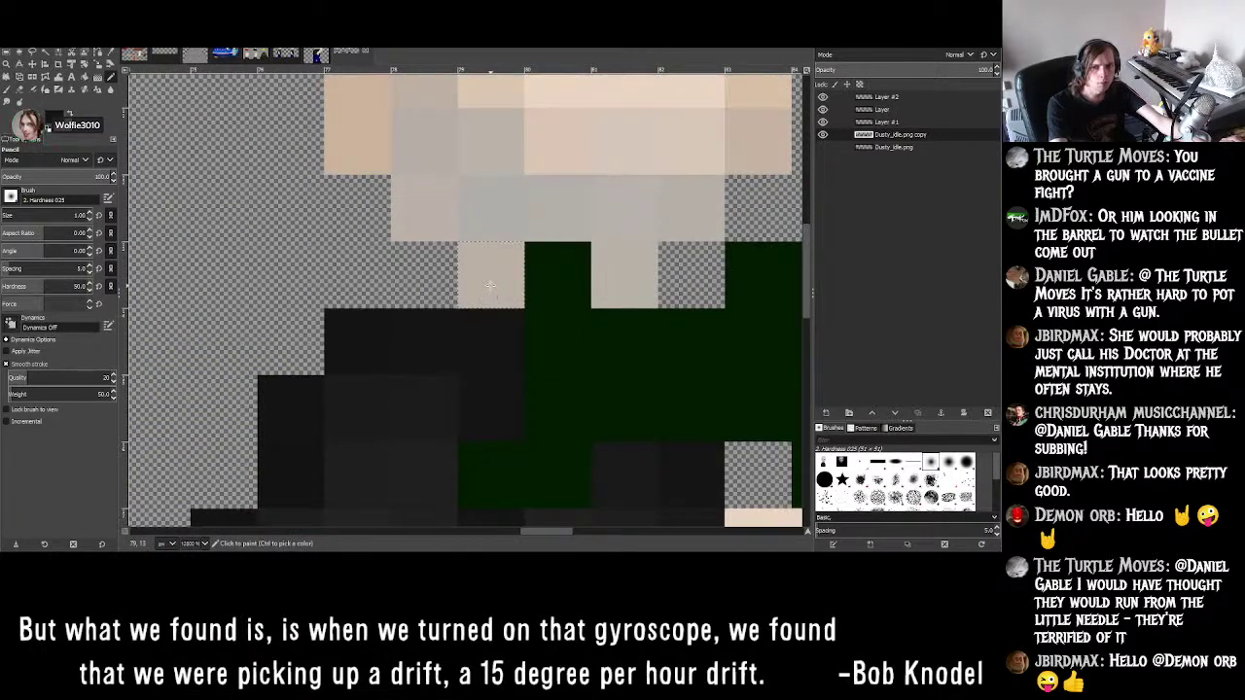
mouse_move(484, 278)
left_mouse_down()
mouse_move(407, 284)
mouse_move(370, 261)
mouse_move(326, 342)
left_mouse_up()
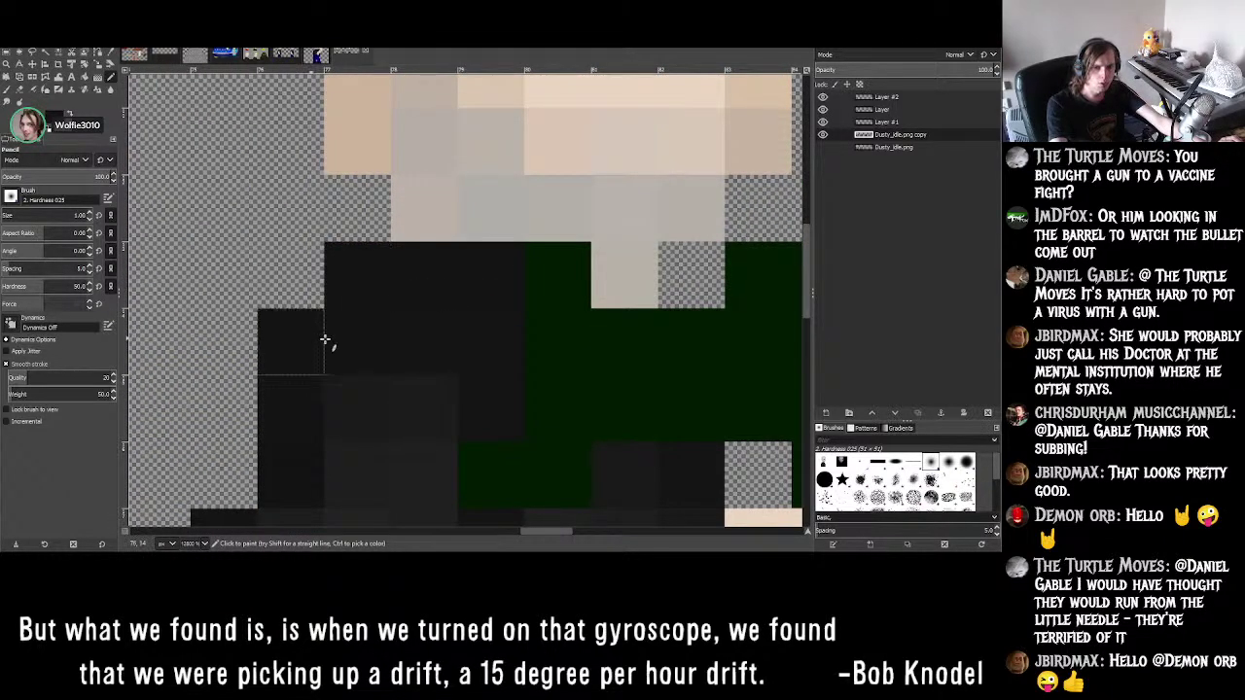
- Darken the 3 px shirt row directly above the third figure's rear arm with the same near-black
scroll(379, 351, "down", 4, "ctrl")
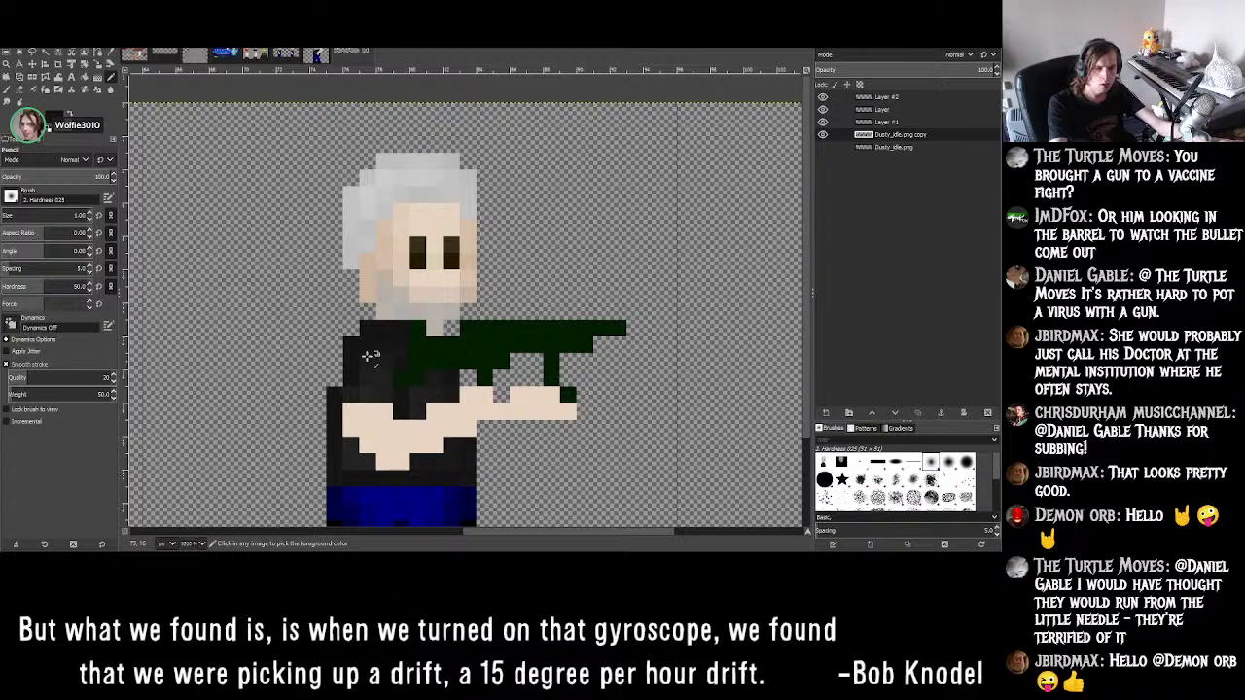
scroll(382, 399, "up", 3, "ctrl")
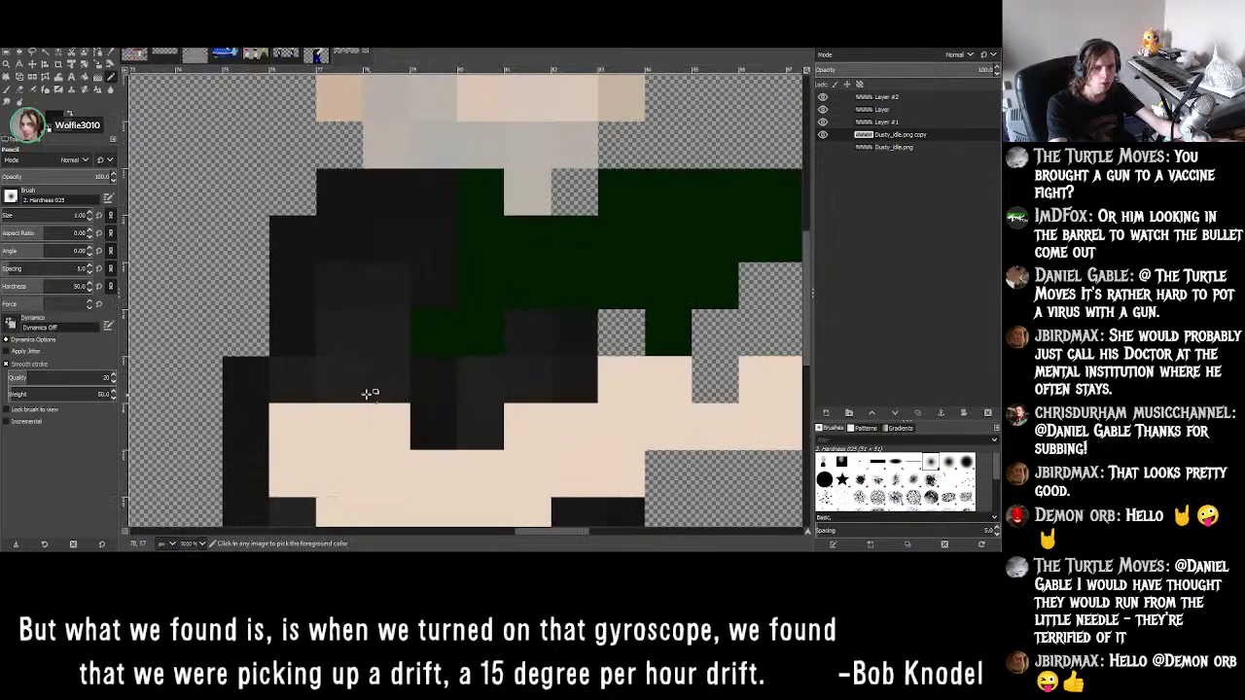
left_click_drag(292, 380, 399, 381)
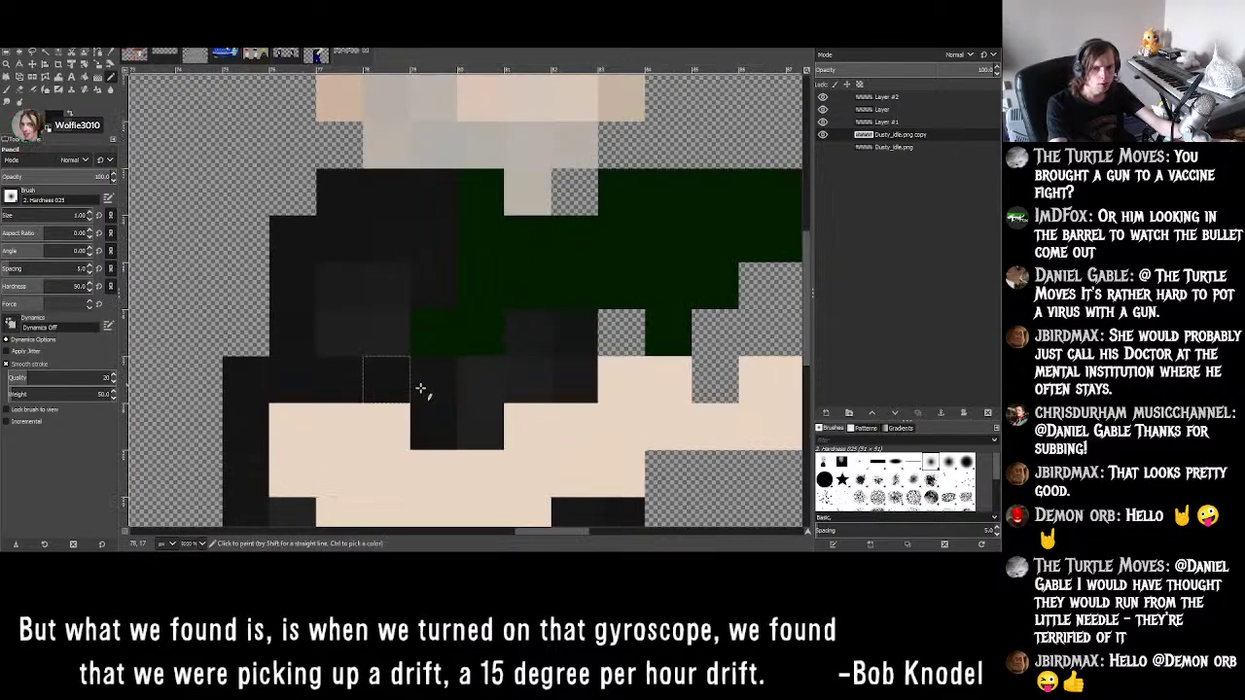
- Check what Layer and Layer #2 hold by toggling their visibility, and pick the arm's skin colour for the Pencil on Layer #2
left_click(109, 57)
left_click(826, 147)
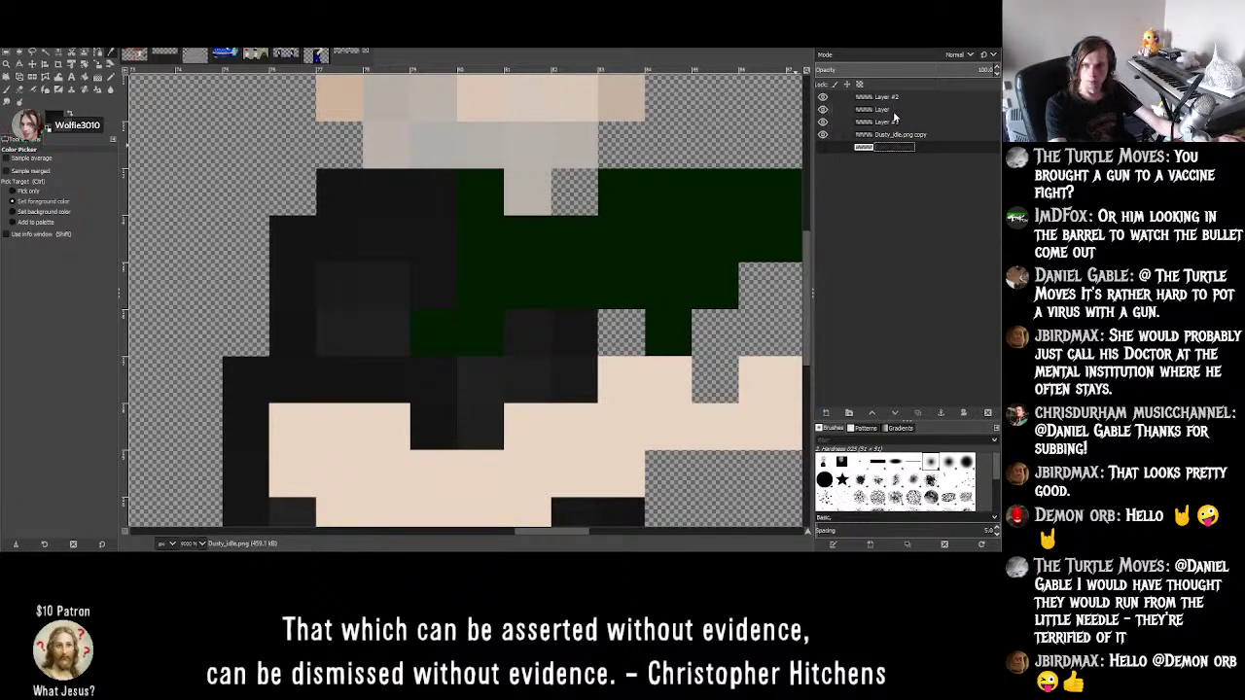
left_click(894, 115)
left_click(824, 109)
left_click(823, 109)
left_click(837, 99)
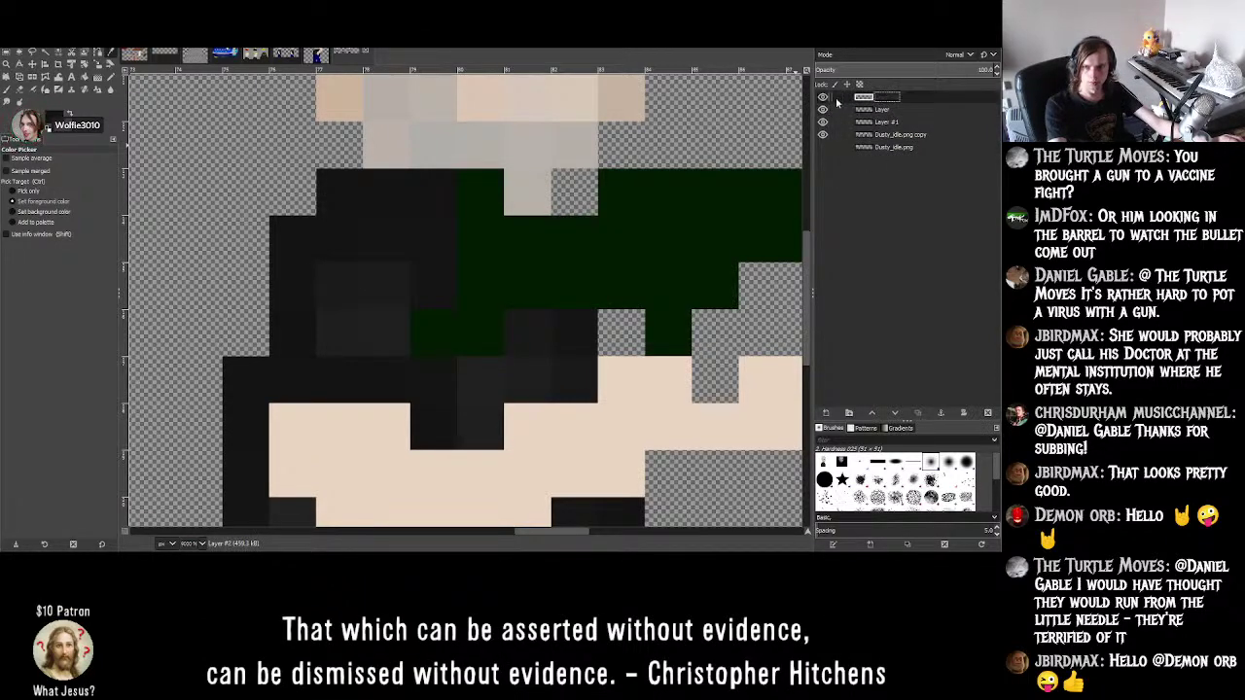
left_click(824, 98)
left_click(824, 99)
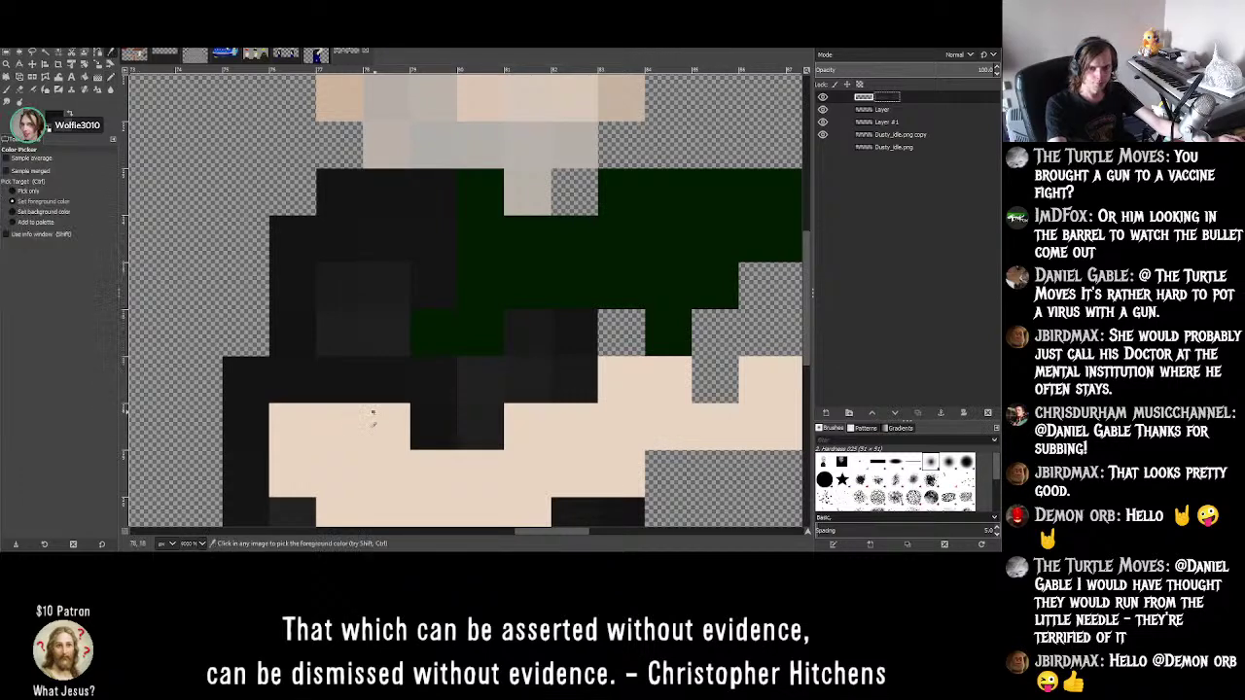
left_click(110, 78)
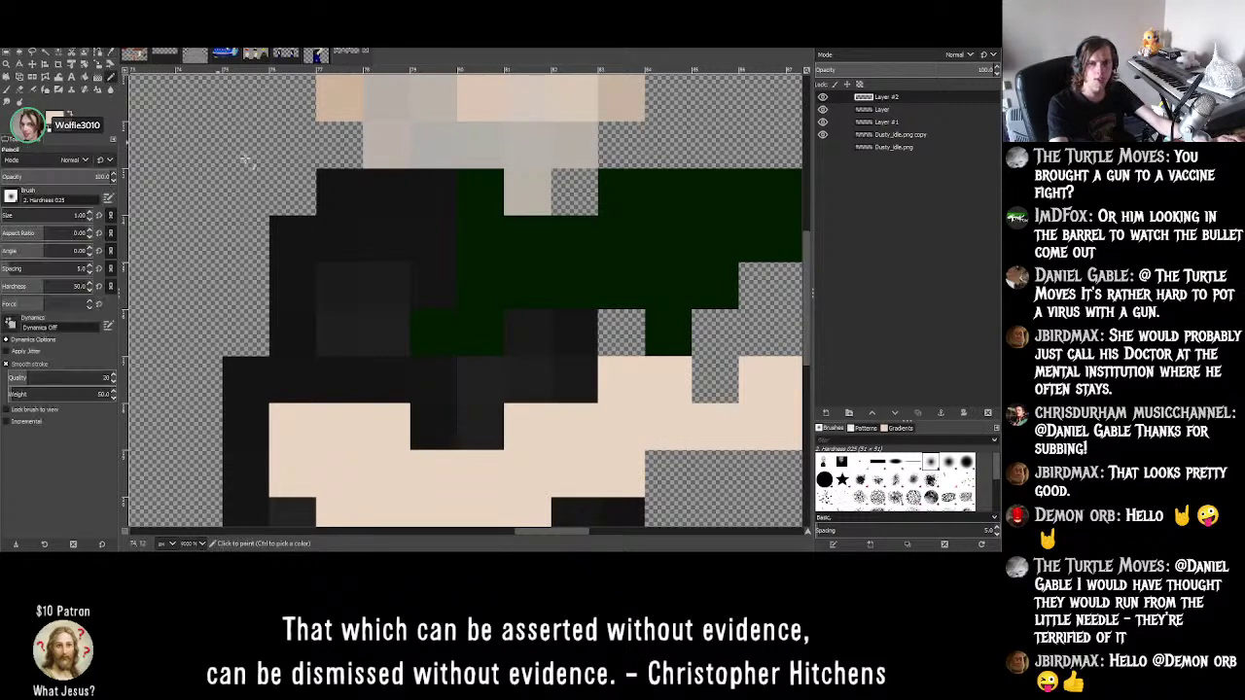
- On the gun's layer named Layer, erase the stray dark green pixel at the lower back corner of the stock
scroll(403, 268, "down", 4, "ctrl")
scroll(403, 264, "up", 4, "ctrl")
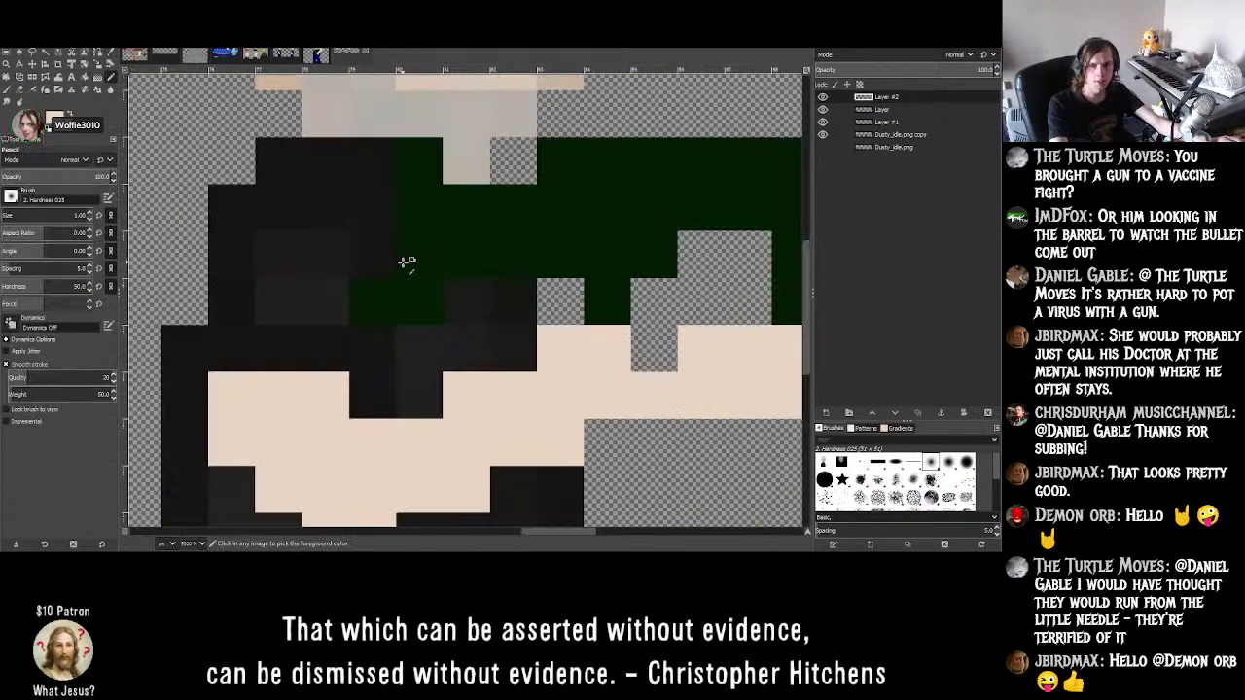
left_click(876, 109)
left_click(822, 109)
left_click(822, 109)
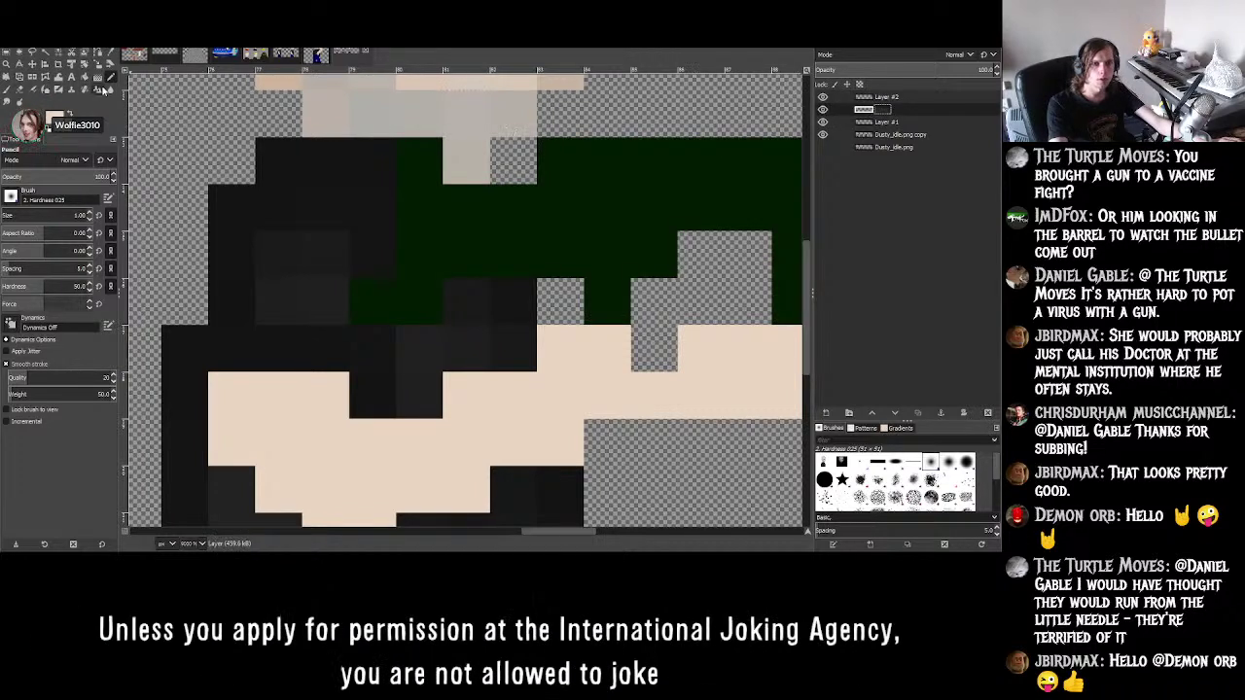
left_click(19, 91)
left_click(387, 289)
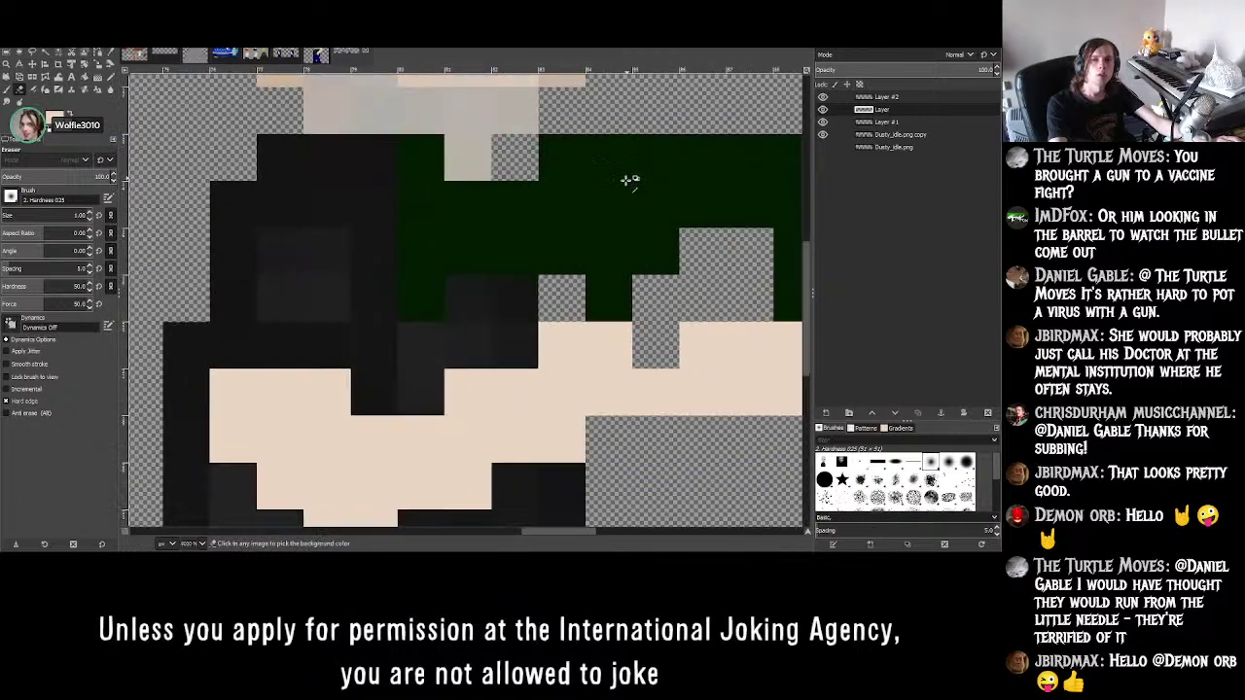
- On Layer #2, erase the skin-coloured forearm pixels that stretch horizontally across the torso toward the front hand
left_click(891, 97)
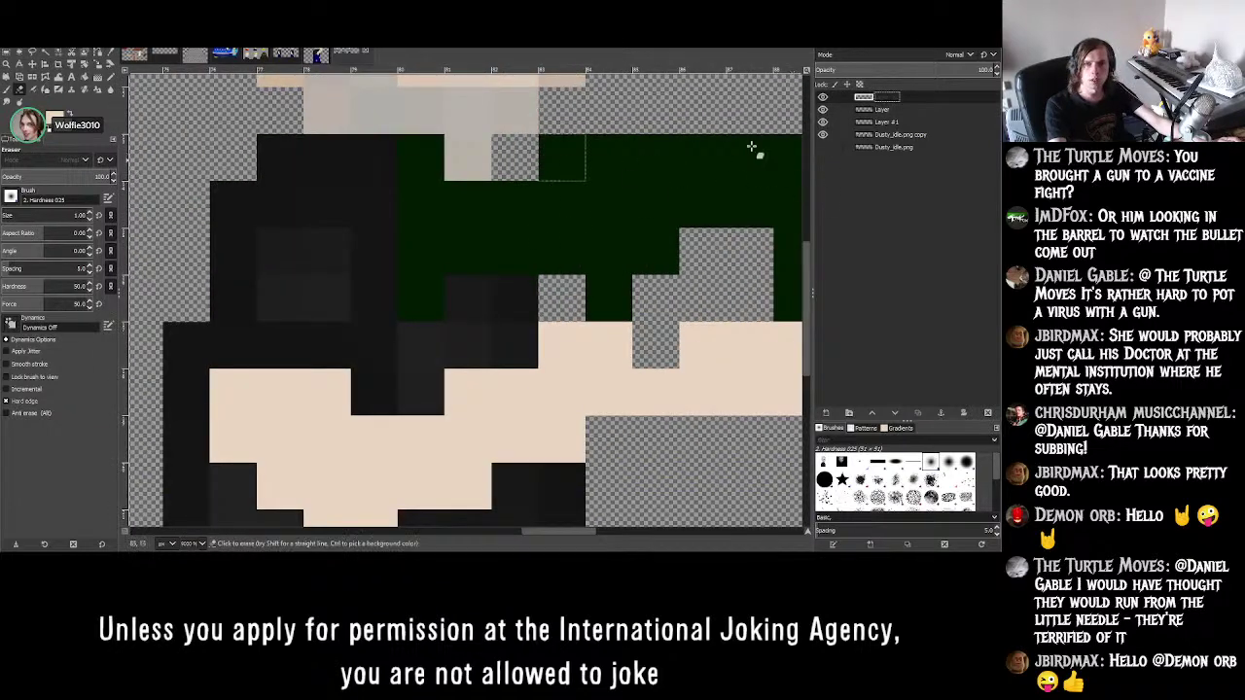
left_click(823, 97)
left_click(822, 97)
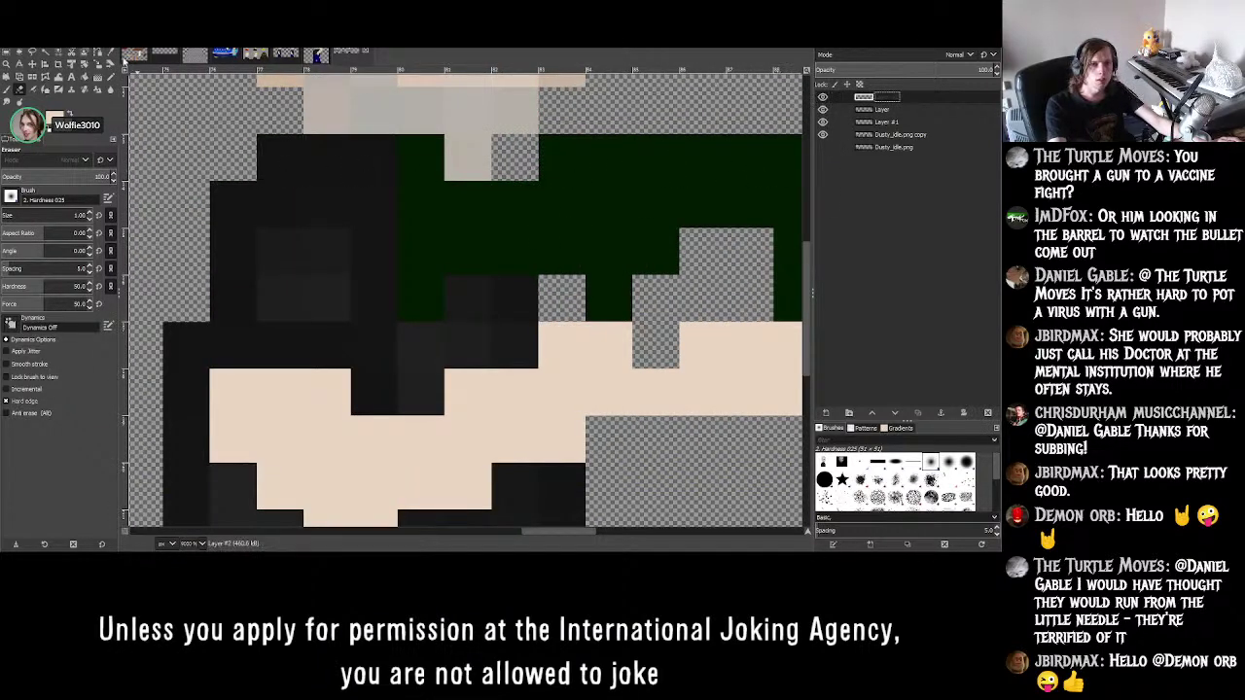
scroll(552, 367, "up", 2, "ctrl")
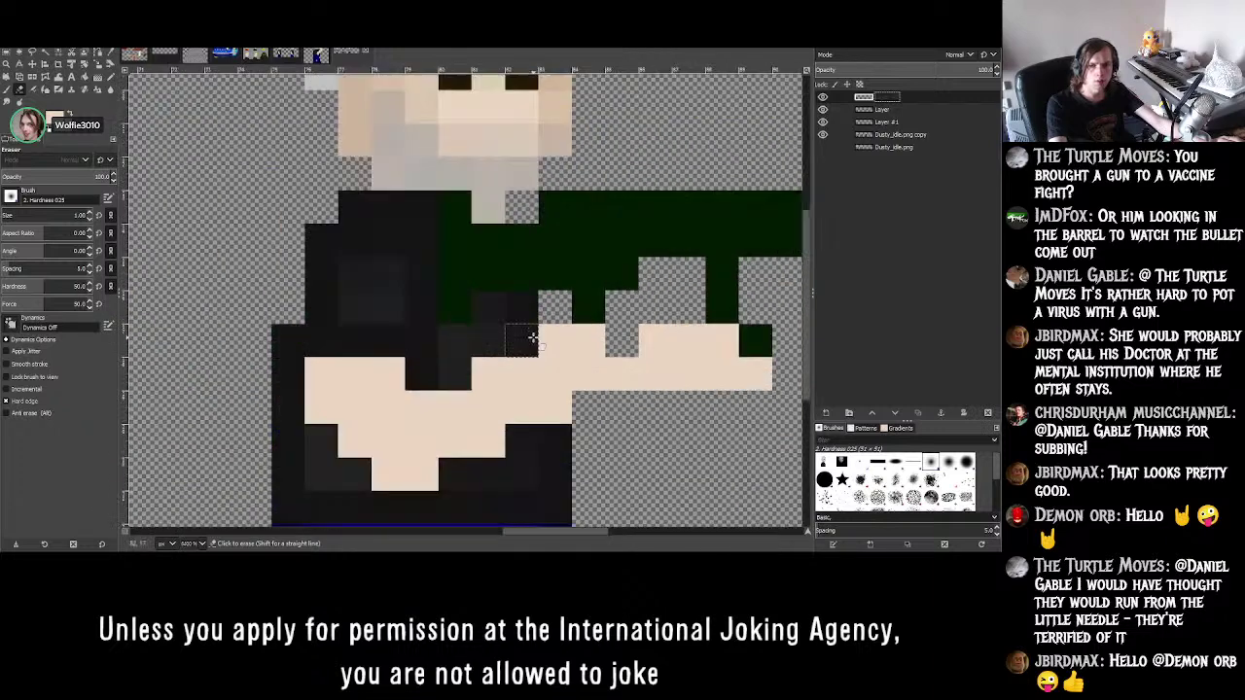
mouse_move(643, 365)
left_mouse_down()
mouse_move(606, 341)
mouse_move(559, 450)
mouse_move(439, 408)
mouse_move(485, 348)
left_mouse_up()
scroll(486, 349, "left", 3)
scroll(485, 349, "down", 1)
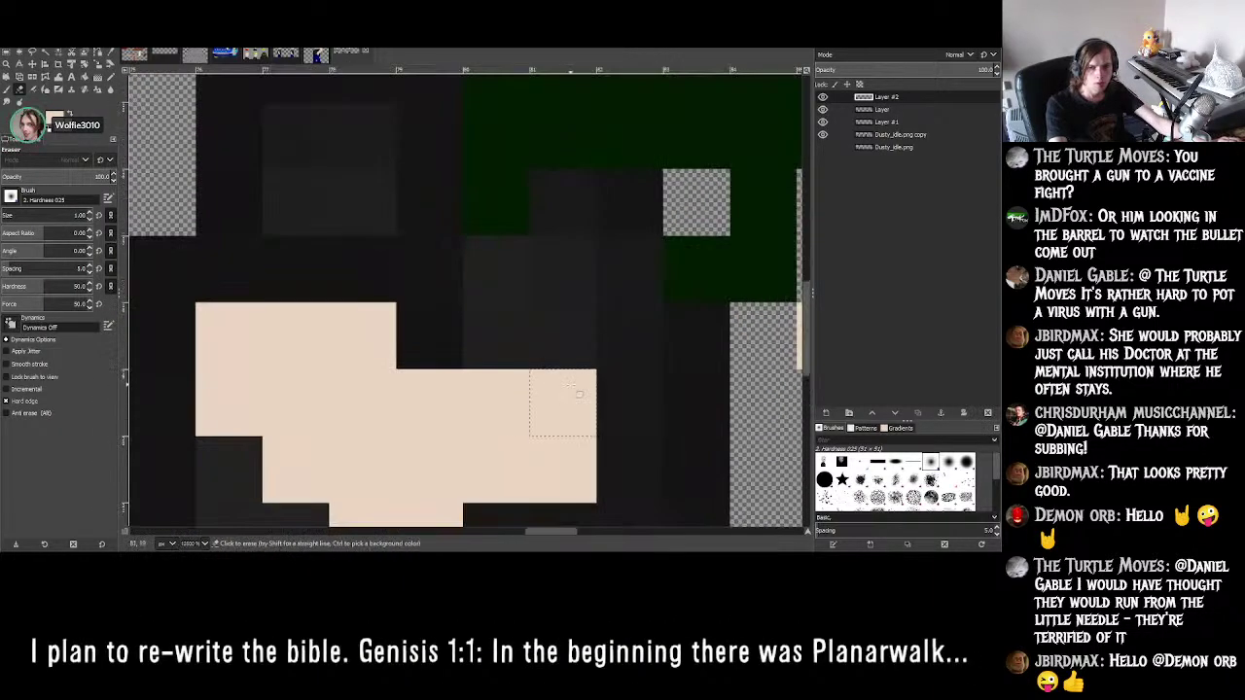
- Erase the remaining outermost column of forearm pixels beside the elbow, and undo the stroke that cuts into the arm
left_click(564, 402)
mouse_move(565, 469)
left_mouse_down()
mouse_move(489, 419)
mouse_move(468, 482)
mouse_move(410, 441)
mouse_move(412, 409)
mouse_move(360, 438)
mouse_move(332, 375)
mouse_move(292, 349)
mouse_move(271, 375)
mouse_move(252, 372)
mouse_move(303, 412)
left_mouse_up()
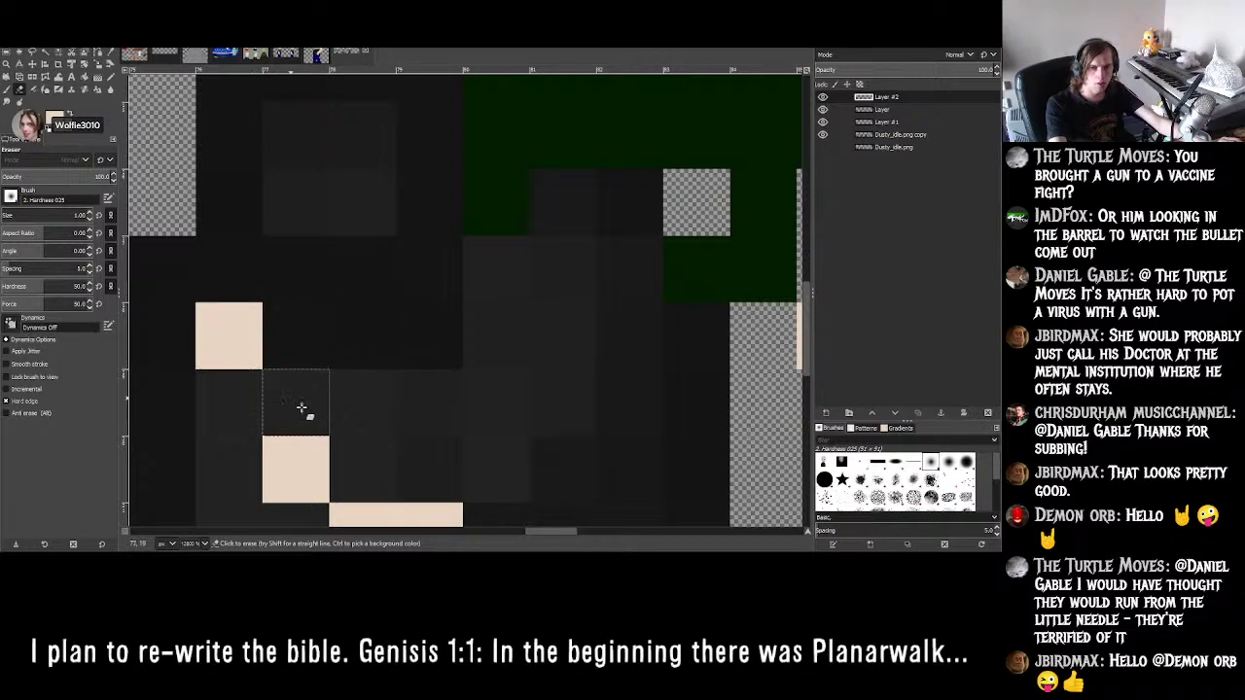
scroll(321, 394, "down", 3)
key("ctrl+z")
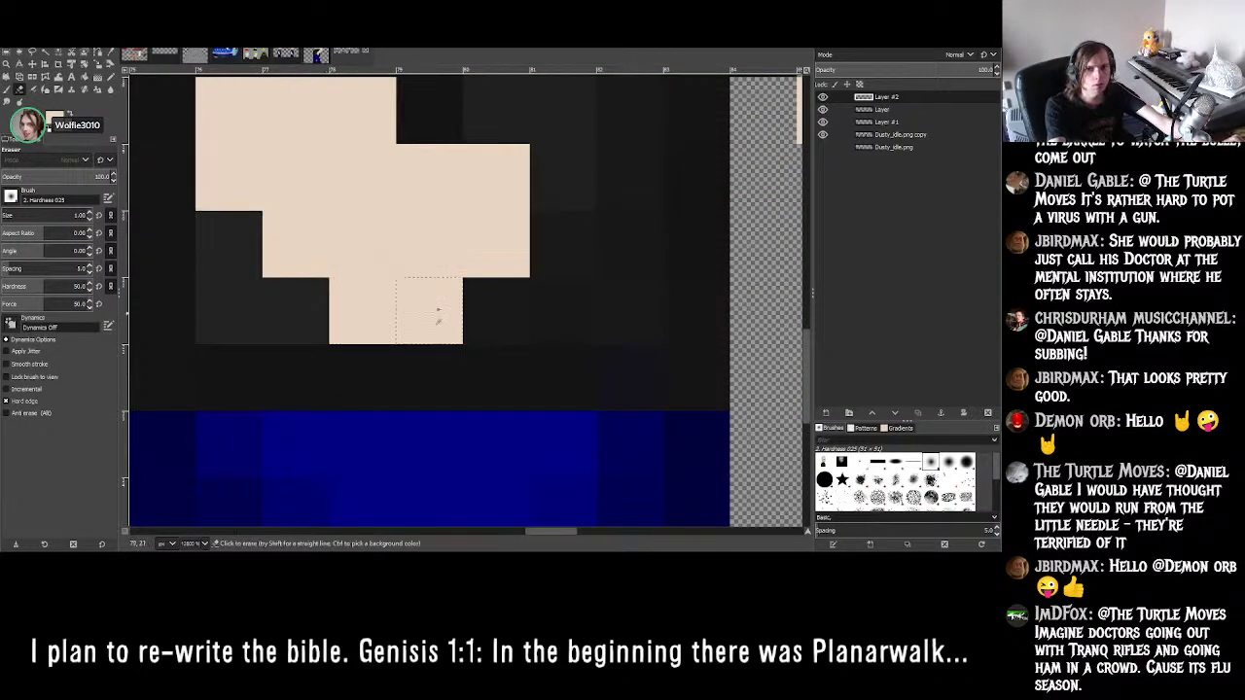
scroll(439, 230, "up", 2)
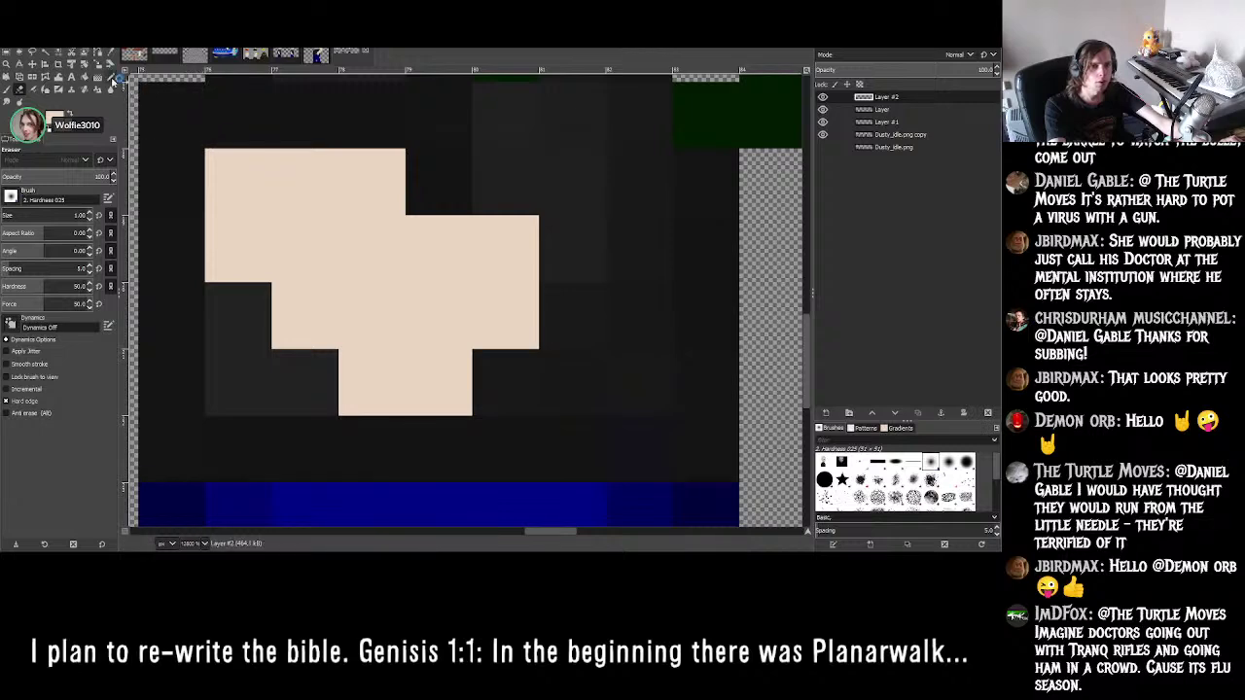
- With the Pencil, paint skin-coloured pixels running diagonally up from the elbow toward the gun's grip on Layer #2
left_click(109, 78)
scroll(554, 263, "up", 2, "ctrl")
scroll(495, 131, "down", 3, "ctrl")
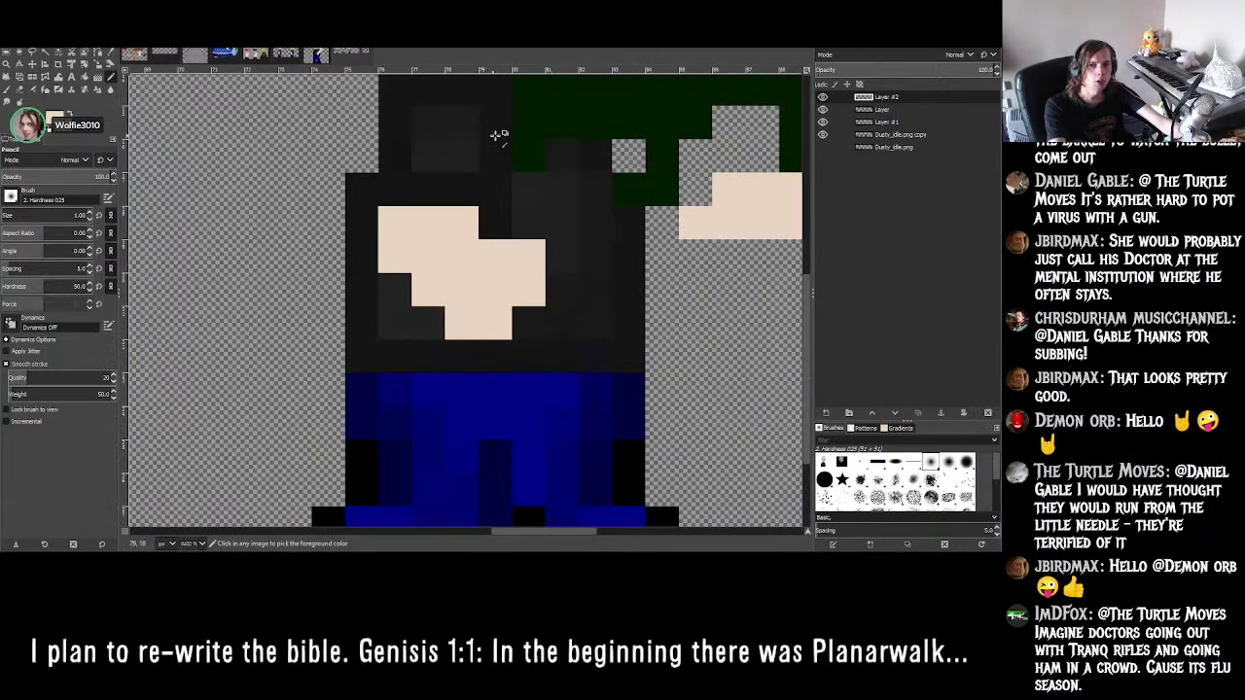
scroll(581, 183, "up", 1, "ctrl")
scroll(581, 183, "down", 1, "ctrl")
scroll(671, 243, "up", 3)
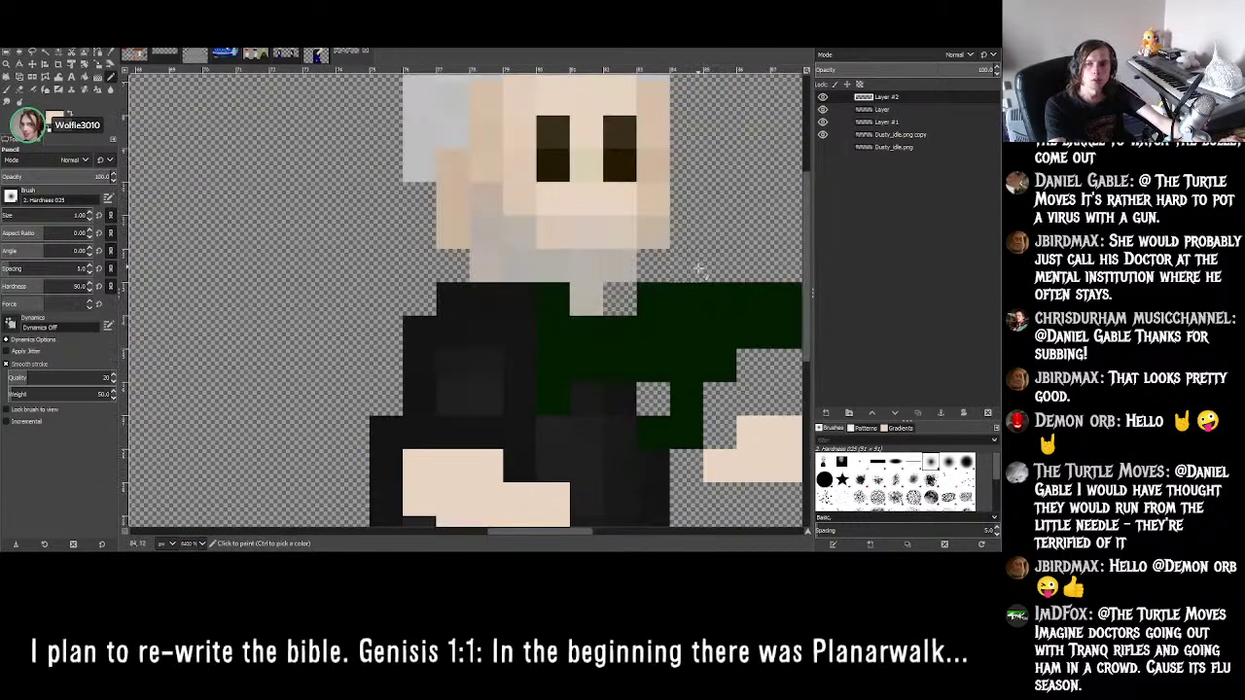
left_click(553, 466)
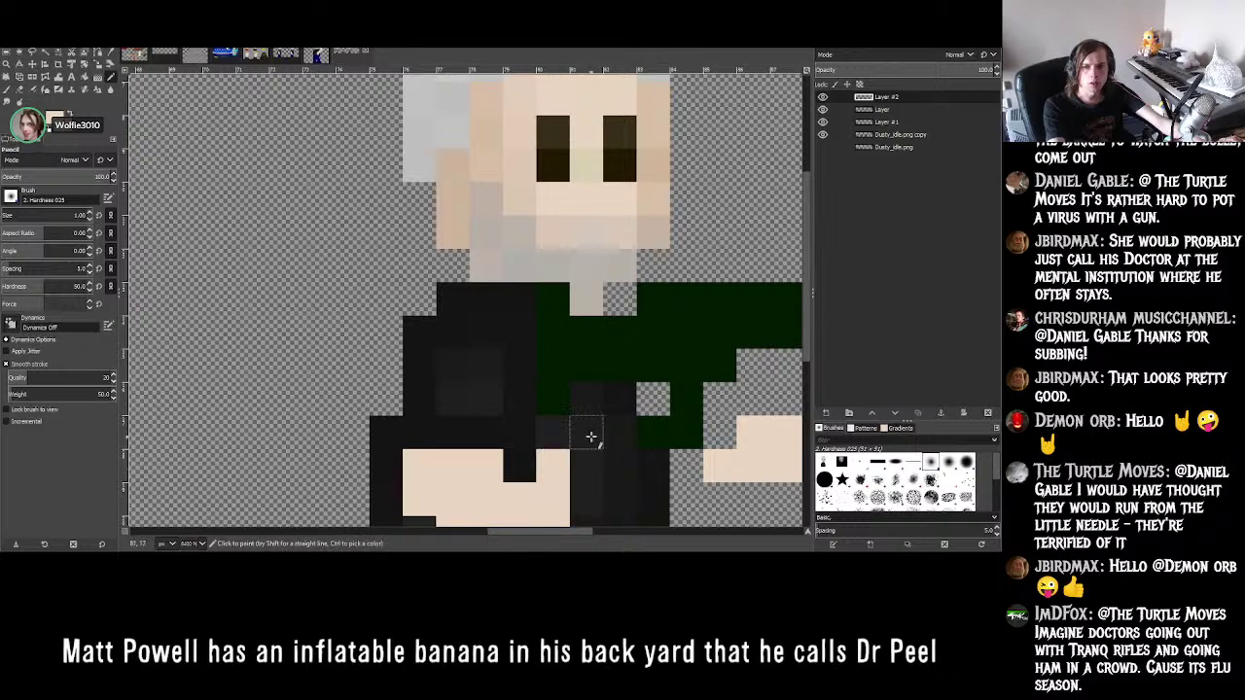
left_click(587, 432)
scroll(622, 409, "down", 5)
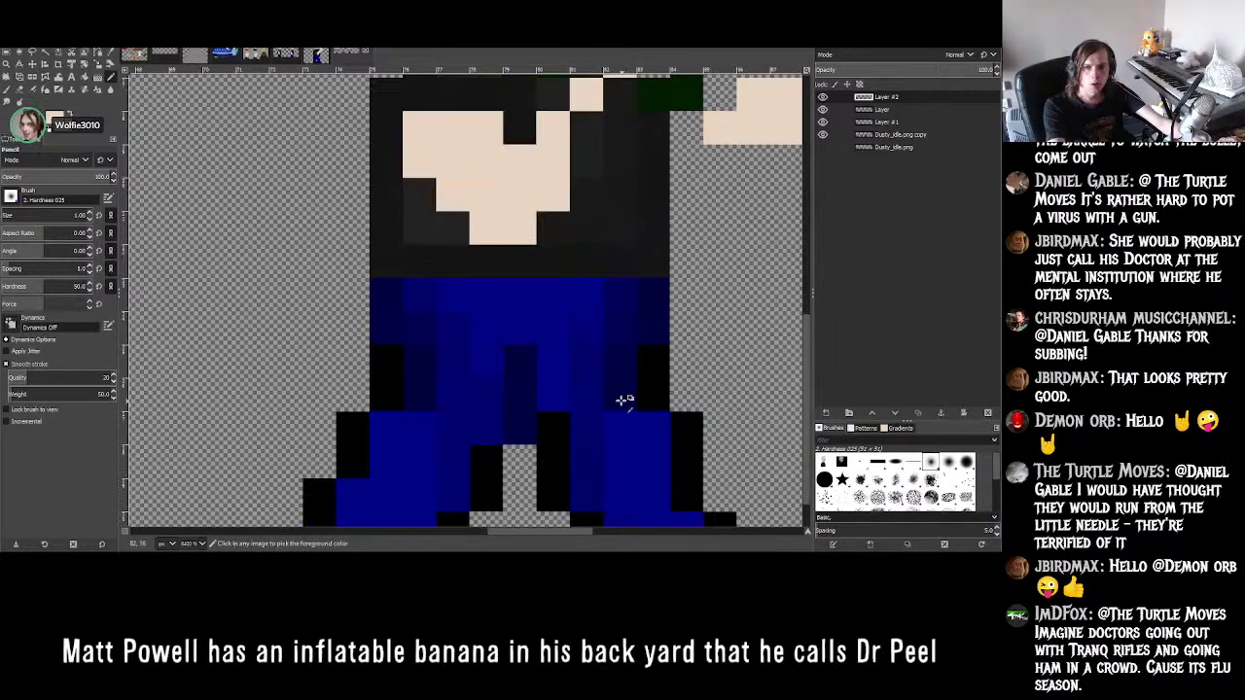
- Thicken the diagonal forearm with skin-coloured pixels and extend it up to the gun's grip
scroll(596, 407, "up", 2, "ctrl")
scroll(595, 407, "down", 3, "ctrl")
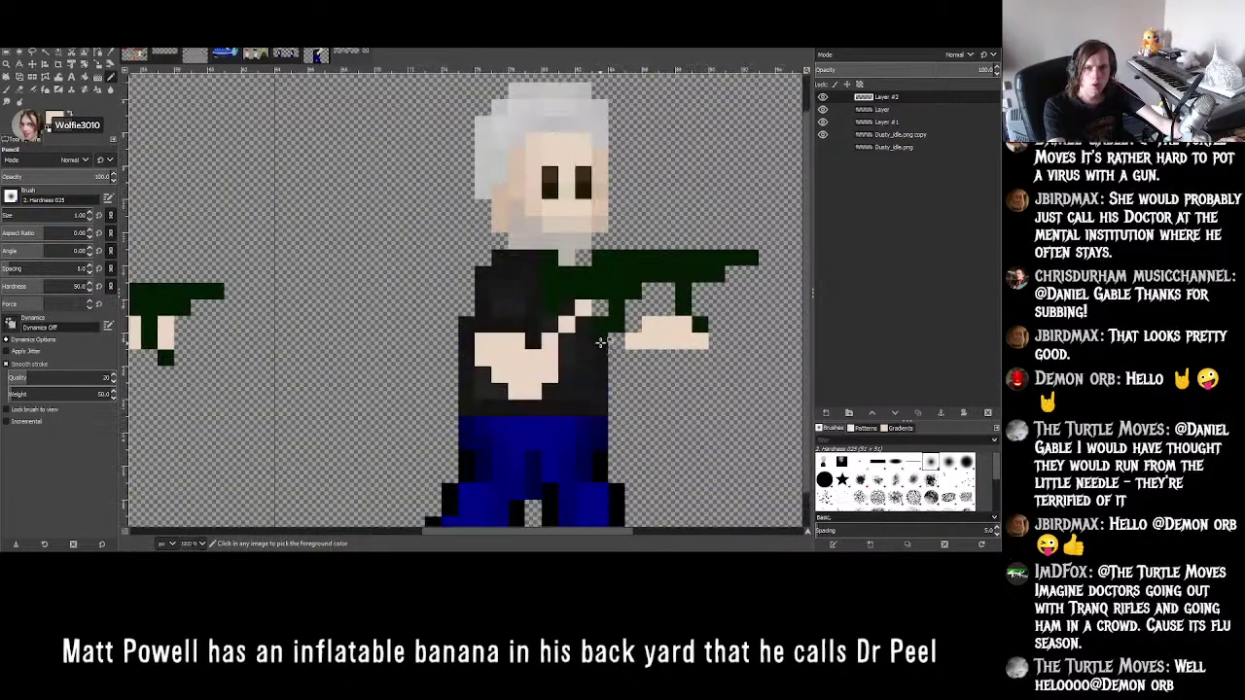
scroll(596, 350, "up", 1, "ctrl")
scroll(596, 350, "up", 2, "ctrl")
left_click(558, 280)
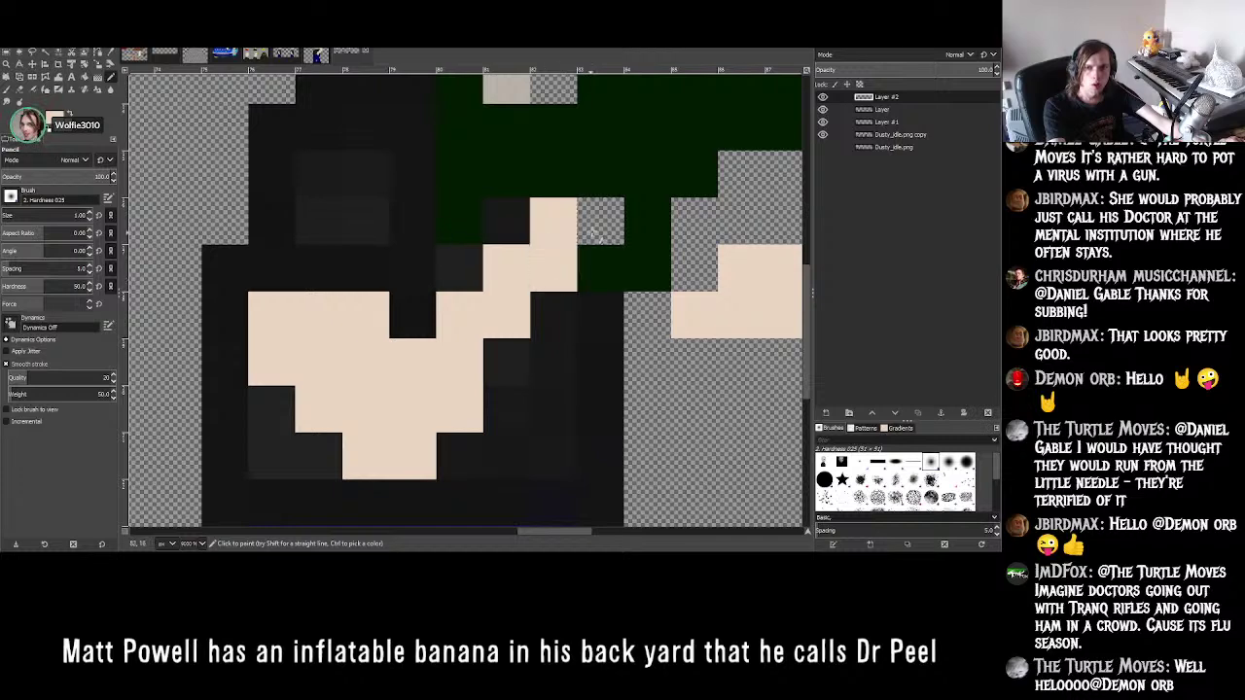
scroll(615, 279, "down", 2, "ctrl")
scroll(625, 234, "up", 3, "ctrl")
left_click_drag(602, 315, 578, 314)
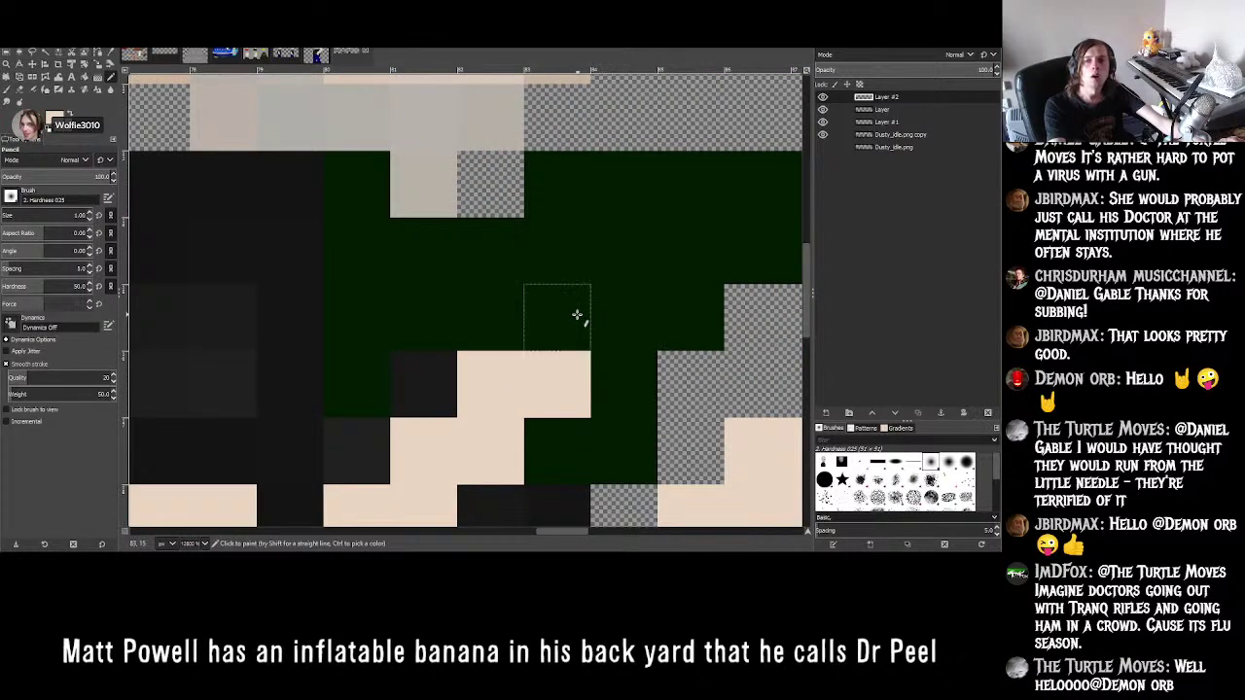
- Paint the rear hand over the gun's grip and widen the lower edge of the diagonal forearm in skin colour
scroll(604, 336, "down", 2, "ctrl")
scroll(578, 383, "down", 2, "ctrl")
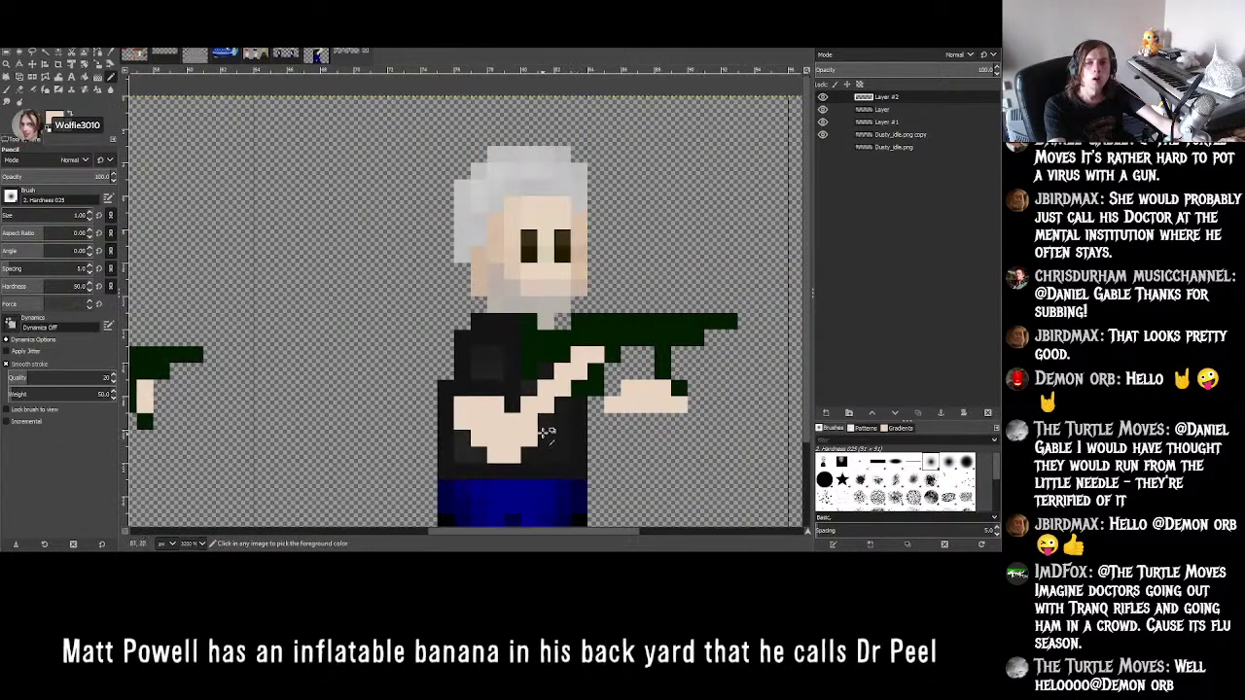
scroll(584, 380, "up", 2, "ctrl")
left_click_drag(601, 372, 635, 333)
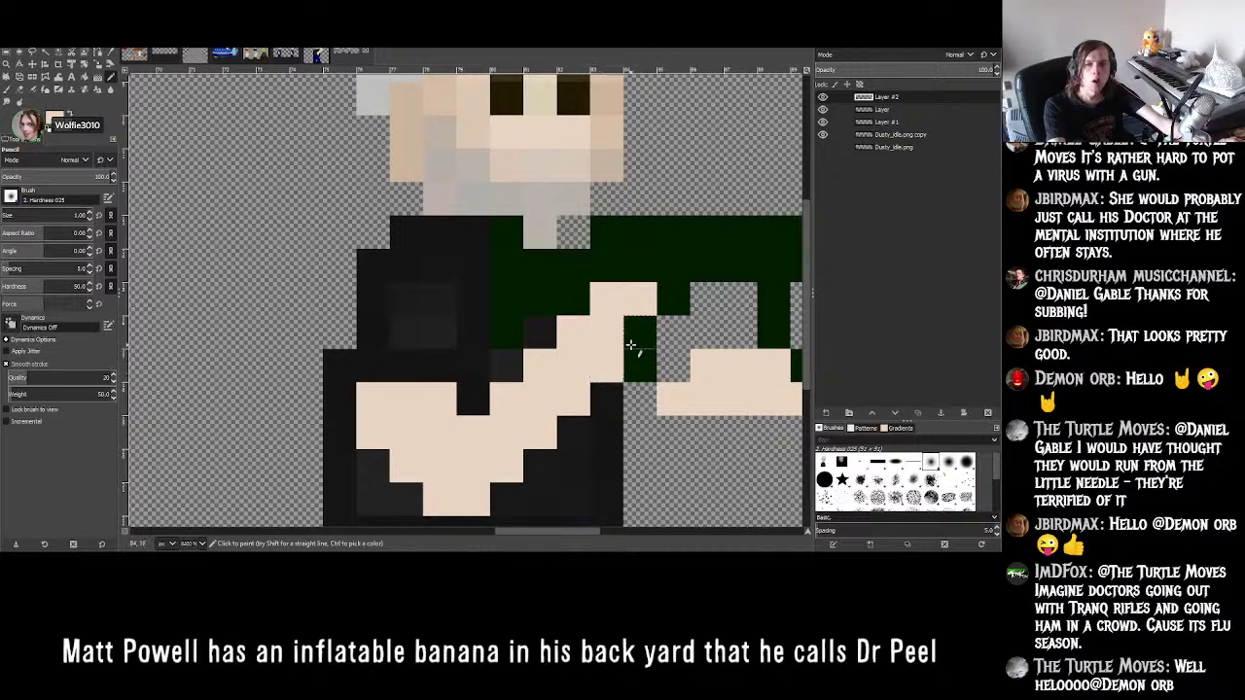
scroll(574, 409, "down", 2, "ctrl")
scroll(572, 413, "up", 2, "ctrl")
left_click_drag(572, 414, 613, 381)
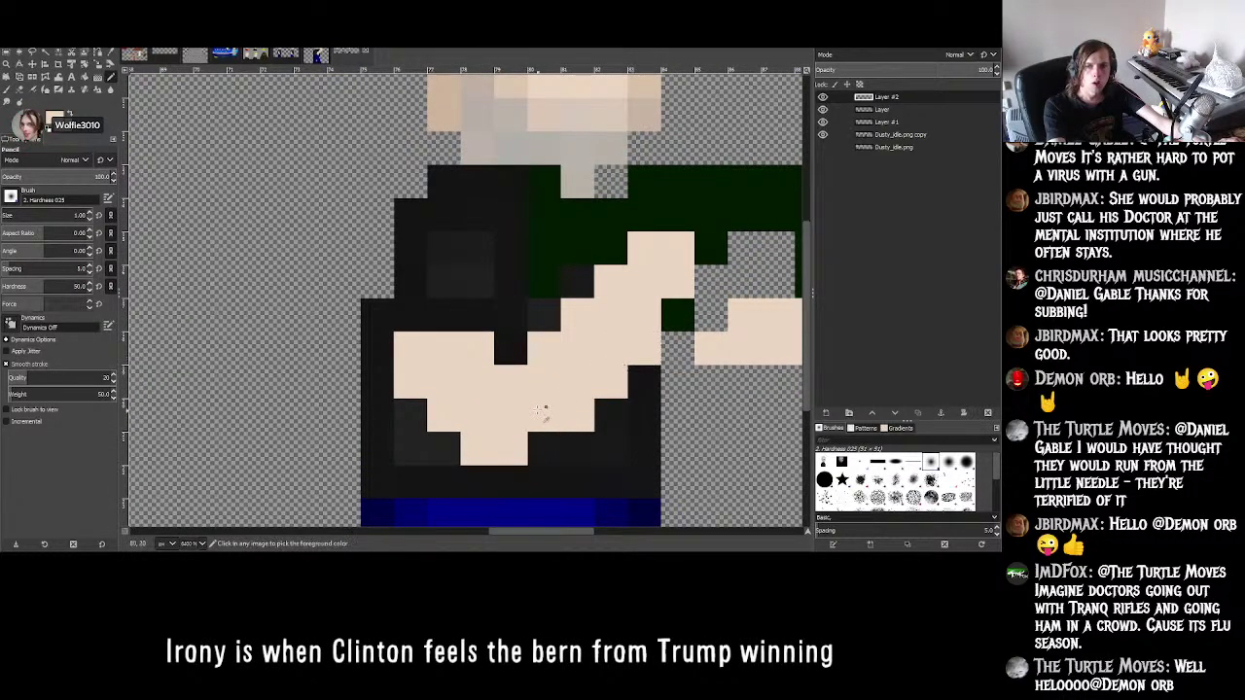
scroll(570, 387, "down", 2, "ctrl")
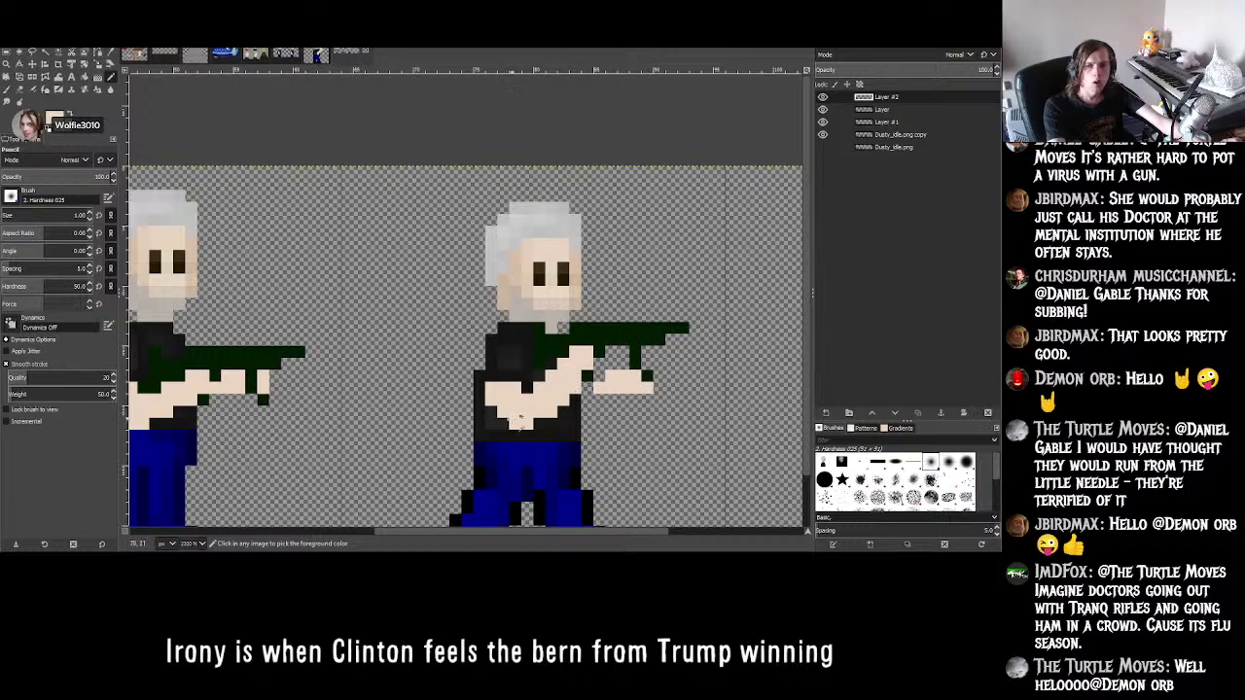
scroll(518, 418, "up", 2, "ctrl")
scroll(512, 377, "down", 2, "ctrl")
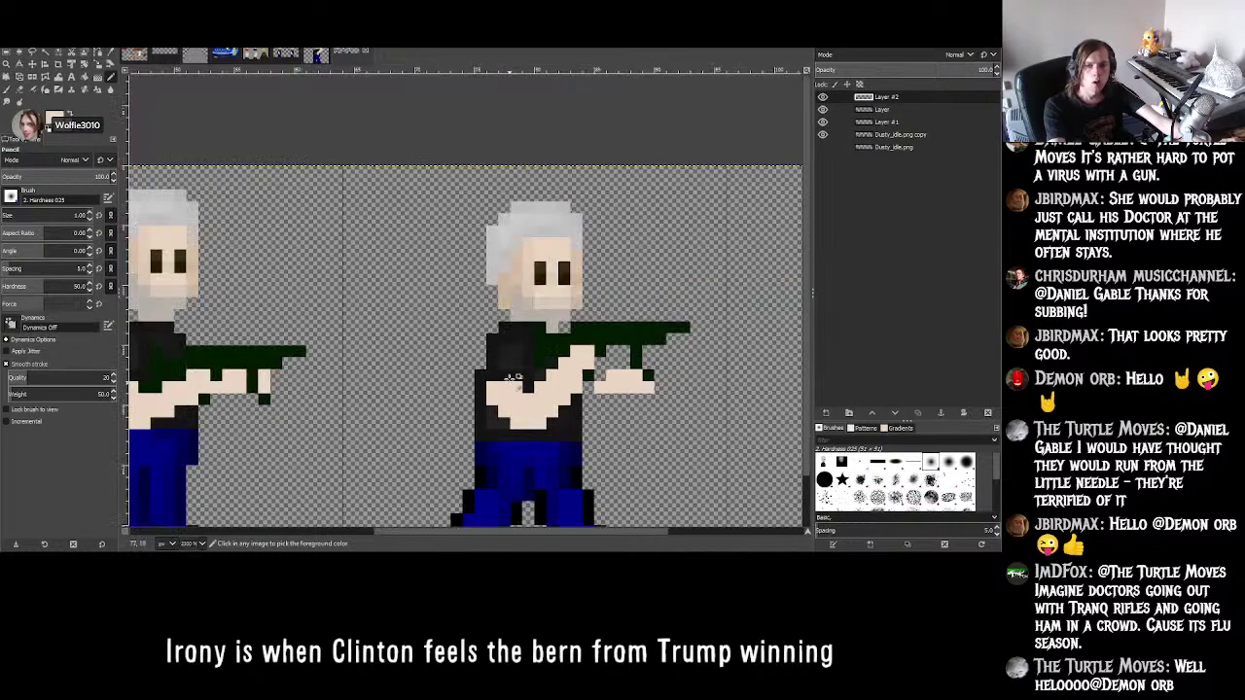
- Find the layer holding the front arm and erase its skin-coloured hand and forearm beneath the gun on Layer #1
scroll(667, 370, "up", 2, "ctrl")
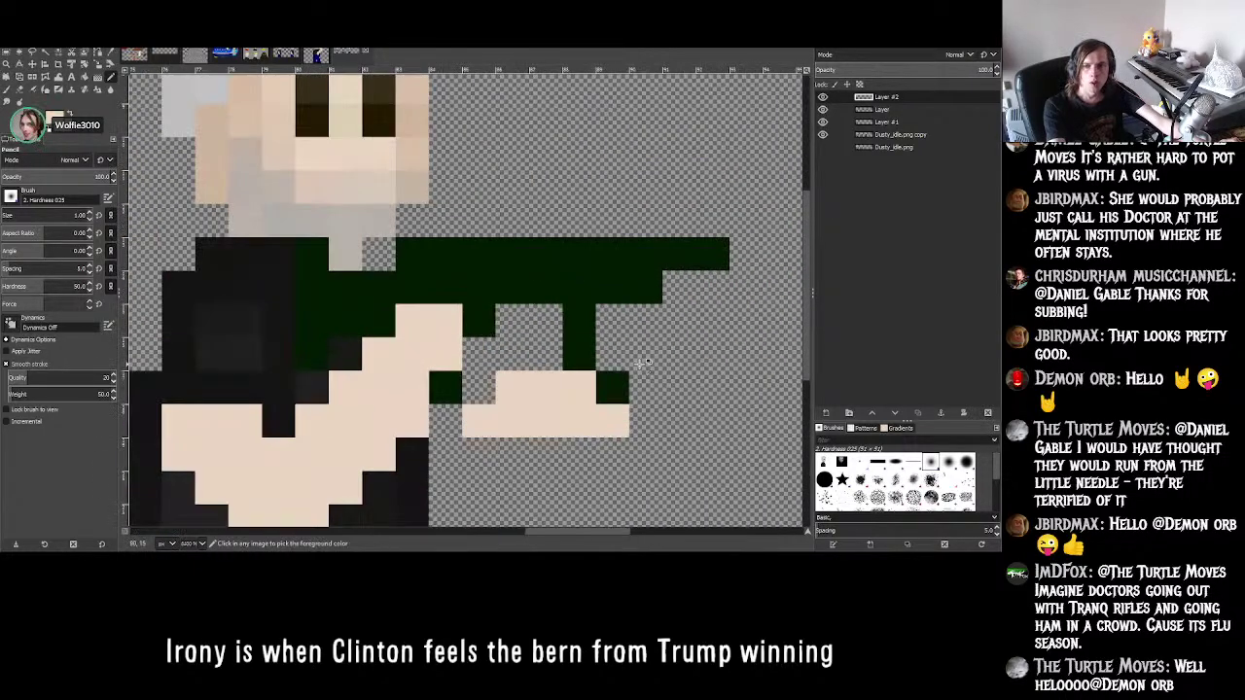
left_click(877, 111)
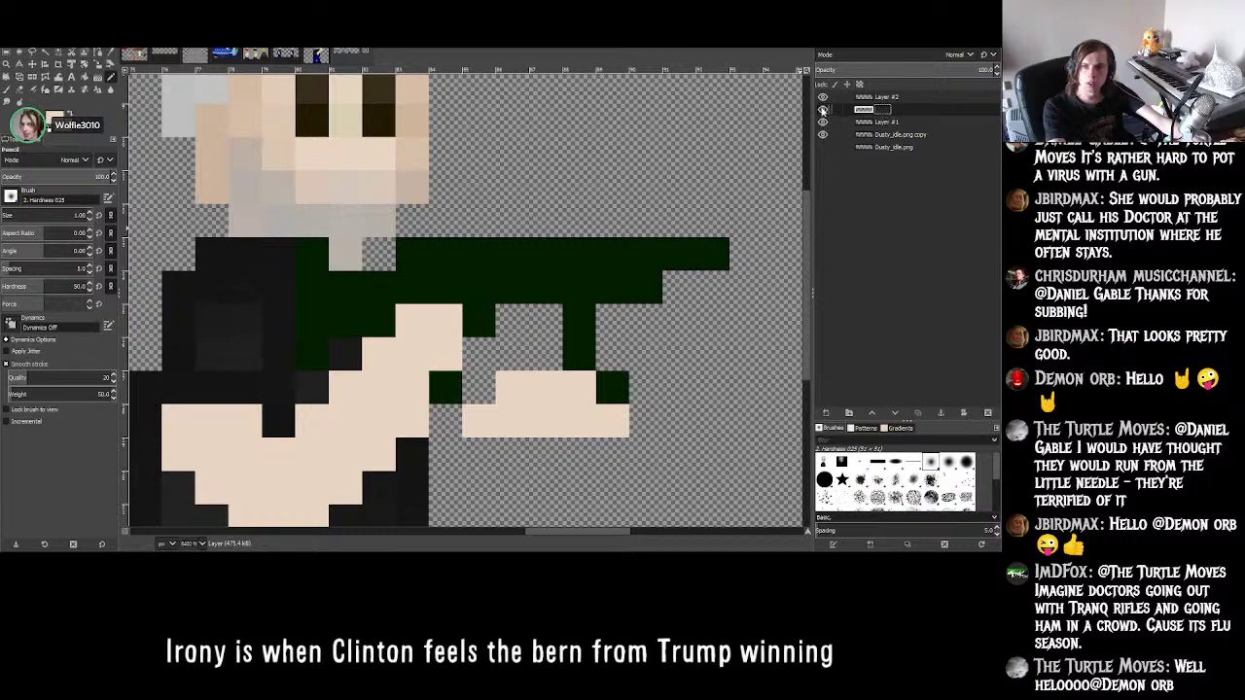
left_click(822, 110)
left_click(822, 110)
left_click(871, 122)
left_click(822, 123)
left_click(822, 123)
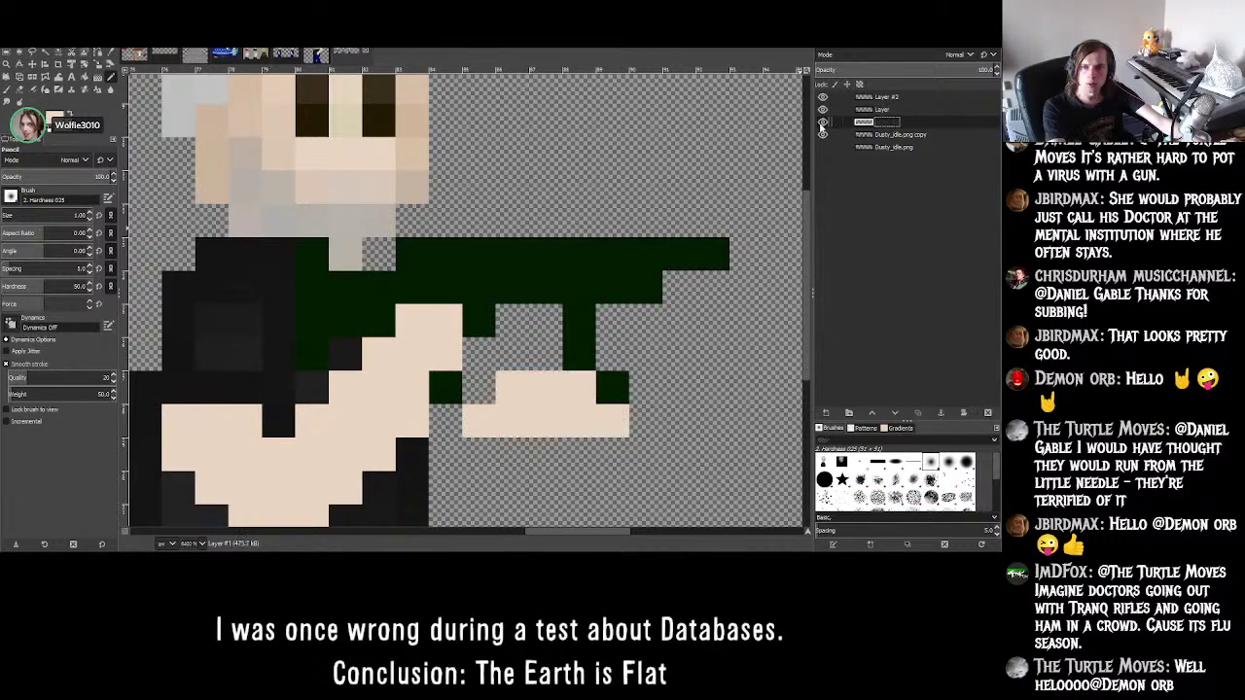
left_click(18, 90)
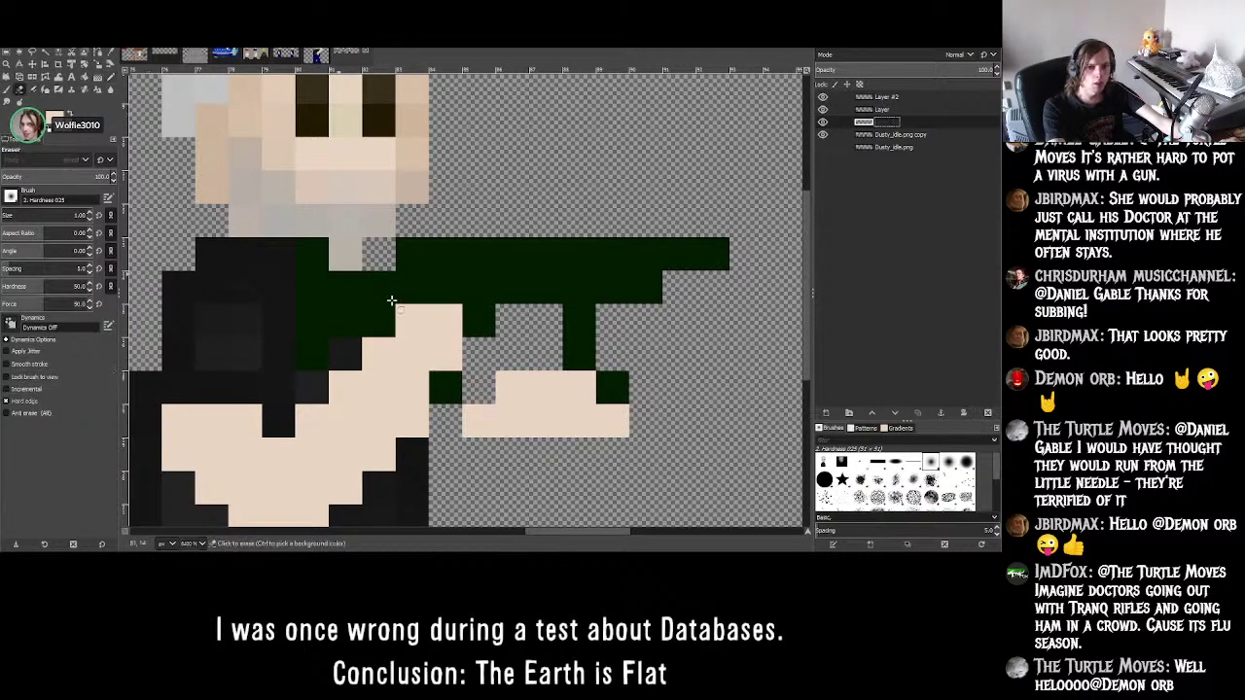
mouse_move(584, 387)
left_mouse_down()
mouse_move(476, 419)
mouse_move(623, 423)
mouse_move(619, 392)
left_mouse_up()
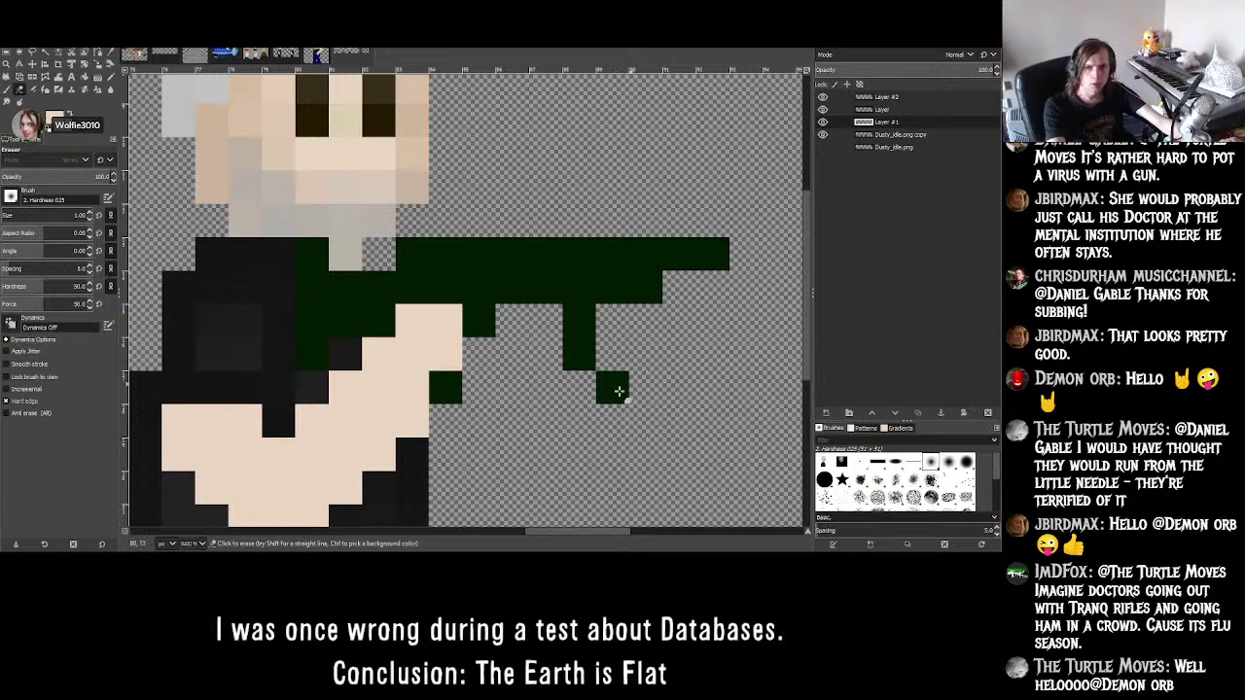
- With the Pencil on Layer #1, paint skin-coloured hand pixels on both sides of the foregrip, and undo the extra pixel beneath it
key("n")
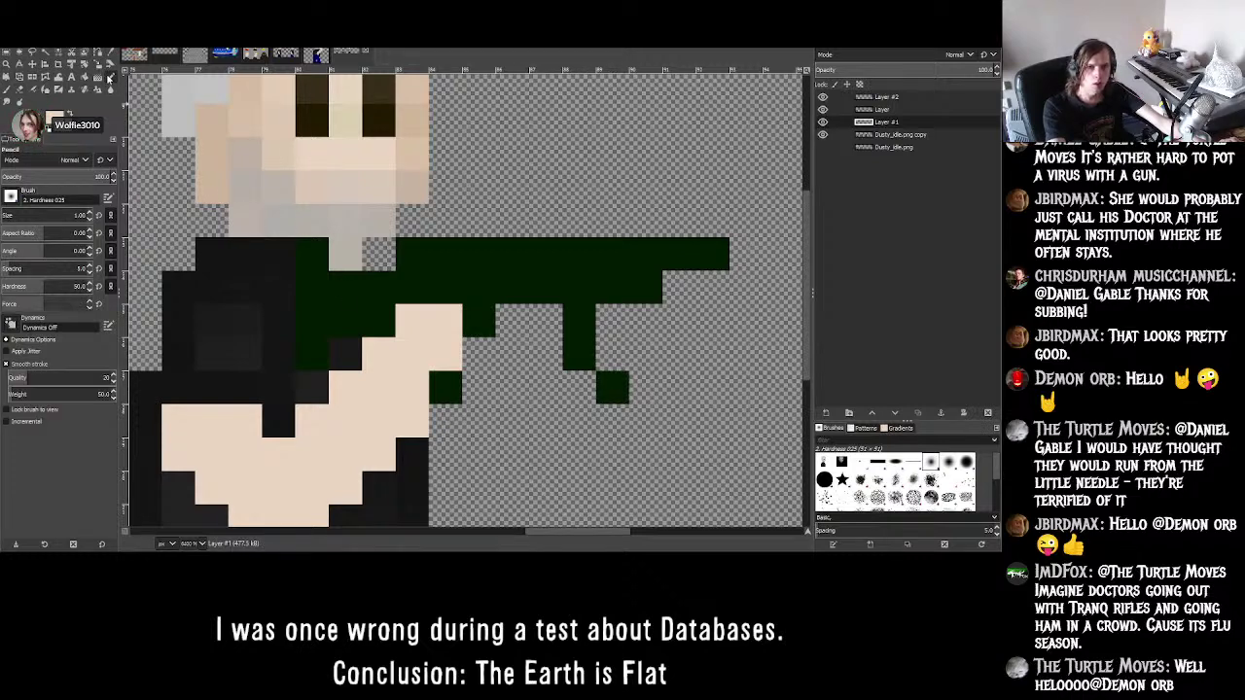
left_click(612, 321)
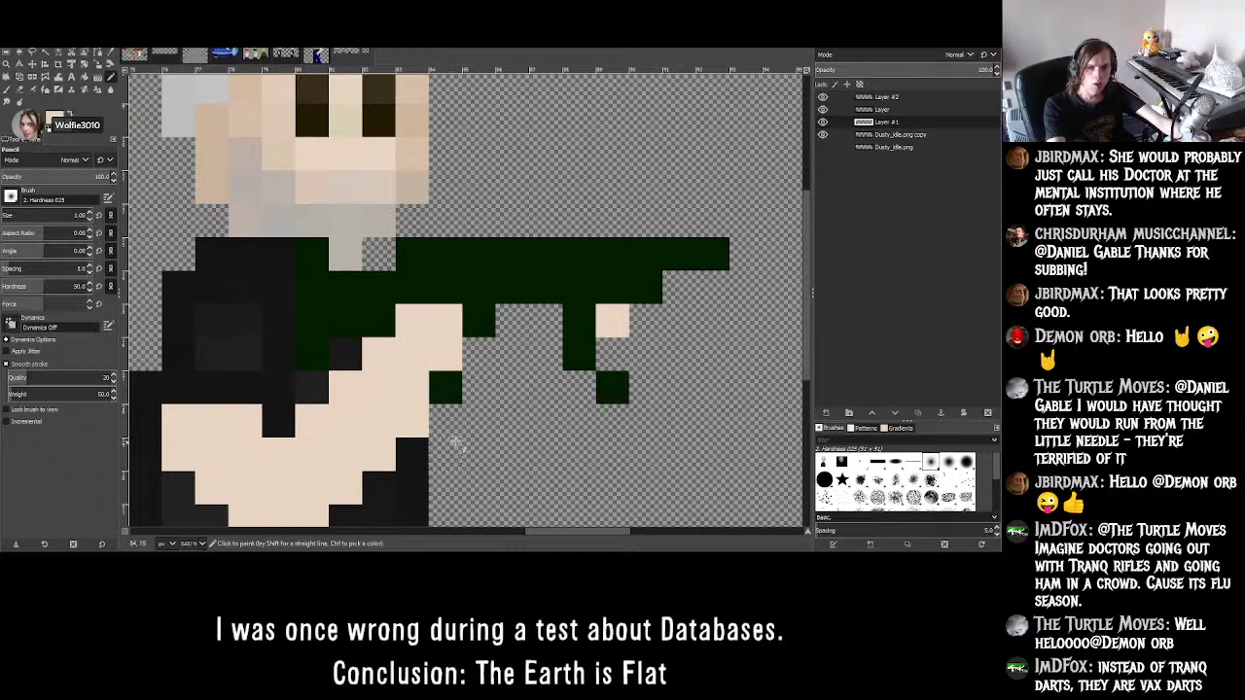
left_click(546, 354)
left_click(579, 388)
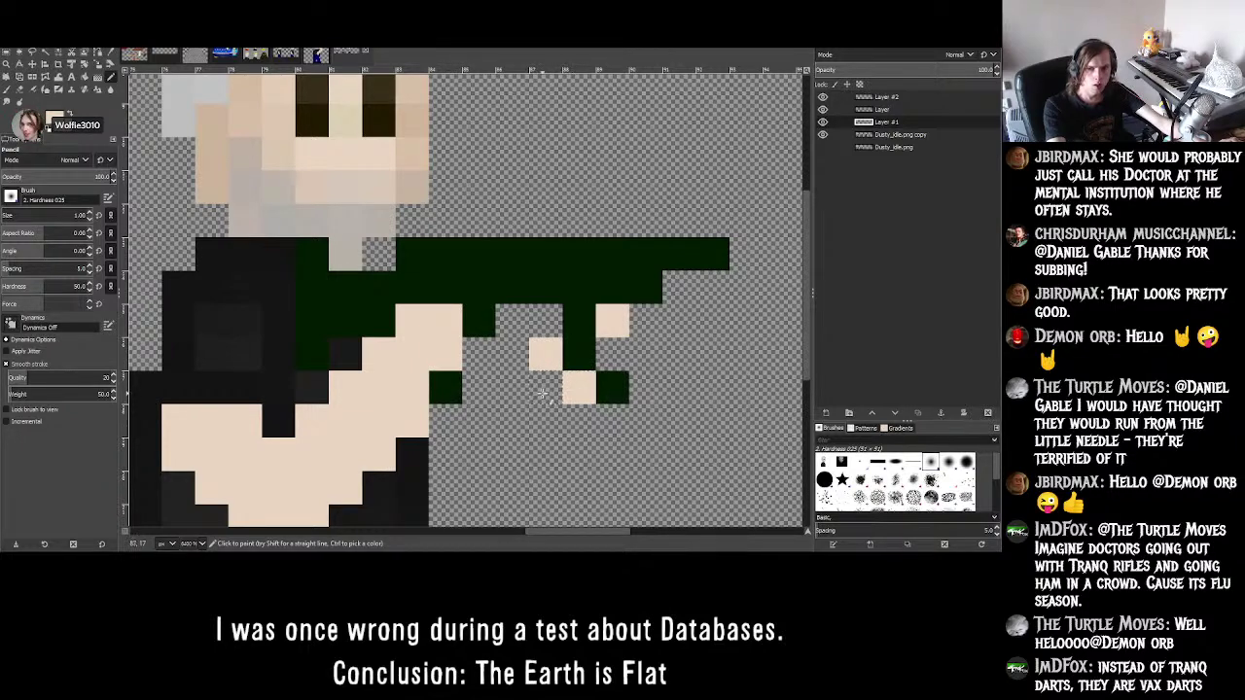
key("ctrl+z")
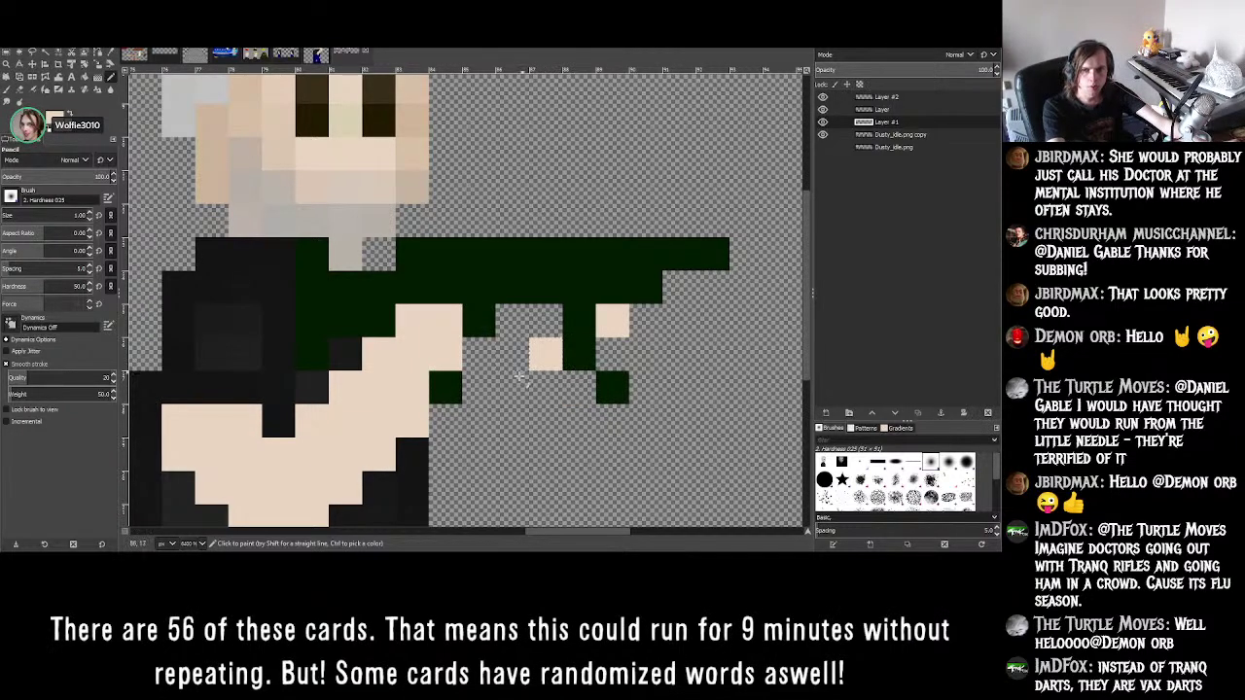
- Examine the aiming sprite's new arm pose up close and alongside the other frames of the sprite sheet
scroll(509, 416, "down", 3, "ctrl")
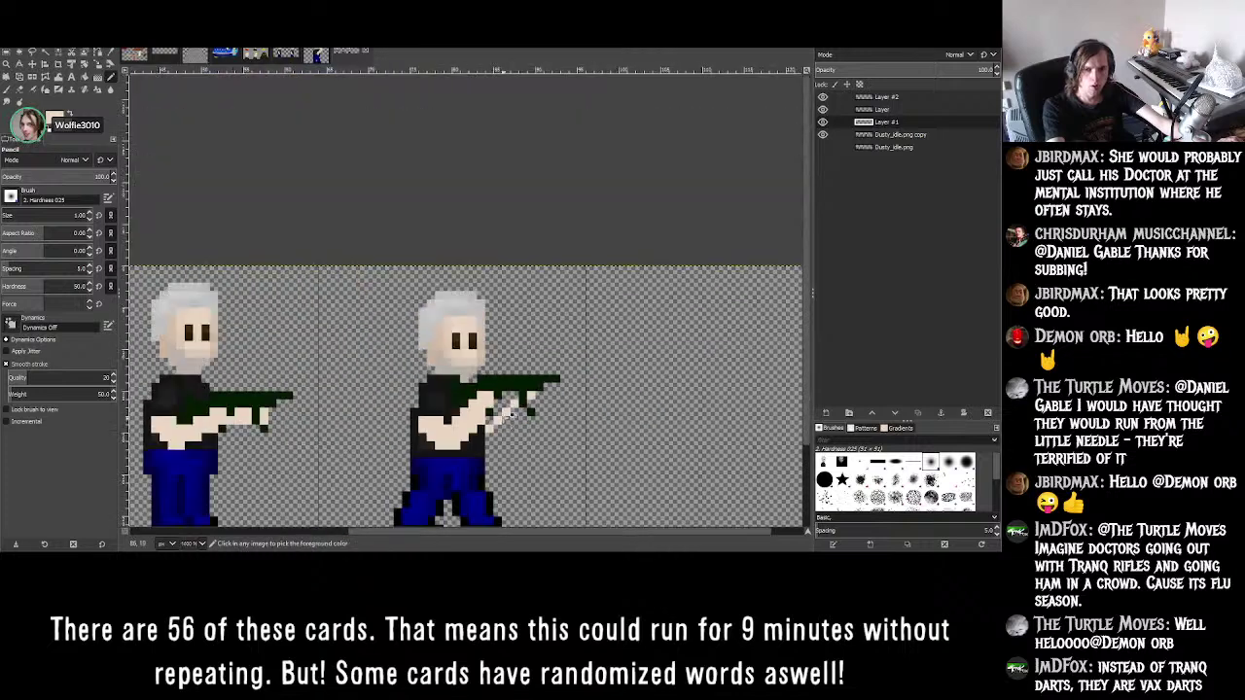
scroll(509, 412, "down", 2, "ctrl")
scroll(414, 381, "up", 2, "ctrl")
scroll(489, 420, "down", 3, "ctrl")
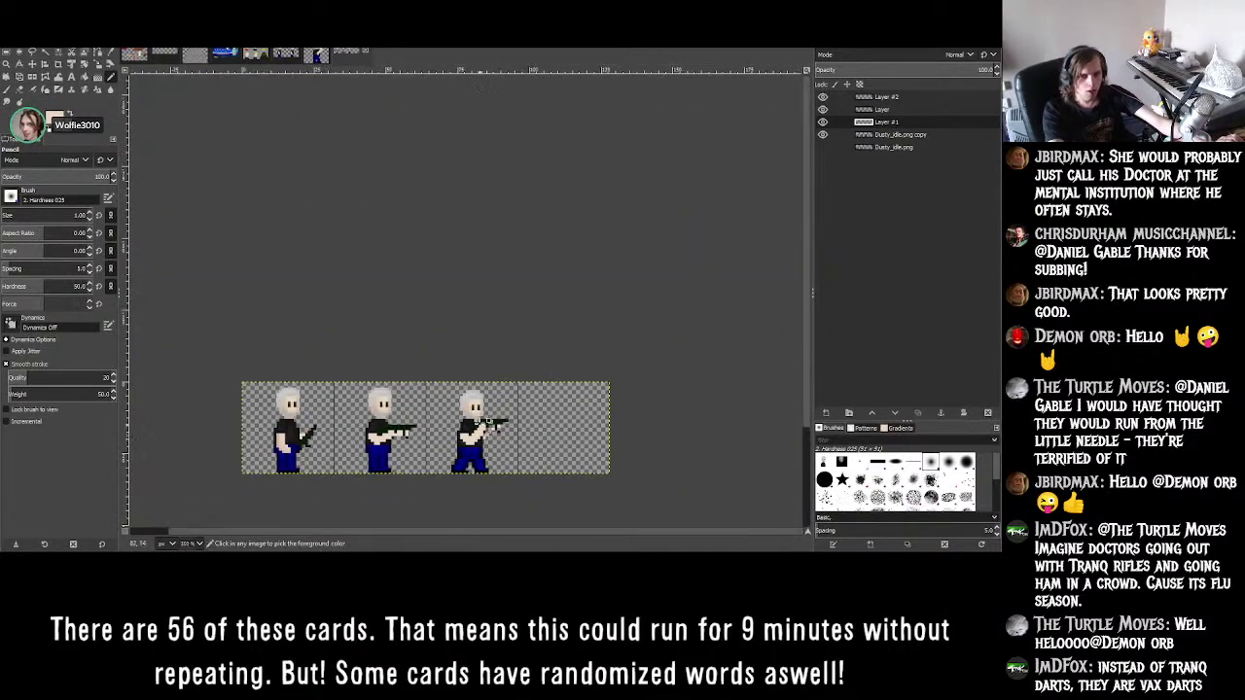
scroll(487, 421, "up", 4, "ctrl")
scroll(481, 437, "down", 1, "ctrl")
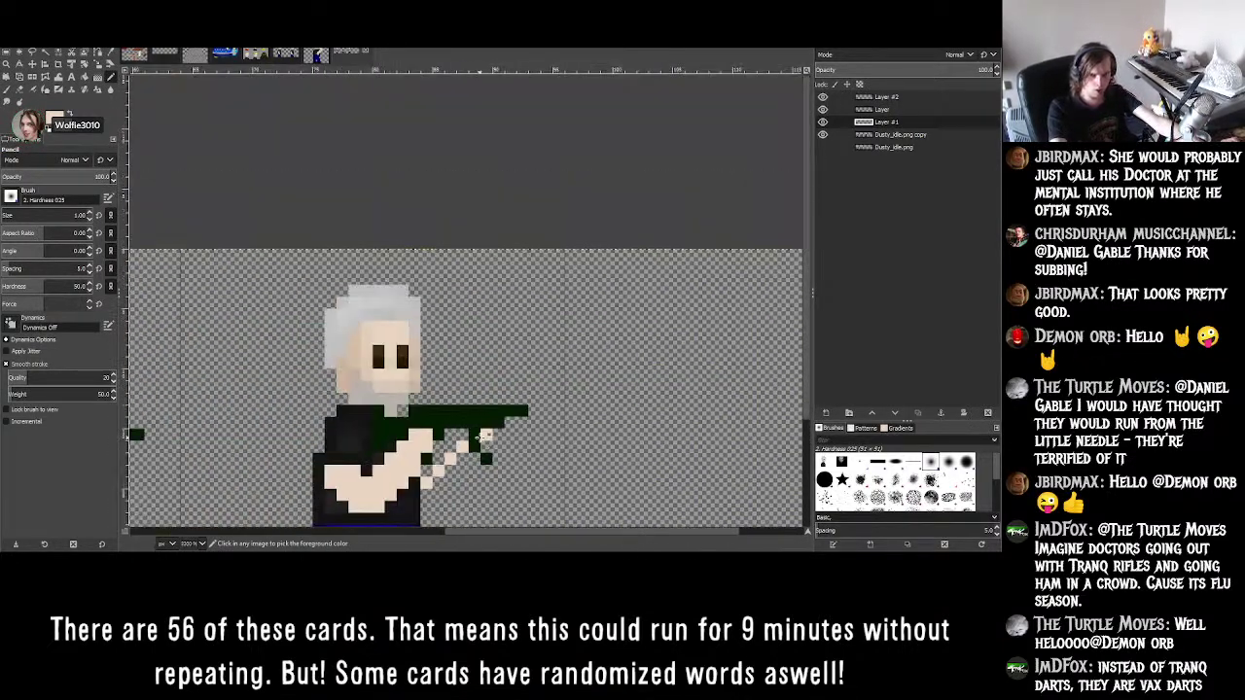
scroll(481, 437, "down", 3, "ctrl")
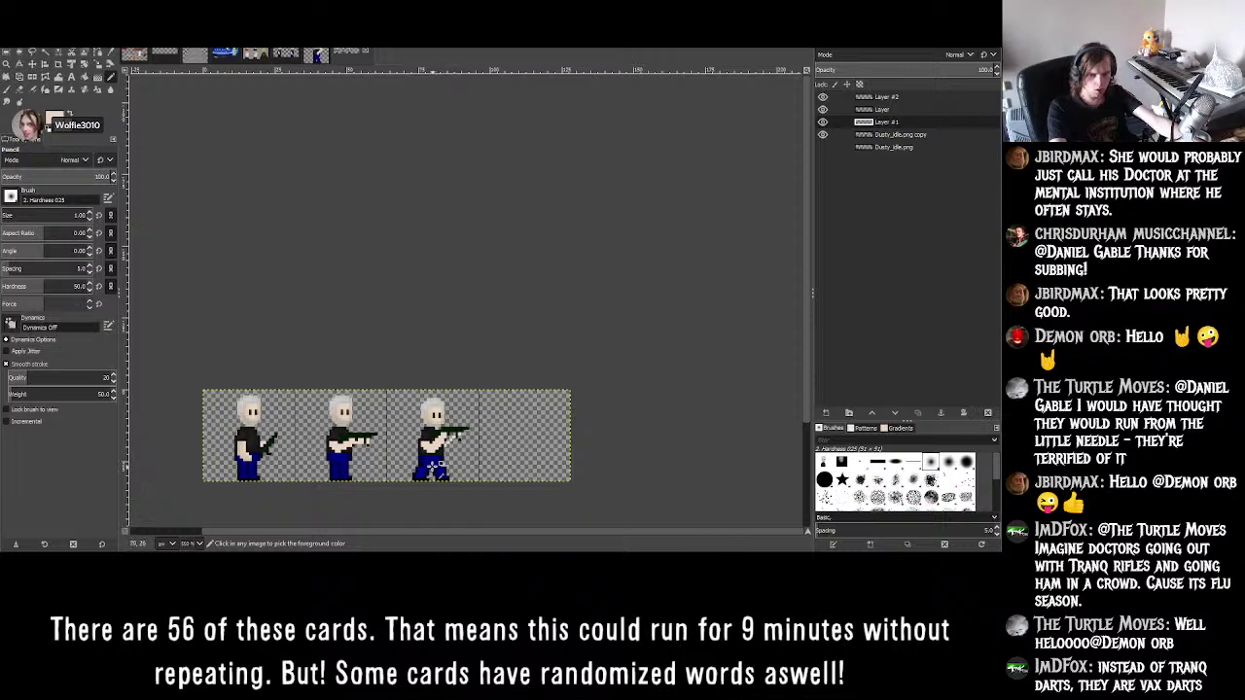
- Thicken the third frame's front forearm diagonally along its lower edge in skin colour and extend the hand in front of the foregrip
scroll(438, 463, "up", 4, "ctrl")
scroll(490, 415, "up", 3, "ctrl")
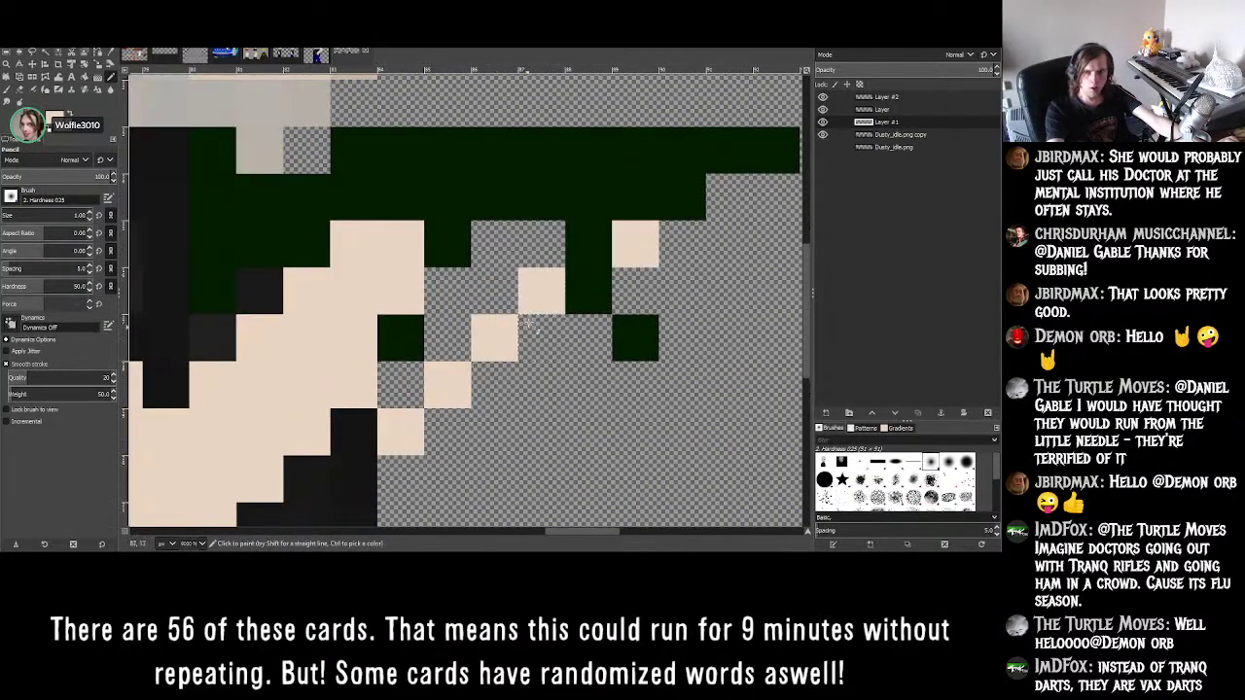
left_click(494, 383)
left_click(447, 430)
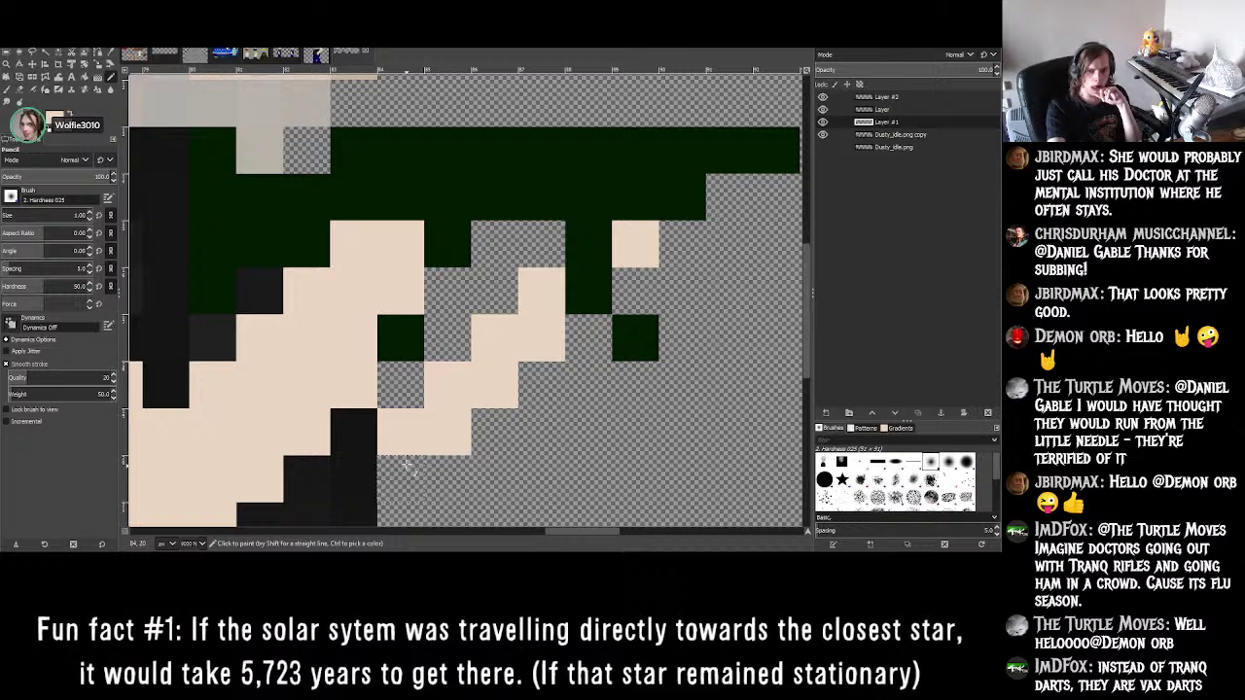
left_click(400, 465)
left_click(407, 394)
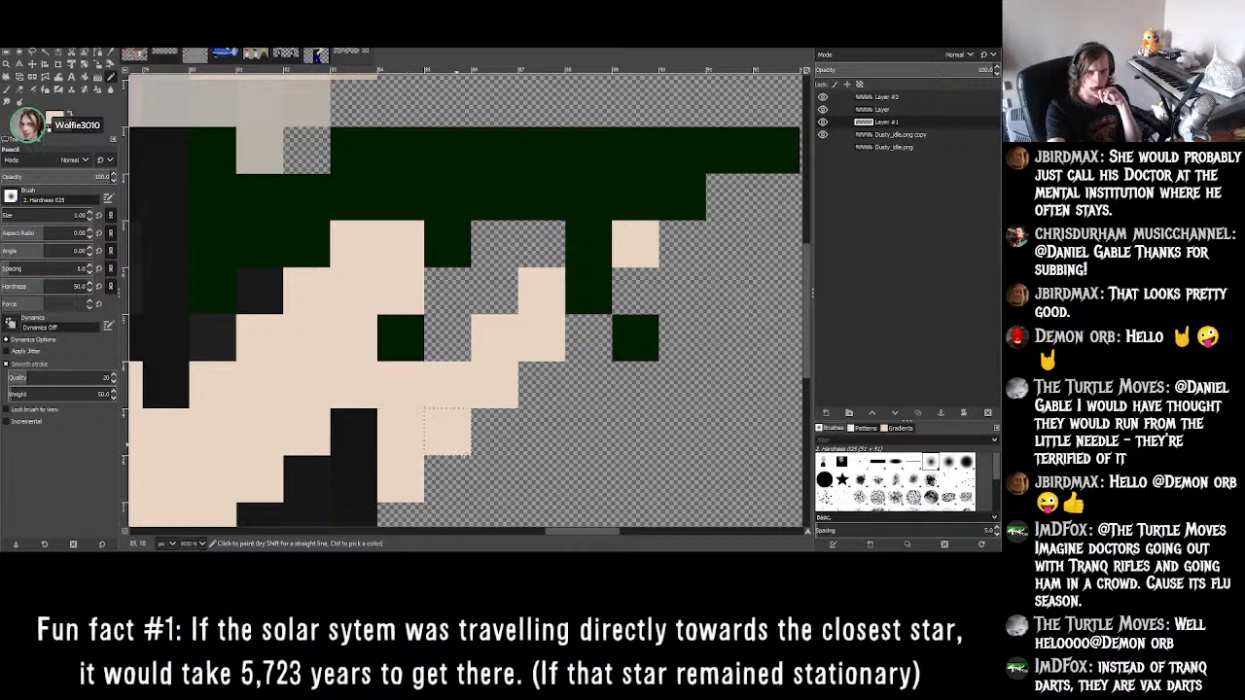
left_click(482, 429)
left_click(532, 394)
left_click(584, 341)
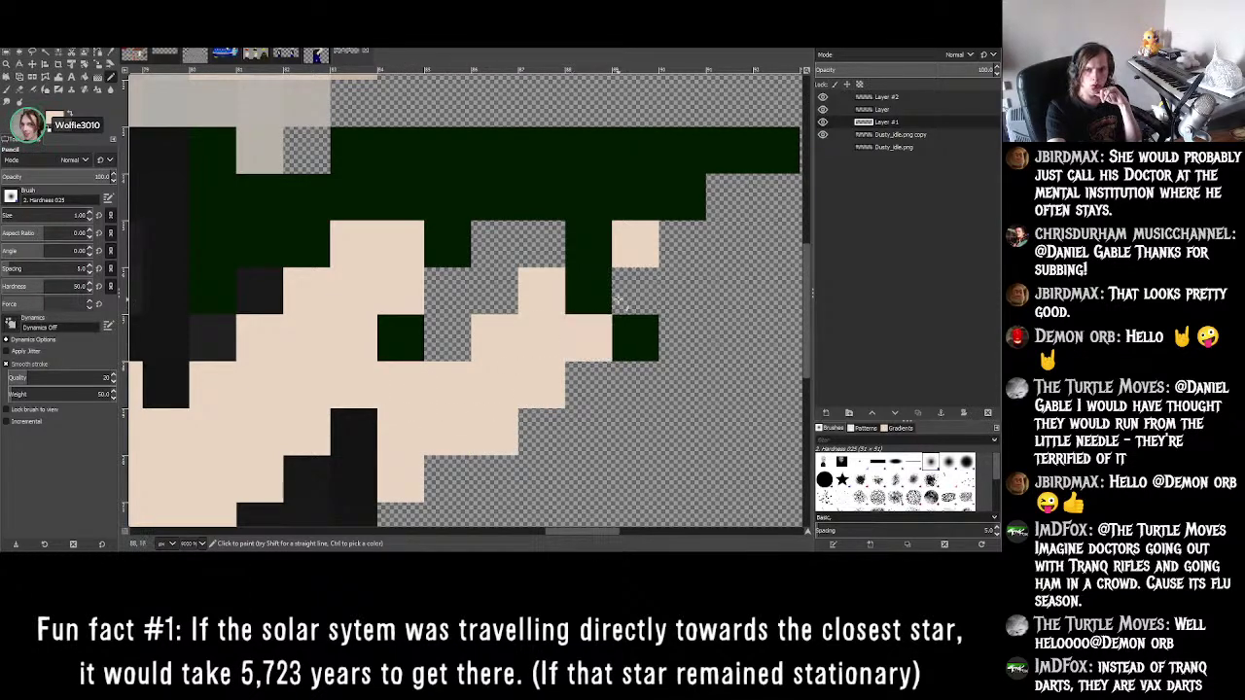
left_click(632, 292)
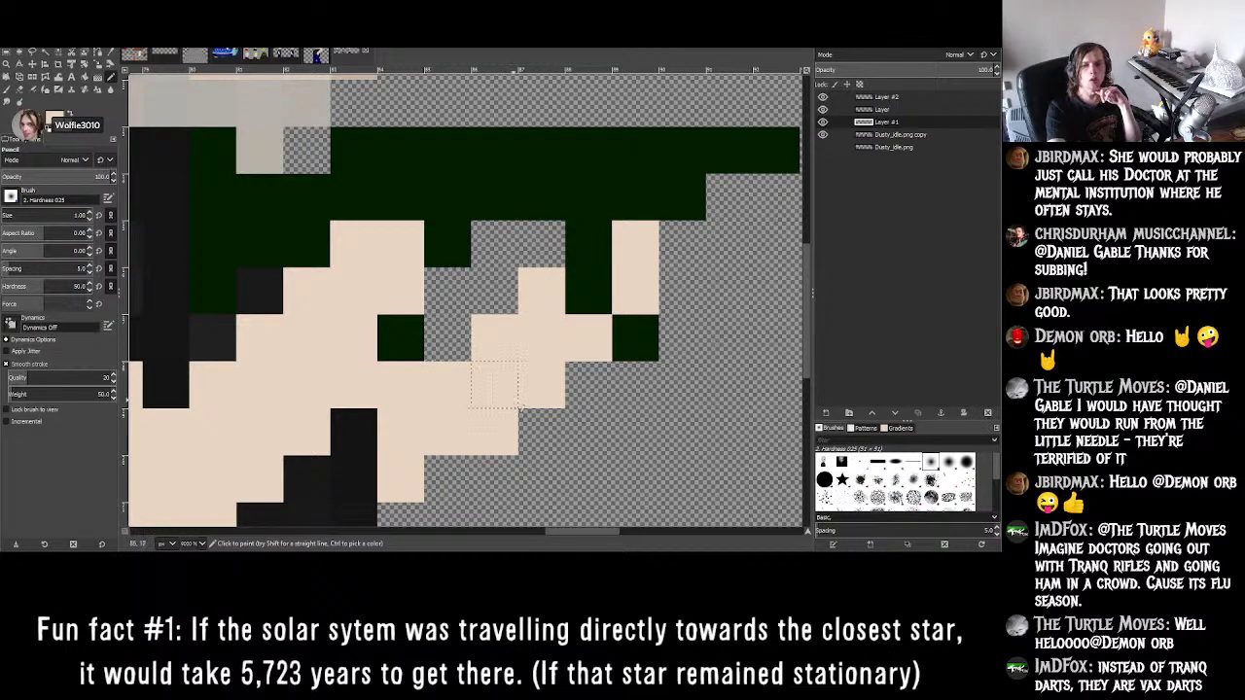
- Fill out the underside of the third frame's front forearm with more skin-coloured pixels, from the elbow up to the foregrip
scroll(443, 350, "down", 1)
left_click(447, 368)
scroll(579, 324, "down", 1)
scroll(579, 324, "up", 1)
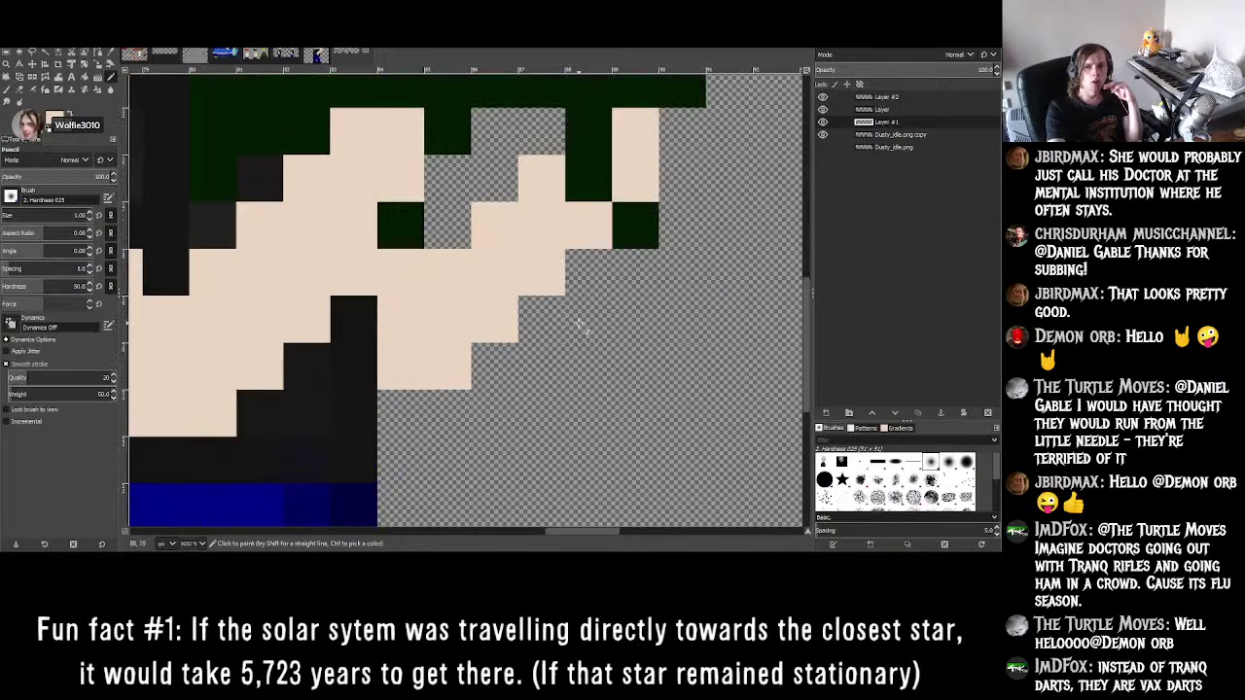
left_click(541, 319)
left_click(587, 272)
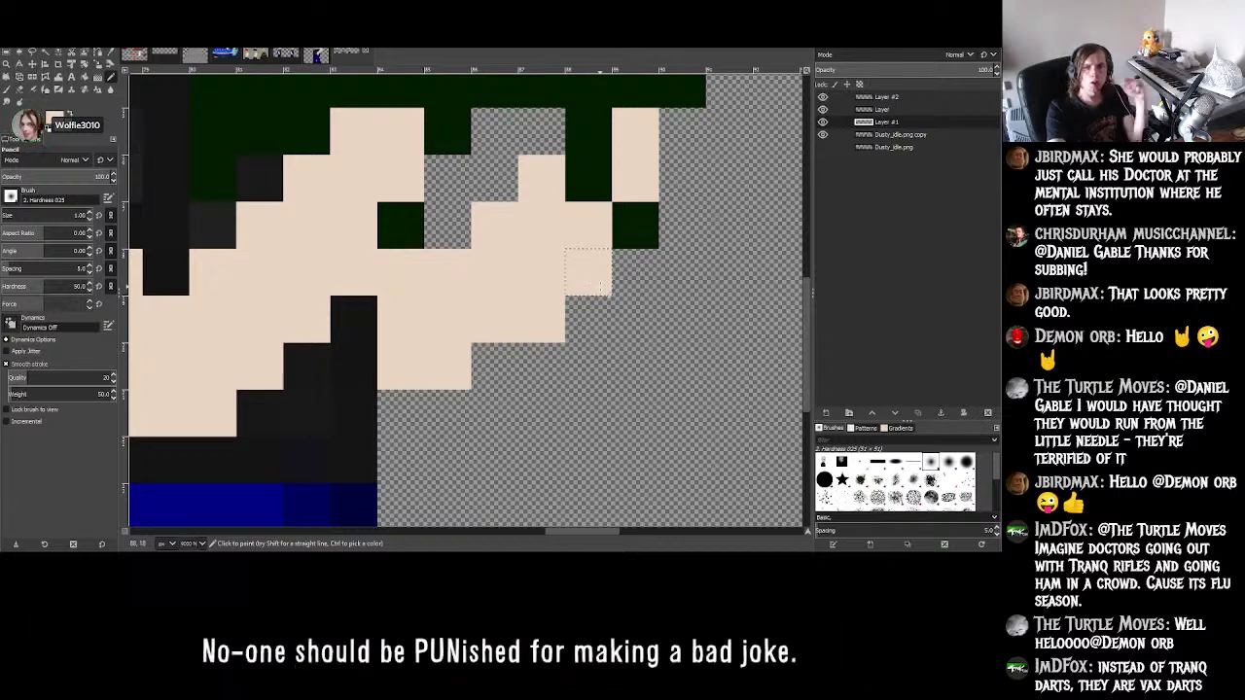
- Check which part of the third frame belongs to Layer #1 by hiding and showing that layer
scroll(574, 297, "down", 1, "ctrl")
scroll(563, 303, "down", 1, "ctrl")
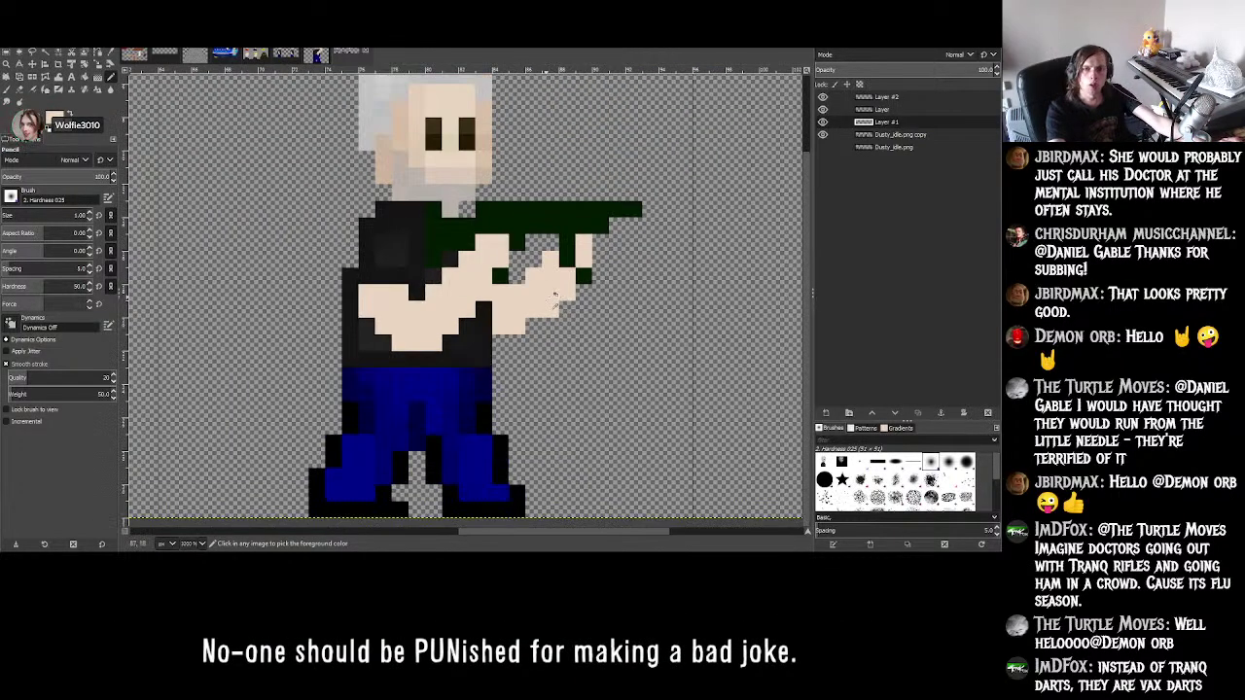
left_click(883, 147)
scroll(681, 243, "down", 3, "ctrl")
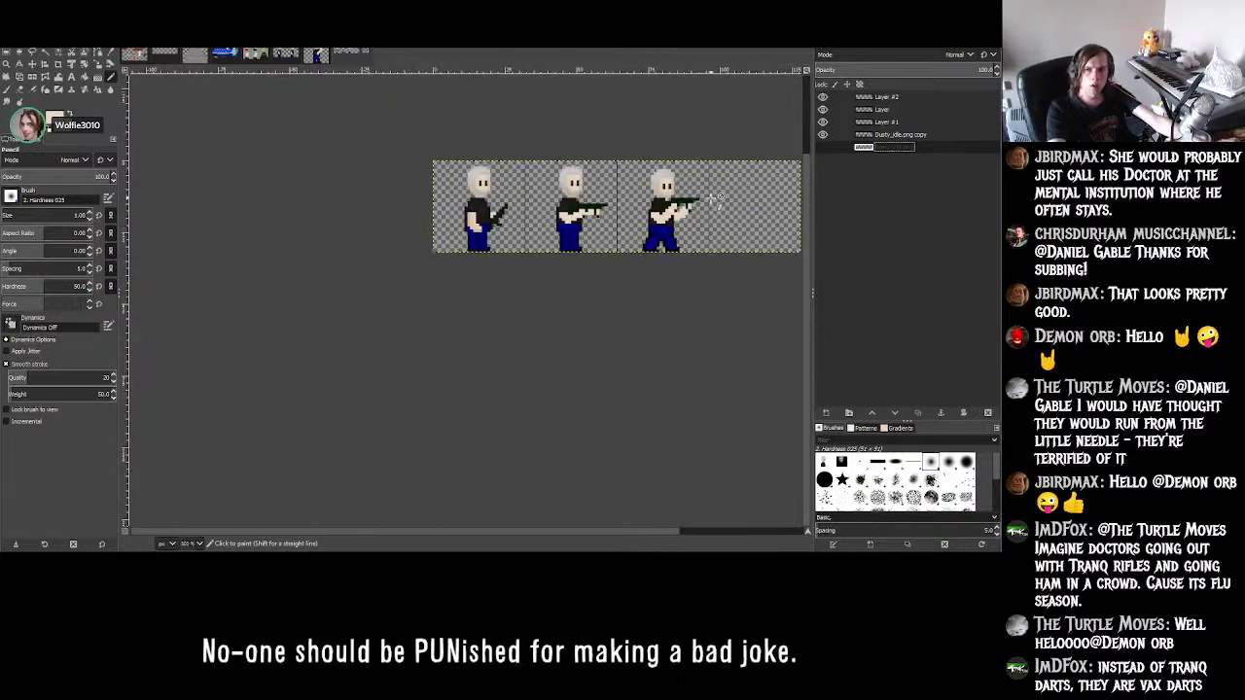
scroll(700, 199, "up", 2, "ctrl")
scroll(701, 200, "up", 4, "ctrl")
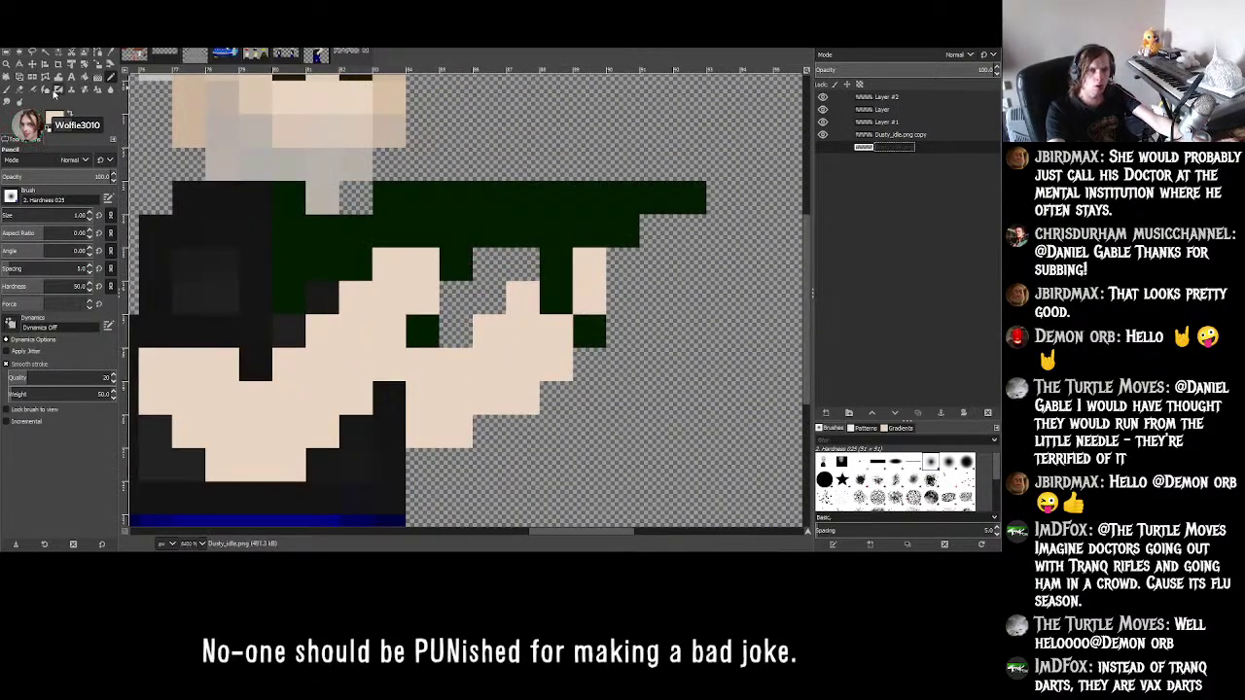
left_click(22, 90)
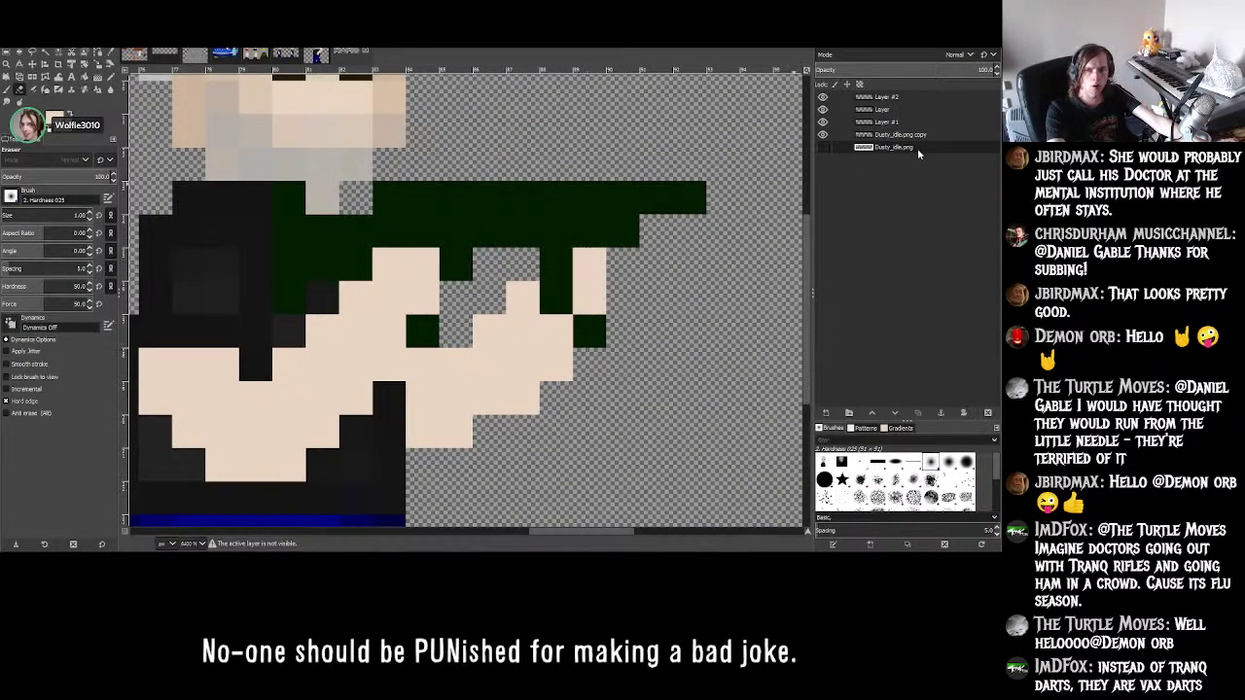
left_click(876, 122)
left_click(823, 121)
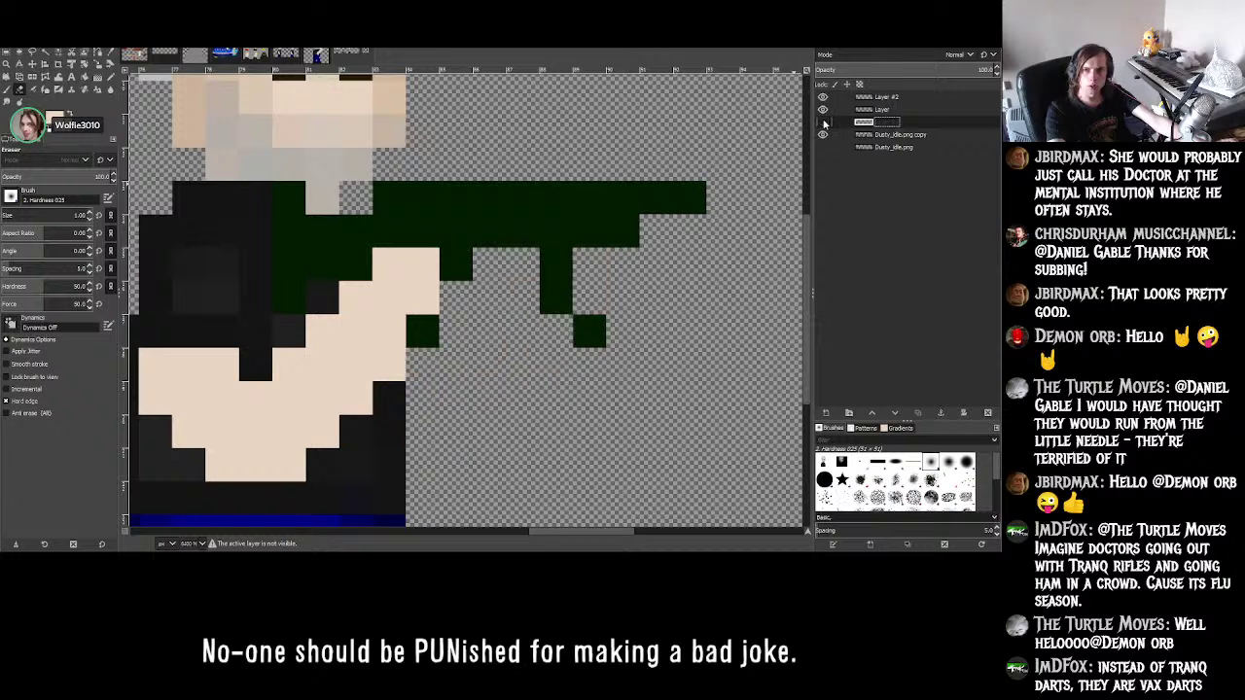
left_click(823, 121)
- Compare the third frame's thickened front arm with the other poses, both up close and across the whole sprite sheet
scroll(630, 260, "down", 3, "ctrl")
scroll(599, 282, "up", 2, "ctrl")
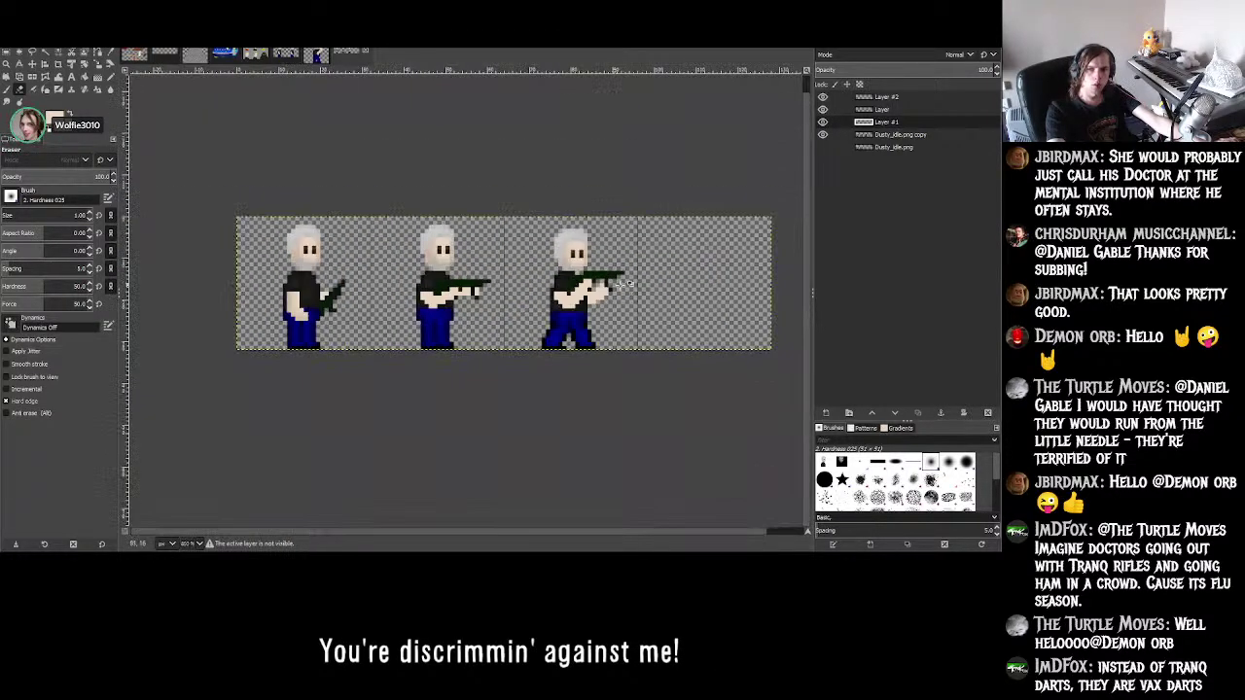
scroll(613, 288, "down", 4, "ctrl")
scroll(640, 282, "up", 4, "ctrl")
scroll(584, 253, "down", 2, "ctrl")
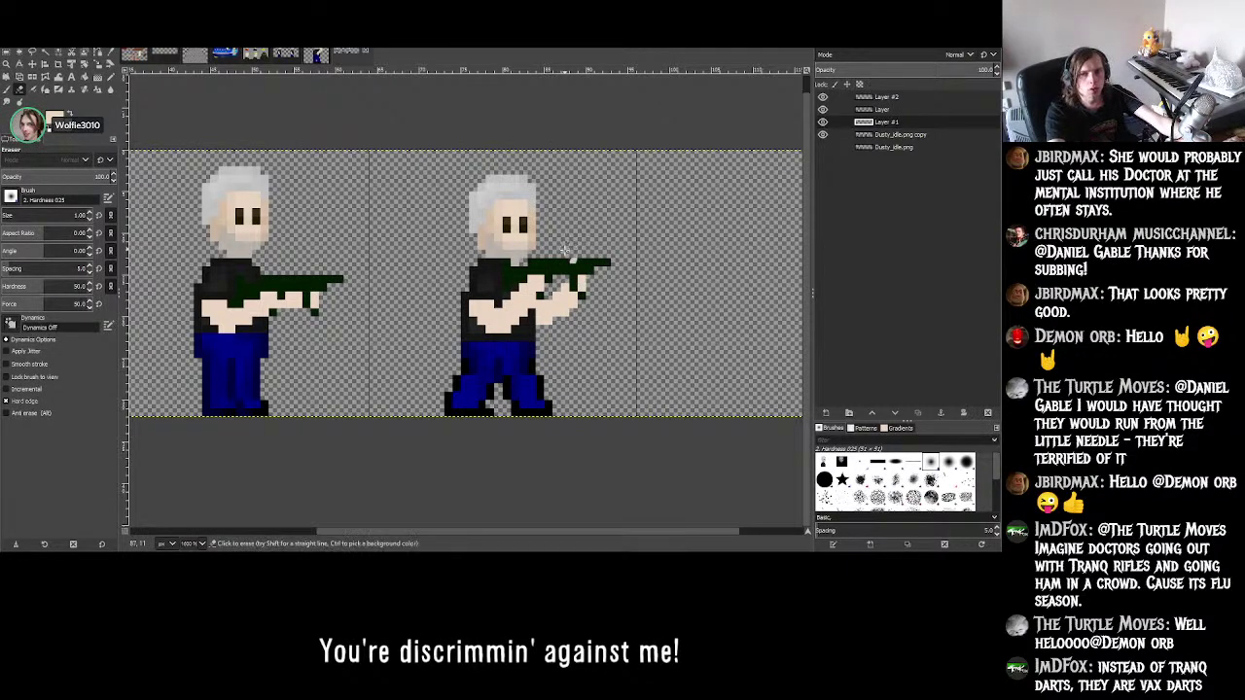
scroll(549, 260, "up", 3, "ctrl")
scroll(550, 260, "up", 2, "ctrl")
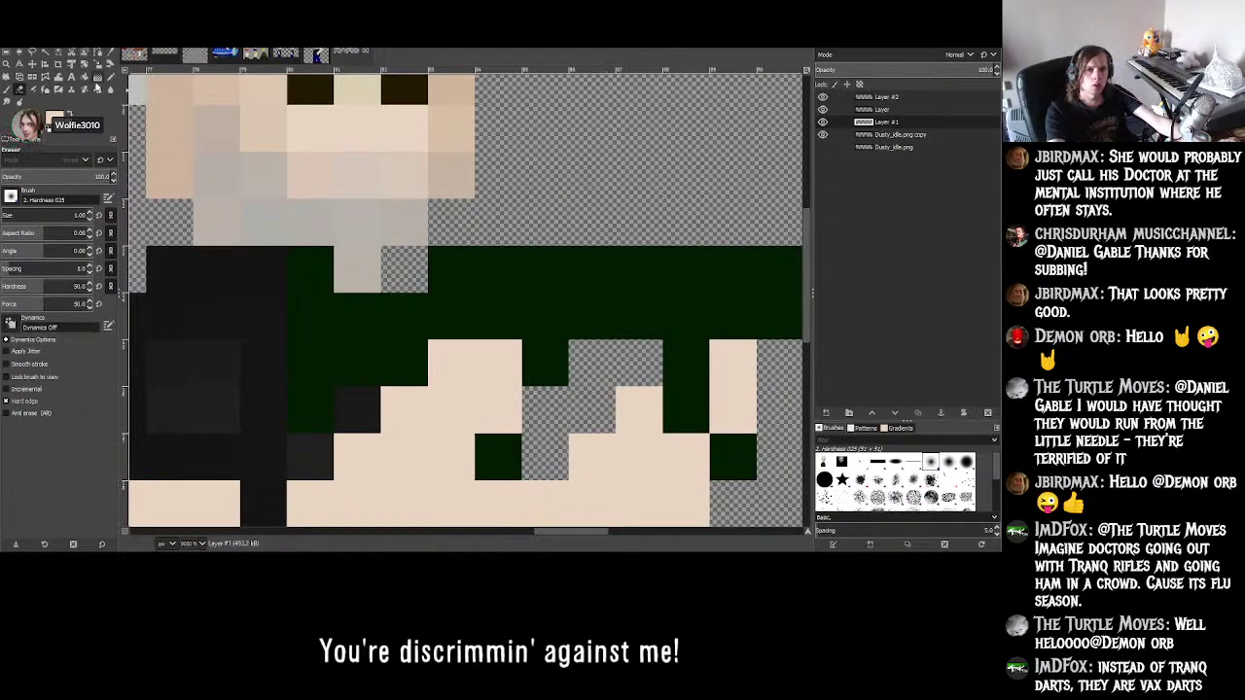
left_click(110, 78)
scroll(662, 362, "down", 6, "ctrl")
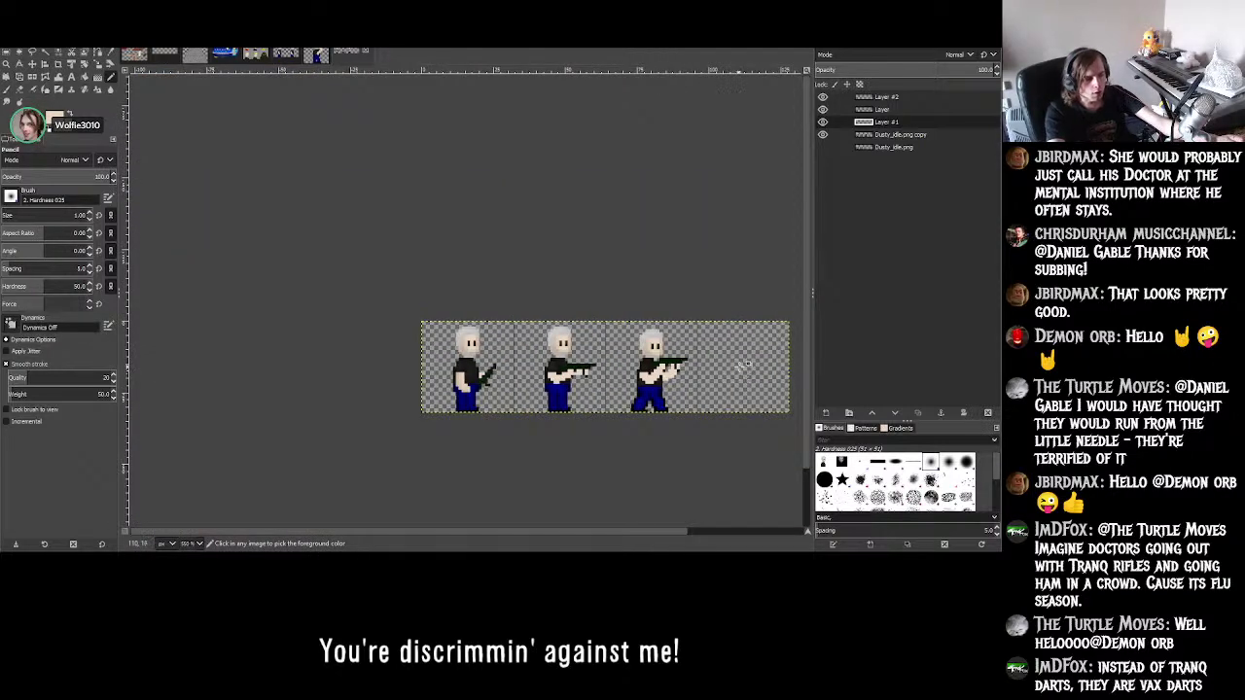
scroll(681, 355, "up", 5, "ctrl")
scroll(626, 340, "down", 4, "ctrl")
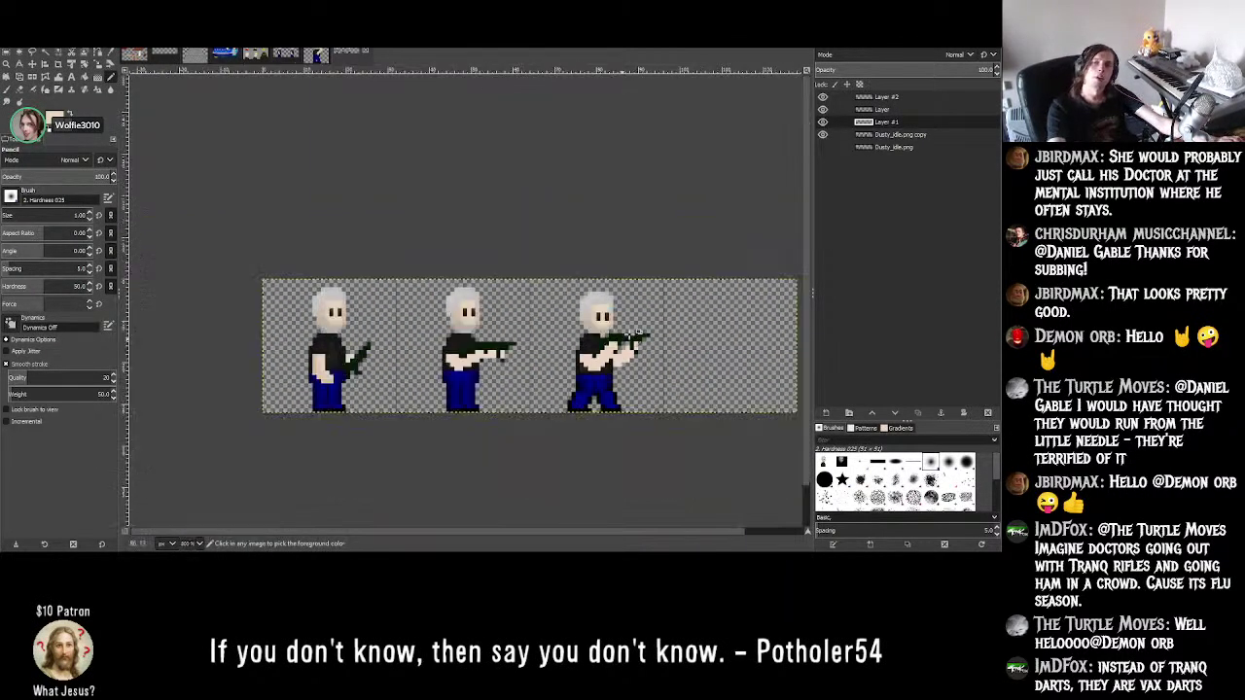
- Make the gun layer named Layer the active layer
double_click(889, 148)
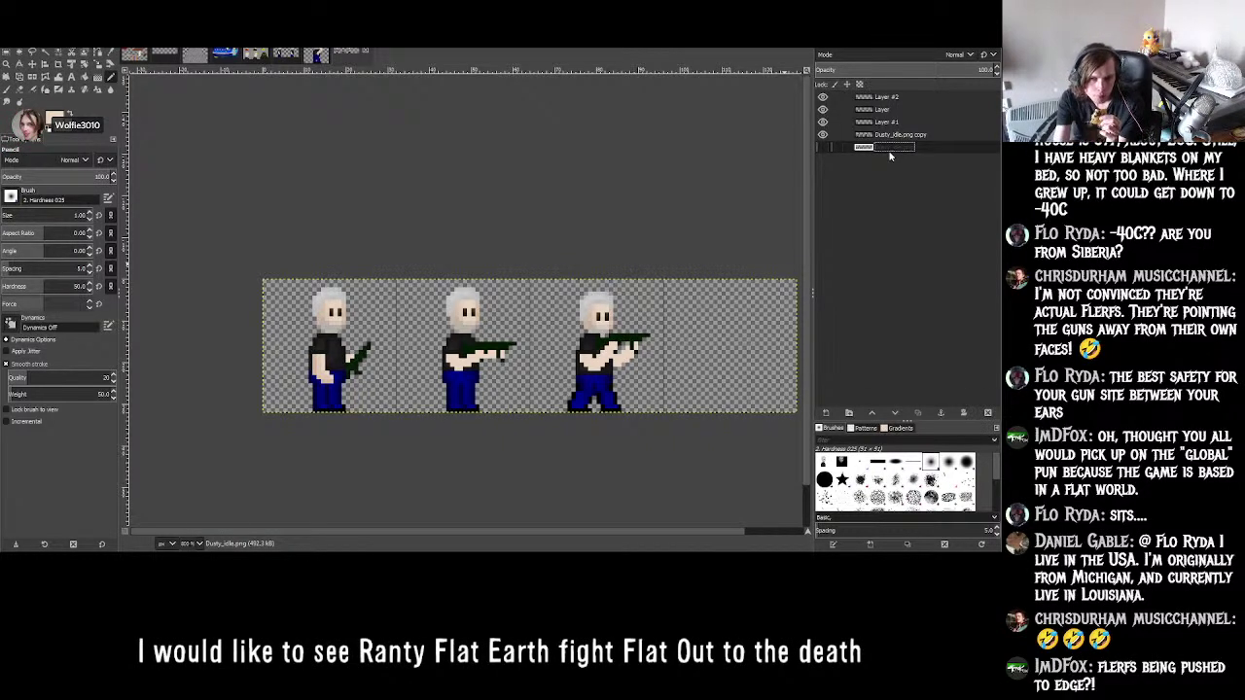
key("BackSpace")
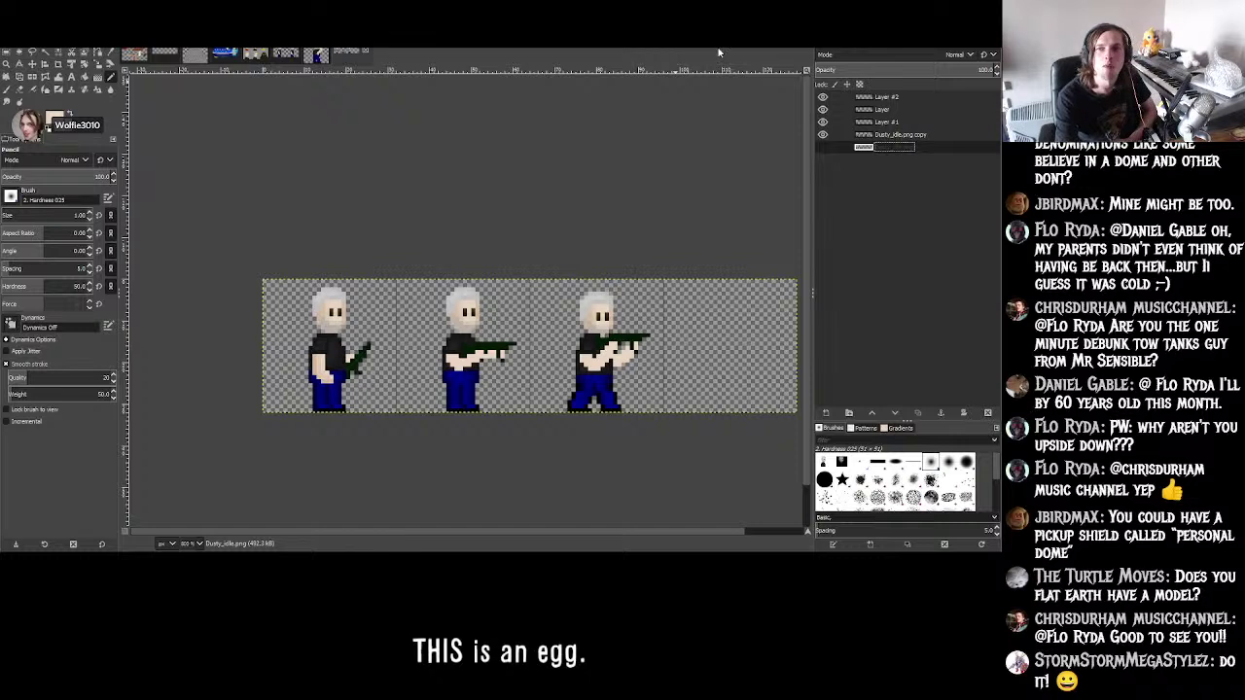
left_click(893, 137)
left_click(895, 110)
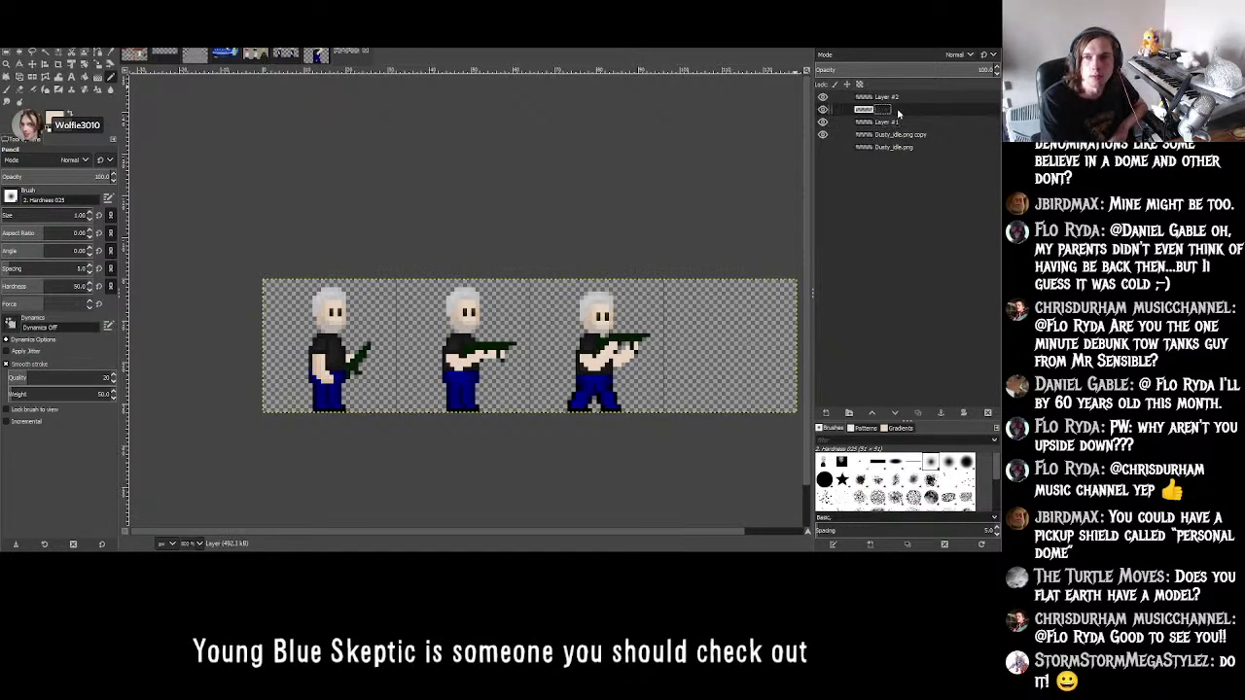
- Repeatedly hide and show the gun layer to compare the three poses with and without their guns
left_click(825, 109)
left_click(824, 110)
left_click(824, 110)
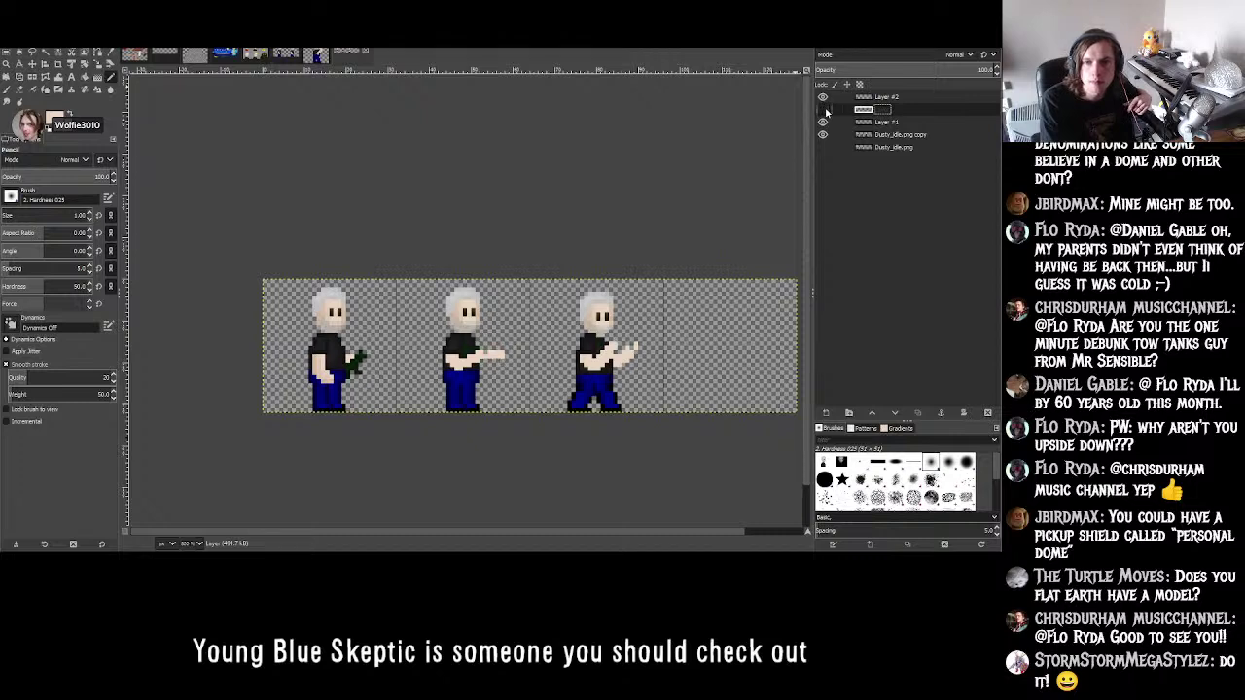
left_click(824, 110)
left_click(824, 110)
left_click(824, 110)
left_click(824, 110)
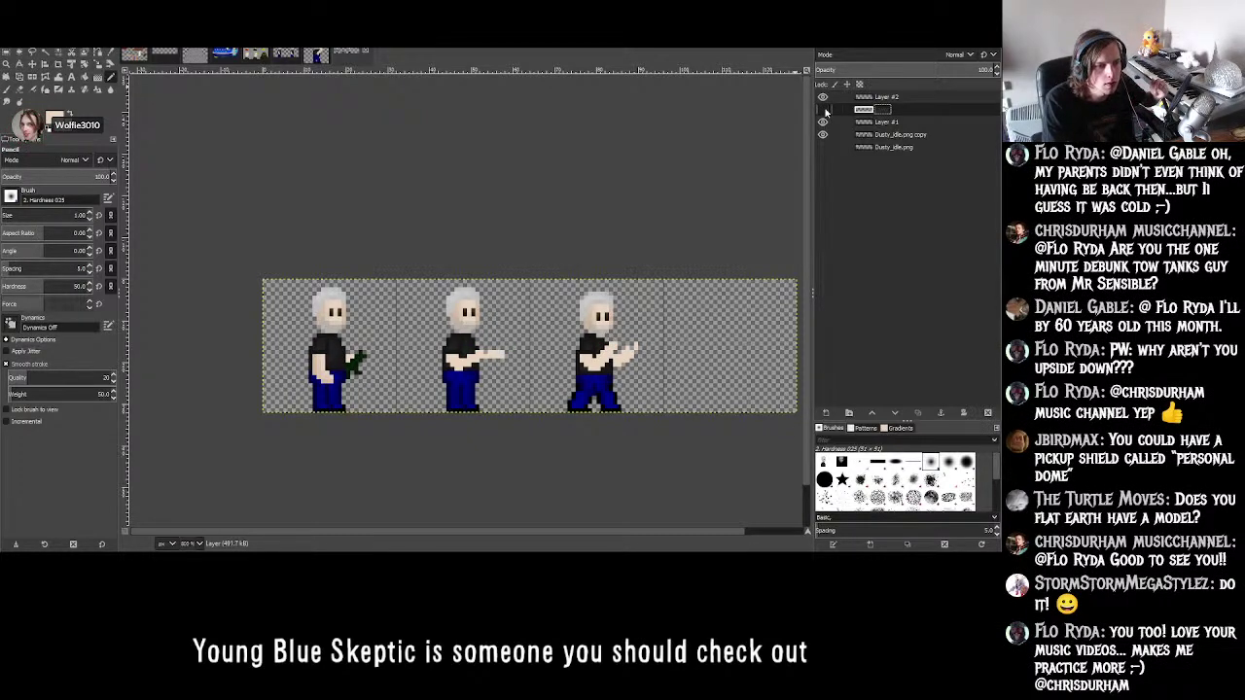
left_click(824, 110)
left_click(824, 110)
left_click(824, 110)
left_click(824, 110)
left_click(824, 110)
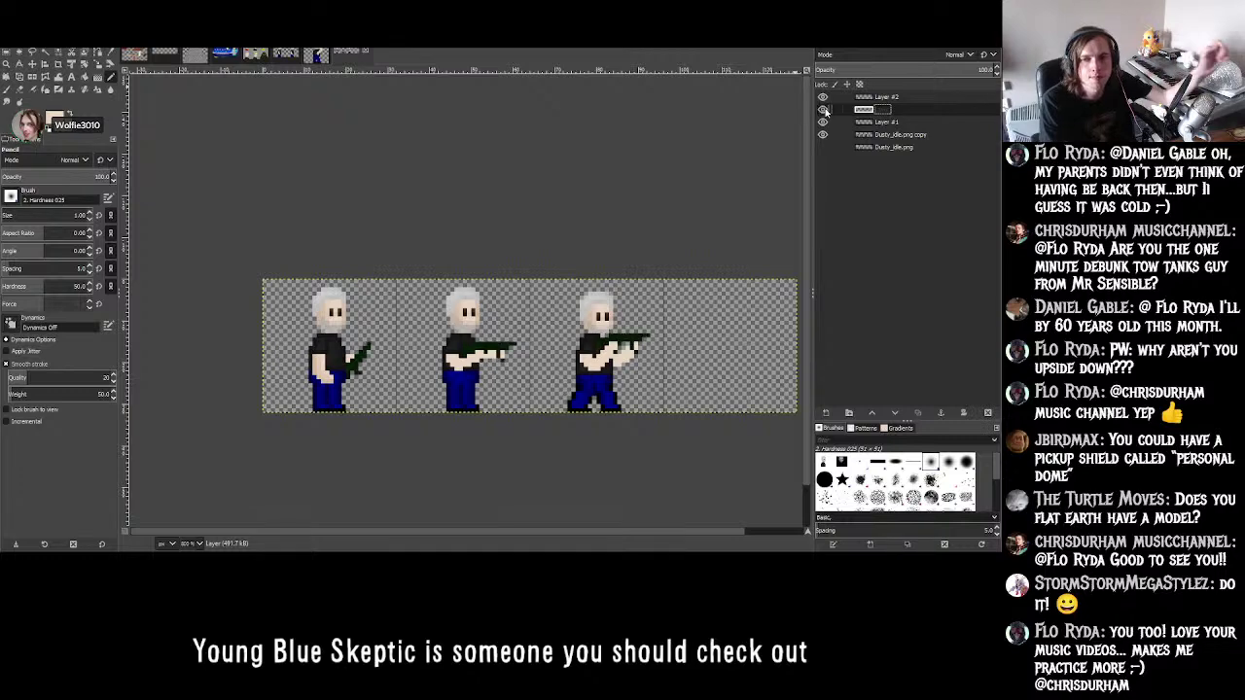
left_click(824, 110)
left_click(824, 110)
left_click(824, 110)
left_click(824, 110)
left_click(824, 110)
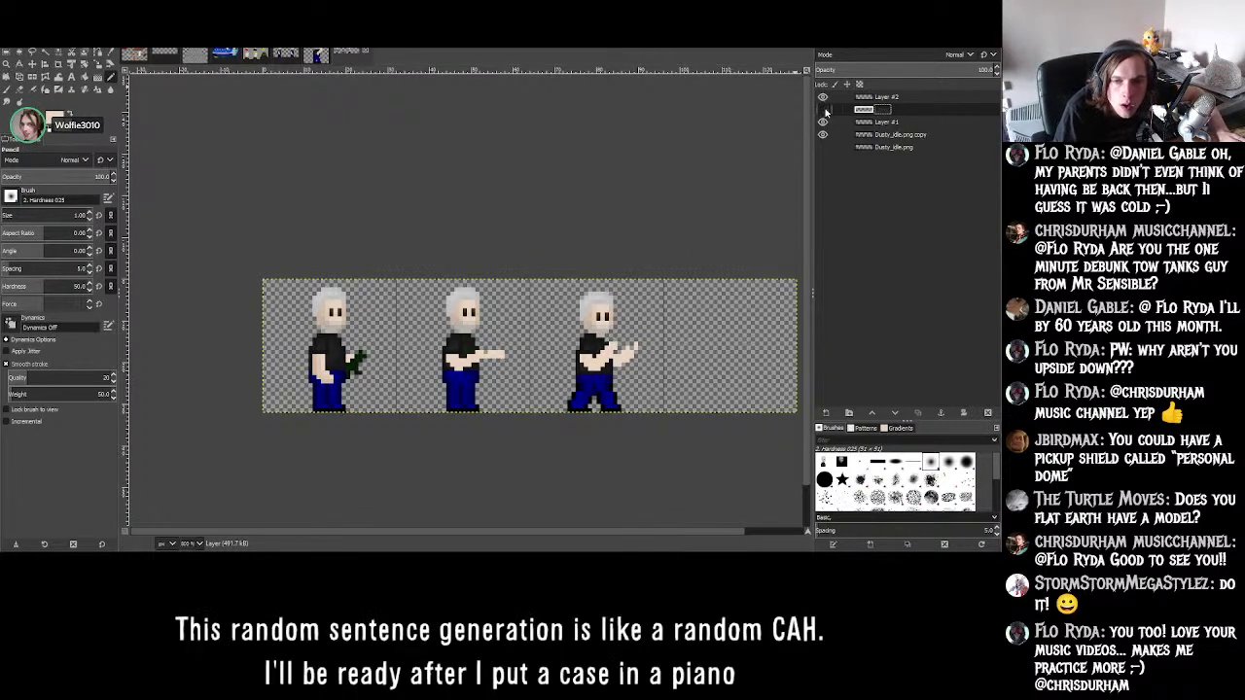
left_click(824, 110)
- Choose the Paintbrush and lock the alpha channel of the gun layer
scroll(477, 350, "up", 1, "ctrl")
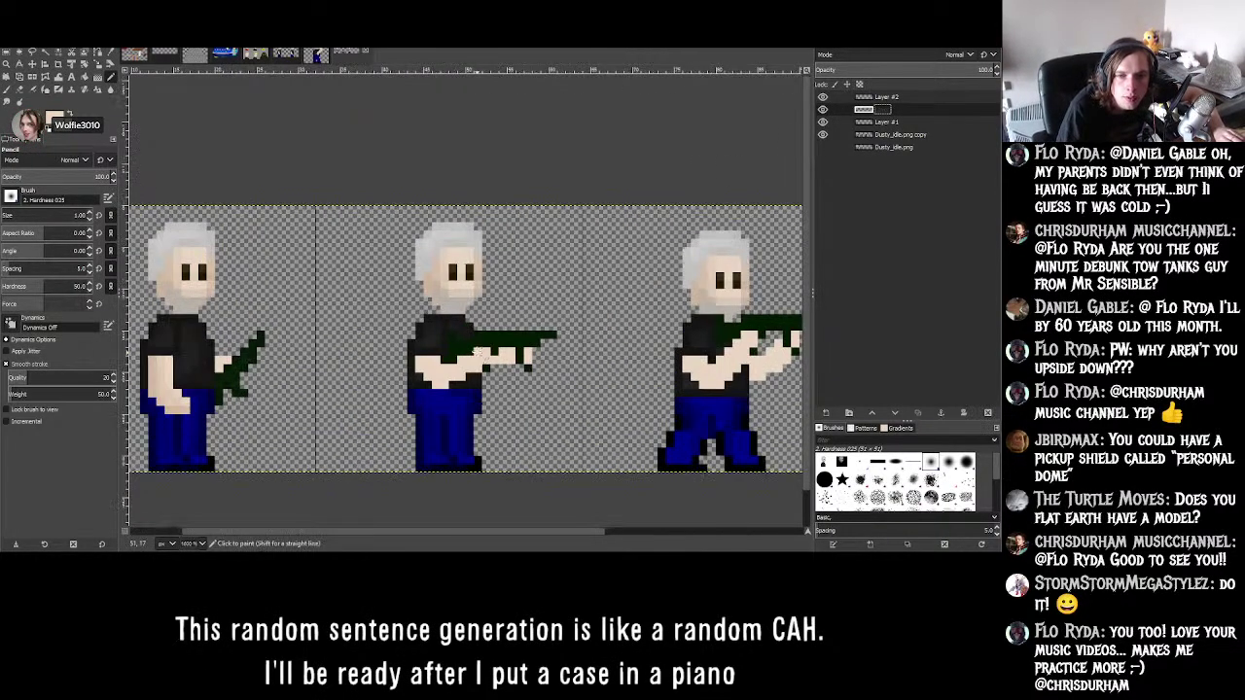
scroll(480, 354, "up", 4, "ctrl")
scroll(522, 327, "down", 3, "ctrl")
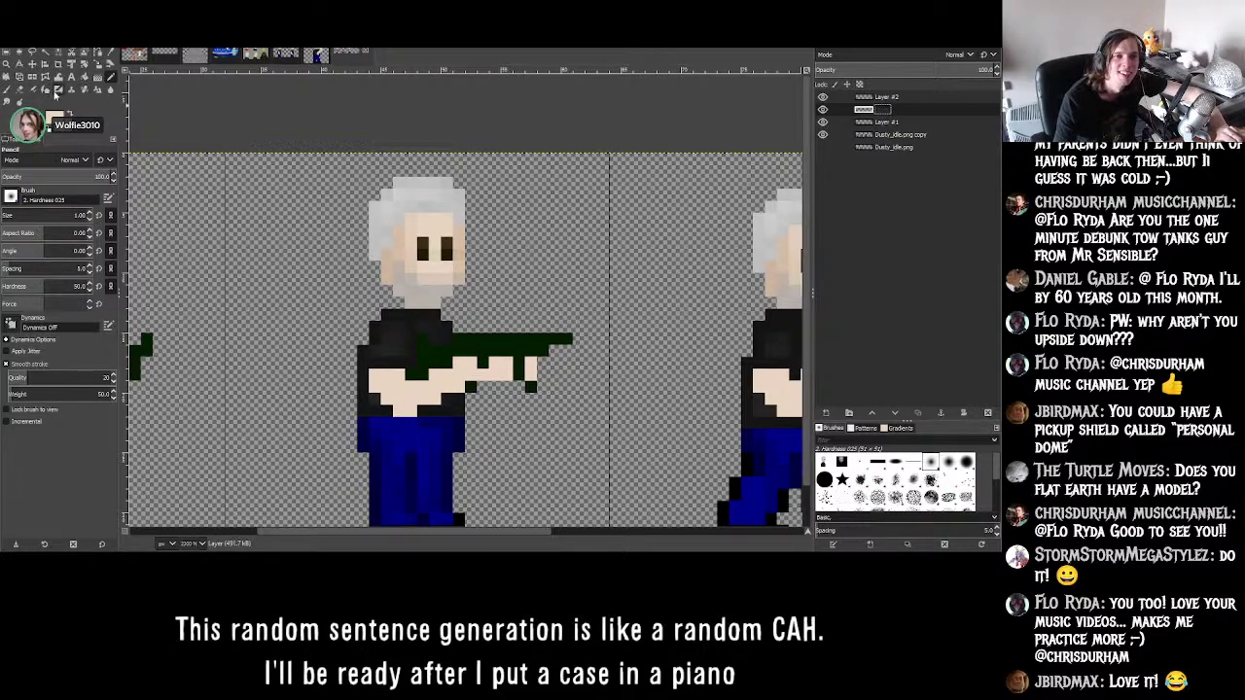
left_click(7, 89)
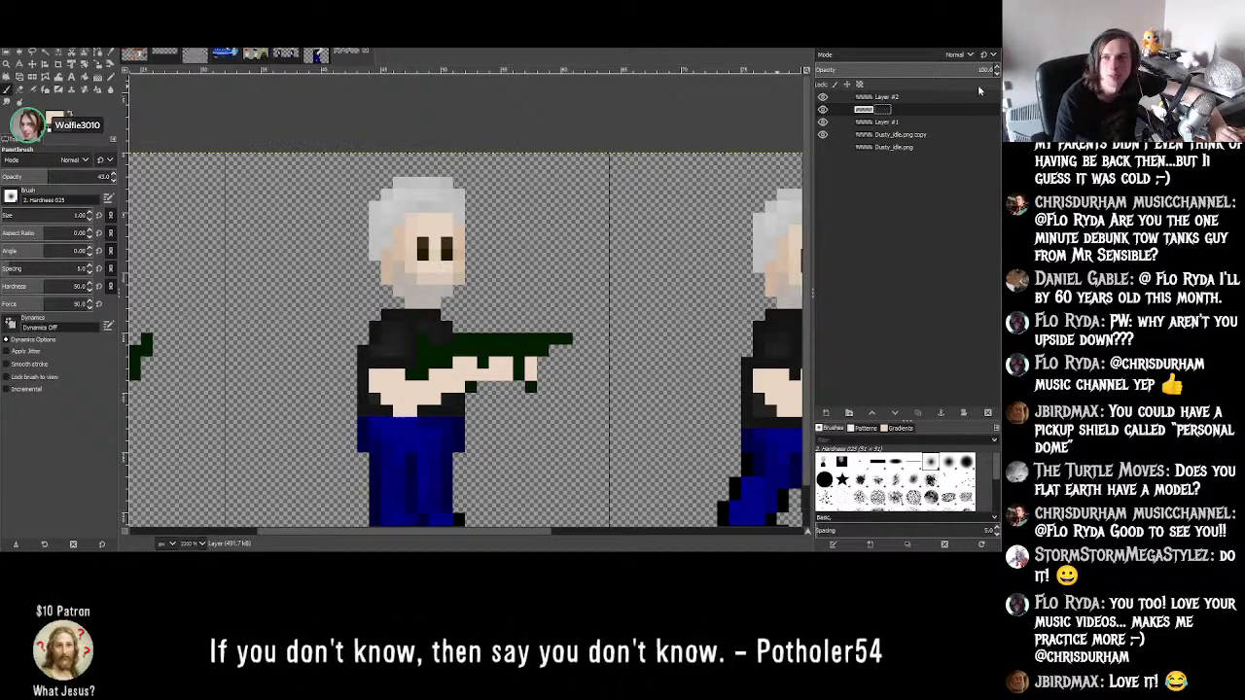
left_click(859, 85)
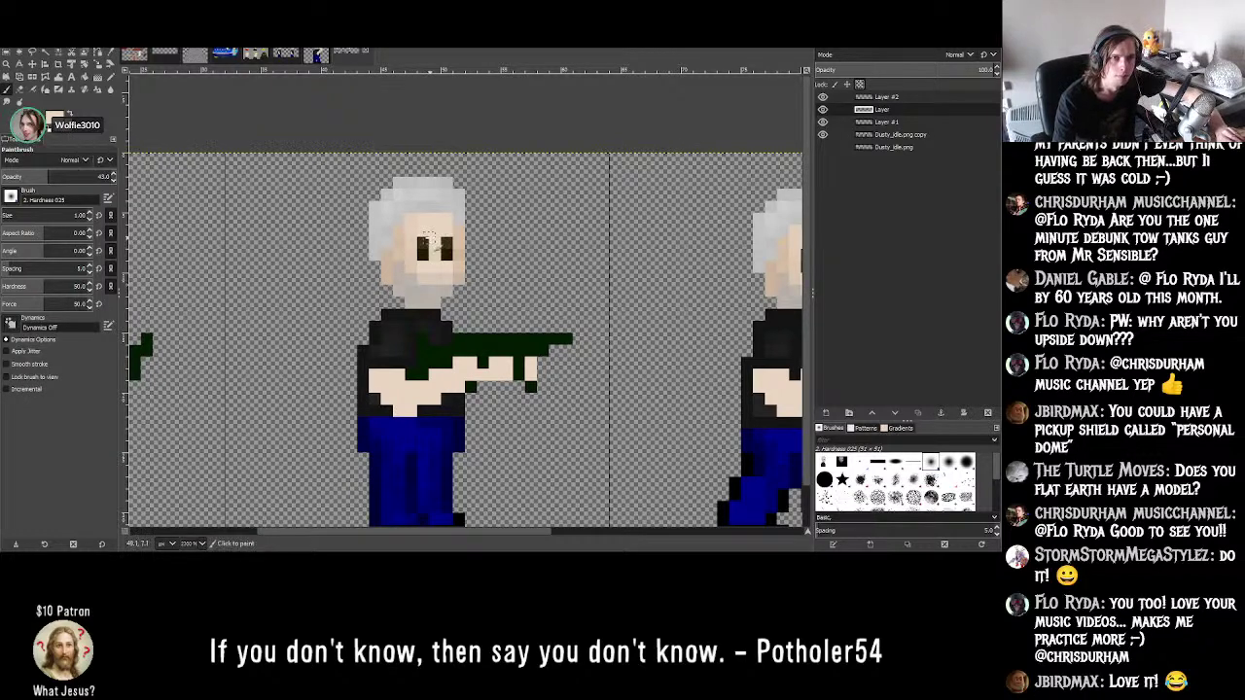
- Sample the dark green of the second frame's gun as the foreground colour with the Color Picker
scroll(440, 304, "down", 2, "ctrl")
scroll(440, 303, "up", 4, "ctrl")
scroll(440, 304, "down", 3, "ctrl")
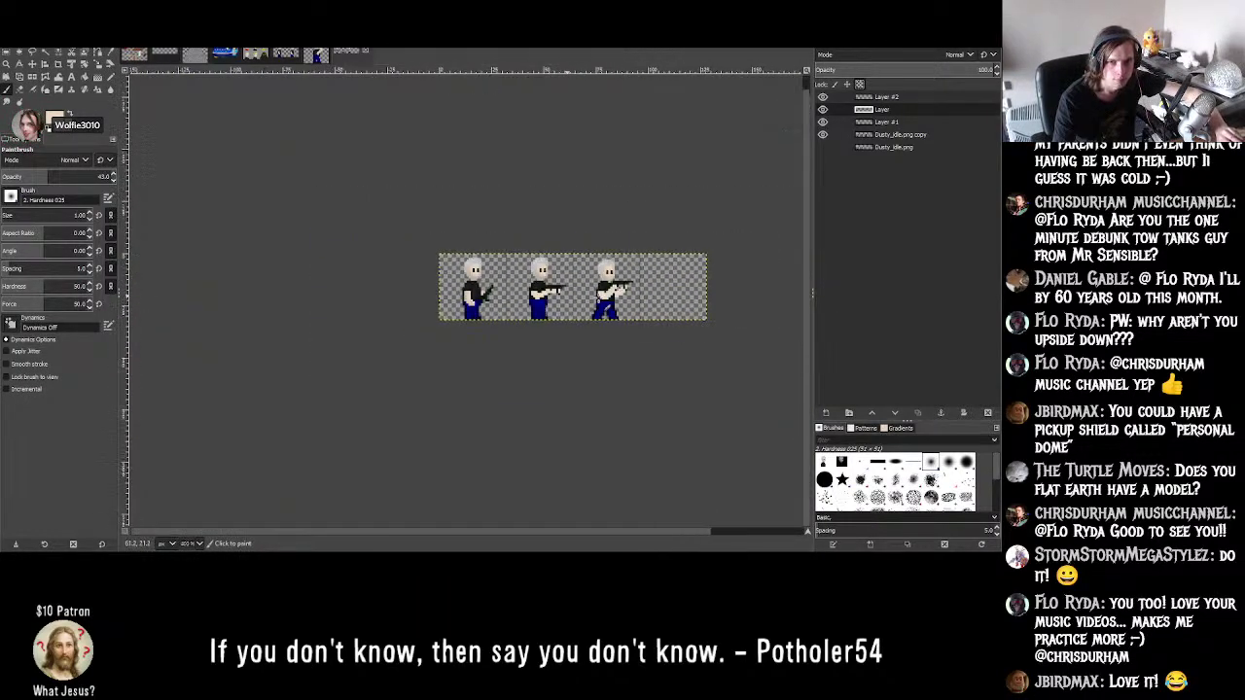
scroll(429, 247, "up", 4, "ctrl")
scroll(429, 247, "down", 1, "ctrl")
scroll(429, 247, "up", 4, "ctrl")
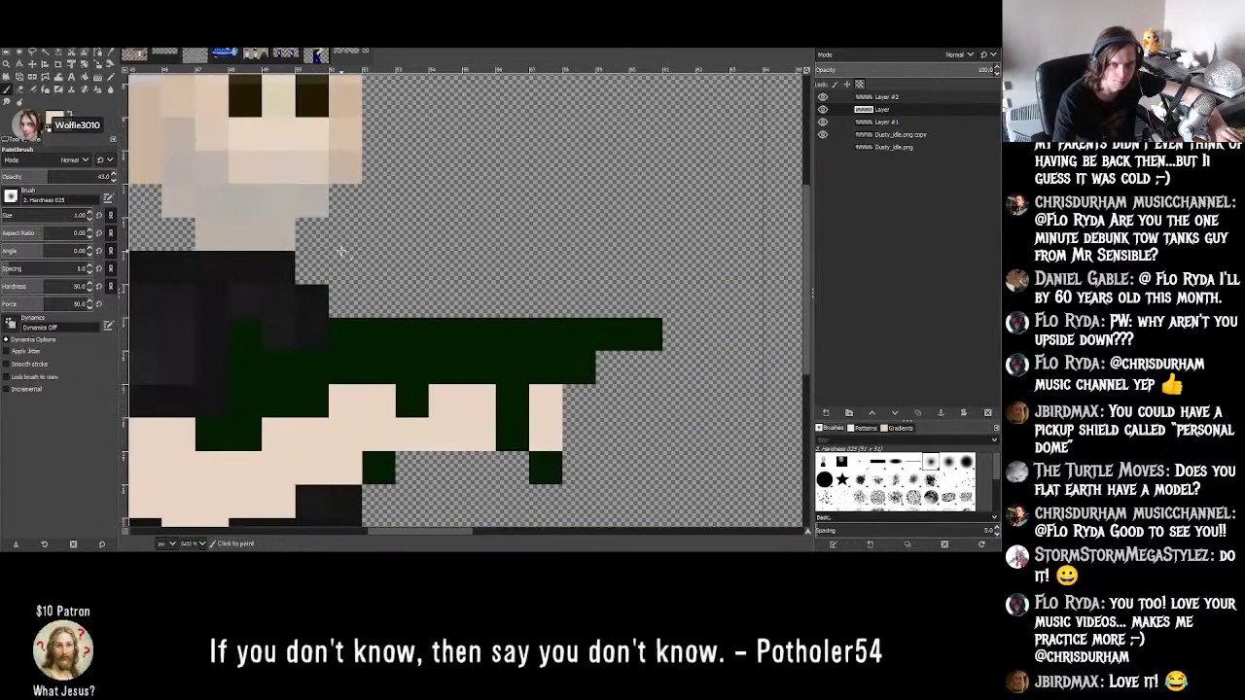
left_click(110, 61)
left_click(403, 337)
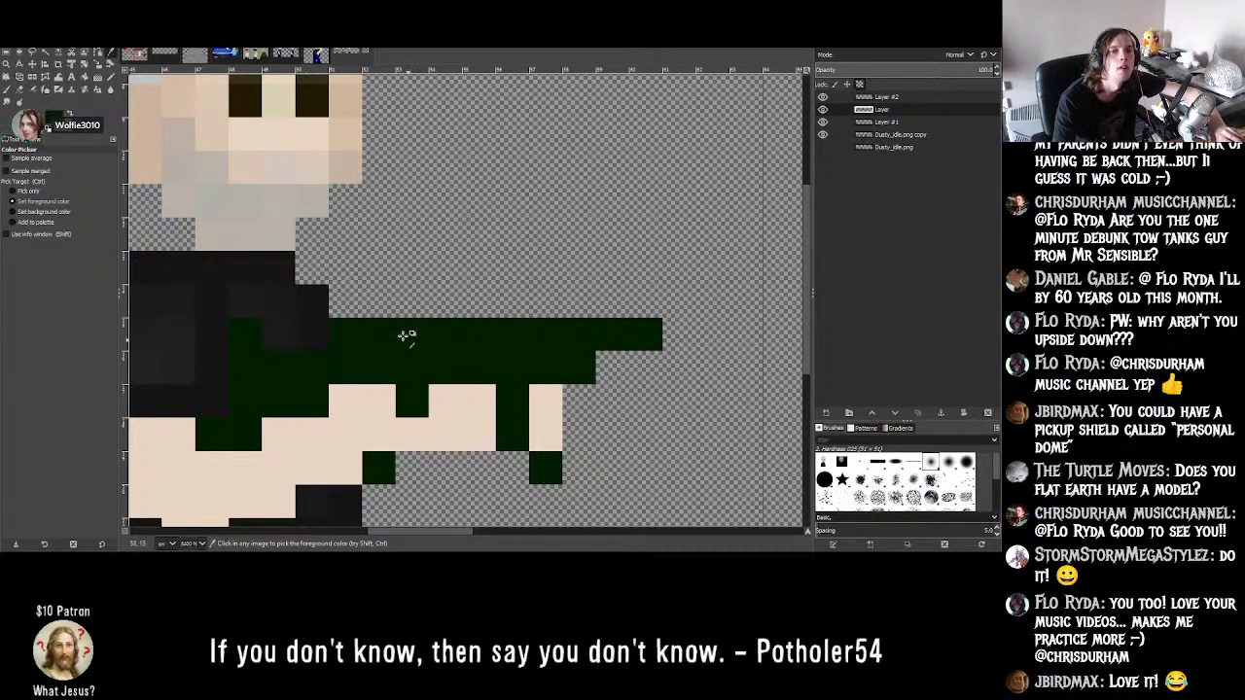
- Raise the foreground green's lightness to 10.7, giving 0d210e, and switch back to the Paintbrush
left_click(52, 119)
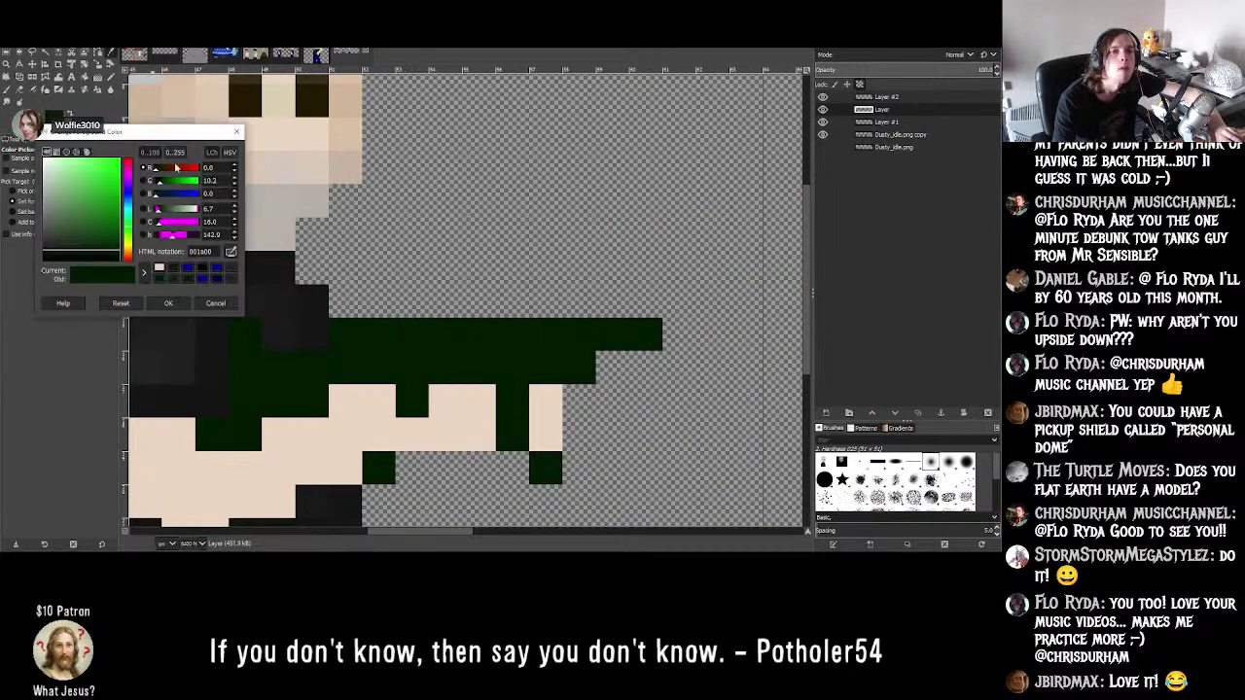
left_click(233, 206)
left_click(233, 206)
left_click(233, 207)
left_click(233, 206)
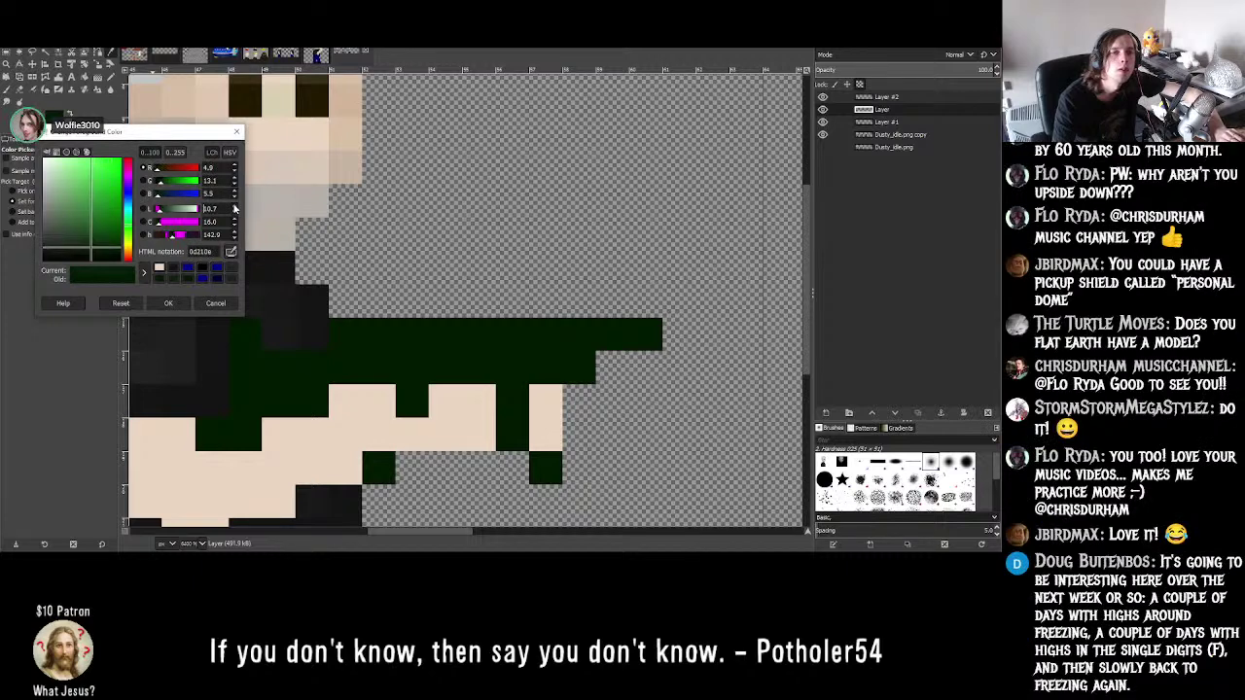
left_click(180, 304)
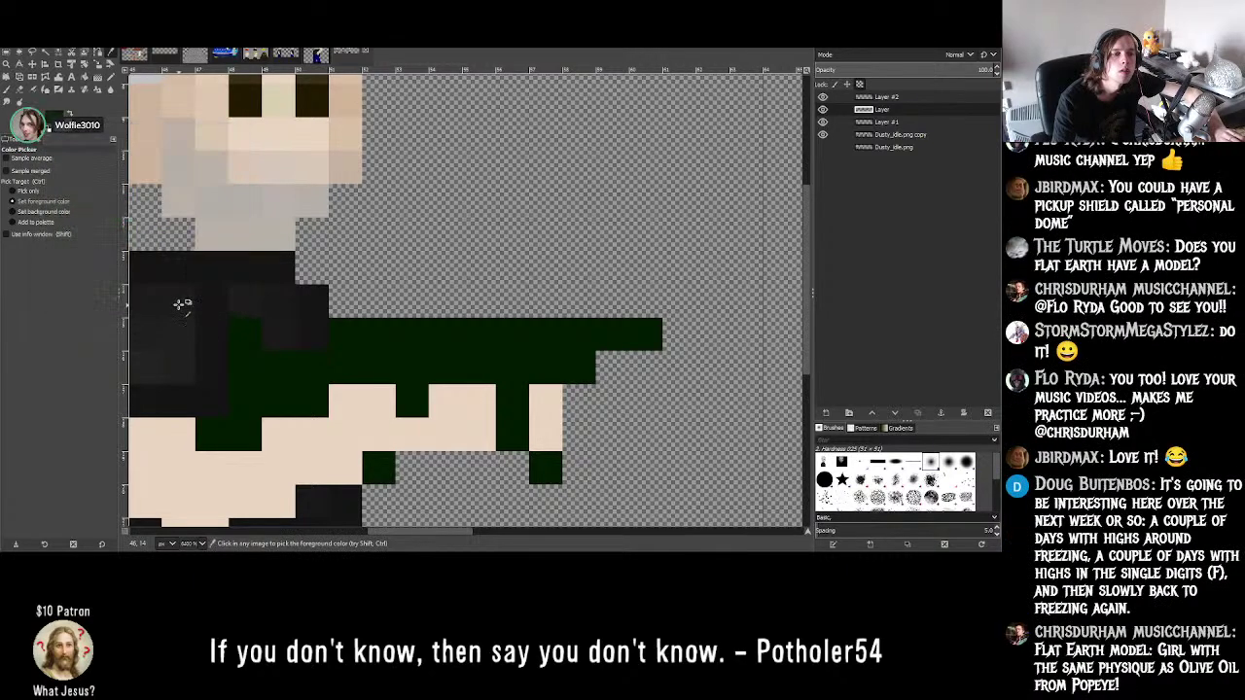
left_click(8, 90)
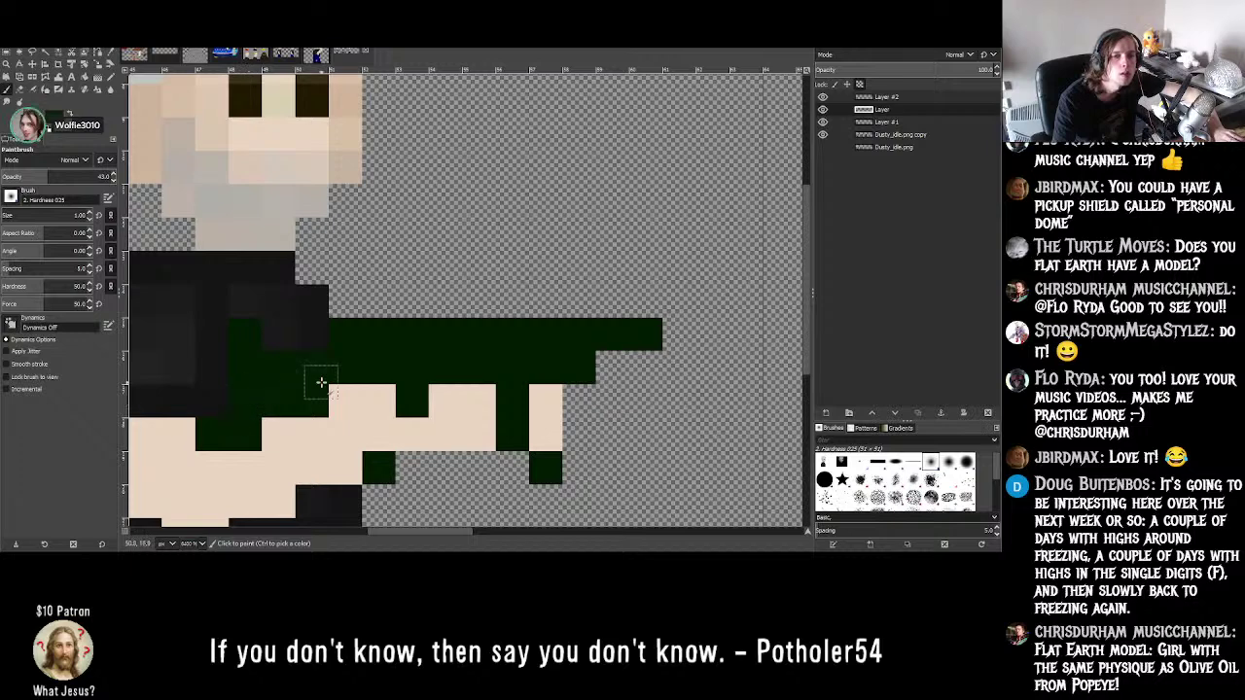
- Brush the slightly lighter green along the lower row of the second frame's gun body
scroll(277, 404, "down", 2, "ctrl")
scroll(282, 399, "up", 3, "ctrl")
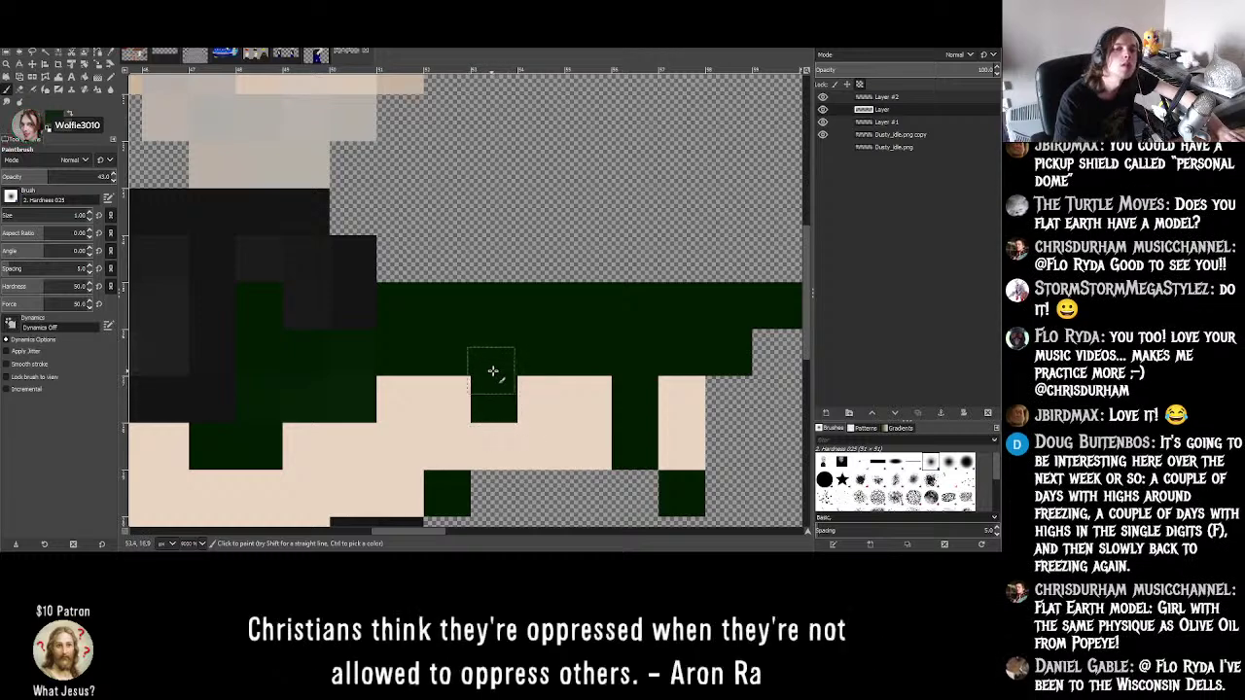
scroll(489, 365, "down", 5, "ctrl")
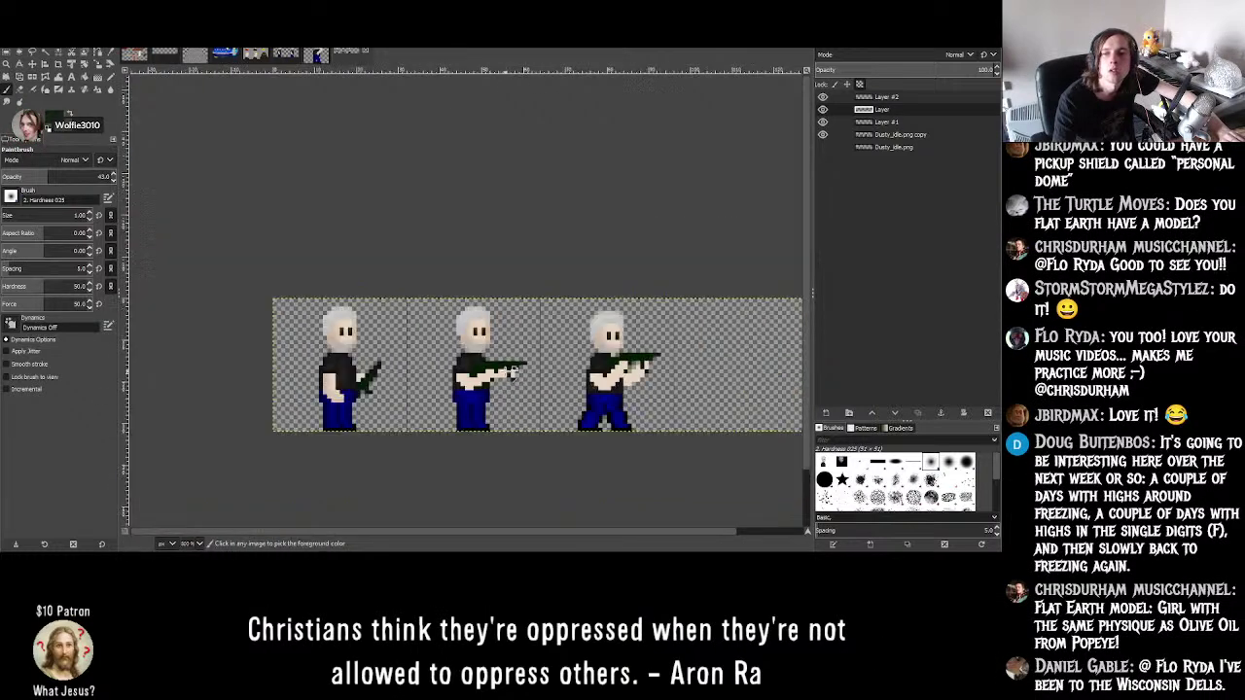
scroll(511, 374, "up", 1, "ctrl")
scroll(511, 373, "up", 1, "ctrl")
scroll(548, 365, "up", 3, "ctrl")
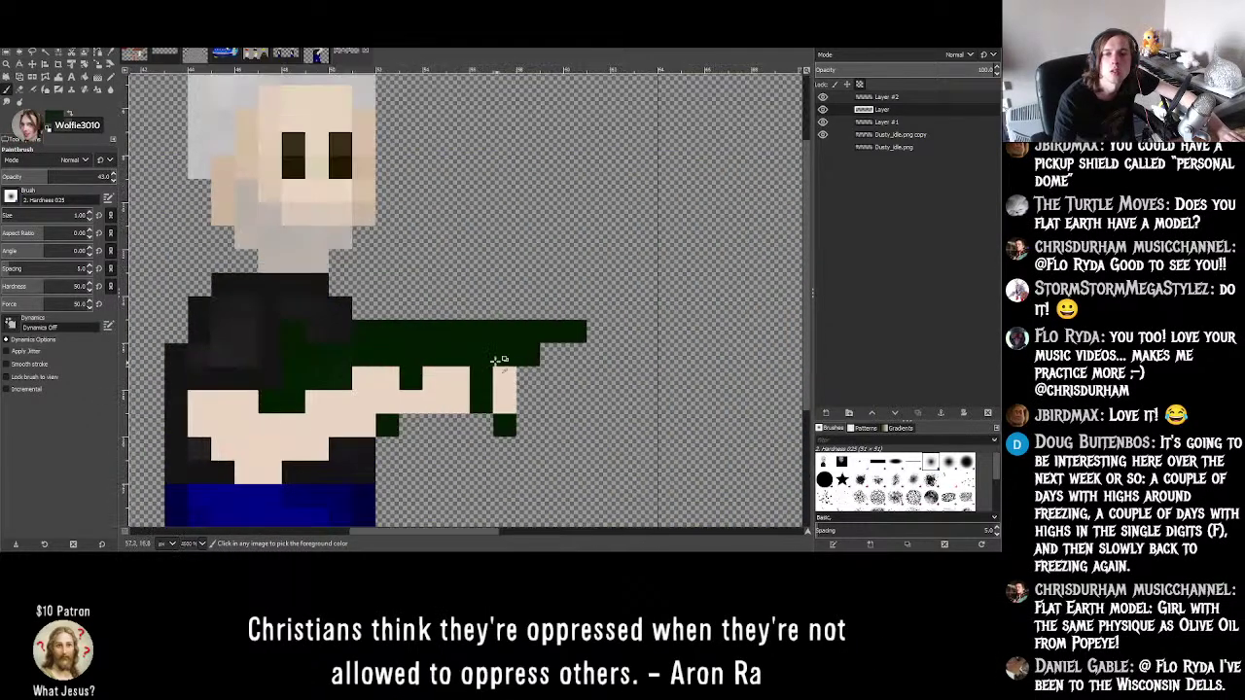
scroll(516, 370, "down", 3, "ctrl")
scroll(523, 373, "up", 3, "ctrl")
scroll(522, 373, "up", 1, "ctrl")
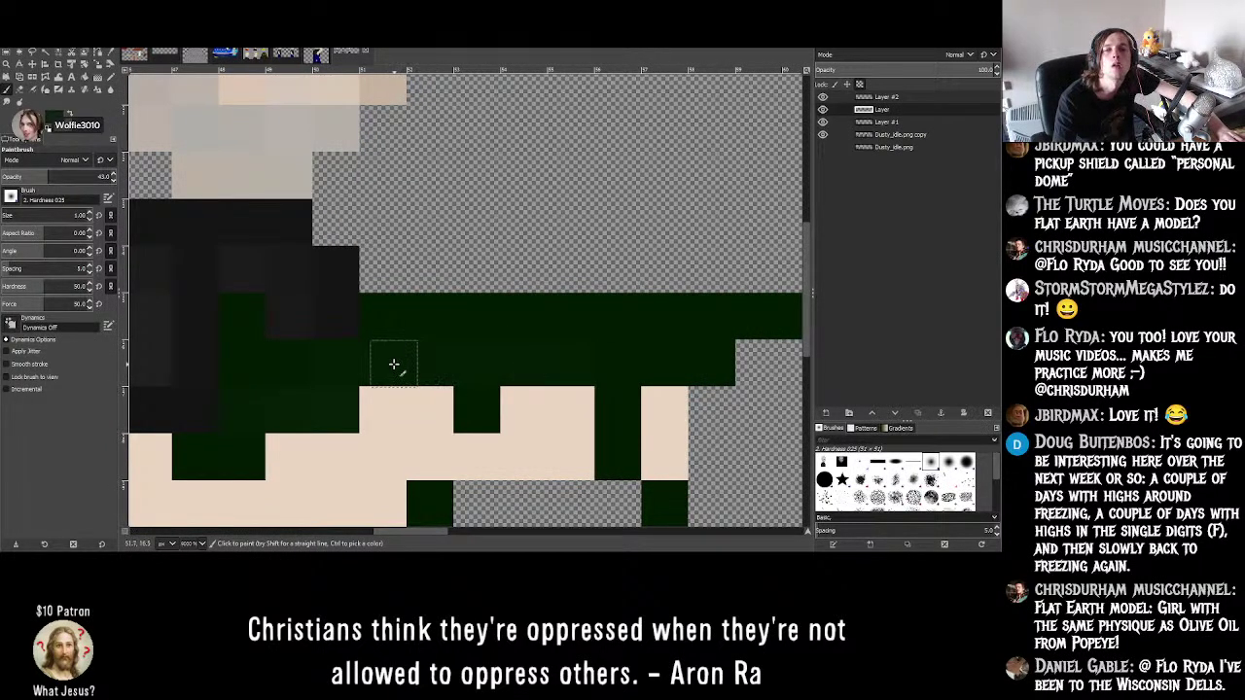
left_click(720, 363)
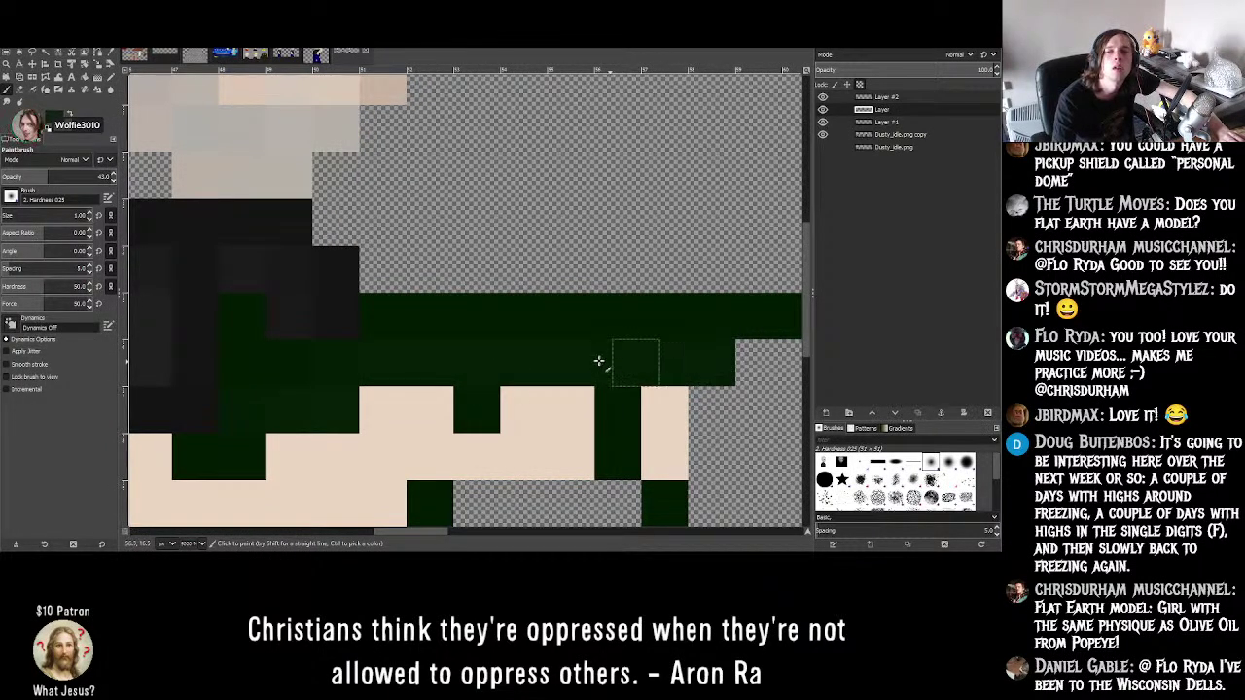
scroll(455, 362, "down", 3, "ctrl")
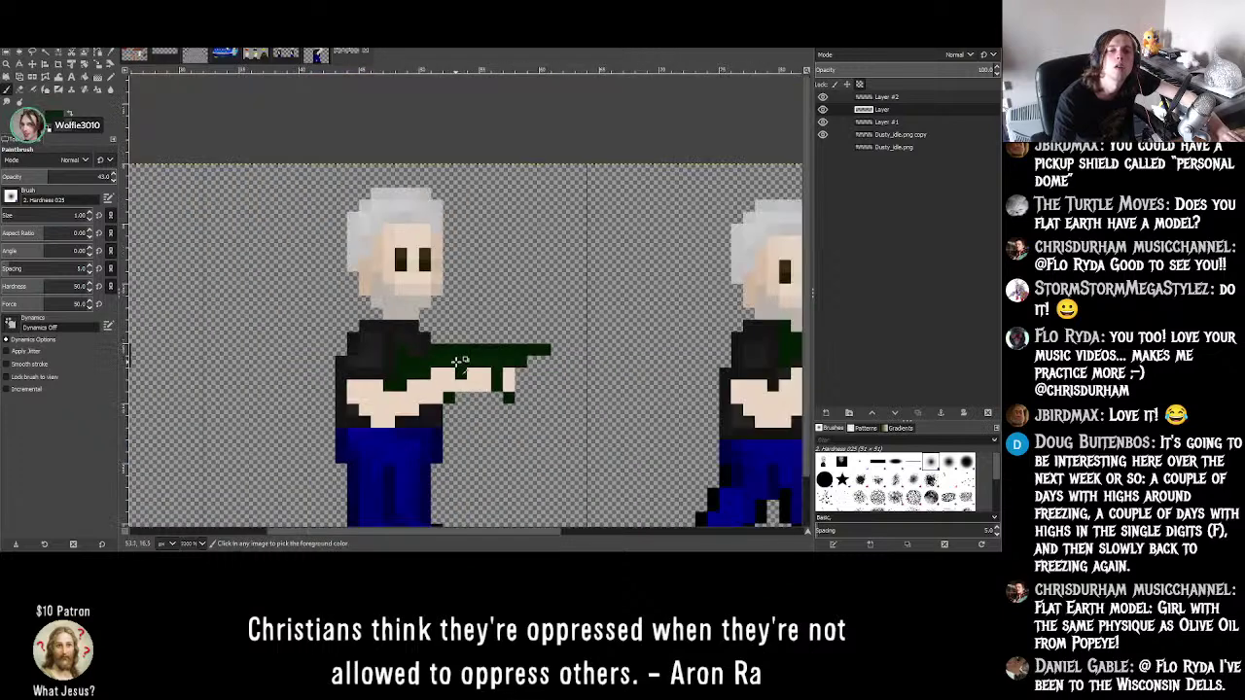
scroll(450, 355, "up", 4, "ctrl")
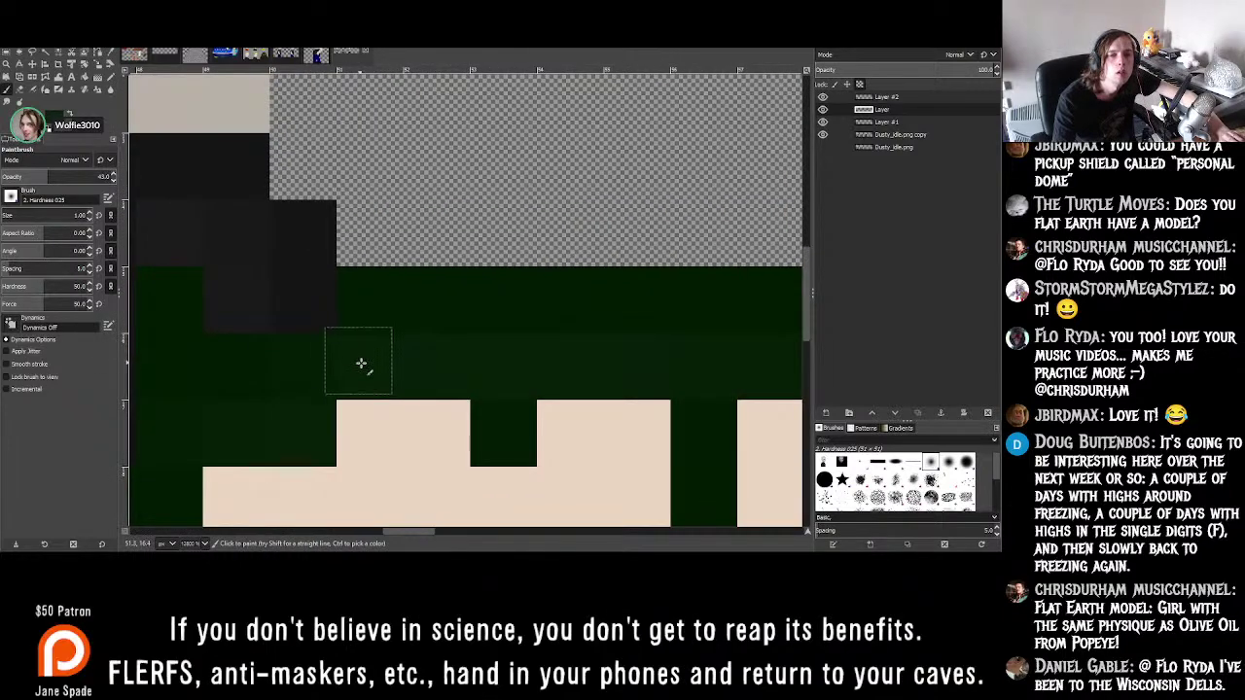
scroll(467, 369, "down", 4)
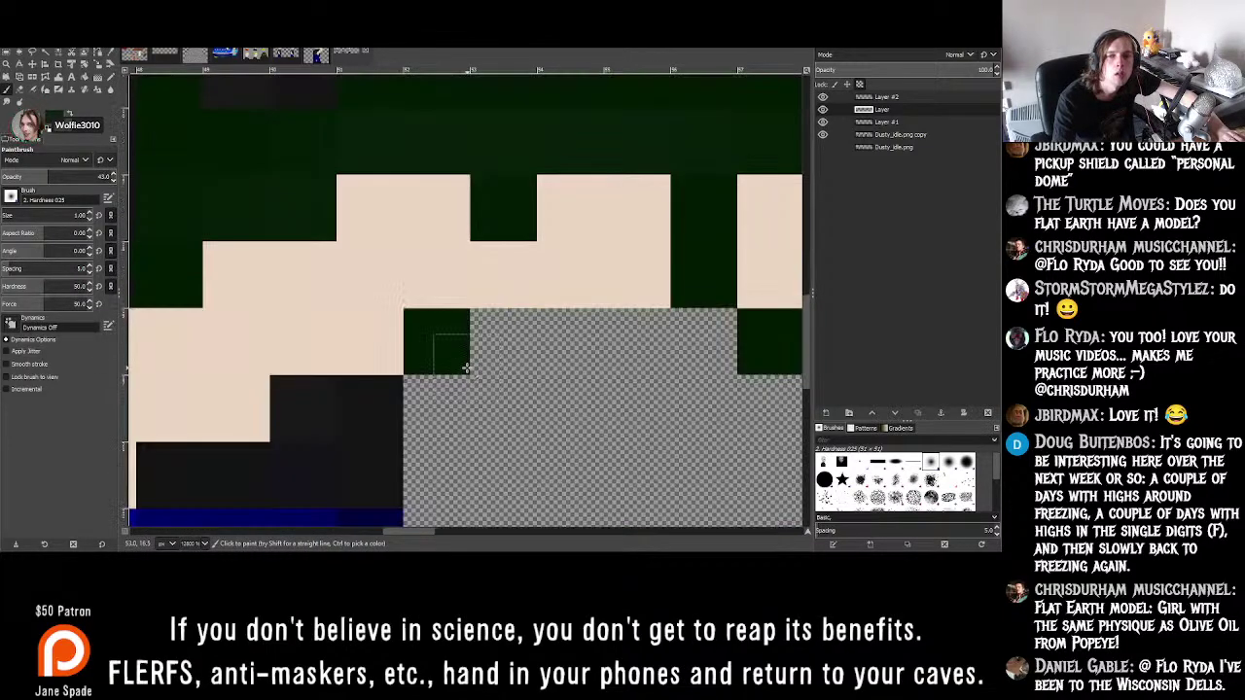
scroll(458, 340, "down", 3, "ctrl")
scroll(548, 278, "up", 4, "ctrl")
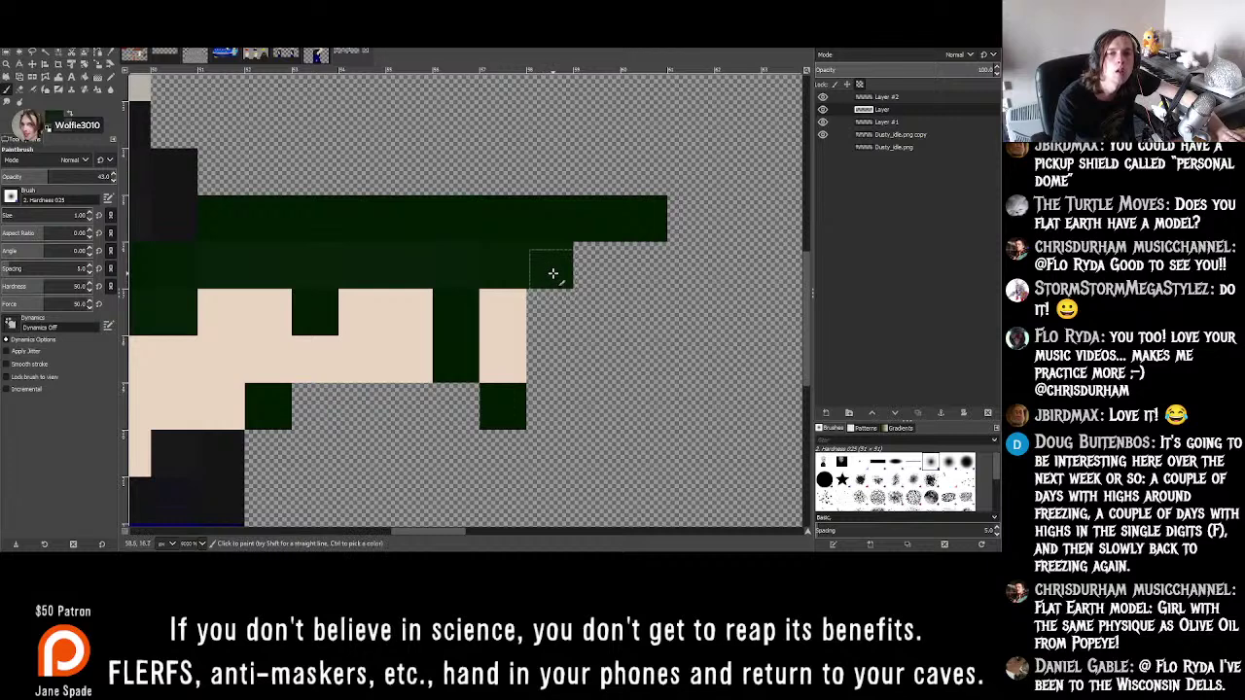
scroll(481, 282, "down", 2, "ctrl")
scroll(328, 270, "up", 2, "ctrl")
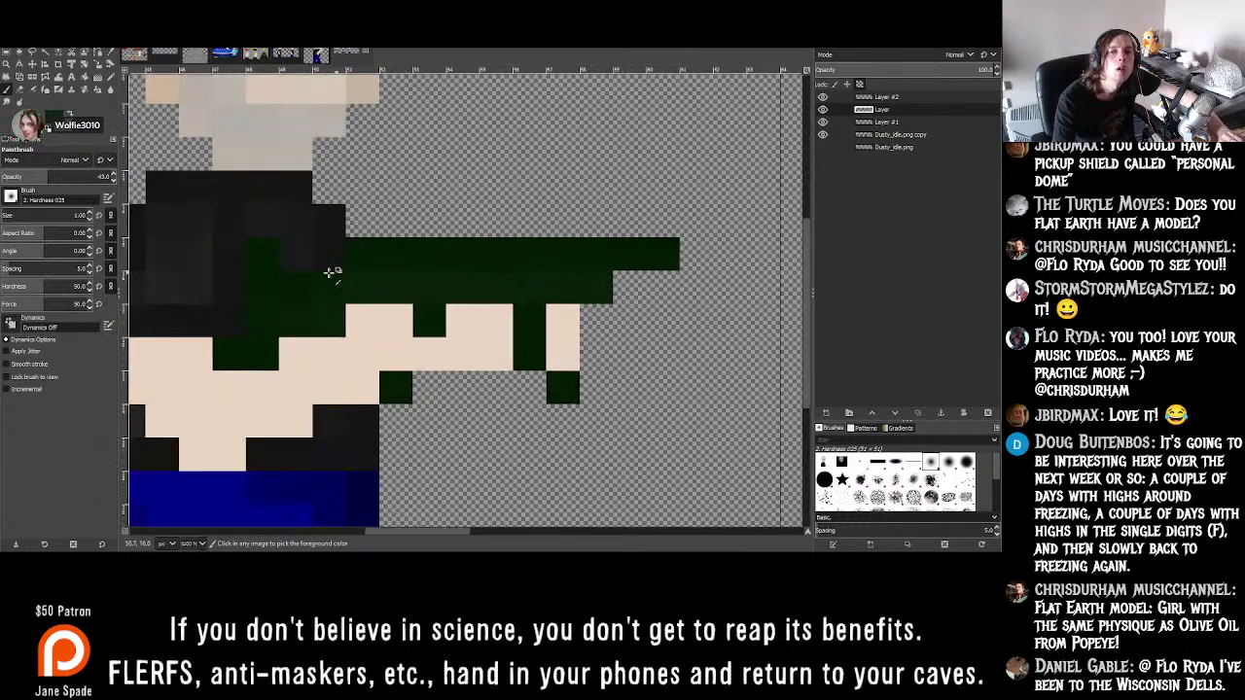
scroll(334, 270, "down", 2, "ctrl")
scroll(264, 269, "up", 2, "ctrl")
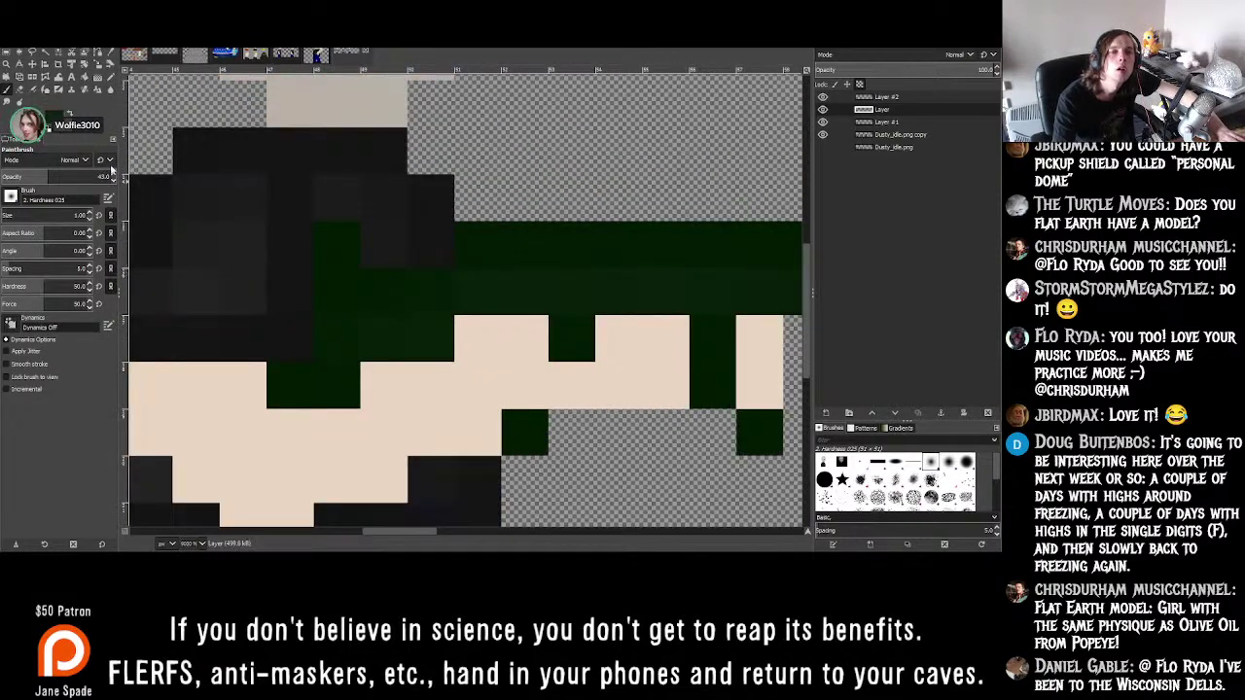
- Try the grey-teal colour 233736 with the Pencil on the back column of the second frame's gun, and undo it
left_click(24, 120)
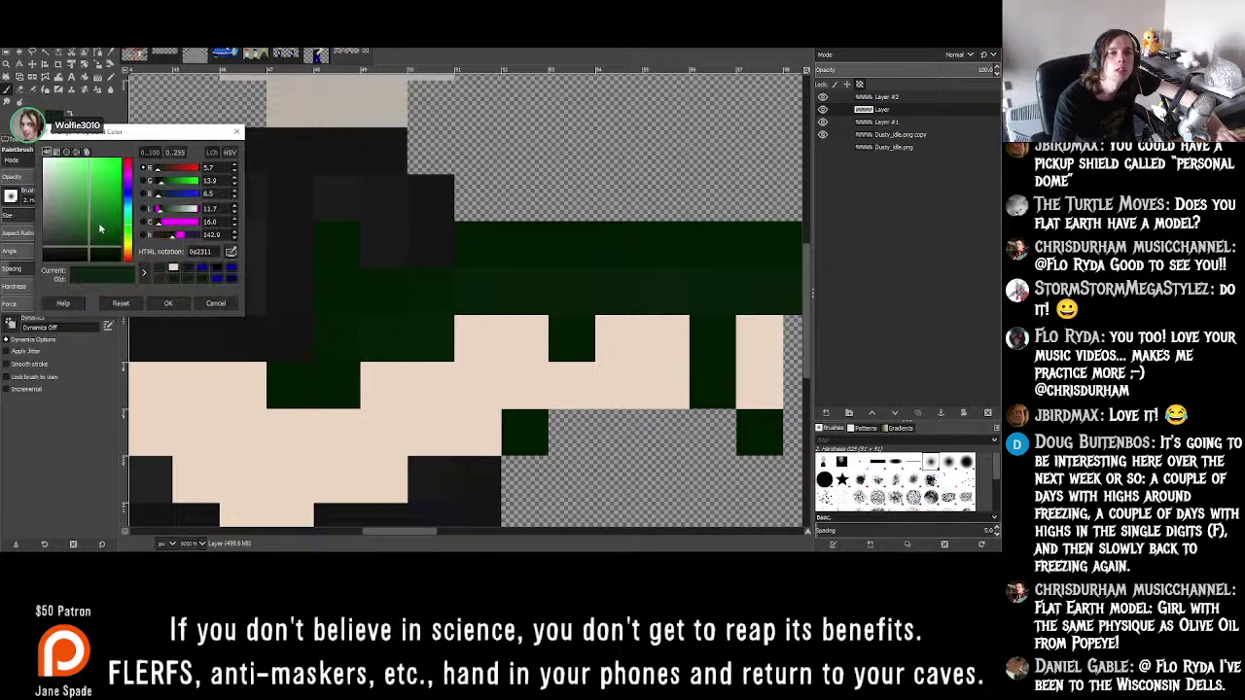
left_click_drag(84, 245, 70, 243)
left_click_drag(165, 197, 165, 197)
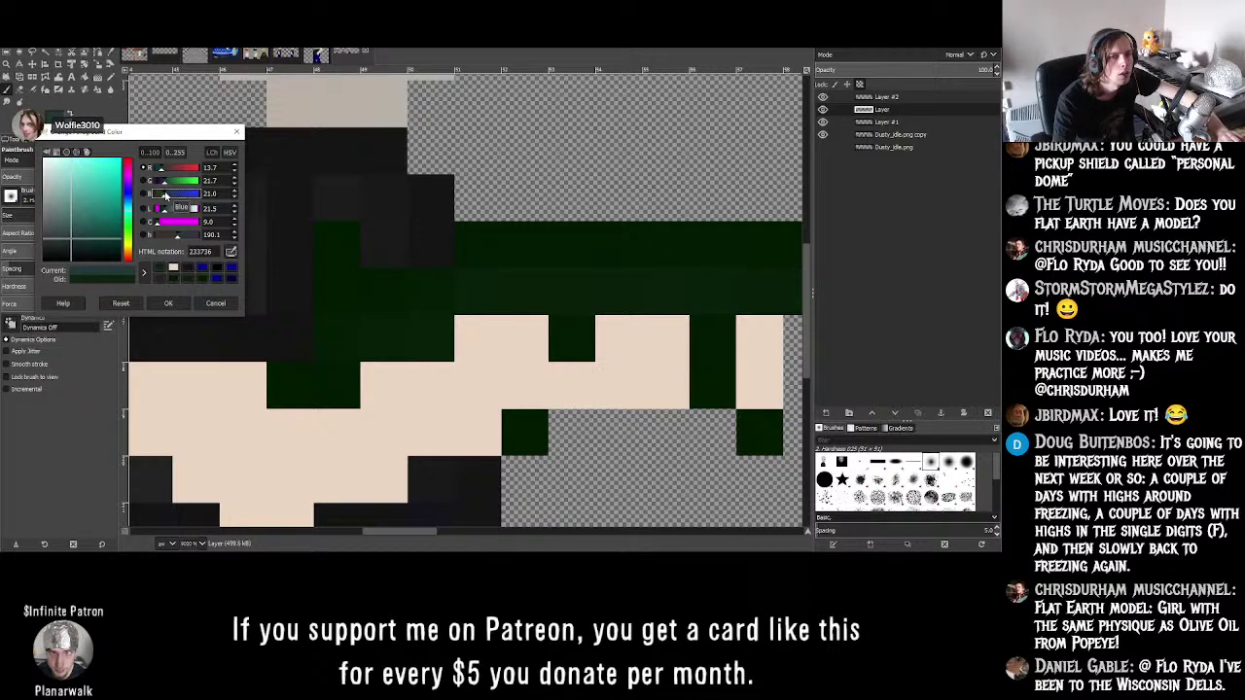
left_click(168, 303)
left_click(110, 82)
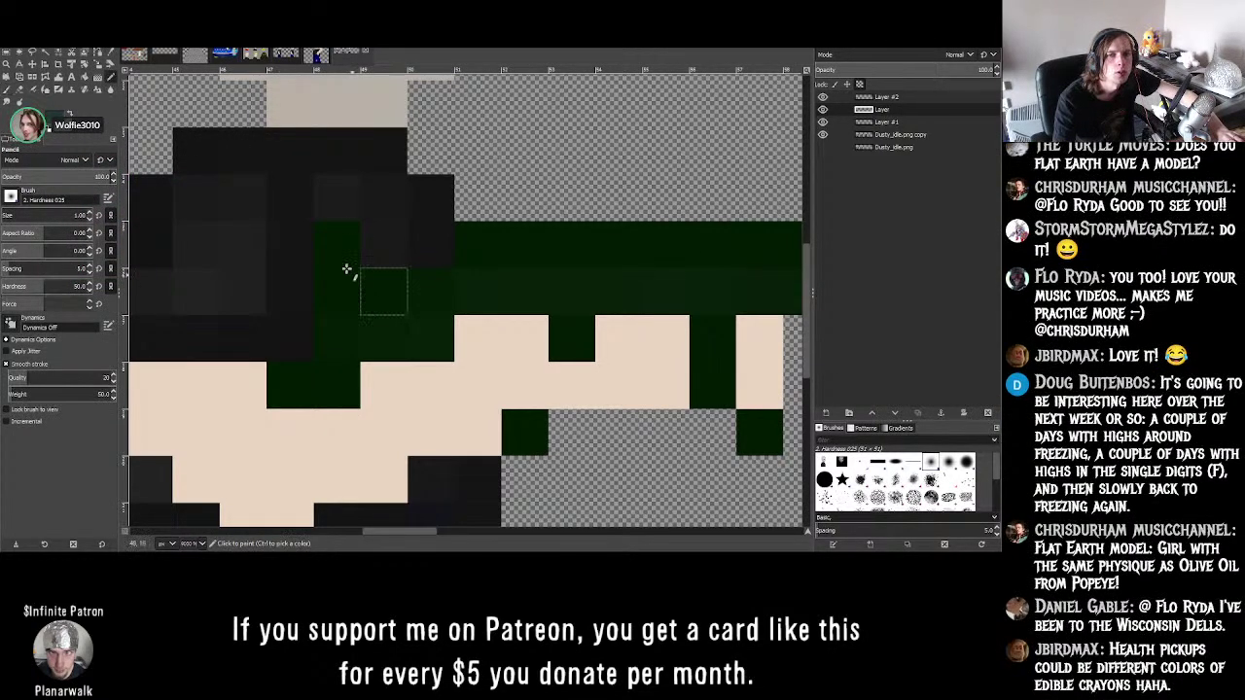
left_click_drag(340, 247, 344, 300)
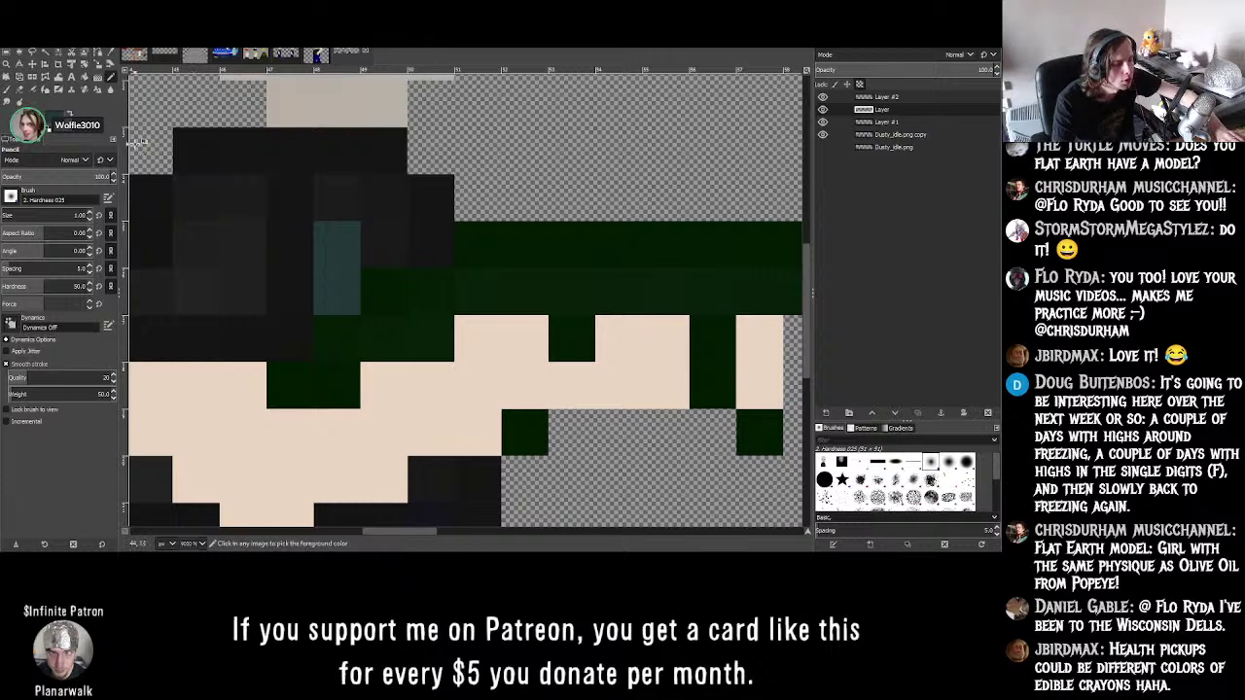
key("ctrl+z")
- Resample the gun's dark green, raise its lightness to 10.7 and its blue to 7.5, giving 0d2113
left_click(107, 54)
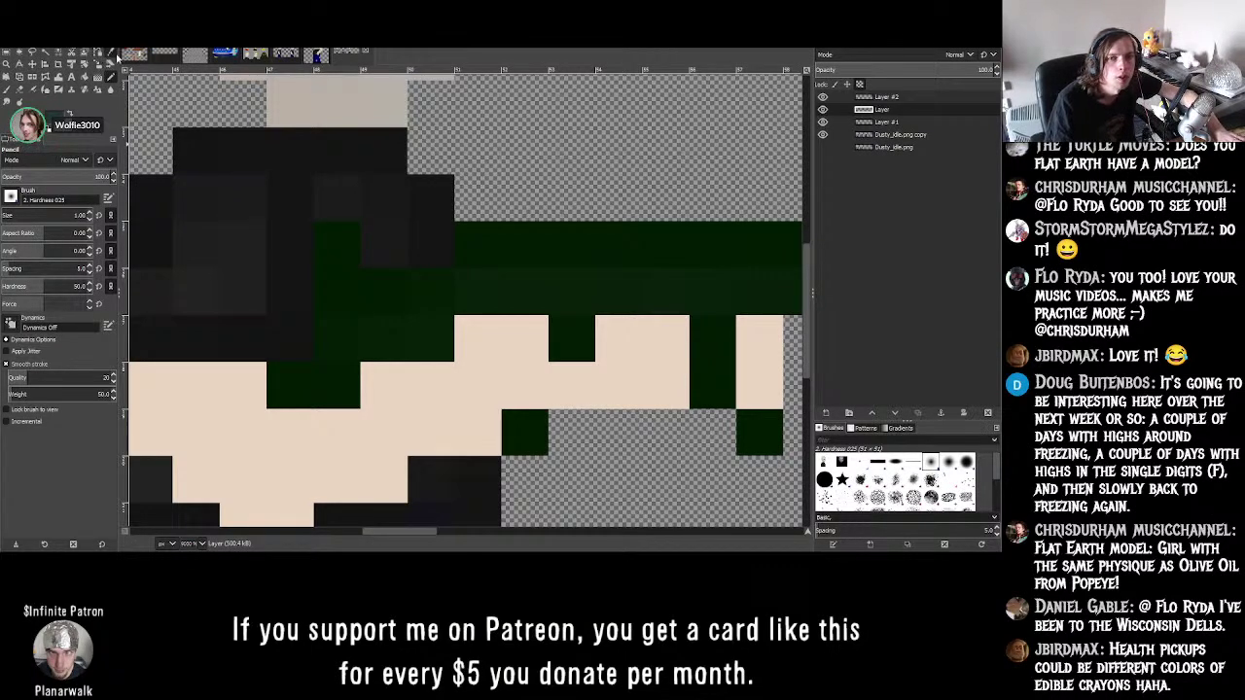
left_click(47, 128)
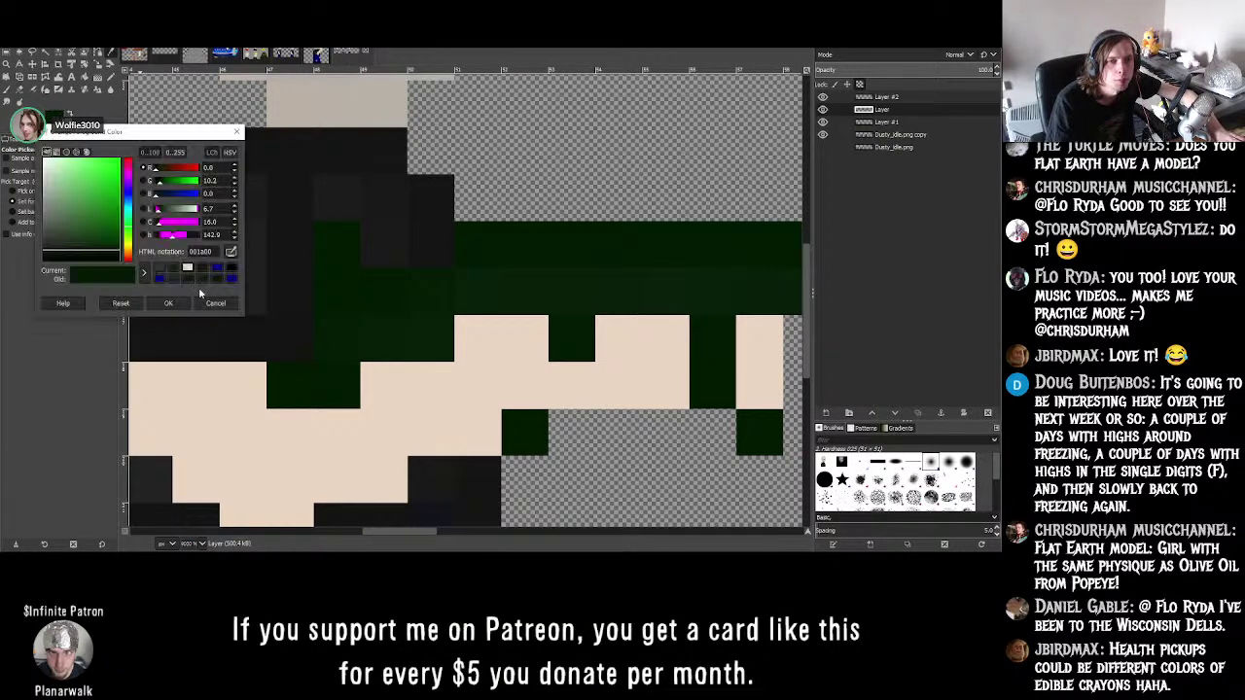
left_click(235, 207)
left_click(234, 207)
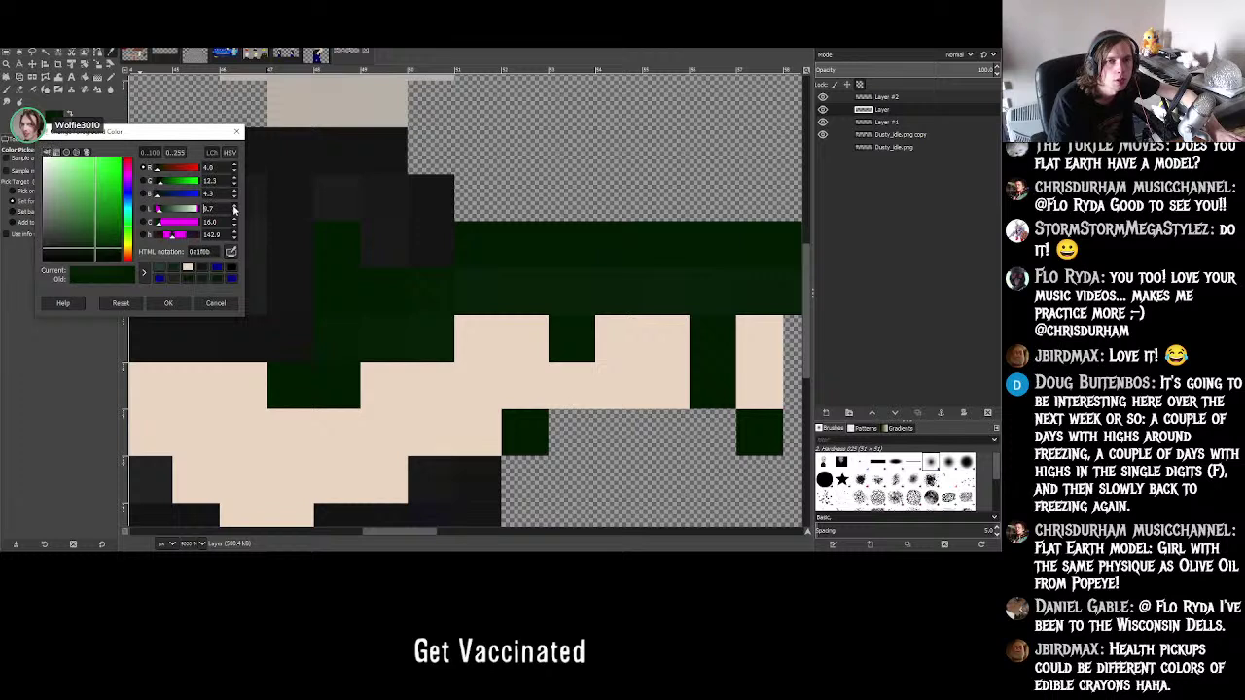
left_click(235, 208)
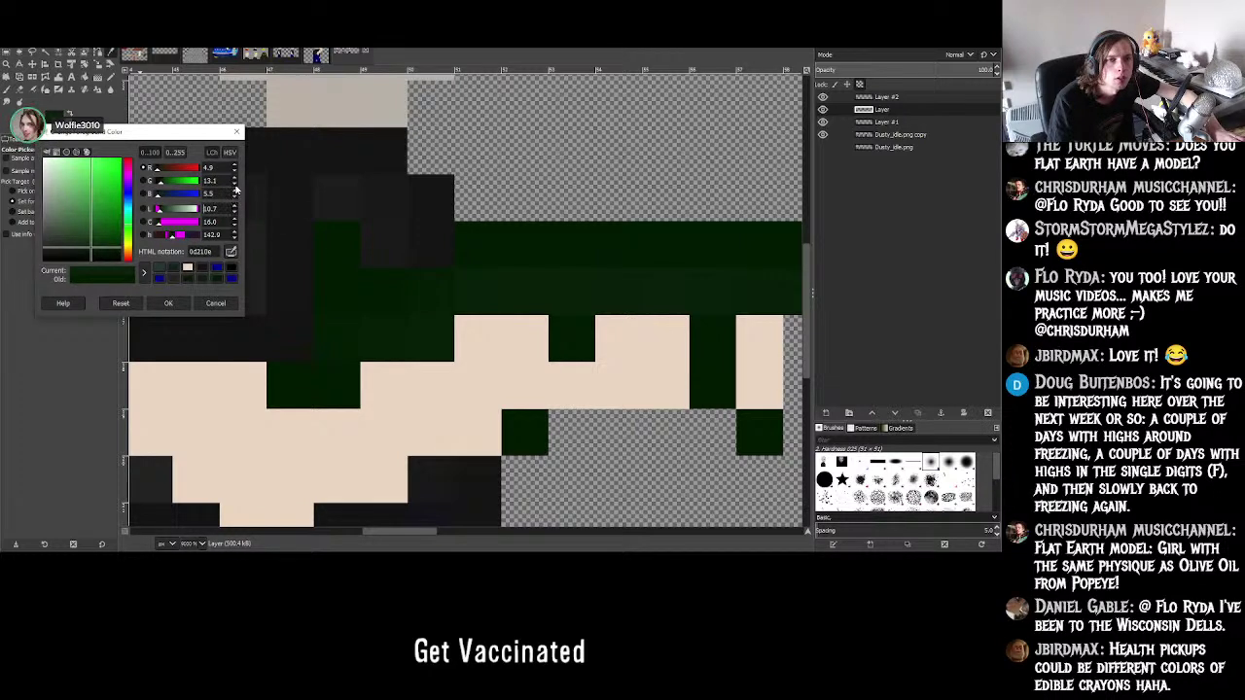
left_click(235, 191)
left_click(235, 191)
left_click(167, 303)
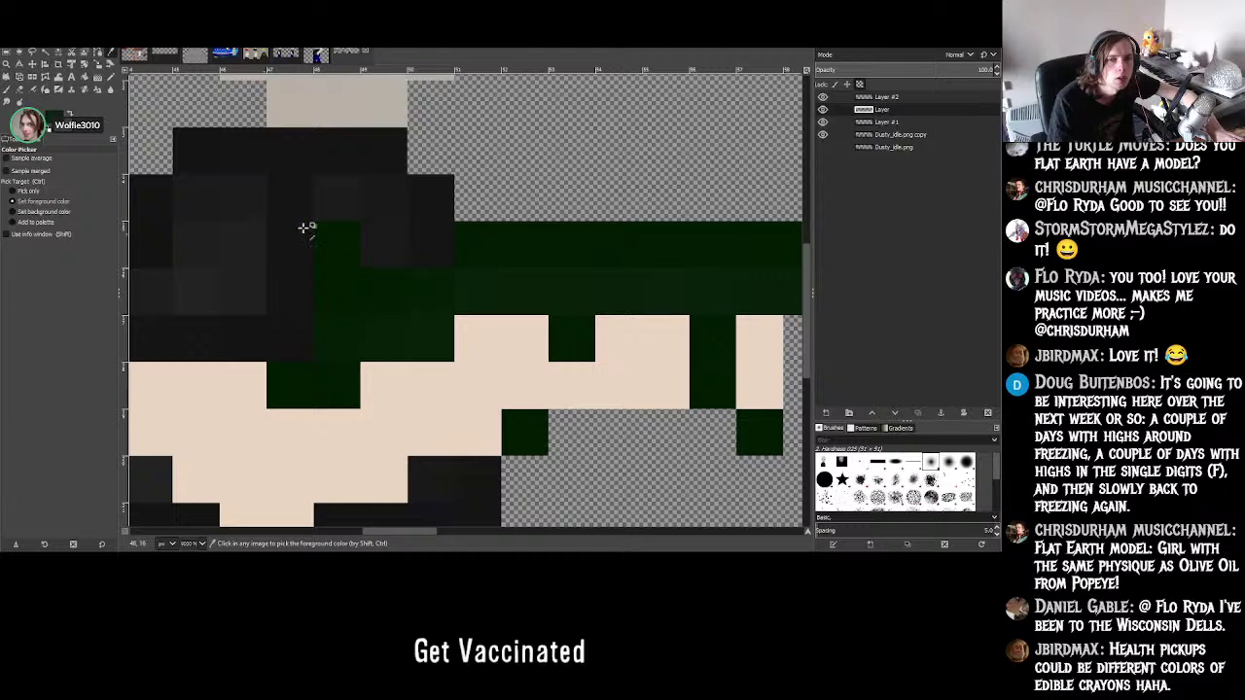
- Pencil the lighter green over the rear column and the lower stock pixels of the second frame's gun
key("n")
left_click(336, 245)
left_click(337, 292)
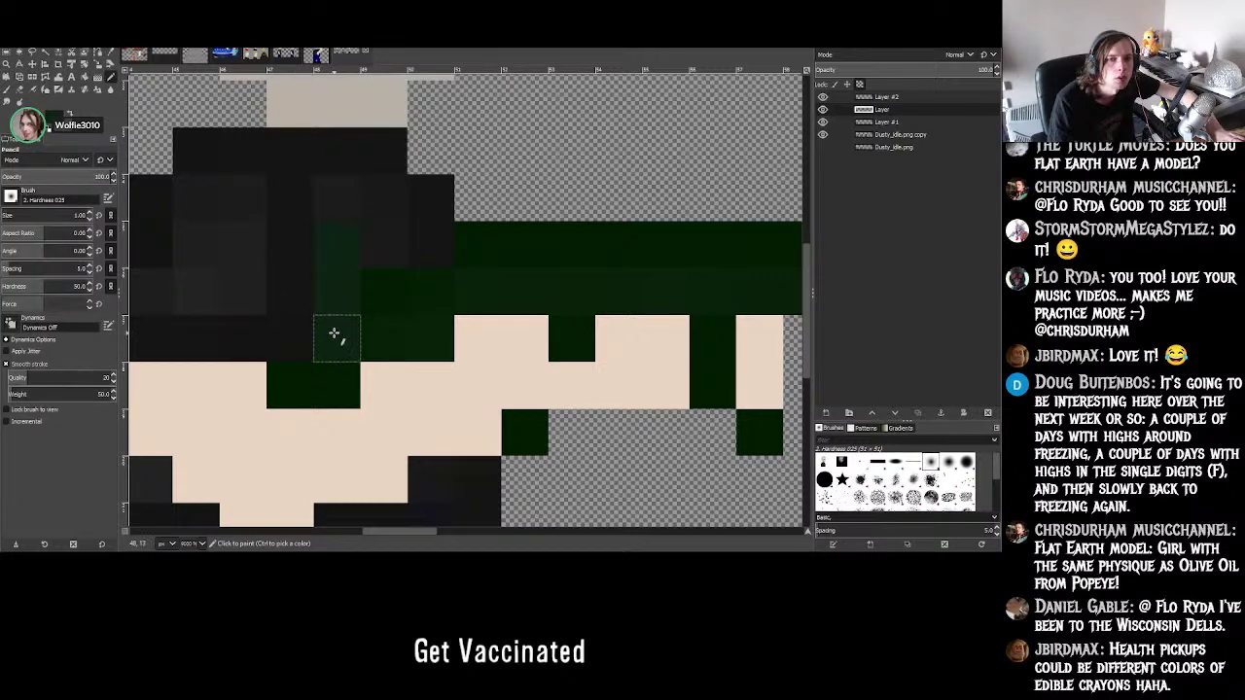
left_click_drag(333, 333, 325, 373)
left_click(311, 373)
scroll(375, 321, "down", 2, "ctrl")
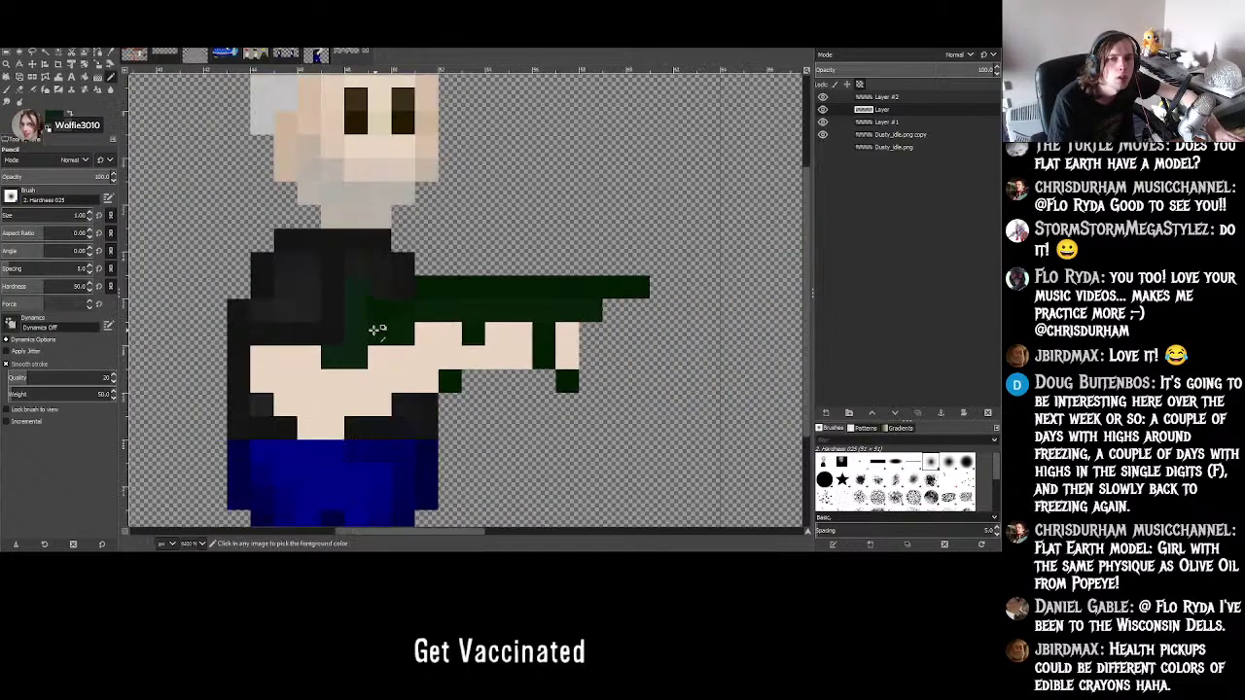
scroll(377, 329, "down", 2, "ctrl")
scroll(375, 324, "up", 5, "ctrl")
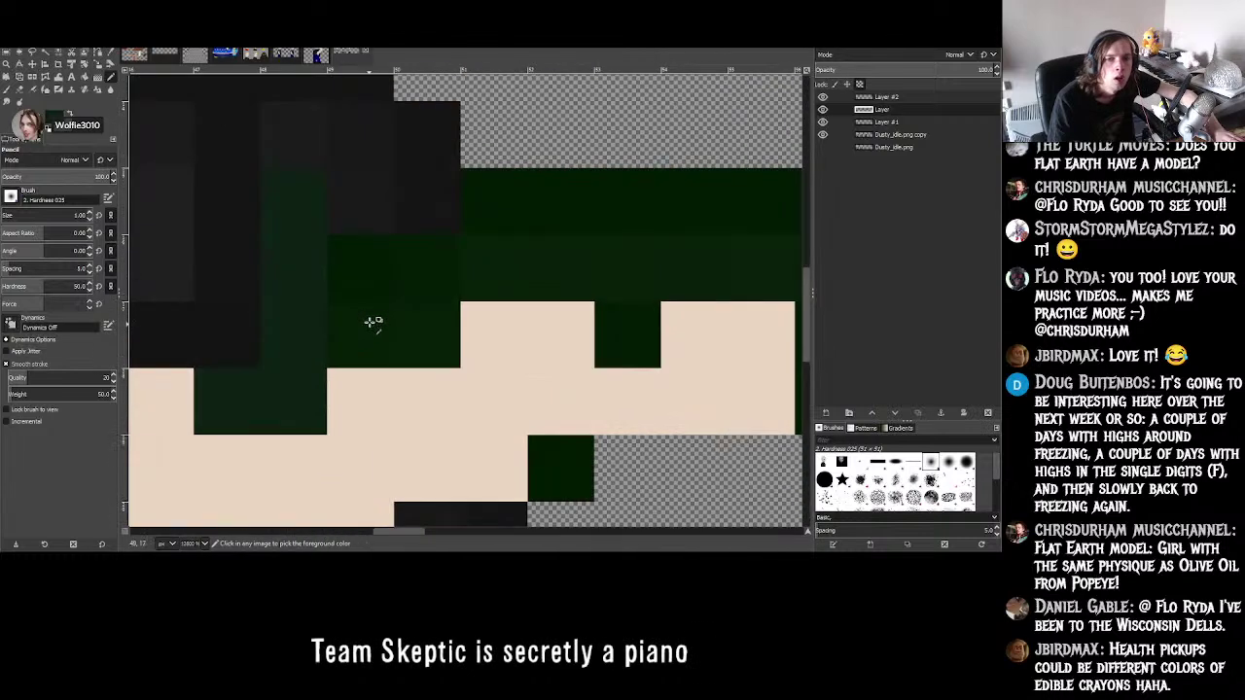
scroll(370, 311, "up", 2, "ctrl")
scroll(331, 267, "down", 6, "ctrl")
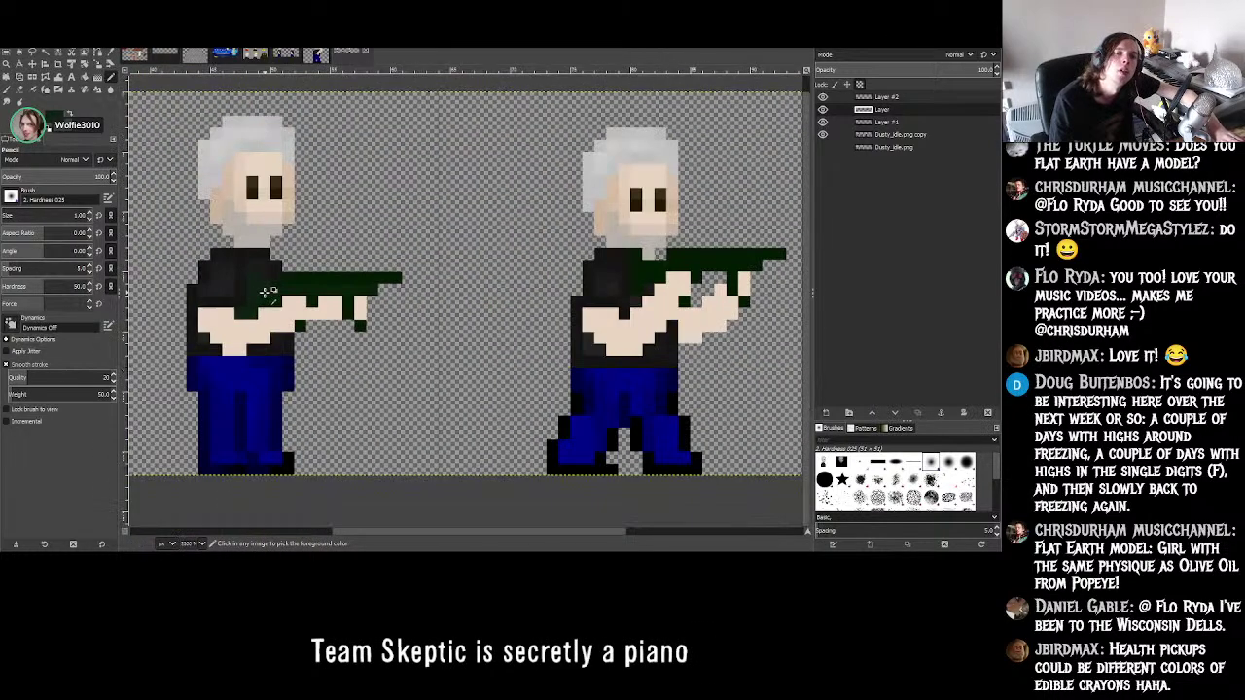
- Raise the foreground colour's green to 15.1, giving 0d2713, and repaint the rear of the second frame's gun diagonally forward
scroll(267, 292, "up", 3, "ctrl")
left_click(48, 118)
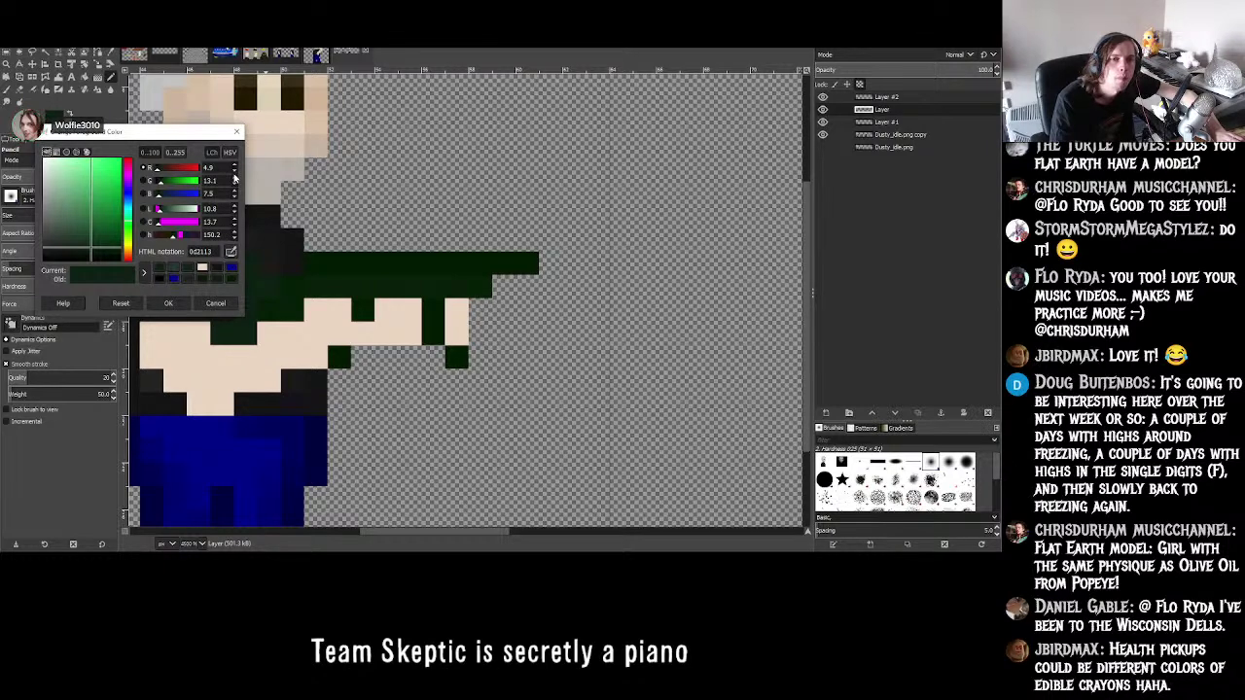
left_click(183, 303)
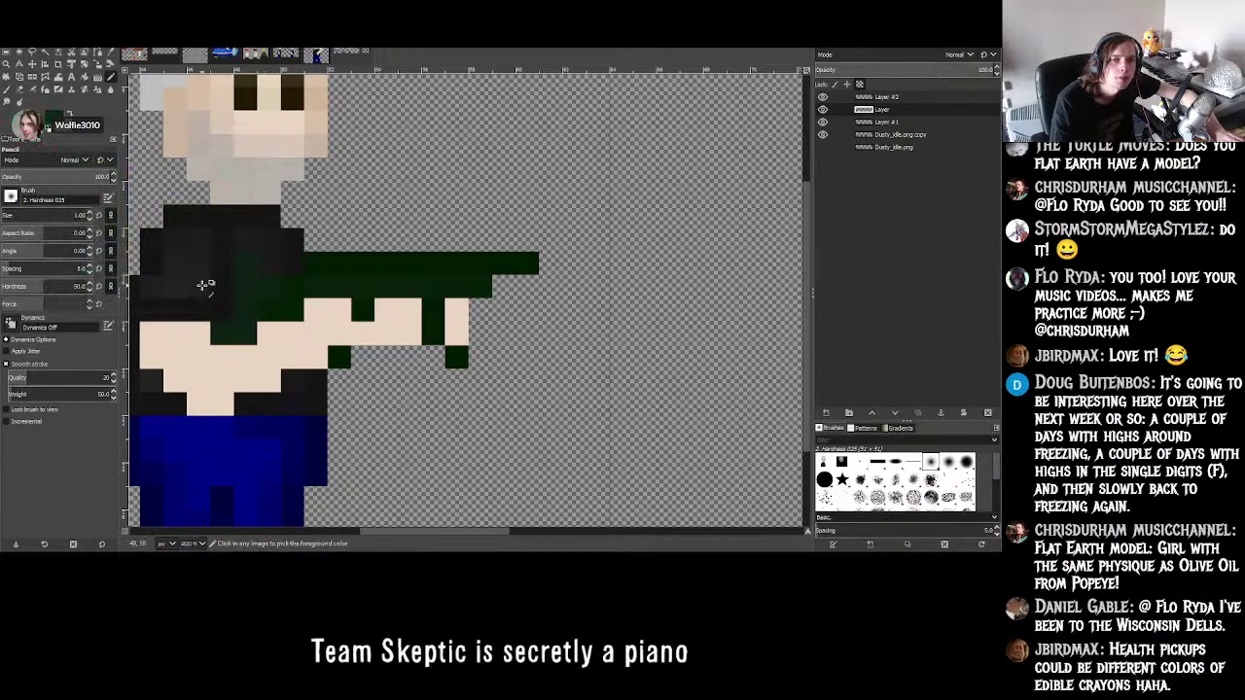
scroll(205, 284, "up", 1, "ctrl")
mouse_move(278, 328)
left_mouse_down()
mouse_move(276, 372)
mouse_move(250, 368)
mouse_move(325, 286)
left_mouse_up()
scroll(325, 286, "down", 4, "ctrl")
scroll(283, 273, "up", 2, "ctrl")
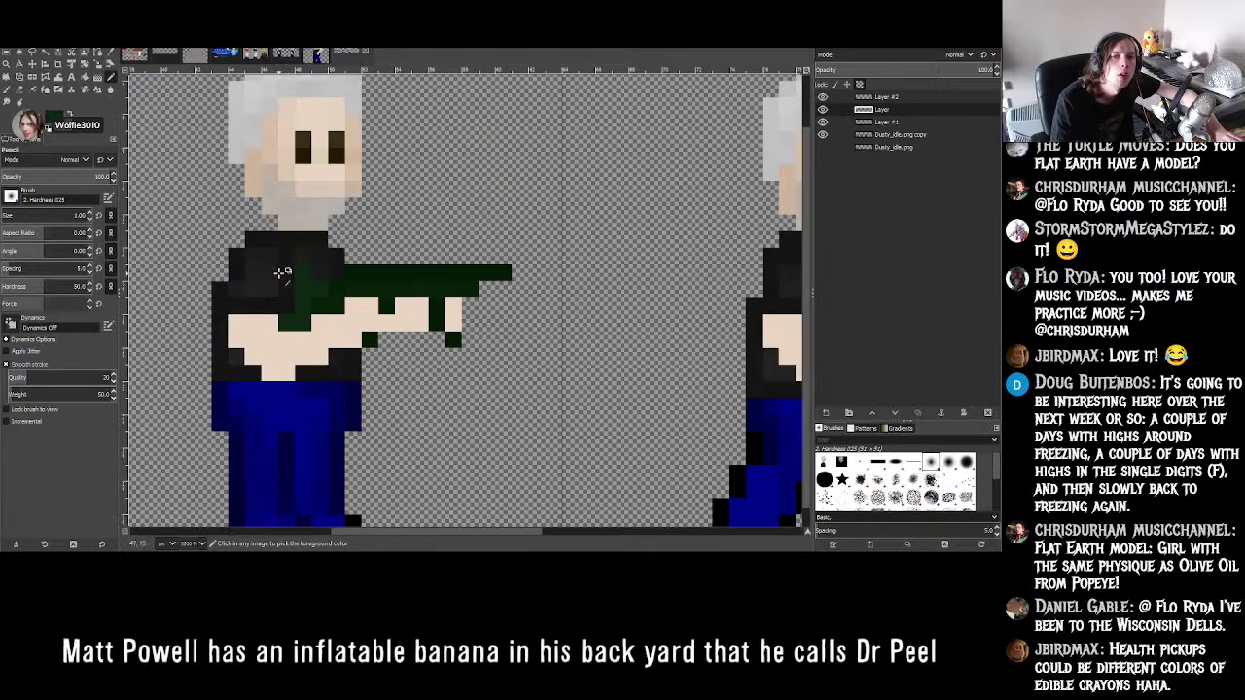
scroll(281, 273, "up", 2, "ctrl")
scroll(277, 264, "down", 2, "ctrl")
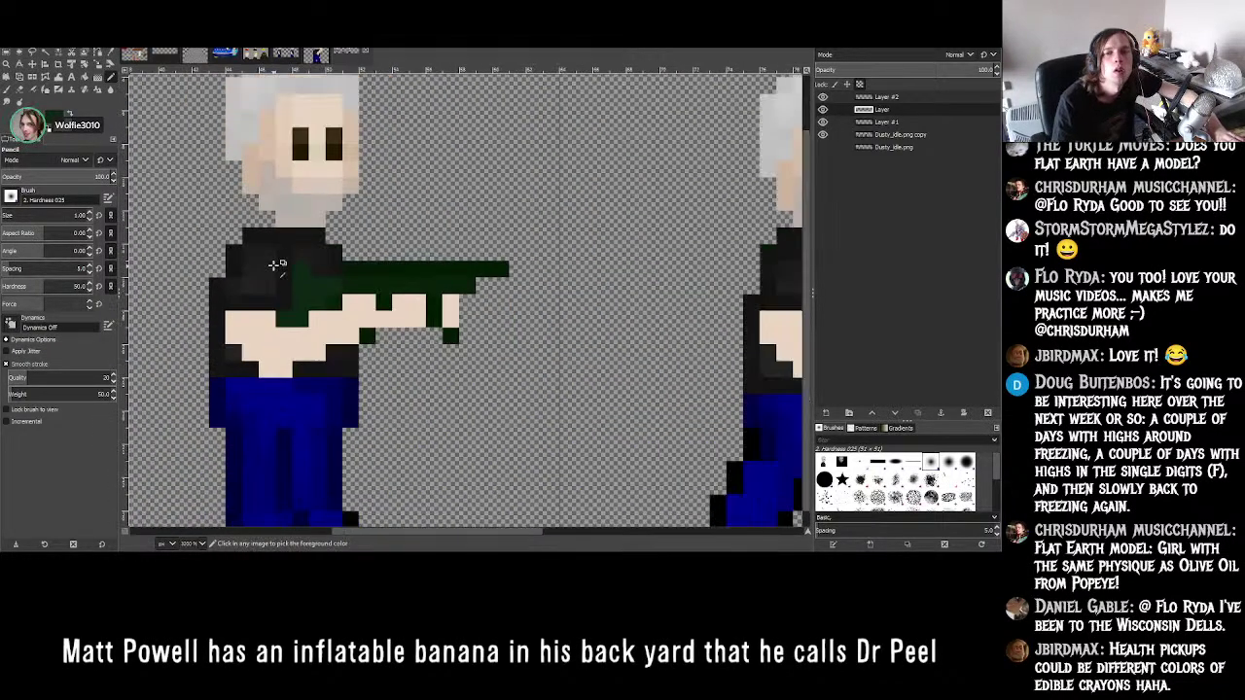
scroll(277, 264, "up", 2, "ctrl")
- Raise the foreground colour's red to 6.9 and green to 16.1, giving 122913
left_click(45, 128)
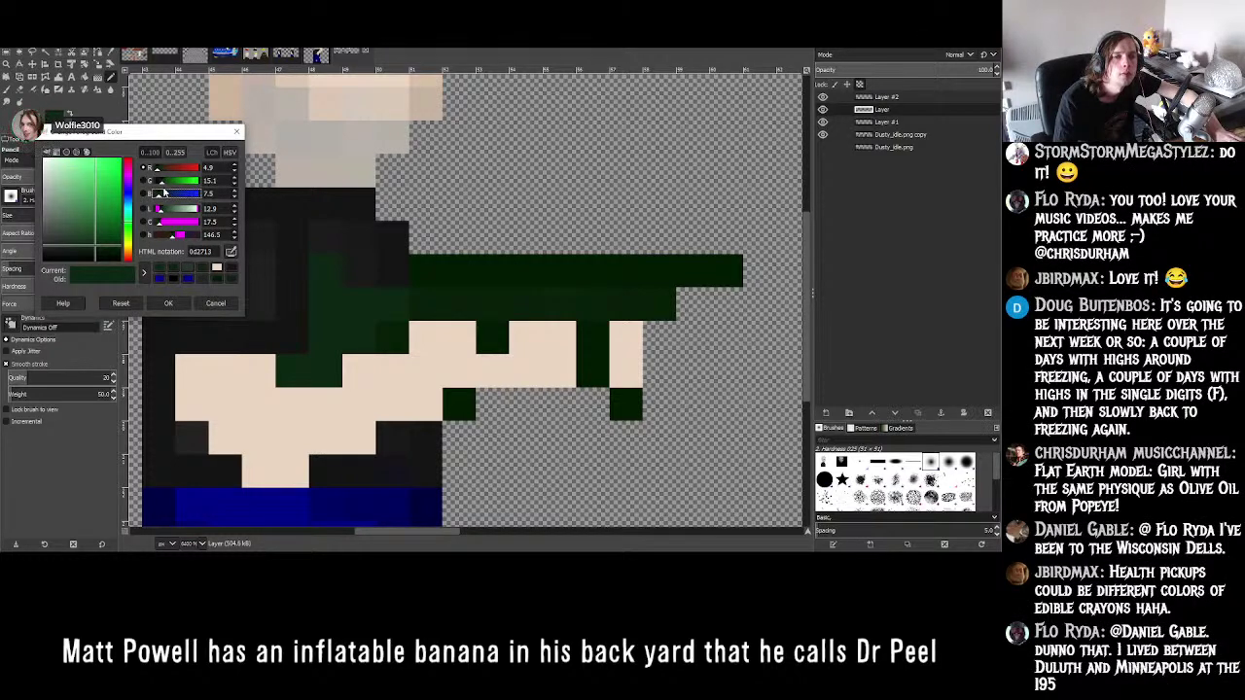
left_click(235, 167)
left_click(235, 166)
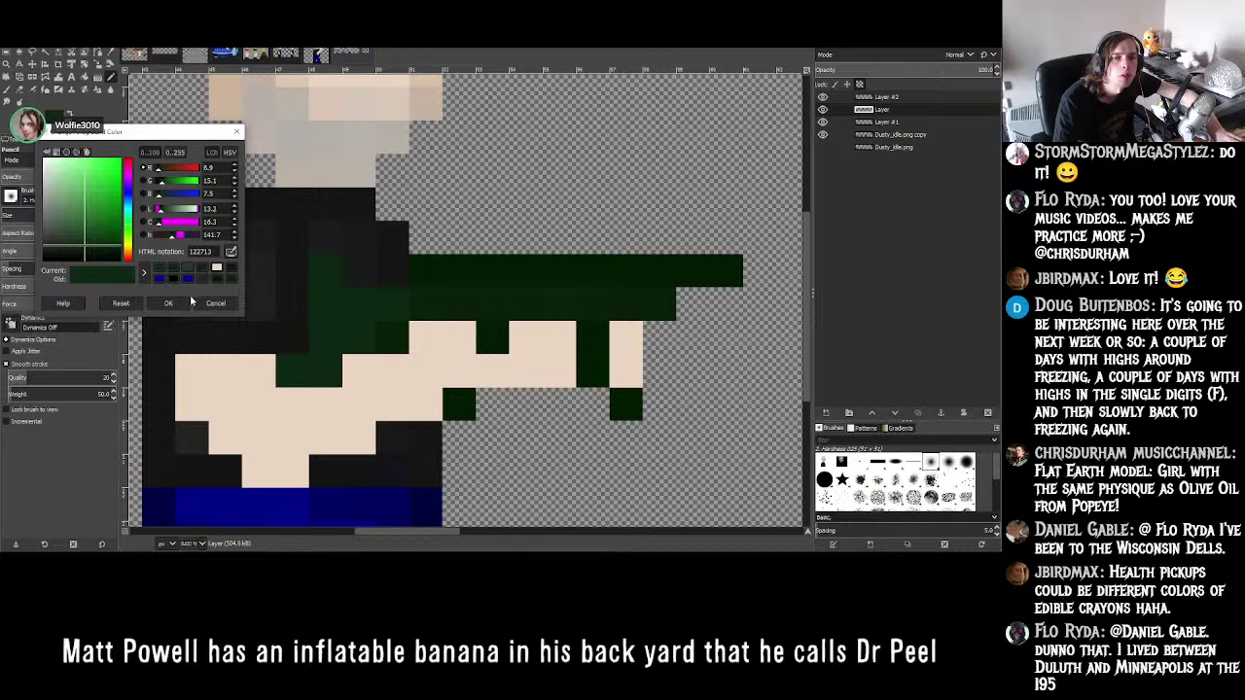
double_click(207, 168)
left_click(235, 179)
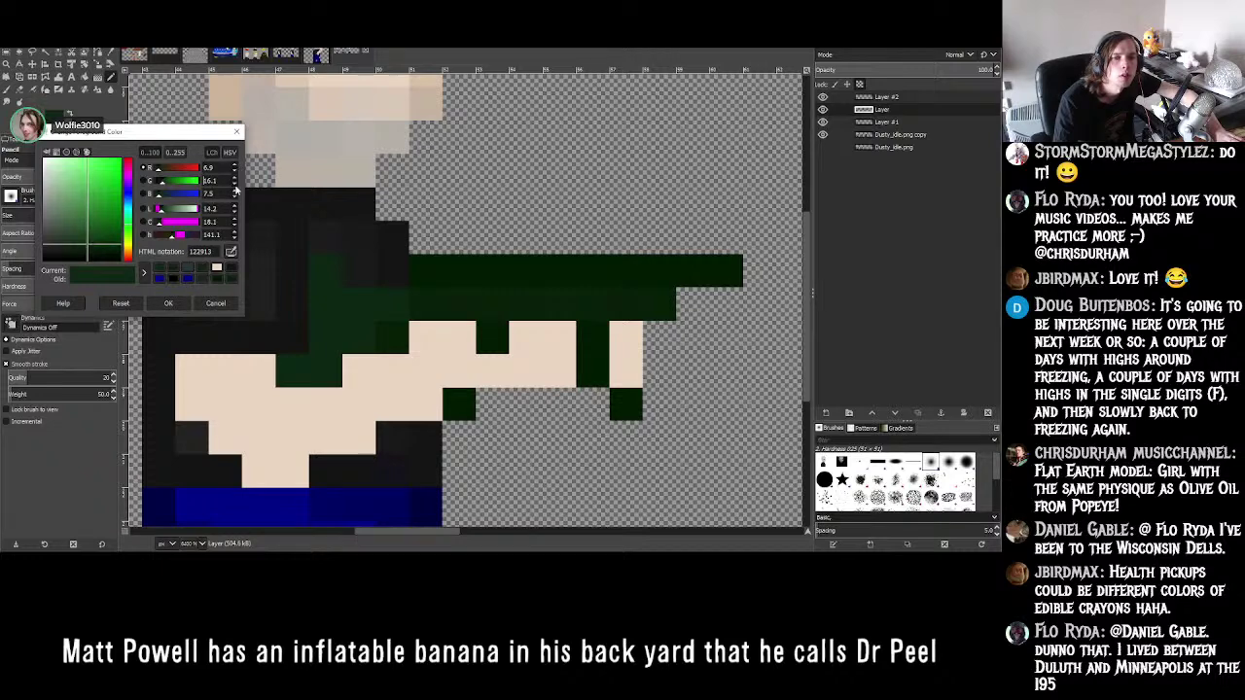
left_click(168, 304)
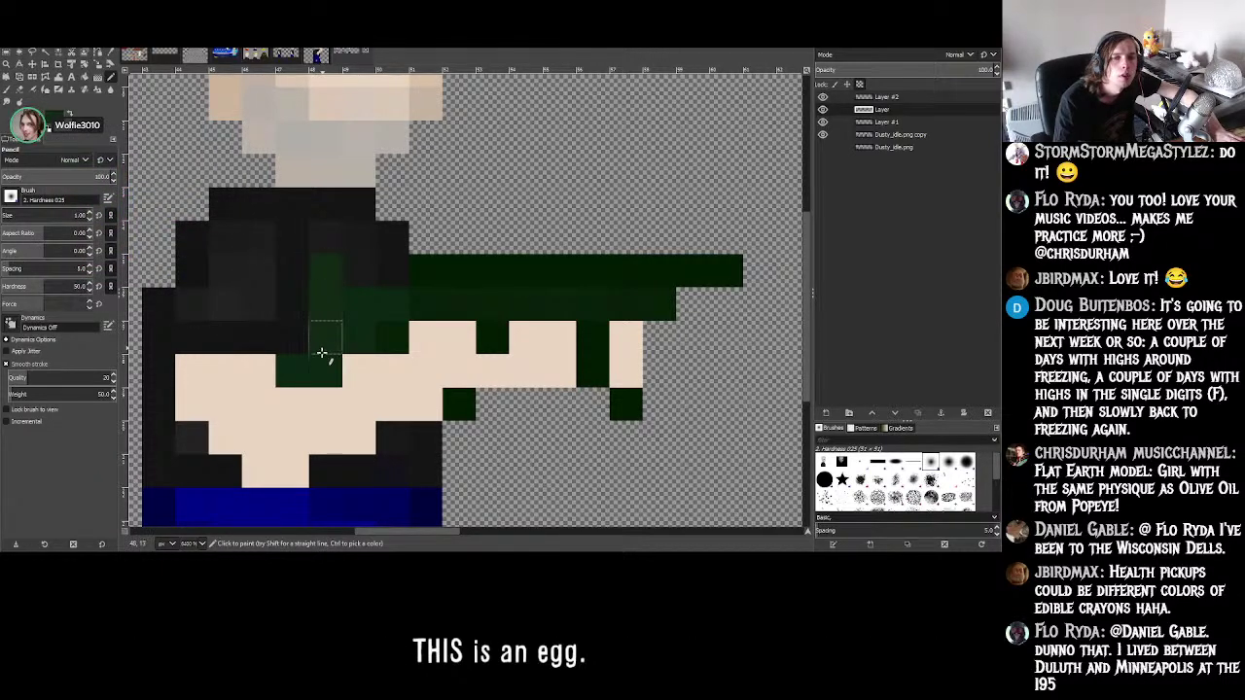
- Repaint the second frame's gun stock with the brighter green and compare it with the third frame's gun
mouse_move(321, 352)
left_mouse_down()
mouse_move(352, 309)
mouse_move(386, 305)
left_mouse_up()
scroll(216, 295, "down", 2, "ctrl")
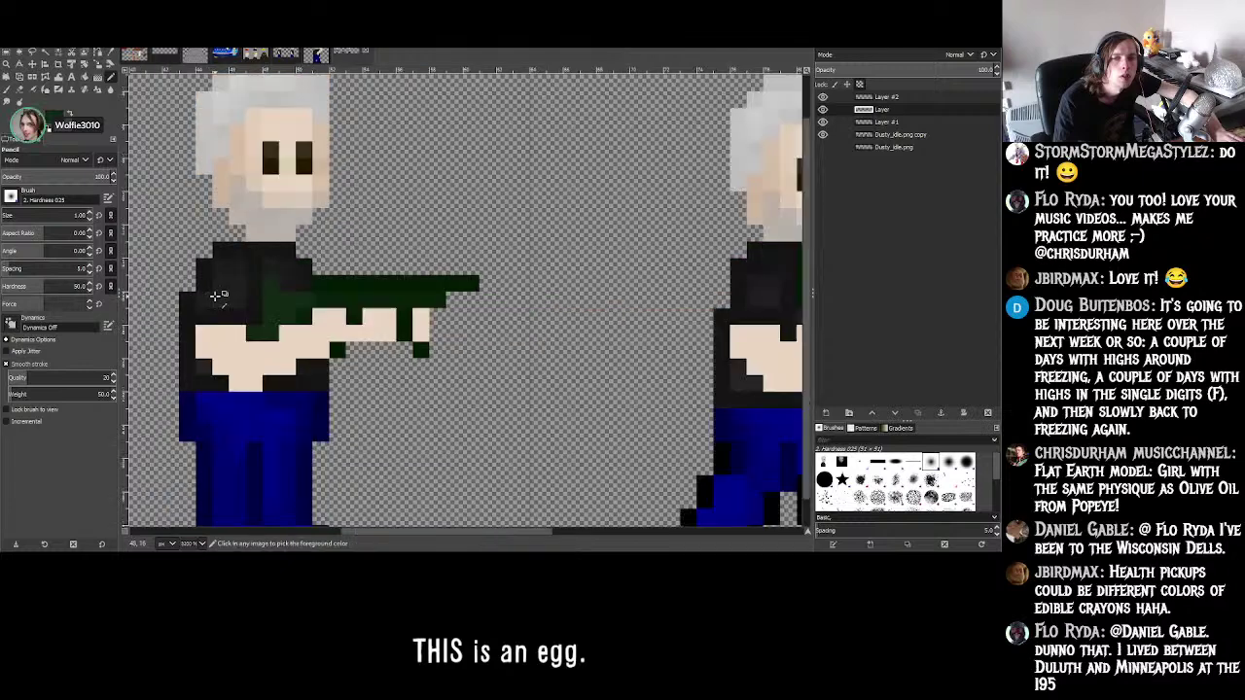
scroll(216, 294, "down", 4, "ctrl")
scroll(302, 292, "up", 2, "ctrl")
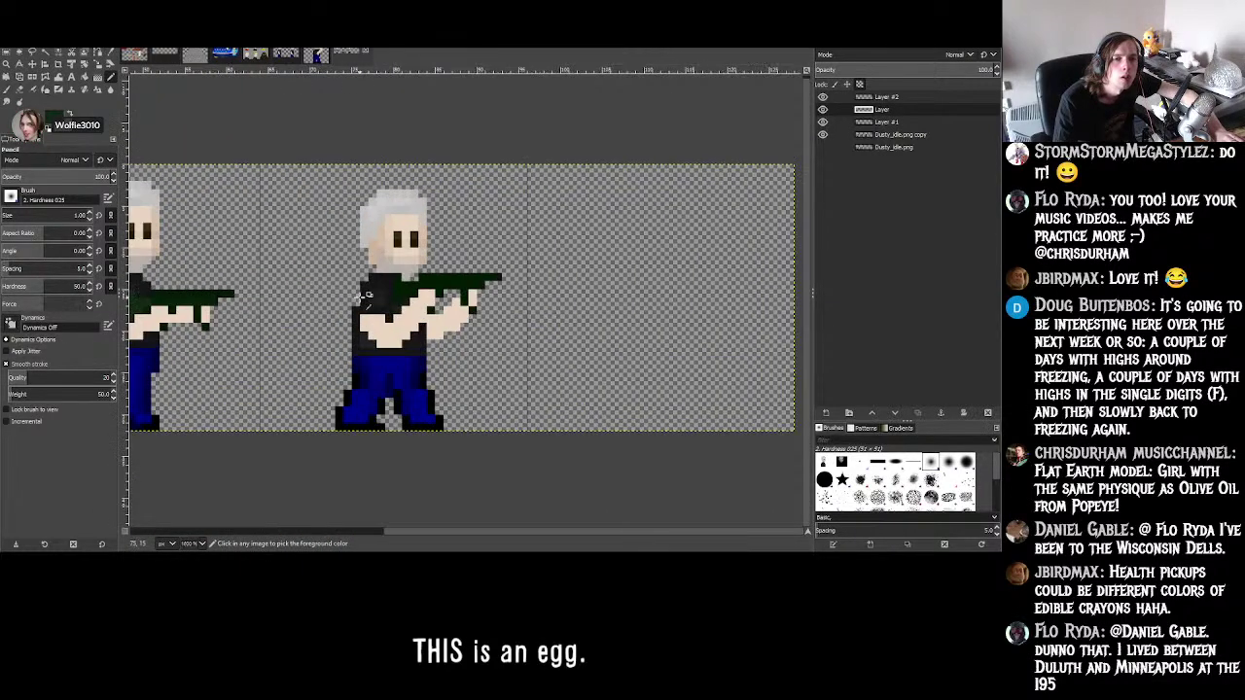
scroll(212, 304, "down", 3, "ctrl")
scroll(425, 256, "up", 10, "ctrl")
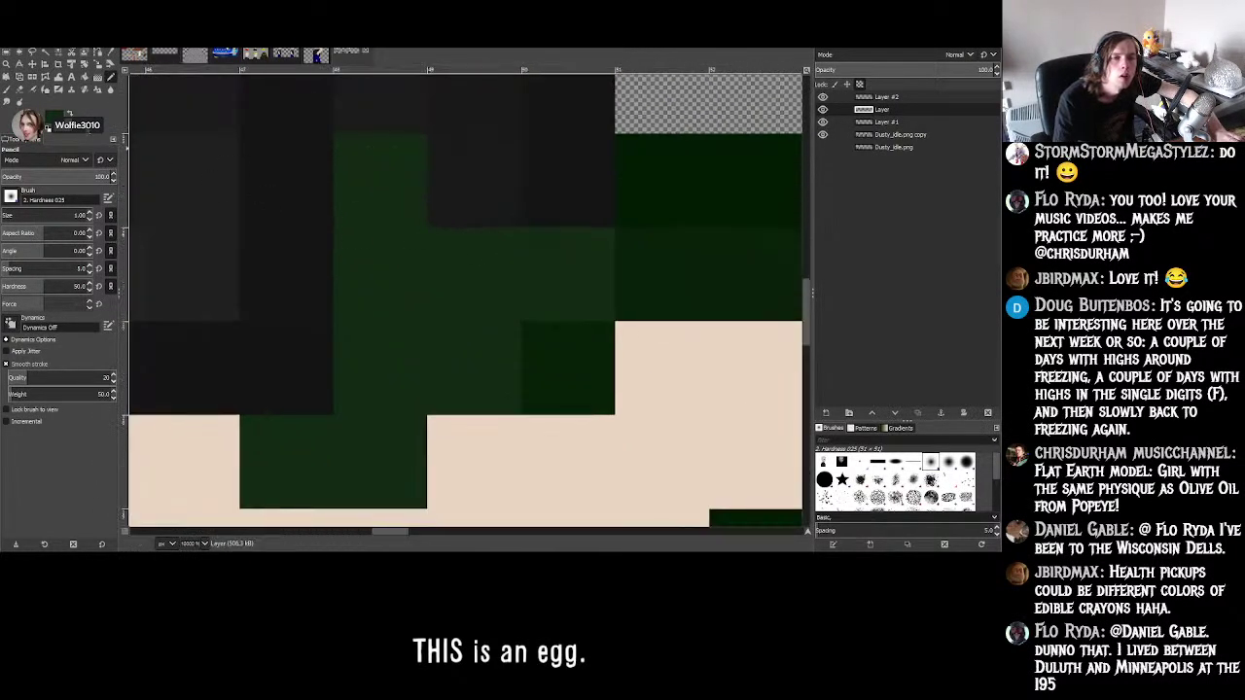
- Raise the foreground colour's blue to 12.3, giving 12291f, and repaint the second frame's gun stock with it
left_click(47, 125)
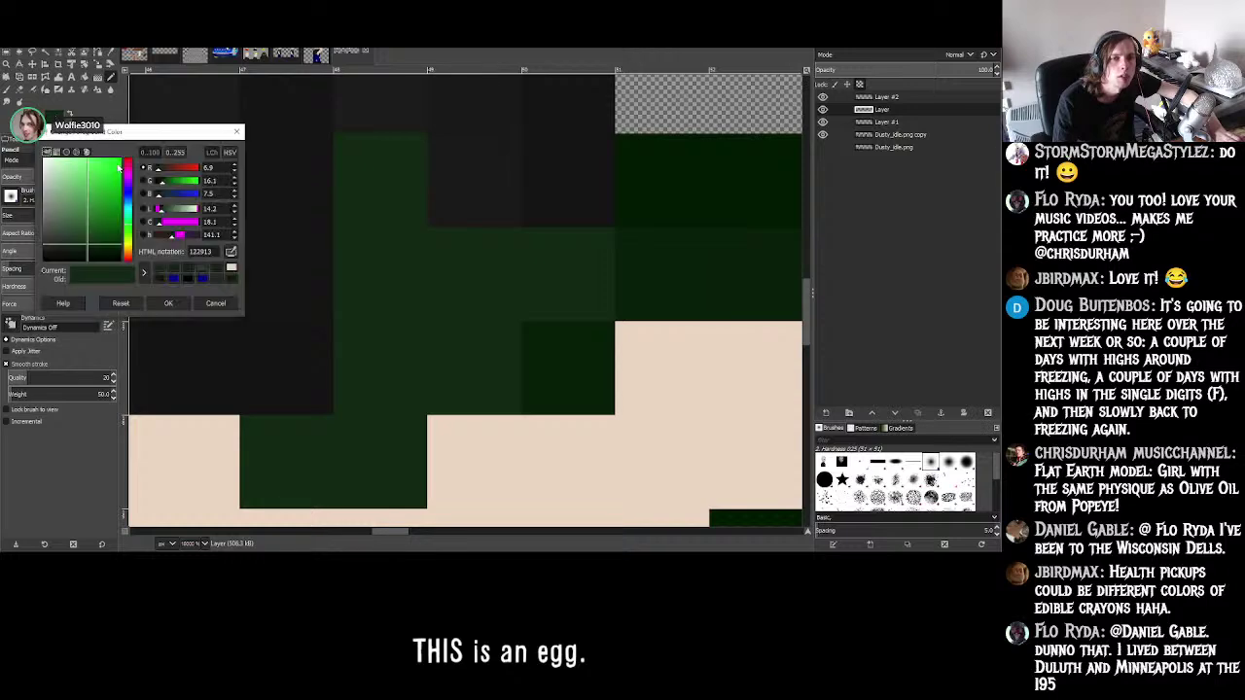
left_click(162, 196)
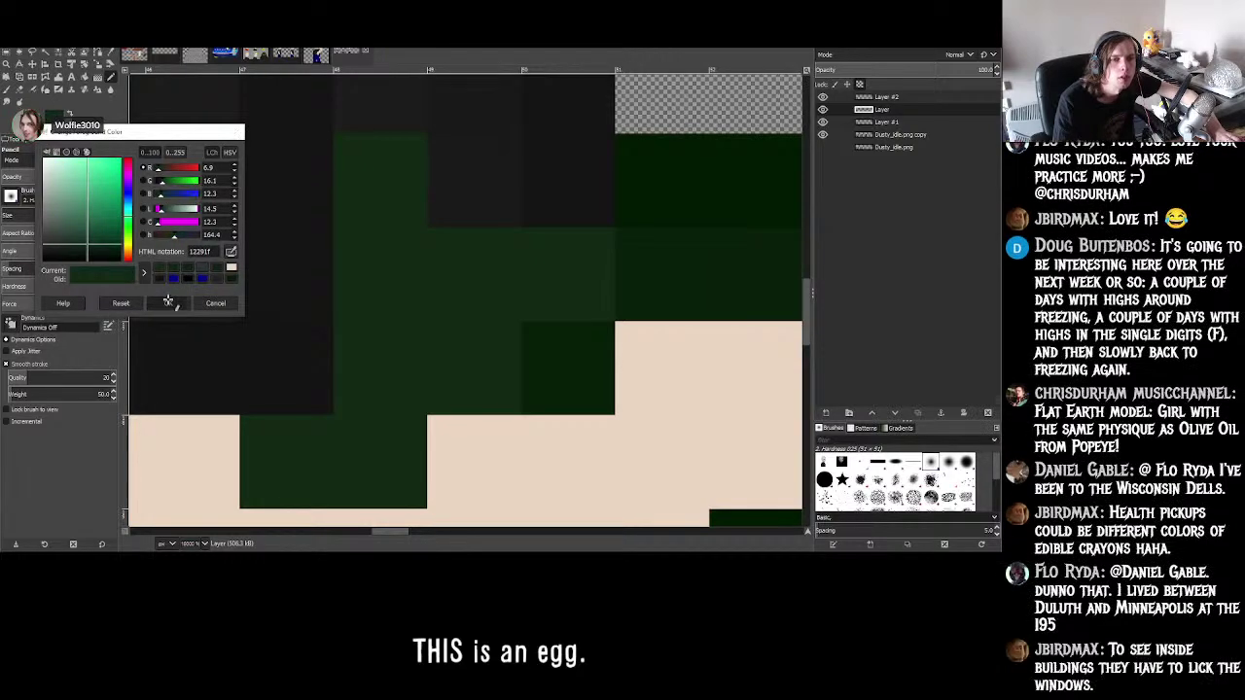
left_click(167, 302)
left_click_drag(380, 189, 379, 462)
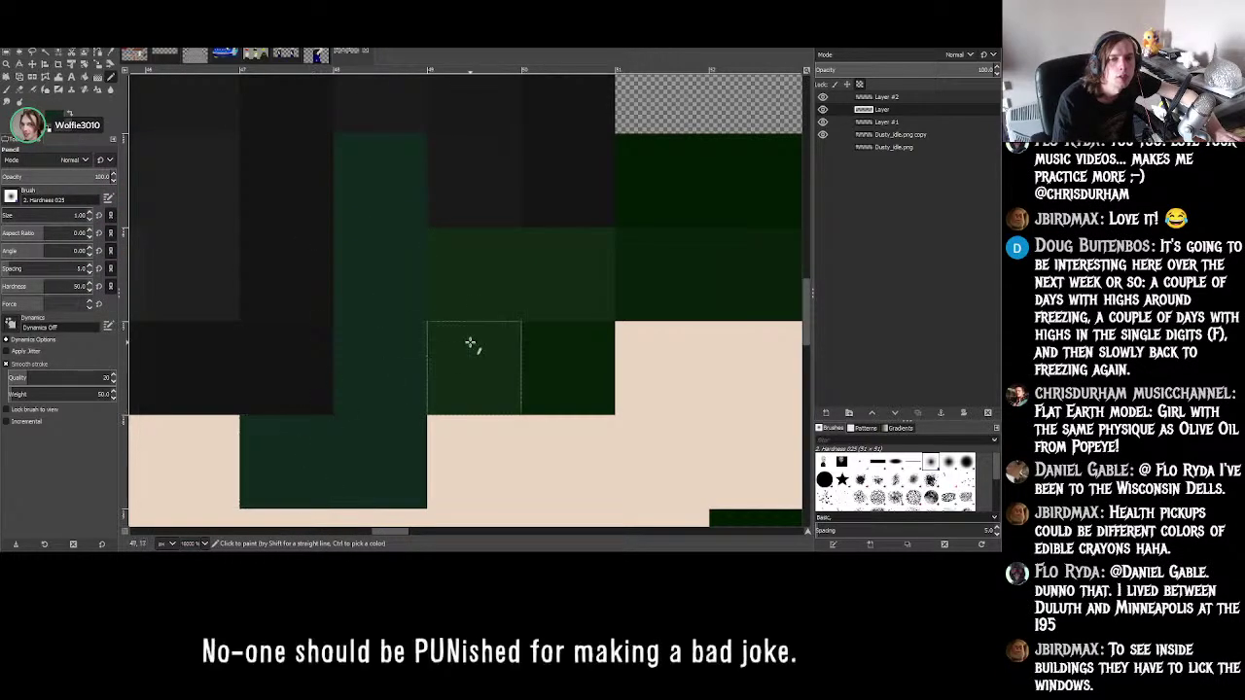
mouse_move(469, 344)
left_mouse_down()
mouse_move(477, 292)
mouse_move(548, 275)
left_mouse_up()
scroll(548, 275, "down", 5, "ctrl")
scroll(417, 196, "up", 3, "ctrl")
- Set the foreground colour's green to 19.1 and blue to 10.3, and repaint the second frame's gun stock
left_click(413, 196, "ctrl")
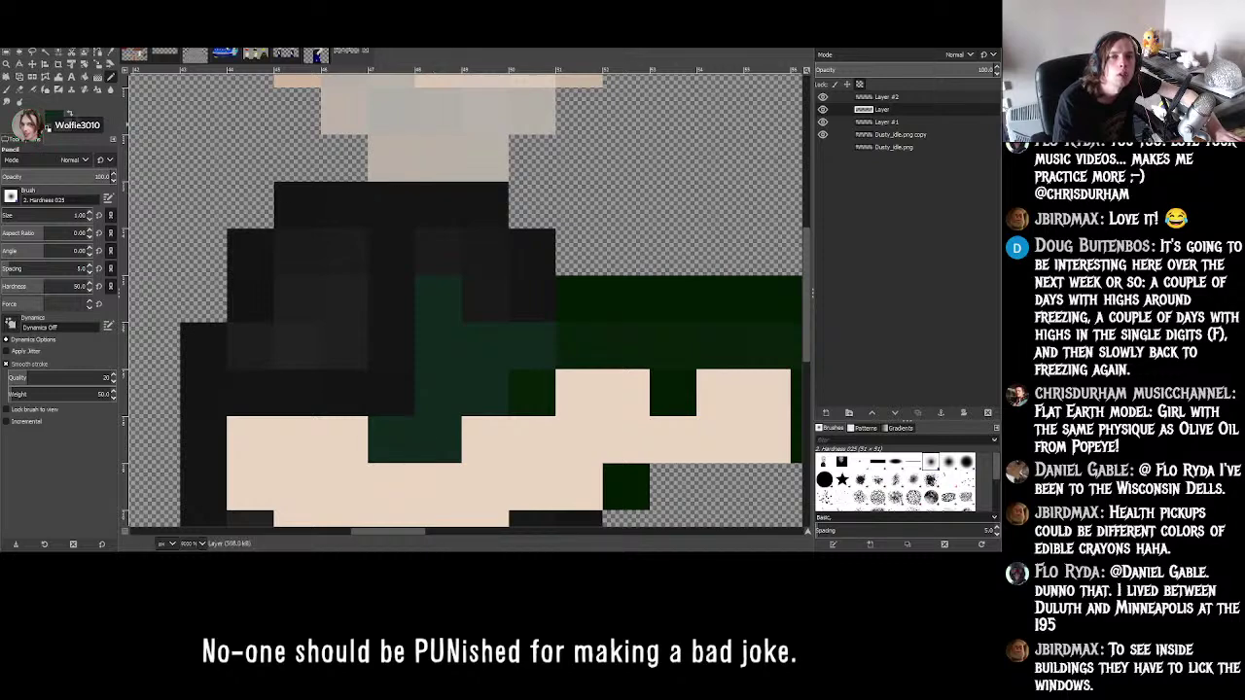
left_click(23, 120)
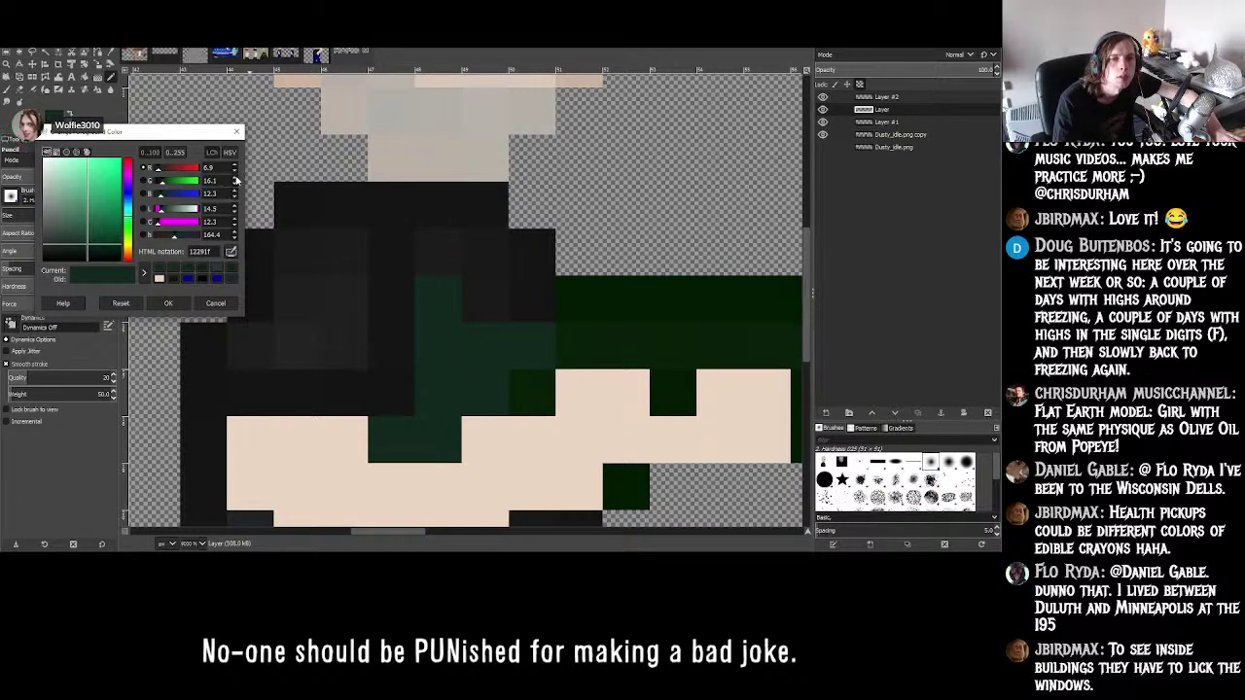
scroll(238, 181, "up", 3)
scroll(234, 198, "down", 1)
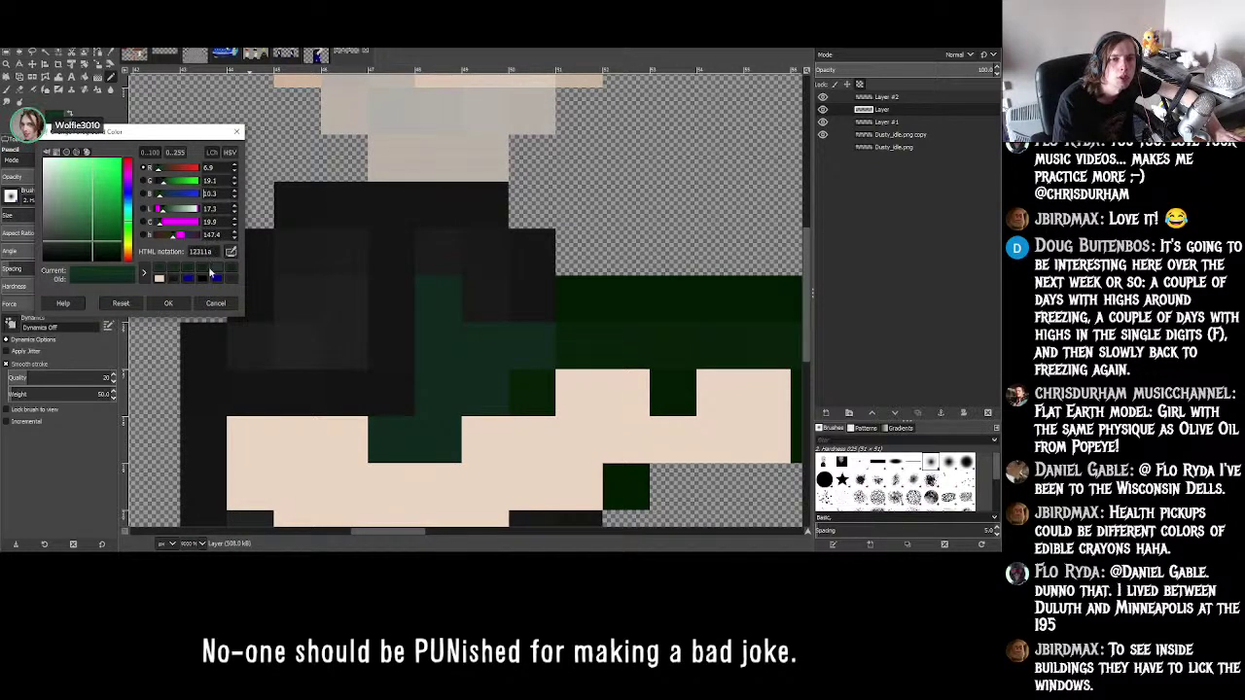
left_click(168, 303)
left_click(435, 299)
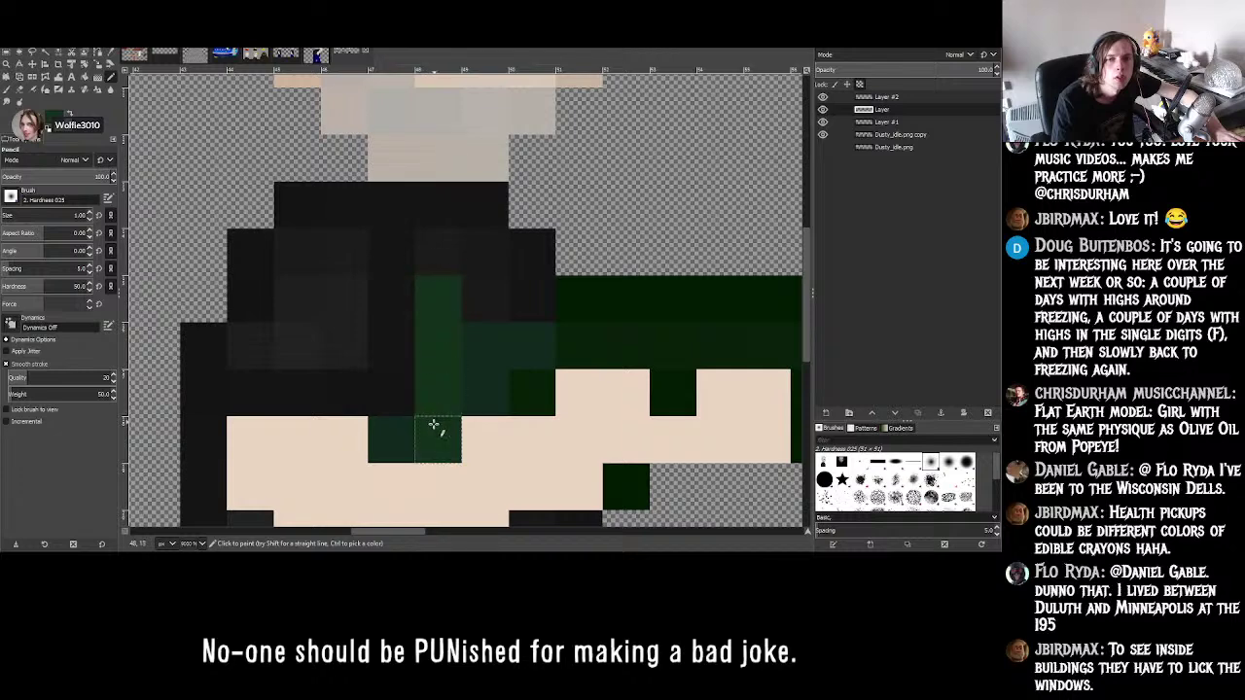
left_click(484, 346)
left_click(532, 346)
scroll(154, 146, "down", 2, "ctrl")
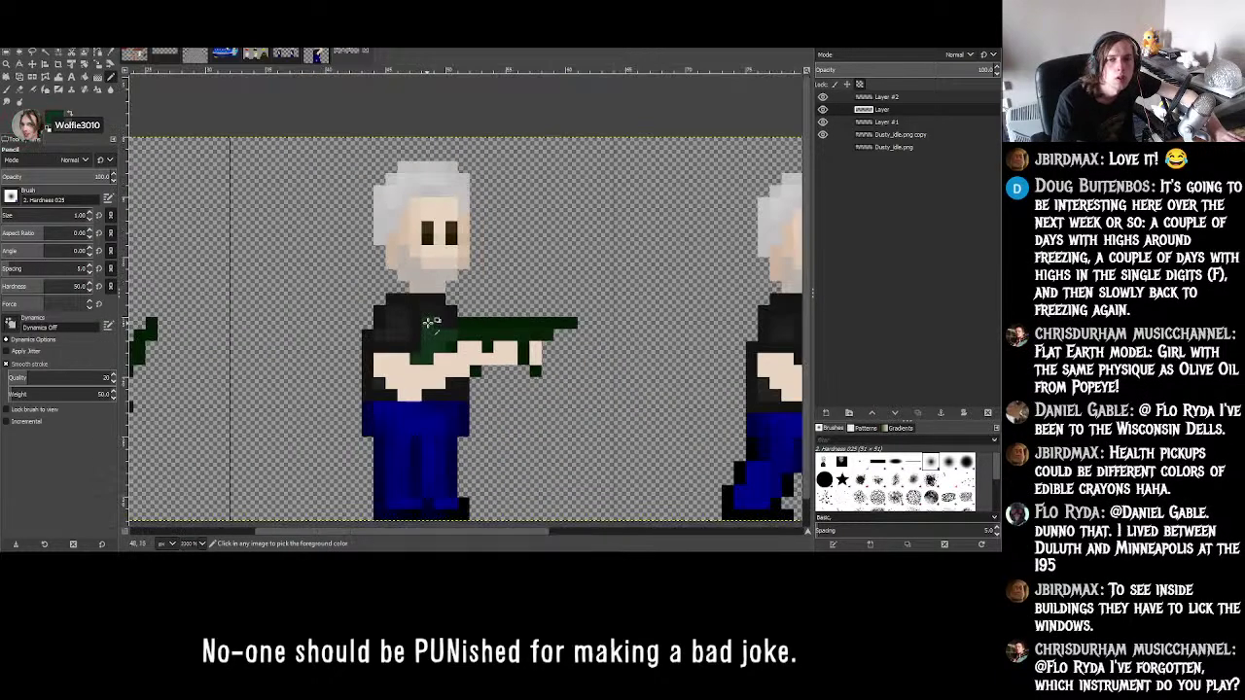
- Raise the foreground colour's red to 16.9, giving olive green 2b311a, and repaint the second frame's gun stock
scroll(153, 146, "up", 2, "ctrl")
left_click(23, 117)
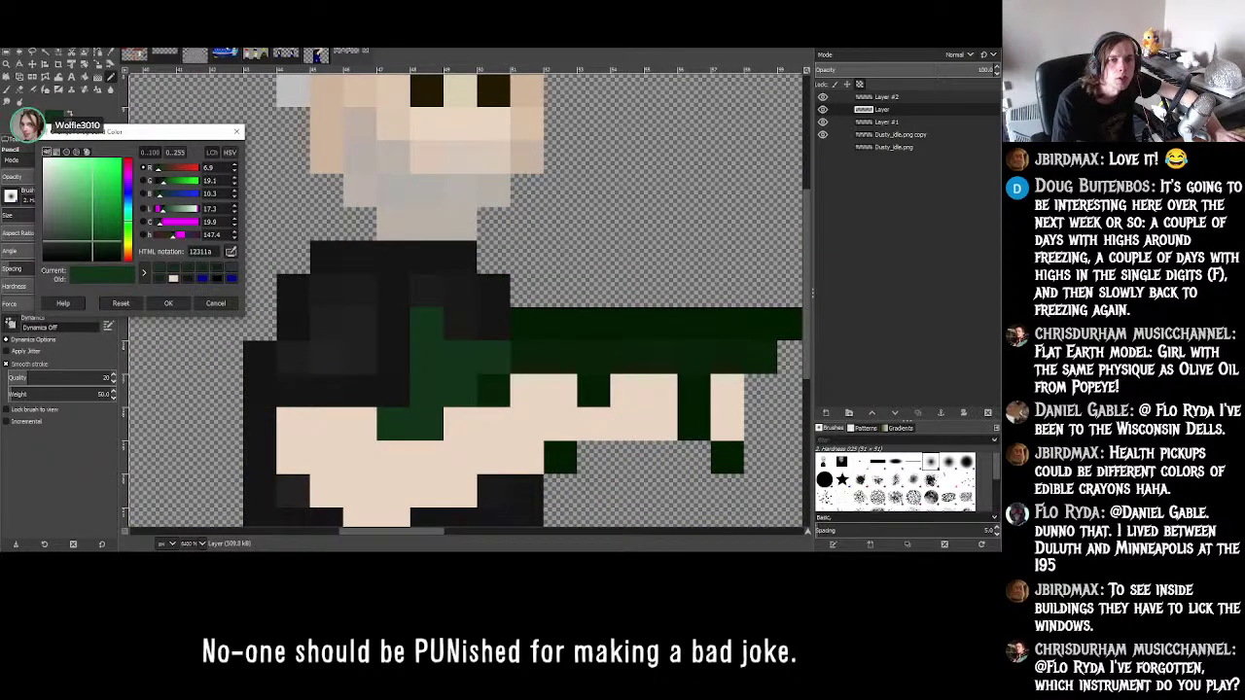
left_click(168, 303)
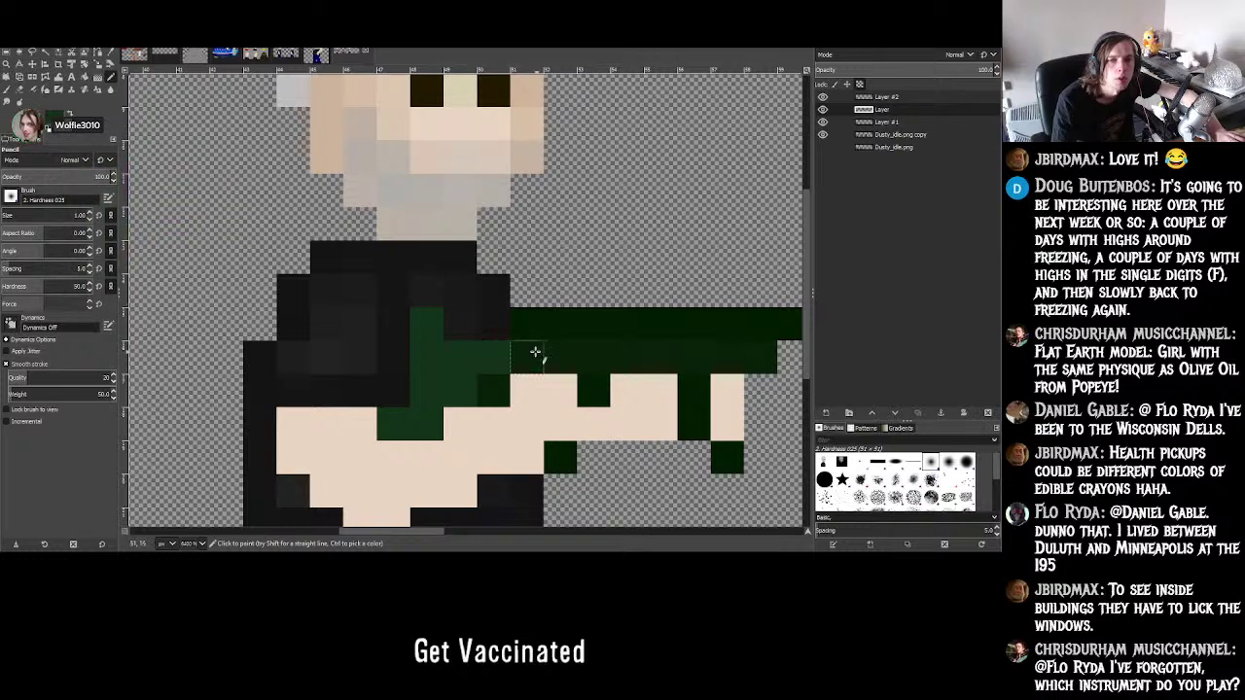
left_click(438, 331)
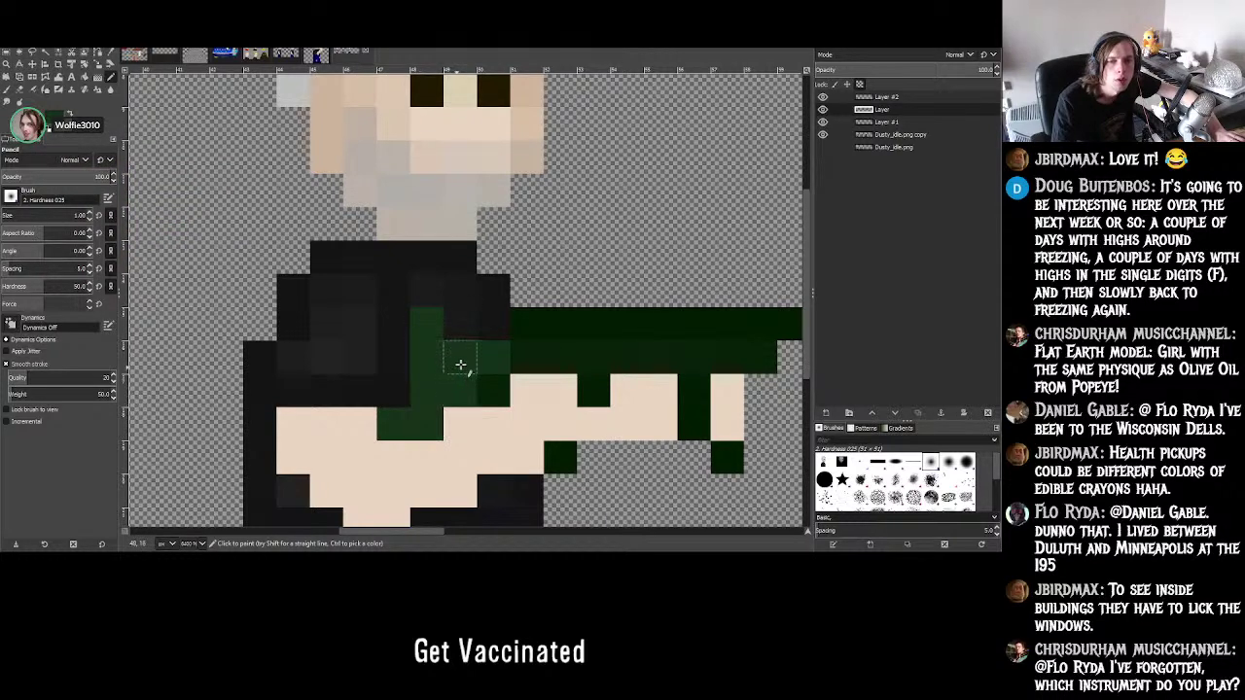
left_click(46, 124)
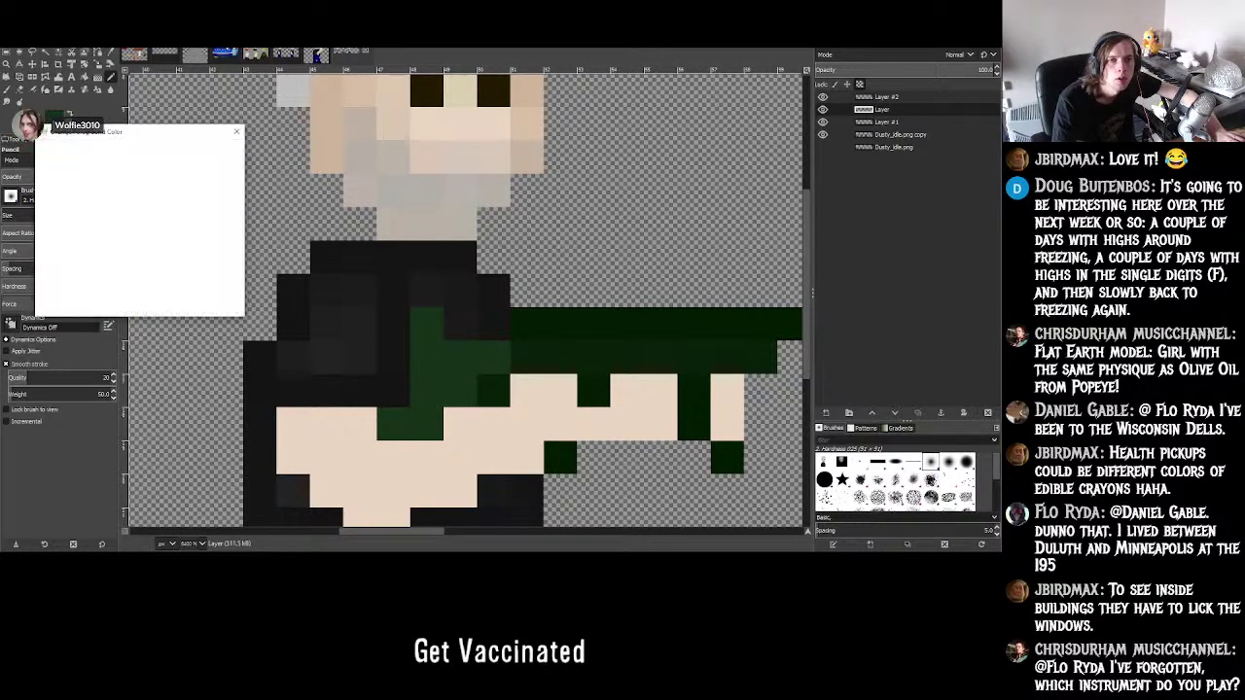
left_click(235, 167)
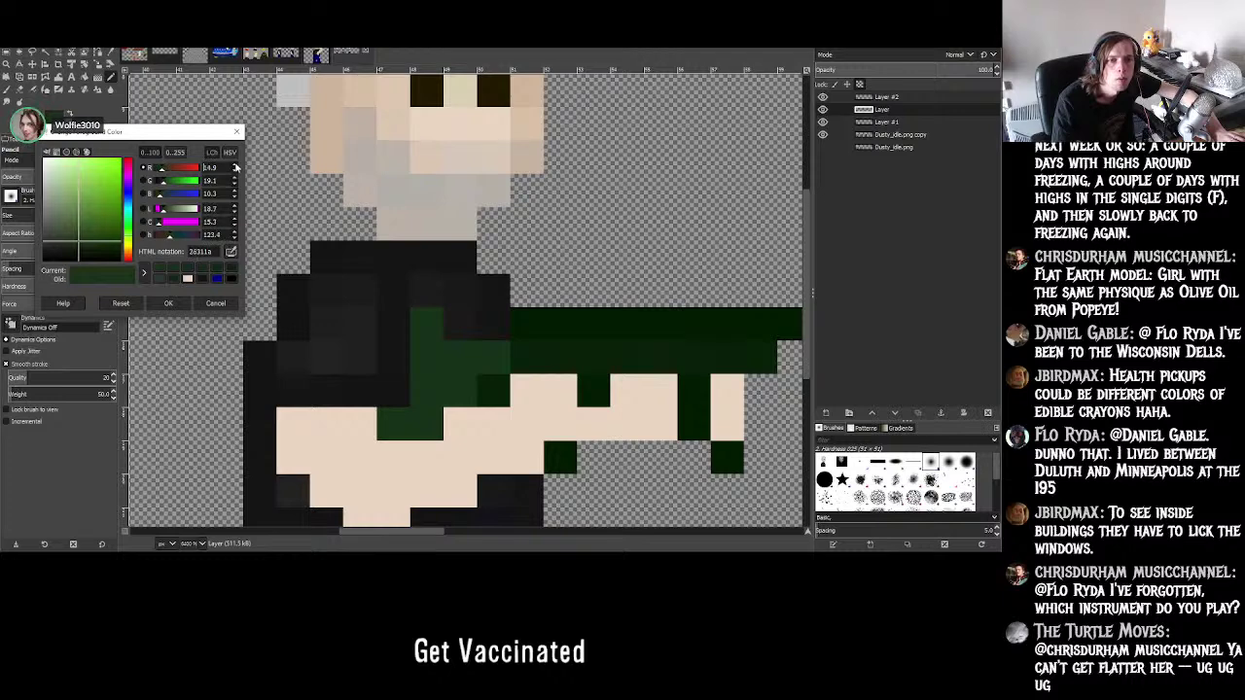
left_click(235, 167)
left_click(170, 303)
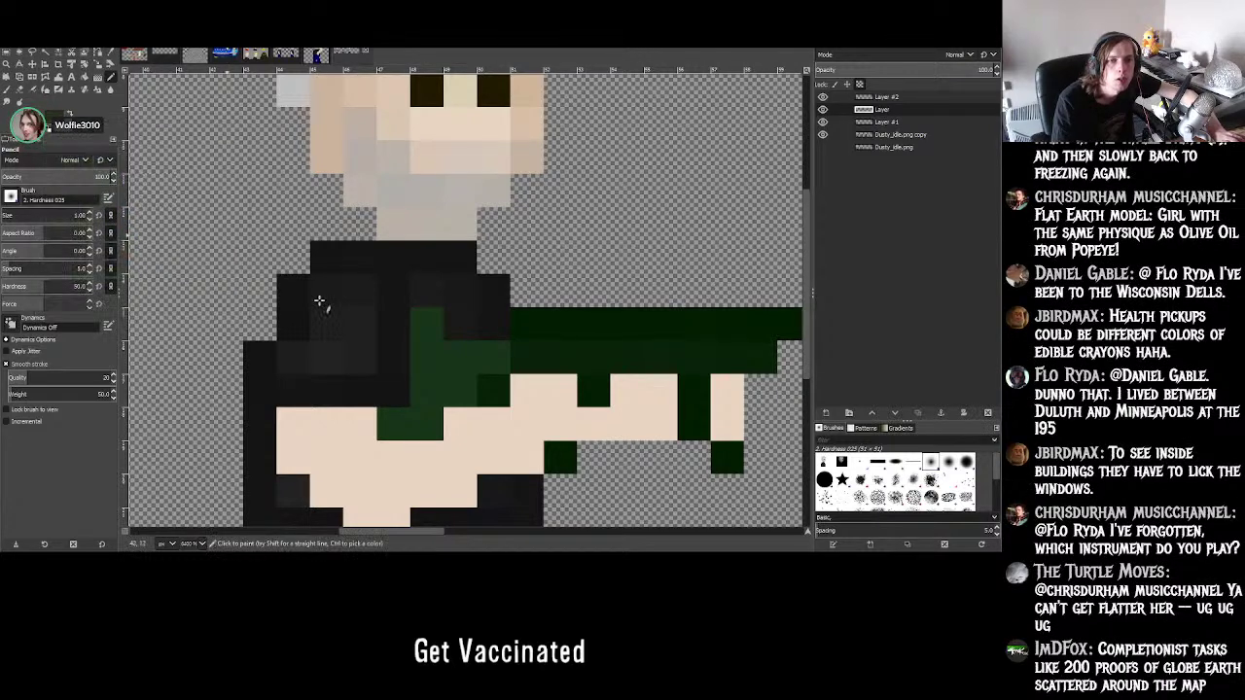
mouse_move(428, 323)
left_mouse_down()
mouse_move(437, 415)
mouse_move(489, 361)
mouse_move(453, 322)
left_mouse_up()
- Compare the olive stock with the third frame's gun and pencil olive over the rear pixel of the second gun's top row
scroll(453, 323, "down", 2, "ctrl")
scroll(502, 308, "down", 3, "ctrl")
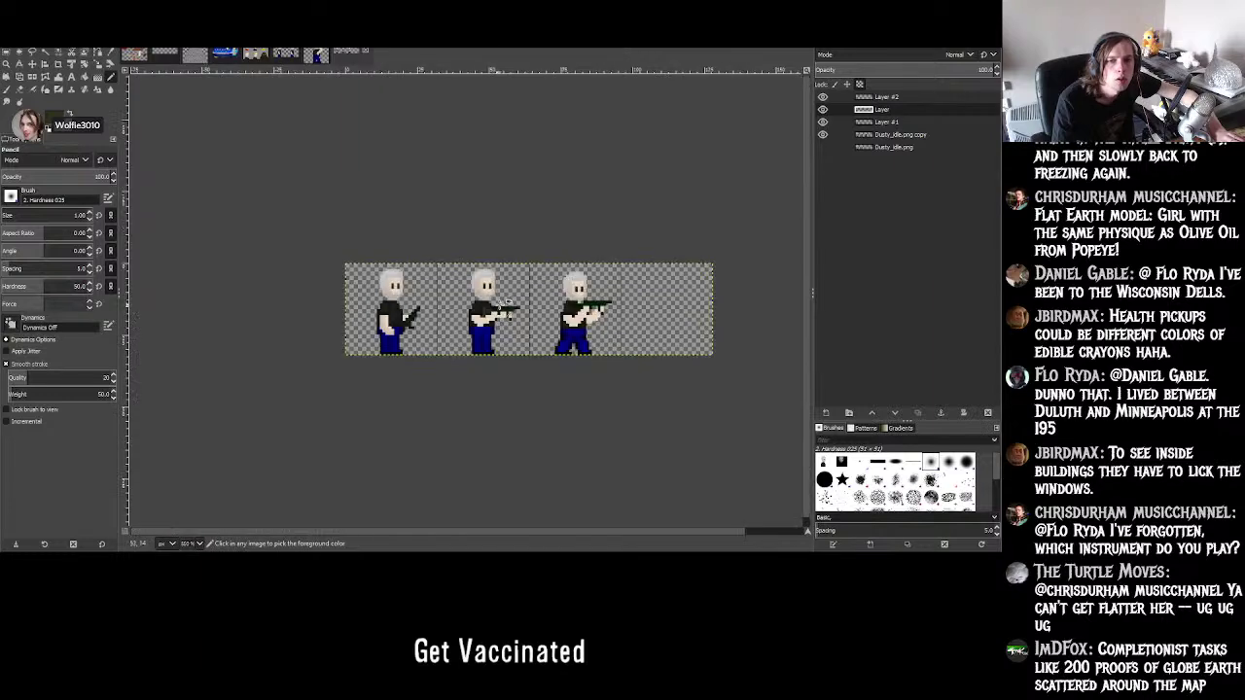
scroll(543, 305, "up", 2, "ctrl")
scroll(473, 303, "up", 4, "ctrl")
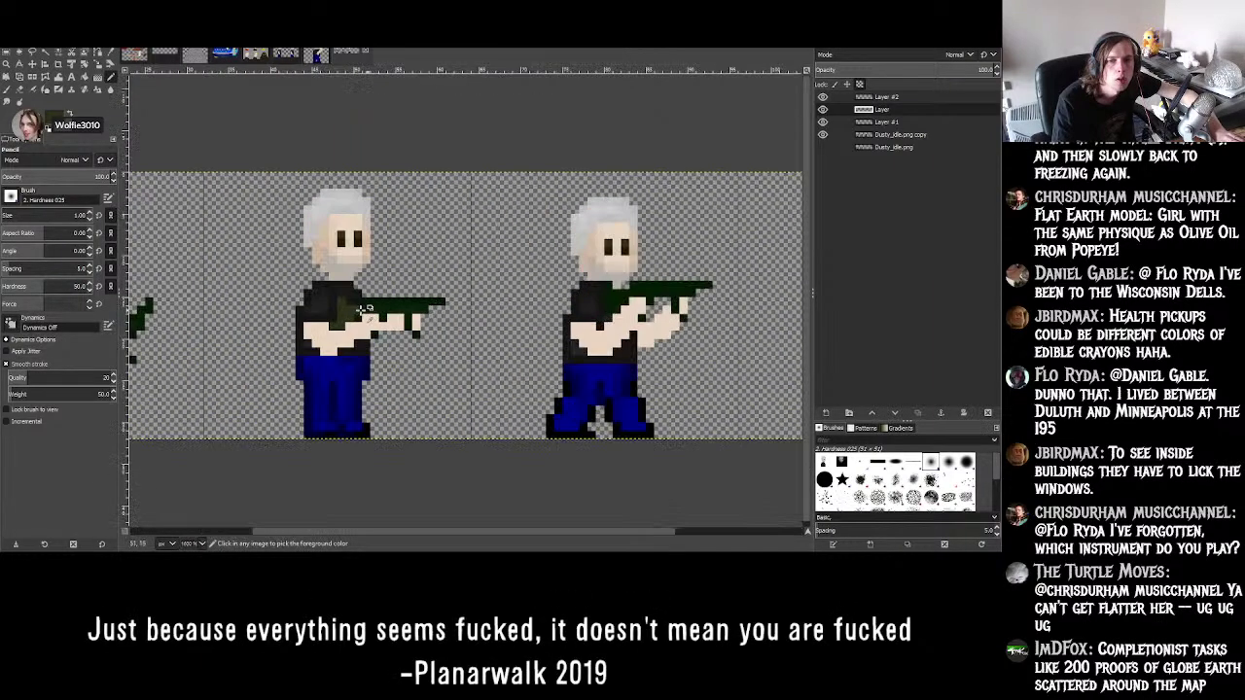
scroll(349, 306, "down", 3, "ctrl")
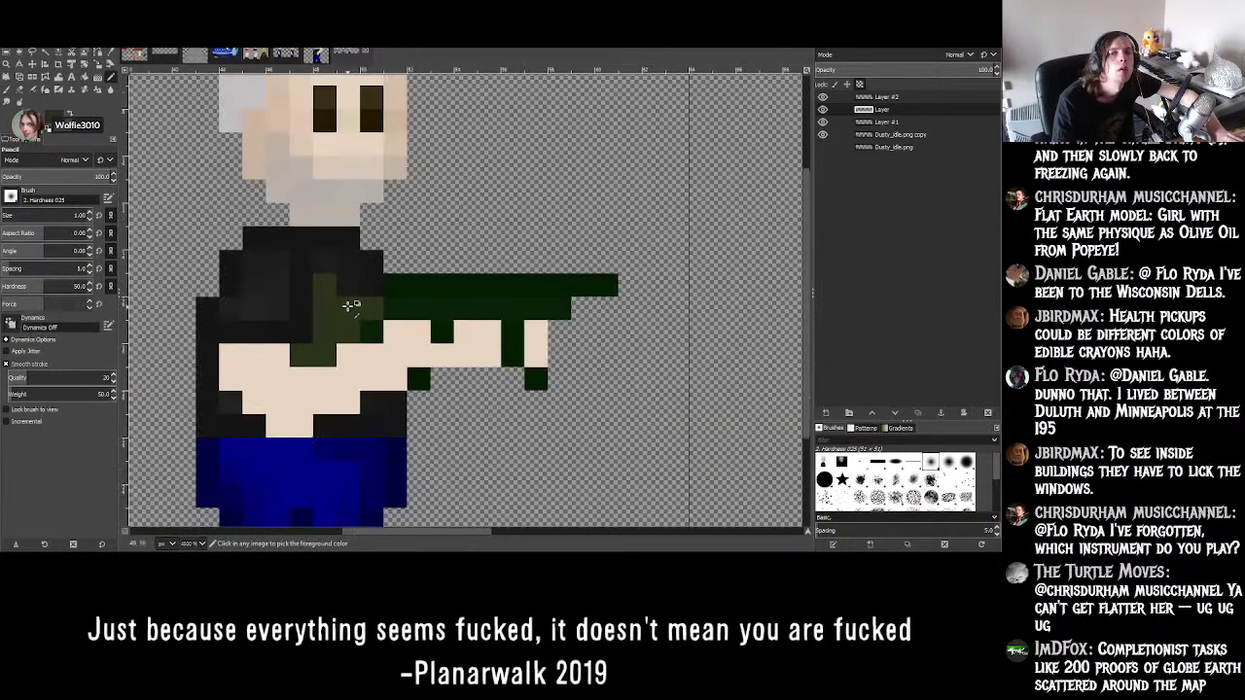
scroll(387, 300, "up", 3, "ctrl")
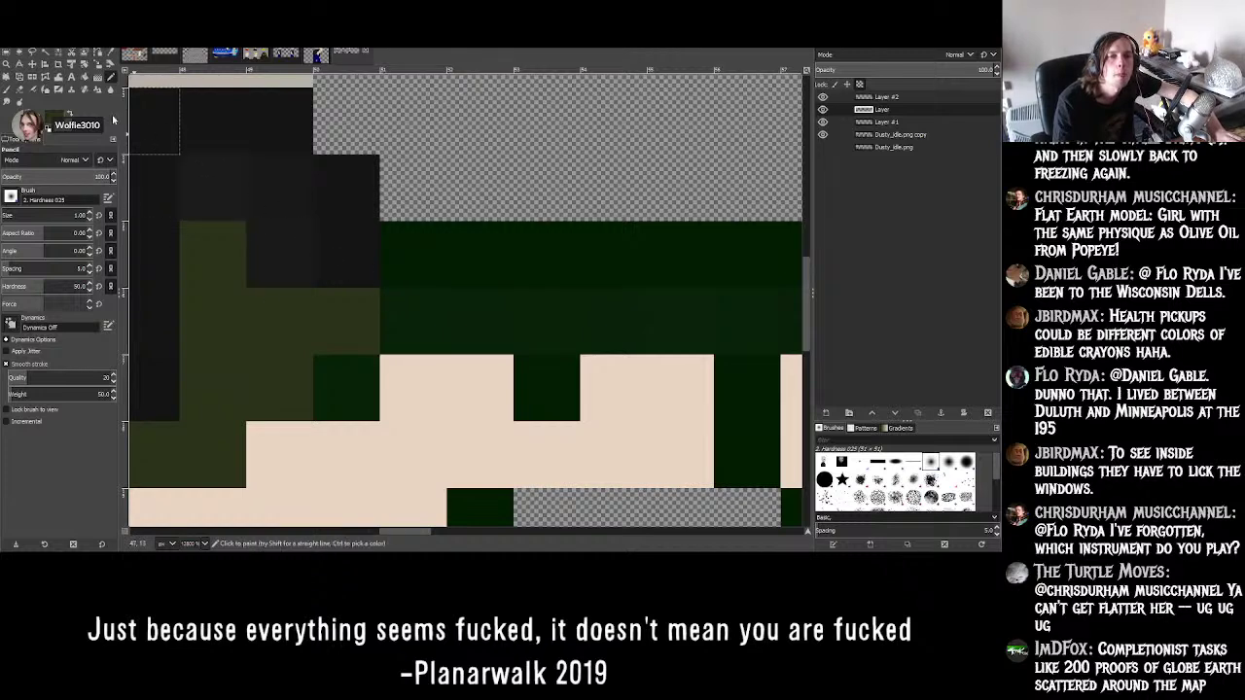
scroll(315, 351, "down", 3, "ctrl")
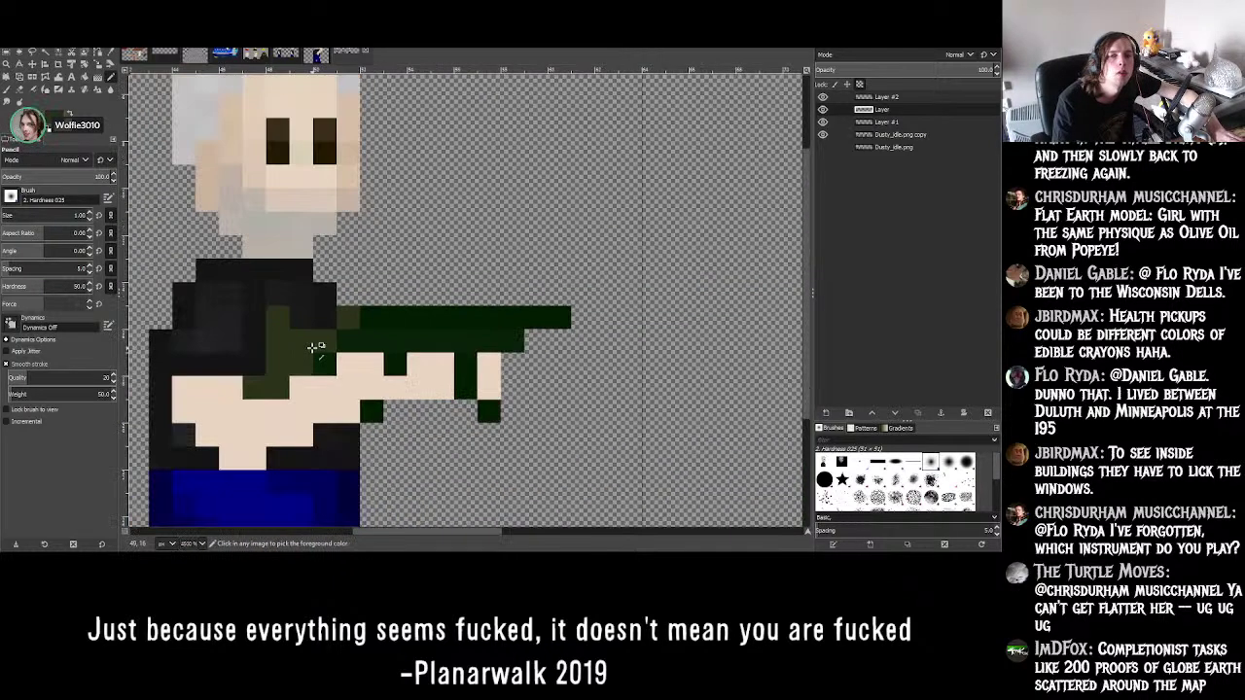
- Examine the second frame's olive gun stock against the guns in the other frames, up close and at full-strip size
scroll(409, 346, "down", 1, "ctrl")
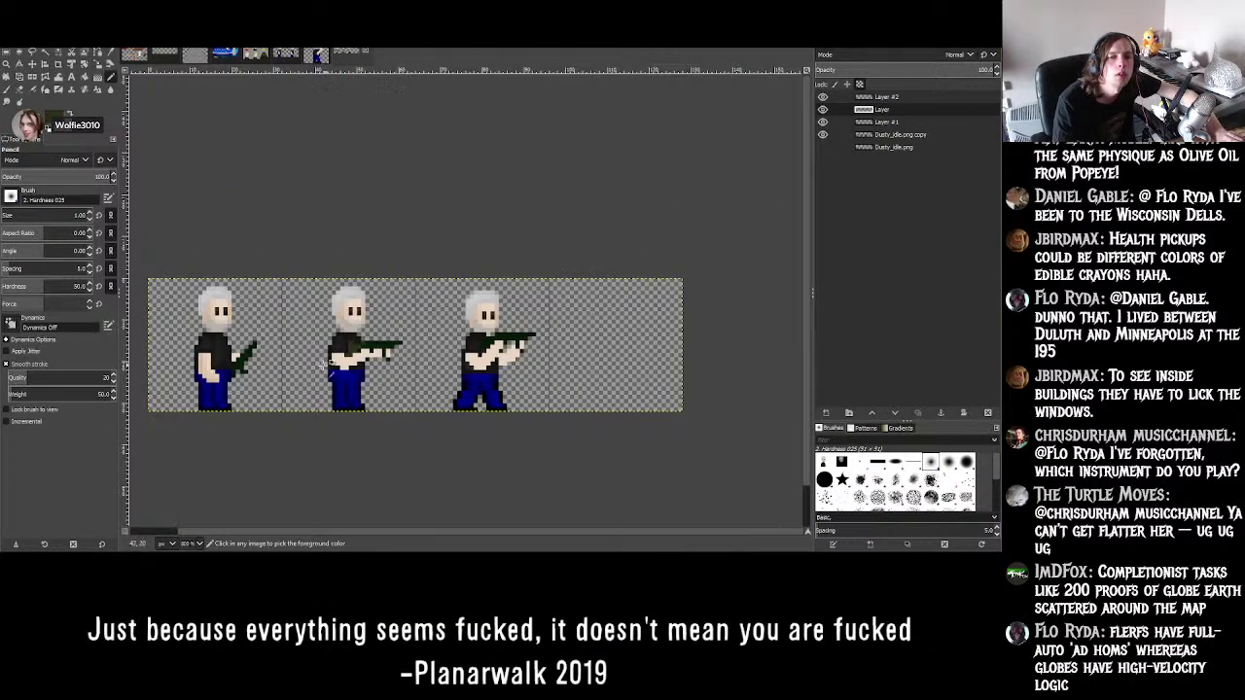
scroll(322, 365, "up", 2, "ctrl")
scroll(322, 363, "down", 3, "ctrl")
scroll(352, 331, "up", 4, "ctrl")
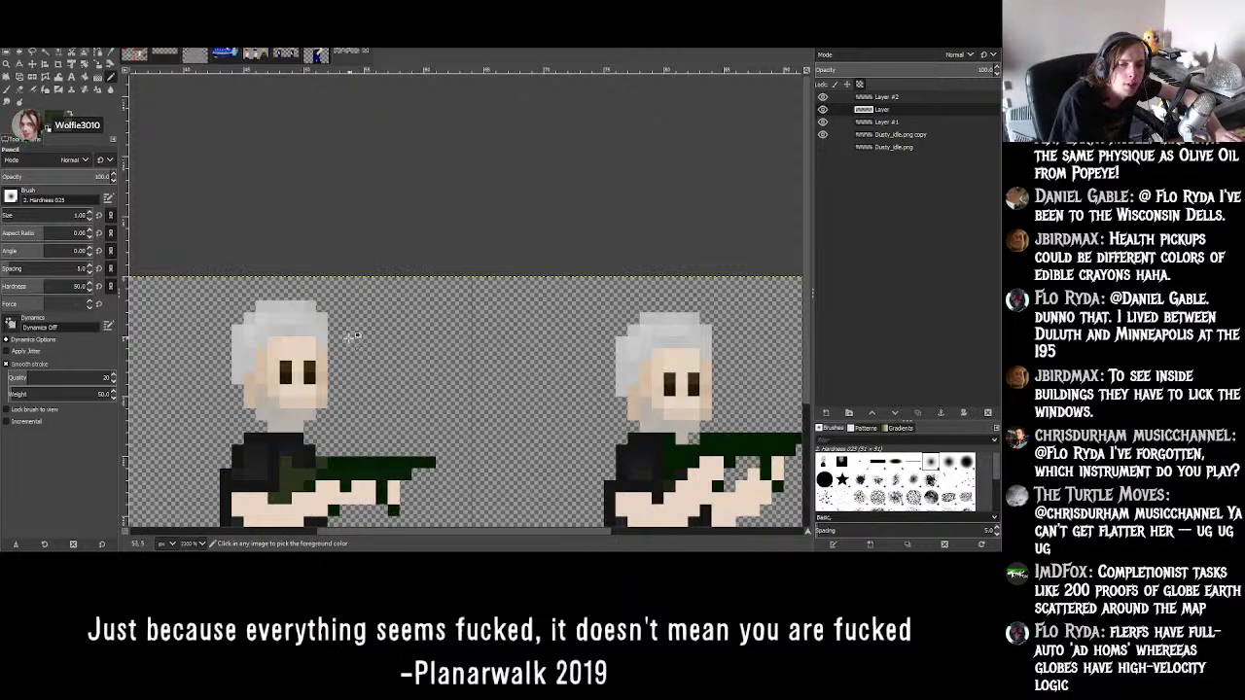
scroll(352, 335, "down", 5, "ctrl")
scroll(352, 332, "up", 2, "ctrl")
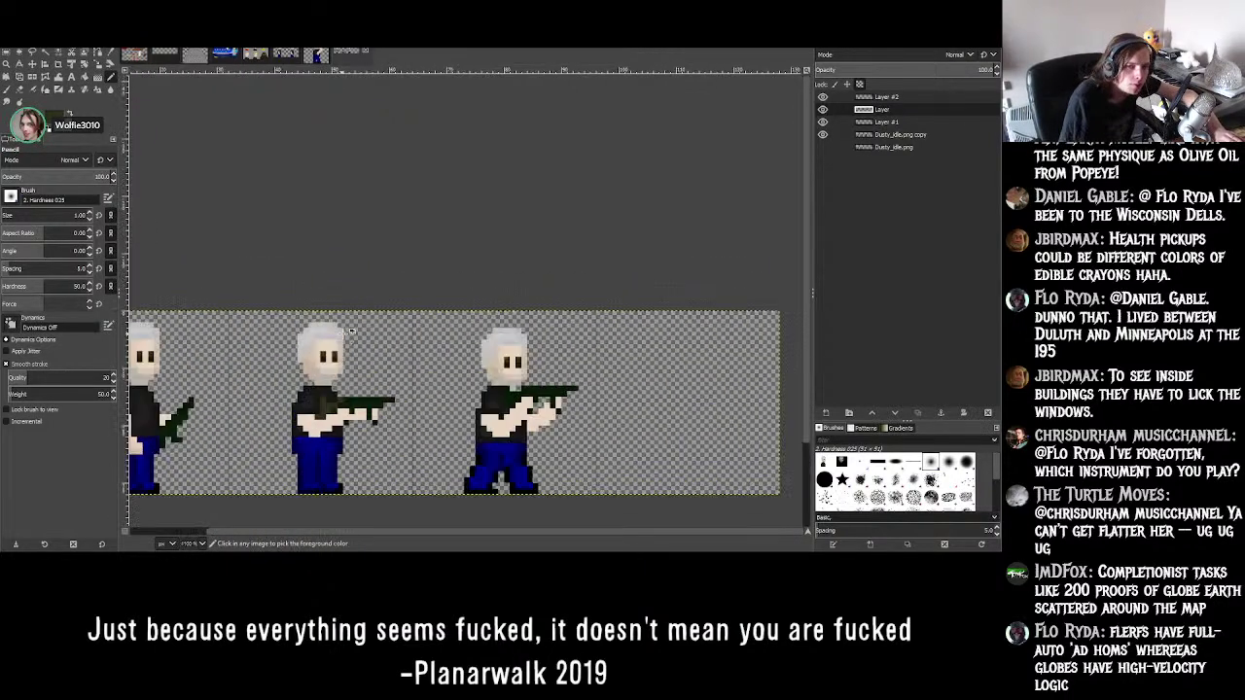
scroll(352, 332, "up", 2, "ctrl")
scroll(354, 333, "down", 1, "ctrl")
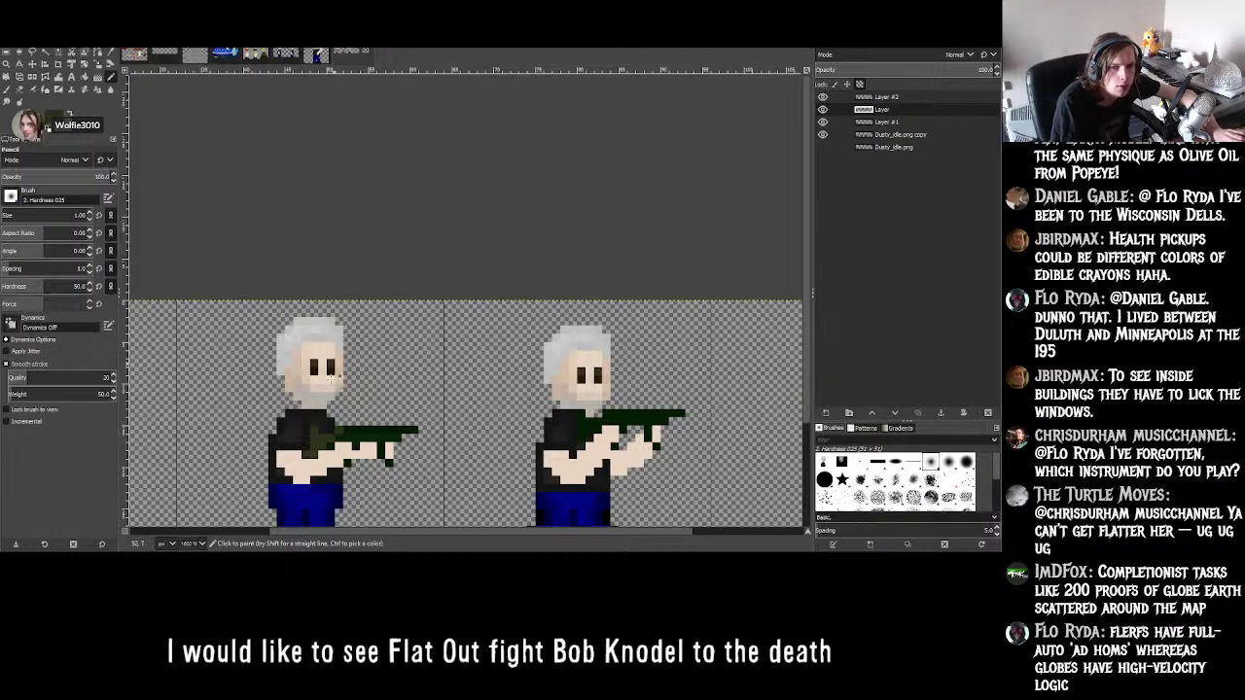
scroll(331, 381, "up", 3, "ctrl")
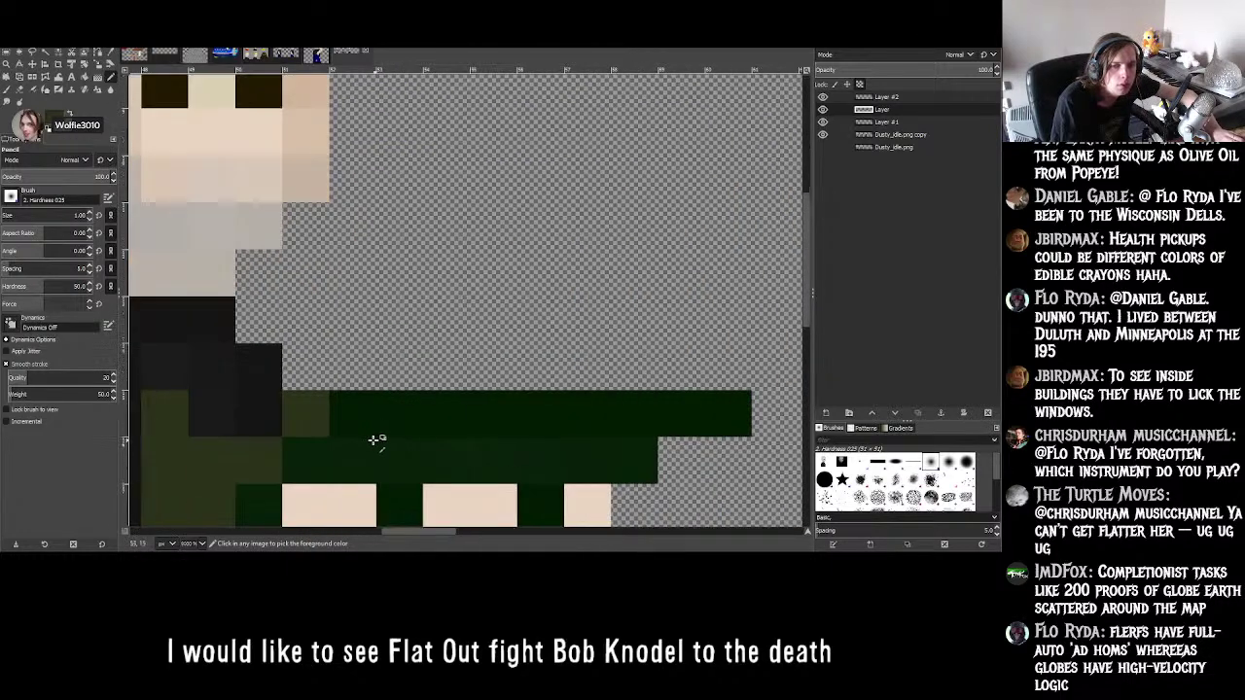
scroll(374, 440, "down", 3, "ctrl")
scroll(370, 438, "up", 3, "ctrl")
scroll(370, 437, "down", 3, "ctrl")
scroll(360, 453, "up", 2, "ctrl")
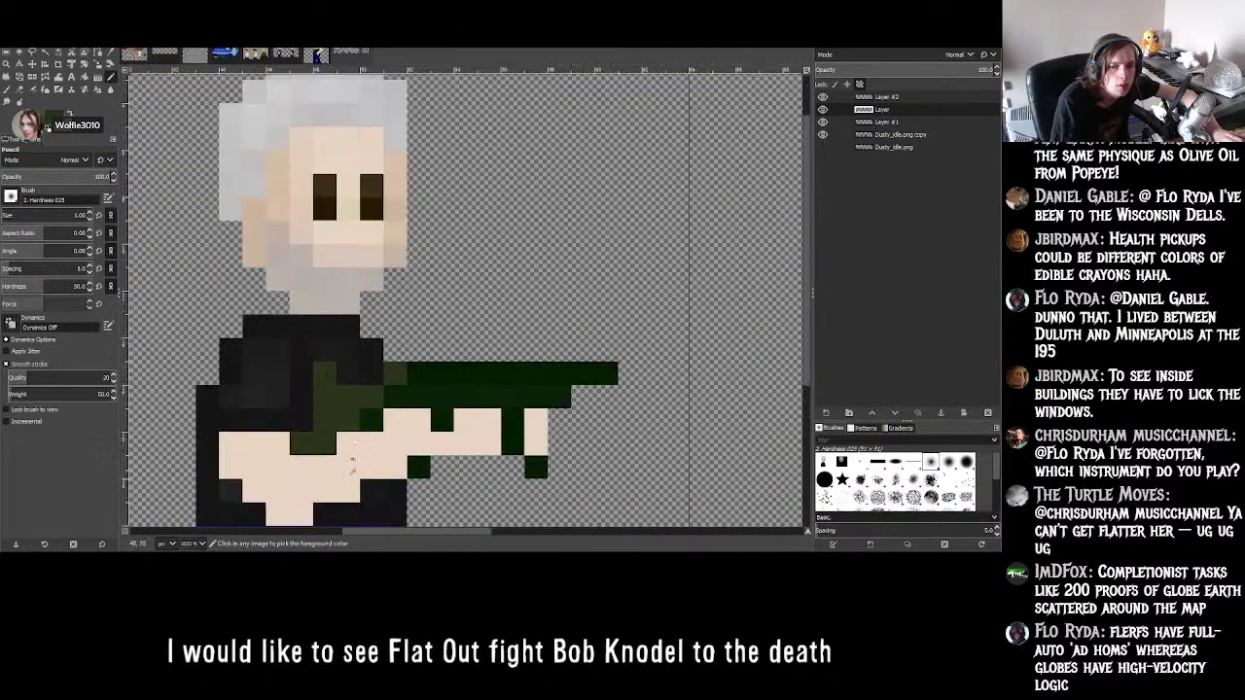
- Extend the olive green by further pixels along the rear of the second frame's gun and compare all three frames
scroll(355, 457, "up", 2, "ctrl")
scroll(458, 274, "down", 3, "ctrl")
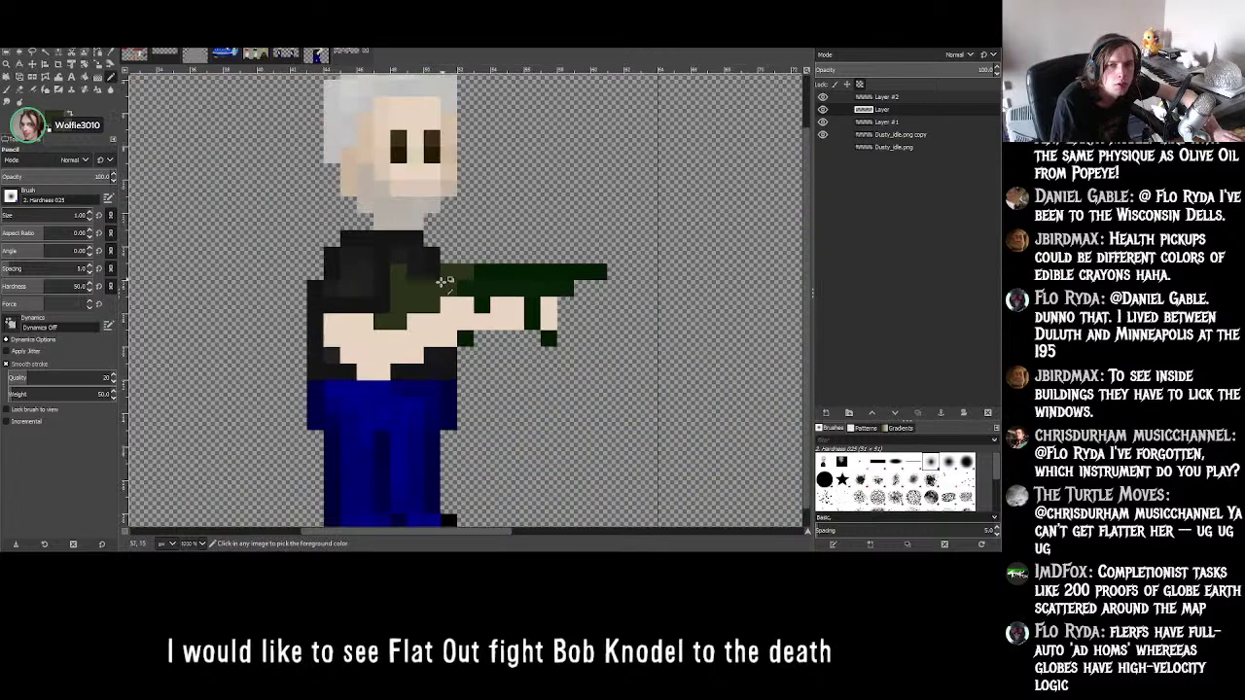
scroll(443, 281, "down", 3, "ctrl")
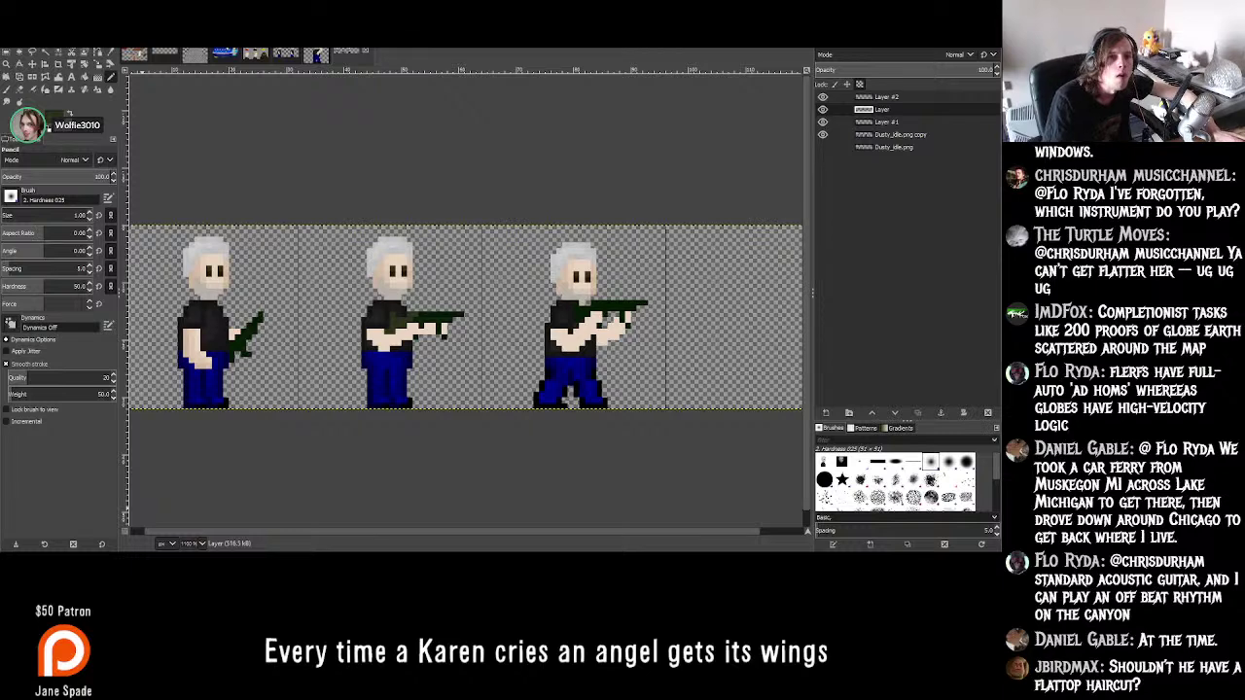
- Raise the foreground colour's lightness to 22.1, giving 323720, and shade the second gun's lower stock pixels with the Paintbrush, undoing a stray stroke
left_click(20, 115)
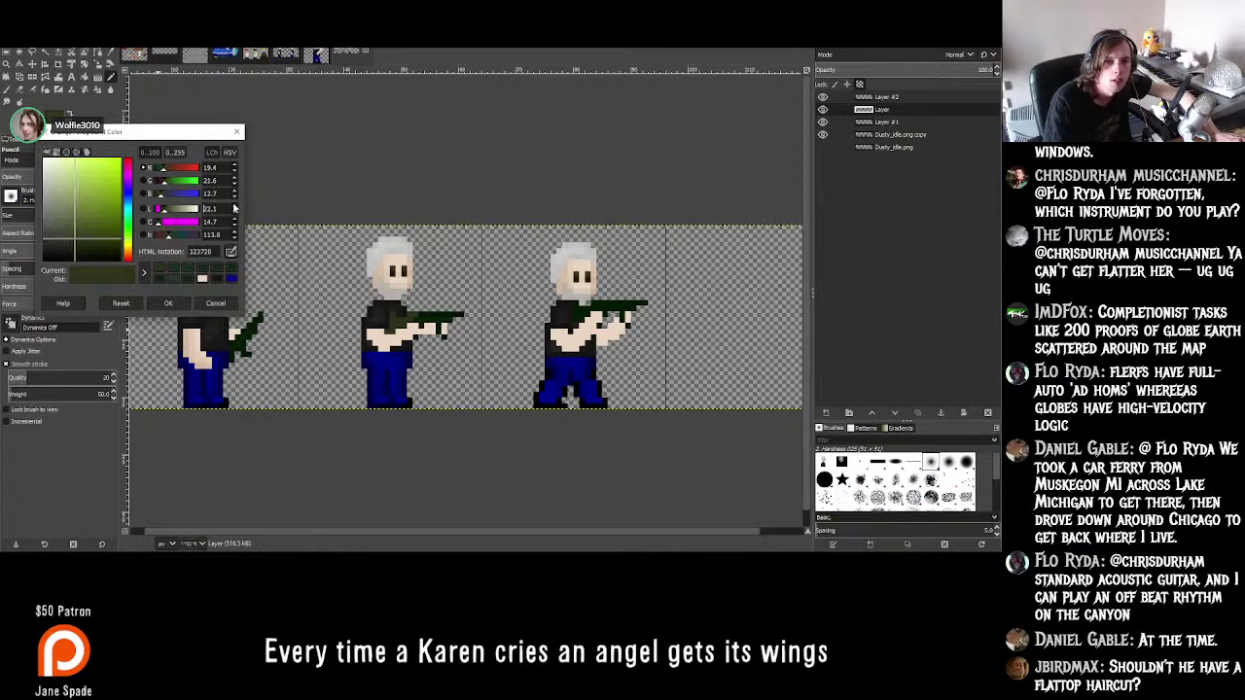
left_click(168, 302)
scroll(375, 356, "up", 5, "ctrl")
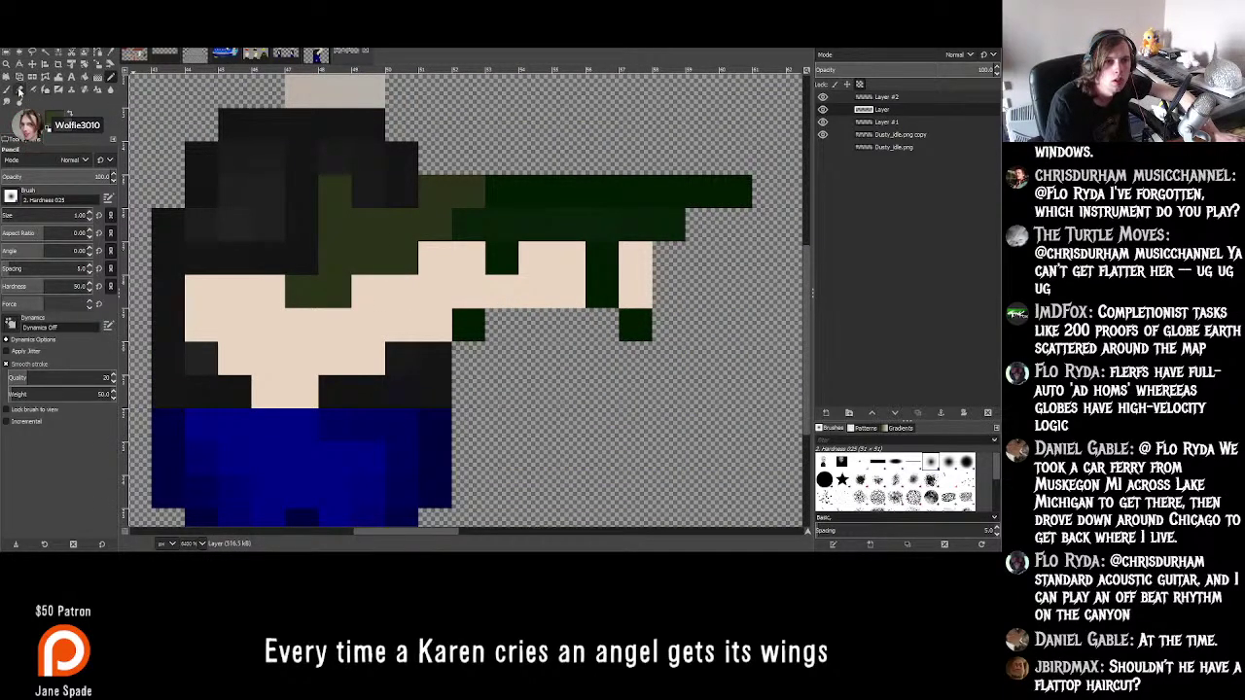
left_click(7, 89)
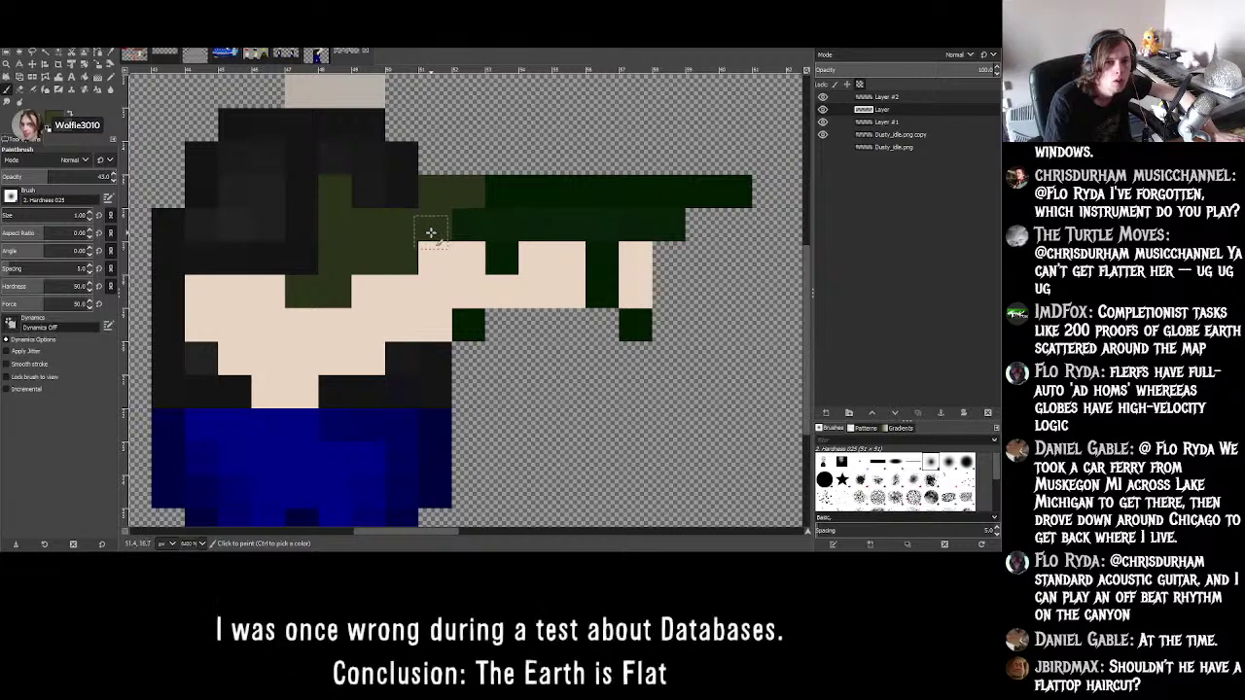
left_click(334, 291)
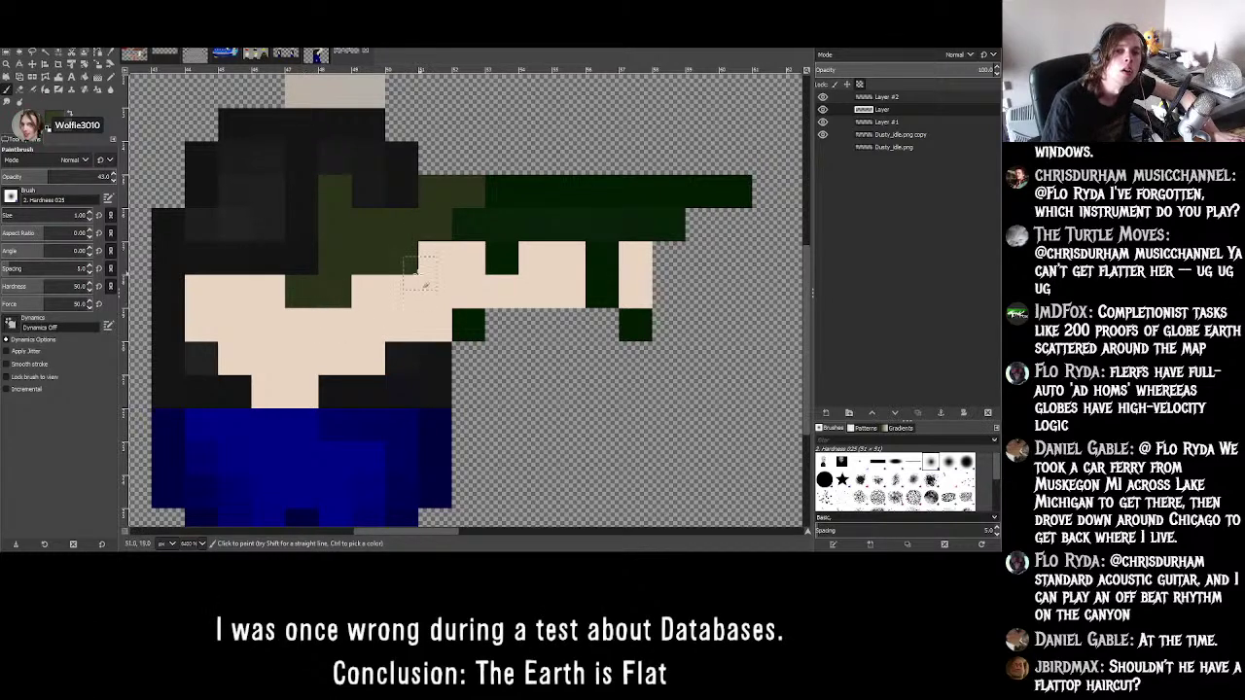
key("ctrl+z")
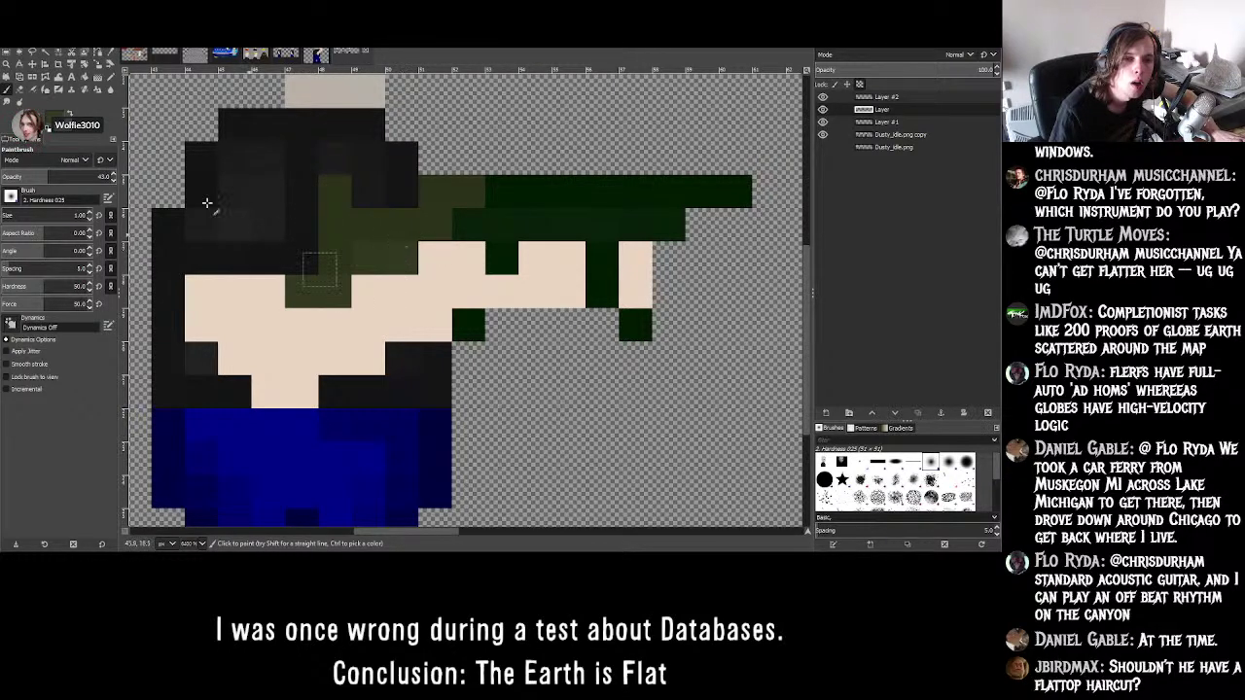
- Set the foreground olive's lightness to 19.1, giving 2b311a, and try it on the stock's upper rear pixel, undoing the stroke
left_click(48, 127)
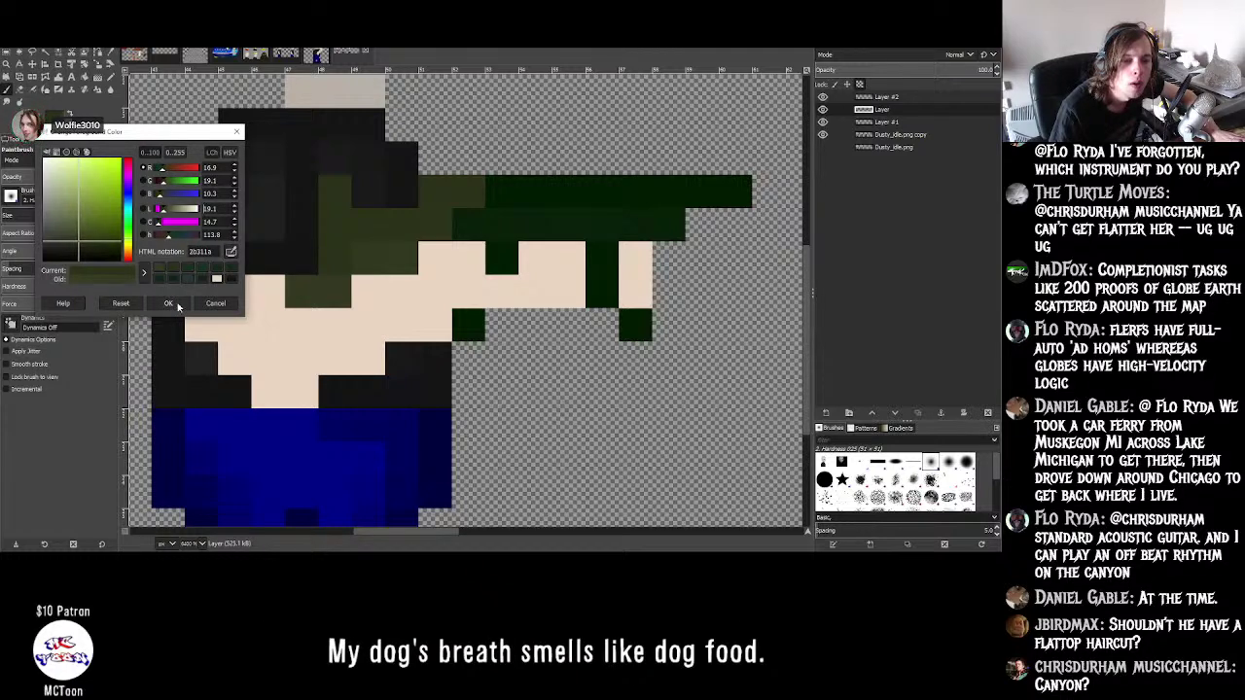
left_click(169, 303)
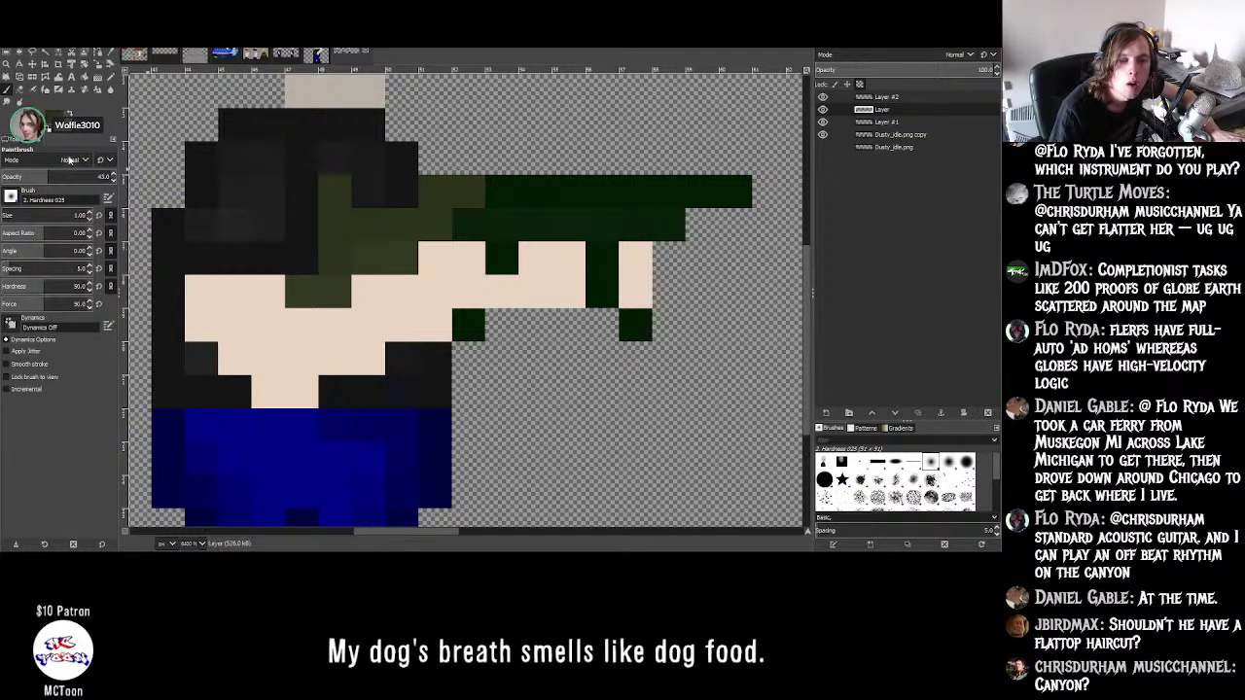
left_click(45, 126)
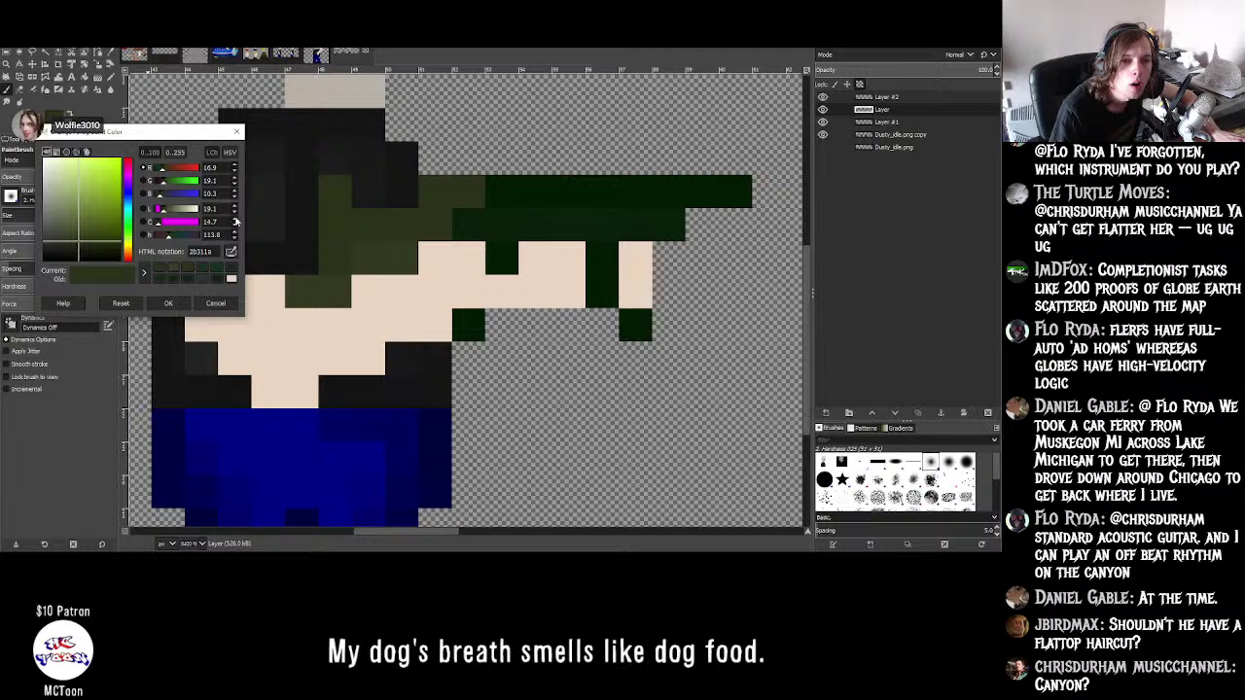
left_click(215, 303)
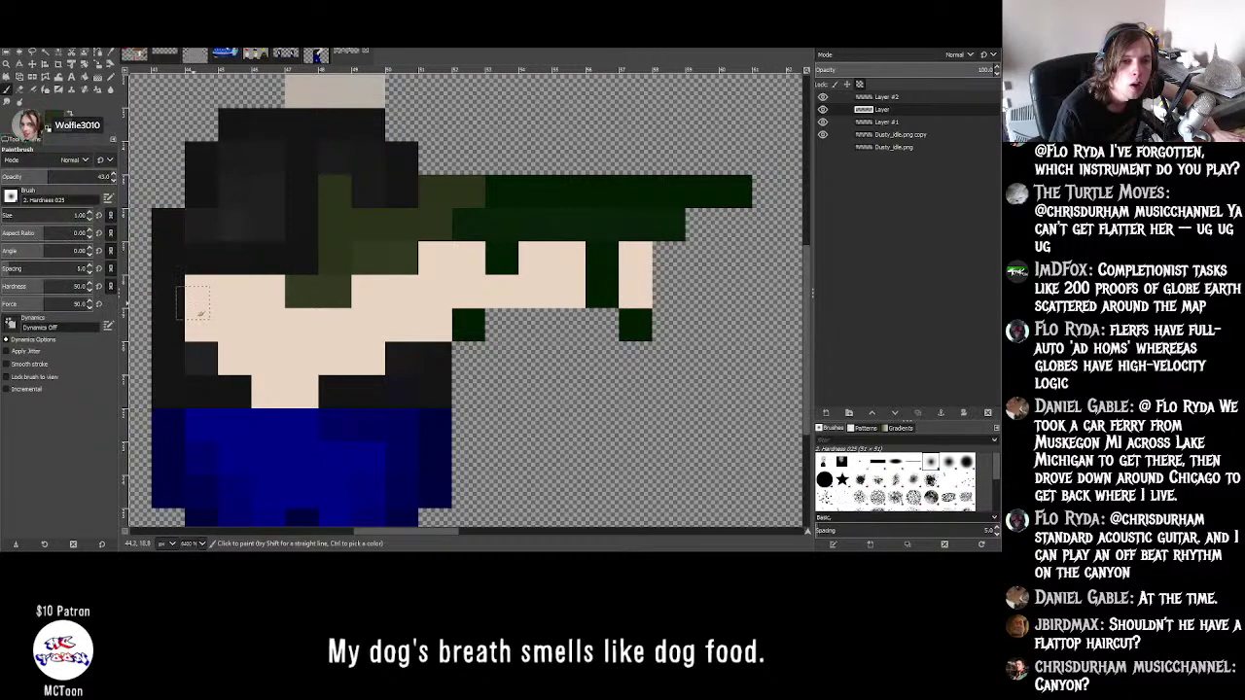
left_click(46, 128)
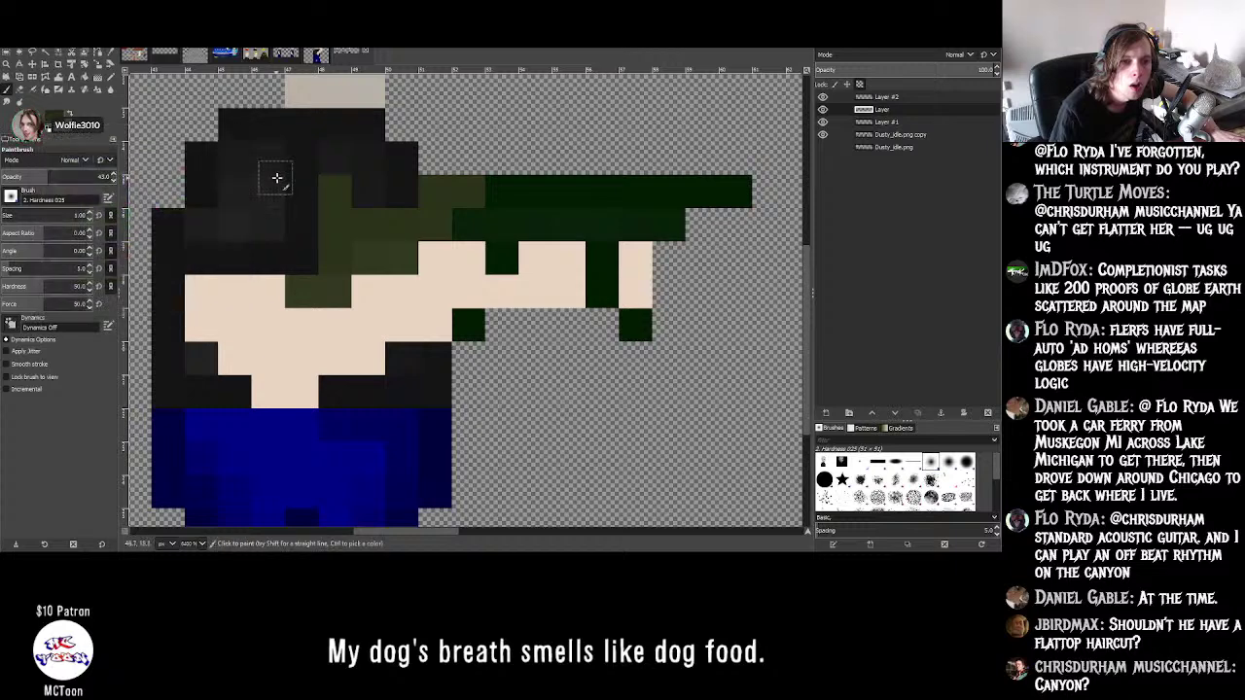
left_click(168, 303)
left_click(333, 195)
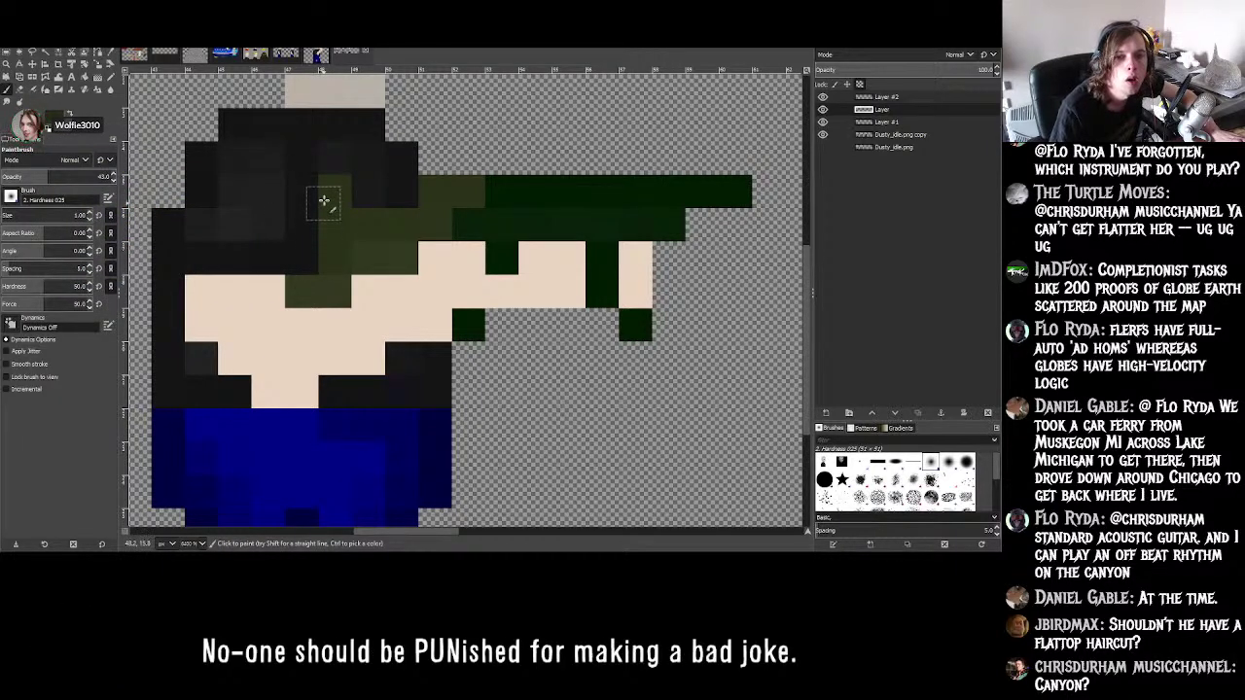
key("ctrl+z")
- Shade the rear column and lower rear pixels of the second frame's gun stock with the 2b311a olive using the Paintbrush
scroll(331, 199, "down", 3, "ctrl")
scroll(360, 223, "up", 3, "ctrl")
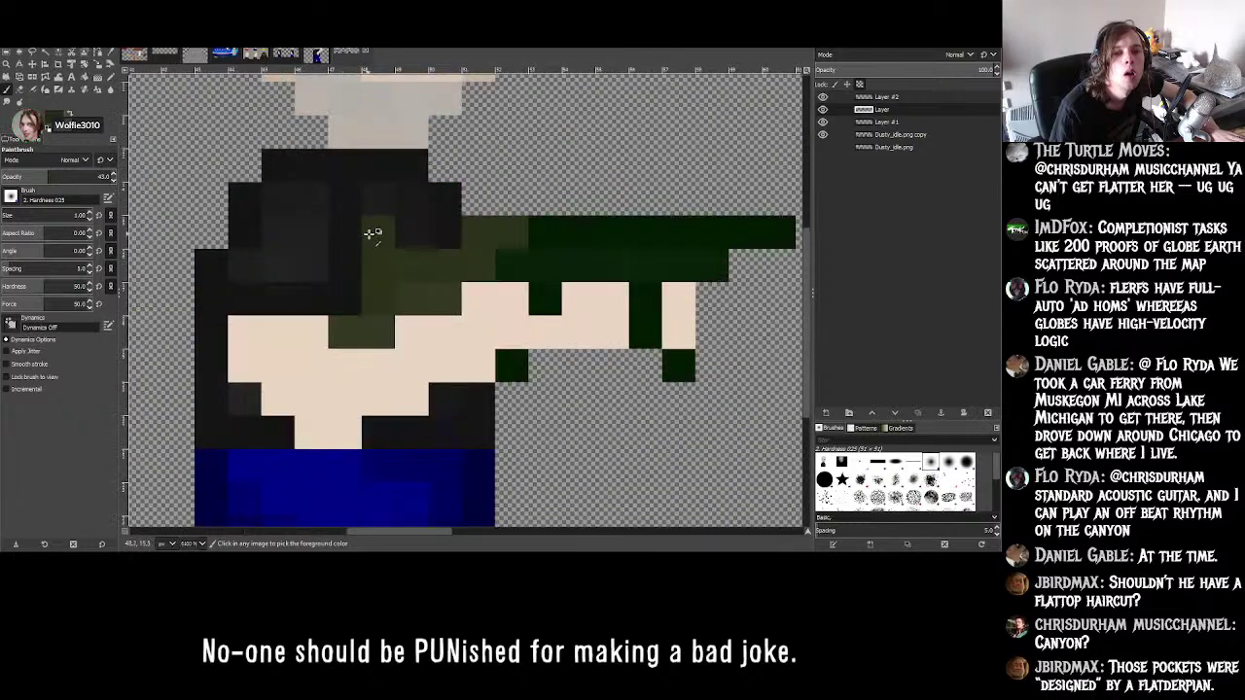
scroll(375, 243, "up", 2, "ctrl")
left_click(384, 288)
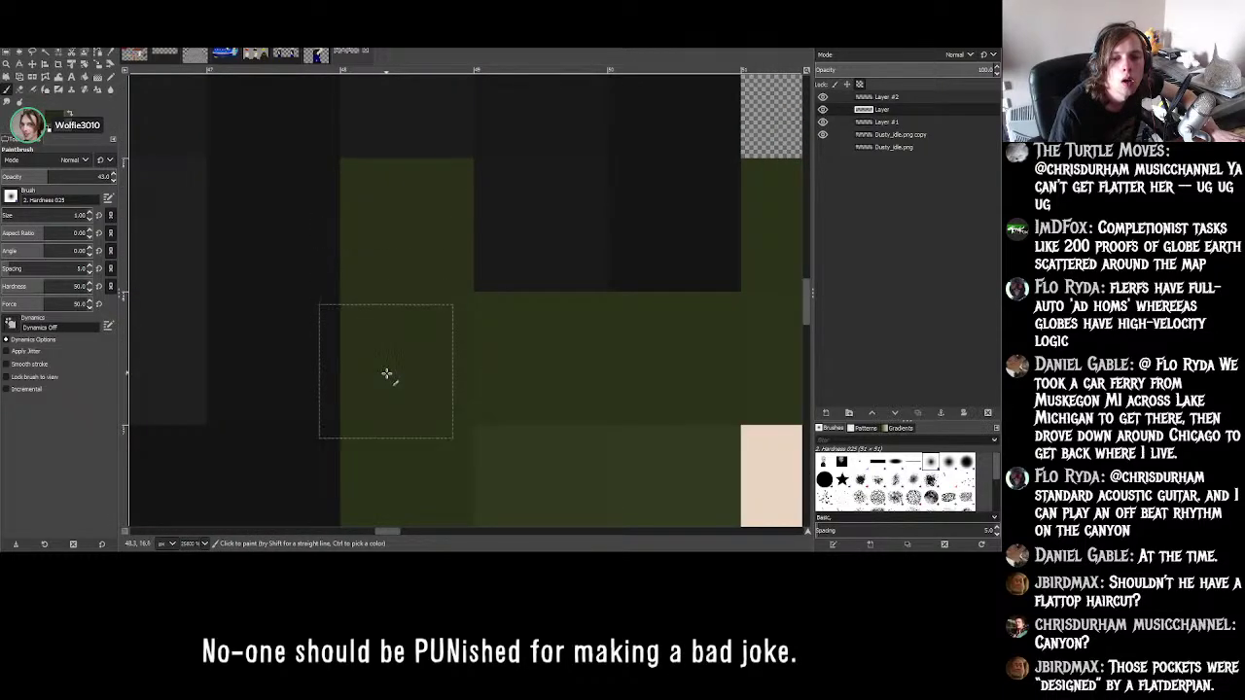
scroll(384, 374, "down", 3)
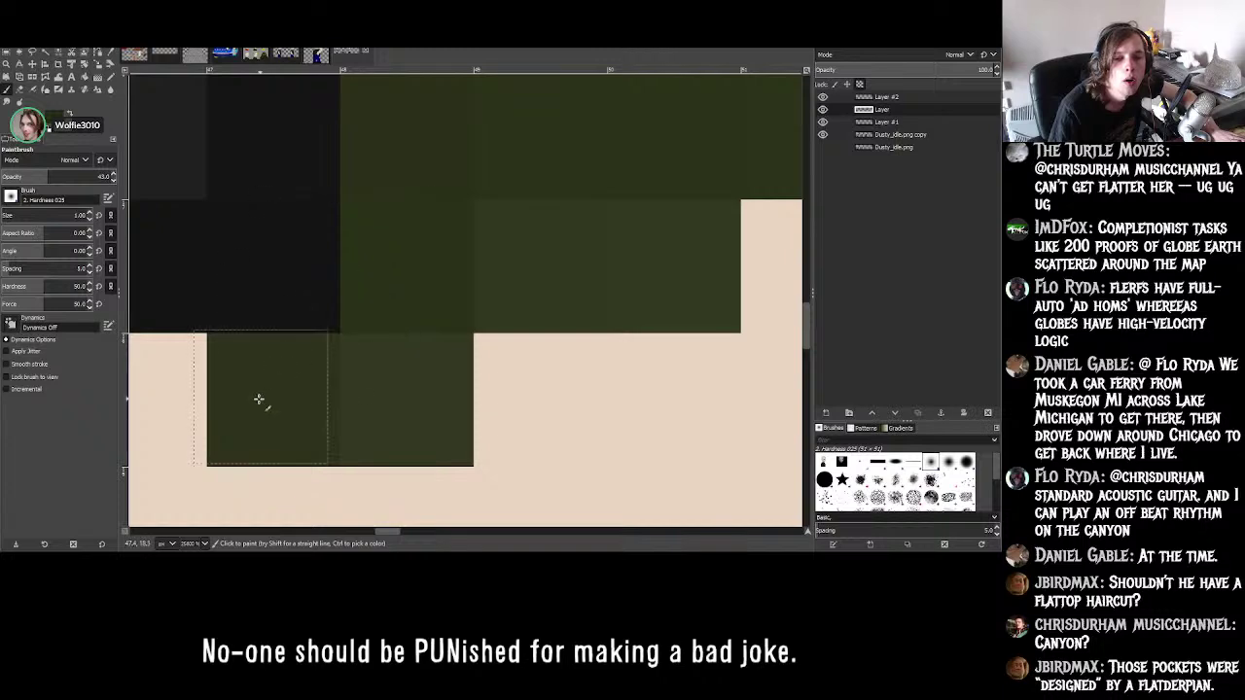
scroll(294, 321, "down", 1, "ctrl")
scroll(361, 358, "up", 1, "ctrl")
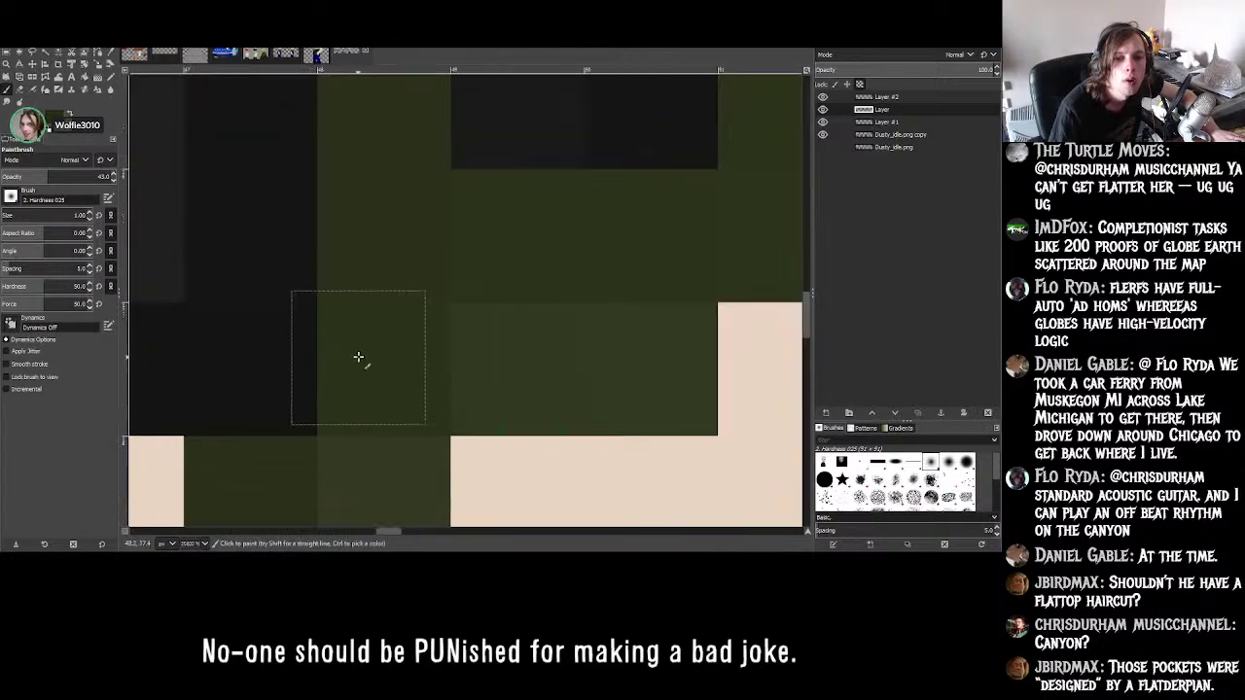
scroll(350, 309, "down", 4, "ctrl")
scroll(380, 292, "up", 3, "ctrl")
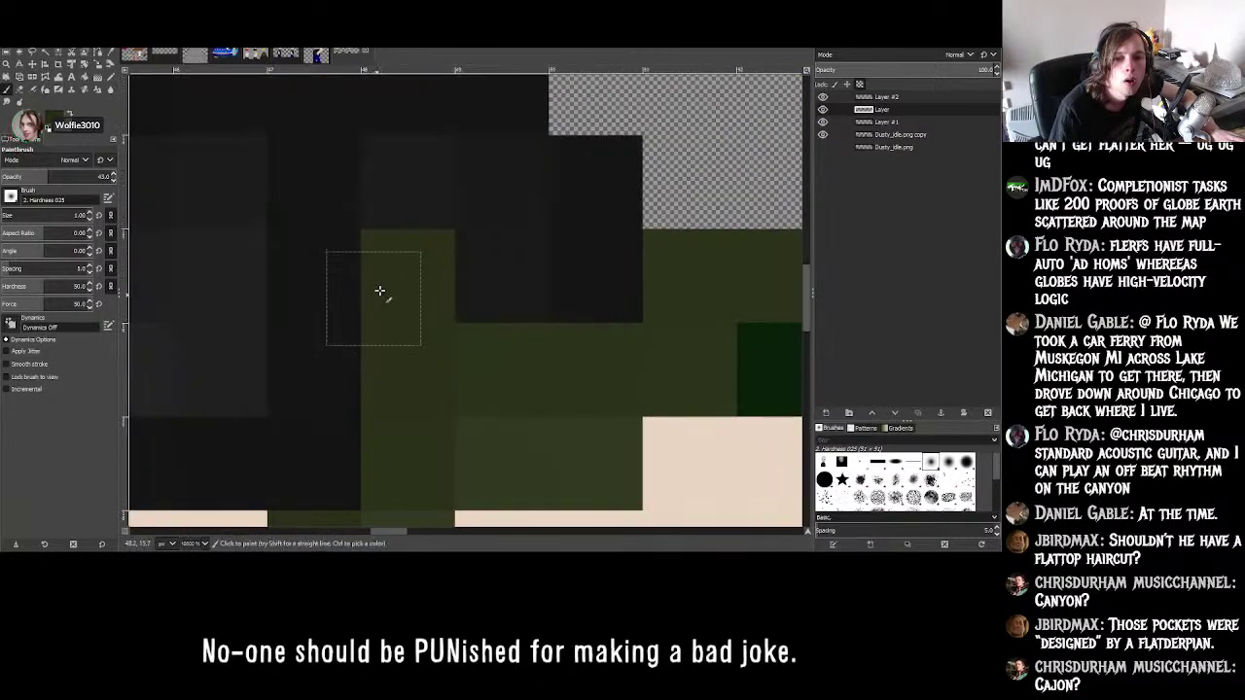
scroll(384, 291, "down", 4, "ctrl")
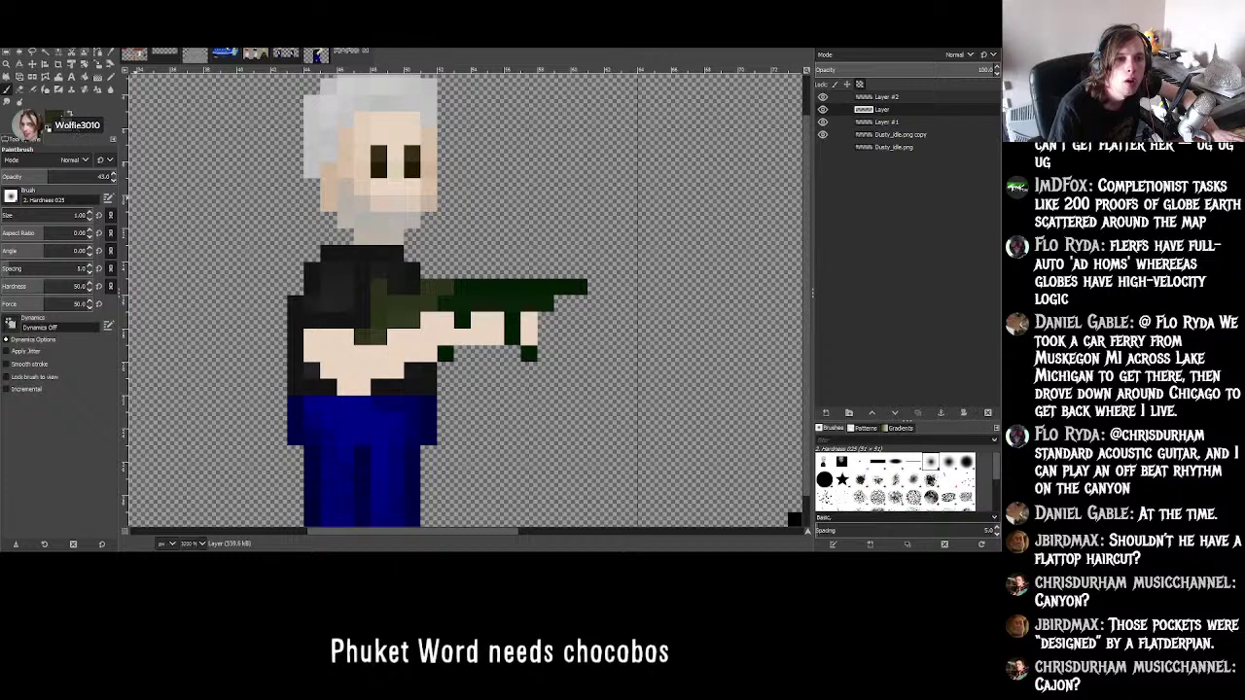
- Lower the foreground olive's lightness to 17.1, giving 272c16, and check the second frame's stock up close and beside the other frames
left_click(39, 124)
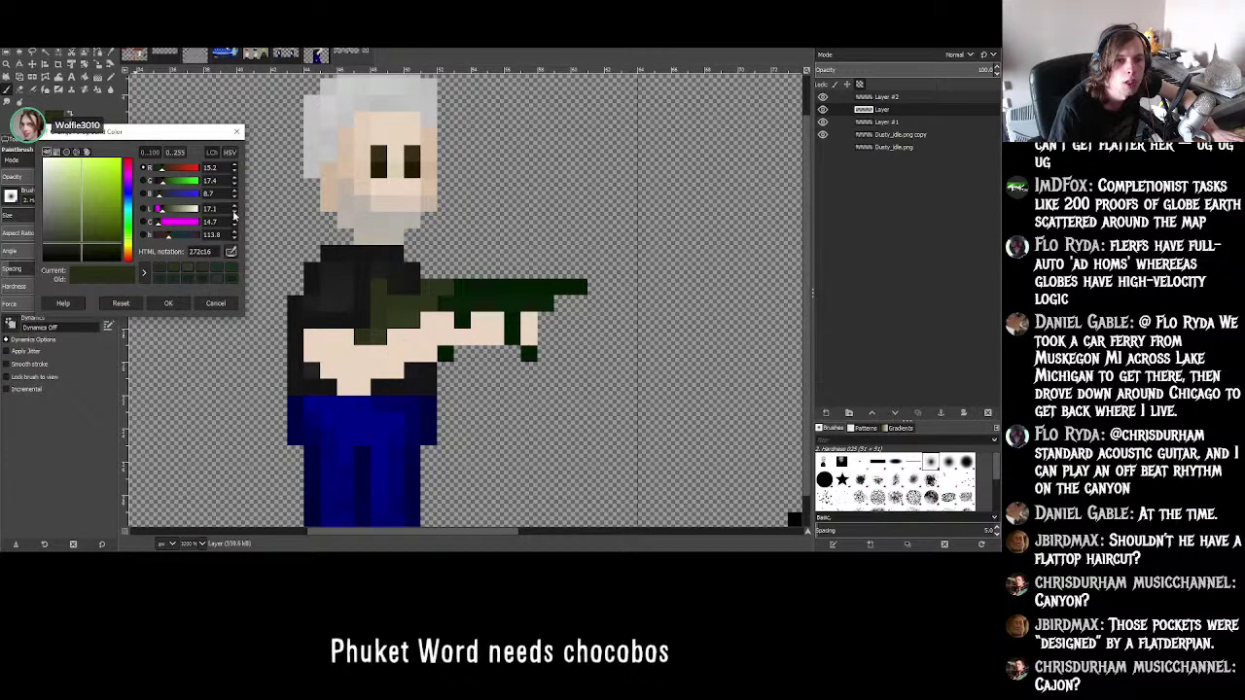
left_click(234, 214)
left_click(233, 214)
left_click(169, 303)
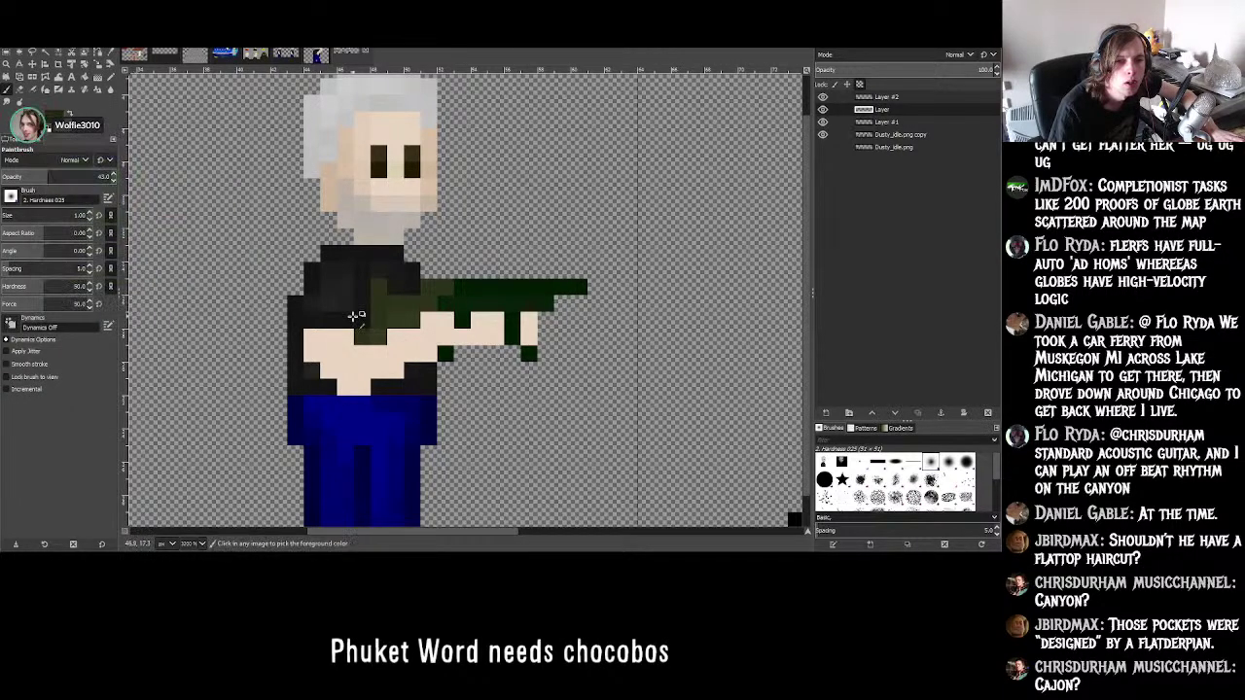
scroll(431, 208, "up", 4, "ctrl")
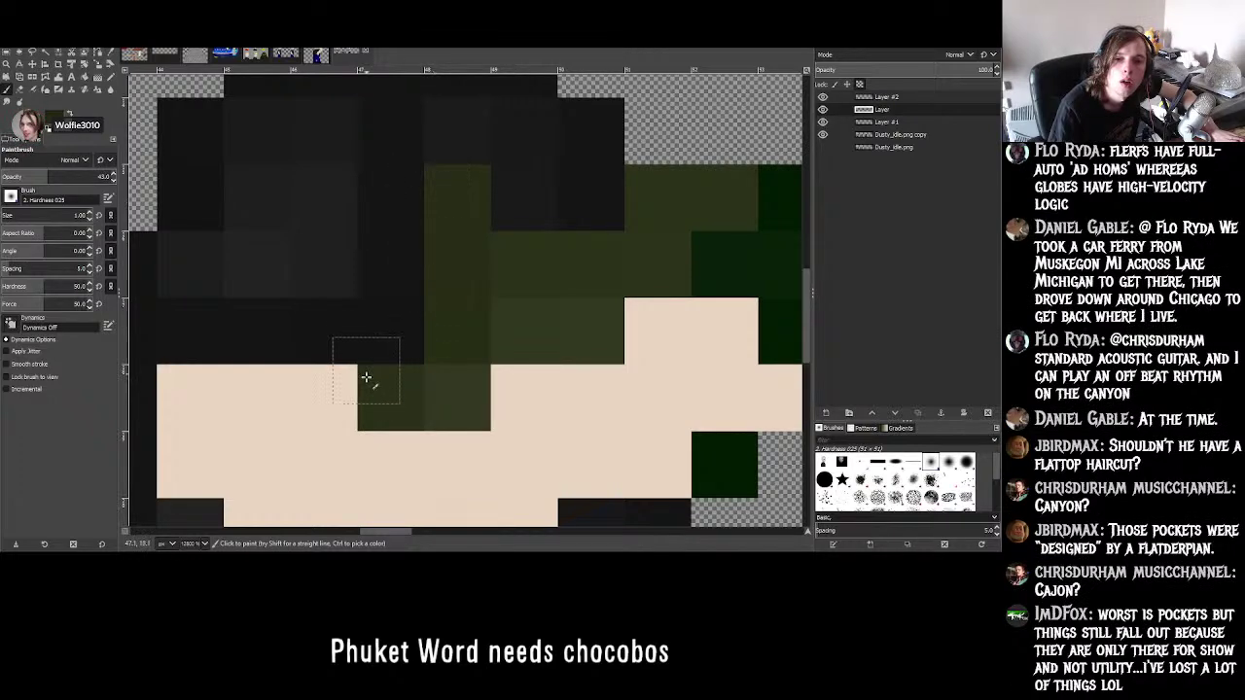
scroll(350, 370, "down", 1, "ctrl")
scroll(394, 354, "down", 3, "ctrl")
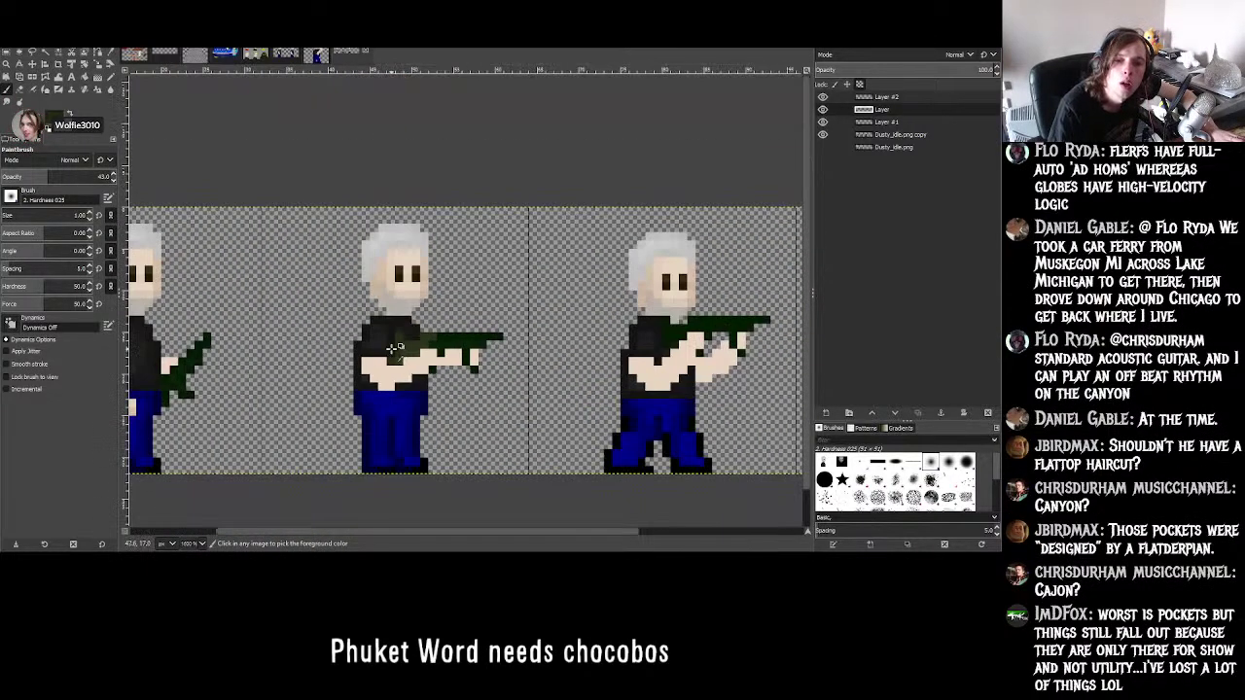
scroll(465, 356, "up", 2, "ctrl")
scroll(454, 352, "down", 1, "ctrl")
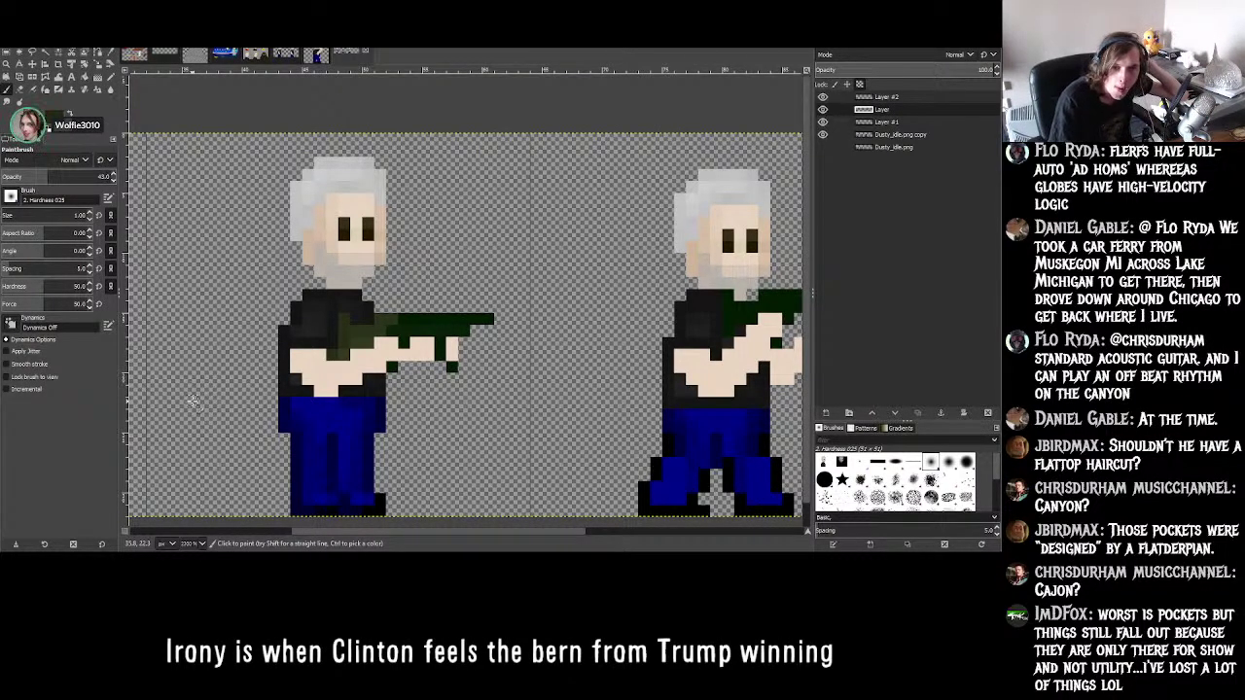
- Copy the second frame's gun with a 19 by 11 px rectangular selection and paste it over the third frame's gun, anchoring it
scroll(192, 400, "down", 1)
key("r")
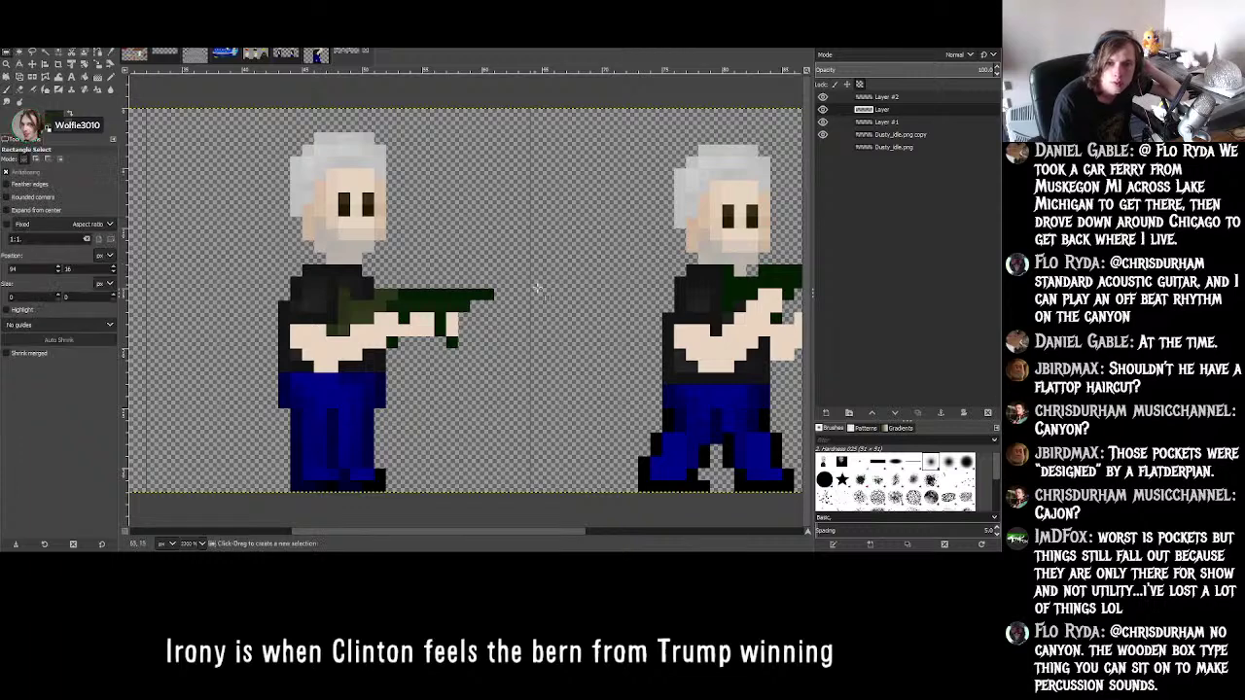
mouse_move(481, 264)
left_mouse_down()
mouse_move(518, 300)
mouse_move(292, 401)
mouse_move(292, 375)
left_mouse_up()
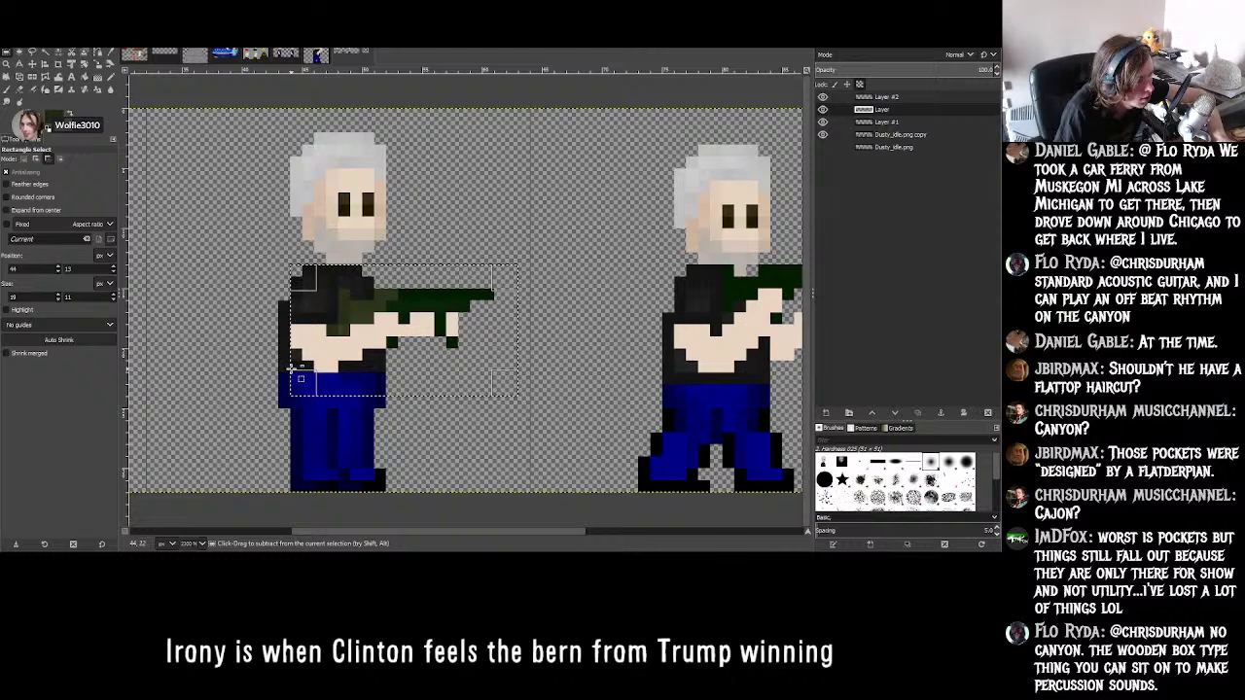
key("ctrl+c")
key("ctrl+v")
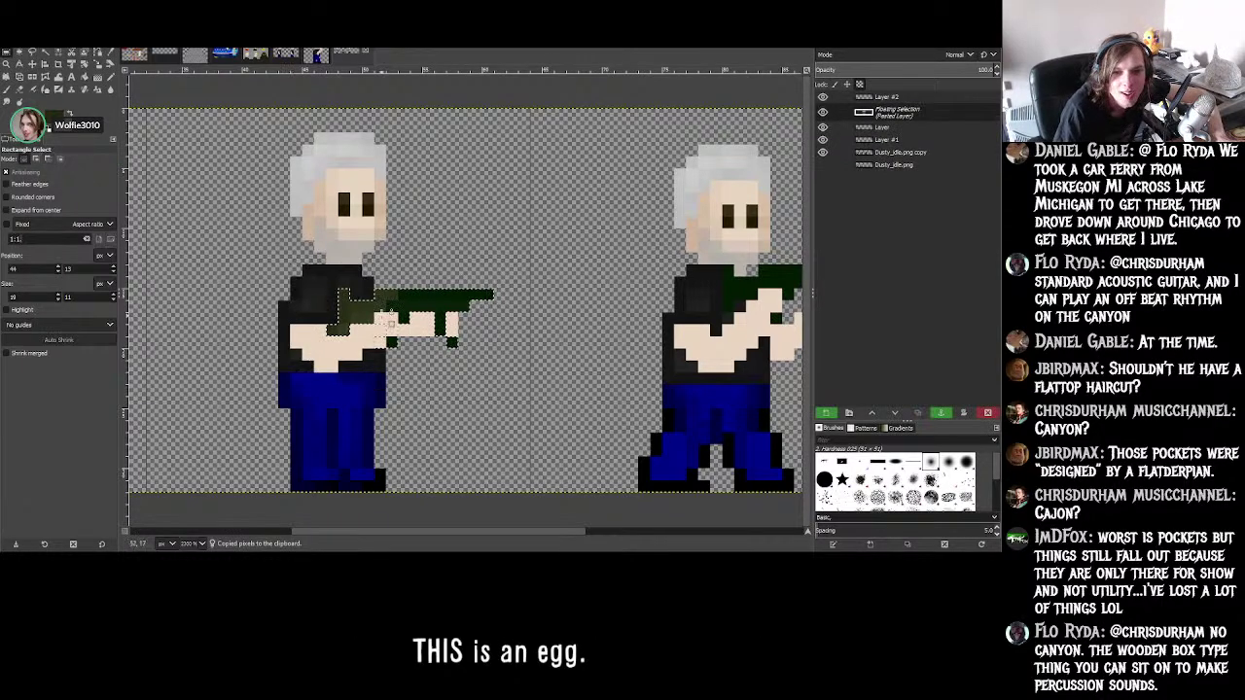
left_click_drag(374, 307, 503, 289)
left_click(609, 309)
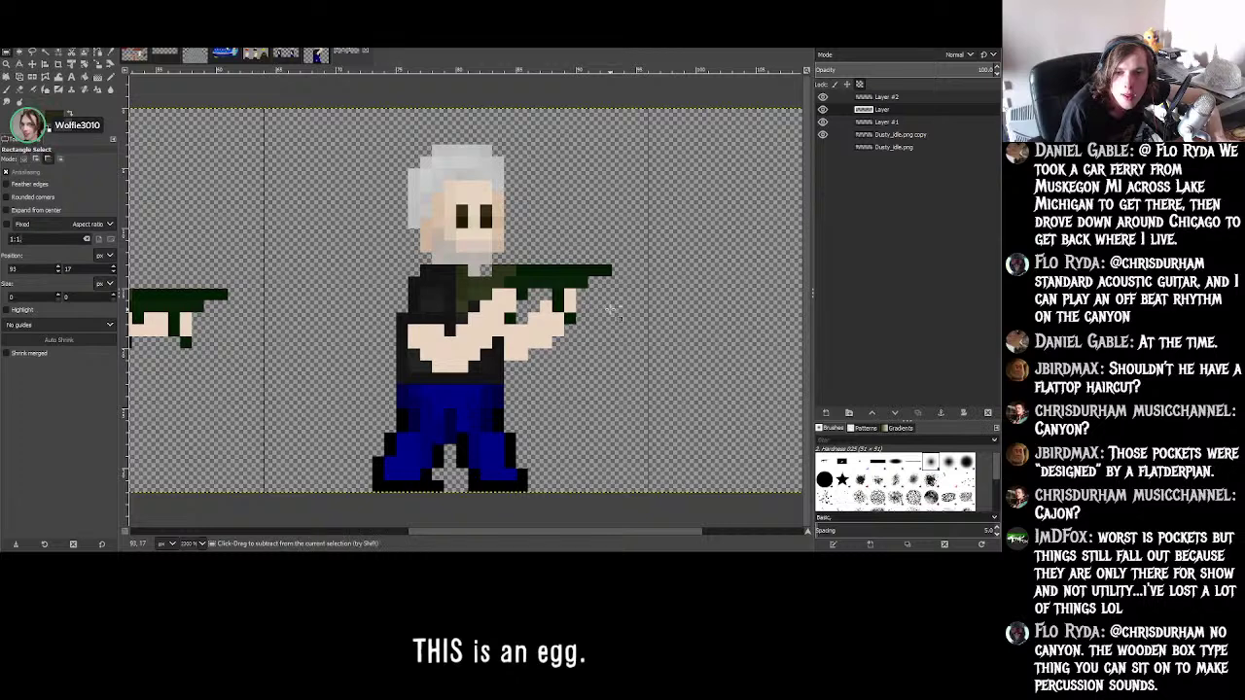
- Examine the pasted gun in the third frame up close and compare the guns across all three frames
scroll(609, 309, "down", 5, "ctrl")
scroll(530, 292, "up", 7, "ctrl")
scroll(530, 292, "up", 2, "ctrl")
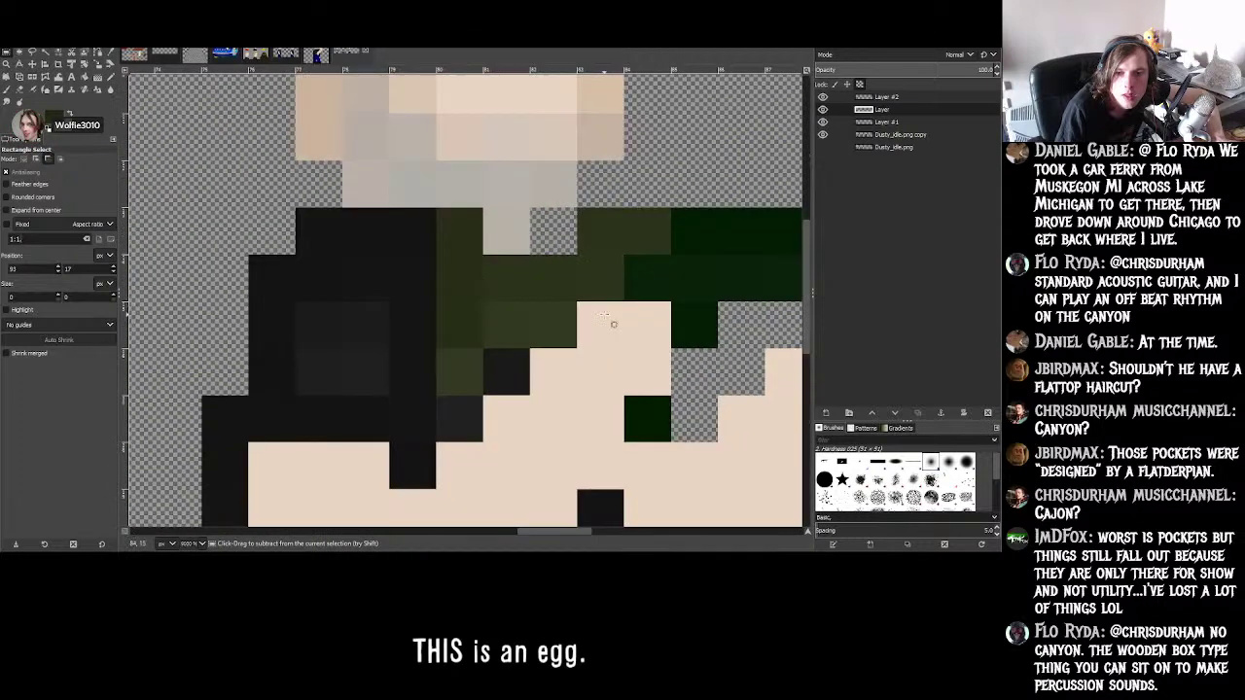
scroll(486, 292, "down", 3, "ctrl")
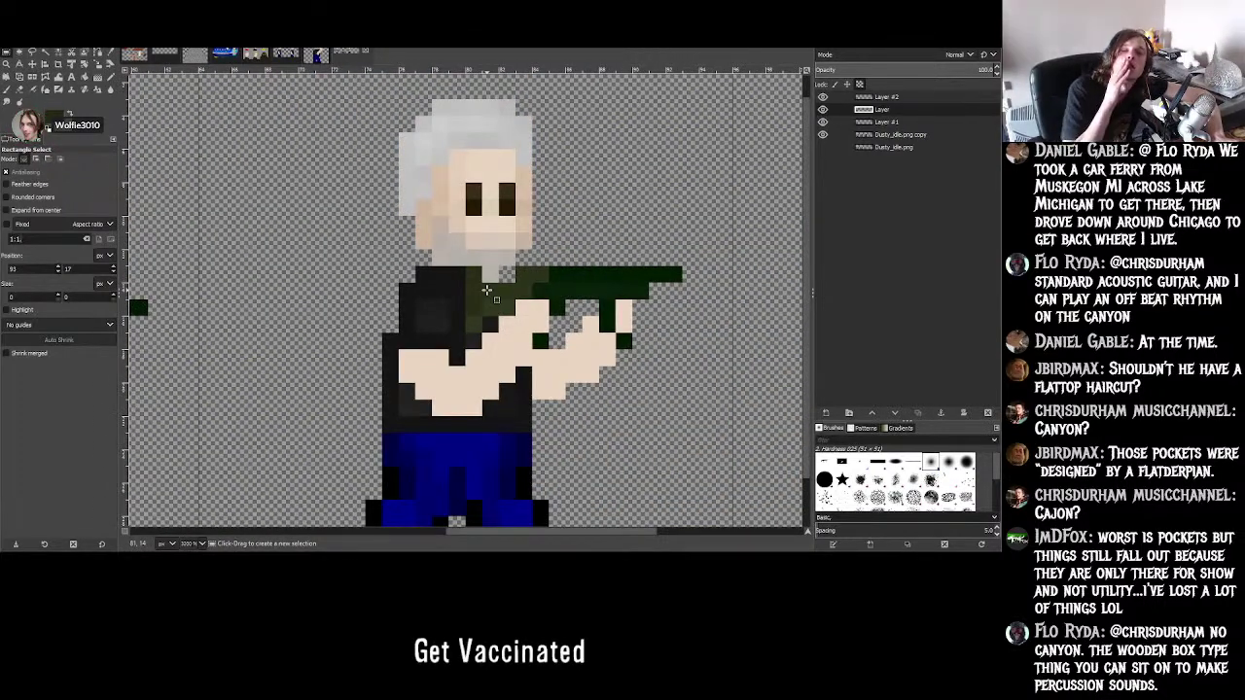
scroll(486, 290, "down", 3, "ctrl")
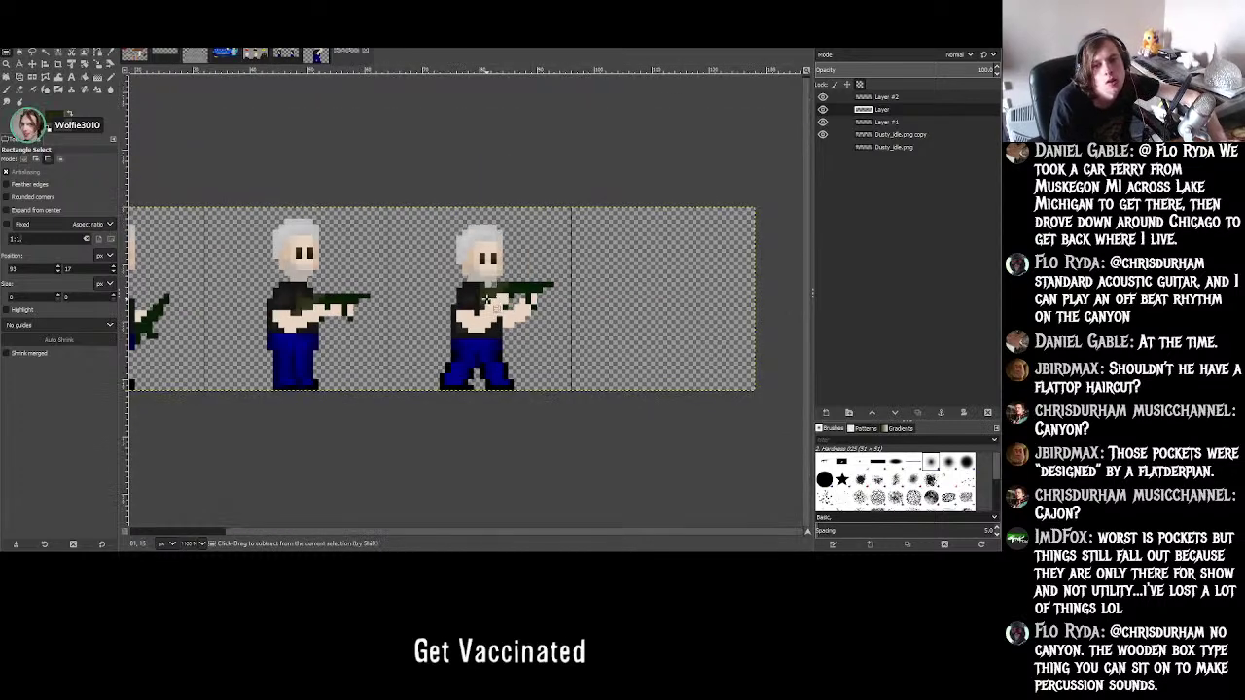
scroll(333, 294, "up", 2, "ctrl")
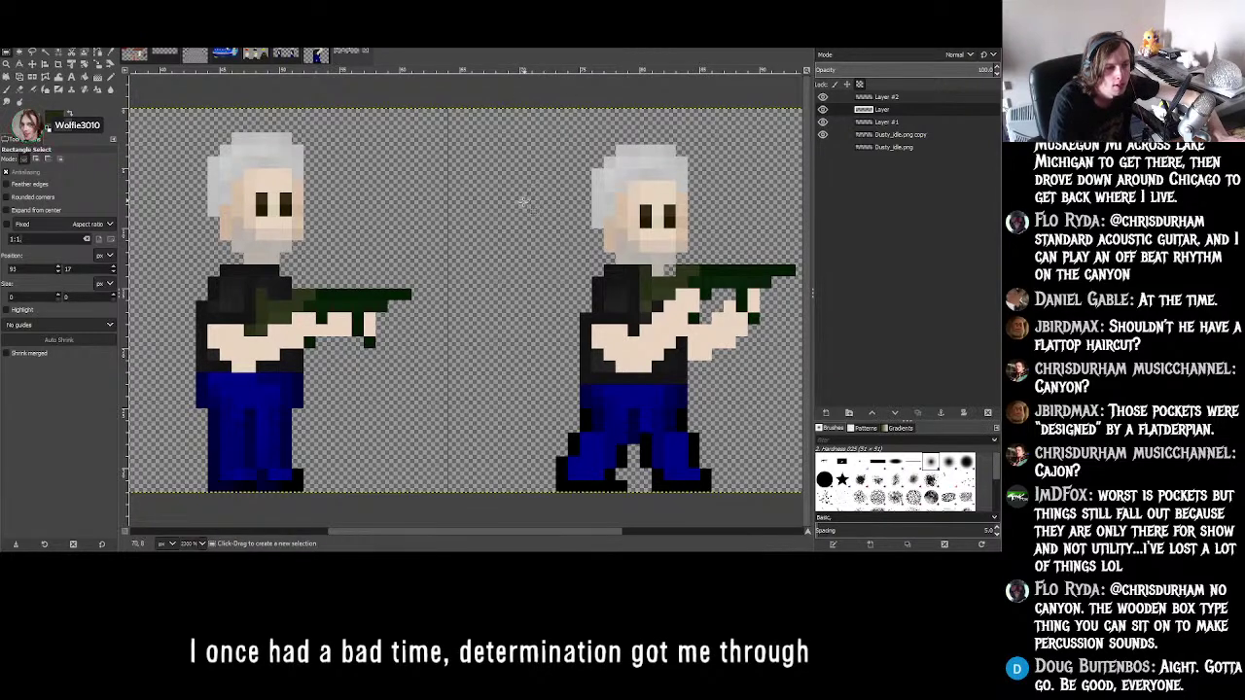
key("1")
scroll(472, 287, "up", 4, "ctrl")
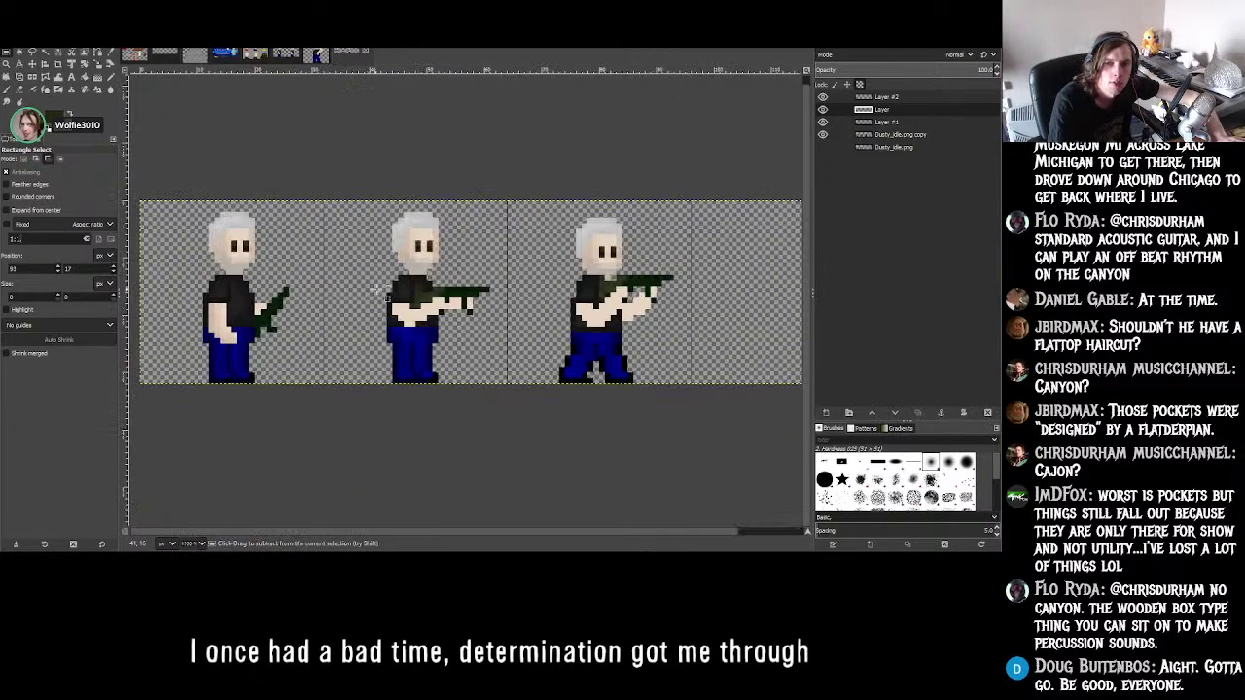
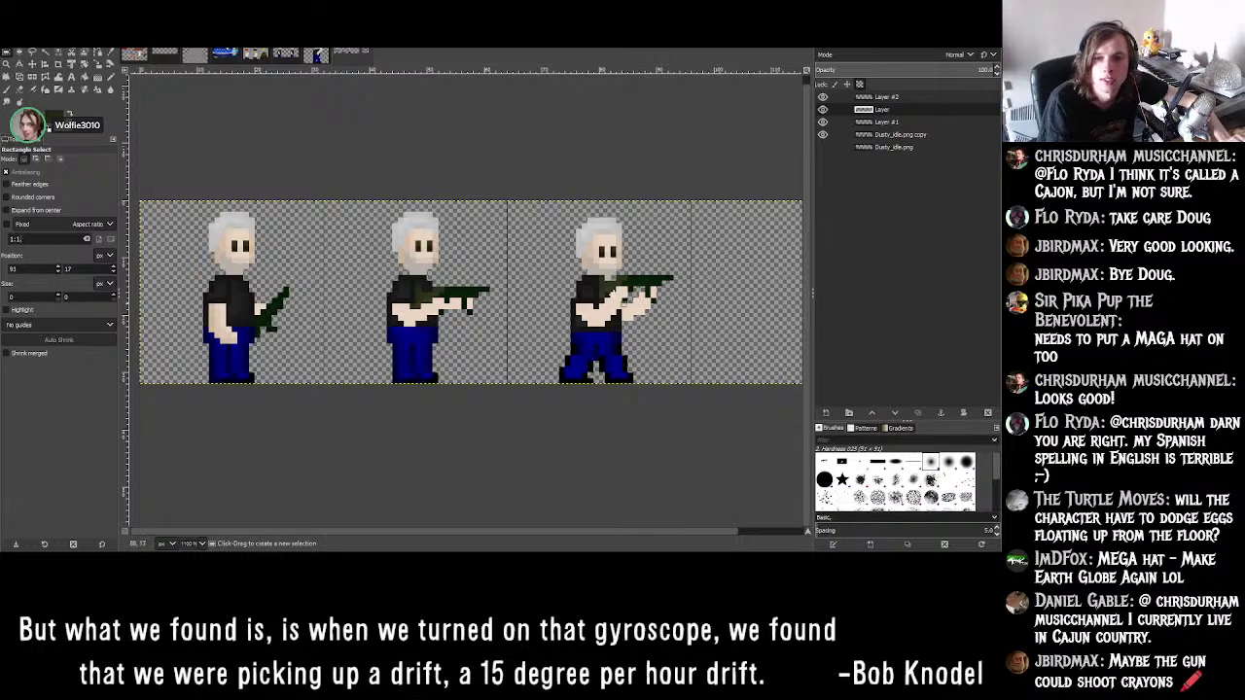
scroll(588, 282, "up", 4, "ctrl")
scroll(584, 282, "down", 4, "ctrl")
scroll(336, 277, "up", 3, "ctrl")
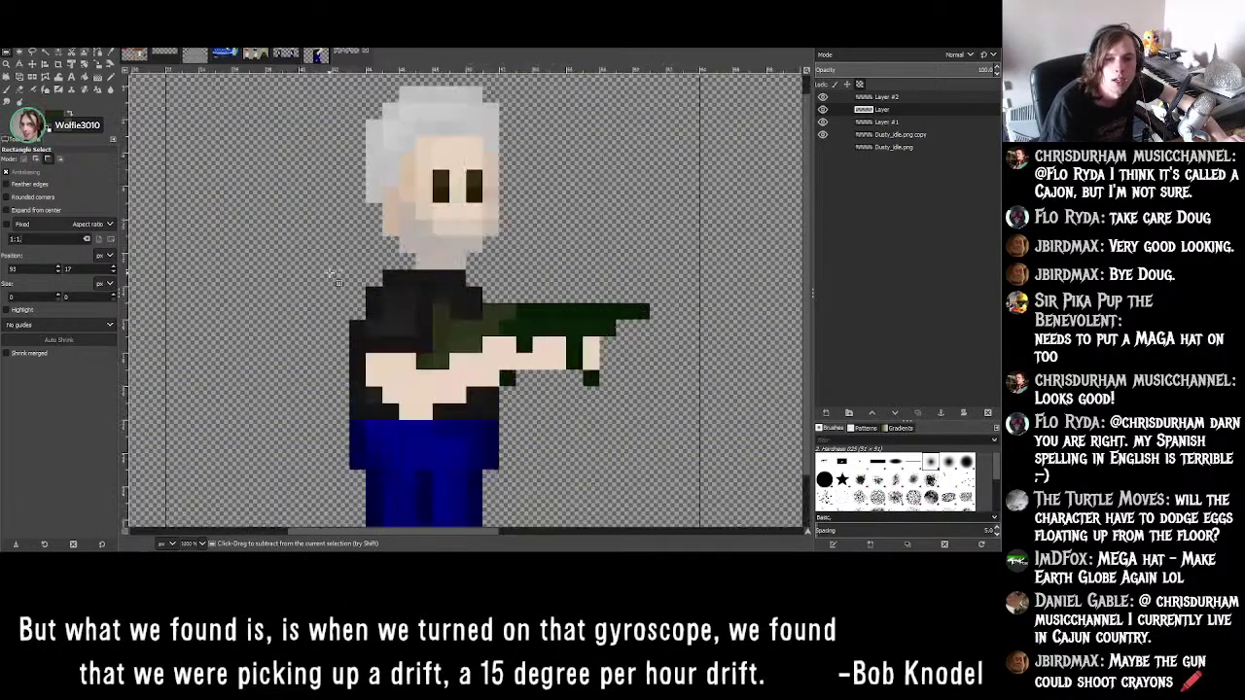
scroll(335, 279, "down", 3, "ctrl")
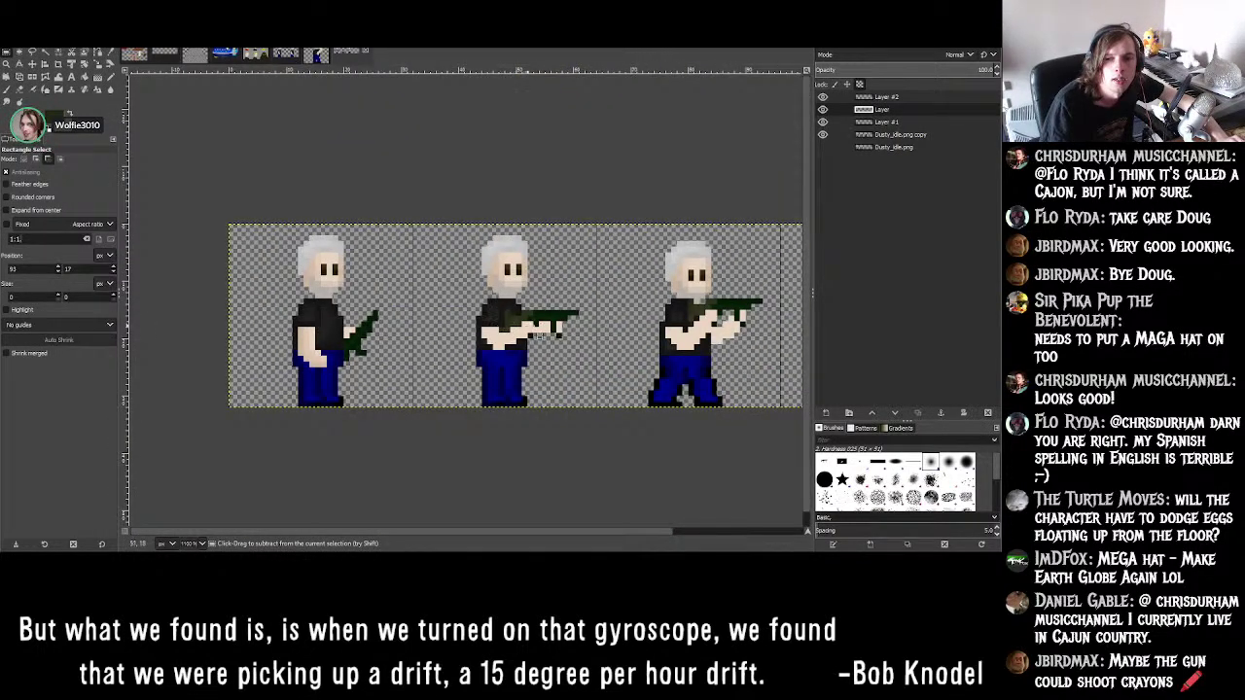
- Make the Dusty_idle.png copy layer active and pick the shaded skin tone from the first frame's arm as foreground colour
left_click(111, 54)
scroll(303, 292, "up", 4, "ctrl")
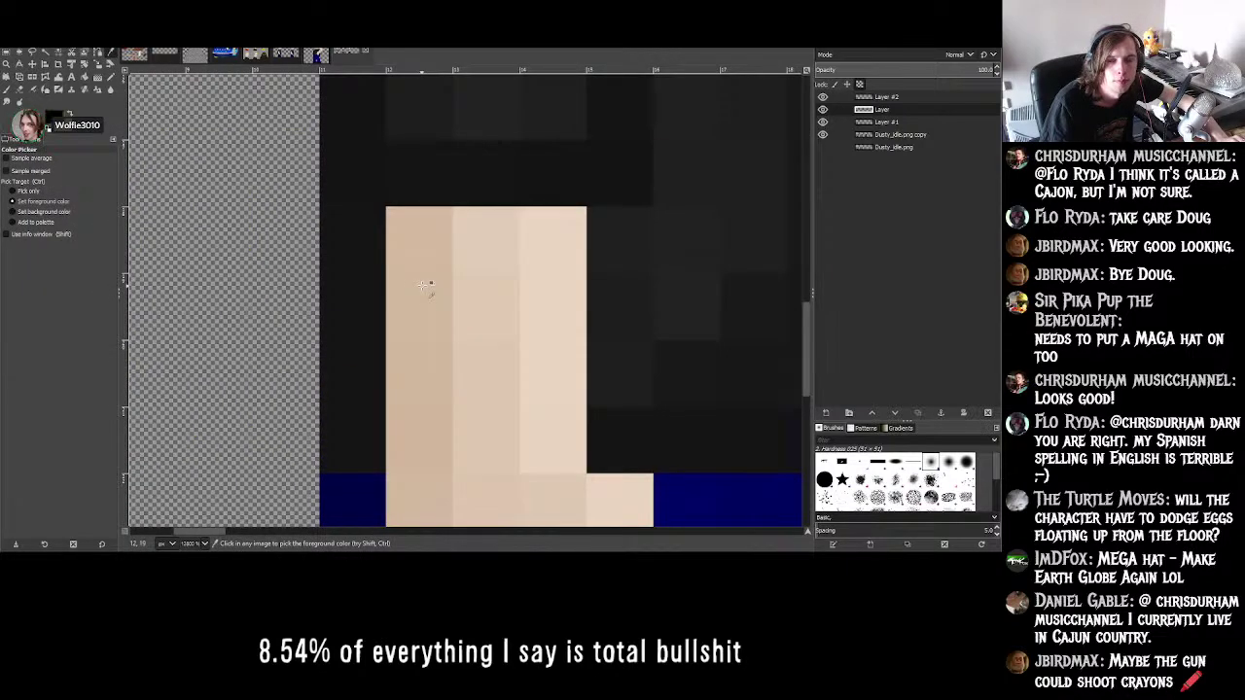
scroll(494, 185, "down", 4, "ctrl")
left_click(903, 137)
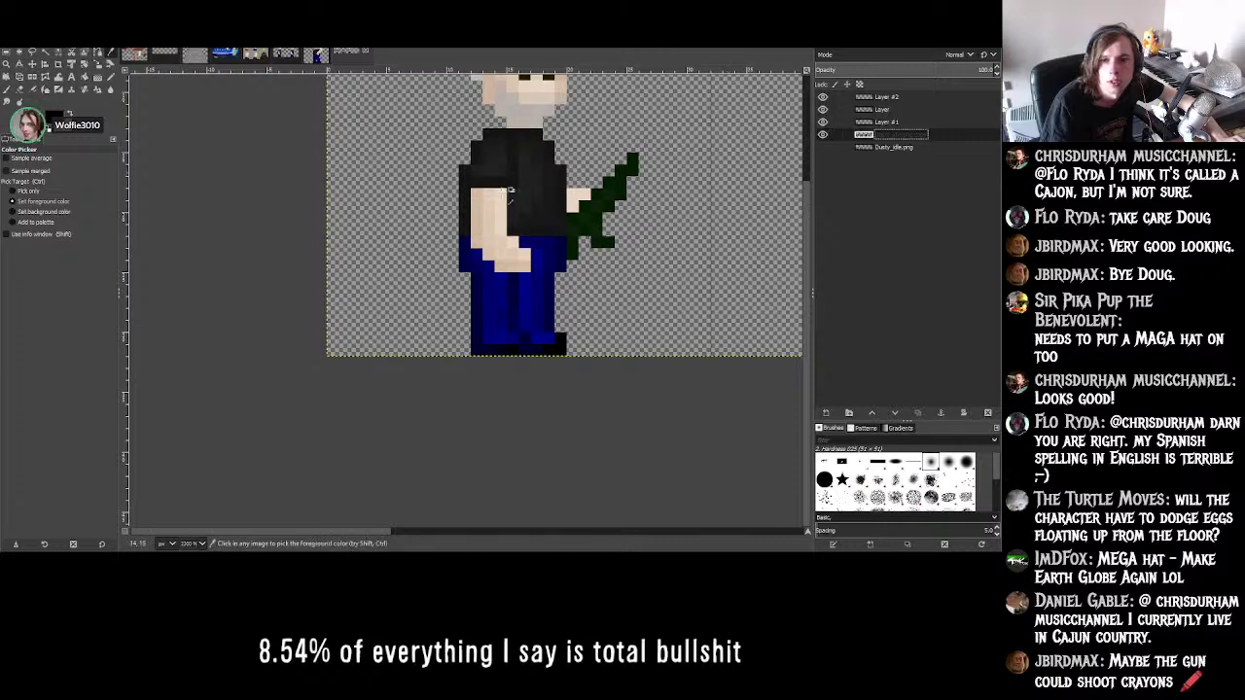
left_click(483, 203)
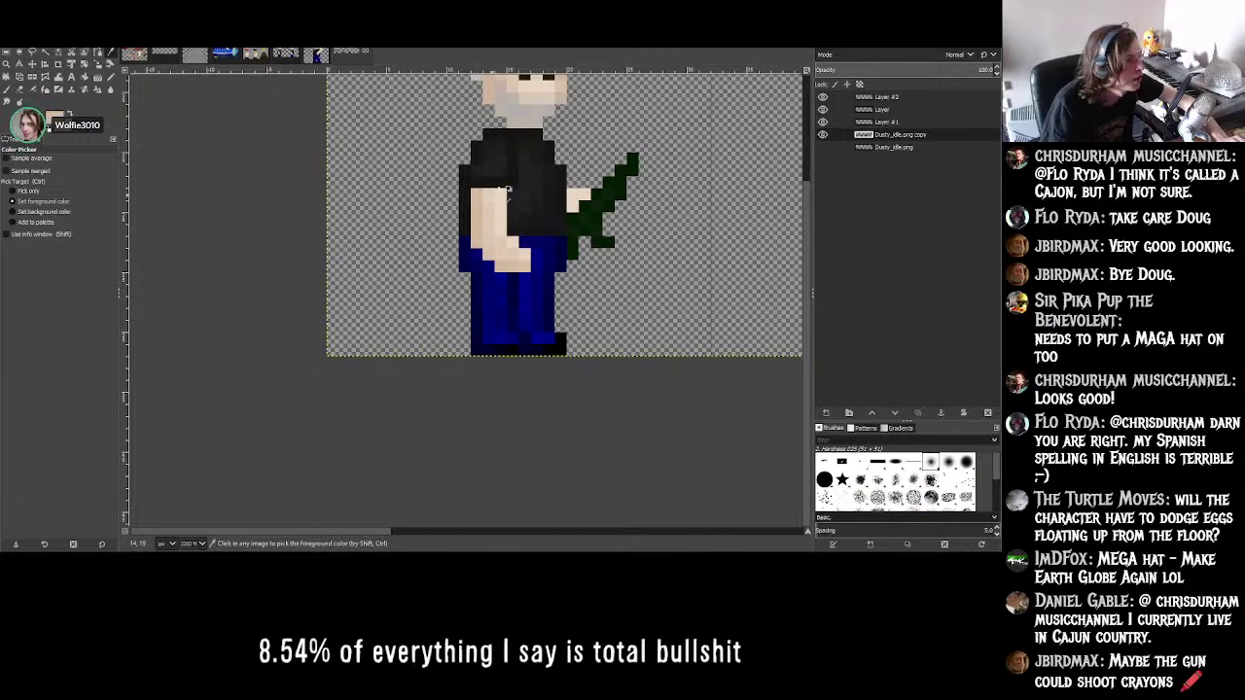
- Lower the foreground skin tone's lightness to 70.9, giving c2a98f, and switch to the Paintbrush
left_click(56, 117)
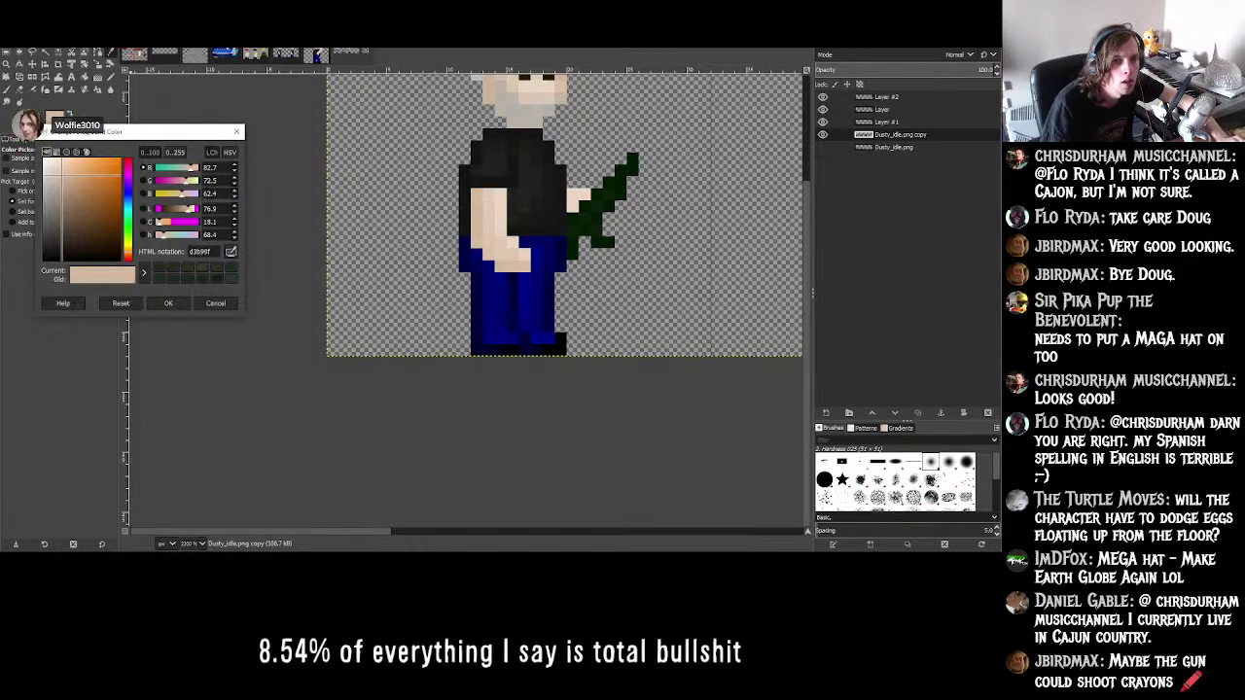
left_click(235, 213)
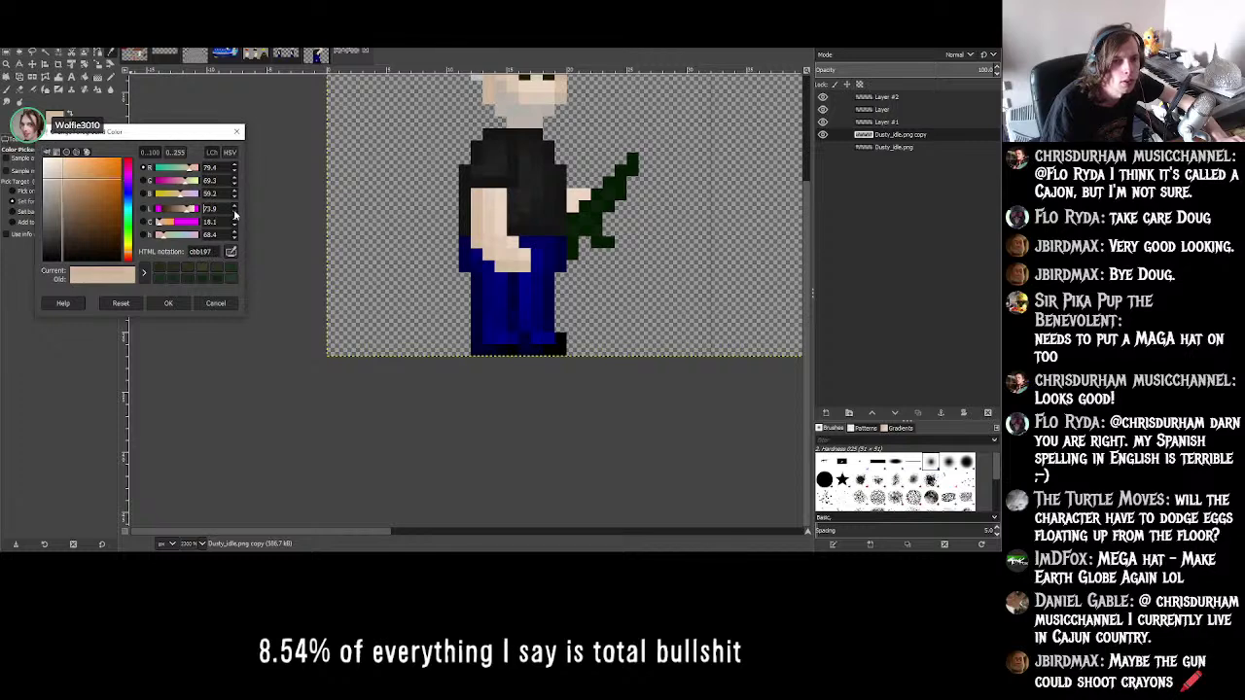
left_click(234, 213)
left_click(234, 213)
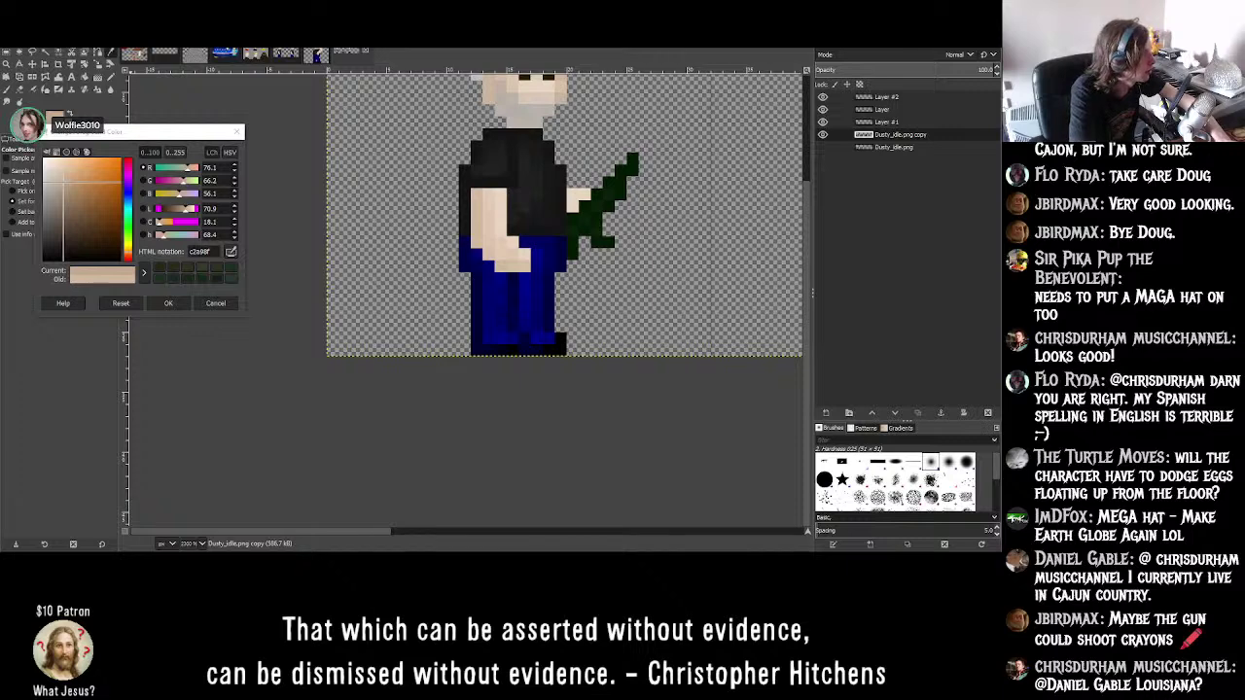
left_click(168, 303)
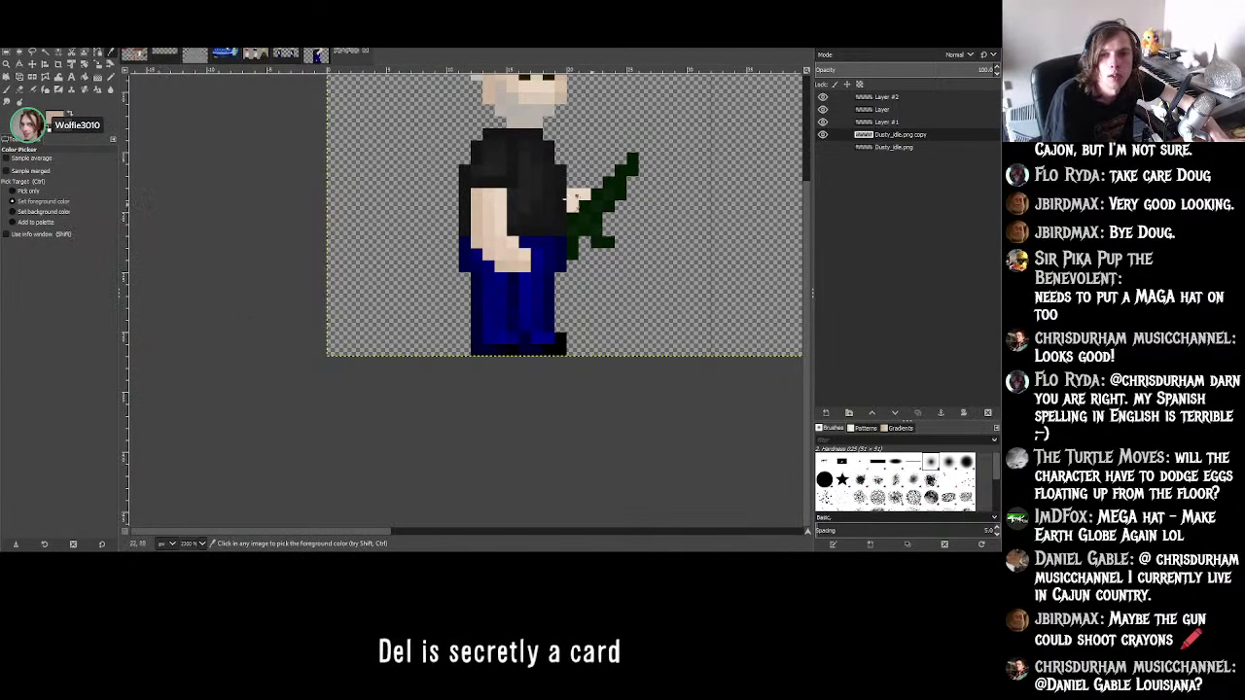
left_click(6, 90)
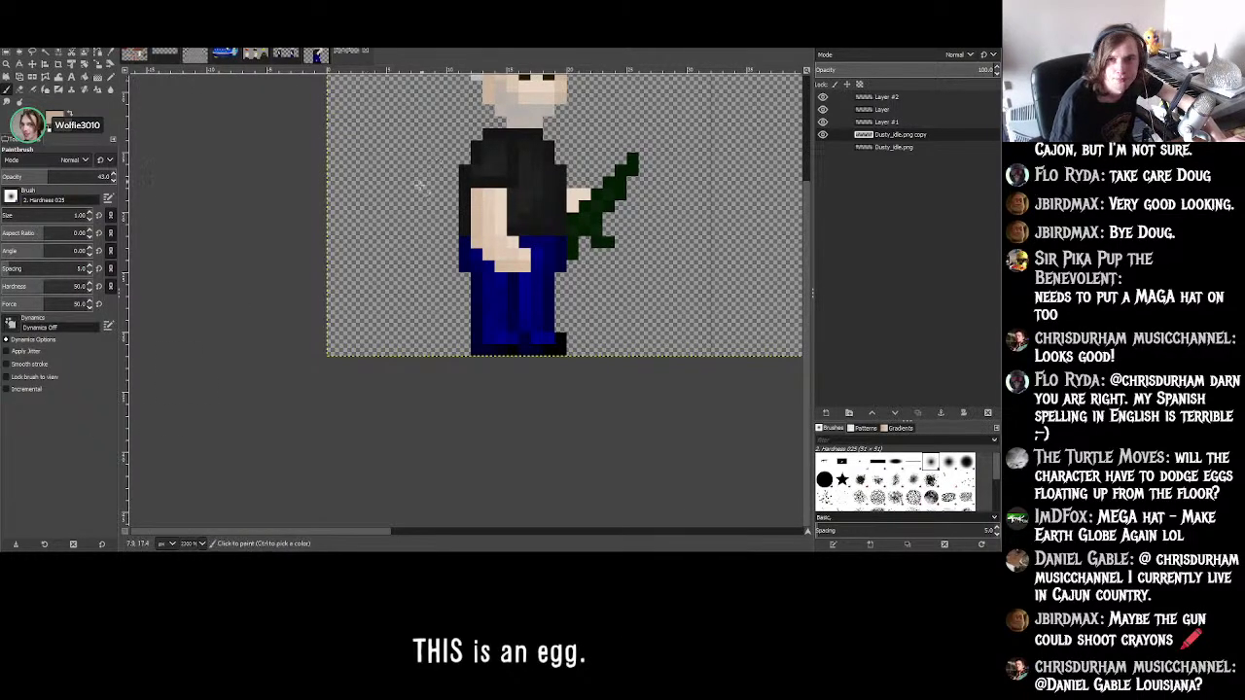
- Examine the second frame's arms up close, toggling the visibility of Layer #1 to identify which forearm pixels it holds
key("shift+ctrl+j")
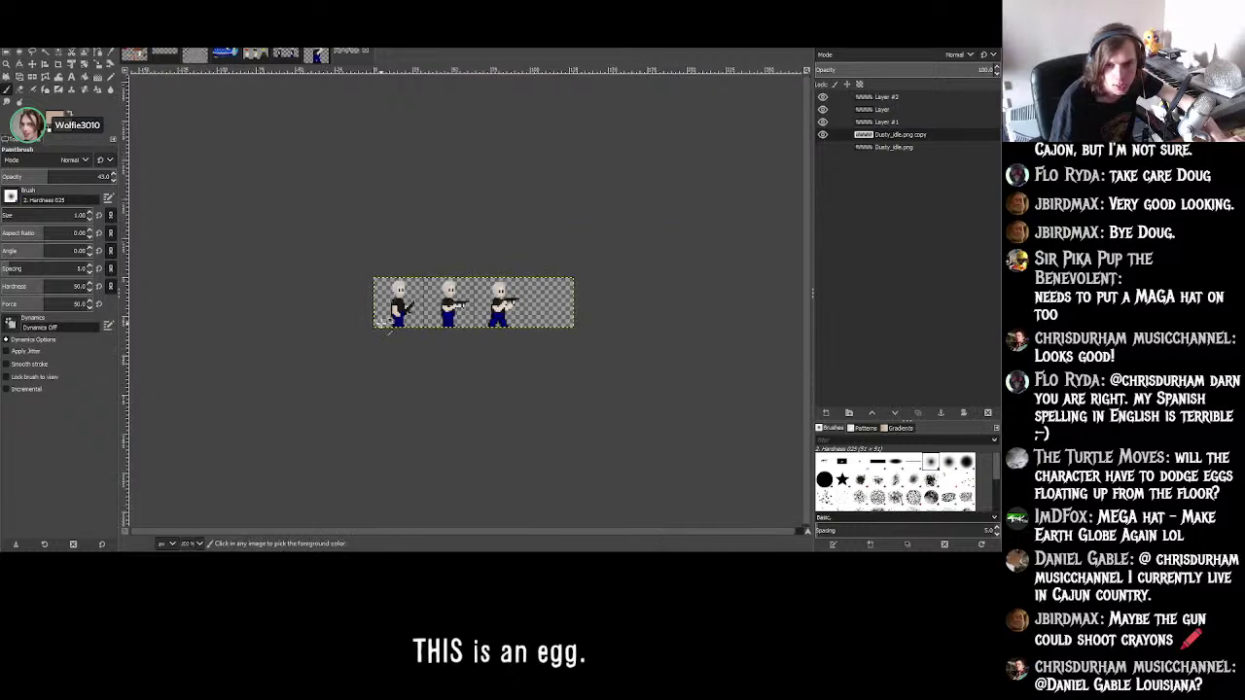
scroll(479, 284, "up", 2, "ctrl")
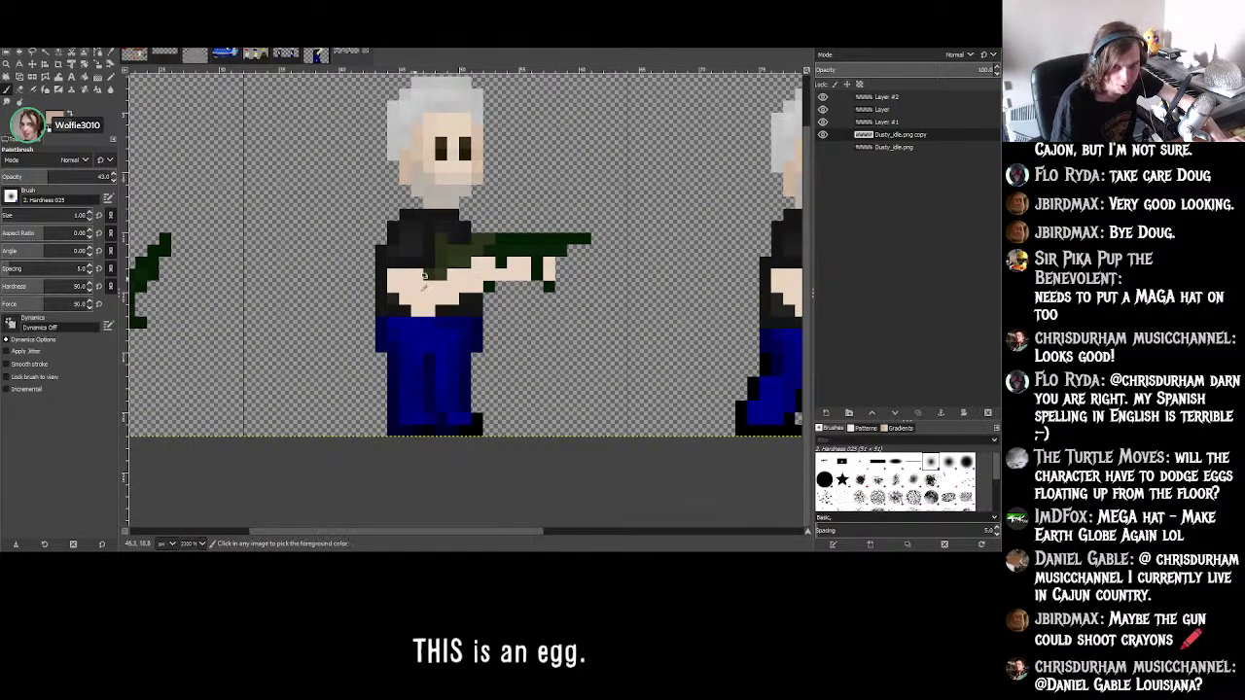
scroll(415, 279, "up", 3, "ctrl")
scroll(486, 263, "down", 2, "ctrl")
scroll(584, 249, "up", 3, "ctrl")
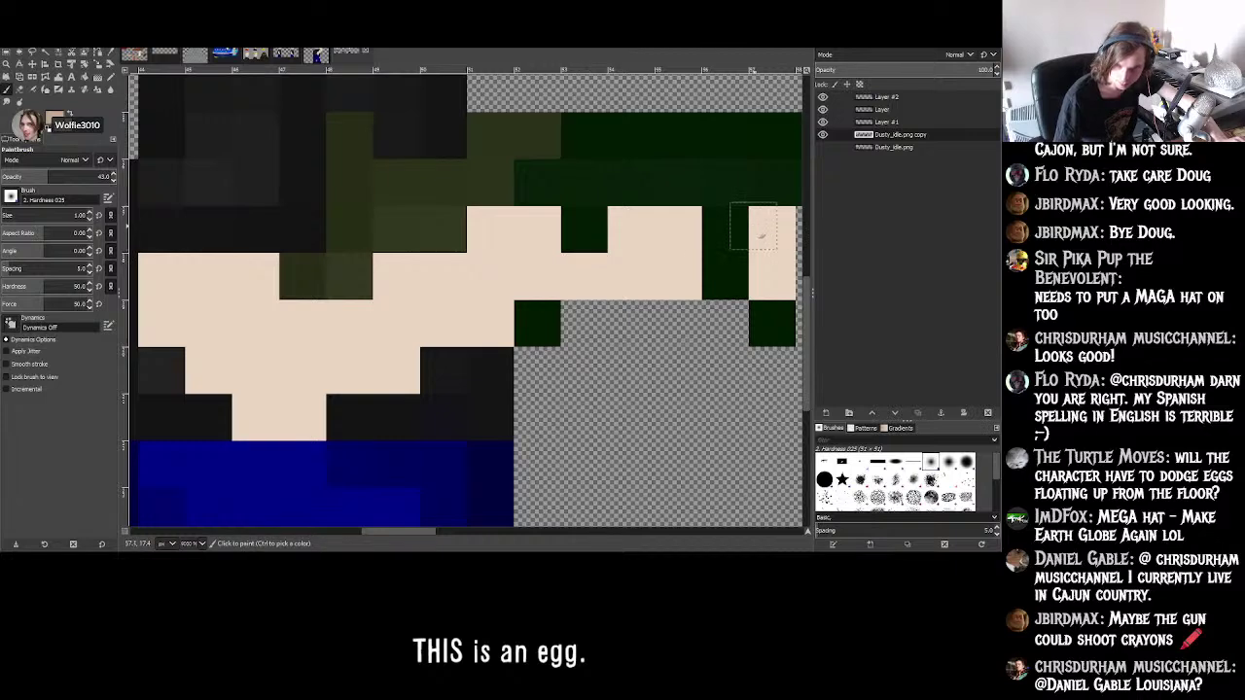
left_click(822, 147)
left_click(822, 147)
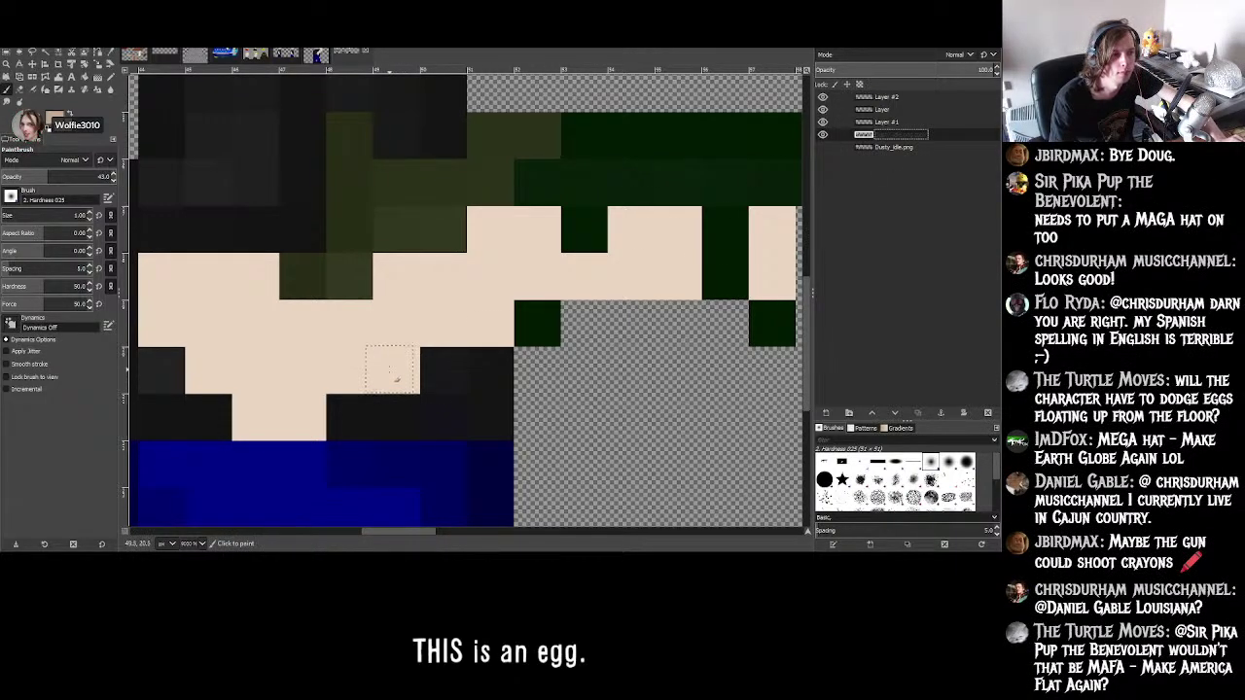
scroll(410, 390, "down", 3, "ctrl")
scroll(438, 292, "up", 2, "ctrl")
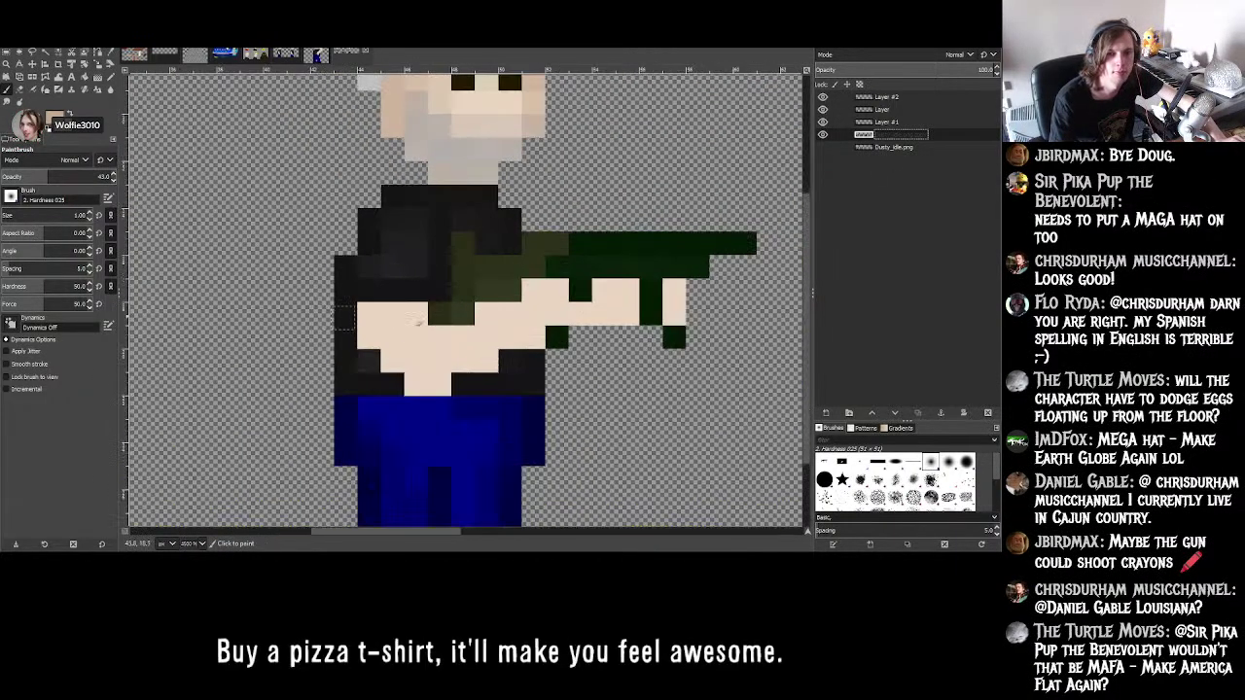
left_click(882, 123)
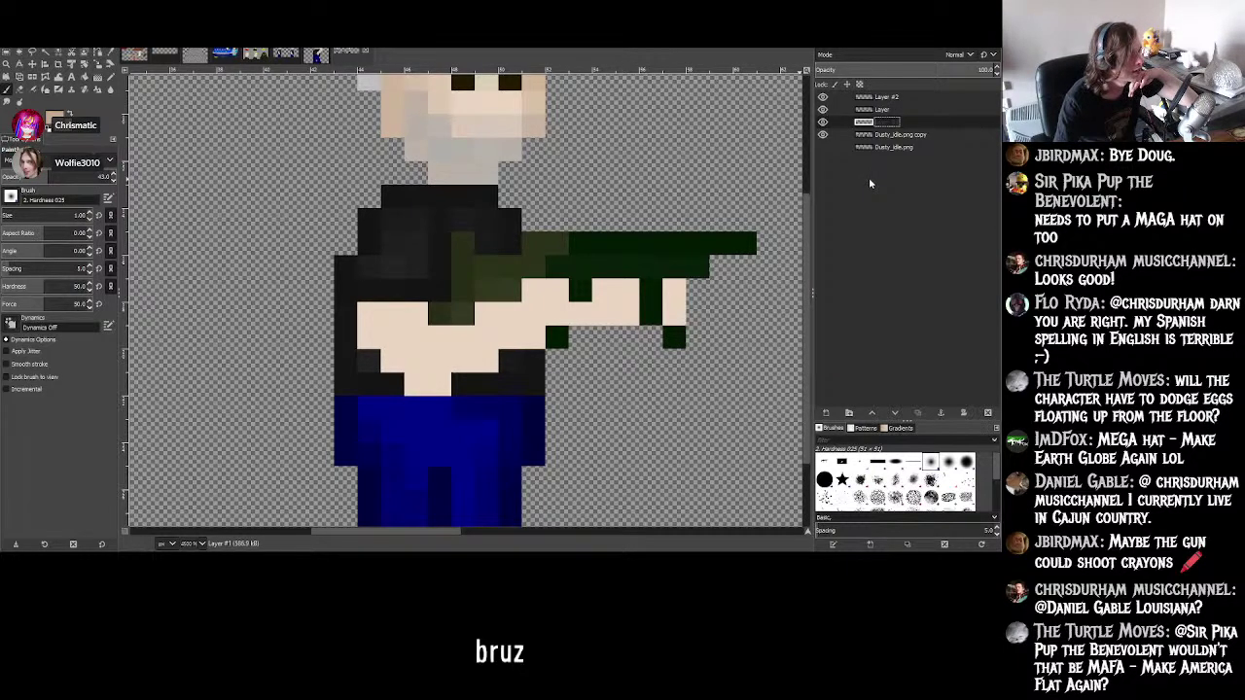
left_click(824, 122)
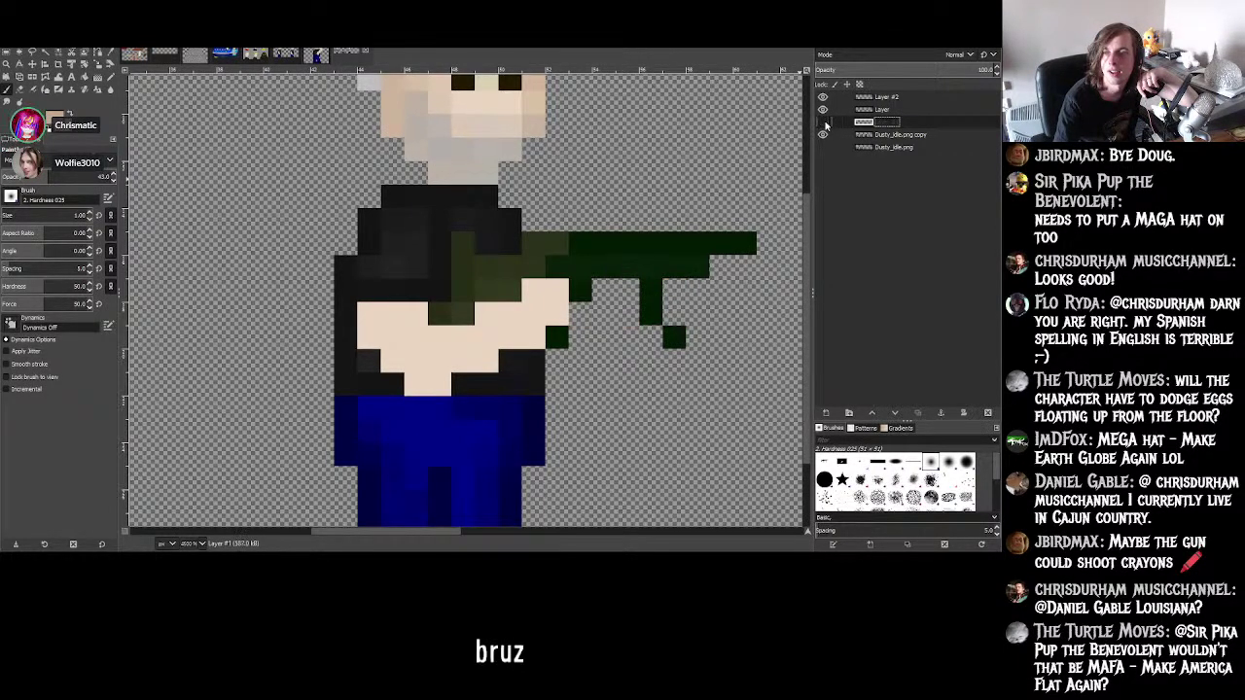
left_click(824, 123)
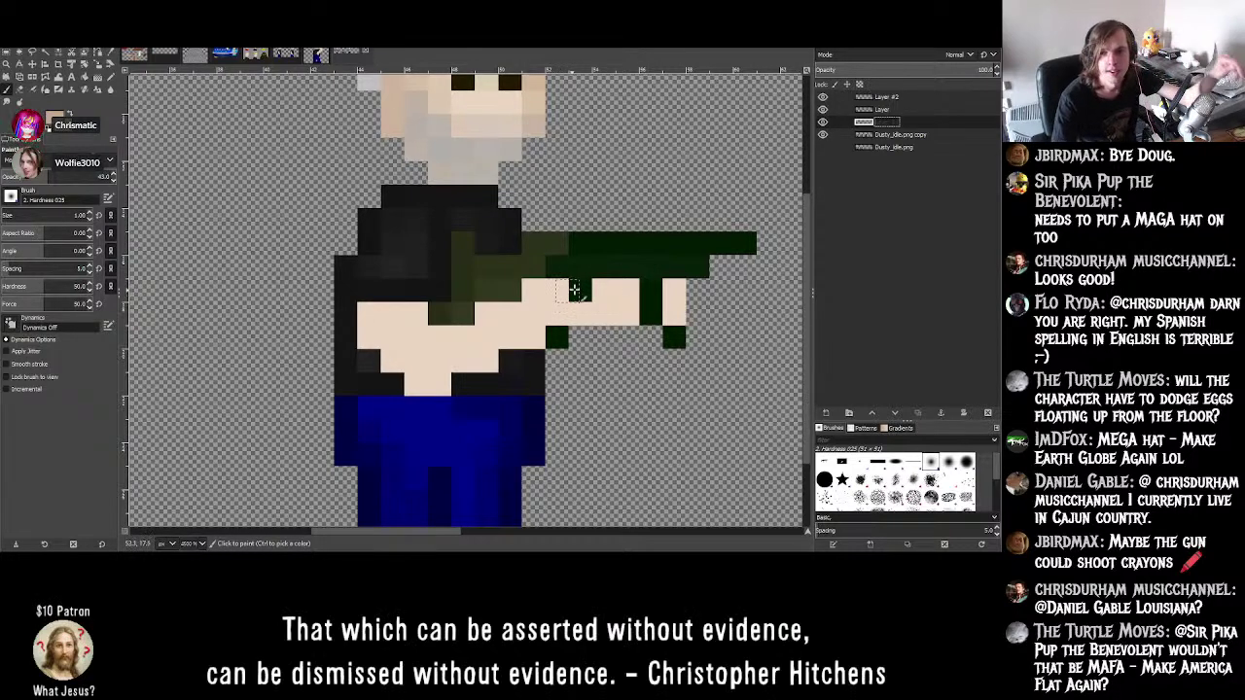
scroll(608, 304, "down", 3, "ctrl")
scroll(467, 305, "up", 2, "ctrl")
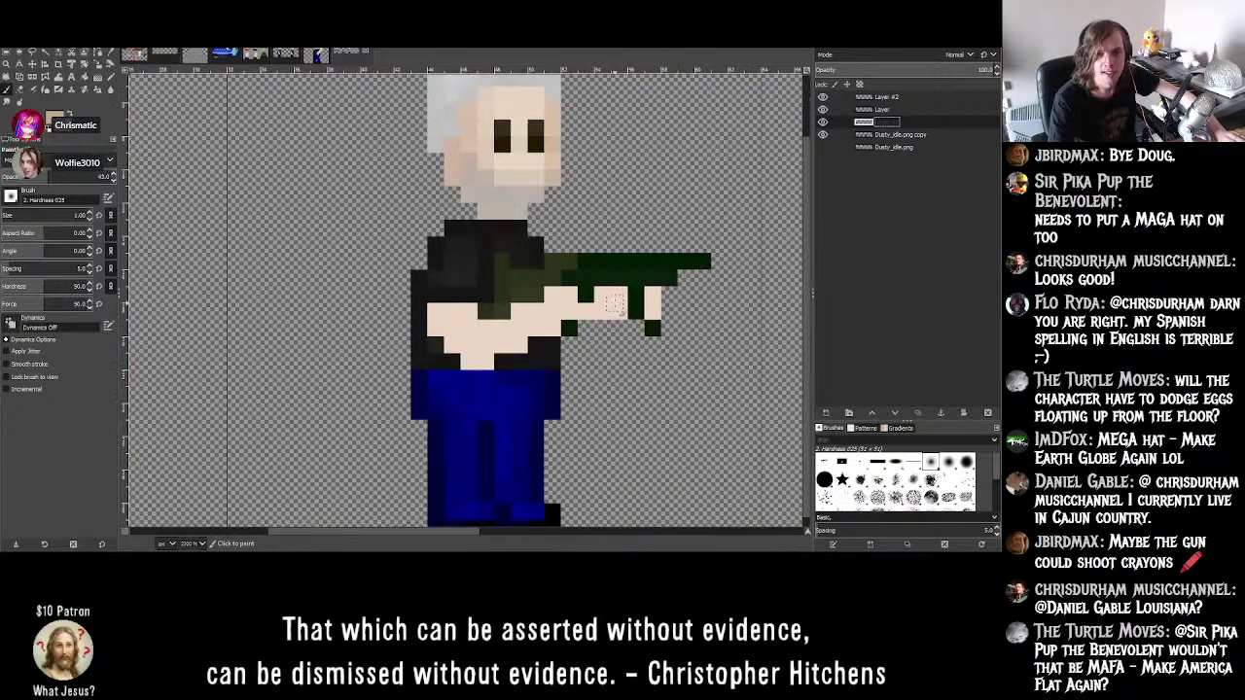
scroll(328, 307, "down", 2, "ctrl")
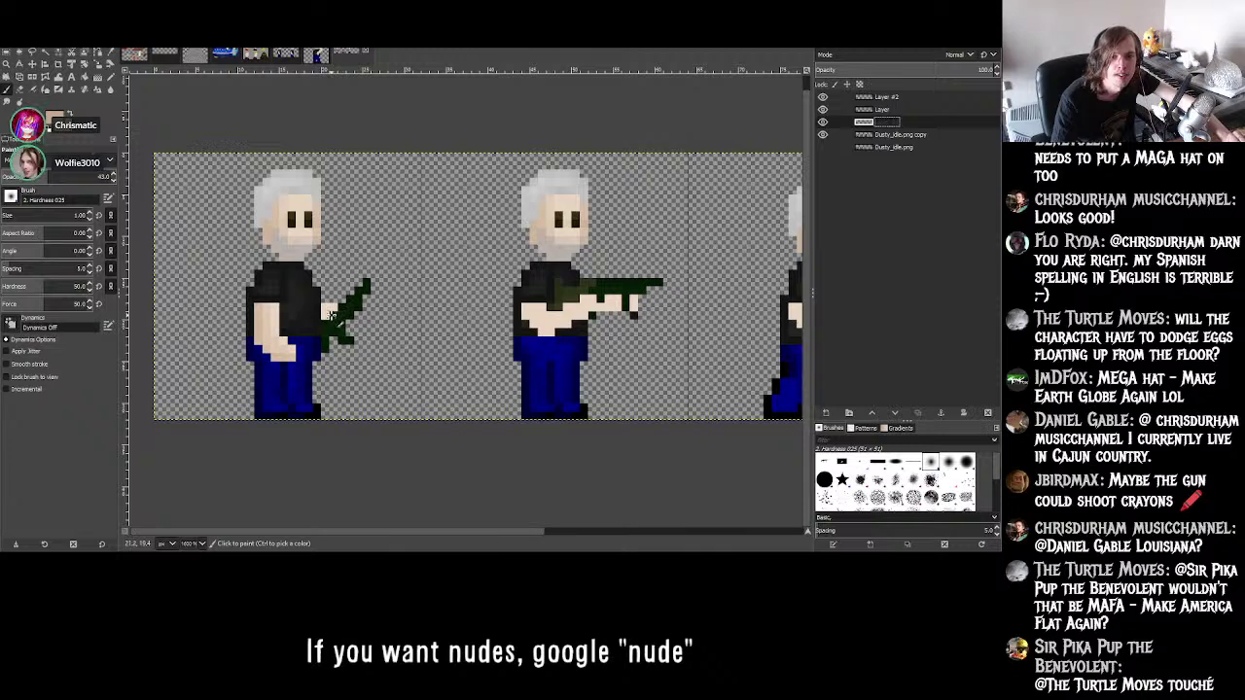
- Check which layer holds the first frame's gun hand, activate Dusty_idle.png copy and shade the hand's lower pixel with the darker skin tone
scroll(340, 318, "up", 5, "ctrl")
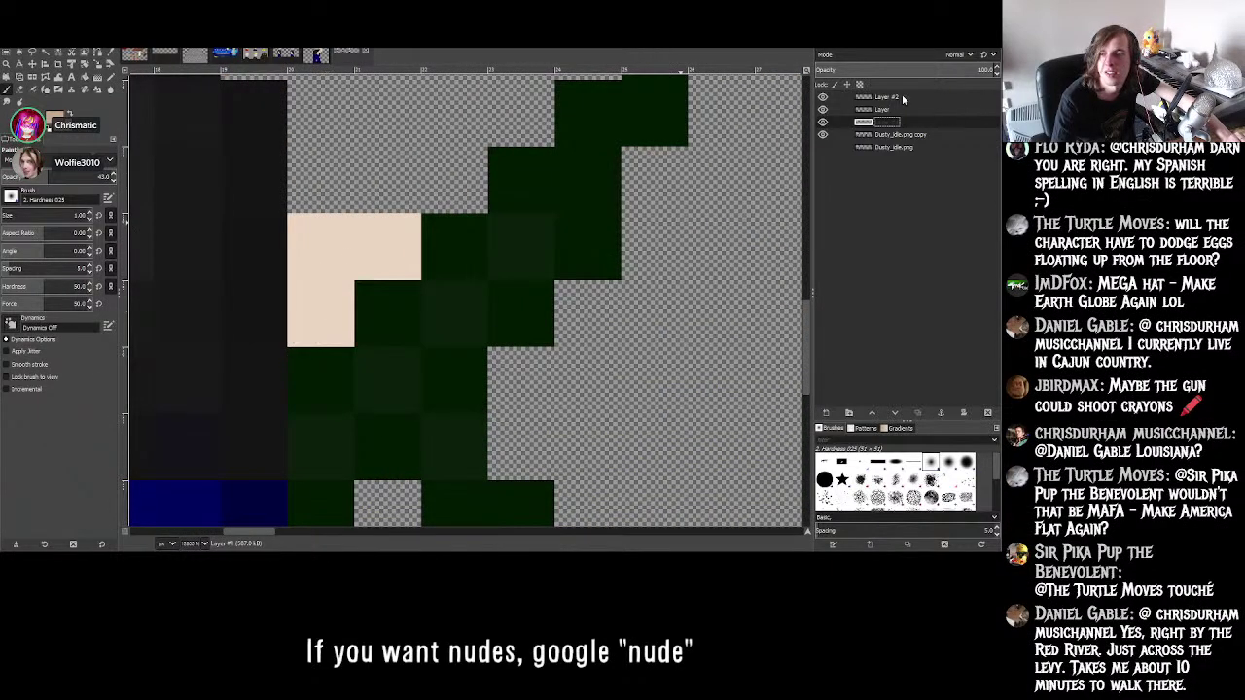
left_click(823, 122)
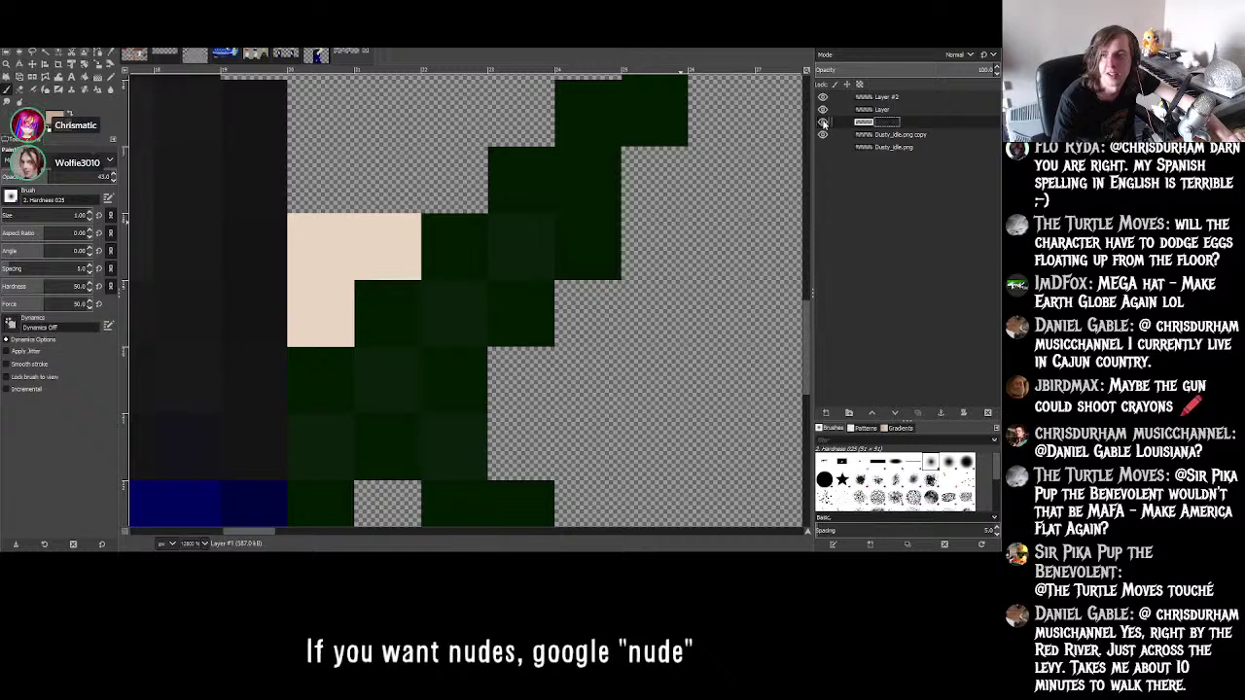
left_click(822, 109)
left_click(822, 109)
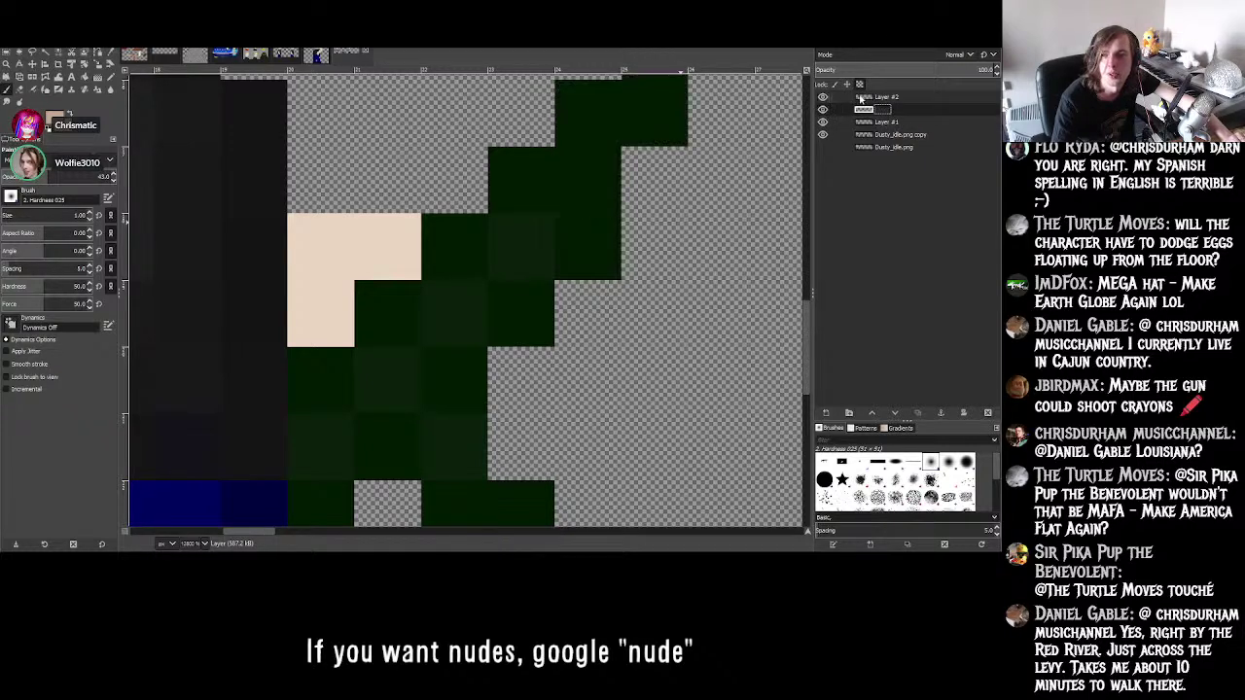
left_click(822, 109)
left_click(822, 108)
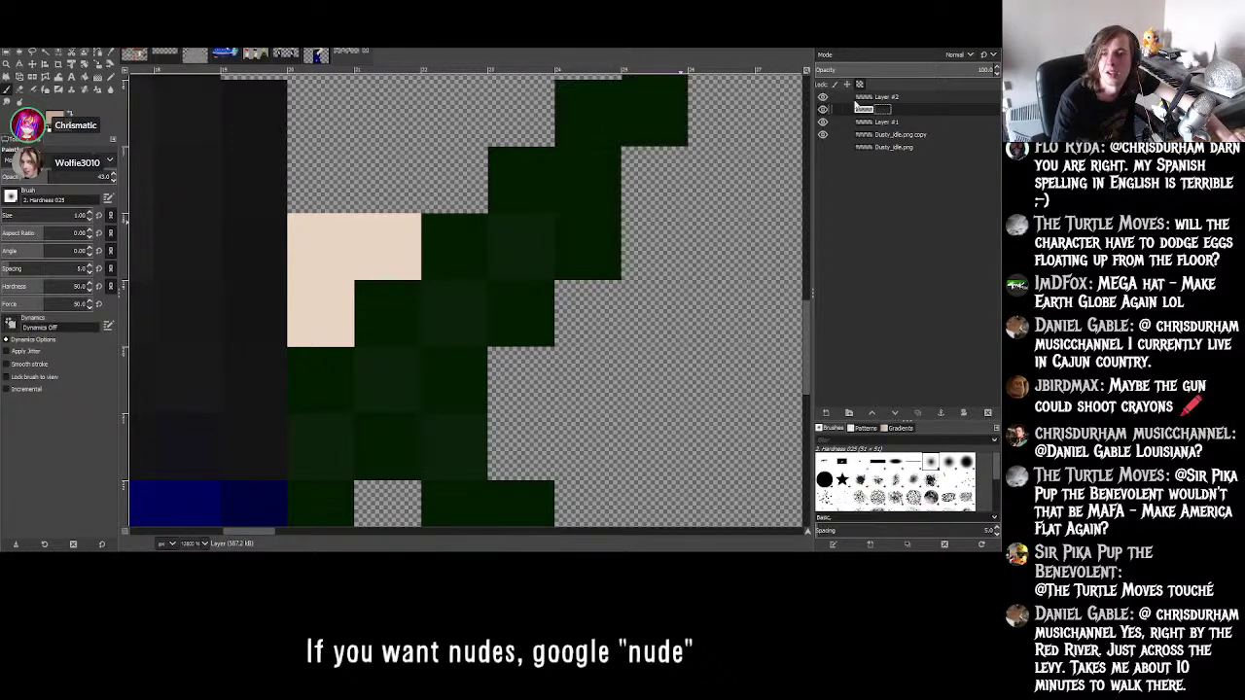
left_click(856, 97)
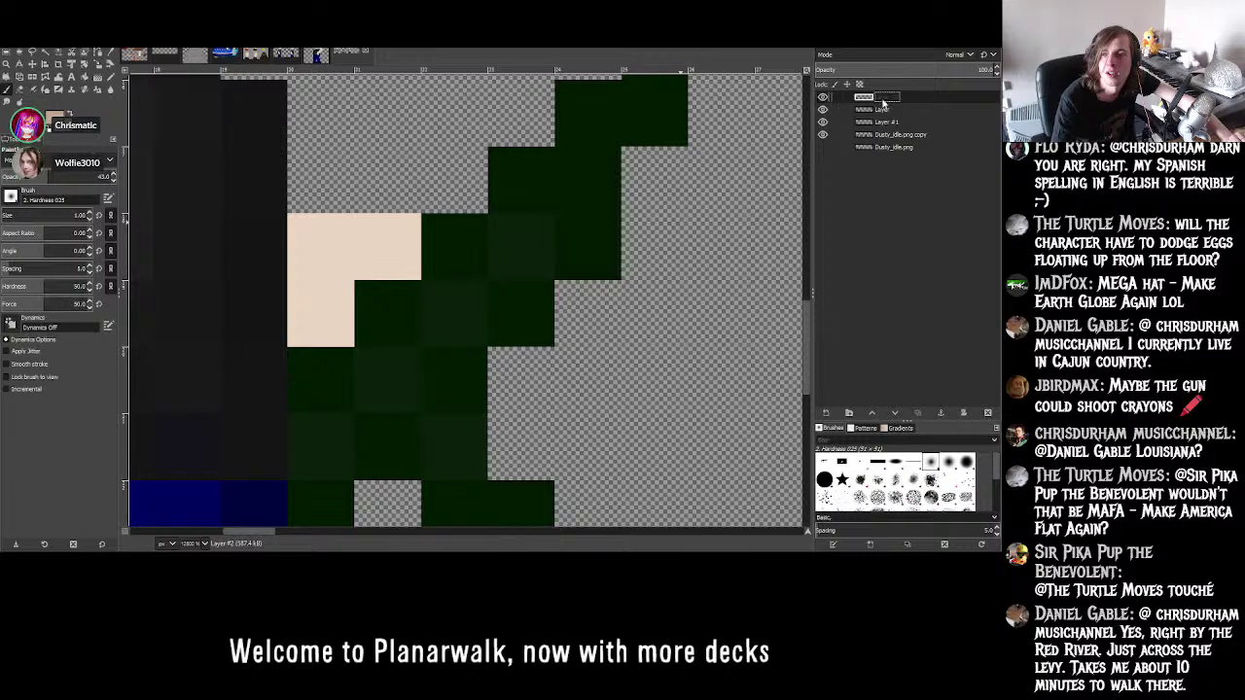
left_click(822, 133)
left_click(822, 134)
left_click(871, 134)
left_click_drag(366, 292, 329, 313)
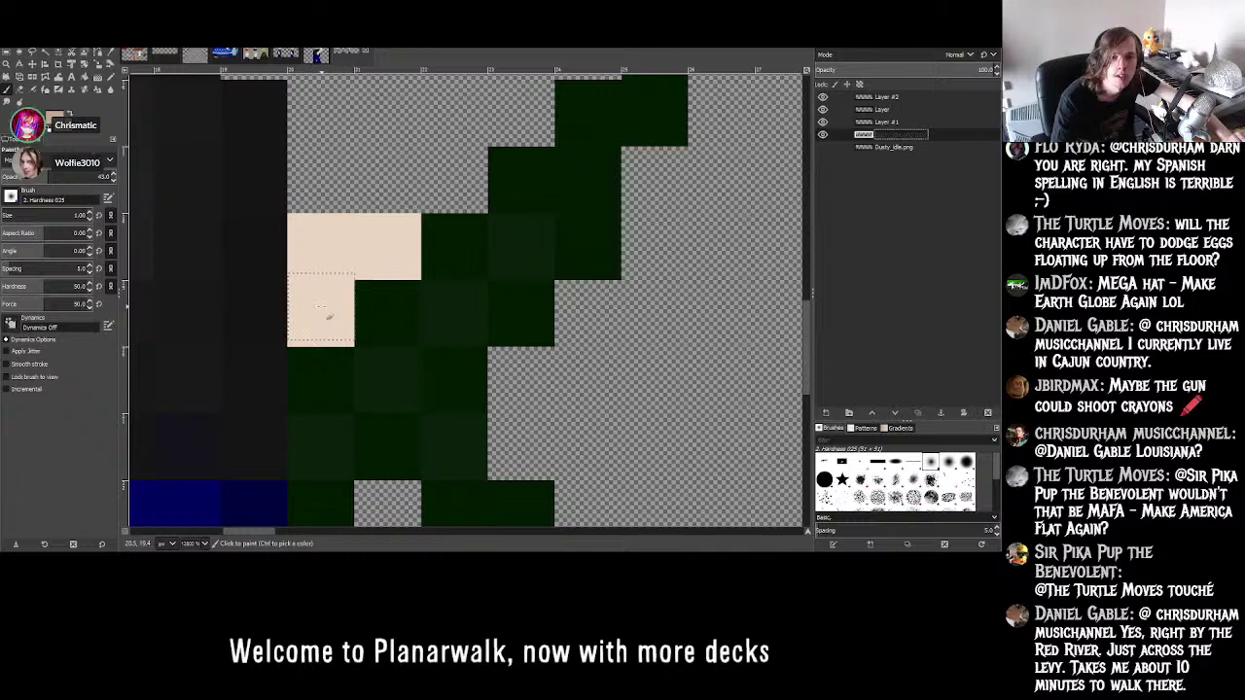
mouse_move(328, 317)
left_mouse_down()
mouse_move(484, 256)
mouse_move(324, 304)
left_mouse_up()
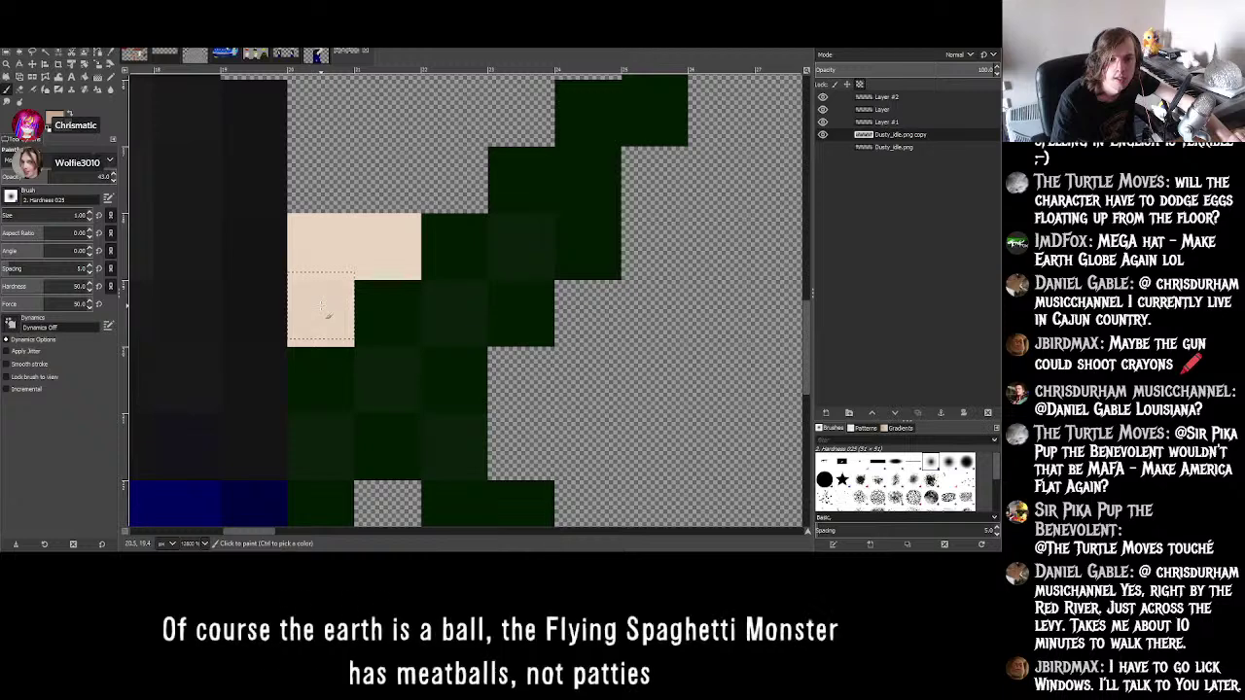
left_click(327, 311)
- Compare the skin shading across all three frames from near and far, toggling Layer #2's visibility to identify its contents
scroll(431, 278, "down", 3, "ctrl")
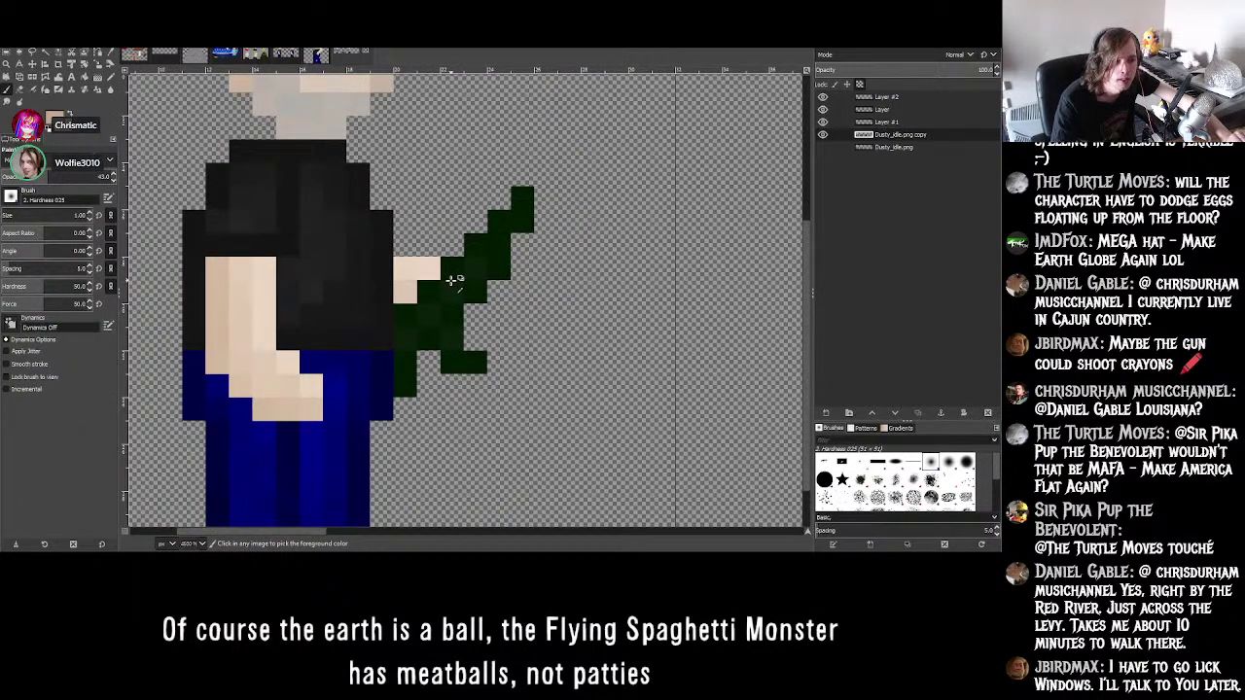
scroll(451, 280, "down", 4, "ctrl")
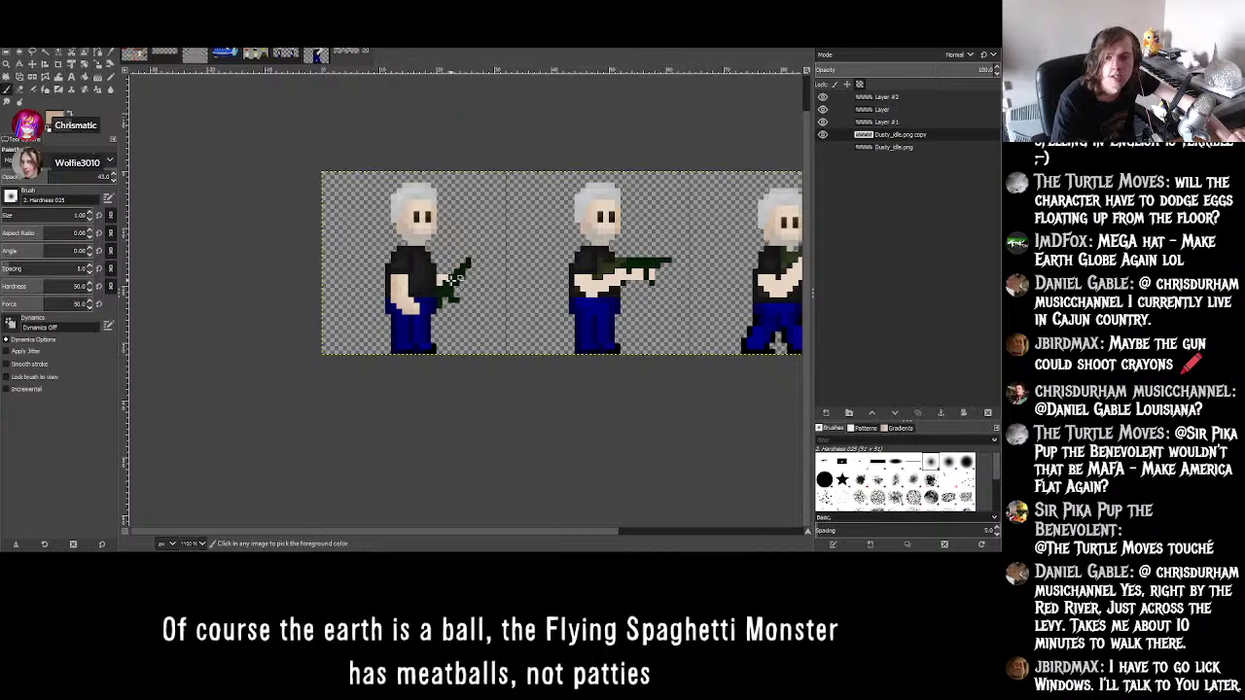
scroll(459, 278, "up", 3, "ctrl")
scroll(630, 280, "down", 3, "ctrl")
scroll(630, 280, "up", 3, "ctrl")
scroll(506, 279, "down", 3, "ctrl")
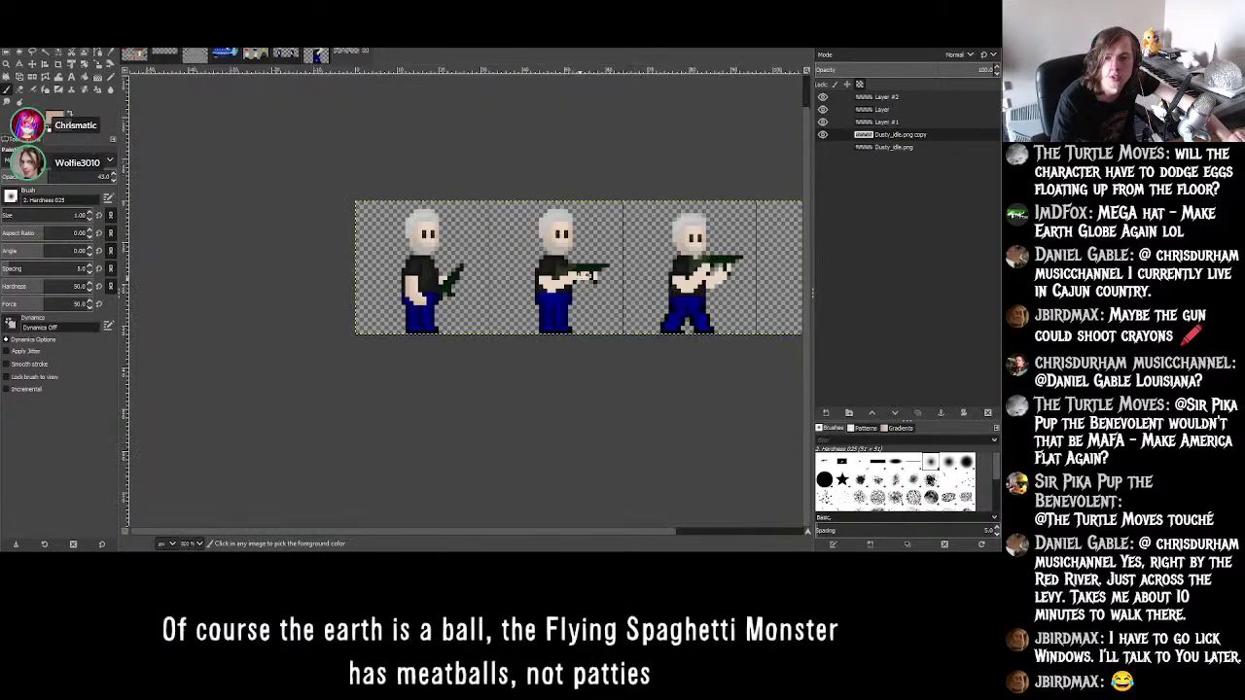
scroll(478, 278, "up", 3, "ctrl")
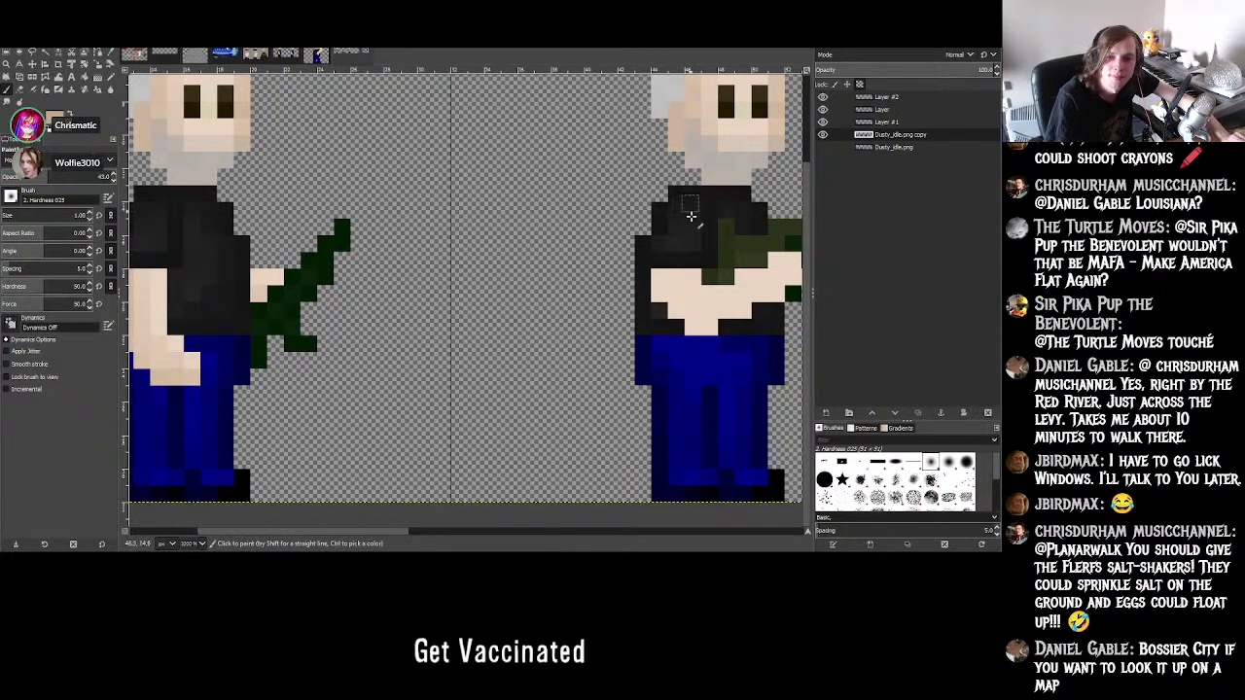
double_click(824, 98)
left_click(823, 97)
left_click(823, 97)
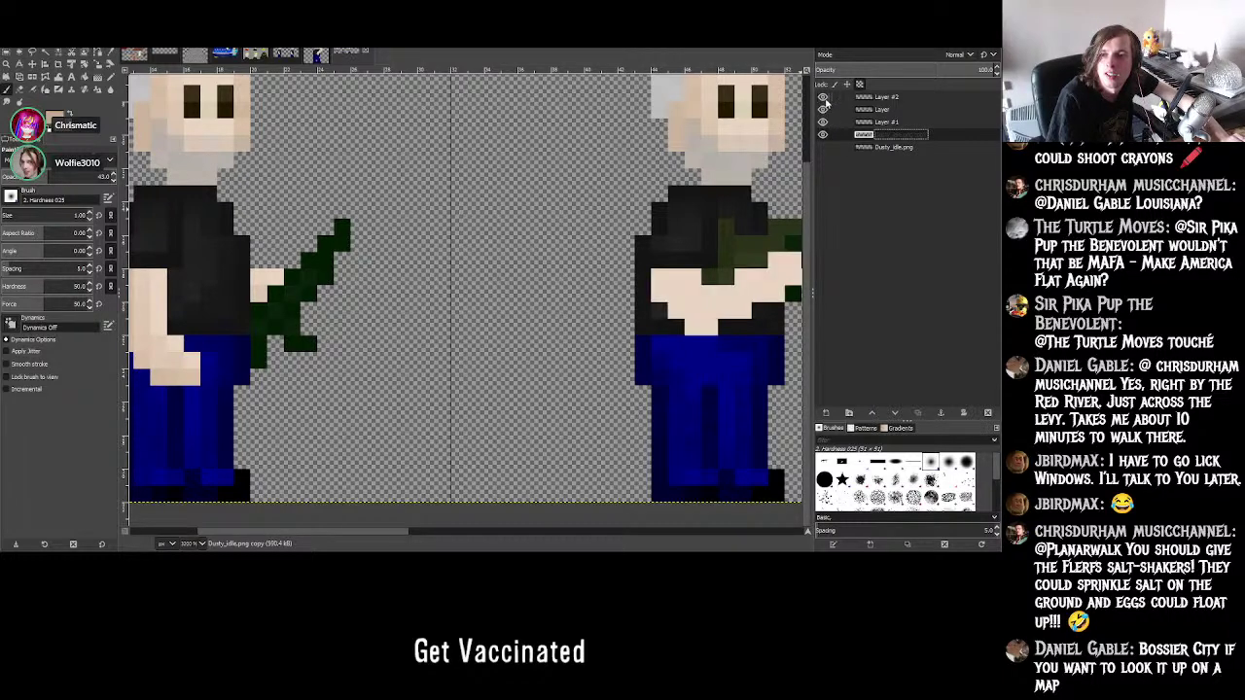
scroll(542, 274, "right", 5, "shift")
scroll(570, 261, "down", 3, "ctrl")
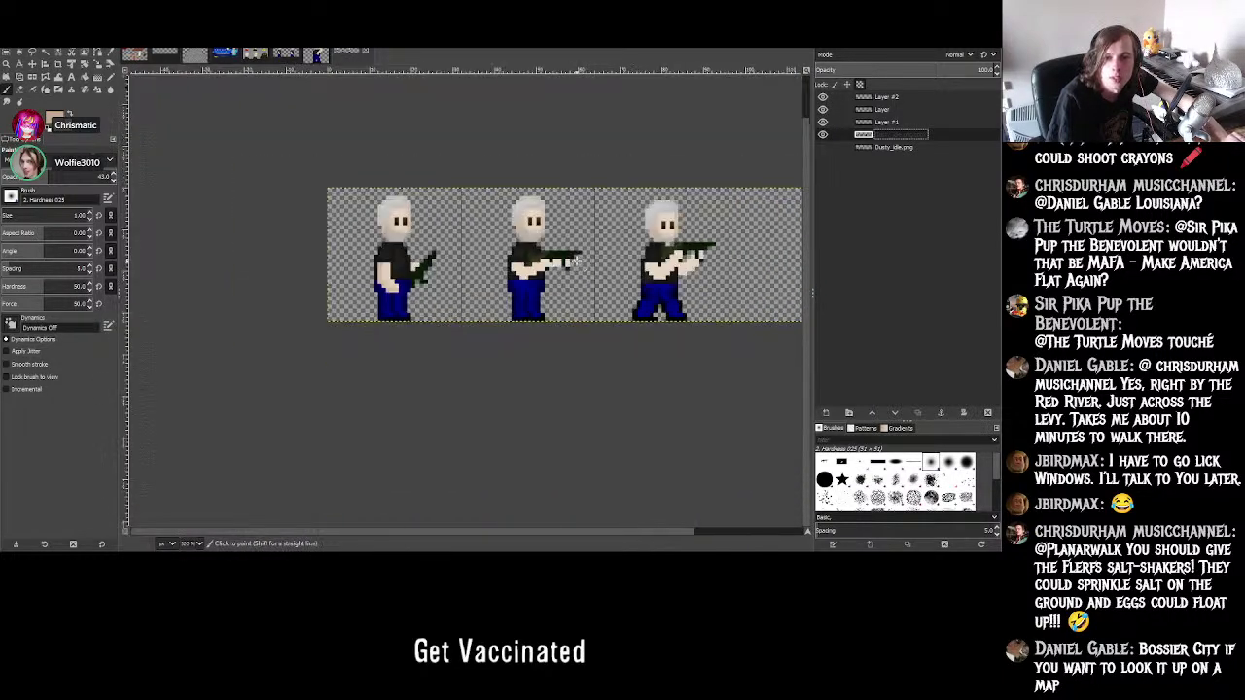
scroll(570, 261, "up", 2, "ctrl")
scroll(570, 260, "down", 3, "ctrl")
- Toggle the visibility of the Layer and Layer #2 layers to identify their contents, and make Layer #2 the active layer
scroll(549, 256, "up", 6, "ctrl")
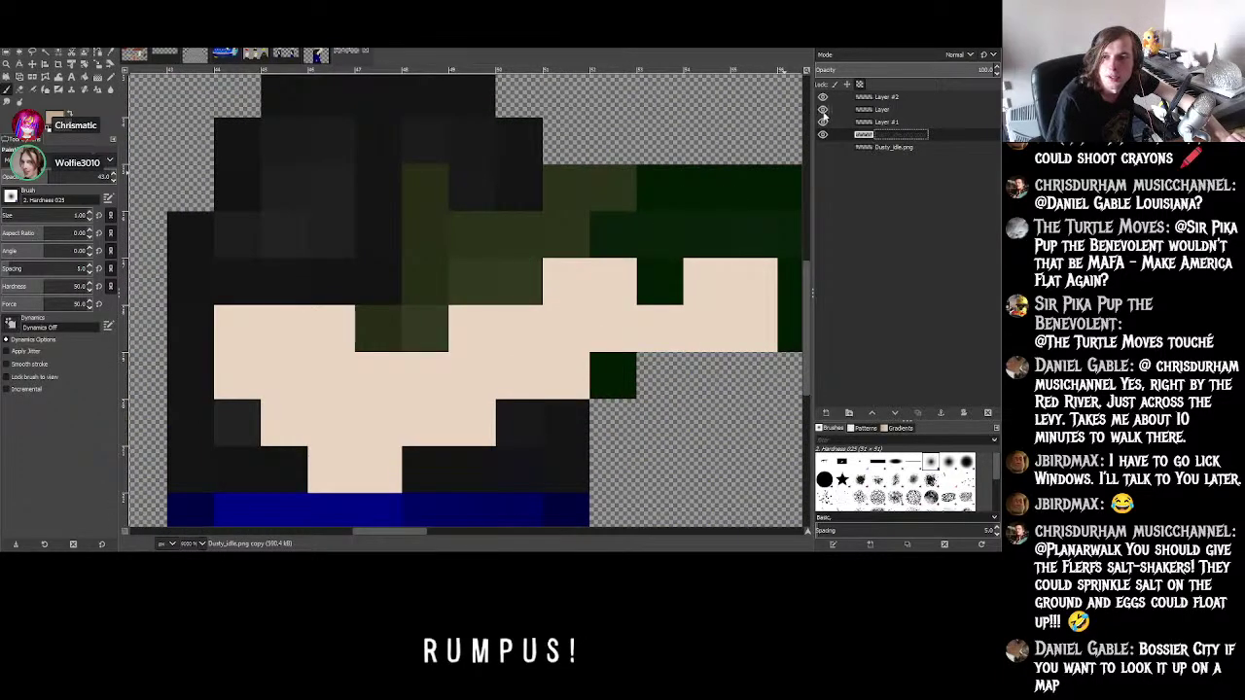
left_click(823, 110)
left_click(823, 109)
left_click(823, 98)
left_click(823, 98)
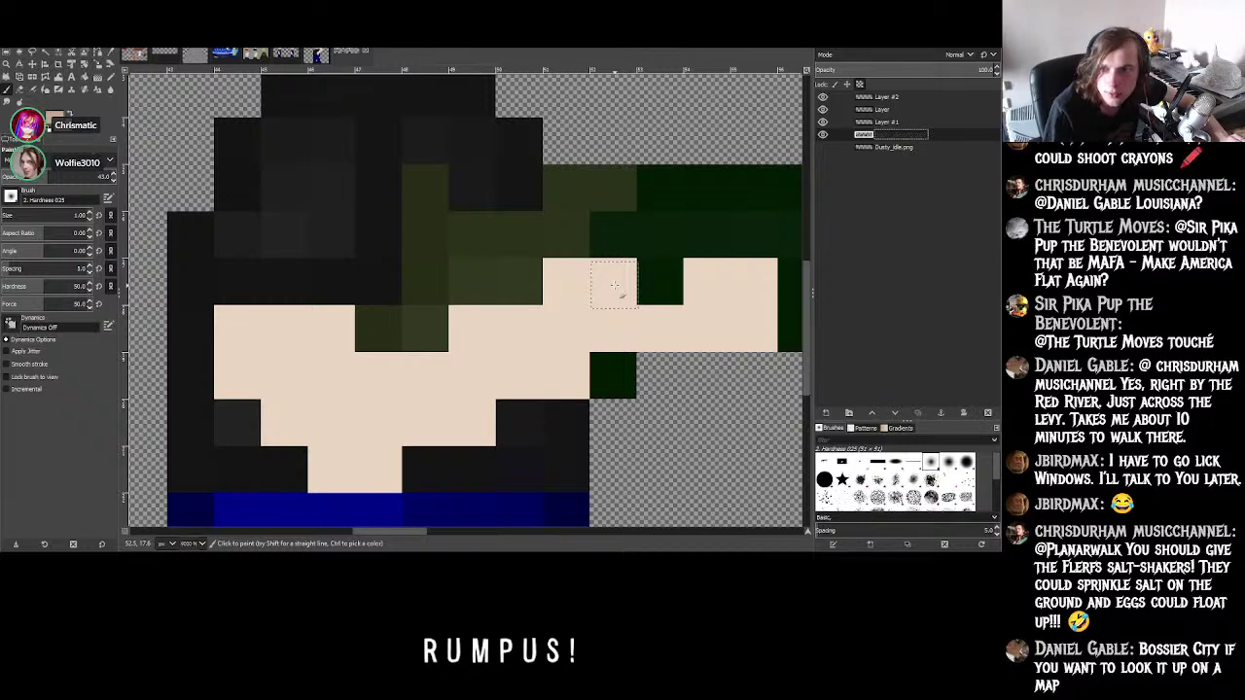
key("Home")
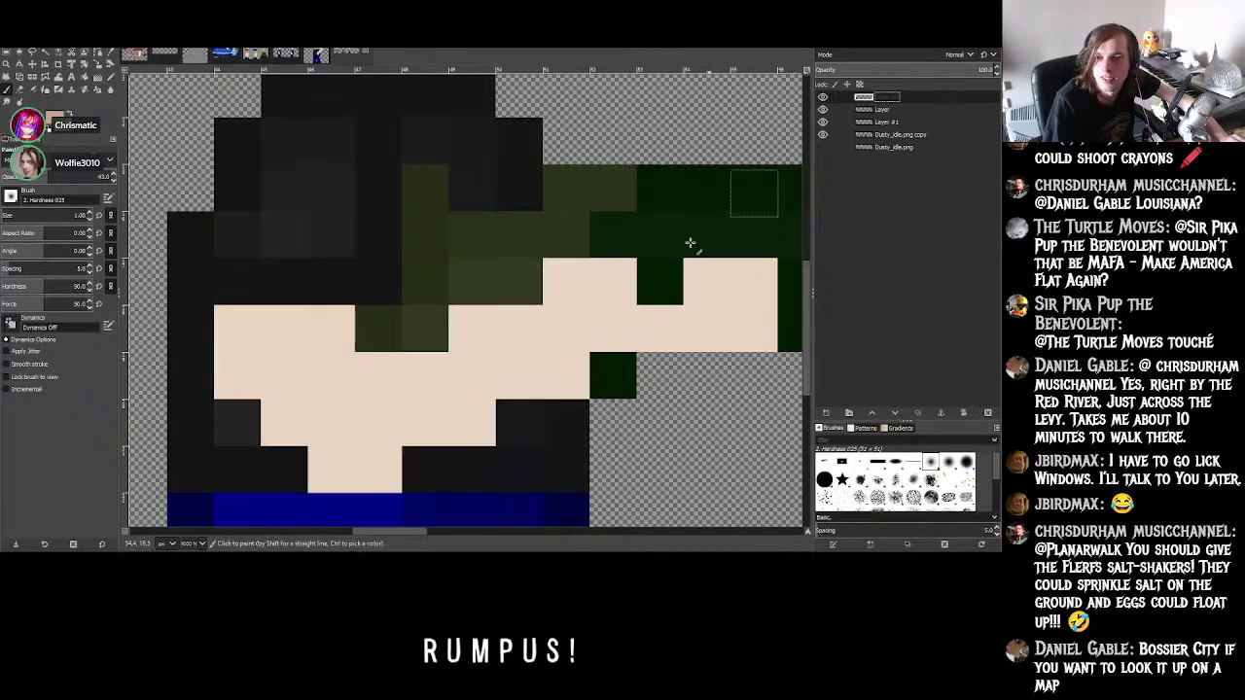
scroll(628, 350, "down", 5, "ctrl")
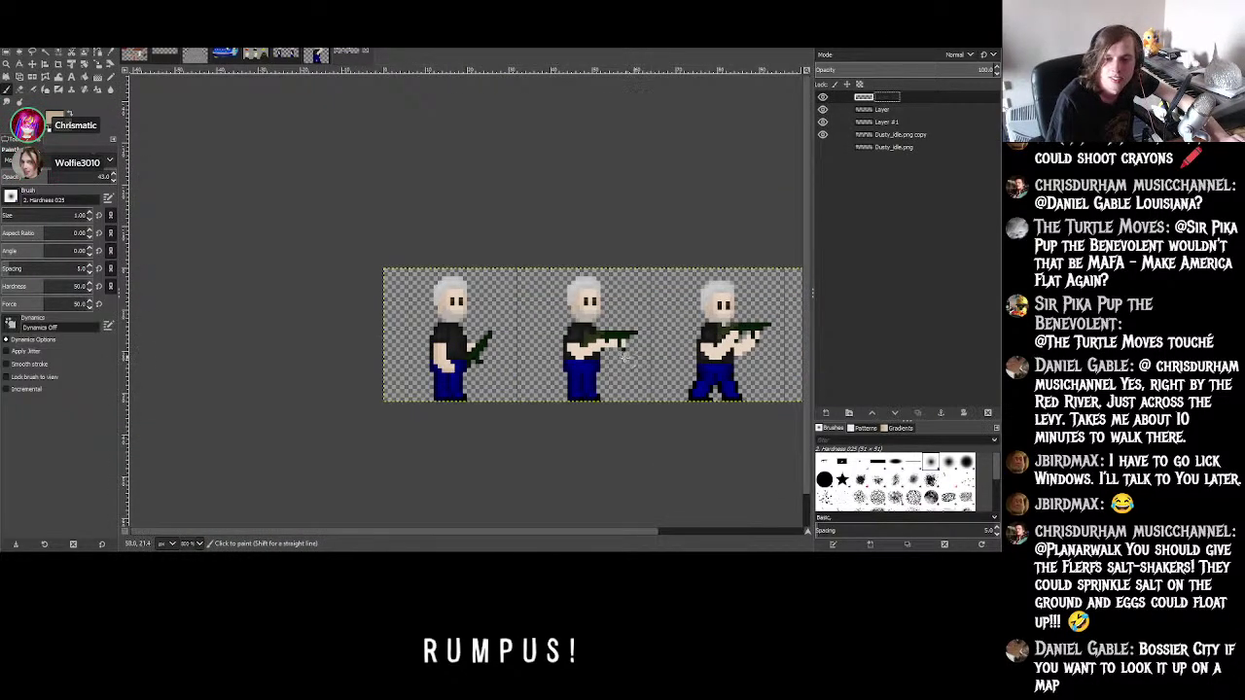
scroll(598, 364, "up", 1, "ctrl")
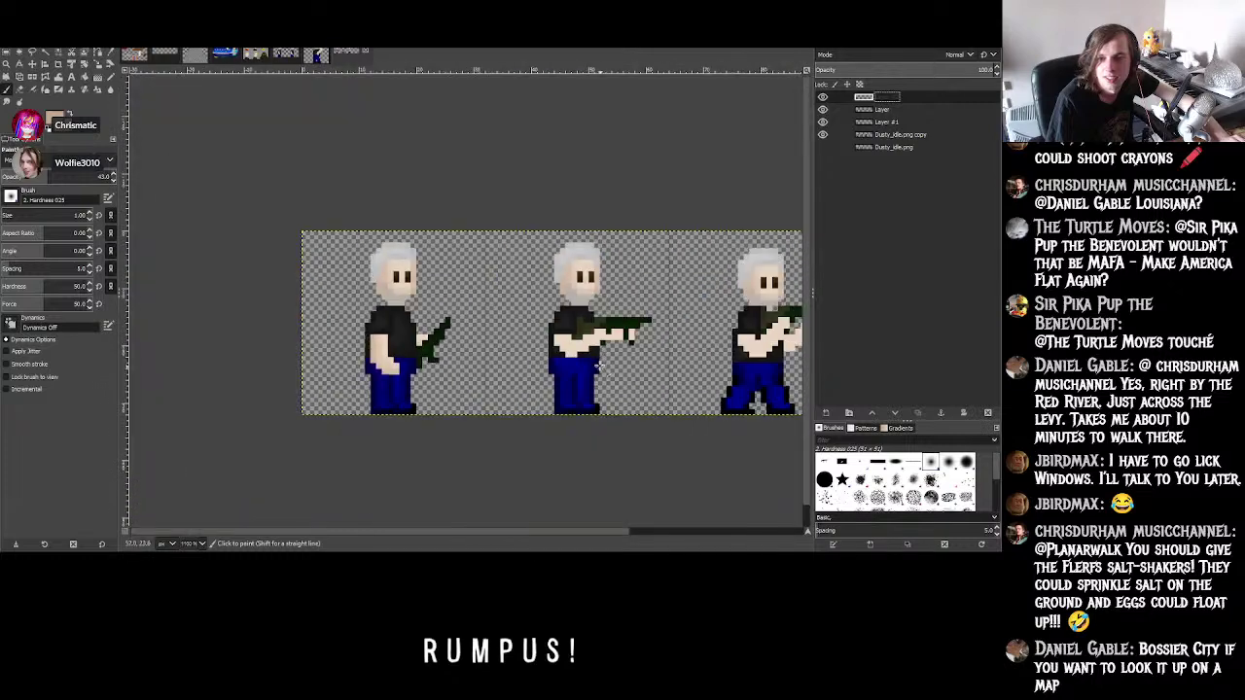
scroll(607, 345, "down", 1, "ctrl")
scroll(624, 337, "up", 4, "ctrl")
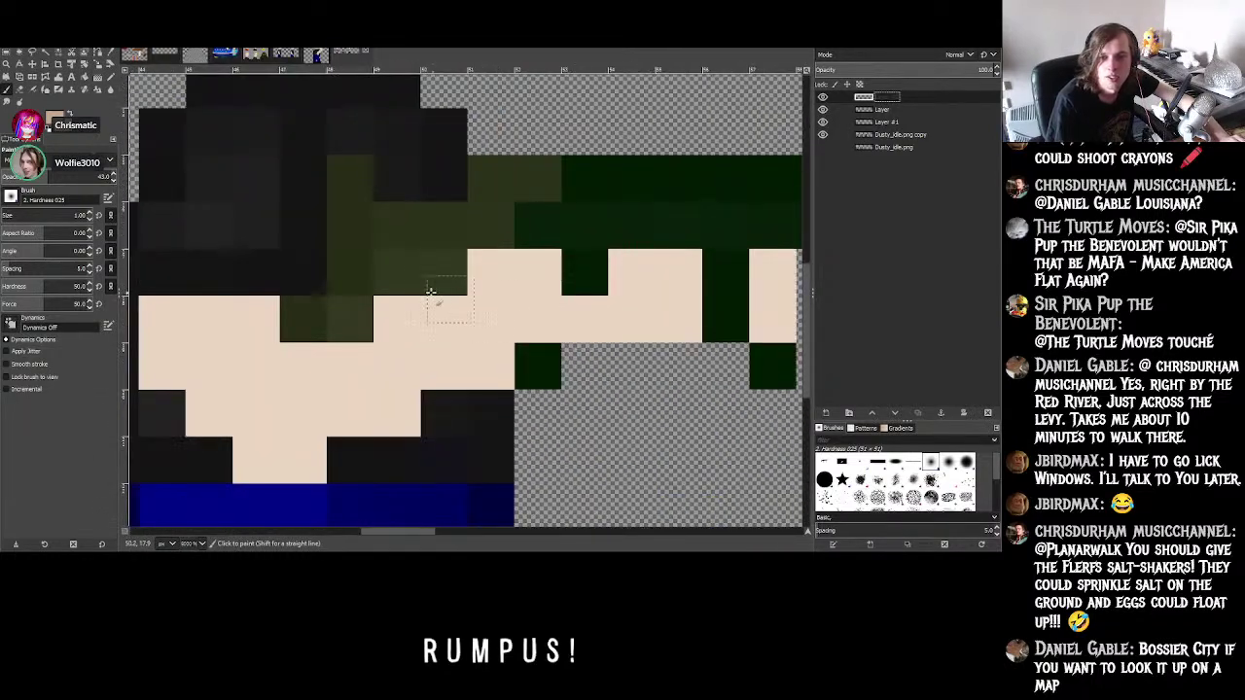
key("Return")
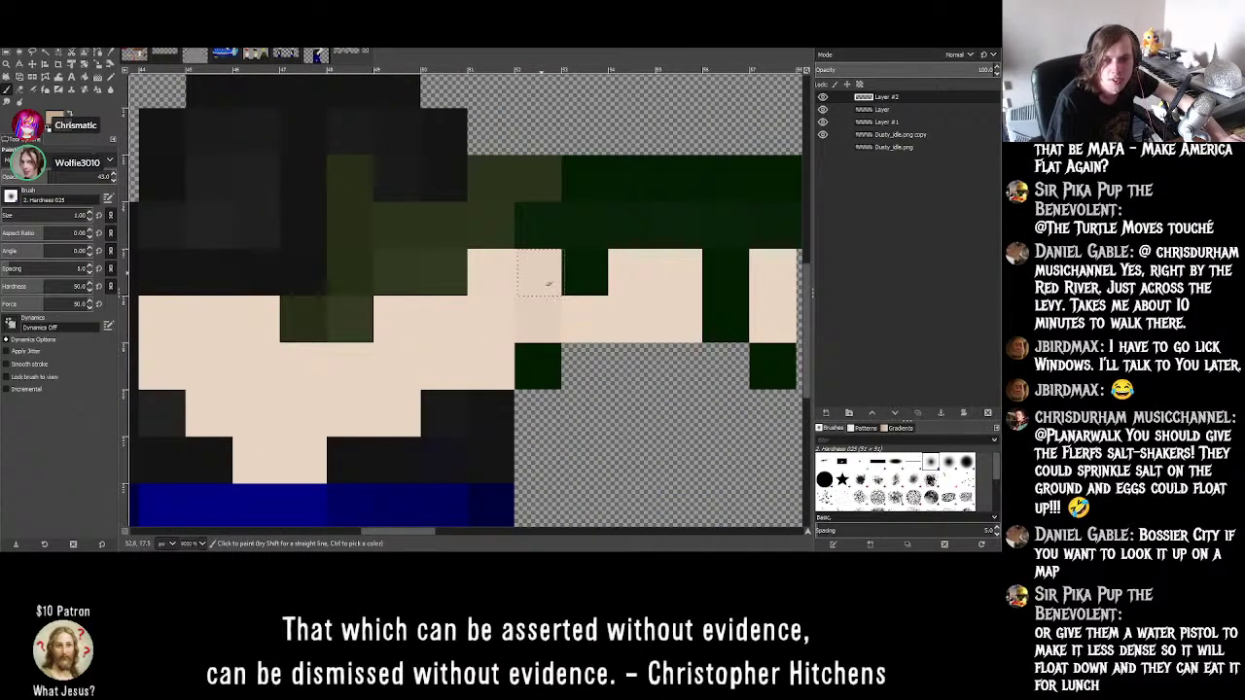
- Try shading around the second frame's elbow with the darker skin tone, and undo the strokes that tint the shirt
scroll(173, 345, "down", 3, "ctrl")
scroll(312, 287, "up", 3, "ctrl")
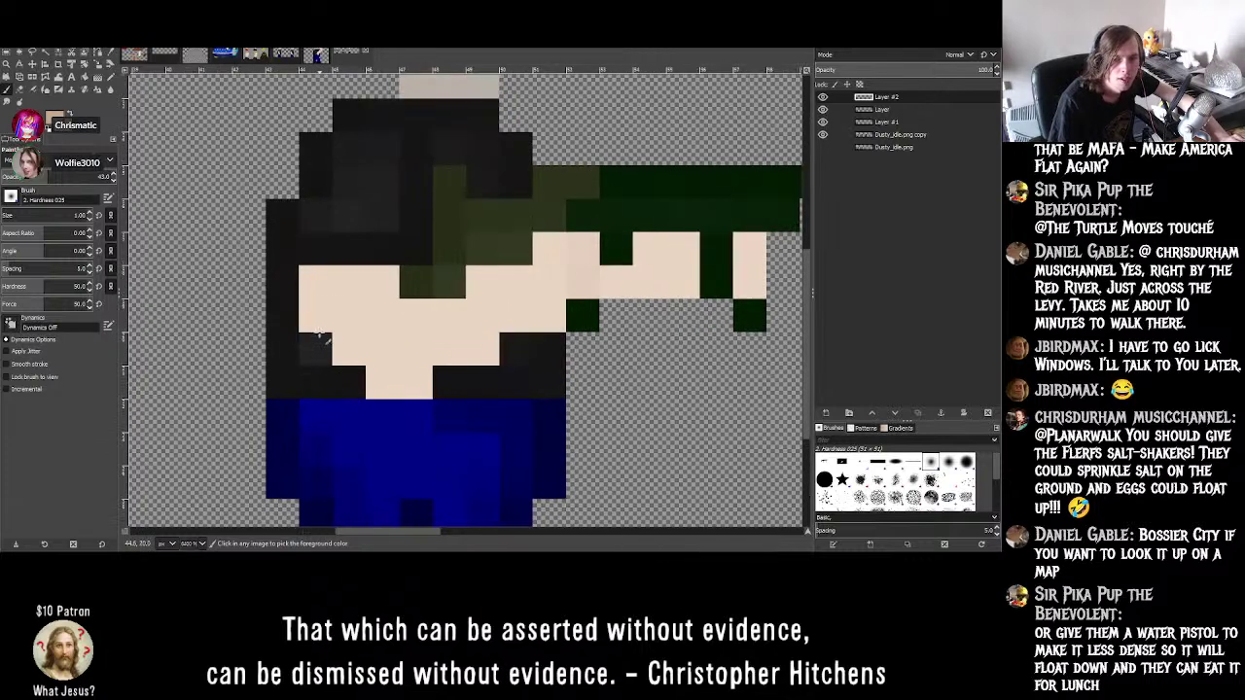
left_click(315, 249)
left_click_drag(315, 347, 315, 380)
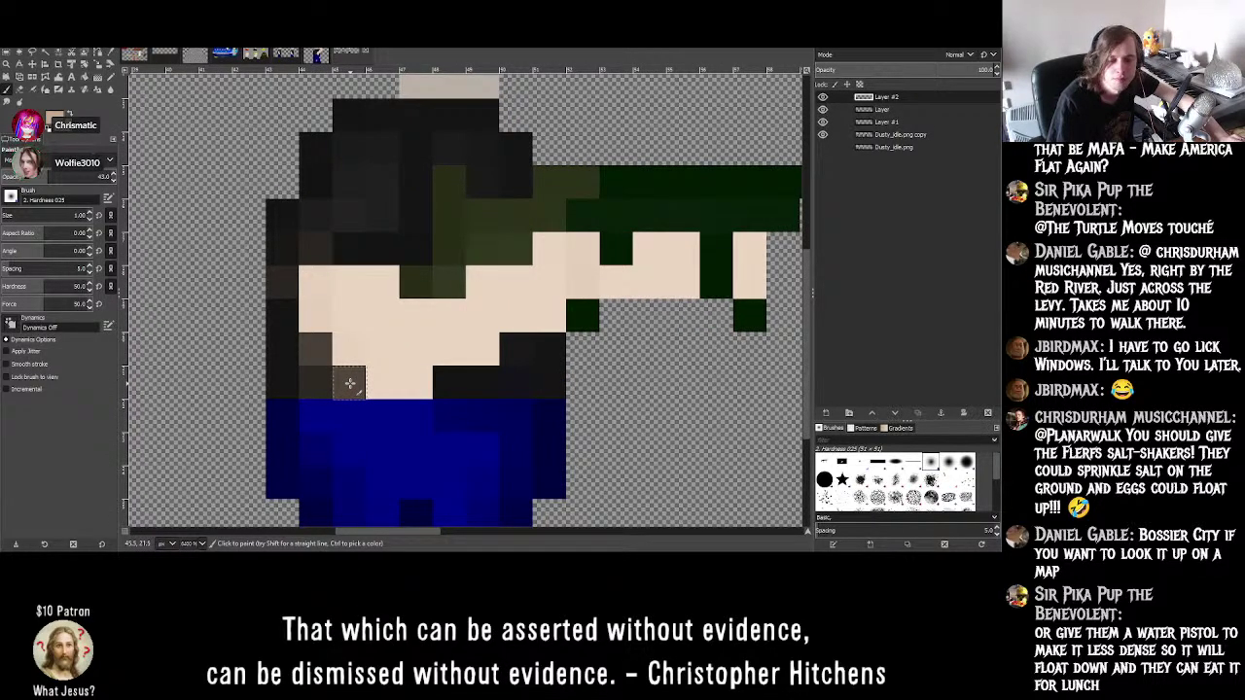
key("ctrl+z")
key("ctrl+z")
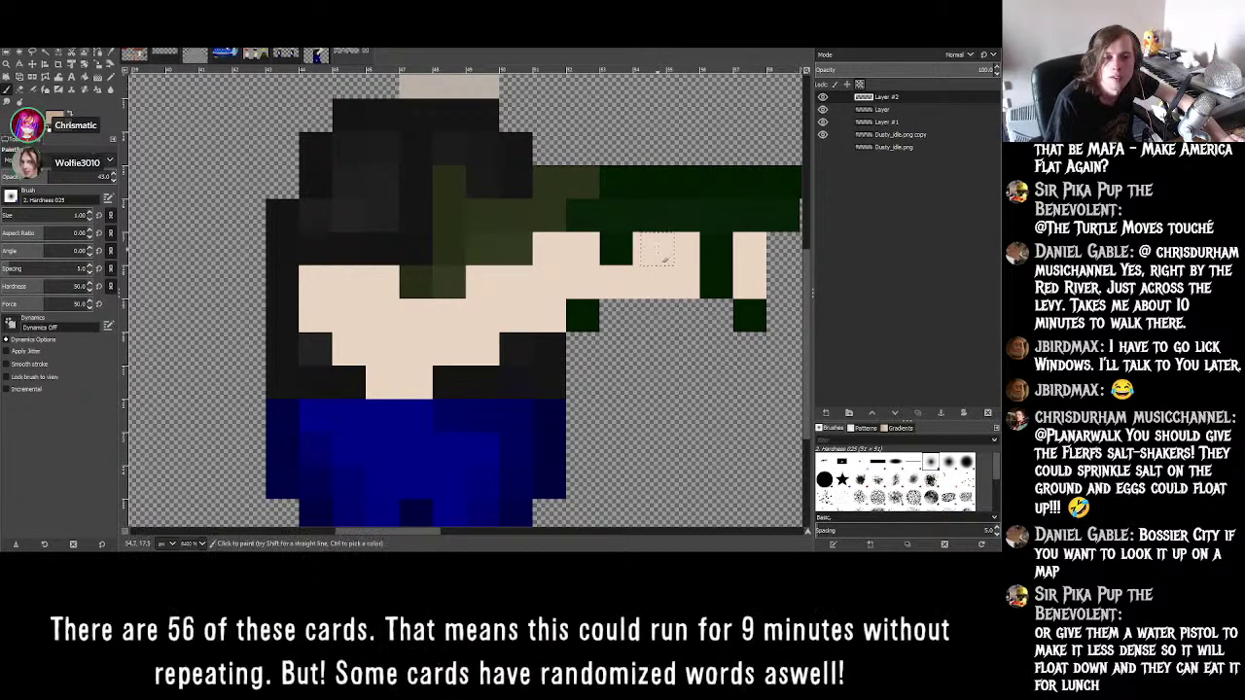
- Shade the elbow and lower edge of the second frame's near forearm with the semi-transparent darker skin tone
left_click(624, 260)
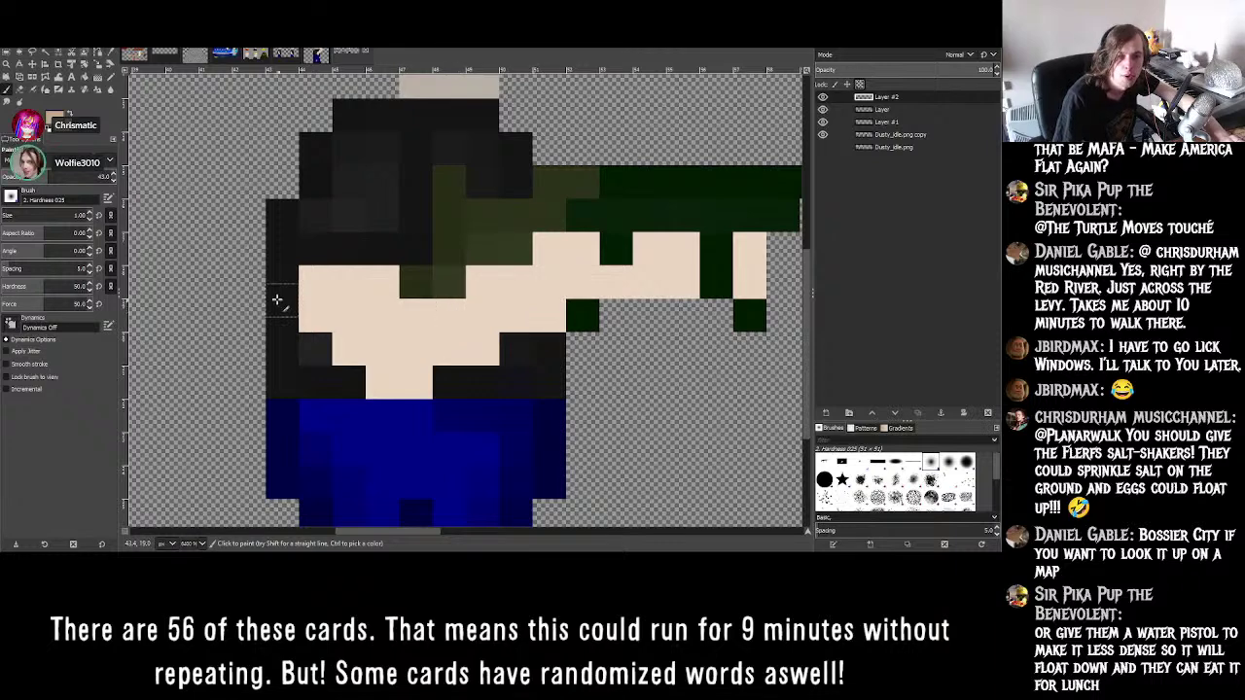
left_click(341, 348)
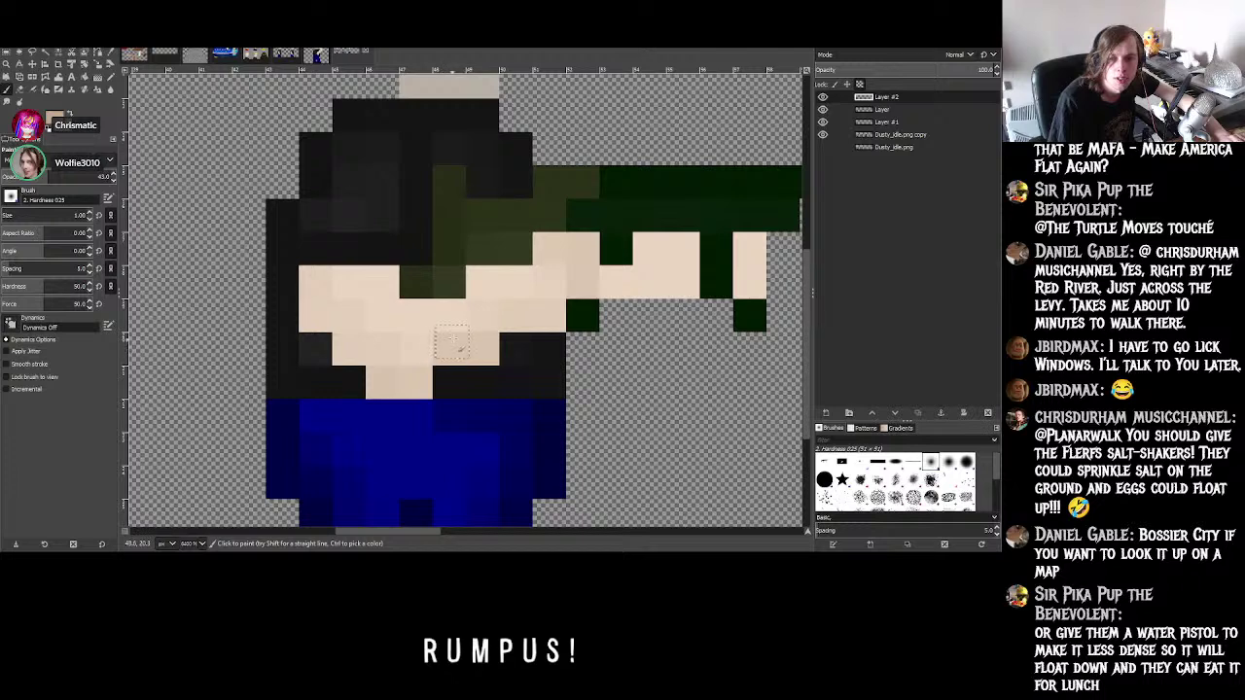
scroll(477, 373, "down", 3, "ctrl")
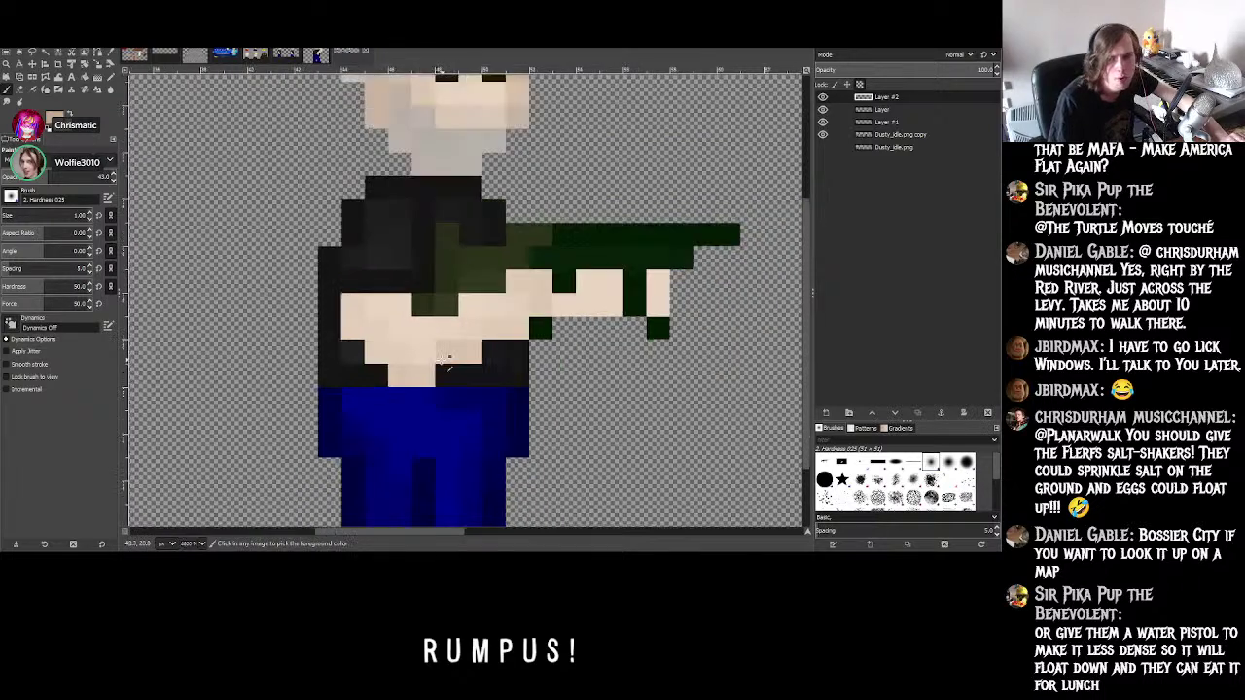
scroll(519, 328, "up", 2, "ctrl")
scroll(518, 329, "up", 2, "ctrl")
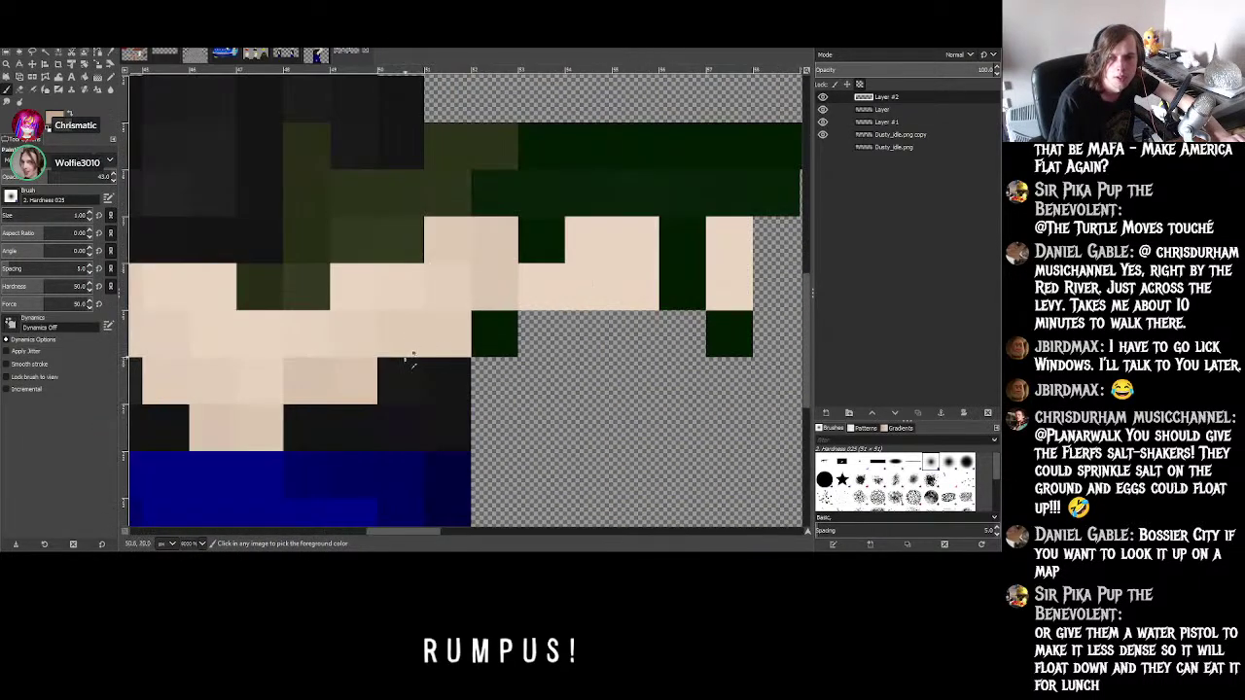
scroll(519, 329, "down", 3, "ctrl")
scroll(444, 342, "up", 4, "ctrl")
scroll(277, 255, "down", 1, "ctrl")
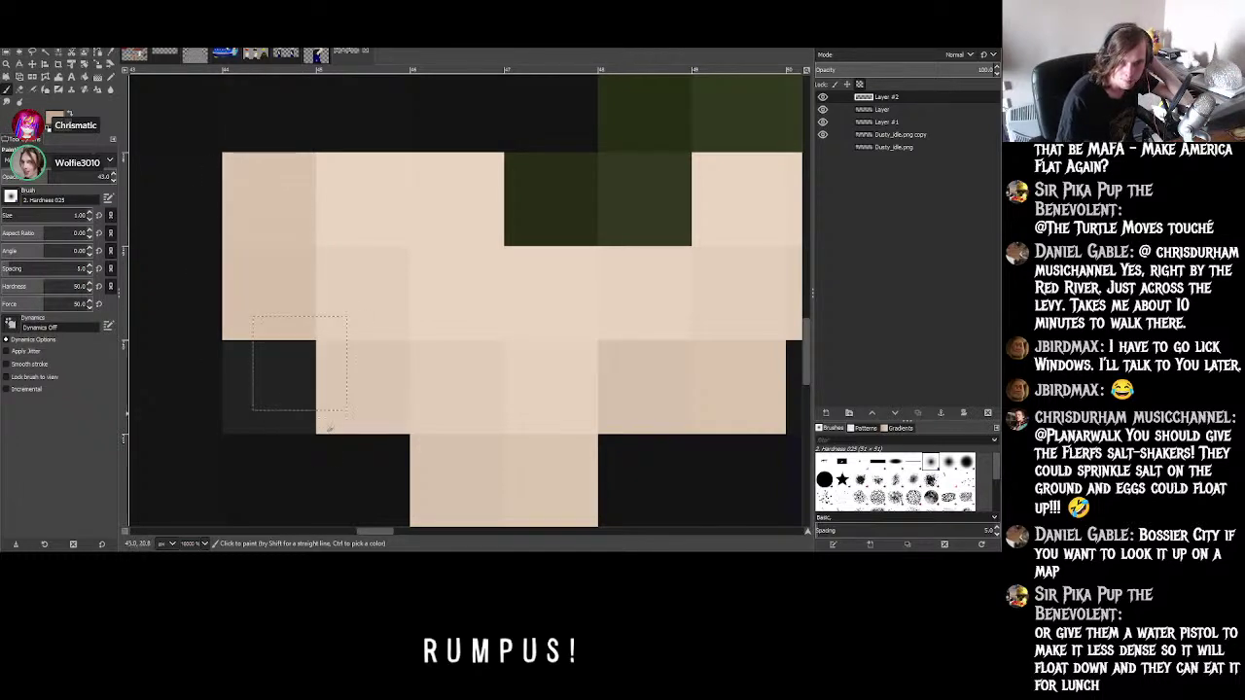
scroll(351, 380, "down", 4)
scroll(357, 365, "up", 3)
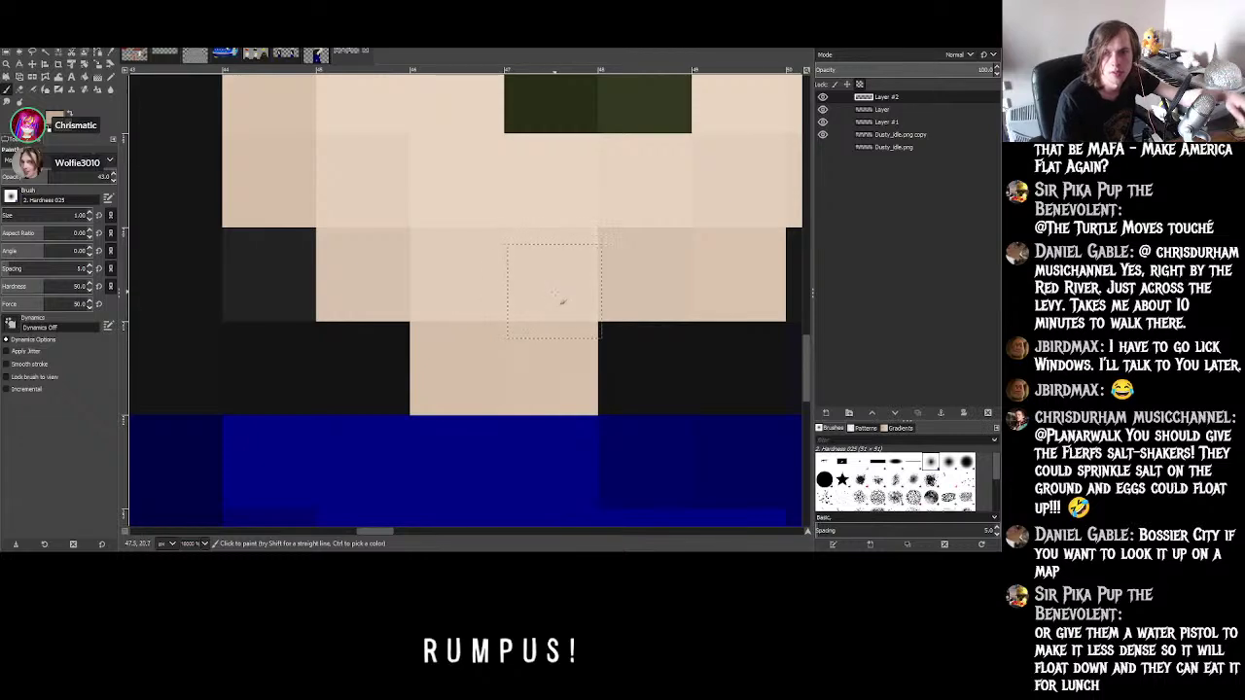
- Shade the underside of the second frame's wrist and the hand pixels beside the gun's grip with the darker skin tone
scroll(567, 336, "down", 1)
scroll(567, 336, "right", 3, "shift")
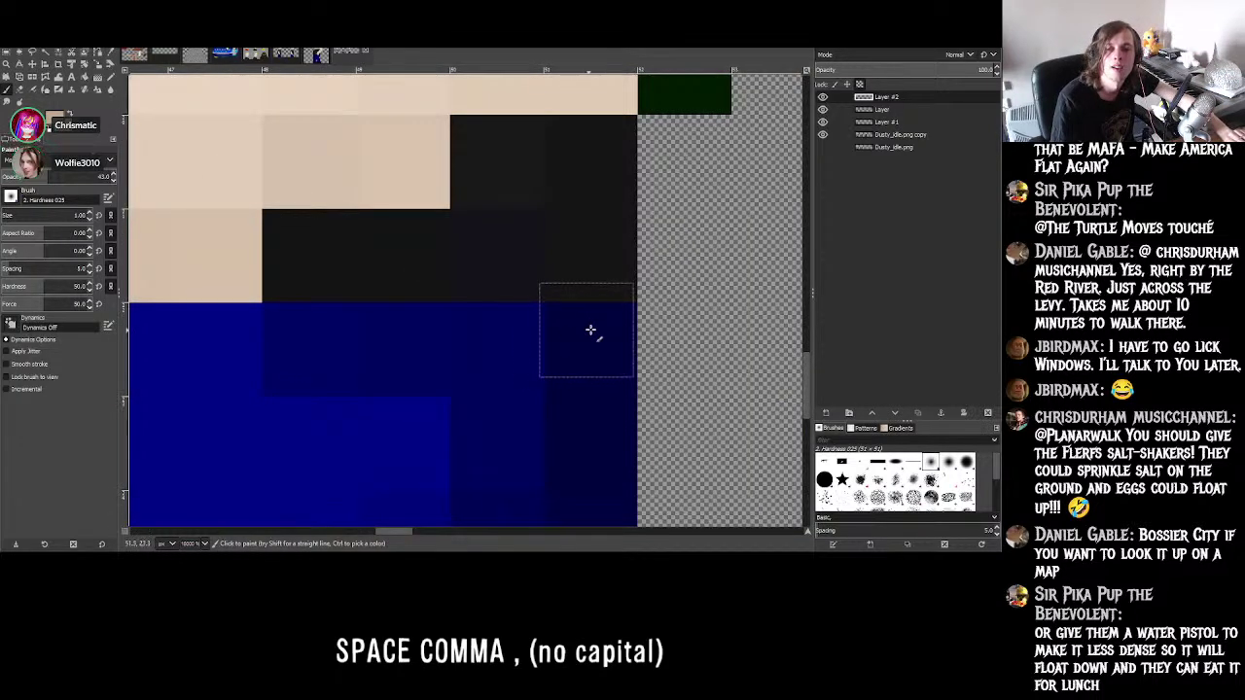
scroll(578, 314, "down", 3, "ctrl")
scroll(537, 282, "up", 2, "ctrl")
scroll(537, 282, "down", 2, "ctrl")
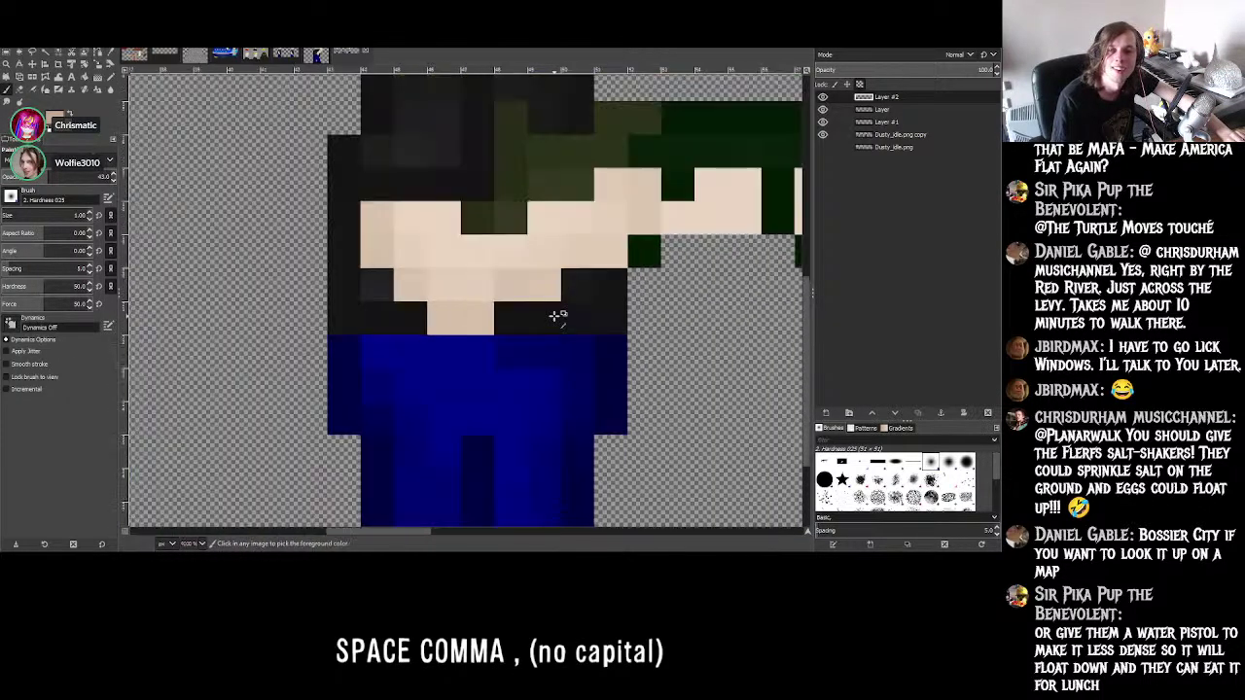
scroll(554, 311, "up", 1, "ctrl")
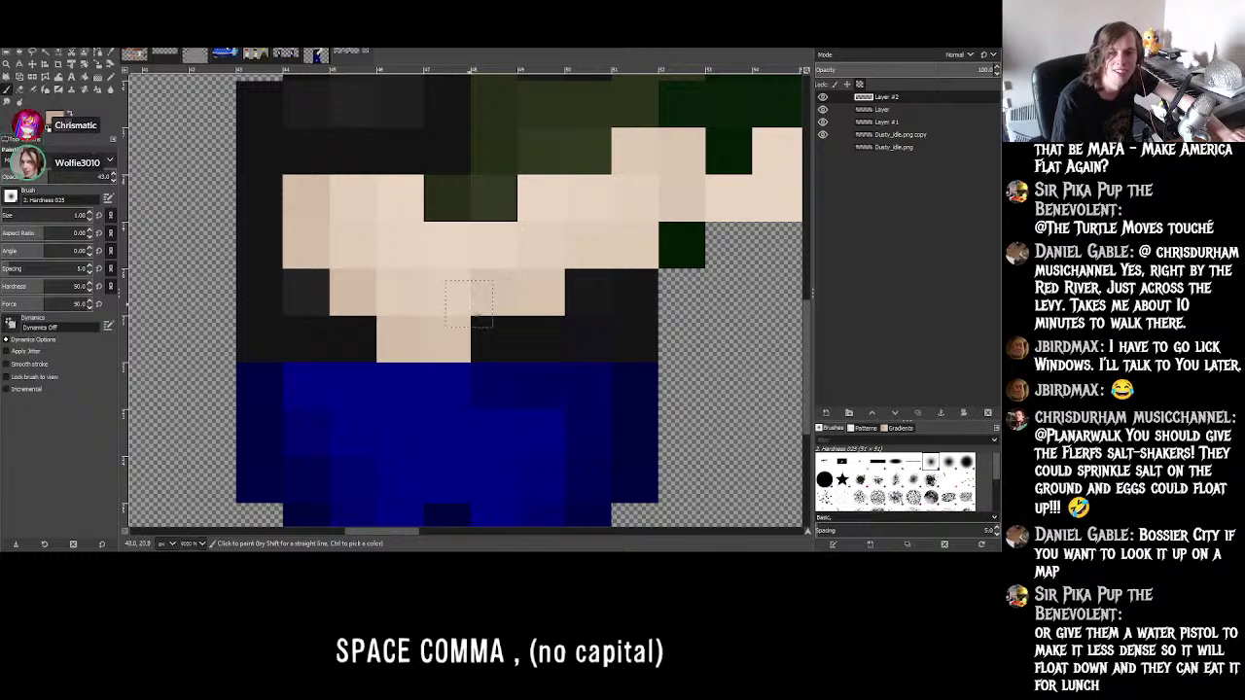
scroll(552, 343, "down", 4, "ctrl")
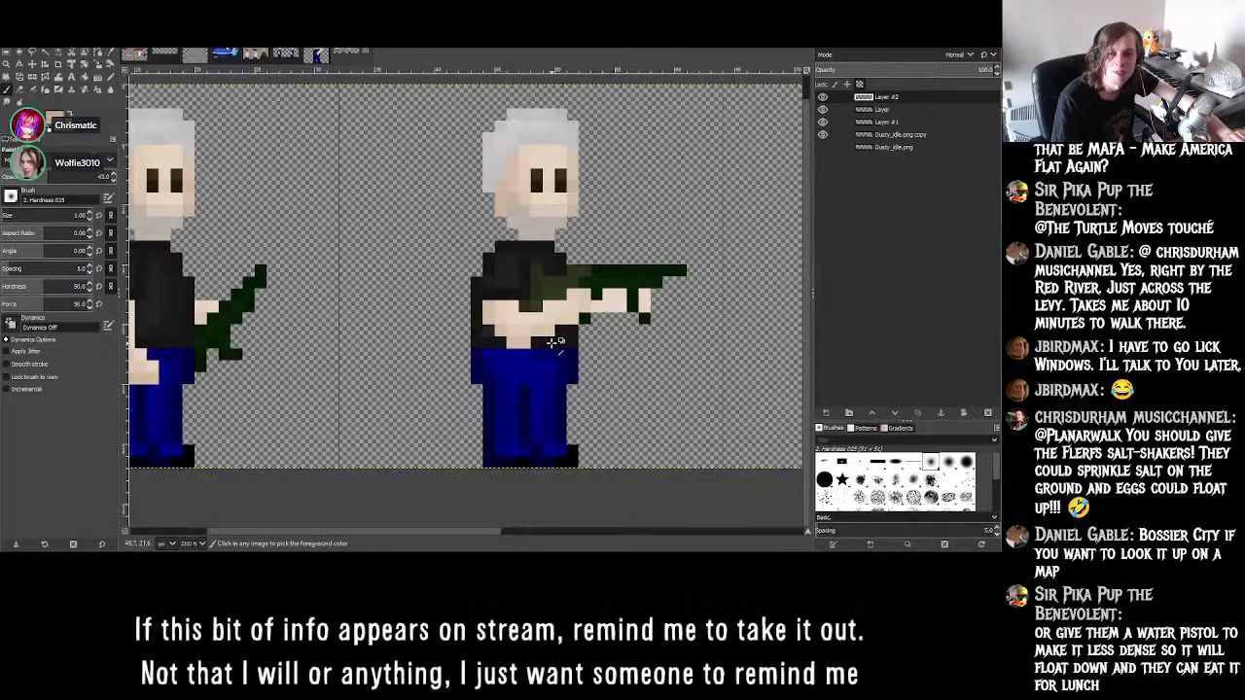
scroll(553, 342, "down", 2, "ctrl")
scroll(552, 343, "up", 6, "ctrl")
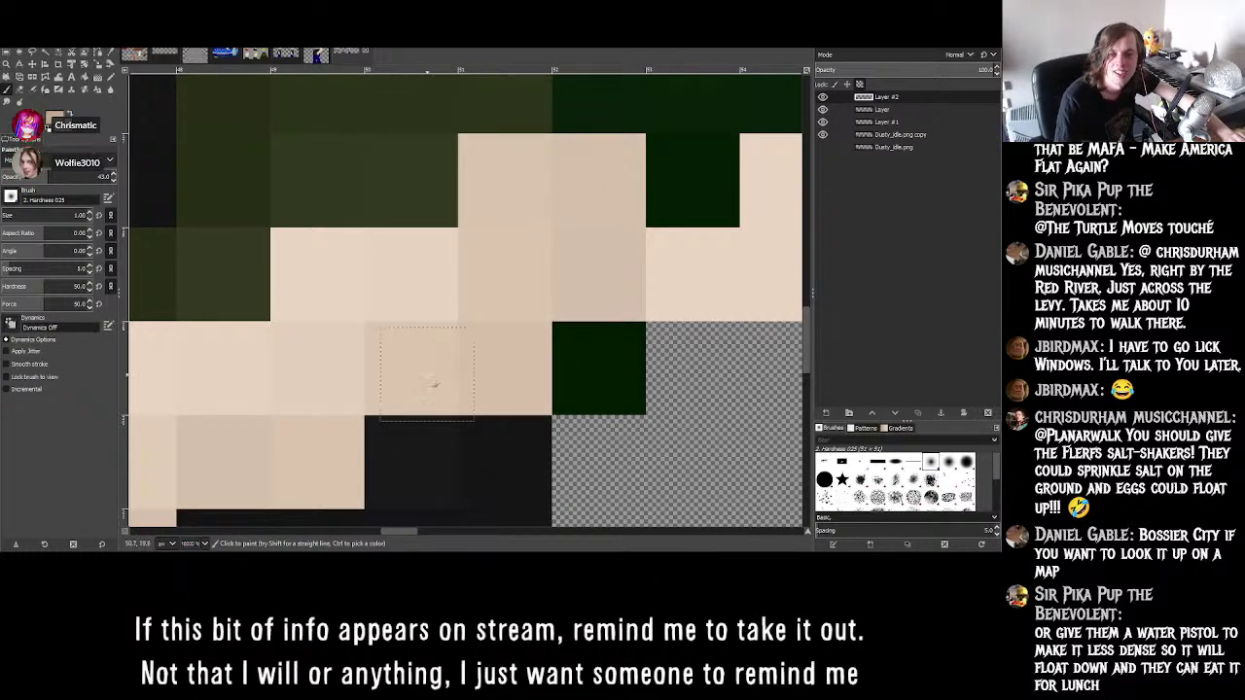
scroll(571, 361, "down", 2, "ctrl")
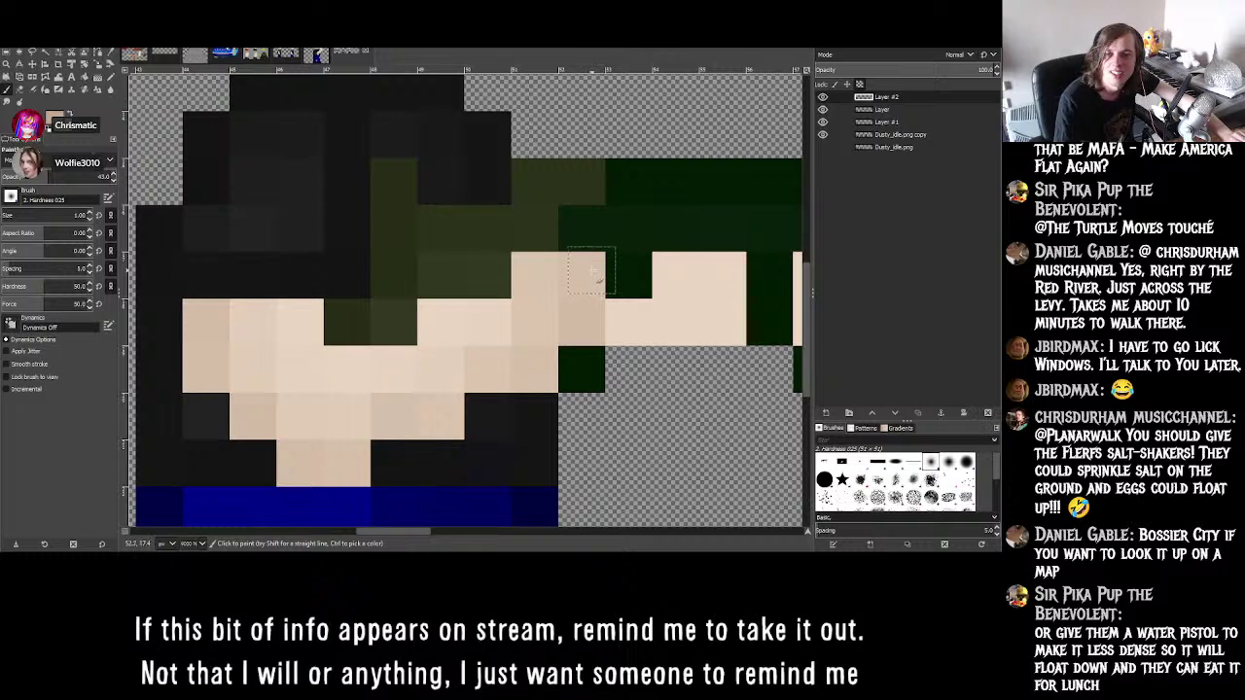
scroll(570, 356, "down", 1, "ctrl")
scroll(486, 408, "up", 1, "ctrl")
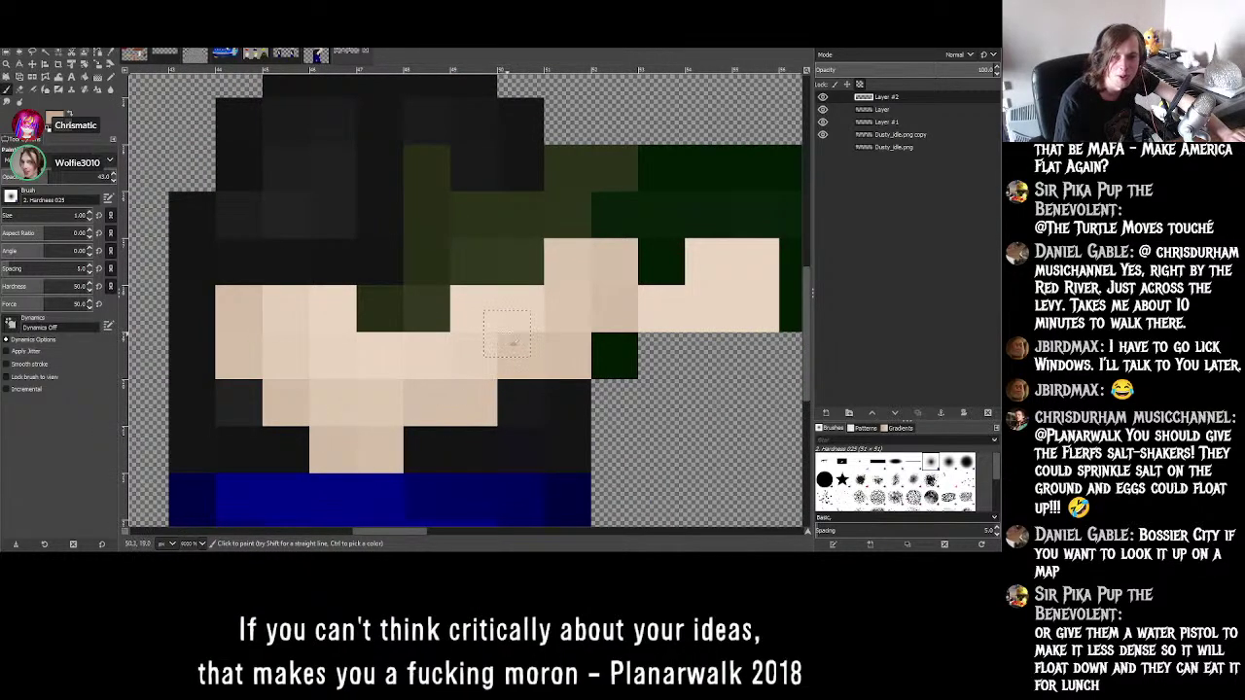
scroll(448, 389, "down", 2, "ctrl")
scroll(333, 370, "up", 2, "ctrl")
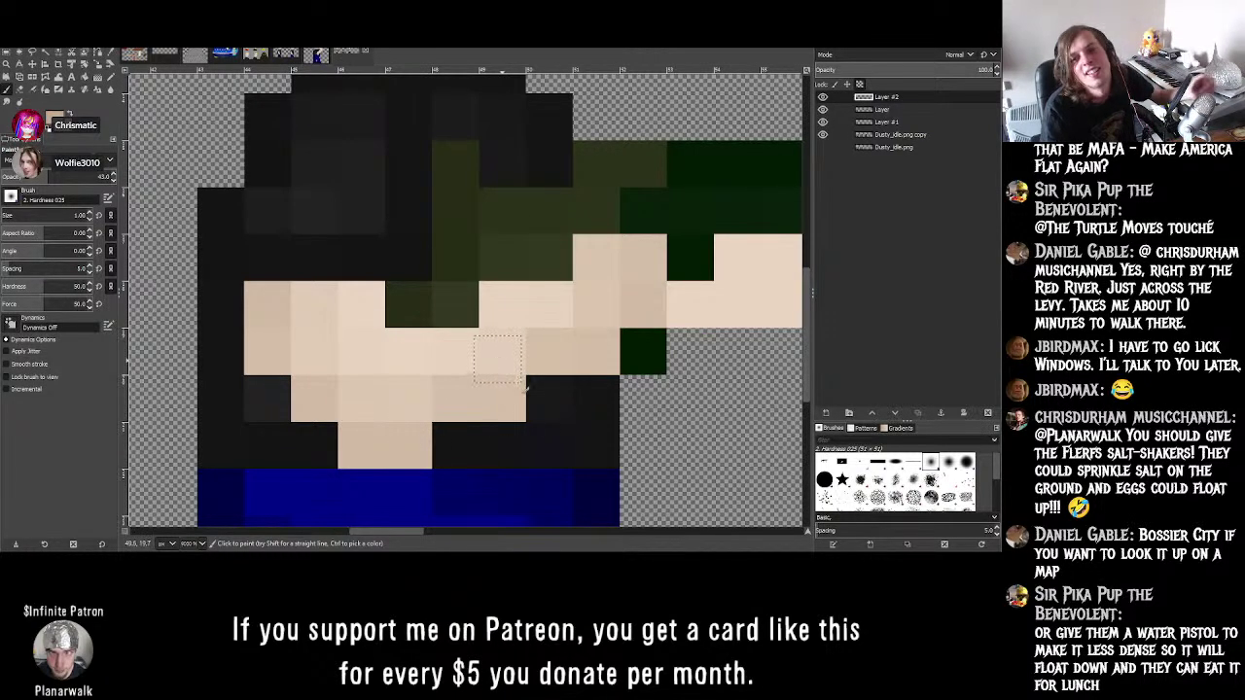
- Examine the second frame's arm and gun shading from near and far, comparing it with the neighbouring frames
scroll(516, 453, "down", 5, "ctrl")
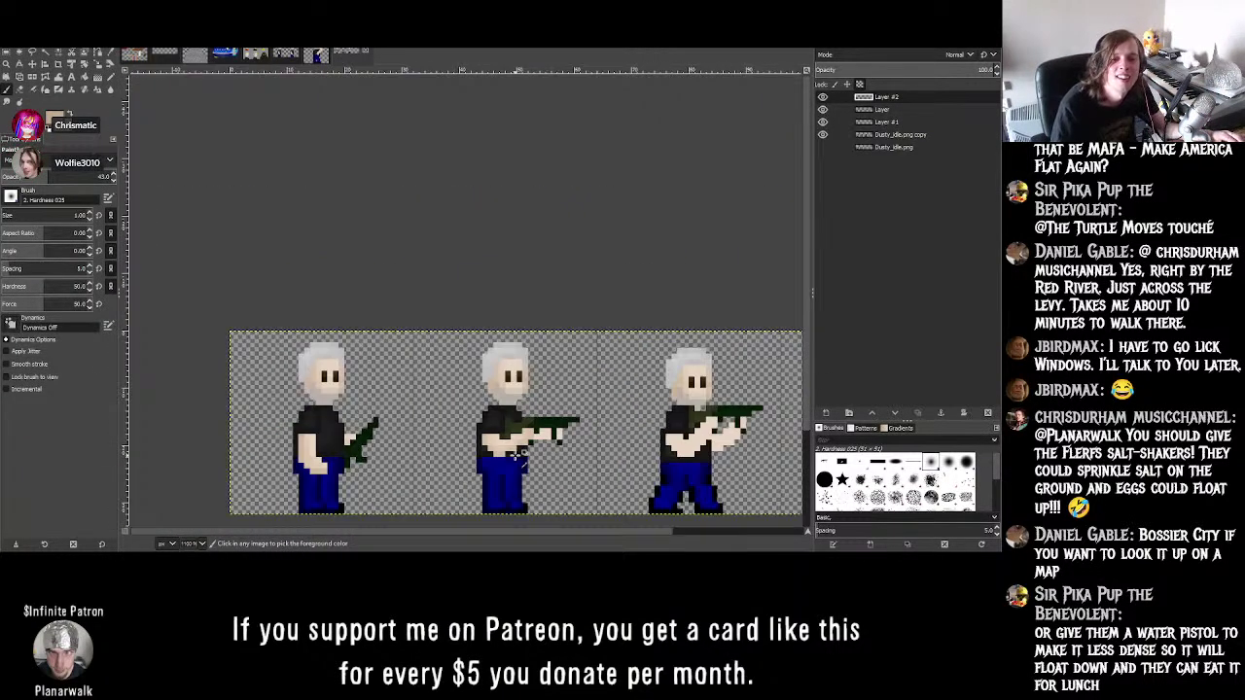
scroll(516, 452, "up", 5, "ctrl")
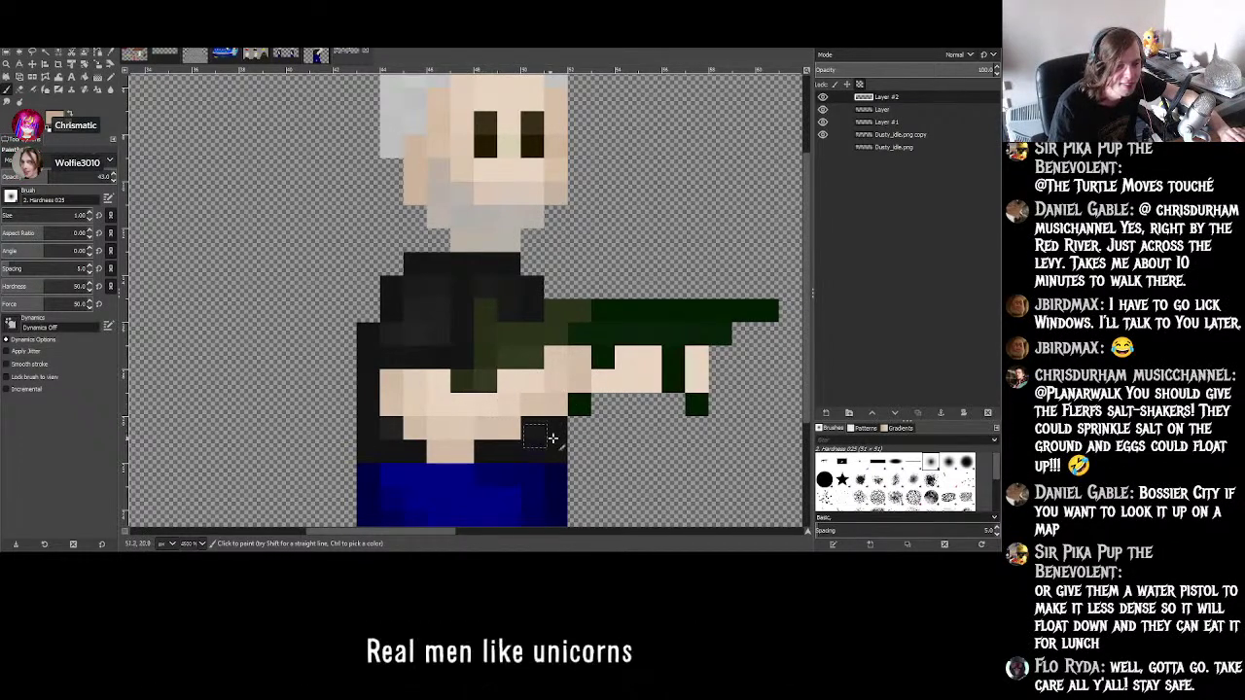
scroll(483, 408, "up", 4, "ctrl")
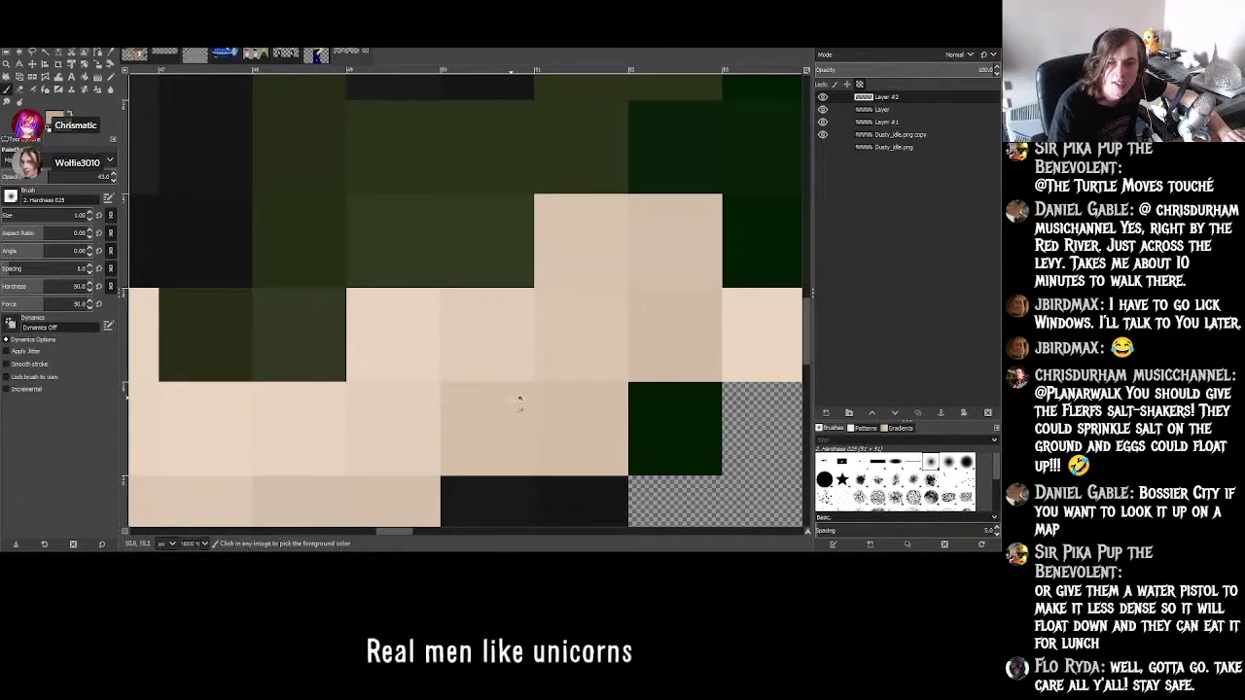
scroll(491, 389, "down", 3, "ctrl")
scroll(466, 416, "up", 3, "ctrl")
scroll(424, 445, "down", 5, "ctrl")
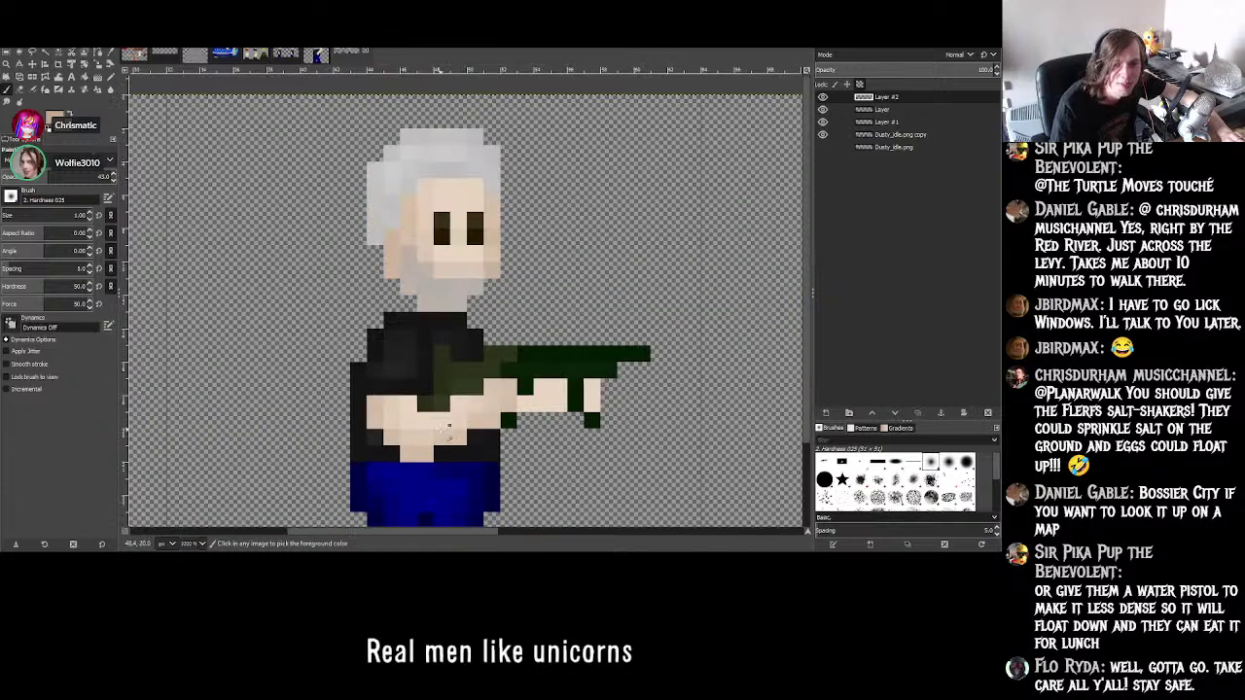
scroll(440, 440, "up", 2, "ctrl")
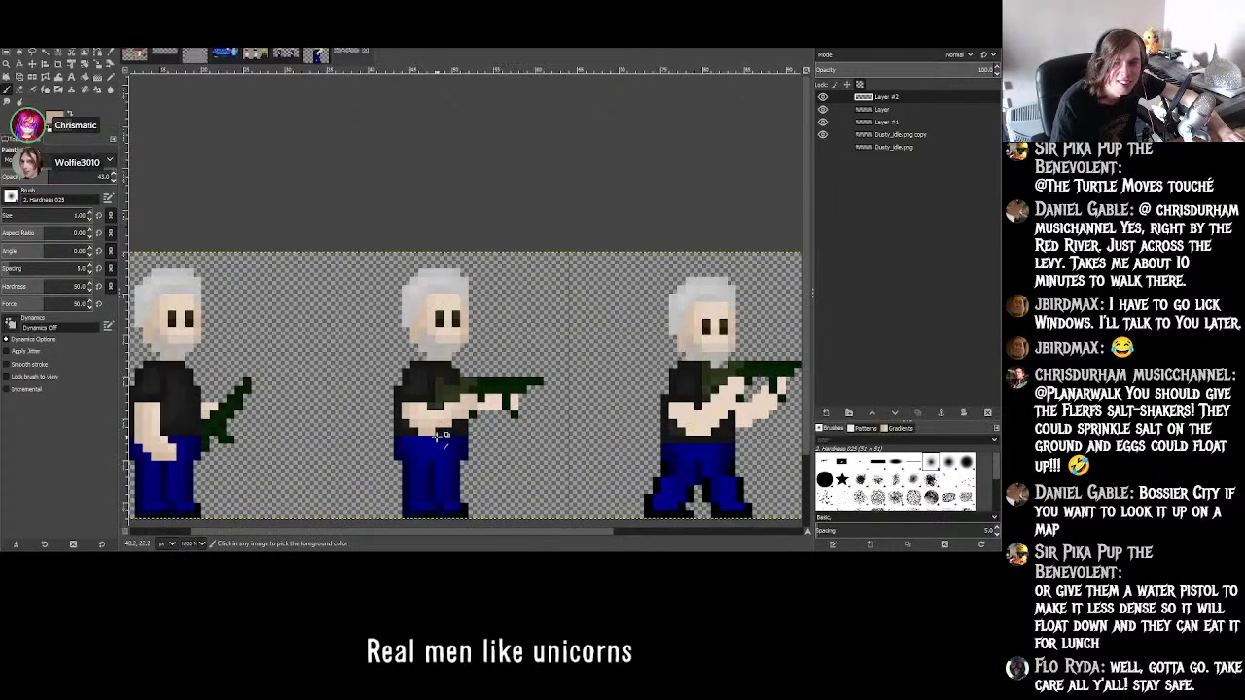
scroll(428, 418, "down", 1, "ctrl")
scroll(418, 409, "up", 4, "ctrl")
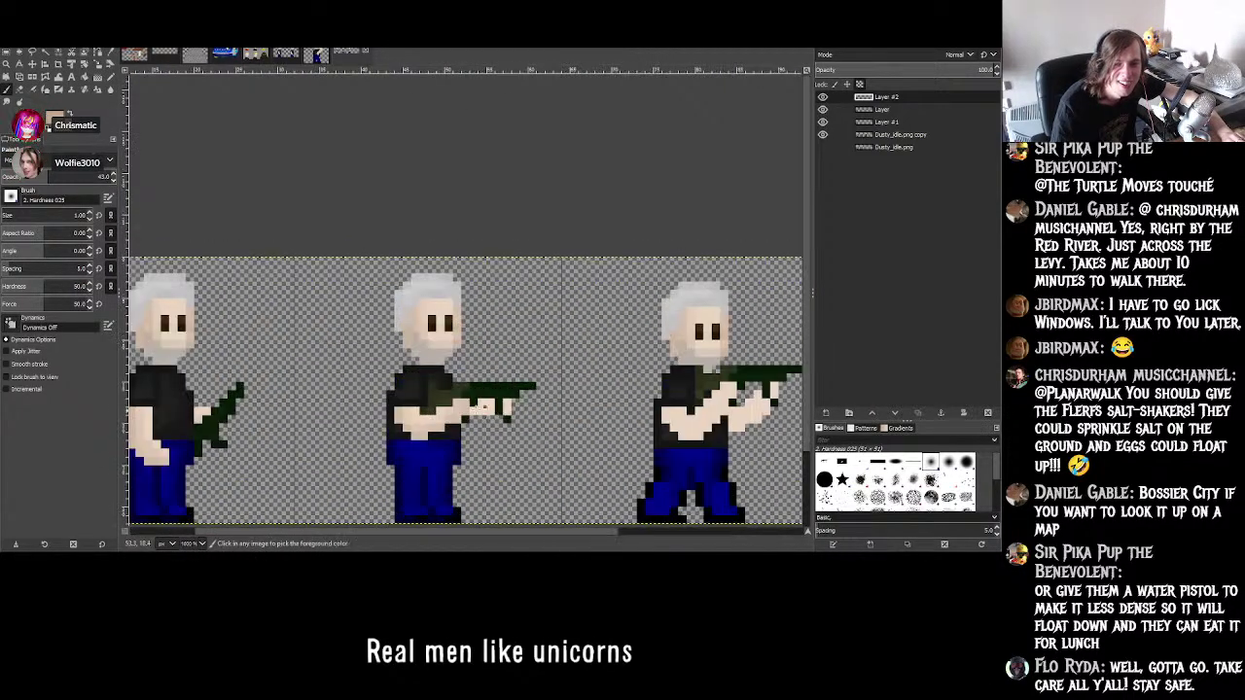
scroll(412, 401, "up", 2, "ctrl")
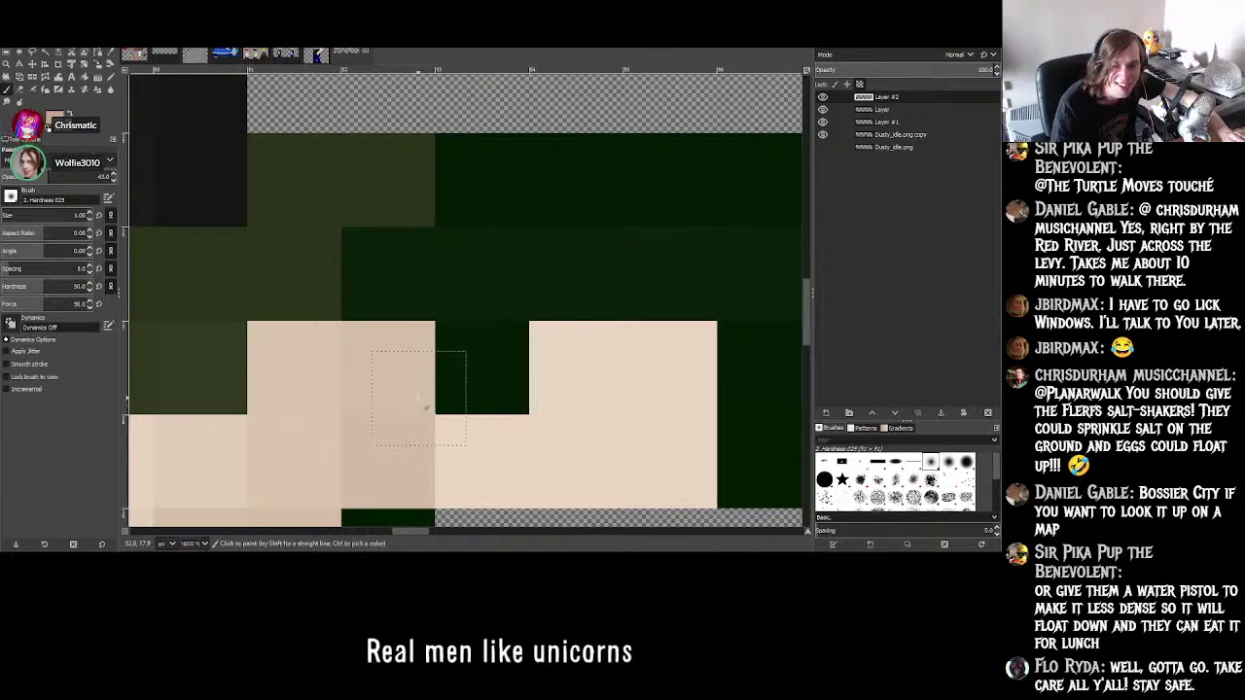
scroll(533, 399, "down", 5, "ctrl")
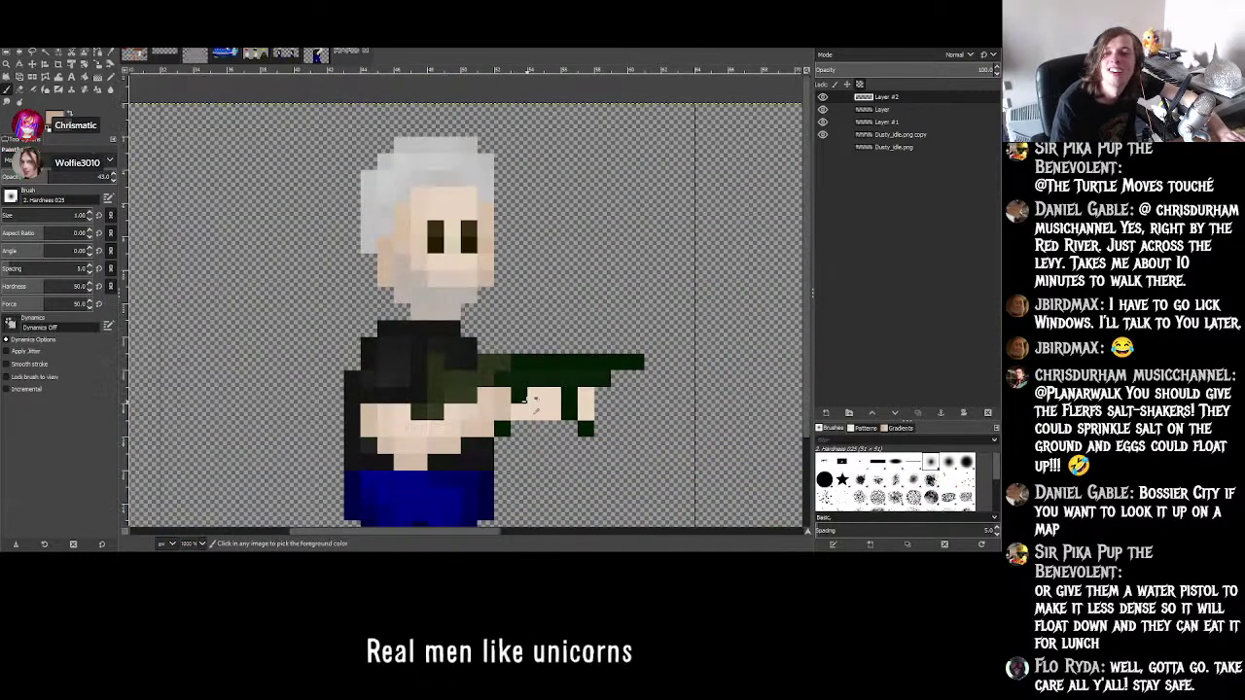
scroll(567, 411, "up", 2, "ctrl")
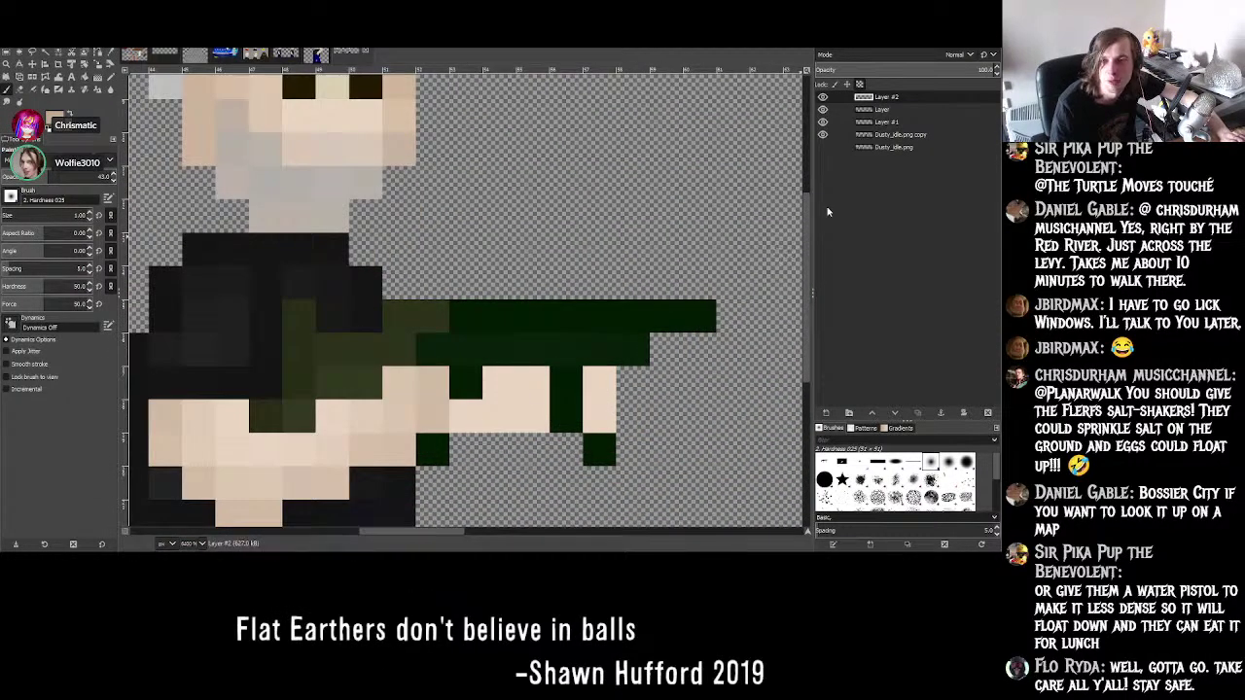
scroll(701, 275, "down", 3, "ctrl")
scroll(645, 325, "up", 4, "ctrl")
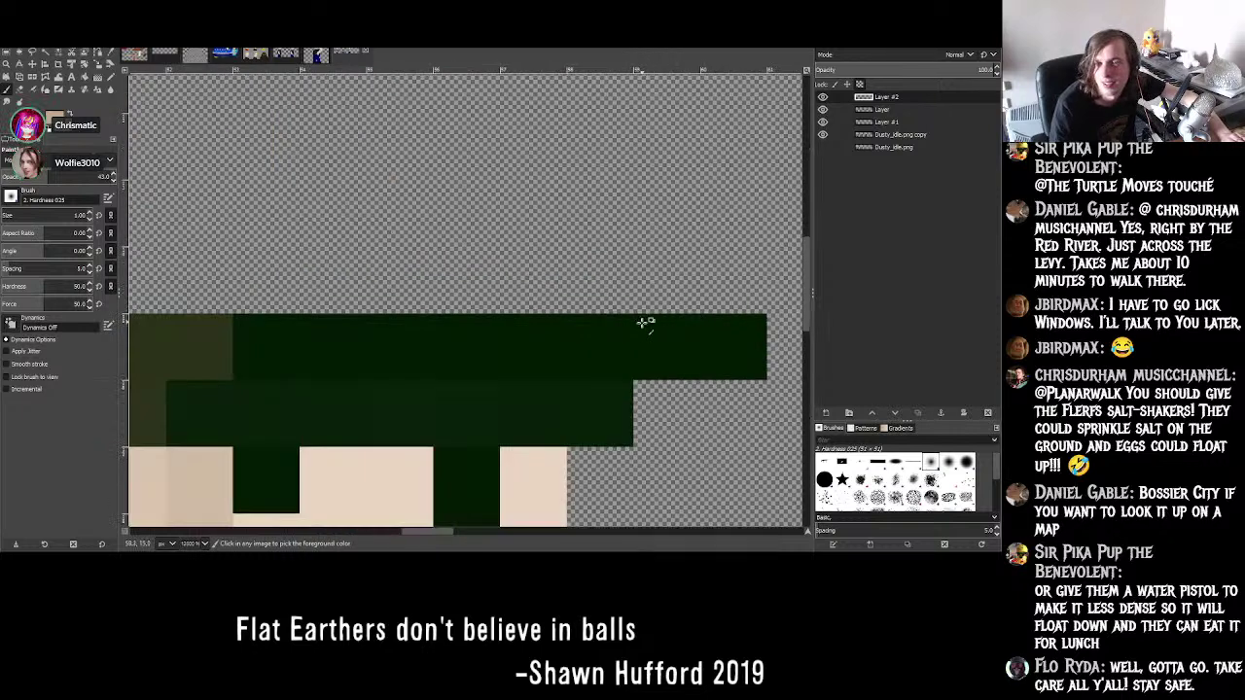
scroll(645, 324, "down", 3, "ctrl")
scroll(550, 409, "down", 3, "ctrl")
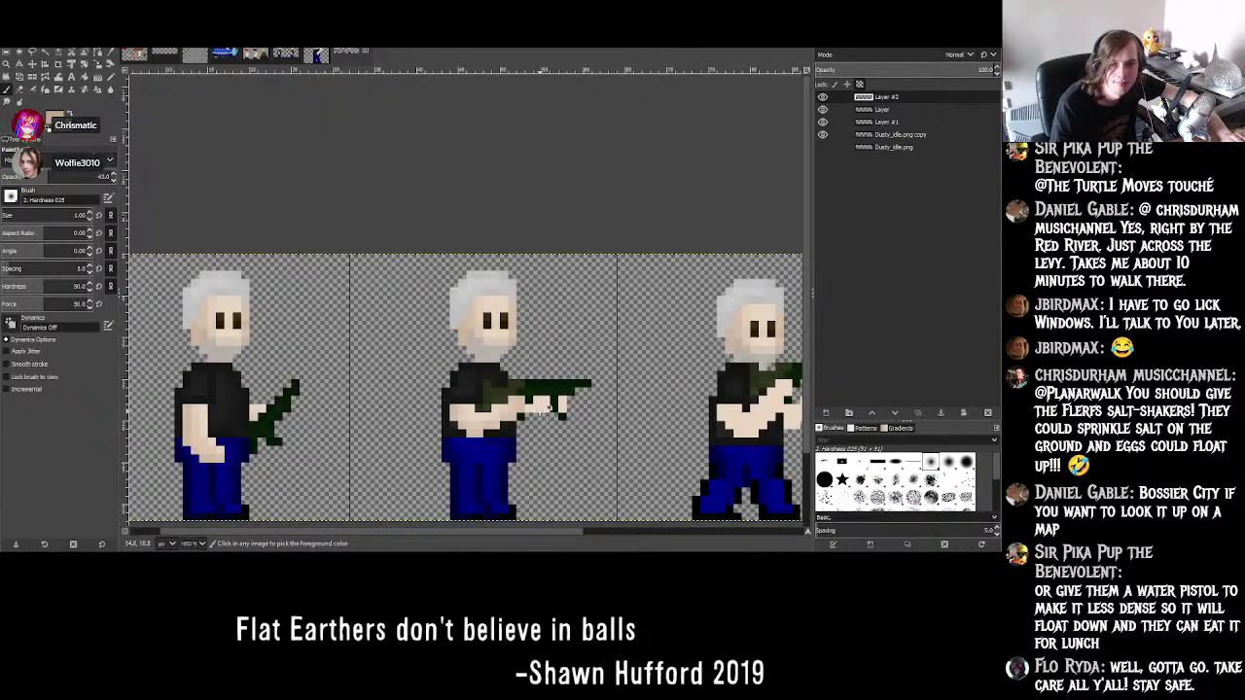
- Shade the lower row of the second frame's far hand with the darker skin tone on Layer #1
scroll(690, 333, "up", 2, "ctrl")
scroll(691, 332, "up", 2, "ctrl")
scroll(563, 392, "down", 3, "ctrl")
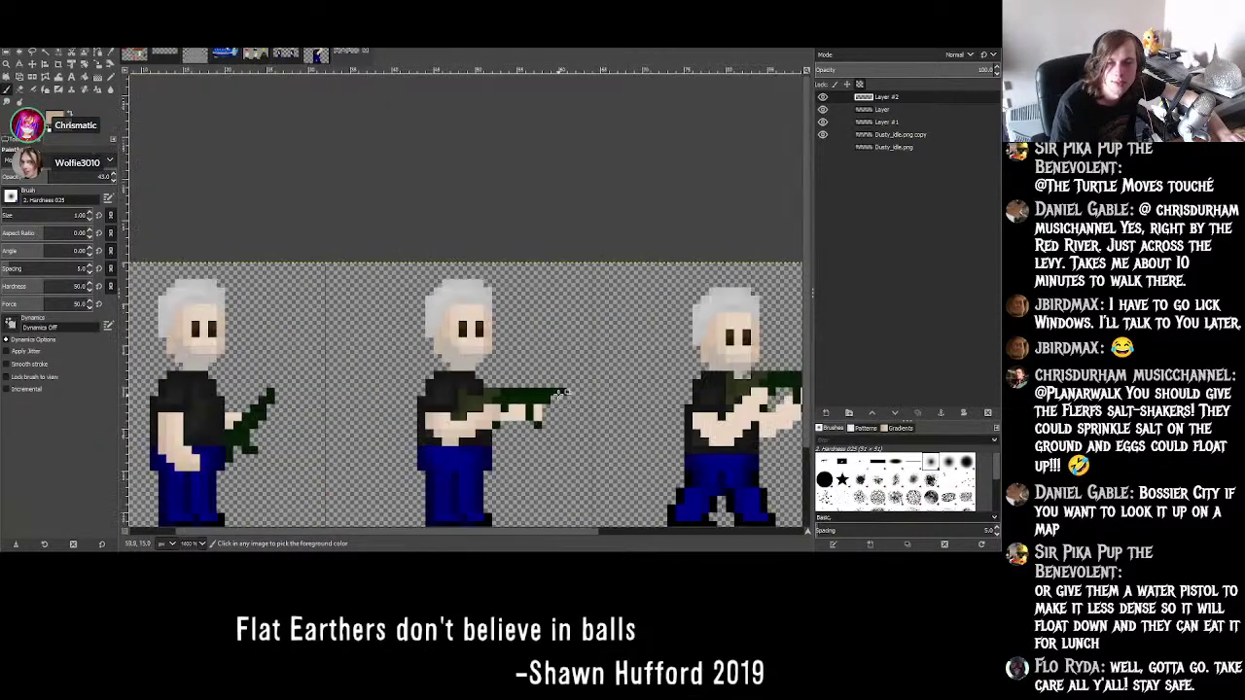
scroll(545, 391, "up", 2, "ctrl")
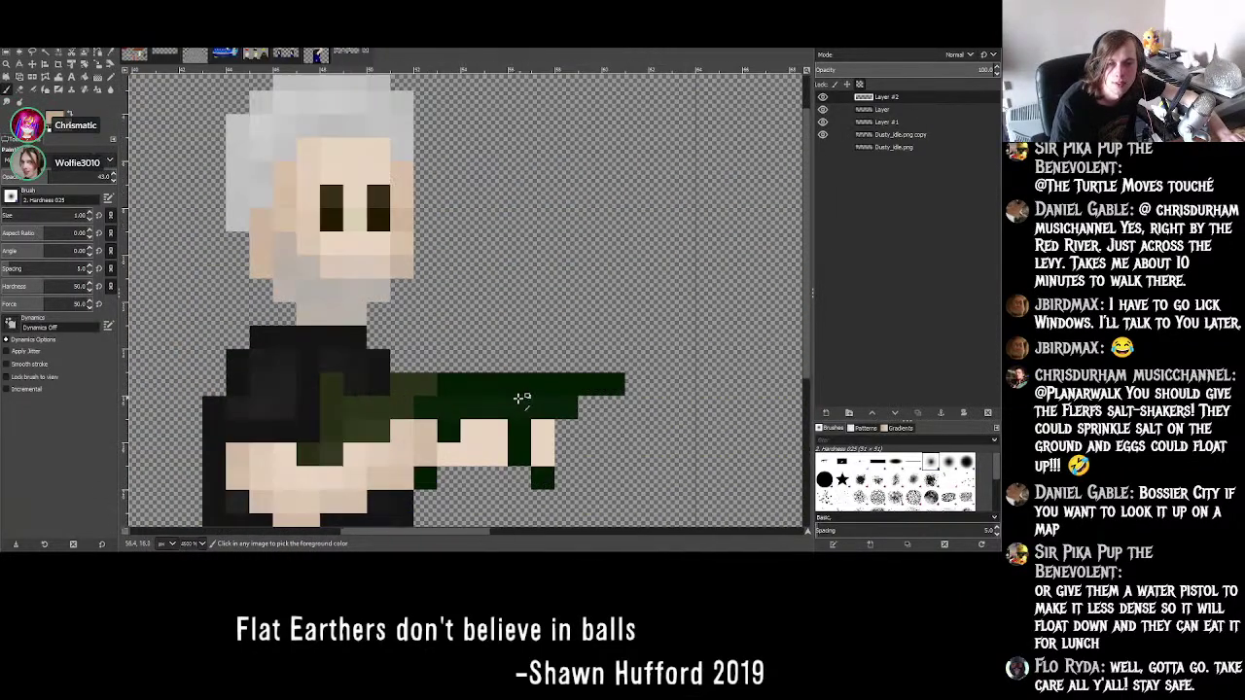
left_click(876, 148)
left_click(849, 111)
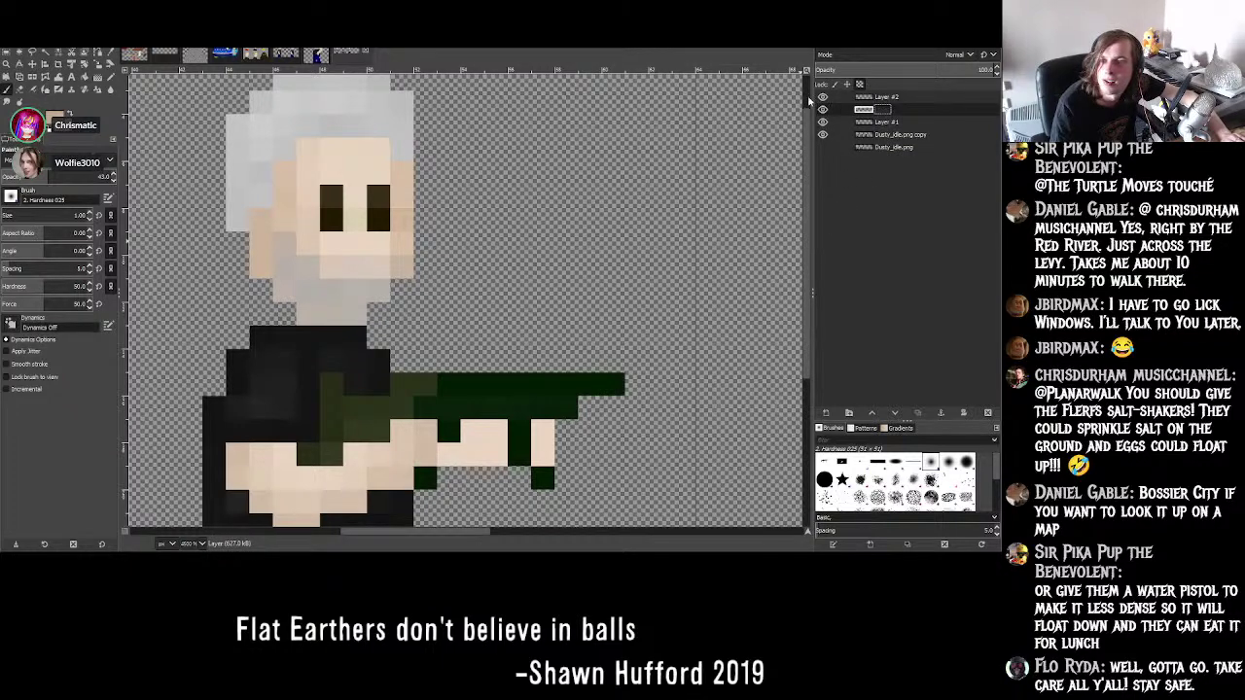
left_click(873, 122)
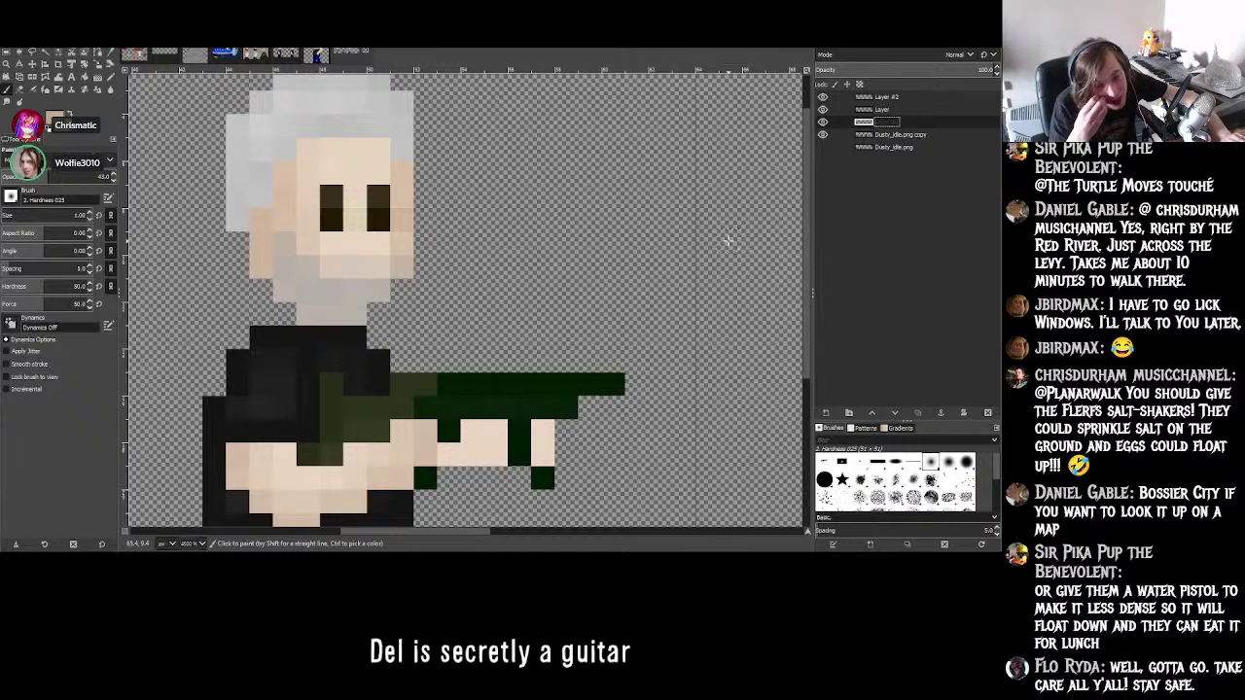
scroll(581, 328, "down", 4, "ctrl")
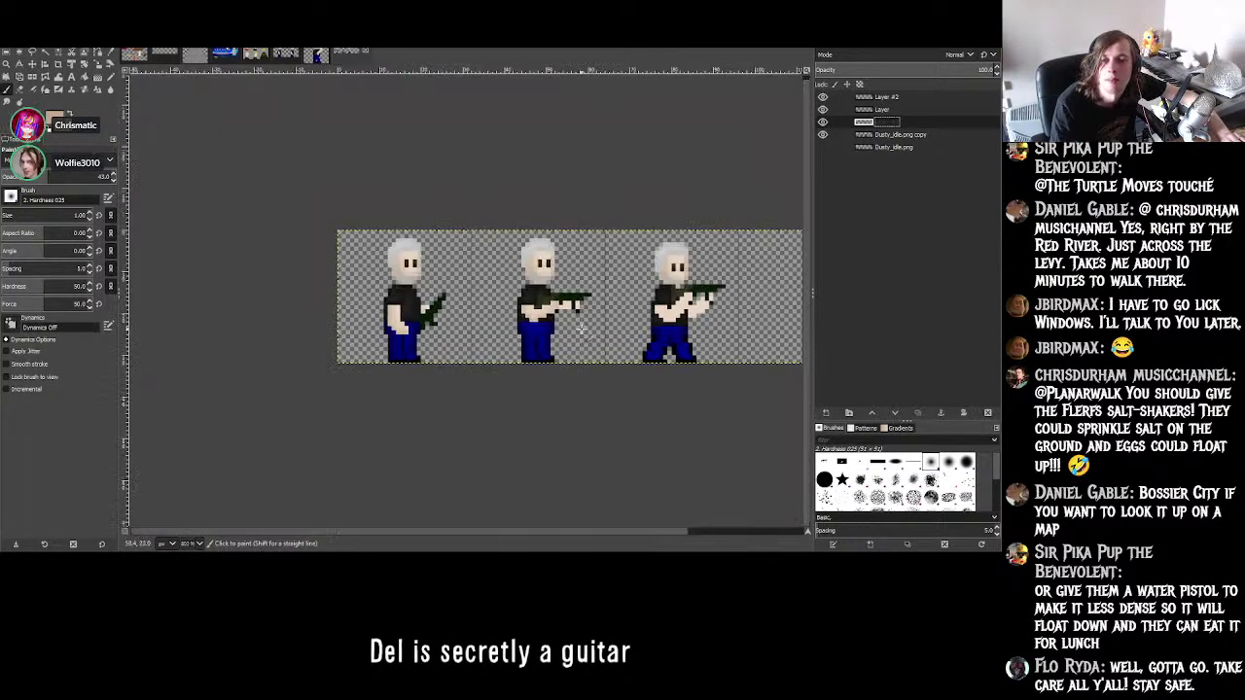
scroll(581, 329, "up", 5, "ctrl")
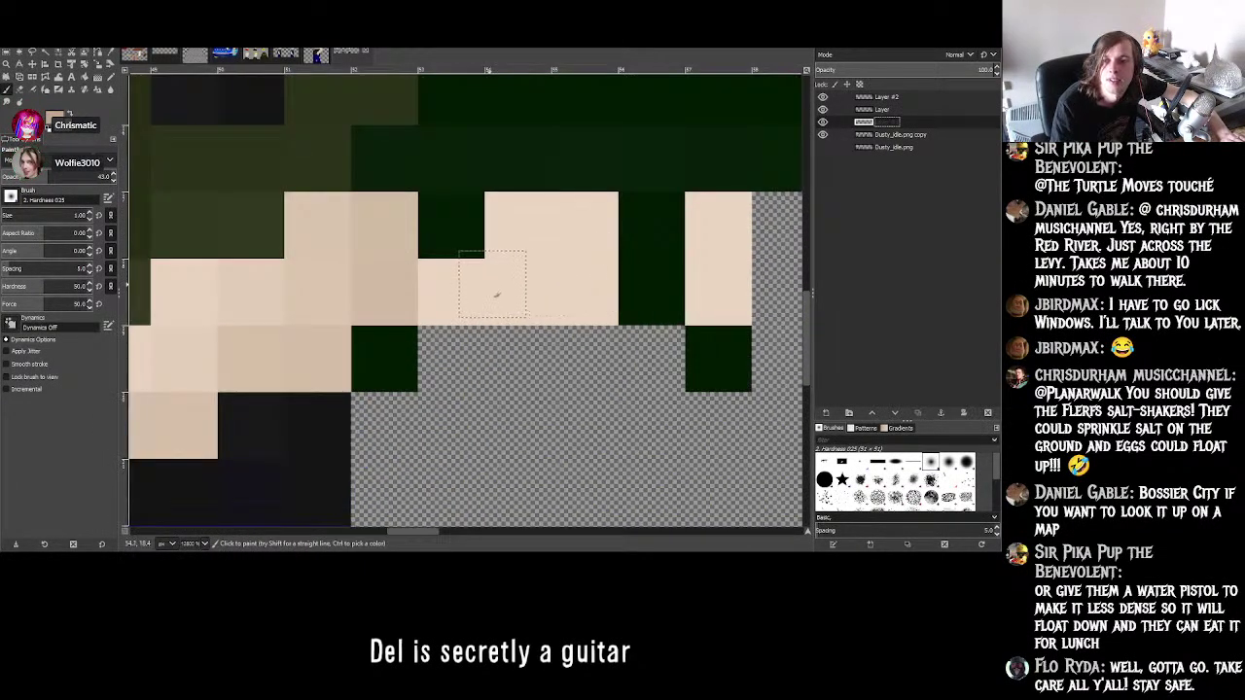
scroll(637, 300, "down", 4, "ctrl")
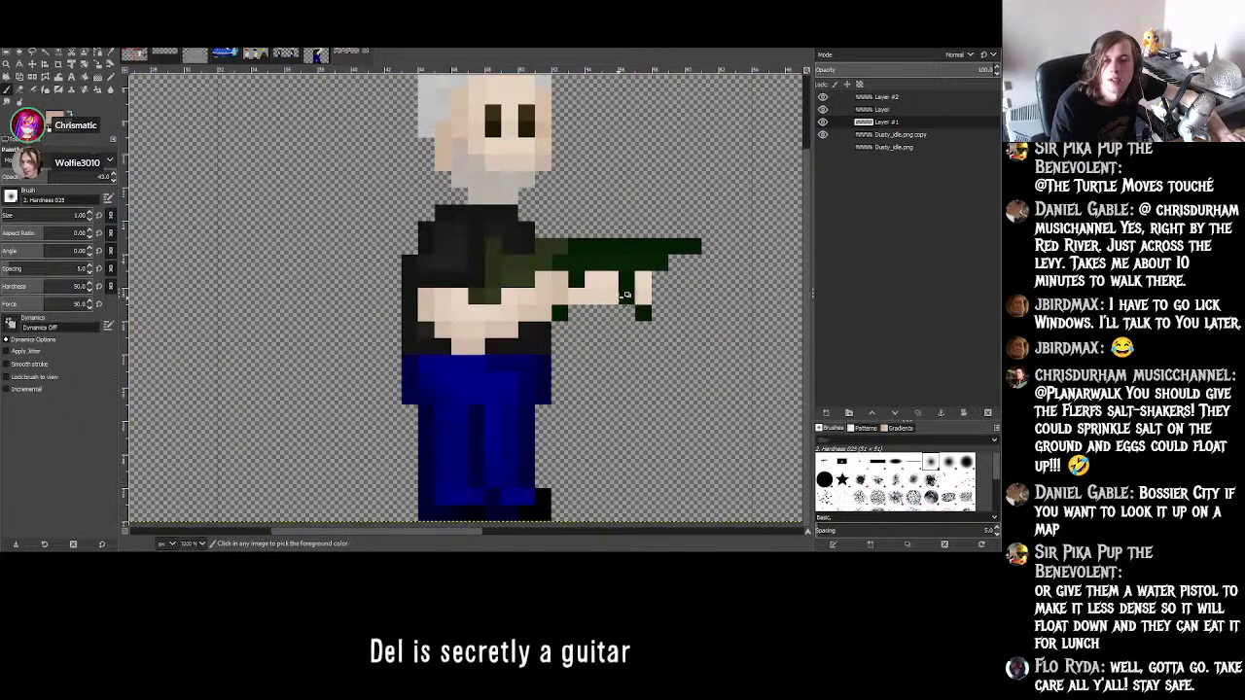
scroll(621, 304, "up", 4, "ctrl")
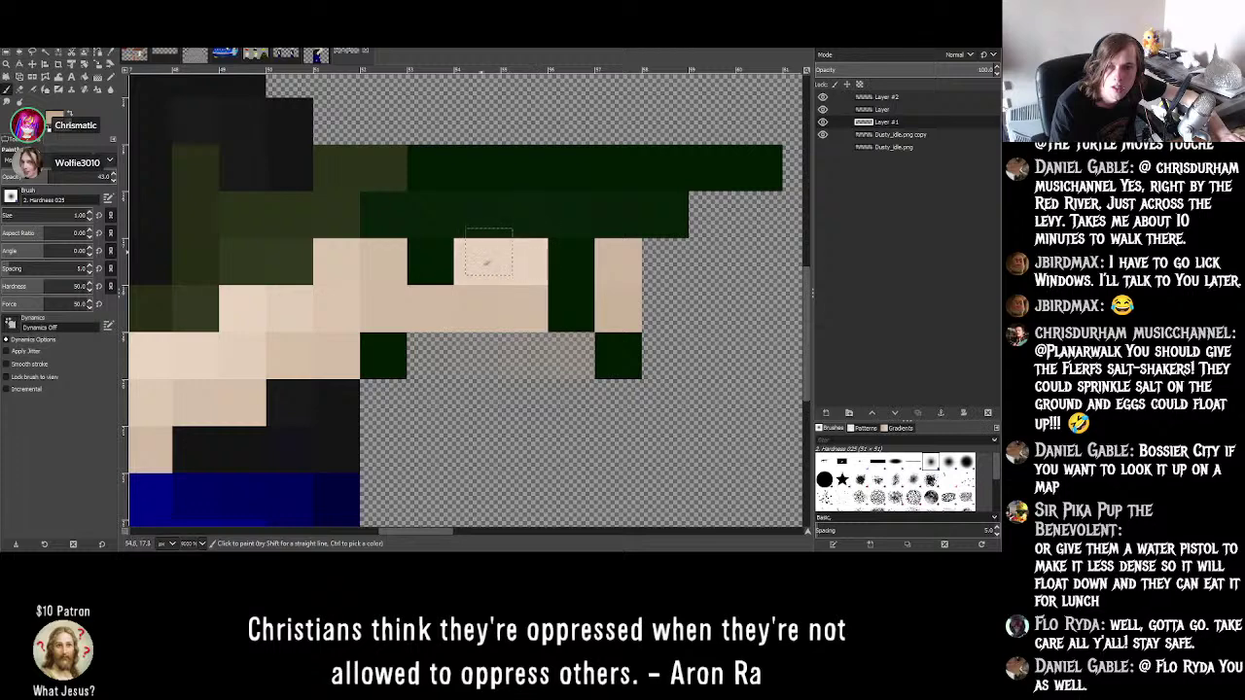
- Shade the second frame's near-hand pixels beside the gun's rear grip with the darker skin tone on Layer #2
double_click(893, 134)
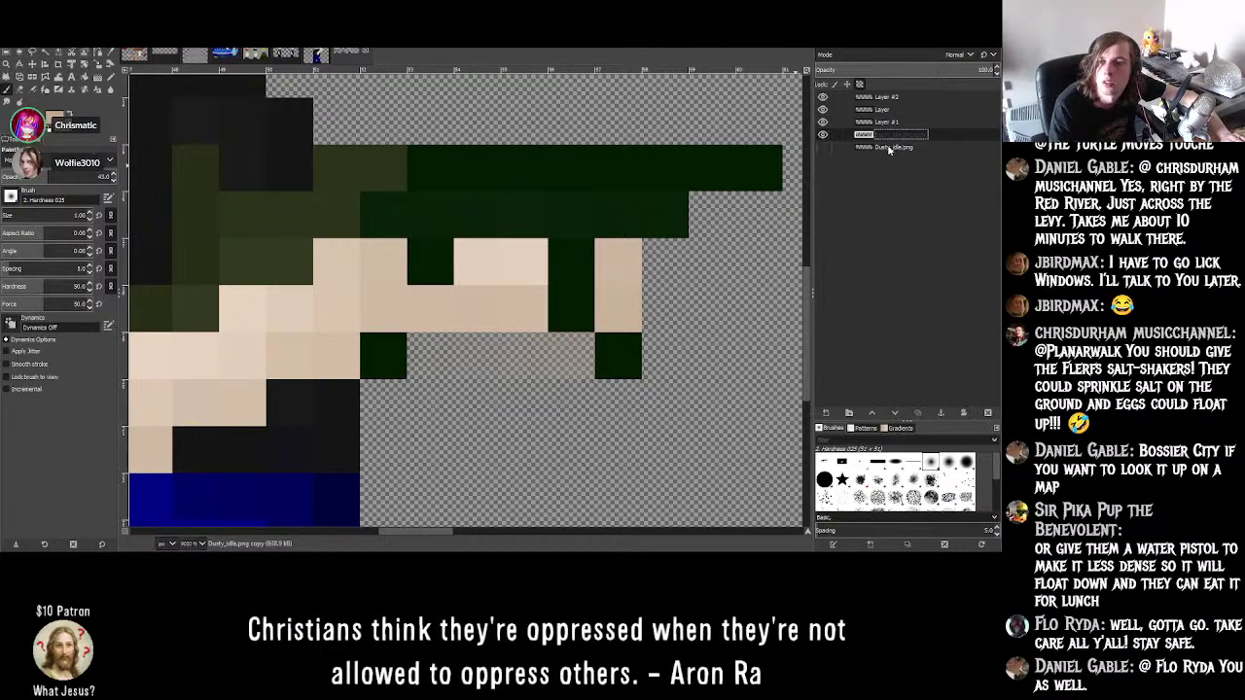
key("Return")
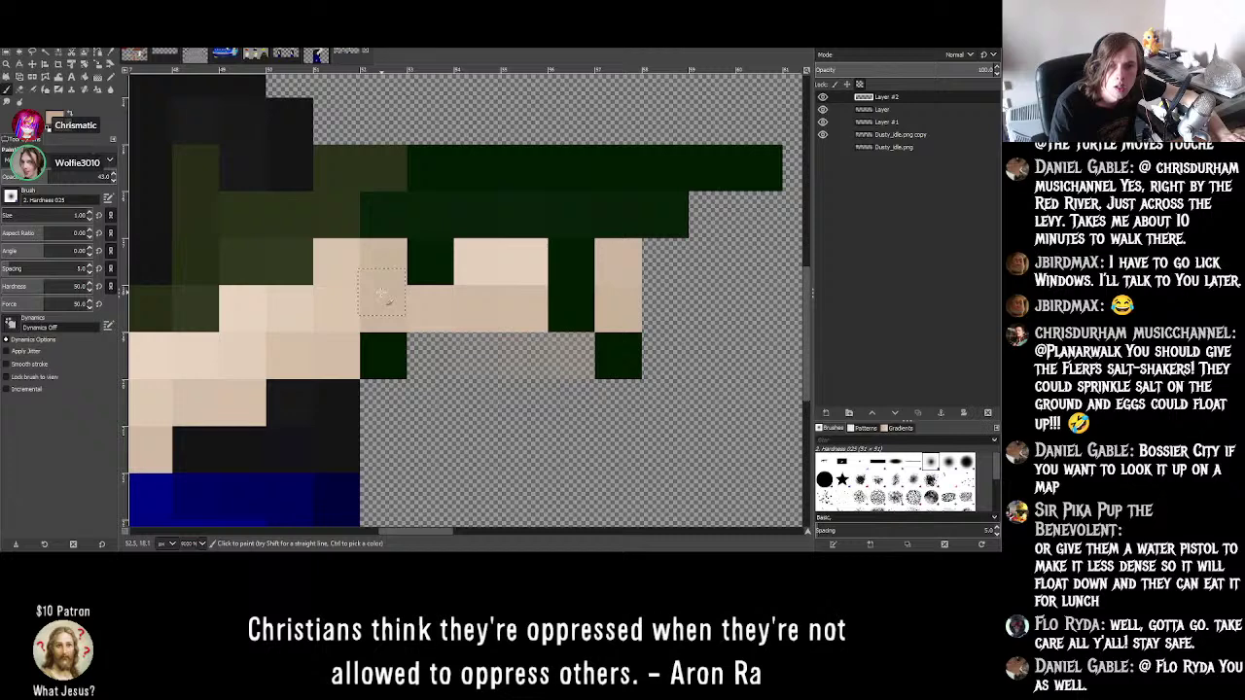
key("shift+ctrl+j")
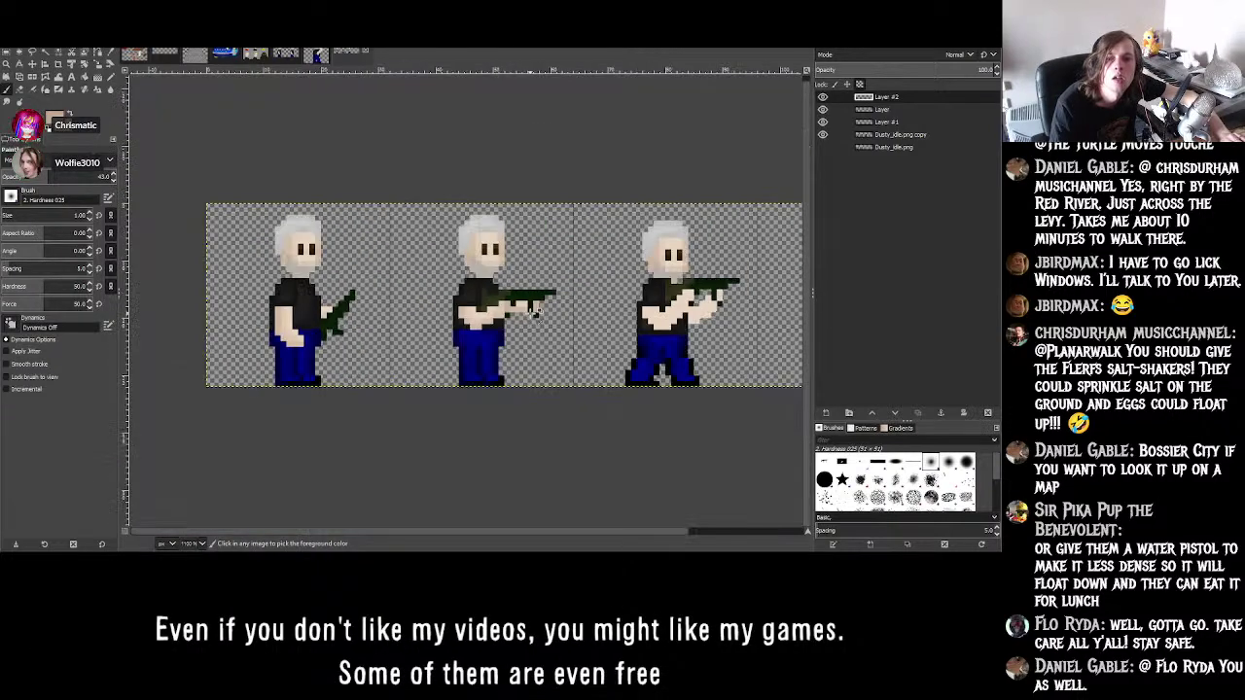
scroll(533, 310, "up", 6, "ctrl")
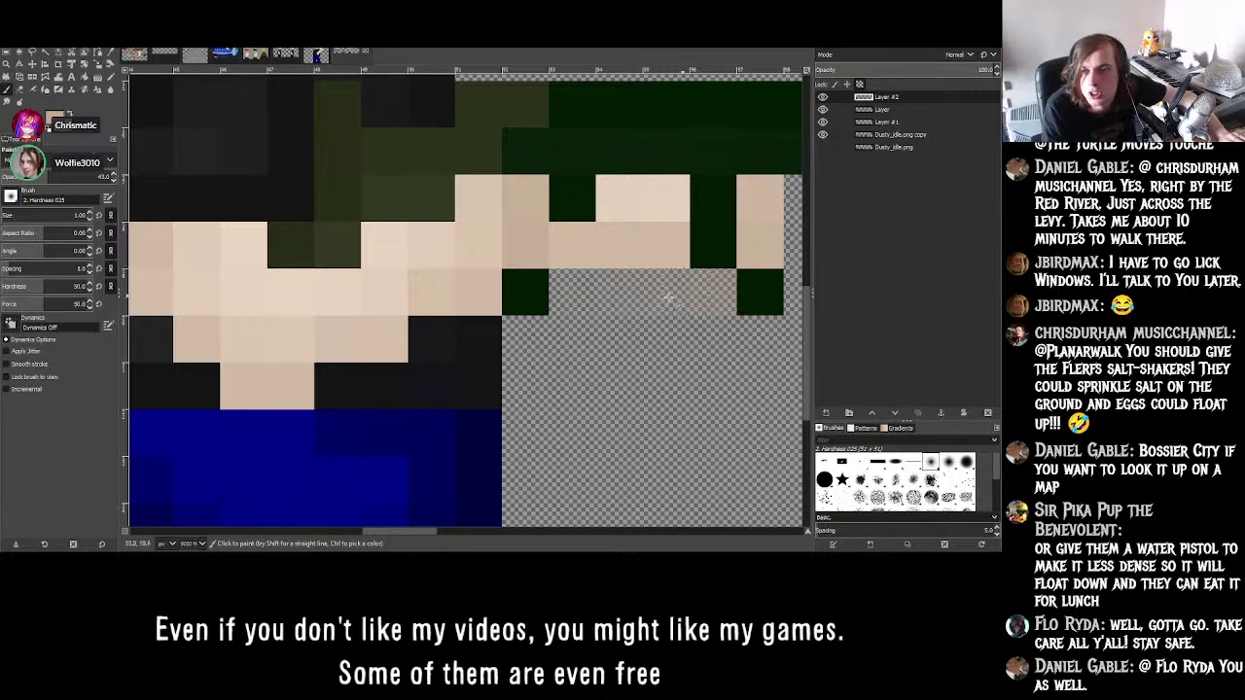
- Erase the stray skin-coloured tint below the second frame's far hand, between the two grips, on Layer #1
left_click(21, 90)
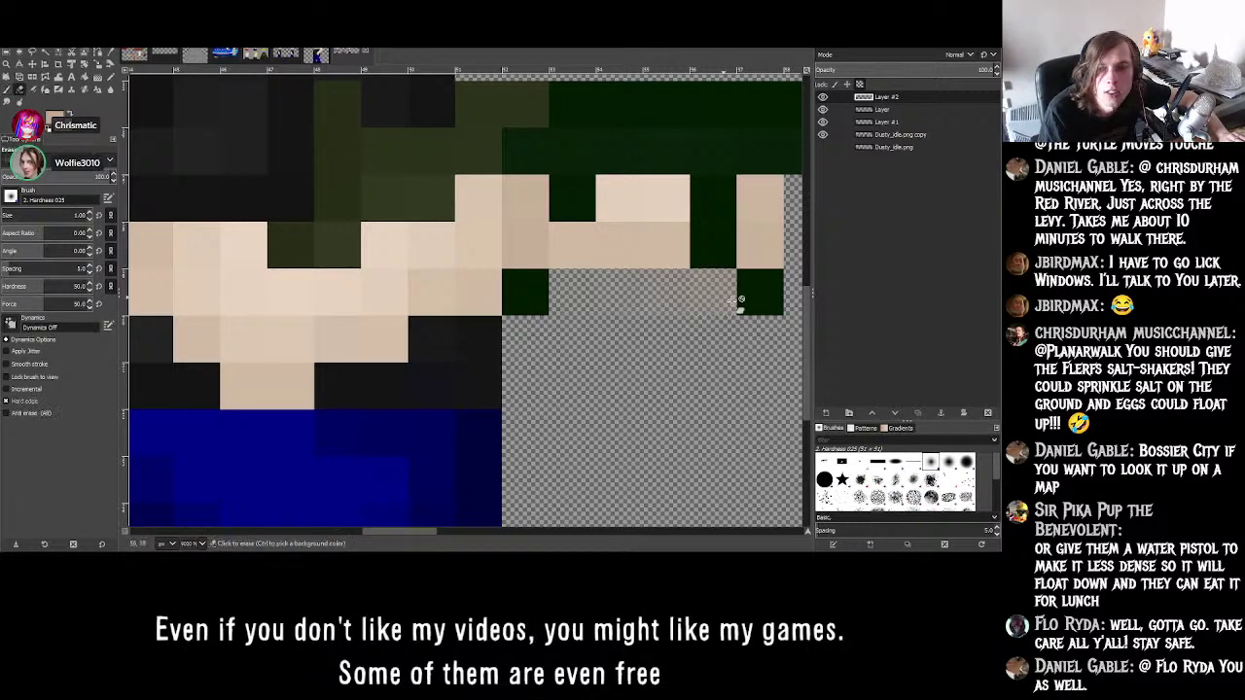
left_click(887, 123)
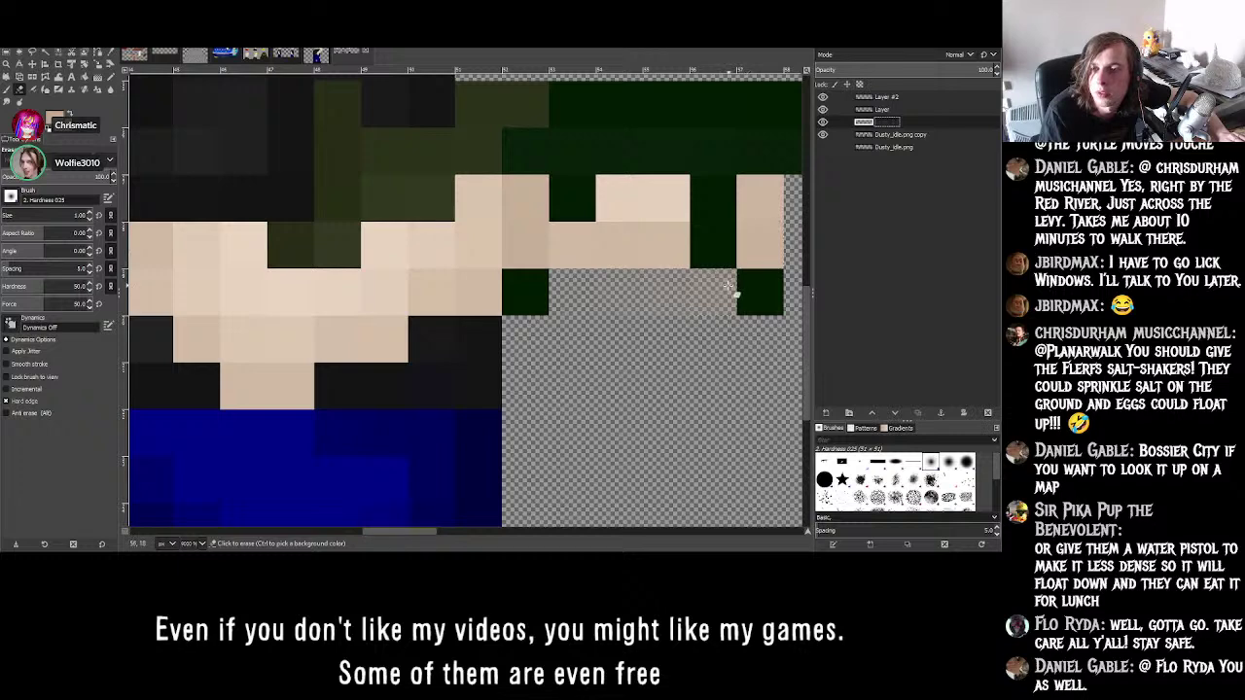
left_click_drag(730, 286, 644, 288)
scroll(540, 280, "up", 2, "ctrl")
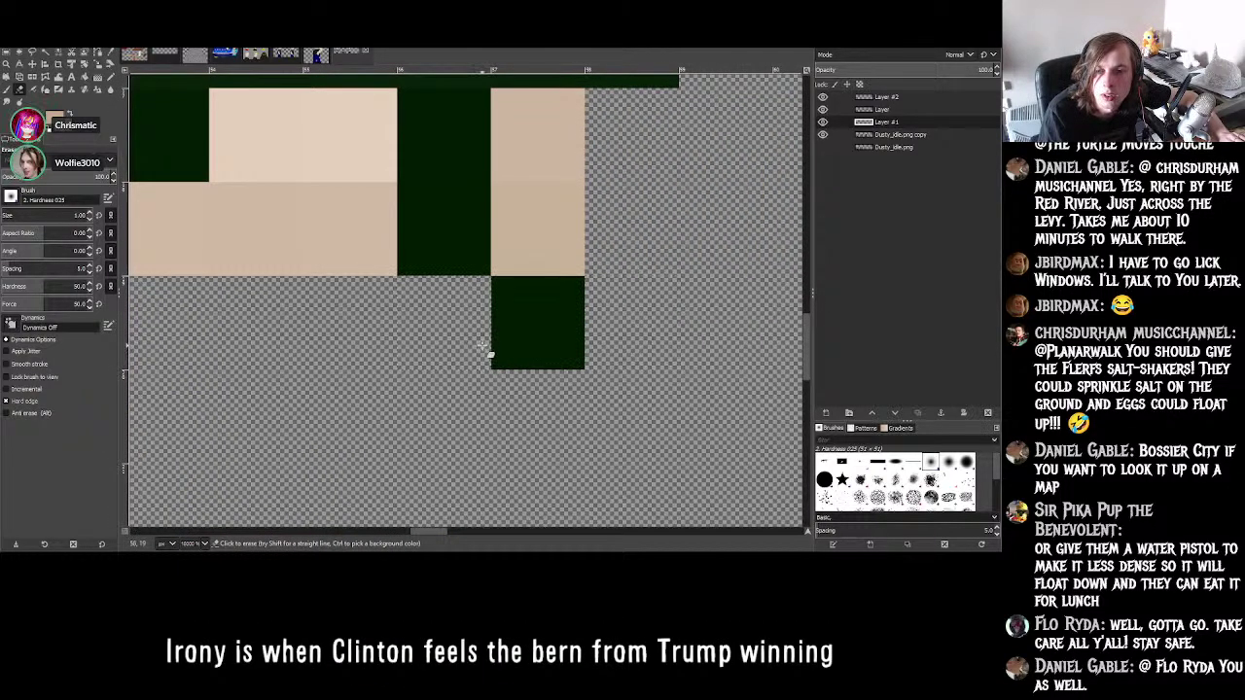
scroll(575, 325, "down", 3, "ctrl")
scroll(563, 258, "up", 2, "ctrl")
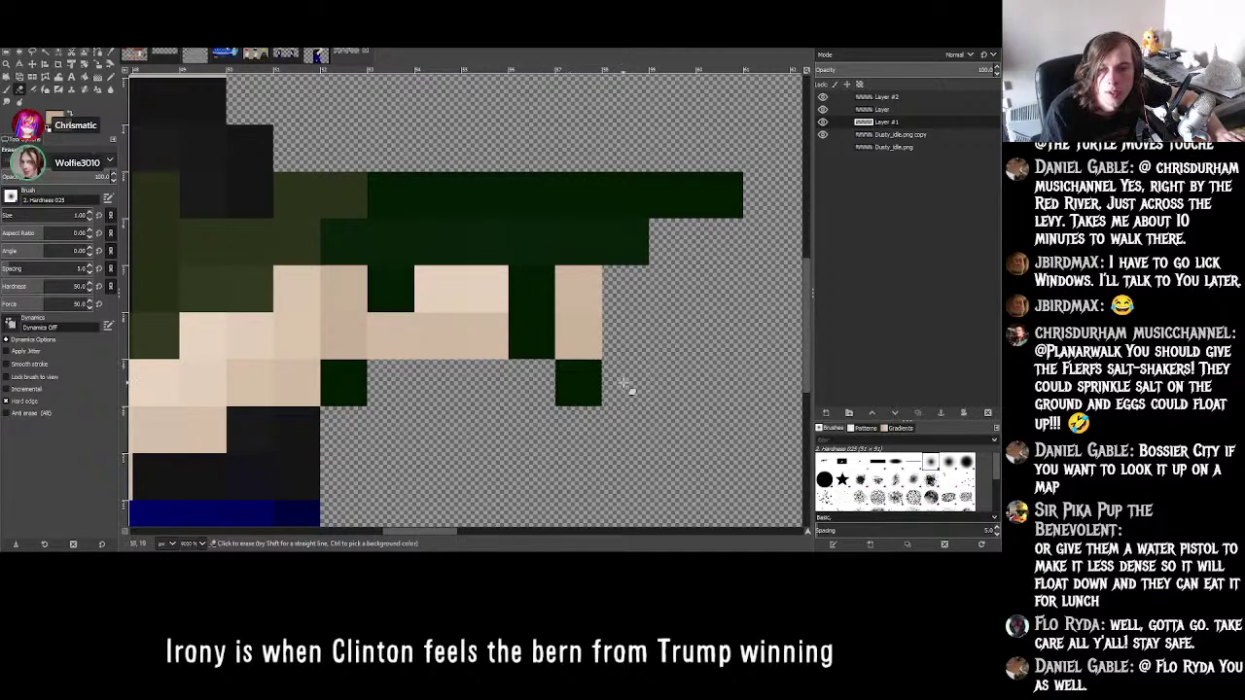
- Lighten the lower row of the second frame's far hand on Layer #1 with the lighter skin tone at brush opacity 26
scroll(633, 277, "down", 3, "ctrl")
scroll(630, 274, "down", 4, "ctrl")
scroll(631, 274, "up", 2, "ctrl")
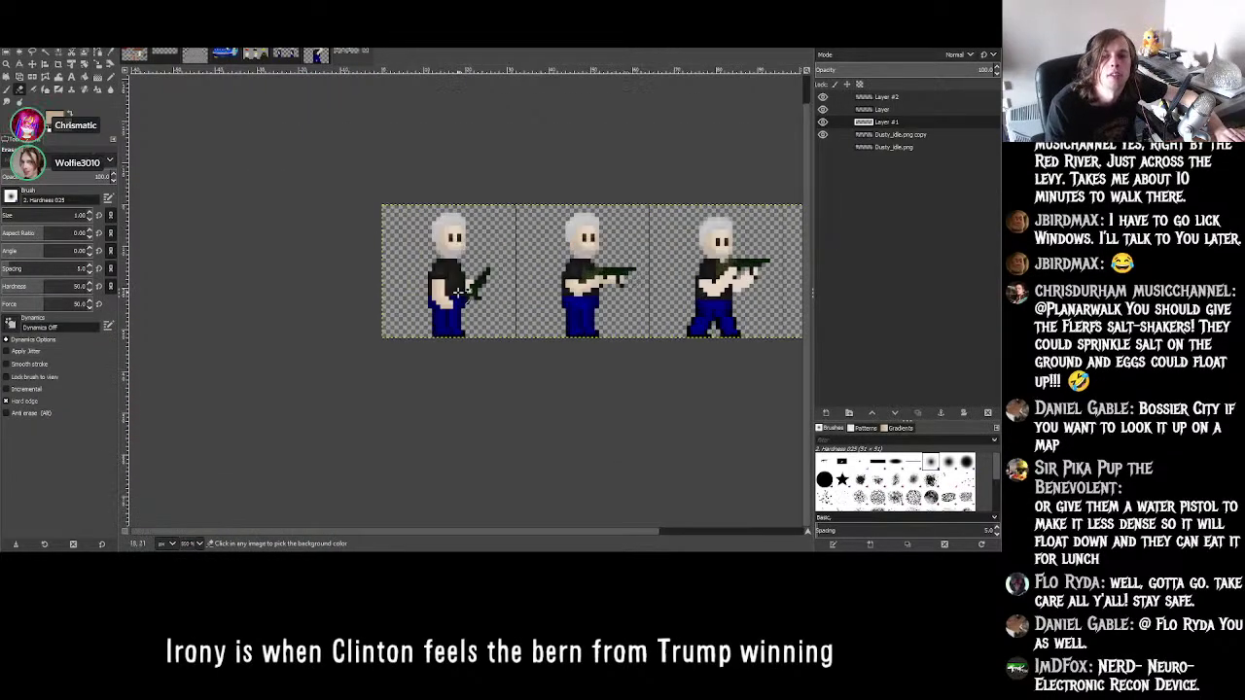
scroll(476, 506, "right", 4, "shift")
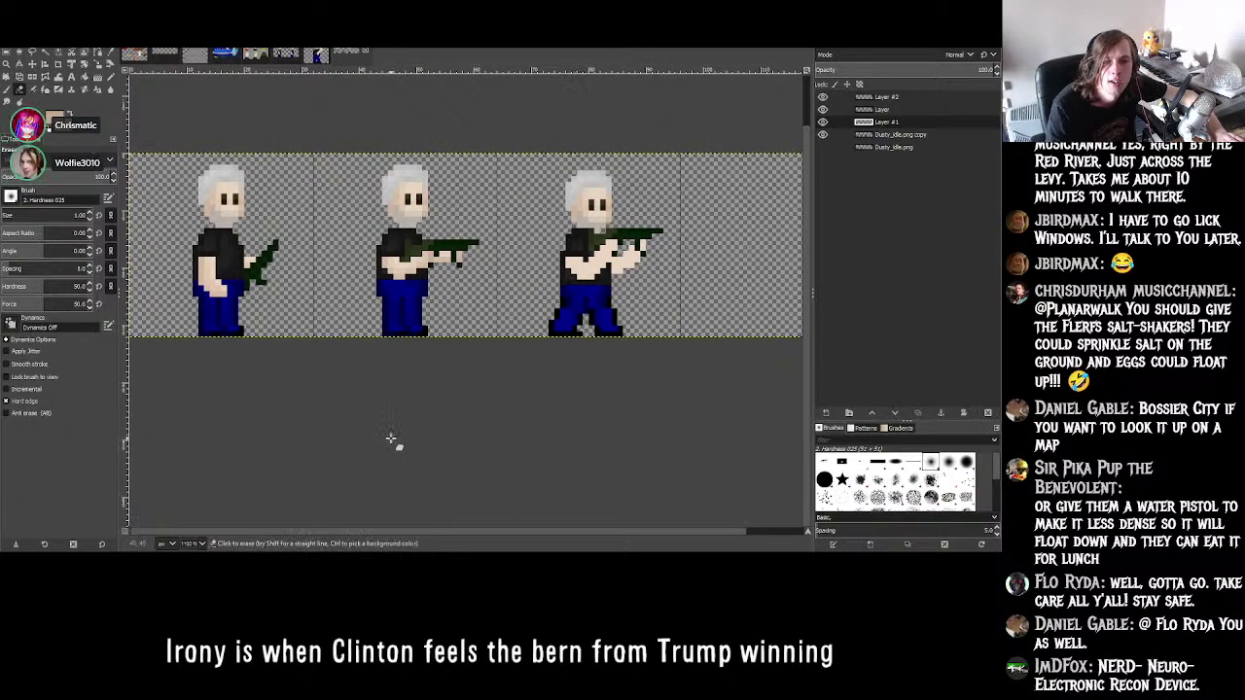
scroll(391, 440, "up", 2)
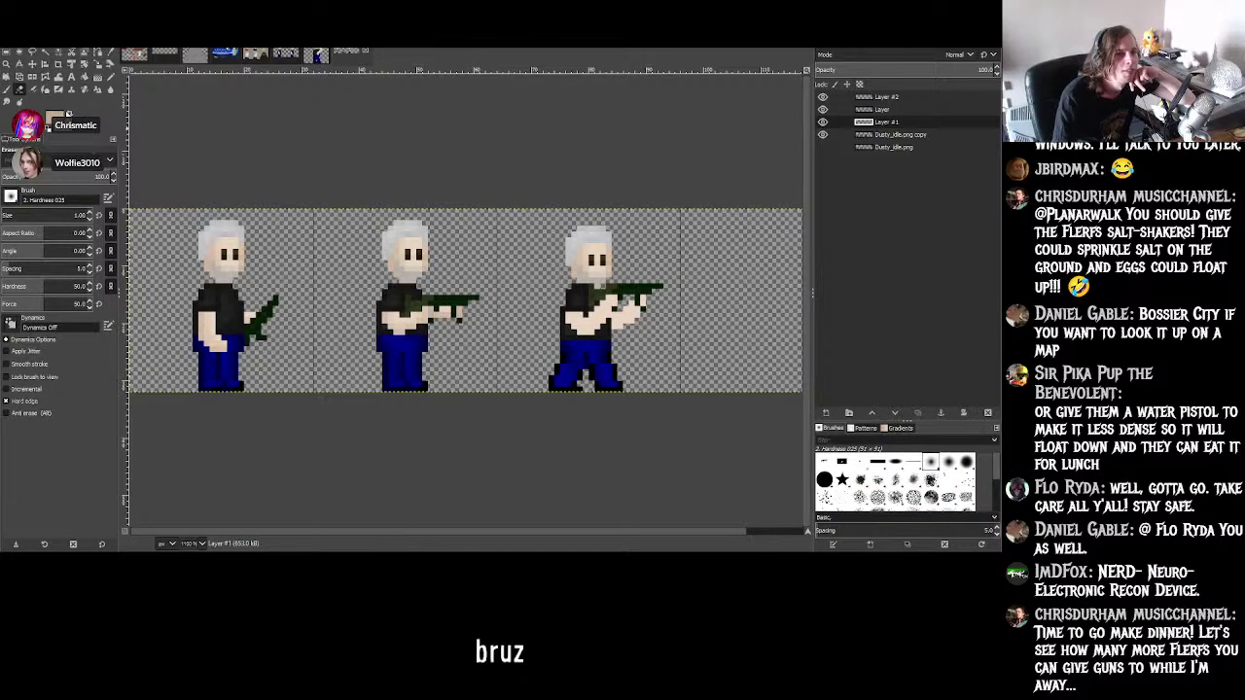
left_click(18, 89)
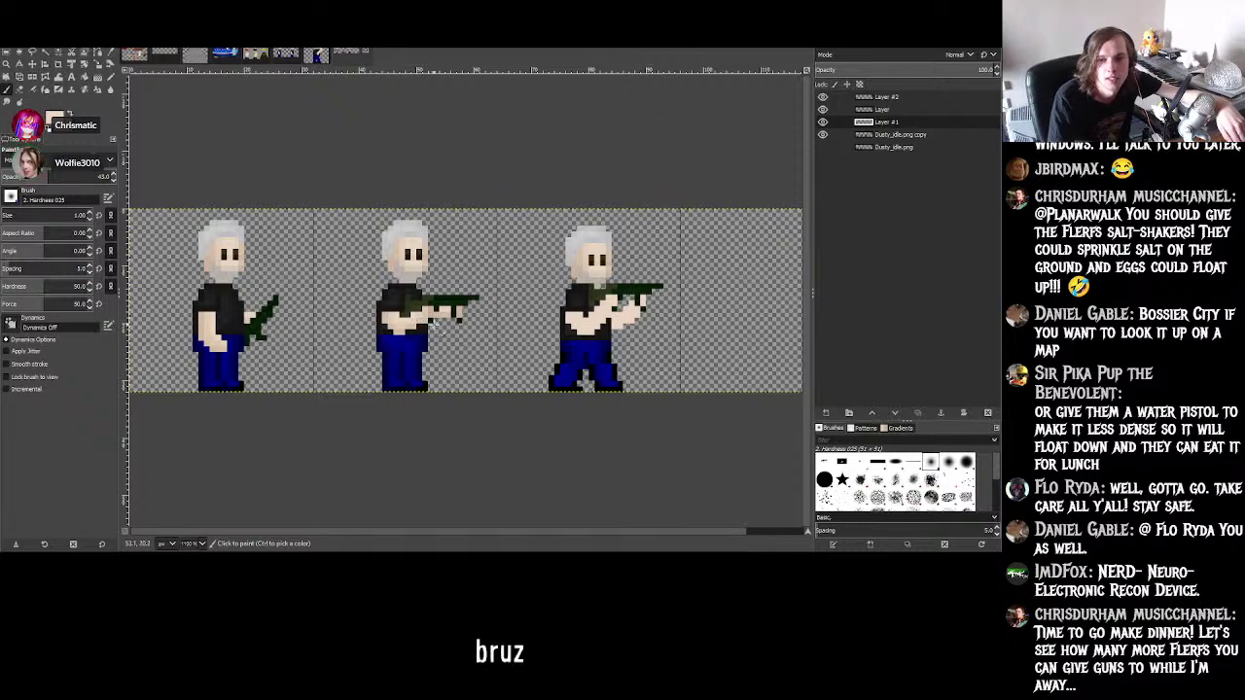
key("ctrl")
scroll(425, 365, "up", 5, "ctrl")
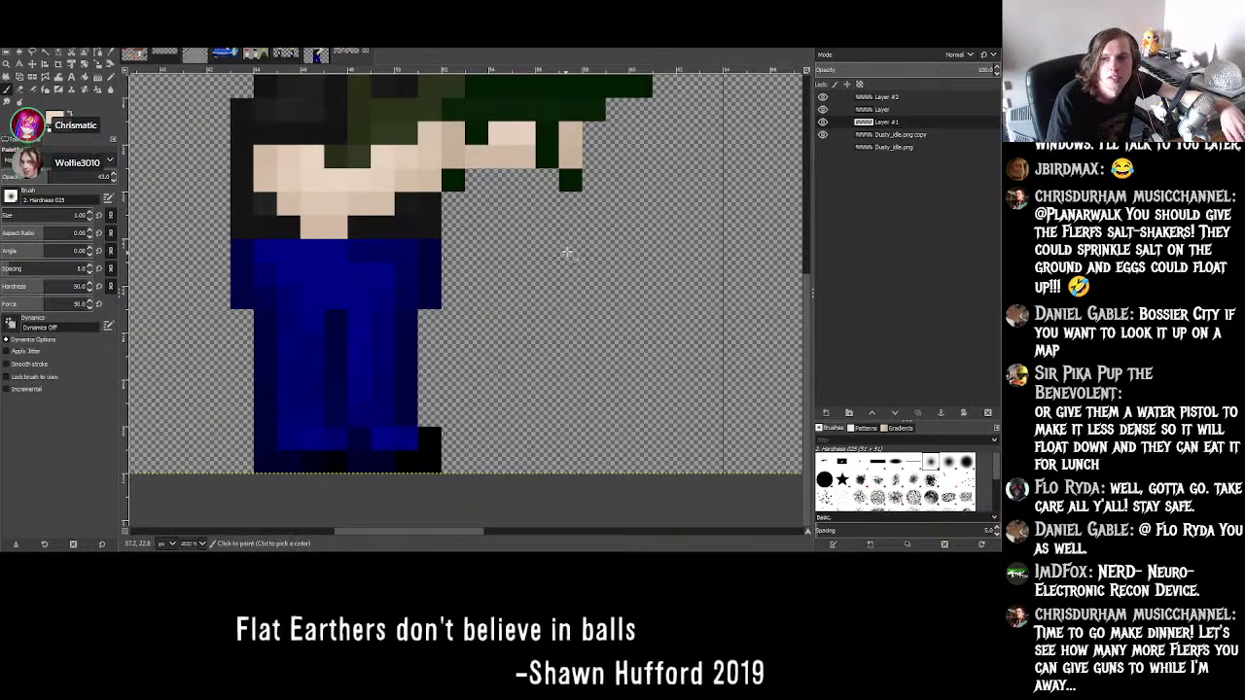
scroll(528, 200, "down", 2, "ctrl")
scroll(509, 386, "up", 2, "ctrl")
scroll(509, 386, "up", 1, "ctrl")
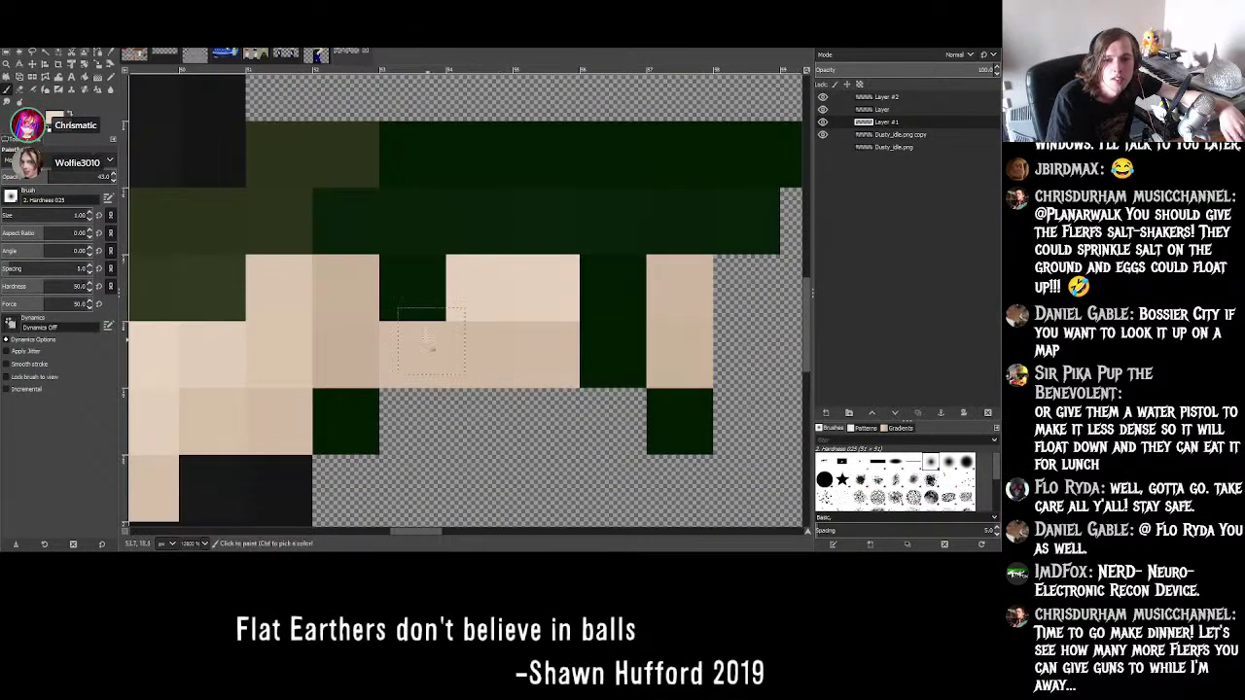
scroll(114, 176, "down", 7)
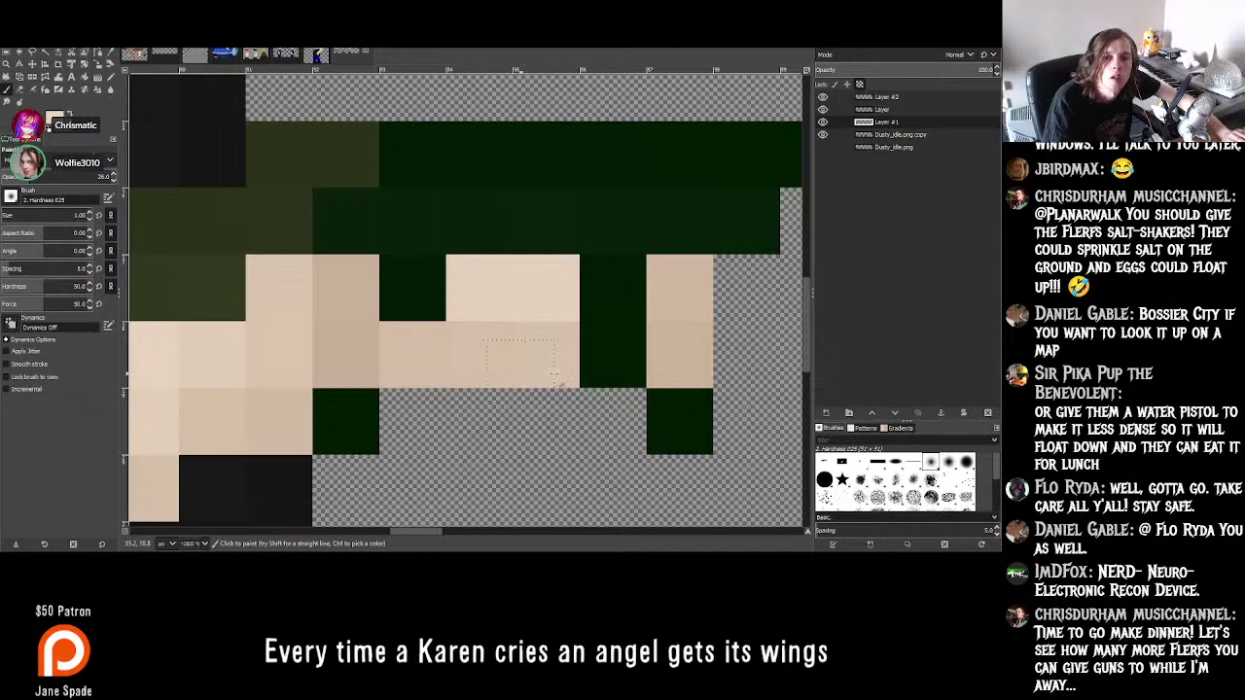
- Soften the shading on the second frame's near-hand pixels beside the rear grip with the lighter skin tone on Layer #2
scroll(596, 382, "down", 4, "ctrl")
scroll(596, 383, "down", 3, "ctrl")
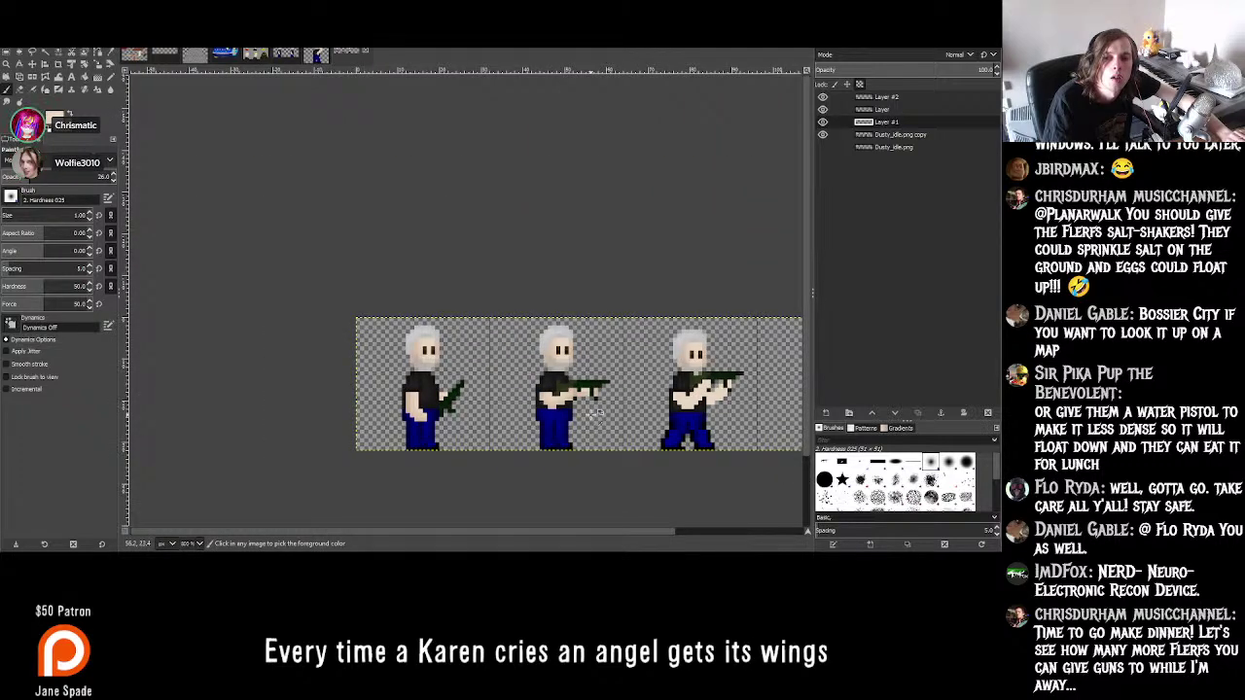
scroll(576, 412, "up", 5, "ctrl")
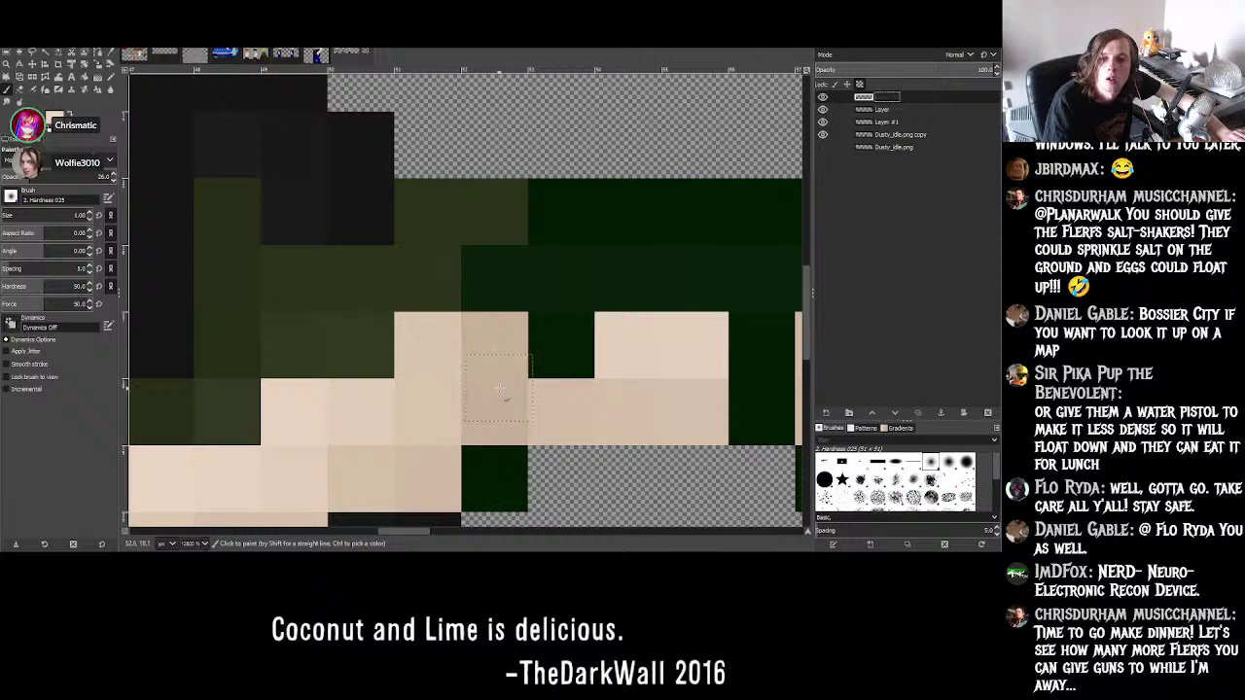
scroll(503, 390, "down", 3, "ctrl")
scroll(545, 428, "down", 2, "ctrl")
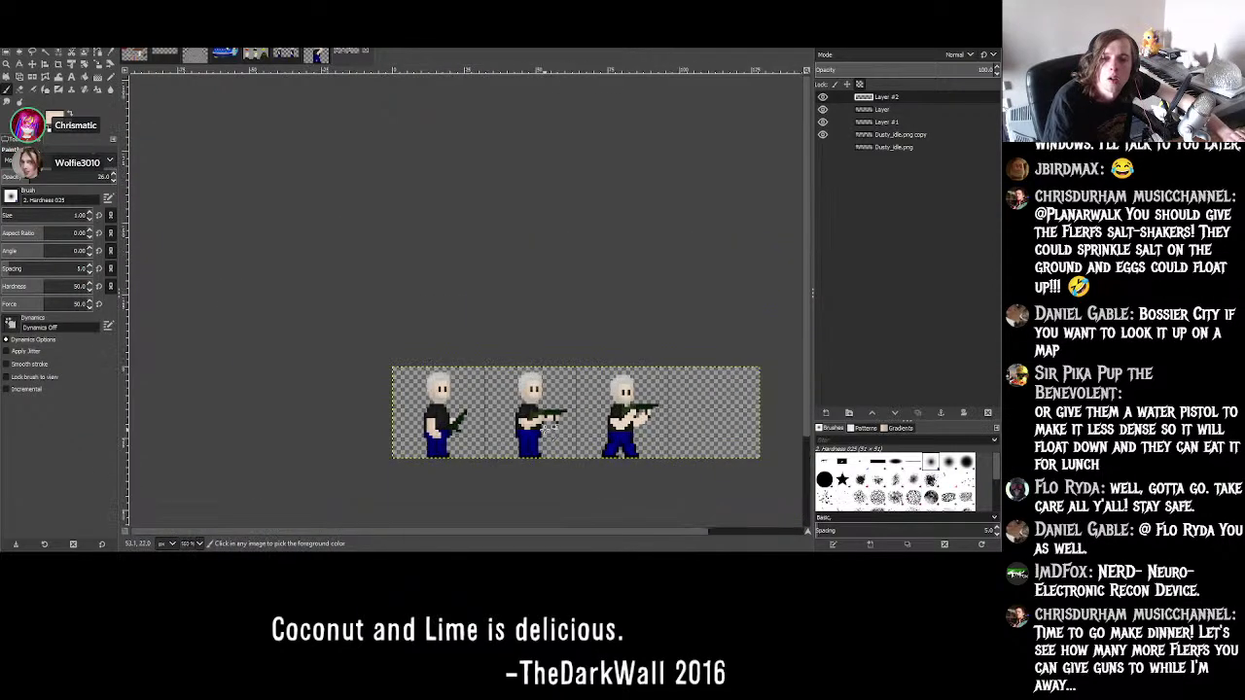
scroll(597, 429, "up", 3, "ctrl")
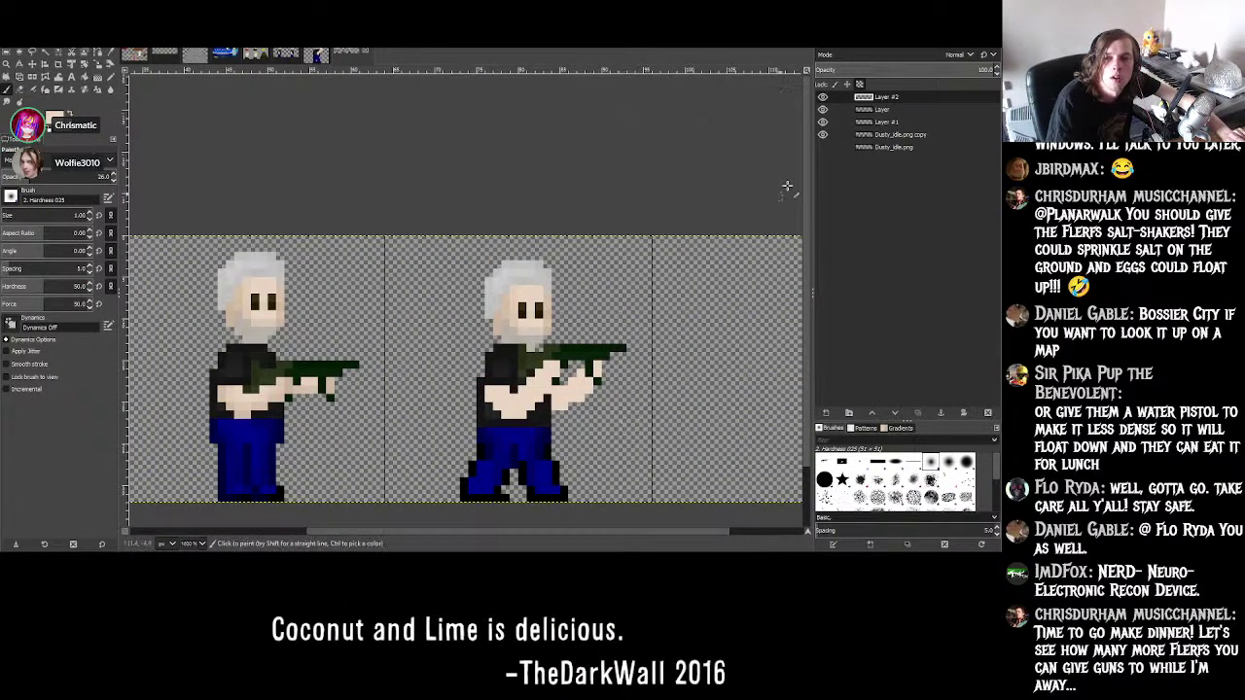
left_click(881, 121)
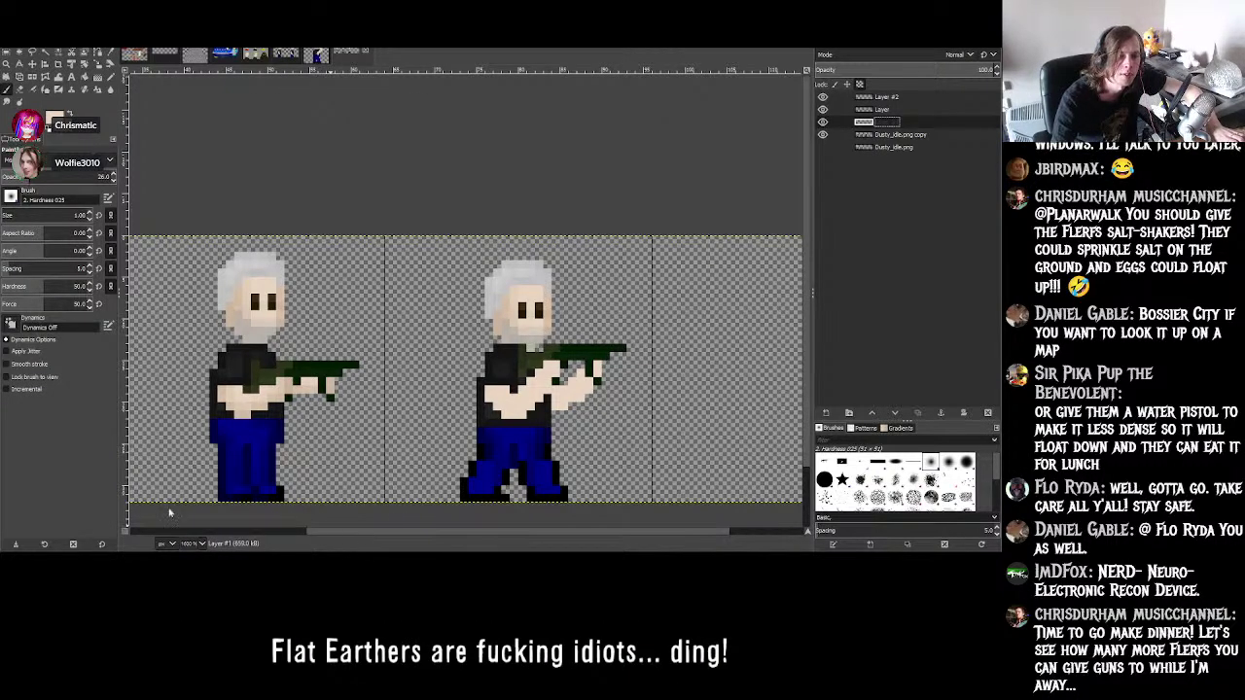
left_click_drag(355, 532, 180, 532)
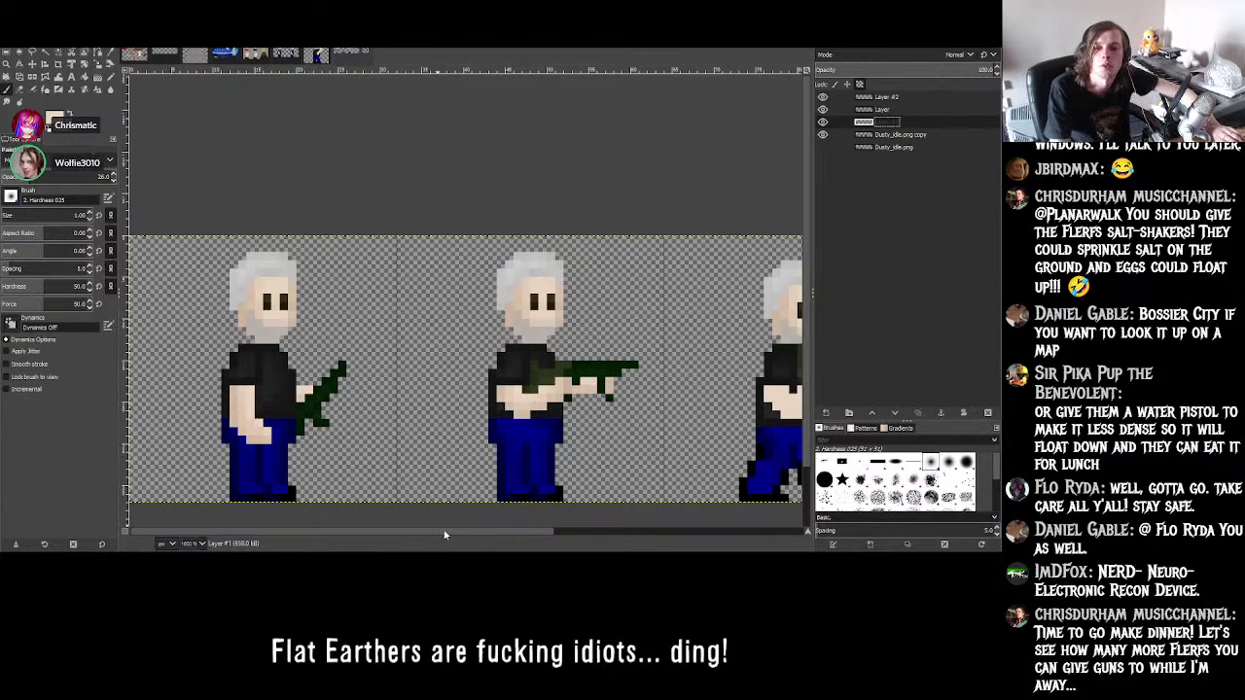
left_click_drag(444, 535, 605, 531)
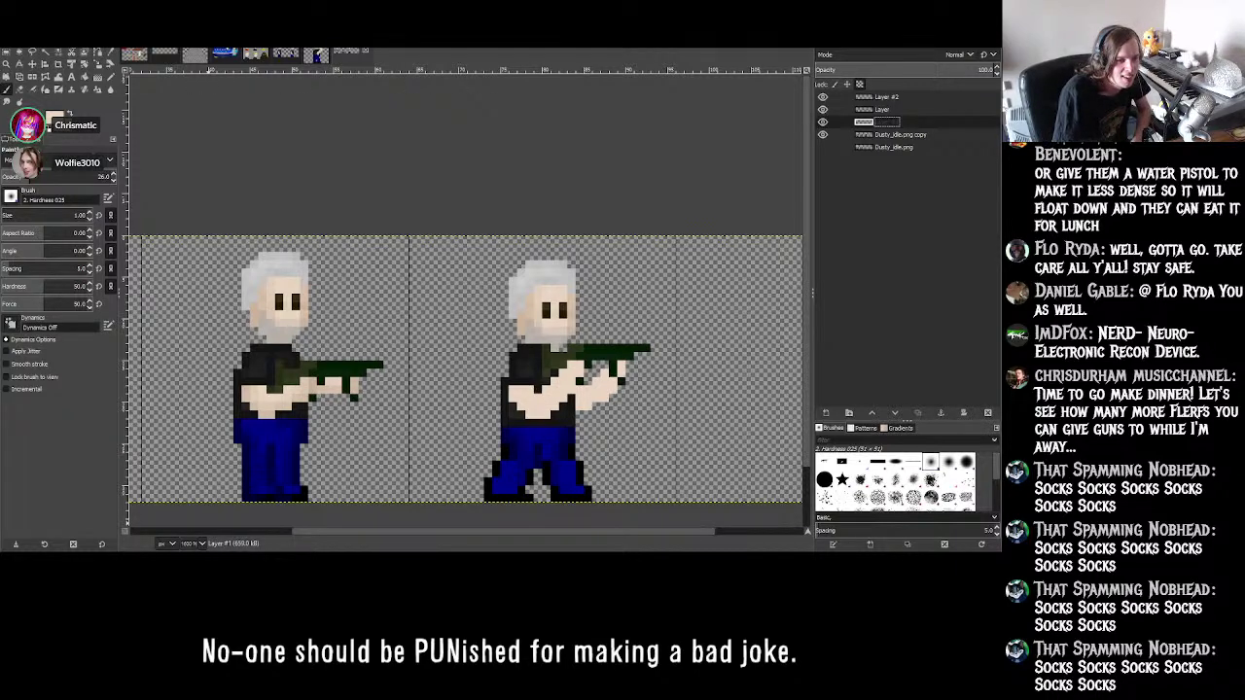
key("Return")
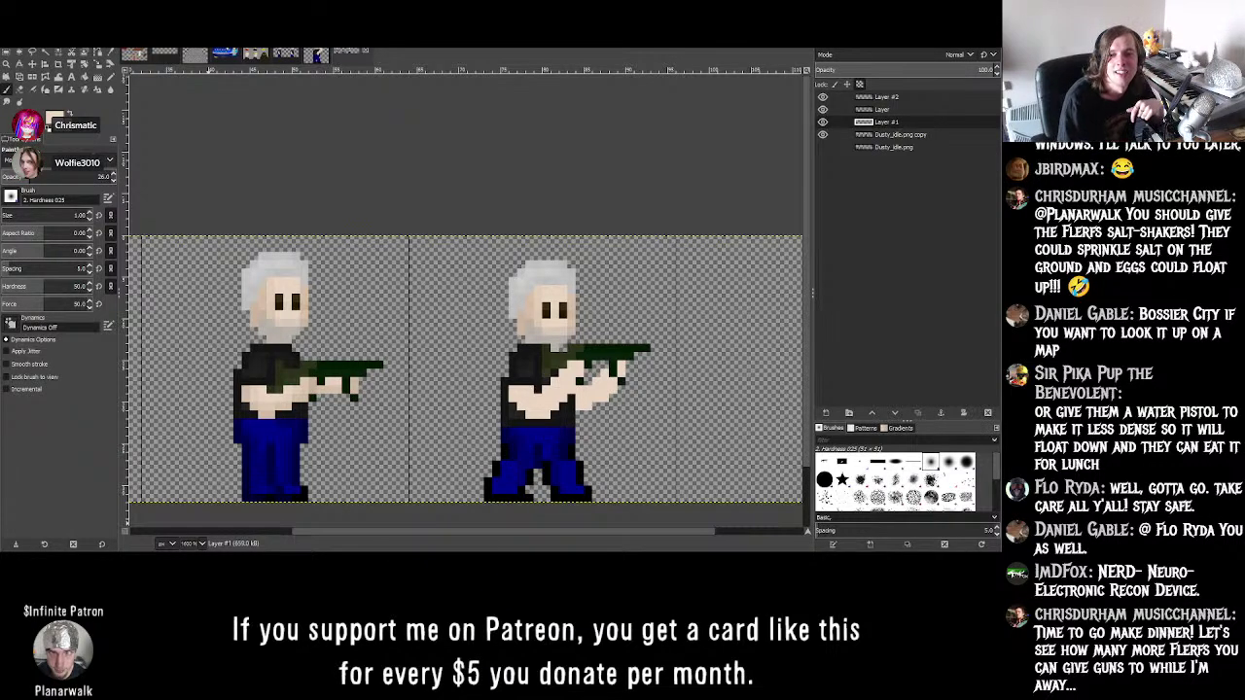
- Shade the underside of the third frame's near arm on Layer #2 with the darker skin tone at brush opacity 26
double_click(888, 122)
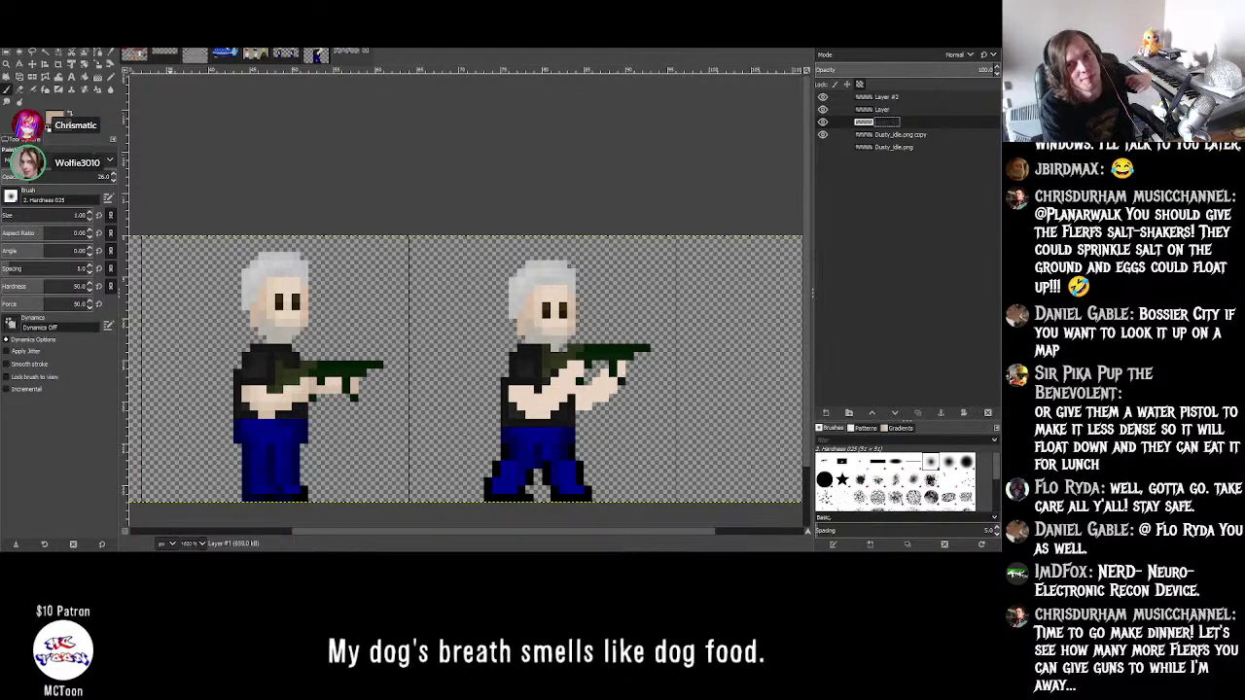
double_click(902, 98)
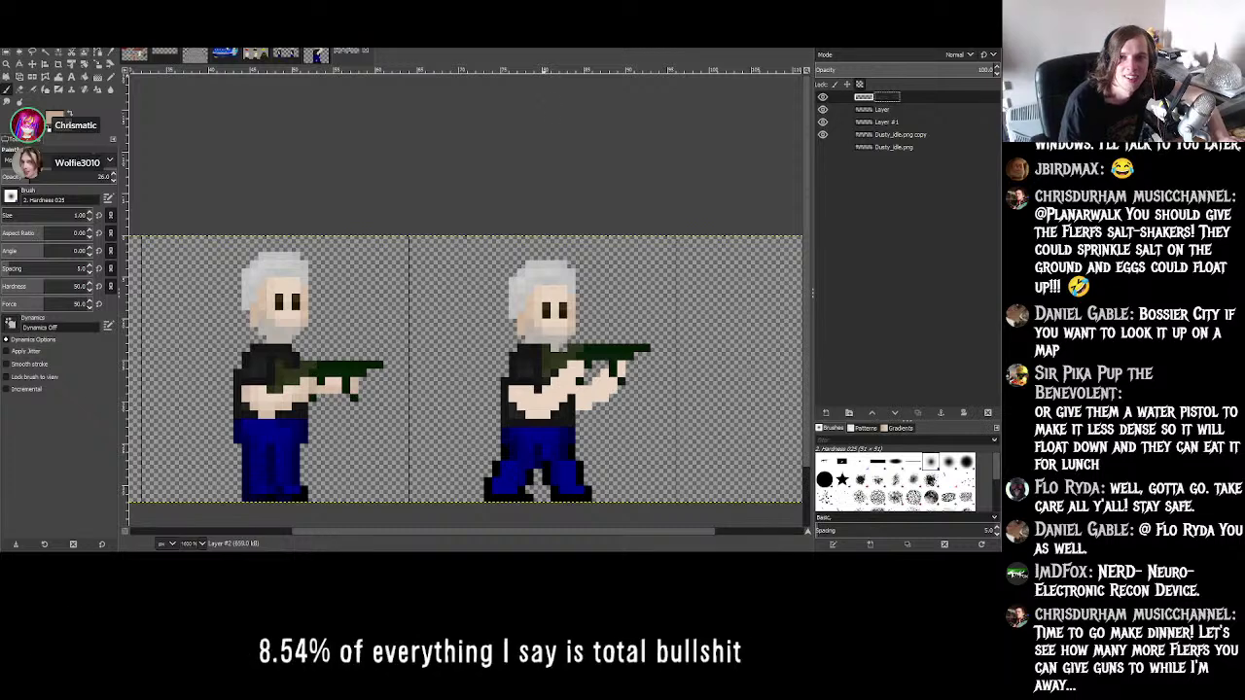
scroll(548, 425, "up", 3, "ctrl")
scroll(528, 385, "up", 2, "ctrl")
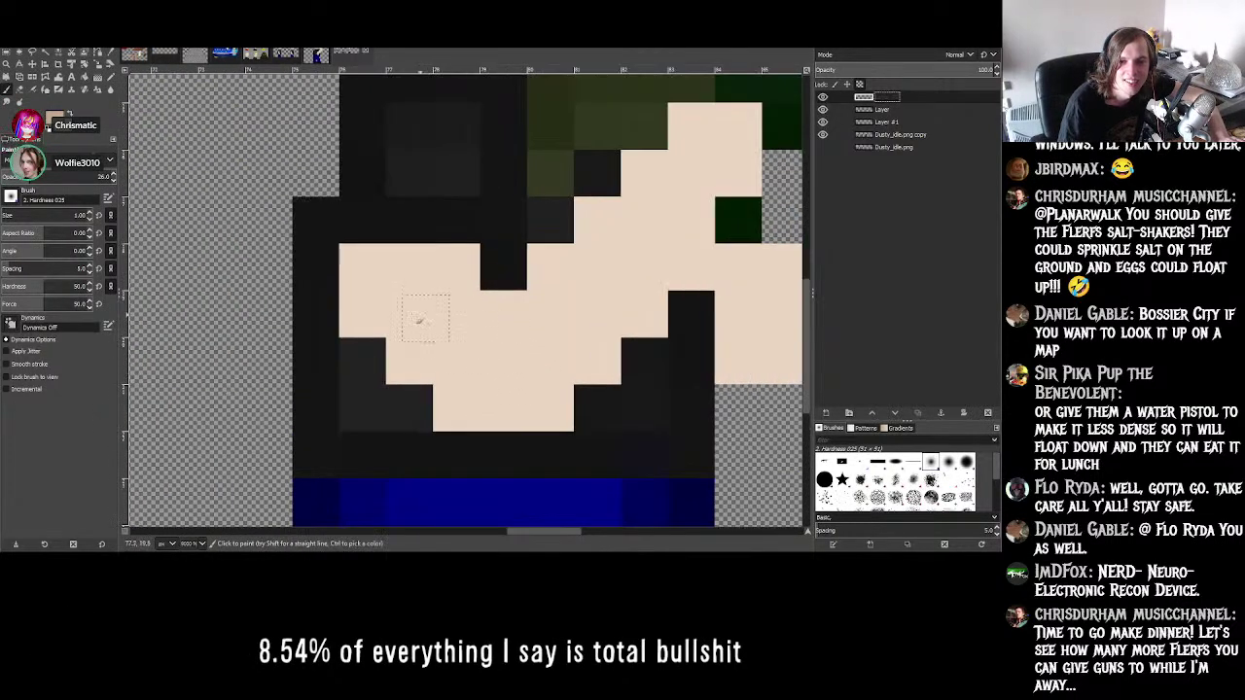
key("Return")
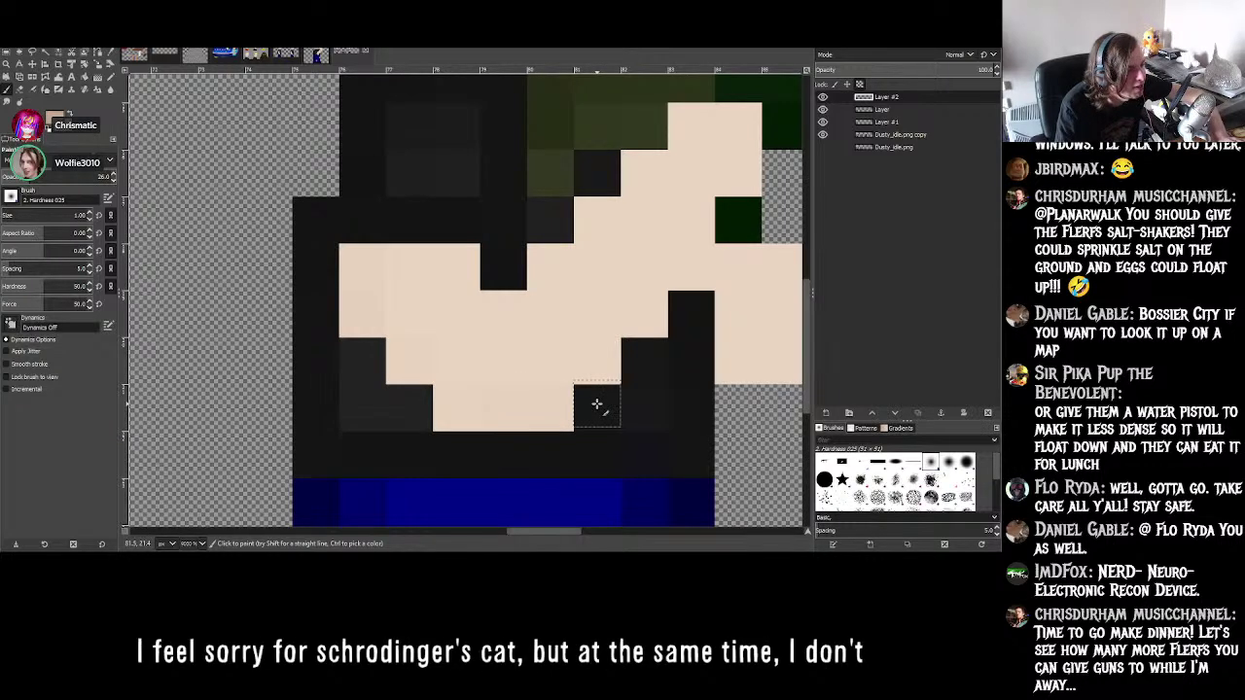
scroll(597, 404, "down", 3, "ctrl")
scroll(603, 331, "up", 4, "ctrl")
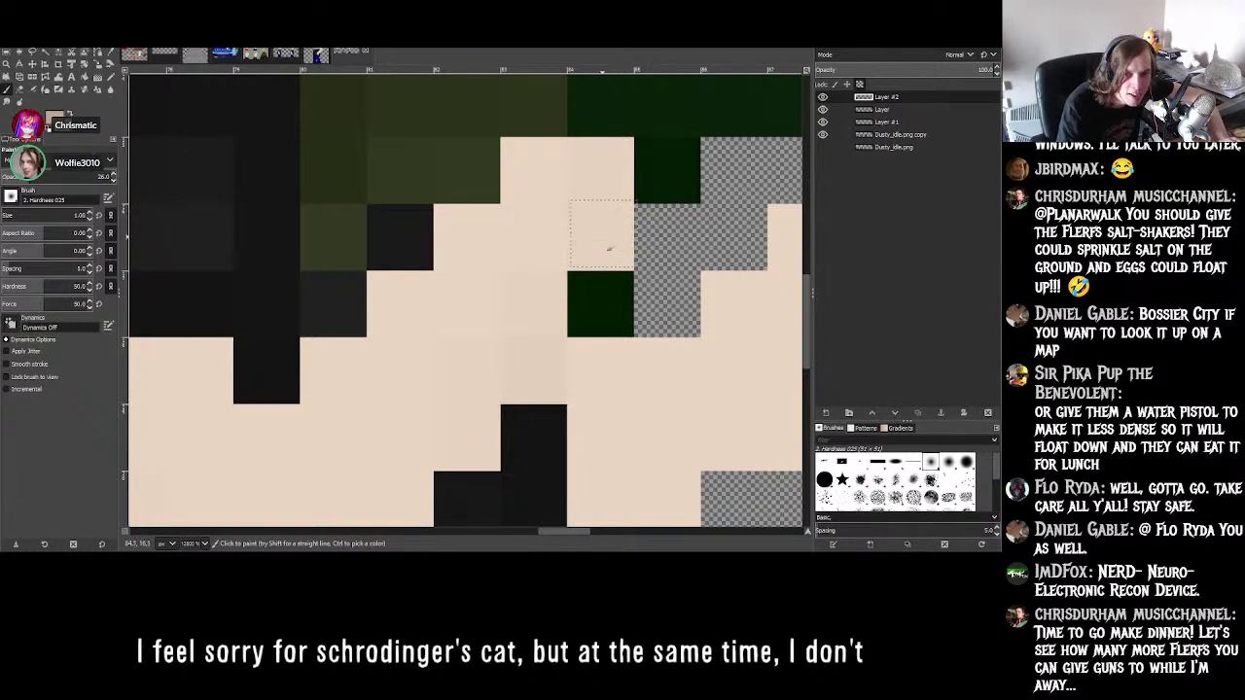
scroll(501, 326, "down", 3)
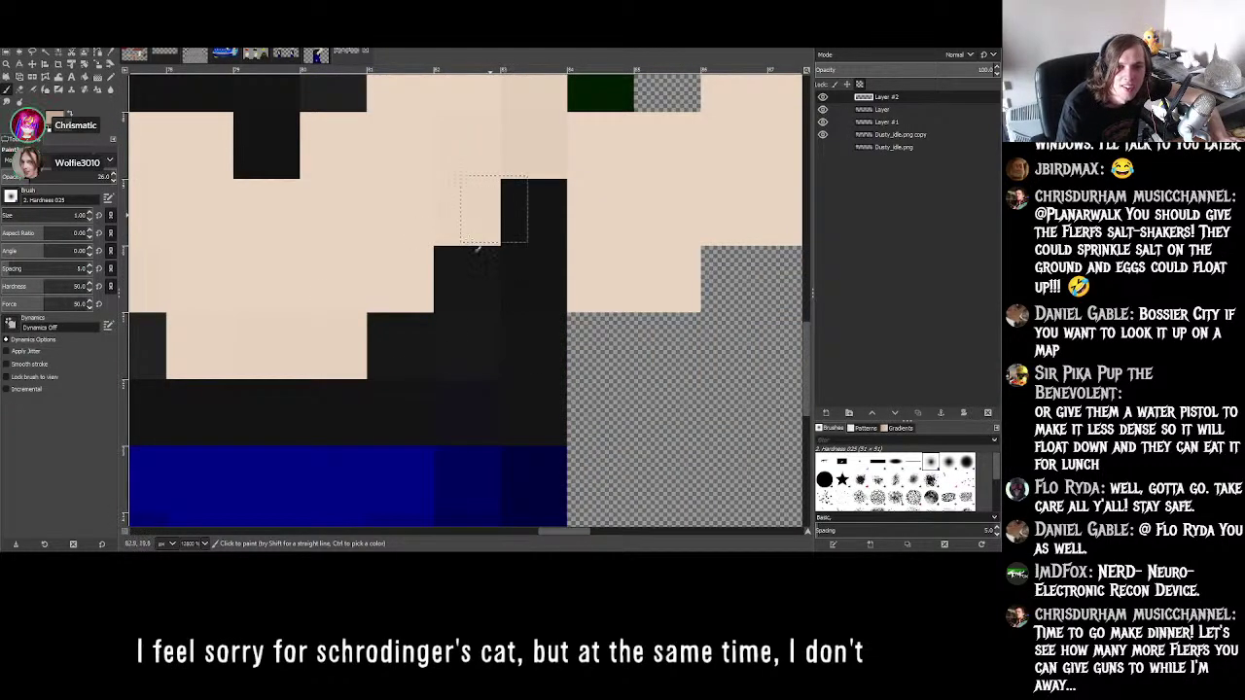
key("ctrl")
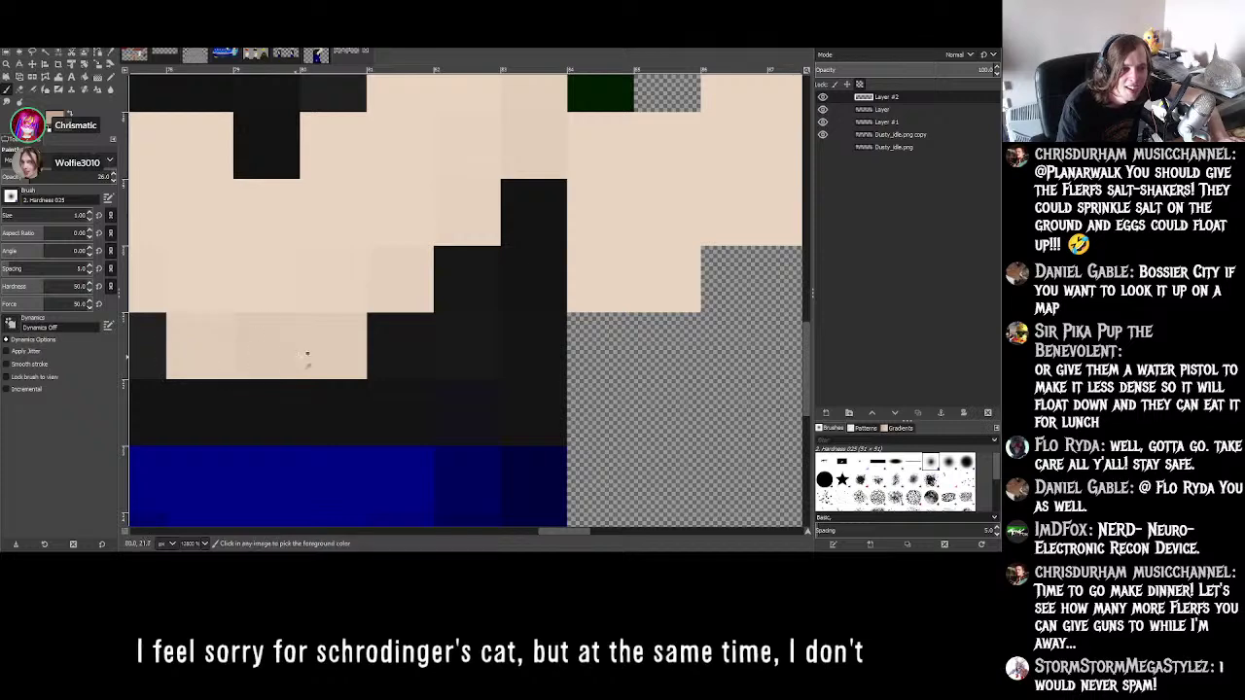
- Deepen the skin shading along the third frame's near elbow and forearm on Layer #2 at brush opacity 36
scroll(303, 353, "down", 1, "ctrl")
scroll(233, 336, "up", 1, "ctrl")
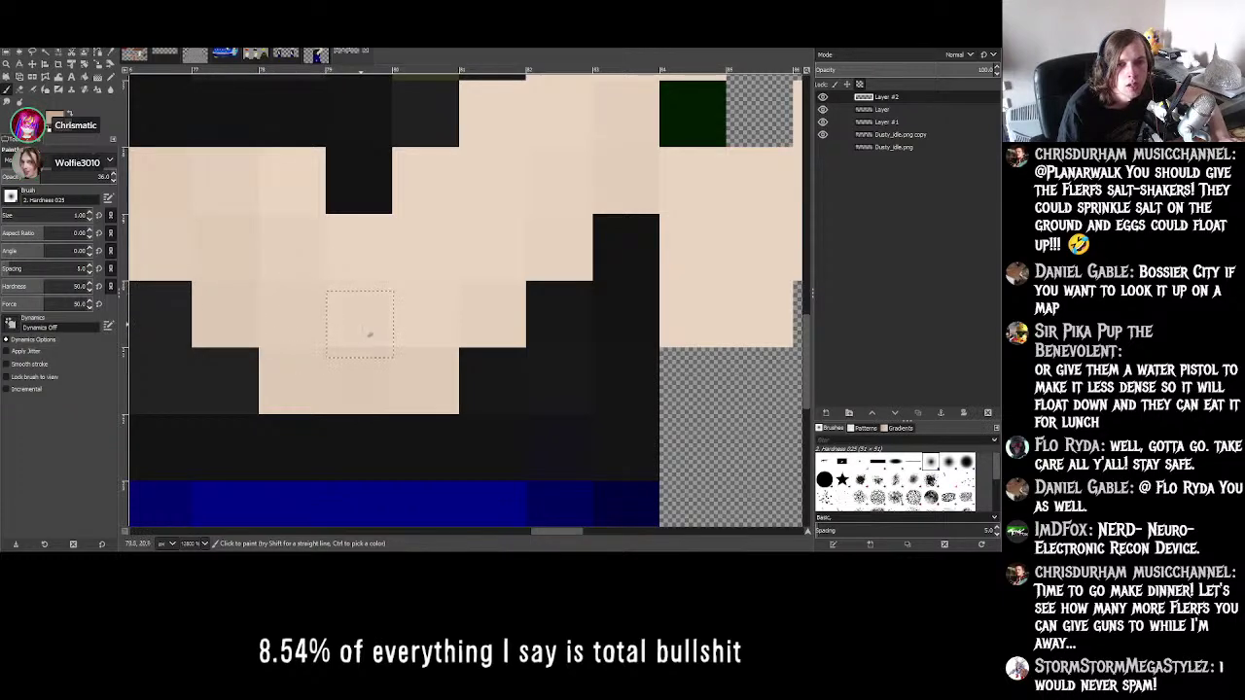
scroll(496, 268, "down", 1, "ctrl")
scroll(503, 270, "up", 1, "ctrl")
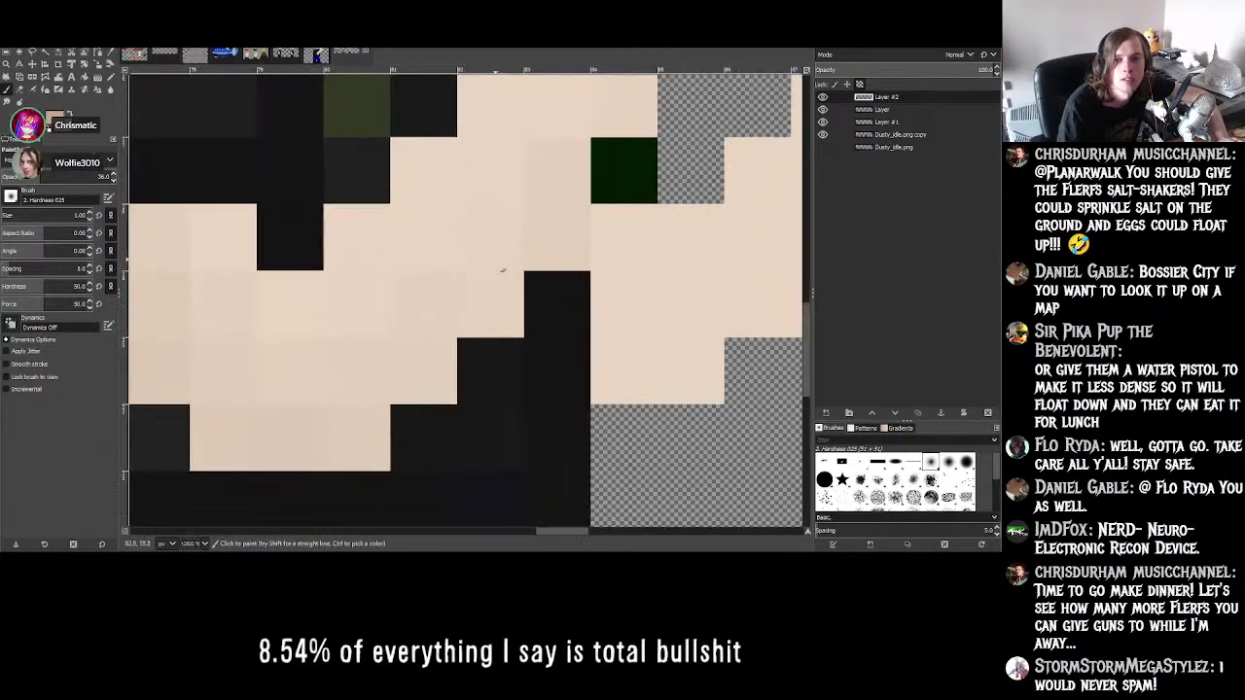
scroll(506, 267, "down", 1, "ctrl")
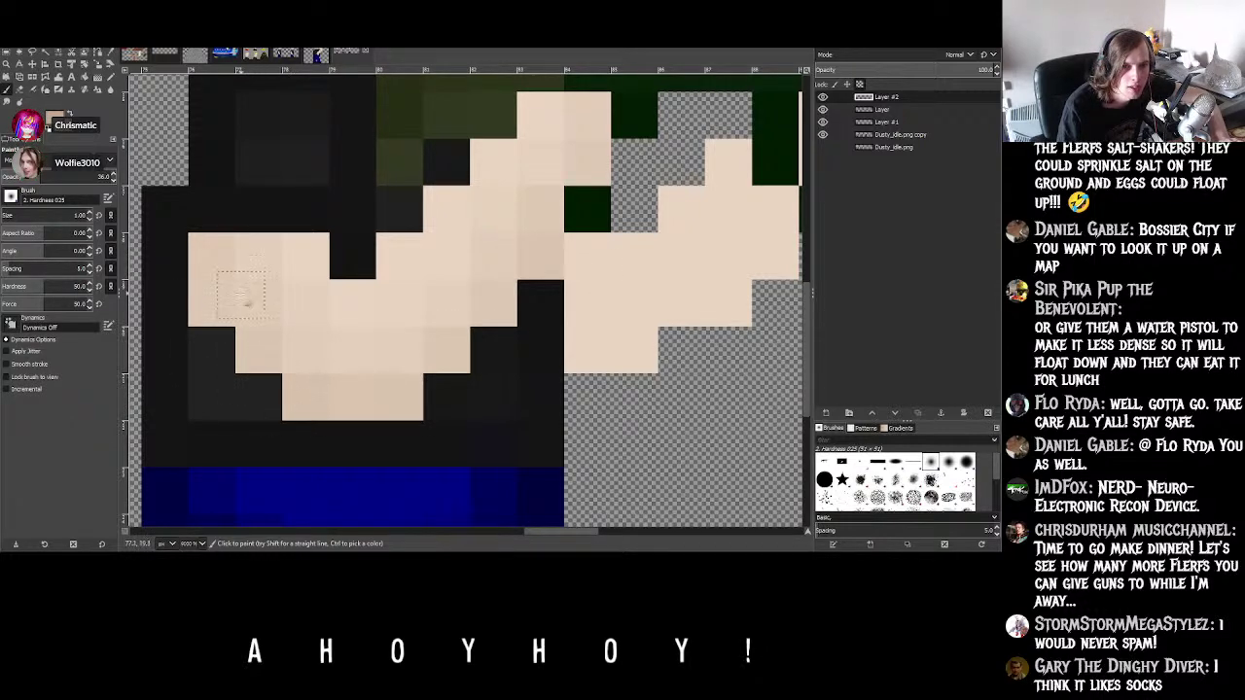
- Darken the back edge of the third frame's near upper arm and the bottom rows of its elbow on Layer #2
scroll(241, 293, "down", 5, "ctrl")
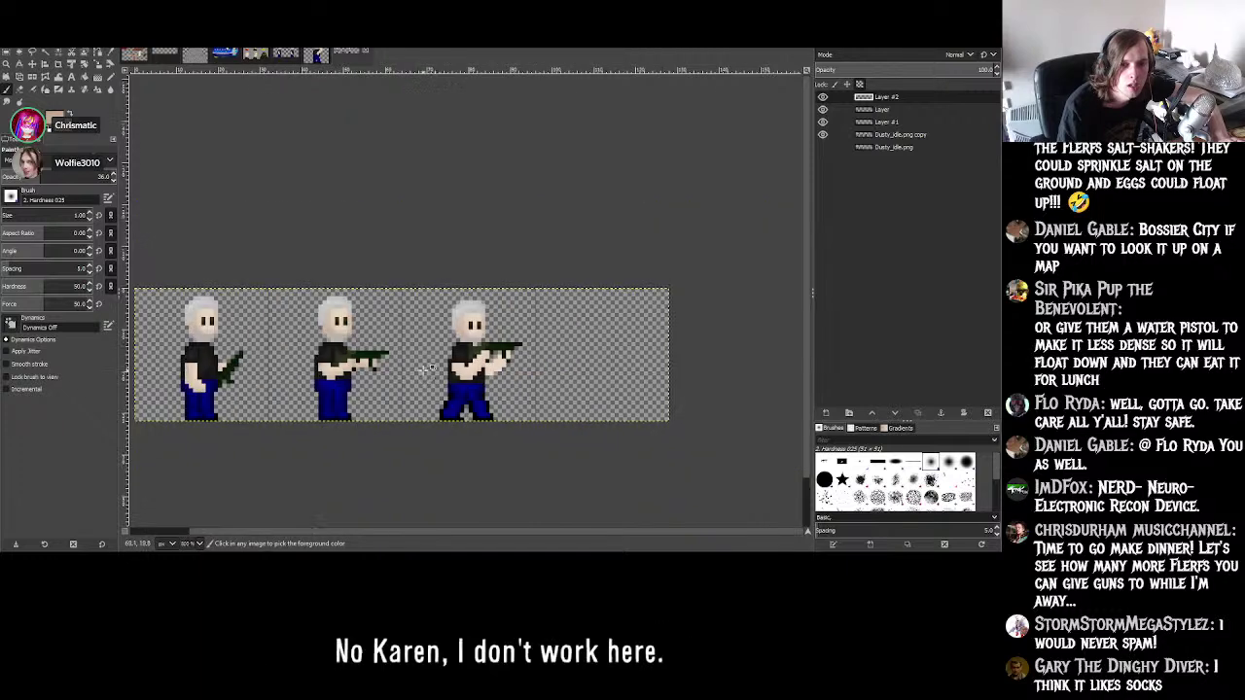
scroll(428, 375, "up", 5, "ctrl")
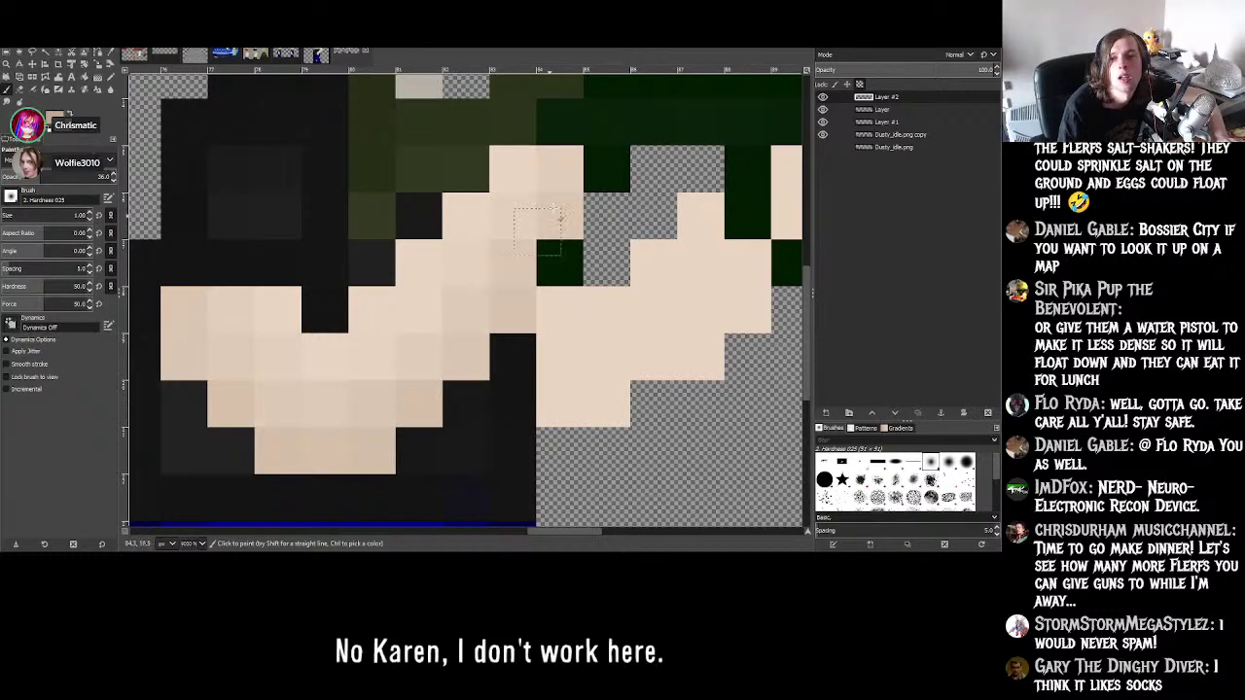
scroll(559, 219, "down", 5, "ctrl")
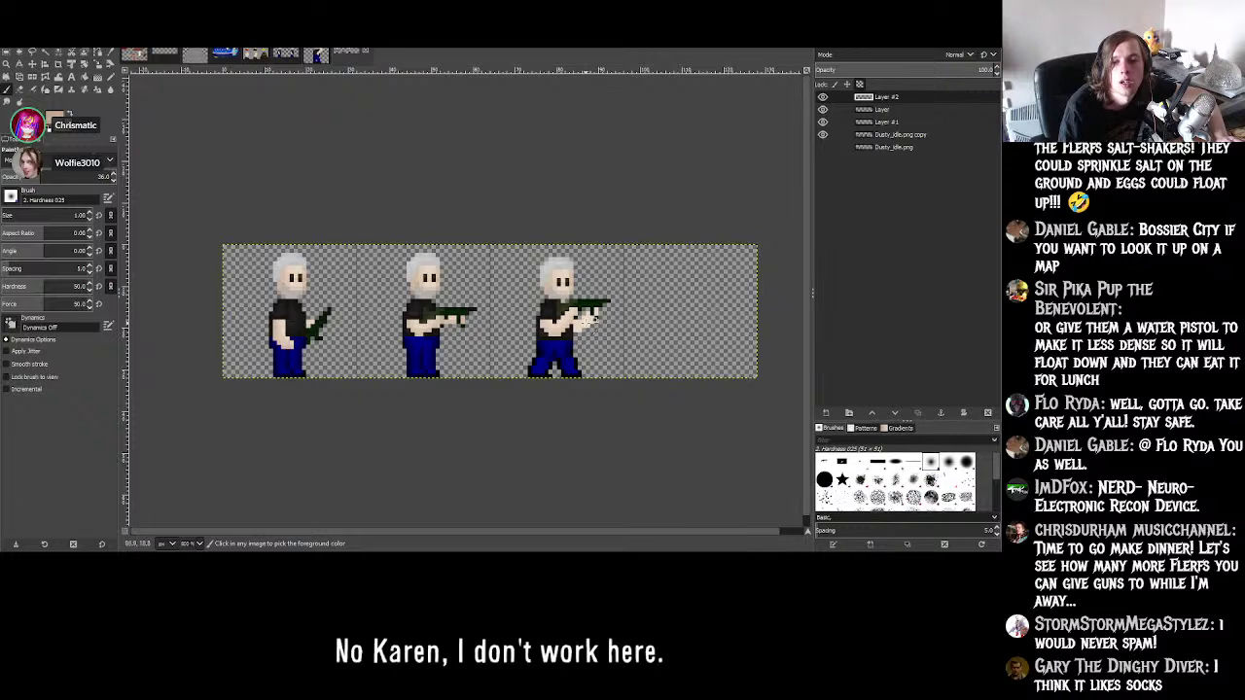
scroll(588, 321, "up", 1, "ctrl")
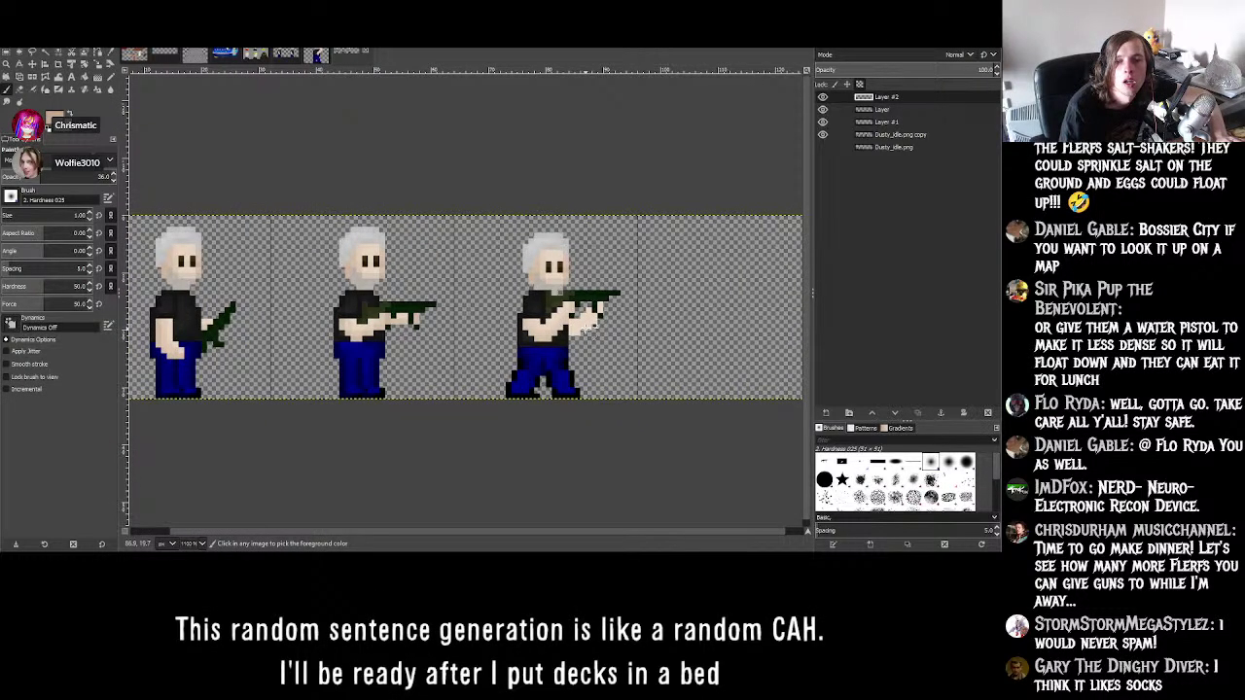
scroll(590, 326, "up", 4, "ctrl")
scroll(207, 282, "up", 1, "ctrl")
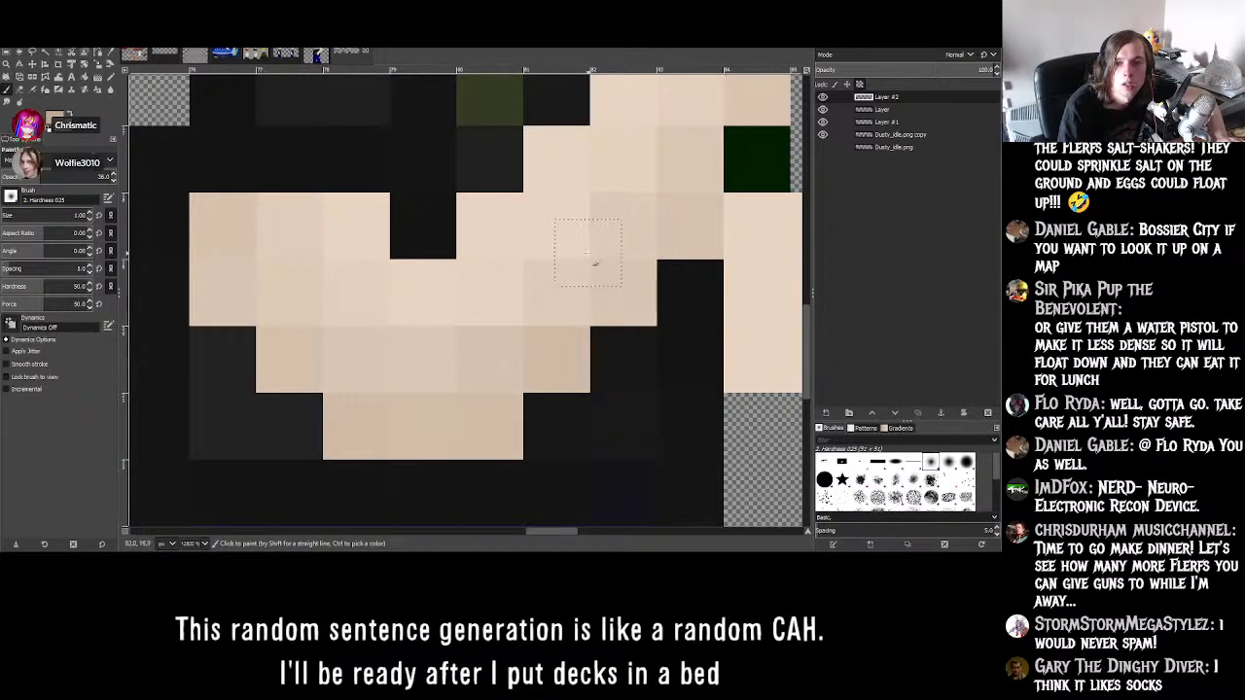
- Shade the third frame's near-hand pixels beside the gun's rear grip on Layer #2 with the darker skin tone
scroll(584, 275, "down", 1, "ctrl")
scroll(581, 273, "down", 2, "ctrl")
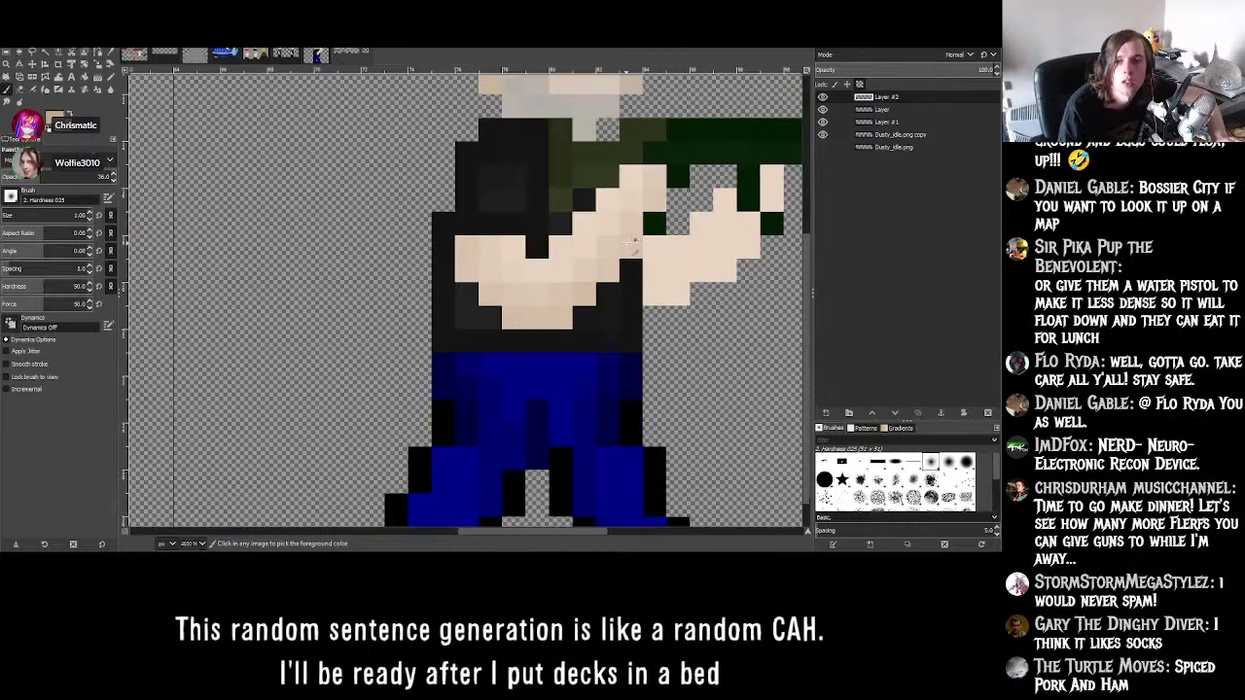
scroll(523, 184, "down", 1, "ctrl")
scroll(658, 205, "up", 2, "ctrl")
scroll(657, 205, "up", 3, "ctrl")
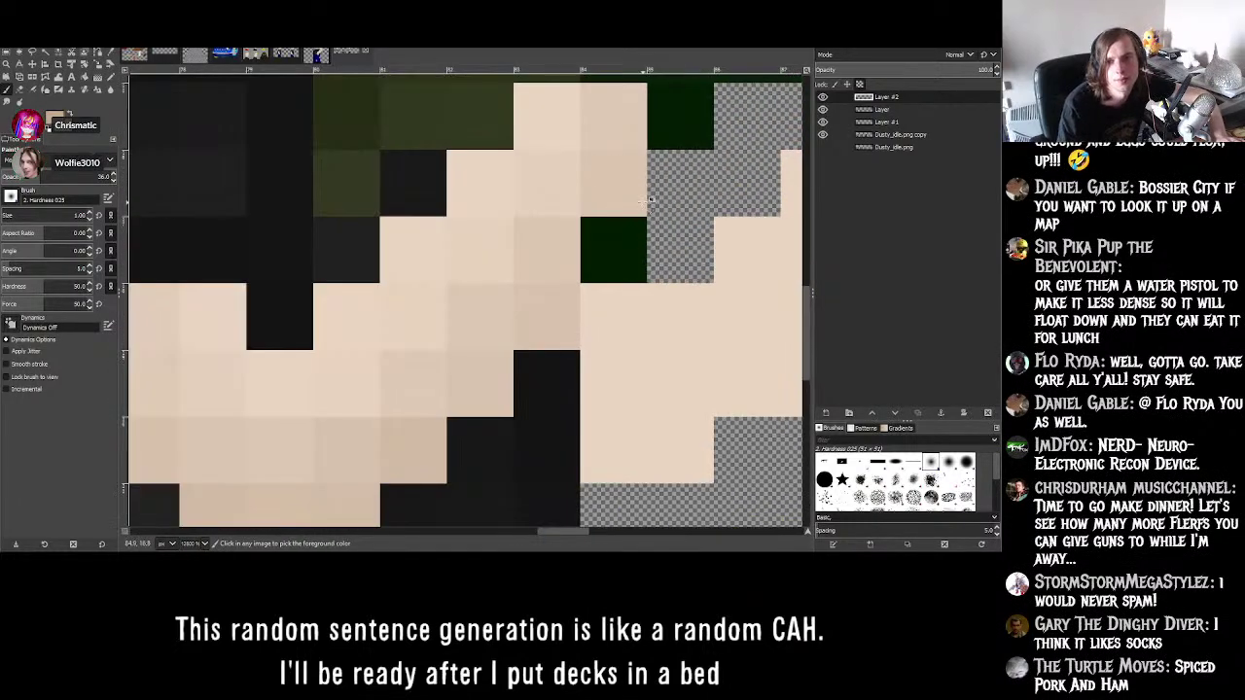
scroll(616, 226, "down", 3, "ctrl")
scroll(616, 226, "down", 4, "ctrl")
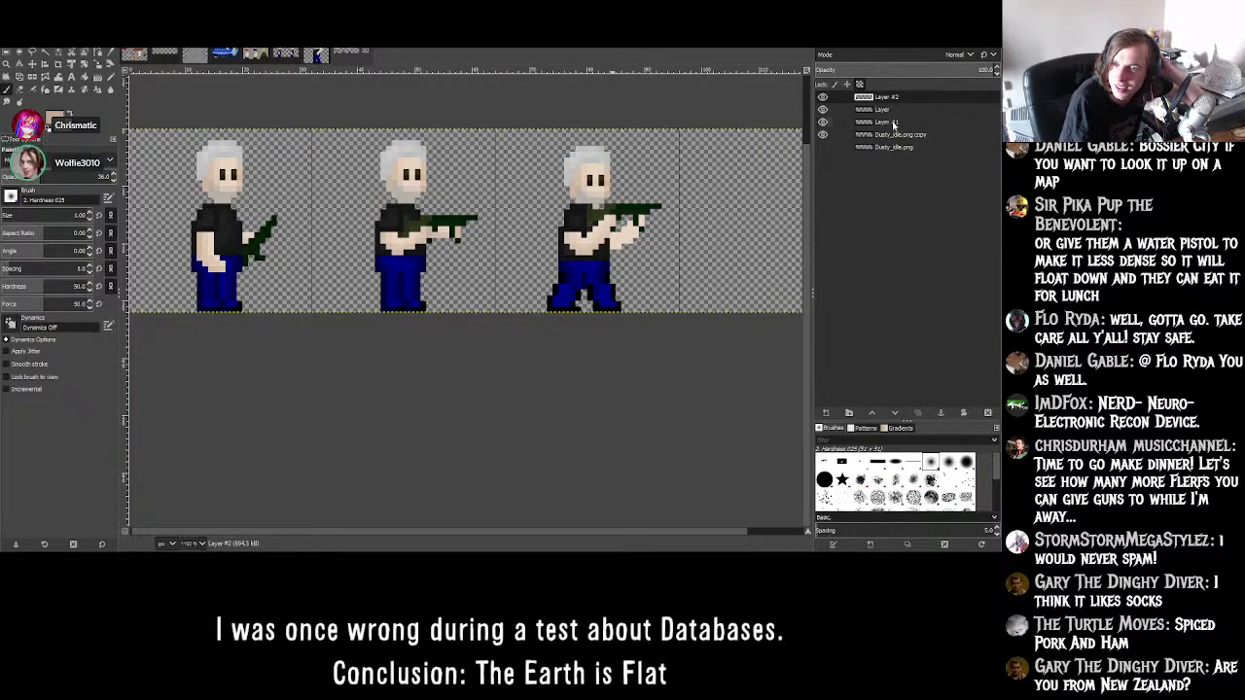
- Shade the lower edge of the third frame's far arm and its fingers at the front grip on Layer #1 at brush opacity 36
double_click(858, 122)
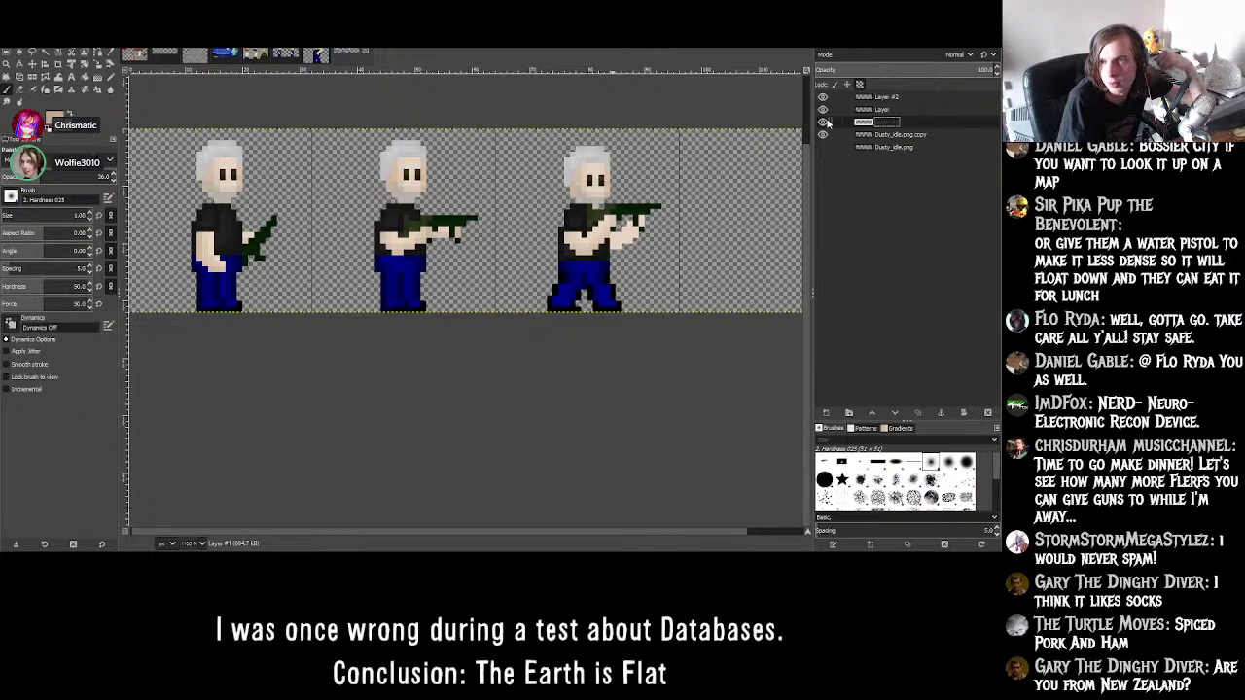
scroll(697, 240, "up", 3, "ctrl")
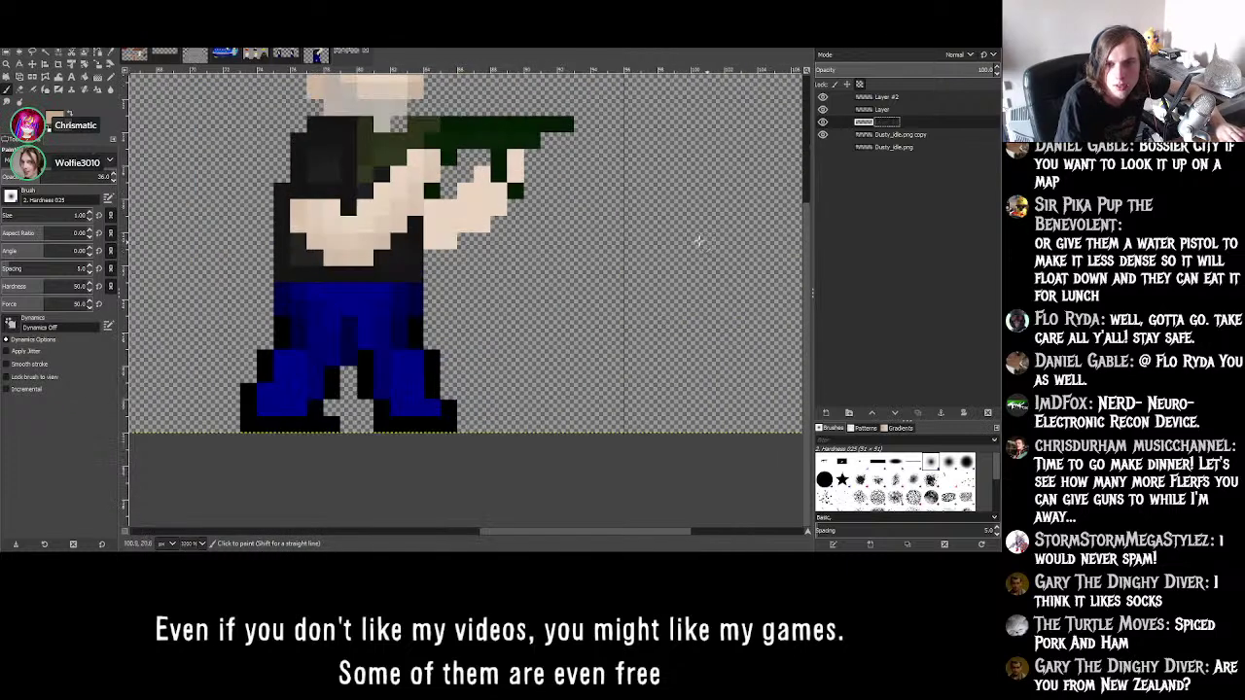
scroll(597, 232, "down", 2, "ctrl")
scroll(536, 237, "up", 4, "ctrl")
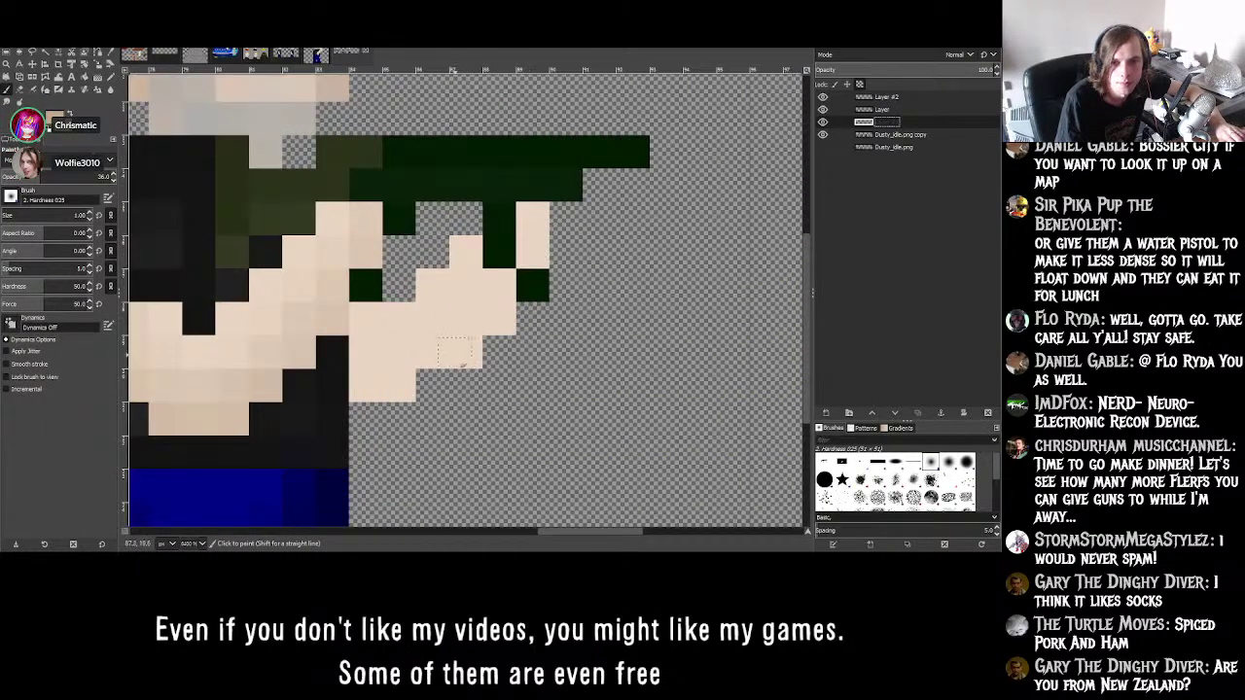
scroll(462, 362, "up", 1, "ctrl")
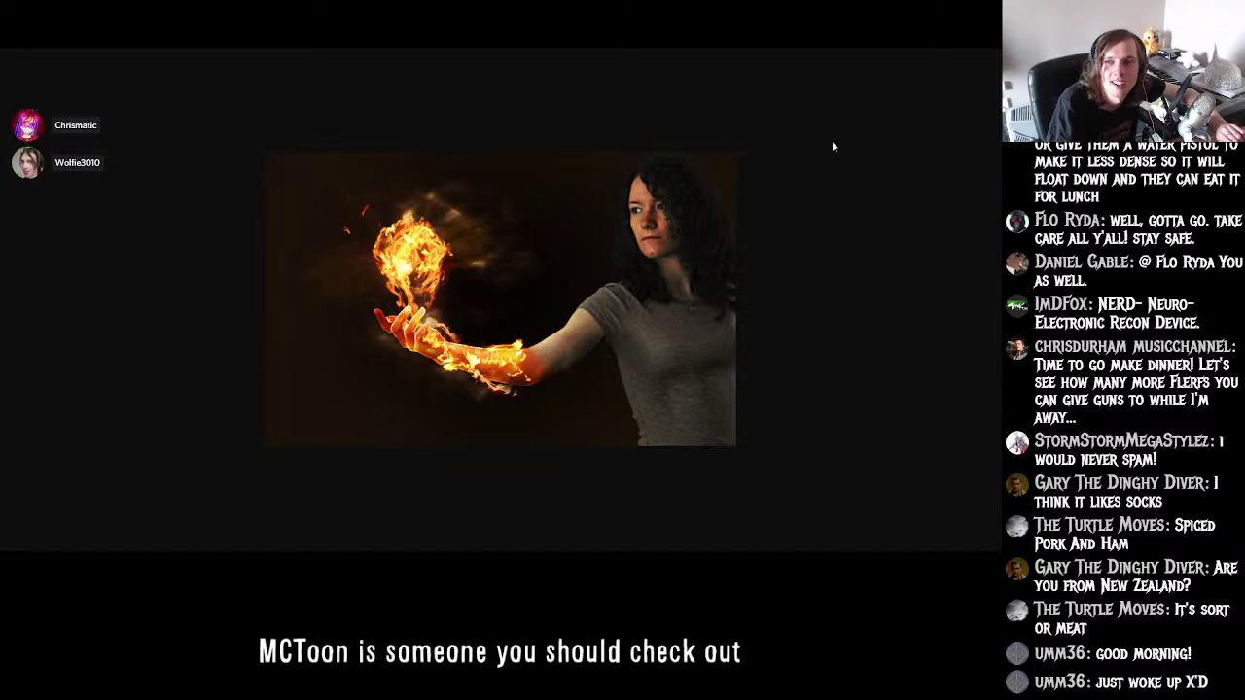
key("alt+Tab")
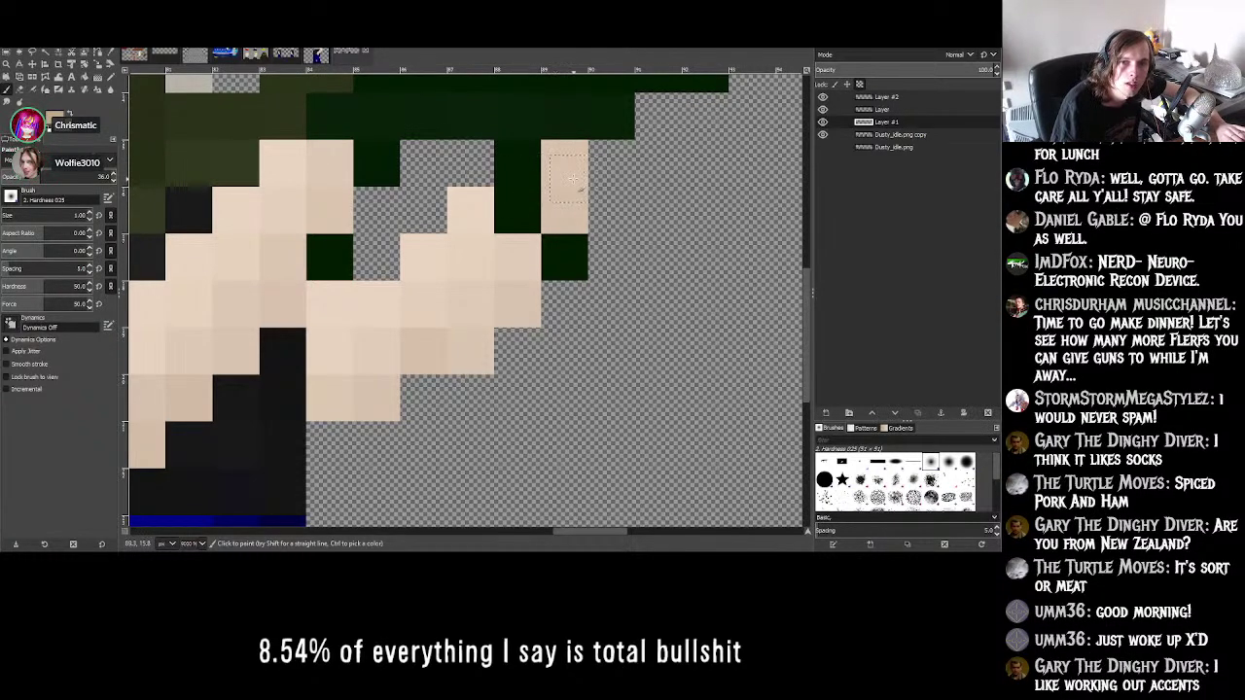
- Deepen the shading on the underside of the third frame's far forearm and hand on Layer #1
scroll(531, 234, "down", 4, "ctrl")
scroll(525, 273, "down", 2, "ctrl")
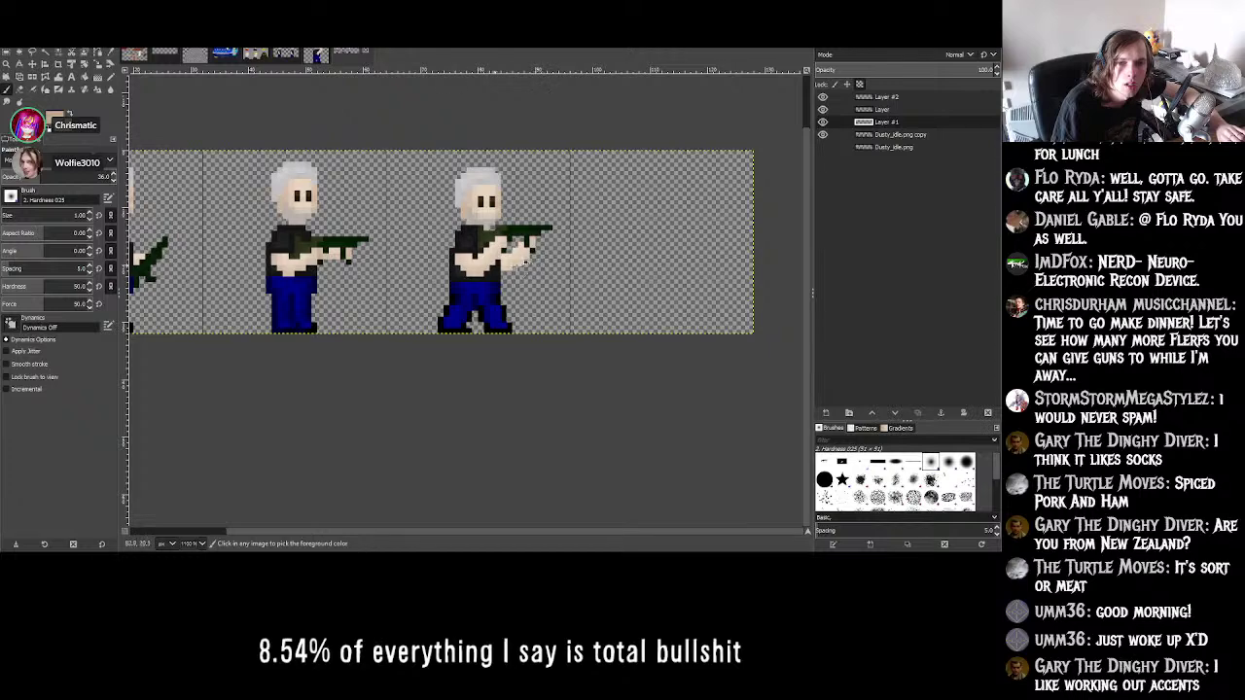
scroll(528, 261, "up", 5, "ctrl")
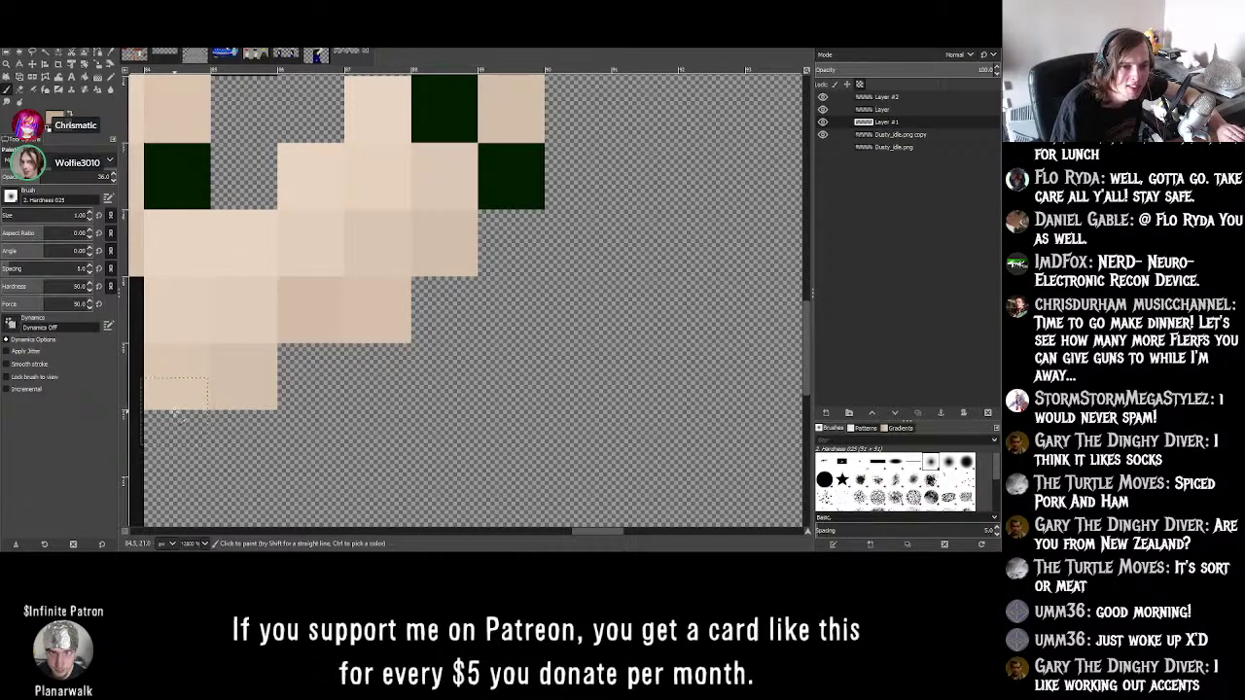
scroll(175, 399, "down", 3, "ctrl")
scroll(458, 383, "up", 4, "ctrl")
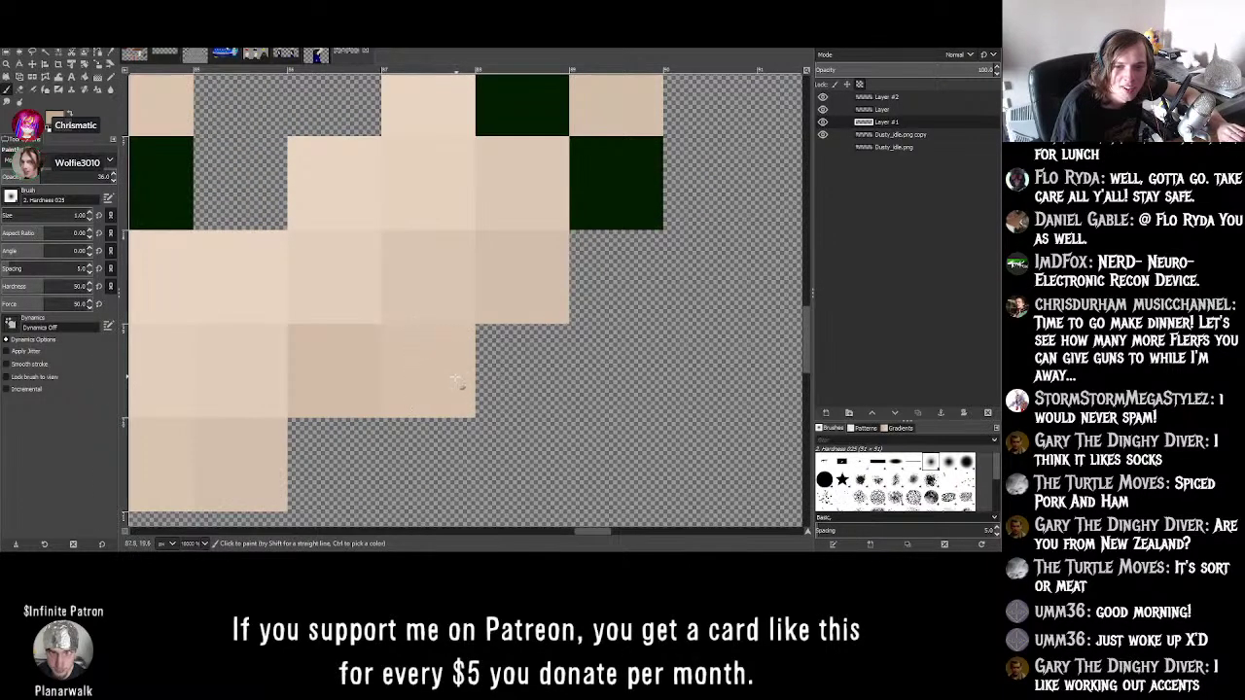
scroll(536, 377, "down", 2, "ctrl")
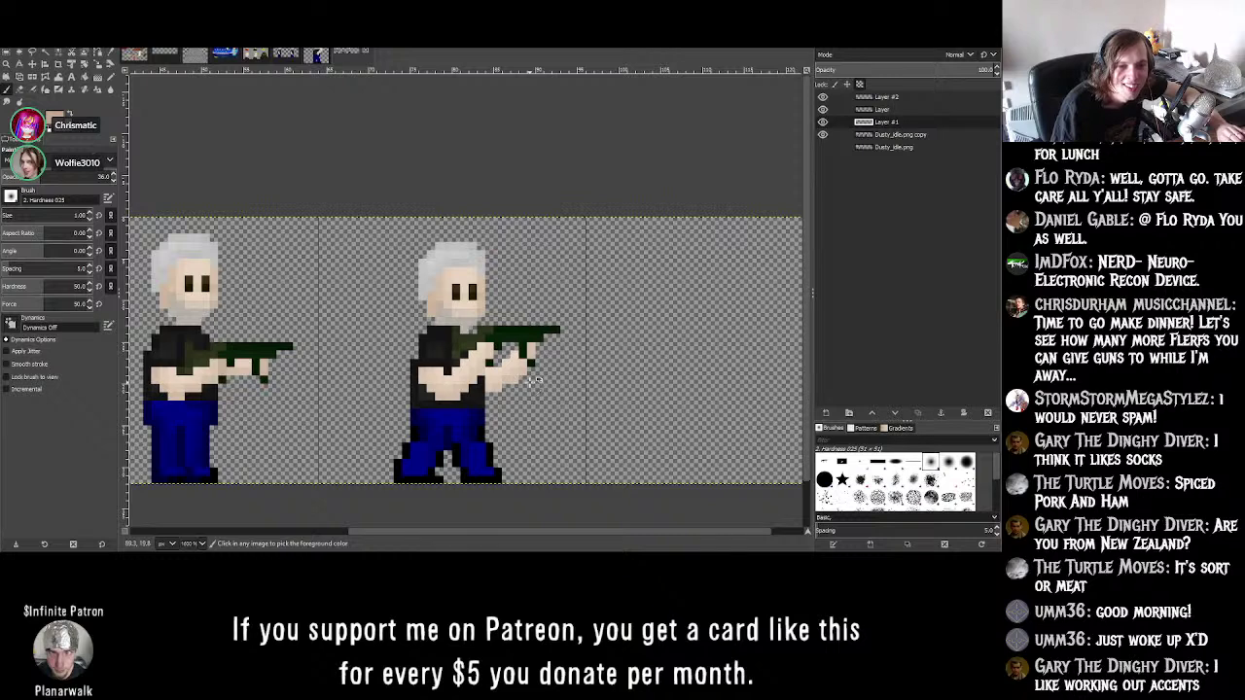
scroll(536, 379, "down", 1, "ctrl")
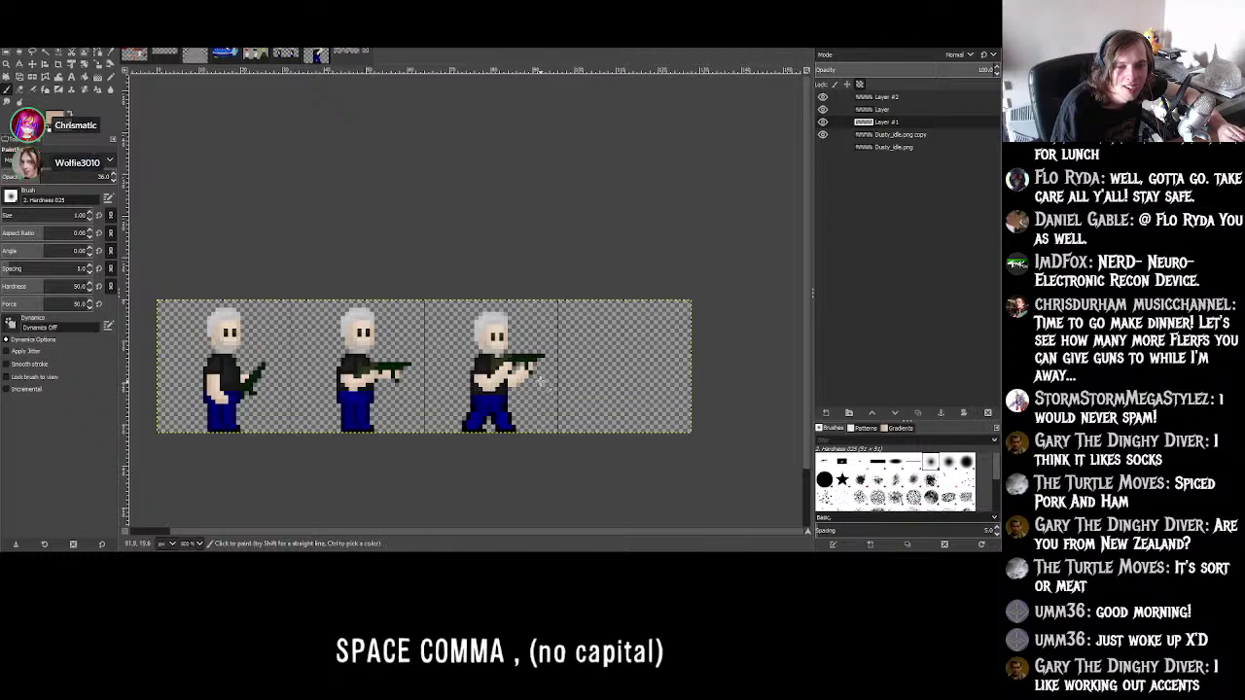
- Darken the third frame's near wrist, forearm underside and elbow pixels on Layer #2 to strengthen the arm shading
scroll(537, 382, "up", 4, "ctrl")
scroll(324, 338, "up", 3, "ctrl")
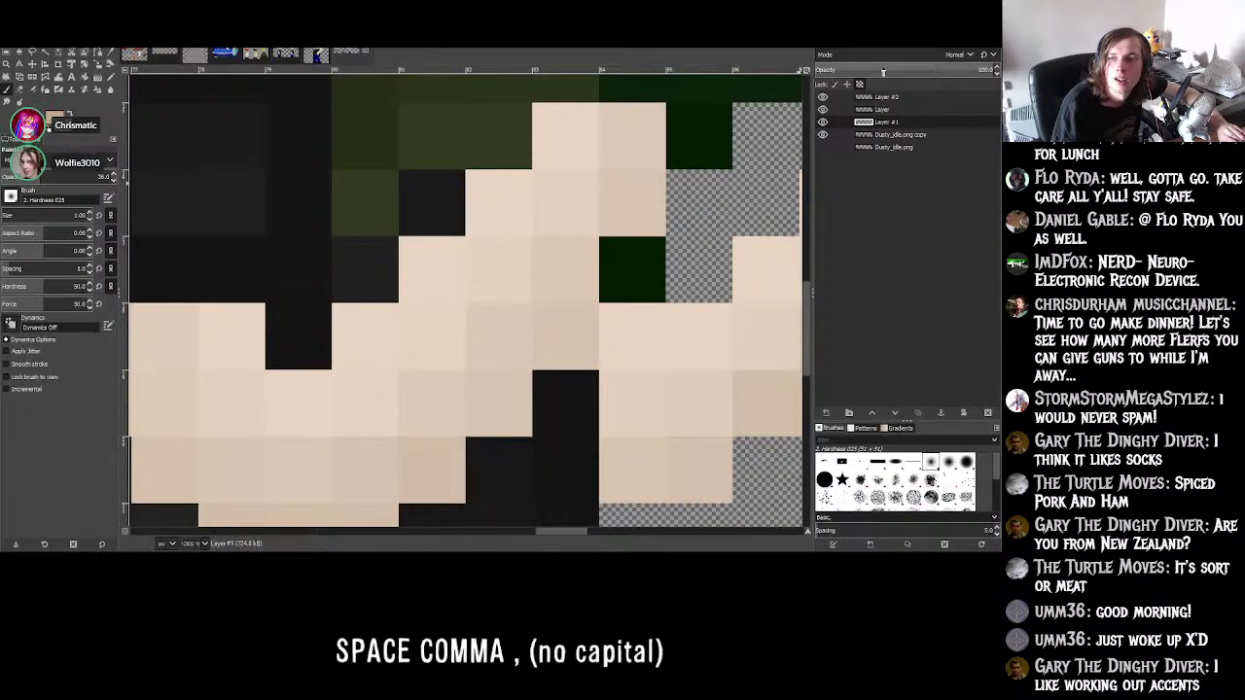
left_click(883, 98)
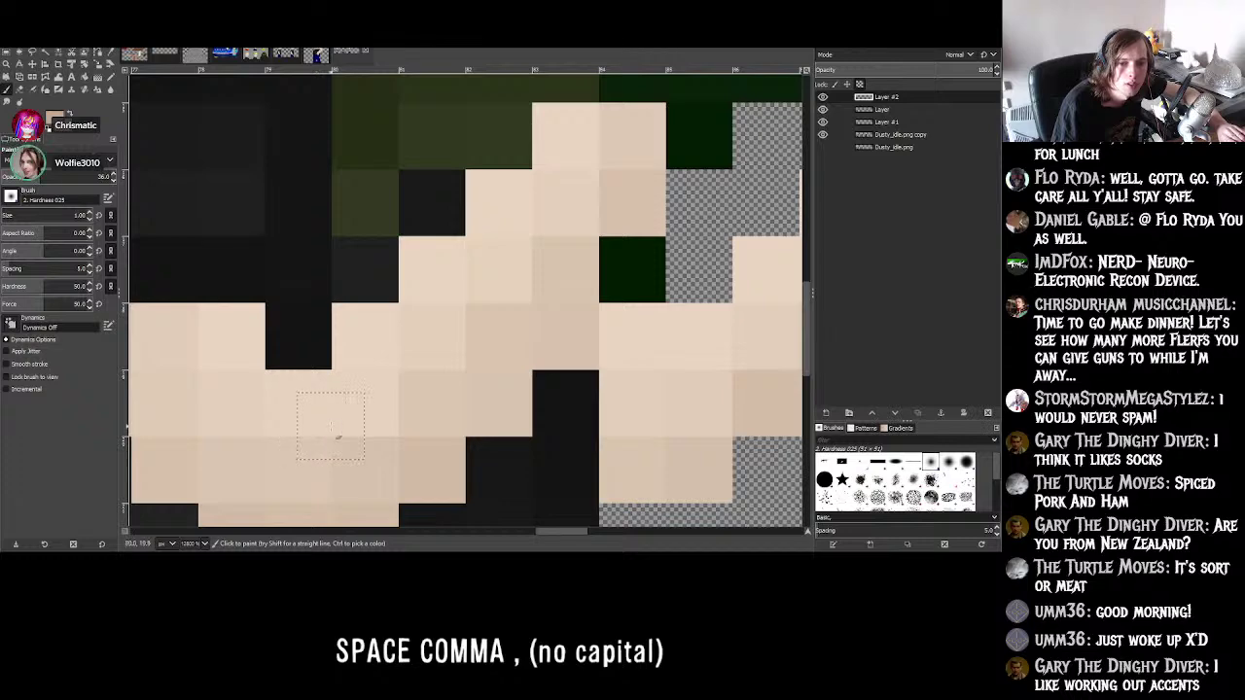
scroll(328, 426, "down", 3, "ctrl")
scroll(329, 425, "up", 2, "ctrl")
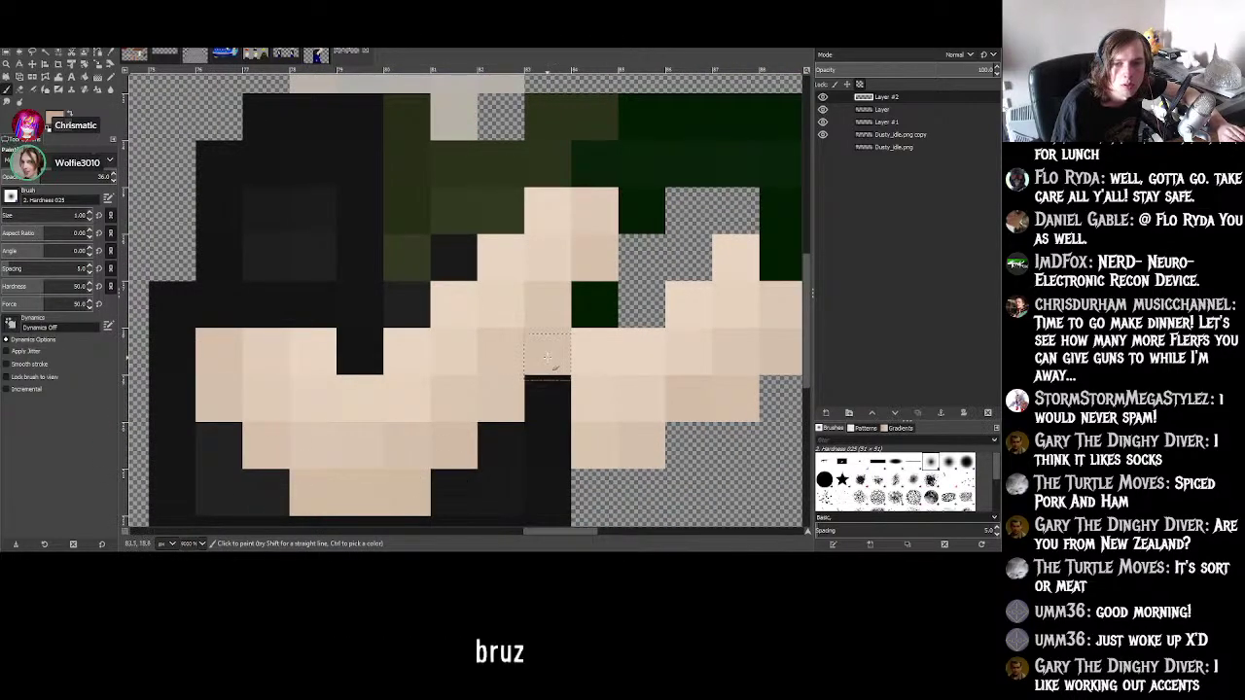
scroll(513, 410, "down", 3, "ctrl")
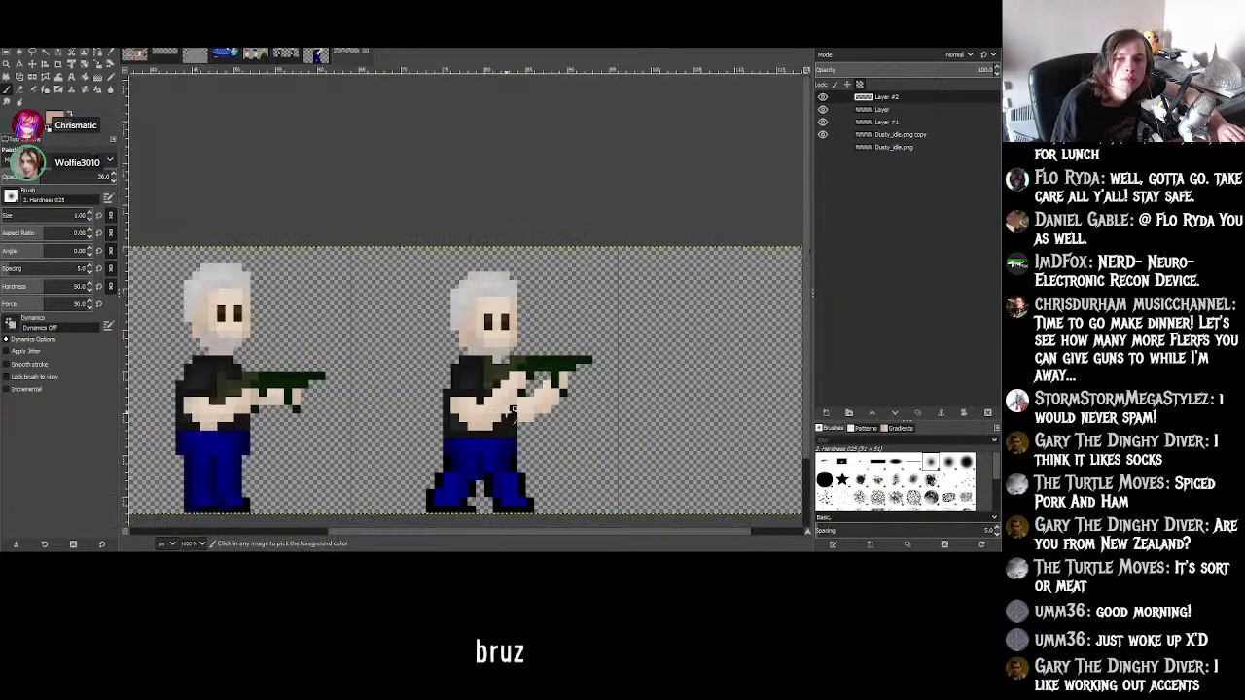
- Make the Dusty_idle.png copy layer the active layer
left_click(885, 147)
scroll(712, 295, "down", 2, "ctrl")
middle_click_drag(642, 484, 695, 329)
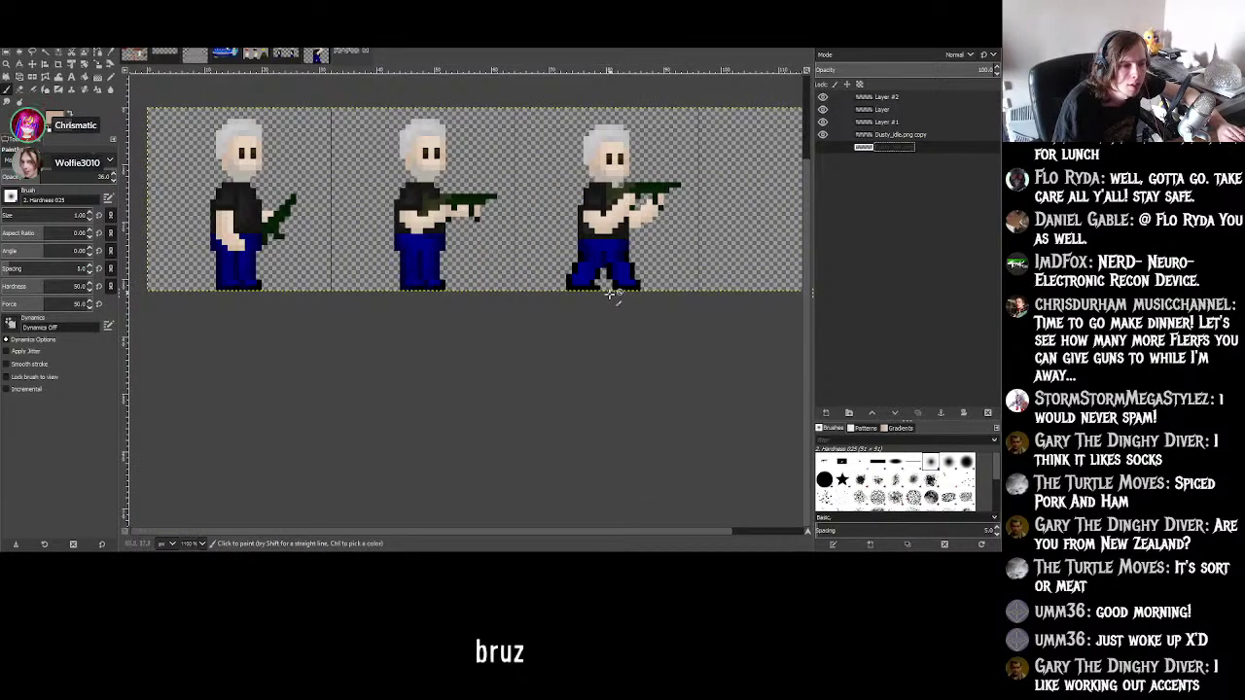
scroll(613, 292, "up", 3)
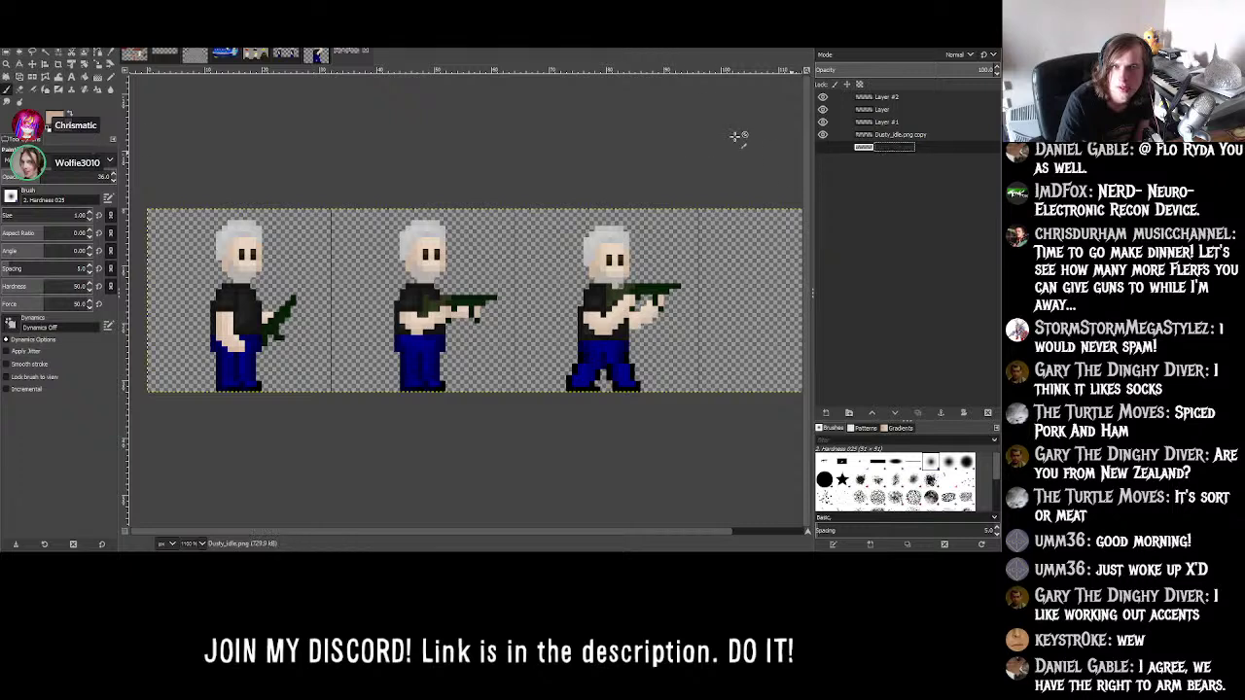
left_click(887, 134)
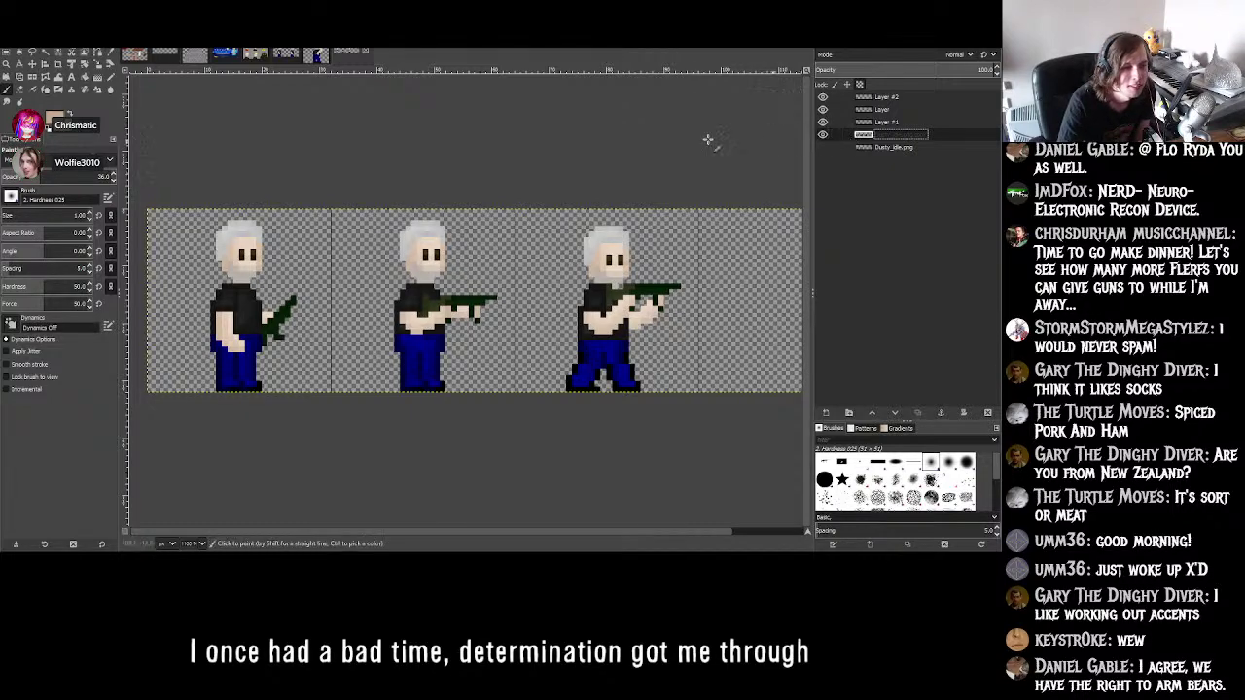
- Toggle the visibility of the Dusty_idle.png copy layer repeatedly to examine what it contains, leaving it shown
left_click(823, 135)
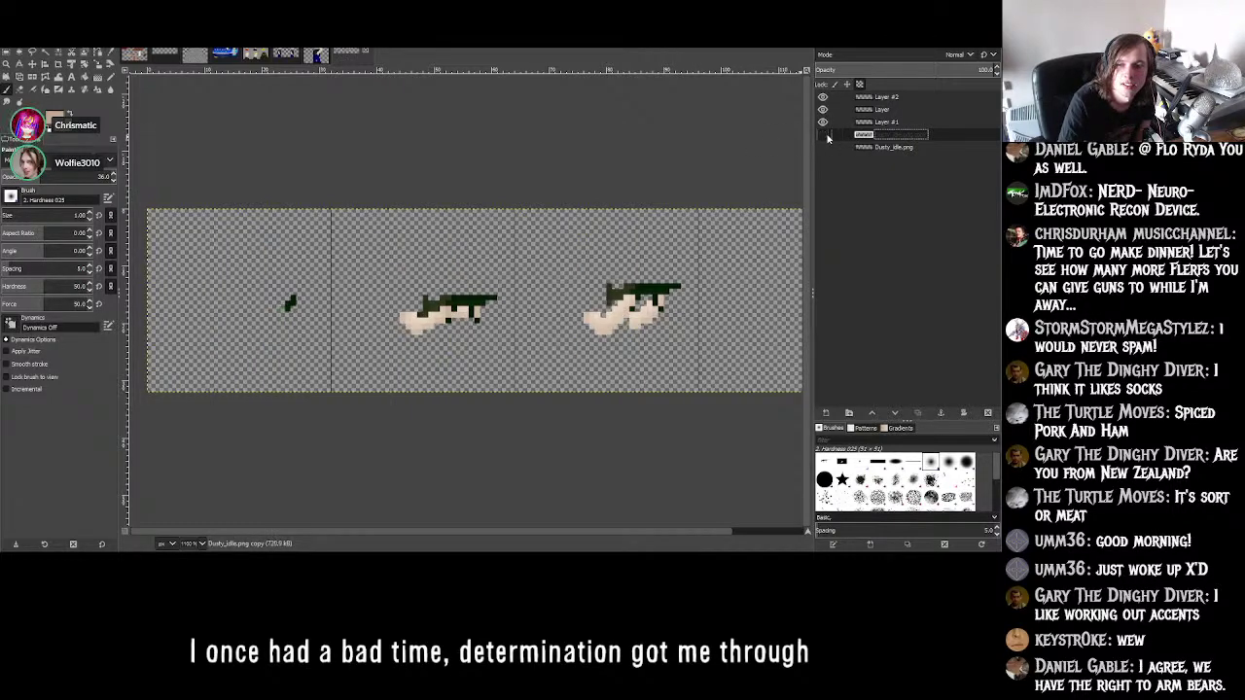
left_click(825, 134)
left_click(825, 134)
left_click(825, 134)
left_click(825, 134)
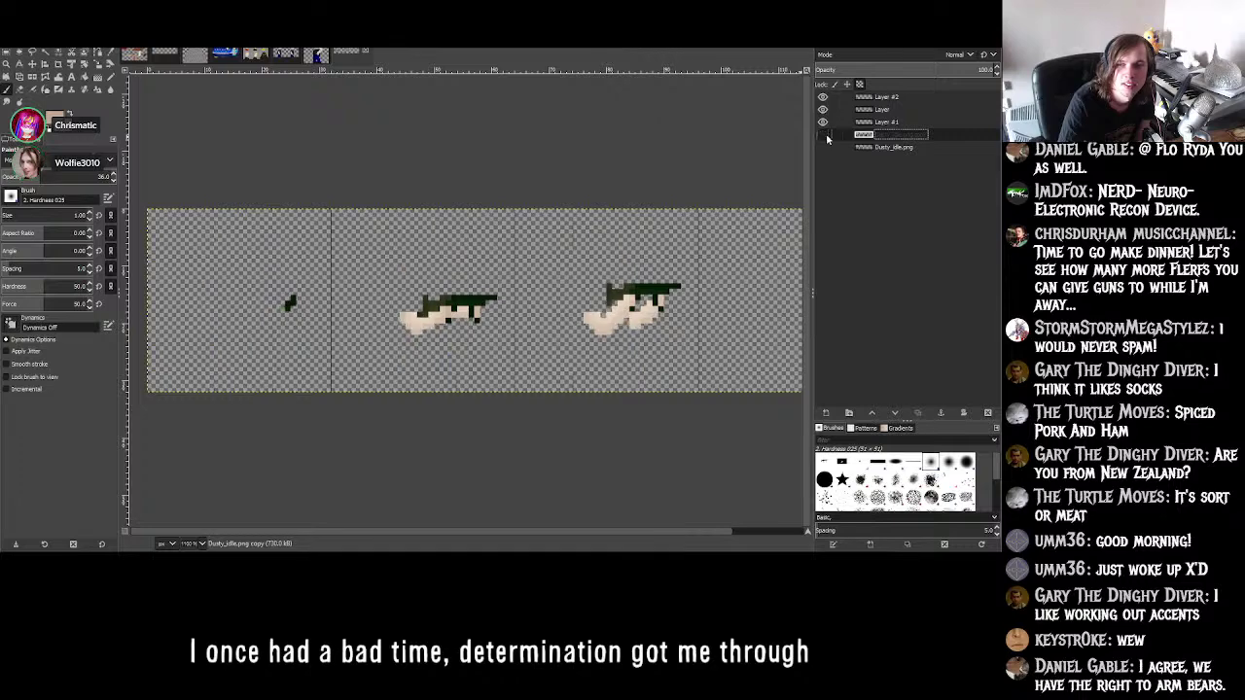
left_click(825, 134)
left_click(825, 135)
left_click(825, 134)
left_click(825, 135)
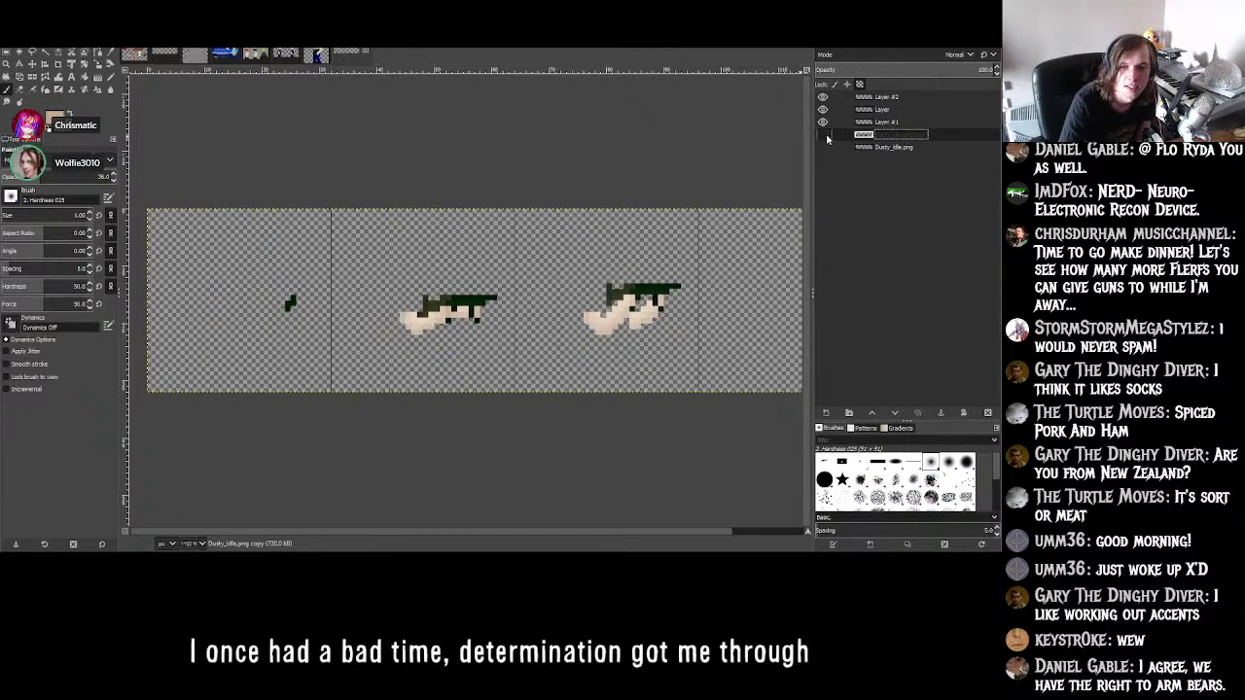
left_click(825, 134)
left_click(825, 135)
left_click(825, 135)
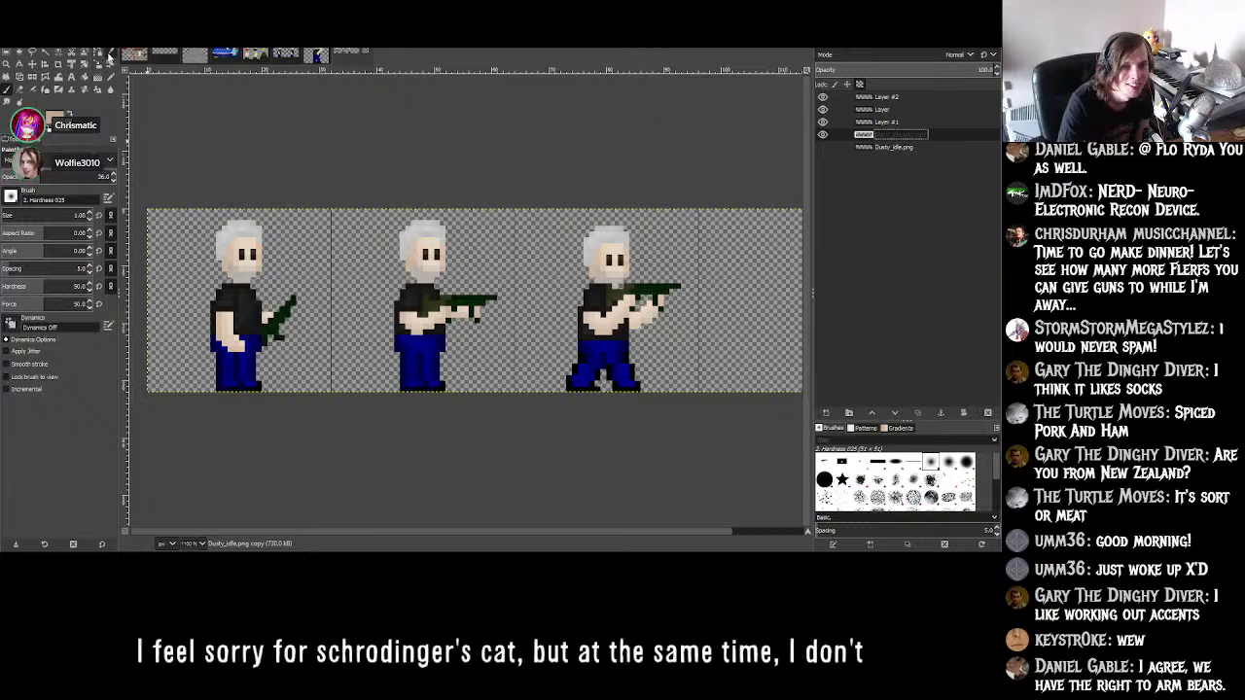
- Pick a dark blue from the second frame's trousers as the foreground colour and switch to the Paintbrush
key("o")
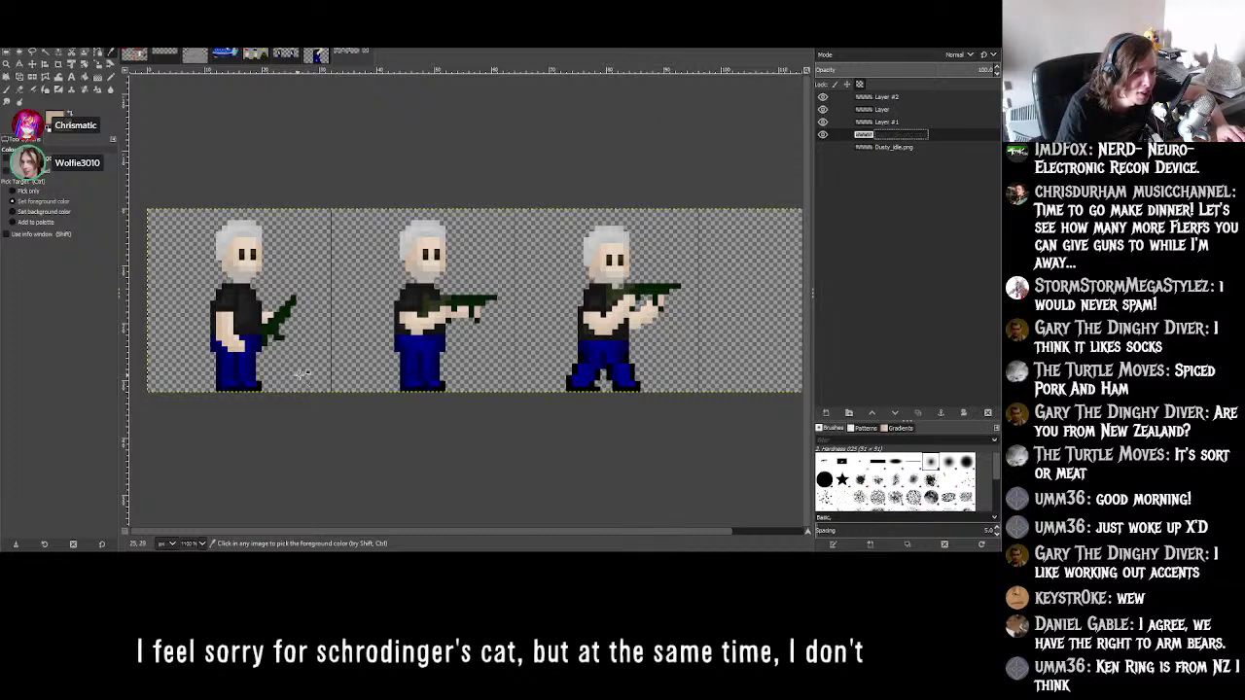
scroll(321, 384, "up", 3, "ctrl")
scroll(583, 337, "up", 3, "ctrl")
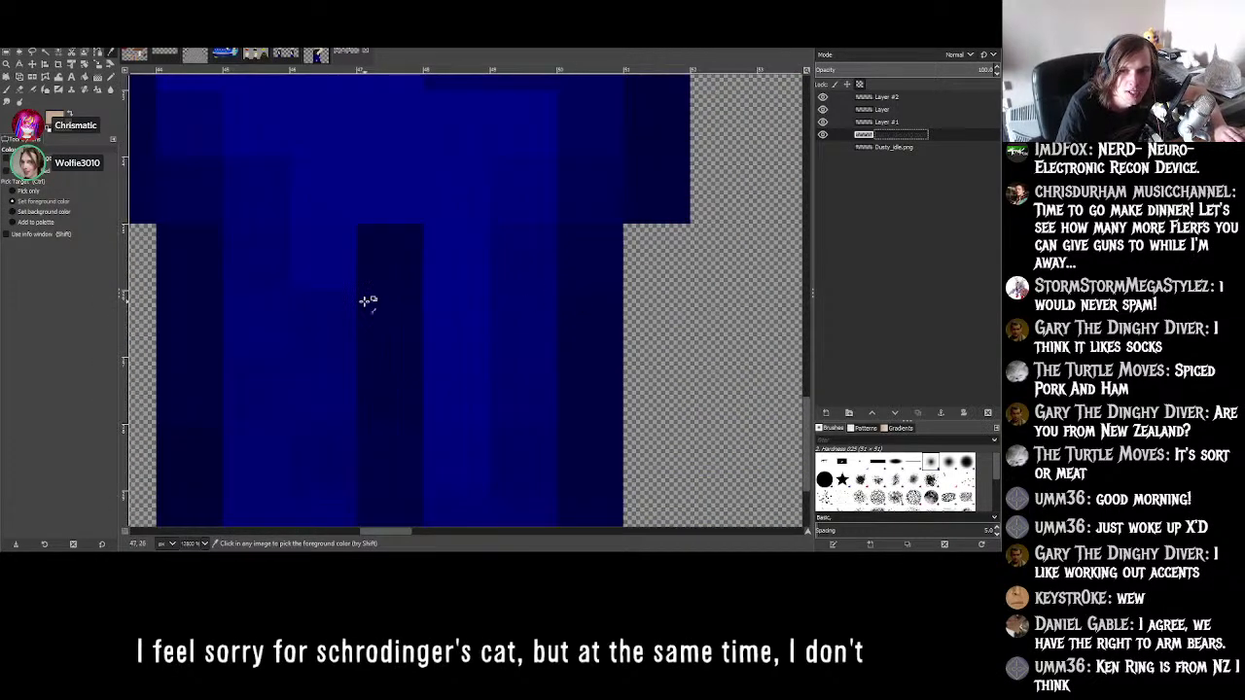
scroll(579, 321, "down", 3)
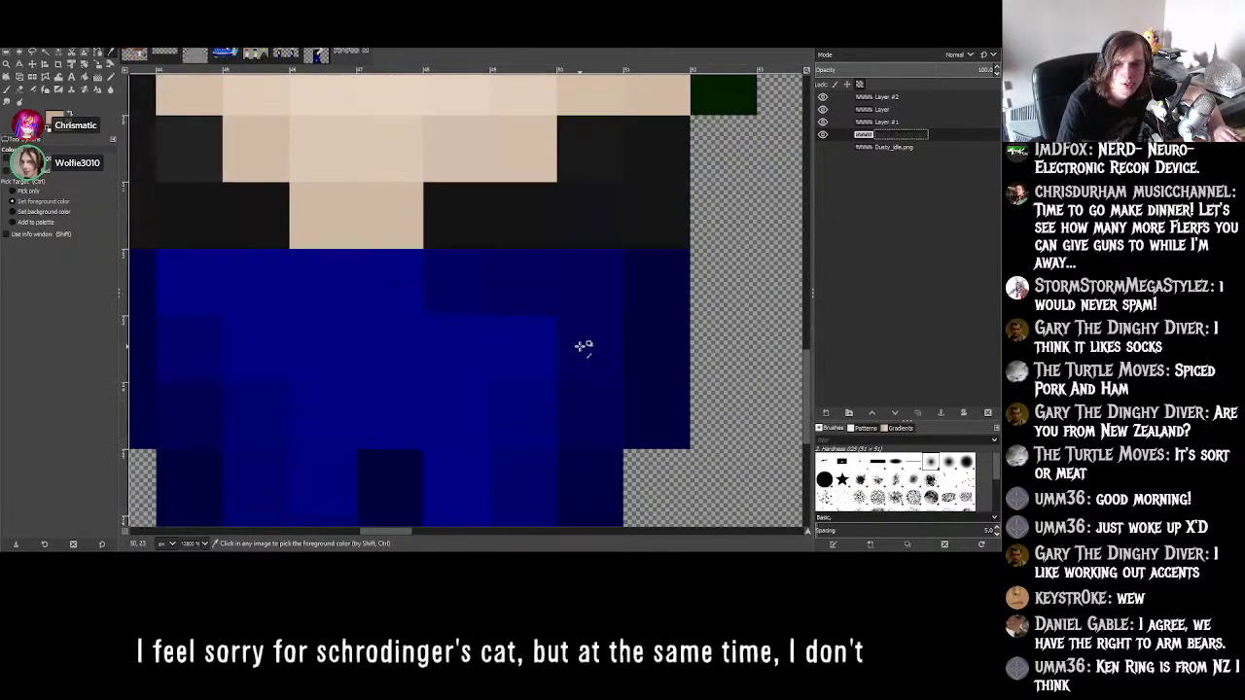
key("Escape")
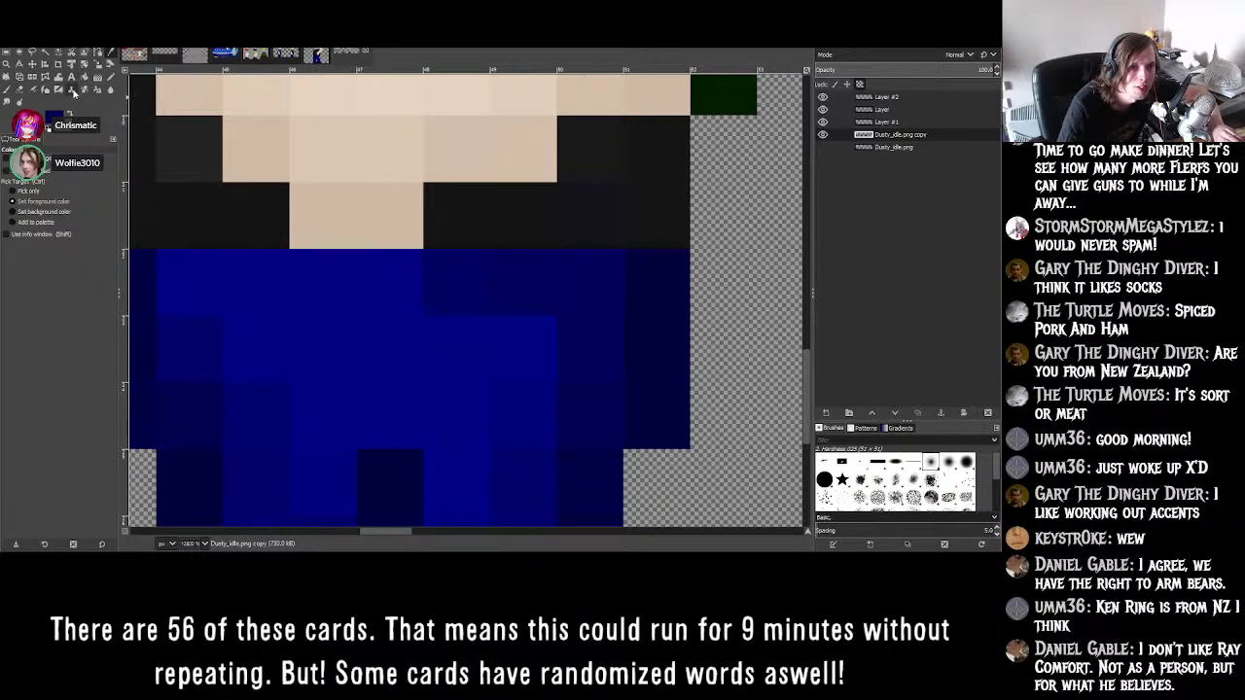
left_click(7, 89)
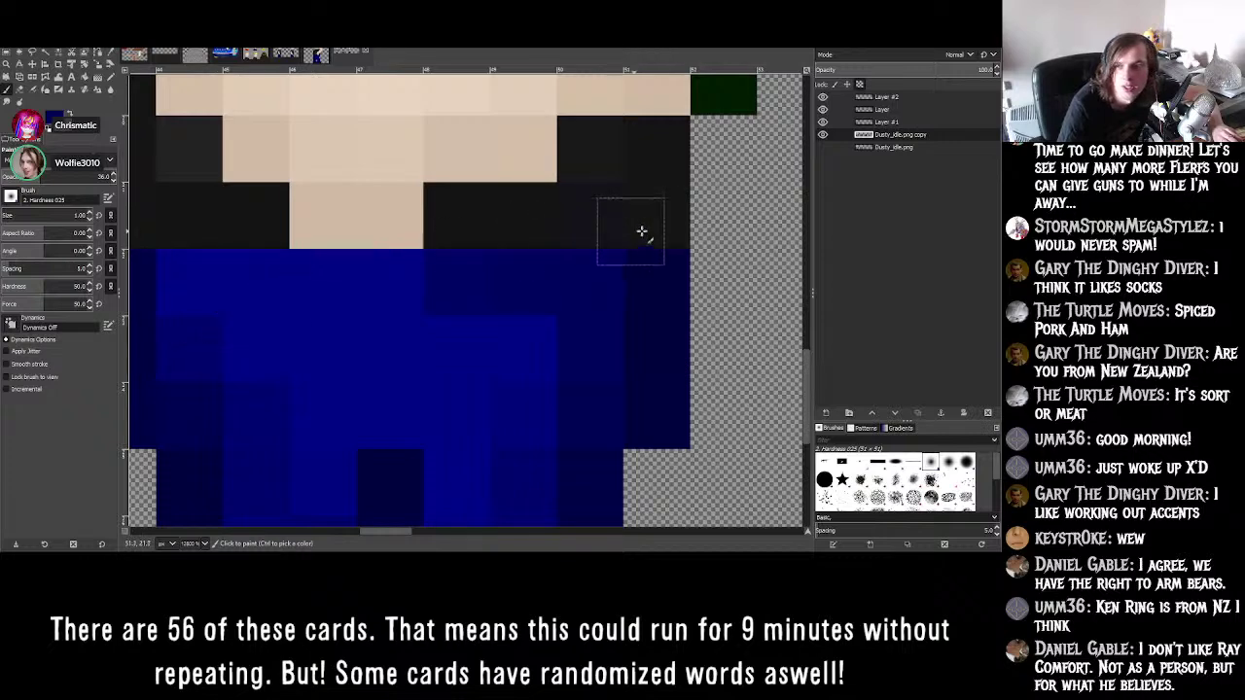
- Shade the second frame's trouser waist row below the shirt in darker sampled blues at brush opacity 36
scroll(590, 268, "down", 5, "ctrl")
scroll(591, 269, "up", 3, "ctrl")
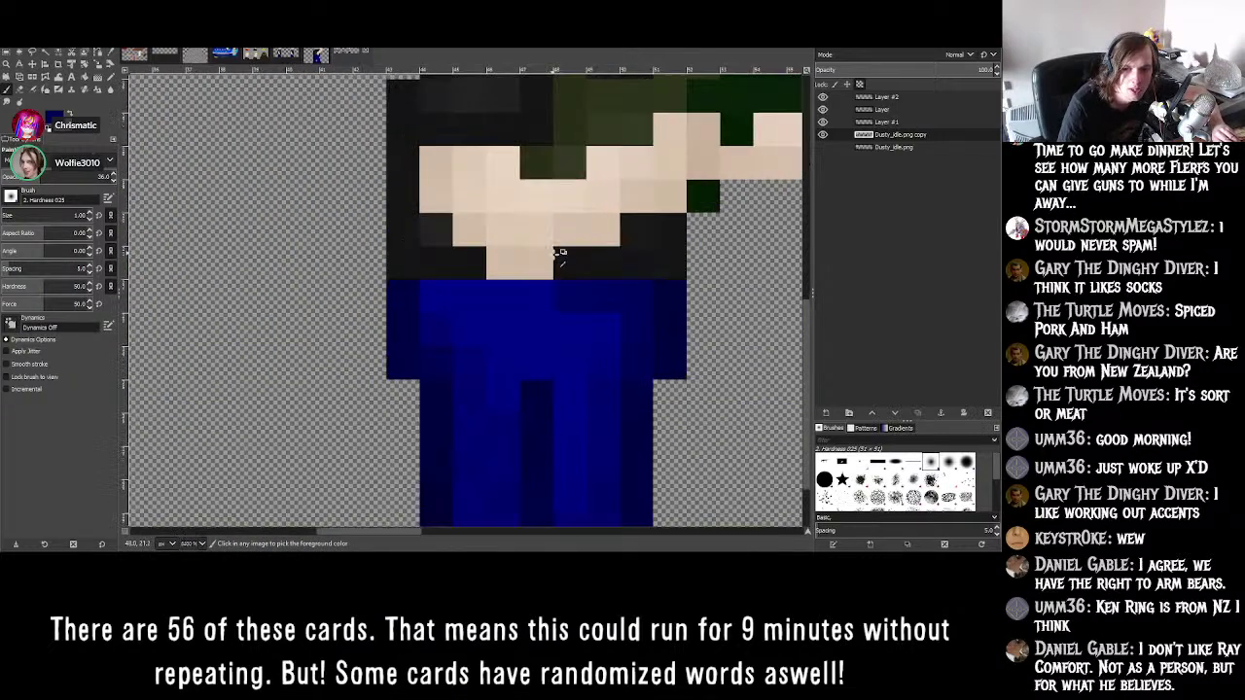
scroll(591, 269, "down", 3, "ctrl")
scroll(593, 267, "up", 3, "ctrl")
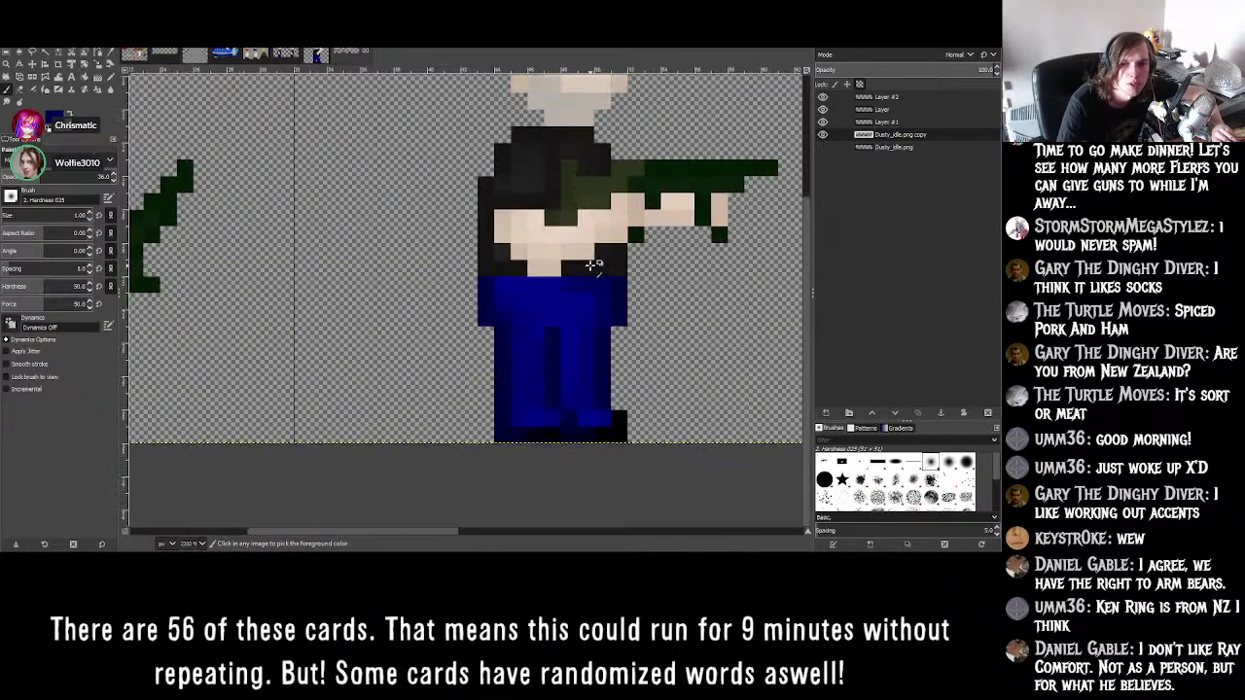
scroll(593, 268, "up", 2, "ctrl")
scroll(594, 268, "down", 1, "ctrl")
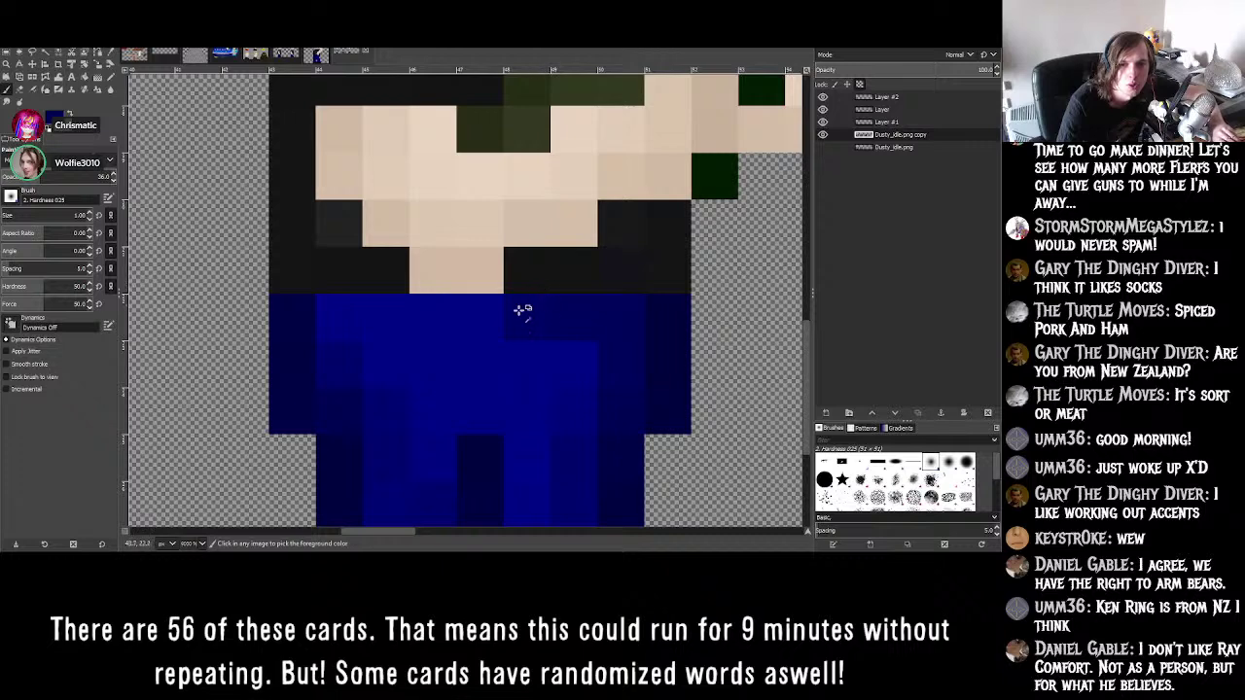
scroll(401, 323, "down", 3, "ctrl")
scroll(402, 323, "up", 3, "ctrl")
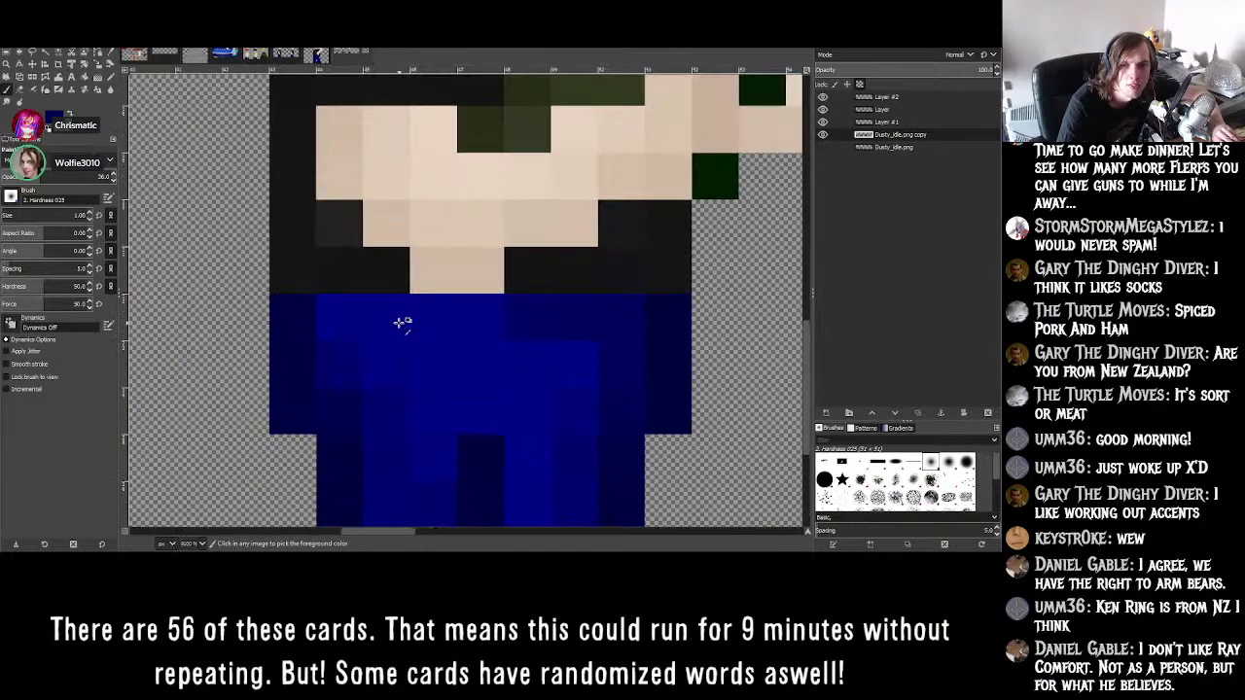
scroll(401, 323, "down", 2, "ctrl")
scroll(402, 323, "up", 2, "ctrl")
scroll(402, 323, "up", 2, "ctrl")
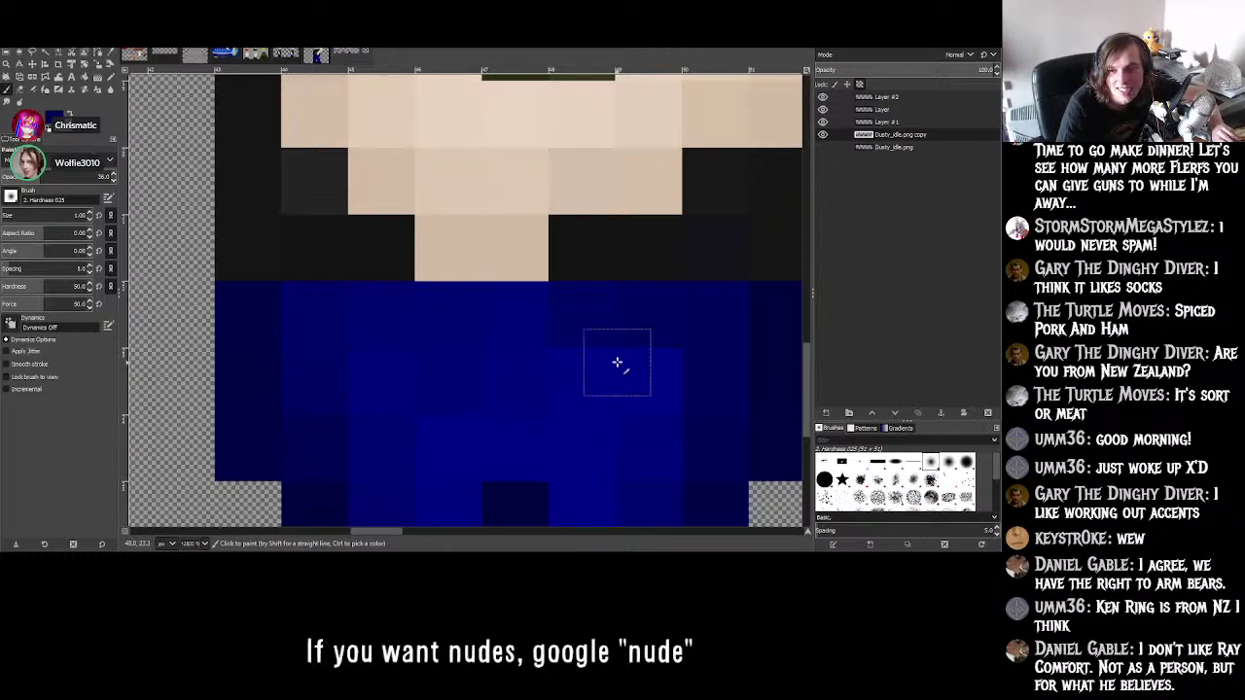
- Blend the crotch and upper-leg pixels of the second frame's trousers using blues sampled from neighbouring pixels
scroll(617, 362, "down", 5, "ctrl")
scroll(278, 300, "up", 5, "ctrl")
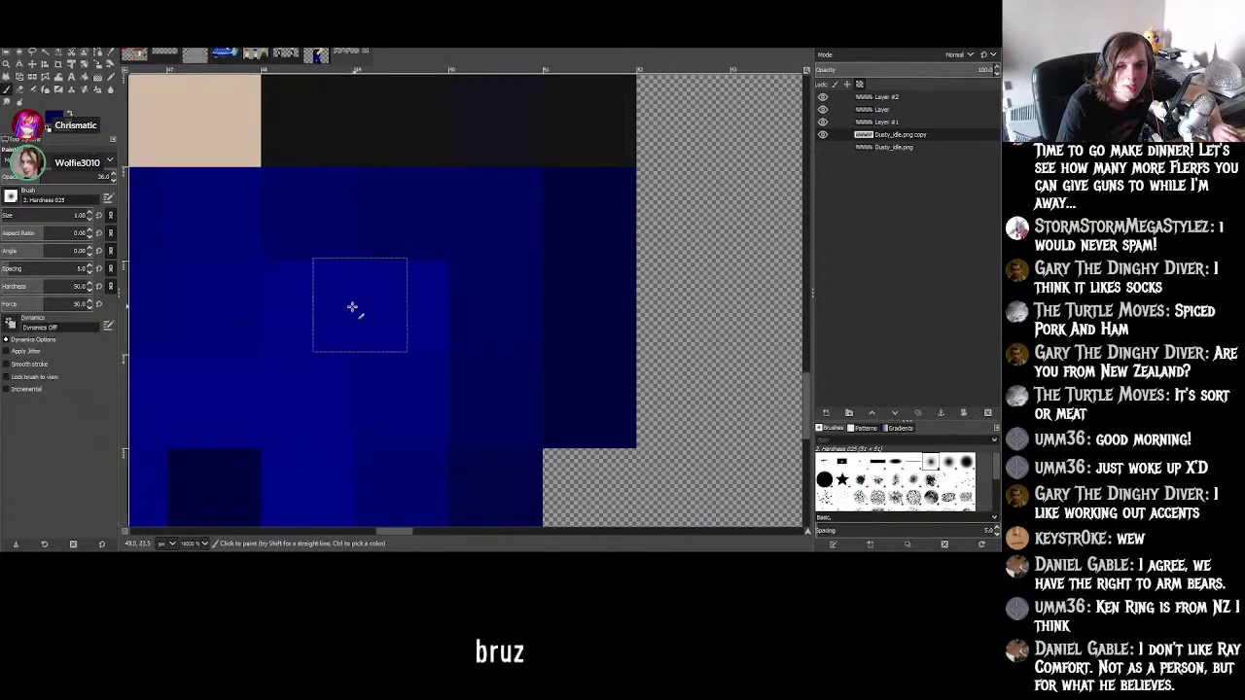
scroll(356, 376, "up", 1, "ctrl")
scroll(331, 389, "up", 1, "ctrl")
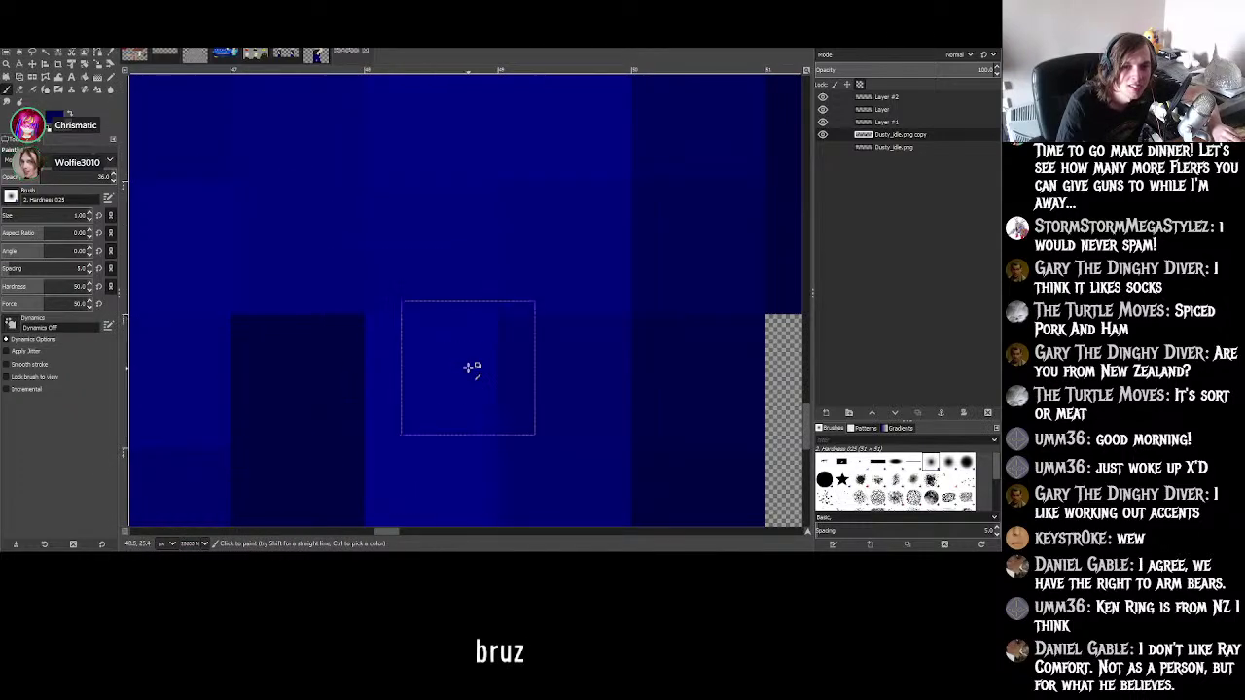
scroll(471, 368, "down", 5, "ctrl")
scroll(448, 392, "up", 4, "ctrl")
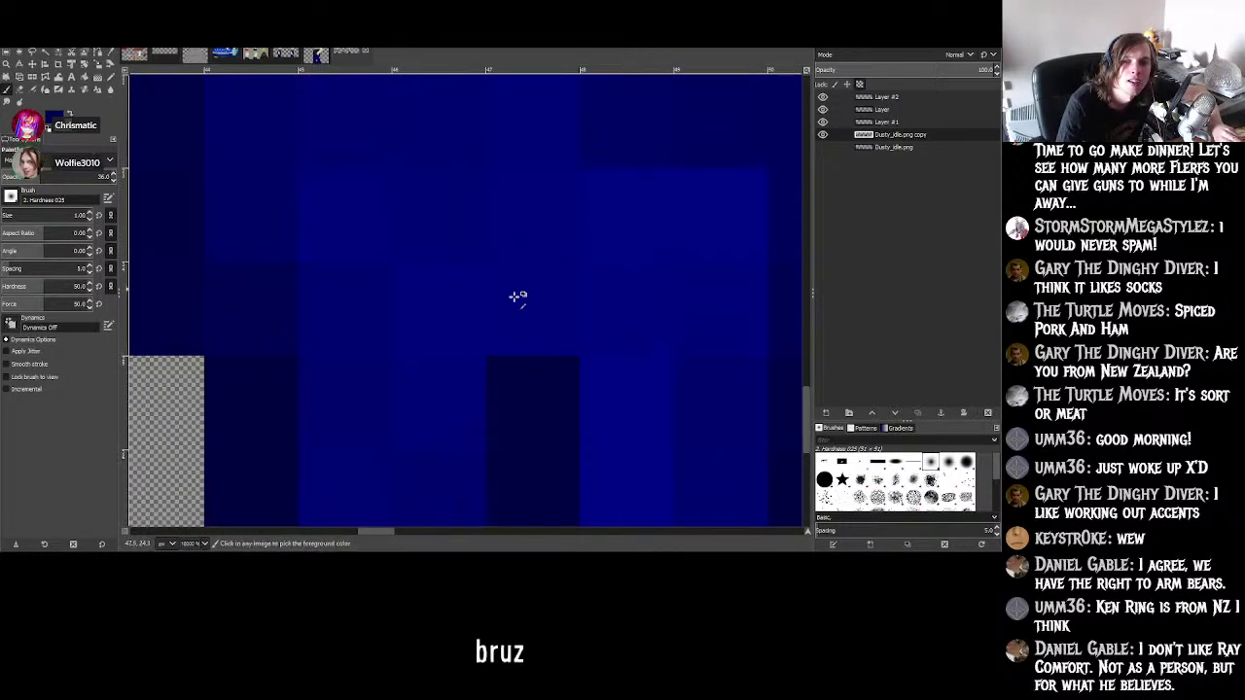
scroll(518, 297, "down", 5, "ctrl")
scroll(493, 298, "up", 3, "ctrl")
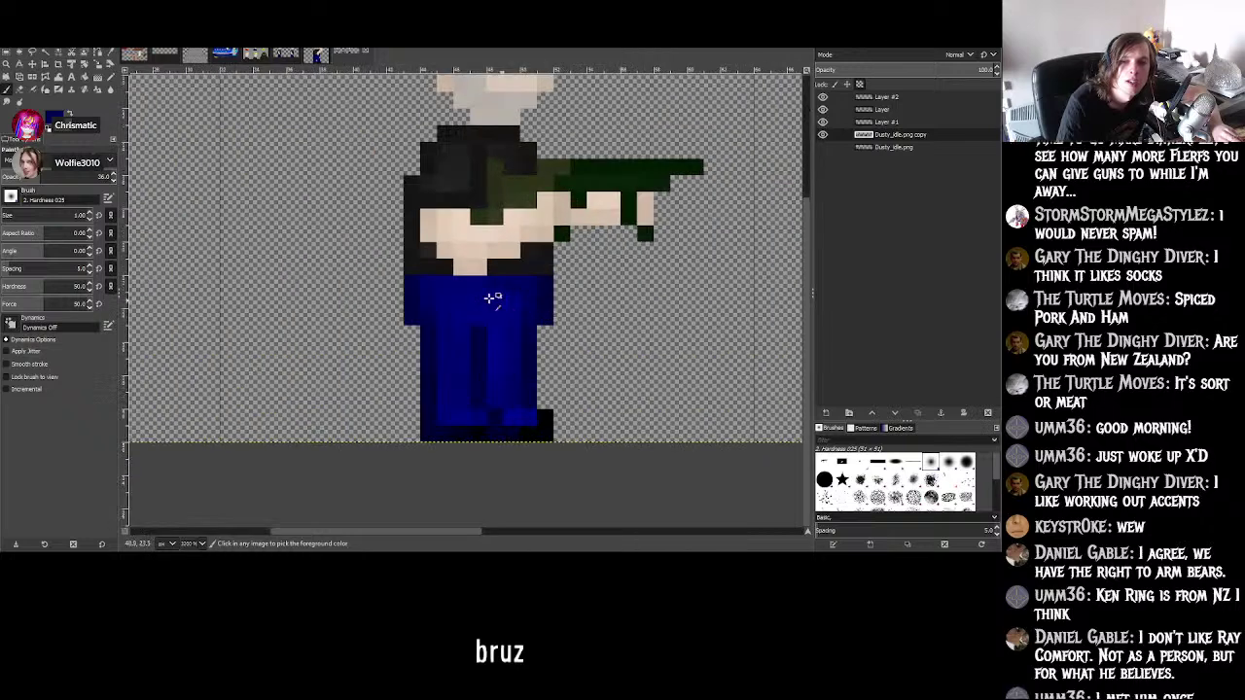
- Darken the hip pixels along the outer edges of the second frame's trousers
scroll(493, 297, "up", 3, "ctrl")
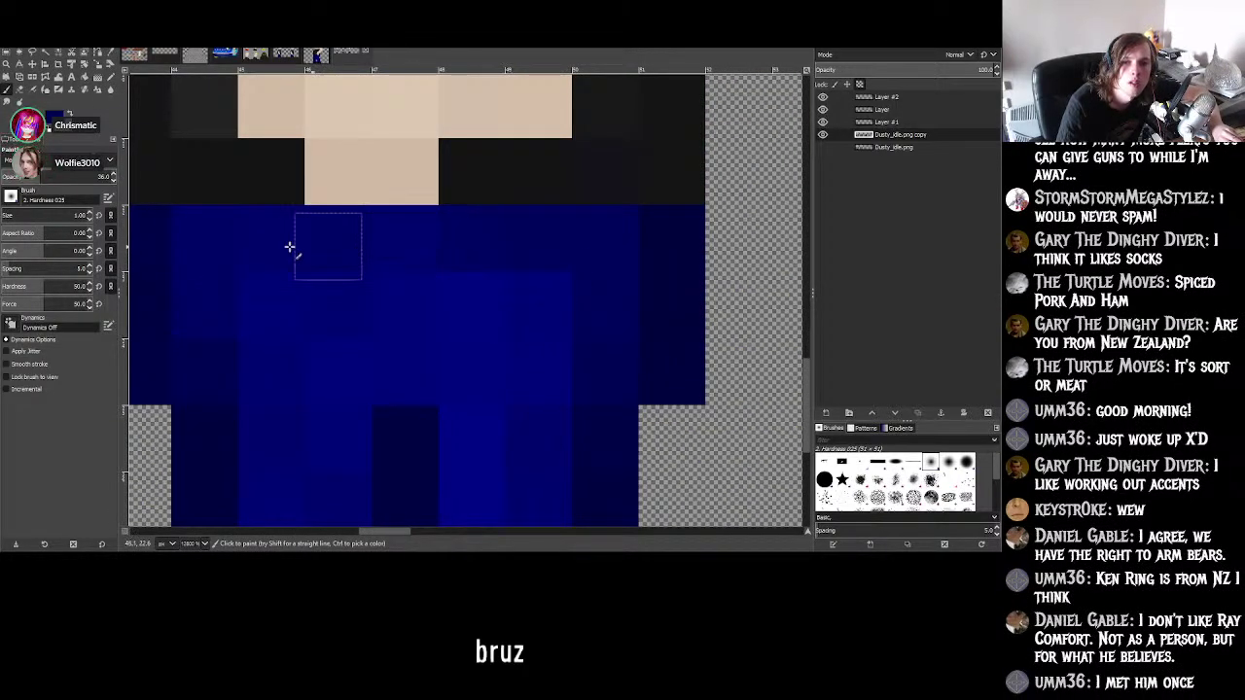
scroll(244, 250, "up", 1, "ctrl")
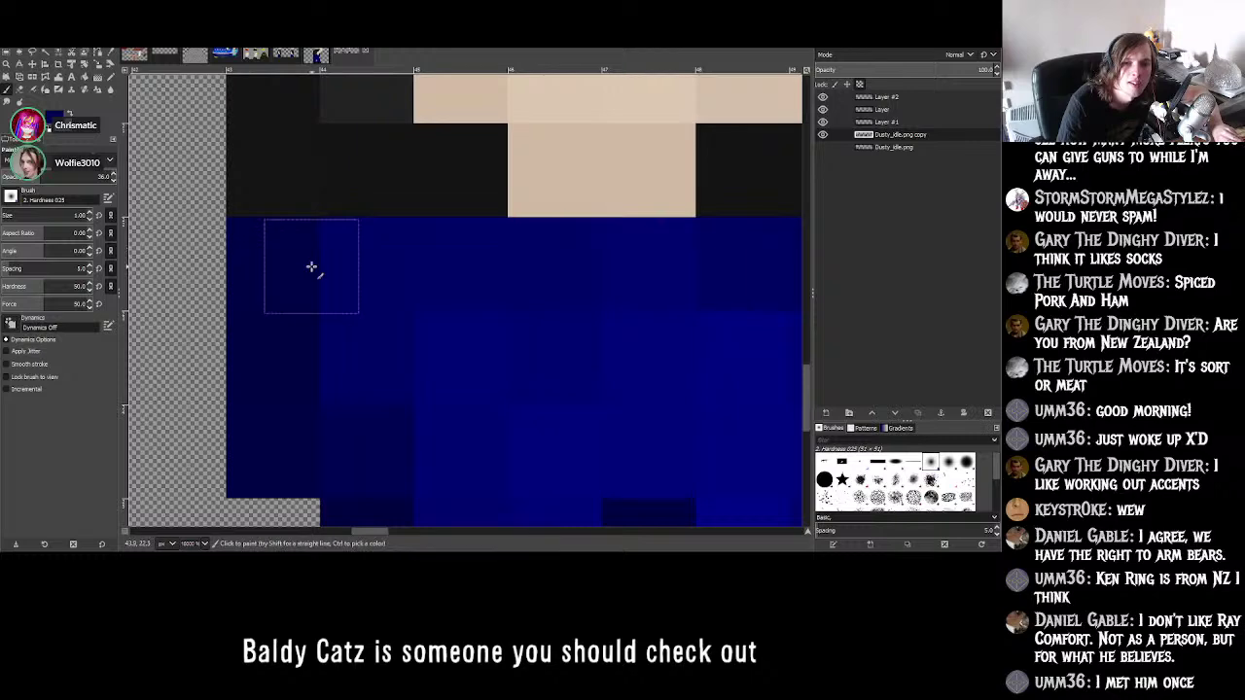
scroll(312, 266, "down", 3, "ctrl")
scroll(395, 279, "up", 4, "ctrl")
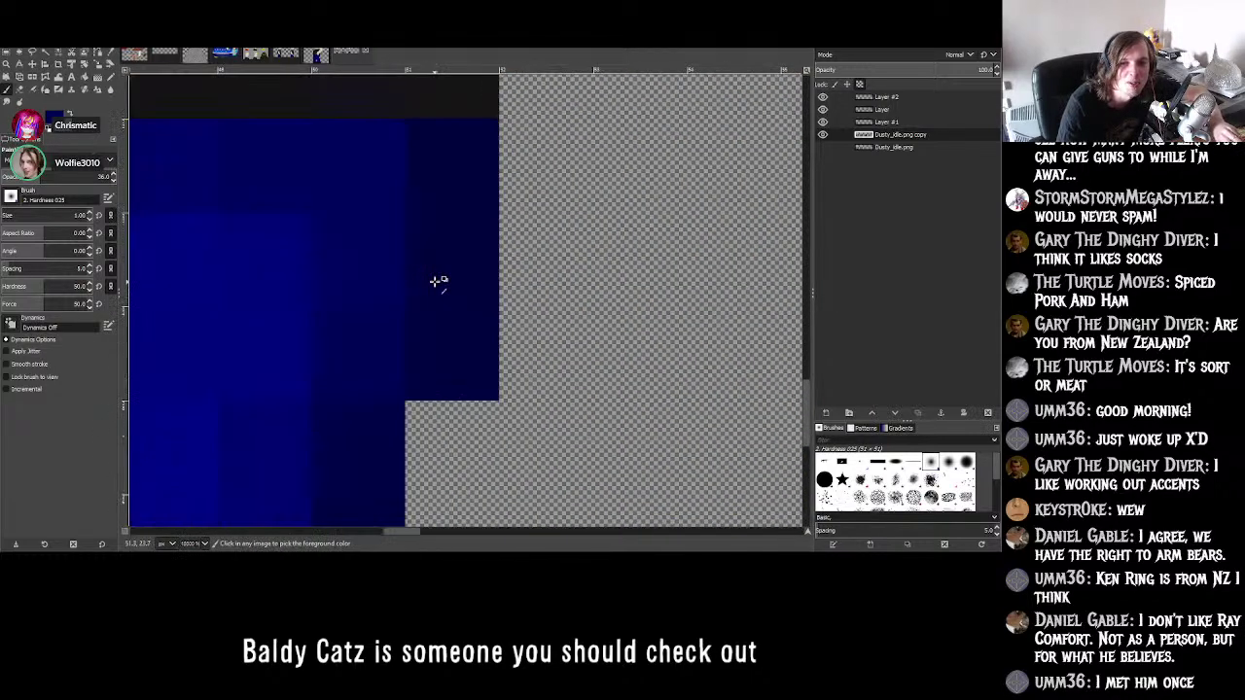
scroll(464, 281, "down", 4, "ctrl")
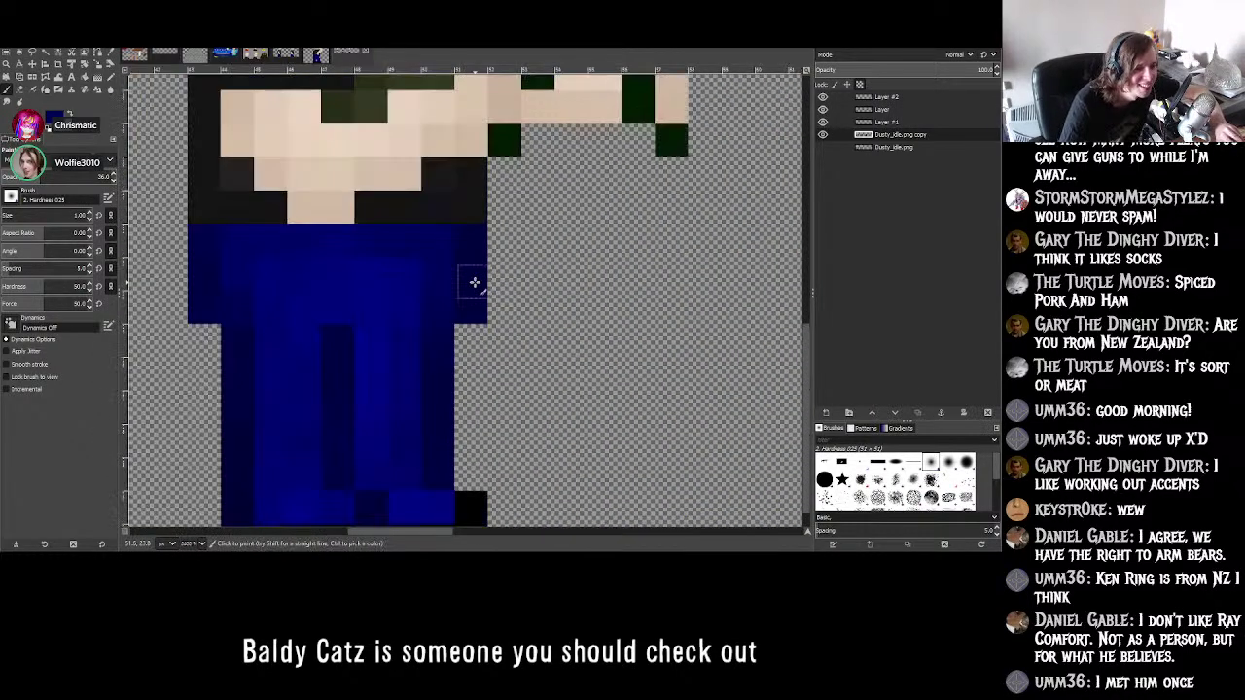
scroll(297, 289, "down", 1, "ctrl")
scroll(570, 311, "down", 1, "ctrl")
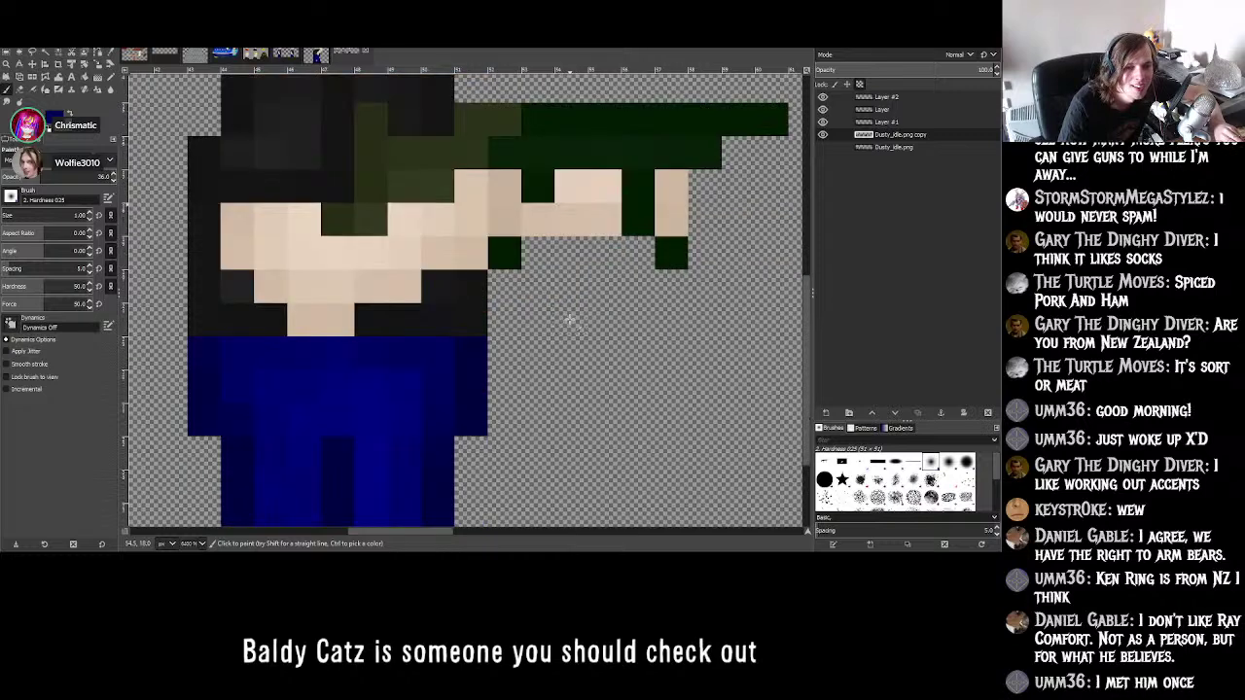
- Even out the blue shading between the waist and the top of the second frame's front leg
scroll(395, 389, "down", 1, "ctrl")
scroll(395, 388, "up", 4, "ctrl")
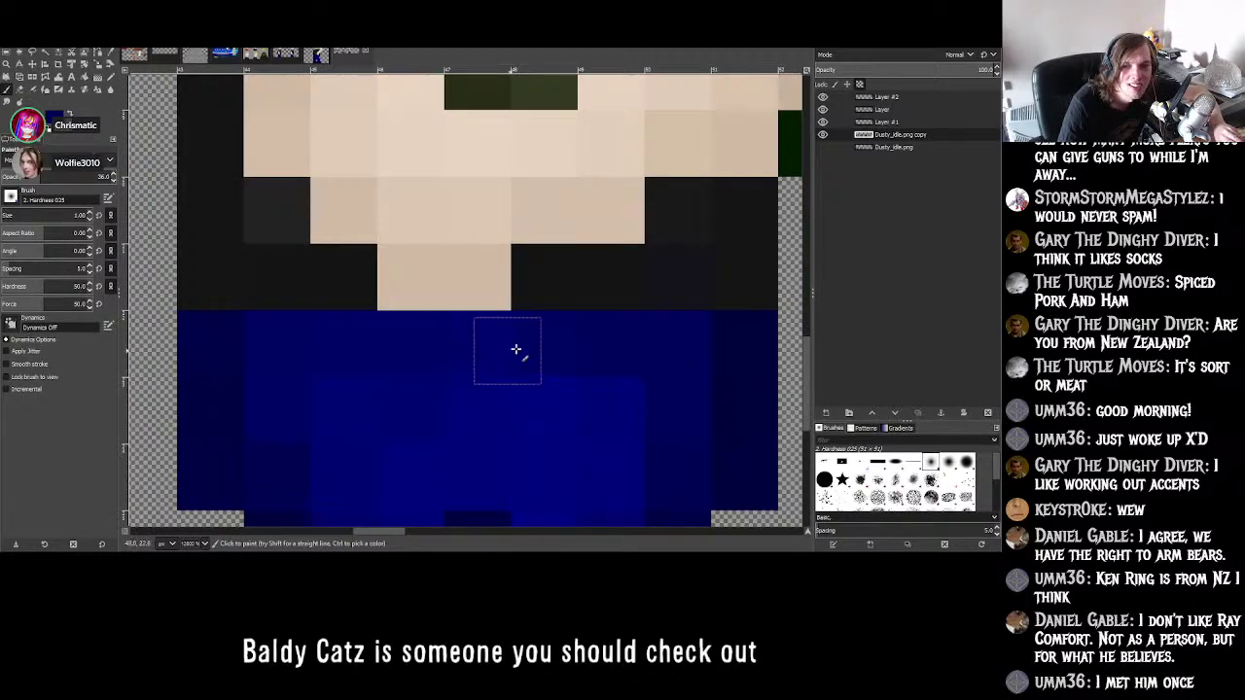
scroll(556, 352, "down", 2, "ctrl")
scroll(546, 355, "up", 1, "ctrl")
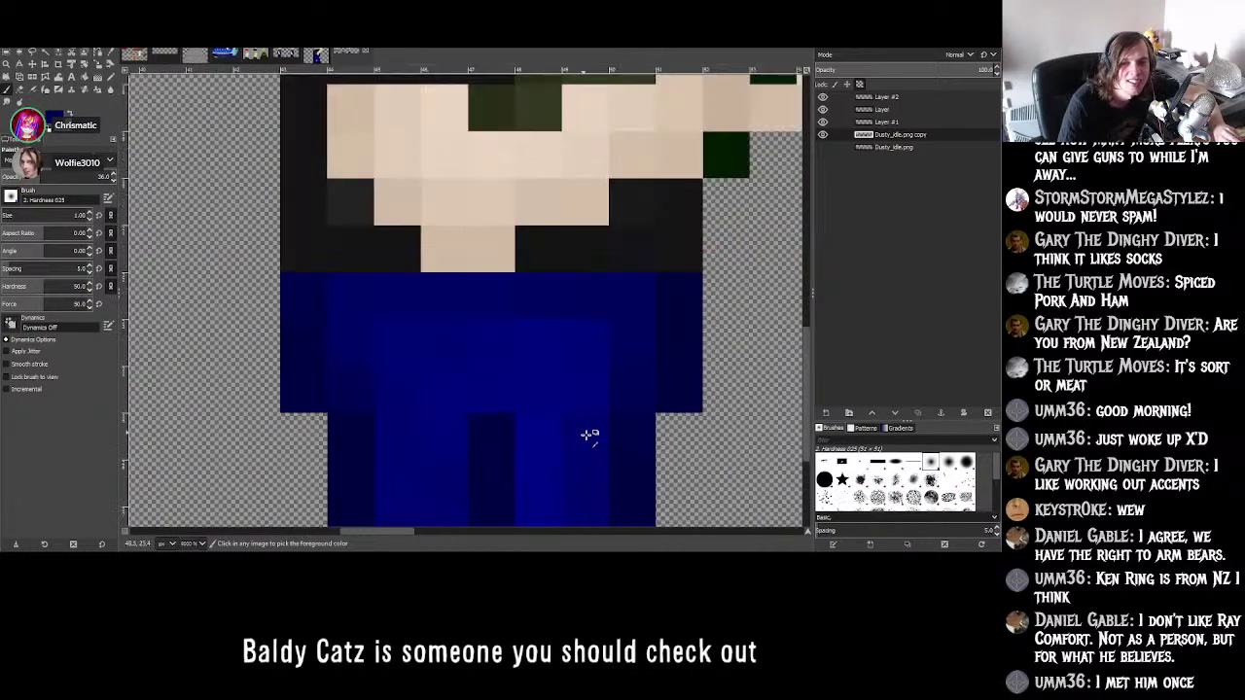
scroll(555, 315, "down", 5, "ctrl")
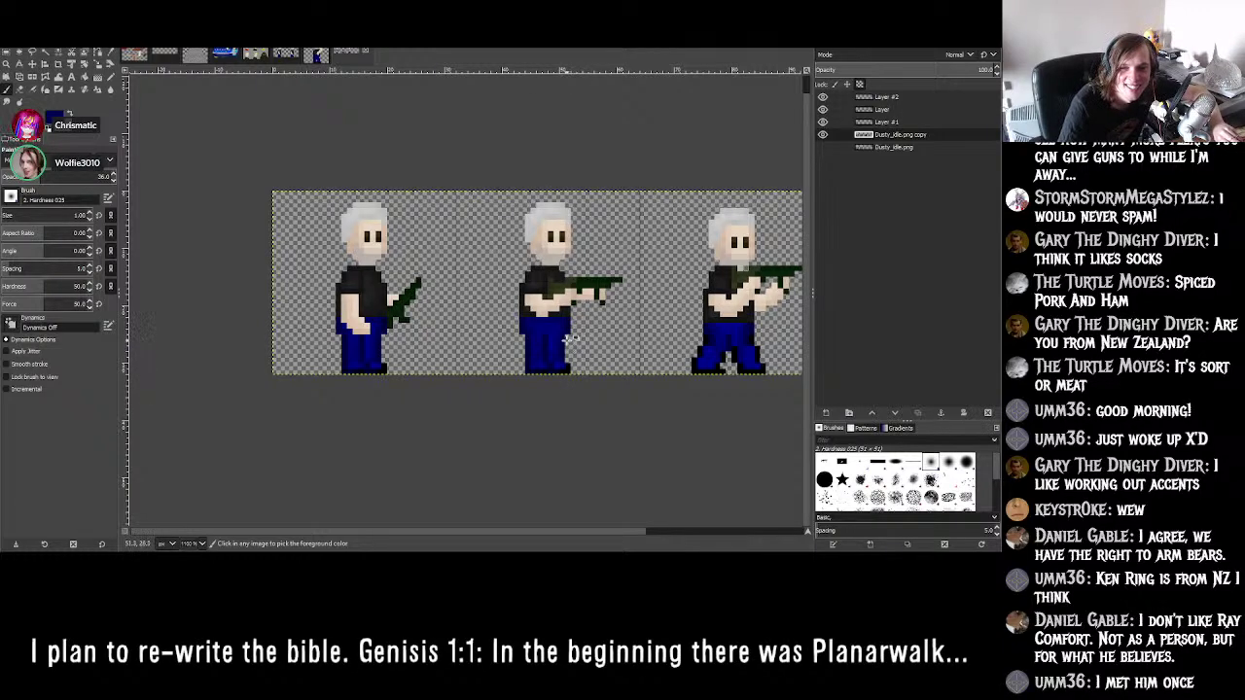
scroll(557, 334, "up", 5, "ctrl")
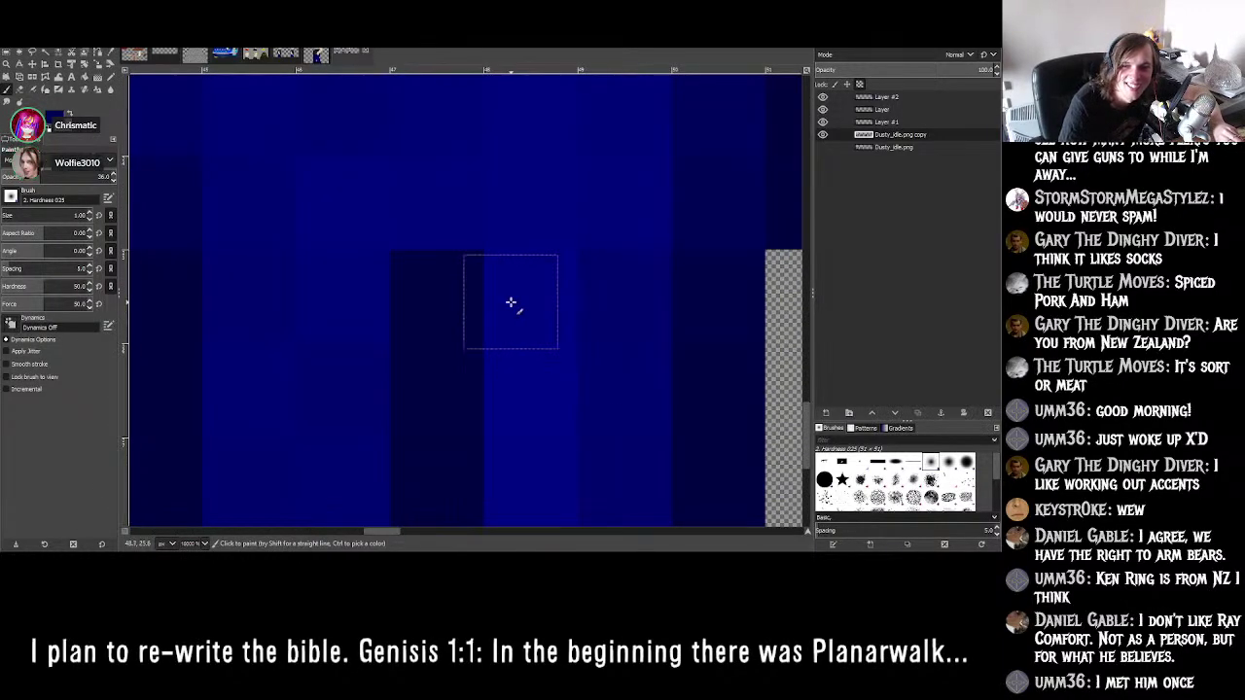
scroll(511, 302, "down", 4, "ctrl")
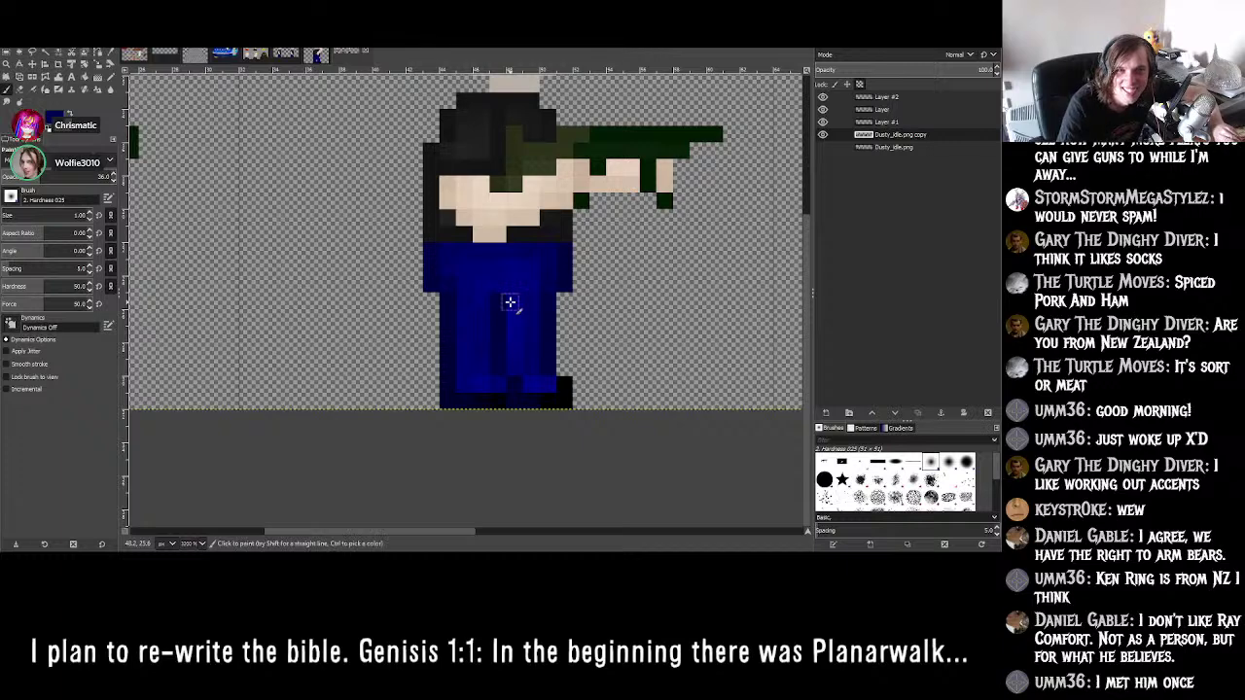
- Turn off the alpha channel lock on the Dusty_idle.png copy layer
left_click(859, 85)
scroll(455, 222, "up", 3, "ctrl")
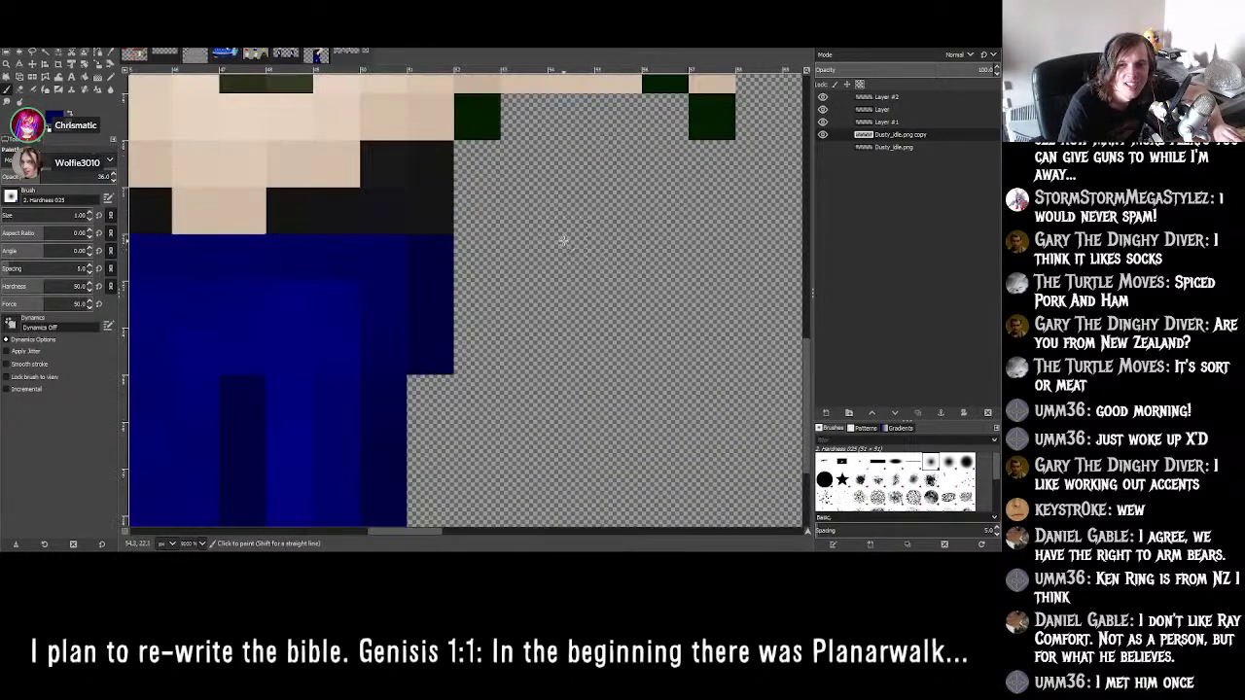
scroll(456, 222, "down", 2, "ctrl")
scroll(457, 231, "up", 2, "ctrl")
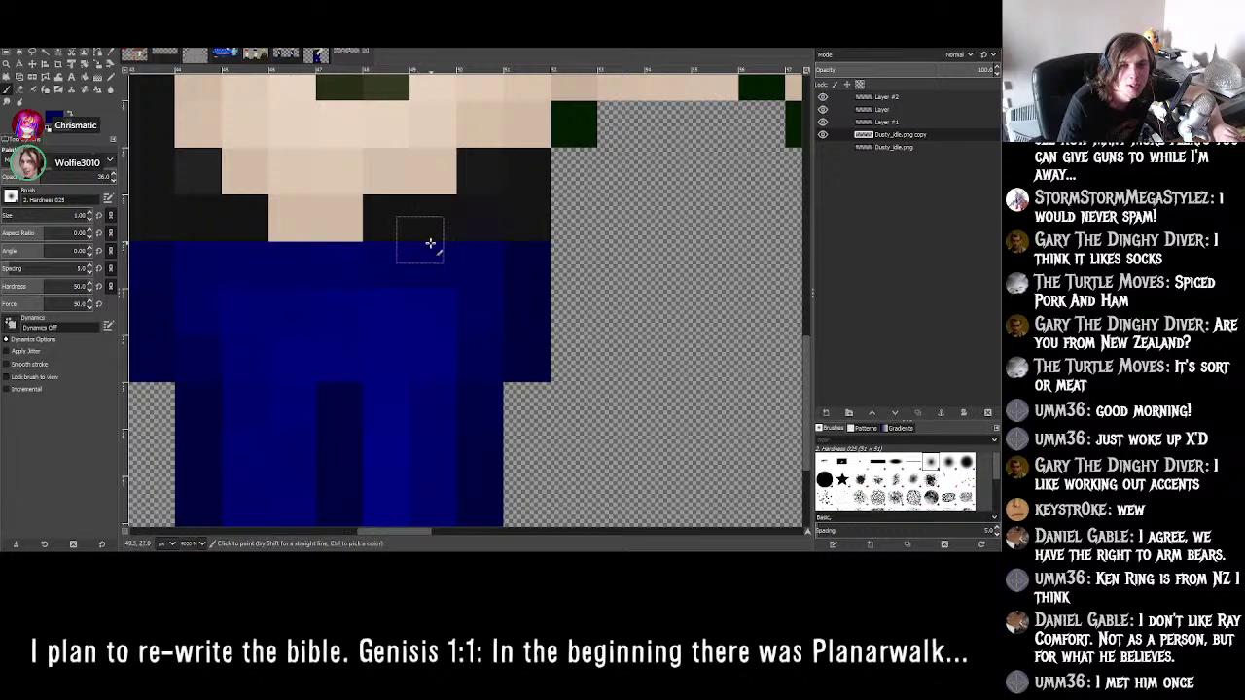
- Try to erase the front hip and upper-leg pixels of the second frame's trousers with the hard-edged Eraser
left_click(19, 88)
mouse_move(364, 275)
left_mouse_down()
mouse_move(451, 274)
mouse_move(500, 314)
mouse_move(503, 376)
mouse_move(528, 291)
mouse_move(497, 287)
mouse_move(362, 336)
mouse_move(414, 363)
mouse_move(386, 315)
mouse_move(446, 393)
mouse_move(503, 411)
left_mouse_up()
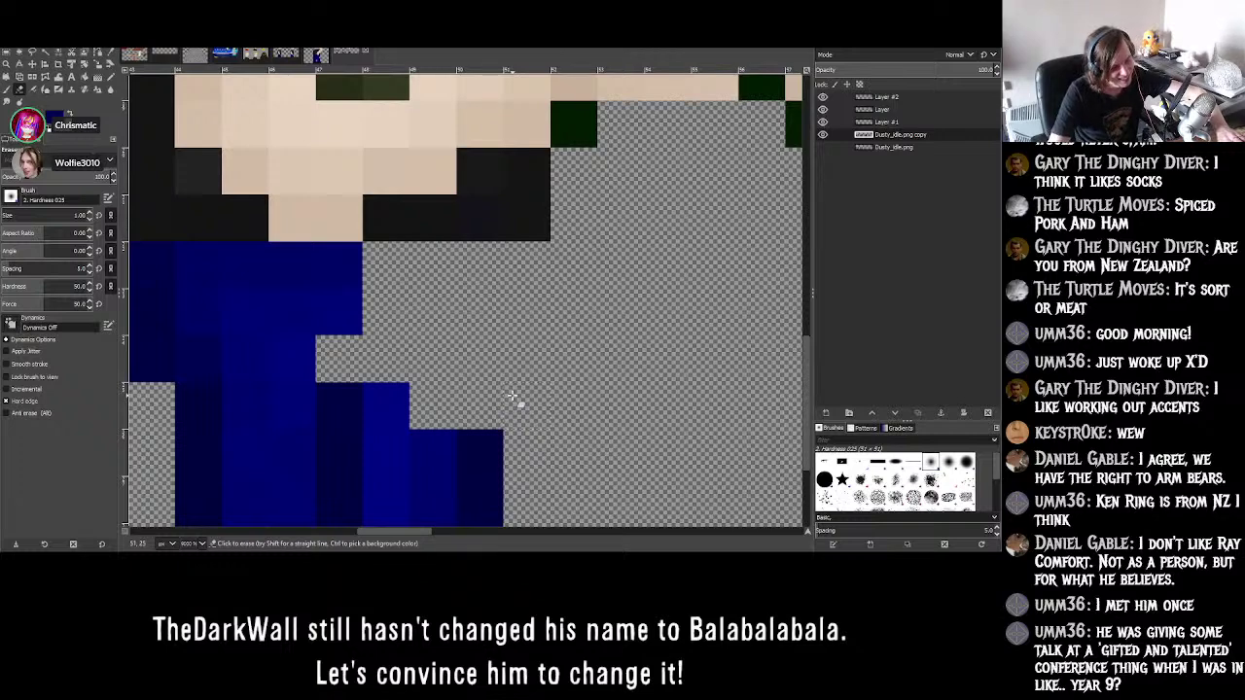
key("ctrl")
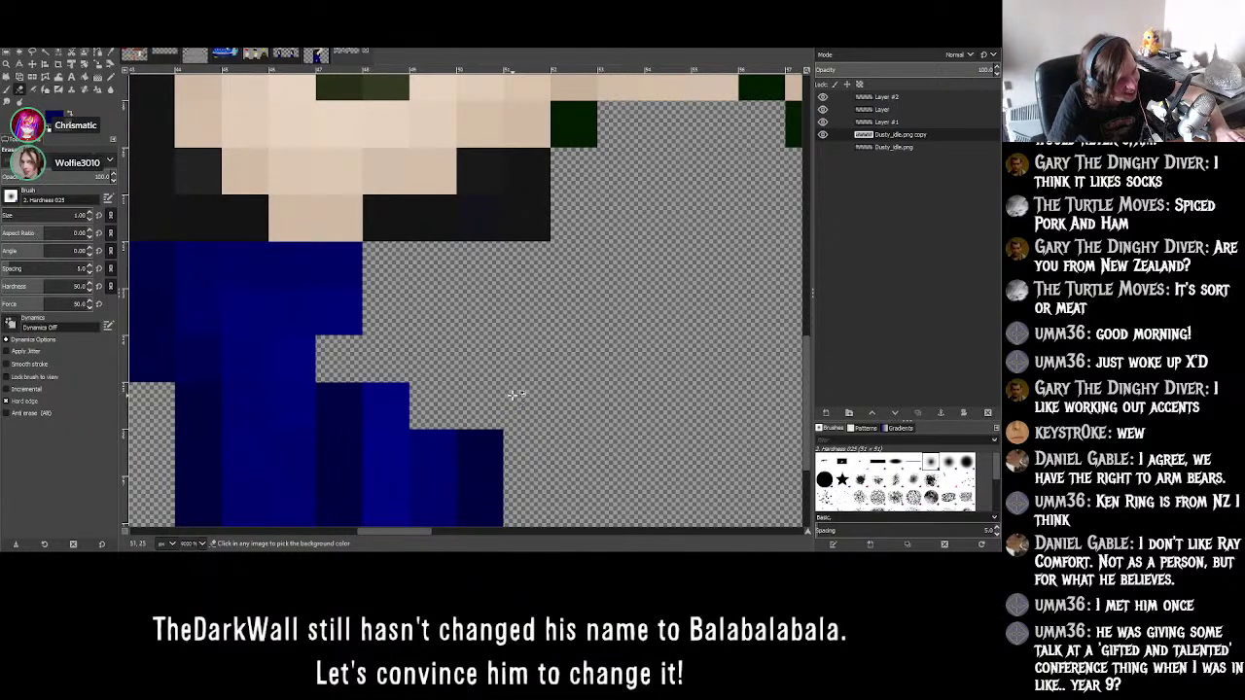
key("ctrl+z")
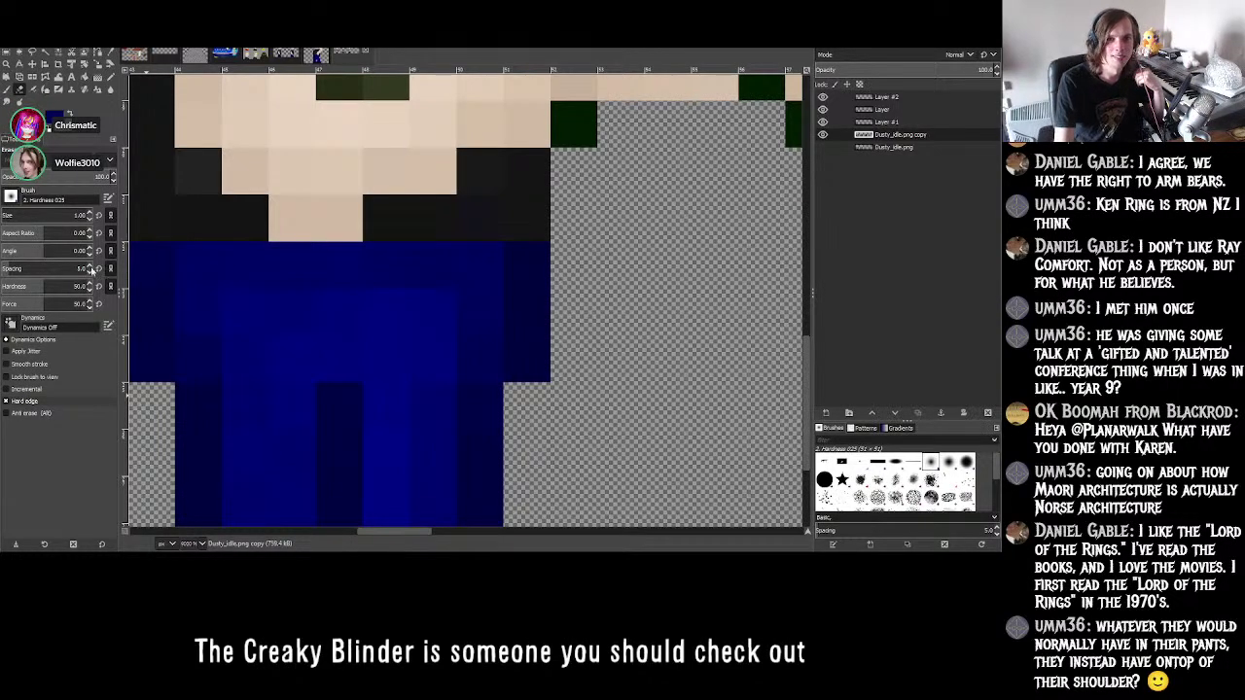
scroll(587, 203, "up", 5)
scroll(638, 304, "down", 8)
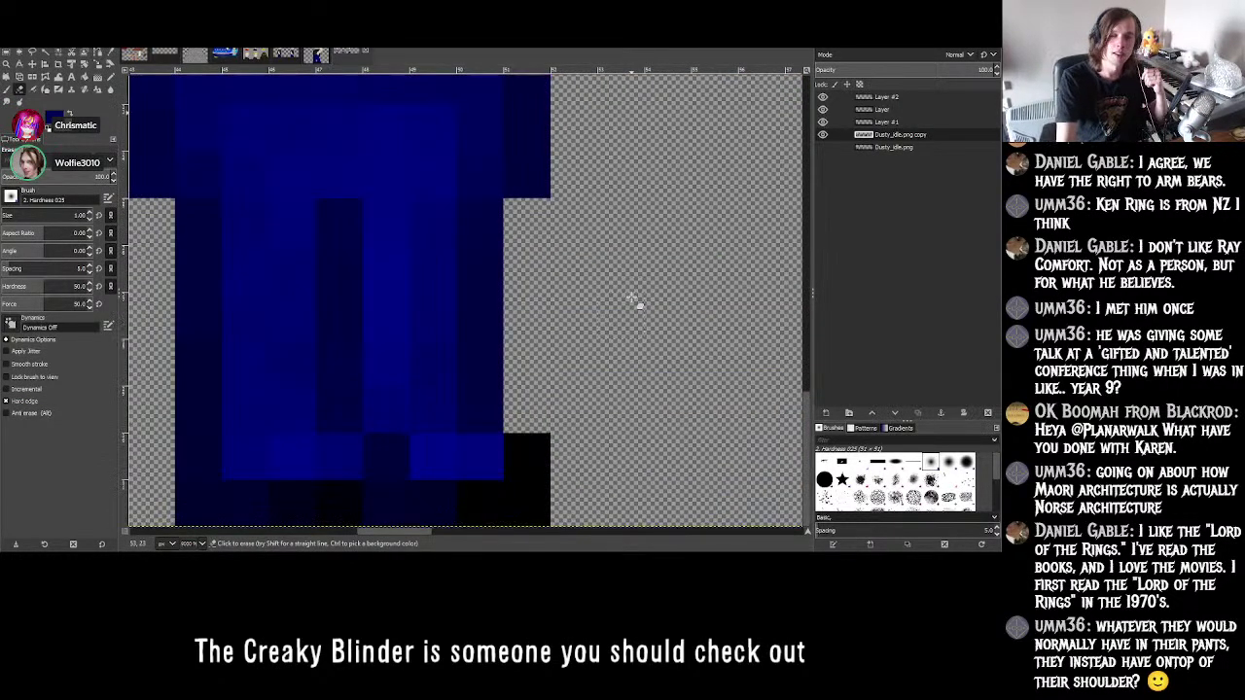
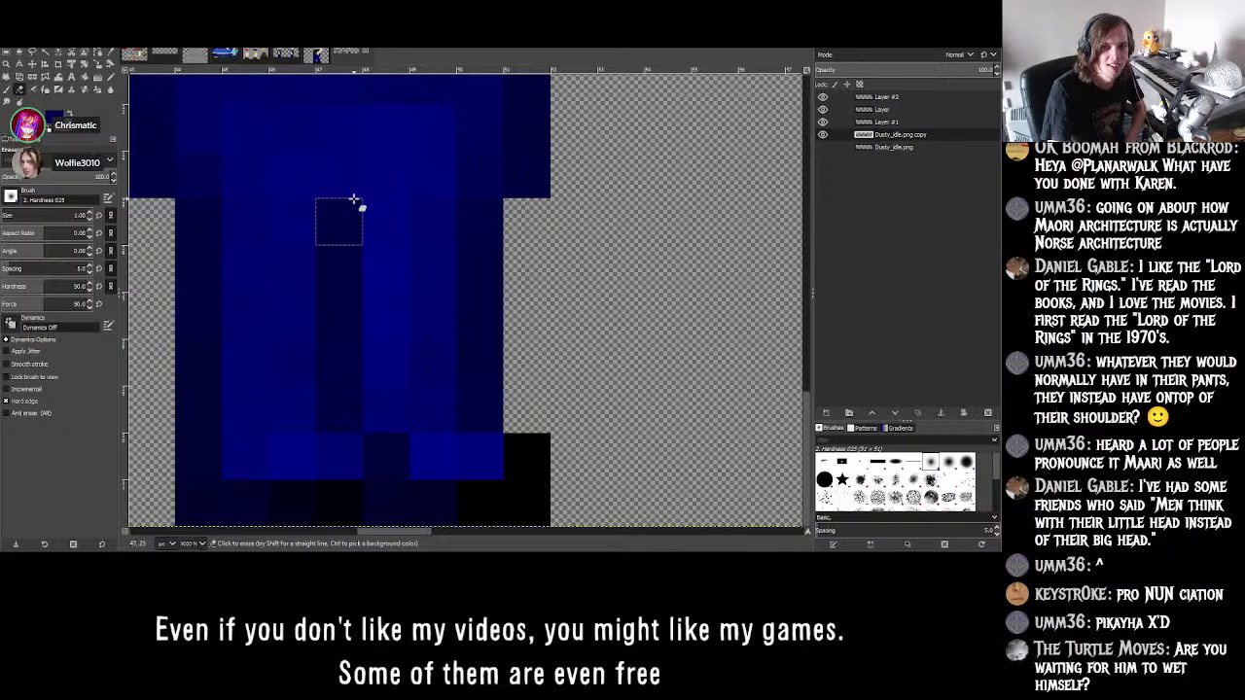
- Compare the third frame's trousers with the second frame's and switch from the Eraser to the Paintbrush
left_click_drag(390, 532, 538, 531)
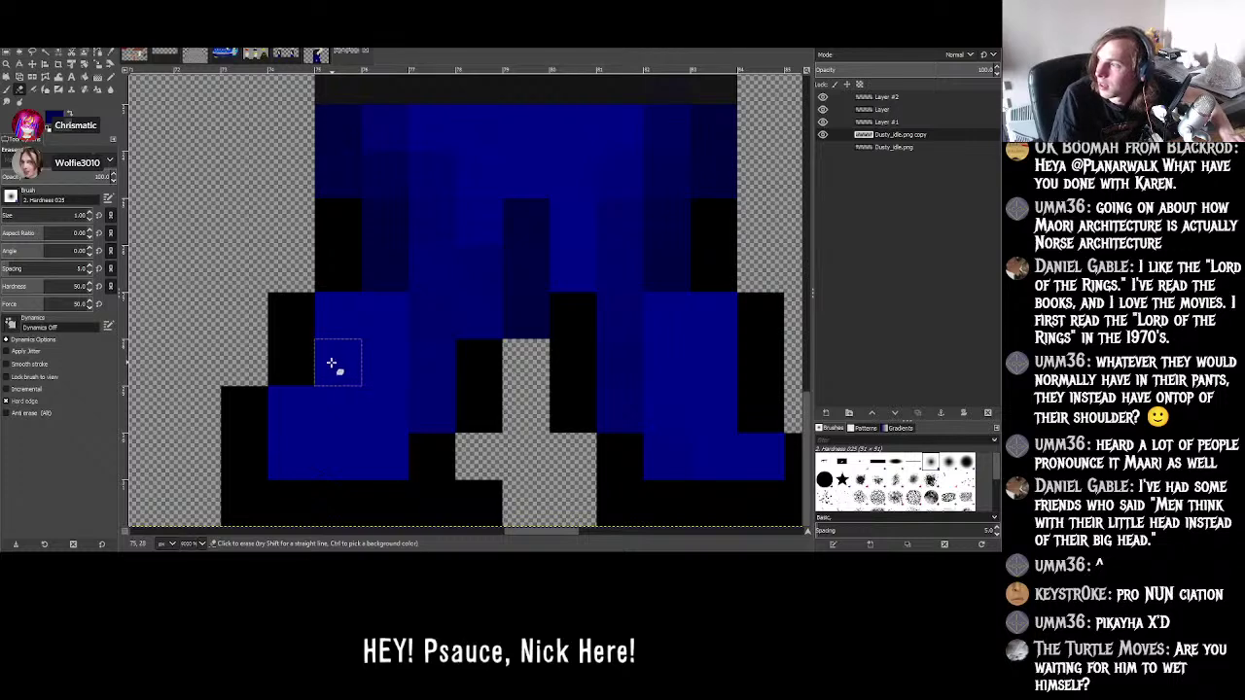
scroll(331, 363, "down", 5, "ctrl")
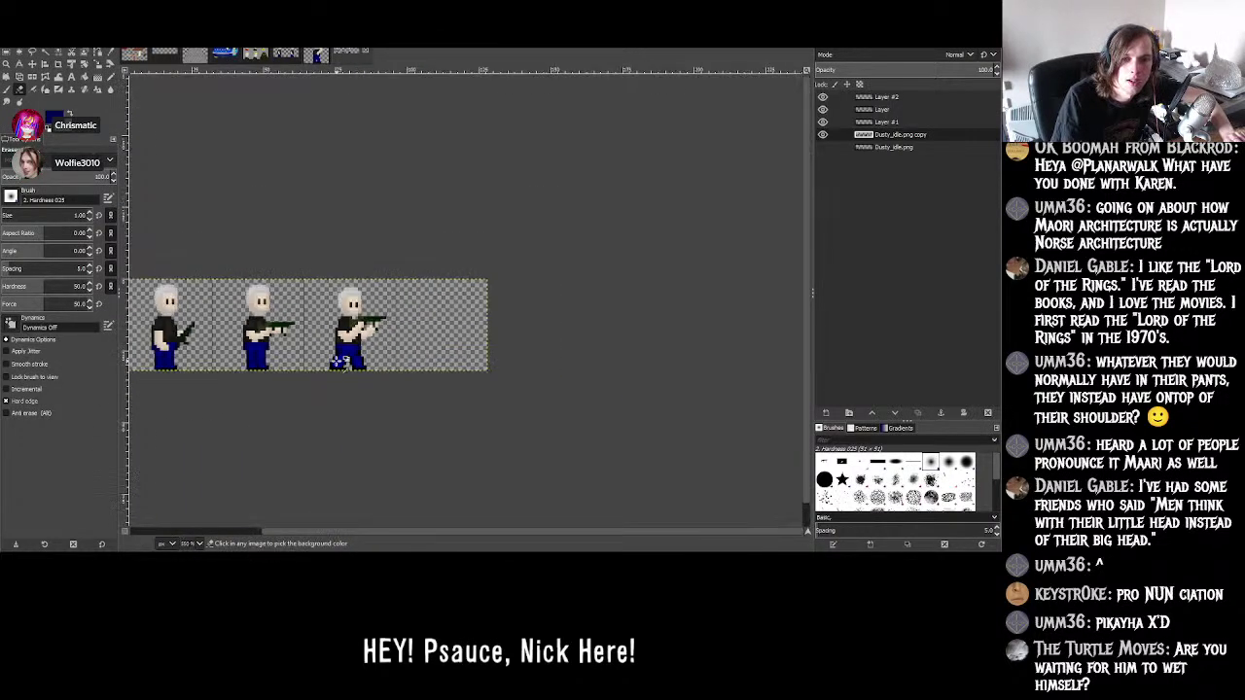
scroll(339, 363, "up", 4, "ctrl")
scroll(286, 353, "down", 4, "ctrl")
scroll(282, 355, "up", 4, "ctrl")
scroll(261, 358, "down", 2, "ctrl")
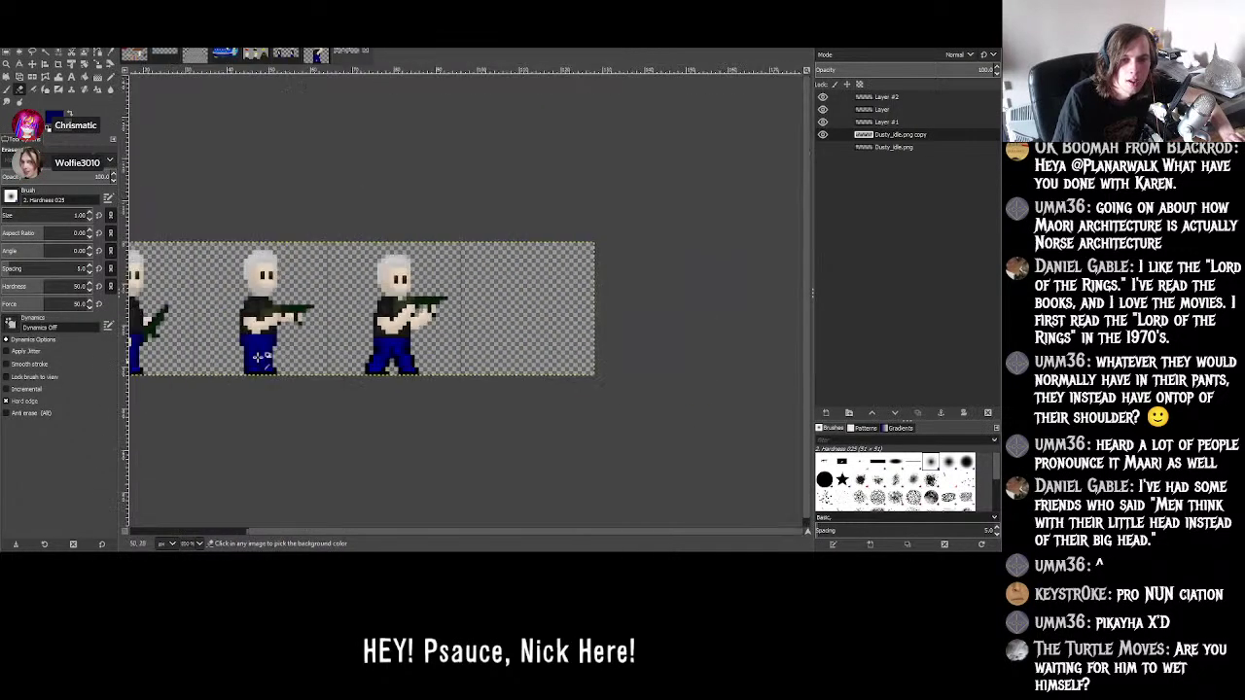
scroll(261, 358, "up", 4, "ctrl")
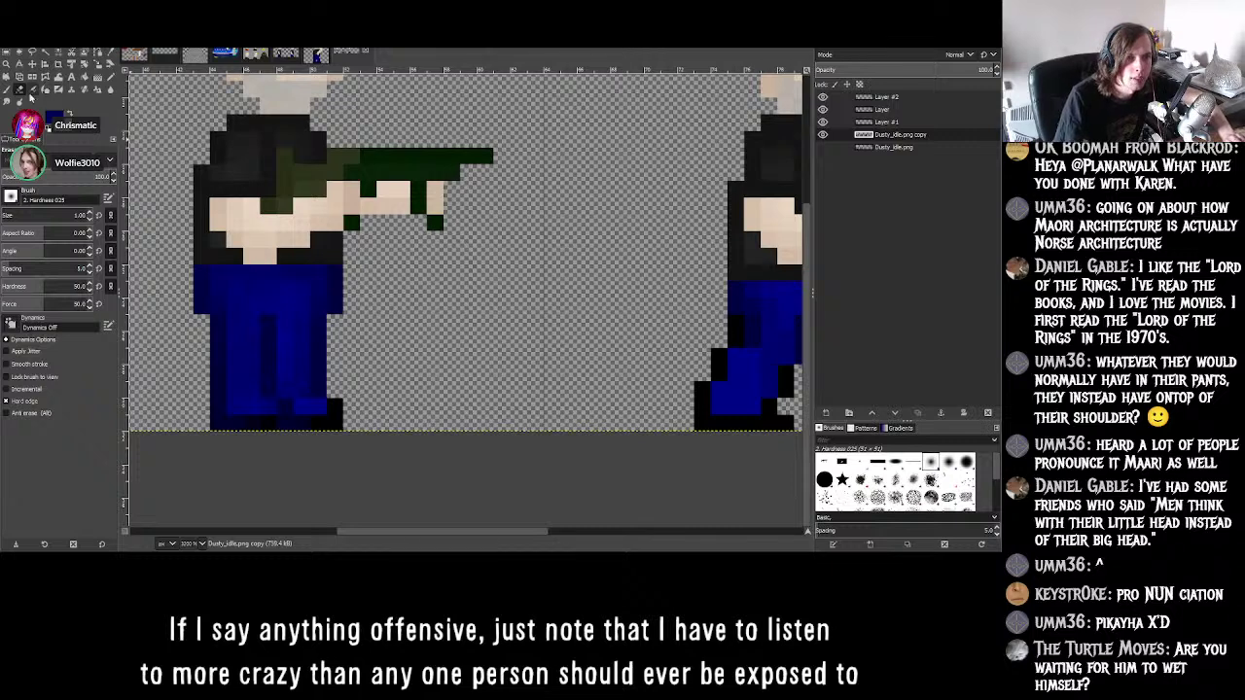
left_click(8, 89)
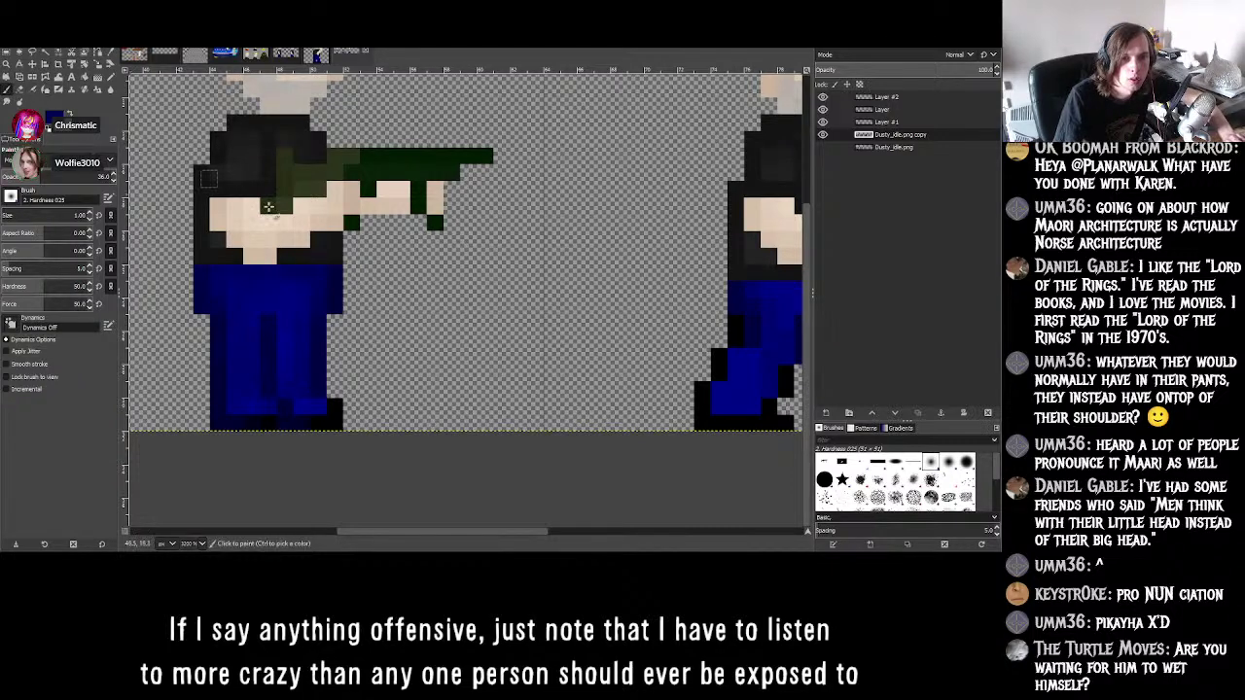
- Examine the shading of the third frame's striding legs against the second frame's straight trouser legs
scroll(418, 250, "down", 3, "ctrl")
scroll(572, 278, "up", 5, "ctrl")
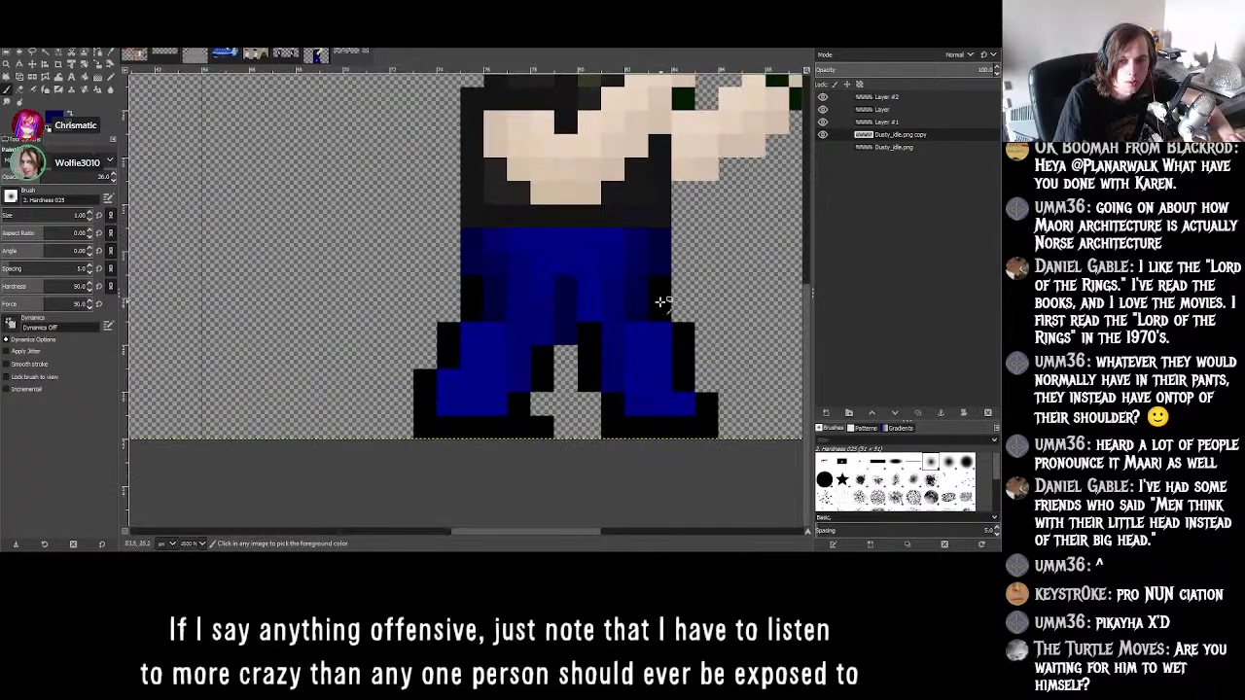
scroll(661, 303, "up", 1, "ctrl")
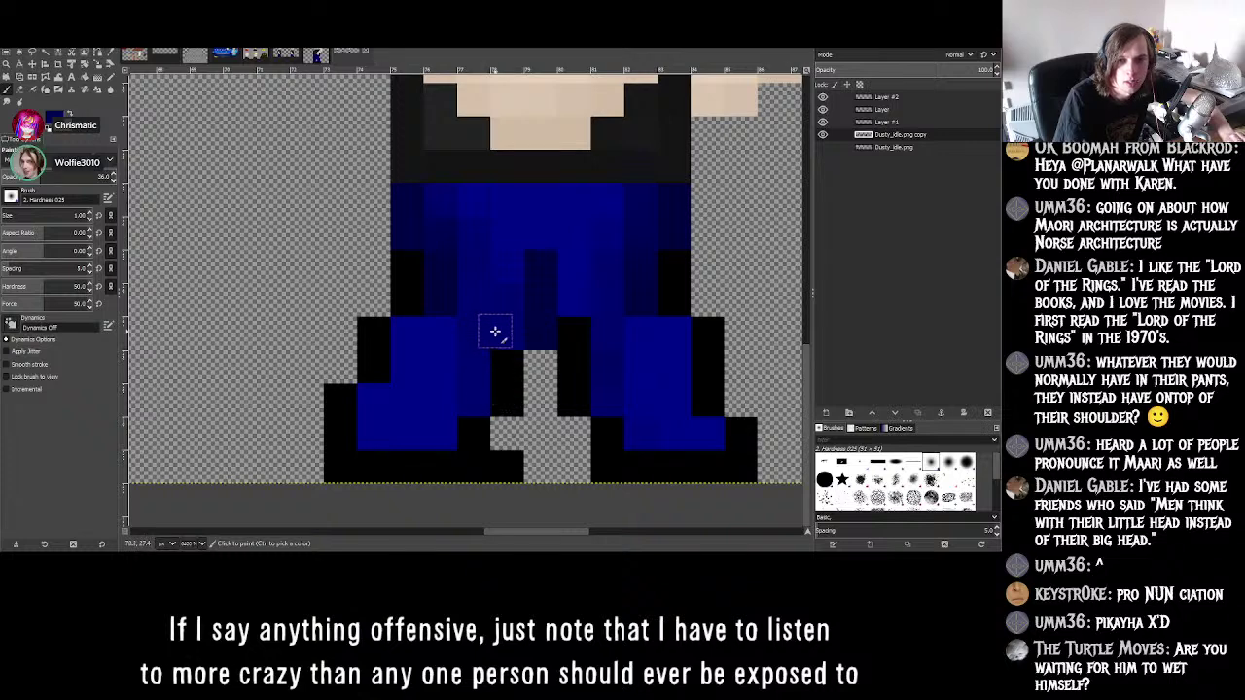
scroll(495, 332, "down", 5, "ctrl")
scroll(503, 342, "down", 1, "ctrl")
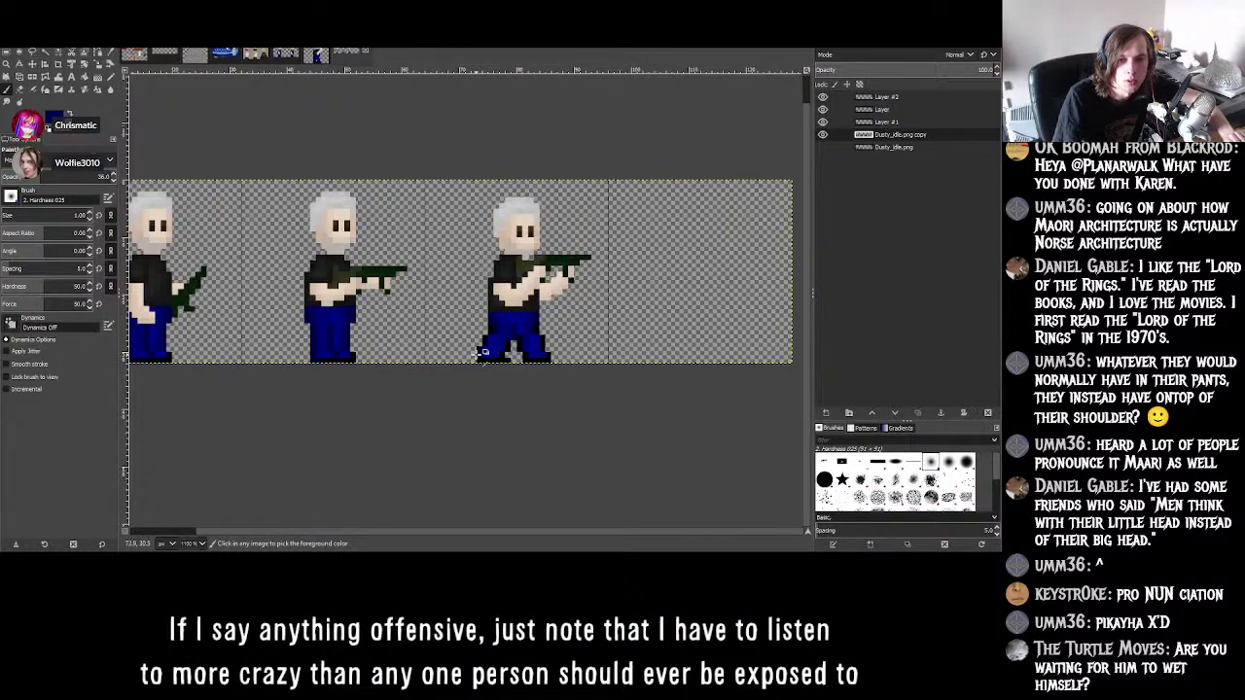
scroll(479, 352, "up", 2, "ctrl")
scroll(236, 314, "up", 3, "ctrl")
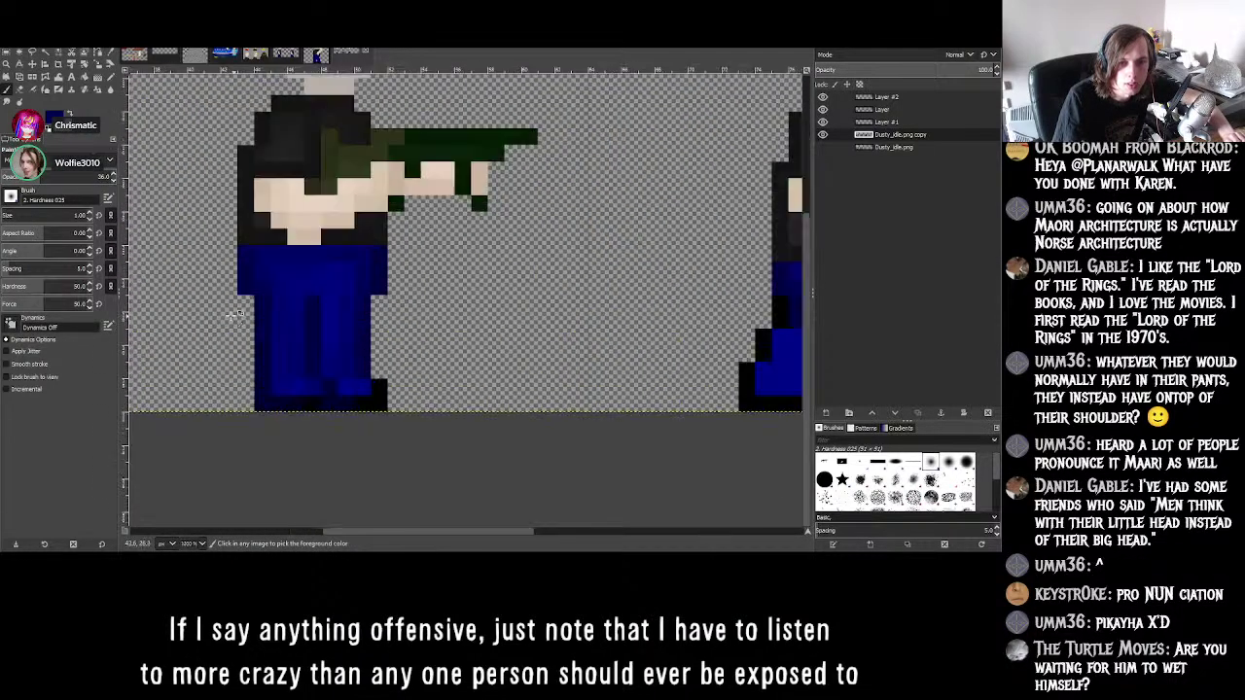
scroll(398, 255, "up", 2, "ctrl")
scroll(415, 267, "down", 5, "ctrl")
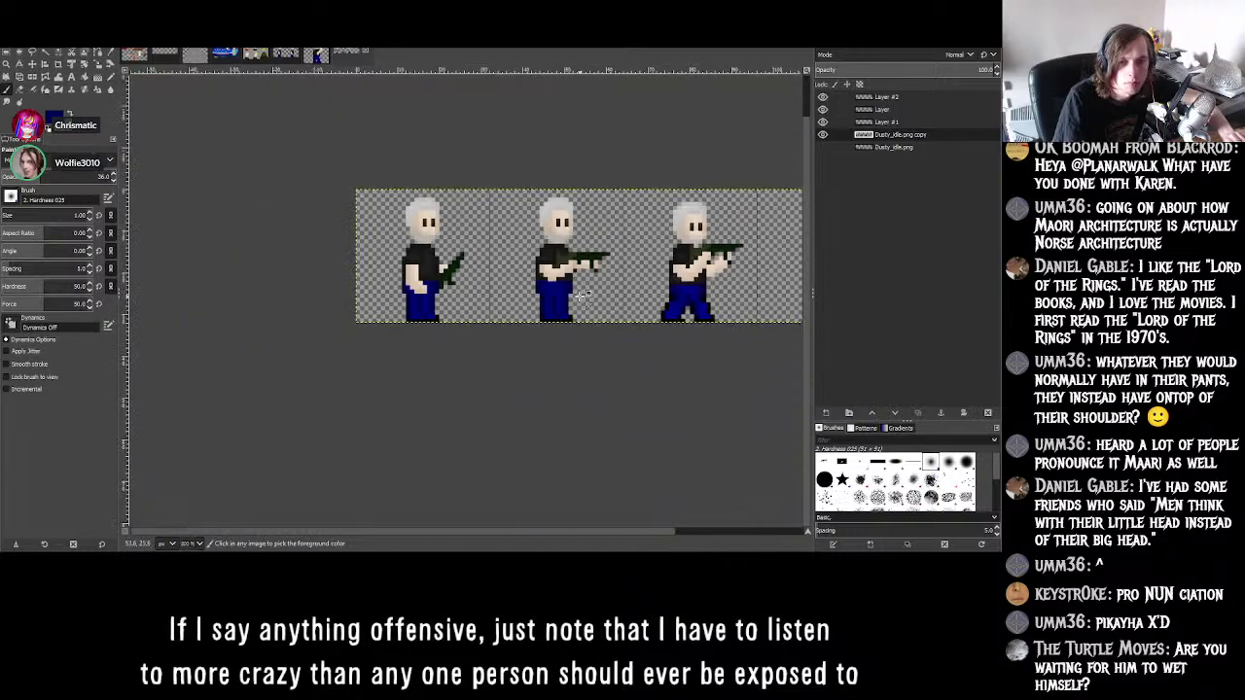
- Compare the blue trouser shading across the first, second and third frames, both close up and at sprite-sheet scale
scroll(581, 296, "up", 2, "ctrl")
scroll(428, 284, "up", 1, "ctrl")
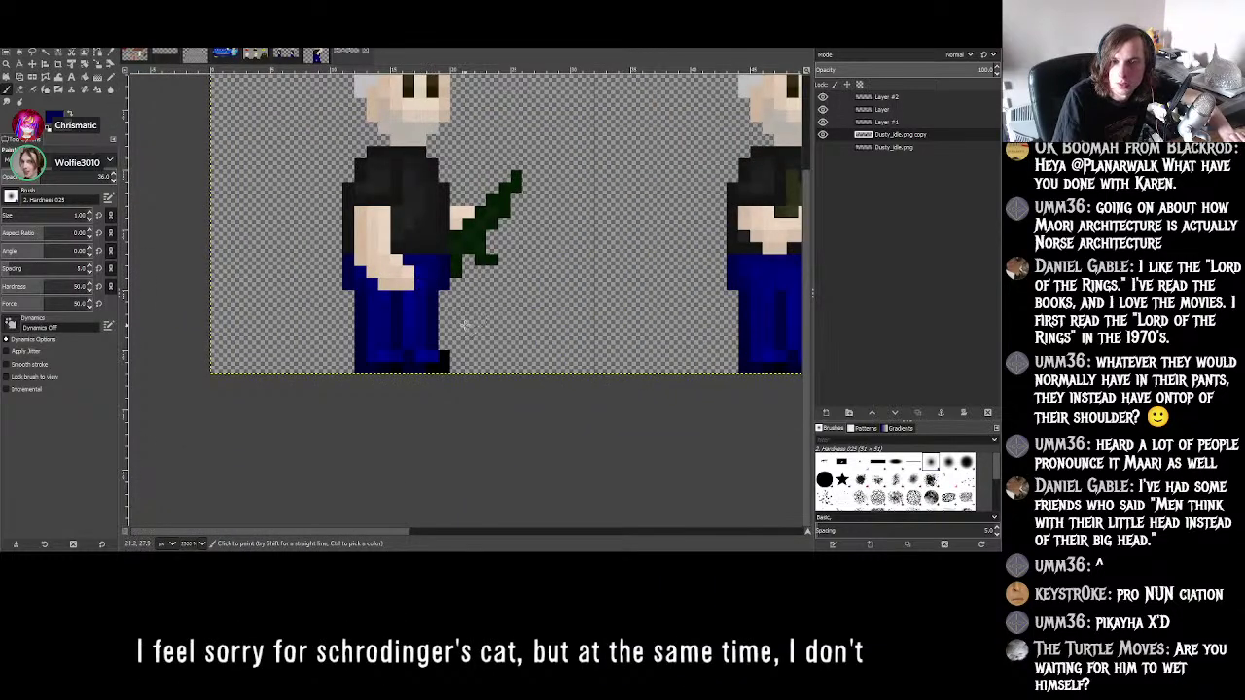
left_click_drag(374, 530, 405, 536)
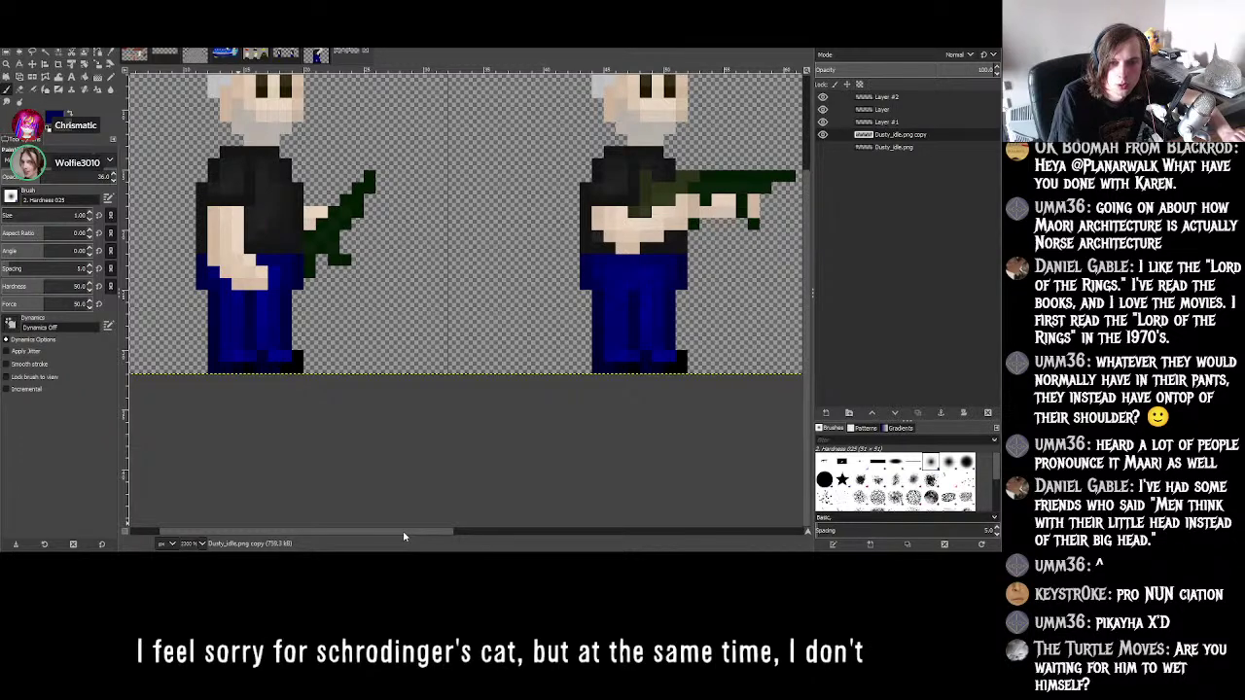
left_click_drag(405, 536, 413, 536)
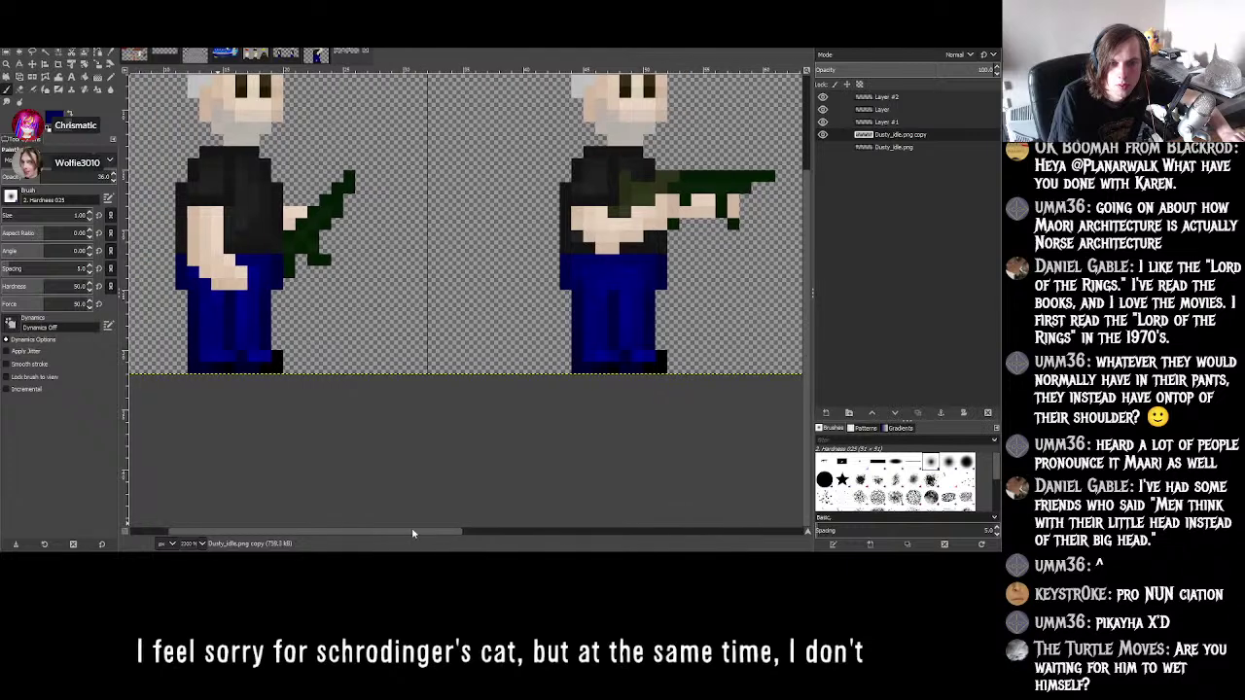
scroll(653, 277, "up", 3, "ctrl")
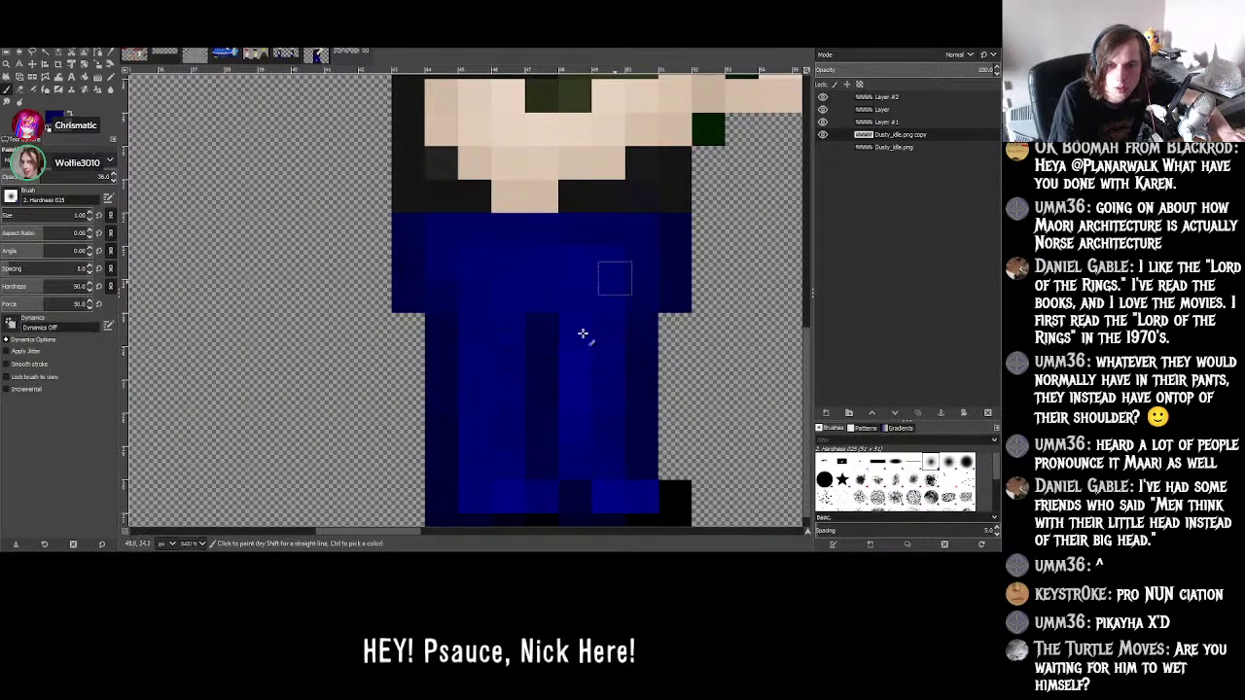
scroll(562, 345, "down", 3, "ctrl")
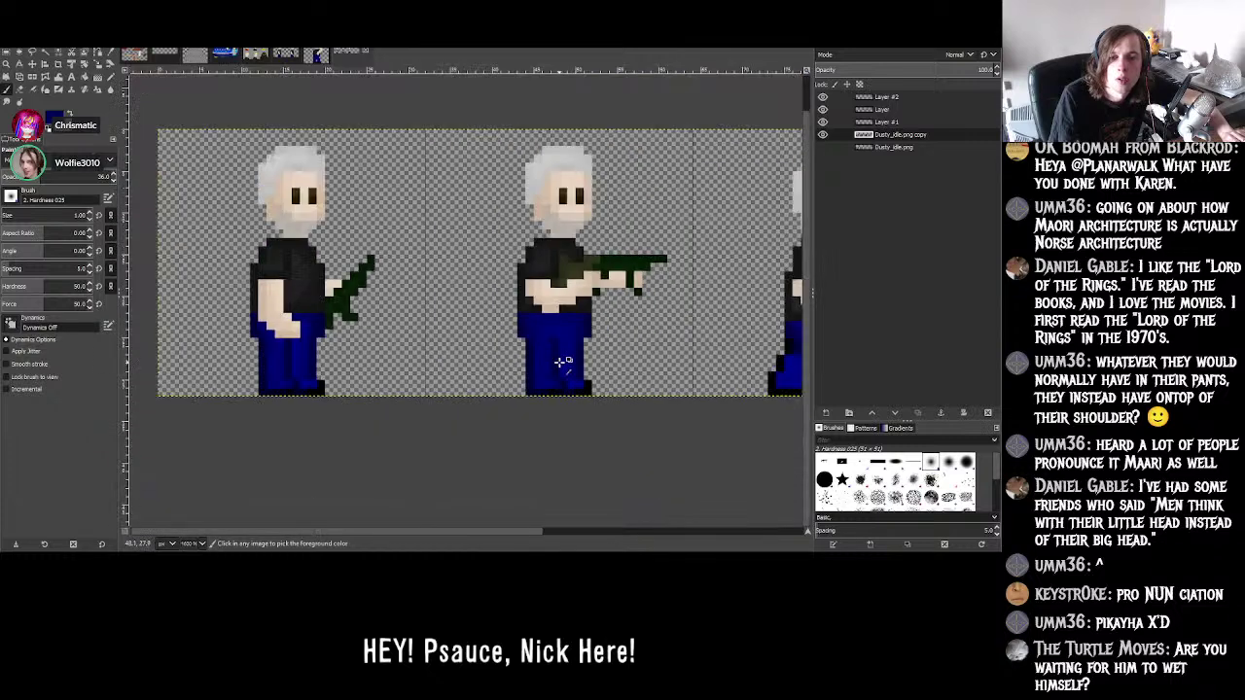
scroll(564, 370, "down", 2, "ctrl")
scroll(669, 379, "up", 5, "ctrl")
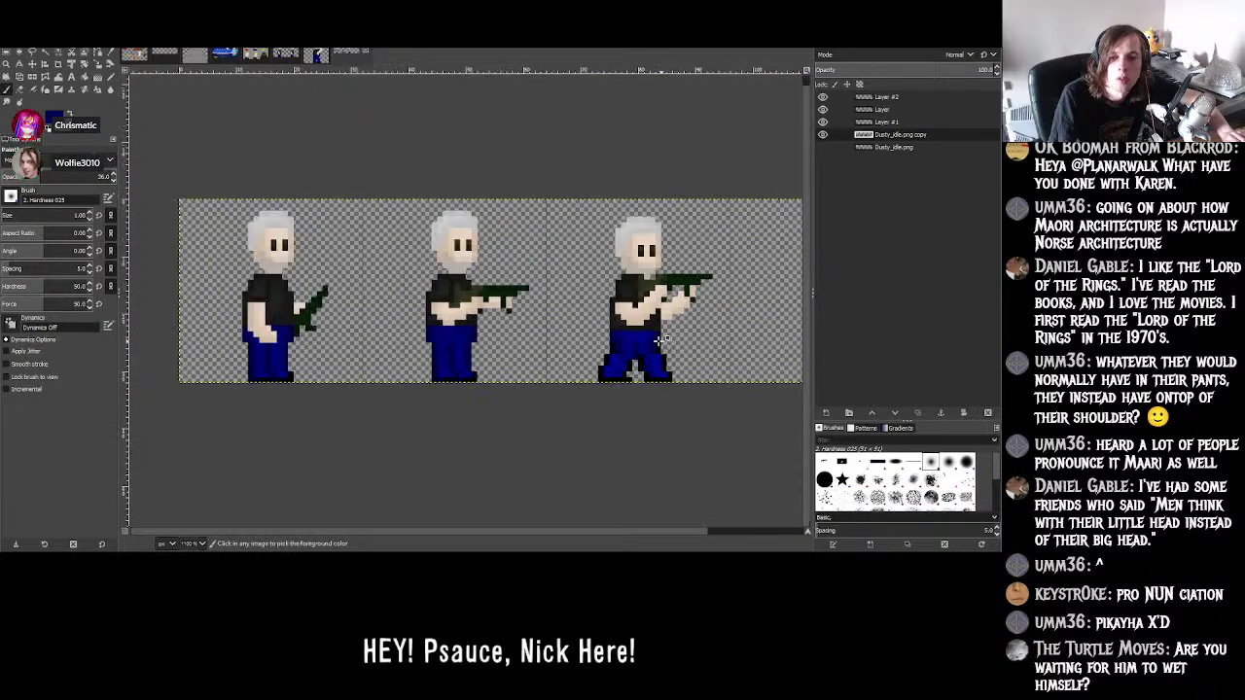
scroll(642, 340, "up", 2, "ctrl")
scroll(647, 339, "down", 3, "ctrl")
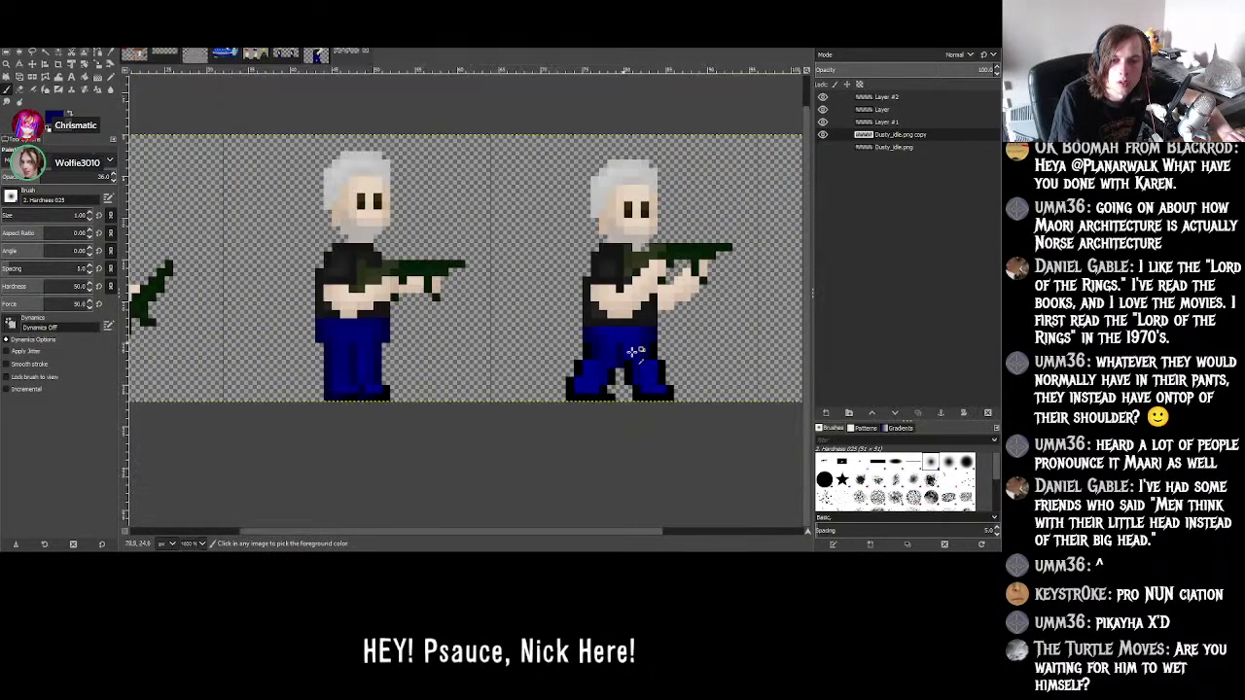
scroll(650, 367, "up", 1, "ctrl")
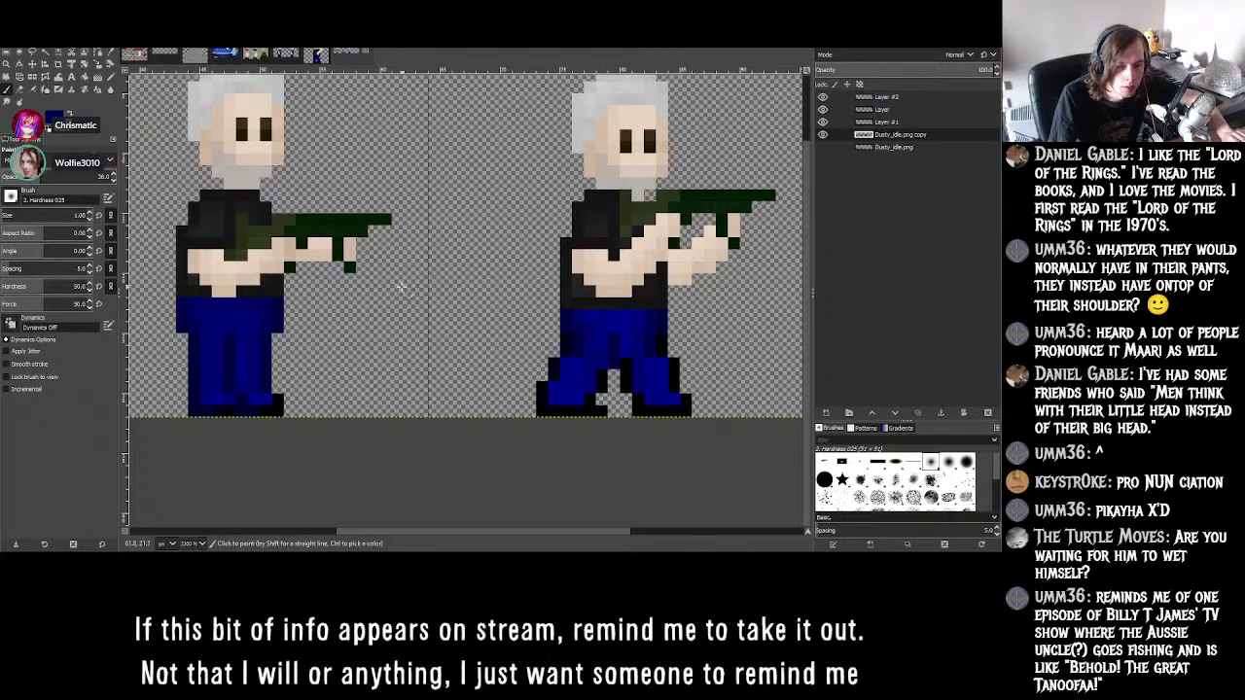
key("ctrl")
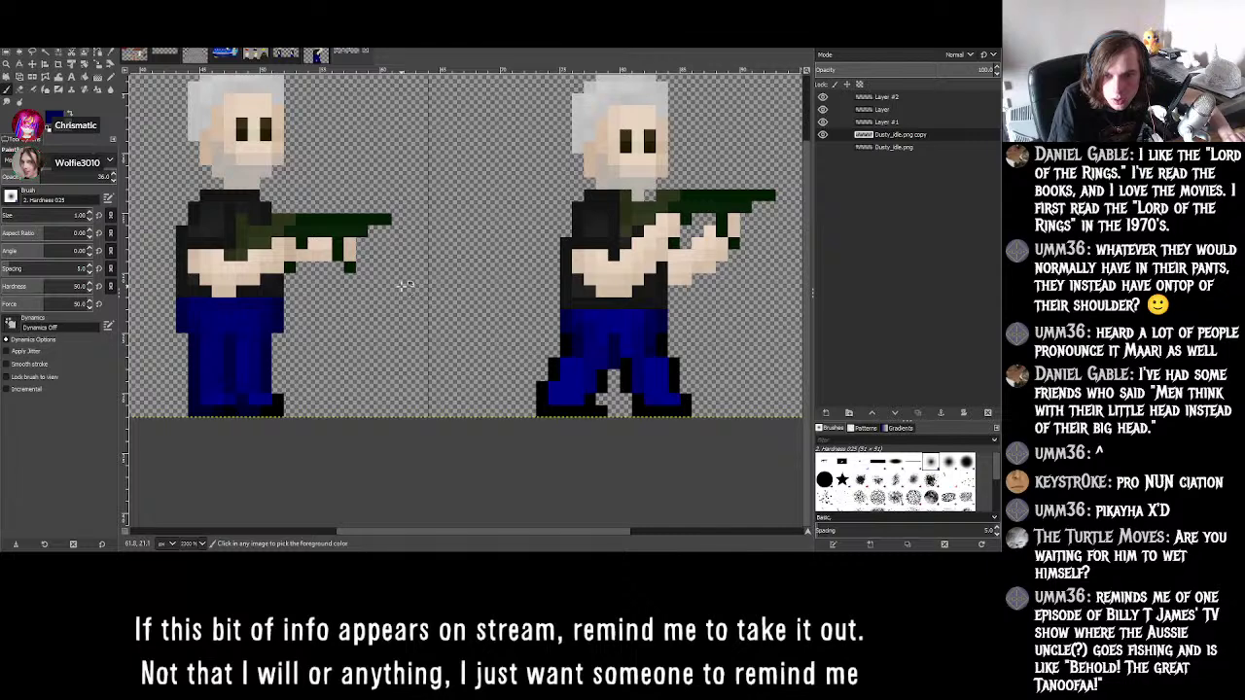
left_click(45, 54)
left_click(465, 337)
scroll(465, 336, "down", 3, "ctrl")
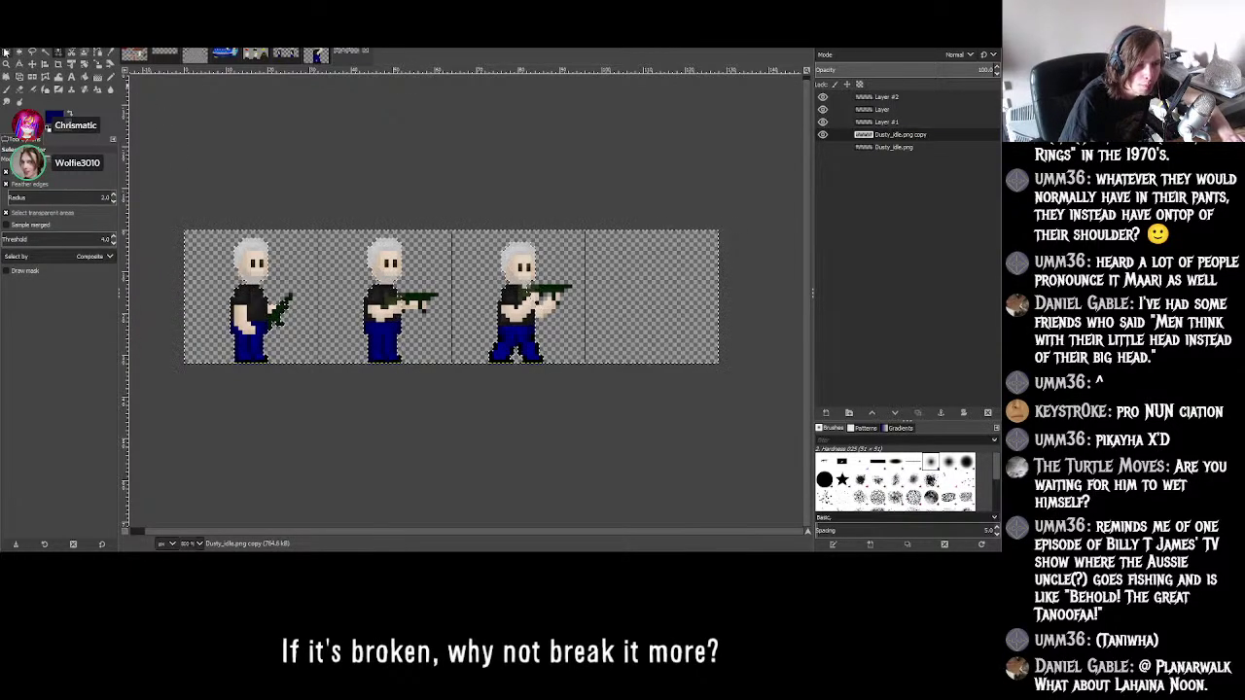
key("r")
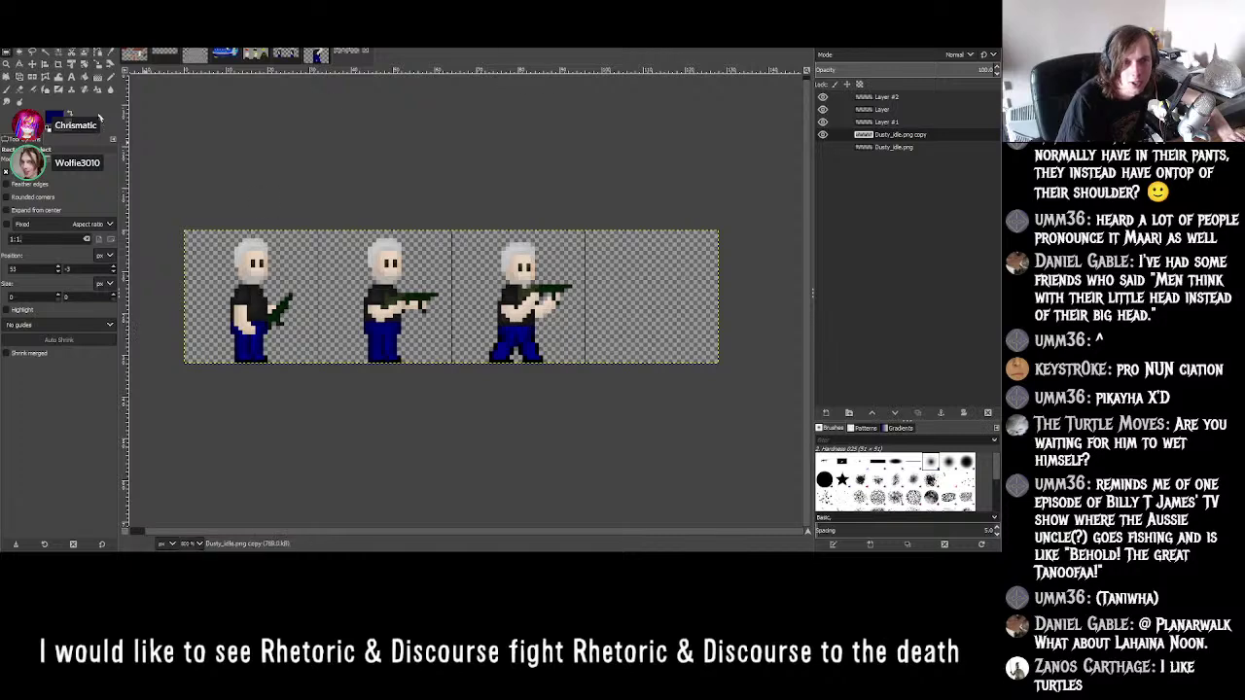
- Paint dark blue over the black outlines of both legs on the third sprite using the 1-pixel paintbrush
left_click(7, 89)
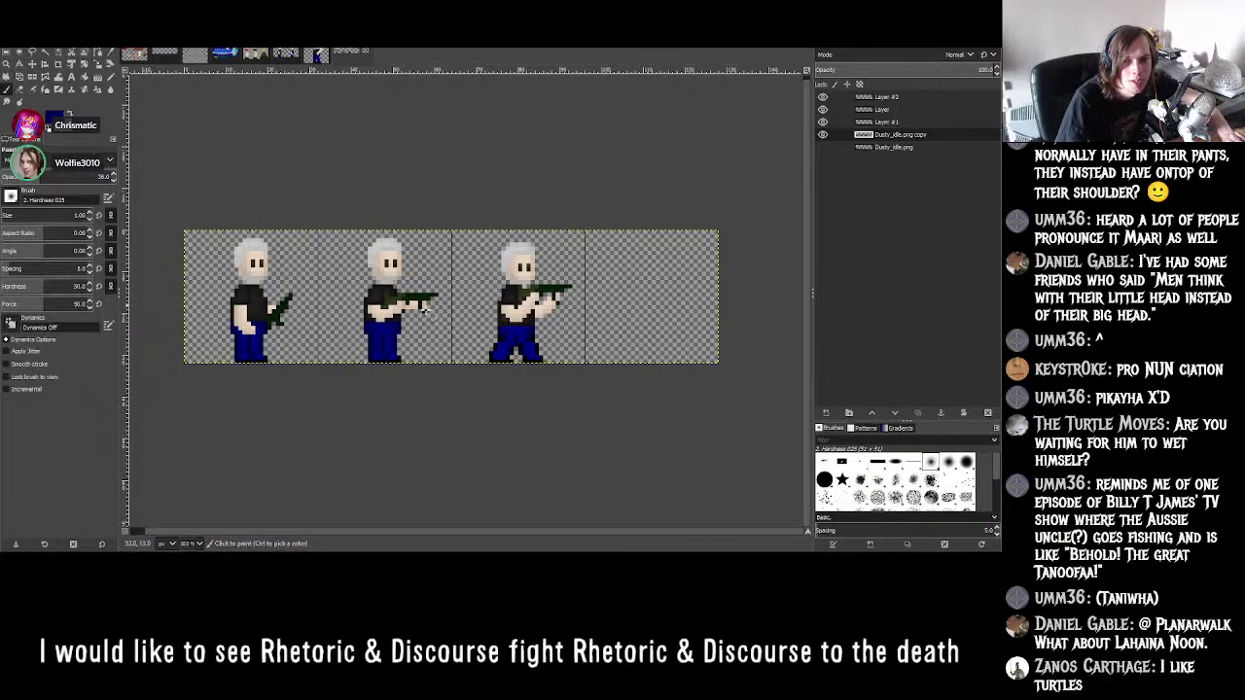
scroll(424, 310, "up", 5, "ctrl")
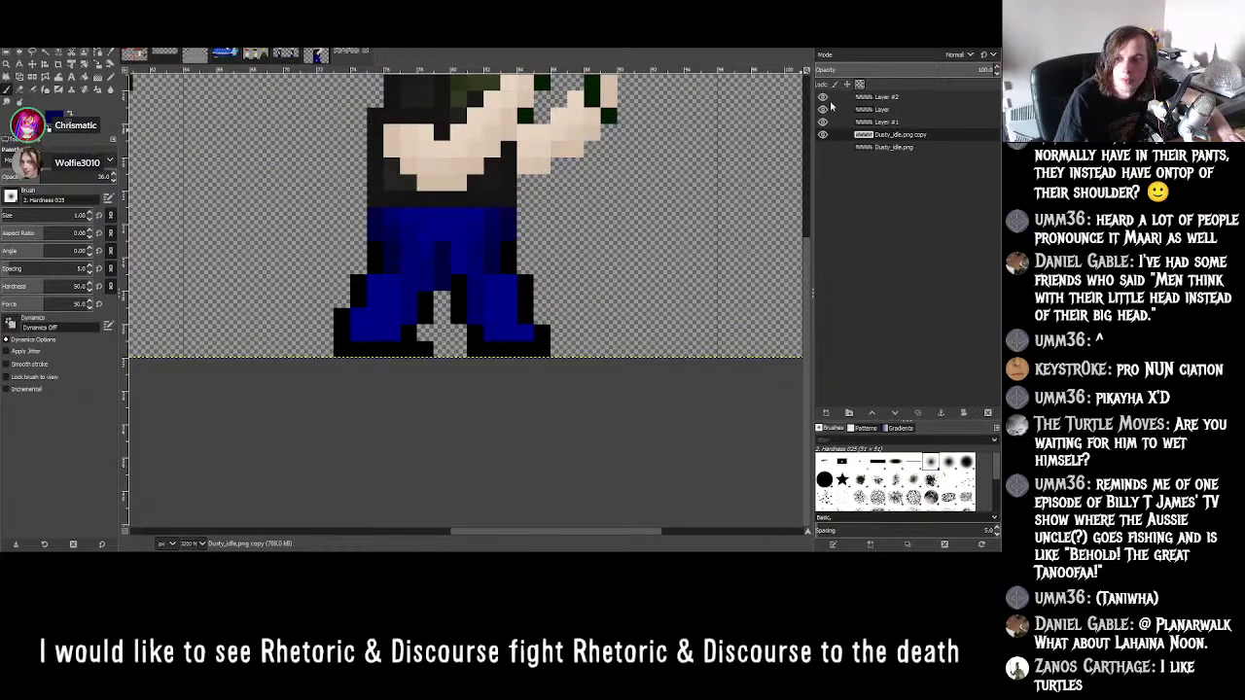
scroll(385, 340, "up", 2, "ctrl")
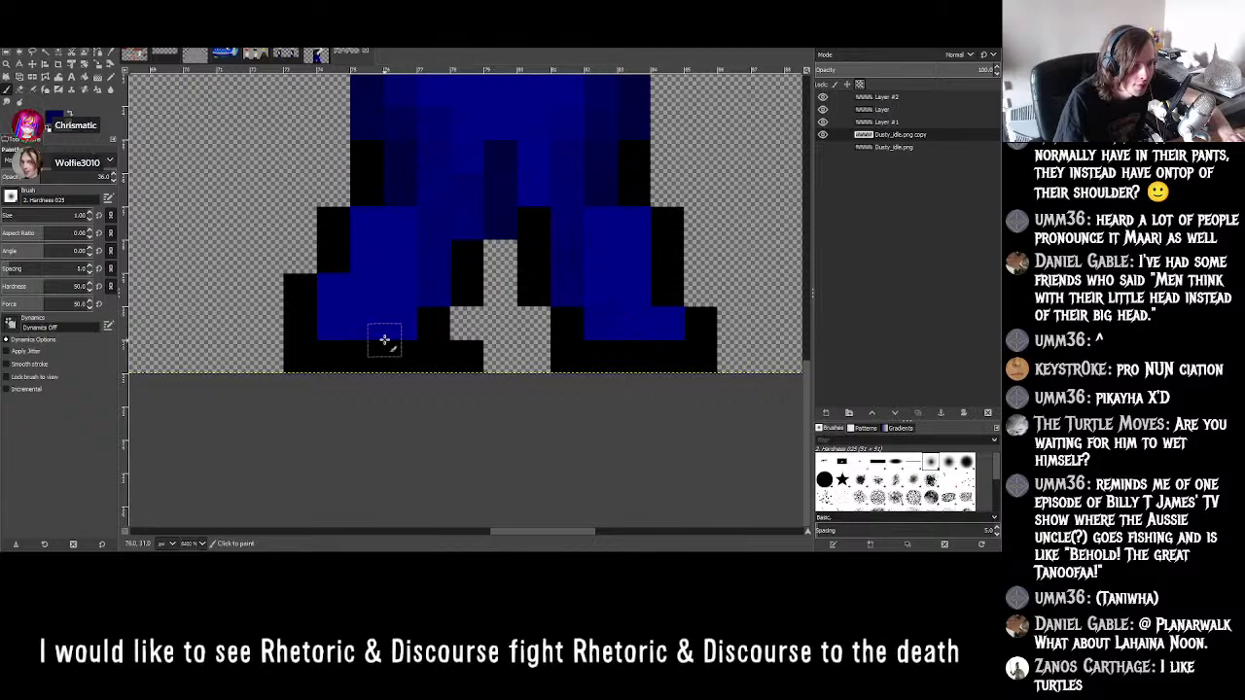
scroll(385, 340, "up", 2)
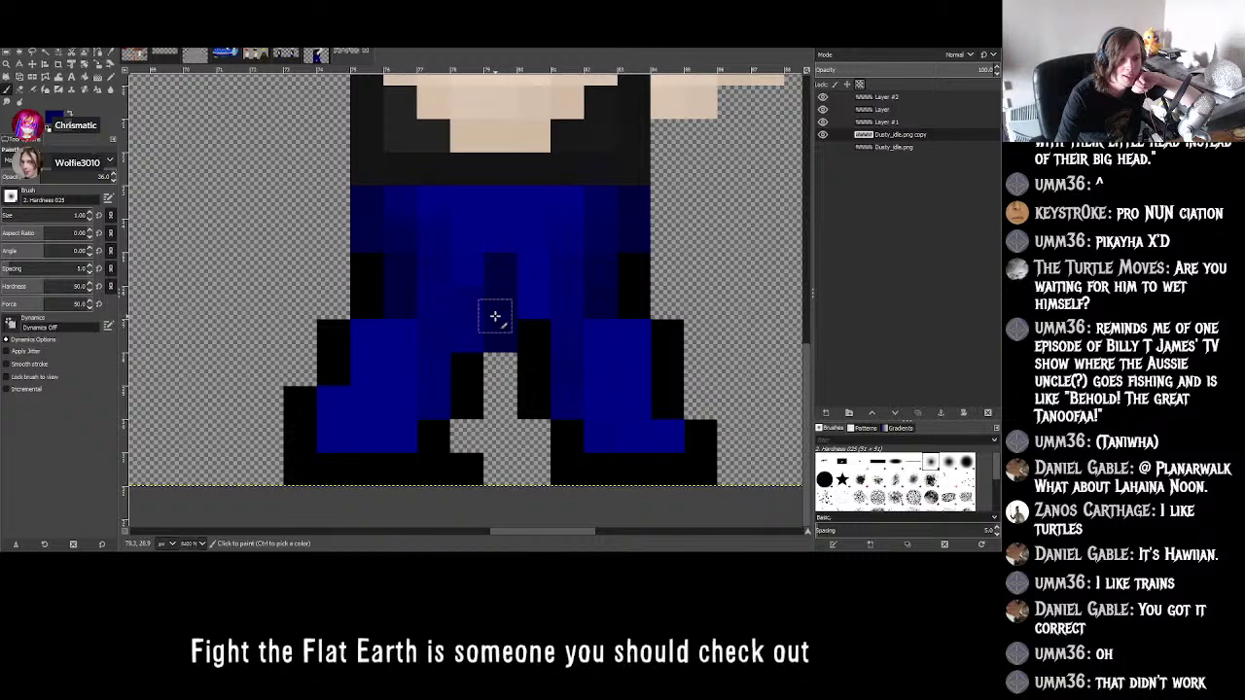
left_click(538, 399)
left_click(526, 329)
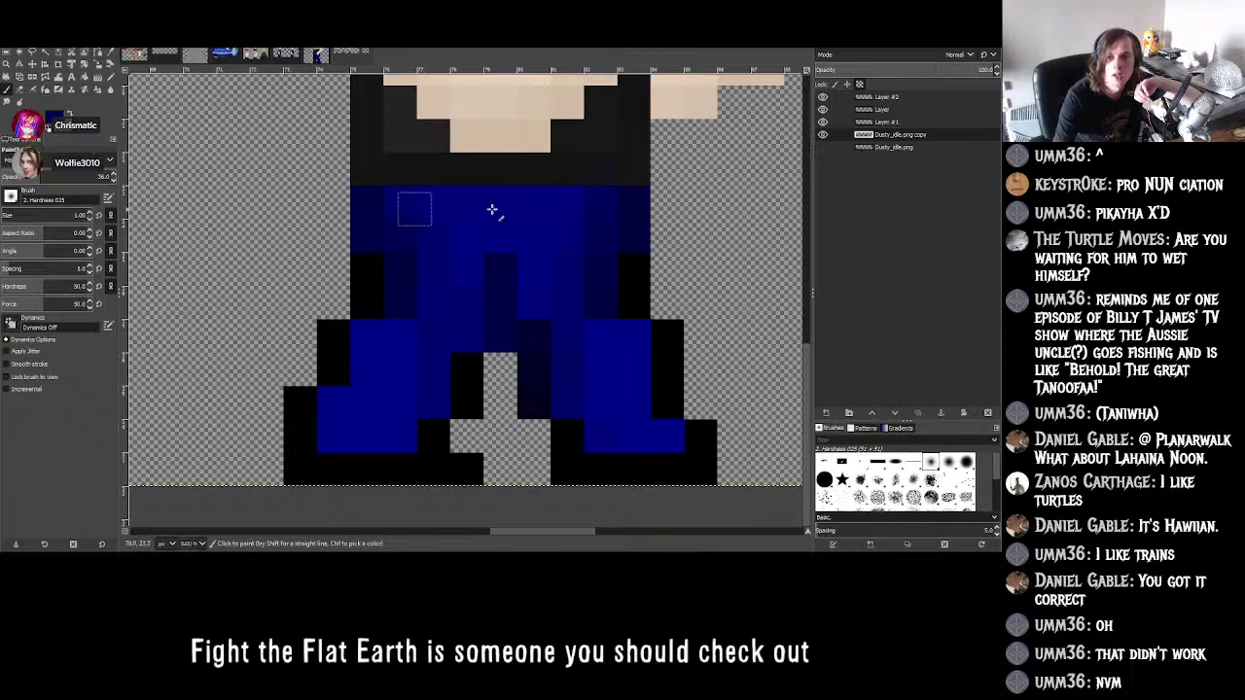
left_click_drag(657, 333, 695, 453)
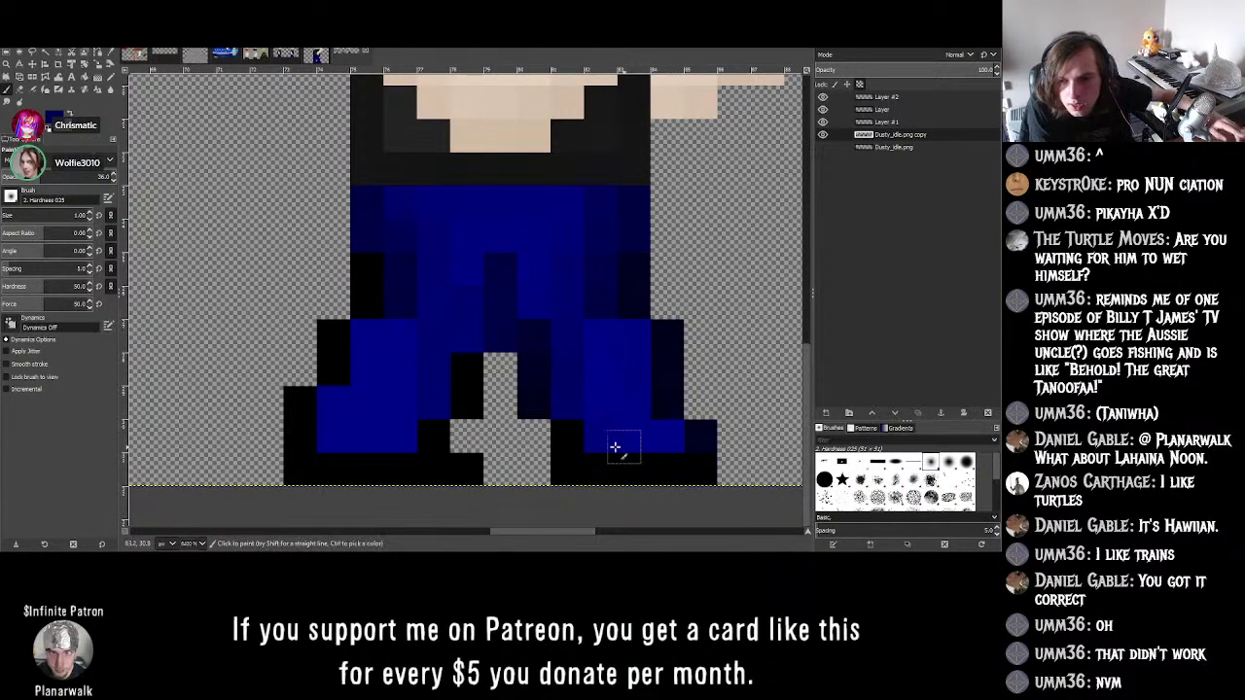
left_click_drag(578, 452, 577, 444)
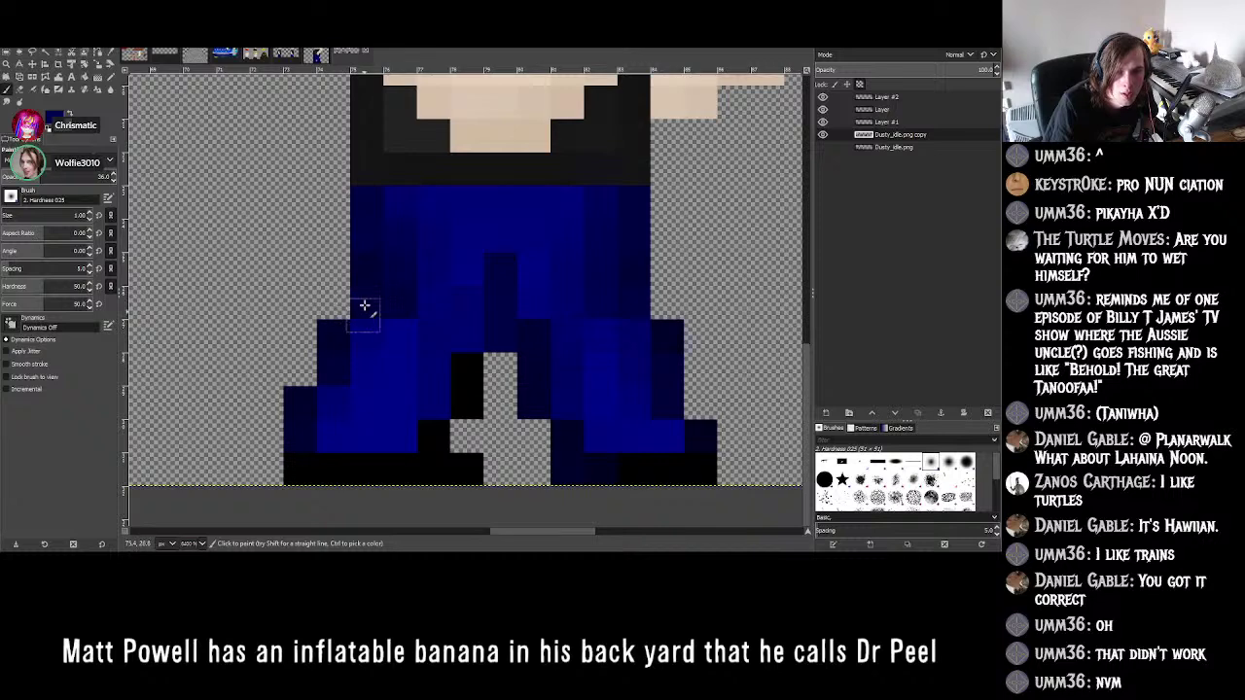
left_click_drag(303, 455, 315, 458)
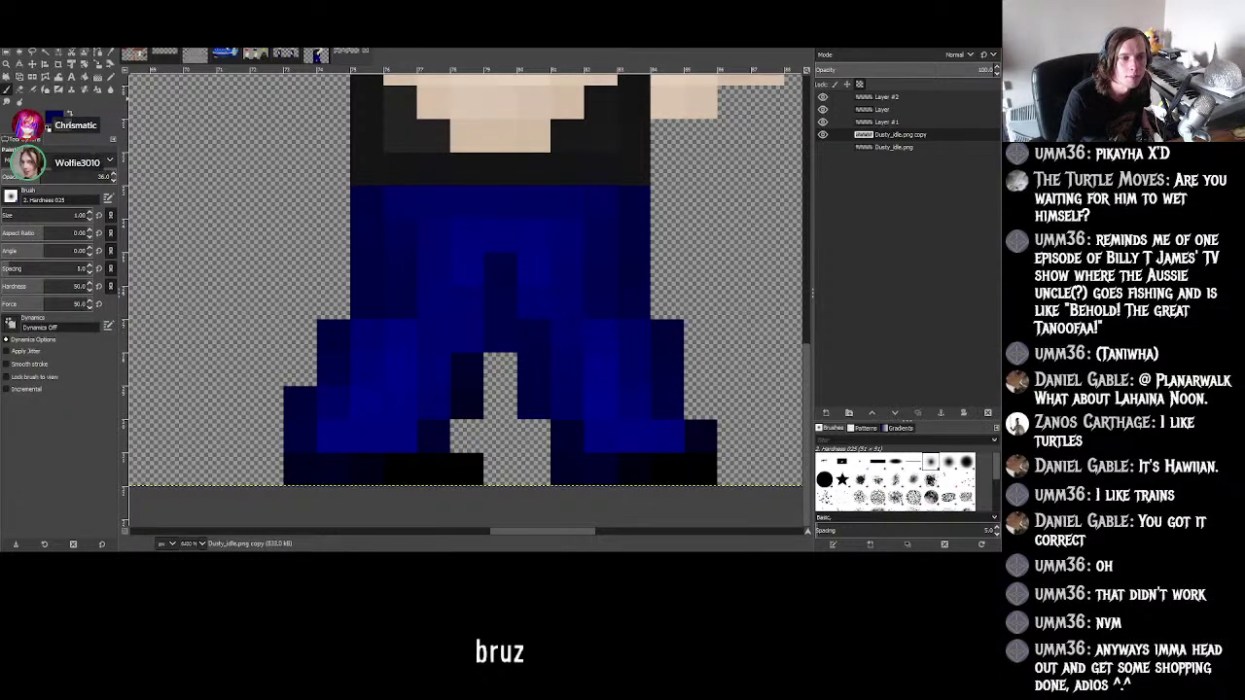
- Sample blue shades from the third sprite's trousers and blend the shading across the hips and thighs with the paintbrush
left_click(110, 52)
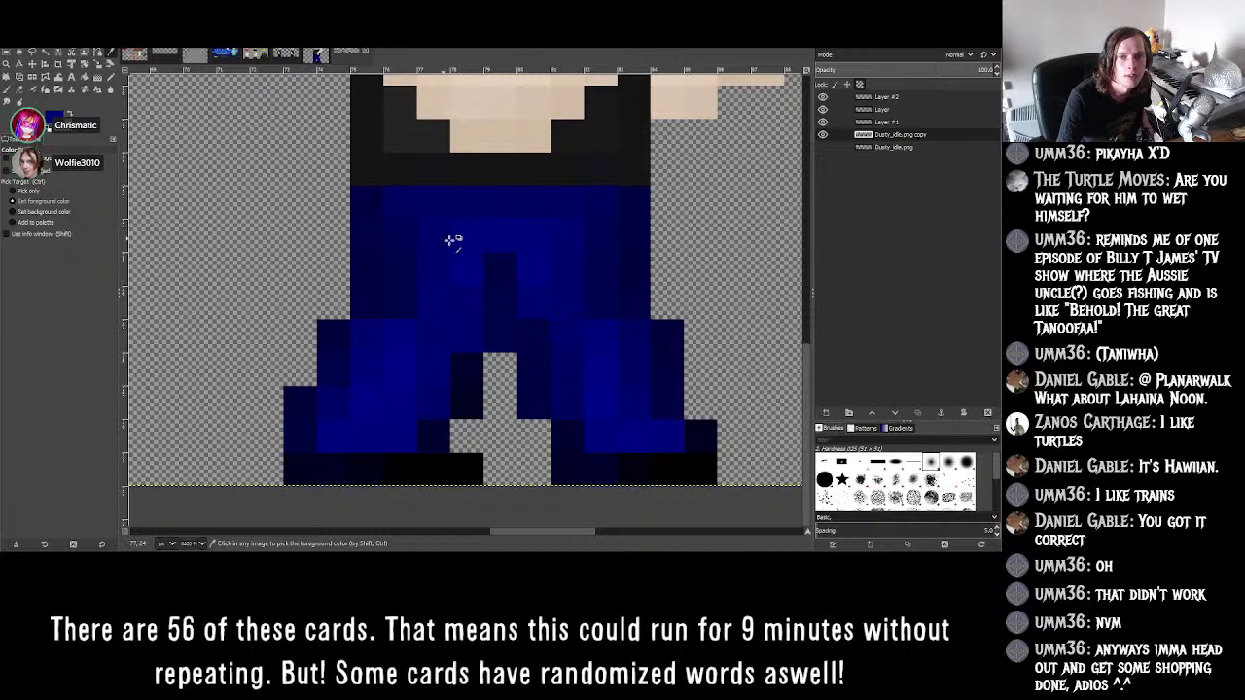
left_click(7, 89)
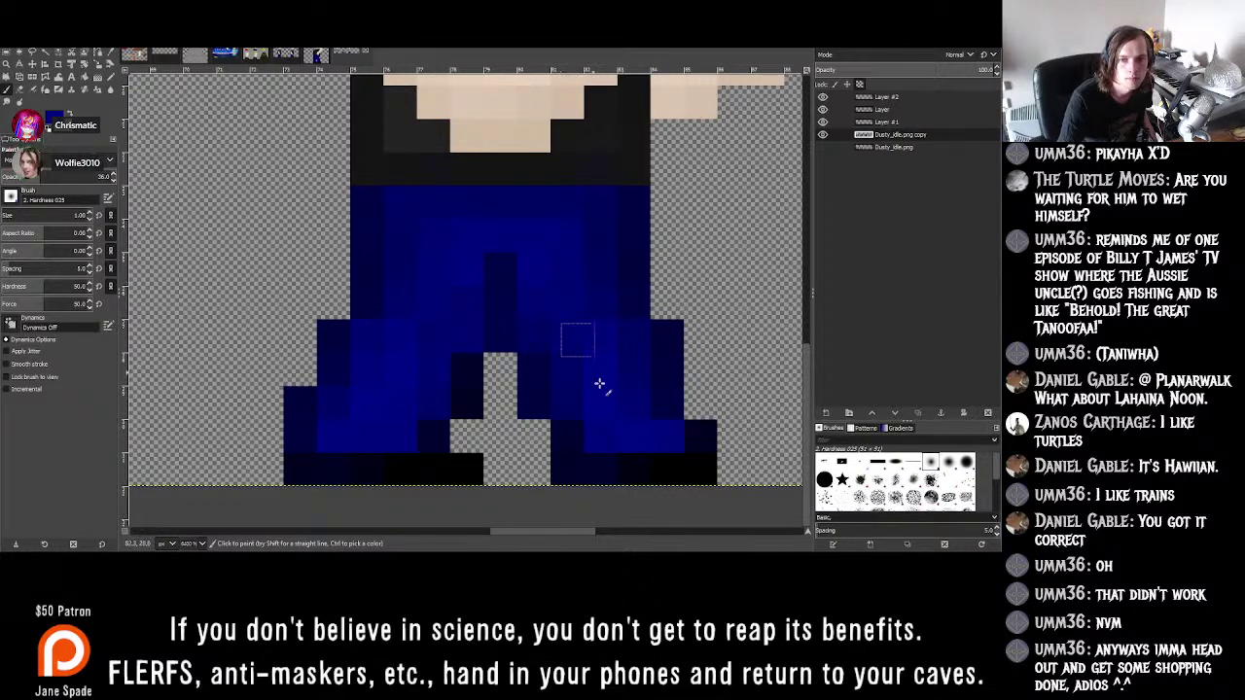
left_click(111, 53)
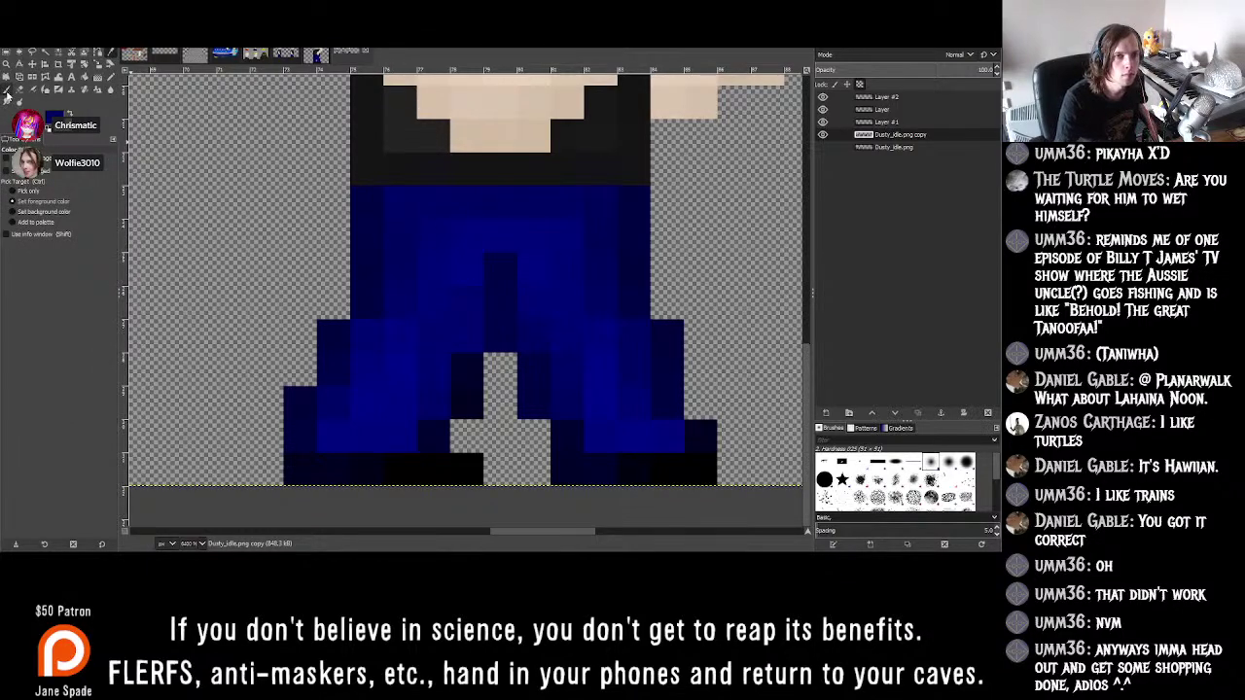
left_click(7, 90)
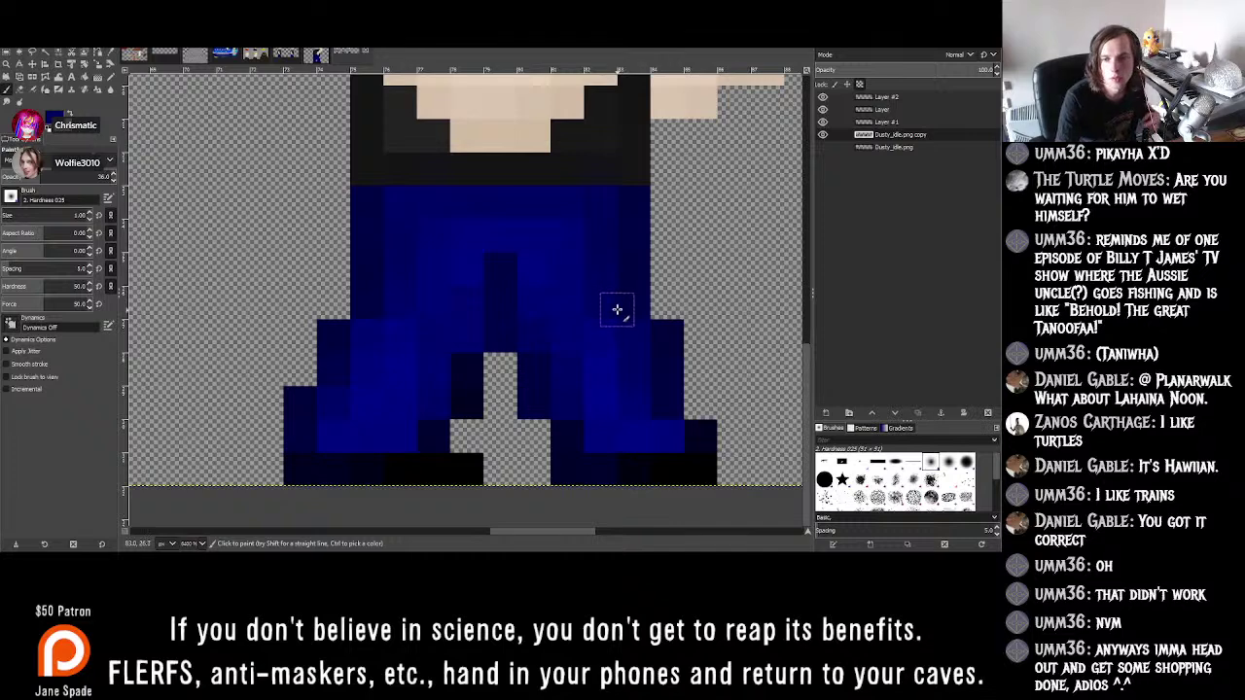
scroll(593, 348, "down", 3, "ctrl")
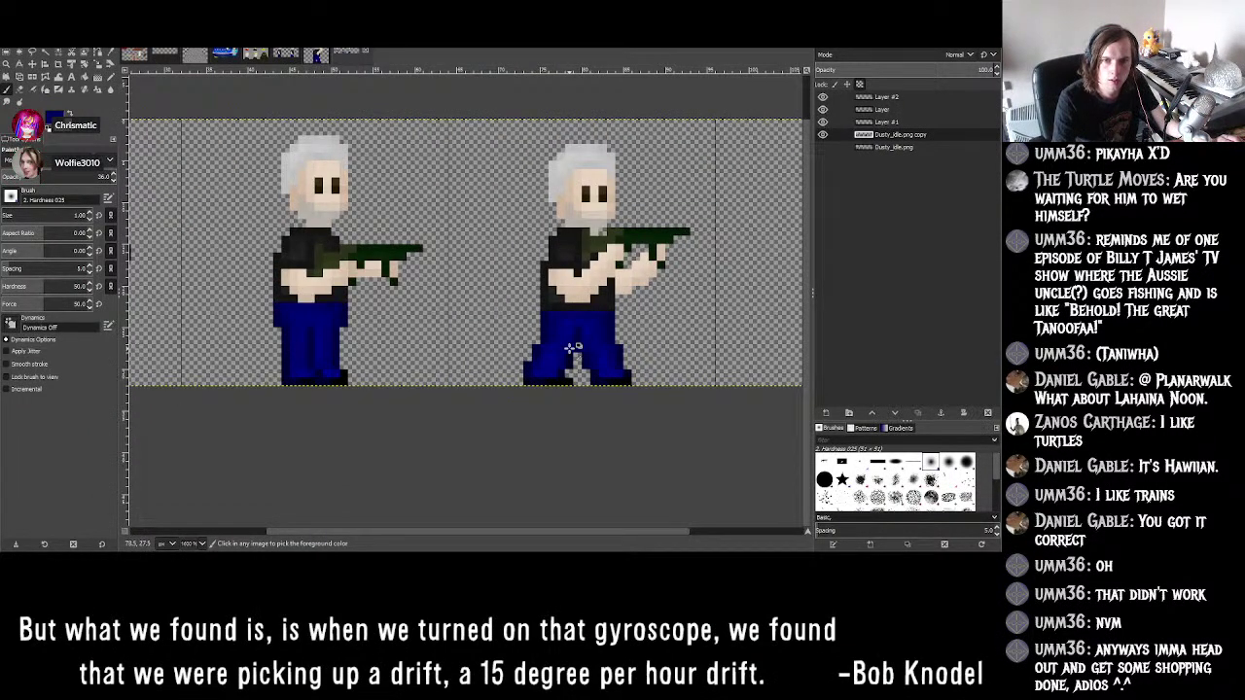
scroll(592, 341, "up", 6, "ctrl")
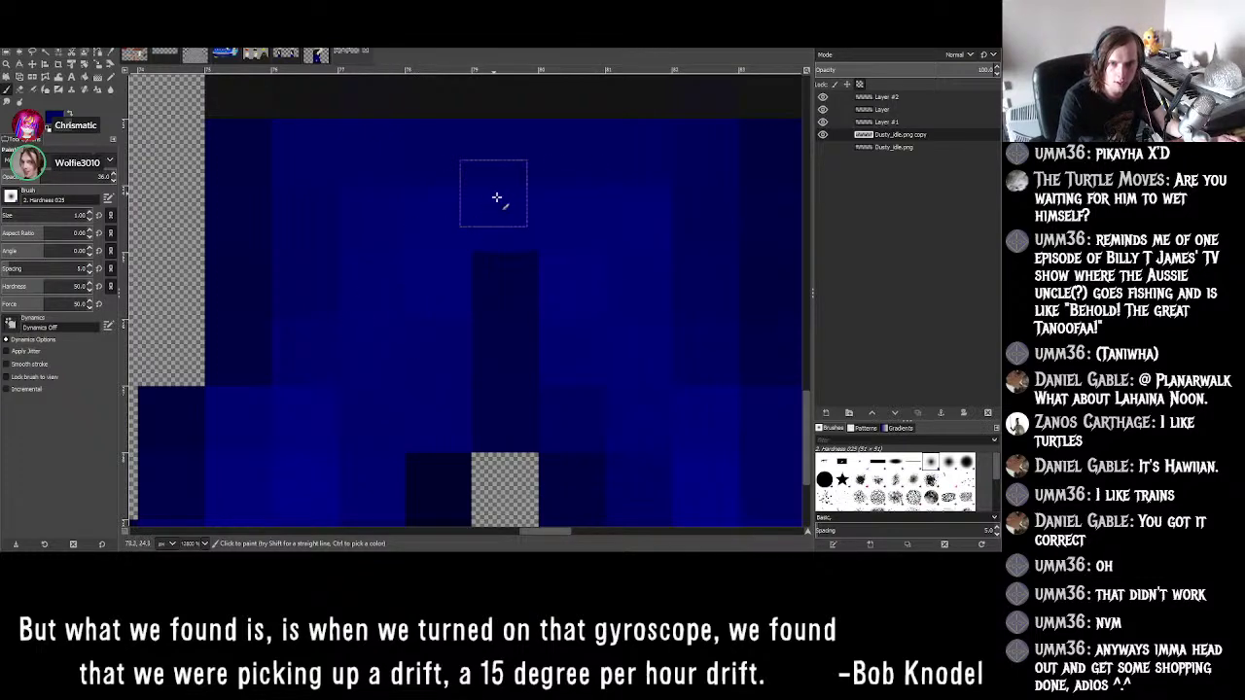
scroll(496, 347, "down", 3, "ctrl")
scroll(496, 348, "up", 3, "ctrl")
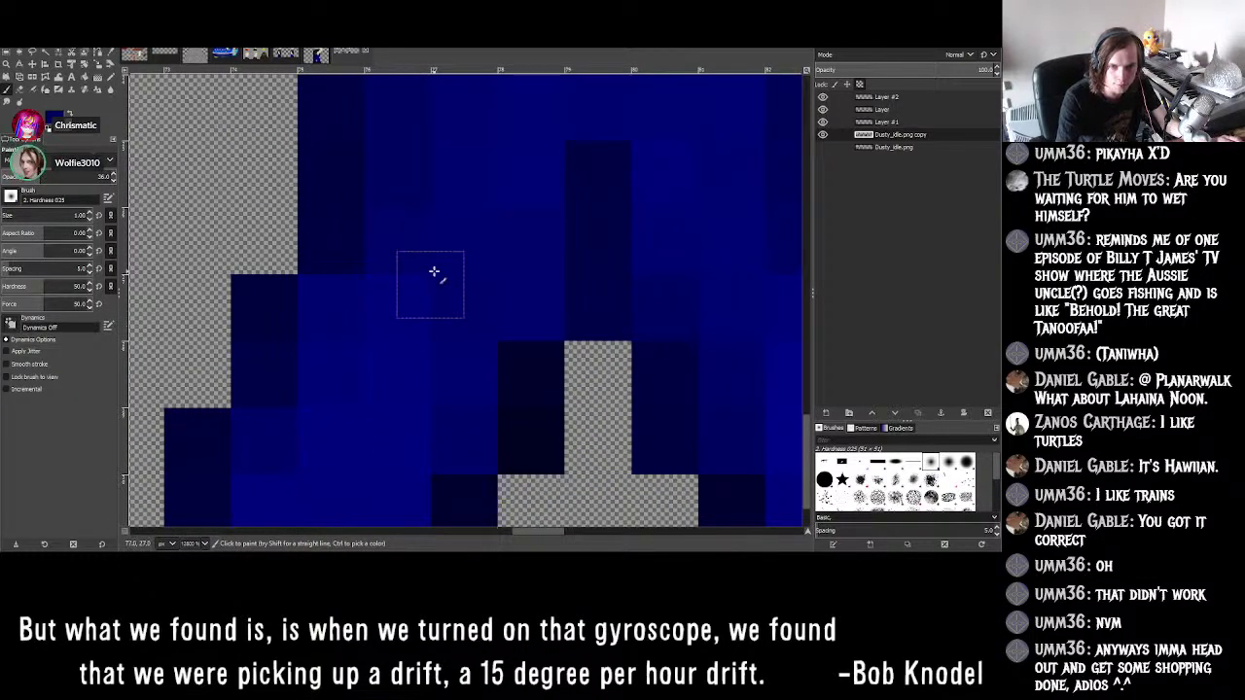
scroll(374, 400, "down", 4, "ctrl")
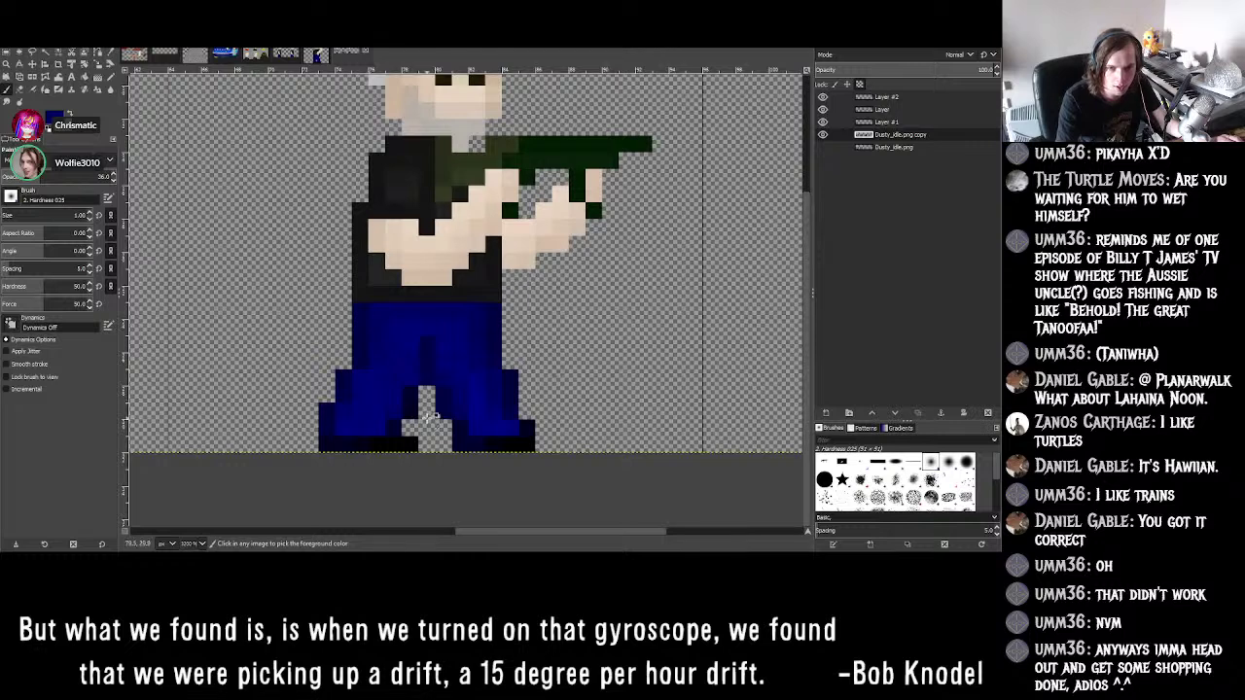
scroll(388, 350, "up", 2, "ctrl")
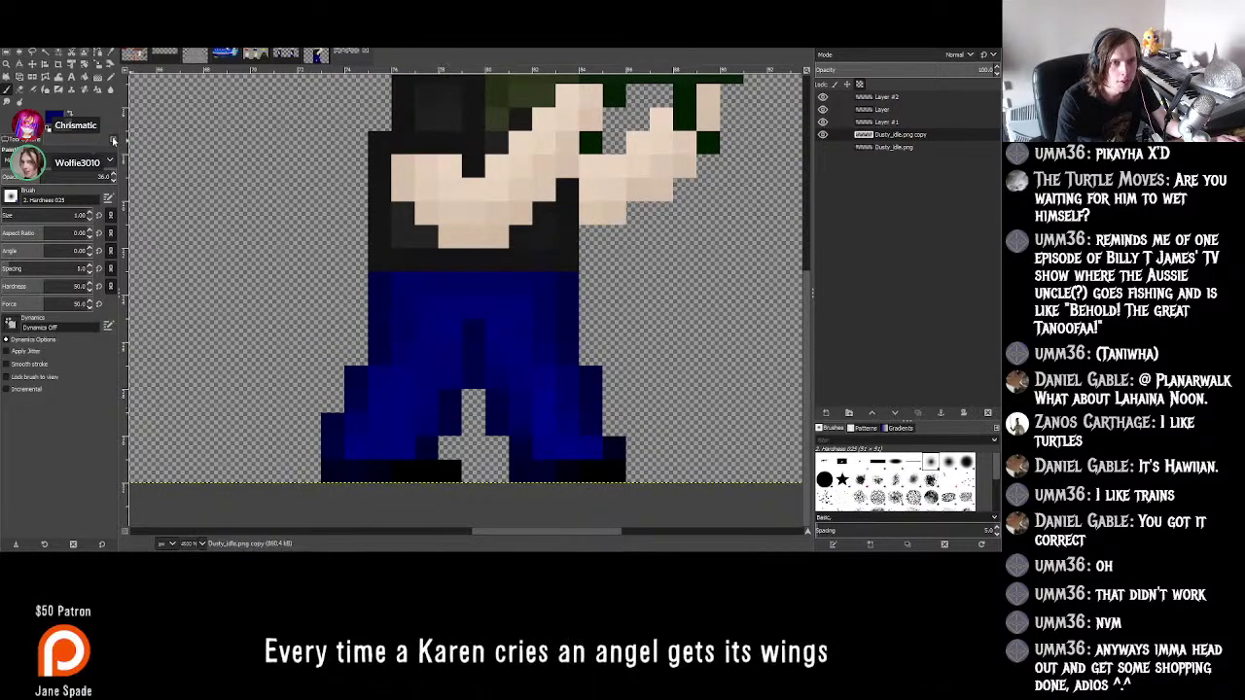
- Sample a darker blue from the third sprite's trousers and touch up the shading along their outer edges
key("o")
scroll(375, 354, "up", 1, "ctrl")
scroll(375, 354, "up", 1, "ctrl")
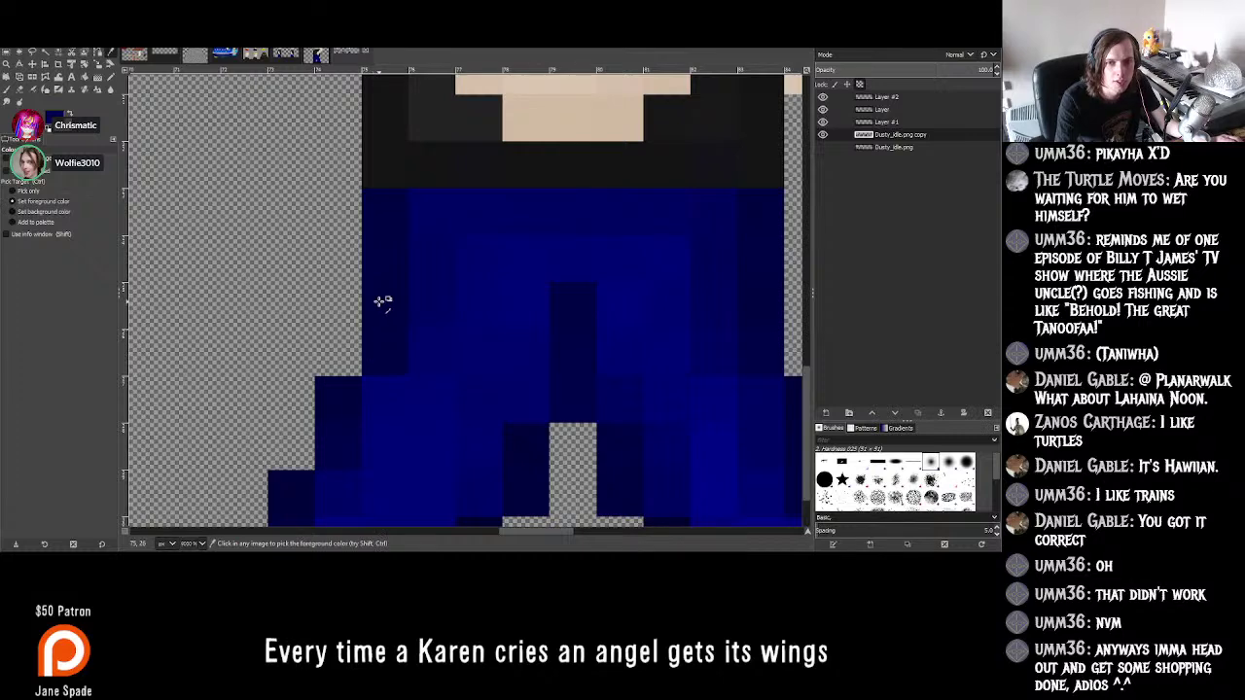
left_click(10, 88)
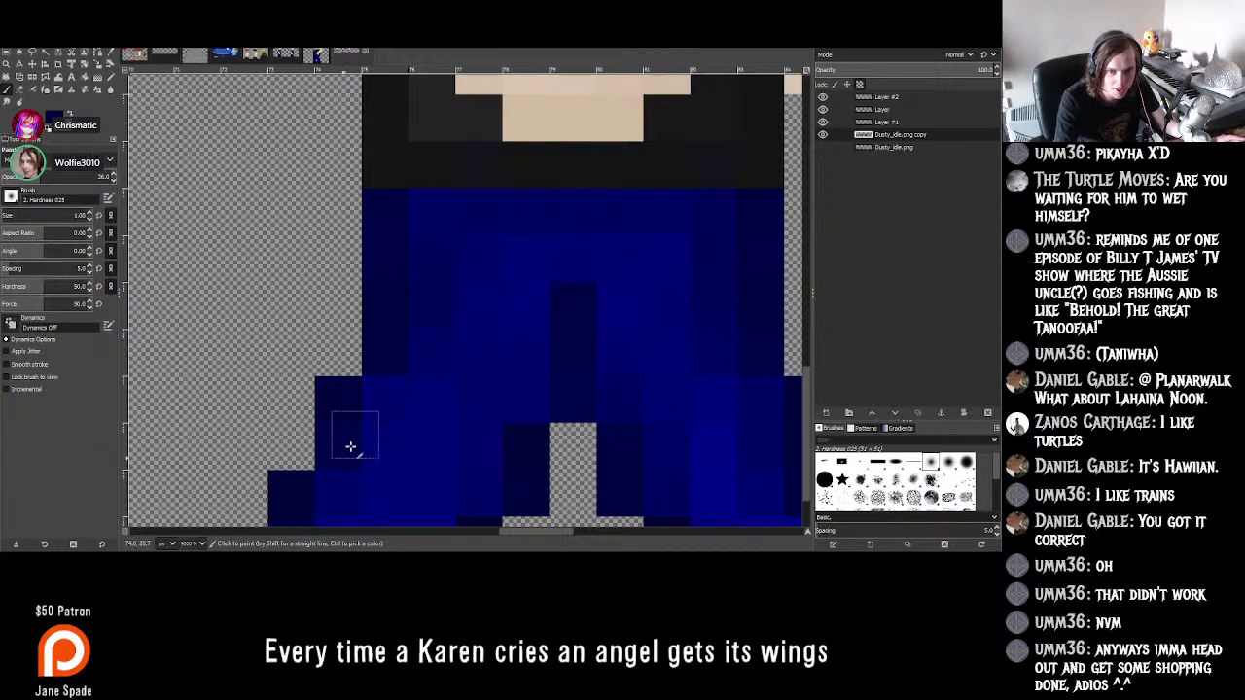
scroll(341, 492, "down", 2, "ctrl")
scroll(390, 423, "up", 1, "ctrl")
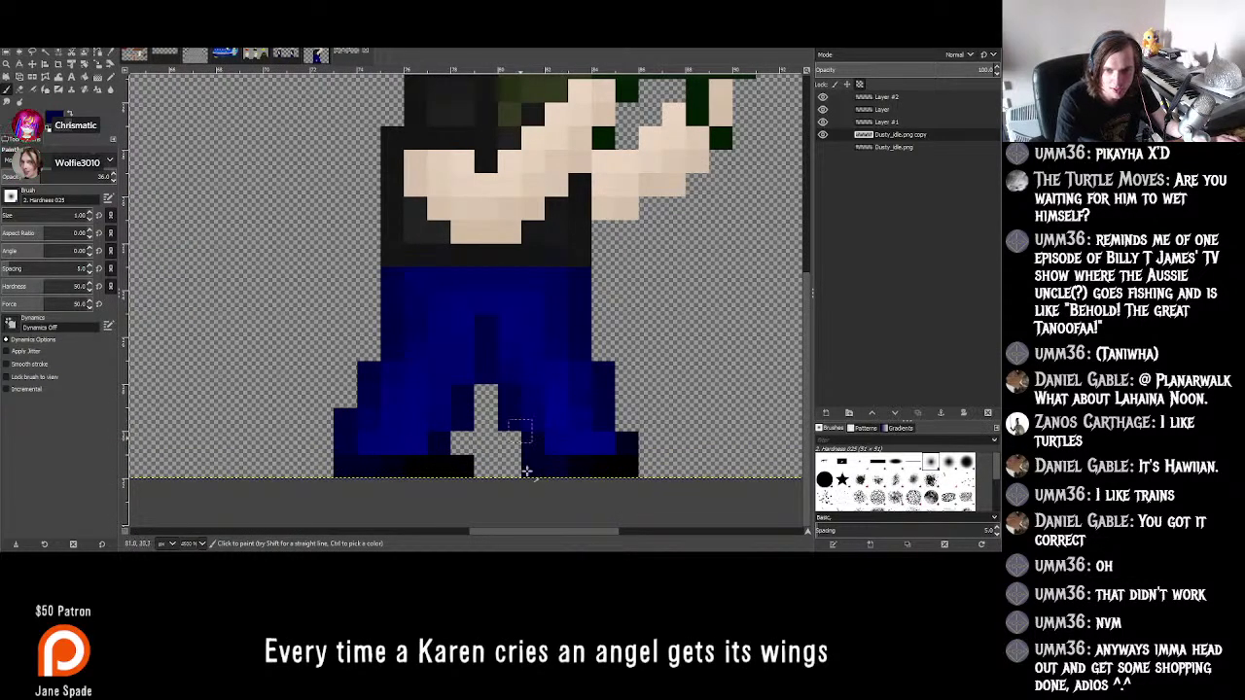
scroll(528, 447, "down", 3, "ctrl")
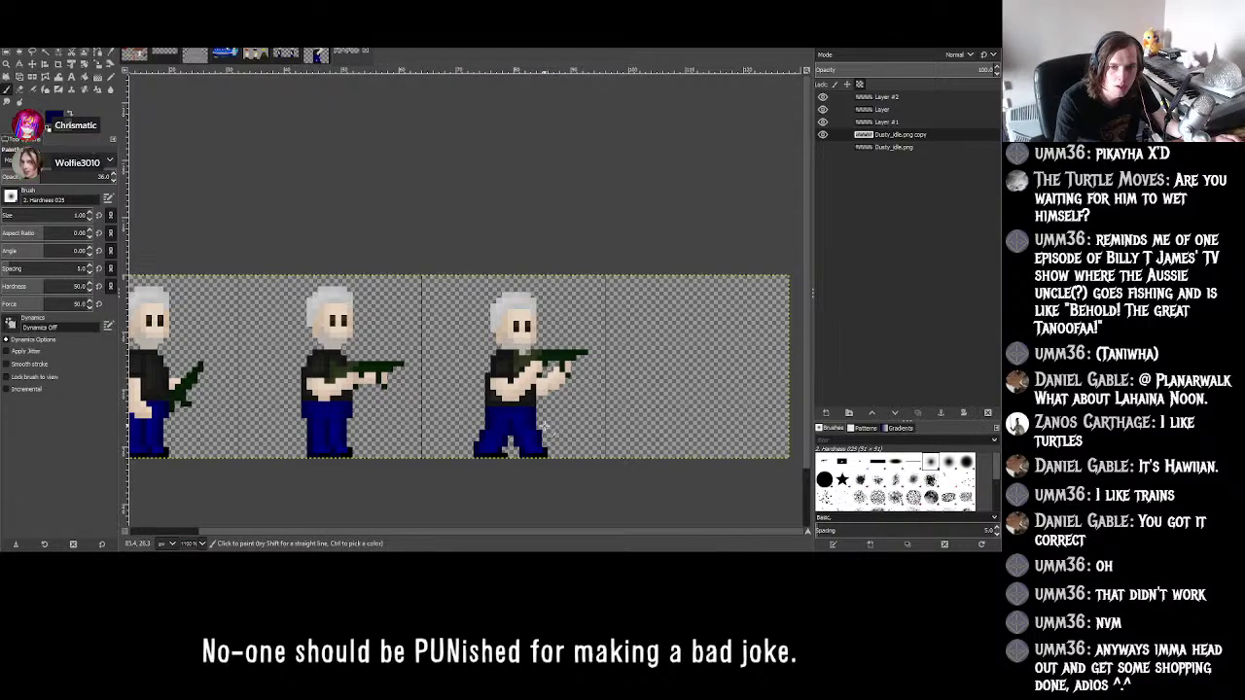
scroll(584, 424, "down", 3, "ctrl")
scroll(621, 424, "up", 1, "ctrl")
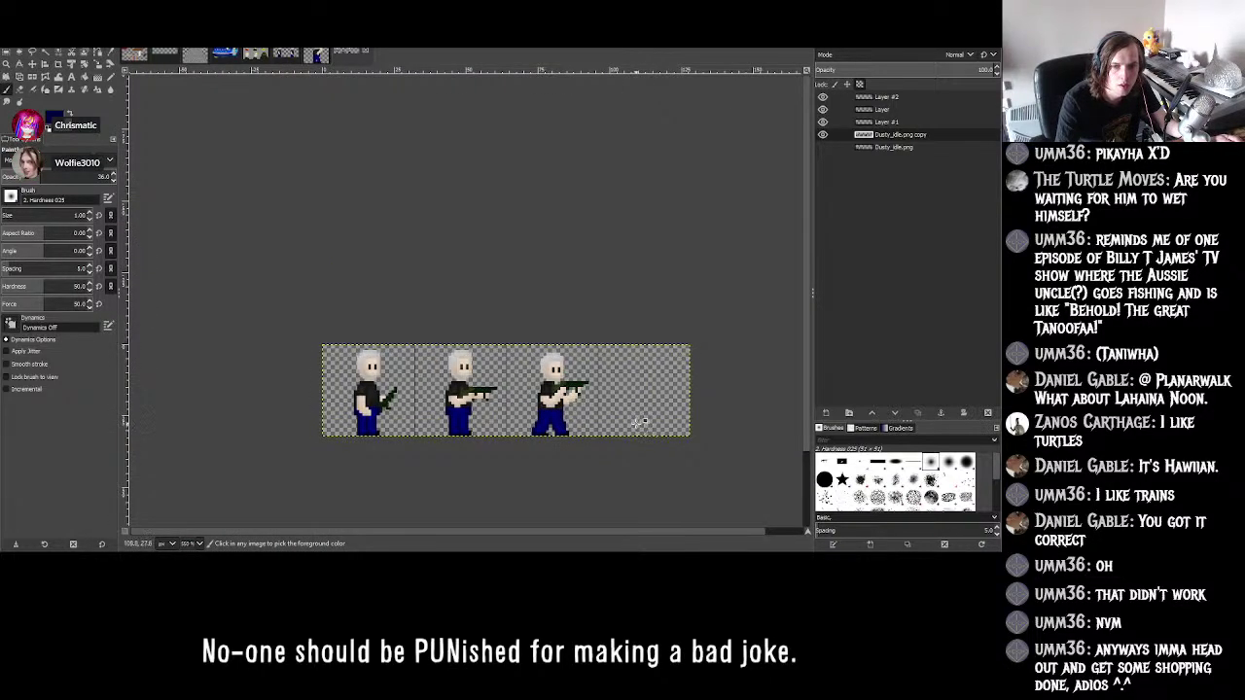
scroll(589, 422, "up", 3, "ctrl")
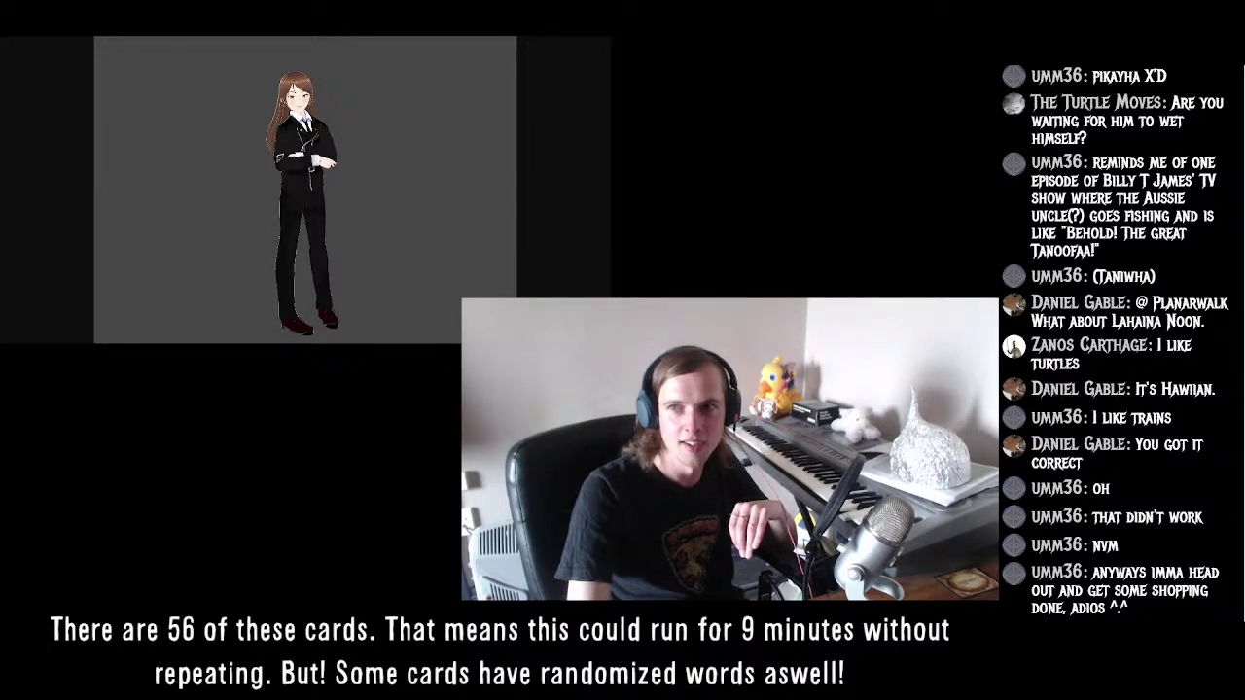
- Return to GIMP and examine the third sprite's trouser shading up close and beside the other two sprites
key("alt+Tab")
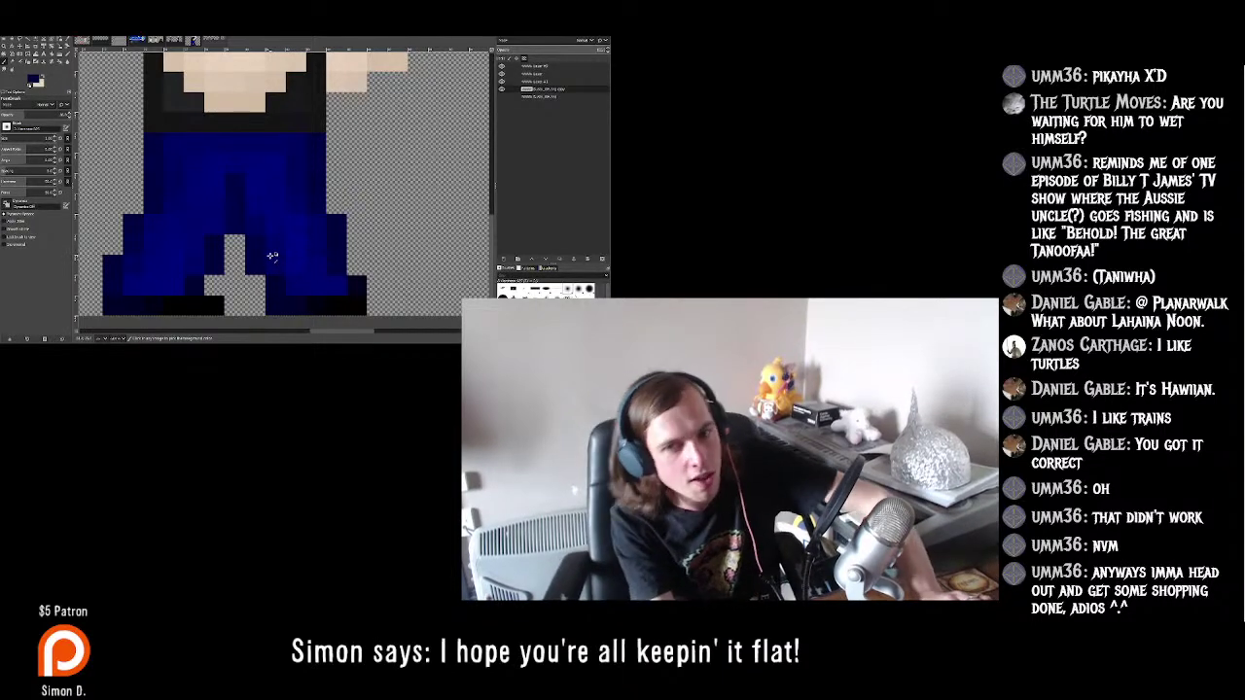
scroll(263, 209, "down", 3, "ctrl")
scroll(256, 209, "up", 3, "ctrl")
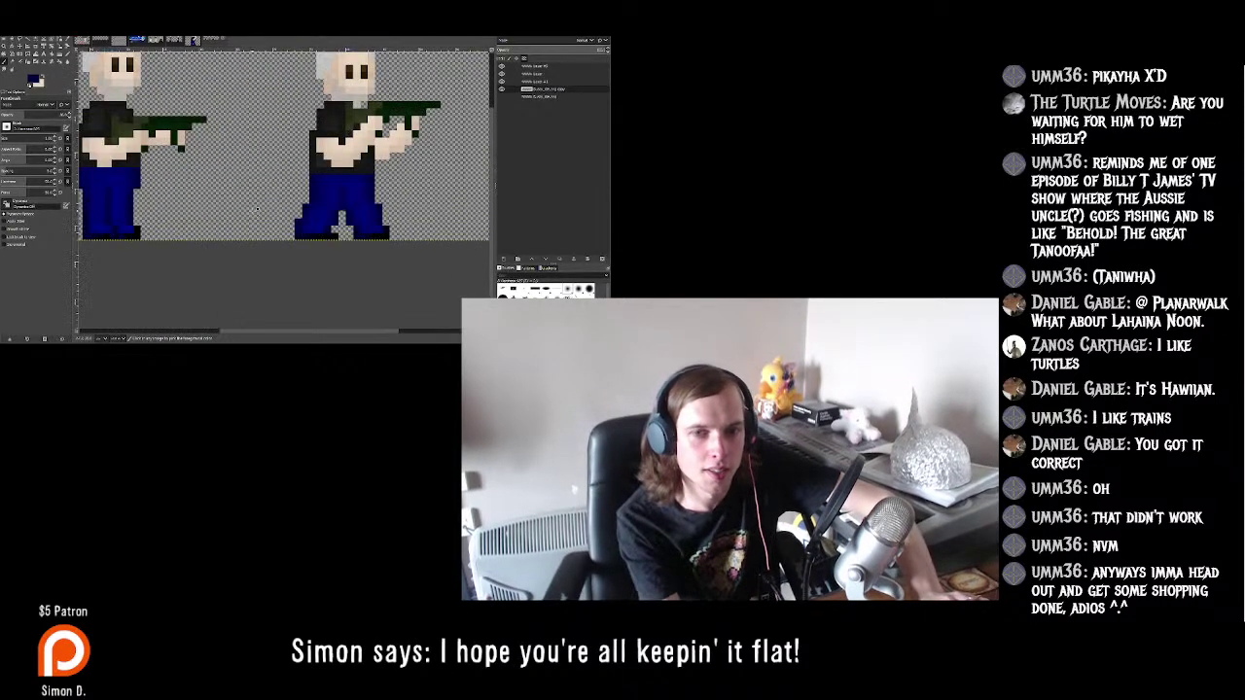
scroll(336, 207, "down", 1, "ctrl")
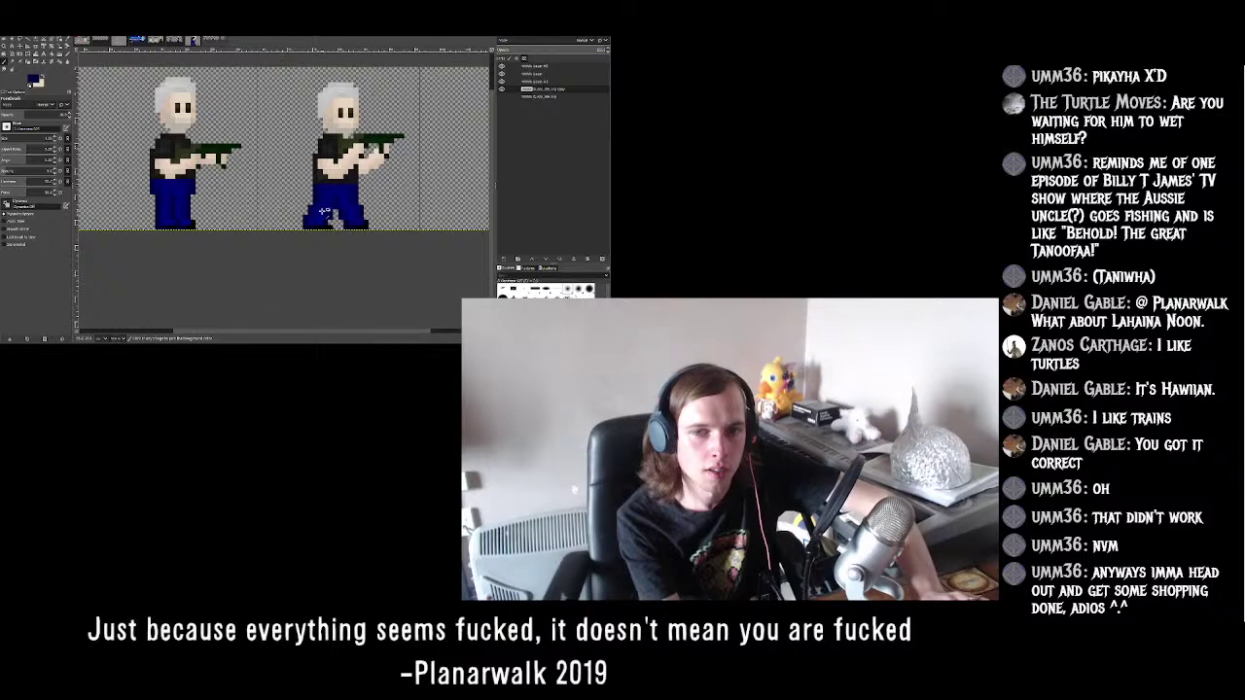
scroll(319, 213, "up", 5, "ctrl")
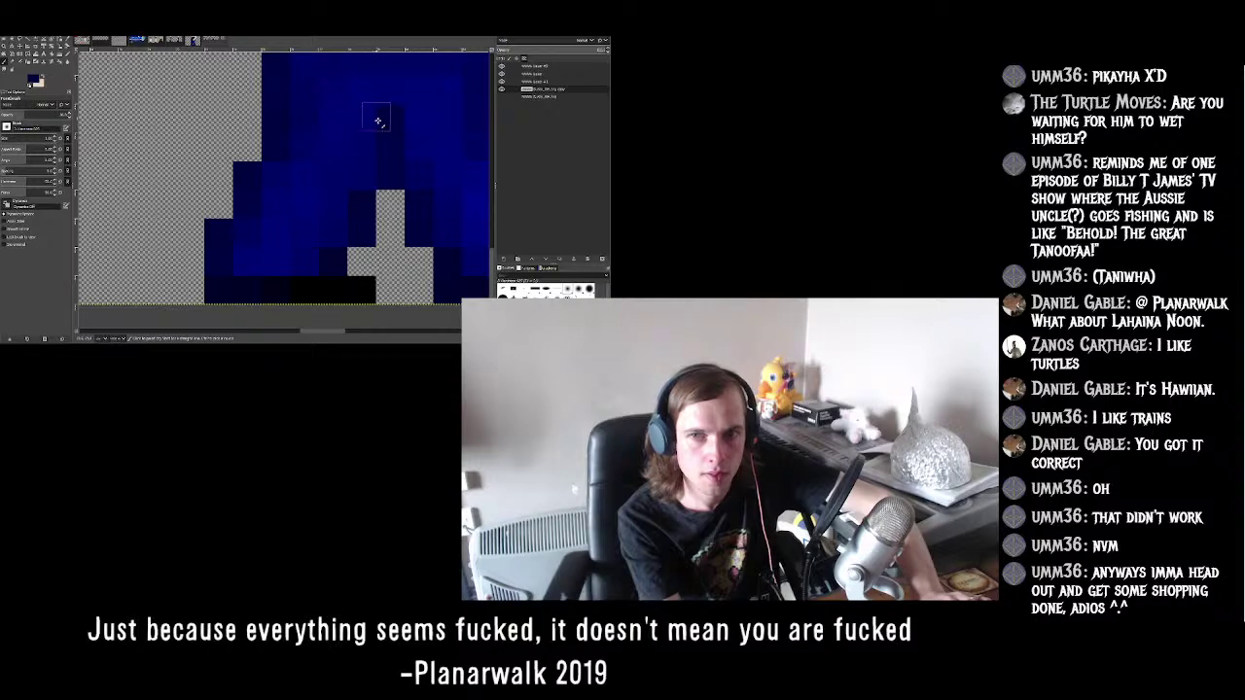
scroll(385, 132, "down", 5, "ctrl")
scroll(385, 134, "up", 5, "ctrl")
scroll(413, 135, "down", 5, "ctrl")
scroll(353, 120, "up", 5, "ctrl")
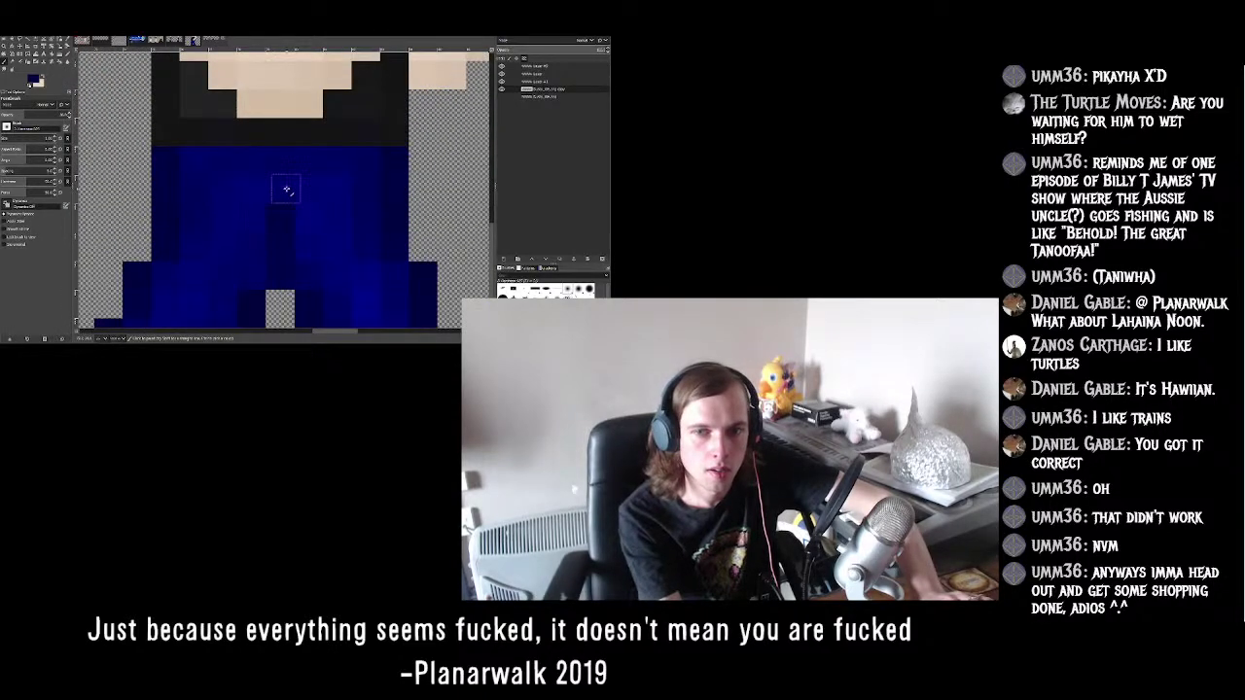
scroll(291, 206, "down", 4, "ctrl")
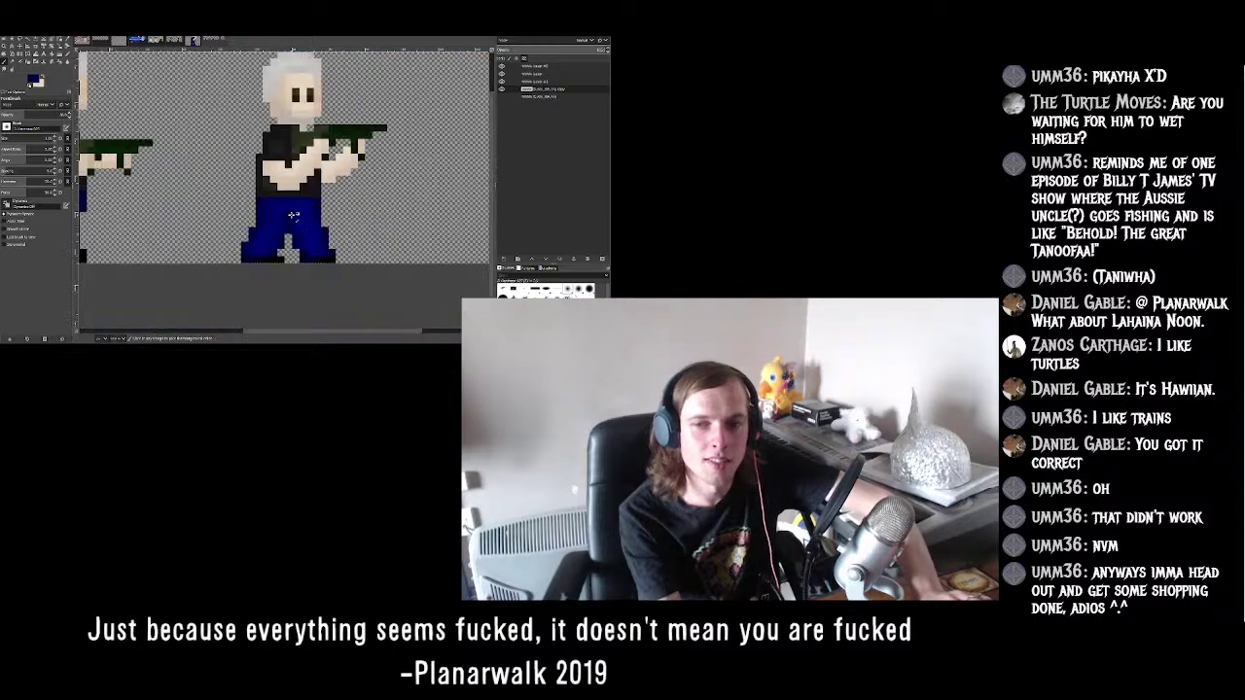
scroll(323, 236, "up", 4, "ctrl")
scroll(323, 235, "down", 5, "ctrl")
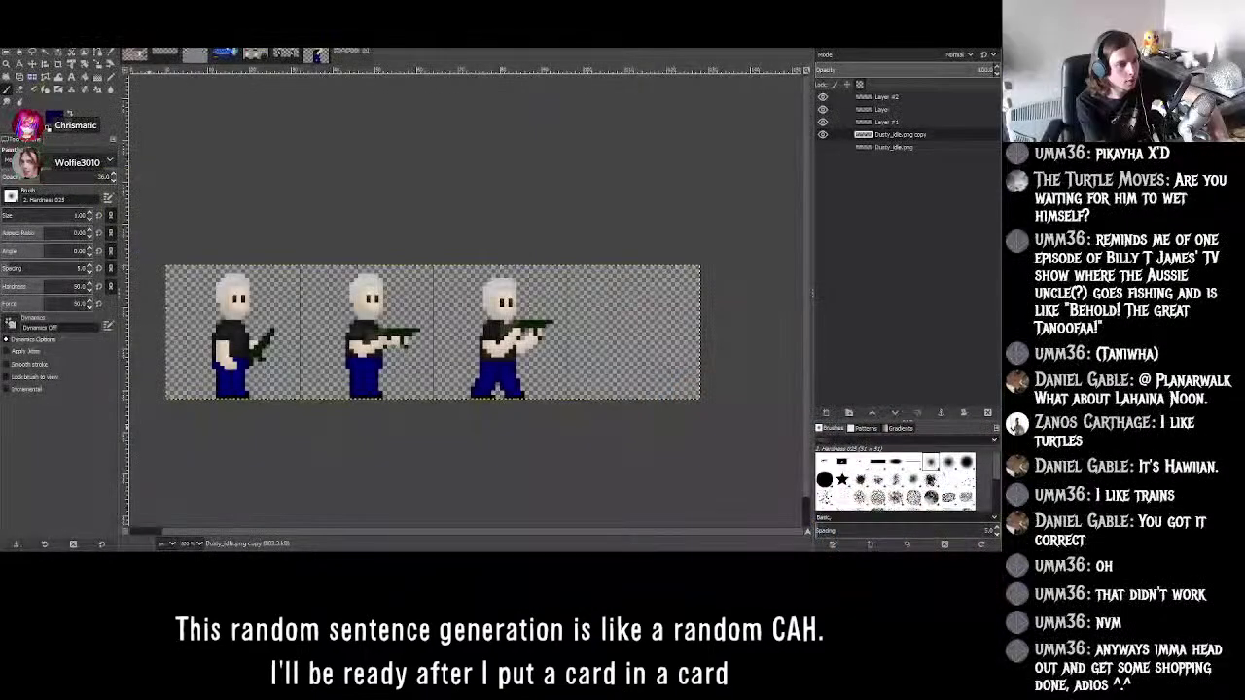
scroll(491, 341, "up", 3, "ctrl")
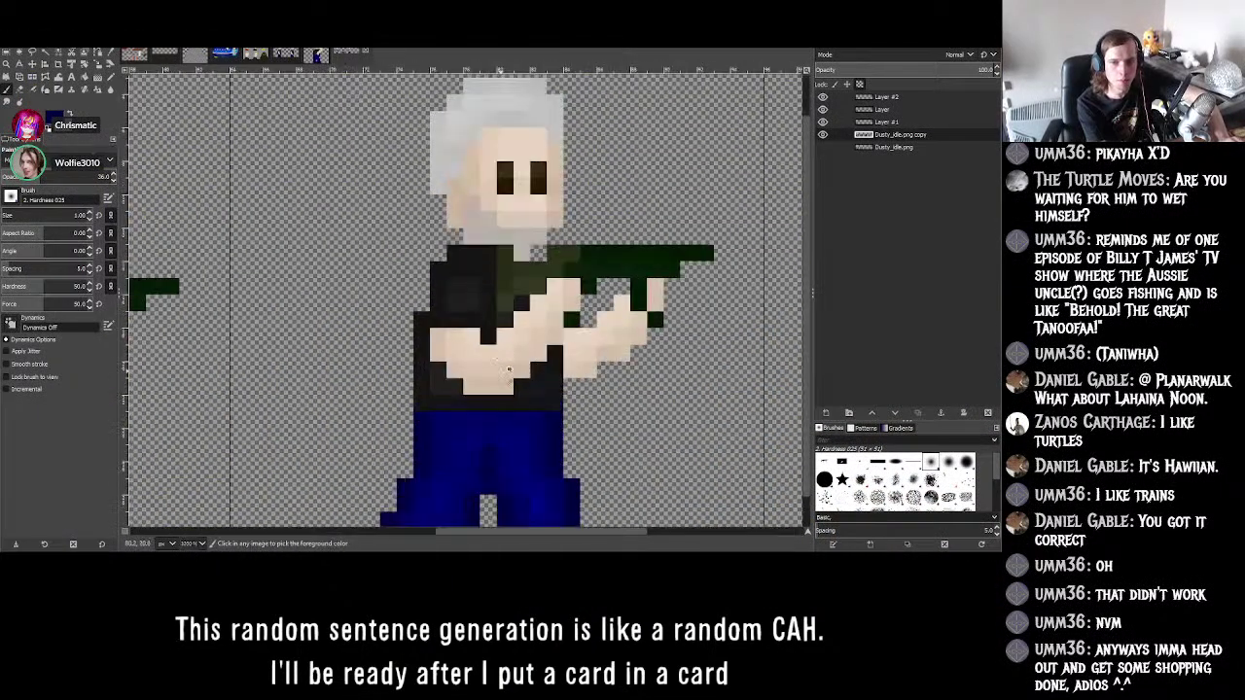
scroll(486, 375, "down", 2, "ctrl")
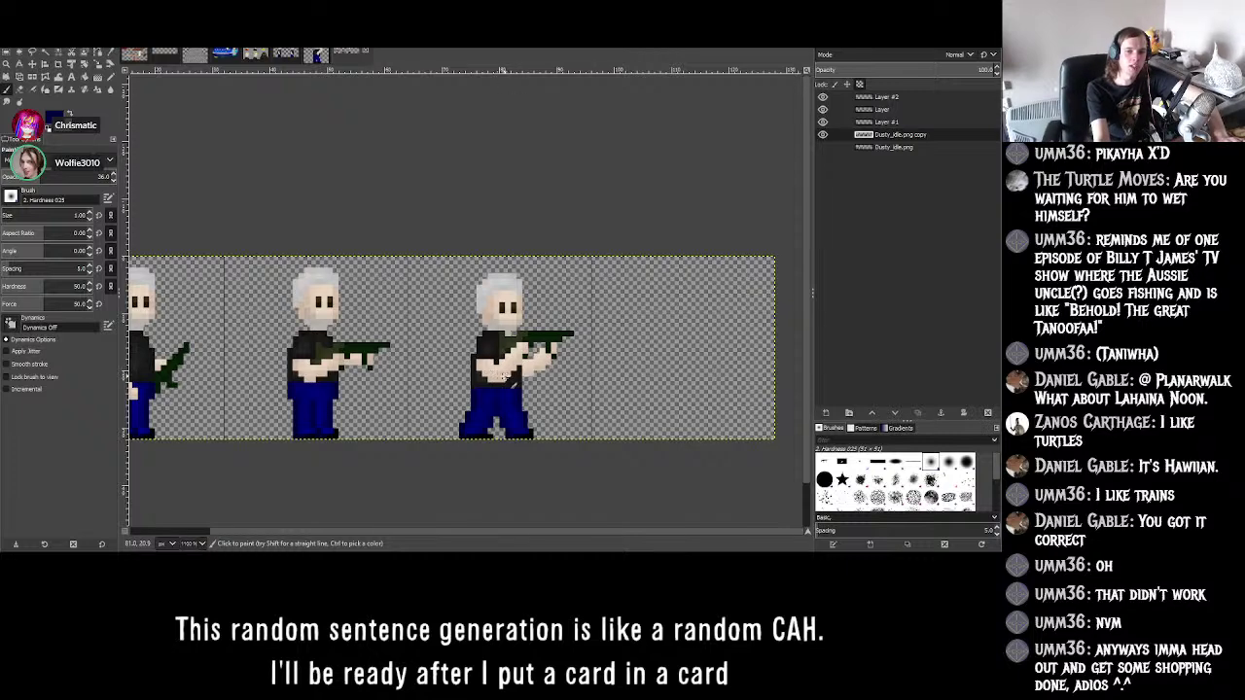
- Examine the third sprite's trouser and leg shading up close and compare it with the other two sprites
key("ctrl")
scroll(480, 420, "up", 5, "ctrl")
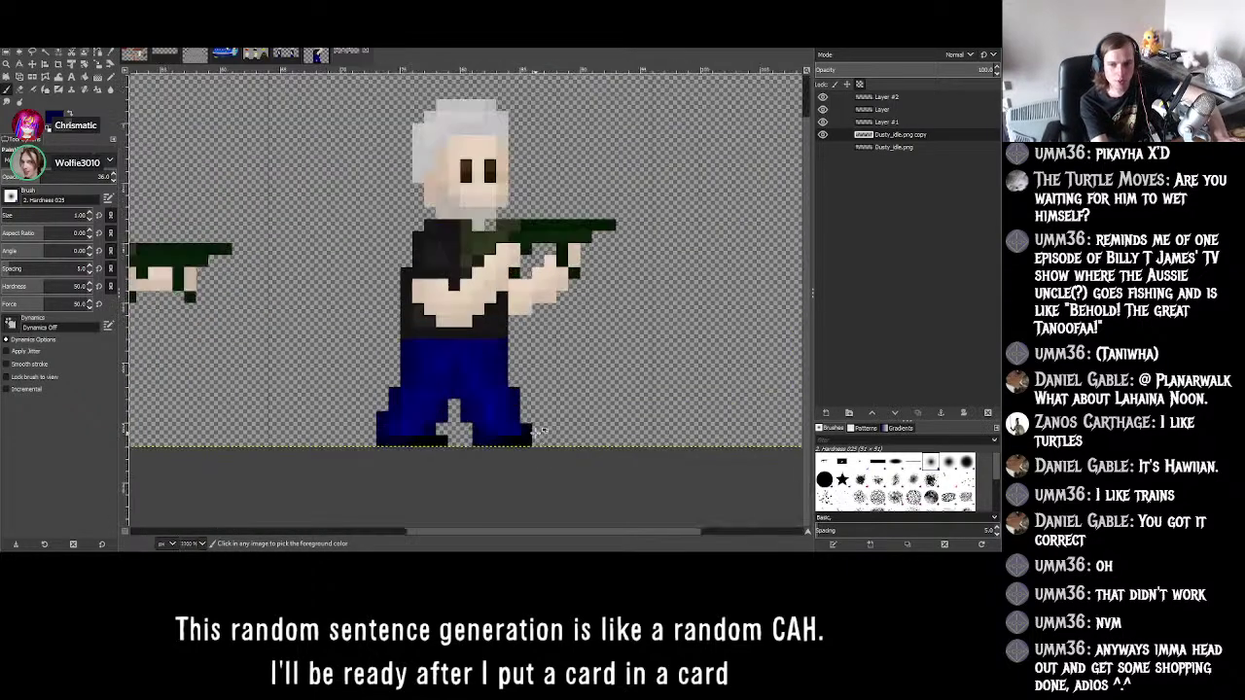
scroll(471, 383, "down", 3)
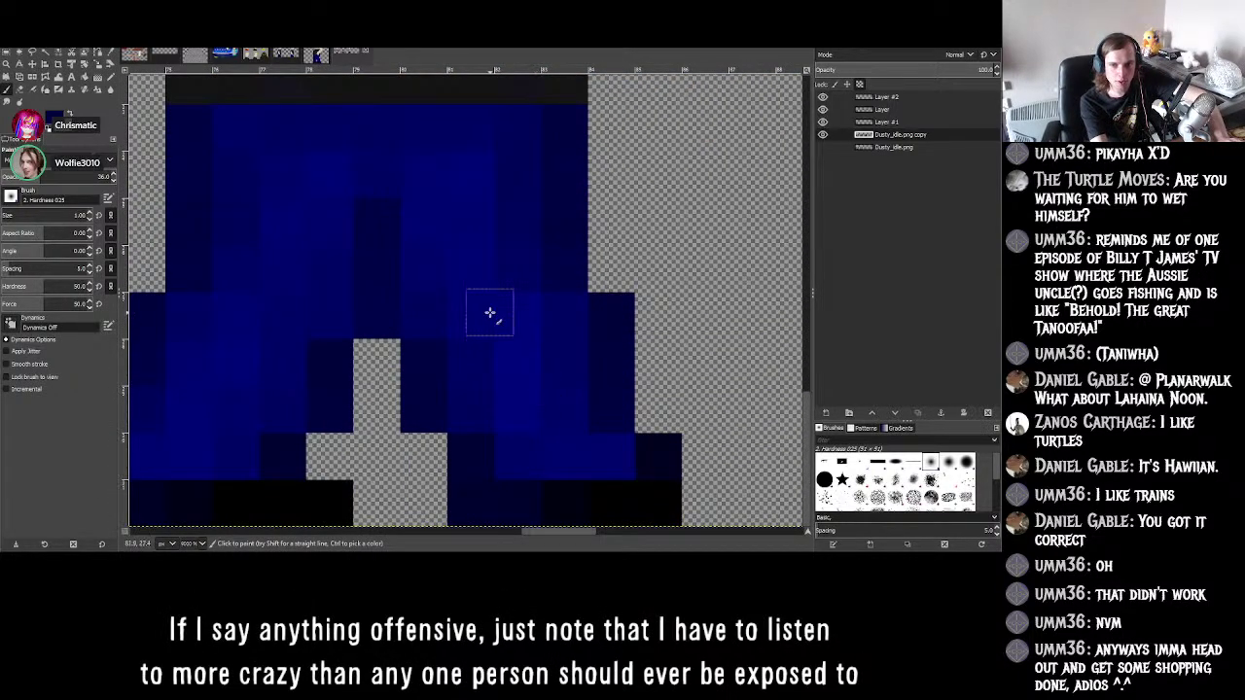
scroll(476, 232, "down", 3, "ctrl")
scroll(341, 301, "up", 4, "ctrl")
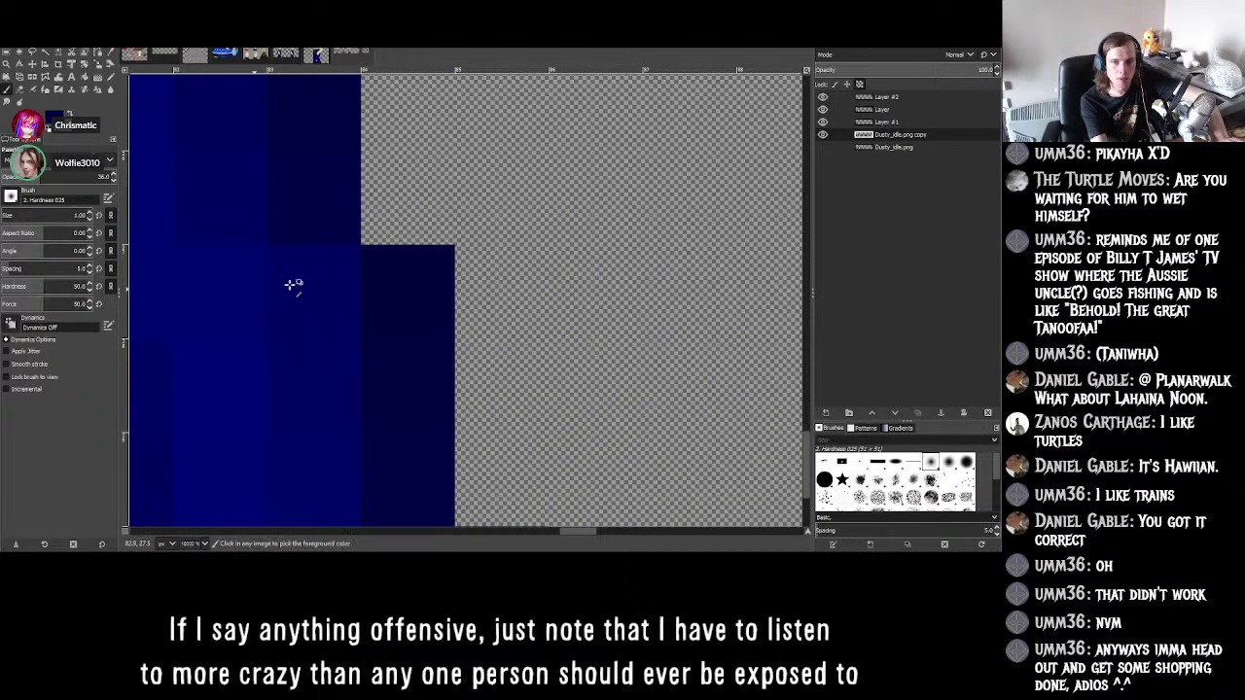
scroll(479, 284, "down", 3, "ctrl")
scroll(479, 284, "down", 4, "ctrl")
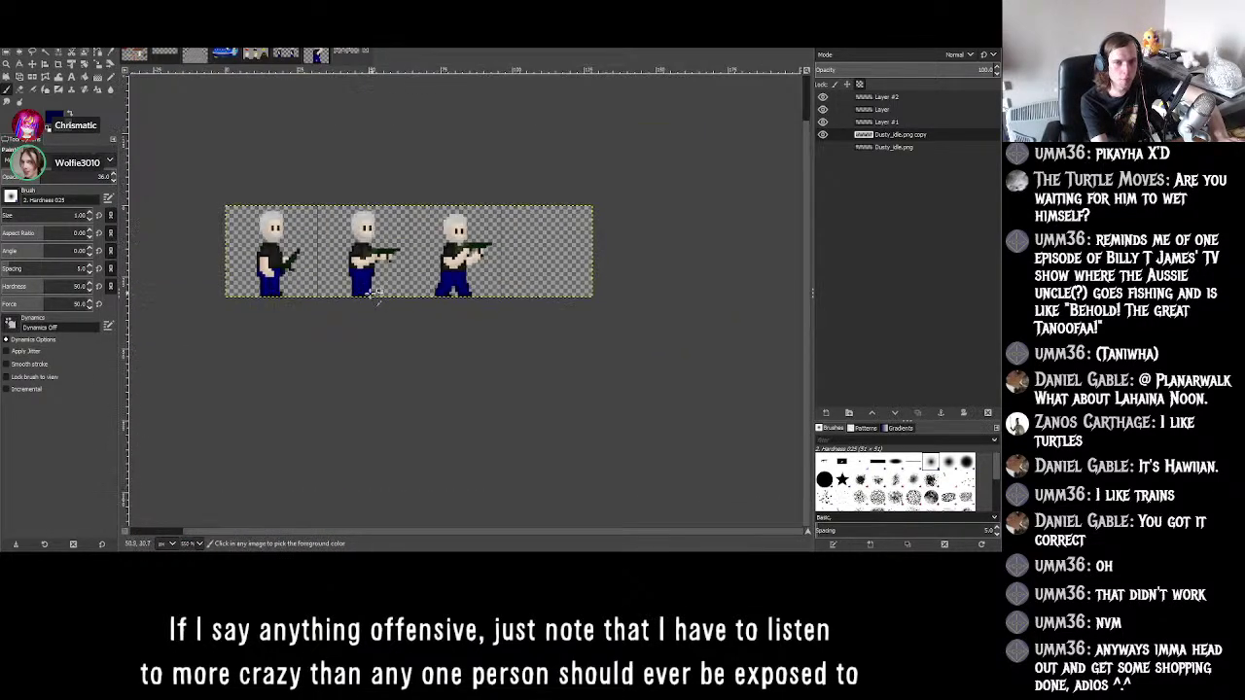
scroll(292, 274, "up", 1, "ctrl")
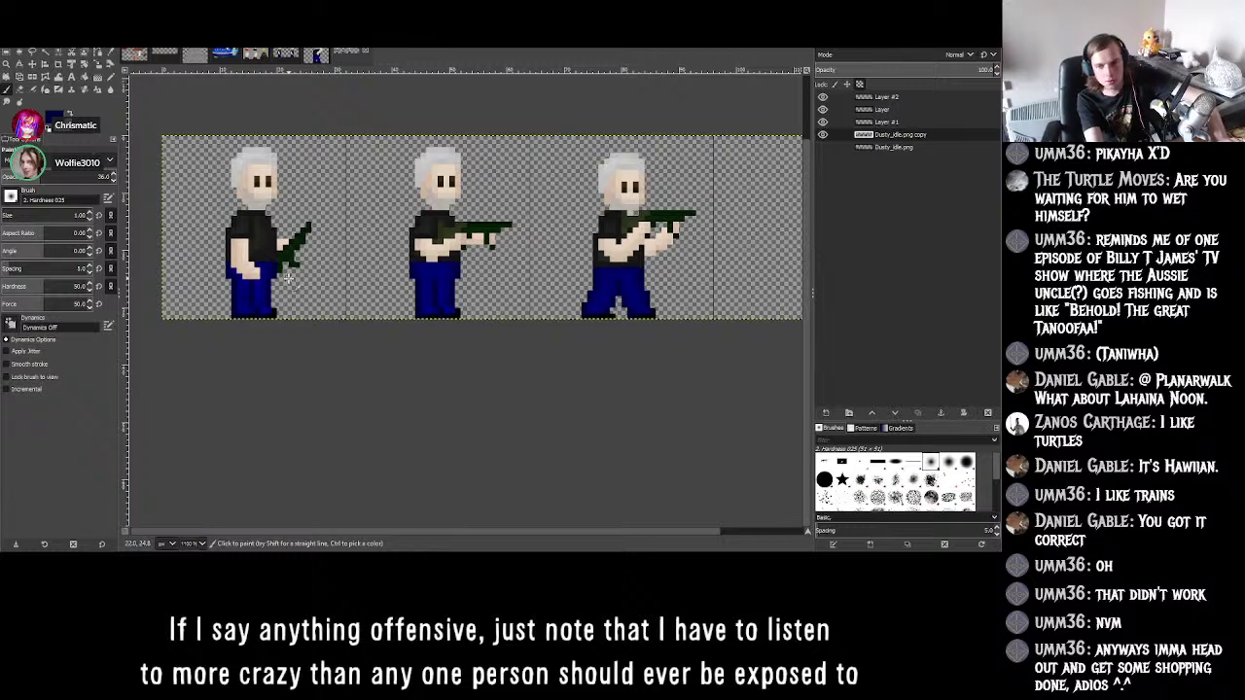
scroll(595, 310, "up", 3, "ctrl")
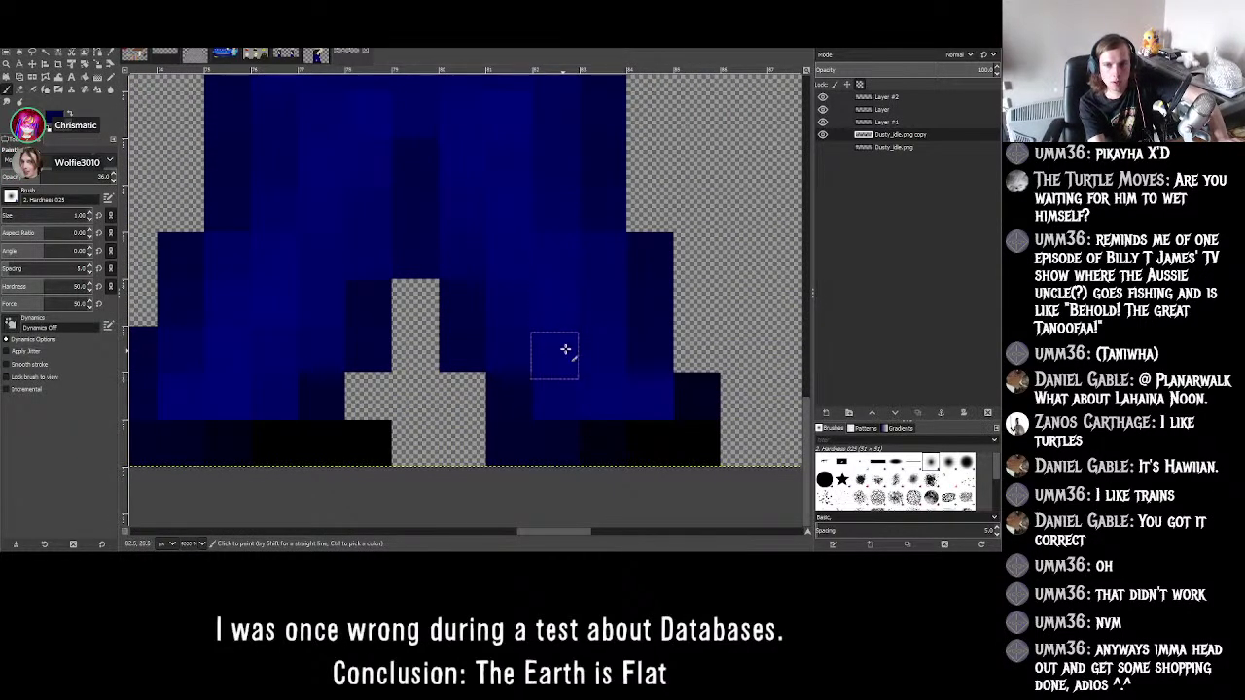
scroll(619, 325, "down", 2, "ctrl")
scroll(617, 325, "down", 3, "ctrl")
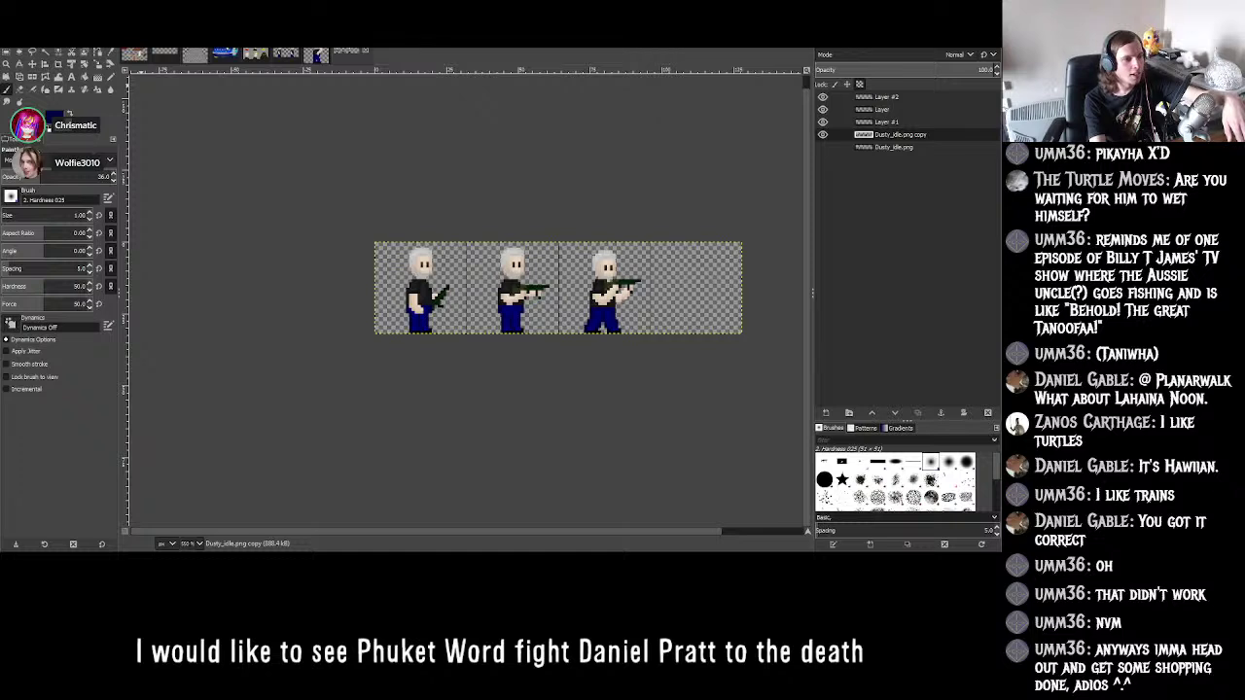
left_click_drag(0, 321, 0, 406)
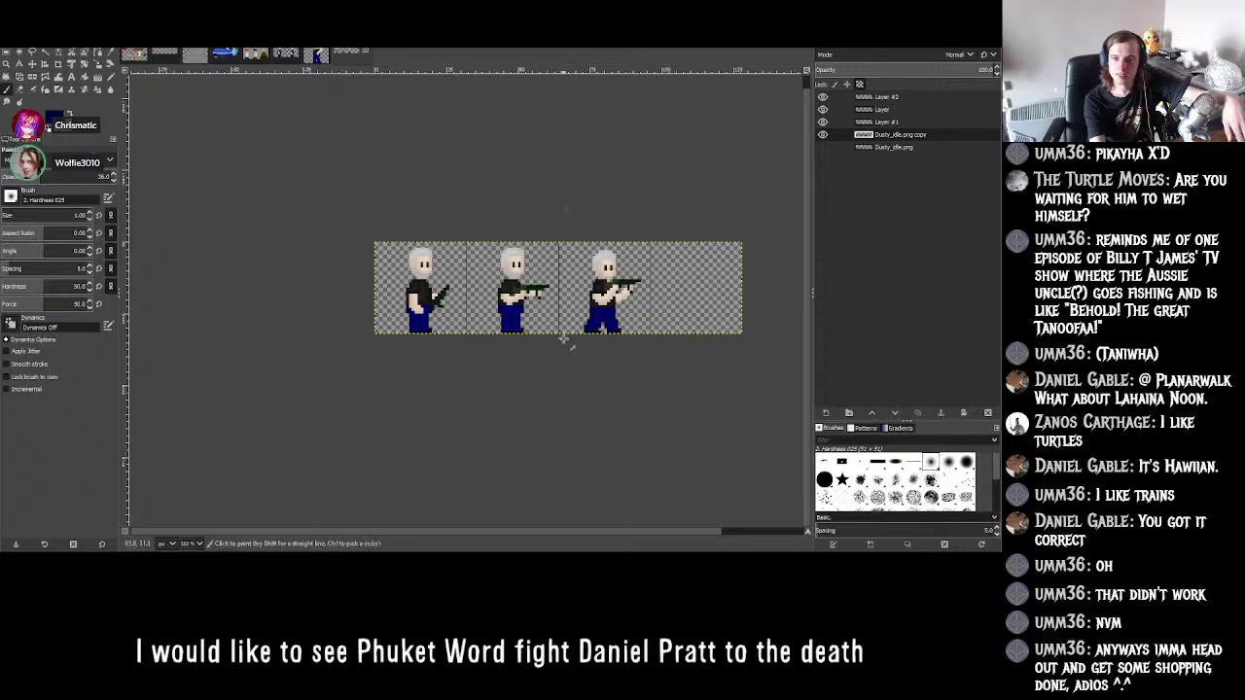
scroll(616, 284, "up", 3, "ctrl")
scroll(616, 284, "up", 5, "ctrl")
scroll(616, 284, "down", 3, "ctrl")
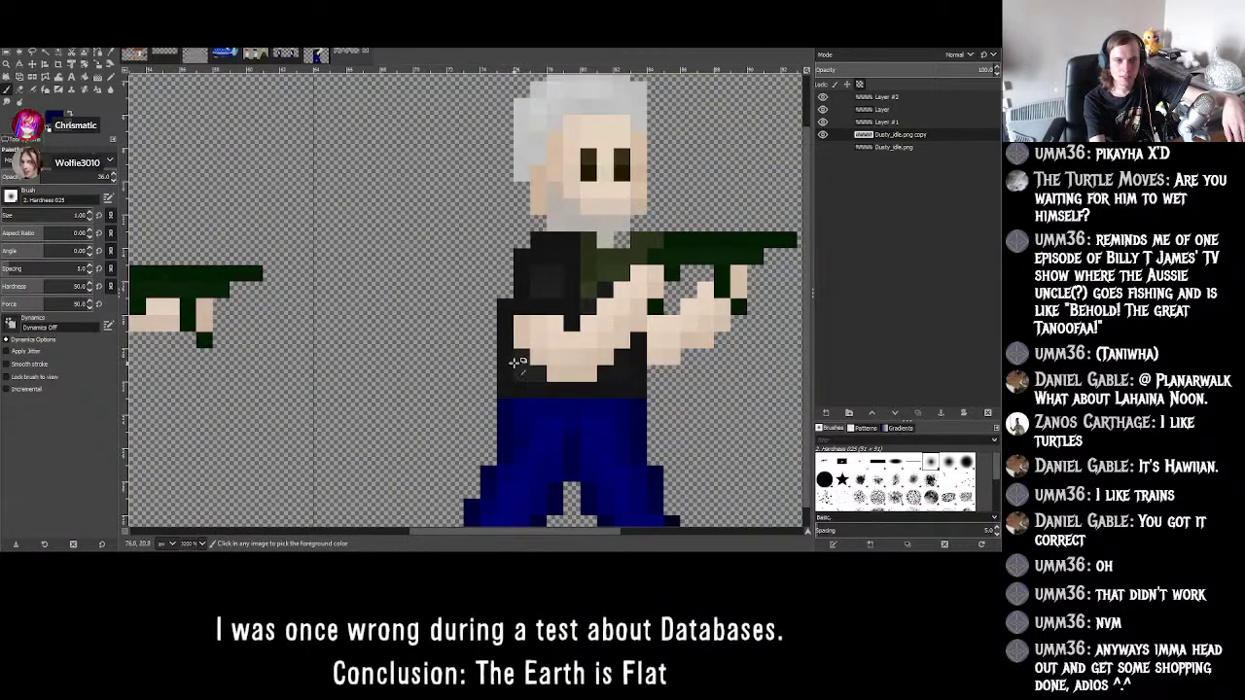
scroll(616, 284, "down", 3, "ctrl")
- Switch to the image of the seated brown-haired character, inspect it up close, and return to GIMP
key("alt+Tab")
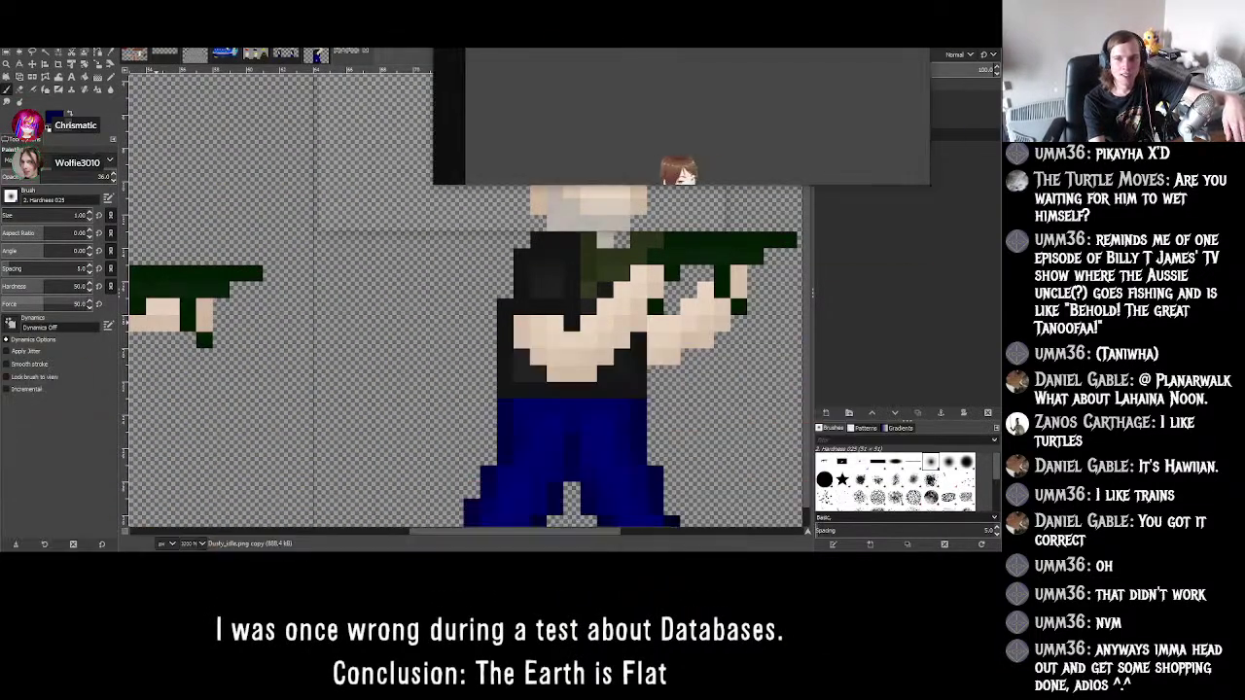
scroll(484, 346, "up", 3, "ctrl")
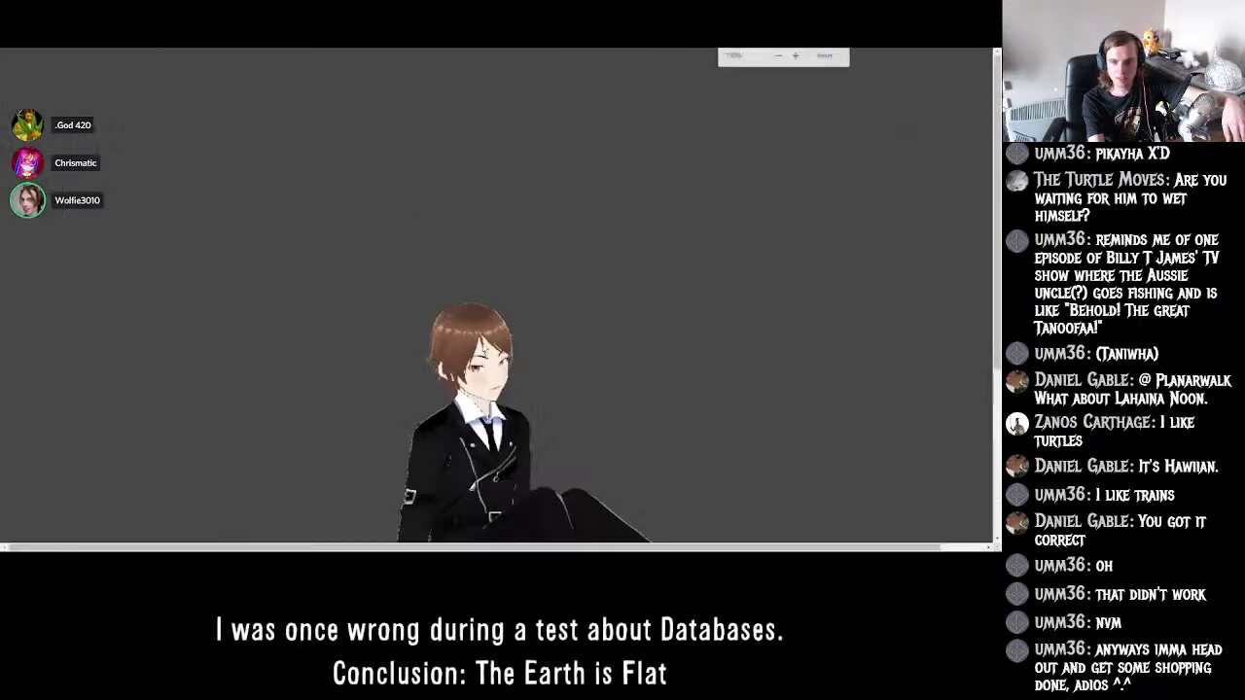
scroll(483, 347, "down", 3, "ctrl")
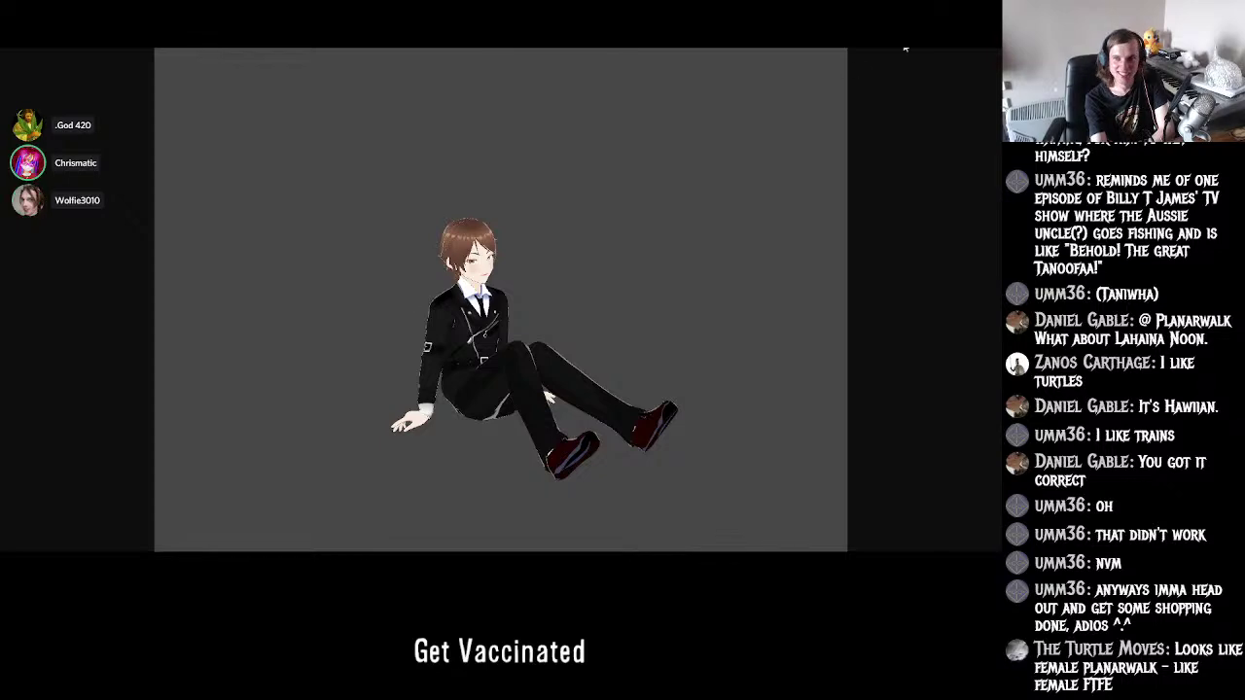
key("alt+Tab")
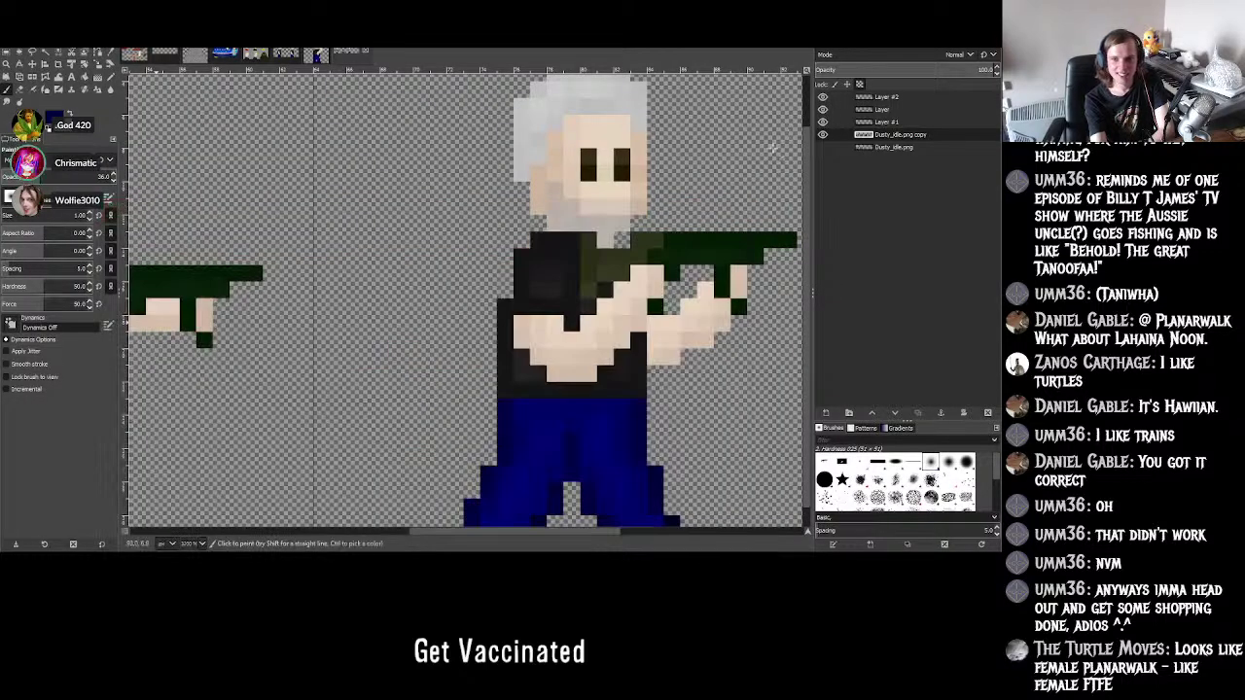
- Compare the third sprite's shirt and trousers with the first and second sprites
left_click_drag(451, 531, 127, 498)
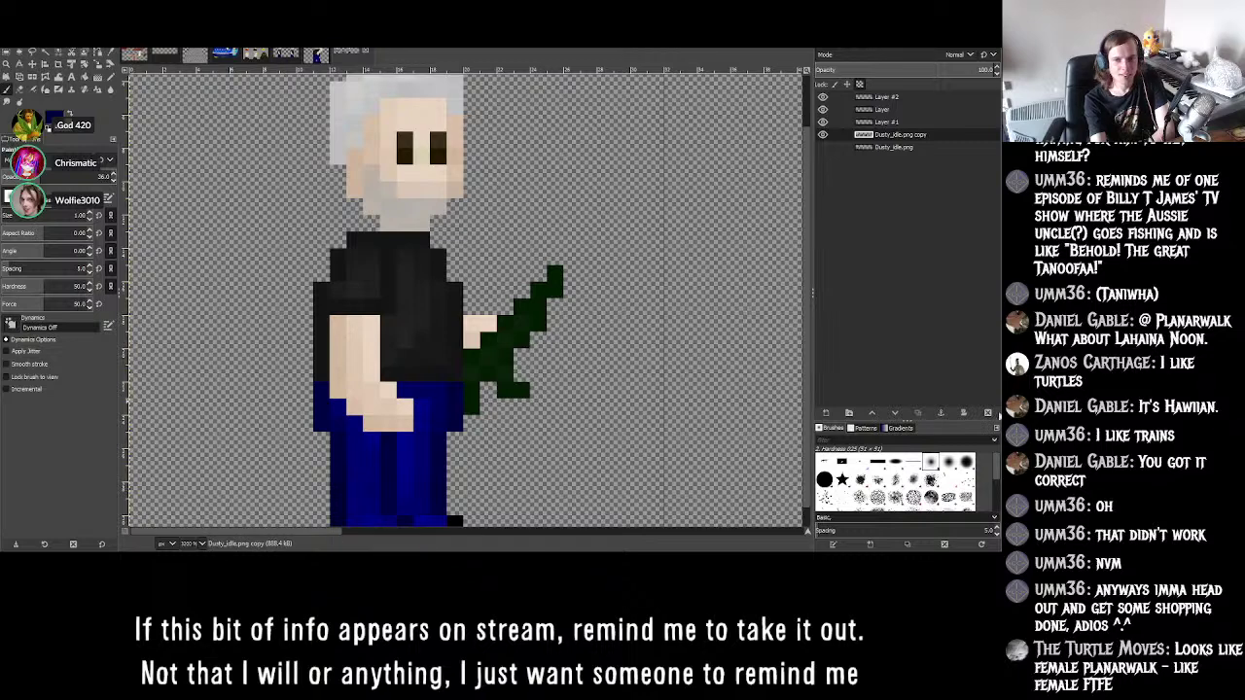
left_click_drag(343, 533, 623, 545)
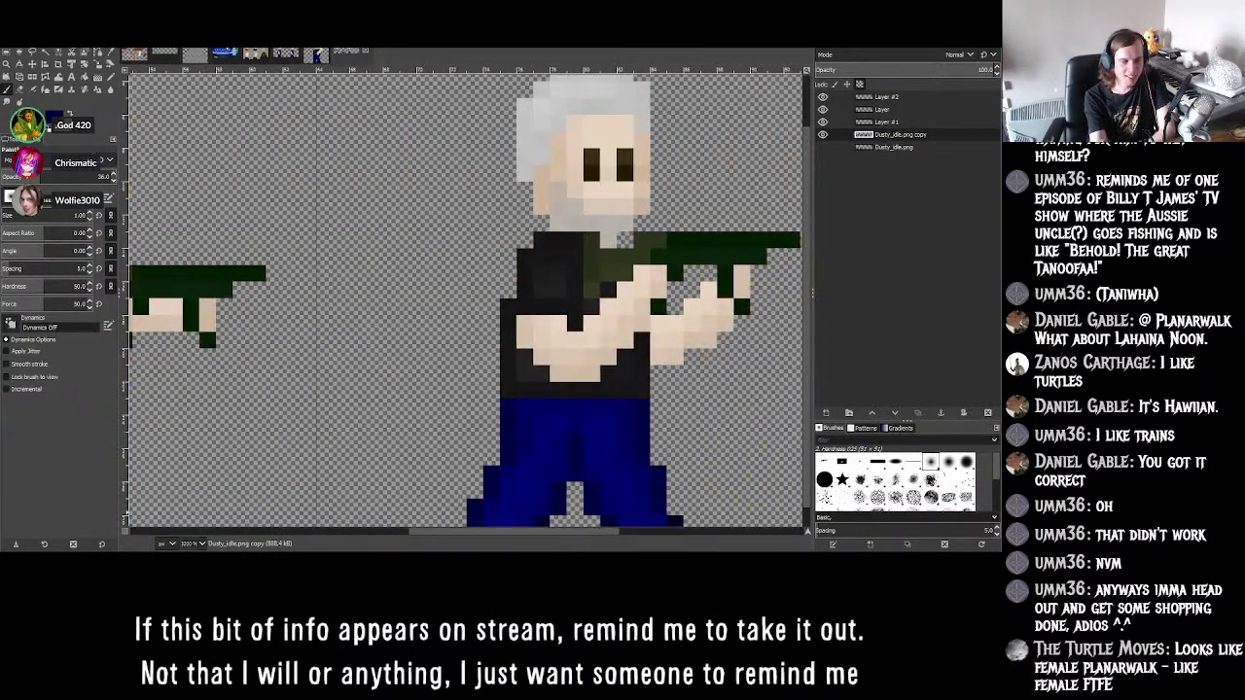
mouse_move(575, 551)
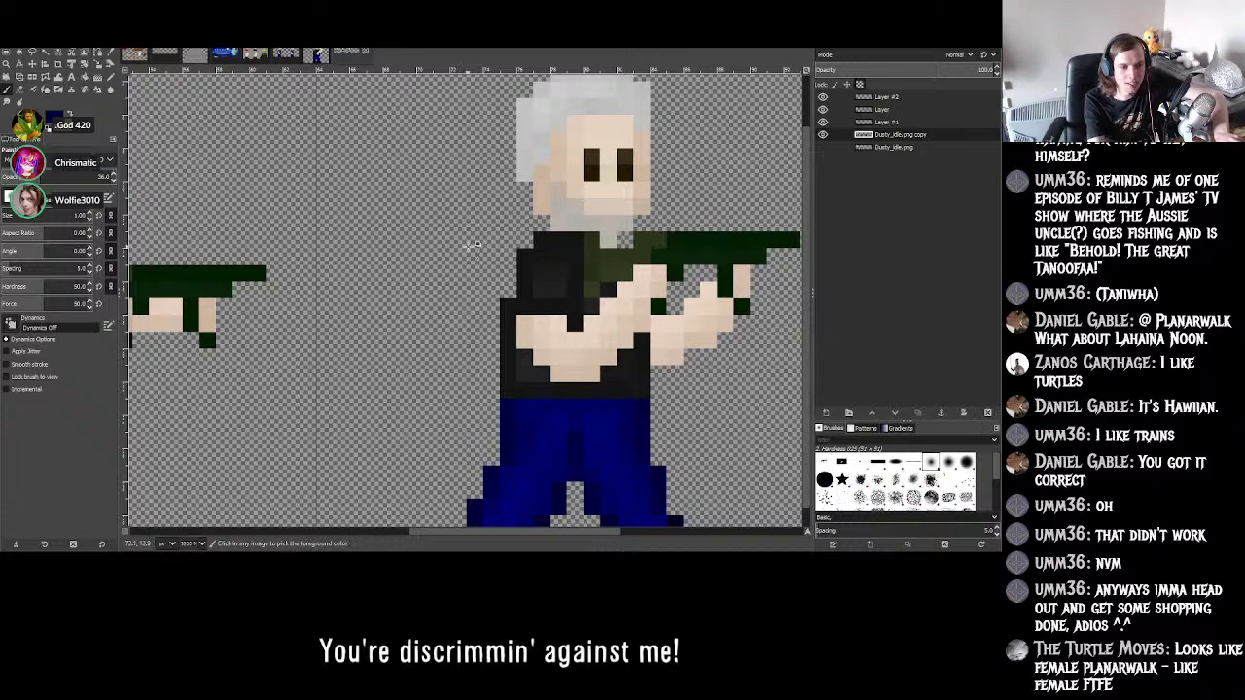
scroll(465, 220, "down", 3, "ctrl")
scroll(472, 246, "up", 2, "ctrl")
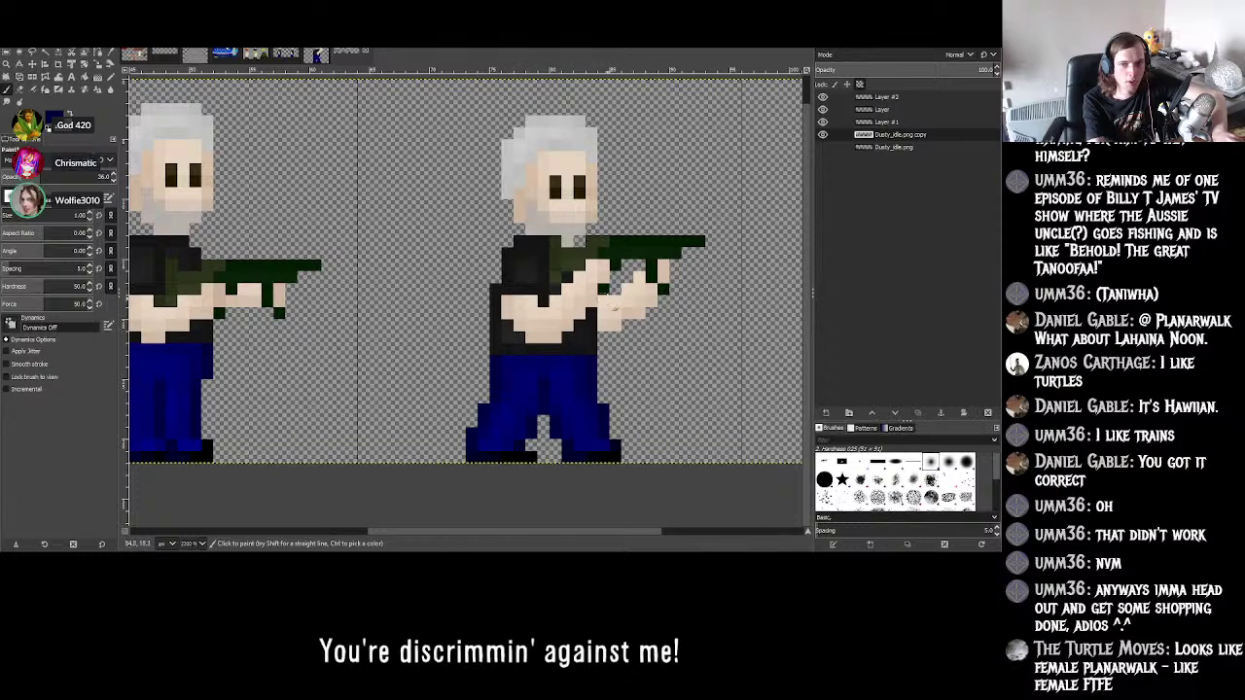
scroll(606, 287, "down", 1, "ctrl")
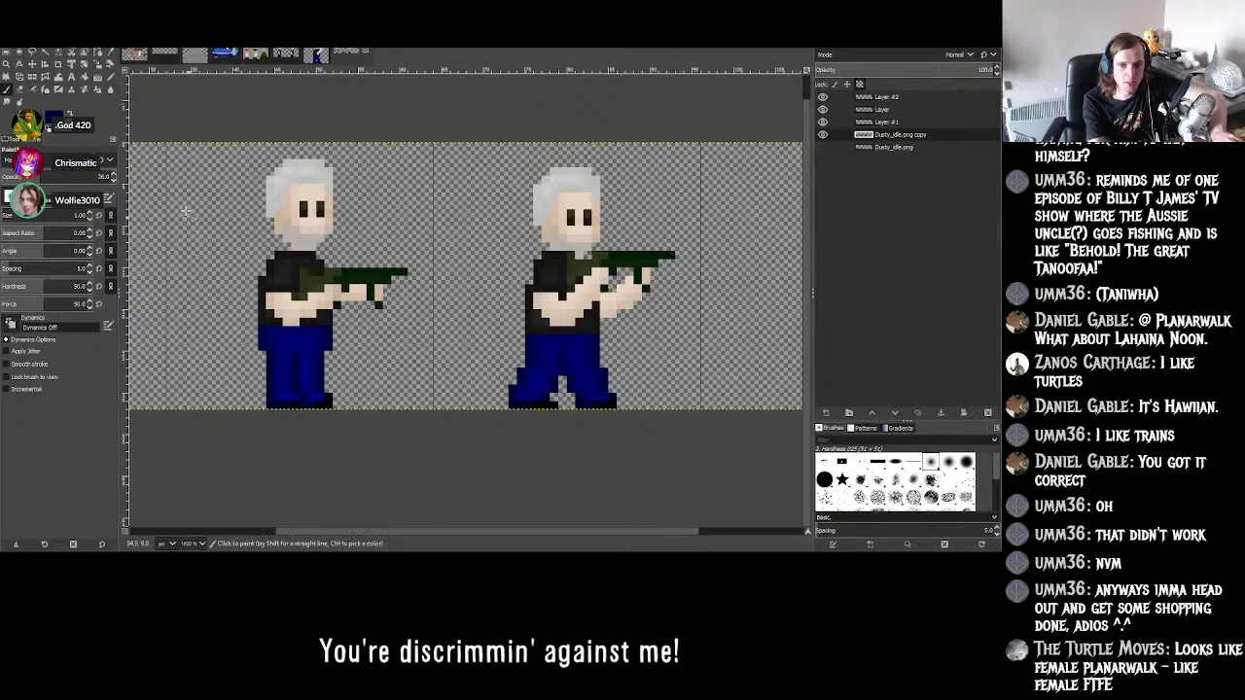
- Sample a dark grey from the second sprite's shirt with the Color Picker and return to the third sprite
key("o")
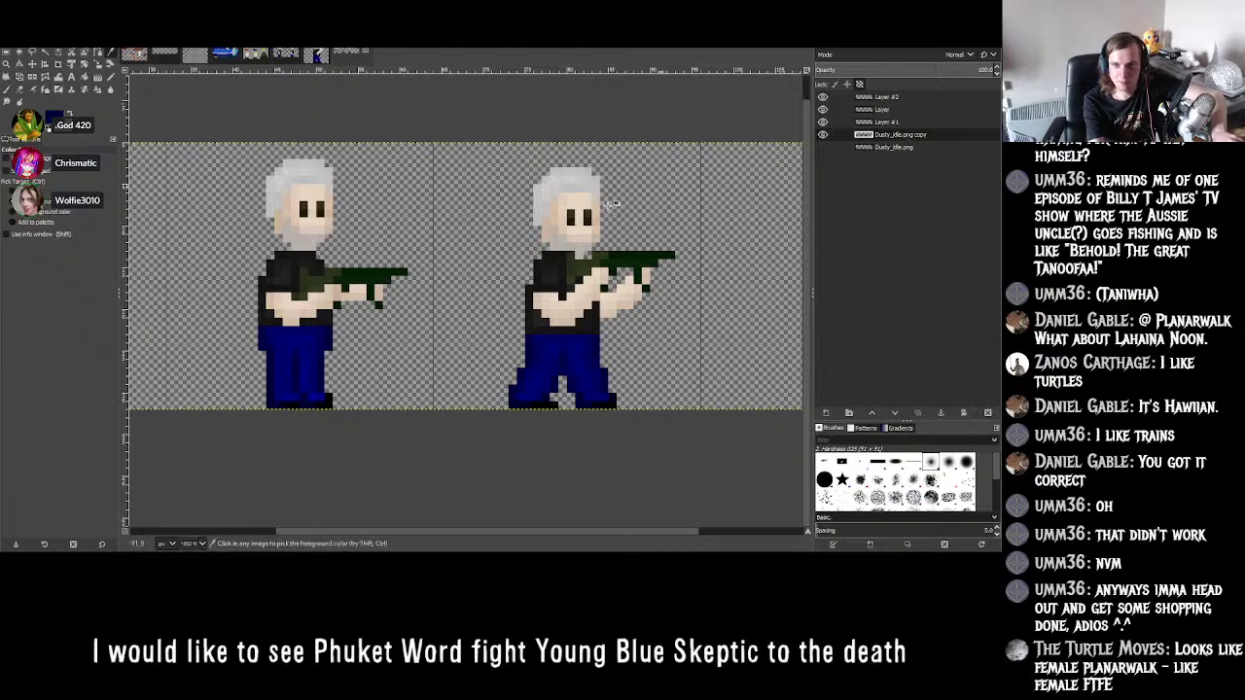
scroll(279, 272, "up", 4, "ctrl")
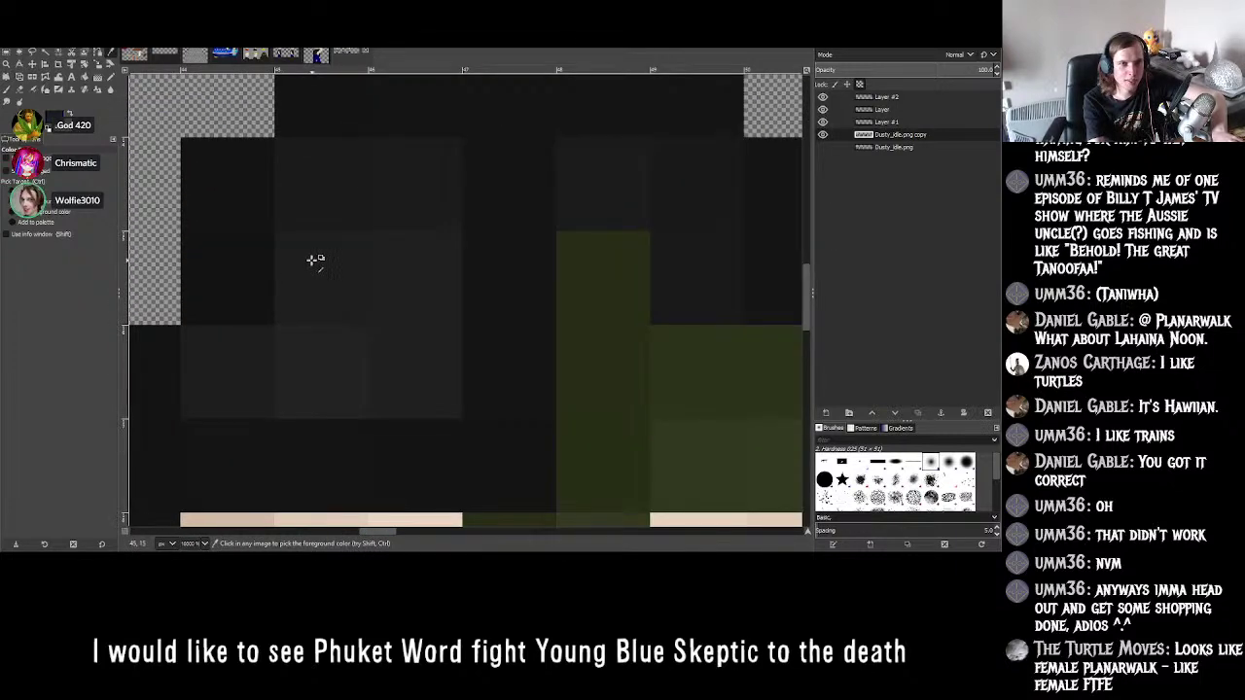
scroll(455, 248, "down", 5, "ctrl")
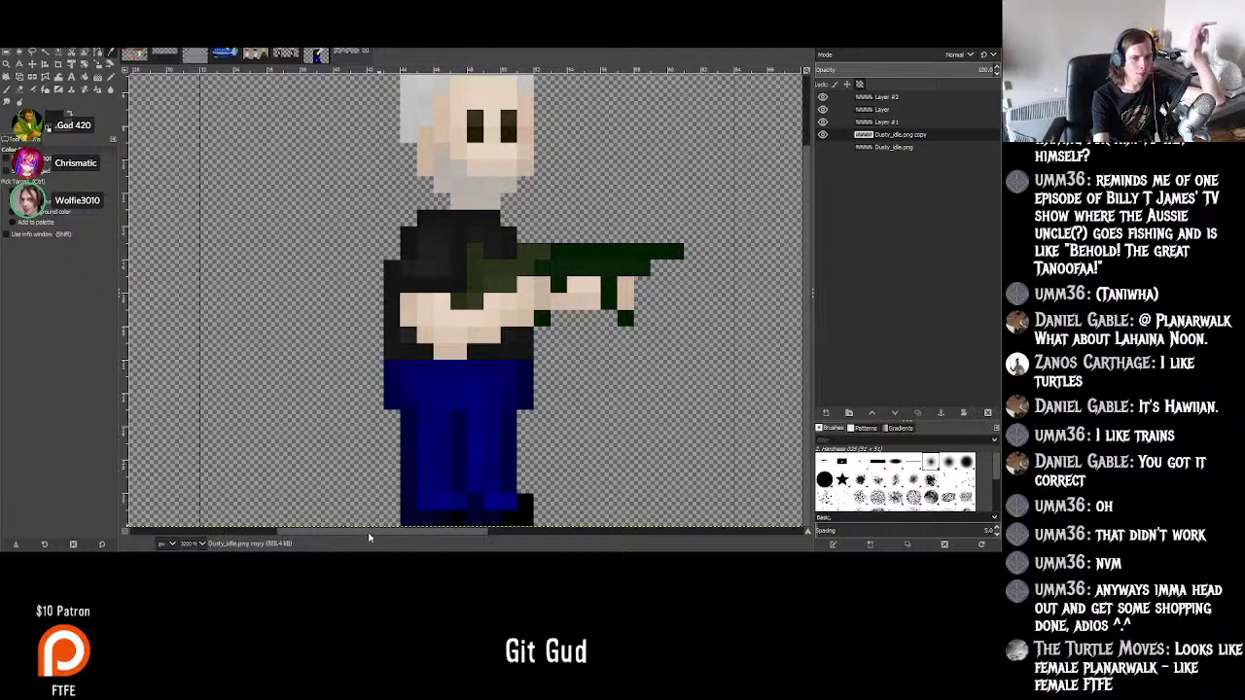
left_click_drag(368, 530, 483, 538)
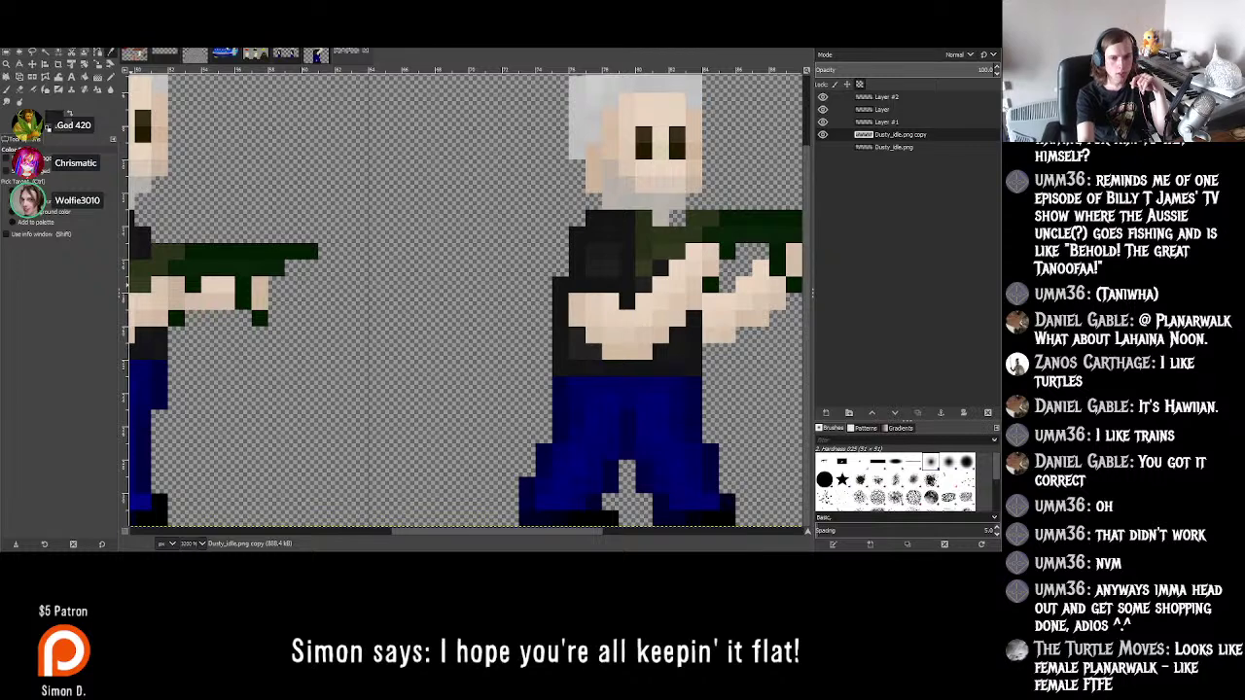
- Switch to Audacity and import the Counterspace Word Salad MASTER audio file, making a copy before editing
mouse_move(410, 516)
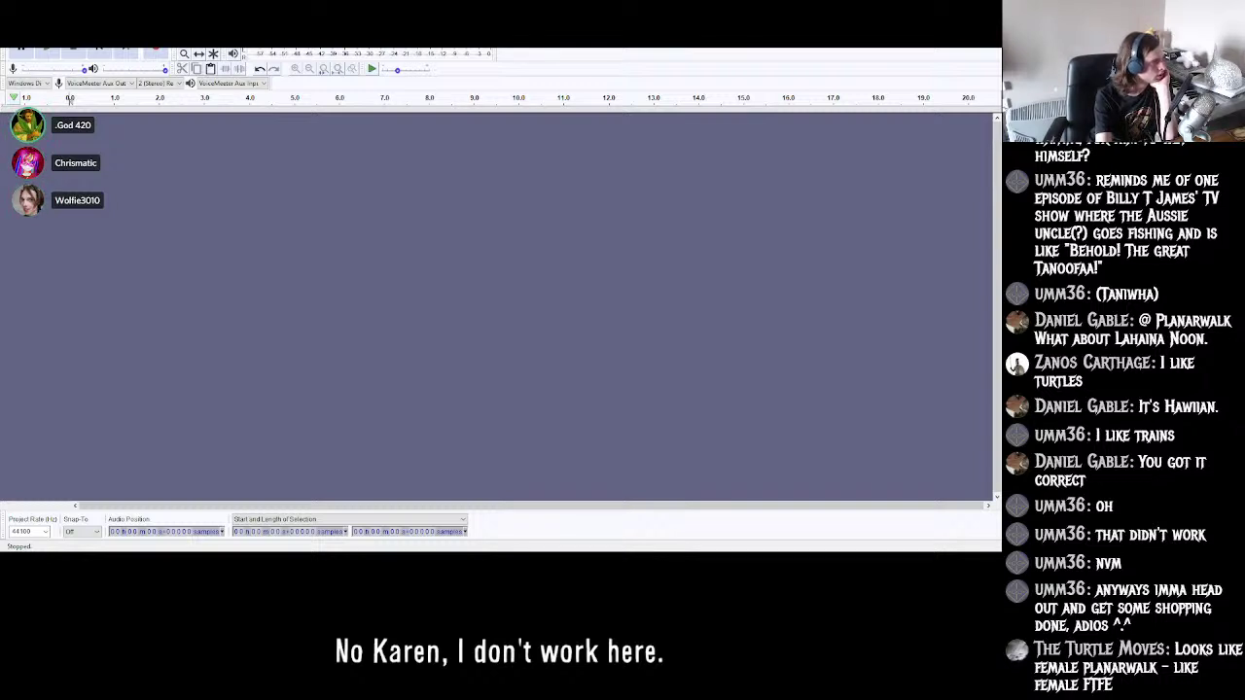
left_click_drag(292, 350, 297, 275)
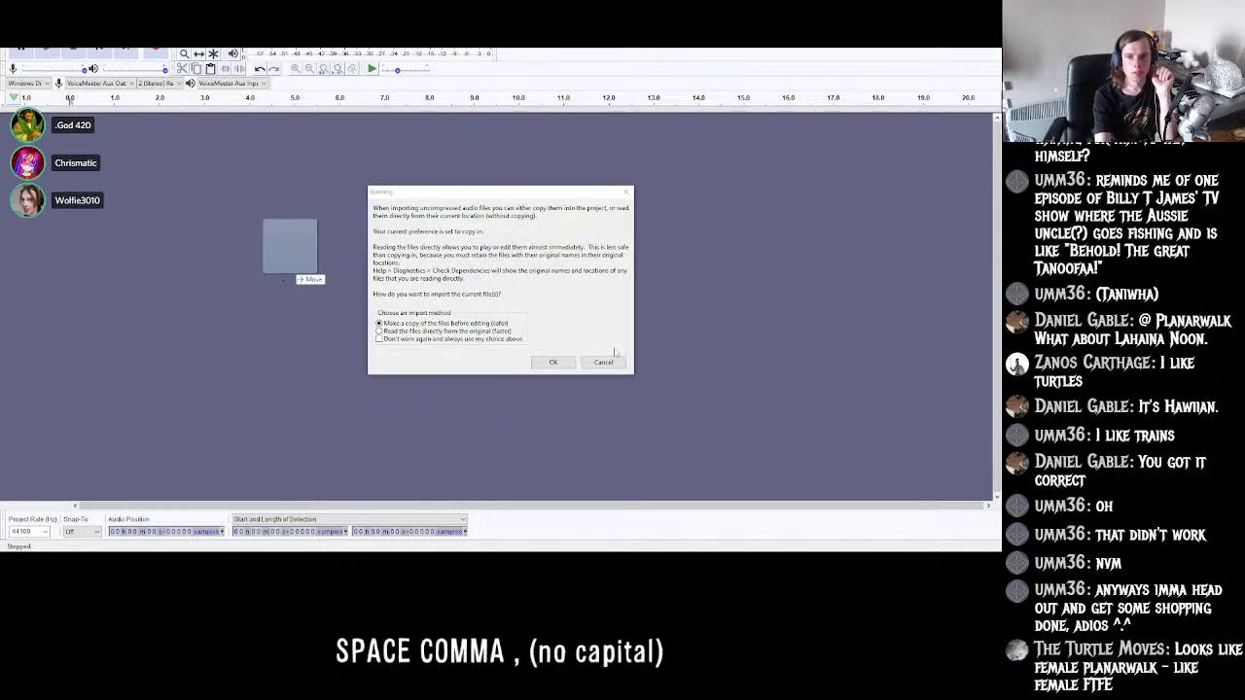
left_click(543, 366)
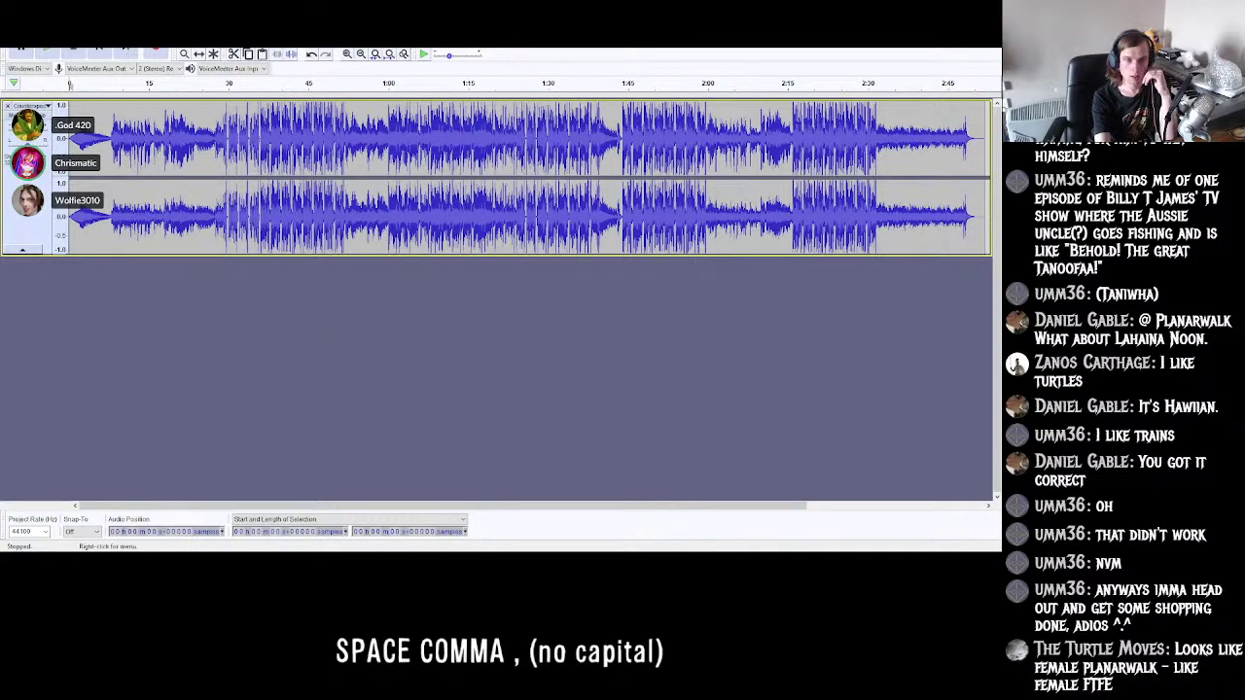
- Listen to the opening of the imported track several times from the start, stopping playback each time
key("space")
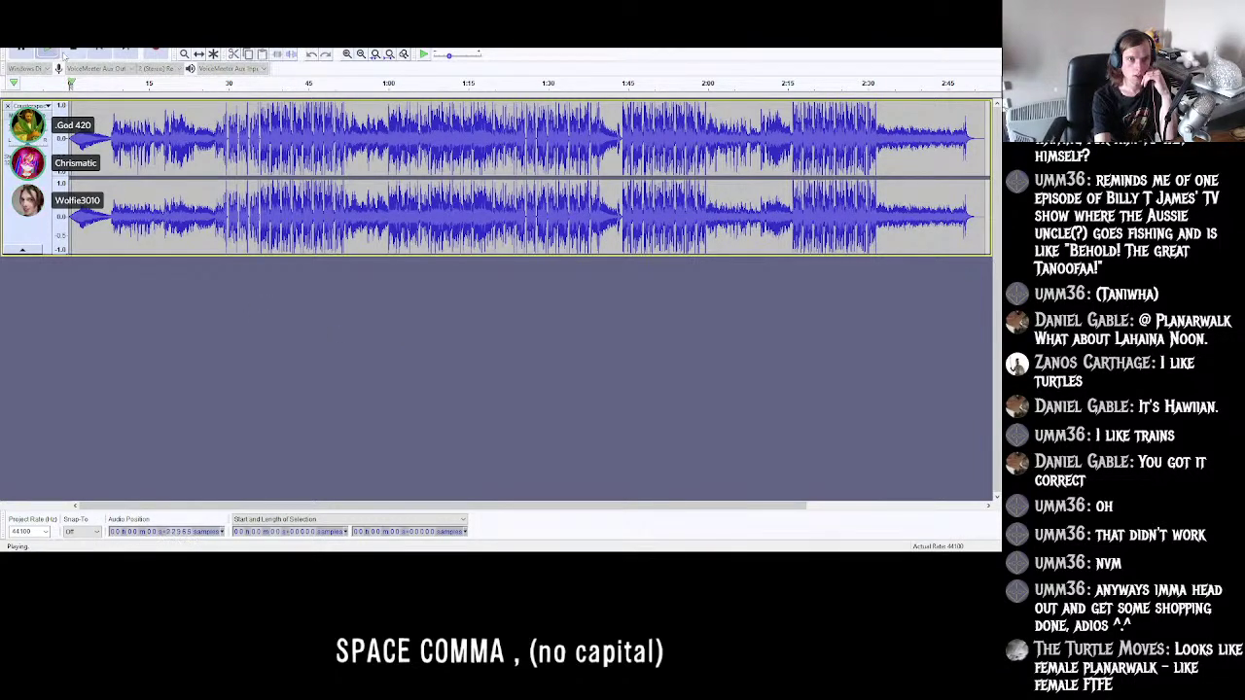
key("space")
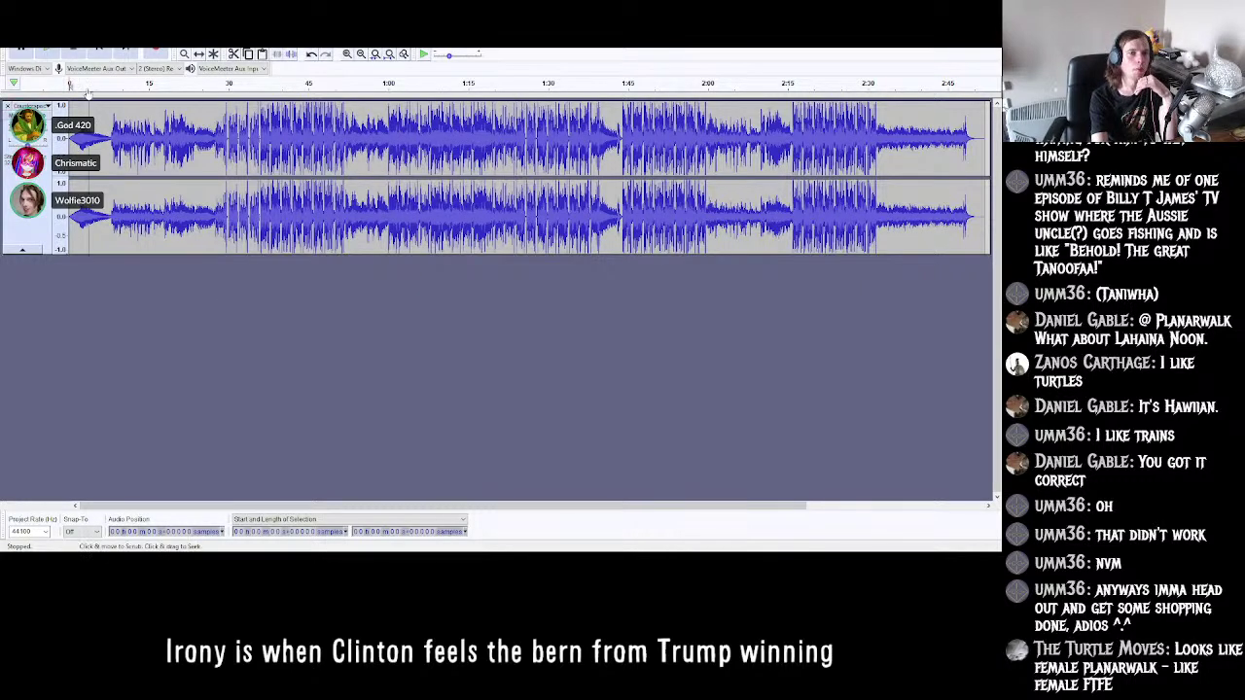
left_click(48, 54)
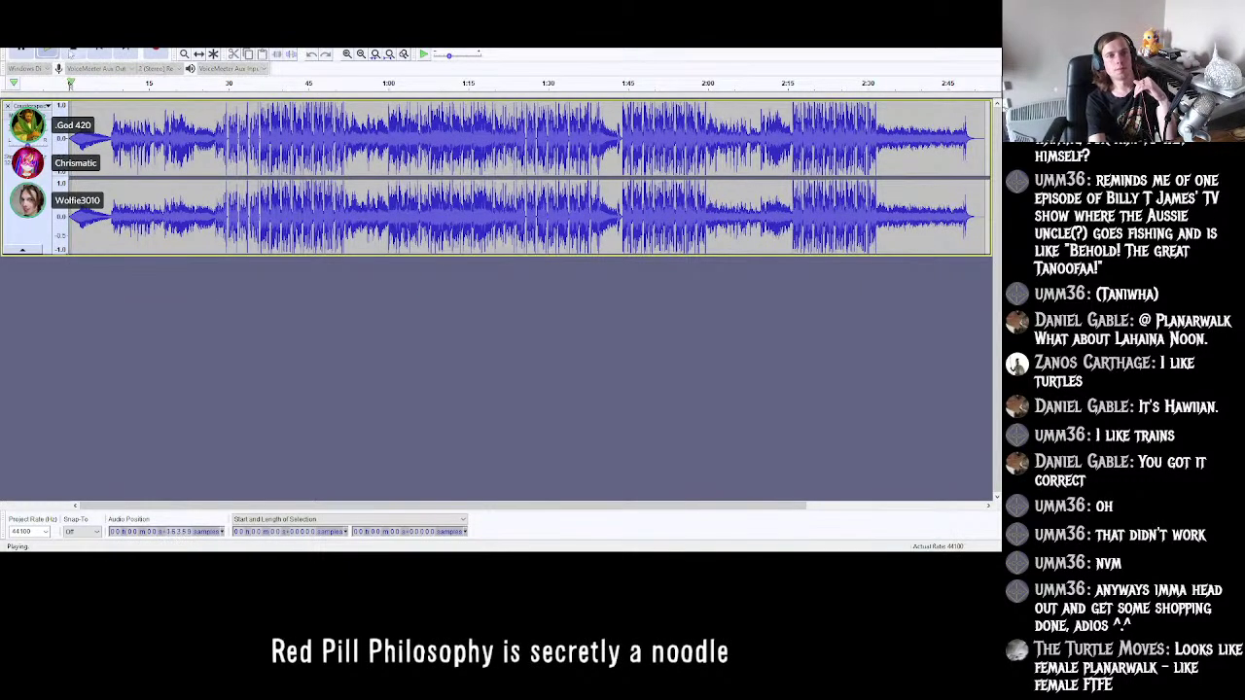
left_click(73, 54)
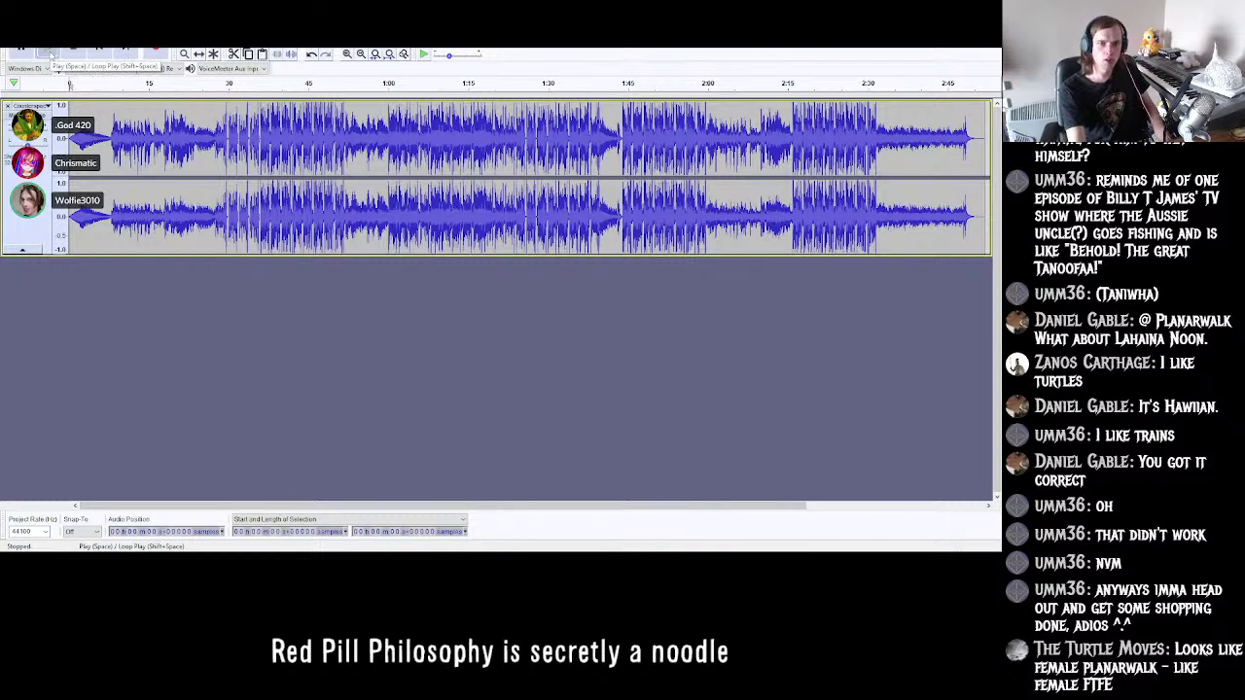
left_click(52, 55)
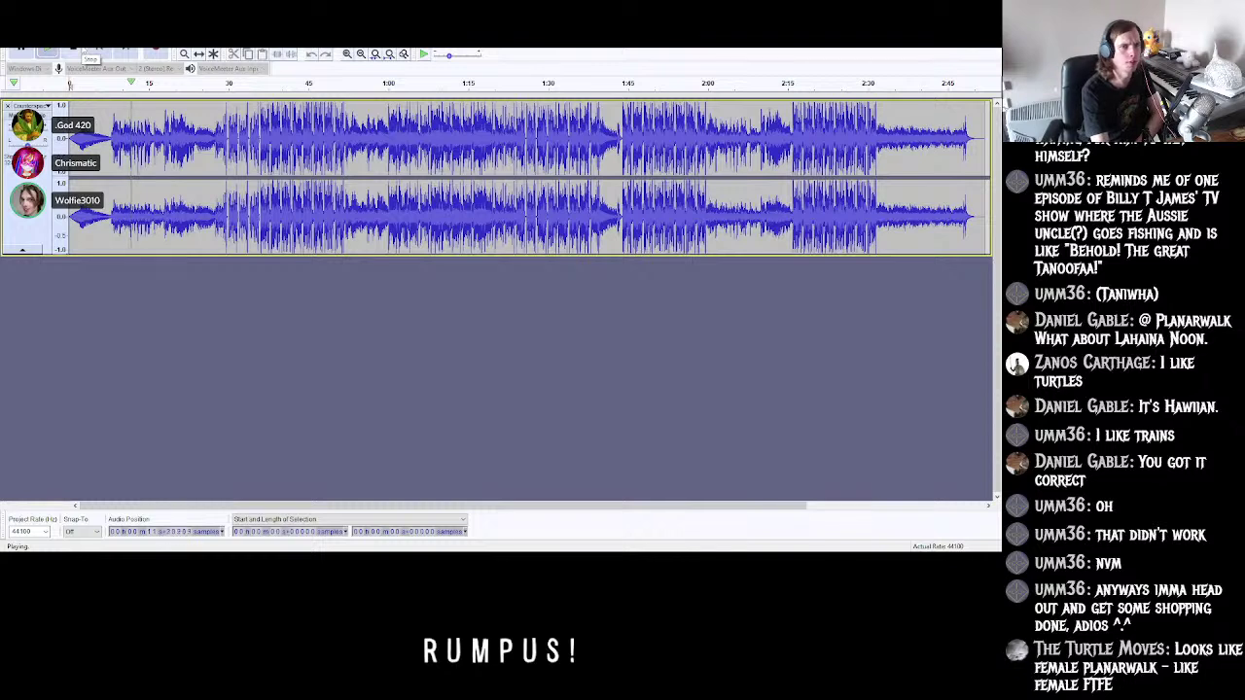
left_click(78, 52)
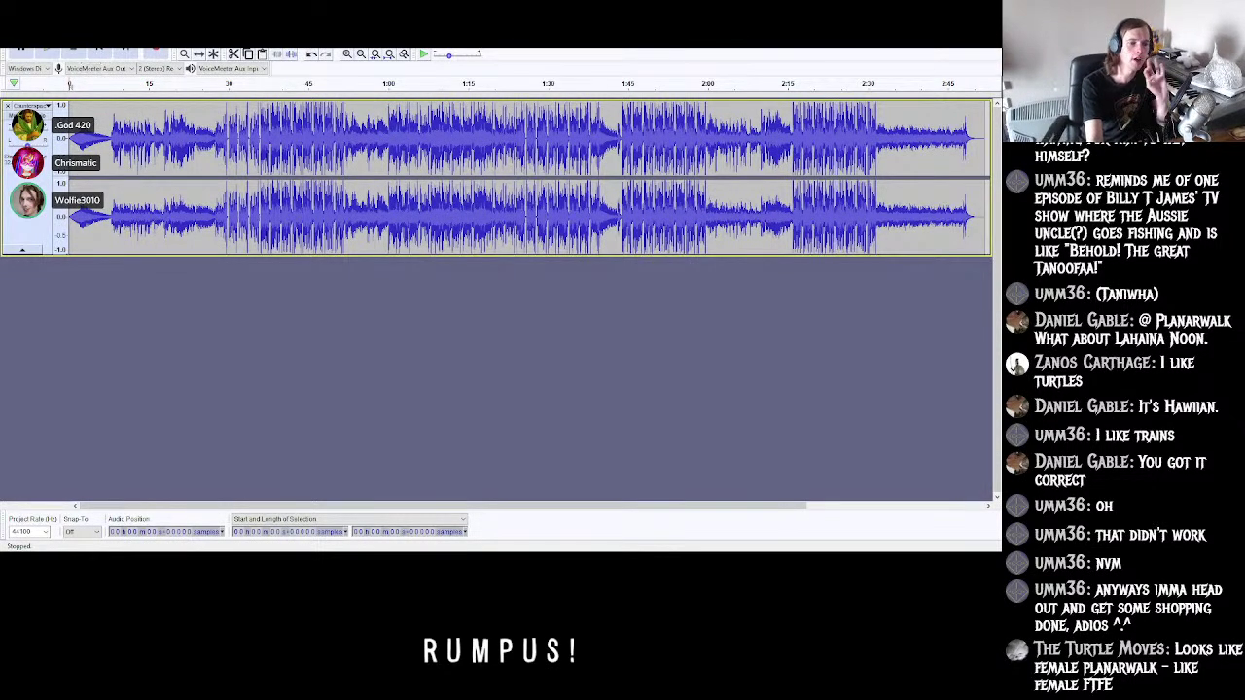
- Export the audio as a 16-bit WAV file named Counterspace Word Salad MASTER.wav in the Music folder
key("alt+f")
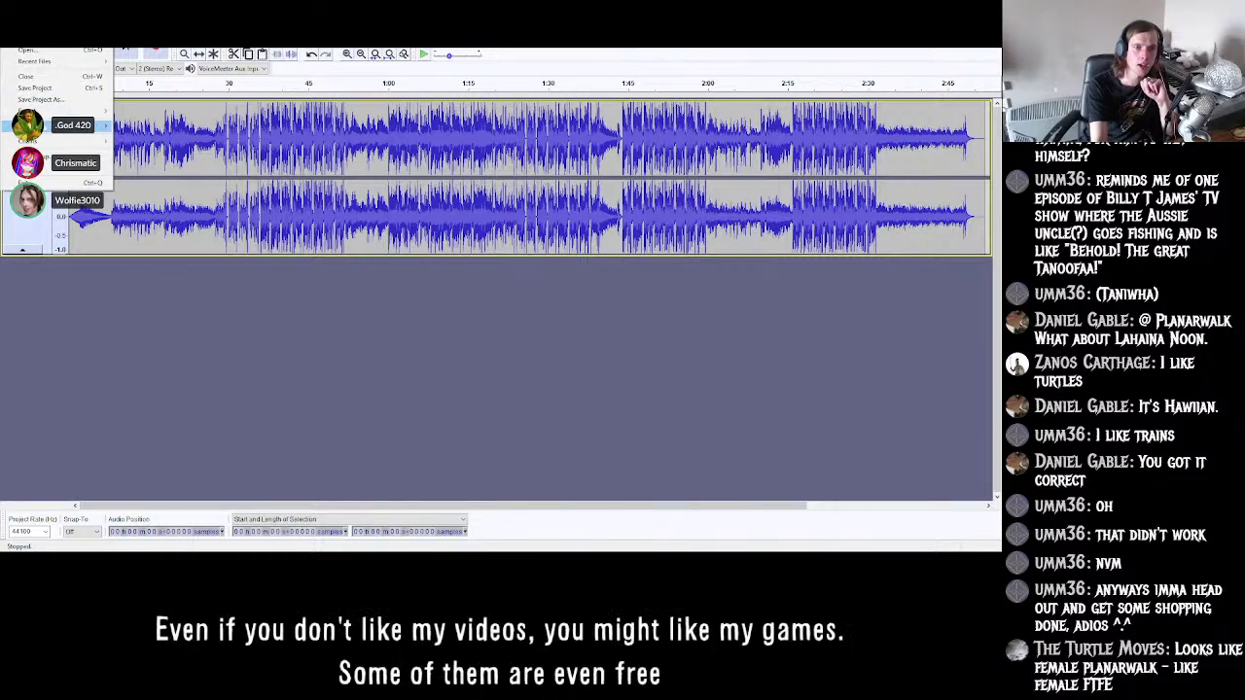
key("i")
mouse_move(98, 110)
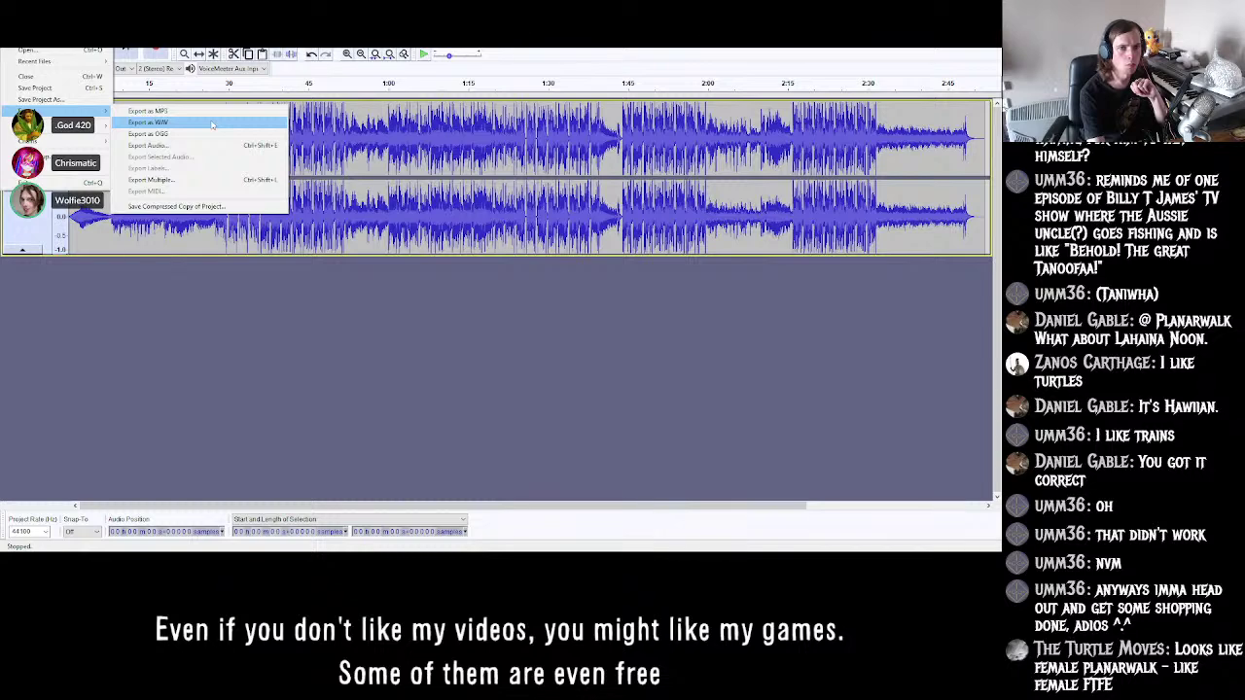
left_click(212, 124)
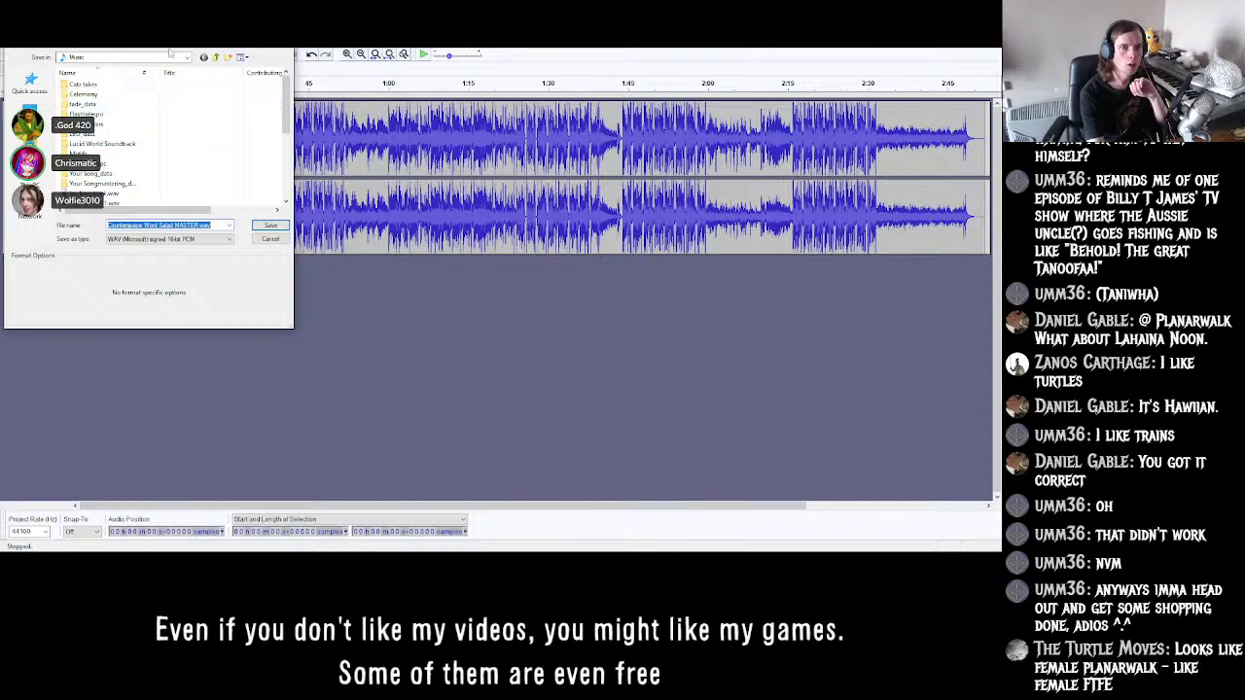
left_click_drag(170, 50, 138, 177)
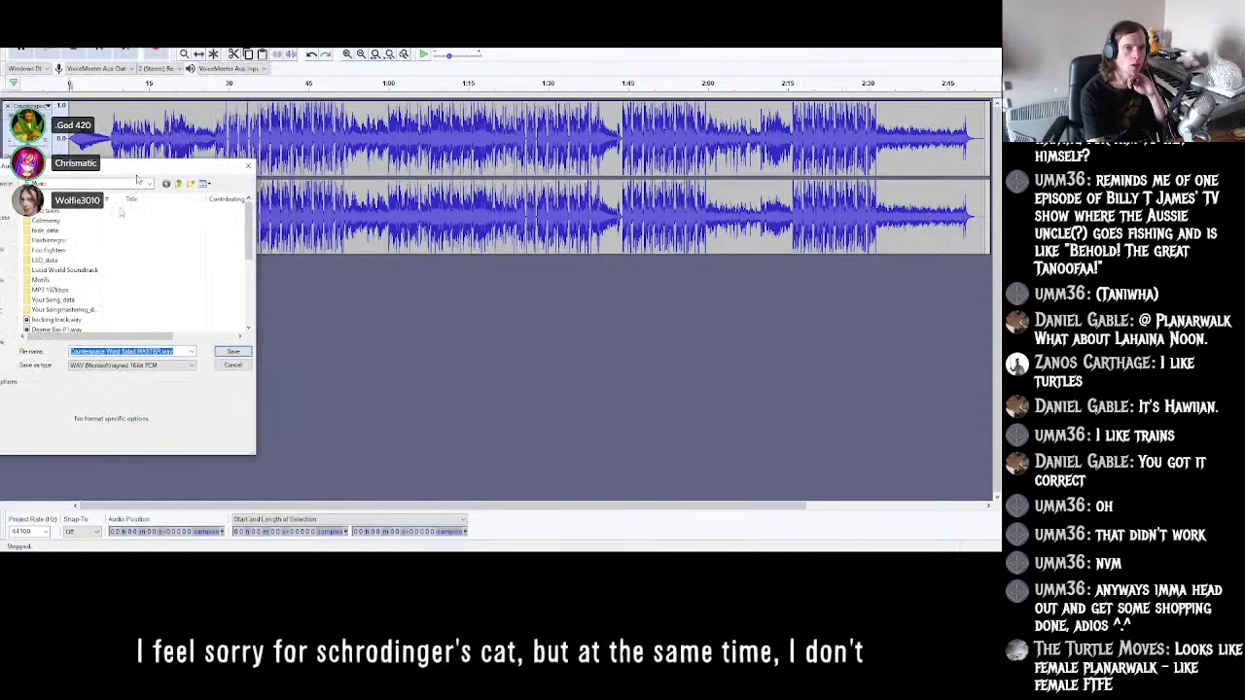
key("Return")
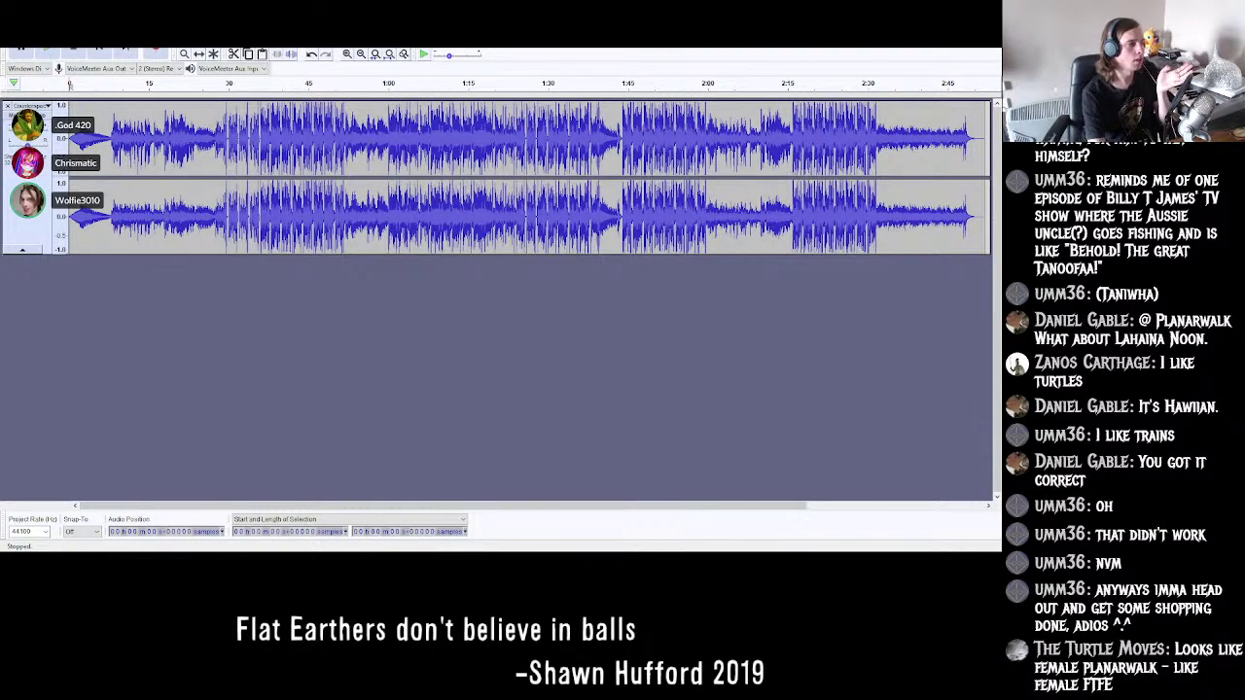
key("ctrl+a")
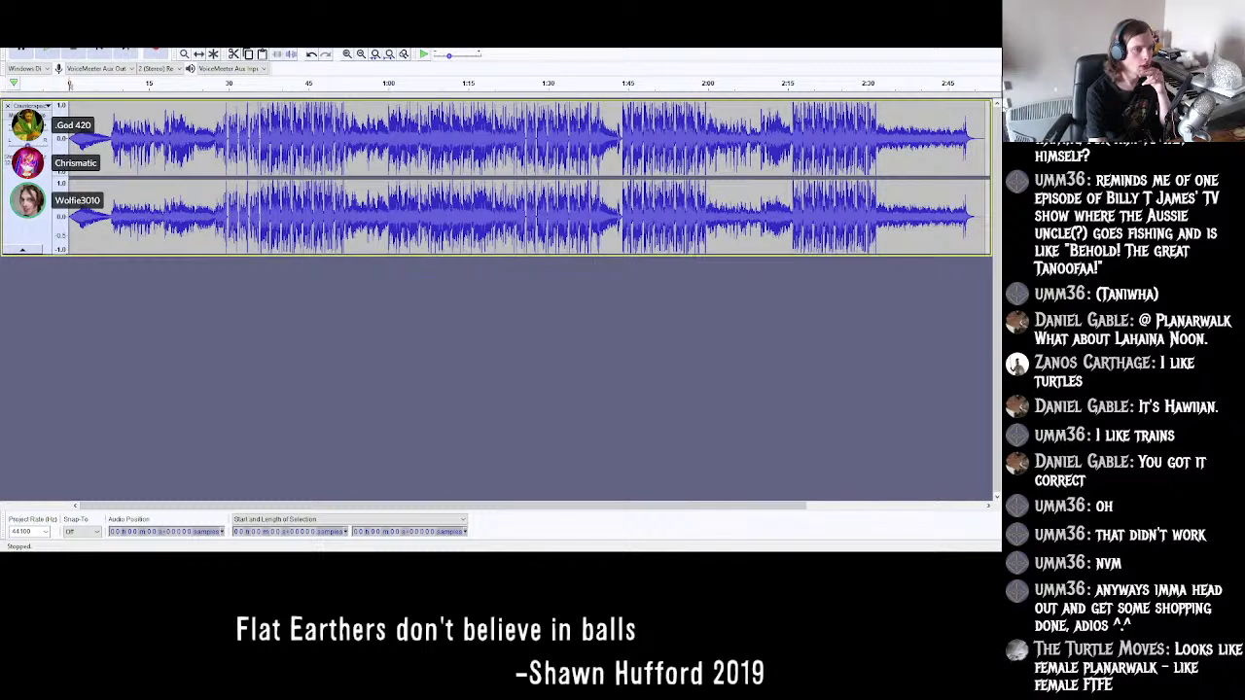
key("ctrl+r")
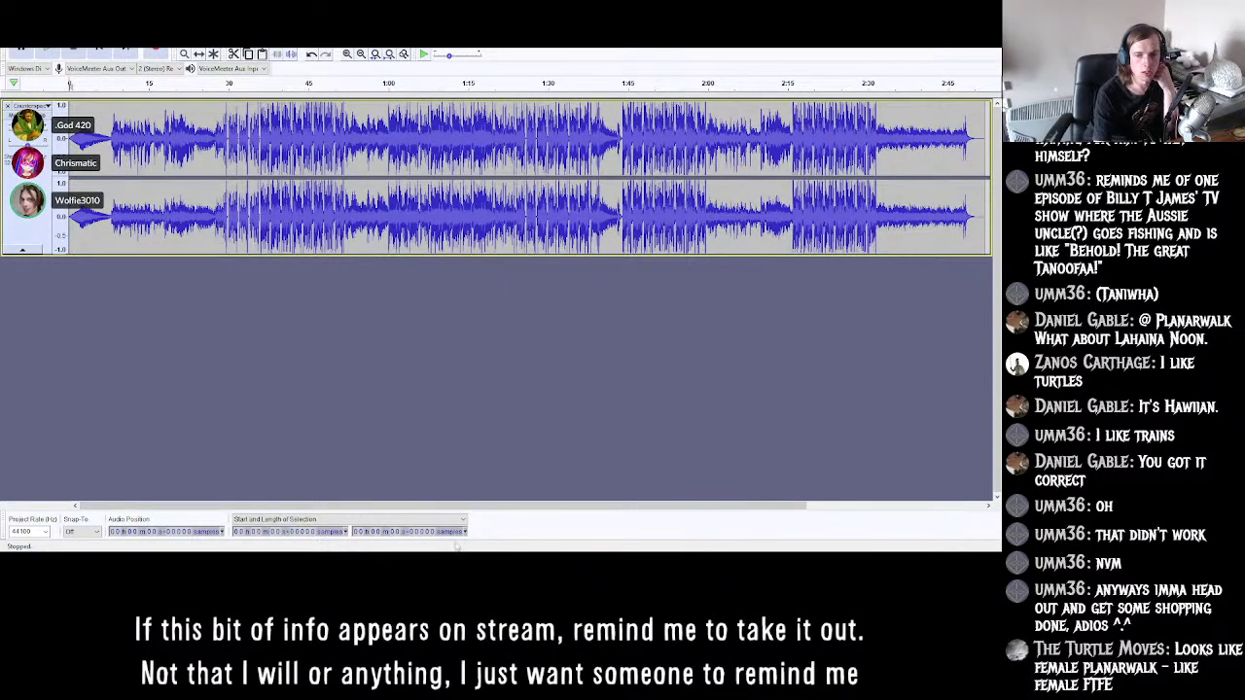
mouse_move(284, 550)
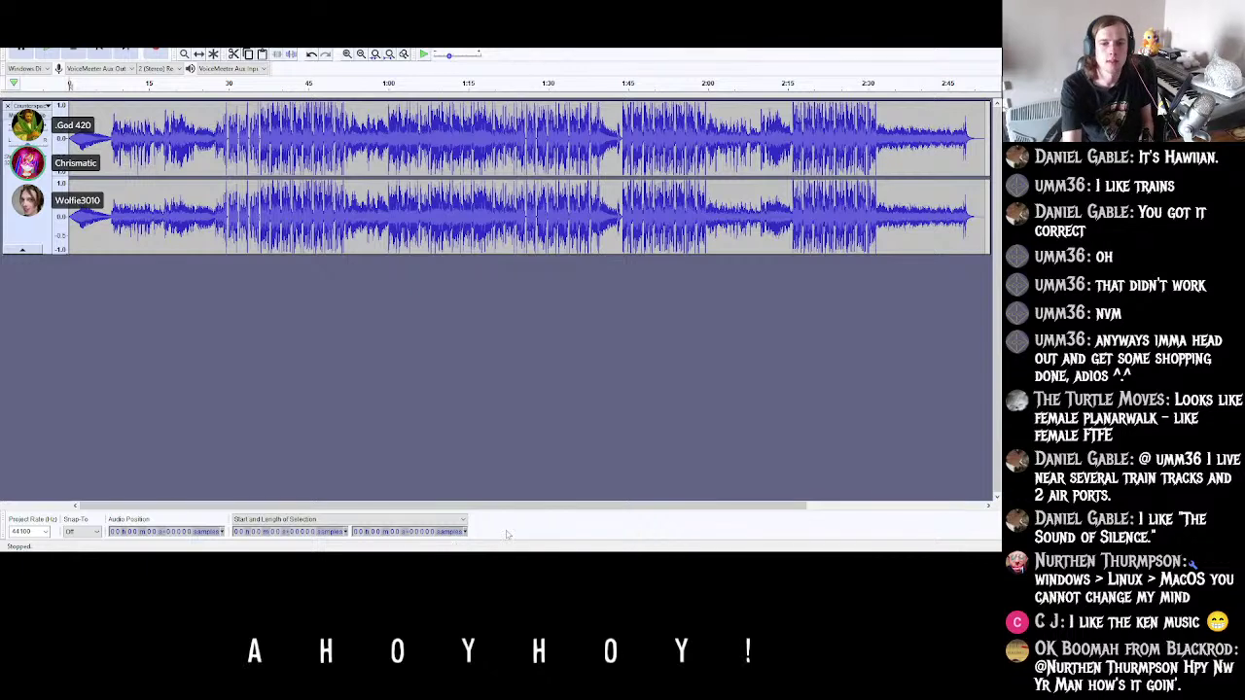
- Switch to GIMP and compare the shirt and trousers of the second and third sprites
key("alt+Tab")
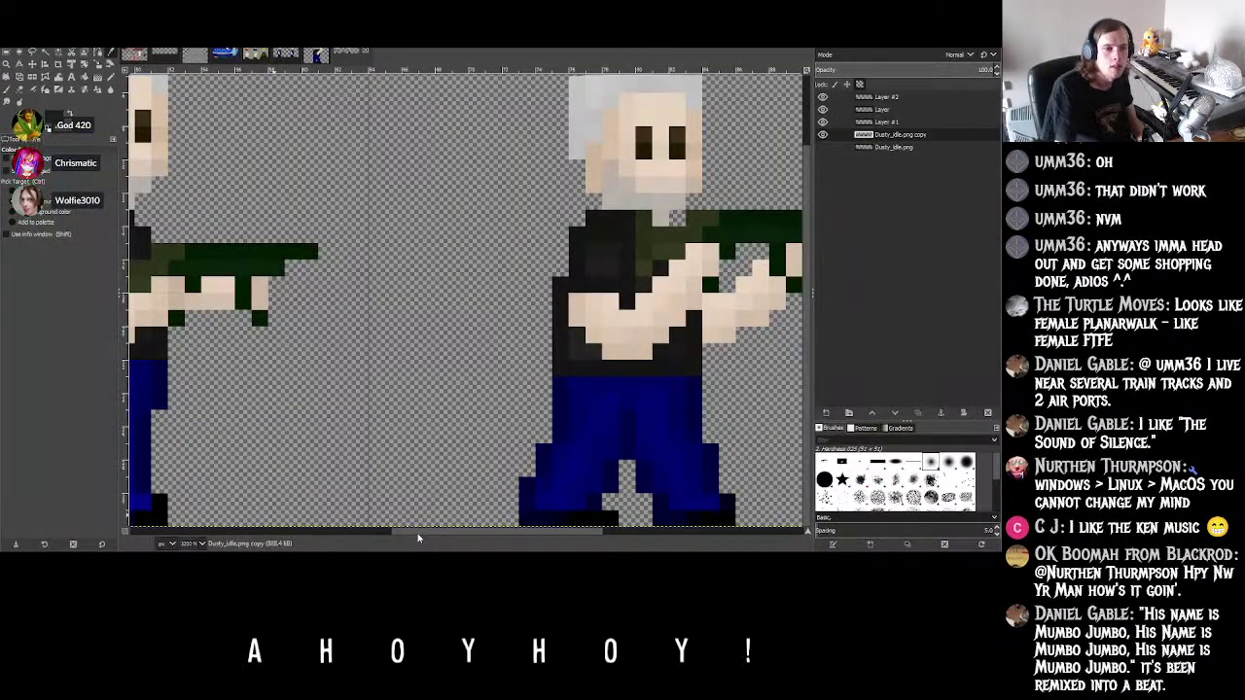
left_click_drag(416, 534, 350, 534)
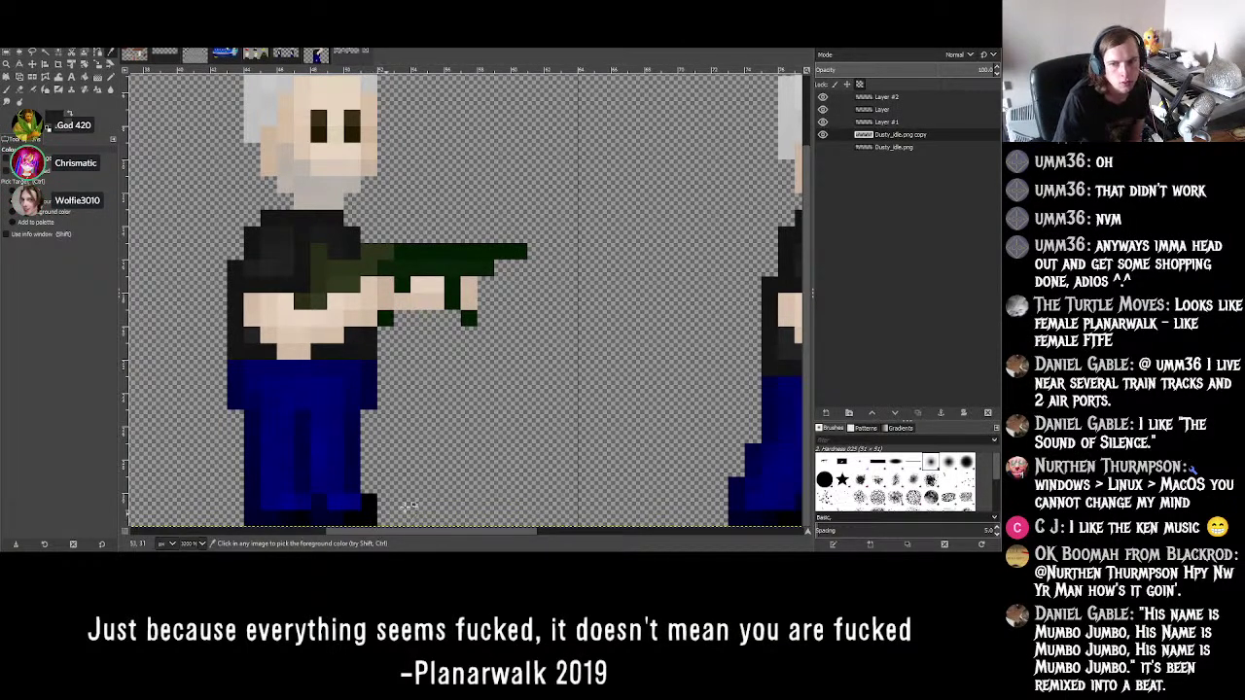
left_click_drag(392, 534, 499, 534)
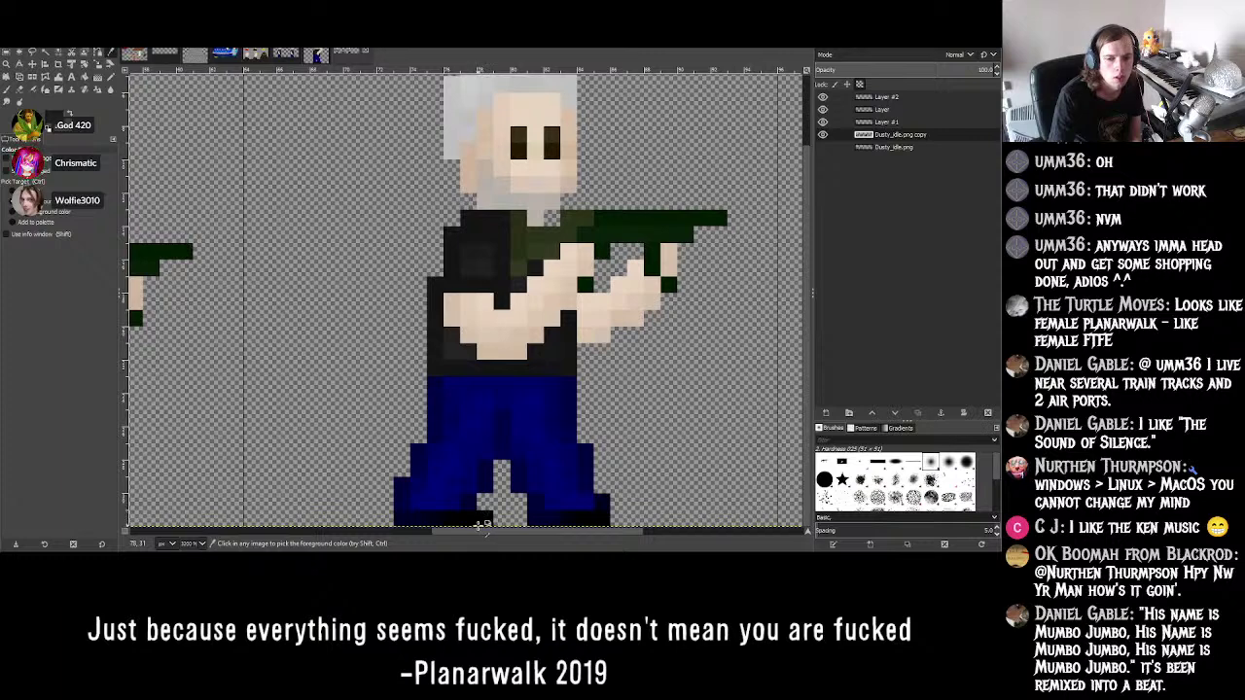
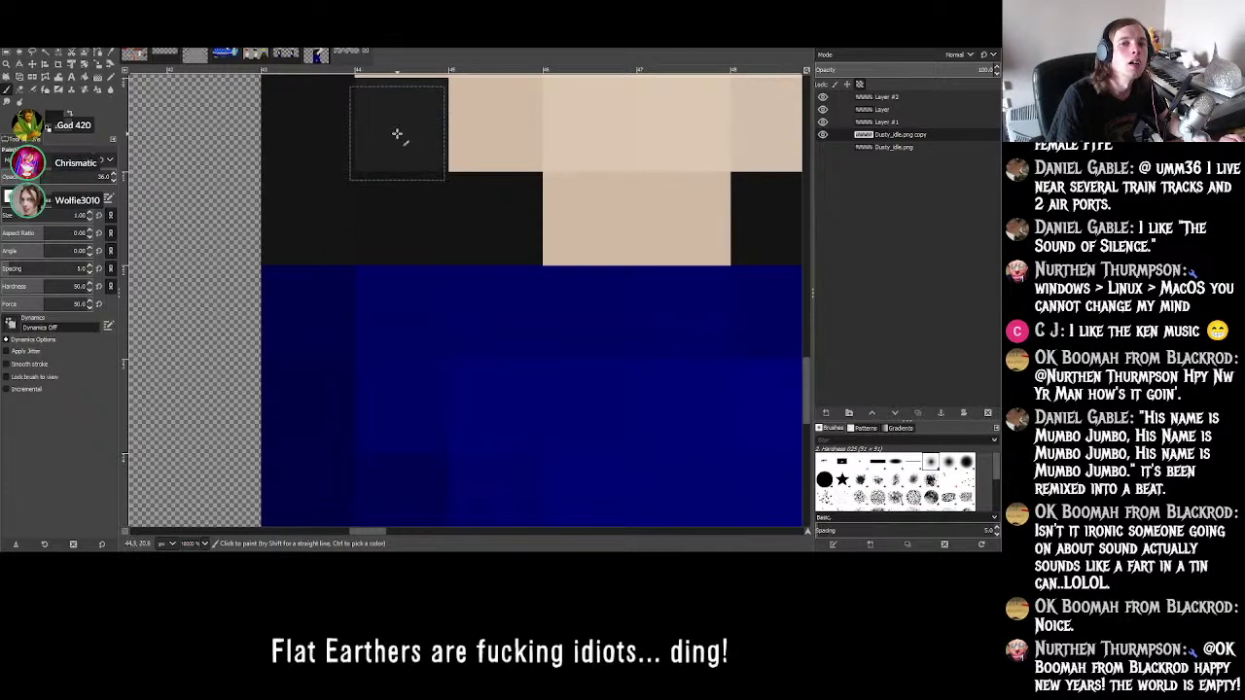
- Sample a dark grey from the second sprite's shirt sleeve and refine the sleeve shading with the Paintbrush
scroll(361, 223, "down", 3, "ctrl")
scroll(380, 162, "up", 2, "ctrl")
scroll(380, 163, "up", 3, "ctrl")
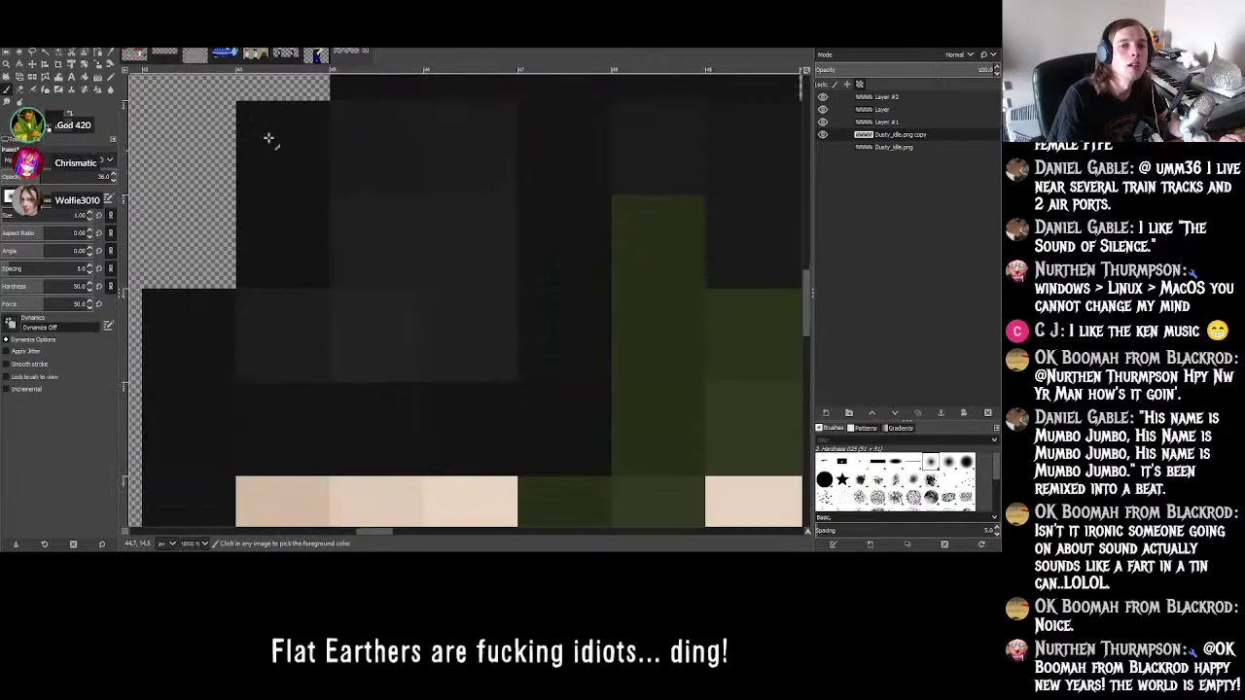
key("o")
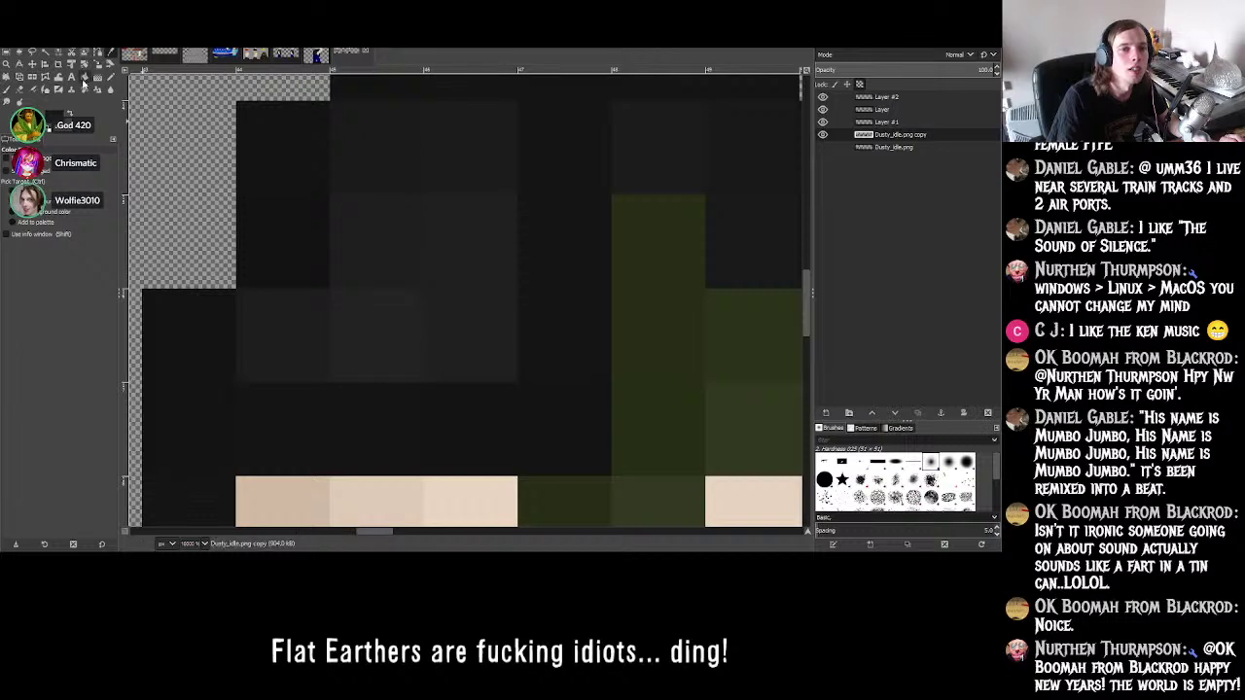
left_click(7, 90)
scroll(356, 292, "down", 3, "ctrl")
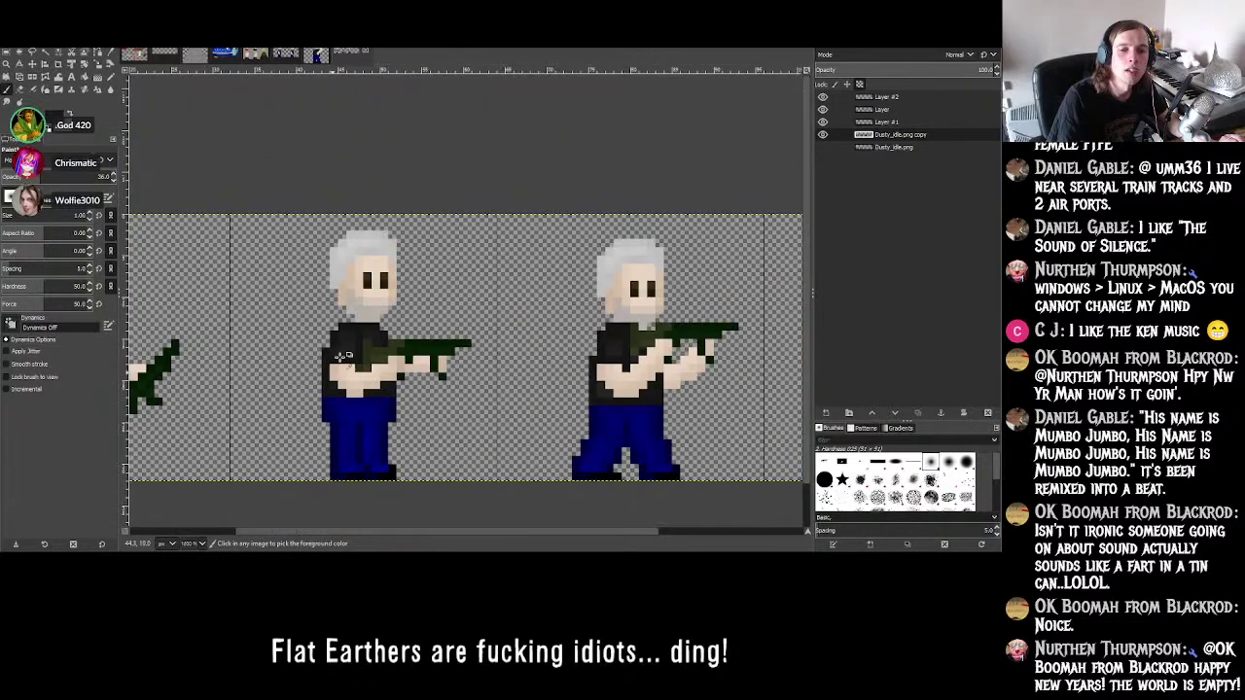
- Check the second sprite's lower shirt shading by hiding and showing the Dusty_idle.png copy layer
scroll(321, 467, "up", 4, "ctrl")
scroll(313, 465, "down", 2, "ctrl")
scroll(314, 465, "up", 3, "ctrl")
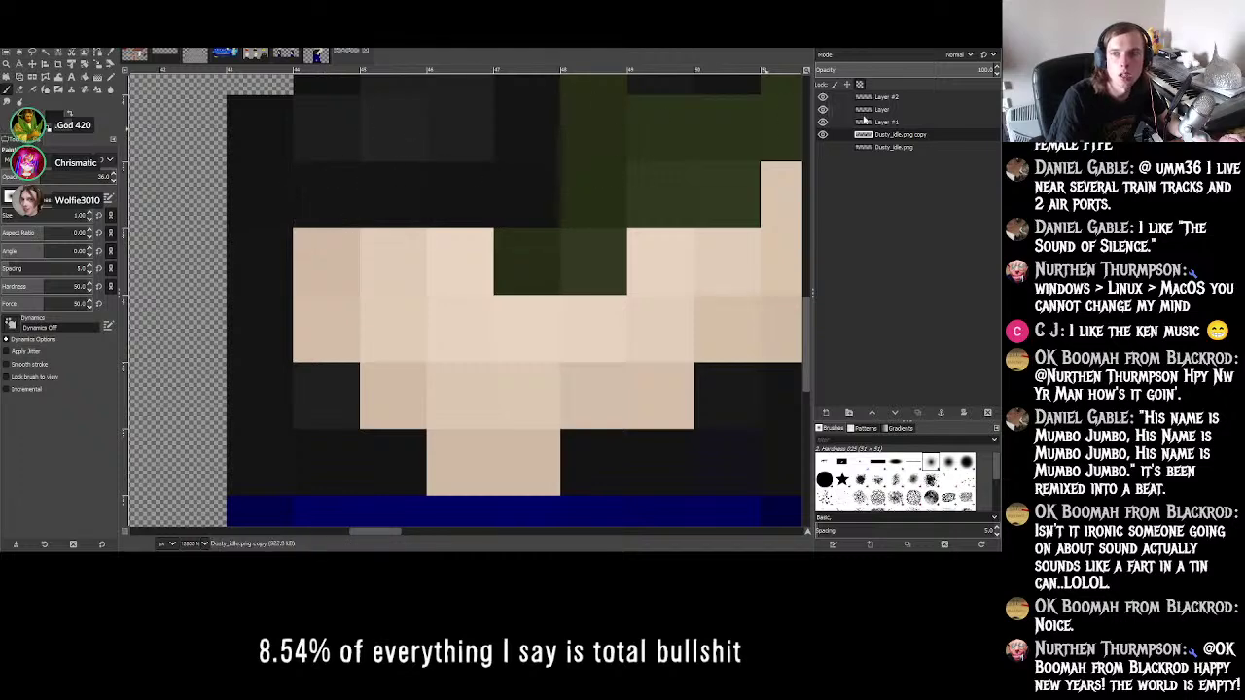
left_click(823, 134)
left_click(823, 135)
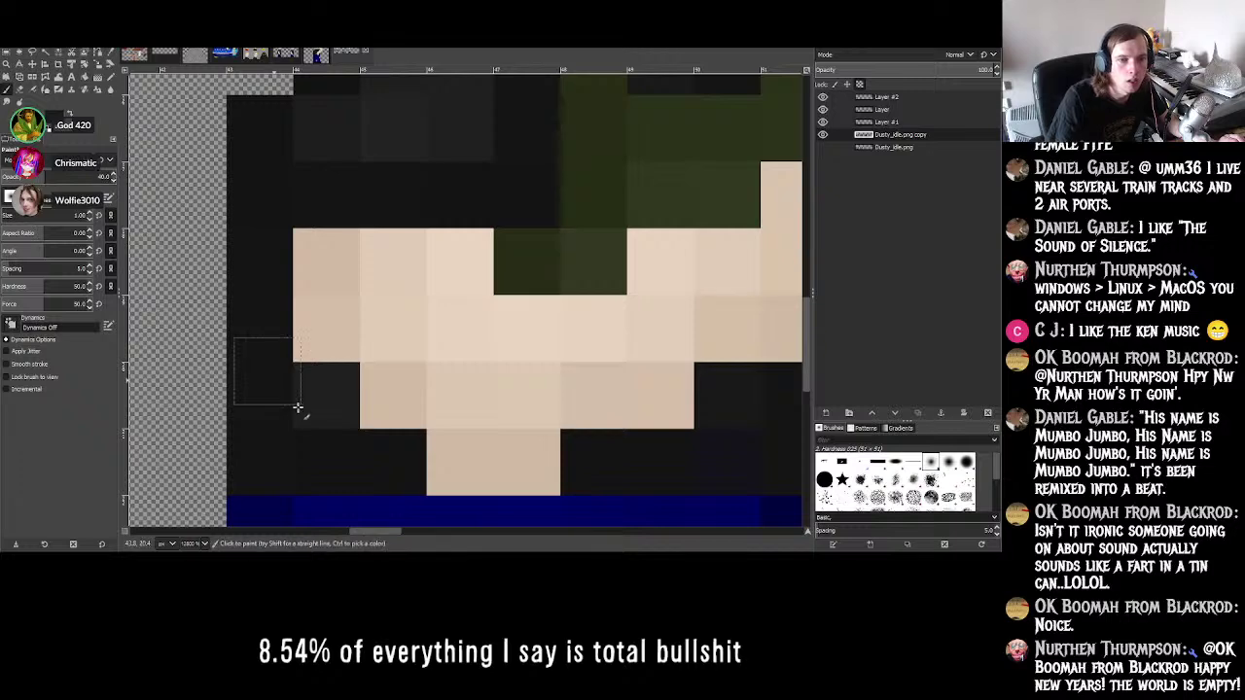
- Shade the third sprite's lower shirt behind the bent elbow with the Paintbrush at 40% opacity
scroll(306, 407, "down", 2, "ctrl")
scroll(366, 392, "up", 1, "ctrl")
scroll(377, 387, "down", 2, "ctrl")
scroll(378, 385, "up", 6, "ctrl")
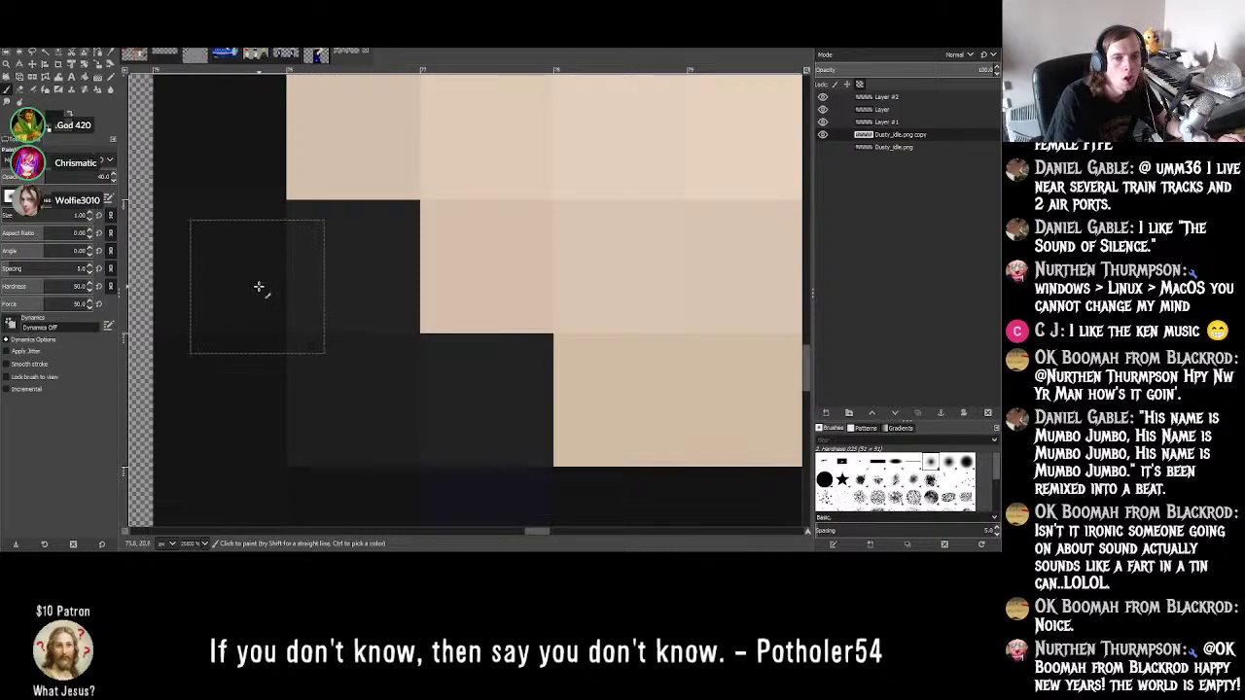
scroll(457, 424, "down", 2)
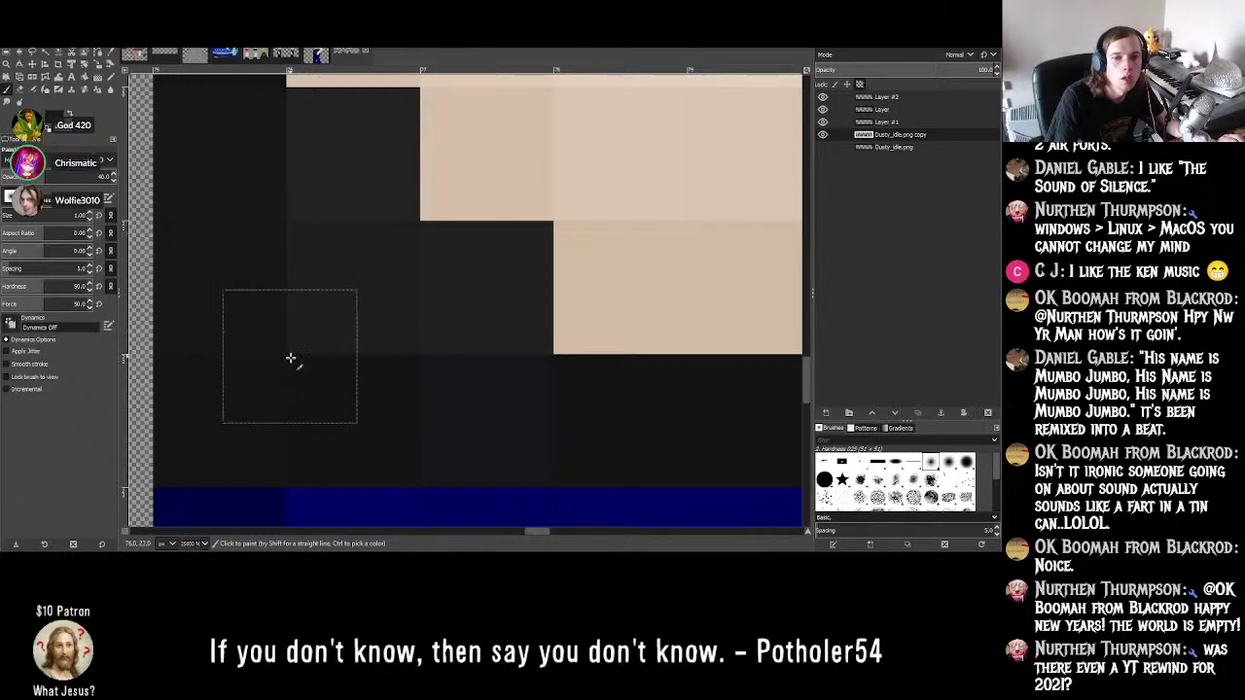
scroll(331, 322, "down", 3, "ctrl")
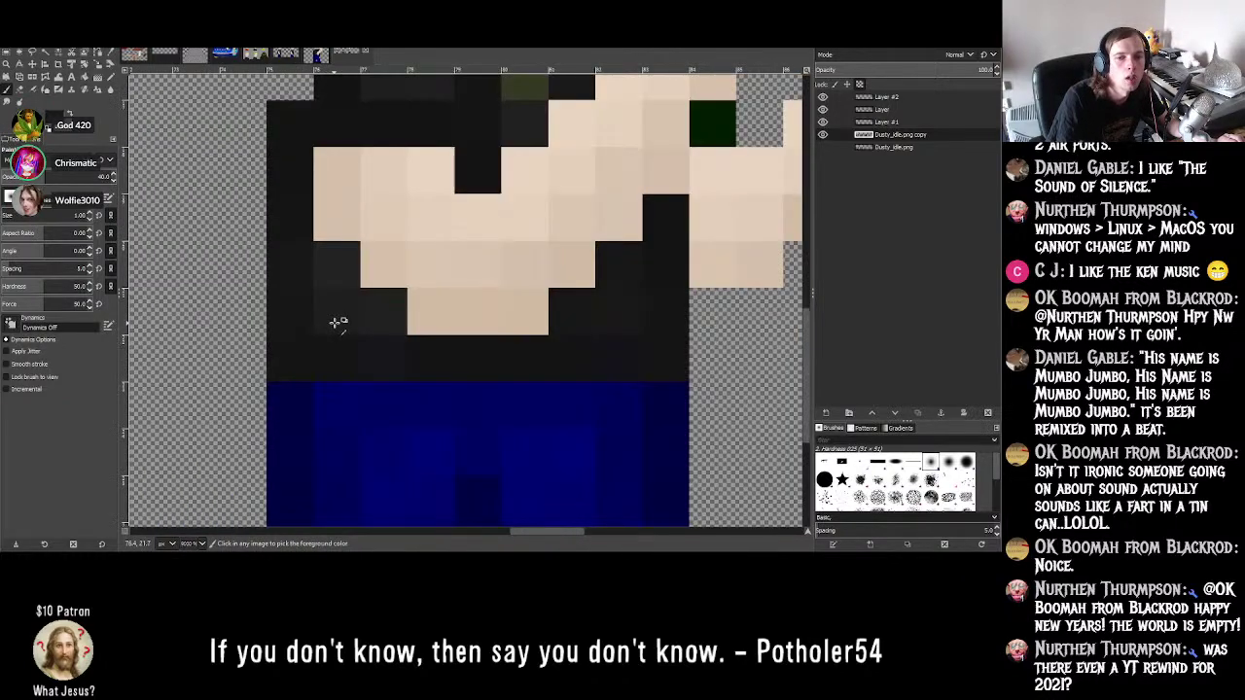
- Sample a dark tone from the third sprite and shade the shirt hem just above the trousers
left_click(111, 53)
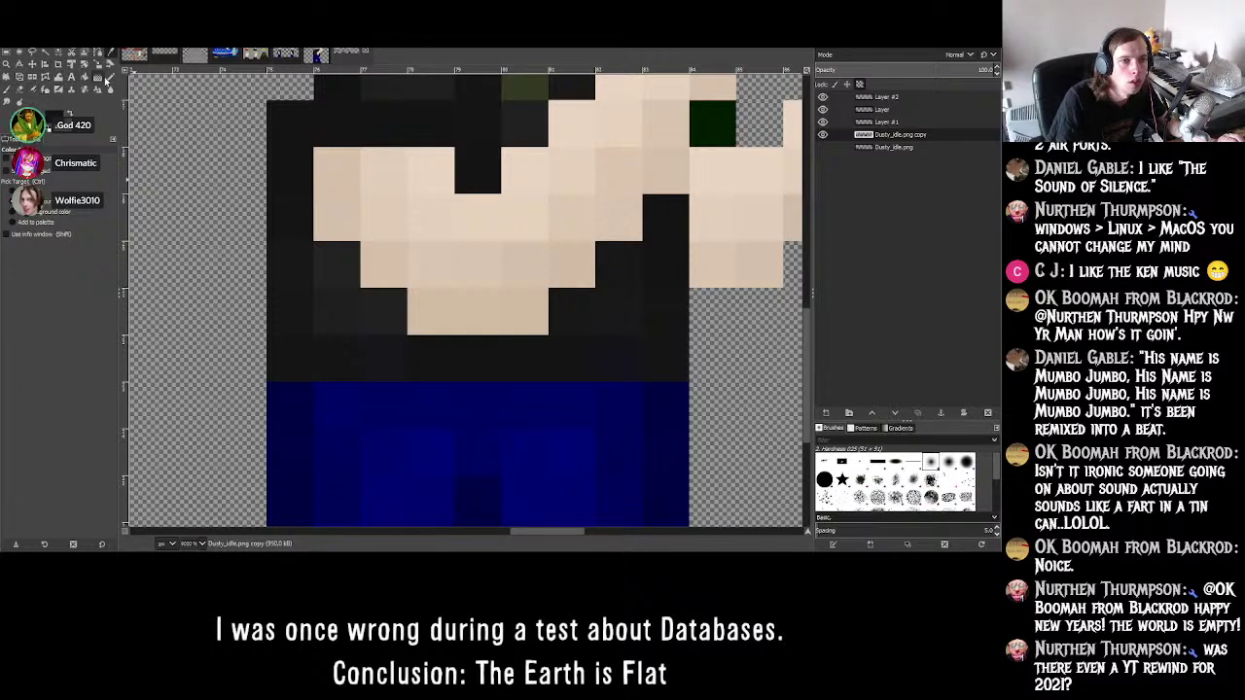
left_click(8, 90)
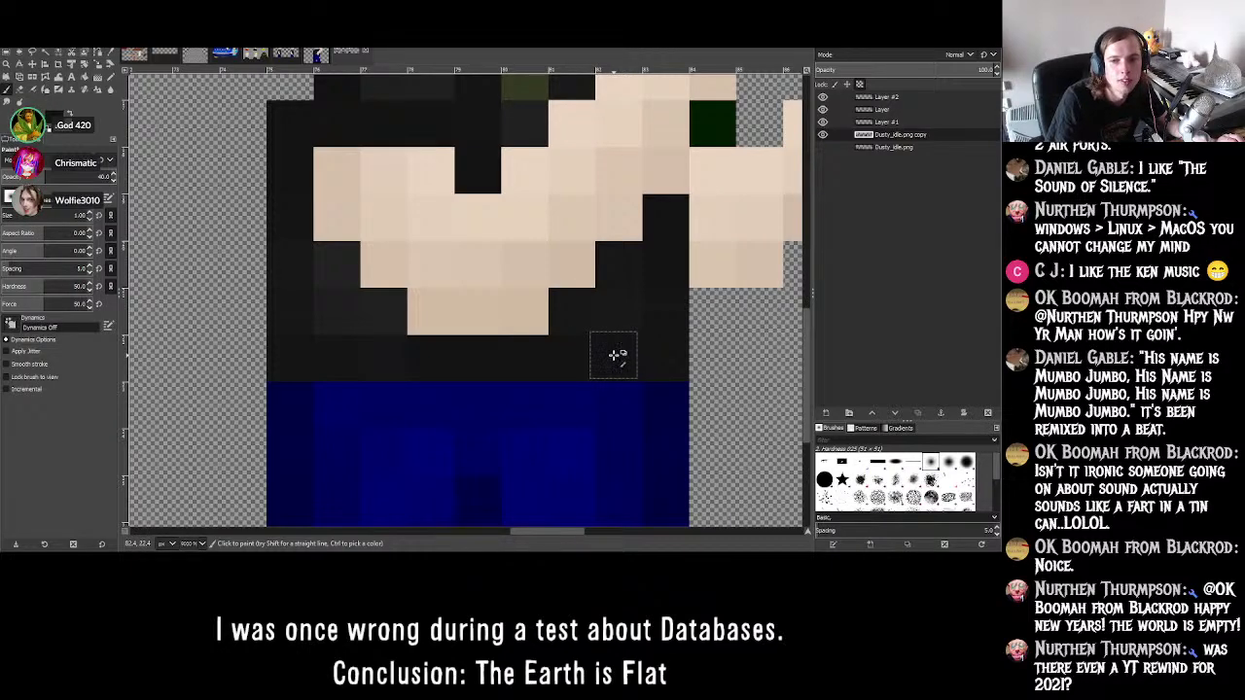
scroll(618, 349, "down", 2, "ctrl")
scroll(619, 347, "up", 4, "ctrl")
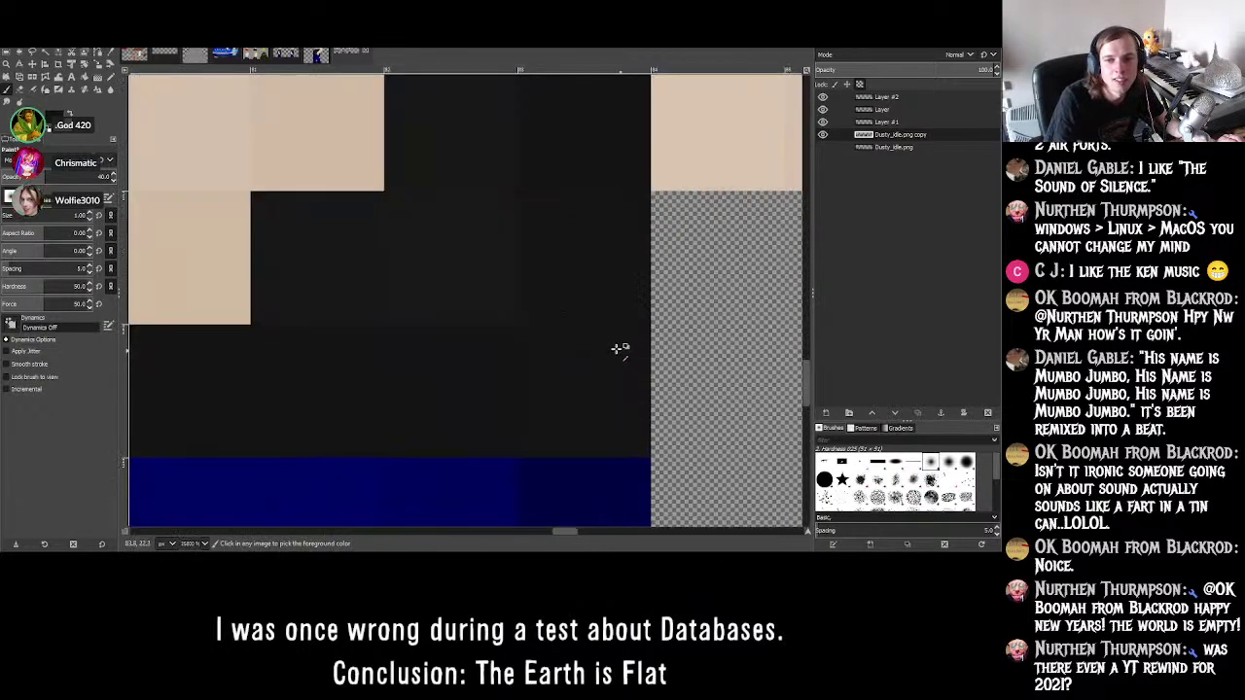
- Sample a dark grey from the third sprite's shirt and shade the front of the shirt beneath the forearm
left_click(110, 57)
scroll(331, 131, "down", 2, "ctrl")
scroll(331, 127, "up", 3, "ctrl")
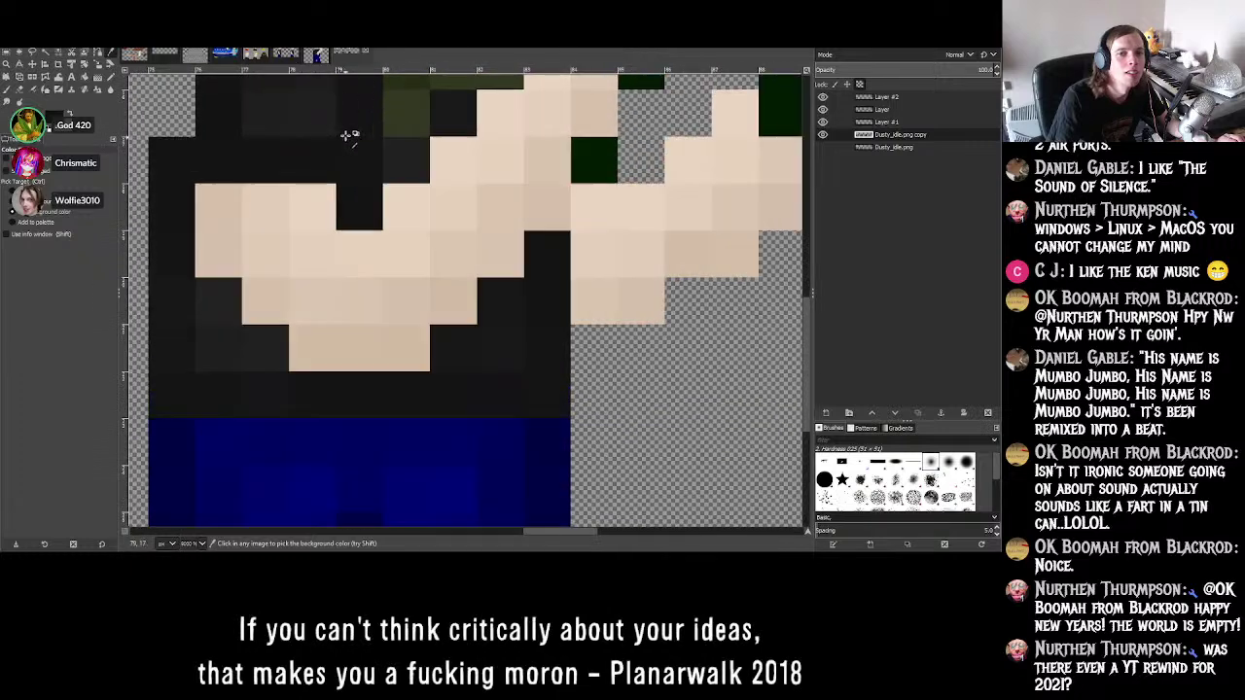
left_click(8, 89)
scroll(590, 348, "up", 3, "ctrl")
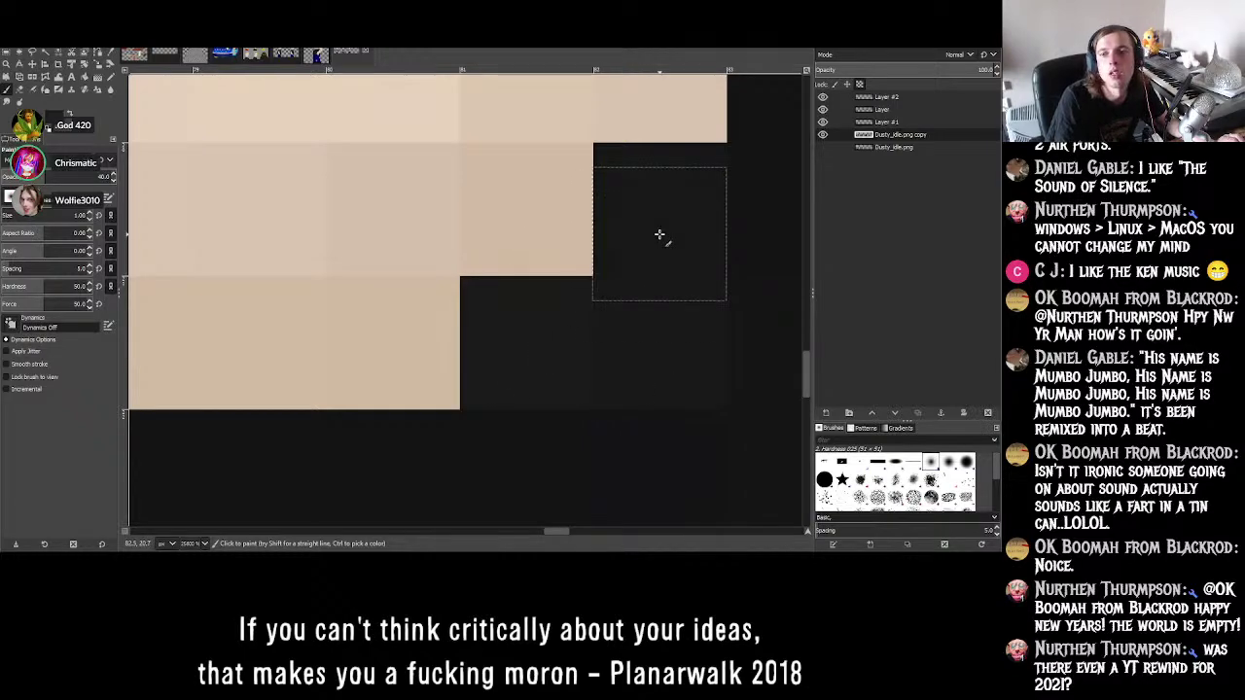
scroll(659, 234, "down", 2, "ctrl")
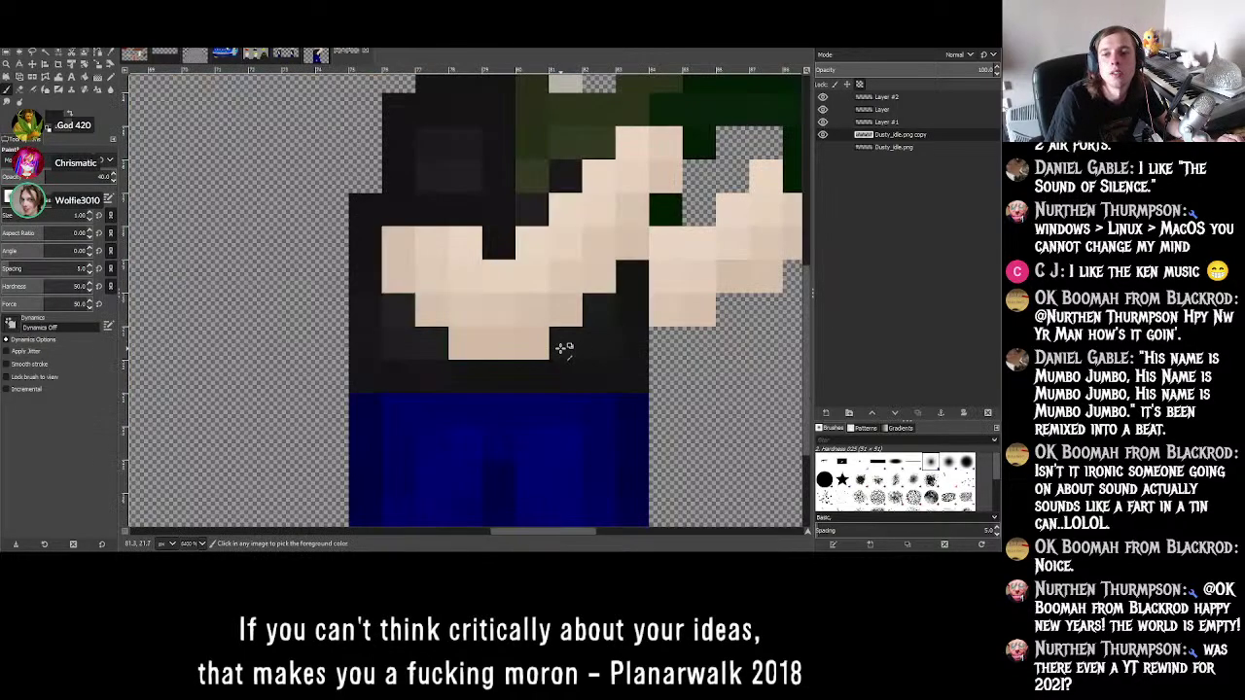
- Blend the highlight on the third sprite's upper sleeve toward the shoulder with the Paintbrush
scroll(438, 190, "up", 1, "ctrl")
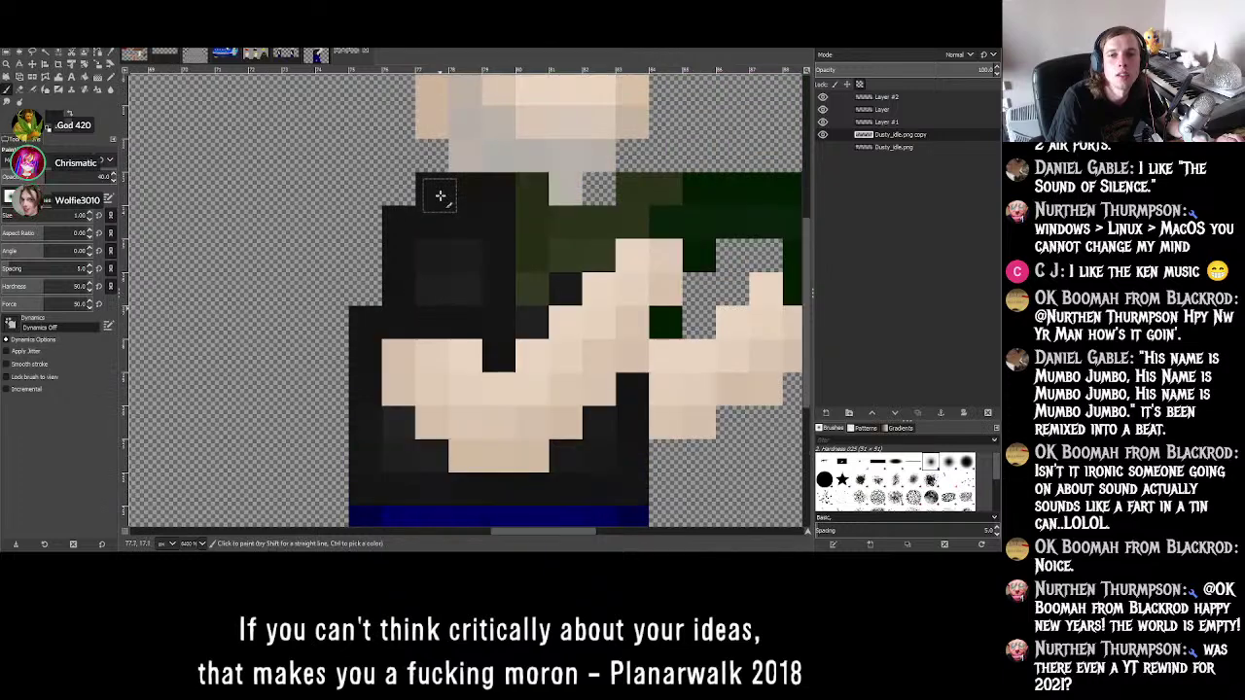
scroll(467, 232, "up", 1, "ctrl")
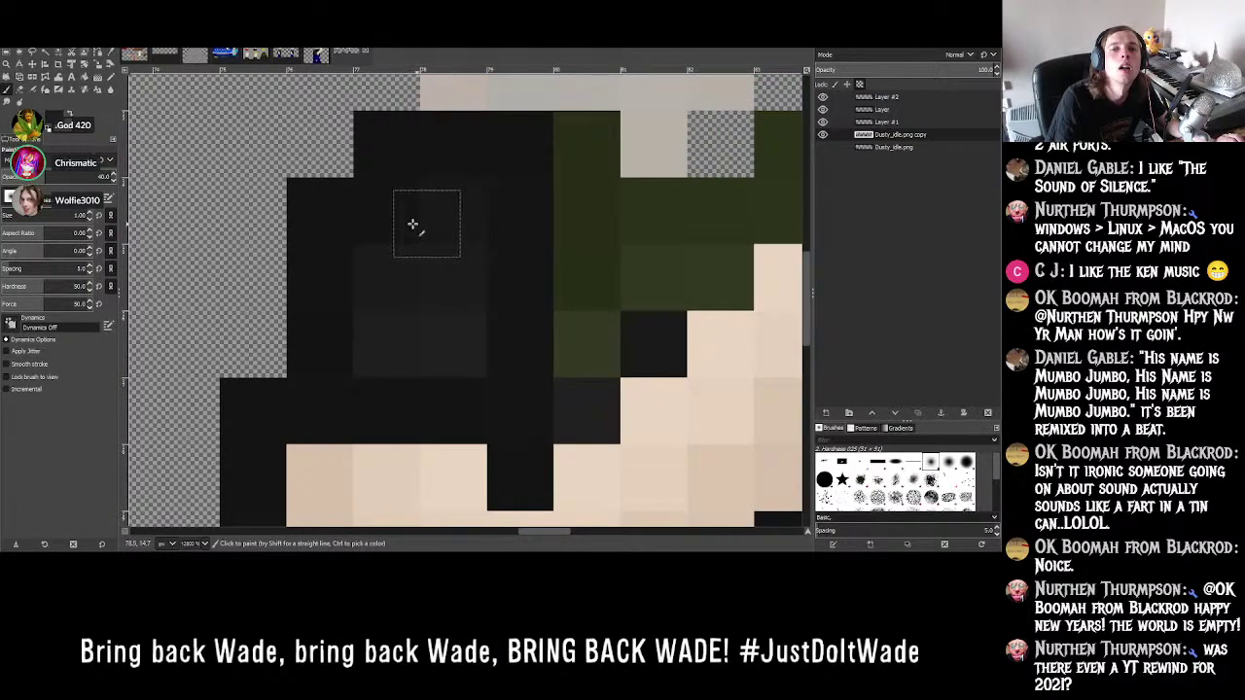
scroll(419, 255, "down", 6, "ctrl")
scroll(424, 258, "up", 5, "ctrl")
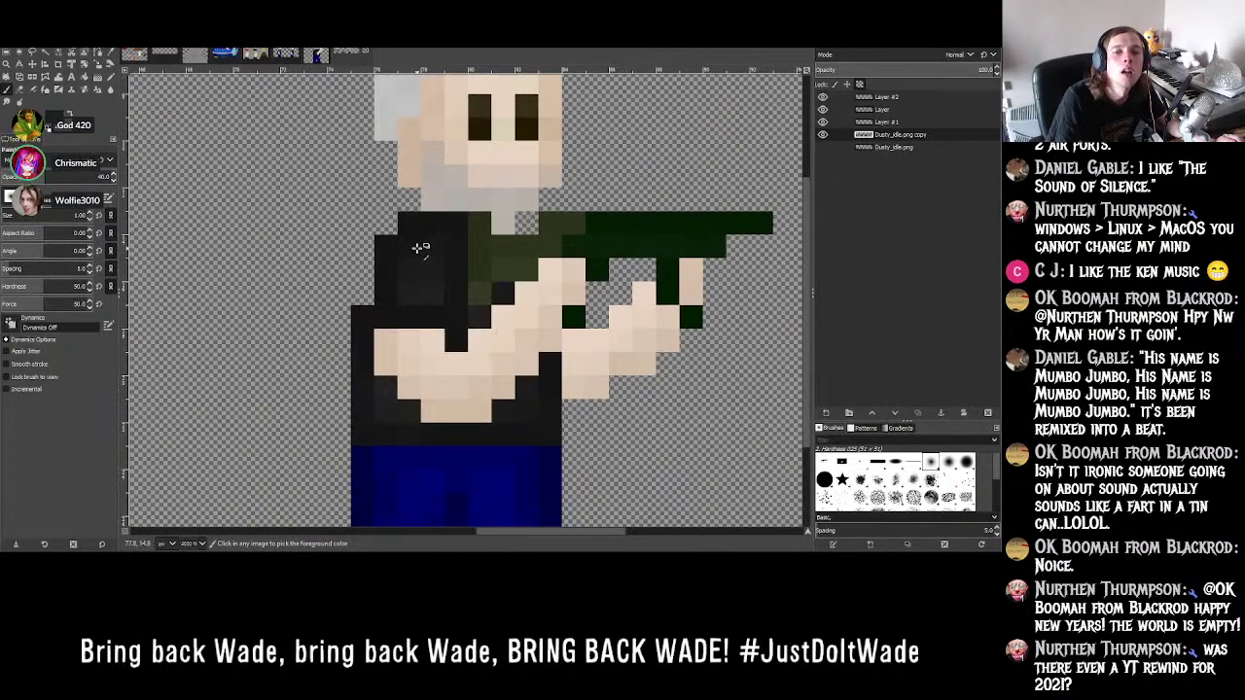
scroll(443, 345, "down", 4, "ctrl")
scroll(446, 348, "up", 2, "ctrl")
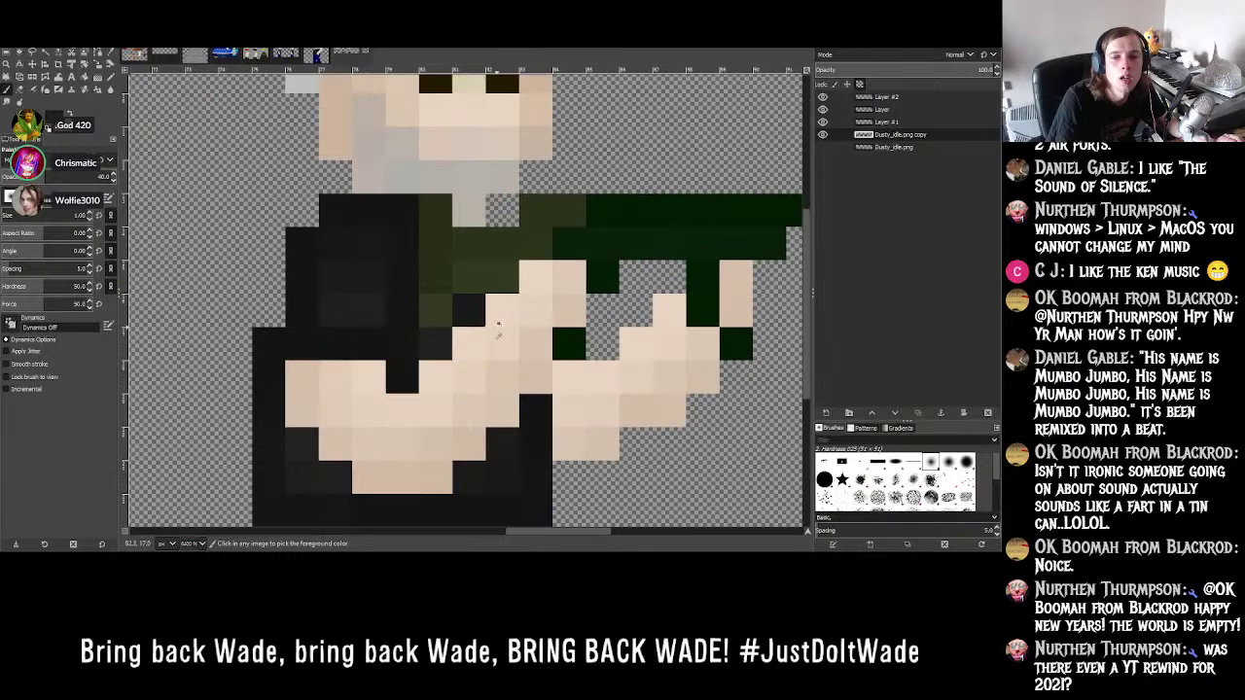
- Sample a dark grey from the second sprite's shirt, even out the bluish hem pixels with the Paintbrush, and select the Pencil
scroll(467, 331, "down", 5, "ctrl")
scroll(587, 393, "up", 2, "ctrl")
scroll(587, 393, "up", 2, "ctrl")
scroll(279, 350, "down", 4, "ctrl")
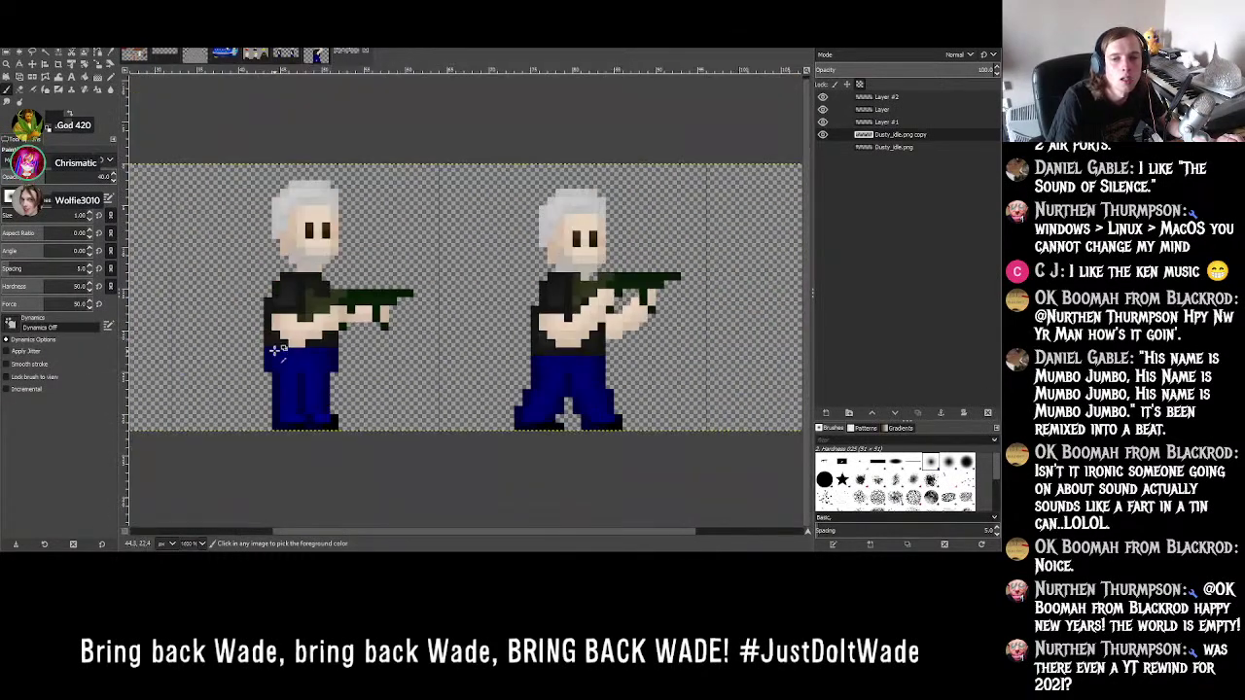
scroll(305, 343, "up", 2, "ctrl")
scroll(305, 342, "up", 3, "ctrl")
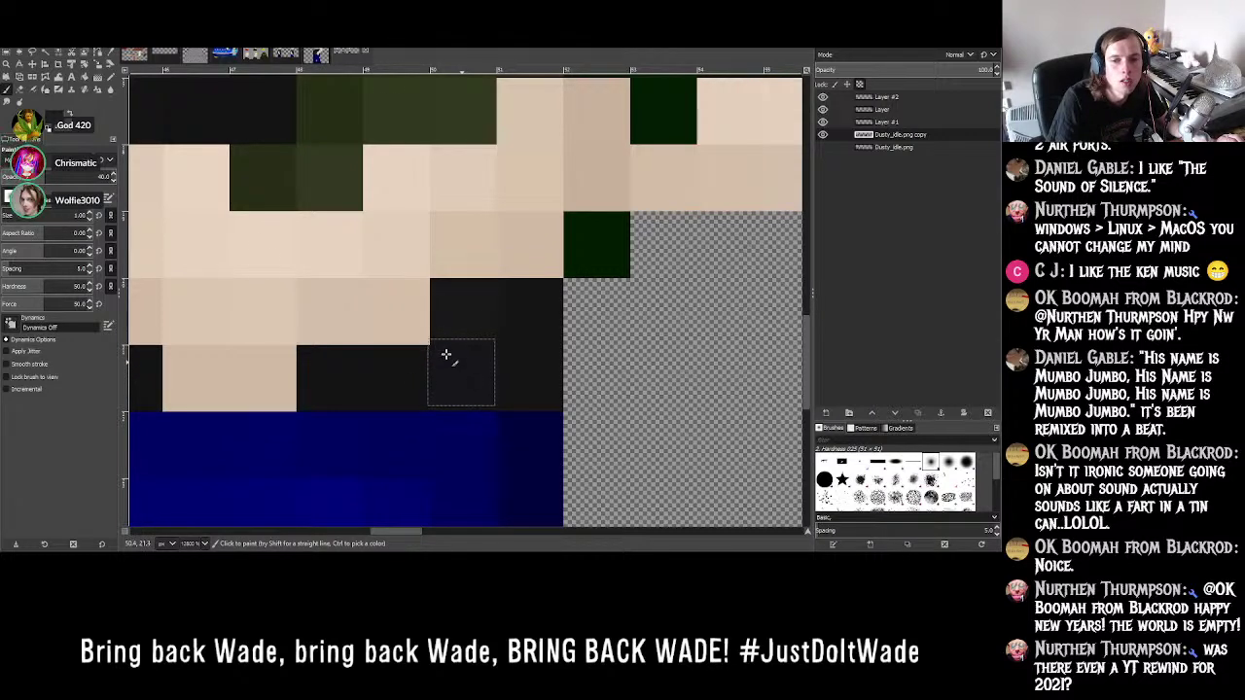
key("o")
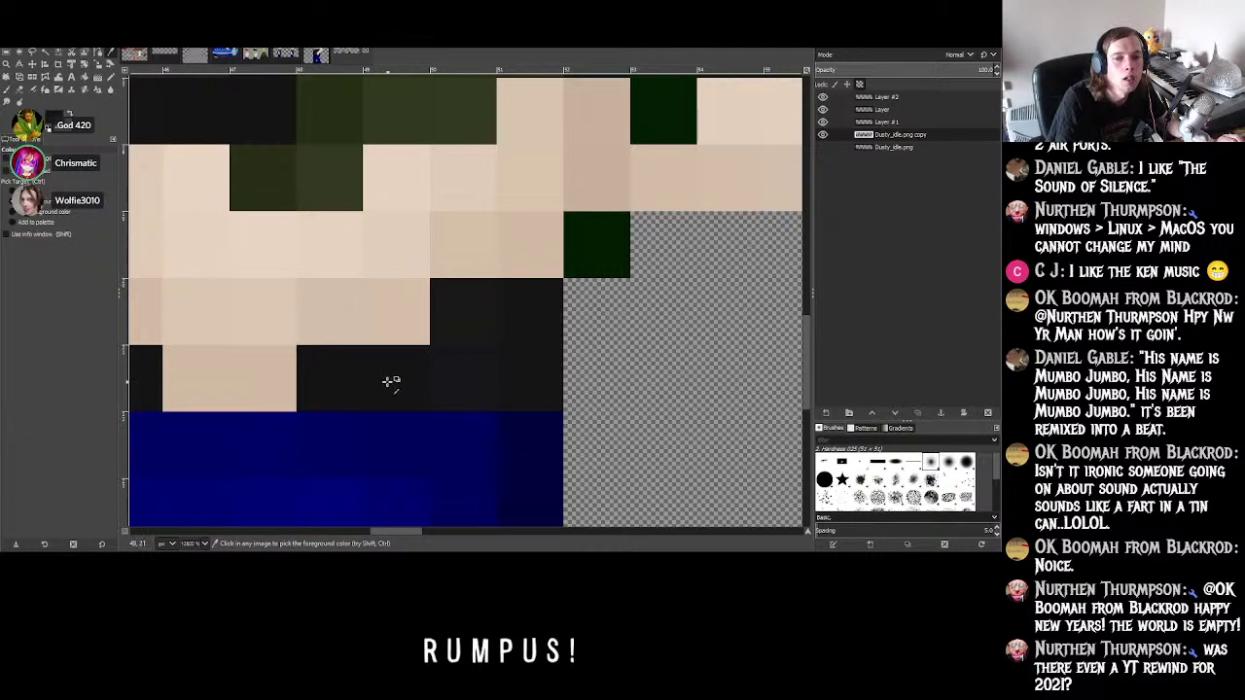
left_click(19, 90)
left_click(7, 90)
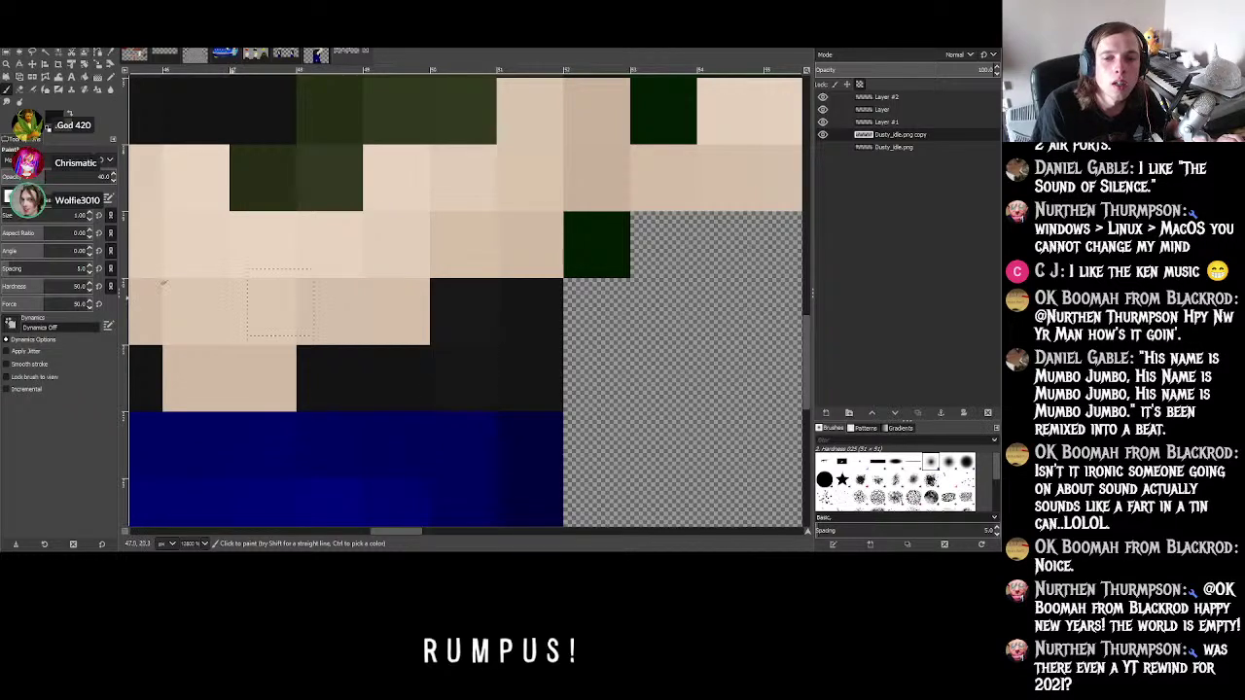
left_click(110, 78)
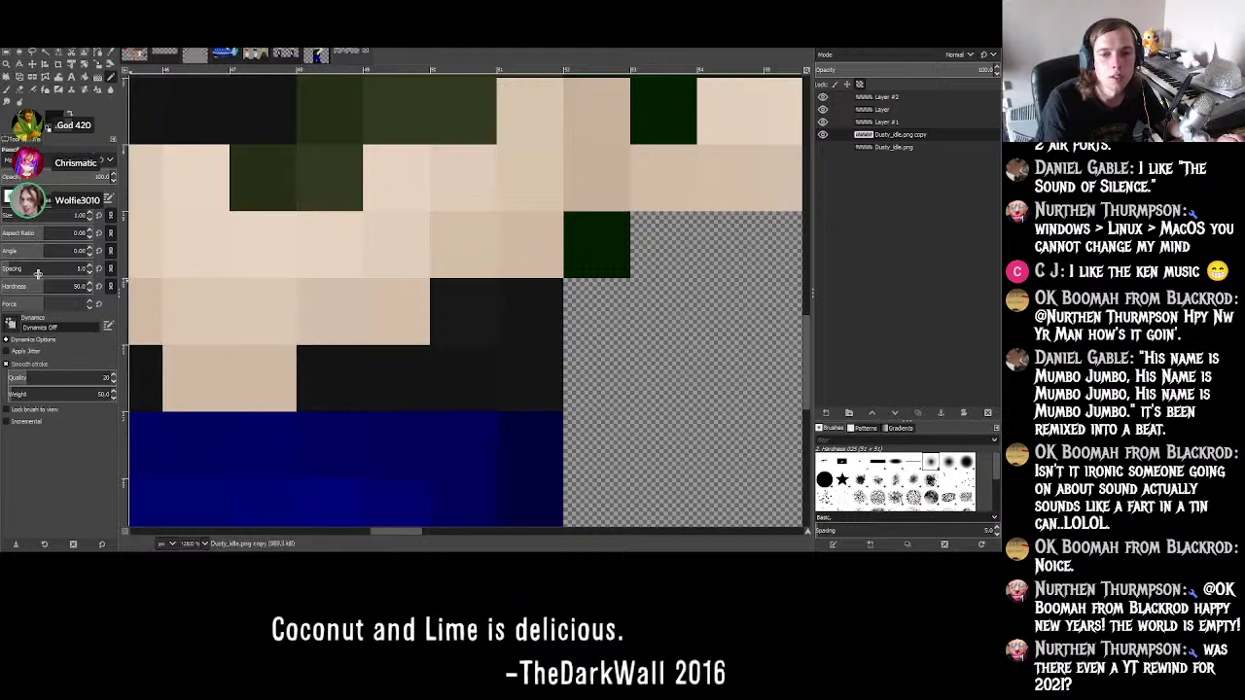
- Sample a dark grey from the second sprite's shirt and blend the hem pixels beneath the forearm with the Paintbrush
left_click(108, 55)
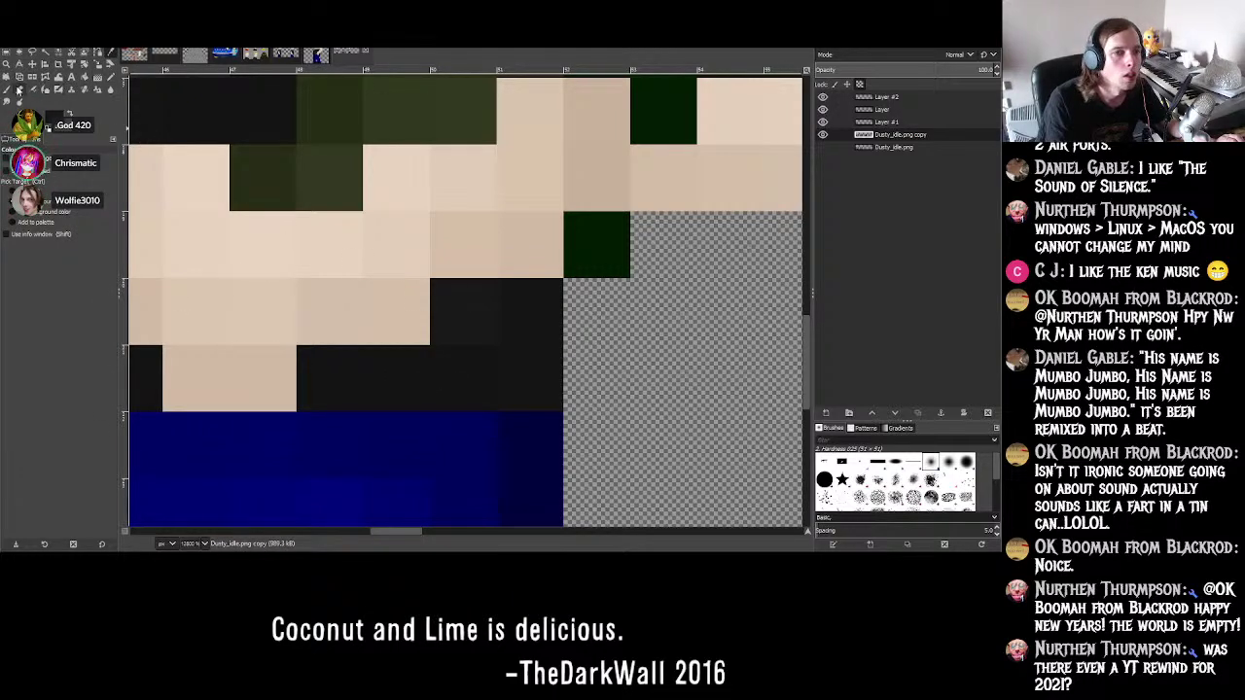
left_click(7, 88)
left_click(467, 354)
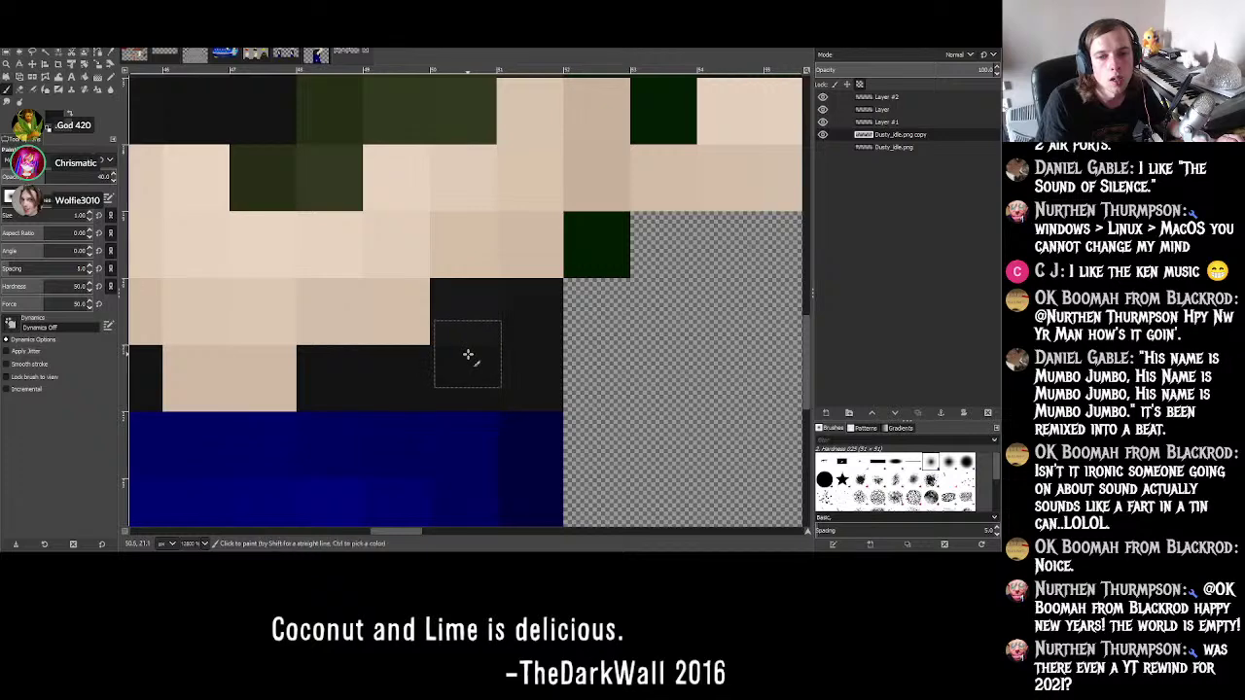
scroll(473, 361, "down", 5, "ctrl")
scroll(426, 263, "up", 5, "ctrl")
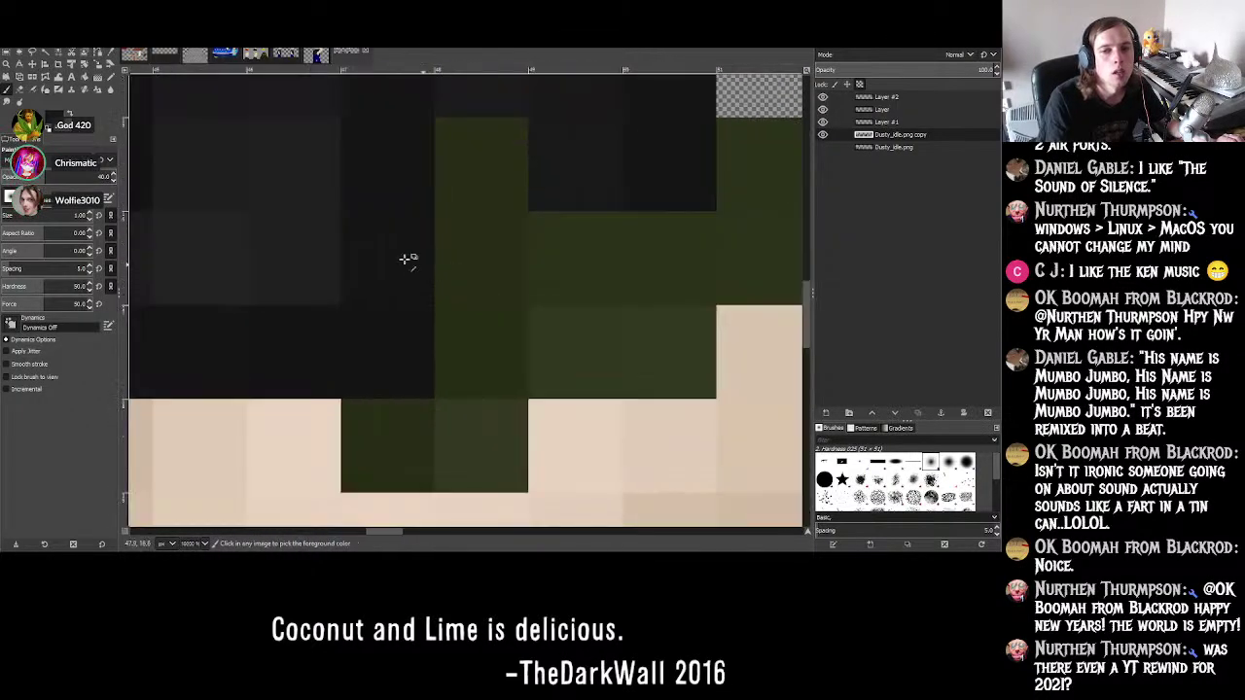
- Sample a near-black from the second sprite's shirt beside the gun stock and shade the front of the shirt under the forearm
left_click(110, 62)
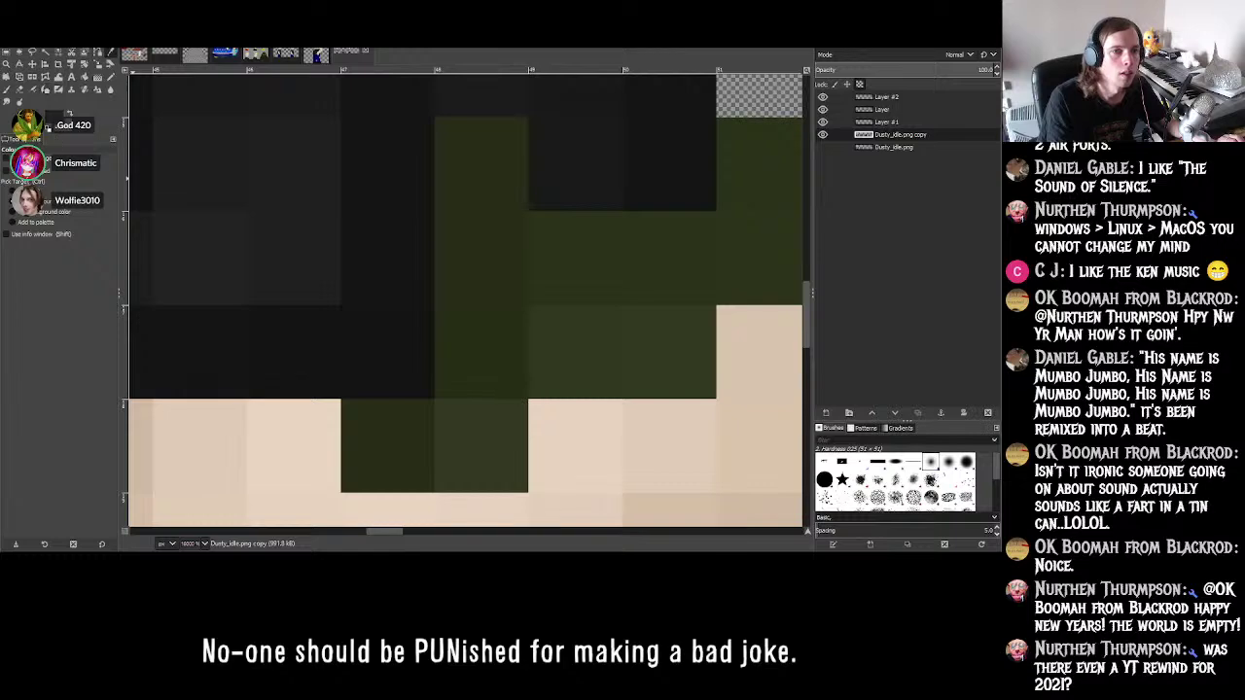
left_click(6, 87)
scroll(306, 347, "down", 5, "ctrl")
scroll(379, 416, "up", 5, "ctrl")
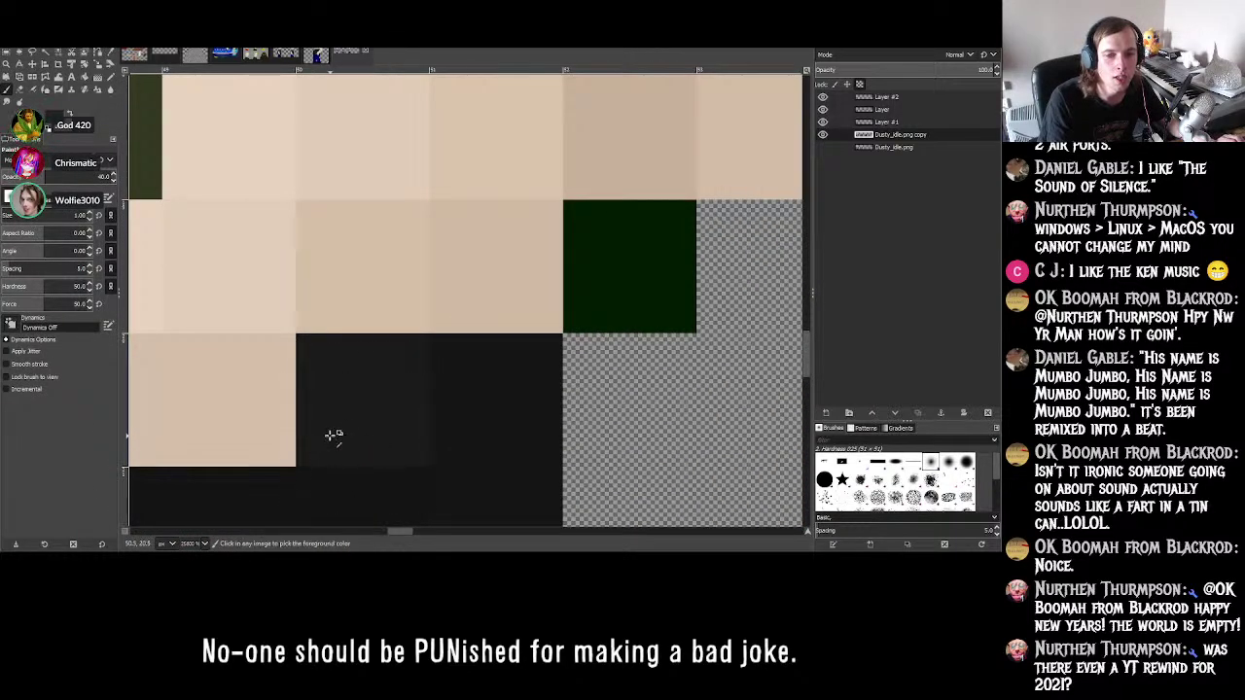
scroll(390, 423, "down", 3, "ctrl")
scroll(394, 421, "down", 4, "ctrl")
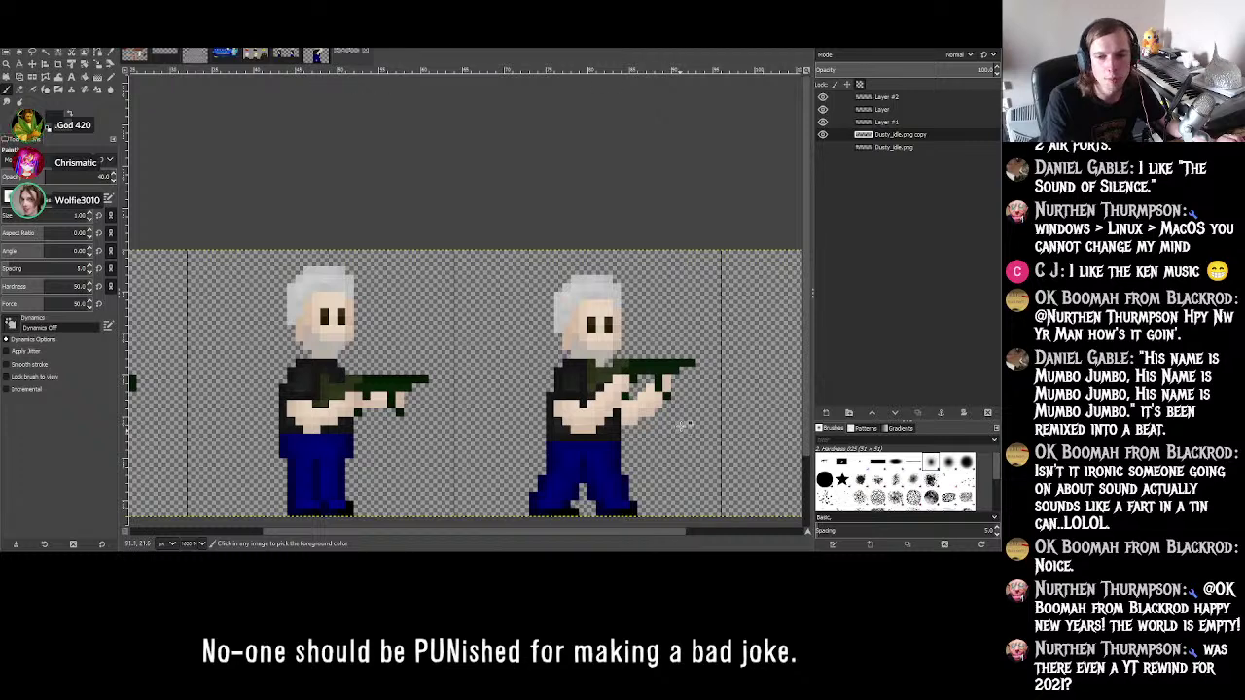
- Sample a dark tone from the third sprite's shirt and even out the shirt pixels beneath the forearm with the Paintbrush
scroll(598, 424, "up", 4, "ctrl")
scroll(315, 451, "up", 3, "ctrl")
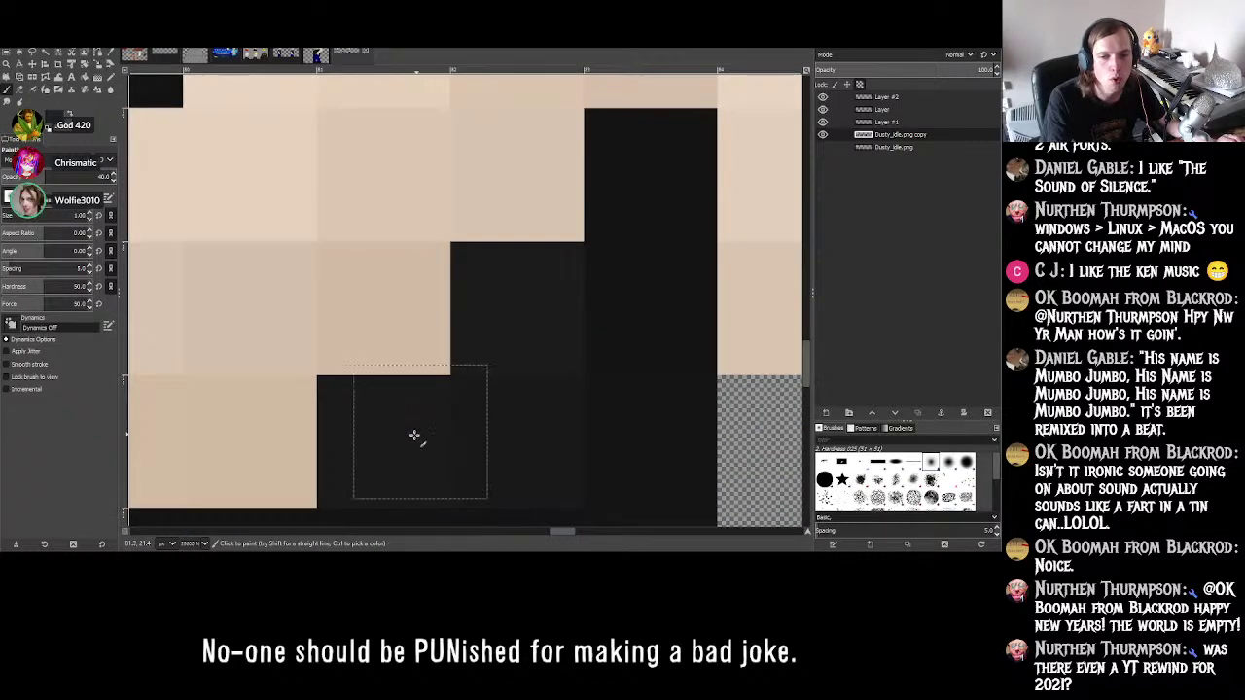
left_click(114, 54)
scroll(535, 321, "down", 4, "ctrl")
scroll(540, 332, "up", 2, "ctrl")
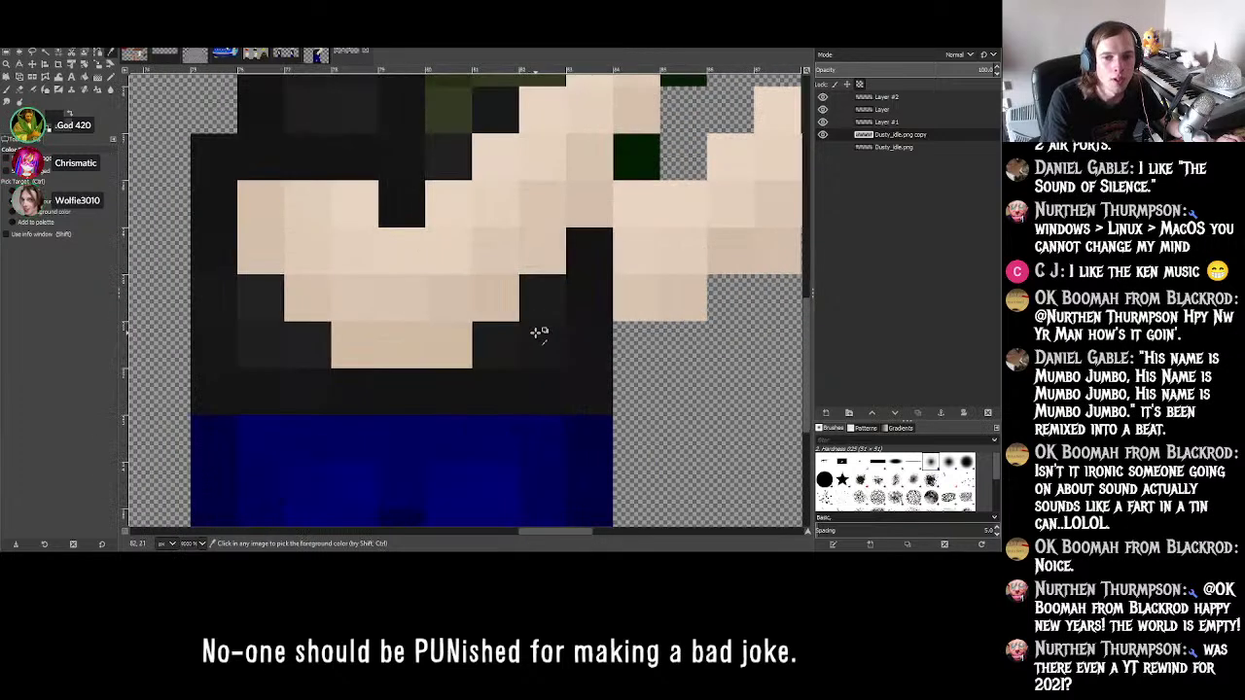
left_click(8, 89)
scroll(548, 328, "up", 3, "ctrl")
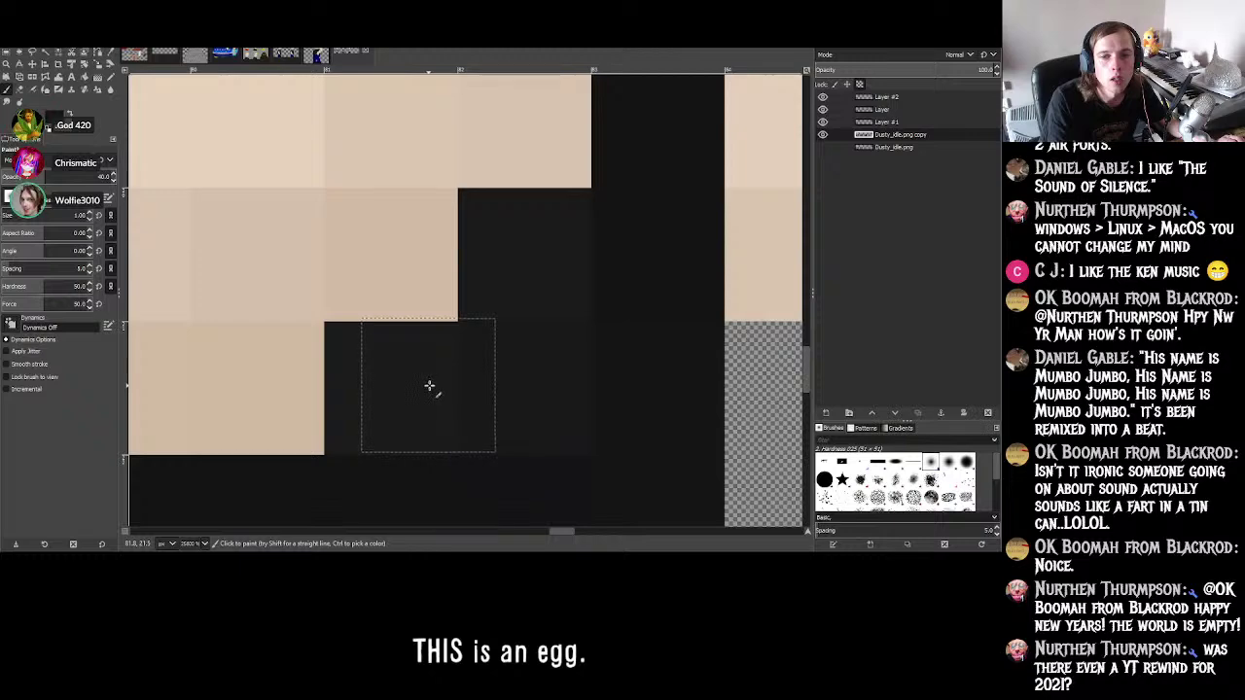
- Resize the image canvas to 96 px wide, keeping the 32 px height, to trim the empty fourth frame
scroll(467, 370, "down", 2, "ctrl")
scroll(467, 369, "down", 4, "ctrl")
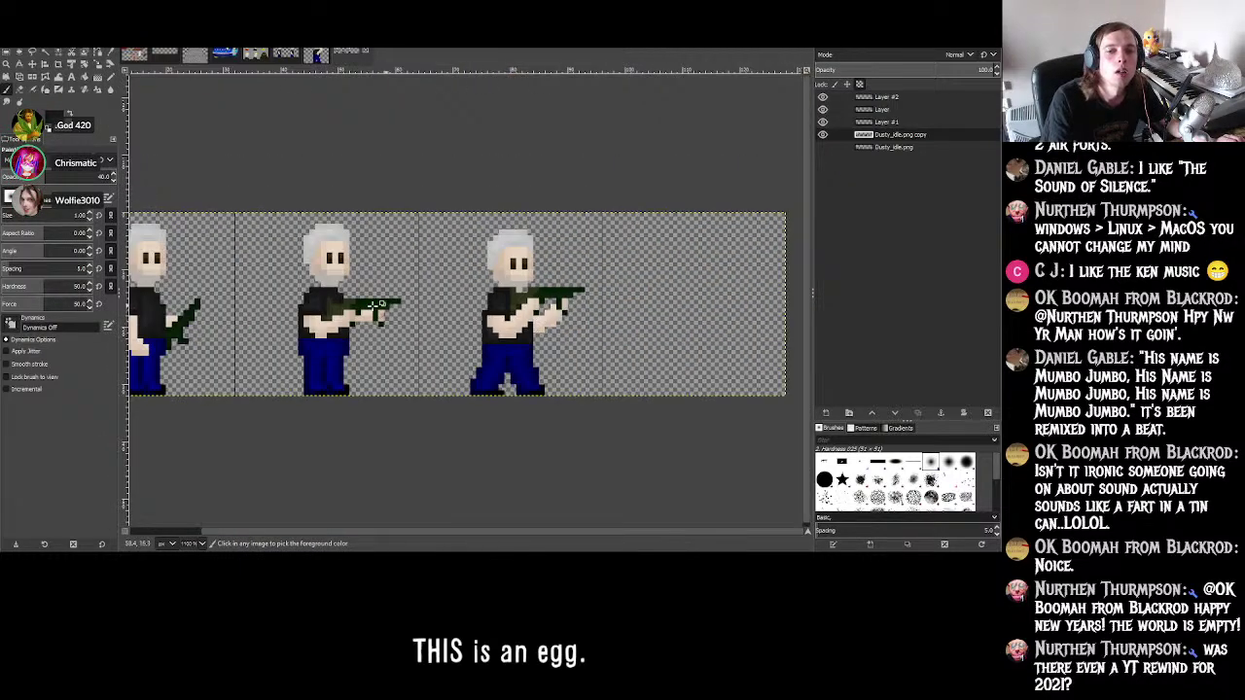
scroll(461, 315, "down", 2, "ctrl")
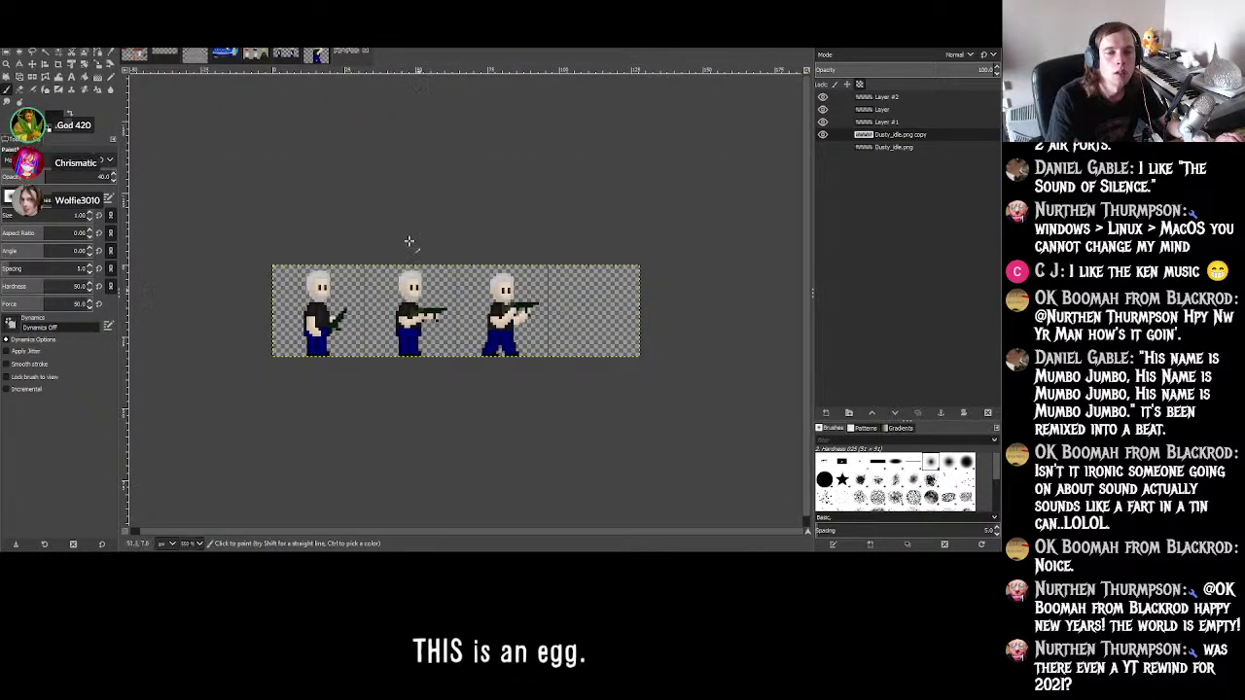
left_click(93, 37)
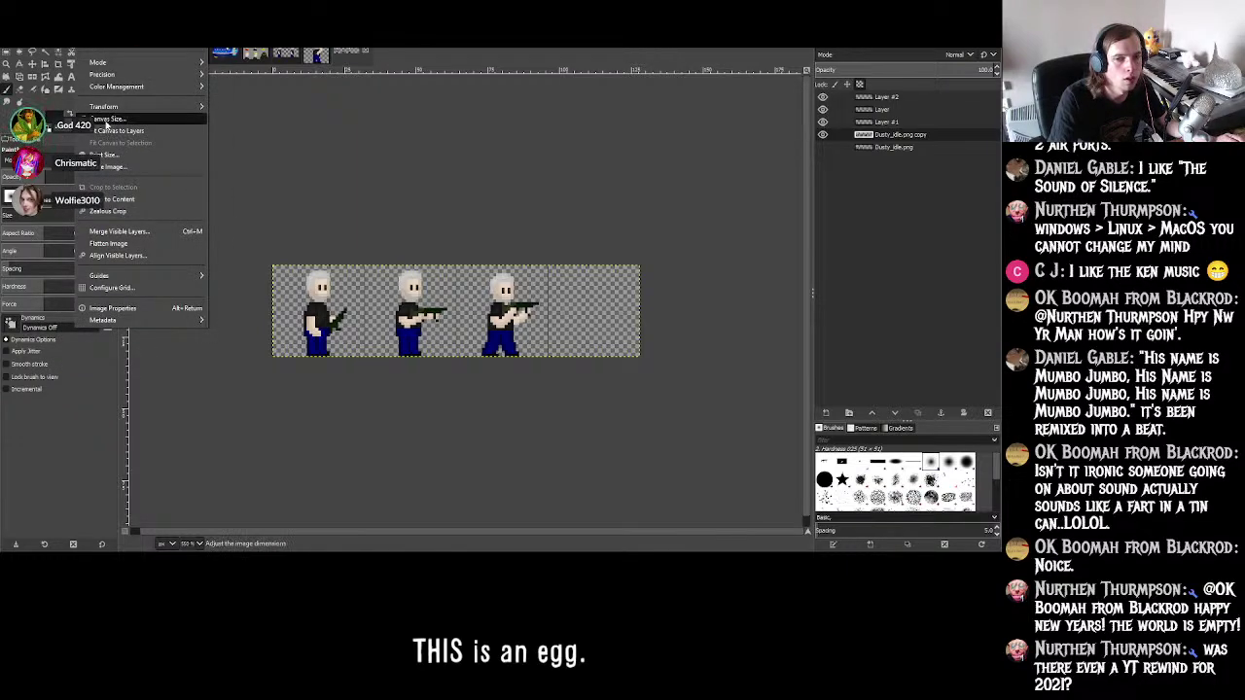
left_click(107, 120)
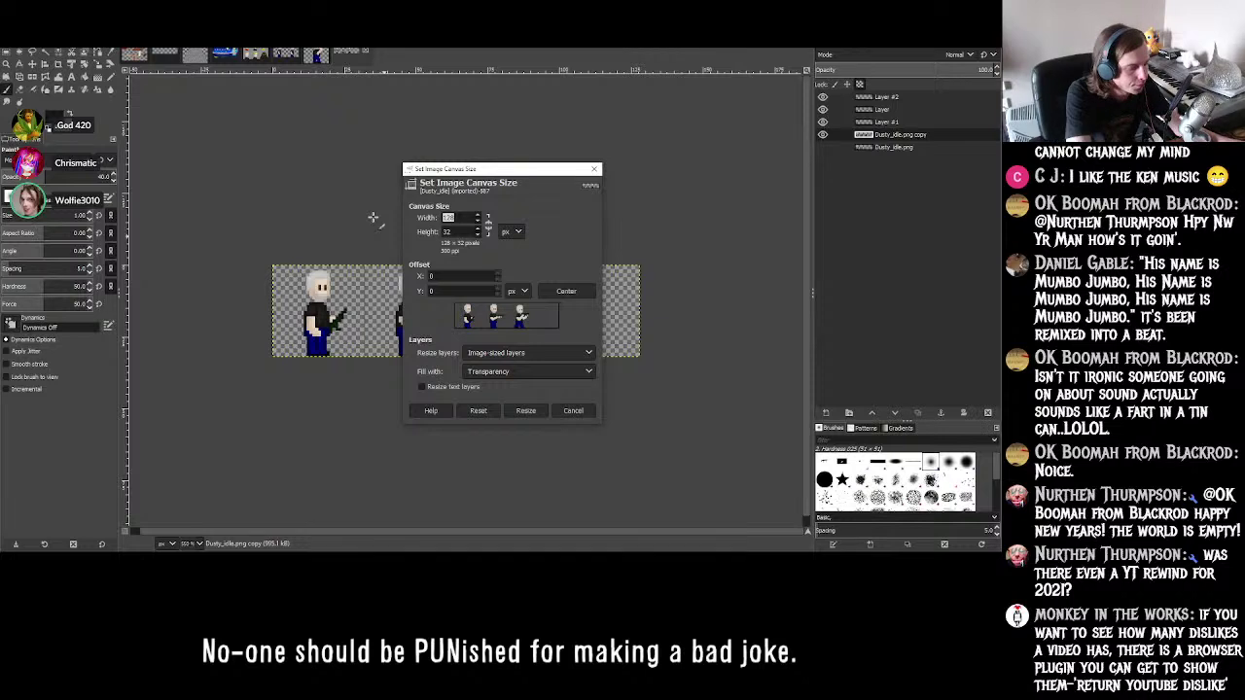
type("96")
left_click(461, 231)
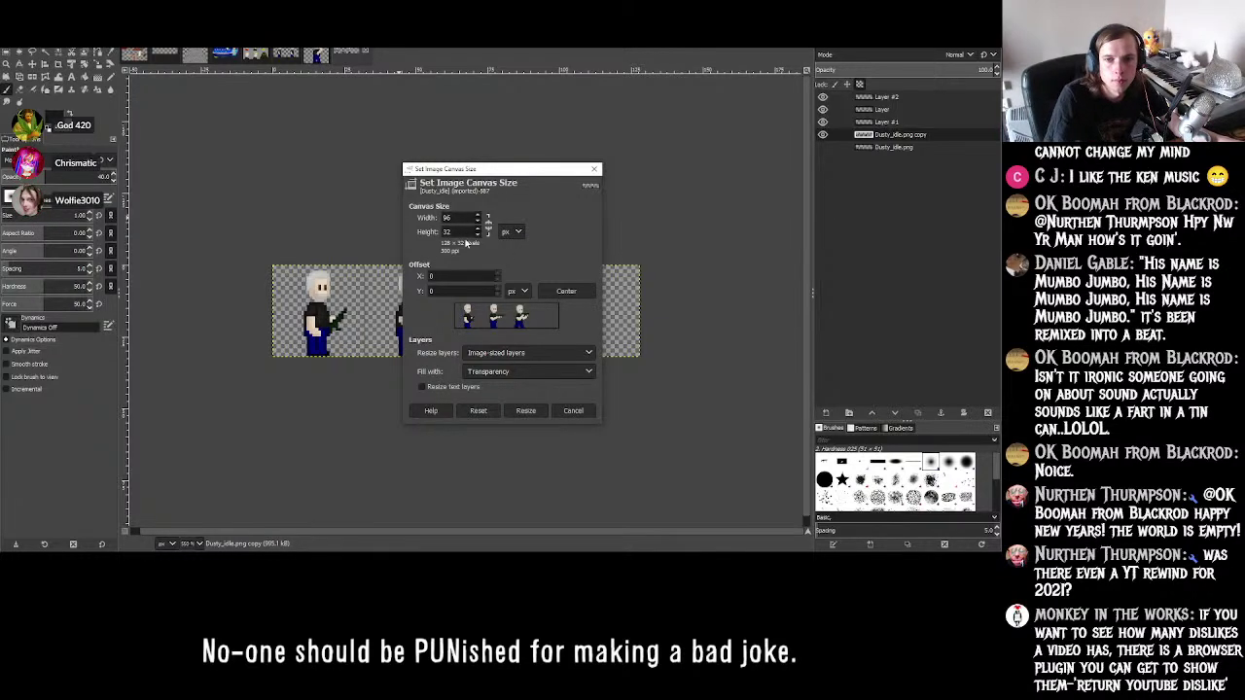
left_click(522, 403)
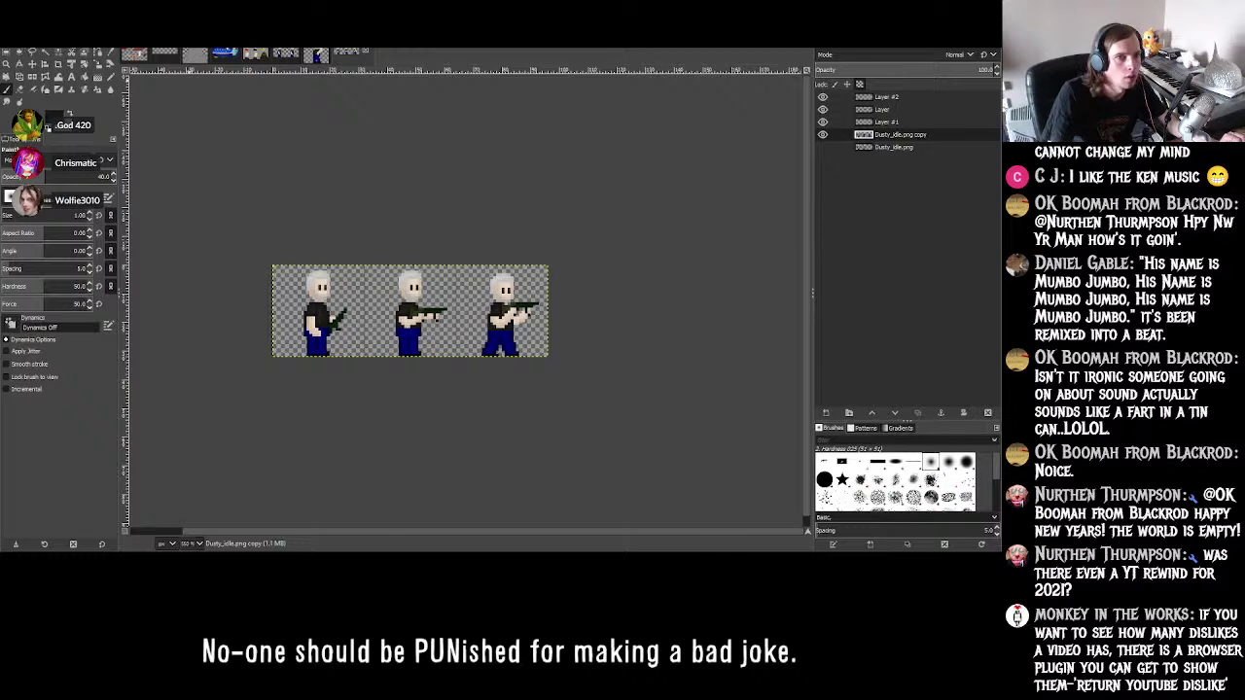
- Export the sprite sheet as Dusty_attack_prep.png into the character's image folder
left_click(21, 41)
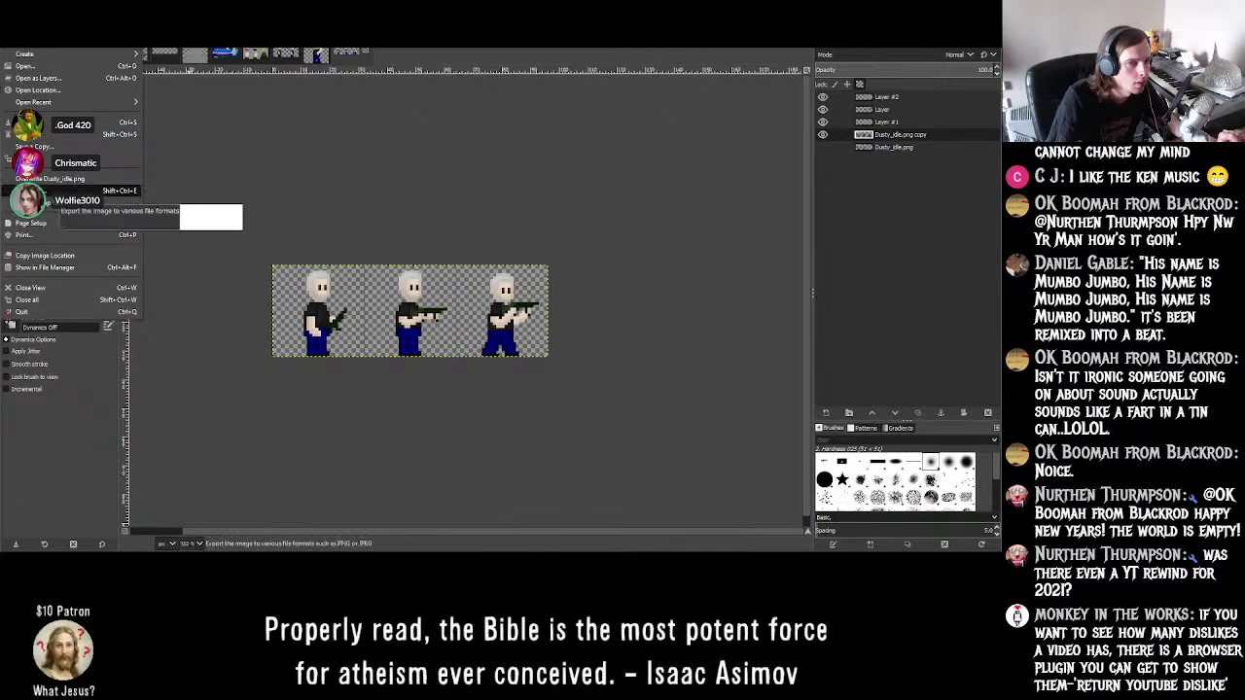
left_click(78, 191)
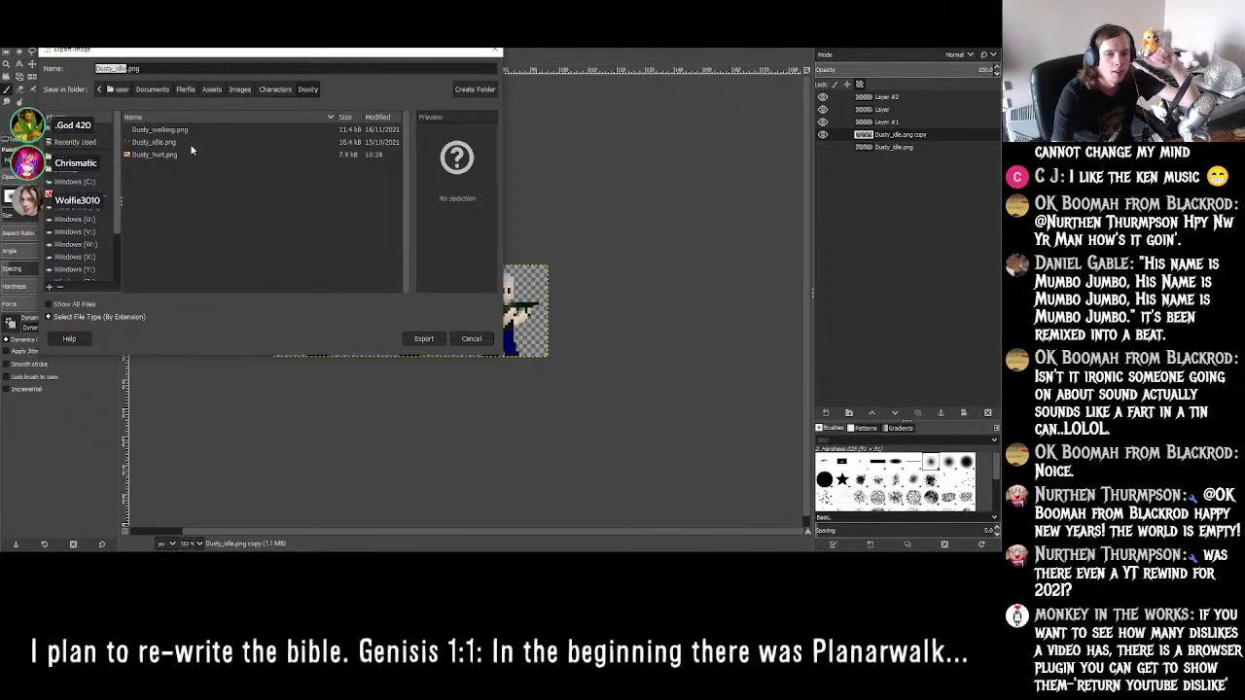
key("End")
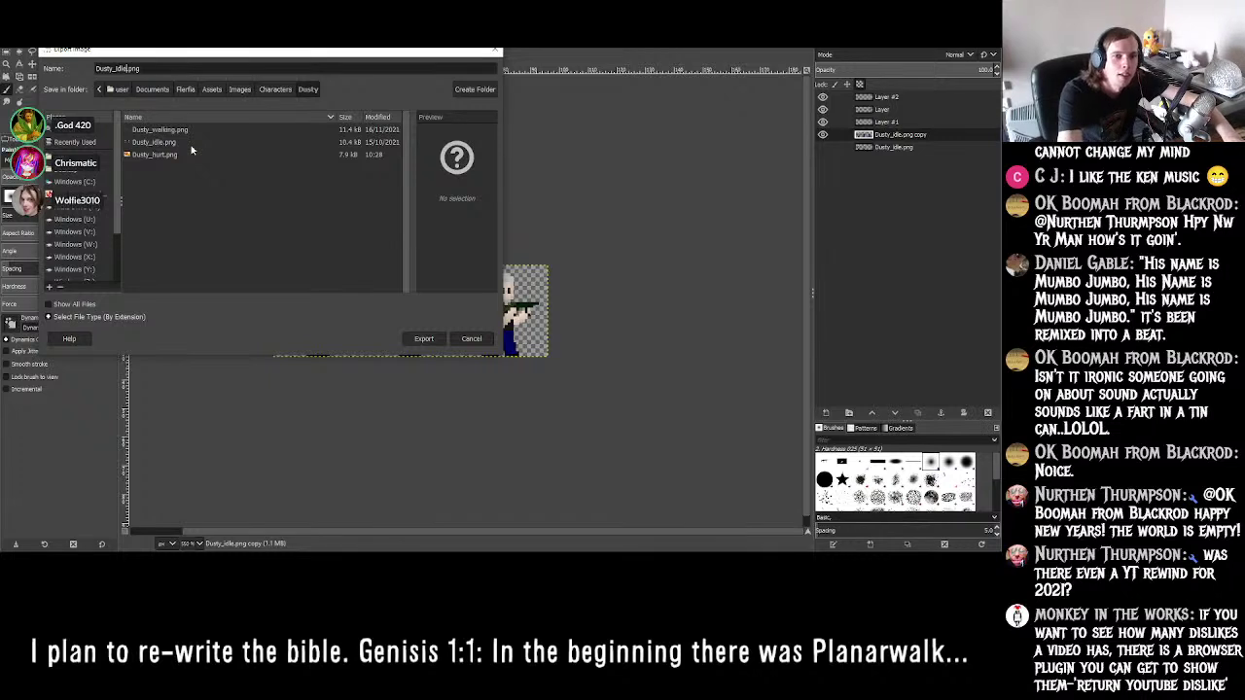
key("BackSpace")
type("attack_prep")
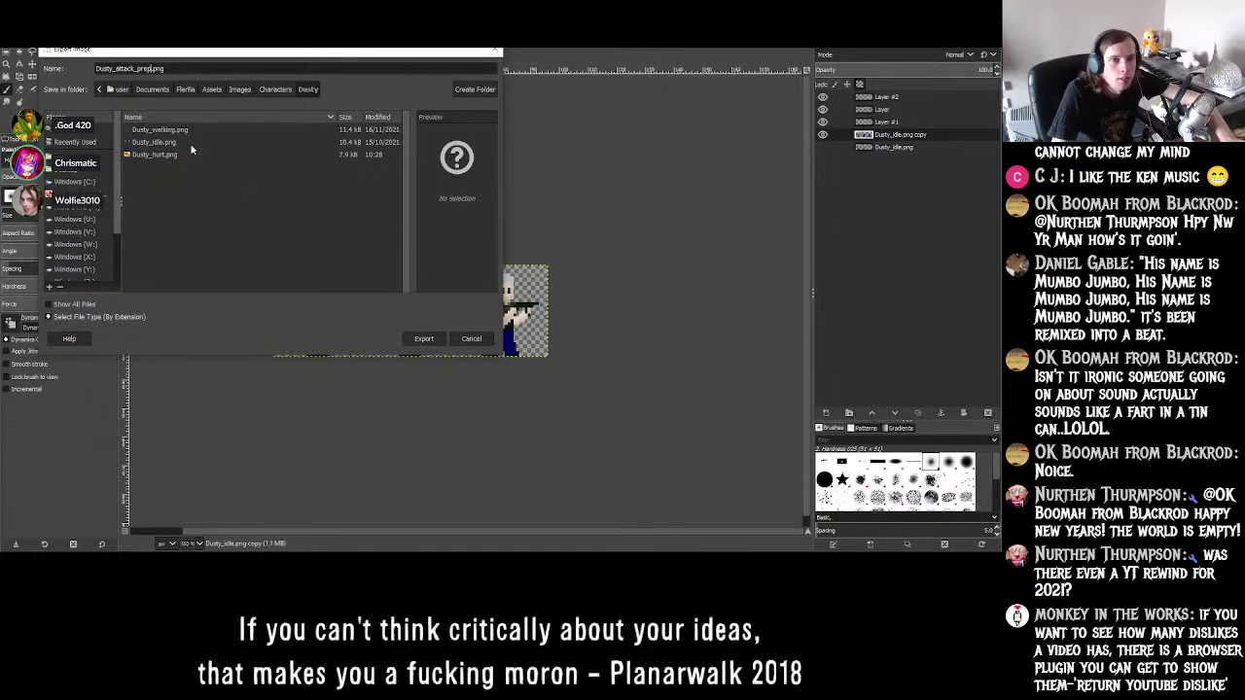
left_click(423, 337)
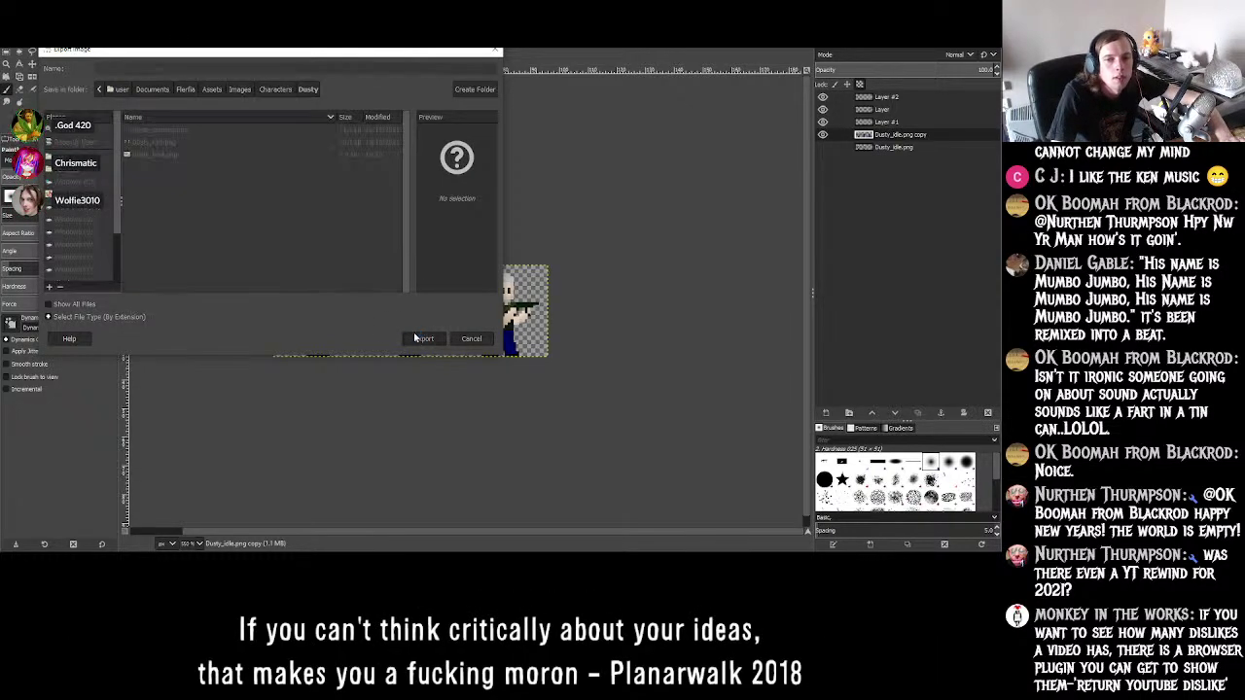
left_click(506, 393)
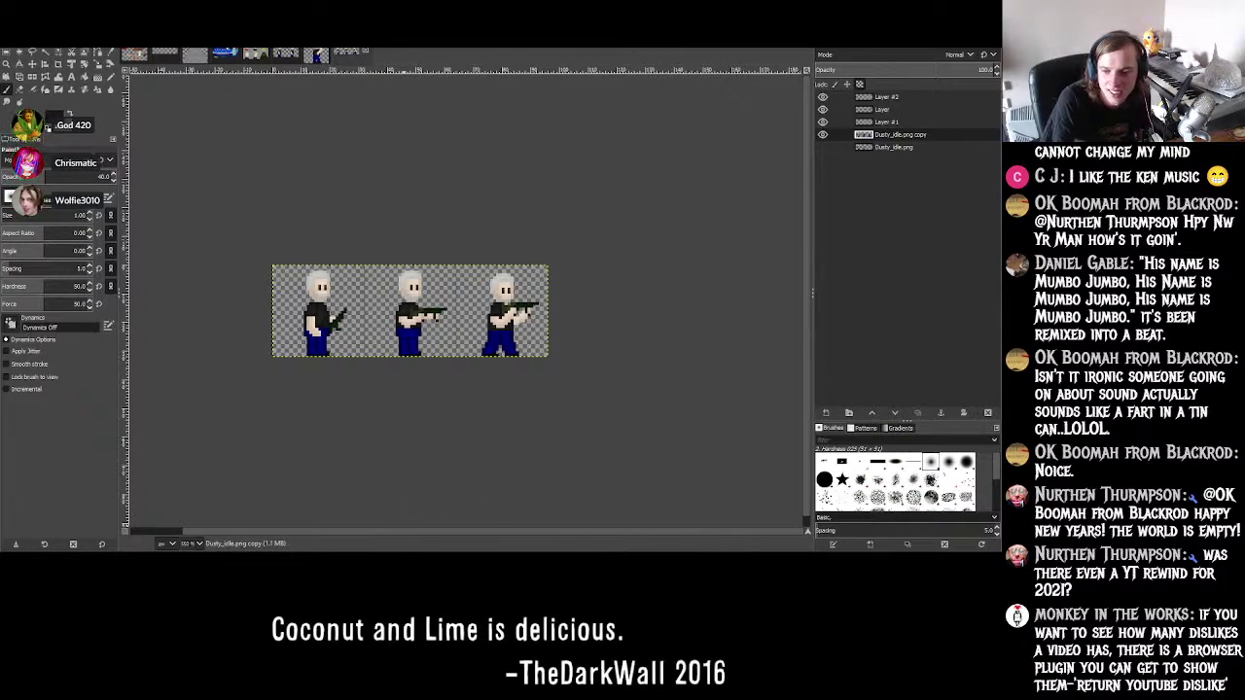
- Switch to GameMaker and collapse the Effects, Rooms and Objects folders in the asset browser, leaving the Sprites folder open
key("alt+Tab")
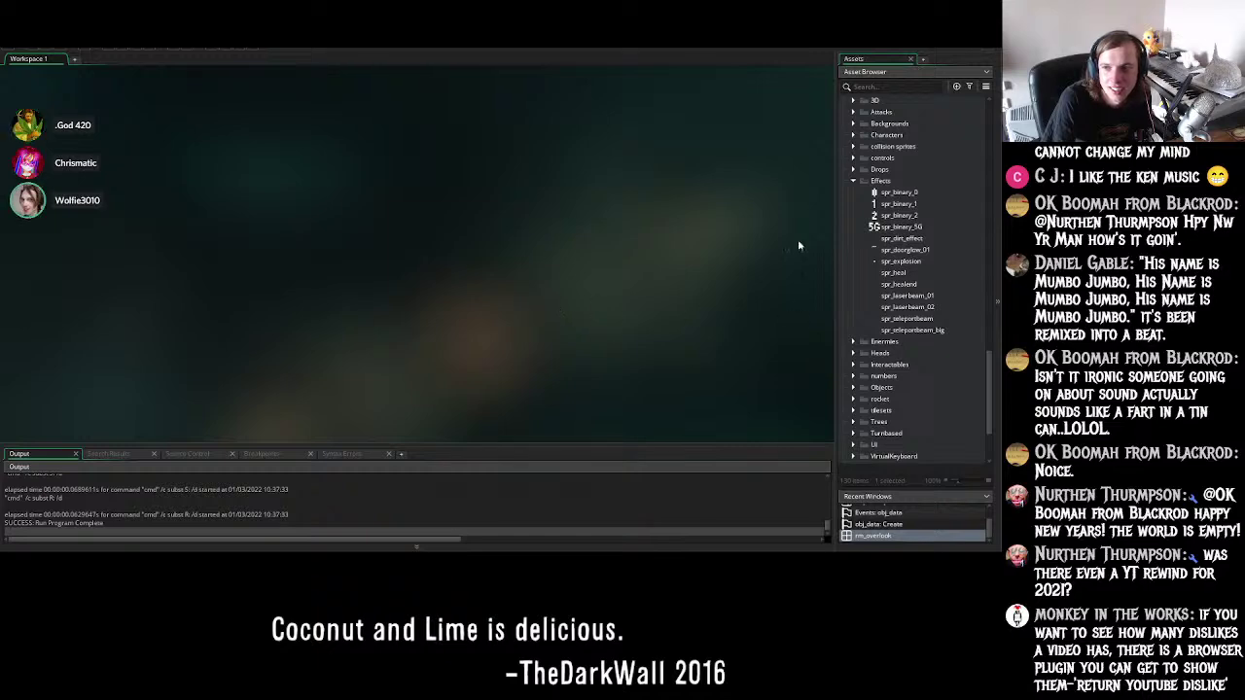
left_click(853, 181)
left_click(854, 346)
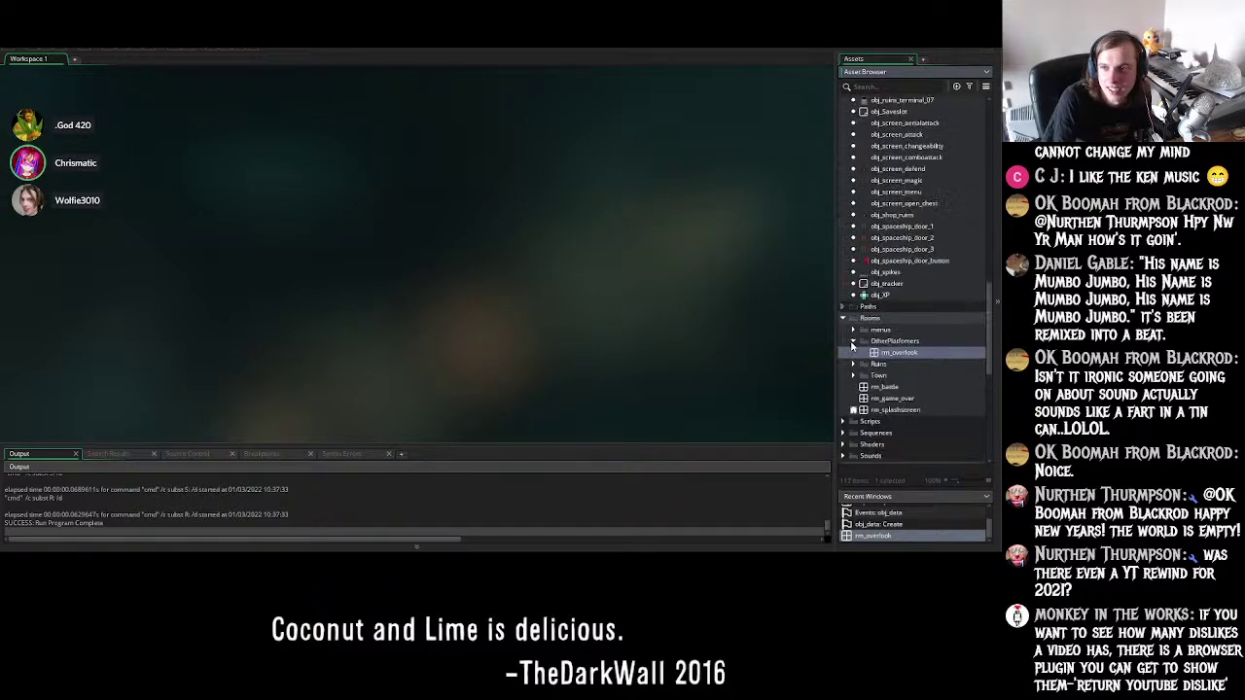
left_click(843, 402)
scroll(843, 399, "up", 15)
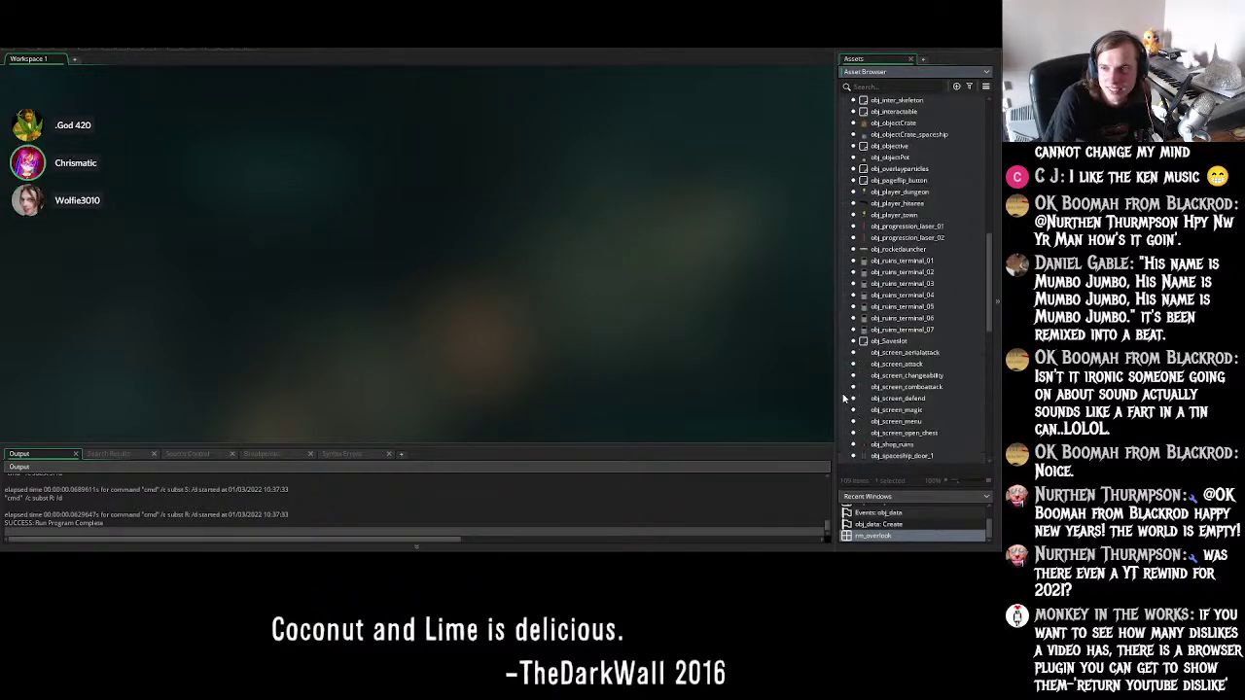
scroll(843, 399, "up", 3)
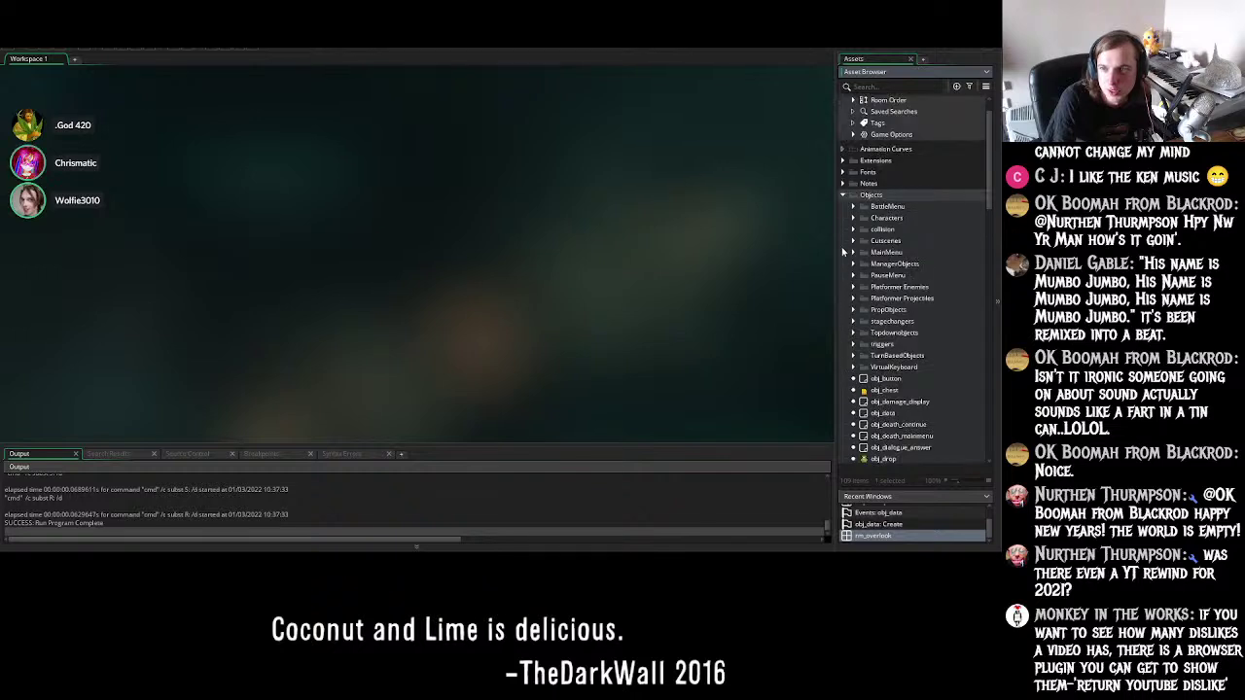
left_click(843, 197)
scroll(846, 234, "down", 4)
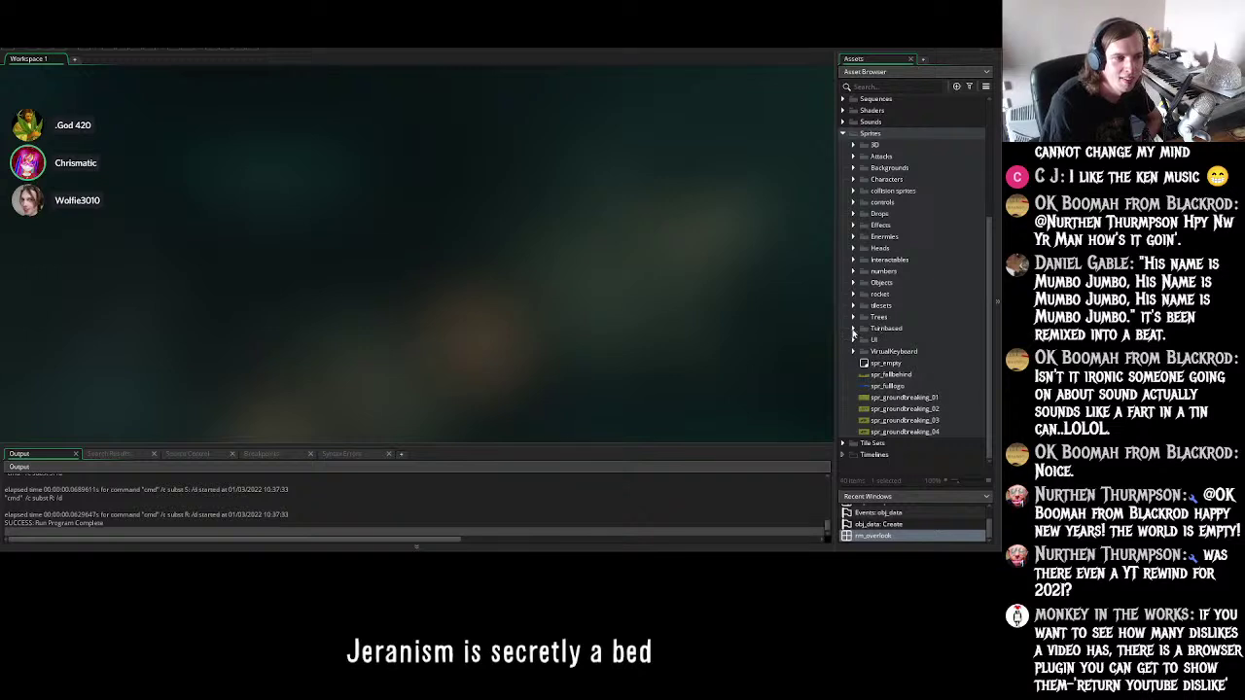
scroll(932, 312, "up", 5)
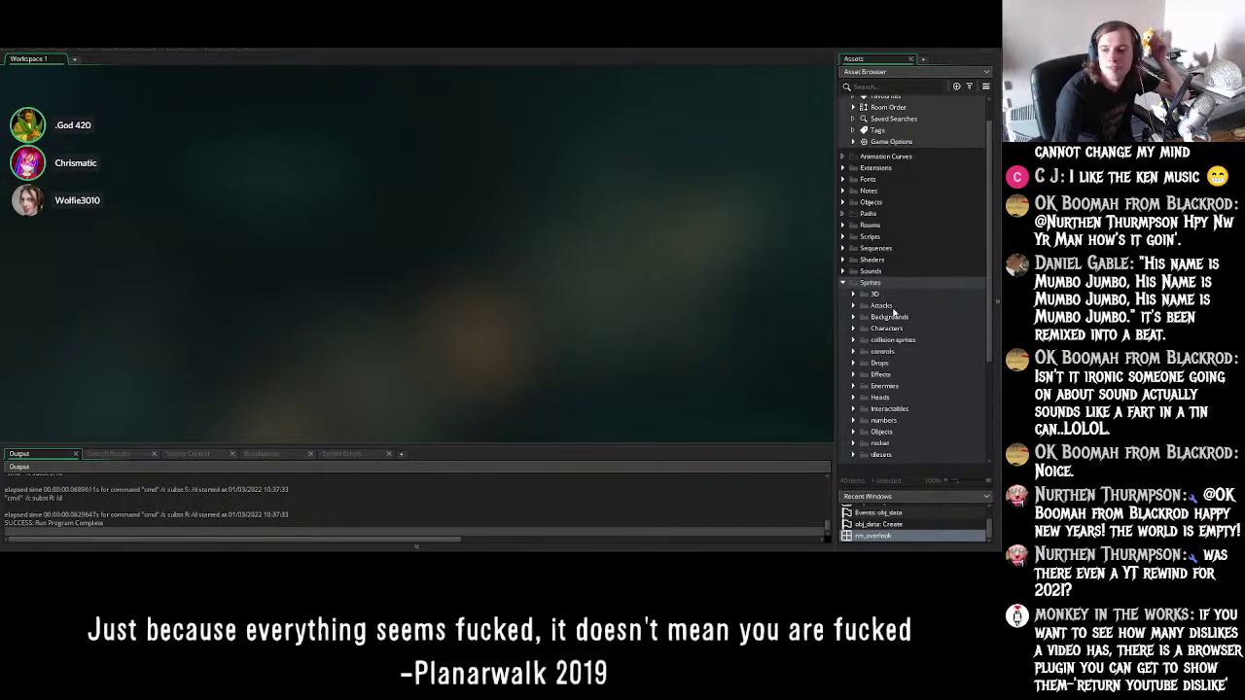
scroll(905, 311, "down", 5)
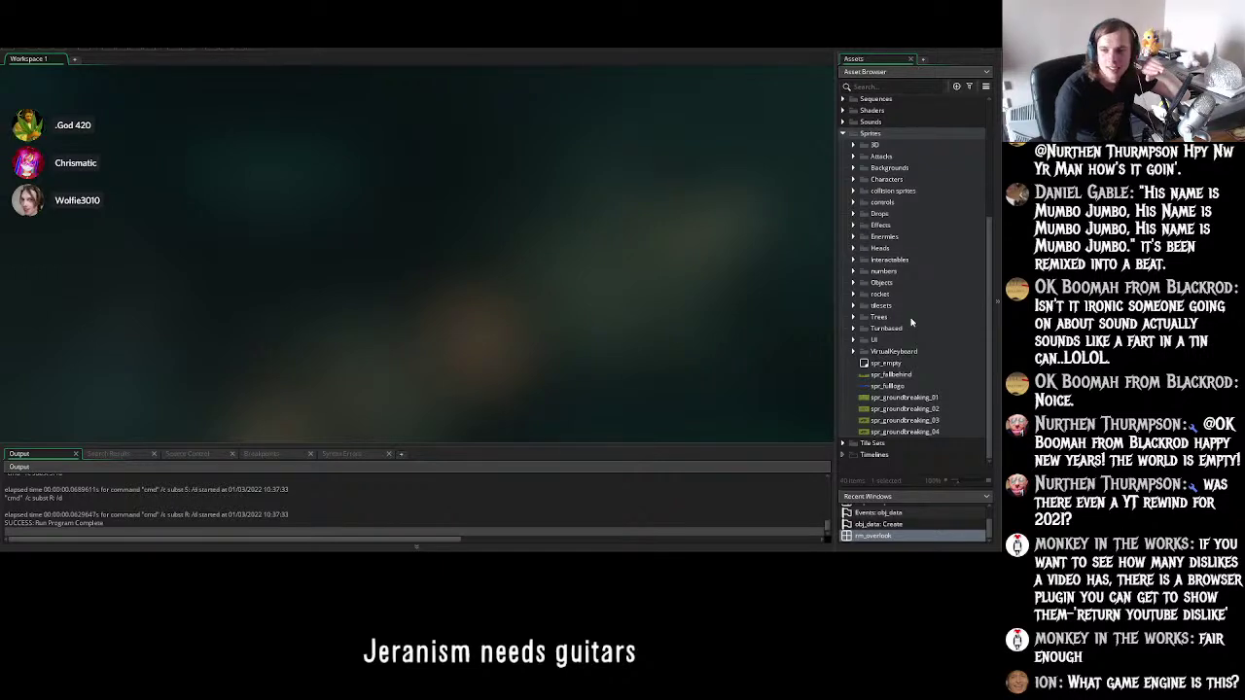
left_click(853, 192)
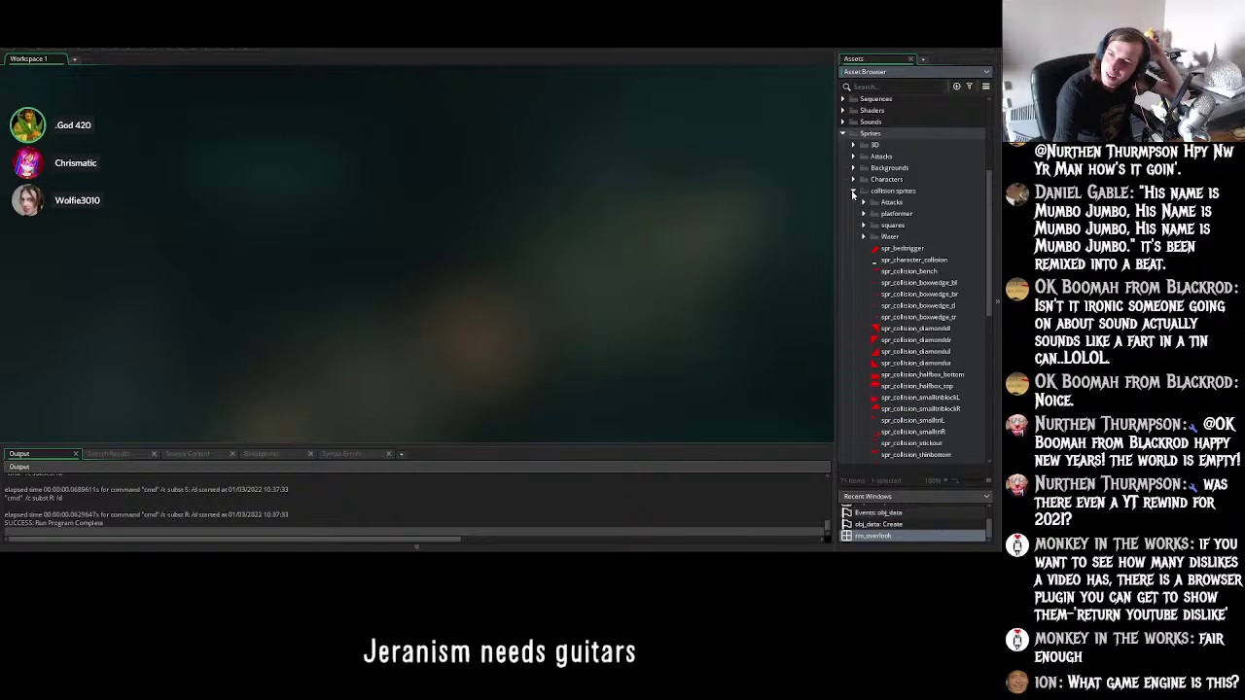
left_click(854, 192)
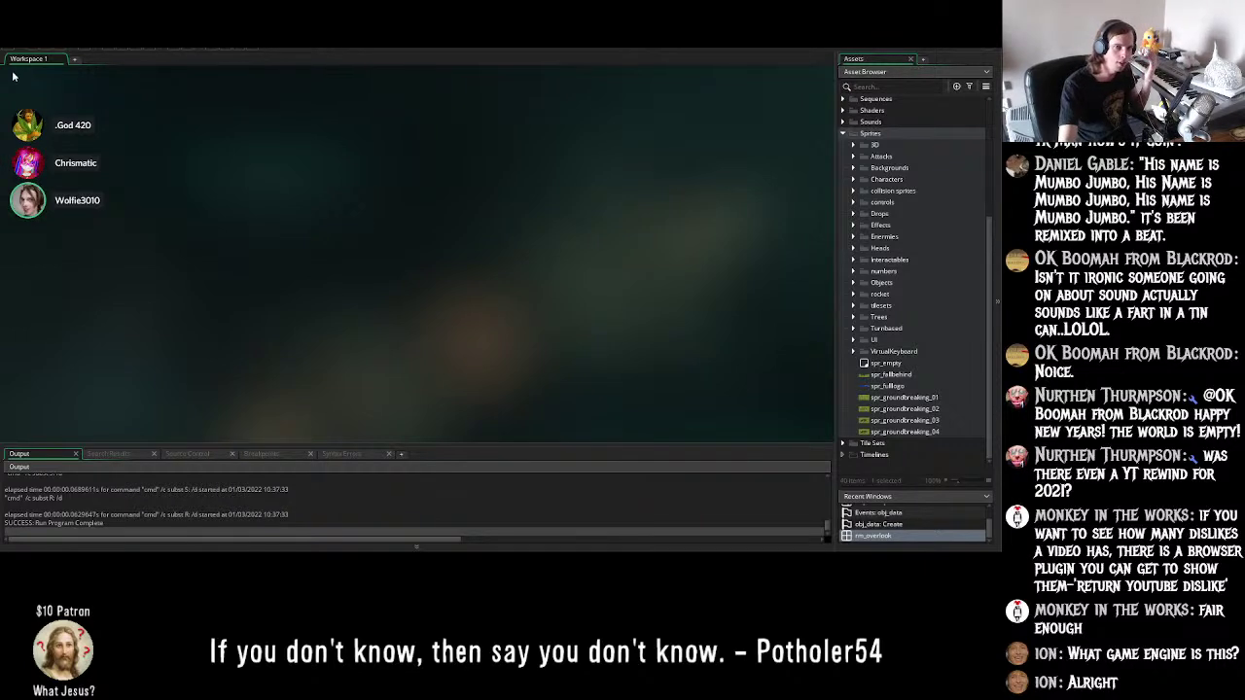
- Run the game, continue from the save, and test walking and jumping around the save point before heading out of the yellow-walled cave
key("F5")
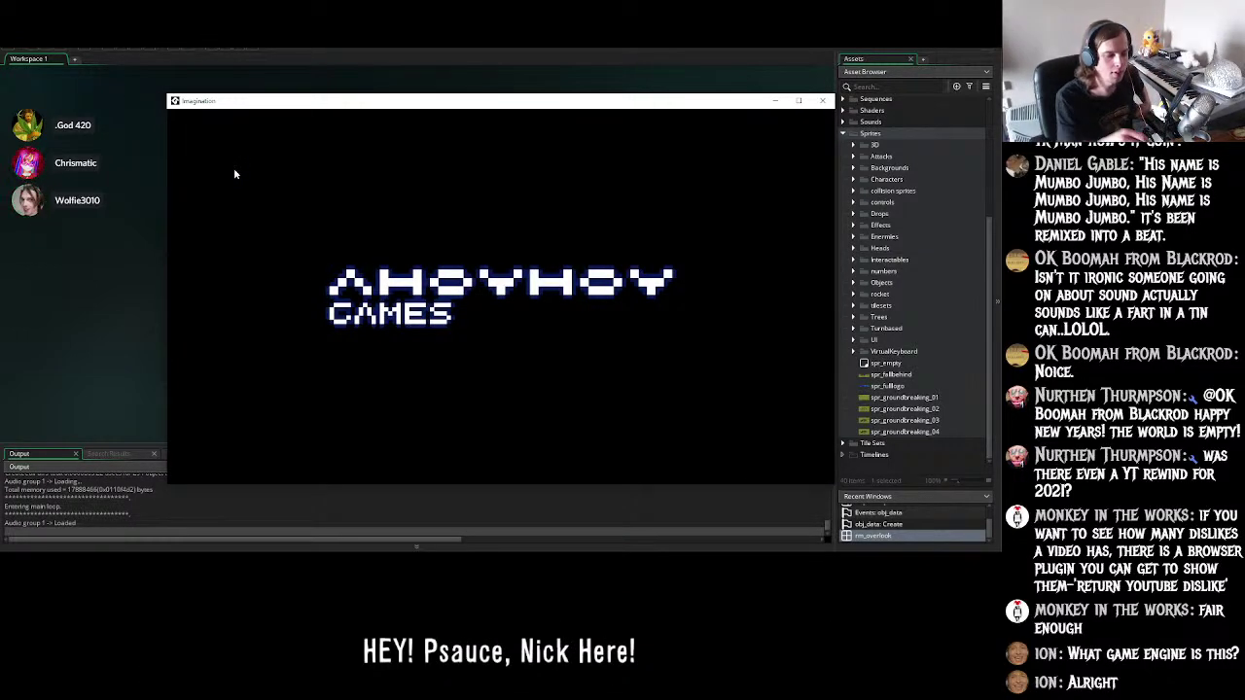
key("Return")
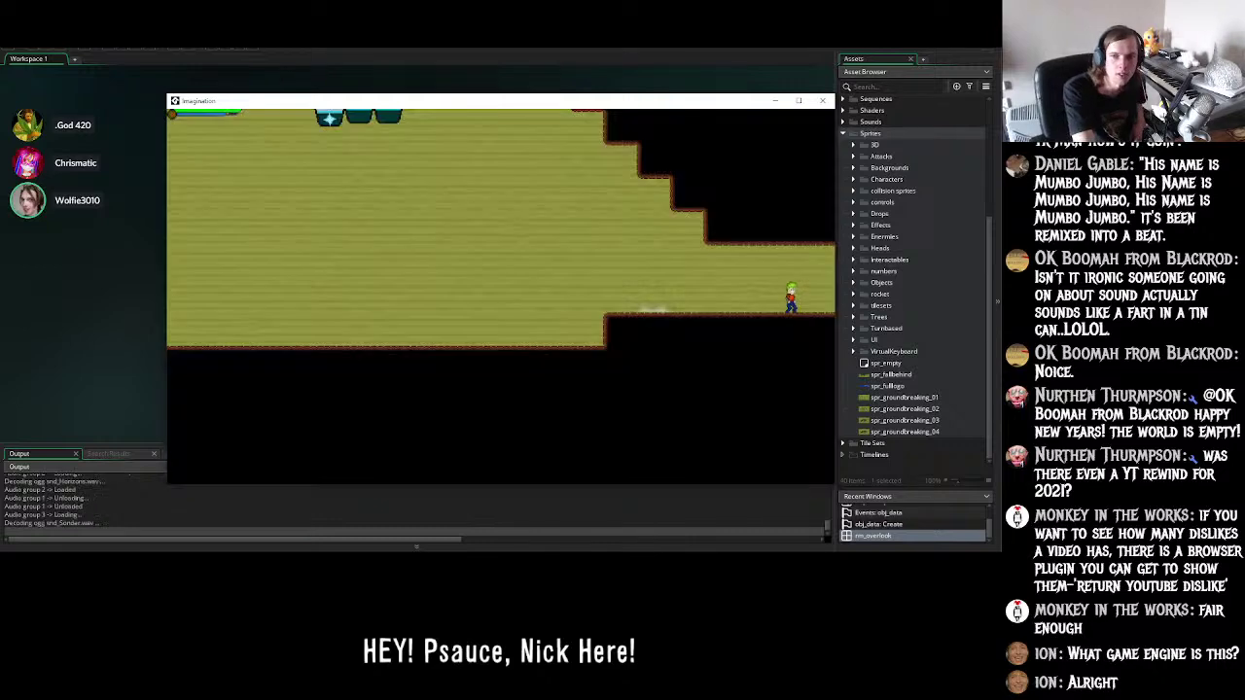
key("Left")
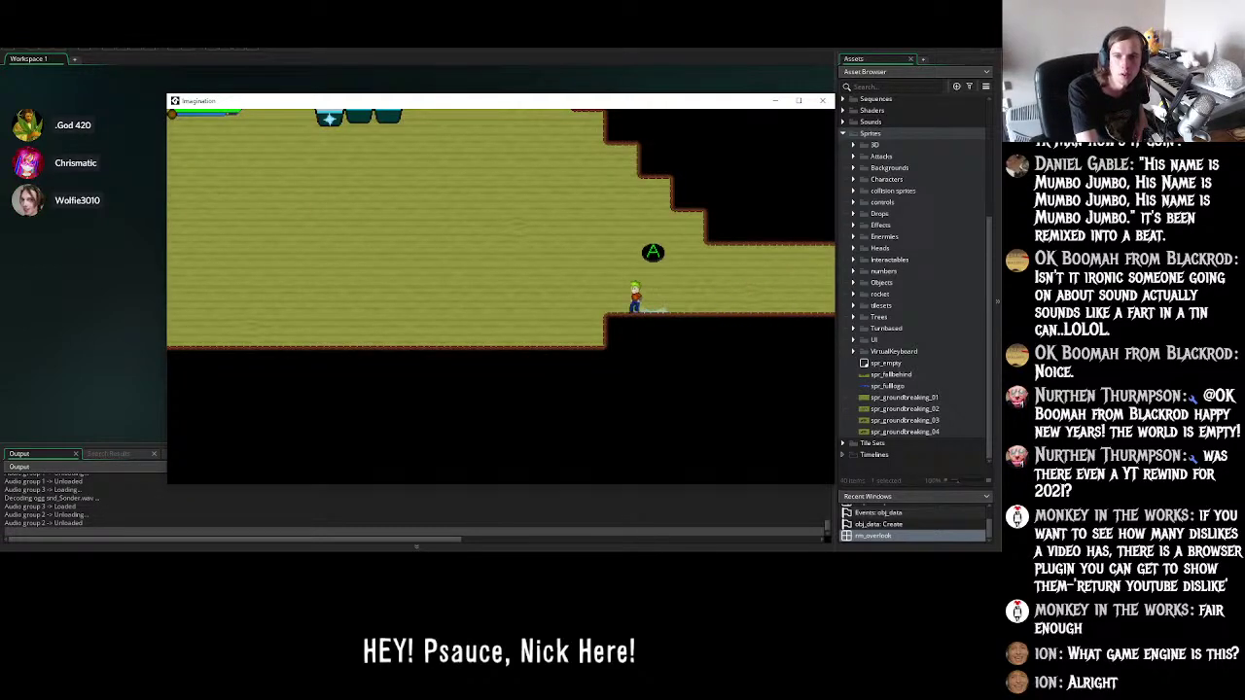
key("Right")
key("space")
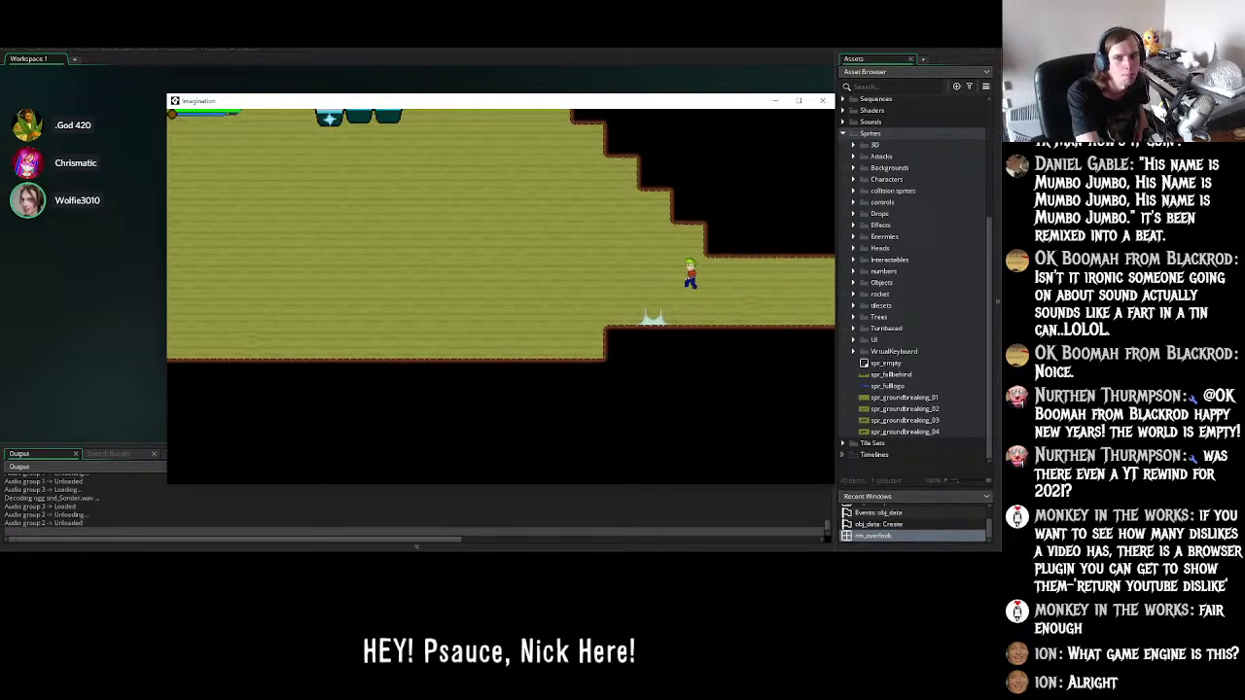
key("Left")
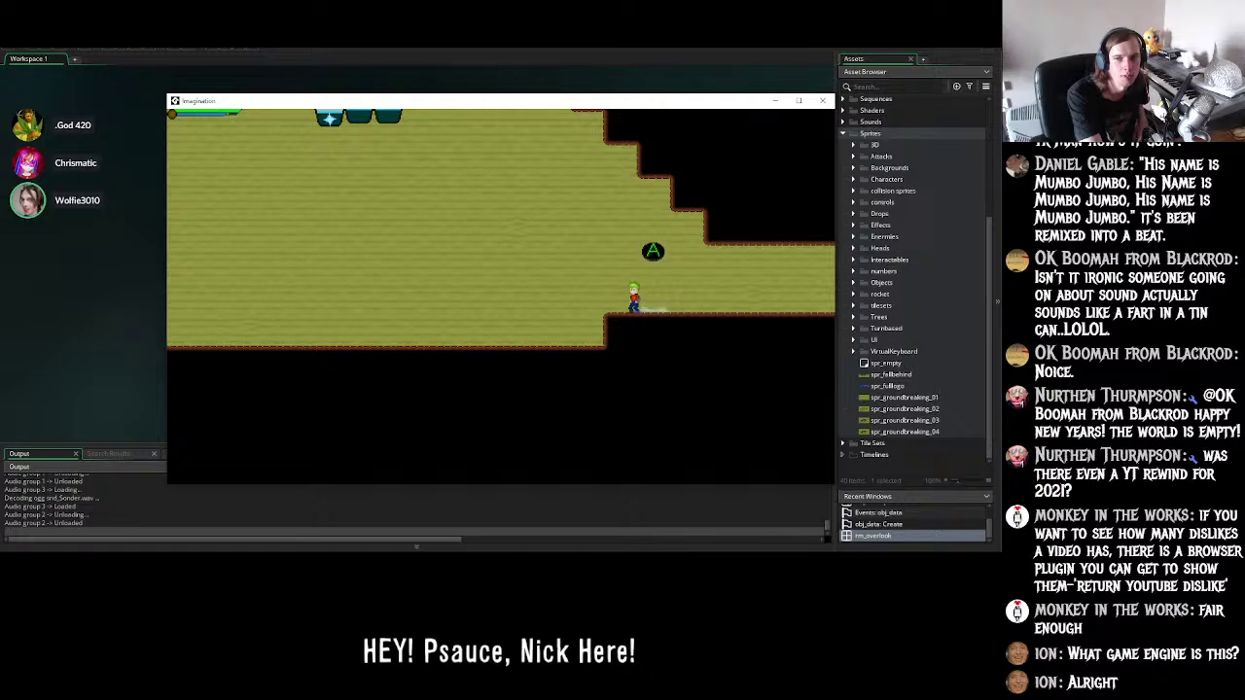
key("Right")
key("Right")
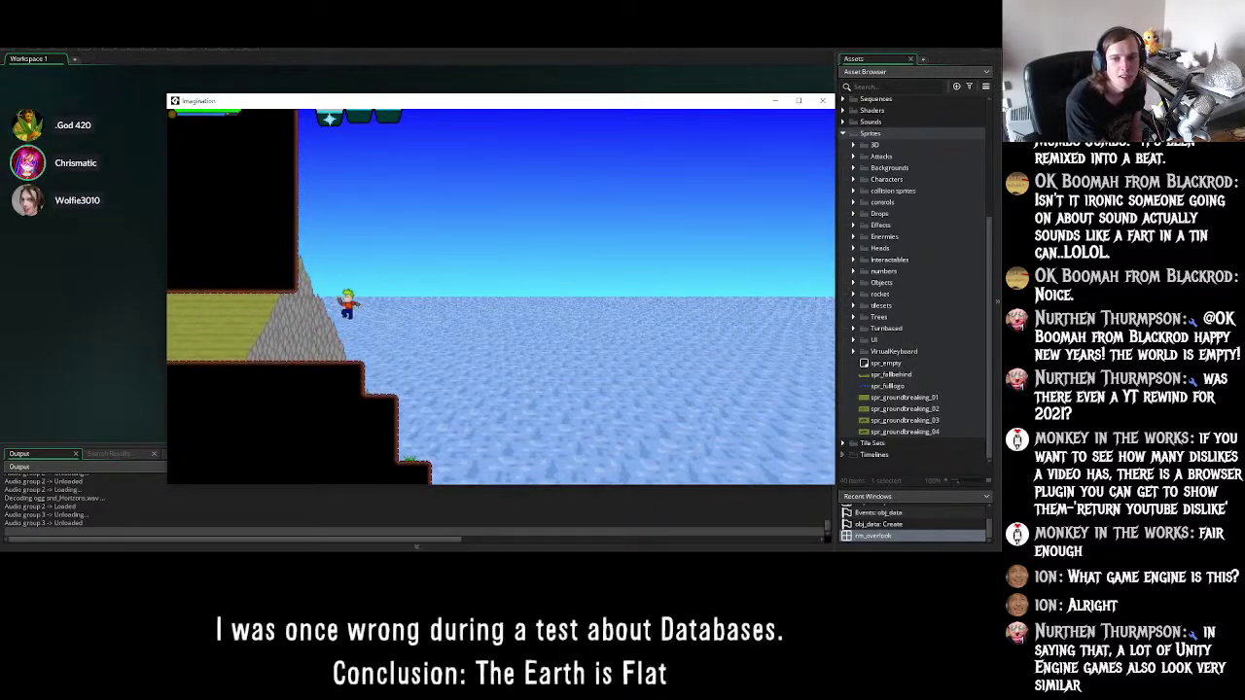
- Move up and down the stepped ledges outside the cave exit to examine how the sea and horizon background react to height
key("space")
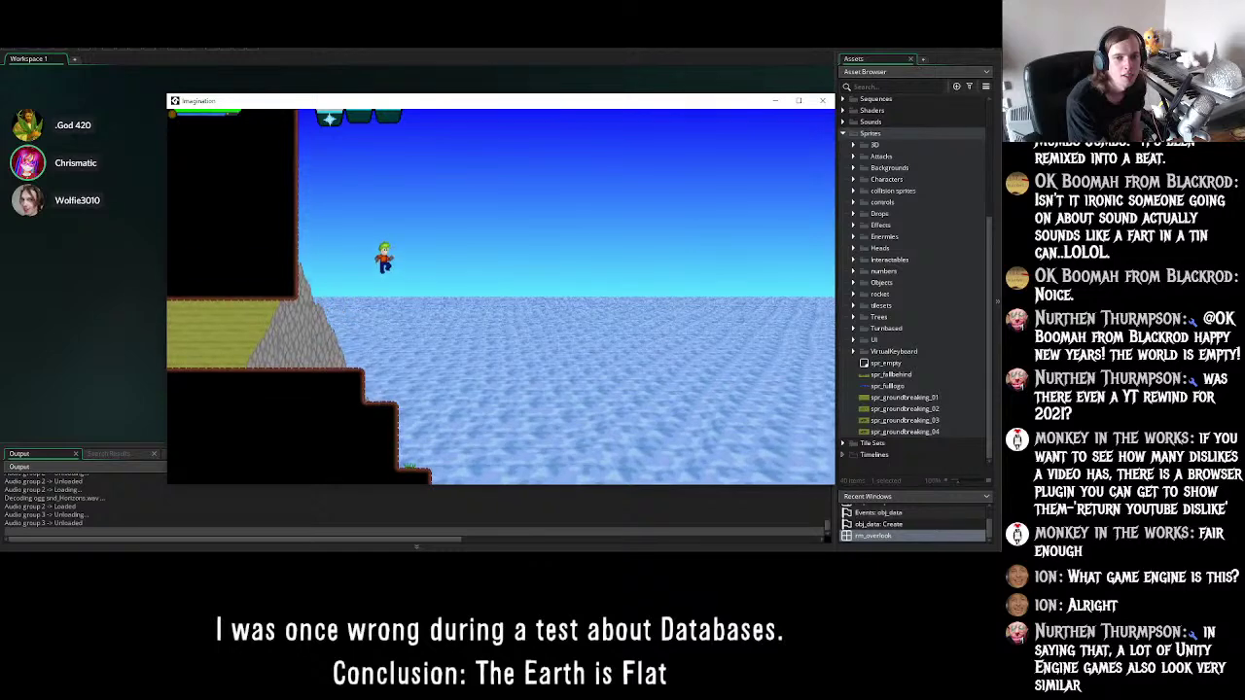
key("Right")
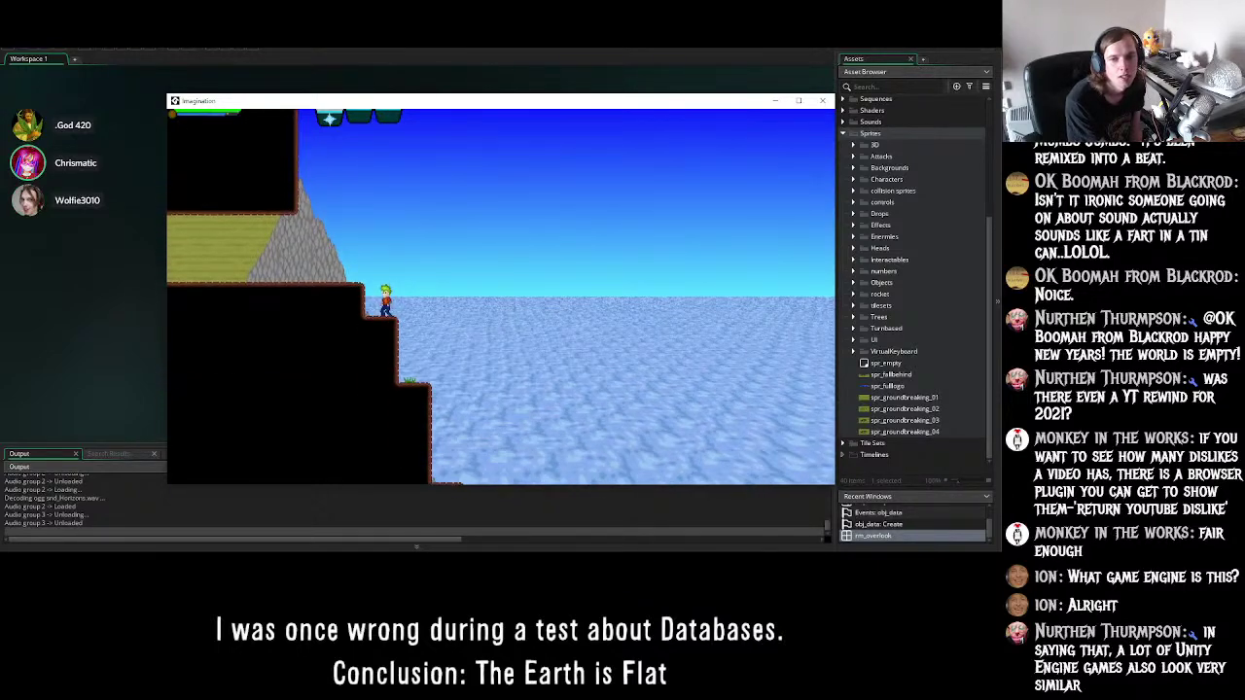
key("space")
key("Left")
key("Right")
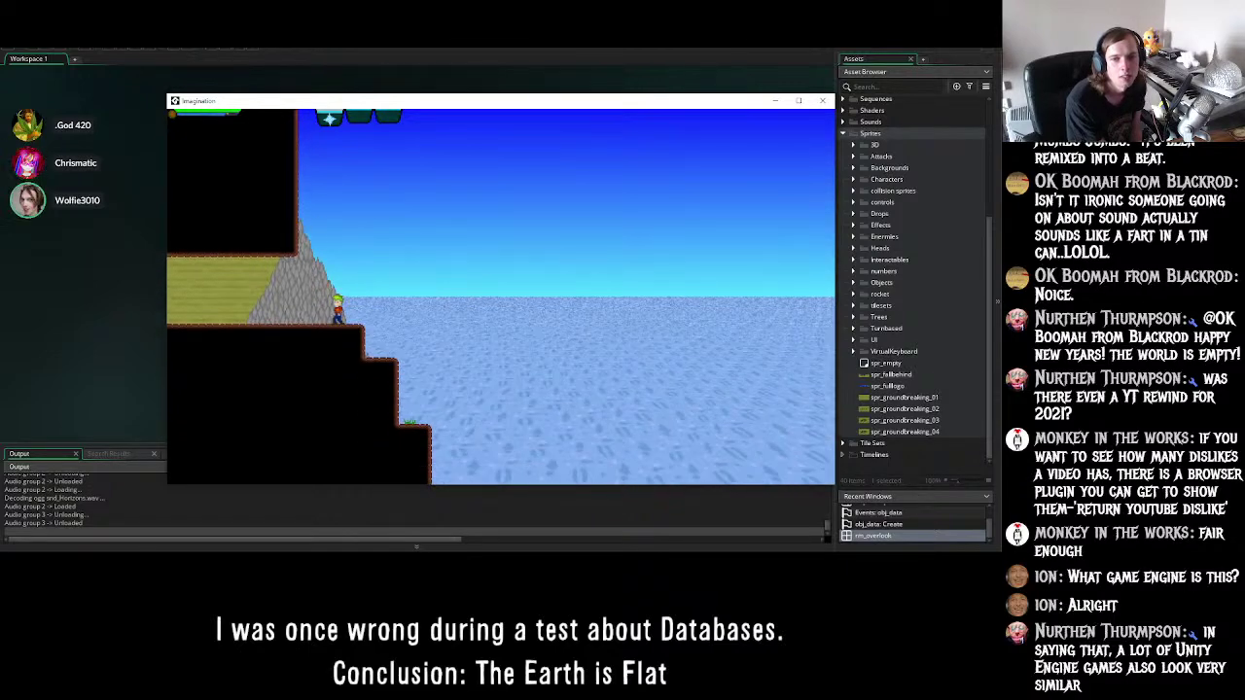
key("Right")
key("space")
key("Left")
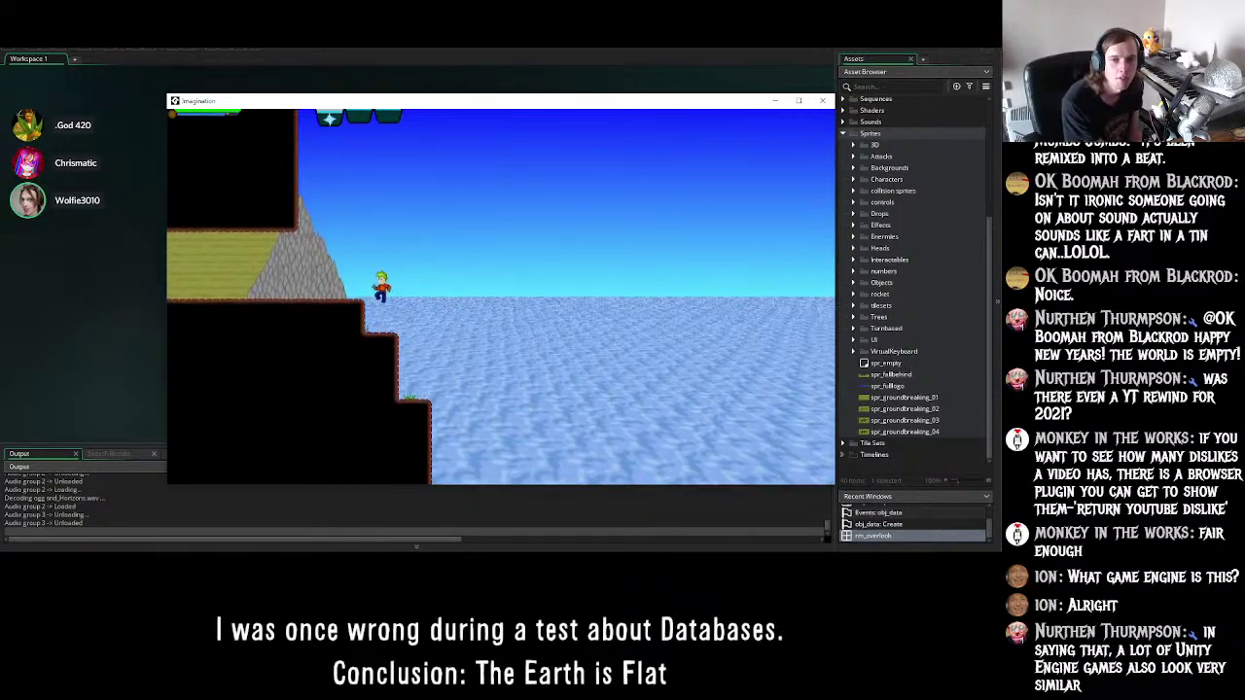
key("space")
key("Right")
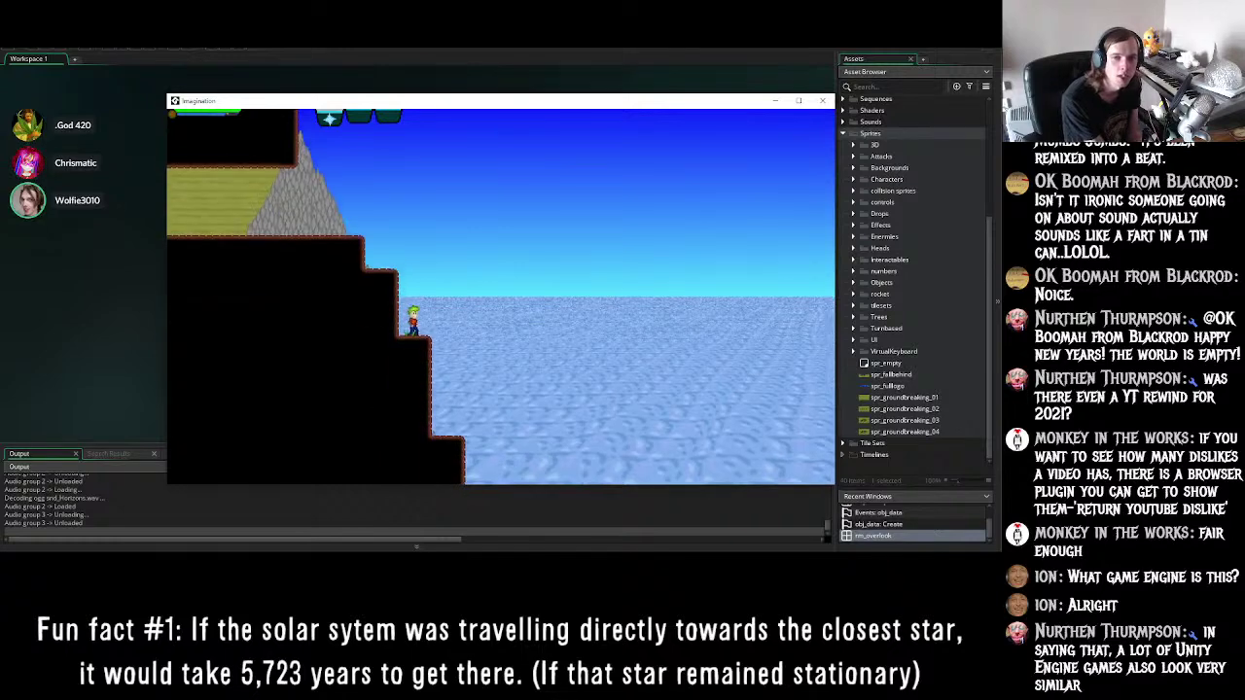
key("Left")
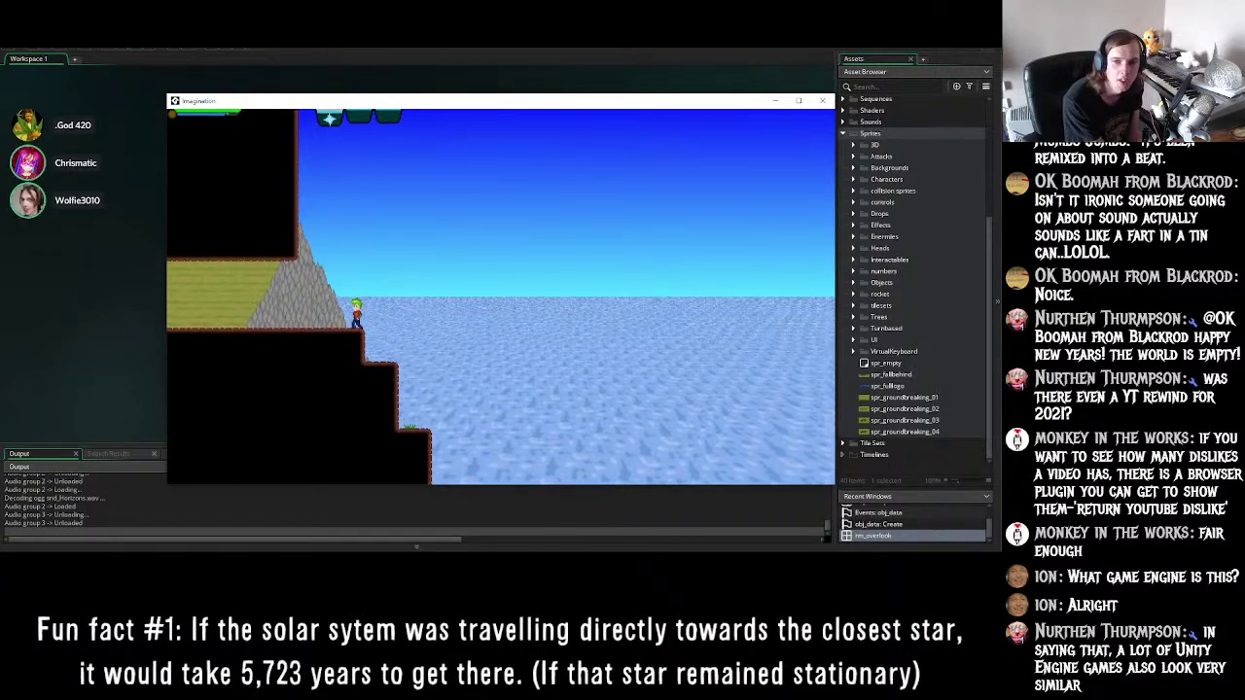
key("space")
key("Right")
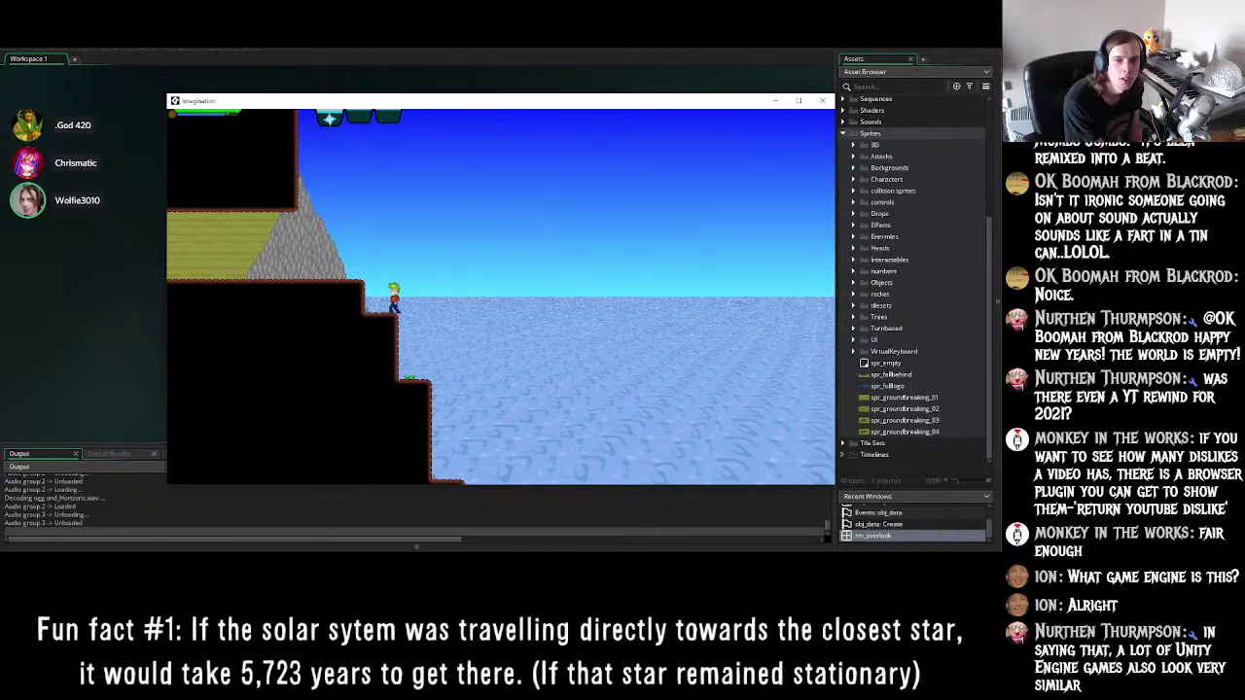
key("Left")
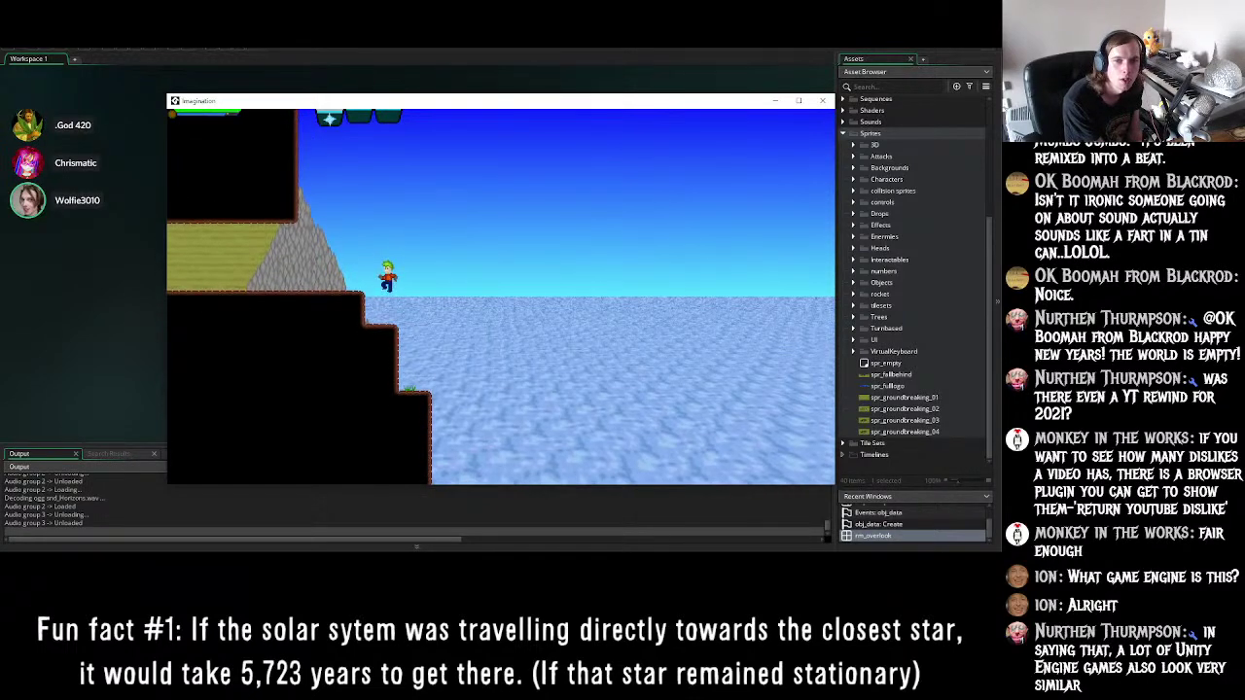
key("space")
key("Left")
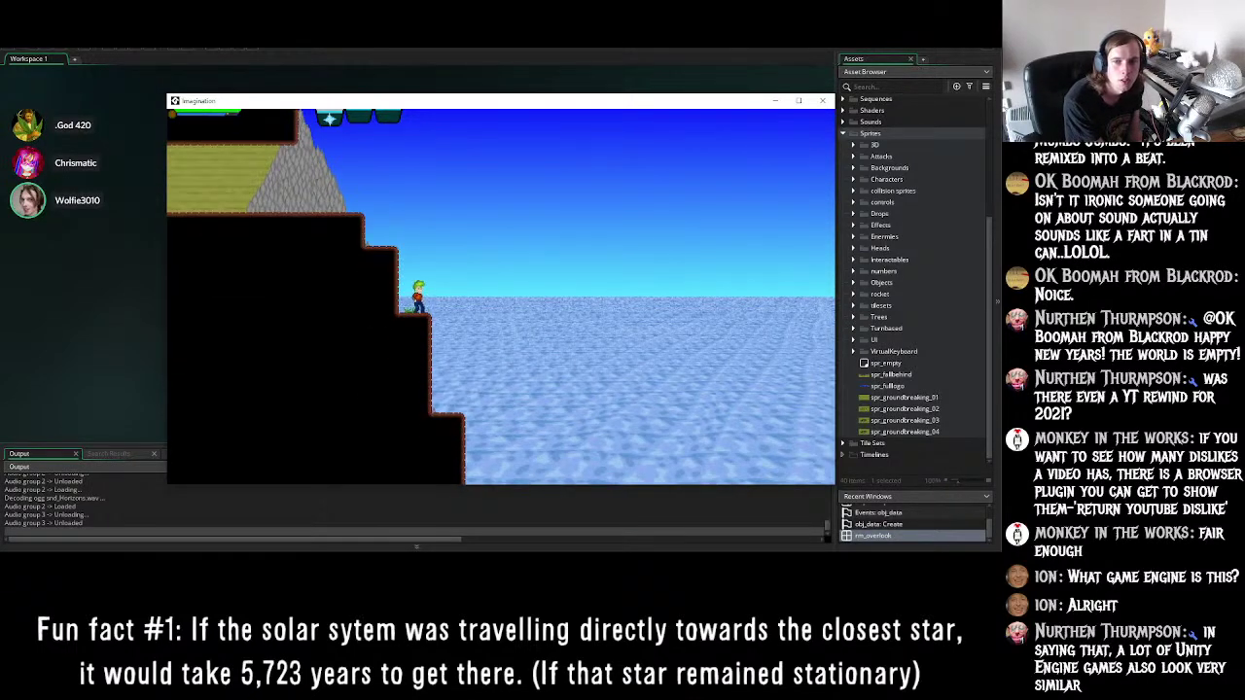
key("space")
key("Right")
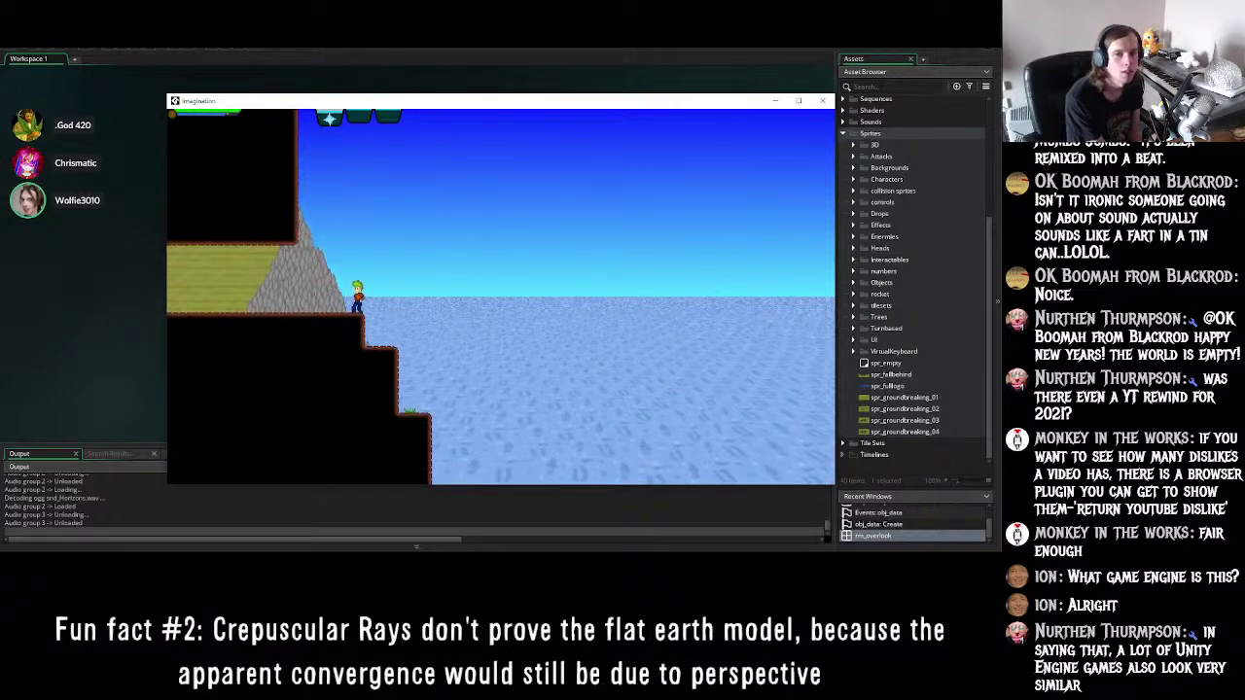
- Descend the ledges and take the character down the palm-lined slope to the last palm tree, triggering Ash's horizon dialogue
key("Right")
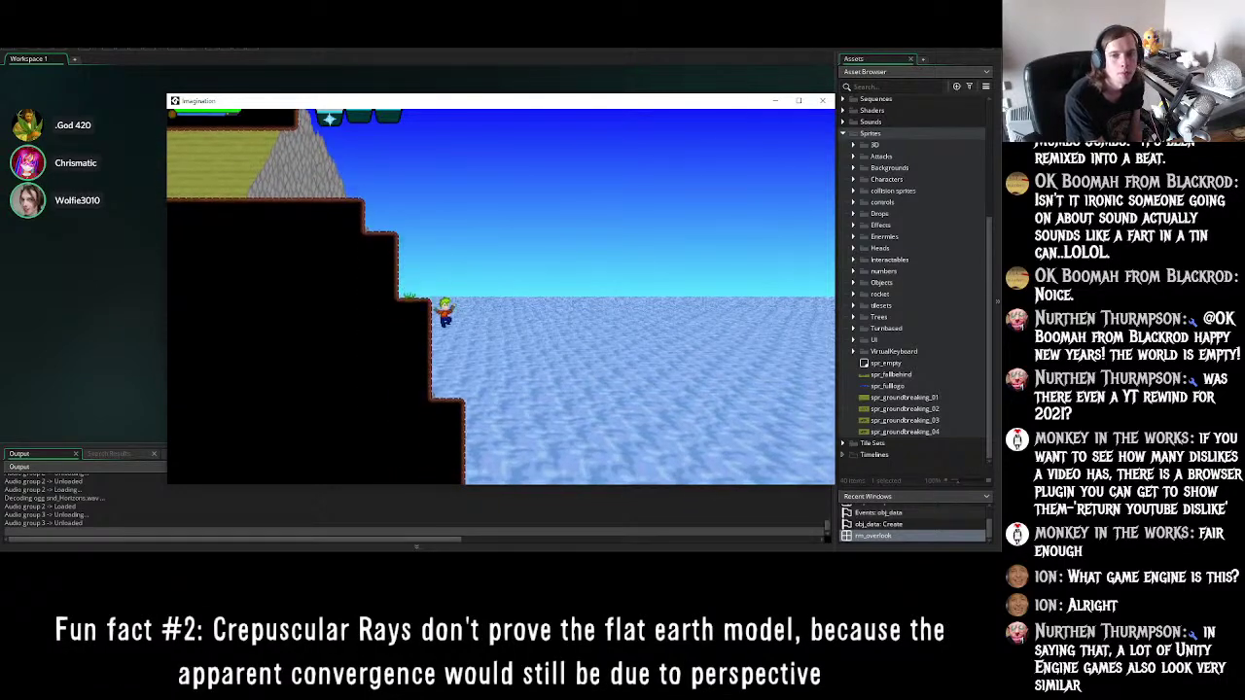
key("space")
key("Right")
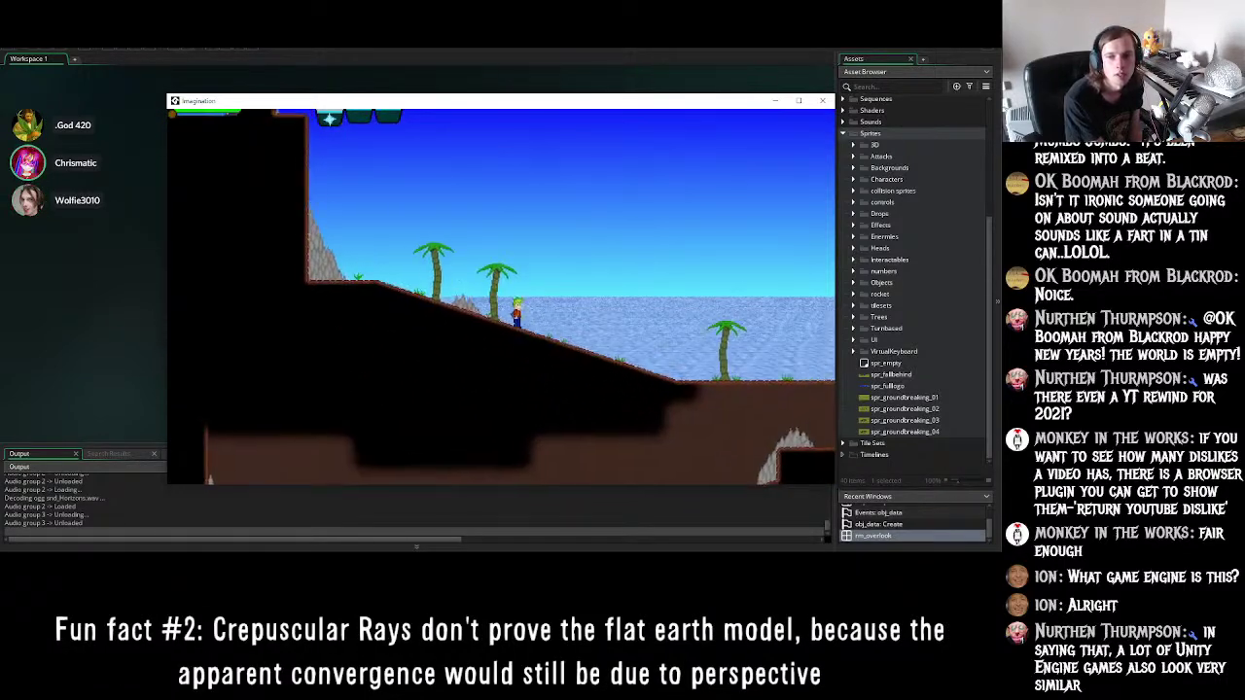
key("Right")
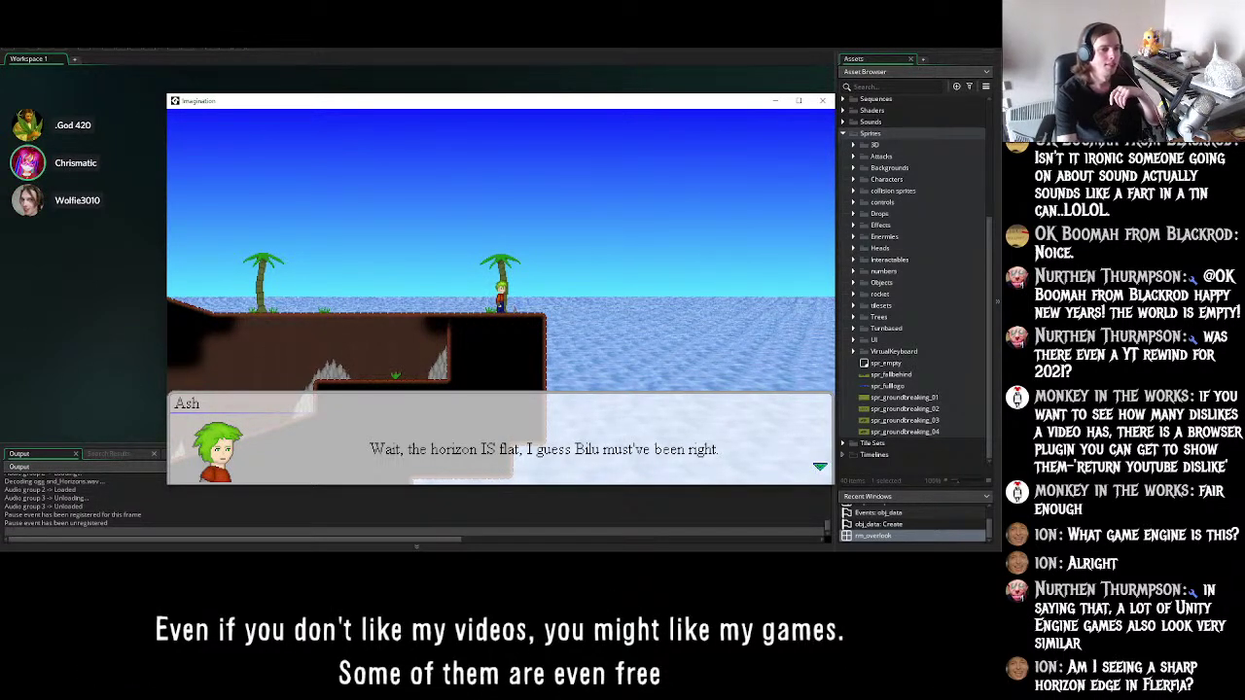
- Dismiss Ash's dialogue, then run up the slope and back to the cliff edge to examine the sea backdrop
left_click(49, 478)
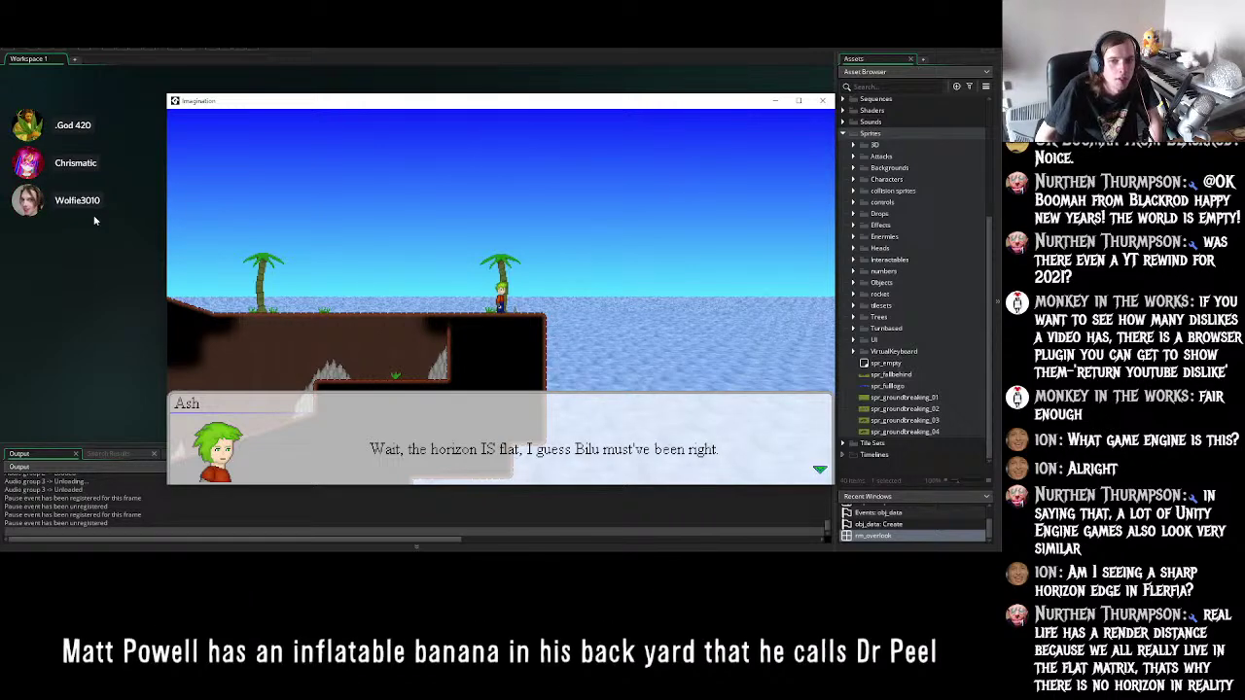
key("z")
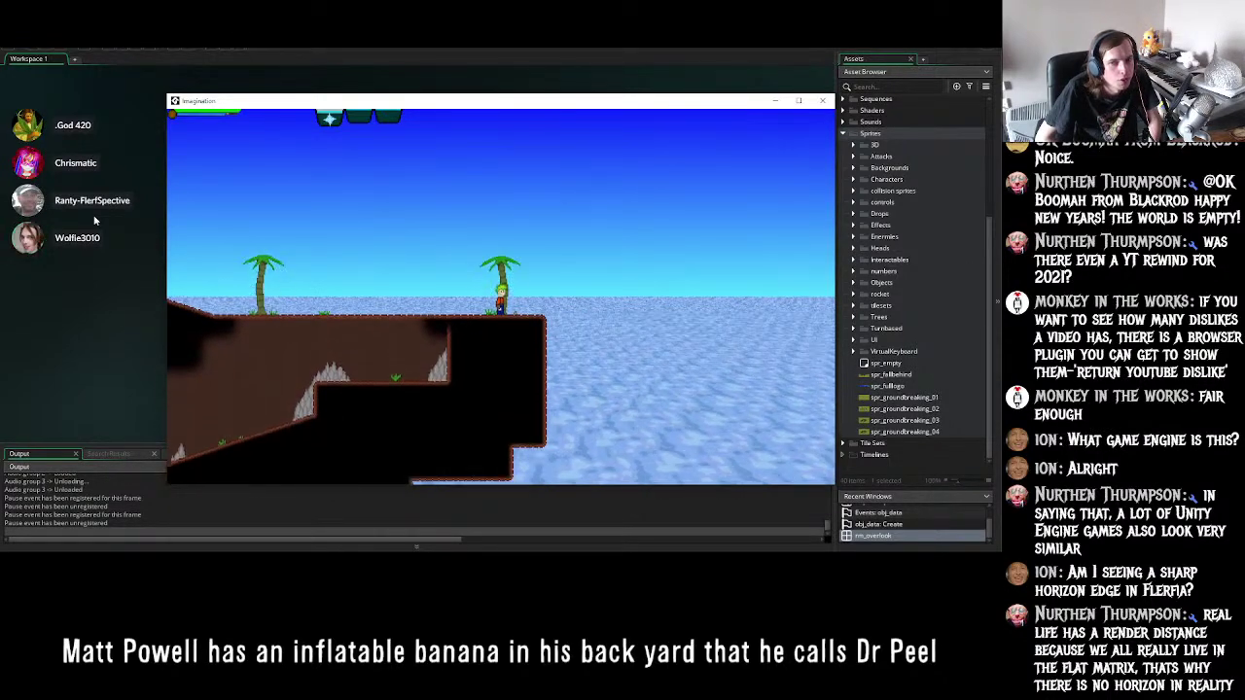
key("Left")
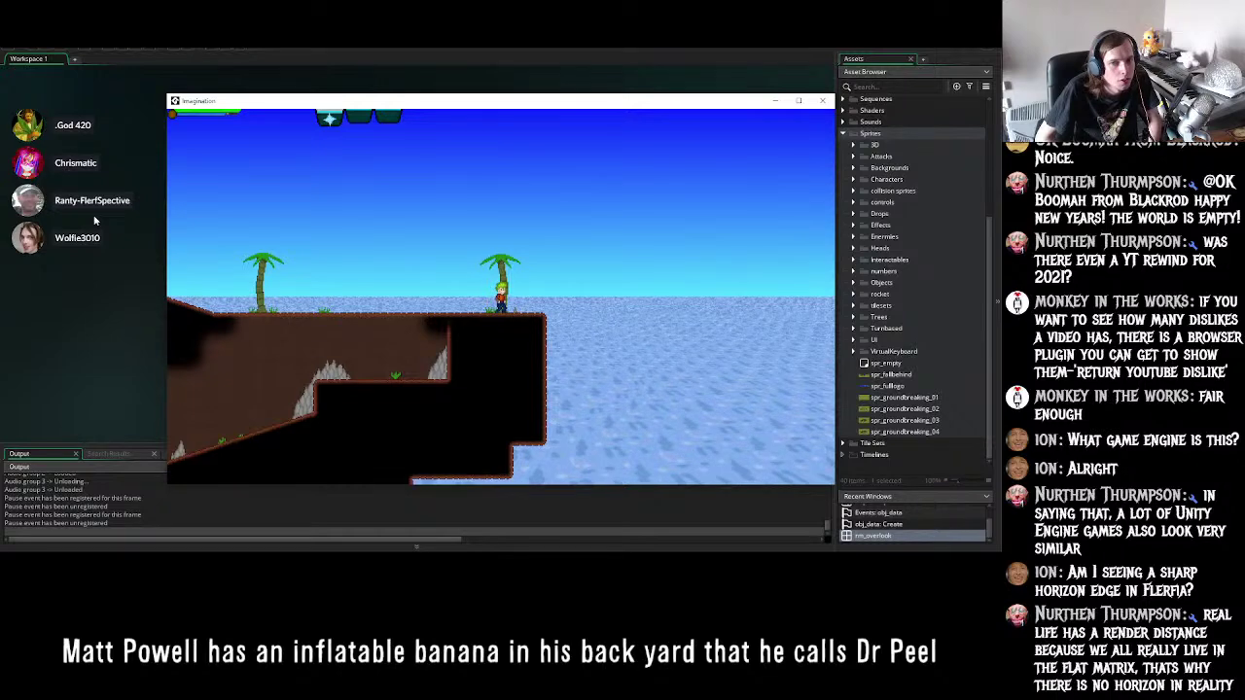
key("Left")
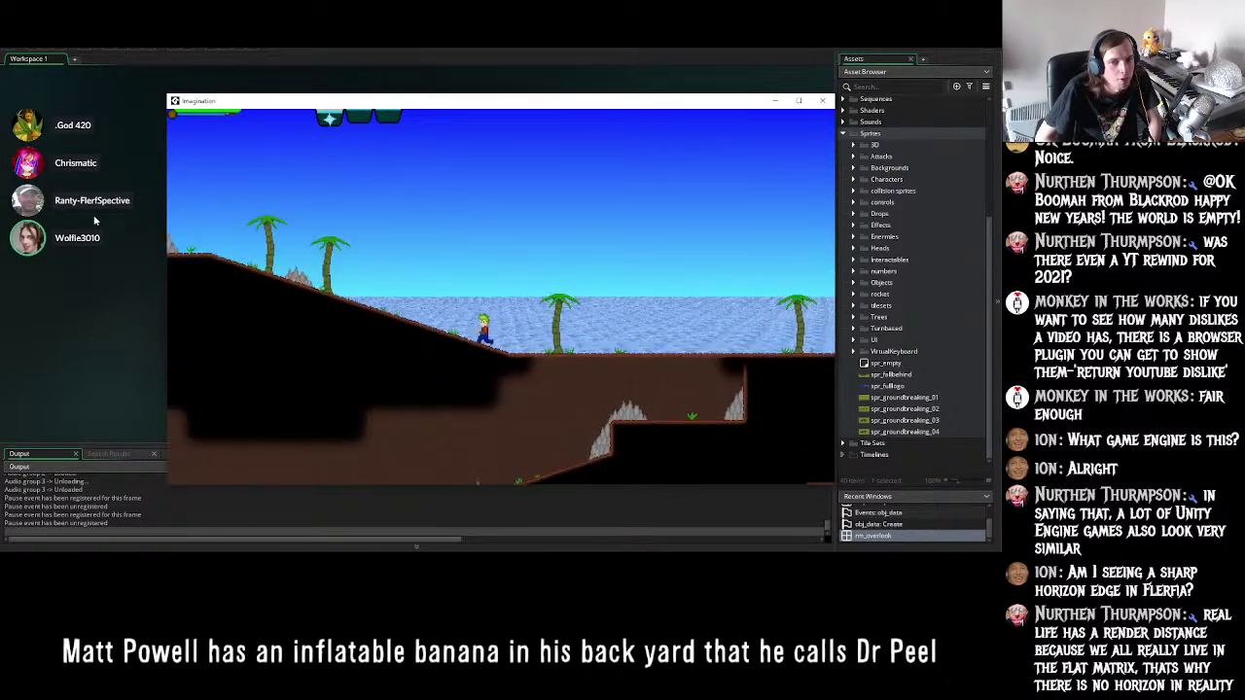
key("Right")
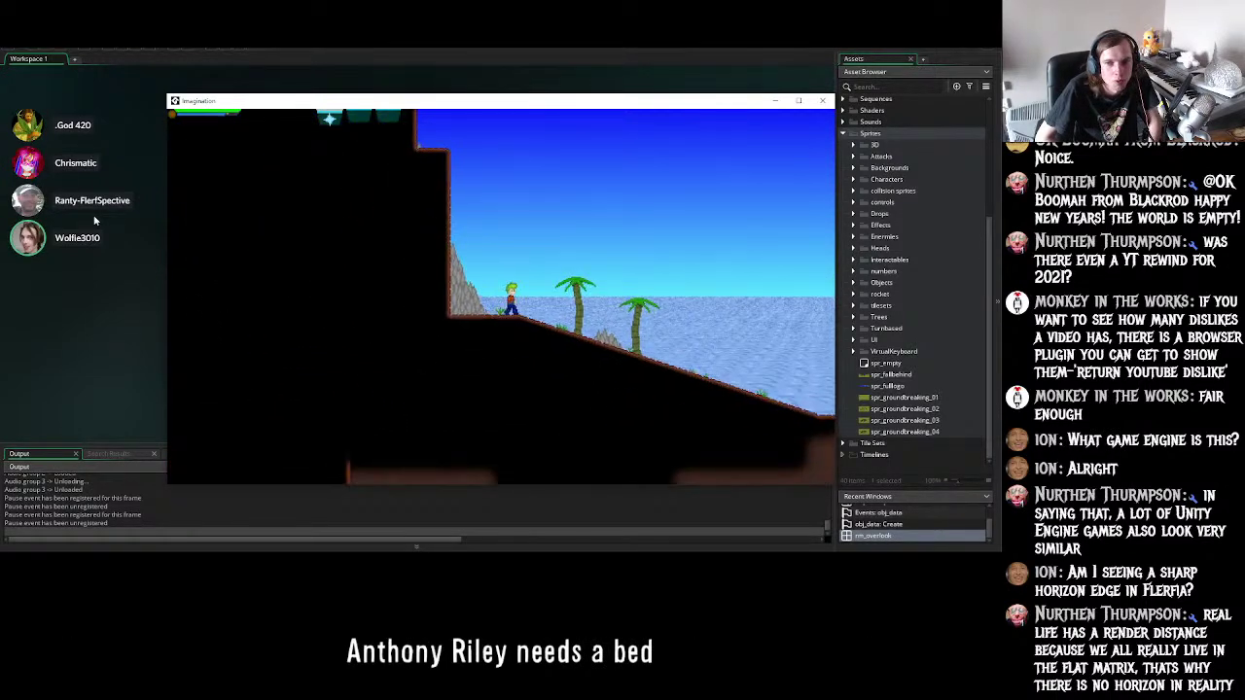
key("Right")
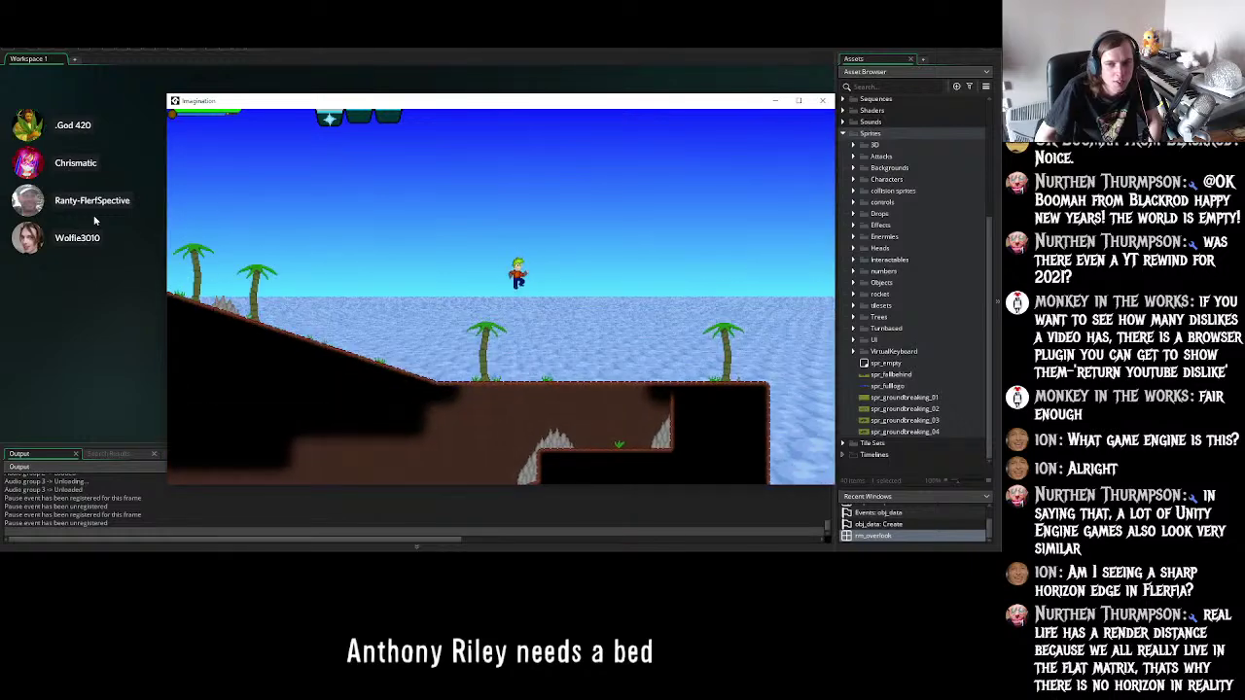
key("Right")
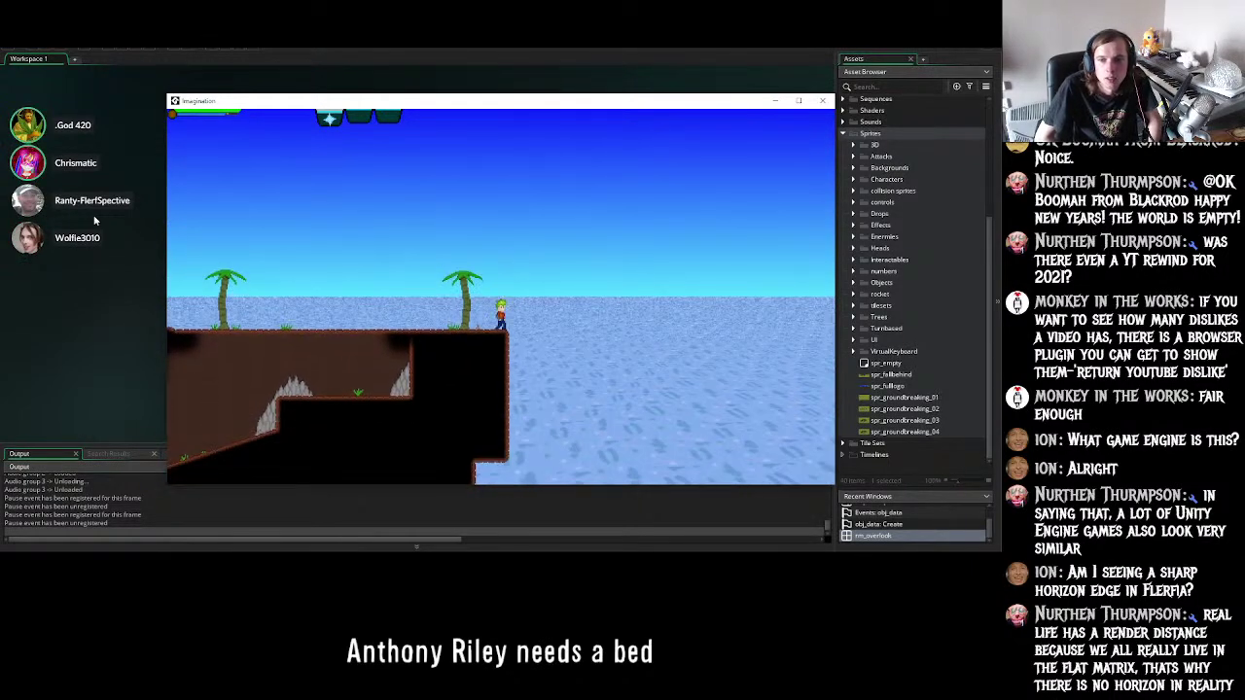
key("Up")
key("Up")
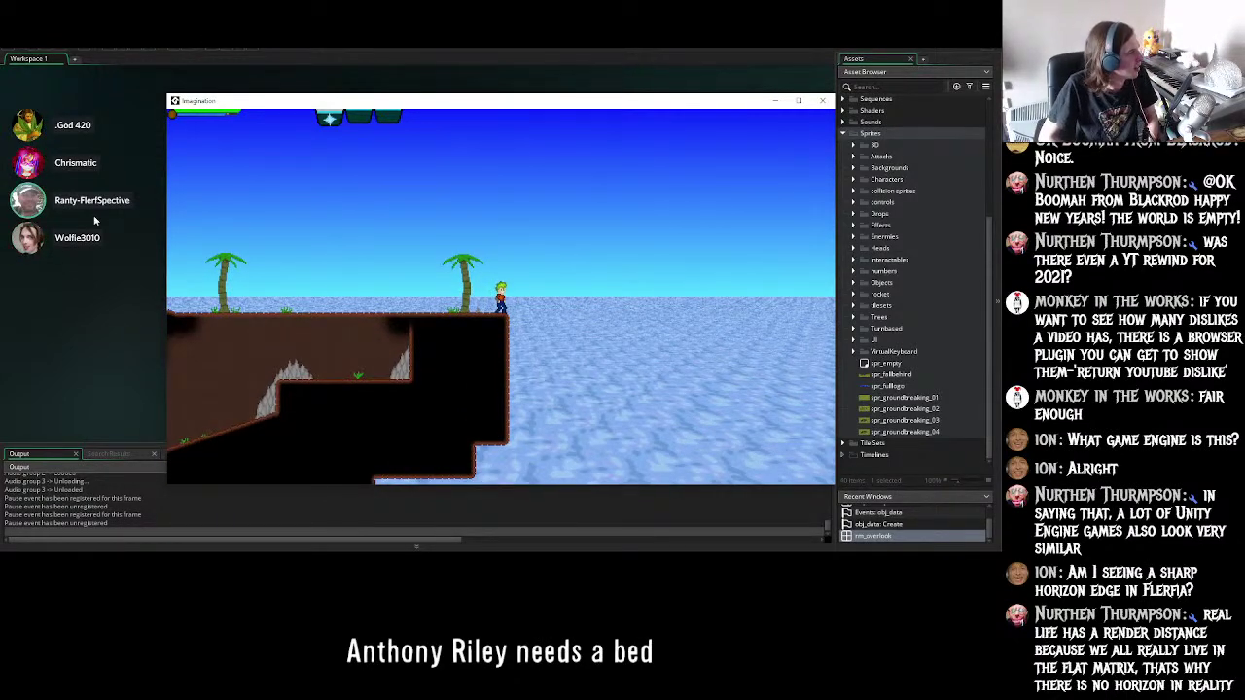
- Move the character between the underground passage and the palm-lined surface to compare the sea and horizon background at both heights
key("Left")
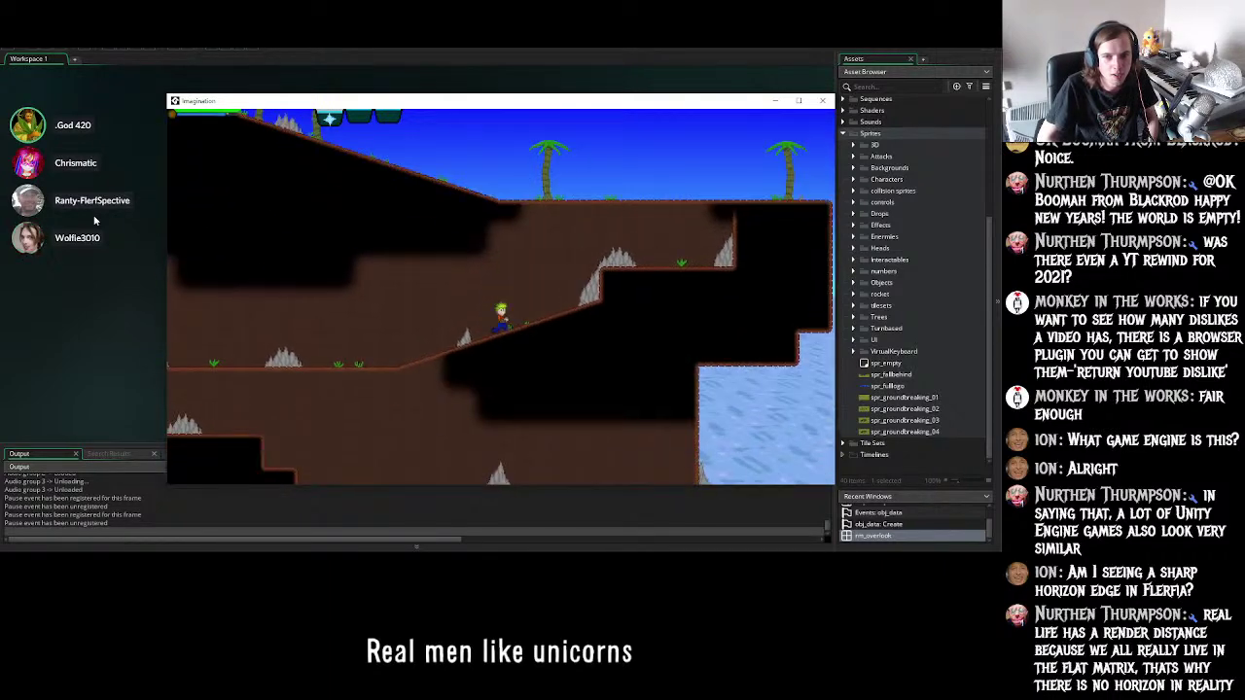
key("Right")
key("Right")
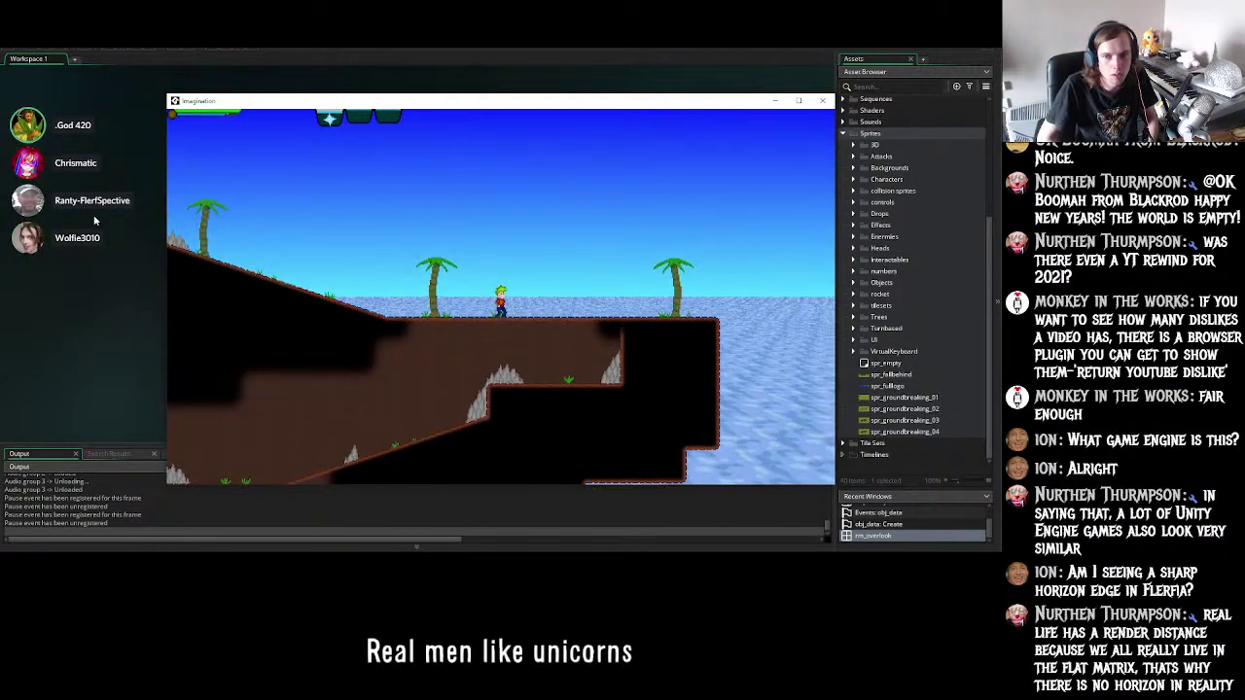
key("Left")
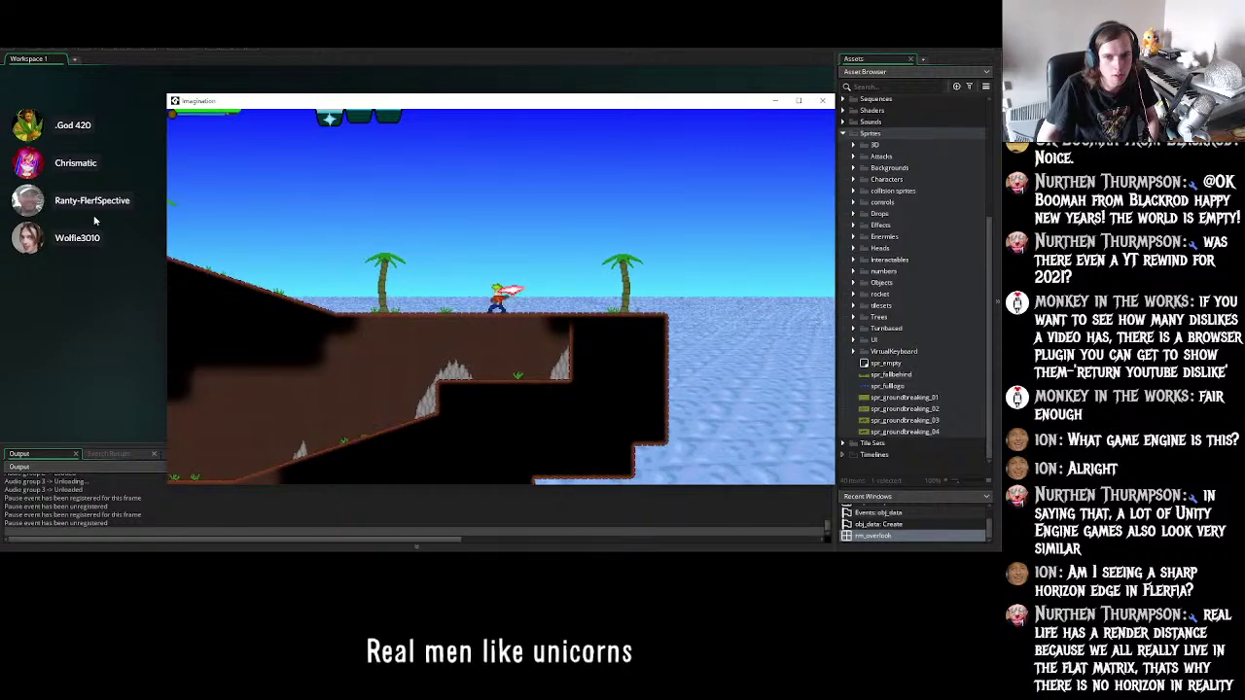
key("Up")
key("Right")
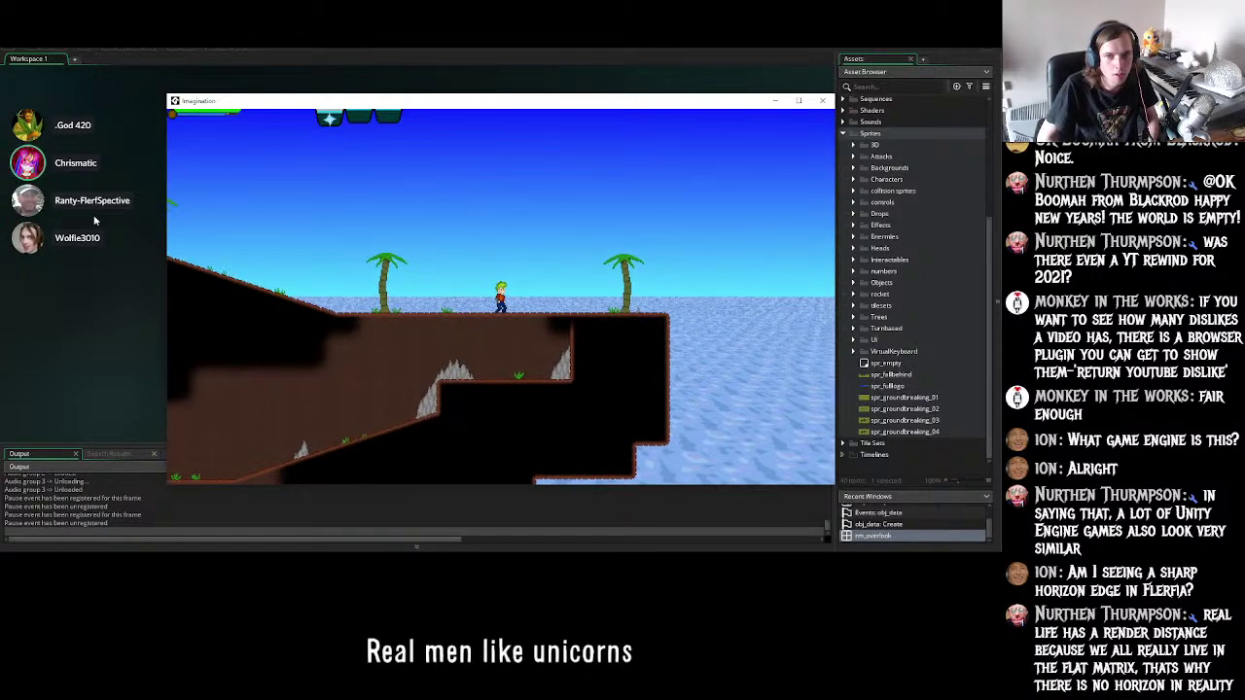
key("Left")
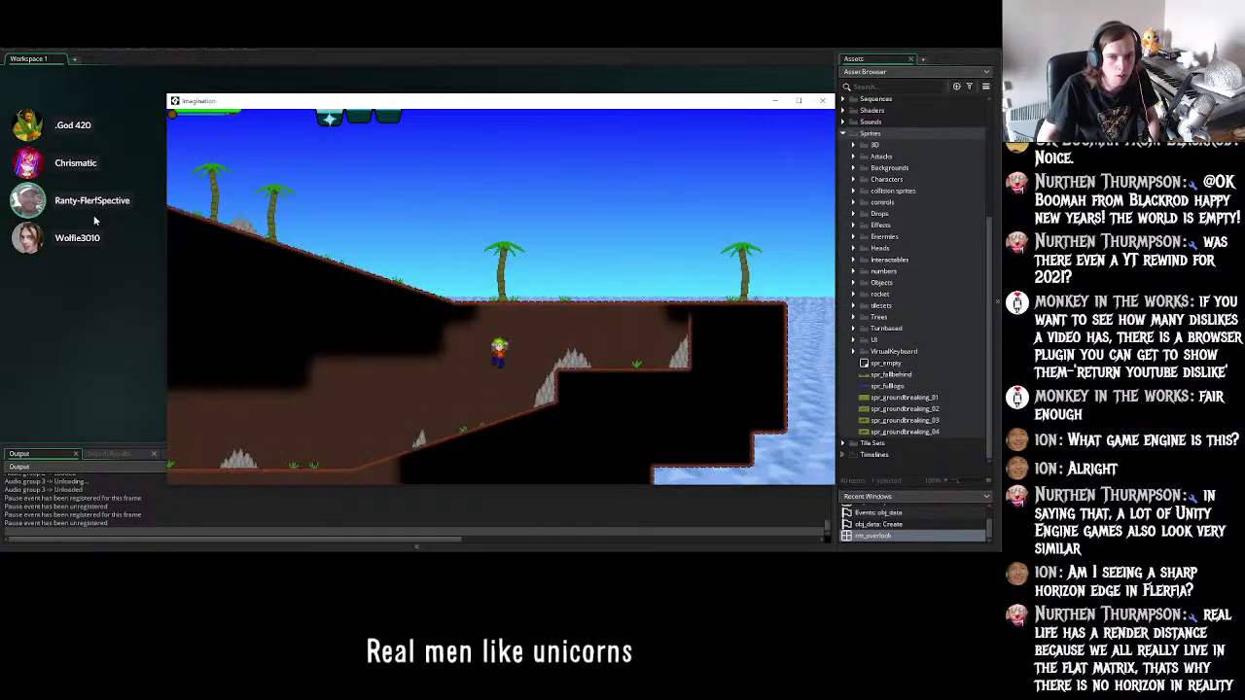
key("Right")
key("Up")
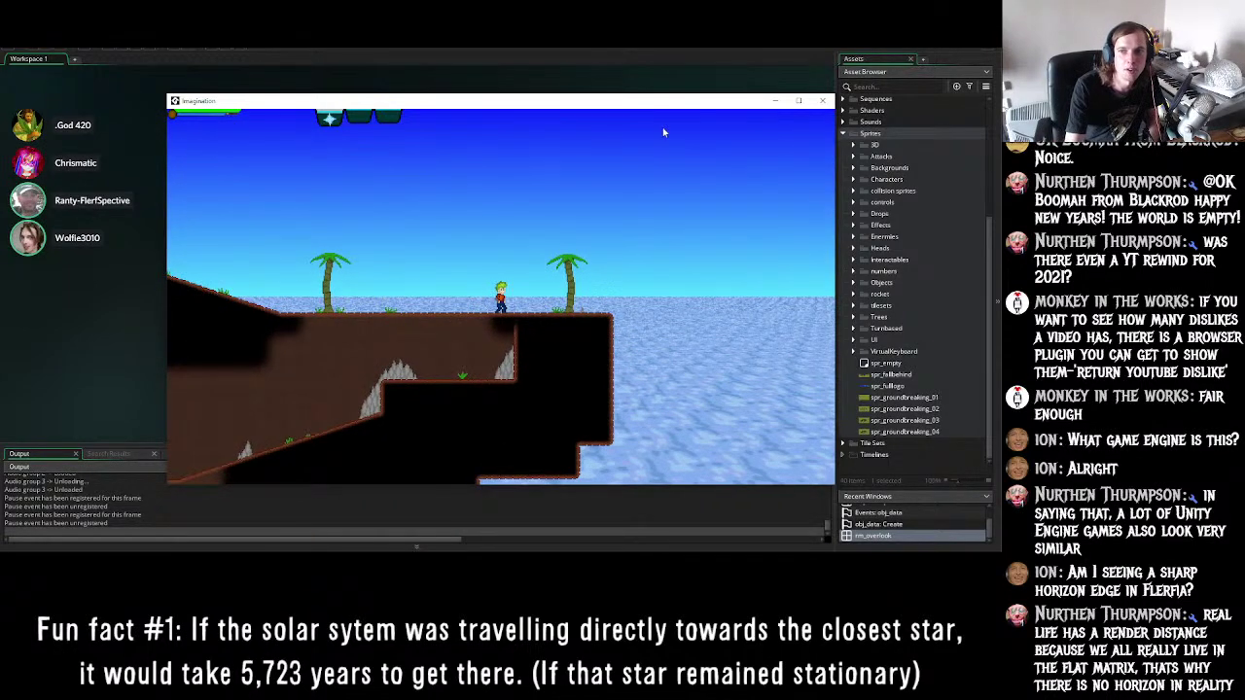
- Close the running game and run the project again up to the Flerfia title menu
left_click(824, 100)
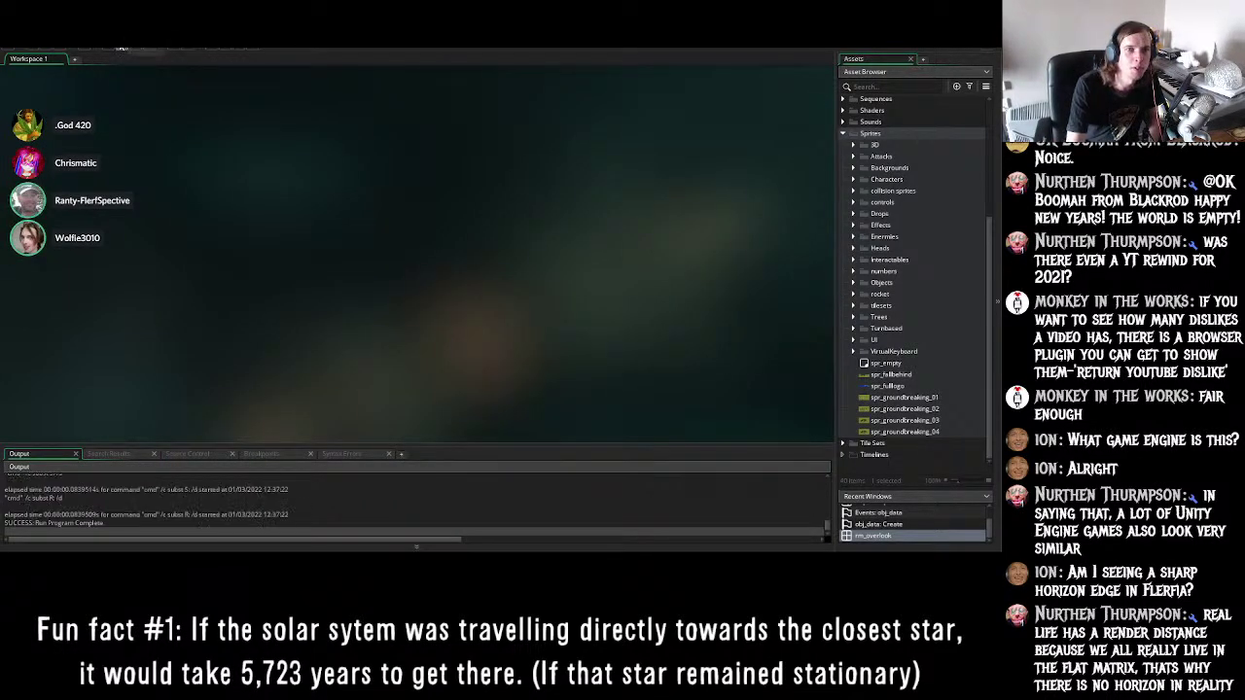
left_click(119, 50)
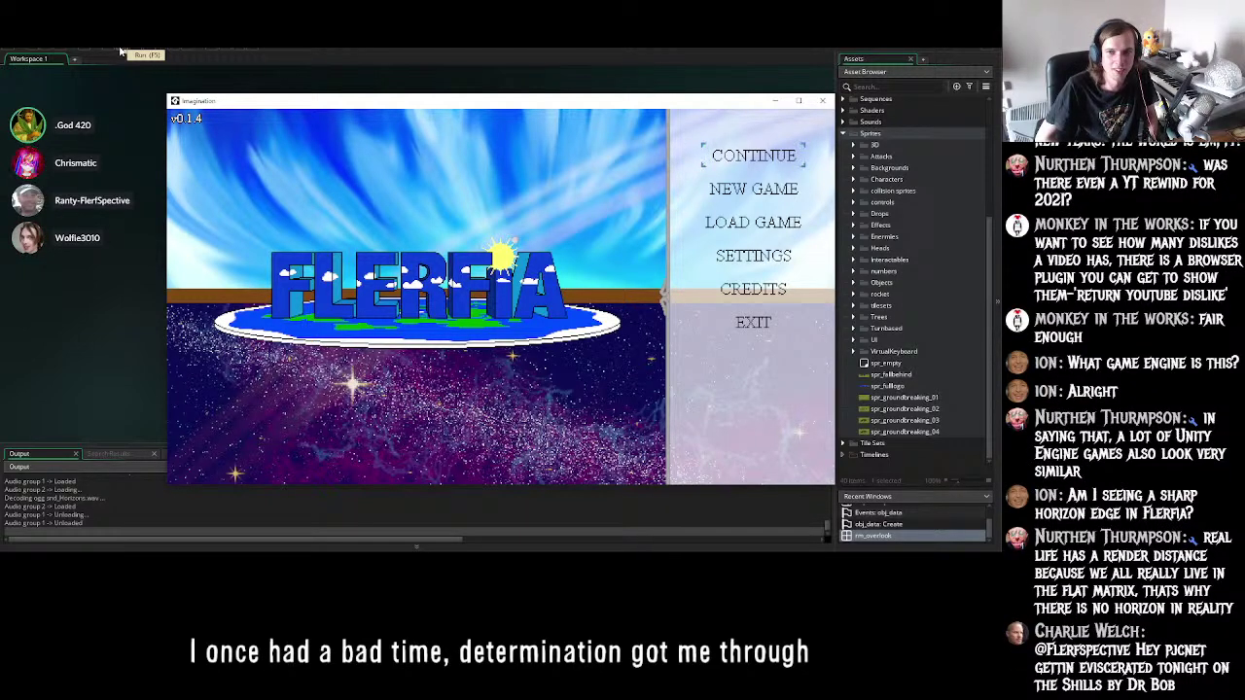
- Continue the saved game and take the character out of the tunnel to the cliff ledge overlooking the sea
key("Return")
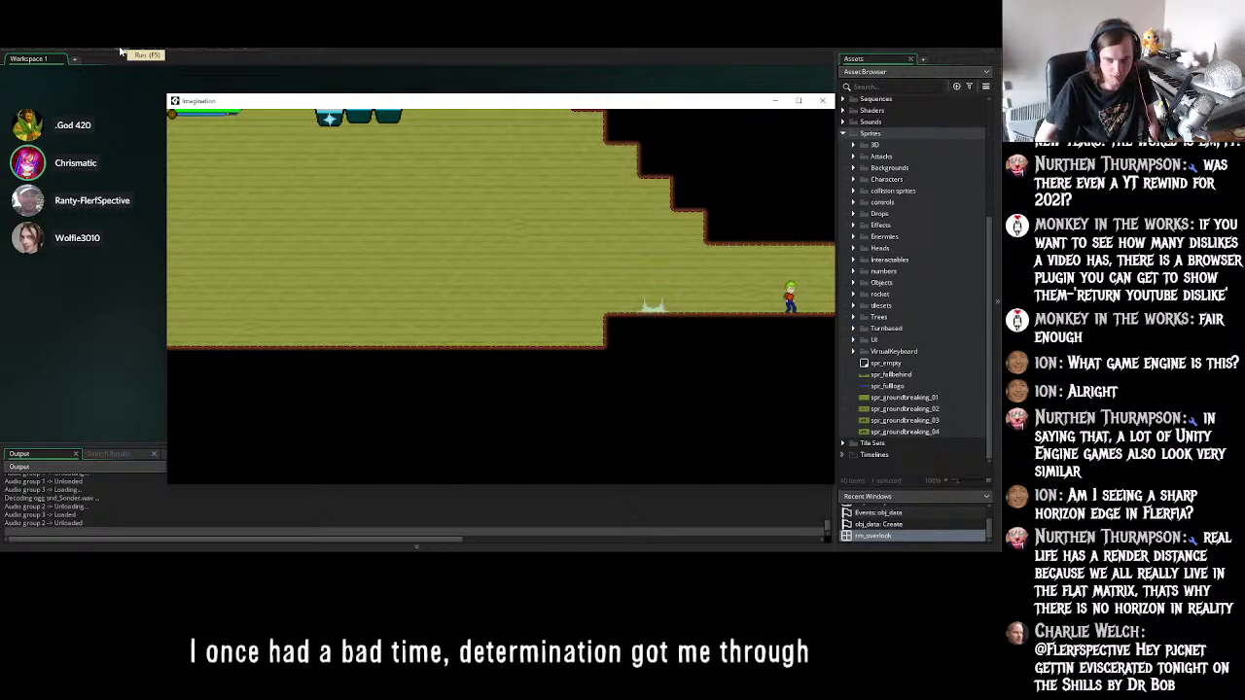
key("Right")
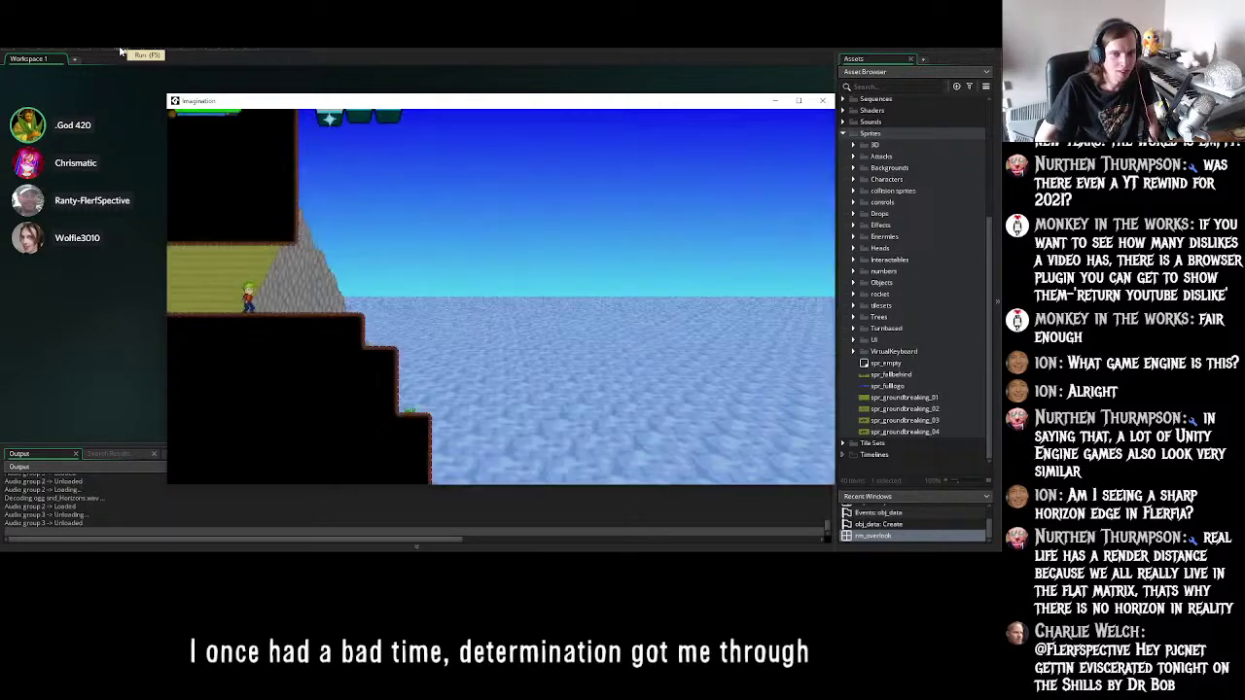
key("Right")
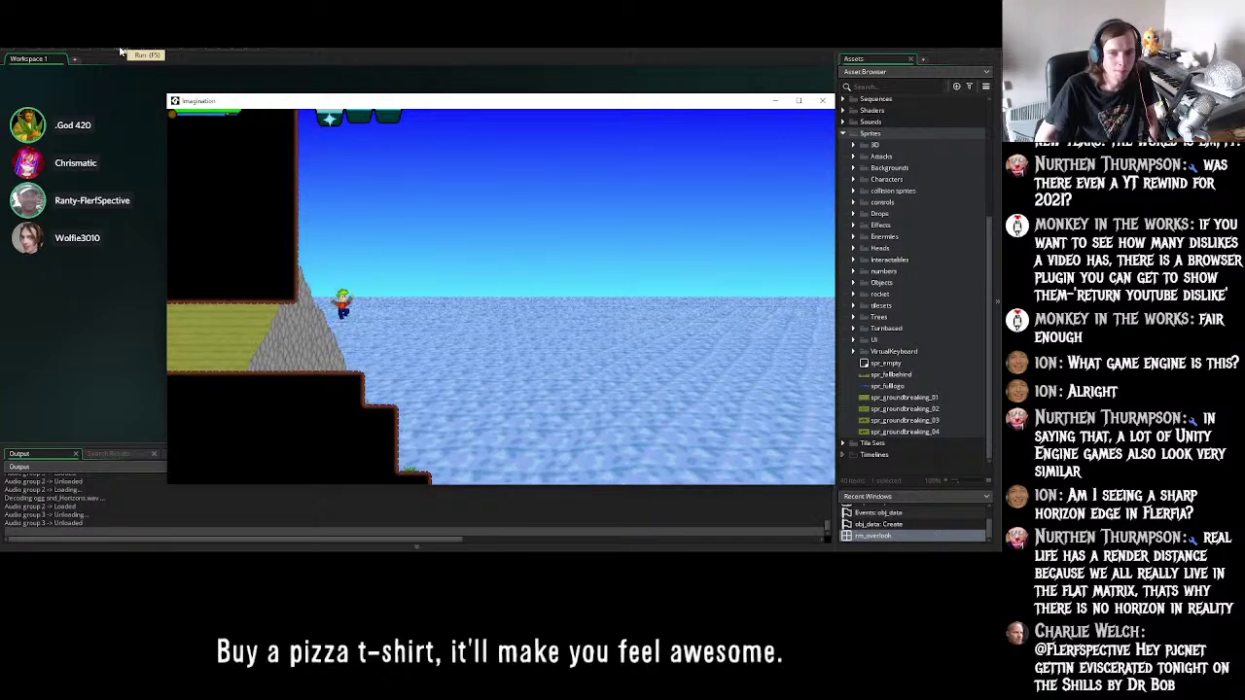
- Jump the character up and down the topmost cliff ledges to examine how the sea horizon follows the height
key("Up")
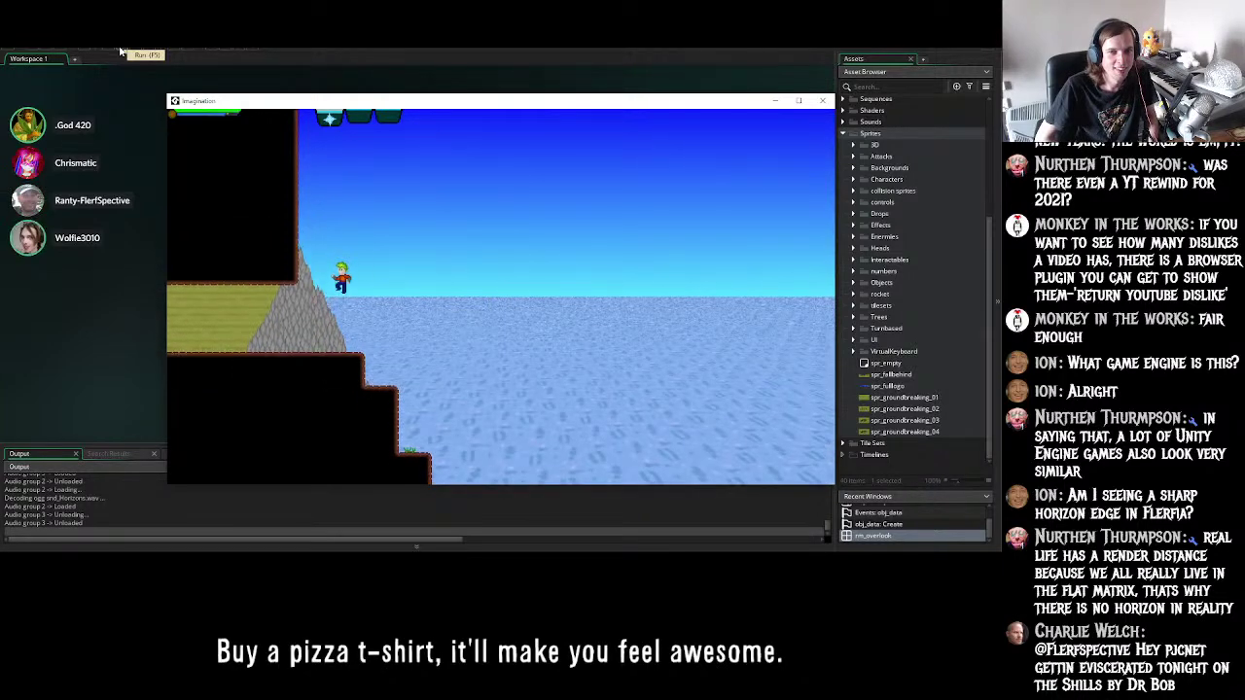
key("Right")
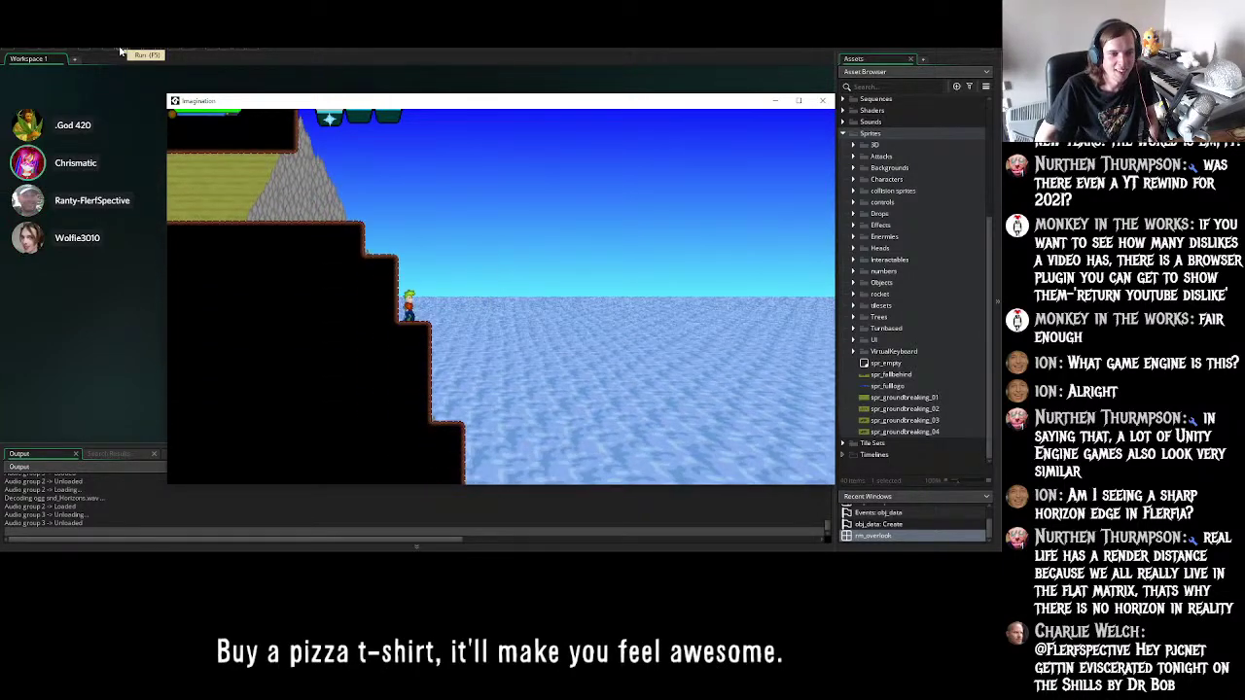
key("Left")
key("Up")
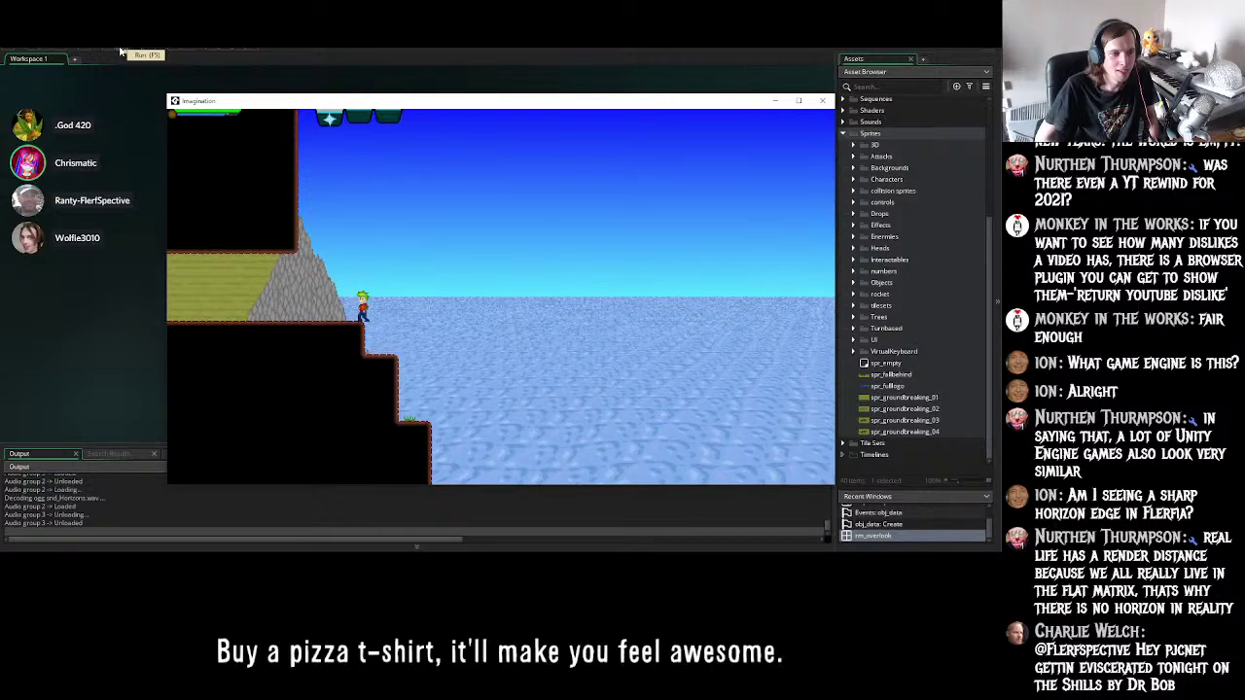
key("Right")
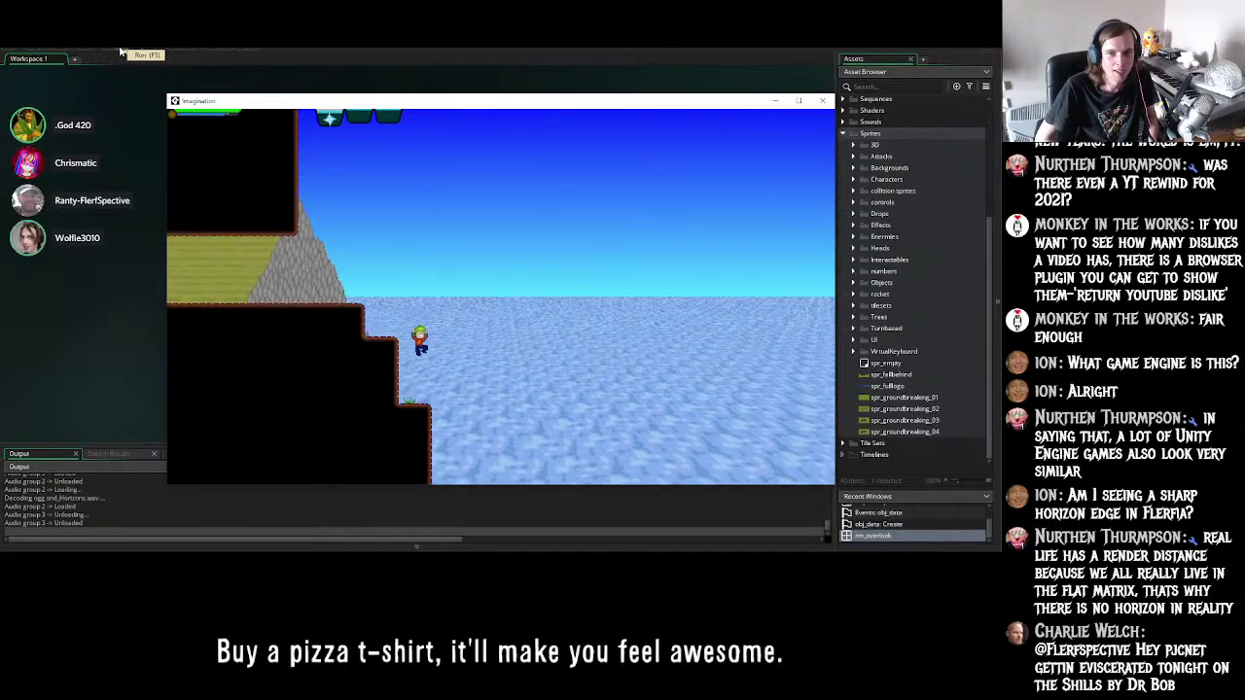
key("Left")
key("Up")
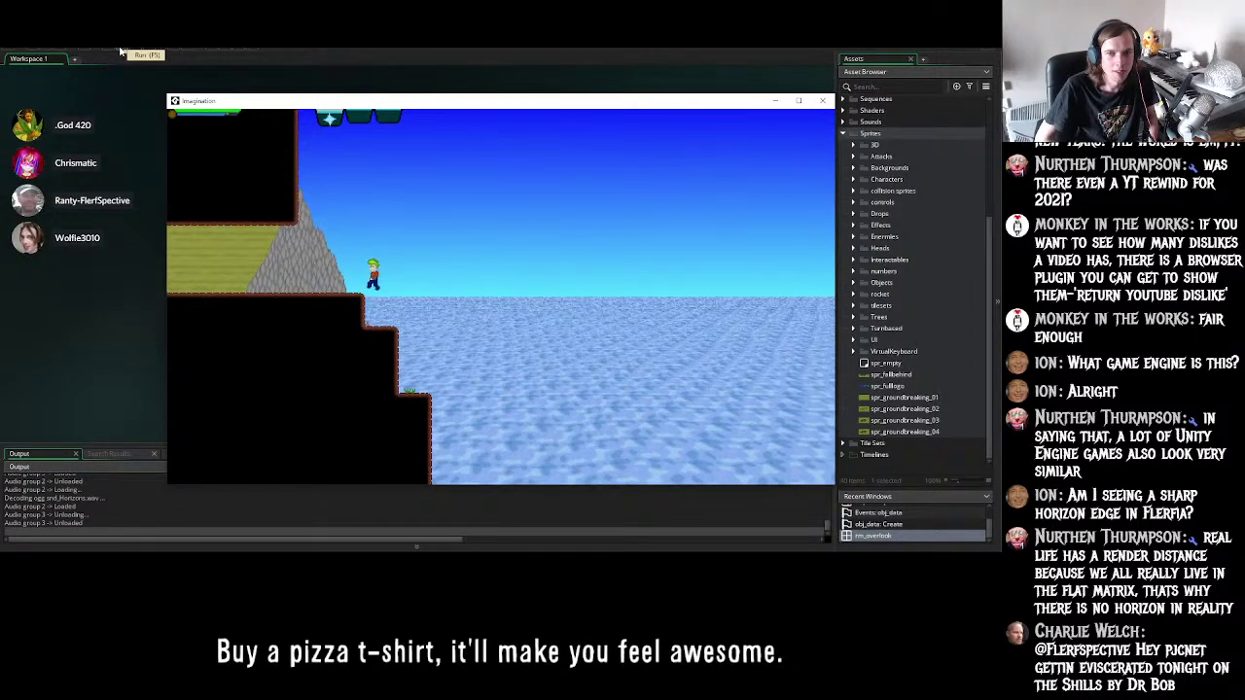
key("Left")
key("Up")
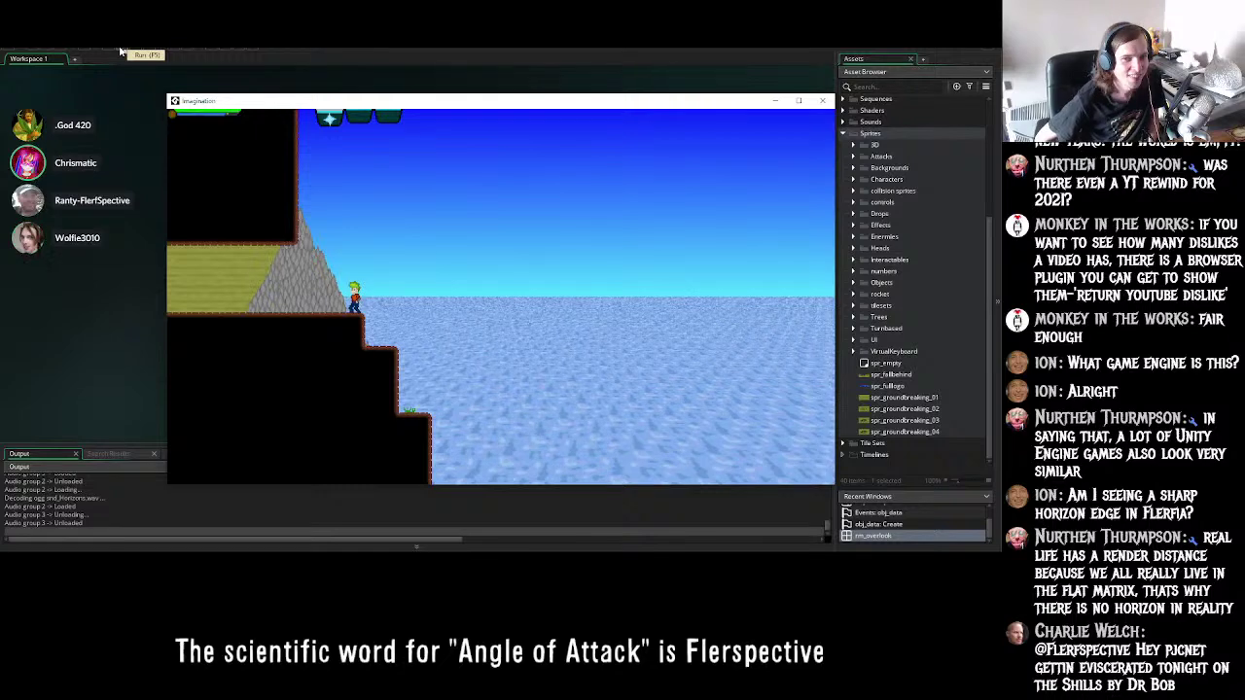
- Move the character repeatedly between the tunnel ledge and the two ledges below it to compare the sea background
key("space")
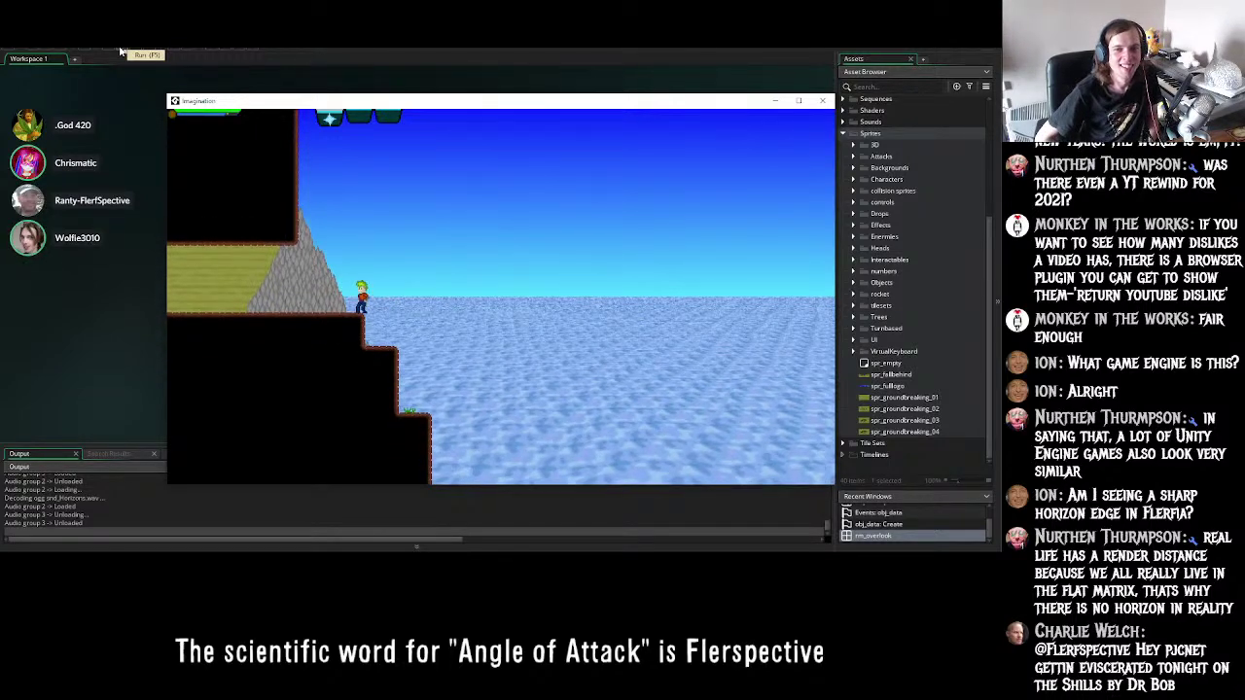
key("space")
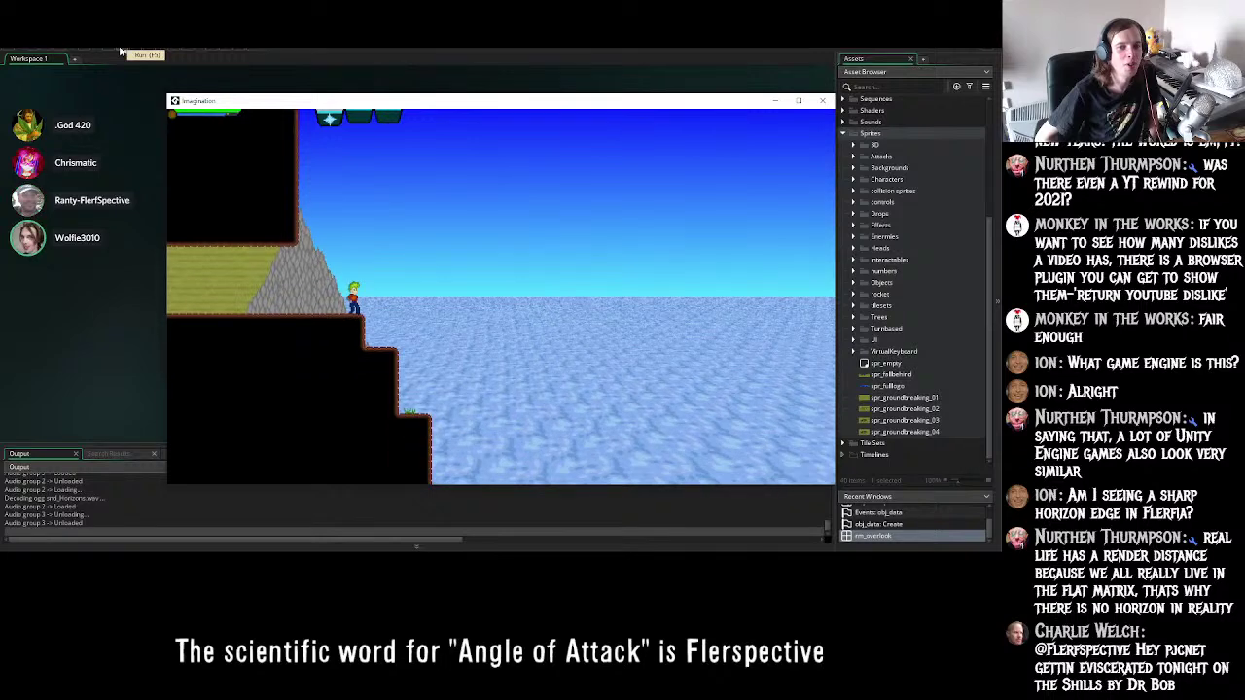
key("space")
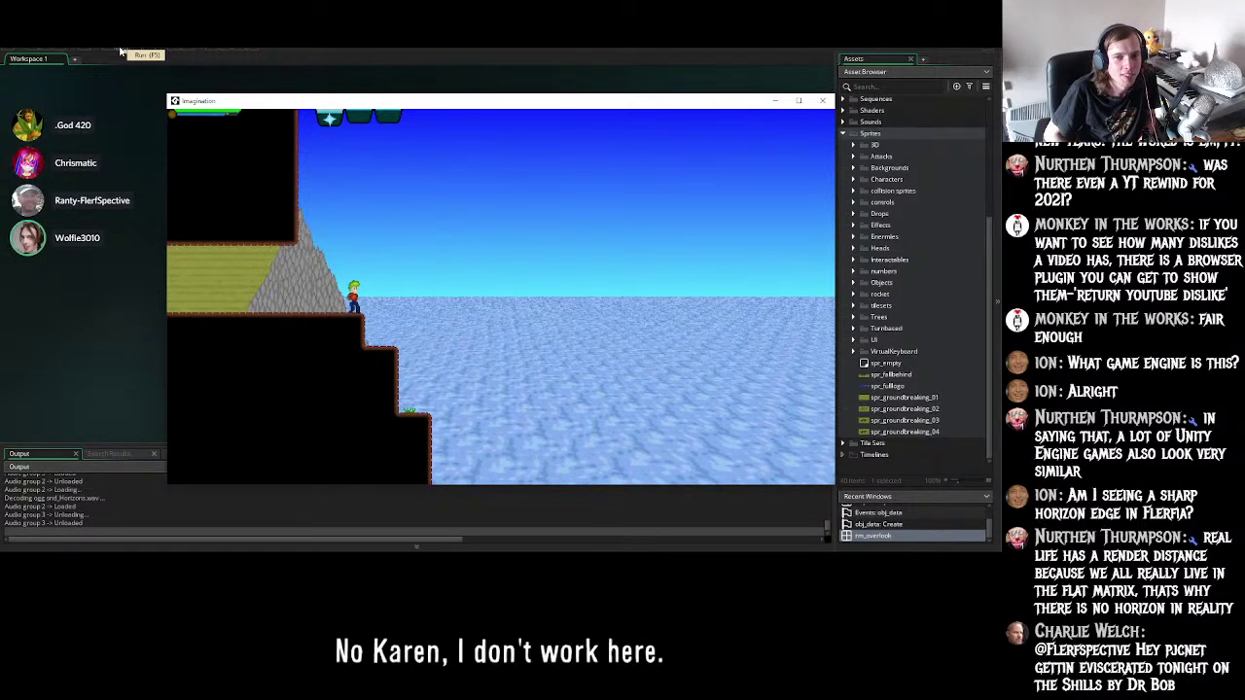
key("Right")
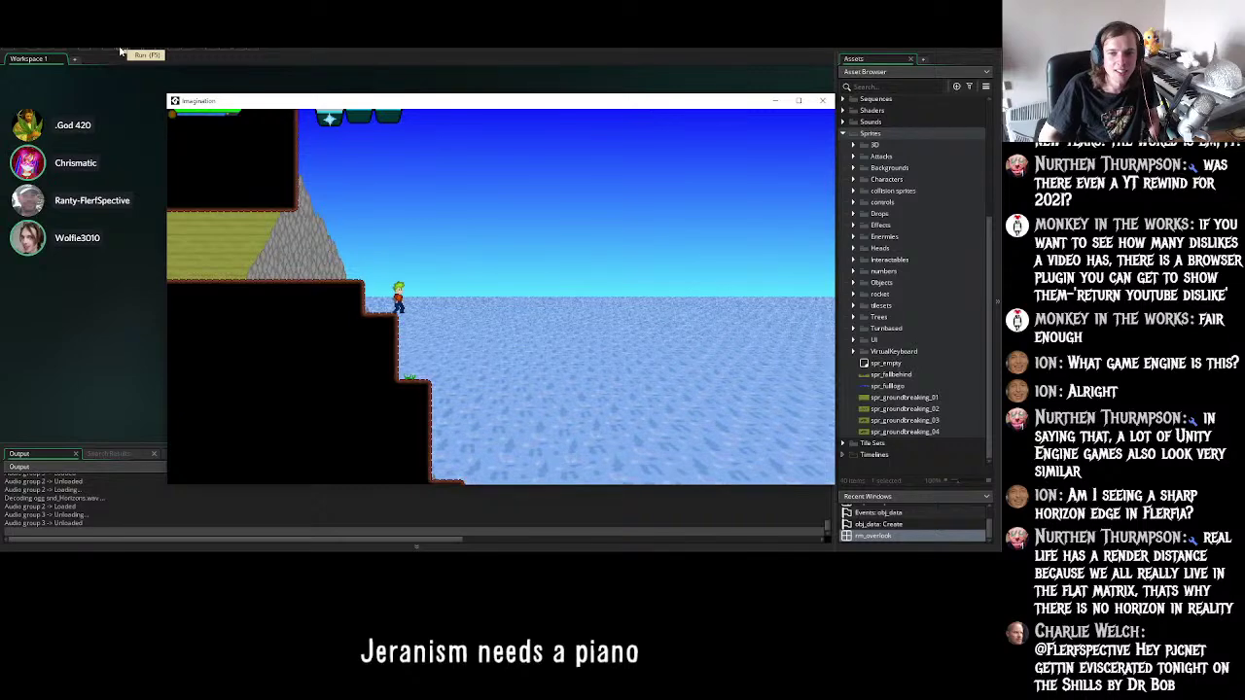
key("Left")
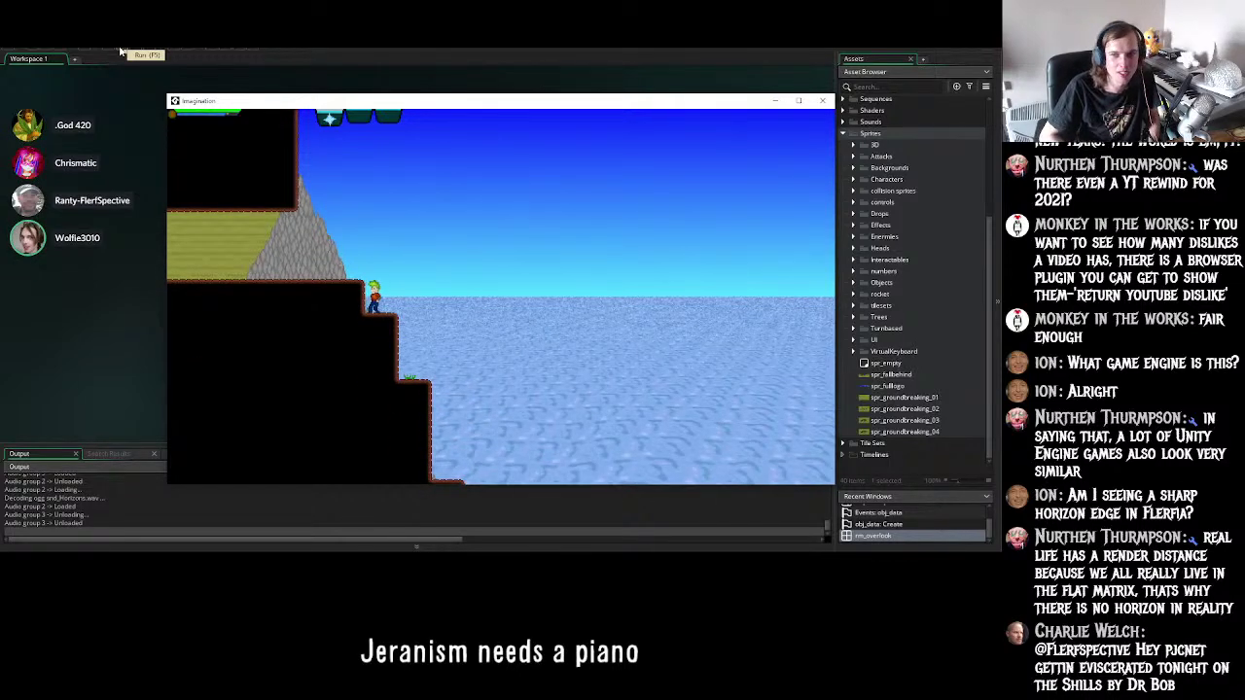
key("Right")
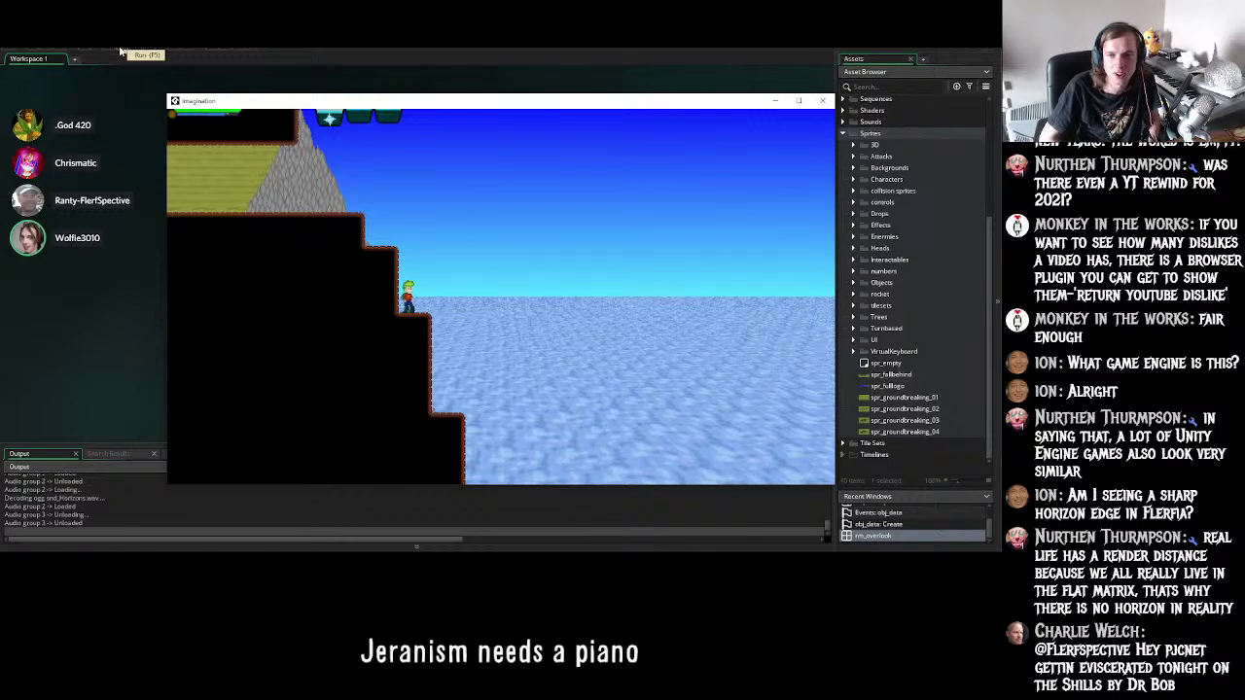
key("Left")
key("Right")
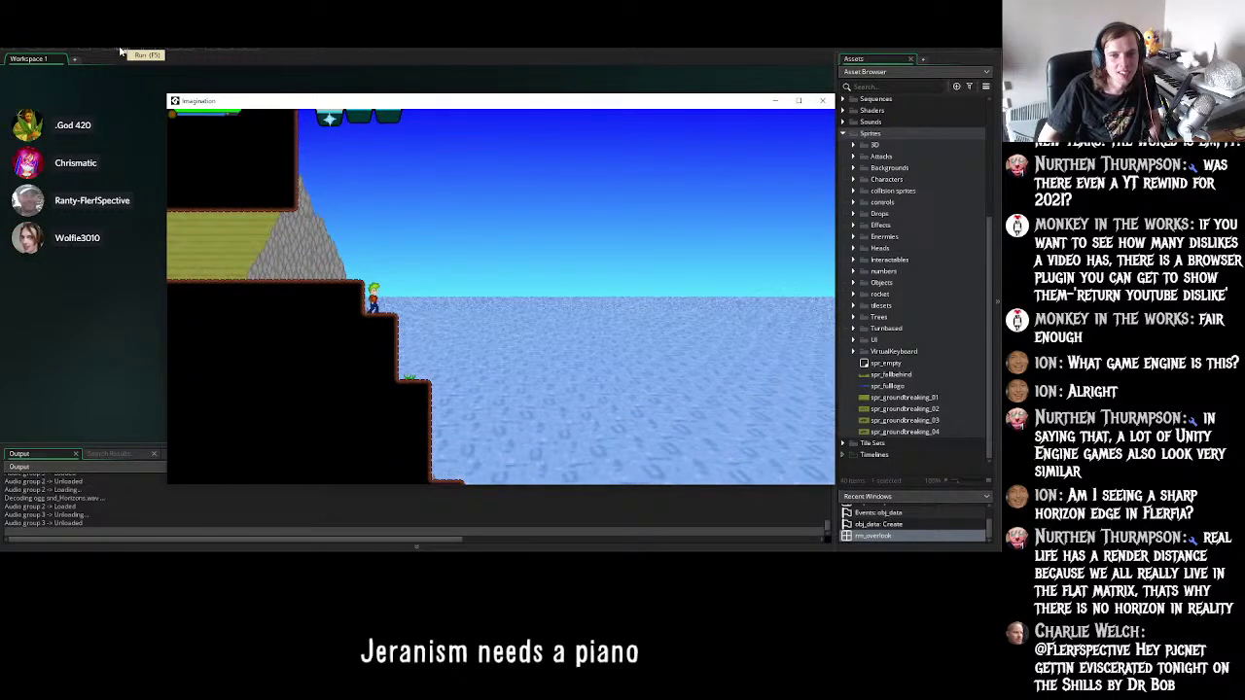
key("Right")
key("Left")
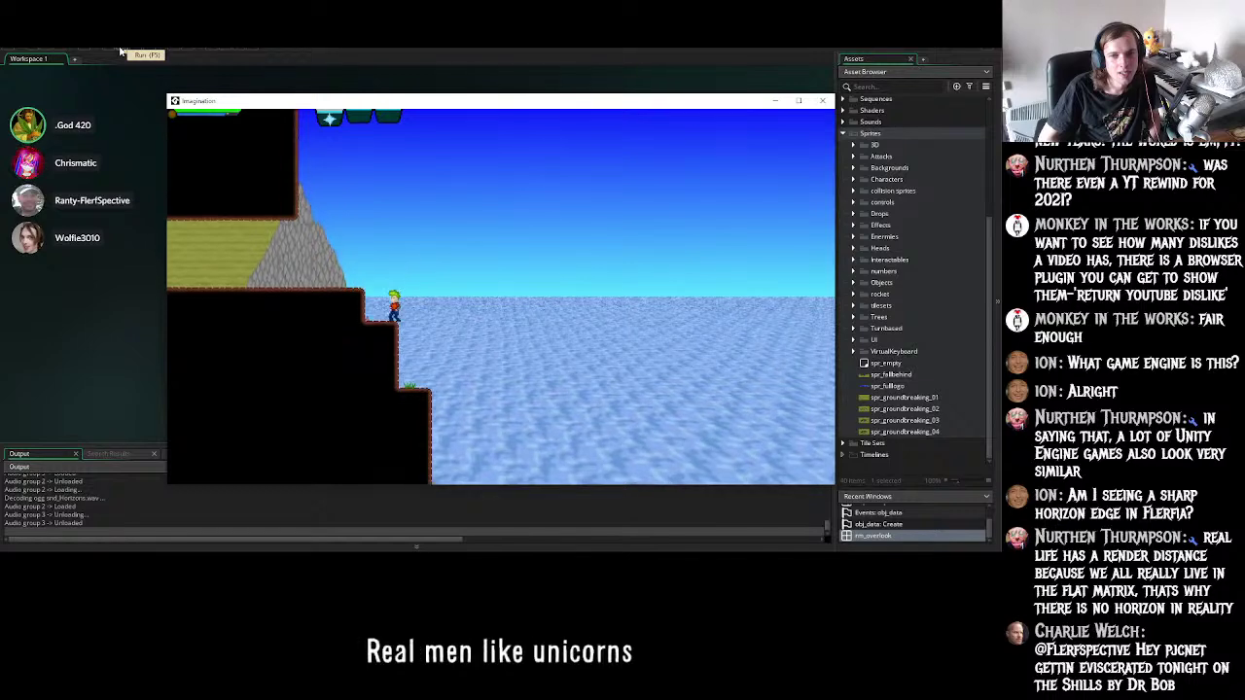
key("Right")
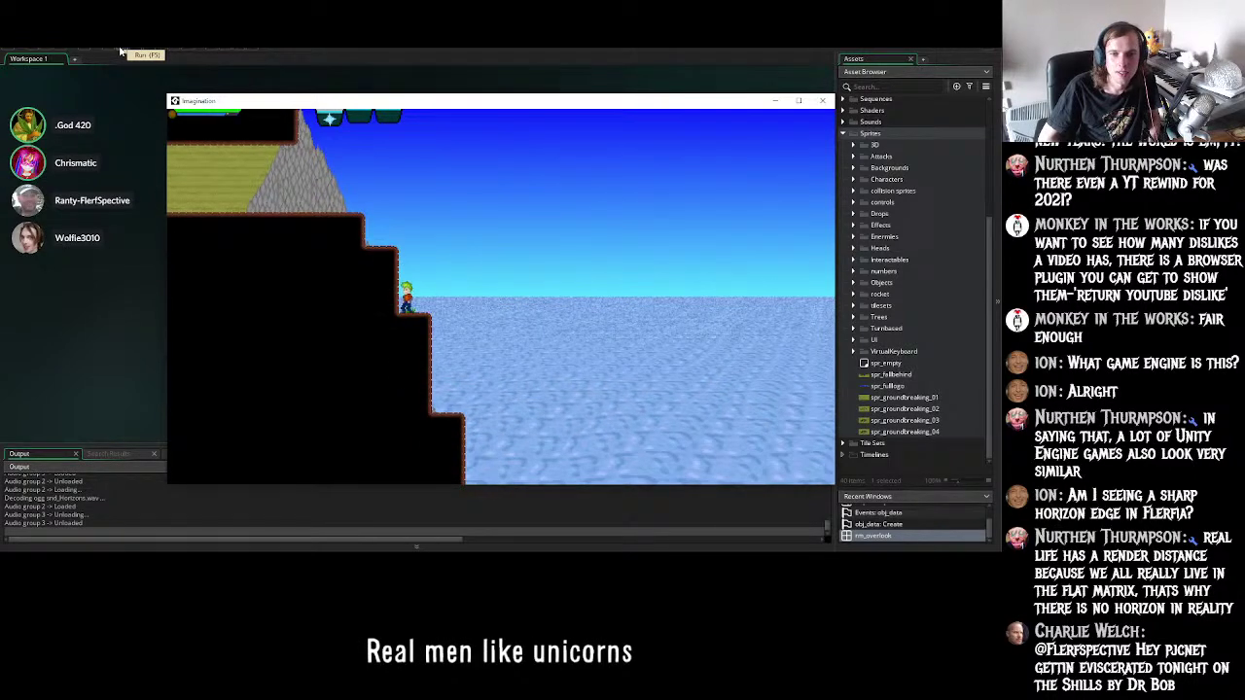
key("Left")
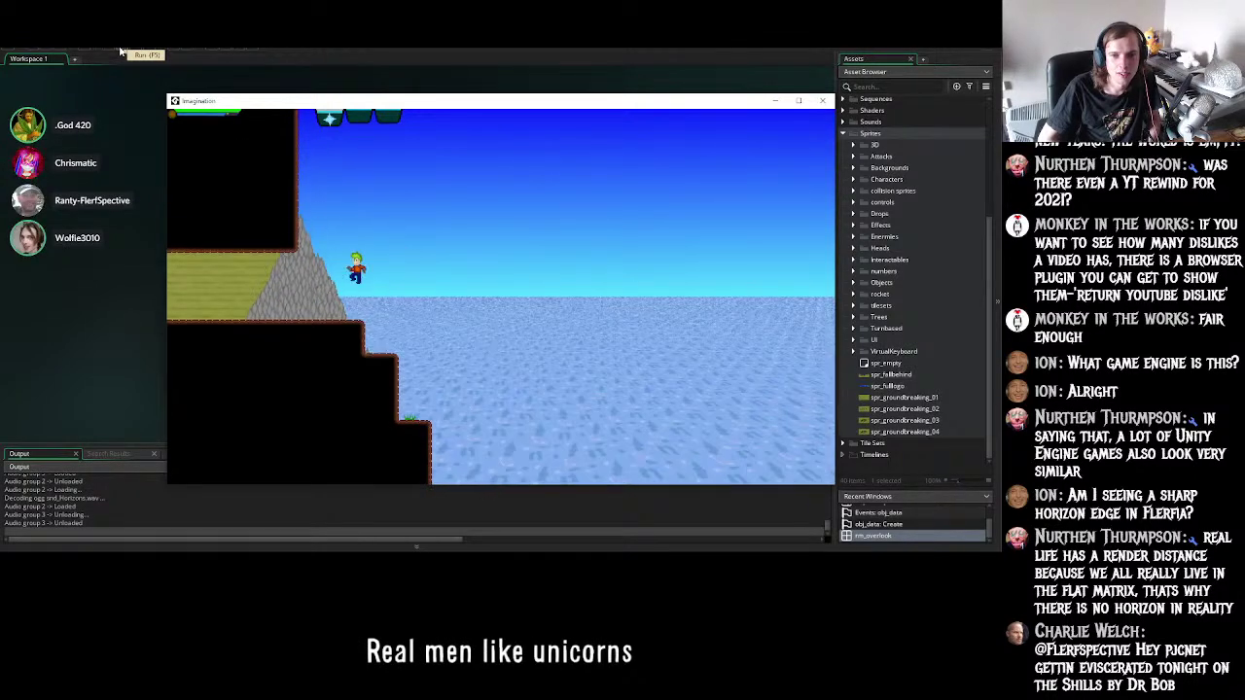
key("Left")
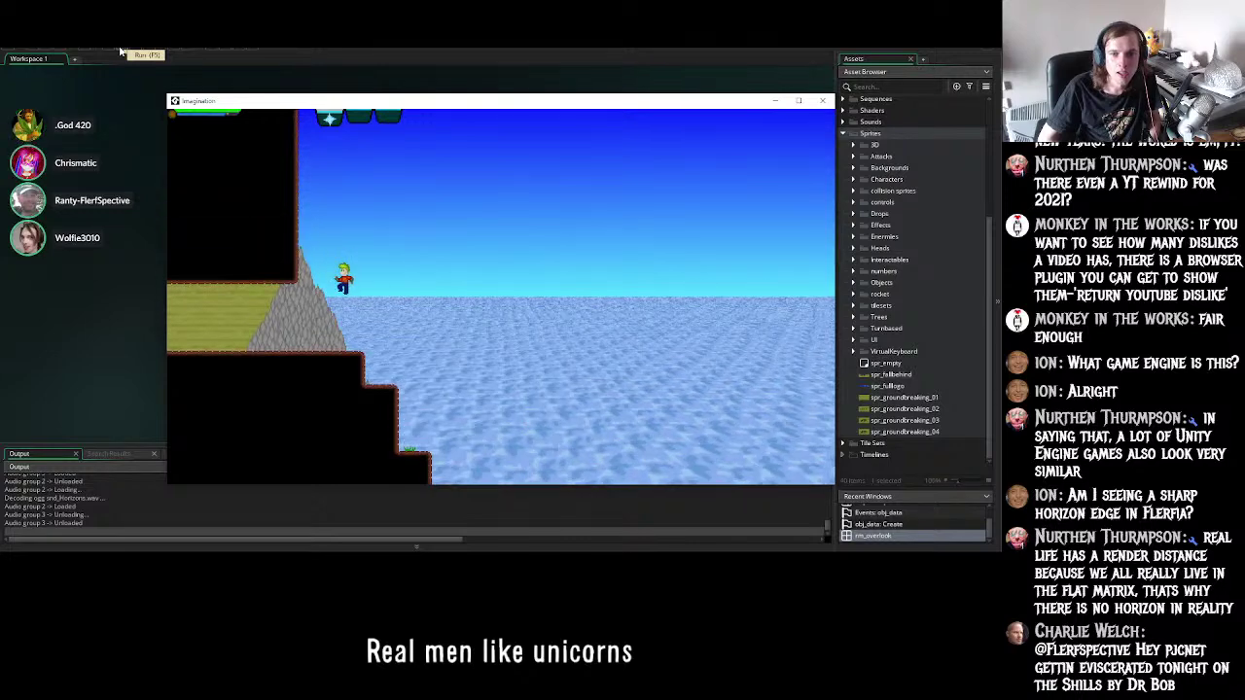
key("Left")
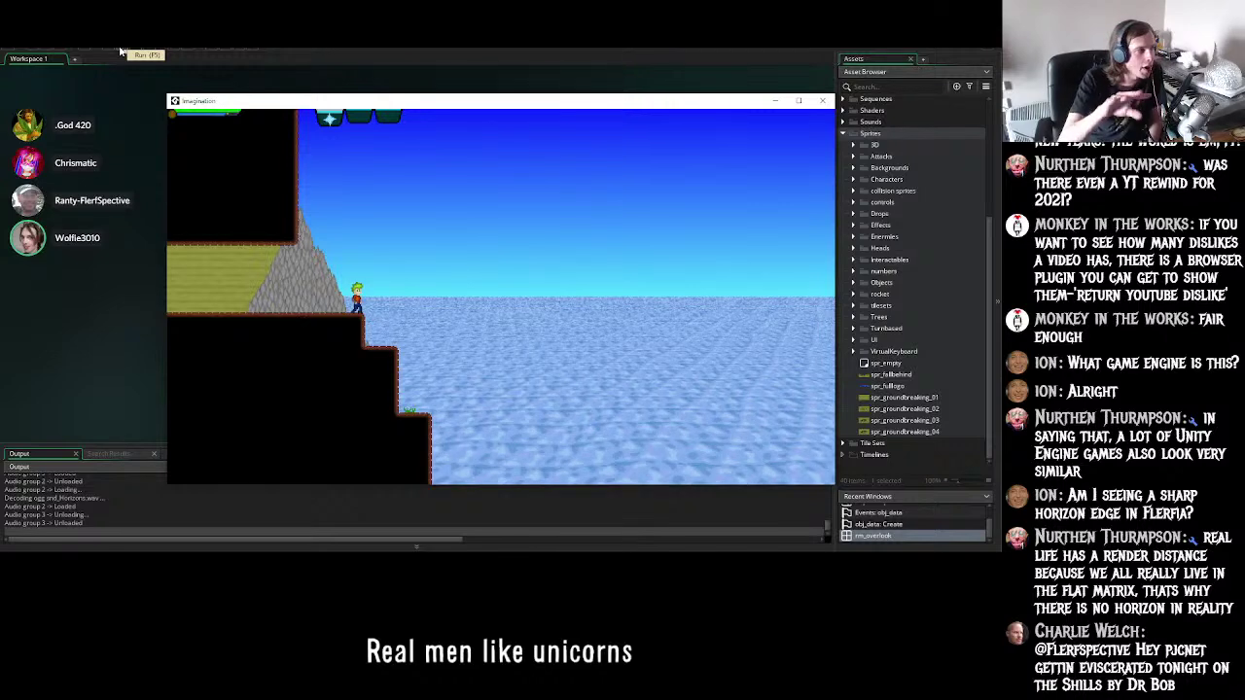
- Descend the cliff and run down the palm-lined slope to the last palm tree, triggering Ash's dialogue about the flat horizon
key("Right")
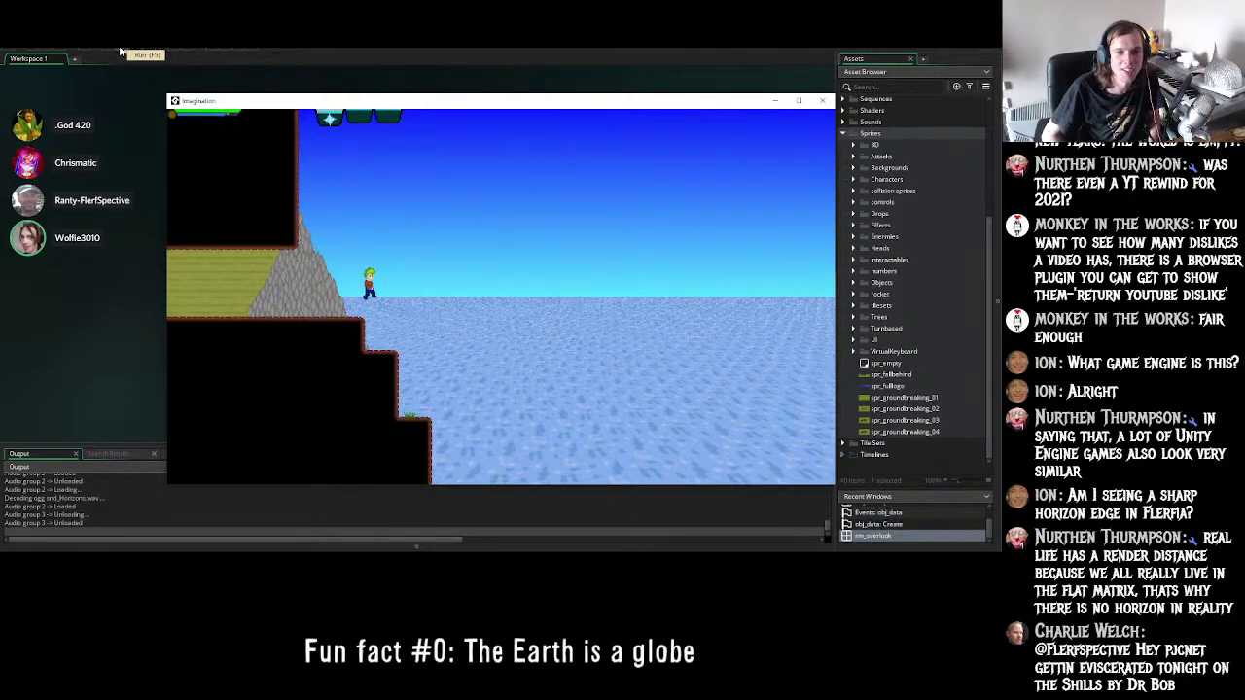
key("Right")
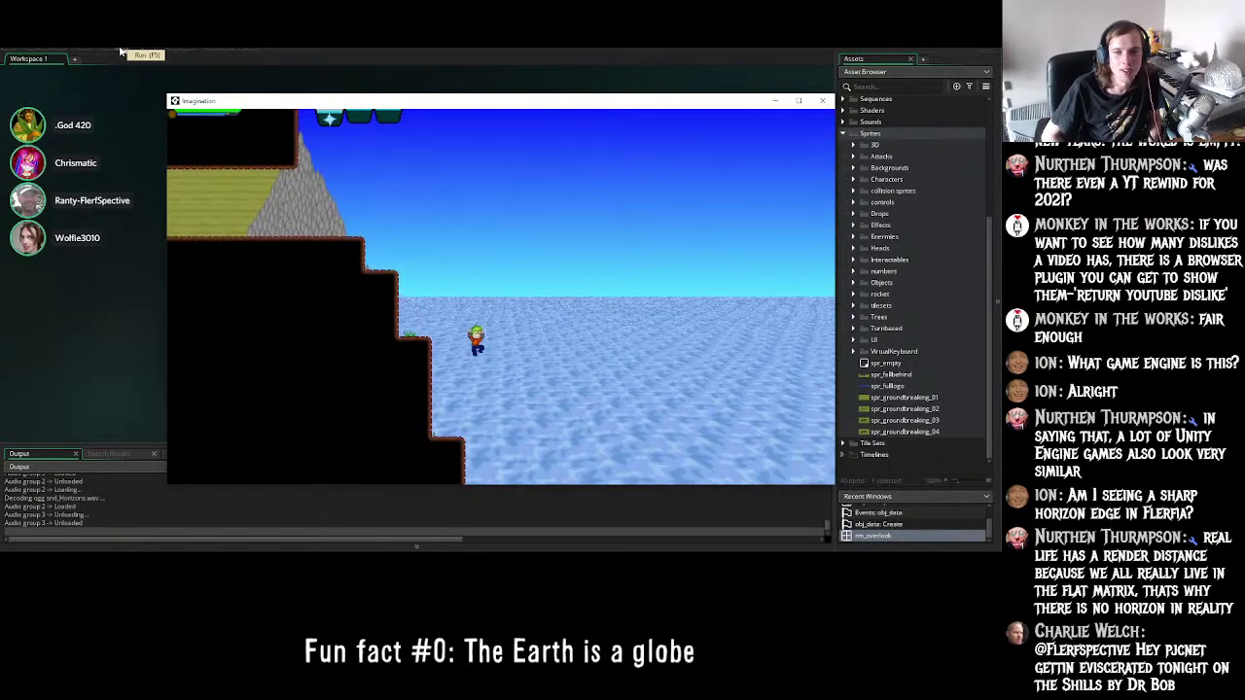
key("Right")
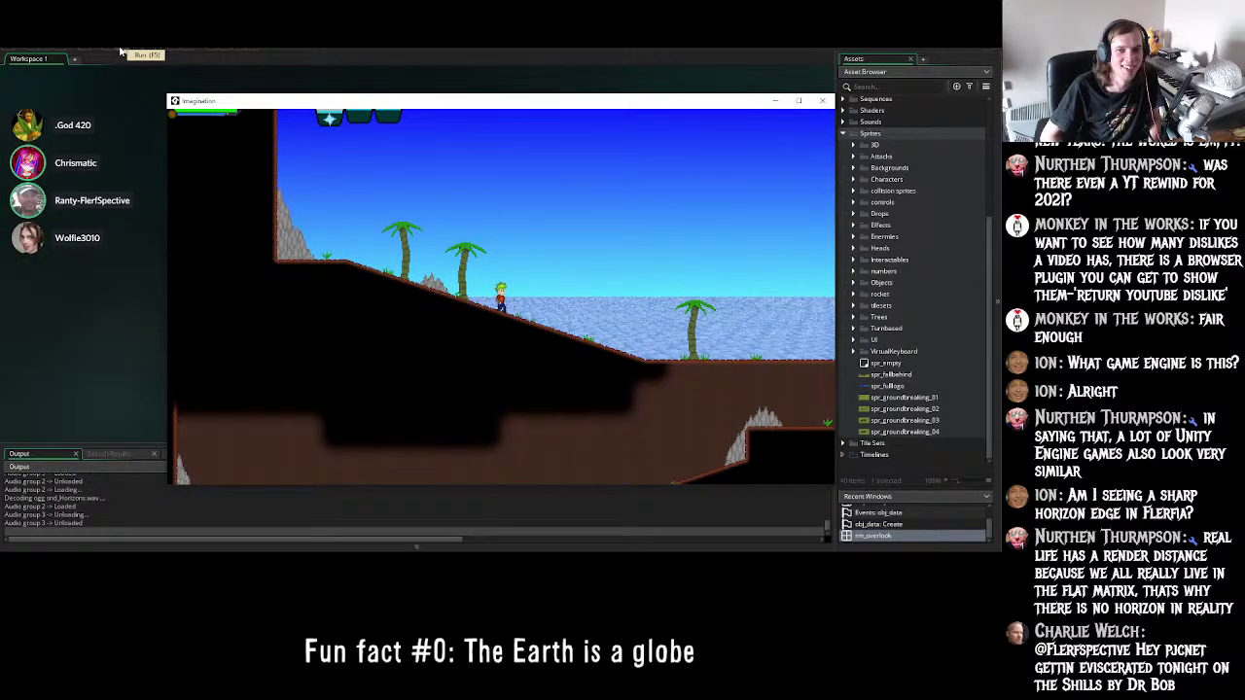
key("Right")
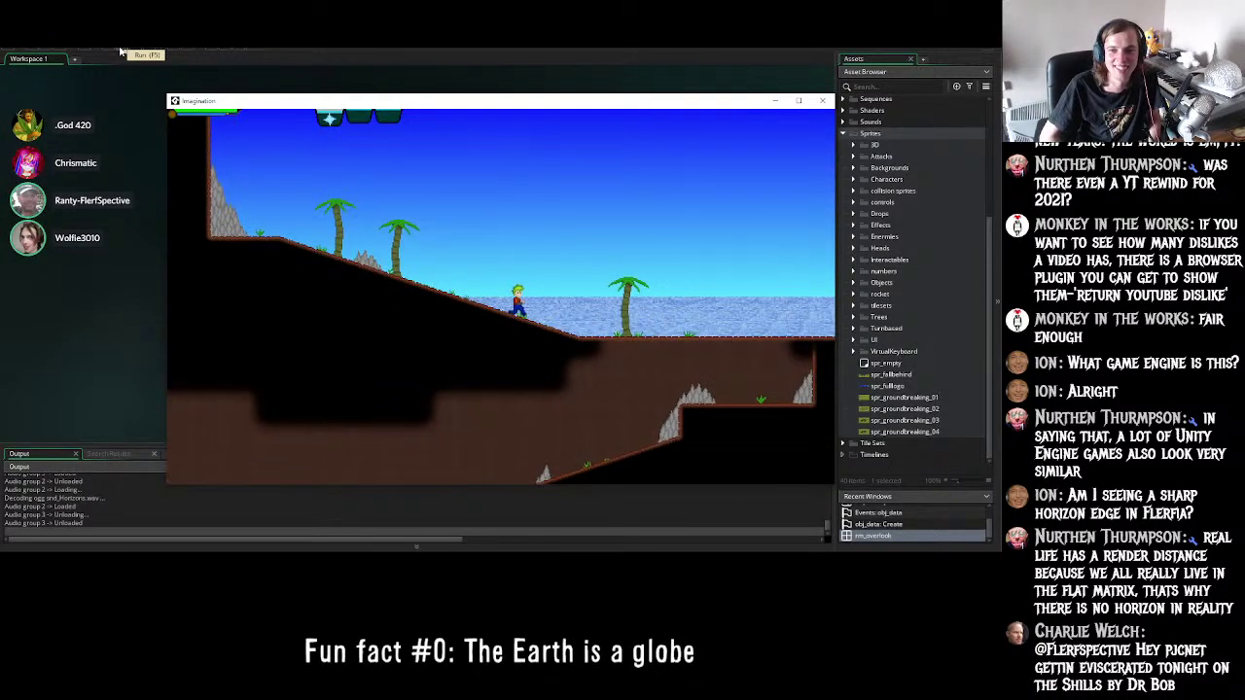
key("Right")
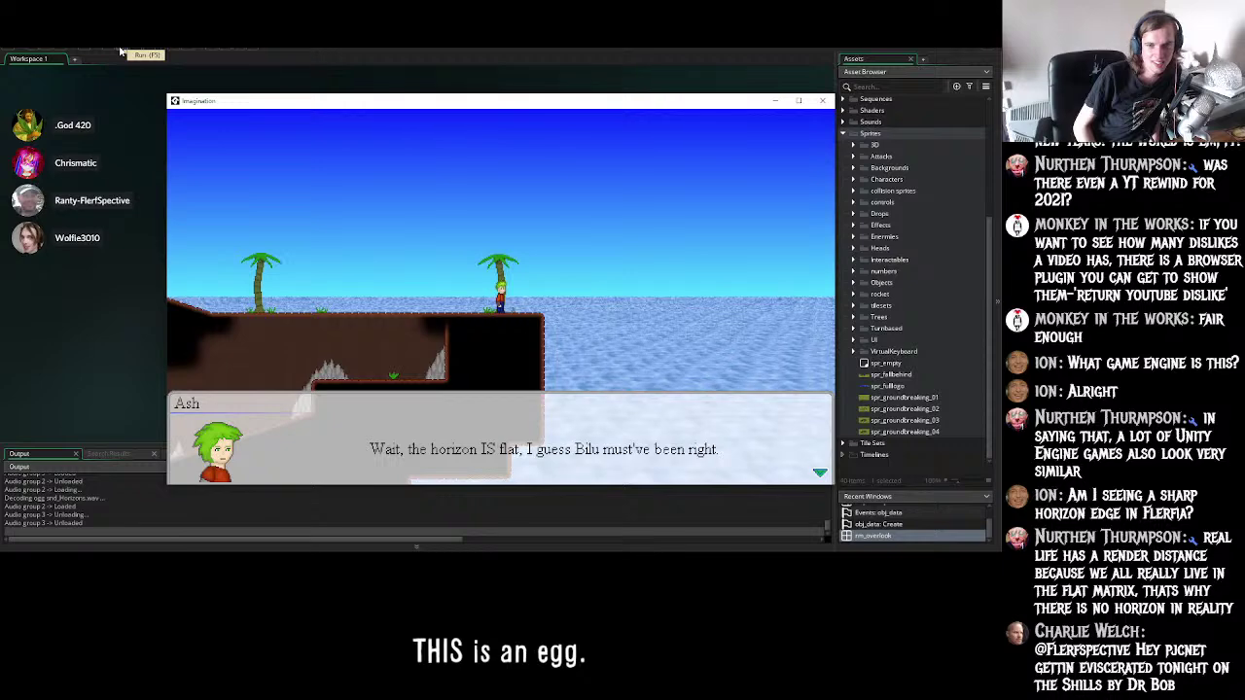
- Dismiss Ash's dialogue, visit the underground passage, and return to jump beside the last palm tree while examining the horizon
key("z")
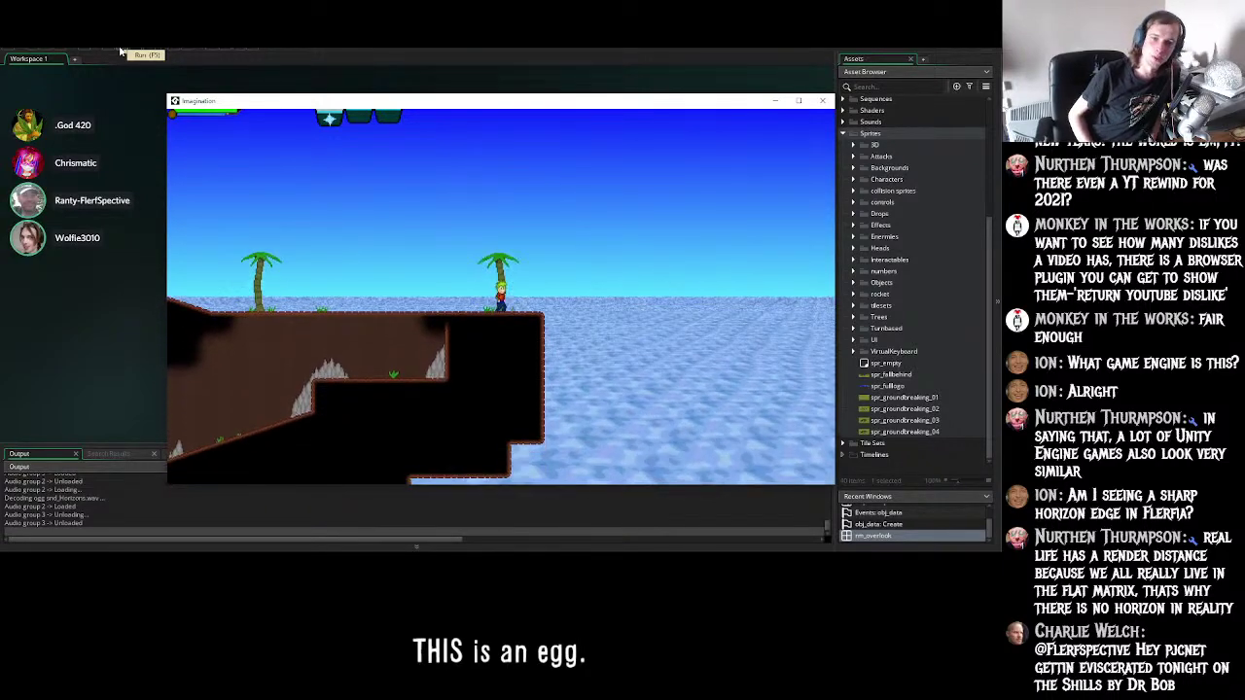
key("Left")
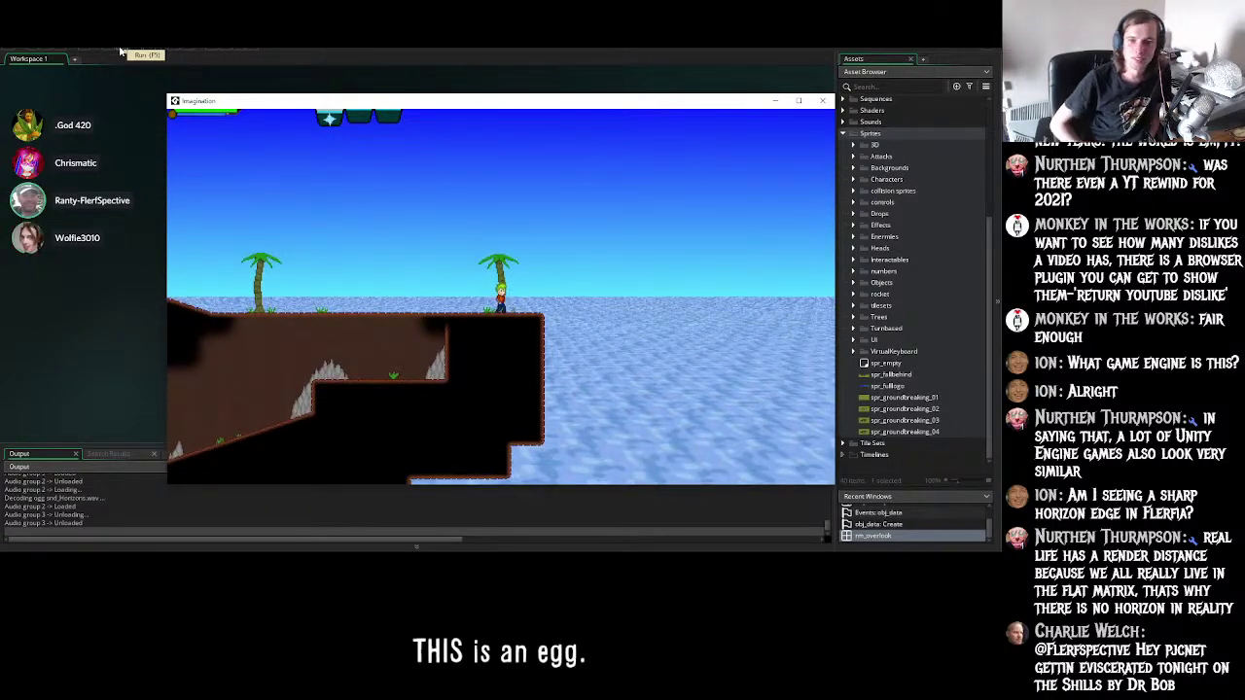
key("Right")
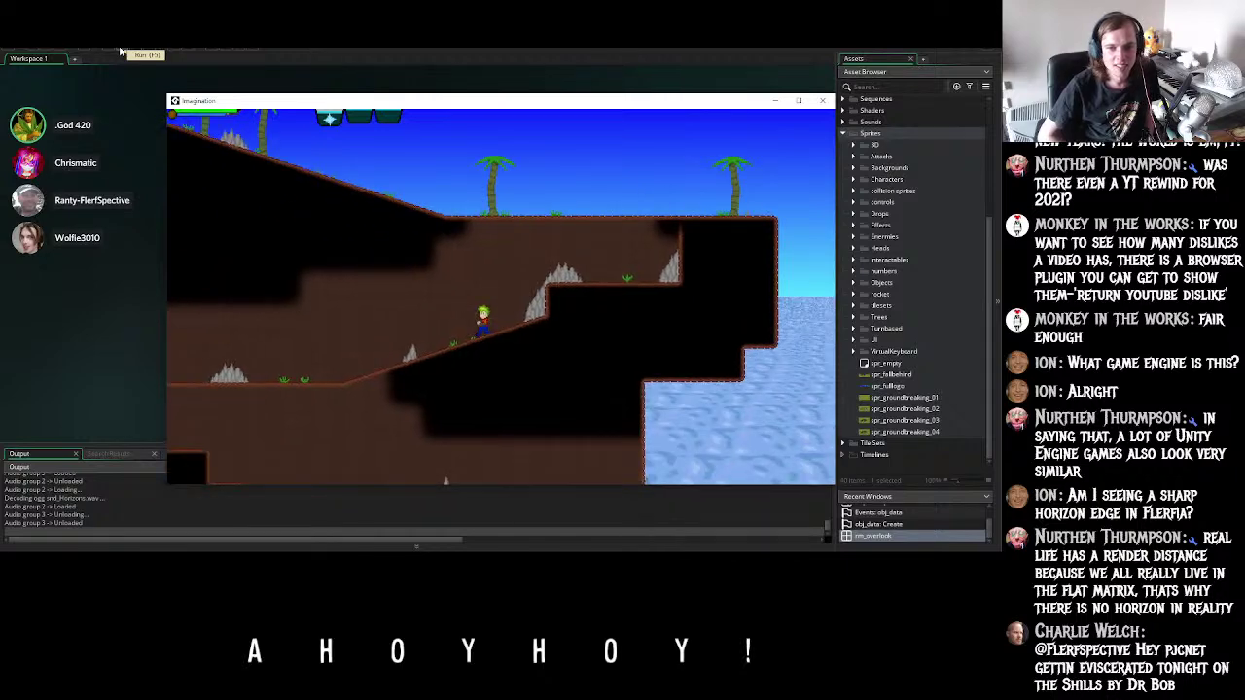
key("Right")
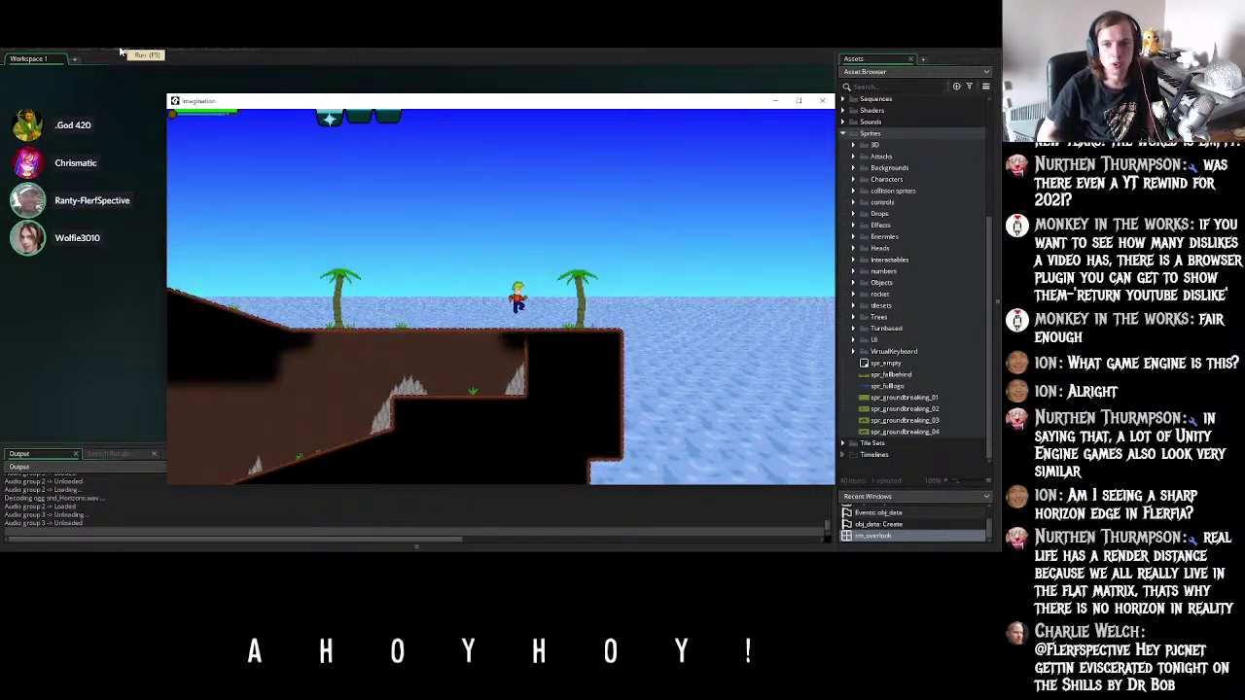
key("z")
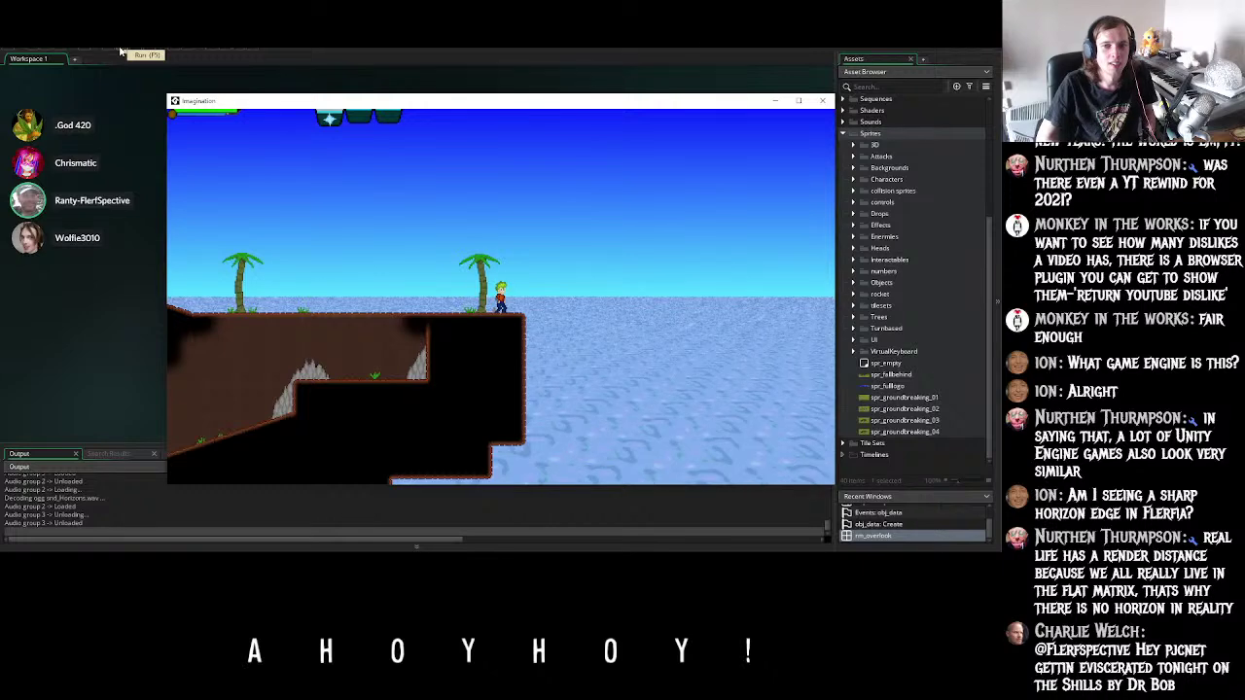
key("Right")
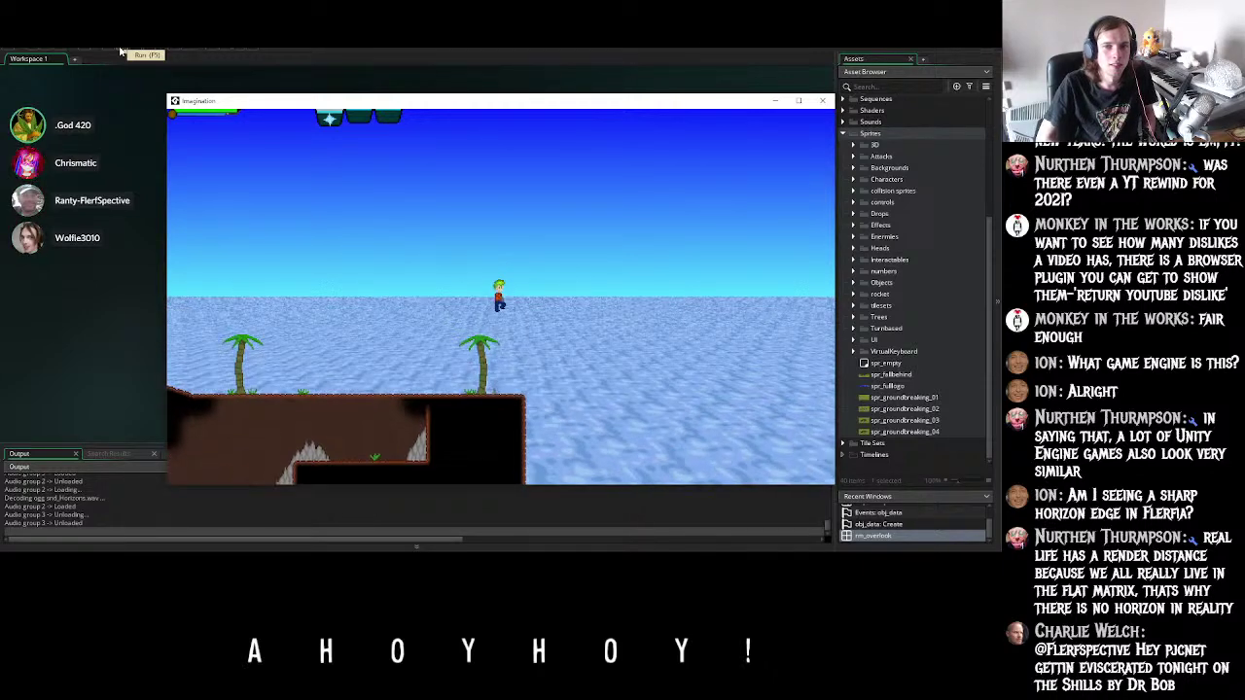
- Check the sea backdrop from the lower palm slope, then bring the character back through the caves to the upper passage
key("Left")
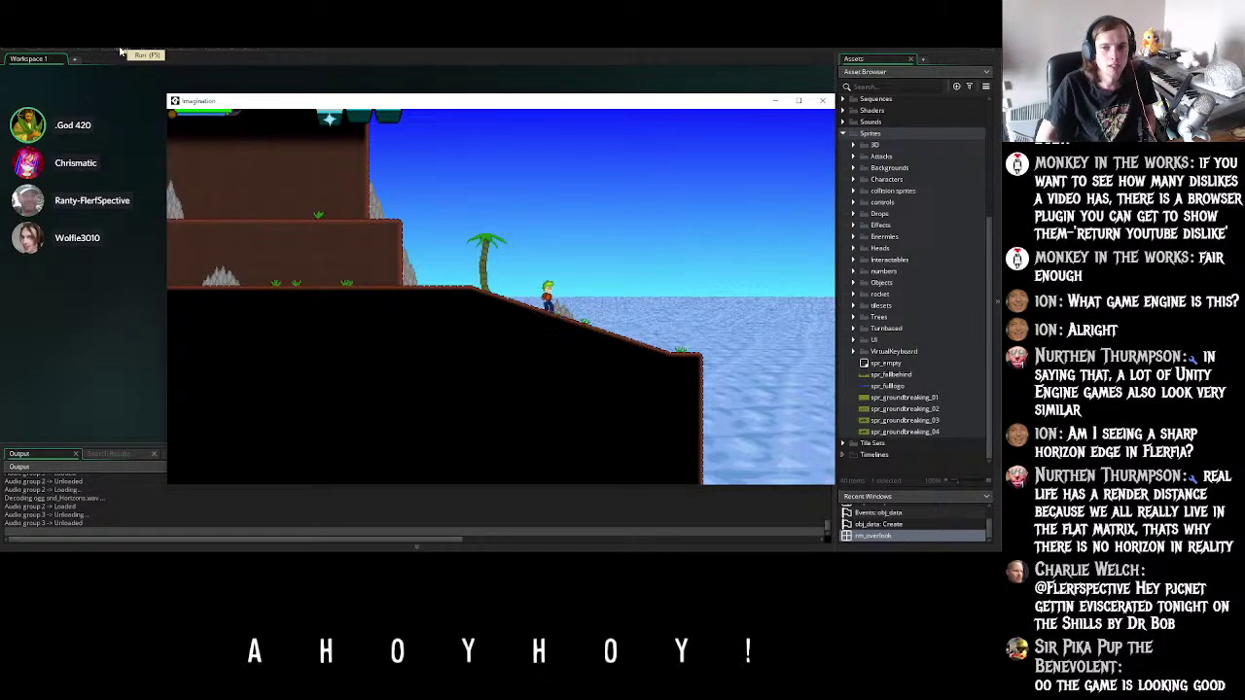
key("Left")
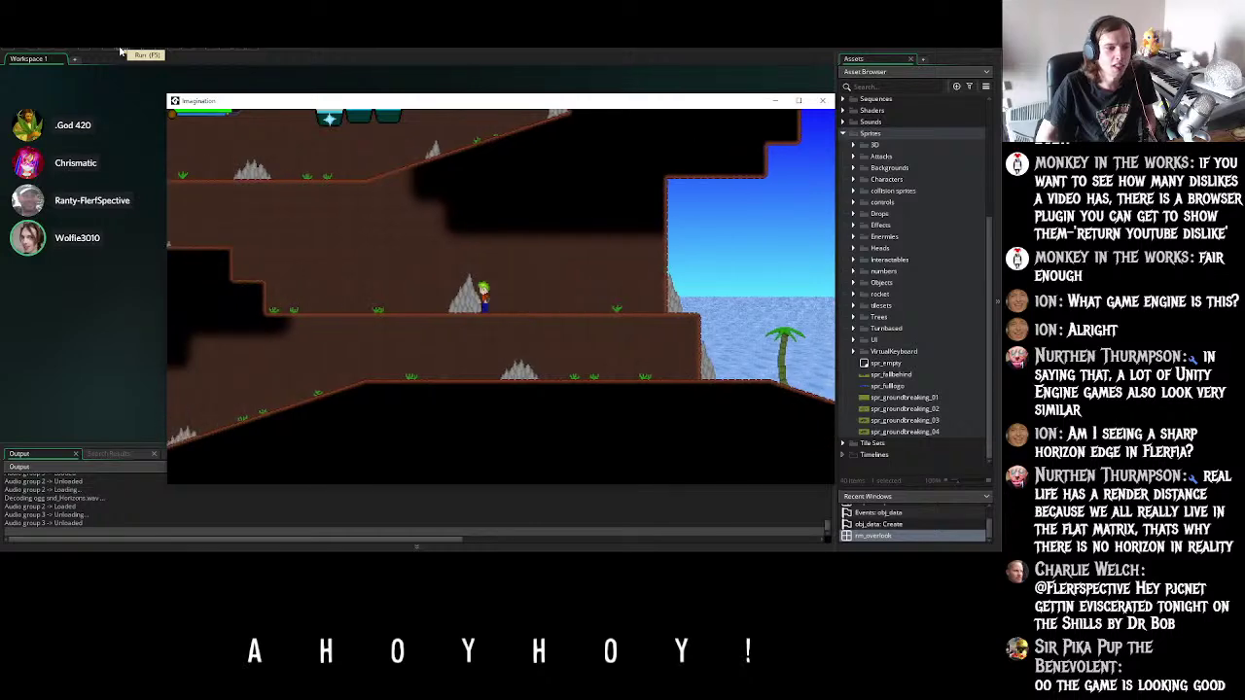
key("Right")
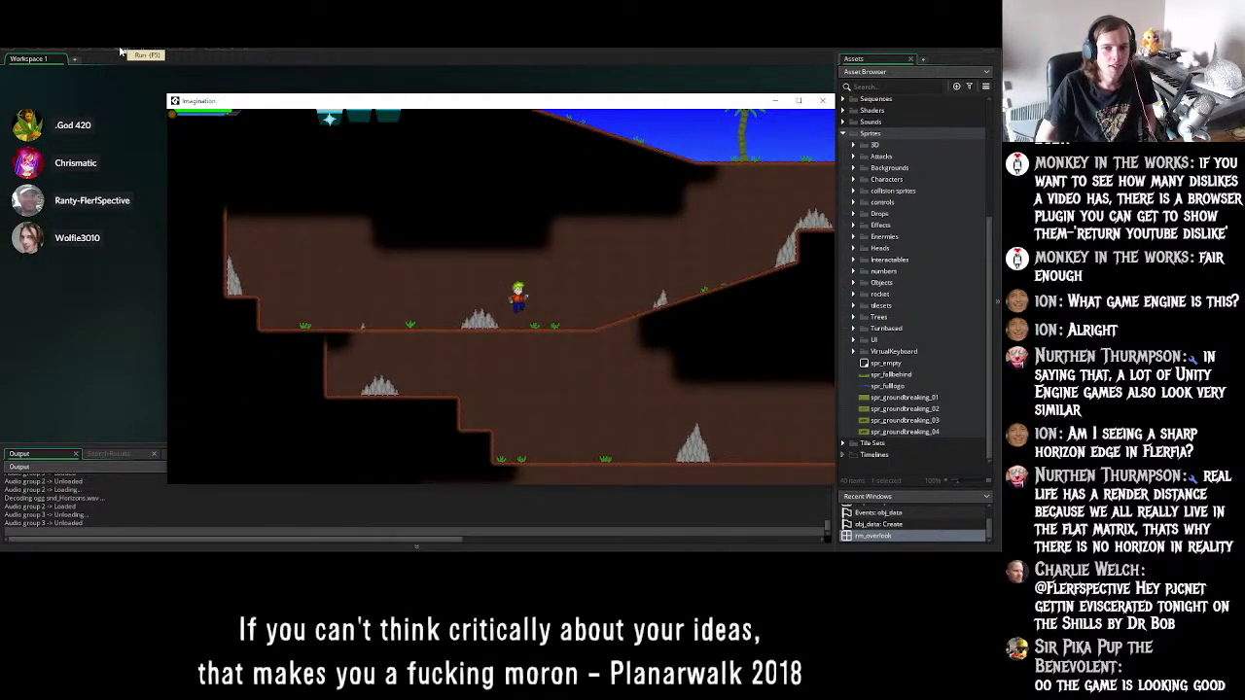
- Run the character past the palm ledge and down the lower palm slope to view the sea horizon, returning into the cave
key("Right")
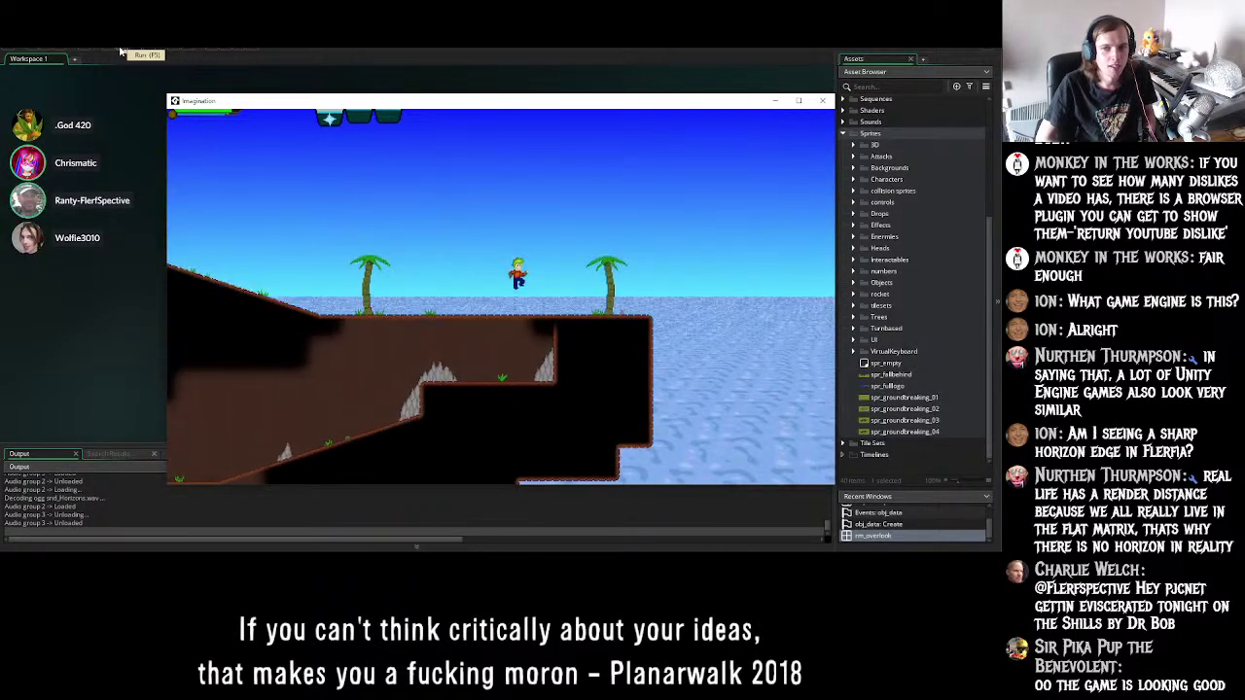
key("Right")
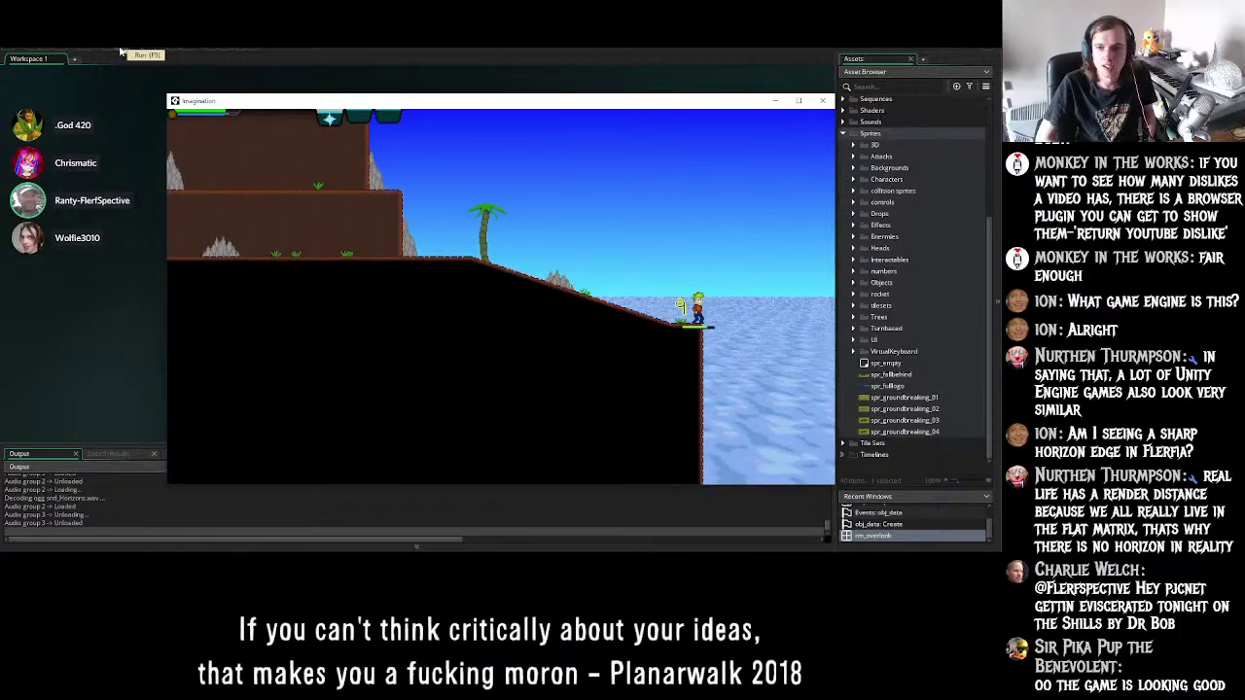
key("Left")
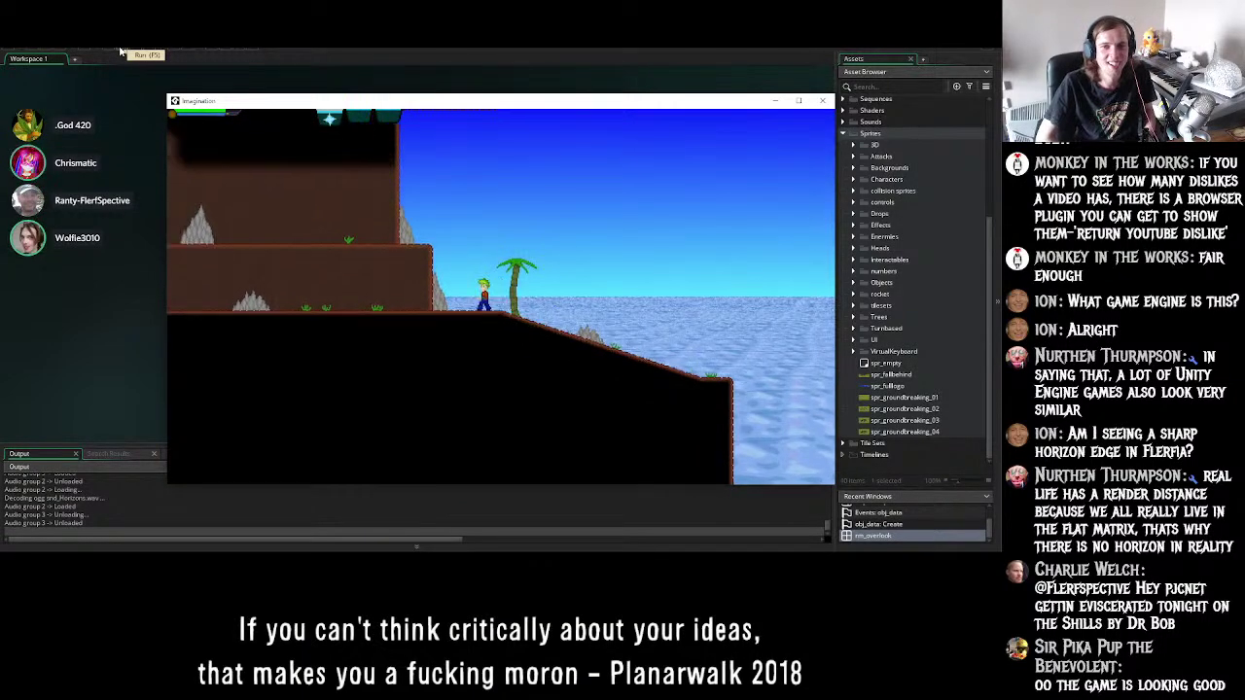
key("Left")
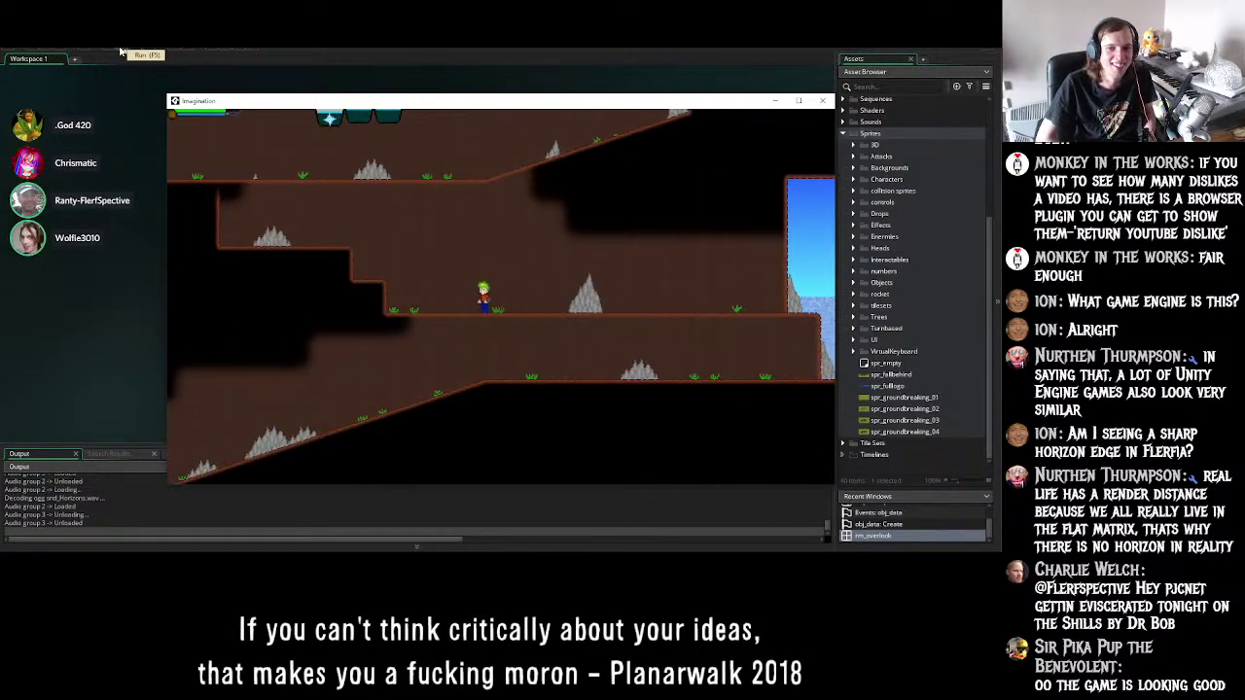
- Cross the upper cave passage and descend the long cave slope to exit the overlook level onto the overworld
key("space")
key("Right")
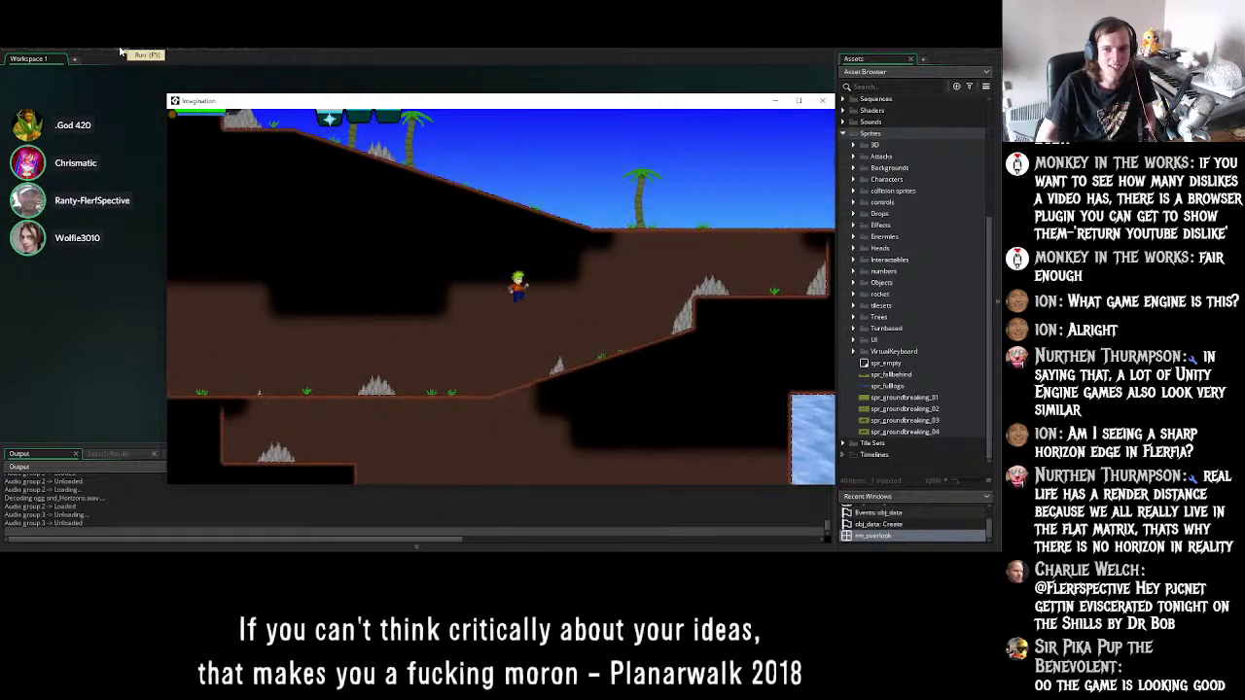
key("Right")
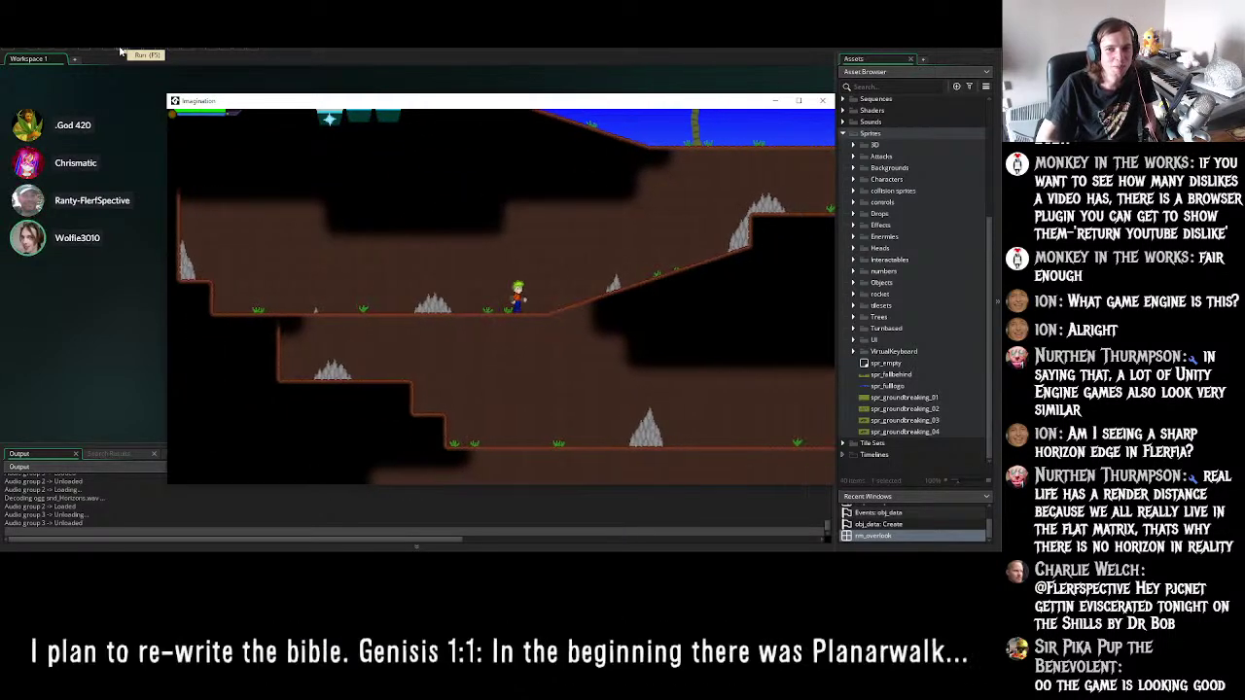
key("Right")
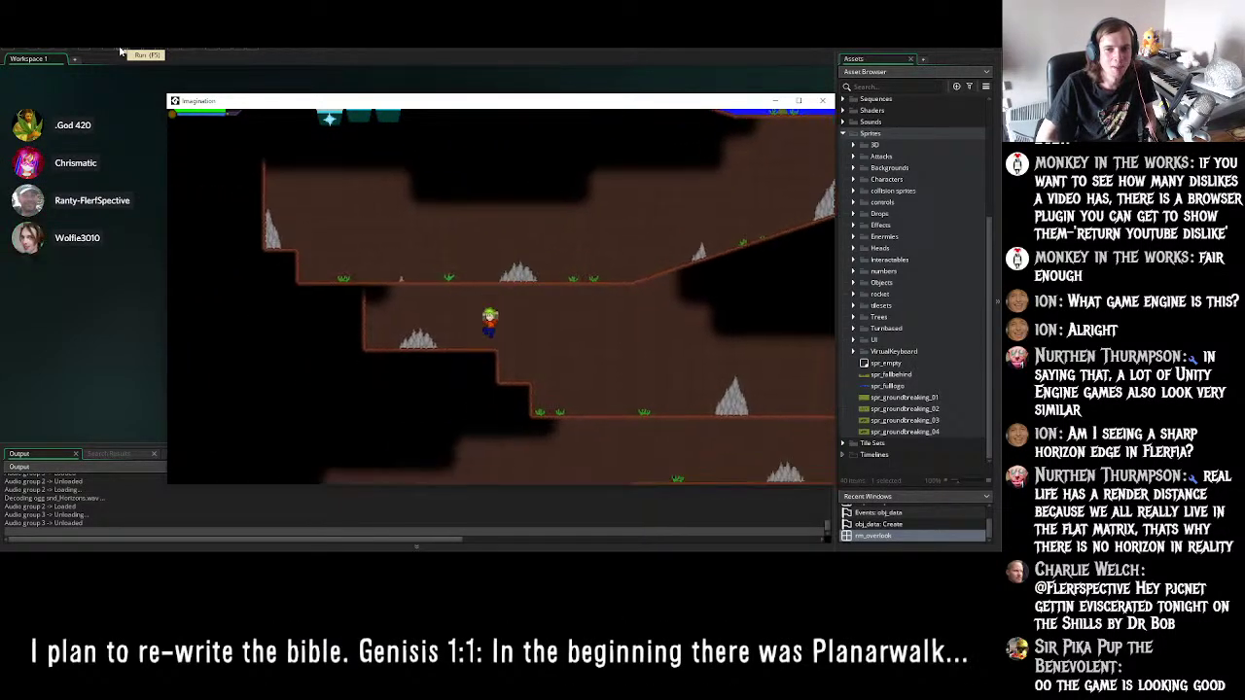
key("Left")
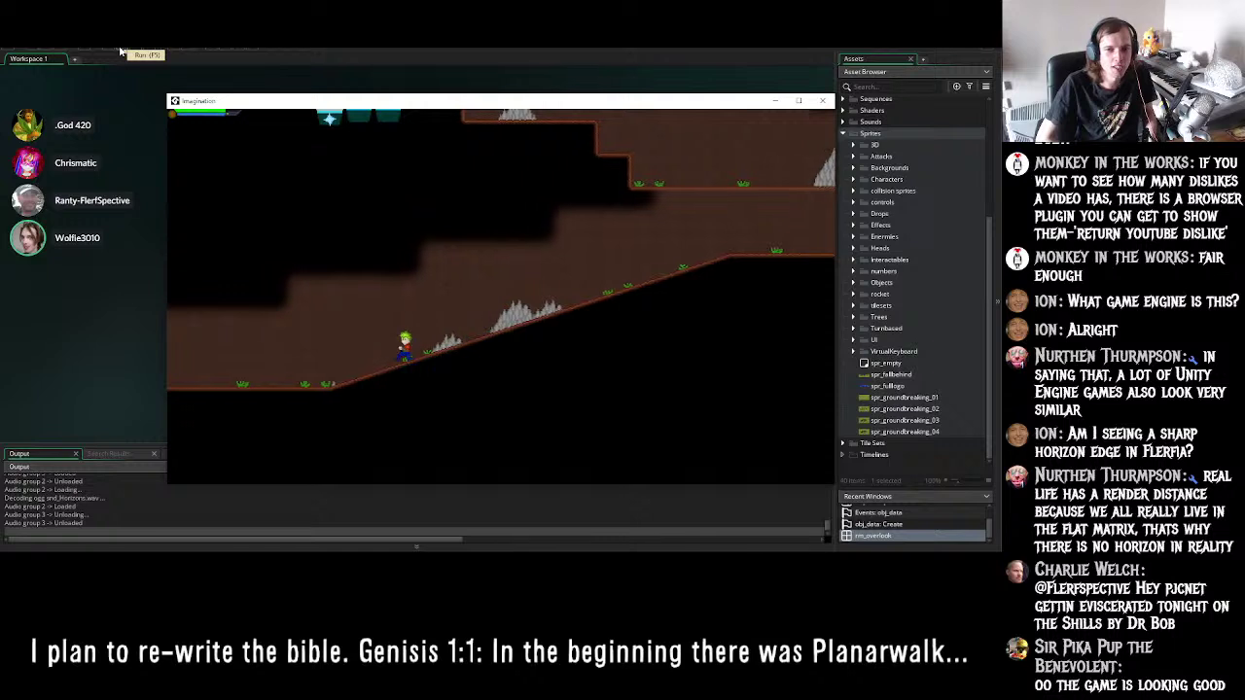
key("Left")
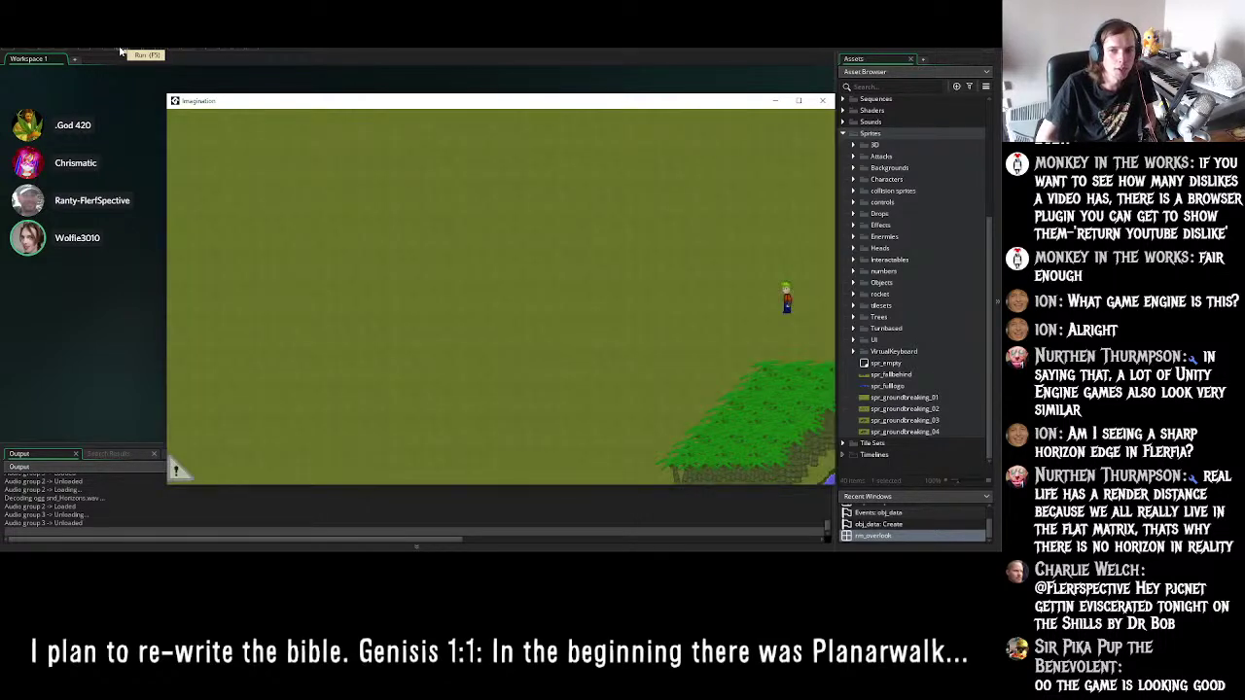
- Walk onto the overworld grass to trigger Ash's flat earth monologue and advance it through the line about Old Man Dusty
key("Left")
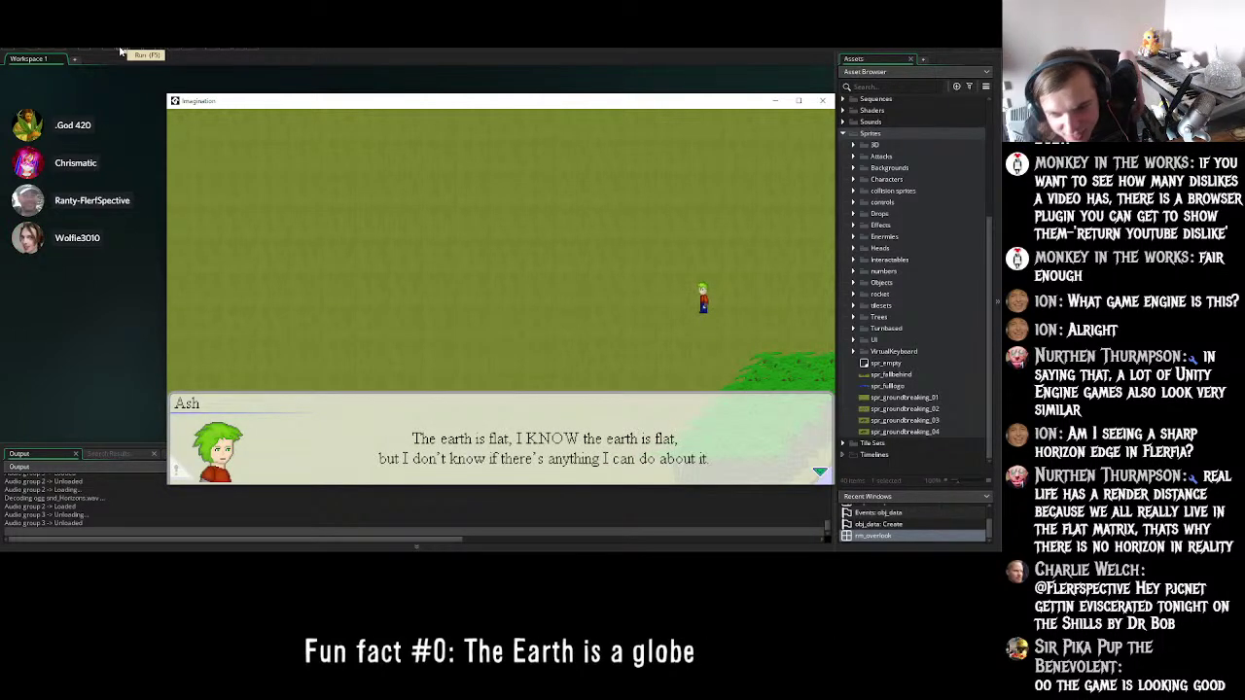
key("Return")
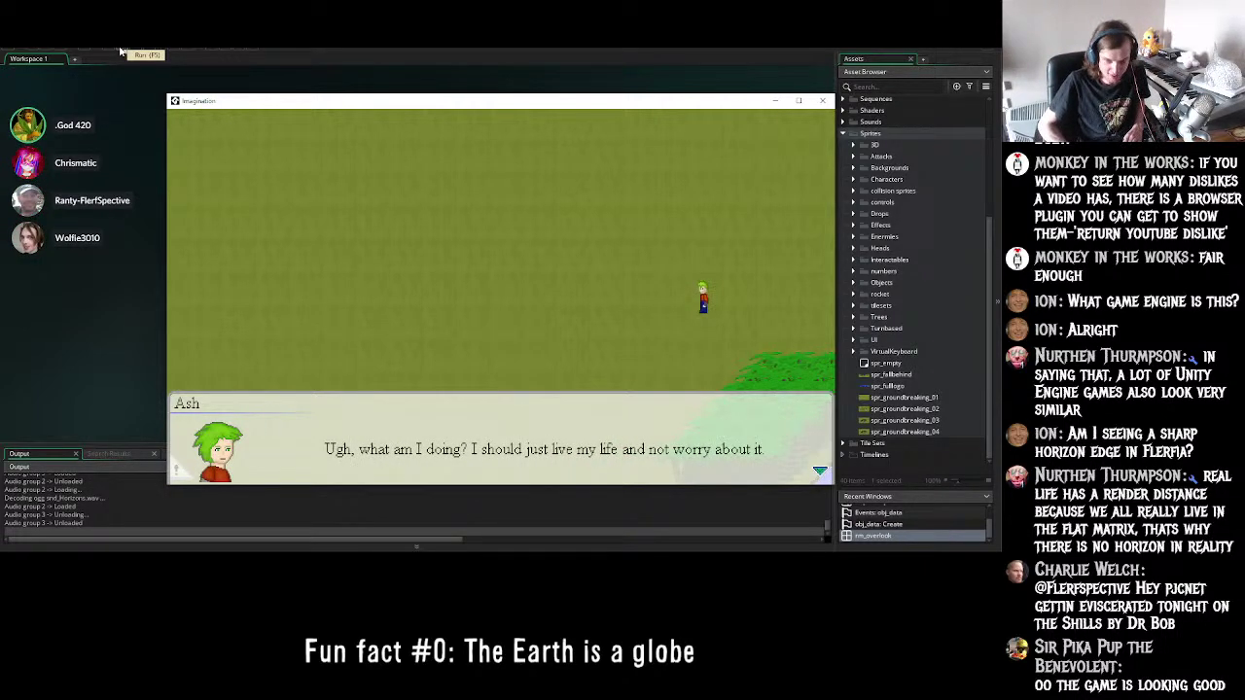
key("space")
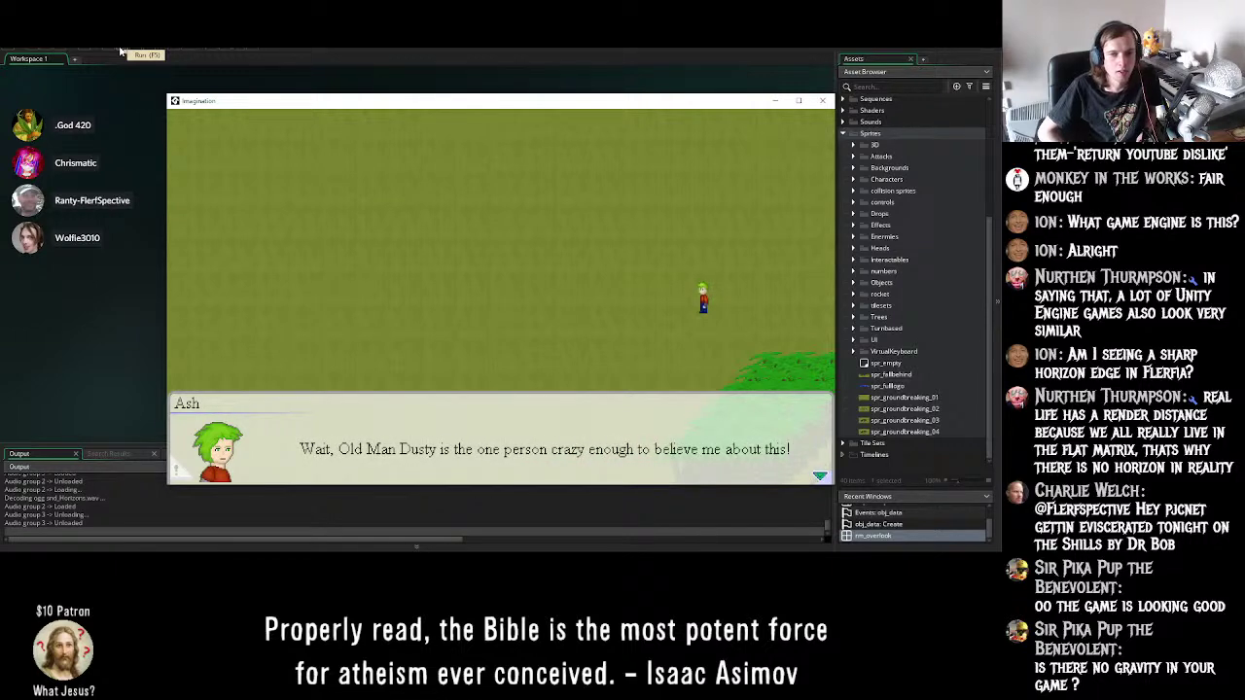
key("space")
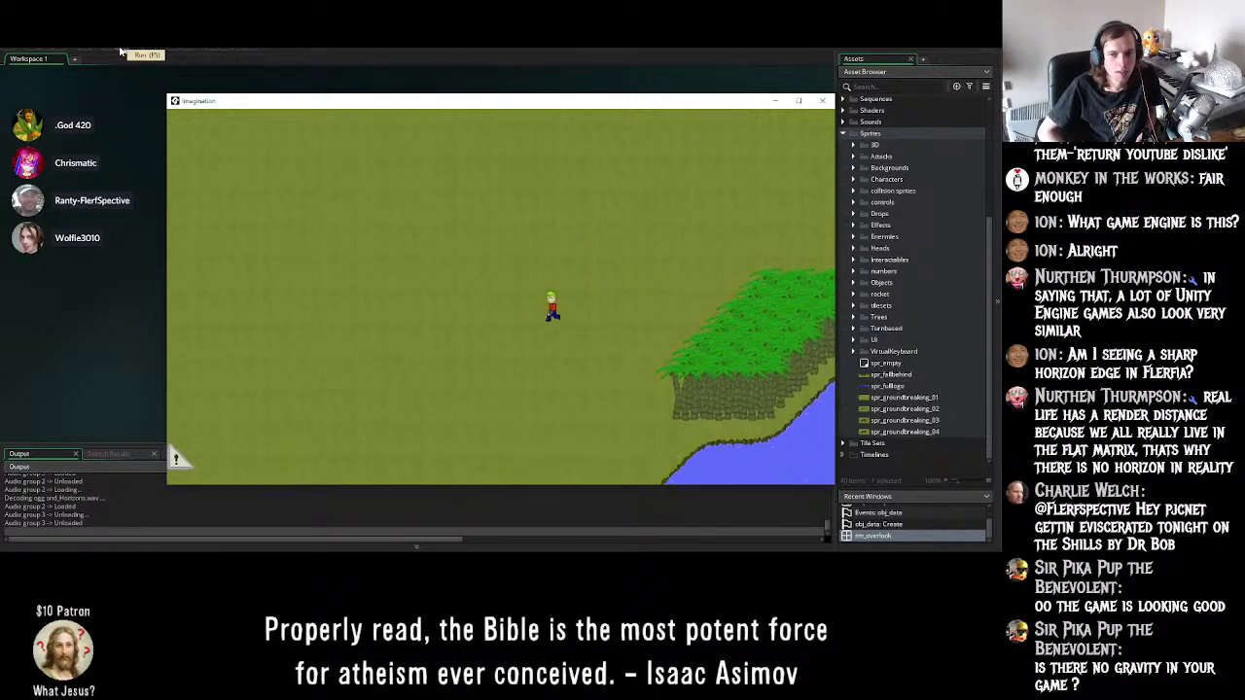
- Walk the character past the wooden pier and across the grass and cobbled road to the park path above the pond
key("Down")
key("Down")
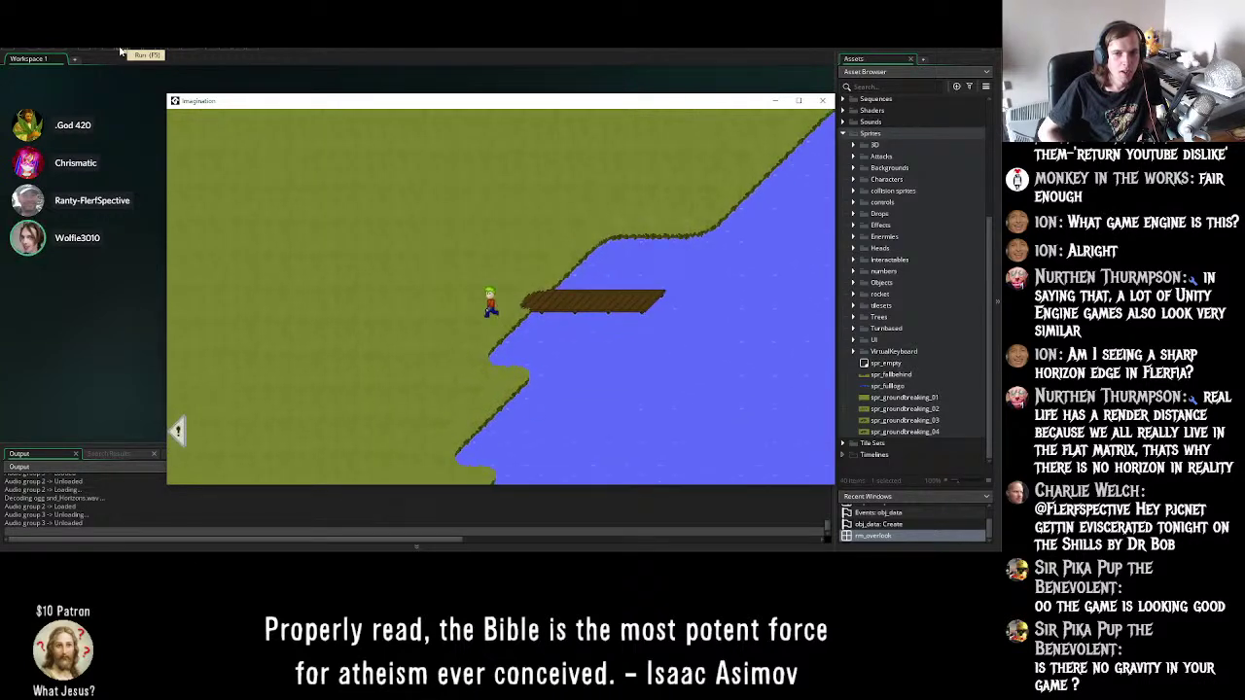
key("Left")
key("Left")
key("Left")
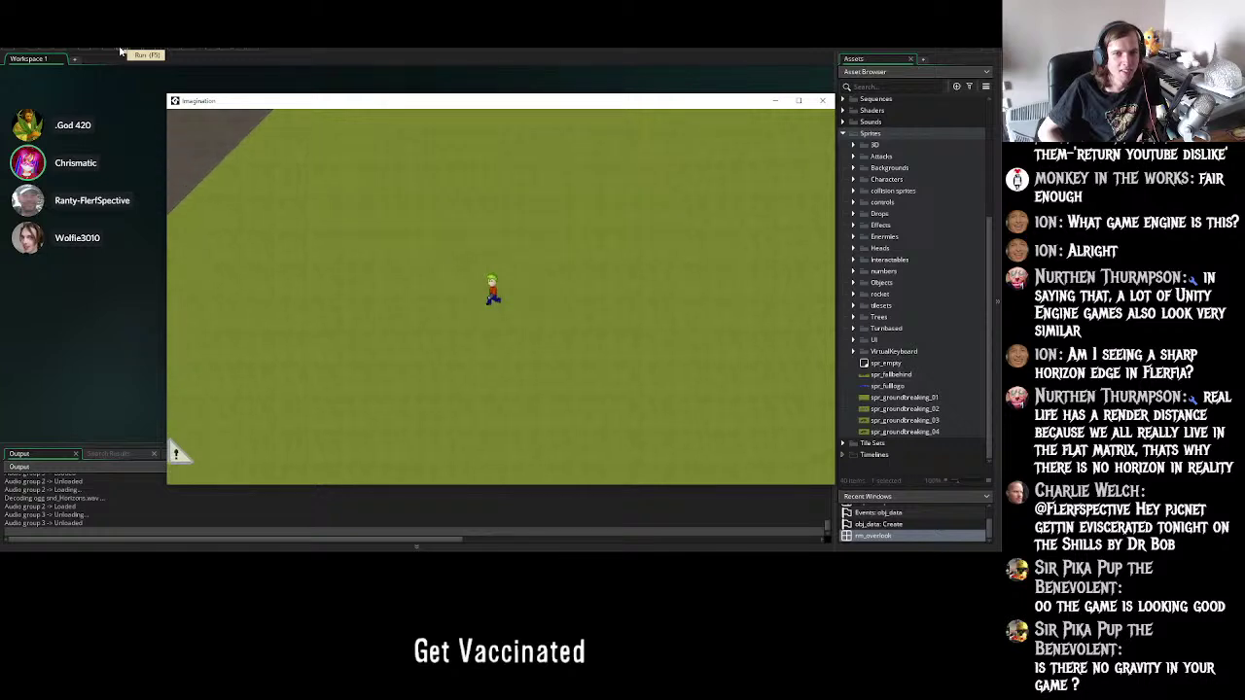
key("Left")
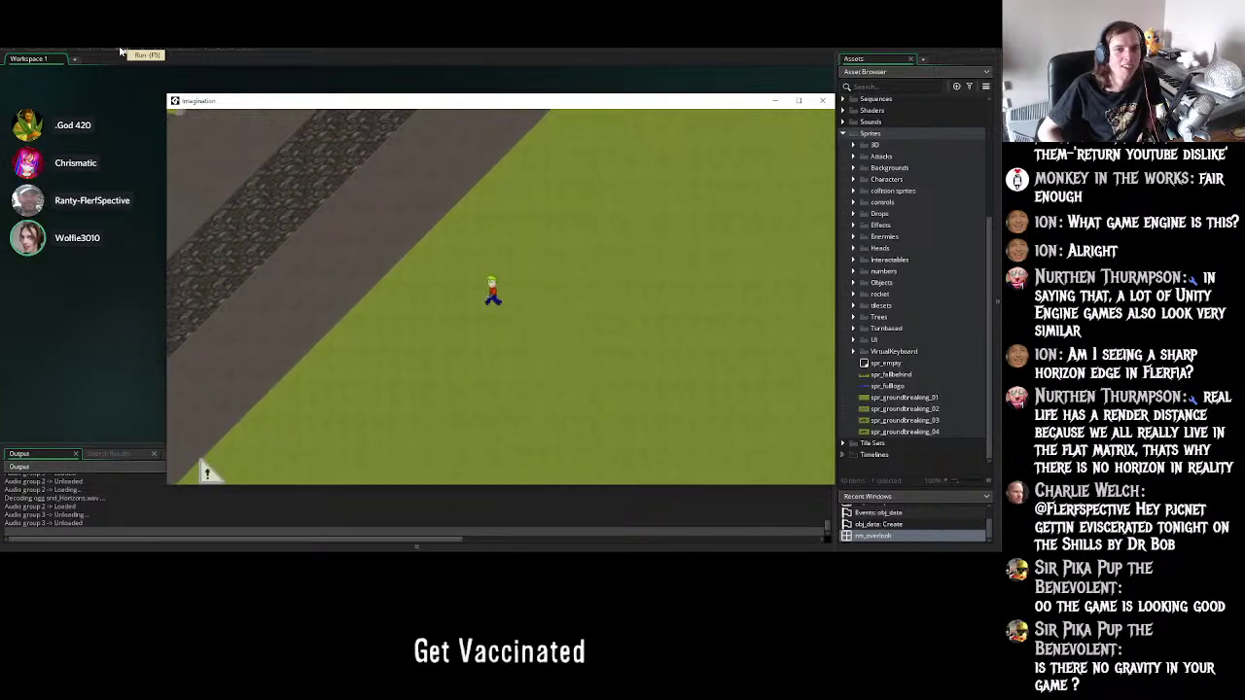
key("Left")
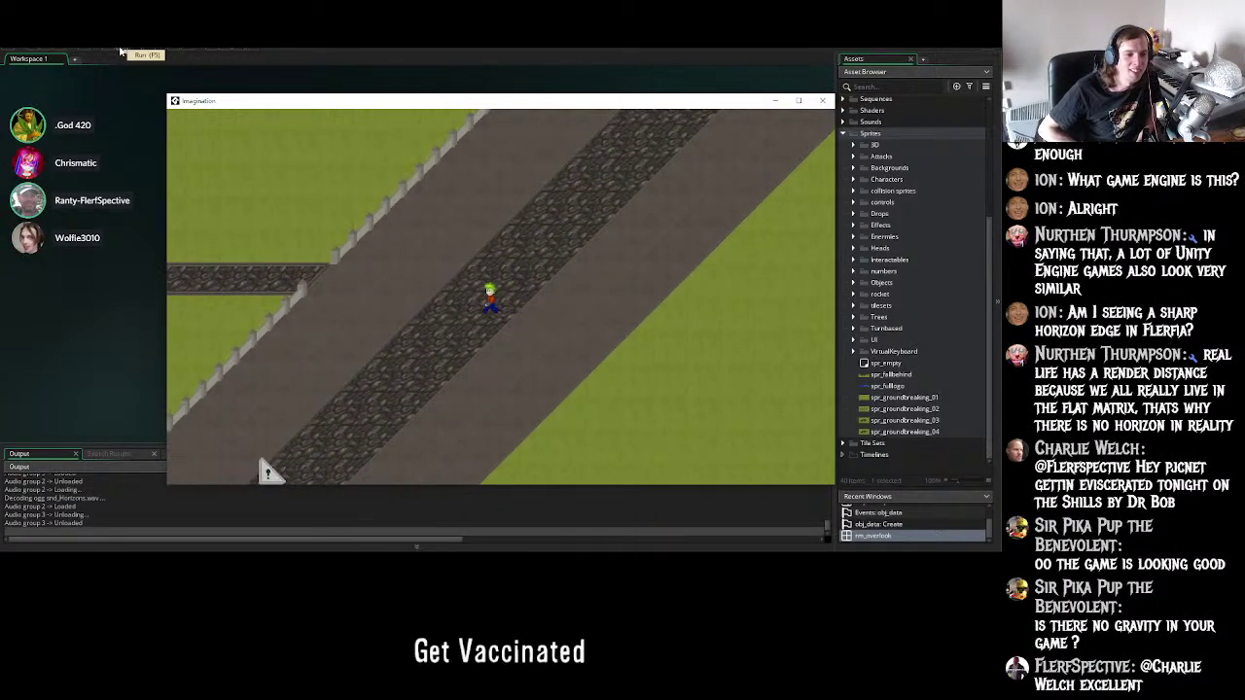
key("Left")
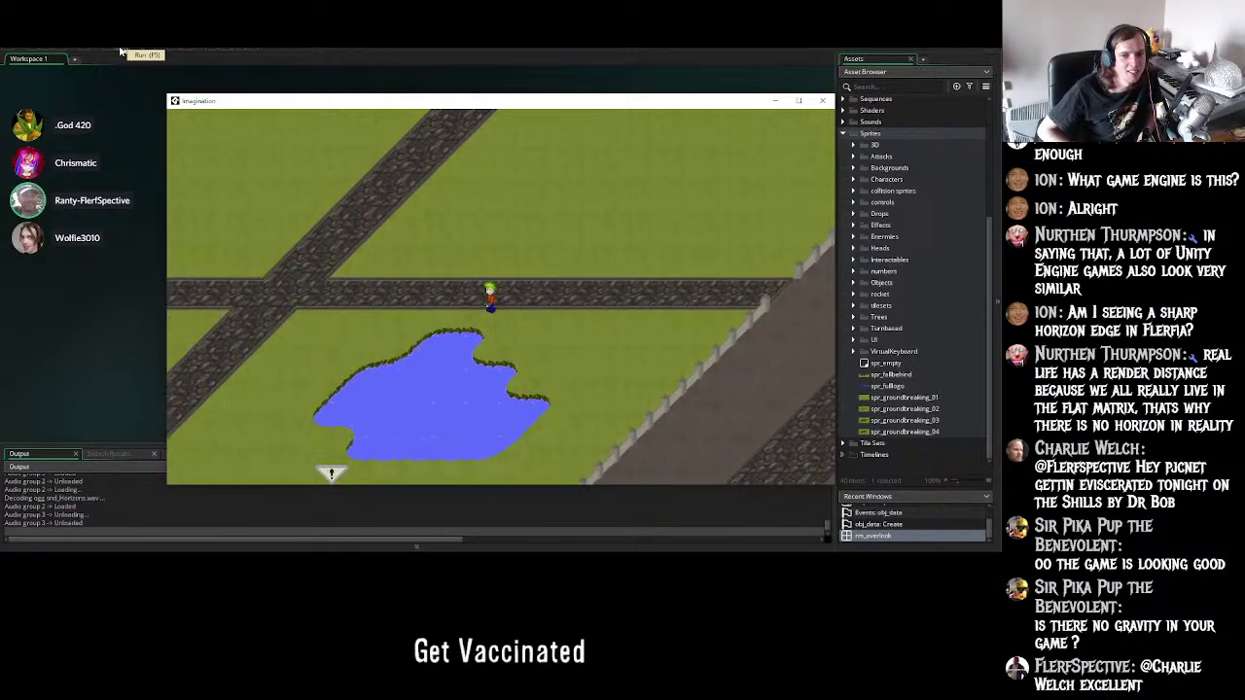
- Leave the park through its lower gate and cross the tree-lined street to the road below the shops
key("Down")
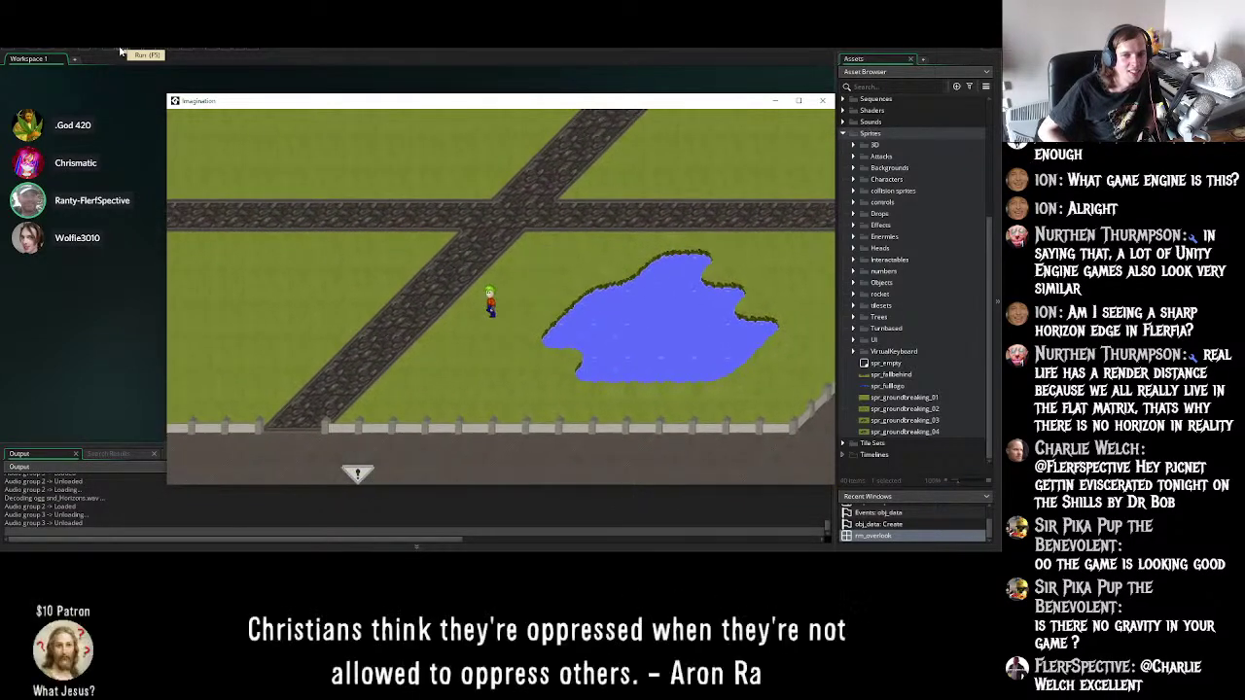
key("Down")
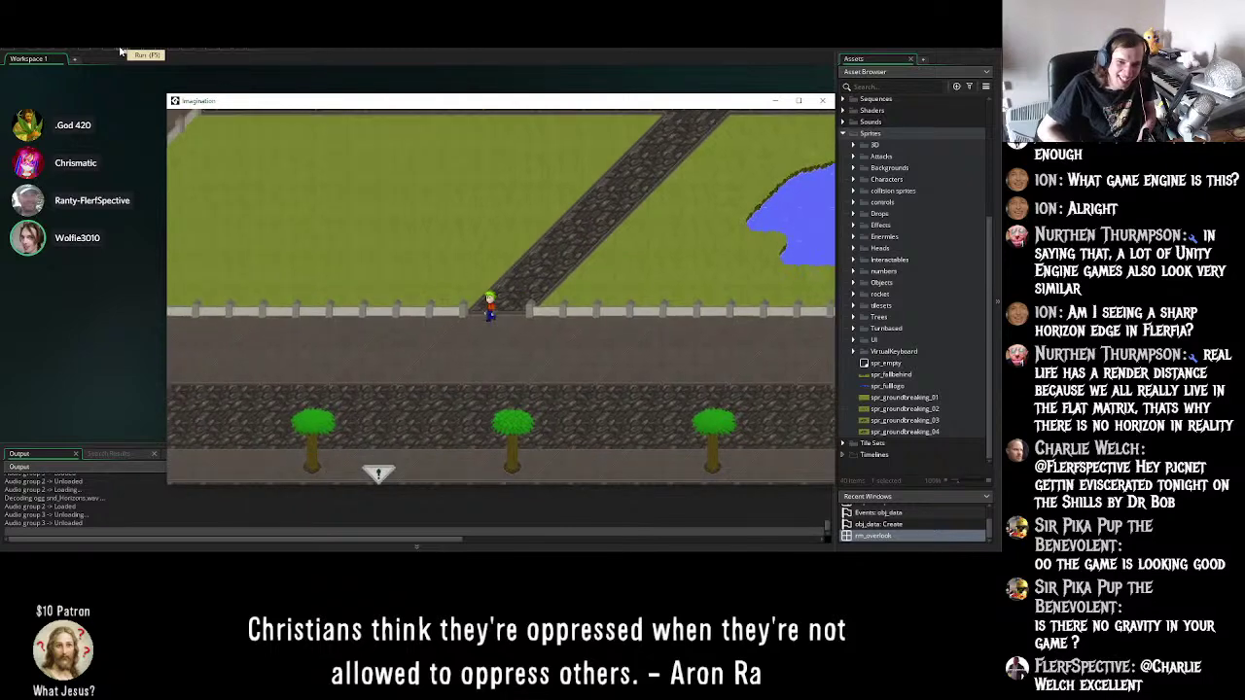
key("Up")
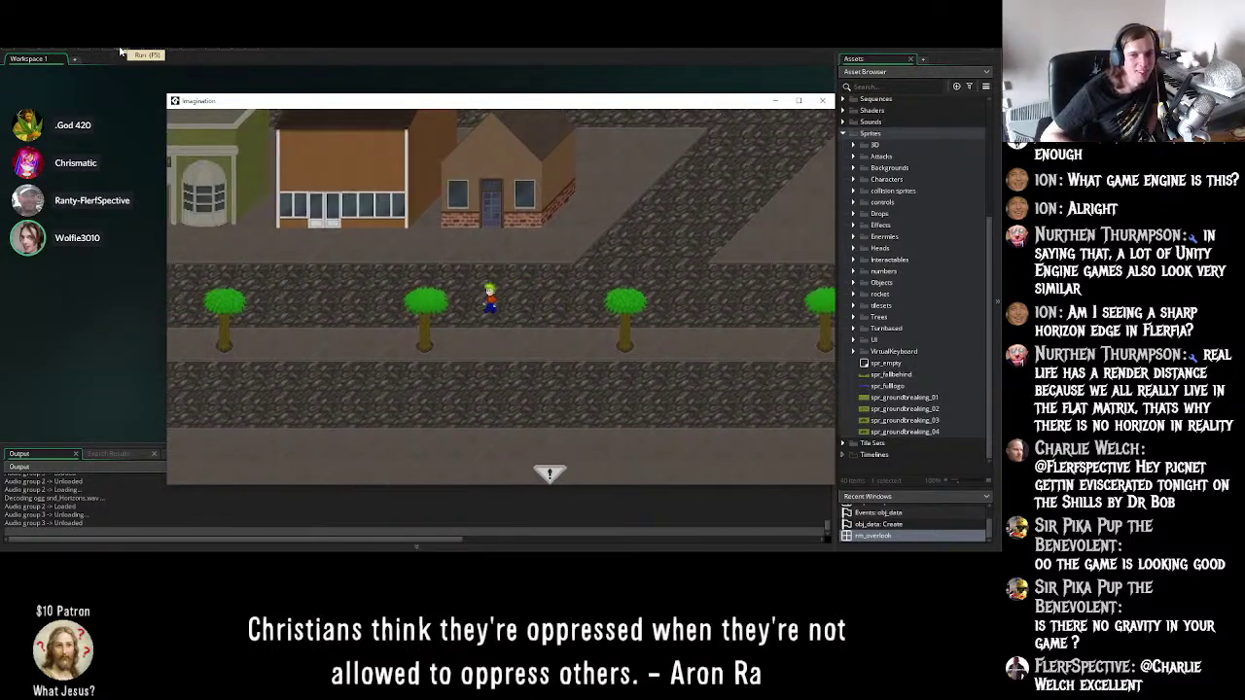
key("Left")
key("Down")
key("Down")
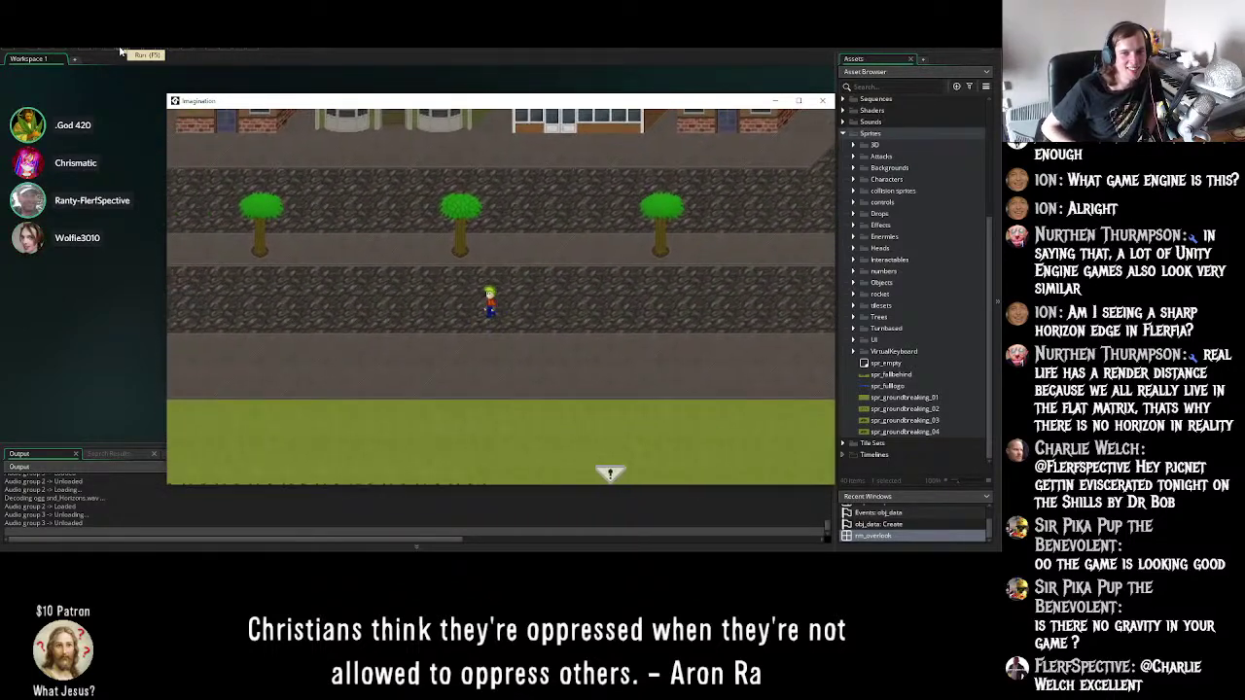
- Walk along the waterfront pavement to Old Man Dusty beside the bridge
key("Right")
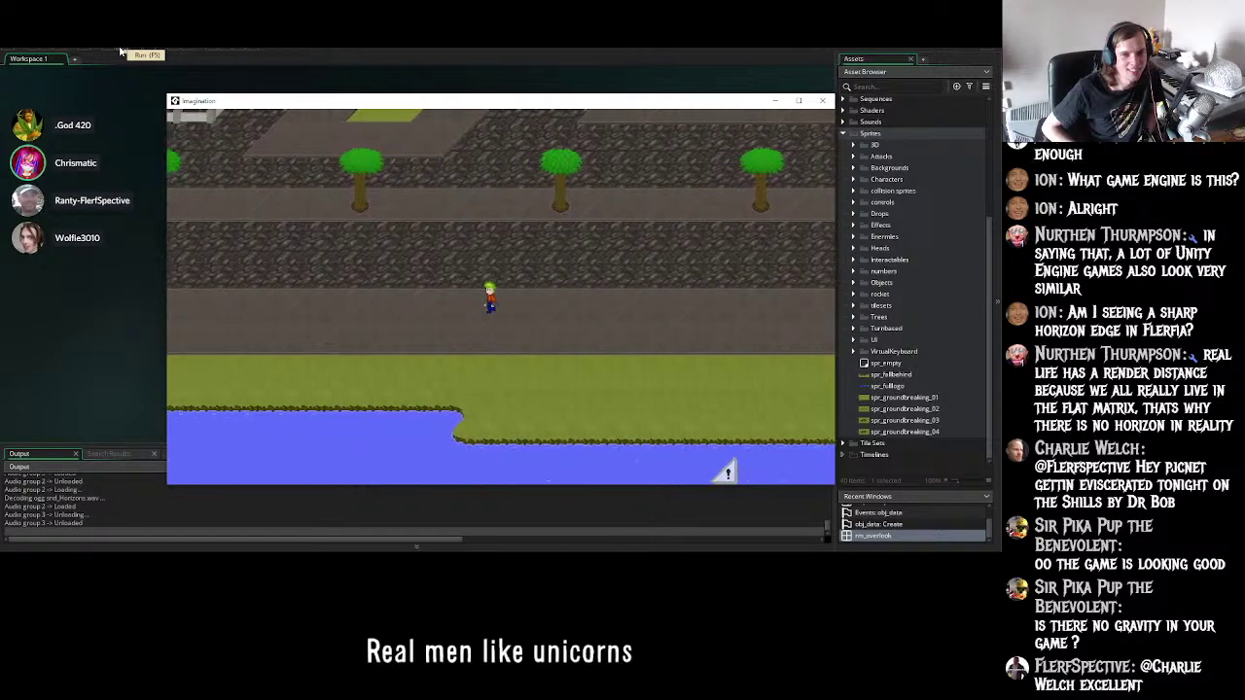
key("Left")
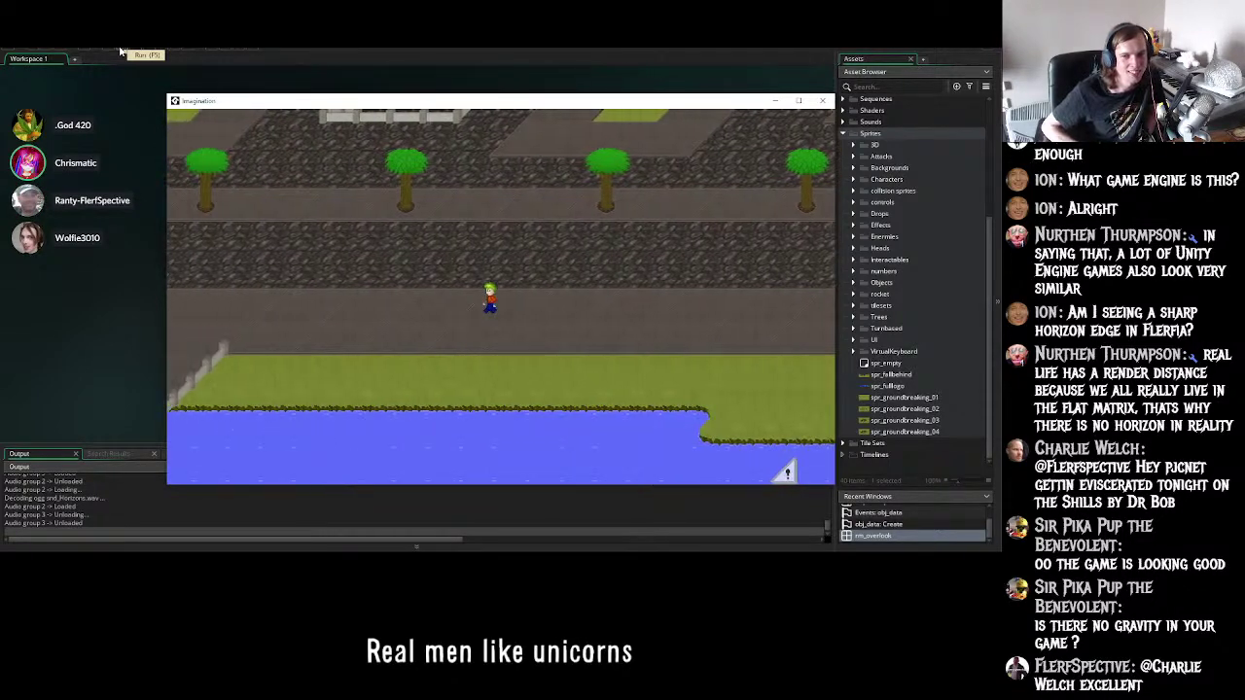
key("Left")
key("Left")
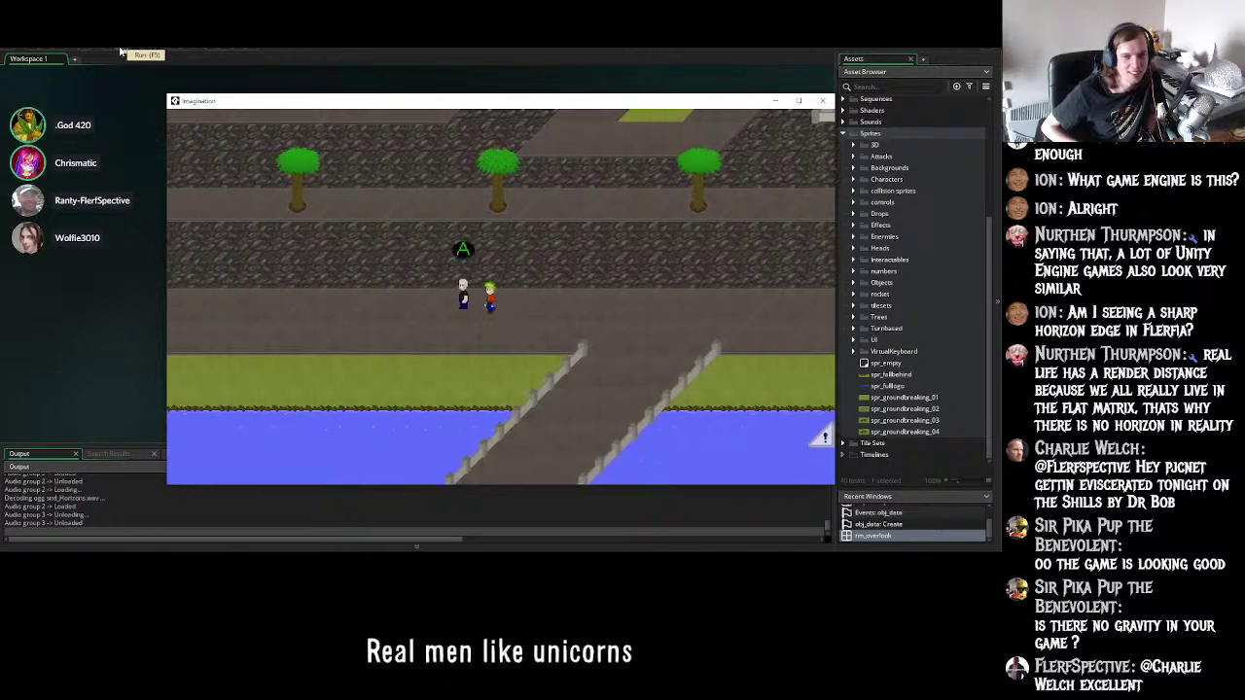
- Talk to Old Man Dusty, answer Yes to hearing his research, and choose the Flat Earth topic
key("space")
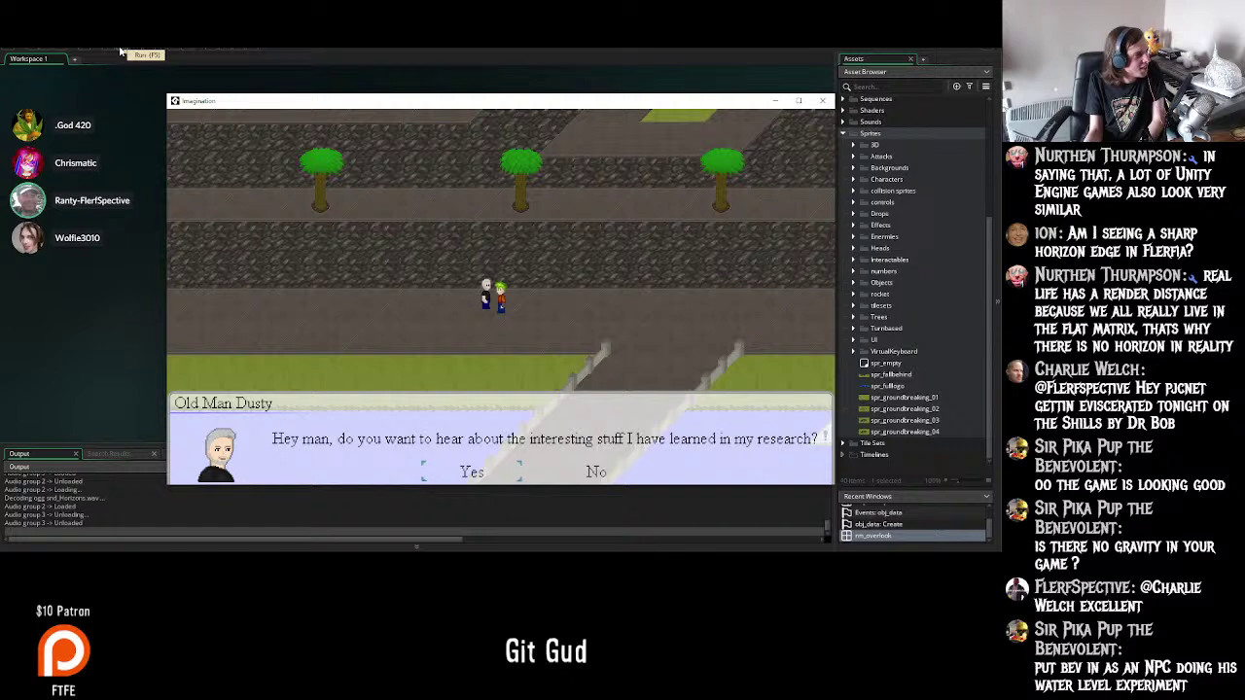
key("Return")
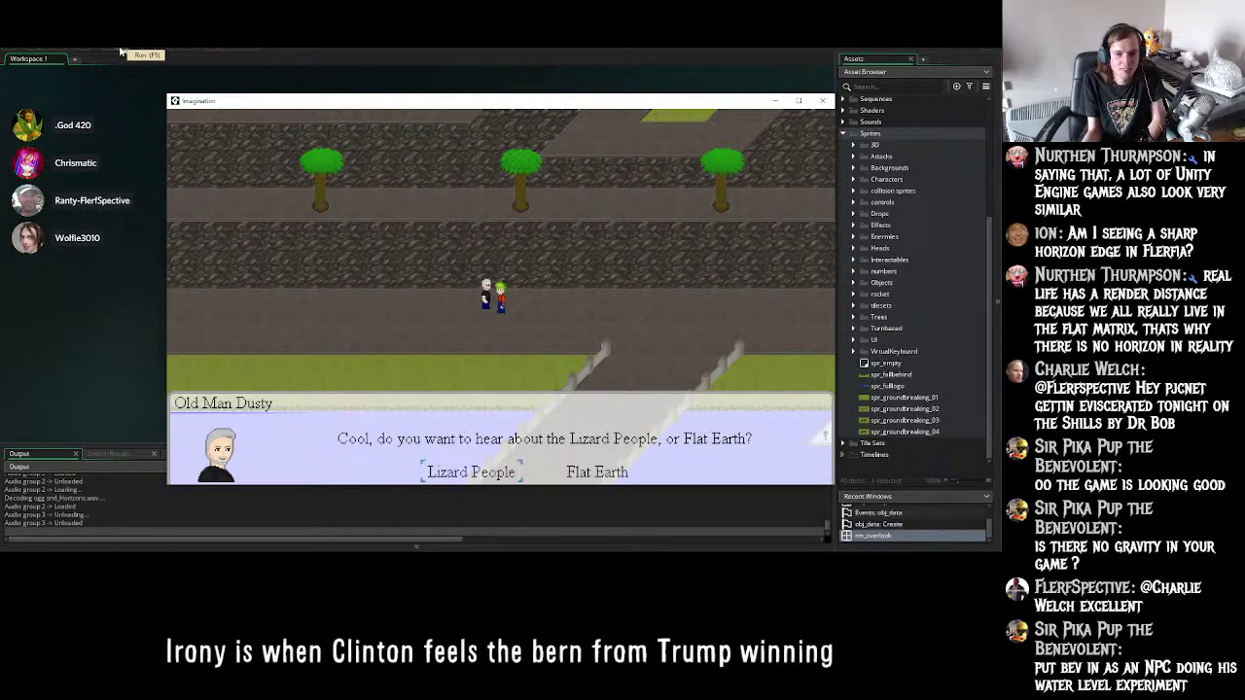
key("Right")
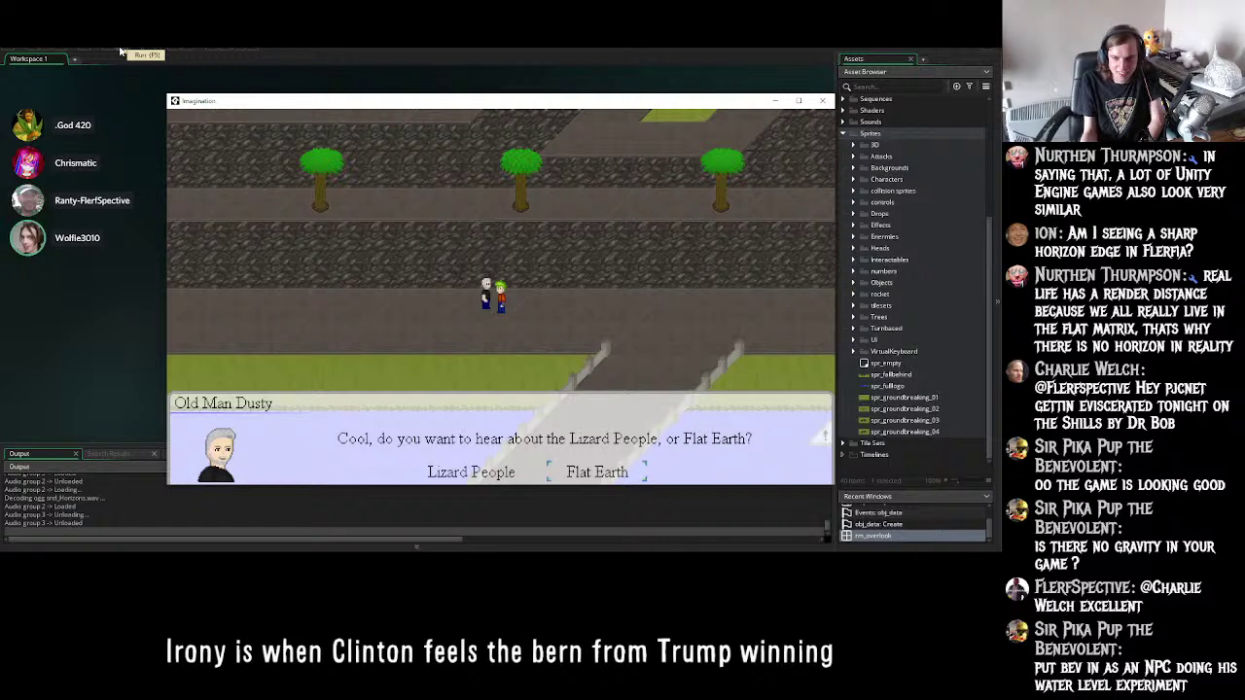
key("Return")
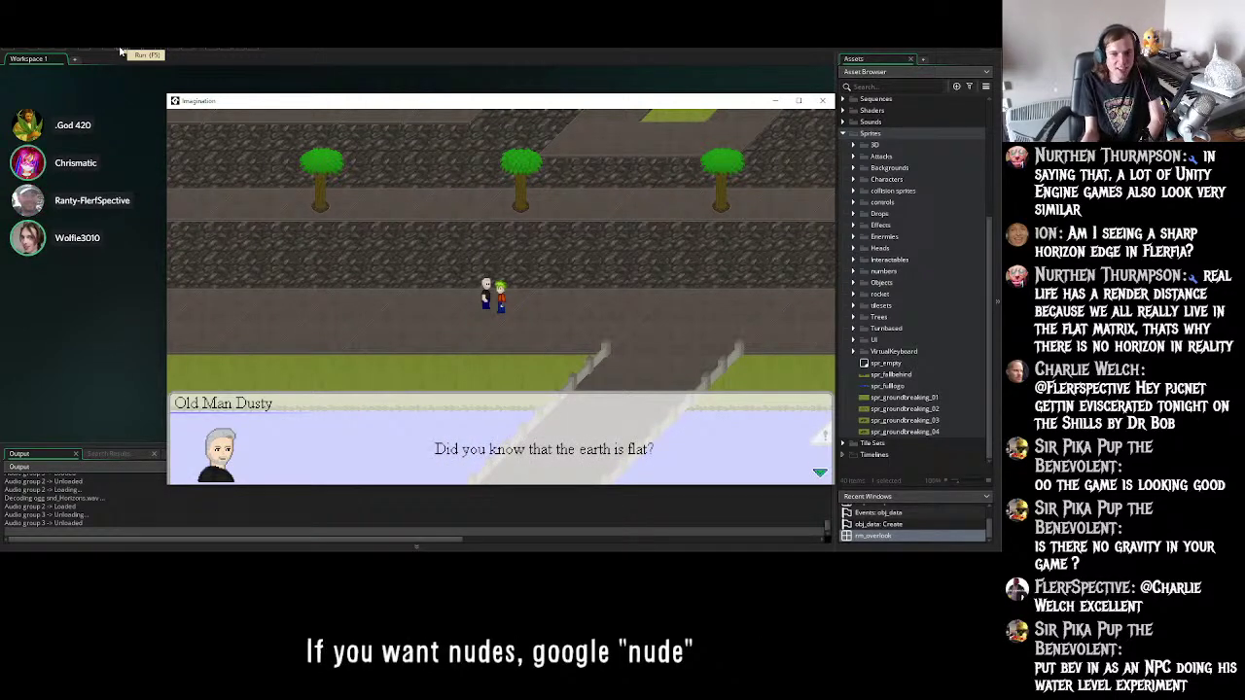
- Advance the flat earth conversation with Dusty into the debate battle and continue past his opening claim to Ash's action choices
key("Return")
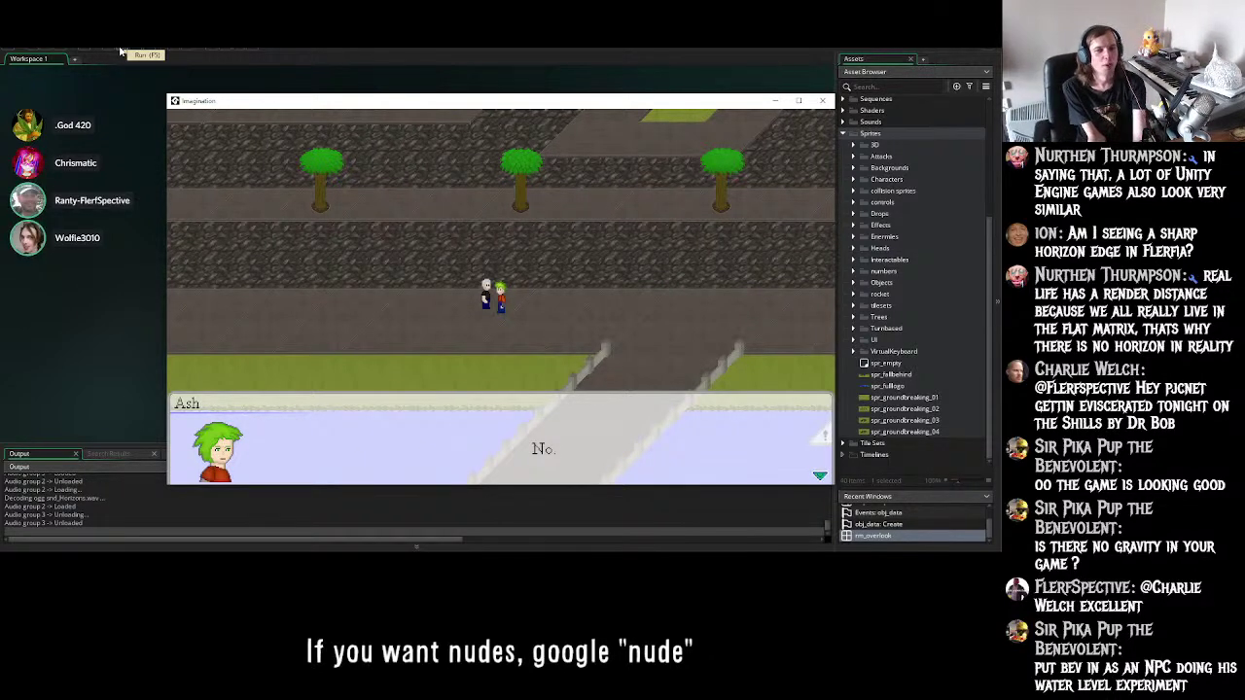
key("Return")
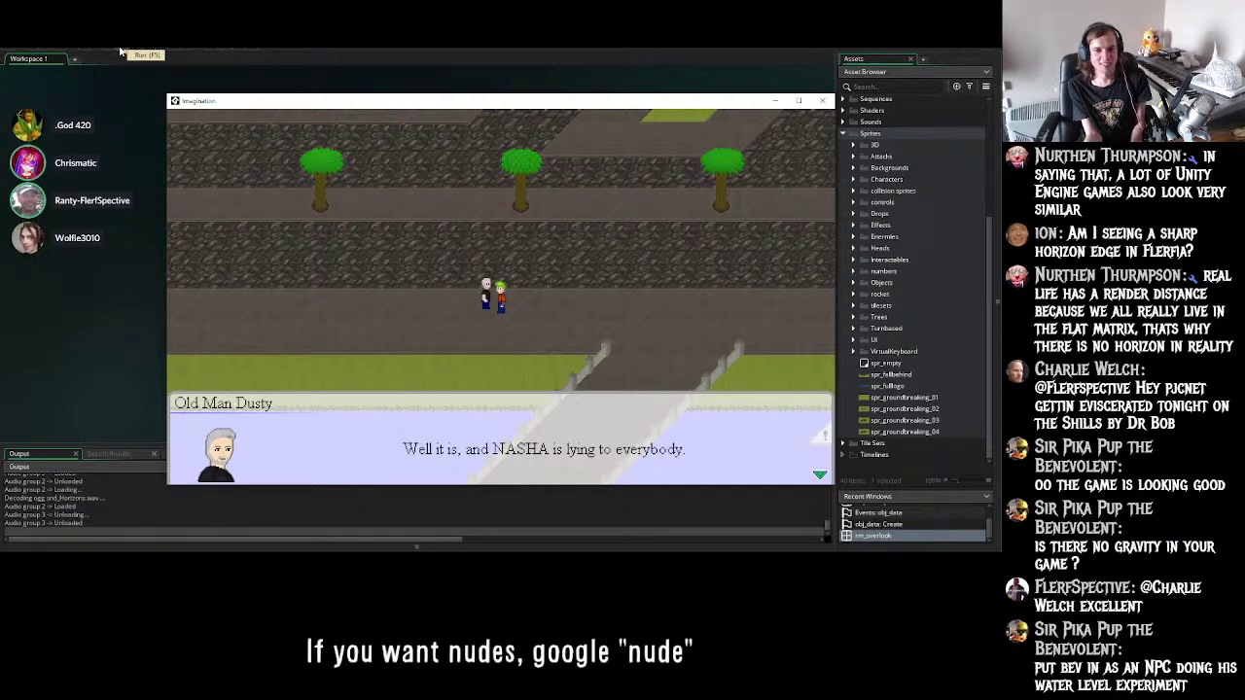
key("Return")
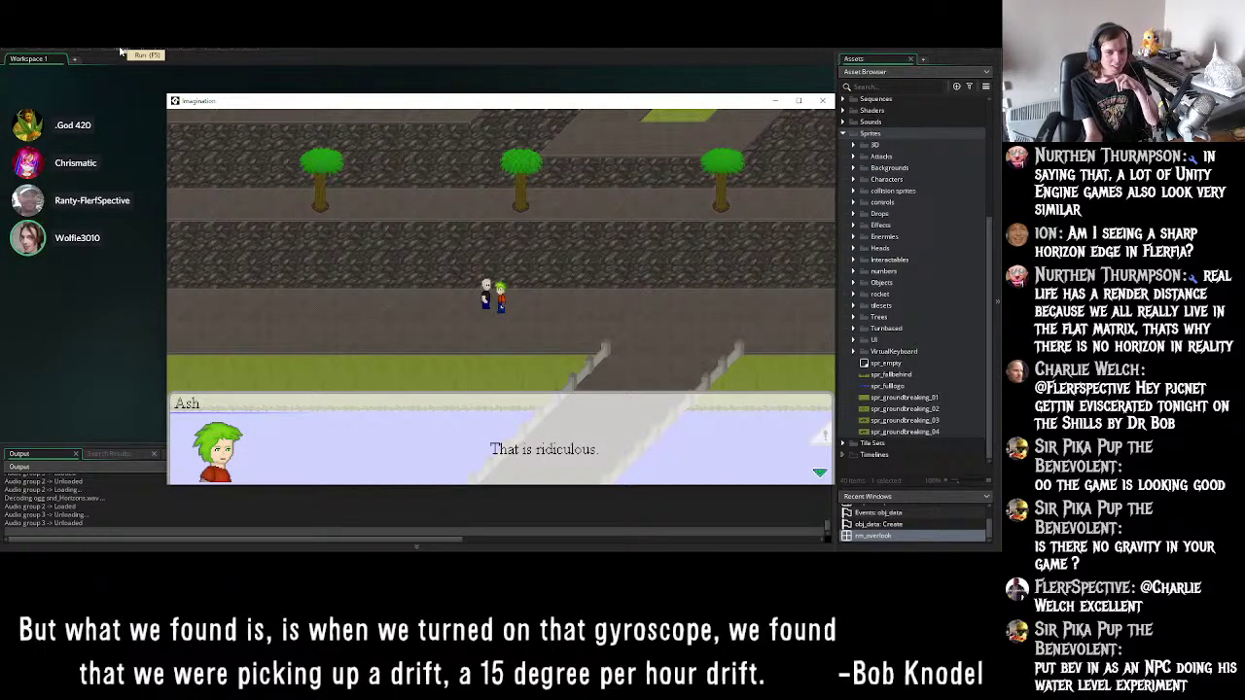
key("Return")
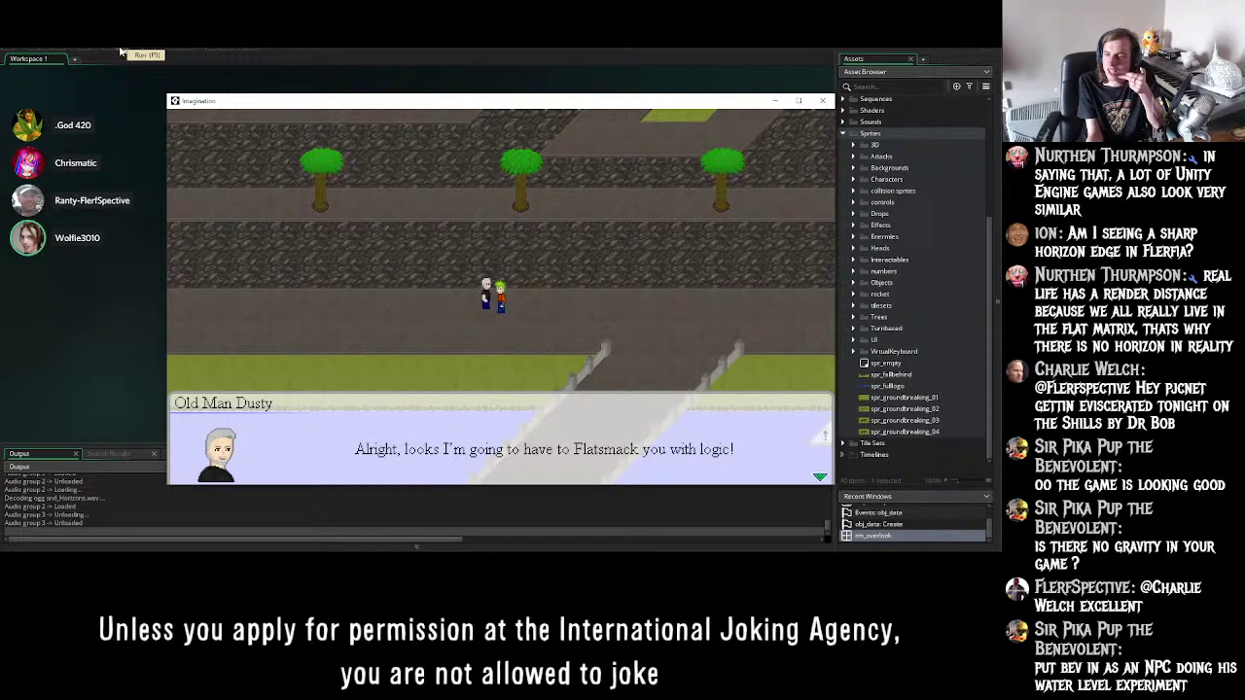
key("a")
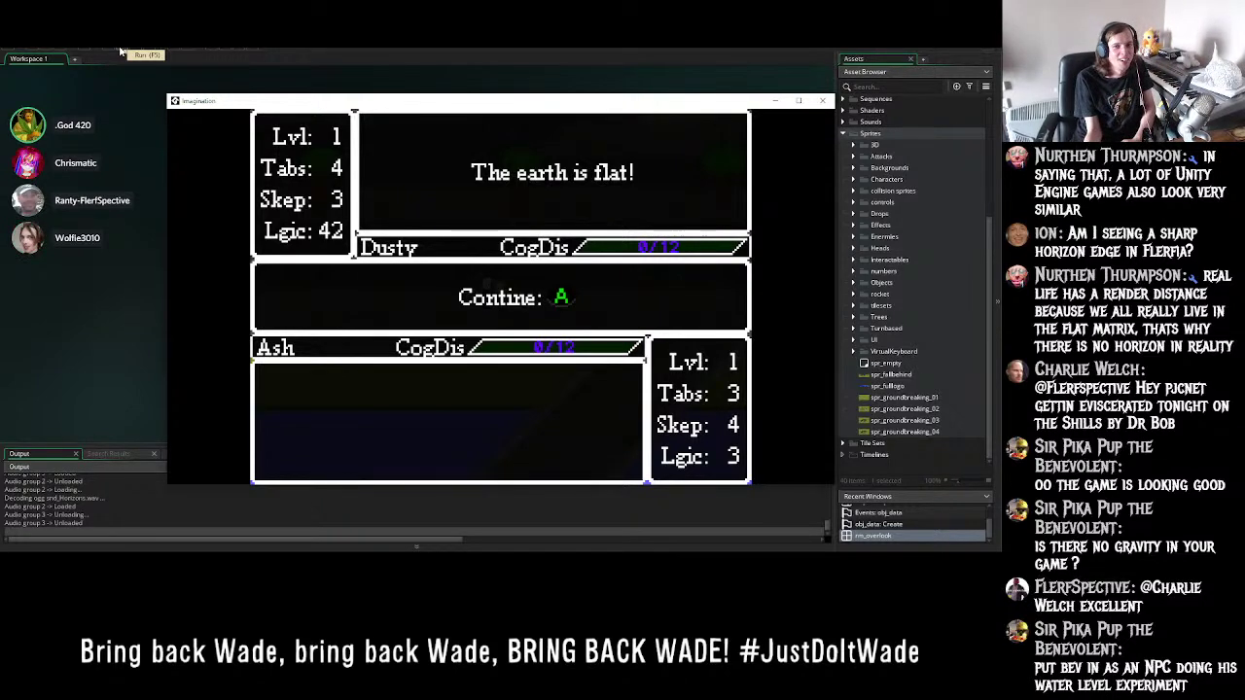
key("a")
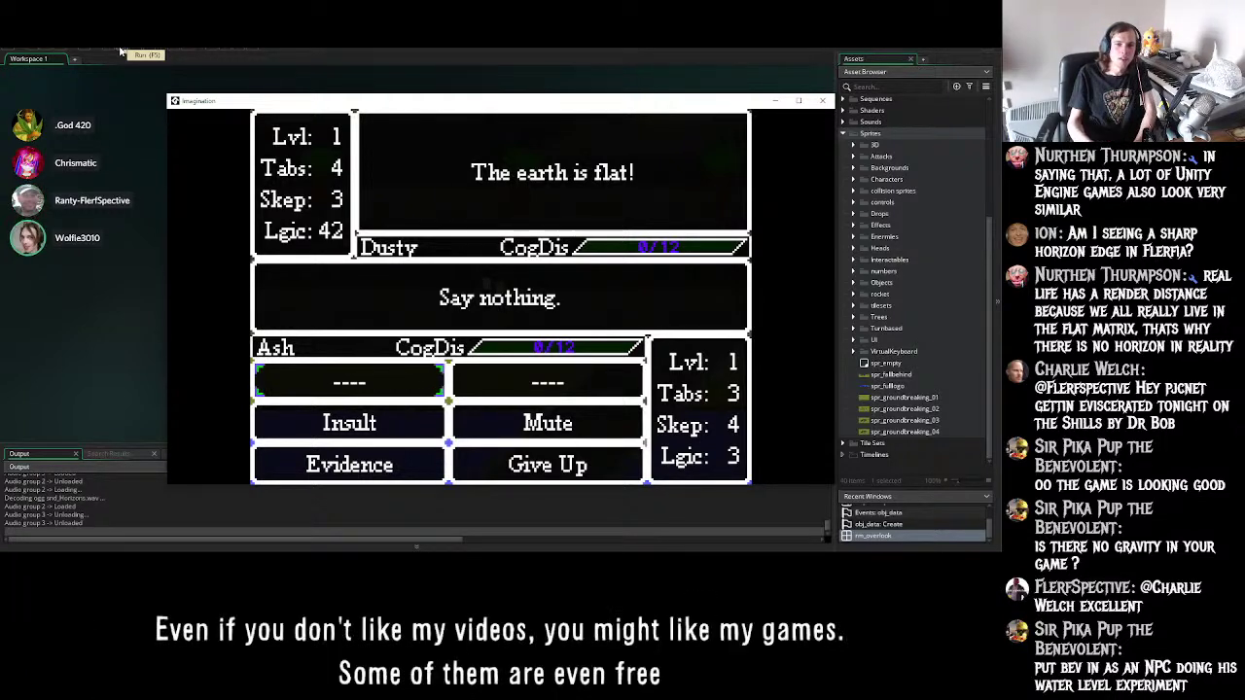
- Answer Dusty's flat earth claim with Evidence and continue past his reply to Ash's next action choices
key("Down")
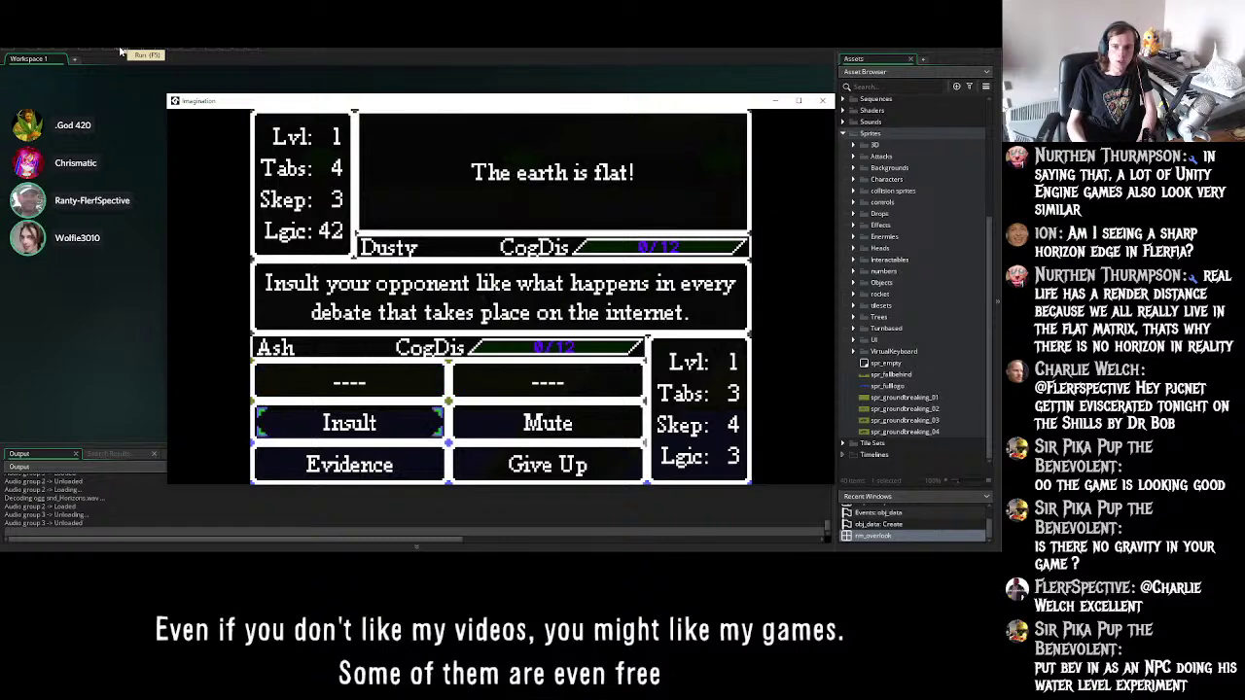
key("Up")
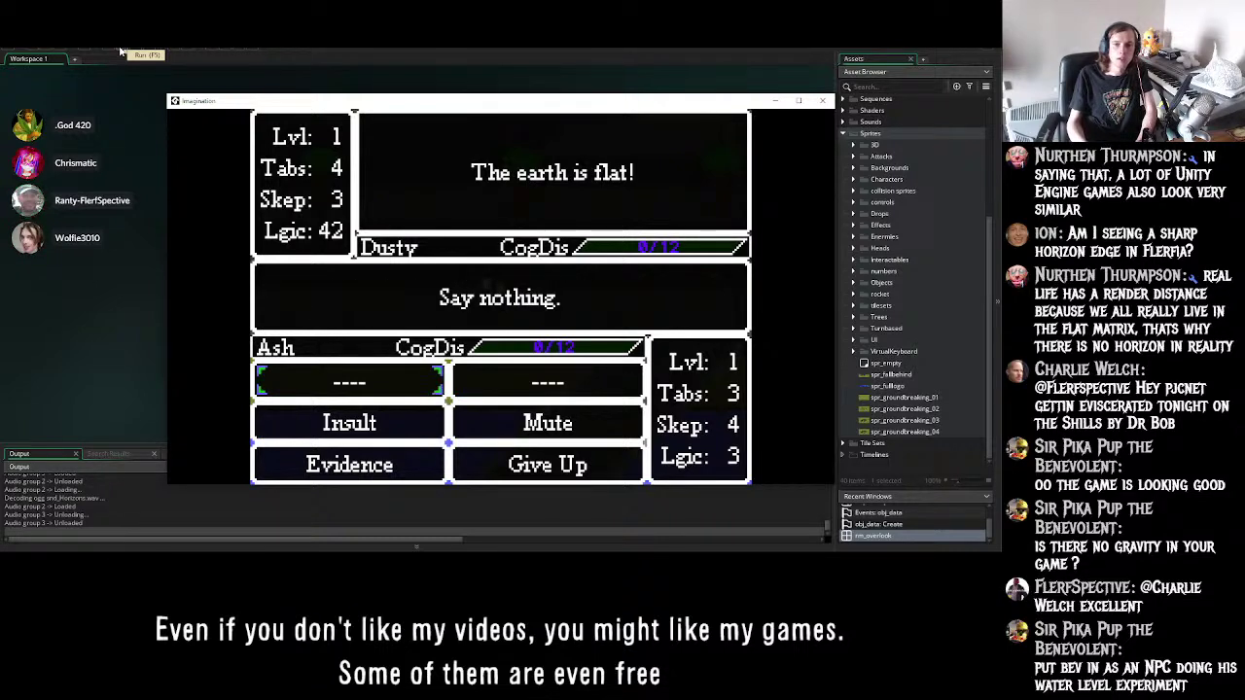
key("Down")
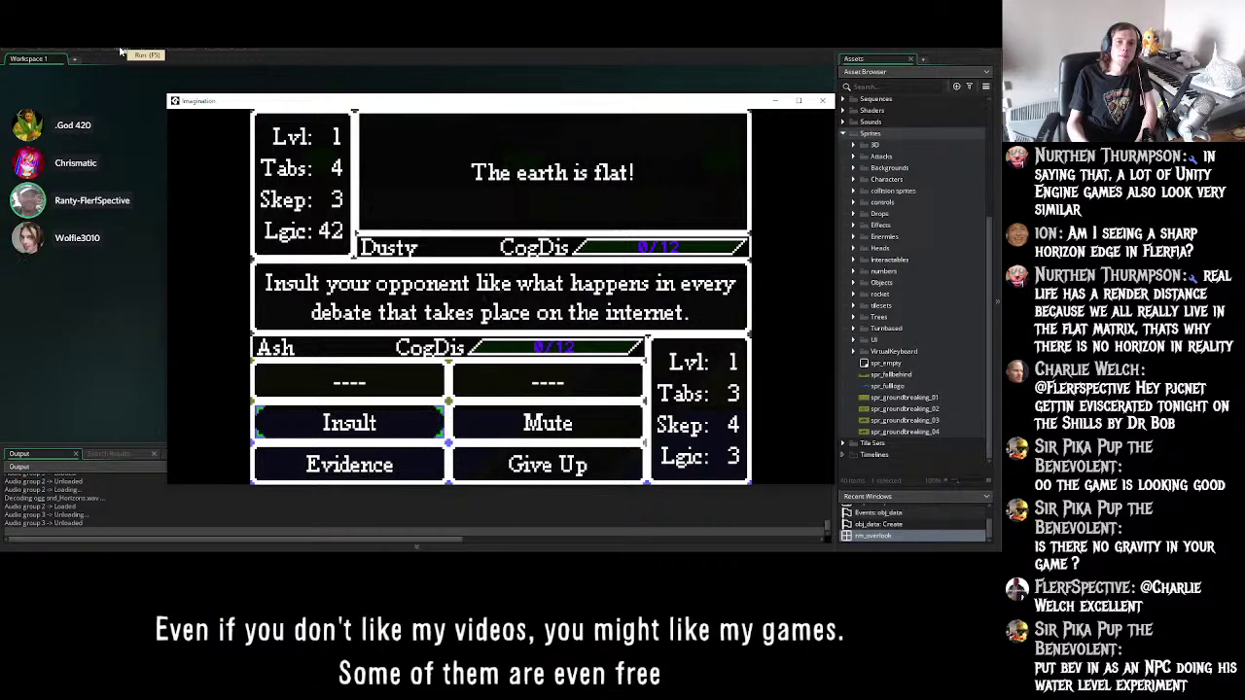
key("Up")
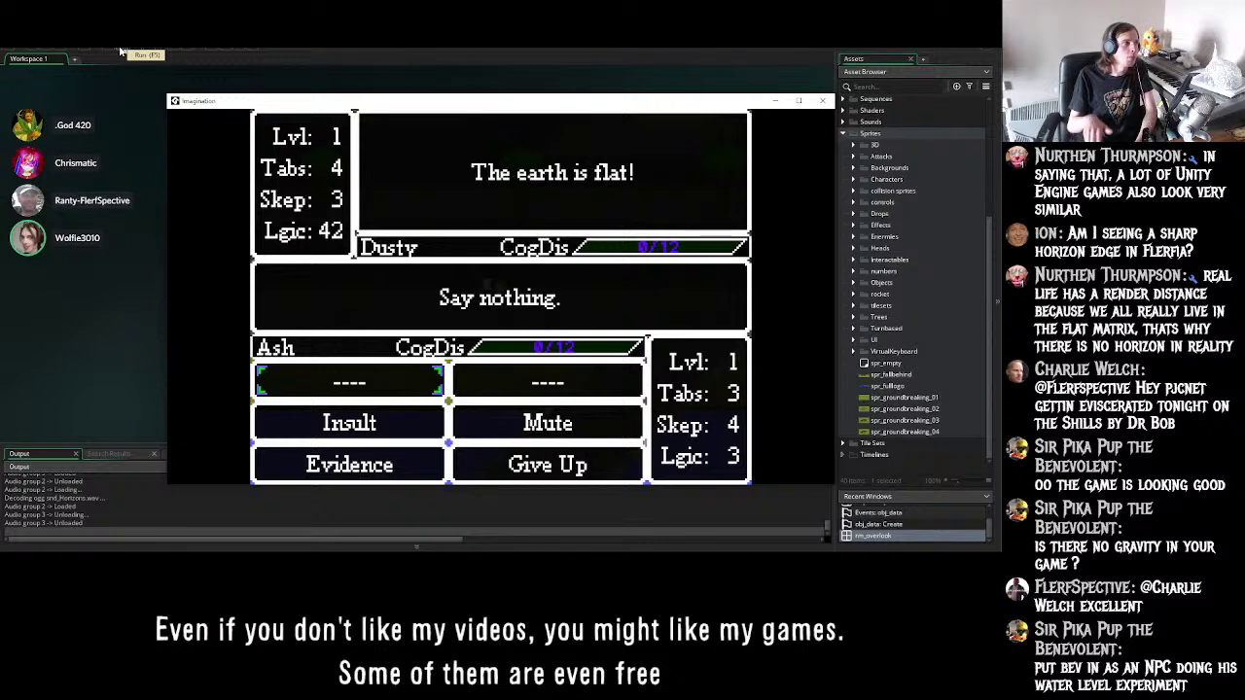
key("Down")
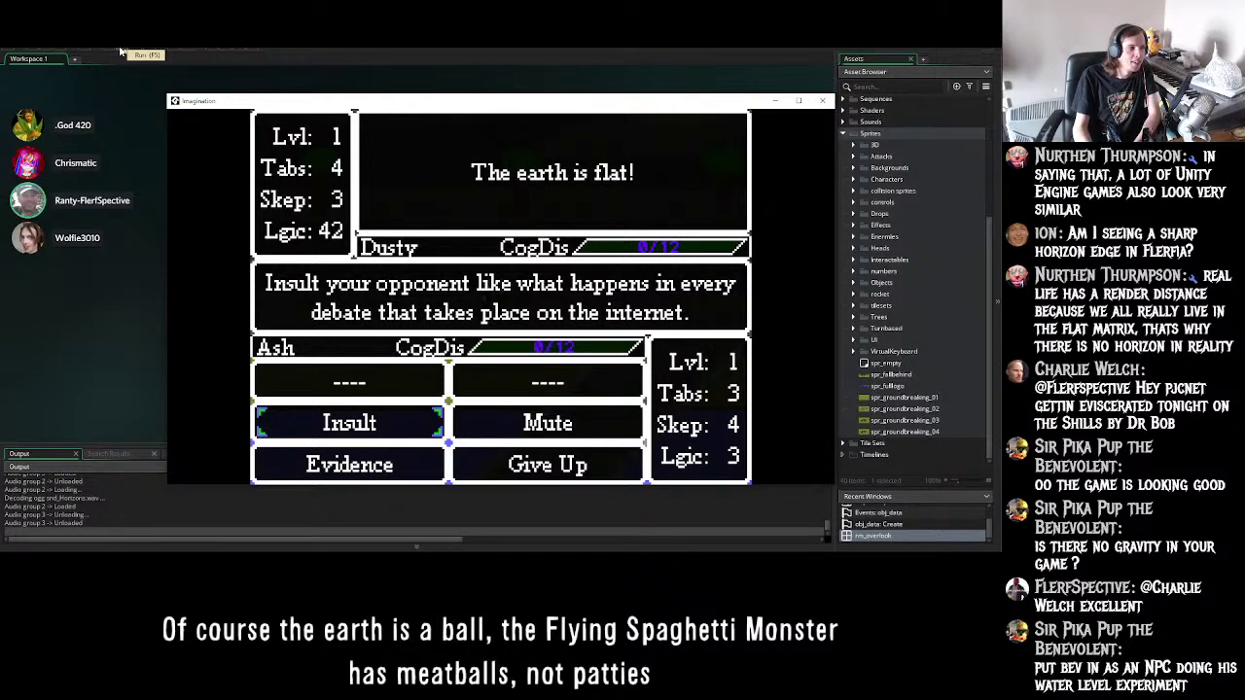
key("Down")
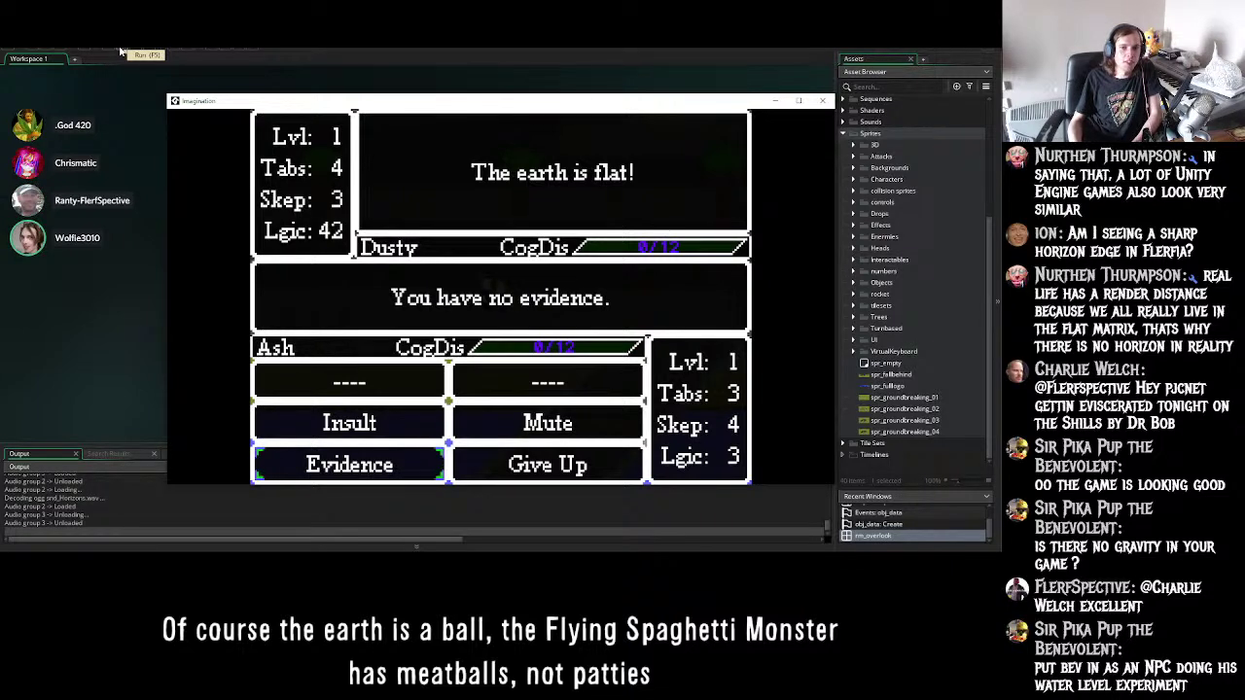
key("Return")
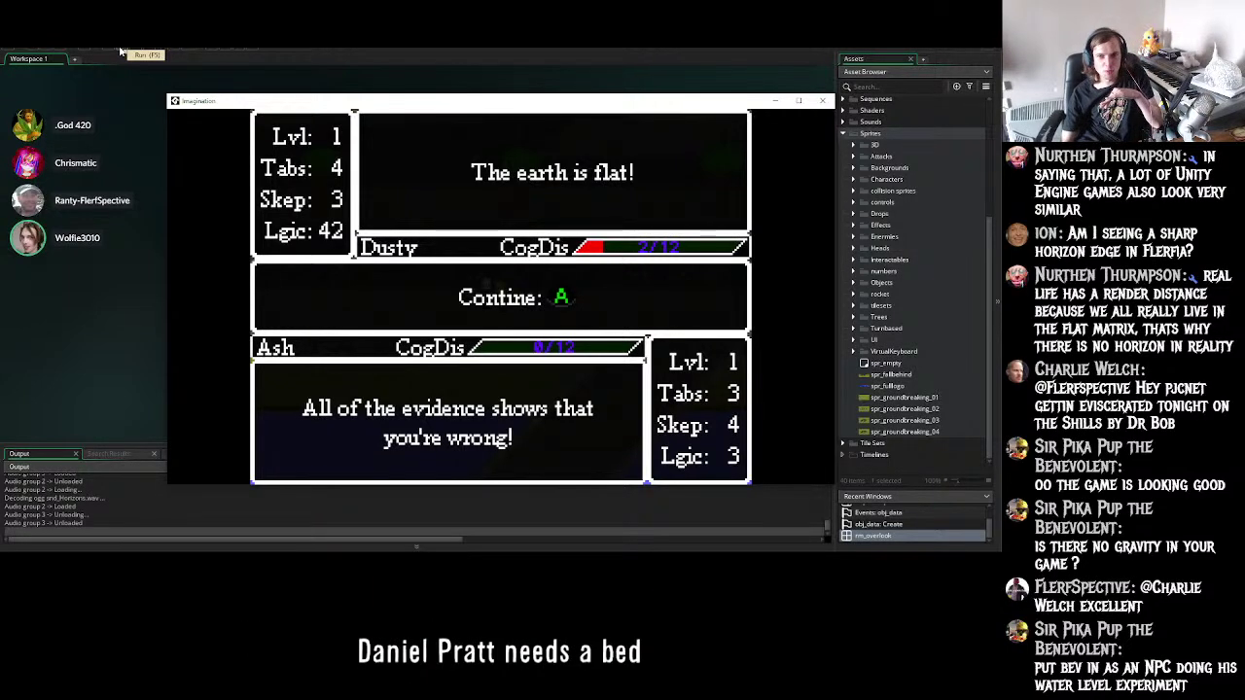
key("Return")
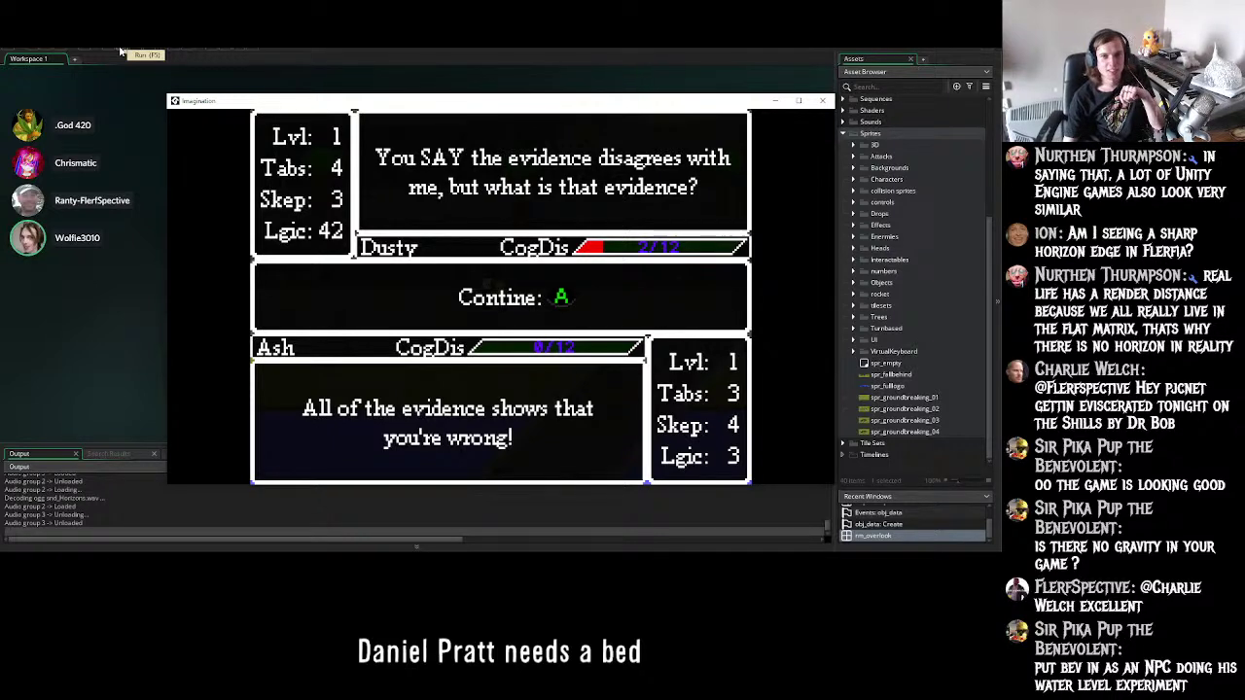
key("Return")
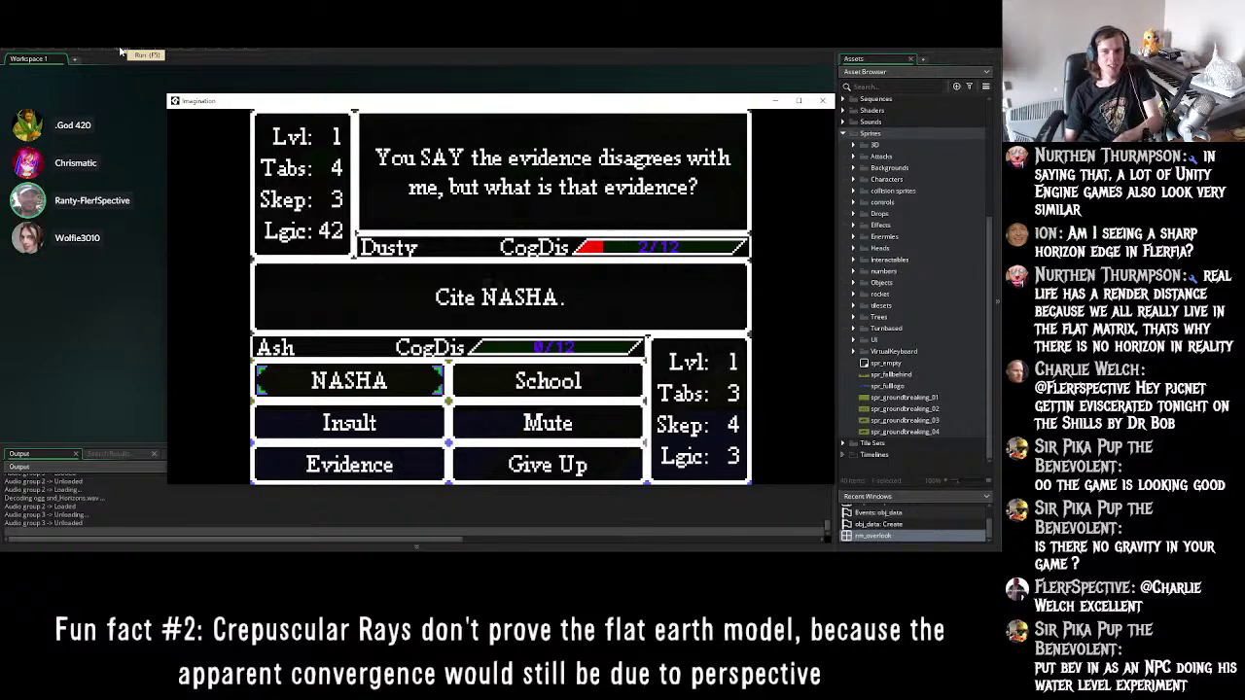
- Check the NASHA and other debate options, use Evidence again on Dusty's question, and continue past his response
key("Down")
key("Down")
key("Down")
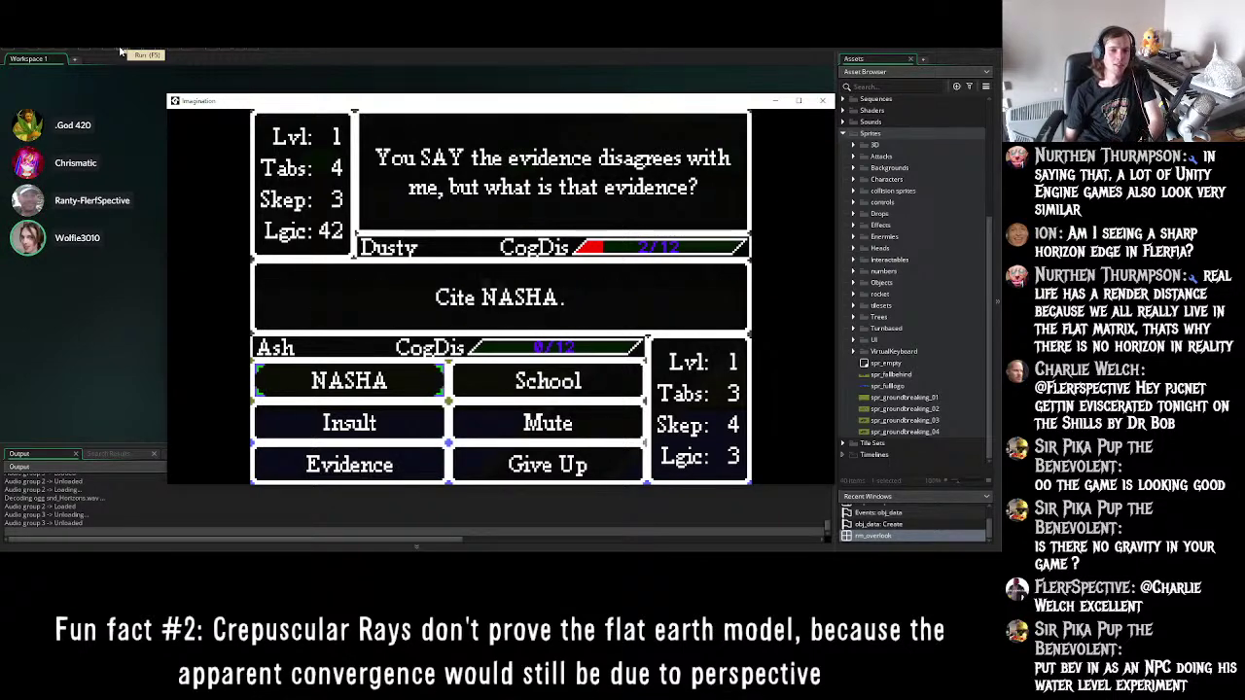
key("Down")
key("Up")
key("Right")
key("Left")
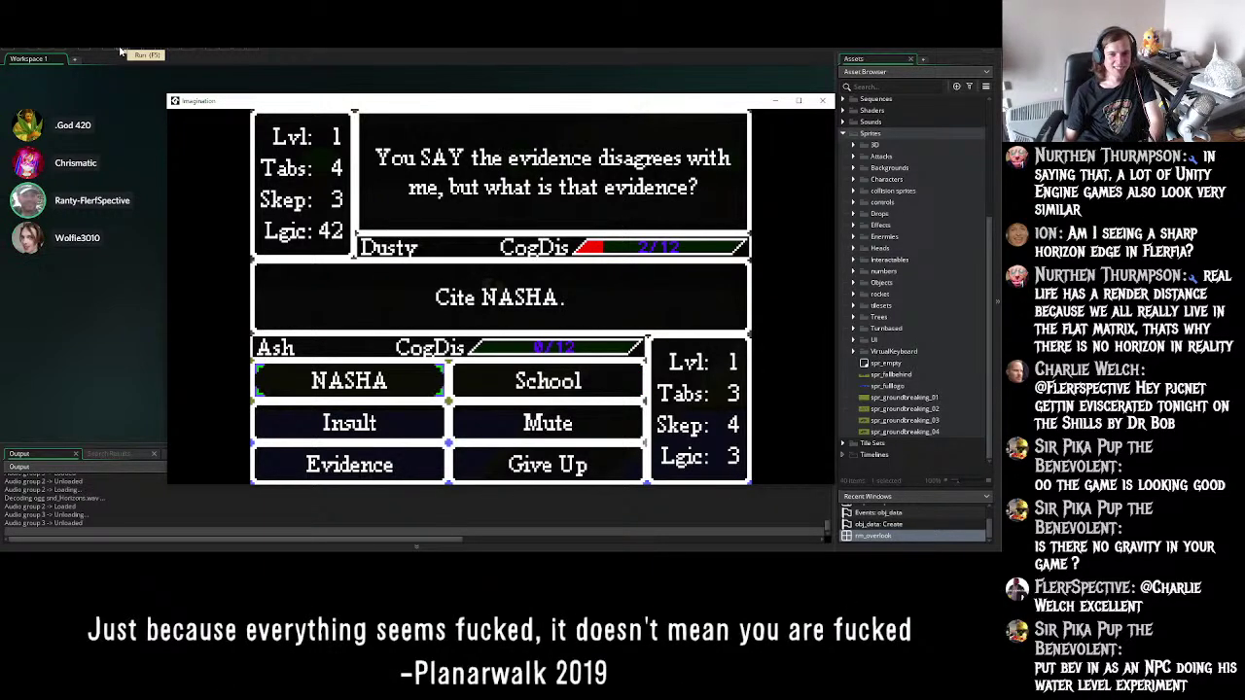
key("Down")
key("Down")
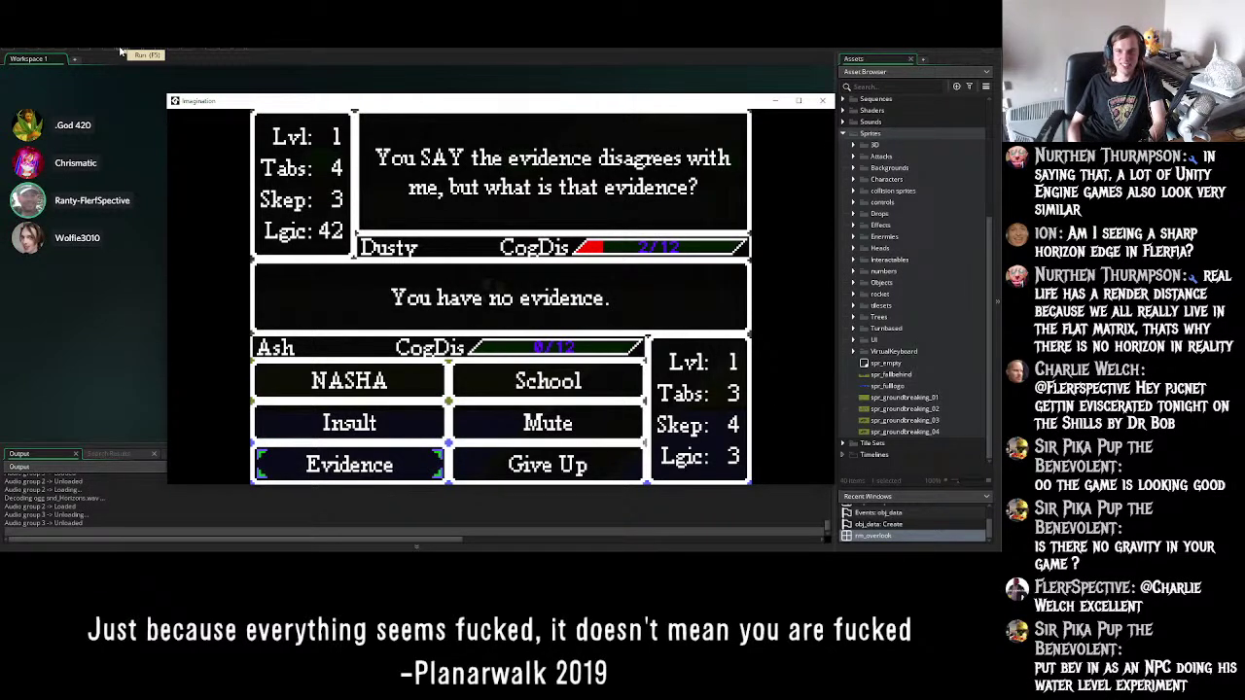
key("Return")
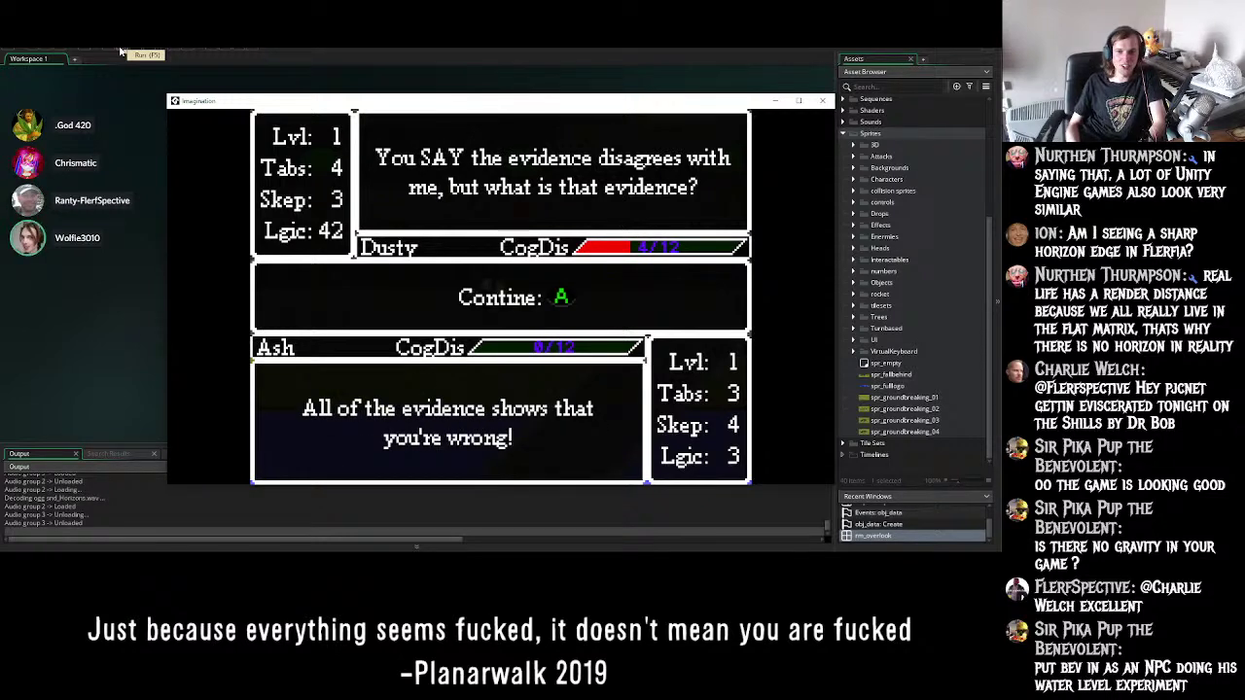
key("Return")
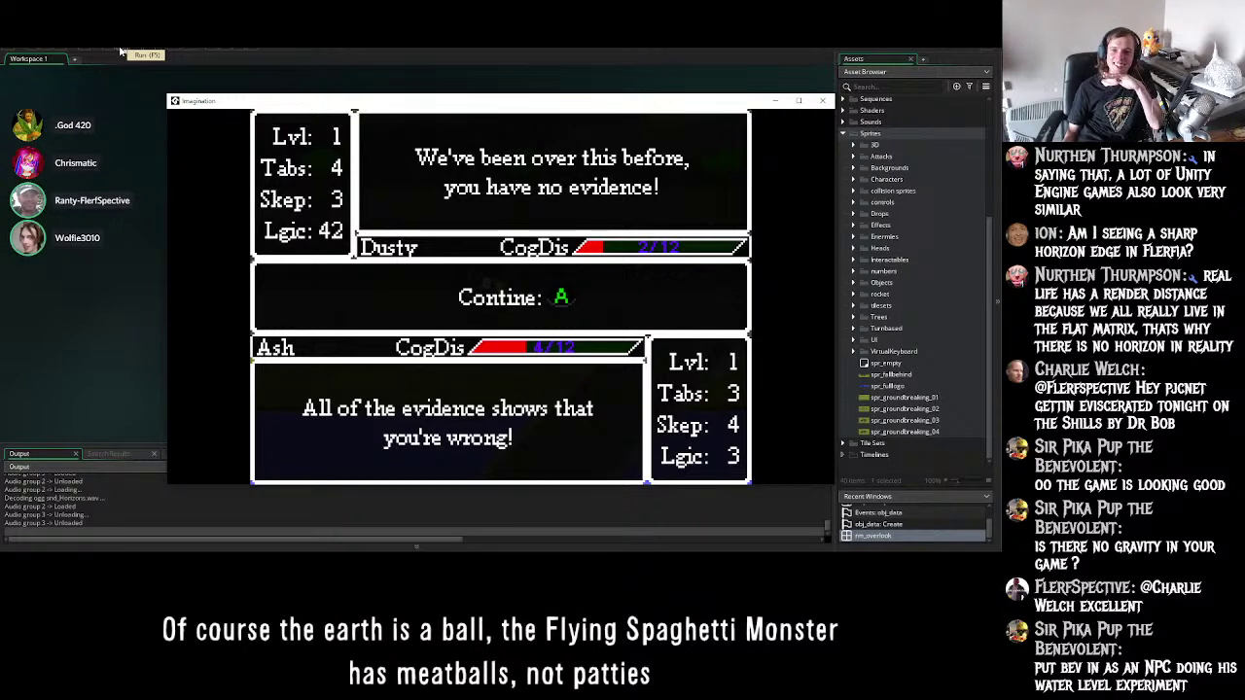
key("Return")
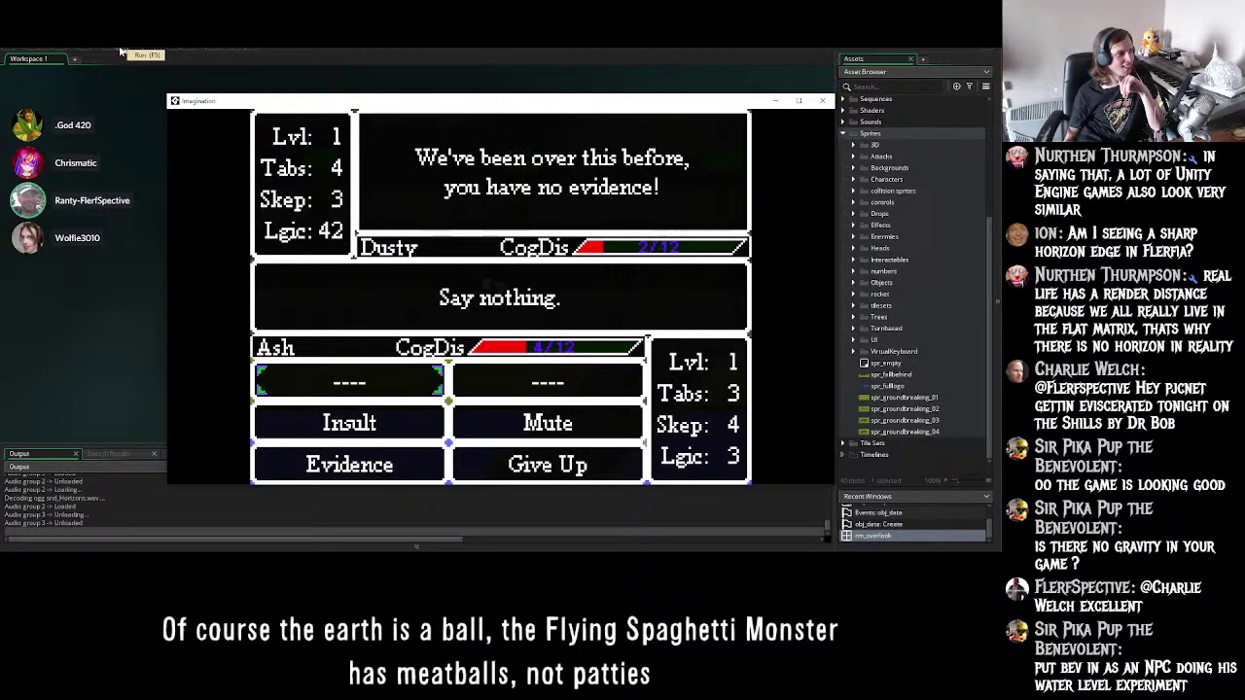
- Use Insult against Dusty's no-evidence reply and continue past his comeback to the action choices
key("Down")
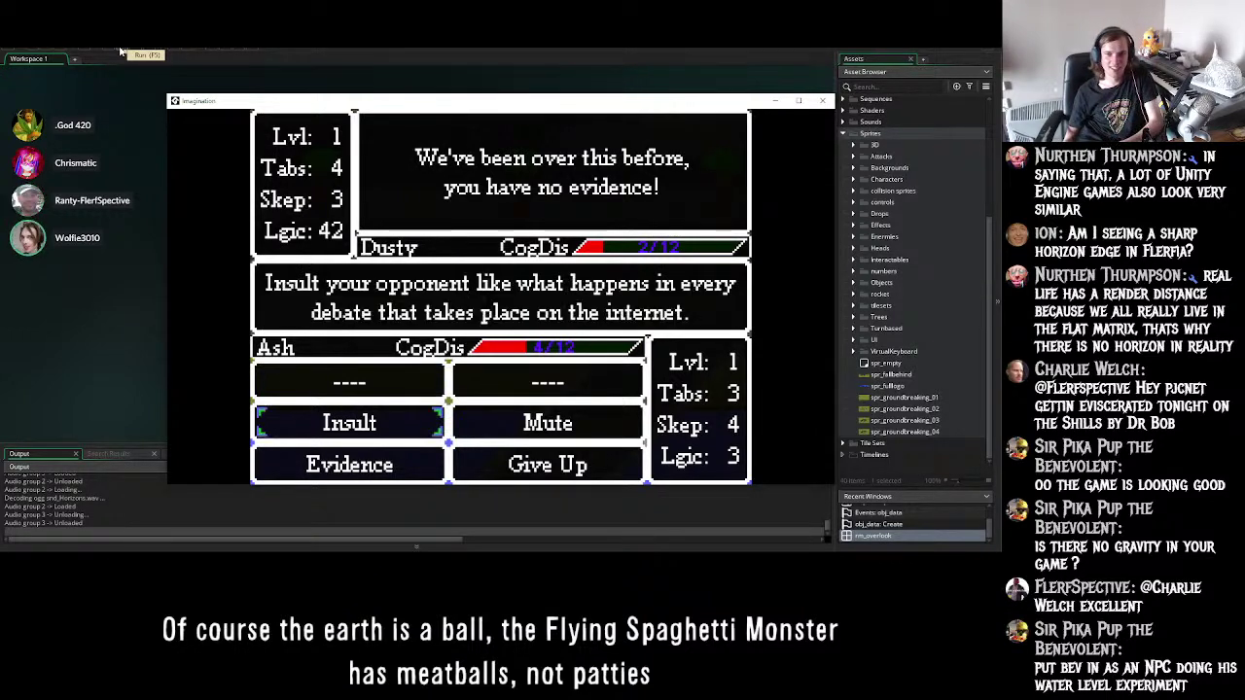
key("Return")
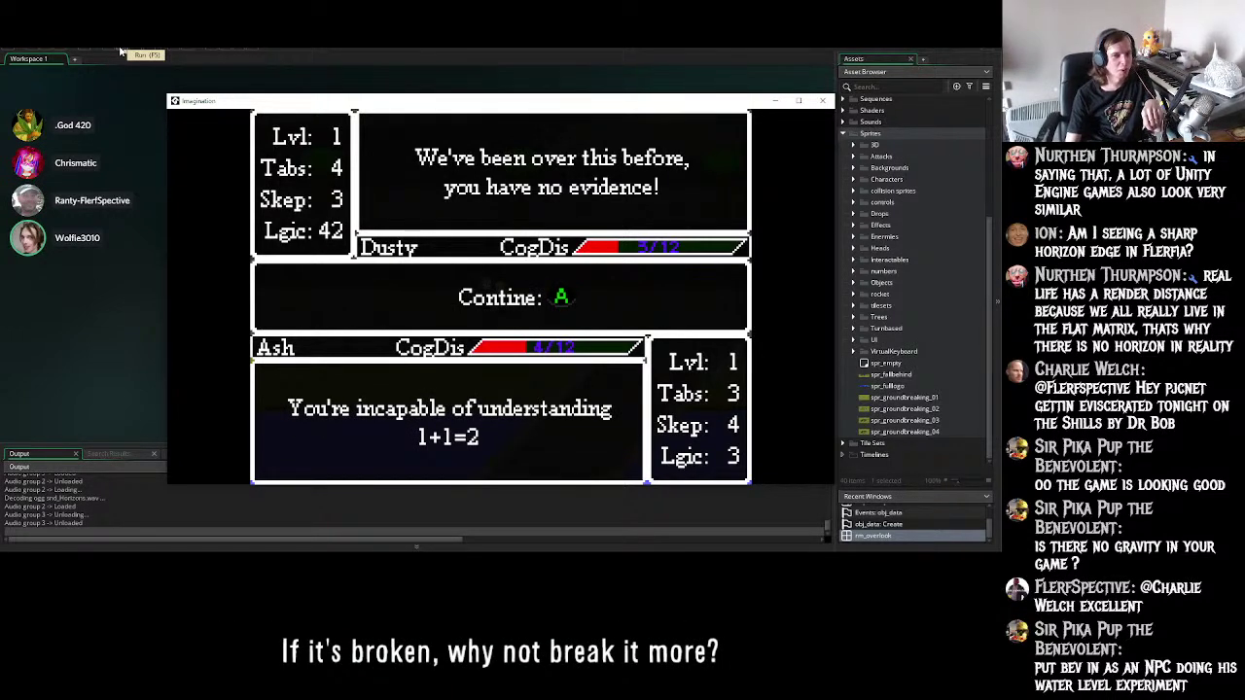
key("a")
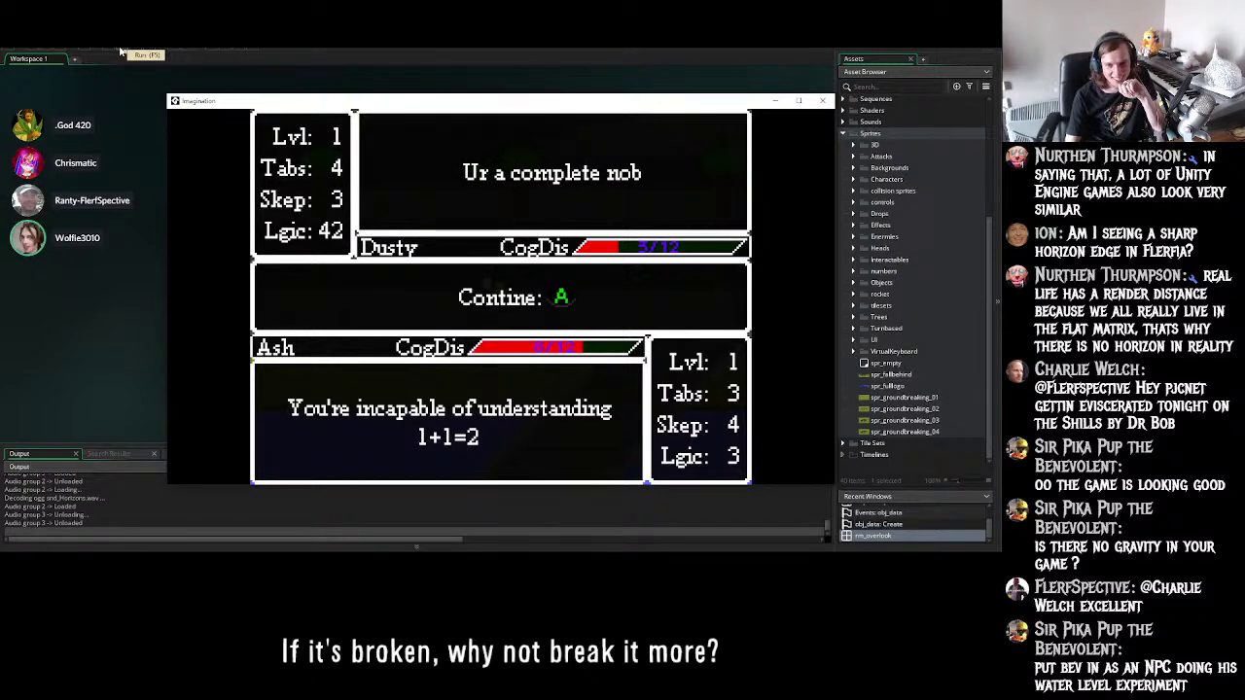
key("a")
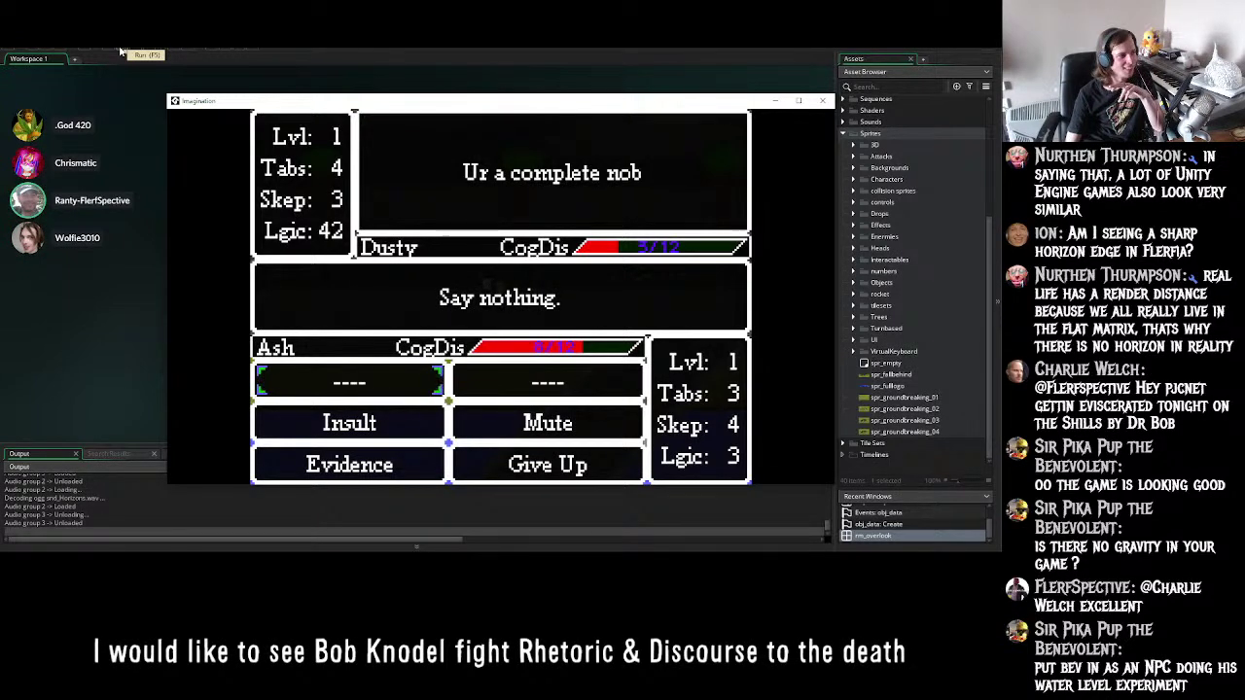
- Choose Give Up to concede the debate and return to the overworld with Dusty
key("Right")
key("Down")
key("Right")
key("Right")
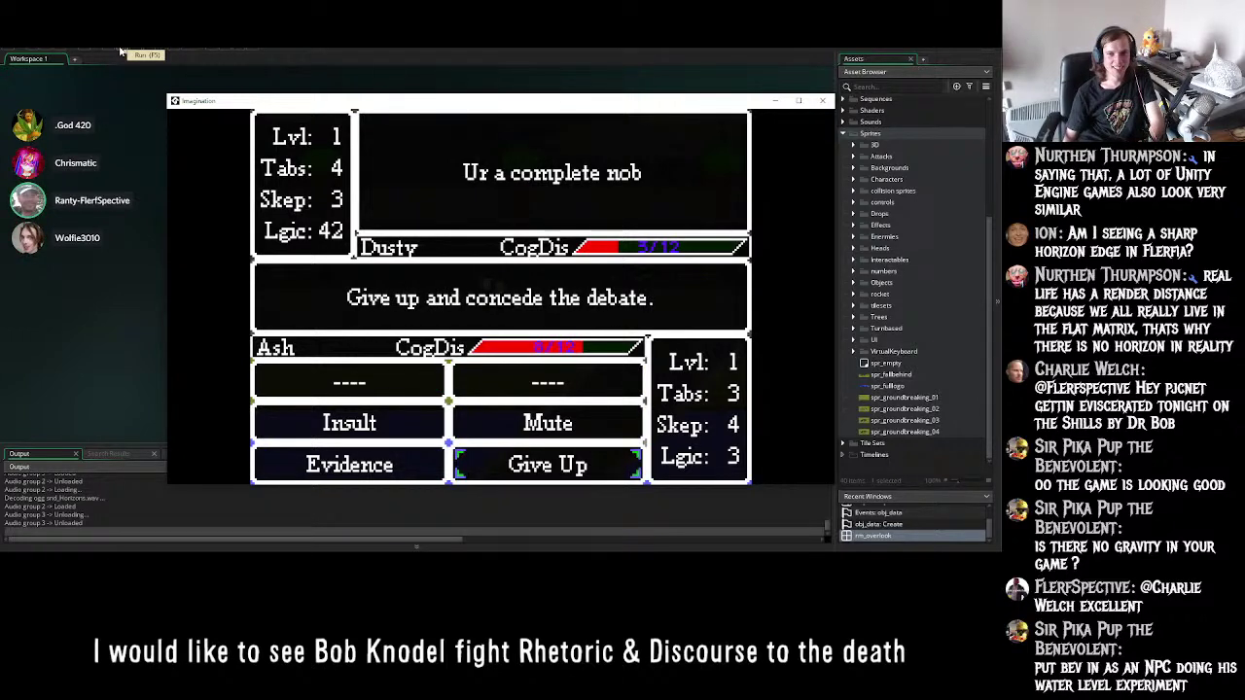
key("a")
key("a")
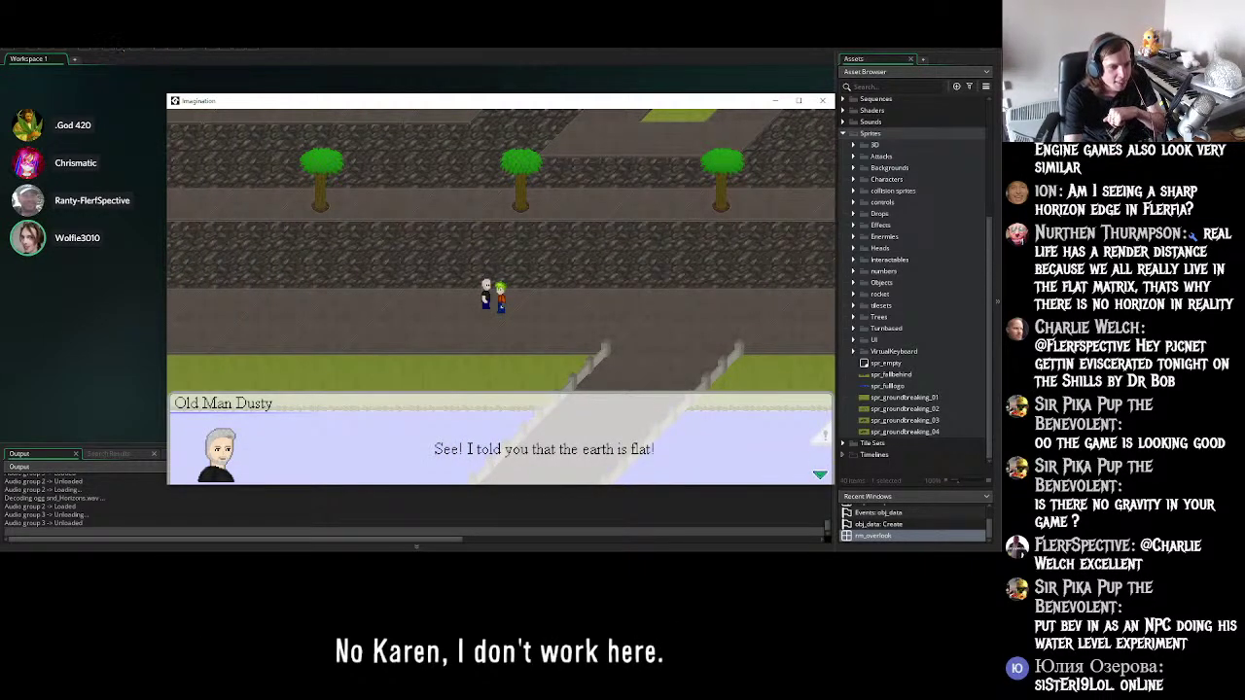
- Dismiss Dusty's closing remark, then walk Ash down to the grassy riverbank and back up to the waterfront pavement
key("alt+Tab")
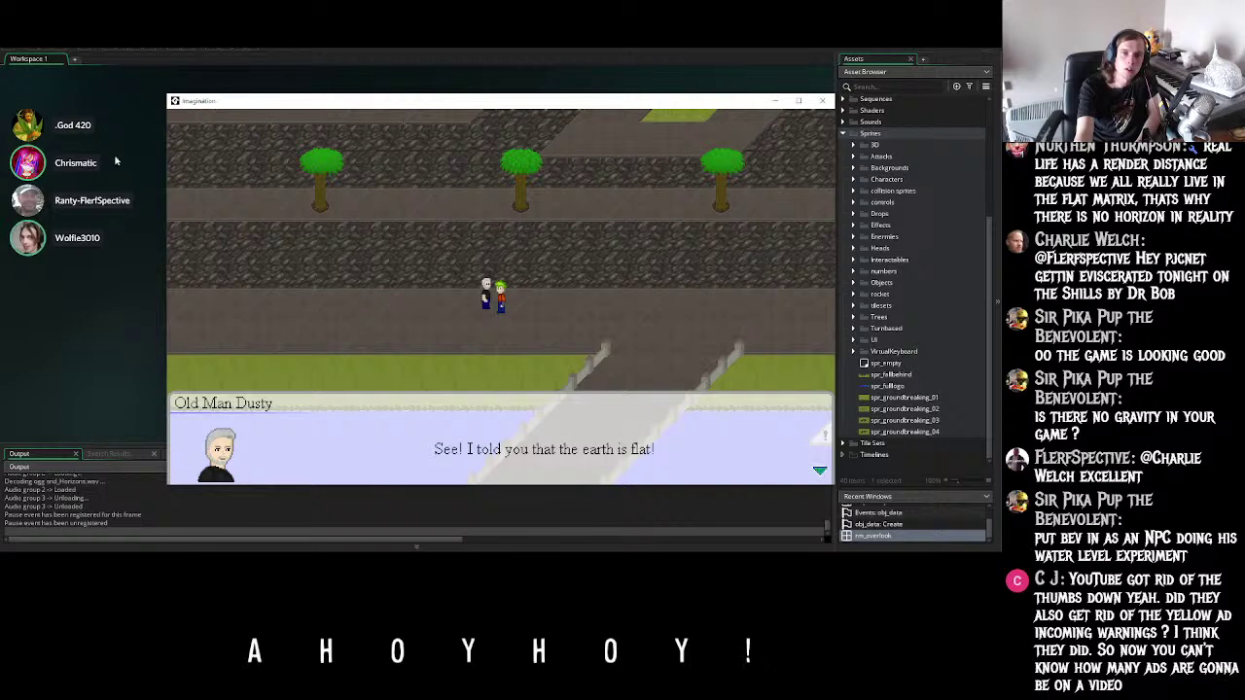
key("Return")
key("Right")
key("Up")
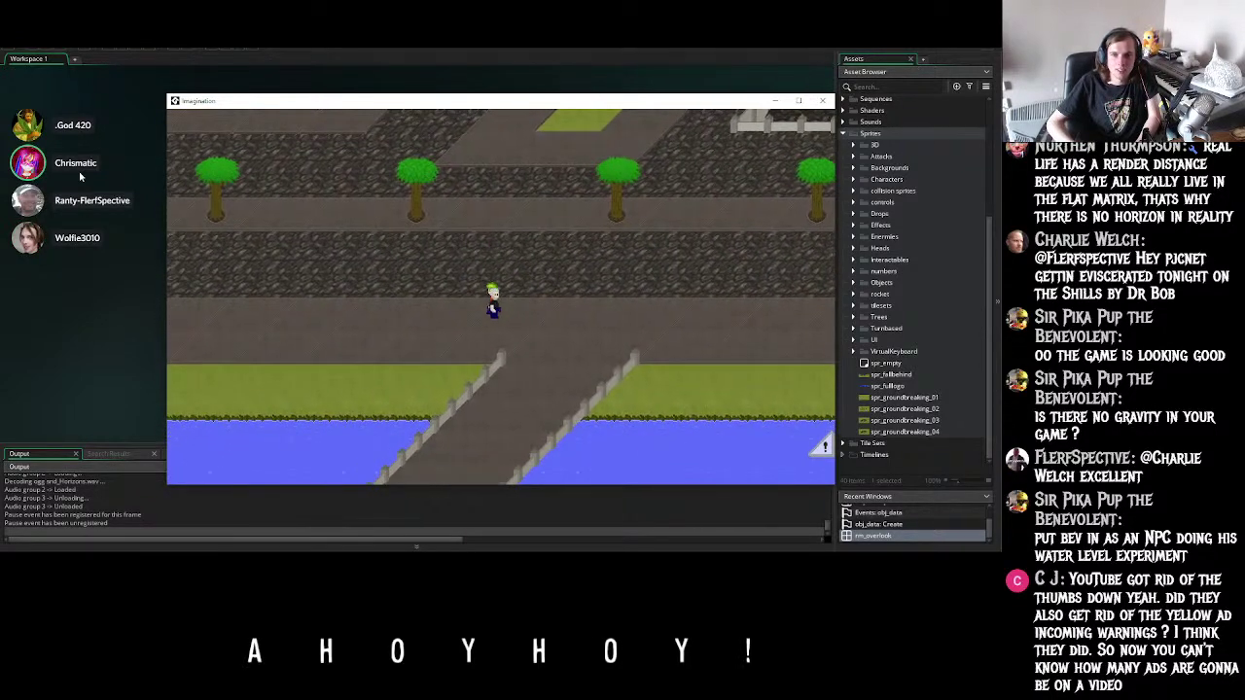
key("Down")
key("Down")
key("Left")
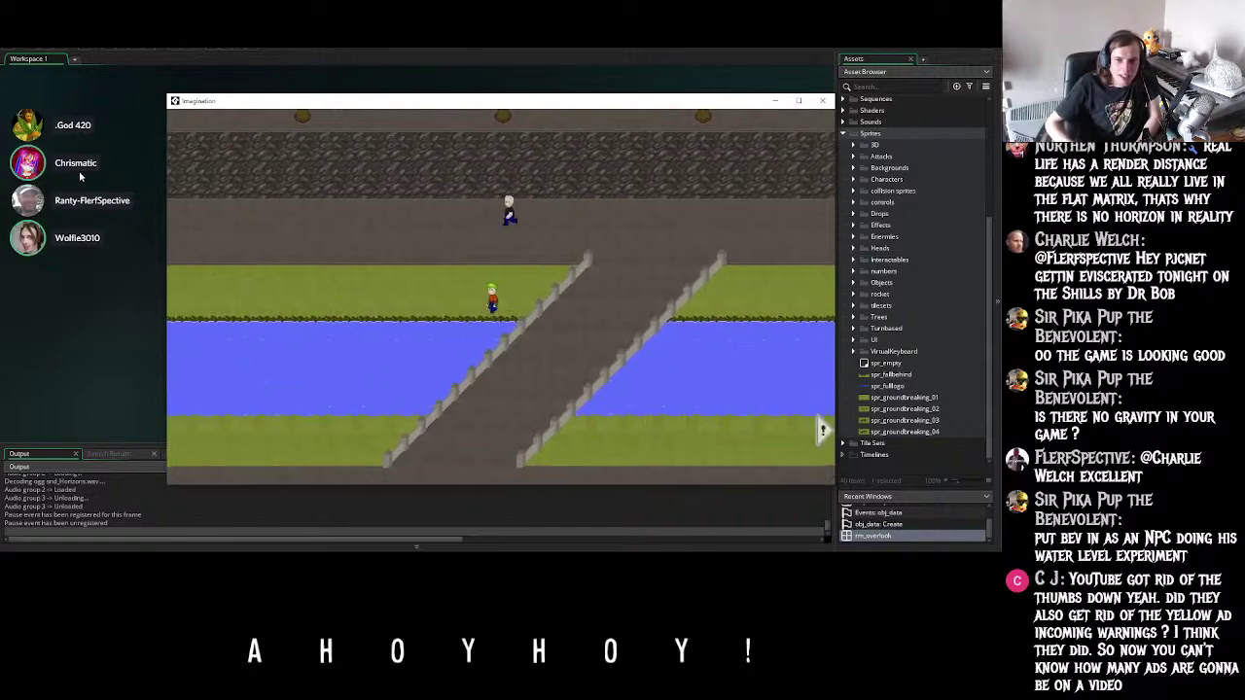
key("Left")
key("Up")
key("Up")
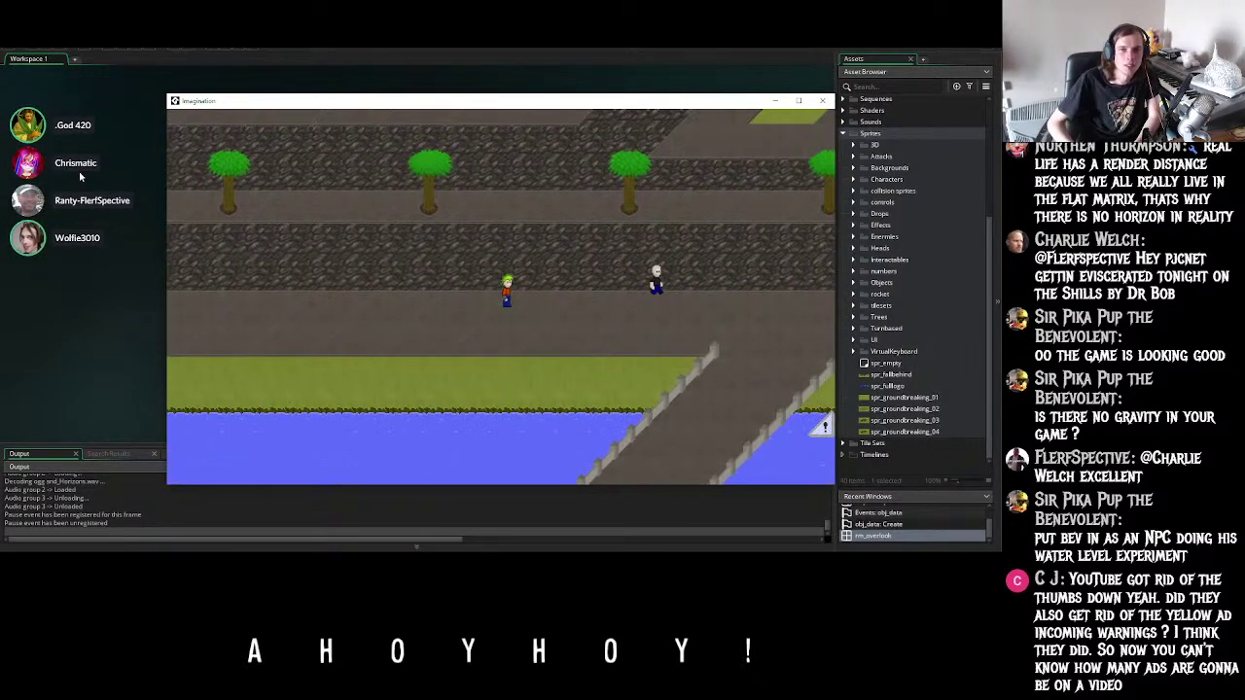
- Walk Ash up across the tree-lined street and past the fenced roadworks to the road below the NASHA building
key("Up")
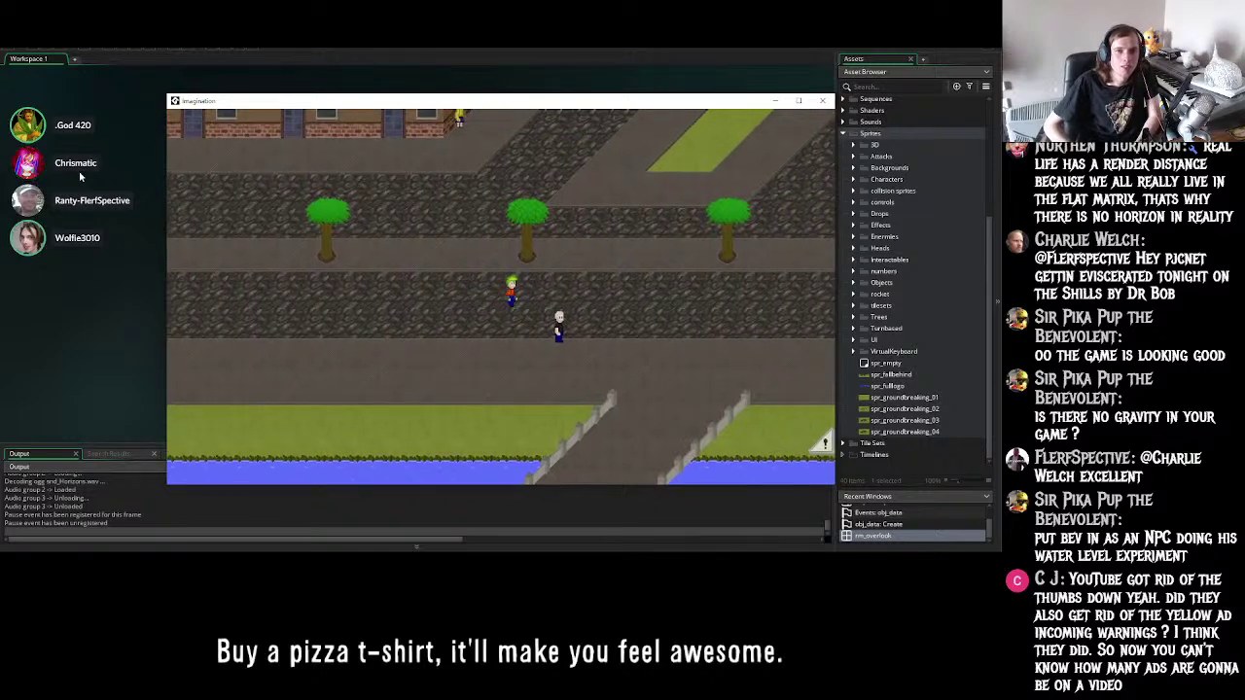
key("Right")
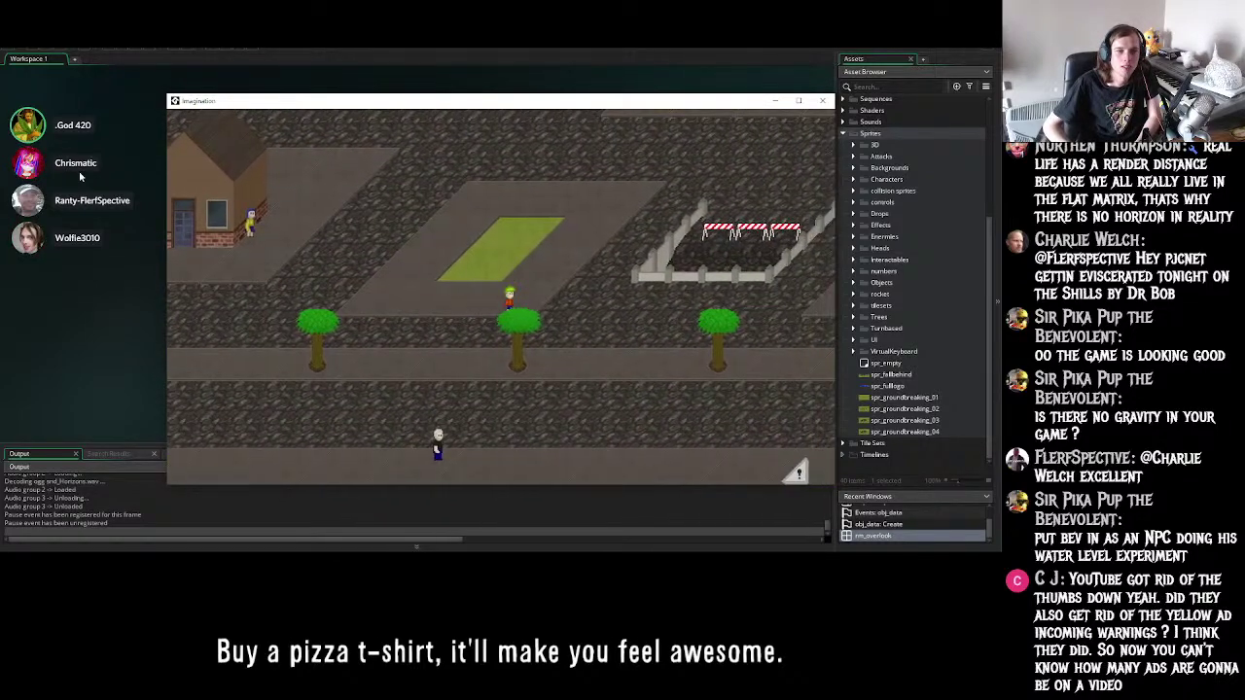
key("Down")
key("Up")
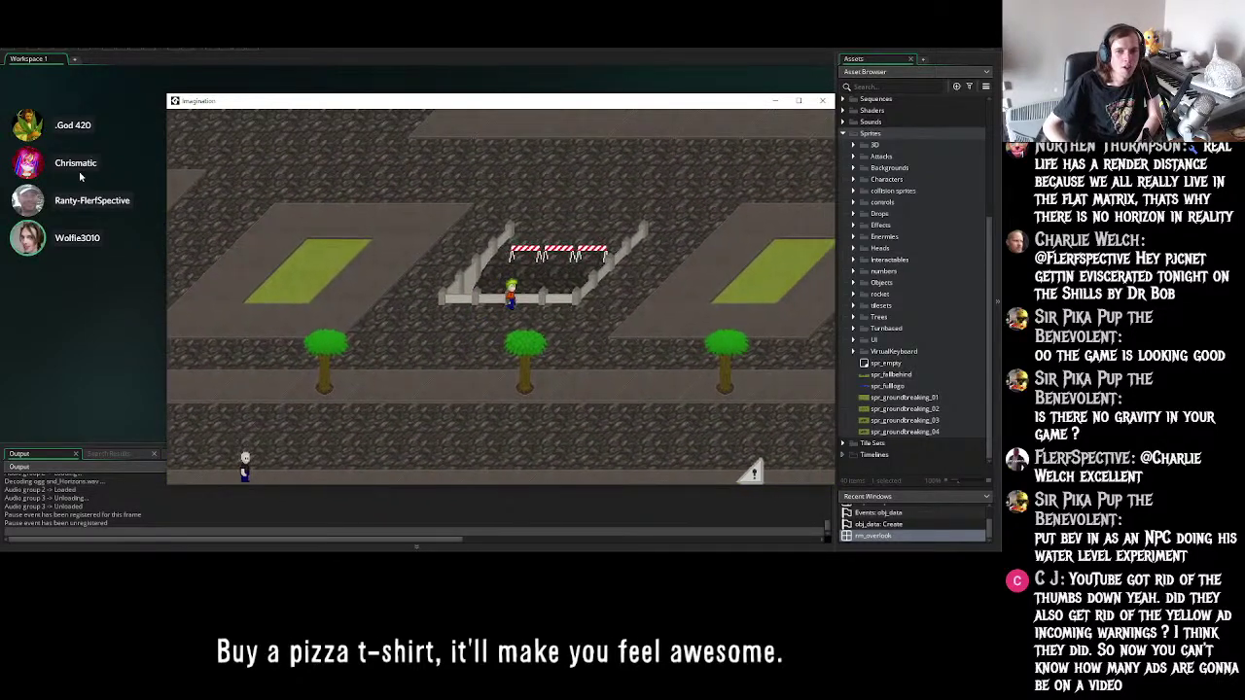
key("Right")
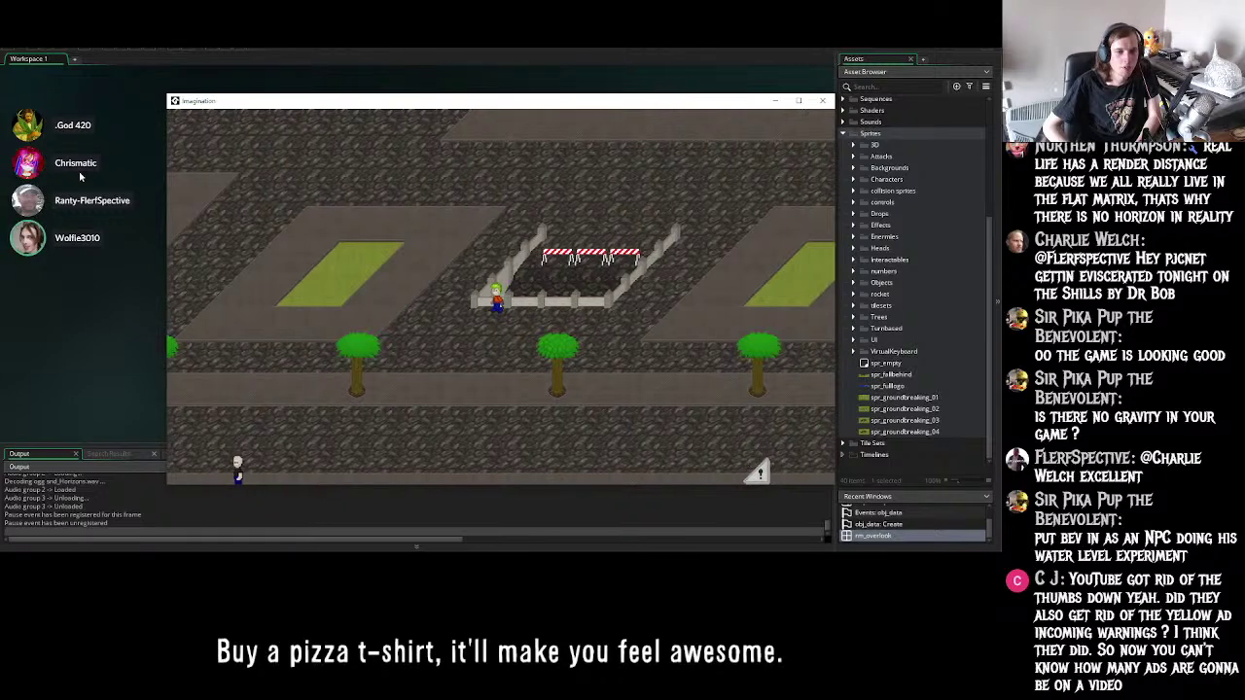
key("Up")
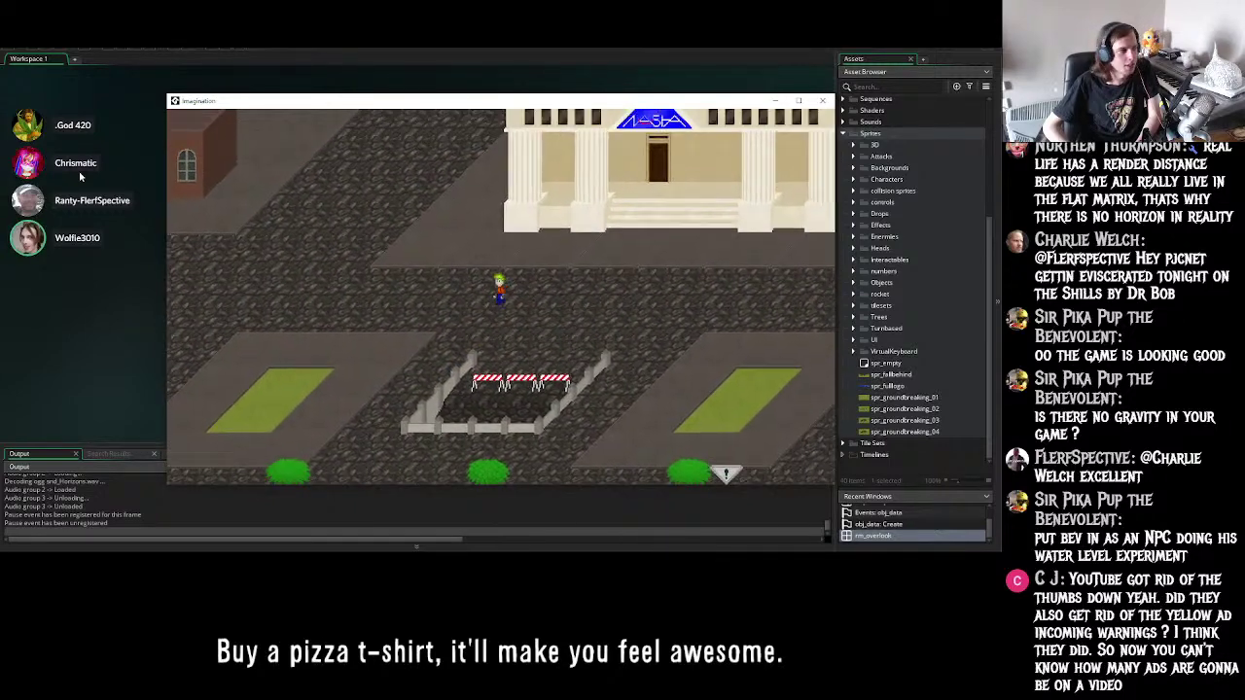
- Walk Ash back down past the green plot and Dusty to the upper entrance of the bridge
key("Left")
key("Down")
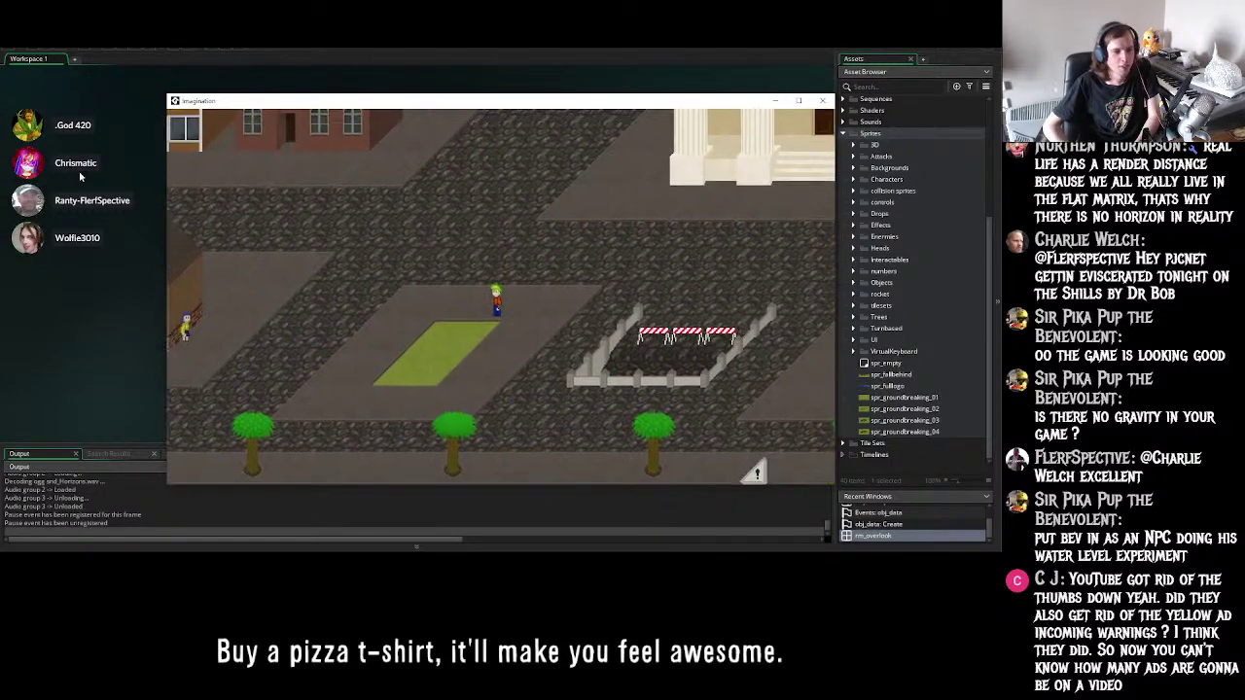
key("Down")
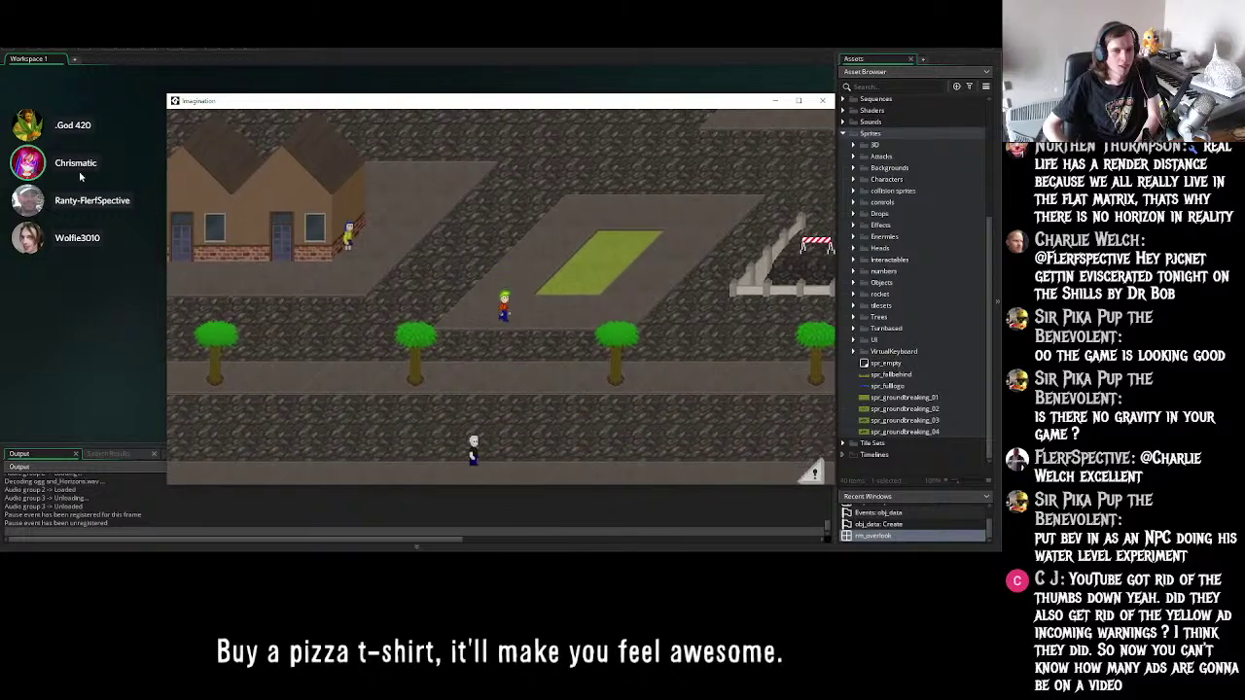
key("Down")
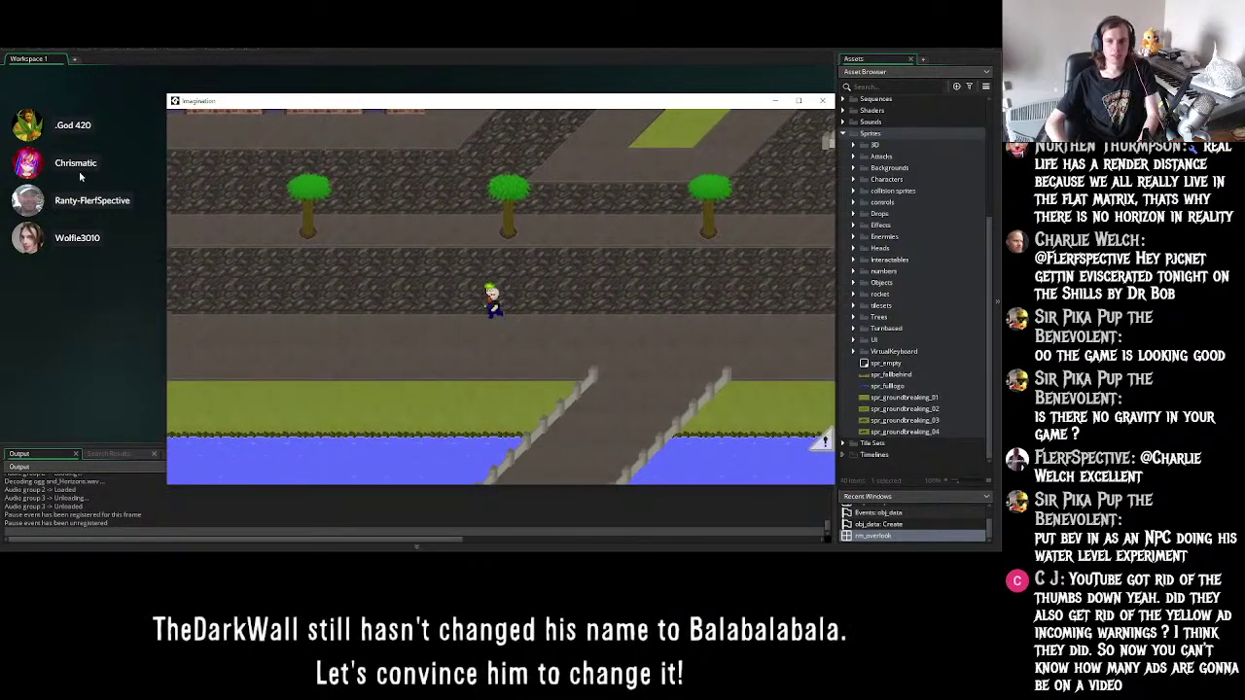
key("Right")
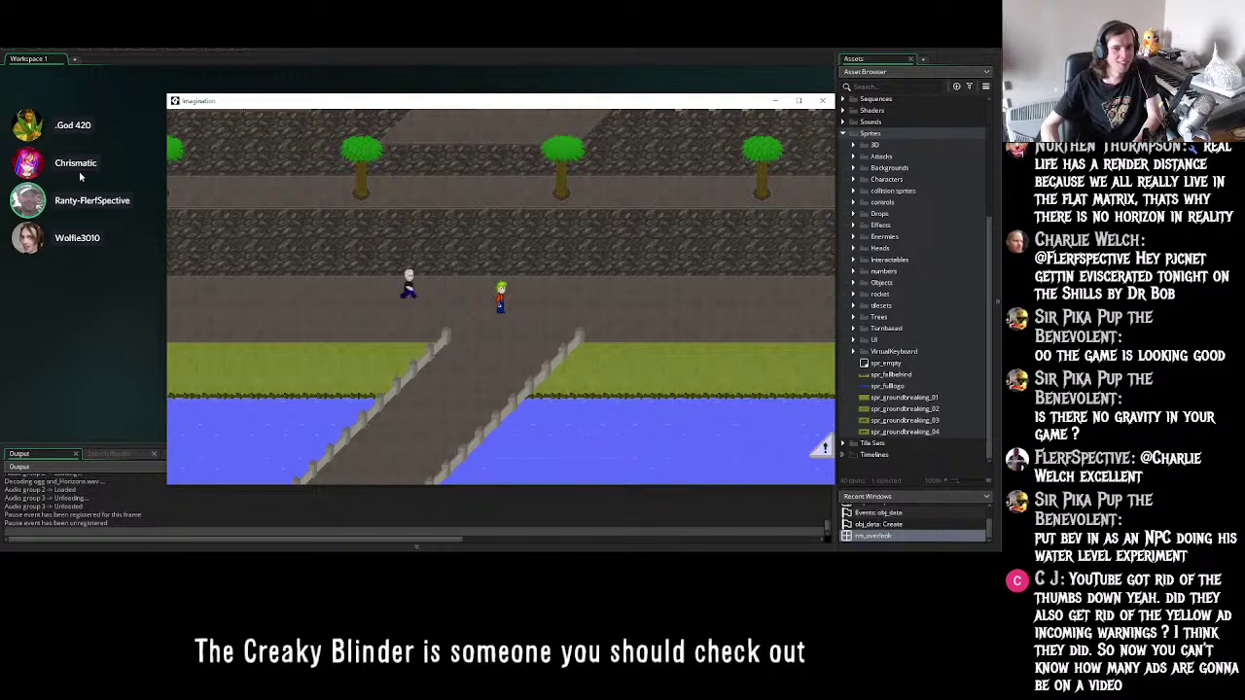
key("Down")
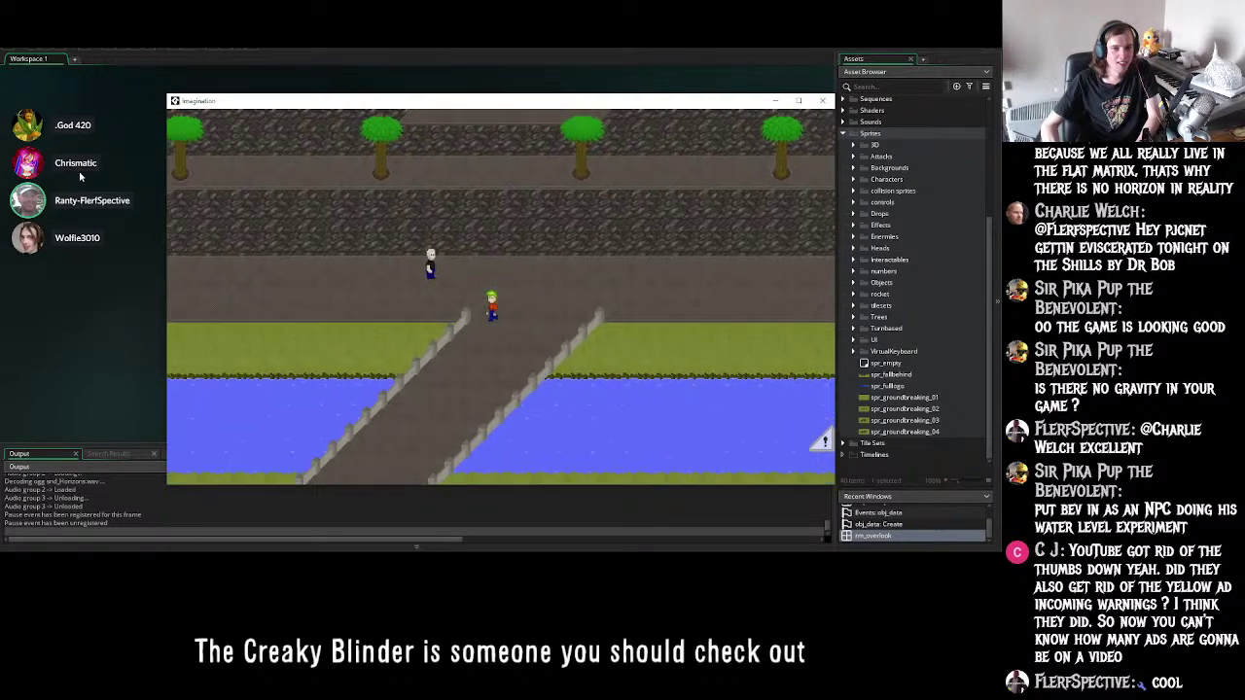
- Walk Ash down across the bridge and past the small red building to the door of the green shop
key("Down")
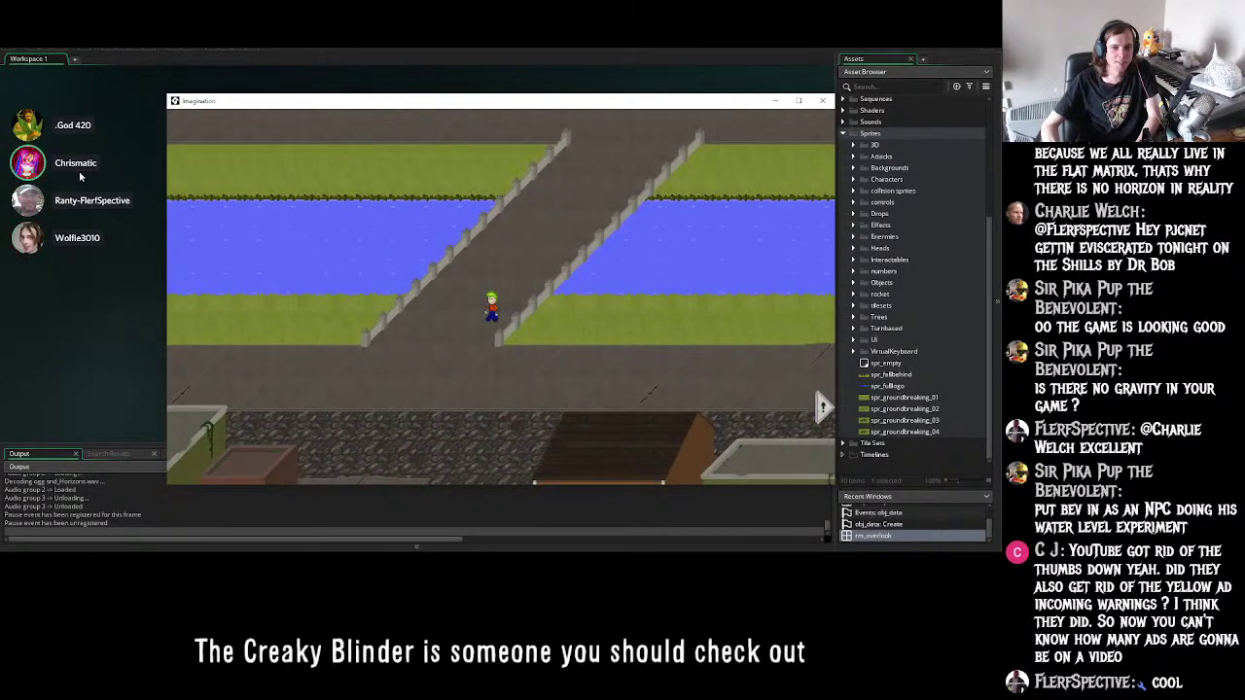
key("Down")
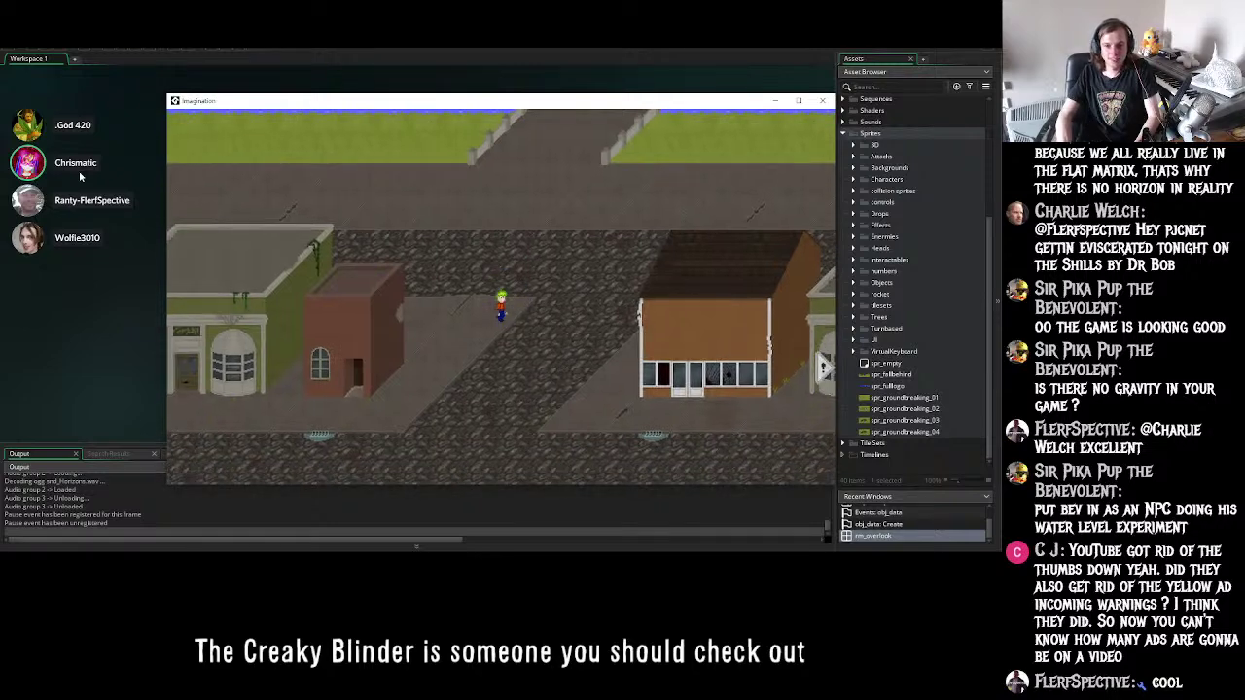
key("Down")
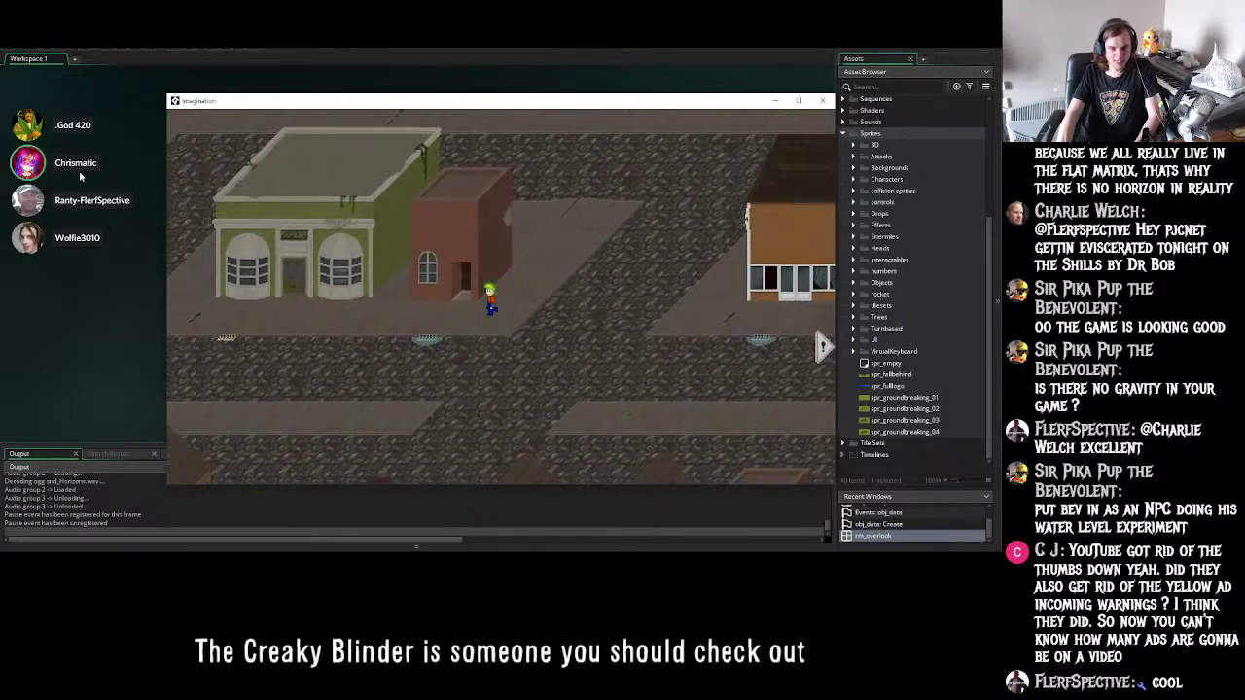
key("Left")
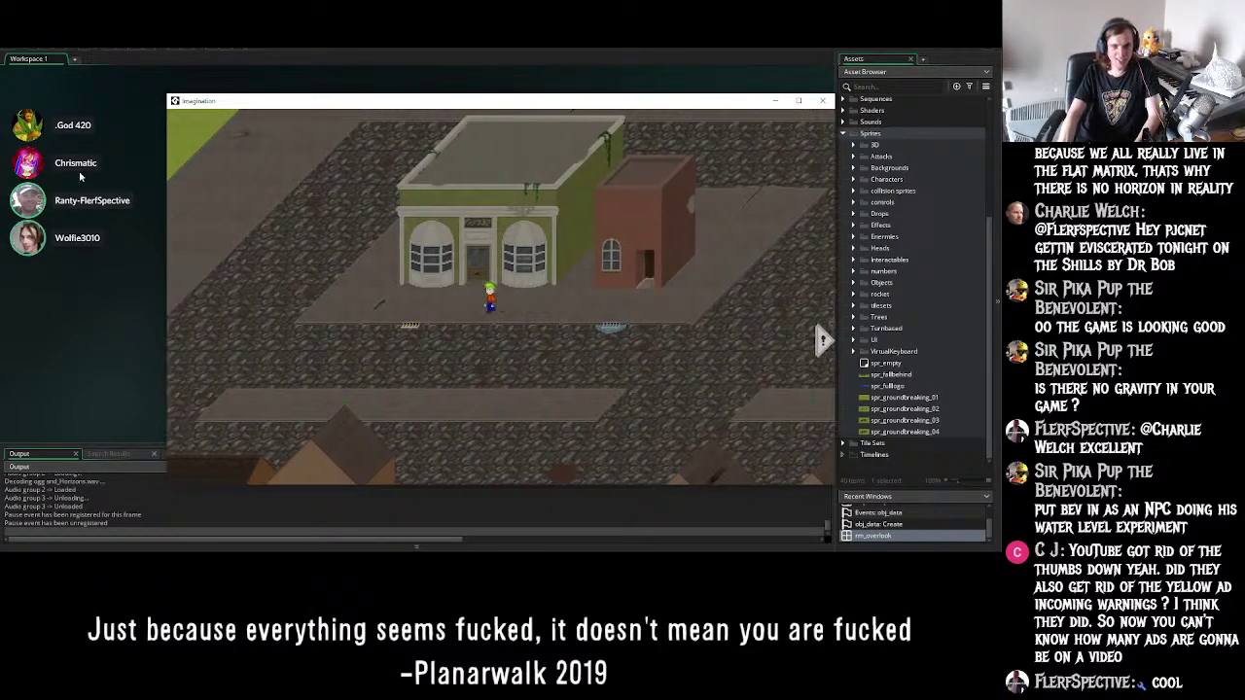
- Walk Ash from the green shop down to the cobbled street, then along it behind the pair of tan houses
key("Down")
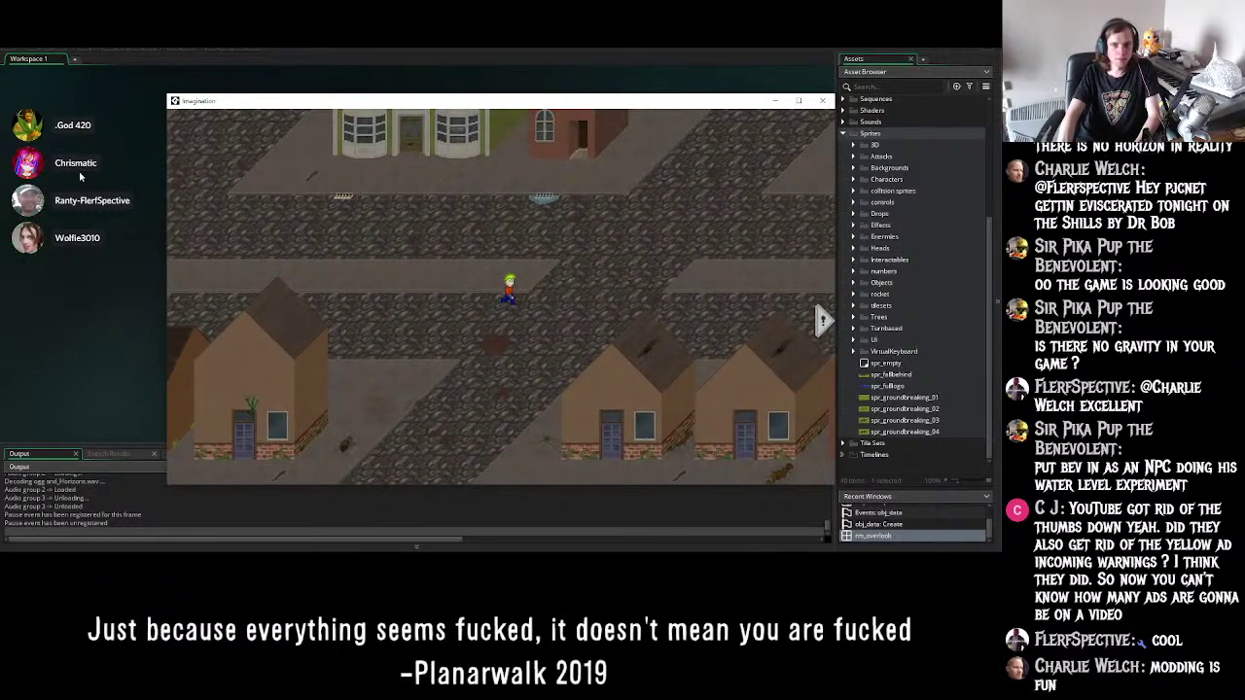
key("Up")
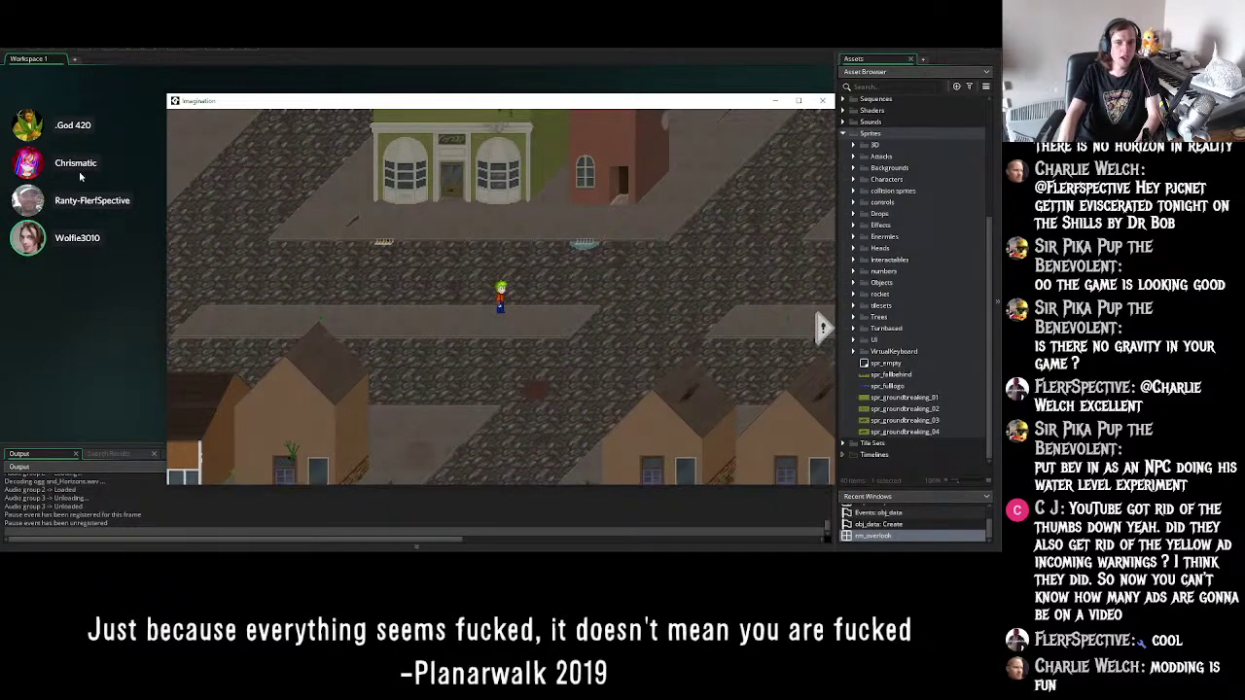
key("Right")
key("Down")
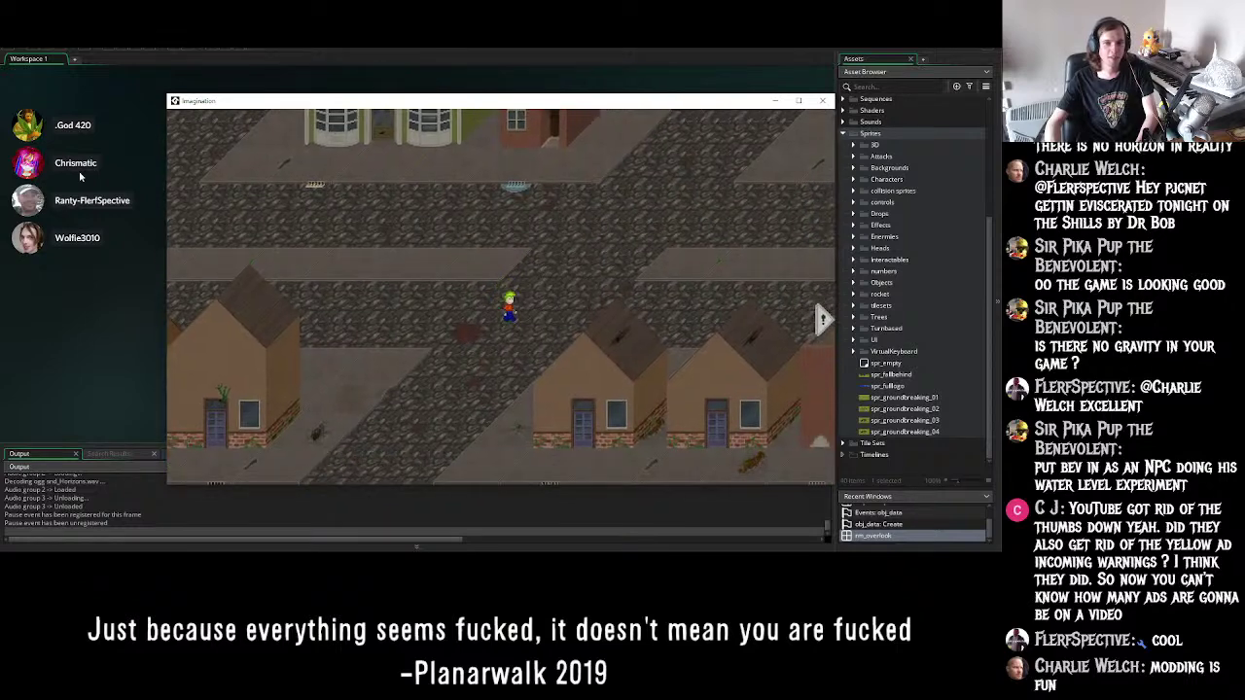
key("Right")
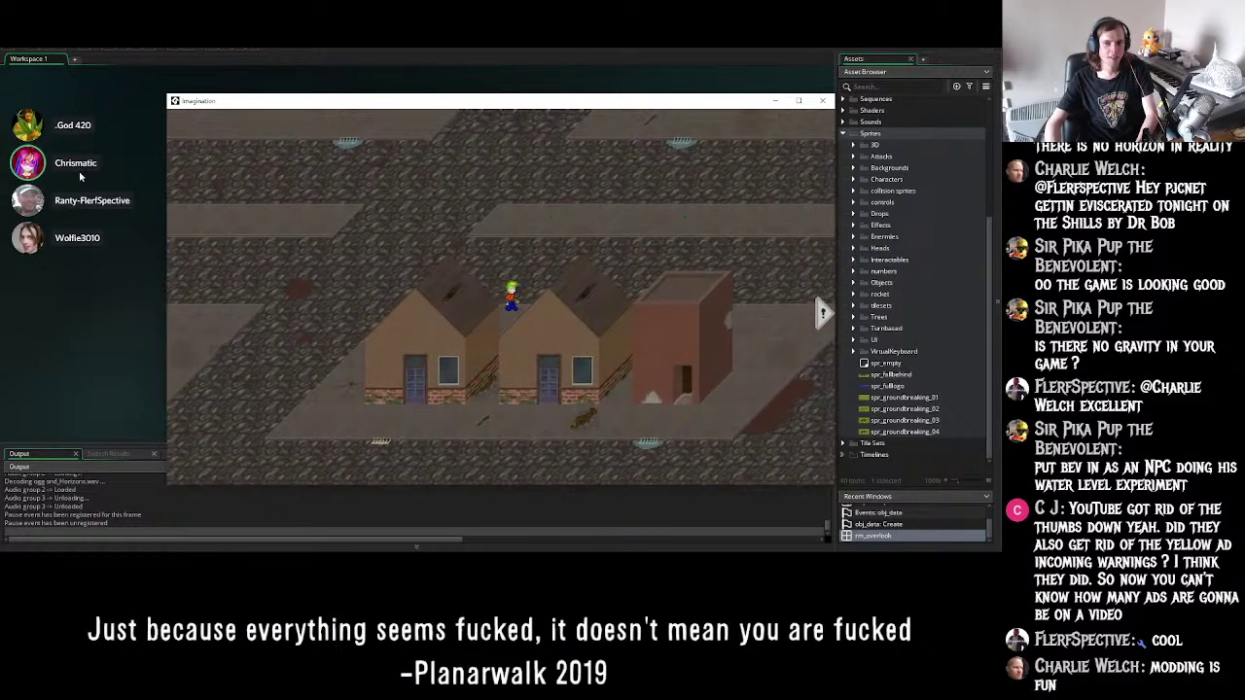
- Walk Ash up to the pavement strip below the orange shop, then around the red building to the red-stained pavement
key("Up")
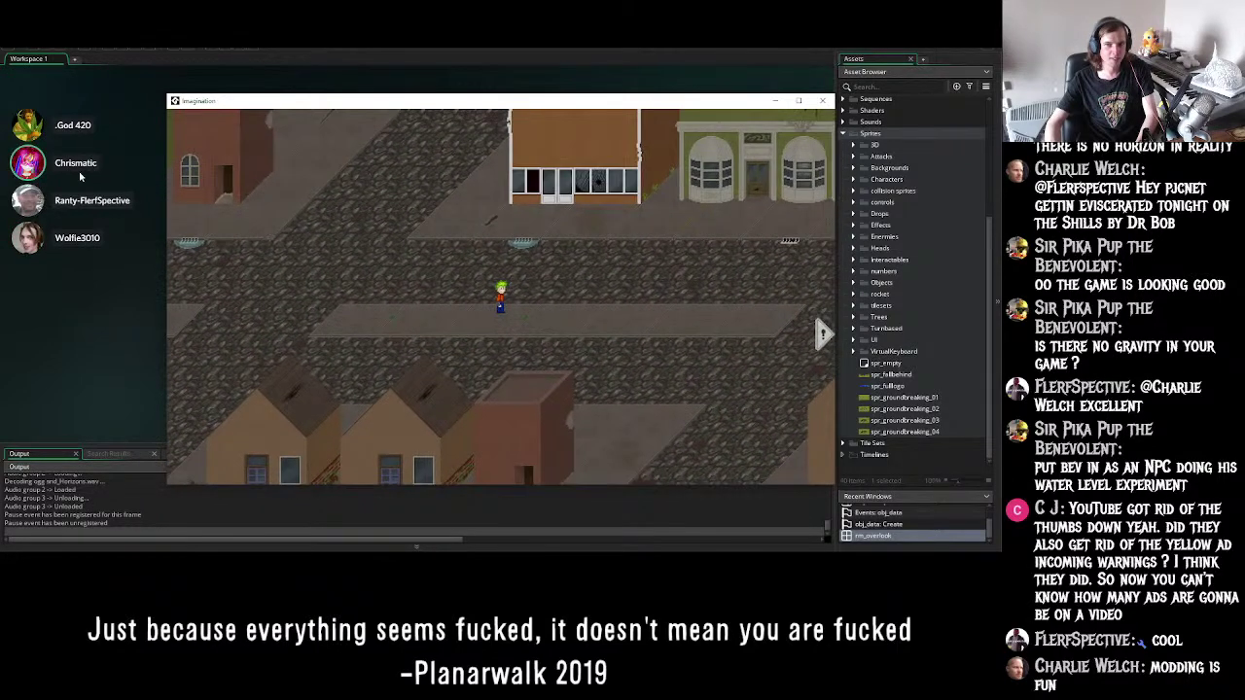
key("Right")
key("Down")
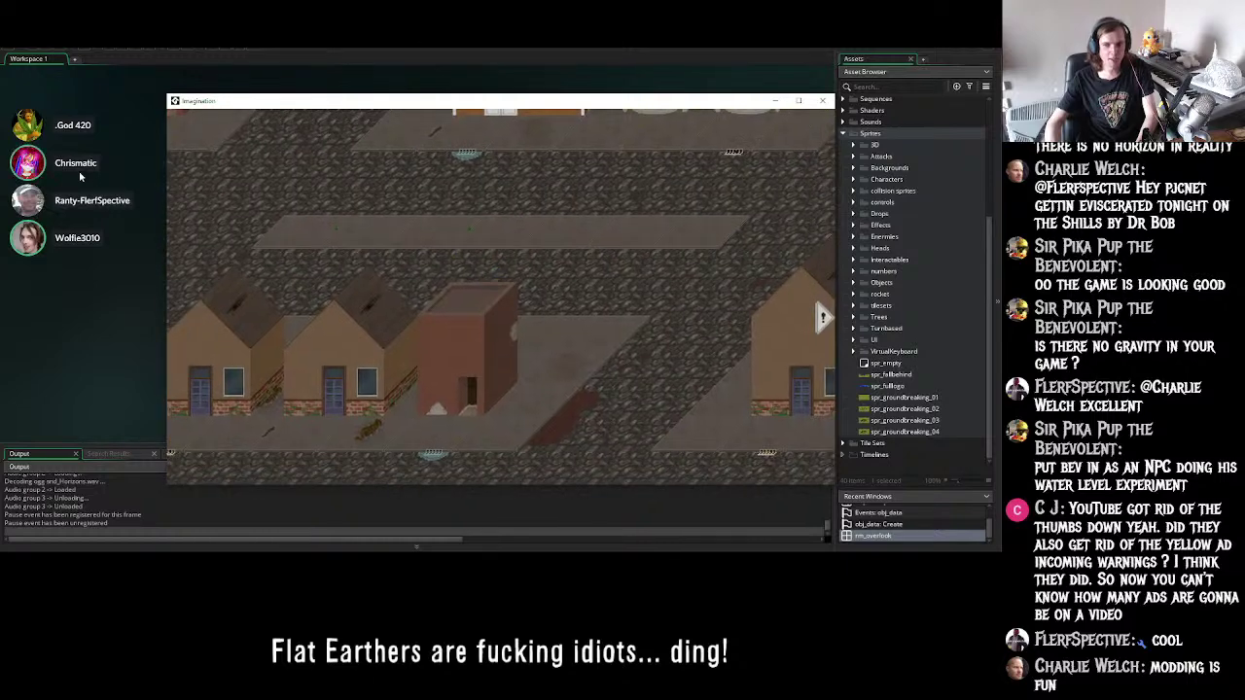
key("Down")
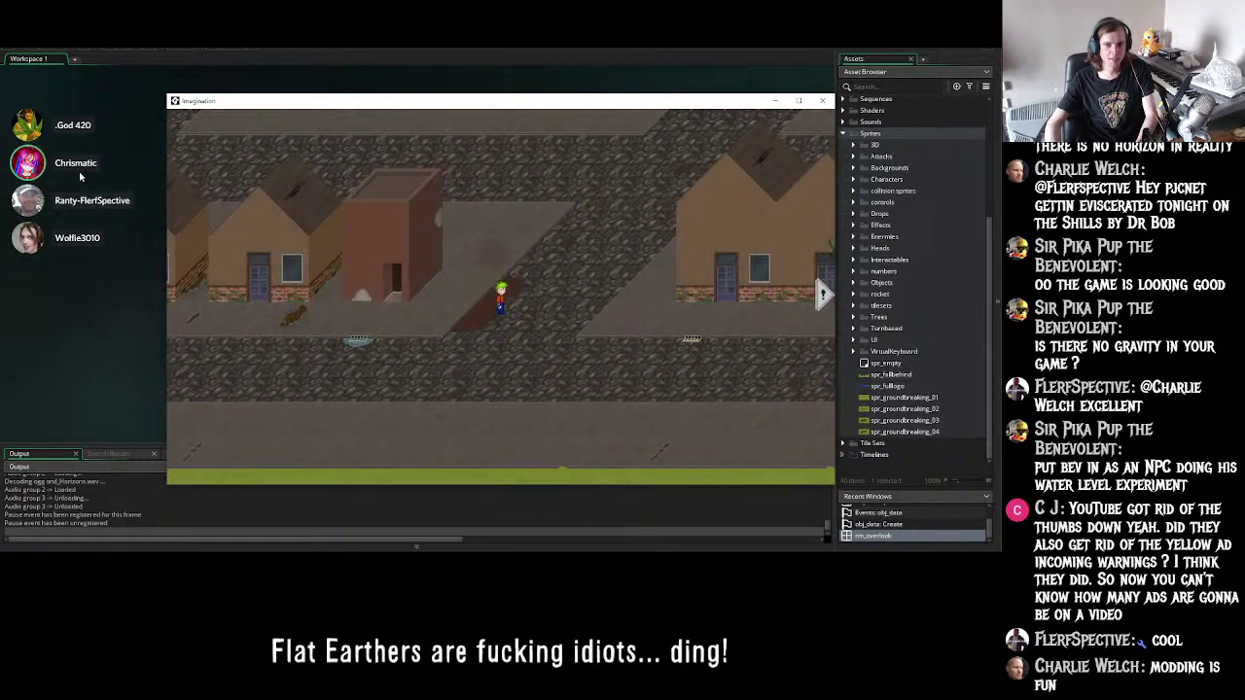
- Walk Ash up behind the joined tan houses to the pavement corner, then back down to the side road beside them
key("Up")
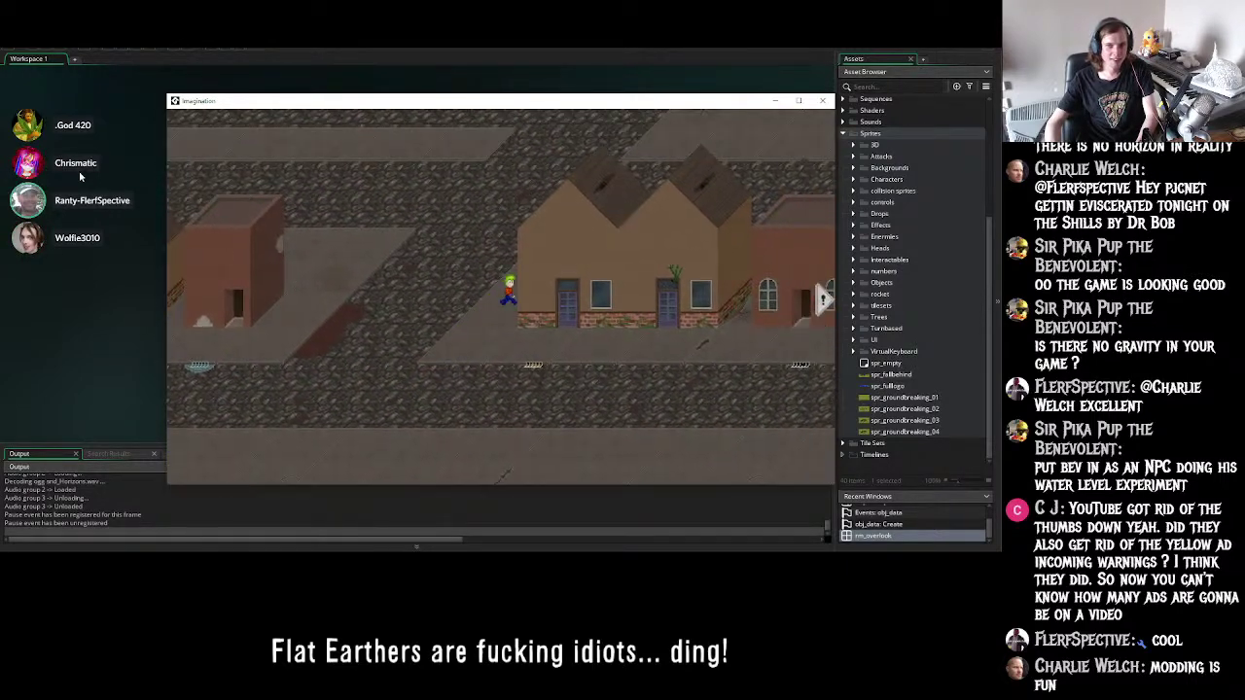
key("Up")
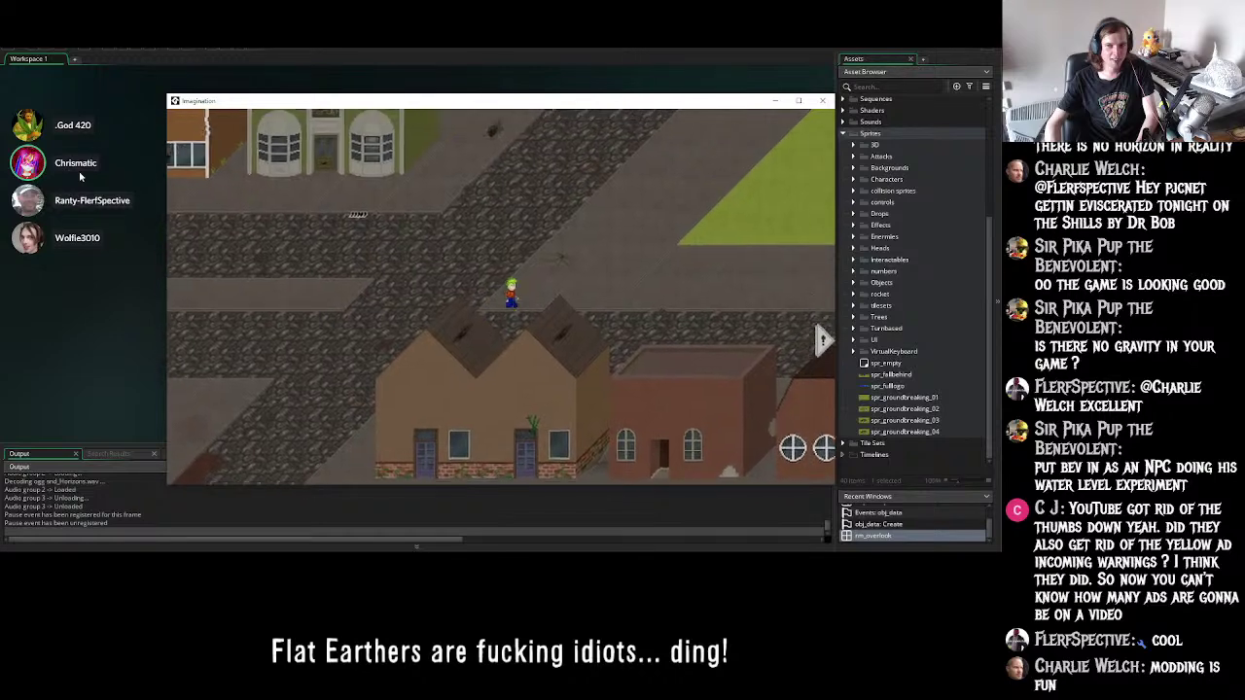
key("Left")
key("Down")
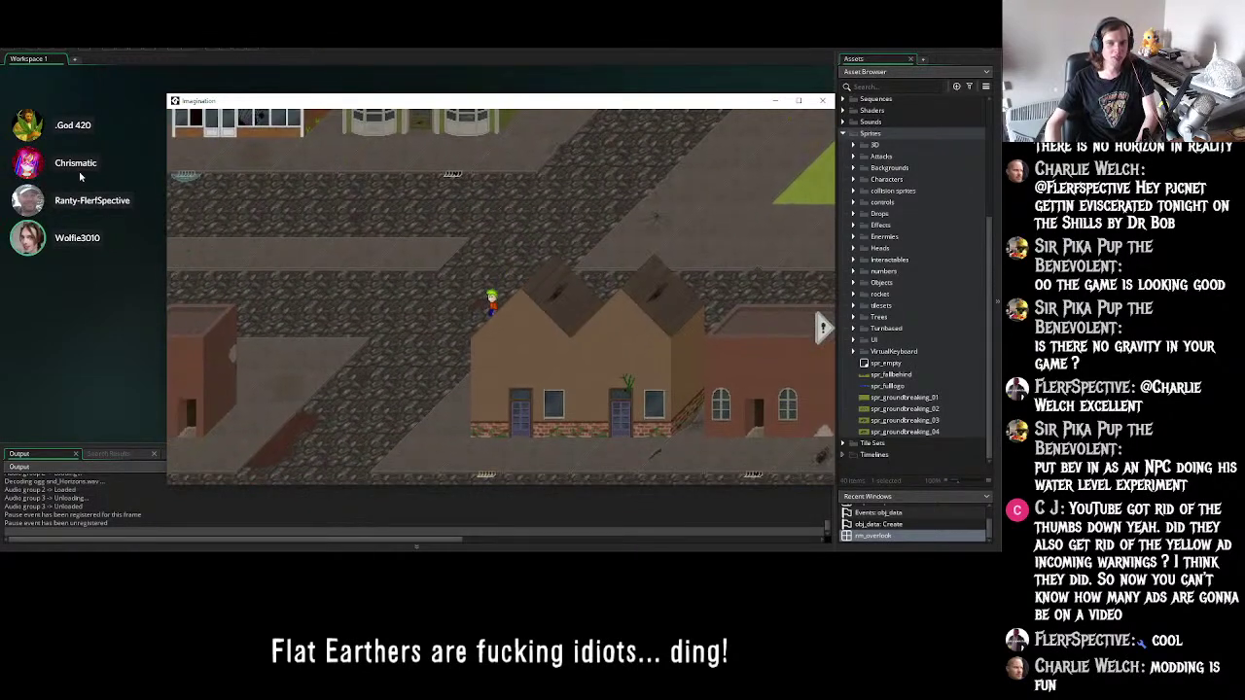
key("Left")
key("Down")
key("Up")
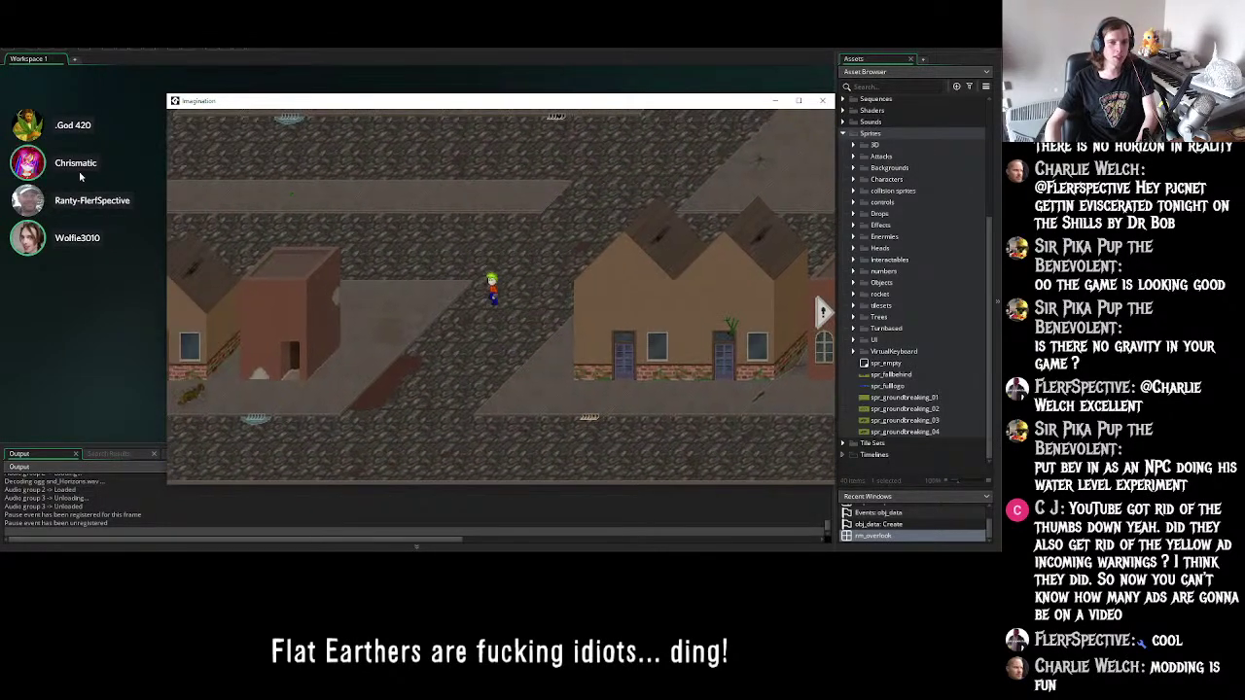
- Walk Ash up past the orange shop and across the bridge to its upper end near Dusty
key("Left")
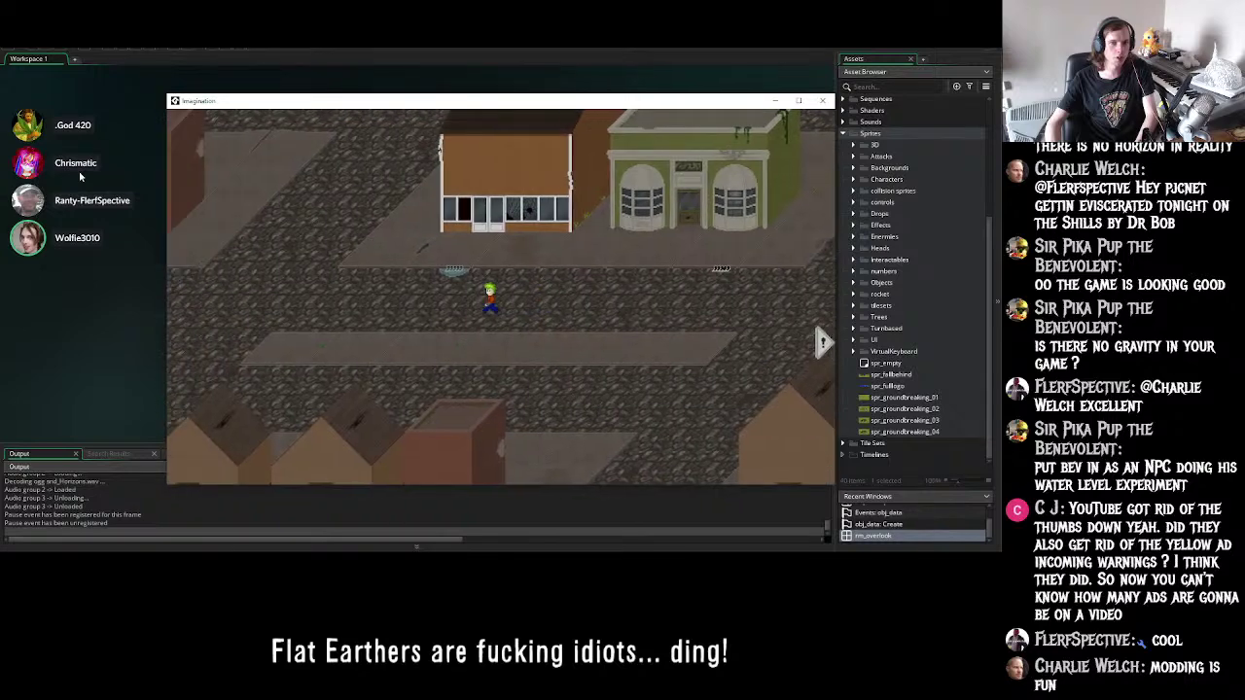
key("Up")
key("Up")
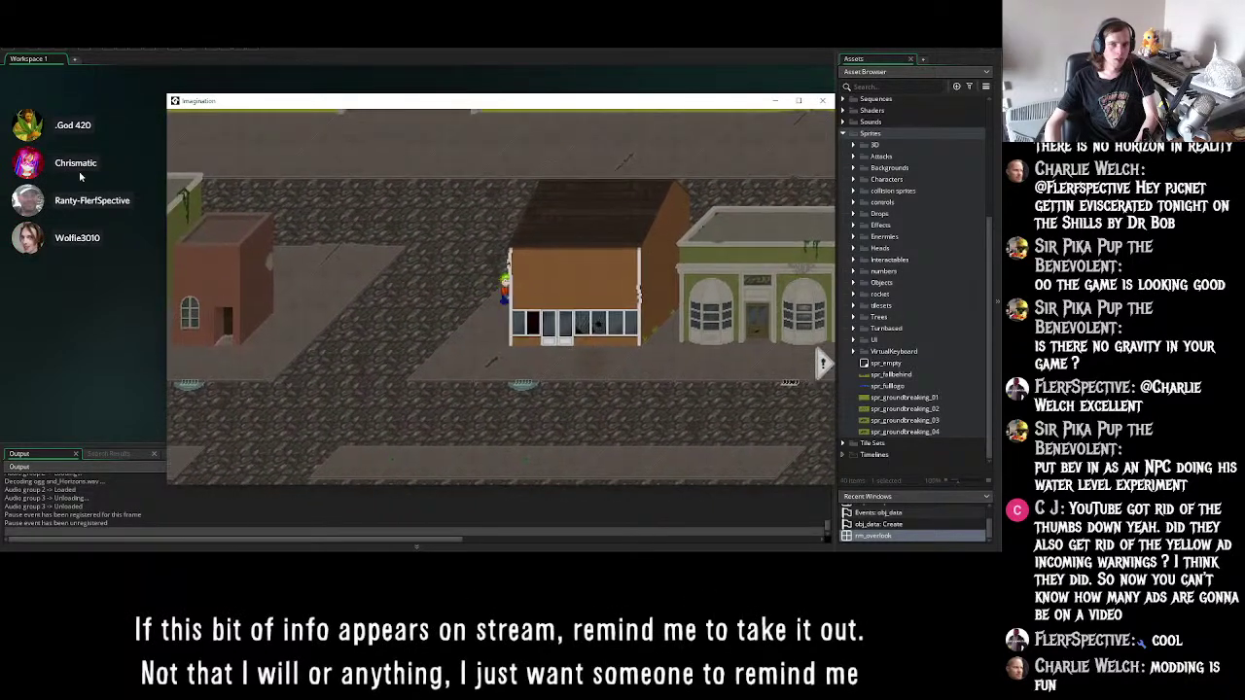
key("Up")
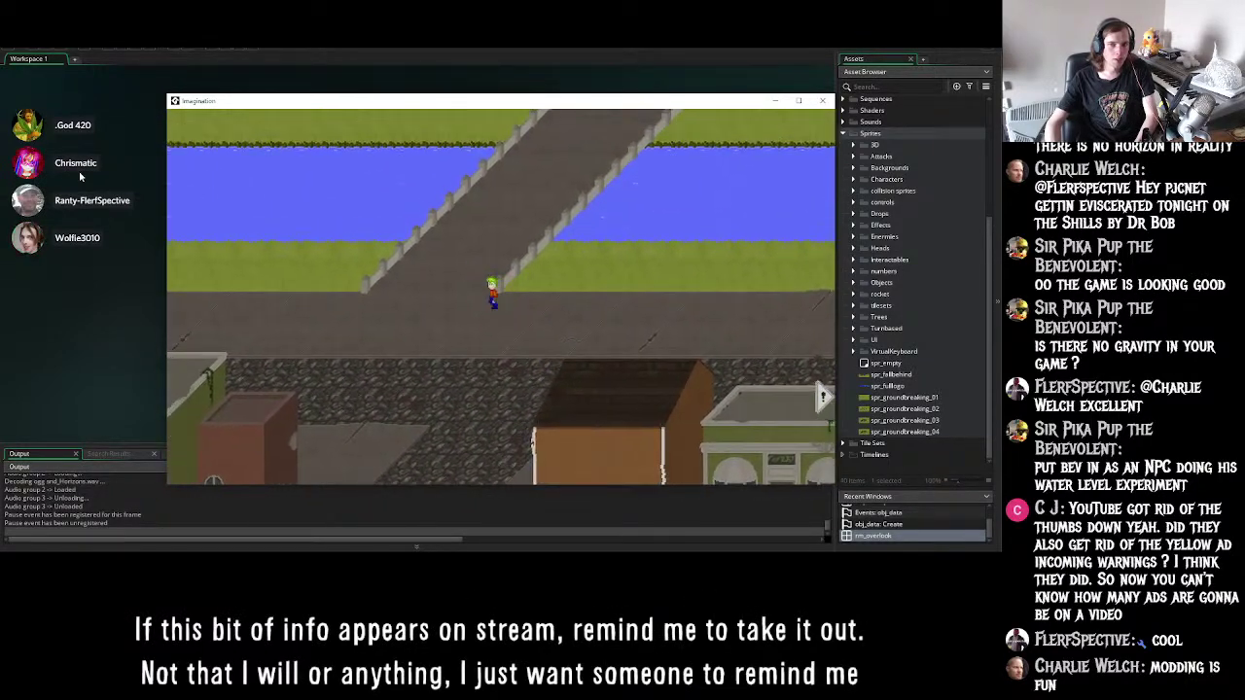
key("Up")
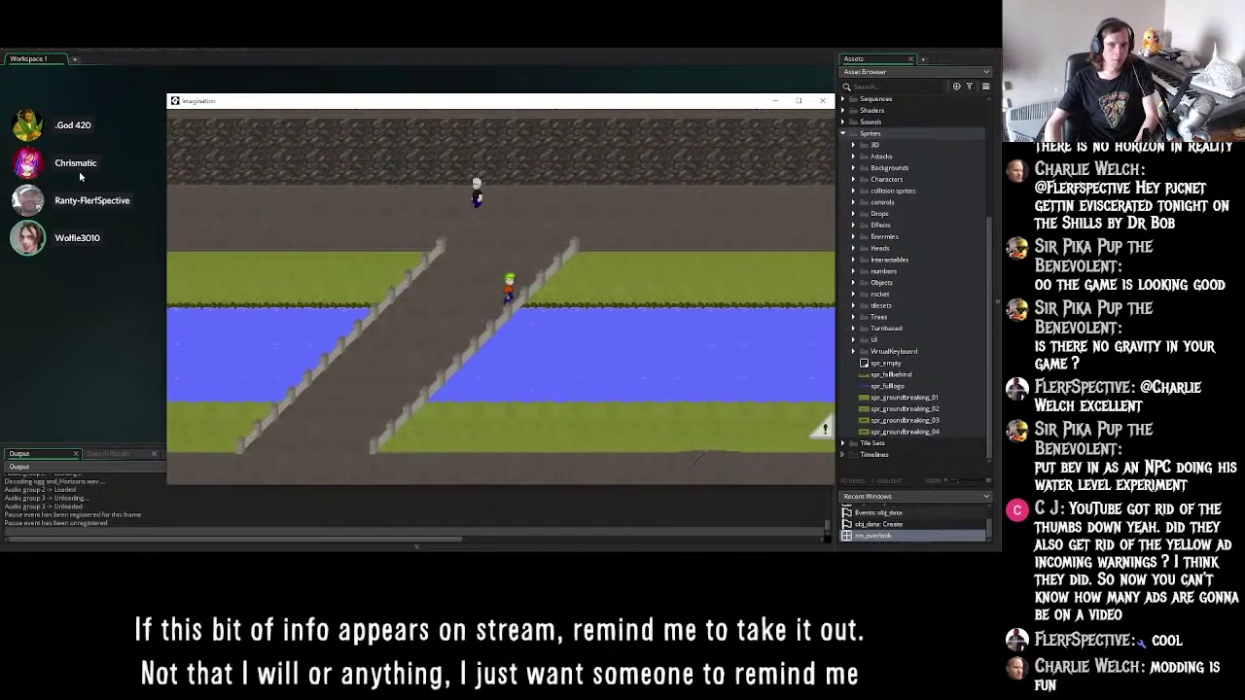
- Walk Ash up past the trees, fenced roadworks and NASHA building to the pavement beside the red building
key("Up")
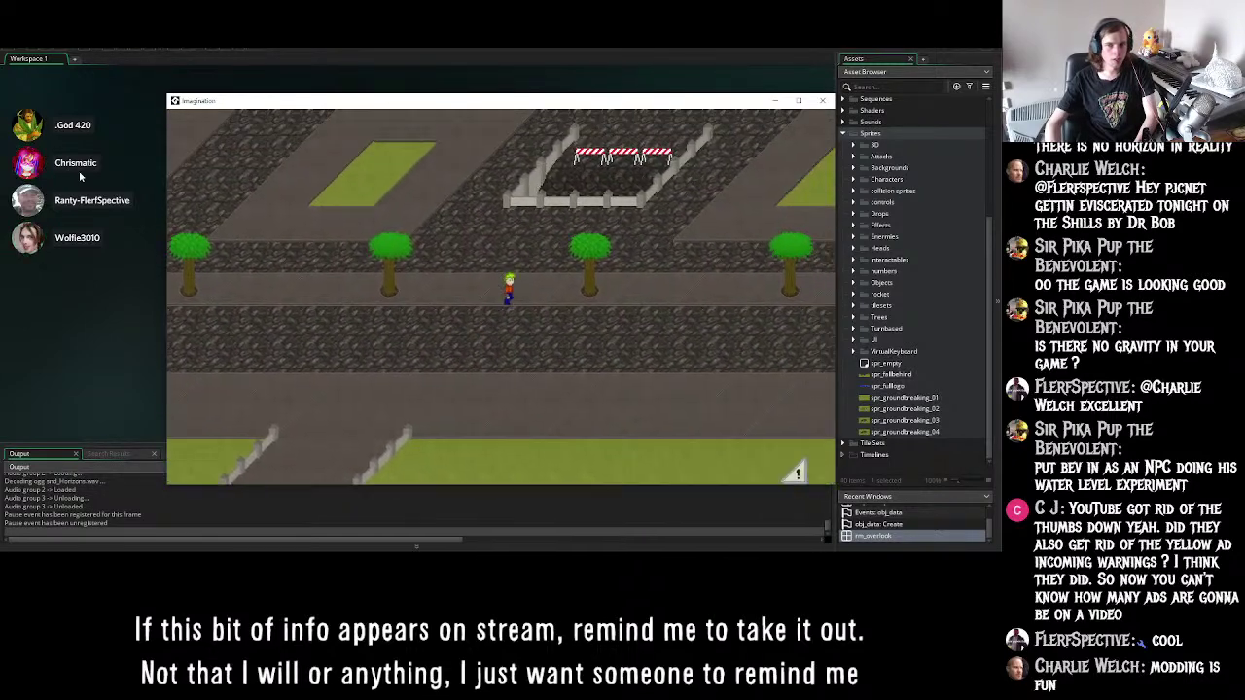
key("Up")
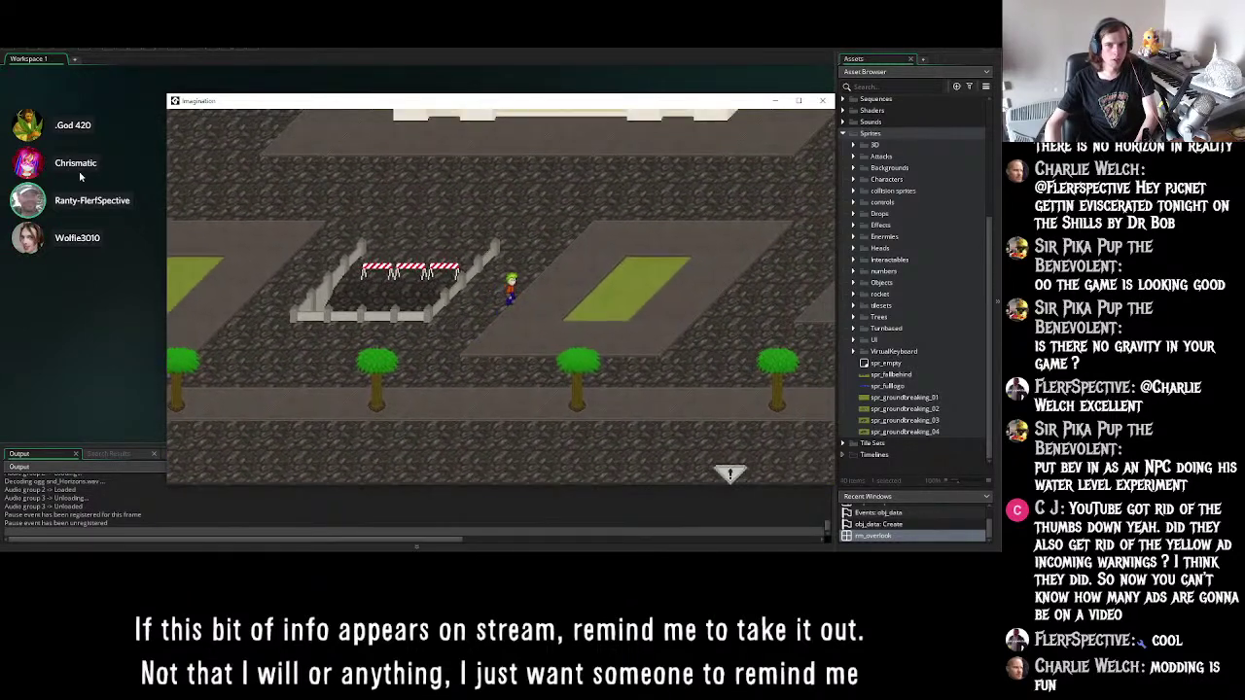
key("Up")
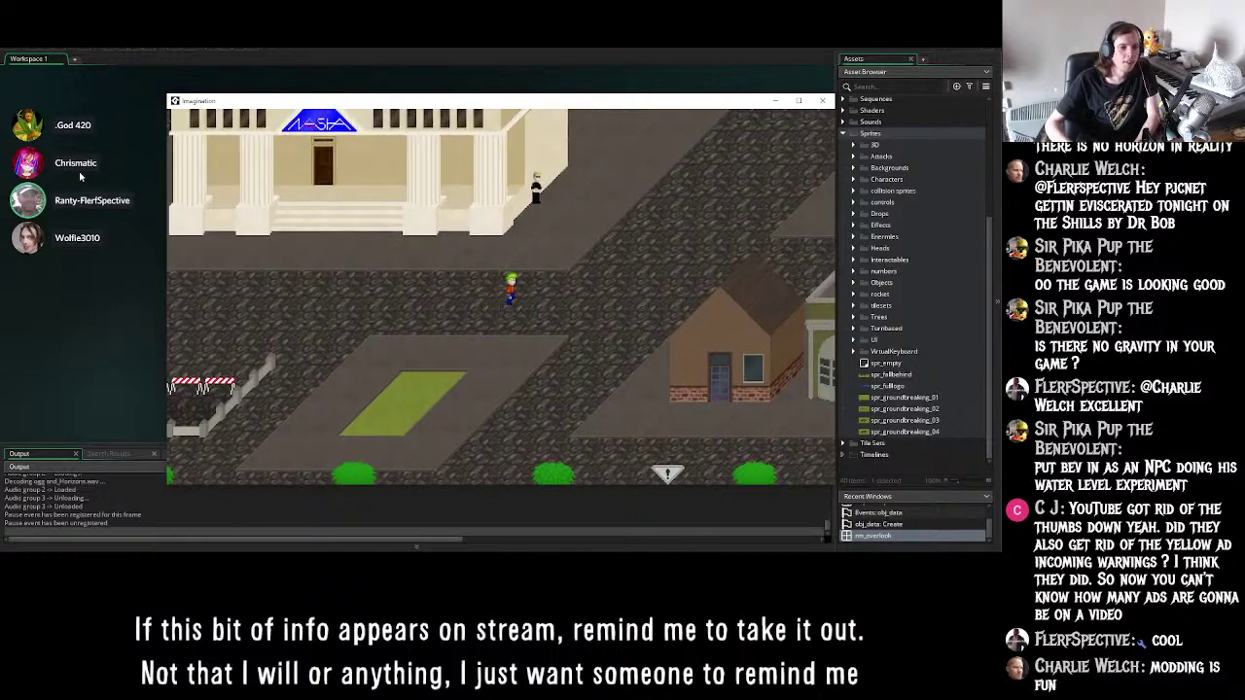
key("Up")
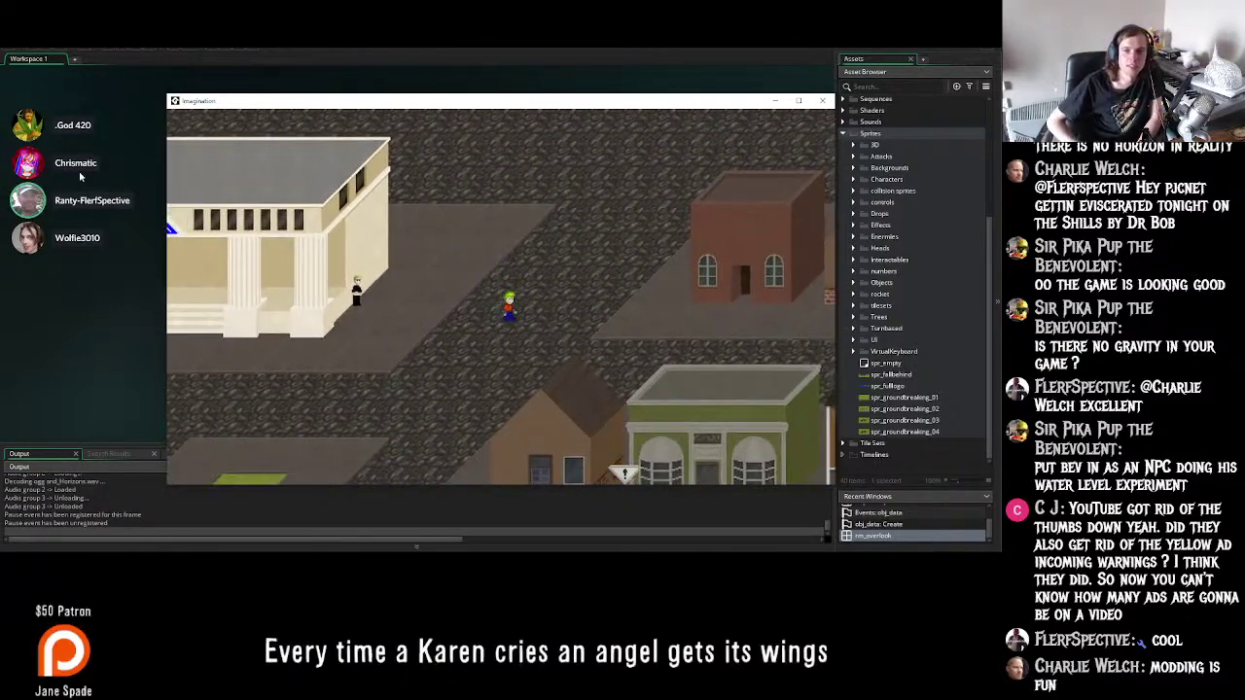
key("Up")
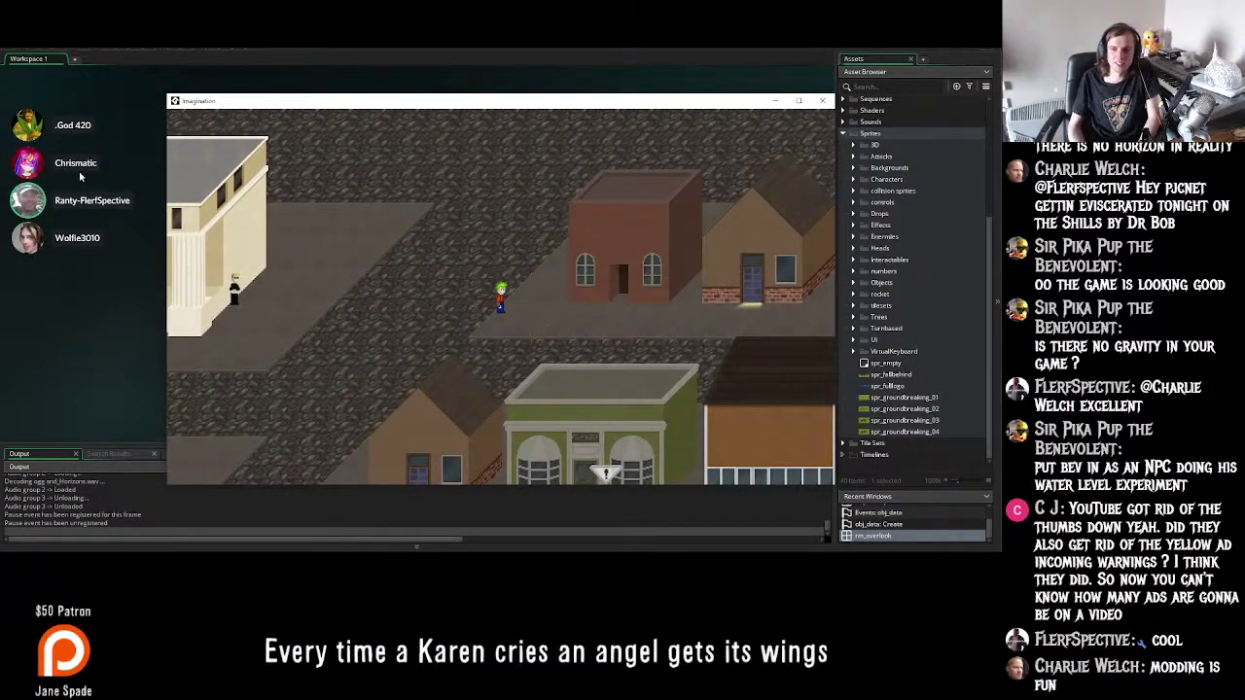
- Walk Ash over to the NASHA employee, talk to him and dismiss his line
key("Left")
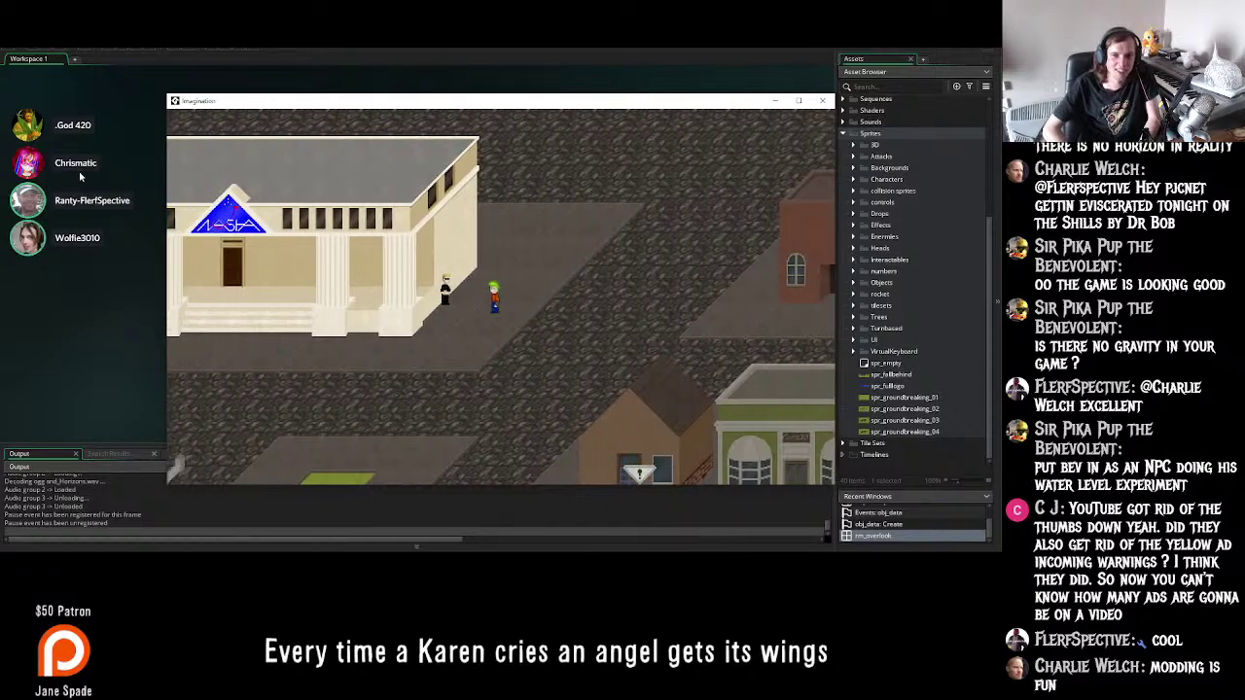
key("Left")
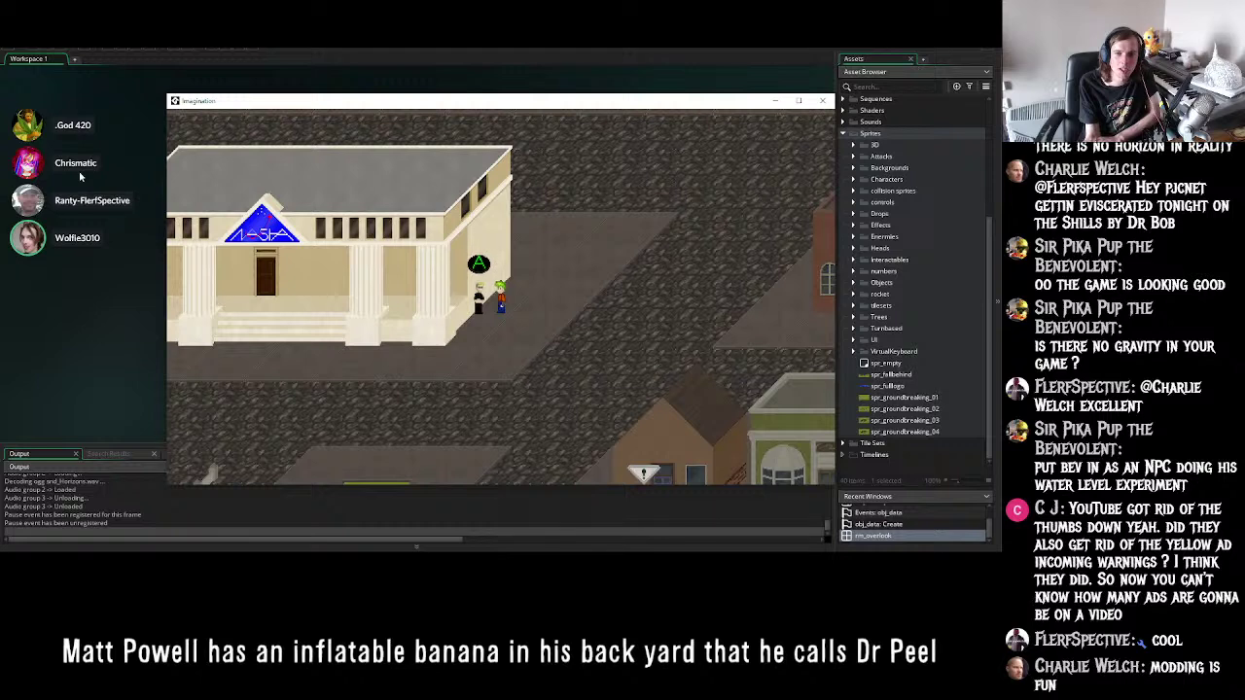
key("space")
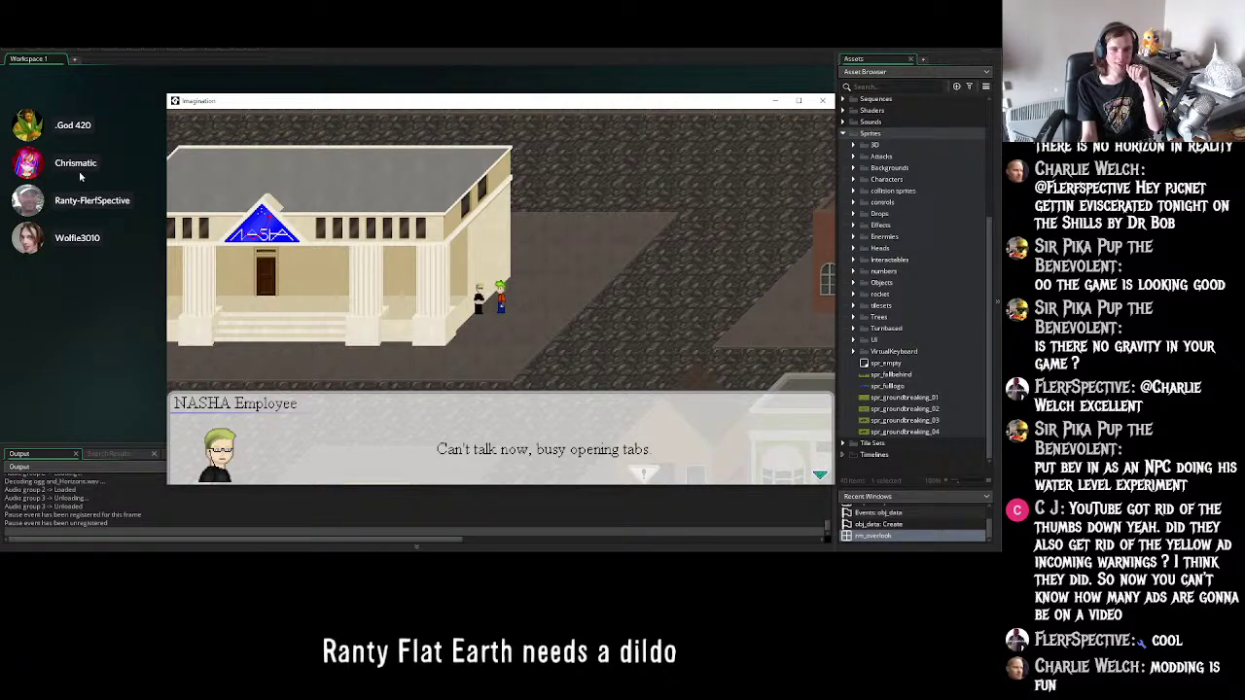
key("Return")
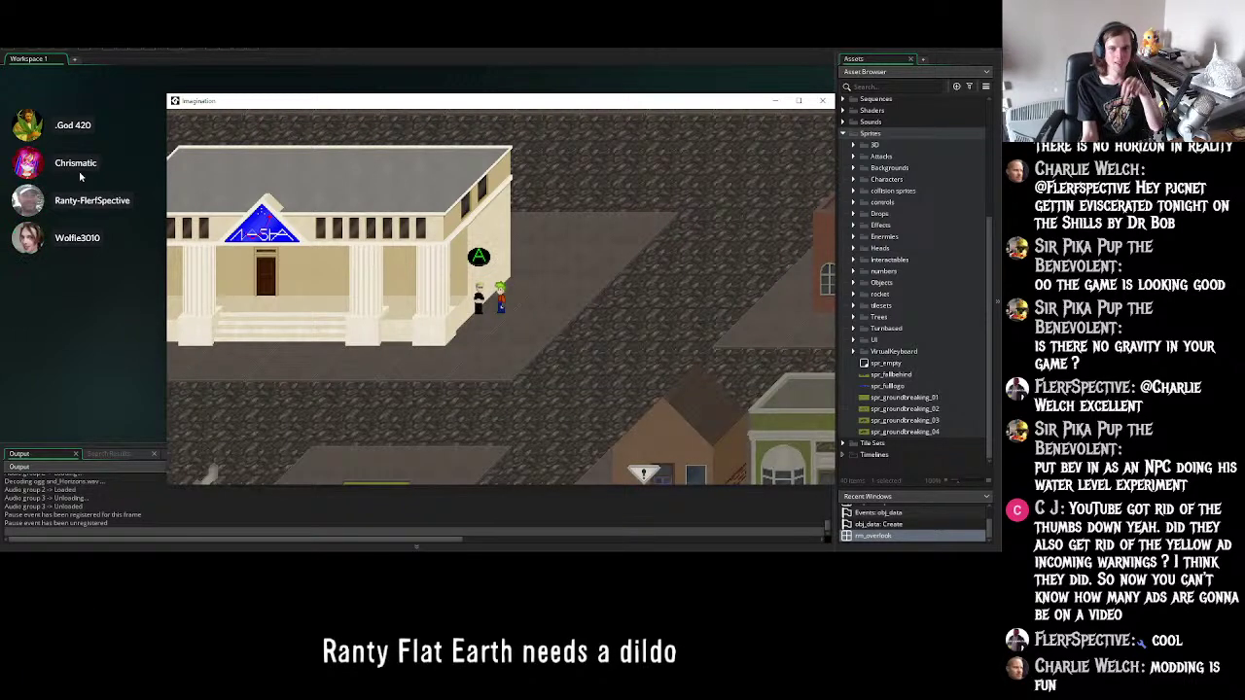
- Walk Ash from the NASHA employee to the tan house between the red building and green shop, and enter its door
key("Right")
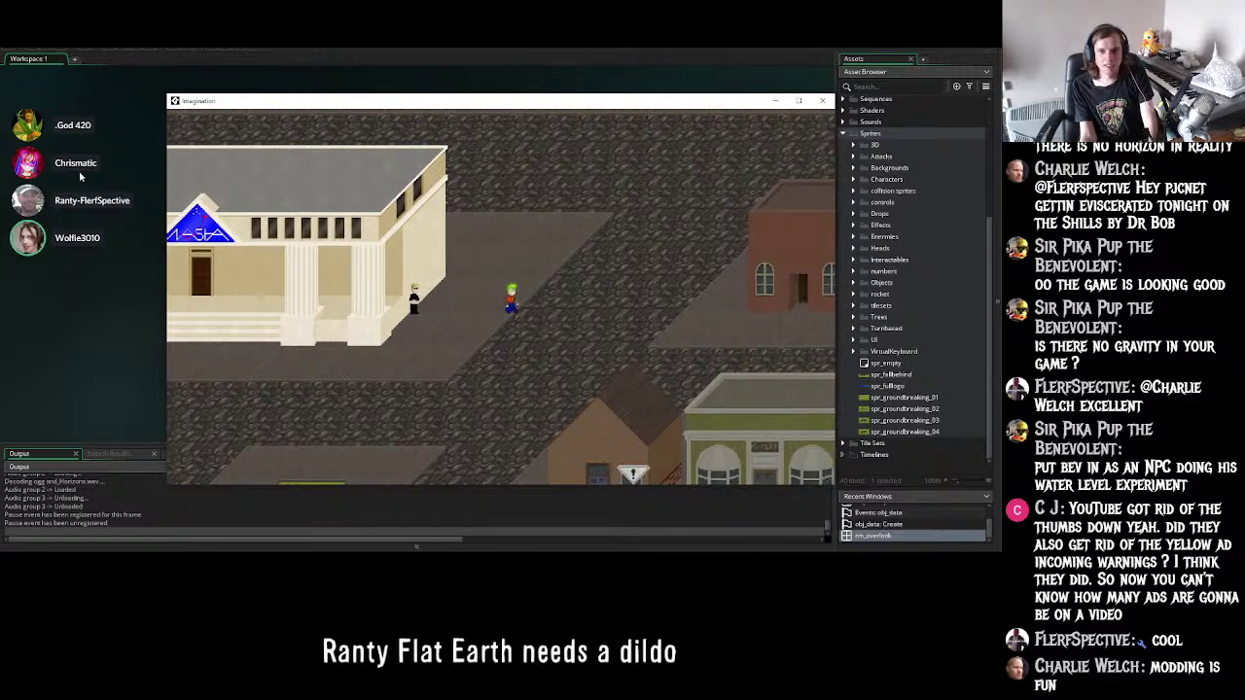
key("Right")
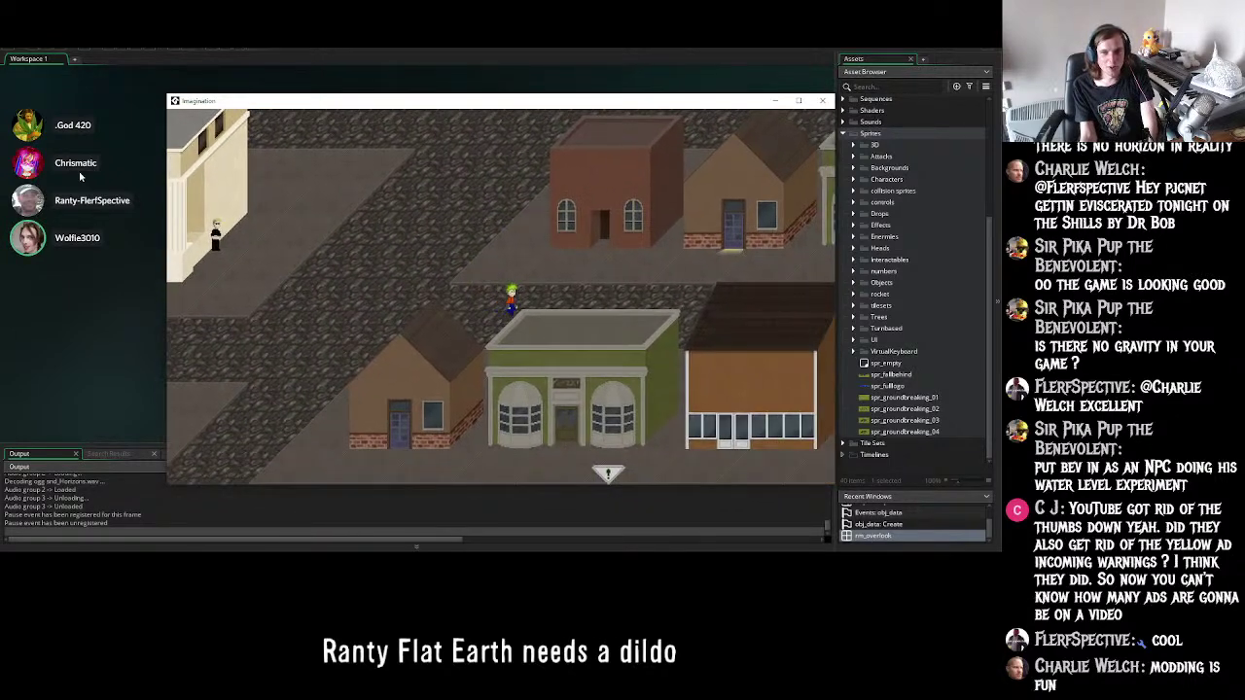
key("Right")
key("Up")
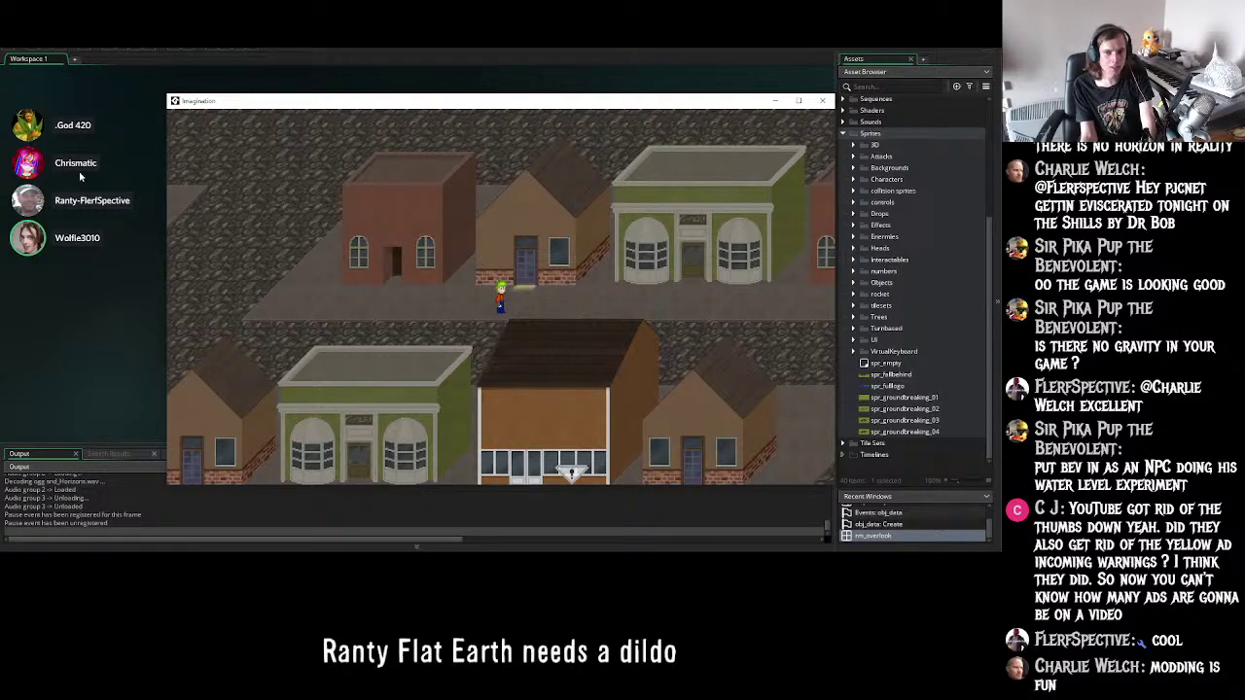
key("Right")
key("Up")
key("Left")
key("Right")
key("Up")
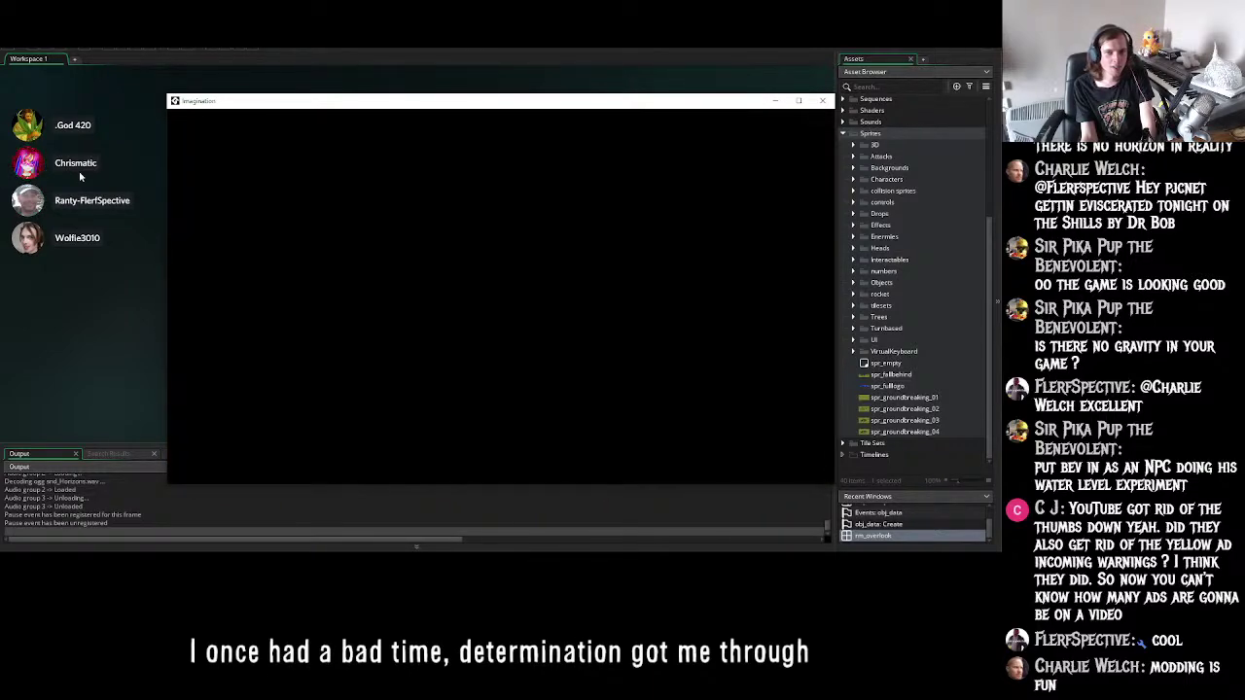
- Walk Ash around inside the house, passing the fridge, rug and kitchen counter, and return to the middle of the floor
key("Right")
key("Up")
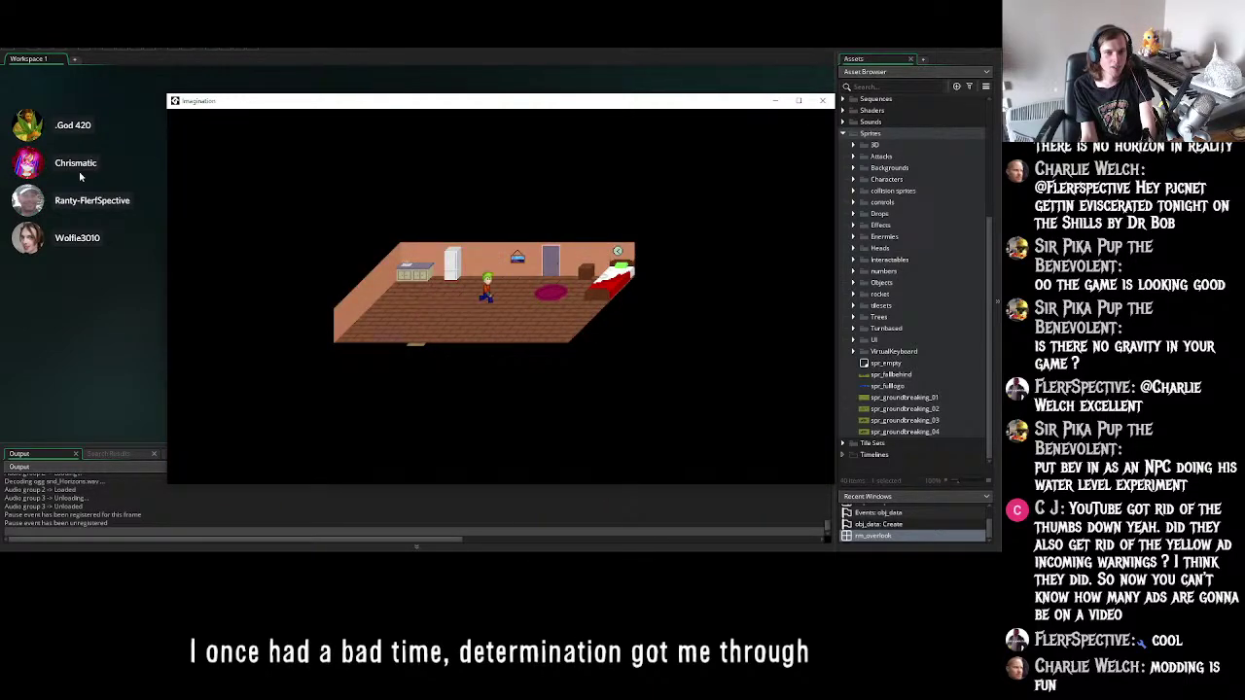
key("Down")
key("Right")
key("Left")
key("Up")
key("Left")
key("Down")
key("Left")
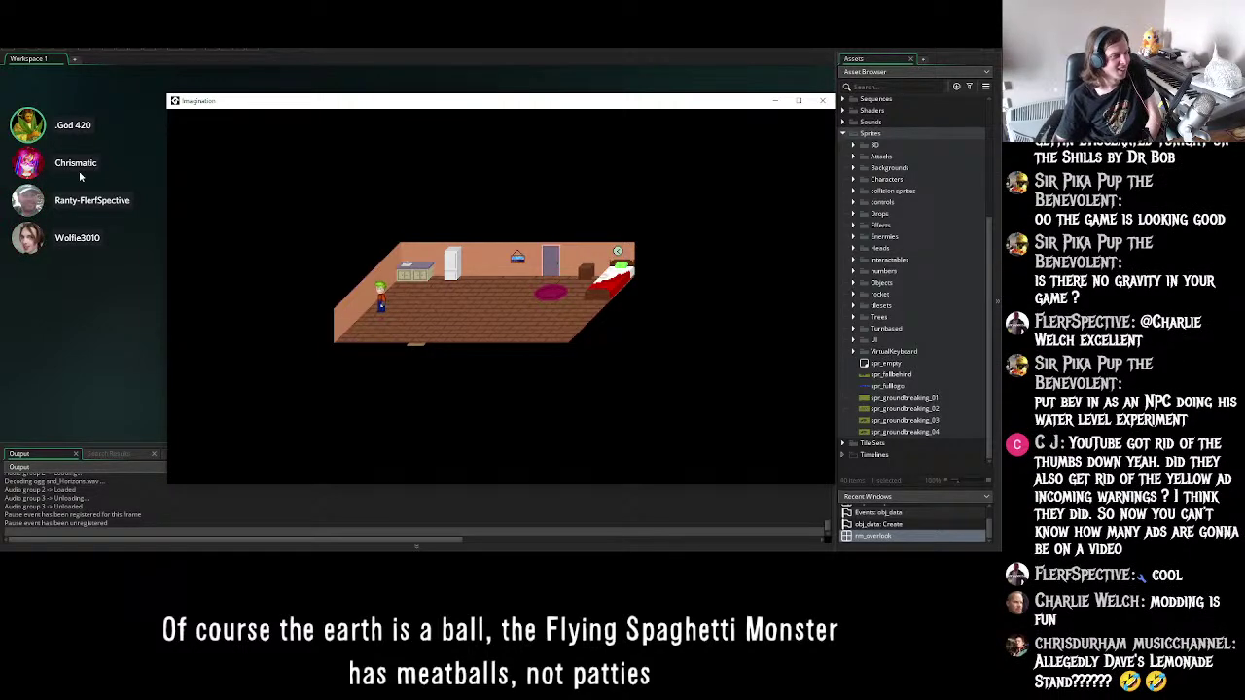
key("Right")
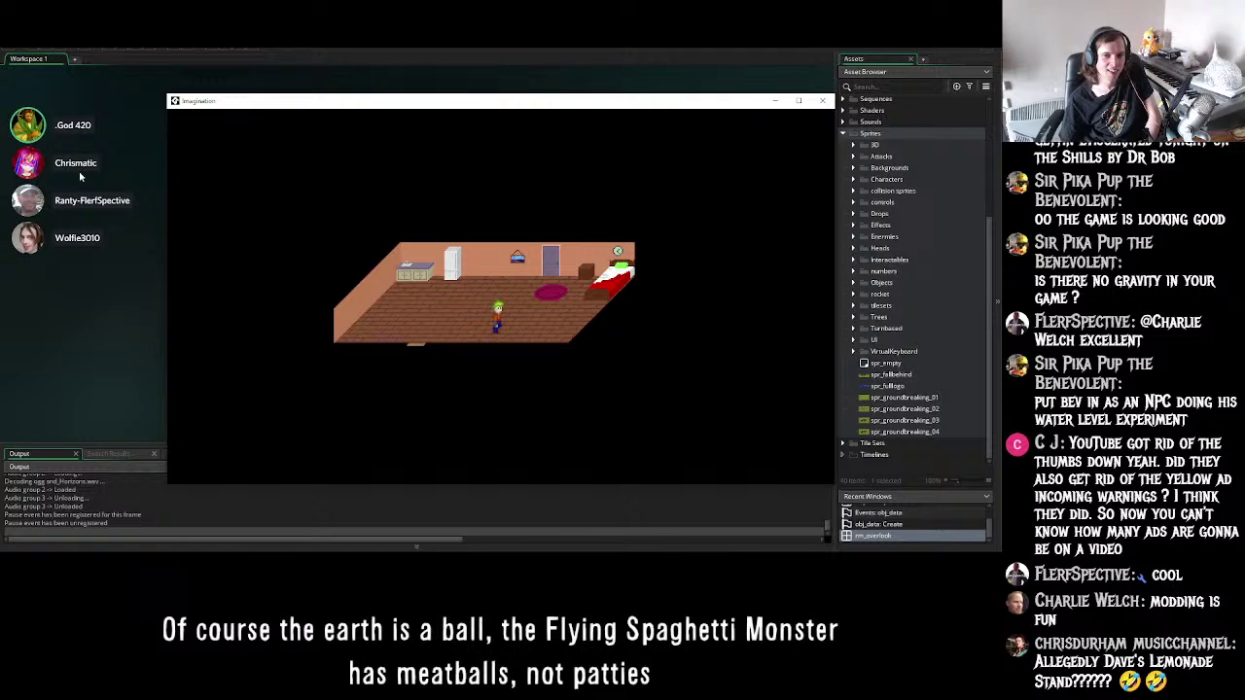
- Walk Ash a short way across the house floor and end the test run by closing the game
key("Left")
key("Down")
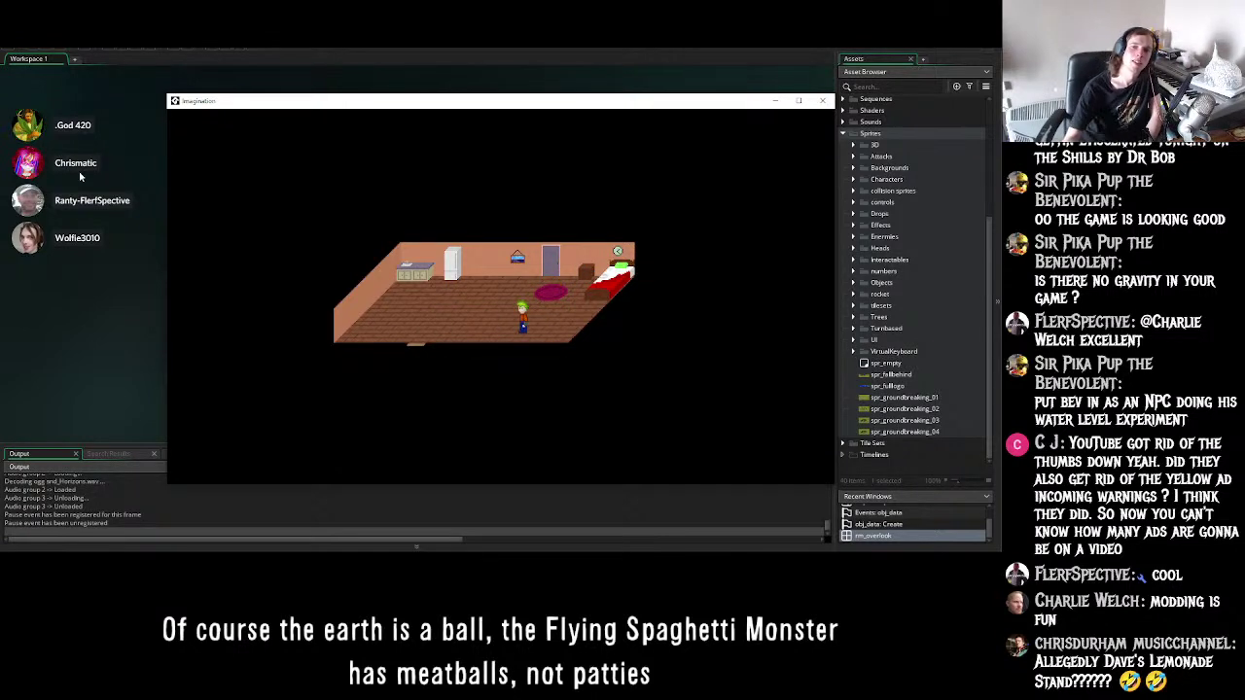
left_click(822, 100)
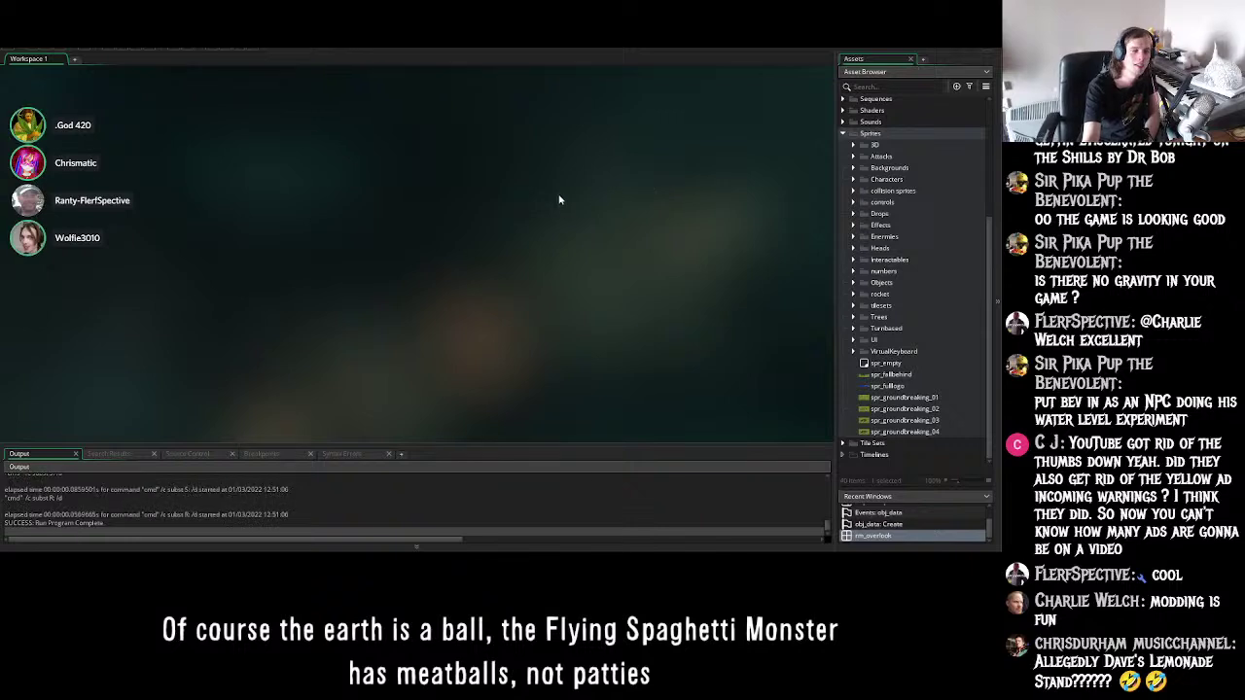
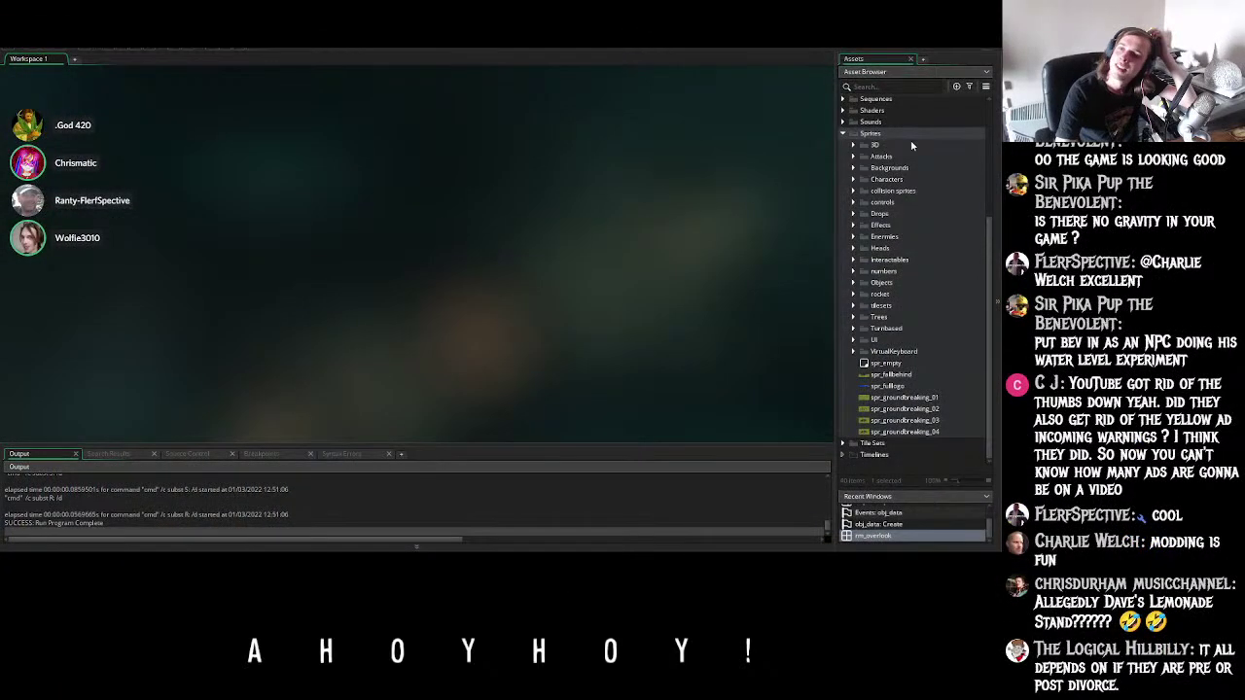
- Create a new sprite in the Dusty group under Sprites > Characters
scroll(892, 248, "up", 3)
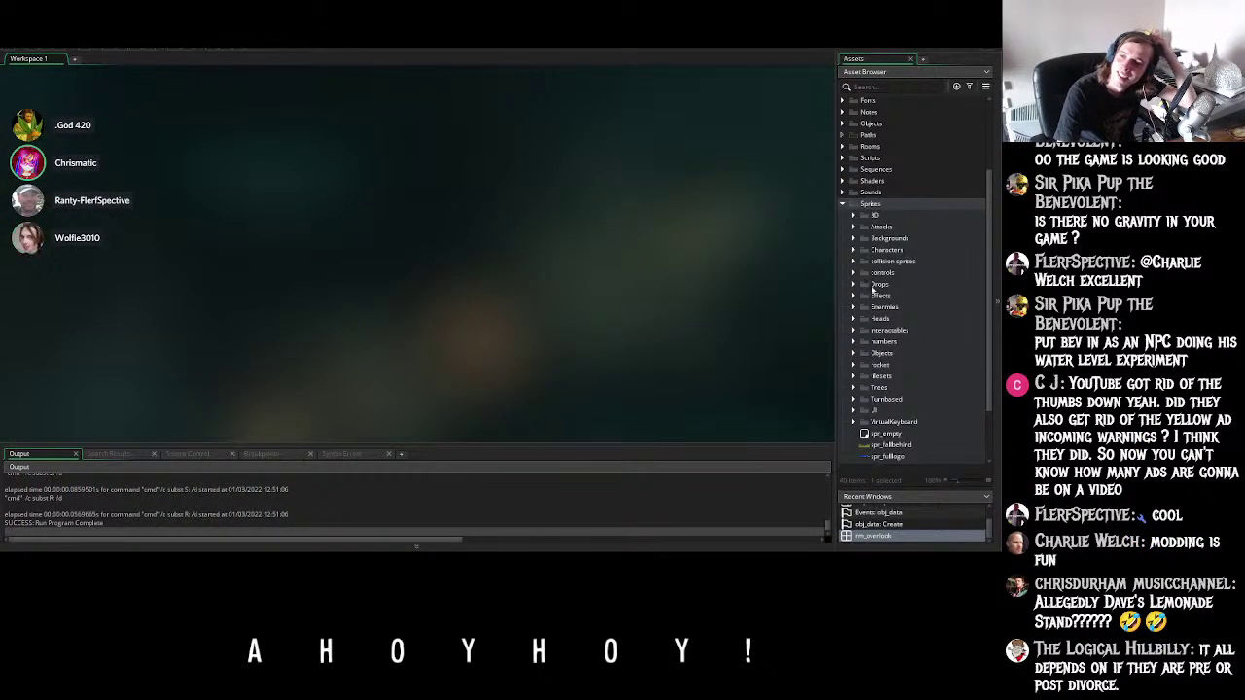
left_click(853, 251)
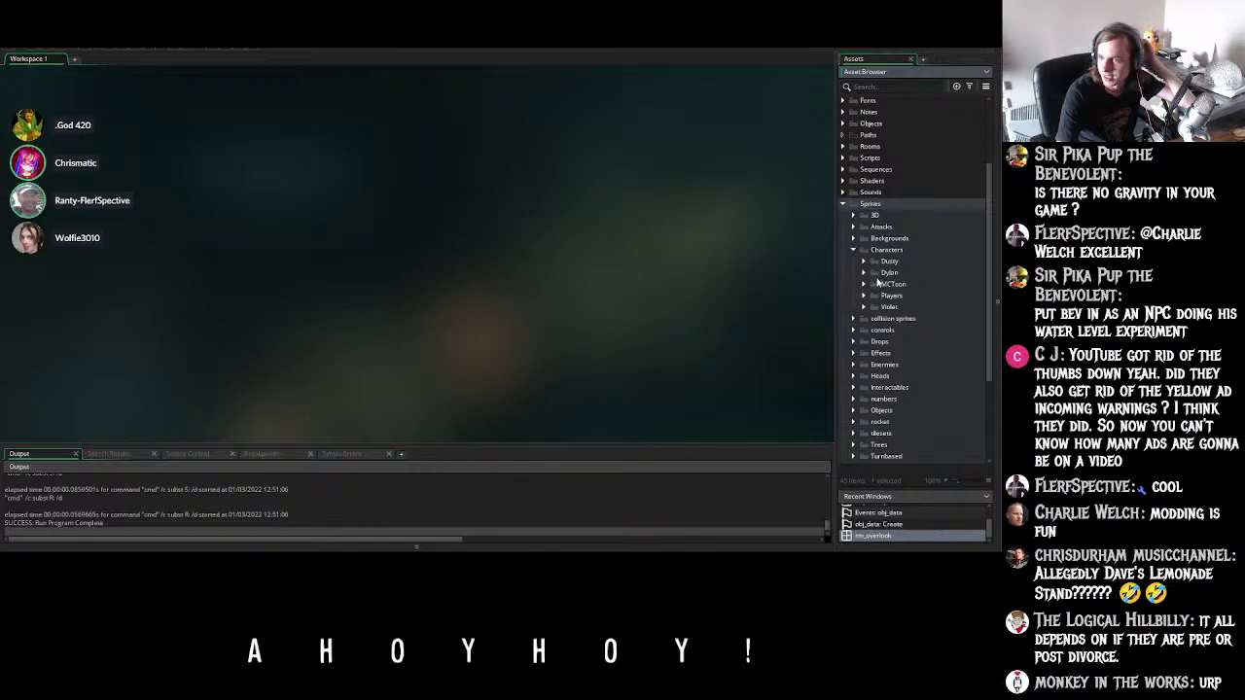
left_click(863, 262)
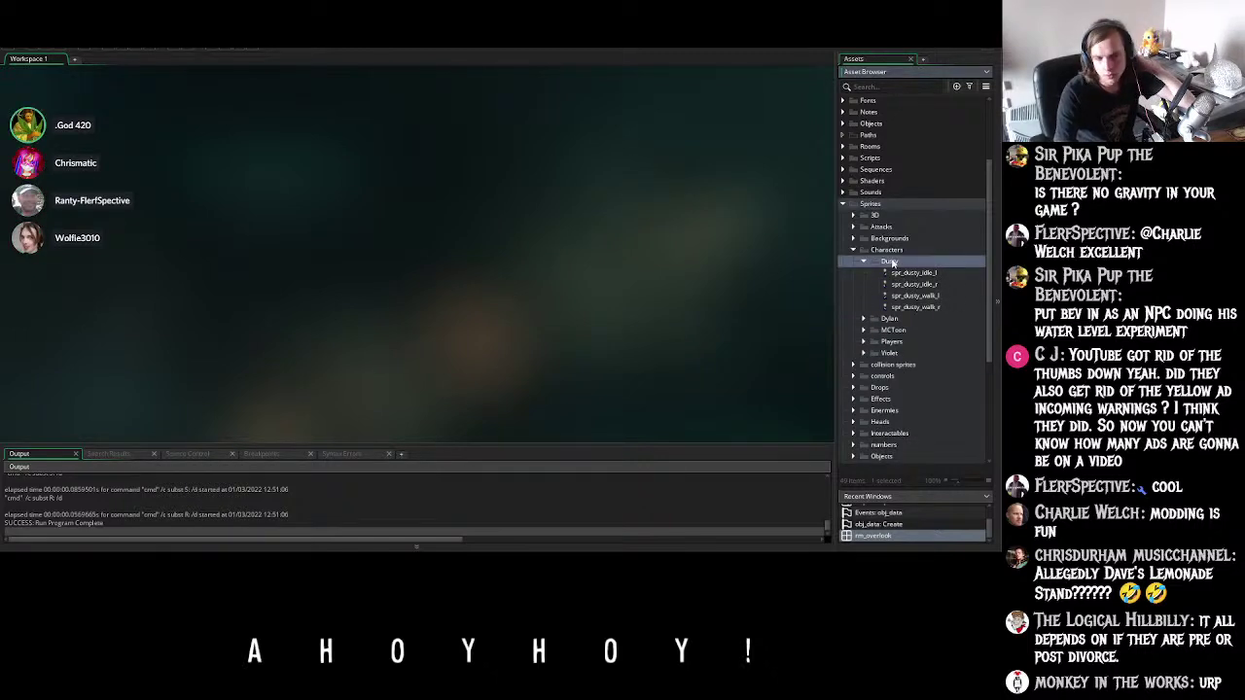
right_click(892, 263)
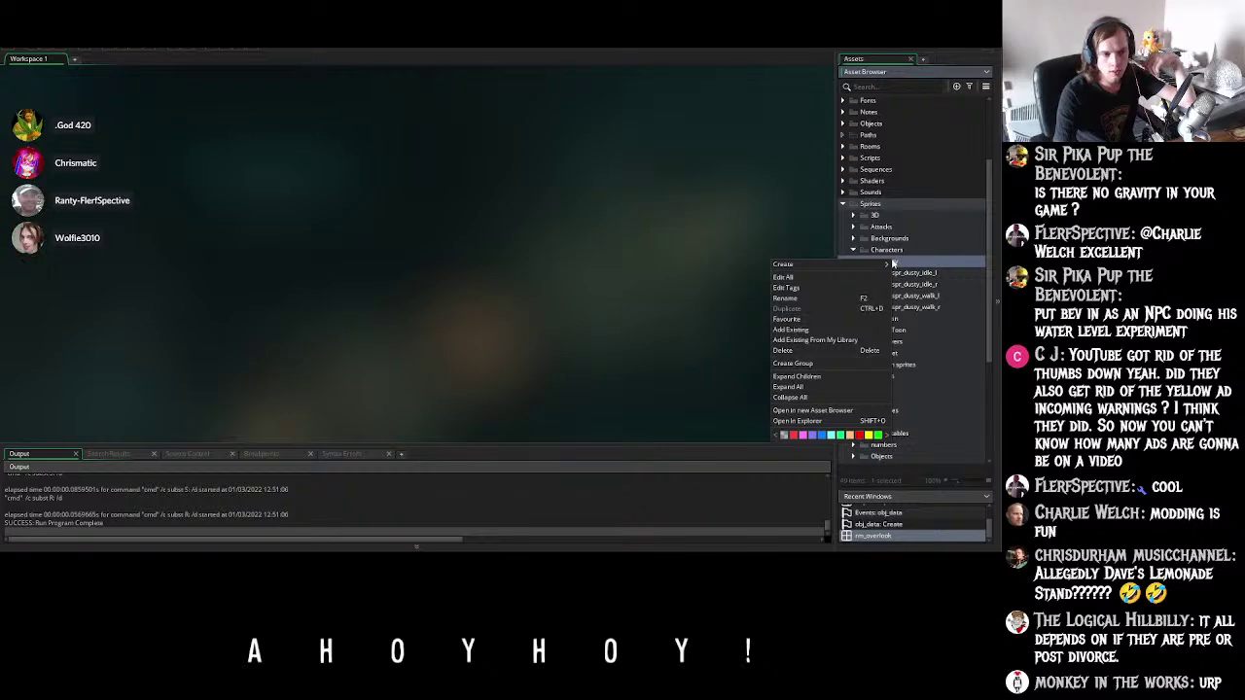
mouse_move(893, 265)
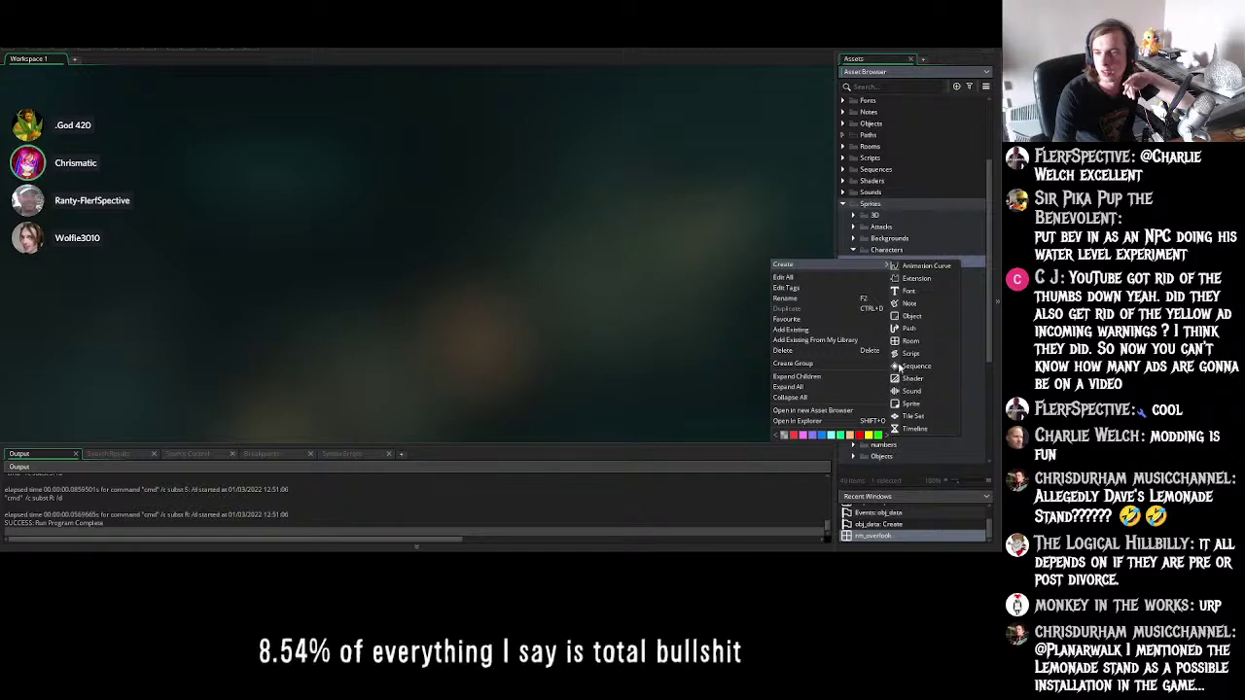
left_click(913, 403)
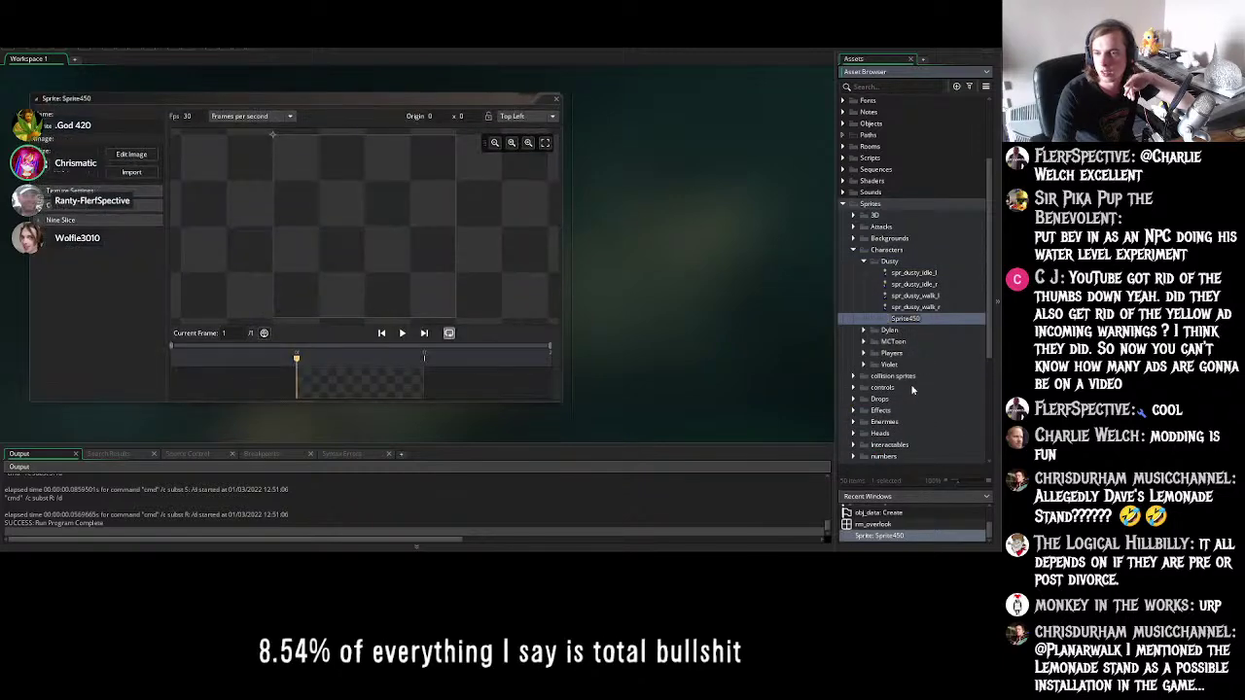
- Start importing an image into the new sprite and look through the folders in the project's Images directory
left_click(133, 172)
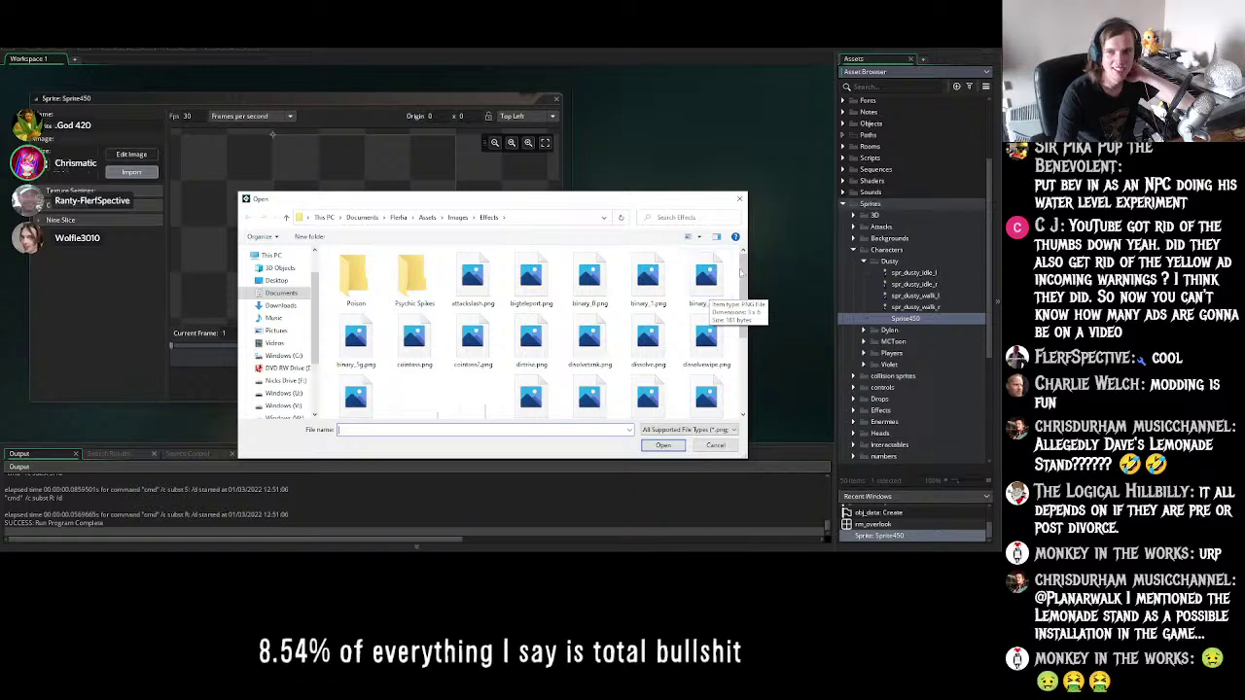
scroll(715, 295, "down", 2)
scroll(725, 298, "up", 2)
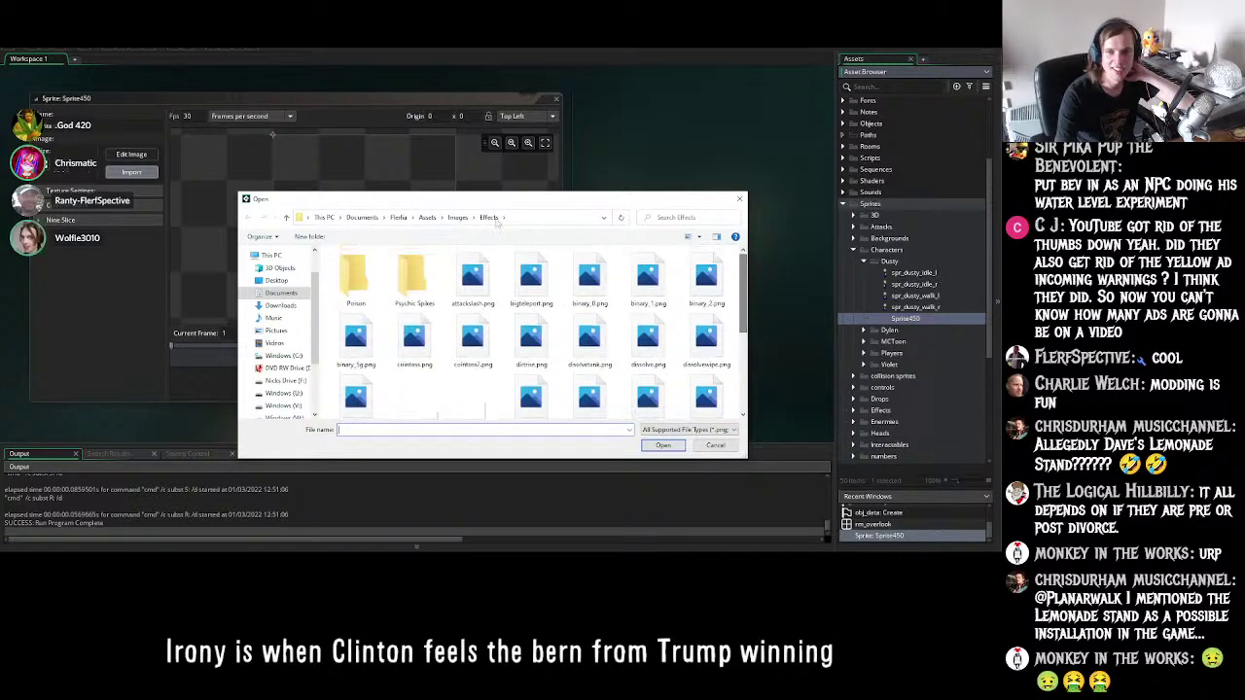
left_click(457, 217)
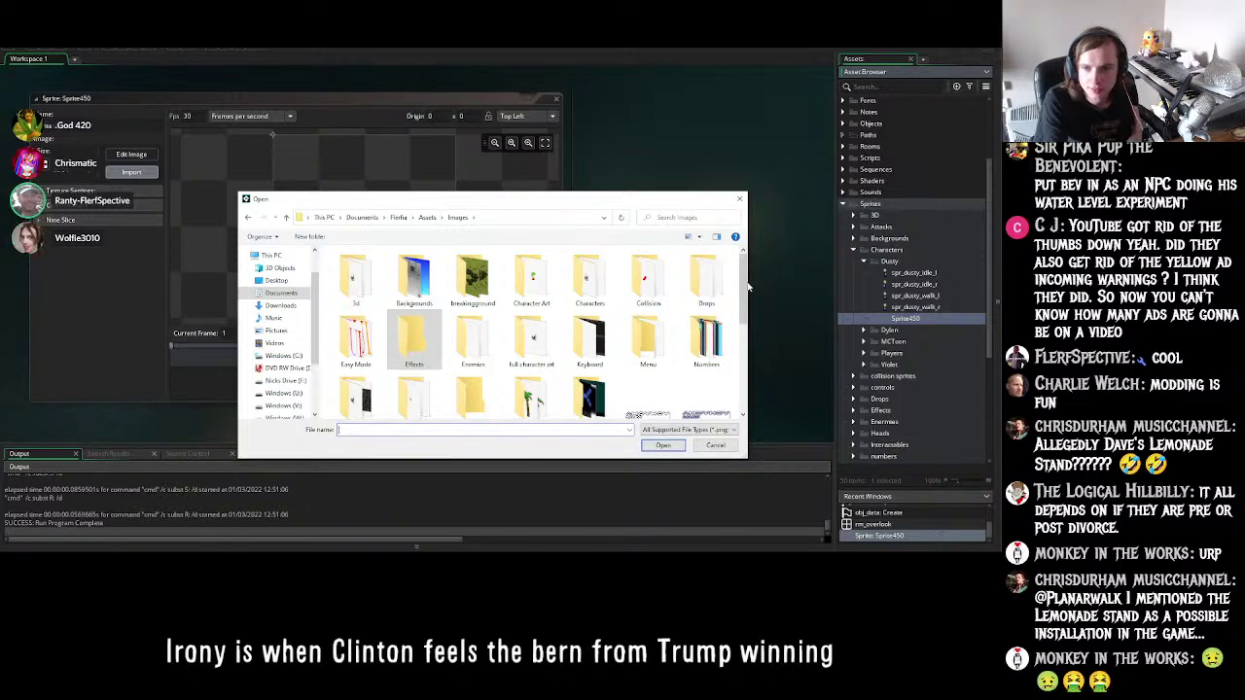
scroll(740, 302, "down", 2)
scroll(736, 303, "down", 2)
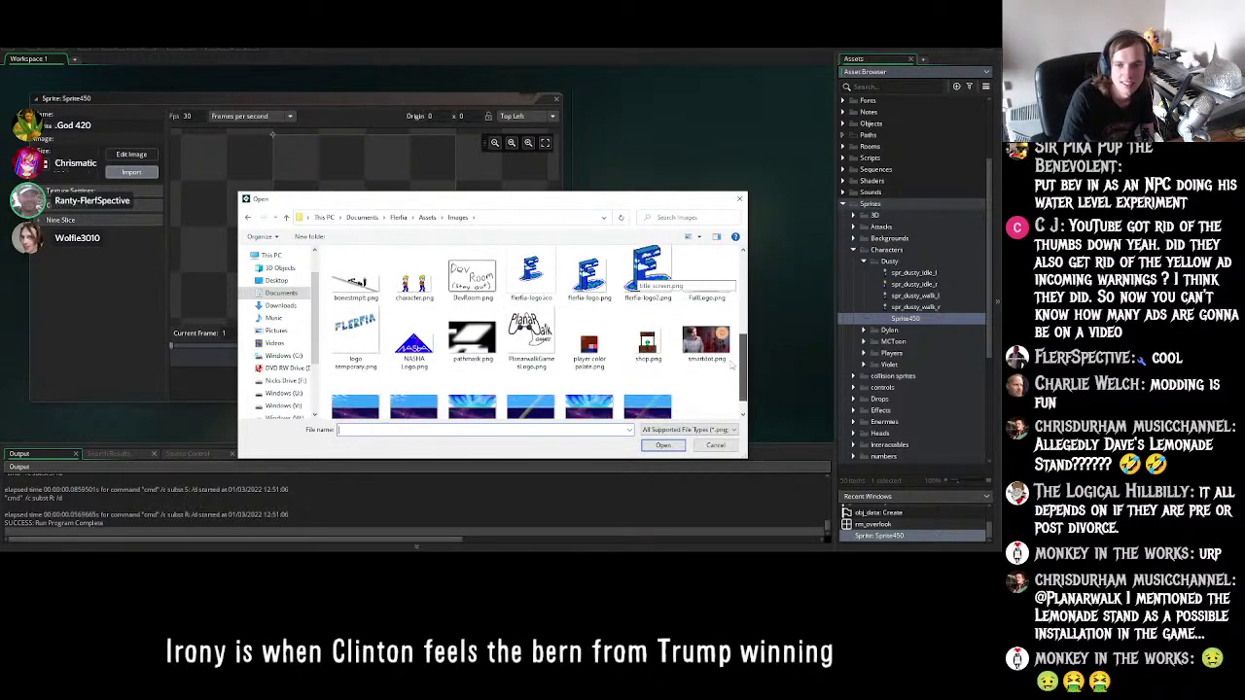
scroll(730, 282, "up", 4)
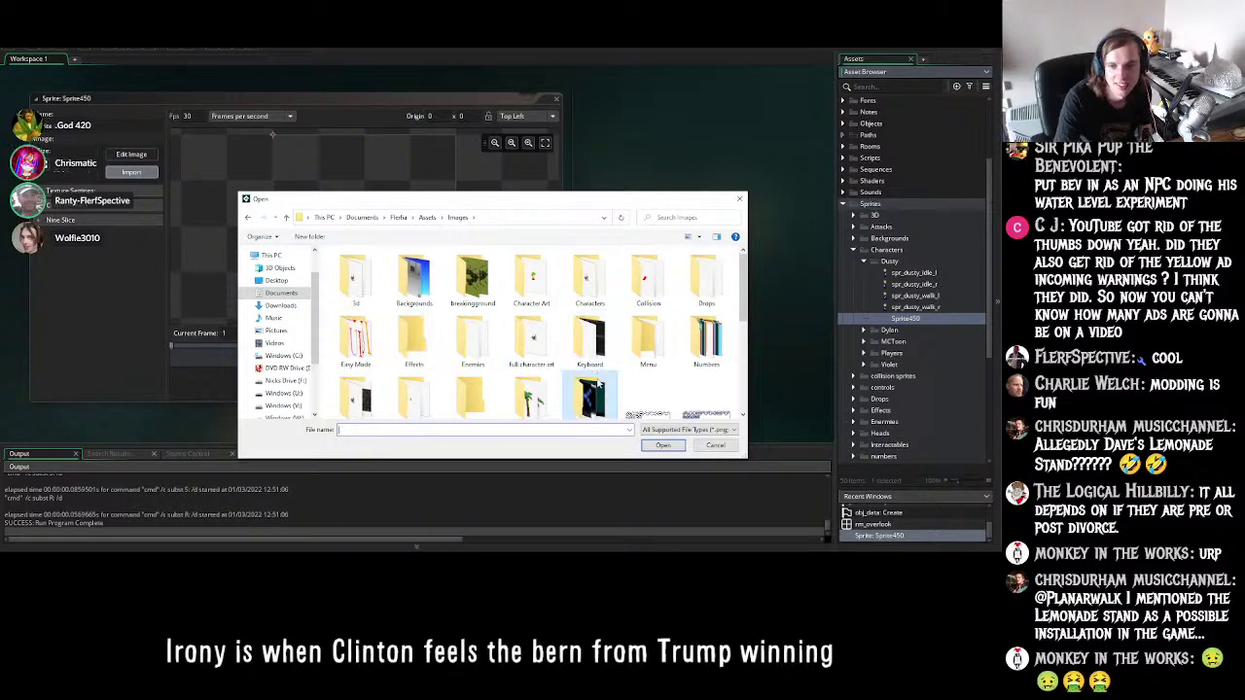
scroll(591, 370, "down", 1)
left_click(592, 375)
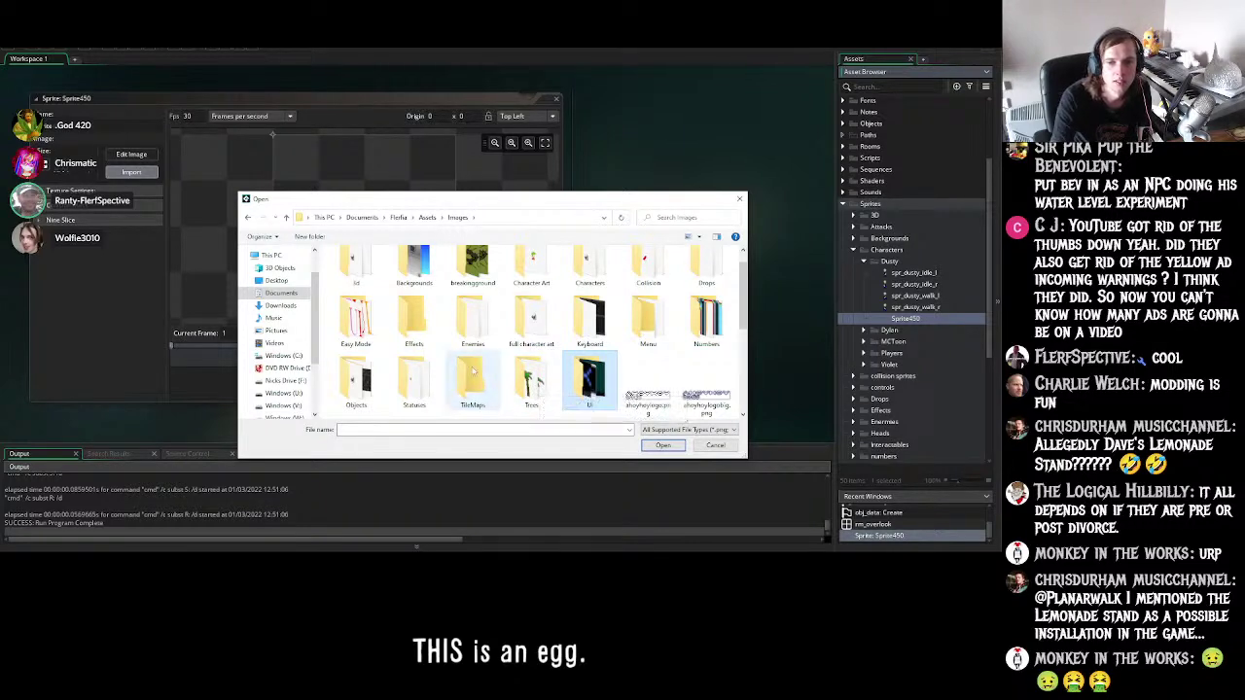
scroll(530, 383, "up", 1)
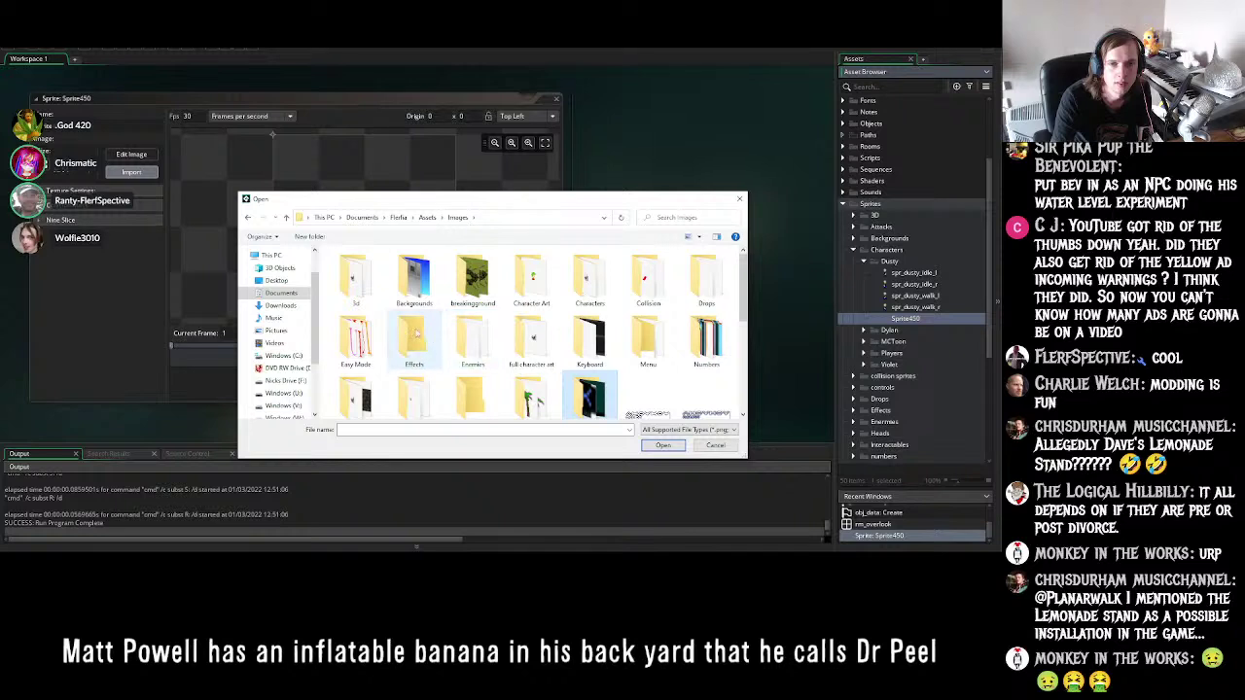
scroll(416, 336, "down", 1)
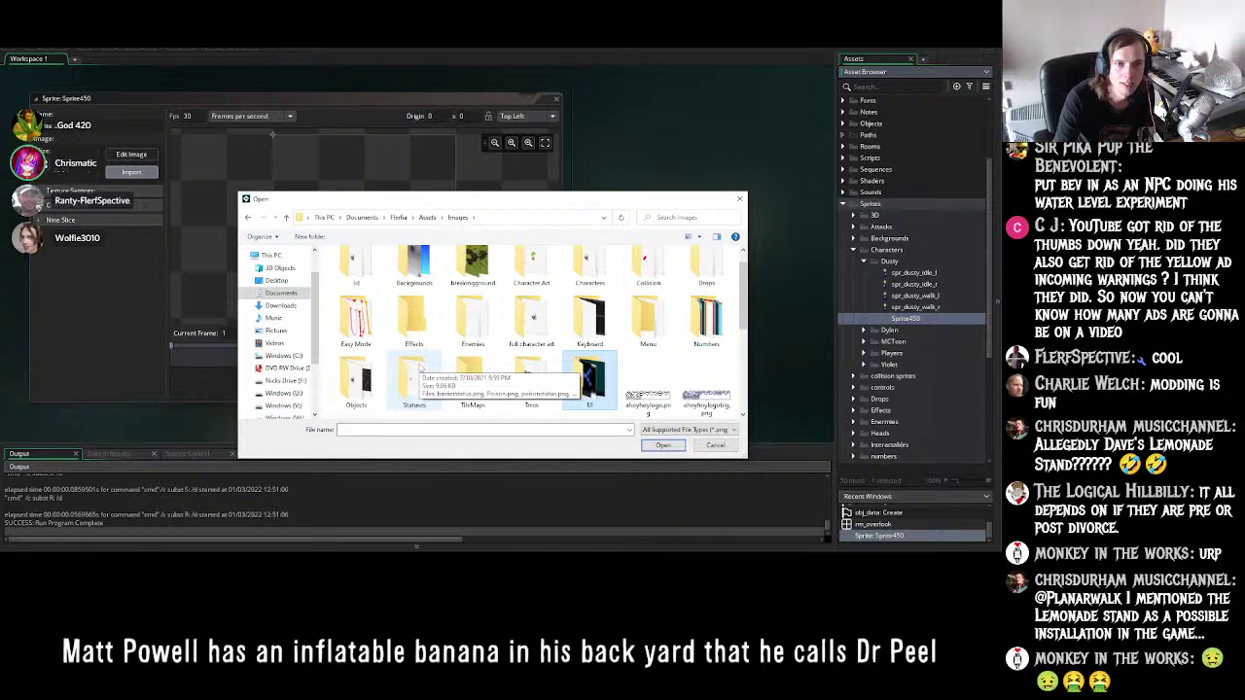
scroll(467, 365, "up", 1)
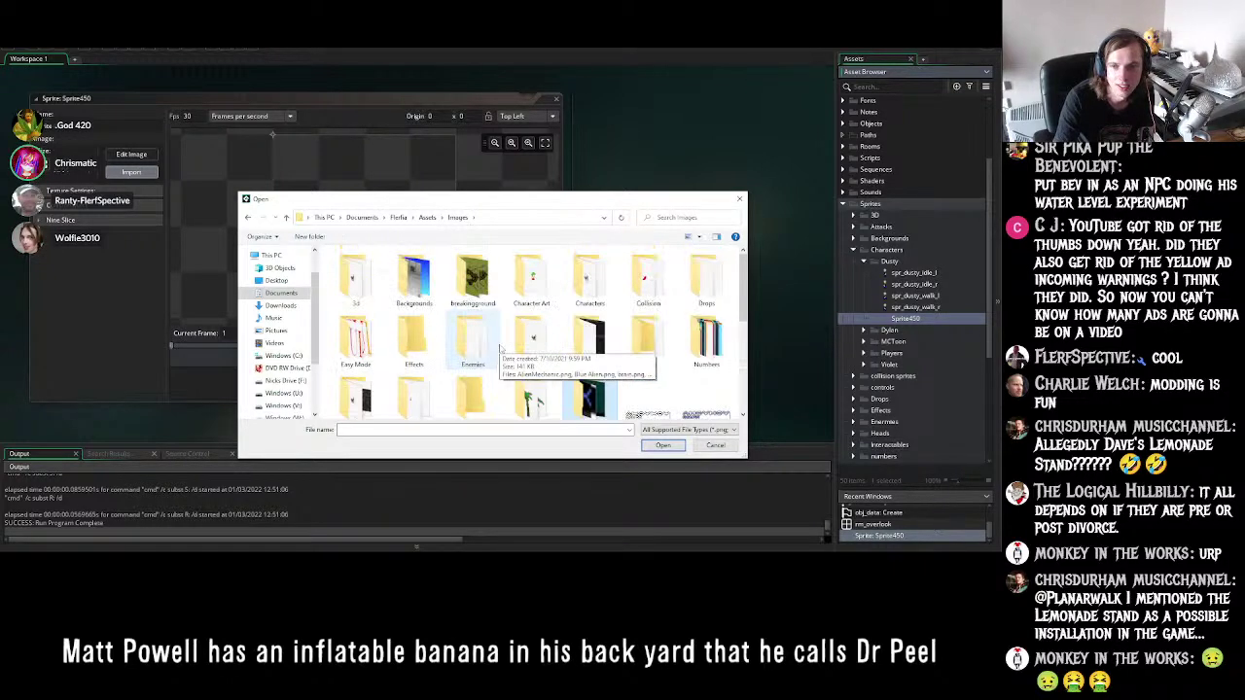
scroll(521, 355, "down", 1)
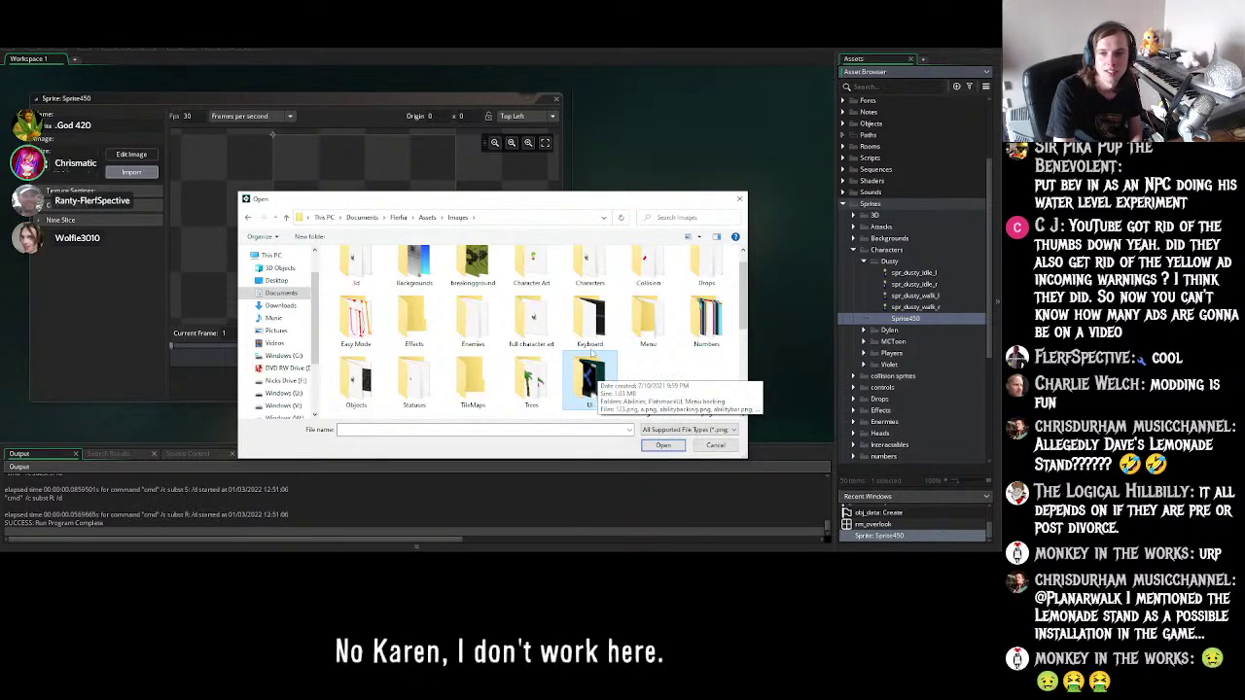
- Import Dusty_attack_prep.png from the Characters/Dusty folder into the new sprite and accept replacing its contents
double_click(591, 274)
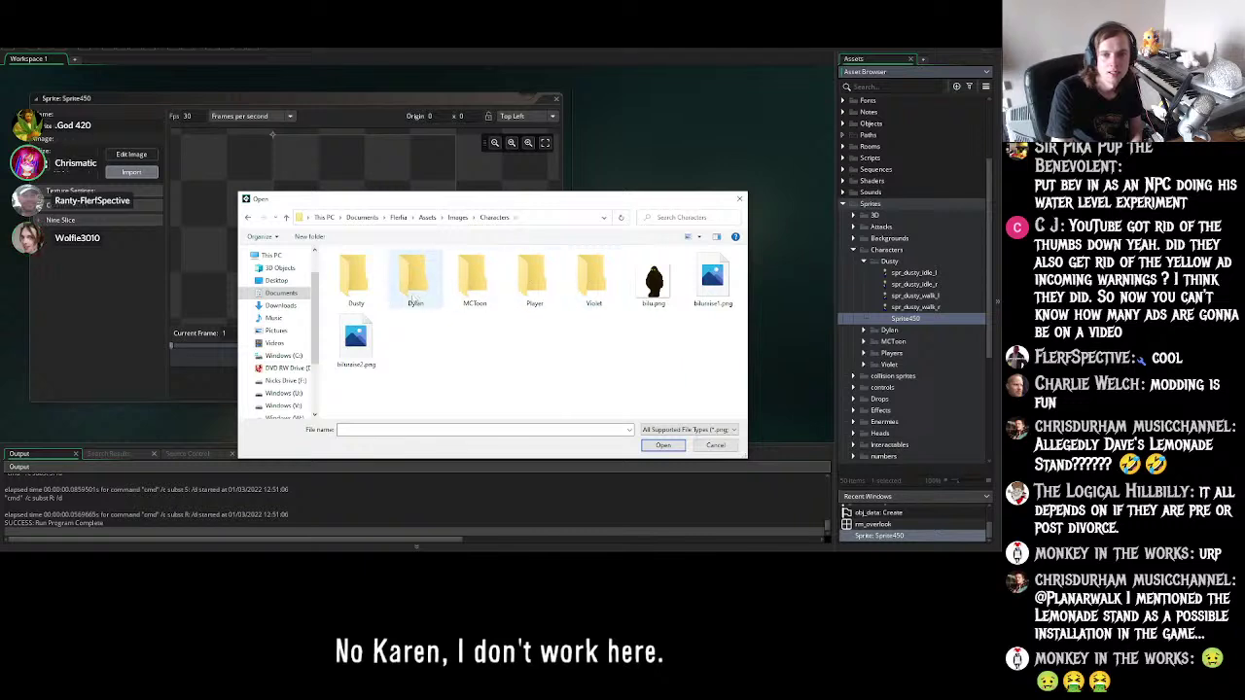
double_click(355, 278)
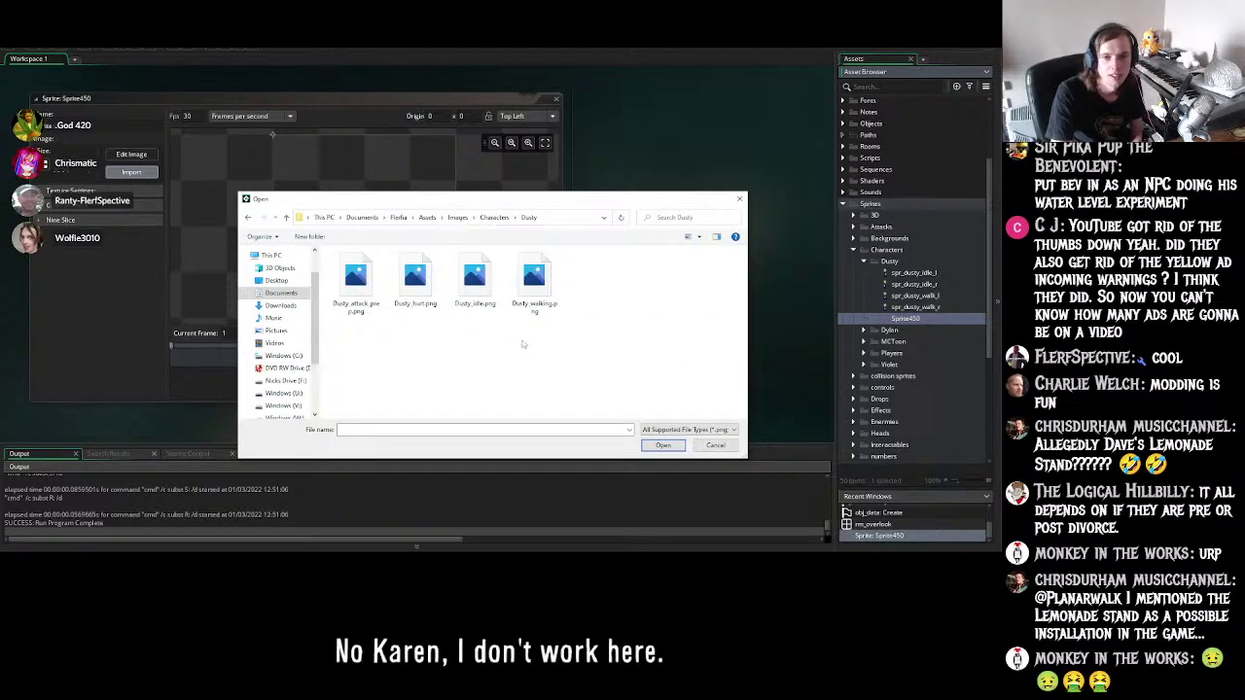
left_click(379, 303)
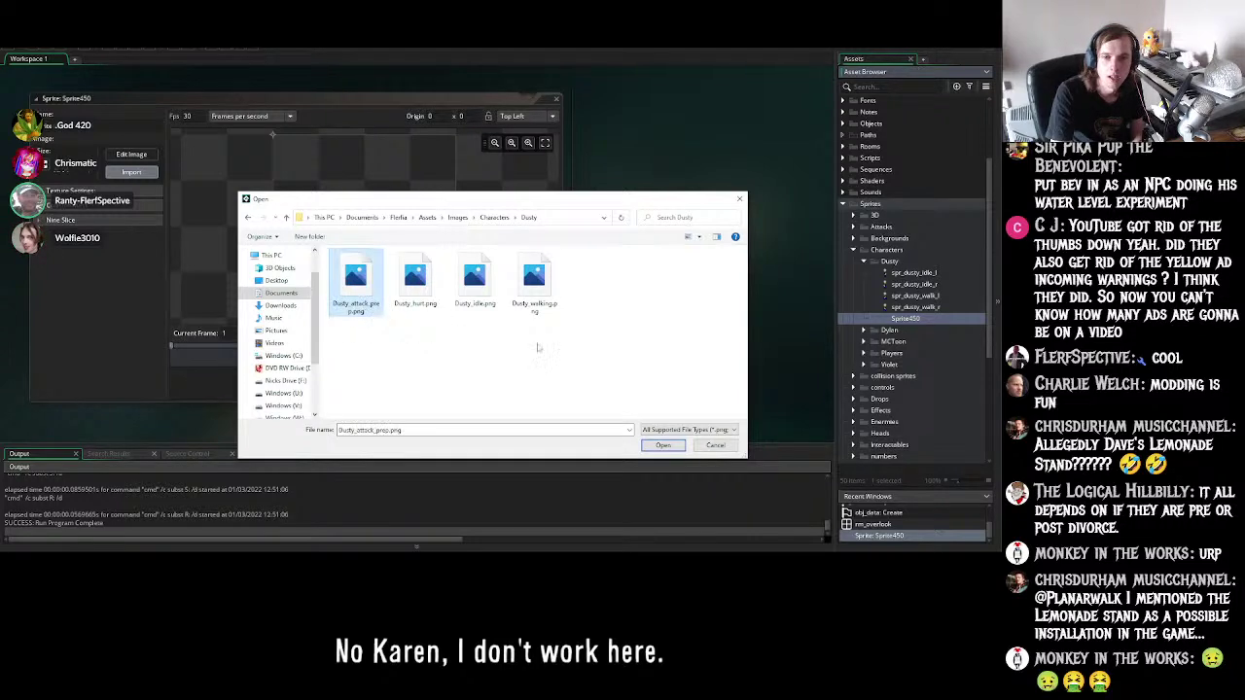
left_click(664, 445)
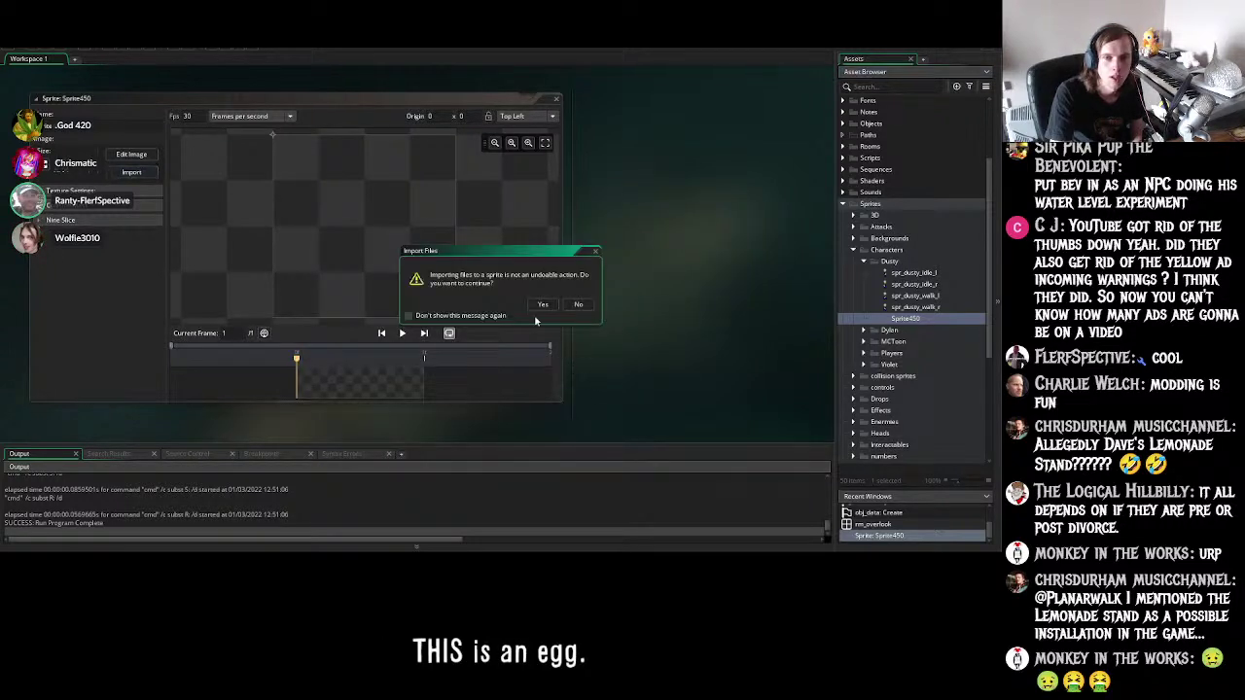
left_click(543, 305)
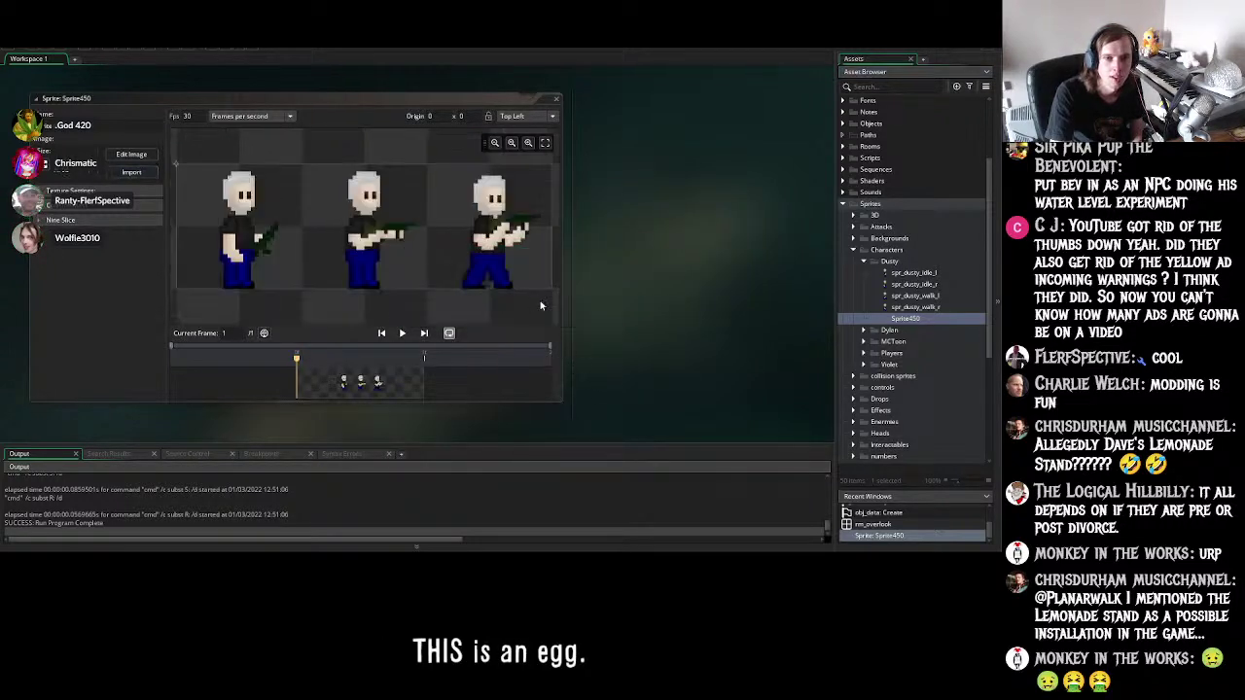
- Open the sprite's image for editing and try to convert the strip to 3 frames with 3 frames per row
left_click(132, 156)
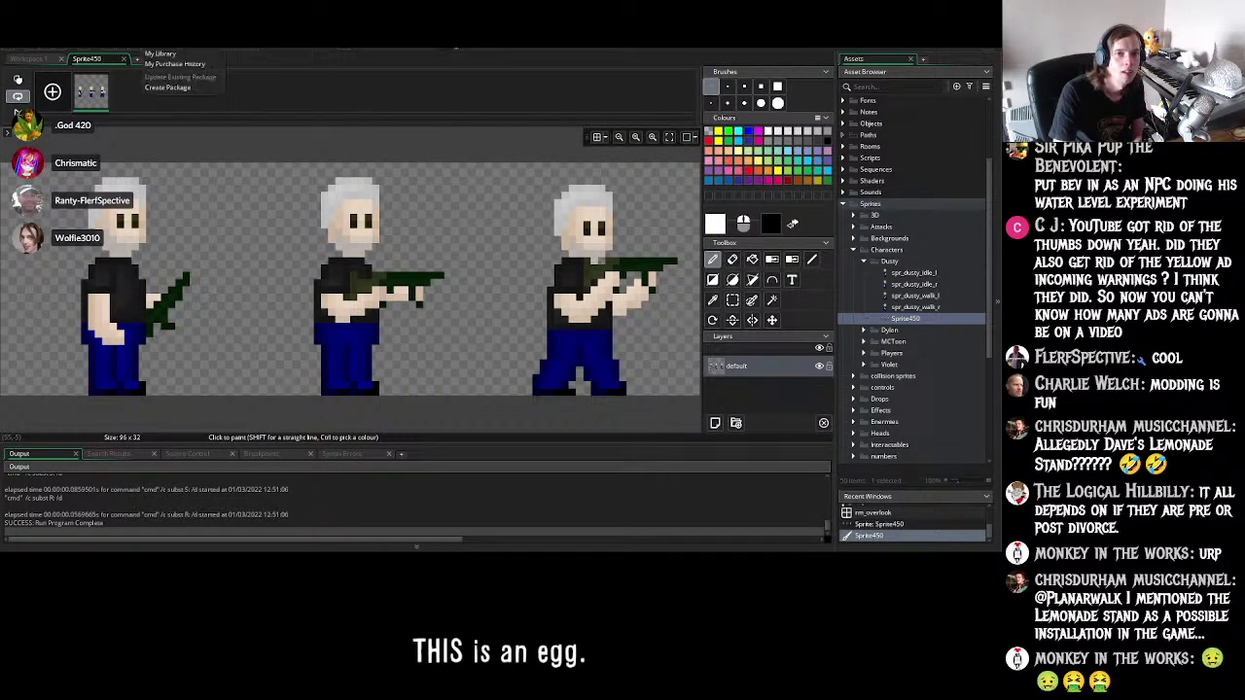
right_click(303, 92)
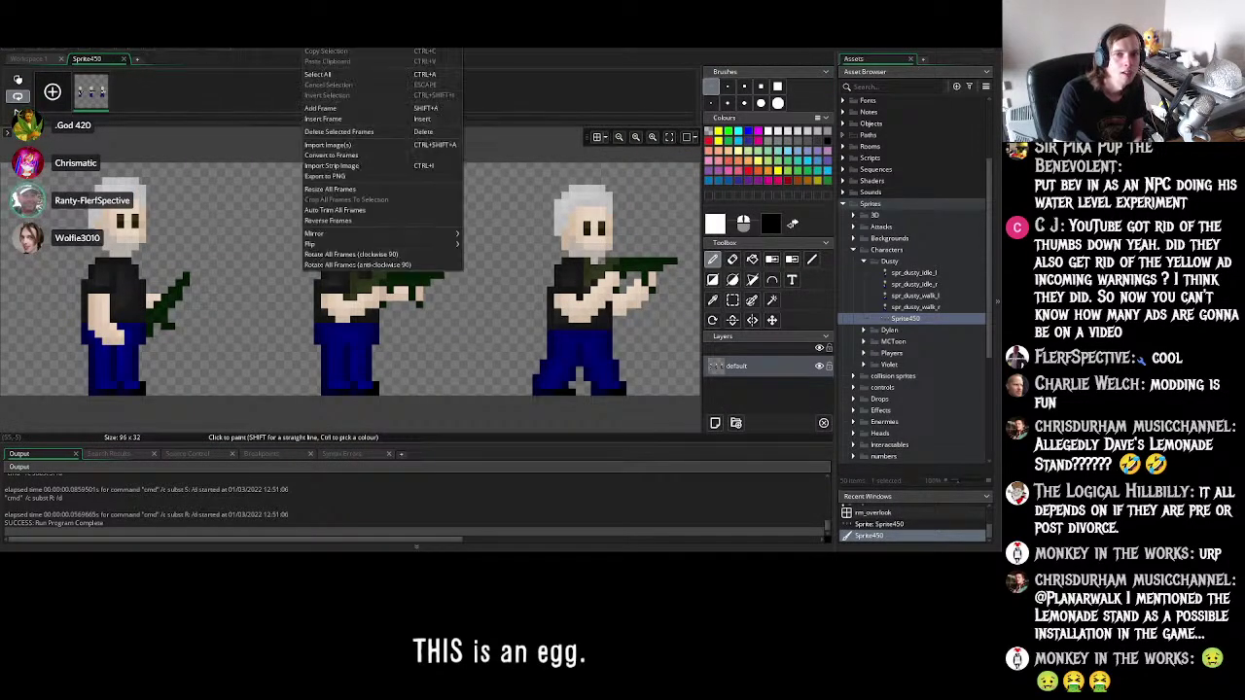
left_click(354, 157)
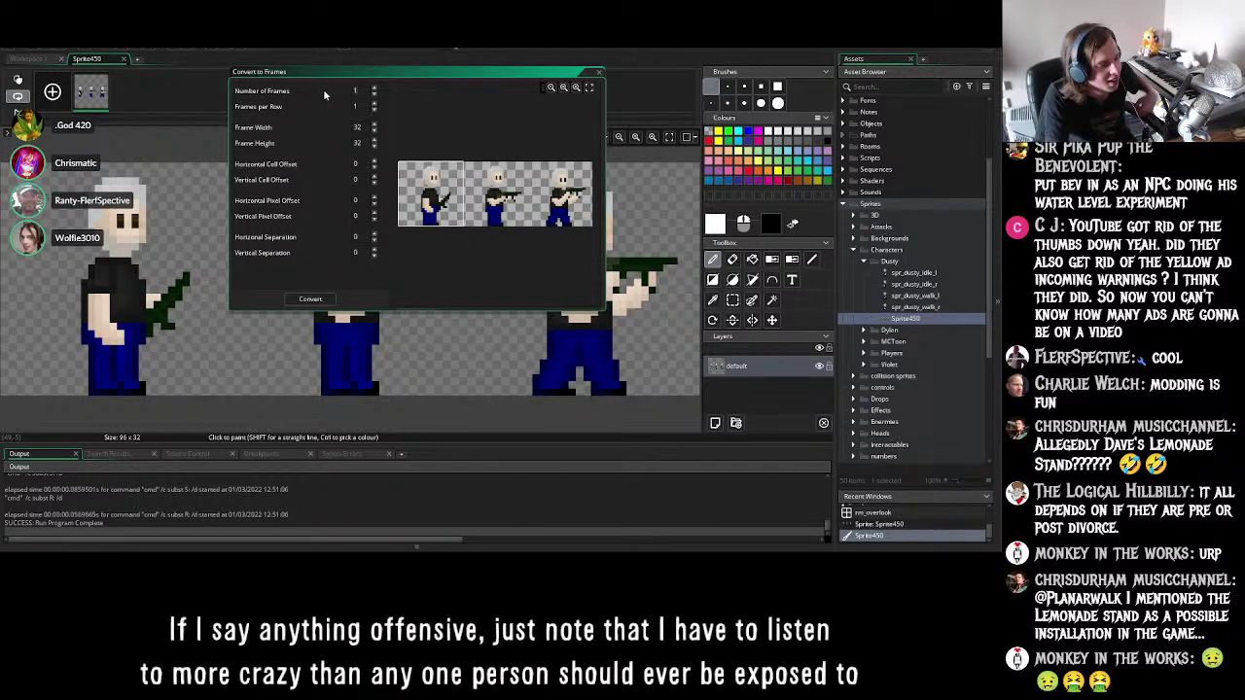
double_click(356, 92)
type("3")
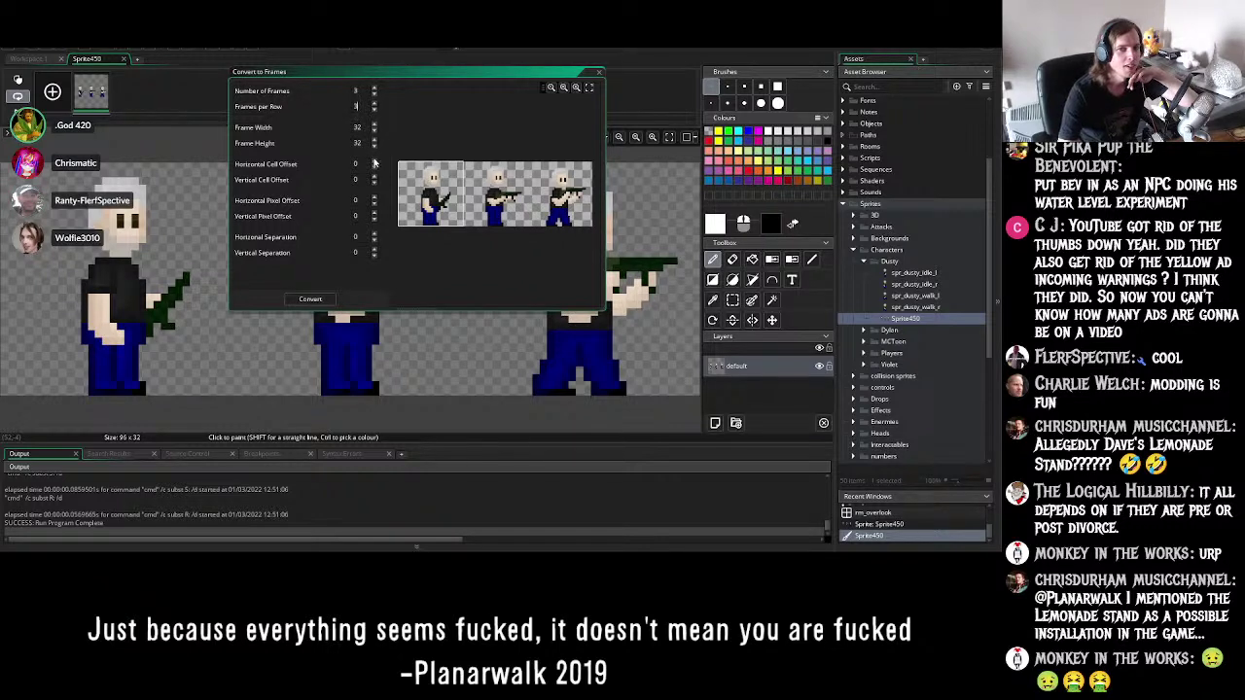
left_click(358, 128)
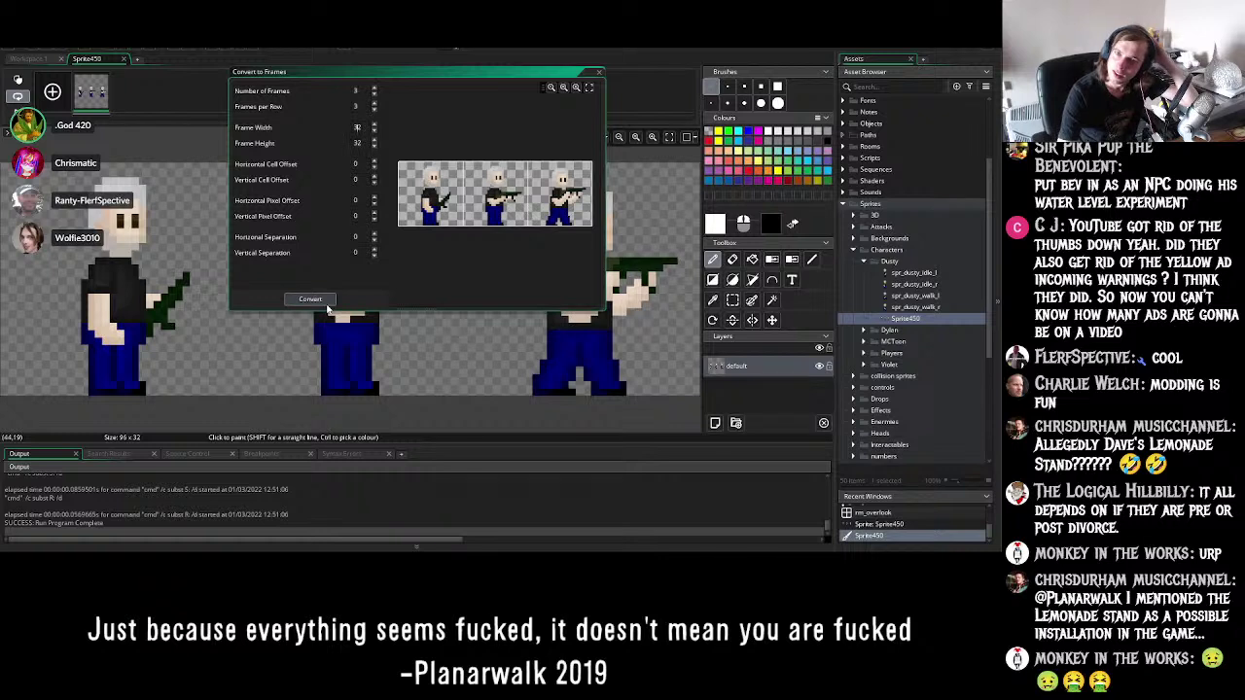
left_click(325, 300)
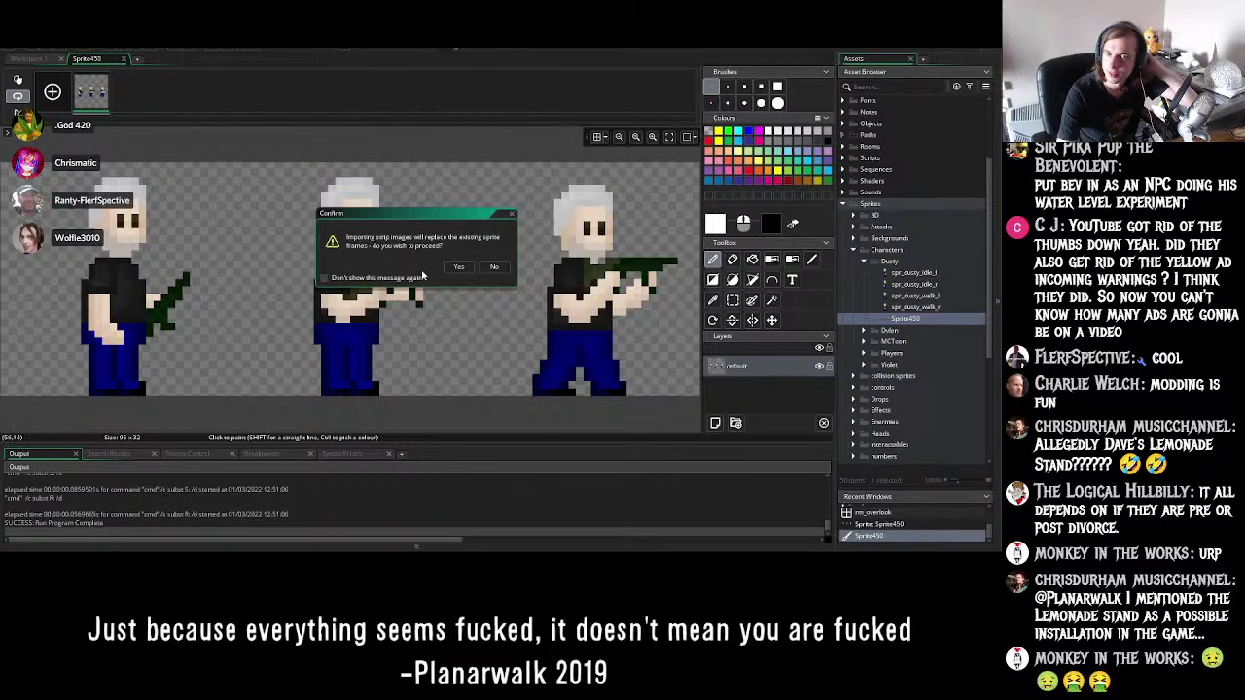
left_click(459, 269)
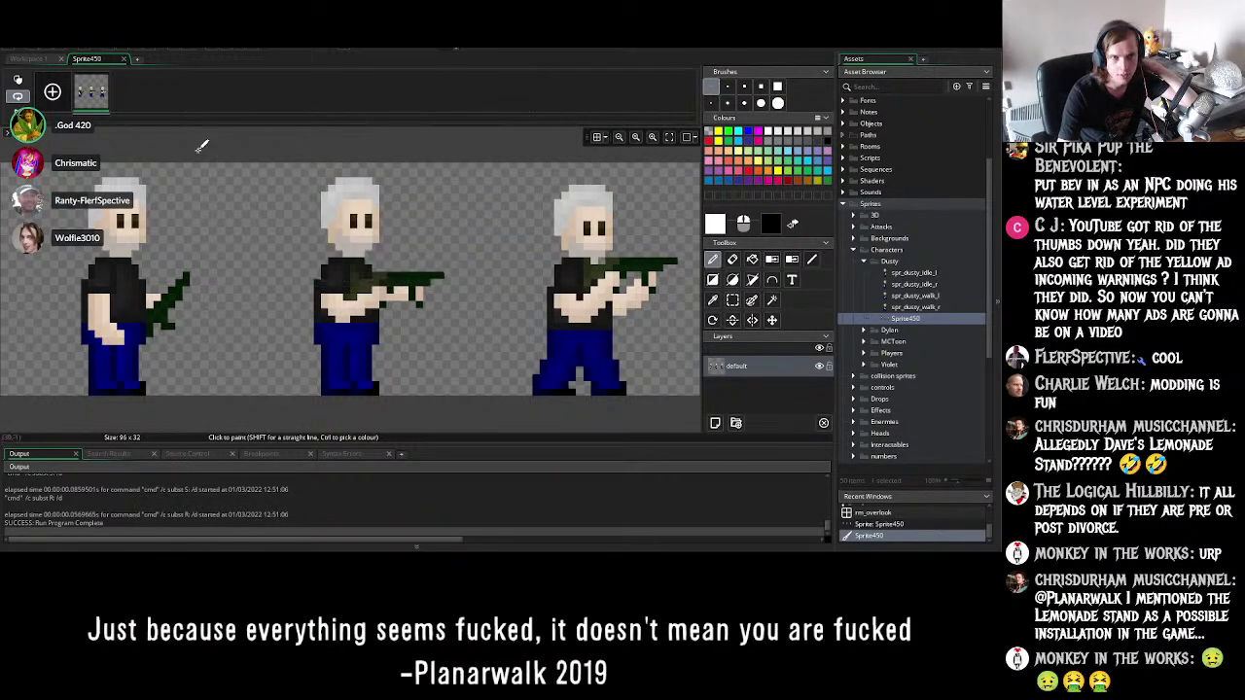
- Convert the sprite's image strip into 3 frames of 32 x 32, with 3 frames per row, replacing the existing frames
left_click(29, 60)
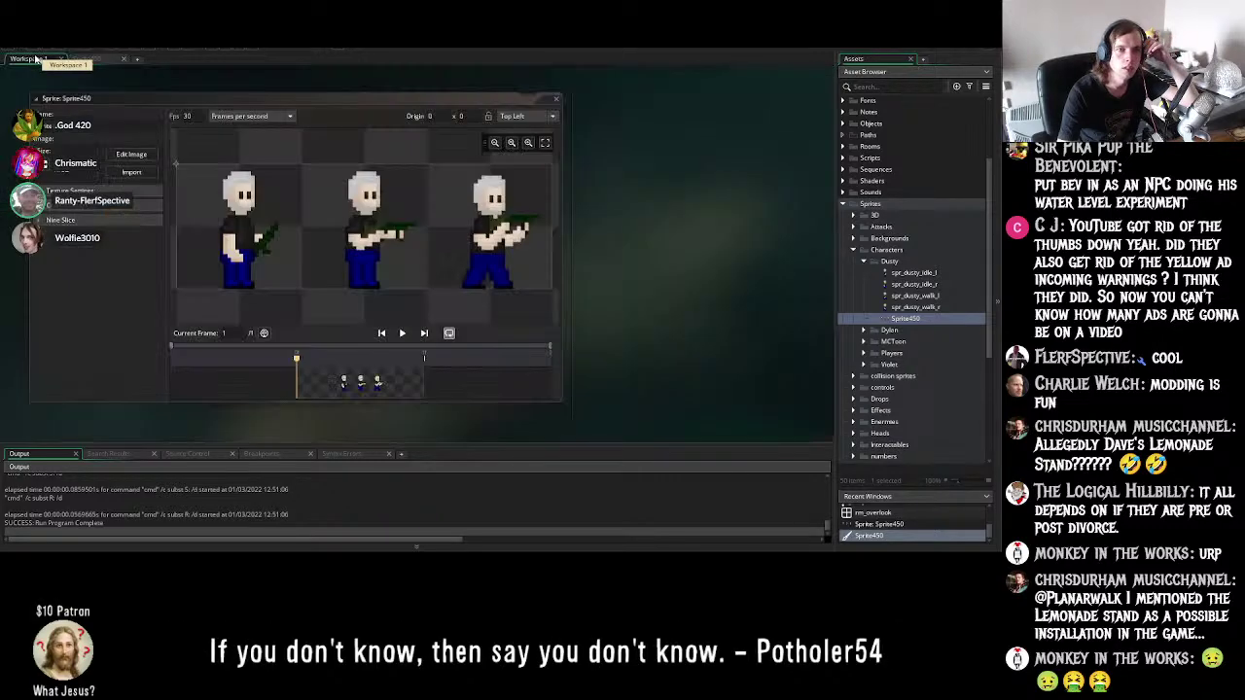
left_click(98, 60)
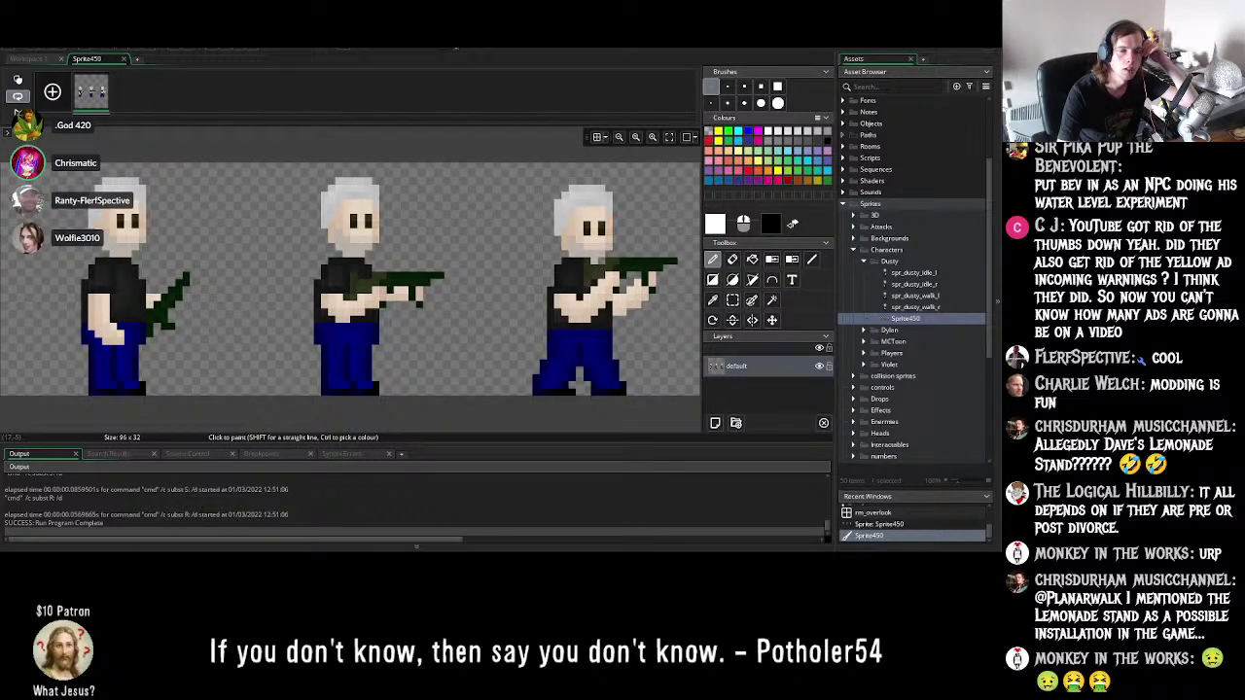
left_click(326, 29)
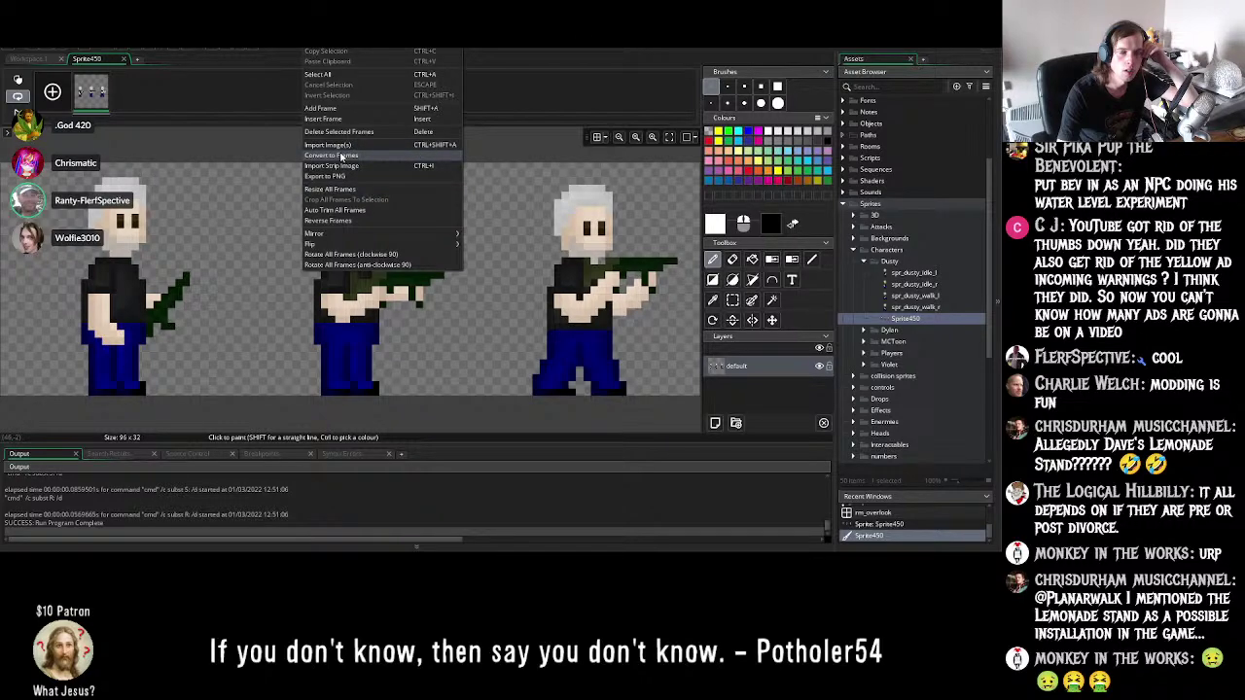
left_click(341, 156)
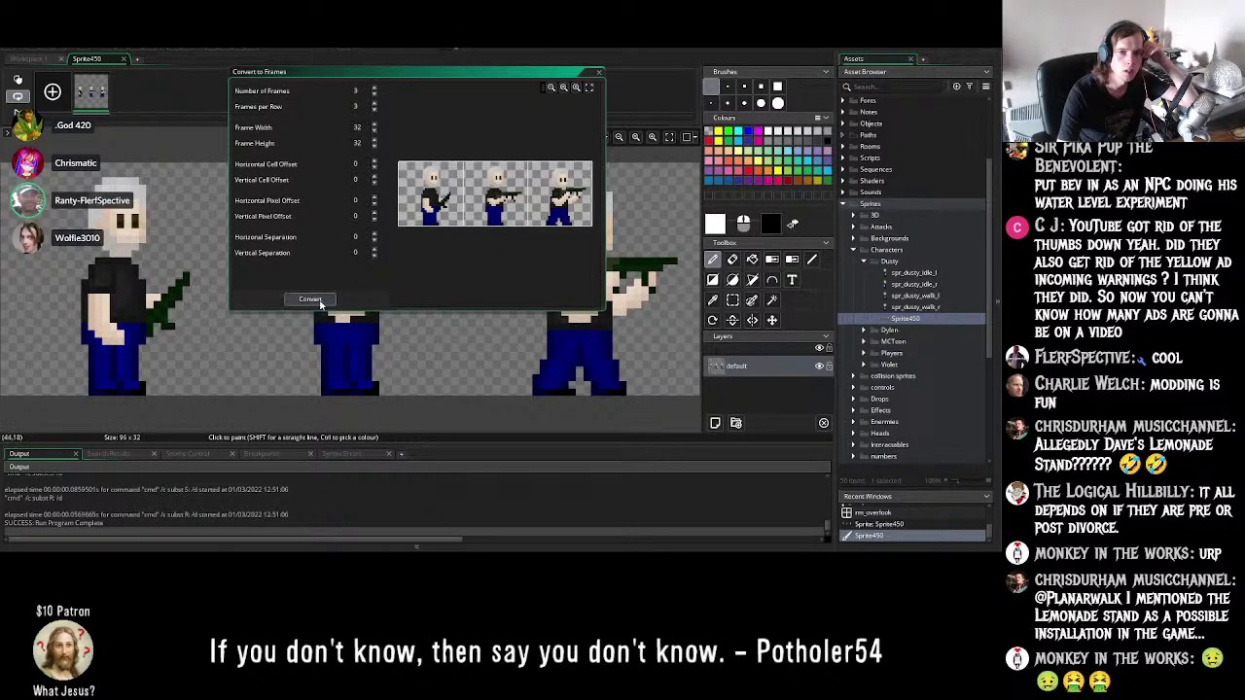
left_click(311, 301)
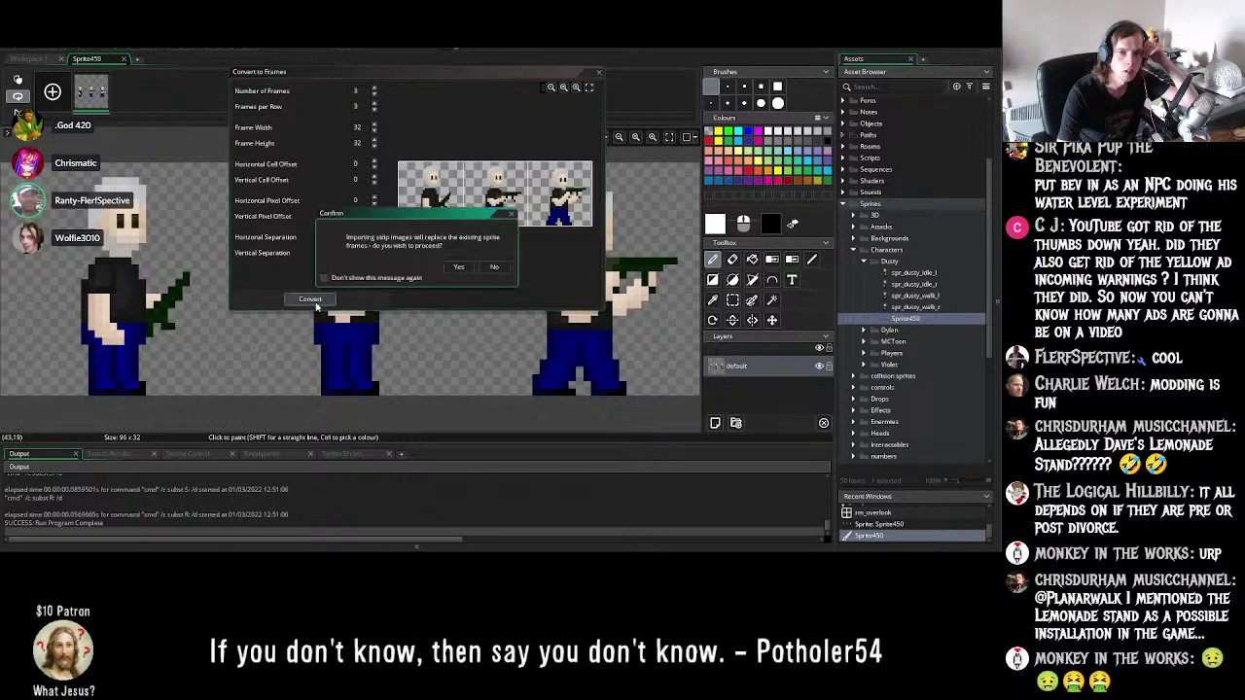
left_click(457, 269)
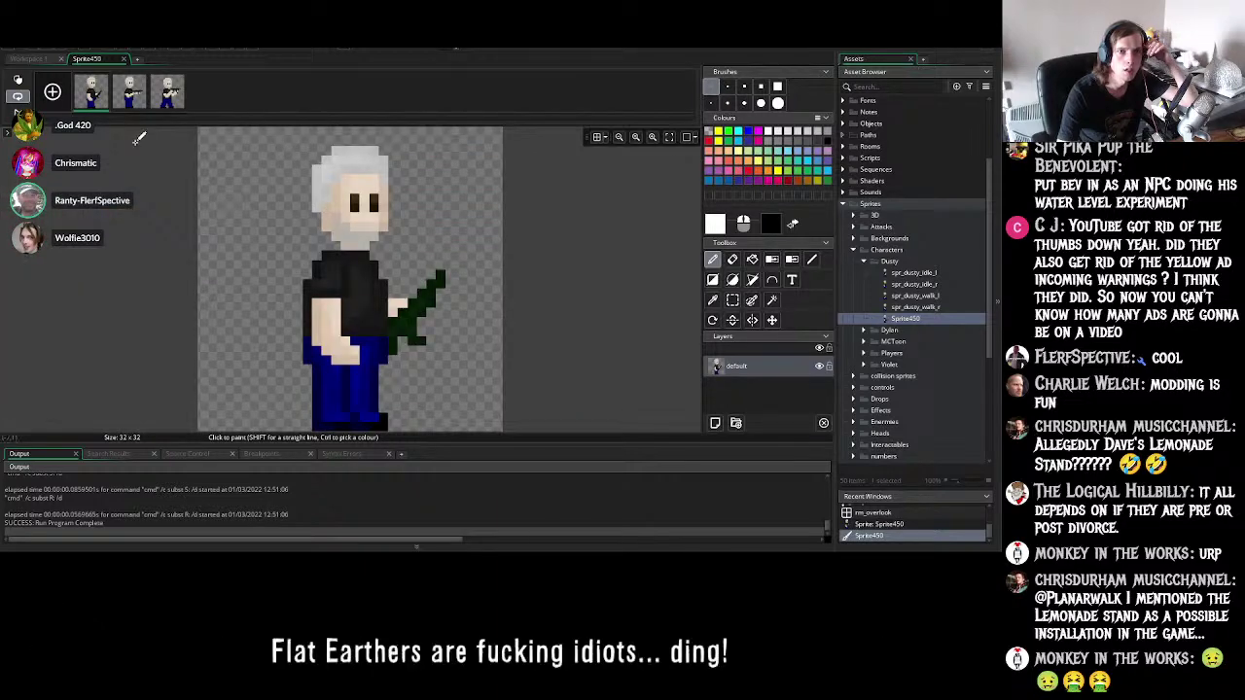
- Play the sprite's animation preview in the workspace and set its speed to 5 frames per second
left_click(46, 59)
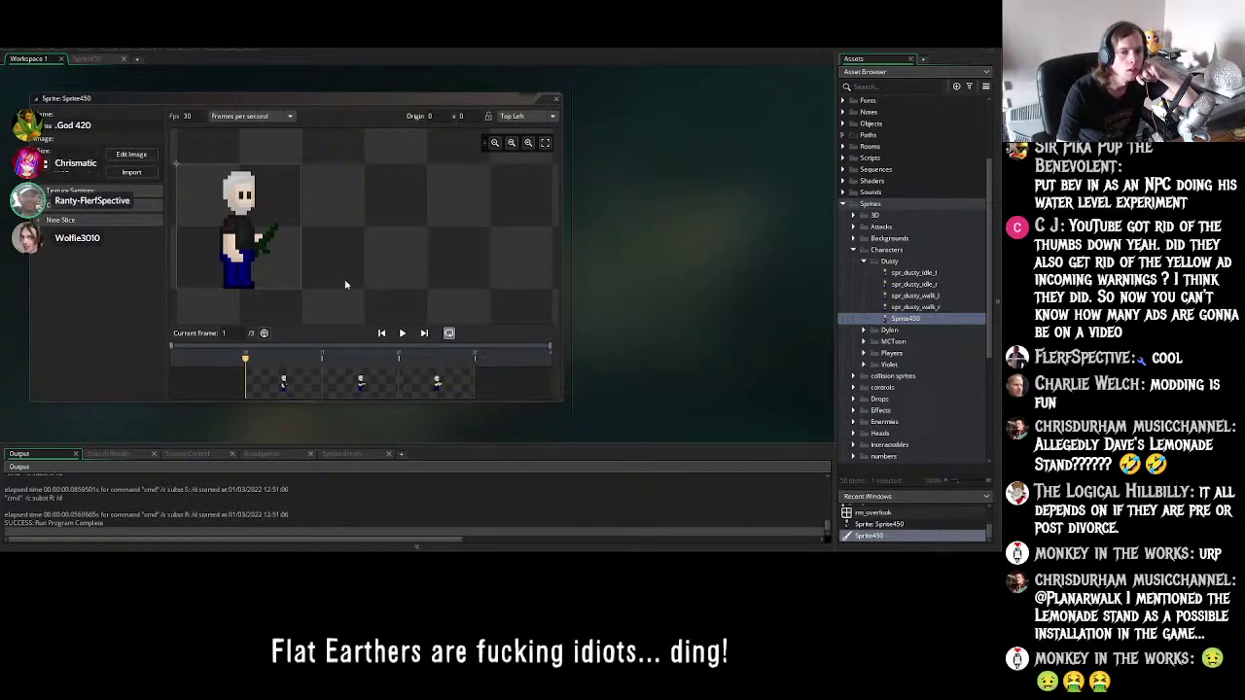
left_click(401, 332)
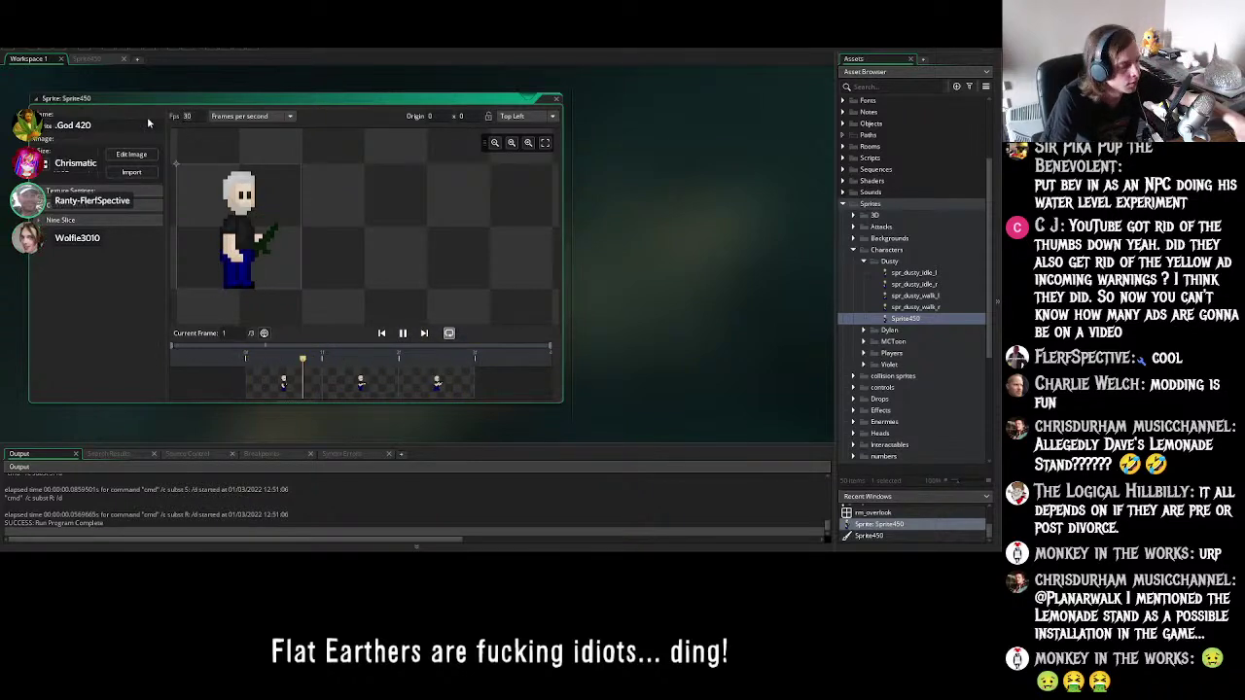
double_click(184, 116)
type("5")
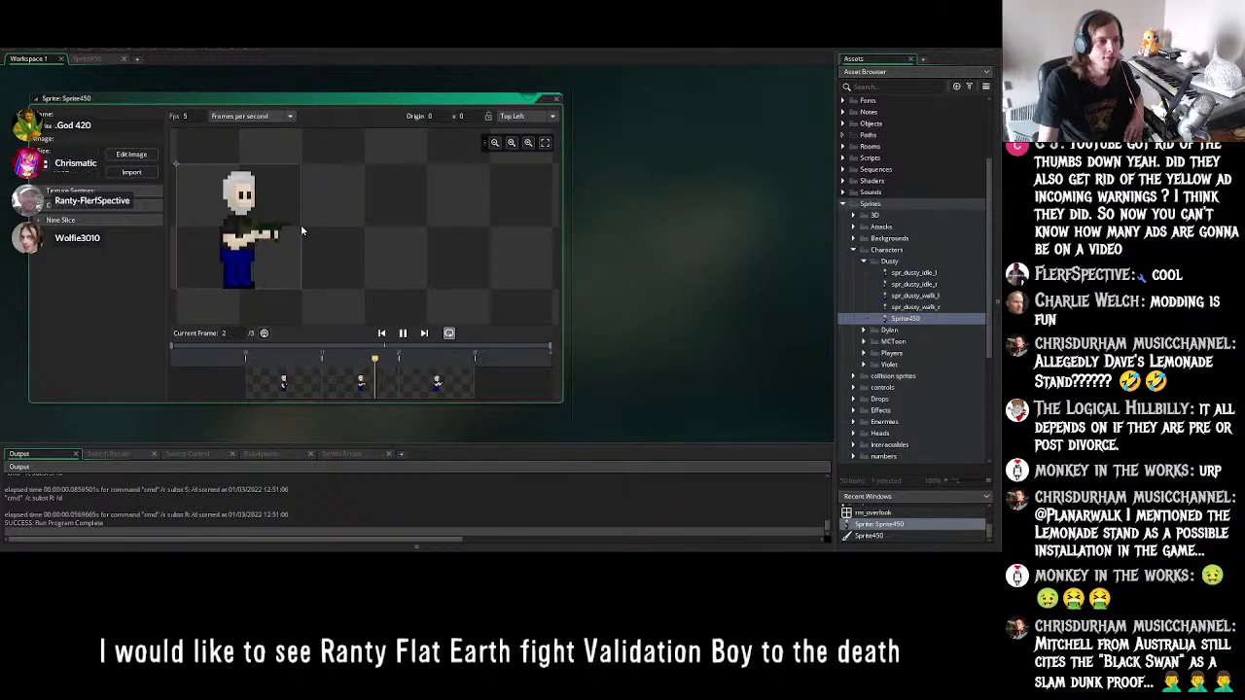
middle_click_drag(273, 240, 392, 236)
left_click(648, 235)
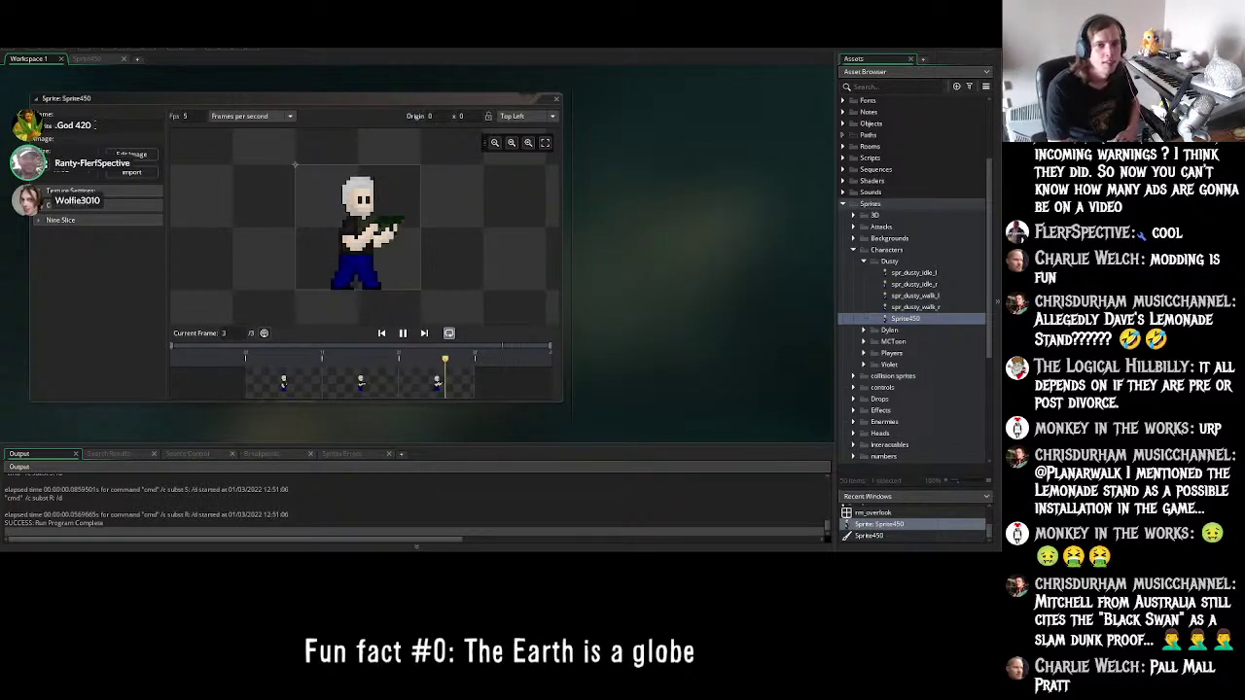
- Rename the new sprite to spr_dusty_attack_r and close its sprite editor window
left_click(37, 109)
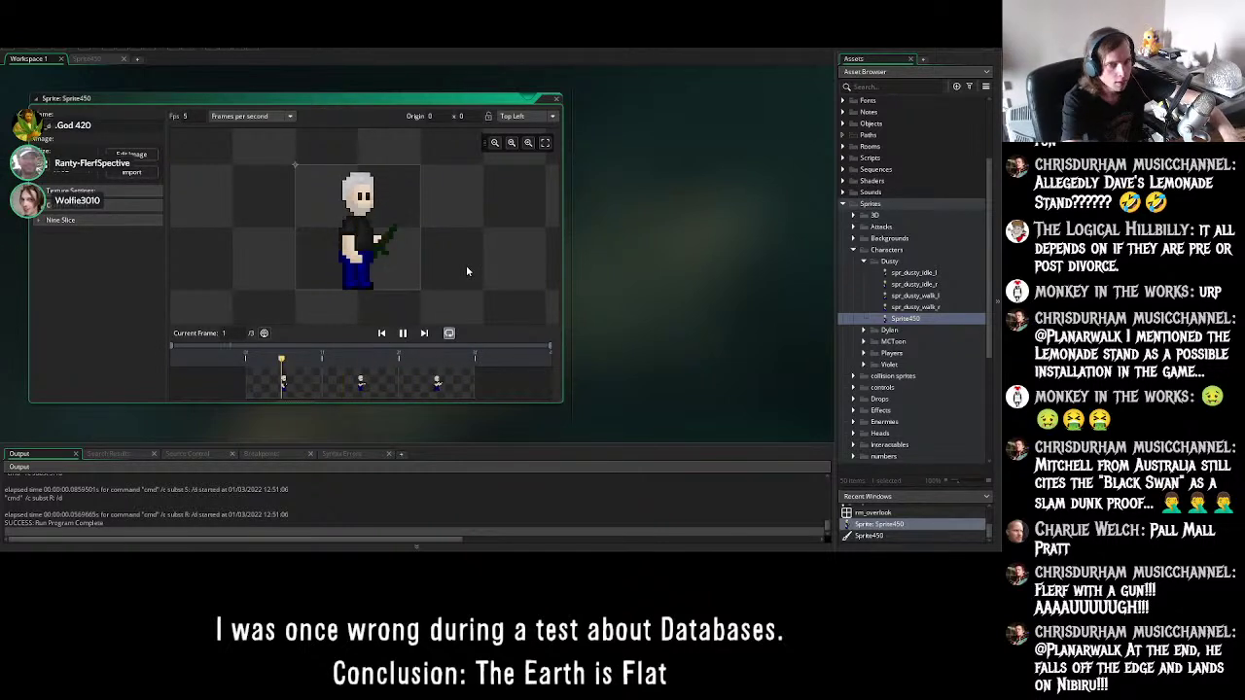
left_click(685, 212)
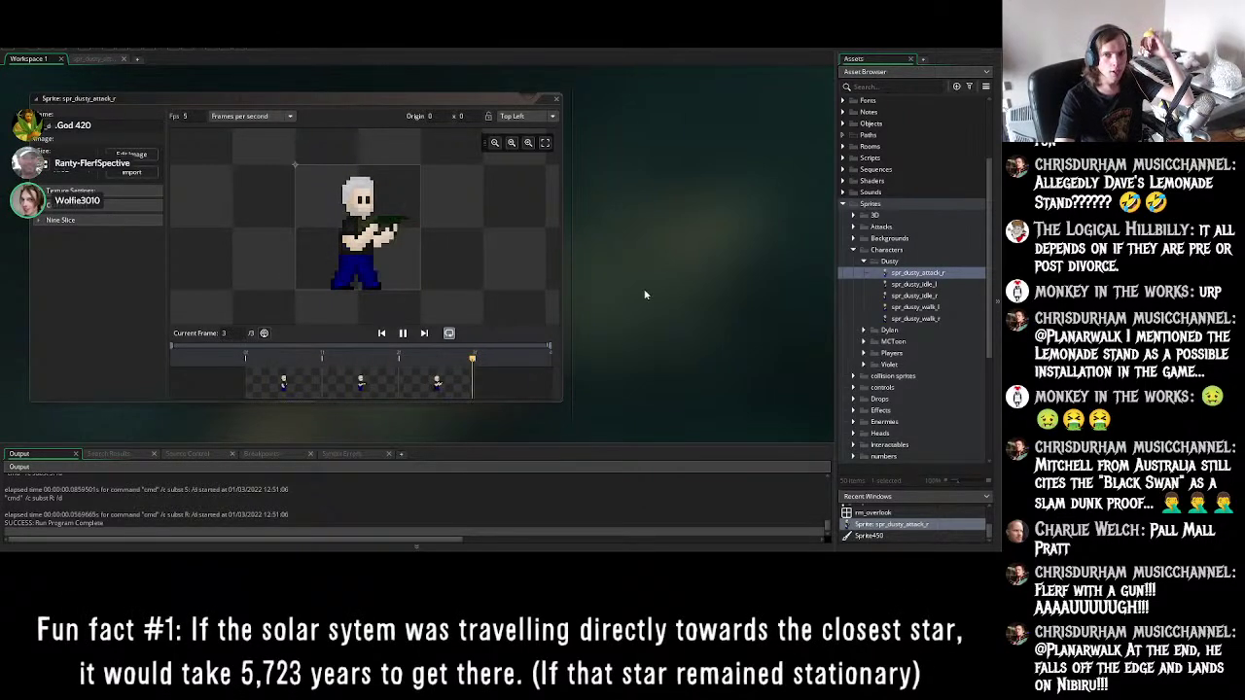
left_click(556, 99)
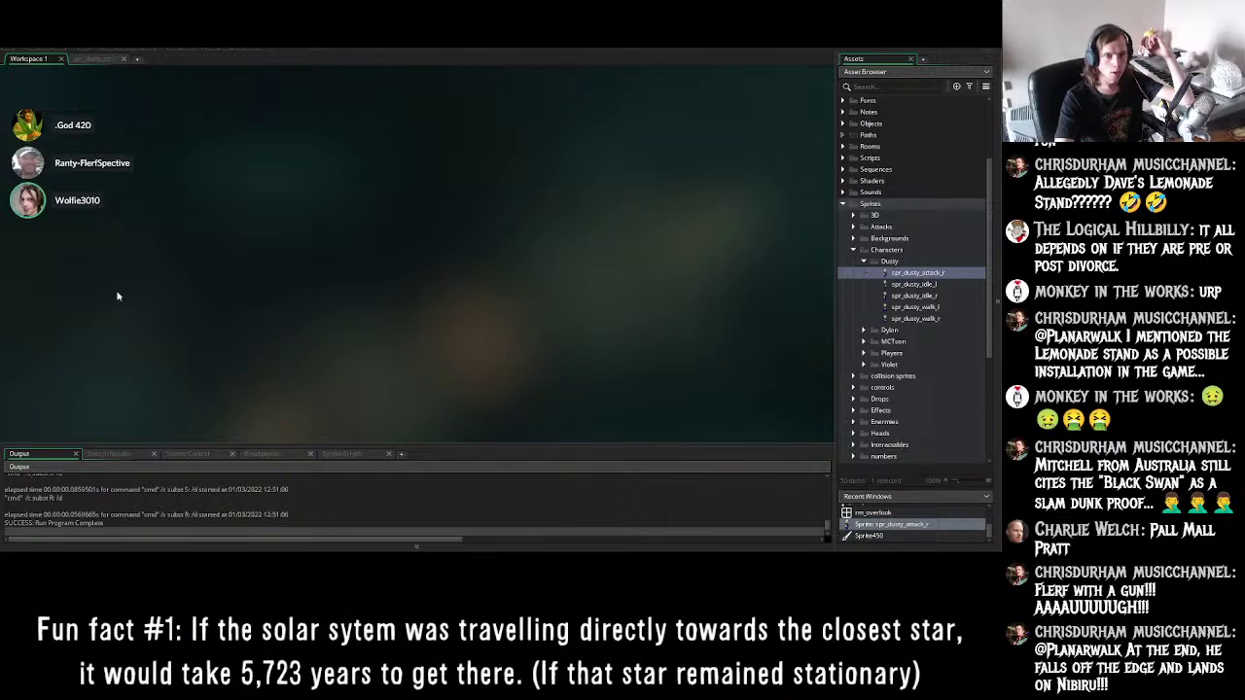